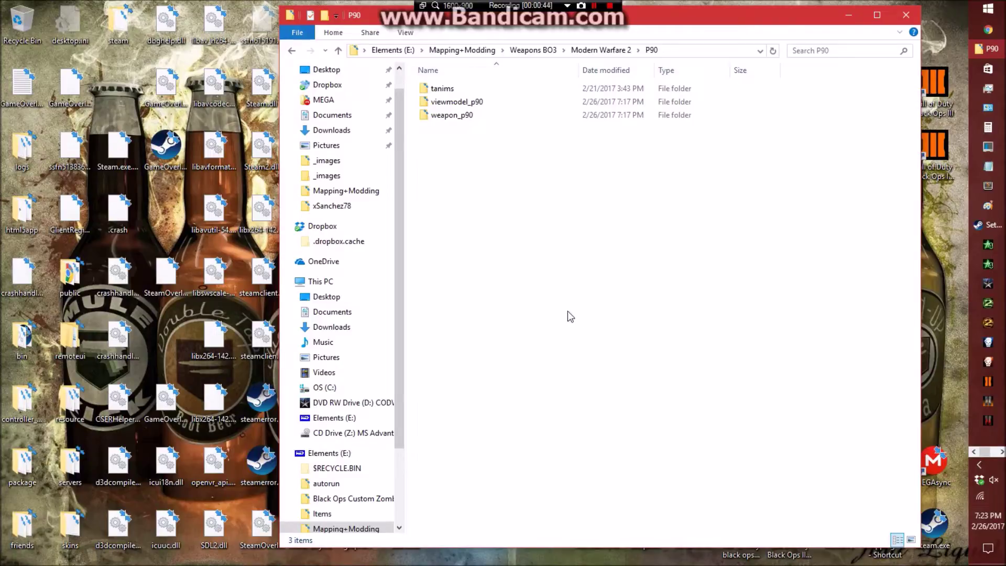
# Browse from the Mapping+Modding folder through Weapons BO3 and Modern Warfare 2 to the P90 folder.
pyautogui.click(472, 51)
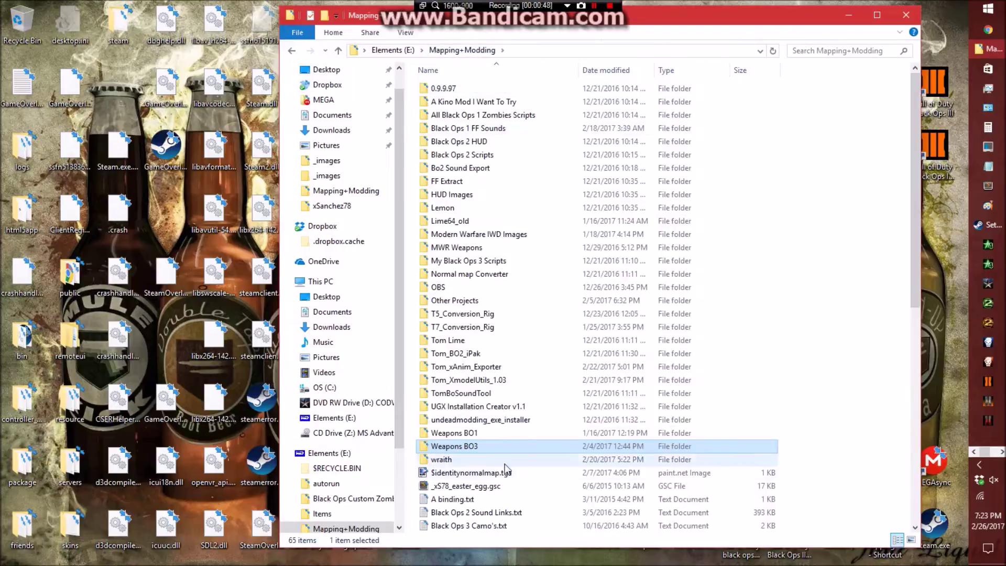
pyautogui.doubleClick(478, 452)
pyautogui.doubleClick(461, 116)
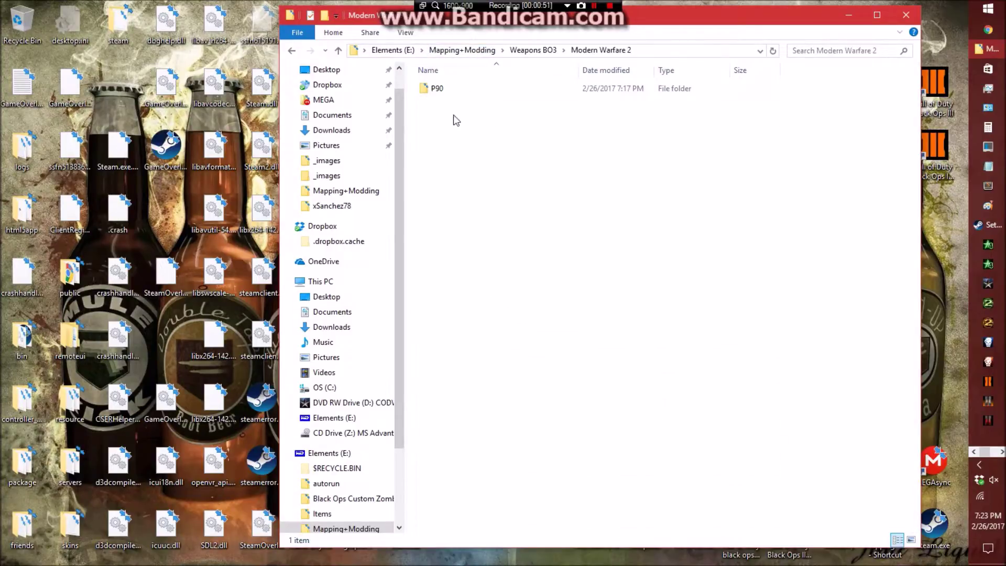
pyautogui.doubleClick(449, 89)
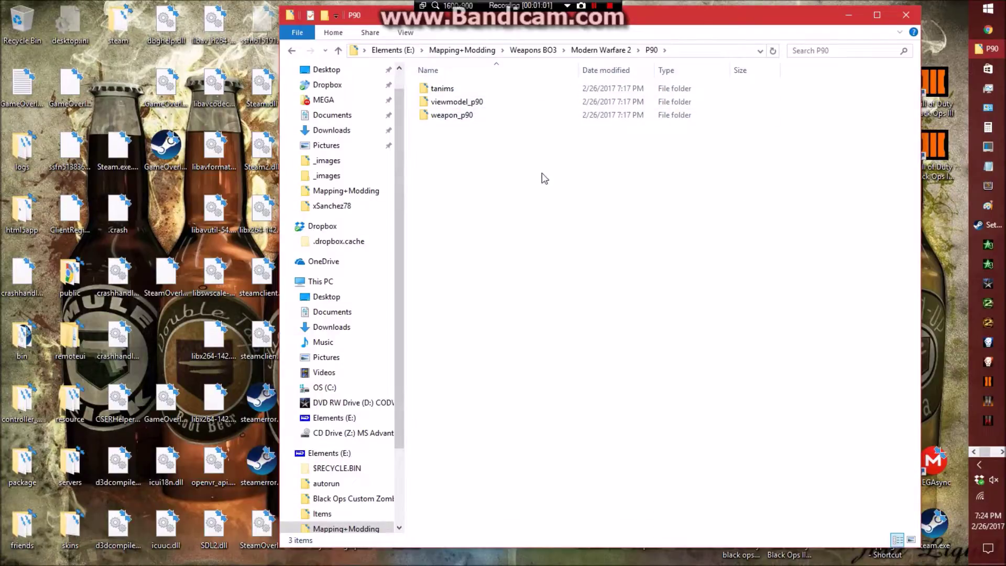
# Examine the contents of the viewmodel_p90, weapon_p90 and tanims folders, returning to the P90 folder.
pyautogui.doubleClick(478, 103)
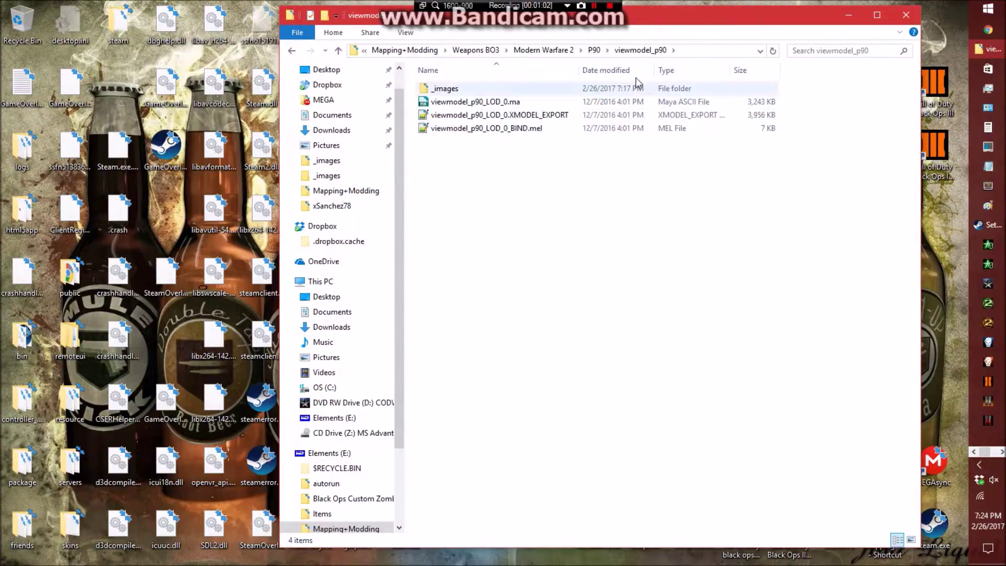
pyautogui.click(596, 52)
pyautogui.doubleClick(443, 116)
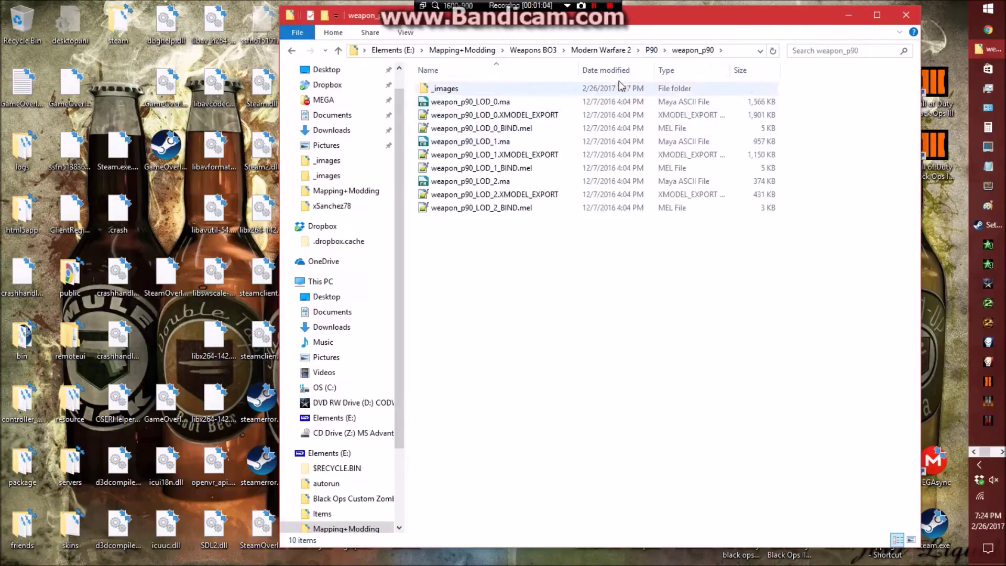
pyautogui.click(651, 50)
pyautogui.doubleClick(446, 88)
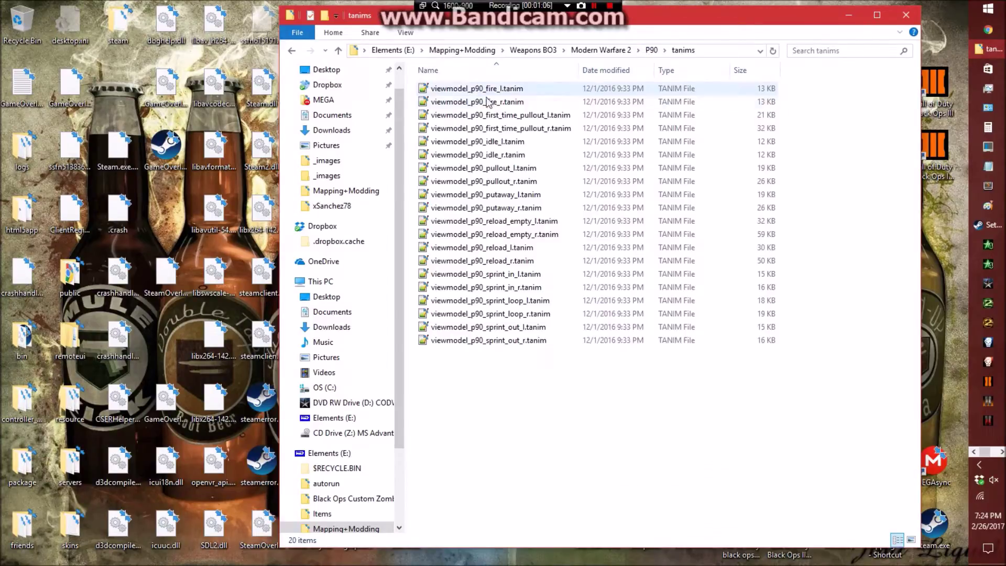
pyautogui.click(651, 51)
pyautogui.click(616, 248)
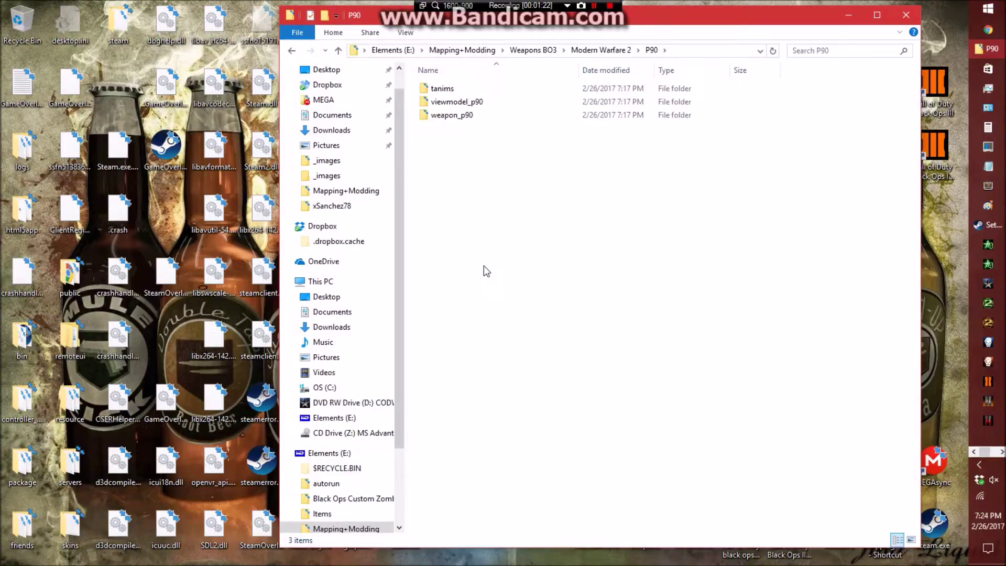
# Open viewmodel_p90_LOD_0.ma from the viewmodel_p90 folder in Maya and dismiss the What's New Highlight Settings dialog.
pyautogui.doubleClick(496, 105)
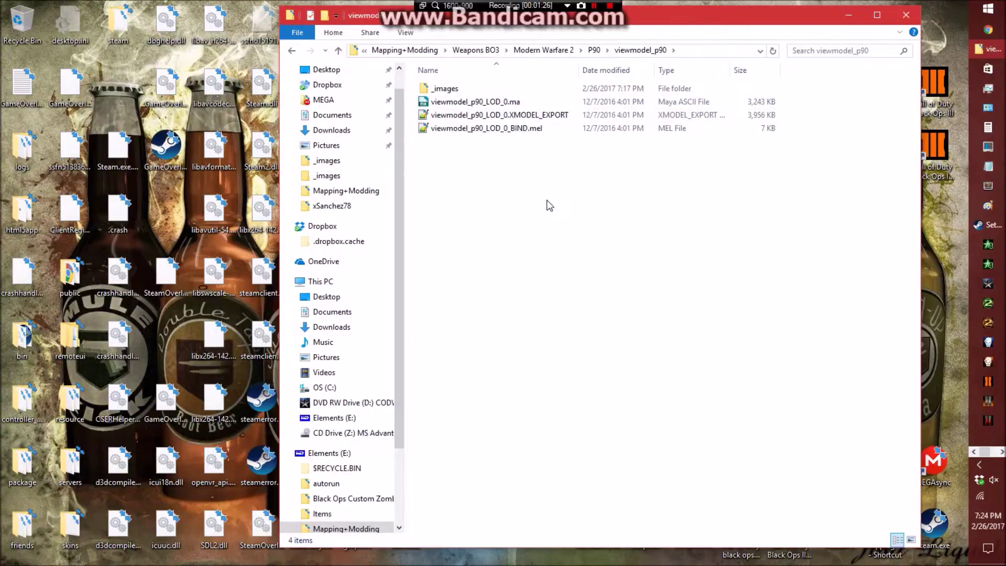
pyautogui.doubleClick(498, 102)
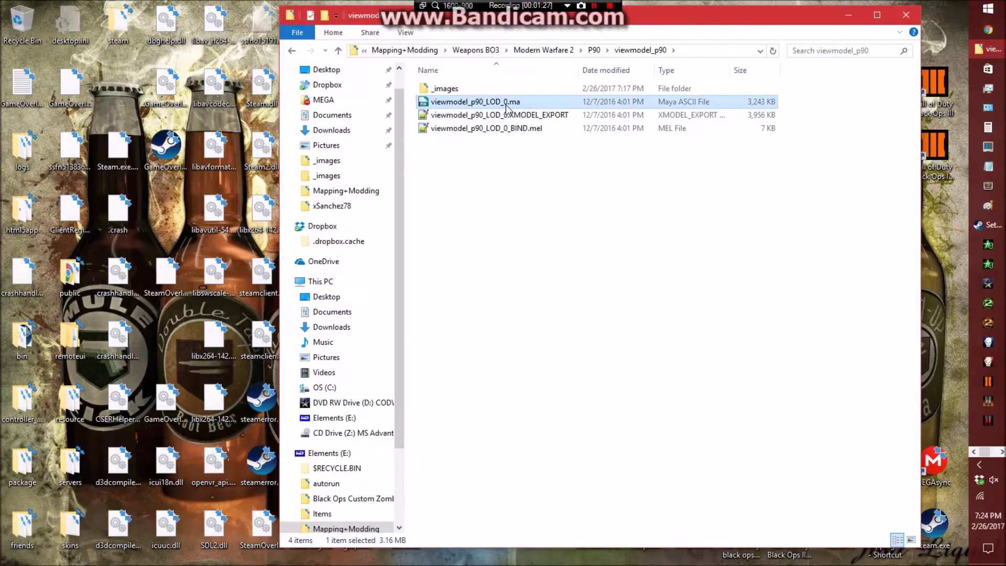
pyautogui.click(820, 162)
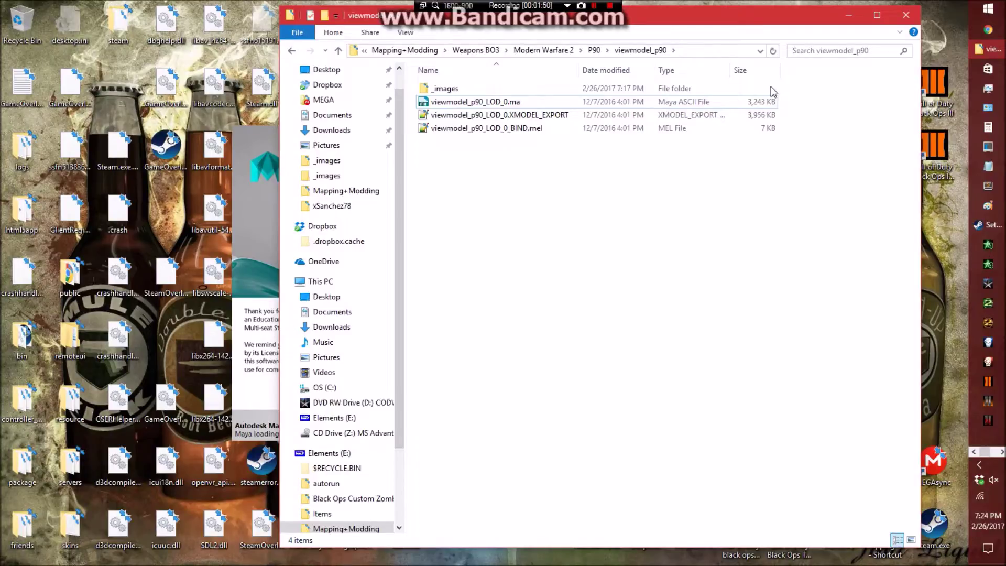
pyautogui.moveTo(722, 19); pyautogui.dragTo(764, 23)
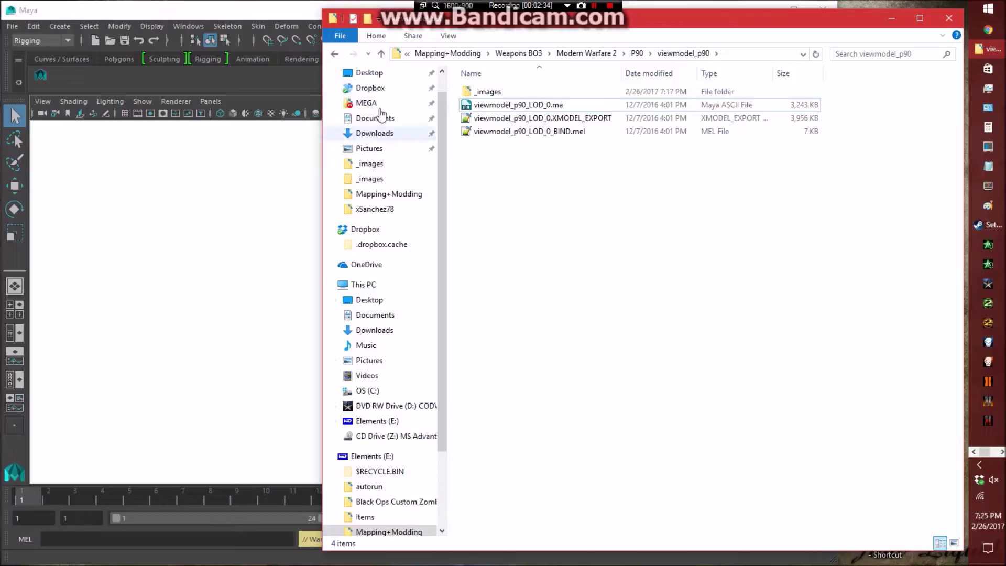
pyautogui.click(289, 12)
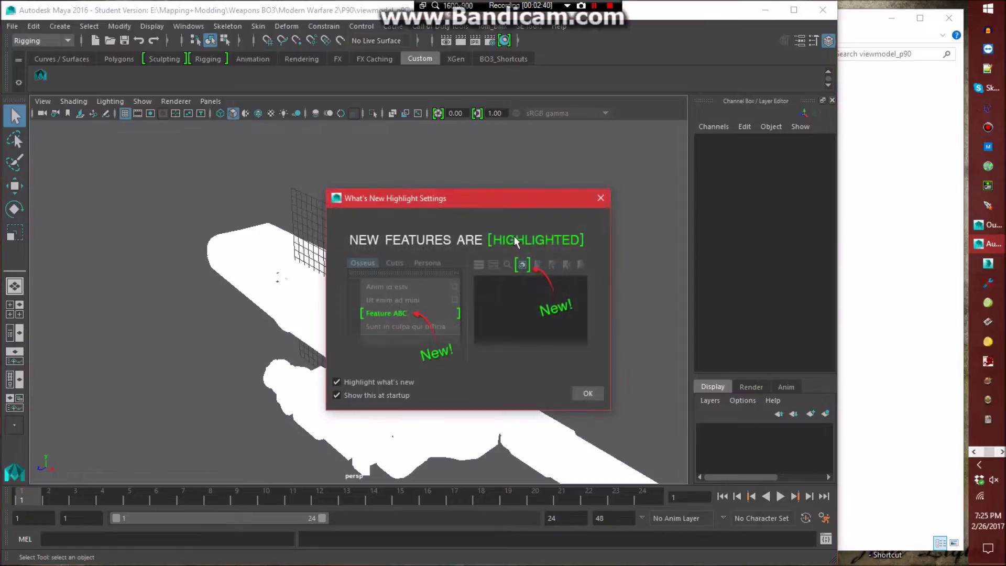
pyautogui.click(598, 199)
# Load the viewmodel_p90_LOD_0_BIND.mel script from the viewmodel_p90 folder into the open Maya scene.
pyautogui.click(885, 211)
pyautogui.click(529, 131)
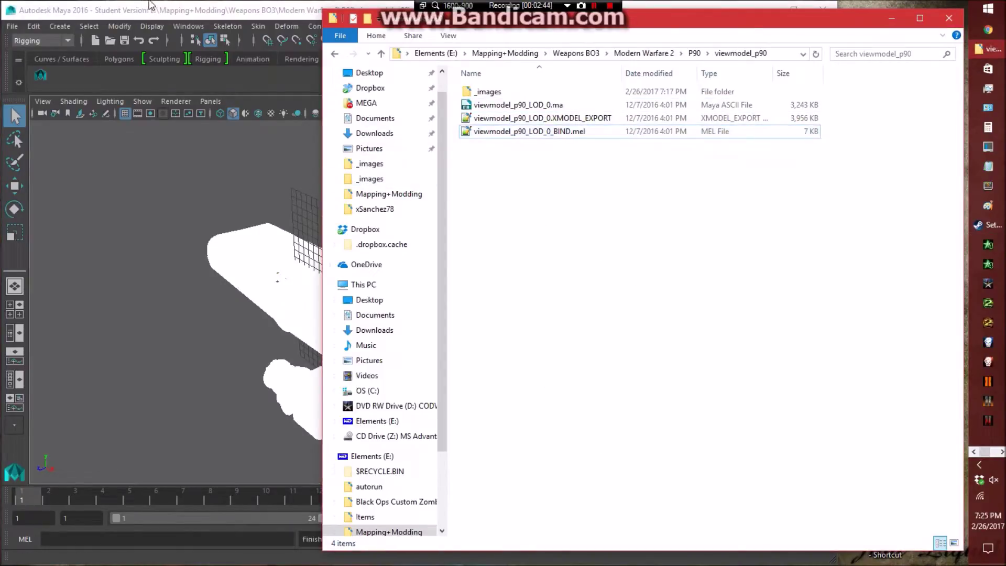
pyautogui.click(167, 10)
pyautogui.click(524, 136)
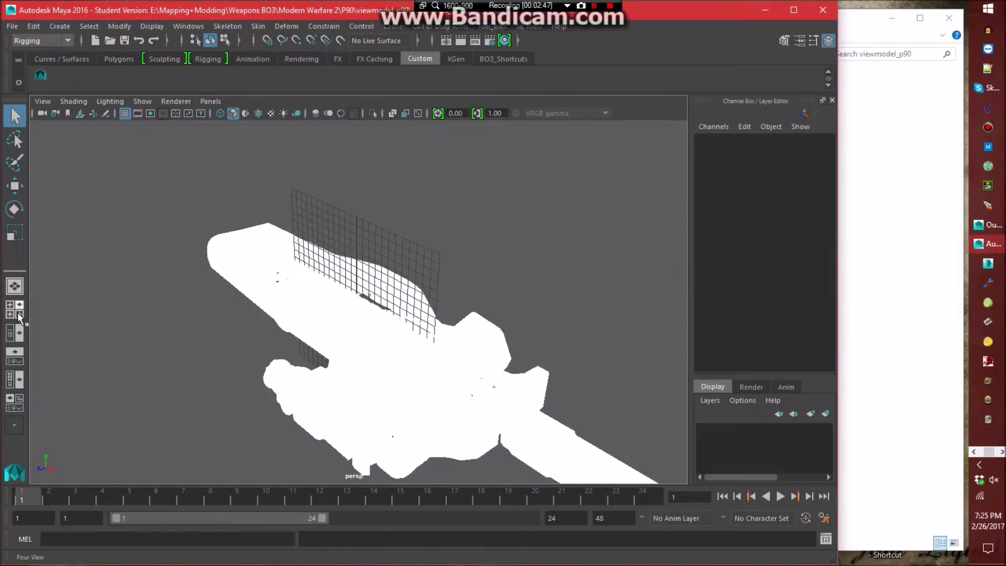
# Show a widened Outliner beside the perspective view and create a new perspective camera for the viewport.
pyautogui.click(15, 333)
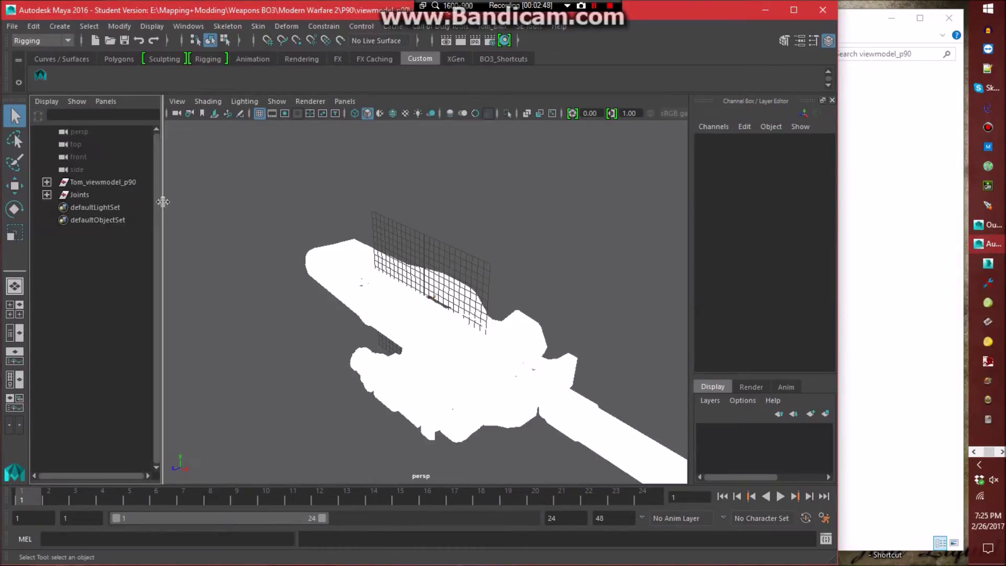
pyautogui.moveTo(162, 203); pyautogui.dragTo(213, 202)
pyautogui.click(406, 101)
pyautogui.moveTo(426, 114)
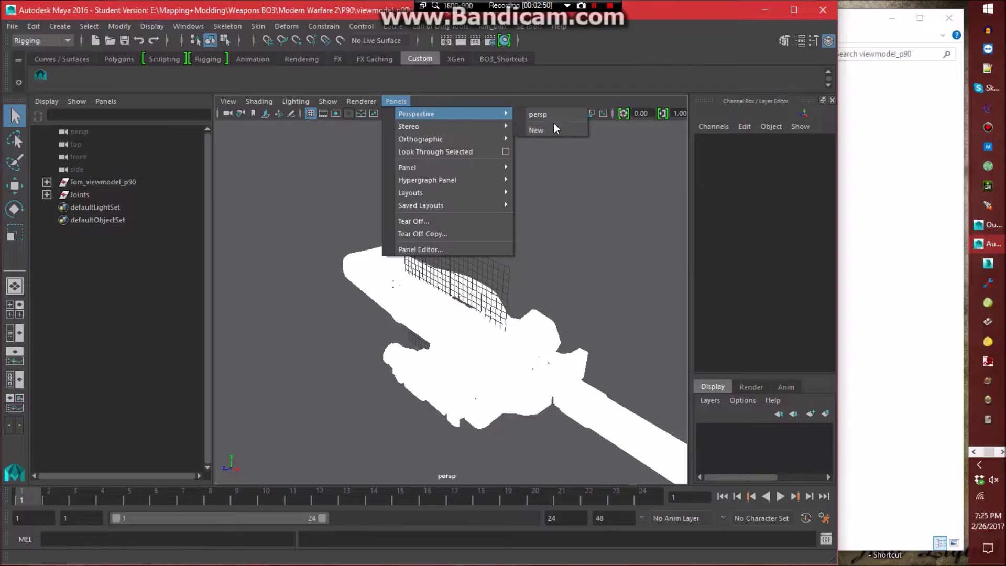
pyautogui.click(554, 124)
# Turn on textured shading in the new perspective view and switch its renderer so the gun's textures display.
pyautogui.click(456, 115)
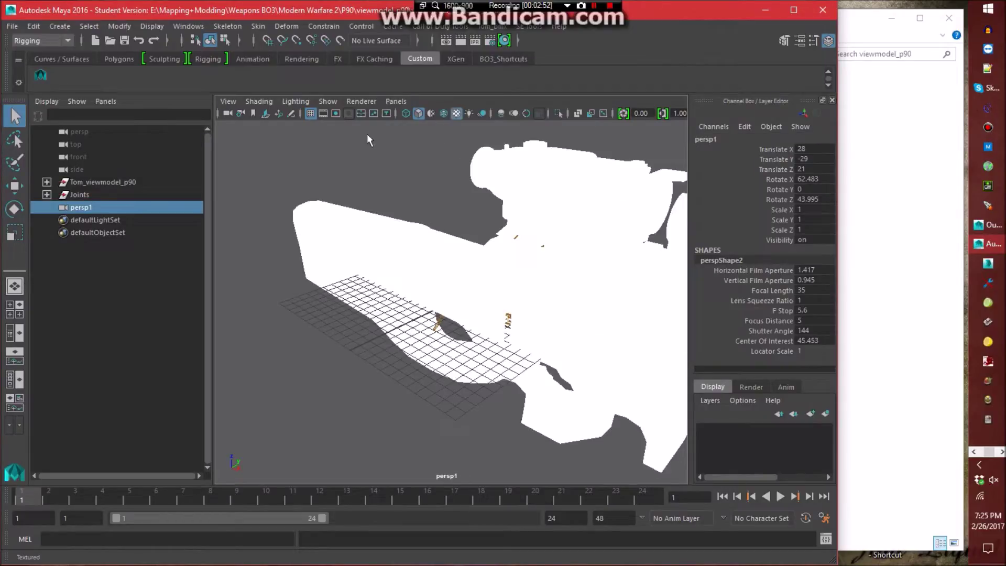
pyautogui.click(361, 101)
pyautogui.click(371, 135)
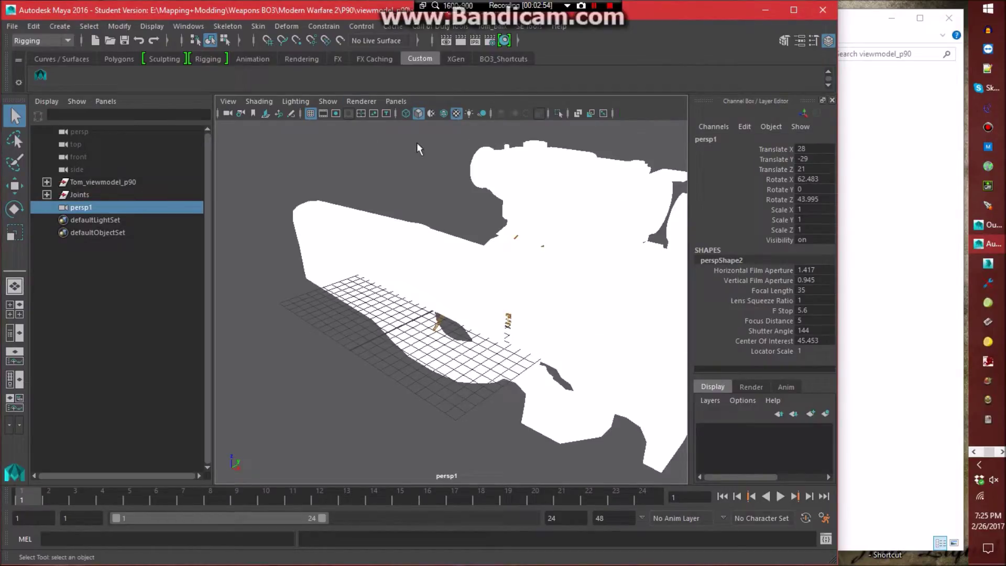
pyautogui.click(349, 149)
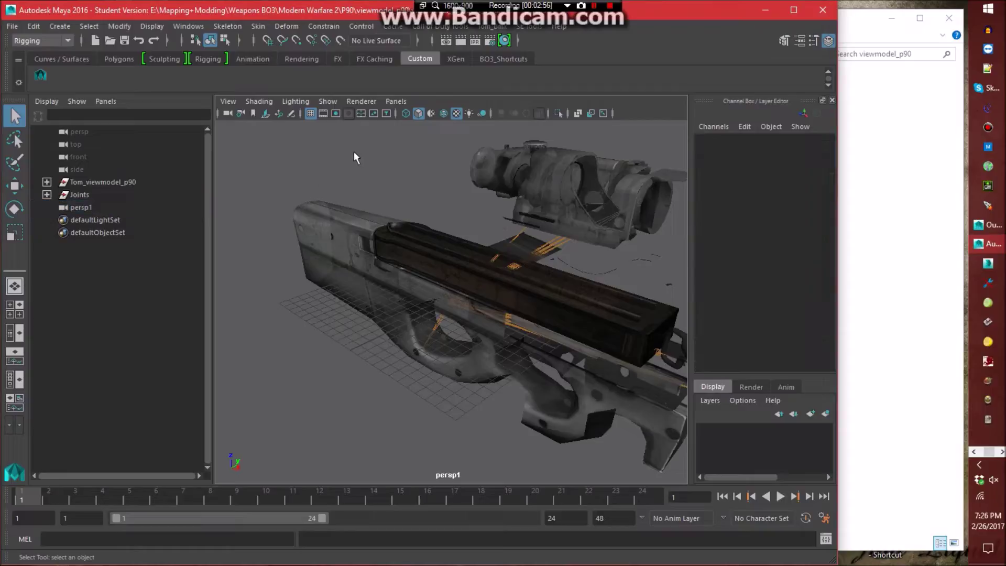
# Move the joints tag_acog_2, tag_eotech, tag_red_dot, tag_silencer and tag_thermal_scope together sideways off the gun, to about 24.6 in Translate Y.
pyautogui.keyDown('alt'); pyautogui.moveTo(497, 230); pyautogui.dragTo(461, 315); pyautogui.keyUp('alt')
pyautogui.scroll(-5, 461, 314)
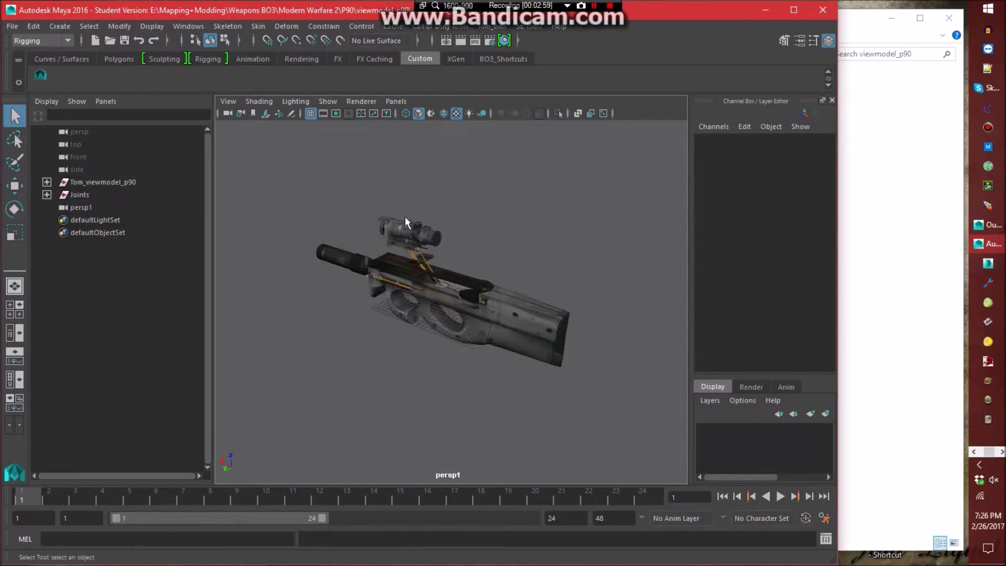
pyautogui.press('w')
pyautogui.click(46, 194)
pyautogui.click(60, 207)
pyautogui.click(122, 223)
pyautogui.keyDown('alt'); pyautogui.moveTo(367, 293); pyautogui.dragTo(329, 313); pyautogui.keyUp('alt')
pyautogui.keyDown('ctrl'); pyautogui.click(129, 236); pyautogui.keyUp('ctrl')
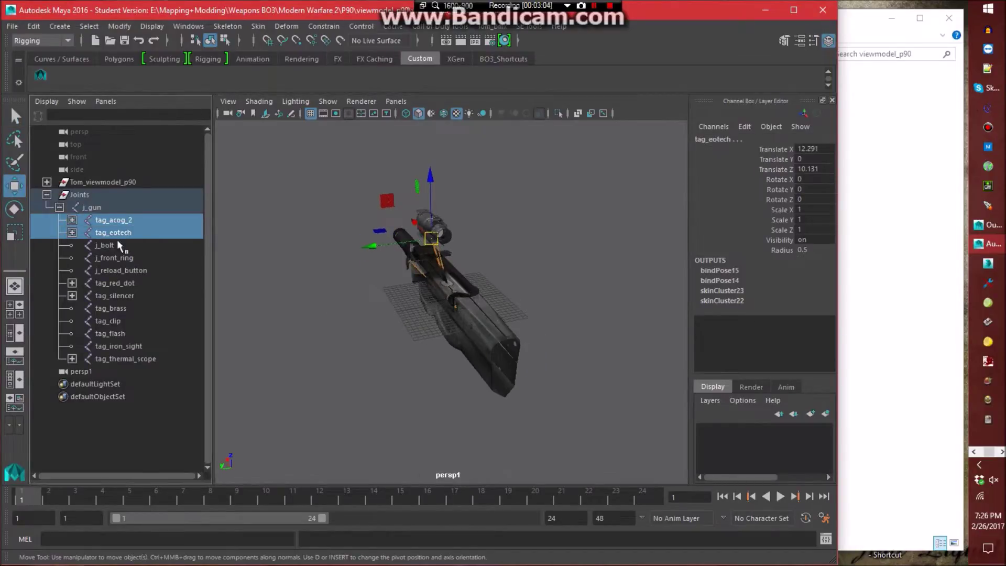
pyautogui.keyDown('ctrl'); pyautogui.click(125, 283); pyautogui.keyUp('ctrl')
pyautogui.keyDown('ctrl'); pyautogui.click(124, 296); pyautogui.keyUp('ctrl')
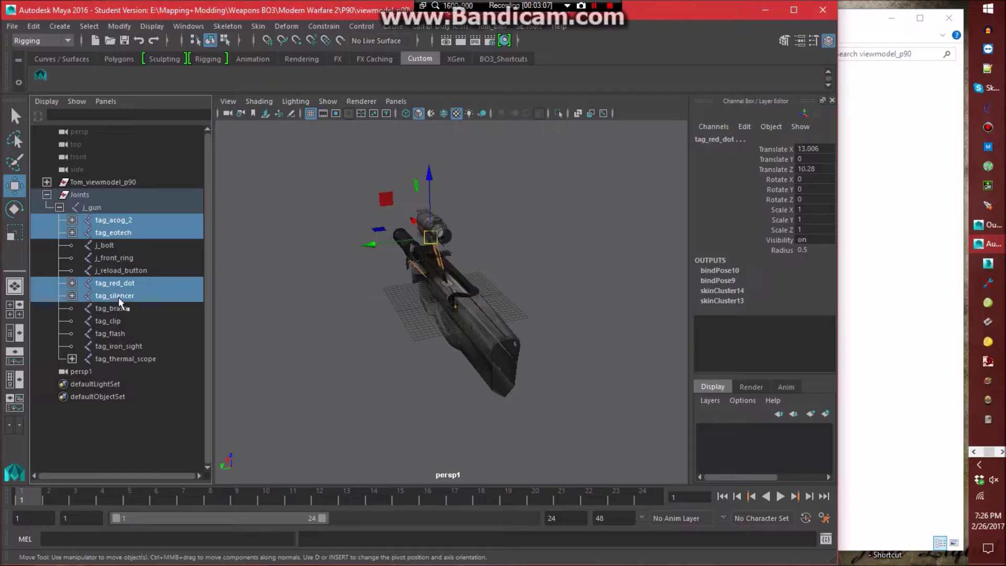
pyautogui.keyDown('ctrl'); pyautogui.click(126, 360); pyautogui.keyUp('ctrl')
pyautogui.moveTo(369, 242); pyautogui.dragTo(251, 256)
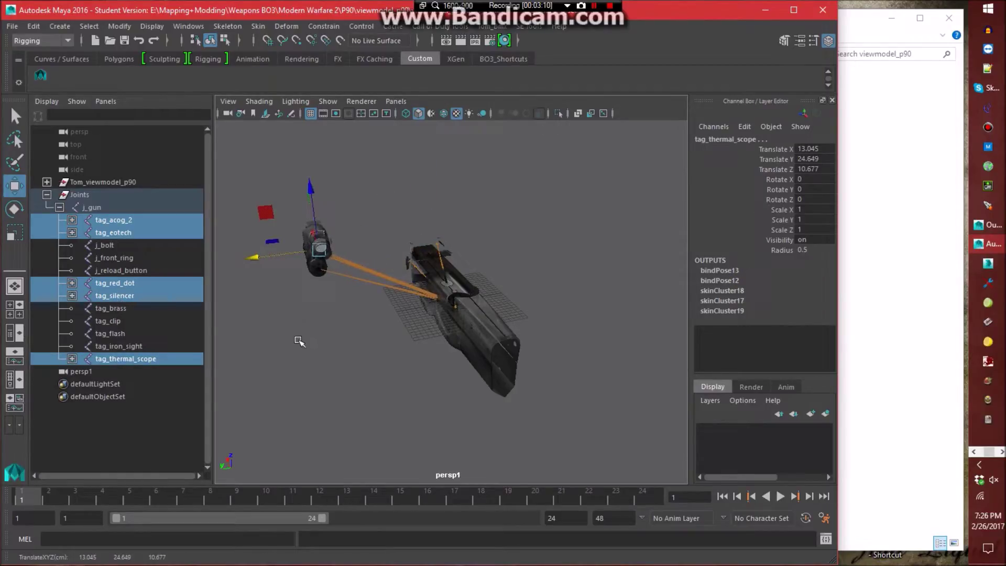
pyautogui.click(298, 341)
# Check the remaining joints under j_gun one by one, from j_bolt through tag_iron_sight.
pyautogui.click(112, 246)
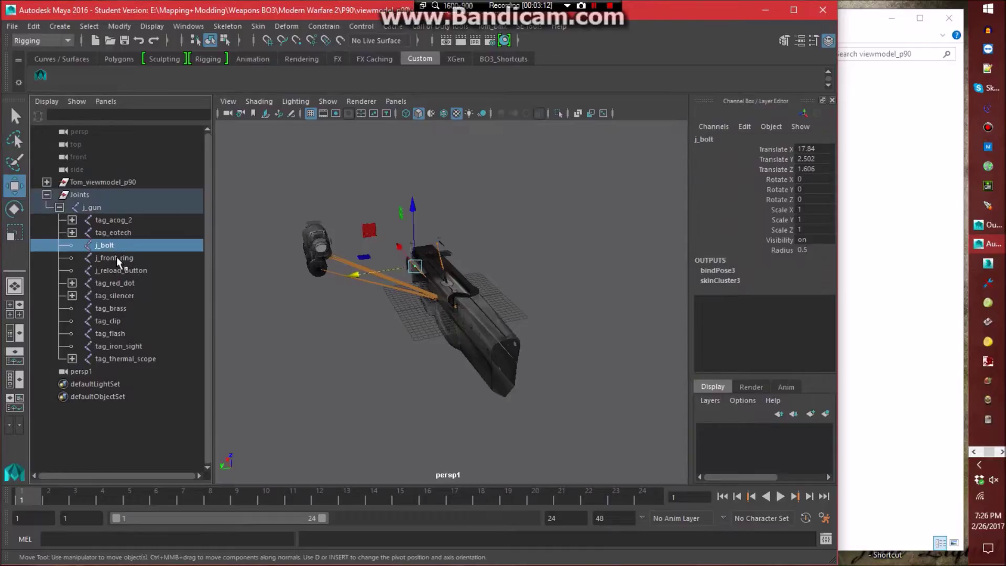
pyautogui.click(118, 258)
pyautogui.click(121, 271)
pyautogui.click(115, 310)
pyautogui.click(115, 321)
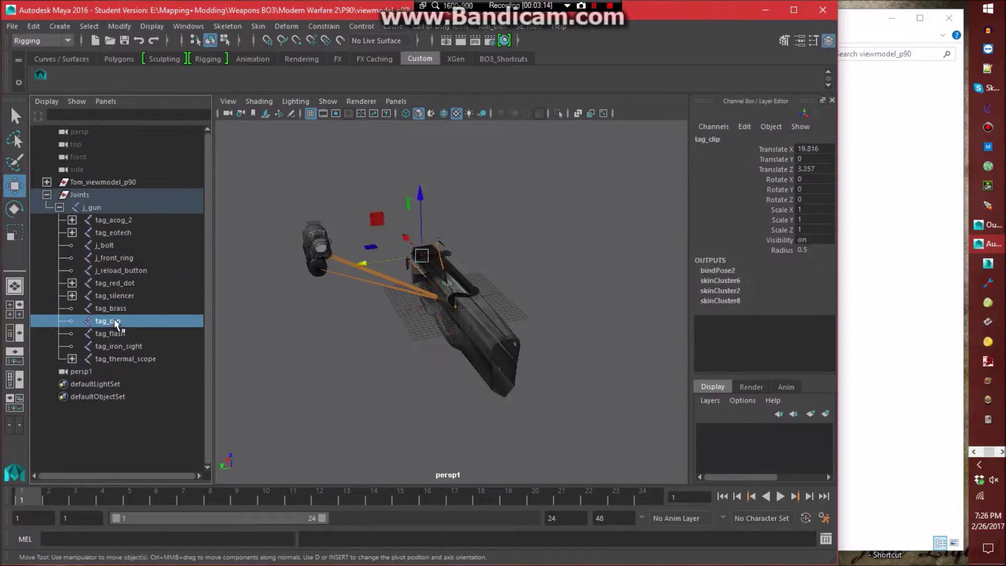
pyautogui.click(119, 346)
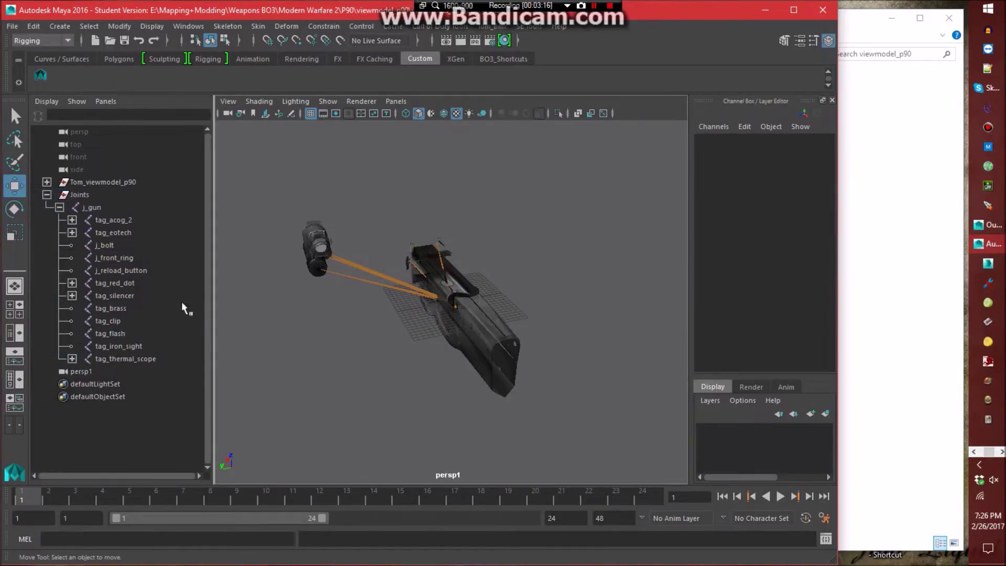
# Delete the attachment meshes beside the gun, hiding the j_gun skeleton while selecting them and unhiding it again.
pyautogui.click(111, 209)
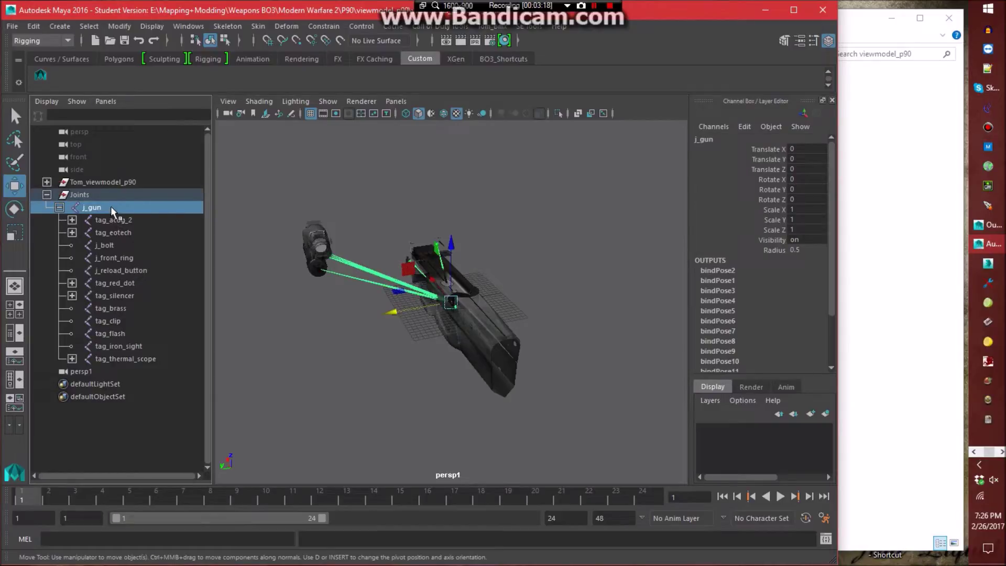
pyautogui.hotkey('ctrl', 'h')
pyautogui.moveTo(263, 202); pyautogui.dragTo(374, 363)
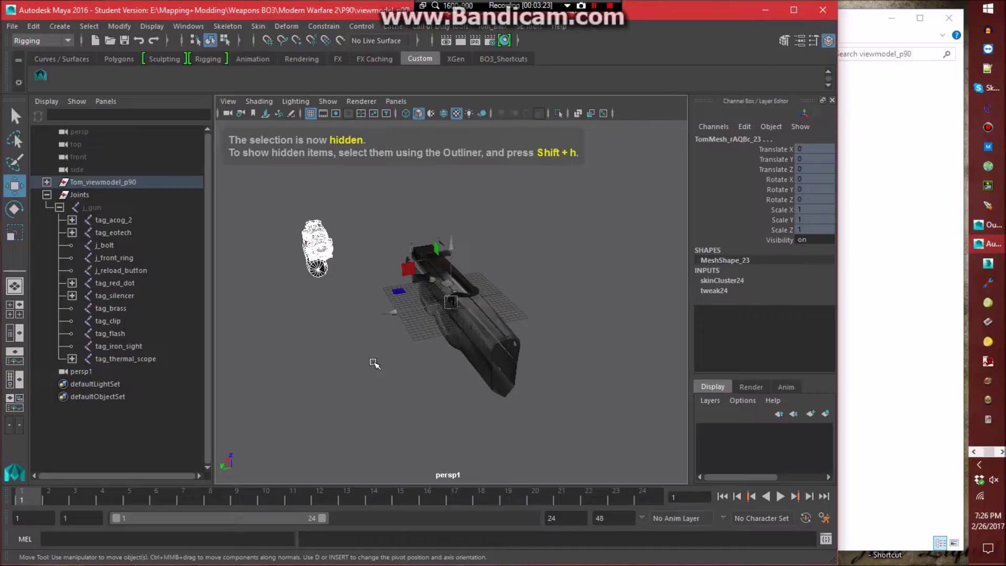
pyautogui.hotkey('ctrl', 'h')
pyautogui.click(87, 209)
pyautogui.hotkey('shift', 'h')
# Delete the attachment joints tag_acog_2, tag_eotech, tag_red_dot, tag_silencer and tag_thermal_scope.
pyautogui.click(112, 220)
pyautogui.keyDown('ctrl'); pyautogui.click(125, 233); pyautogui.keyUp('ctrl')
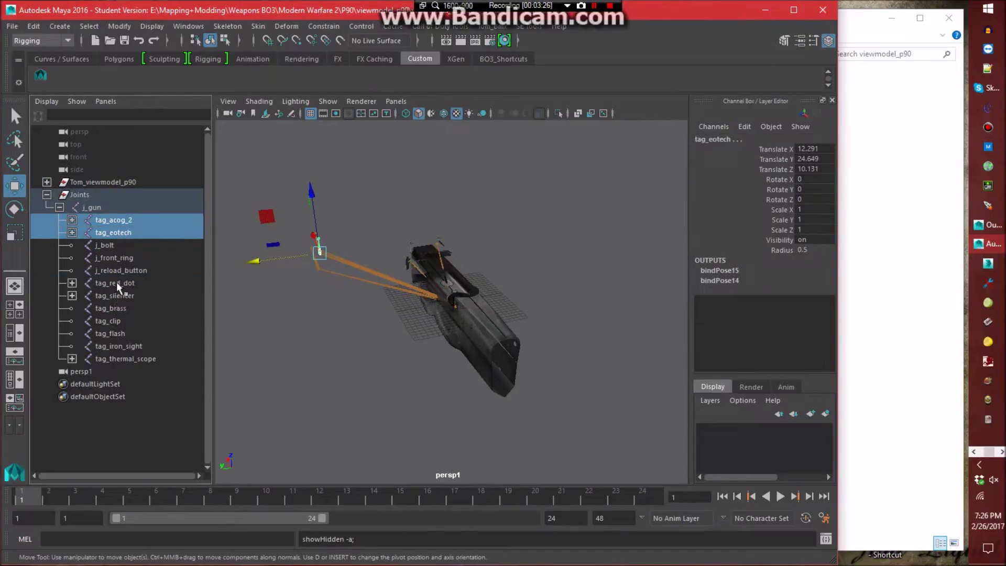
pyautogui.keyDown('ctrl'); pyautogui.click(118, 285); pyautogui.keyUp('ctrl')
pyautogui.keyDown('ctrl'); pyautogui.click(117, 296); pyautogui.keyUp('ctrl')
pyautogui.keyDown('ctrl'); pyautogui.click(115, 360); pyautogui.keyUp('ctrl')
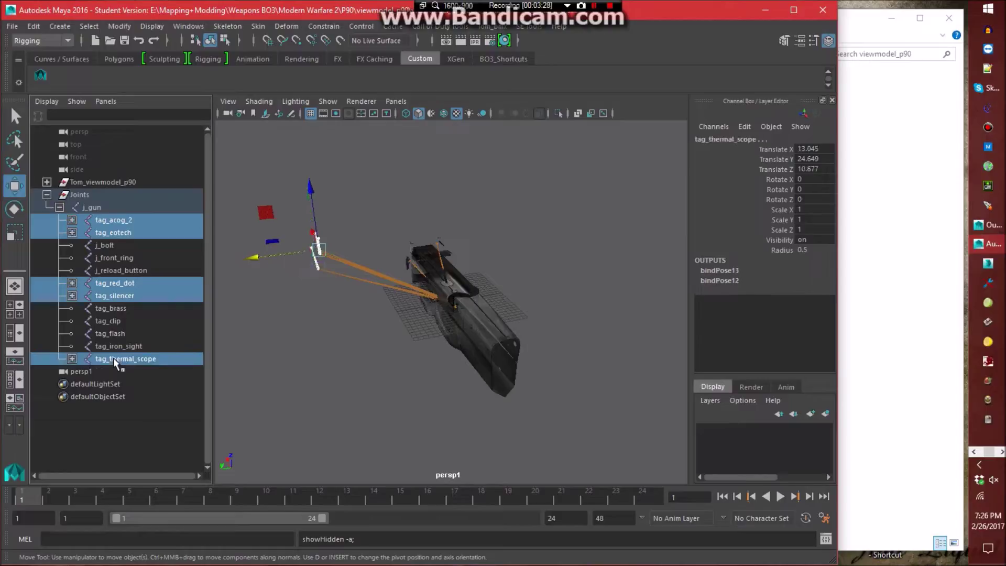
pyautogui.press('Delete')
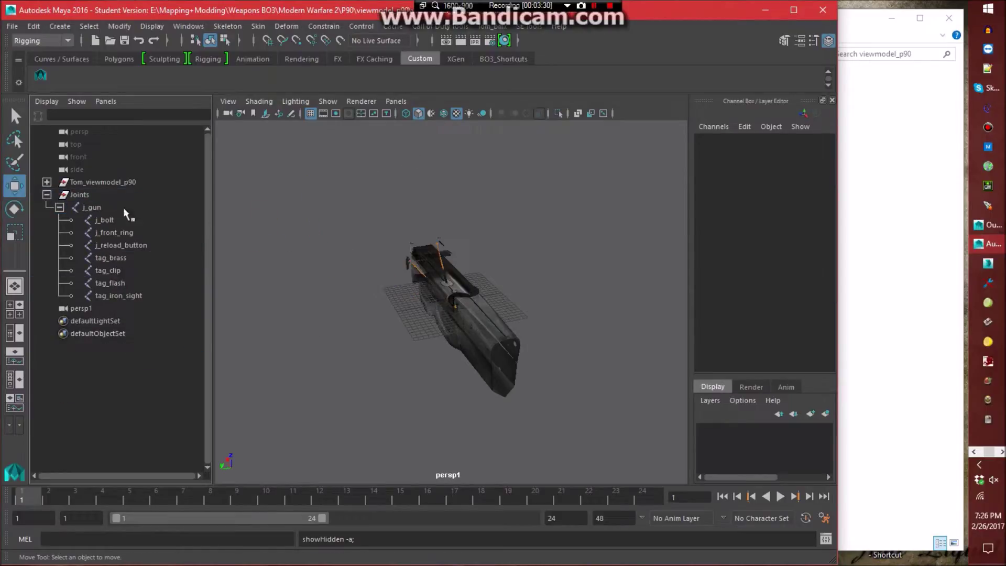
# Show the Hypershade beside the perspective view and delete the unused material nodes.
pyautogui.click(47, 182)
pyautogui.click(46, 181)
pyautogui.click(14, 386)
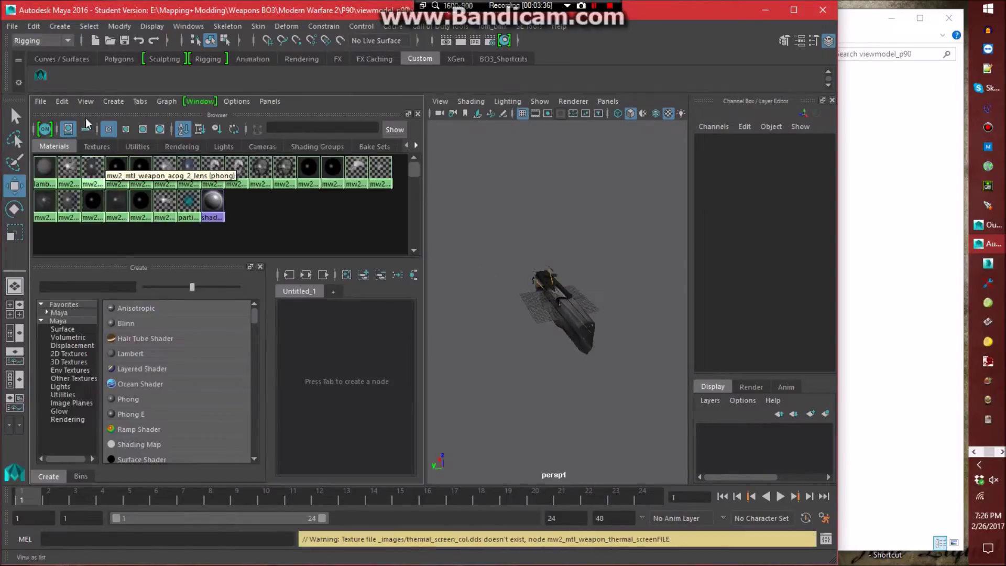
pyautogui.click(63, 101)
pyautogui.click(87, 137)
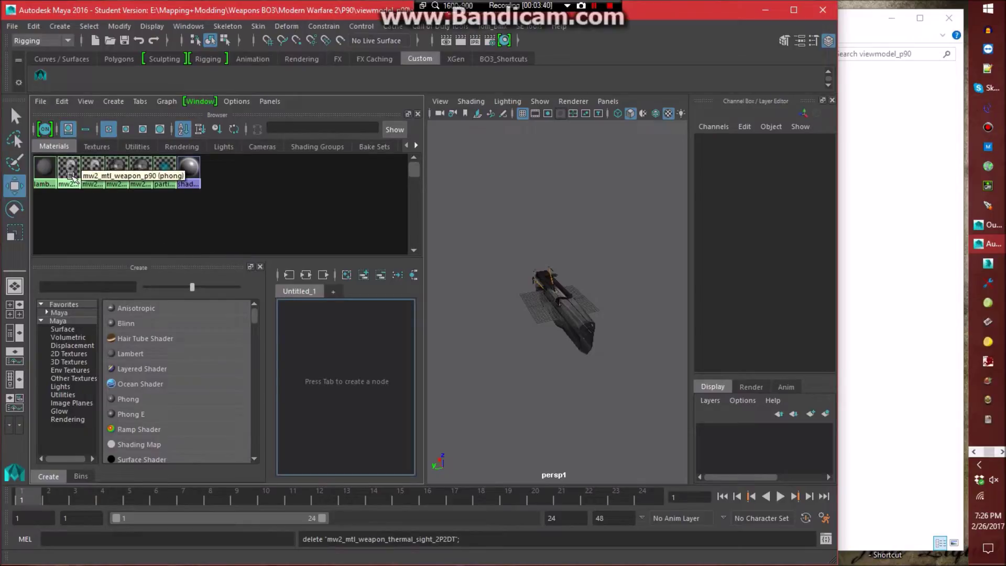
# Connect the mw2_mtl_weapon_p90 material to its own transparency input.
pyautogui.moveTo(72, 176); pyautogui.dragTo(72, 181, button='middle')
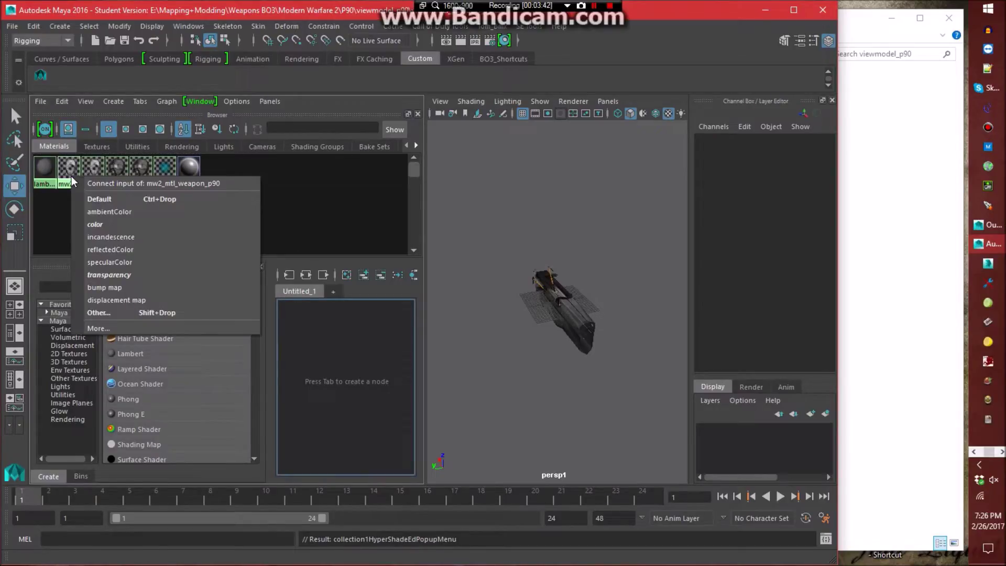
pyautogui.click(109, 275)
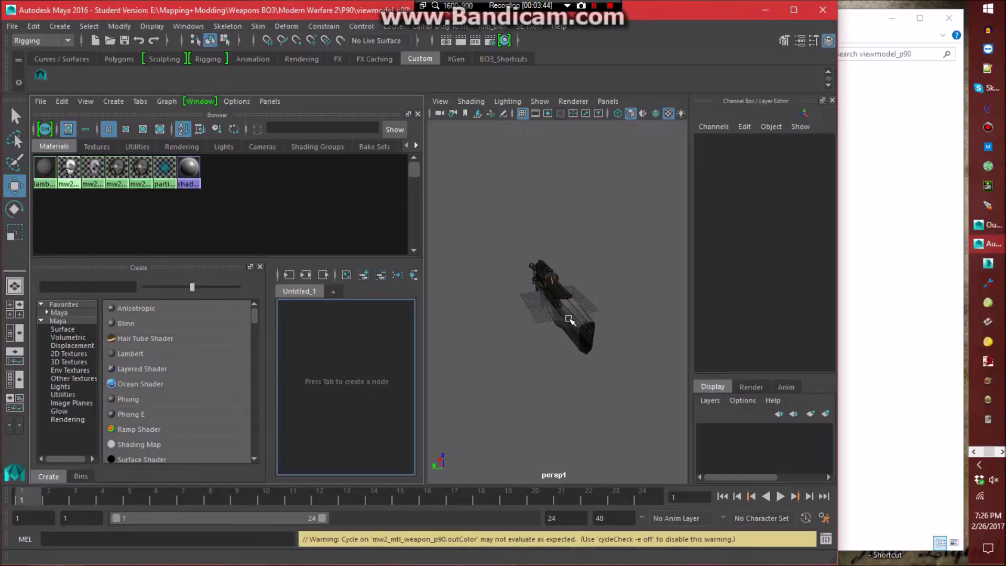
# Connect the mw2_mtl_weapon_p90_ironsight, mw2_mtl_weapon_p90_mag and mw2_mtl_weapon_p90_mag_inner materials each to their own transparency input.
pyautogui.moveTo(99, 173); pyautogui.dragTo(118, 171, button='middle')
pyautogui.click(110, 265)
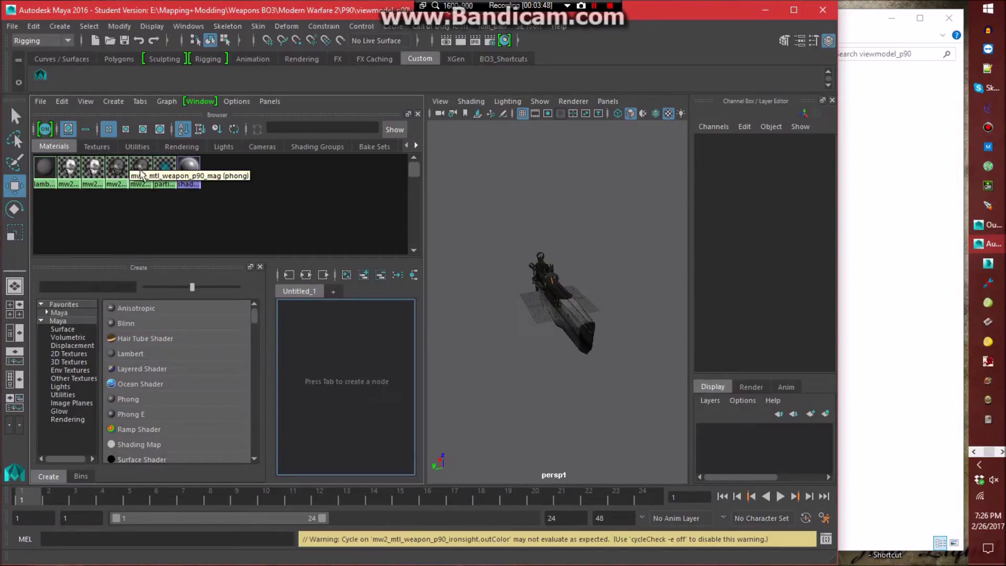
pyautogui.moveTo(119, 168); pyautogui.dragTo(139, 169, button='middle')
pyautogui.click(149, 266)
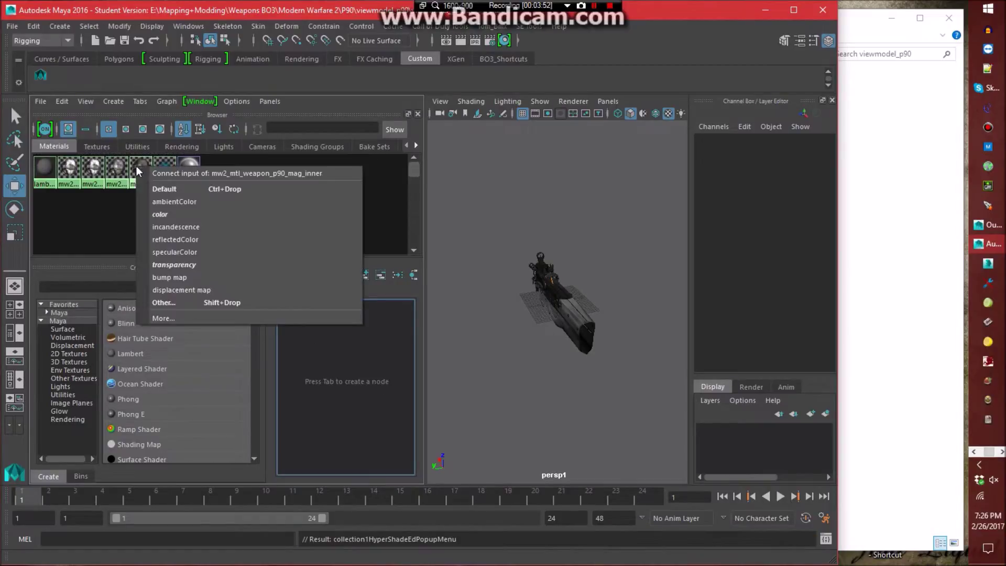
pyautogui.click(152, 264)
# Show the Outliner beside a perspective view using the persp1 camera and widen the Outliner pane.
pyautogui.click(21, 336)
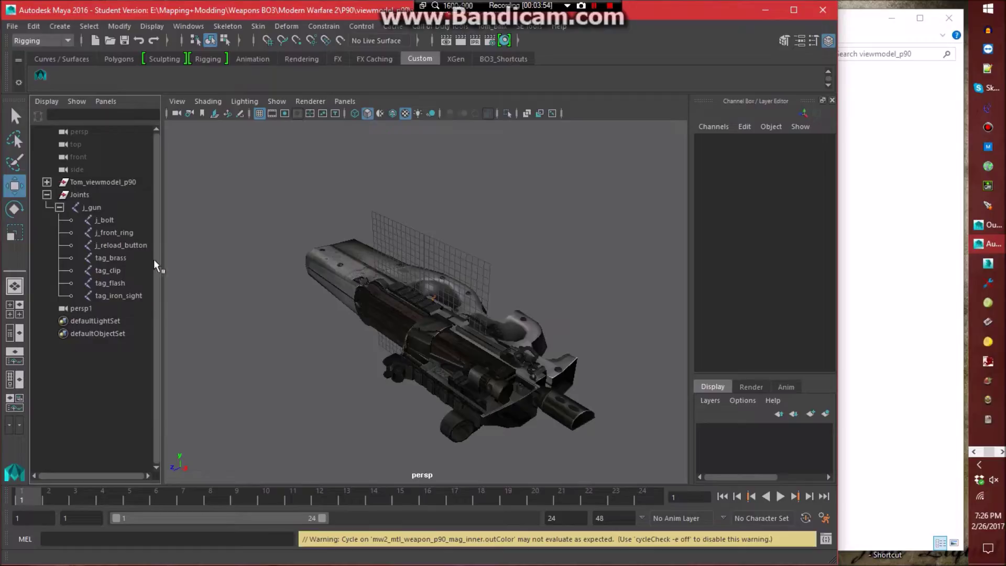
pyautogui.moveTo(162, 257); pyautogui.dragTo(211, 257)
pyautogui.click(397, 103)
pyautogui.moveTo(491, 109)
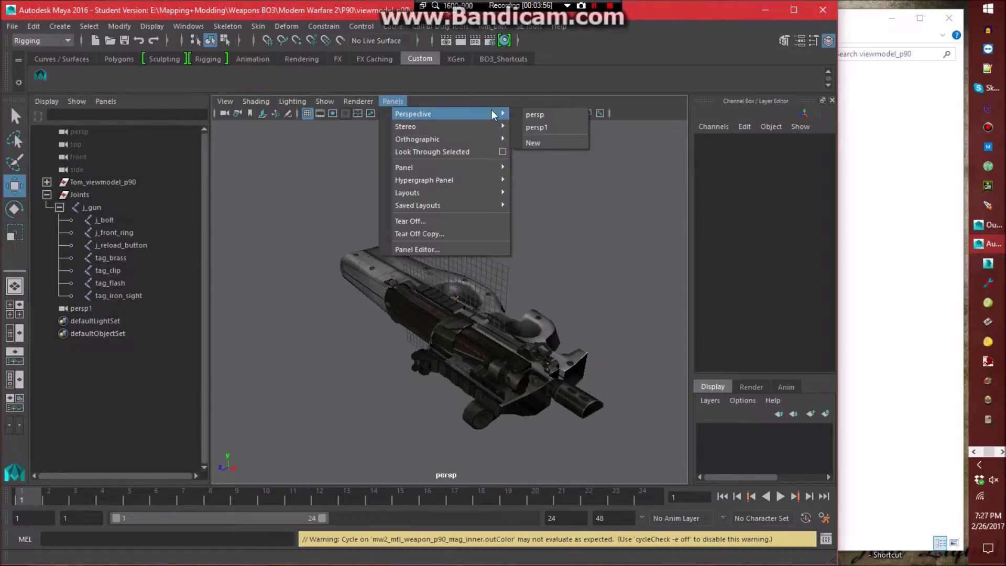
pyautogui.click(539, 128)
pyautogui.keyDown('alt'); pyautogui.moveTo(540, 226); pyautogui.dragTo(512, 371); pyautogui.keyUp('alt')
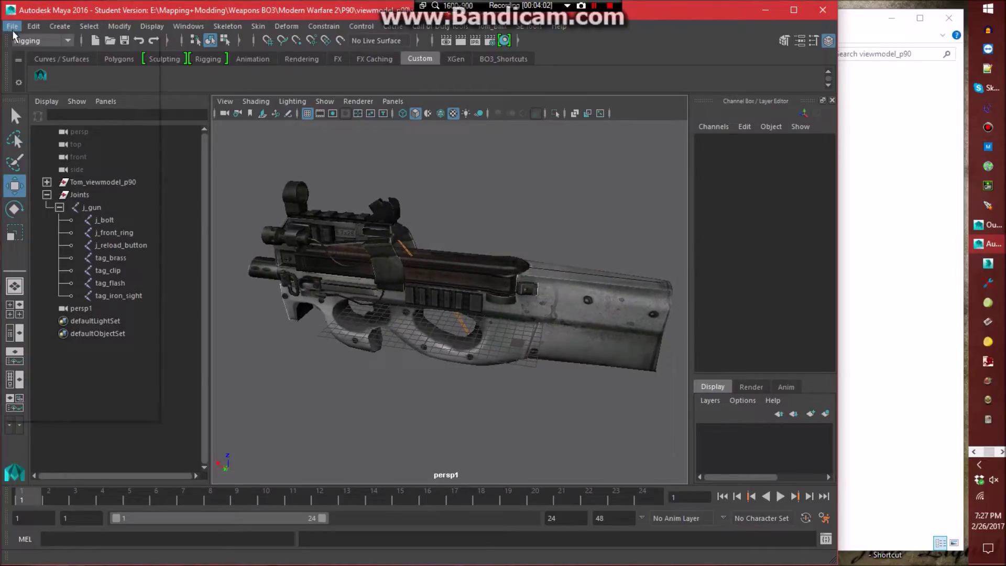
# Save the scene as p90_animated_model in the Modern Warfare 2 P90 folder, accepting the student version notice.
pyautogui.click(12, 27)
pyautogui.click(445, 154)
pyautogui.click(12, 27)
pyautogui.click(457, 179)
pyautogui.hotkey('ctrl', 'shift', 's')
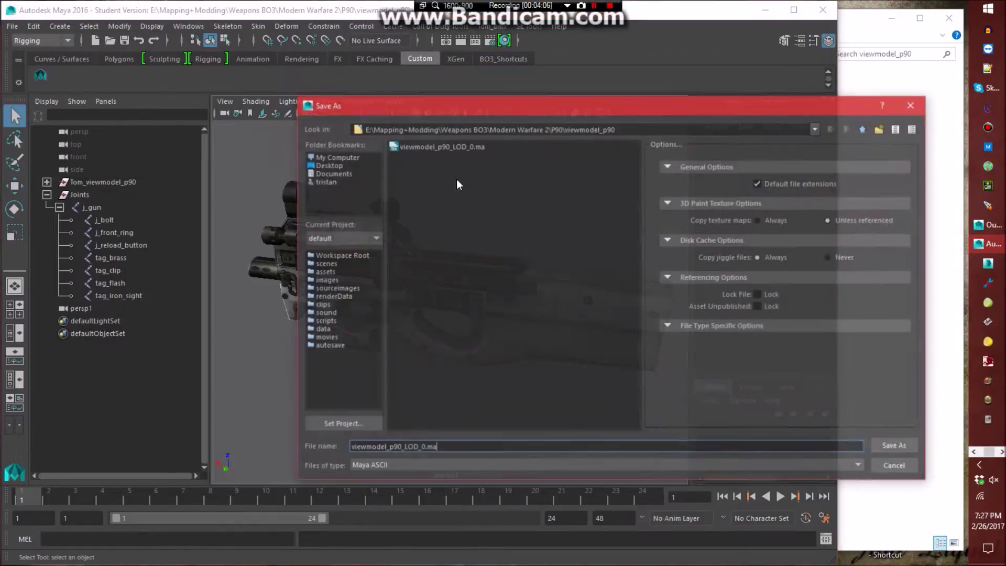
pyautogui.click(860, 131)
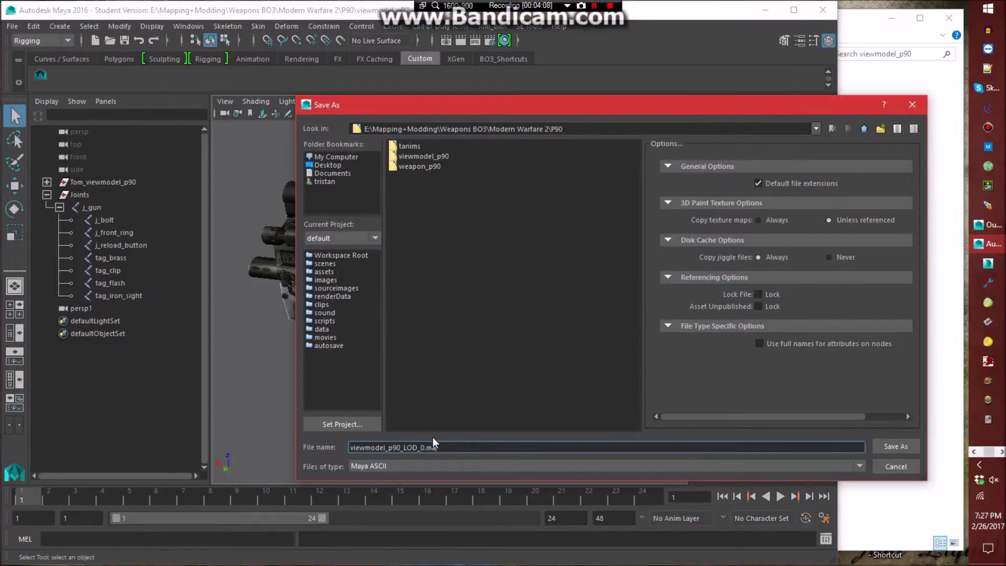
pyautogui.hotkey('ctrl', 'a')
pyautogui.press('BackSpace')
pyautogui.write('p90_animated_model')
pyautogui.press('Return')
pyautogui.click(456, 299)
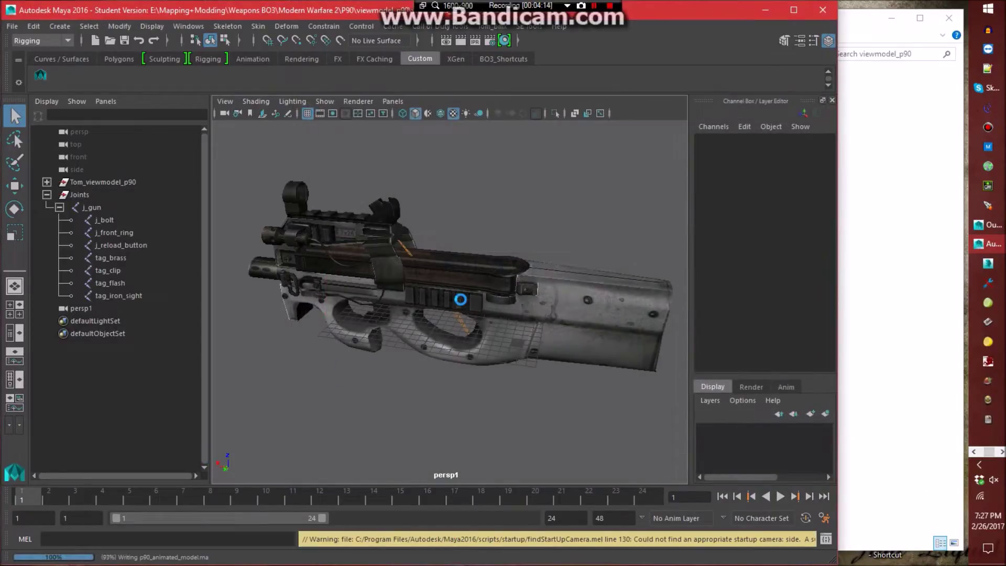
pyautogui.press('w')
# Open the viewhands.ma scene from the Mapping+Modding\Weapons BO1 folder.
pyautogui.click(11, 29)
pyautogui.click(27, 56)
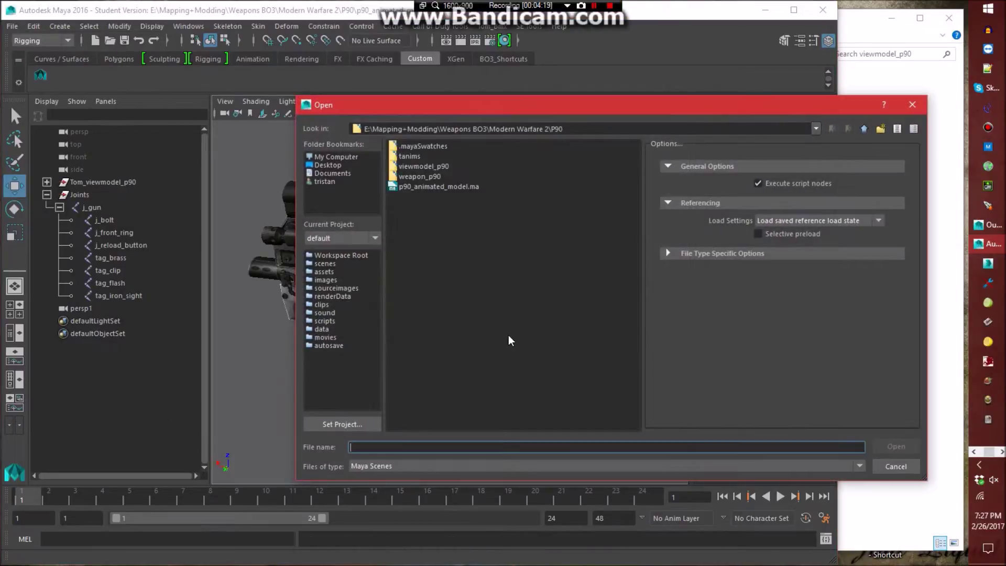
pyautogui.click(864, 129)
pyautogui.click(863, 129)
pyautogui.click(863, 128)
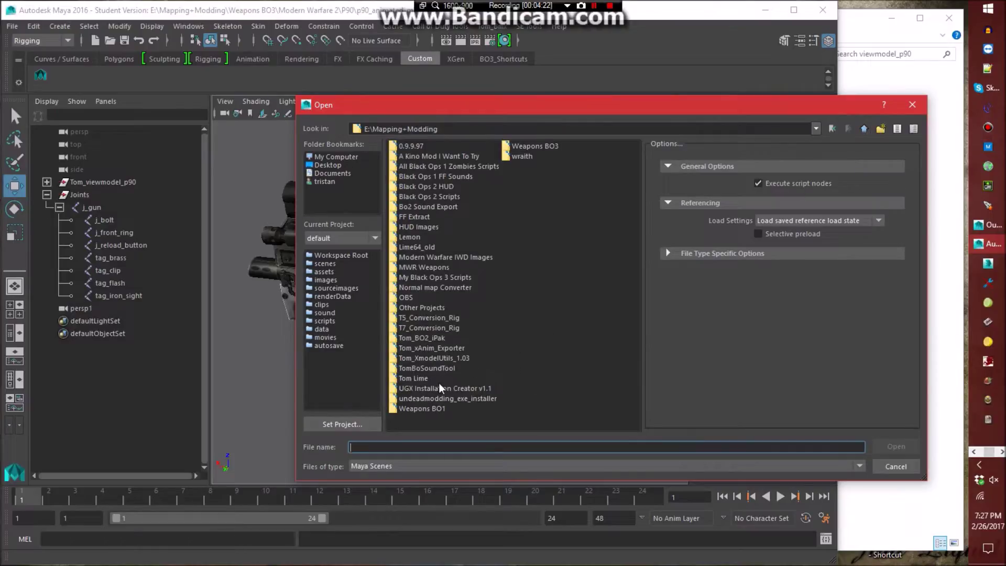
pyautogui.doubleClick(428, 409)
pyautogui.doubleClick(435, 238)
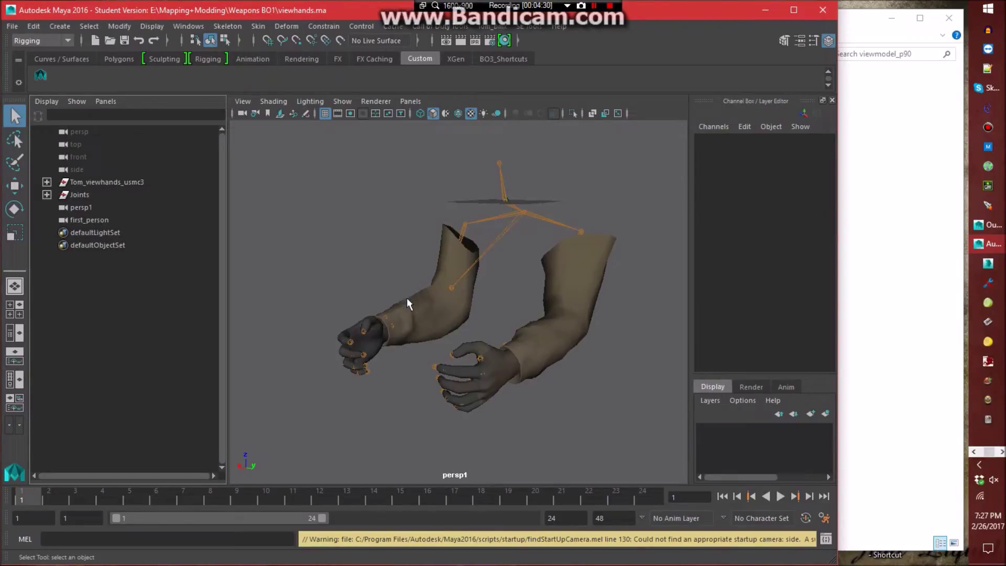
# Import p90_animated_model.ma from the P90 folder into the viewhands scene and delete the imported persp1 camera.
pyautogui.click(882, 318)
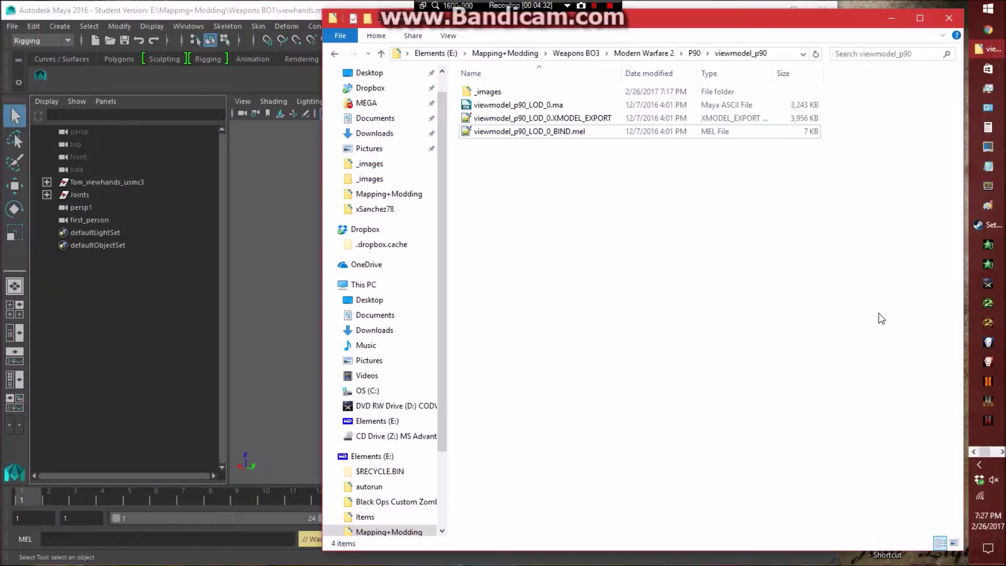
pyautogui.click(694, 53)
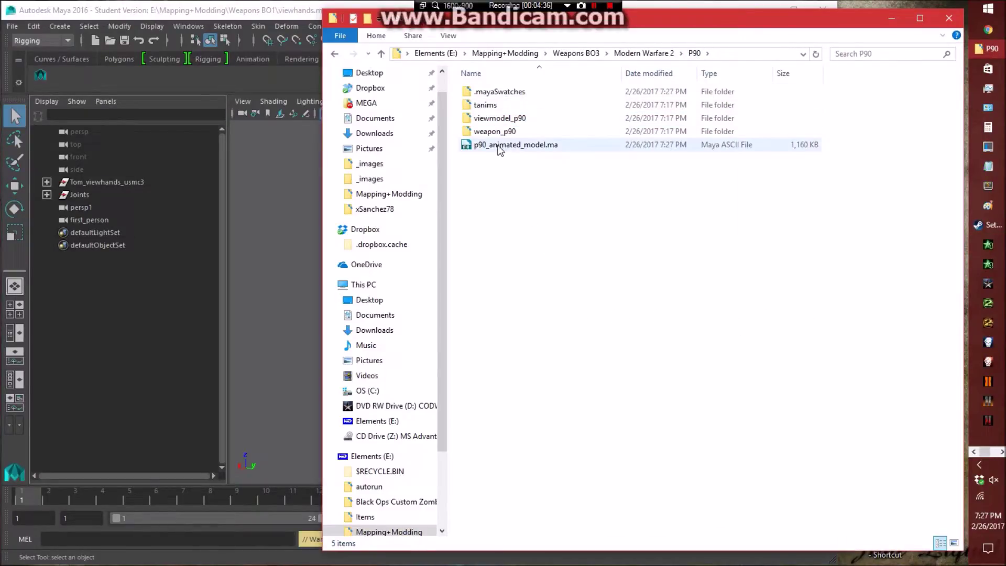
pyautogui.moveTo(500, 146); pyautogui.dragTo(244, 209)
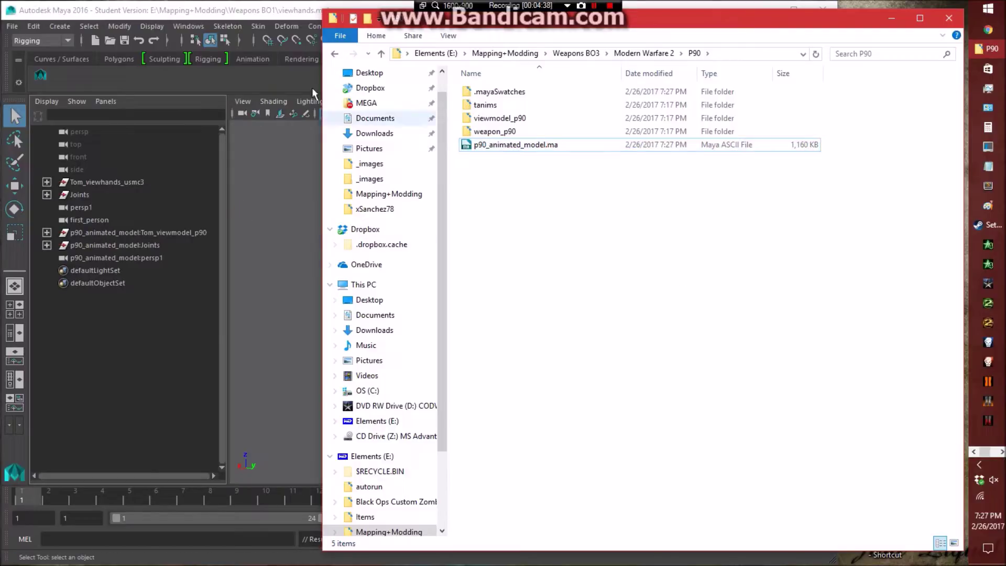
pyautogui.click(149, 238)
pyautogui.click(156, 257)
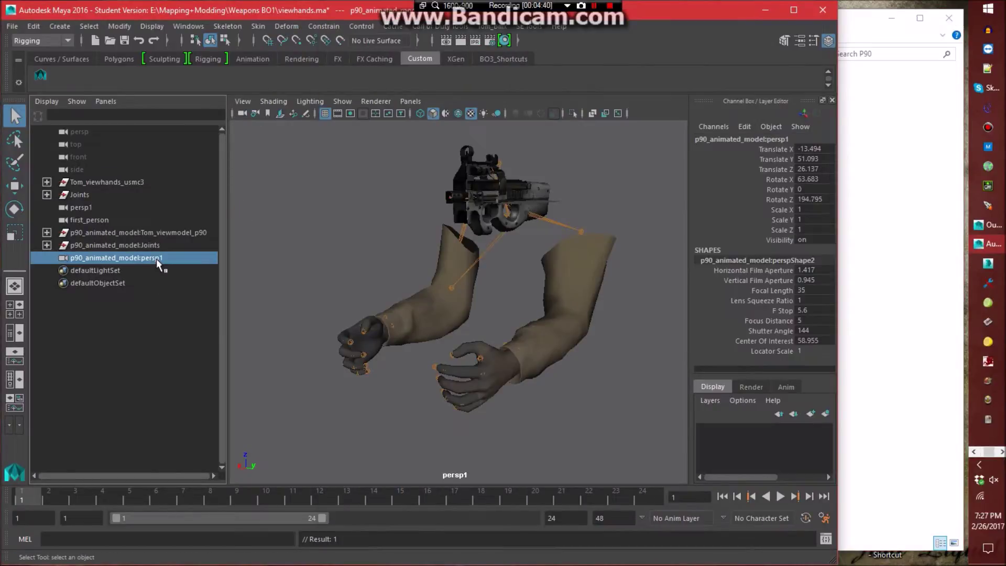
# Expand the imported gun skeleton and rename its first three joints without the namespace as j_gun, j_bolt and j_front_ring.
pyautogui.click(47, 244)
pyautogui.click(59, 257)
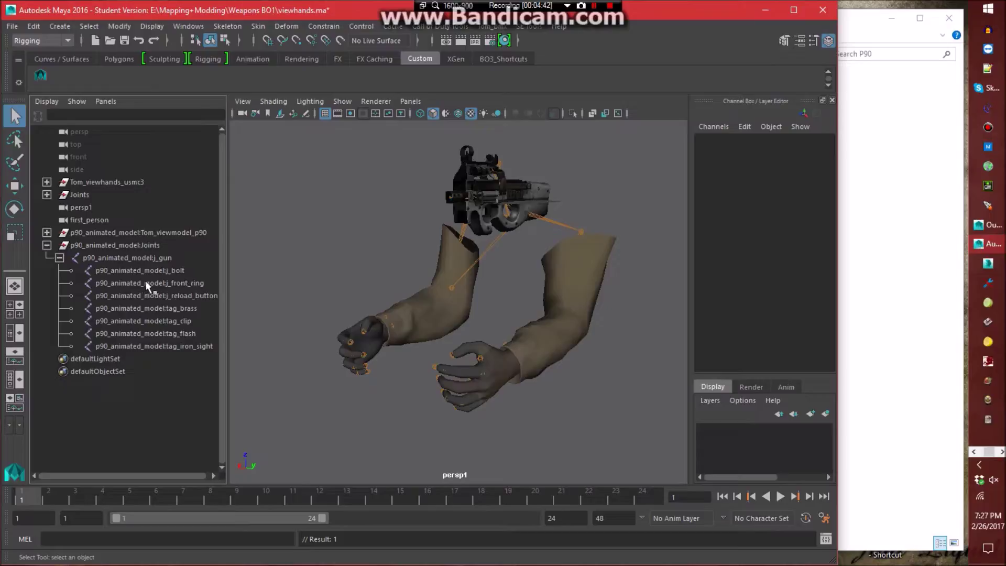
pyautogui.doubleClick(110, 257)
pyautogui.press('Return')
pyautogui.doubleClick(117, 270)
pyautogui.write('j_bolt')
pyautogui.press('Return')
pyautogui.doubleClick(118, 282)
pyautogui.write('j_front_ring')
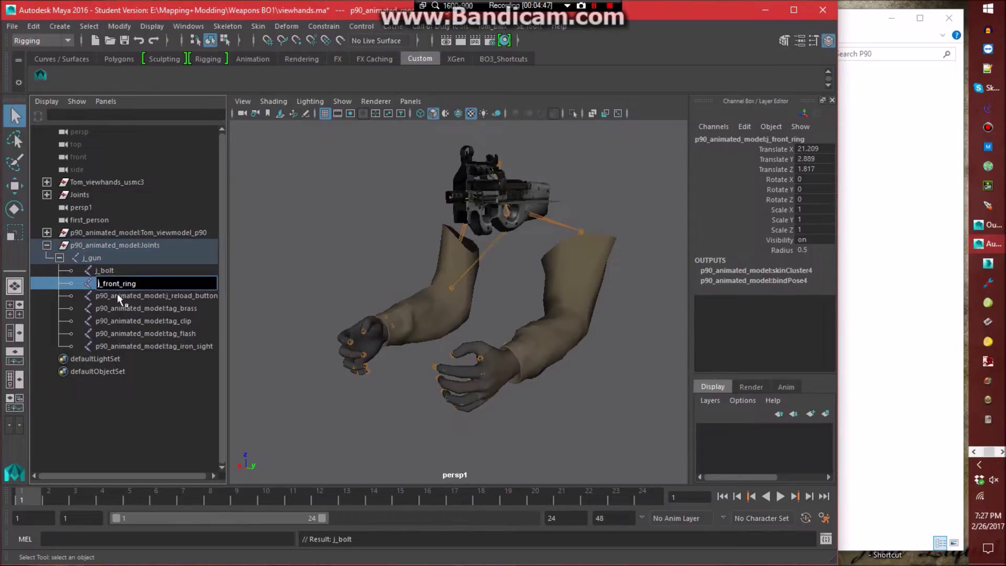
pyautogui.press('Return')
# Remove the namespace from the next three gun joints, renaming them j_reload_button, tag_brass and tag_clip.
pyautogui.doubleClick(119, 296)
pyautogui.write('j_reload_button')
pyautogui.press('Return')
pyautogui.doubleClick(122, 308)
pyautogui.write('tag_brass')
pyautogui.press('Return')
pyautogui.doubleClick(122, 320)
pyautogui.doubleClick(122, 321)
pyautogui.write('tag_clip')
pyautogui.press('Return')
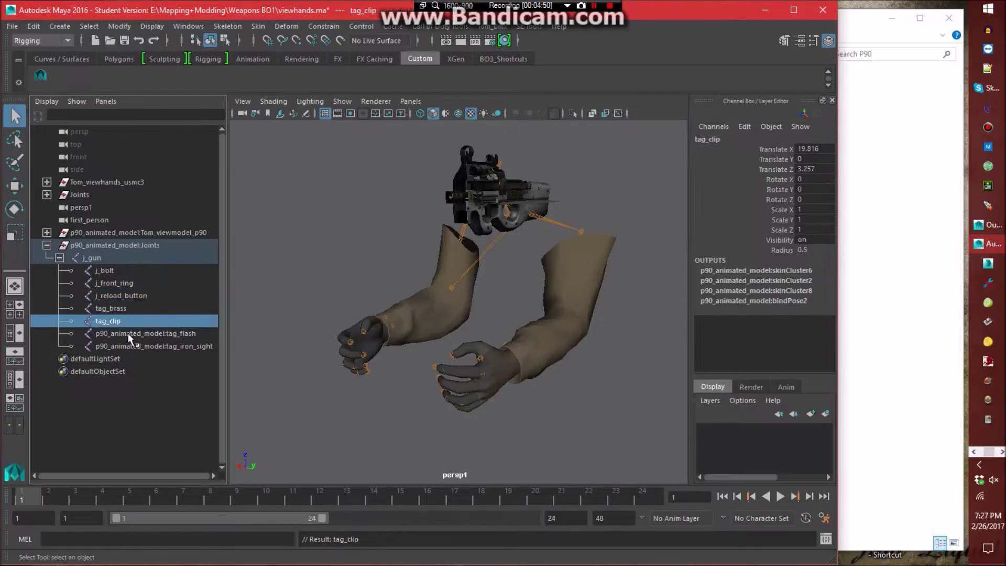
# Rename the last two gun joints without the namespace as tag_flash and tag_iron_sight.
pyautogui.doubleClick(122, 333)
pyautogui.write('tag_flash')
pyautogui.press('Return')
pyautogui.click(126, 346)
pyautogui.doubleClick(125, 346)
pyautogui.write('tag_iron_sight')
pyautogui.press('Return')
pyautogui.click(299, 256)
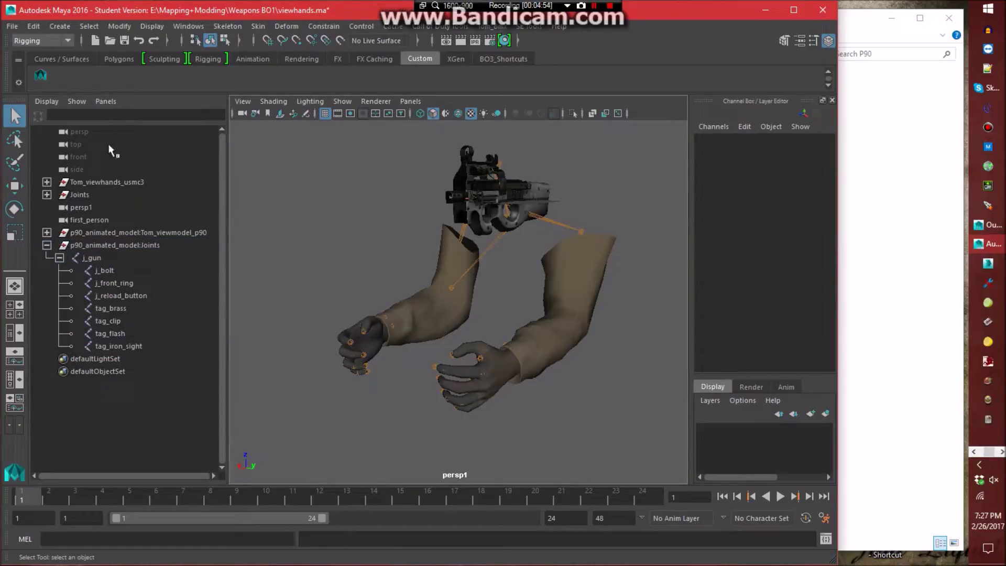
# Save the combined scene as animation_base in the Weapons BO3\Modern Warfare 2\P90 folder, accepting the student version notice.
pyautogui.click(12, 26)
pyautogui.click(48, 95)
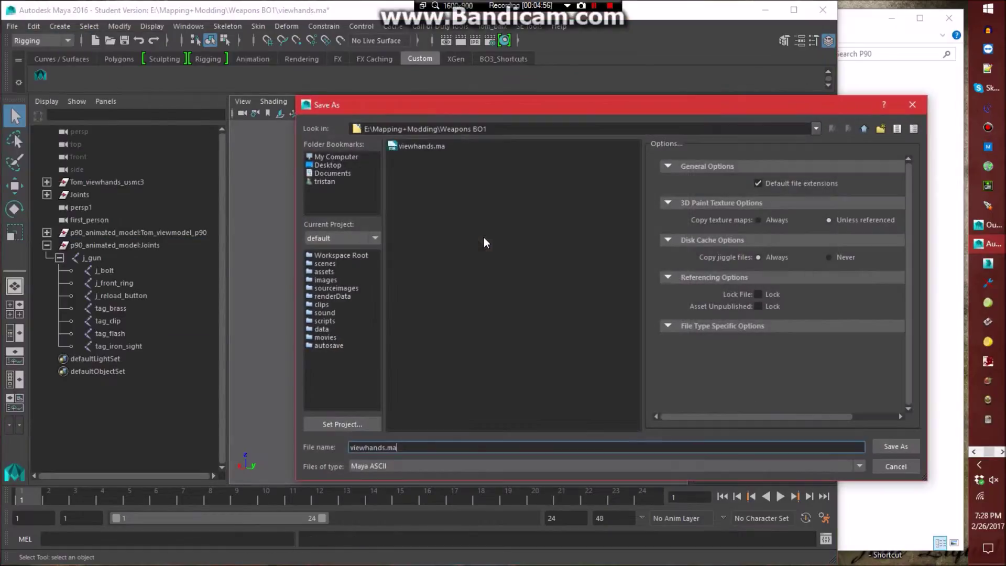
pyautogui.click(864, 129)
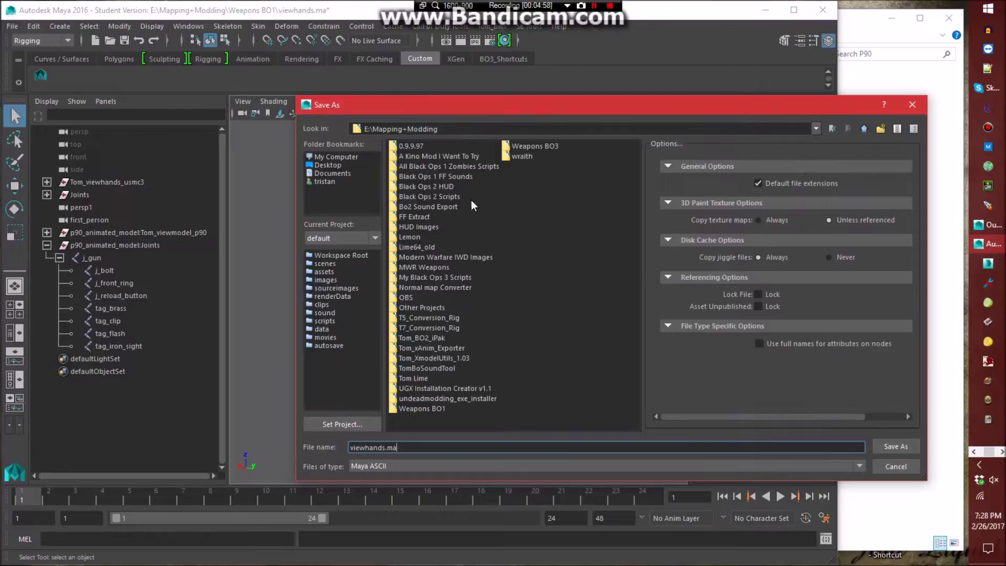
pyautogui.doubleClick(545, 149)
pyautogui.doubleClick(425, 165)
pyautogui.doubleClick(405, 146)
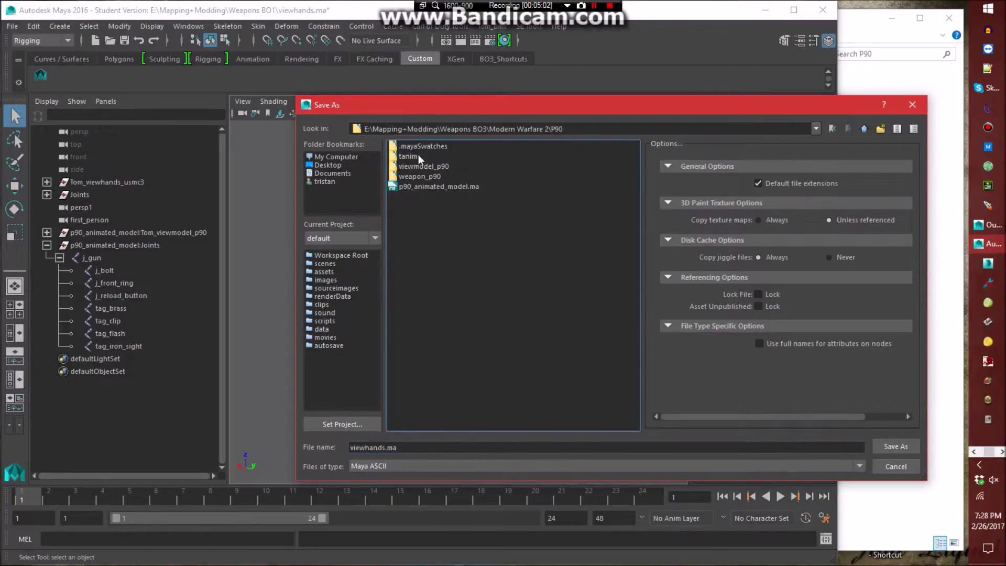
pyautogui.moveTo(408, 445); pyautogui.dragTo(242, 454)
pyautogui.write('anim')
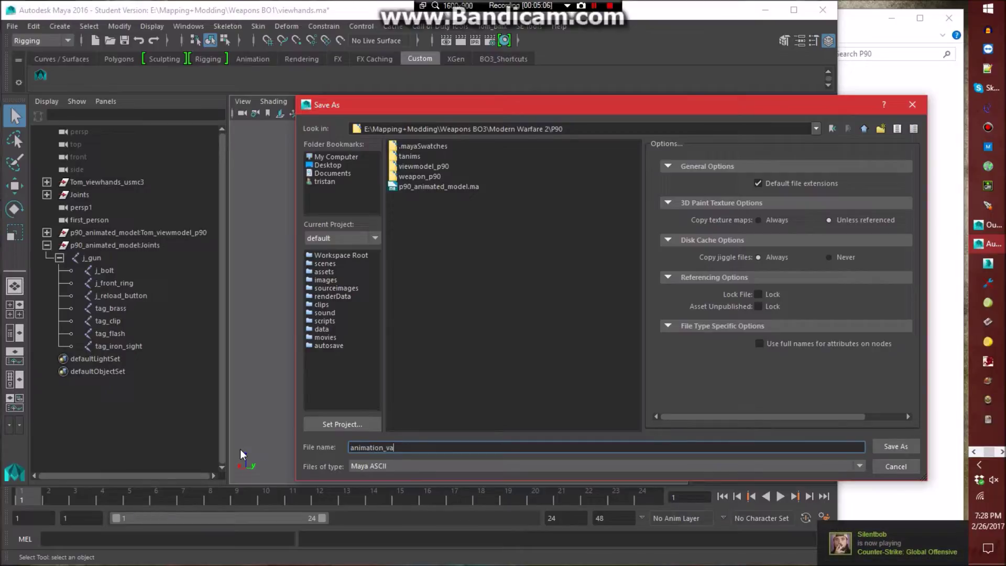
pyautogui.write('ation_base')
pyautogui.press('Return')
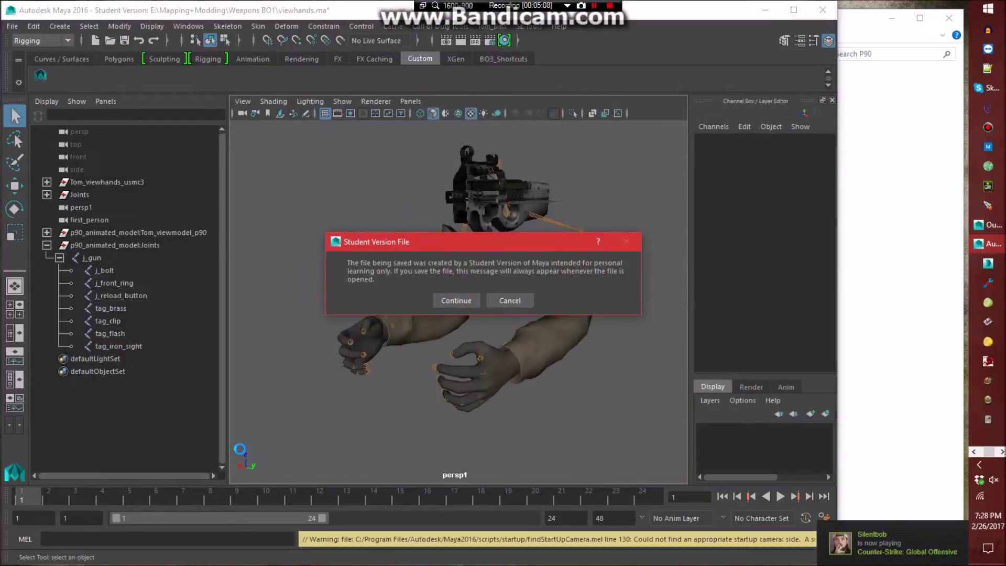
pyautogui.click(454, 298)
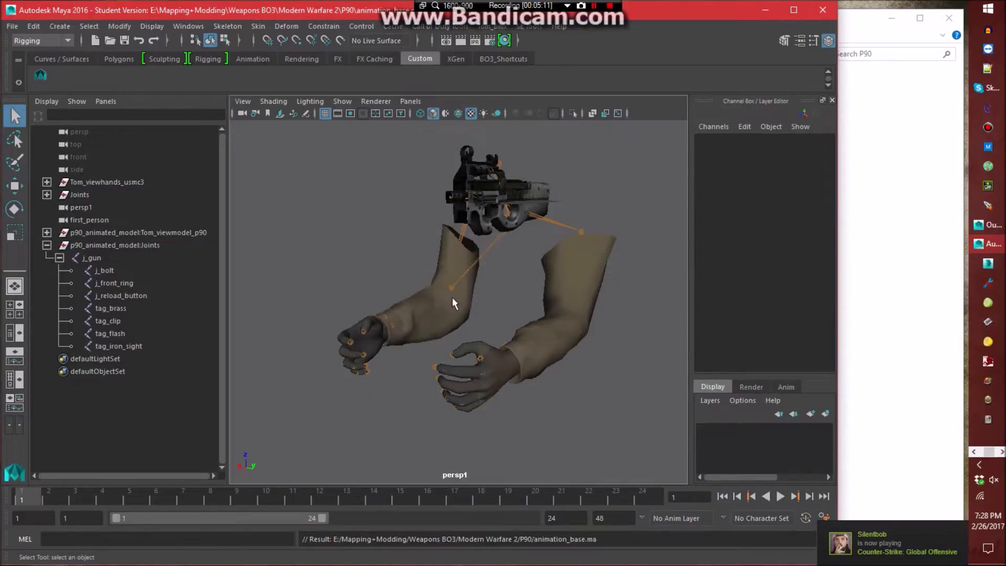
# Set the first_person camera's focal length to 25.
pyautogui.click(90, 220)
pyautogui.doubleClick(816, 291)
pyautogui.write('25')
pyautogui.press('Return')
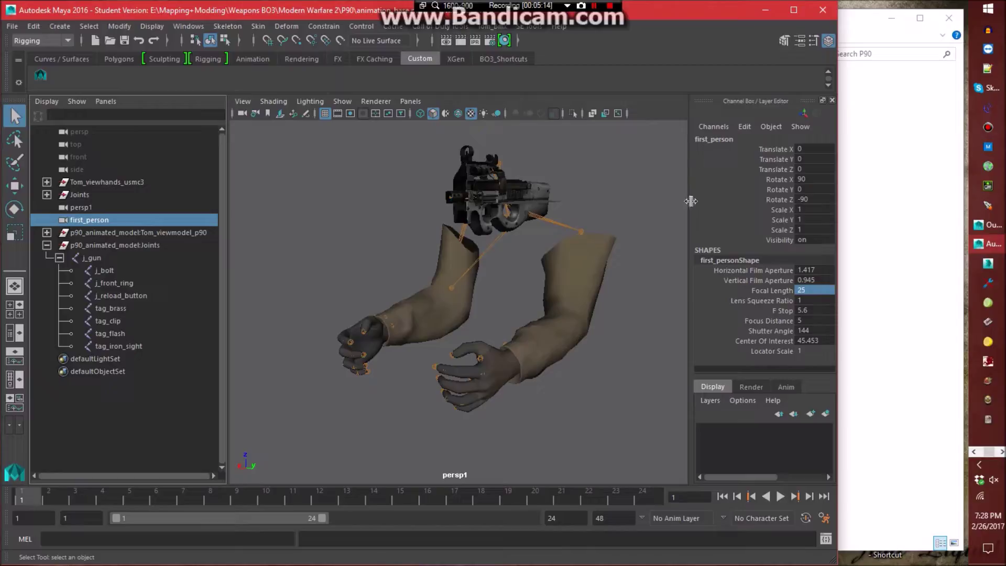
pyautogui.click(635, 175)
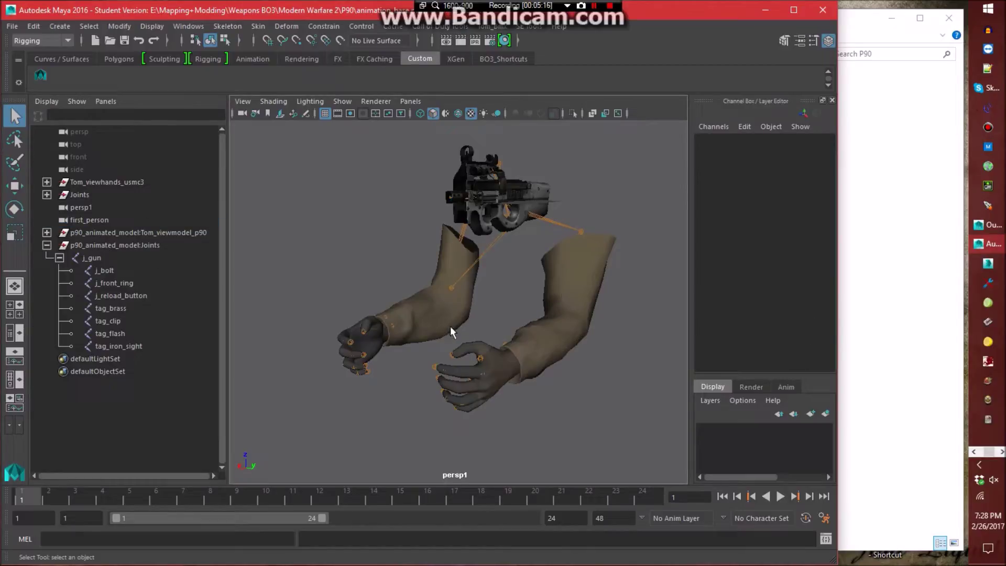
# Expand the viewhands joint hierarchy down to tag_torso and parent j_gun under tag_weapon.
pyautogui.click(47, 194)
pyautogui.click(59, 207)
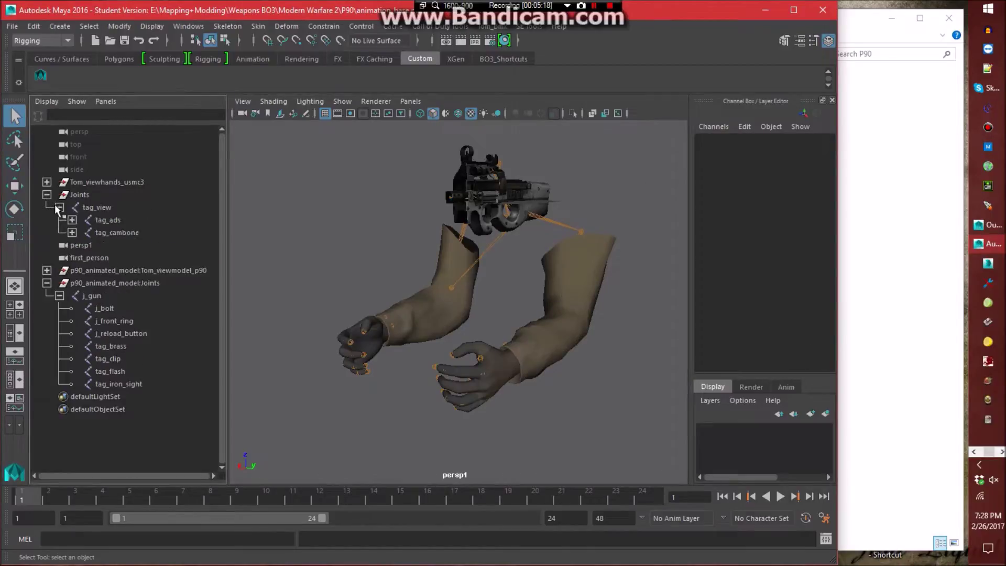
pyautogui.click(71, 219)
pyautogui.click(84, 233)
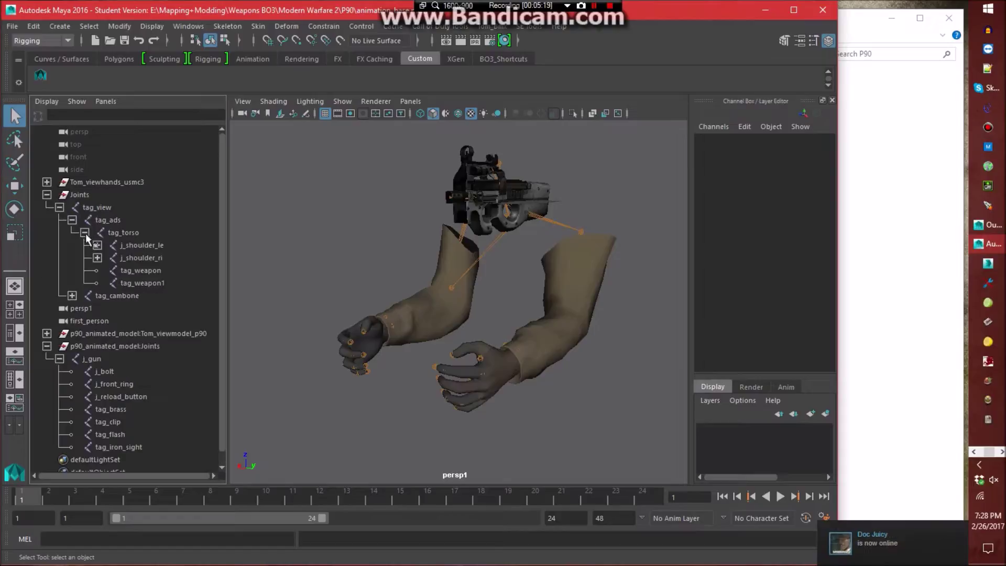
pyautogui.click(95, 358)
pyautogui.moveTo(104, 357); pyautogui.dragTo(143, 270, button='middle')
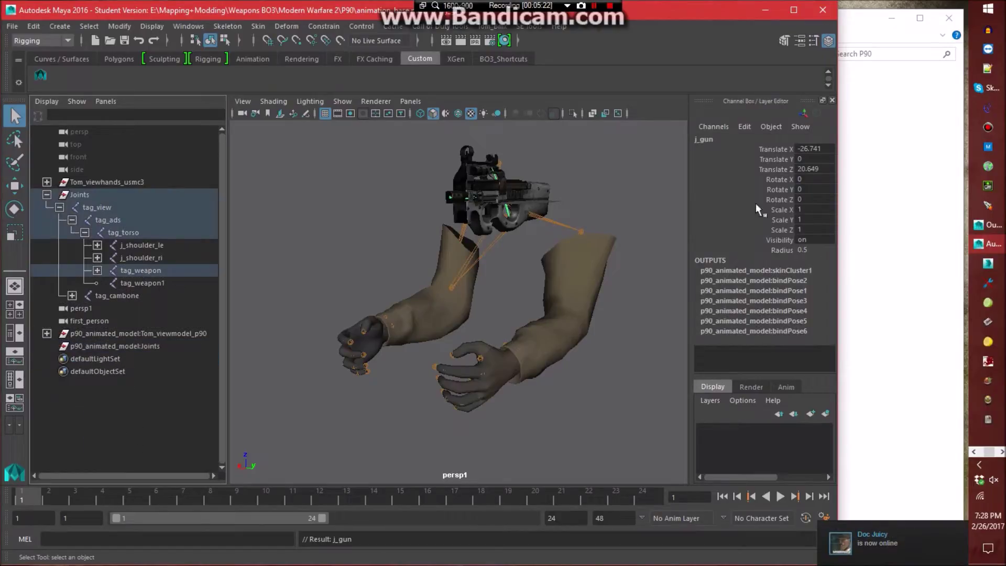
# Set the X, Y and Z translation of j_gun to 0.
pyautogui.moveTo(812, 150); pyautogui.dragTo(811, 169)
pyautogui.write('0')
pyautogui.press('Return')
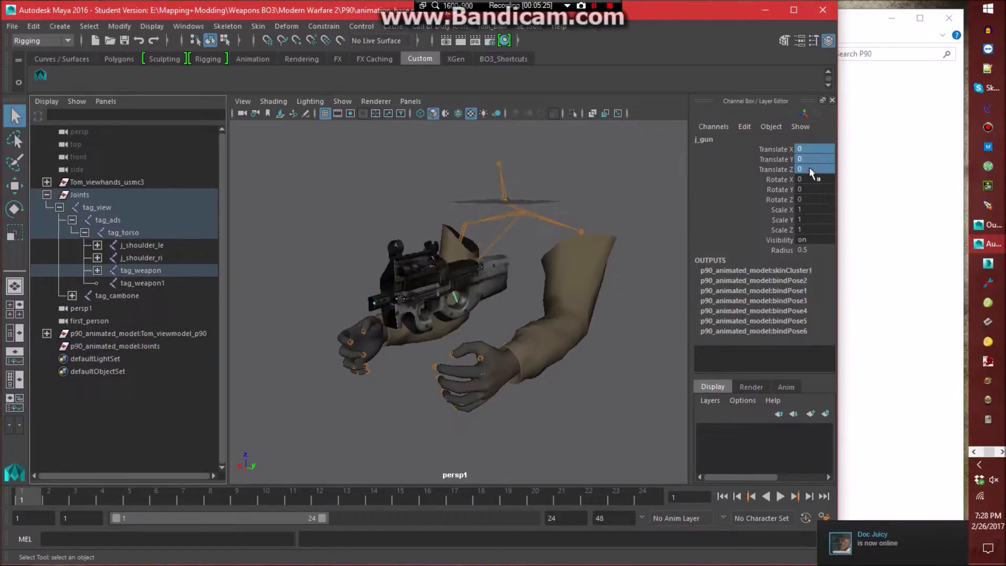
pyautogui.click(642, 141)
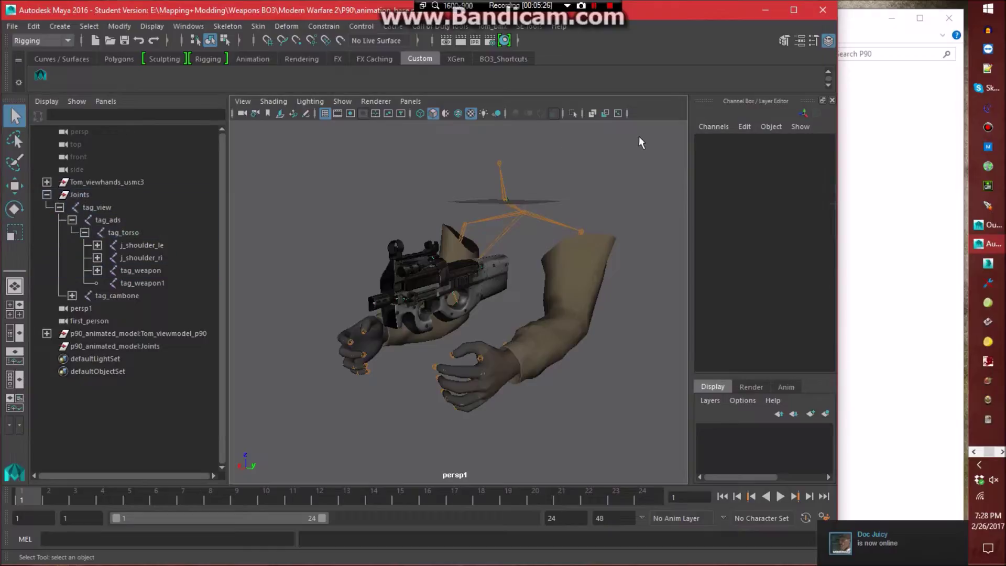
# Delete the empty p90_animated_model:Joints group and the extra tag_weapon1 joint.
pyautogui.click(144, 346)
pyautogui.press('Delete')
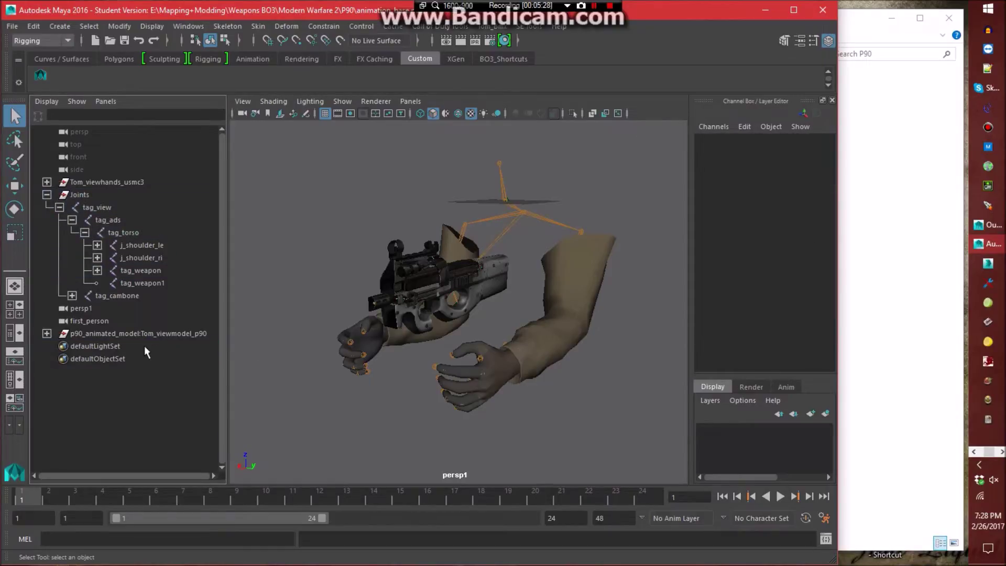
pyautogui.click(149, 282)
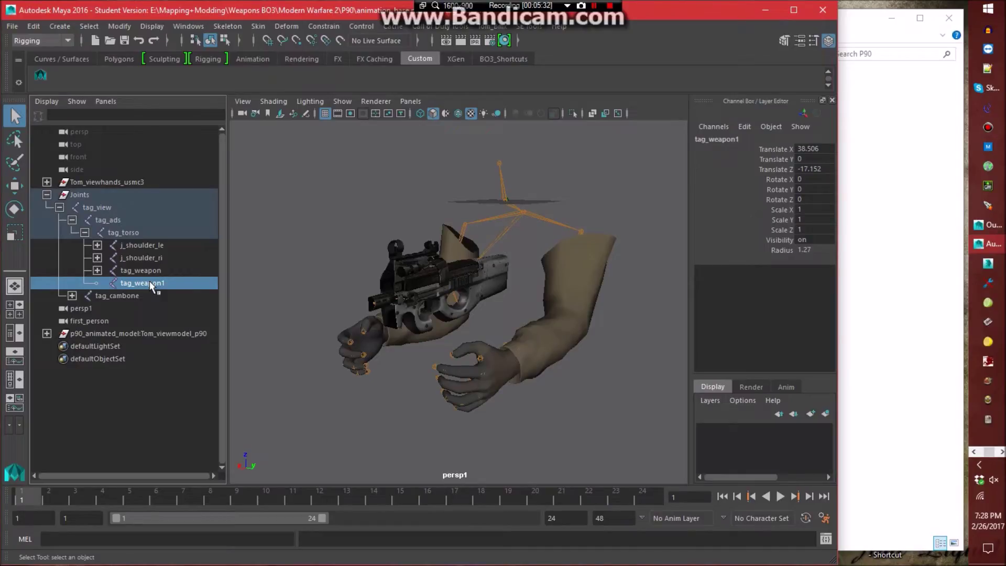
pyautogui.press('Delete')
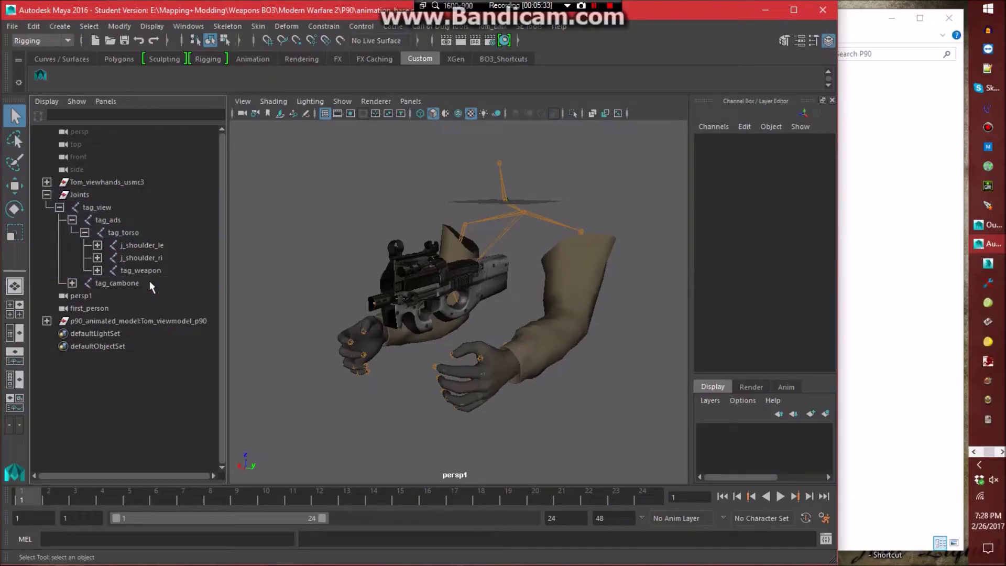
# Duplicate the tag_torso joint under tag_ads and expand the copy to show its child joints.
pyautogui.click(83, 233)
pyautogui.click(149, 232)
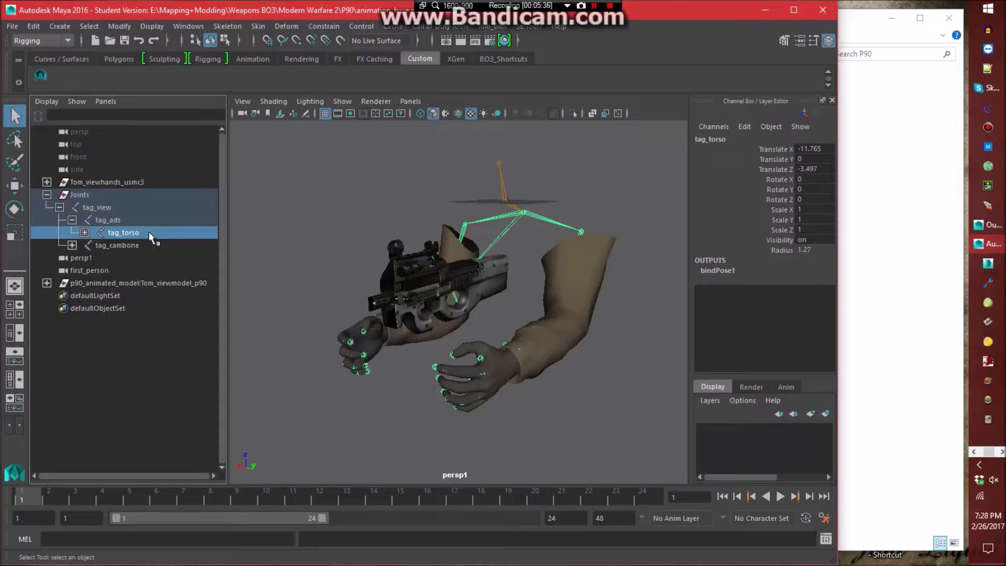
pyautogui.hotkey('ctrl', 'd')
pyautogui.click(84, 245)
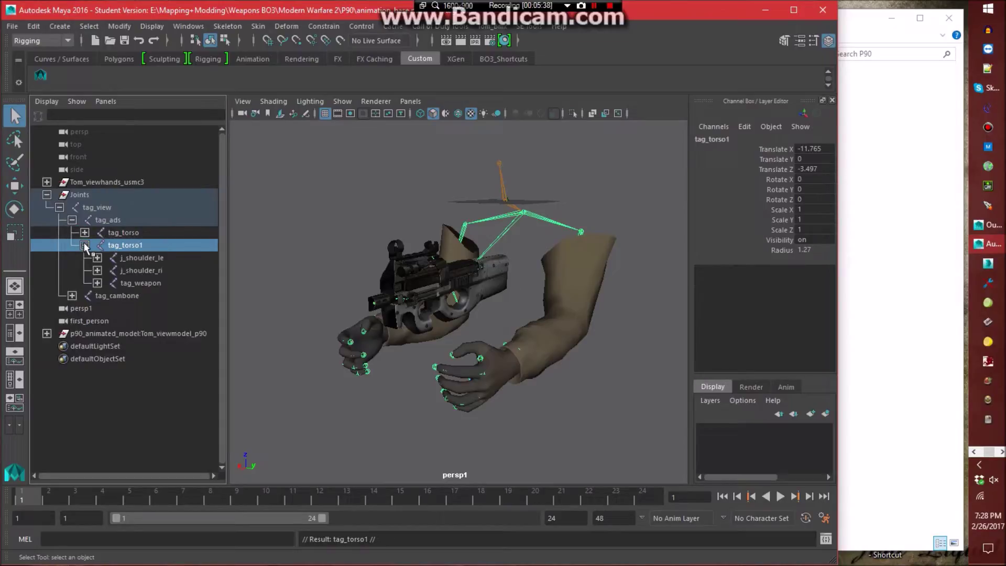
# Try deleting the child joints of the tag_torso copy and moving j_shoulder_le, and undo both the deletion and the moves.
pyautogui.moveTo(131, 258); pyautogui.dragTo(160, 289)
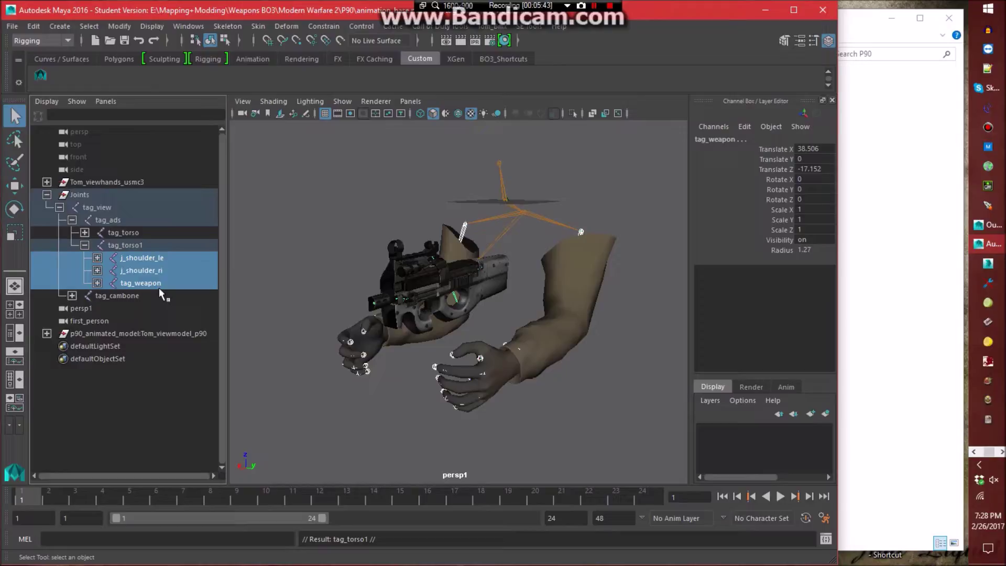
pyautogui.press('Delete')
pyautogui.click(85, 232)
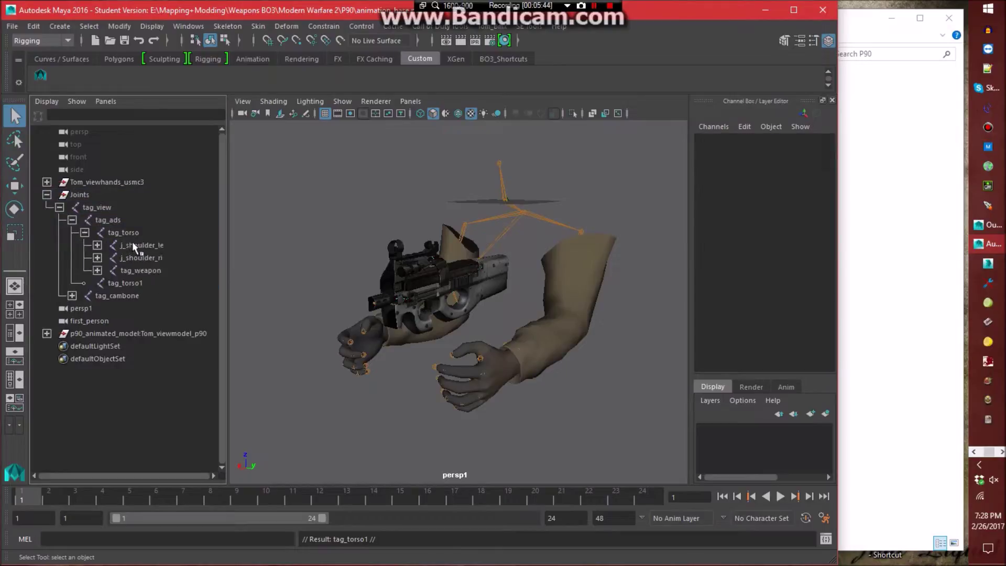
pyautogui.click(133, 245)
pyautogui.press('w')
pyautogui.moveTo(583, 164)
pyautogui.mouseDown()
pyautogui.moveTo(583, 304)
pyautogui.moveTo(584, 164)
pyautogui.mouseUp()
pyautogui.click(319, 208)
pyautogui.hotkey('ctrl', 'z')
pyautogui.hotkey('ctrl', 'z')
pyautogui.hotkey('ctrl', 'z')
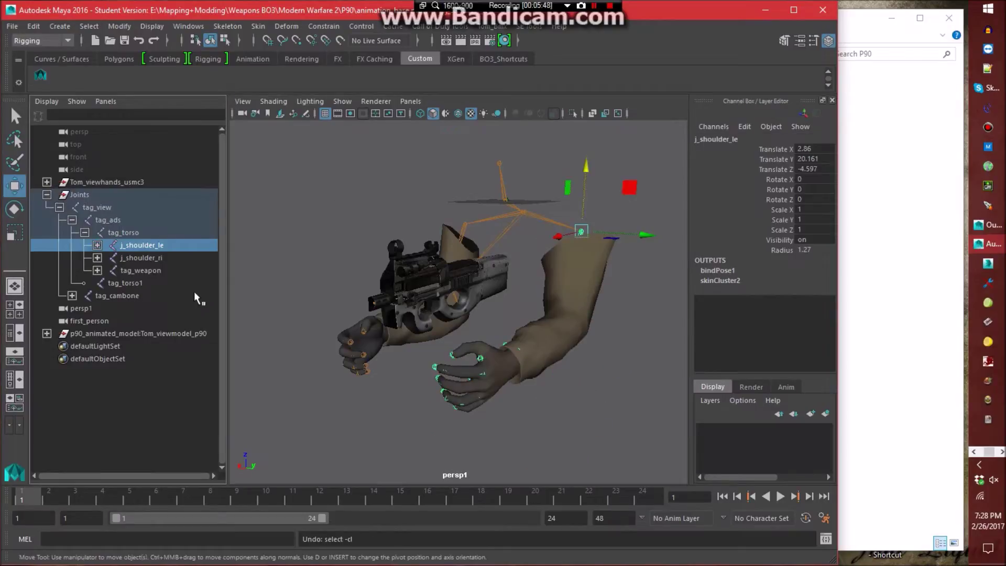
pyautogui.click(171, 298)
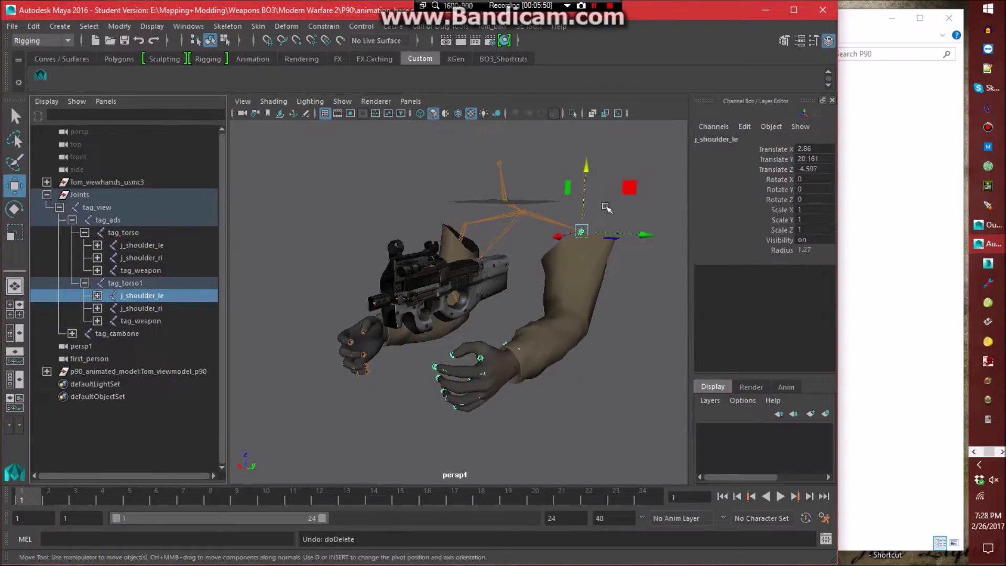
pyautogui.moveTo(593, 146); pyautogui.dragTo(582, 324)
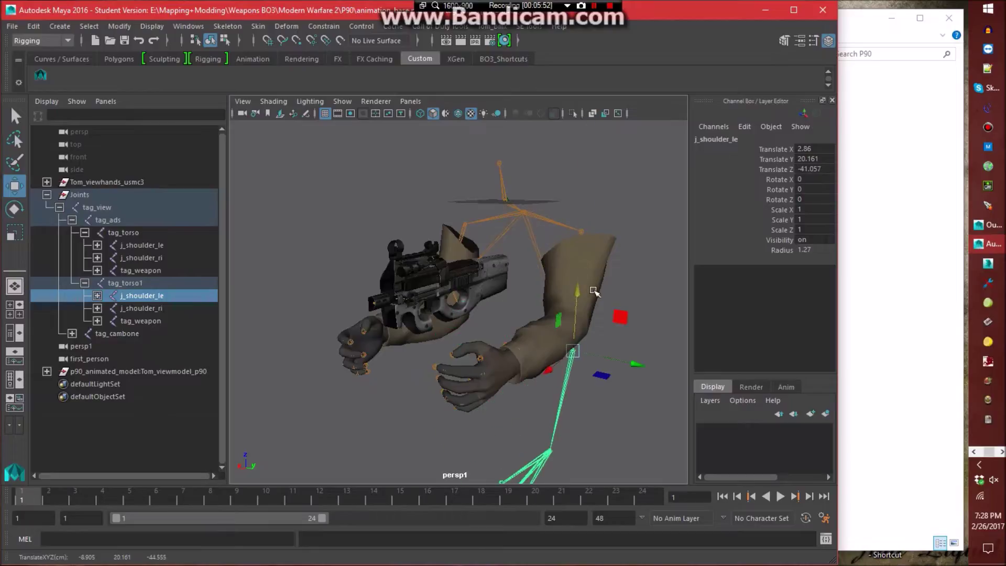
pyautogui.hotkey('ctrl', 'z')
# Delete j_shoulder_le, j_shoulder_ri and tag_weapon from the duplicated torso joint tag_torso1, leaving the original tag_torso's children in place.
pyautogui.moveTo(172, 294); pyautogui.dragTo(167, 316)
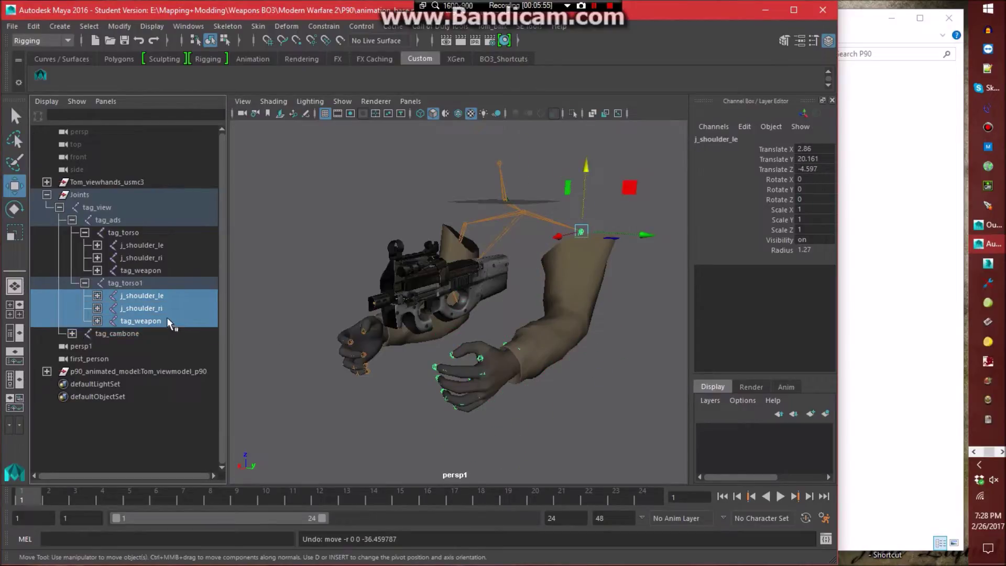
pyautogui.press('Delete')
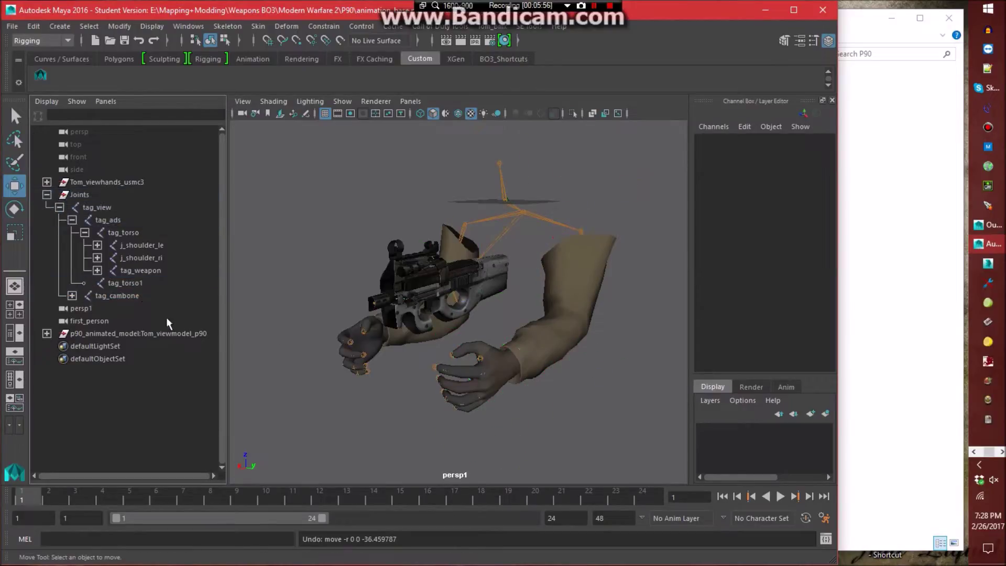
pyautogui.click(85, 232)
# Test-move tag_torso1 and the original j_shoulder_le and j_shoulder_ri joints vertically, undoing each move, and clear the selection.
pyautogui.click(124, 232)
pyautogui.click(126, 244)
pyautogui.moveTo(504, 153); pyautogui.dragTo(504, 262)
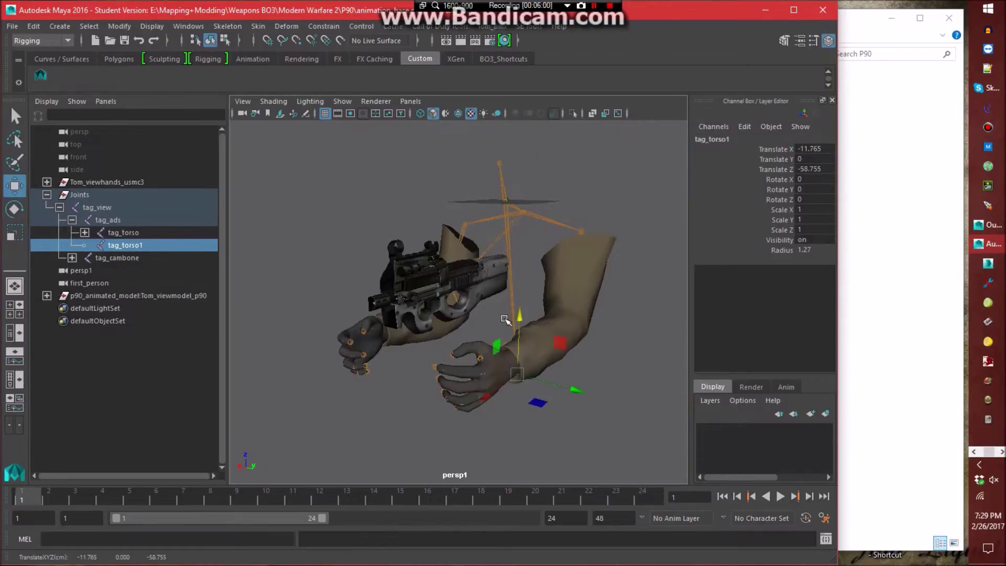
pyautogui.hotkey('ctrl', 'z')
pyautogui.click(85, 232)
pyautogui.click(115, 243)
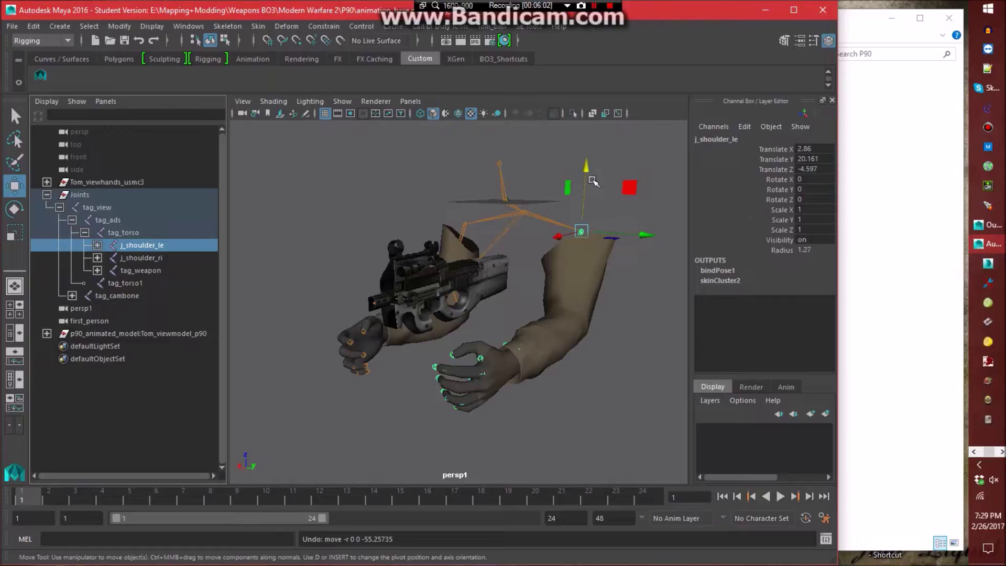
pyautogui.moveTo(585, 167); pyautogui.dragTo(585, 217)
pyautogui.hotkey('ctrl', 'z')
pyautogui.click(141, 257)
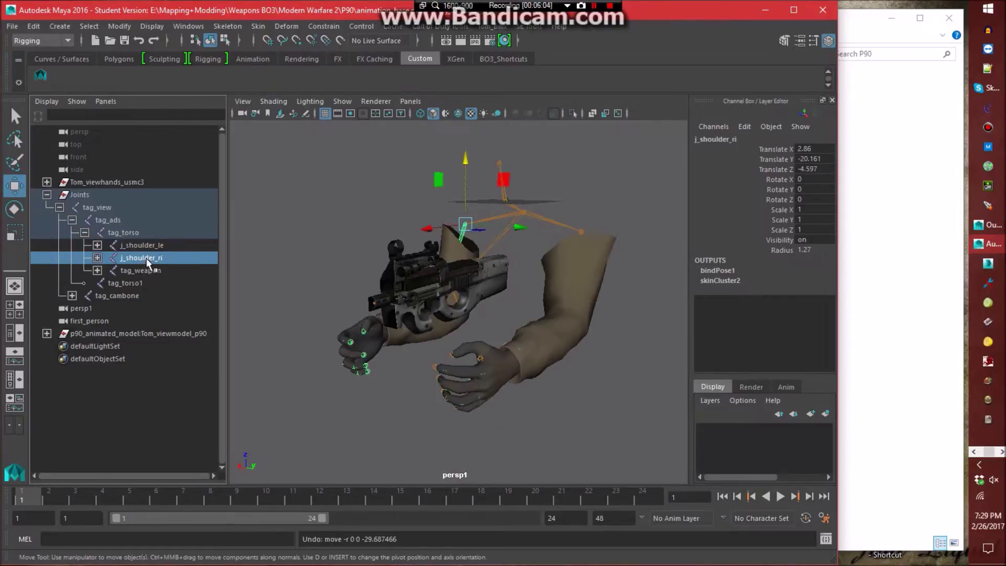
pyautogui.moveTo(468, 160); pyautogui.dragTo(451, 340)
pyautogui.hotkey('ctrl', 'z')
pyautogui.click(157, 270)
pyautogui.hotkey('ctrl', 'z')
pyautogui.click(328, 167)
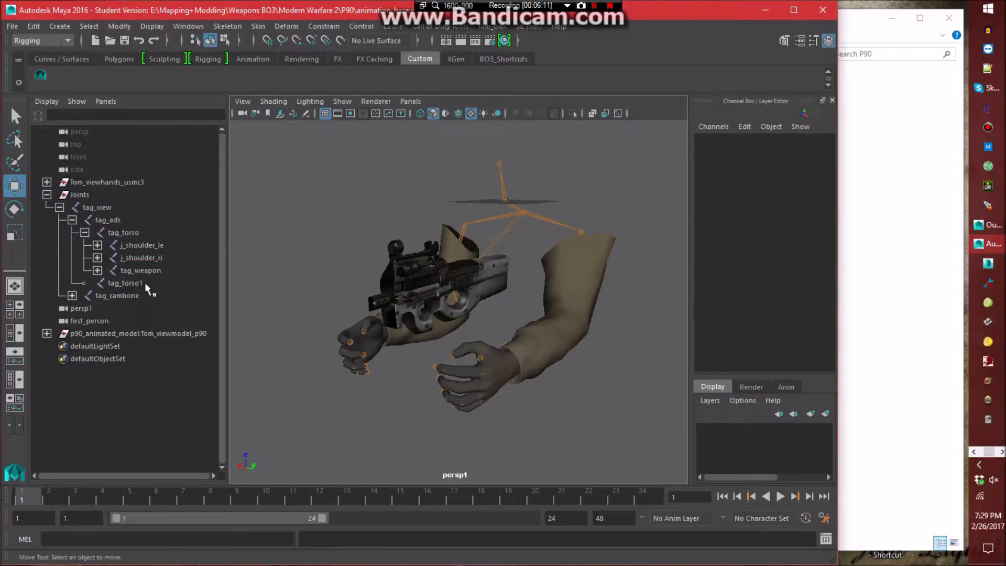
# Rename the duplicated joint tag_torso1 to tag_torso_new.
pyautogui.click(84, 232)
pyautogui.doubleClick(168, 245)
pyautogui.click(168, 244)
pyautogui.write('_new')
pyautogui.press('Return')
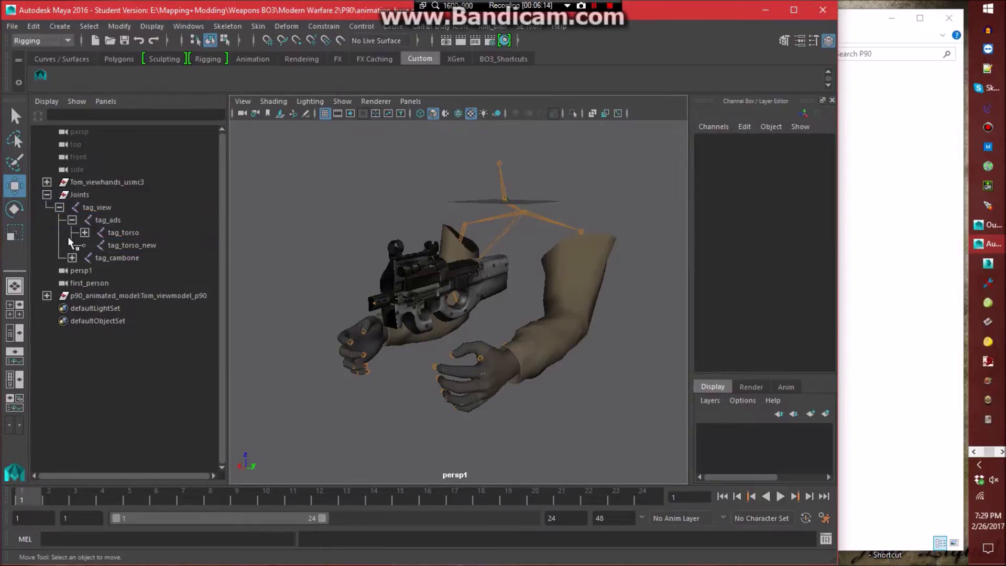
pyautogui.click(84, 232)
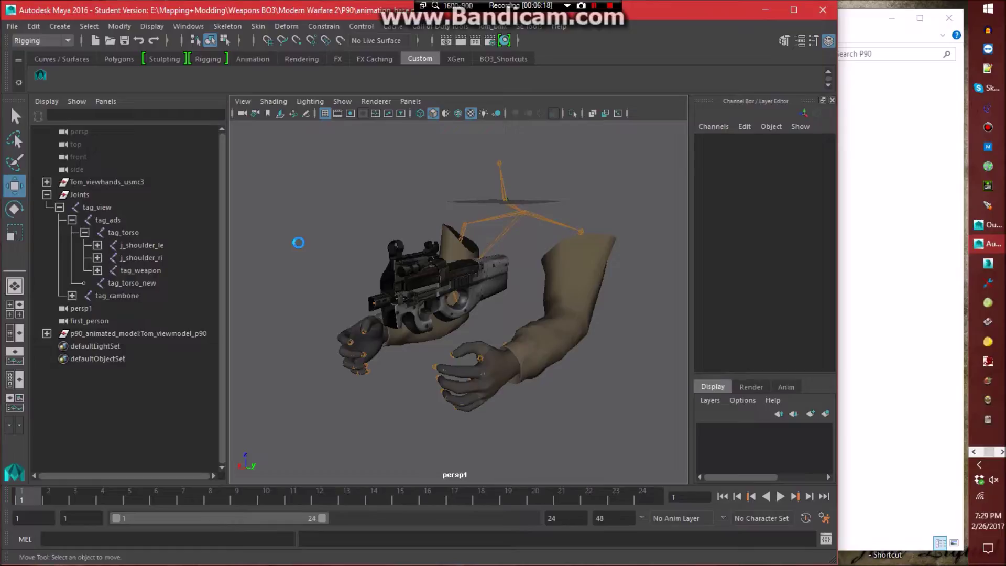
# Save the animation_base.ma scene.
pyautogui.press('q')
pyautogui.hotkey('ctrl', 's')
pyautogui.click(456, 297)
pyautogui.press('w')
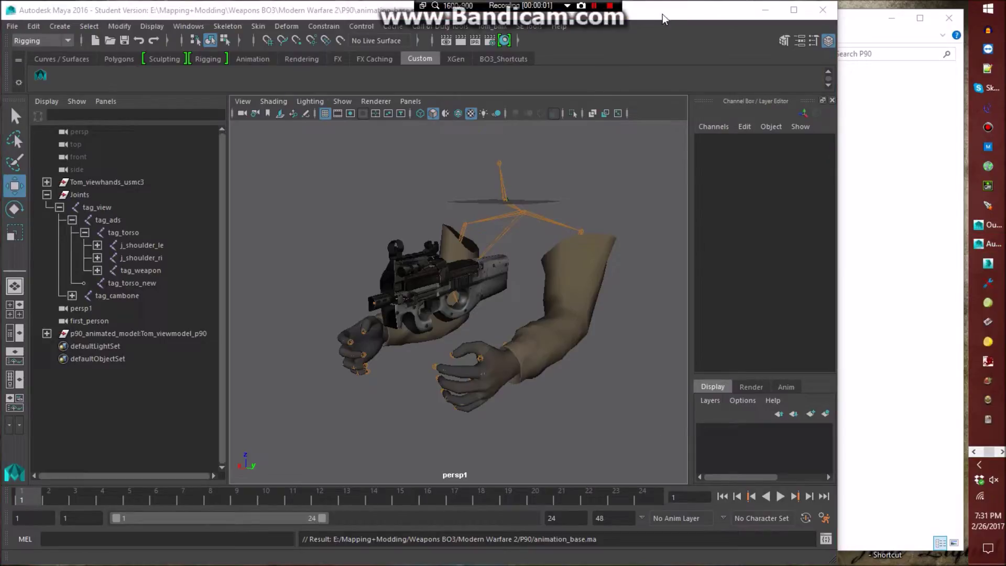
# Switch to File Explorer and create a folder named anim_scenes inside the P90 folder.
pyautogui.click(890, 307)
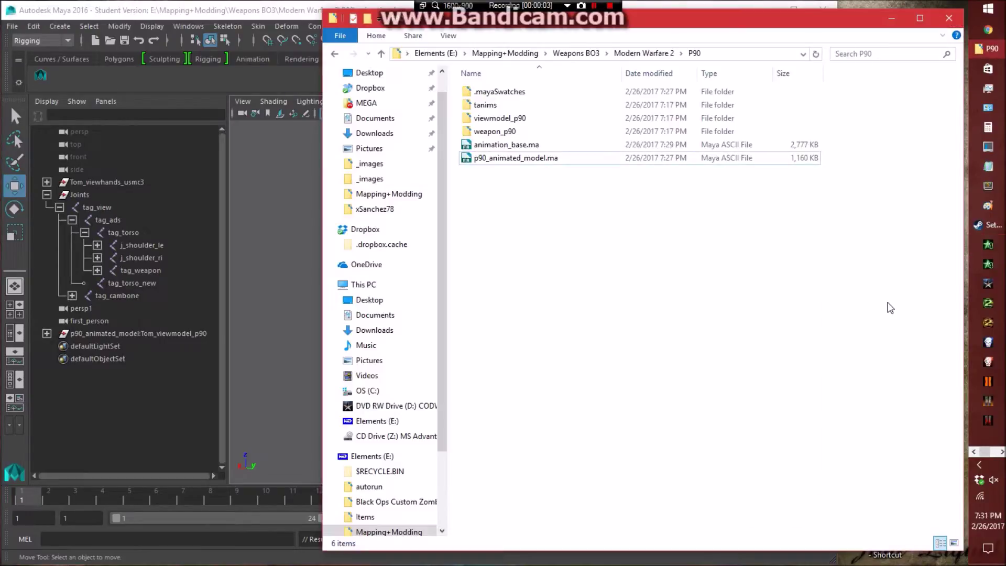
pyautogui.rightClick(487, 277)
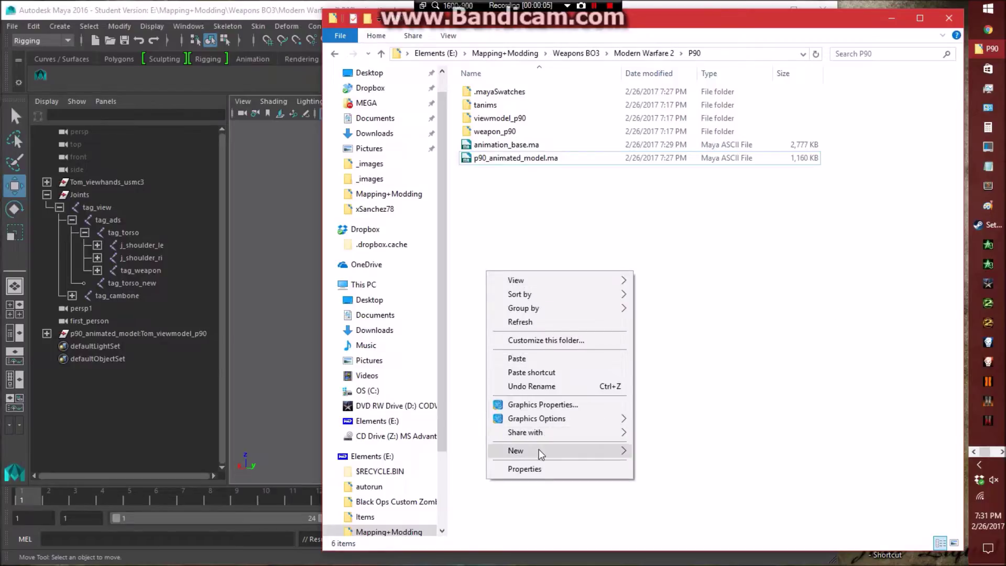
pyautogui.moveTo(516, 451)
pyautogui.click(703, 297)
pyautogui.write('anim_scenes')
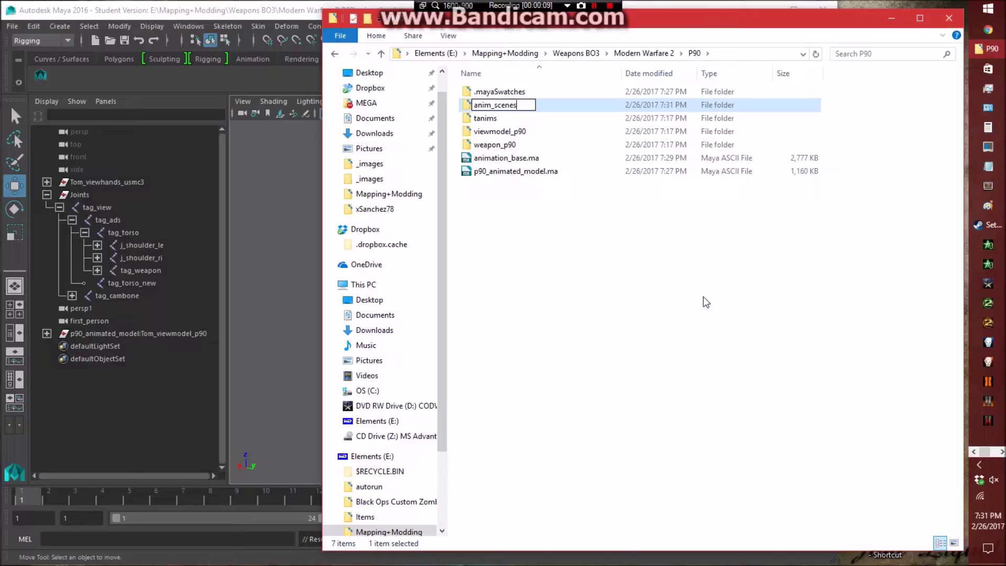
pyautogui.press('Return')
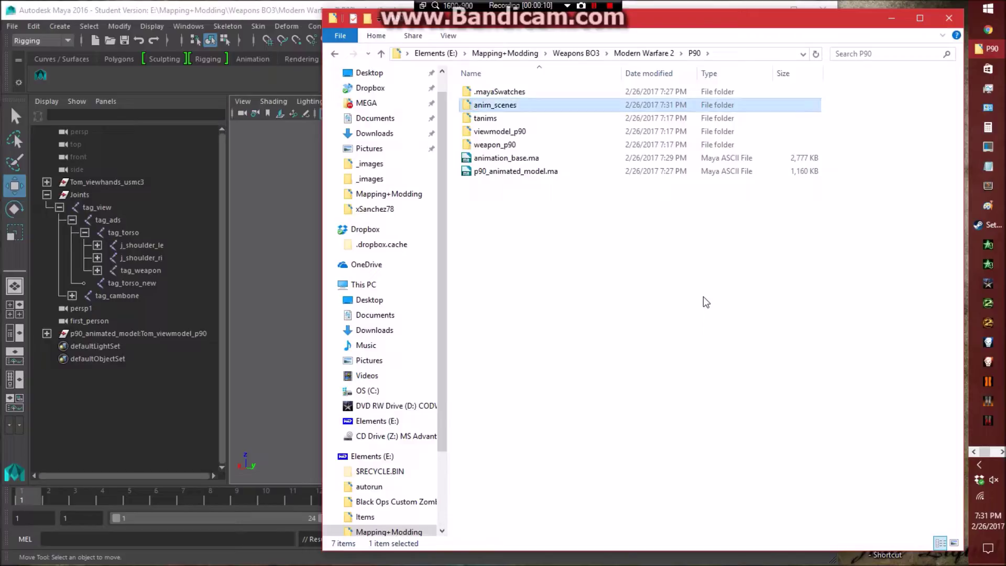
pyautogui.doubleClick(585, 107)
pyautogui.click(692, 54)
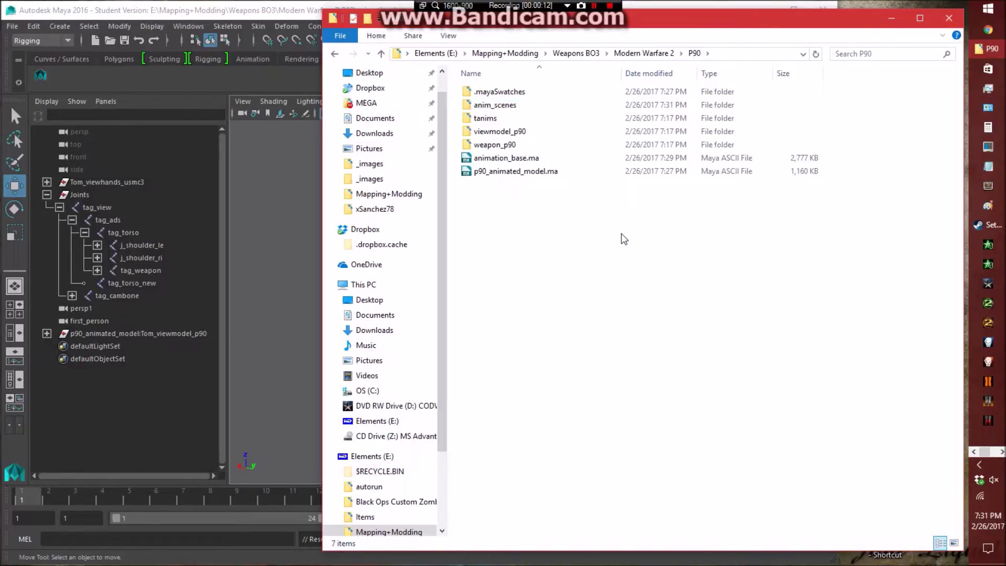
# Create another folder named xanim_exports in the P90 folder.
pyautogui.rightClick(555, 322)
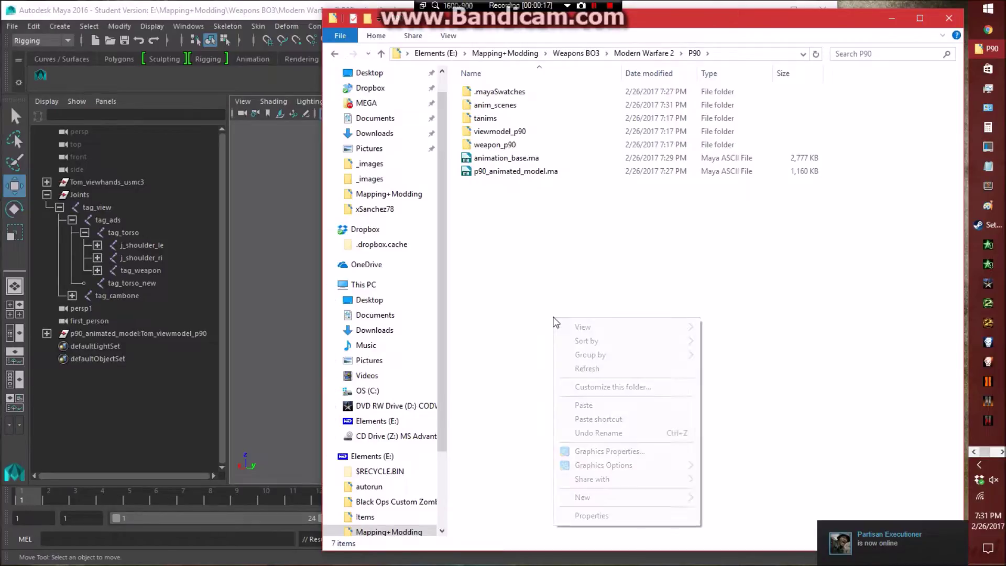
pyautogui.moveTo(582, 497)
pyautogui.click(729, 339)
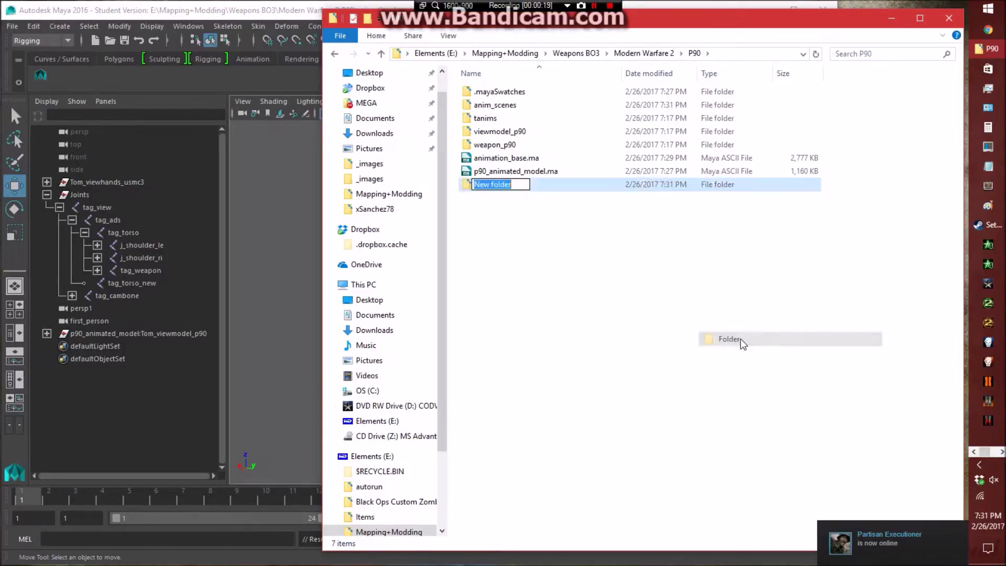
pyautogui.write('xanim_exports')
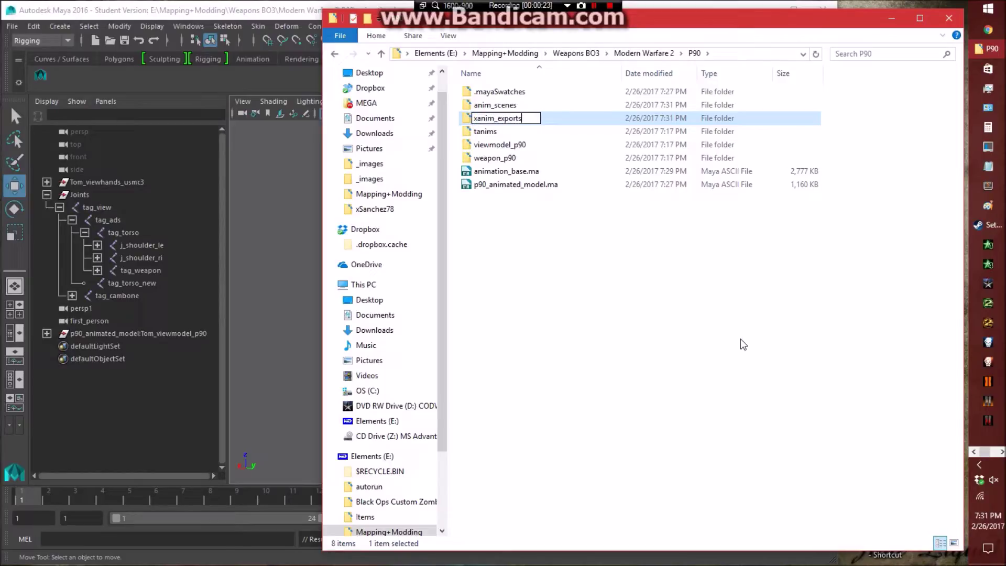
pyautogui.press('Return')
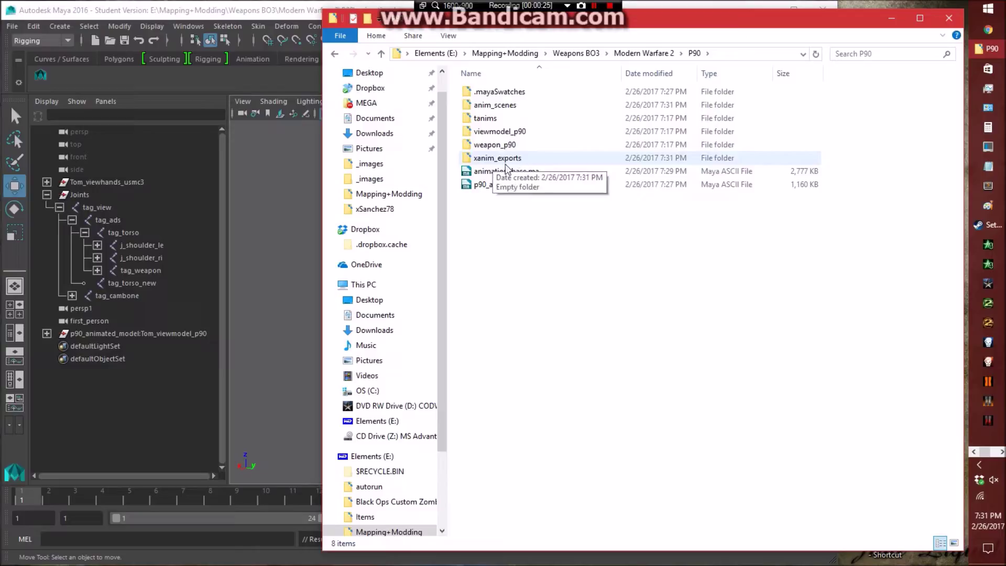
# Switch back to Maya and examine the tag_weapon hierarchy and the tag_torso and tag_torso_new joints.
pyautogui.click(285, 11)
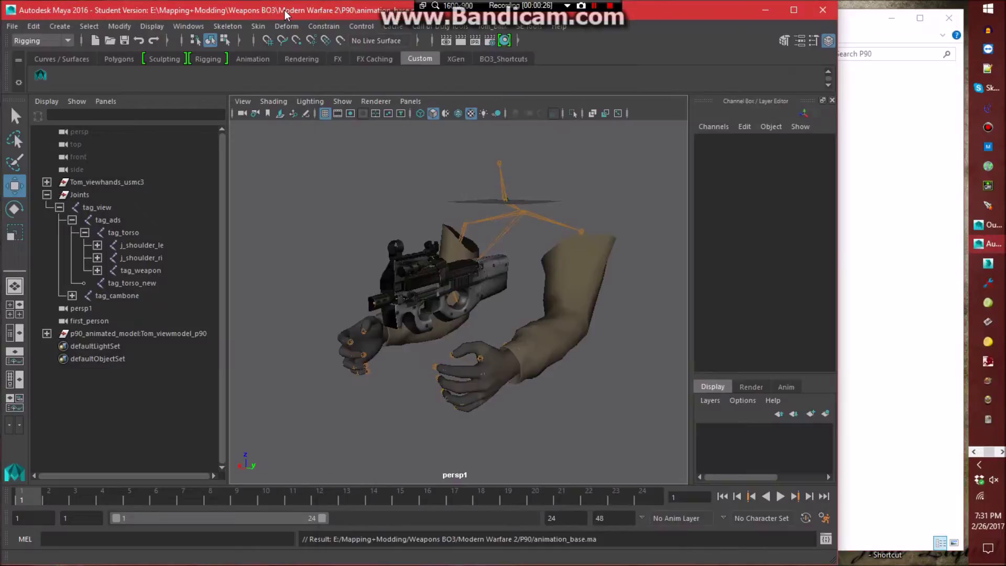
pyautogui.click(879, 193)
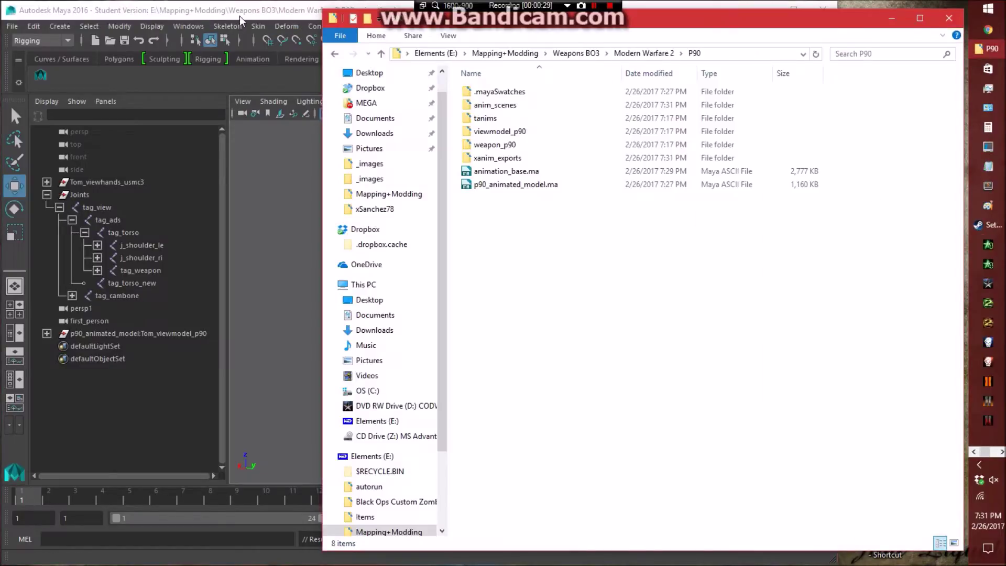
pyautogui.click(269, 255)
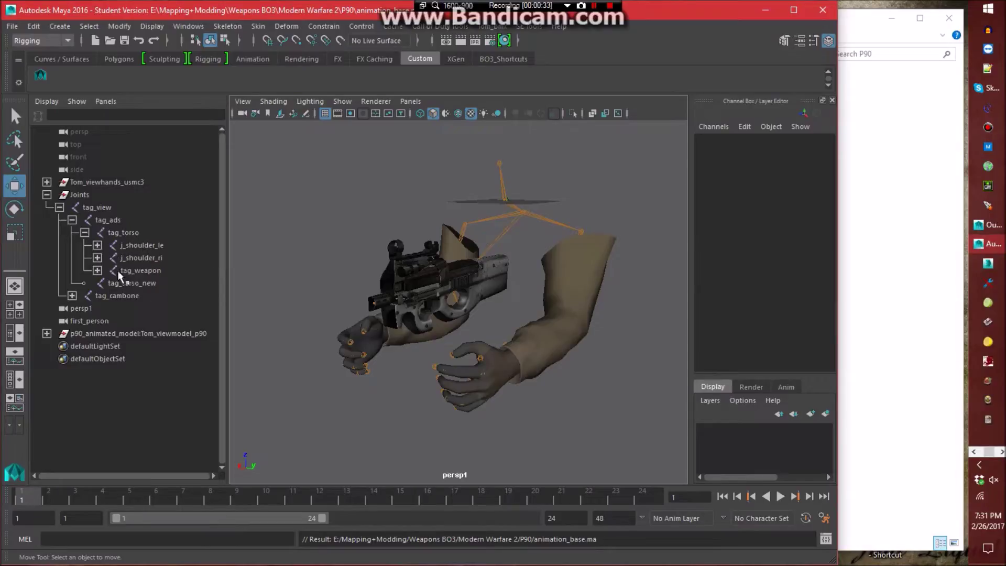
pyautogui.click(97, 271)
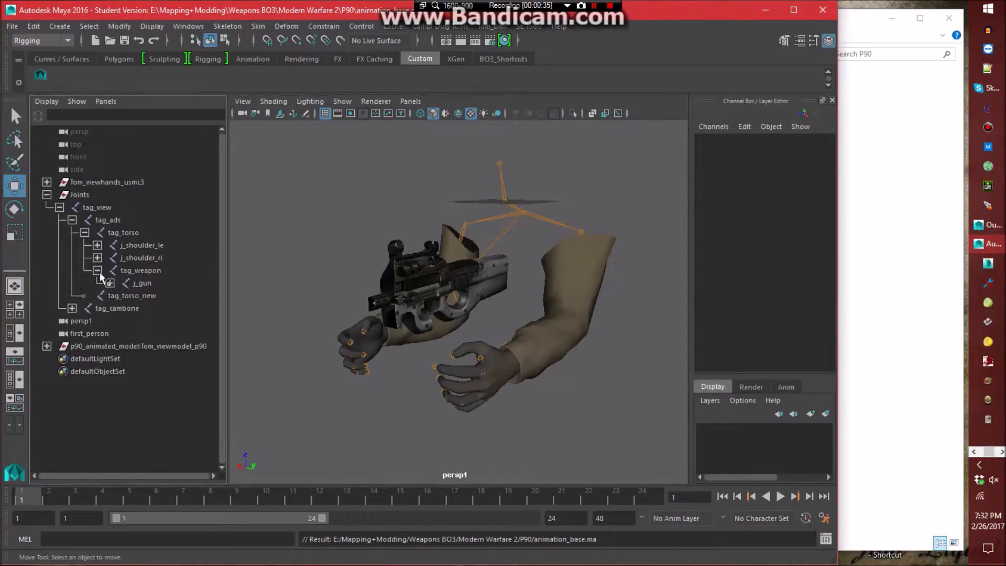
pyautogui.click(97, 271)
pyautogui.click(131, 282)
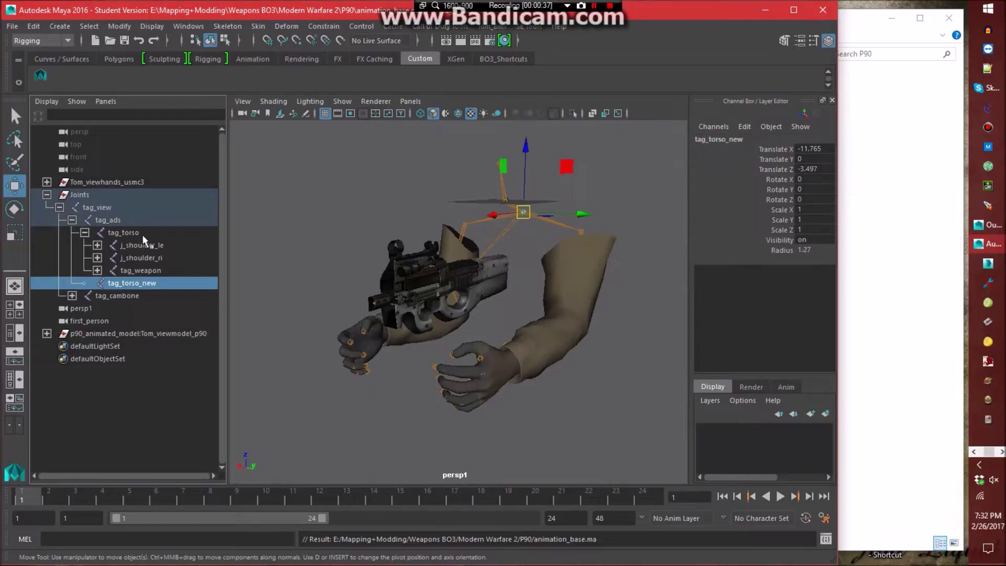
pyautogui.click(143, 234)
pyautogui.click(150, 284)
pyautogui.click(135, 233)
pyautogui.click(147, 283)
pyautogui.click(285, 195)
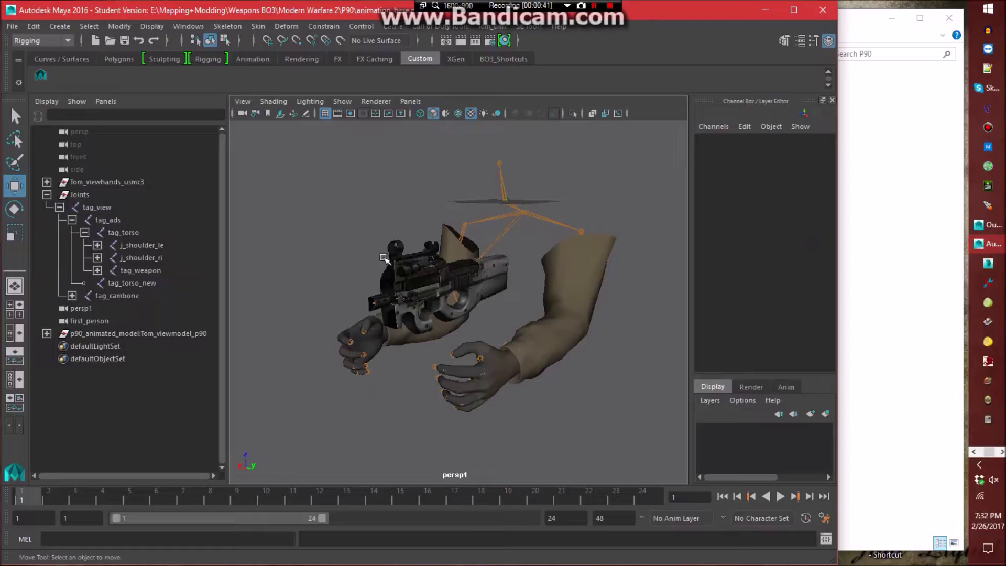
# Switch to File Explorer and open the tanims folder in P90 to review its animation files.
pyautogui.click(879, 192)
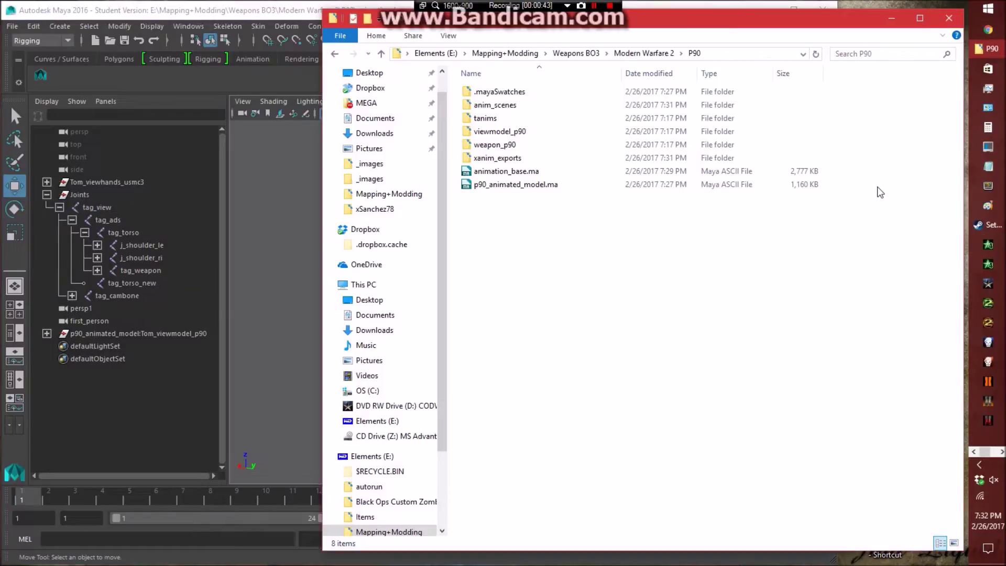
pyautogui.doubleClick(485, 117)
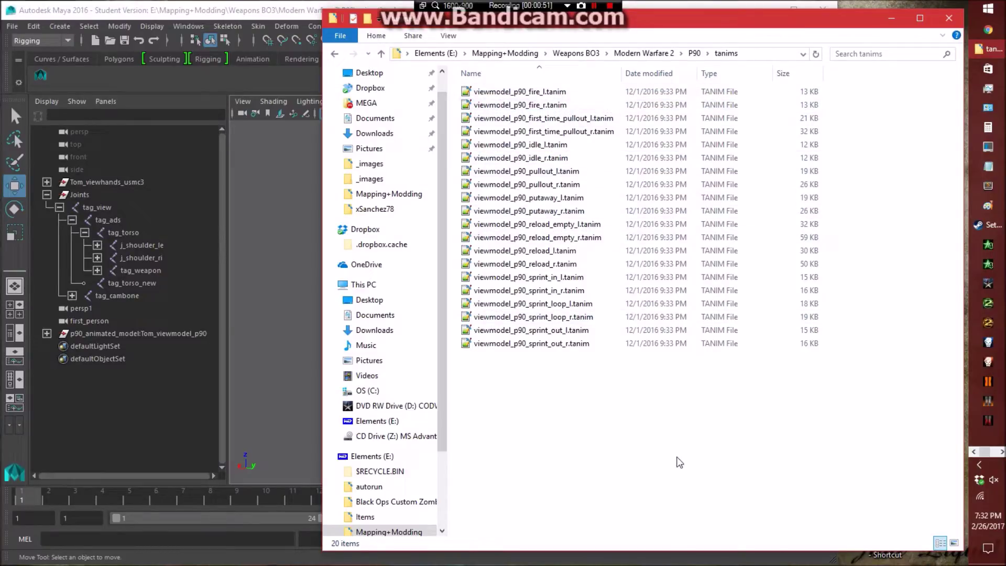
pyautogui.moveTo(567, 422); pyautogui.dragTo(602, 94)
pyautogui.click(690, 429)
# Select the left and right viewmodel_p90 fire, idle, reload_empty and reload .tanim files.
pyautogui.click(576, 94)
pyautogui.keyDown('ctrl'); pyautogui.click(574, 106); pyautogui.keyUp('ctrl')
pyautogui.keyDown('ctrl'); pyautogui.click(573, 145); pyautogui.keyUp('ctrl')
pyautogui.keyDown('ctrl'); pyautogui.click(571, 157); pyautogui.keyUp('ctrl')
pyautogui.keyDown('ctrl'); pyautogui.click(570, 224); pyautogui.keyUp('ctrl')
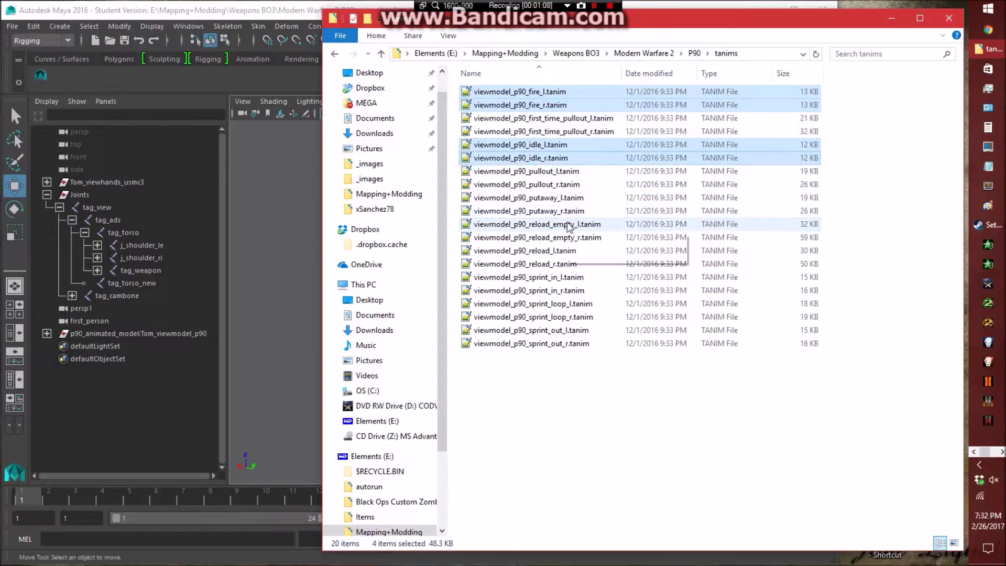
pyautogui.keyDown('ctrl'); pyautogui.click(569, 237); pyautogui.keyUp('ctrl')
pyautogui.keyDown('ctrl'); pyautogui.click(566, 251); pyautogui.keyUp('ctrl')
pyautogui.keyDown('ctrl'); pyautogui.click(568, 264); pyautogui.keyUp('ctrl')
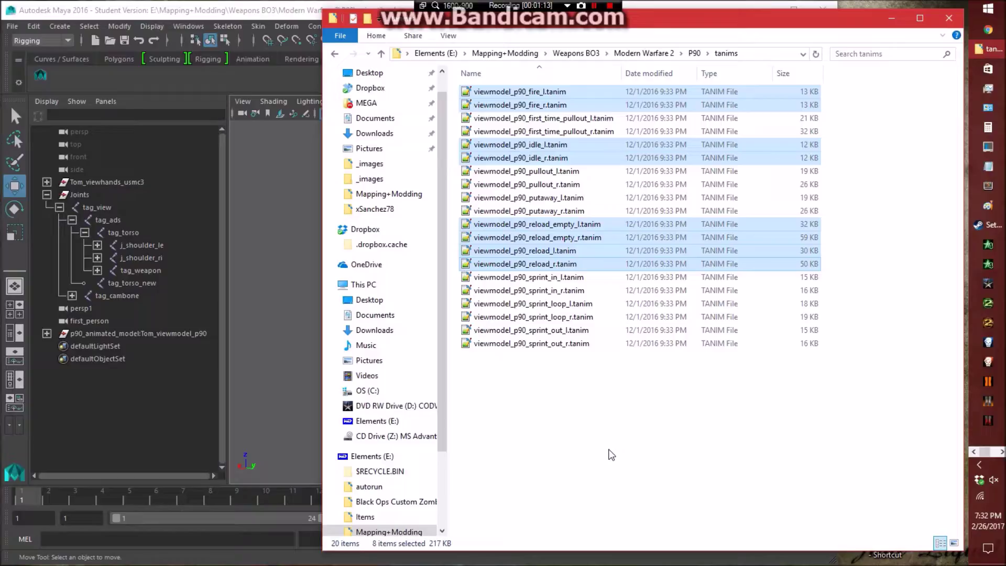
# Highlight the left and right viewmodel_p90 sprint_in, sprint_loop and sprint_out .tanim files and clear the selection.
pyautogui.moveTo(607, 448); pyautogui.dragTo(554, 281)
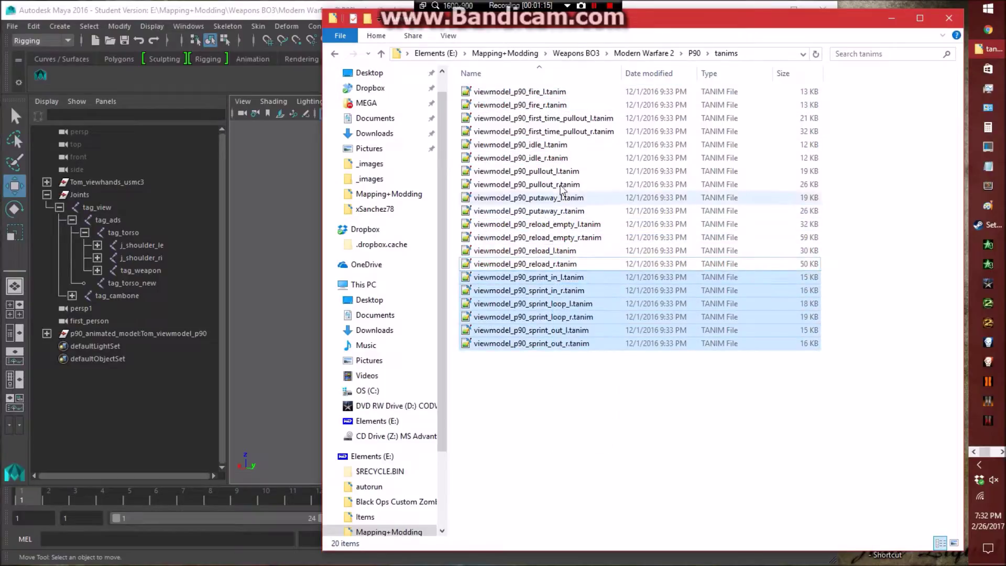
pyautogui.click(876, 162)
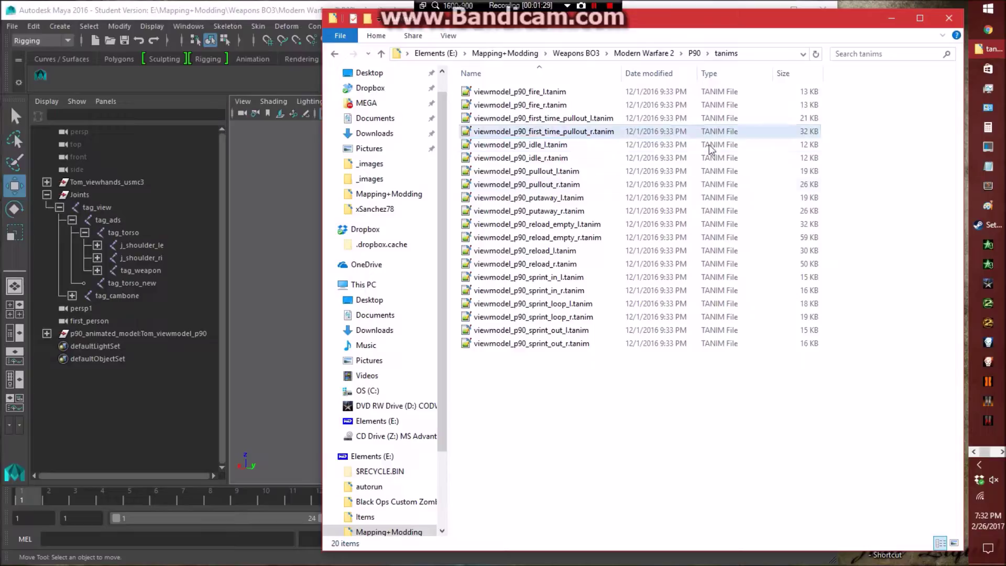
# Import viewmodel_p90_fire_r.tanim from the tanims folder into the Maya scene and bring Maya to the front.
pyautogui.click(516, 105)
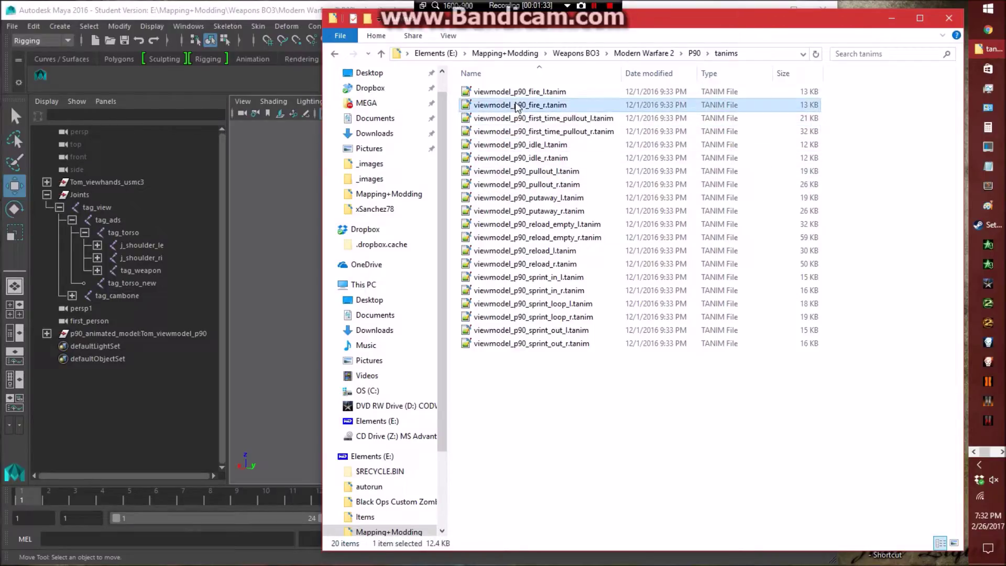
pyautogui.moveTo(532, 108); pyautogui.dragTo(287, 259)
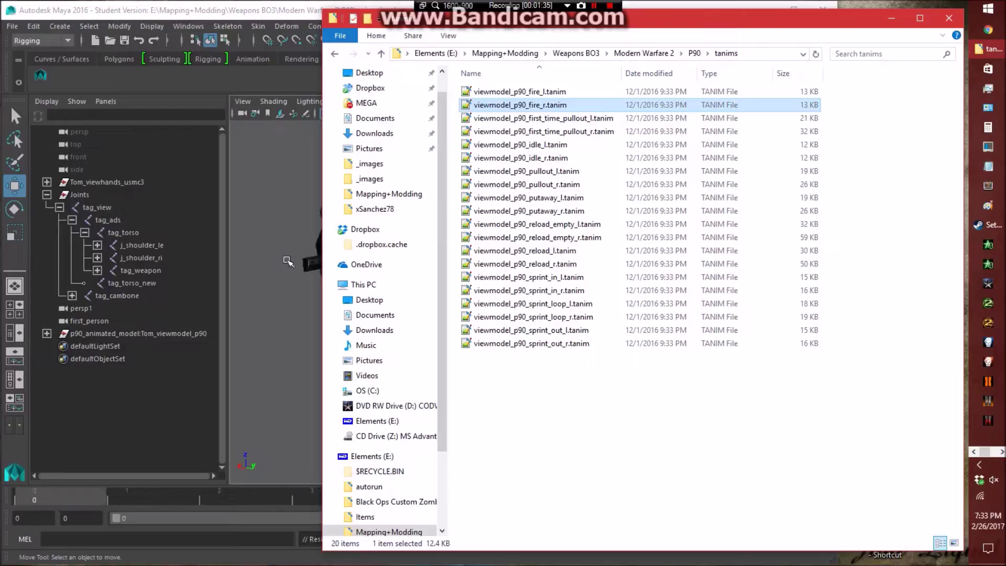
pyautogui.click(219, 6)
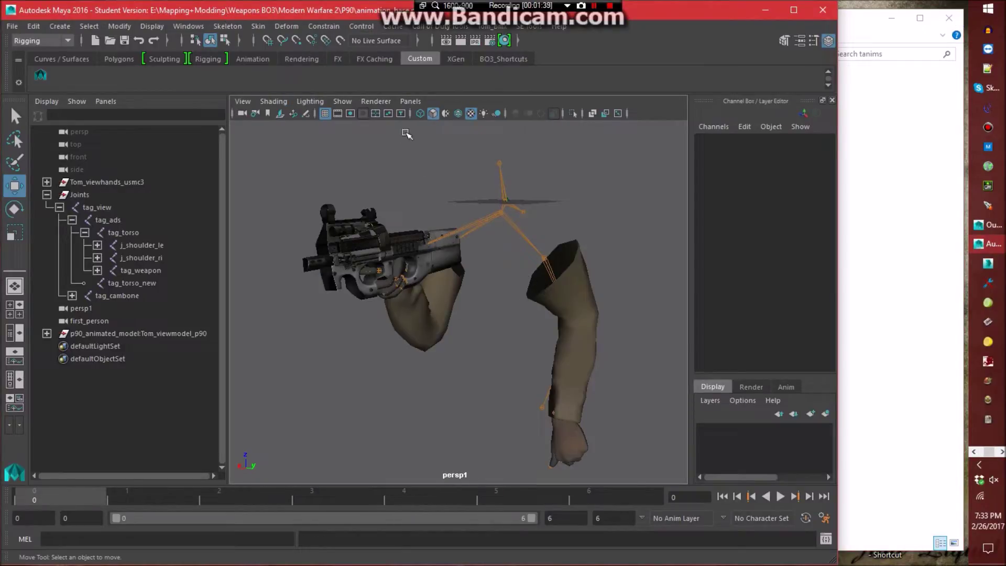
# Play the imported fire animation through the first_person camera and return the viewport to the persp1 camera.
pyautogui.click(409, 102)
pyautogui.moveTo(503, 114)
pyautogui.click(567, 117)
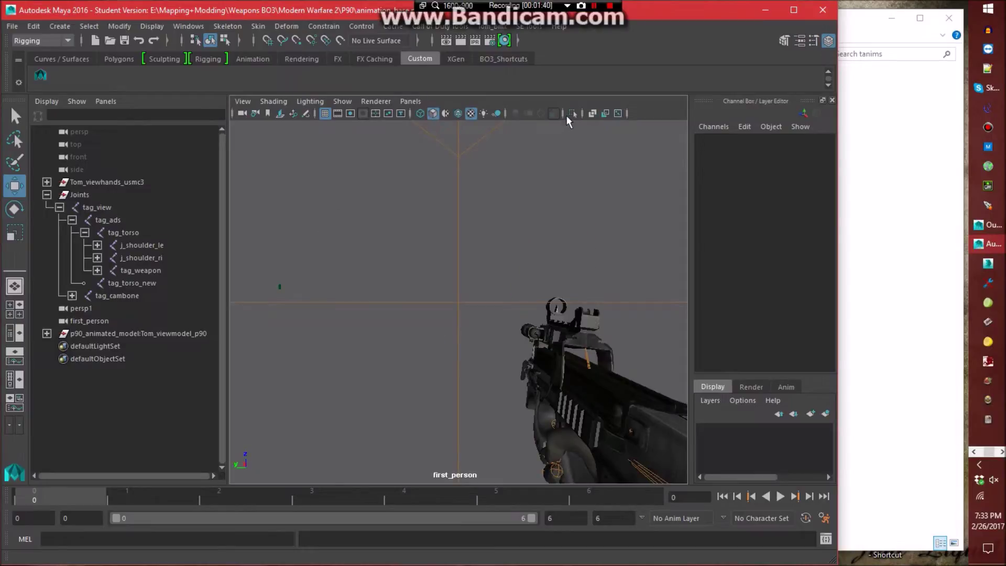
pyautogui.hotkey('alt', 'v')
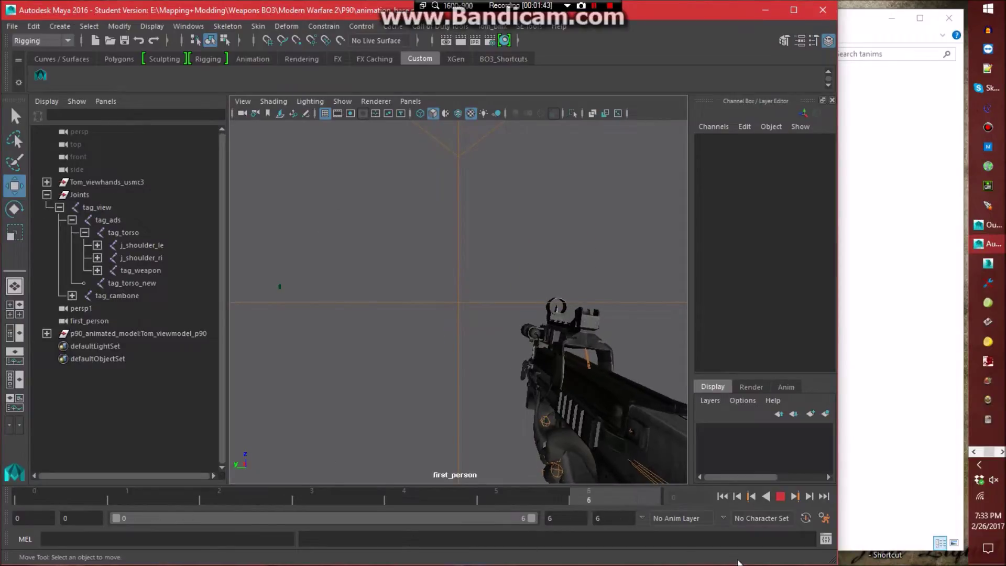
pyautogui.click(409, 102)
pyautogui.moveTo(503, 114)
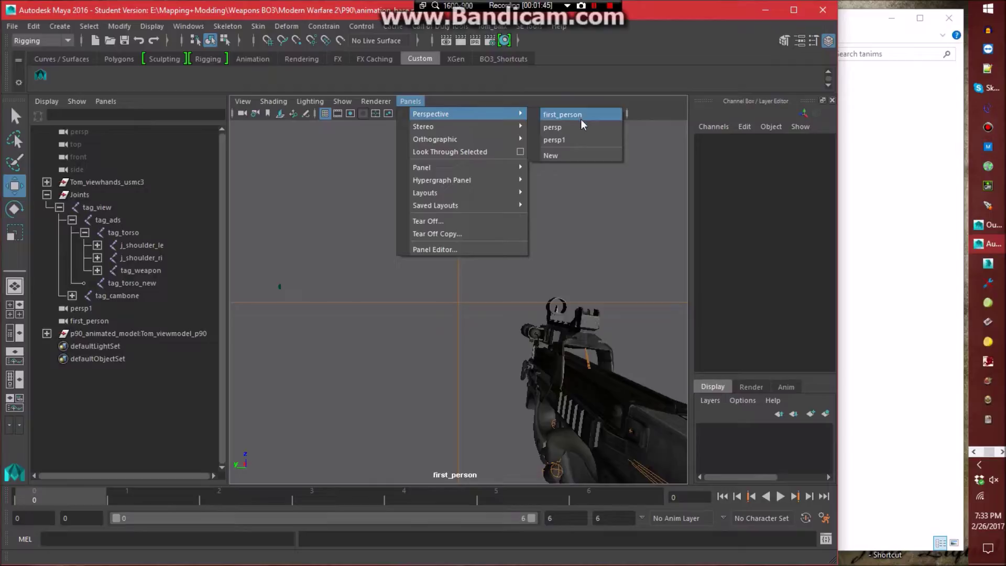
pyautogui.click(572, 145)
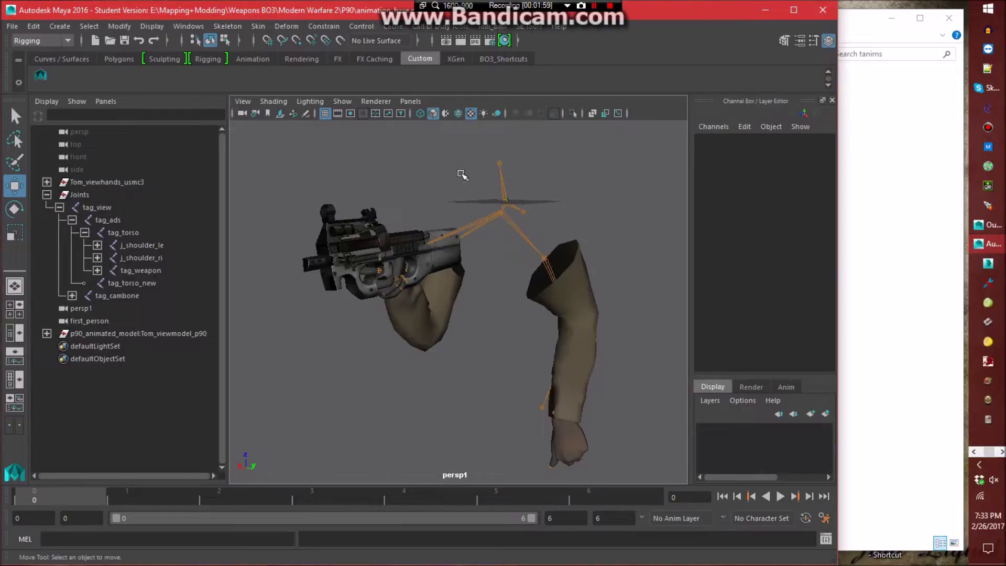
# View the P90 through the first_person camera once more and switch back to the persp1 camera.
pyautogui.click(410, 101)
pyautogui.moveTo(450, 112)
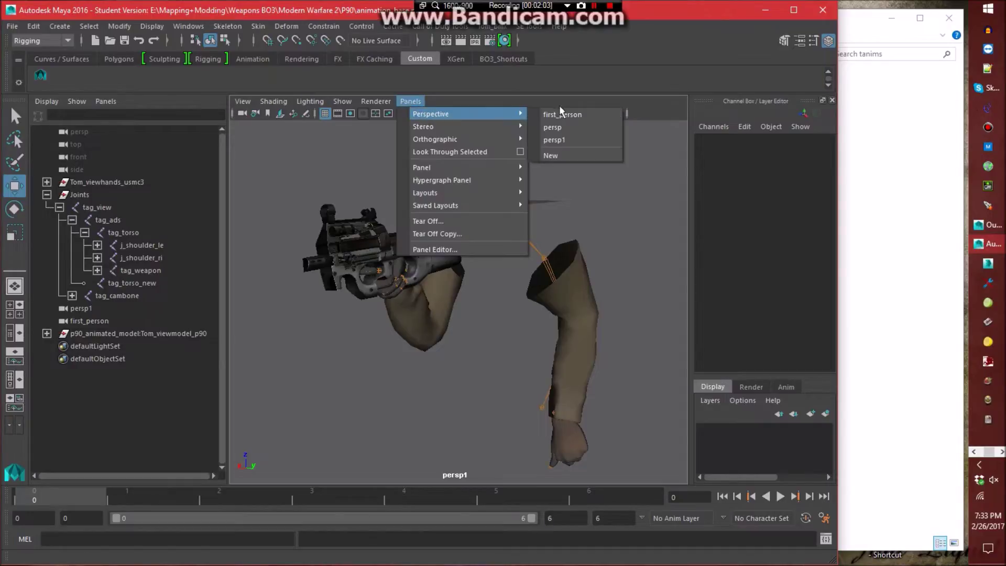
pyautogui.click(563, 152)
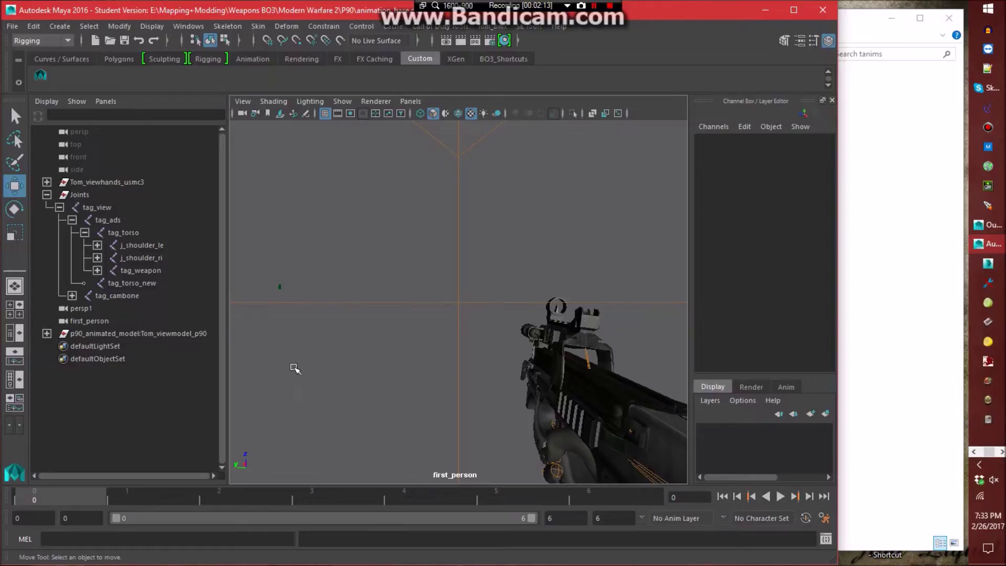
pyautogui.click(409, 102)
pyautogui.moveTo(446, 108)
pyautogui.click(567, 137)
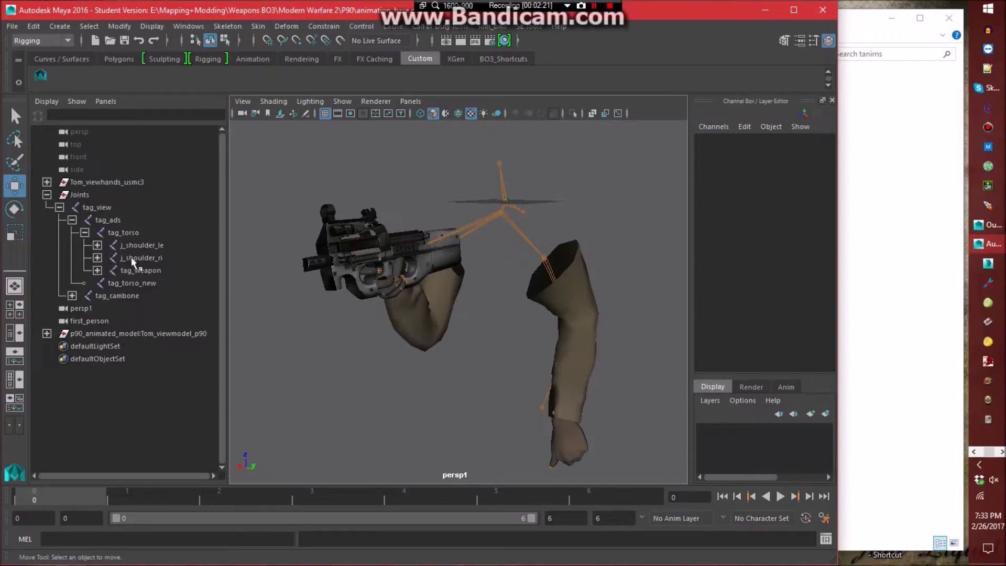
# Examine the tag_ads, tag_torso, j_shoulder_ri, tag_weapon and tag_torso_new joints in the hierarchy and around the model.
pyautogui.click(139, 220)
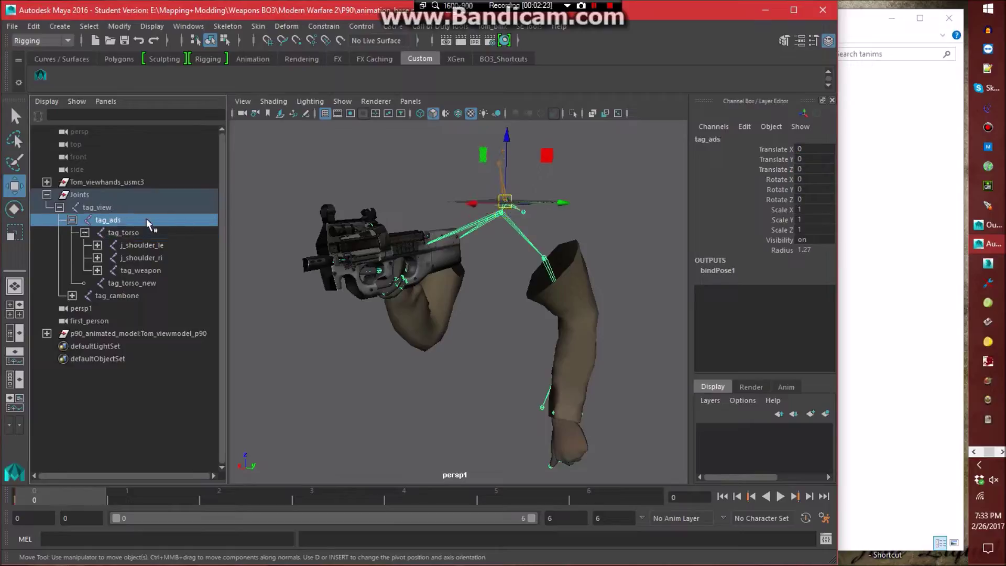
pyautogui.click(111, 233)
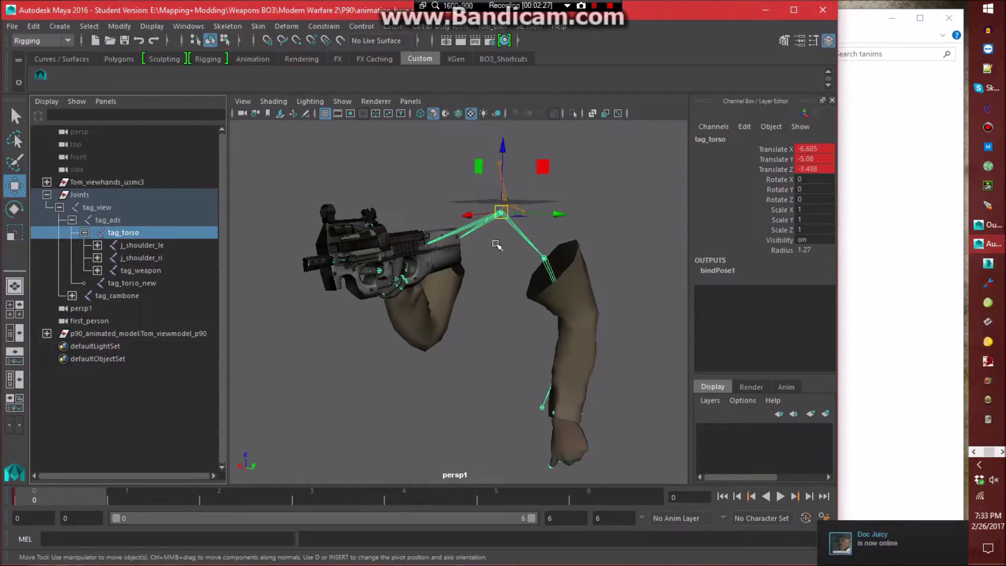
pyautogui.keyDown('alt'); pyautogui.moveTo(511, 313); pyautogui.dragTo(472, 246); pyautogui.keyUp('alt')
pyautogui.click(170, 257)
pyautogui.click(160, 269)
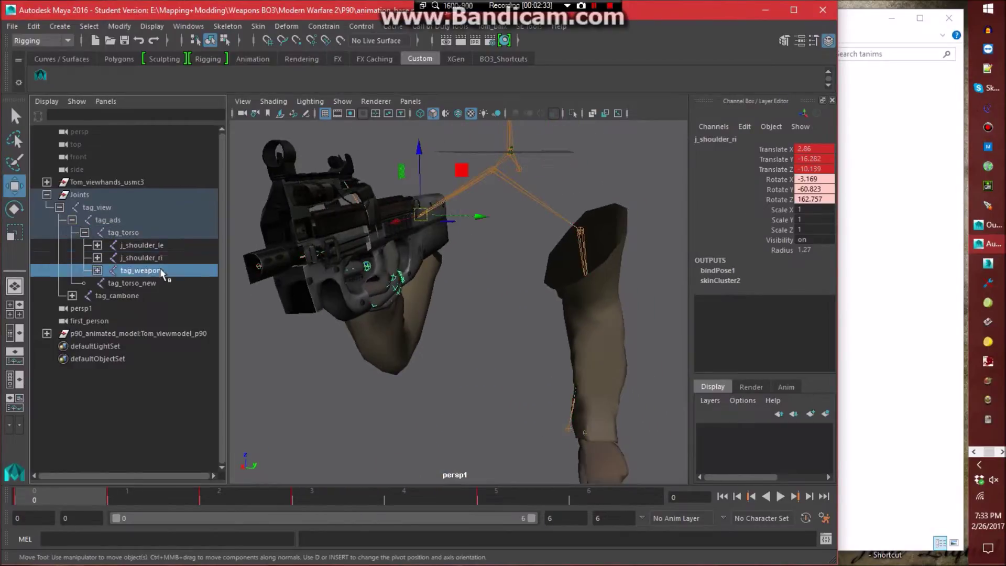
pyautogui.click(145, 283)
pyautogui.click(373, 403)
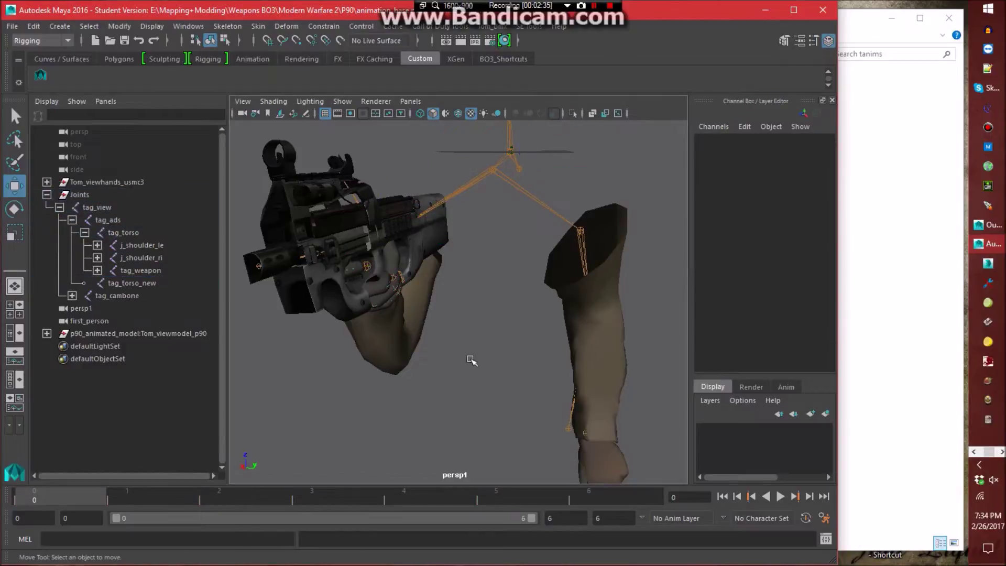
pyautogui.keyDown('alt'); pyautogui.moveTo(471, 360); pyautogui.dragTo(335, 371); pyautogui.keyUp('alt')
pyautogui.keyDown('alt'); pyautogui.moveTo(335, 371); pyautogui.dragTo(313, 265, button='right'); pyautogui.keyUp('alt')
# Unparent j_shoulder_le from tag_torso to the scene's top level and scrub the timeline to inspect the left arm.
pyautogui.click(175, 246)
pyautogui.keyDown('alt'); pyautogui.moveTo(461, 348); pyautogui.dragTo(402, 321); pyautogui.keyUp('alt')
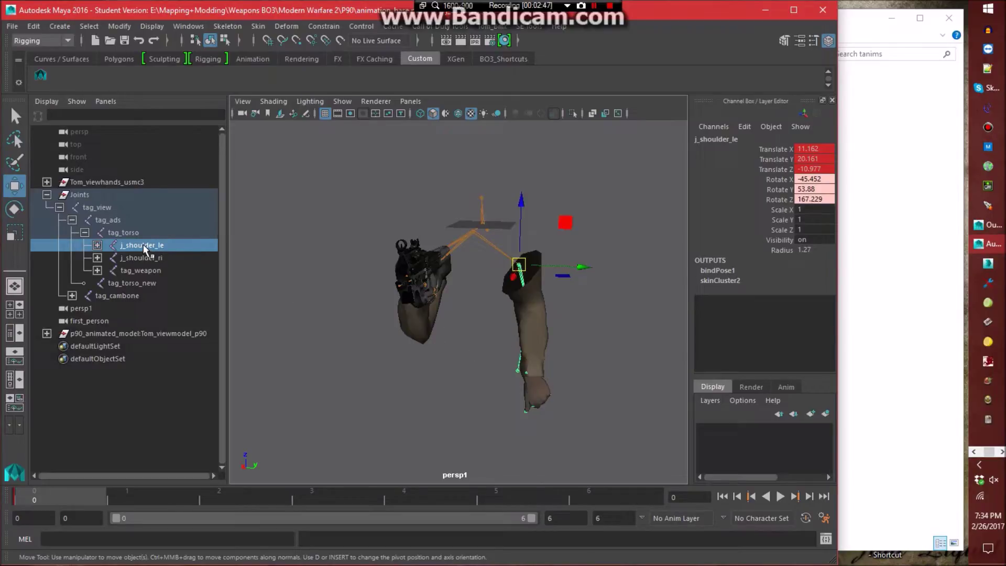
pyautogui.moveTo(144, 246); pyautogui.dragTo(106, 328)
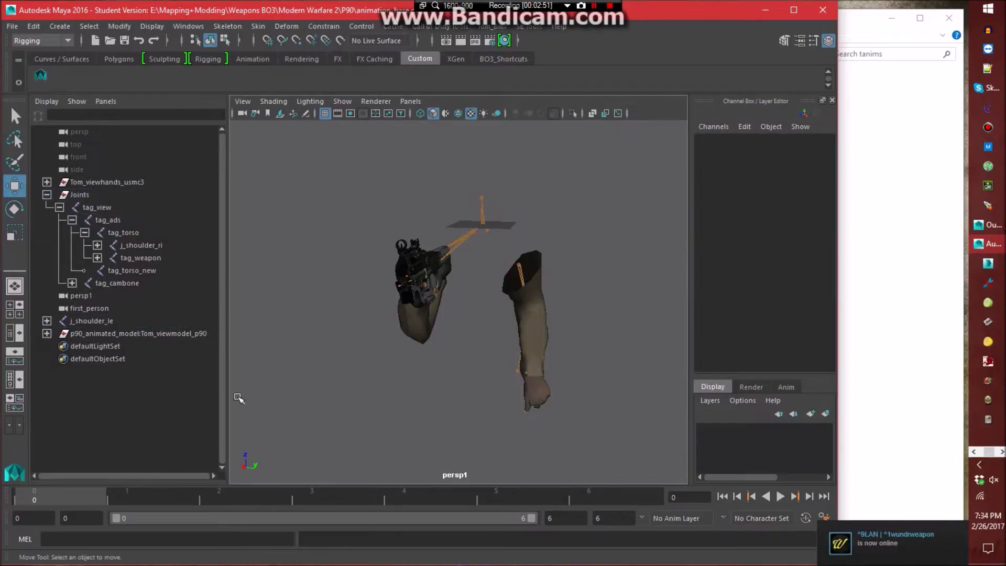
pyautogui.moveTo(98, 492); pyautogui.dragTo(213, 522)
pyautogui.keyDown('alt'); pyautogui.moveTo(545, 309); pyautogui.dragTo(509, 307); pyautogui.keyUp('alt')
pyautogui.scroll(5, 555, 325)
pyautogui.click(102, 321)
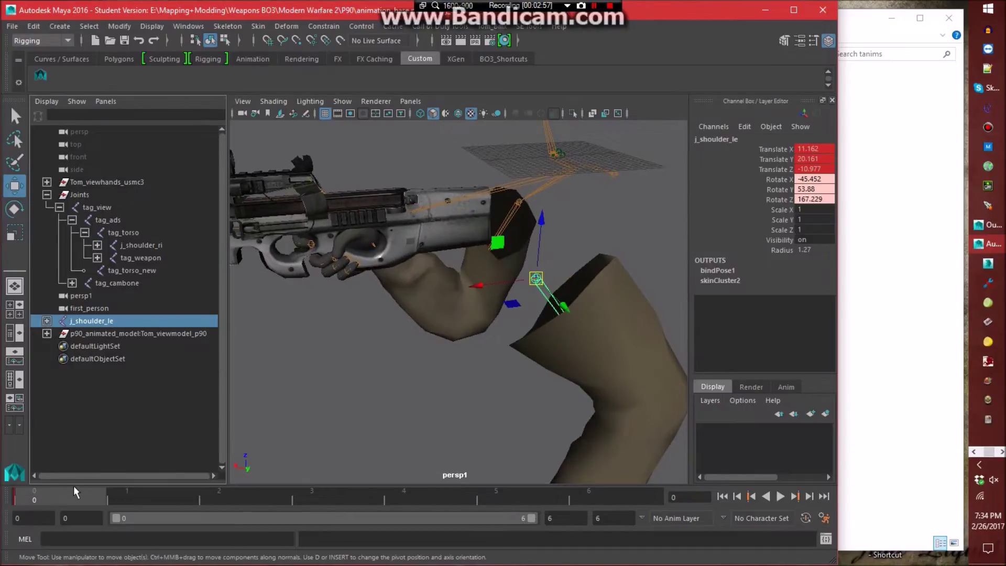
pyautogui.click(312, 433)
pyautogui.keyDown('alt'); pyautogui.moveTo(312, 434); pyautogui.dragTo(400, 246); pyautogui.keyUp('alt')
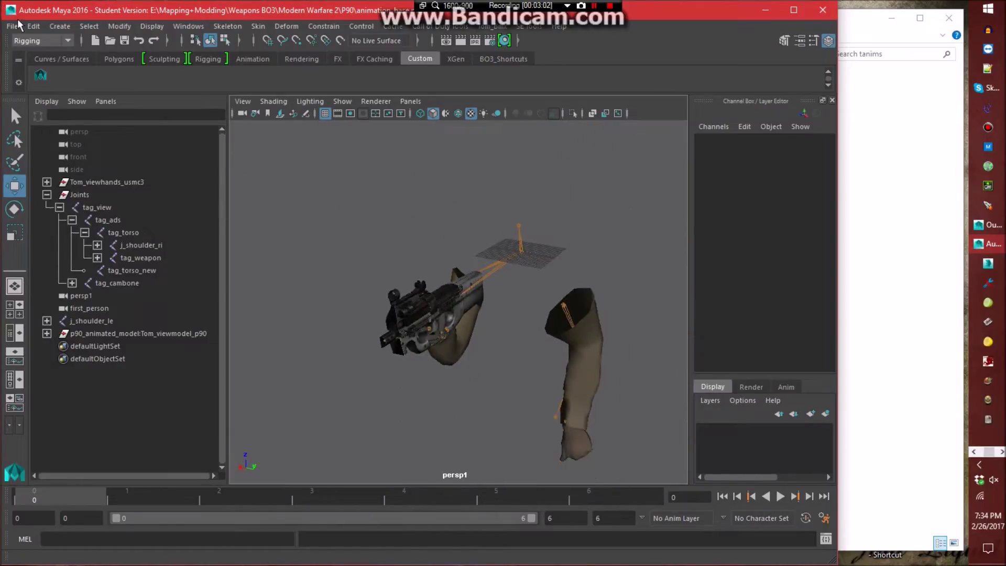
# Save the scene as the Maya ASCII file fire_right in the P90 anim_scenes folder.
pyautogui.click(19, 26)
pyautogui.click(37, 88)
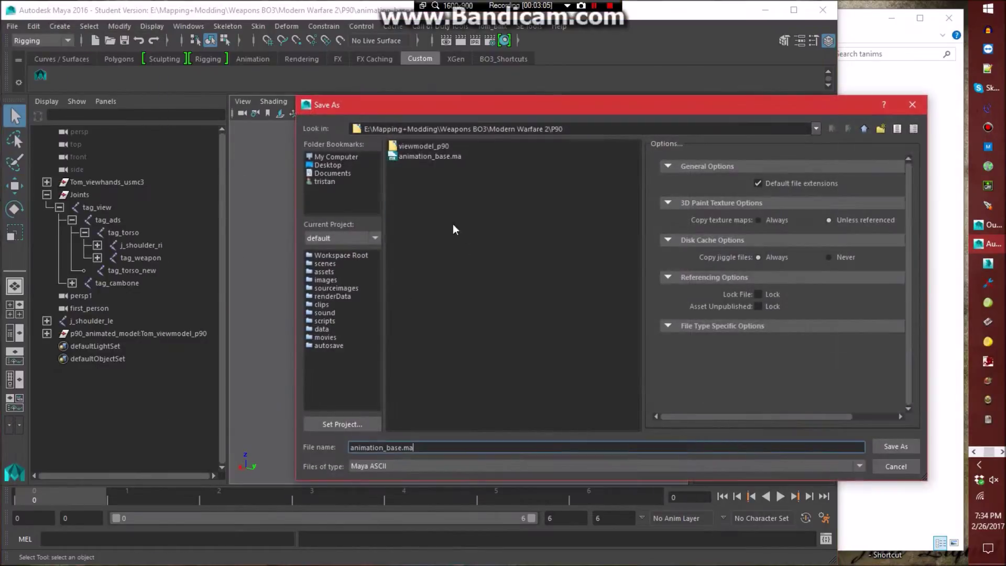
pyautogui.doubleClick(424, 157)
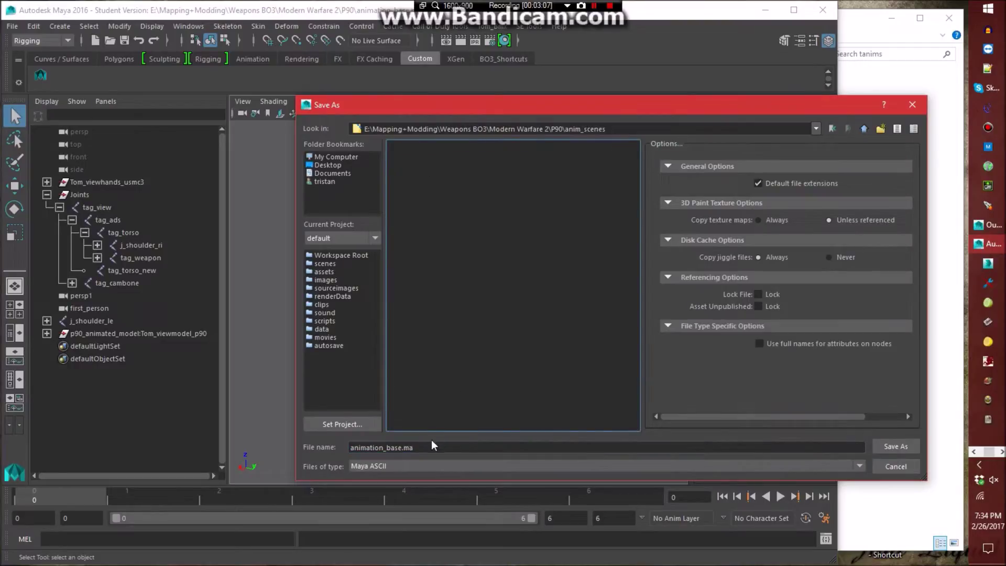
pyautogui.moveTo(431, 445); pyautogui.dragTo(246, 442)
pyautogui.write('fire')
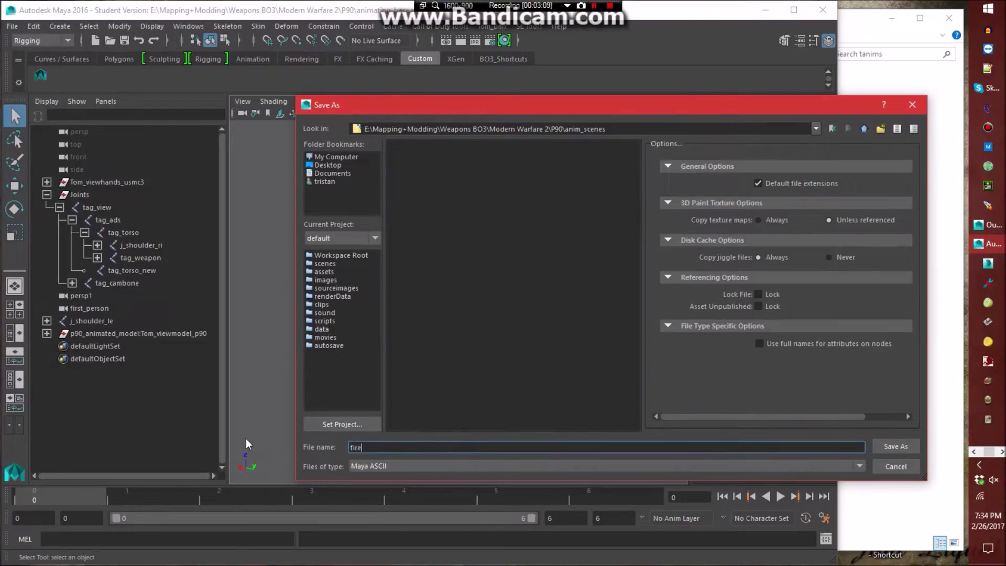
pyautogui.write('_ads')
pyautogui.press('Return')
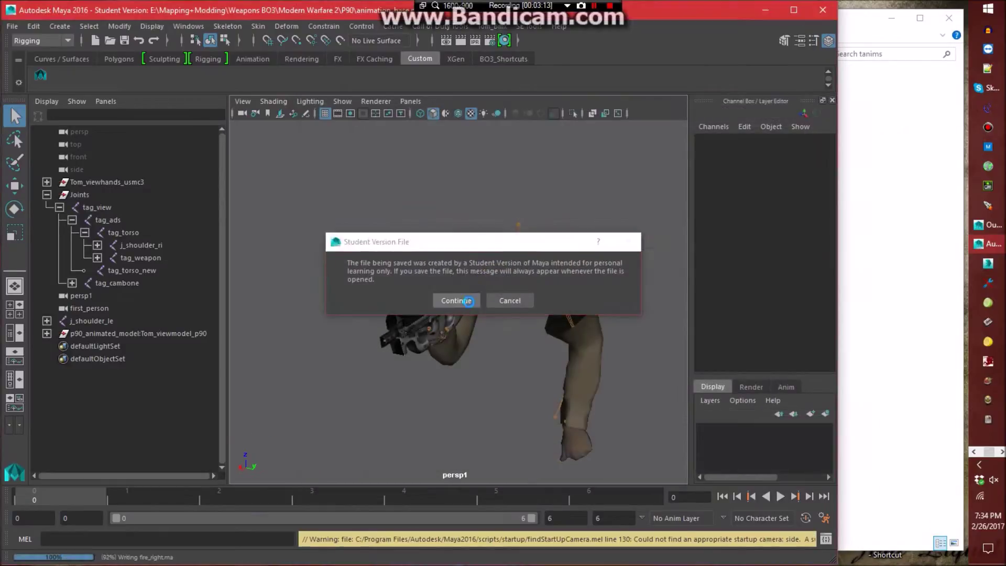
pyautogui.click(468, 301)
pyautogui.press('w')
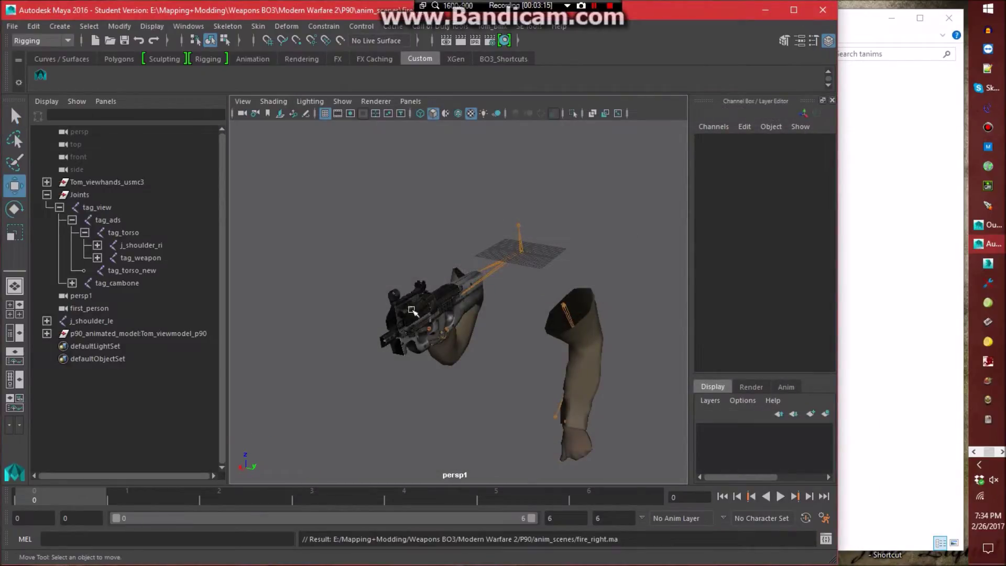
# Select j_shoulder_ri under tag_torso and play the fire animation to review the right arm's motion.
pyautogui.click(147, 246)
pyautogui.click(269, 262)
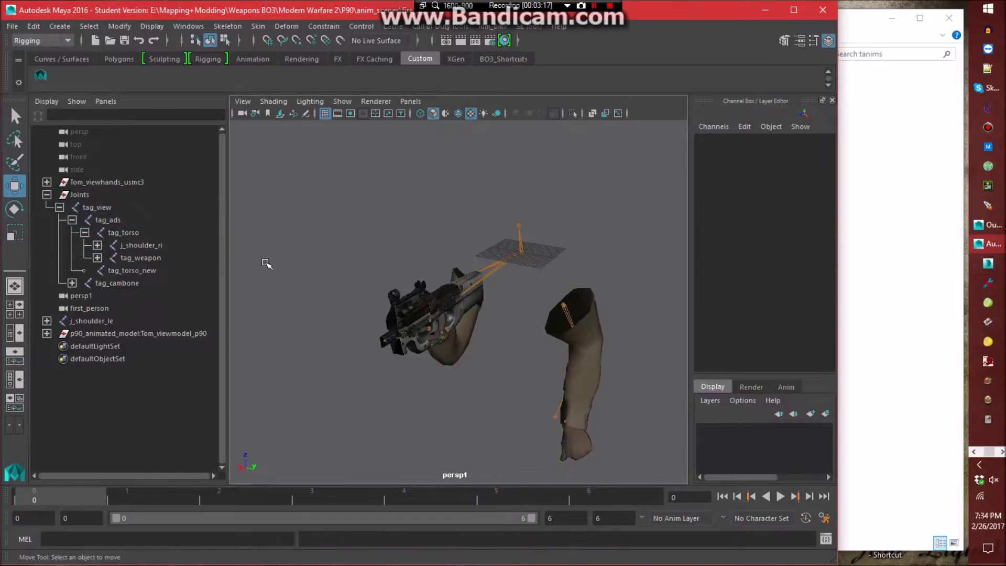
pyautogui.click(144, 245)
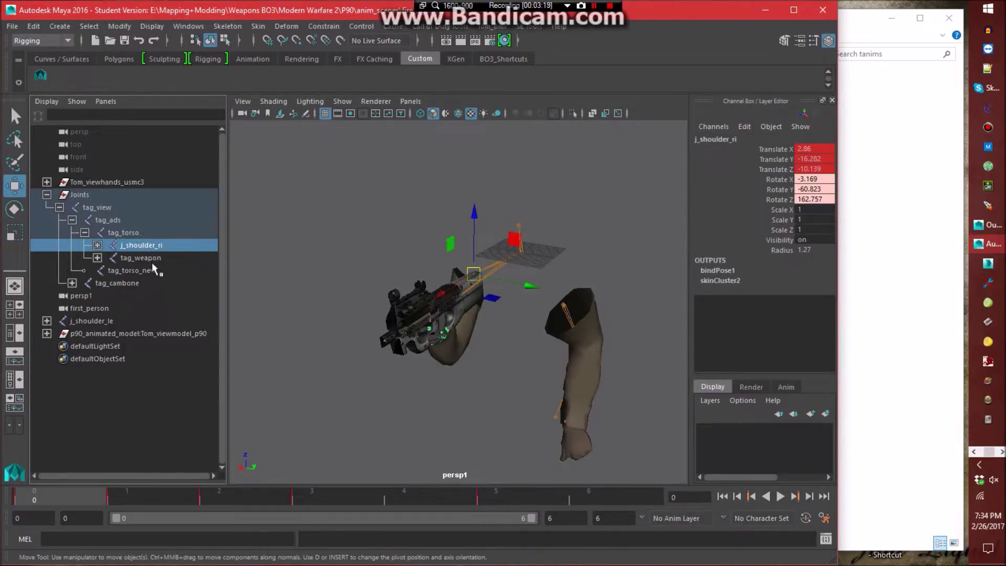
pyautogui.click(285, 249)
pyautogui.hotkey('ctrl', 'z')
pyautogui.hotkey('alt', 'v')
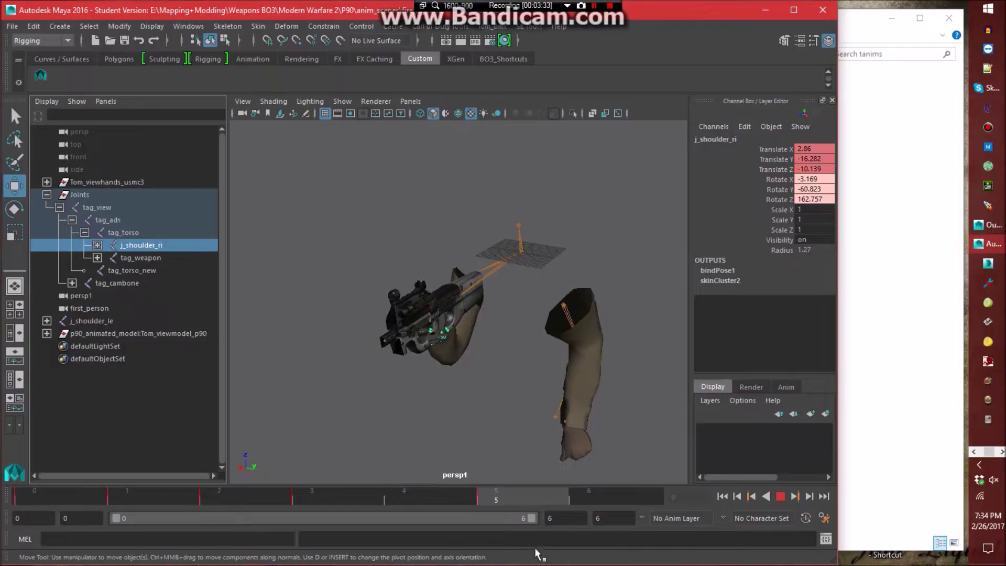
pyautogui.press('Escape')
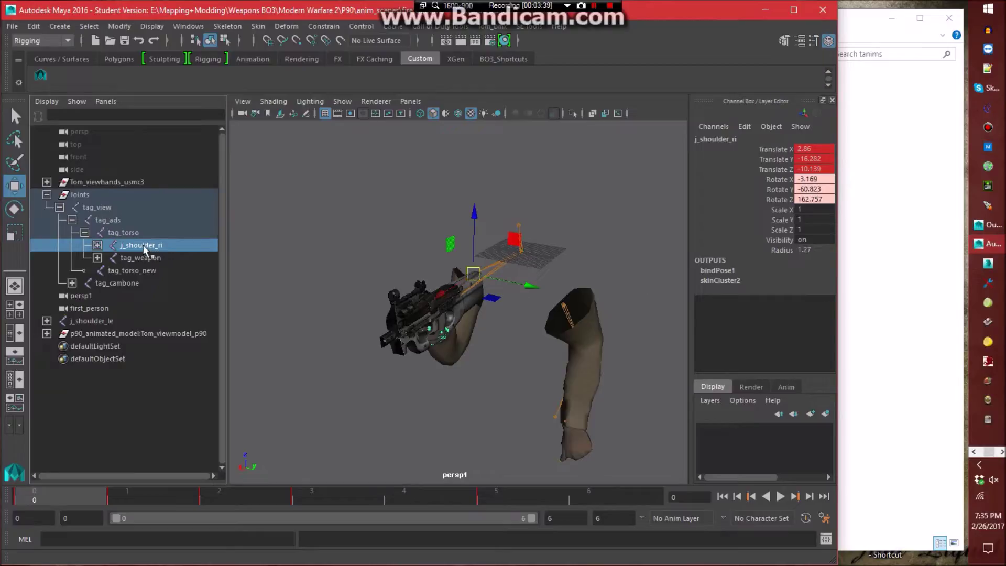
# Parent j_shoulder_ri under tag_torso_new, key it at frame 0 and play the animation to check it.
pyautogui.moveTo(134, 244); pyautogui.dragTo(128, 268, button='middle')
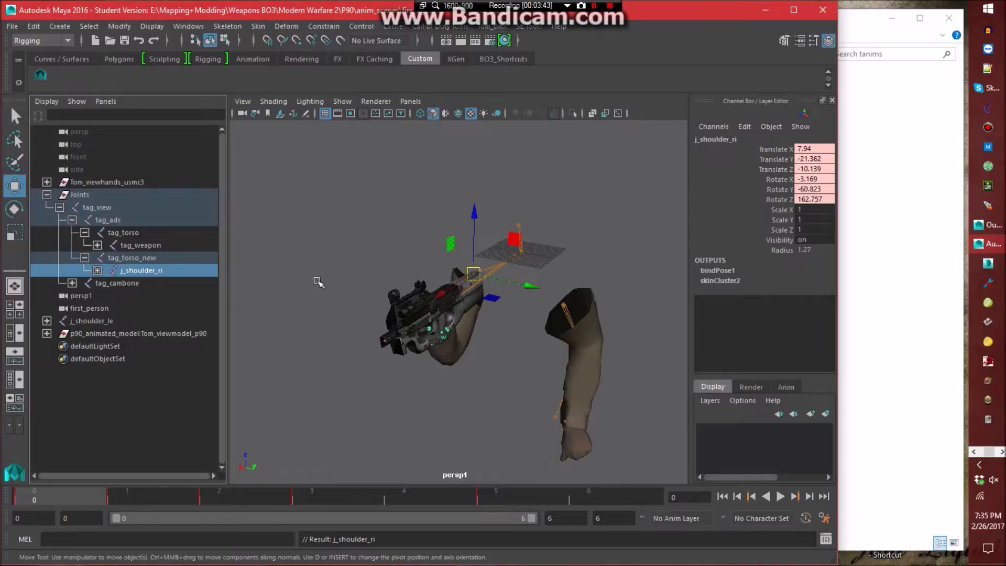
pyautogui.press('s')
pyautogui.keyDown('alt'); pyautogui.moveTo(385, 427); pyautogui.dragTo(426, 359); pyautogui.keyUp('alt')
pyautogui.hotkey('alt', 'v')
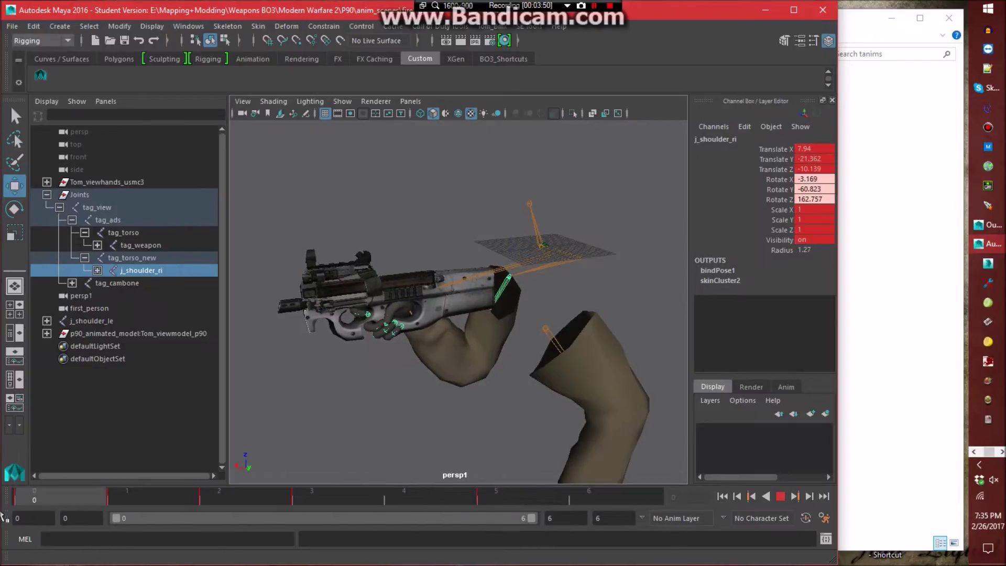
pyautogui.hotkey('alt', 'v')
pyautogui.click(335, 409)
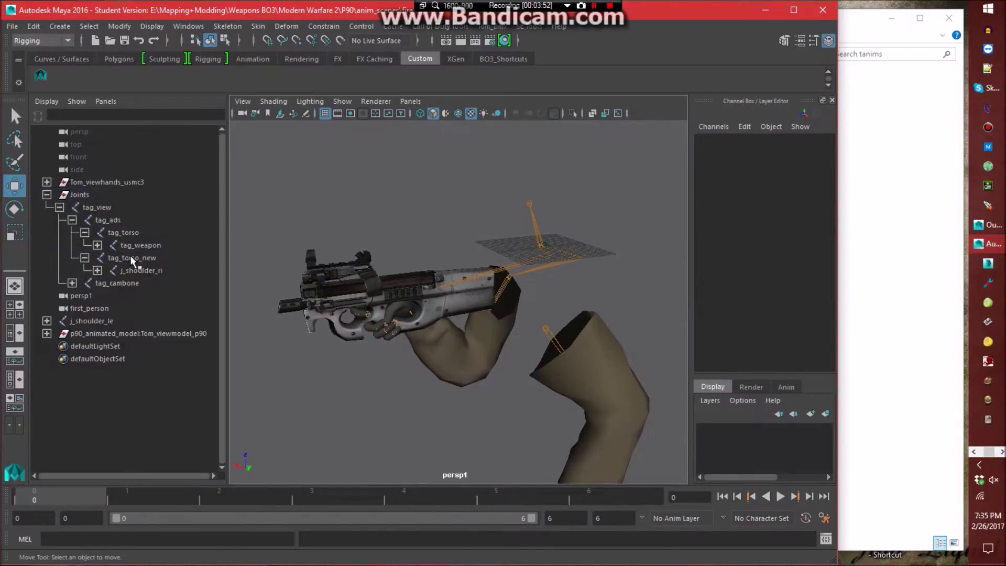
# Select tag_weapon, play the animation to check the weapon's motion and inspect the gun in the viewport.
pyautogui.click(140, 245)
pyautogui.hotkey('alt', 'v')
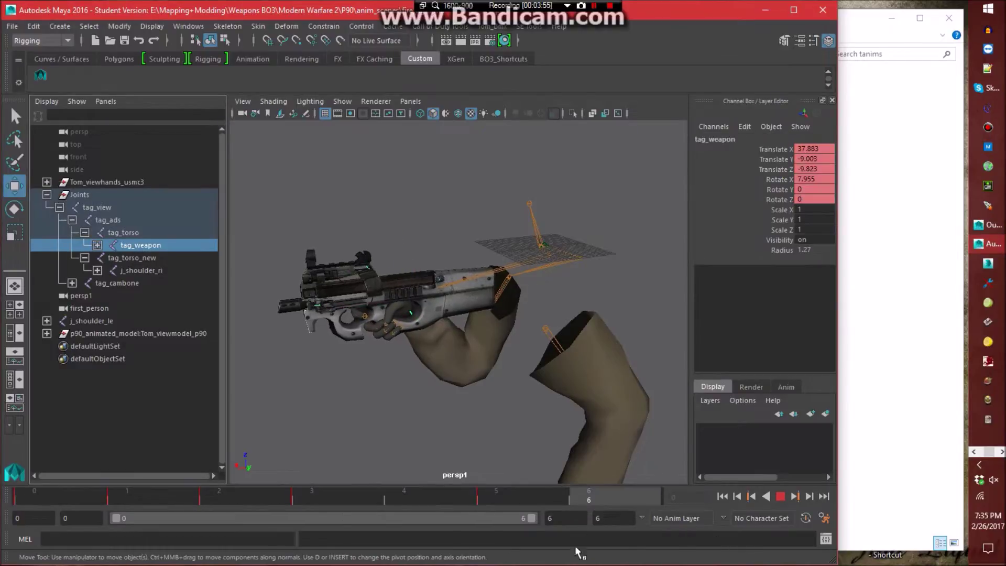
pyautogui.hotkey('alt', 'v')
pyautogui.click(326, 411)
pyautogui.keyDown('alt'); pyautogui.moveTo(325, 412); pyautogui.dragTo(388, 393); pyautogui.keyUp('alt')
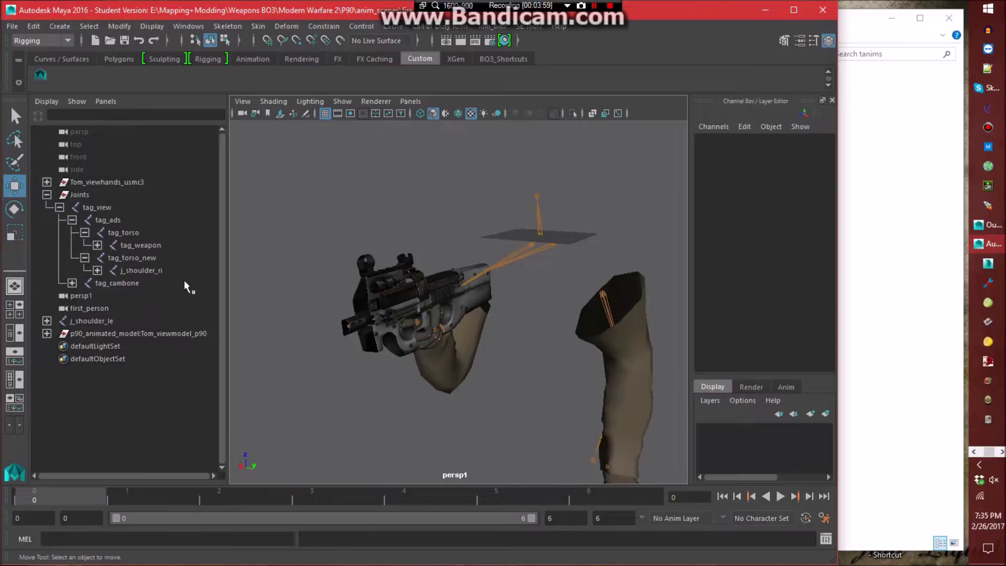
pyautogui.click(975, 453)
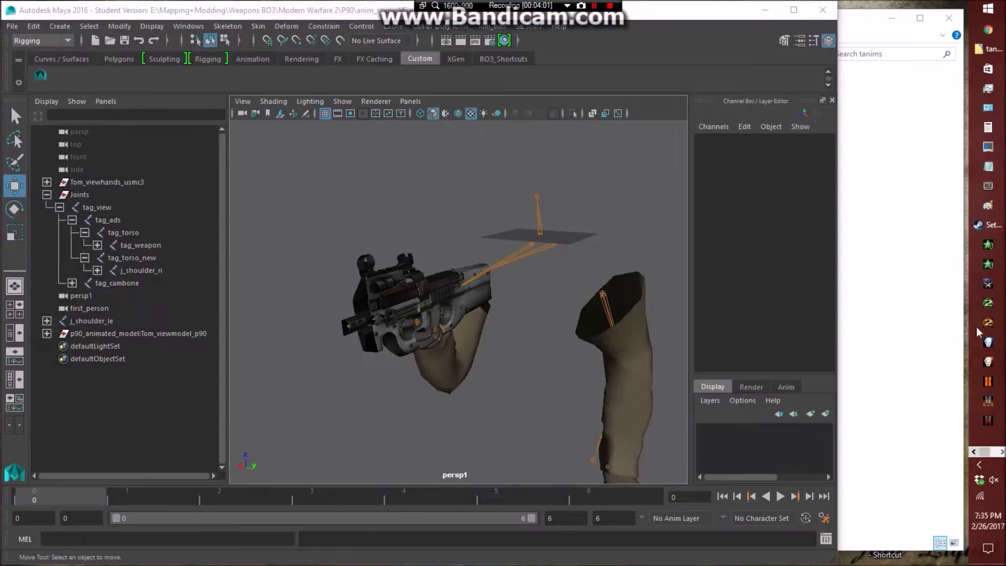
# Open a blank Notepad document beside Maya and compare the translate values of tag_torso and tag_torso_new.
pyautogui.click(989, 167)
pyautogui.moveTo(380, 113); pyautogui.dragTo(885, 140)
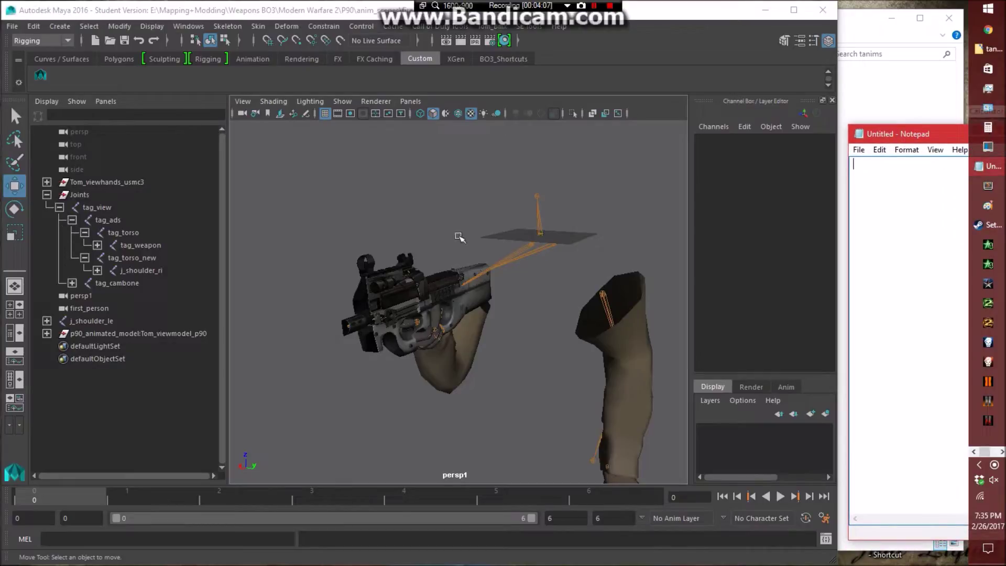
pyautogui.click(145, 234)
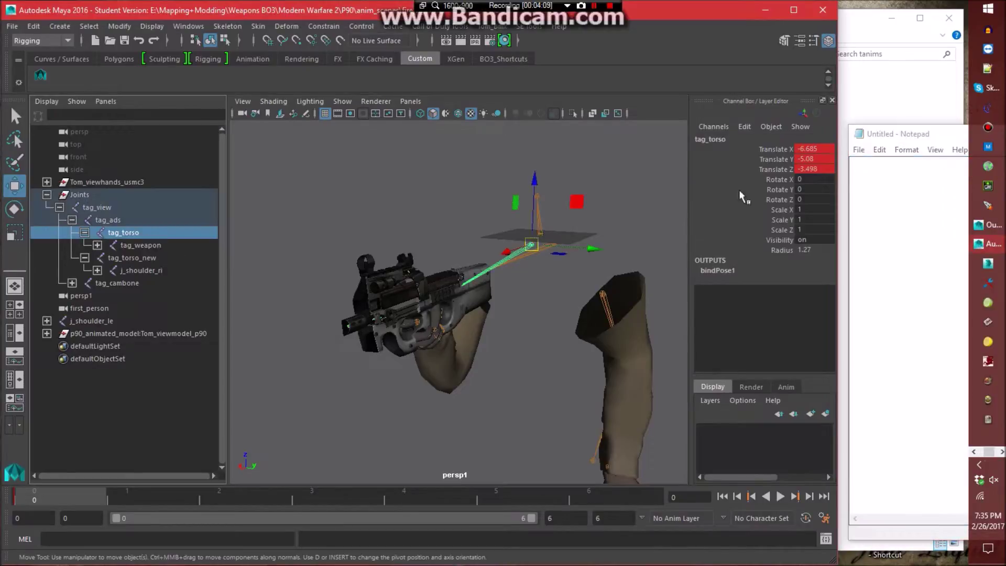
pyautogui.click(123, 258)
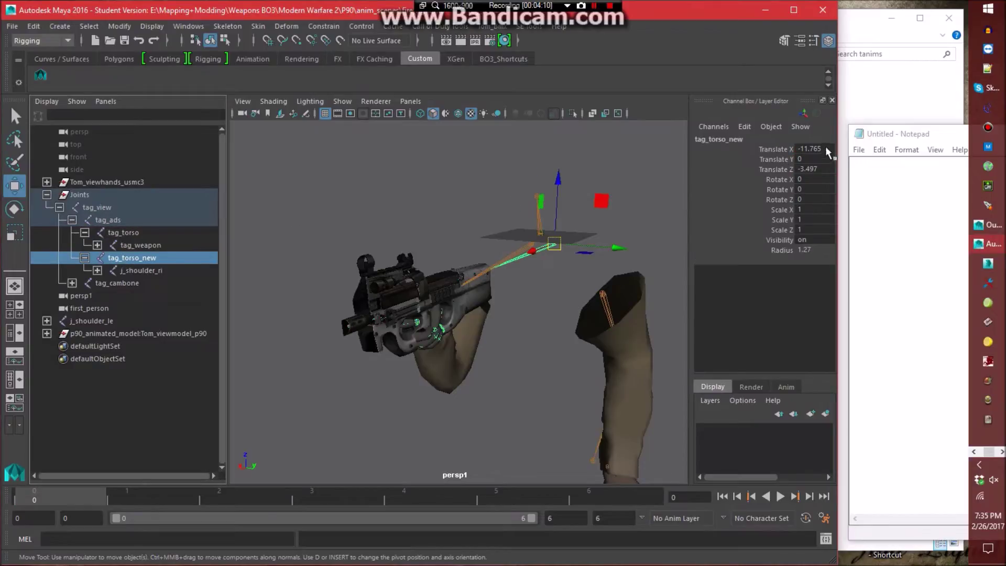
pyautogui.click(131, 233)
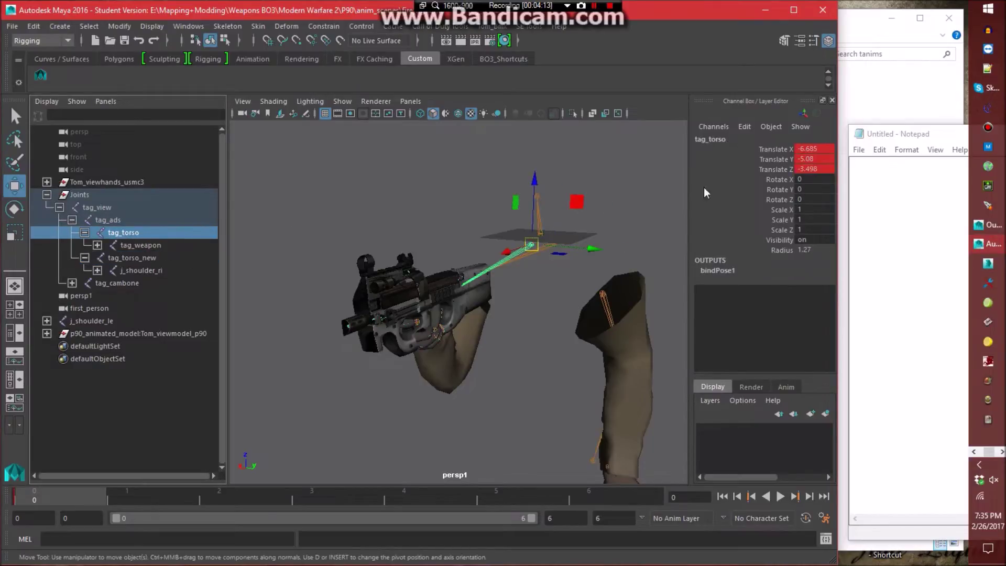
pyautogui.click(159, 255)
pyautogui.click(146, 232)
# Copy tag_torso's Translate X value of -6.685 into Calculator.
pyautogui.doubleClick(813, 146)
pyautogui.hotkey('ctrl', 'c')
pyautogui.click(973, 452)
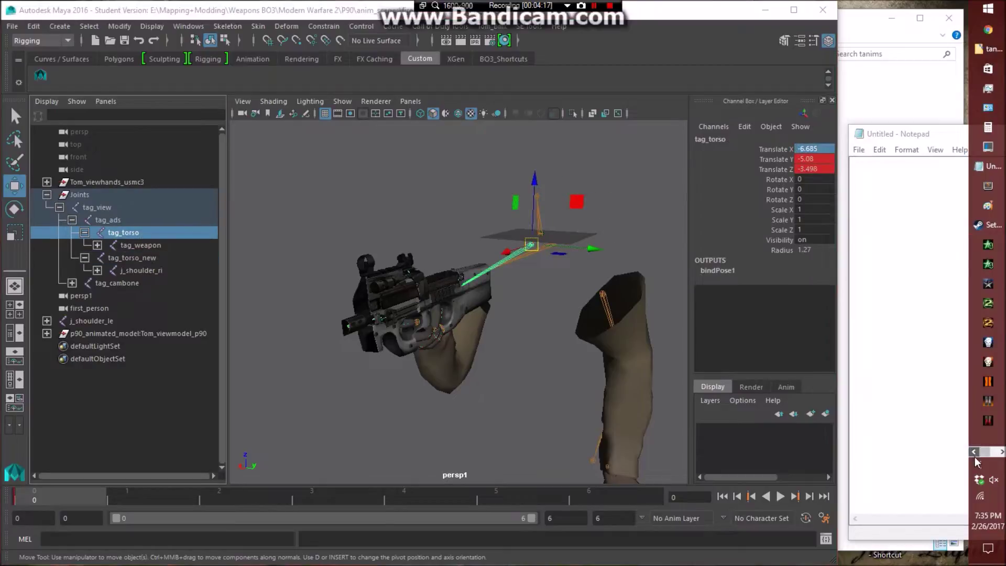
pyautogui.click(987, 126)
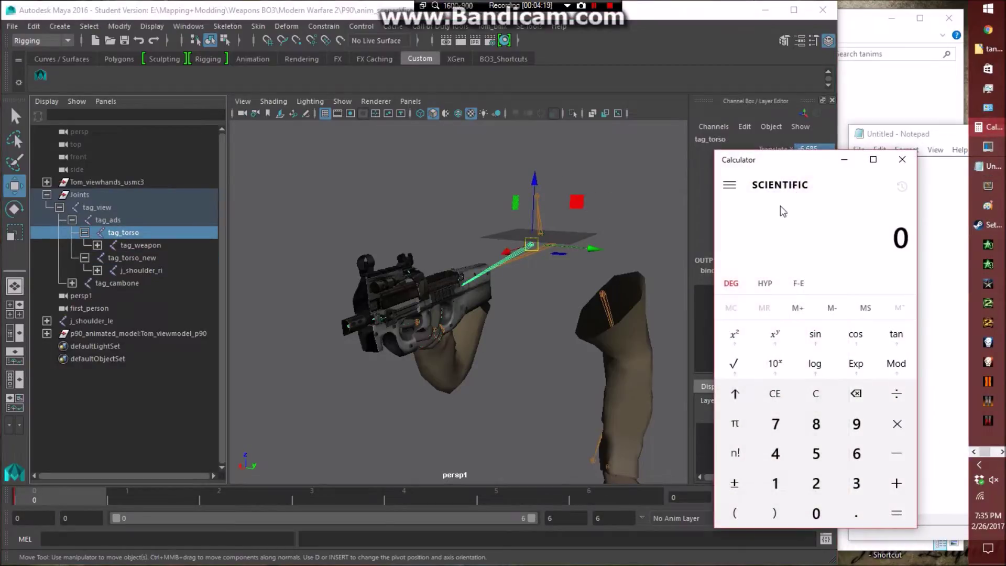
pyautogui.moveTo(781, 168); pyautogui.dragTo(800, 207)
pyautogui.hotkey('ctrl', 'v')
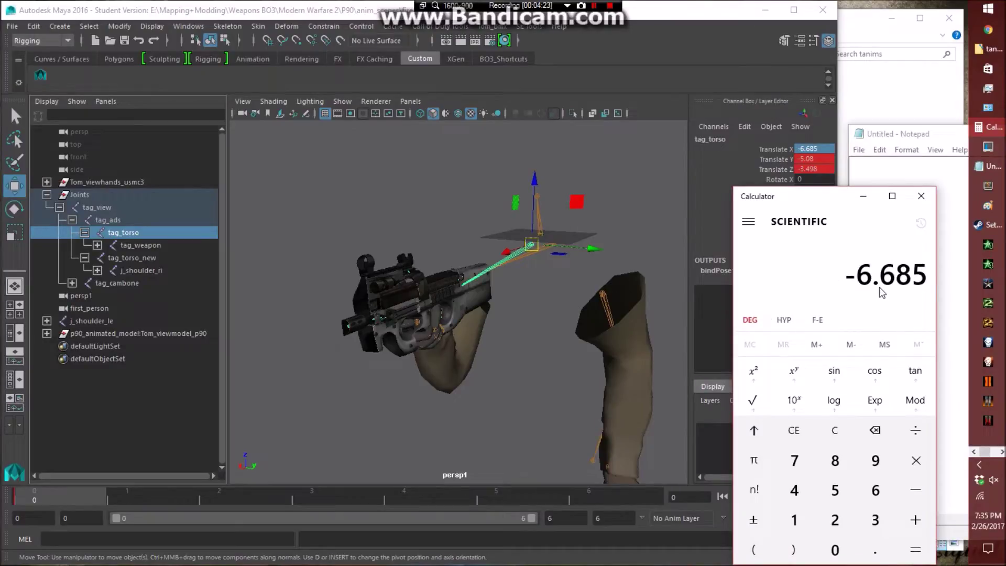
# Clear the calculation and subtract tag_torso's Translate X of -6.685 from tag_torso_new's Translate X of -11.765.
pyautogui.click(155, 258)
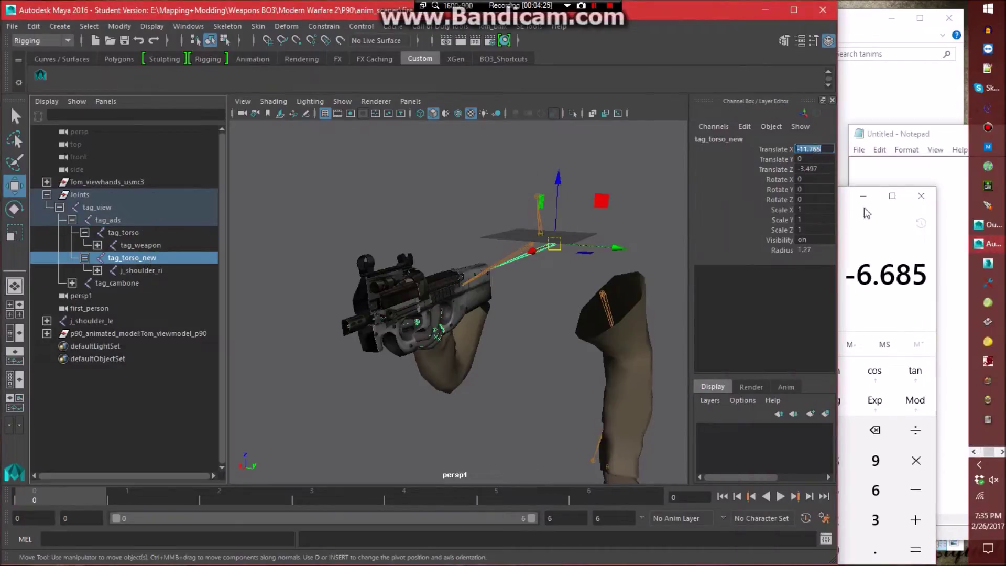
pyautogui.click(865, 228)
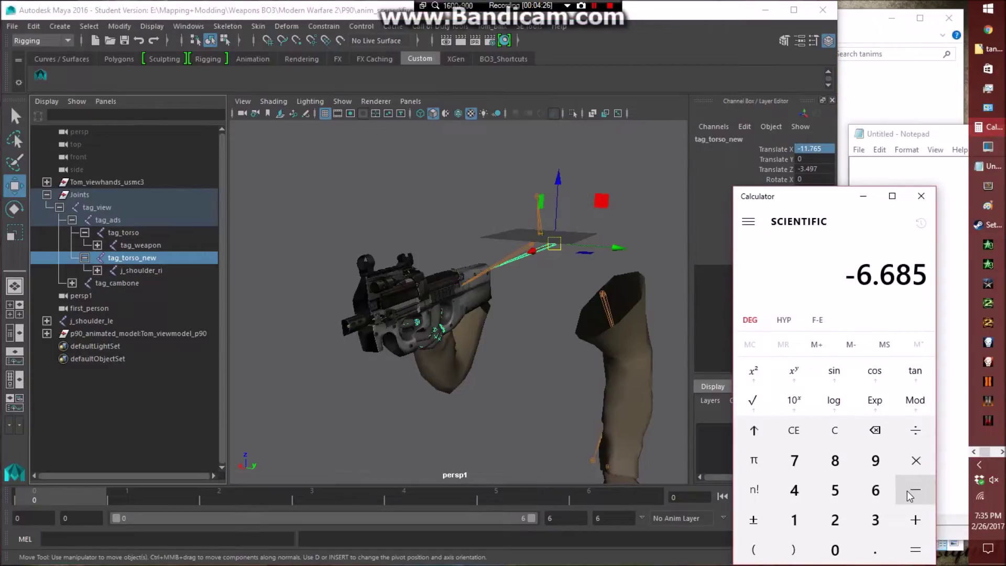
pyautogui.click(834, 430)
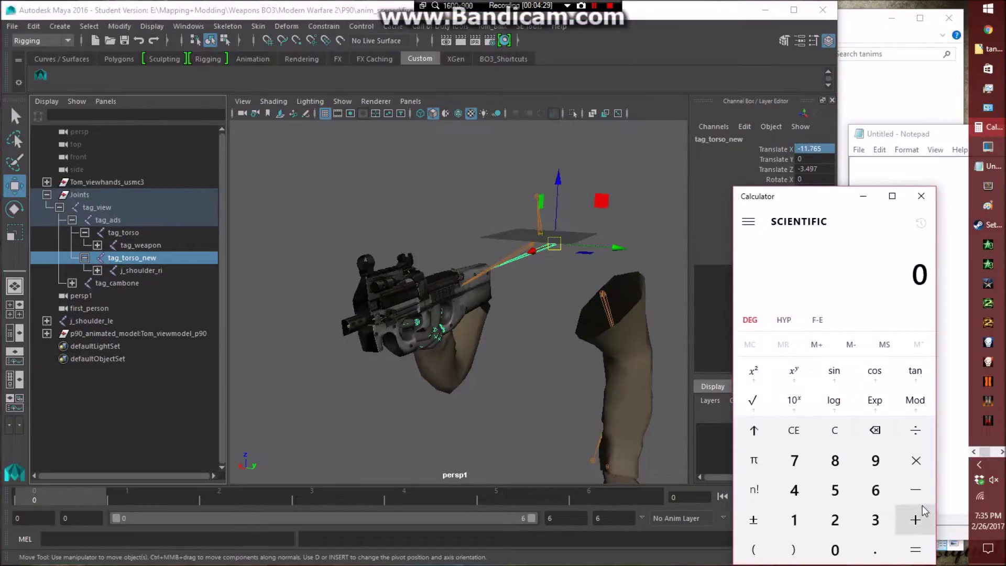
pyautogui.write('-11.765')
pyautogui.click(915, 490)
pyautogui.click(126, 232)
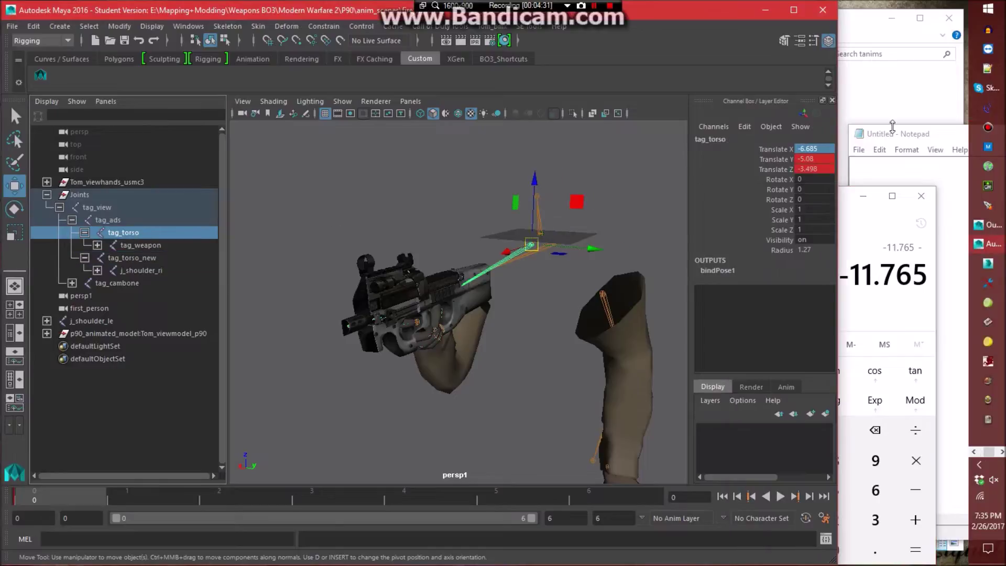
pyautogui.click(855, 229)
pyautogui.hotkey('ctrl', 'v')
pyautogui.click(915, 549)
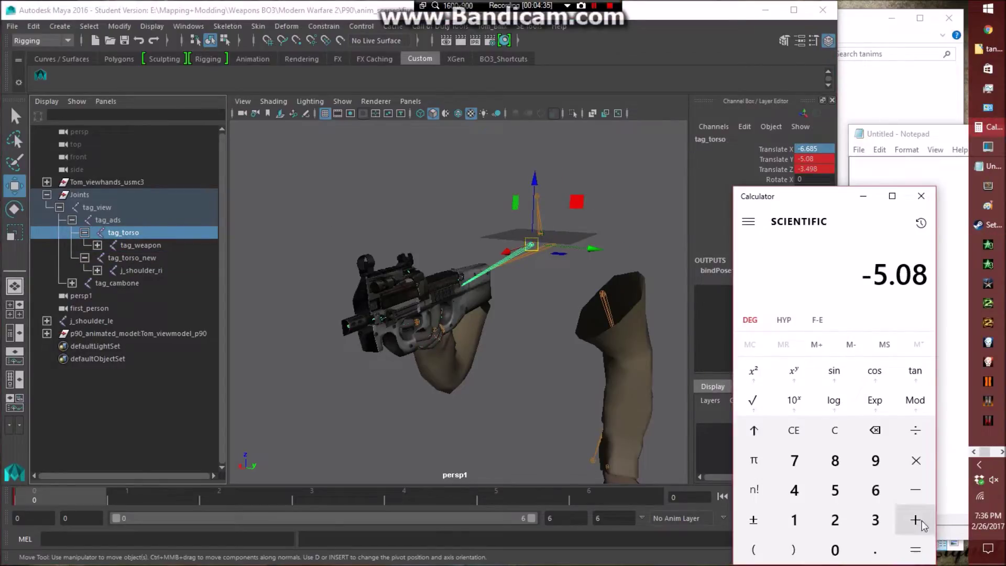
# Copy the calculated X difference of -5.08 into the Notepad document.
pyautogui.hotkey('ctrl', 'c')
pyautogui.click(987, 166)
pyautogui.hotkey('ctrl', 'v')
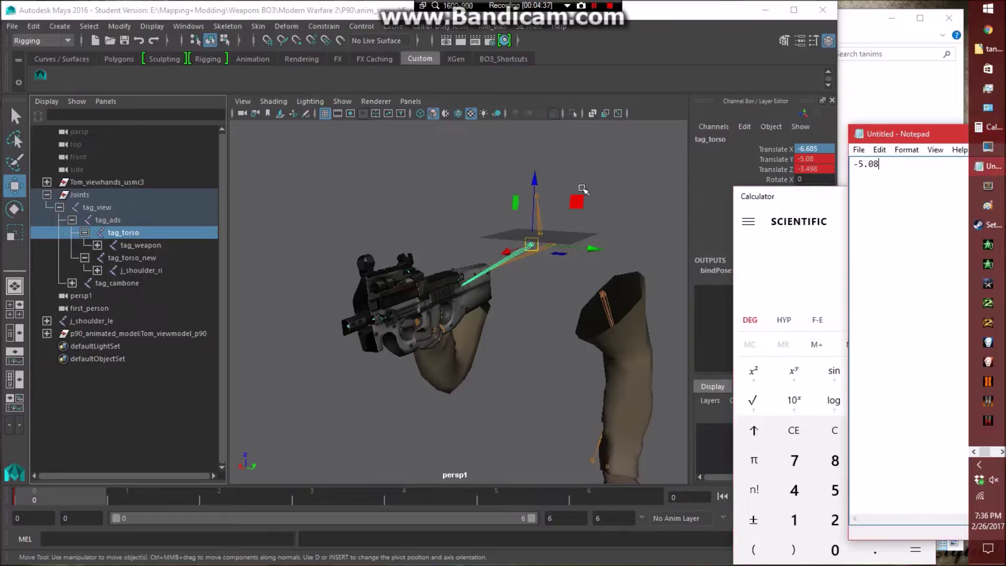
pyautogui.click(623, 154)
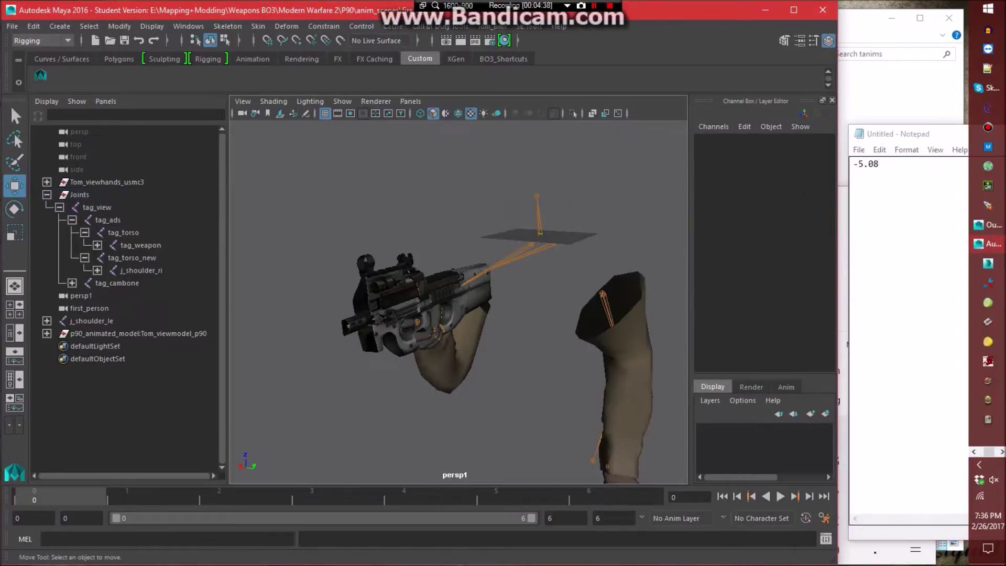
pyautogui.click(842, 189)
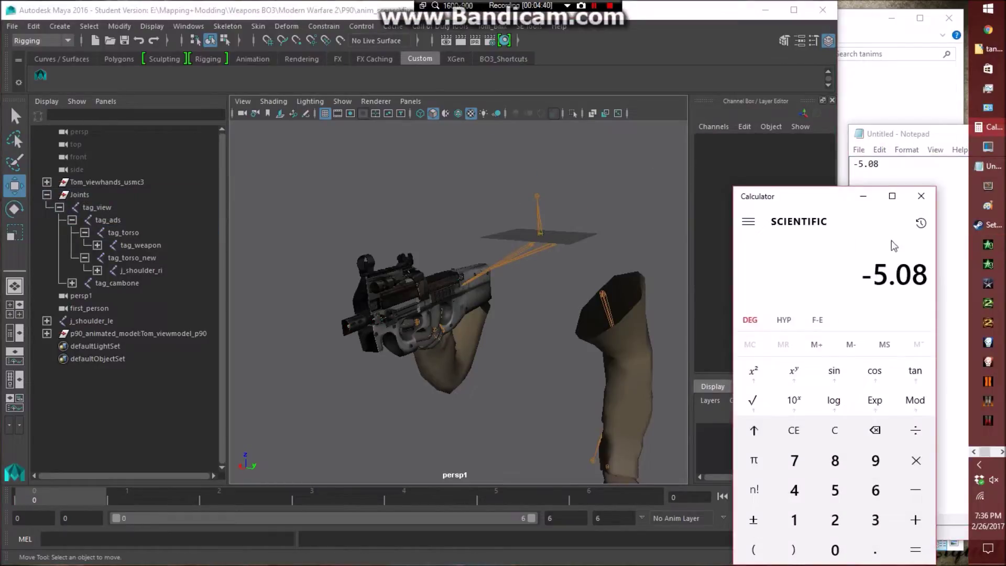
# Add the heading "Right Offset:" above the noted value and rewrite its line as "X = -= 5.08".
pyautogui.click(137, 235)
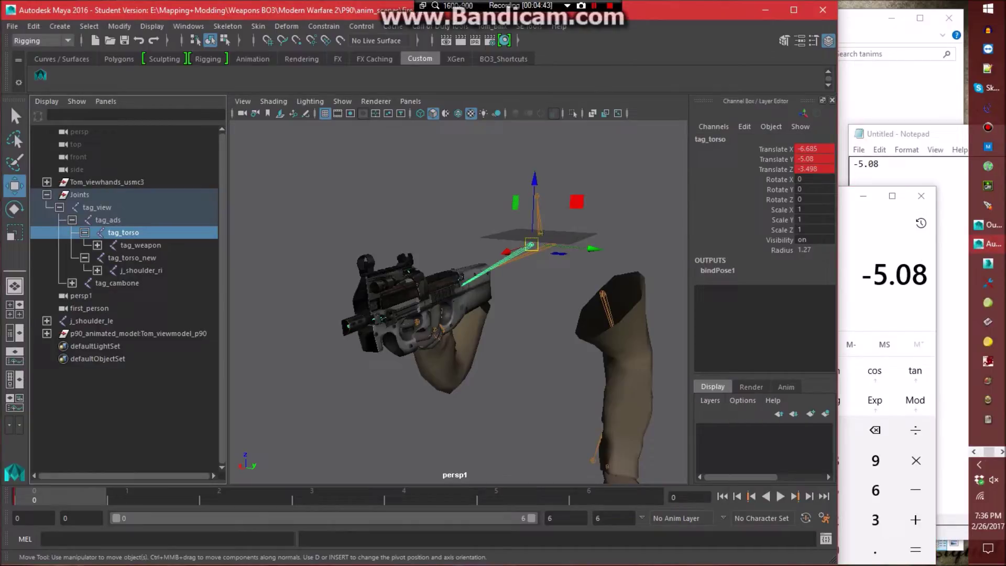
pyautogui.click(854, 164)
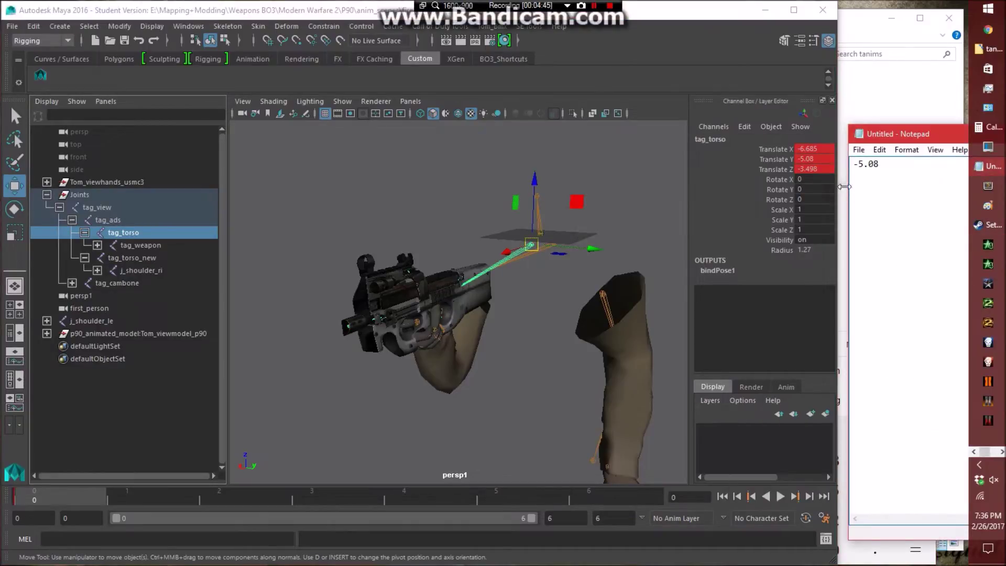
pyautogui.press('Return')
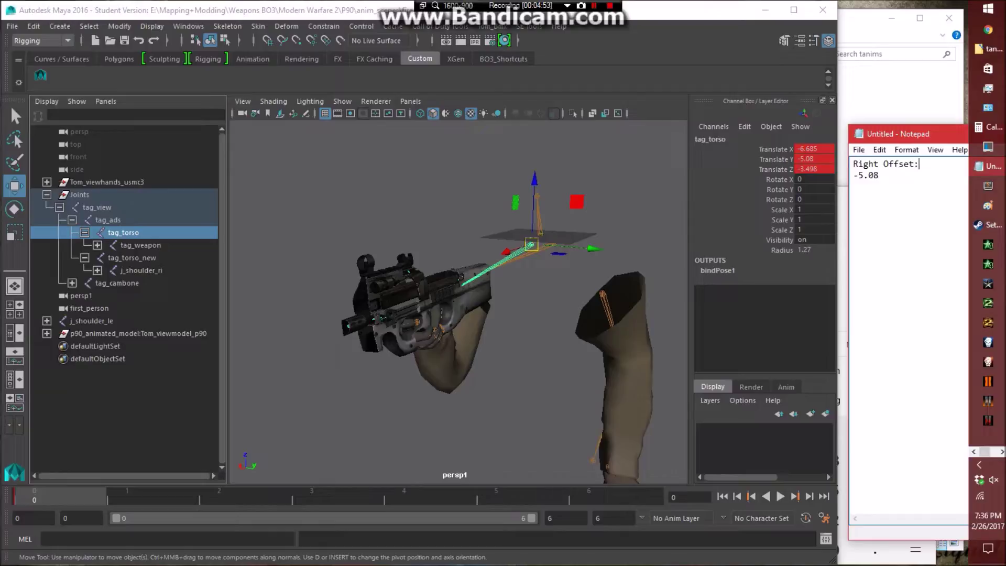
pyautogui.write('X = -=')
pyautogui.moveTo(873, 175); pyautogui.dragTo(910, 175)
pyautogui.click(890, 175)
pyautogui.click(841, 191)
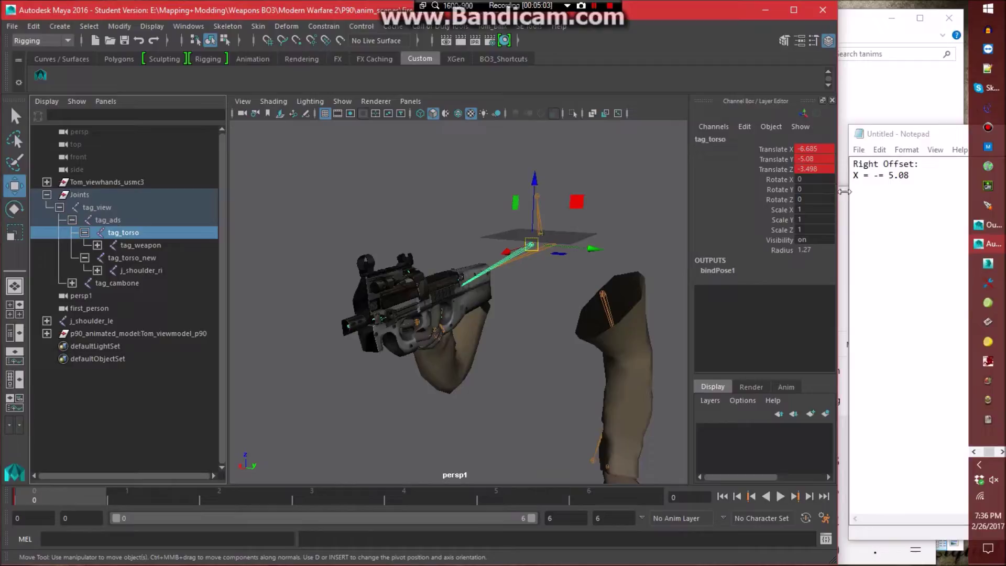
# Rearrange the Calculator and Notepad windows and add empty "Y =" and "Z =" lines below the X offset.
pyautogui.click(975, 451)
pyautogui.click(987, 127)
pyautogui.moveTo(832, 196); pyautogui.dragTo(873, 196)
pyautogui.moveTo(884, 135); pyautogui.dragTo(903, 136)
pyautogui.click(847, 204)
pyautogui.click(929, 175)
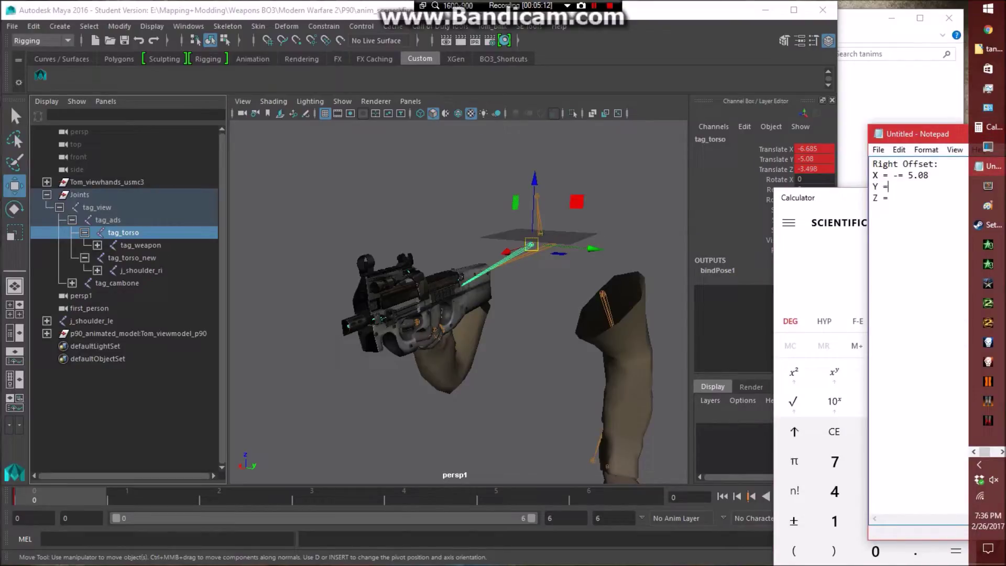
# Copy tag_torso's Translate Y value into the notes and format the line as "Y = -= 5.08".
pyautogui.click(148, 262)
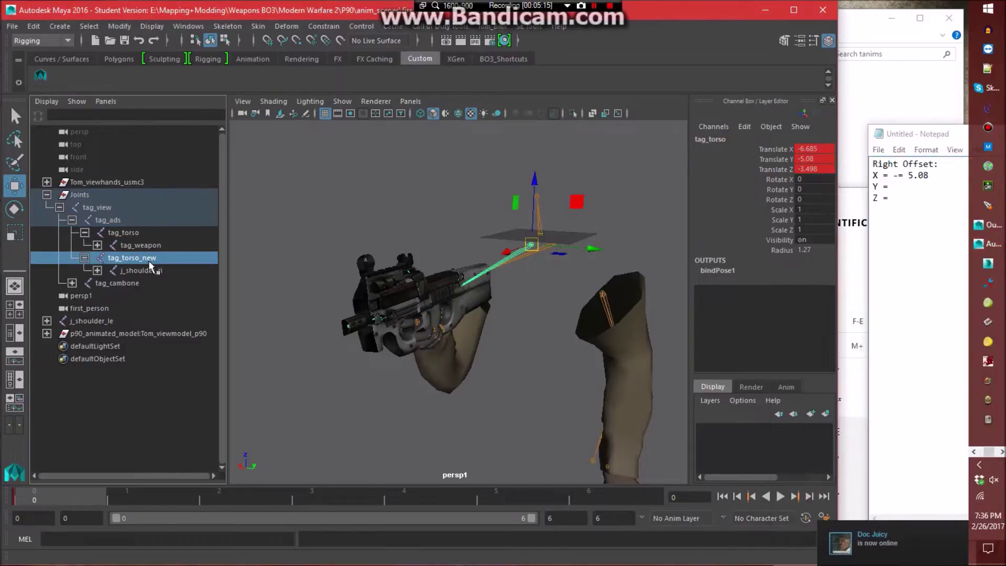
pyautogui.click(142, 233)
pyautogui.doubleClick(828, 159)
pyautogui.click(893, 187)
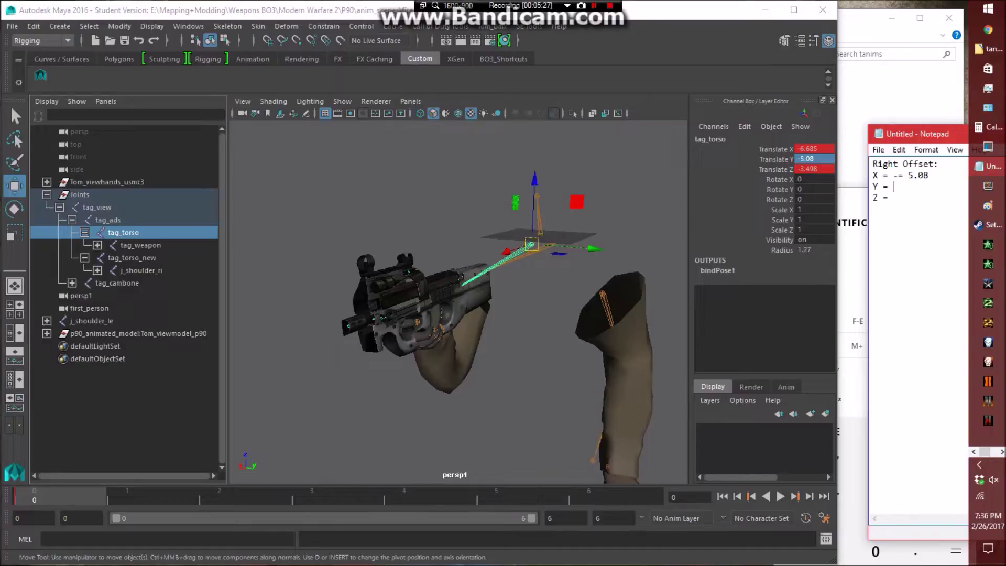
pyautogui.hotkey('ctrl', 'v')
pyautogui.click(911, 187)
pyautogui.write('=')
# Calculate the Z offset by subtracting tag_torso_new's Translate Z of -3.497 from tag_torso's Translate Z of -3.498.
pyautogui.doubleClick(817, 170)
pyautogui.click(897, 198)
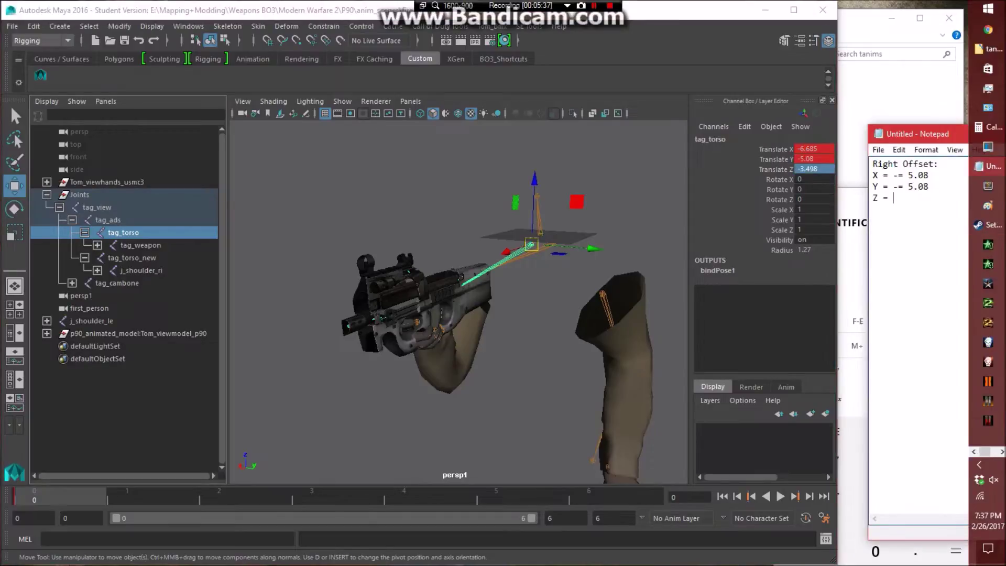
pyautogui.click(166, 260)
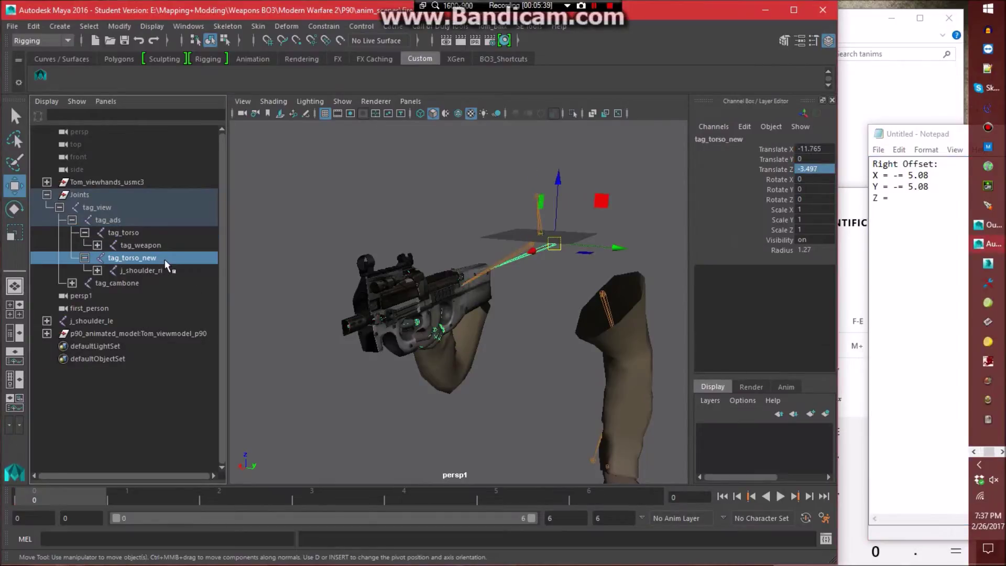
pyautogui.click(141, 234)
pyautogui.click(141, 259)
pyautogui.click(863, 200)
pyautogui.click(956, 491)
pyautogui.click(140, 232)
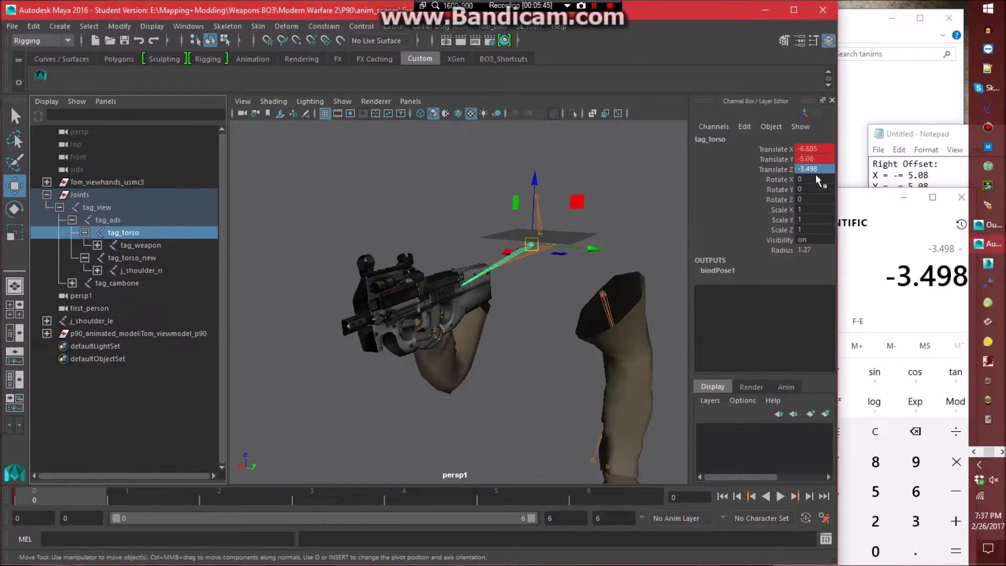
pyautogui.click(150, 260)
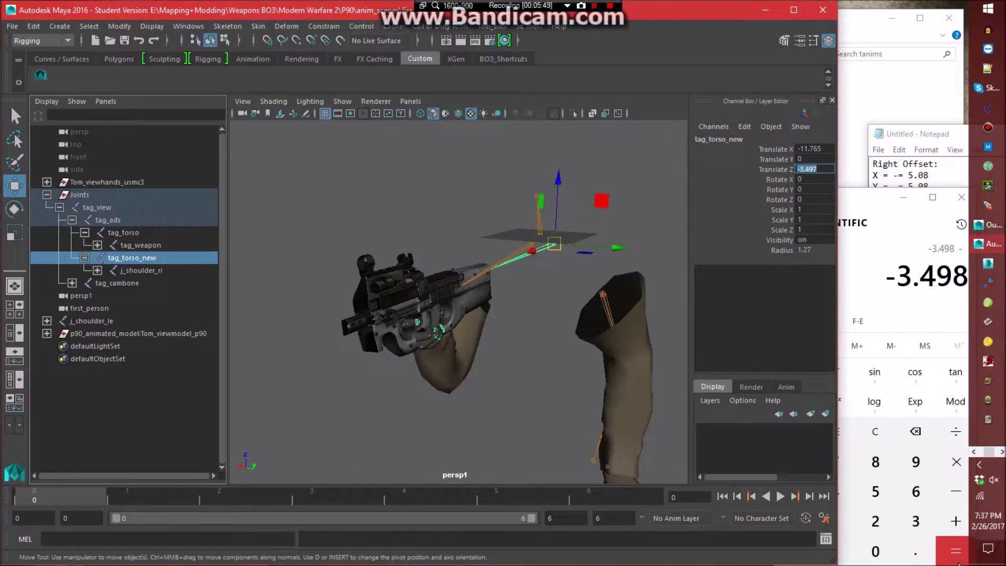
pyautogui.click(899, 308)
pyautogui.hotkey('ctrl', 'v')
pyautogui.click(951, 551)
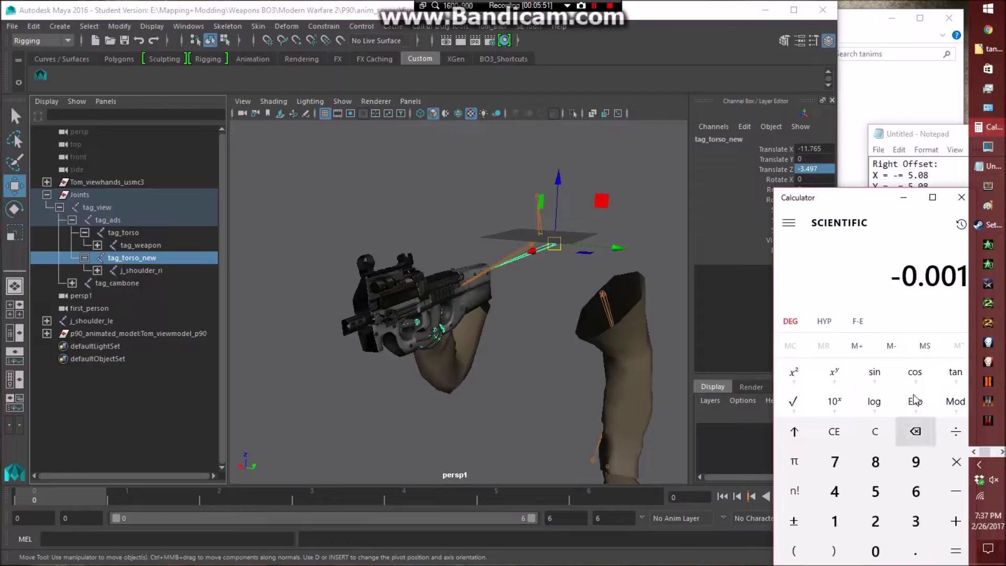
# Record the Z offset in Notepad as "Z = -= 0.001" and close Calculator.
pyautogui.click(916, 129)
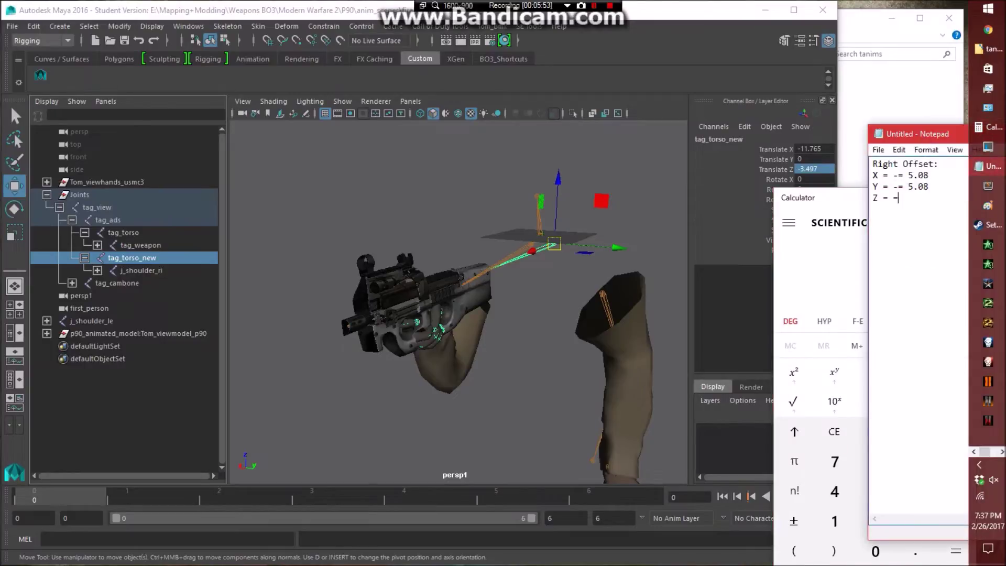
pyautogui.write('-0.001')
pyautogui.click(901, 197)
pyautogui.write('=')
pyautogui.moveTo(831, 203); pyautogui.dragTo(682, 179)
pyautogui.click(824, 168)
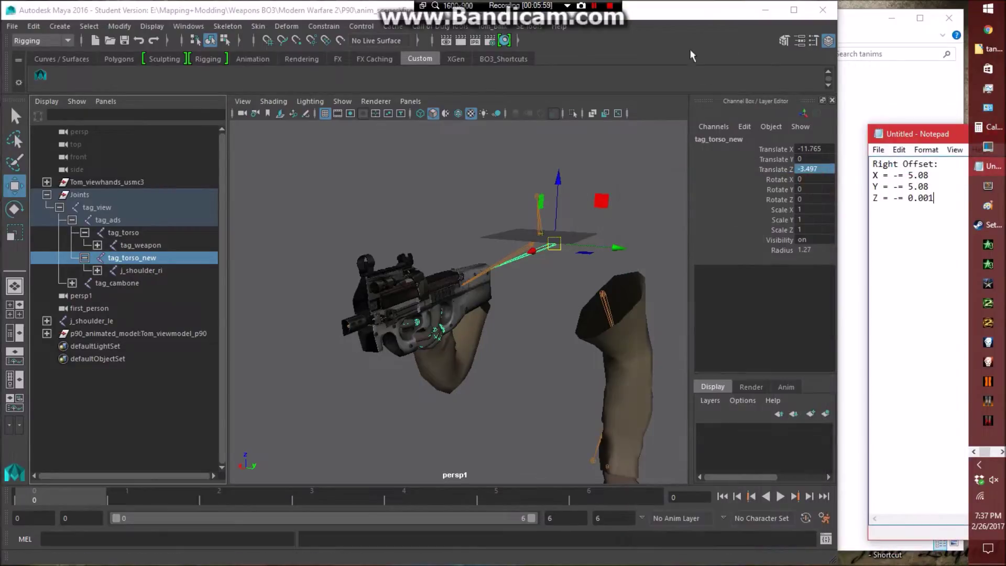
# Parent tag_weapon under tag_torso_new, scrub back to frame 0 and inspect the gun's new position against the right arm.
pyautogui.click(678, 13)
pyautogui.click(141, 245)
pyautogui.moveTo(141, 245); pyautogui.dragTo(152, 265, button='middle')
pyautogui.keyDown('alt'); pyautogui.moveTo(375, 349); pyautogui.dragTo(503, 356); pyautogui.keyUp('alt')
pyautogui.moveTo(112, 493); pyautogui.dragTo(45, 505)
pyautogui.click(513, 443)
pyautogui.moveTo(336, 293)
pyautogui.keyDown('alt'); pyautogui.mouseDown()
pyautogui.moveTo(366, 297)
pyautogui.moveTo(336, 299)
pyautogui.mouseUp(); pyautogui.keyUp('alt')
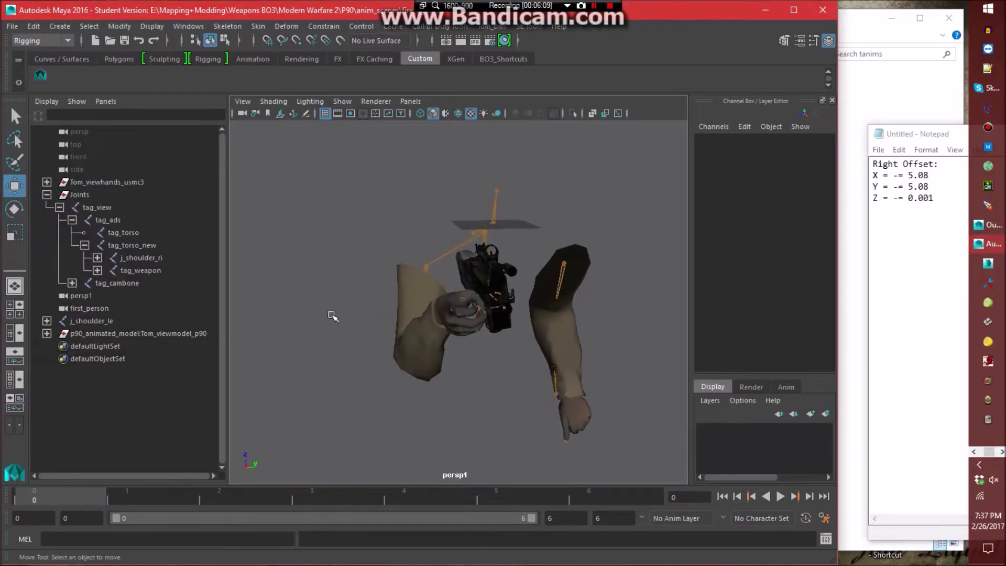
# Open the Graph Editor for tag_weapon and display its Translate X curve.
pyautogui.click(143, 270)
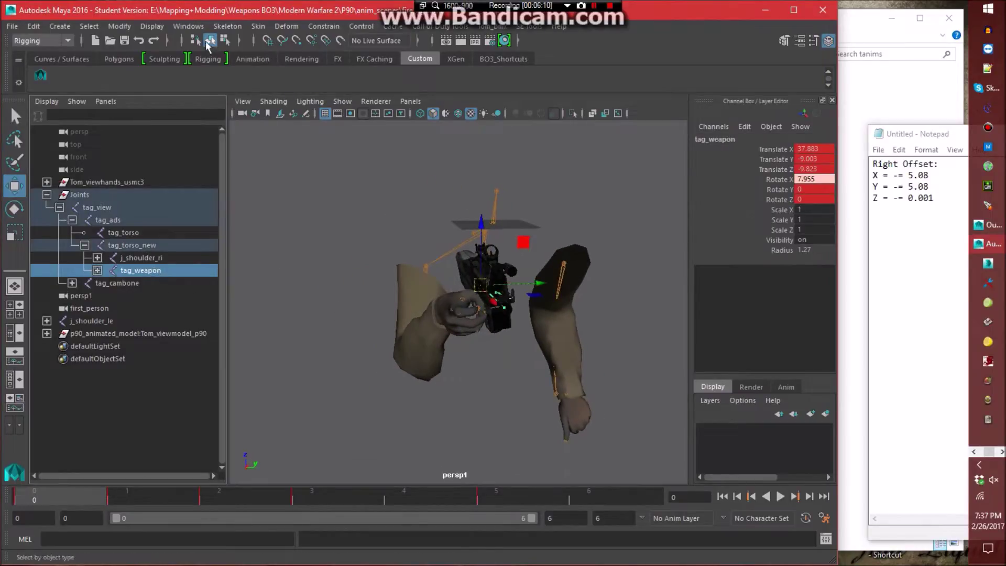
pyautogui.click(187, 26)
pyautogui.moveTo(314, 58)
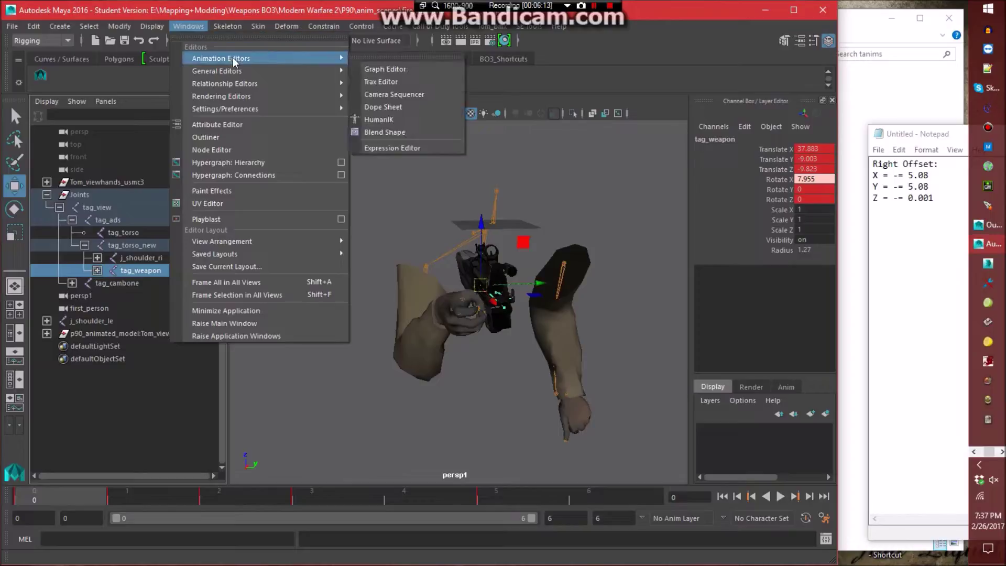
pyautogui.click(387, 67)
pyautogui.click(259, 180)
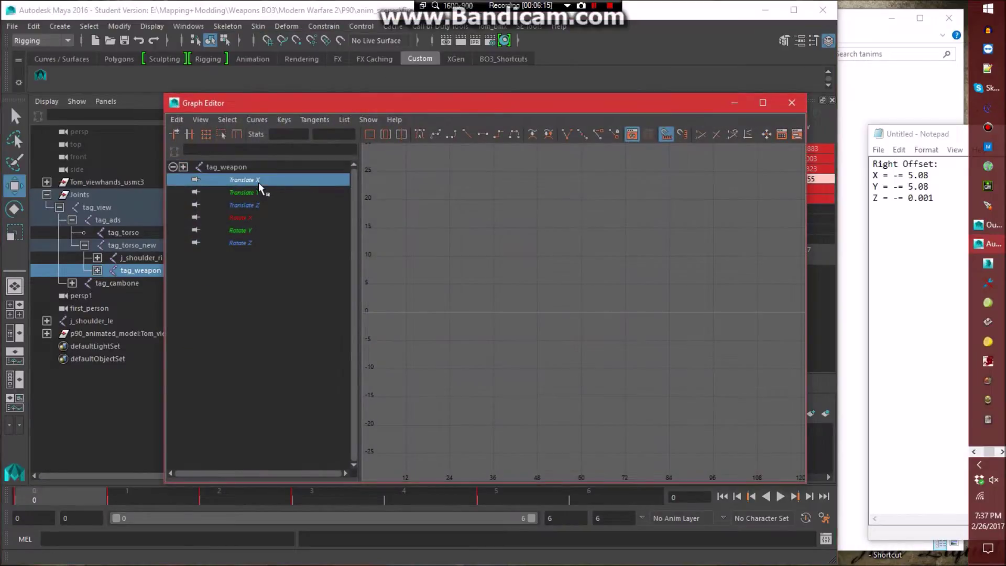
pyautogui.moveTo(485, 109); pyautogui.dragTo(579, 426)
pyautogui.keyDown('alt'); pyautogui.moveTo(514, 293); pyautogui.dragTo(597, 354); pyautogui.keyUp('alt')
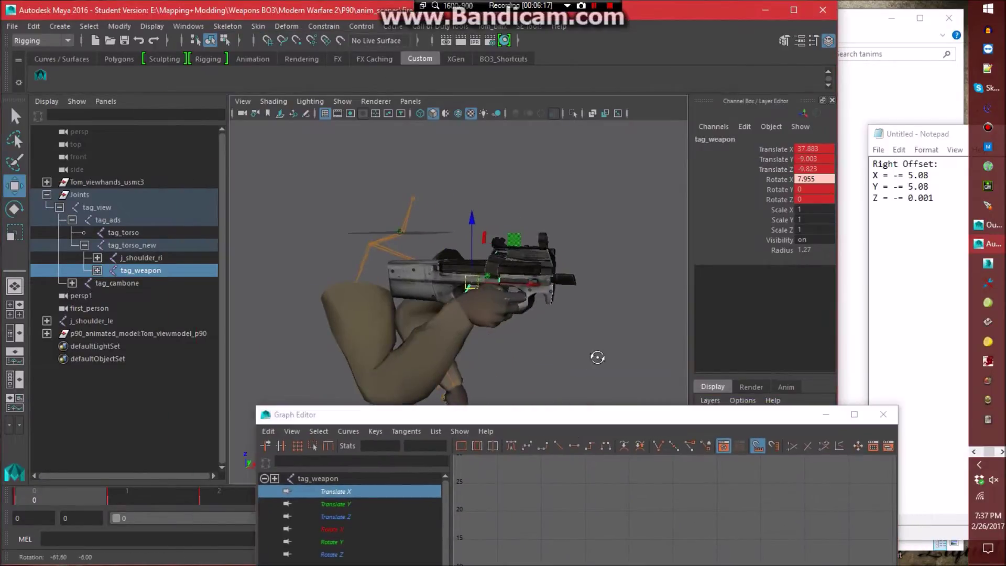
pyautogui.moveTo(545, 414); pyautogui.dragTo(695, 323)
pyautogui.keyDown('alt'); pyautogui.moveTo(399, 252); pyautogui.dragTo(372, 333); pyautogui.keyUp('alt')
pyautogui.moveTo(640, 331); pyautogui.dragTo(431, 103)
pyautogui.scroll(5, 572, 344)
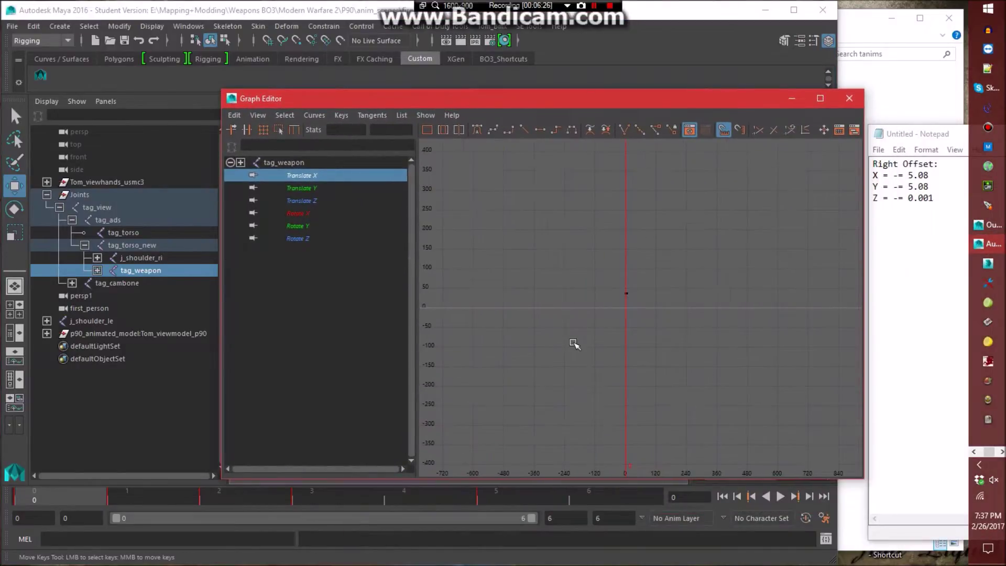
# Try offsetting all of tag_weapon's Translate X keys in the Graph Editor with Notepad's X value, -= 5.08.
pyautogui.press('a')
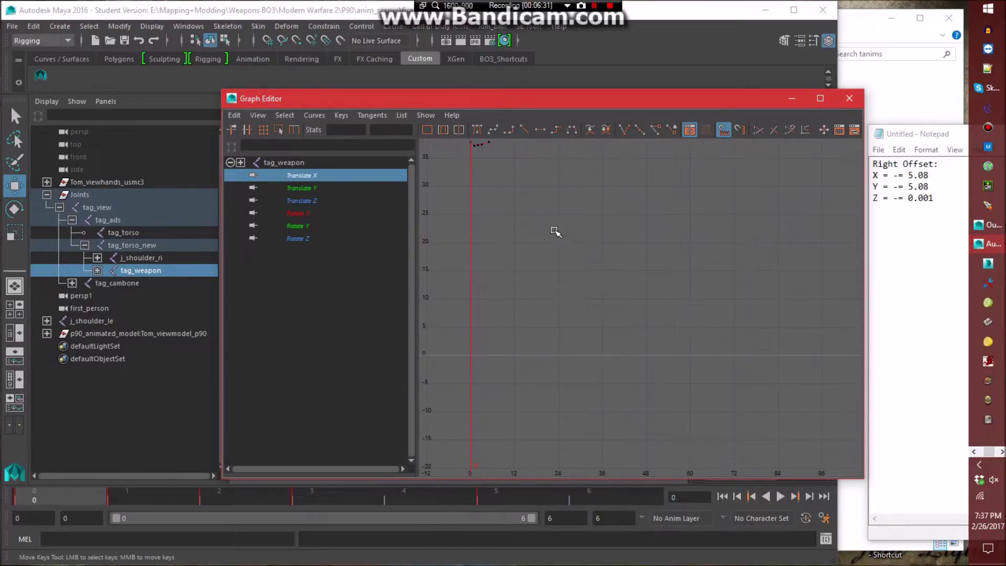
pyautogui.keyDown('alt'); pyautogui.moveTo(511, 194); pyautogui.dragTo(597, 323, button='middle'); pyautogui.keyUp('alt')
pyautogui.scroll(2, 597, 323)
pyautogui.moveTo(539, 287); pyautogui.dragTo(676, 401)
pyautogui.moveTo(929, 175); pyautogui.dragTo(894, 175)
pyautogui.click(898, 173)
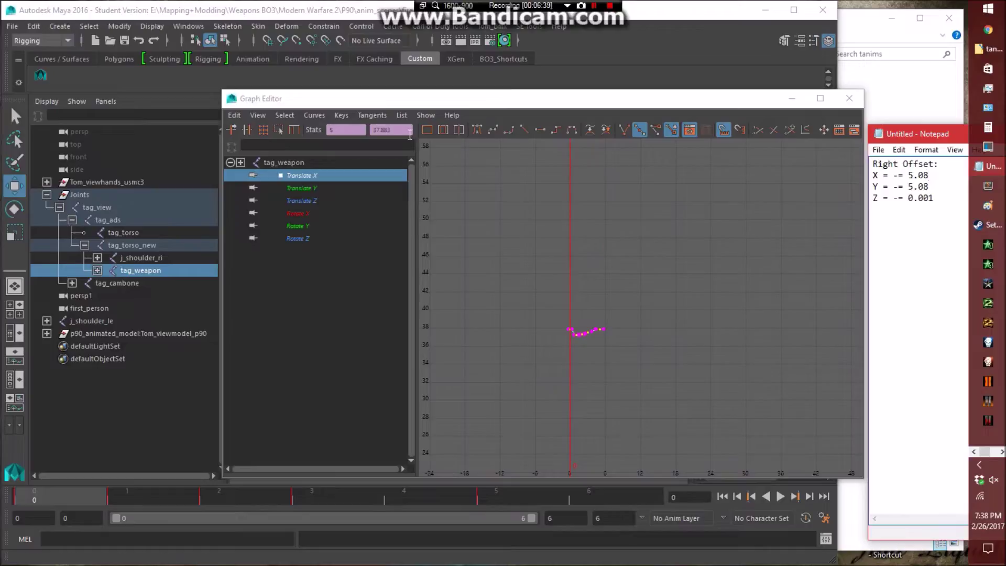
pyautogui.click(389, 129)
pyautogui.hotkey('ctrl', 'v')
pyautogui.press('Return')
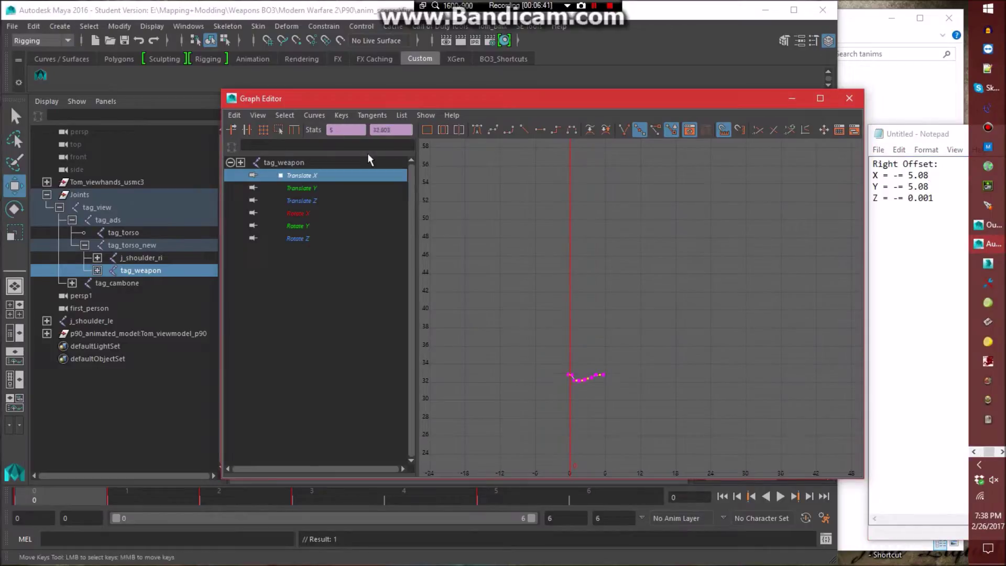
# Check the gun's position against the right hand and undo the Translate X key offset.
pyautogui.moveTo(381, 98); pyautogui.dragTo(559, 361)
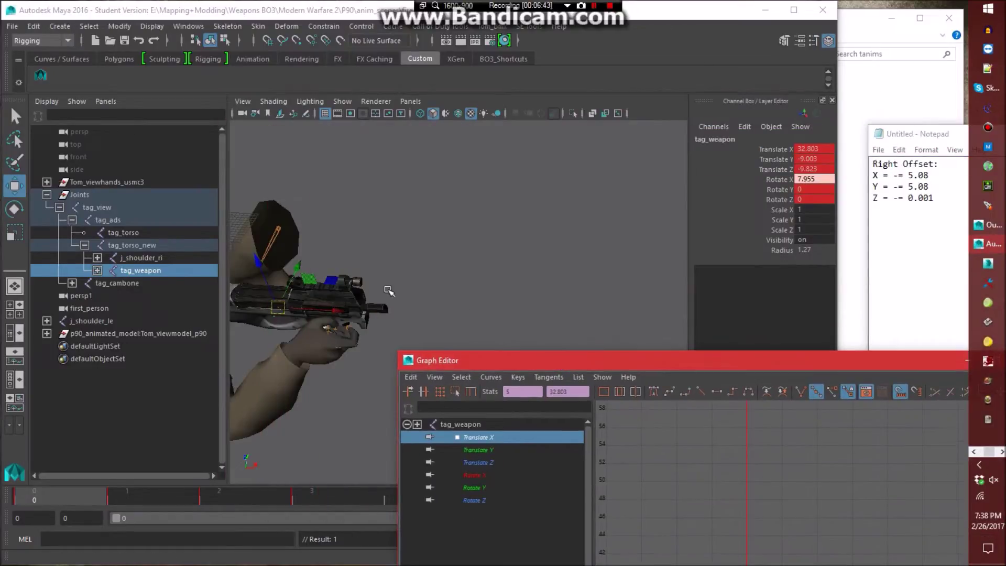
pyautogui.click(417, 272)
pyautogui.keyDown('alt'); pyautogui.moveTo(417, 272); pyautogui.dragTo(429, 262); pyautogui.keyUp('alt')
pyautogui.click(305, 264)
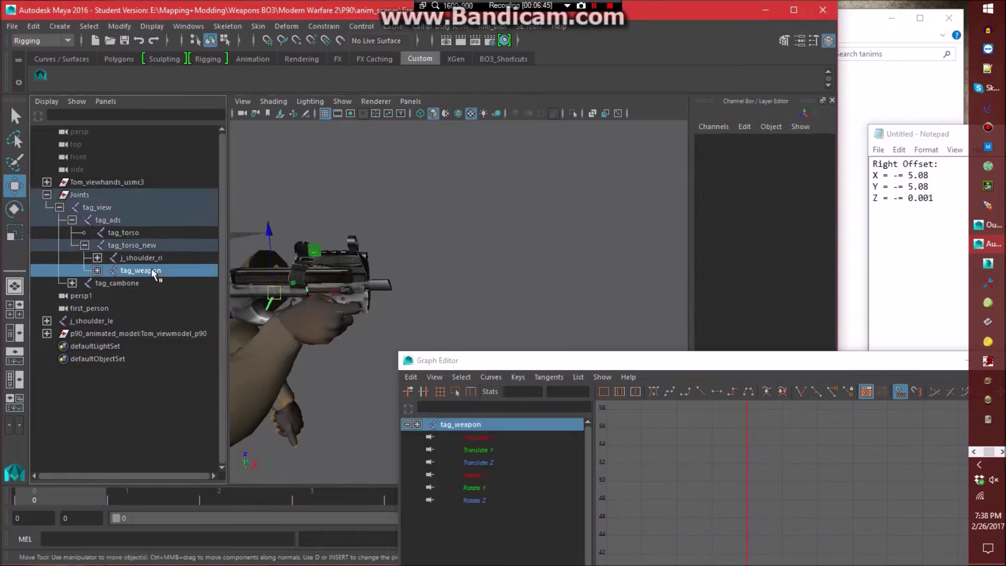
pyautogui.moveTo(564, 359); pyautogui.dragTo(465, 121)
pyautogui.hotkey('ctrl', 'z')
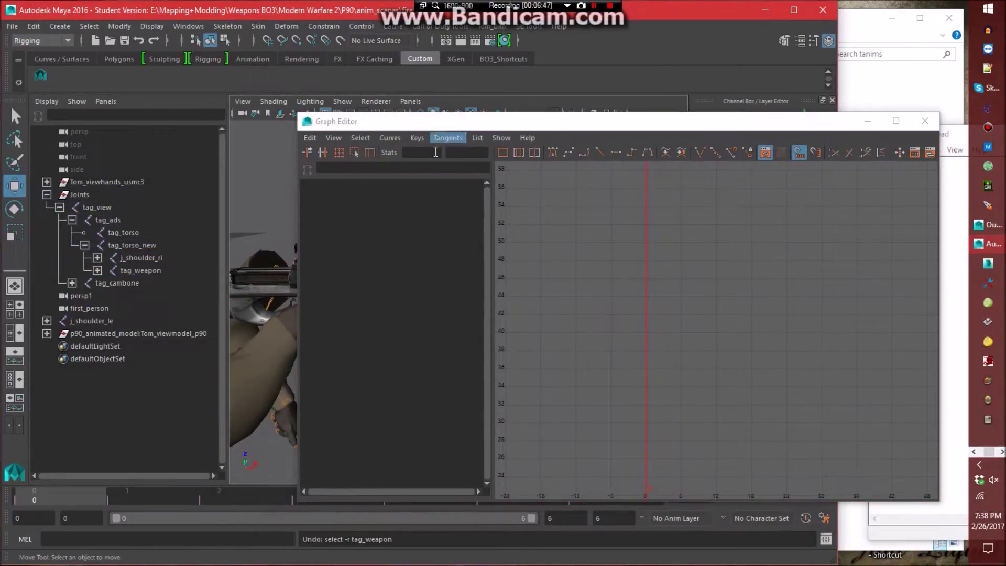
pyautogui.hotkey('ctrl', 'z')
pyautogui.click(434, 279)
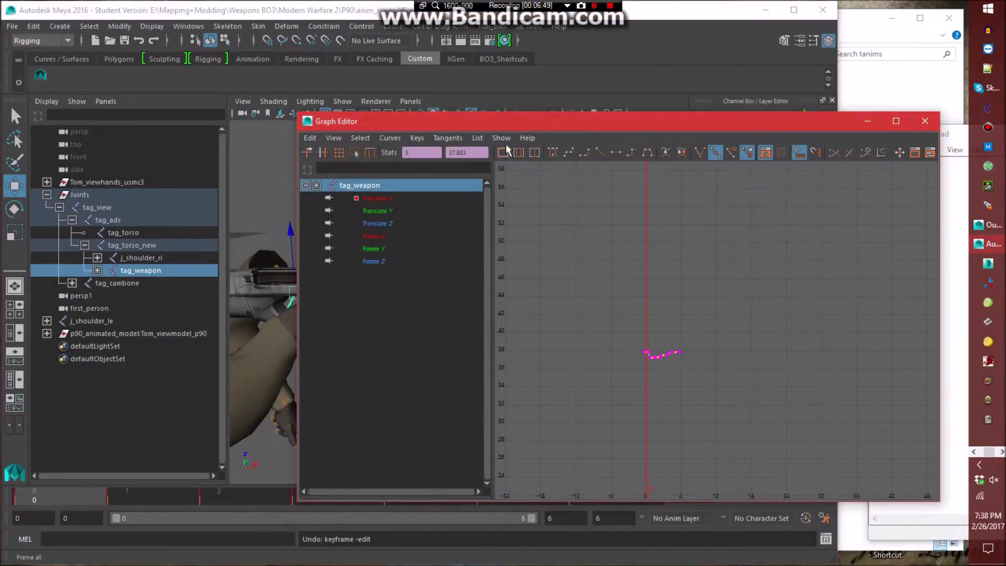
# Change the X line in Notepad to "X = += 5.08" and copy its offset expression.
pyautogui.moveTo(513, 121); pyautogui.dragTo(480, 445)
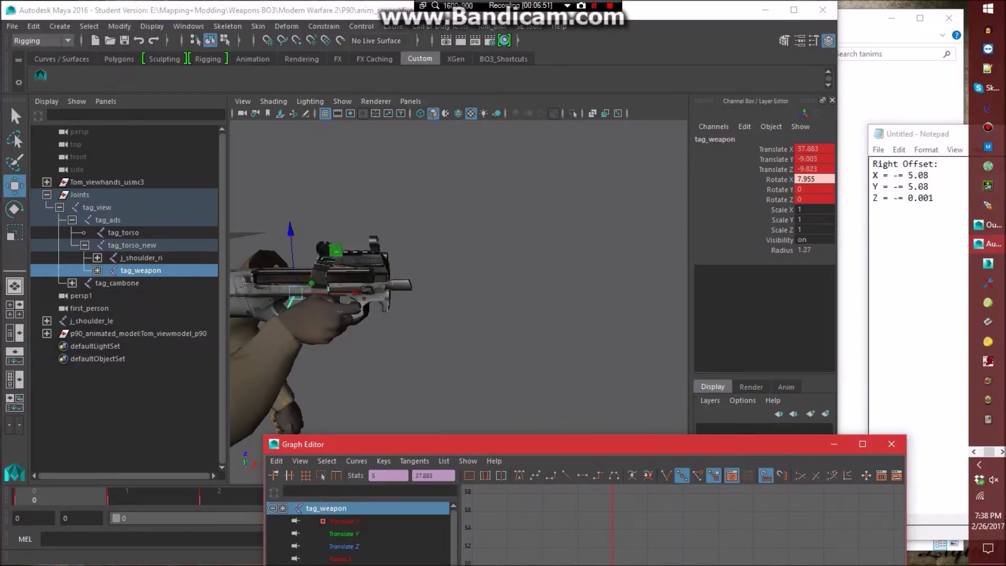
pyautogui.click(904, 175)
pyautogui.press('BackSpace')
pyautogui.write('+')
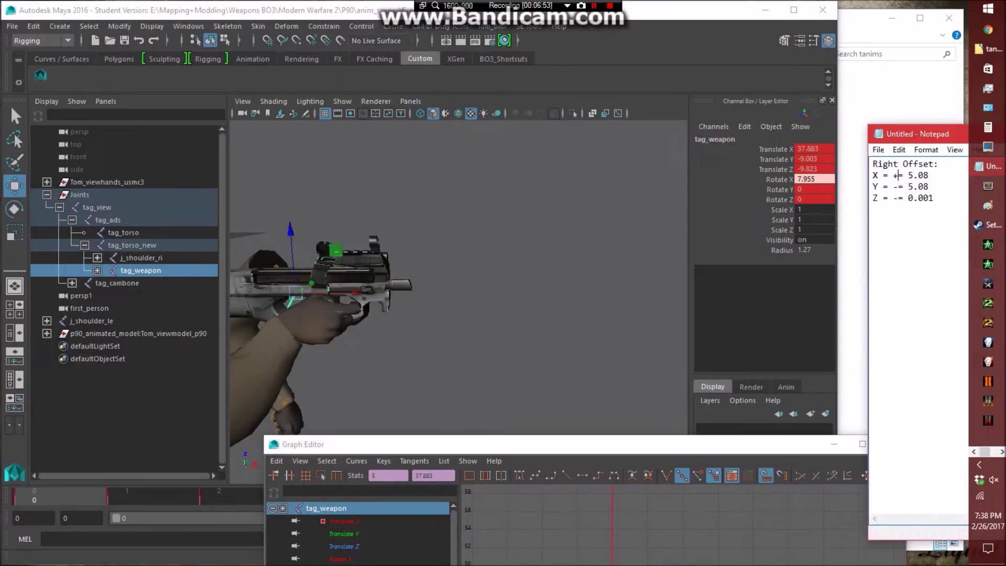
pyautogui.hotkey('ctrl', 'shift', 'Left')
pyautogui.hotkey('ctrl', 'shift', 'Left')
pyautogui.hotkey('ctrl', 'c')
pyautogui.press('End')
# Raise all of tag_weapon's Translate X keys by 5.08 in Maya's Graph Editor using += and check the gun in the viewport.
pyautogui.moveTo(631, 455); pyautogui.dragTo(667, 139)
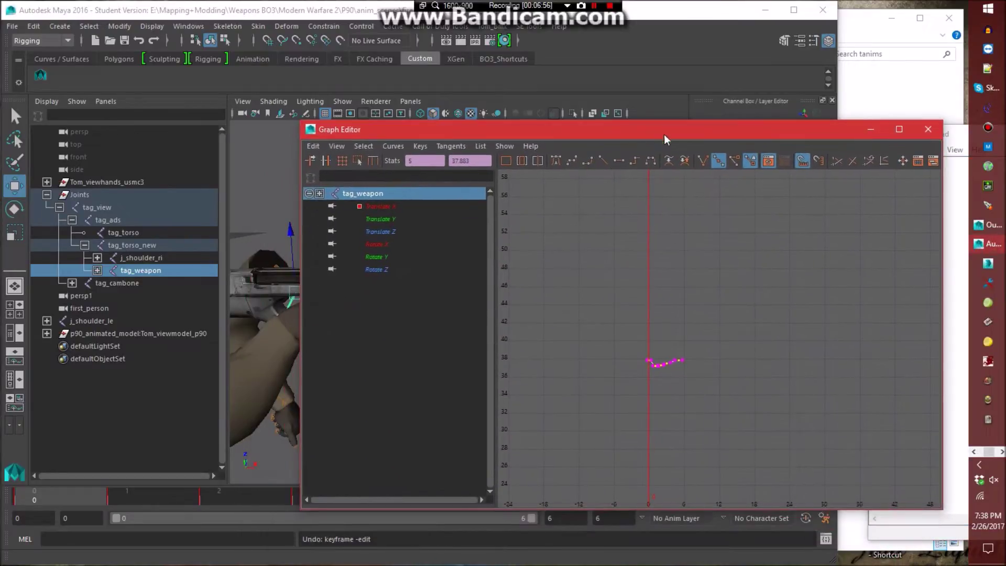
pyautogui.click(369, 208)
pyautogui.click(470, 161)
pyautogui.hotkey('ctrl', 'v')
pyautogui.press('Return')
pyautogui.moveTo(449, 133); pyautogui.dragTo(507, 219)
pyautogui.keyDown('alt'); pyautogui.moveTo(412, 188); pyautogui.dragTo(461, 246); pyautogui.keyUp('alt')
# Offset all of tag_weapon's Translate Y keys with the expression -= 5.08 copied from Notepad, and check the gun's placement.
pyautogui.click(466, 308)
pyautogui.moveTo(558, 220); pyautogui.dragTo(425, 174)
pyautogui.click(928, 186)
pyautogui.moveTo(929, 187); pyautogui.dragTo(894, 187)
pyautogui.hotkey('ctrl', 'c')
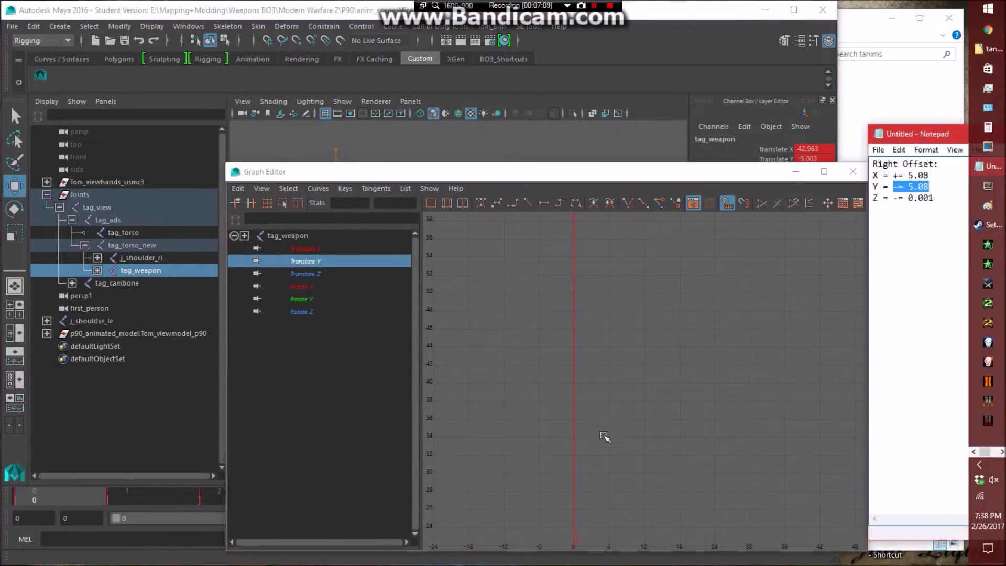
pyautogui.moveTo(598, 375); pyautogui.dragTo(635, 453)
pyautogui.doubleClick(378, 204)
pyautogui.hotkey('ctrl', 'v')
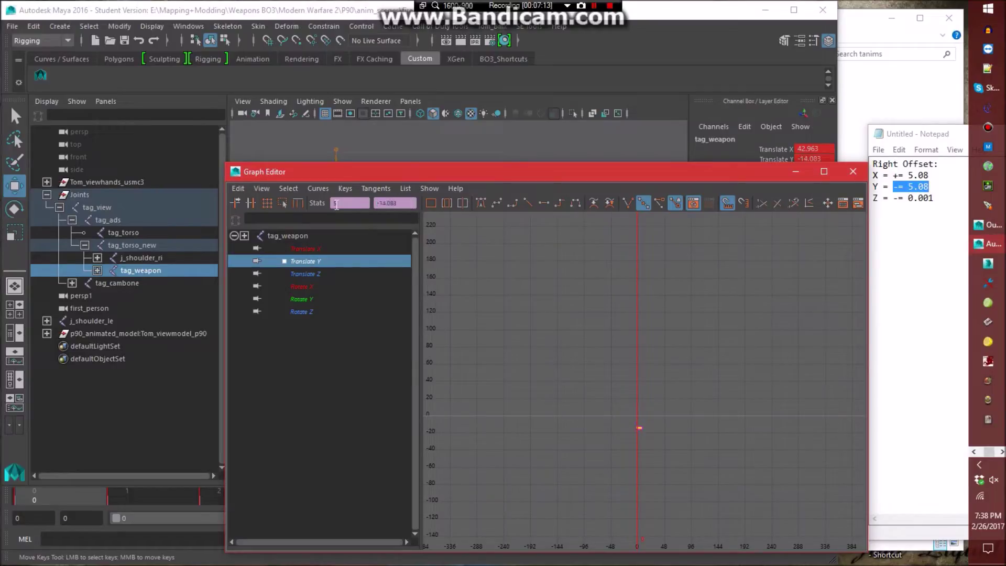
pyautogui.moveTo(367, 171); pyautogui.dragTo(363, 484)
pyautogui.keyDown('alt'); pyautogui.moveTo(367, 356); pyautogui.dragTo(462, 426); pyautogui.keyUp('alt')
# Examine the gun in the right hand and compare the translate values of tag_torso and tag_torso_new.
pyautogui.moveTo(447, 484); pyautogui.dragTo(514, 264)
pyautogui.click(373, 366)
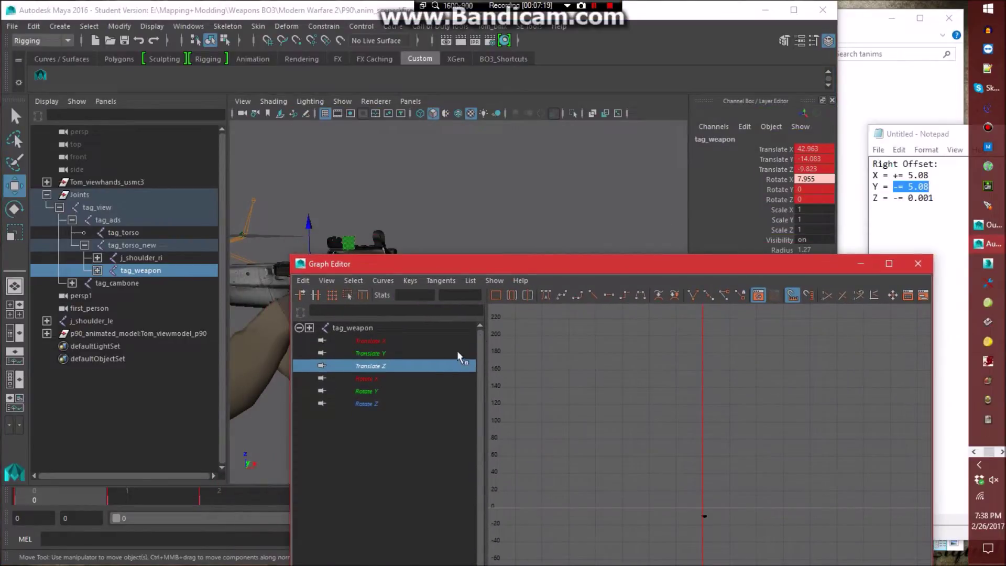
pyautogui.click(546, 206)
pyautogui.keyDown('alt'); pyautogui.moveTo(460, 220); pyautogui.dragTo(439, 133, button='middle'); pyautogui.keyUp('alt')
pyautogui.keyDown('alt'); pyautogui.moveTo(439, 133); pyautogui.dragTo(379, 188); pyautogui.keyUp('alt')
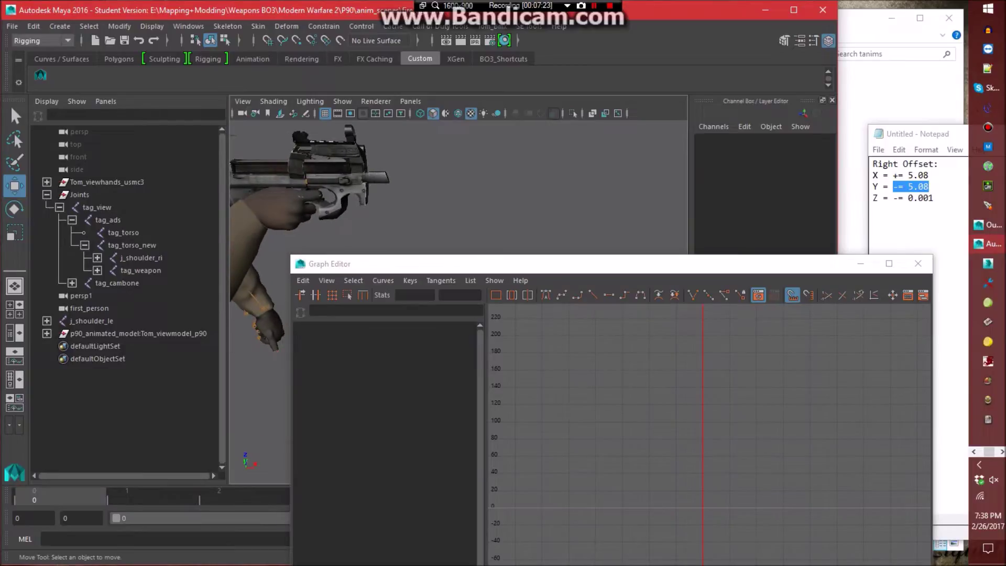
pyautogui.click(142, 233)
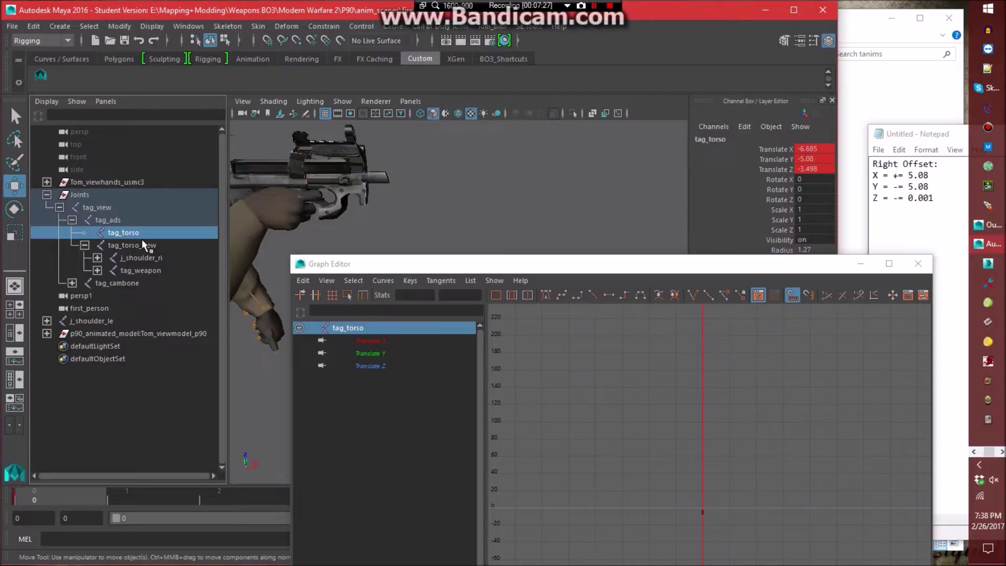
pyautogui.click(144, 246)
pyautogui.click(137, 234)
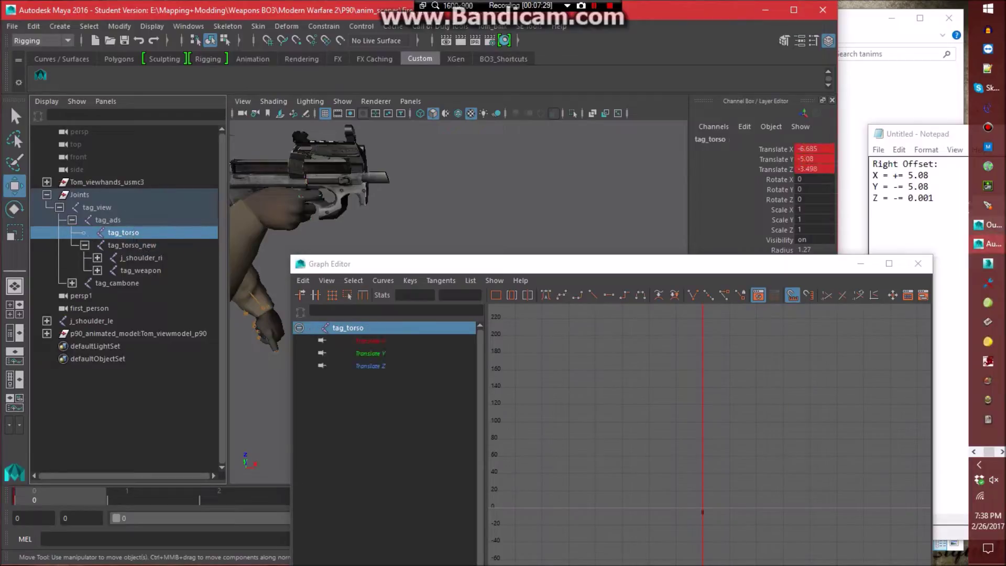
# Offset all of tag_weapon's Translate Z keys with -= 0.001 copied from Notepad, and close the Graph Editor.
pyautogui.moveTo(934, 198); pyautogui.dragTo(894, 198)
pyautogui.hotkey('ctrl', 'c')
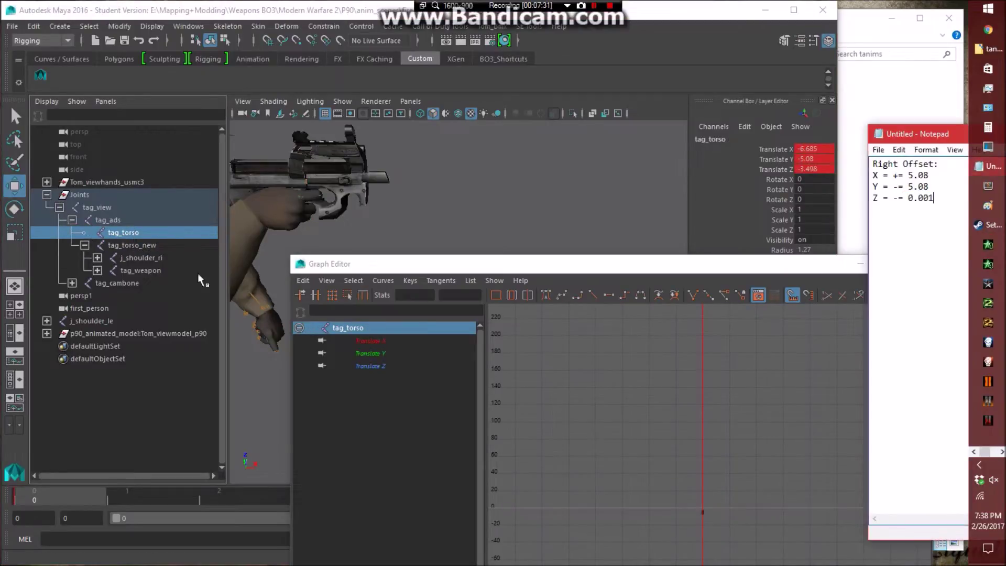
pyautogui.click(141, 271)
pyautogui.click(381, 366)
pyautogui.moveTo(519, 263); pyautogui.dragTo(448, 120)
pyautogui.moveTo(579, 297); pyautogui.dragTo(698, 440)
pyautogui.click(410, 151)
pyautogui.hotkey('ctrl', 'v')
pyautogui.press('Return')
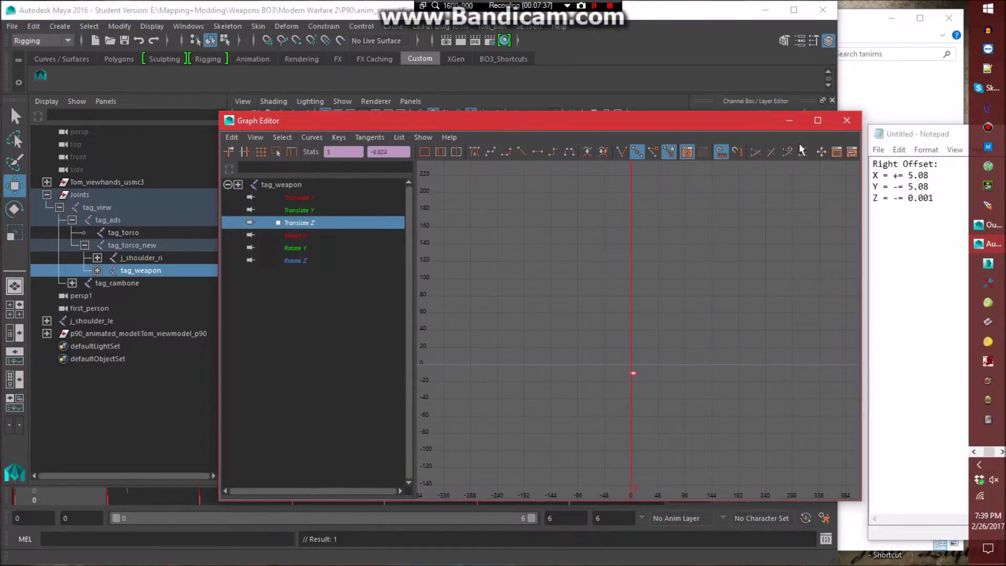
pyautogui.click(845, 120)
# Inspect the gun's fit in the right hand and delete the original tag_torso joint under tag_ads.
pyautogui.click(406, 207)
pyautogui.scroll(3, 406, 206)
pyautogui.keyDown('alt'); pyautogui.moveTo(406, 207); pyautogui.dragTo(367, 272); pyautogui.keyUp('alt')
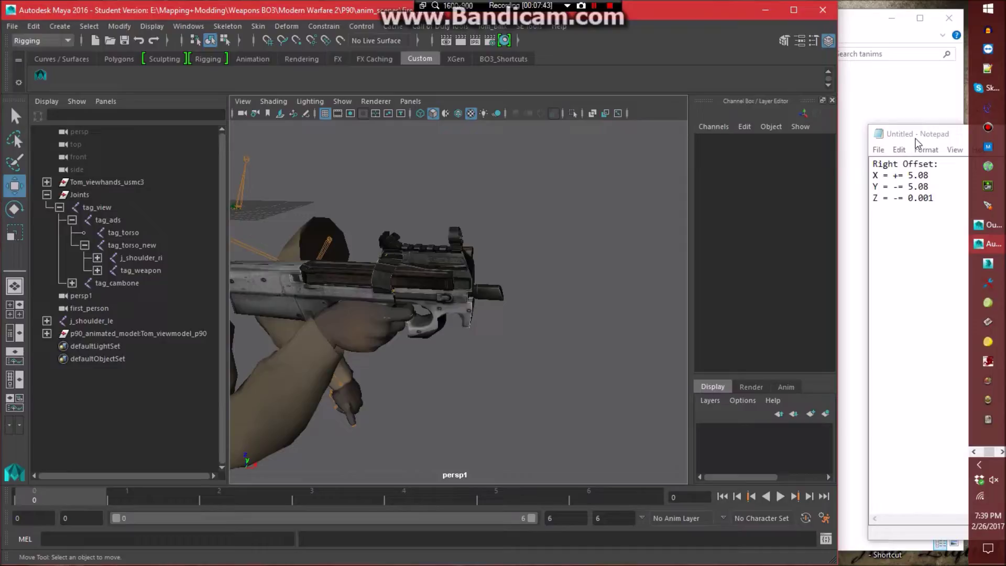
pyautogui.keyDown('alt'); pyautogui.moveTo(379, 332); pyautogui.dragTo(432, 308); pyautogui.keyUp('alt')
pyautogui.click(124, 233)
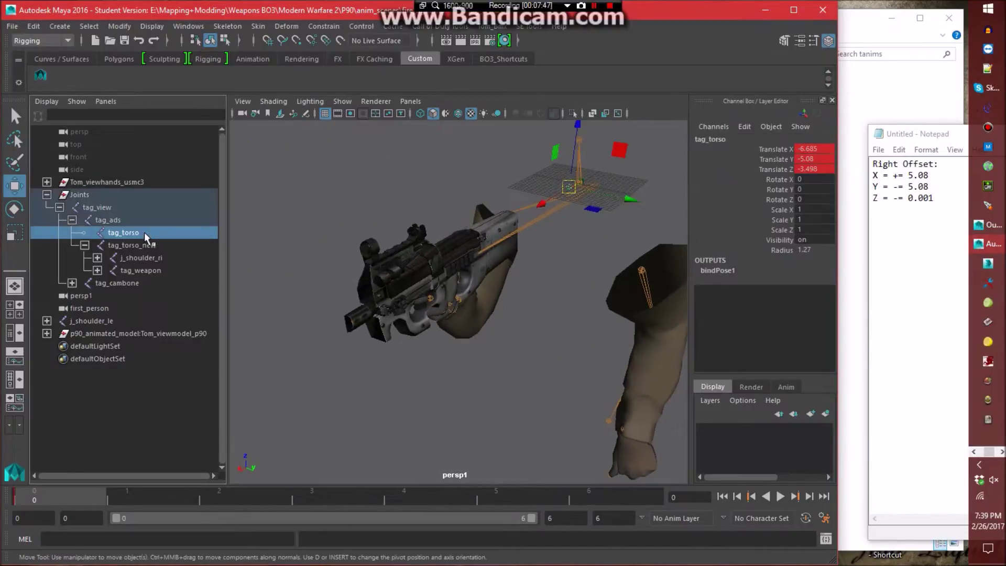
pyautogui.press('Delete')
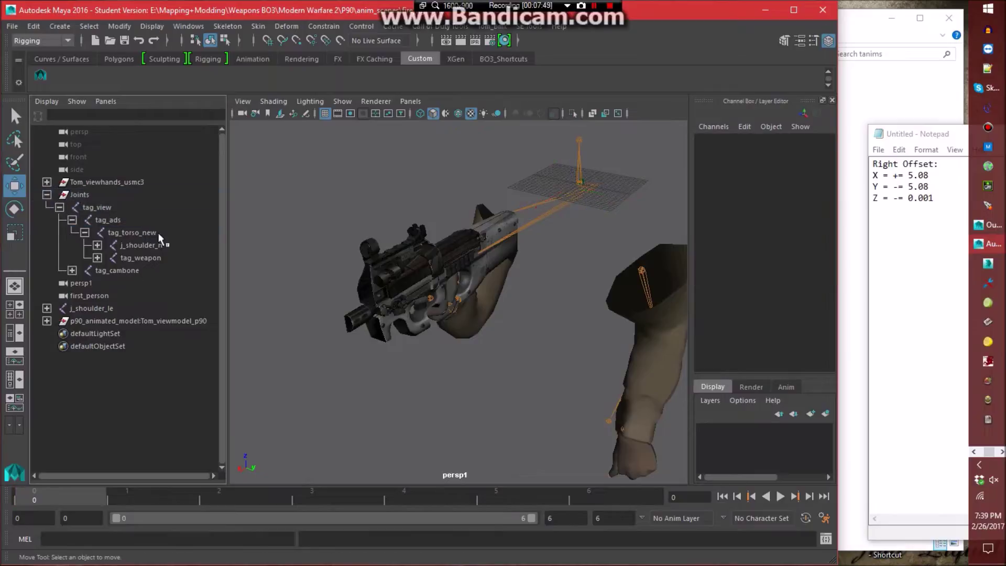
# Rename the tag_torso_new joint to tag_torso.
pyautogui.click(157, 233)
pyautogui.doubleClick(170, 234)
pyautogui.press('End')
pyautogui.press('BackSpace')
pyautogui.press('BackSpace')
pyautogui.press('BackSpace')
pyautogui.press('BackSpace')
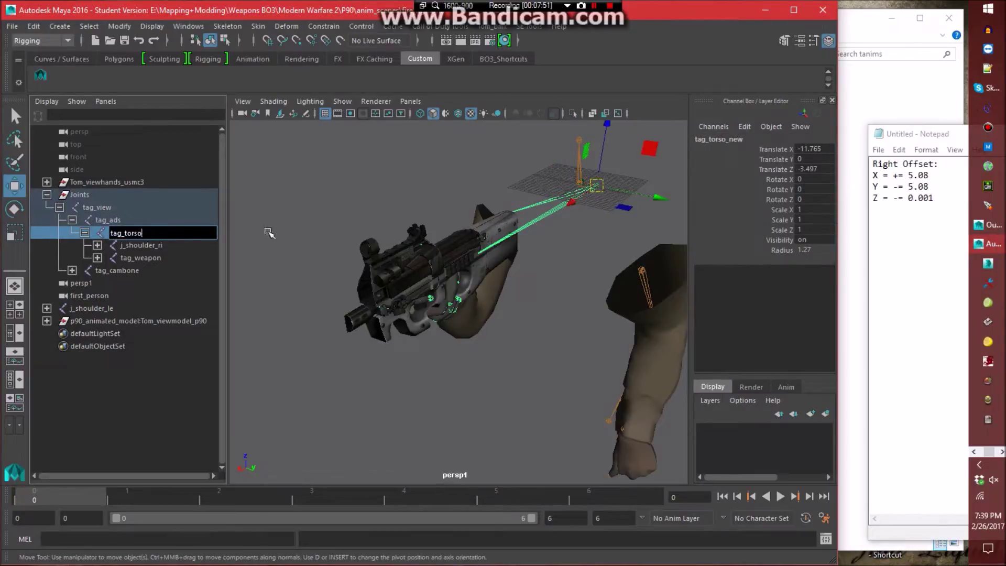
pyautogui.click(325, 206)
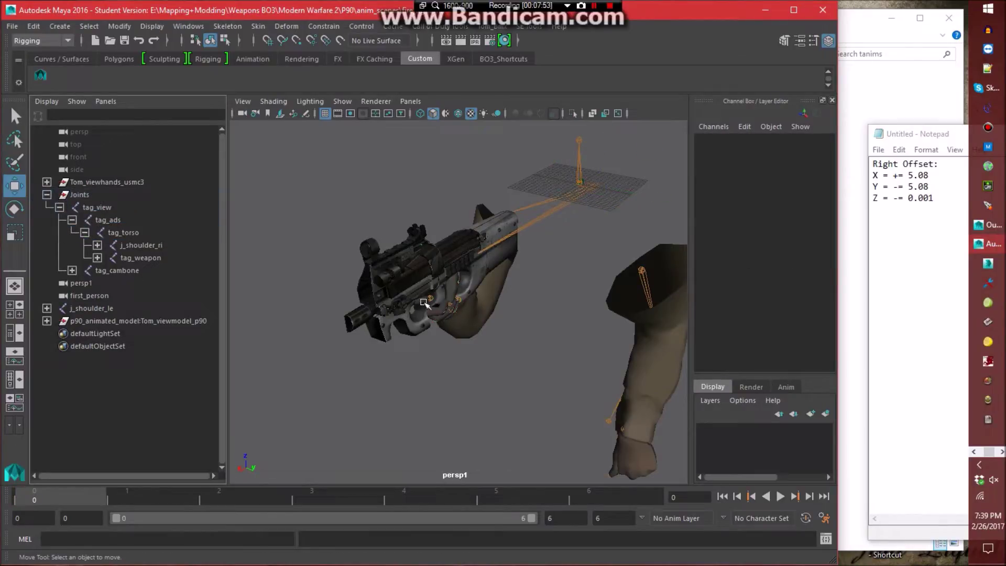
# Switch to the Select tool and save the scene with nothing selected.
pyautogui.click(424, 303)
pyautogui.press('q')
pyautogui.hotkey('ctrl', 's')
pyautogui.click(455, 303)
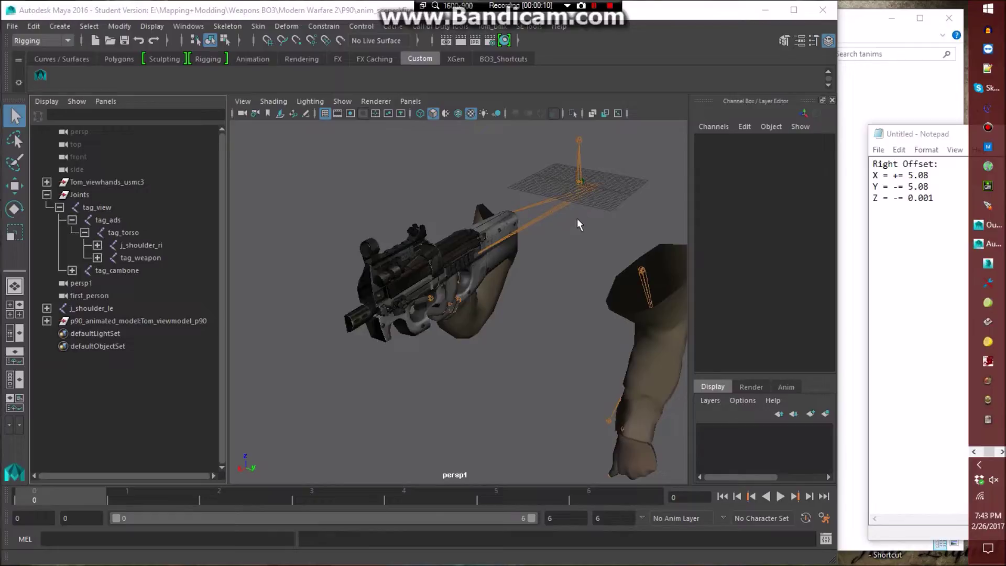
pyautogui.click(529, 26)
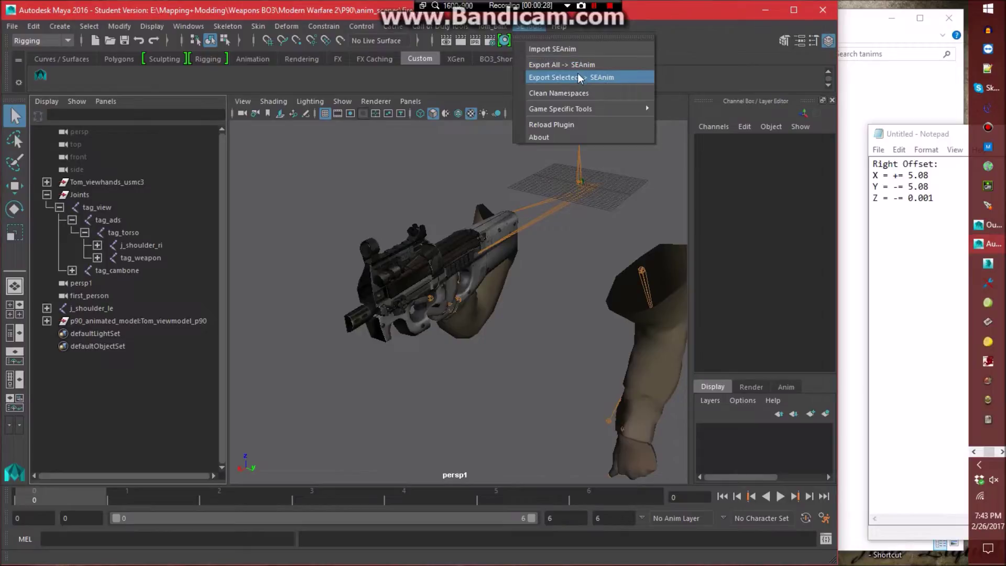
pyautogui.click(665, 18)
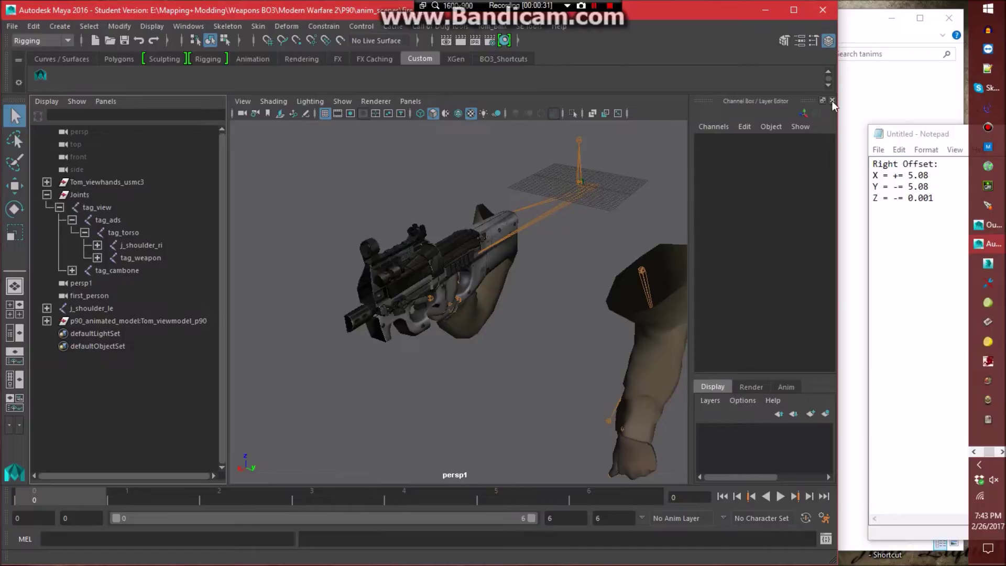
# Switch to File Explorer and create a folder named "seanims - Conversion Rig" inside the P90 folder, staying in P90.
pyautogui.click(876, 105)
pyautogui.click(694, 53)
pyautogui.rightClick(555, 361)
pyautogui.moveTo(687, 335)
pyautogui.click(729, 337)
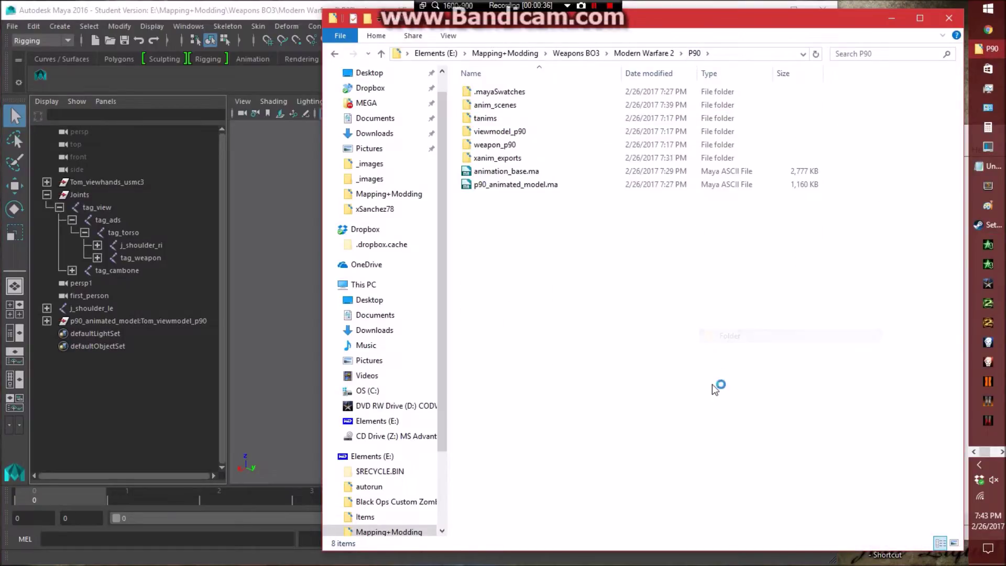
pyautogui.write('seanims')
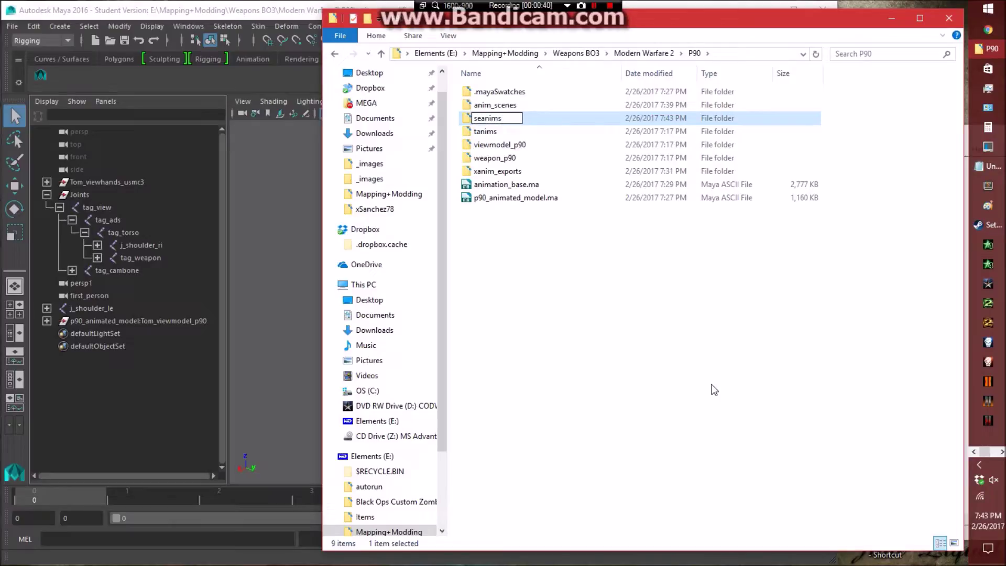
pyautogui.write(' - Conversion Rig')
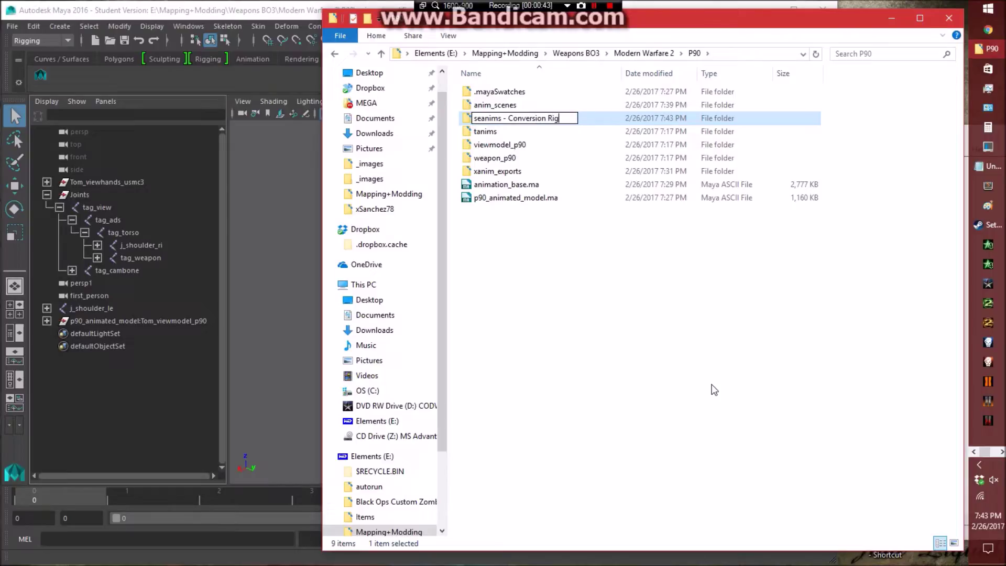
pyautogui.click(713, 390)
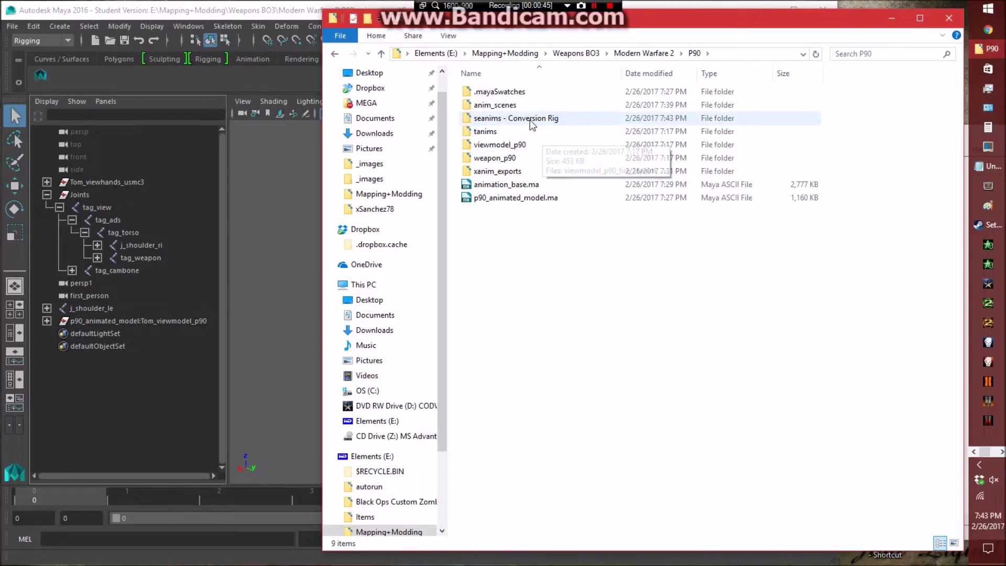
pyautogui.doubleClick(508, 119)
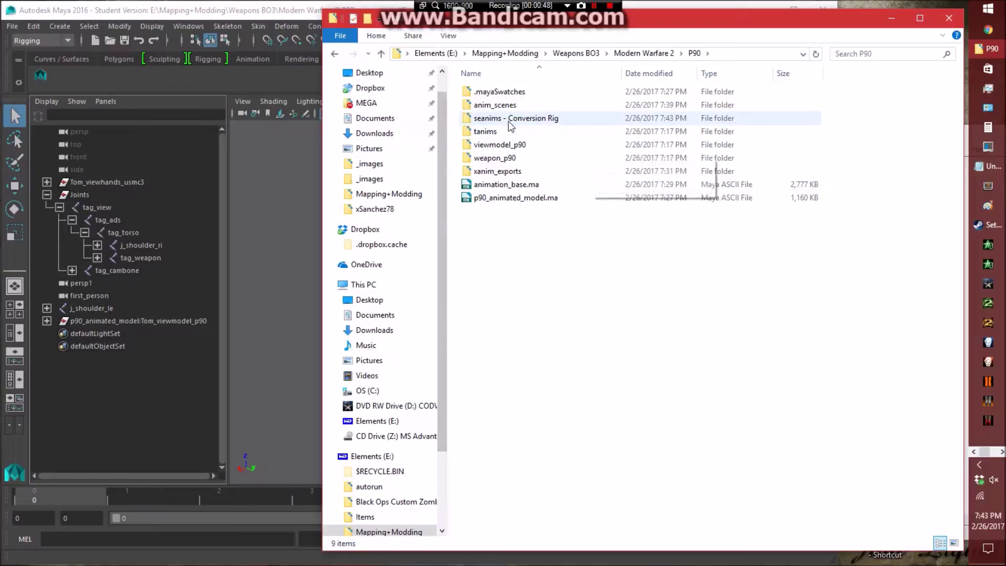
pyautogui.click(639, 54)
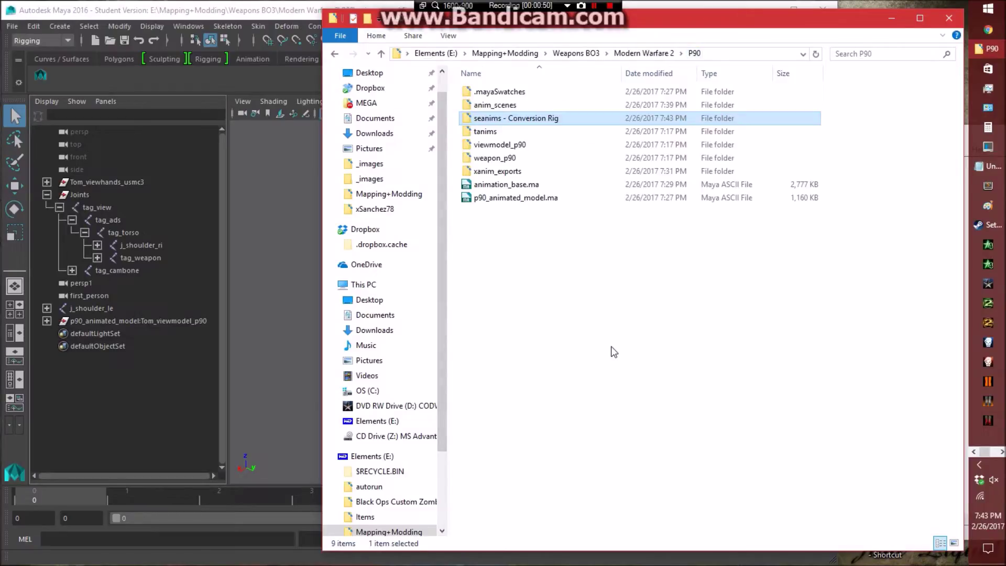
# Switch back to Maya, clean the scene's namespaces with the SEAnim tools, and select tag_view with its whole hierarchy.
pyautogui.click(250, 292)
pyautogui.click(529, 26)
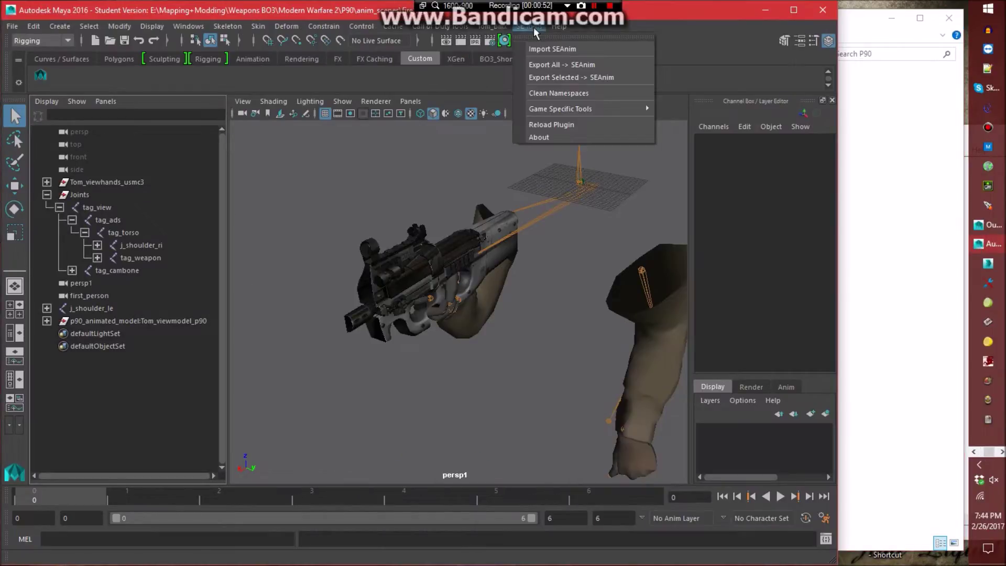
pyautogui.click(550, 93)
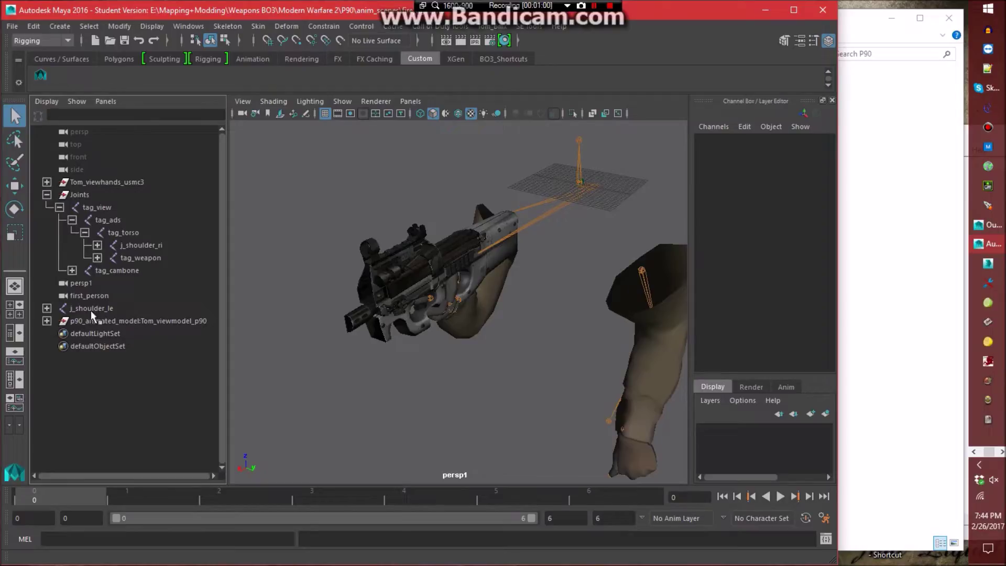
pyautogui.click(100, 207)
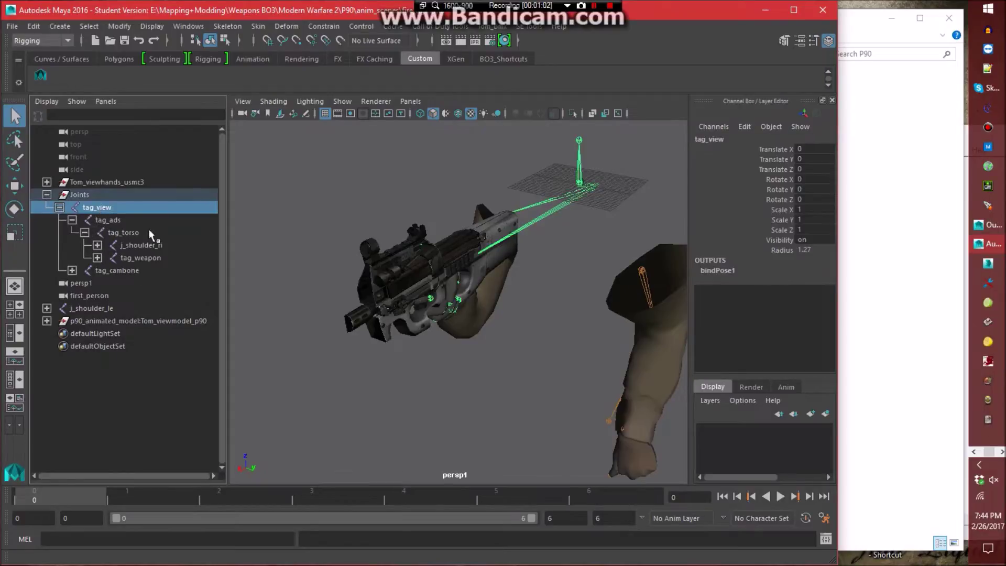
pyautogui.click(84, 26)
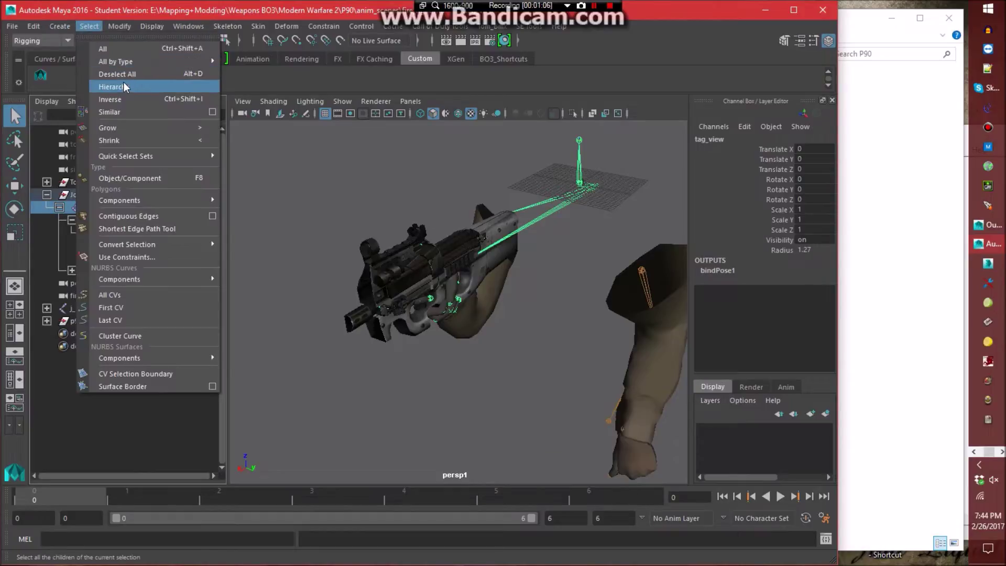
pyautogui.click(124, 82)
# Export the selected joints as an SEAnim named fire_right into the "seanims - Conversion Rig" folder.
pyautogui.click(540, 26)
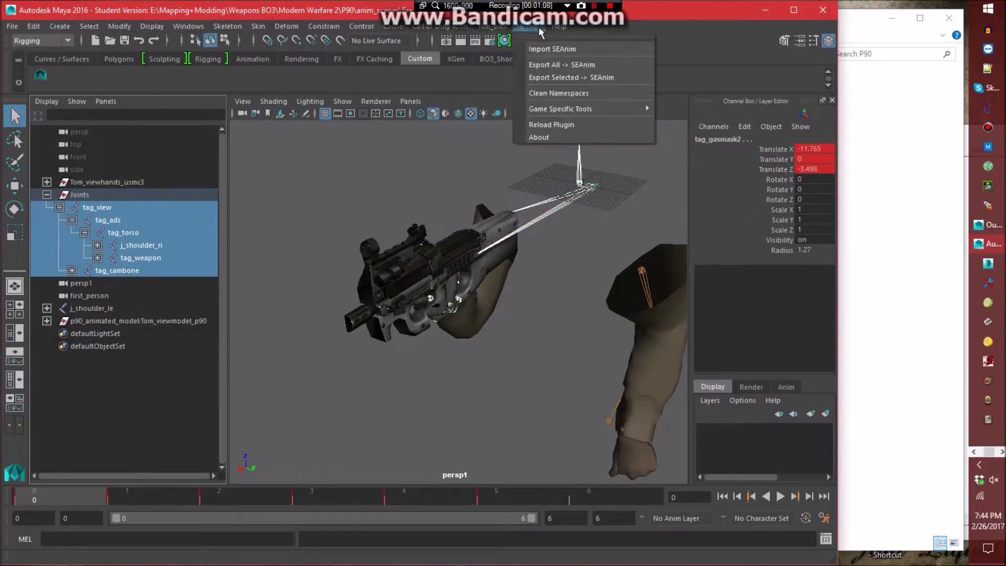
pyautogui.click(552, 77)
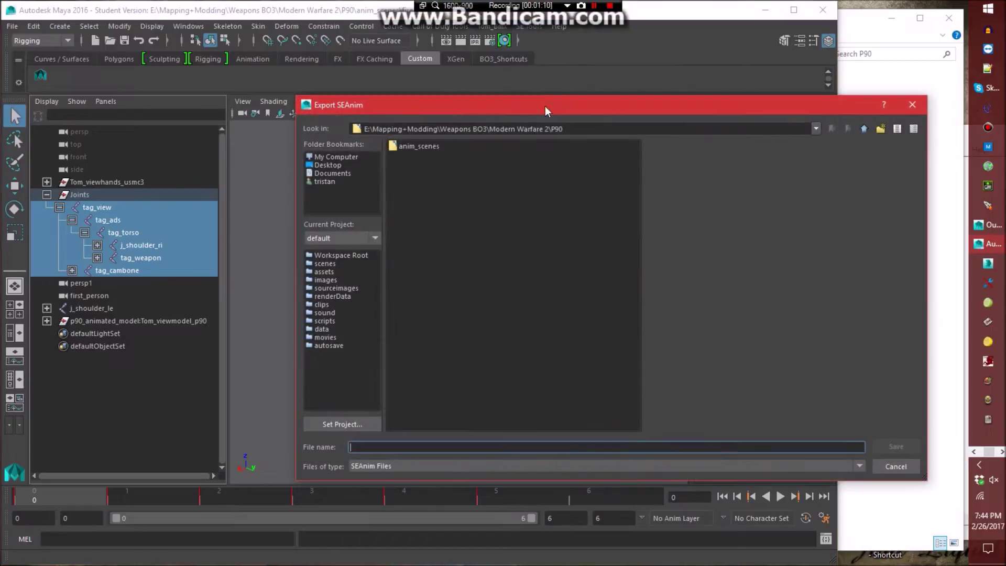
pyautogui.doubleClick(429, 165)
pyautogui.click(373, 445)
pyautogui.write('fir')
pyautogui.write('e_auto')
pyautogui.press('Return')
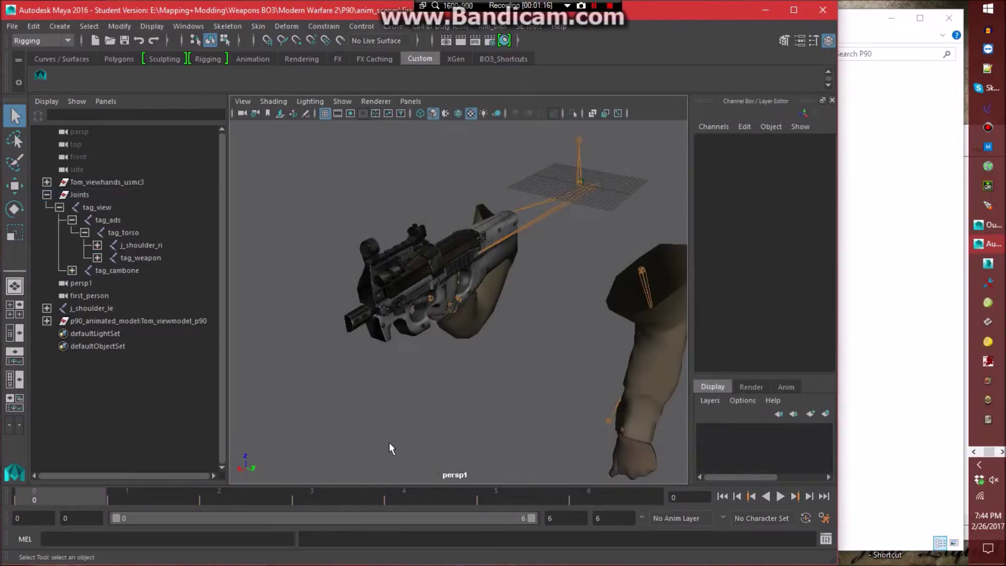
# Open the animation_base.ma scene from the P90 folder under Mapping+Modding, Weapons BO3, Modern Warfare 2.
pyautogui.click(11, 27)
pyautogui.click(36, 59)
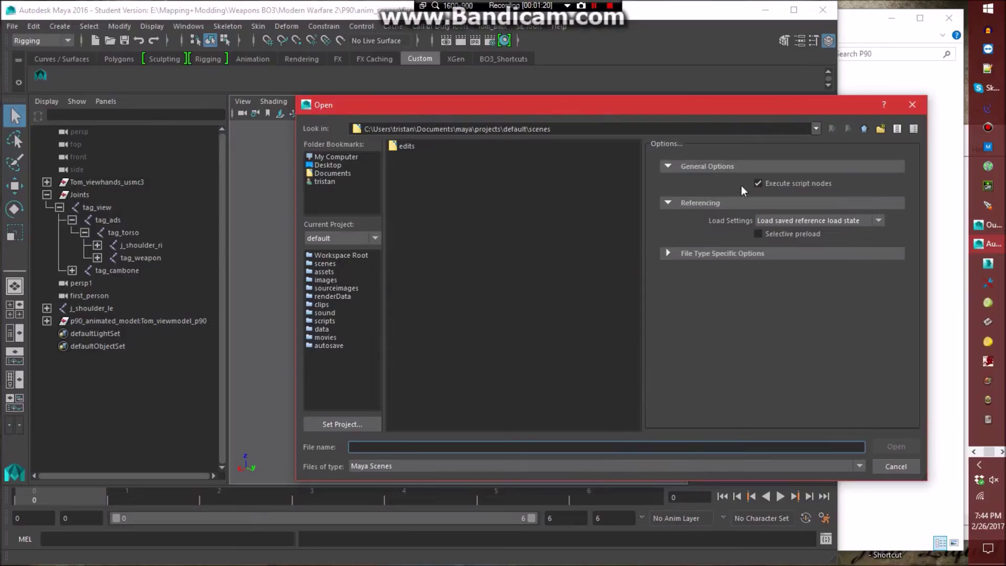
pyautogui.click(328, 165)
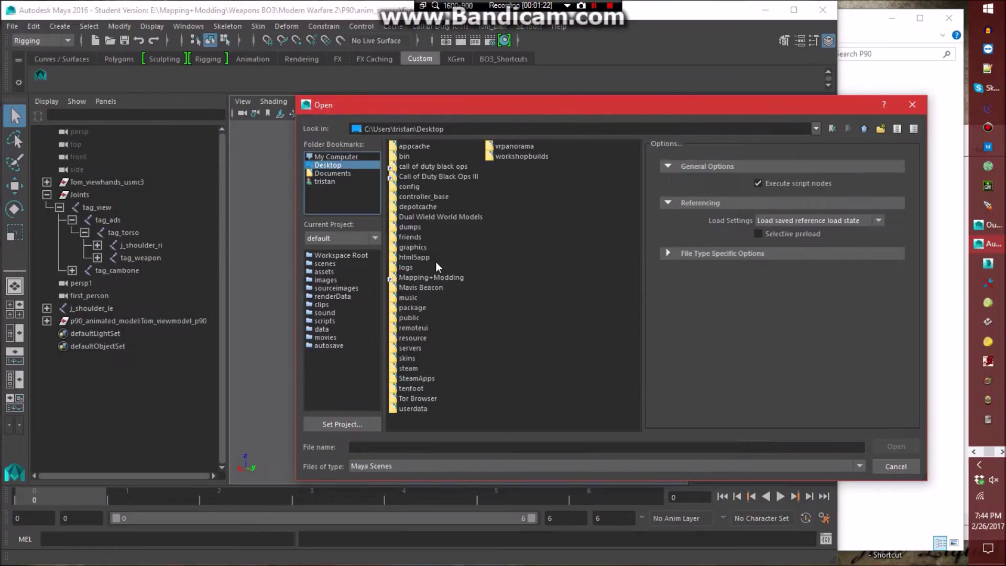
pyautogui.doubleClick(430, 277)
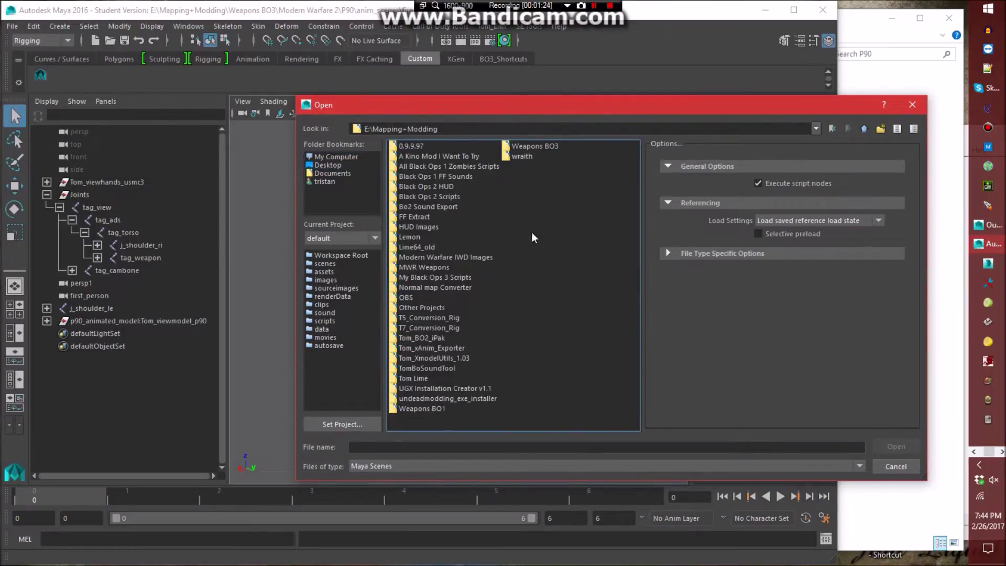
pyautogui.doubleClick(535, 147)
pyautogui.doubleClick(428, 165)
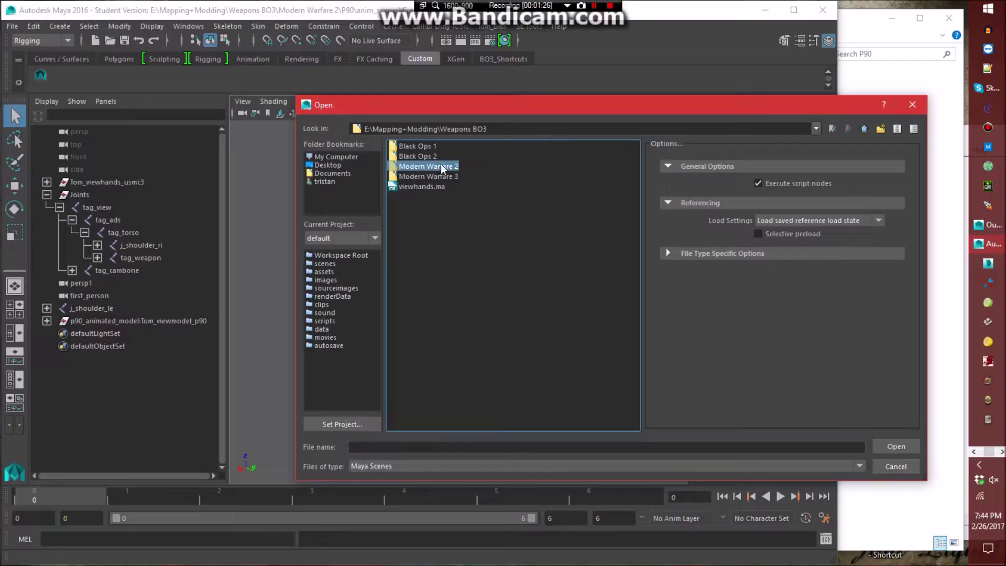
pyautogui.doubleClick(408, 146)
pyautogui.doubleClick(437, 217)
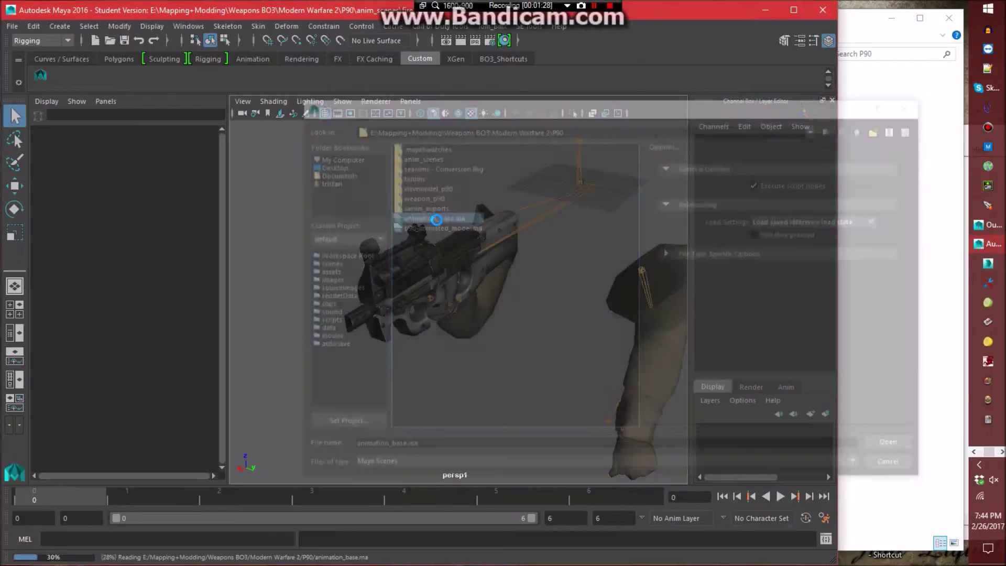
# Switch to File Explorer, check the exported SEAnim, and load viewmodel_p90_fire_l.tanim from the tanims folder into the Maya scene.
pyautogui.click(897, 252)
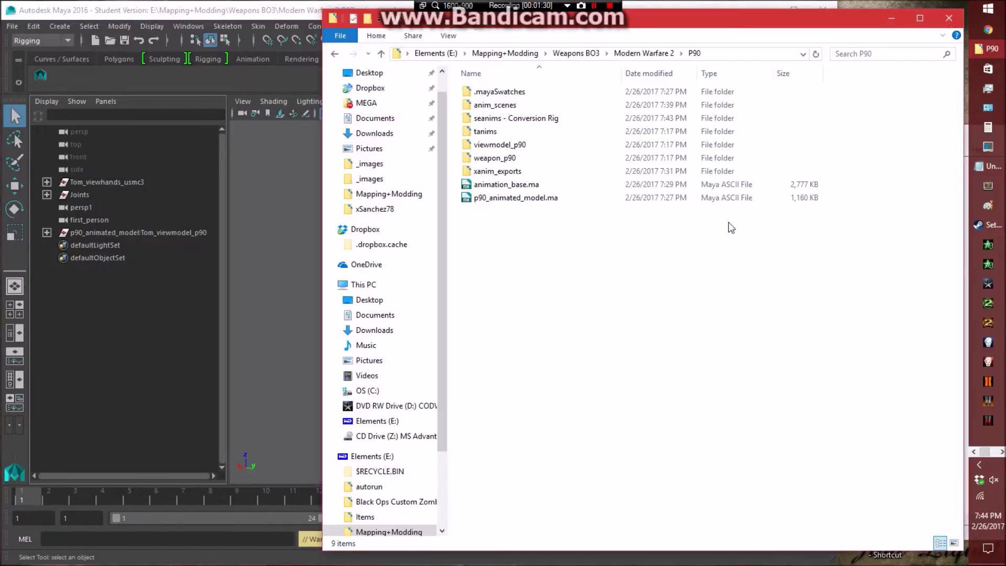
pyautogui.doubleClick(537, 120)
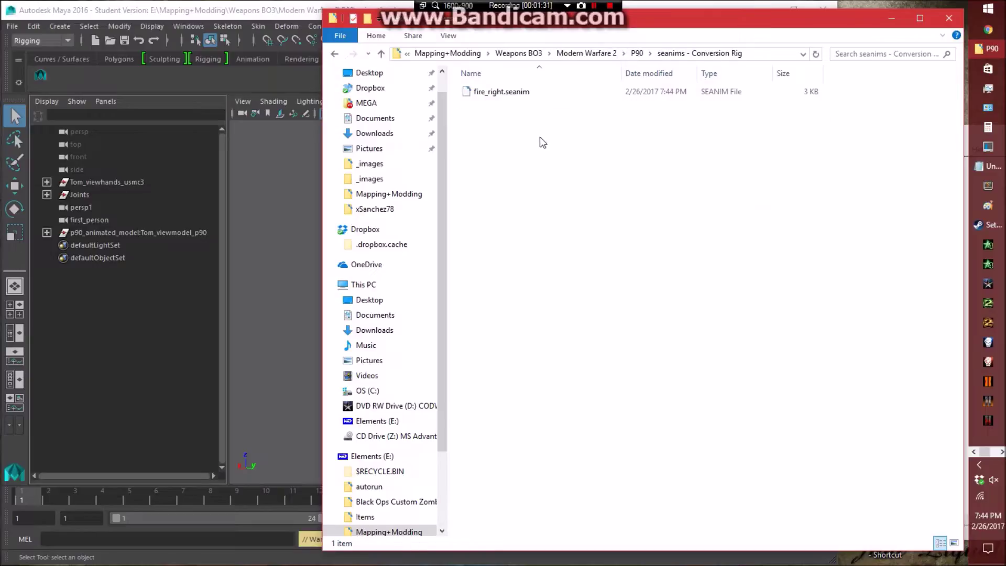
pyautogui.click(636, 53)
pyautogui.doubleClick(485, 132)
pyautogui.moveTo(550, 93); pyautogui.dragTo(311, 221)
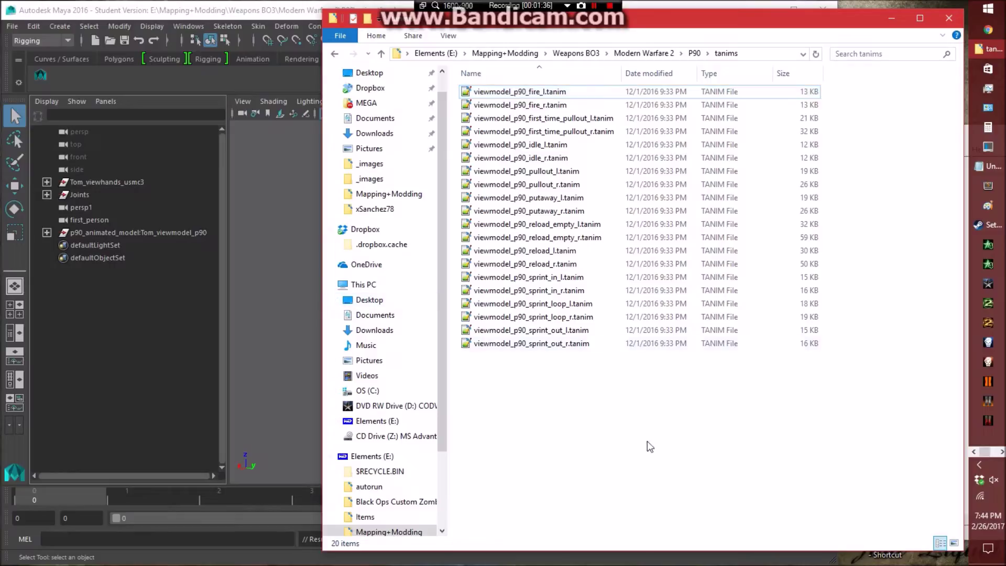
# Save the scene as fire_left in the anim_scenes folder, accepting the student version notice.
pyautogui.click(278, 13)
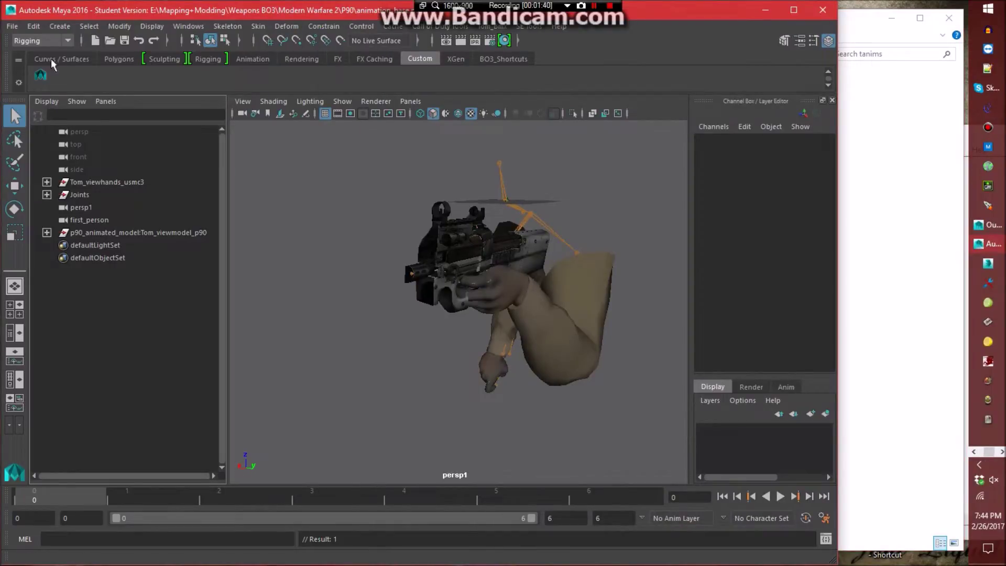
pyautogui.click(13, 25)
pyautogui.click(51, 89)
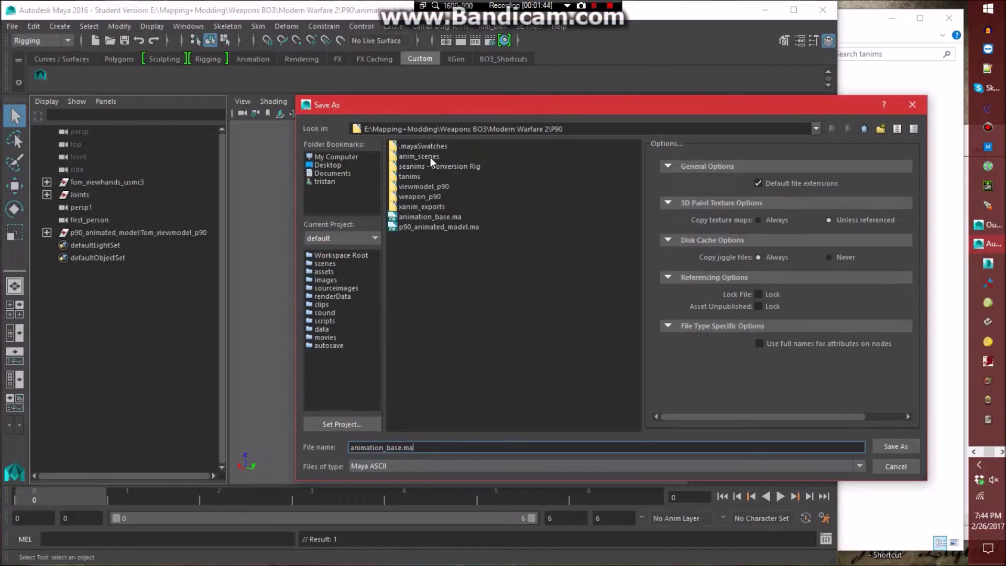
pyautogui.doubleClick(429, 157)
pyautogui.tripleClick(433, 446)
pyautogui.write('fire_left')
pyautogui.press('Return')
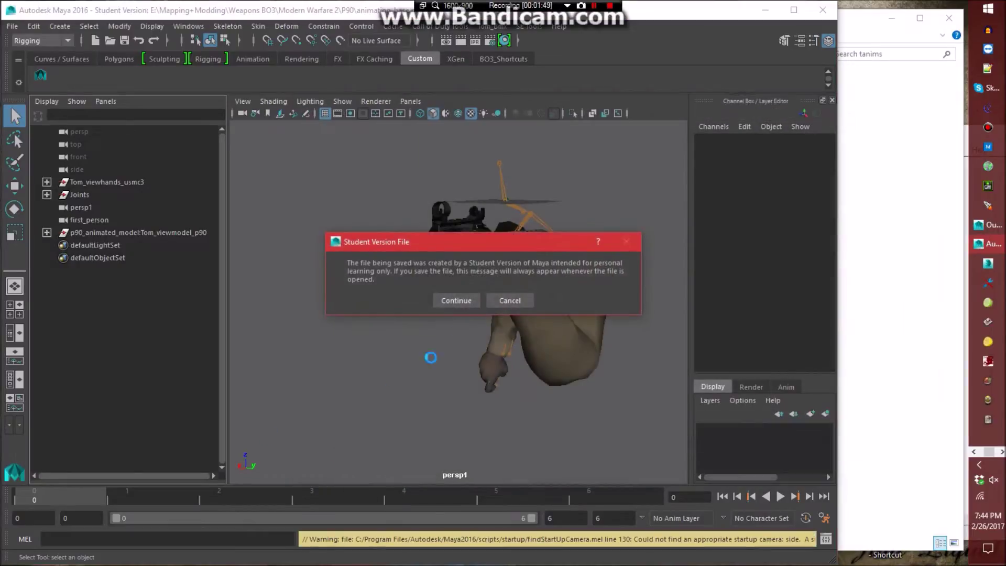
pyautogui.click(457, 300)
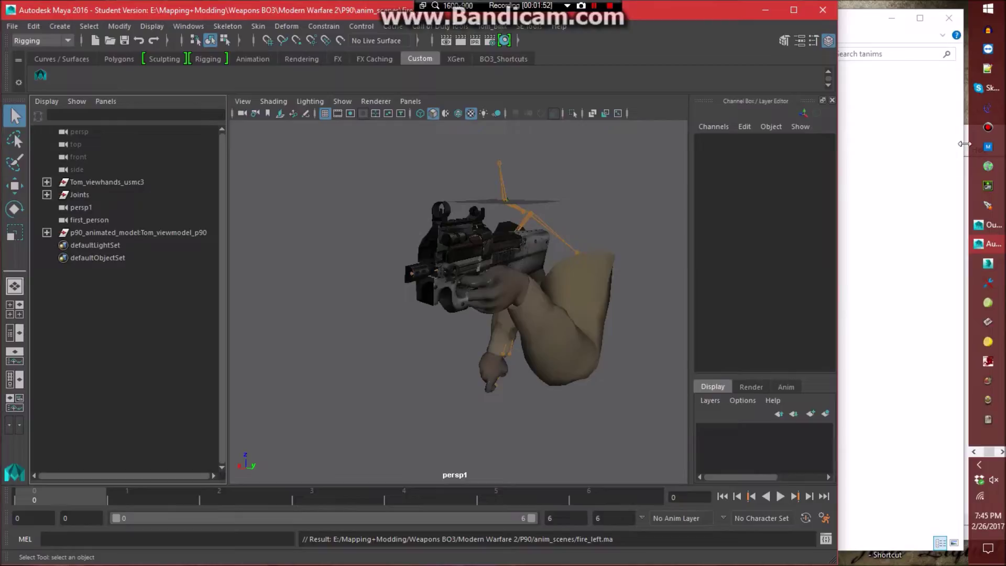
# Open the fire_right.ma scene to check its frame range and record "fire_right - 5" in the Notepad notes.
pyautogui.click(975, 452)
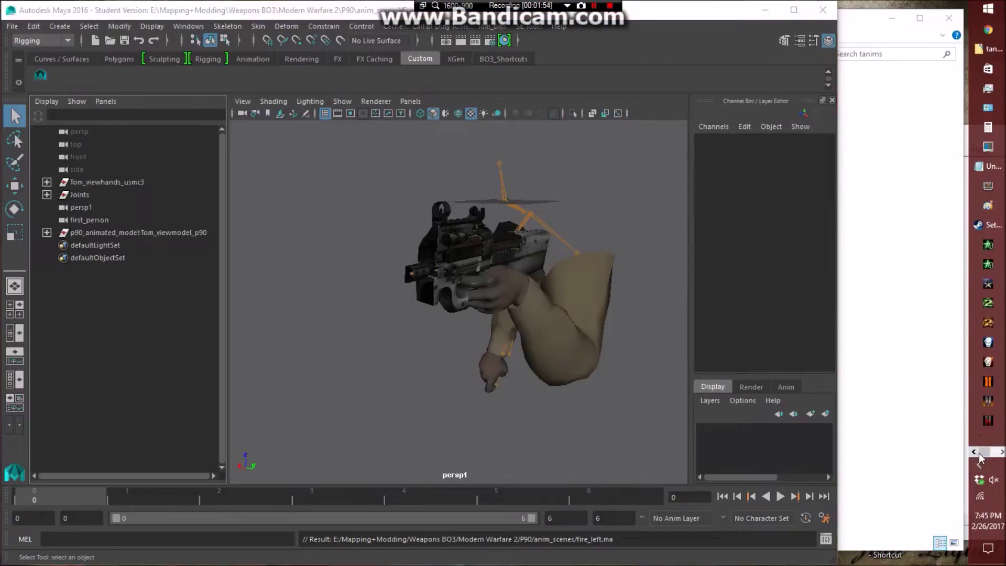
pyautogui.click(987, 166)
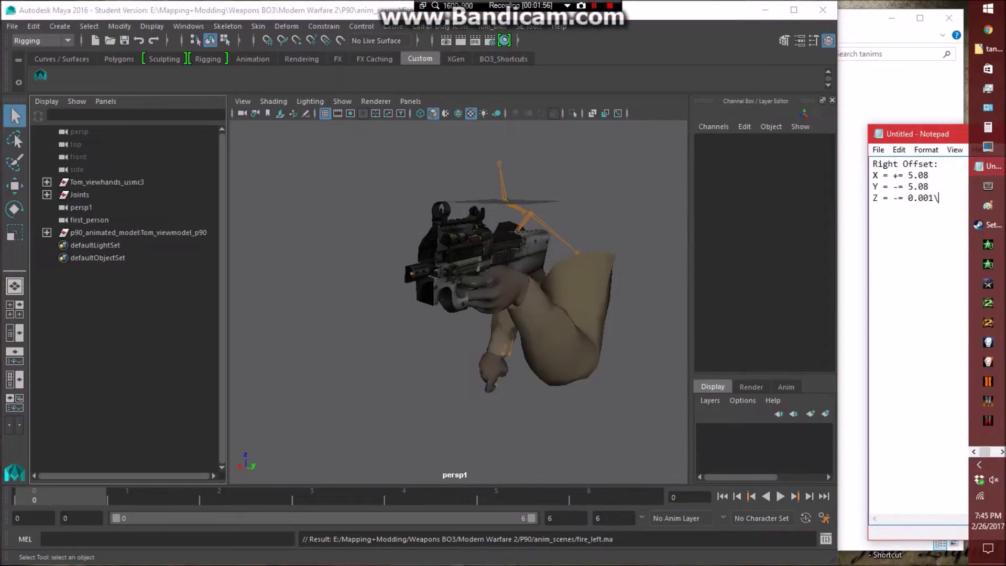
pyautogui.write('fire_right')
pyautogui.click(12, 26)
pyautogui.click(37, 61)
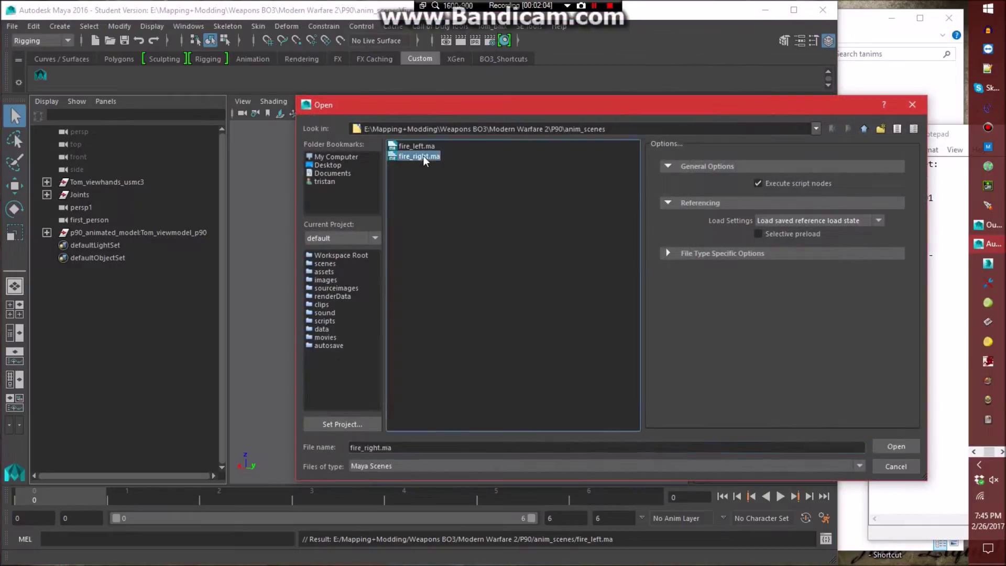
pyautogui.doubleClick(419, 156)
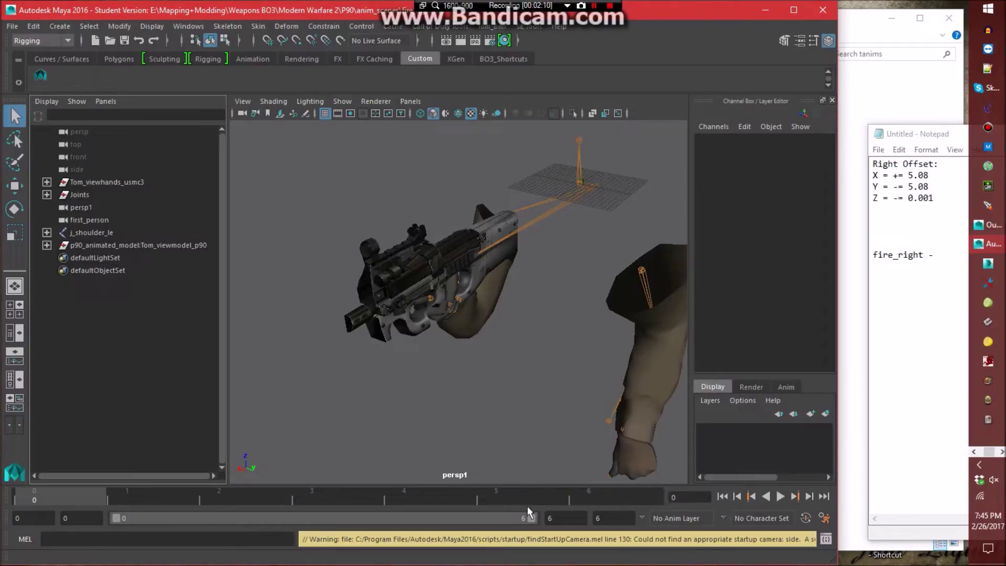
pyautogui.click(939, 255)
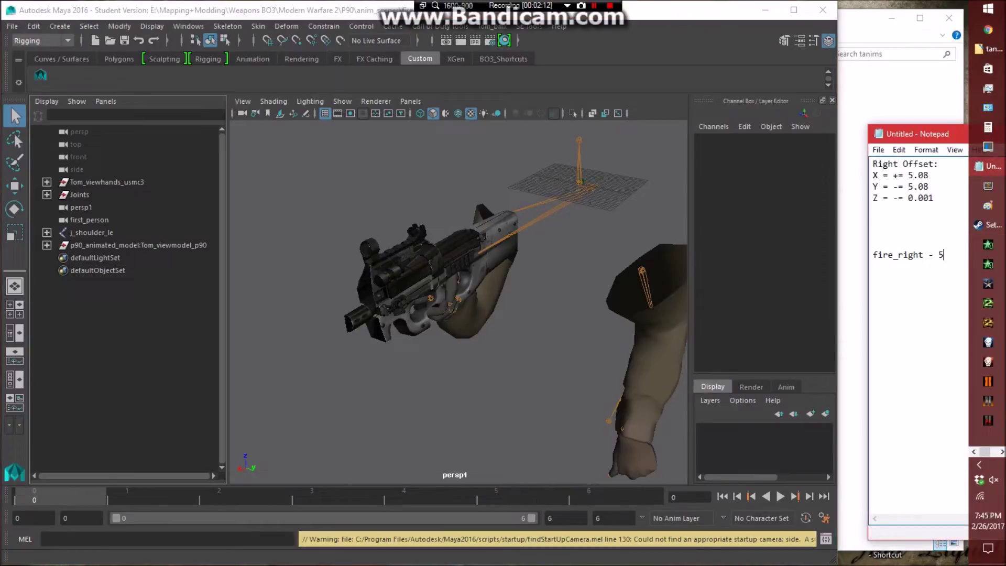
# Reopen the fire_left.ma scene and record "fire_left - 5" on the following line of the Notepad notes.
pyautogui.write('fire_left -')
pyautogui.click(11, 26)
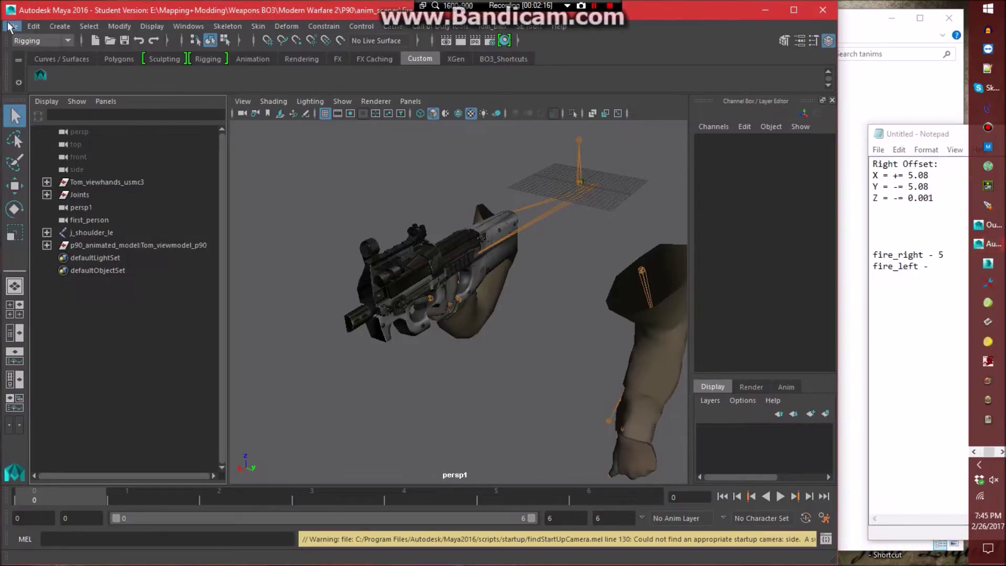
pyautogui.click(47, 62)
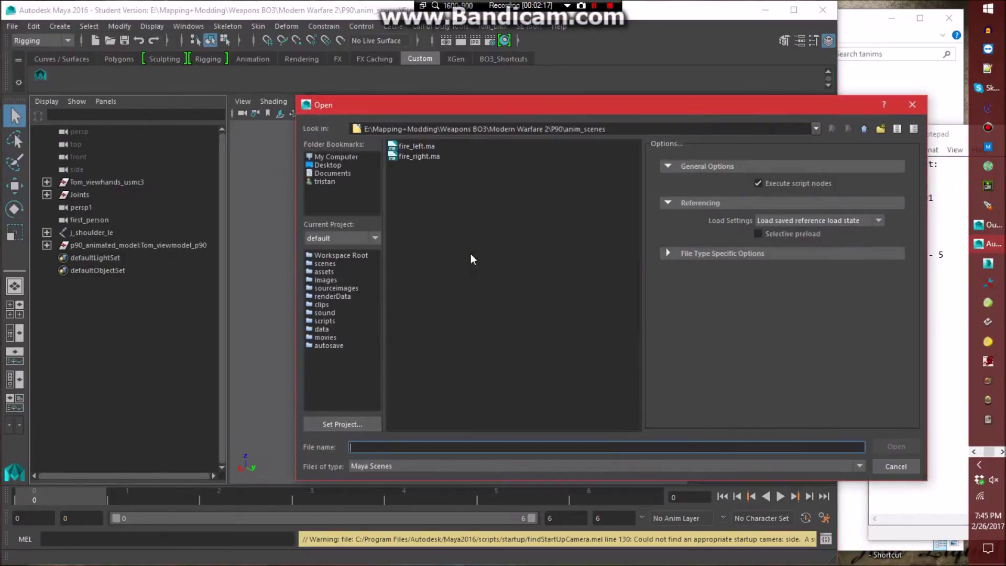
pyautogui.doubleClick(424, 147)
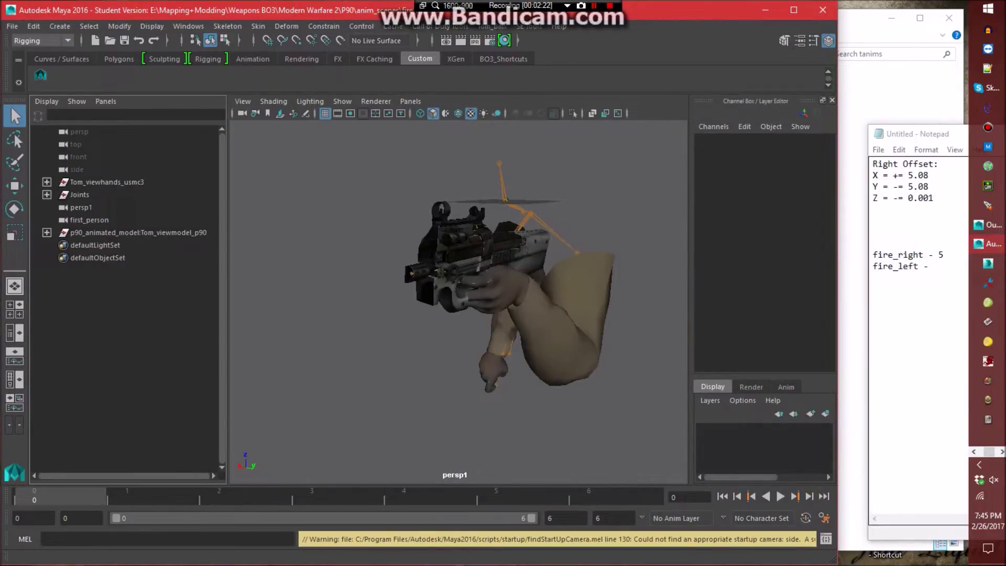
pyautogui.hotkey('alt', 'Tab')
pyautogui.write('5')
# In Maya, expand the Joints hierarchy and move j_shoulder_ri out of tag_torso to the scene's top level.
pyautogui.click(663, 12)
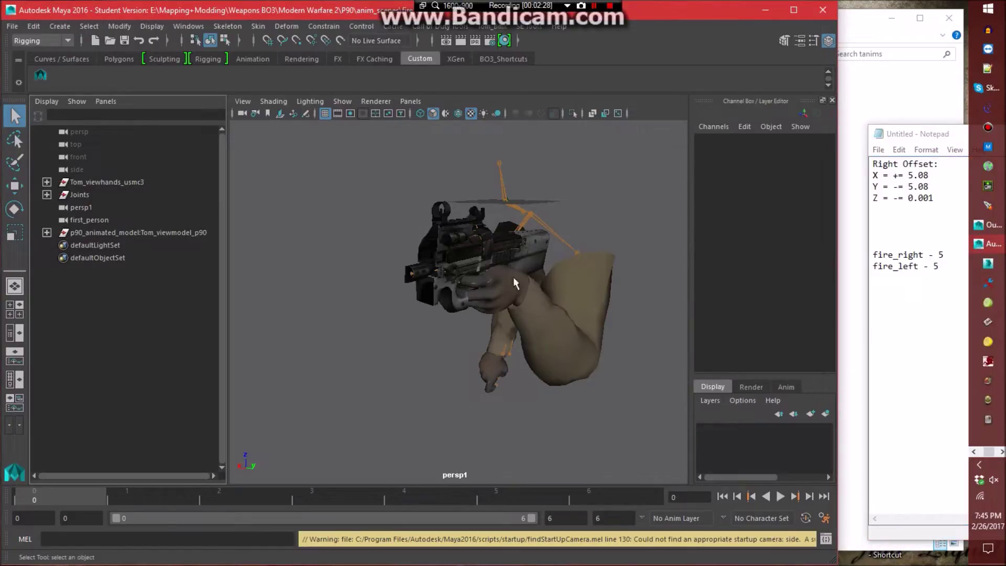
pyautogui.keyDown('alt'); pyautogui.moveTo(502, 228); pyautogui.dragTo(473, 234); pyautogui.keyUp('alt')
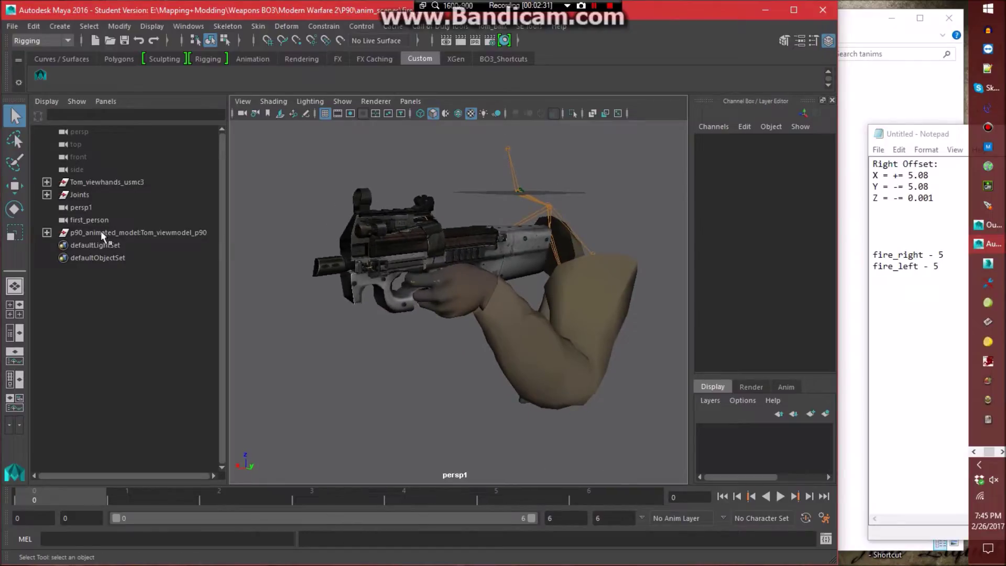
pyautogui.click(47, 194)
pyautogui.click(72, 219)
pyautogui.click(83, 232)
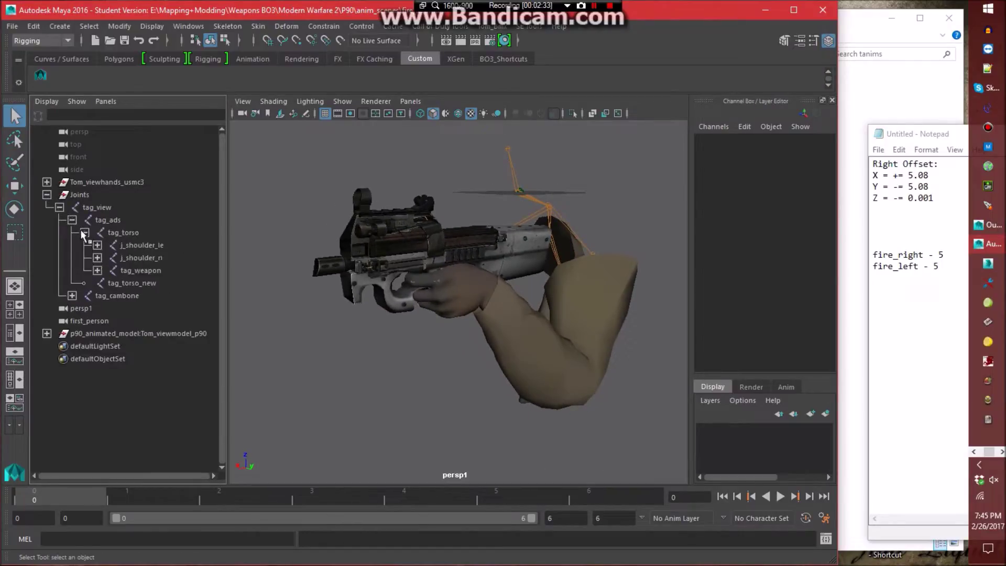
pyautogui.click(163, 258)
pyautogui.keyDown('alt'); pyautogui.moveTo(378, 293); pyautogui.dragTo(249, 300); pyautogui.keyUp('alt')
pyautogui.moveTo(153, 260); pyautogui.dragTo(78, 326, button='middle')
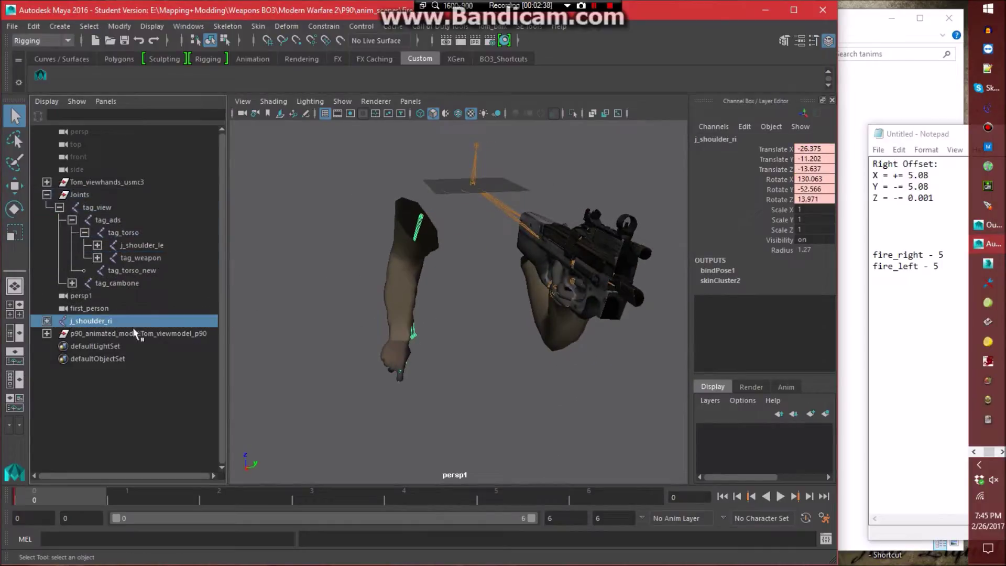
pyautogui.click(463, 388)
pyautogui.keyDown('alt'); pyautogui.moveTo(463, 387); pyautogui.dragTo(445, 356); pyautogui.keyUp('alt')
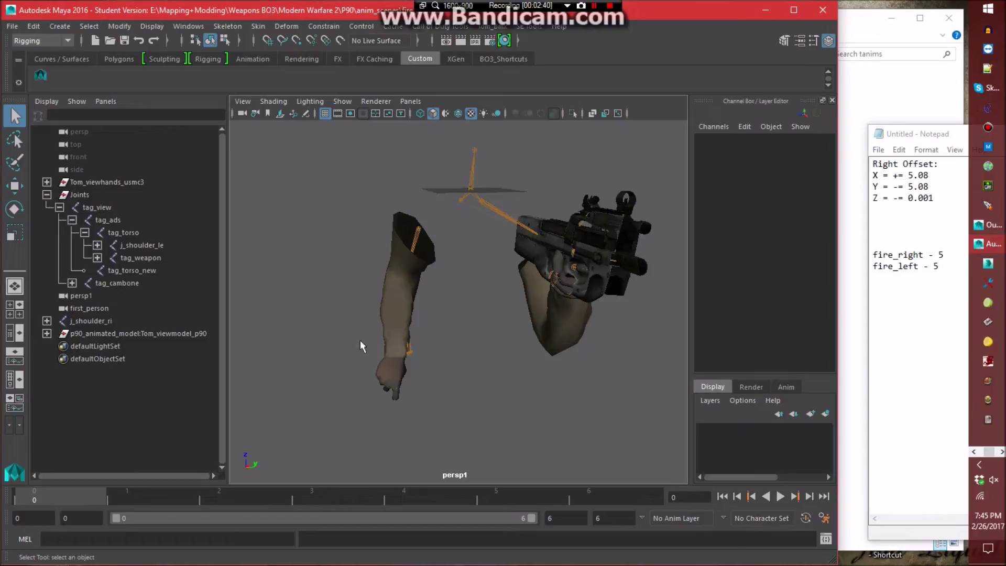
# Rename the tag_weapon joint to tag_weapon1 and its child j_gun to j_gun1.
pyautogui.click(132, 259)
pyautogui.keyDown('alt'); pyautogui.moveTo(562, 300); pyautogui.dragTo(461, 304); pyautogui.keyUp('alt')
pyautogui.doubleClick(177, 259)
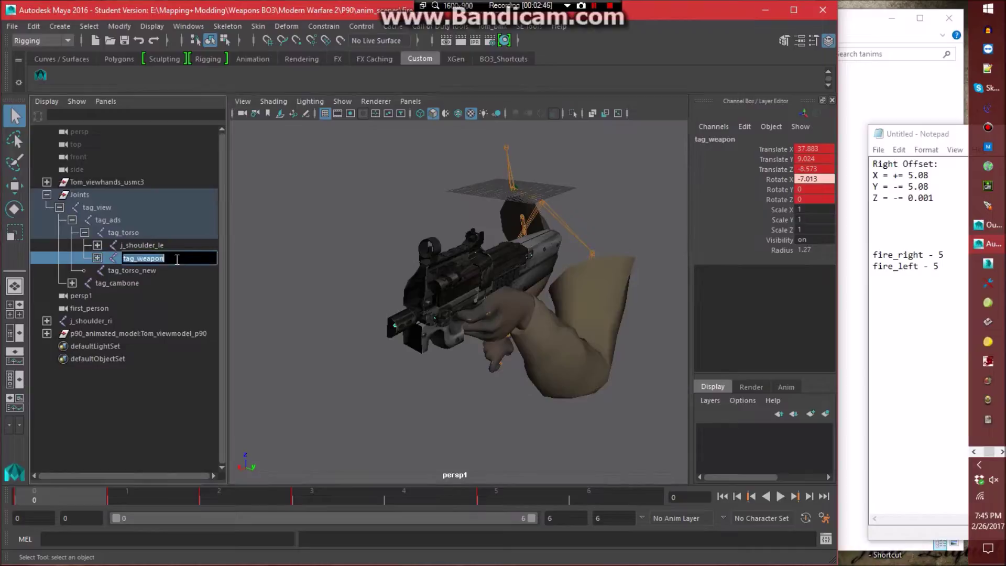
pyautogui.write('1')
pyautogui.click(276, 274)
pyautogui.click(97, 258)
pyautogui.doubleClick(168, 268)
pyautogui.write('1')
pyautogui.press('Return')
# Rename the bolt, front ring and reload button joints under j_gun1 to j_bolt1, j_front_ring1 and j_reload_button1.
pyautogui.click(109, 270)
pyautogui.doubleClick(178, 284)
pyautogui.write('1')
pyautogui.doubleClick(172, 295)
pyautogui.write('1')
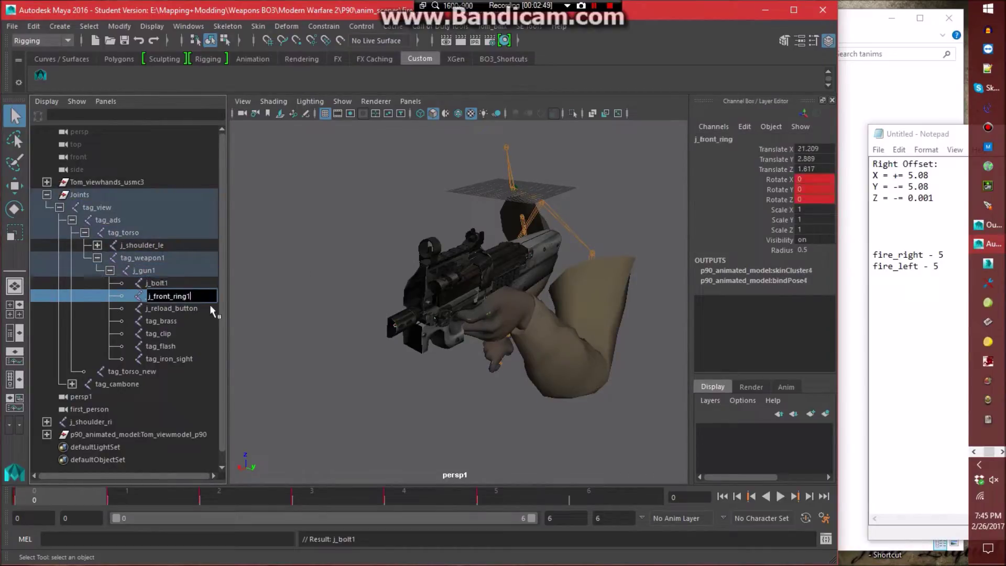
pyautogui.doubleClick(205, 308)
pyautogui.write('1')
# Rename the remaining joints under j_gun1 to tag_brass1, tag_clip1, tag_flash1 and tag_iron_sight1, leaving nothing selected.
pyautogui.click(199, 321)
pyautogui.doubleClick(199, 321)
pyautogui.write('1')
pyautogui.doubleClick(190, 333)
pyautogui.write('1')
pyautogui.doubleClick(189, 345)
pyautogui.write('1')
pyautogui.click(203, 359)
pyautogui.doubleClick(203, 361)
pyautogui.write('1')
pyautogui.click(280, 356)
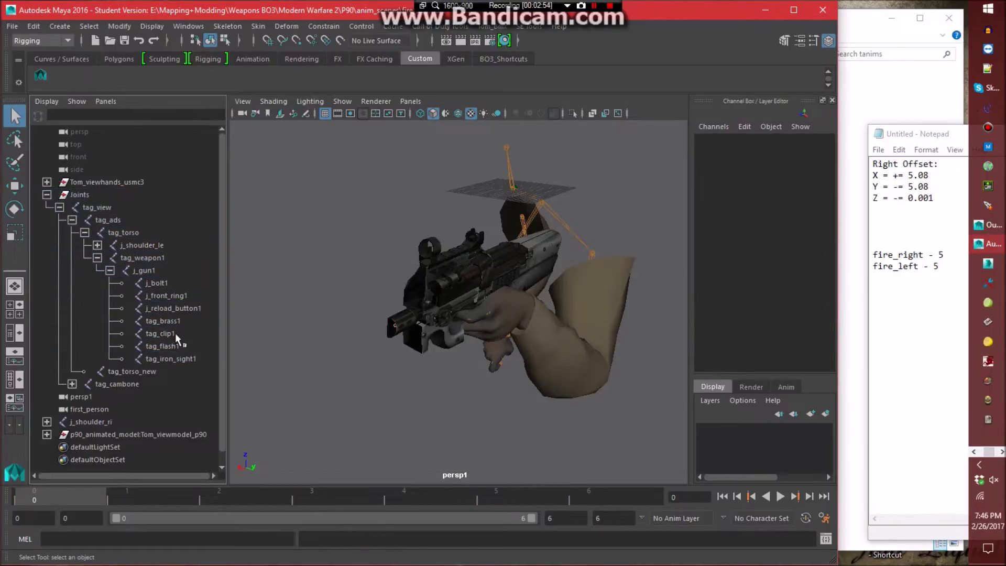
# Move j_shoulder_le from tag_torso to tag_torso_new and play the animation to check the arm.
pyautogui.click(97, 257)
pyautogui.click(147, 245)
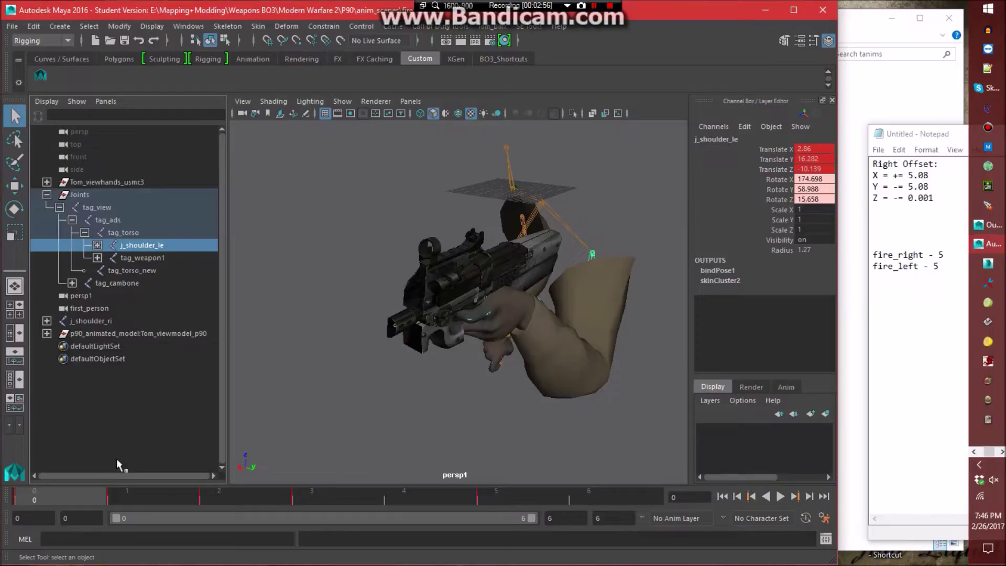
pyautogui.hotkey('alt', 'v')
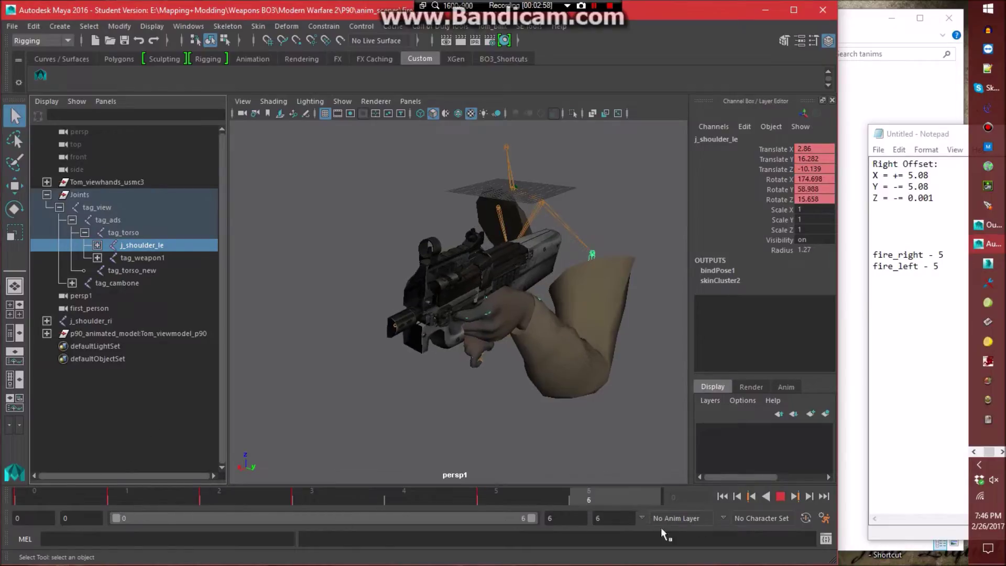
pyautogui.hotkey('alt', 'v')
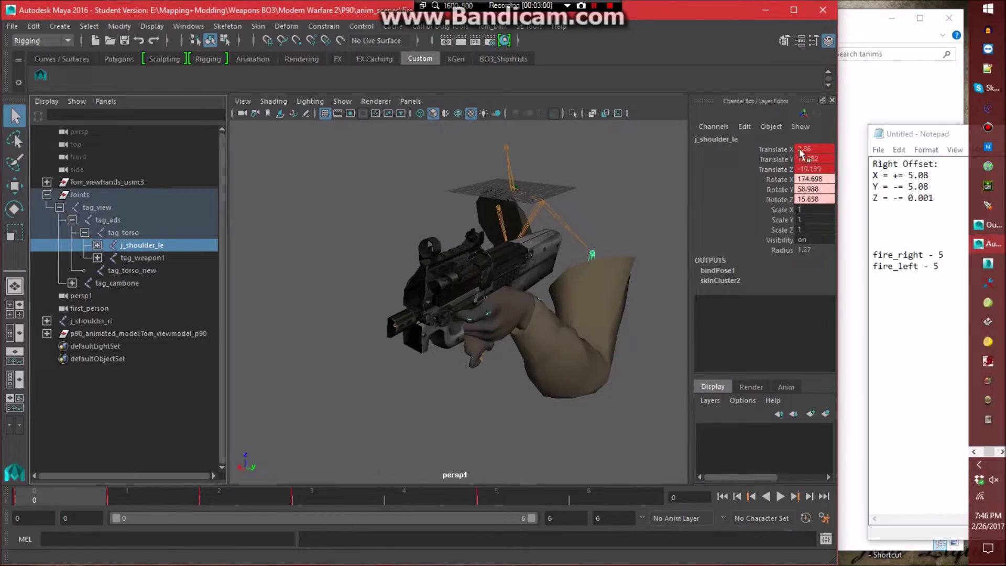
pyautogui.moveTo(157, 255); pyautogui.dragTo(143, 271, button='middle')
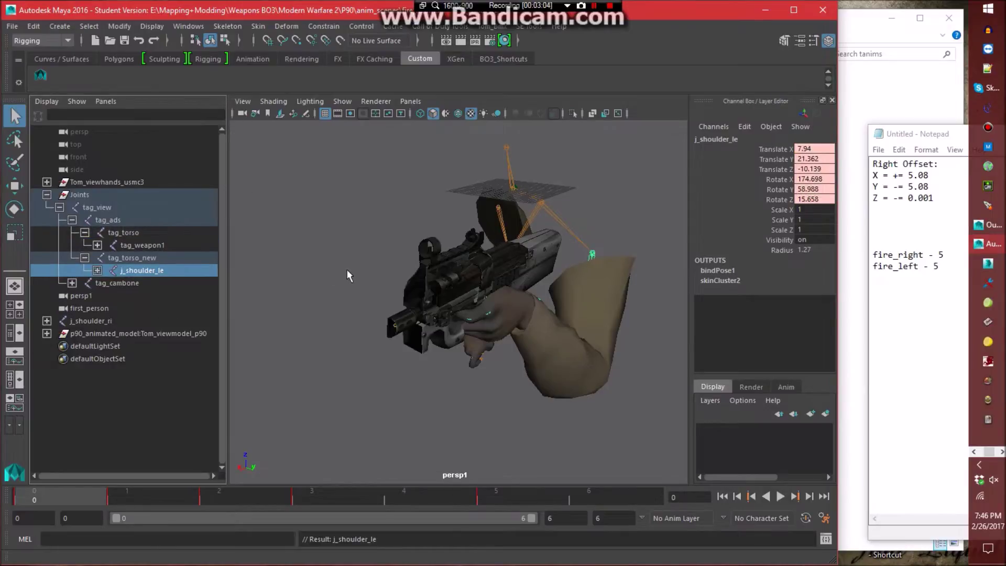
pyautogui.click(373, 313)
pyautogui.keyDown('alt'); pyautogui.moveTo(373, 313); pyautogui.dragTo(76, 451); pyautogui.keyUp('alt')
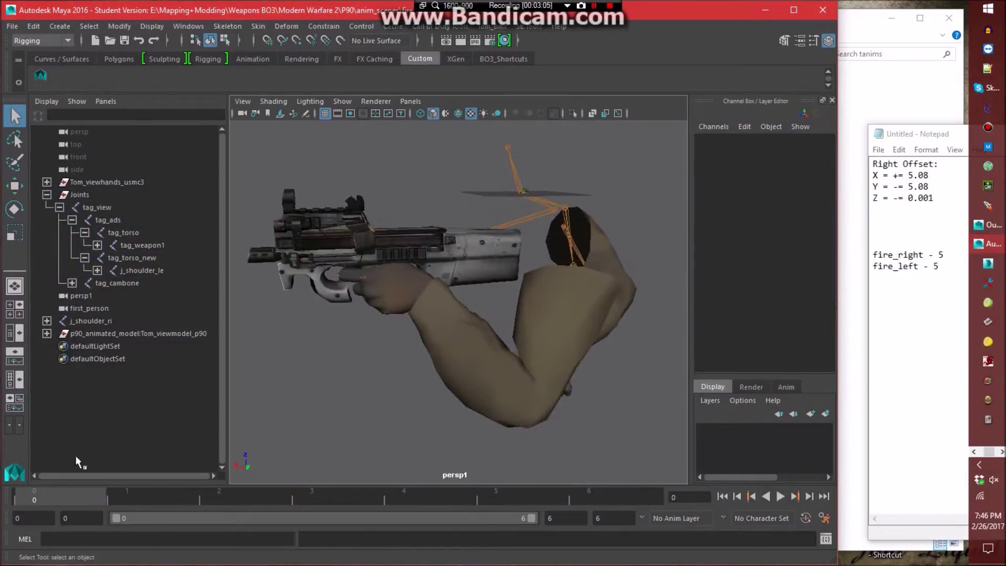
pyautogui.hotkey('alt', 'v')
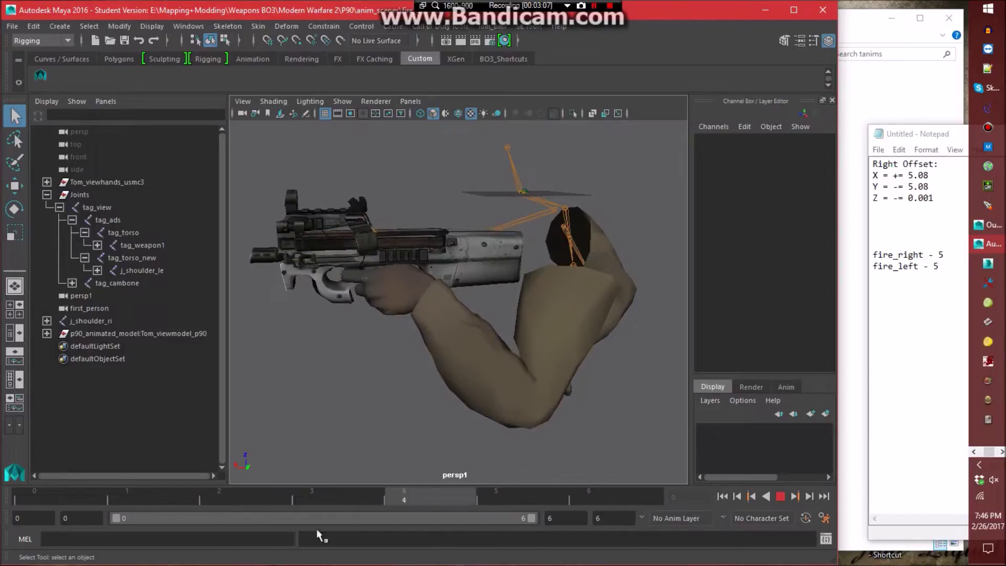
pyautogui.hotkey('alt', 'v')
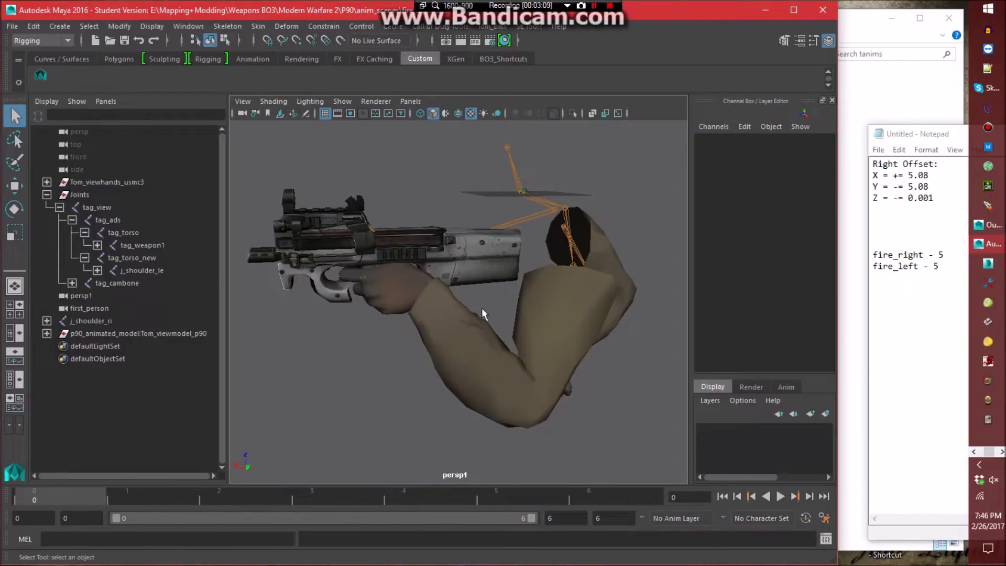
# Move tag_weapon1 from tag_torso to tag_torso_new and play the animation from another angle.
pyautogui.click(137, 244)
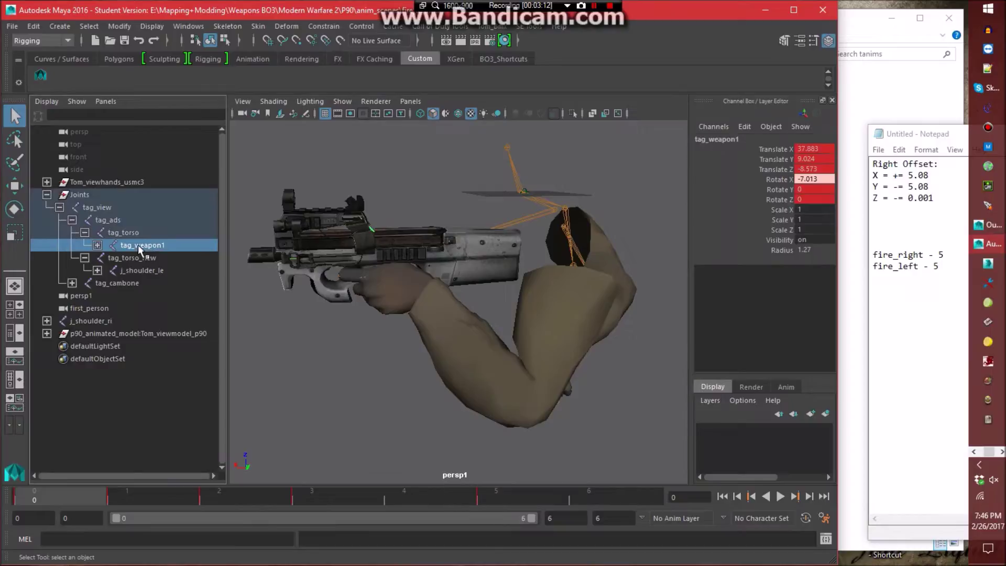
pyautogui.moveTo(137, 244); pyautogui.dragTo(146, 259, button='middle')
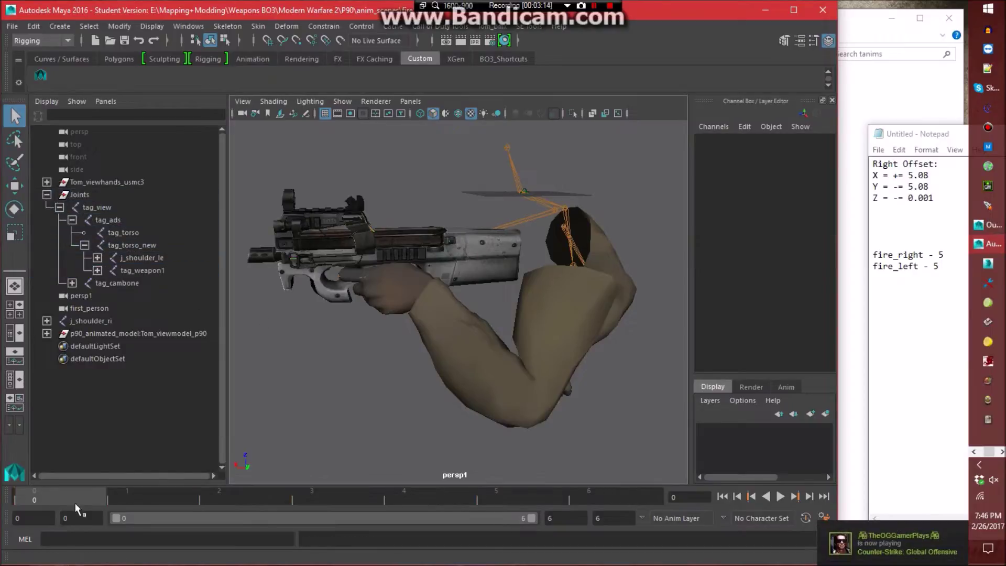
pyautogui.hotkey('alt', 'v')
pyautogui.press('Escape')
pyautogui.keyDown('alt'); pyautogui.moveTo(373, 360); pyautogui.dragTo(400, 355); pyautogui.keyUp('alt')
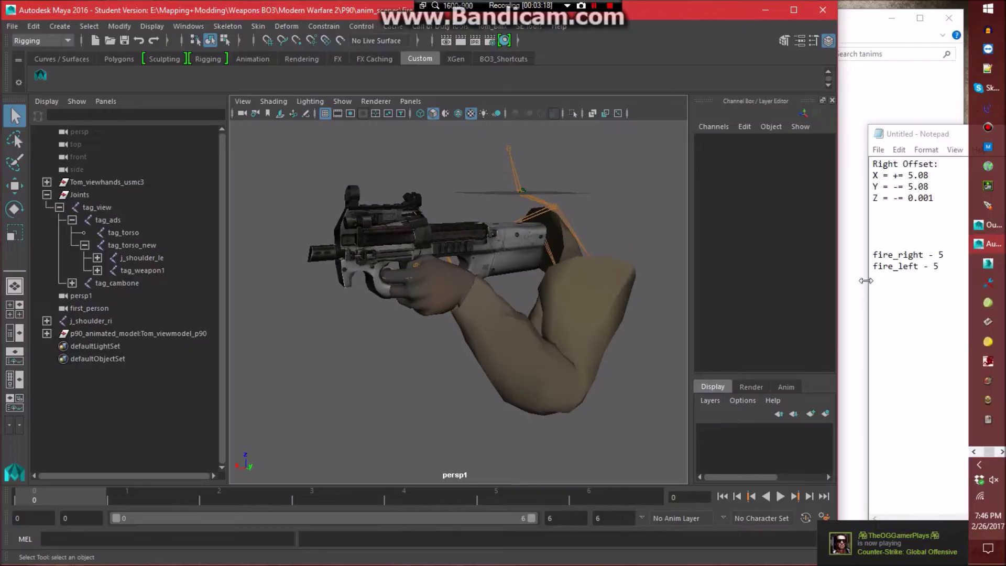
# In the Notepad notes, add a "Left Offset:" section with blank "X =", "Y =" and "Z =" lines below the right offset values.
pyautogui.click(938, 266)
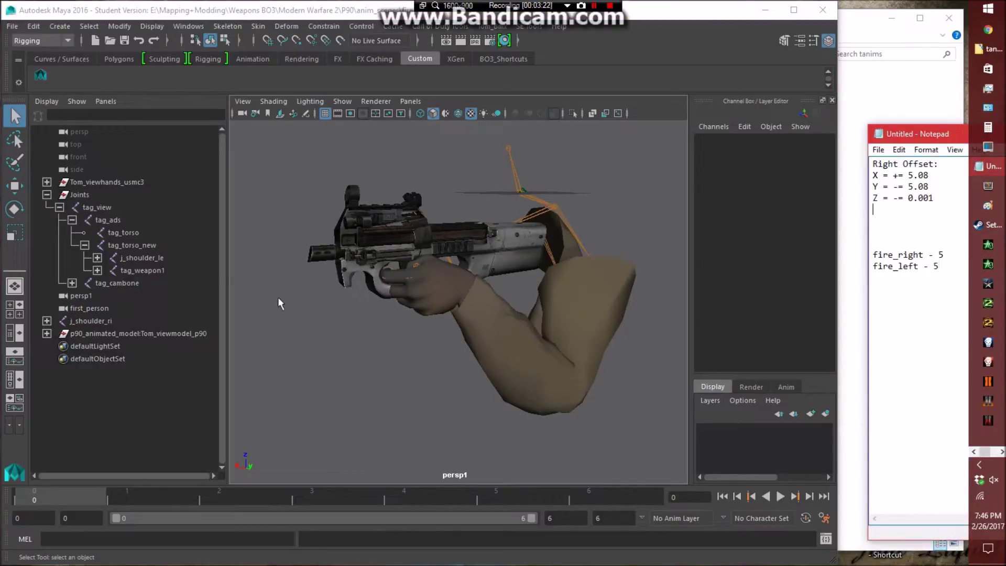
pyautogui.click(138, 246)
pyautogui.click(157, 232)
pyautogui.keyDown('alt'); pyautogui.moveTo(471, 294); pyautogui.dragTo(429, 277); pyautogui.keyUp('alt')
pyautogui.click(866, 253)
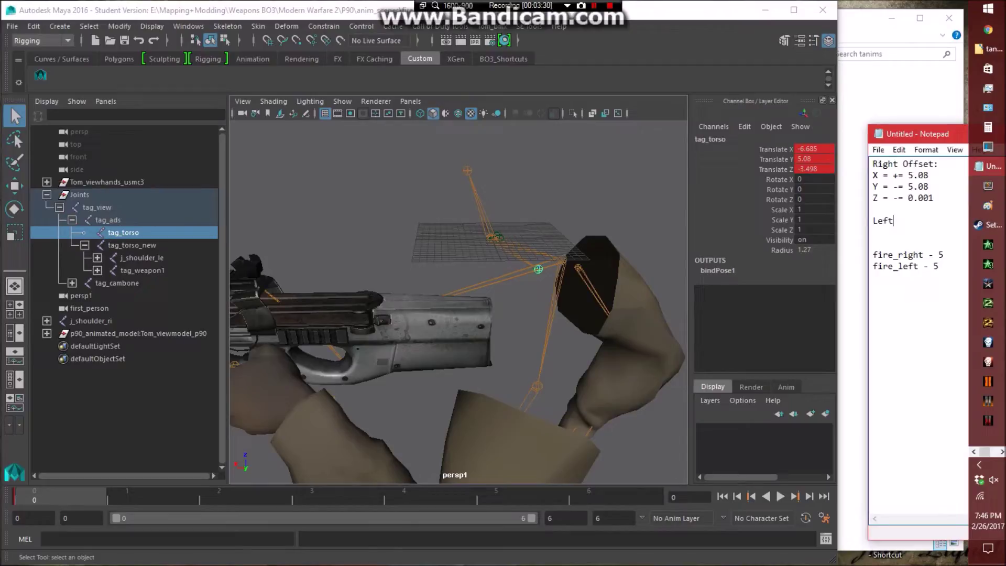
pyautogui.write(':')
pyautogui.press('Return')
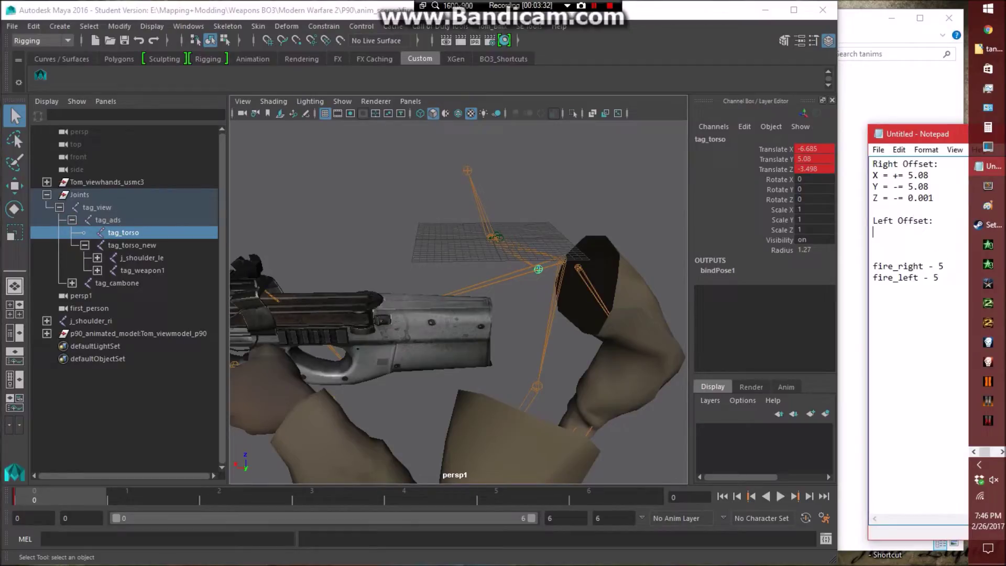
pyautogui.write('X =')
pyautogui.press('Return')
pyautogui.write('Y =')
pyautogui.press('Return')
pyautogui.write('Z =')
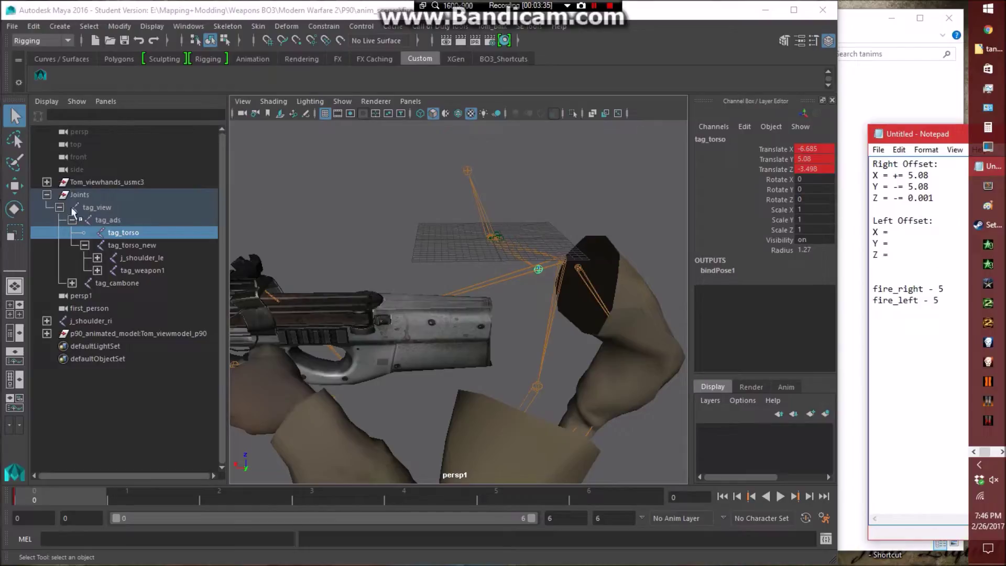
# Compare tag_torso_new with tag_torso in Maya and fill in the left offset in Notepad as Y += 5.08 and Z -= 0.001.
pyautogui.click(139, 241)
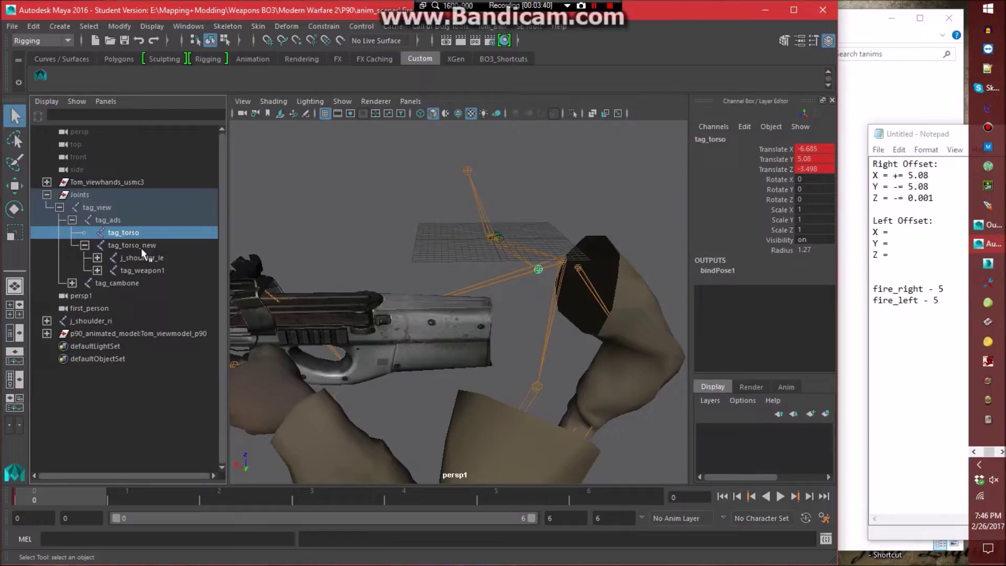
pyautogui.click(136, 245)
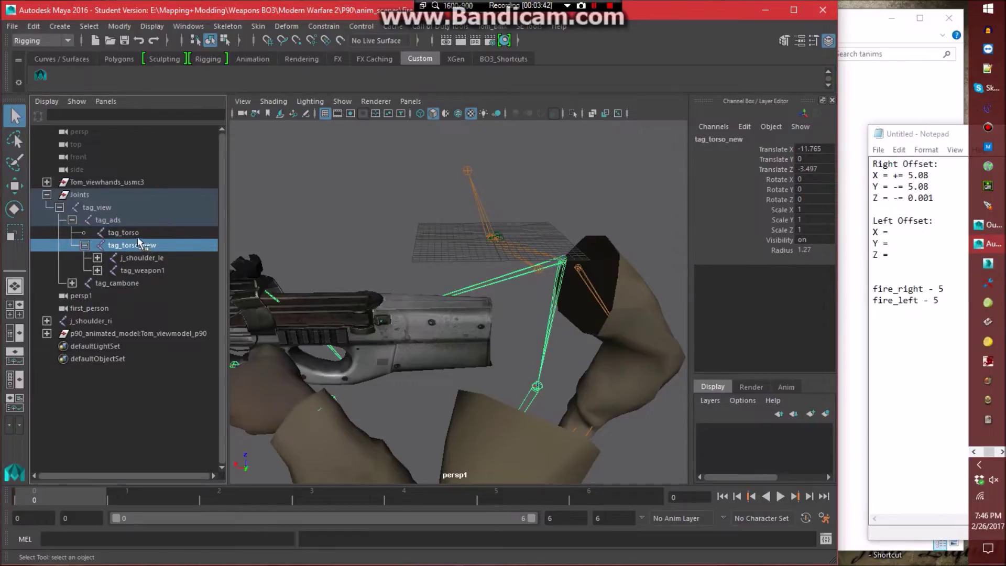
pyautogui.click(139, 236)
pyautogui.moveTo(893, 187); pyautogui.dragTo(928, 186)
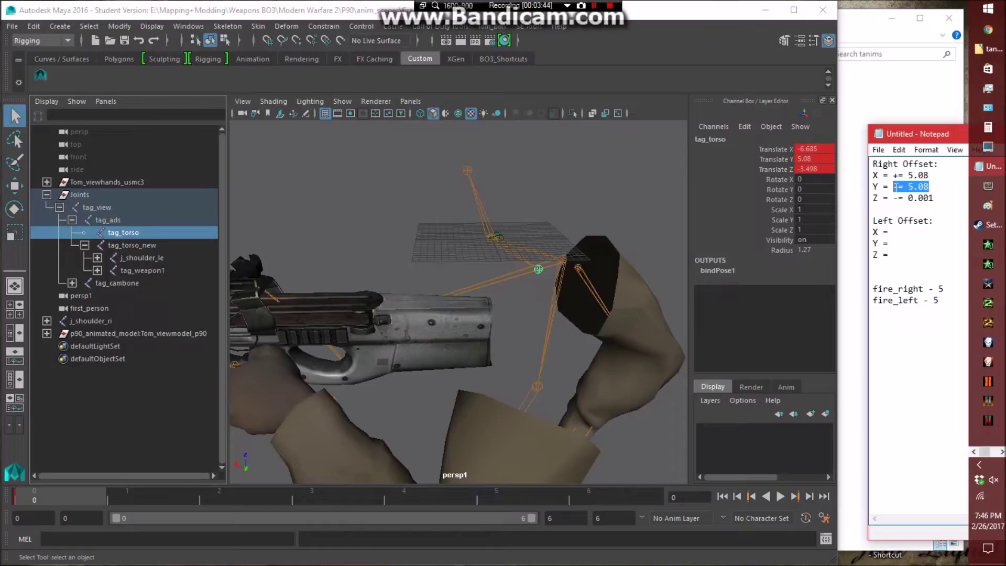
pyautogui.click(894, 243)
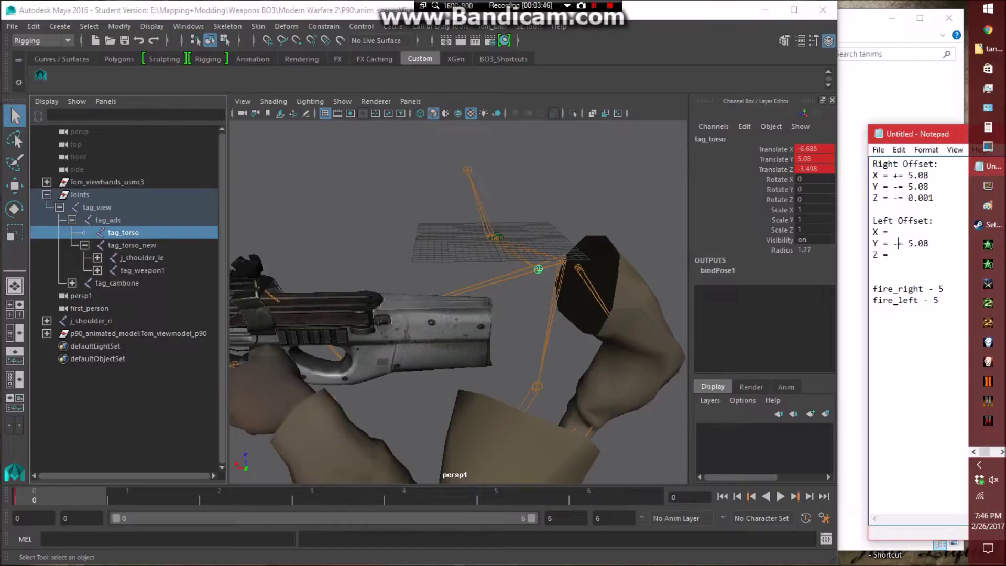
pyautogui.press('Delete')
pyautogui.write('+')
pyautogui.moveTo(934, 198); pyautogui.dragTo(894, 198)
pyautogui.hotkey('ctrl', 'c')
pyautogui.click(894, 255)
pyautogui.hotkey('ctrl', 'v')
# Recheck the two torso joints' X translation in Maya and fill in the left offset in Notepad as X += 5.08.
pyautogui.click(128, 245)
pyautogui.click(129, 234)
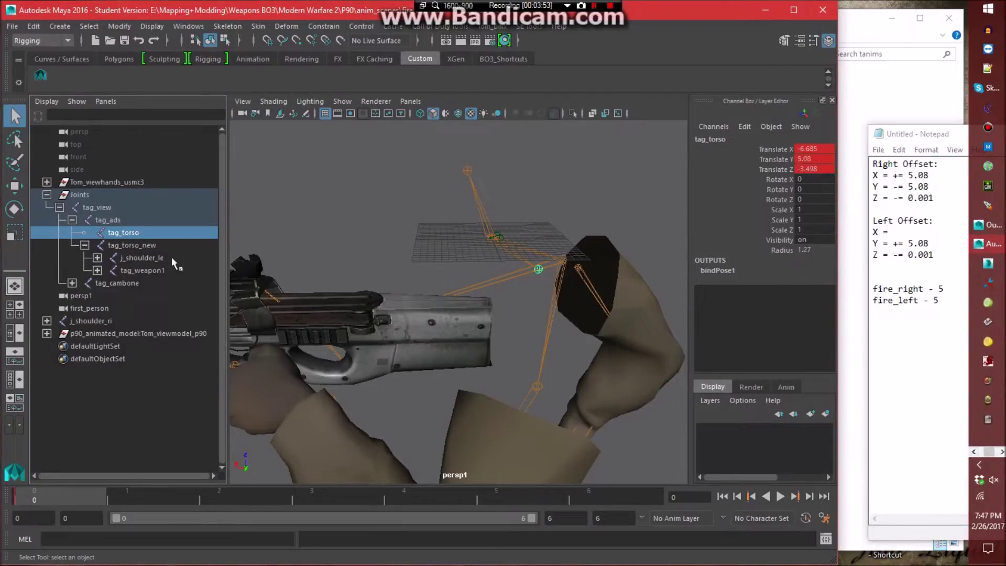
pyautogui.moveTo(898, 175); pyautogui.dragTo(929, 175)
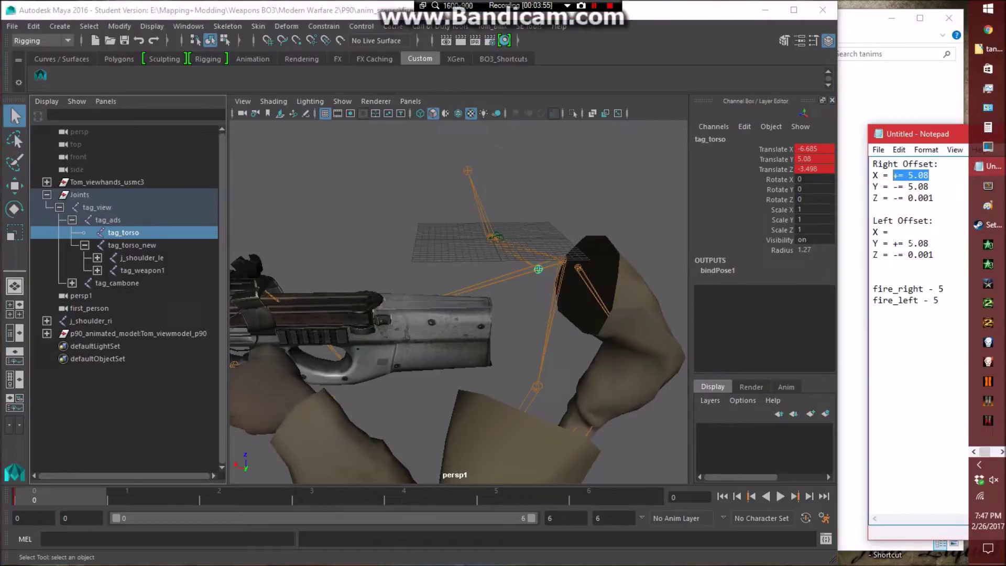
pyautogui.click(893, 231)
# Save the notes as a text file named Offsets in Mapping+Modding, Weapons BO3, Modern Warfare 2, P90.
pyautogui.click(878, 150)
pyautogui.click(897, 206)
pyautogui.scroll(3, 516, 246)
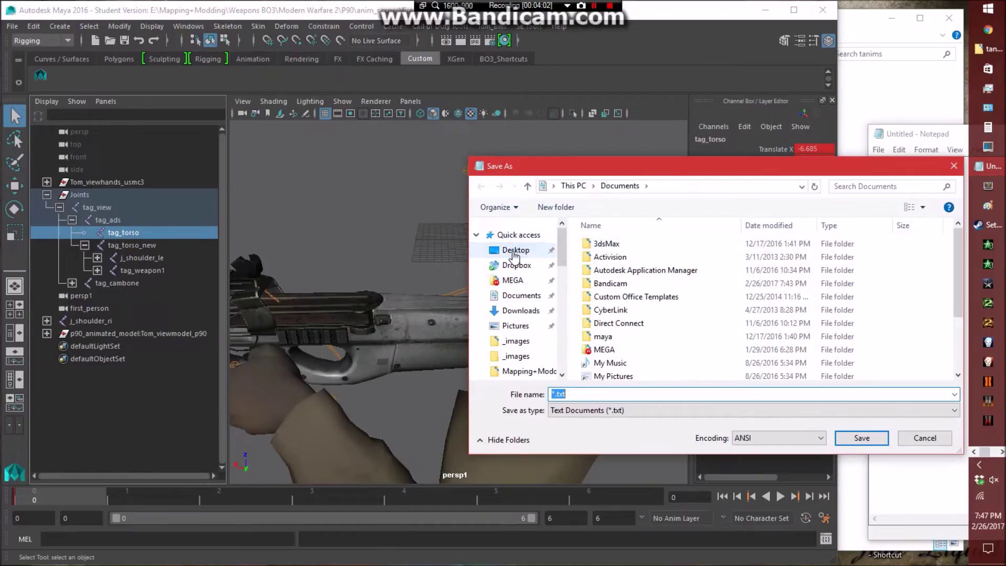
pyautogui.click(514, 251)
pyautogui.scroll(-5, 661, 347)
pyautogui.scroll(-6, 662, 346)
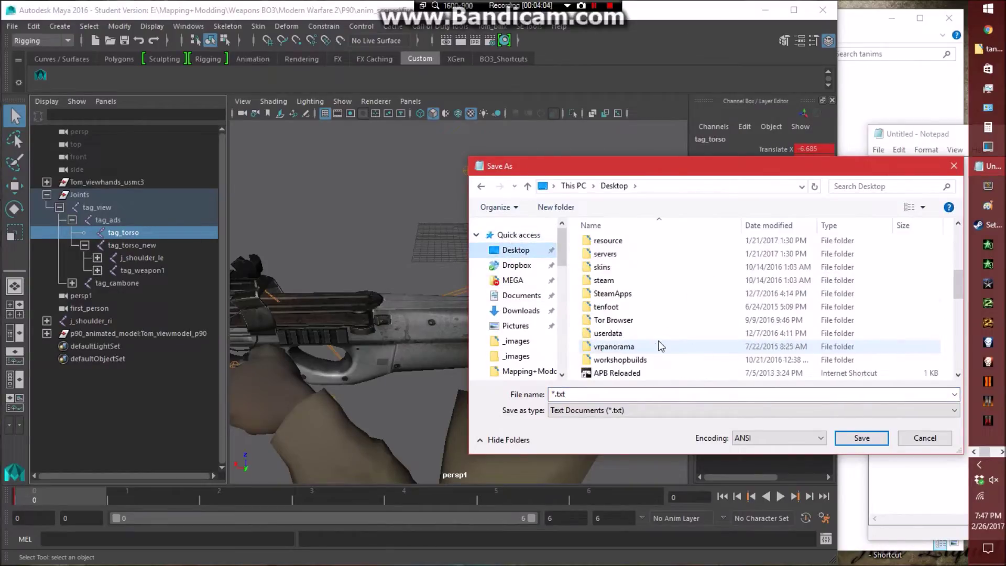
pyautogui.scroll(-2, 661, 347)
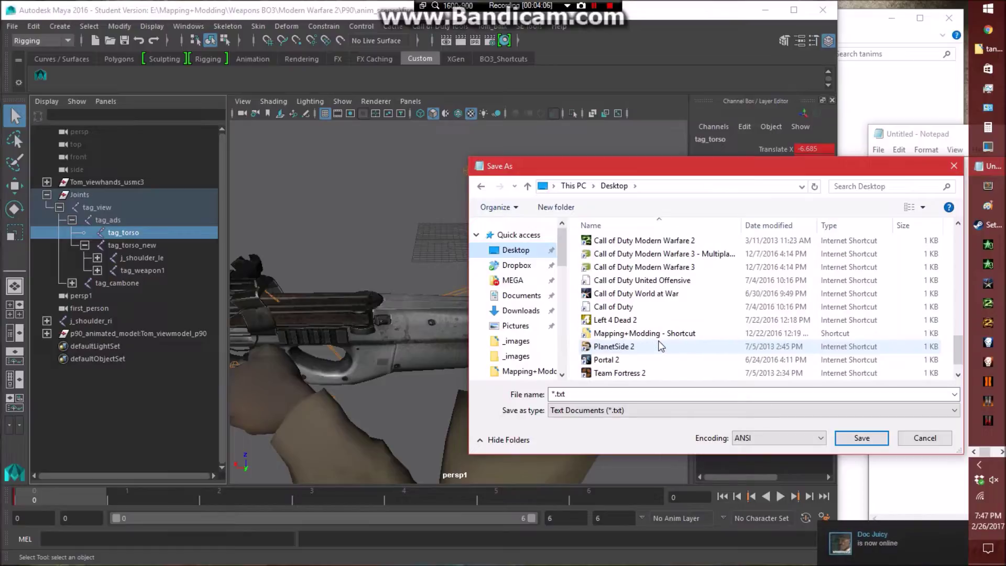
pyautogui.doubleClick(658, 335)
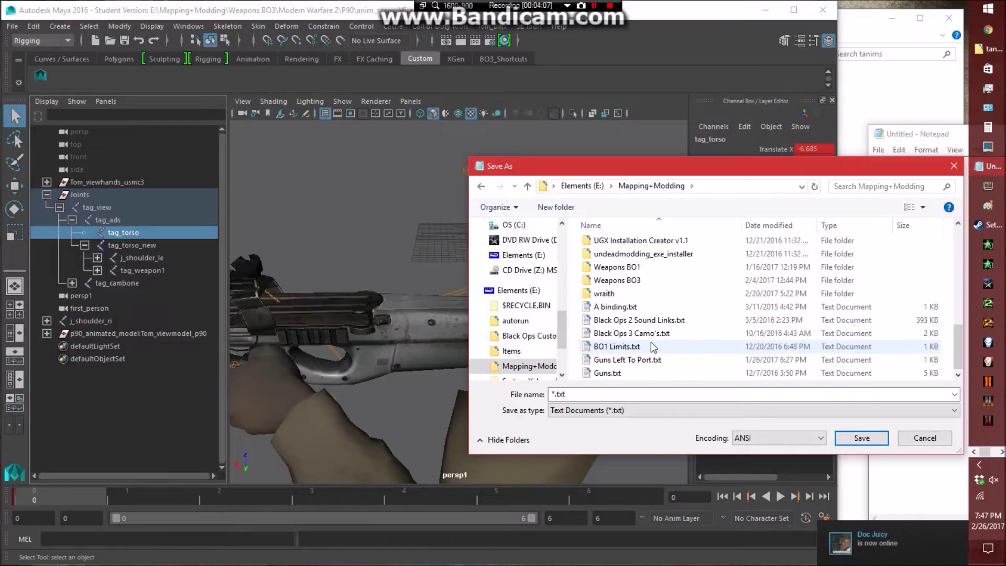
pyautogui.doubleClick(647, 280)
pyautogui.doubleClick(646, 270)
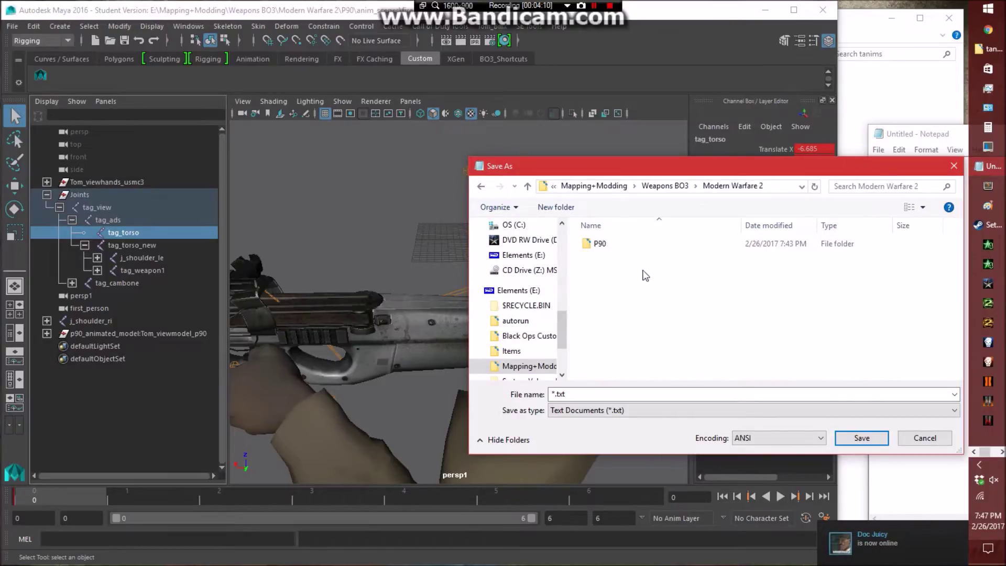
pyautogui.click(623, 247)
pyautogui.doubleClick(624, 245)
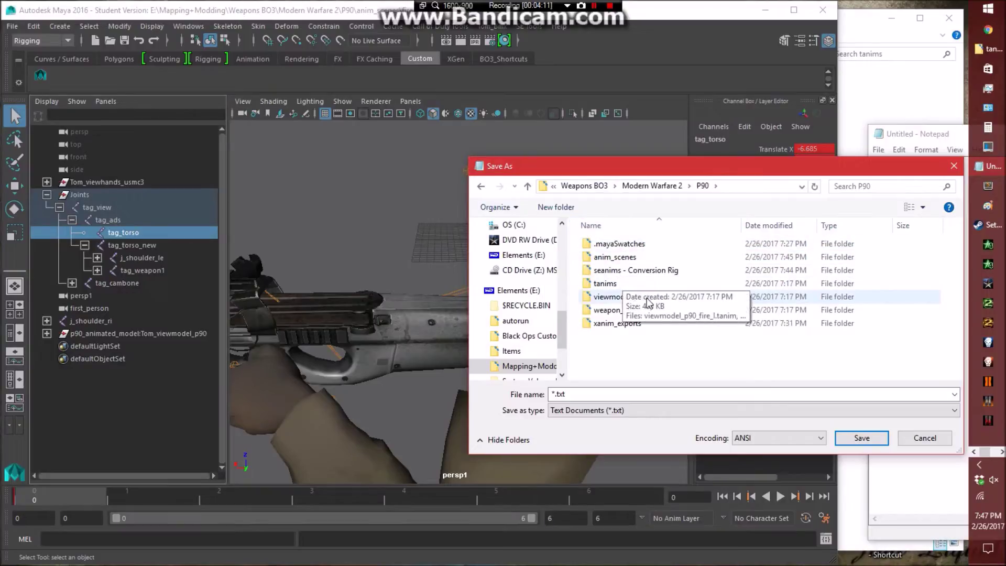
pyautogui.click(559, 394)
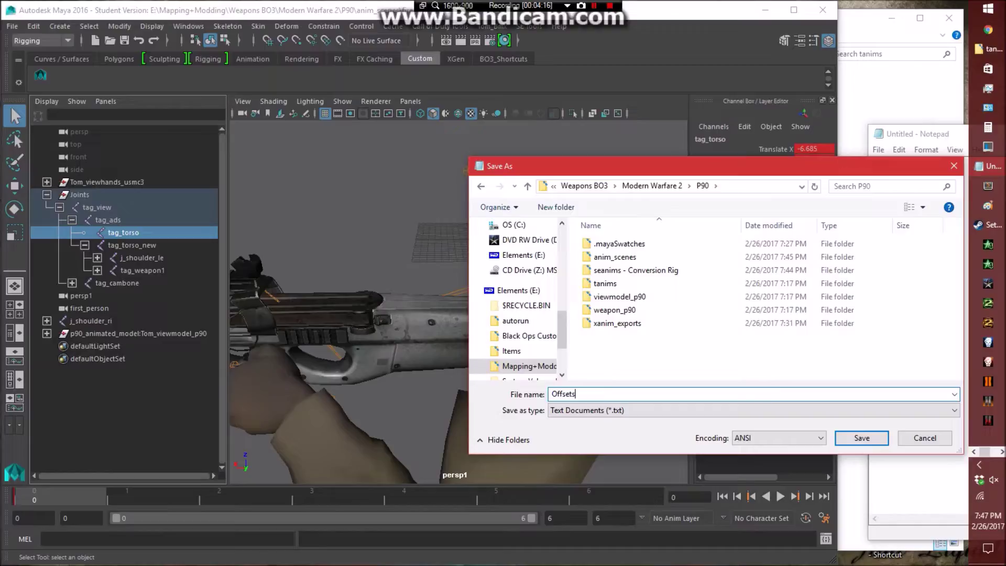
pyautogui.press('Return')
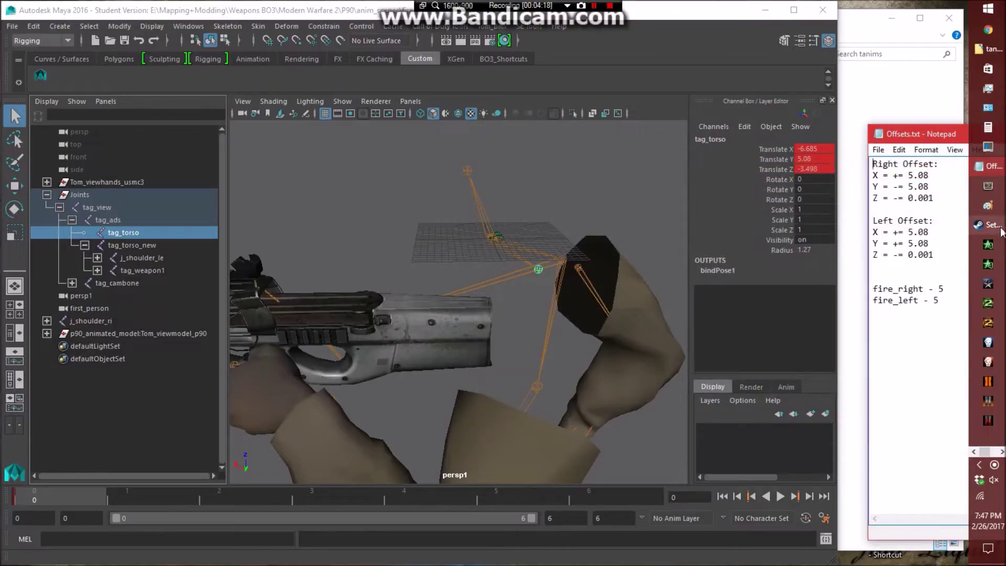
# Remove Offsets.txt from Notepad's list of recent files on the taskbar.
pyautogui.rightClick(989, 168)
pyautogui.rightClick(838, 306)
pyautogui.press('Escape')
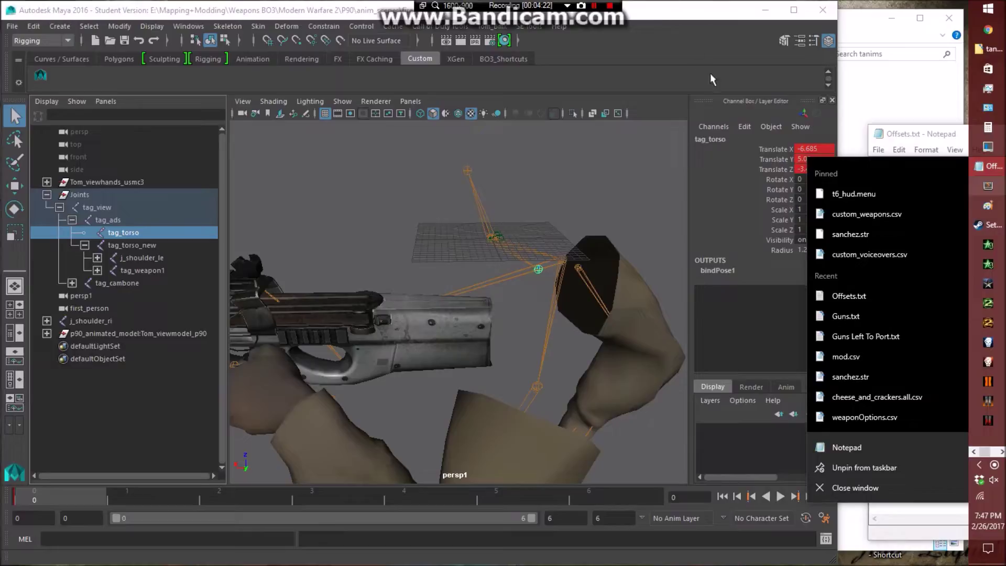
pyautogui.click(900, 150)
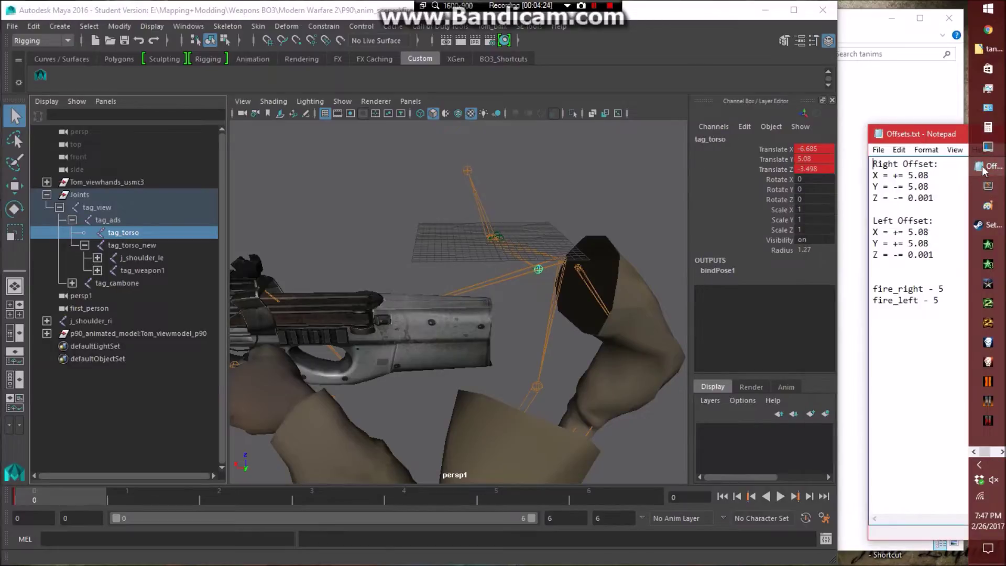
pyautogui.rightClick(989, 168)
pyautogui.rightClick(865, 302)
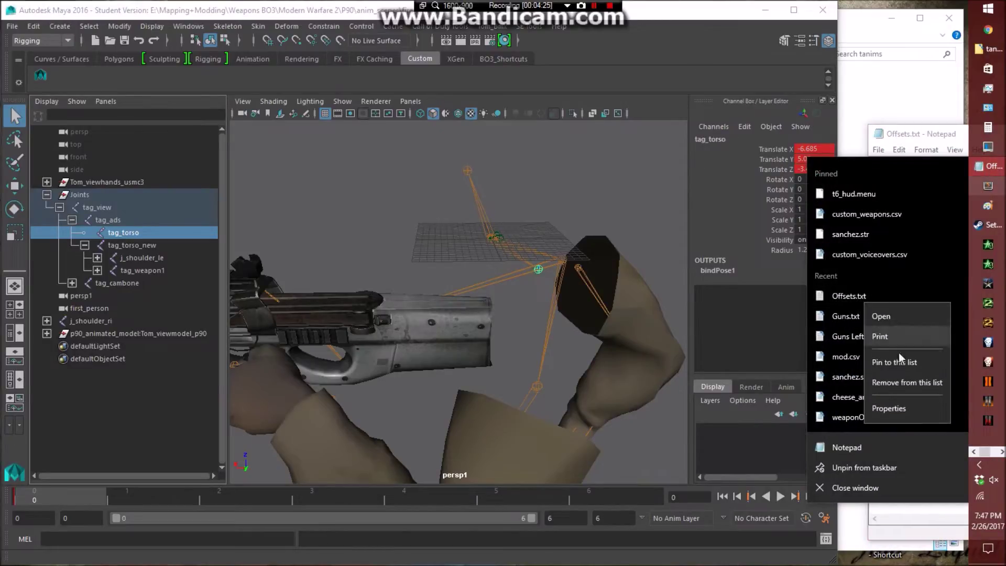
pyautogui.click(896, 381)
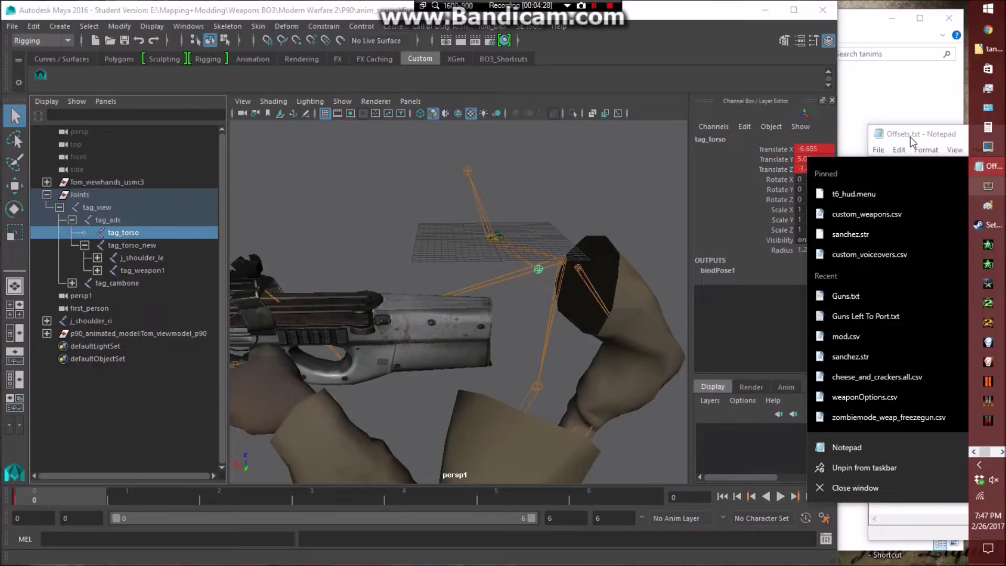
pyautogui.click(910, 136)
# Open the Graph Editor for the tag_weapon1 joint in Maya.
pyautogui.click(593, 153)
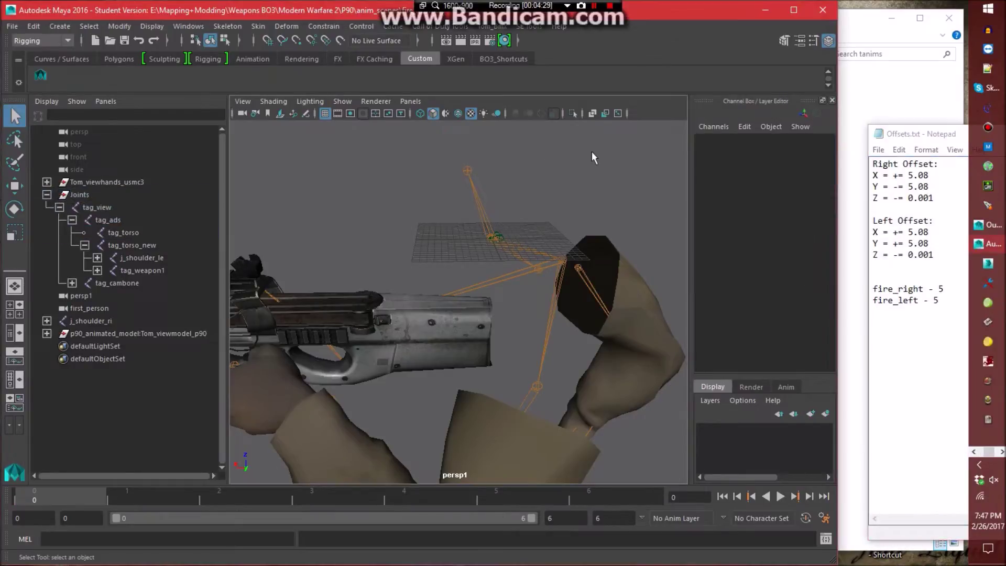
pyautogui.click(138, 271)
pyautogui.keyDown('alt'); pyautogui.moveTo(379, 344); pyautogui.dragTo(435, 262); pyautogui.keyUp('alt')
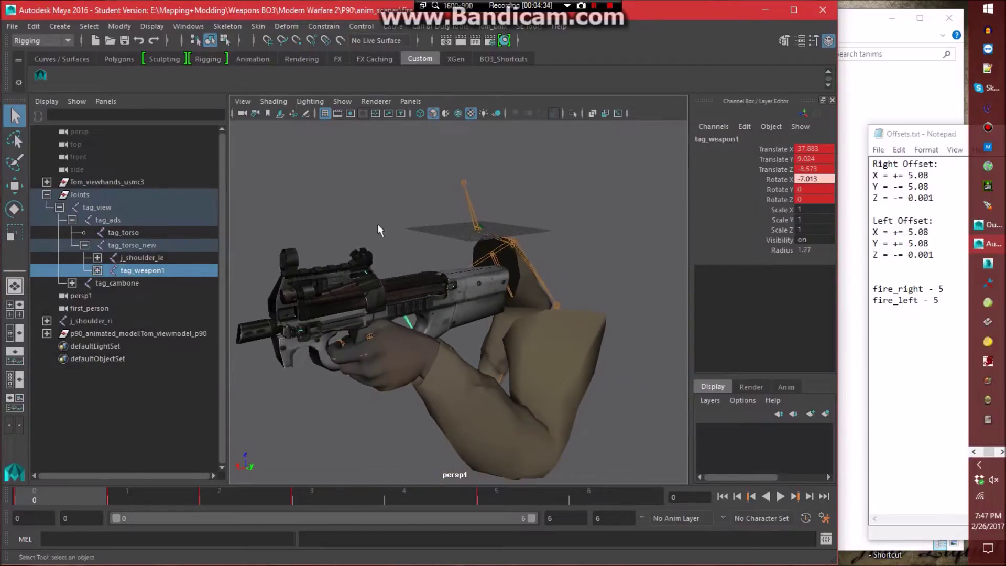
pyautogui.click(188, 26)
pyautogui.moveTo(242, 59)
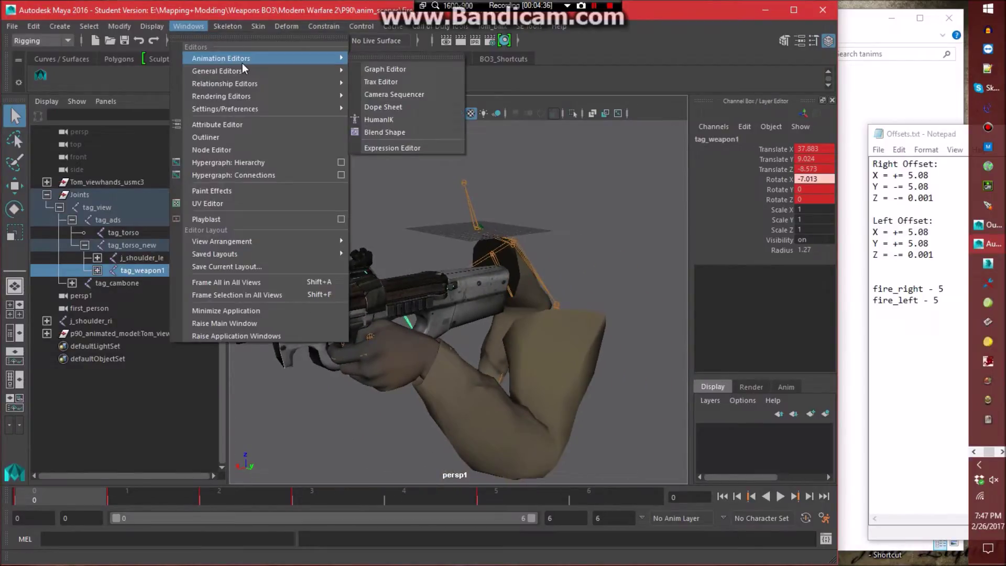
pyautogui.click(393, 69)
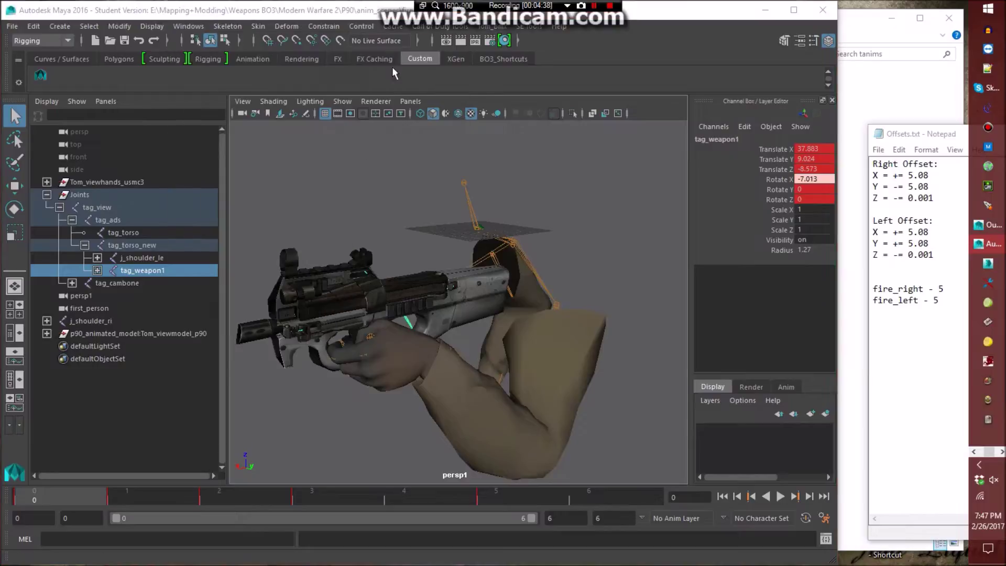
# Offset all of tag_weapon1's Translate X keys by += 5.08, using the left offset from the notes.
pyautogui.click(306, 198)
pyautogui.press('f')
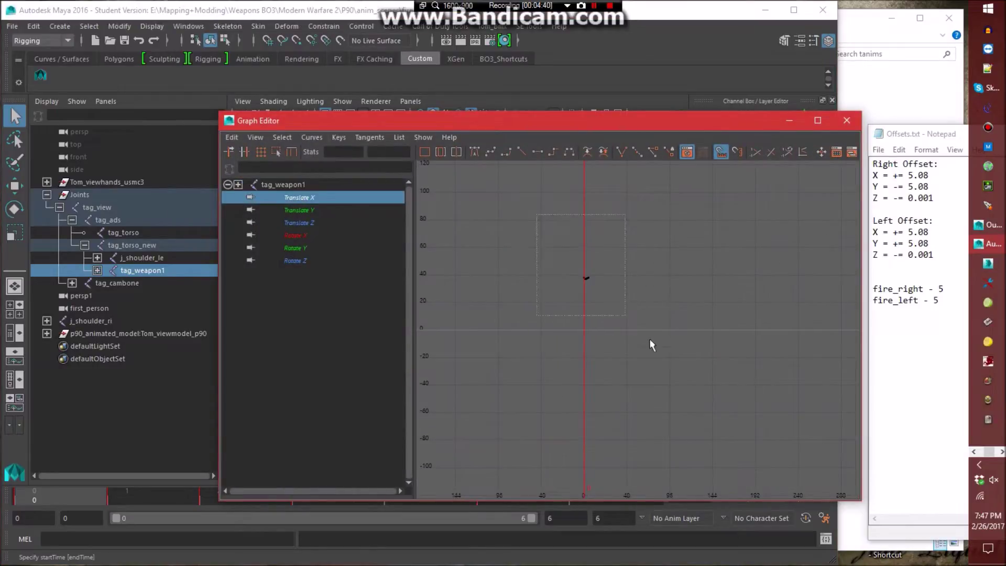
pyautogui.moveTo(605, 300); pyautogui.dragTo(606, 302)
pyautogui.moveTo(929, 232); pyautogui.dragTo(893, 232)
pyautogui.hotkey('ctrl', 'c')
pyautogui.click(388, 151)
pyautogui.hotkey('ctrl', 'v')
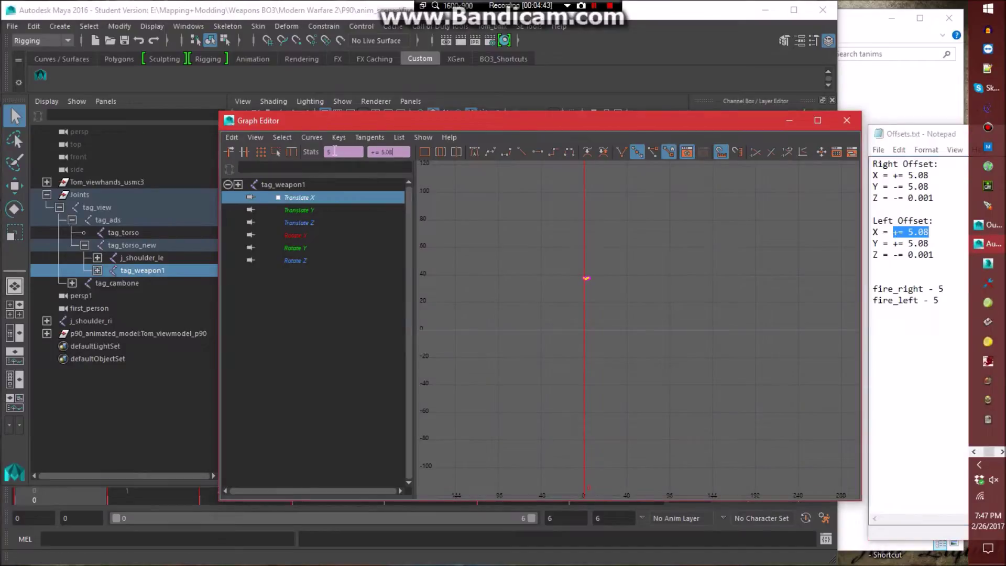
pyautogui.press('Return')
# Offset all of tag_weapon1's Translate Y keys by += 5.08 from the left offset notes.
pyautogui.click(339, 210)
pyautogui.moveTo(513, 262); pyautogui.dragTo(688, 417)
pyautogui.moveTo(928, 243); pyautogui.dragTo(893, 243)
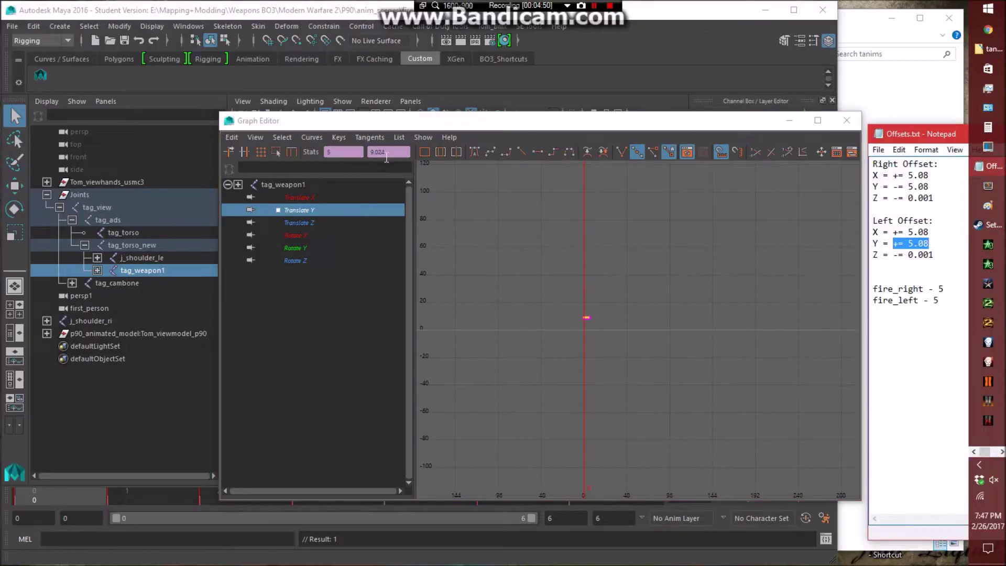
pyautogui.click(385, 152)
pyautogui.press('Return')
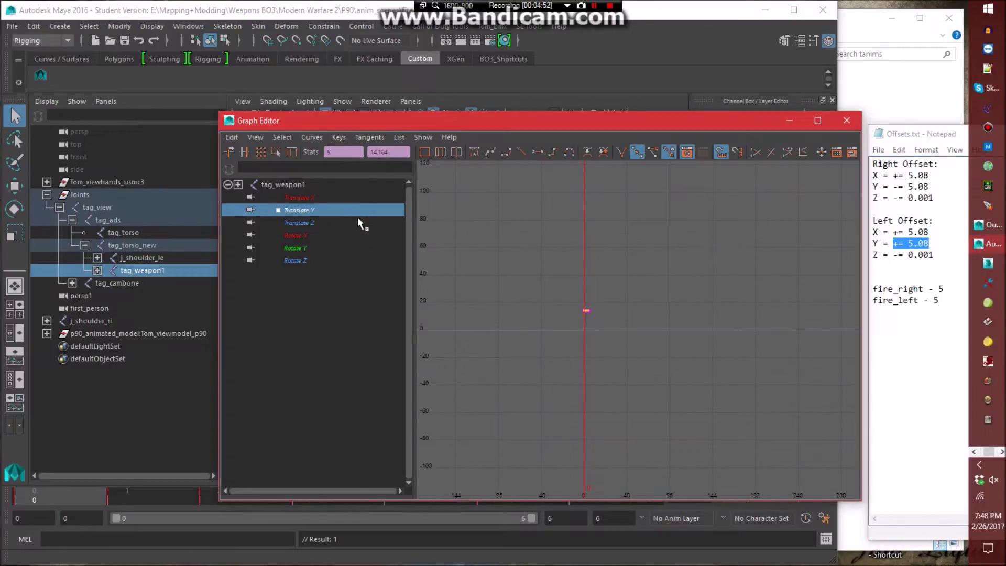
# Offset tag_weapon1's Translate Z keys by -= 0.001 and close the Graph Editor.
pyautogui.click(338, 221)
pyautogui.moveTo(933, 254); pyautogui.dragTo(898, 255)
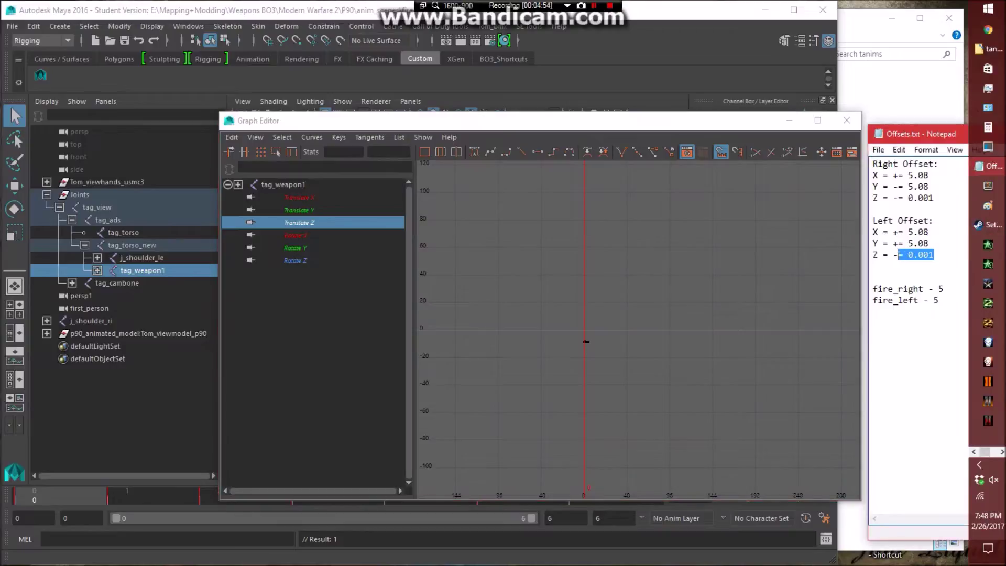
pyautogui.click(676, 389)
pyautogui.click(586, 341)
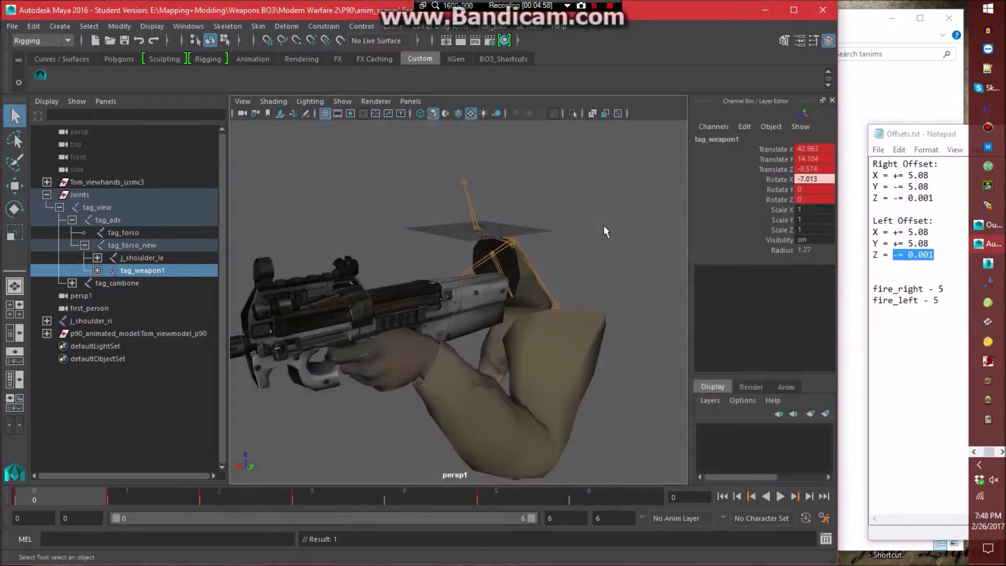
pyautogui.click(847, 120)
# Delete the old tag_torso joint and rename tag_torso_new to tag_torso.
pyautogui.scroll(3, 398, 342)
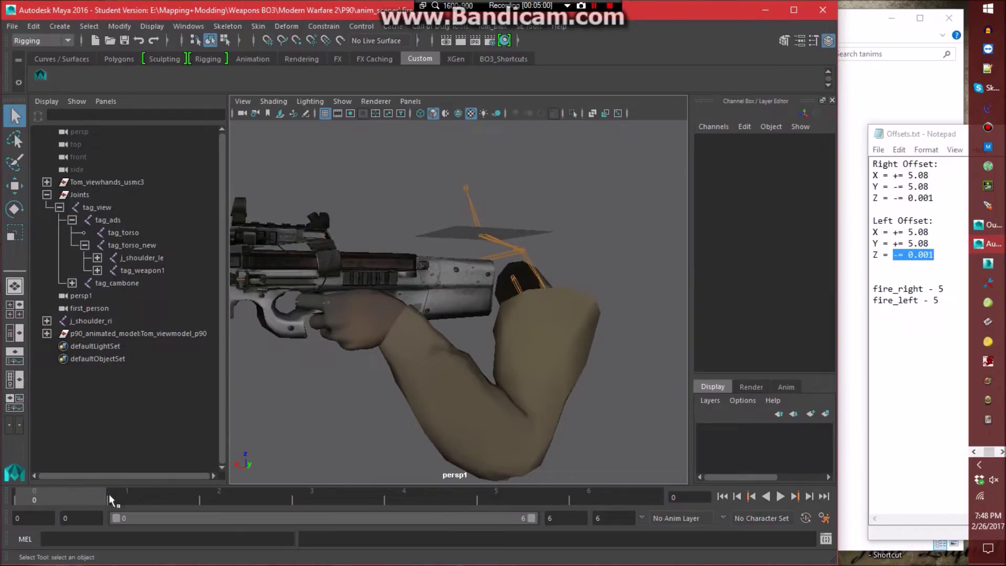
pyautogui.click(132, 234)
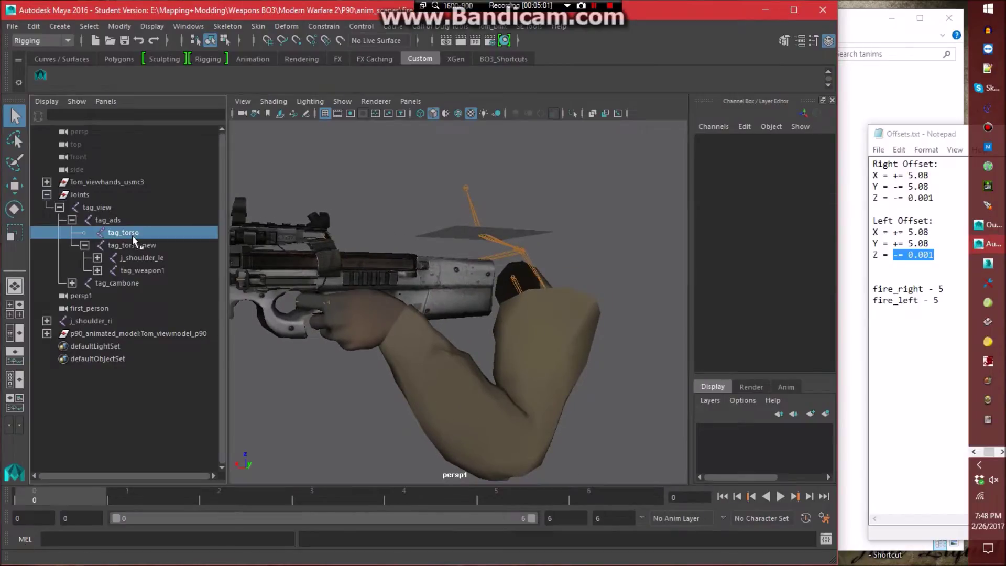
pyautogui.press('Delete')
pyautogui.doubleClick(132, 233)
pyautogui.click(170, 234)
pyautogui.press('BackSpace')
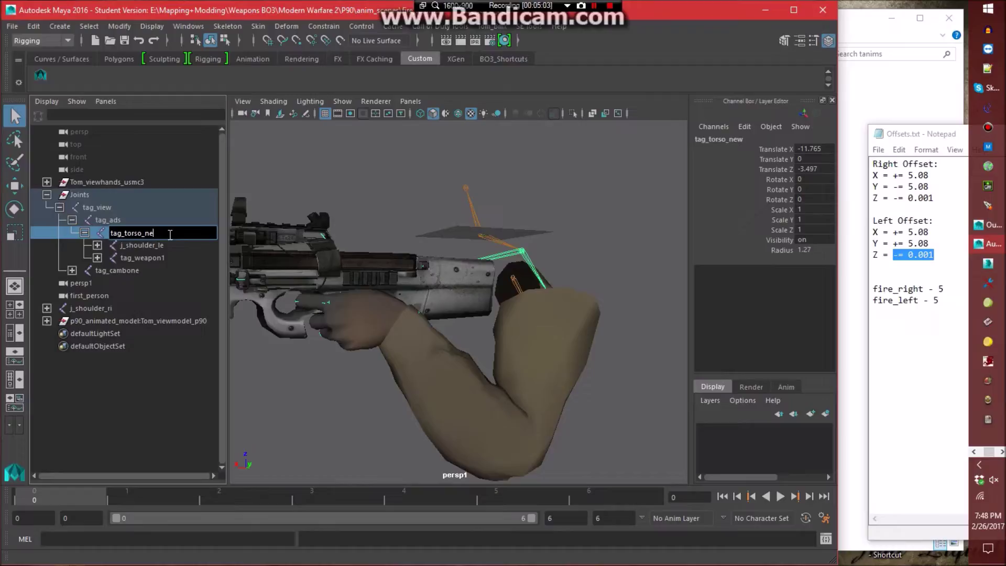
pyautogui.click(386, 173)
# Clean the namespaces in the fire_left scene with the SEAnim tools.
pyautogui.keyDown('alt'); pyautogui.moveTo(552, 220); pyautogui.dragTo(546, 266); pyautogui.keyUp('alt')
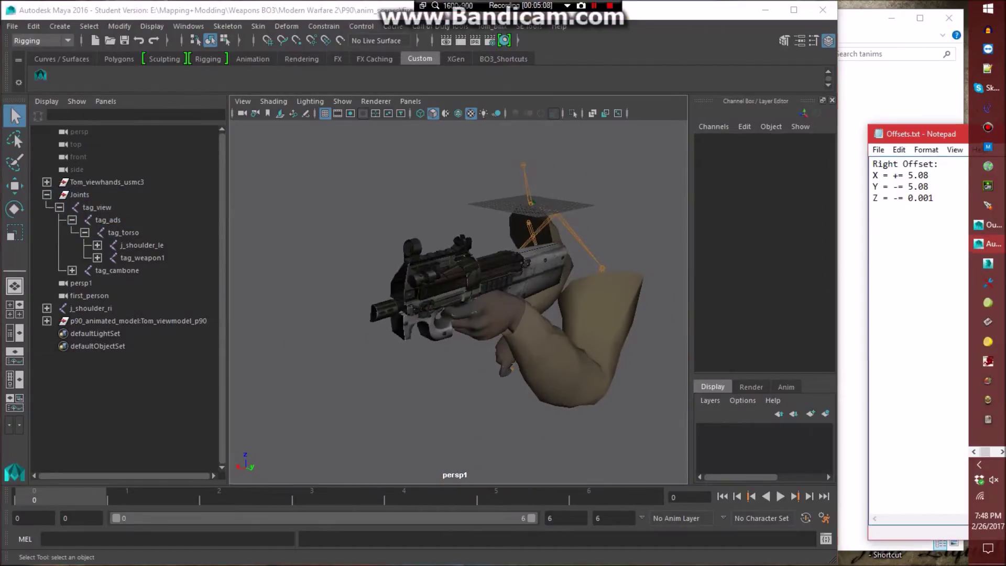
pyautogui.keyDown('alt'); pyautogui.moveTo(559, 166); pyautogui.dragTo(550, 164, button='middle'); pyautogui.keyUp('alt')
pyautogui.keyDown('alt'); pyautogui.moveTo(524, 167); pyautogui.dragTo(528, 209); pyautogui.keyUp('alt')
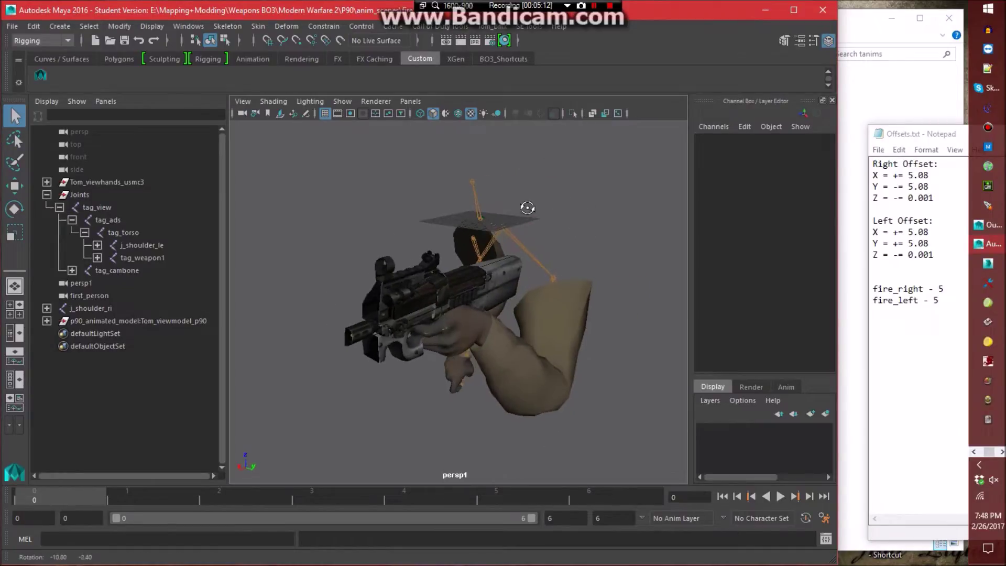
pyautogui.click(118, 206)
pyautogui.click(552, 183)
pyautogui.click(530, 26)
pyautogui.click(577, 93)
# Select the whole tag_view joint hierarchy and export it as the SEAnim file fire_left in the seanims - Conversion Rig folder.
pyautogui.click(131, 208)
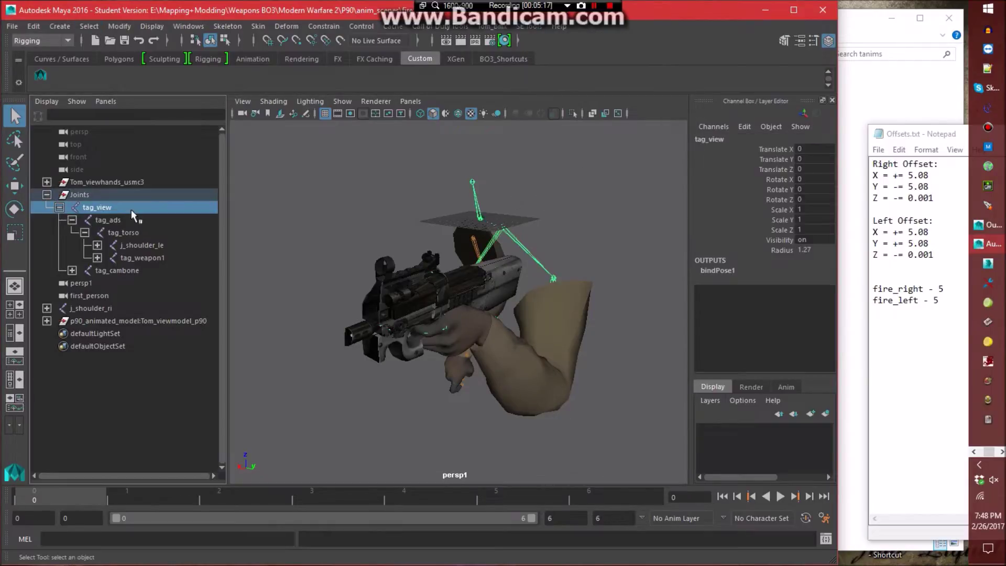
pyautogui.click(88, 26)
pyautogui.click(126, 85)
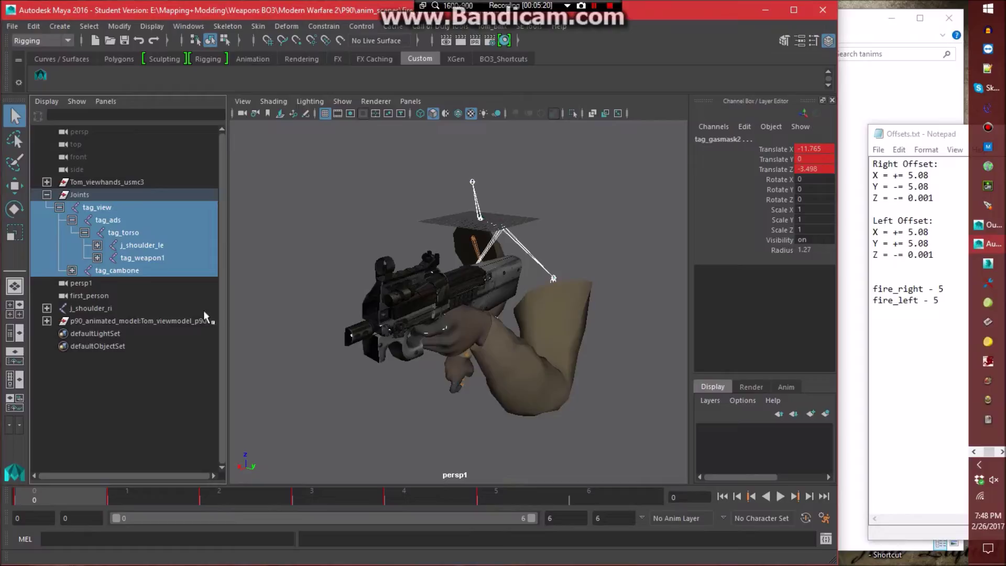
pyautogui.click(529, 25)
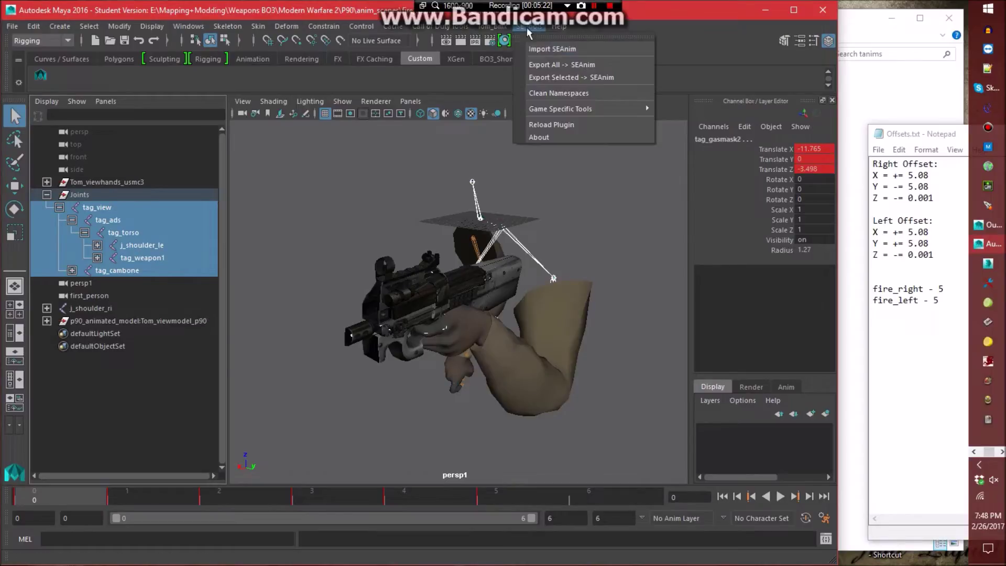
pyautogui.click(564, 79)
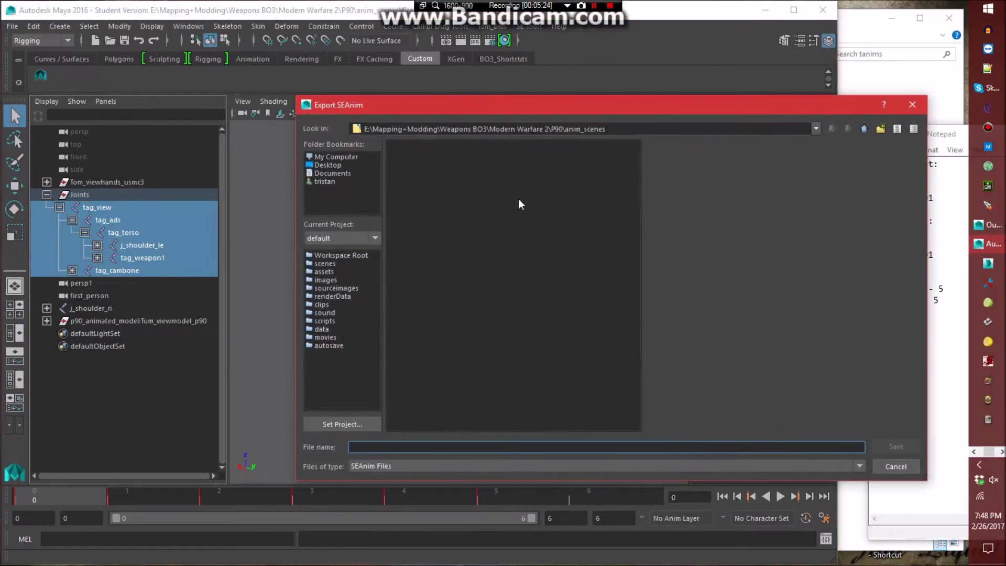
pyautogui.click(862, 130)
pyautogui.doubleClick(451, 168)
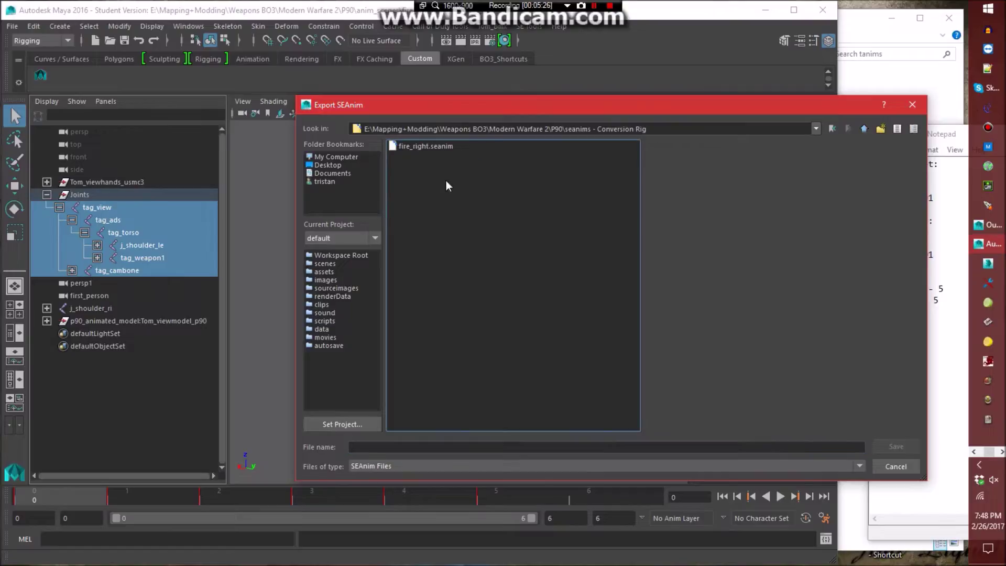
pyautogui.click(410, 447)
pyautogui.write('fire_left')
pyautogui.press('Return')
pyautogui.click(604, 242)
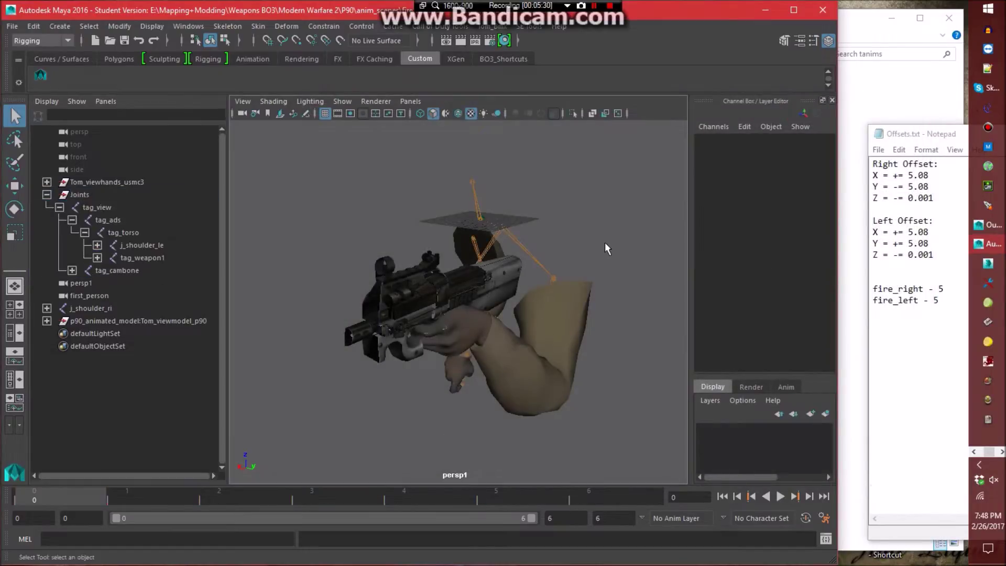
# Open animation_base.ma from the P90 folder, saving the changes to fire_left.ma.
pyautogui.click(12, 26)
pyautogui.click(33, 57)
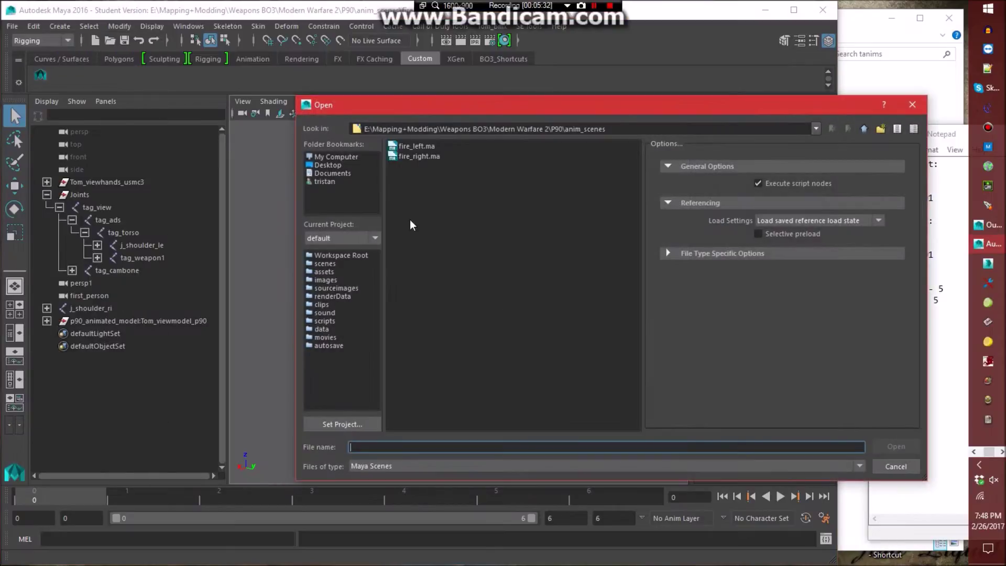
pyautogui.click(864, 130)
pyautogui.doubleClick(453, 218)
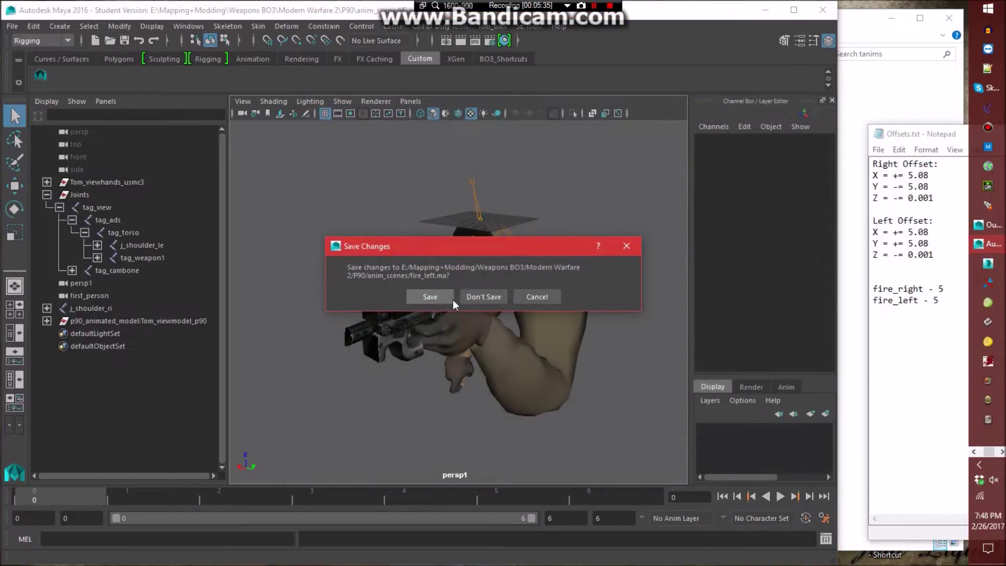
pyautogui.click(417, 297)
pyautogui.click(463, 300)
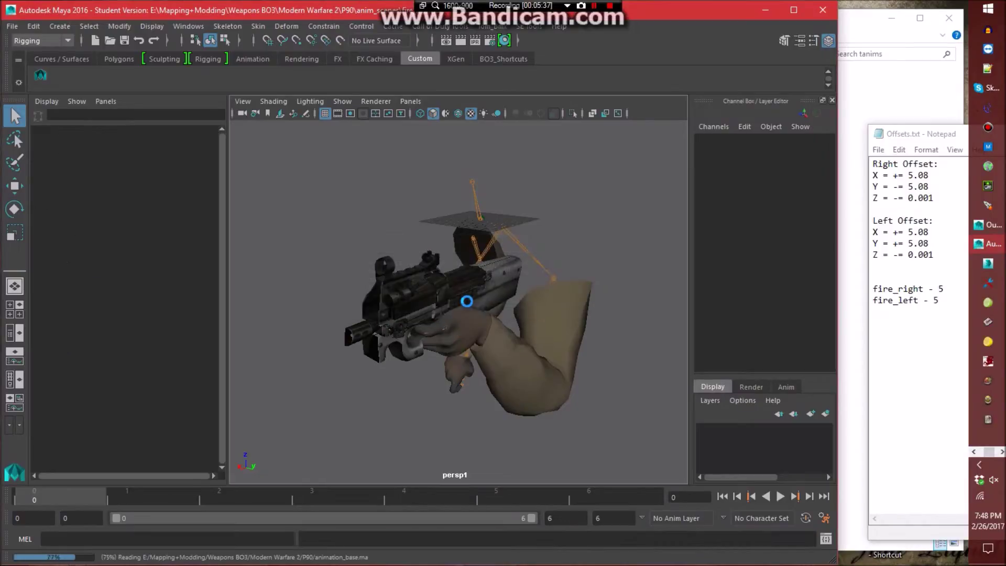
# Import viewmodel_p90_idle_l.tanim from the tanims folder into the base scene and save it as idle_left in anim_scenes.
pyautogui.click(898, 94)
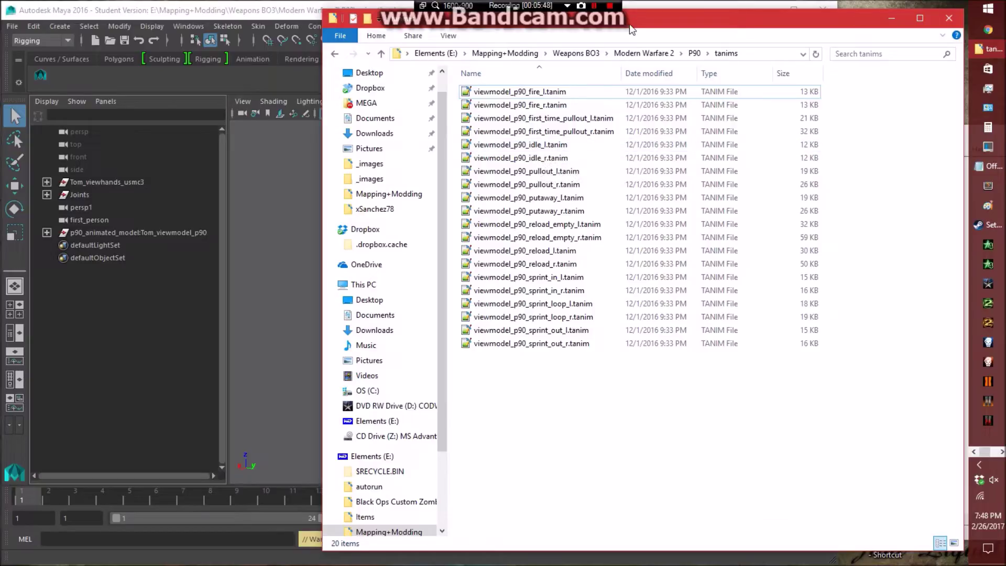
pyautogui.moveTo(525, 149); pyautogui.dragTo(281, 218)
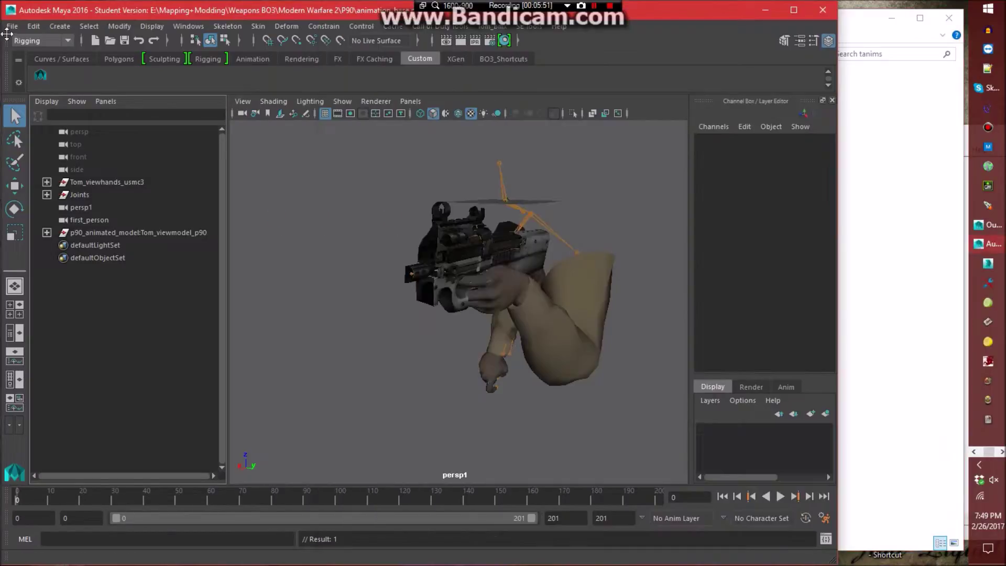
pyautogui.click(12, 26)
pyautogui.click(44, 90)
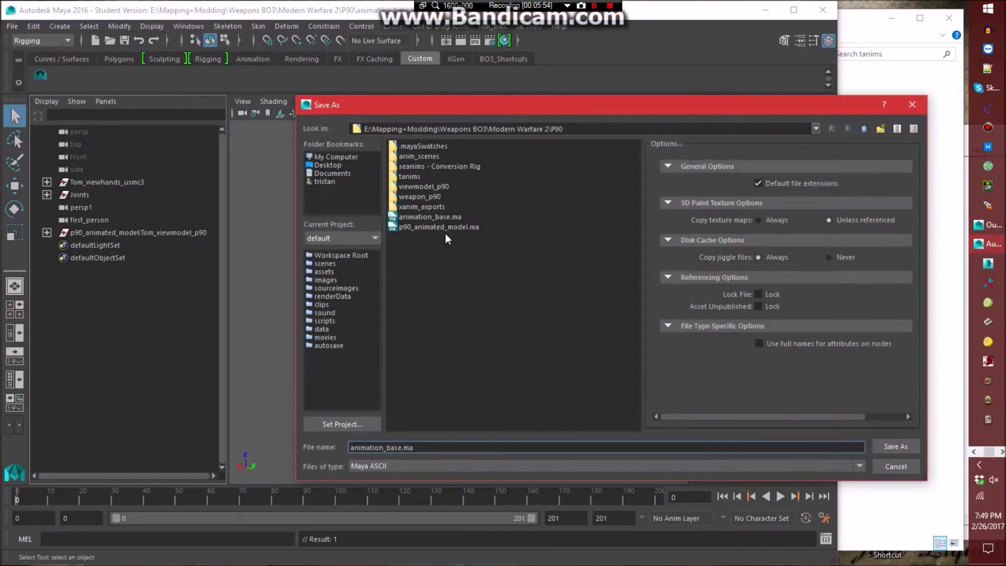
pyautogui.doubleClick(434, 156)
pyautogui.press('Tab')
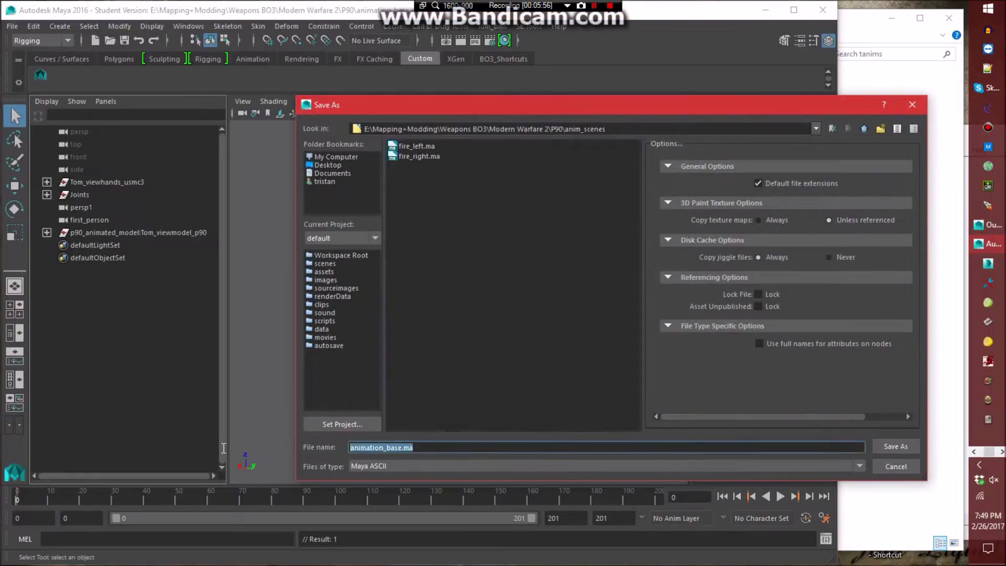
pyautogui.write('idle_left')
pyautogui.press('Return')
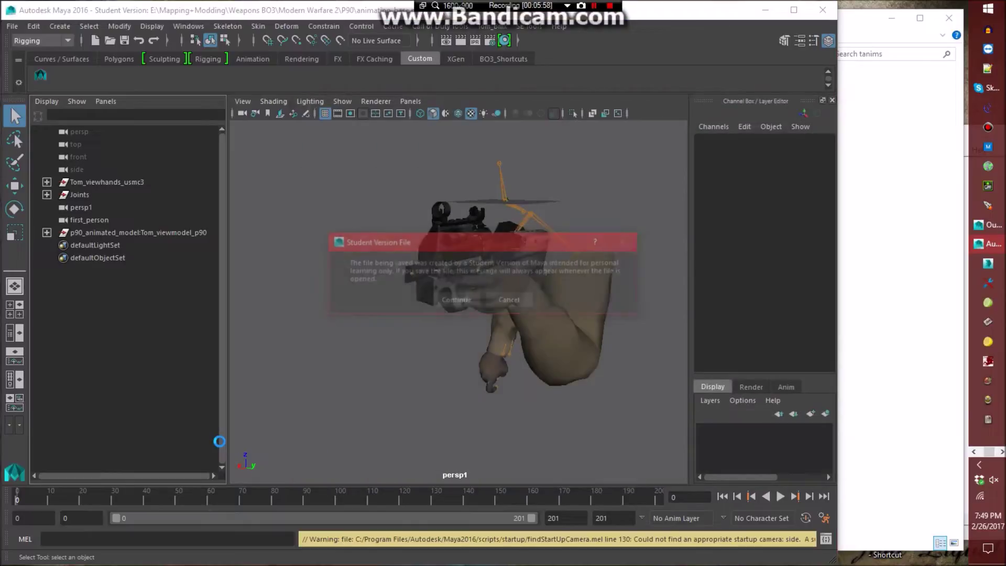
pyautogui.click(464, 300)
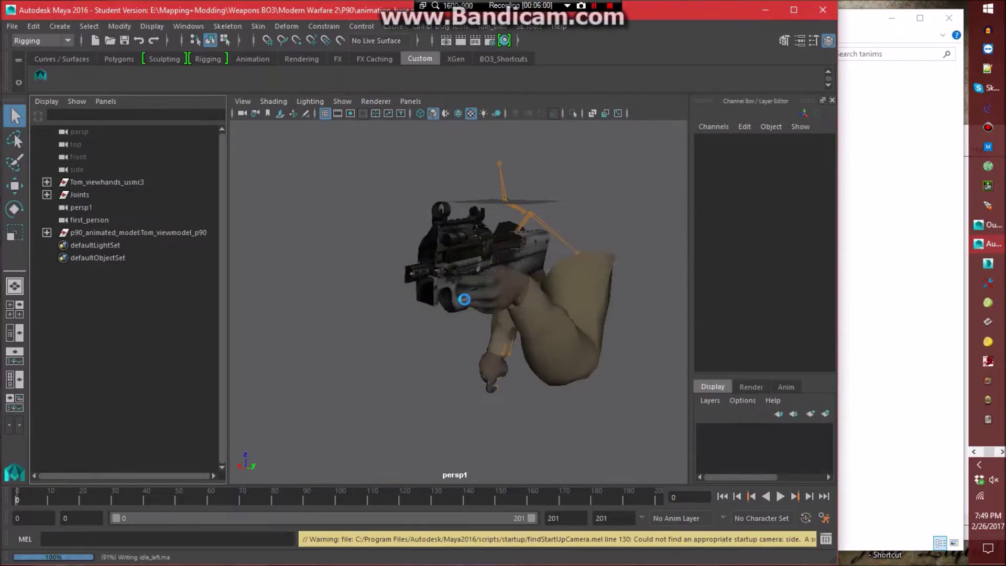
# Expand the Joints hierarchy down to tag_torso and unparent j_shoulder_ri to the scene's top level.
pyautogui.click(47, 194)
pyautogui.click(59, 207)
pyautogui.click(71, 219)
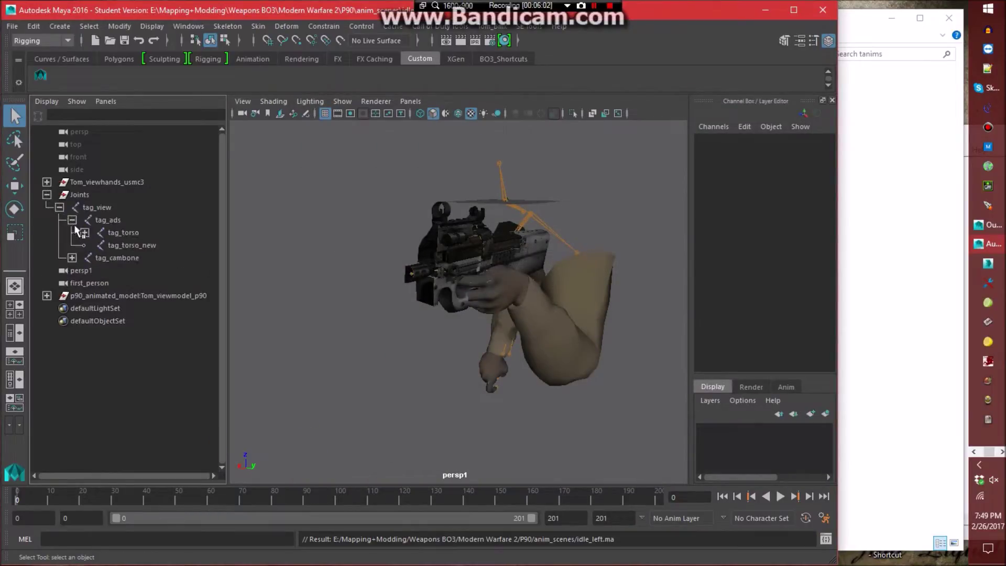
pyautogui.click(84, 232)
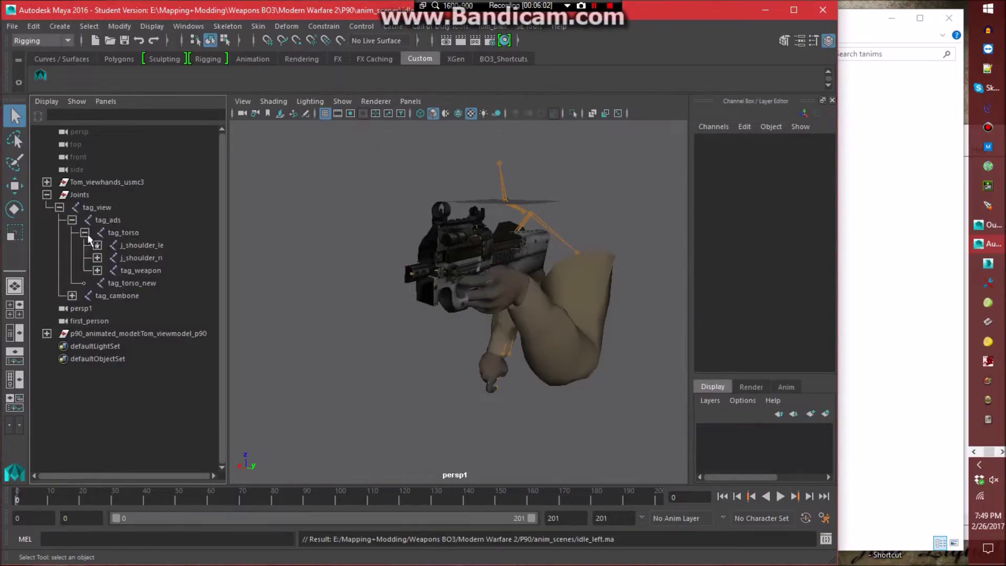
pyautogui.click(158, 256)
pyautogui.moveTo(164, 255); pyautogui.dragTo(118, 326, button='middle')
pyautogui.click(319, 285)
# Play back the left idle animation with j_shoulder_le selected to check the motion.
pyautogui.click(165, 246)
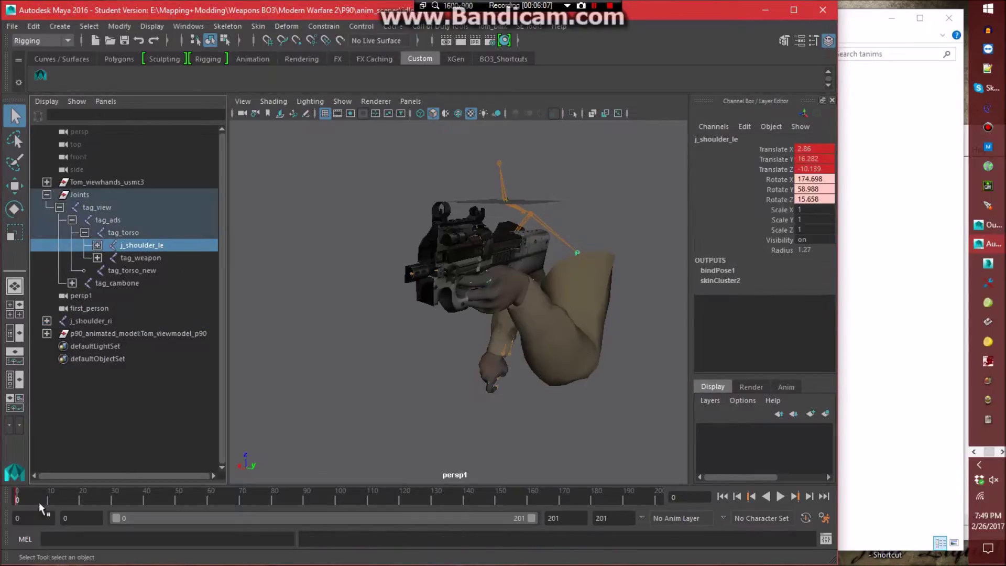
pyautogui.hotkey('alt', 'v')
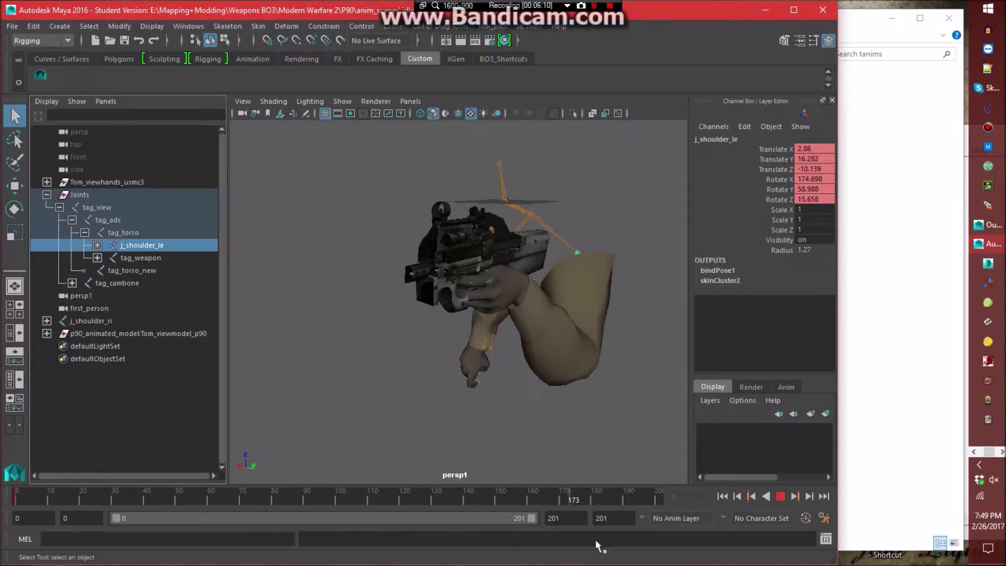
pyautogui.hotkey('alt', 'v')
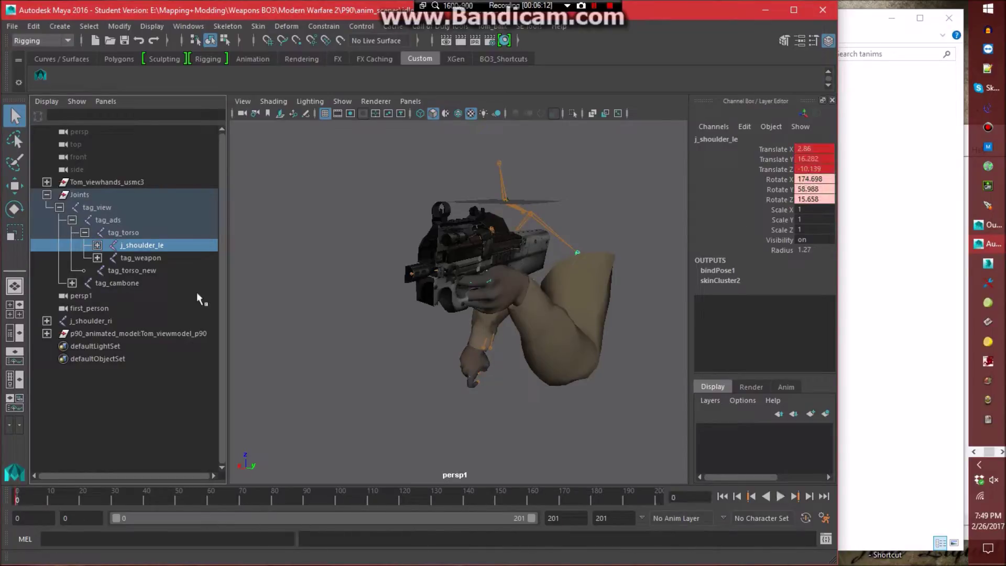
# Reparent j_shoulder_le and tag_weapon from tag_torso to tag_torso_new, playing back the left idle animation to check the motion.
pyautogui.moveTo(151, 246); pyautogui.dragTo(139, 268, button='middle')
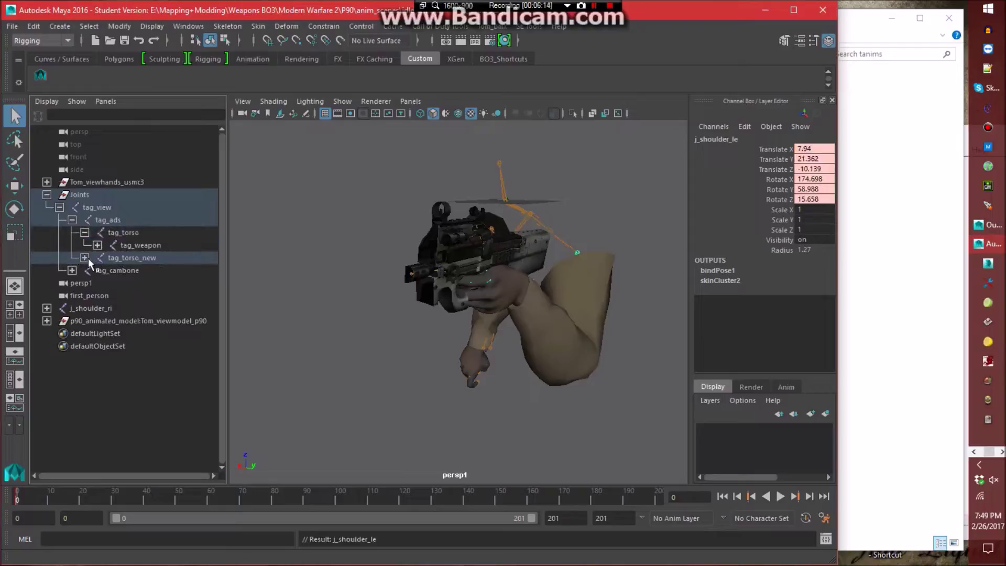
pyautogui.click(291, 269)
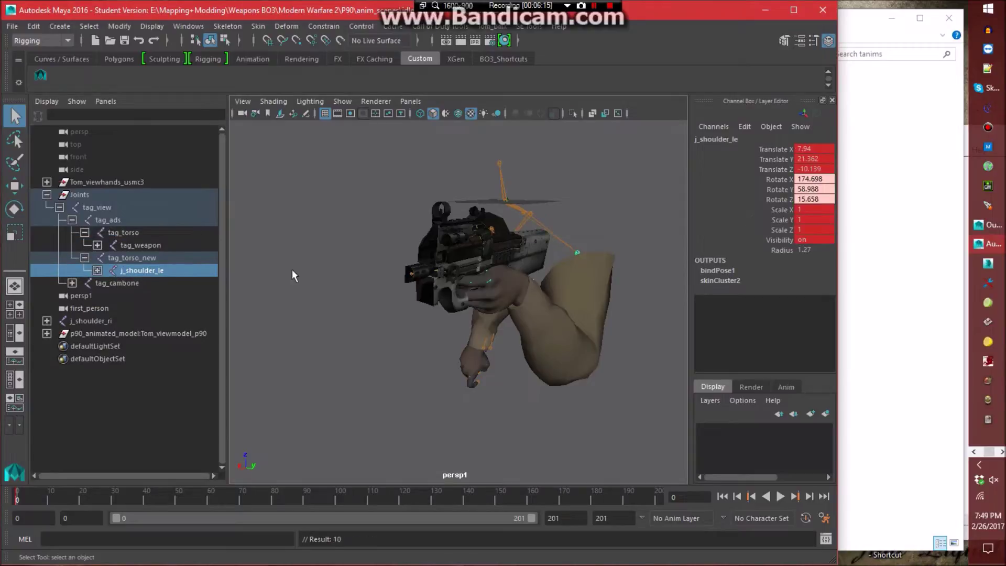
pyautogui.click(138, 245)
pyautogui.hotkey('alt', 'v')
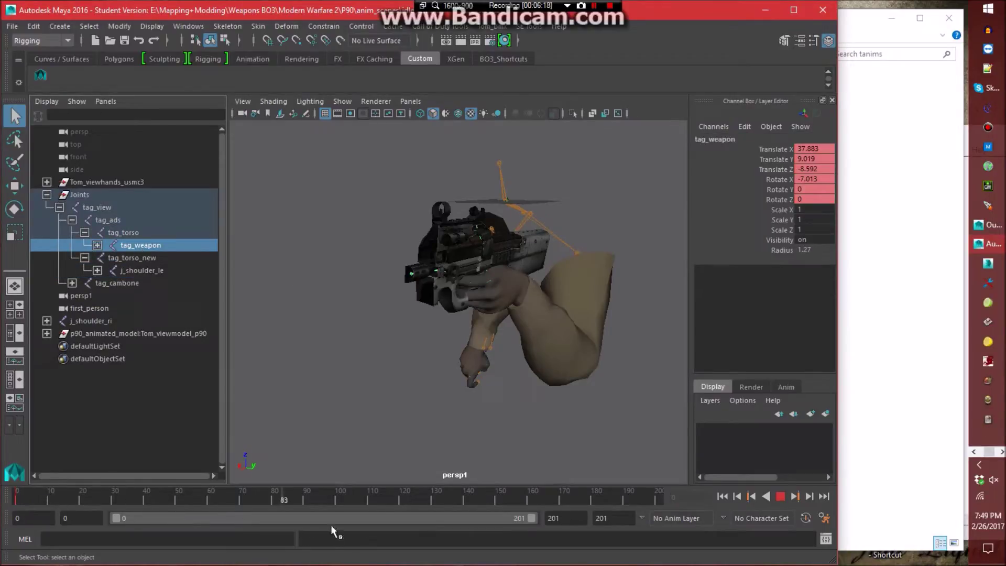
pyautogui.hotkey('alt', 'v')
pyautogui.moveTo(157, 245); pyautogui.dragTo(152, 260, button='middle')
pyautogui.click(262, 271)
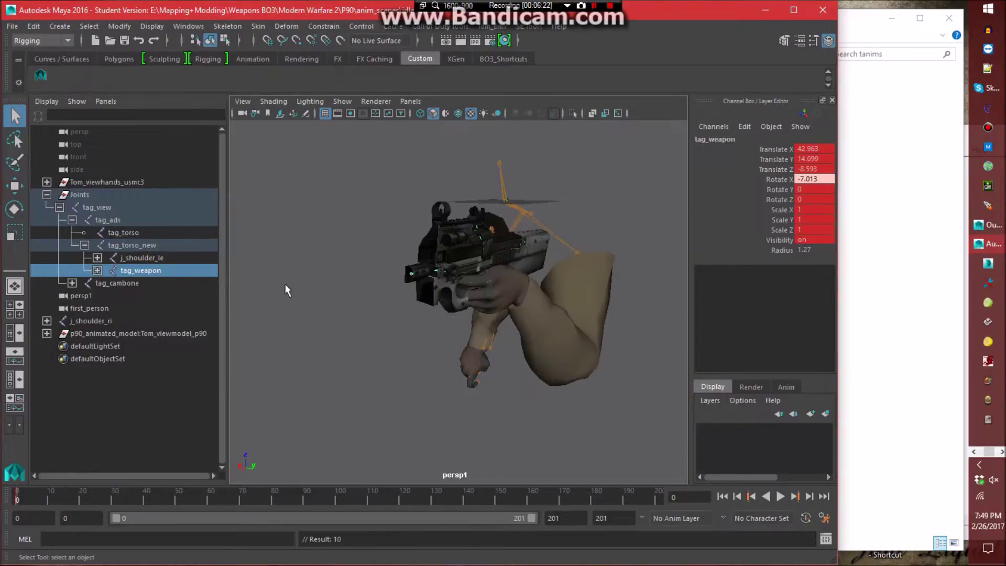
pyautogui.hotkey('alt', 'v')
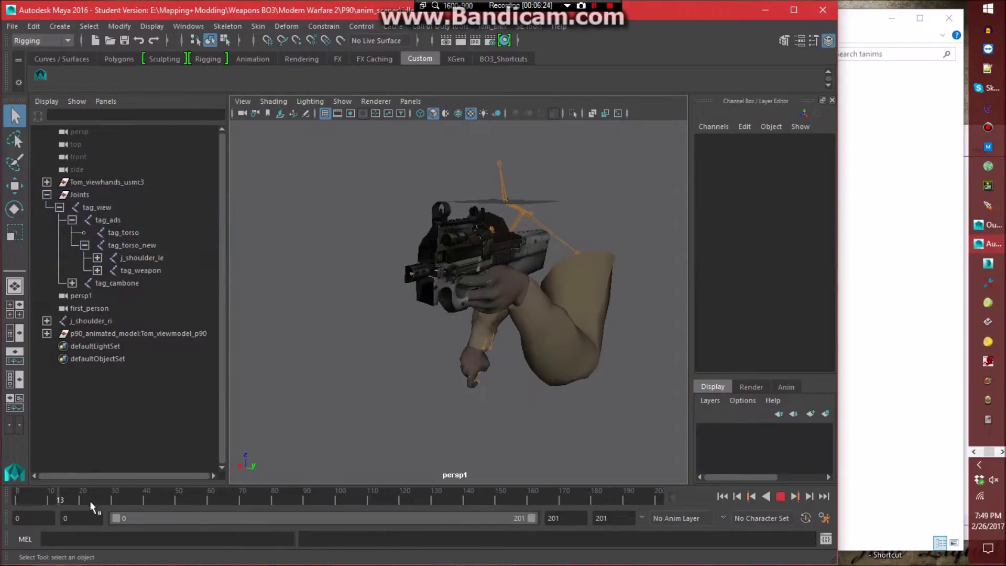
pyautogui.hotkey('alt', 'v')
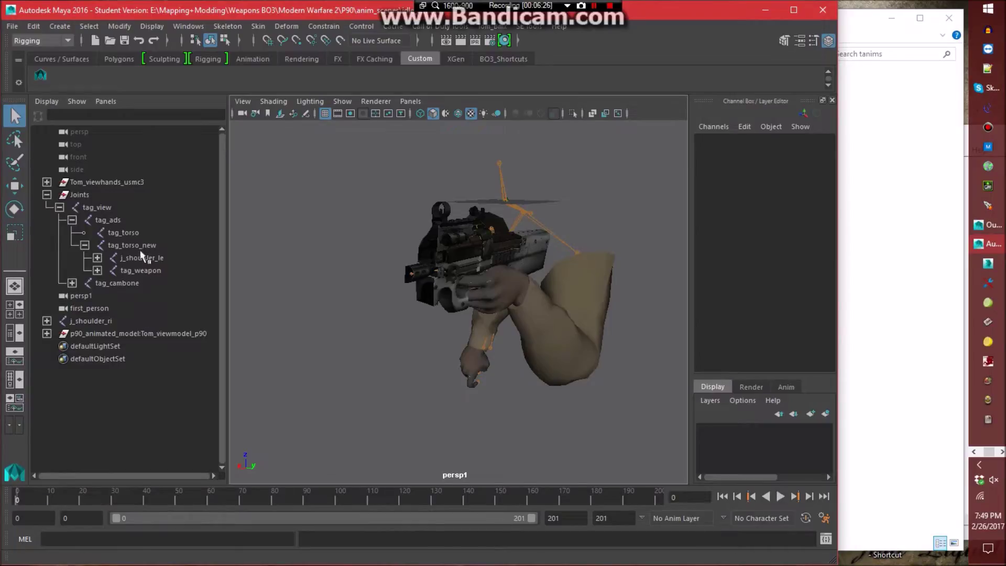
# Delete the old tag_torso joint and rename tag_torso_new to tag_torso.
pyautogui.click(134, 230)
pyautogui.press('Delete')
pyautogui.doubleClick(136, 233)
pyautogui.press('BackSpace')
pyautogui.press('BackSpace')
pyautogui.press('BackSpace')
pyautogui.press('BackSpace')
pyautogui.click(313, 241)
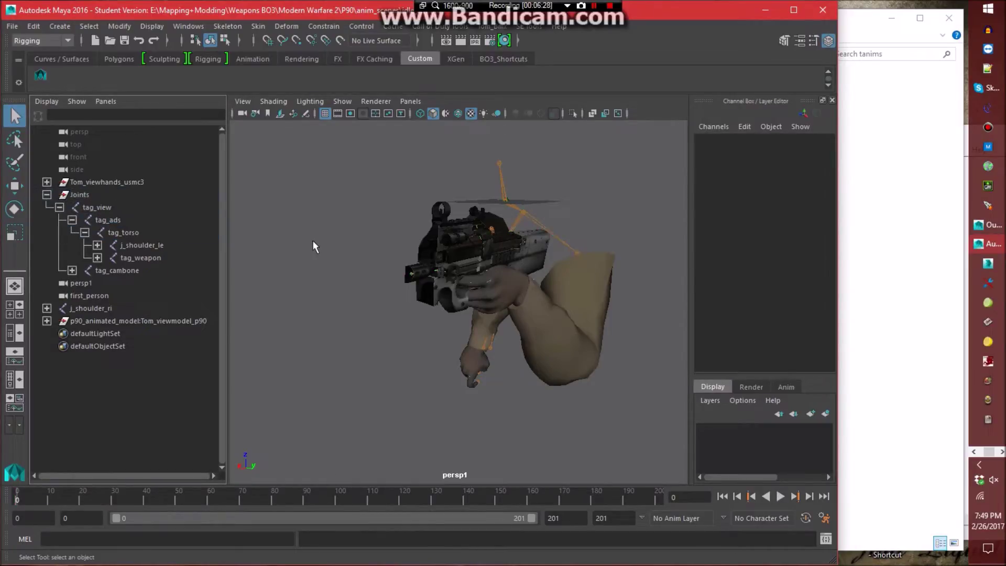
# Rename tag_weapon to tag_weapon1 and its child j_gun to j_gun1.
pyautogui.doubleClick(176, 260)
pyautogui.write('1')
pyautogui.click(294, 260)
pyautogui.click(97, 258)
pyautogui.doubleClick(164, 270)
pyautogui.write('1')
pyautogui.click(110, 270)
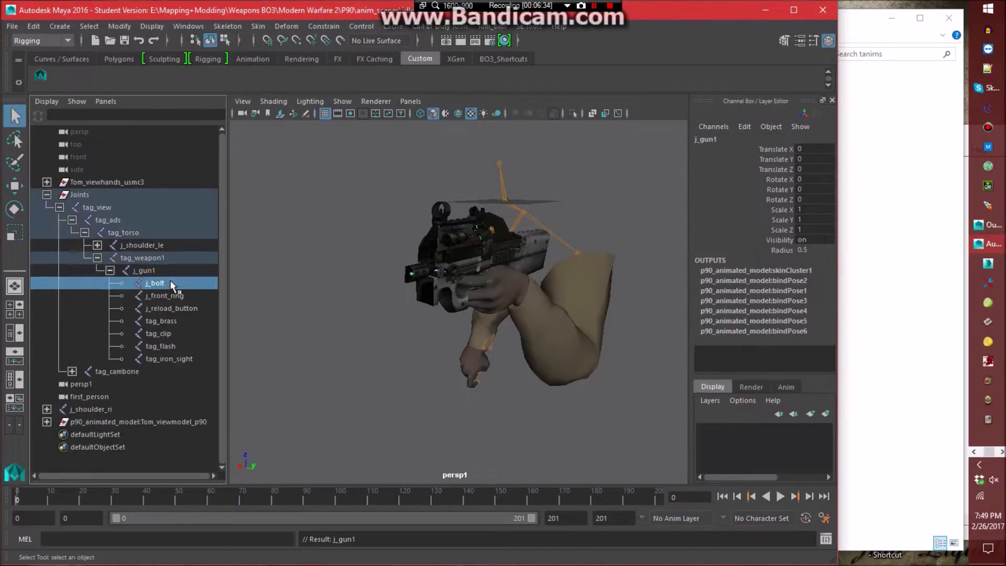
# Append 1 to the name of every joint under j_gun1, from j_bolt through tag_iron_sight, and collapse the weapon branch.
pyautogui.doubleClick(167, 283)
pyautogui.write('1')
pyautogui.doubleClick(197, 295)
pyautogui.write('1')
pyautogui.doubleClick(206, 307)
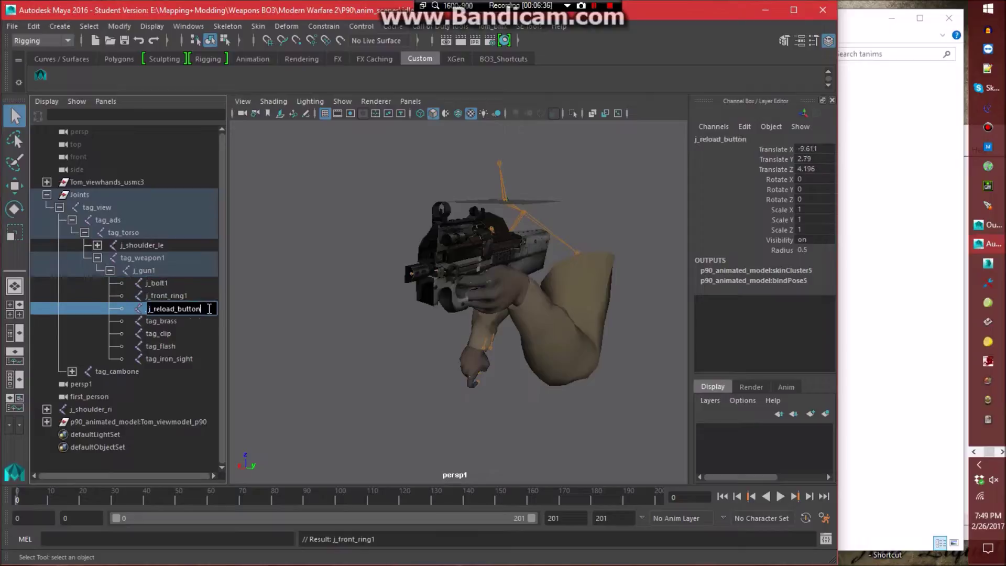
pyautogui.write('1')
pyautogui.doubleClick(205, 322)
pyautogui.write('1')
pyautogui.doubleClick(197, 332)
pyautogui.write('1')
pyautogui.doubleClick(197, 346)
pyautogui.write('1')
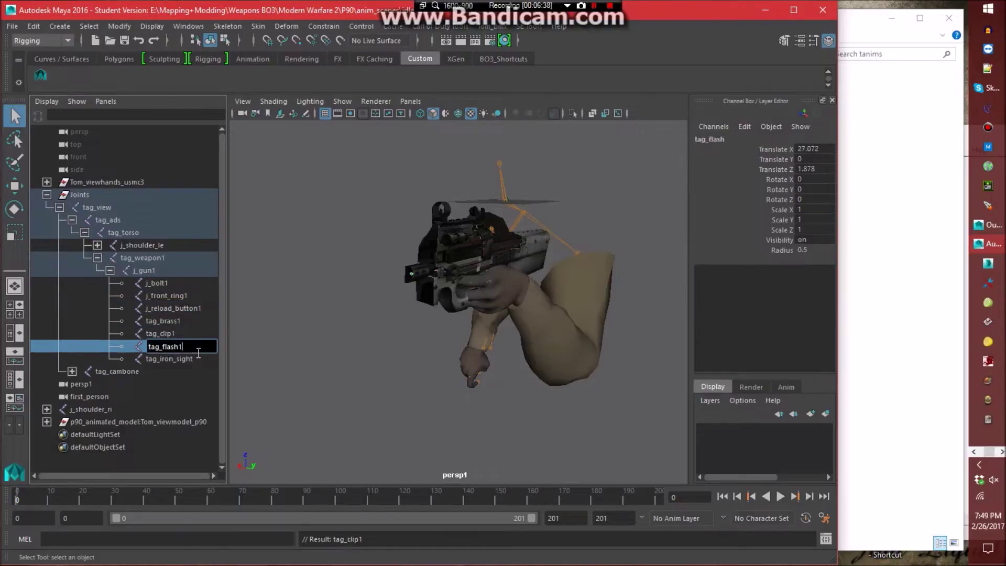
pyautogui.doubleClick(201, 359)
pyautogui.write('1')
pyautogui.click(283, 353)
pyautogui.click(110, 270)
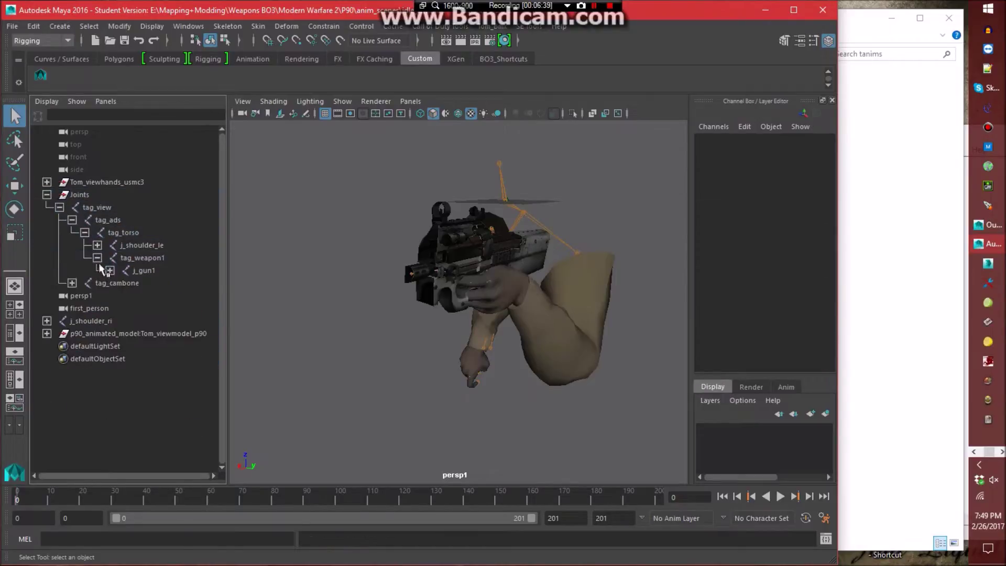
pyautogui.click(98, 257)
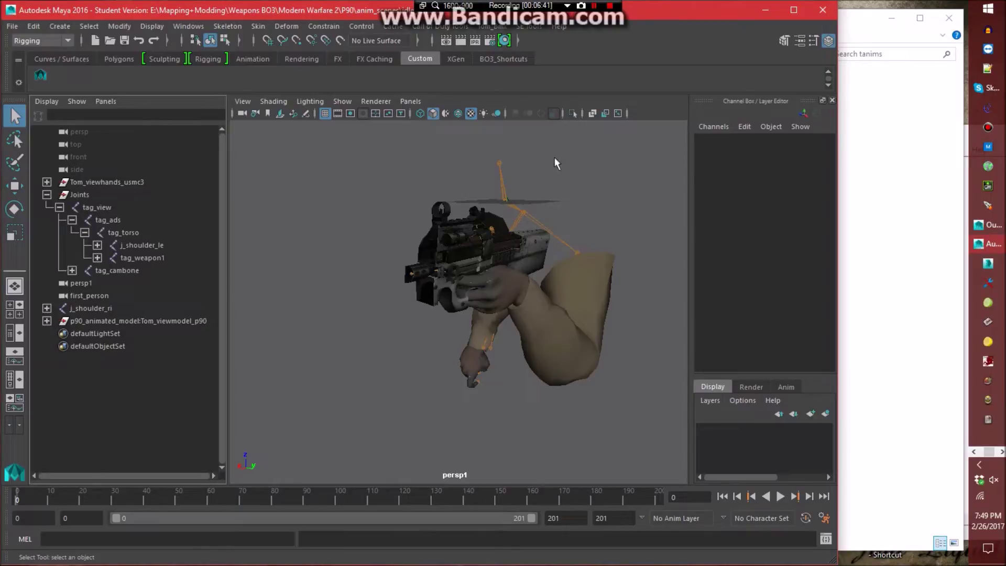
# Select the whole tag_view joint hierarchy and export it as the SEAnim idle_left in the "seanims - Conversion Rig" folder.
pyautogui.click(529, 26)
pyautogui.click(576, 92)
pyautogui.click(103, 209)
pyautogui.click(85, 28)
pyautogui.click(113, 82)
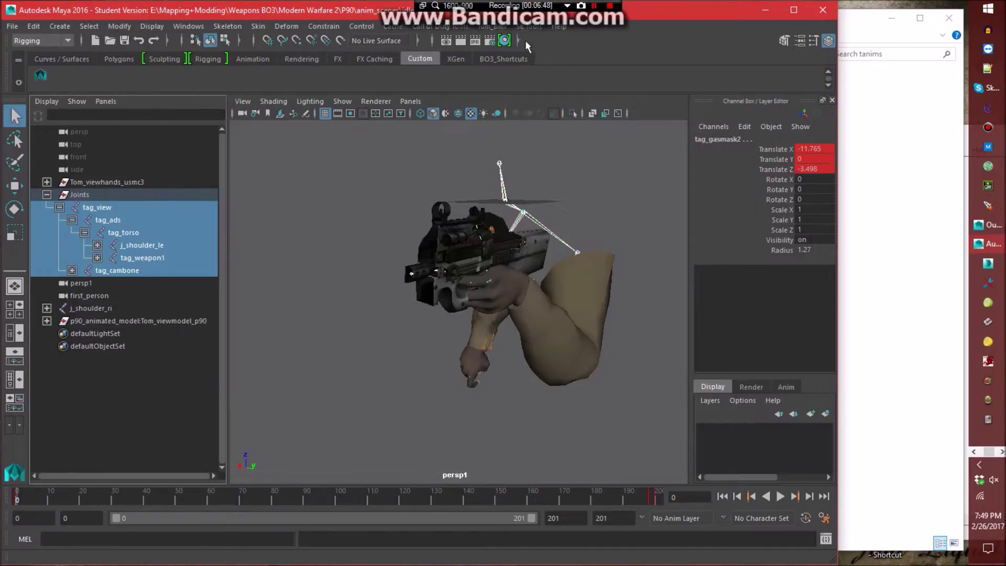
pyautogui.click(529, 26)
pyautogui.click(558, 75)
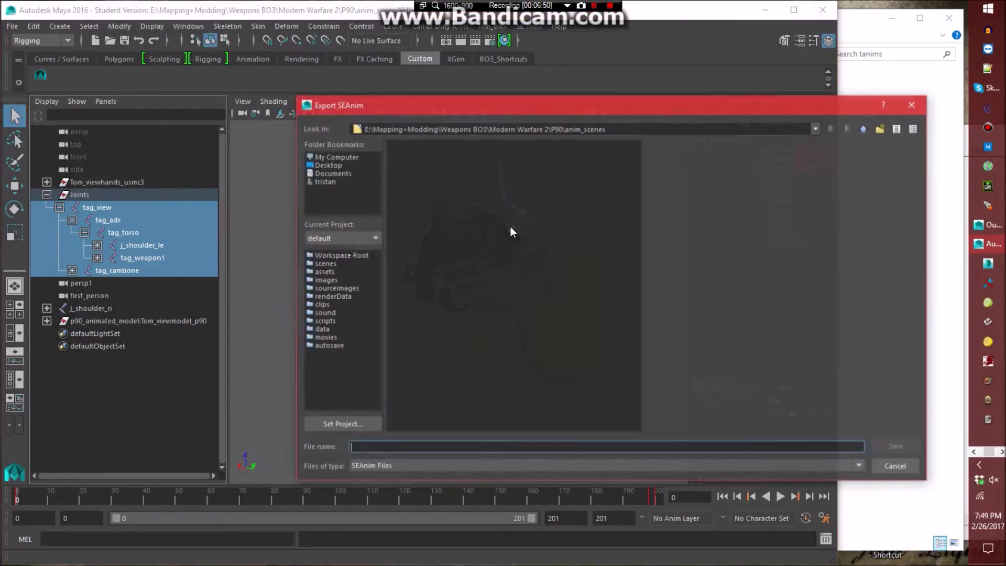
pyautogui.click(864, 128)
pyautogui.doubleClick(455, 169)
pyautogui.click(406, 446)
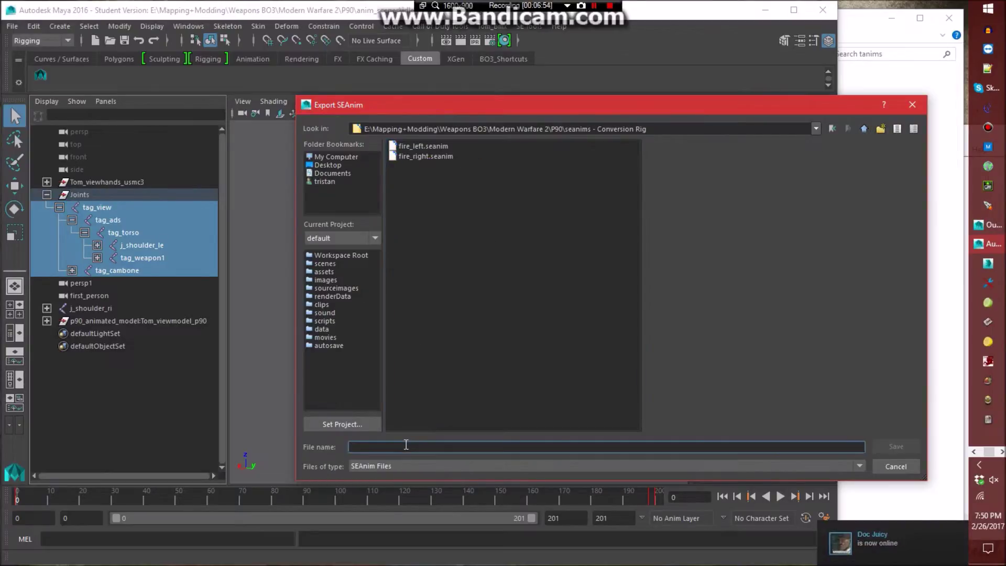
pyautogui.write('idle_left')
pyautogui.press('Return')
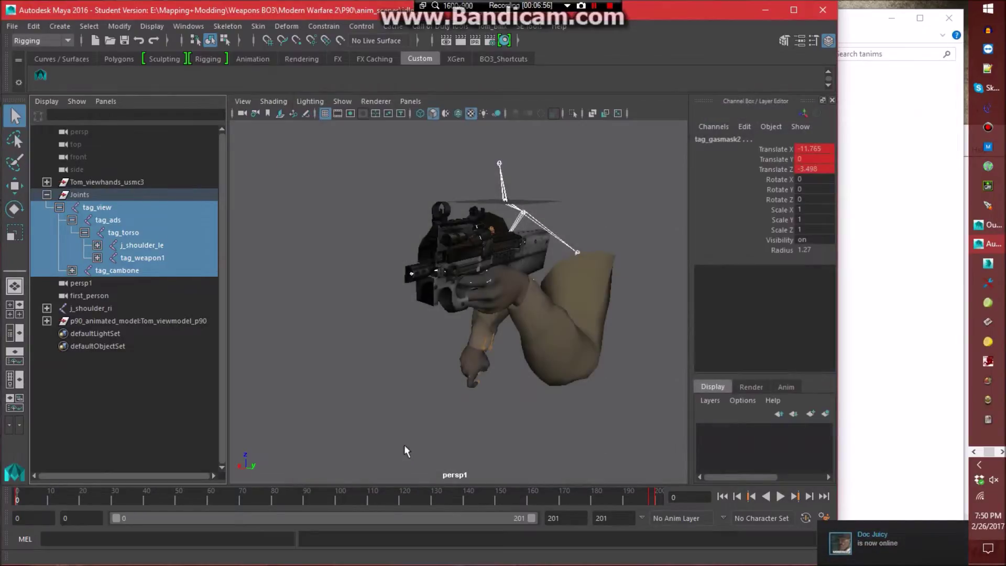
# Open animation_base.ma from the P90 folder, saving the changes to idle_left.ma.
pyautogui.click(12, 26)
pyautogui.click(29, 61)
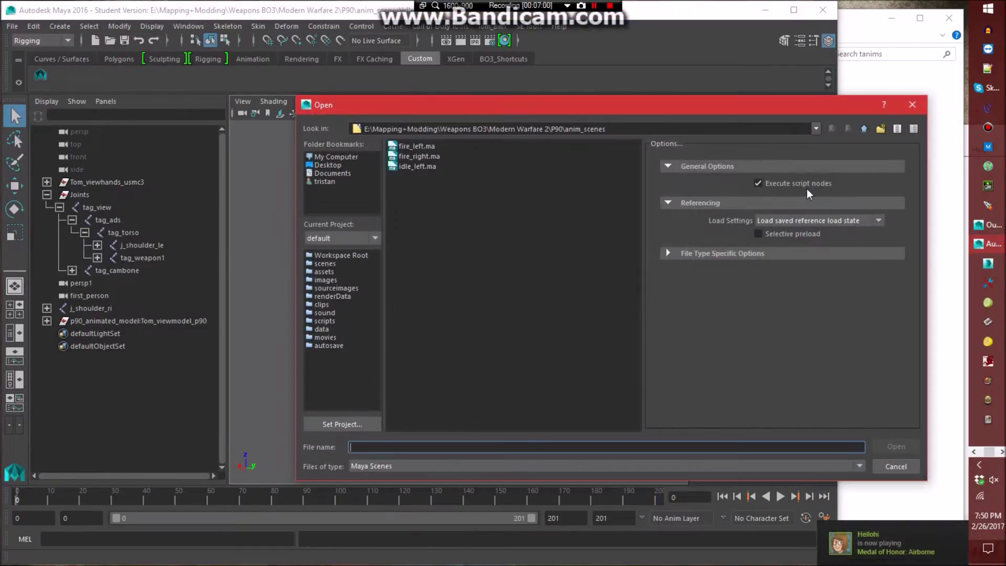
pyautogui.click(864, 129)
pyautogui.doubleClick(452, 215)
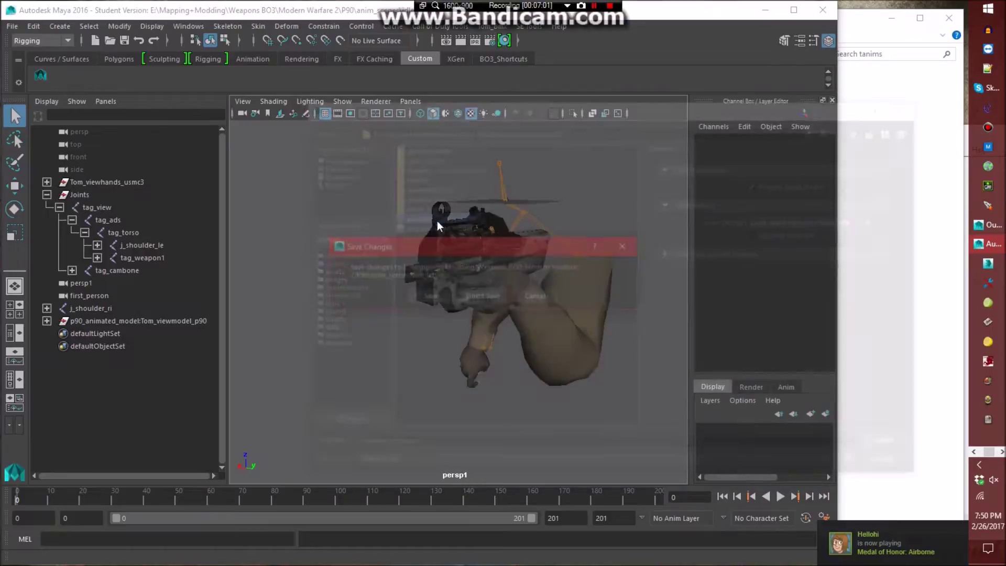
pyautogui.click(429, 297)
pyautogui.click(452, 302)
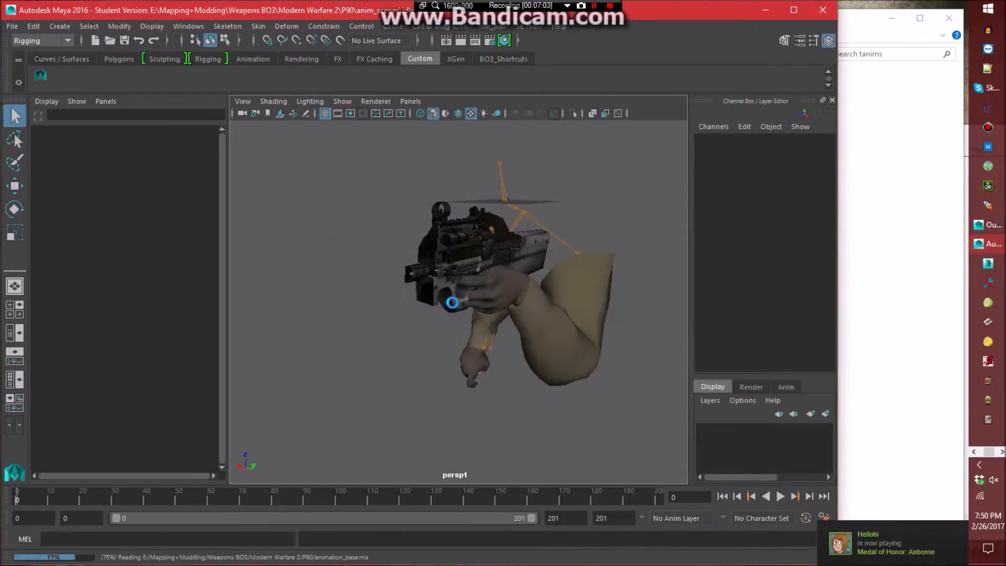
# Import viewmodel_p90_idle_r.tanim from the tanims folder into the base scene.
pyautogui.click(851, 48)
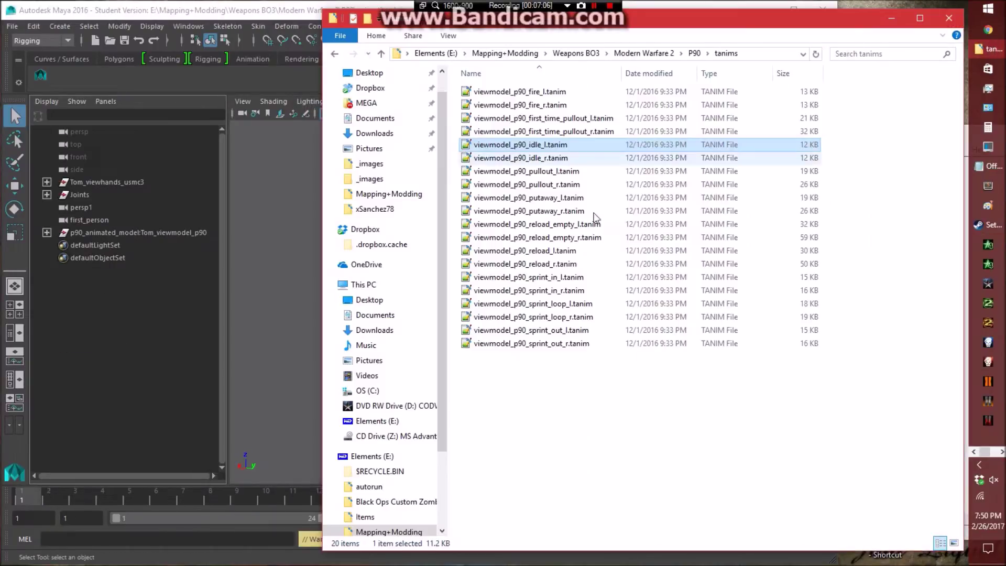
pyautogui.click(291, 212)
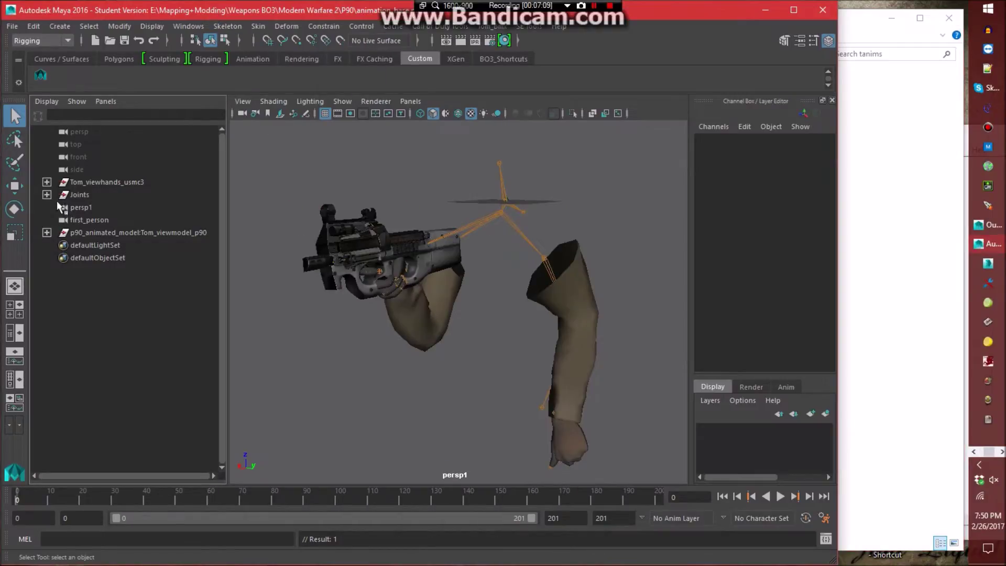
# Expand the Joints hierarchy down to tag_torso and unparent j_shoulder_le to the scene's top level.
pyautogui.click(47, 194)
pyautogui.click(59, 207)
pyautogui.click(72, 219)
pyautogui.click(85, 232)
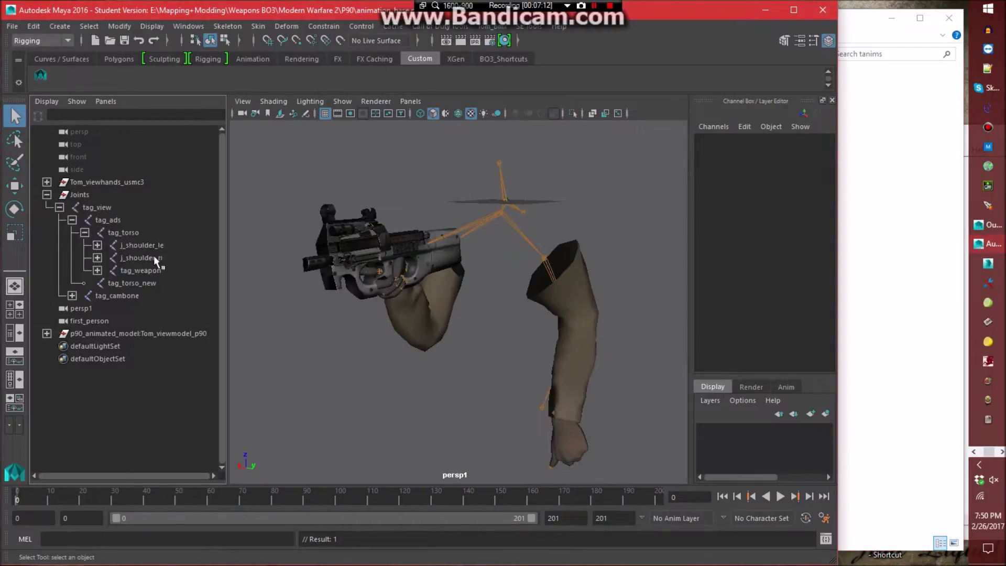
pyautogui.click(141, 245)
pyautogui.moveTo(162, 244); pyautogui.dragTo(115, 329, button='middle')
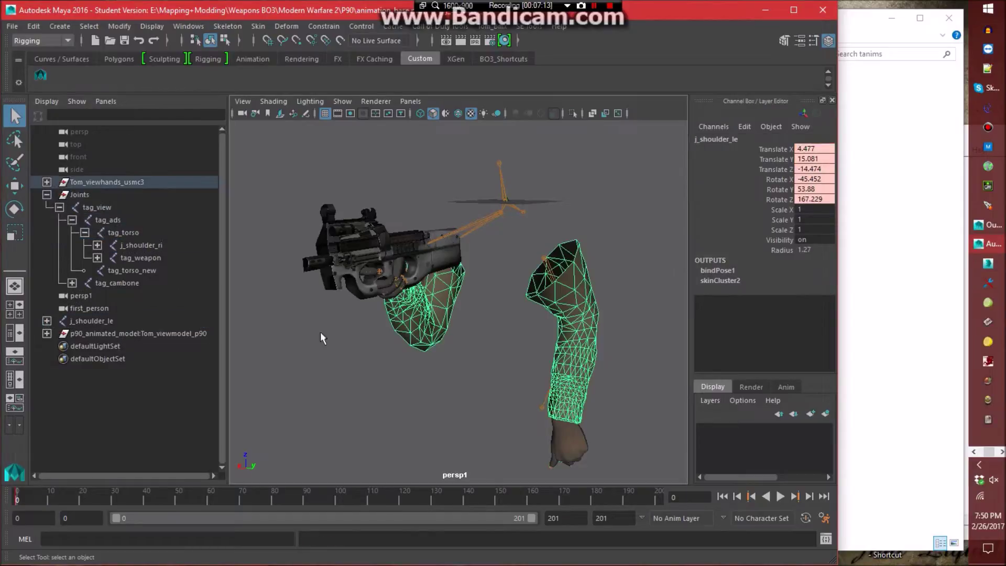
# Play back the right idle animation with j_shoulder_ri selected, and reparent that joint under tag_torso_new.
pyautogui.click(149, 245)
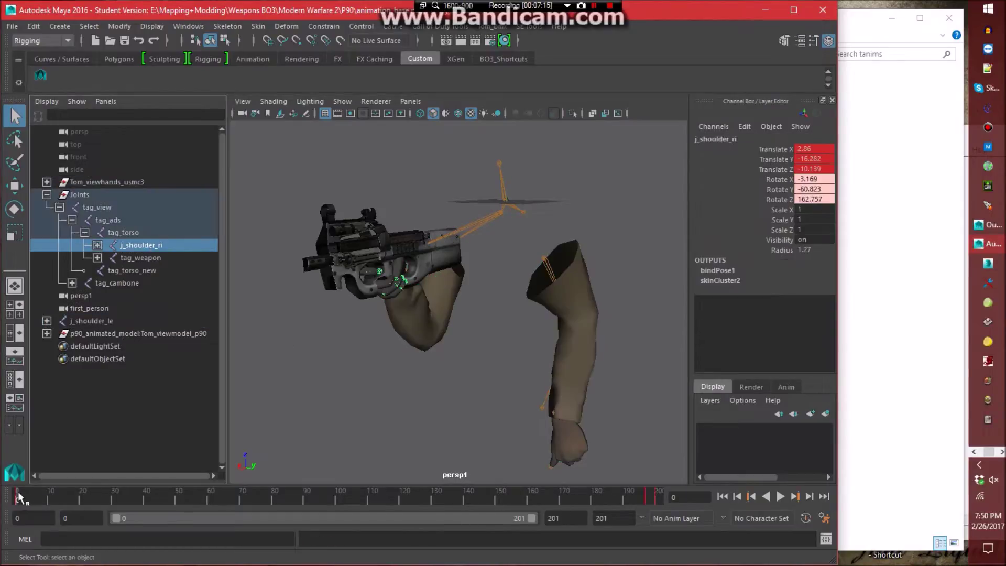
pyautogui.hotkey('alt', 'v')
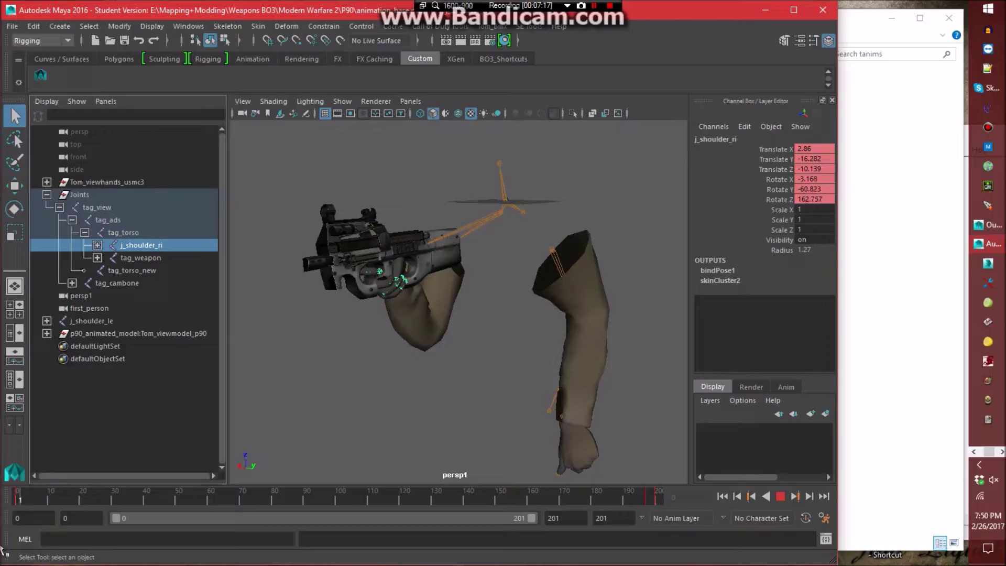
pyautogui.hotkey('alt', 'v')
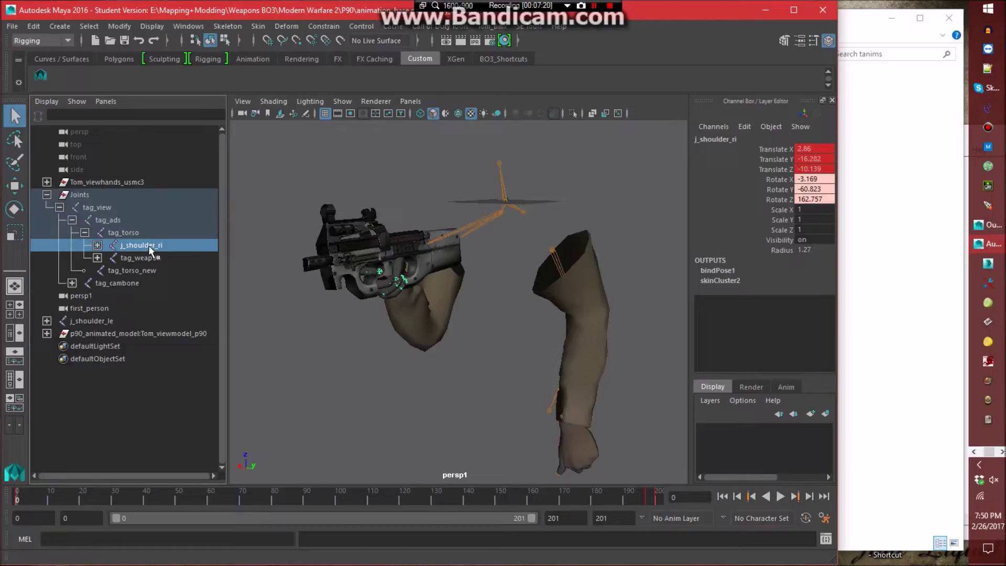
pyautogui.hotkey('alt', 'v')
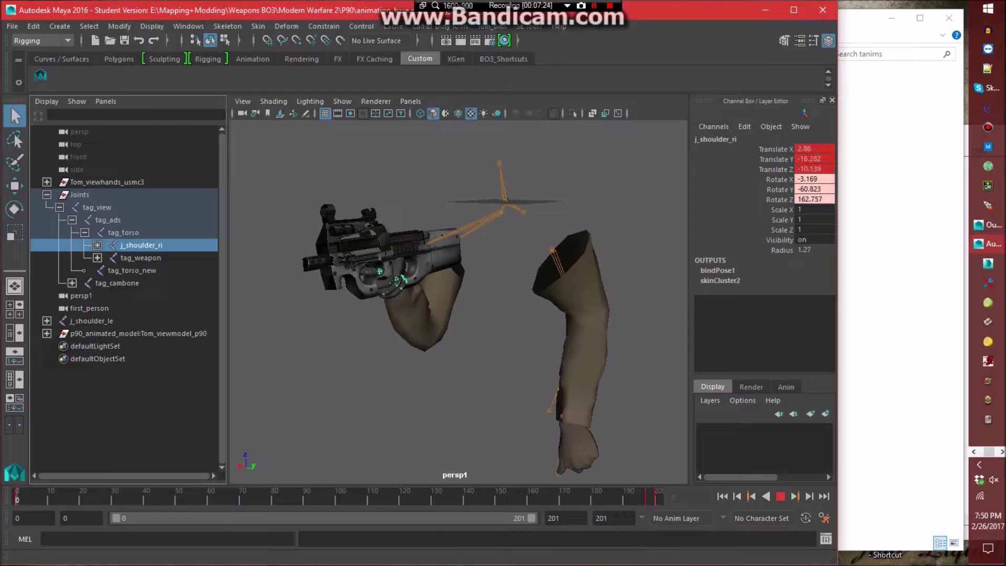
pyautogui.hotkey('alt', 'v')
pyautogui.moveTo(142, 249); pyautogui.dragTo(137, 269, button='middle')
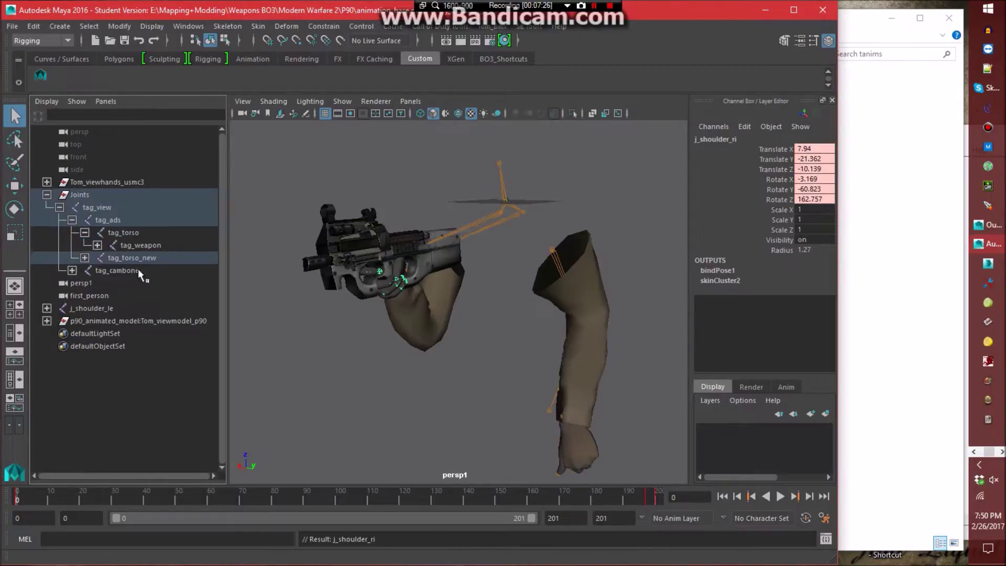
pyautogui.click(351, 385)
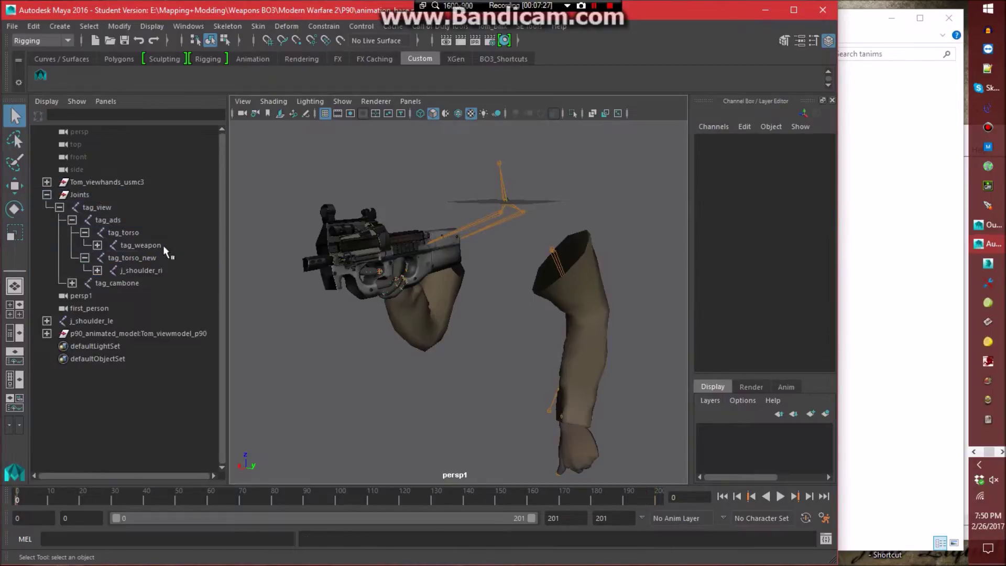
# Play back the right idle animation with tag_weapon selected to check the motion.
pyautogui.click(165, 246)
pyautogui.hotkey('alt', 'v')
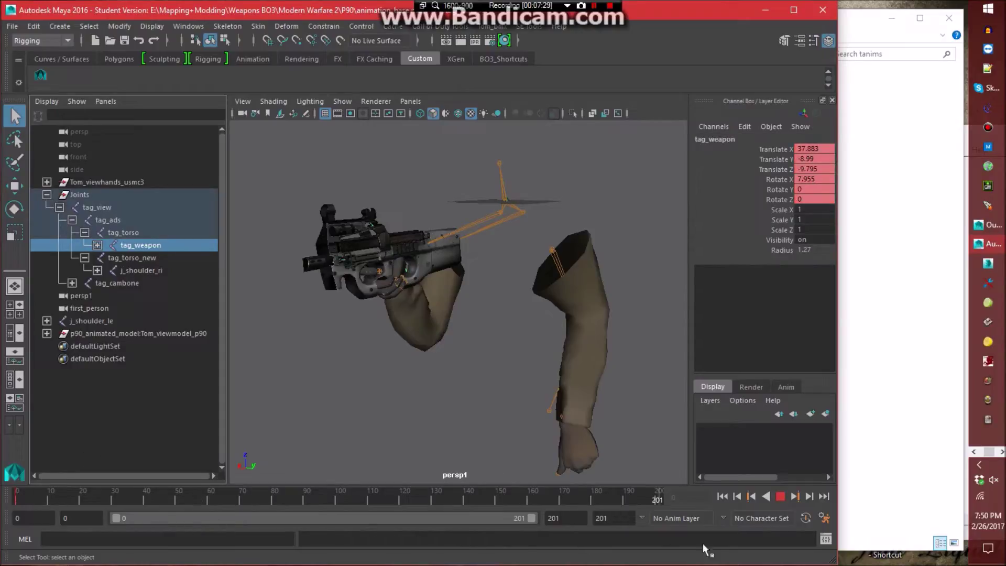
# Reparent the tag_weapon joint from tag_torso to tag_torso_new.
pyautogui.hotkey('alt', 'v')
pyautogui.moveTo(152, 246); pyautogui.dragTo(147, 258, button='middle')
pyautogui.click(246, 385)
pyautogui.hotkey('alt', 'v')
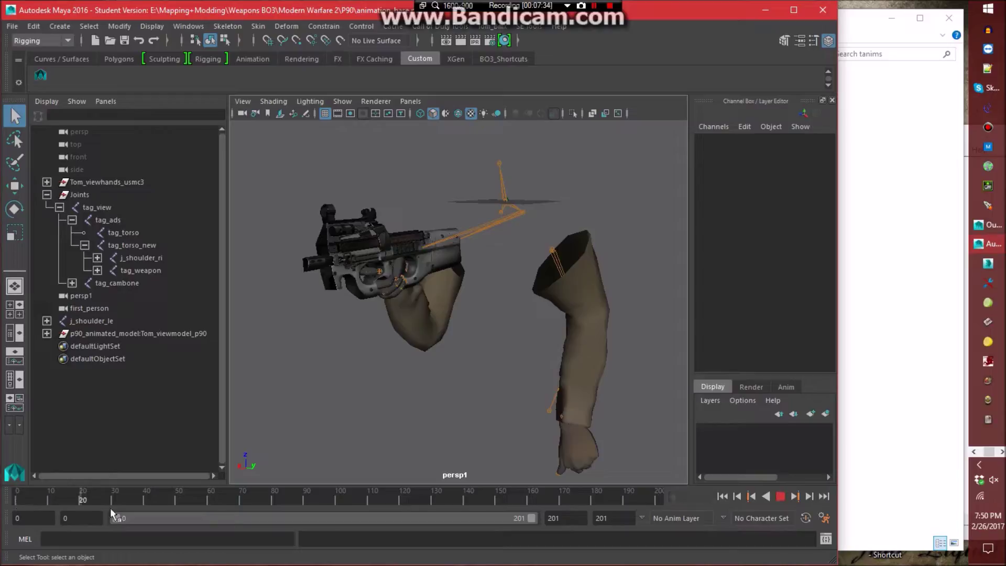
# Delete the empty tag_torso joint and rename tag_torso_new as tag_torso.
pyautogui.hotkey('alt', 'v')
pyautogui.click(157, 233)
pyautogui.press('Delete')
pyautogui.doubleClick(164, 234)
pyautogui.press('BackSpace')
pyautogui.press('BackSpace')
pyautogui.press('BackSpace')
pyautogui.press('BackSpace')
pyautogui.press('Return')
pyautogui.click(319, 375)
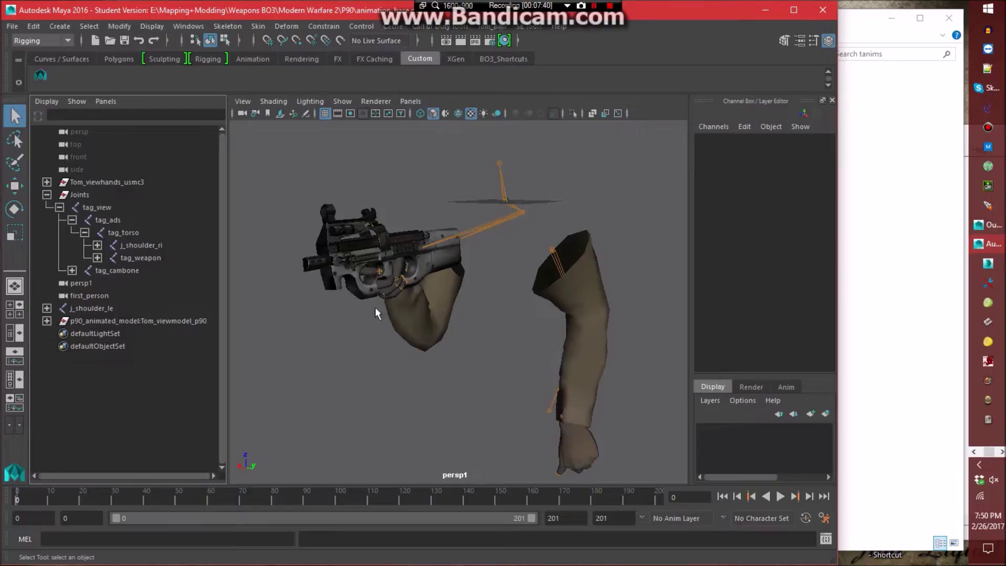
pyautogui.click(100, 207)
pyautogui.click(89, 26)
pyautogui.click(131, 88)
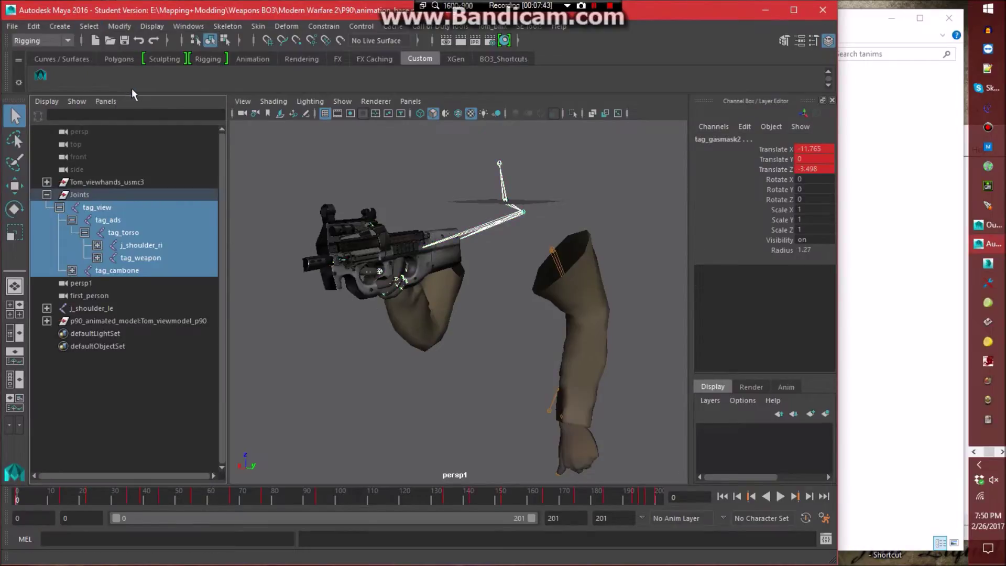
pyautogui.click(528, 26)
pyautogui.click(387, 145)
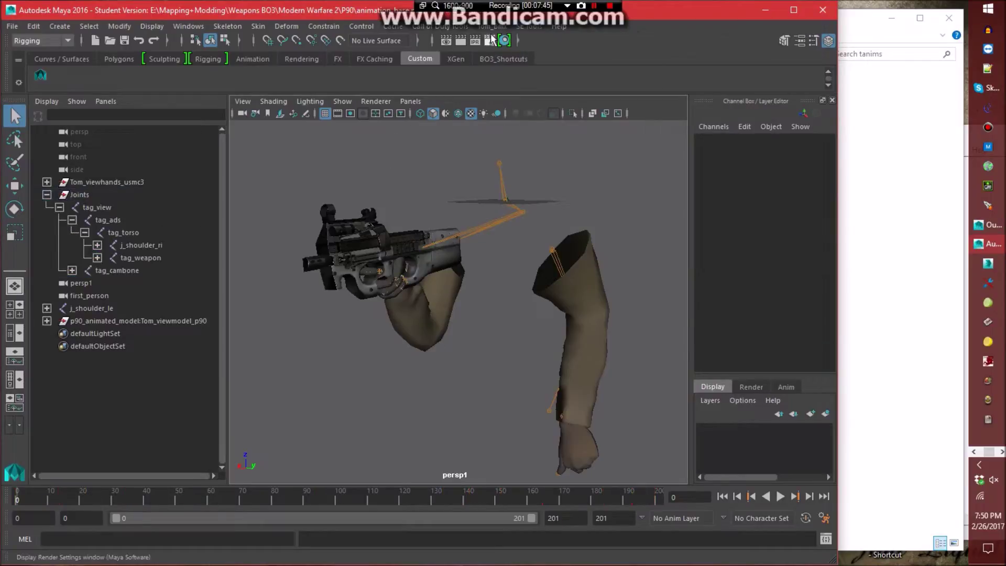
pyautogui.click(526, 25)
pyautogui.click(558, 92)
# Export the complete tag_view joint hierarchy as an SEAnim named idle_right in the "seanims - Conversion Rig" folder.
pyautogui.click(99, 207)
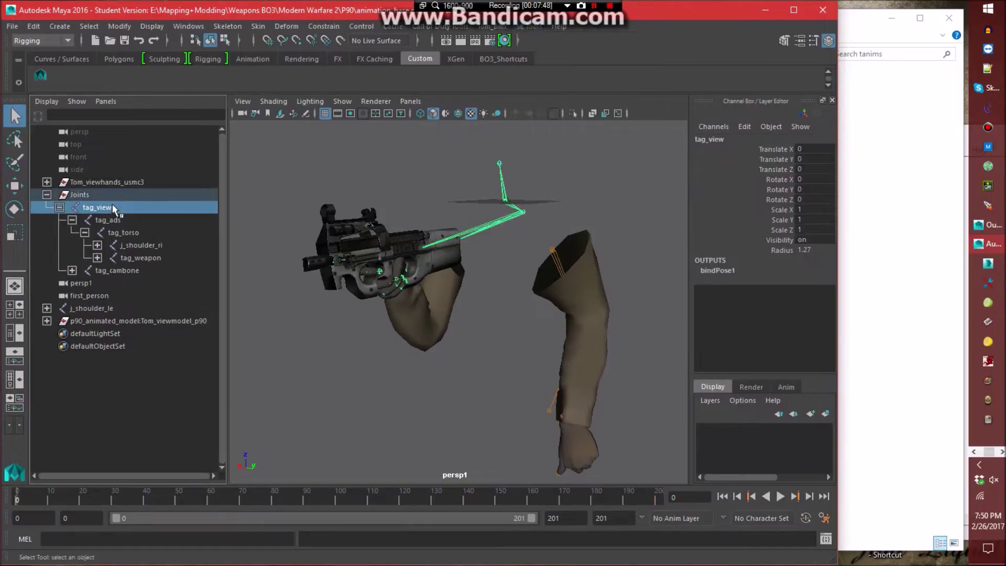
pyautogui.click(89, 26)
pyautogui.click(124, 88)
pyautogui.click(527, 26)
pyautogui.click(552, 74)
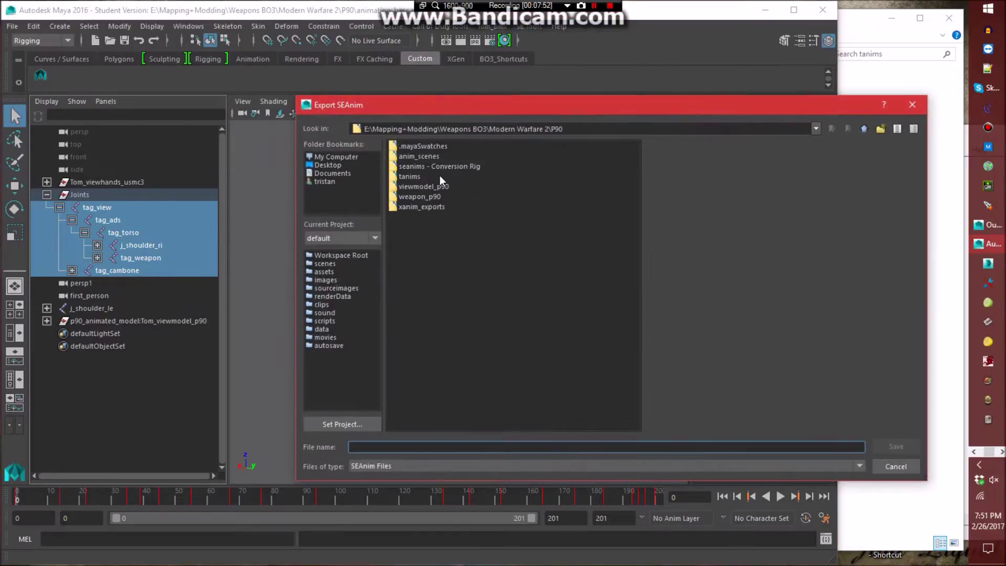
pyautogui.doubleClick(429, 165)
pyautogui.click(380, 447)
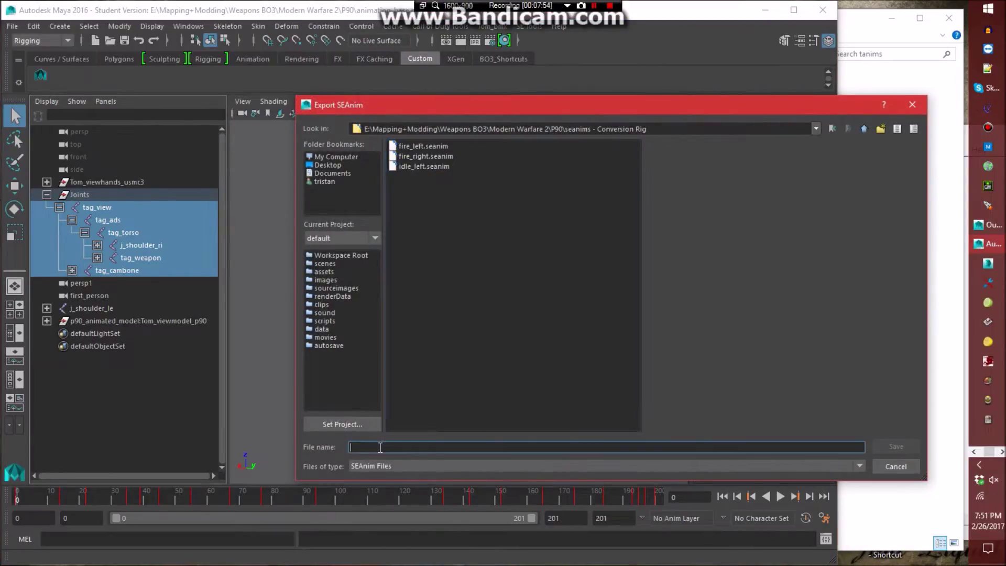
pyautogui.write('idle_right')
pyautogui.press('Return')
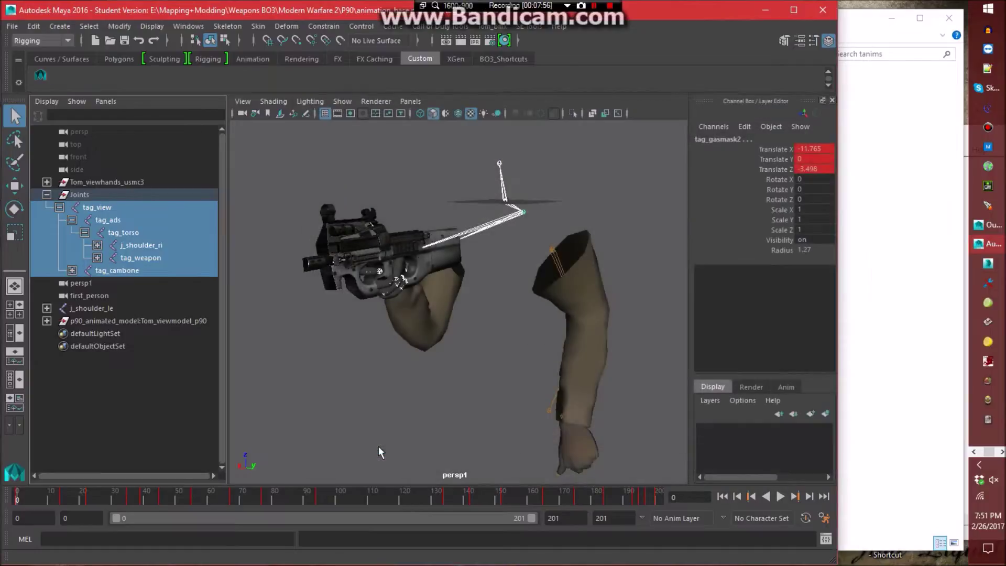
# Open the animation_base.ma scene from the P90 folder and continue past the student version notice.
pyautogui.click(377, 385)
pyautogui.click(135, 231)
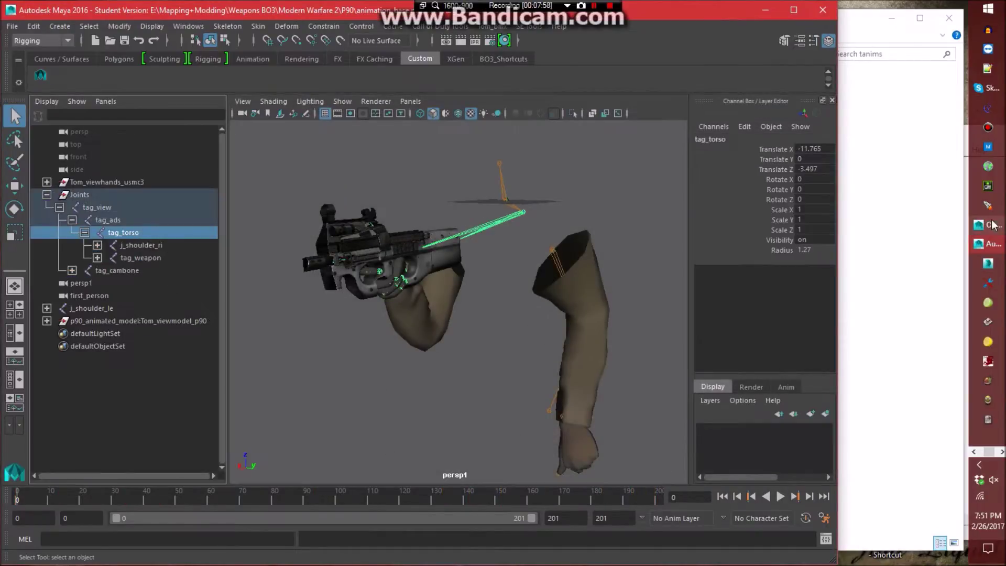
pyautogui.click(418, 406)
pyautogui.click(11, 26)
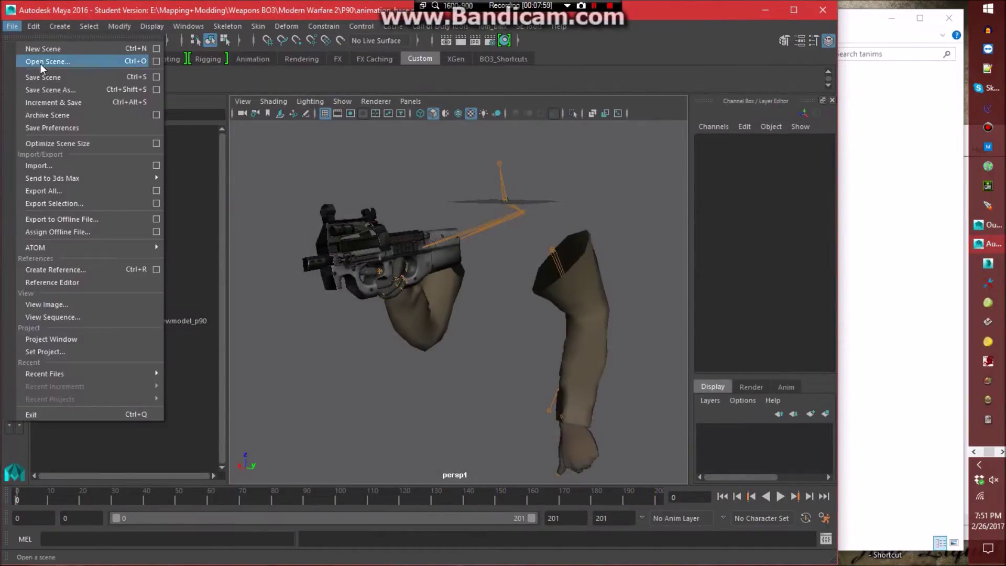
pyautogui.click(58, 62)
pyautogui.click(864, 129)
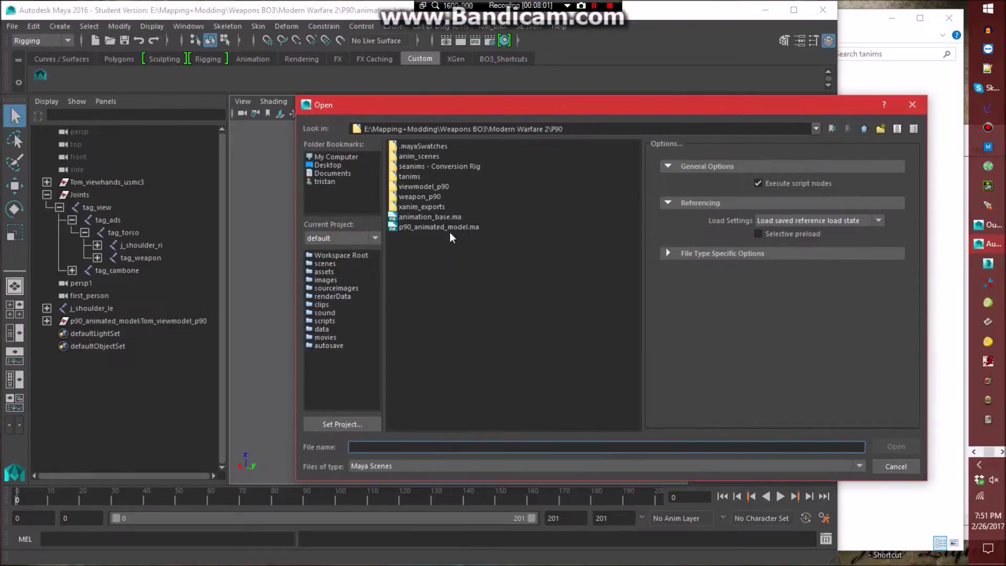
pyautogui.doubleClick(429, 216)
pyautogui.click(436, 293)
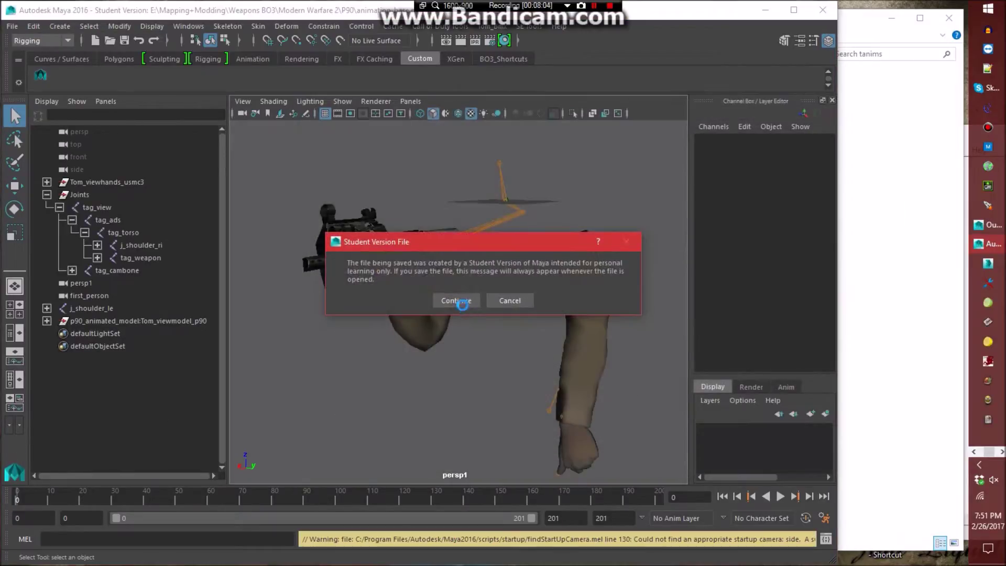
pyautogui.click(455, 297)
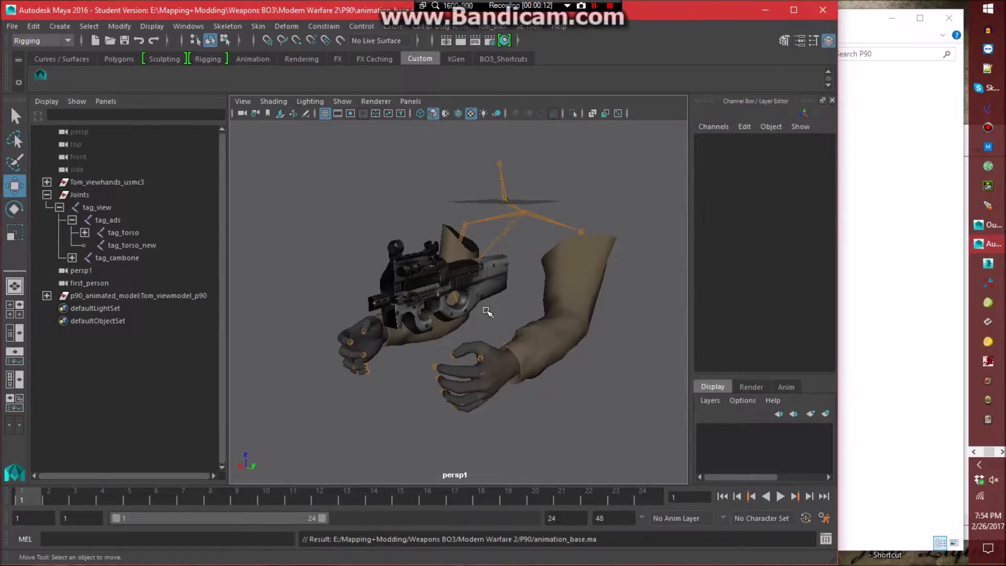
# Import viewmodel_p90_reload_empty_l.tanim from the tanims folder into the Maya scene.
pyautogui.click(897, 254)
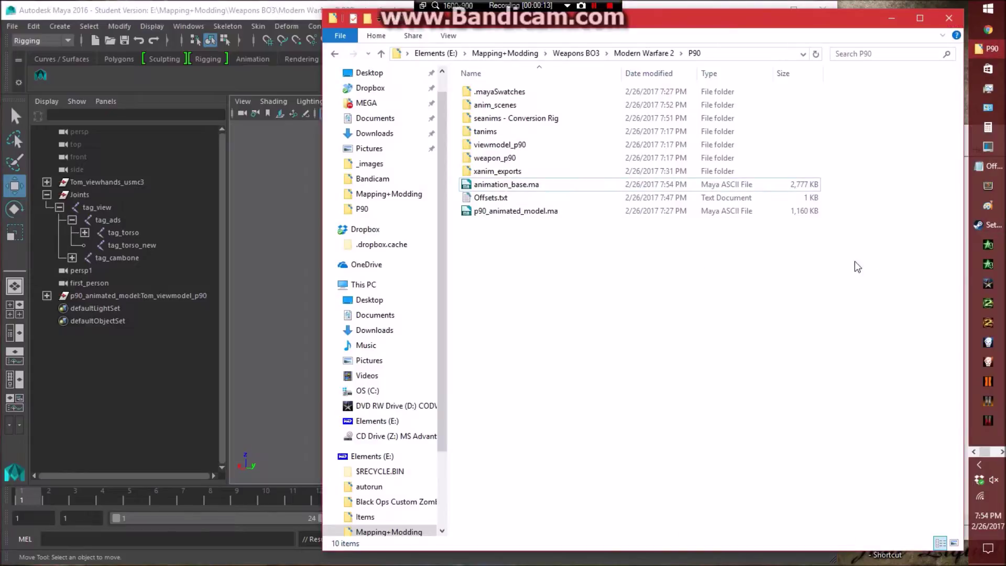
pyautogui.doubleClick(487, 132)
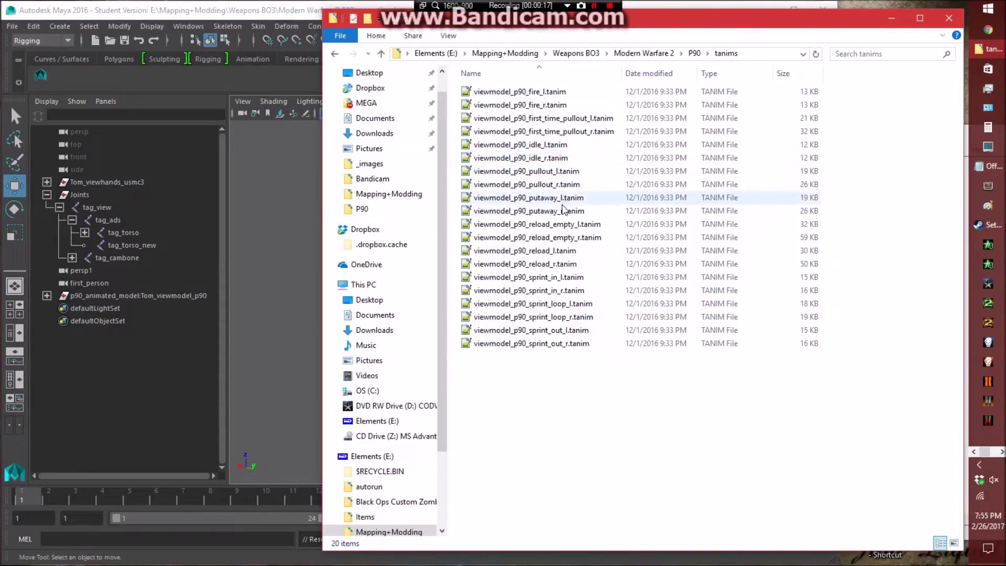
pyautogui.moveTo(540, 231); pyautogui.dragTo(307, 233)
pyautogui.click(242, 14)
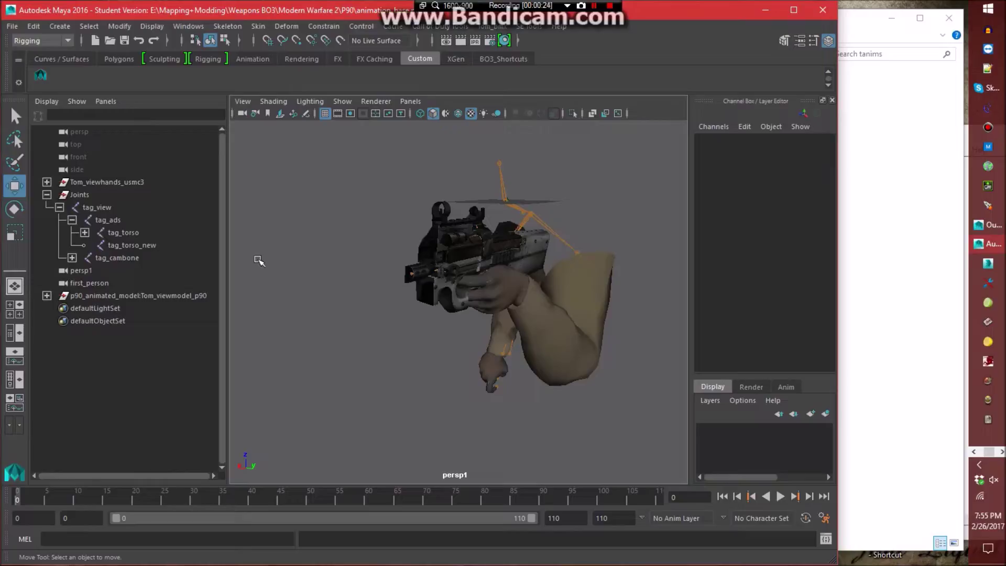
# Move the j_shoulder_ri joint out of tag_torso to the top level of the scene.
pyautogui.click(84, 232)
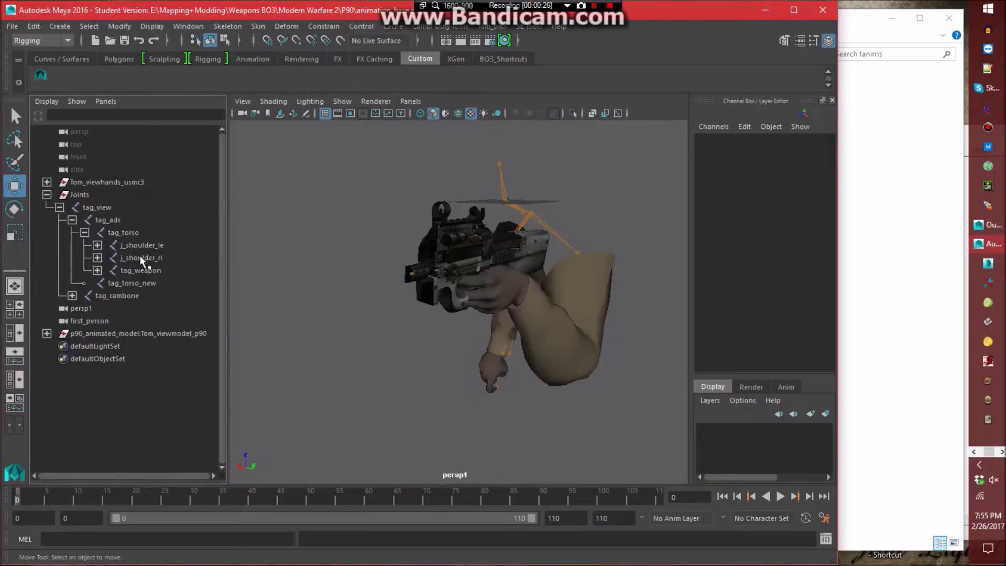
pyautogui.click(141, 258)
pyautogui.moveTo(149, 262); pyautogui.dragTo(107, 327, button='middle')
pyautogui.click(308, 289)
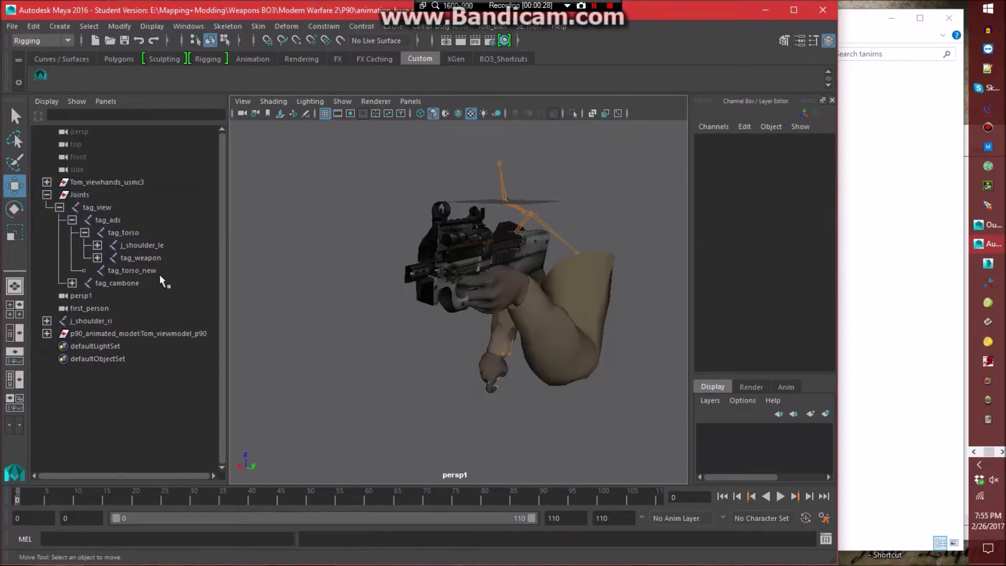
# Rename the tag_weapon joint as tag_weapon1 and its child j_gun as j_gun1.
pyautogui.doubleClick(141, 257)
pyautogui.press('Right')
pyautogui.write('1')
pyautogui.click(98, 257)
pyautogui.click(144, 270)
pyautogui.doubleClick(144, 270)
pyautogui.write('1')
pyautogui.press('Return')
# Rename the first four joints under j_gun1 as j_bolt1, j_front_ring1, j_reload_button1 and tag_brass1.
pyautogui.click(110, 270)
pyautogui.click(156, 283)
pyautogui.doubleClick(174, 284)
pyautogui.write('1')
pyautogui.doubleClick(168, 295)
pyautogui.write('1')
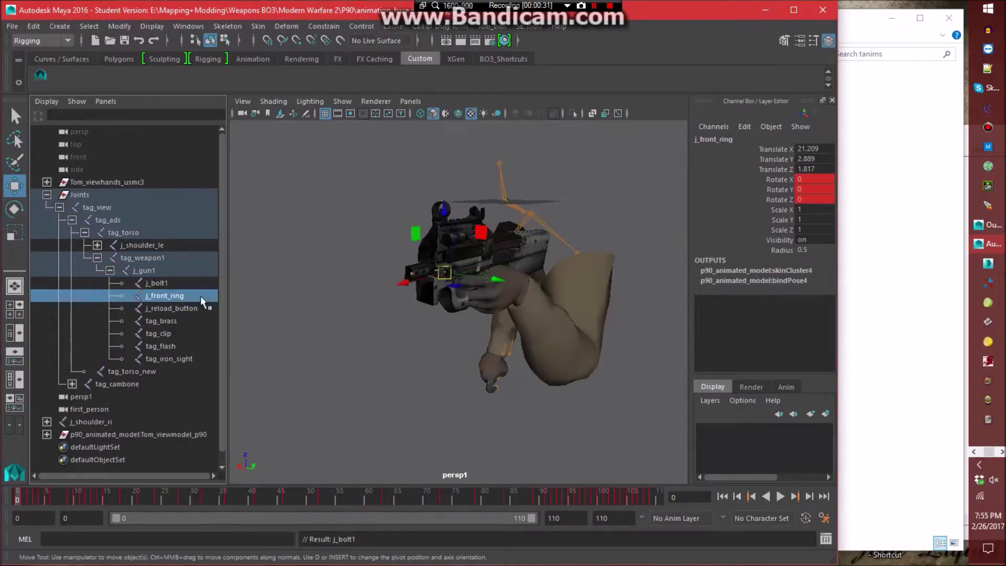
pyautogui.doubleClick(176, 308)
pyautogui.write('1')
pyautogui.doubleClick(199, 321)
pyautogui.write('1')
# Rename the remaining joints under j_gun1 as tag_clip1, tag_flash1 and tag_iron_sight1, then collapse the weapon hierarchy.
pyautogui.doubleClick(193, 334)
pyautogui.write('1')
pyautogui.doubleClick(192, 345)
pyautogui.write('1')
pyautogui.click(203, 359)
pyautogui.doubleClick(203, 359)
pyautogui.write('1')
pyautogui.press('Return')
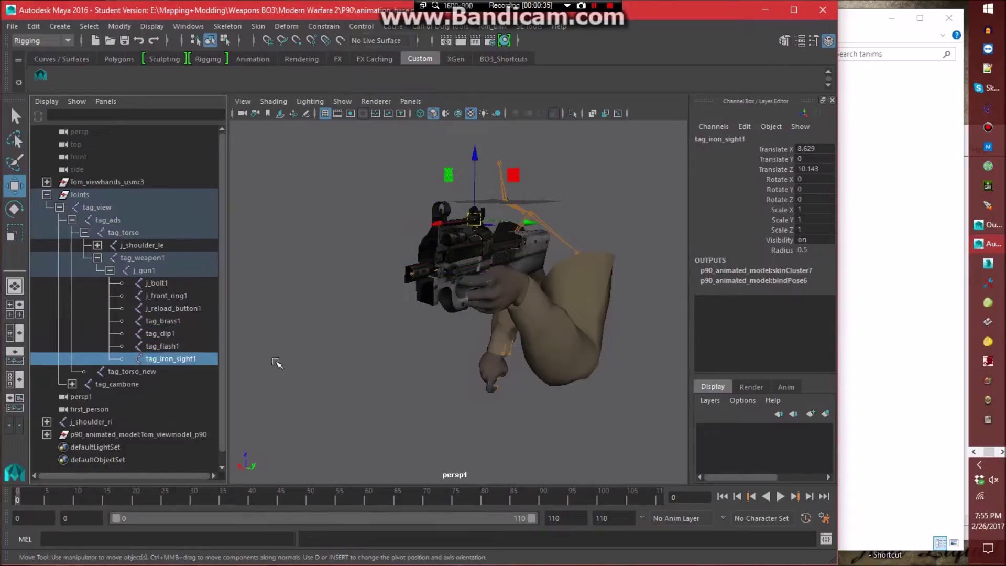
pyautogui.click(276, 364)
pyautogui.click(110, 270)
pyautogui.click(98, 257)
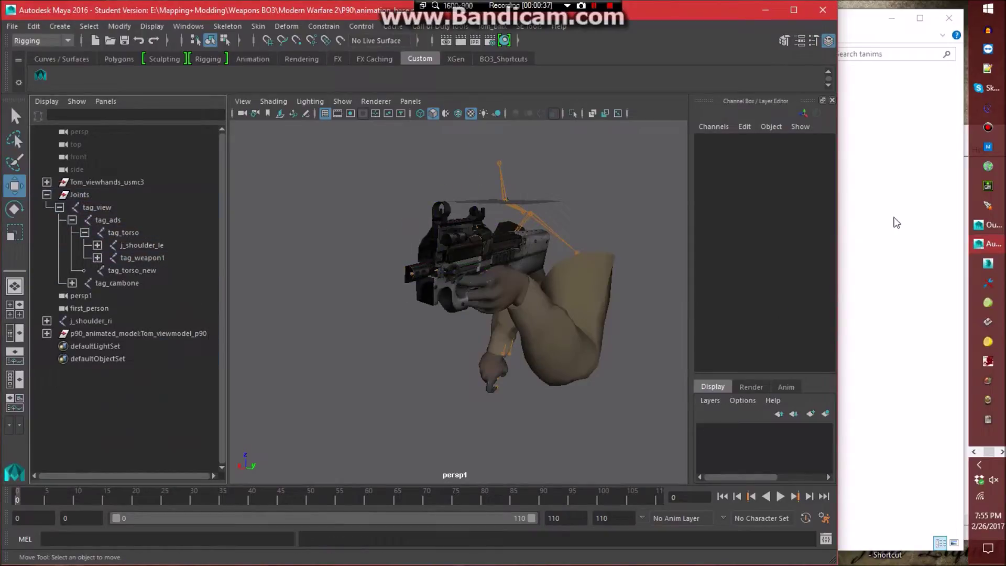
# Bring Offsets.txt into view beside Maya and reparent the j_shoulder_le joint under tag_torso_new.
pyautogui.click(896, 222)
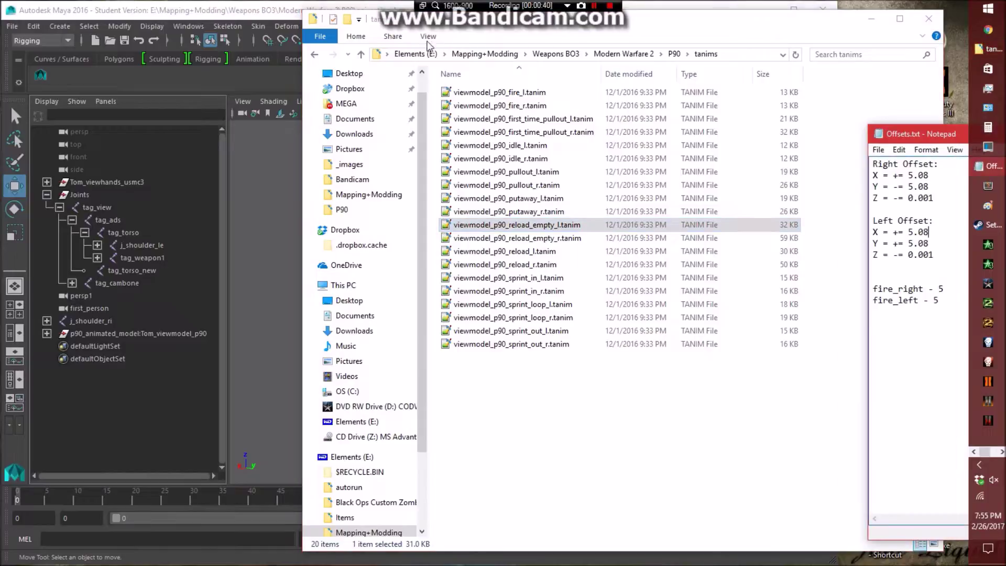
pyautogui.click(318, 4)
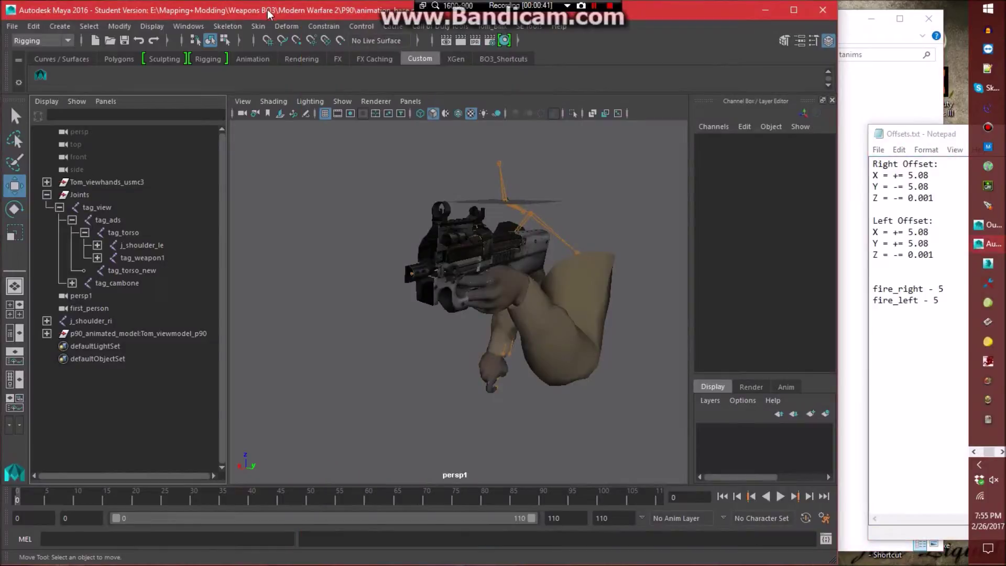
pyautogui.click(151, 246)
pyautogui.hotkey('alt', 'v')
pyautogui.moveTo(27, 506); pyautogui.dragTo(623, 562)
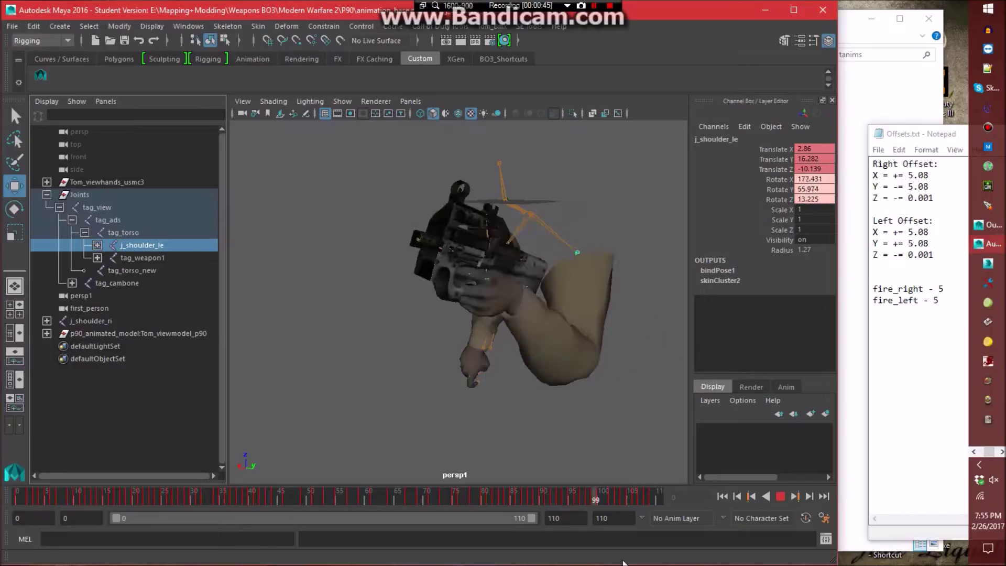
pyautogui.hotkey('alt', 'v')
pyautogui.moveTo(162, 247); pyautogui.dragTo(147, 270, button='middle')
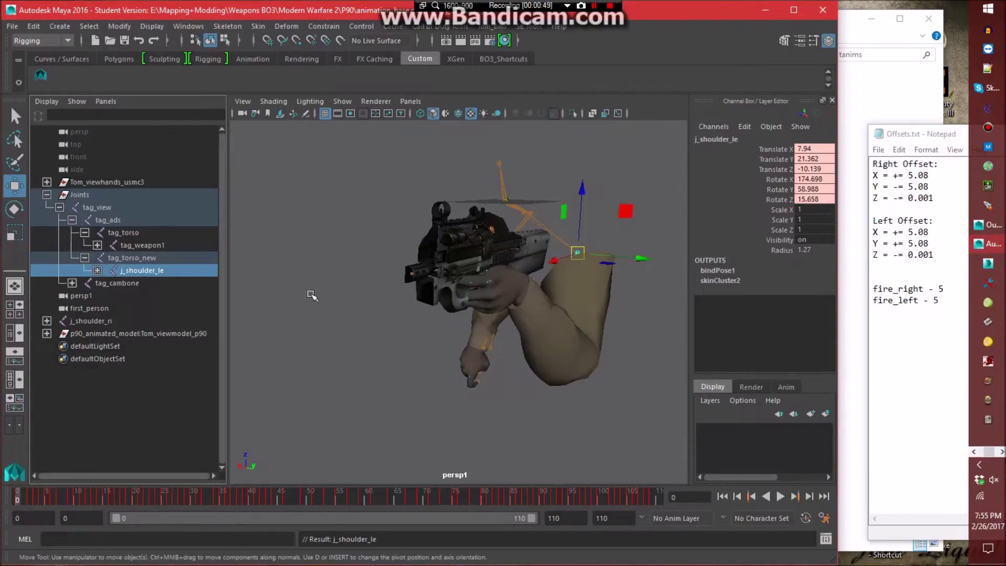
pyautogui.press('s')
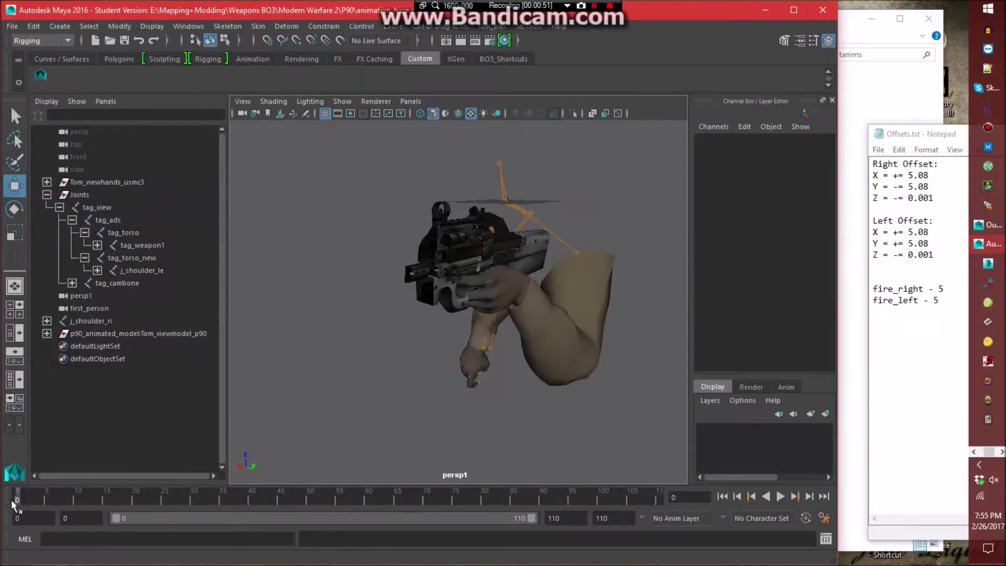
# Reparent the tag_weapon1 joint from tag_torso to tag_torso_new.
pyautogui.moveTo(19, 503)
pyautogui.mouseDown()
pyautogui.moveTo(465, 530)
pyautogui.moveTo(18, 503)
pyautogui.mouseUp()
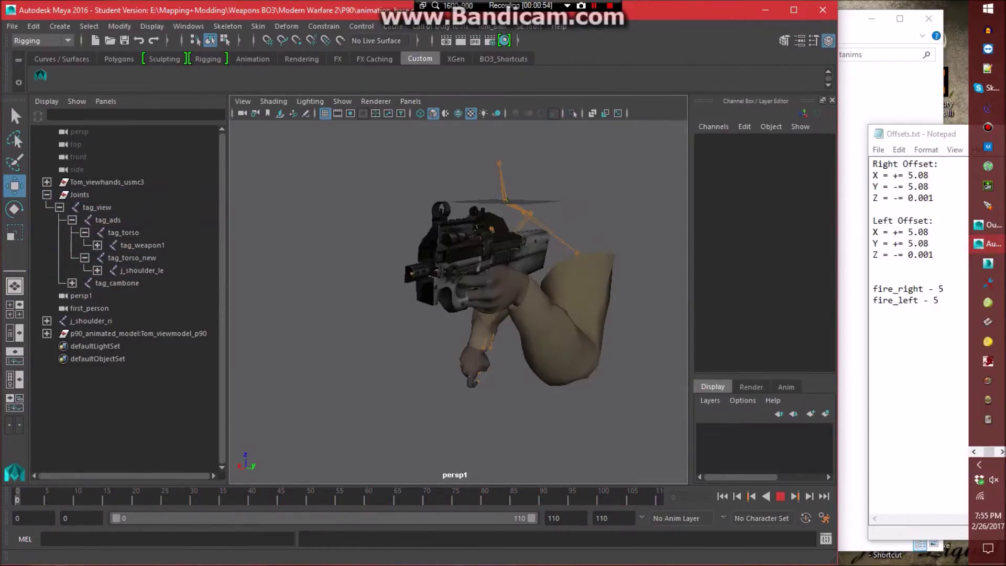
pyautogui.click(144, 245)
pyautogui.moveTo(144, 245)
pyautogui.mouseDown(button='middle')
pyautogui.moveTo(157, 264)
pyautogui.moveTo(134, 257)
pyautogui.mouseUp(button='middle')
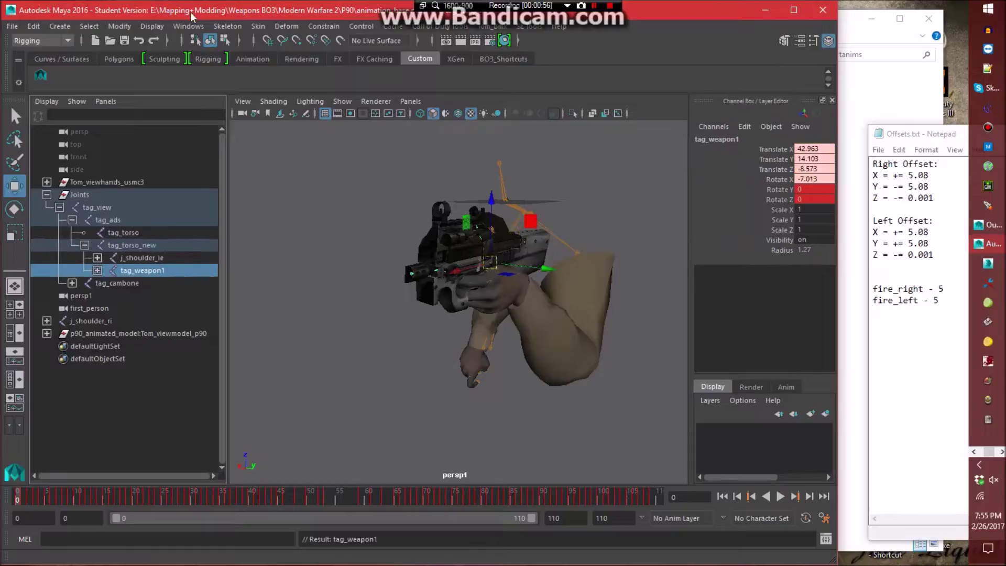
# In the Graph Editor, offset all Translate X keys of tag_weapon1 by += 5.08.
pyautogui.click(182, 27)
pyautogui.moveTo(236, 59)
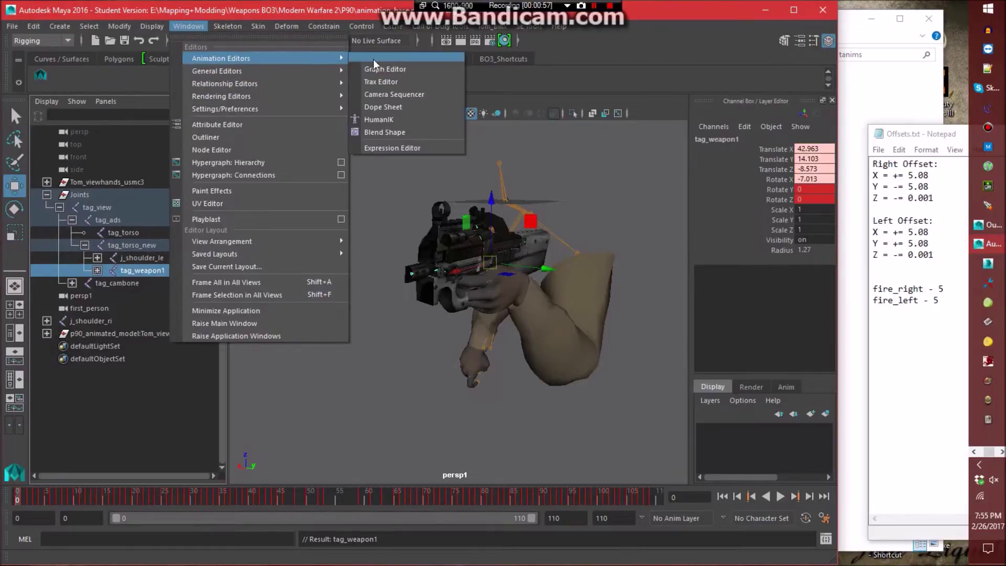
pyautogui.click(414, 68)
pyautogui.click(301, 198)
pyautogui.scroll(-5, 524, 302)
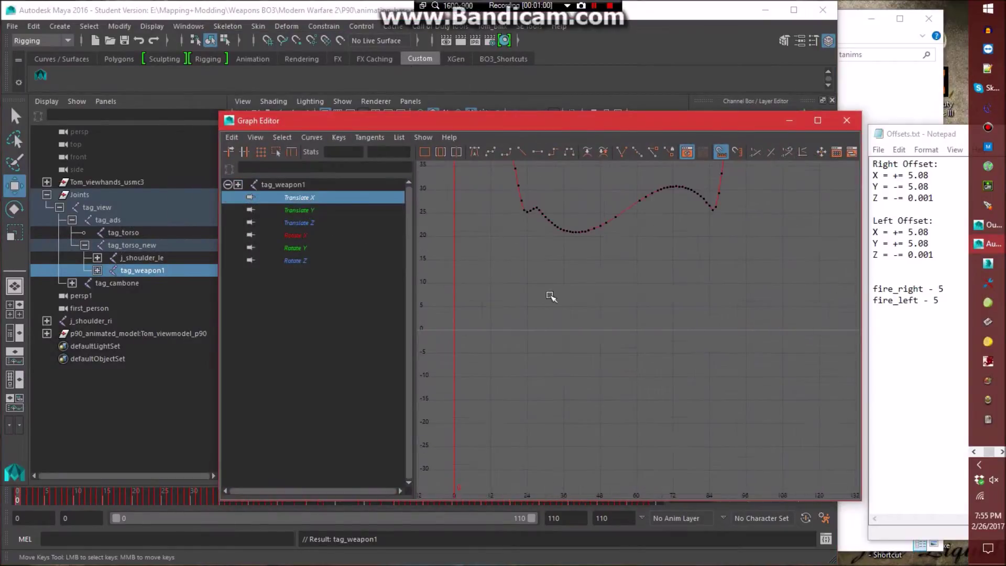
pyautogui.moveTo(786, 375); pyautogui.dragTo(787, 375)
pyautogui.moveTo(929, 232); pyautogui.dragTo(897, 231)
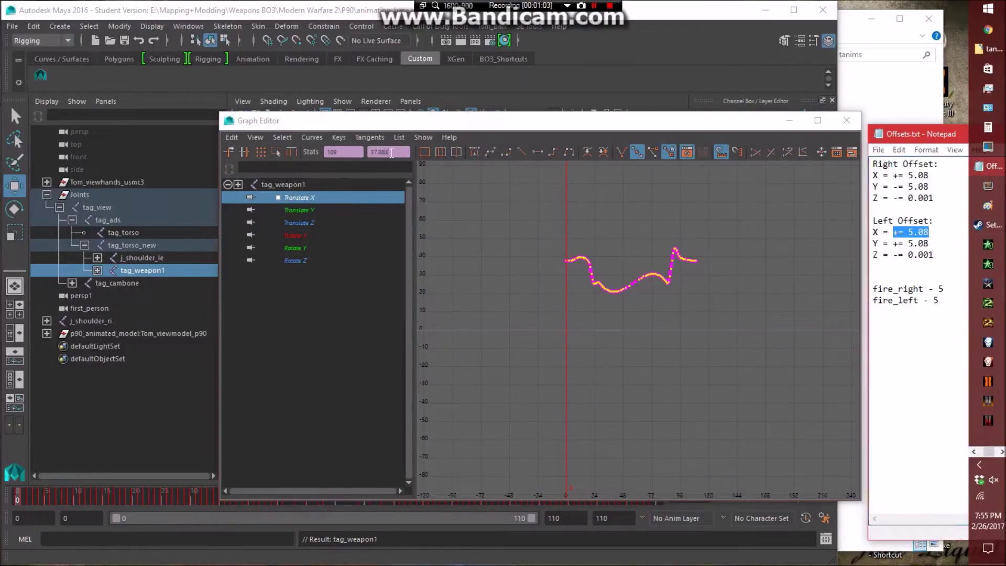
pyautogui.click(388, 152)
pyautogui.write('+= 5.08')
pyautogui.press('Return')
# Offset all Translate Y keys of tag_weapon1 by the left offset of += 5.08.
pyautogui.click(346, 212)
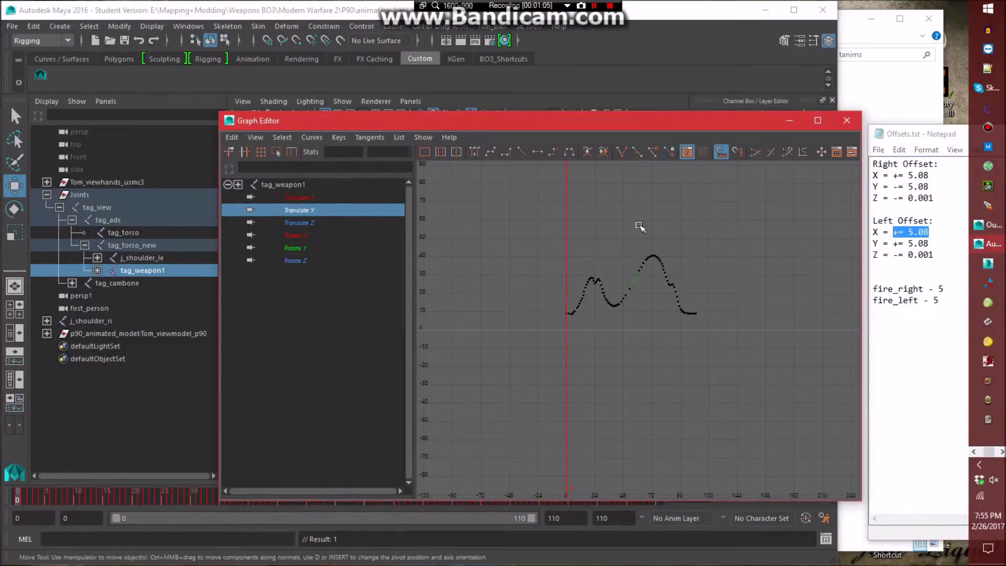
pyautogui.moveTo(928, 243); pyautogui.dragTo(897, 243)
pyautogui.moveTo(482, 214); pyautogui.dragTo(777, 404)
pyautogui.write('+= 5.08')
pyautogui.press('Return')
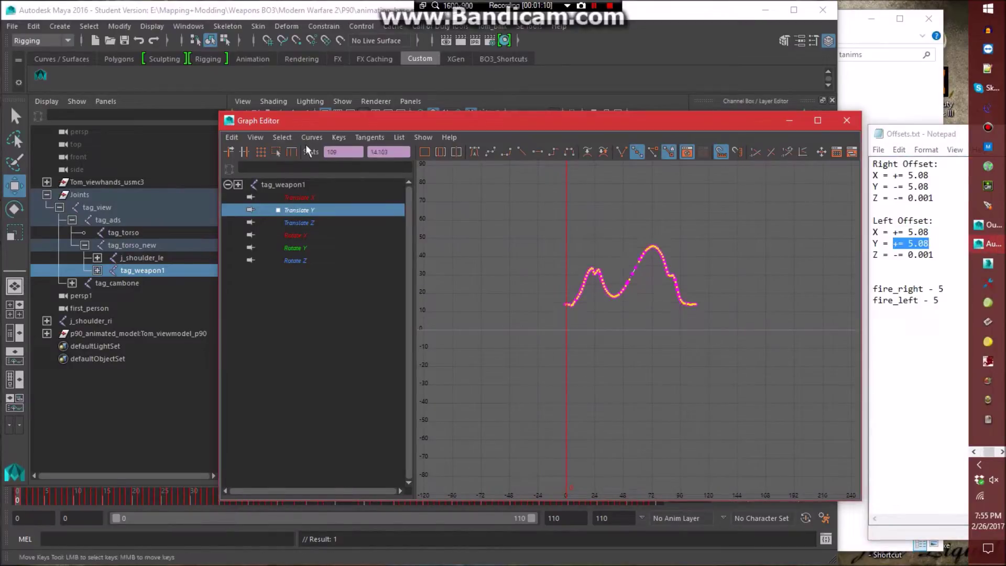
# Offset all Translate Z keys of tag_weapon1 by the left offset of -= 0.001 and close the Graph Editor.
pyautogui.click(933, 254)
pyautogui.moveTo(933, 255); pyautogui.dragTo(897, 255)
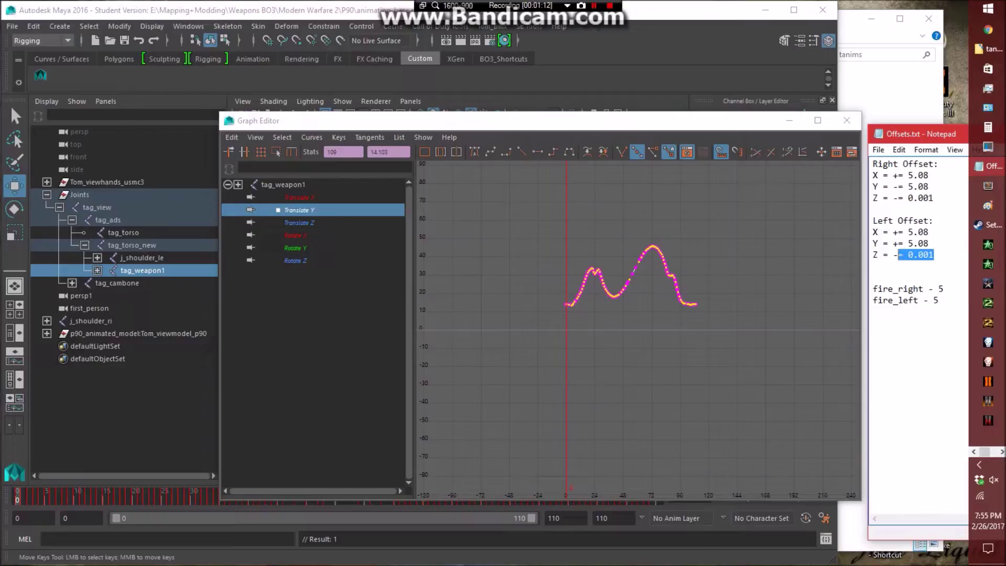
pyautogui.click(299, 223)
pyautogui.moveTo(674, 382); pyautogui.dragTo(472, 252)
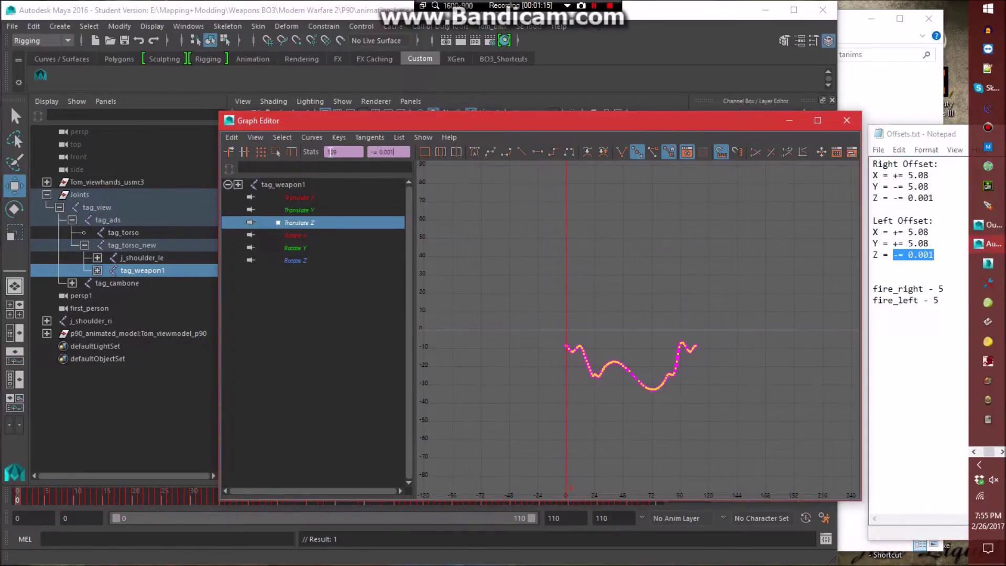
pyautogui.press('Return')
pyautogui.click(846, 120)
# Clear the selection and play back the offset left reload animation to check it.
pyautogui.click(624, 216)
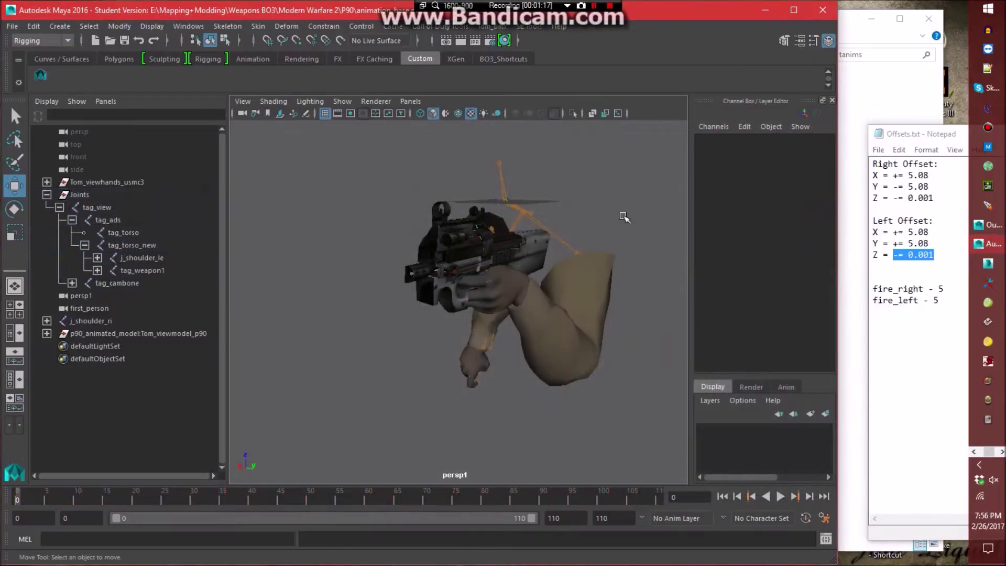
pyautogui.hotkey('alt', 'v')
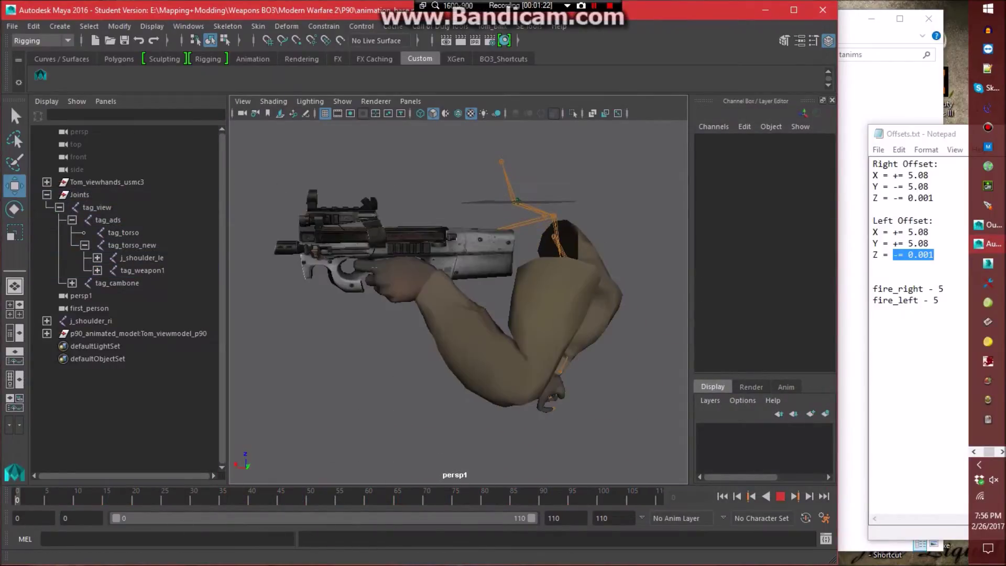
pyautogui.hotkey('alt', 'v')
# Delete the old tag_torso joint and rename tag_torso_new as tag_torso.
pyautogui.click(153, 233)
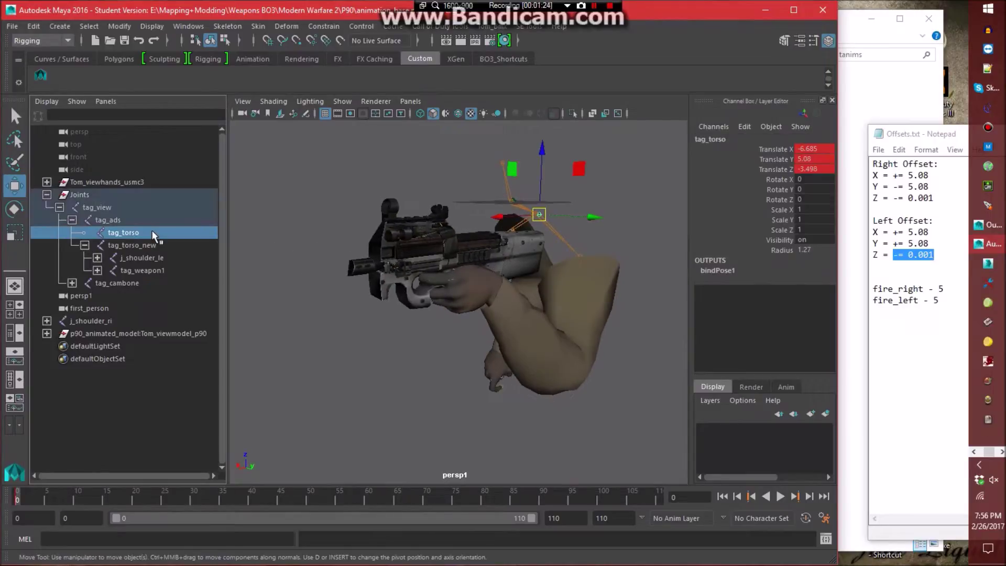
pyautogui.press('Delete')
pyautogui.doubleClick(153, 233)
pyautogui.write('tag_torso')
pyautogui.press('Return')
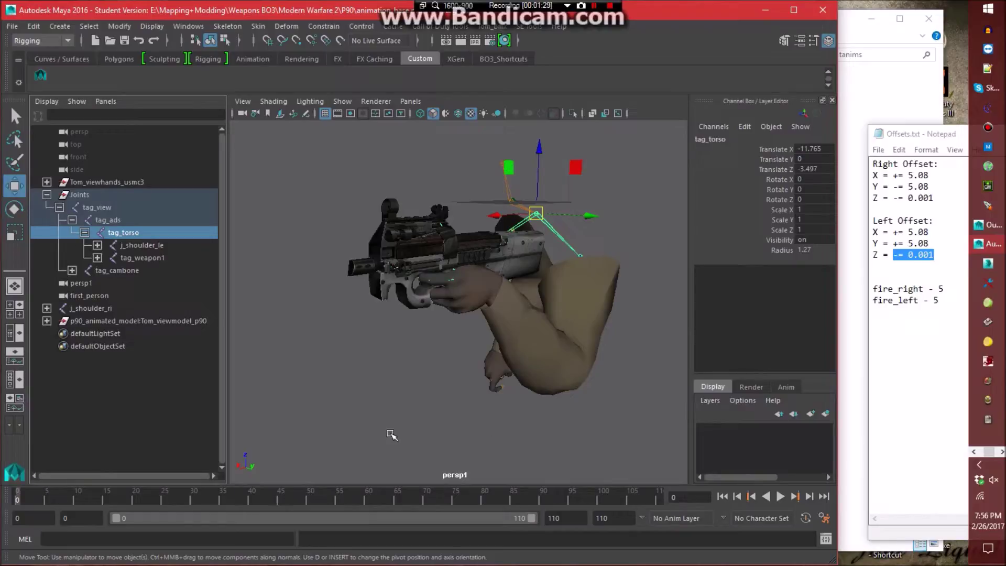
# Deselect the renamed torso joint and replay the left reload animation through the weapon and arm motion.
pyautogui.click(964, 321)
pyautogui.click(279, 18)
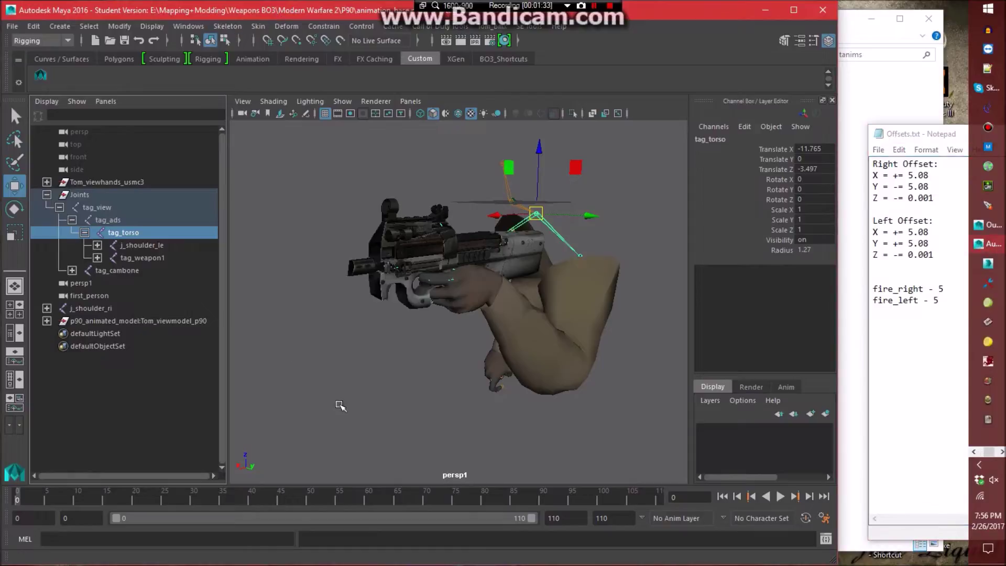
pyautogui.click(338, 403)
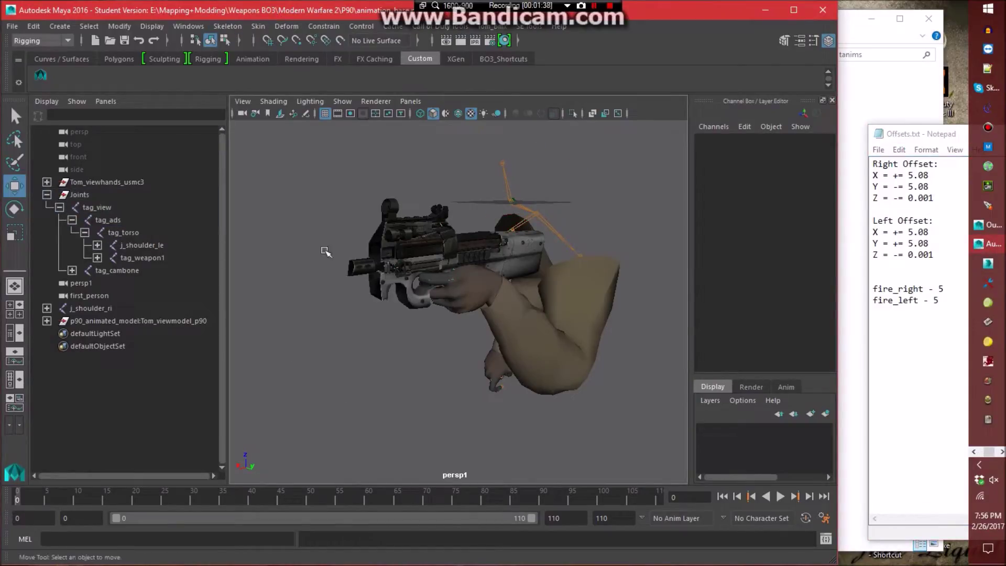
pyautogui.hotkey('alt', 'v')
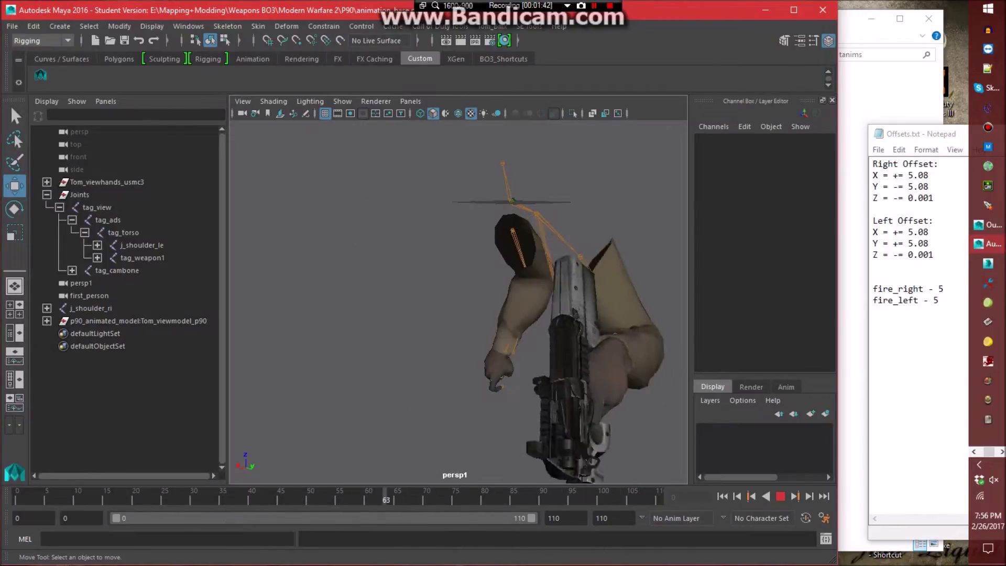
pyautogui.hotkey('alt', 'v')
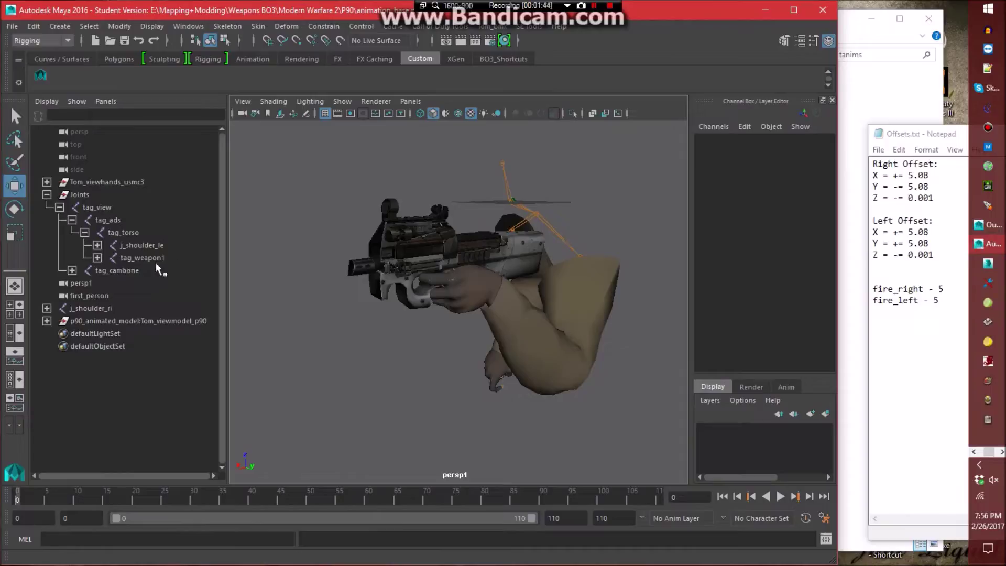
# Save the scene as reload_empty_left in the anim_scenes folder, accepting the student version notice.
pyautogui.click(539, 27)
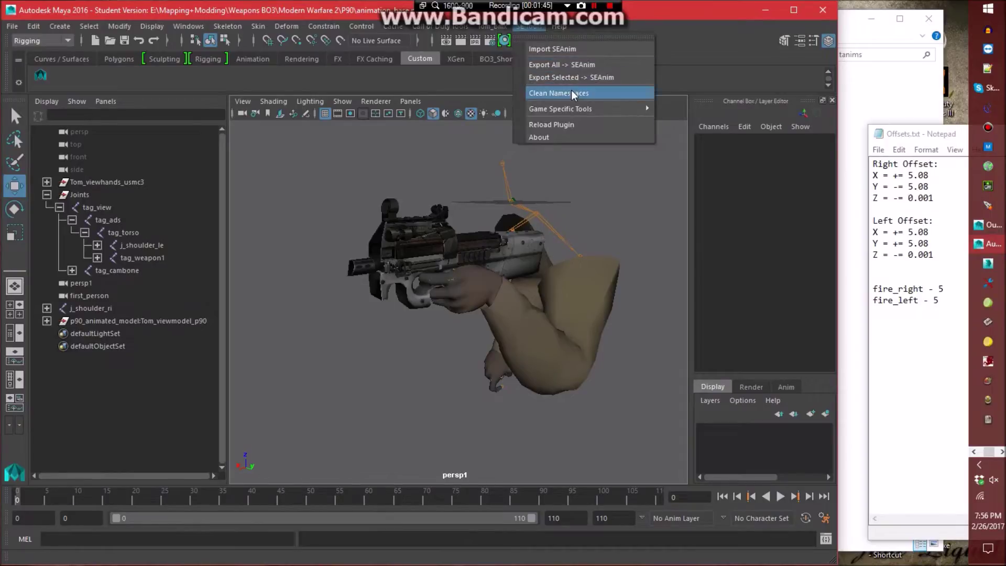
pyautogui.click(11, 26)
pyautogui.click(11, 26)
pyautogui.click(59, 89)
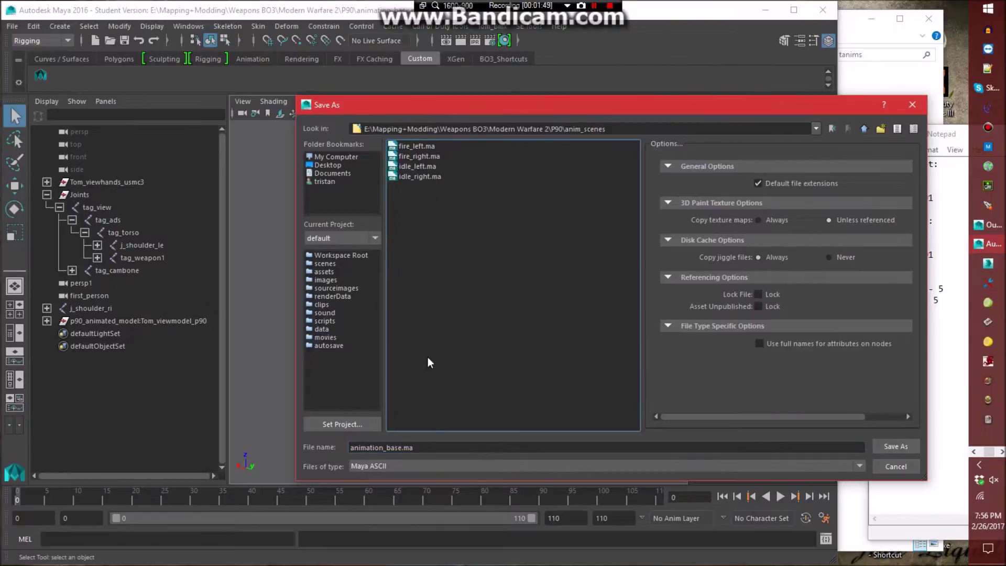
pyautogui.press('Tab')
pyautogui.write('r')
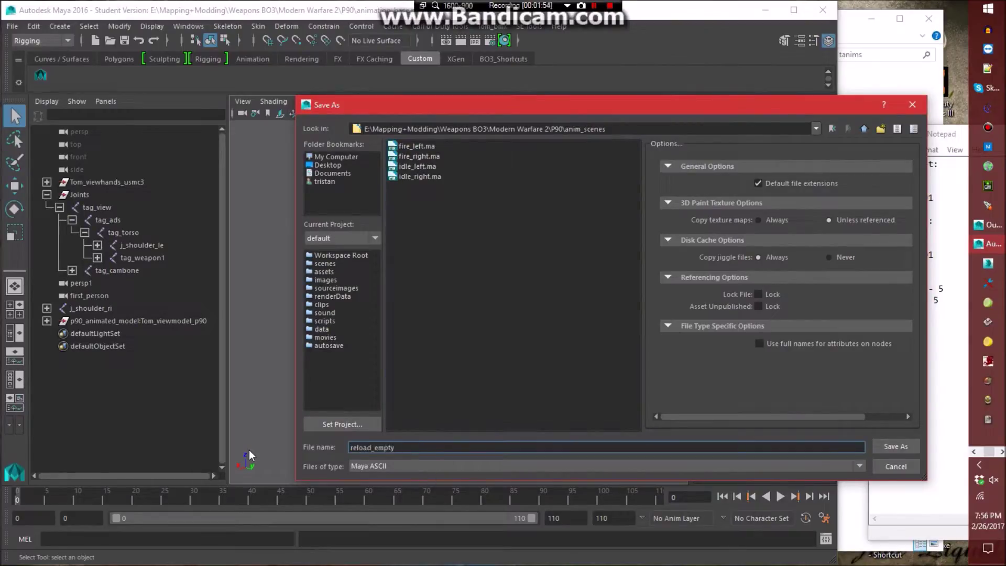
pyautogui.write('eload_empty_left')
pyautogui.press('Return')
pyautogui.click(461, 299)
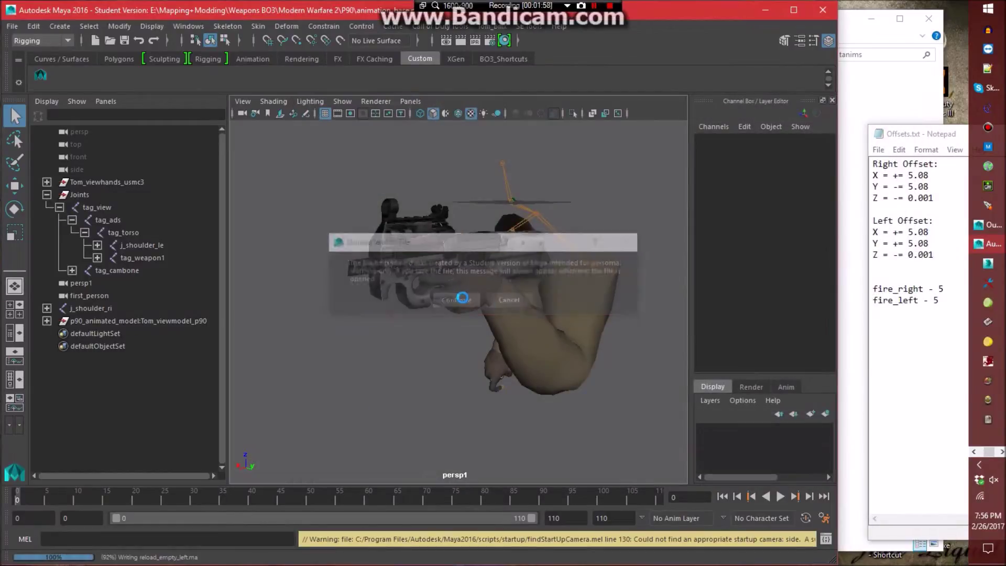
# Select the tag_view joint together with its entire hierarchy.
pyautogui.click(530, 26)
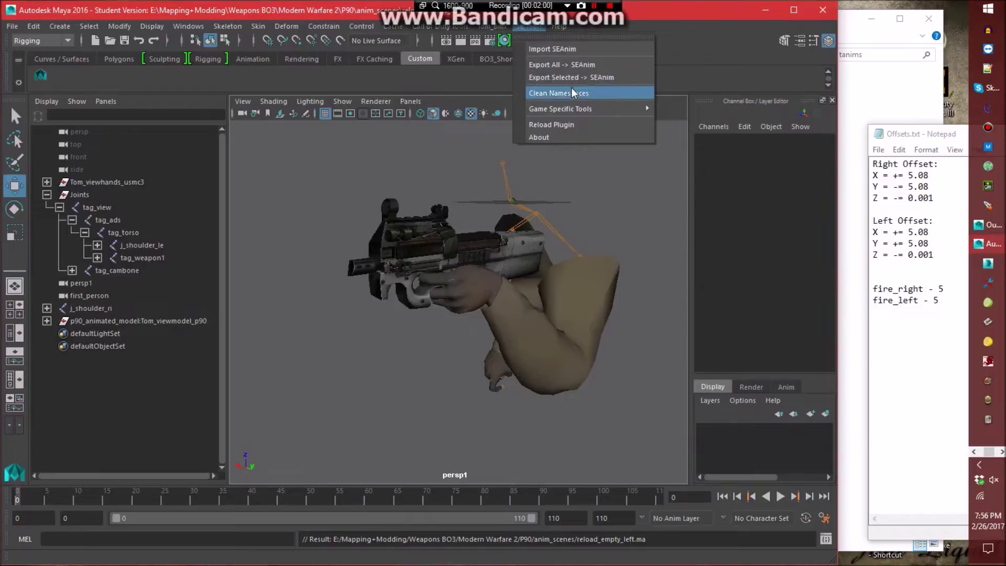
pyautogui.click(413, 200)
pyautogui.press('w')
pyautogui.click(97, 207)
pyautogui.click(89, 25)
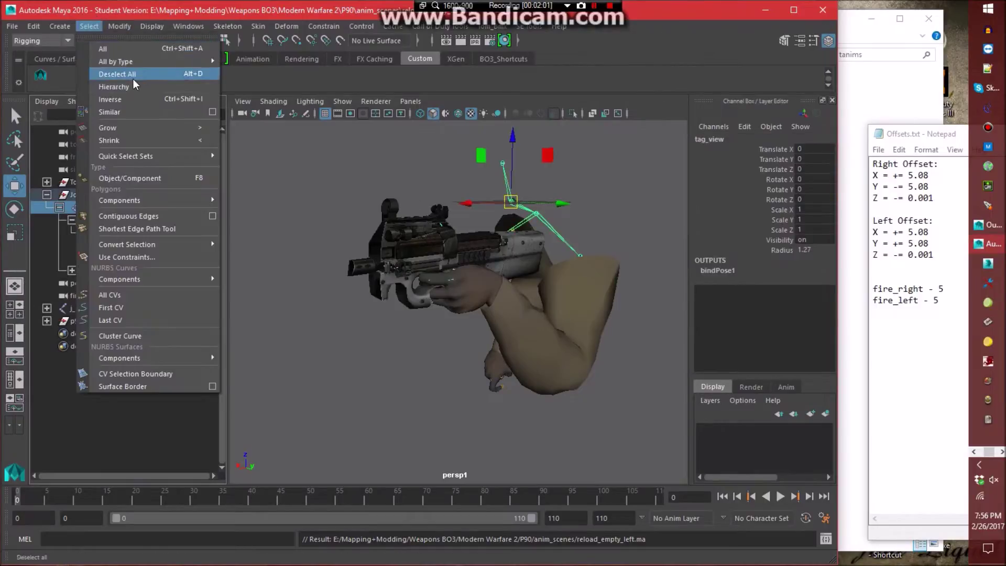
pyautogui.click(131, 86)
# Export the selected joints as the SEAnim reload_empty_left in the seanims - Conversion Rig folder.
pyautogui.click(530, 25)
pyautogui.click(563, 78)
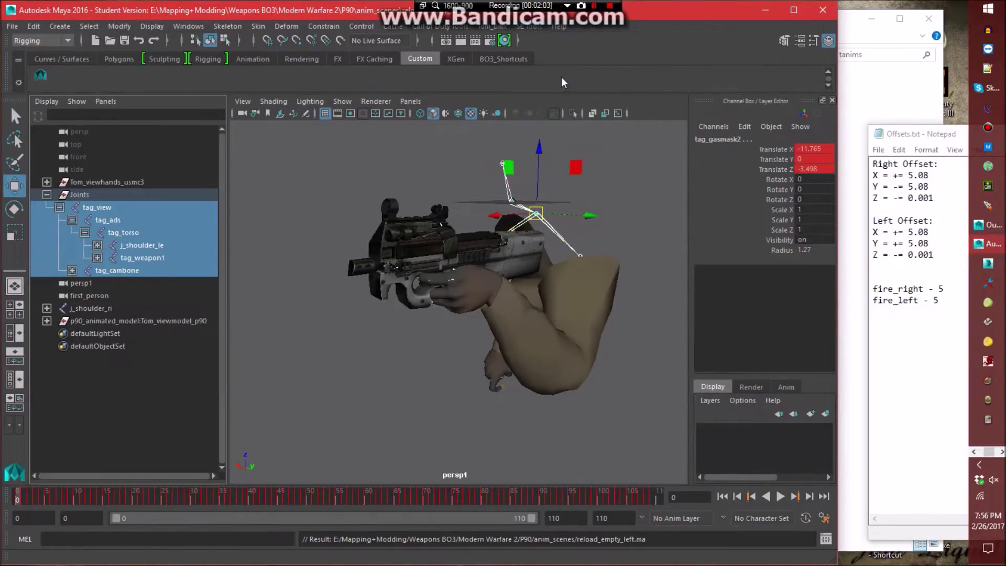
pyautogui.click(865, 130)
pyautogui.doubleClick(430, 166)
pyautogui.click(368, 445)
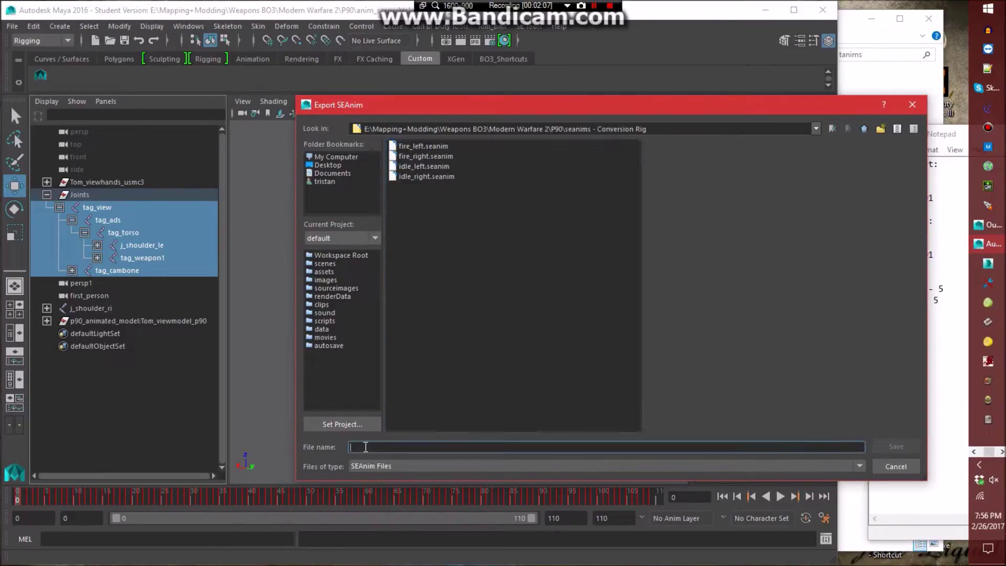
pyautogui.write('reload_empty_le')
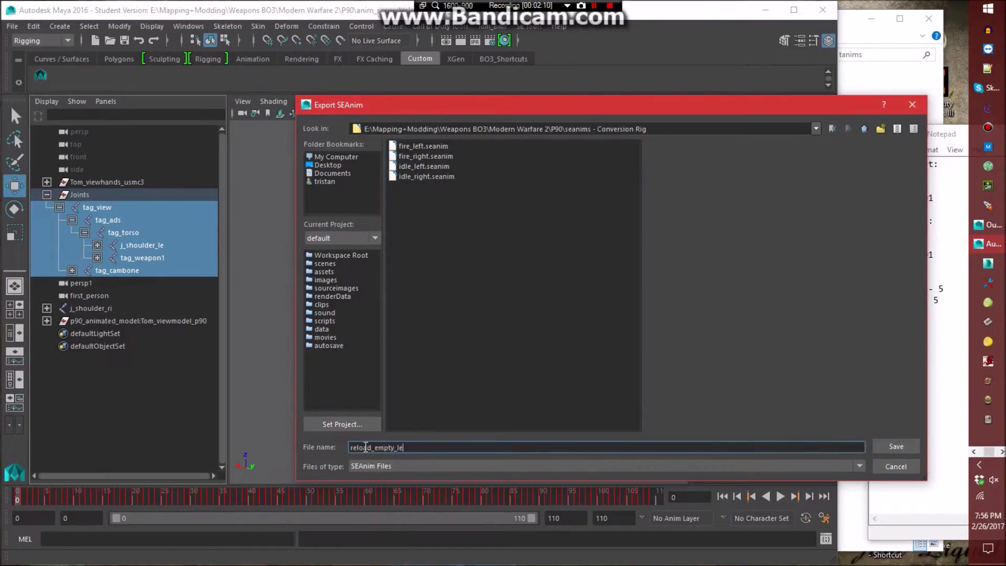
pyautogui.write('ft')
pyautogui.press('Return')
# Open animation_base.ma from the P90 folder and load viewmodel_p90_reload_empty_r.tanim from the tanims folder into the scene.
pyautogui.click(15, 28)
pyautogui.click(39, 56)
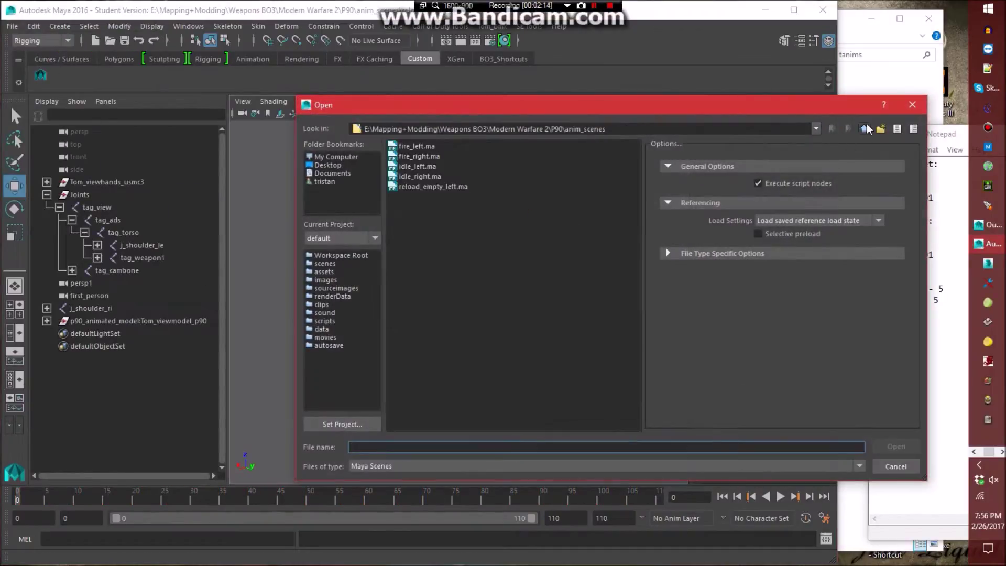
pyautogui.click(864, 129)
pyautogui.doubleClick(429, 217)
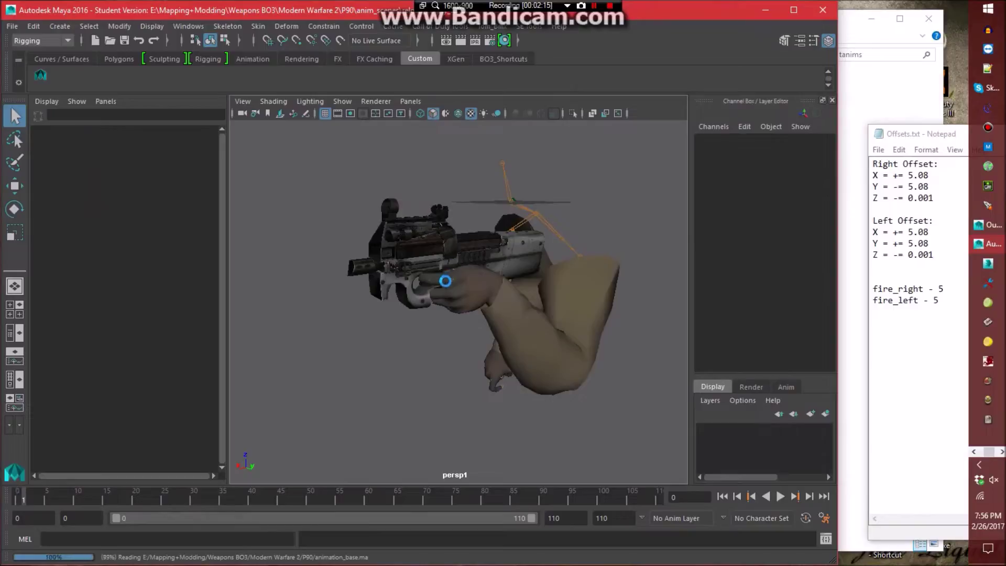
pyautogui.click(883, 103)
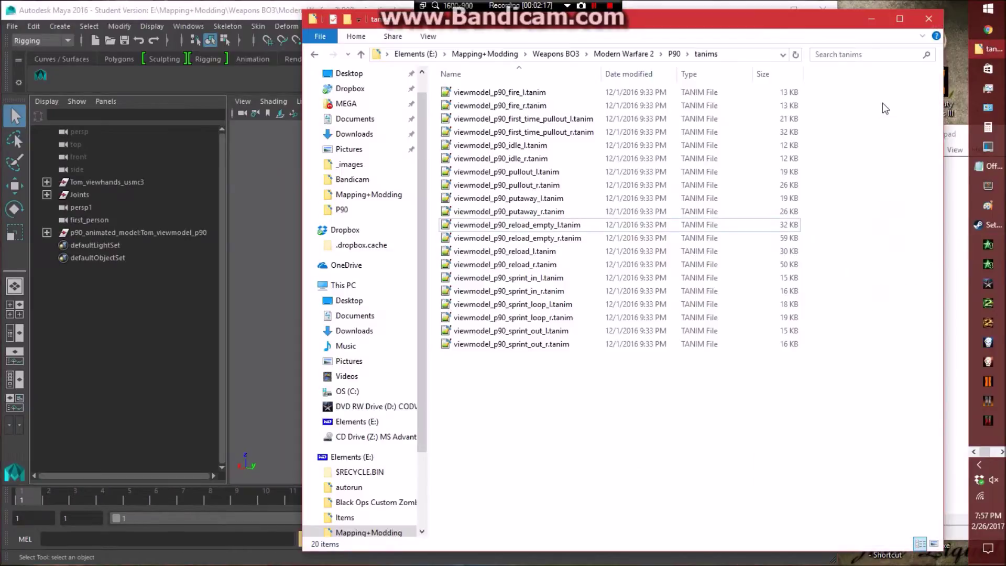
pyautogui.moveTo(519, 238); pyautogui.dragTo(264, 247)
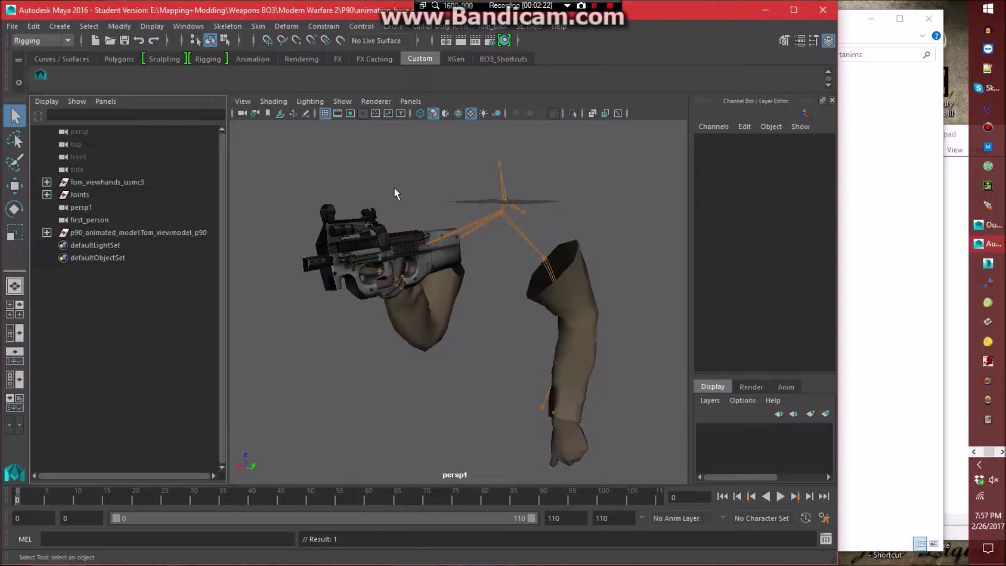
# Save the scene as reload_empty_right in the anim_scenes folder, accepting the student version notice.
pyautogui.click(12, 26)
pyautogui.click(59, 88)
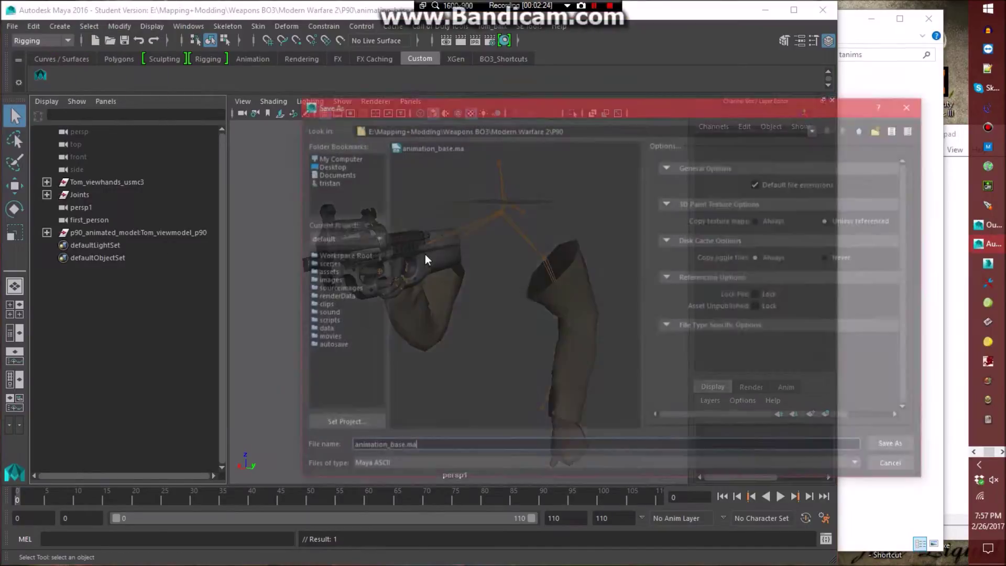
pyautogui.doubleClick(423, 156)
pyautogui.tripleClick(439, 444)
pyautogui.write('reload_empty_right')
pyautogui.press('Return')
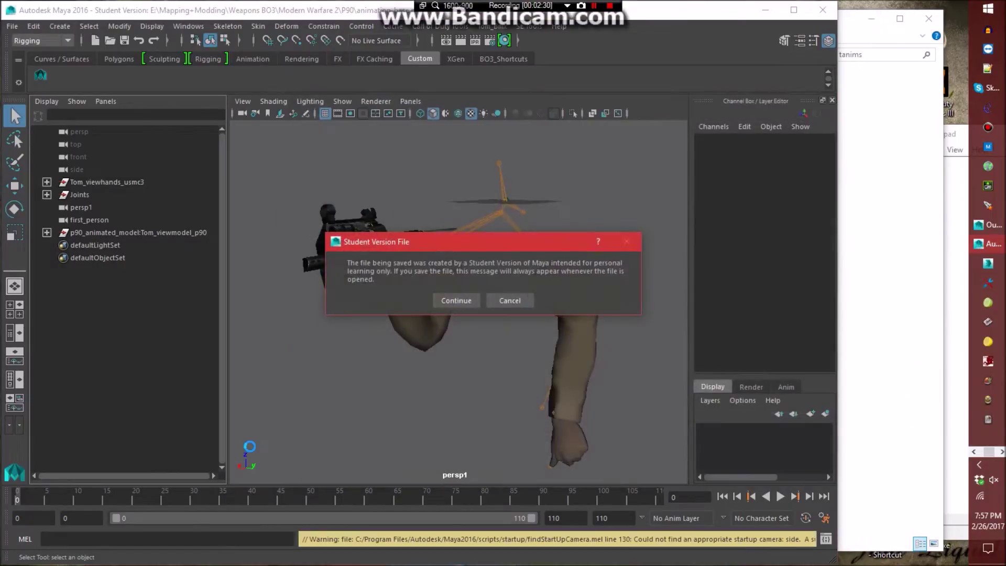
pyautogui.click(459, 300)
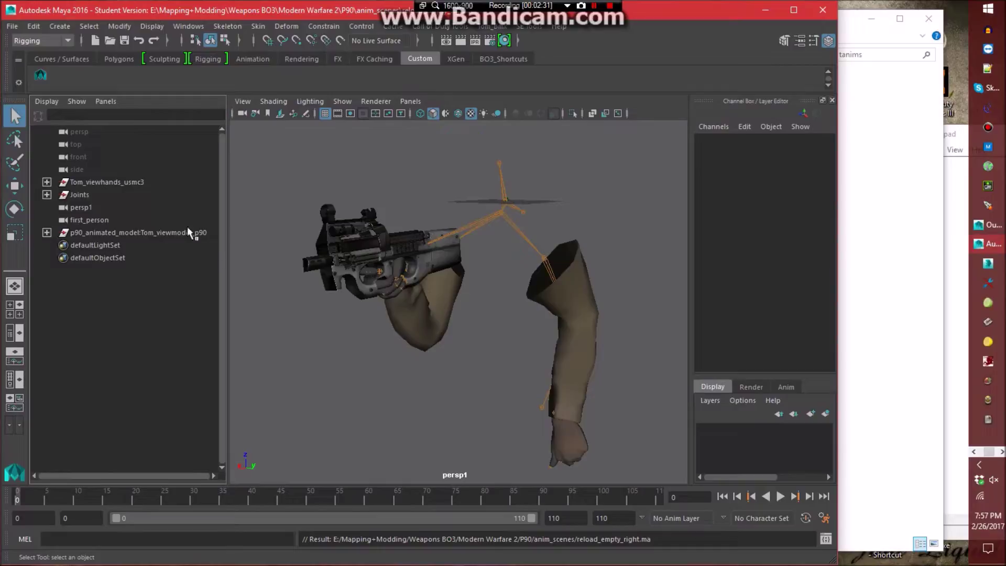
# Expand the Joints hierarchy down to tag_torso and unparent j_shoulder_le to the scene root.
pyautogui.click(47, 195)
pyautogui.click(59, 208)
pyautogui.click(72, 220)
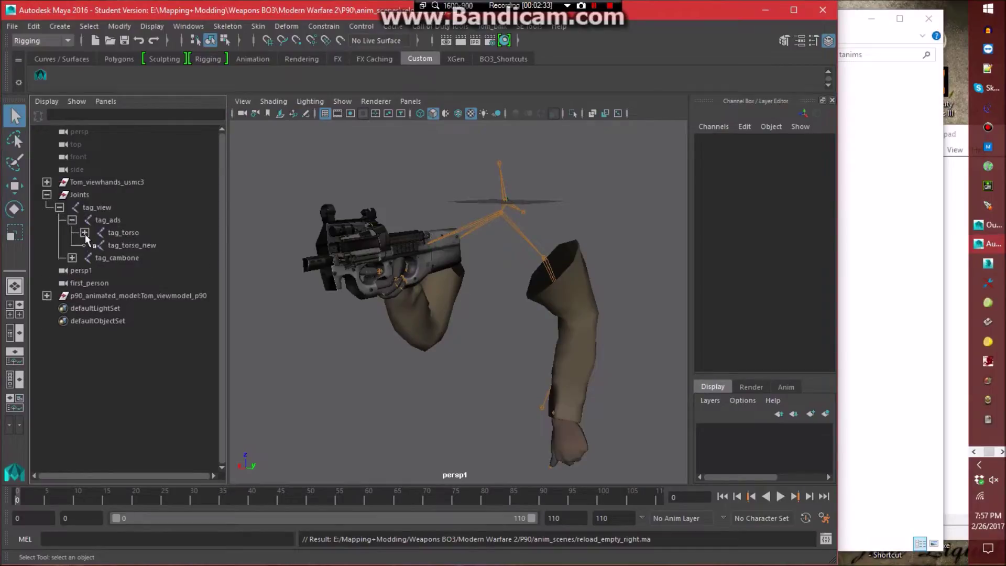
pyautogui.click(85, 233)
pyautogui.moveTo(153, 247); pyautogui.dragTo(165, 334)
# Preview the right reload animation and reparent the j_shoulder_ri joint under tag_torso_new.
pyautogui.click(140, 245)
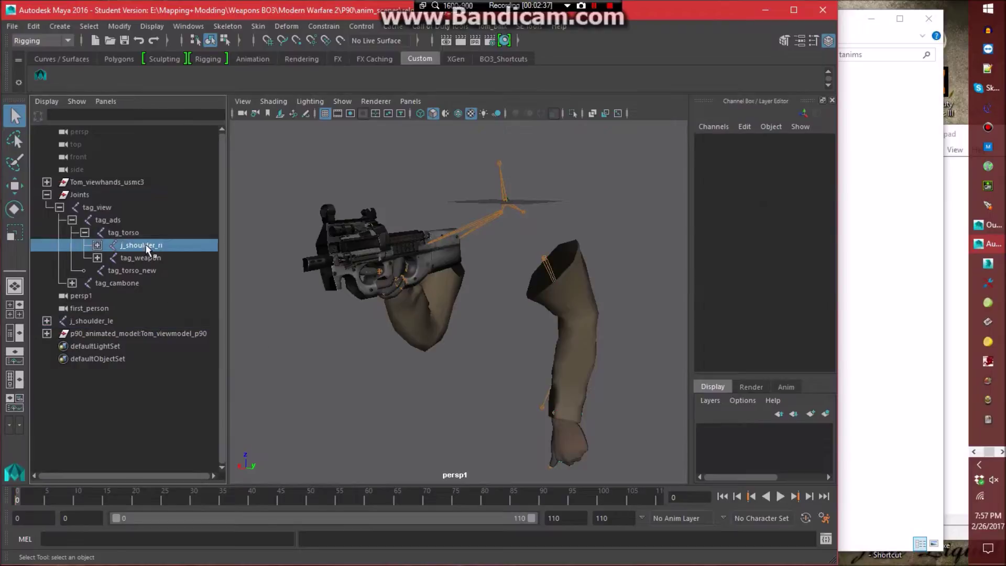
pyautogui.hotkey('alt', 'v')
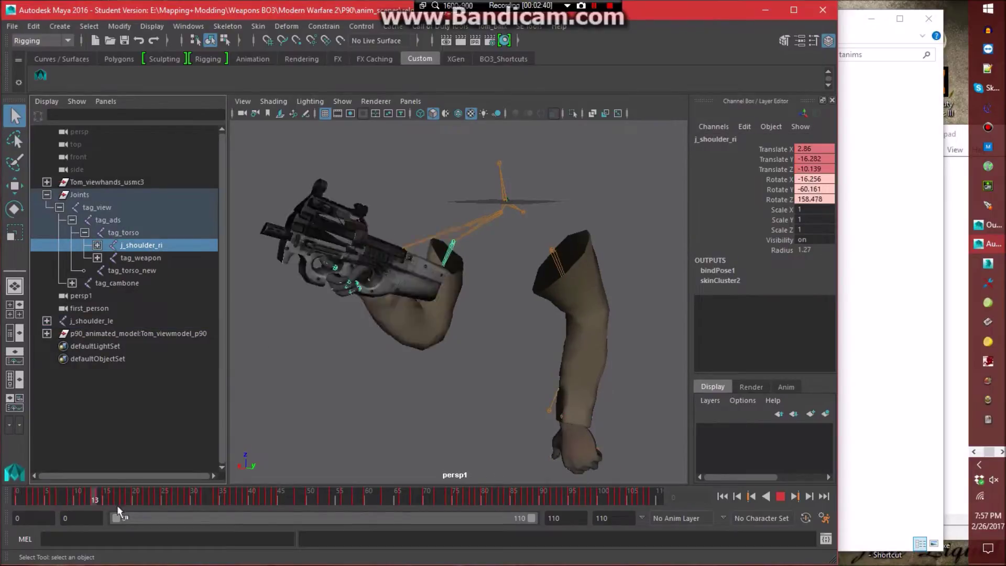
pyautogui.hotkey('alt', 'v')
pyautogui.moveTo(140, 245); pyautogui.dragTo(143, 269)
pyautogui.click(84, 257)
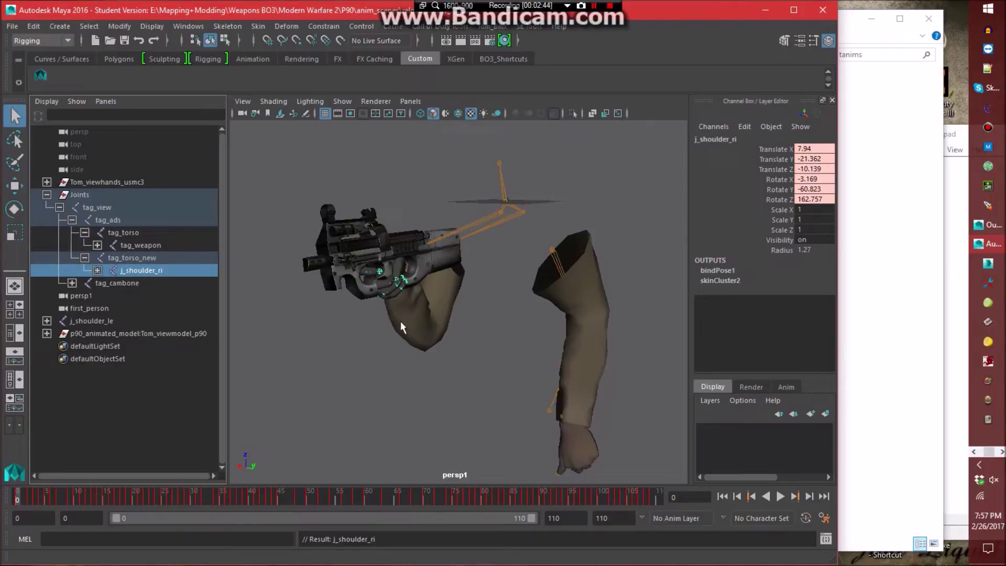
pyautogui.click(338, 358)
# Reparent the tag_weapon joint from tag_torso to tag_torso_new.
pyautogui.click(147, 243)
pyautogui.moveTo(147, 244); pyautogui.dragTo(157, 258)
pyautogui.click(181, 310)
# Open tag_weapon's animation curves in the Graph Editor and offset all Translate X keys by += 5.08.
pyautogui.click(157, 270)
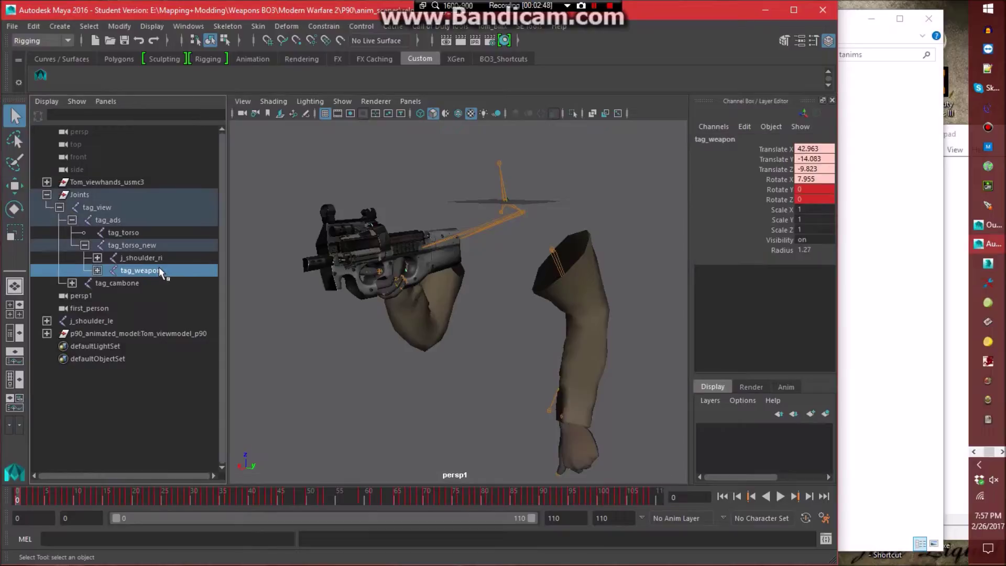
pyautogui.click(188, 26)
pyautogui.moveTo(345, 59)
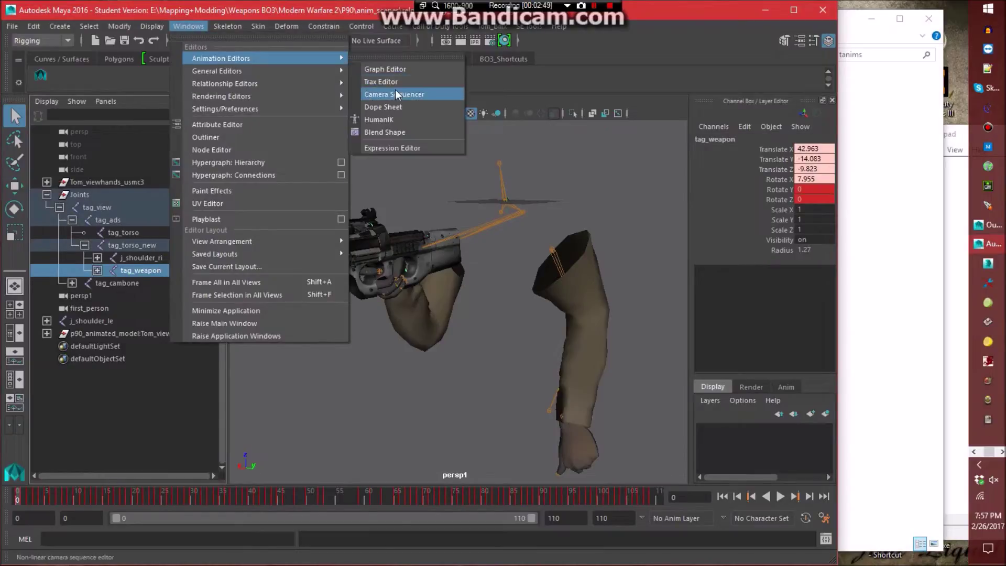
pyautogui.click(385, 69)
pyautogui.click(919, 150)
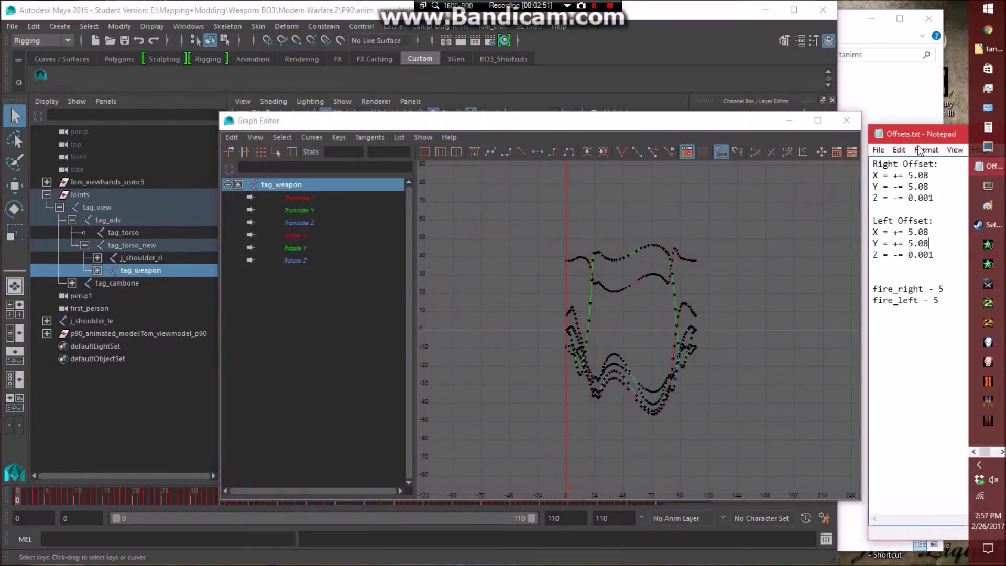
pyautogui.click(310, 199)
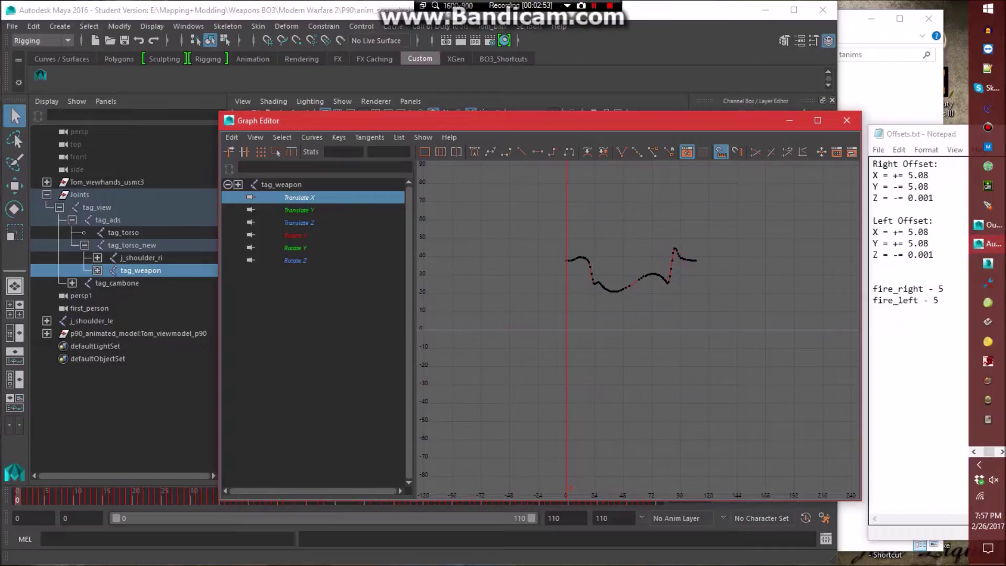
pyautogui.moveTo(929, 175); pyautogui.dragTo(903, 176)
pyautogui.click(785, 326)
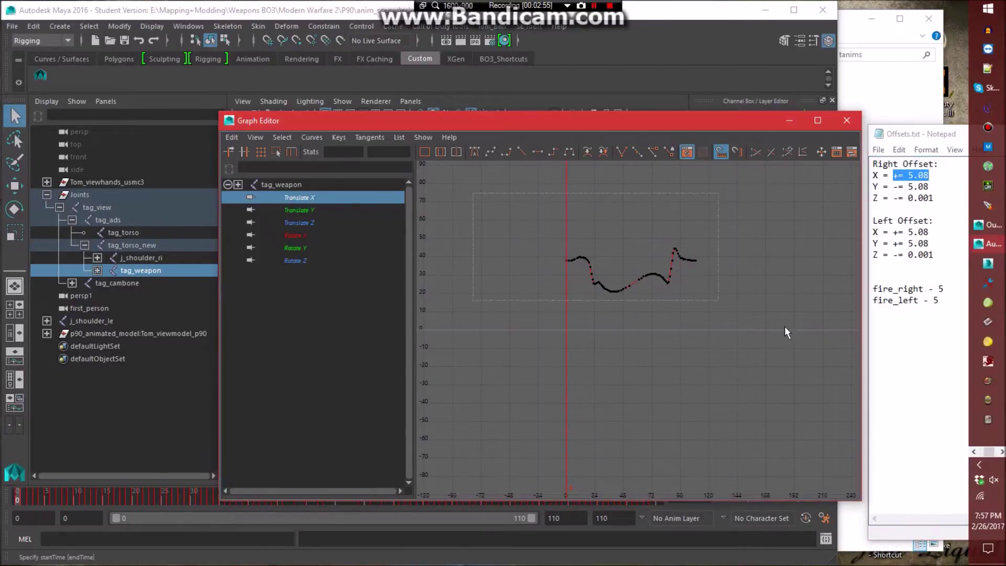
pyautogui.moveTo(784, 326); pyautogui.dragTo(548, 236)
pyautogui.click(388, 152)
pyautogui.write('+= 5.08')
pyautogui.press('Return')
# Offset all of tag_weapon's Translate Y keys by -= 5.08, the right offset from the notes.
pyautogui.click(311, 209)
pyautogui.moveTo(929, 186); pyautogui.dragTo(894, 186)
pyautogui.hotkey('ctrl', 'c')
pyautogui.click(517, 281)
pyautogui.moveTo(517, 282); pyautogui.dragTo(773, 475)
pyautogui.hotkey('ctrl', 'v')
pyautogui.press('Return')
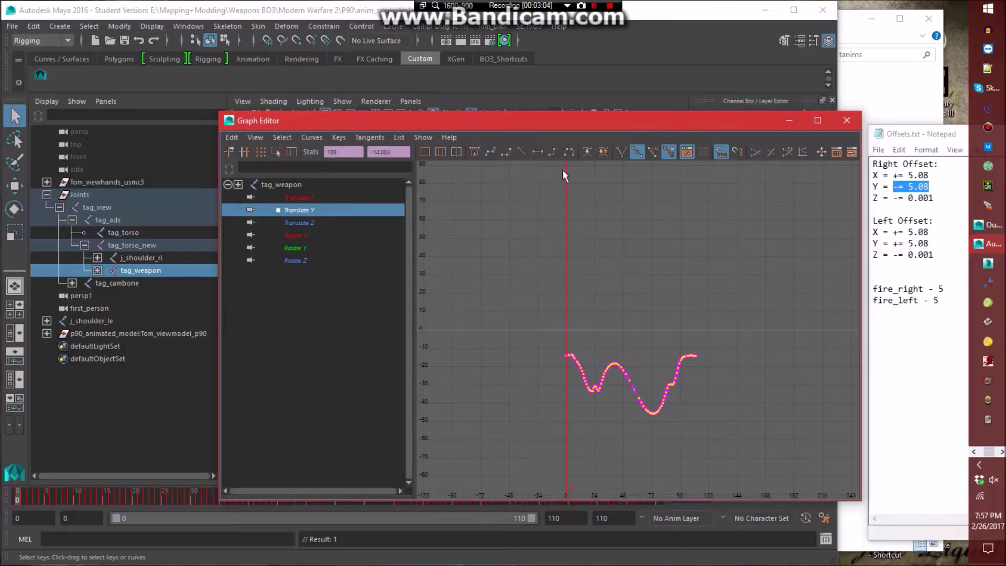
# Offset all of tag_weapon's Translate Z keys by -= 0.001 and close the Graph Editor.
pyautogui.moveTo(934, 198); pyautogui.dragTo(898, 198)
pyautogui.click(306, 223)
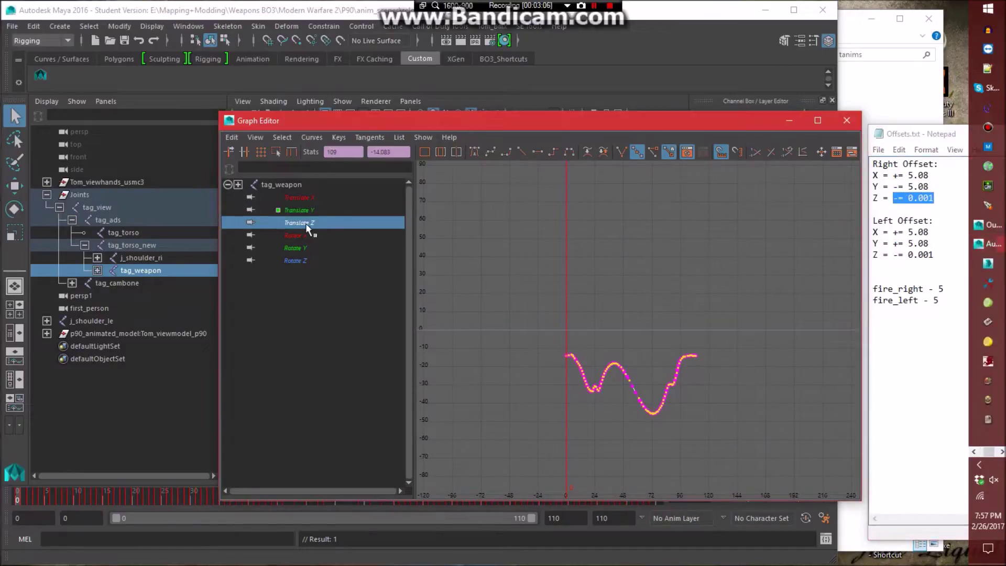
pyautogui.click(515, 250)
pyautogui.moveTo(514, 249); pyautogui.dragTo(817, 467)
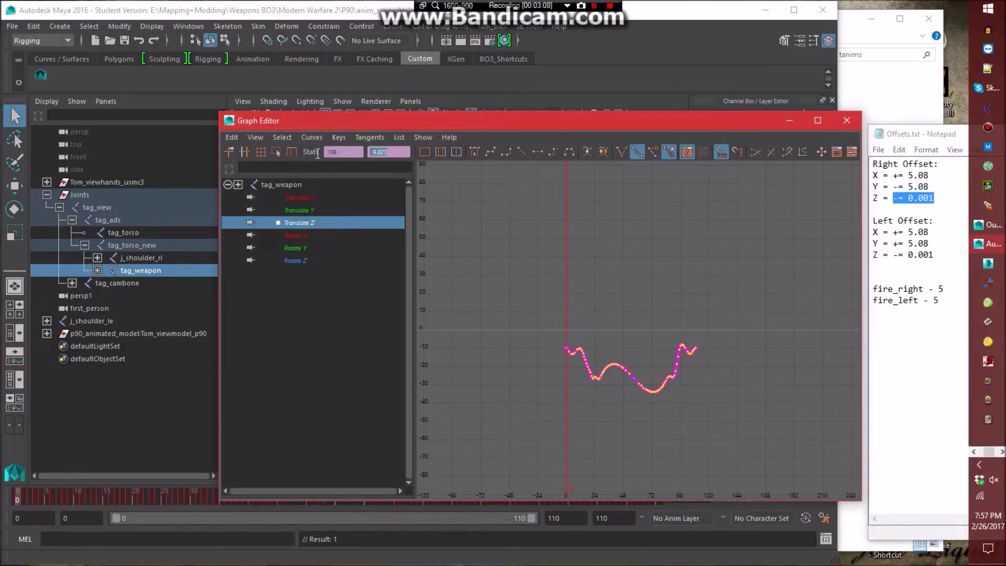
pyautogui.press('Return')
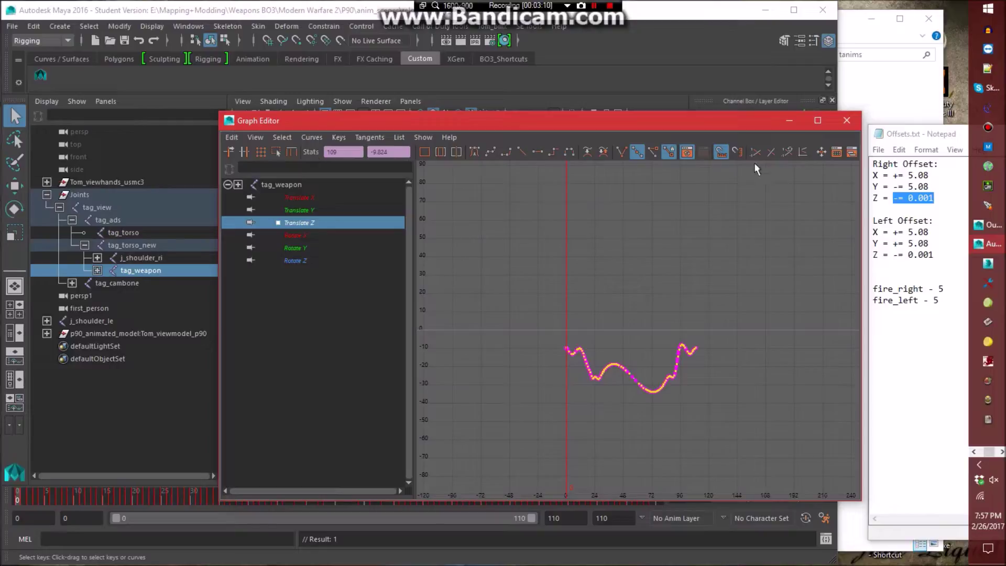
pyautogui.click(846, 120)
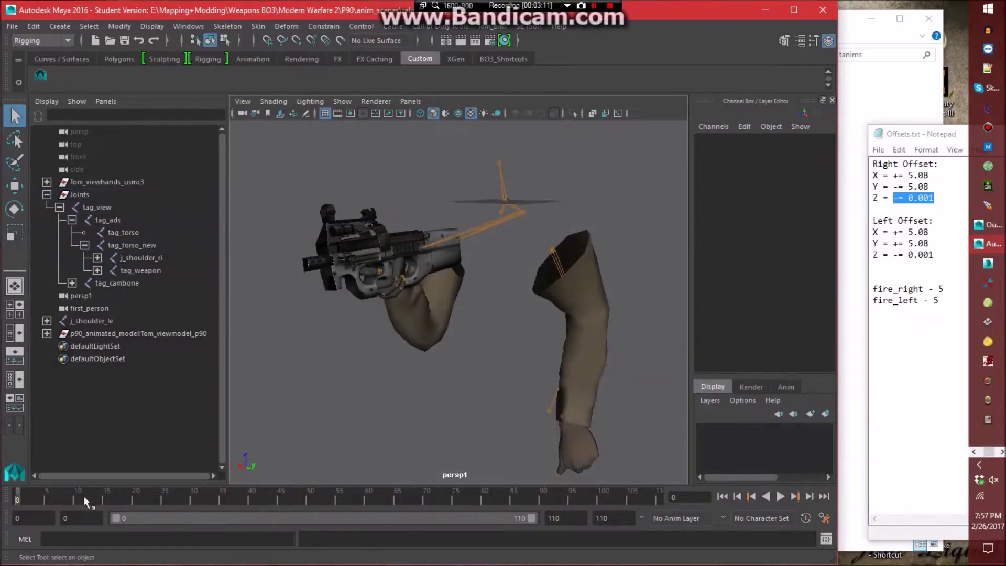
# Play back the right empty reload animation to check how the hand and weapon line up.
pyautogui.keyDown('alt'); pyautogui.moveTo(366, 342); pyautogui.dragTo(512, 337); pyautogui.keyUp('alt')
pyautogui.keyDown('alt'); pyautogui.moveTo(511, 337); pyautogui.dragTo(581, 330, button='right'); pyautogui.keyUp('alt')
pyautogui.hotkey('alt', 'v')
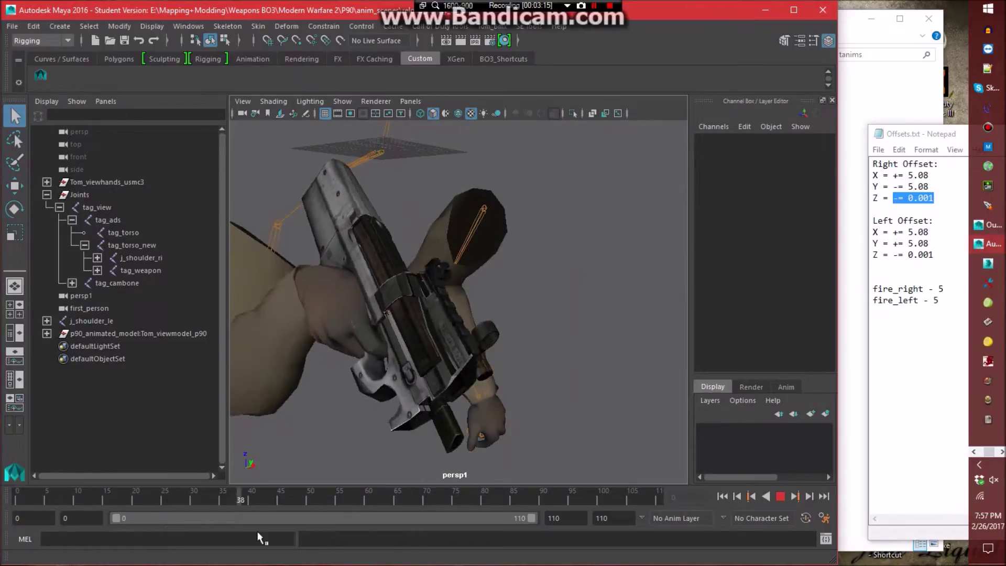
pyautogui.hotkey('alt', 'v')
pyautogui.keyDown('alt'); pyautogui.moveTo(388, 316); pyautogui.dragTo(367, 315); pyautogui.keyUp('alt')
pyautogui.keyDown('alt'); pyautogui.moveTo(367, 314); pyautogui.dragTo(294, 314, button='right'); pyautogui.keyUp('alt')
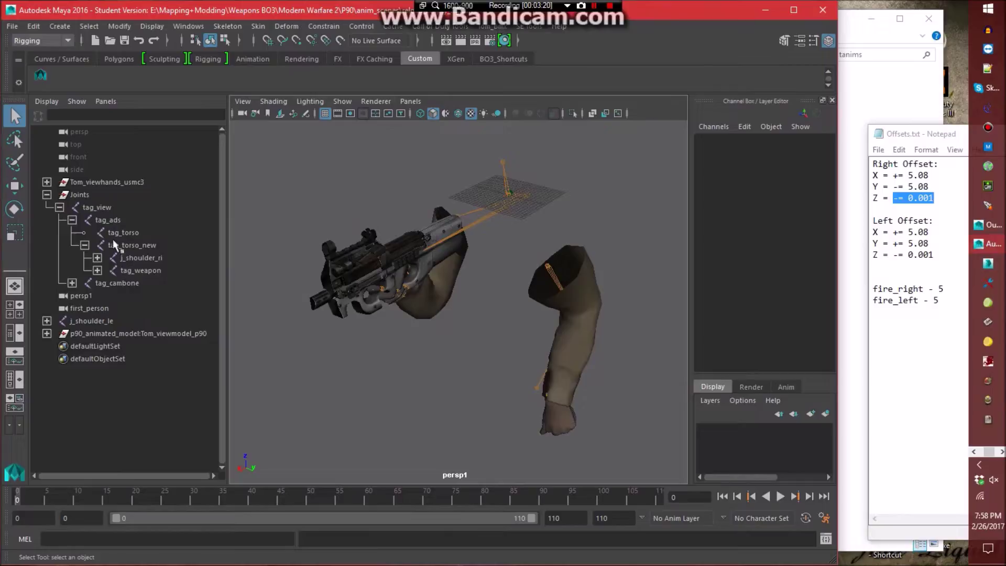
# Delete the old tag_torso joint and rename tag_torso_new to tag_torso.
pyautogui.click(126, 232)
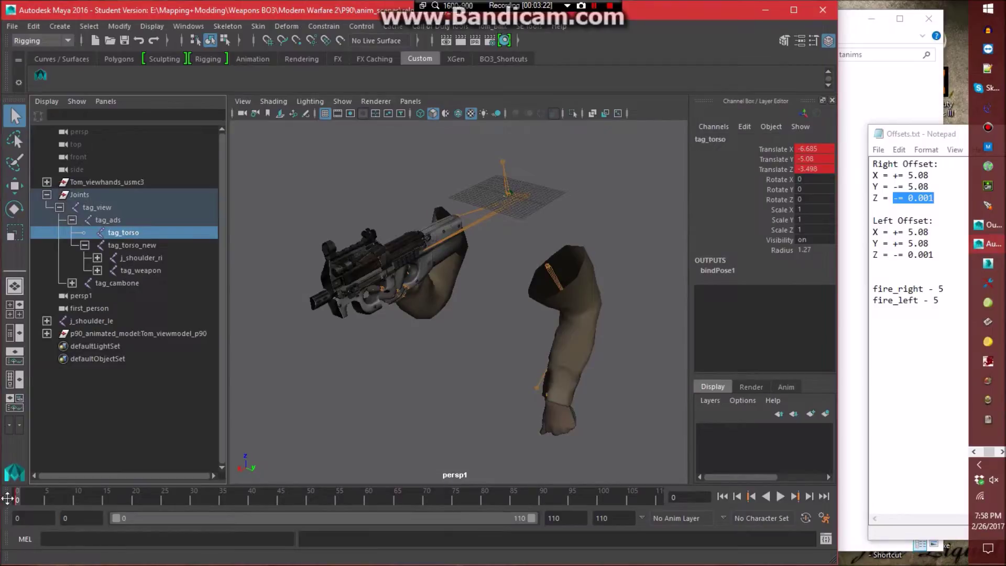
pyautogui.moveTo(18, 503)
pyautogui.mouseDown()
pyautogui.moveTo(584, 502)
pyautogui.moveTo(17, 502)
pyautogui.mouseUp()
pyautogui.press('Delete')
pyautogui.doubleClick(152, 232)
pyautogui.click(178, 233)
pyautogui.press('BackSpace')
pyautogui.press('BackSpace')
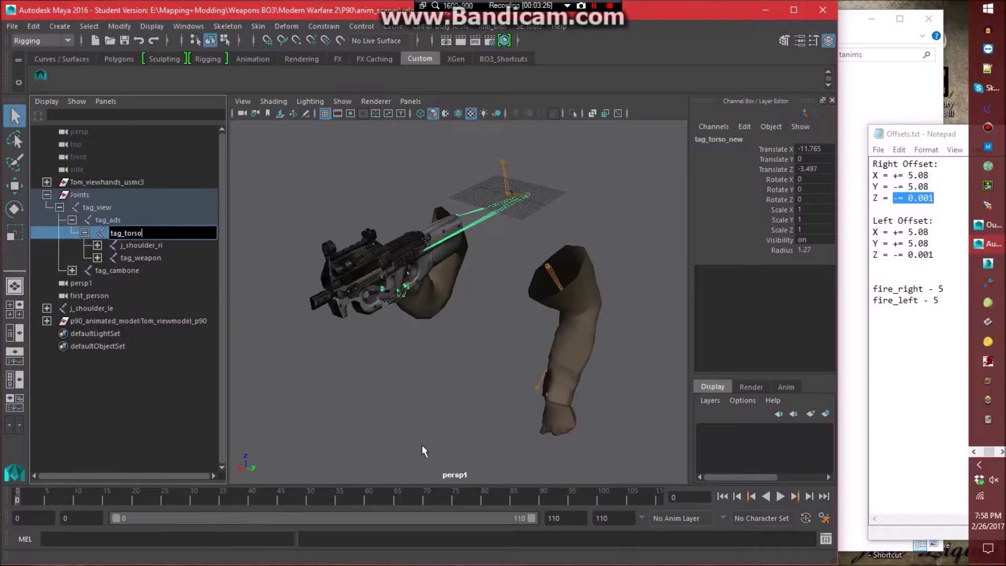
pyautogui.click(422, 445)
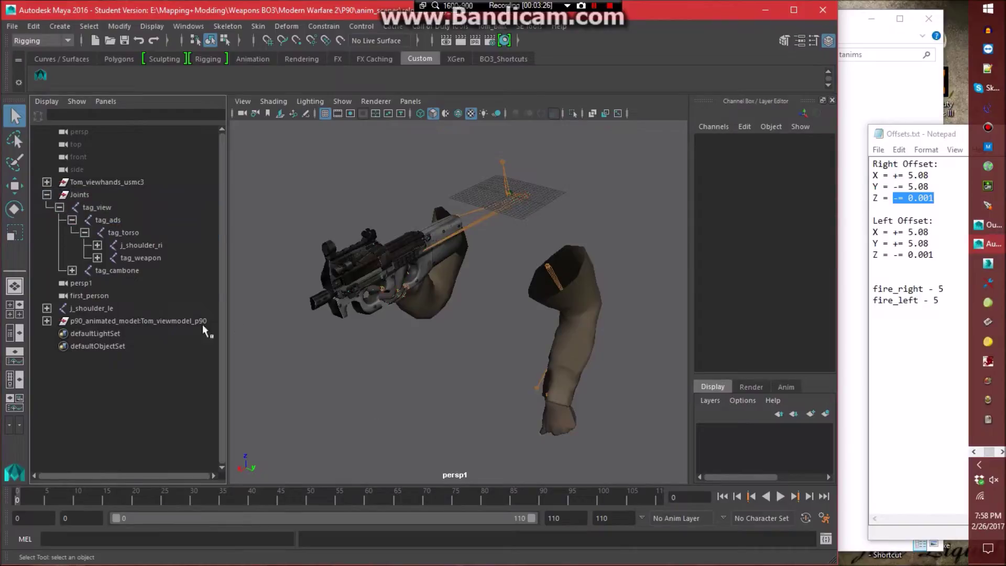
pyautogui.click(116, 208)
pyautogui.click(578, 154)
pyautogui.click(527, 26)
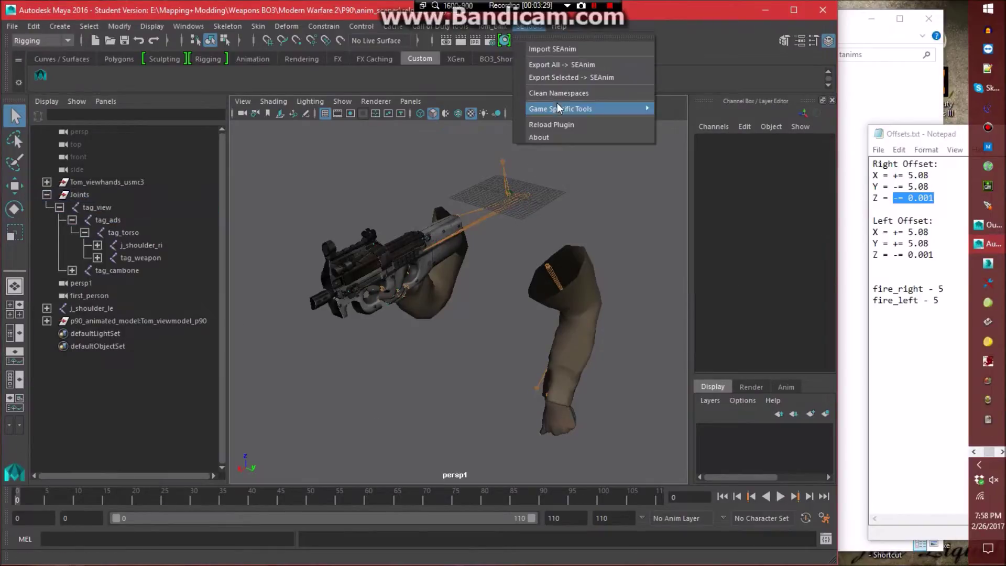
pyautogui.click(557, 98)
# Select the full tag_view joint hierarchy and export it as a SEAnim named reload_empty_right in the seanims - Conversion Rig folder.
pyautogui.click(152, 208)
pyautogui.click(89, 26)
pyautogui.click(115, 84)
pyautogui.click(531, 26)
pyautogui.click(565, 75)
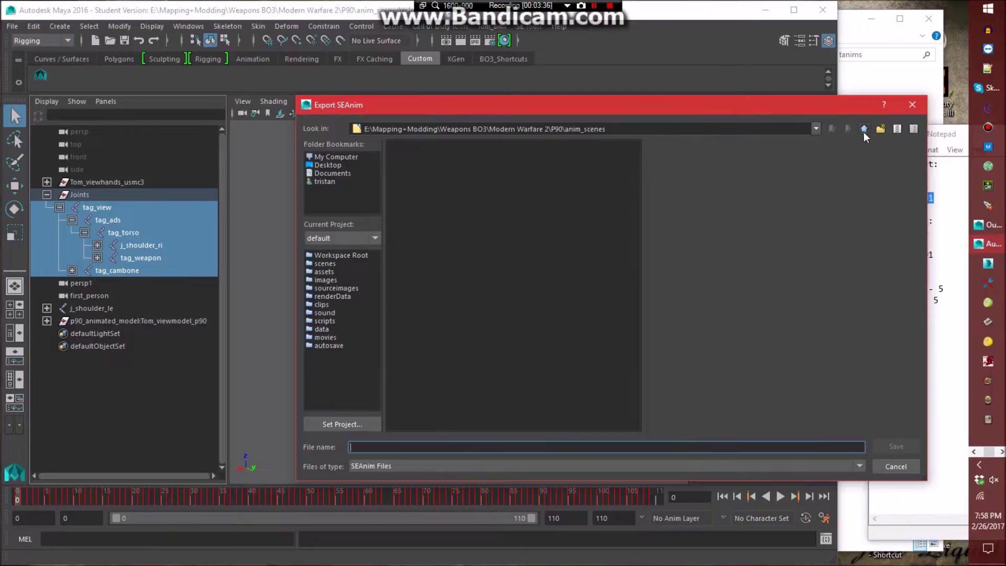
pyautogui.click(863, 129)
pyautogui.doubleClick(438, 163)
pyautogui.click(379, 445)
pyautogui.write('reload_empty_right')
pyautogui.press('Return')
# Open the animation_base.ma scene from the P90 folder.
pyautogui.click(12, 26)
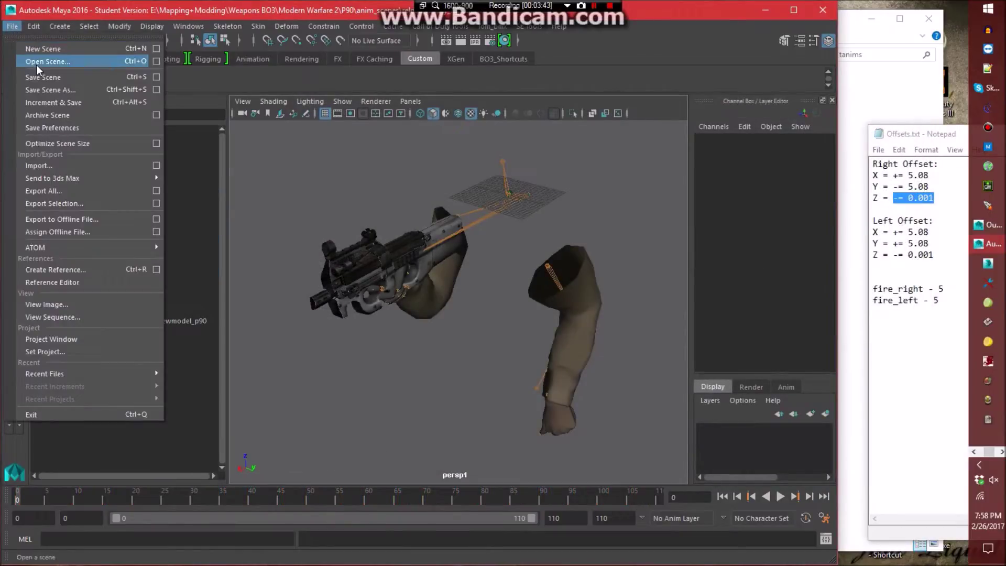
pyautogui.click(48, 62)
pyautogui.click(864, 128)
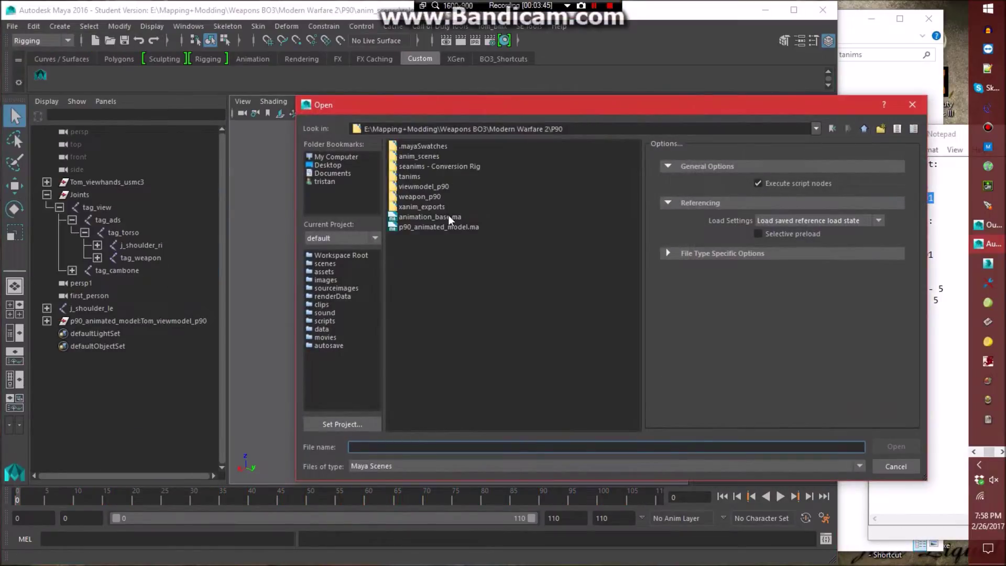
pyautogui.doubleClick(445, 215)
pyautogui.click(442, 291)
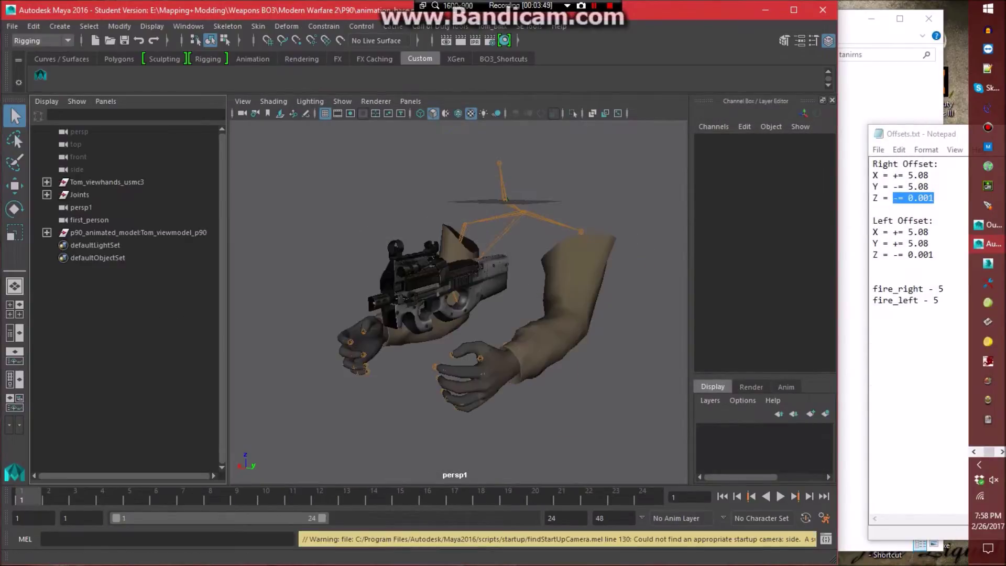
# Import viewmodel_p90_reload_l.tanim from the tanims folder into the scene.
pyautogui.click(860, 35)
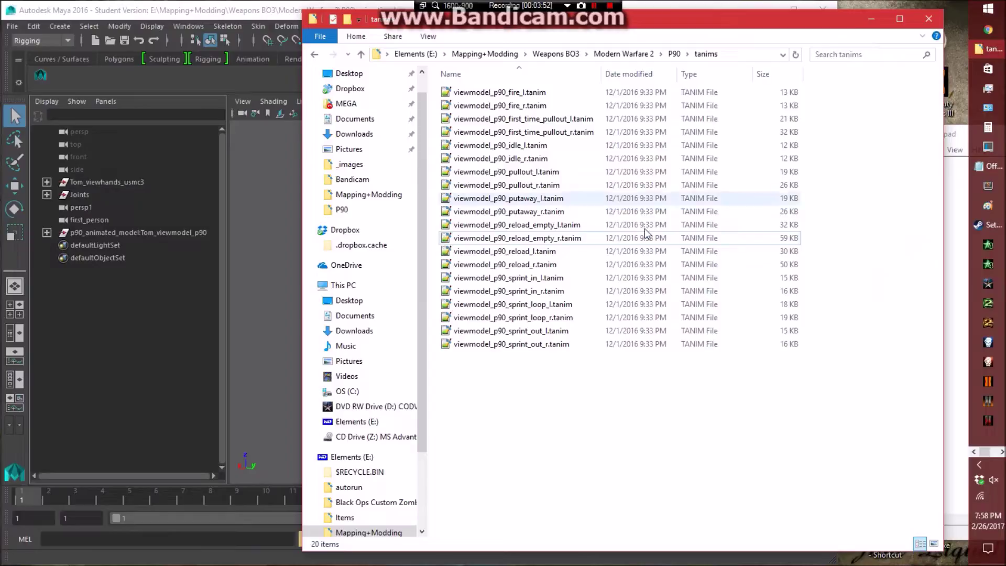
pyautogui.click(527, 252)
pyautogui.moveTo(526, 252); pyautogui.dragTo(253, 272)
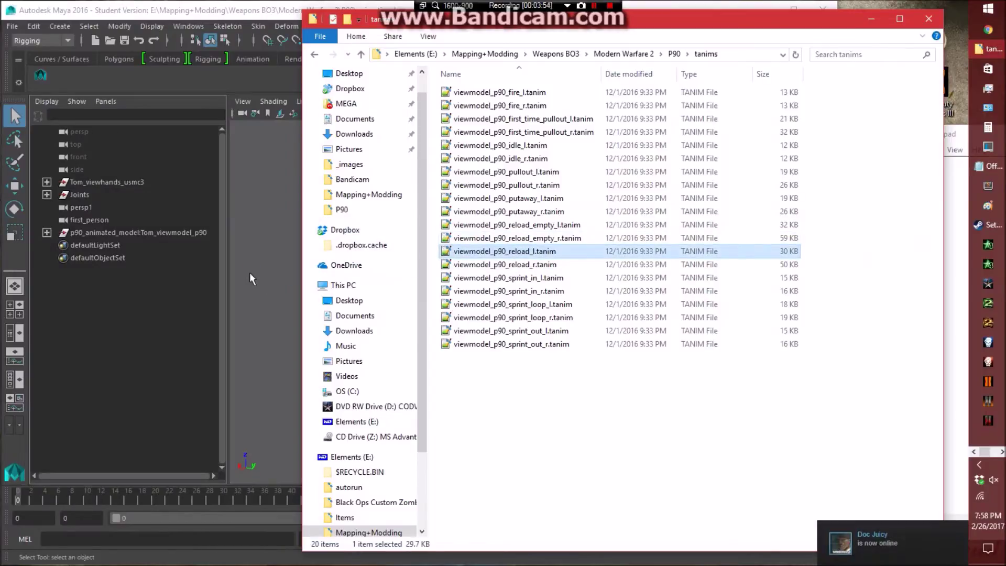
# Save the scene as reload_left in the anim_scenes folder, accepting the student version notice.
pyautogui.click(12, 27)
pyautogui.click(12, 27)
pyautogui.click(41, 83)
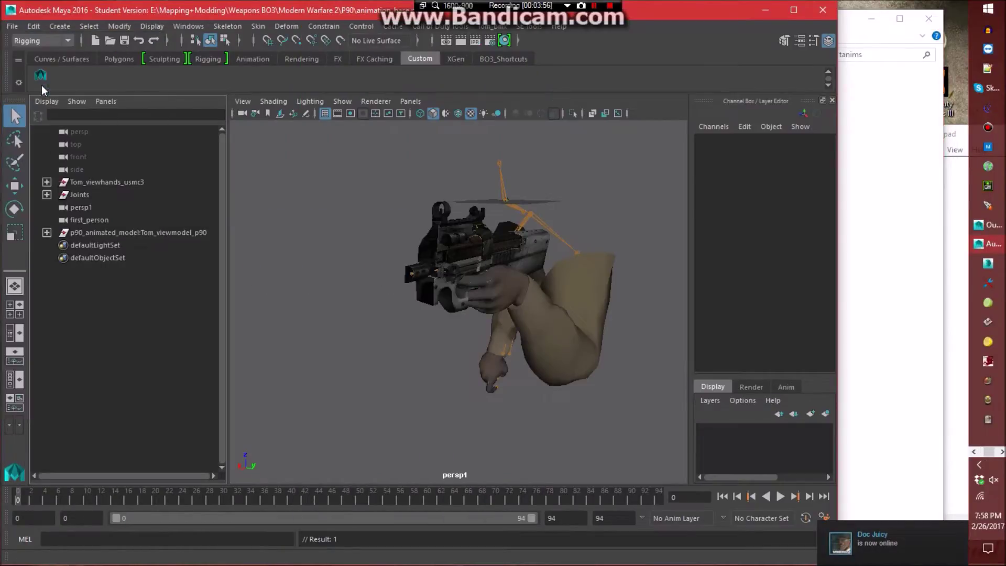
pyautogui.doubleClick(431, 158)
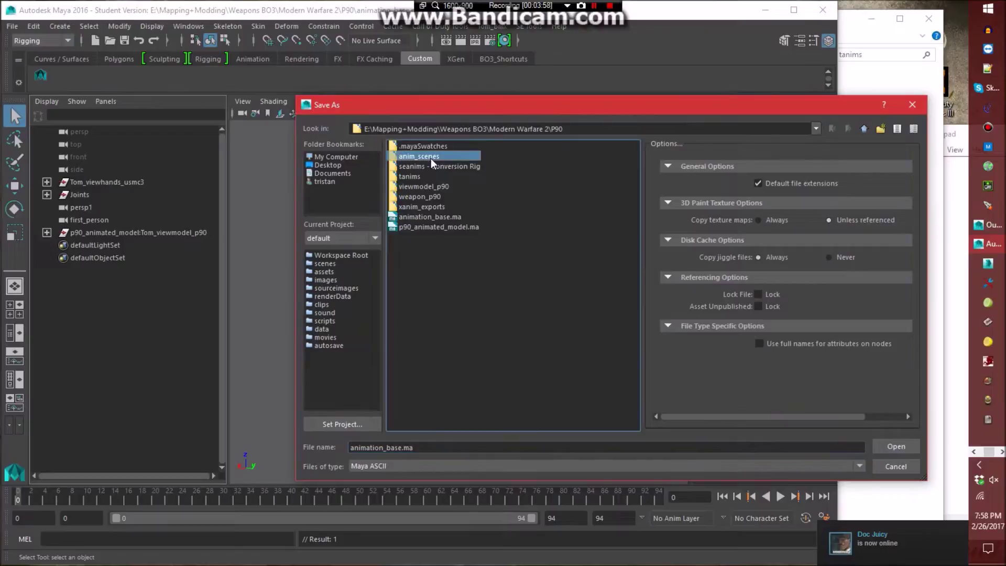
pyautogui.moveTo(439, 445); pyautogui.dragTo(216, 438)
pyautogui.write('rel')
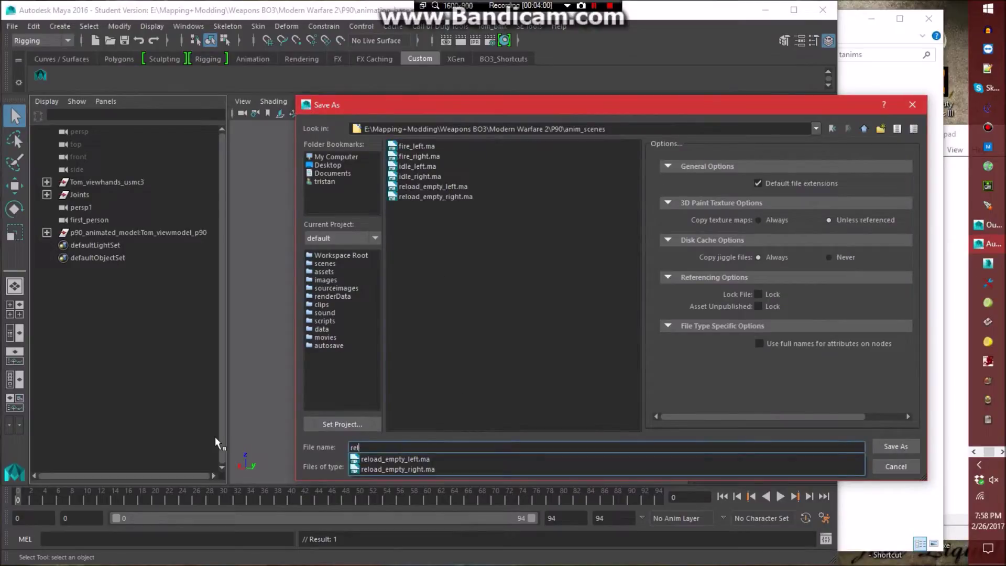
pyautogui.write('oad_left')
pyautogui.press('Return')
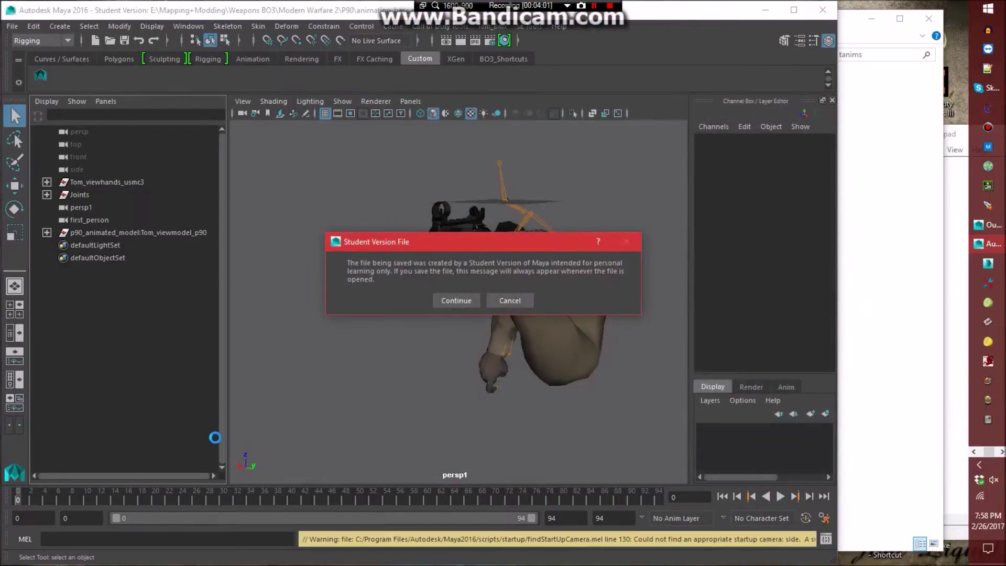
pyautogui.click(461, 299)
# Expand the Joints hierarchy down to tag_torso and unparent j_shoulder_ri to the scene root.
pyautogui.click(47, 194)
pyautogui.click(59, 206)
pyautogui.click(72, 219)
pyautogui.click(84, 232)
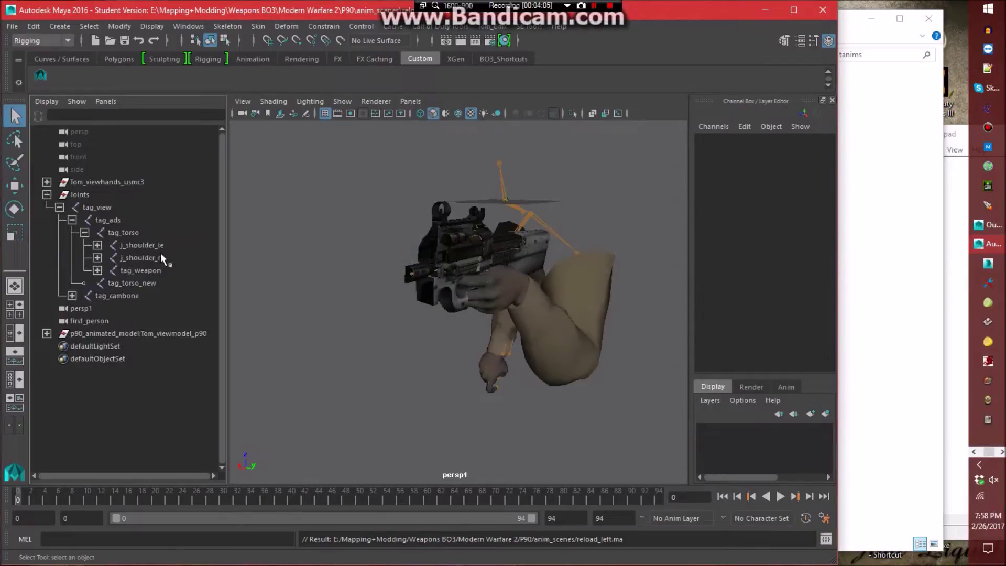
pyautogui.click(160, 252)
pyautogui.moveTo(166, 255); pyautogui.dragTo(105, 327, button='middle')
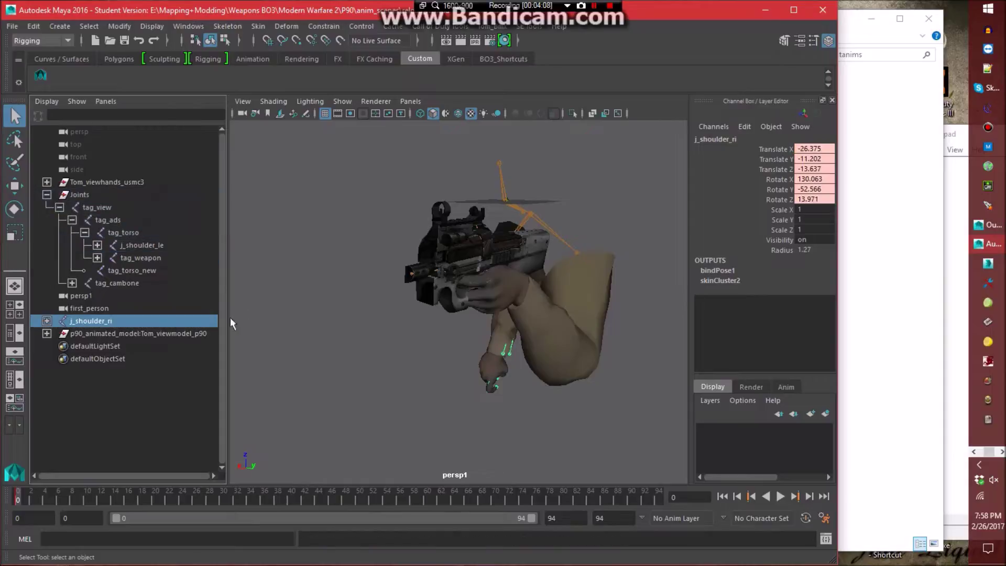
# Rename the tag_weapon joint to tag_weapon1.
pyautogui.doubleClick(157, 258)
pyautogui.press('End')
pyautogui.write('1')
pyautogui.click(289, 273)
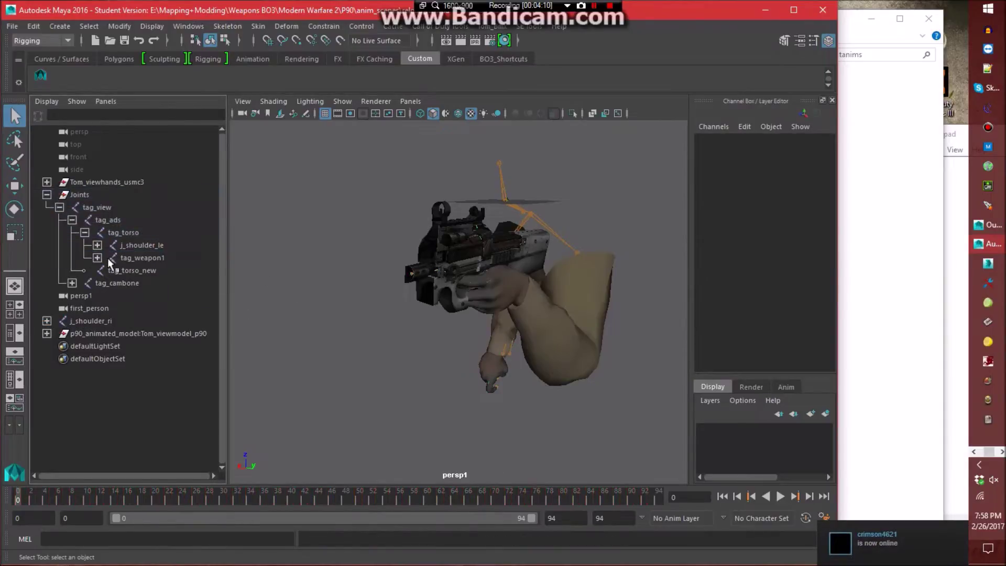
# Under tag_weapon1, rename the gun, bolt, front ring and reload button joints to j_gun1, j_bolt1, j_front_ring1 and j_reload_button1.
pyautogui.click(98, 258)
pyautogui.doubleClick(172, 271)
pyautogui.click(110, 271)
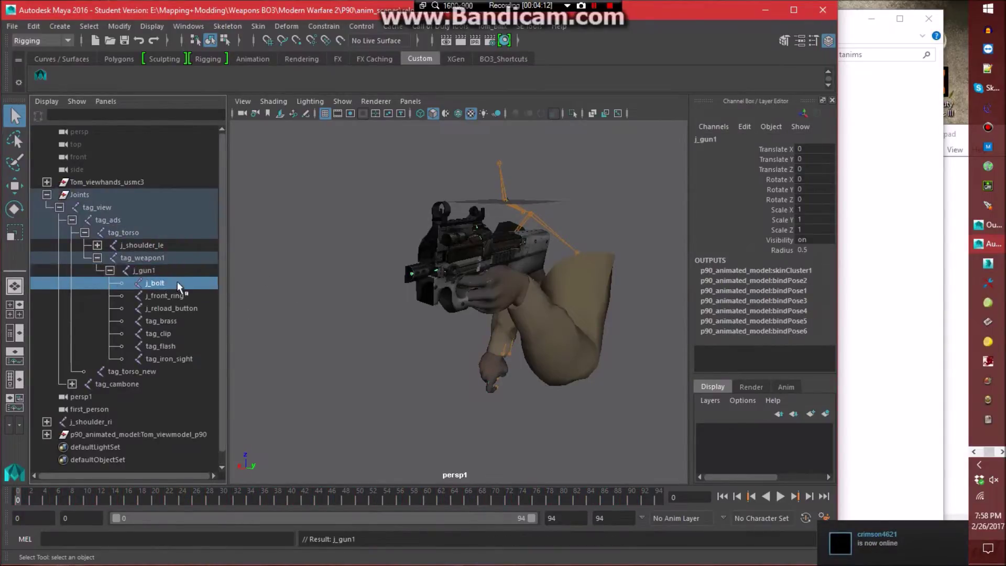
pyautogui.doubleClick(198, 292)
pyautogui.doubleClick(209, 309)
pyautogui.click(209, 309)
pyautogui.write('1')
# Rename the remaining j_gun1 child joints to tag_brass1, tag_clip1, tag_flash1 and tag_iron_sight1, then collapse the tag_weapon1 hierarchy.
pyautogui.doubleClick(207, 316)
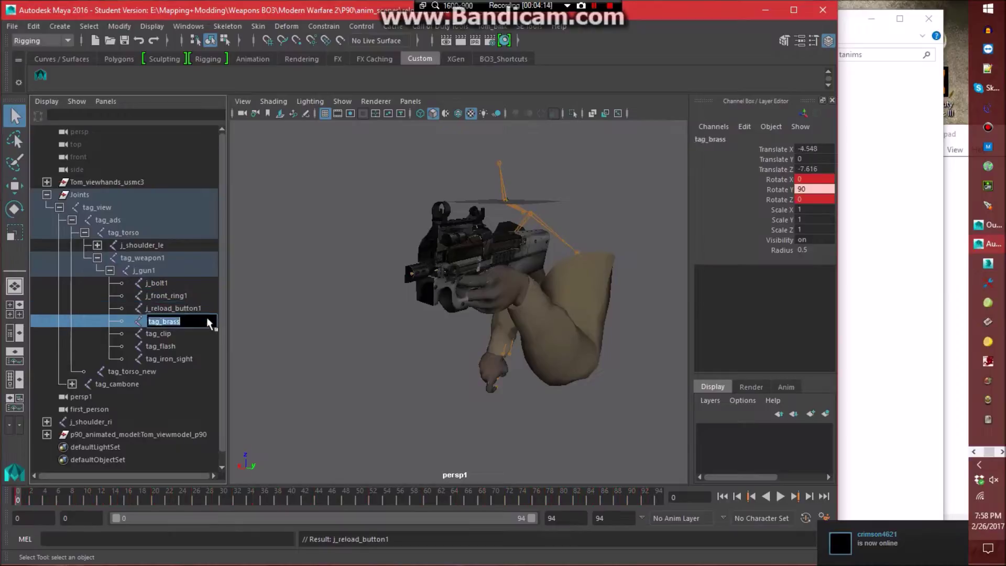
pyautogui.write('1')
pyautogui.doubleClick(201, 329)
pyautogui.write('1')
pyautogui.doubleClick(199, 343)
pyautogui.write('1')
pyautogui.doubleClick(199, 359)
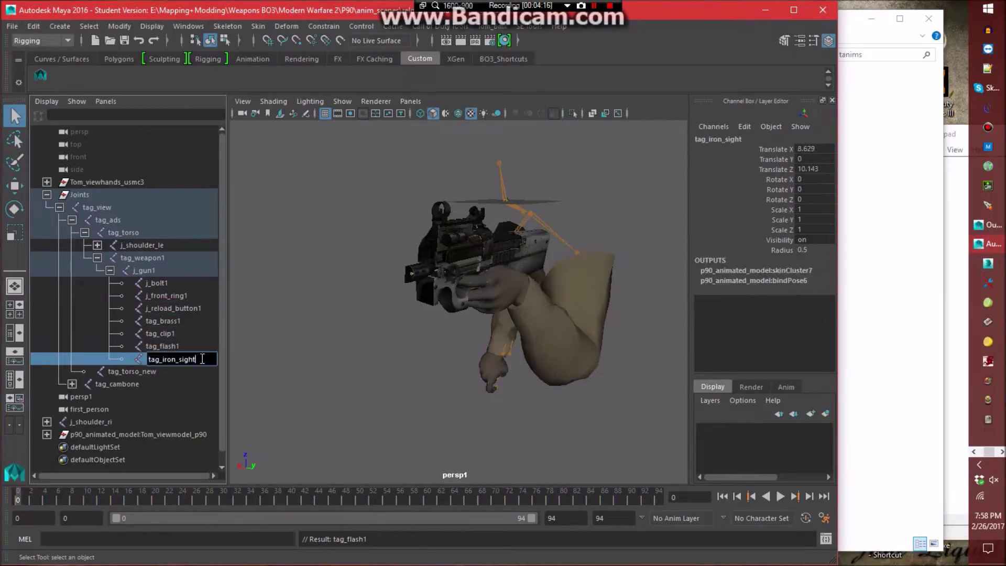
pyautogui.write('1')
pyautogui.click(297, 361)
pyautogui.click(97, 257)
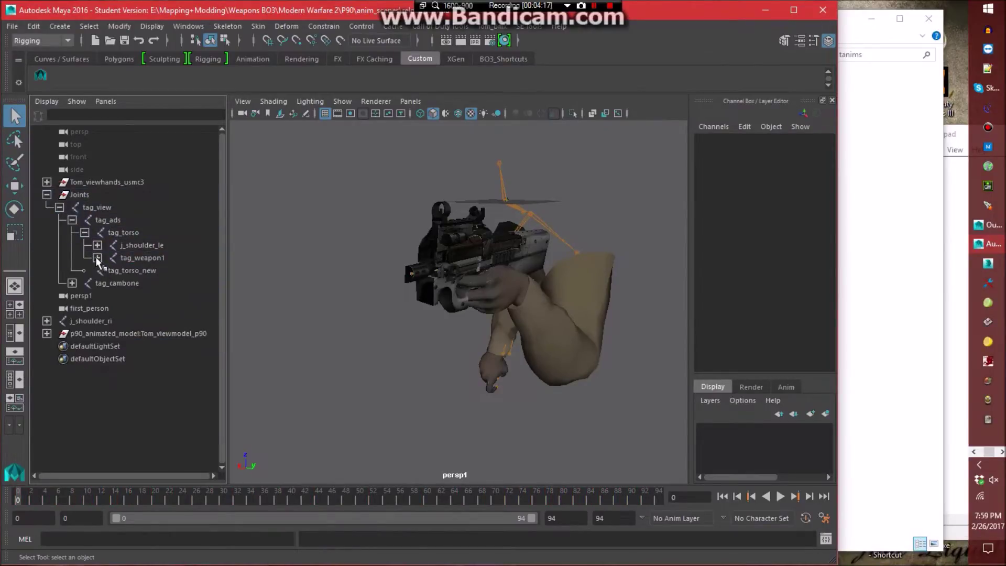
# Check the transform channels of the tag_torso and j_shoulder_le joints.
pyautogui.click(155, 233)
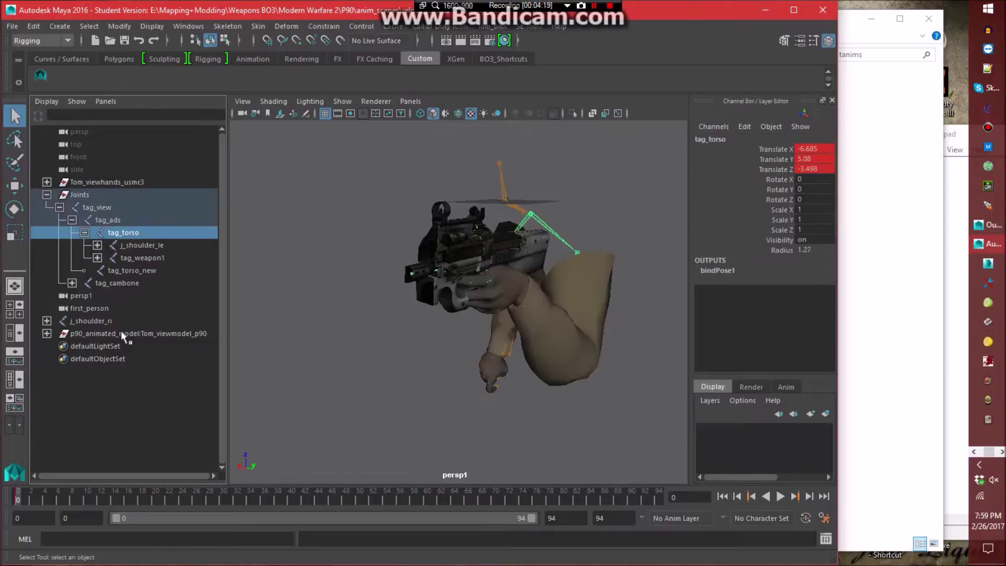
pyautogui.click(335, 409)
pyautogui.click(161, 246)
pyautogui.click(135, 234)
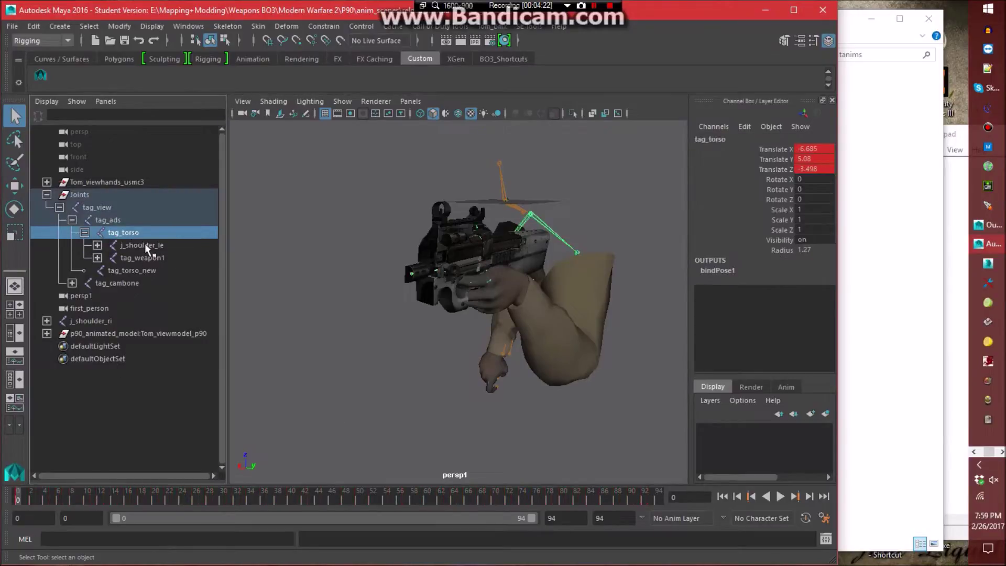
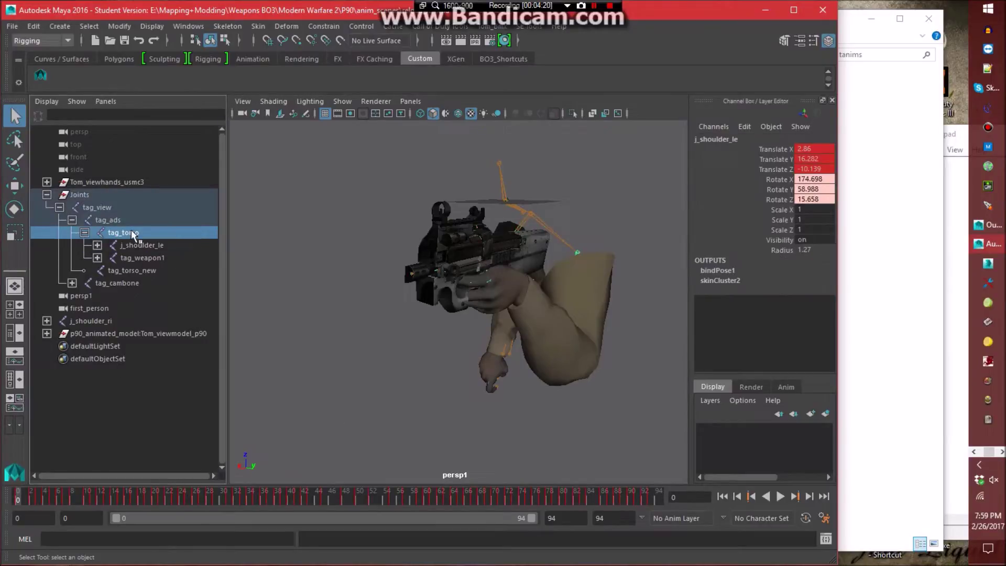
# Reparent the j_shoulder_le and tag_weapon1 joints from tag_torso to tag_torso_new.
pyautogui.click(165, 244)
pyautogui.moveTo(20, 502)
pyautogui.mouseDown()
pyautogui.moveTo(482, 533)
pyautogui.moveTo(314, 534)
pyautogui.moveTo(19, 502)
pyautogui.mouseUp()
pyautogui.moveTo(133, 251); pyautogui.dragTo(106, 267, button='middle')
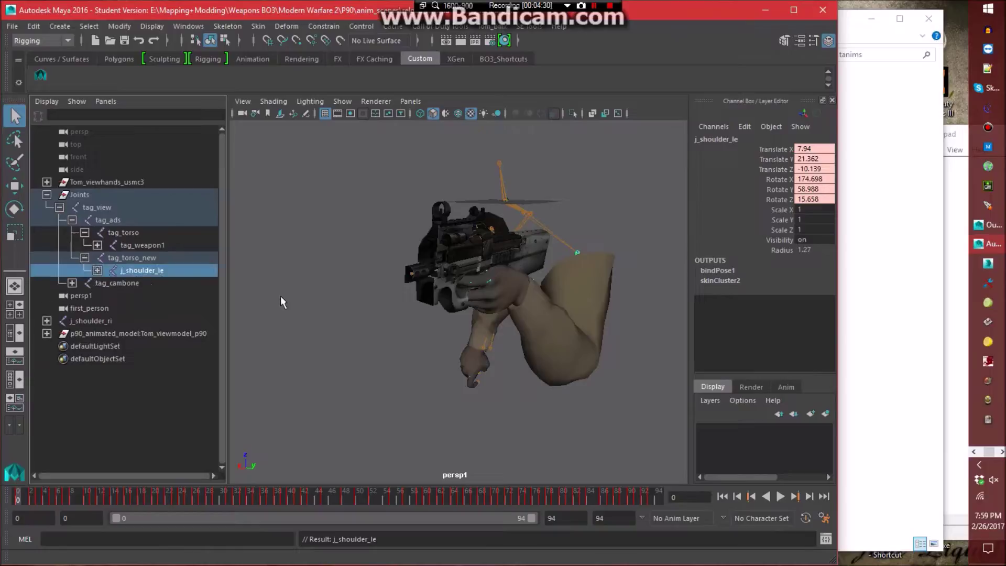
pyautogui.click(300, 293)
pyautogui.click(167, 245)
pyautogui.moveTo(166, 245); pyautogui.dragTo(153, 265, button='middle')
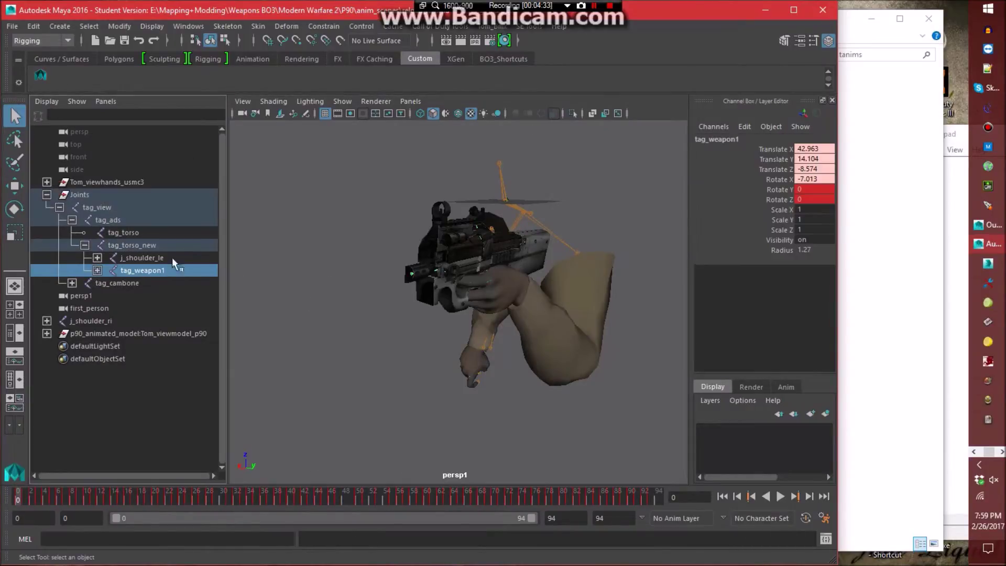
# In the Graph Editor, offset all Translate X keys of tag_weapon1 by += 5.08, using the left offset from Offsets.txt.
pyautogui.click(188, 25)
pyautogui.moveTo(220, 56)
pyautogui.click(425, 68)
pyautogui.click(313, 202)
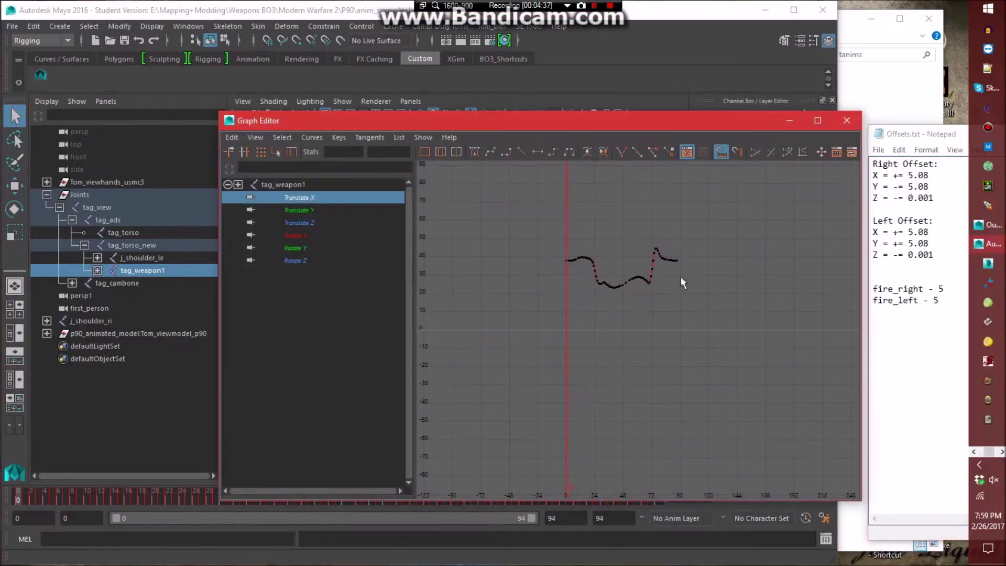
pyautogui.click(912, 232)
pyautogui.moveTo(893, 232); pyautogui.dragTo(929, 232)
pyautogui.hotkey('ctrl', 'c')
pyautogui.click(600, 297)
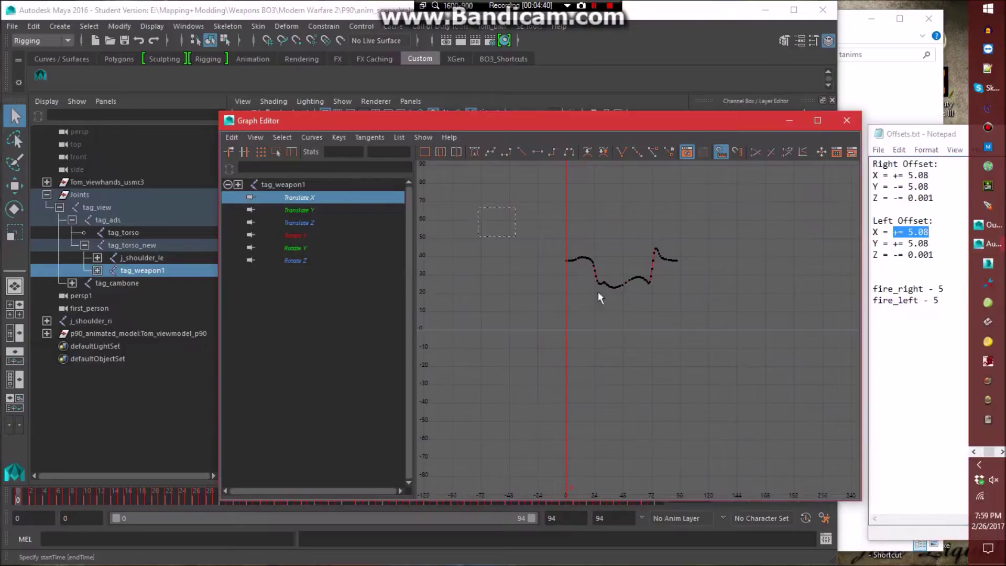
pyautogui.moveTo(692, 301); pyautogui.dragTo(498, 246)
pyautogui.click(388, 152)
pyautogui.hotkey('ctrl', 'v')
pyautogui.press('Return')
# Offset all Translate Y keys of tag_weapon1 by += 5.08.
pyautogui.click(298, 210)
pyautogui.moveTo(518, 234); pyautogui.dragTo(697, 335)
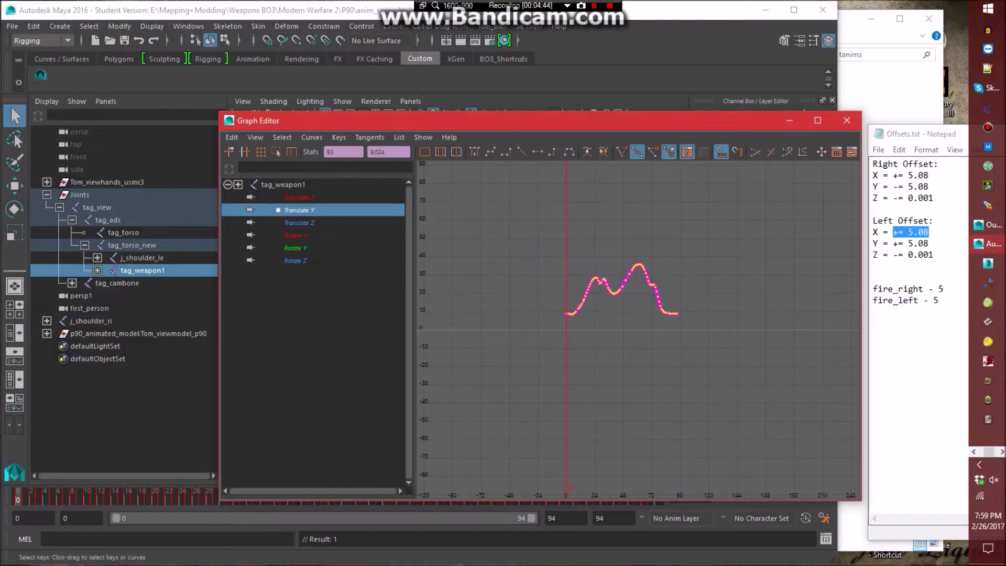
pyautogui.click(388, 152)
pyautogui.hotkey('ctrl', 'v')
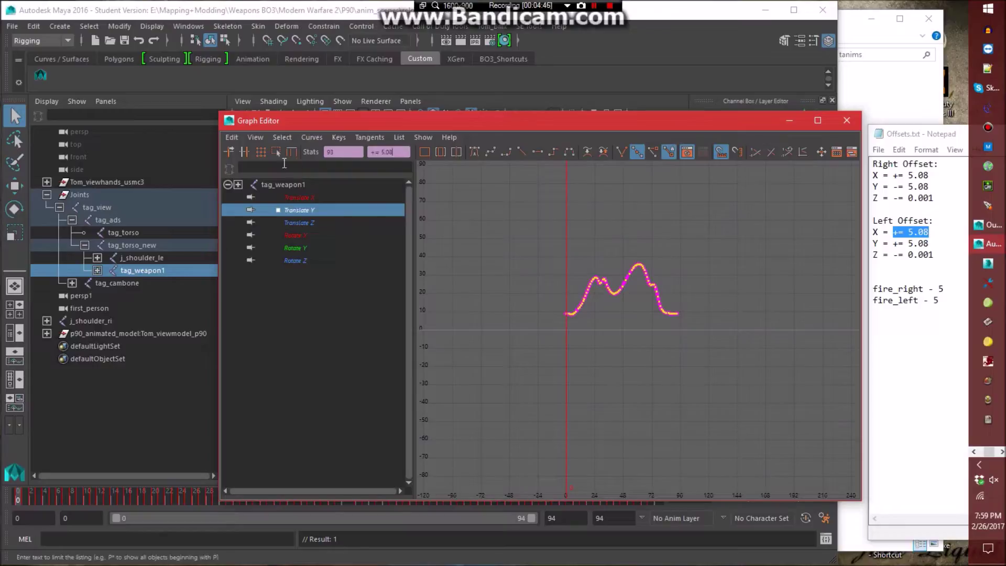
pyautogui.press('Return')
# Offset all Translate Z keys of tag_weapon1 by -= 0.001, using the left Z offset from Offsets.txt, and close the Graph Editor.
pyautogui.click(298, 223)
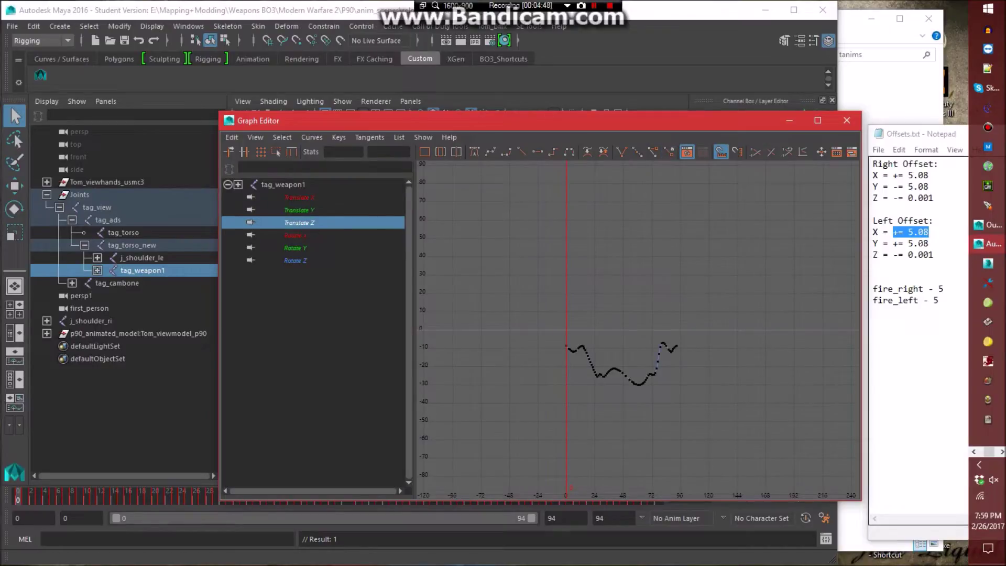
pyautogui.click(934, 254)
pyautogui.moveTo(934, 255); pyautogui.dragTo(894, 255)
pyautogui.hotkey('ctrl', 'c')
pyautogui.click(474, 284)
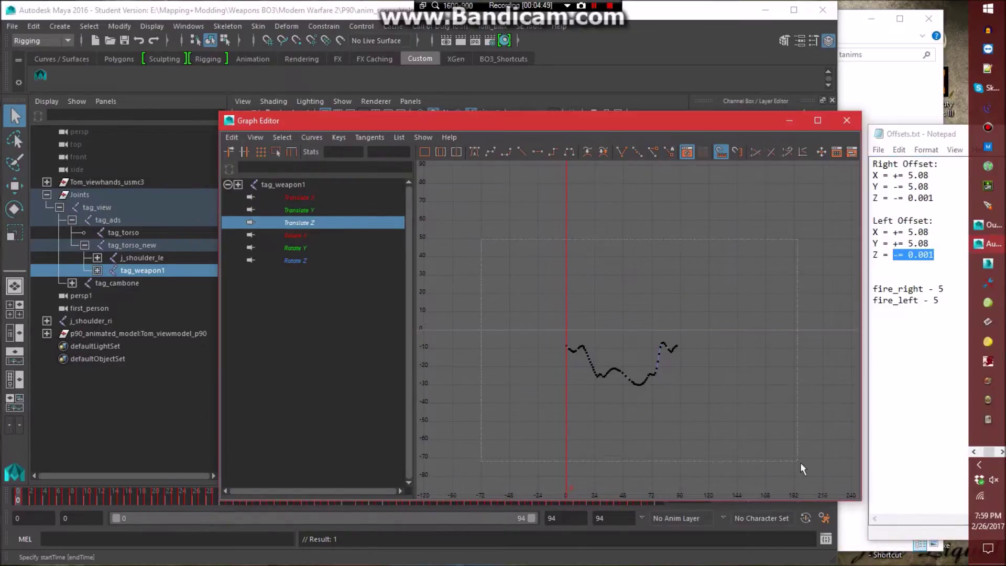
pyautogui.moveTo(789, 458); pyautogui.dragTo(440, 175)
pyautogui.doubleClick(380, 152)
pyautogui.hotkey('ctrl', 'v')
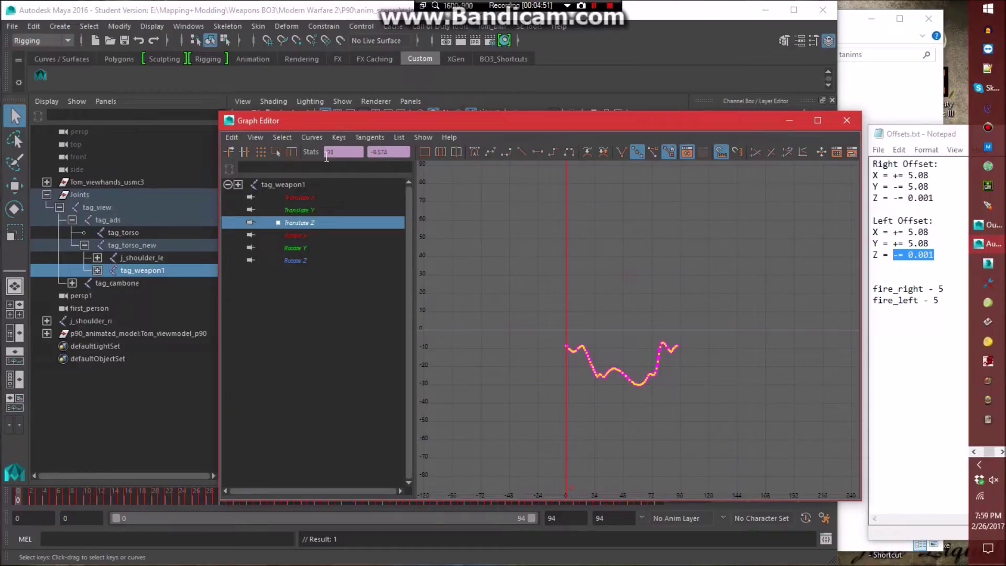
pyautogui.click(846, 120)
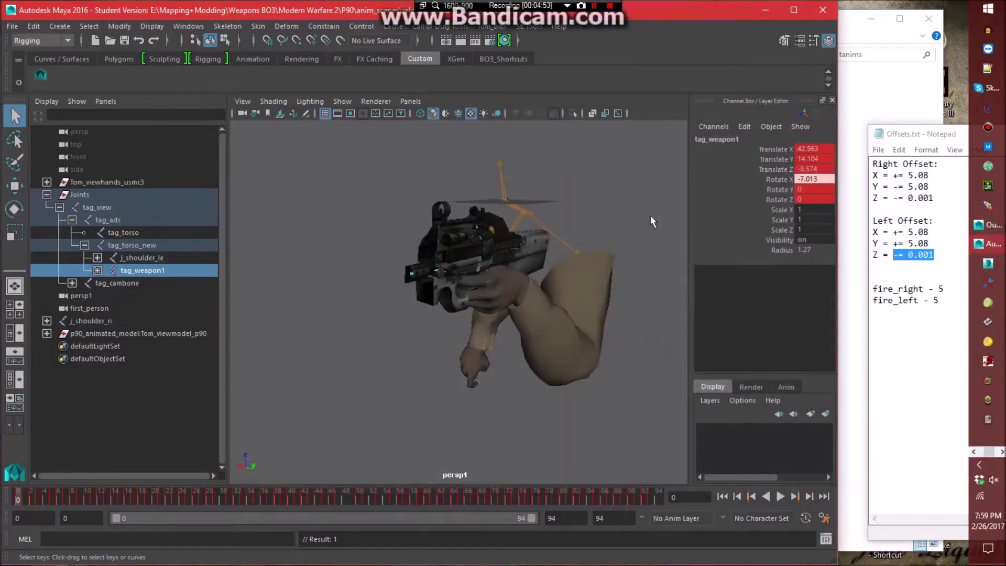
# Delete the old tag_torso joint and rename tag_torso_new to tag_torso.
pyautogui.click(649, 212)
pyautogui.click(140, 235)
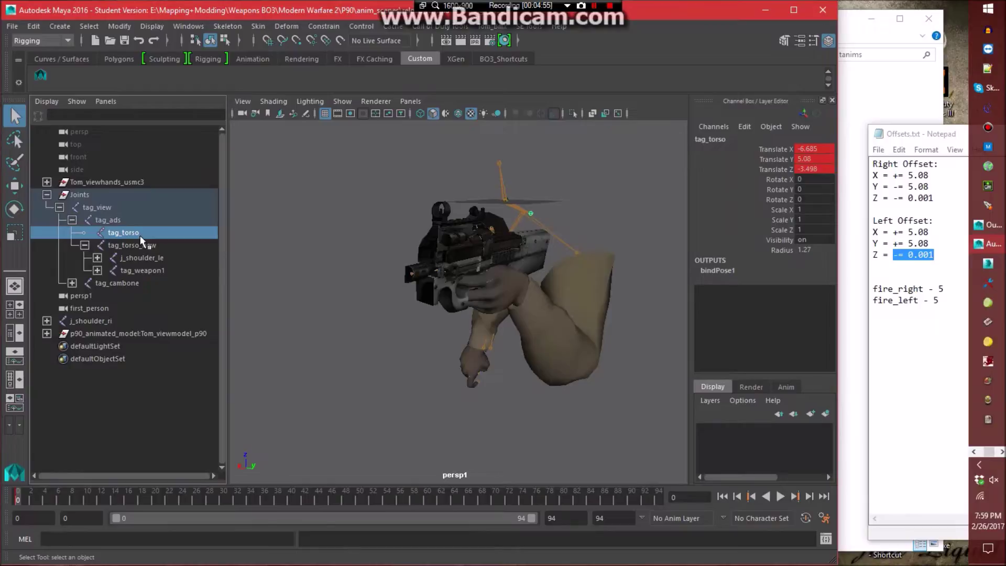
pyautogui.press('Delete')
pyautogui.doubleClick(170, 233)
pyautogui.press('BackSpace')
pyautogui.click(162, 414)
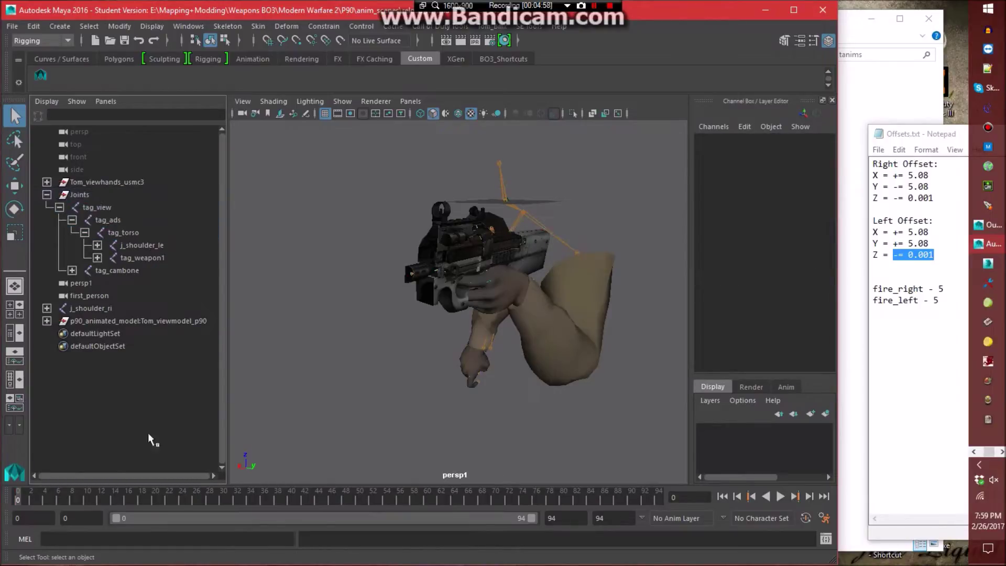
# Play back the reload animation in the persp1 and first_person camera views to check it, ending at frame 0 in persp1.
pyautogui.hotkey('alt', 'v')
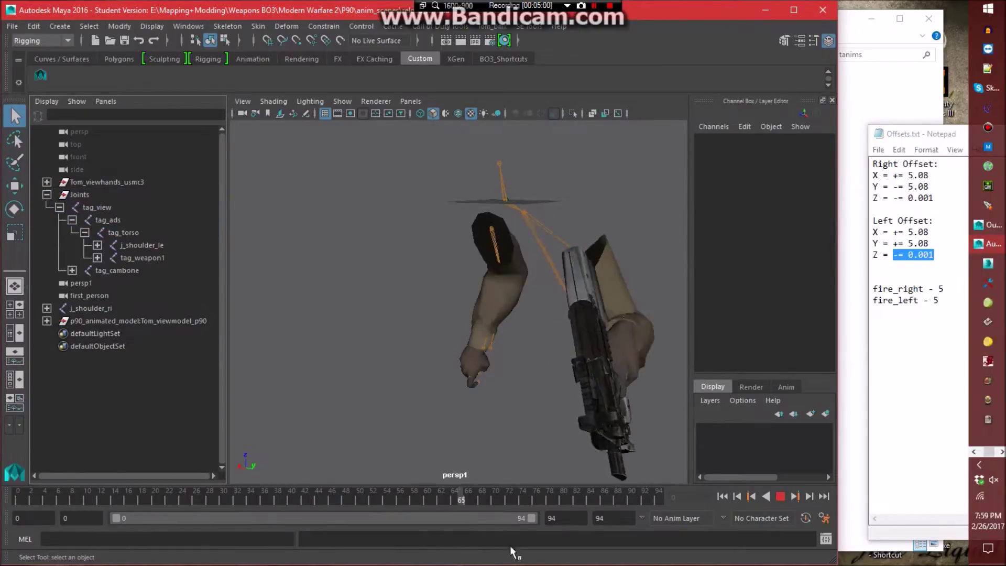
pyautogui.hotkey('alt', 'v')
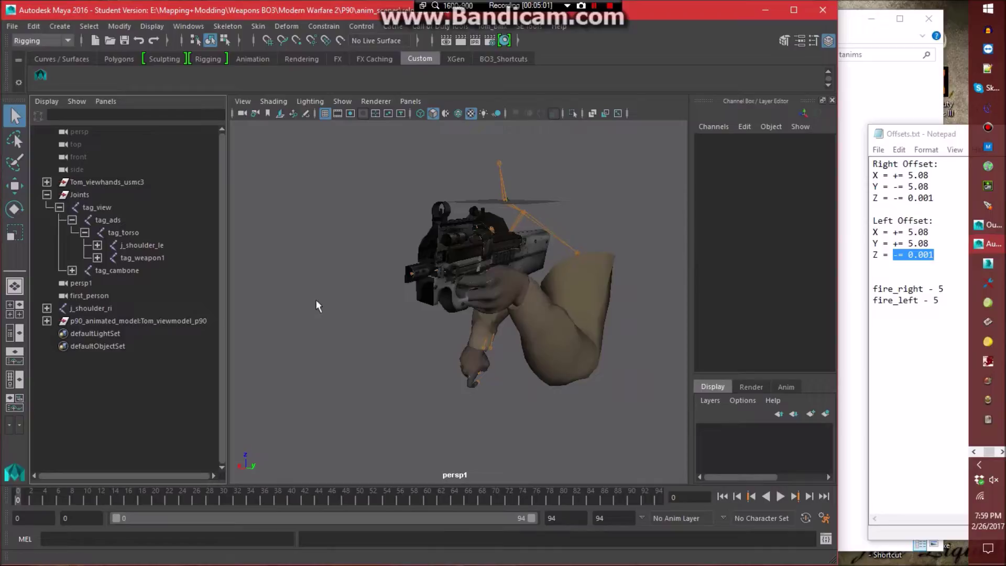
pyautogui.click(410, 101)
pyautogui.moveTo(472, 114)
pyautogui.click(587, 113)
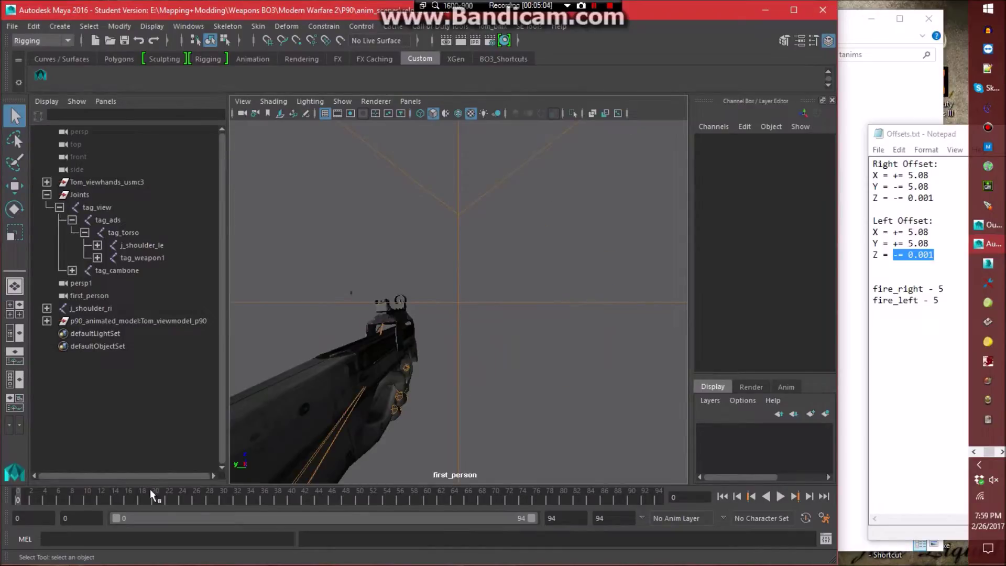
pyautogui.hotkey('alt', 'v')
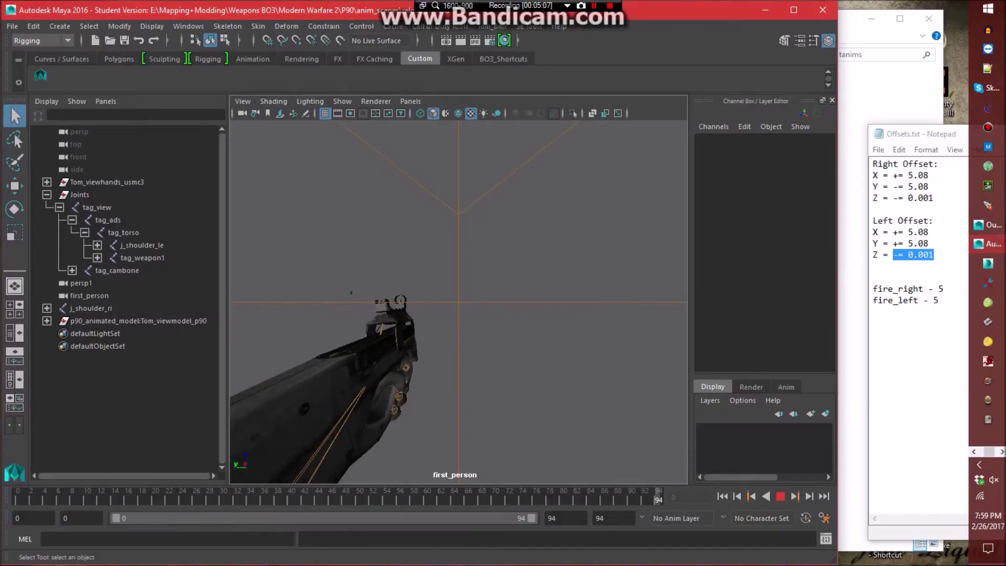
pyautogui.moveTo(657, 495); pyautogui.dragTo(18, 501)
pyautogui.click(411, 101)
pyautogui.moveTo(472, 112)
pyautogui.click(572, 140)
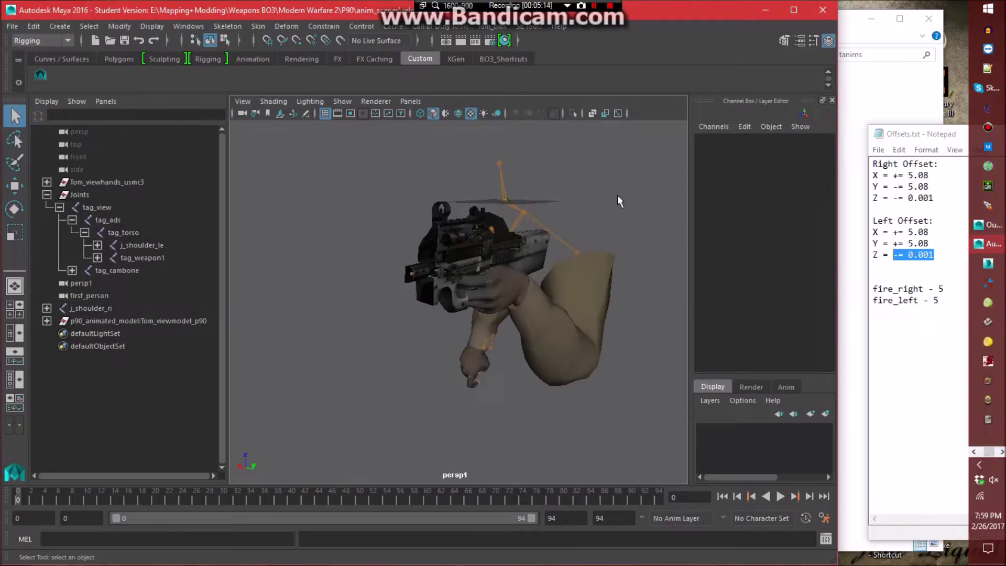
# Clean the namespaces and export the selected tag_view hierarchy as SEAnim reload_right in the seanims - Conversion Rig folder.
pyautogui.click(527, 26)
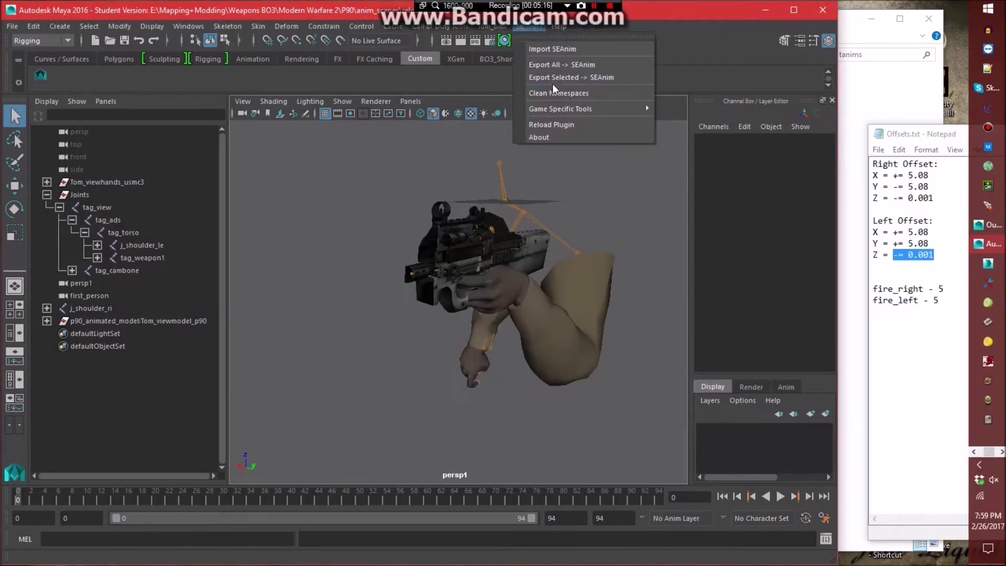
pyautogui.click(551, 93)
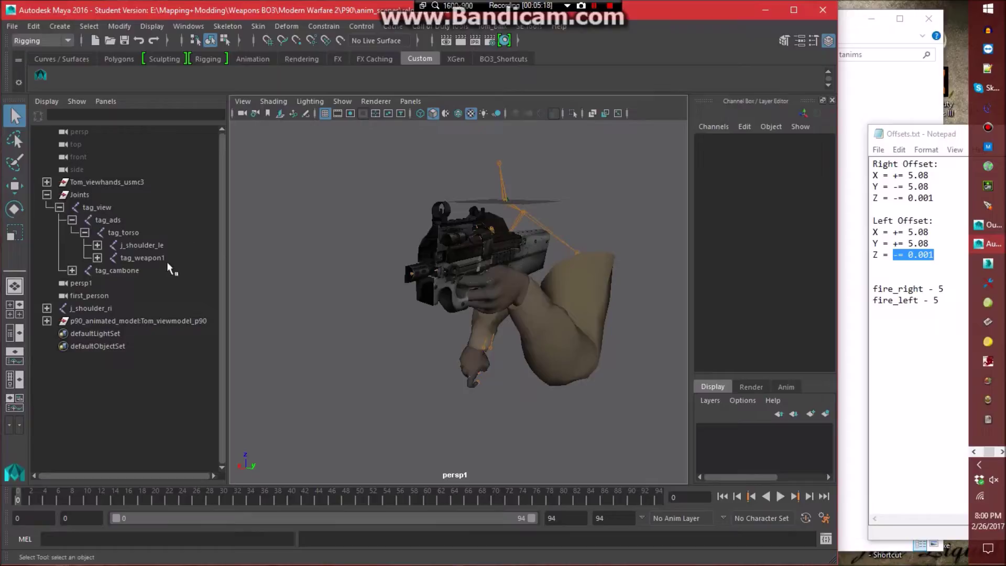
pyautogui.click(98, 208)
pyautogui.click(84, 26)
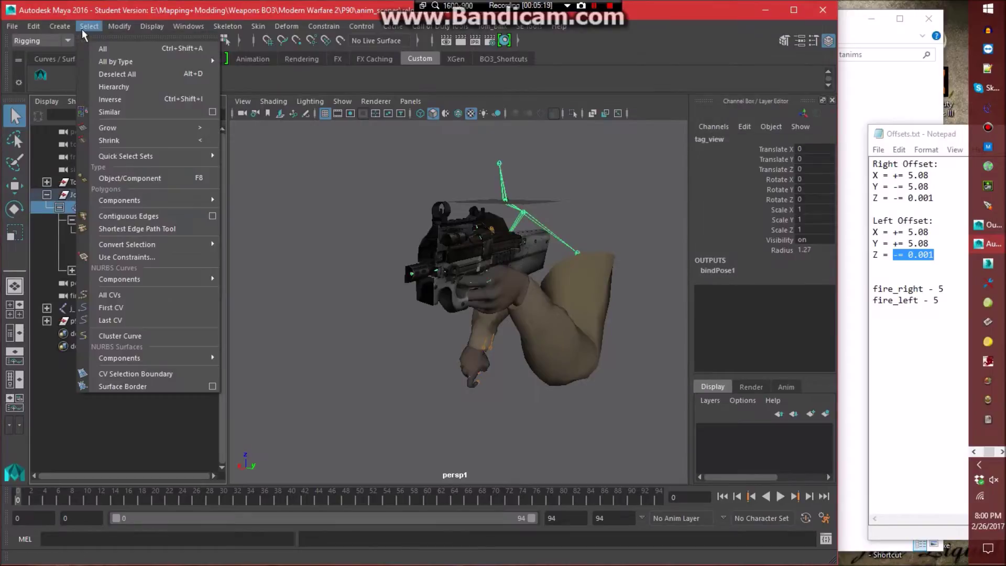
pyautogui.click(129, 87)
pyautogui.click(529, 26)
pyautogui.click(563, 76)
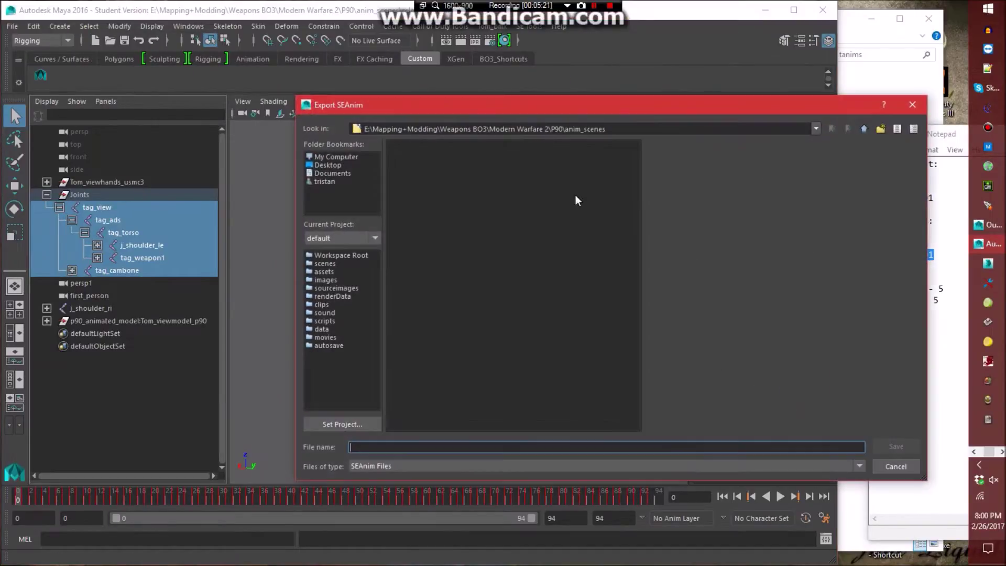
pyautogui.click(864, 128)
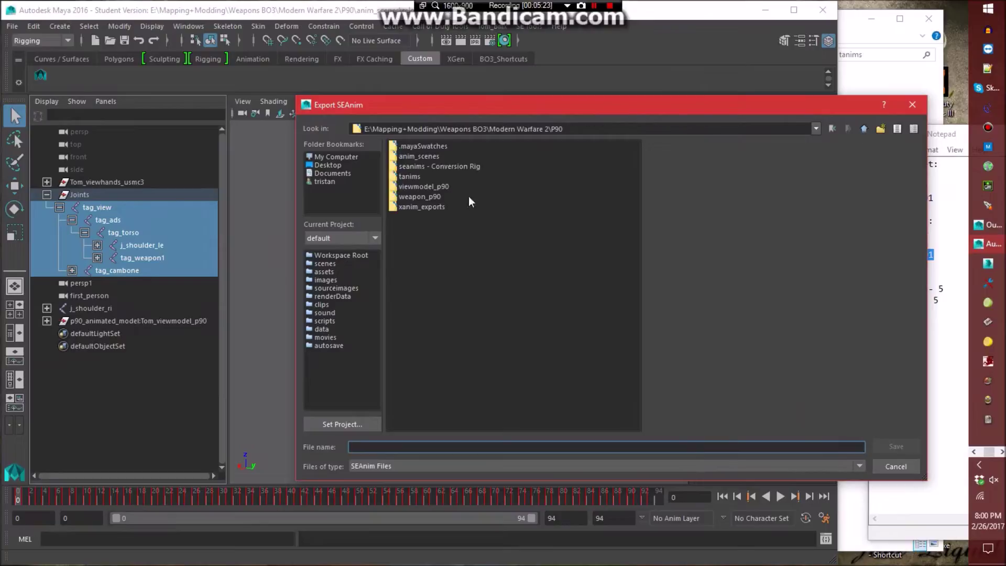
pyautogui.doubleClick(441, 167)
pyautogui.click(382, 447)
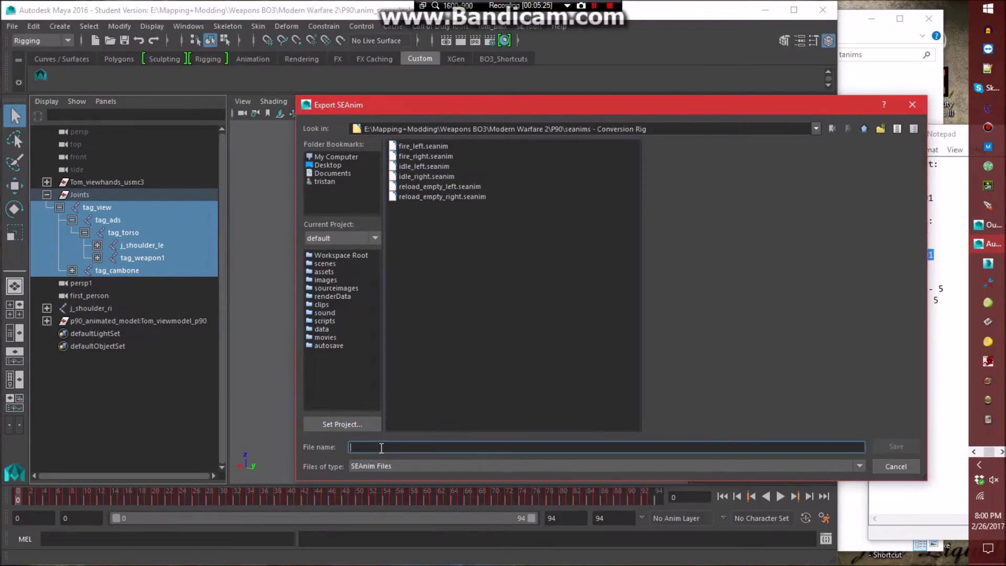
pyautogui.write('reload_right')
pyautogui.press('Return')
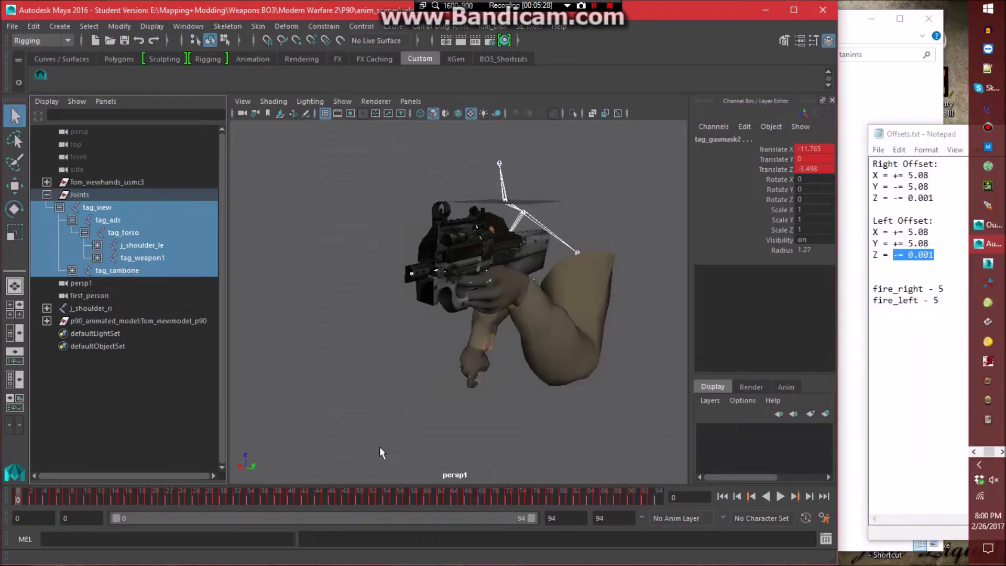
# Open the animation_base.ma scene from the P90 folder.
pyautogui.click(322, 344)
pyautogui.click(12, 27)
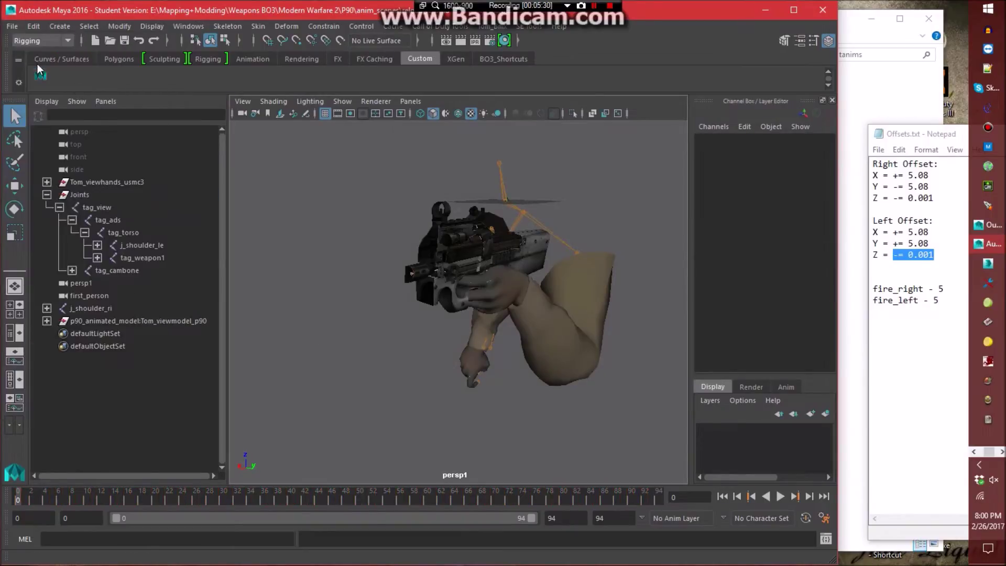
pyautogui.click(36, 64)
pyautogui.click(864, 129)
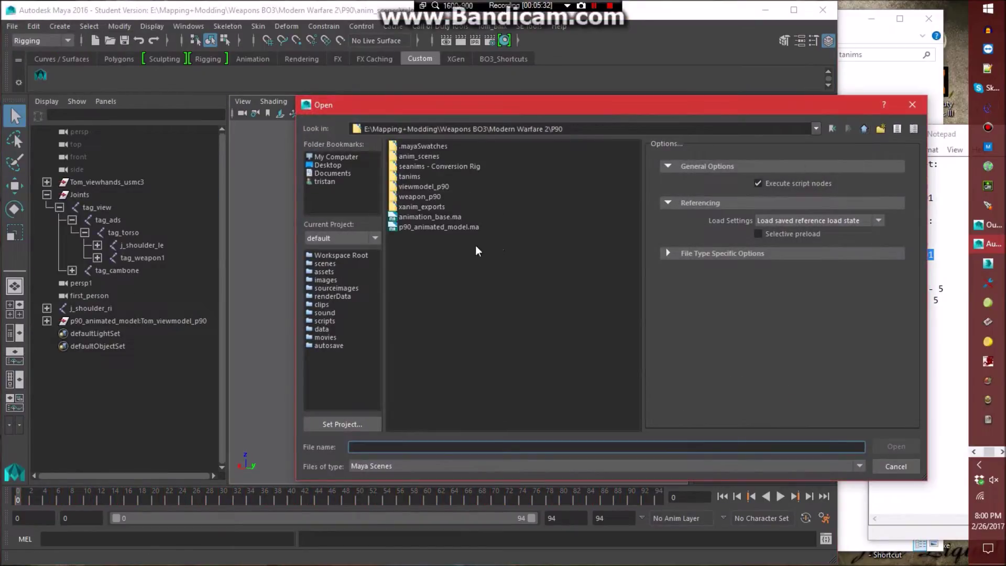
pyautogui.doubleClick(446, 212)
pyautogui.click(430, 296)
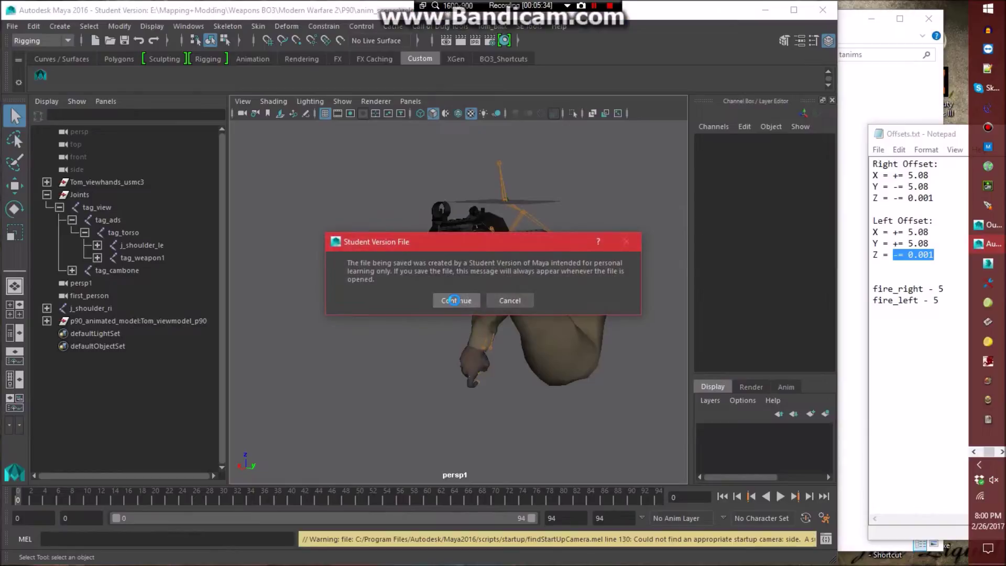
pyautogui.press('Return')
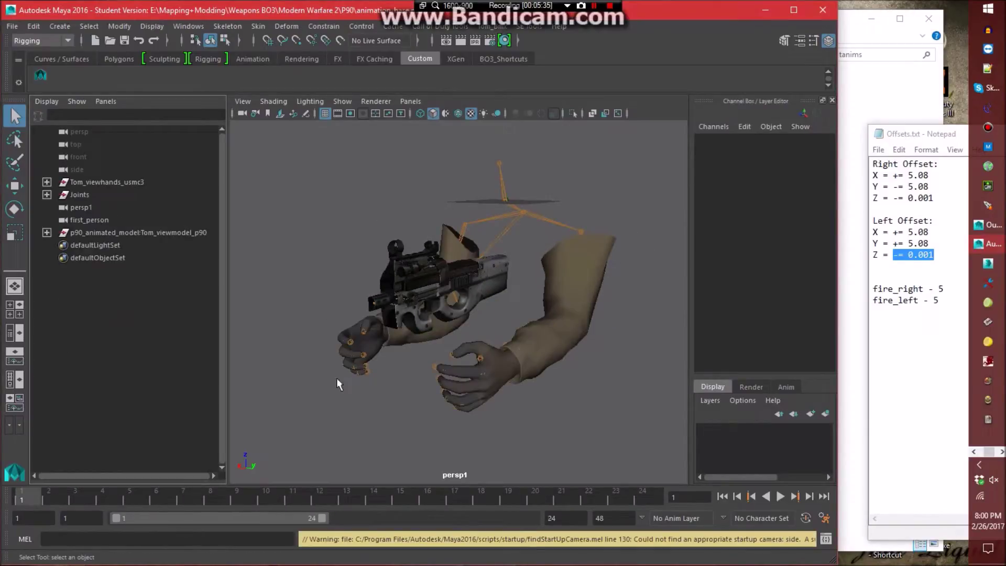
# Set the first_person camera's focal length to 25 and save the base scene.
pyautogui.click(91, 219)
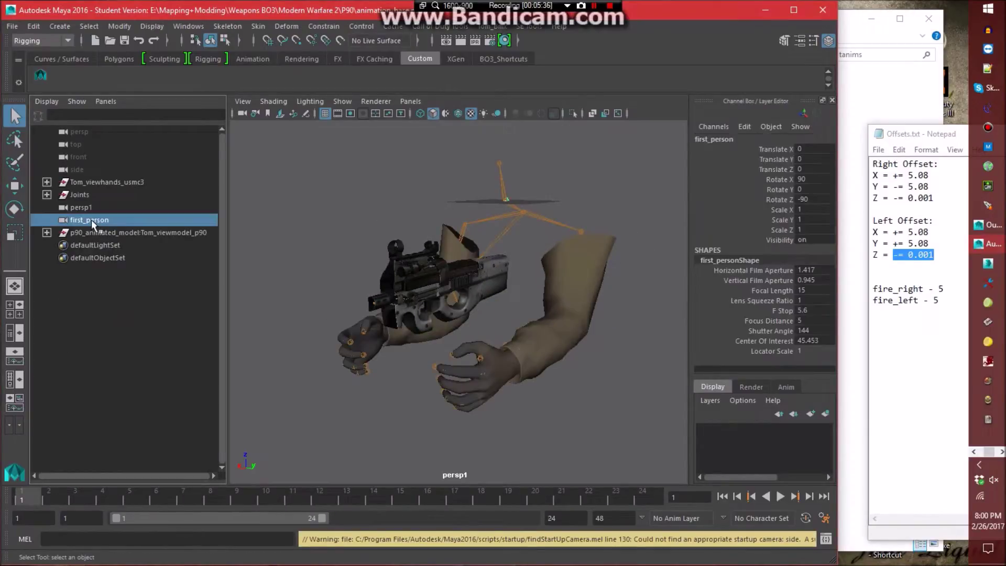
pyautogui.click(811, 291)
pyautogui.write('2')
pyautogui.press('Return')
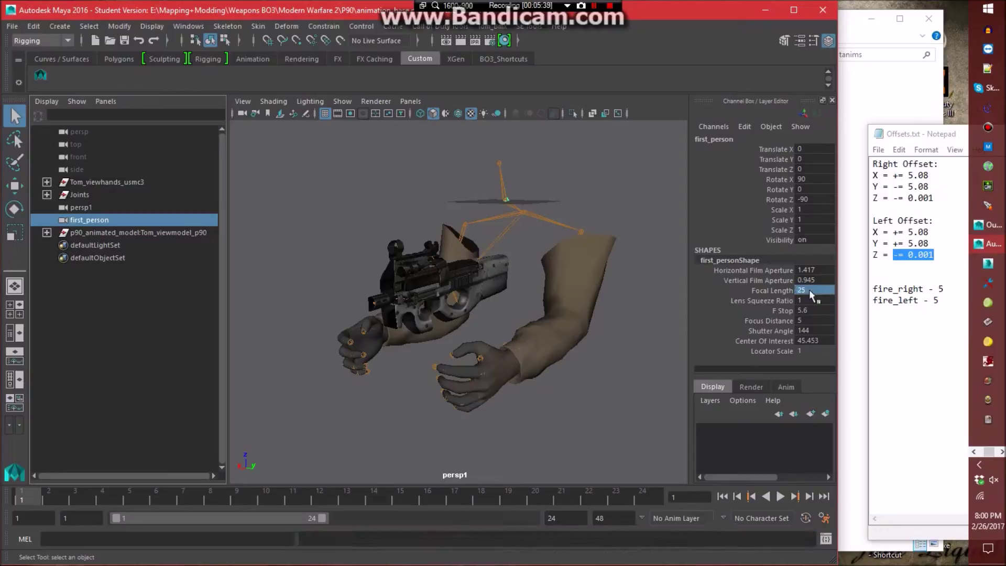
pyautogui.click(637, 154)
pyautogui.hotkey('ctrl', 's')
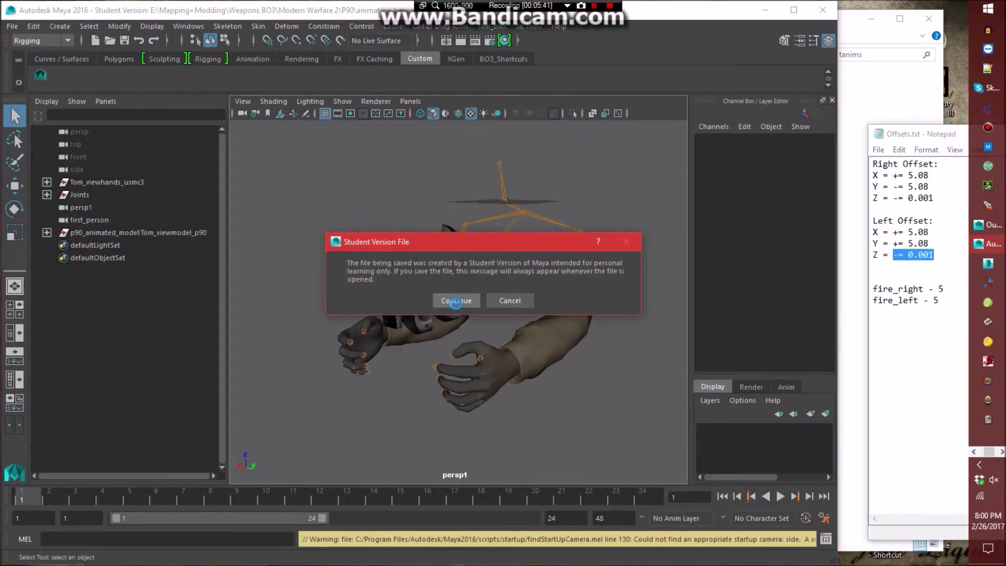
pyautogui.click(454, 299)
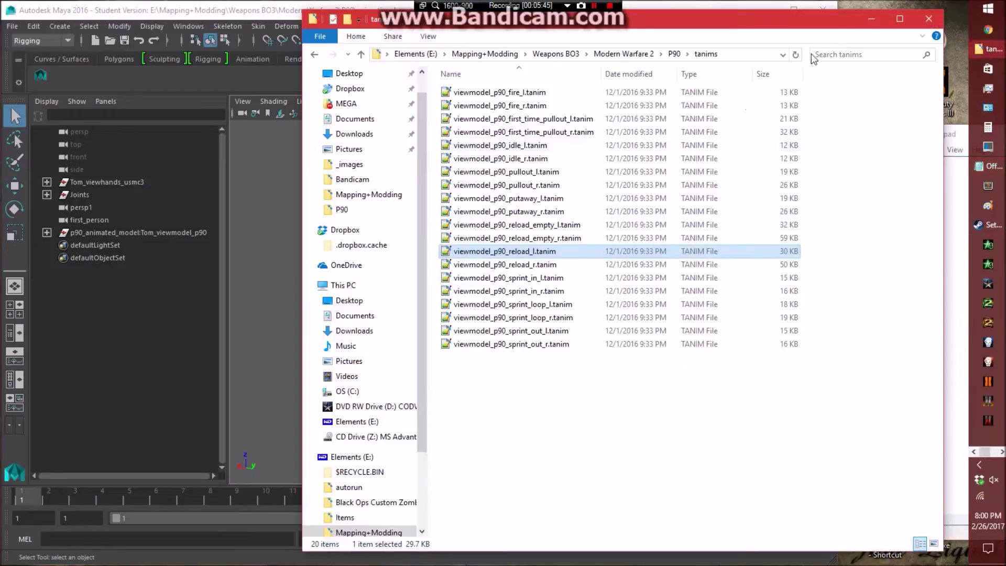
# Import the viewmodel_p90_reload_r.tanim animation from the tanims folder into the base scene.
pyautogui.click(846, 34)
pyautogui.moveTo(519, 265); pyautogui.dragTo(288, 282)
pyautogui.click(218, 144)
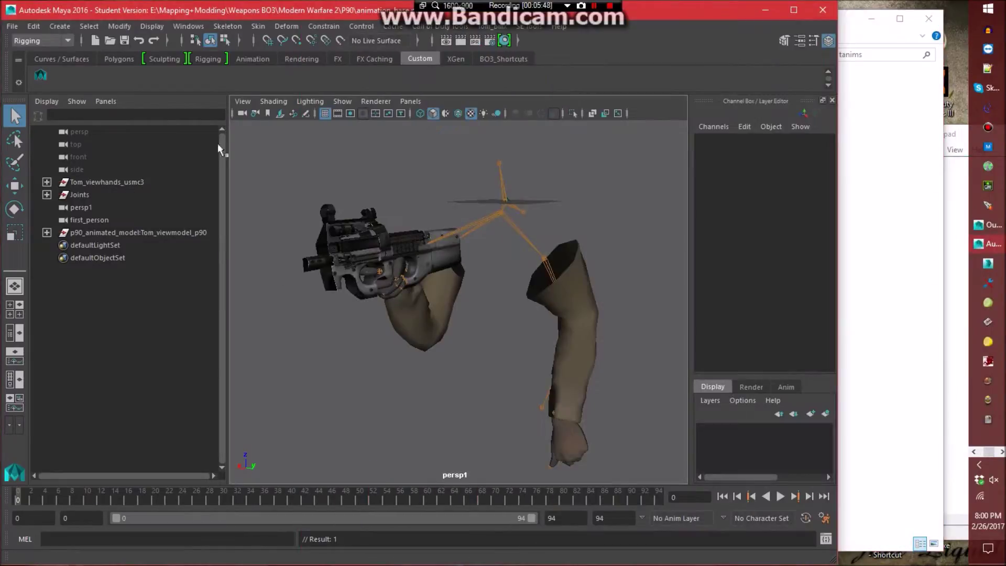
# Save the scene as reload_right in the anim_scenes folder, accepting the student version notice.
pyautogui.click(11, 26)
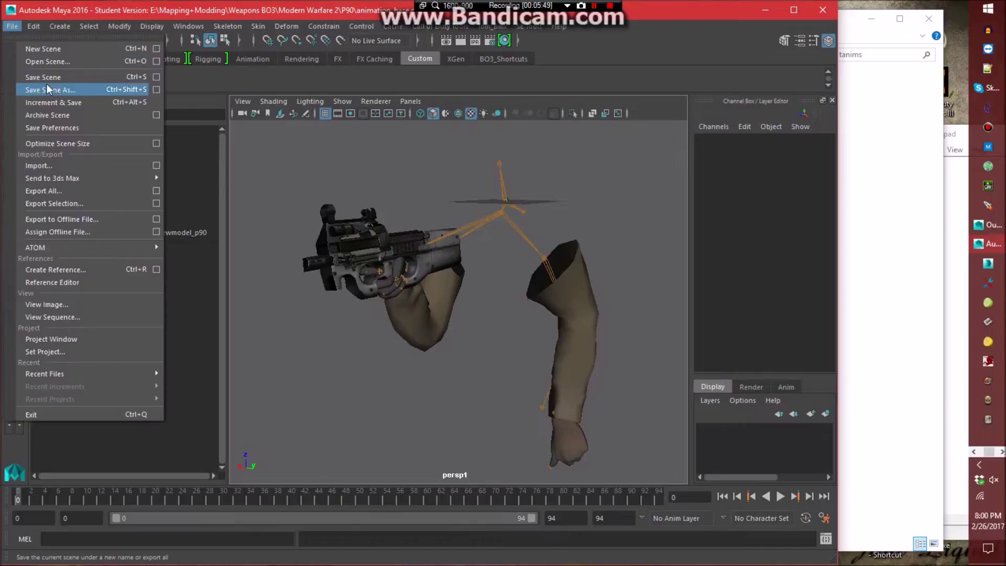
pyautogui.click(47, 89)
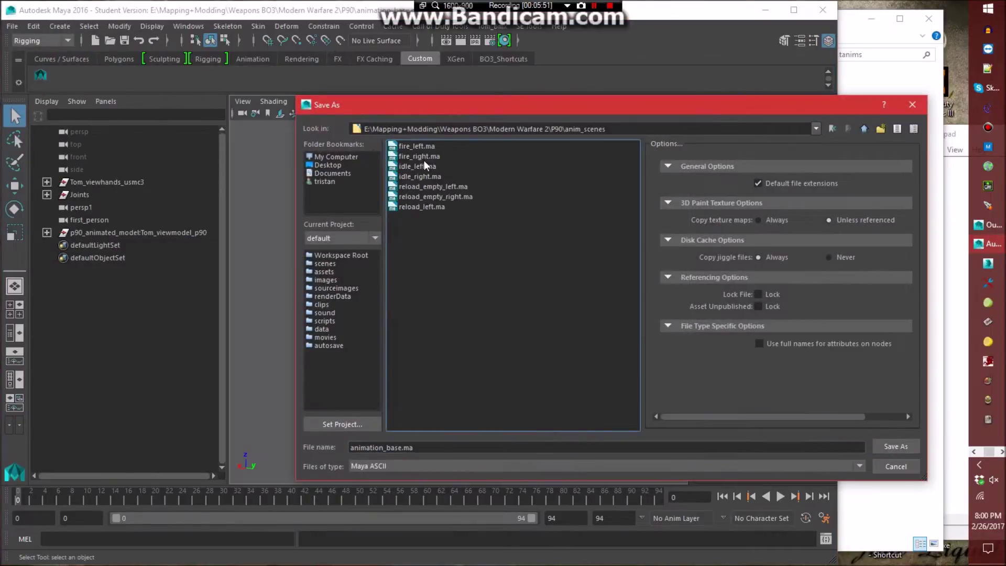
pyautogui.tripleClick(431, 450)
pyautogui.write('reload')
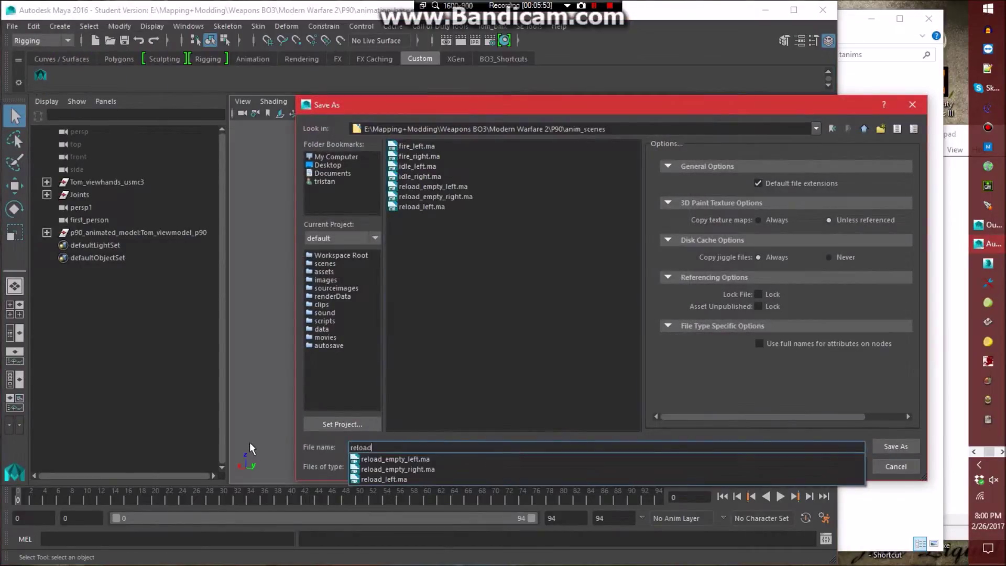
pyautogui.write('_right')
pyautogui.press('Return')
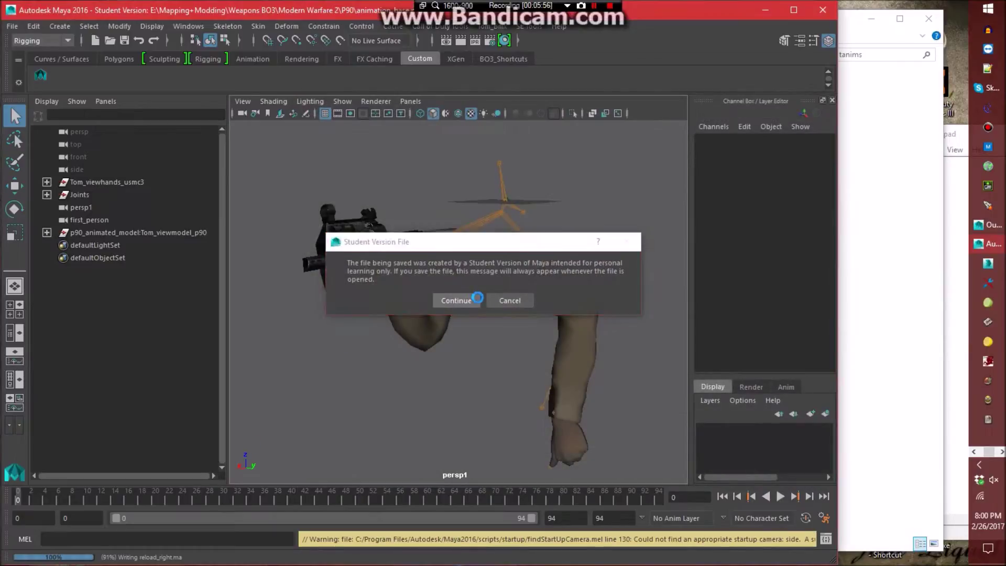
pyautogui.click(476, 300)
# Expand the Joints hierarchy down to tag_torso and unparent j_shoulder_le to the scene root.
pyautogui.click(47, 195)
pyautogui.click(60, 207)
pyautogui.click(72, 219)
pyautogui.click(84, 232)
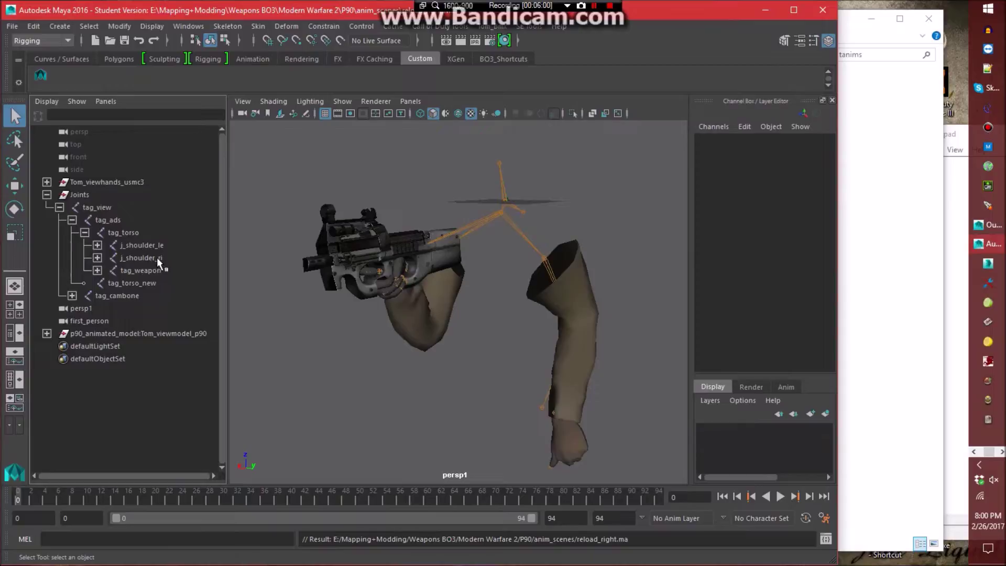
pyautogui.click(157, 245)
pyautogui.moveTo(159, 244); pyautogui.dragTo(81, 328, button='middle')
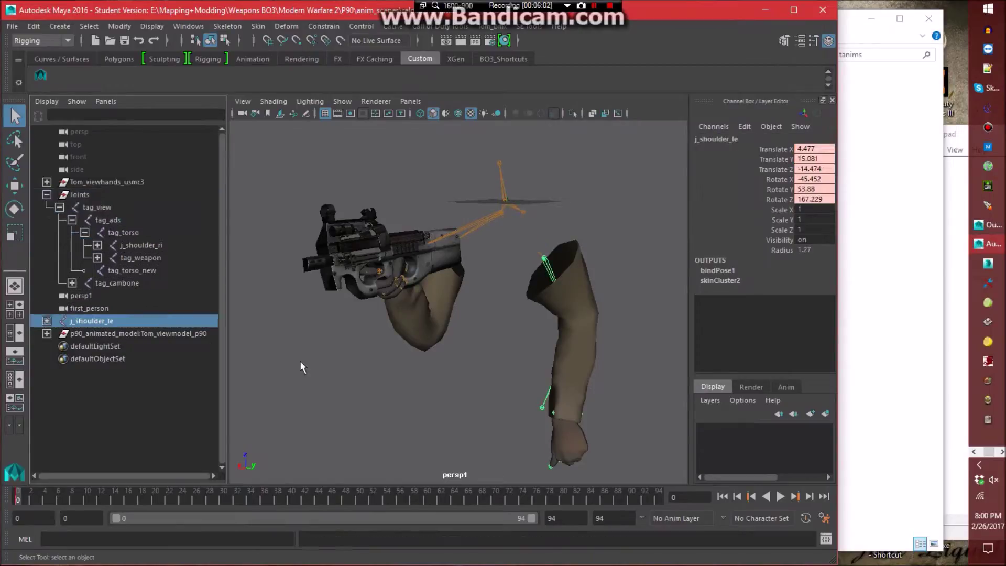
pyautogui.click(278, 366)
# Reparent j_shoulder_ri and tag_weapon from tag_torso to tag_torso_new.
pyautogui.click(153, 245)
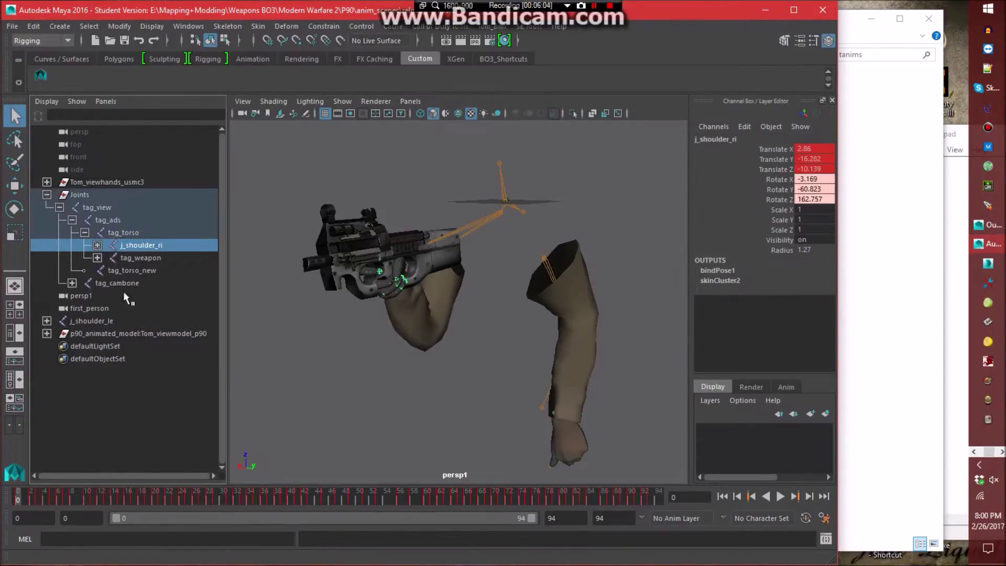
pyautogui.click(137, 232)
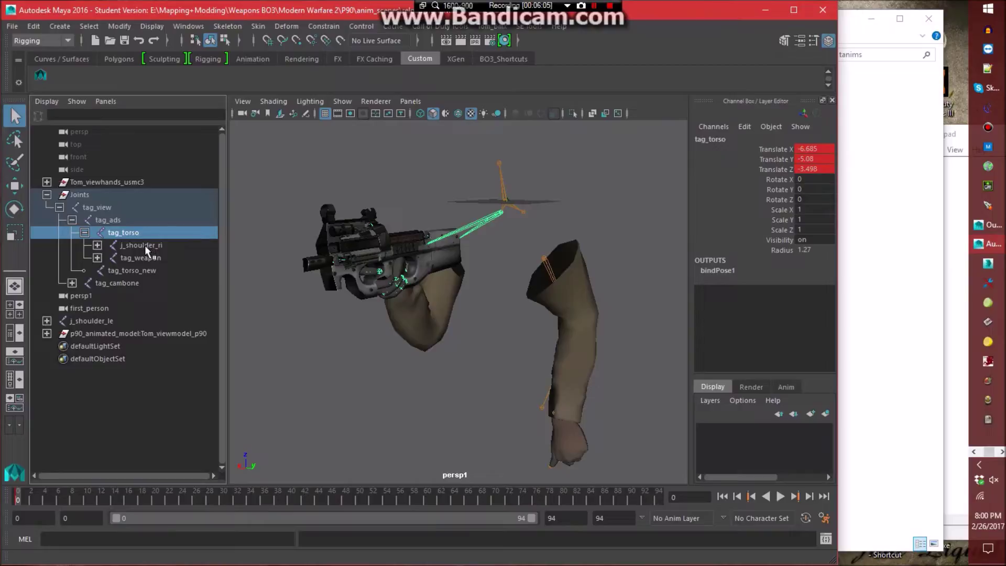
pyautogui.click(145, 245)
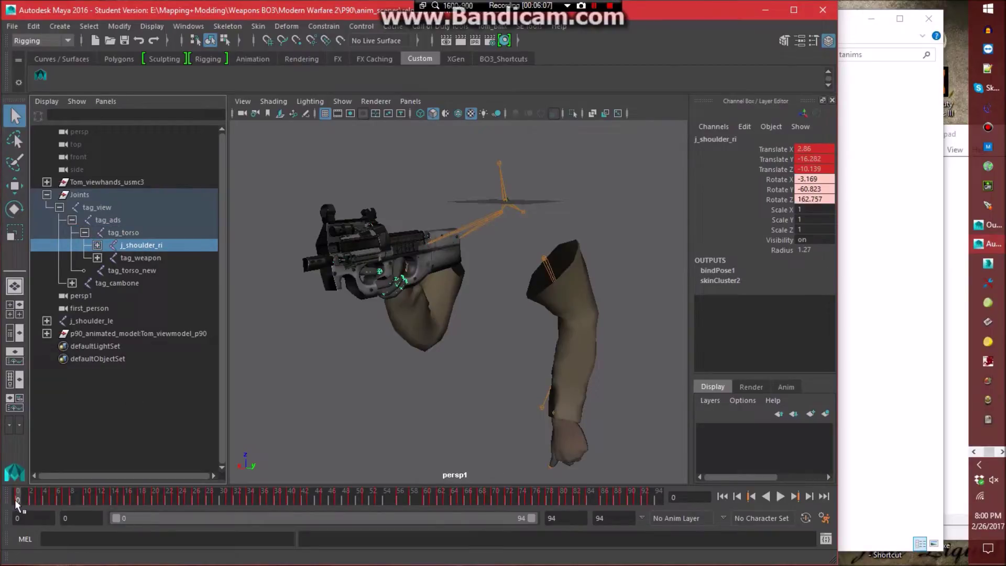
pyautogui.hotkey('alt', 'v')
pyautogui.moveTo(178, 264); pyautogui.dragTo(100, 265, button='middle')
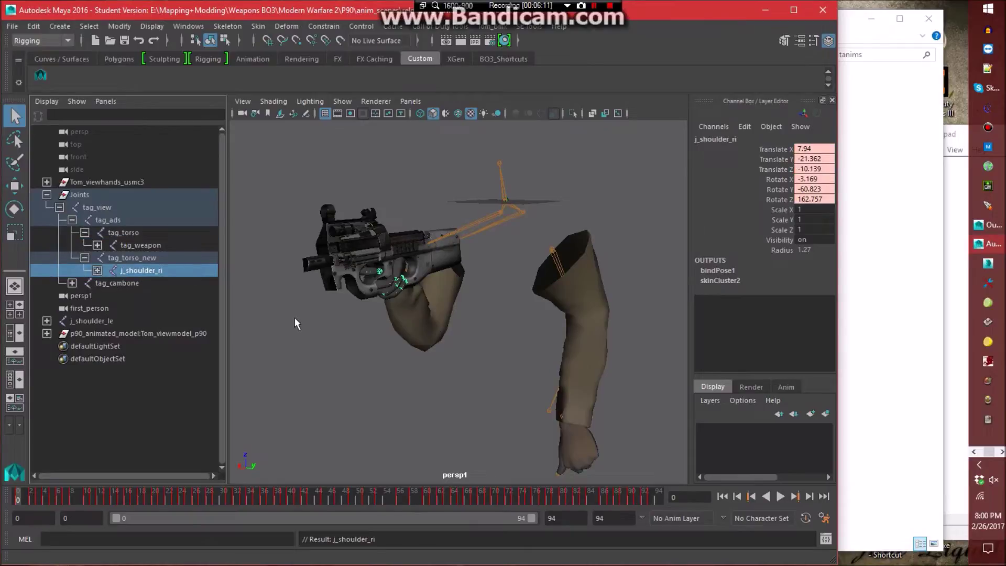
pyautogui.click(294, 334)
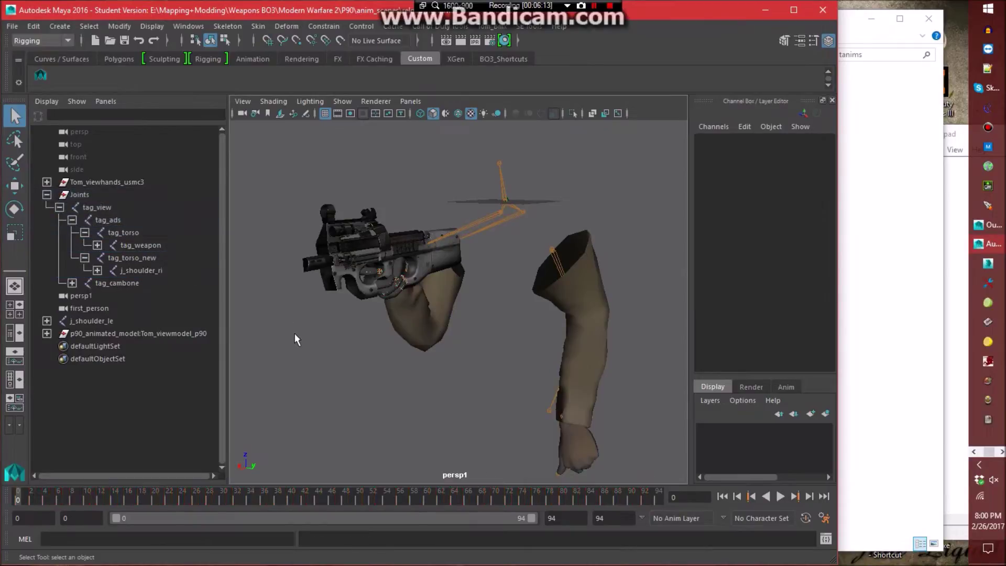
pyautogui.click(158, 245)
pyautogui.moveTo(159, 245)
pyautogui.mouseDown(button='middle')
pyautogui.moveTo(152, 265)
pyautogui.moveTo(163, 262)
pyautogui.mouseUp(button='middle')
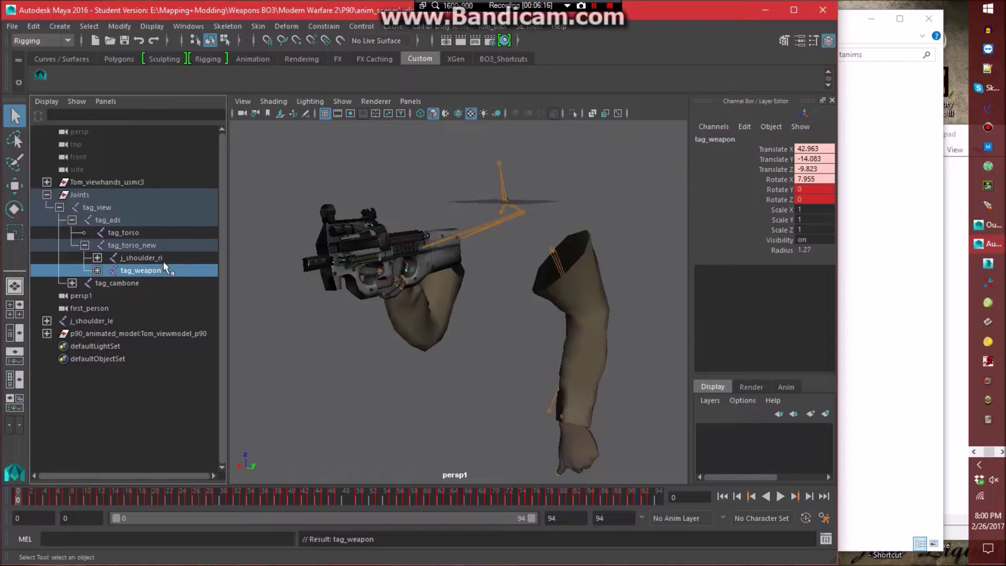
# Offset all Translate X keys of tag_weapon by += 5.08 in the Graph Editor, using the right offset from Offsets.txt.
pyautogui.click(187, 26)
pyautogui.moveTo(272, 58)
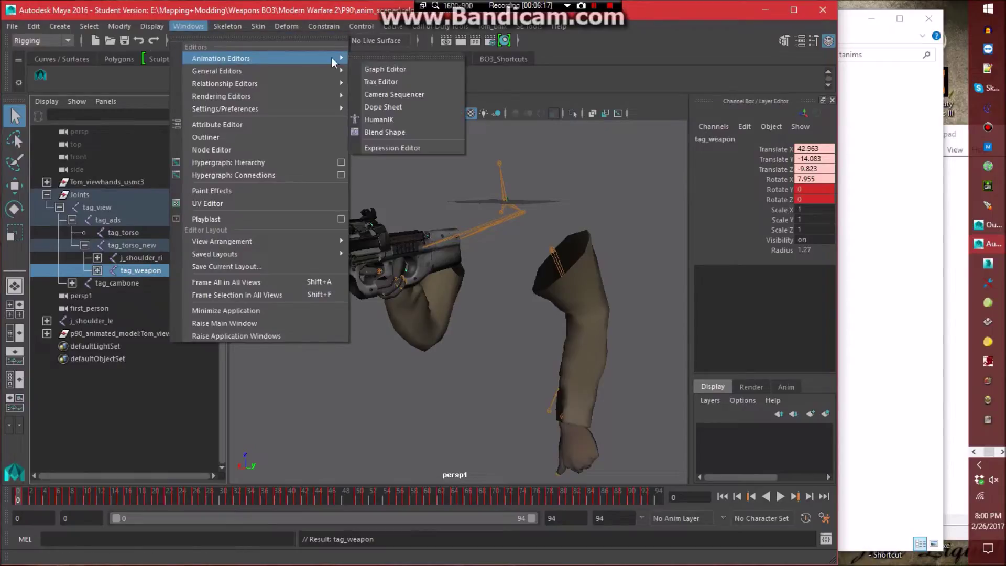
pyautogui.click(385, 69)
pyautogui.click(954, 134)
pyautogui.click(338, 197)
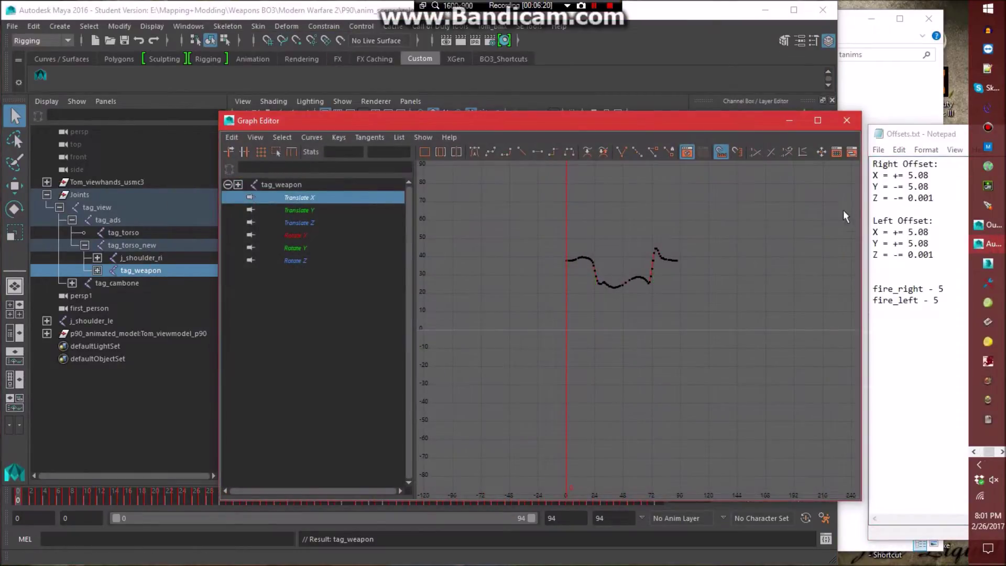
pyautogui.moveTo(929, 176); pyautogui.dragTo(893, 175)
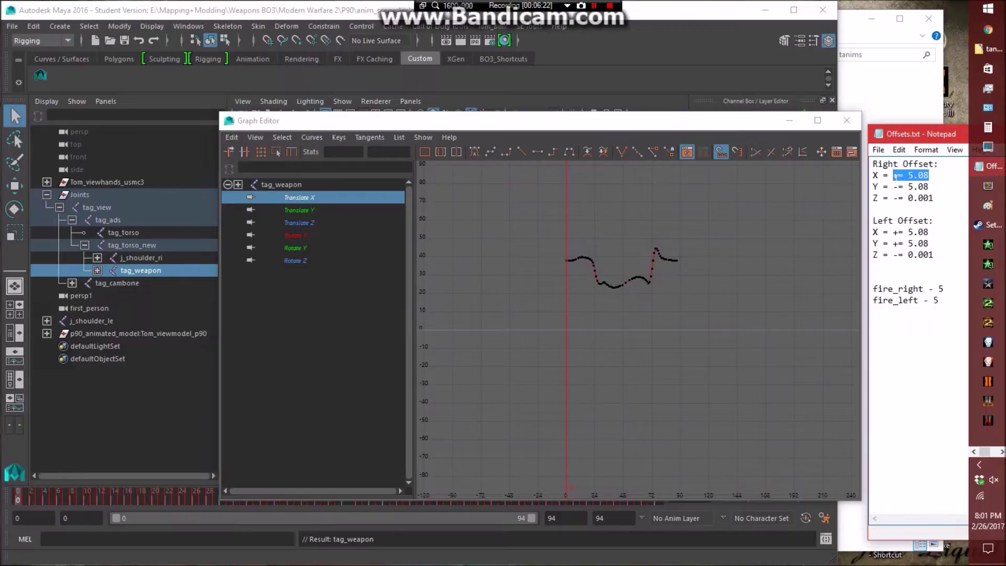
pyautogui.click(929, 232)
pyautogui.moveTo(587, 121)
pyautogui.mouseDown()
pyautogui.moveTo(547, 286)
pyautogui.moveTo(584, 105)
pyautogui.mouseUp()
pyautogui.moveTo(929, 175); pyautogui.dragTo(894, 174)
pyautogui.hotkey('ctrl', 'c')
pyautogui.moveTo(511, 197); pyautogui.dragTo(787, 347)
pyautogui.click(385, 135)
pyautogui.hotkey('ctrl', 'v')
pyautogui.press('Return')
# Offset all Translate Y keys of tag_weapon by -= 5.08.
pyautogui.click(312, 194)
pyautogui.moveTo(929, 186); pyautogui.dragTo(894, 186)
pyautogui.click(505, 248)
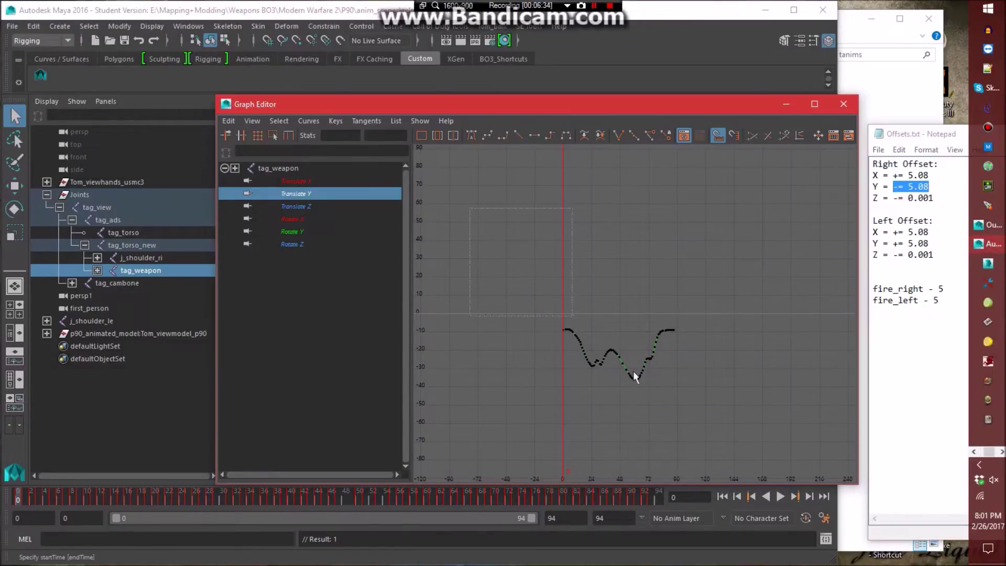
pyautogui.moveTo(505, 248); pyautogui.dragTo(692, 393)
pyautogui.click(399, 136)
pyautogui.write('-= 5.08')
pyautogui.press('Return')
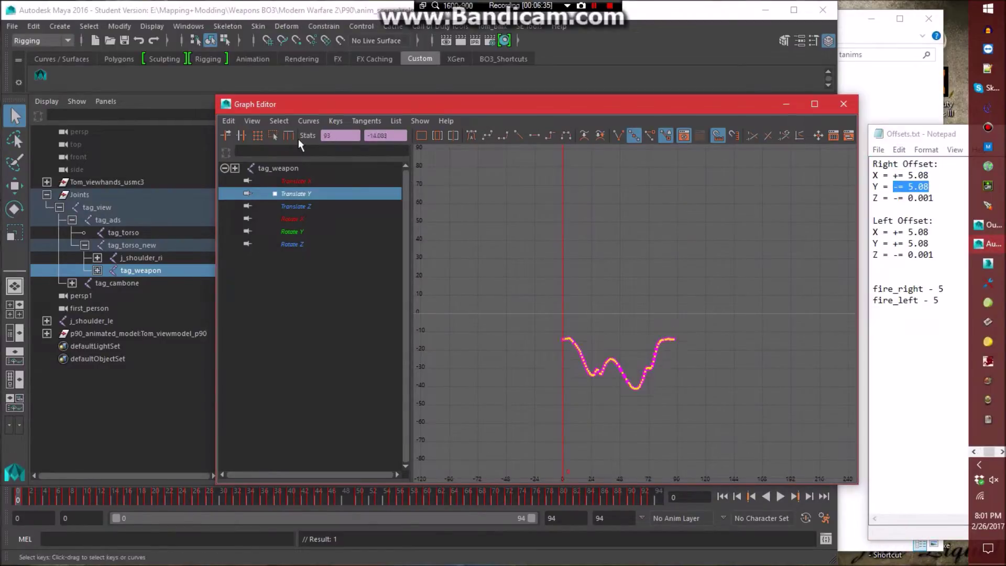
# Offset all Translate Z keys of tag_weapon by -= 0.001 and close the Graph Editor.
pyautogui.moveTo(933, 198); pyautogui.dragTo(893, 198)
pyautogui.hotkey('ctrl', 'c')
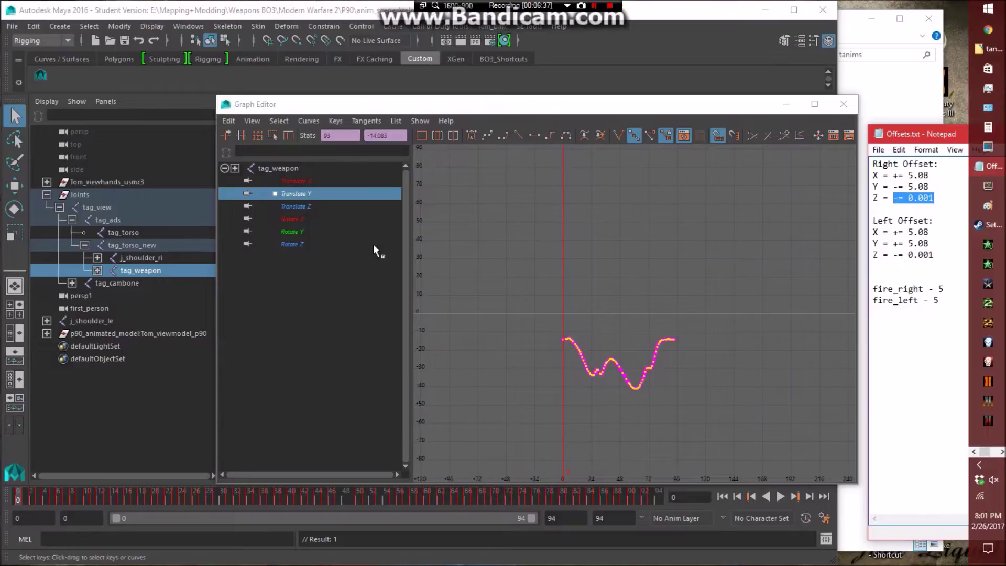
pyautogui.click(316, 206)
pyautogui.moveTo(513, 268); pyautogui.dragTo(787, 436)
pyautogui.click(401, 136)
pyautogui.hotkey('ctrl', 'v')
pyautogui.press('Return')
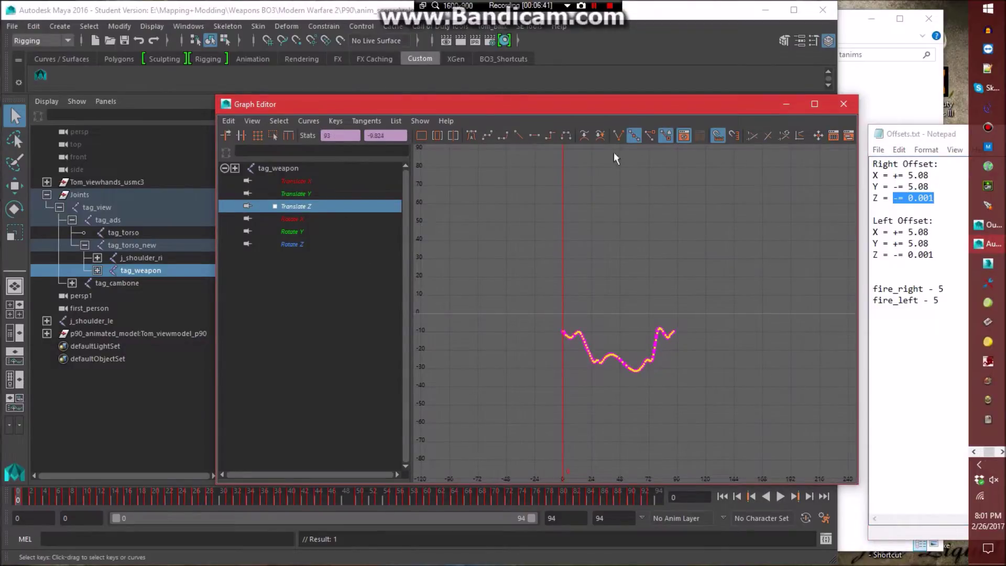
pyautogui.click(843, 103)
# Play the reload animation in the viewport to check the motion of the weapon and arms.
pyautogui.click(399, 385)
pyautogui.keyDown('alt'); pyautogui.moveTo(398, 384); pyautogui.dragTo(521, 318); pyautogui.keyUp('alt')
pyautogui.hotkey('alt', 'v')
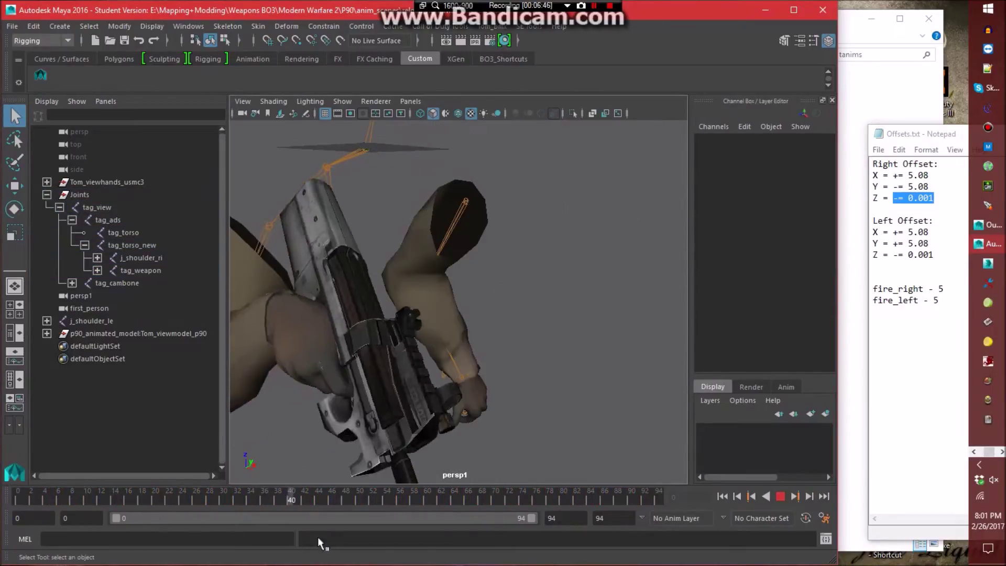
pyautogui.hotkey('alt', 'v')
pyautogui.keyDown('alt'); pyautogui.moveTo(367, 314); pyautogui.dragTo(398, 247); pyautogui.keyUp('alt')
# Delete the old tag_torso joint and rename tag_torso_new to tag_torso.
pyautogui.click(123, 233)
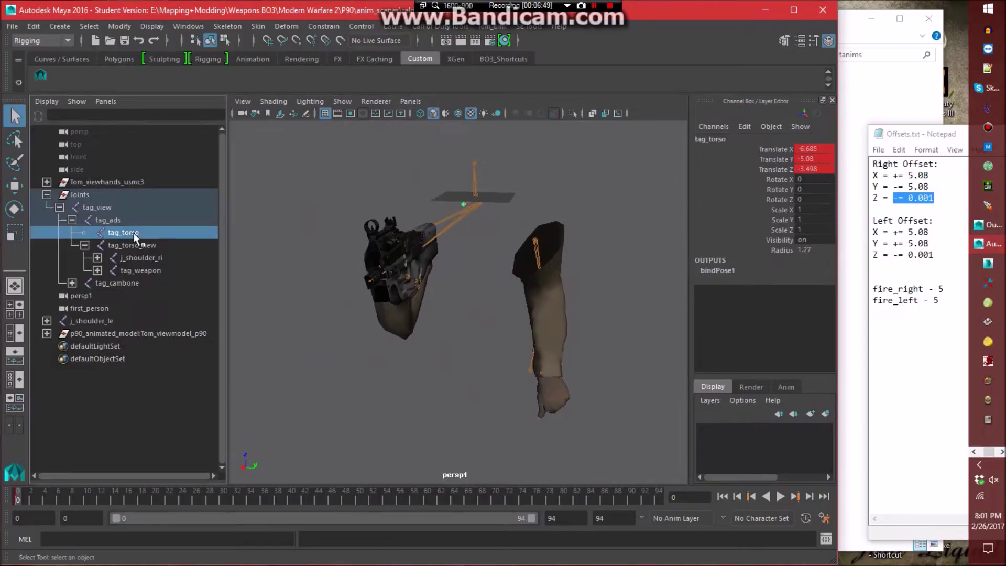
pyautogui.press('Delete')
pyautogui.doubleClick(169, 233)
pyautogui.press('BackSpace')
pyautogui.press('BackSpace')
pyautogui.press('BackSpace')
pyautogui.press('BackSpace')
pyautogui.press('BackSpace')
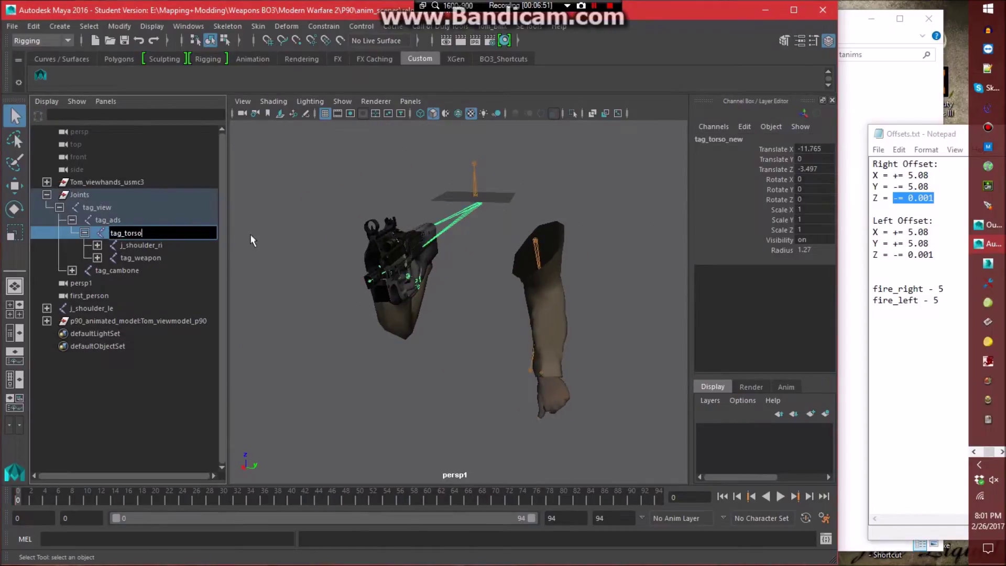
pyautogui.click(262, 236)
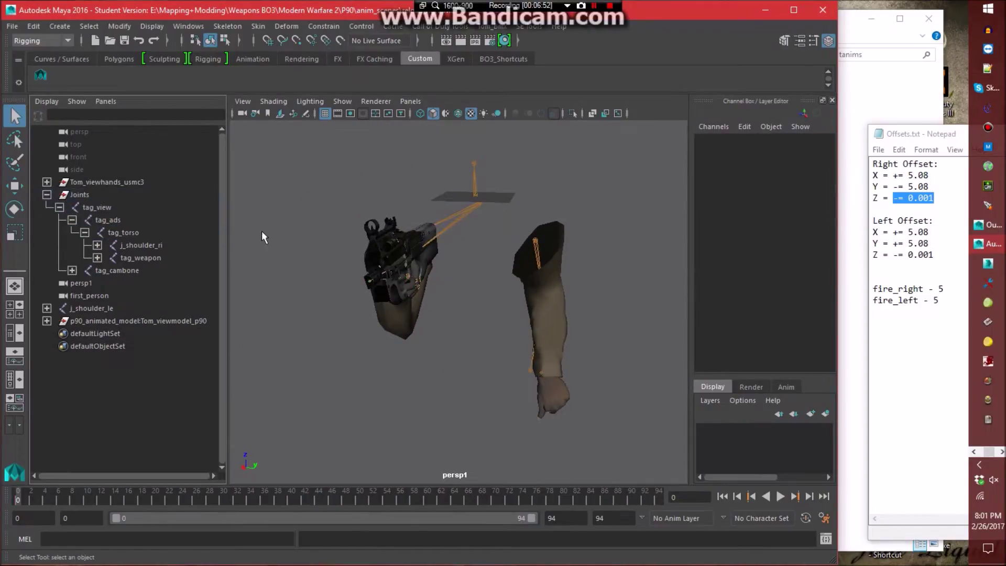
# Select the complete tag_view joint hierarchy.
pyautogui.click(529, 26)
pyautogui.click(417, 178)
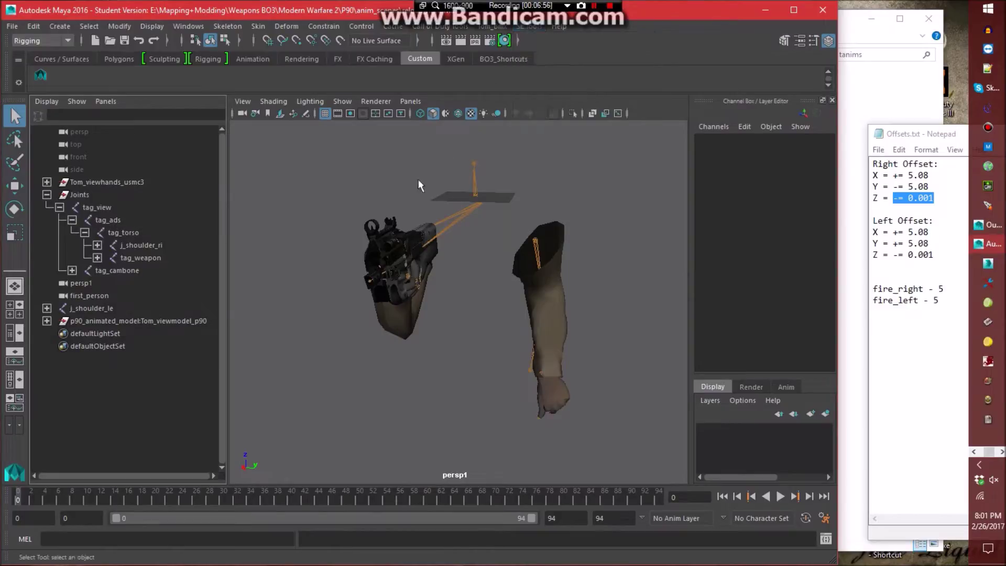
pyautogui.click(118, 212)
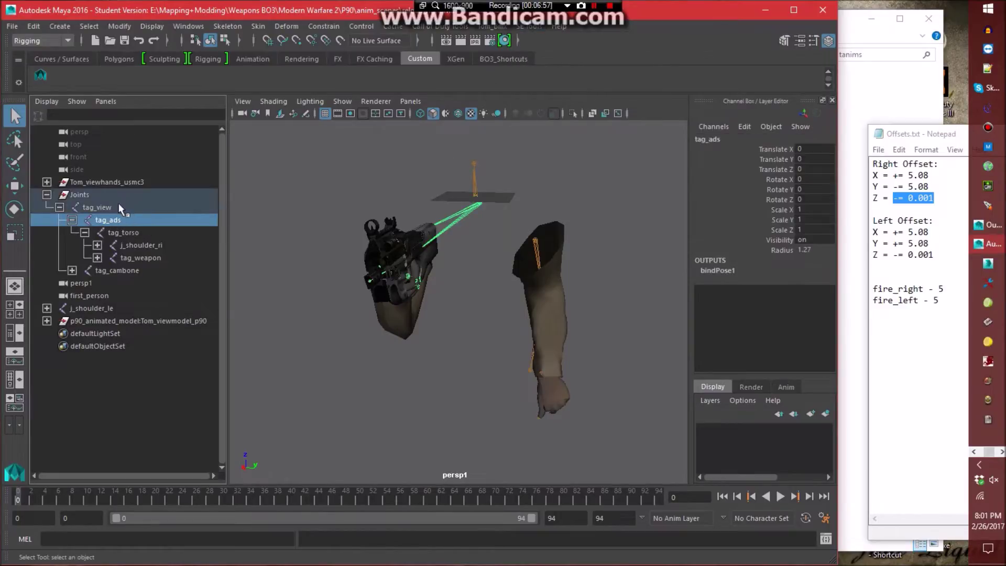
pyautogui.click(89, 26)
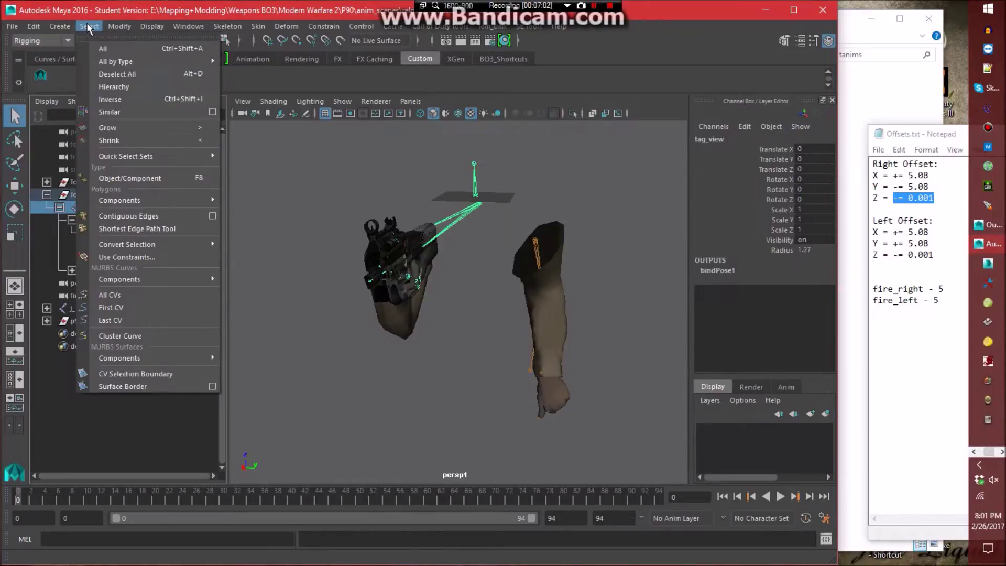
pyautogui.click(116, 88)
# Export the selected joints as SEAnim reload_right in the seanims - Conversion Rig folder.
pyautogui.click(529, 28)
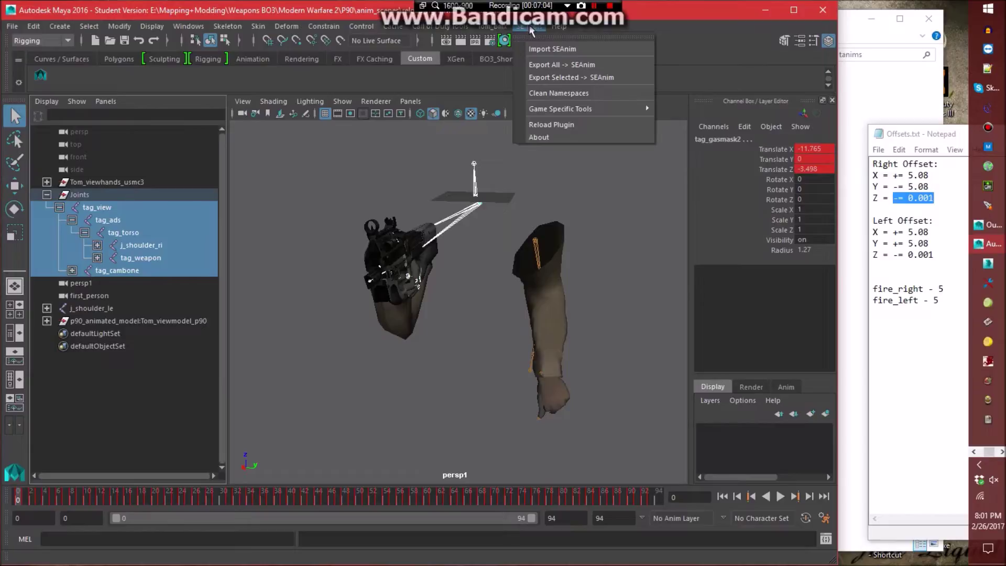
pyautogui.click(557, 82)
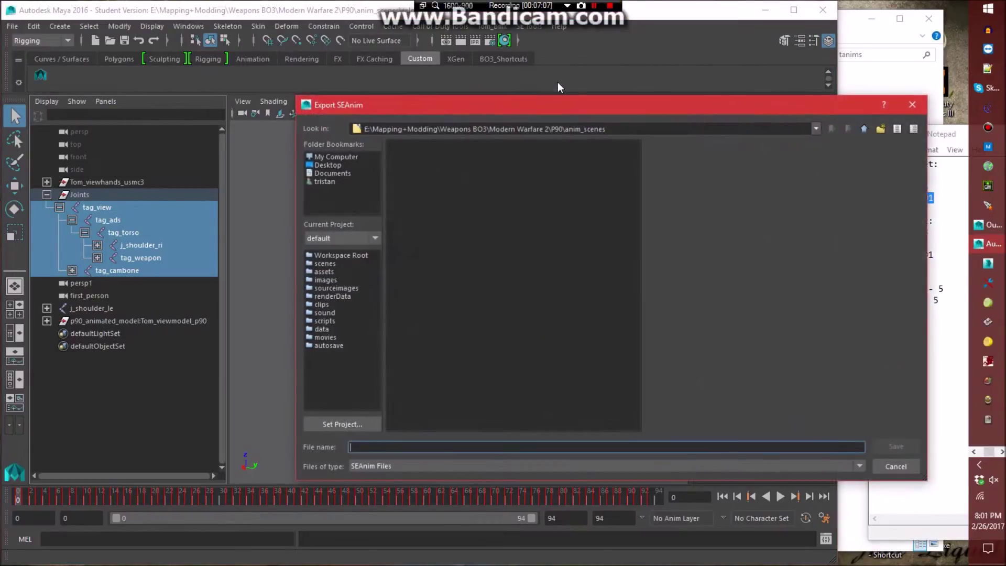
pyautogui.click(866, 130)
pyautogui.doubleClick(442, 166)
pyautogui.click(383, 446)
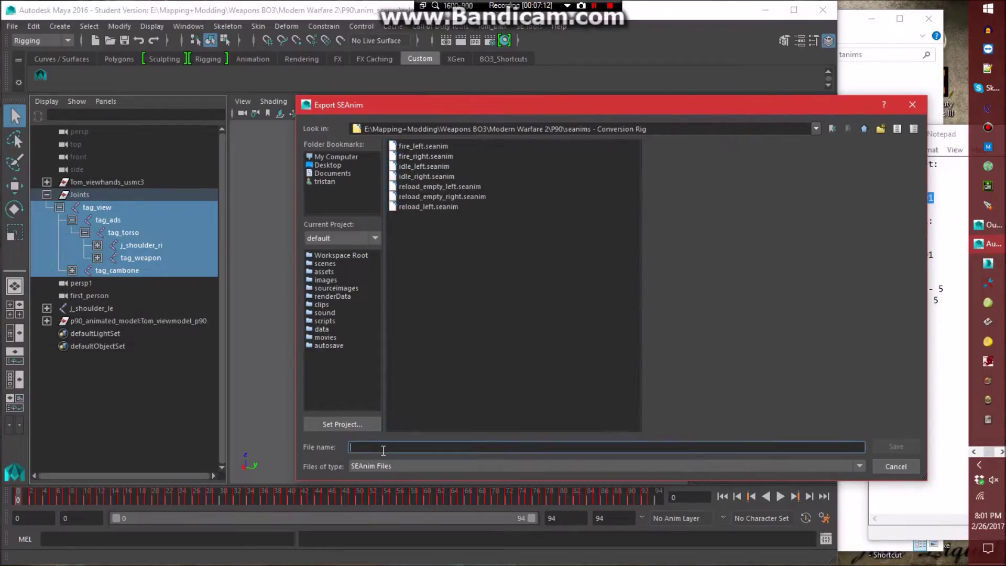
pyautogui.write('reload_right')
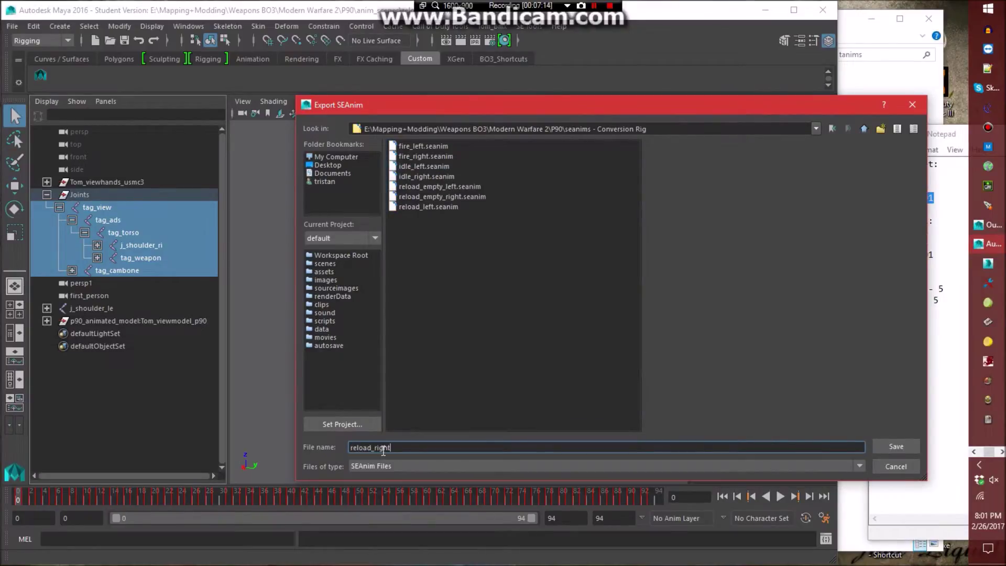
pyautogui.press('Return')
pyautogui.click(622, 200)
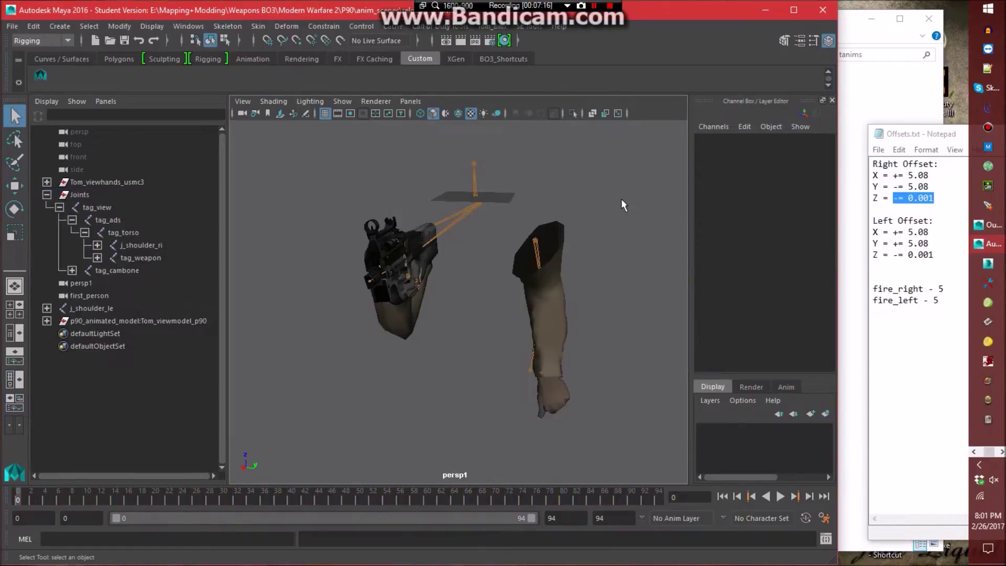
# Switch to Notepad and add the line "reload_right - 93" below the fire_left entry in Offsets.txt.
pyautogui.click(938, 301)
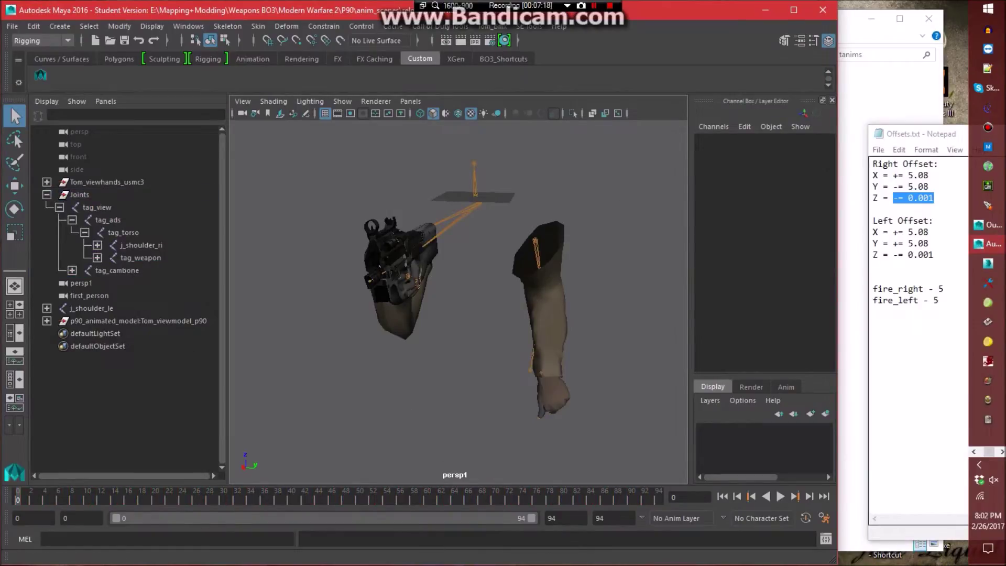
pyautogui.write('reload_right - 93')
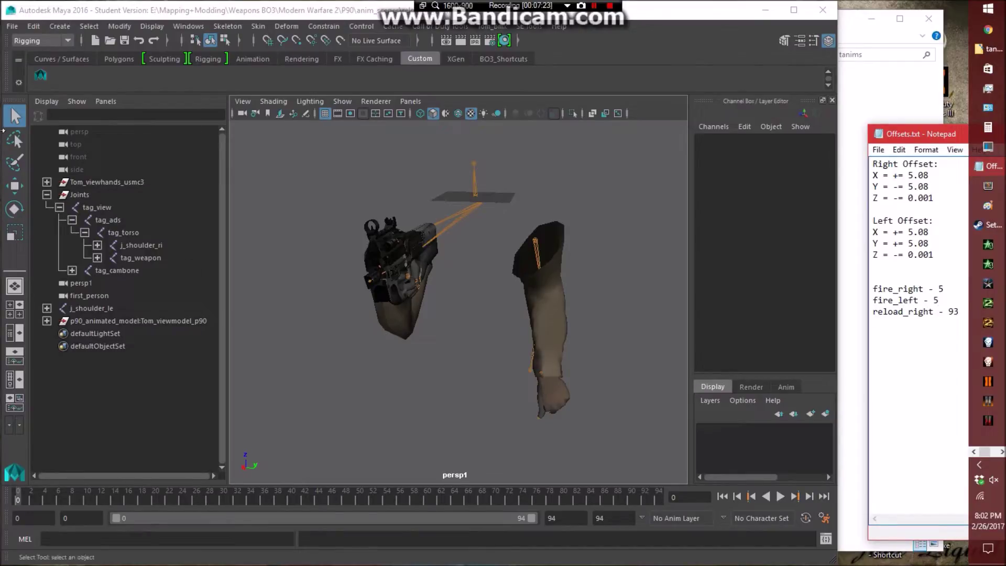
# Switch back to Maya, save the current scene's changes and open reload_left.ma from the anim_scenes folder.
pyautogui.click(12, 26)
pyautogui.click(31, 43)
pyautogui.doubleClick(440, 206)
pyautogui.click(430, 297)
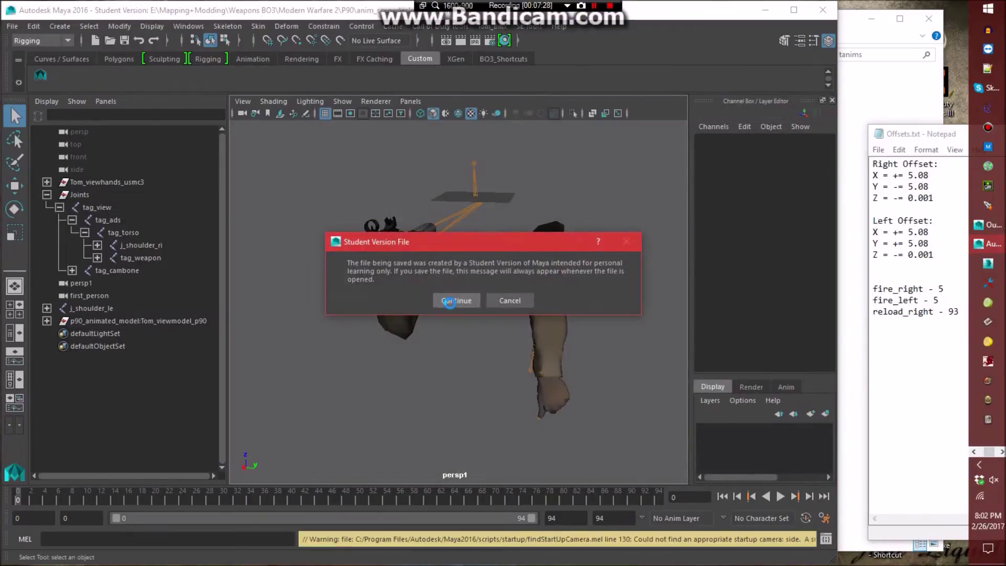
pyautogui.click(509, 317)
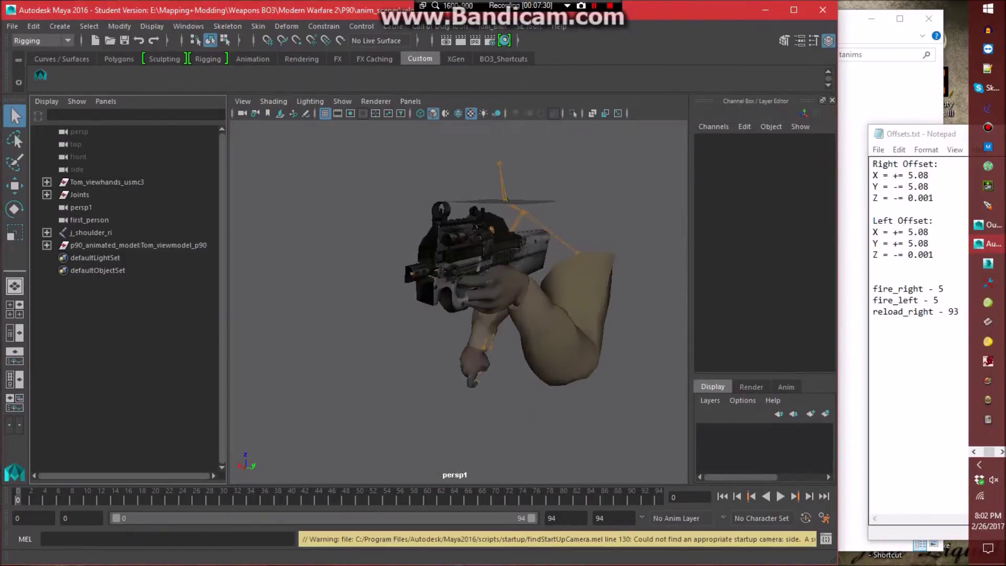
# Switch to Notepad and add the line "reload_left - 93" above the reload_right entry in Offsets.txt.
pyautogui.click(939, 300)
pyautogui.write('reload_left')
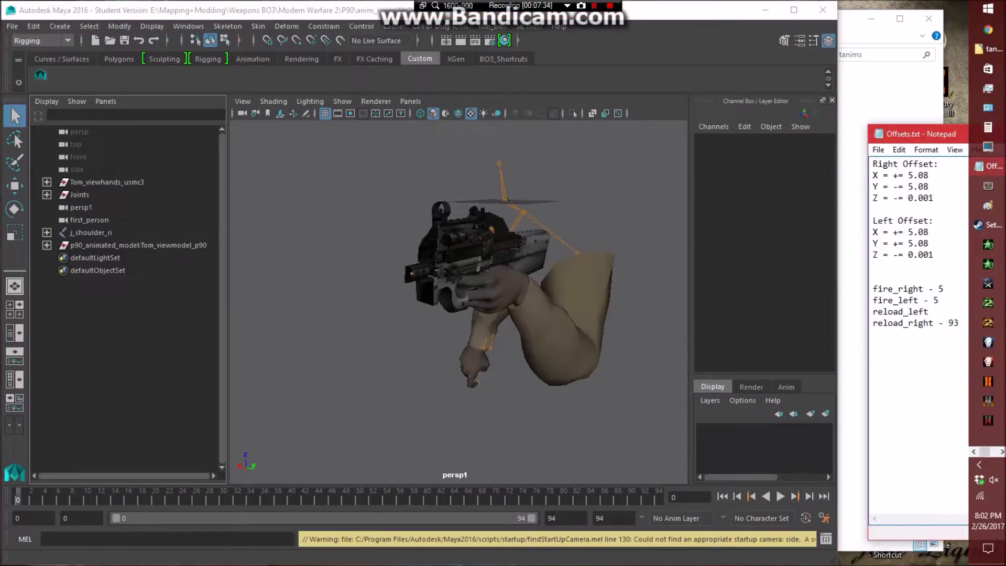
pyautogui.write(' - 93')
# Switch back to Maya and open reload_empty_right.ma from the anim_scenes folder.
pyautogui.click(11, 26)
pyautogui.click(35, 61)
pyautogui.doubleClick(455, 196)
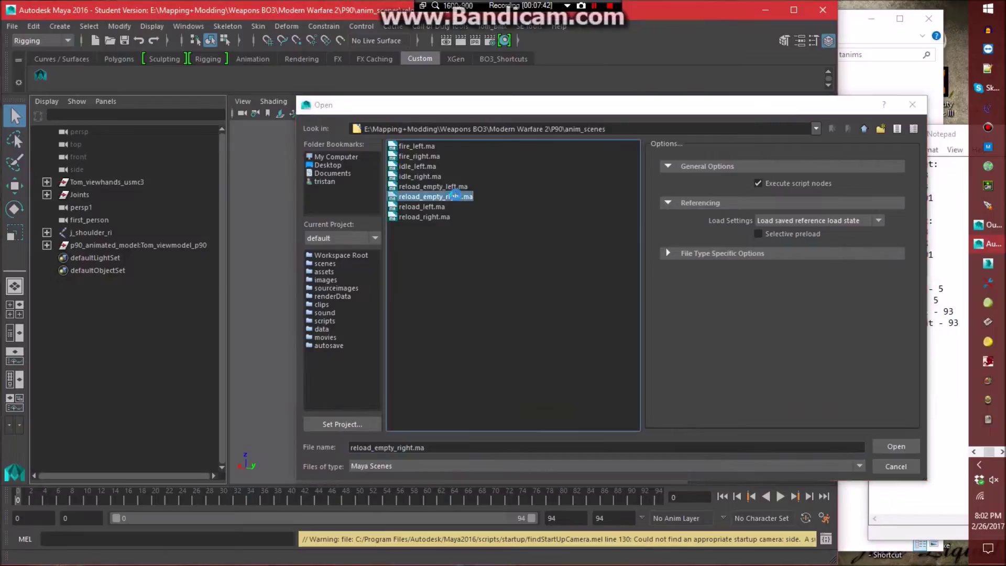
# In Offsets.txt in Notepad, add "reload_empty_right - 109" below fire_left and start a "reload_empty_left -" line above it.
pyautogui.click(939, 300)
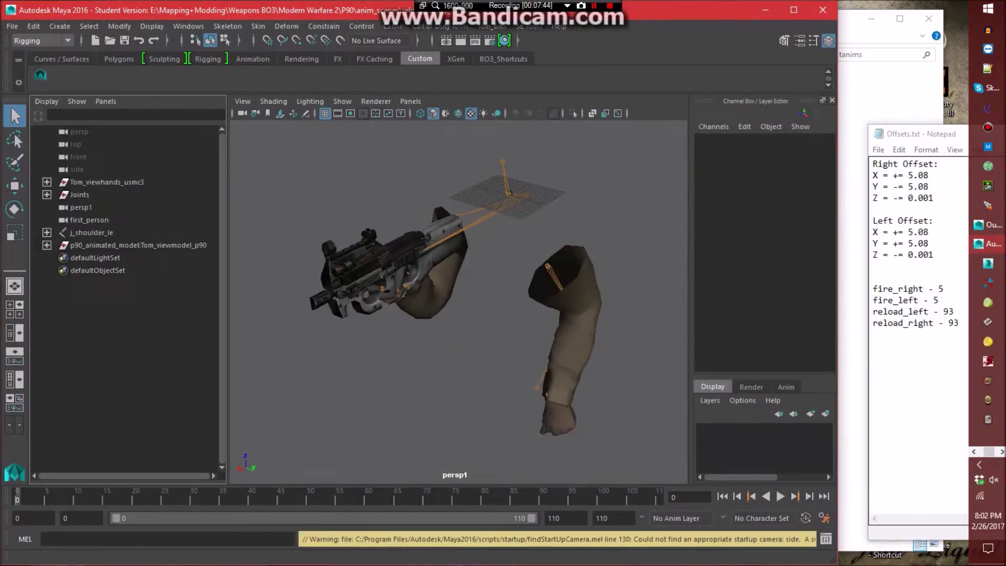
pyautogui.press('Return')
pyautogui.write('reload_empty_right')
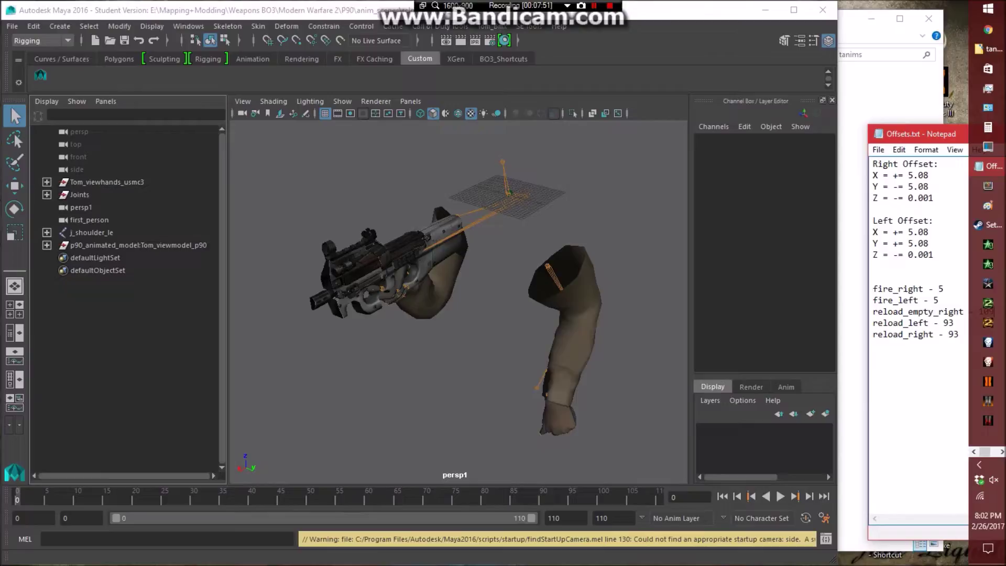
pyautogui.press('Return')
pyautogui.write('reloa')
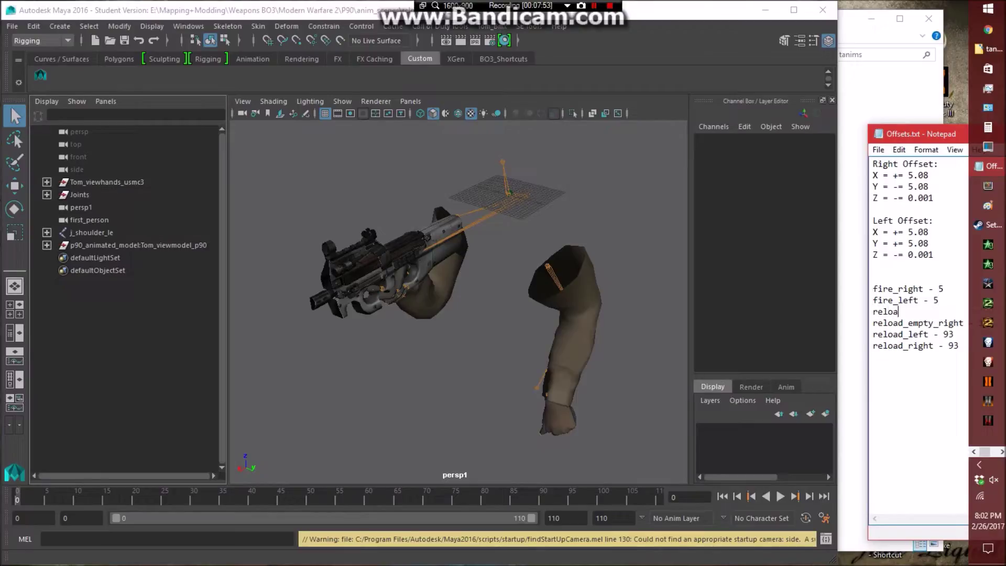
pyautogui.write('d_empty_left -')
# Return to Maya and open reload_empty_left.ma from the anim_scenes folder.
pyautogui.click(12, 25)
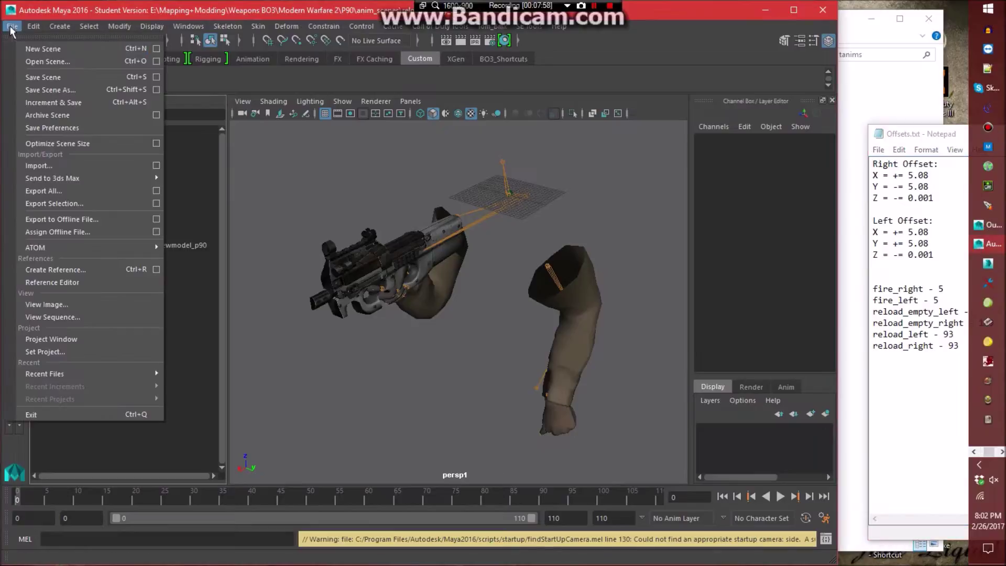
pyautogui.click(48, 60)
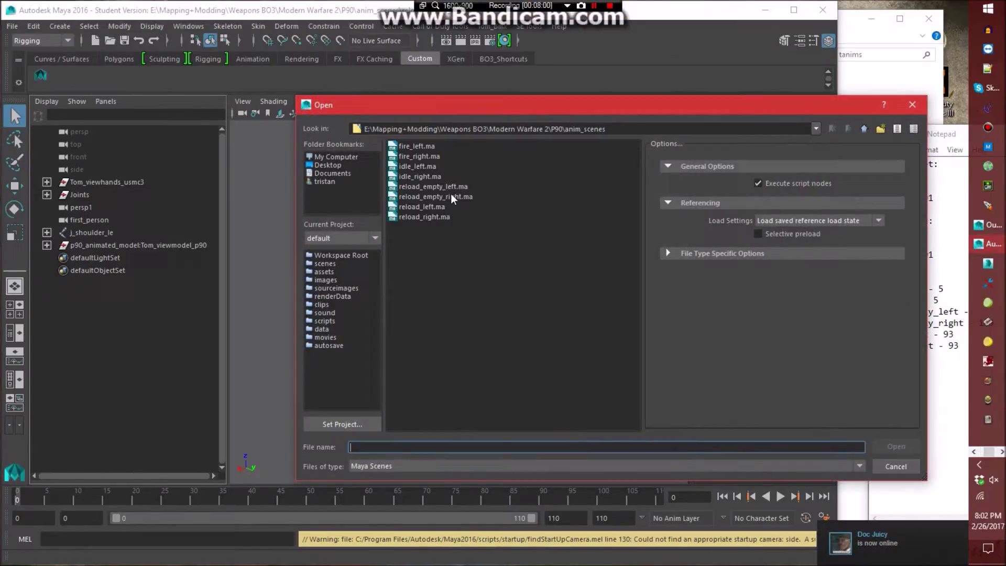
pyautogui.doubleClick(452, 186)
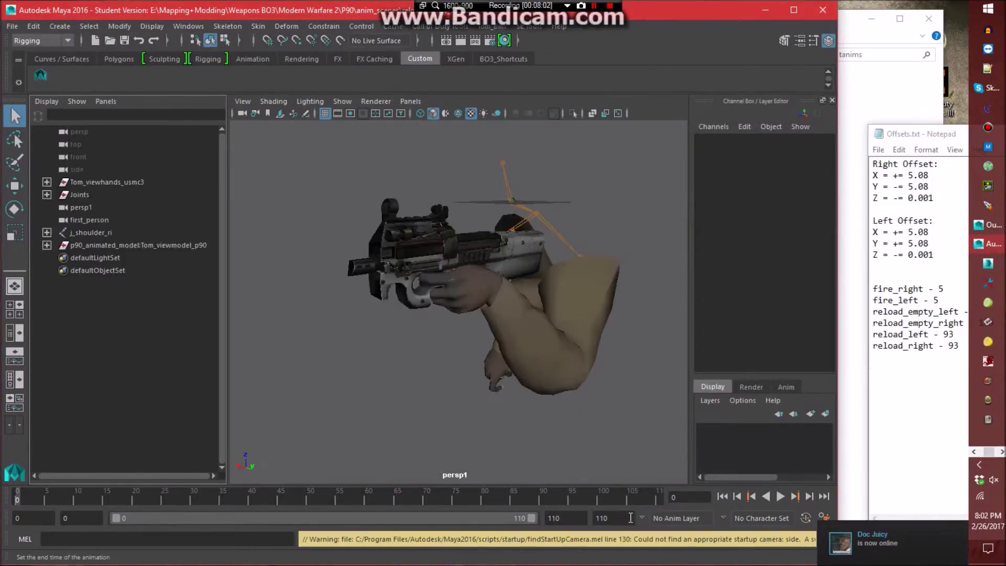
# In Notepad, complete the reload_empty_left entry with 109 and insert a blank line below fire_left.
pyautogui.click(910, 136)
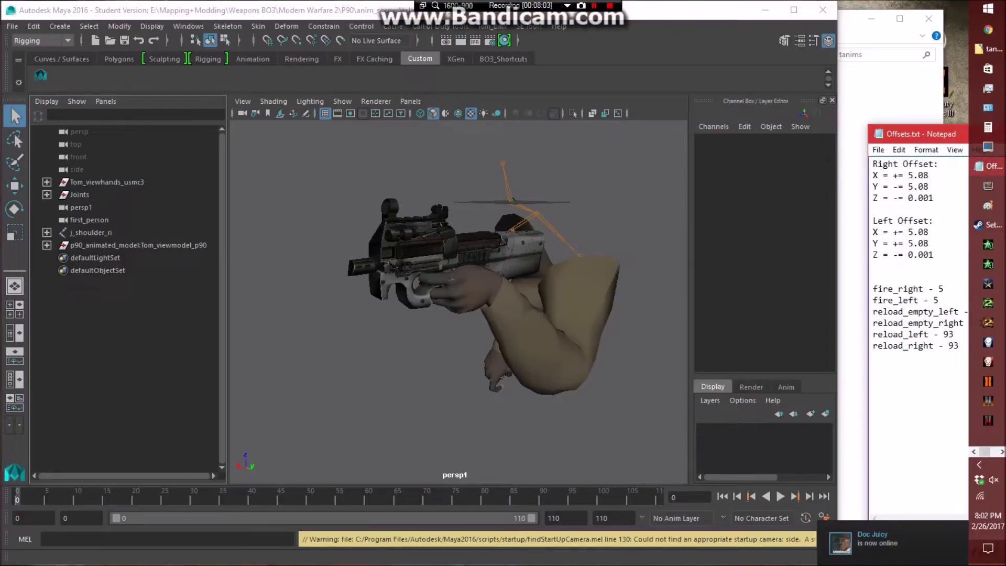
pyautogui.click(938, 300)
pyautogui.press('Return')
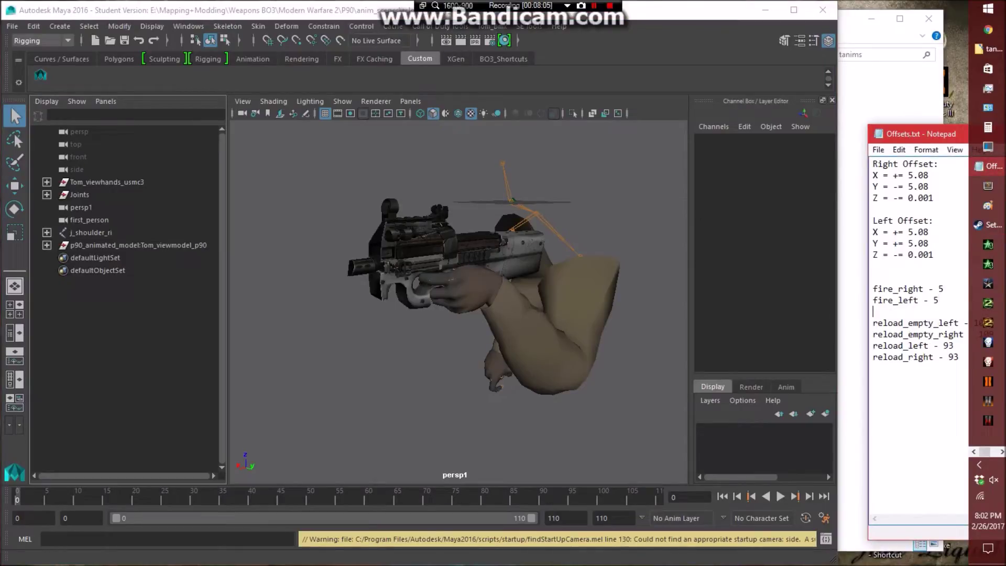
# Go back to Maya and open idle_right.ma from the anim_scenes folder.
pyautogui.click(11, 25)
pyautogui.click(45, 58)
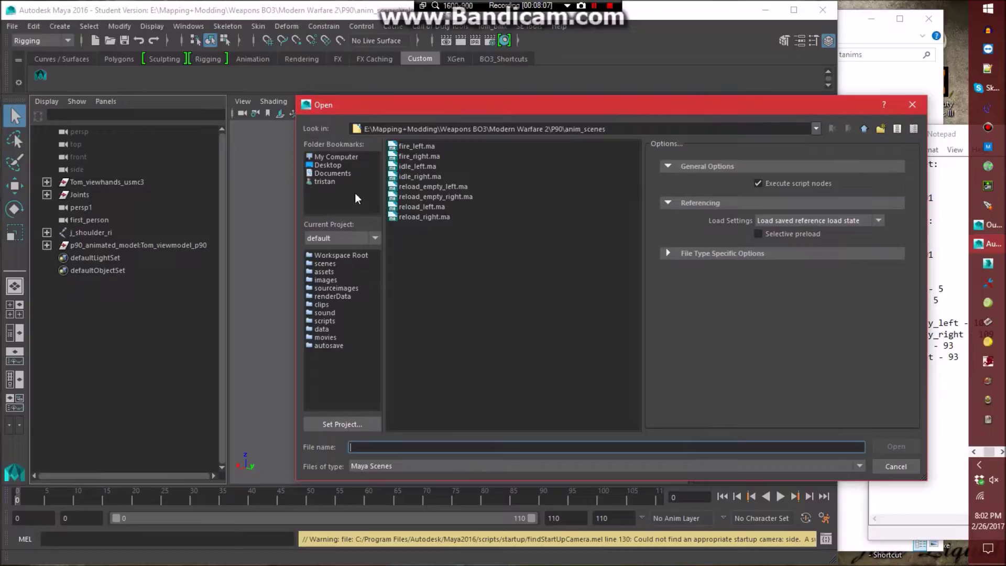
pyautogui.doubleClick(428, 183)
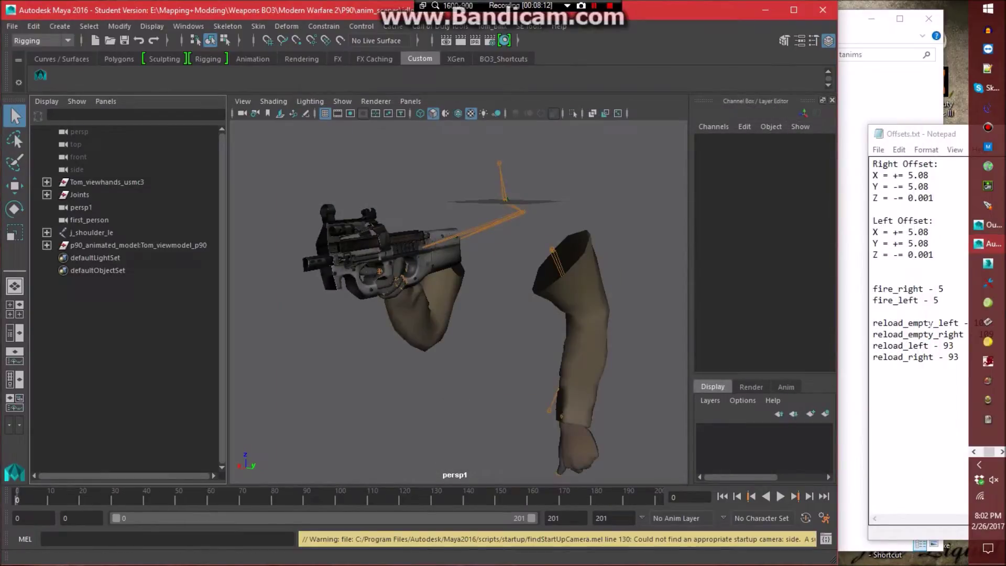
# In Notepad, add "idle_right - 200" below the fire_left entry and start an "idle_left -" line above it.
pyautogui.write('idle_ri')
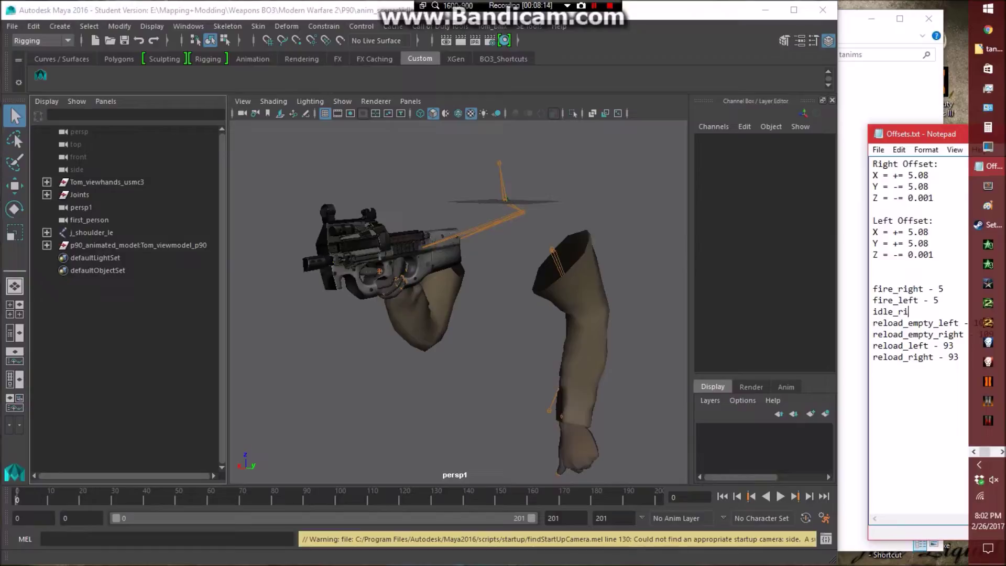
pyautogui.write('ght - 200')
pyautogui.press('Return')
pyautogui.write('idle_left -')
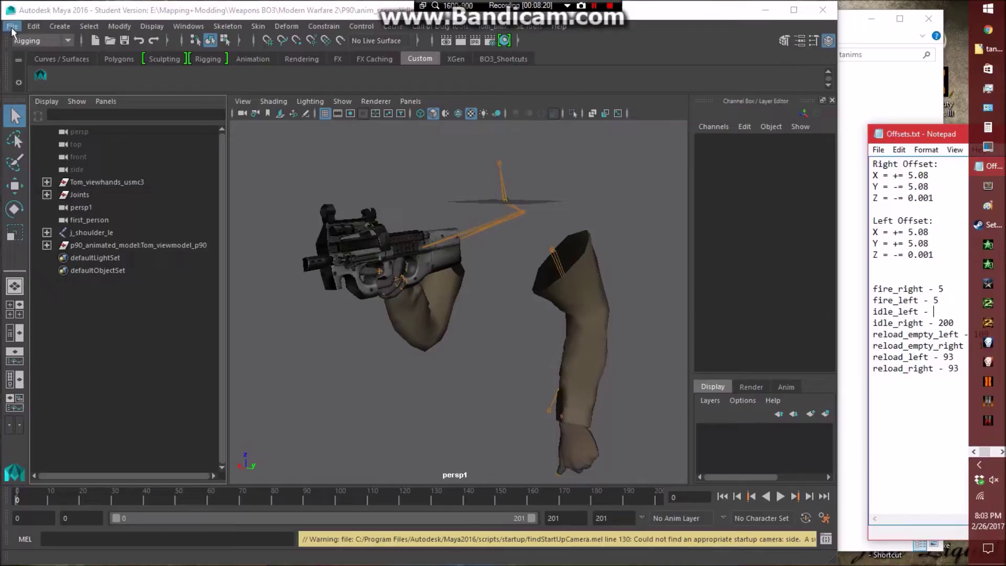
# Open idle_left.ma in Maya, and complete the idle_left entry with 200 in the Notepad file.
pyautogui.click(11, 26)
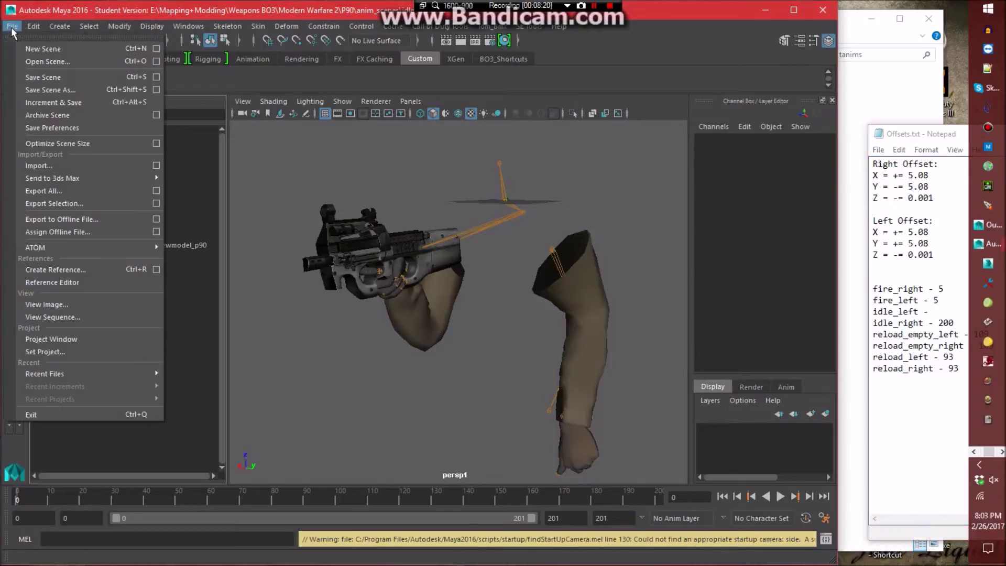
pyautogui.click(36, 63)
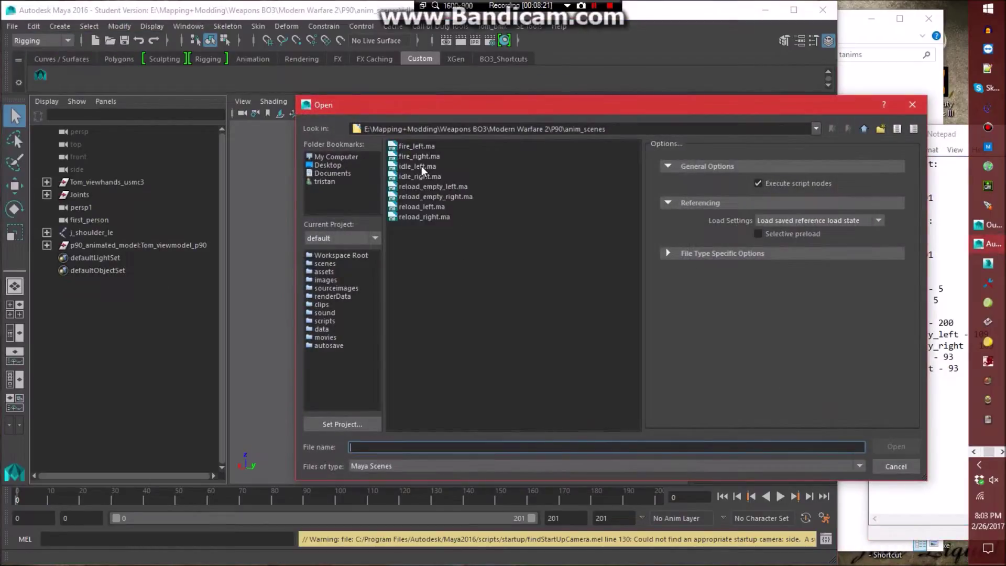
pyautogui.doubleClick(422, 166)
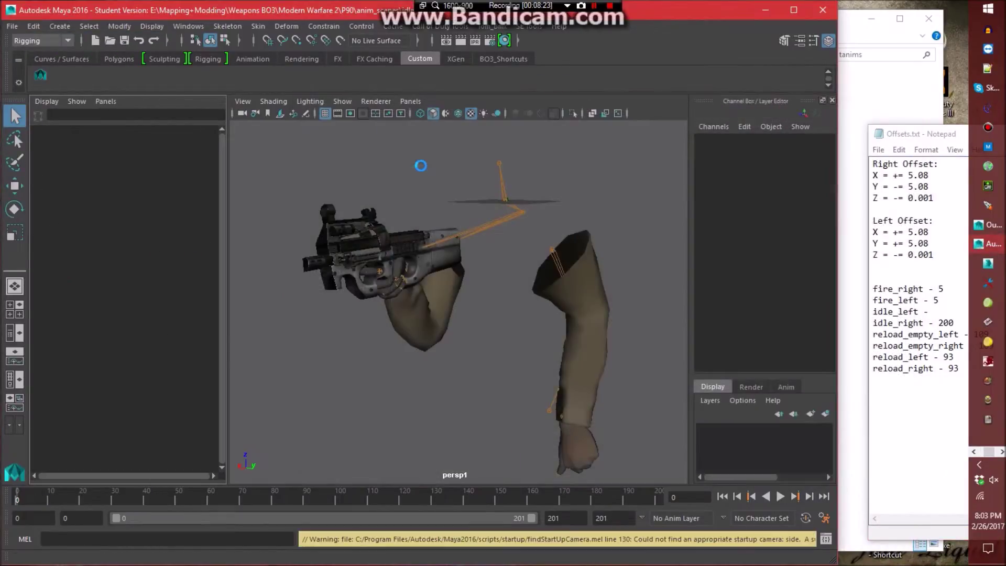
pyautogui.hotkey('alt', 'Tab')
pyautogui.write('2')
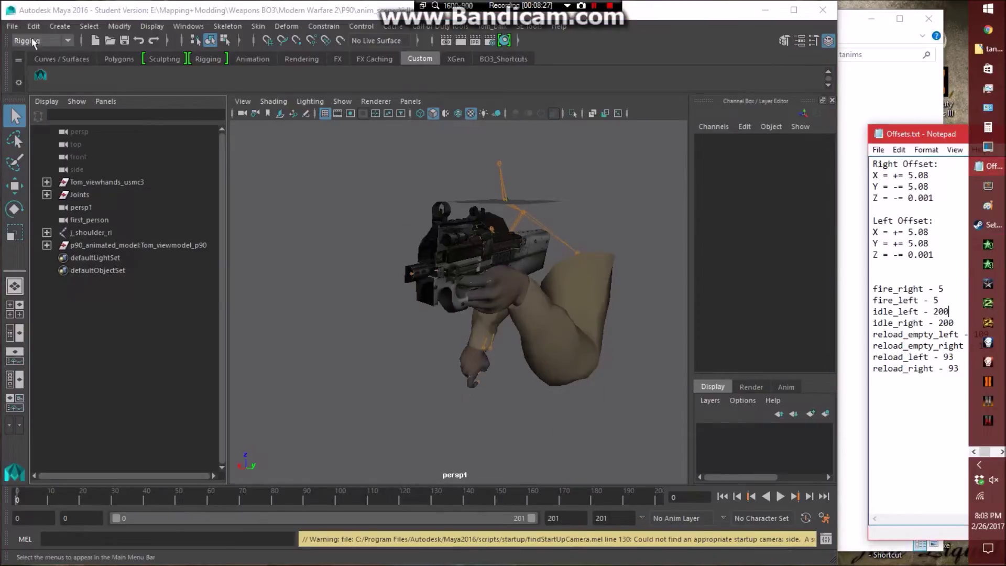
# Open animation_base.ma from the P90 folder in Maya and load viewmodel_p90_first_time_pullout_l.tanim from File Explorer into the scene.
pyautogui.click(12, 26)
pyautogui.click(36, 62)
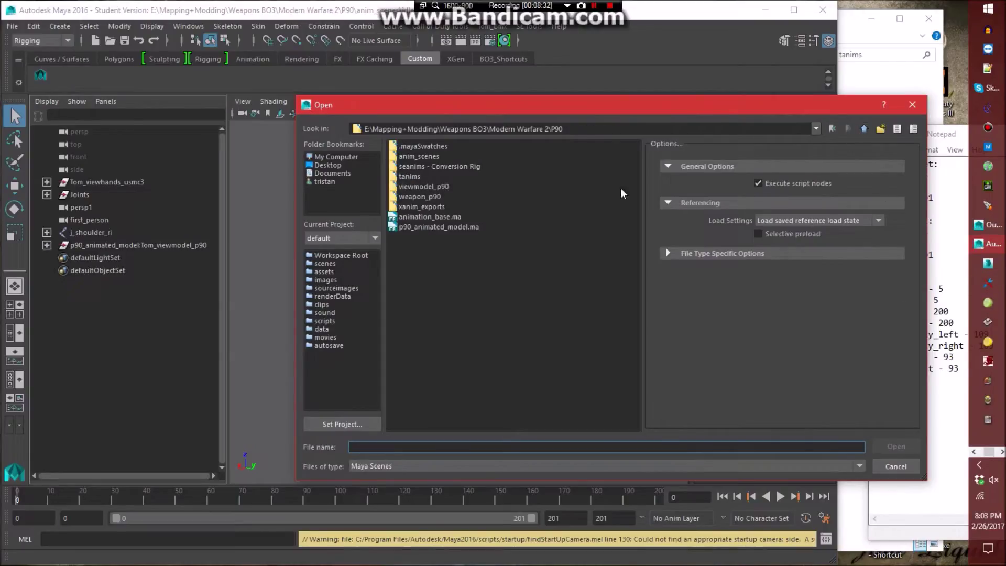
pyautogui.doubleClick(450, 218)
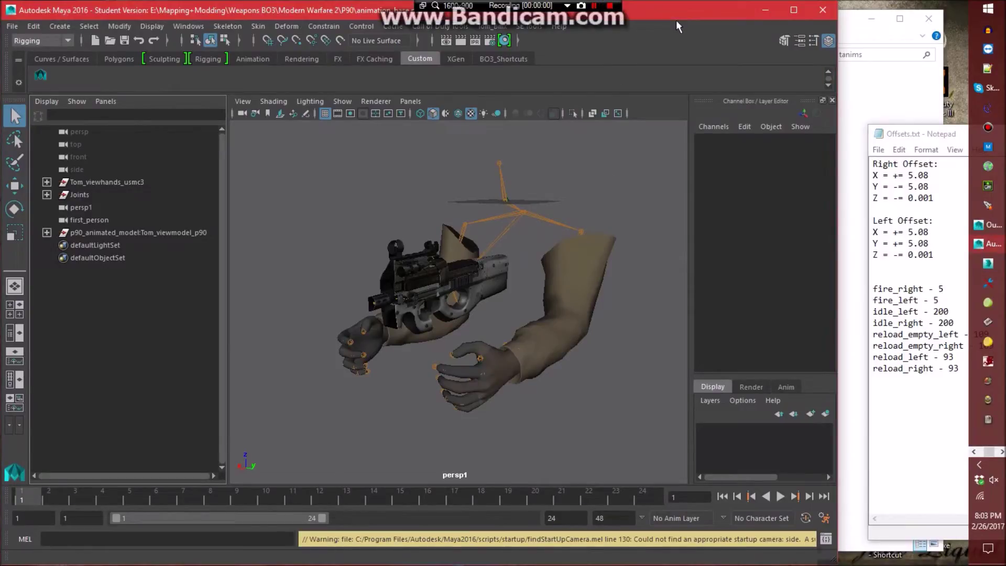
pyautogui.click(882, 90)
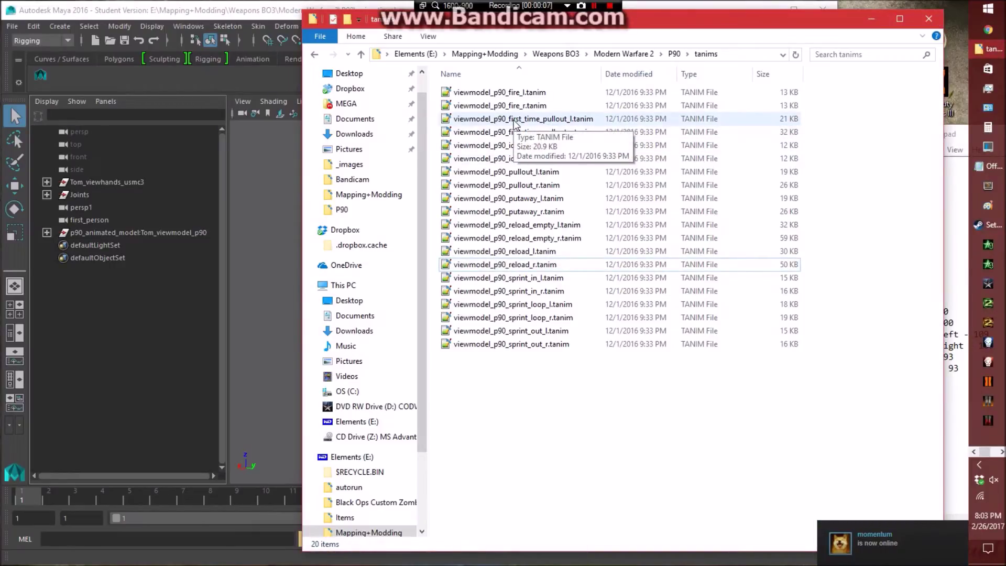
pyautogui.moveTo(519, 122); pyautogui.dragTo(265, 196)
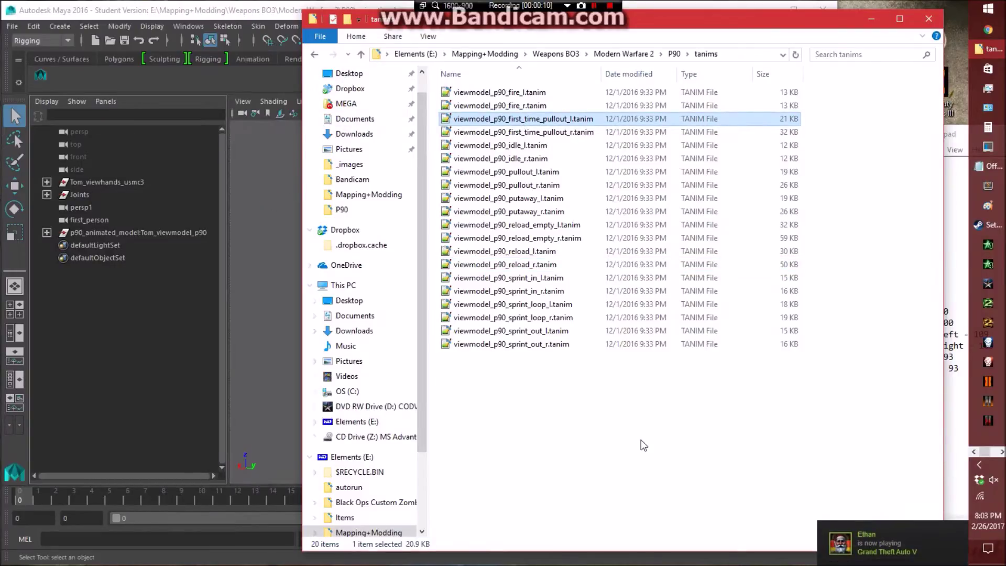
pyautogui.click(640, 440)
# Save the scene as left_first_raise in the P90 folder, accepting the student version notice.
pyautogui.click(17, 25)
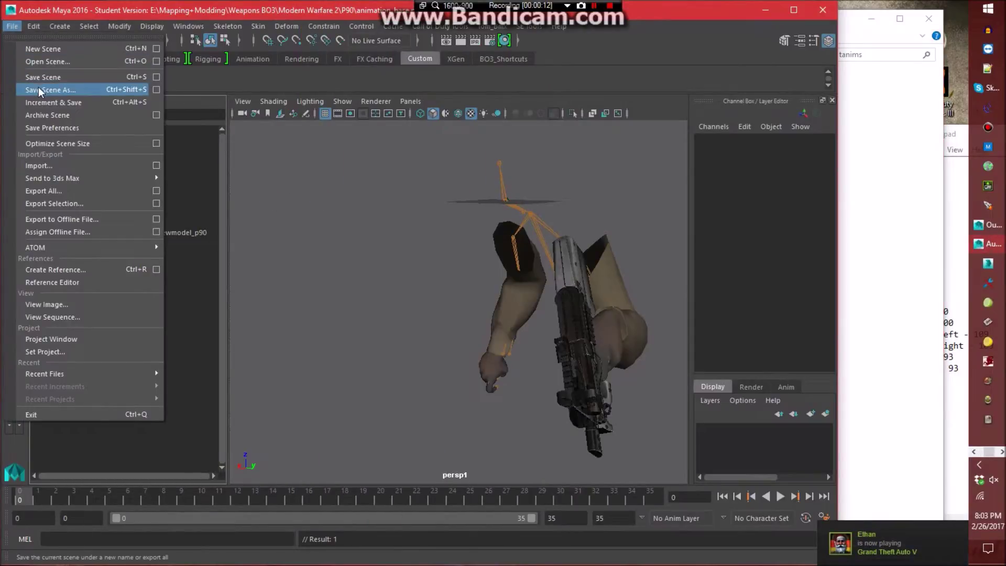
pyautogui.click(38, 87)
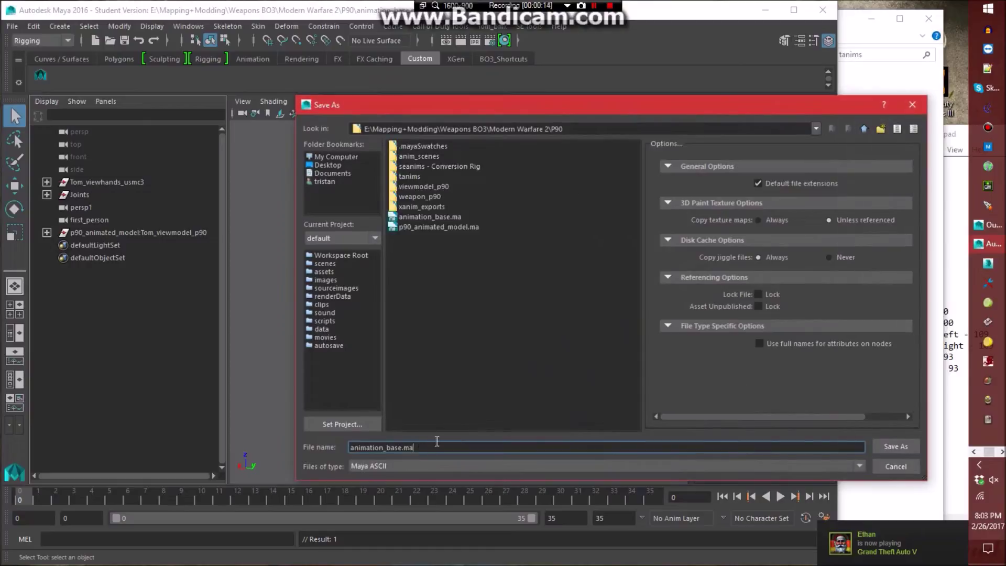
pyautogui.hotkey('ctrl', 'a')
pyautogui.write('left_fi')
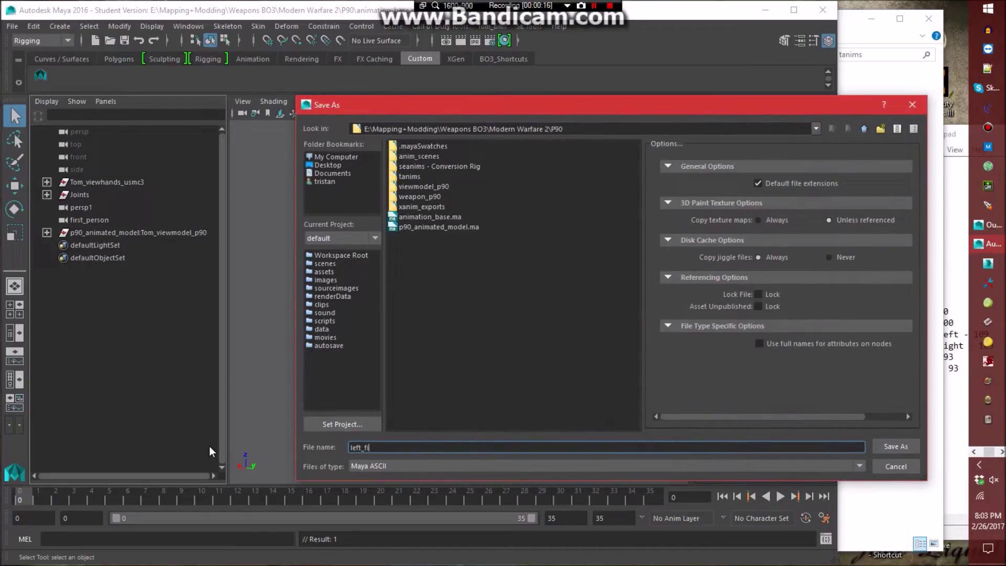
pyautogui.write('rst_raise')
pyautogui.press('Return')
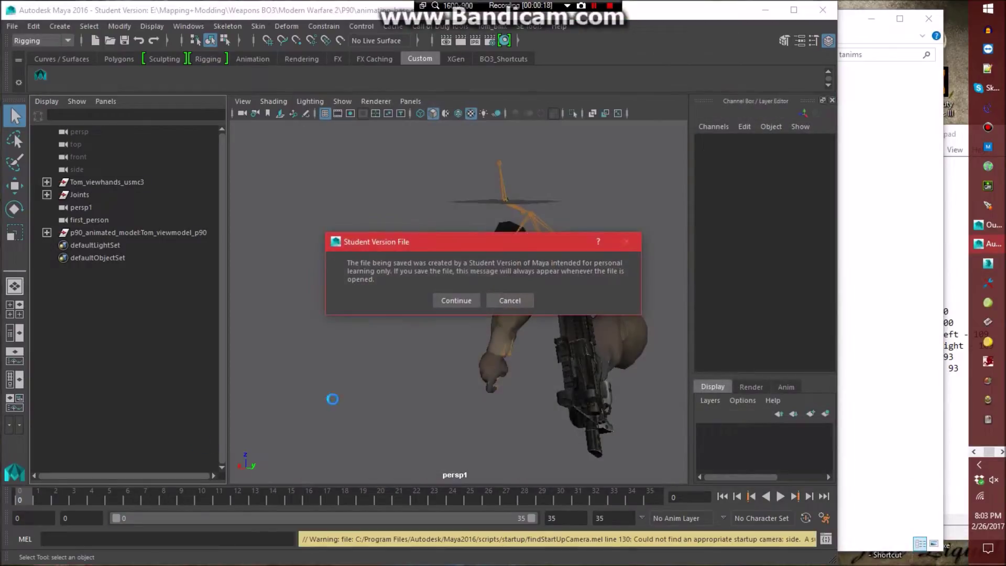
pyautogui.click(451, 297)
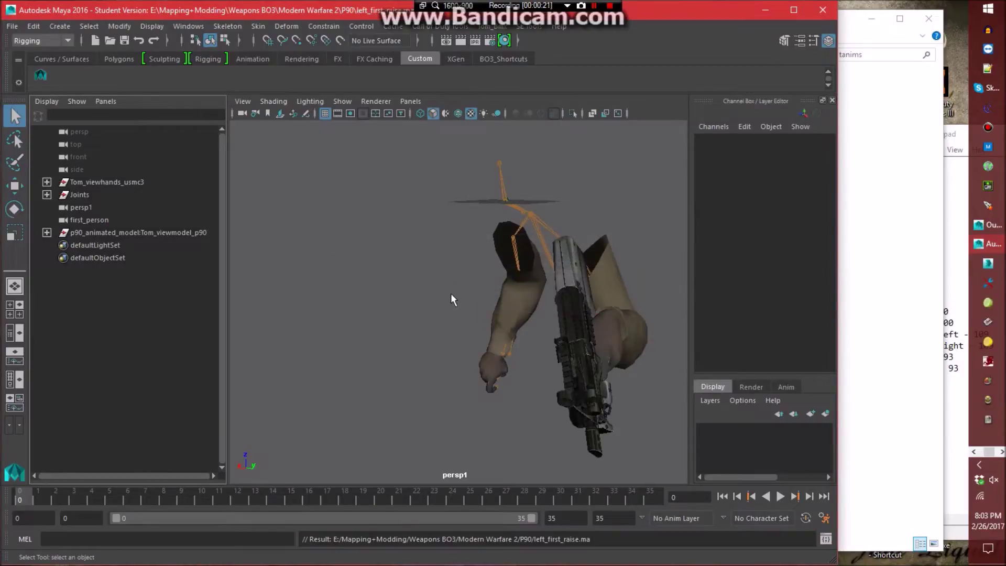
# Reopen animation_base.ma and load viewmodel_p90_first_time_pullout_r.tanim from the tanims folder into the scene.
pyautogui.click(12, 26)
pyautogui.click(34, 58)
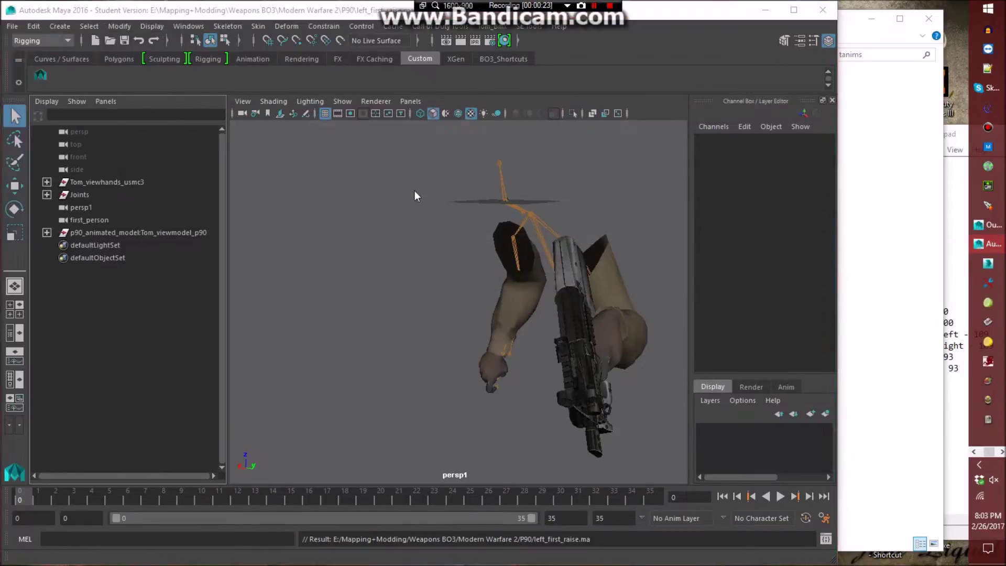
pyautogui.doubleClick(446, 218)
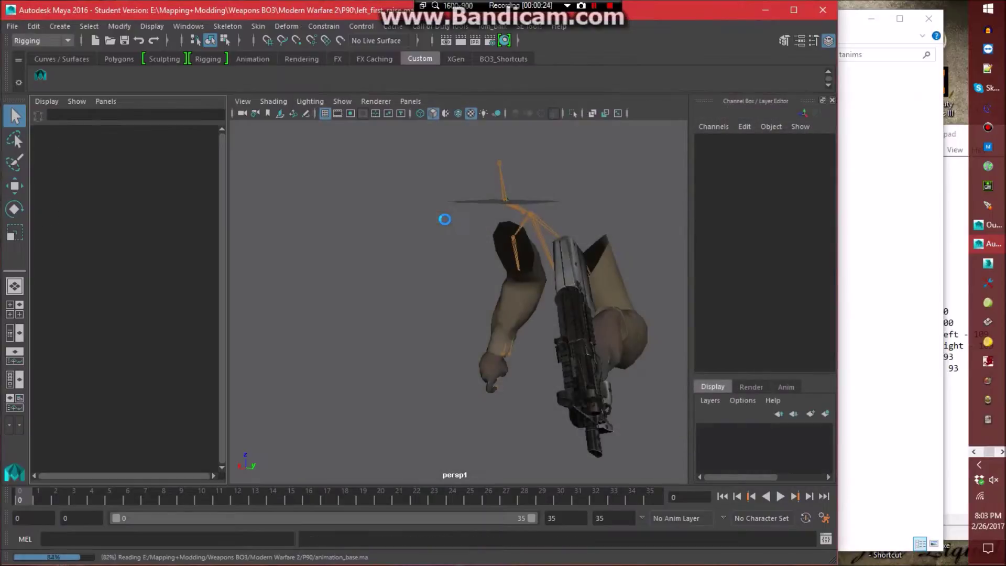
pyautogui.click(849, 34)
pyautogui.moveTo(524, 132); pyautogui.dragTo(291, 169)
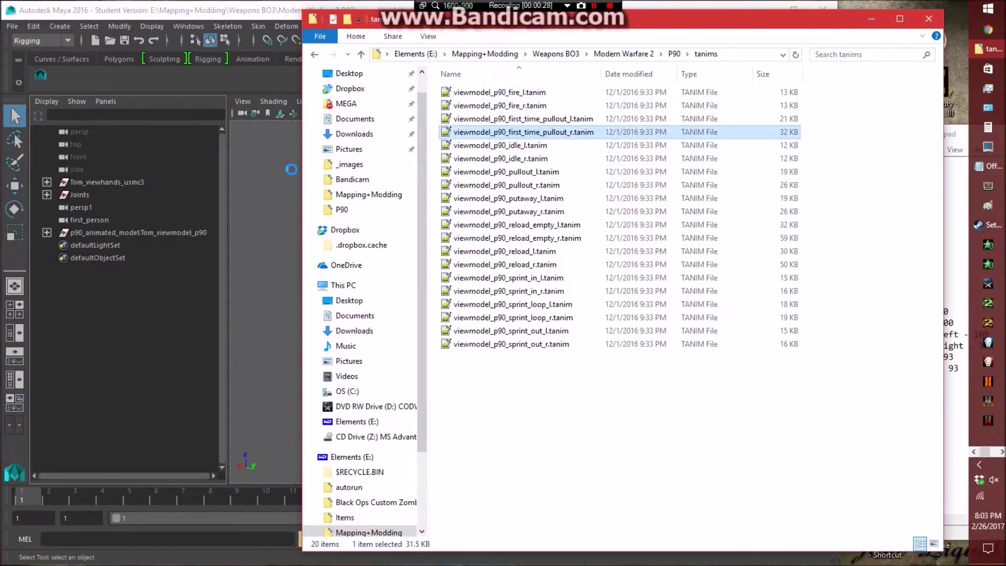
# Import left_first_raise.ma from the P90 folder into the open Maya scene and delete that file from the folder.
pyautogui.click(674, 54)
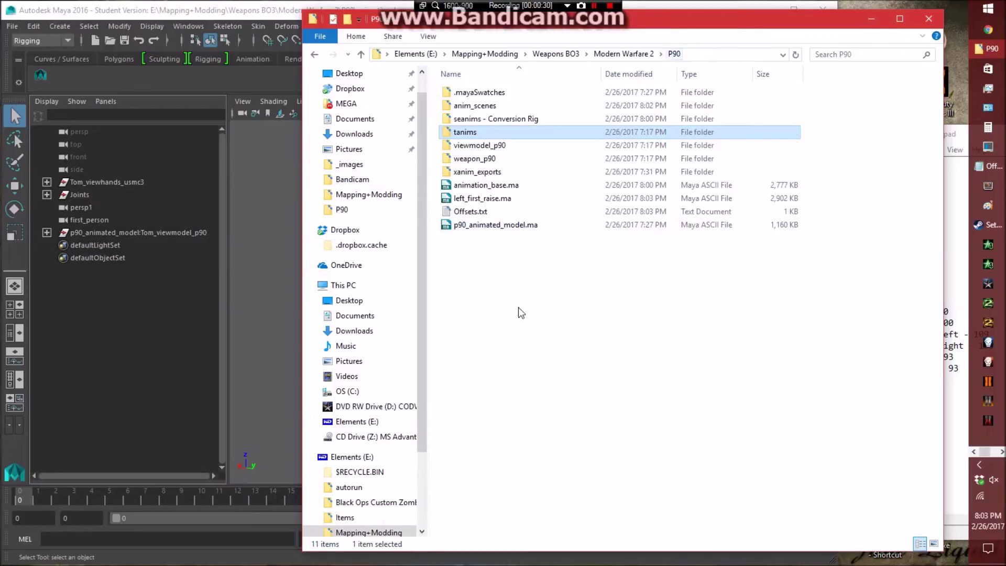
pyautogui.moveTo(511, 199); pyautogui.dragTo(279, 236)
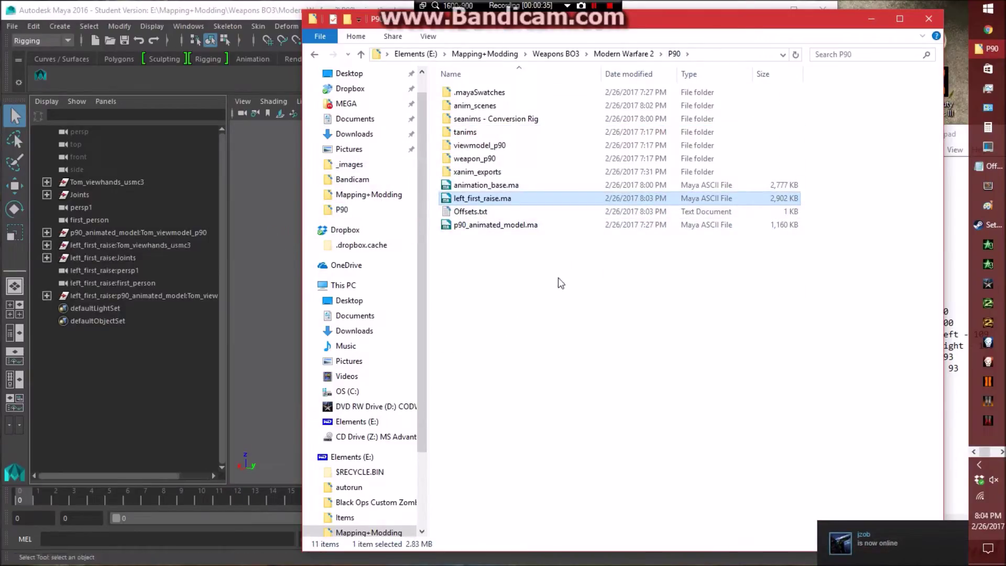
pyautogui.press('Delete')
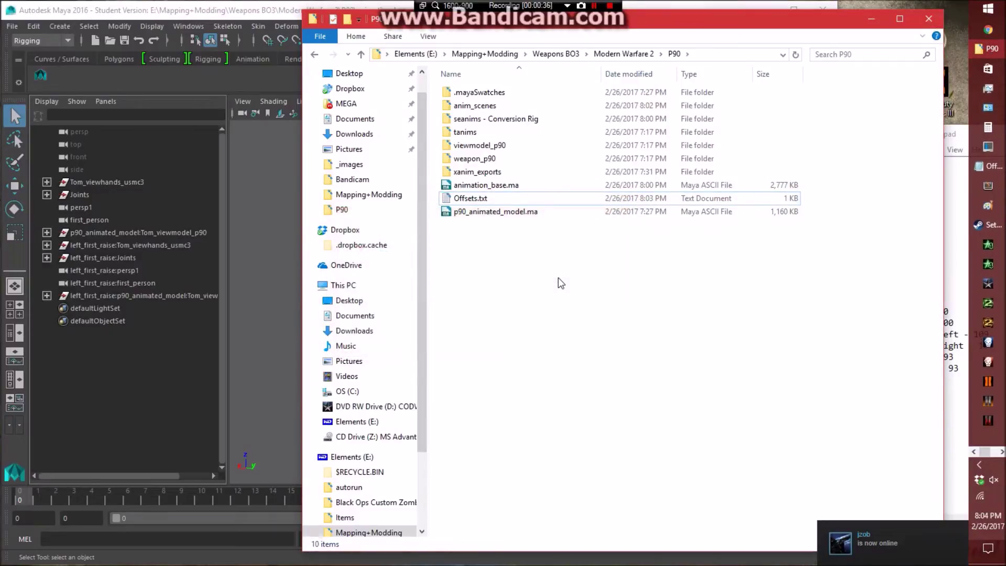
# Save the scene as first_raise in the anim_scenes folder, accepting the student version notice.
pyautogui.click(245, 51)
pyautogui.click(12, 27)
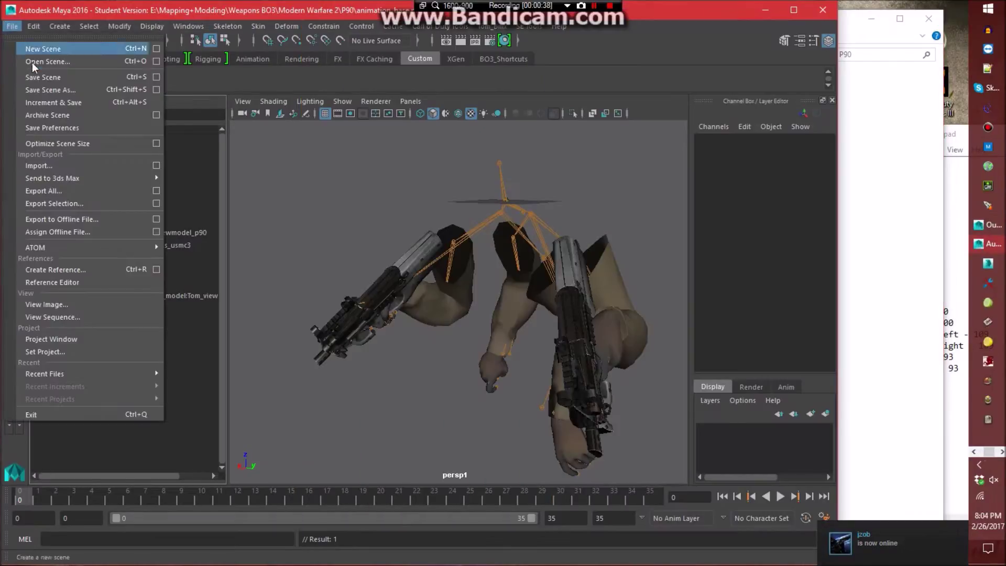
pyautogui.click(43, 89)
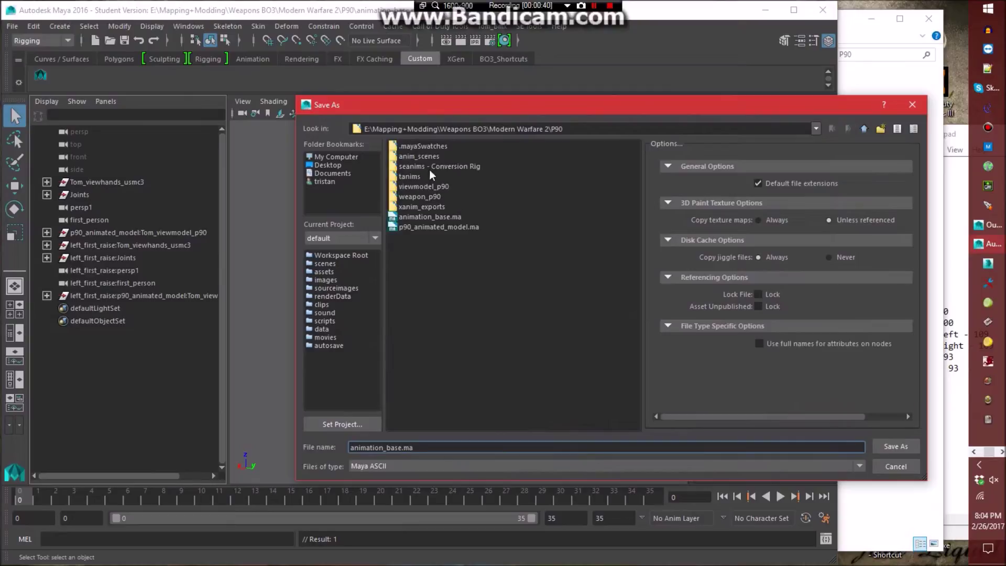
pyautogui.doubleClick(427, 157)
pyautogui.tripleClick(450, 447)
pyautogui.write('first_raise')
pyautogui.press('Return')
pyautogui.click(438, 301)
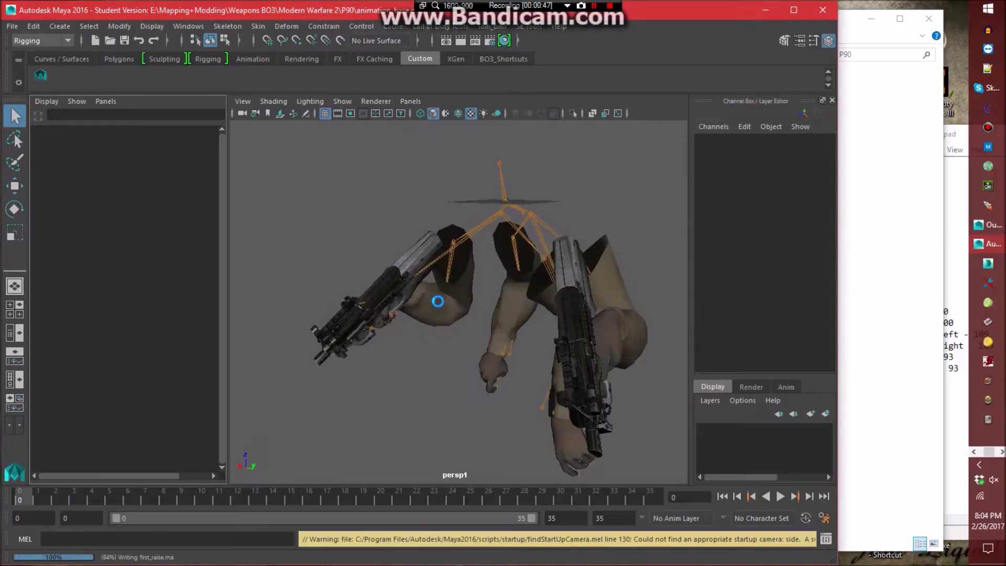
# Play the combined animation in the perspective view and through the first_person camera.
pyautogui.hotkey('alt', 'v')
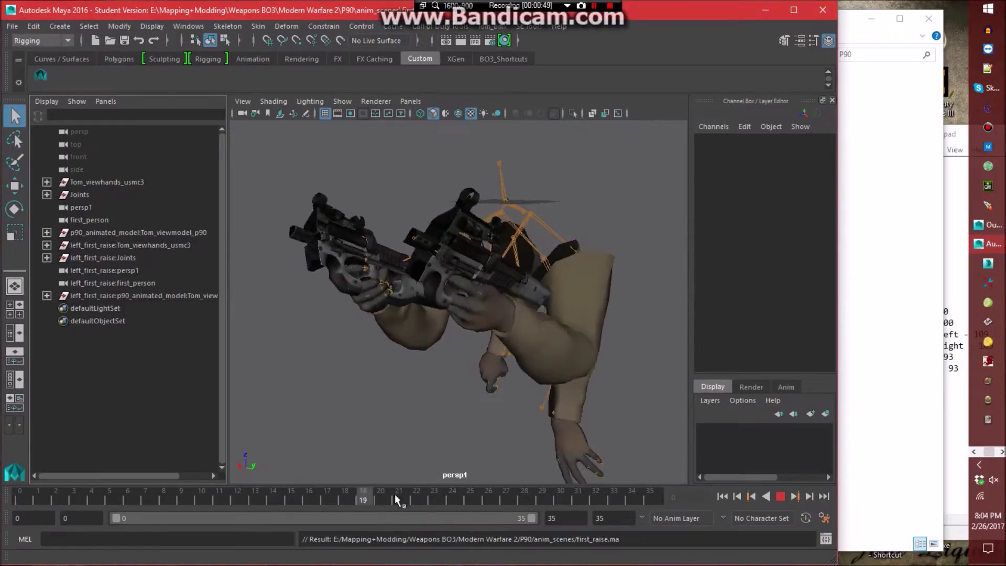
pyautogui.hotkey('alt', 'v')
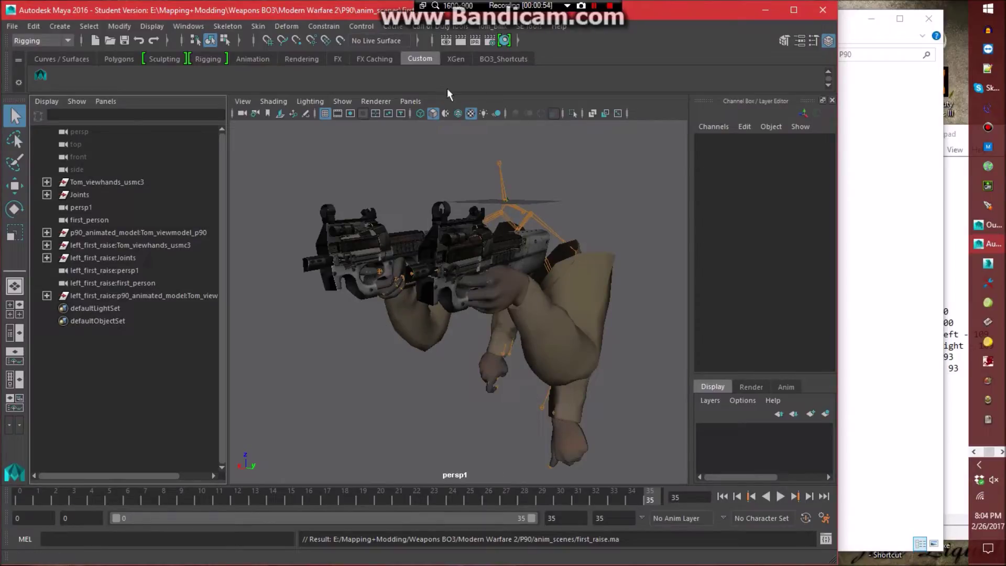
pyautogui.click(410, 101)
pyautogui.moveTo(435, 113)
pyautogui.click(566, 116)
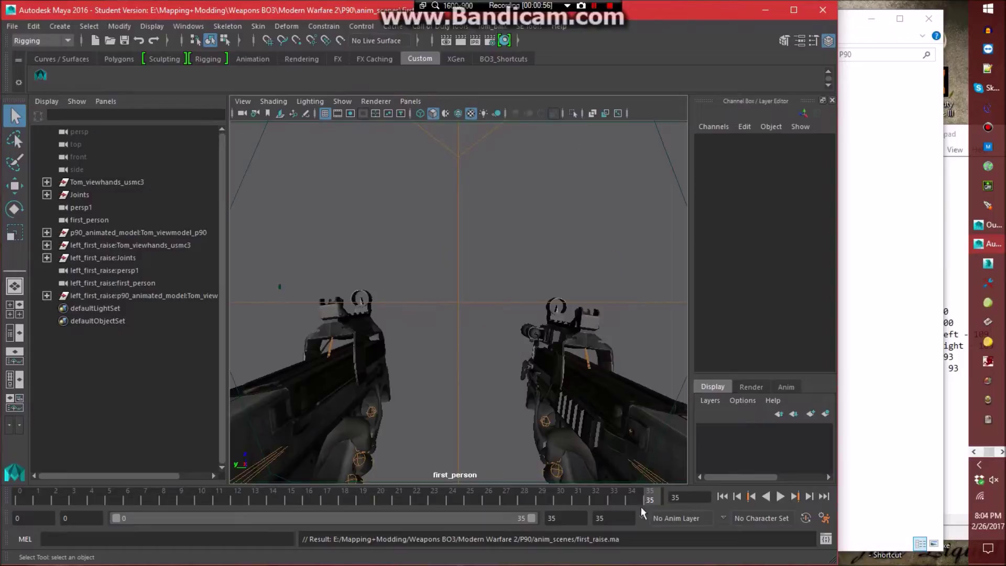
pyautogui.hotkey('alt', 'v')
pyautogui.hotkey('alt', 'v')
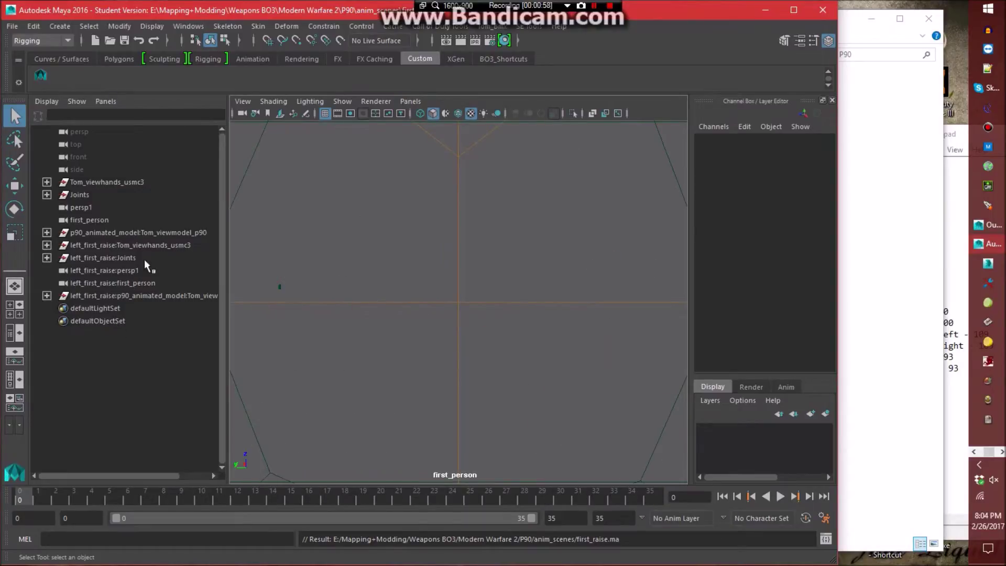
# Delete the imported left_first_raise persp1 and first_person cameras and replay the animation in the first-person view.
pyautogui.moveTo(144, 268); pyautogui.dragTo(139, 286)
pyautogui.press('Delete')
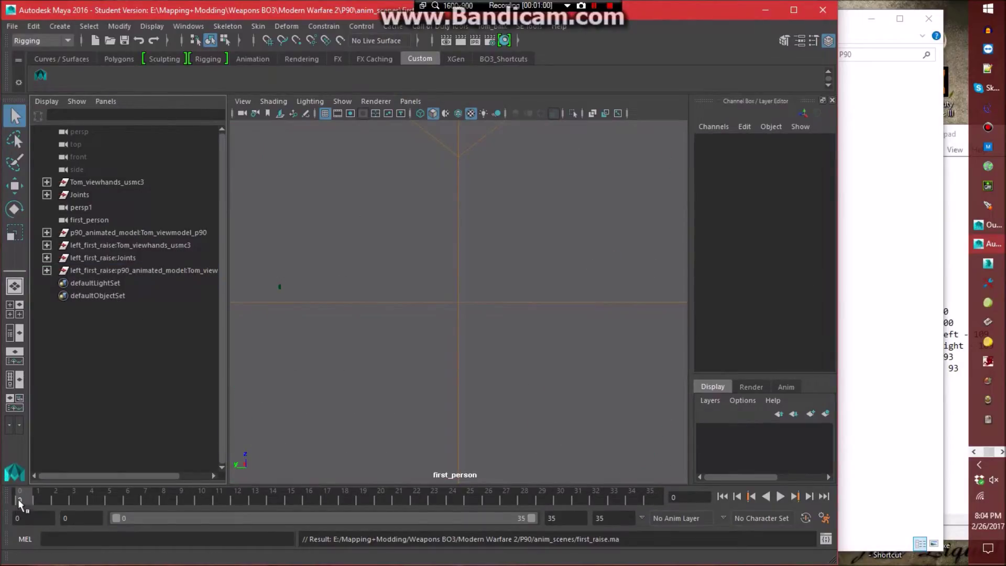
pyautogui.hotkey('alt', 'v')
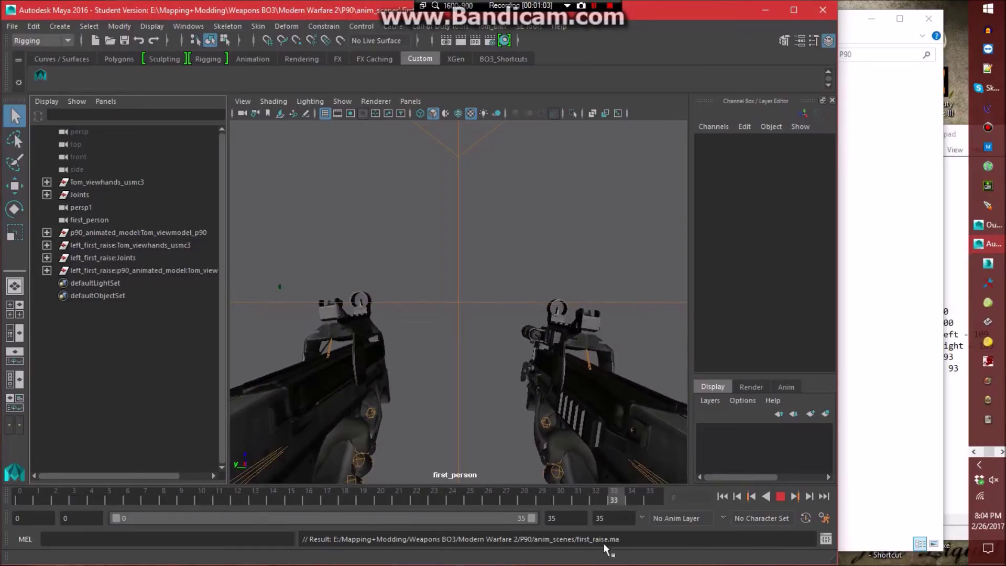
pyautogui.hotkey('alt', 'v')
# Return the viewport to the persp1 camera and play the animation once more.
pyautogui.click(410, 101)
pyautogui.moveTo(461, 114)
pyautogui.click(555, 139)
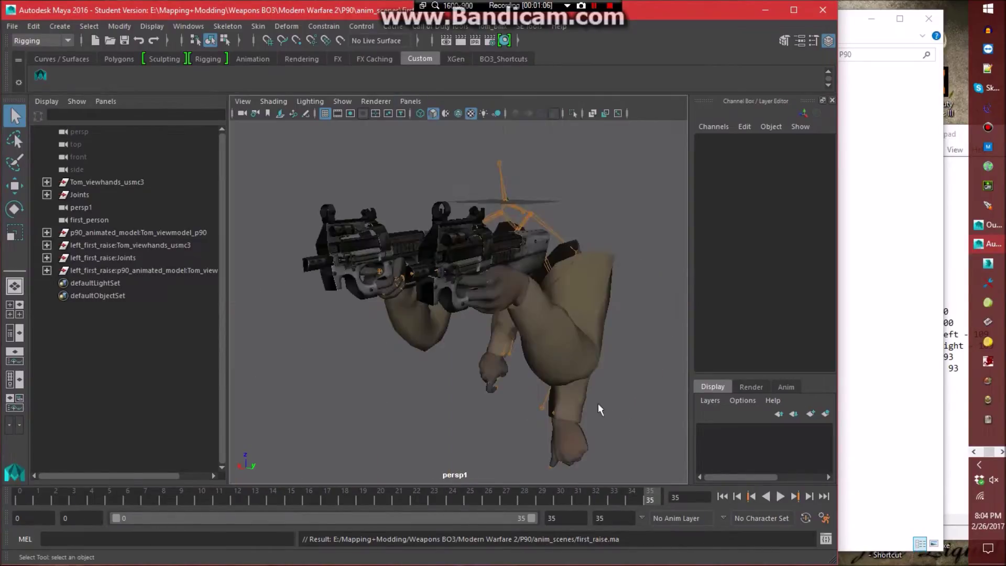
pyautogui.hotkey('alt', 'v')
pyautogui.hotkey('alt', 'v')
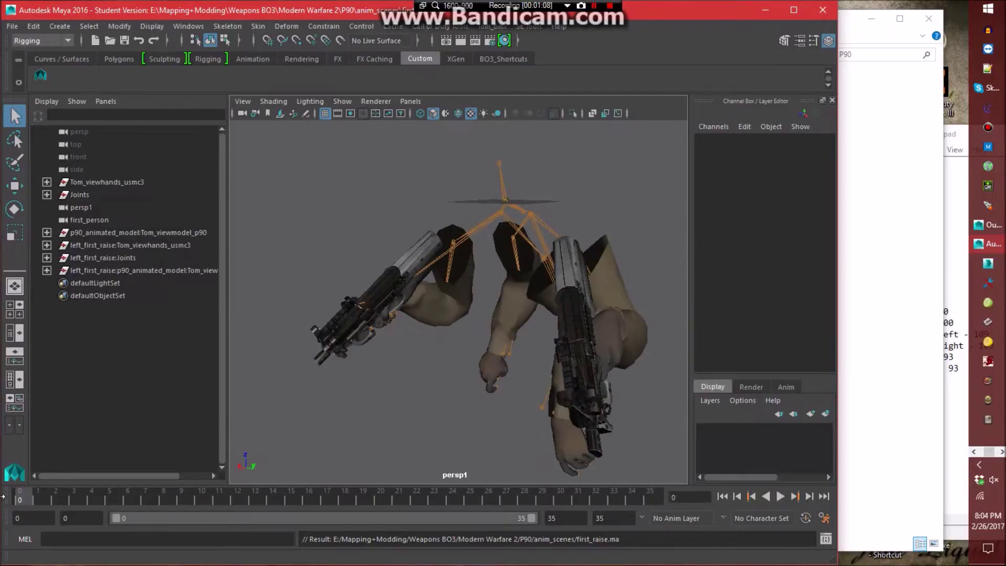
# Expand the original Joints hierarchy down to tag_torso and unparent j_shoulder_le to the scene's root level.
pyautogui.click(47, 194)
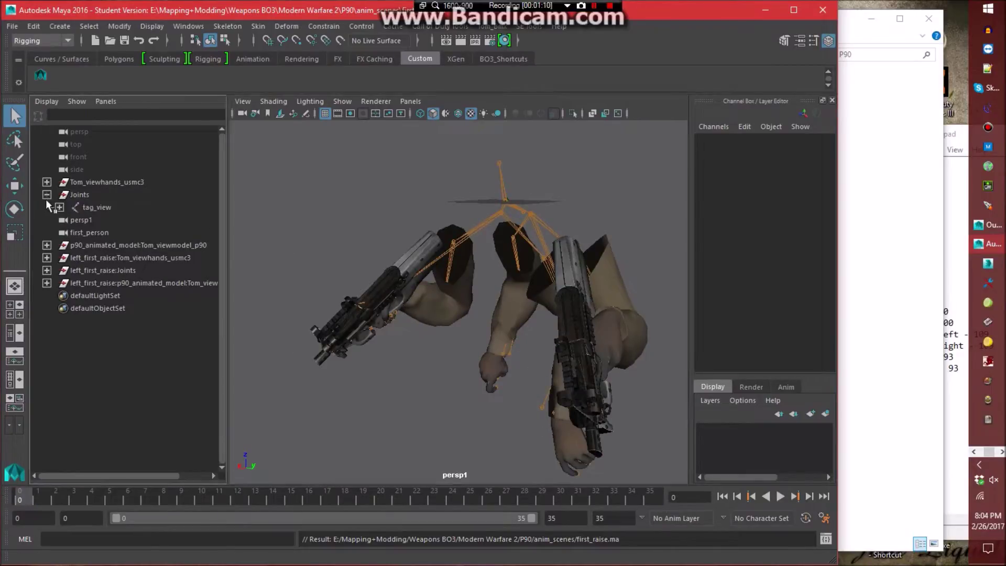
pyautogui.click(60, 206)
pyautogui.click(71, 219)
pyautogui.click(85, 232)
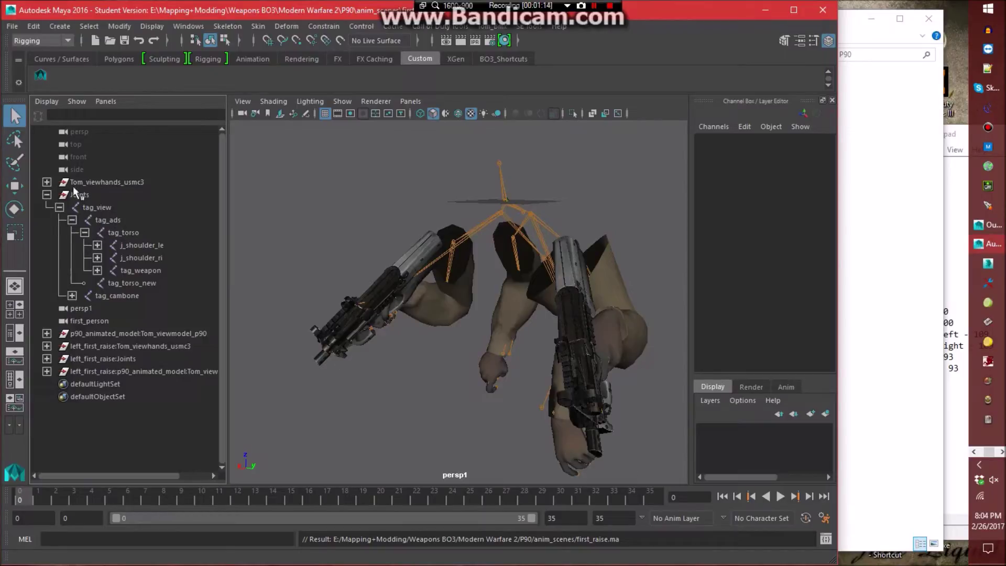
pyautogui.moveTo(124, 271); pyautogui.dragTo(105, 329, button='middle')
pyautogui.click(156, 248)
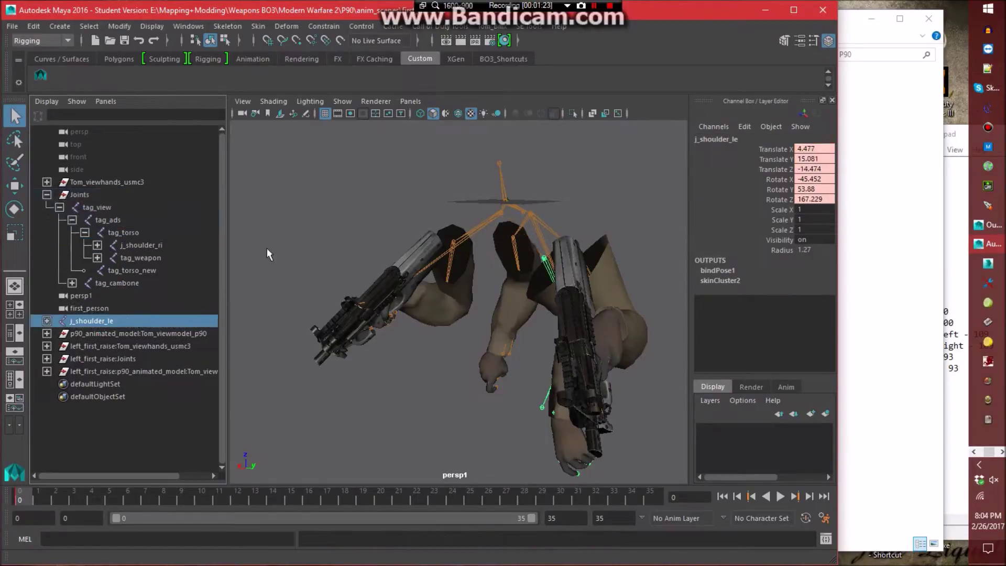
pyautogui.click(266, 247)
# Rename the original tag_torso joint as tag_torso_right and tag_torso_new as tag_torso.
pyautogui.click(147, 231)
pyautogui.doubleClick(148, 232)
pyautogui.click(175, 234)
pyautogui.write('_right')
pyautogui.press('Return')
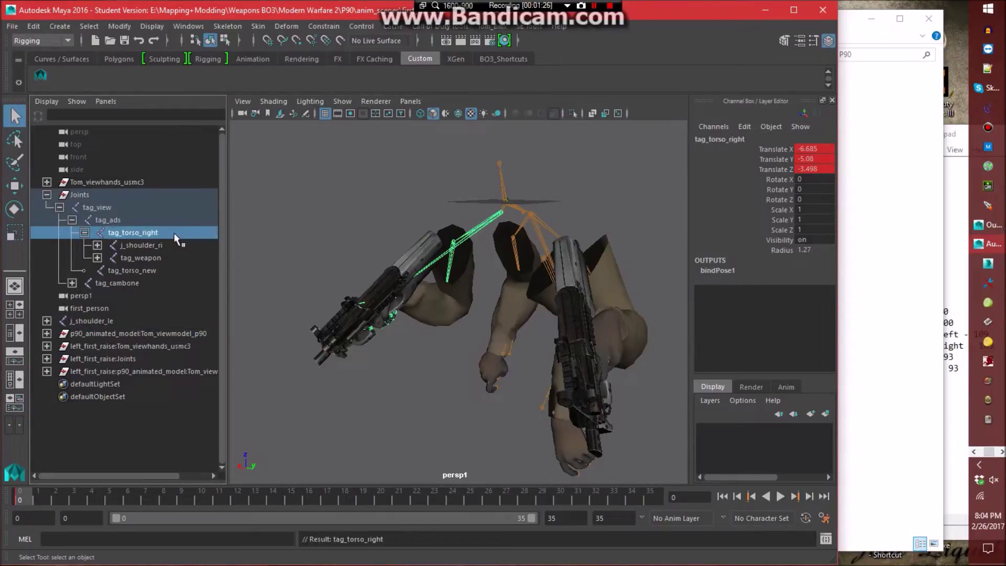
pyautogui.doubleClick(185, 270)
pyautogui.click(185, 270)
pyautogui.press('BackSpace')
pyautogui.click(275, 254)
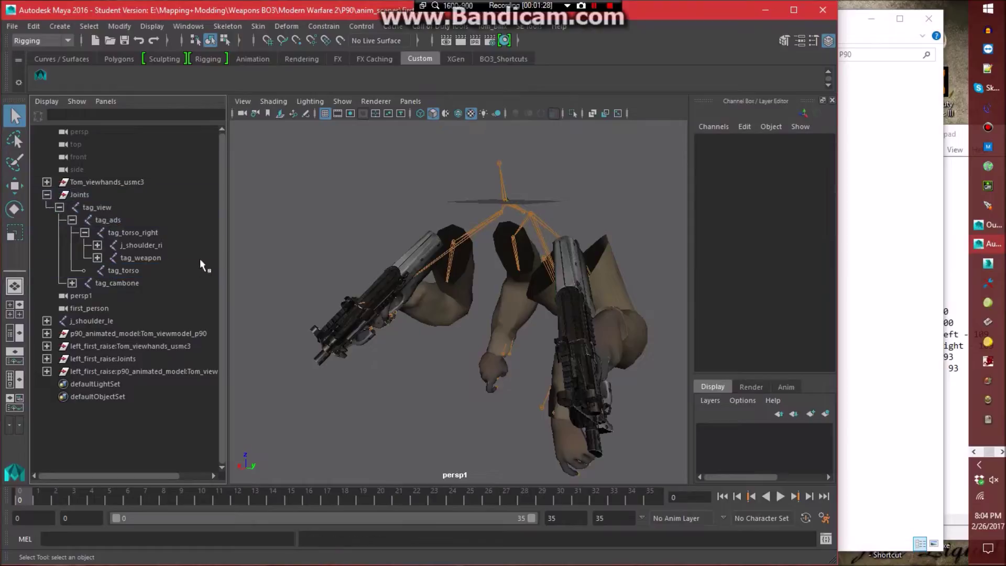
pyautogui.click(84, 232)
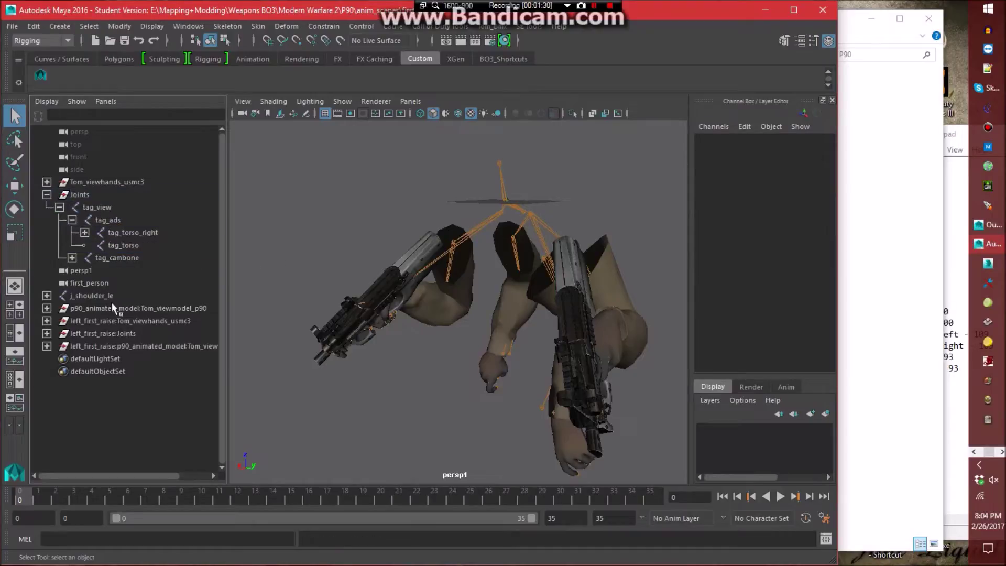
# Expand the left_first_raise:Joints hierarchy down to its tag_torso and unparent left_first_raise:j_shoulder_ri to the root level.
pyautogui.click(46, 333)
pyautogui.click(59, 345)
pyautogui.click(71, 359)
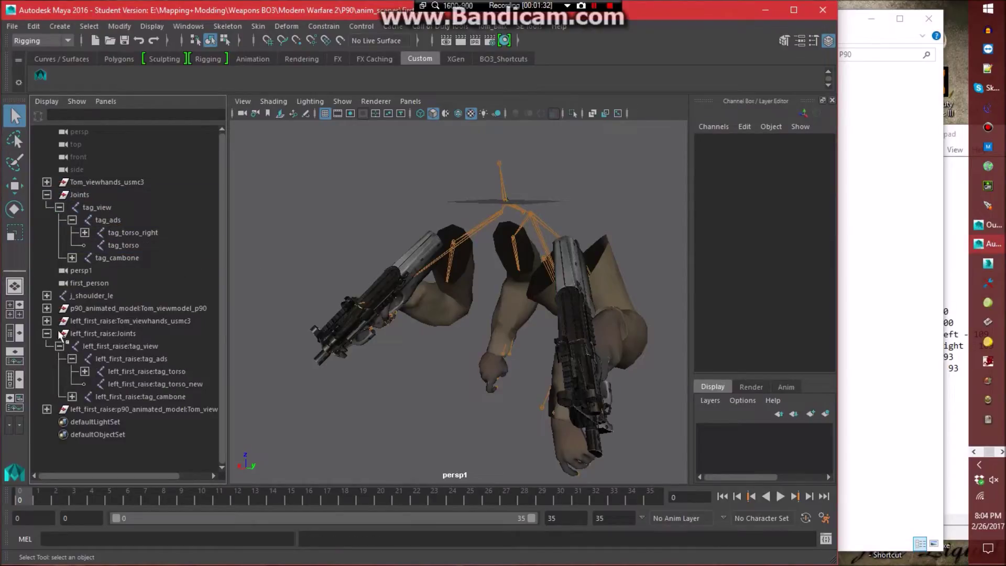
pyautogui.click(85, 371)
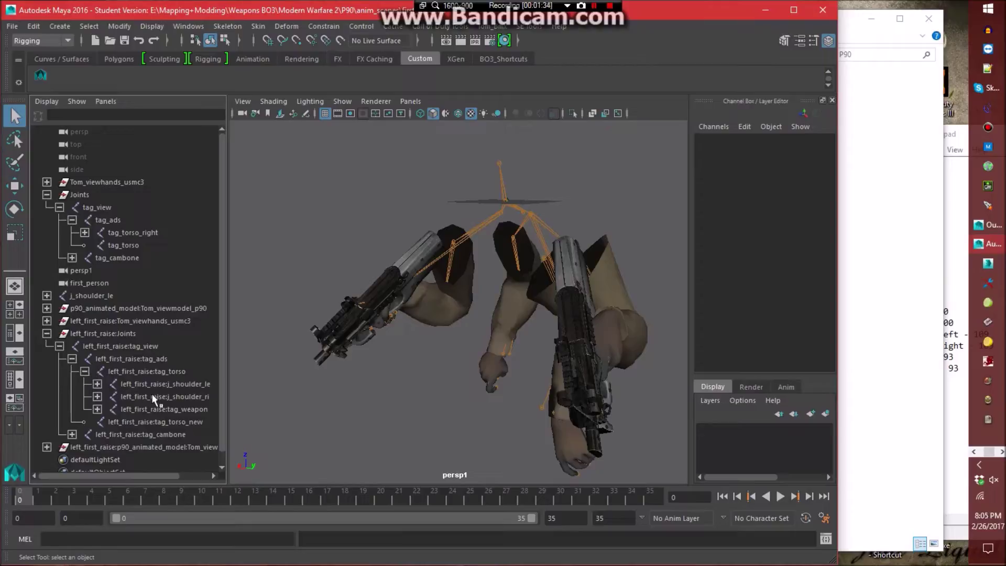
pyautogui.click(168, 395)
pyautogui.moveTo(168, 394); pyautogui.dragTo(104, 307)
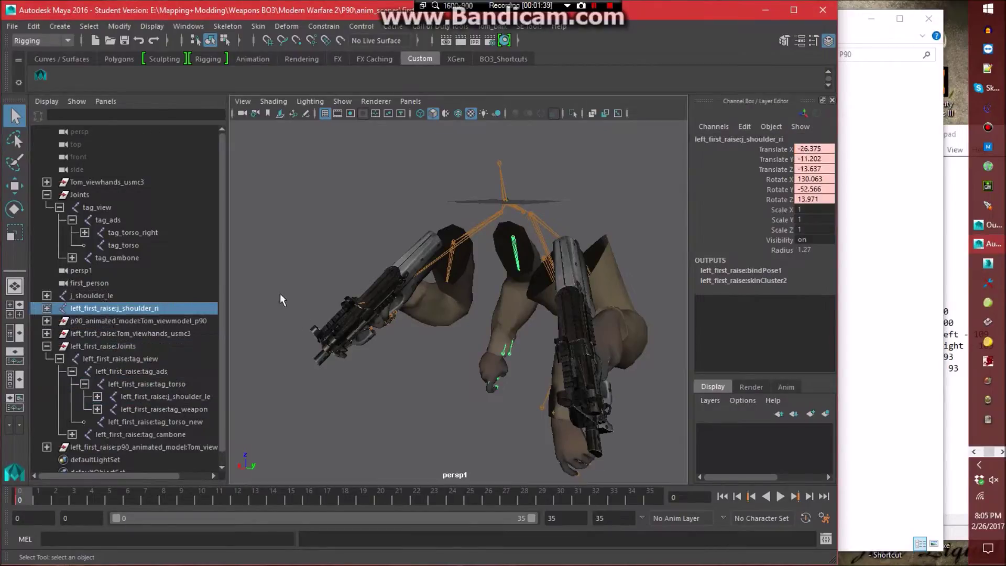
pyautogui.click(280, 294)
# Rename left_first_raise:tag_torso as tag_torso_left and its left shoulder child as j_shoulder_le.
pyautogui.doubleClick(160, 384)
pyautogui.write('tag_')
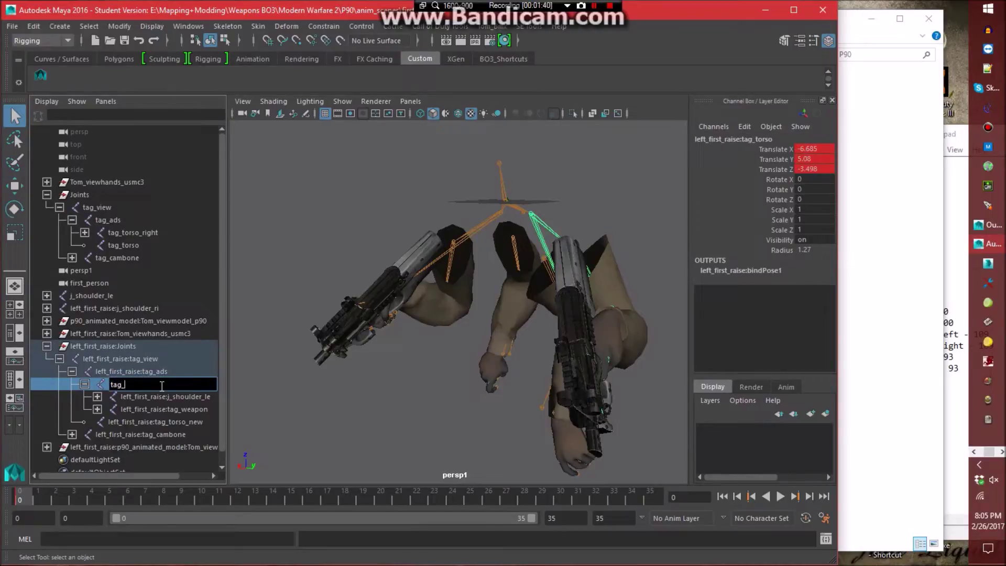
pyautogui.write('torso_left')
pyautogui.press('Return')
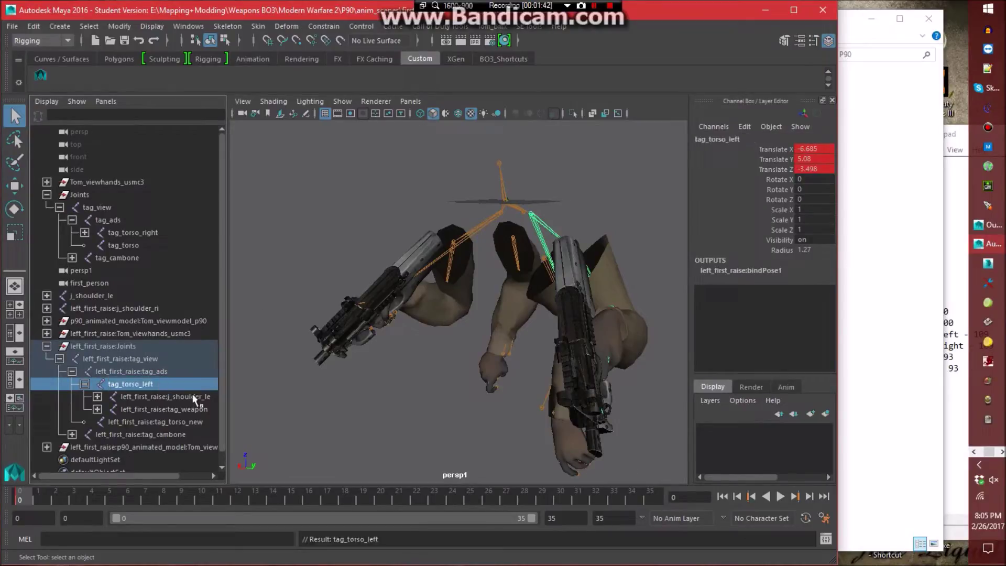
pyautogui.doubleClick(142, 398)
pyautogui.write('j_shoulder_le')
pyautogui.press('Return')
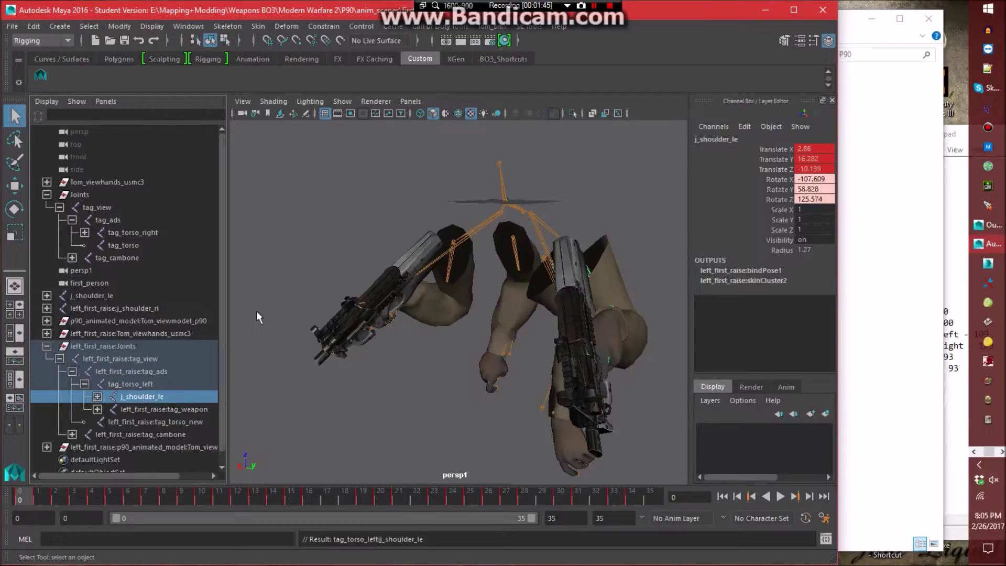
# Strip the left_first_raise prefix from the imported tag_weapon joint and rename its j_gun child as j_gun1.
pyautogui.doubleClick(148, 410)
pyautogui.write('tag_weapon')
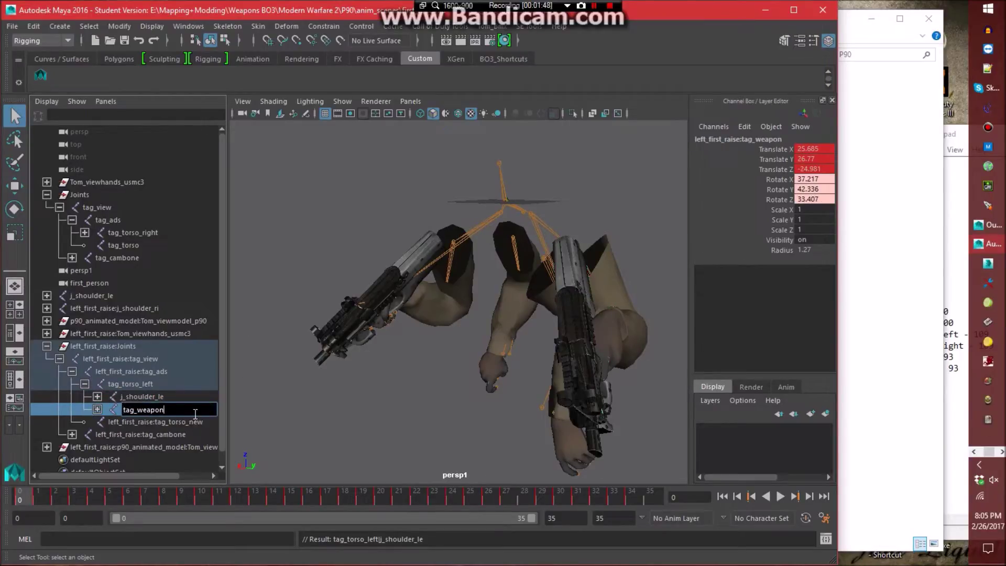
pyautogui.press('Return')
pyautogui.click(96, 409)
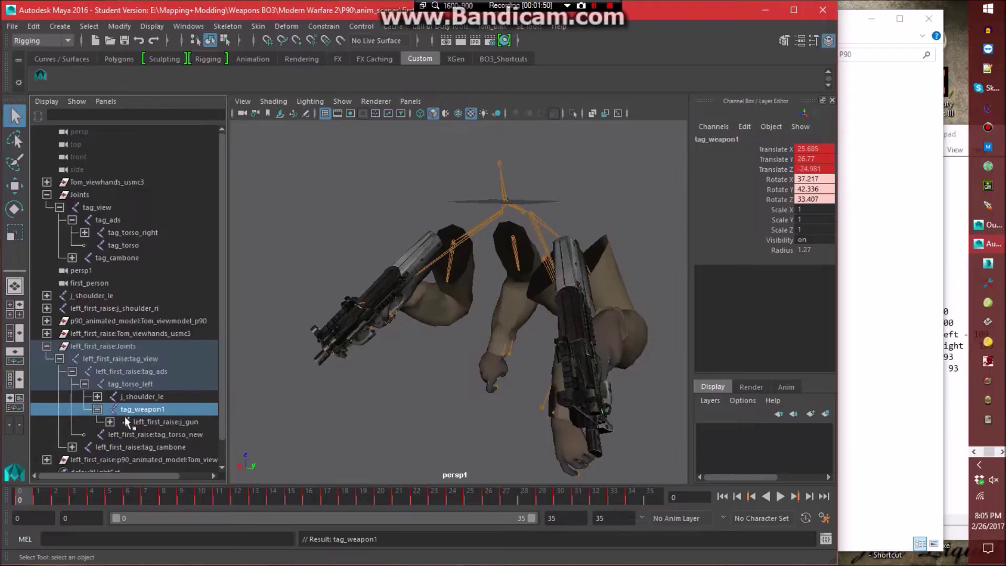
pyautogui.scroll(-2, 136, 409)
pyautogui.doubleClick(149, 397)
pyautogui.write('j_gun1')
pyautogui.press('Return')
# Under j_gun1, rename the imported bolt joint as j_bolt1 and the front ring joint as j_front_ring1.
pyautogui.click(110, 397)
pyautogui.doubleClick(154, 410)
pyautogui.write('j_bolt')
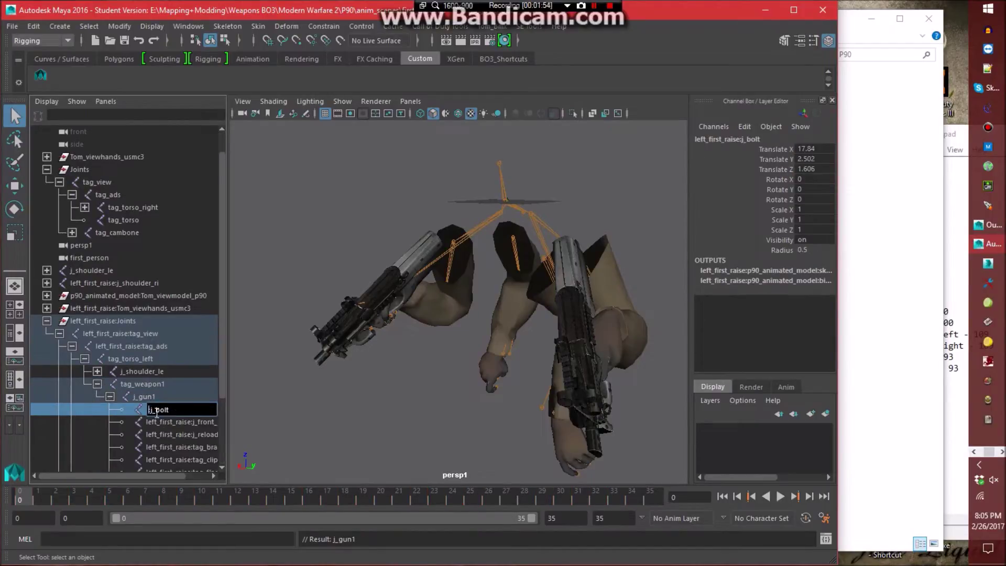
pyautogui.write('1')
pyautogui.press('Return')
pyautogui.scroll(-3, 157, 367)
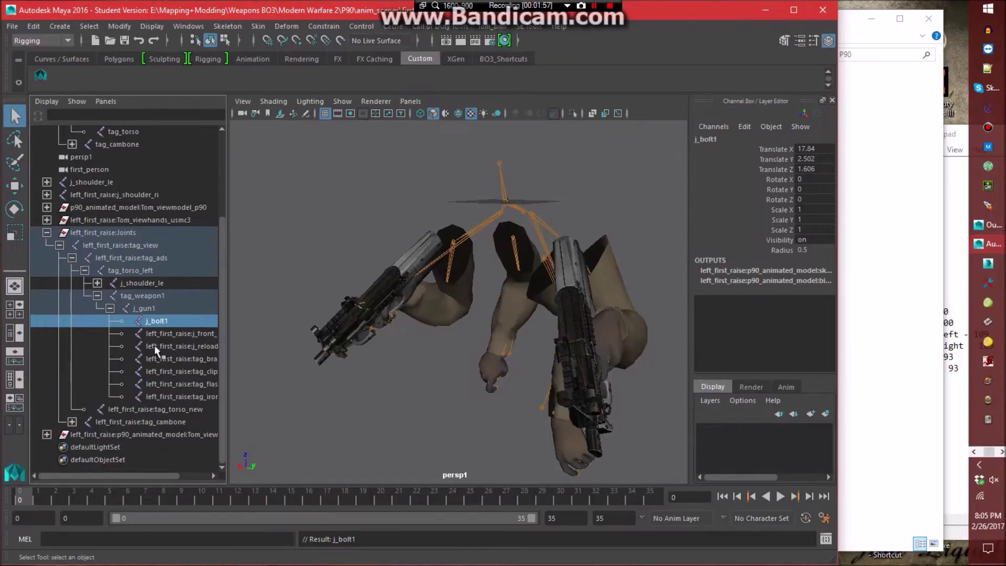
pyautogui.doubleClick(207, 334)
pyautogui.write('j_front_ring')
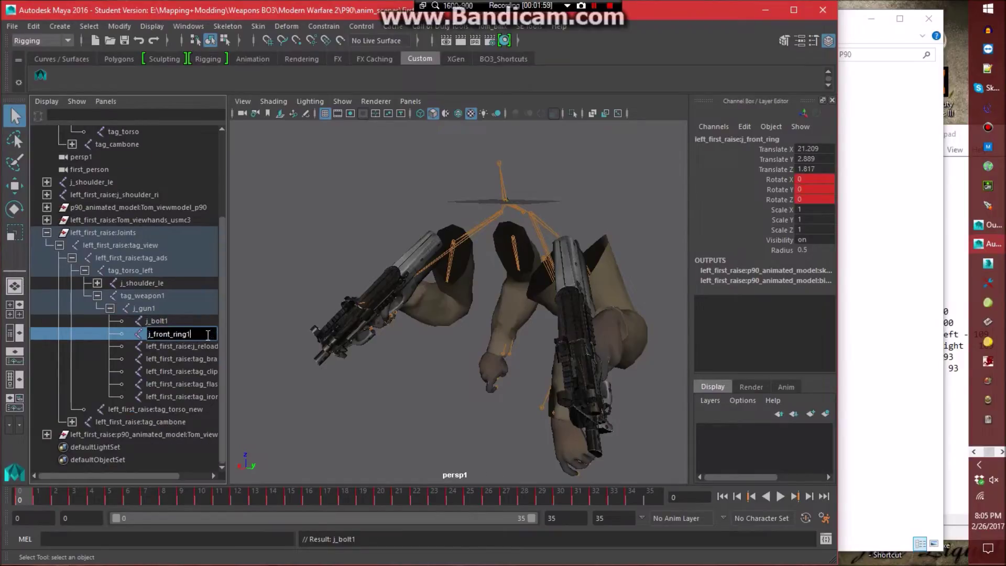
pyautogui.write('1')
pyautogui.press('Return')
# Rename the imported j_reload_button joint under j_gun1 as j_reload_button1.
pyautogui.doubleClick(162, 346)
pyautogui.press('BackSpace')
pyautogui.press('BackSpace')
pyautogui.press('BackSpace')
pyautogui.press('BackSpace')
pyautogui.press('BackSpace')
pyautogui.press('BackSpace')
pyautogui.press('BackSpace')
pyautogui.press('BackSpace')
pyautogui.press('BackSpace')
pyautogui.press('BackSpace')
pyautogui.press('BackSpace')
pyautogui.press('BackSpace')
pyautogui.press('BackSpace')
pyautogui.press('BackSpace')
pyautogui.press('BackSpace')
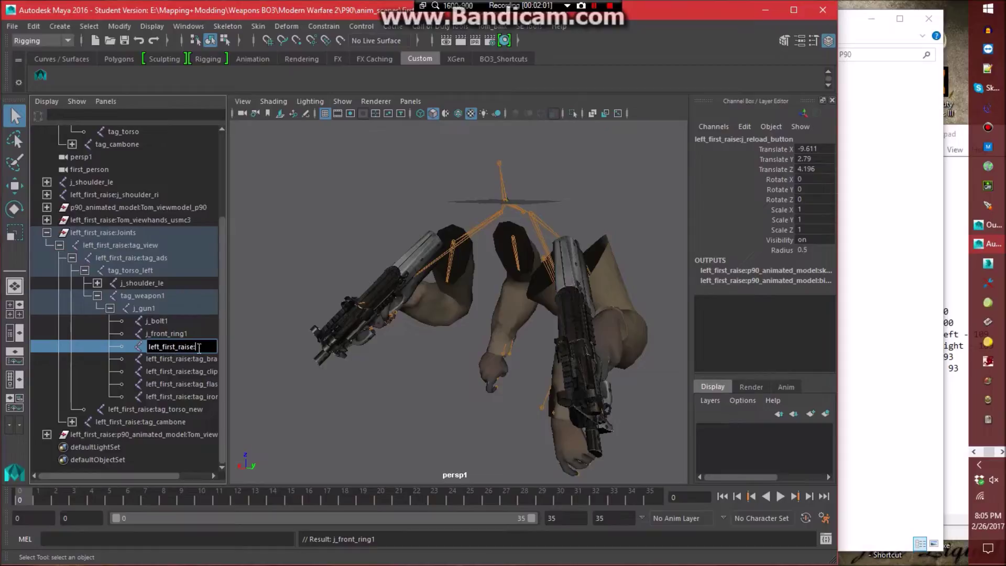
pyautogui.click(262, 335)
pyautogui.doubleClick(156, 347)
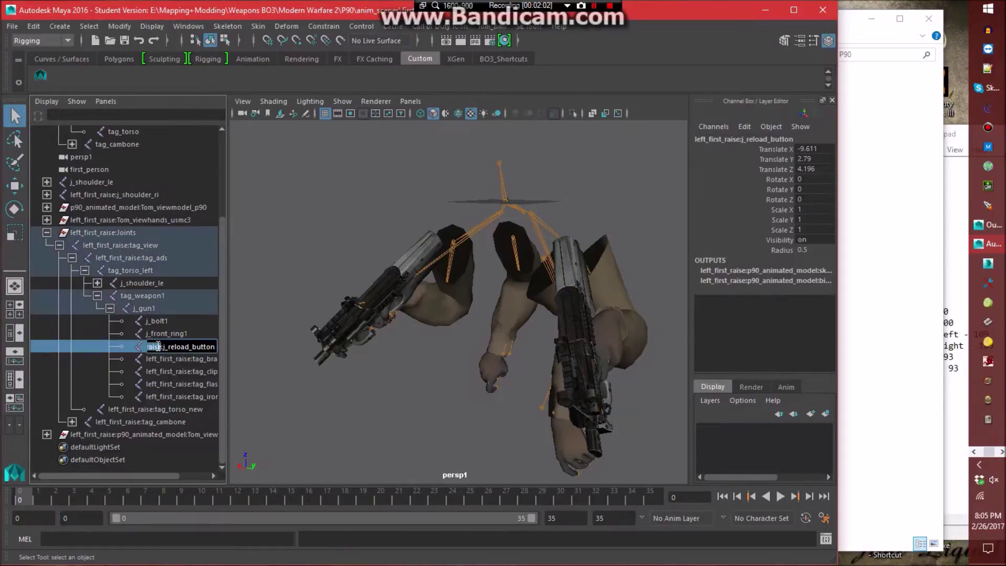
pyautogui.write('1')
pyautogui.press('Return')
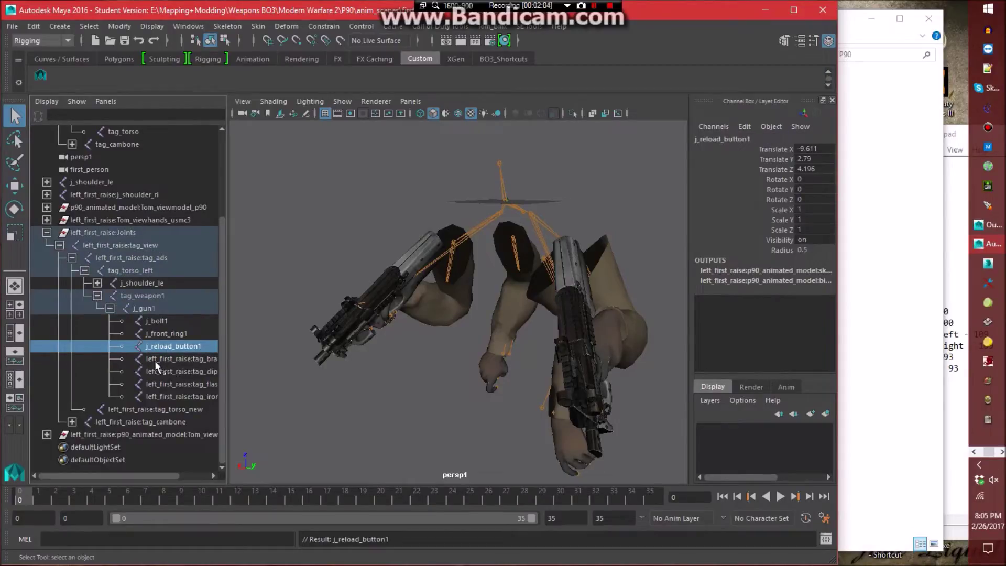
# Rename the imported tag_brass joint under j_gun1 as tag_brass1.
pyautogui.doubleClick(184, 359)
pyautogui.press('BackSpace')
pyautogui.press('BackSpace')
pyautogui.press('BackSpace')
pyautogui.press('BackSpace')
pyautogui.press('BackSpace')
pyautogui.press('BackSpace')
pyautogui.press('BackSpace')
pyautogui.press('BackSpace')
pyautogui.press('BackSpace')
pyautogui.press('BackSpace')
pyautogui.press('BackSpace')
pyautogui.press('BackSpace')
pyautogui.press('BackSpace')
pyautogui.press('BackSpace')
pyautogui.press('BackSpace')
pyautogui.press('BackSpace')
pyautogui.press('BackSpace')
pyautogui.write('1')
pyautogui.press('Return')
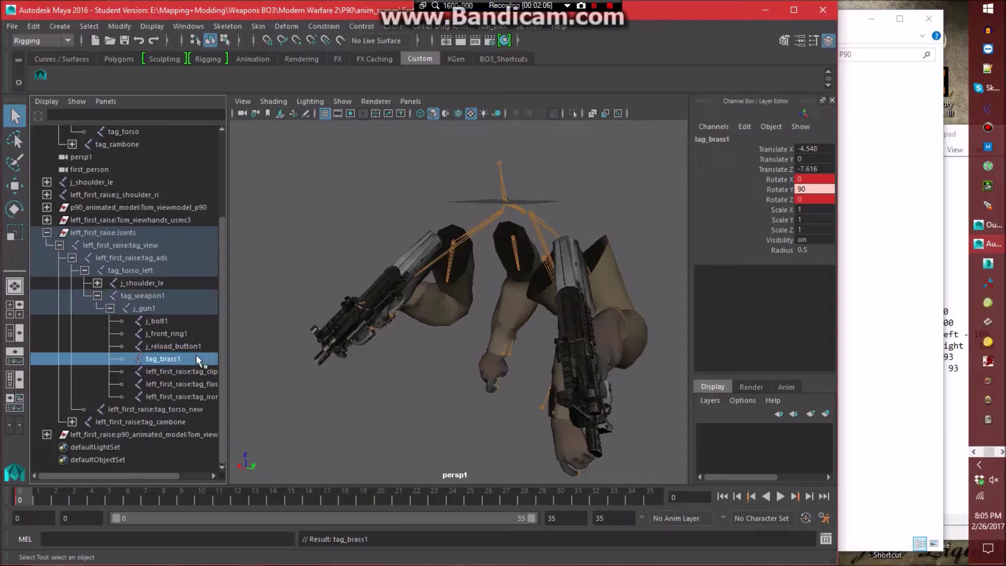
# Rename the imported tag_clip joint under j_gun1 as tag_clip1.
pyautogui.doubleClick(155, 371)
pyautogui.write('tag_clip')
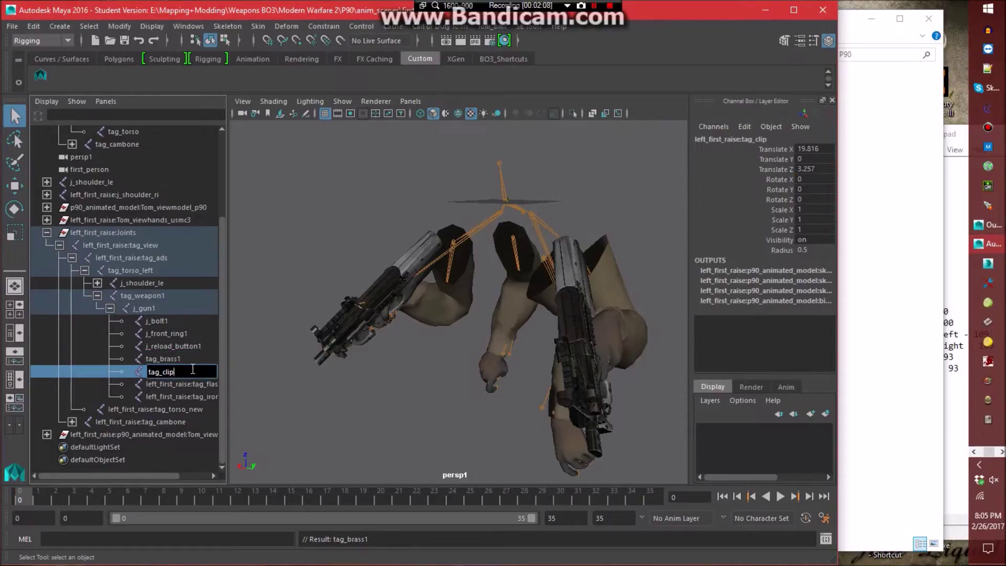
pyautogui.press('Return')
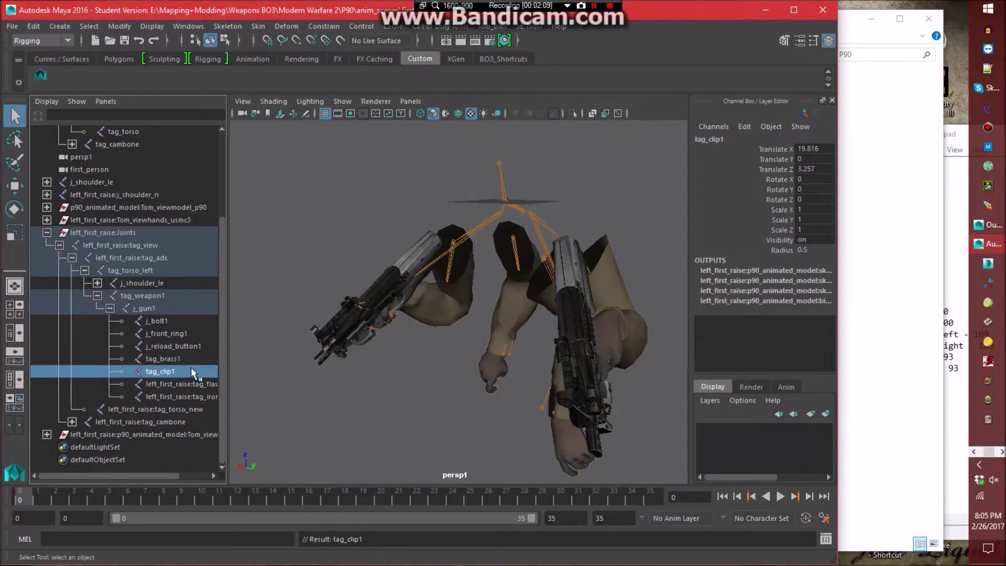
# Rename the imported tag_flash and tag_iron_sight joints under j_gun1 as tag_flash1 and tag_iron_sight1.
pyautogui.doubleClick(161, 389)
pyautogui.press('BackSpace')
pyautogui.press('BackSpace')
pyautogui.press('BackSpace')
pyautogui.press('BackSpace')
pyautogui.press('BackSpace')
pyautogui.press('BackSpace')
pyautogui.press('BackSpace')
pyautogui.press('BackSpace')
pyautogui.press('BackSpace')
pyautogui.press('BackSpace')
pyautogui.press('BackSpace')
pyautogui.press('BackSpace')
pyautogui.press('BackSpace')
pyautogui.press('BackSpace')
pyautogui.press('BackSpace')
pyautogui.press('BackSpace')
pyautogui.press('BackSpace')
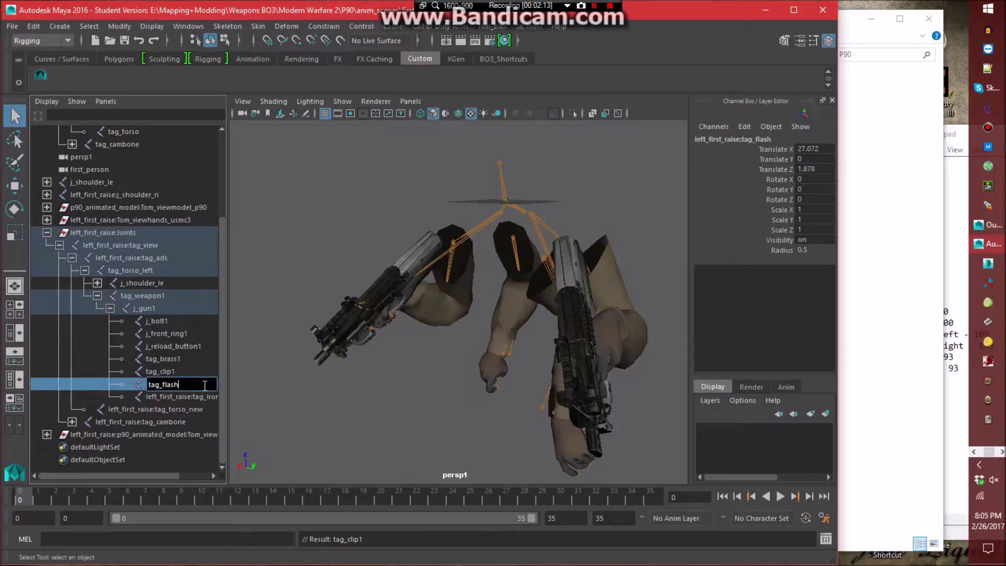
pyautogui.press('Return')
pyautogui.doubleClick(164, 397)
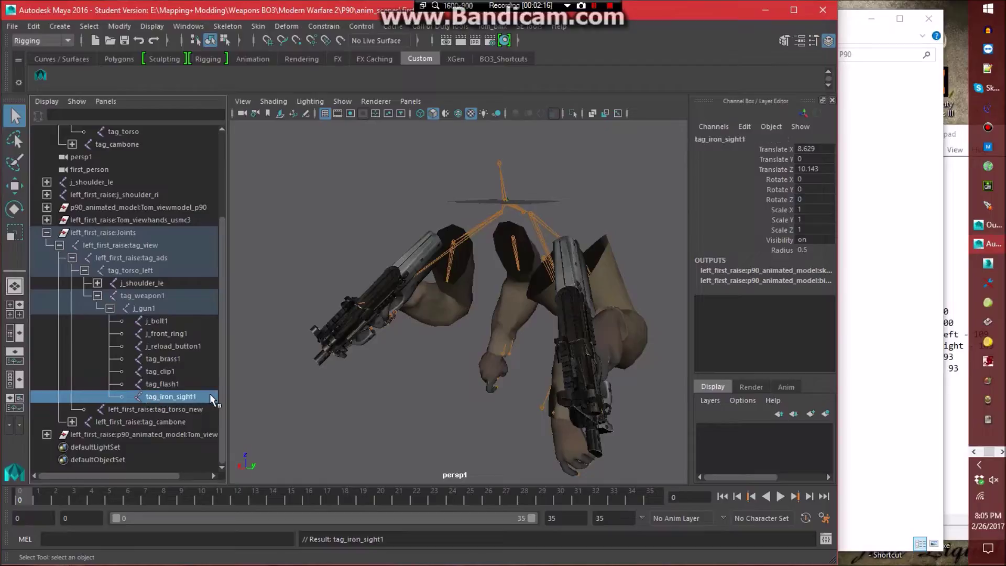
pyautogui.press('Return')
# Reparent tag_torso_left from the imported hierarchy to tag_ads in the main Joints group, and save the scene.
pyautogui.click(109, 308)
pyautogui.click(94, 384)
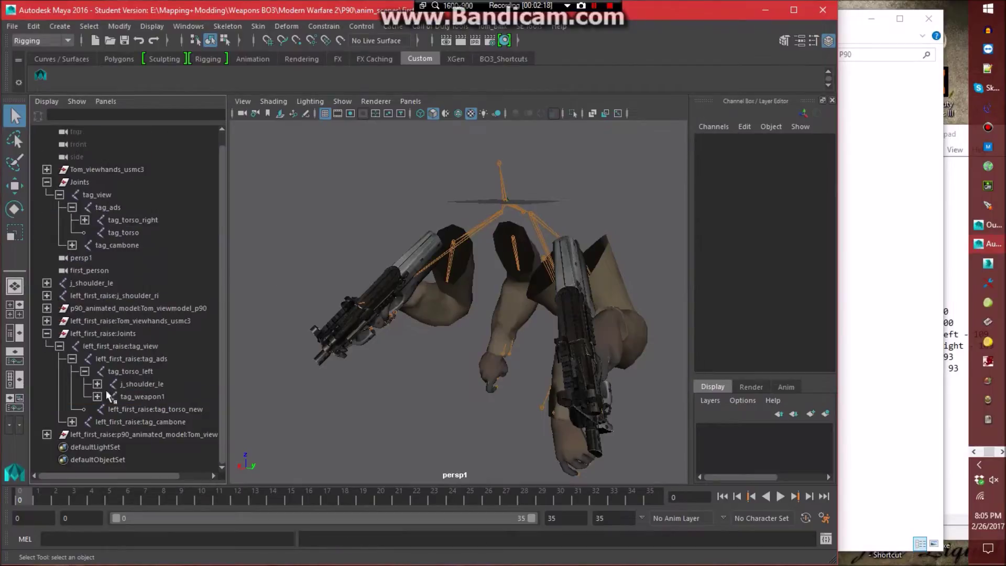
pyautogui.click(137, 367)
pyautogui.moveTo(150, 368); pyautogui.dragTo(146, 227, button='middle')
pyautogui.click(311, 221)
pyautogui.click(46, 359)
pyautogui.click(85, 232)
pyautogui.click(84, 270)
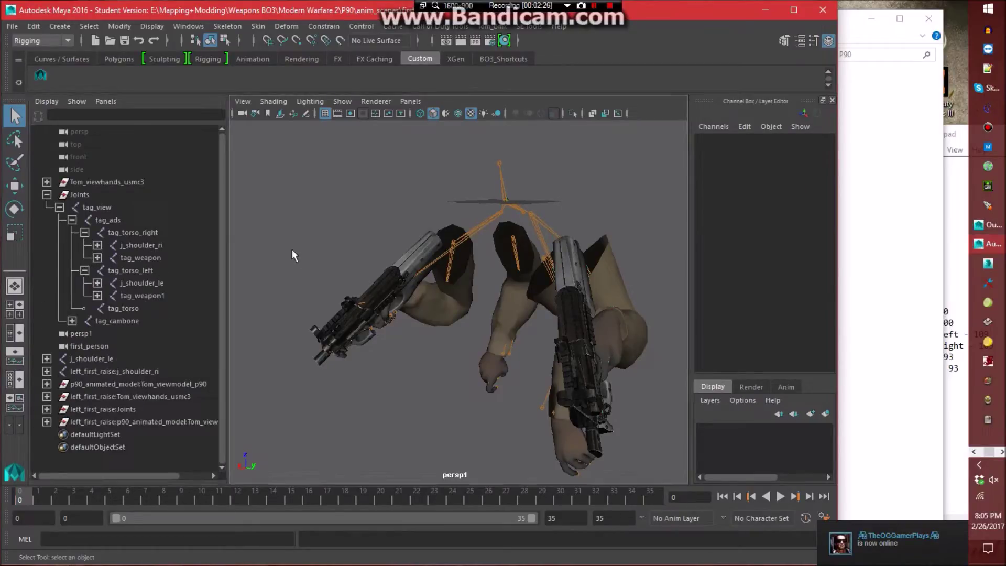
pyautogui.hotkey('ctrl', 's')
pyautogui.click(451, 300)
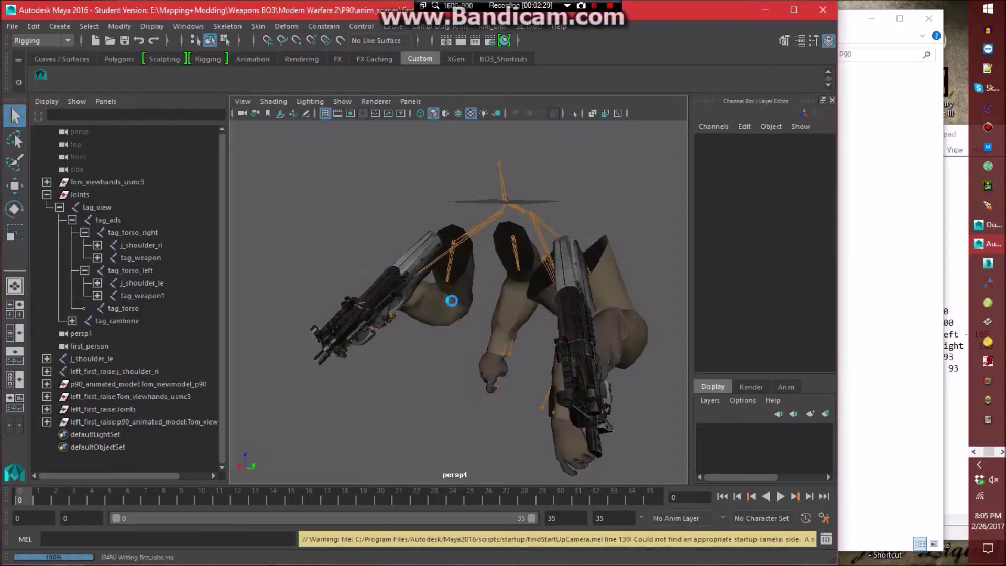
# Check the translation values of tag_torso_right and tag_torso_left.
pyautogui.click(166, 233)
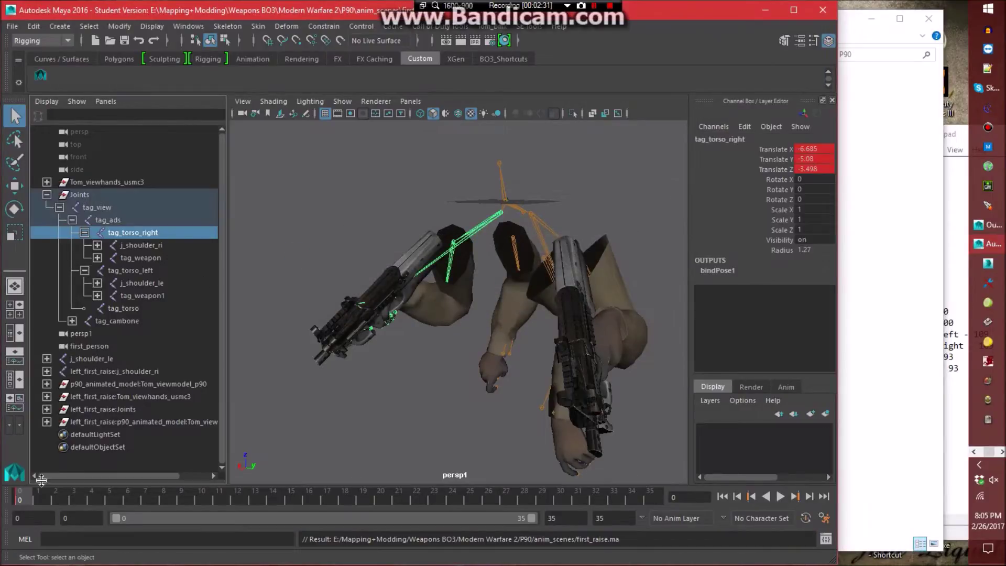
pyautogui.click(156, 269)
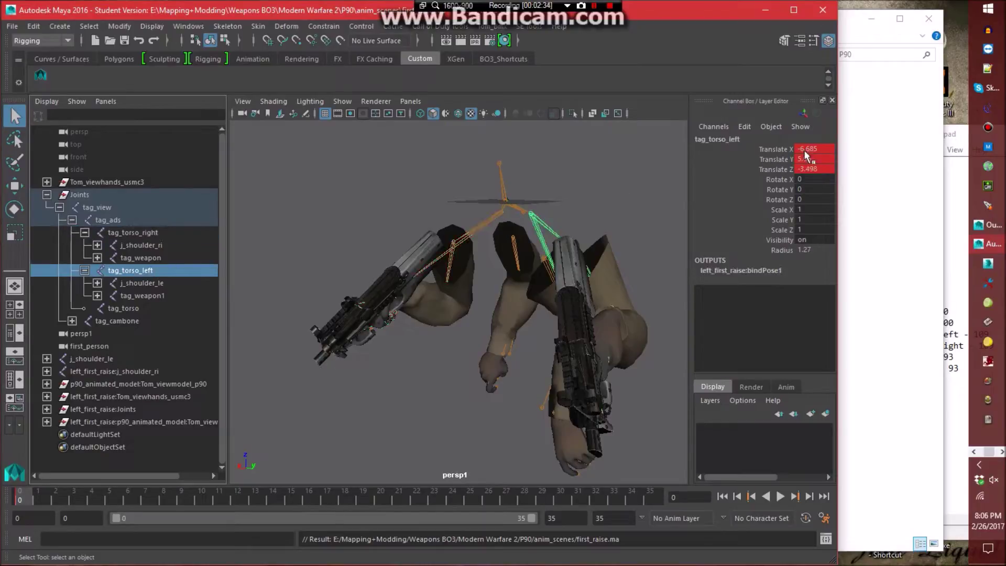
pyautogui.click(306, 204)
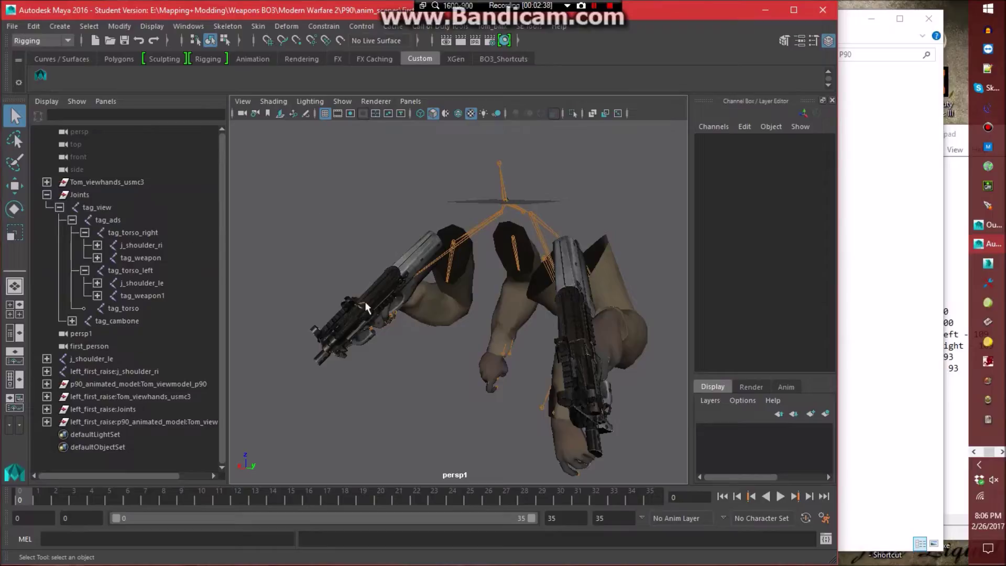
# At frame 0, reparent j_shoulder_ri from tag_torso_right to tag_torso.
pyautogui.click(143, 246)
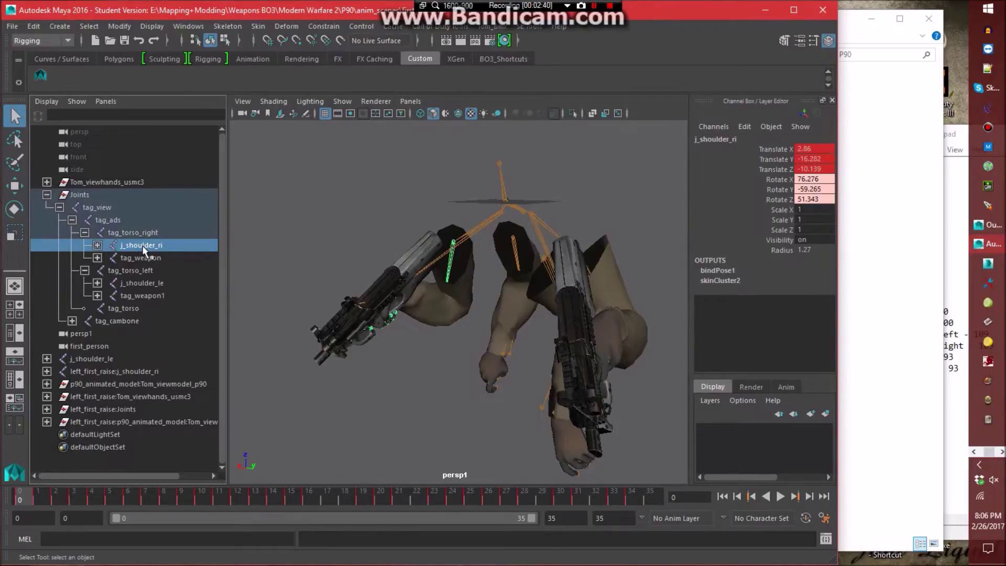
pyautogui.click(84, 271)
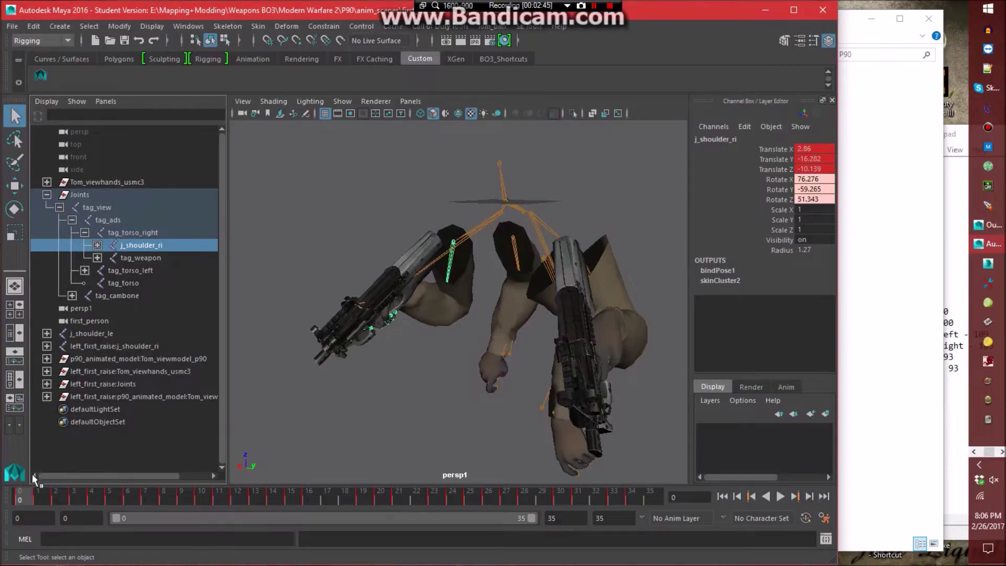
pyautogui.moveTo(20, 497)
pyautogui.mouseDown()
pyautogui.moveTo(364, 505)
pyautogui.moveTo(21, 498)
pyautogui.mouseUp()
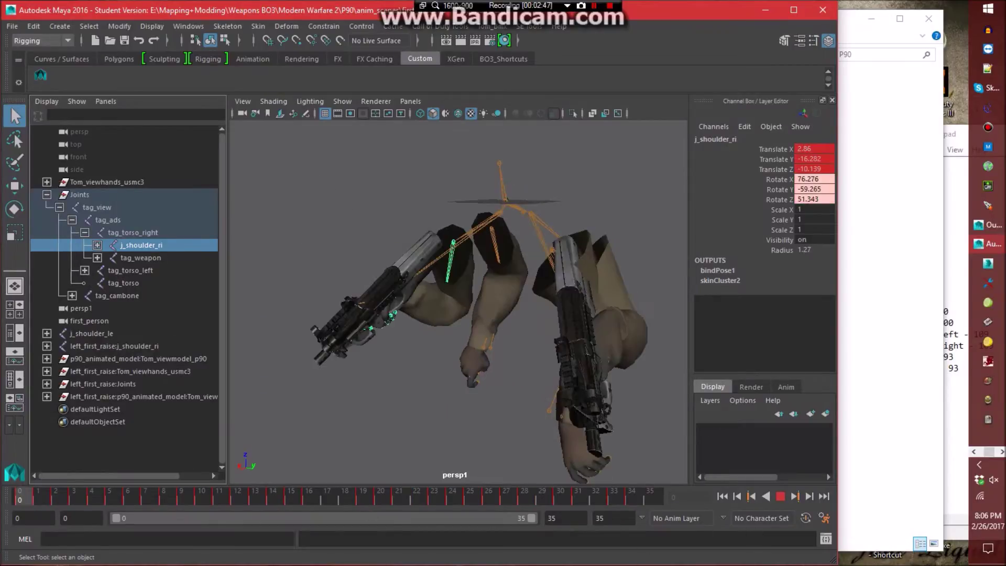
pyautogui.moveTo(147, 250); pyautogui.dragTo(140, 282, button='middle')
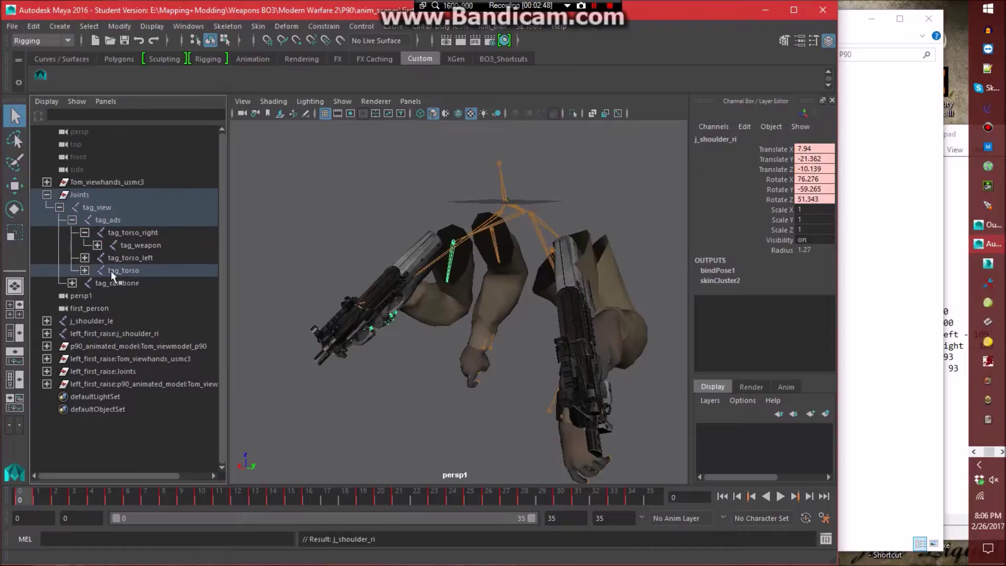
pyautogui.click(84, 270)
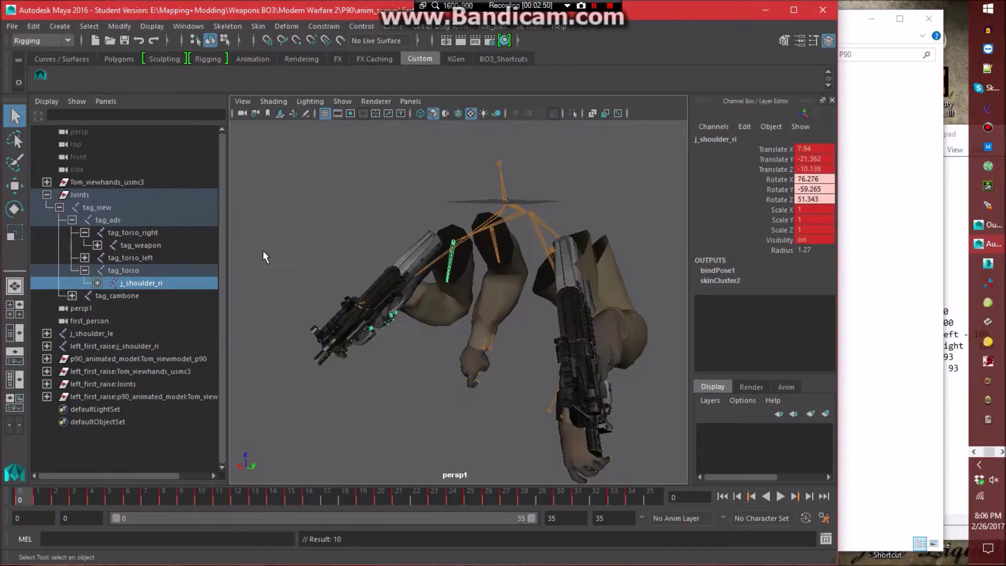
pyautogui.click(263, 250)
# At frame 0, reparent j_shoulder_le from tag_torso_left to tag_torso.
pyautogui.click(85, 258)
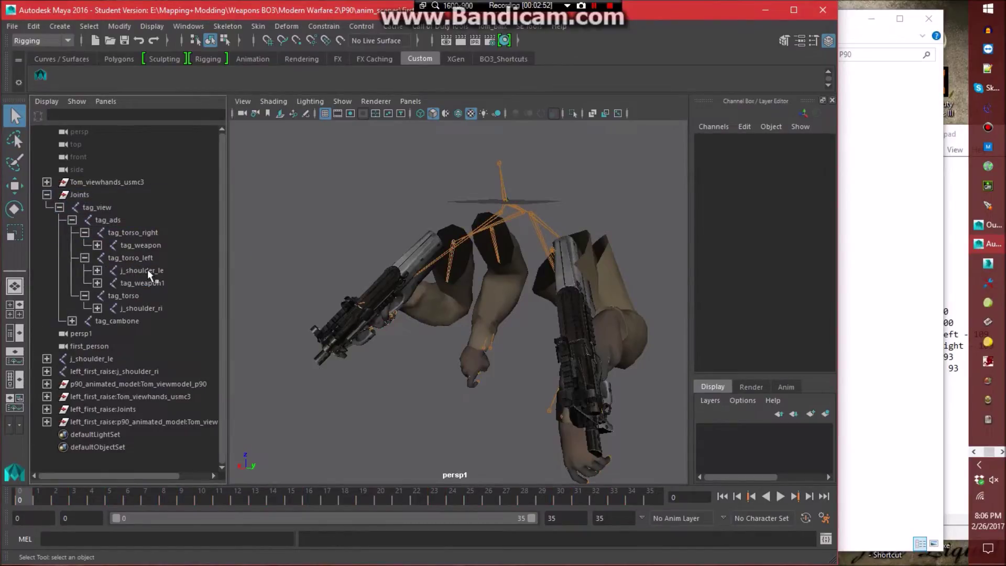
pyautogui.click(146, 269)
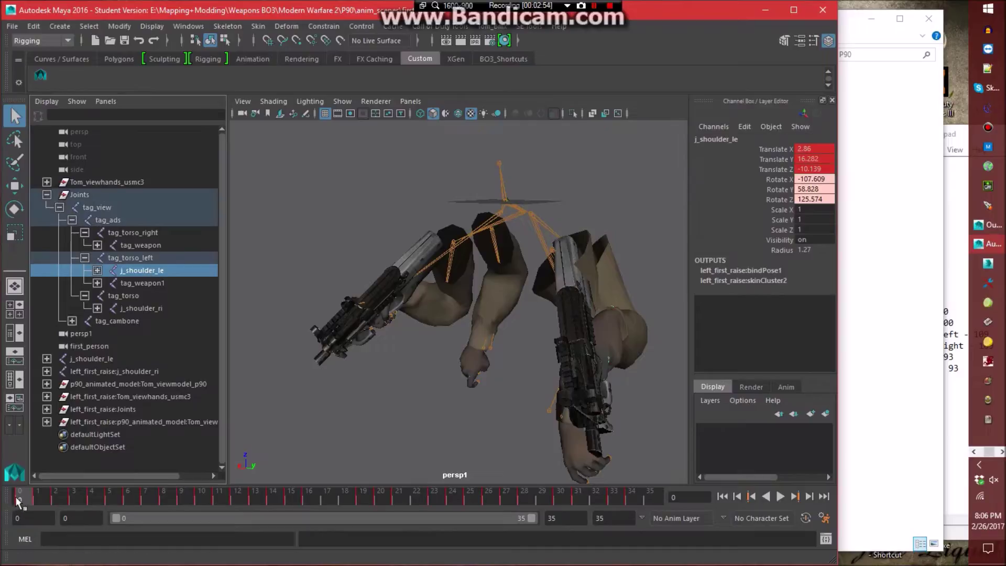
pyautogui.moveTo(42, 502); pyautogui.dragTo(21, 500)
pyautogui.moveTo(142, 273); pyautogui.dragTo(126, 296, button='middle')
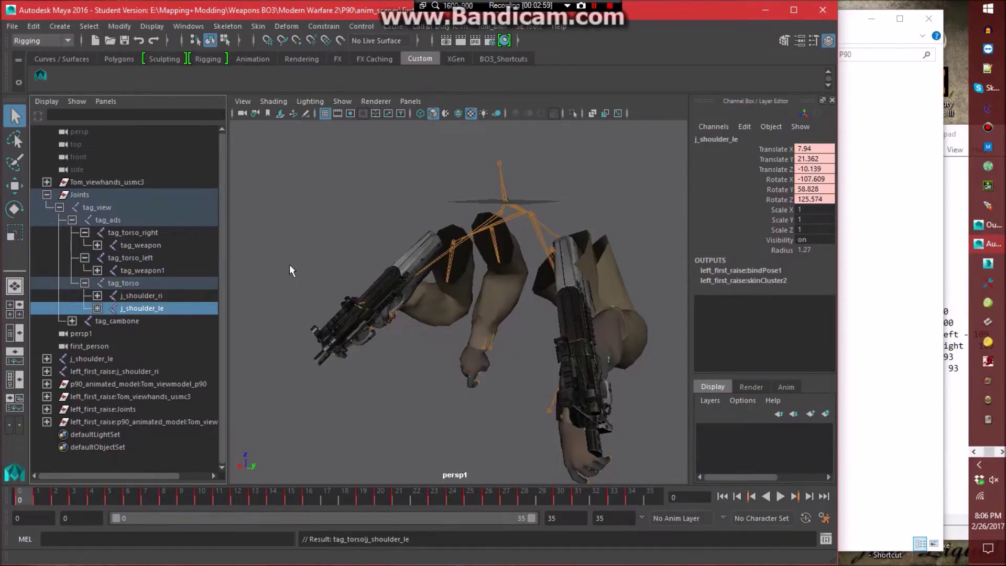
pyautogui.click(290, 265)
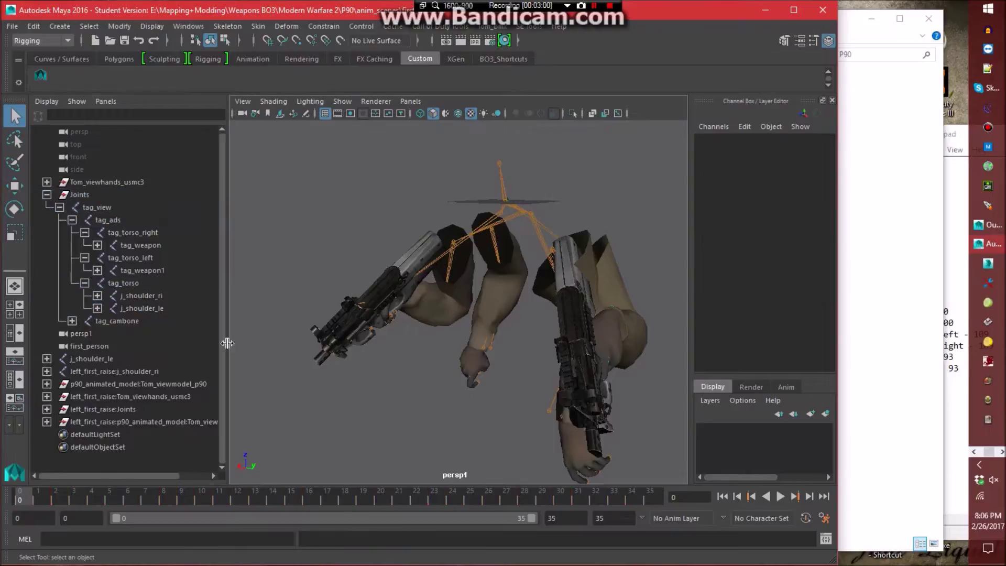
# Reparent tag_weapon from tag_torso_right to tag_torso and open its animation curves in the Graph Editor.
pyautogui.click(145, 244)
pyautogui.moveTo(145, 245); pyautogui.dragTo(141, 283, button='middle')
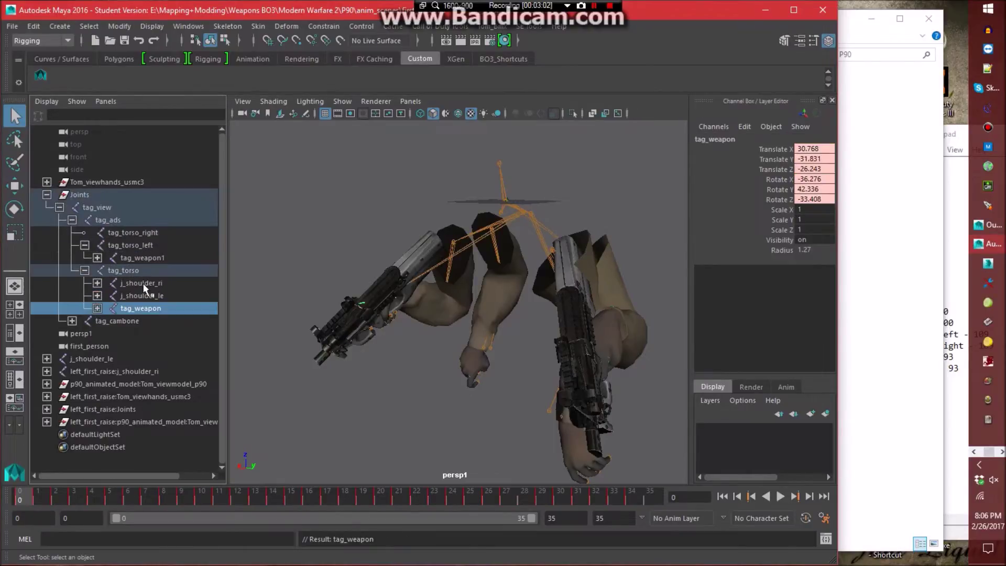
pyautogui.click(187, 26)
pyautogui.moveTo(226, 57)
pyautogui.click(387, 68)
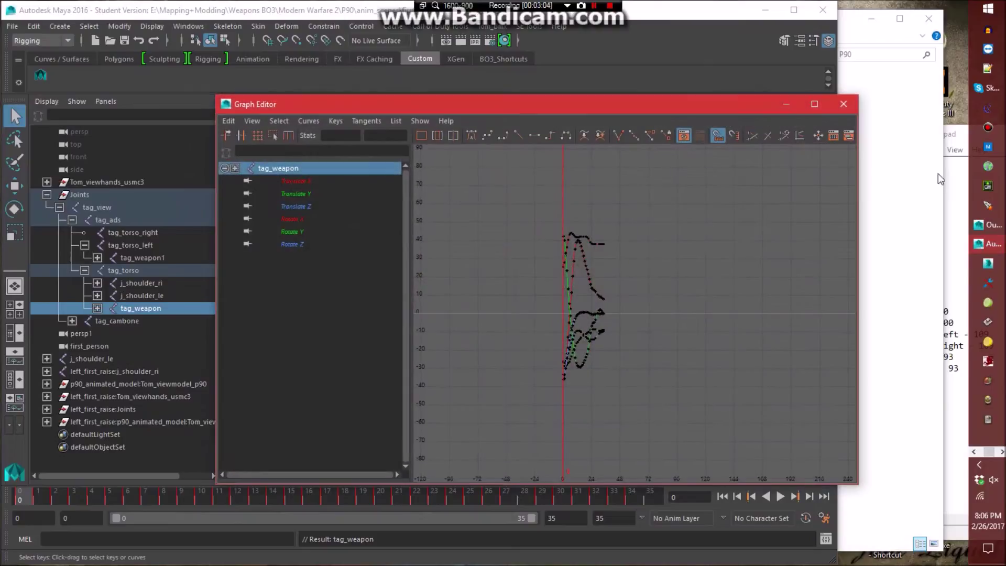
# Offset all Translate X keys of tag_weapon by += 5.08, copied from the Right Offset in Offsets.txt.
pyautogui.click(957, 134)
pyautogui.click(309, 181)
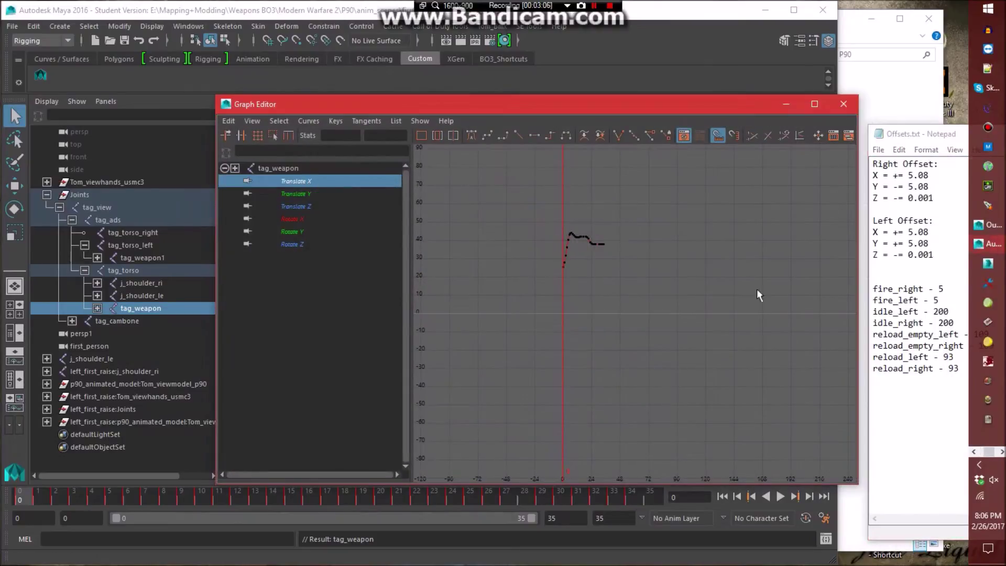
pyautogui.moveTo(893, 175); pyautogui.dragTo(929, 175)
pyautogui.hotkey('ctrl', 'c')
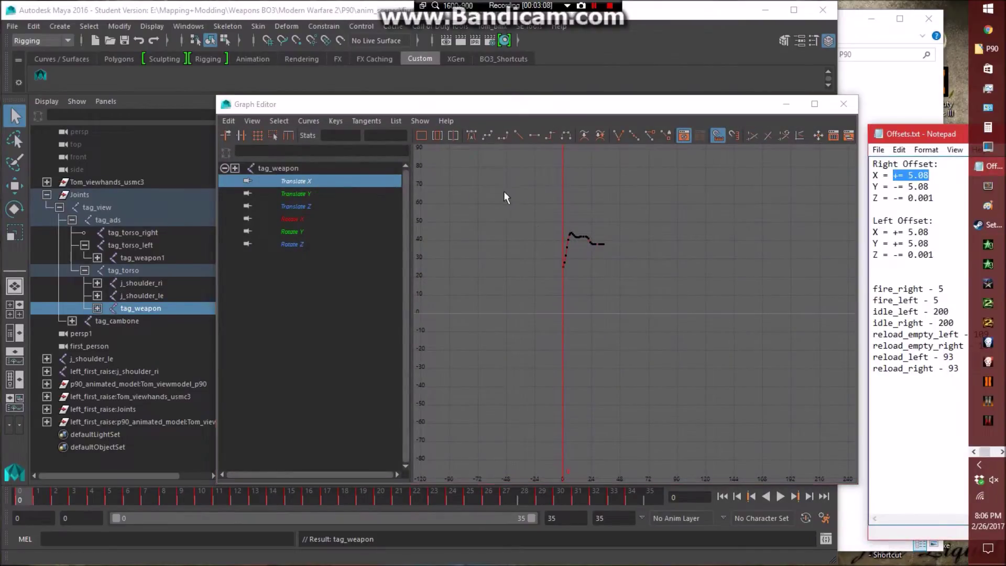
pyautogui.moveTo(504, 197); pyautogui.dragTo(618, 278)
pyautogui.click(385, 136)
pyautogui.hotkey('ctrl', 'v')
pyautogui.press('Return')
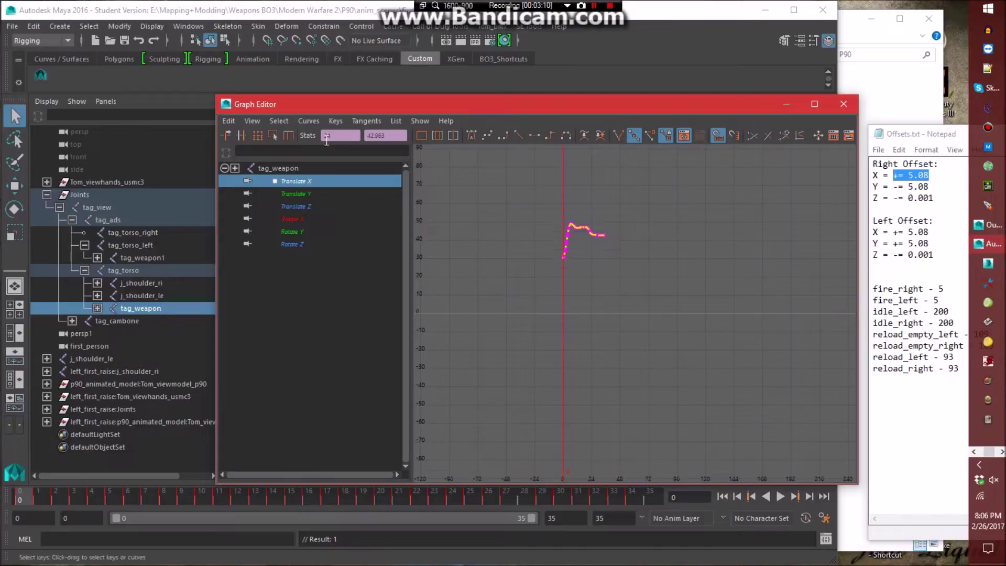
# Offset all Translate Y keys of tag_weapon by -= 5.08, using the Right Offset notes.
pyautogui.click(296, 193)
pyautogui.moveTo(520, 242); pyautogui.dragTo(721, 475)
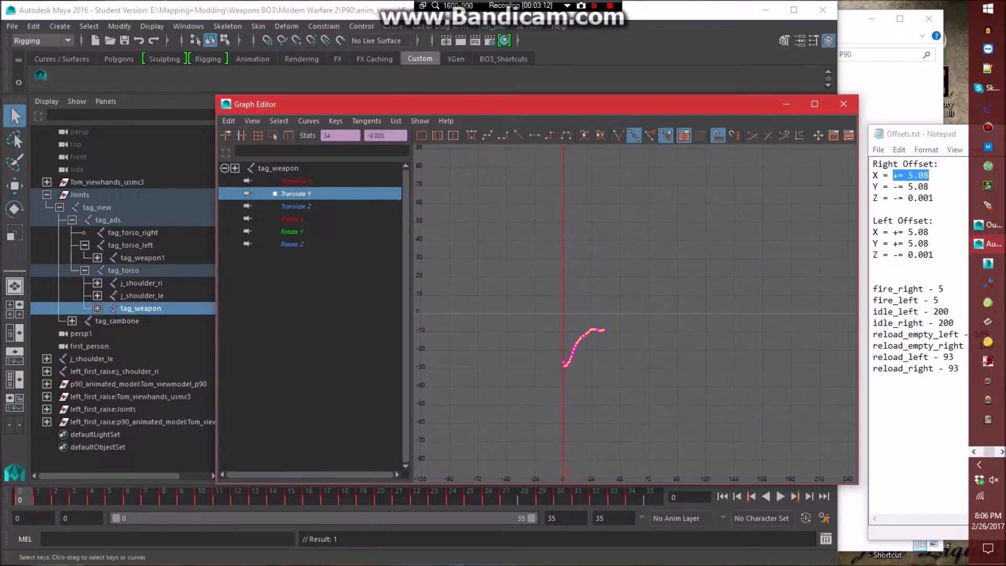
pyautogui.click(893, 187)
pyautogui.moveTo(893, 187); pyautogui.dragTo(929, 186)
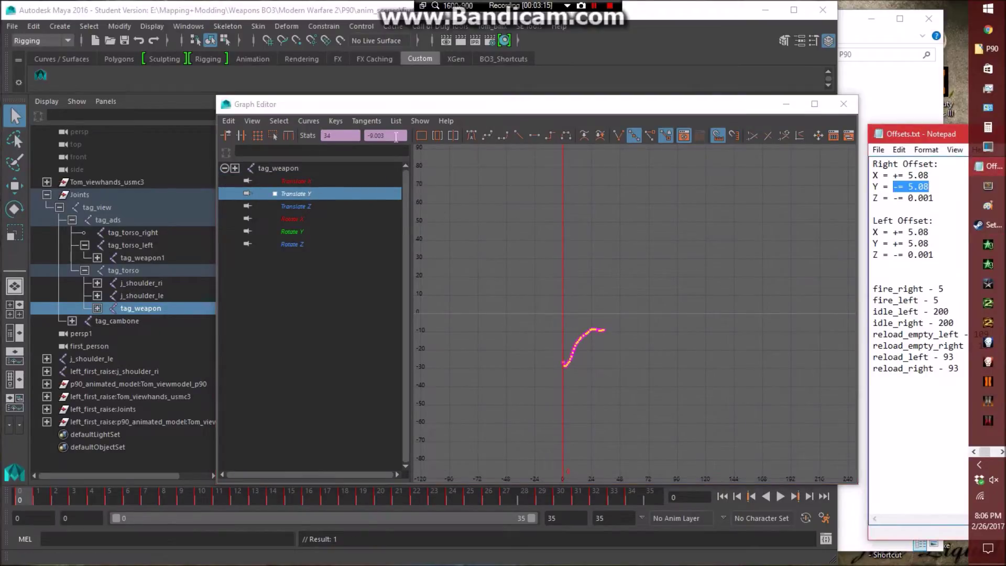
pyautogui.hotkey('ctrl', 'c')
pyautogui.click(396, 137)
pyautogui.hotkey('ctrl', 'v')
pyautogui.press('Return')
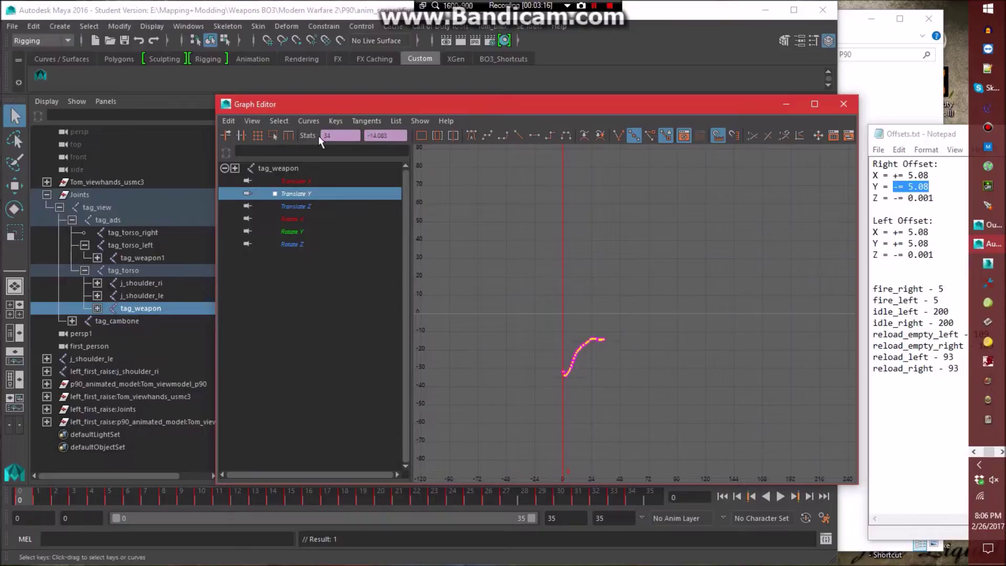
# Offset all Translate Z keys of tag_weapon by -= 0.001 from the Right Offset notes, and close the Graph Editor.
pyautogui.click(307, 205)
pyautogui.moveTo(507, 264); pyautogui.dragTo(662, 411)
pyautogui.click(880, 208)
pyautogui.moveTo(893, 198); pyautogui.dragTo(934, 198)
pyautogui.hotkey('ctrl', 'c')
pyautogui.click(385, 135)
pyautogui.hotkey('ctrl', 'v')
pyautogui.press('Return')
pyautogui.click(843, 104)
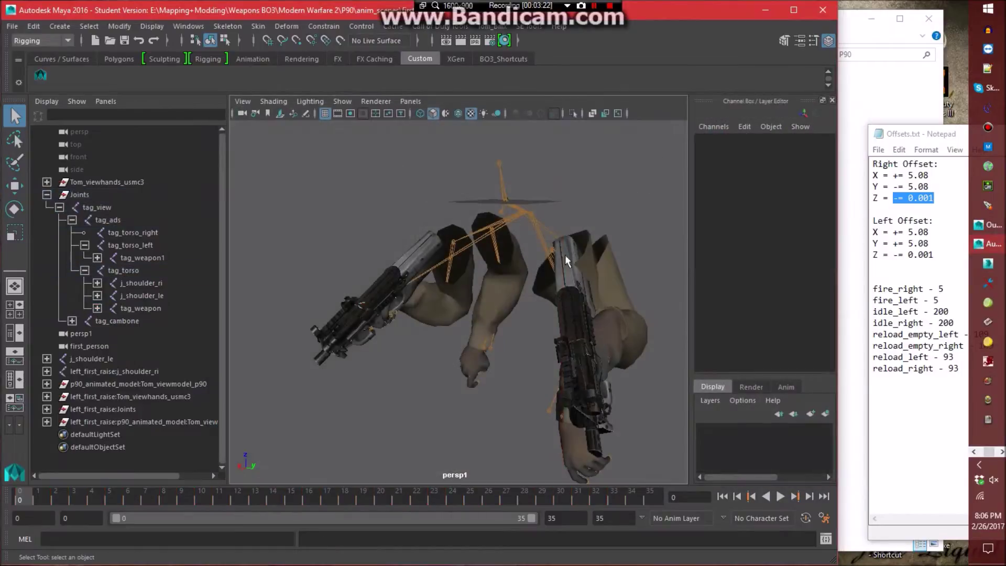
# Play back the first-raise animation from the side to check how the arms and guns move together.
pyautogui.keyDown('alt'); pyautogui.moveTo(574, 249); pyautogui.dragTo(524, 325); pyautogui.keyUp('alt')
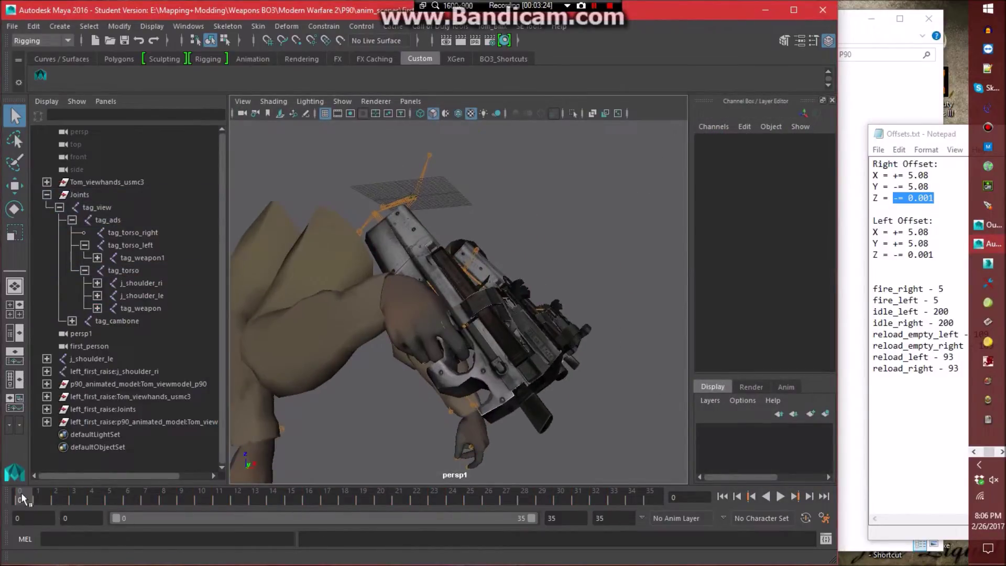
pyautogui.hotkey('alt', 'v')
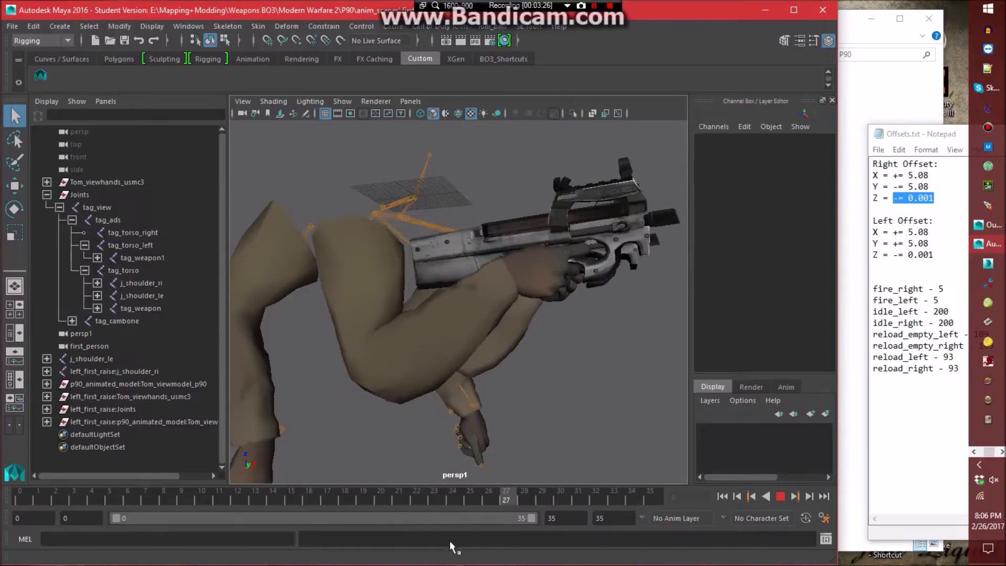
pyautogui.hotkey('alt', 'v')
pyautogui.hotkey('alt', 'shift', 'v')
pyautogui.keyDown('alt'); pyautogui.moveTo(289, 366); pyautogui.dragTo(283, 324); pyautogui.keyUp('alt')
# Reparent tag_weapon1 from tag_torso_left to tag_torso and open its animation curves in the Graph Editor.
pyautogui.click(152, 256)
pyautogui.moveTo(152, 257); pyautogui.dragTo(126, 270, button='middle')
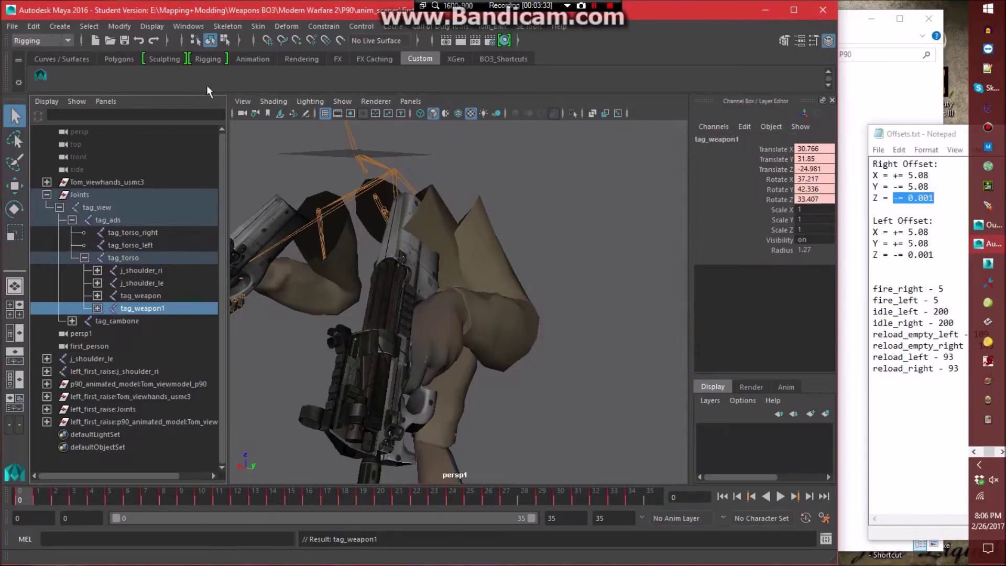
pyautogui.click(189, 26)
pyautogui.moveTo(221, 53)
pyautogui.click(410, 68)
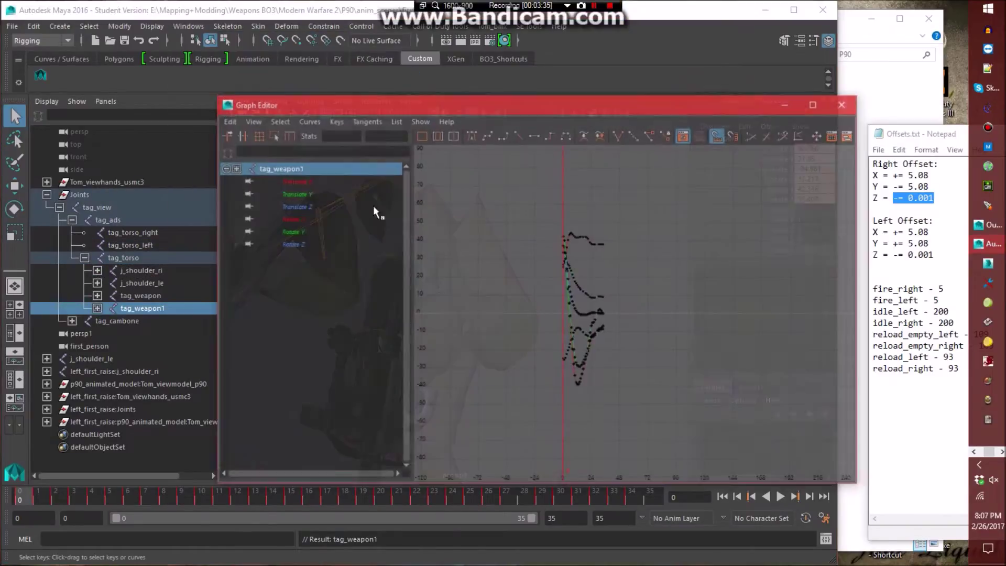
# Offset all Translate X keys of tag_weapon1 by += 5.08, copied from the Left Offset in Offsets.txt.
pyautogui.click(312, 180)
pyautogui.moveTo(929, 232); pyautogui.dragTo(894, 233)
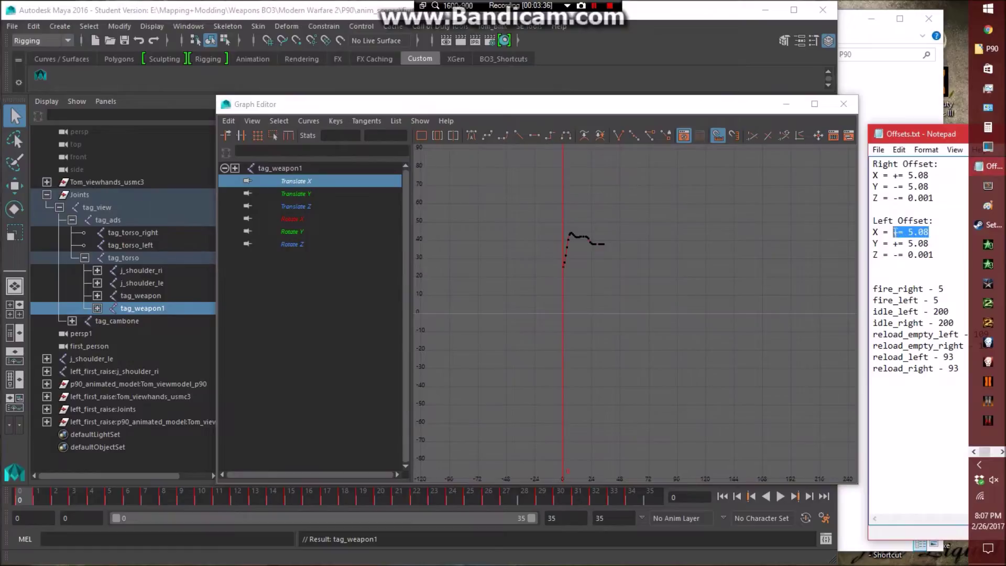
pyautogui.moveTo(548, 220); pyautogui.dragTo(776, 388)
pyautogui.hotkey('ctrl', 'v')
pyautogui.press('Return')
# Offset all Translate Y keys of tag_weapon1 by += 5.08, using the Left Offset notes.
pyautogui.moveTo(928, 243); pyautogui.dragTo(893, 243)
pyautogui.click(311, 193)
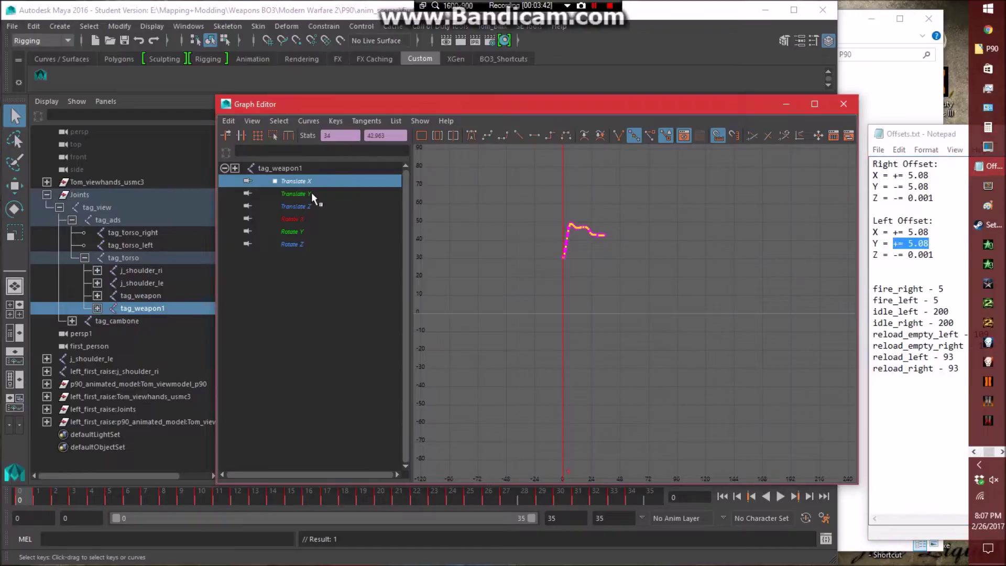
pyautogui.click(311, 193)
pyautogui.moveTo(644, 325); pyautogui.dragTo(446, 177)
pyautogui.hotkey('ctrl', 'v')
pyautogui.press('Return')
# Offset all Translate Z keys of tag_weapon1 by -= 0.001 from the Left Offset notes, and close the Graph Editor.
pyautogui.moveTo(933, 255); pyautogui.dragTo(893, 255)
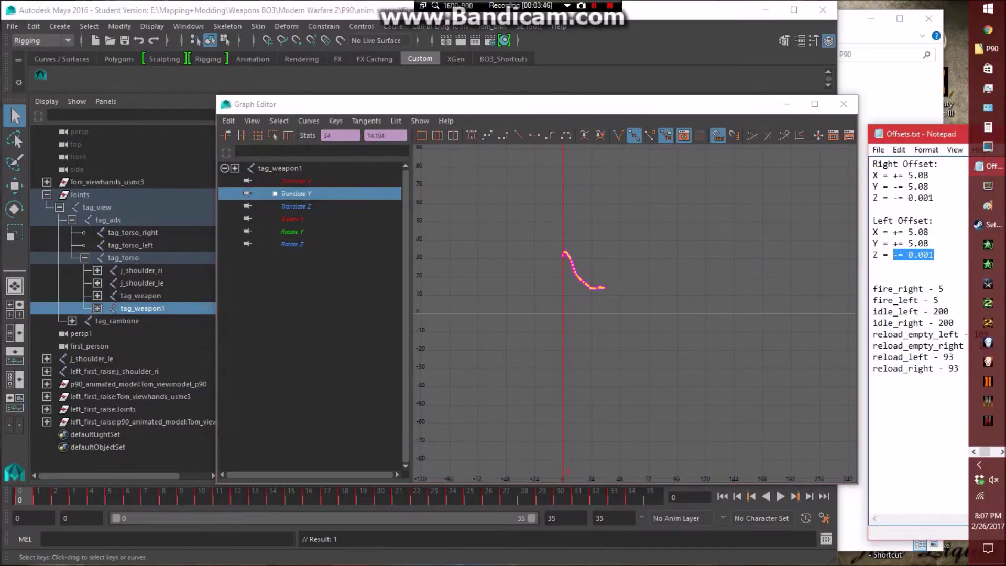
pyautogui.click(322, 205)
pyautogui.moveTo(488, 261); pyautogui.dragTo(655, 412)
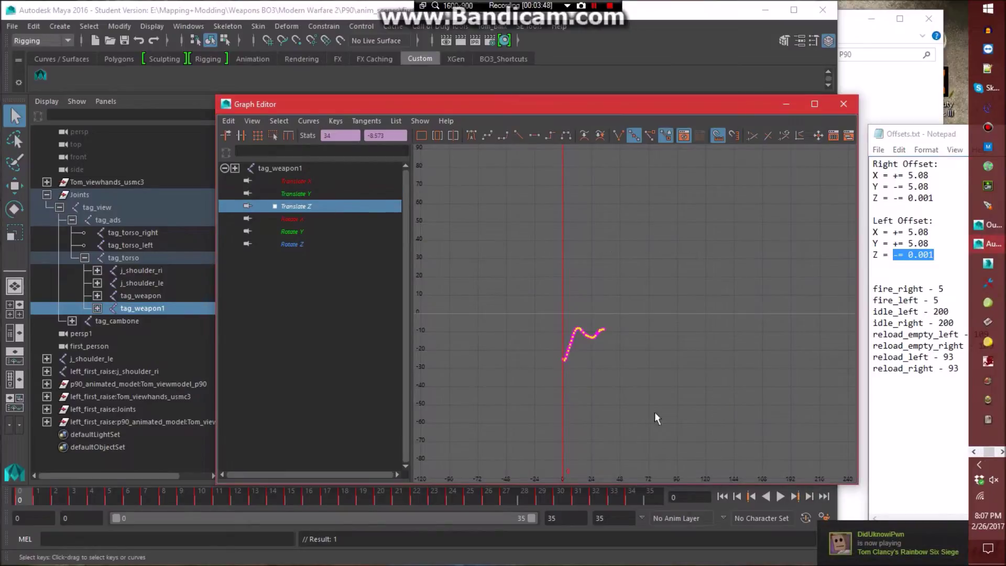
pyautogui.click(385, 135)
pyautogui.hotkey('ctrl', 'v')
pyautogui.press('Return')
pyautogui.click(844, 104)
pyautogui.click(611, 213)
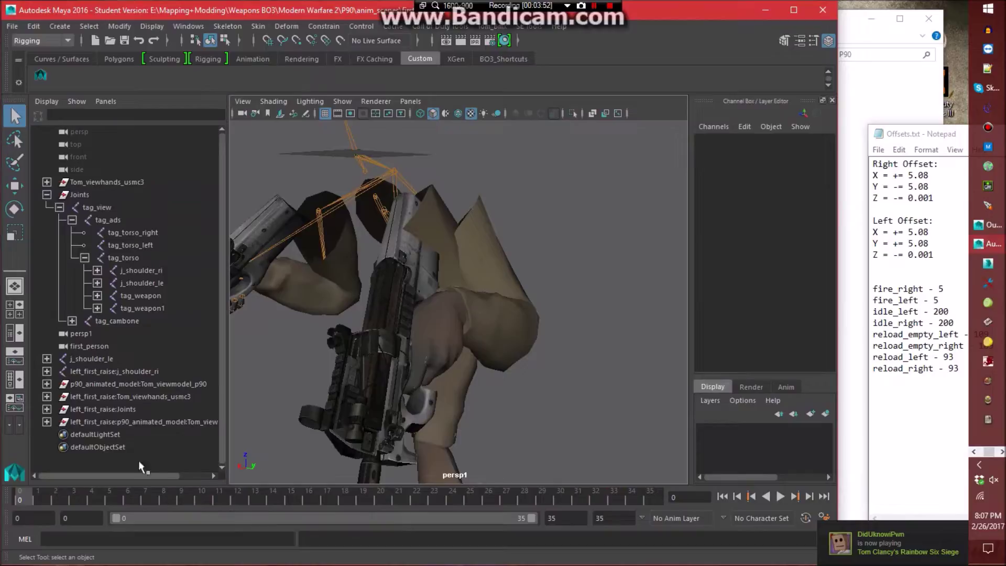
# Play back the combined first-raise animation from an orbited perspective view to check both weapons and arms.
pyautogui.hotkey('alt', 'v')
pyautogui.hotkey('alt', 'v')
pyautogui.keyDown('alt'); pyautogui.moveTo(312, 382); pyautogui.dragTo(449, 410); pyautogui.keyUp('alt')
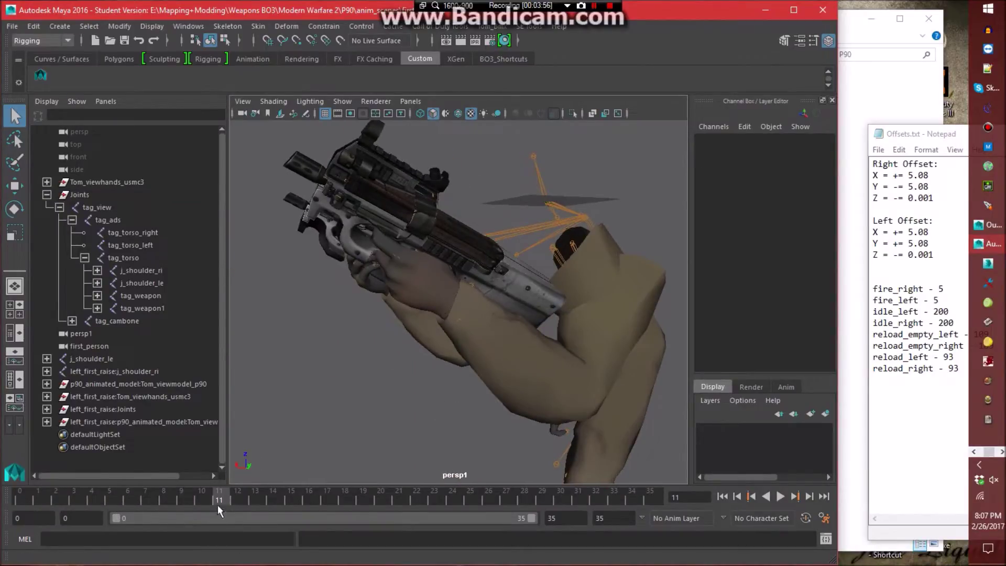
pyautogui.hotkey('alt', 'v')
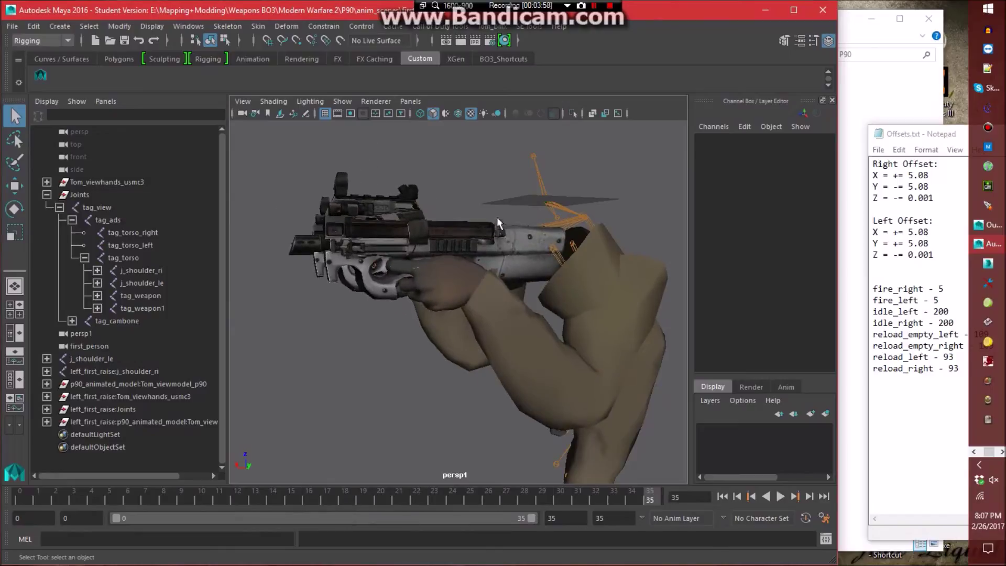
# Review the first-raise animation from frame 0 through the first_person camera, and return the viewport to persp1.
pyautogui.click(410, 101)
pyautogui.moveTo(472, 114)
pyautogui.click(550, 114)
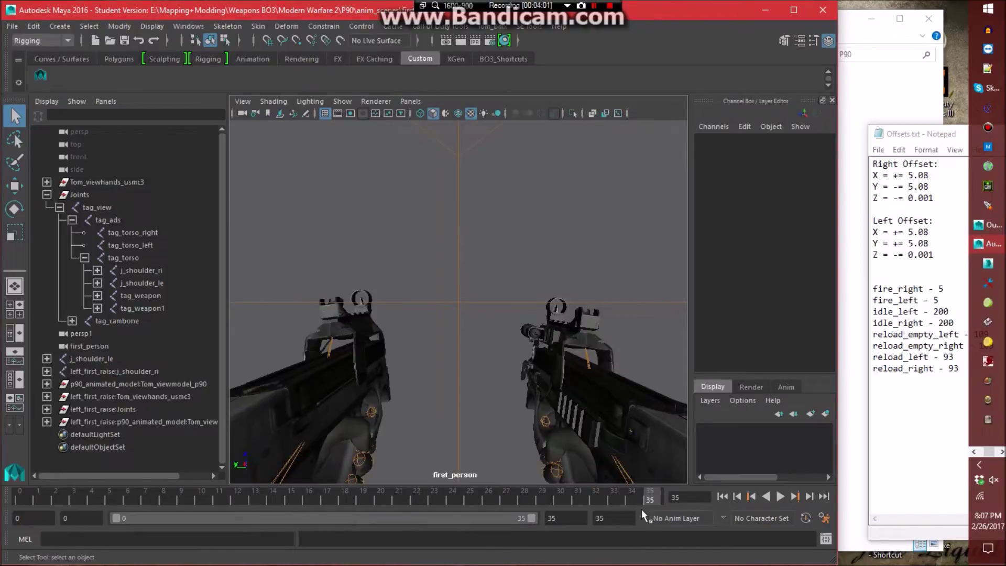
pyautogui.moveTo(650, 497); pyautogui.dragTo(20, 500)
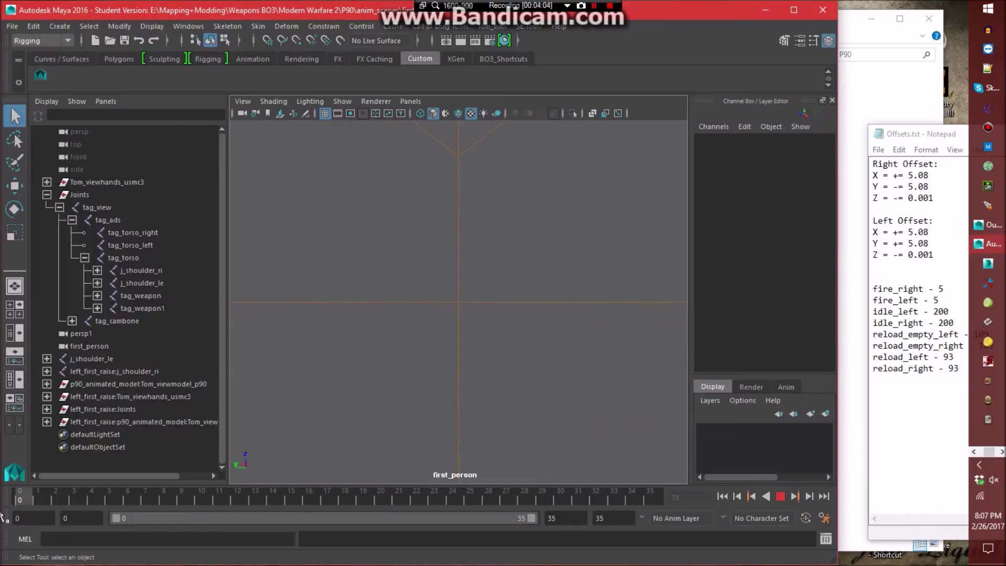
pyautogui.click(412, 102)
pyautogui.moveTo(434, 113)
pyautogui.click(571, 128)
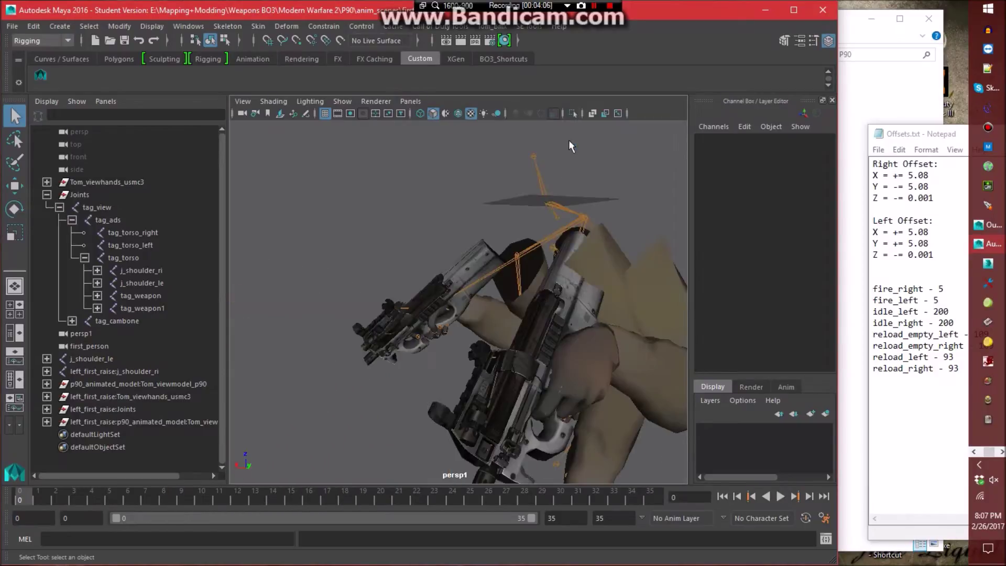
pyautogui.moveTo(538, 324)
pyautogui.keyDown('alt'); pyautogui.mouseDown()
pyautogui.moveTo(562, 346)
pyautogui.moveTo(529, 335)
pyautogui.mouseUp(); pyautogui.keyUp('alt')
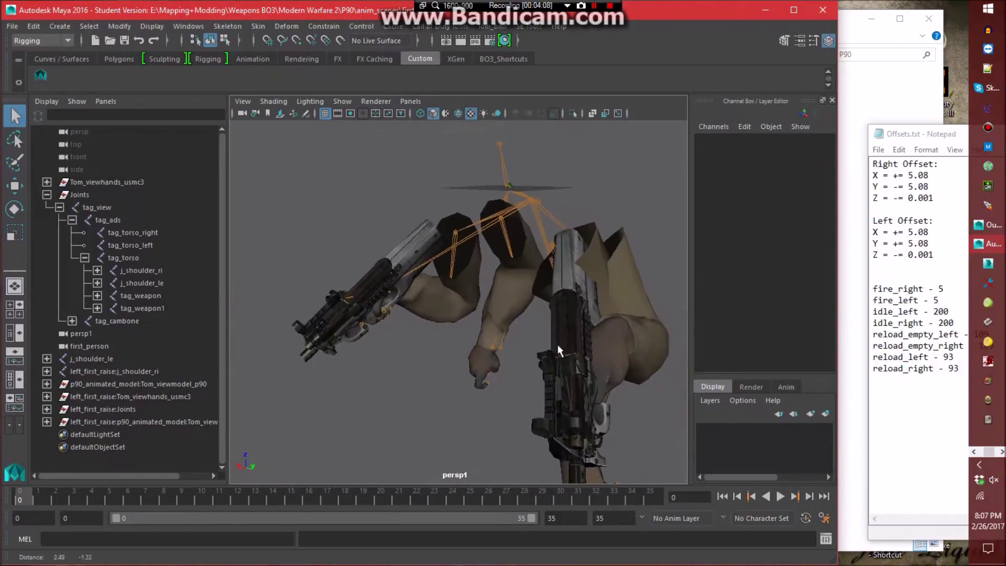
# Delete the empty tag_torso_right and tag_torso_left joints under tag_ads.
pyautogui.click(134, 232)
pyautogui.keyDown('shift'); pyautogui.click(171, 244); pyautogui.keyUp('shift')
pyautogui.press('Delete')
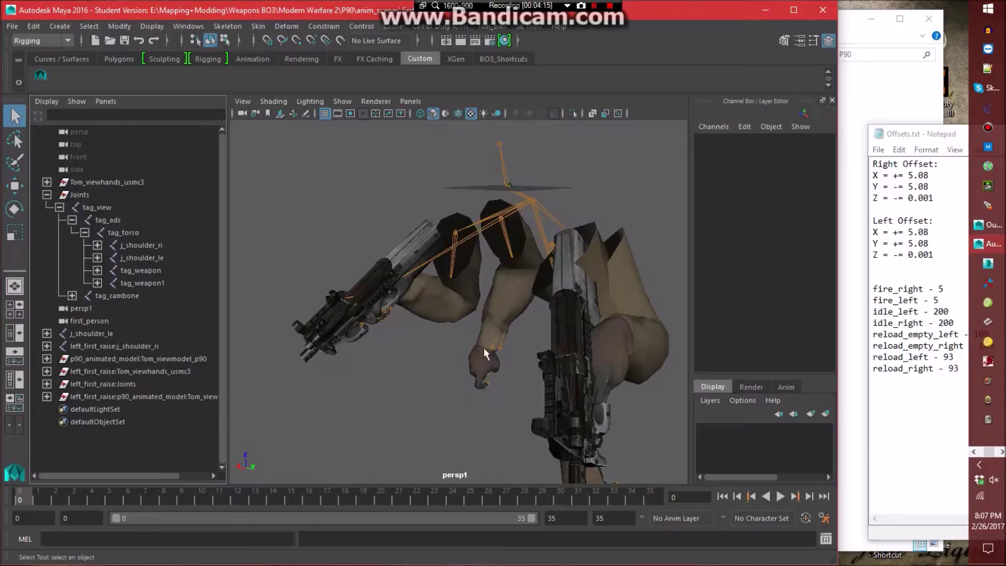
# Check the animation on the timeline and add the line "first_raise - 34" to Offsets.txt in Notepad.
pyautogui.moveTo(31, 500)
pyautogui.mouseDown()
pyautogui.moveTo(587, 501)
pyautogui.moveTo(23, 501)
pyautogui.mouseUp()
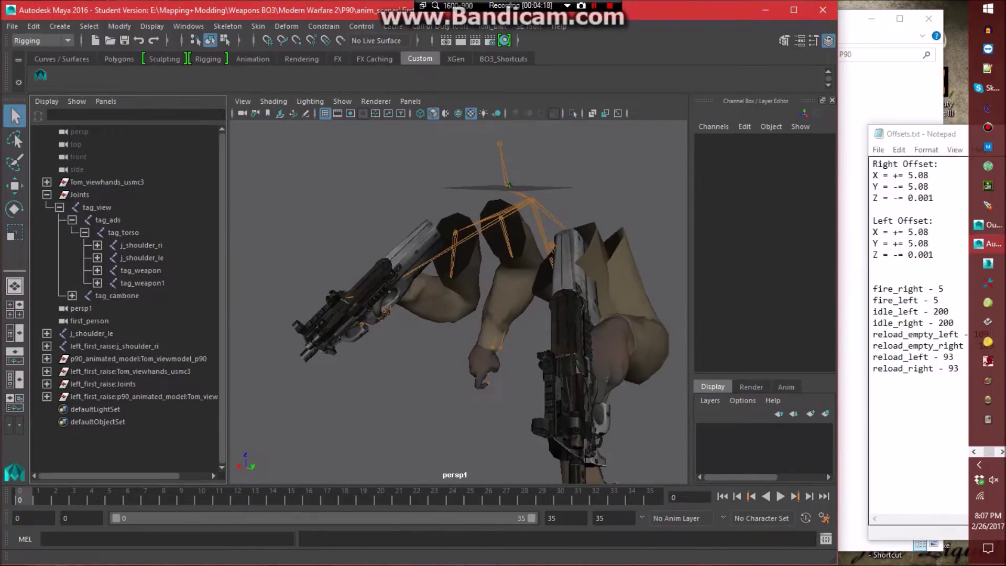
pyautogui.hotkey('alt', 'Tab')
pyautogui.write('first_raise -')
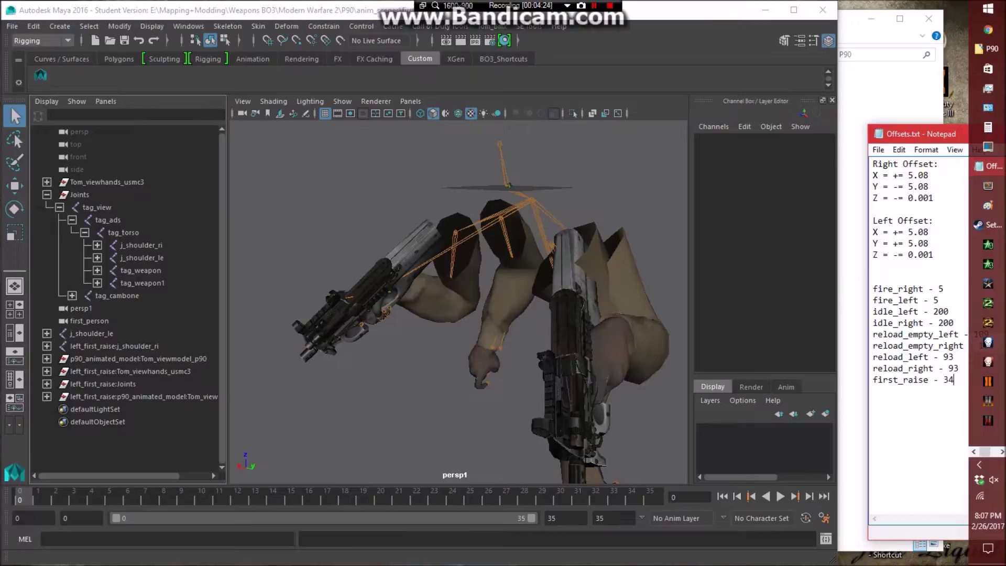
# Switch back to Maya and save the first_raise.ma scene, accepting the Student Version notice.
pyautogui.click(674, 17)
pyautogui.hotkey('ctrl', 's')
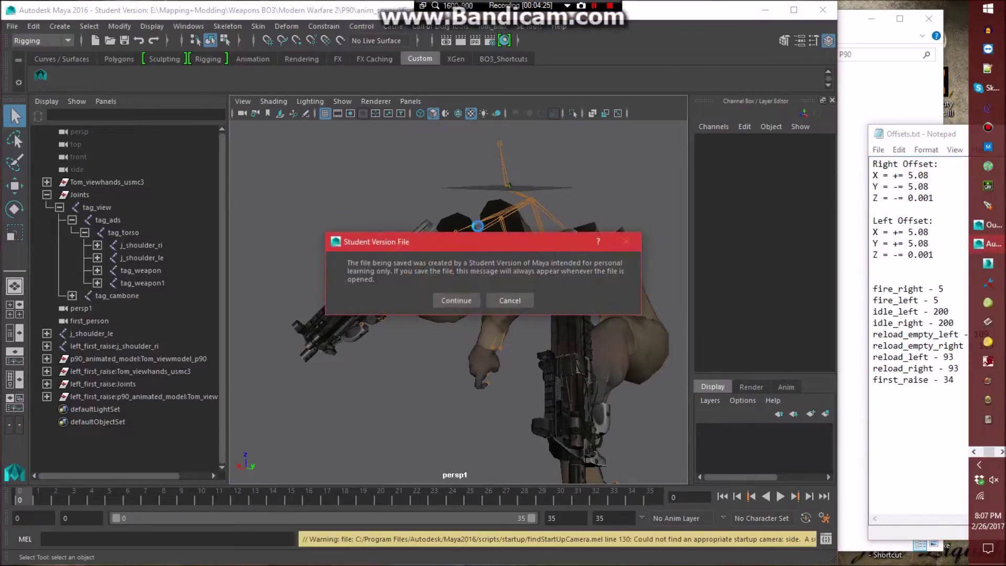
pyautogui.click(457, 297)
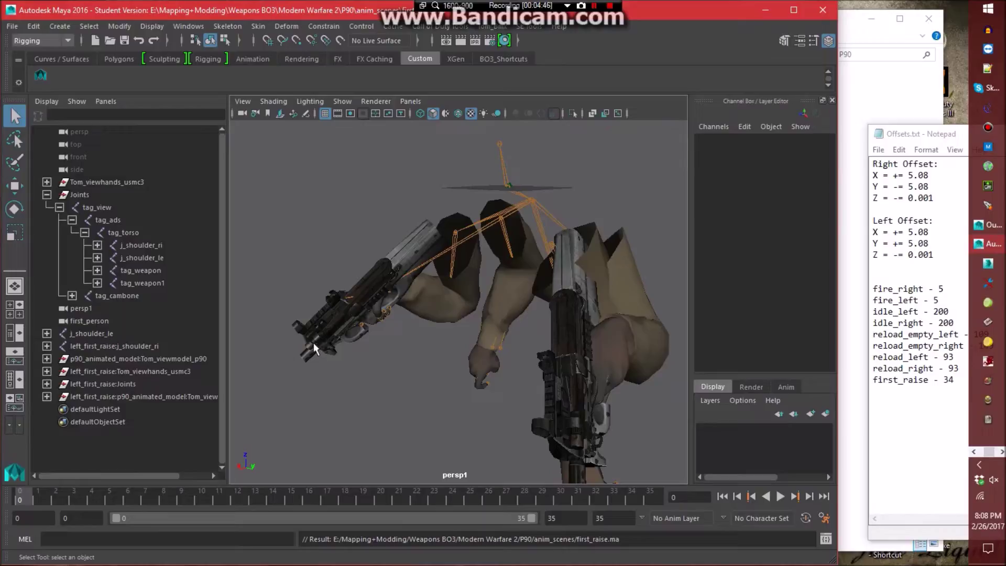
pyautogui.hotkey('ctrl', 's')
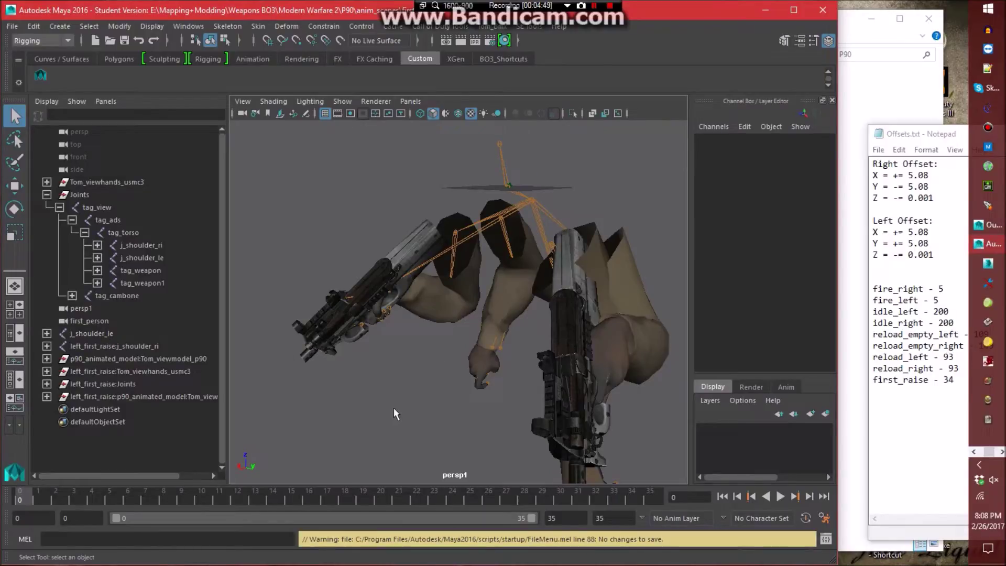
pyautogui.click(446, 299)
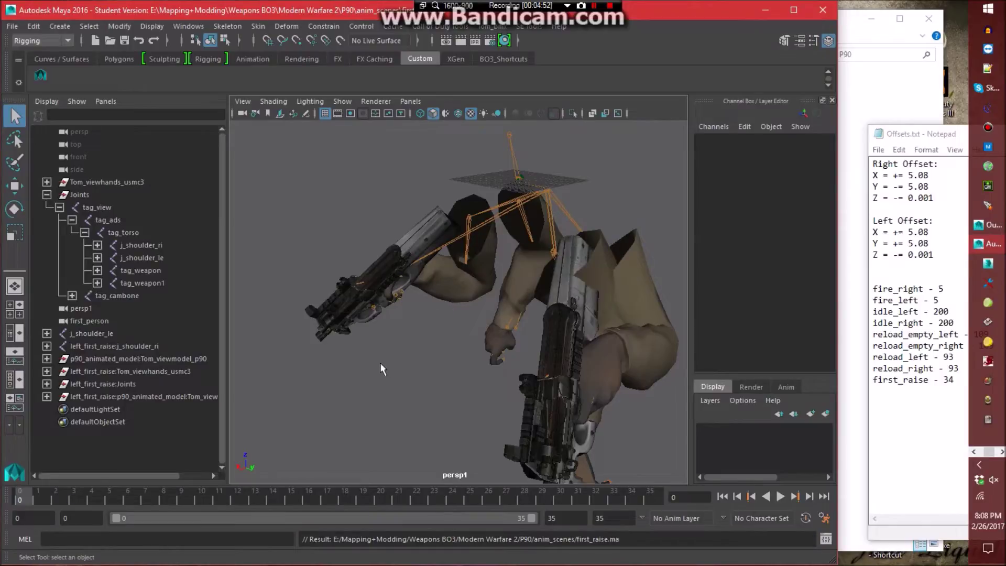
pyautogui.click(110, 331)
pyautogui.keyDown('ctrl'); pyautogui.click(111, 346); pyautogui.keyUp('ctrl')
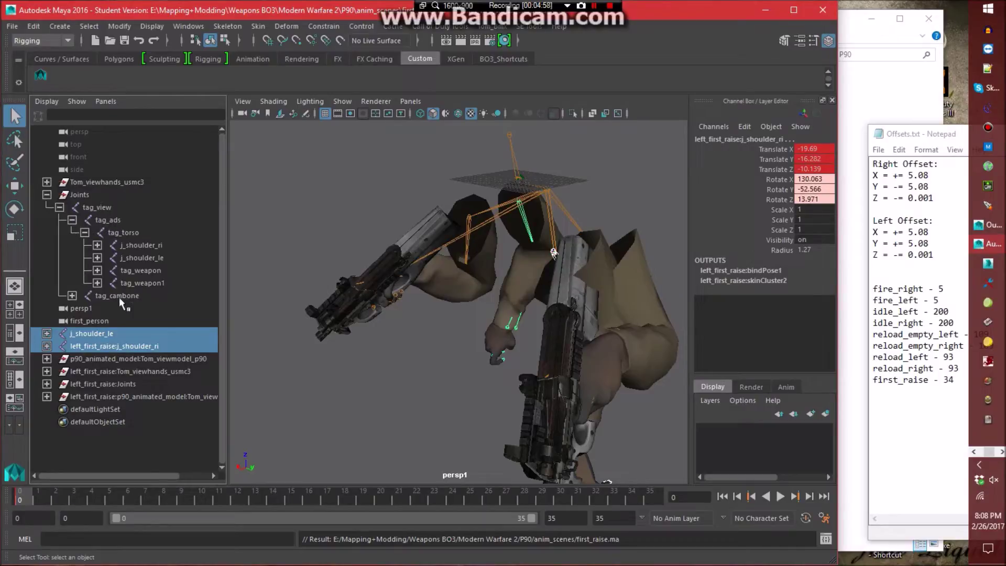
pyautogui.click(47, 359)
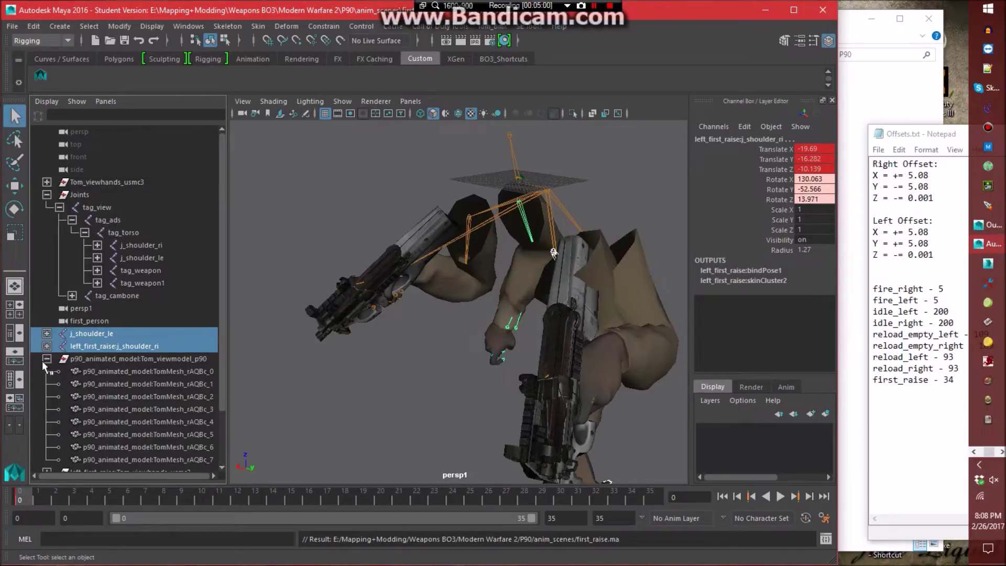
pyautogui.click(47, 358)
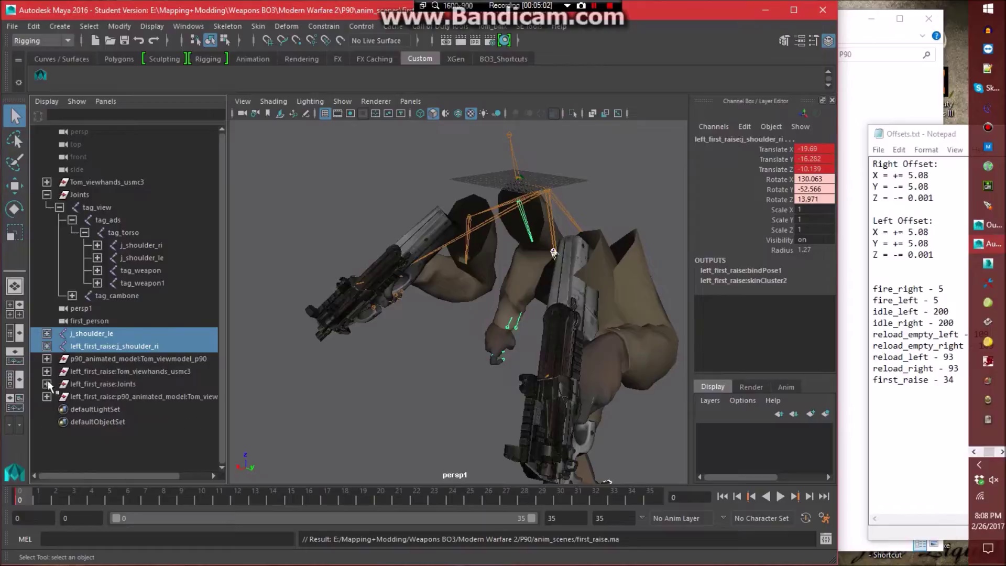
pyautogui.click(47, 383)
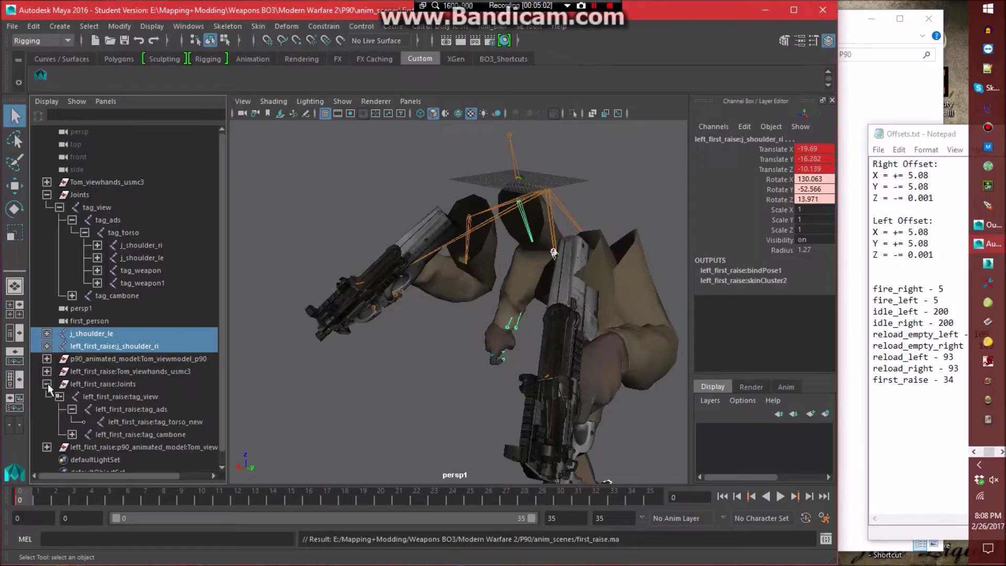
pyautogui.keyDown('ctrl'); pyautogui.click(116, 398); pyautogui.keyUp('ctrl')
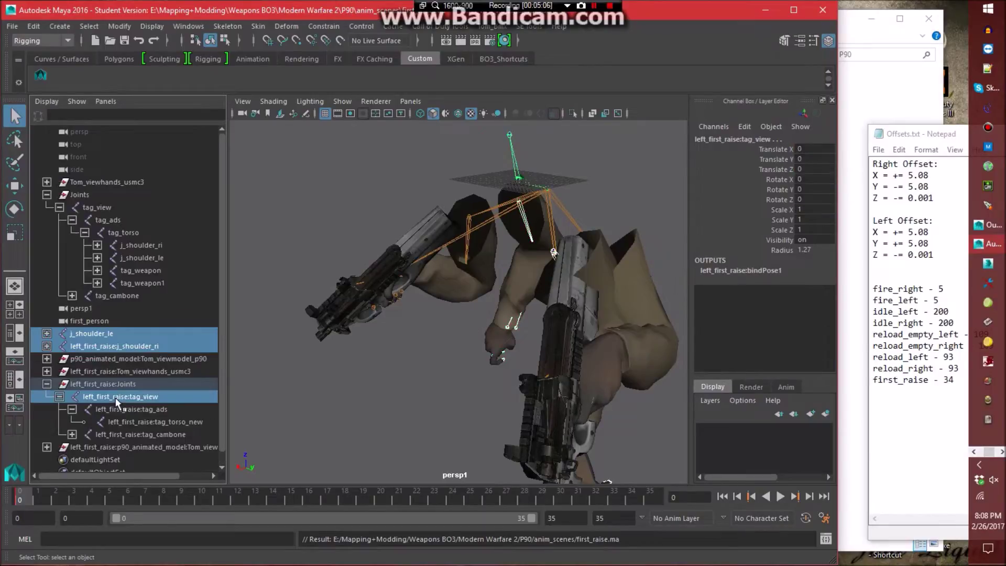
pyautogui.click(60, 396)
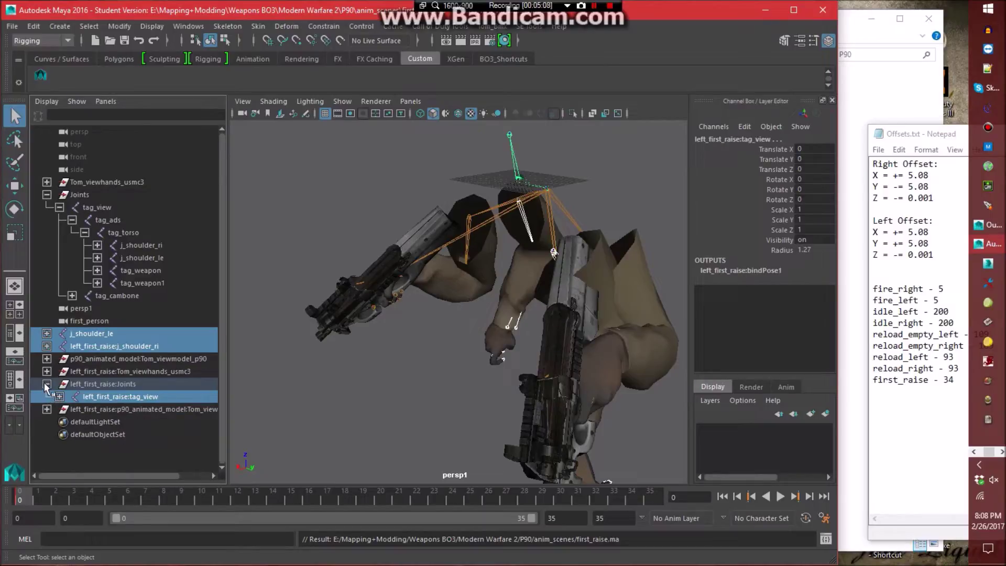
pyautogui.click(47, 383)
pyautogui.click(47, 396)
pyautogui.click(46, 397)
pyautogui.click(46, 383)
pyautogui.click(118, 27)
pyautogui.moveTo(152, 26)
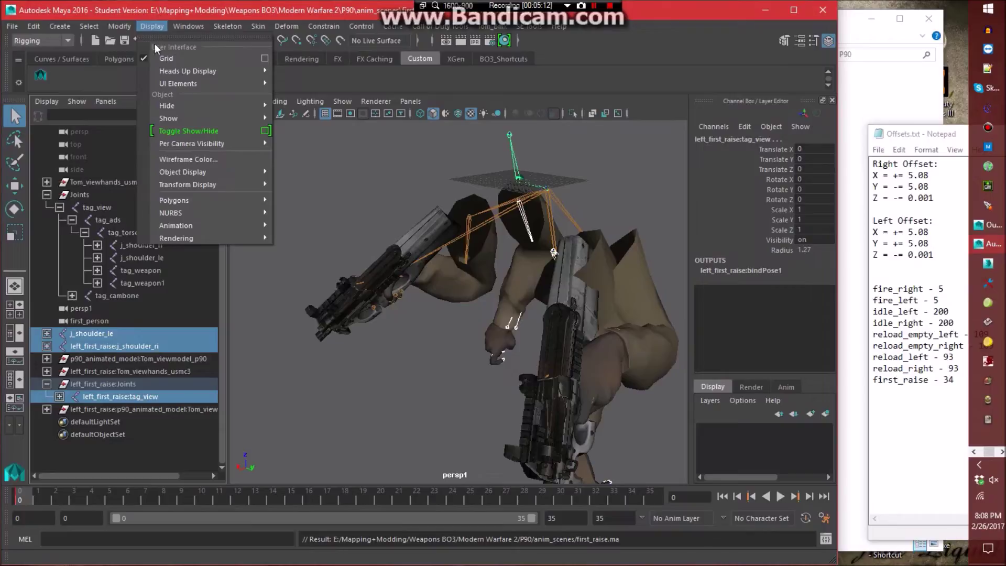
pyautogui.moveTo(89, 26)
pyautogui.click(126, 99)
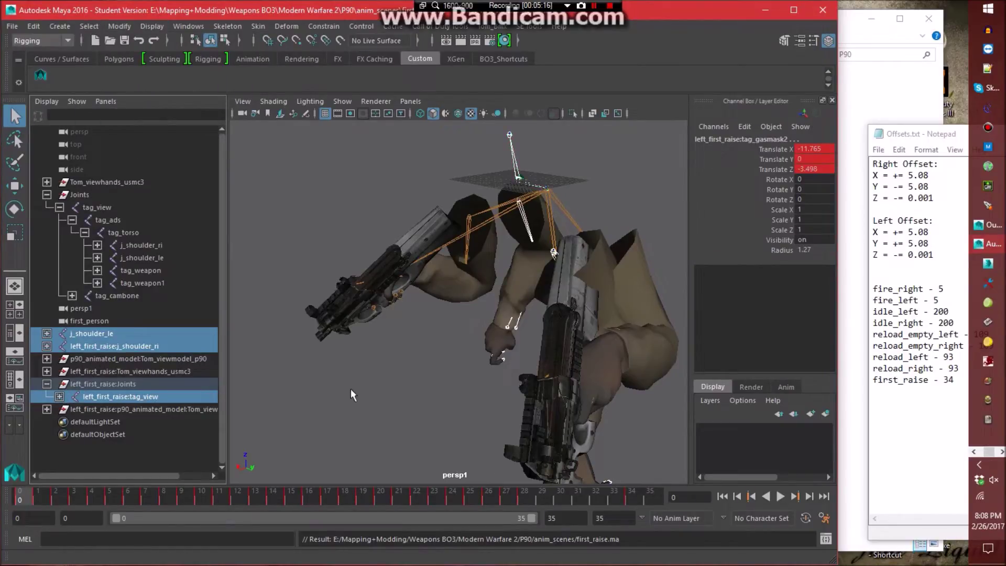
pyautogui.click(314, 394)
# Delete the leftover top-level j_shoulder_le, left_first_raise:j_shoulder_ri and left_first_raise:Joints, and play back the remaining animation.
pyautogui.click(106, 335)
pyautogui.keyDown('ctrl'); pyautogui.click(108, 345); pyautogui.keyUp('ctrl')
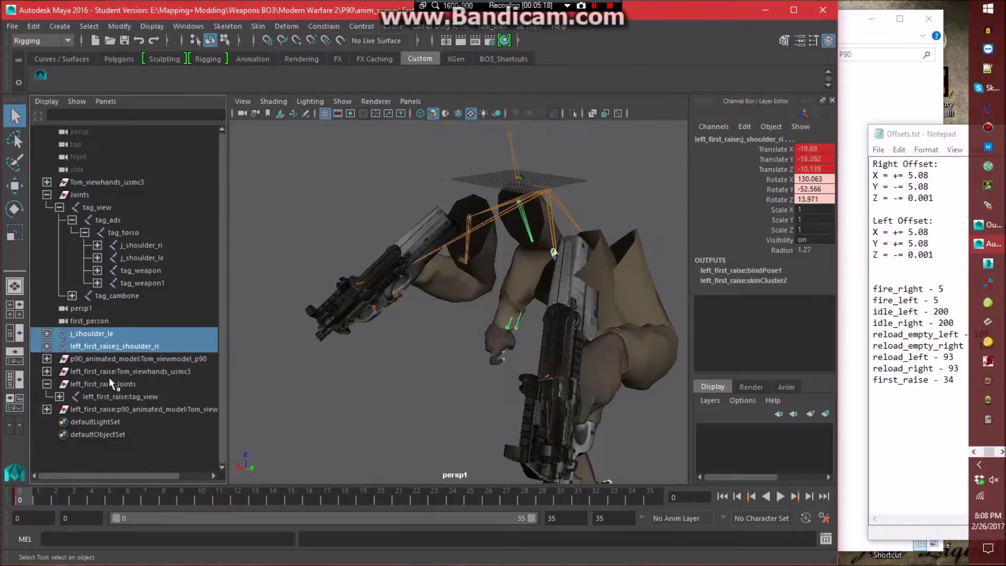
pyautogui.keyDown('ctrl'); pyautogui.click(109, 382); pyautogui.keyUp('ctrl')
pyautogui.press('Delete')
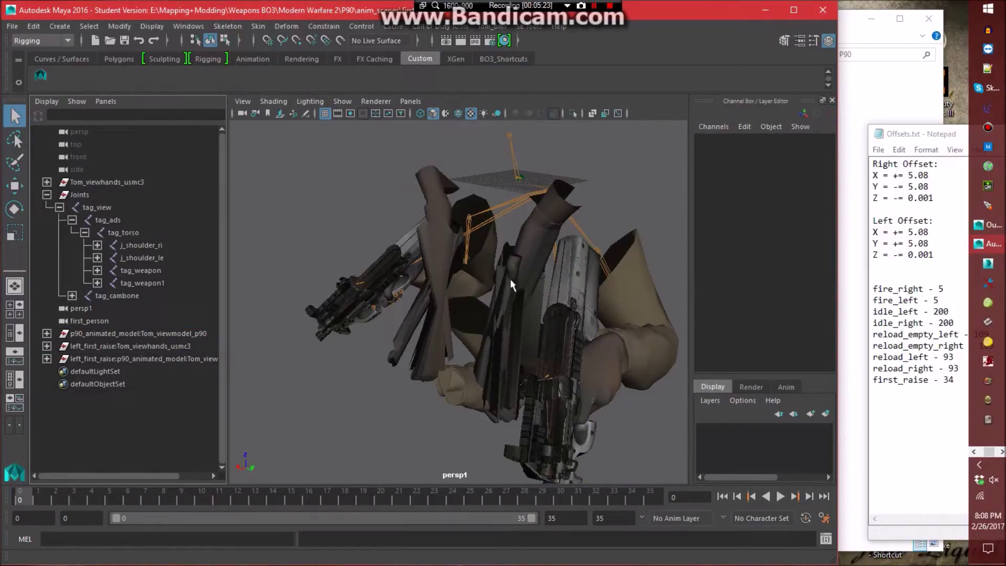
pyautogui.moveTo(32, 502); pyautogui.dragTo(2, 514)
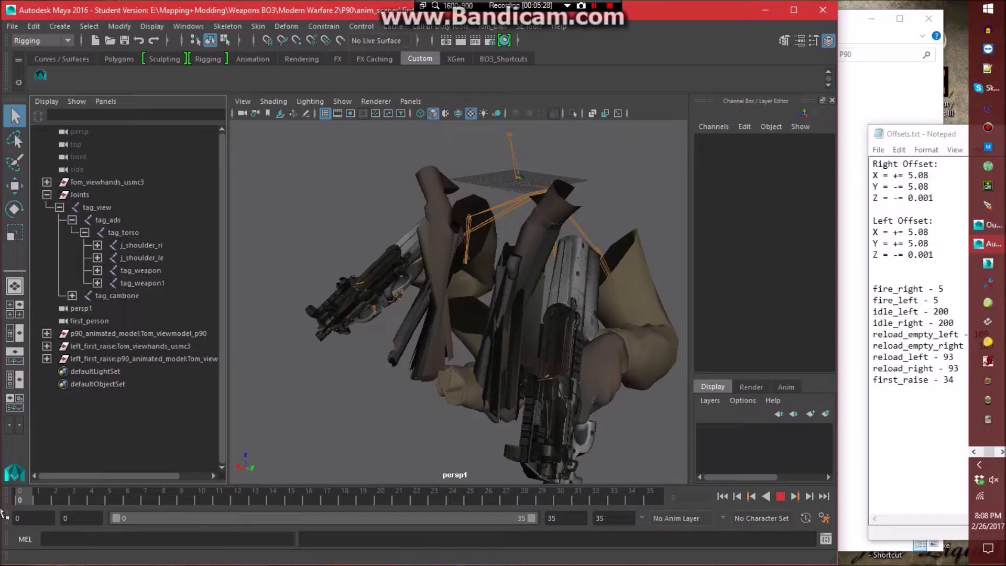
# Expand the j_shoulder_le joints and strip the left_first_raise prefix from them with the SEAnim plugin's Clean Namespaces.
pyautogui.click(97, 258)
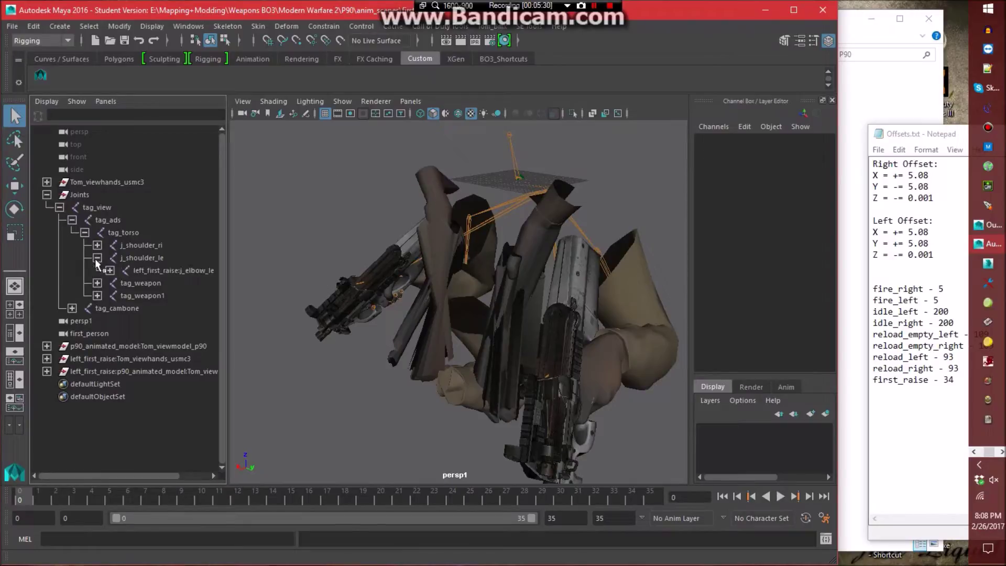
pyautogui.click(109, 270)
pyautogui.click(529, 26)
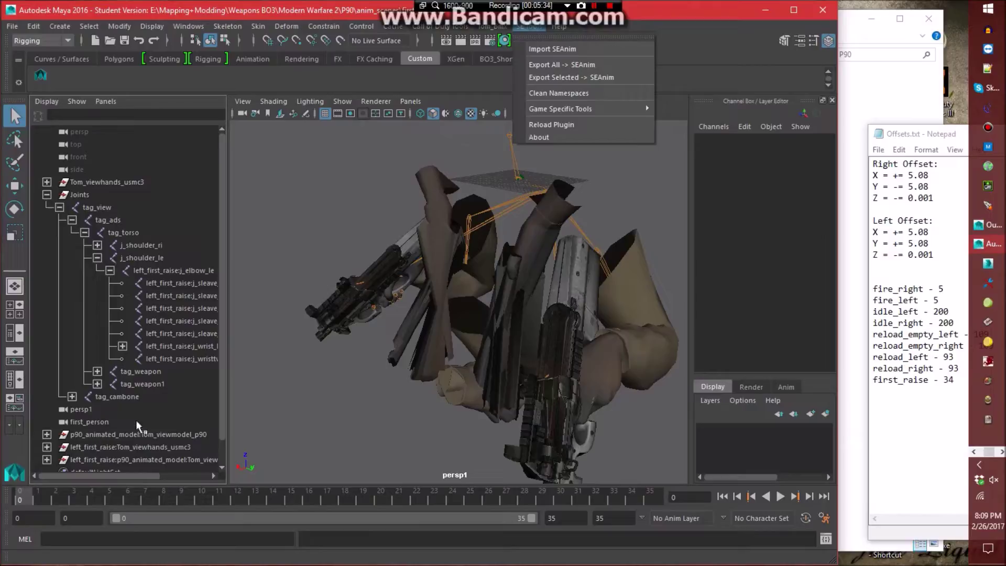
pyautogui.click(570, 95)
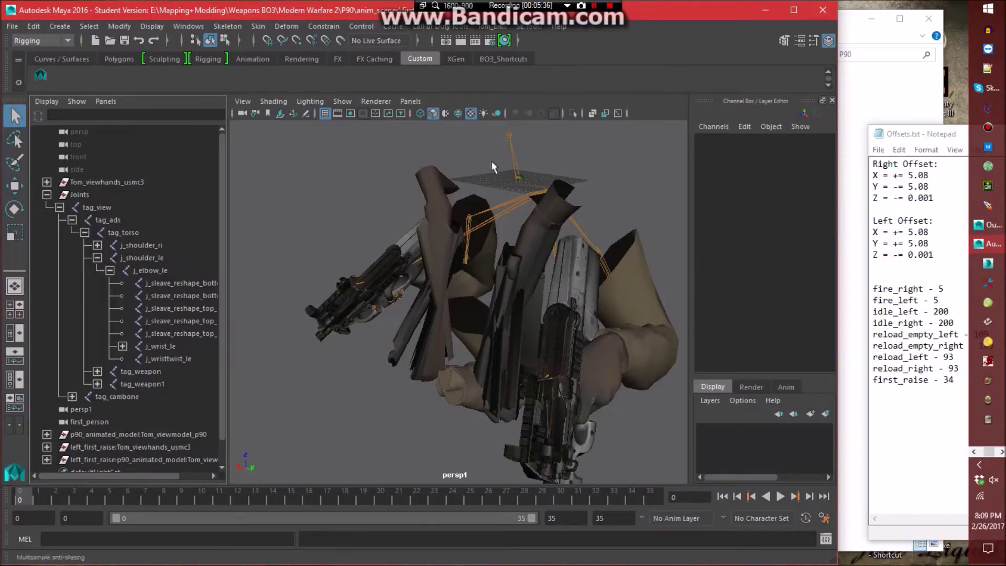
pyautogui.click(97, 258)
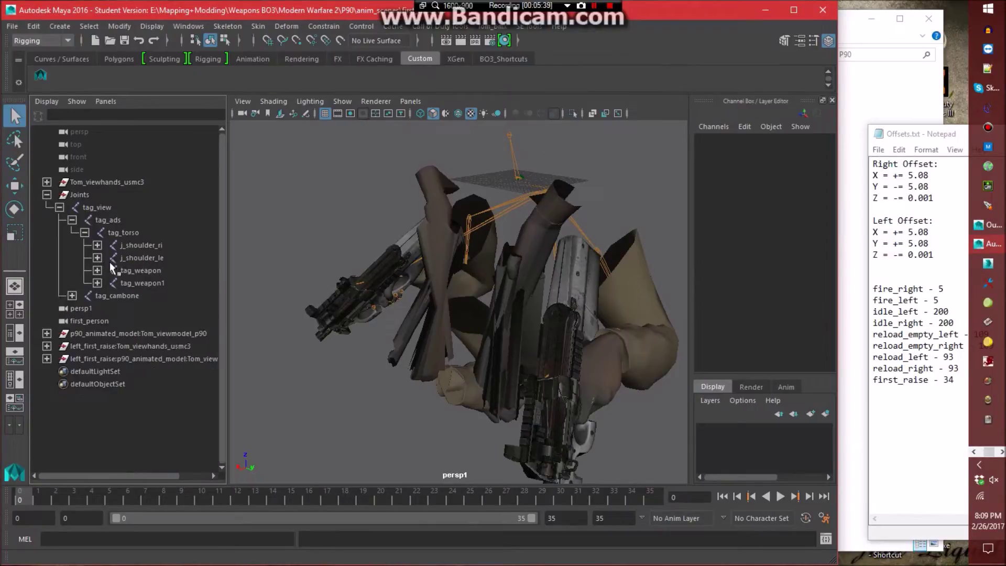
# Select the whole tag_view hierarchy and export it as SEAnim file first_raise in the "seanims - Conversion Rig" folder.
pyautogui.click(102, 207)
pyautogui.click(89, 26)
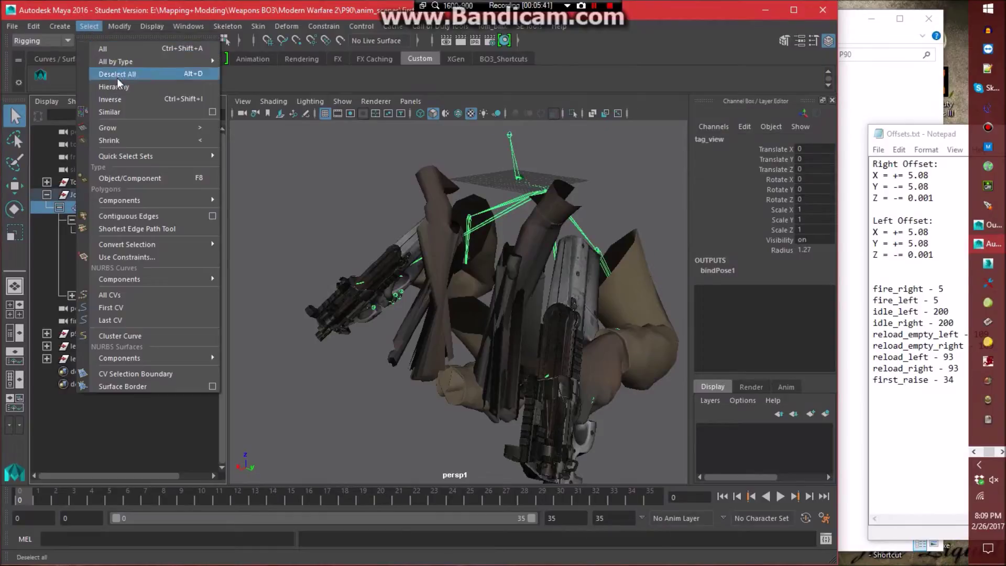
pyautogui.click(114, 87)
pyautogui.click(527, 26)
pyautogui.click(570, 75)
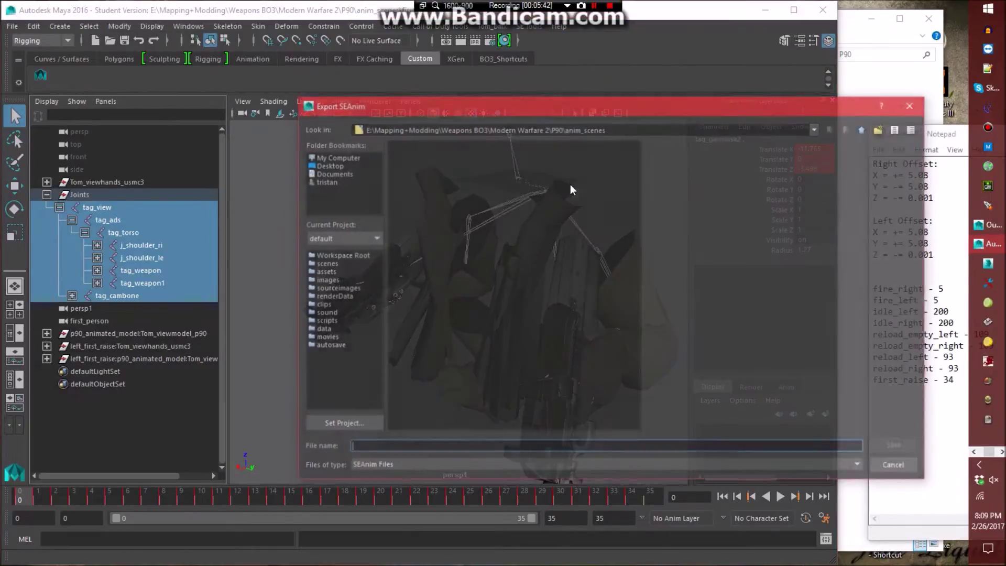
pyautogui.click(864, 129)
pyautogui.doubleClick(450, 166)
pyautogui.click(407, 447)
pyautogui.write('first_raise')
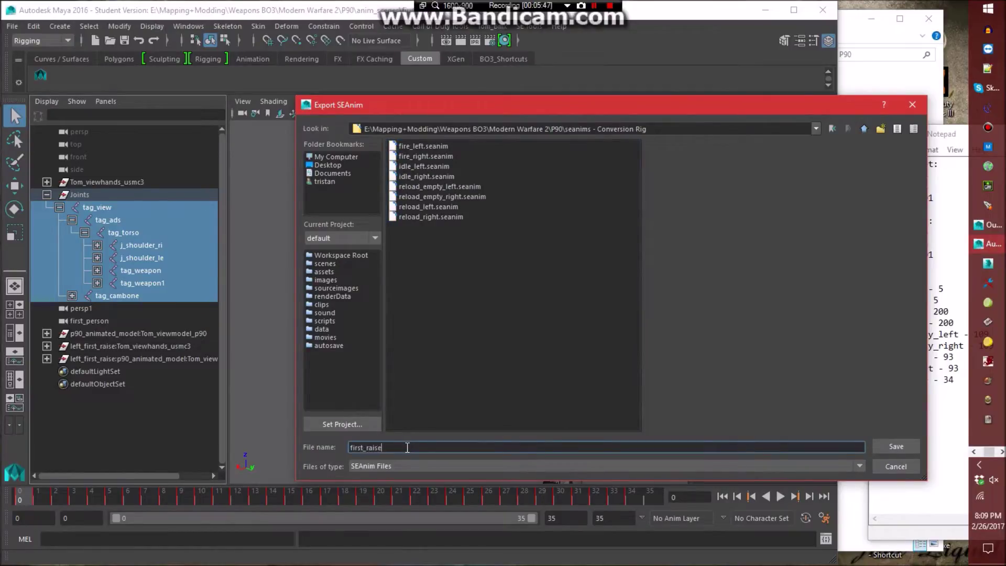
pyautogui.press('Return')
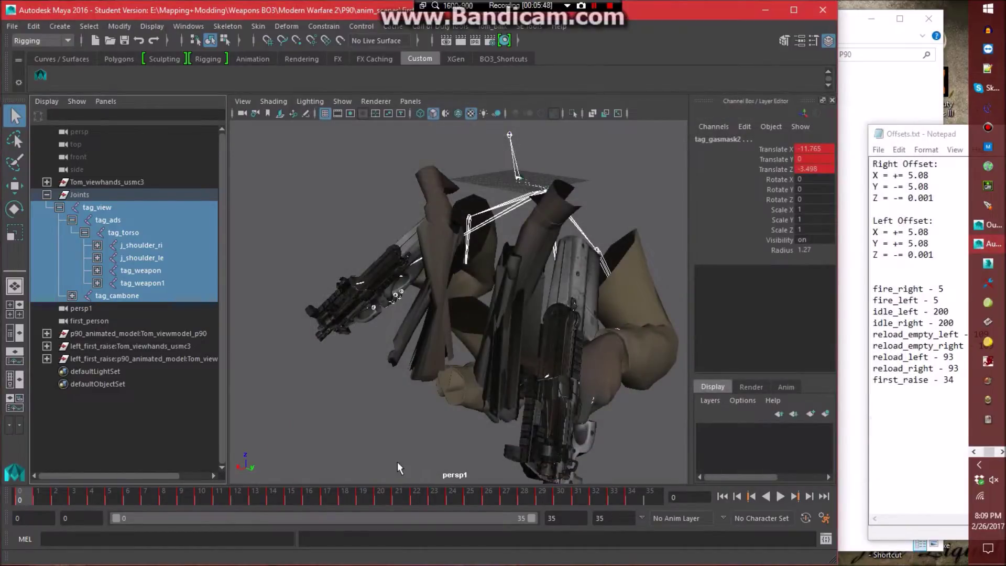
# Open the single-weapon P90 rig scene in place of the exported first_raise scene.
pyautogui.click(12, 26)
pyautogui.click(36, 59)
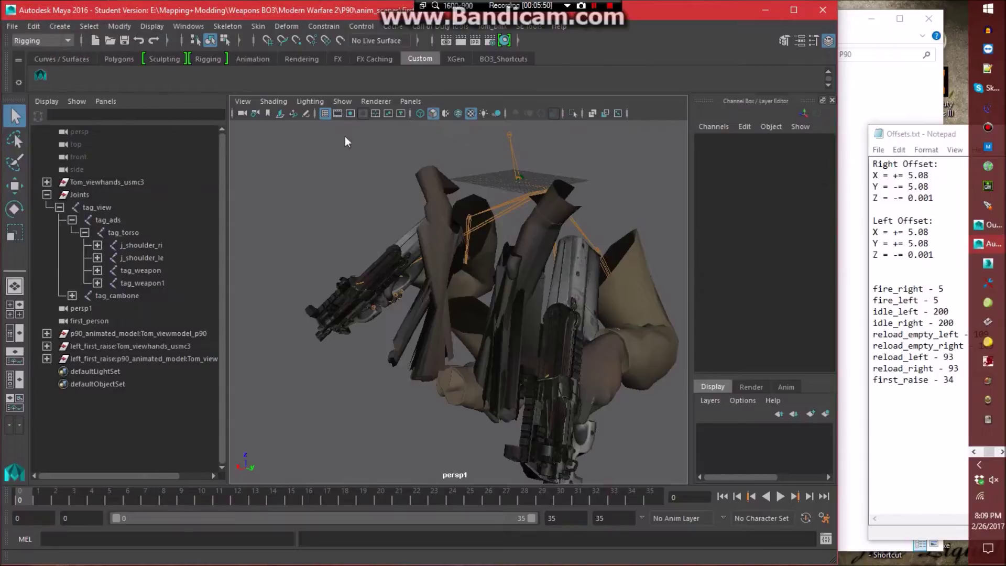
pyautogui.click(864, 129)
pyautogui.click(433, 217)
pyautogui.doubleClick(433, 216)
pyautogui.click(481, 295)
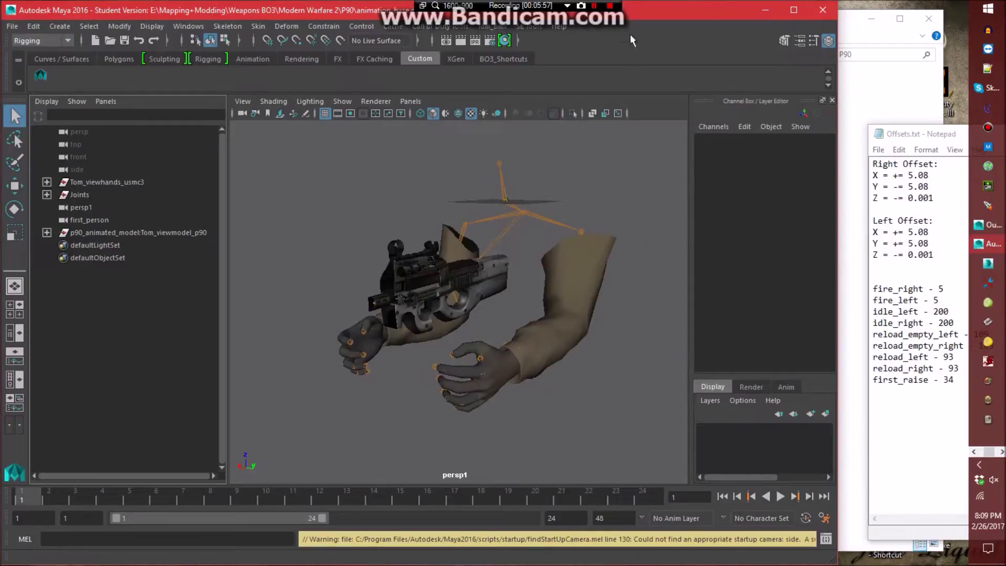
pyautogui.click(609, 5)
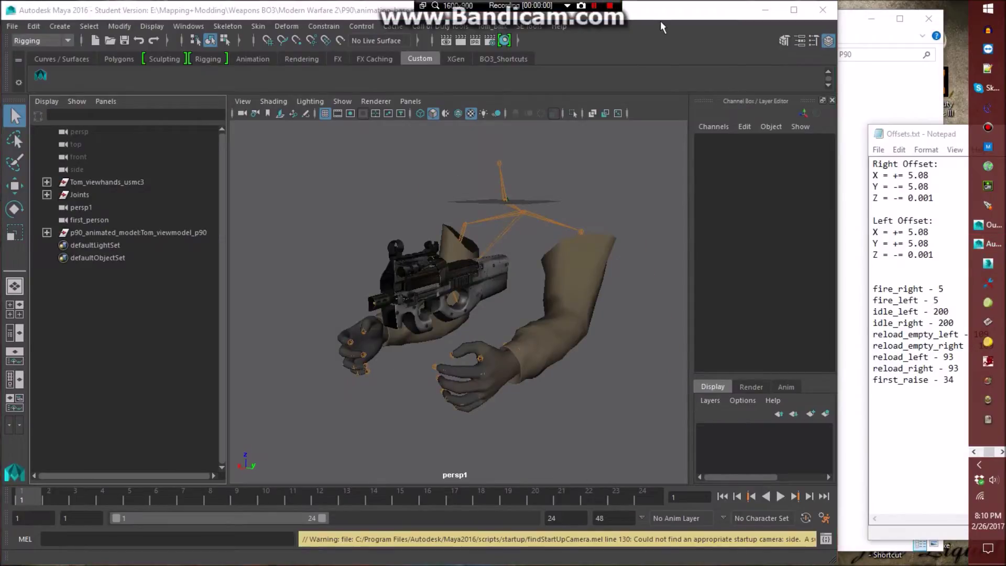
pyautogui.click(661, 26)
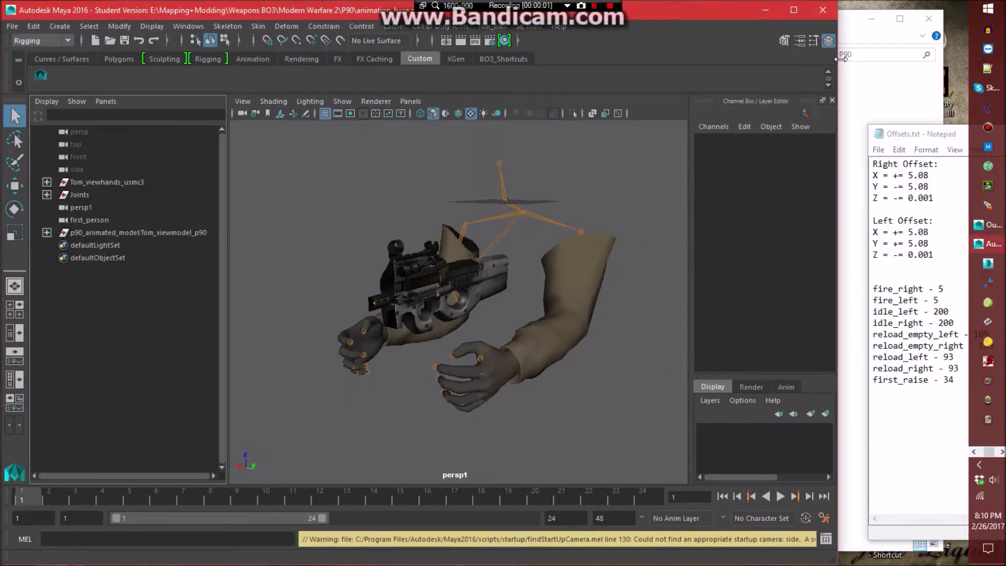
pyautogui.press('XF86AudioLowerVolume')
pyautogui.press('XF86AudioLowerVolume')
pyautogui.press('XF86AudioLowerVolume')
pyautogui.press('XF86AudioLowerVolume')
pyautogui.press('XF86AudioLowerVolume')
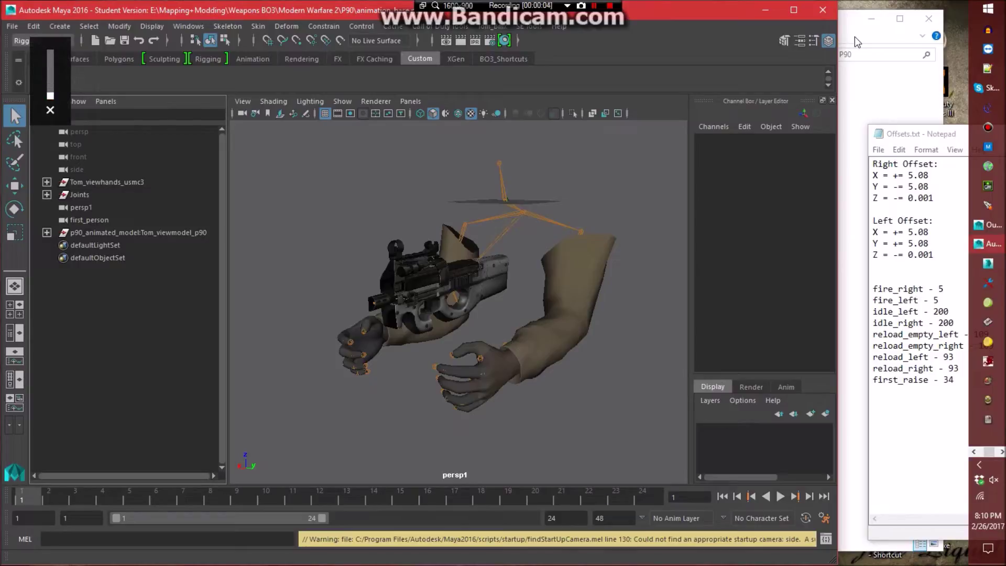
# Load viewmodel_p90_pullout_l.tanim from the P90 tanims folder onto the open rig.
pyautogui.click(890, 97)
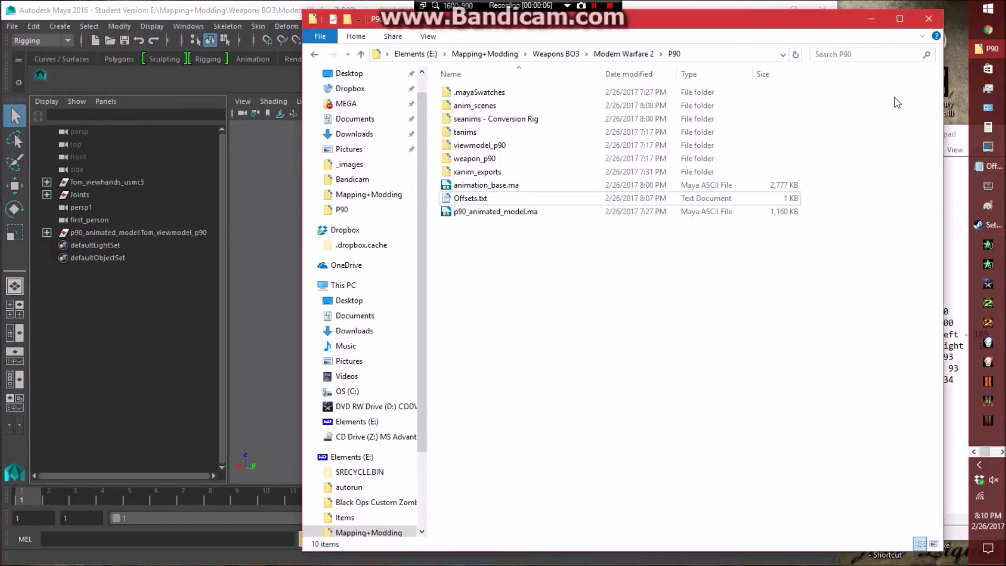
pyautogui.doubleClick(534, 131)
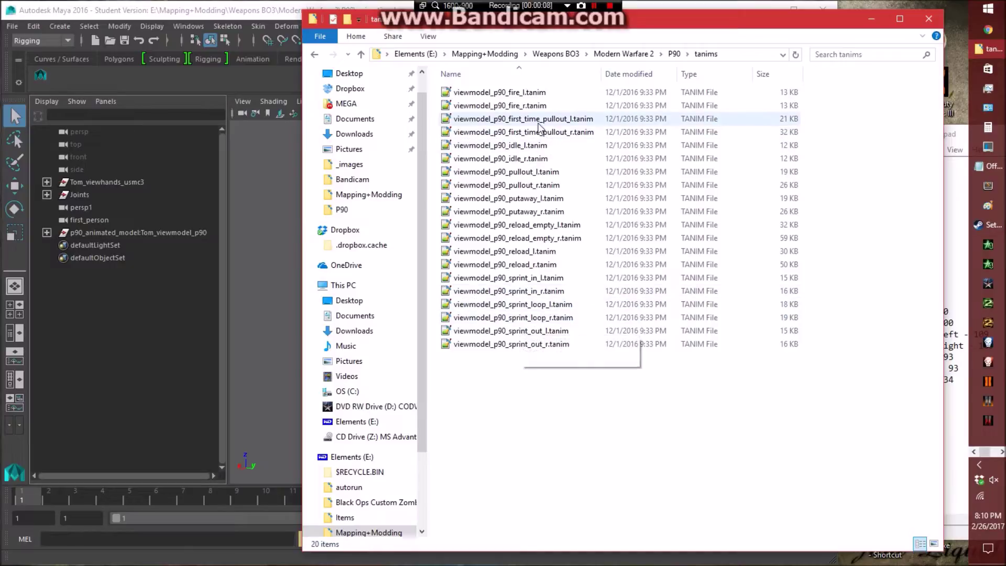
pyautogui.moveTo(519, 172); pyautogui.dragTo(286, 241)
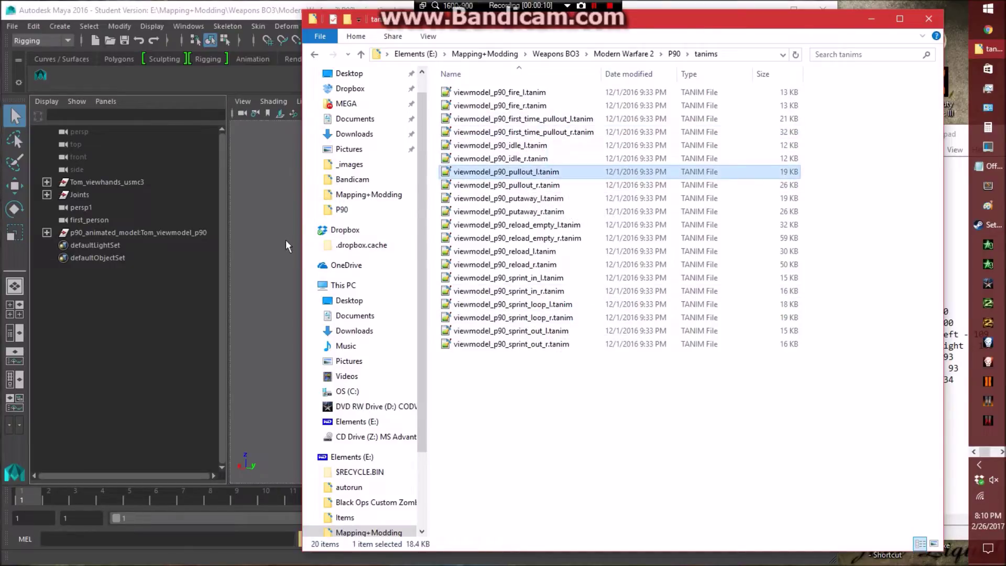
# Save the scene as left_pullout in the P90 folder, accepting the student version notice.
pyautogui.click(12, 26)
pyautogui.click(35, 84)
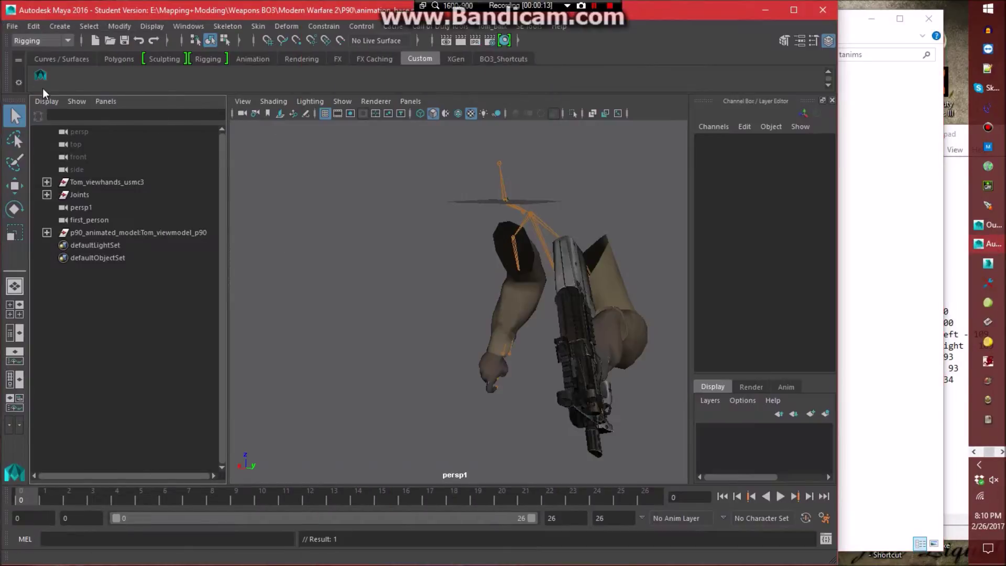
pyautogui.hotkey('ctrl', 'a')
pyautogui.write('left_animation')
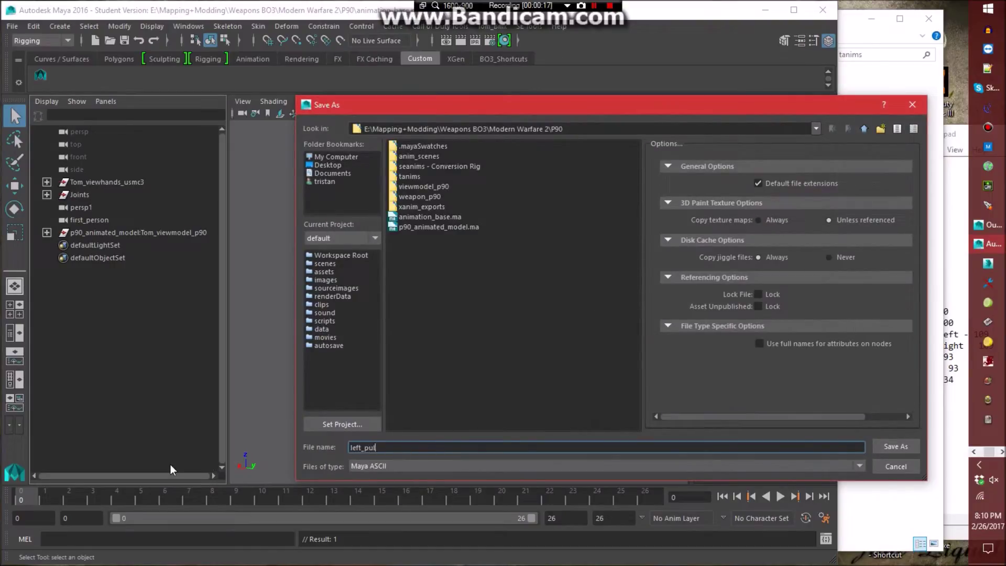
pyautogui.press('Return')
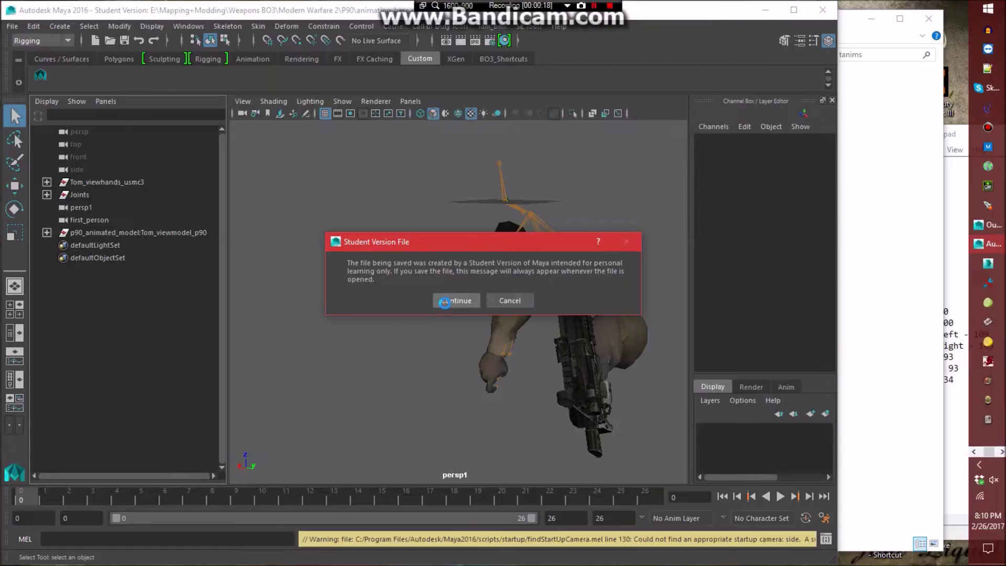
pyautogui.click(443, 301)
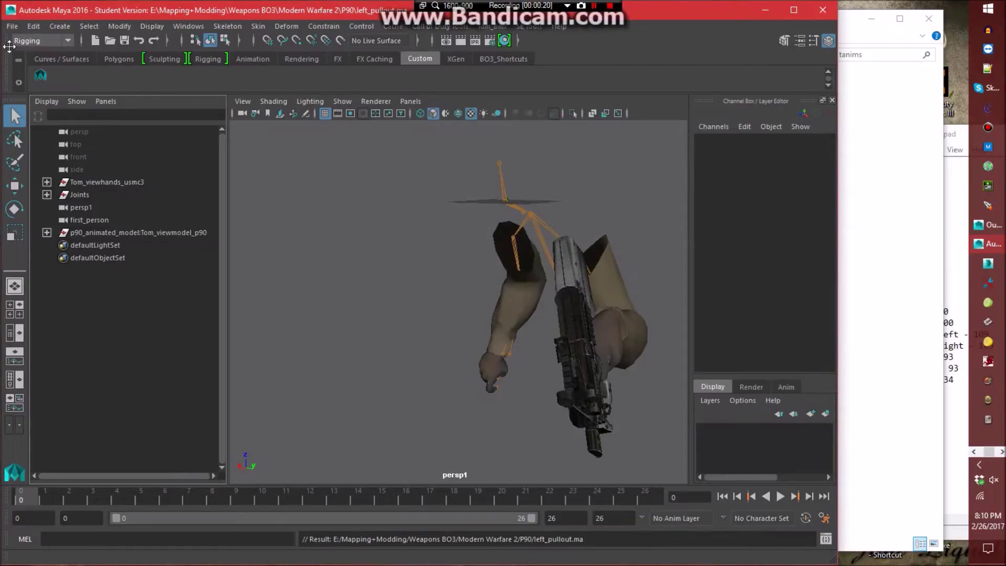
# Expand the Joints group down to tag_view's children and set the animation's end frame to 25.
pyautogui.click(12, 26)
pyautogui.click(440, 26)
pyautogui.click(479, 240)
pyautogui.click(47, 195)
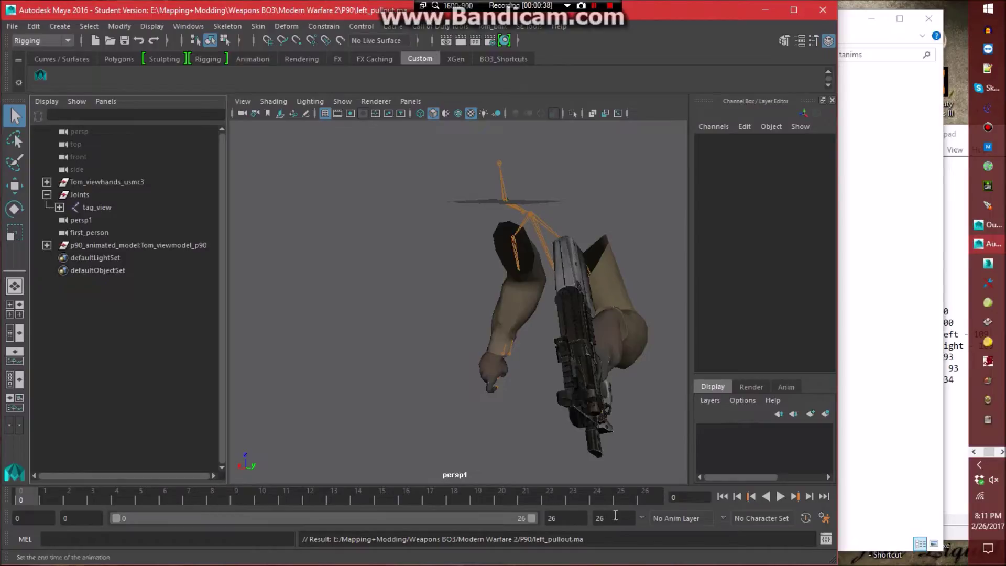
pyautogui.click(59, 207)
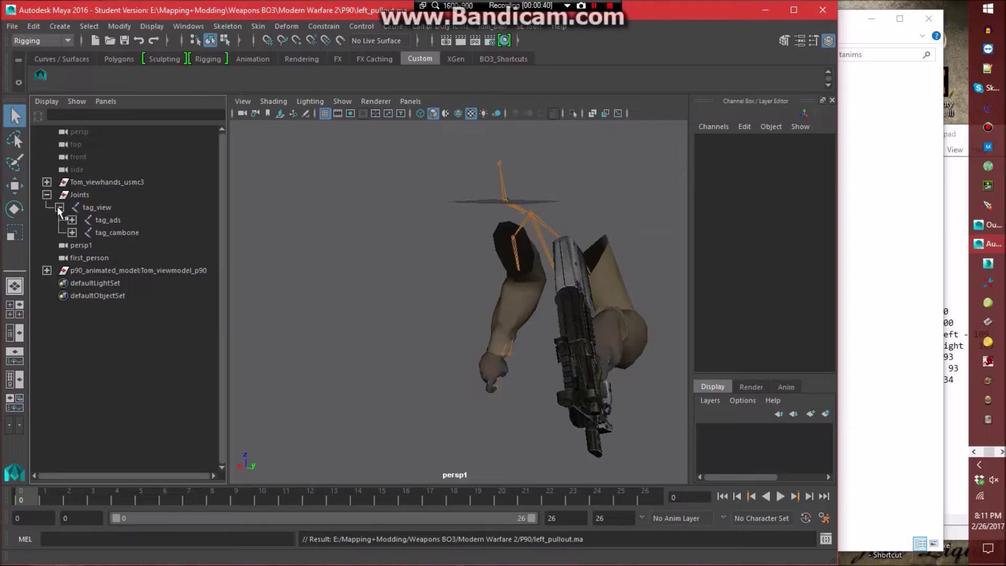
pyautogui.click(552, 517)
pyautogui.write('3')
pyautogui.press('BackSpace')
pyautogui.click(602, 517)
pyautogui.write('25')
pyautogui.press('Return')
# Select the whole tag_view hierarchy, extend the animation range to frame 30, and stretch all its keys to end at frame 30.
pyautogui.click(92, 207)
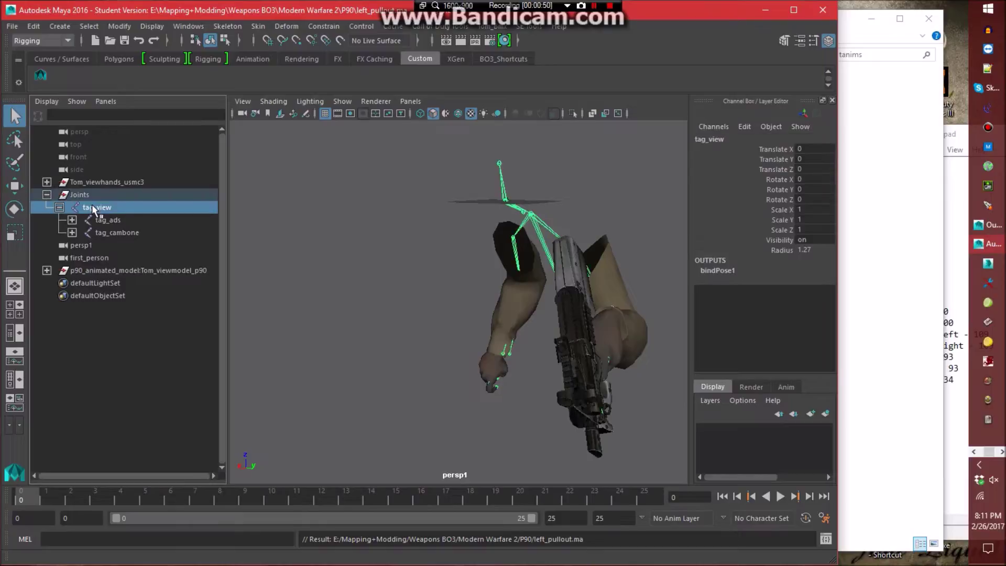
pyautogui.click(89, 25)
pyautogui.click(131, 87)
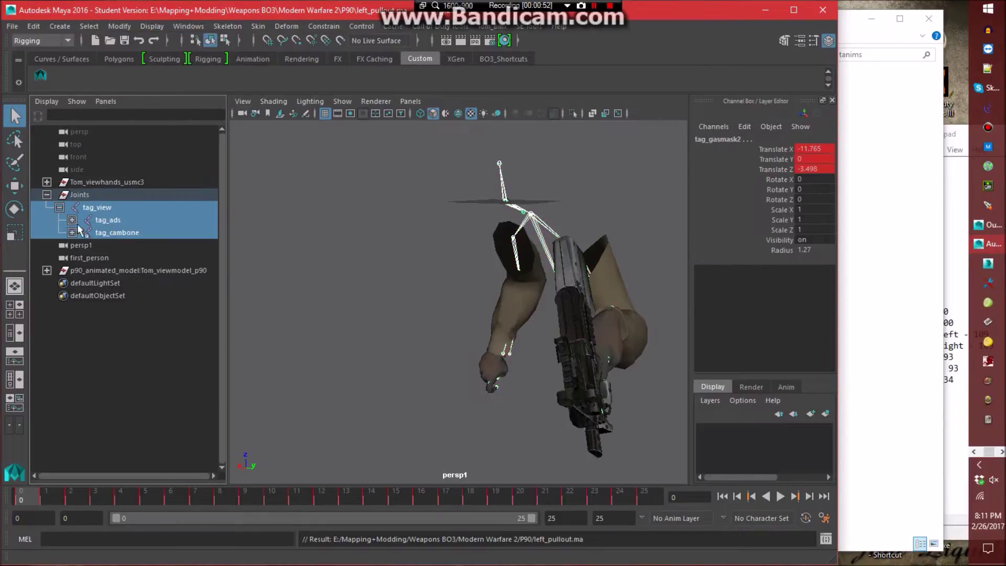
pyautogui.keyDown('shift'); pyautogui.doubleClick(398, 500); pyautogui.keyUp('shift')
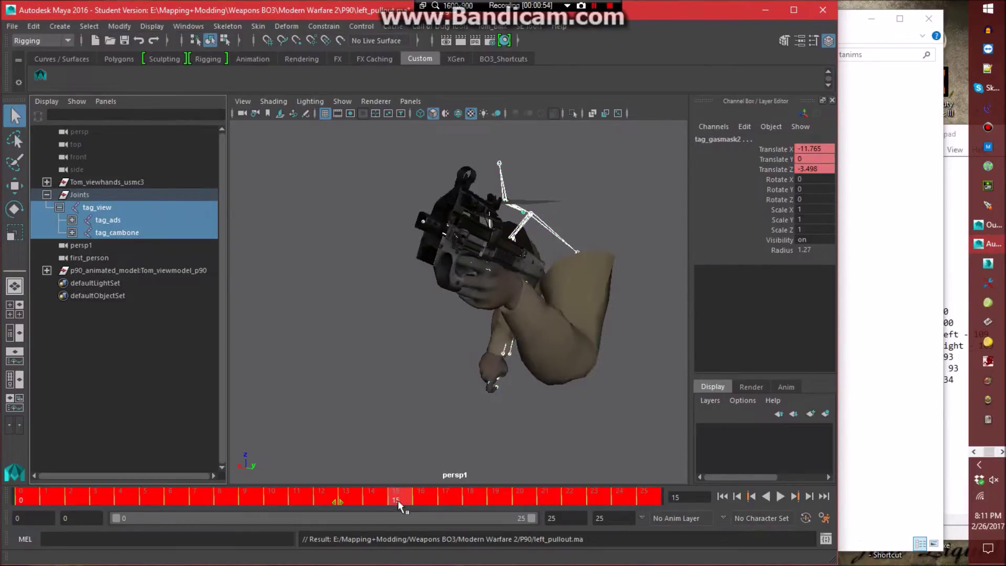
pyautogui.doubleClick(599, 518)
pyautogui.write('30')
pyautogui.press('Return')
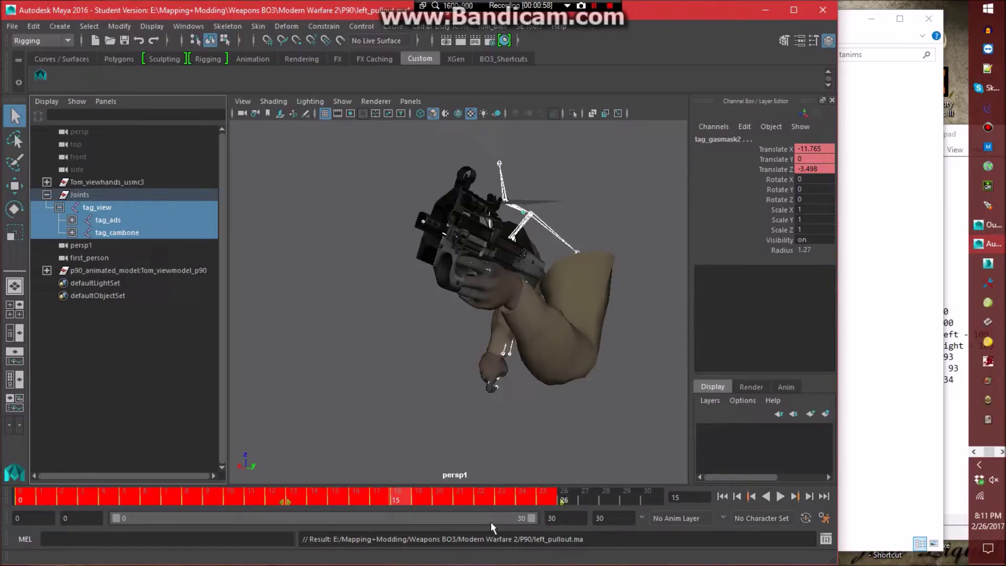
pyautogui.keyDown('shift'); pyautogui.moveTo(562, 504); pyautogui.dragTo(650, 500); pyautogui.keyUp('shift')
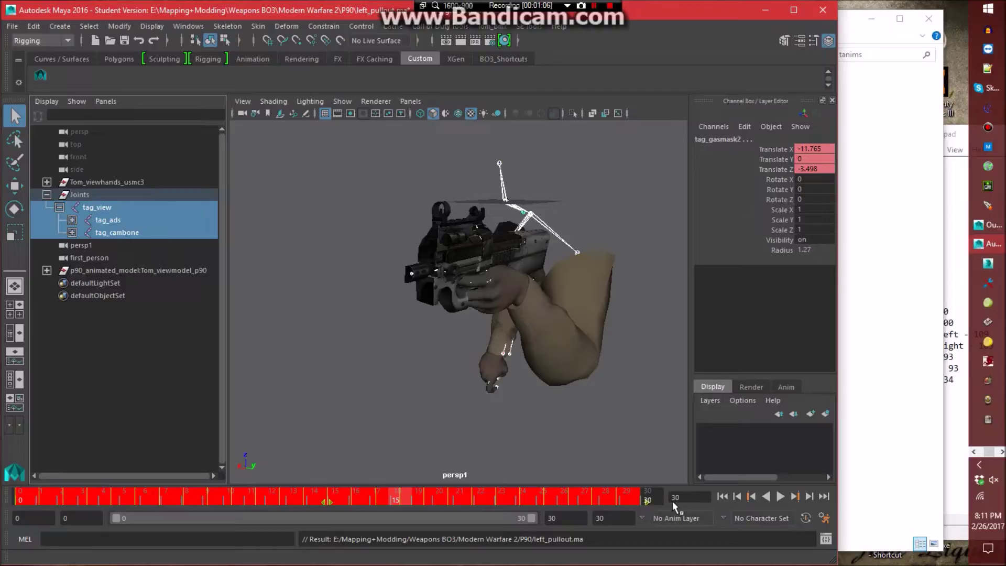
# Extend the animation and playback range to frame 31, stretch the keys to end there, and clear the selection.
pyautogui.click(599, 519)
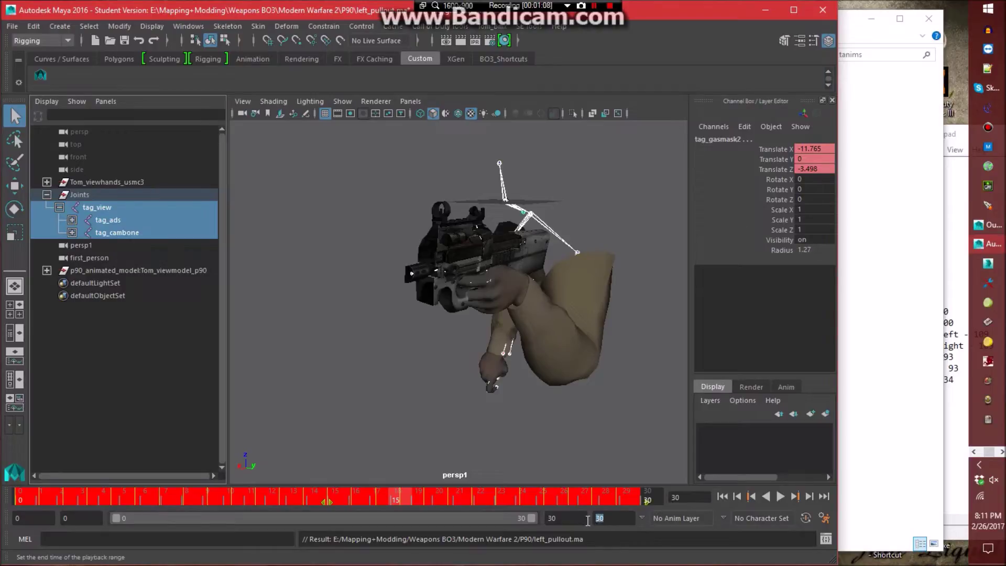
pyautogui.write('31')
pyautogui.press('Return')
pyautogui.click(546, 520)
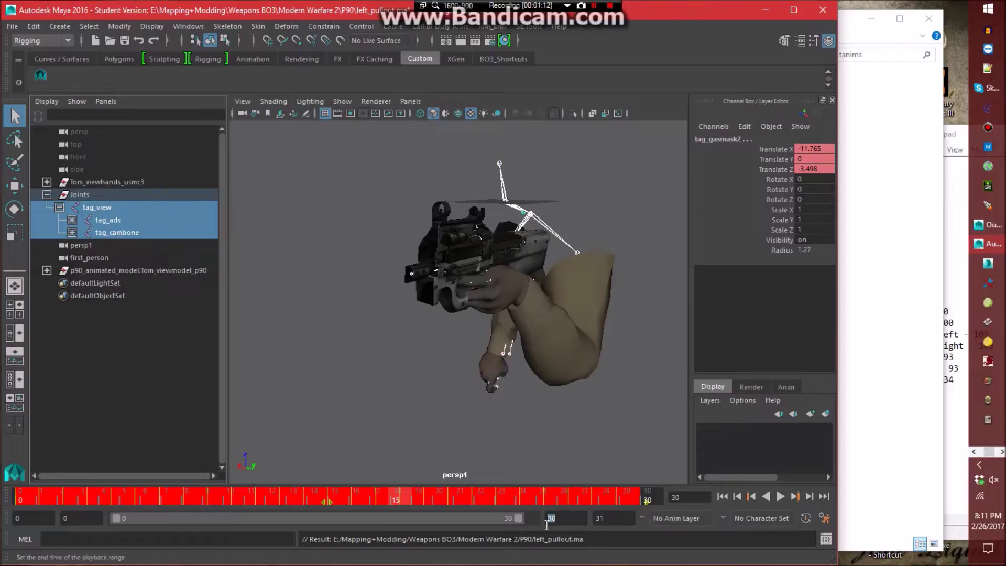
pyautogui.write('31')
pyautogui.press('Return')
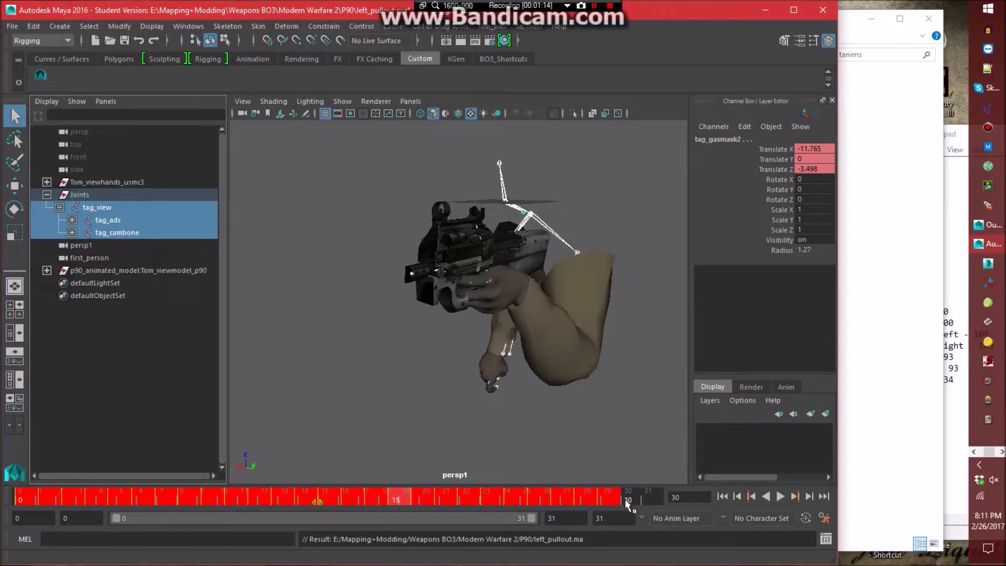
pyautogui.click(648, 503)
pyautogui.click(610, 518)
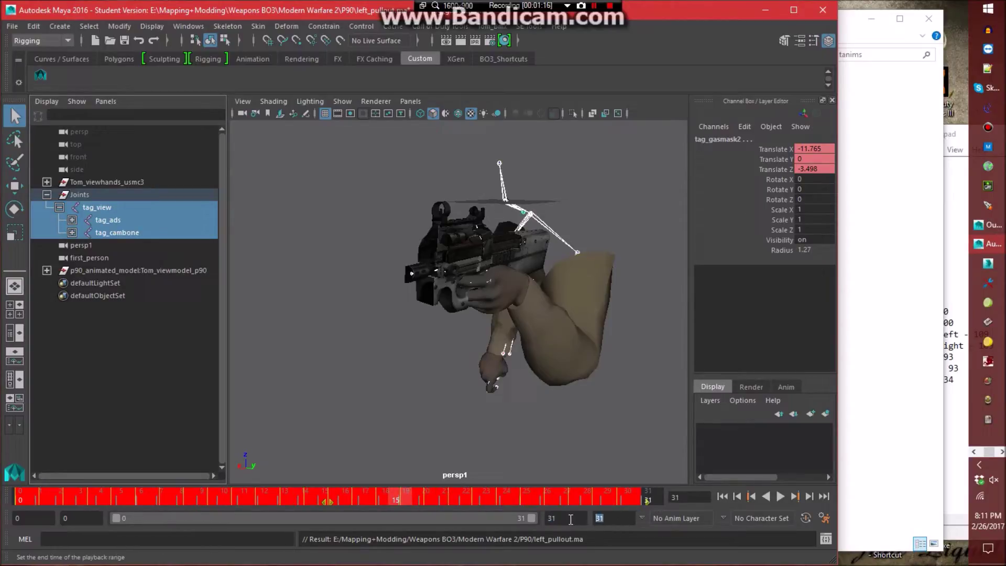
pyautogui.click(648, 427)
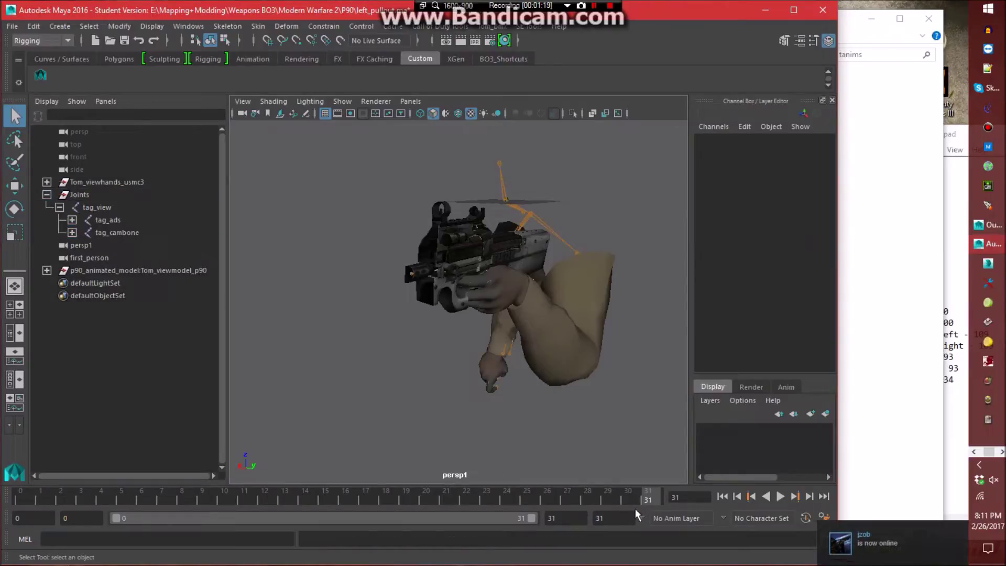
# Return to frame 0, set the animation's end frame to 30, and play back the left pullout.
pyautogui.moveTo(633, 499); pyautogui.dragTo(21, 499)
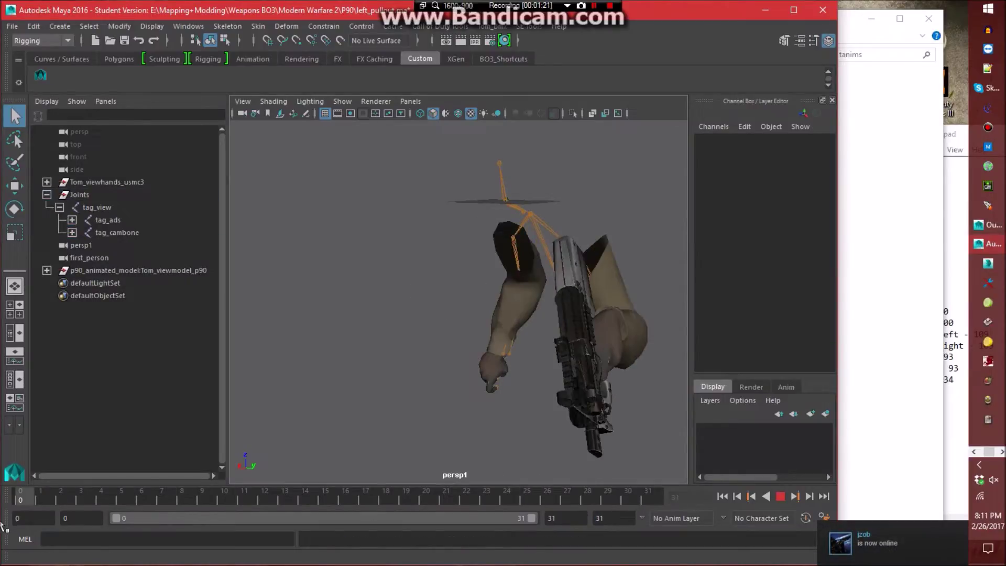
pyautogui.click(602, 518)
pyautogui.write('30')
pyautogui.press('Return')
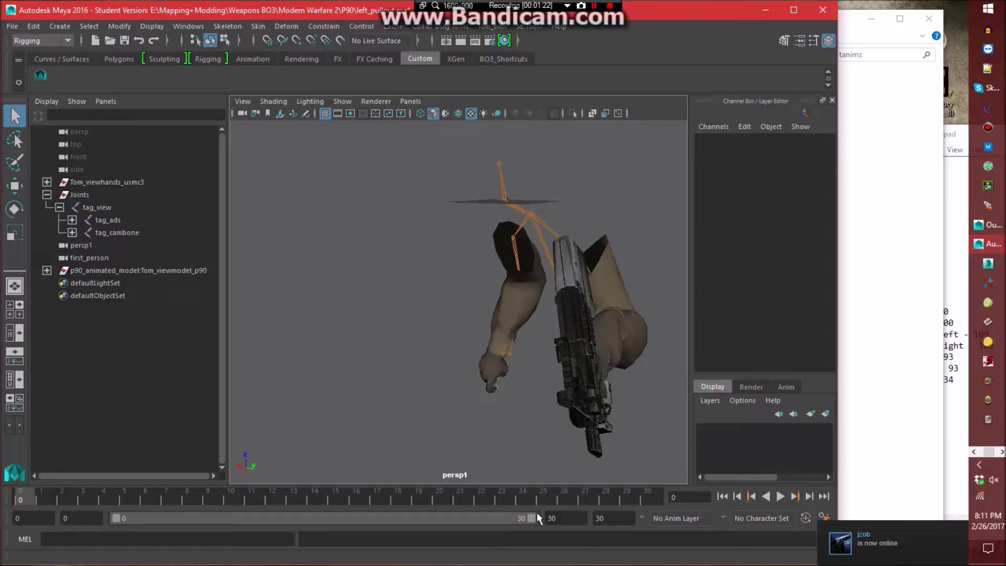
pyautogui.hotkey('alt', 'v')
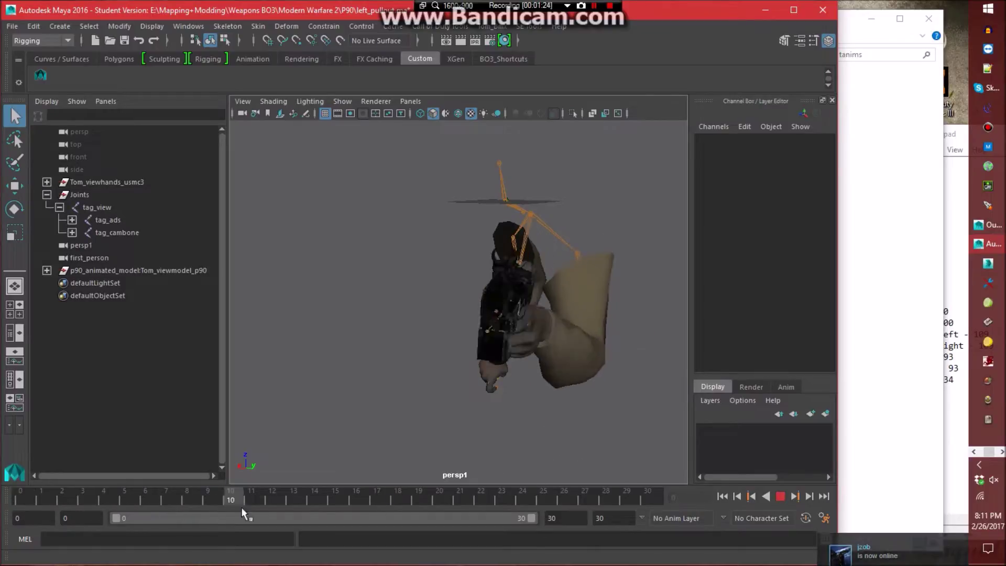
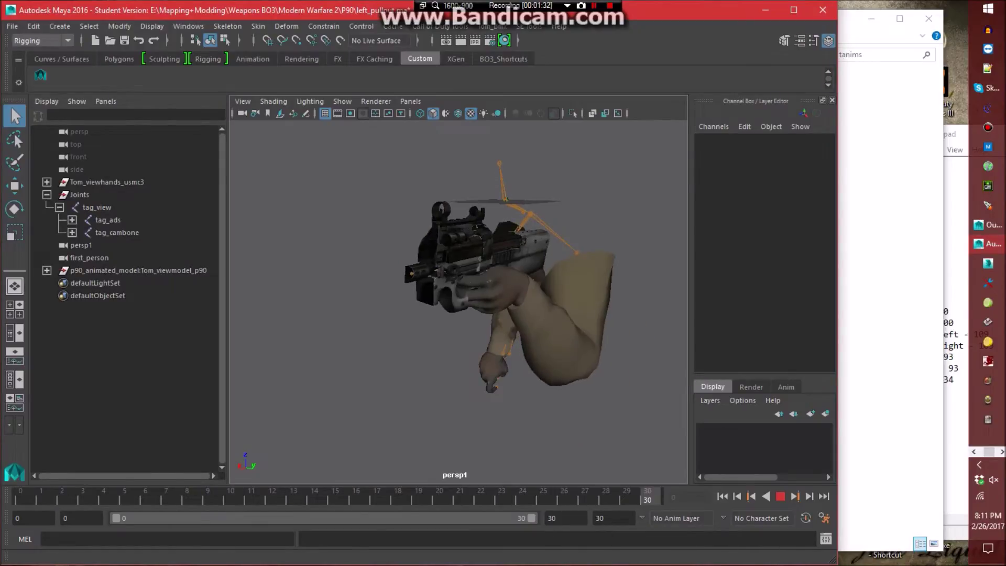
pyautogui.press('Escape')
# Open animation_base.ma in place of the left pullout scene, discarding the key and range edits.
pyautogui.click(11, 25)
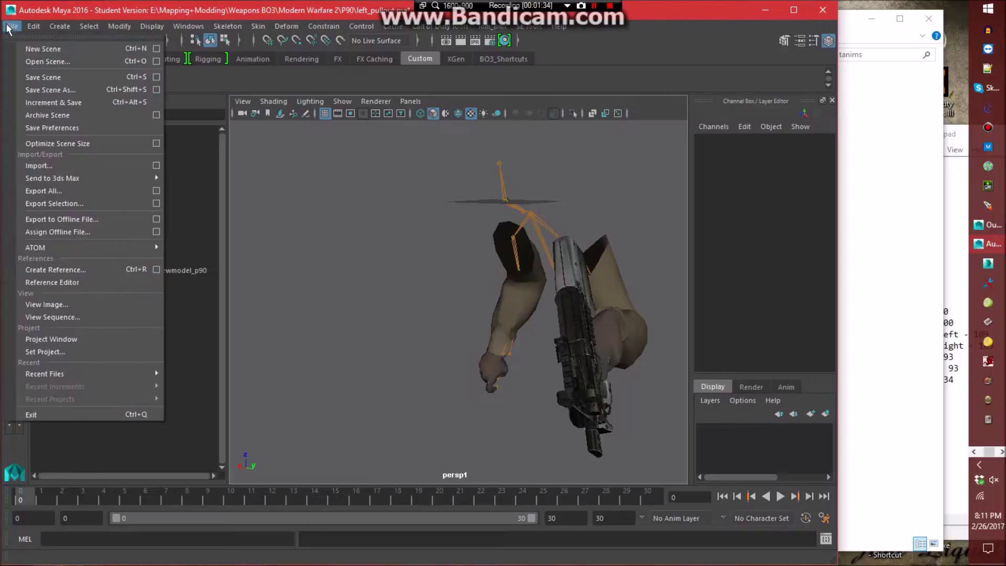
pyautogui.click(36, 61)
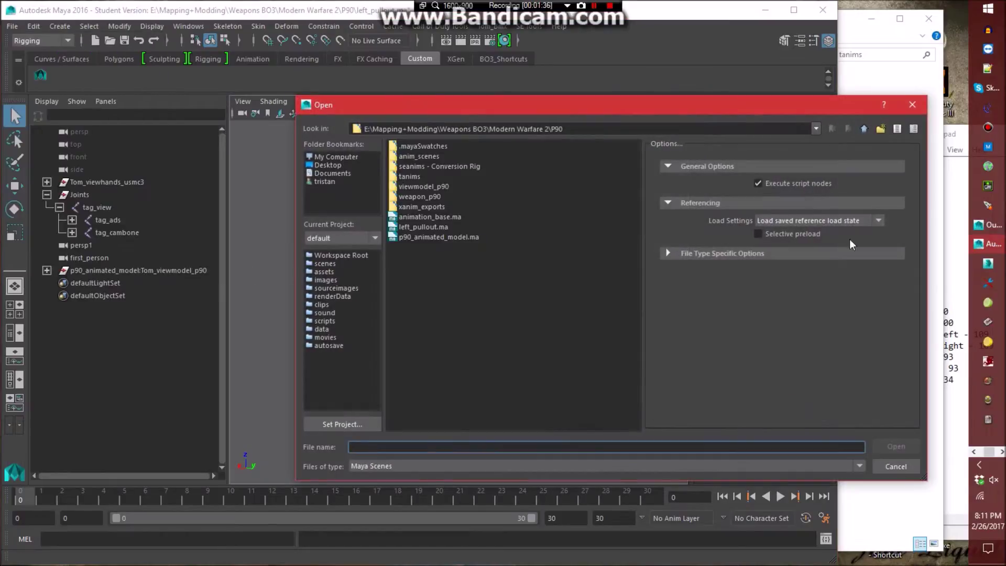
pyautogui.doubleClick(440, 219)
pyautogui.click(482, 296)
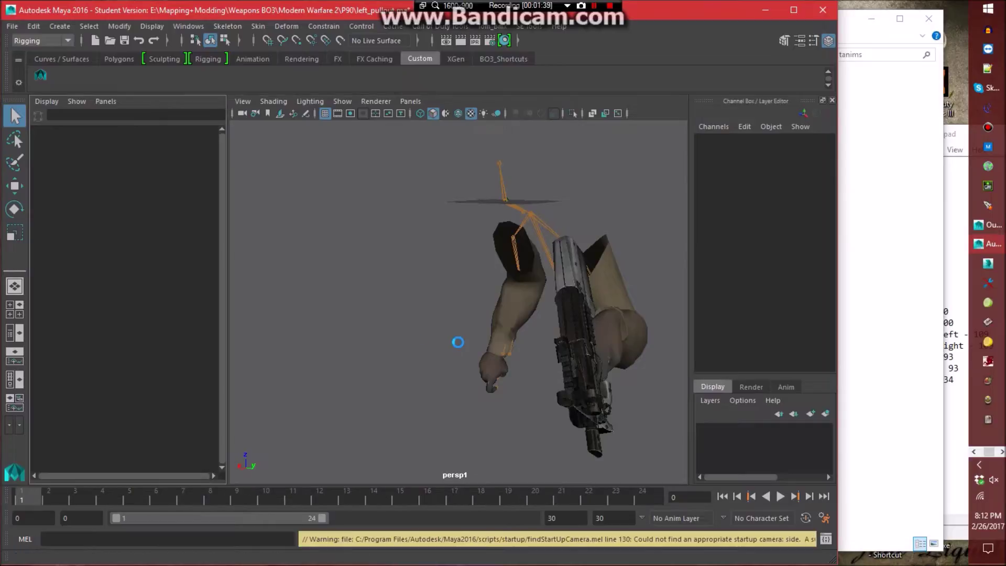
# Load viewmodel_p90_pullout_r.tanim from the tanims folder onto the base rig.
pyautogui.click(892, 245)
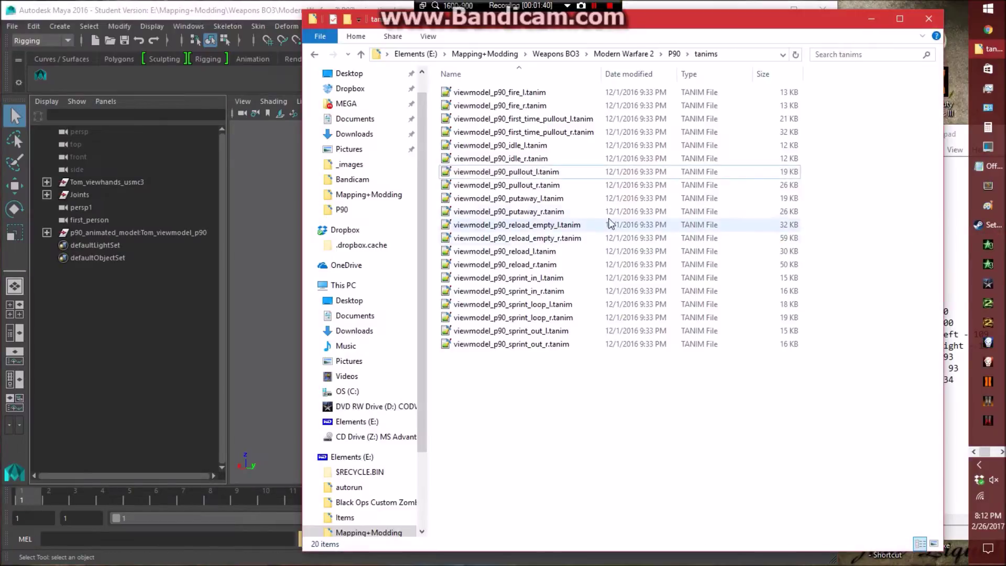
pyautogui.moveTo(506, 185); pyautogui.dragTo(239, 208)
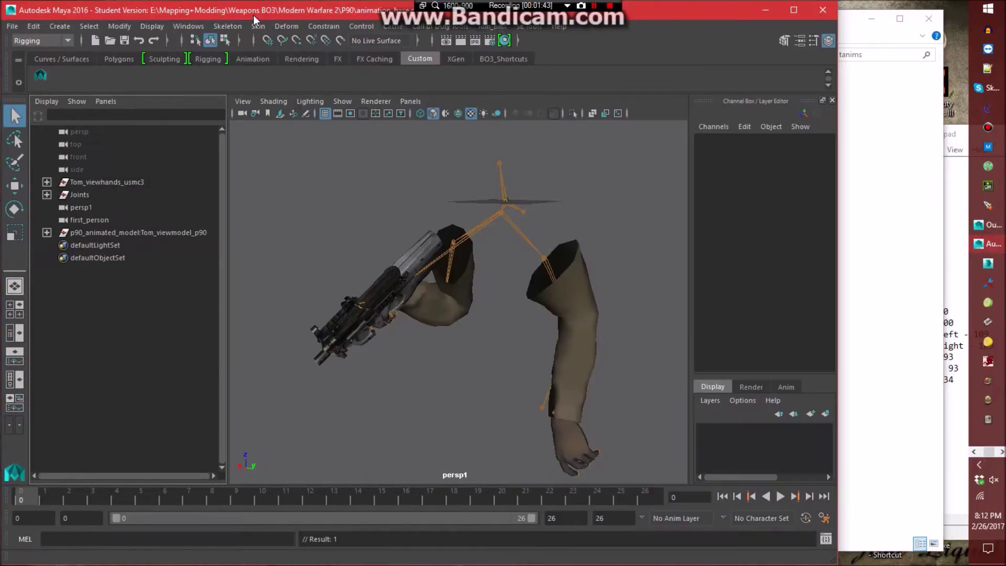
pyautogui.click(253, 15)
# Import left_pullout.ma from the P90 folder into the right pullout scene and delete that file from the folder.
pyautogui.click(865, 94)
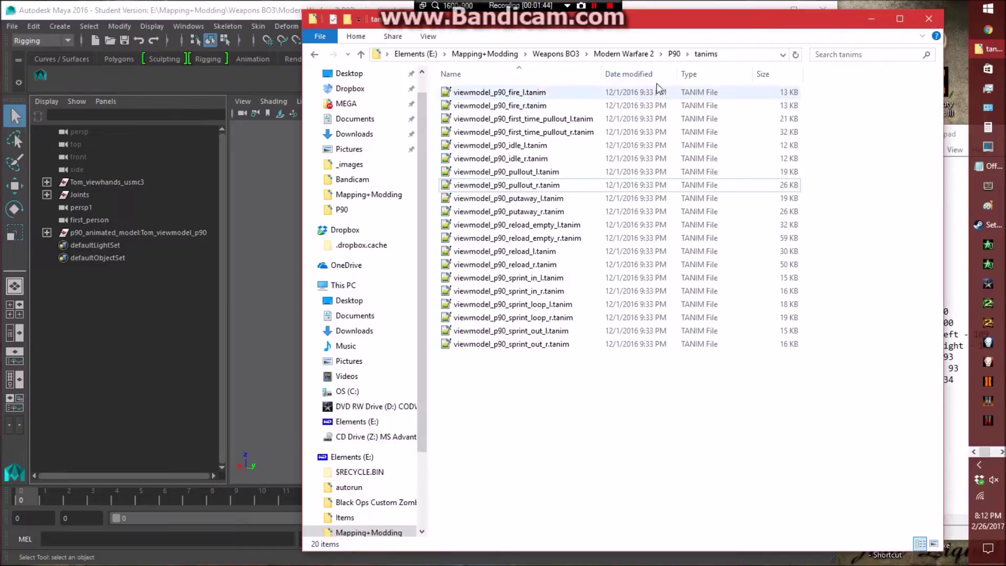
pyautogui.click(674, 54)
pyautogui.moveTo(478, 198); pyautogui.dragTo(286, 250)
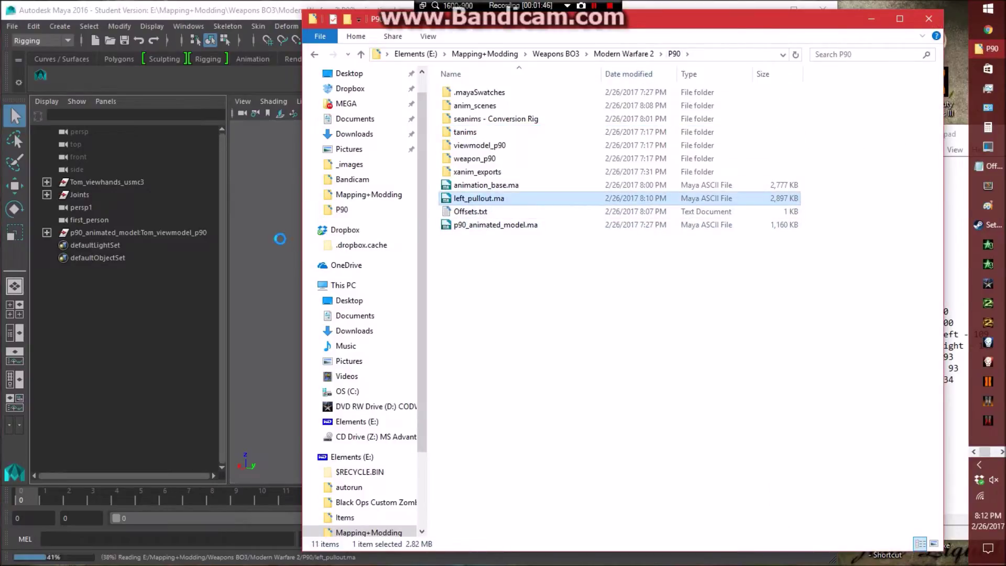
pyautogui.press('Delete')
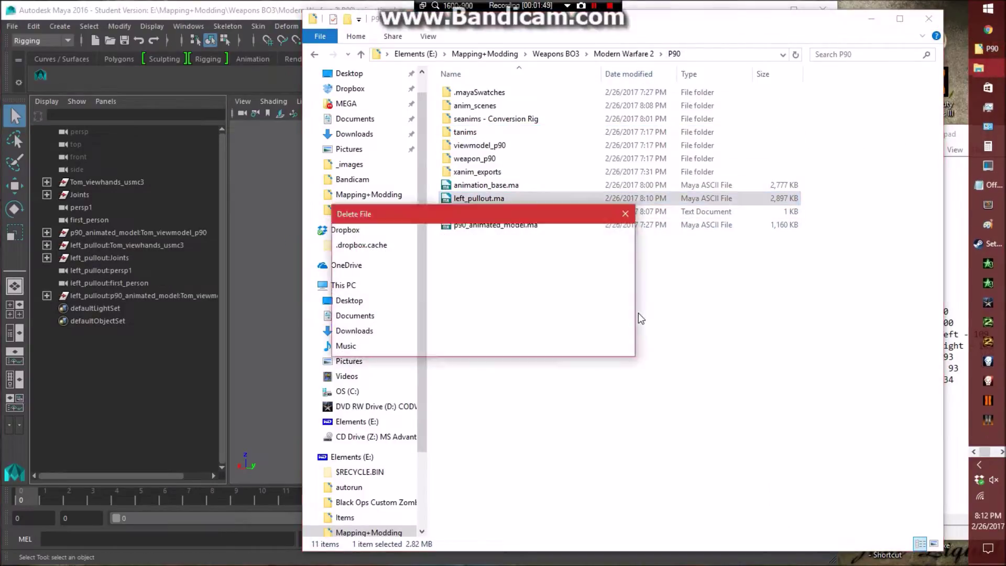
# Save the combined scene as pullout in the anim_scenes folder, accepting the student version notice.
pyautogui.click(12, 26)
pyautogui.click(61, 94)
pyautogui.doubleClick(426, 157)
pyautogui.write('pullout')
pyautogui.press('Return')
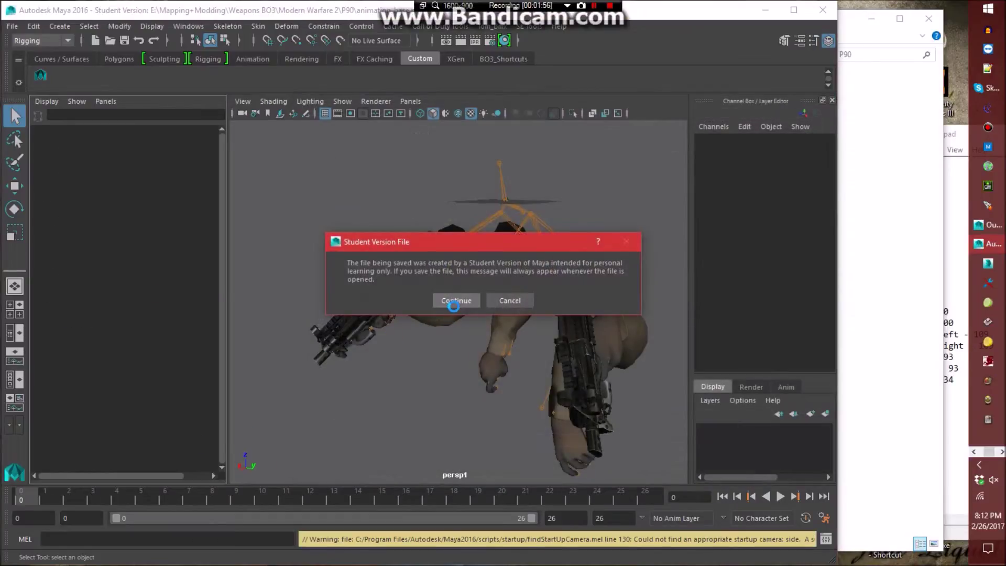
pyautogui.click(455, 300)
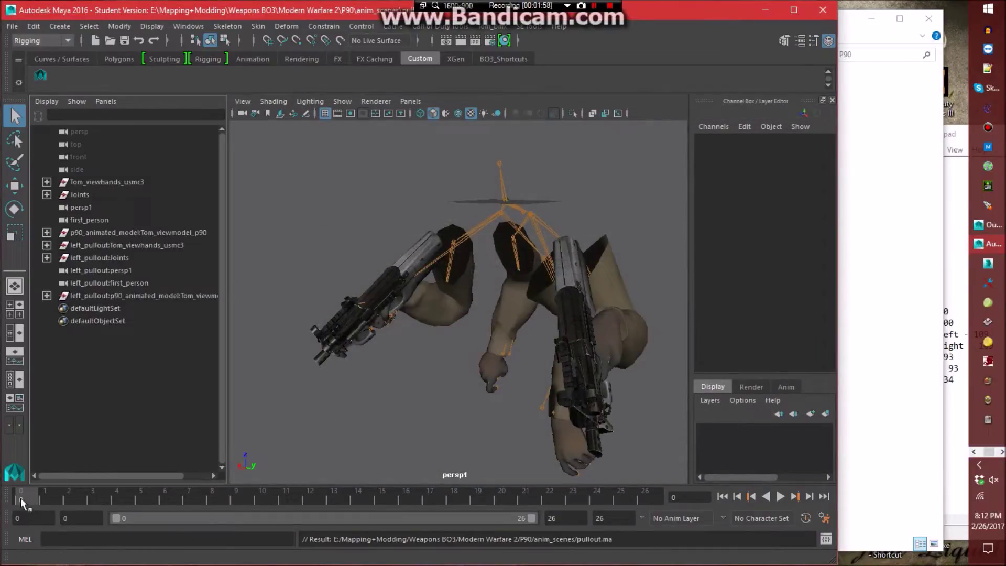
# Play through the pullout animation once and add the line "pullout - 25" to Offsets.txt in Notepad.
pyautogui.hotkey('alt', 'v')
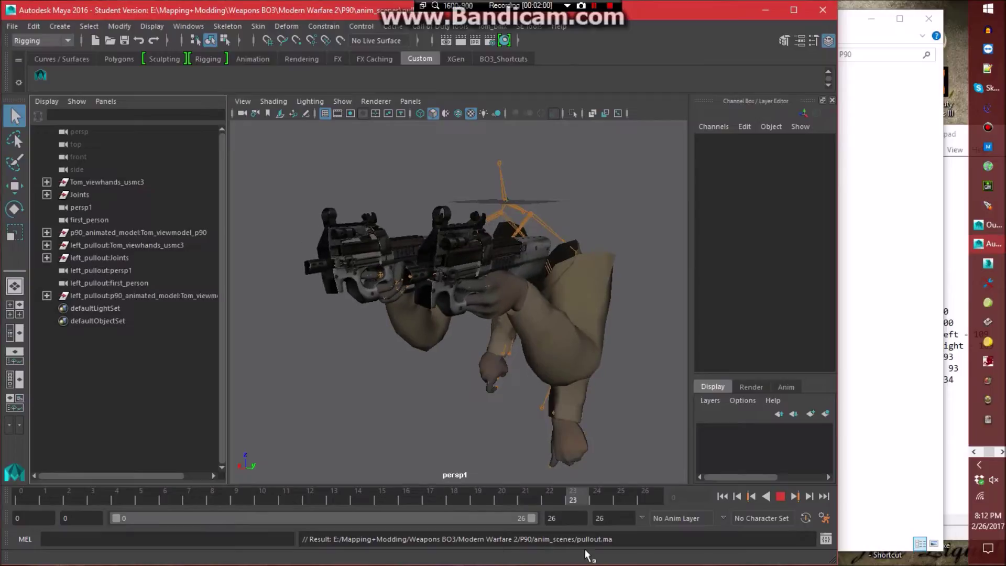
pyautogui.hotkey('alt', 'v')
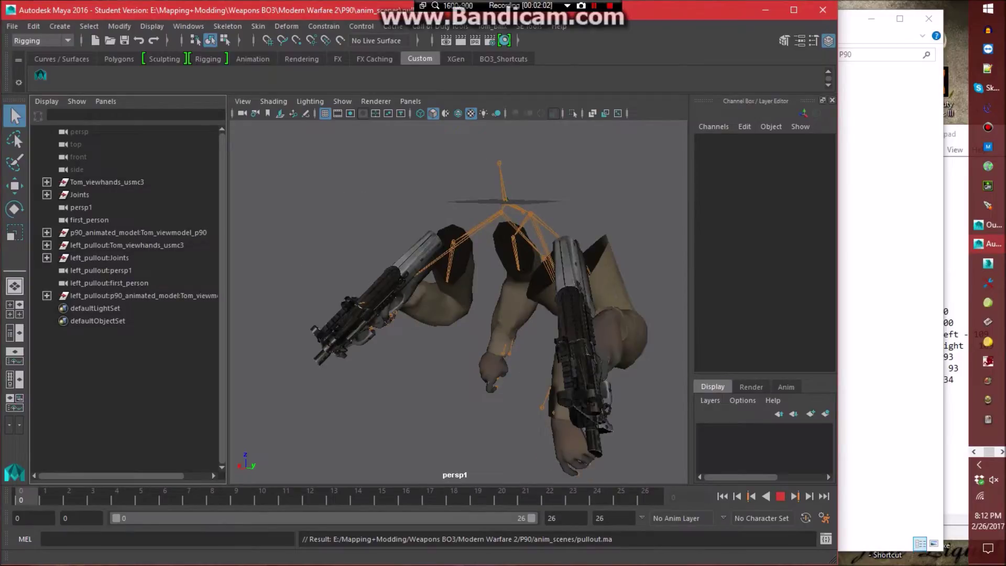
pyautogui.click(988, 147)
pyautogui.write('pullout - 25')
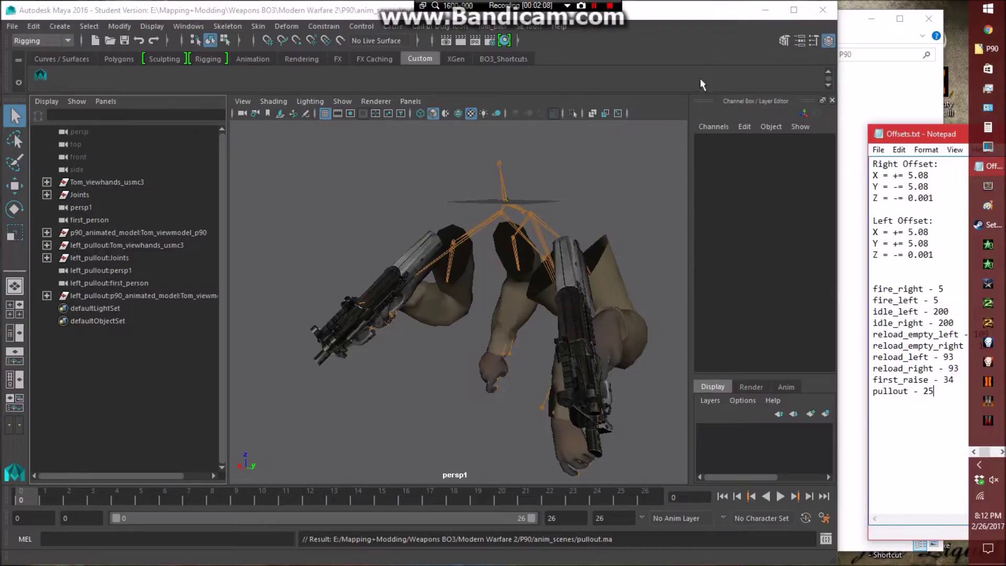
# Back in Maya, delete the imported cameras left_pullout:persp1 and left_pullout:first_person.
pyautogui.click(675, 8)
pyautogui.moveTo(137, 269); pyautogui.dragTo(142, 283)
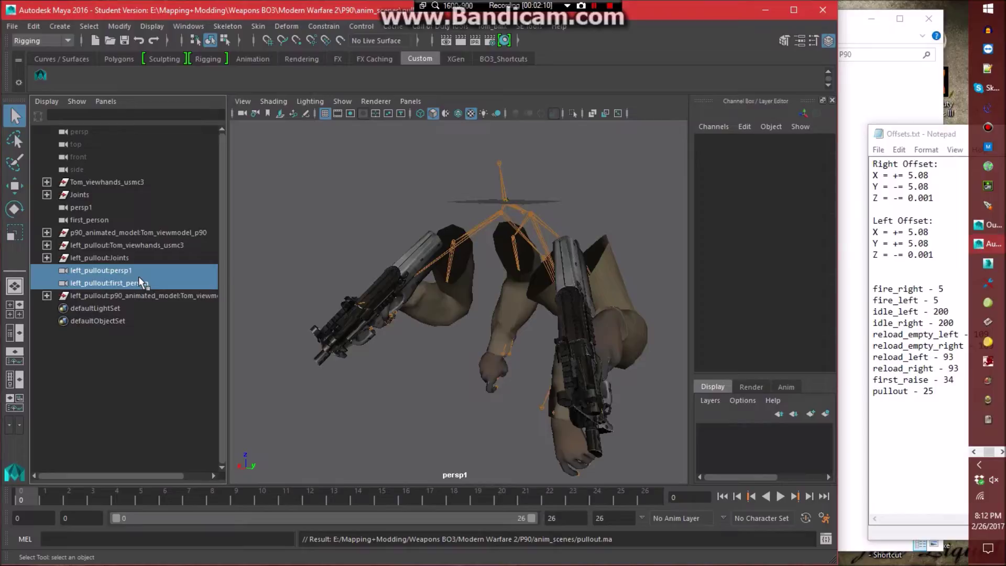
pyautogui.press('Delete')
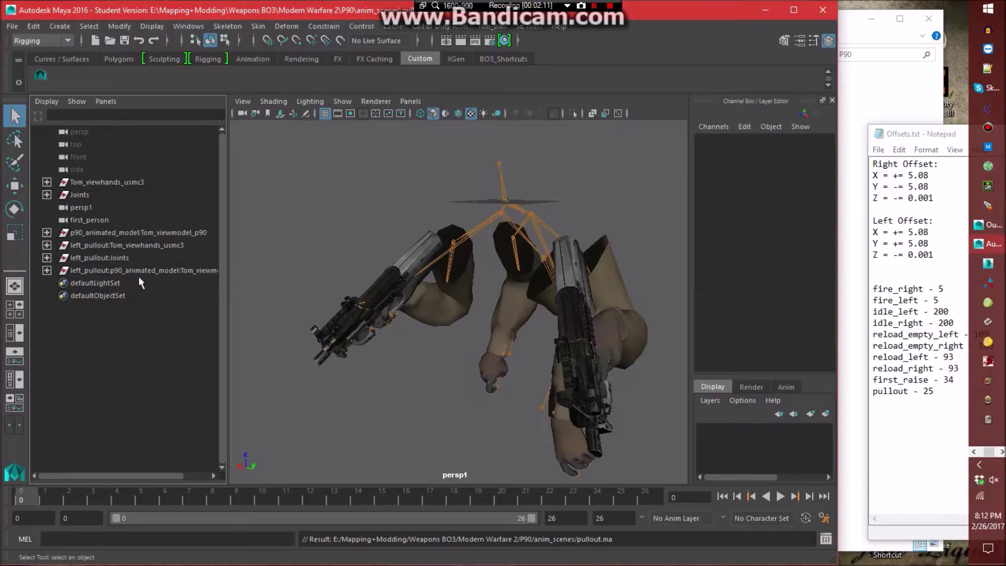
# Expand the Joints hierarchy down to tag_torso under tag_ads and rename that joint tag_torso_right.
pyautogui.click(47, 194)
pyautogui.click(60, 207)
pyautogui.click(72, 219)
pyautogui.click(85, 232)
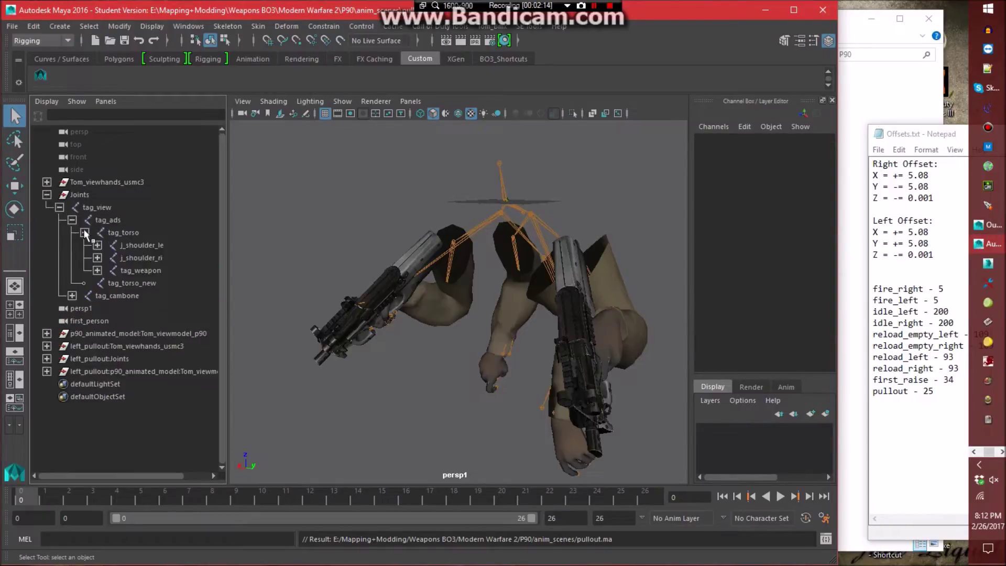
pyautogui.click(145, 232)
pyautogui.doubleClick(146, 232)
pyautogui.write('_right')
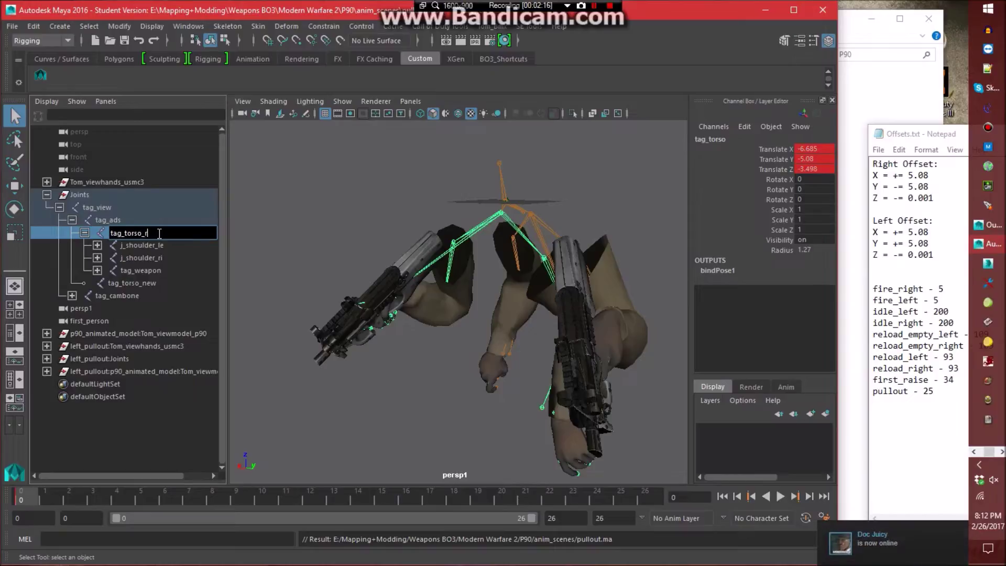
pyautogui.press('Return')
# Rename the tag_torso_new joint under the main tag_ads as tag_torso.
pyautogui.doubleClick(152, 284)
pyautogui.press('BackSpace')
pyautogui.press('BackSpace')
pyautogui.press('BackSpace')
pyautogui.press('BackSpace')
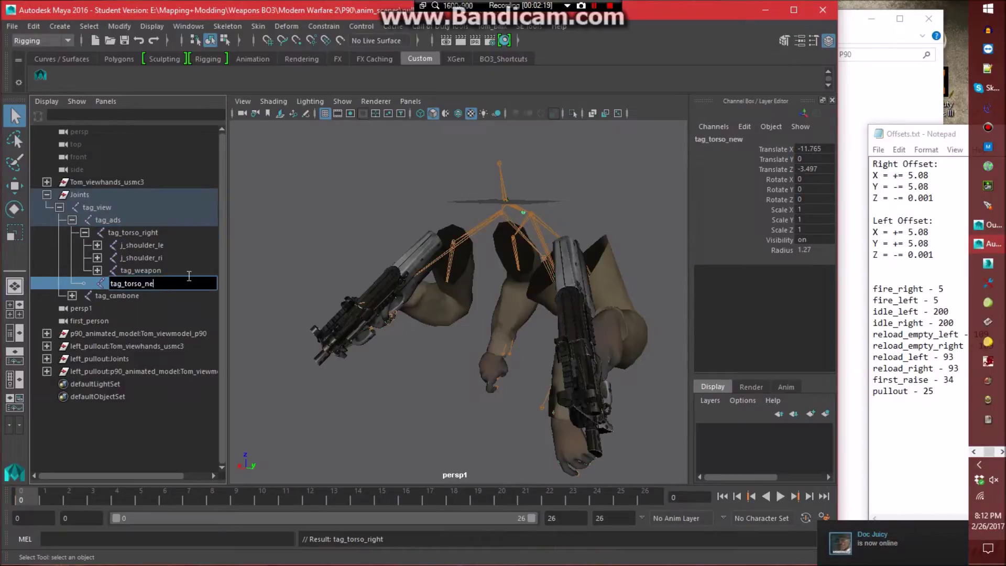
pyautogui.click(270, 259)
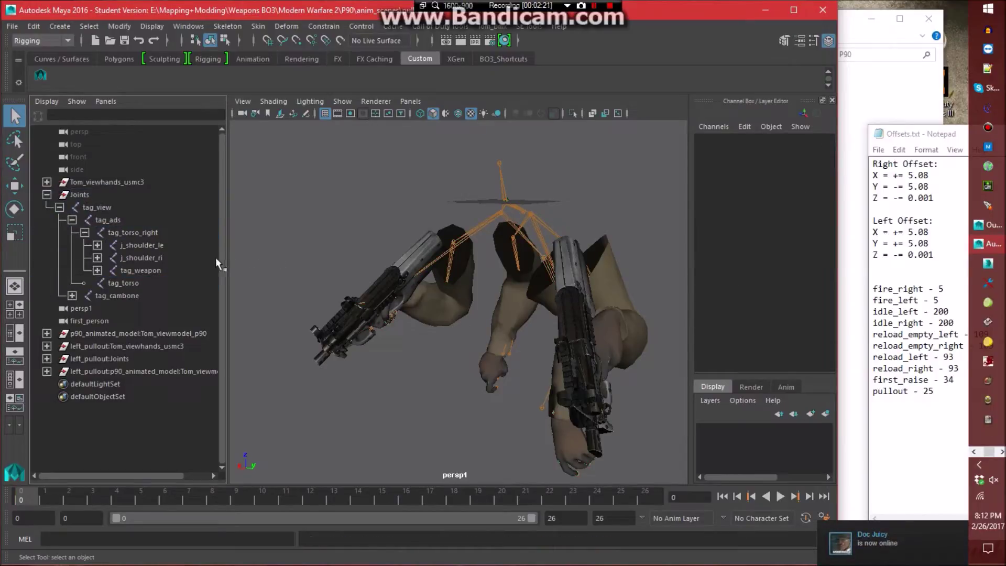
# Unparent j_shoulder_le from tag_torso_right to the top level of the scene and collapse tag_torso_right.
pyautogui.click(167, 244)
pyautogui.moveTo(166, 247); pyautogui.dragTo(162, 319, button='middle')
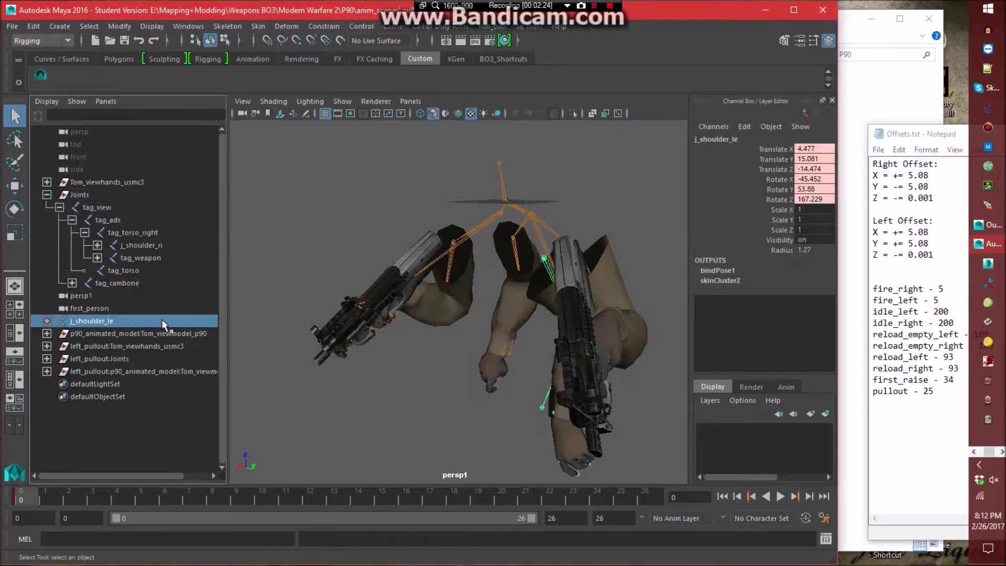
pyautogui.click(84, 232)
# Rename left_pullout:tag_torso as tag_torso_left and reparent it under the main tag_ads joint.
pyautogui.click(47, 333)
pyautogui.click(60, 346)
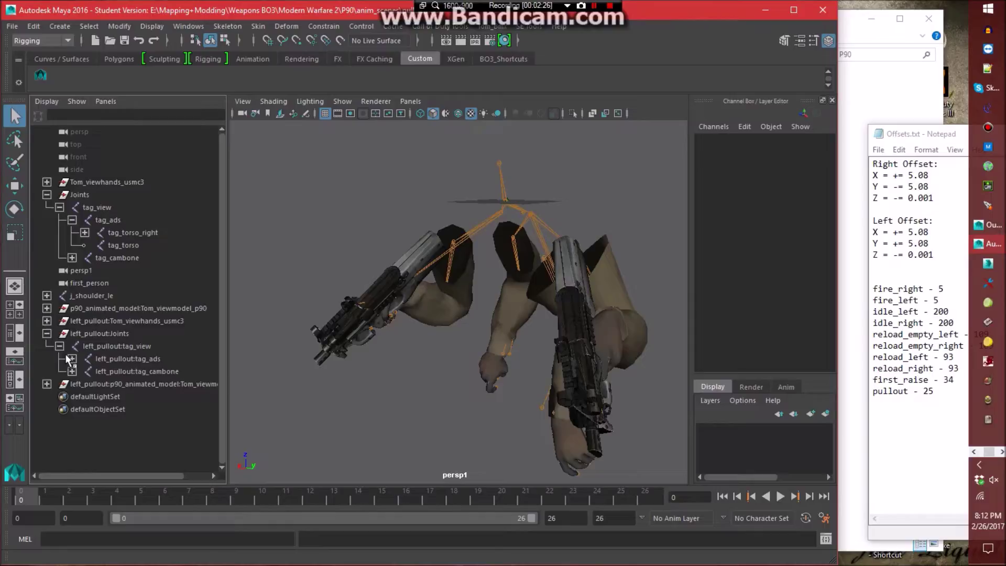
pyautogui.click(72, 358)
pyautogui.doubleClick(156, 369)
pyautogui.write('tag')
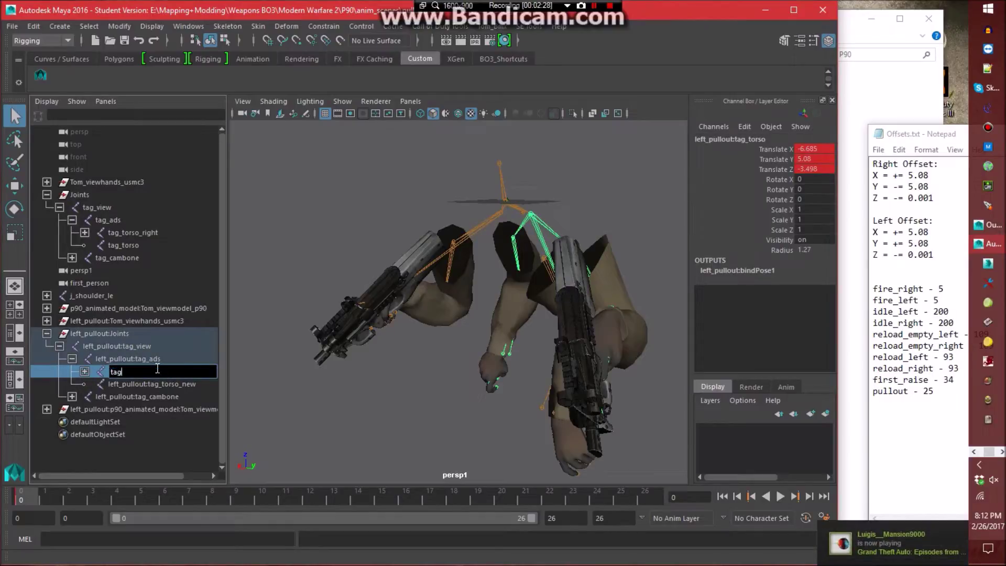
pyautogui.write('_torso_left')
pyautogui.press('Return')
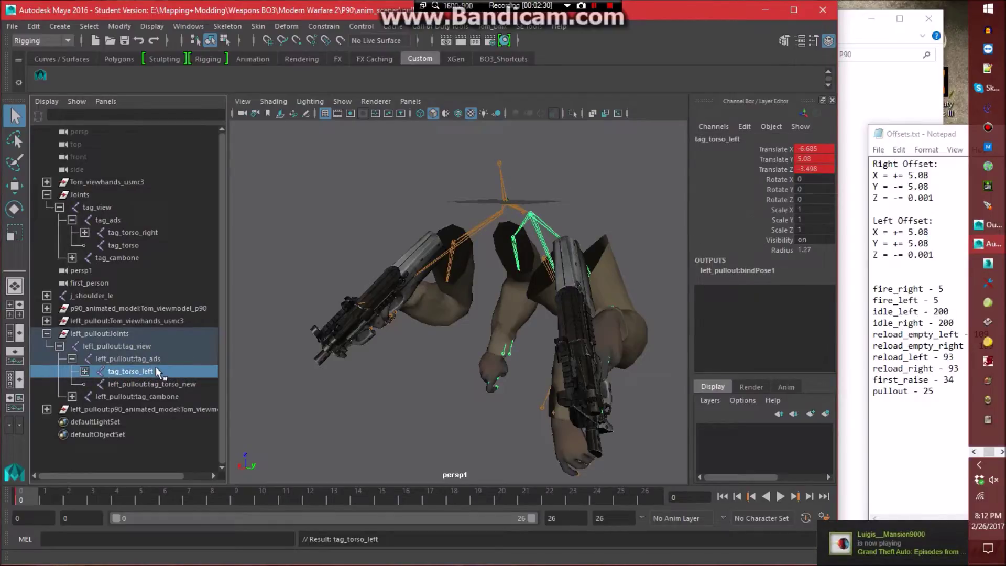
pyautogui.moveTo(137, 375); pyautogui.dragTo(140, 238, button='middle')
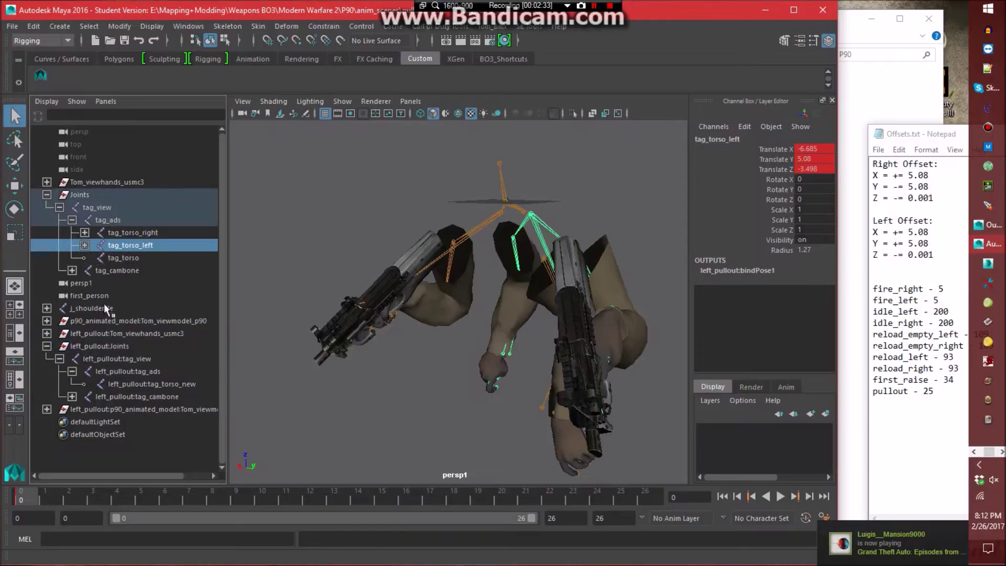
pyautogui.click(47, 347)
# Unparent left_pullout:j_shoulder_ri from tag_torso_left to the top level of the scene.
pyautogui.click(84, 245)
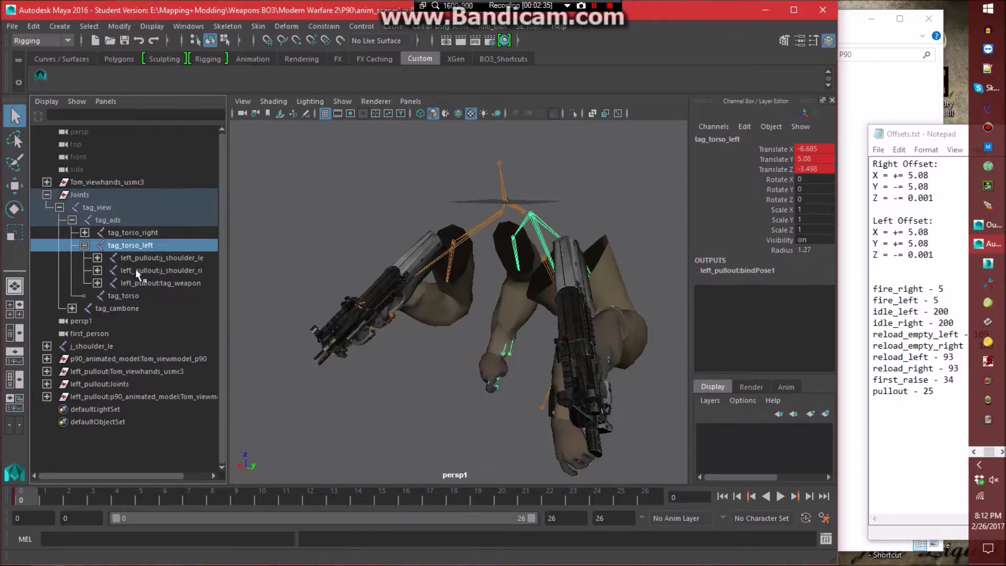
pyautogui.click(183, 270)
pyautogui.moveTo(188, 272); pyautogui.dragTo(130, 351, button='middle')
# Under tag_torso_left, rename left_pullout:j_shoulder_le as j_shoulder_le and left_pullout:tag_weapon as tag_weapon1.
pyautogui.doubleClick(157, 257)
pyautogui.write('j_shoulder_le')
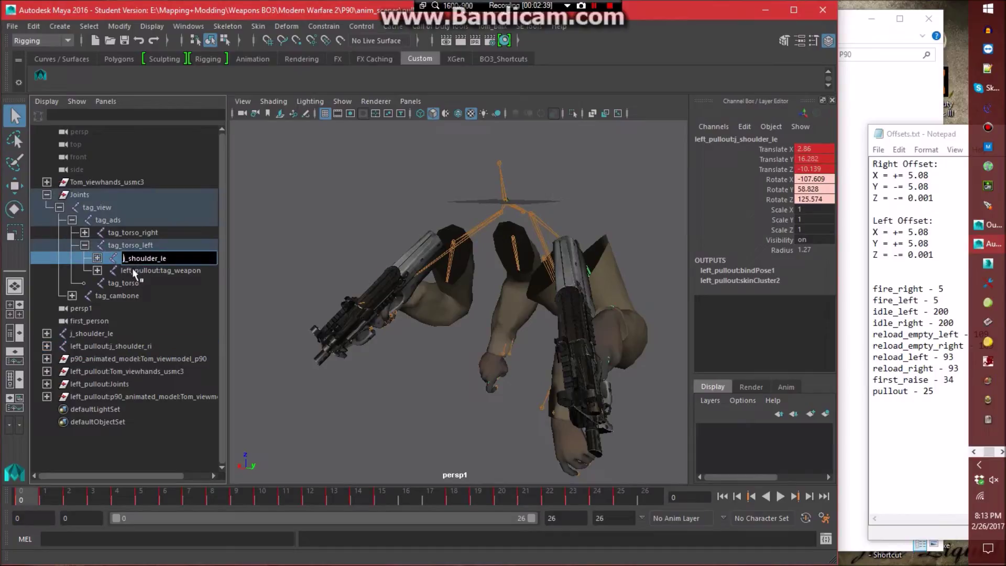
pyautogui.doubleClick(144, 270)
pyautogui.write('tag_weapon1')
pyautogui.press('Return')
# Rename the left_pullout:j_gun joint under tag_weapon1 as j_gun1.
pyautogui.click(97, 270)
pyautogui.click(166, 283)
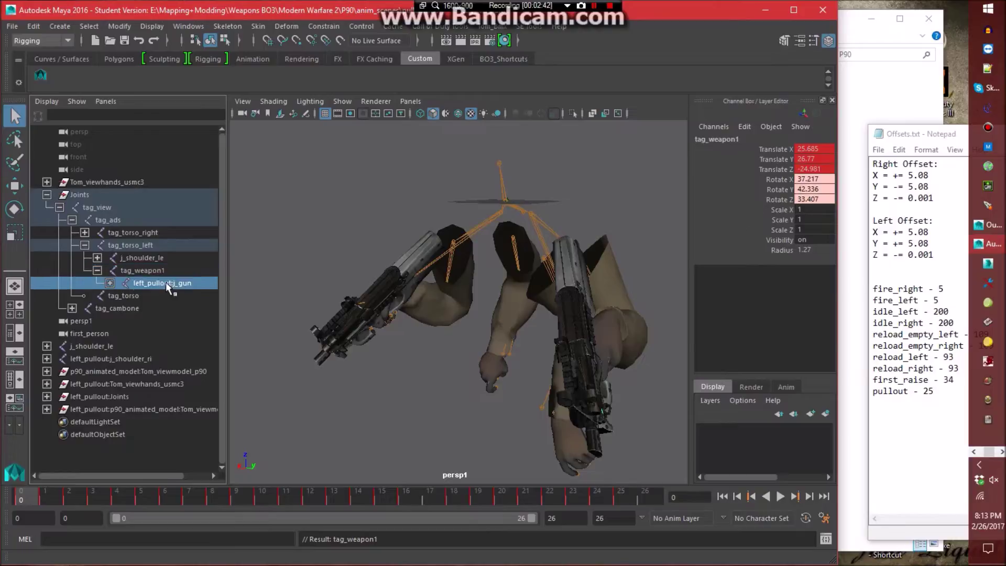
pyautogui.doubleClick(166, 283)
pyautogui.write('j_gun1')
pyautogui.press('Return')
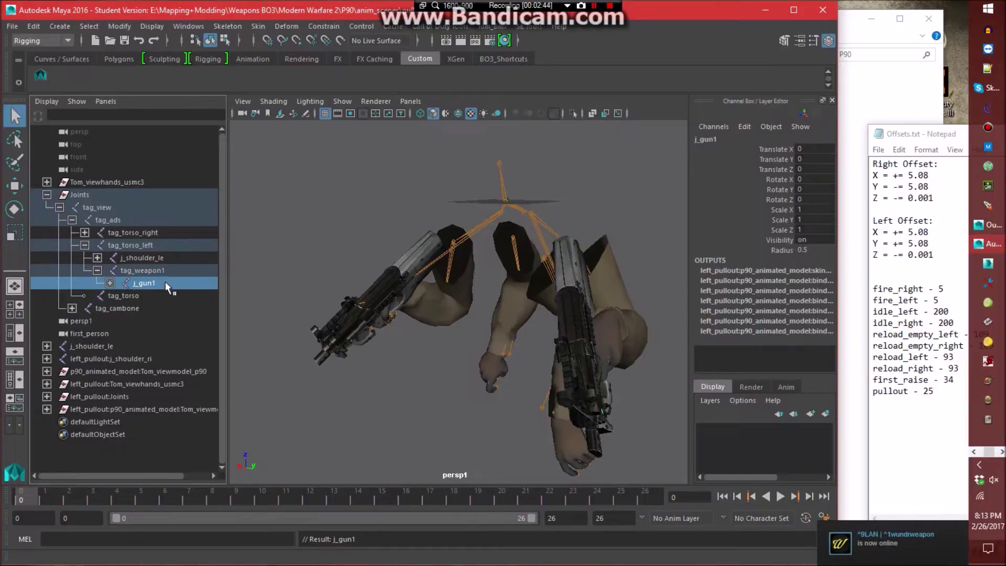
# Expand j_gun1 and rename its child joint left_pullout:j_bolt as j_bolt1.
pyautogui.click(109, 283)
pyautogui.doubleClick(176, 297)
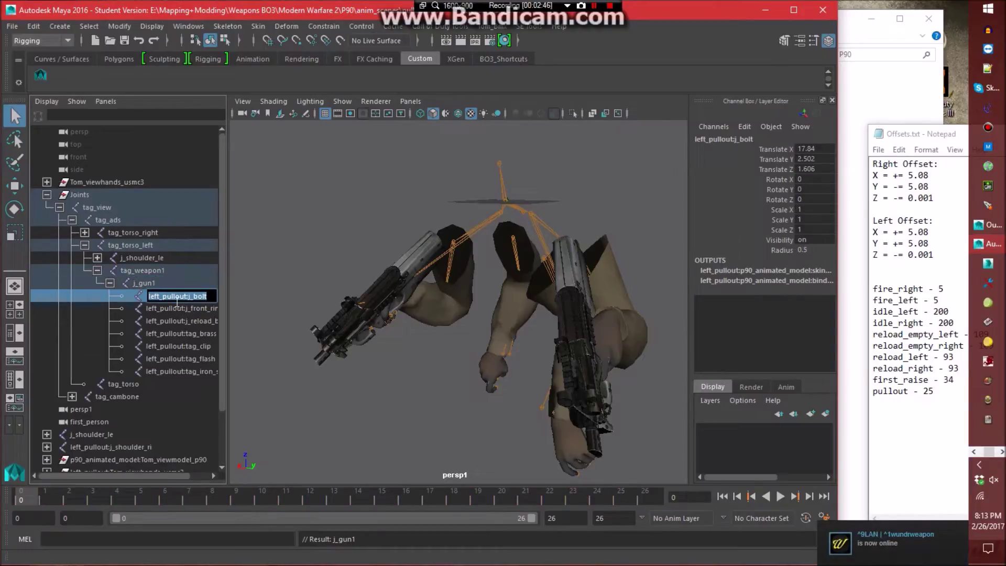
pyautogui.write('j_bolt1')
pyautogui.press('Return')
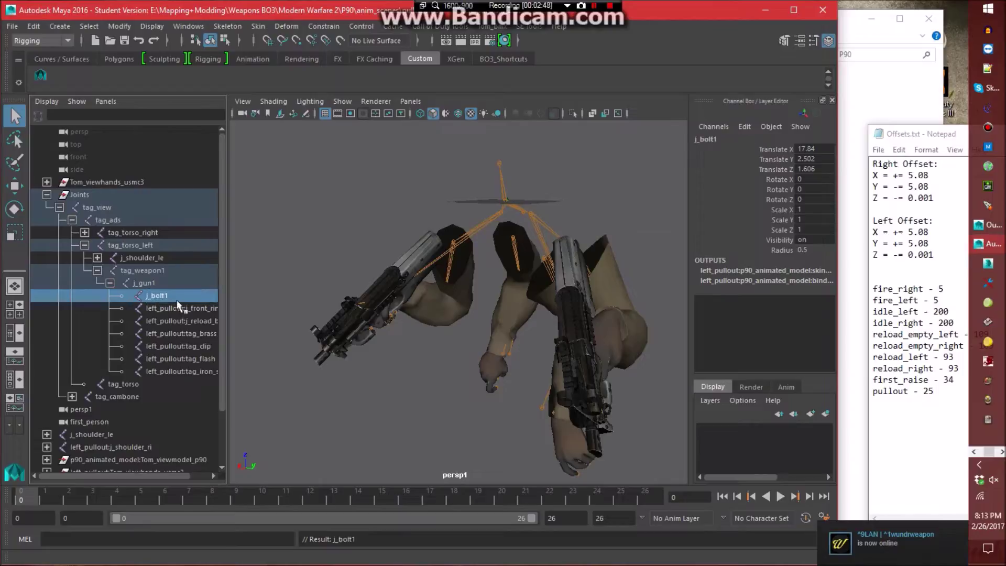
# Remove the left_pullout prefix from the front ring joint and rename it j_front_ring1.
pyautogui.doubleClick(175, 309)
pyautogui.press('Home')
pyautogui.press('Delete')
pyautogui.press('Delete')
pyautogui.press('Delete')
pyautogui.press('Delete')
pyautogui.press('Delete')
pyautogui.press('Delete')
pyautogui.press('Delete')
pyautogui.press('Delete')
pyautogui.press('Delete')
pyautogui.press('Delete')
pyautogui.press('Delete')
pyautogui.press('Delete')
pyautogui.press('Delete')
pyautogui.press('End')
pyautogui.write('1')
pyautogui.press('Return')
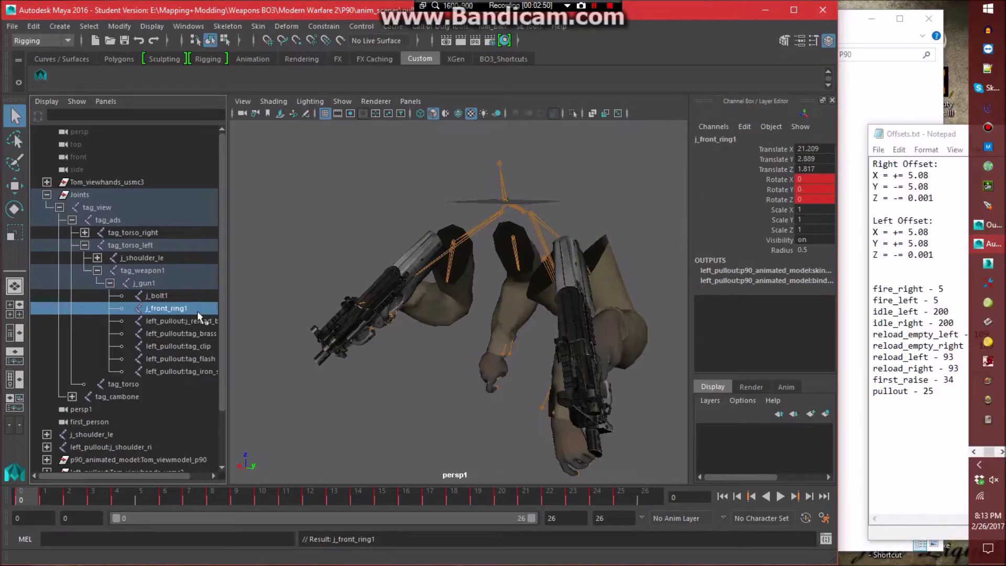
# Remove the left_pullout prefix from the reload button joint and rename it j_reload_button1.
pyautogui.doubleClick(160, 321)
pyautogui.press('Home')
pyautogui.press('Delete')
pyautogui.press('Delete')
pyautogui.press('Delete')
pyautogui.press('Delete')
pyautogui.press('Delete')
pyautogui.press('Delete')
pyautogui.press('Delete')
pyautogui.press('Delete')
pyautogui.press('Delete')
pyautogui.press('Delete')
pyautogui.press('Delete')
pyautogui.press('Delete')
pyautogui.press('Delete')
pyautogui.press('End')
pyautogui.write('1')
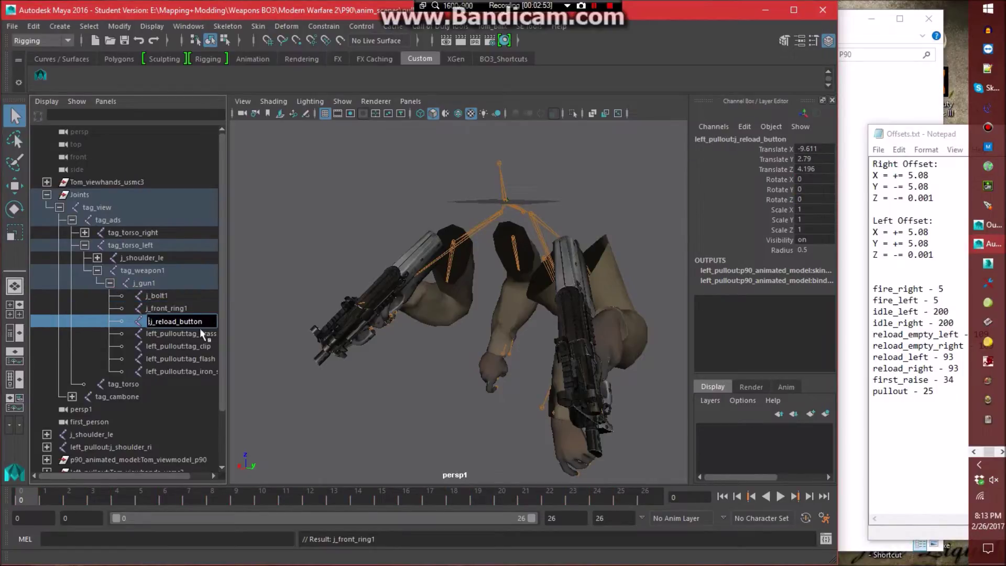
pyautogui.press('Return')
# Rename left_pullout:tag_brass as tag_brass1 and left_pullout:tag_clip as tag_clip1.
pyautogui.doubleClick(169, 333)
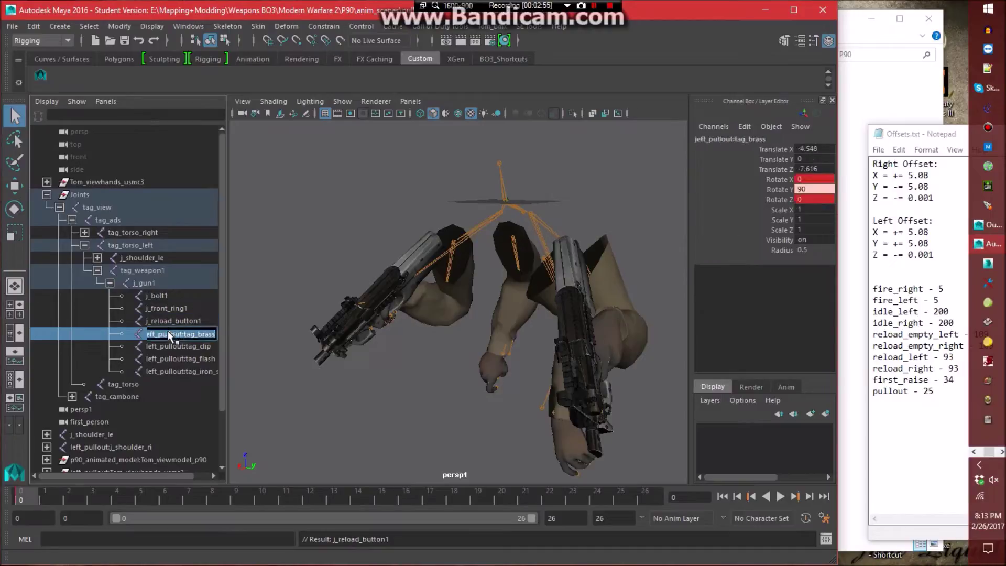
pyautogui.write('tag')
pyautogui.press('Return')
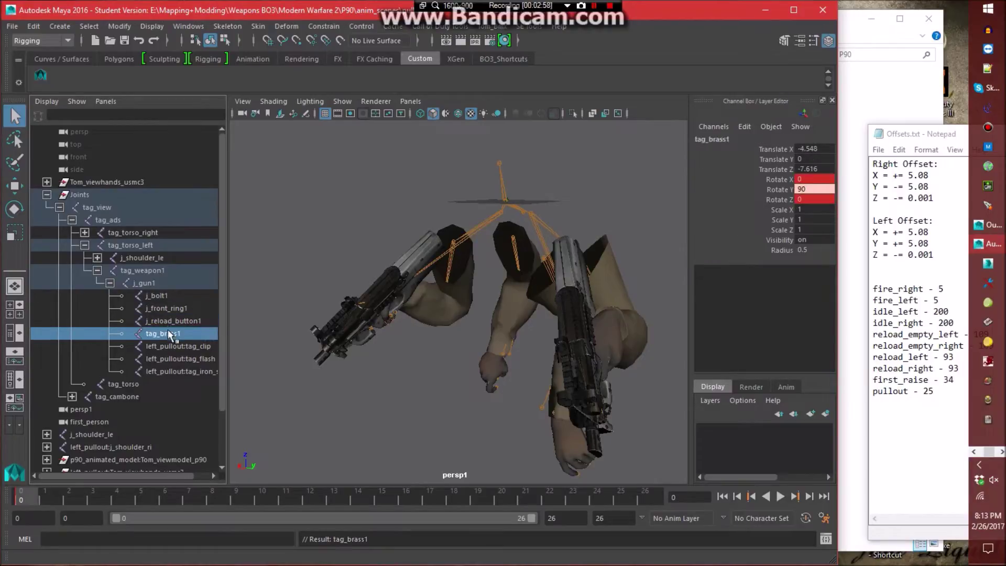
pyautogui.click(197, 347)
pyautogui.doubleClick(200, 347)
pyautogui.write('tag_cl')
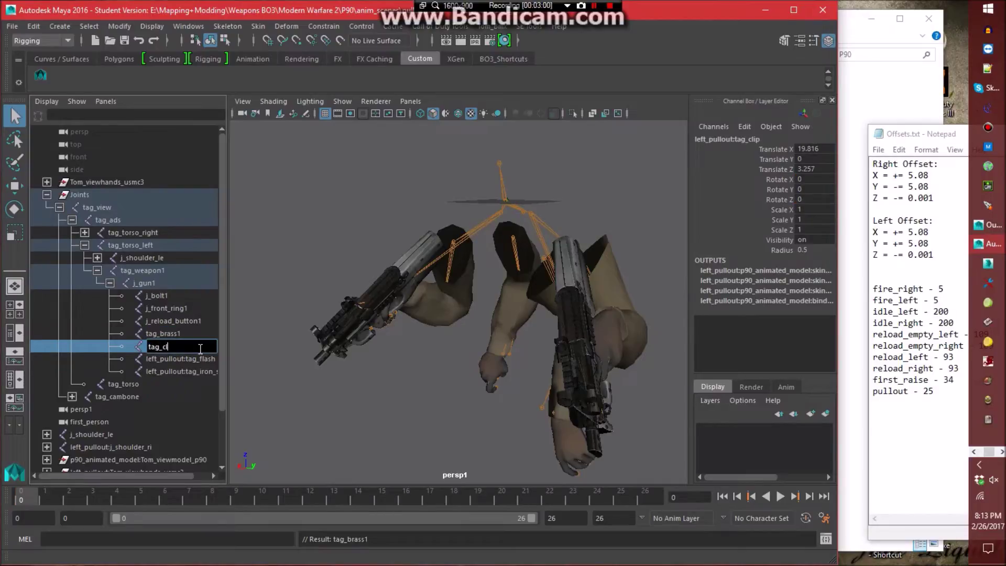
pyautogui.write('ip1')
pyautogui.press('Return')
# Rename left_pullout:tag_flash as tag_flash1 and the remaining iron sight joint as tag_iron_sight1.
pyautogui.click(188, 360)
pyautogui.doubleClick(190, 360)
pyautogui.write('tag_flash1')
pyautogui.press('Return')
pyautogui.doubleClick(157, 371)
pyautogui.write('tag_iron_sight1')
pyautogui.press('Return')
# Collapse the tag_weapon1 branch, expand tag_torso_right, and save the scene.
pyautogui.click(110, 283)
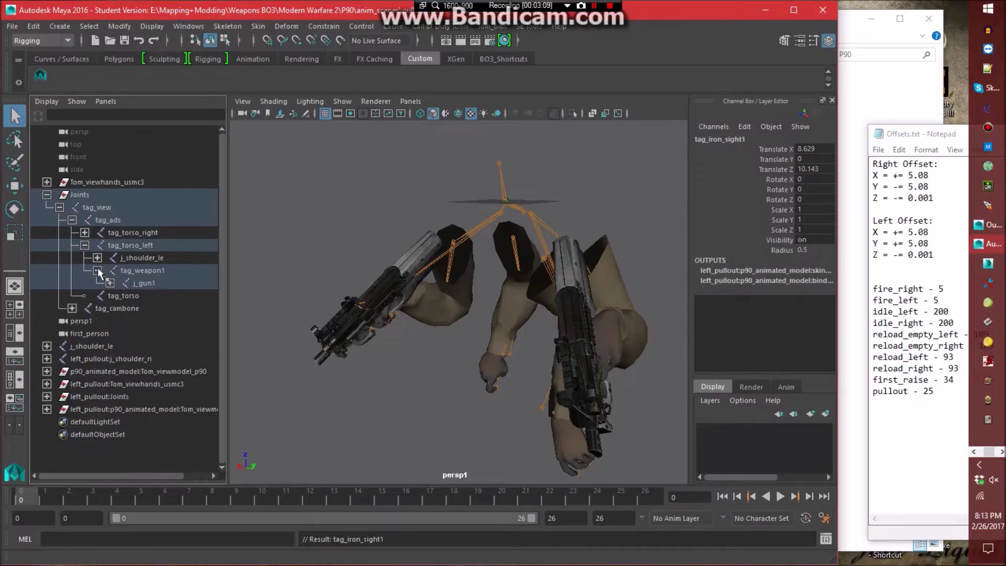
pyautogui.click(97, 270)
pyautogui.click(84, 232)
pyautogui.click(304, 232)
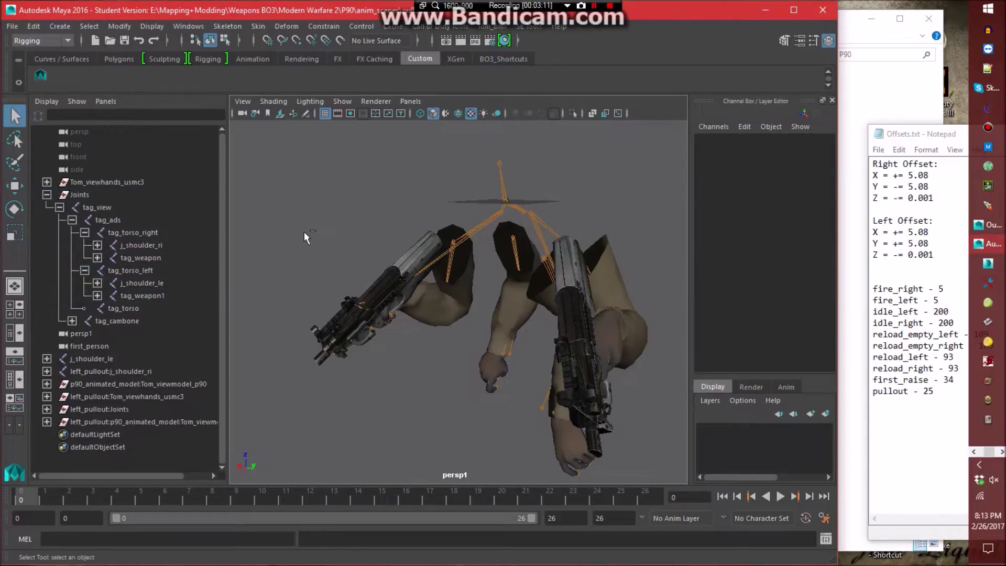
pyautogui.hotkey('ctrl', 's')
pyautogui.click(450, 296)
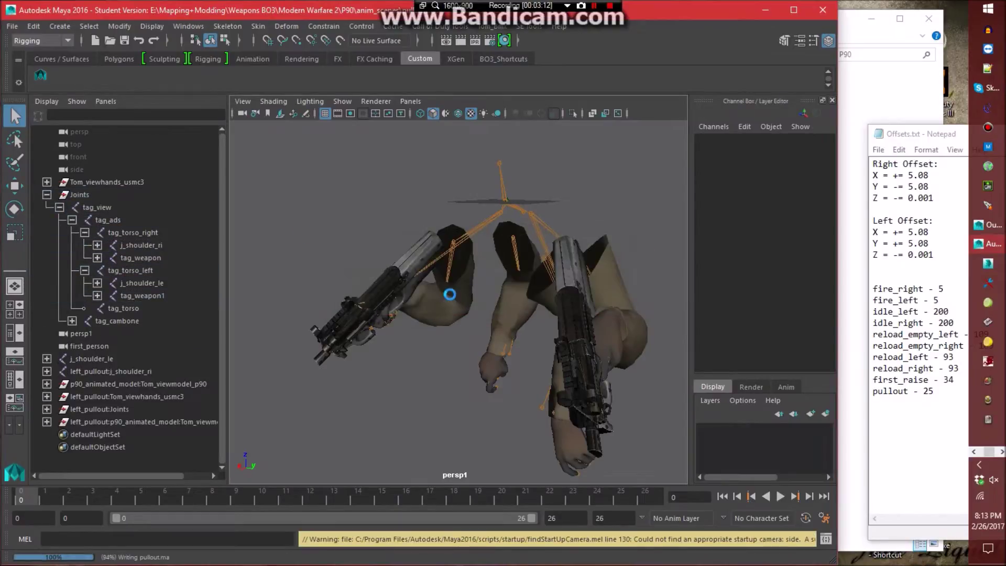
# Select tag_torso_right and tag_torso_left in turn to examine which joints each one controls.
pyautogui.click(159, 235)
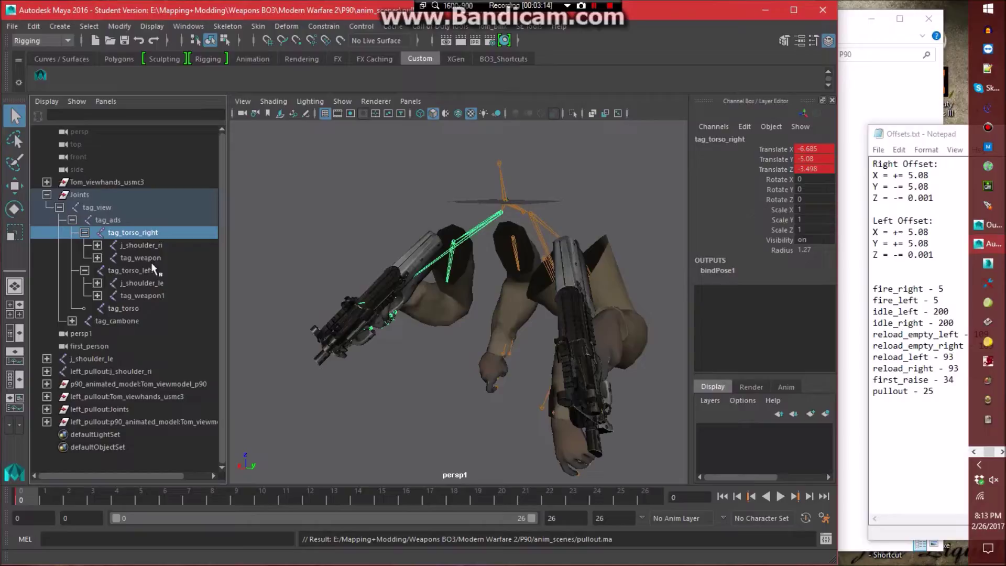
pyautogui.click(142, 271)
pyautogui.click(289, 198)
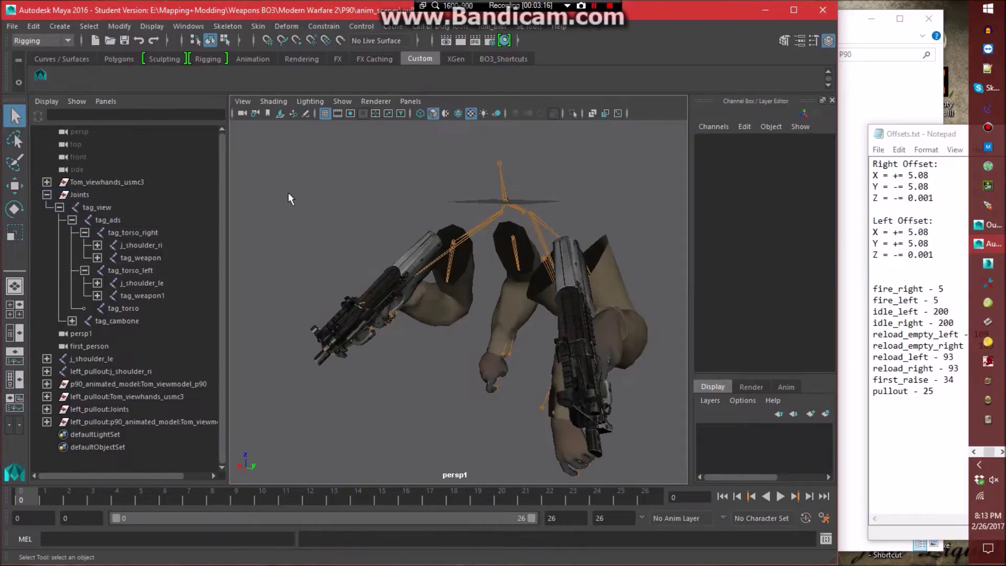
pyautogui.click(134, 232)
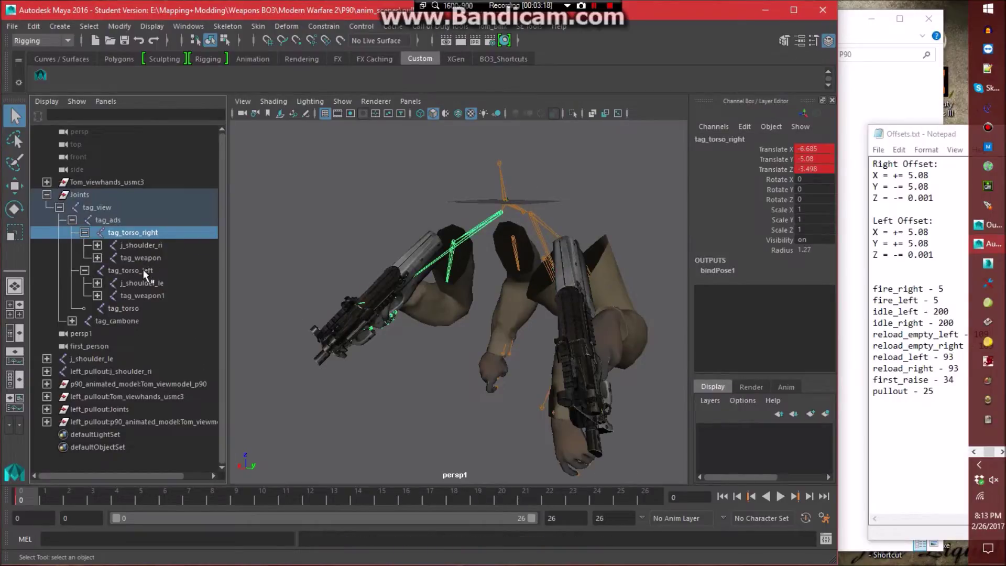
pyautogui.click(143, 269)
pyautogui.click(270, 216)
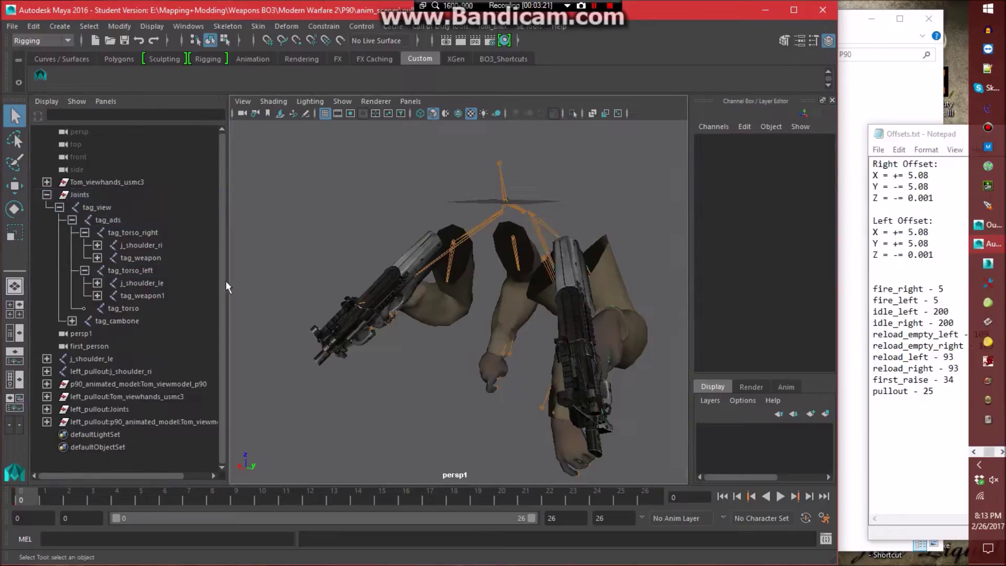
# Play the animation with j_shoulder_ri selected, and reparent that joint from tag_torso_right to tag_torso at frame 0.
pyautogui.click(154, 246)
pyautogui.hotkey('alt', 'v')
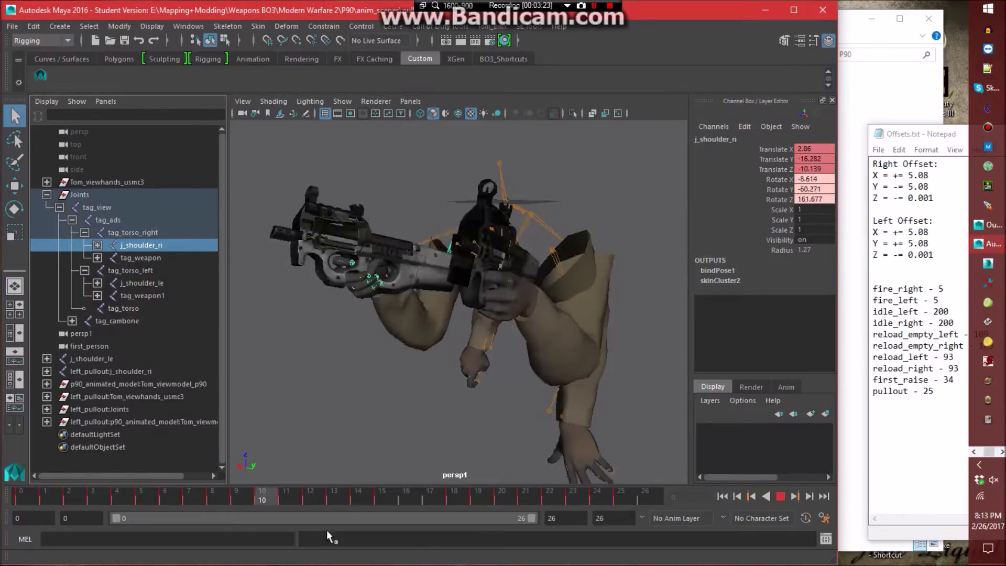
pyautogui.hotkey('alt', 'v')
pyautogui.moveTo(139, 247); pyautogui.dragTo(131, 310, button='middle')
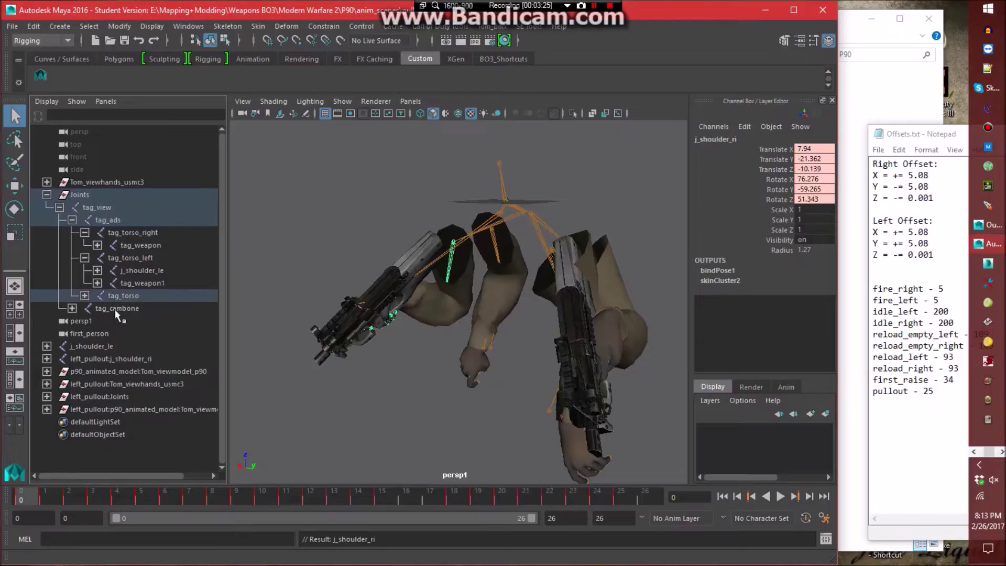
pyautogui.click(275, 257)
# Reparent j_shoulder_le from tag_torso_left to tag_torso.
pyautogui.click(157, 270)
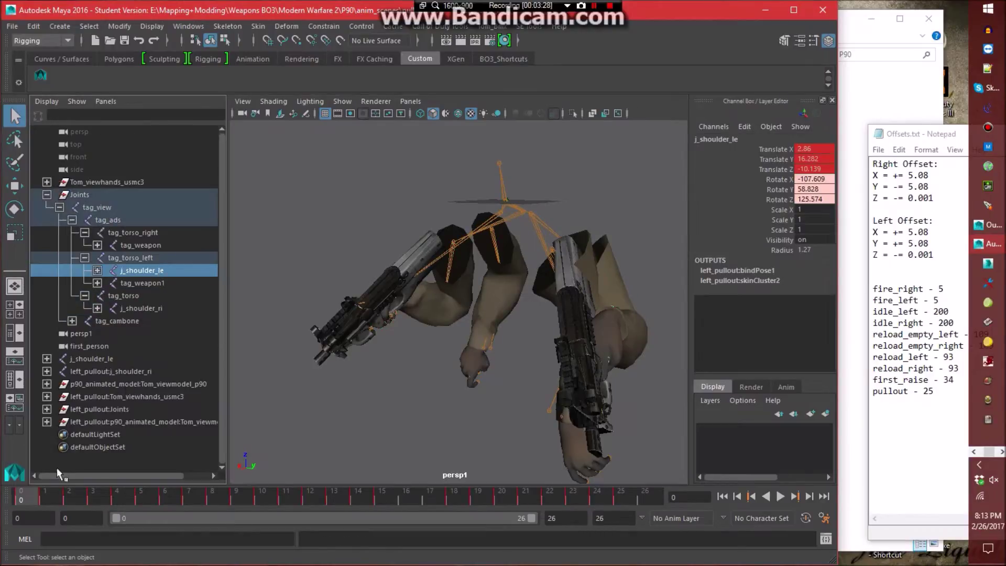
pyautogui.hotkey('alt', 'v')
pyautogui.press('Escape')
pyautogui.moveTo(142, 270); pyautogui.dragTo(131, 296, button='middle')
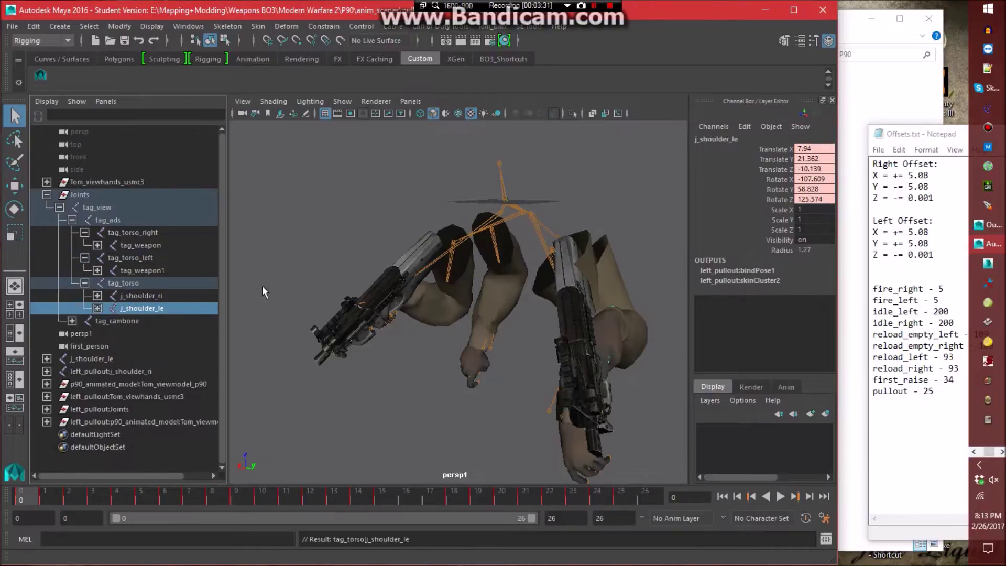
pyautogui.click(275, 237)
# Reparent tag_weapon and tag_weapon1 together to tag_torso.
pyautogui.click(154, 245)
pyautogui.keyDown('ctrl'); pyautogui.click(157, 270); pyautogui.keyUp('ctrl')
pyautogui.moveTo(149, 247); pyautogui.dragTo(126, 284, button='middle')
pyautogui.click(272, 250)
# Offset all Translate X keys of tag_weapon by += 5.08 in the Graph Editor, using the right offset from Offsets.txt.
pyautogui.click(163, 296)
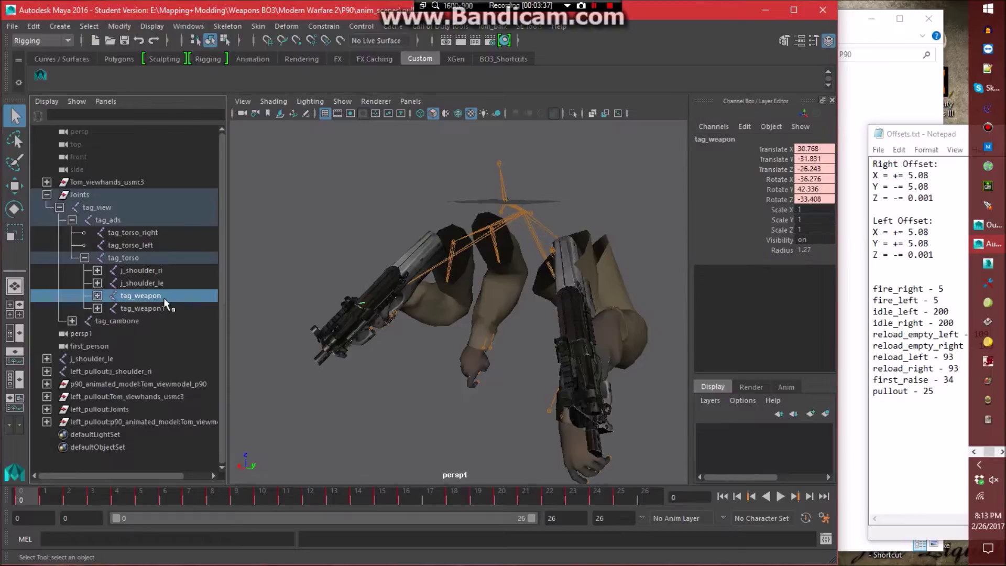
pyautogui.click(188, 26)
pyautogui.moveTo(248, 64)
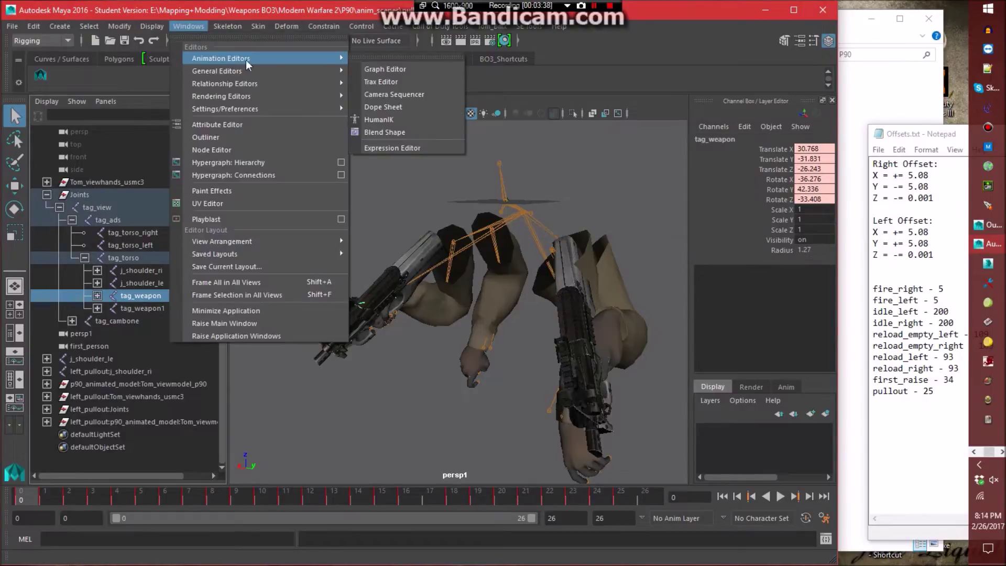
pyautogui.click(390, 69)
pyautogui.click(319, 180)
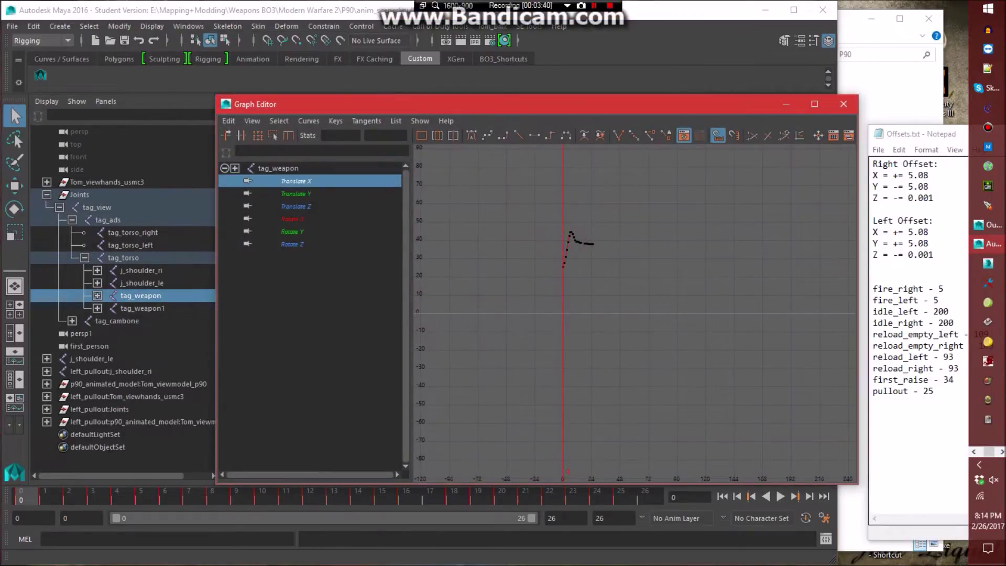
pyautogui.click(892, 175)
pyautogui.moveTo(893, 175); pyautogui.dragTo(928, 175)
pyautogui.hotkey('ctrl', 'c')
pyautogui.click(523, 199)
pyautogui.click(385, 135)
pyautogui.hotkey('ctrl', 'v')
pyautogui.press('Return')
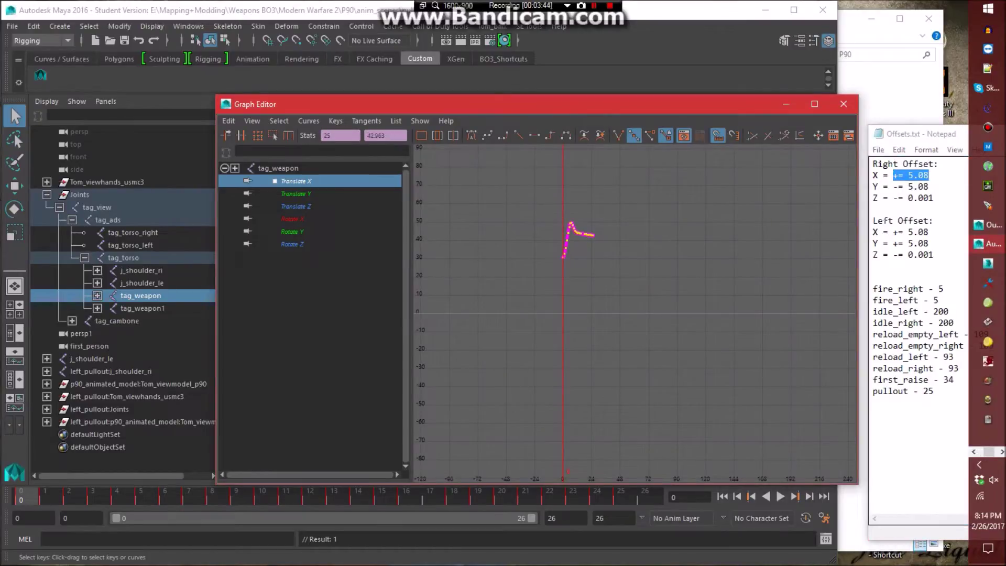
# Offset all Translate Y keys of tag_weapon by -= 5.08, copied from the right offset notes.
pyautogui.click(893, 186)
pyautogui.moveTo(893, 186); pyautogui.dragTo(929, 187)
pyautogui.hotkey('ctrl', 'c')
pyautogui.click(296, 198)
pyautogui.click(495, 203)
pyautogui.hotkey('ctrl', 'v')
pyautogui.press('Return')
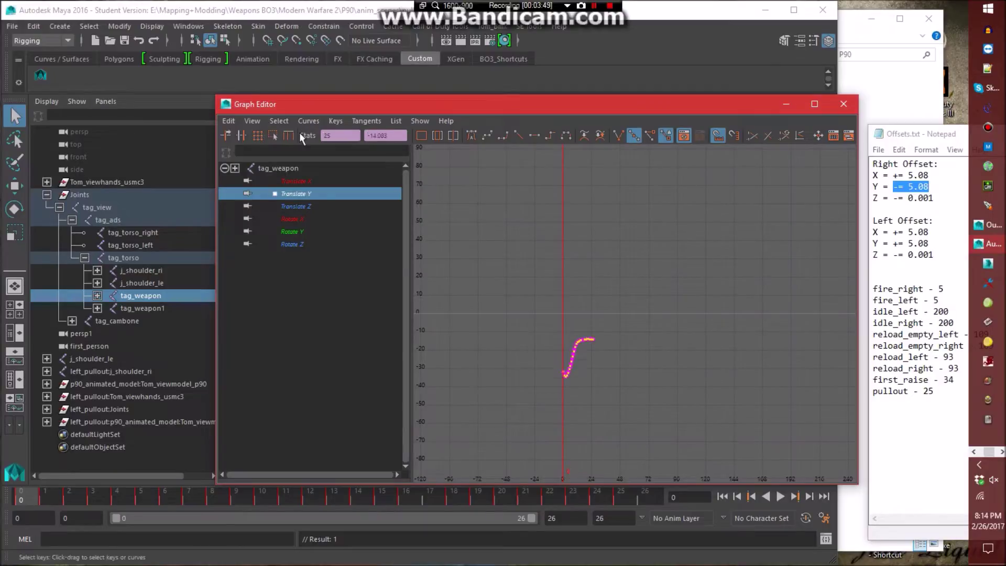
# Offset all Translate Z keys of tag_weapon by -= 0.001, using the right offset notes.
pyautogui.moveTo(935, 198); pyautogui.dragTo(892, 198)
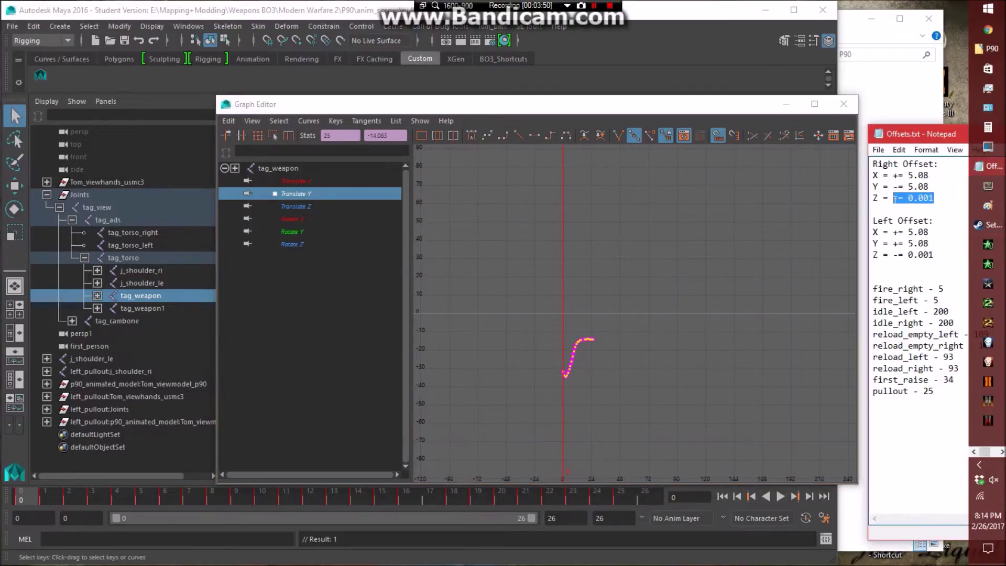
pyautogui.click(296, 206)
pyautogui.moveTo(414, 152); pyautogui.dragTo(419, 152)
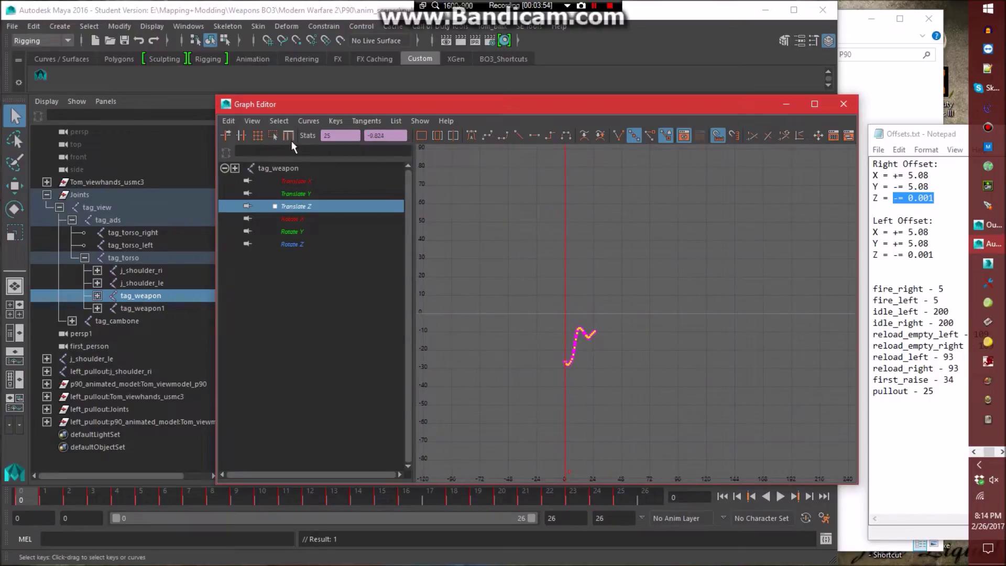
# Offset all Translate X keys of tag_weapon1 by += 5.08, using the left offset notes.
pyautogui.click(152, 307)
pyautogui.click(313, 182)
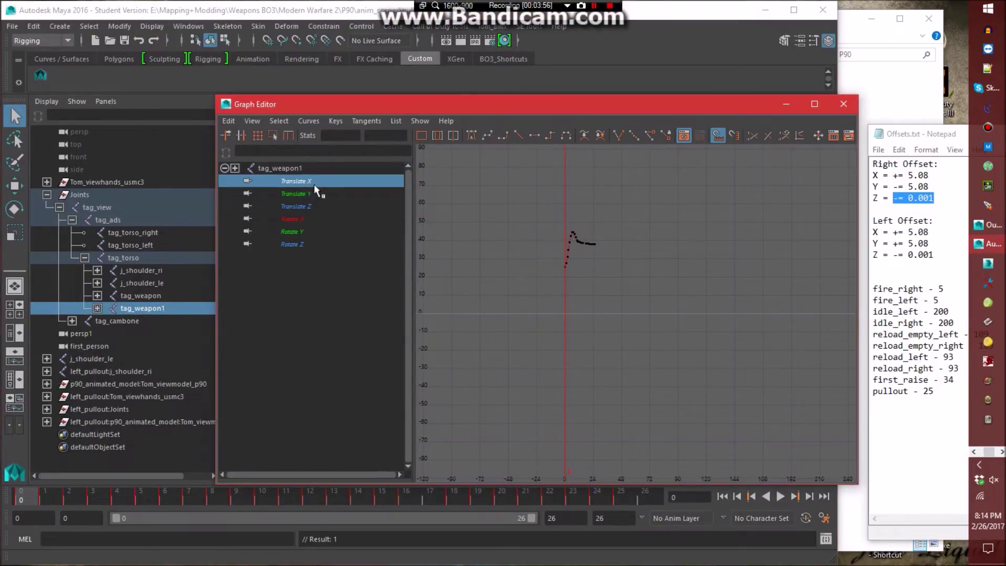
pyautogui.click(930, 232)
pyautogui.moveTo(930, 231)
pyautogui.mouseDown()
pyautogui.moveTo(887, 232)
pyautogui.moveTo(929, 232)
pyautogui.mouseUp()
pyautogui.click(888, 232)
pyautogui.moveTo(756, 359); pyautogui.dragTo(555, 215)
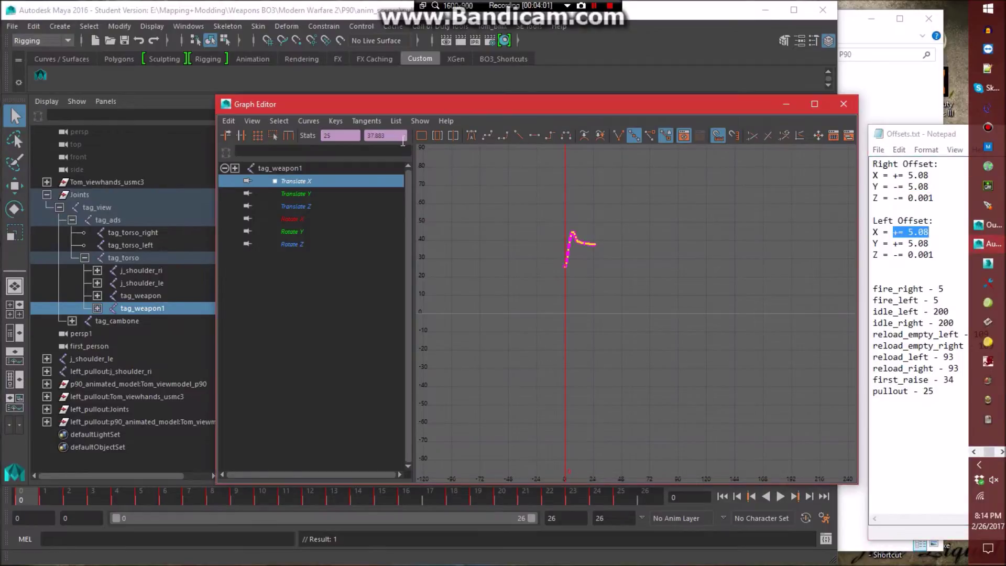
# Offset all Translate Y keys of tag_weapon1 by += 5.08, copied from the left offset notes.
pyautogui.click(297, 193)
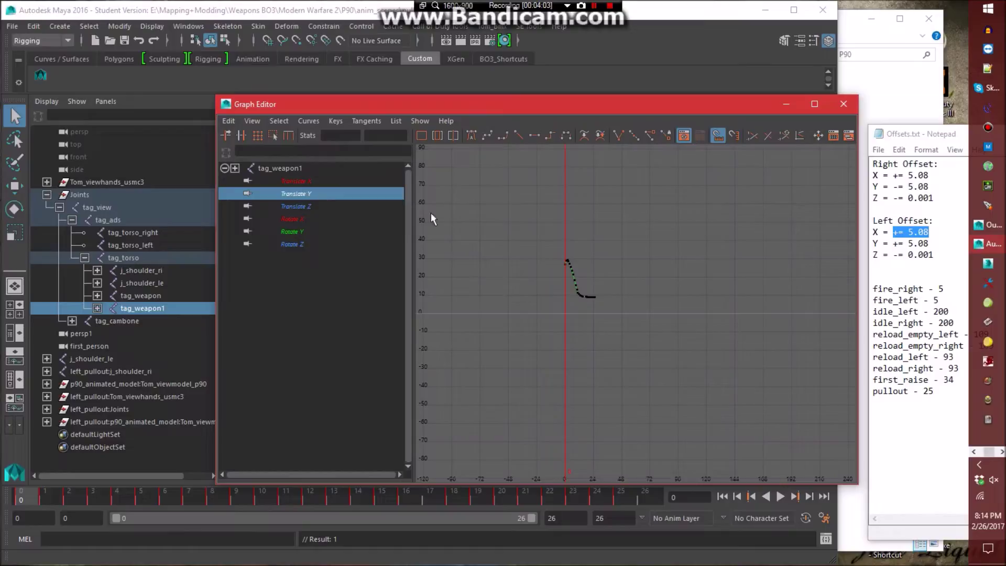
pyautogui.moveTo(929, 243); pyautogui.dragTo(905, 244)
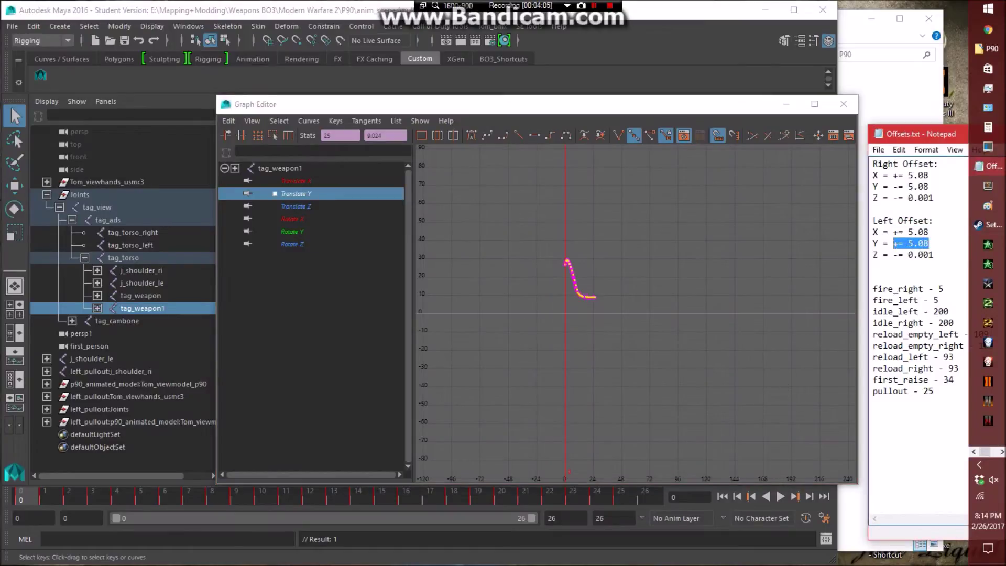
pyautogui.hotkey('ctrl', 'c')
pyautogui.click(385, 135)
pyautogui.hotkey('ctrl', 'v')
pyautogui.press('Return')
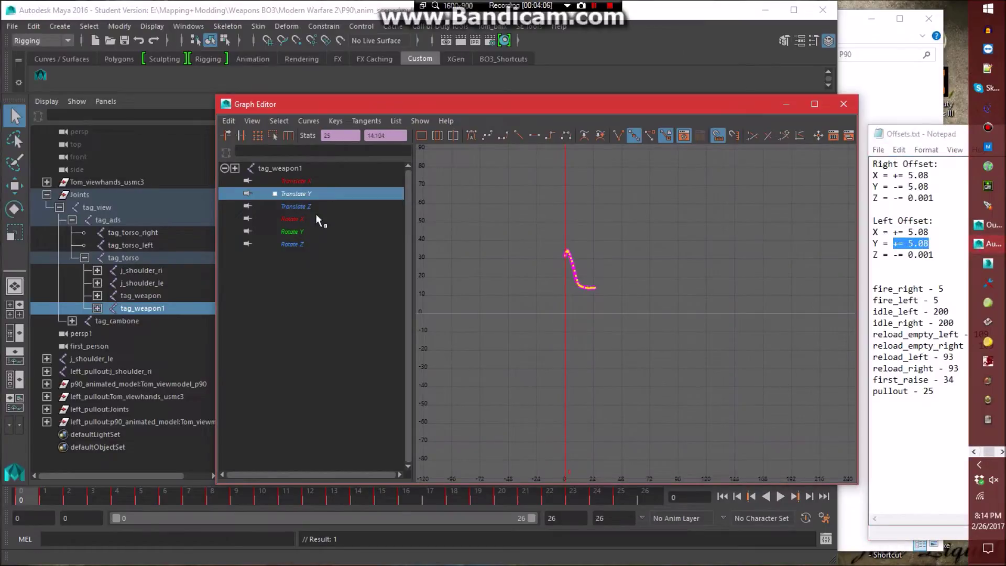
# Offset all Translate Z keys of tag_weapon1 by -= 0.001 from the left offset notes, and close the Graph Editor.
pyautogui.click(297, 206)
pyautogui.moveTo(680, 467); pyautogui.dragTo(555, 314)
pyautogui.click(873, 265)
pyautogui.moveTo(934, 255); pyautogui.dragTo(893, 255)
pyautogui.hotkey('ctrl', 'c')
pyautogui.click(385, 135)
pyautogui.hotkey('ctrl', 'v')
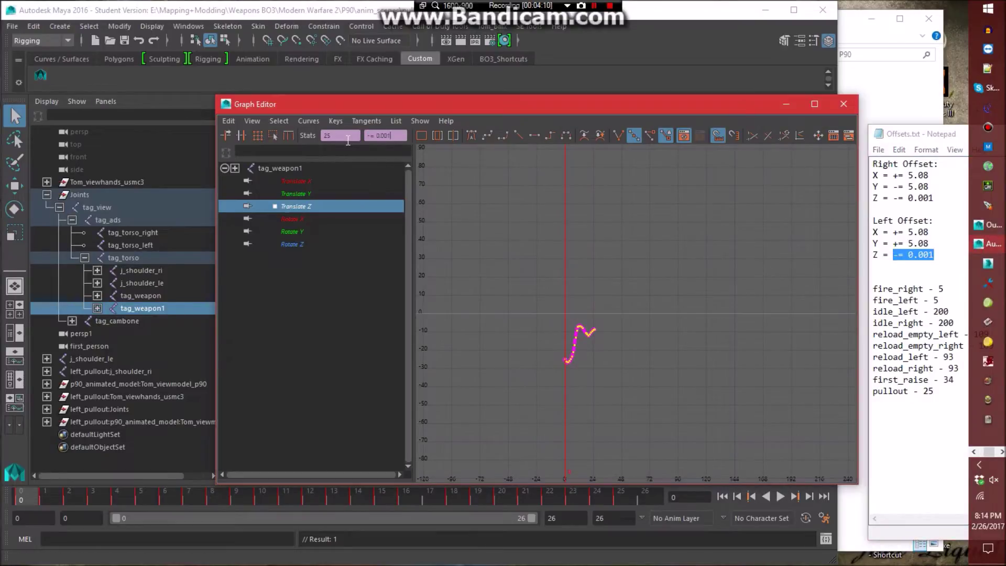
pyautogui.click(844, 103)
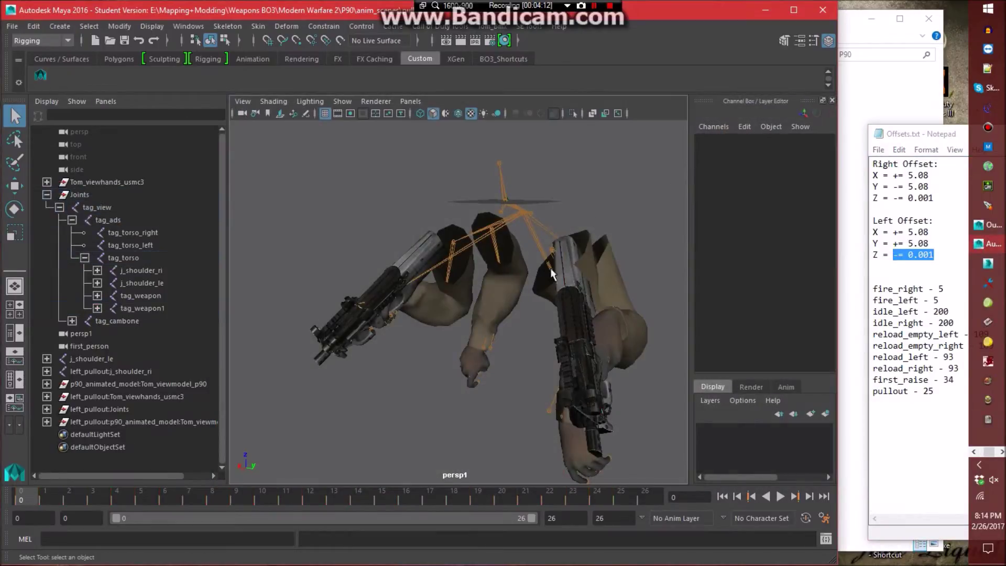
# Scrub and play the pullout animation from frame 0 to 26, checking both guns and arms from different angles.
pyautogui.moveTo(29, 498); pyautogui.dragTo(645, 500)
pyautogui.keyDown('alt'); pyautogui.moveTo(450, 405); pyautogui.dragTo(681, 405); pyautogui.keyUp('alt')
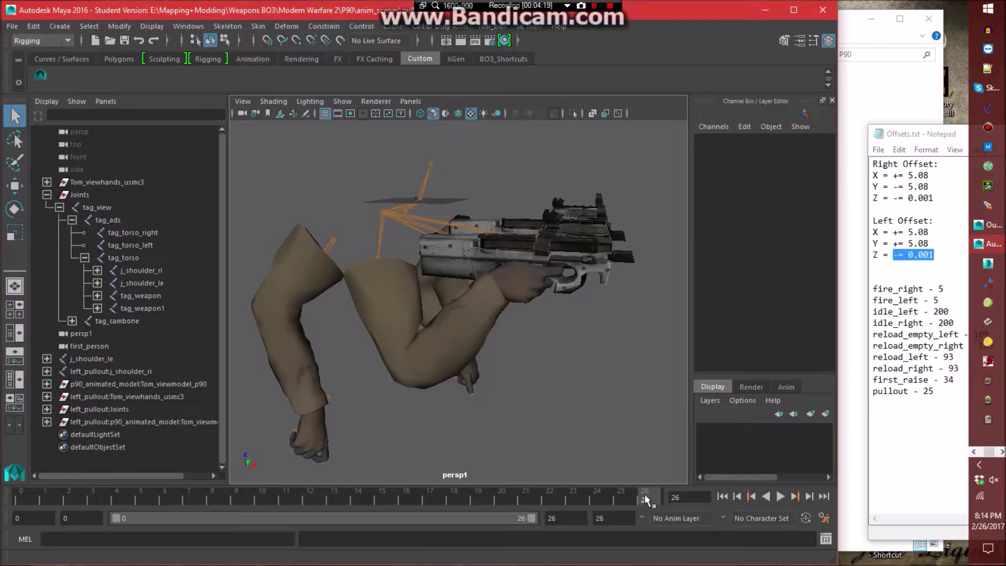
pyautogui.hotkey('alt', 'v')
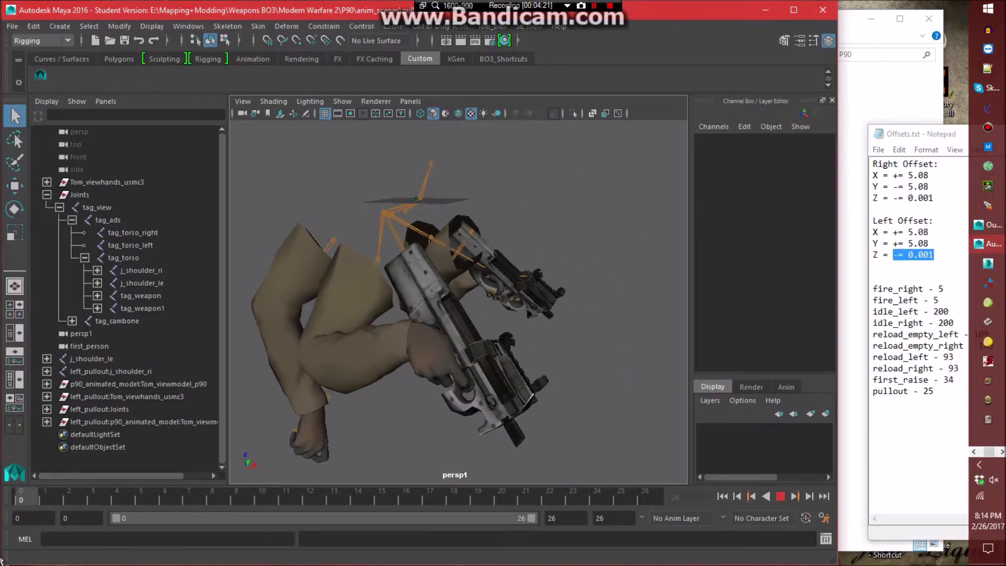
pyautogui.hotkey('alt', 'v')
pyautogui.keyDown('alt'); pyautogui.moveTo(485, 337); pyautogui.dragTo(410, 299); pyautogui.keyUp('alt')
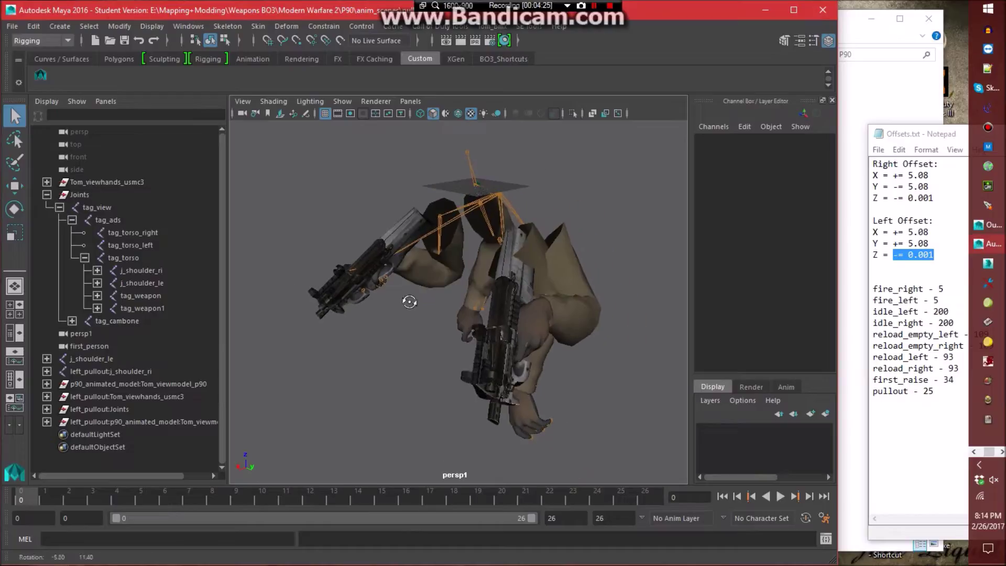
# Delete the empty tag_torso_right and tag_torso_left joints, and save the scene.
pyautogui.moveTo(164, 237); pyautogui.dragTo(160, 242)
pyautogui.press('Delete')
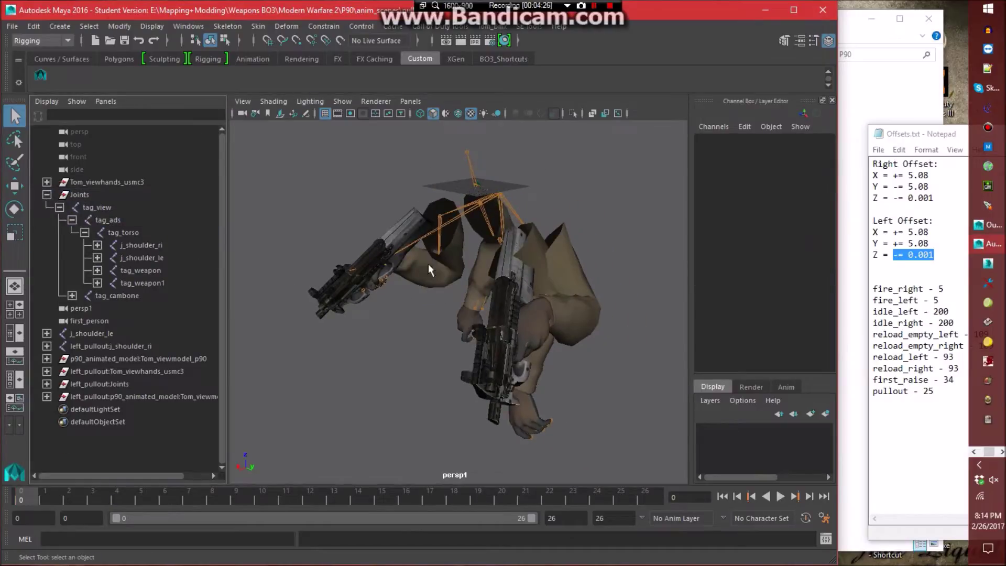
pyautogui.hotkey('ctrl', 's')
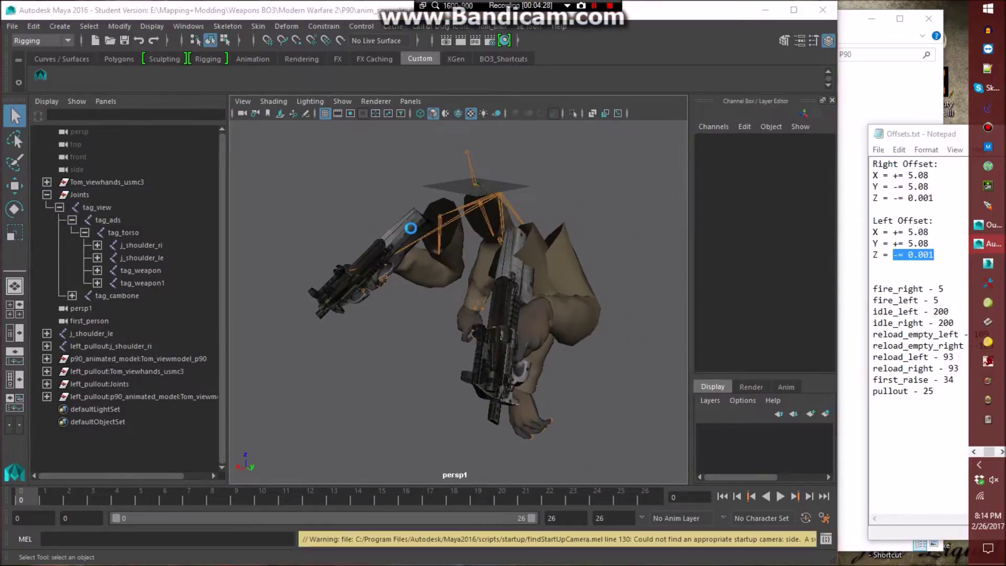
pyautogui.click(451, 299)
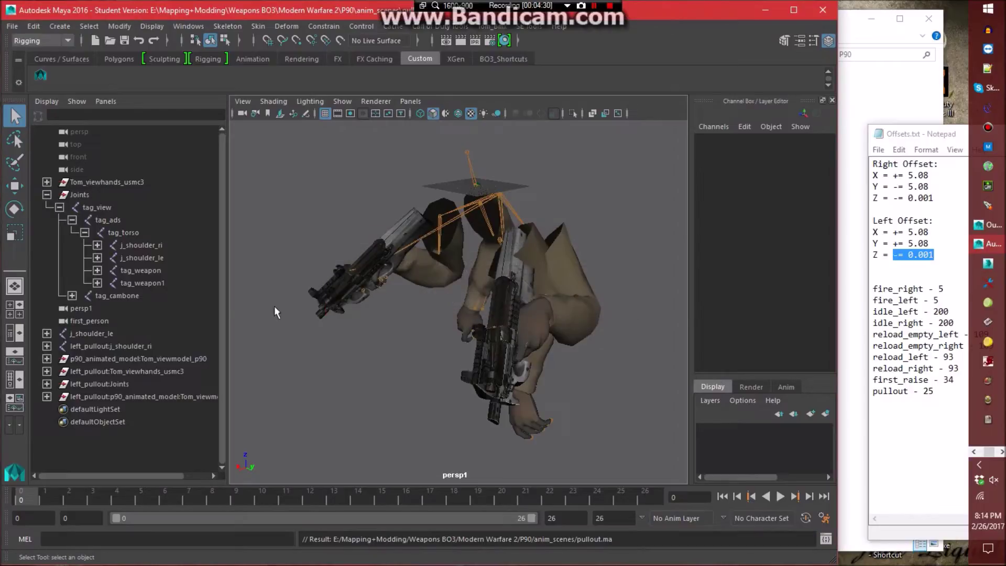
# Delete the leftover top-level j_shoulder_le, left_pullout:j_shoulder_ri and left_pullout:Joints.
pyautogui.click(119, 333)
pyautogui.keyDown('ctrl'); pyautogui.click(113, 346); pyautogui.keyUp('ctrl')
pyautogui.keyDown('ctrl'); pyautogui.click(117, 383); pyautogui.keyUp('ctrl')
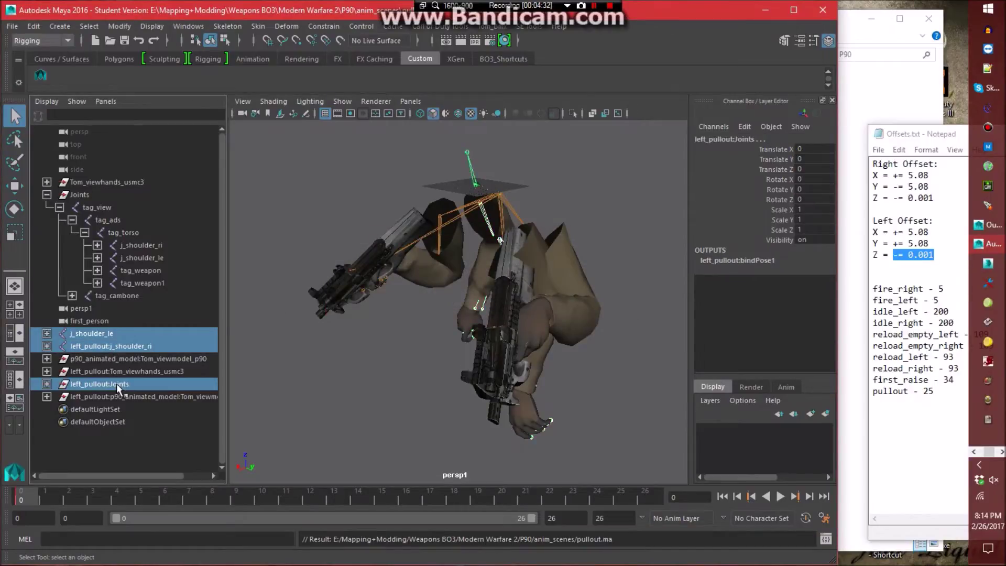
pyautogui.press('Delete')
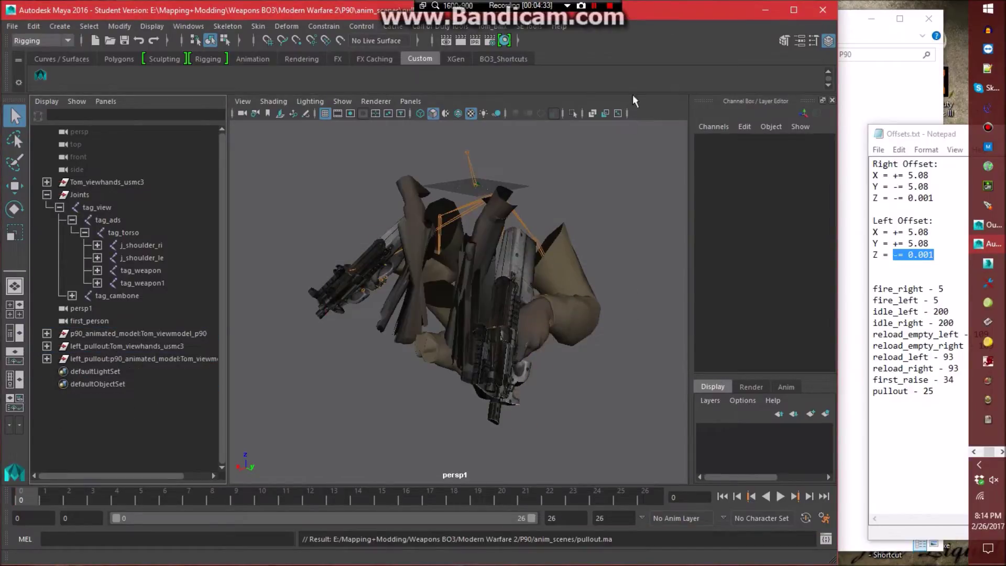
# Clean the scene's namespaces with the SEAnim tools and check the joint names under j_shoulder_le.
pyautogui.click(525, 27)
pyautogui.click(562, 94)
pyautogui.click(97, 257)
pyautogui.click(109, 270)
pyautogui.click(109, 271)
pyautogui.click(97, 257)
# Export the entire tag_view joint hierarchy as an SEAnim file named pullout in the "seanims - Conversion Rig" folder.
pyautogui.click(99, 206)
pyautogui.click(89, 26)
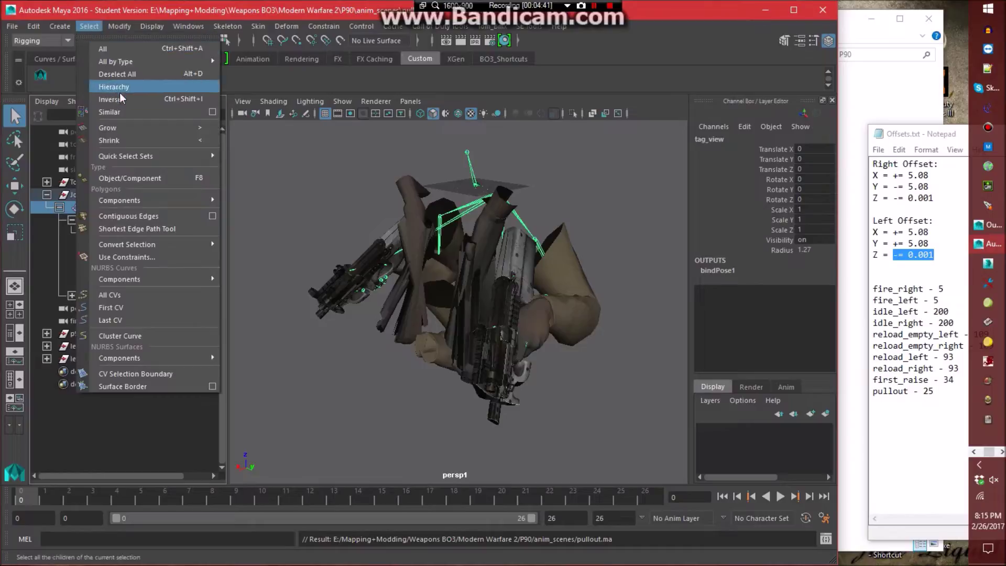
pyautogui.click(120, 87)
pyautogui.click(524, 28)
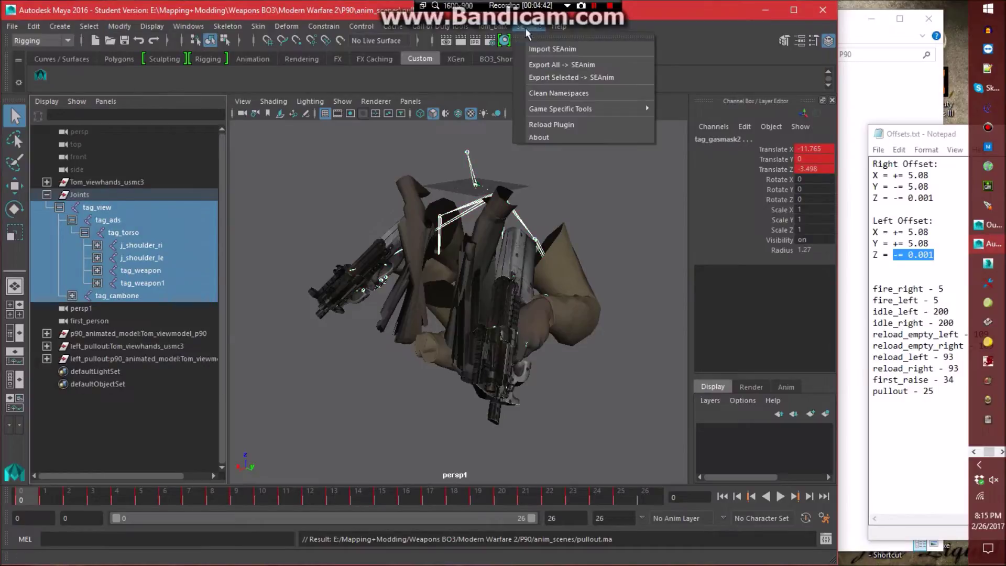
pyautogui.click(566, 77)
pyautogui.click(848, 133)
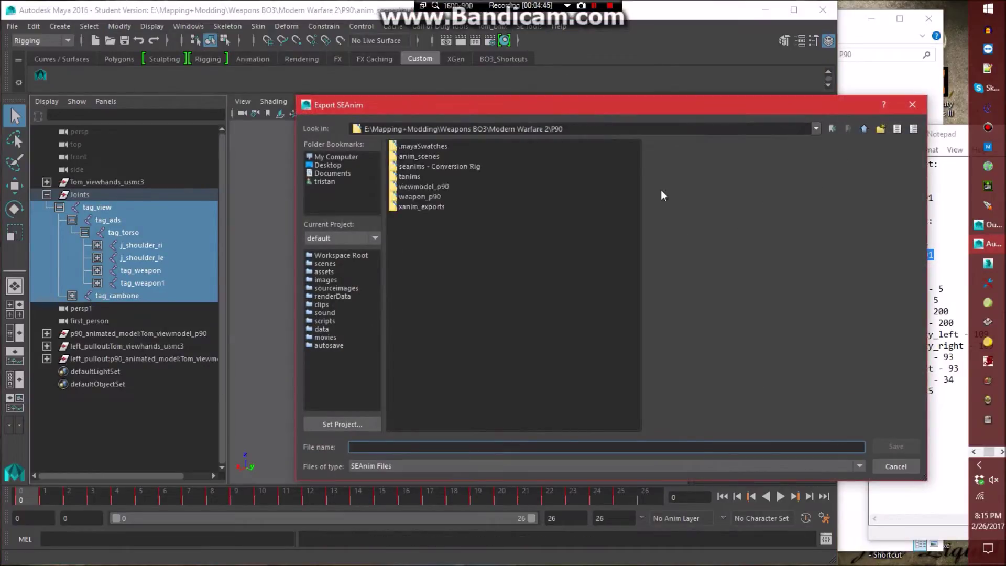
pyautogui.doubleClick(434, 166)
pyautogui.click(405, 451)
pyautogui.write('p')
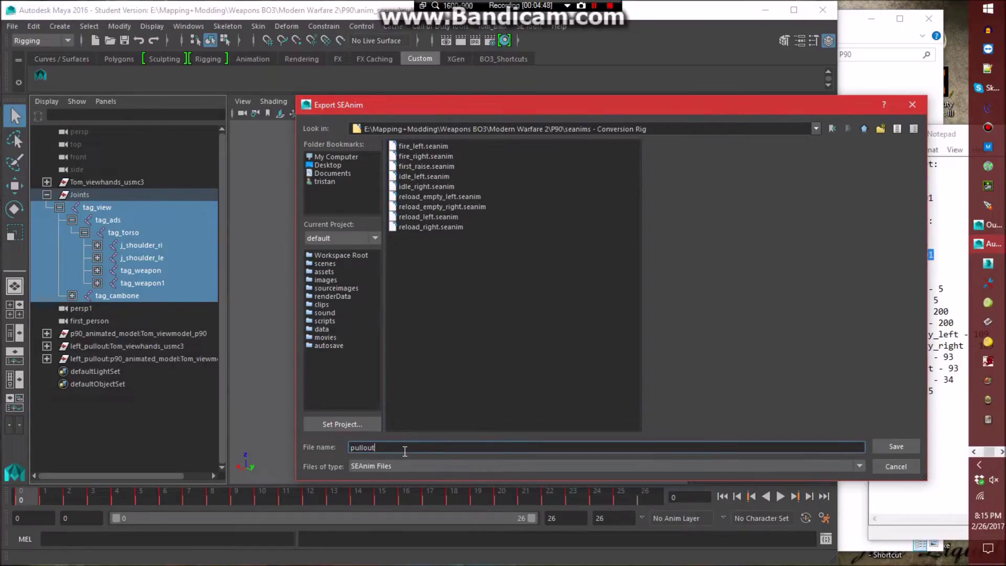
pyautogui.write('ullout')
pyautogui.press('Return')
# Open animation_base.ma from the P90 folder without saving the changes to pullout.ma.
pyautogui.click(12, 26)
pyautogui.click(43, 65)
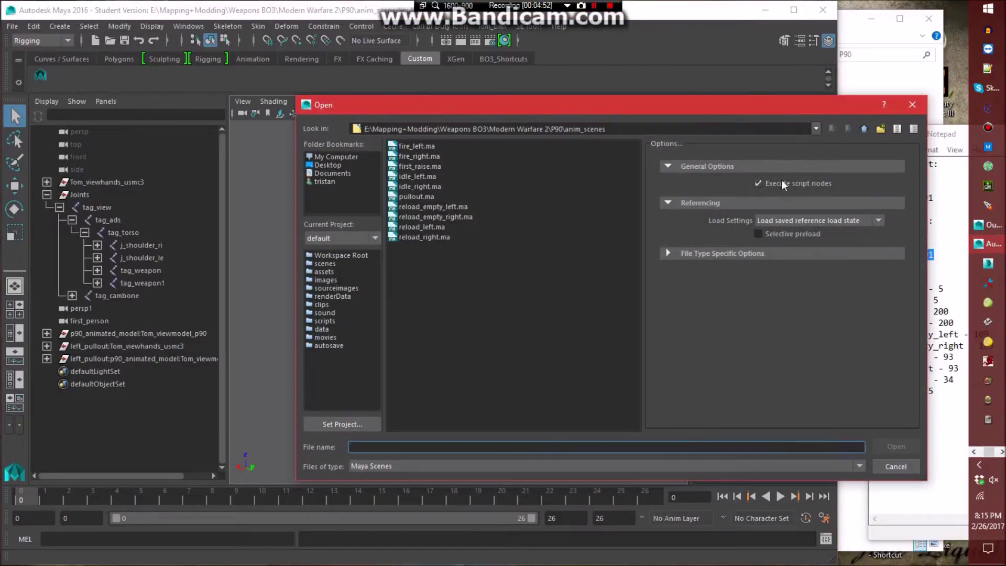
pyautogui.click(865, 131)
pyautogui.doubleClick(438, 220)
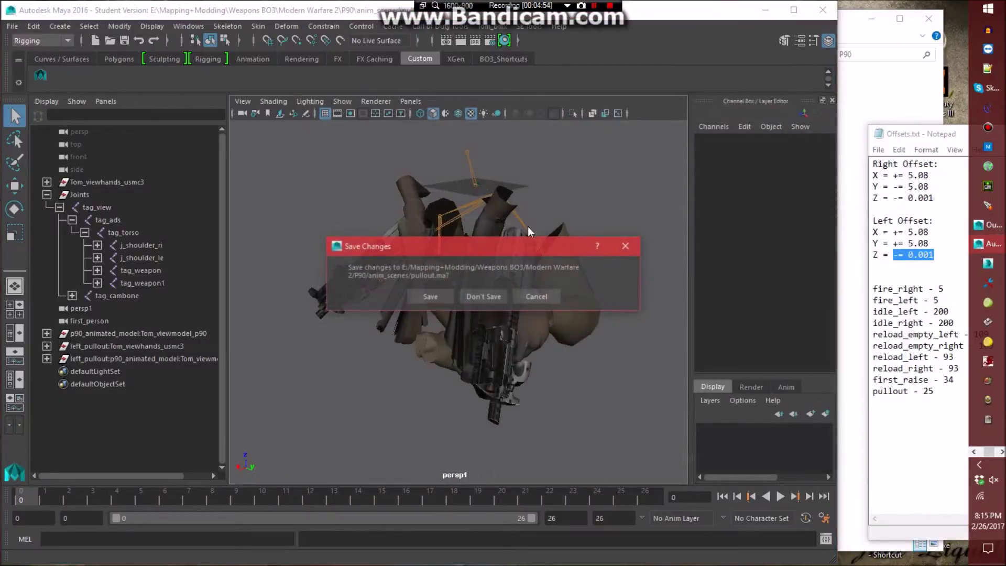
pyautogui.click(482, 293)
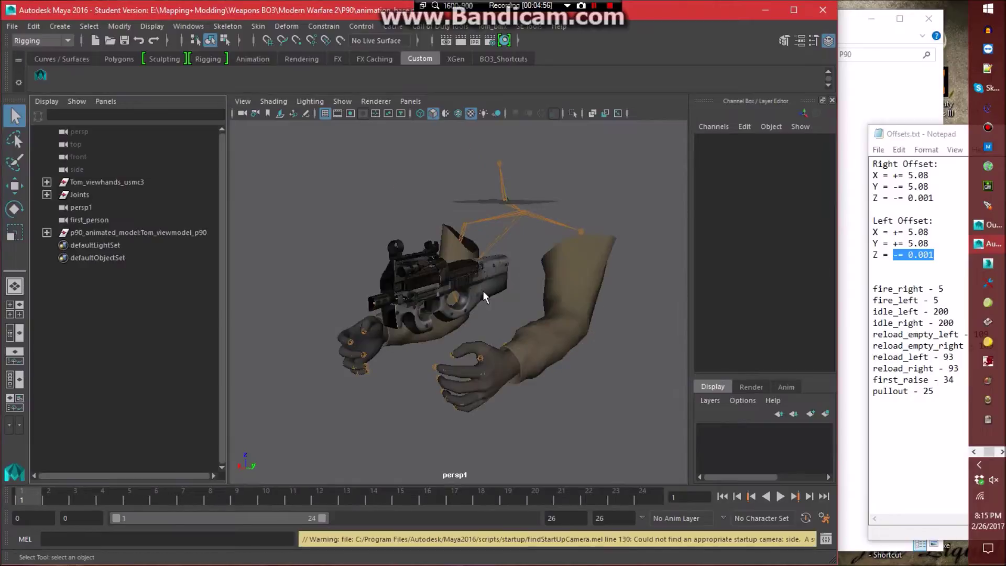
# Switch to File Explorer and import viewmodel_p90_putaway_l.tanim from the tanims folder into the Maya scene.
pyautogui.click(884, 98)
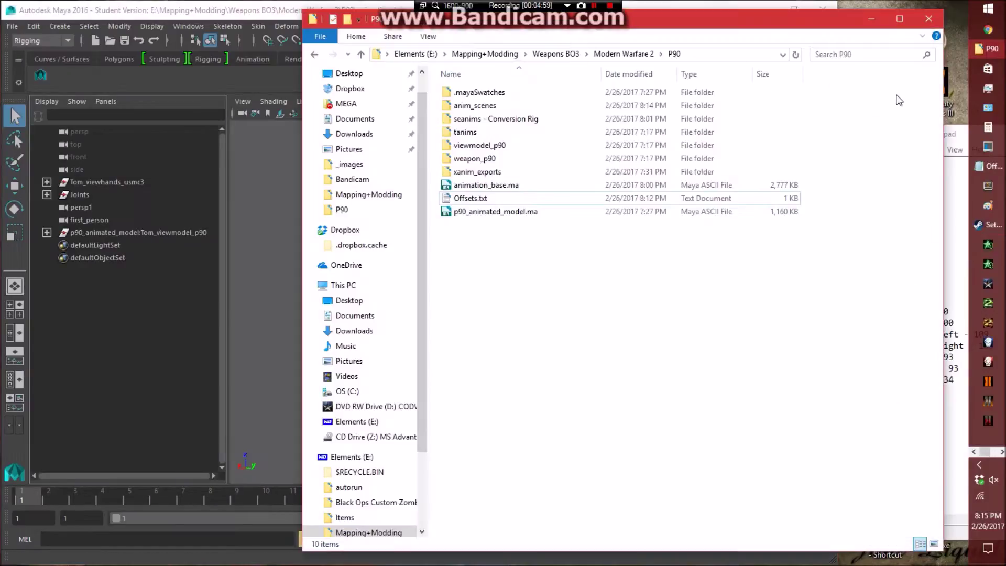
pyautogui.doubleClick(455, 196)
pyautogui.moveTo(498, 198); pyautogui.dragTo(275, 220)
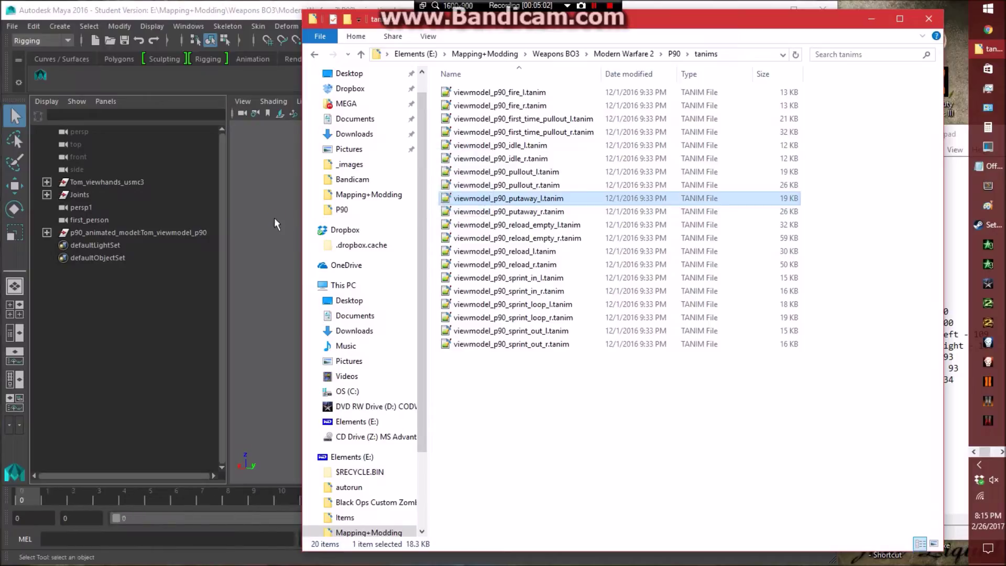
# Save the scene as left_putaway in the P90 folder, accepting the student version notice.
pyautogui.click(12, 26)
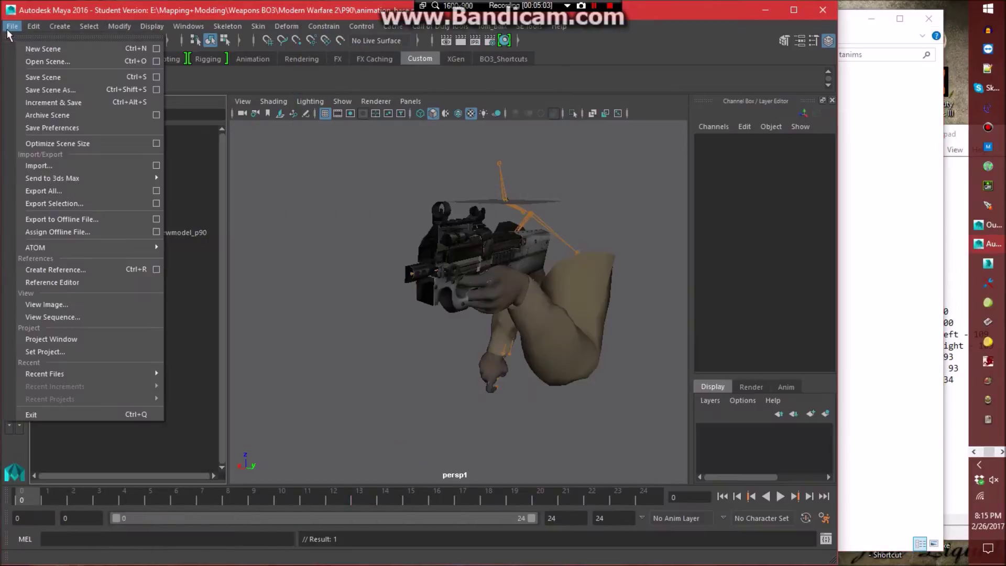
pyautogui.click(63, 92)
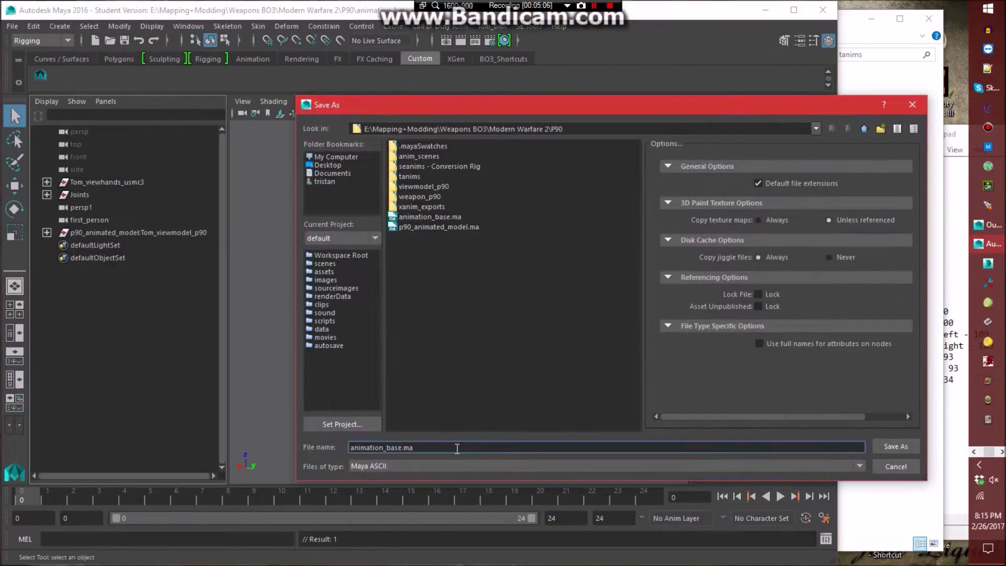
pyautogui.hotkey('ctrl', 'a')
pyautogui.write('left_putaway')
pyautogui.press('Return')
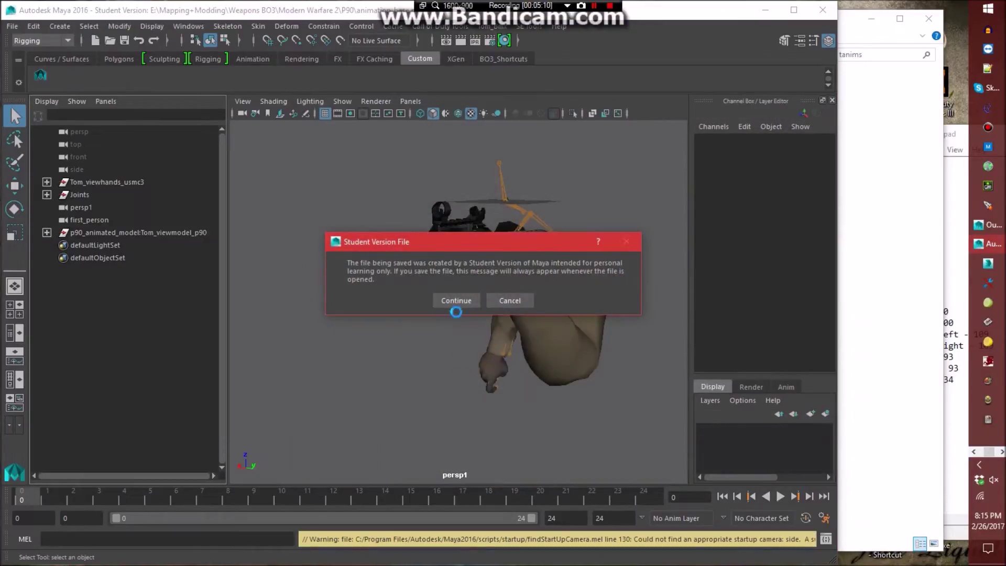
pyautogui.click(457, 301)
# Open animation_base.ma from the P90 folder and import viewmodel_p90_putaway_r.tanim from the tanims folder into it.
pyautogui.click(12, 26)
pyautogui.click(42, 62)
pyautogui.click(437, 218)
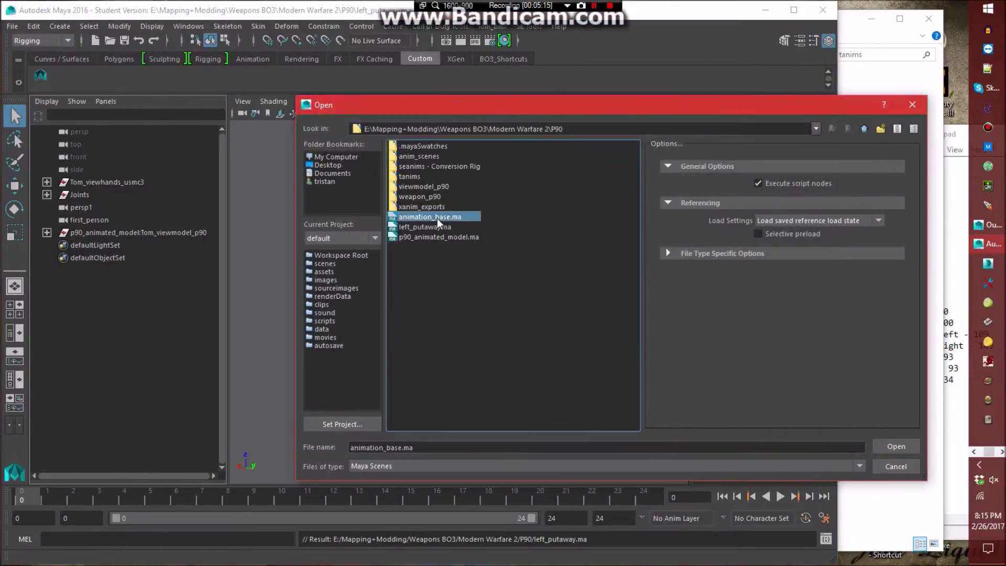
pyautogui.doubleClick(437, 218)
pyautogui.click(863, 42)
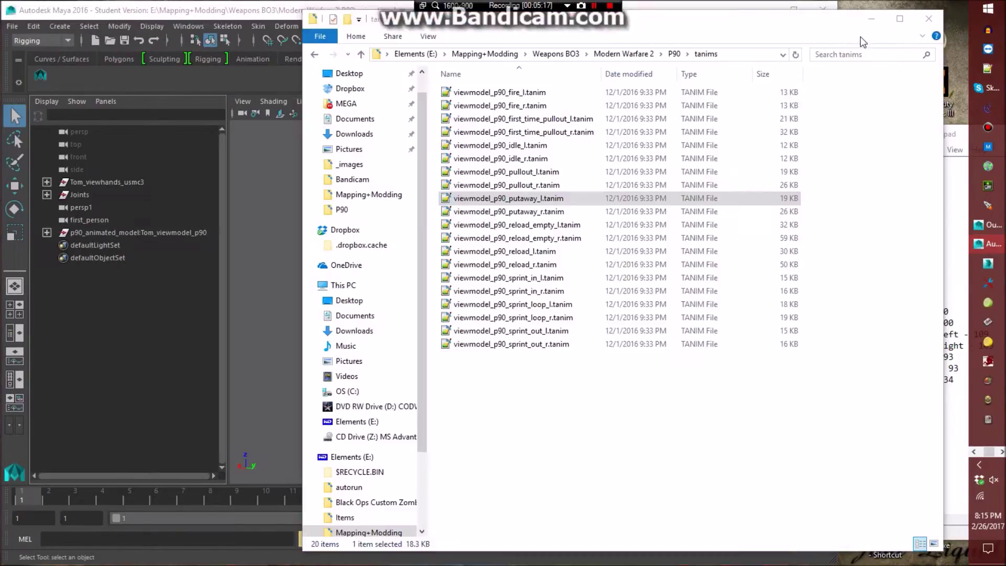
pyautogui.click(519, 212)
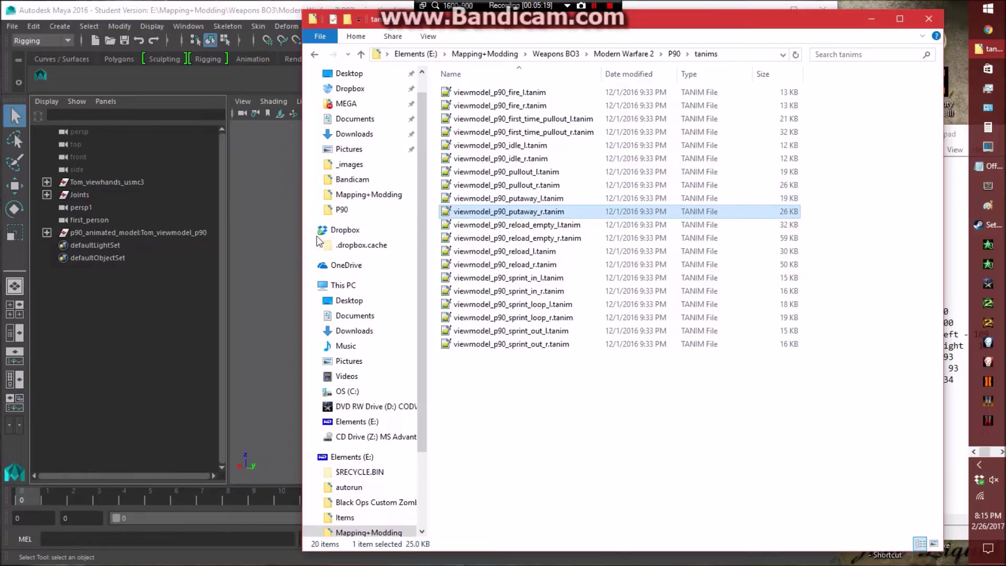
# Import left_putaway.ma from the P90 folder into the scene and permanently delete the file from disk.
pyautogui.click(674, 54)
pyautogui.click(524, 396)
pyautogui.click(470, 204)
pyautogui.moveTo(471, 203); pyautogui.dragTo(291, 50)
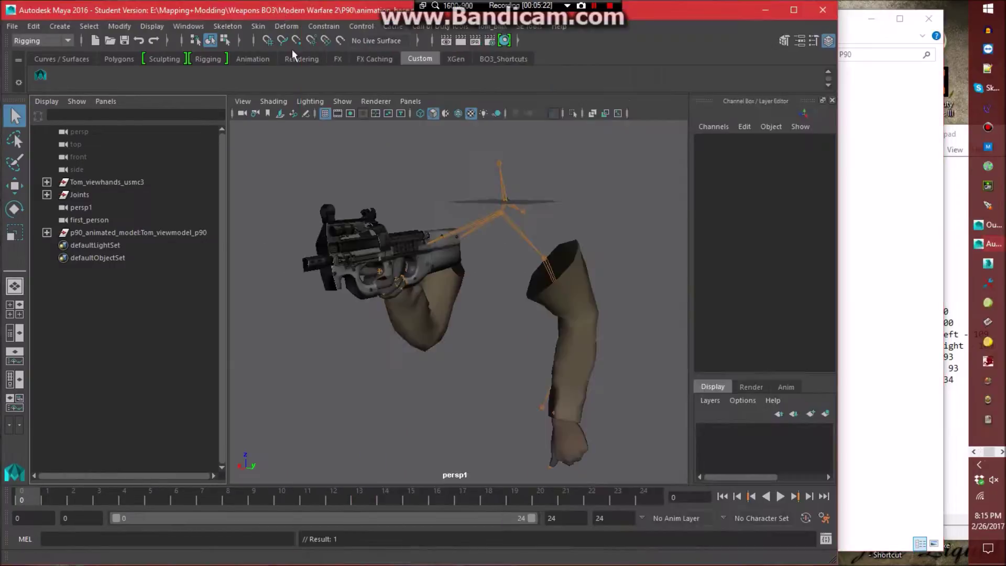
pyautogui.click(875, 449)
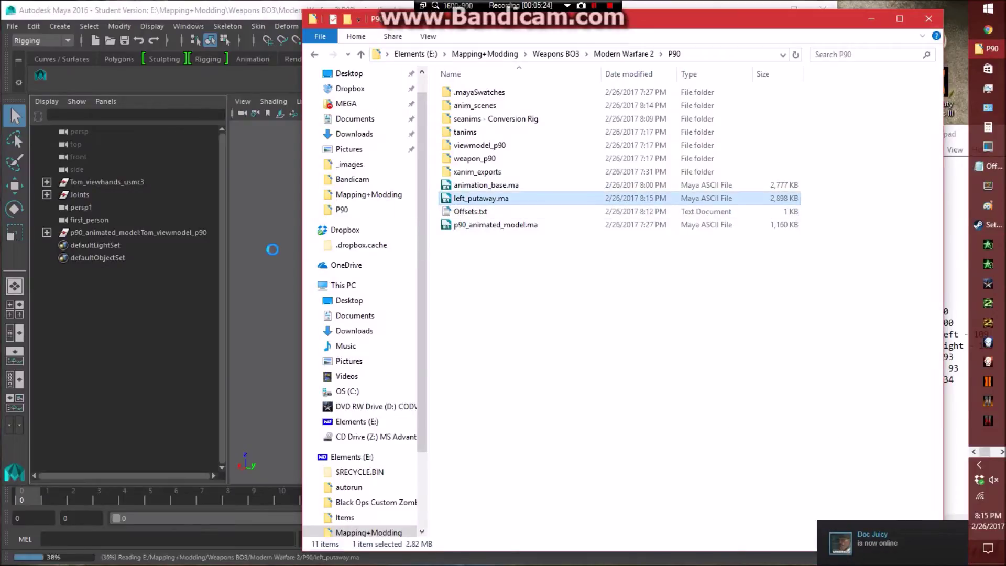
pyautogui.press('Delete')
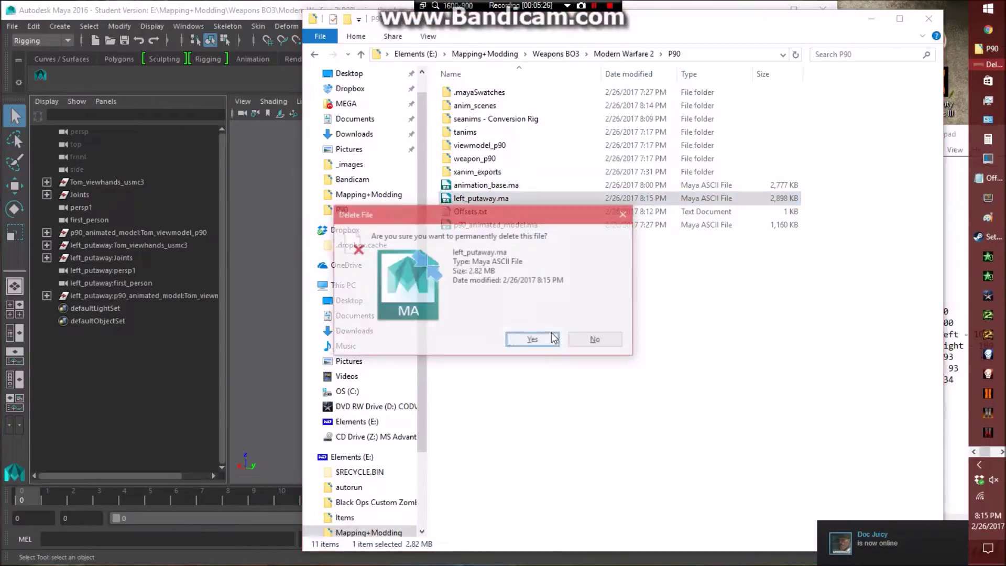
pyautogui.press('Return')
# Save the combined scene as putaway in the anim_scenes folder, accepting the student version notice.
pyautogui.click(11, 26)
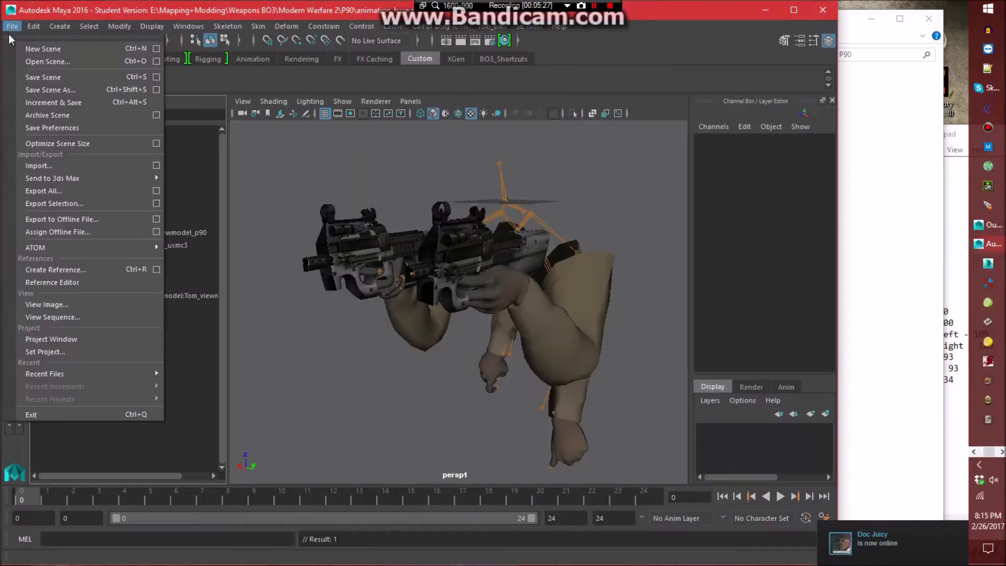
pyautogui.click(50, 89)
pyautogui.doubleClick(415, 158)
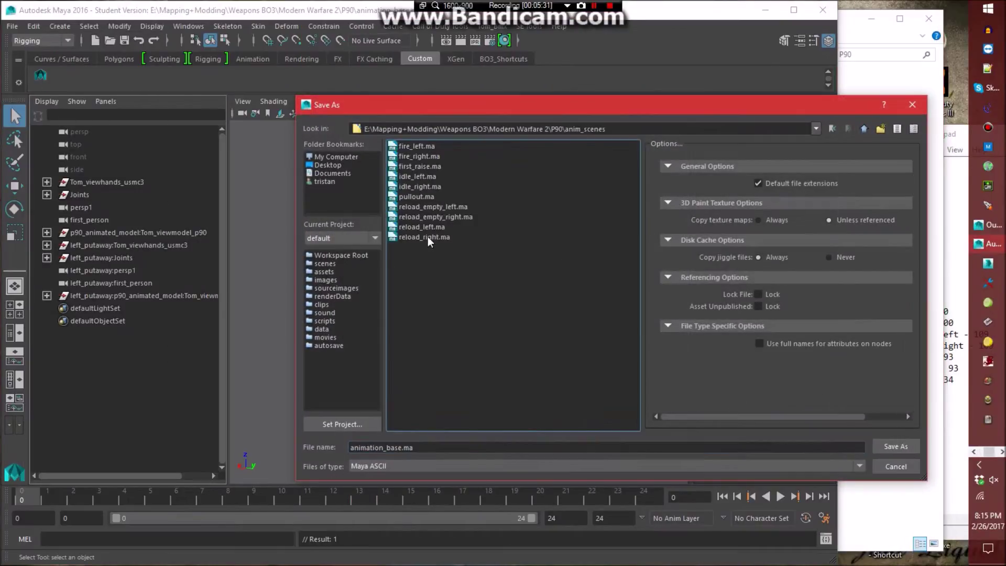
pyautogui.moveTo(441, 450); pyautogui.dragTo(227, 442)
pyautogui.write('puta')
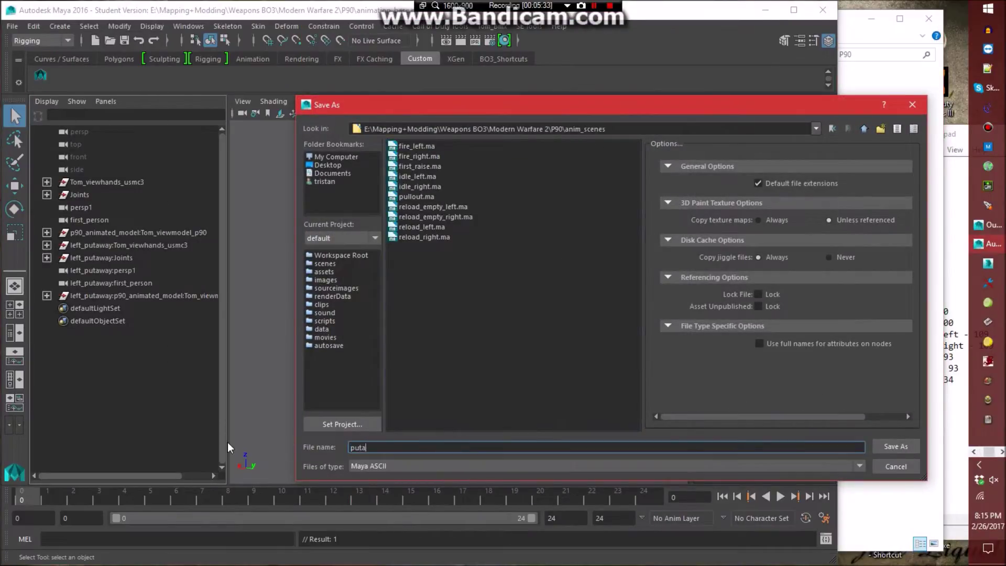
pyautogui.write('way')
pyautogui.press('Return')
pyautogui.click(461, 296)
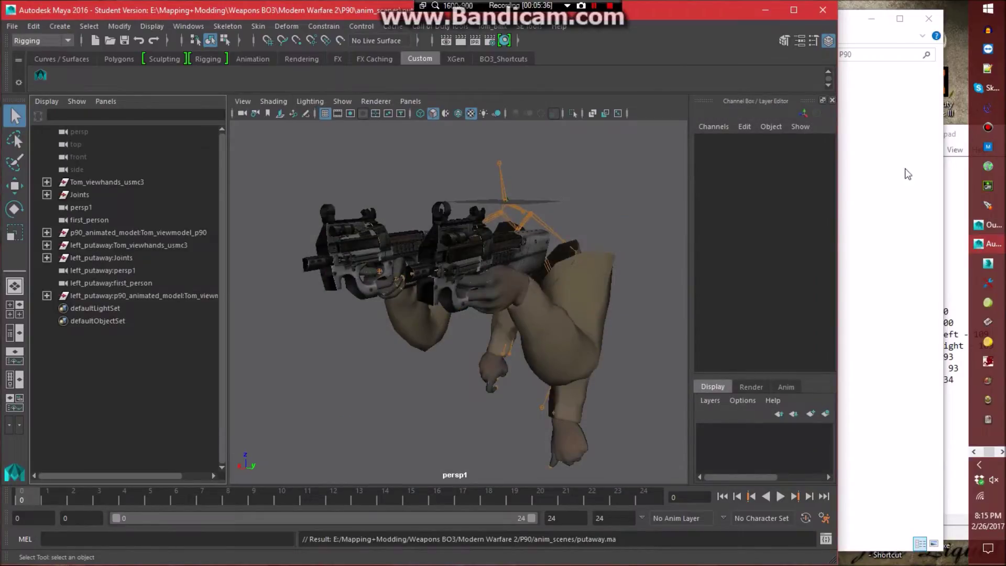
# Bring up the Offsets.txt notes beside Maya and delete the imported left_putaway:persp1 and left_putaway:first_person cameras.
pyautogui.click(955, 137)
pyautogui.click(933, 391)
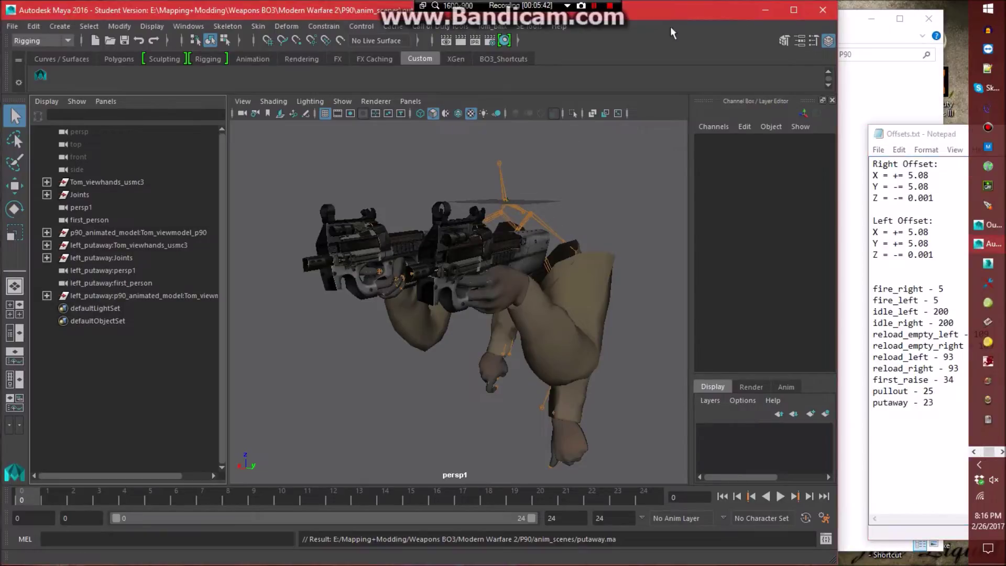
pyautogui.moveTo(115, 271); pyautogui.dragTo(118, 279)
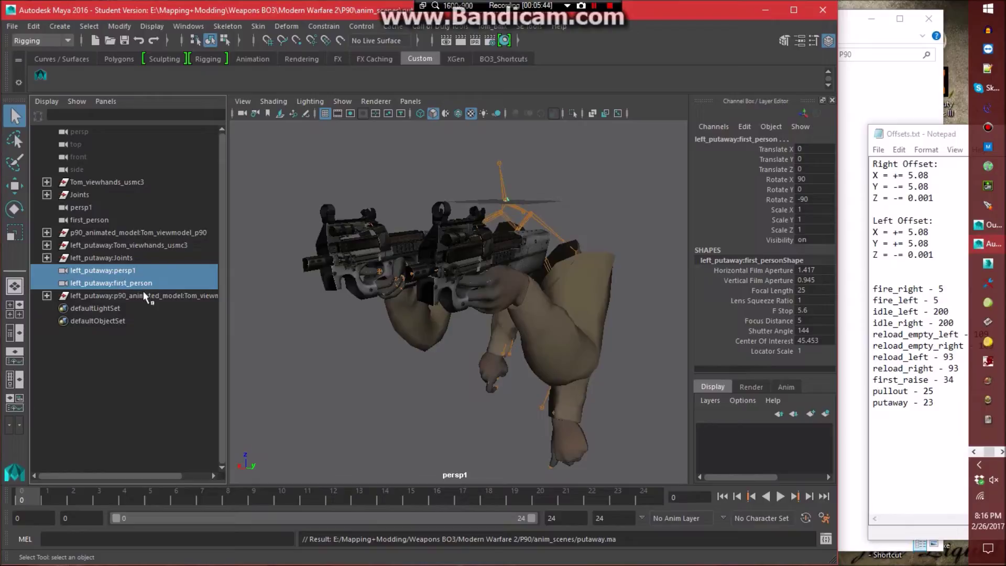
pyautogui.press('Delete')
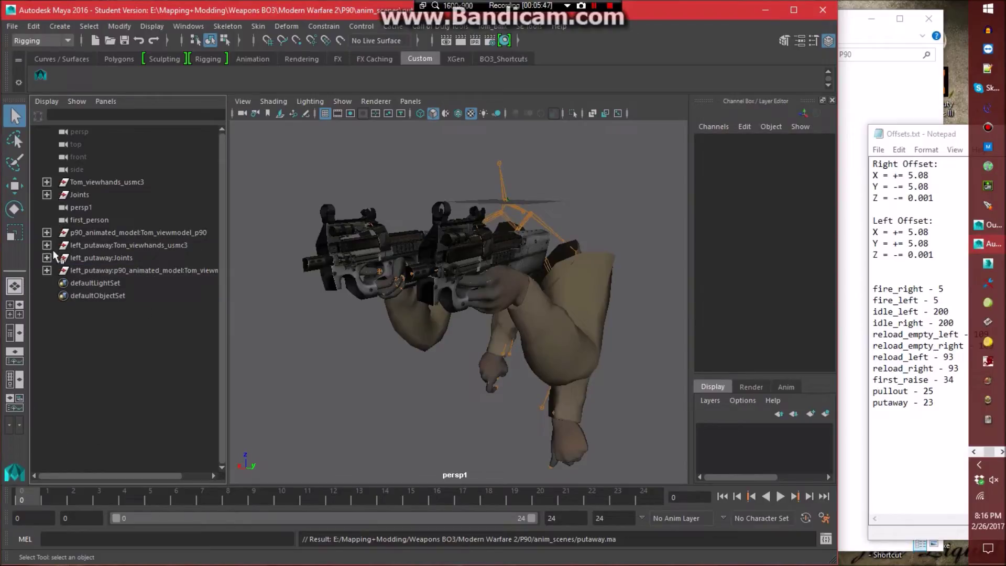
# Under tag_ads in the main Joints group, rename tag_torso to tag_torso_right and tag_torso_new to tag_torso.
pyautogui.click(47, 194)
pyautogui.click(59, 207)
pyautogui.click(72, 219)
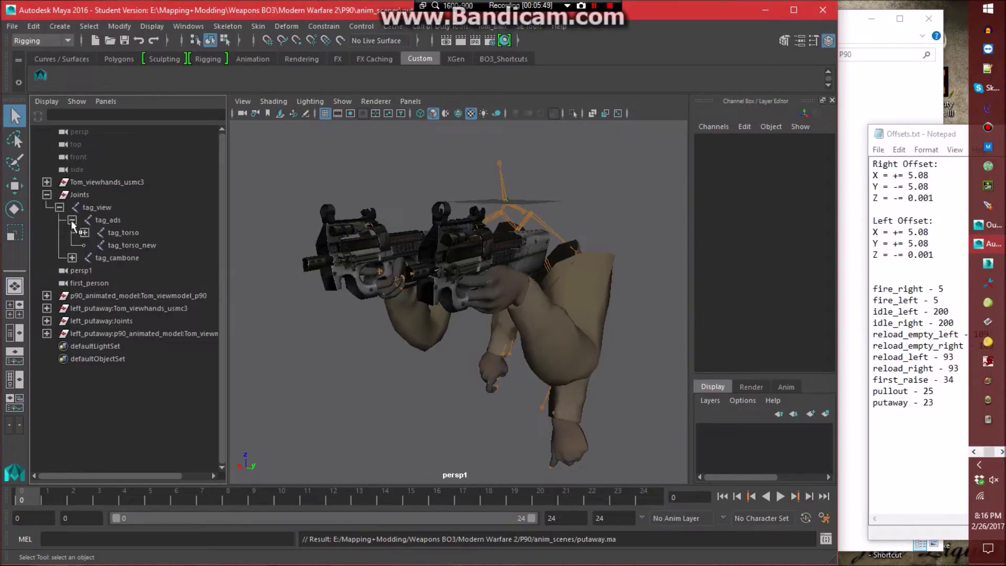
pyautogui.doubleClick(126, 233)
pyautogui.write('_right')
pyautogui.press('Return')
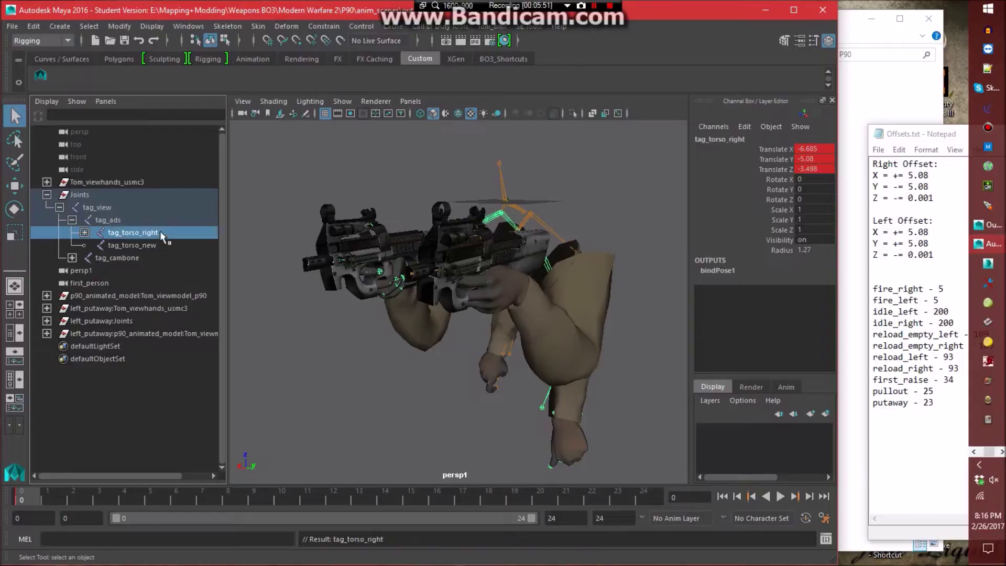
pyautogui.doubleClick(168, 244)
pyautogui.click(181, 247)
pyautogui.press('BackSpace')
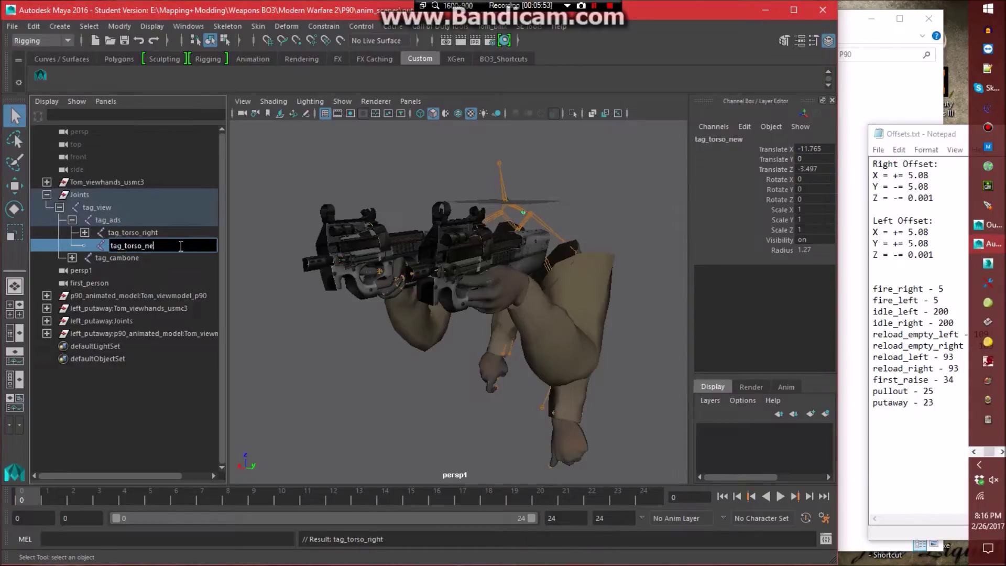
pyautogui.click(244, 248)
# Rename left_putaway:tag_torso to tag_torso_left and parent it under tag_ads in the main Joints hierarchy.
pyautogui.click(46, 320)
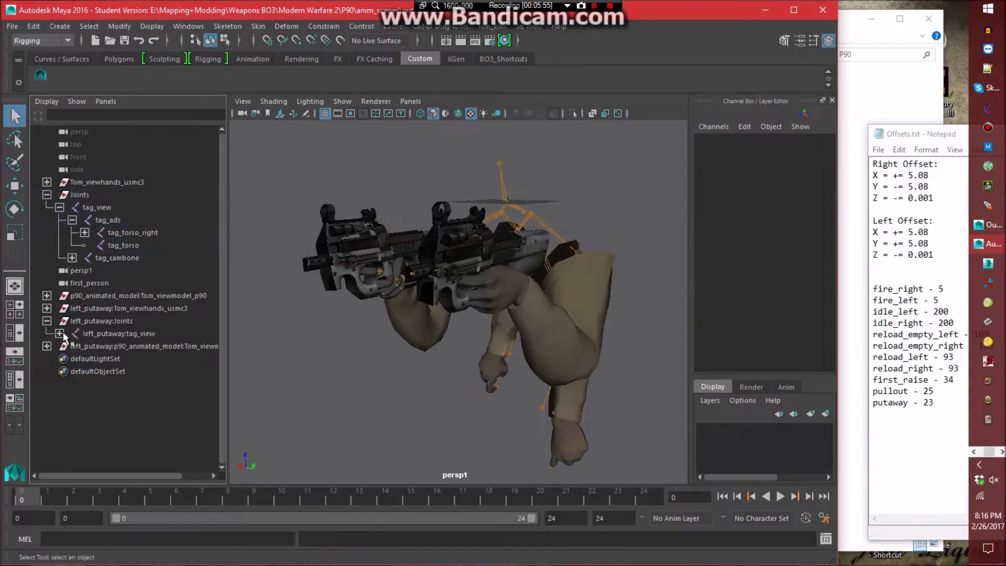
pyautogui.click(60, 333)
pyautogui.click(72, 346)
pyautogui.doubleClick(140, 358)
pyautogui.write('tag_torso_lef')
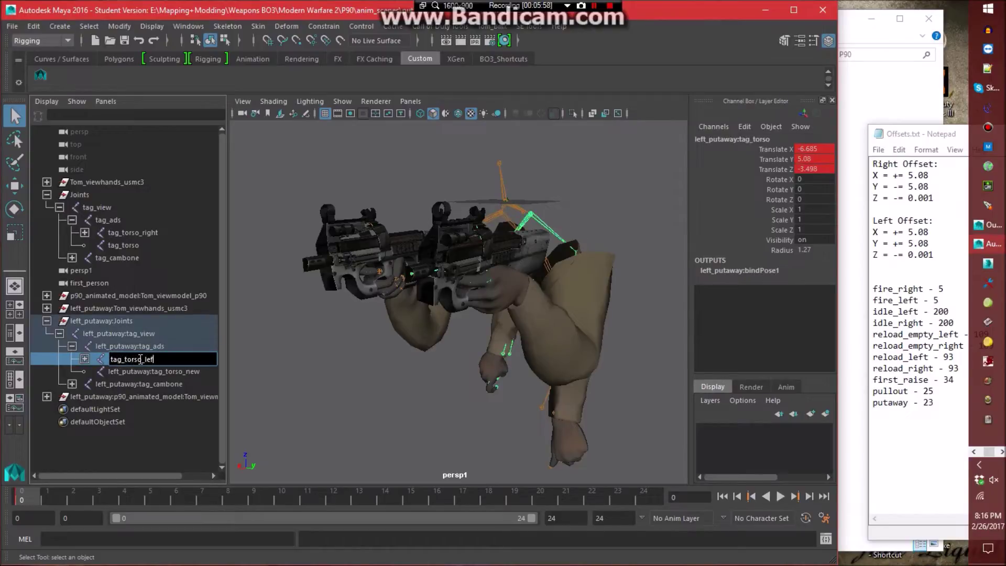
pyautogui.write('t')
pyautogui.press('Return')
pyautogui.moveTo(138, 357); pyautogui.dragTo(141, 248, button='middle')
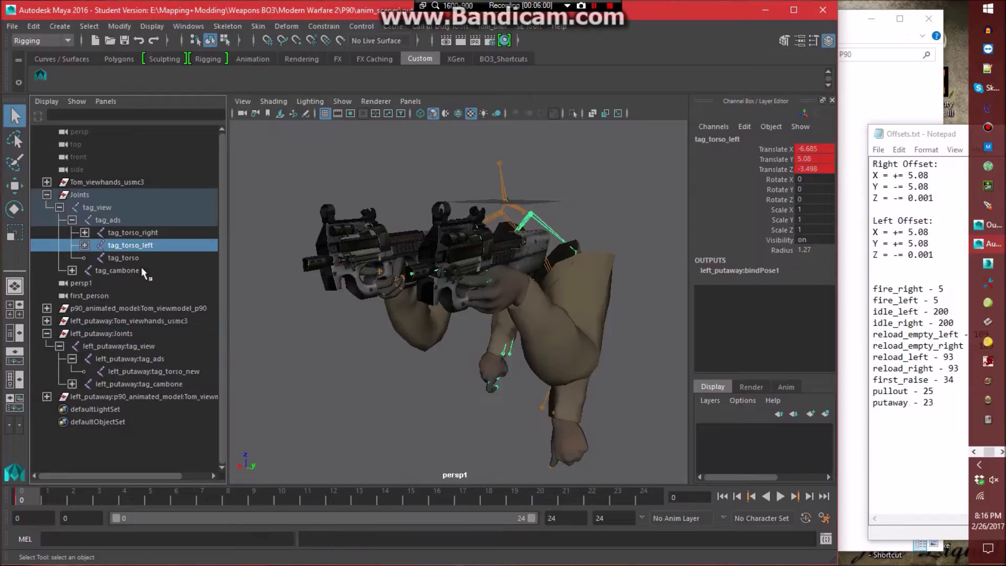
pyautogui.click(47, 333)
# Unparent j_shoulder_le from tag_torso_right and left_putaway:j_shoulder_ri from tag_torso_left, moving both to the scene's top level.
pyautogui.click(84, 232)
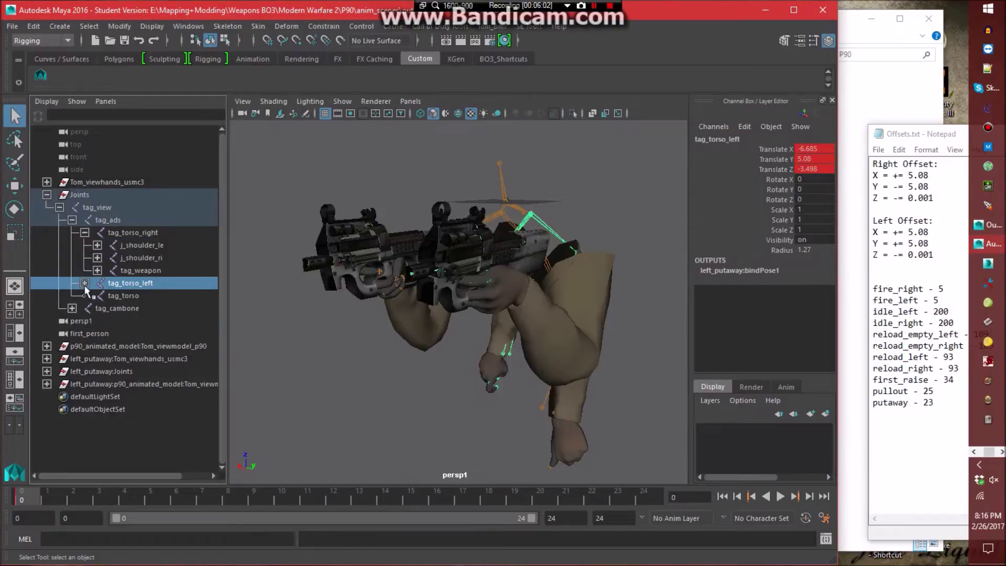
pyautogui.click(84, 283)
pyautogui.click(160, 244)
pyautogui.moveTo(165, 245); pyautogui.dragTo(103, 381, button='middle')
pyautogui.click(181, 295)
pyautogui.moveTo(181, 294); pyautogui.dragTo(119, 373, button='middle')
# Under tag_torso_left, rename the shoulder joint to j_shoulder_le and the weapon joint to tag_weapon1.
pyautogui.click(137, 282)
pyautogui.doubleClick(136, 285)
pyautogui.press('BackSpace')
pyautogui.doubleClick(162, 296)
pyautogui.write('tag')
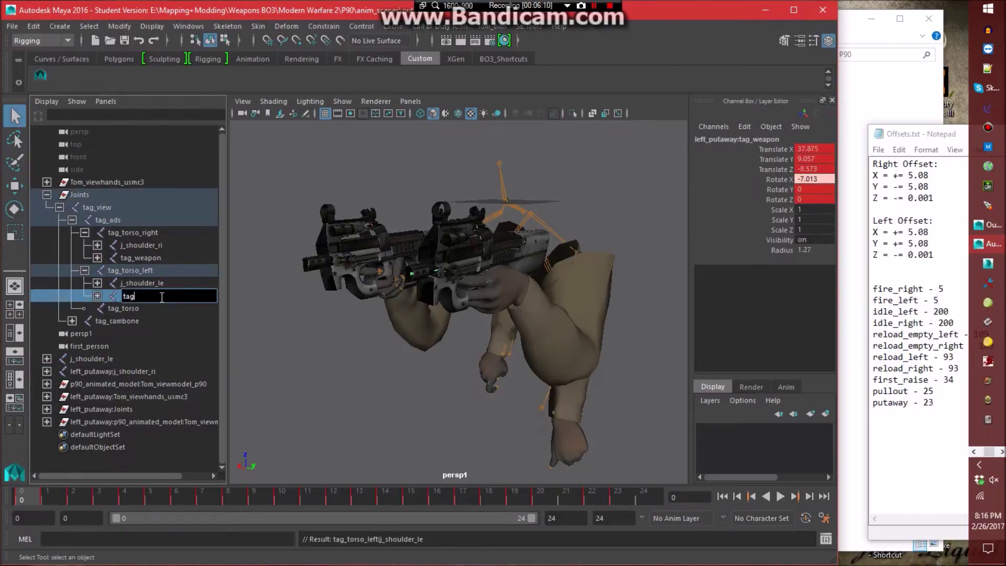
pyautogui.write('_weapon1')
pyautogui.press('Return')
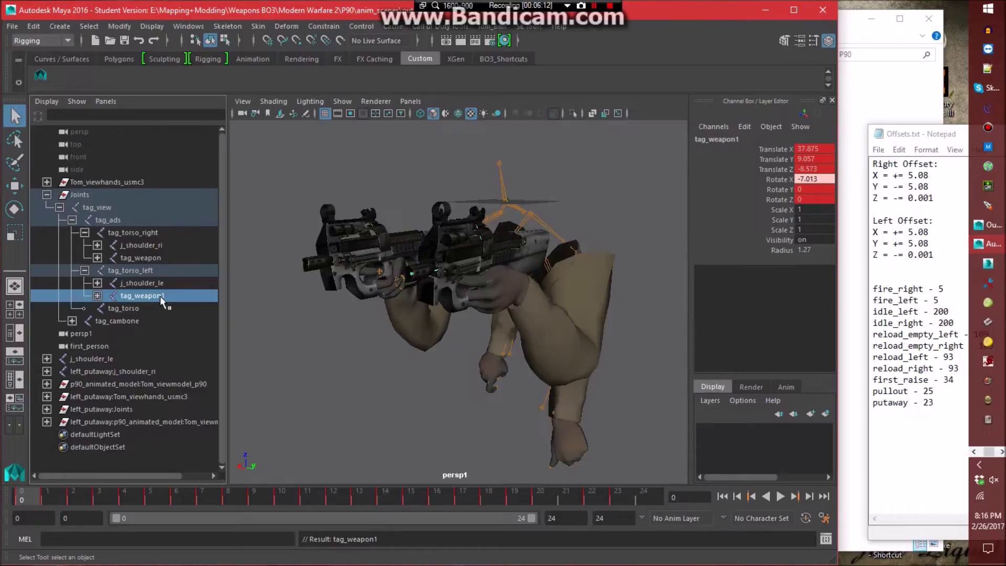
# Under tag_weapon1, rename the gun joint to j_gun1 and its bolt joint to j_bolt1.
pyautogui.click(98, 296)
pyautogui.doubleClick(156, 309)
pyautogui.write('j_gun')
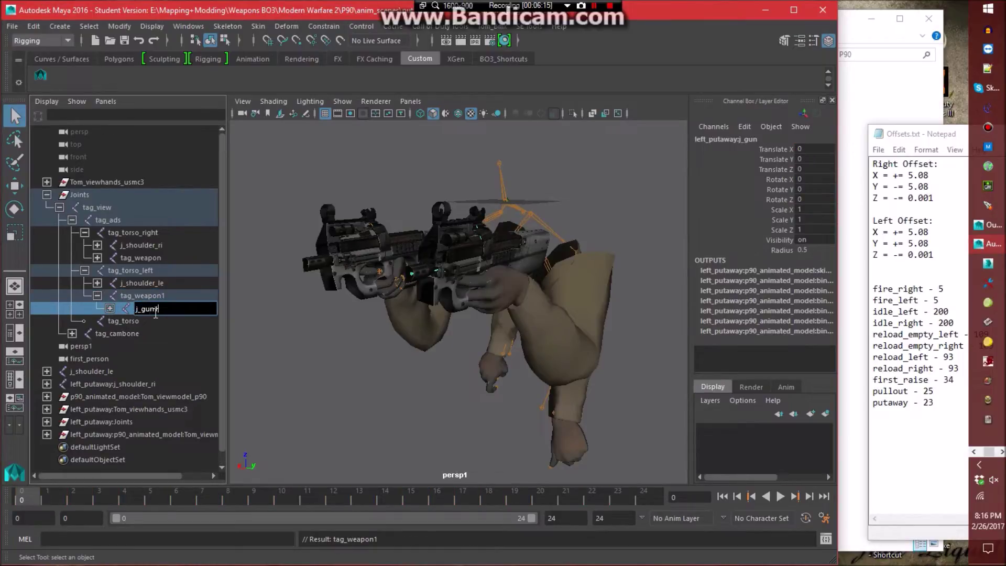
pyautogui.press('Return')
pyautogui.click(110, 308)
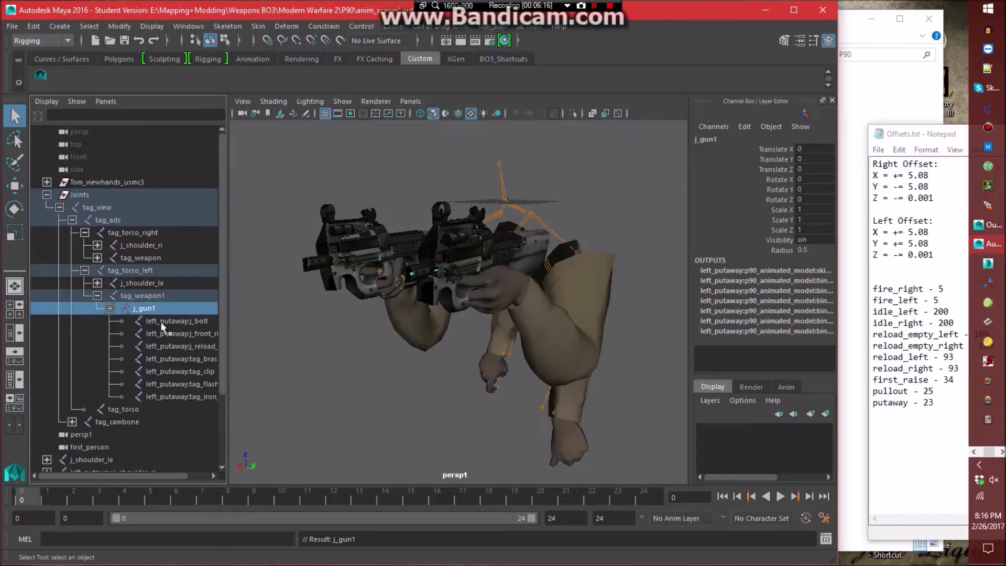
pyautogui.doubleClick(161, 321)
pyautogui.write('j_bolt1')
pyautogui.press('Return')
# Rename the front ring and reload button joints under j_gun1 to j_front_ring1 and j_reload_button1.
pyautogui.doubleClick(156, 334)
pyautogui.write('j_front_ring')
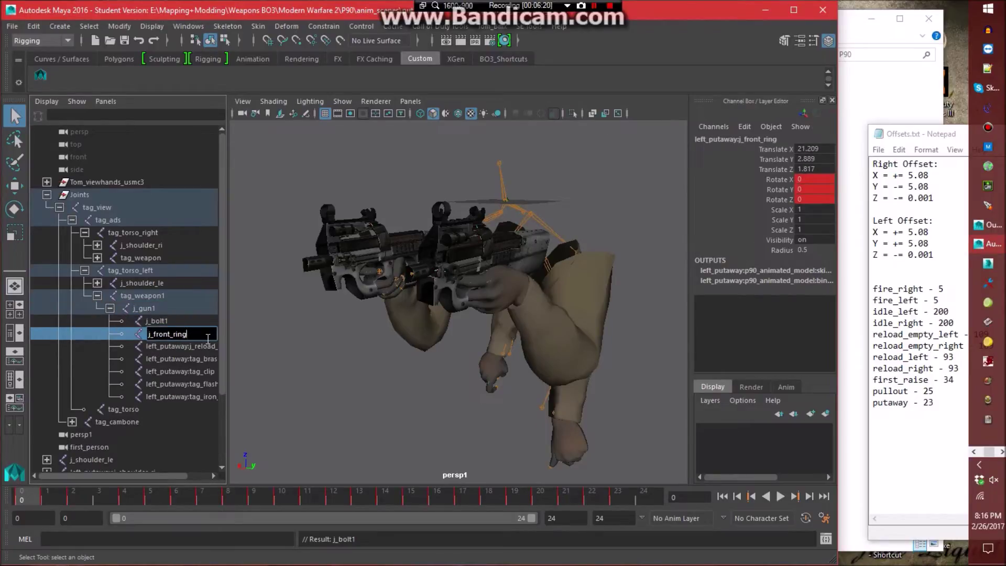
pyautogui.write('1')
pyautogui.press('Return')
pyautogui.doubleClick(162, 346)
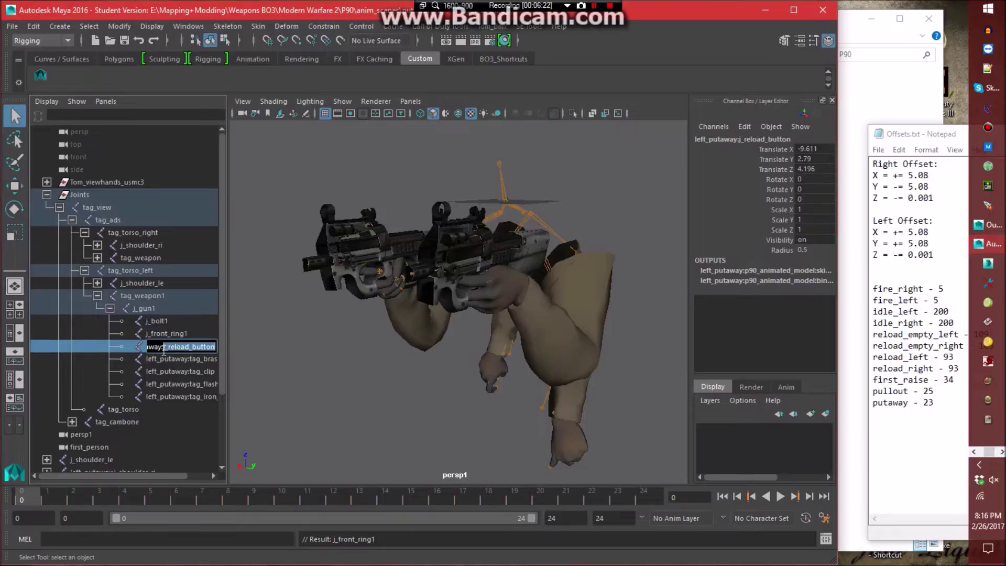
pyautogui.write('j_reload_button')
pyautogui.press('Return')
pyautogui.doubleClick(208, 347)
pyautogui.write('1')
pyautogui.press('Return')
# Rename the brass and clip joints under j_gun1 to tag_brass1 and tag_clip1.
pyautogui.doubleClick(169, 359)
pyautogui.doubleClick(172, 360)
pyautogui.press('Delete')
pyautogui.press('Delete')
pyautogui.click(202, 360)
pyautogui.write('1')
pyautogui.press('Return')
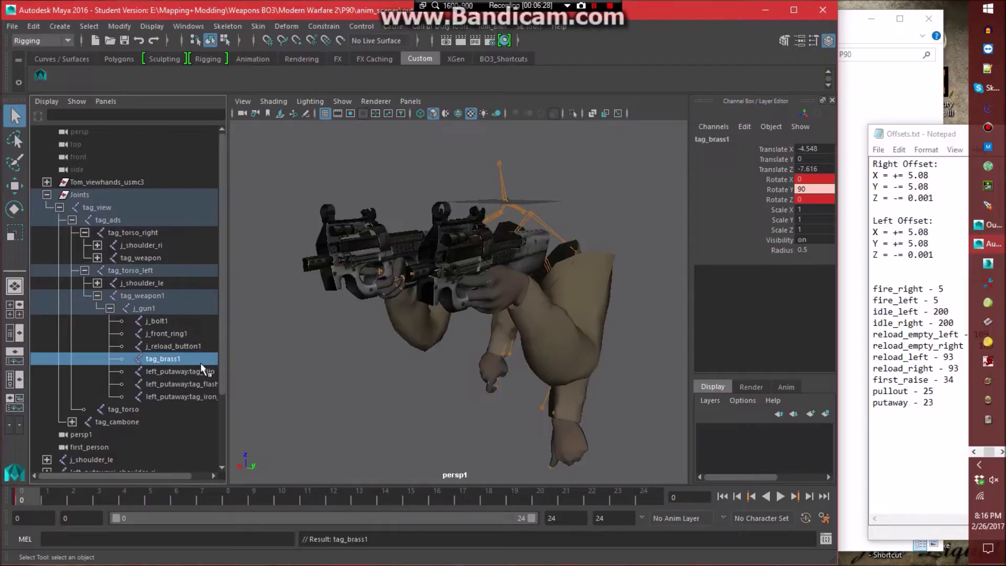
pyautogui.doubleClick(168, 368)
pyautogui.write('tag_clip')
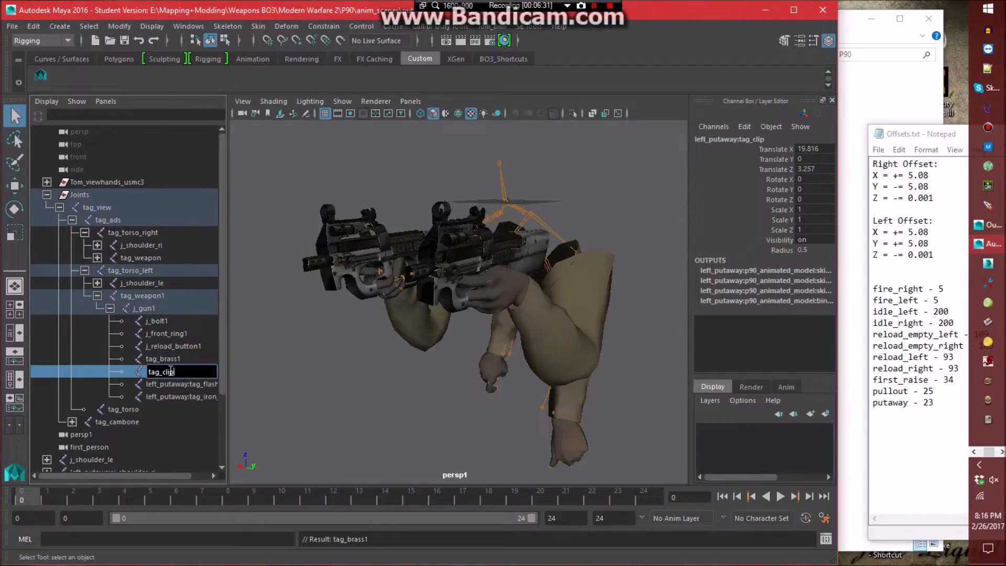
pyautogui.write('1')
pyautogui.press('Return')
# Rename j_gun1's flash joint to tag_flash1, remove the left_putaway prefix from its tag_iron_sight joint, and collapse the tag_weapon1 hierarchy.
pyautogui.doubleClick(168, 383)
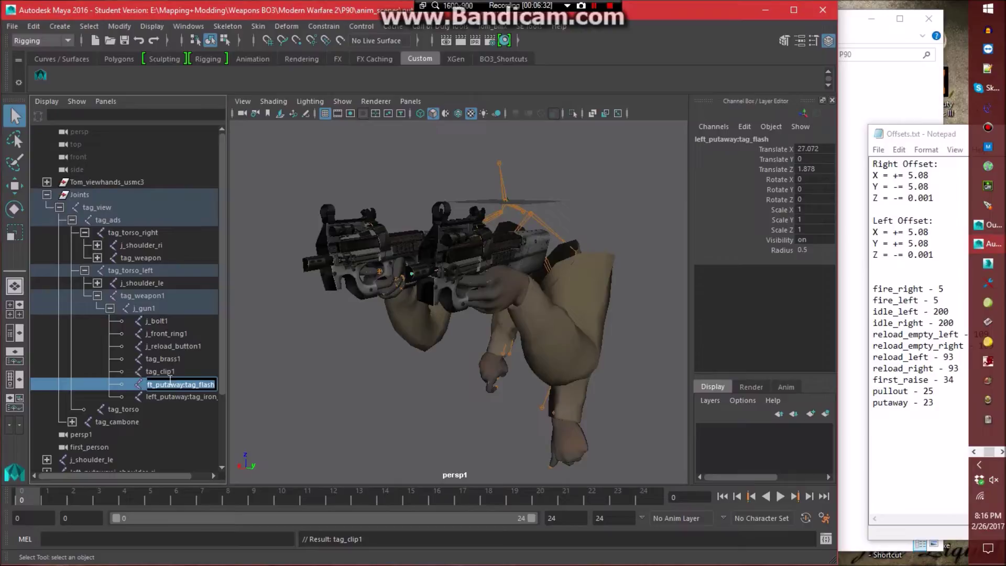
pyautogui.write('tag_flash1')
pyautogui.press('Return')
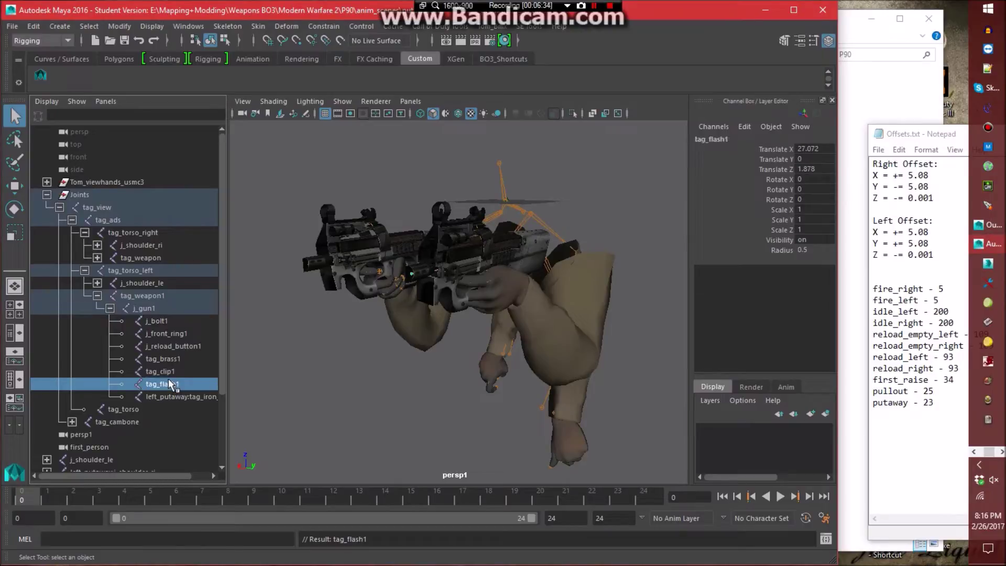
pyautogui.doubleClick(156, 397)
pyautogui.write('tag_iron_sight')
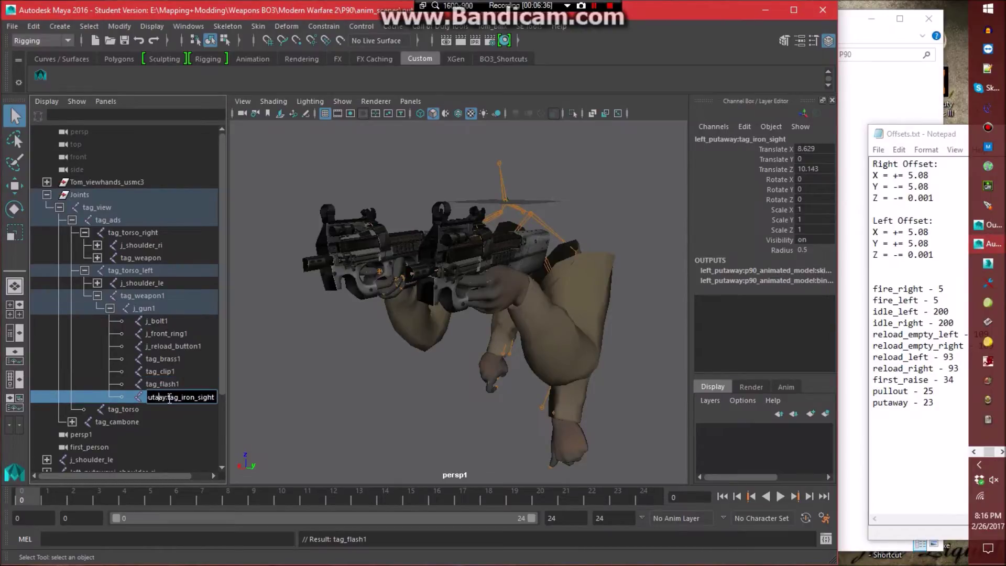
pyautogui.press('Return')
pyautogui.click(256, 391)
pyautogui.click(109, 308)
pyautogui.click(97, 295)
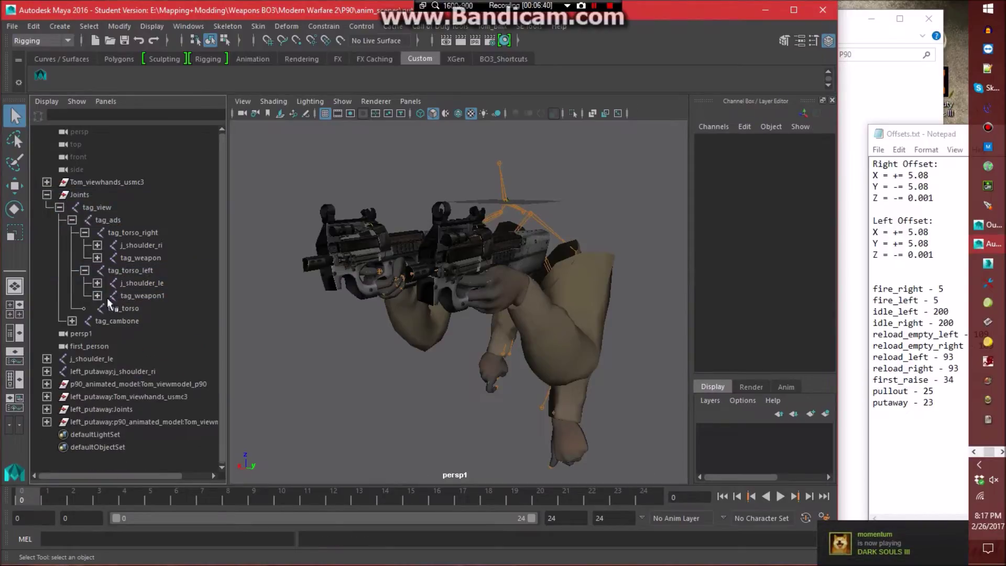
# Save the putaway scene and check the translations of the tag_torso_right and tag_torso_left joints.
pyautogui.hotkey('ctrl', 's')
pyautogui.click(456, 300)
pyautogui.click(163, 231)
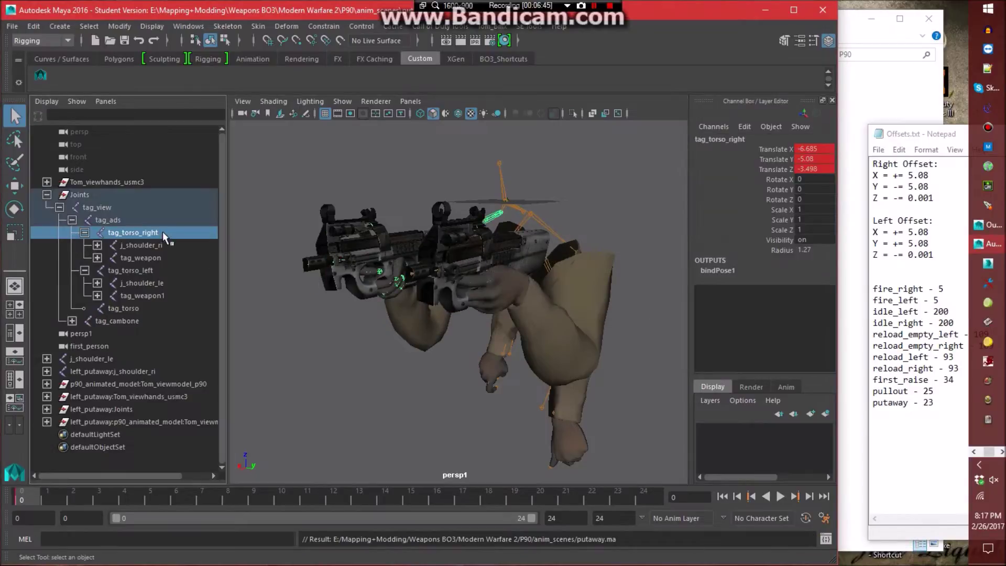
pyautogui.click(139, 270)
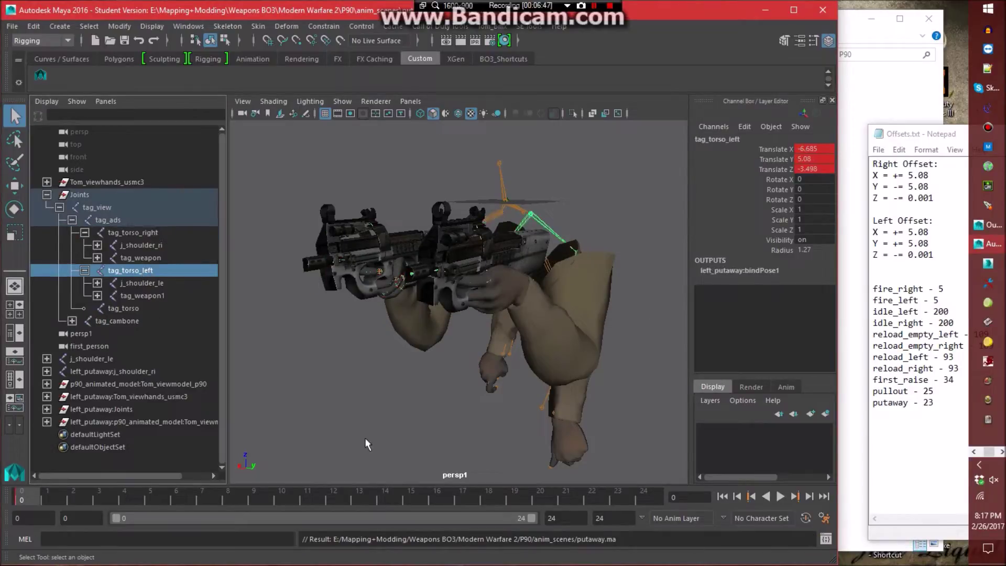
pyautogui.click(365, 438)
pyautogui.click(156, 233)
pyautogui.click(153, 272)
pyautogui.click(247, 335)
# Preview the animation with j_shoulder_ri selected, and at frame 0 parent that joint under tag_torso.
pyautogui.click(140, 244)
pyautogui.hotkey('alt', 'v')
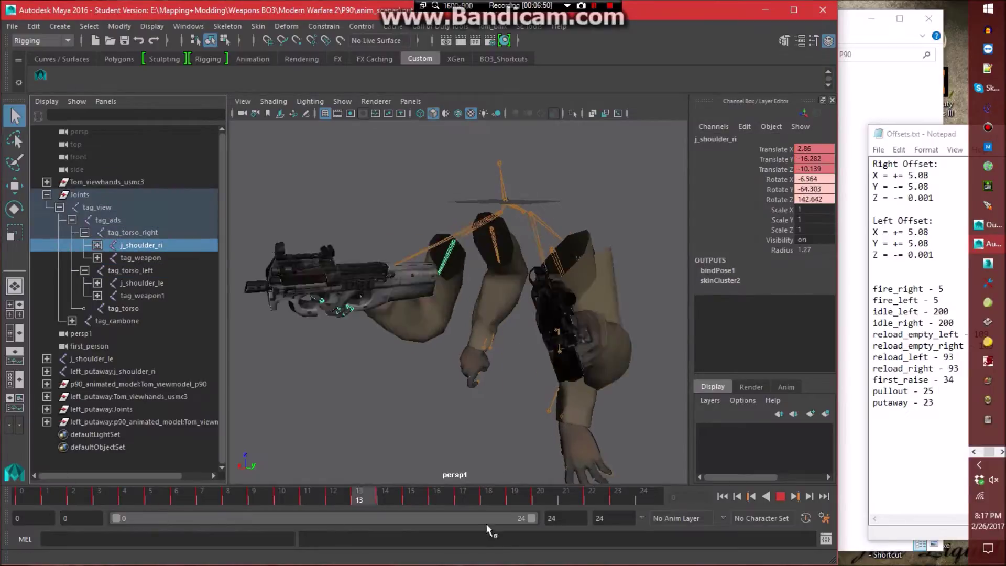
pyautogui.hotkey('alt', 'v')
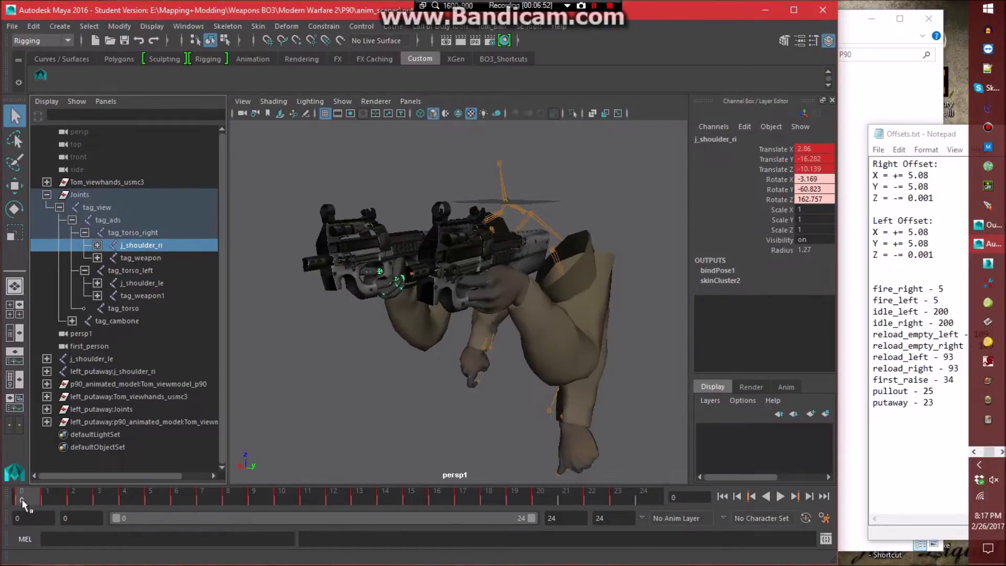
pyautogui.moveTo(39, 502)
pyautogui.mouseDown()
pyautogui.moveTo(141, 505)
pyautogui.moveTo(22, 502)
pyautogui.mouseUp()
pyautogui.moveTo(157, 246); pyautogui.dragTo(122, 310, button='middle')
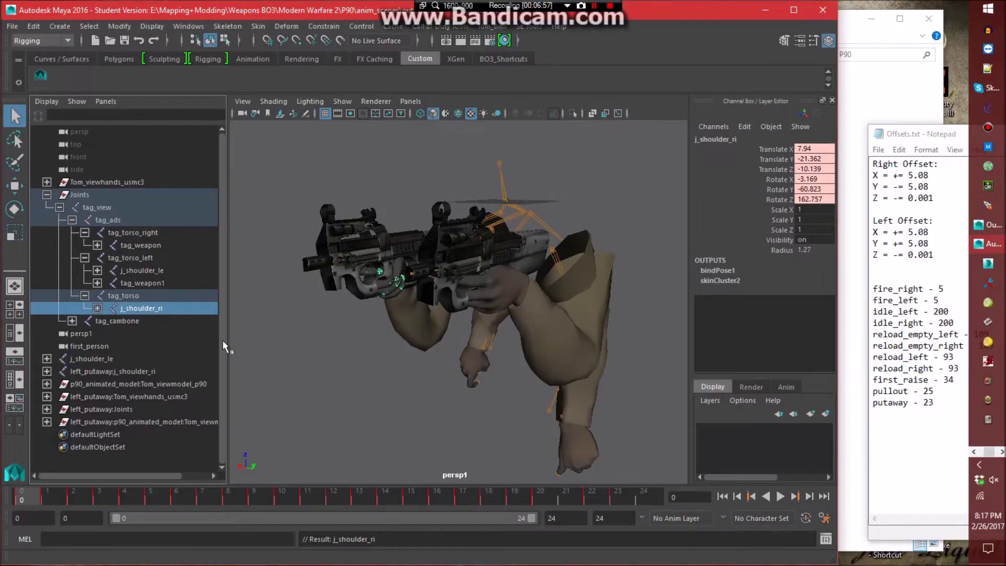
pyautogui.click(298, 357)
# Preview the animation with j_shoulder_le selected, and parent that joint under tag_torso at frame 0.
pyautogui.click(141, 274)
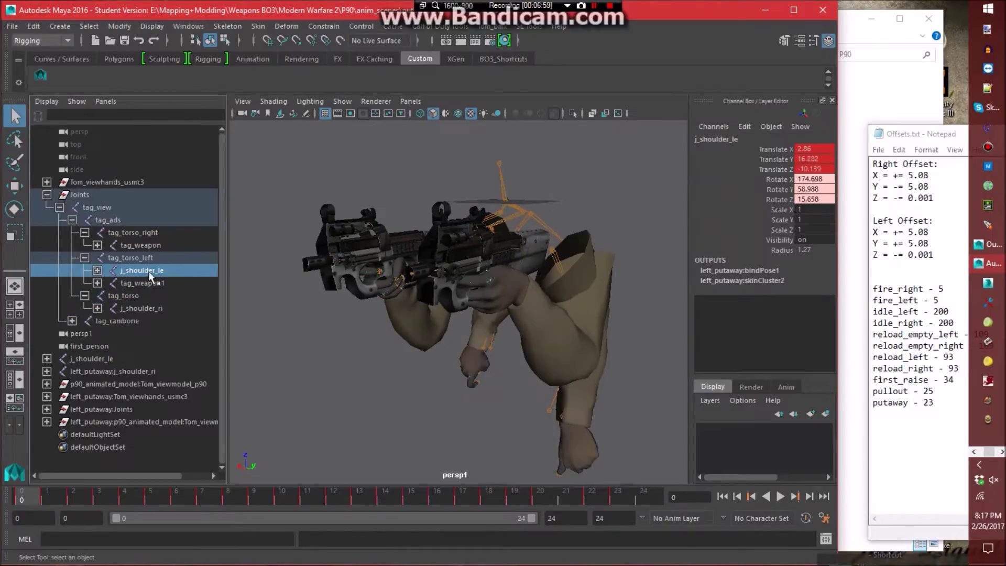
pyautogui.hotkey('alt', 'v')
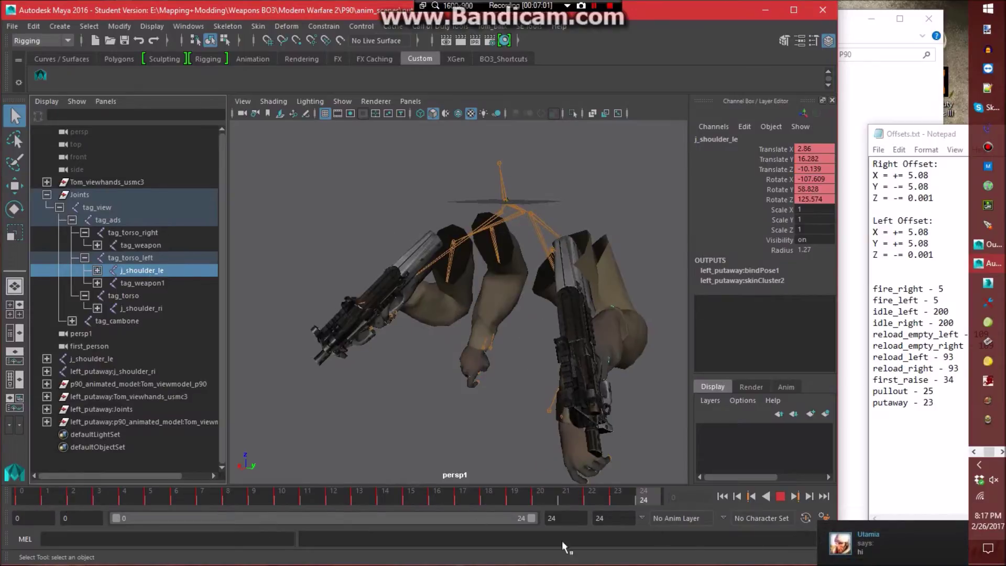
pyautogui.hotkey('alt', 'v')
pyautogui.moveTo(160, 277); pyautogui.dragTo(142, 296, button='middle')
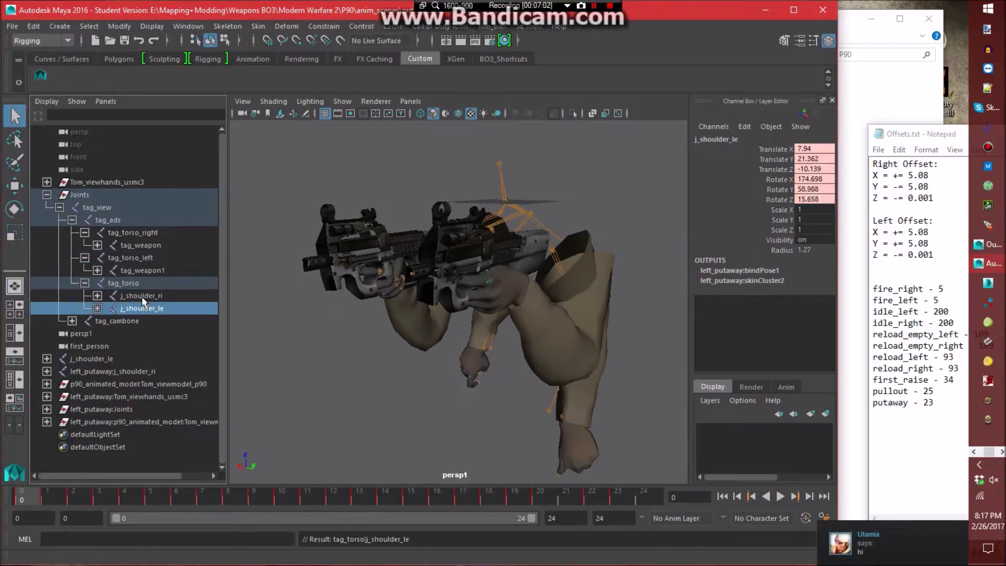
pyautogui.click(284, 324)
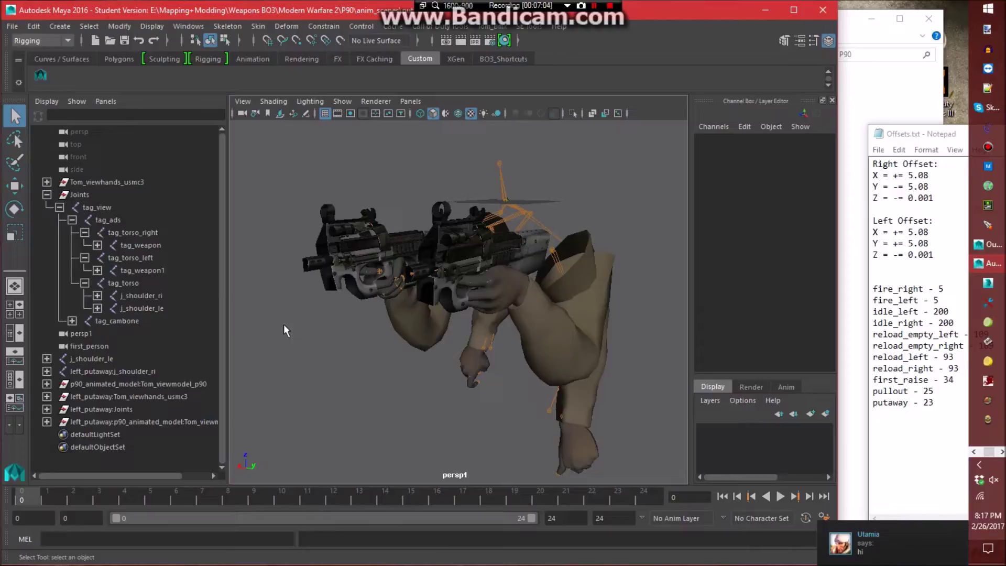
# Parent both weapon joints, tag_weapon and tag_weapon1, under tag_torso.
pyautogui.click(152, 245)
pyautogui.keyDown('ctrl'); pyautogui.click(158, 271); pyautogui.keyUp('ctrl')
pyautogui.moveTo(151, 265); pyautogui.dragTo(126, 284, button='middle')
pyautogui.click(272, 348)
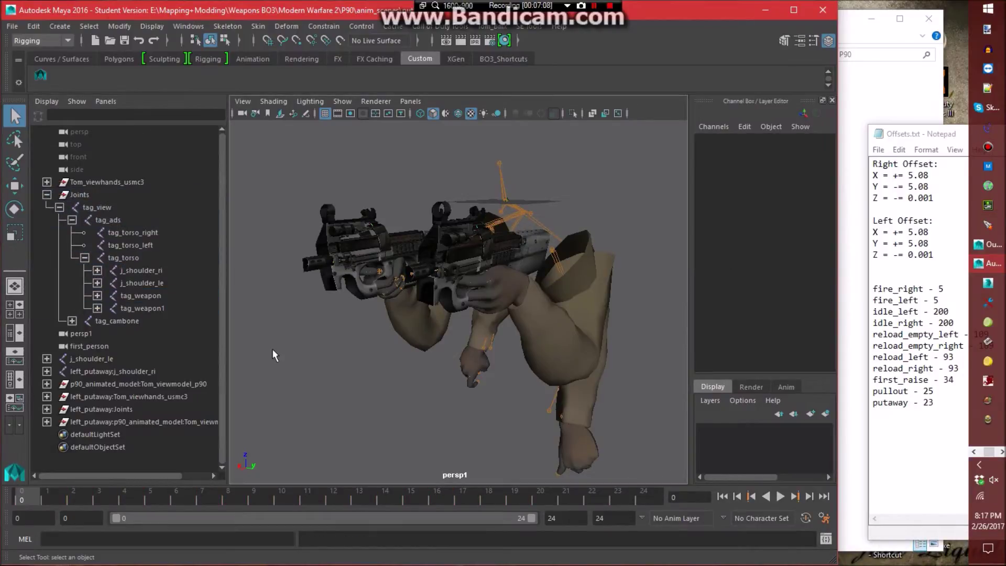
# In the Graph Editor, offset all Translate X keys of tag_weapon by += 5.08 from the Right Offset notes.
pyautogui.click(150, 295)
pyautogui.click(190, 27)
pyautogui.moveTo(209, 59)
pyautogui.click(396, 72)
pyautogui.click(327, 183)
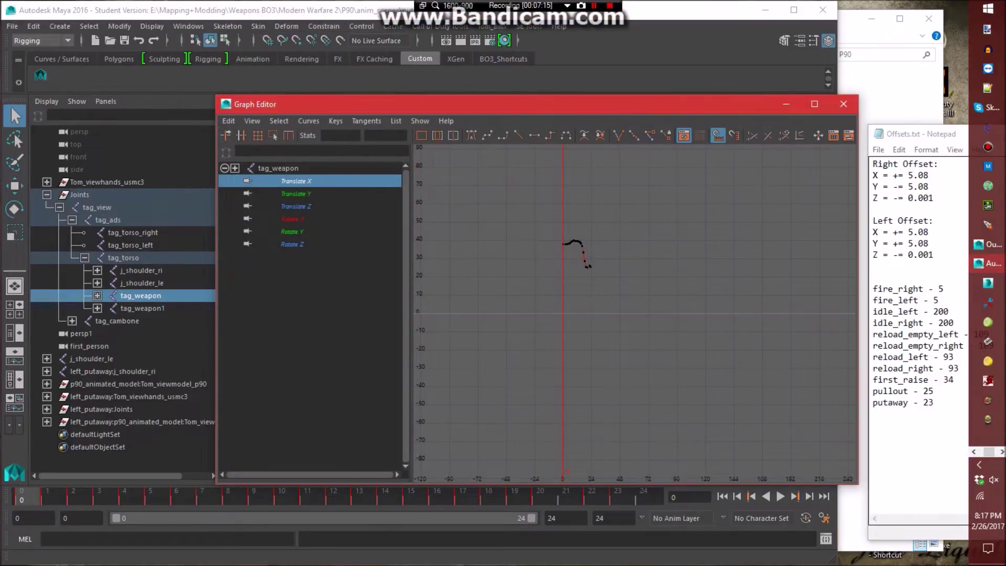
pyautogui.moveTo(929, 176); pyautogui.dragTo(897, 176)
pyautogui.moveTo(556, 214); pyautogui.dragTo(755, 400)
pyautogui.click(387, 135)
pyautogui.write('+= 5.08')
pyautogui.press('Return')
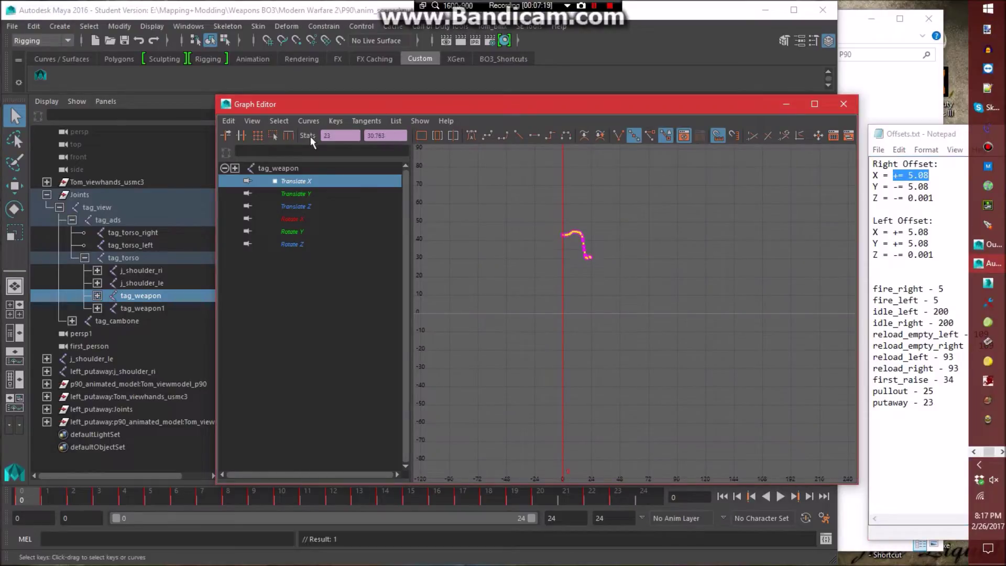
# Offset all Translate Y keys of tag_weapon by -= 5.08.
pyautogui.click(322, 195)
pyautogui.click(373, 136)
pyautogui.write('+= 5.08')
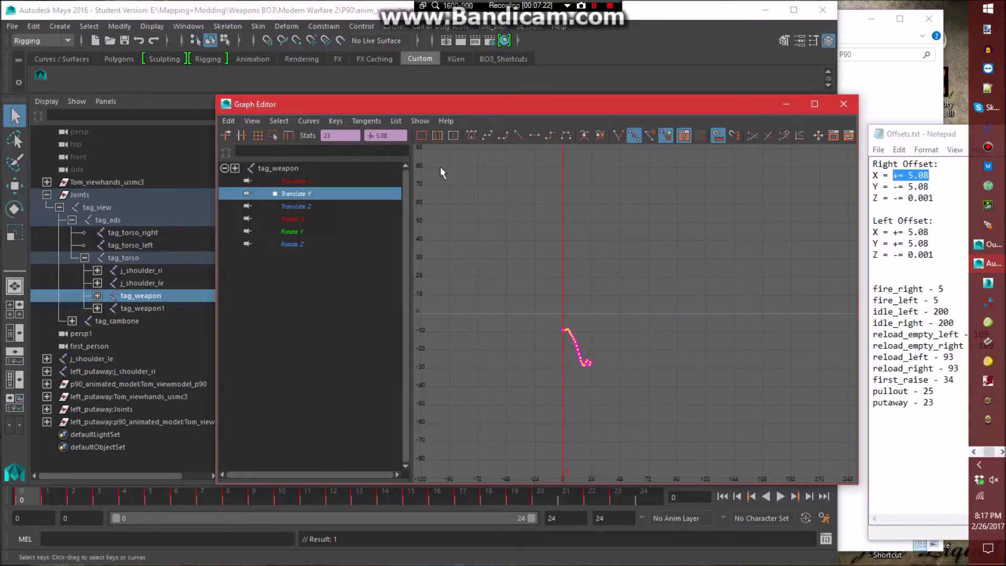
pyautogui.press('Return')
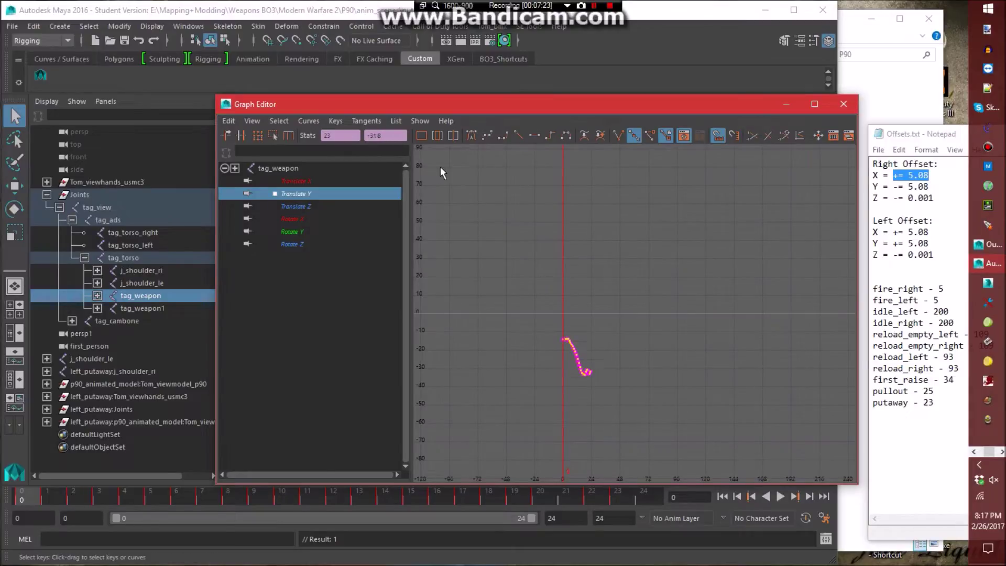
# Copy the right Z offset from the notes and apply -= 0.001 to all Translate Z keys of tag_weapon.
pyautogui.click(335, 206)
pyautogui.moveTo(499, 281); pyautogui.dragTo(766, 435)
pyautogui.moveTo(933, 198); pyautogui.dragTo(889, 198)
pyautogui.hotkey('ctrl', 'c')
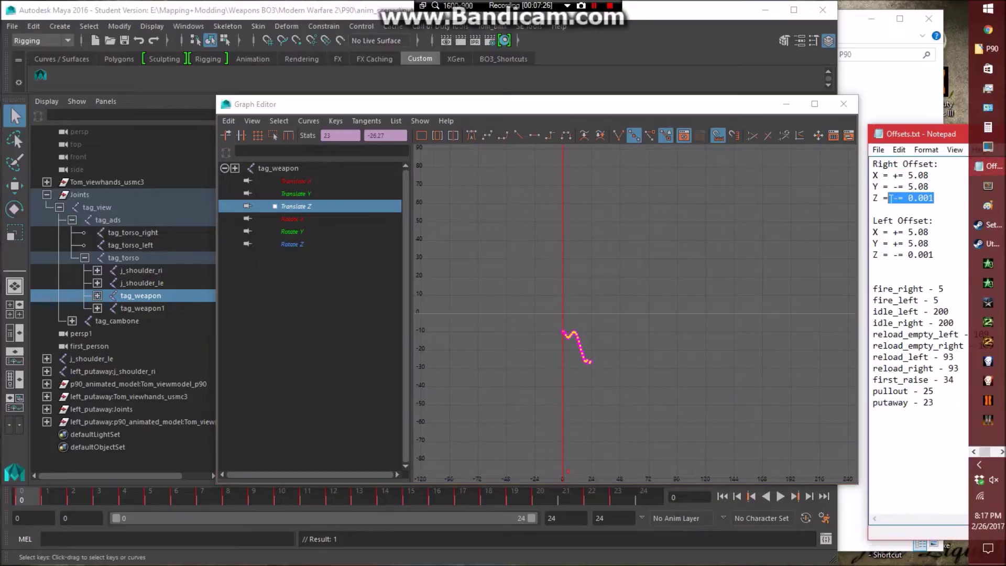
pyautogui.click(385, 135)
pyautogui.hotkey('ctrl', 'v')
pyautogui.press('Return')
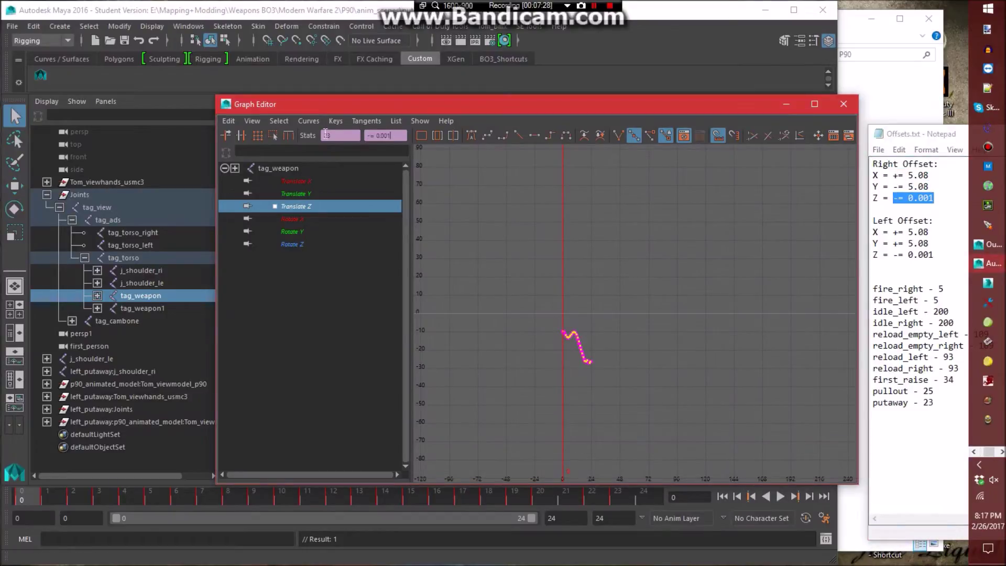
# Offset all Translate Z keys of tag_weapon1 by -= 0.001.
pyautogui.click(163, 309)
pyautogui.click(309, 194)
pyautogui.click(304, 205)
pyautogui.moveTo(482, 221); pyautogui.dragTo(721, 450)
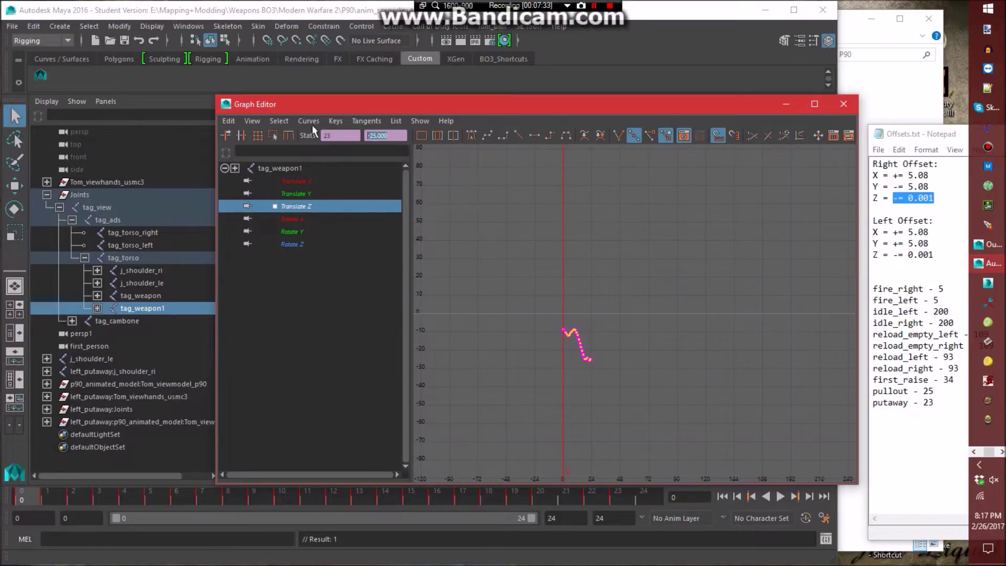
# Offset the Translate Y and Translate X keys of tag_weapon1 by += 5.08 each, and close the Graph Editor.
pyautogui.moveTo(929, 243); pyautogui.dragTo(898, 243)
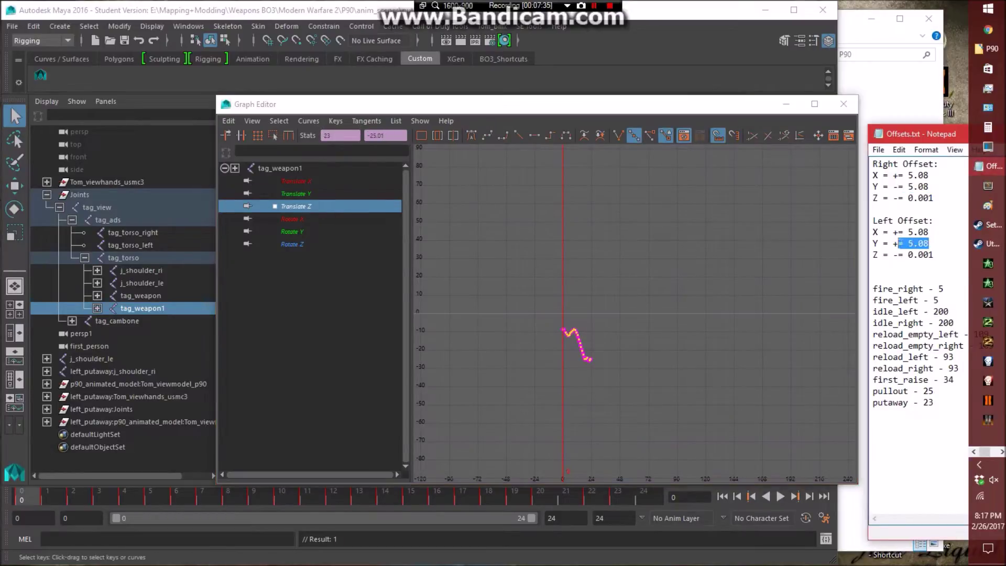
pyautogui.click(315, 194)
pyautogui.moveTo(484, 221); pyautogui.dragTo(734, 400)
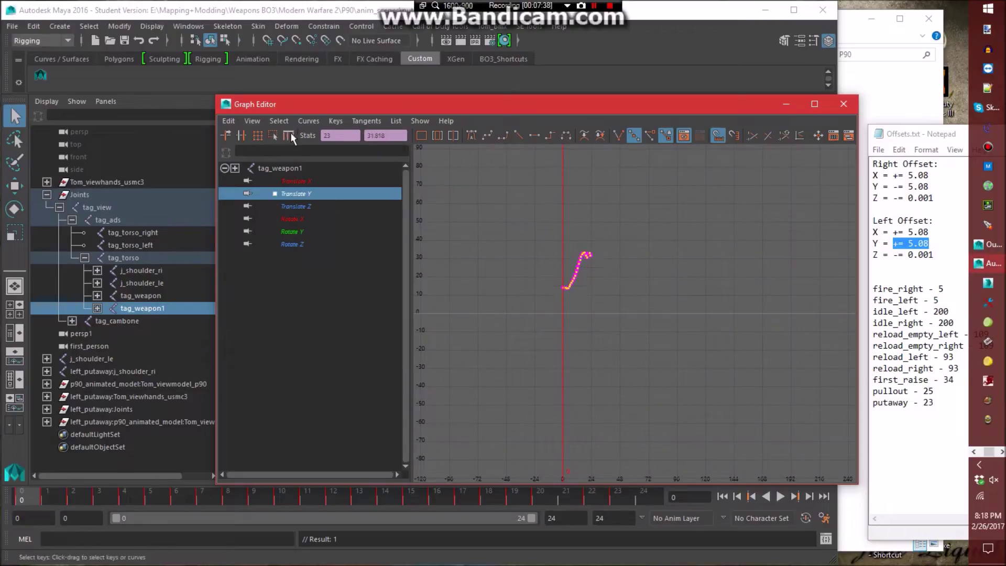
pyautogui.click(296, 180)
pyautogui.moveTo(514, 184); pyautogui.dragTo(723, 374)
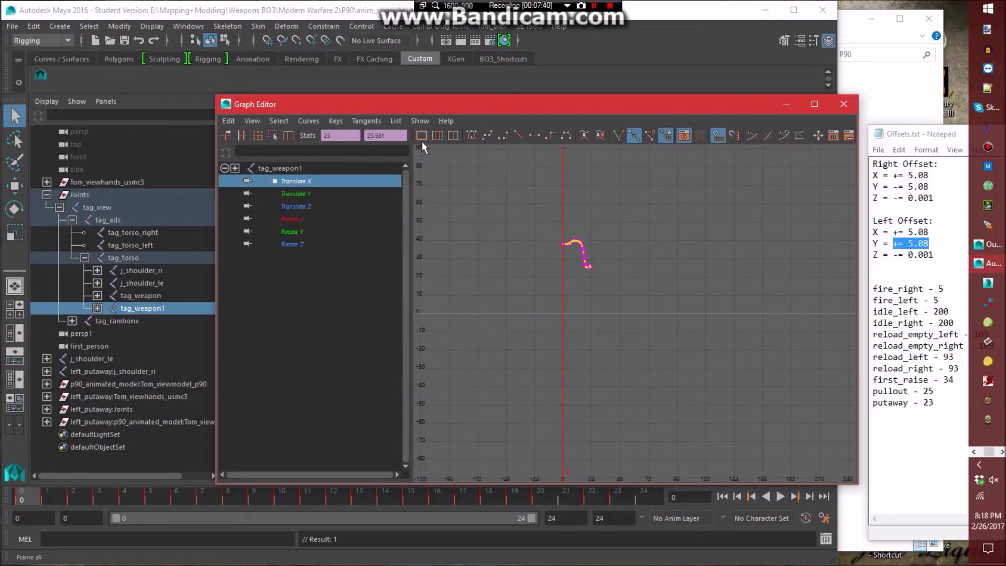
pyautogui.click(843, 103)
# Play back the putaway animation from both sides of the model to check that the guns follow the hands.
pyautogui.click(551, 242)
pyautogui.keyDown('alt'); pyautogui.moveTo(551, 242); pyautogui.dragTo(479, 235); pyautogui.keyUp('alt')
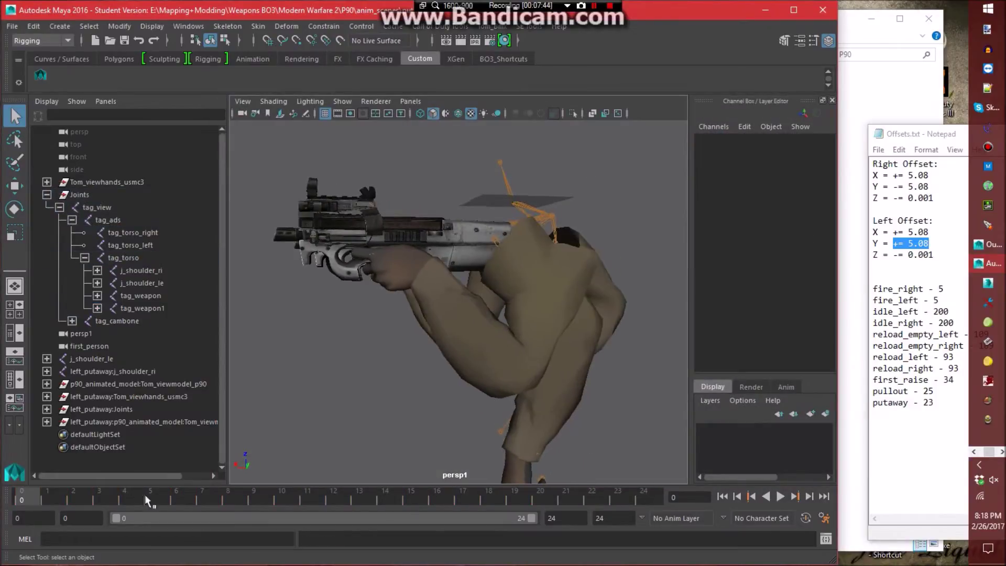
pyautogui.hotkey('alt', 'v')
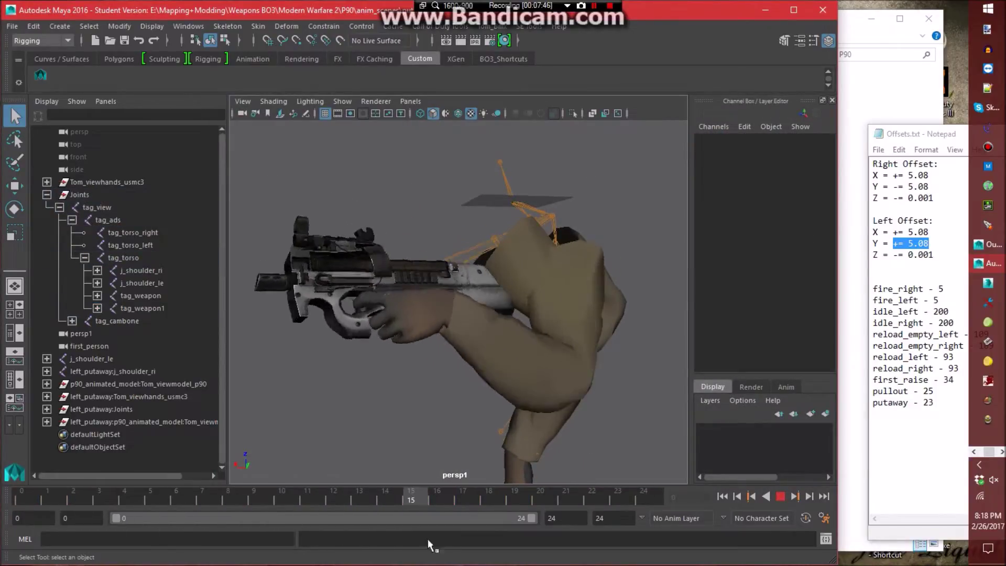
pyautogui.hotkey('alt', 'v')
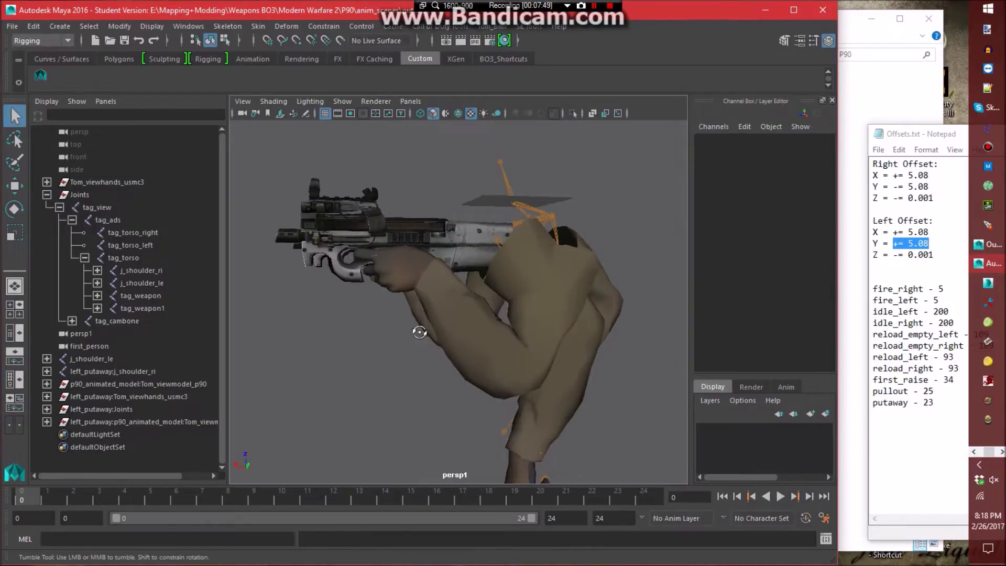
pyautogui.keyDown('alt'); pyautogui.moveTo(417, 330); pyautogui.dragTo(628, 337); pyautogui.keyUp('alt')
pyautogui.hotkey('alt', 'v')
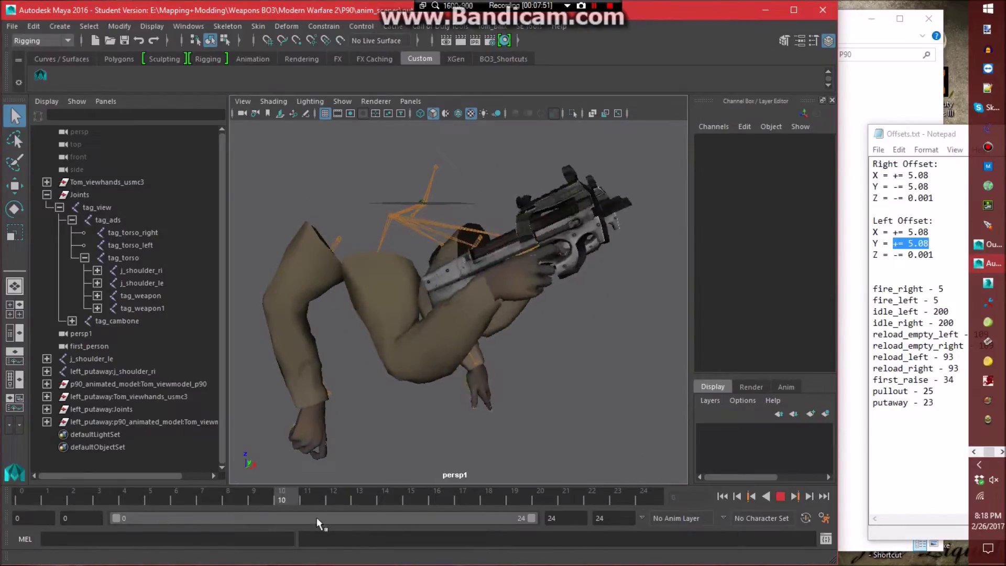
pyautogui.hotkey('alt', 'v')
pyautogui.keyDown('alt'); pyautogui.moveTo(450, 345); pyautogui.dragTo(287, 319); pyautogui.keyUp('alt')
# Check the putaway animation through the first_person camera at frame 0 and return to the persp1 view.
pyautogui.click(410, 101)
pyautogui.moveTo(492, 113)
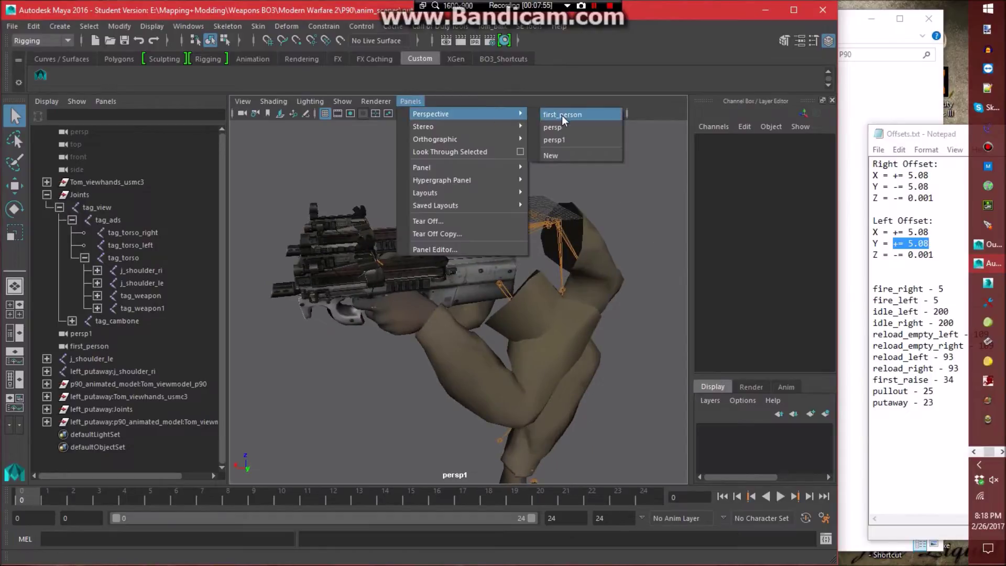
pyautogui.click(567, 115)
pyautogui.moveTo(30, 489); pyautogui.dragTo(18, 518)
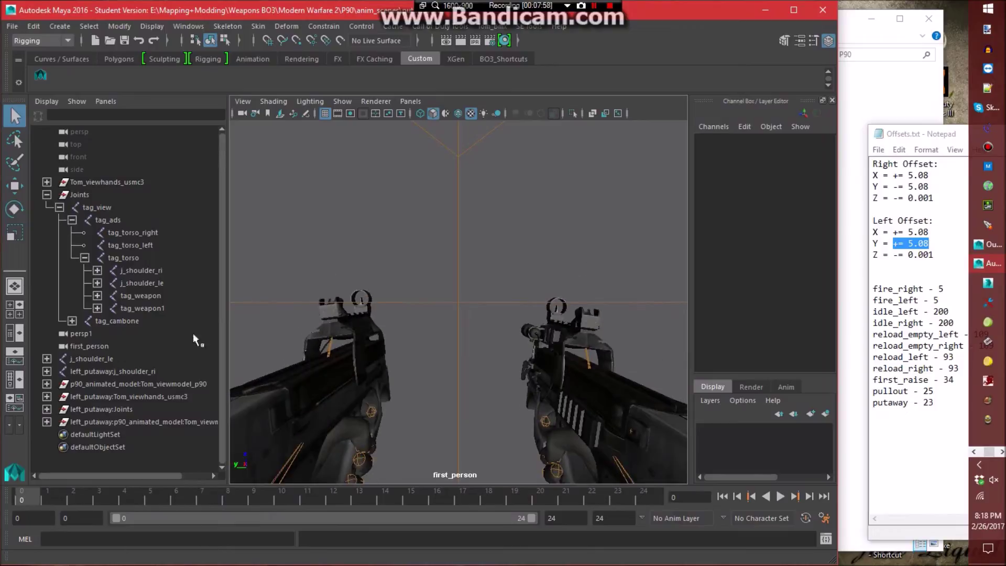
pyautogui.click(412, 101)
pyautogui.moveTo(498, 113)
pyautogui.click(570, 137)
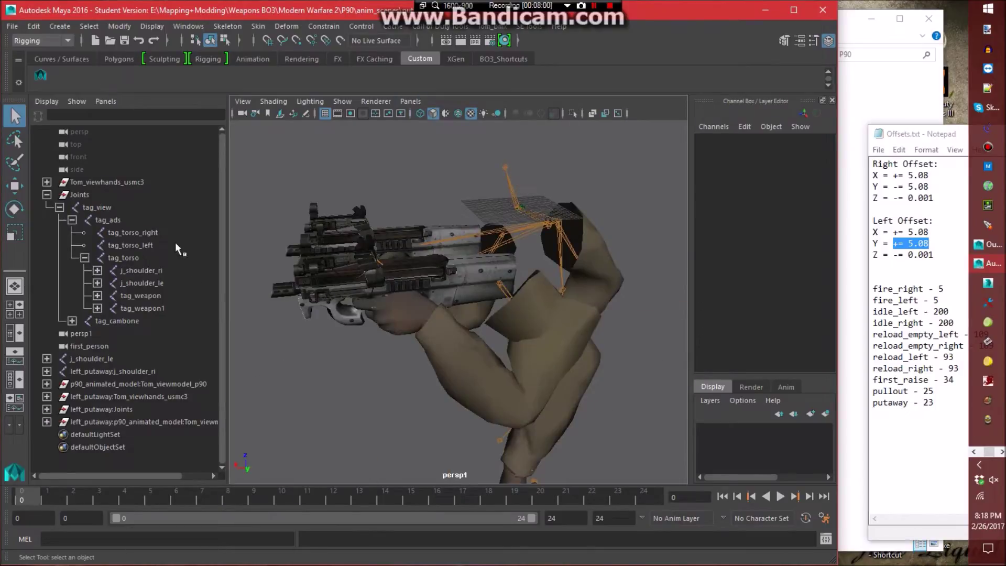
# Delete the empty tag_torso_right and tag_torso_left joints and save the scene.
pyautogui.moveTo(133, 232); pyautogui.dragTo(169, 241)
pyautogui.press('Delete')
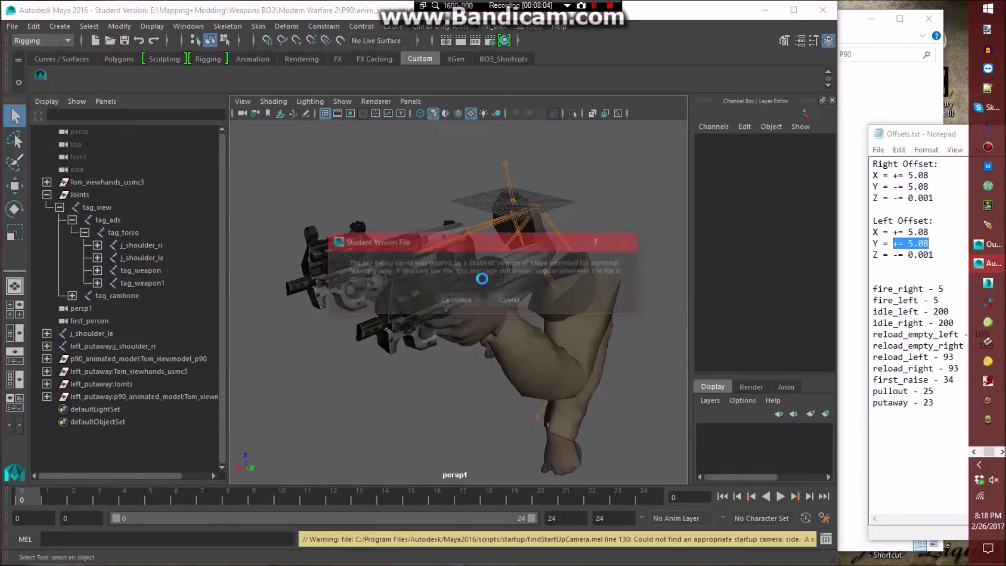
pyautogui.click(460, 299)
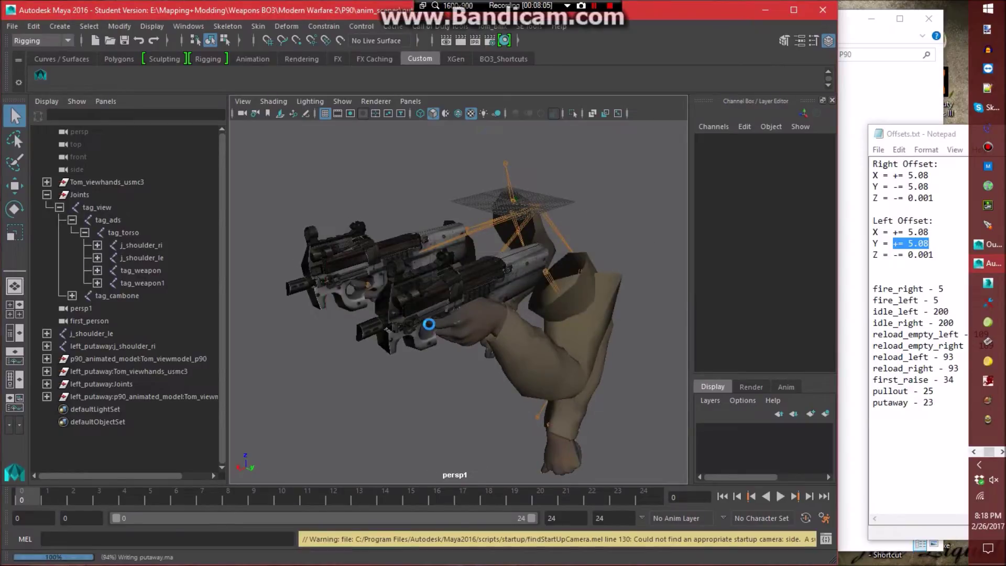
# Delete the leftover j_shoulder_le, left_putaway:j_shoulder_ri and left_putaway:Joints nodes, and clean the scene's namespaces.
pyautogui.click(118, 335)
pyautogui.keyDown('ctrl'); pyautogui.click(115, 347); pyautogui.keyUp('ctrl')
pyautogui.keyDown('ctrl'); pyautogui.click(110, 383); pyautogui.keyUp('ctrl')
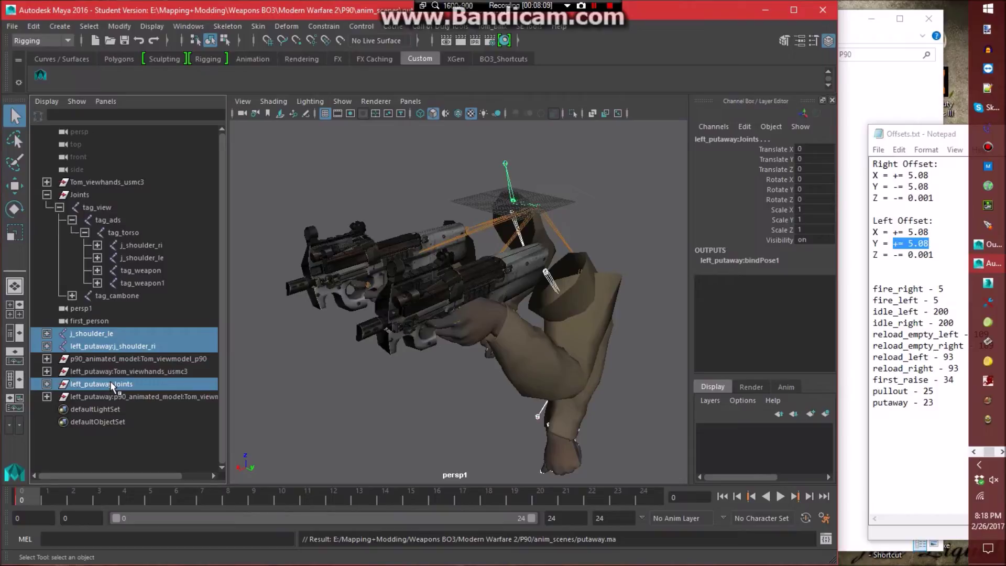
pyautogui.press('Delete')
pyautogui.click(528, 25)
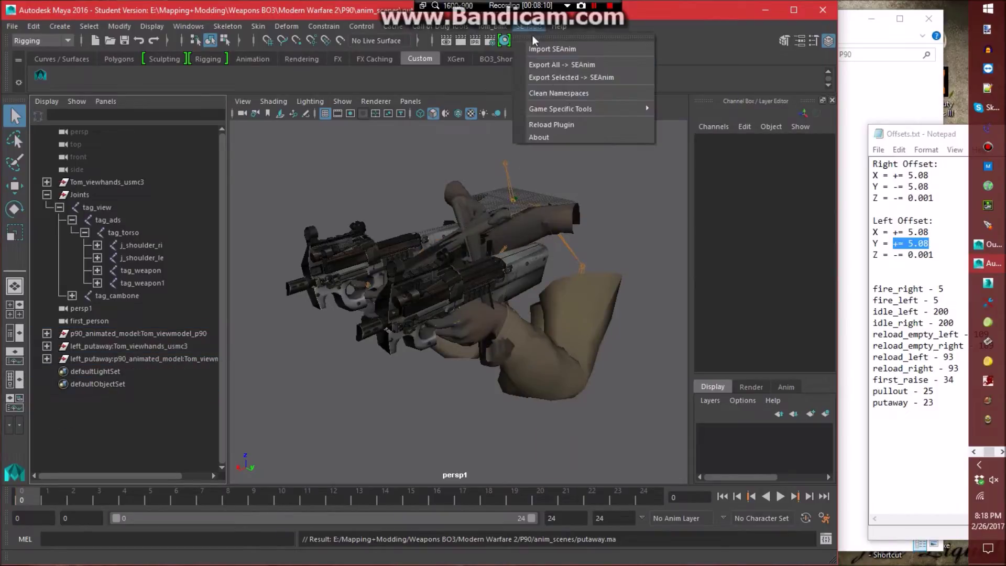
pyautogui.click(568, 94)
# Select the full tag_view joint hierarchy and export the selection as a SEAnim file named putaway in a subfolder of the P90 folder.
pyautogui.click(97, 207)
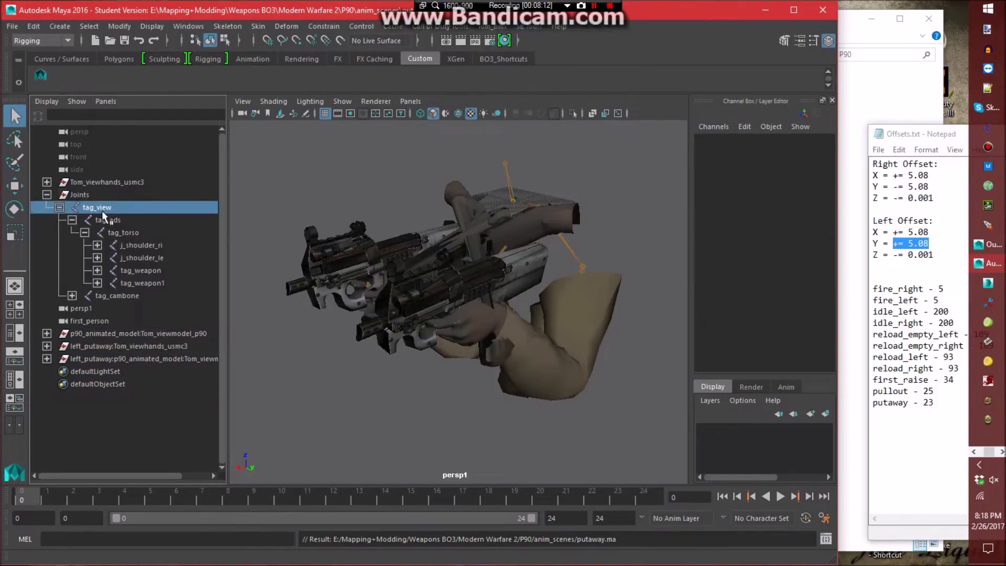
pyautogui.click(89, 26)
pyautogui.click(110, 87)
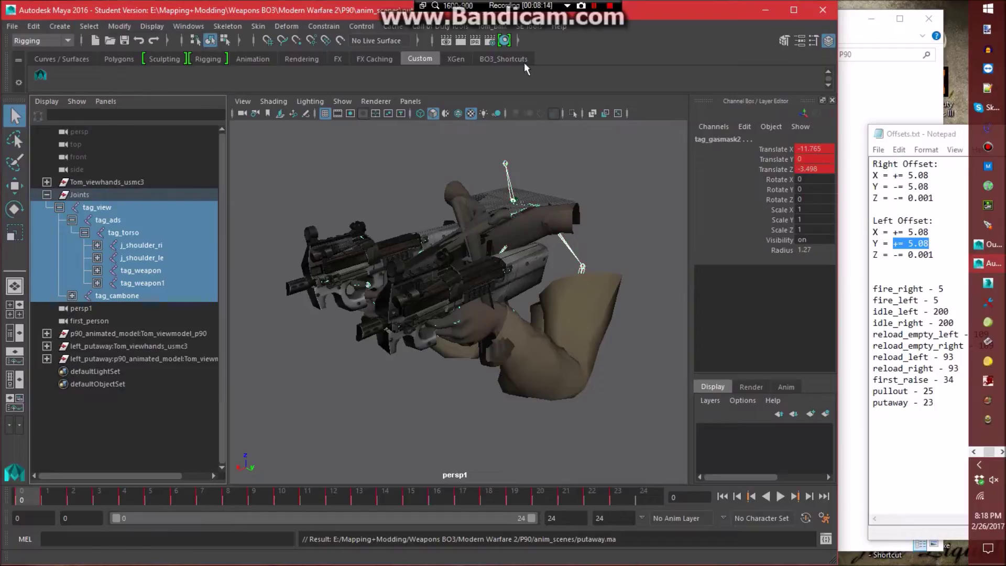
pyautogui.click(529, 26)
pyautogui.click(573, 77)
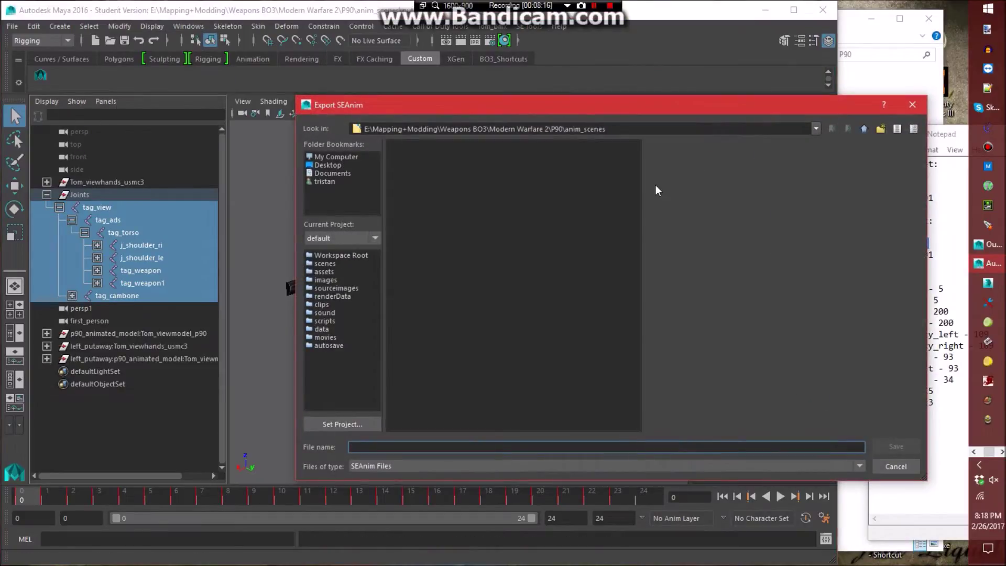
pyautogui.click(864, 129)
pyautogui.doubleClick(412, 167)
pyautogui.click(404, 447)
pyautogui.write('putaway')
pyautogui.press('Return')
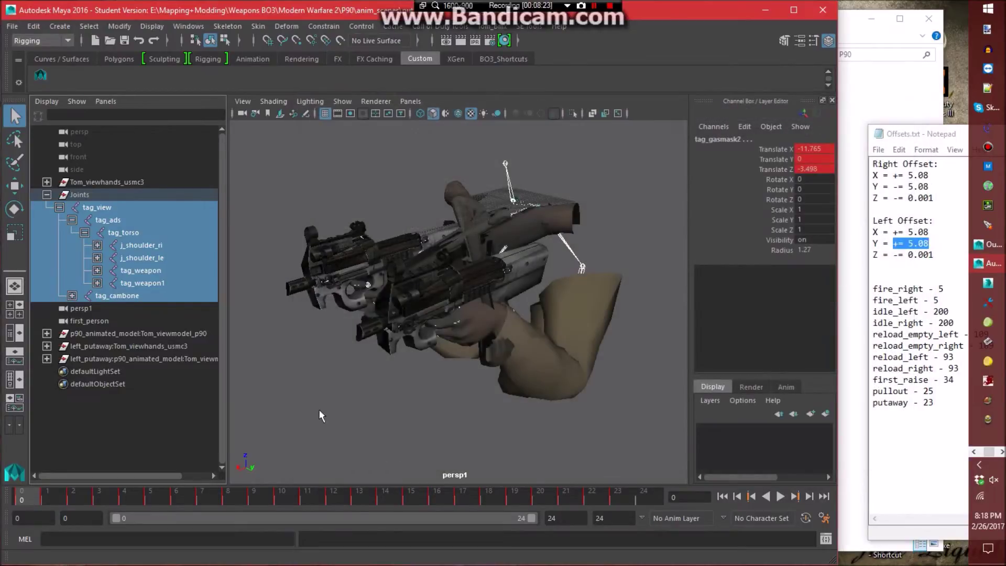
# Open the animation_base.ma scene from the P90 folder.
pyautogui.click(13, 26)
pyautogui.click(48, 61)
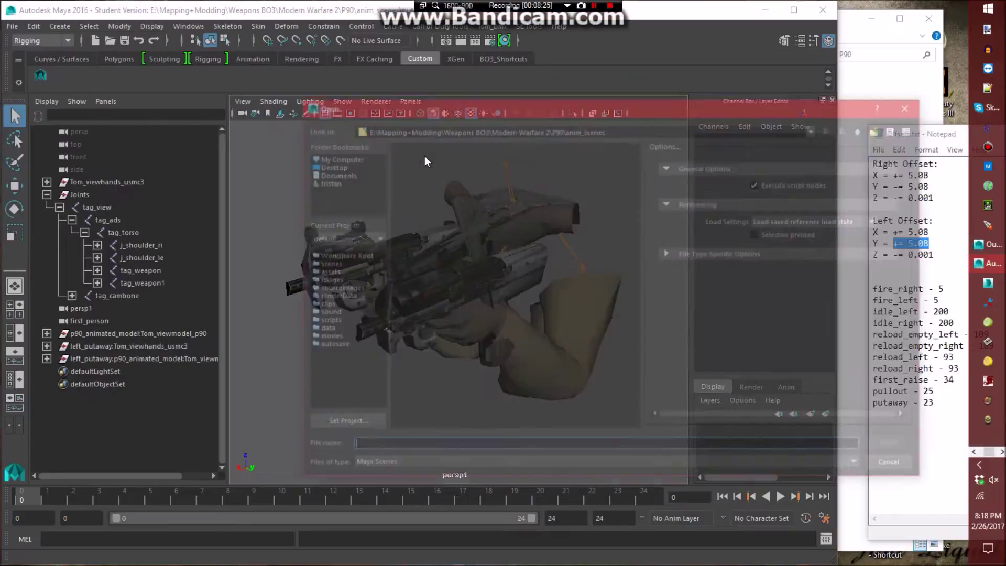
pyautogui.click(865, 128)
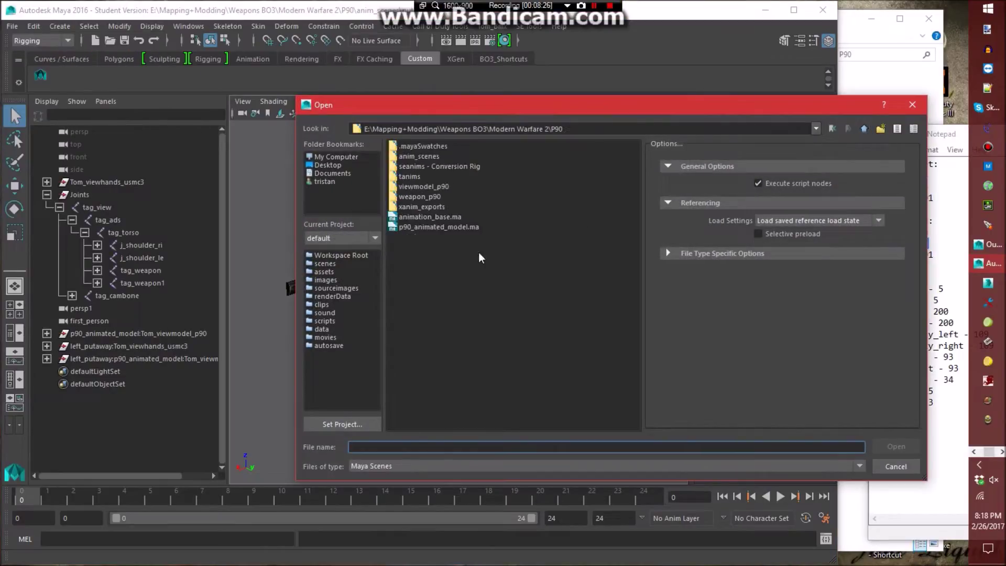
pyautogui.doubleClick(440, 217)
pyautogui.click(480, 296)
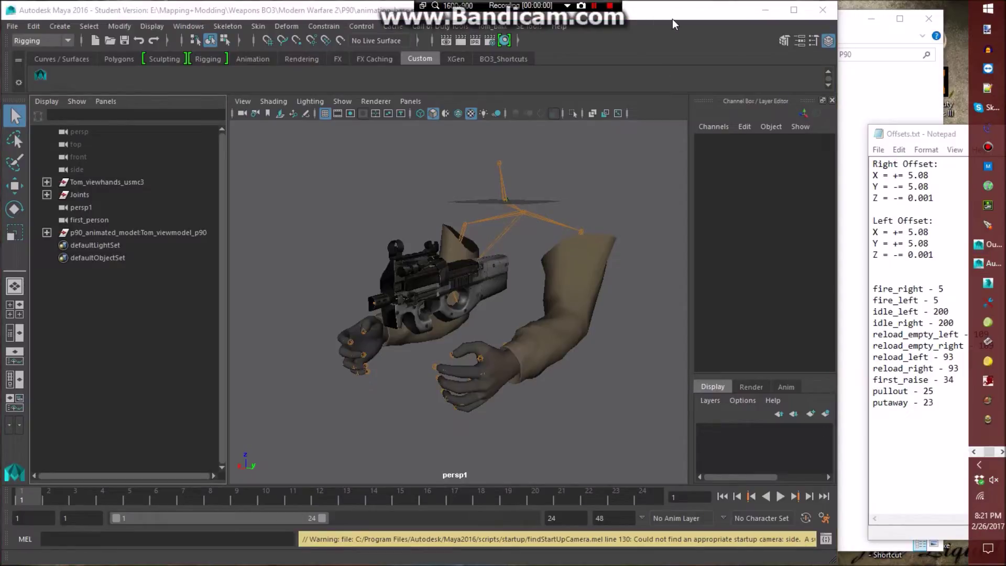
# Load the left-hand sprint-in animation from the P90 tanims folder onto the base rig.
pyautogui.click(669, 14)
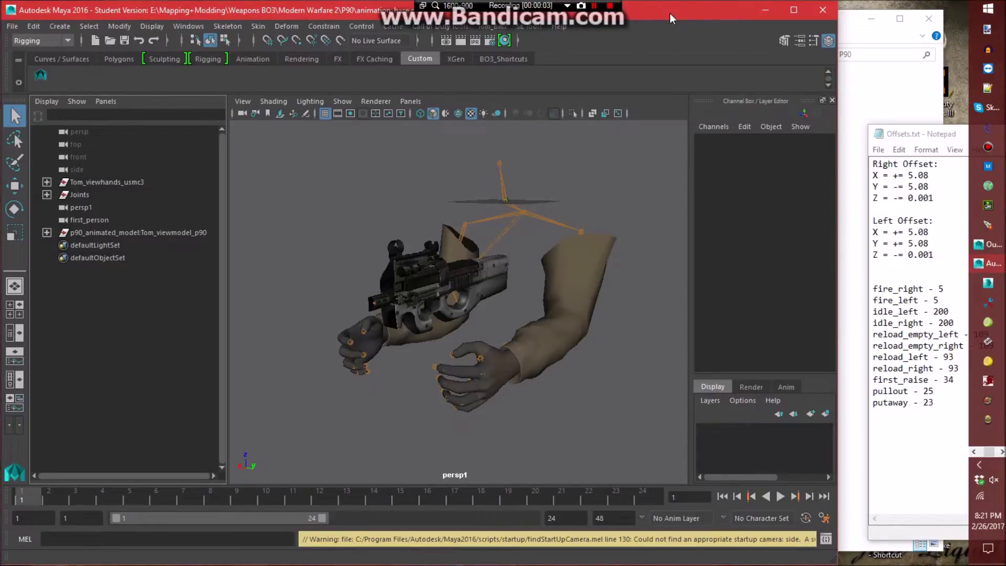
pyautogui.click(873, 47)
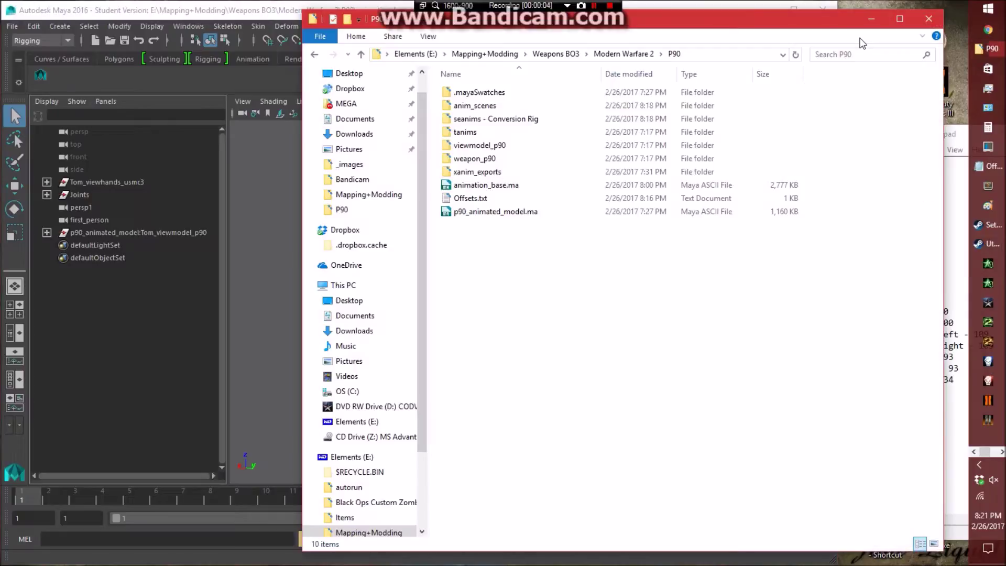
pyautogui.doubleClick(483, 132)
pyautogui.moveTo(505, 277); pyautogui.dragTo(274, 264)
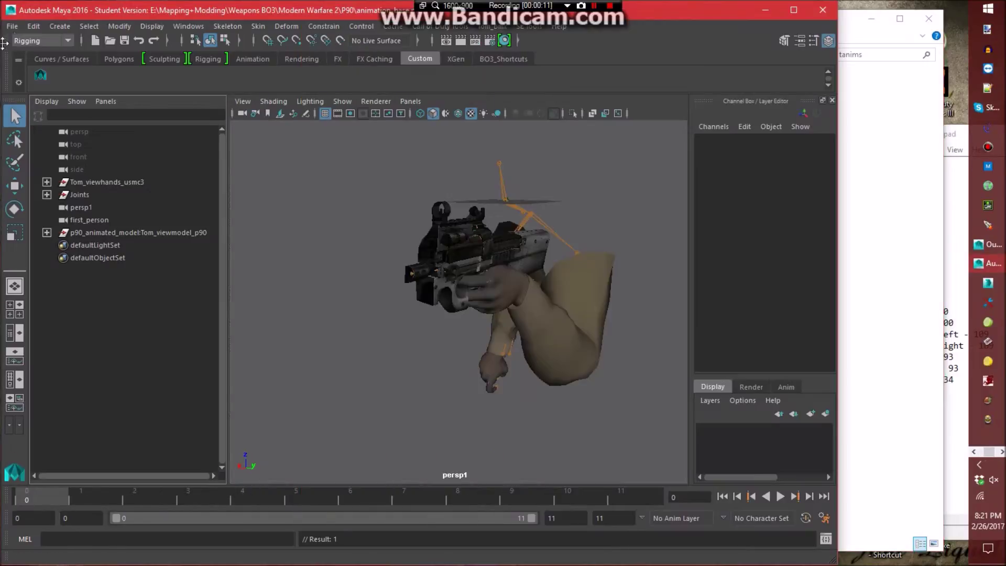
# Save the scene as left_sprint_in in the P90 folder, accepting the student version notice.
pyautogui.click(16, 26)
pyautogui.click(52, 95)
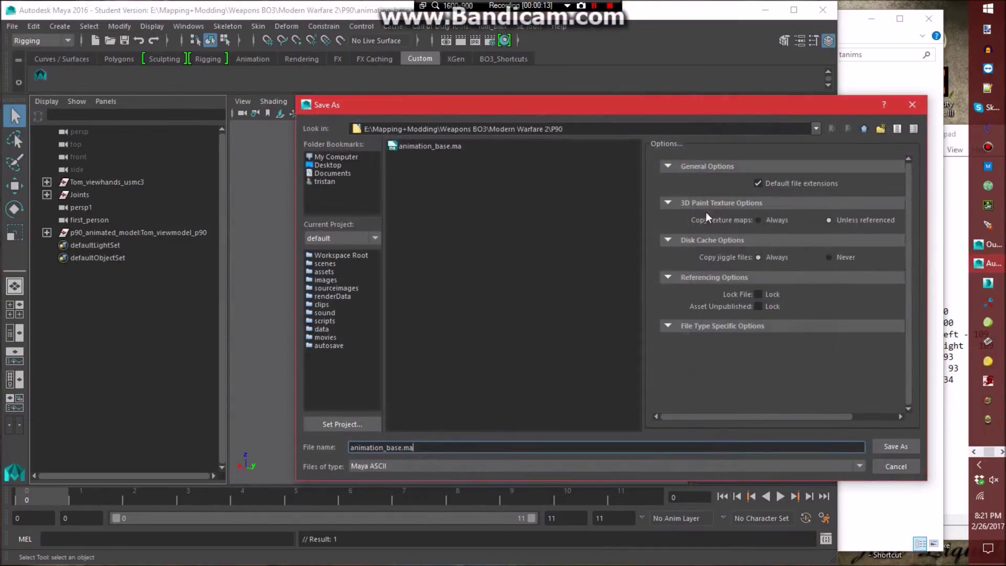
pyautogui.tripleClick(432, 446)
pyautogui.write('le')
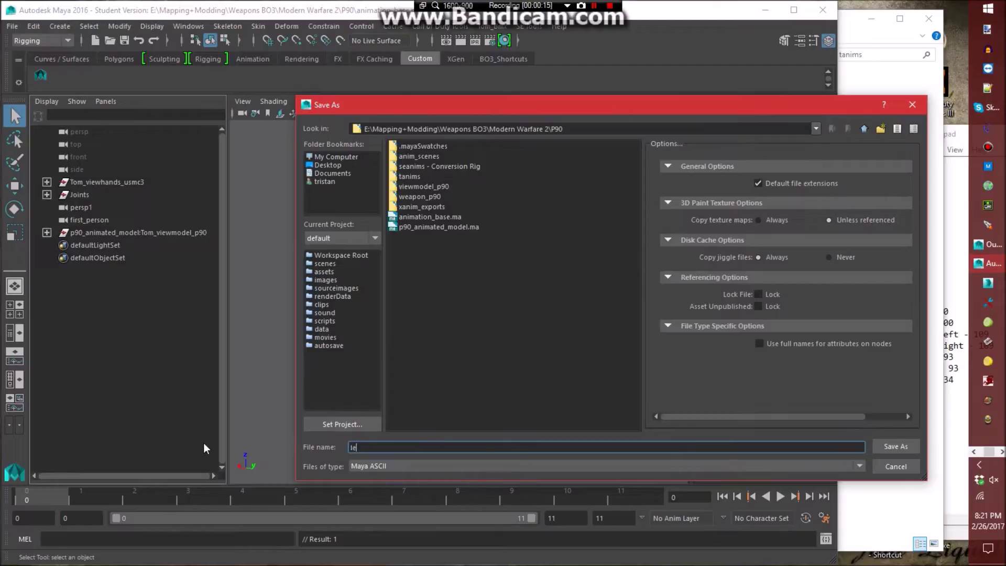
pyautogui.write('ft_sprint_in')
pyautogui.press('Return')
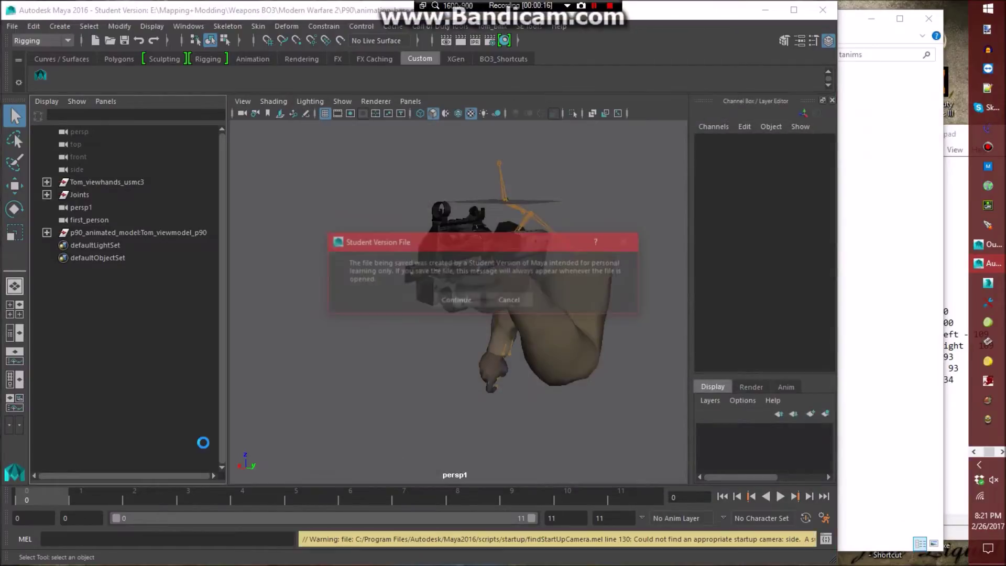
pyautogui.click(461, 297)
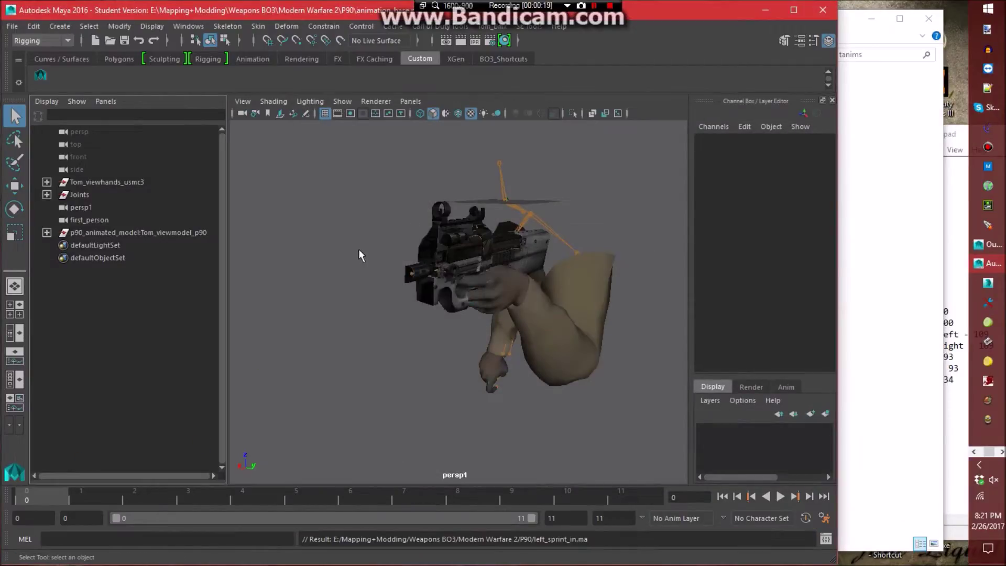
# Reopen animation_base.ma and load the right-hand sprint-in animation from the tanims folder onto it.
pyautogui.click(11, 25)
pyautogui.click(41, 56)
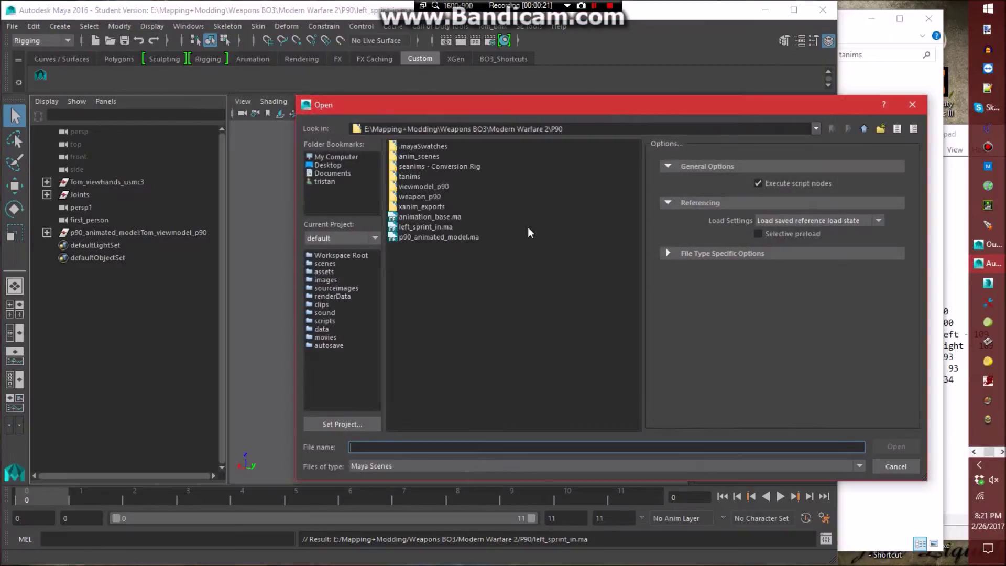
pyautogui.doubleClick(452, 227)
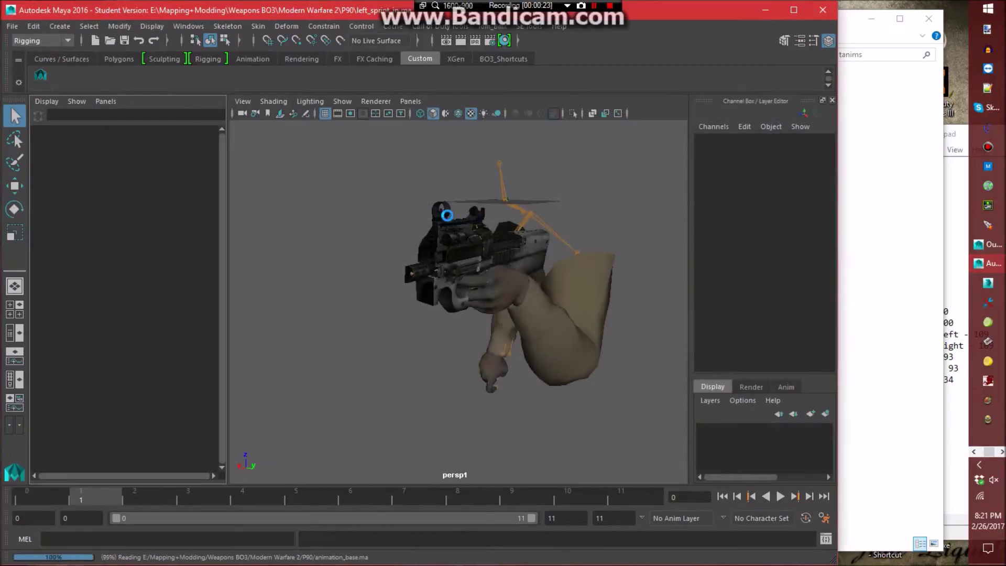
pyautogui.click(887, 330)
pyautogui.moveTo(503, 291); pyautogui.dragTo(265, 286)
pyautogui.click(252, 212)
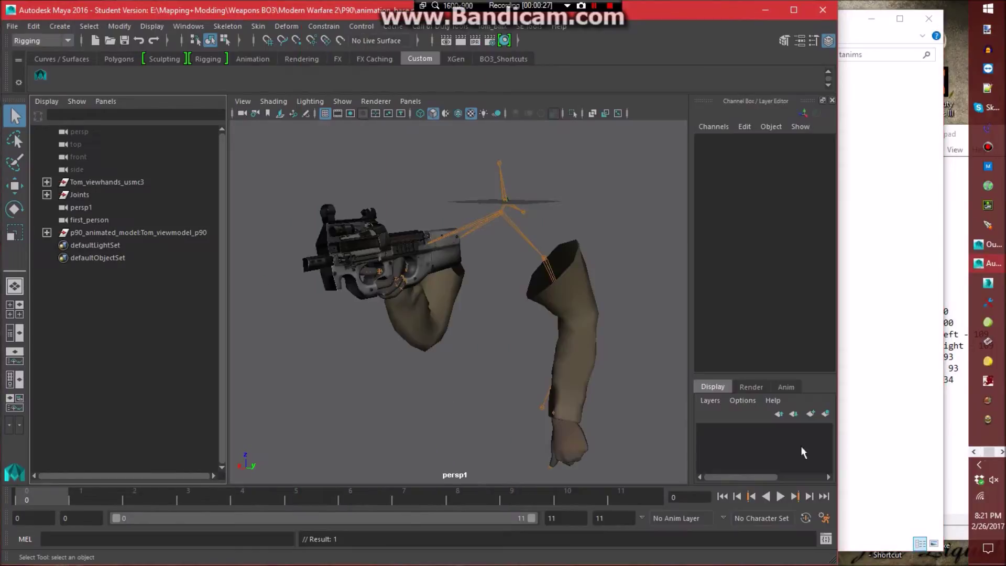
# Import left_sprint_in.ma from the P90 folder into the scene and permanently delete that file from the folder.
pyautogui.click(866, 429)
pyautogui.click(674, 54)
pyautogui.moveTo(481, 198); pyautogui.dragTo(242, 265)
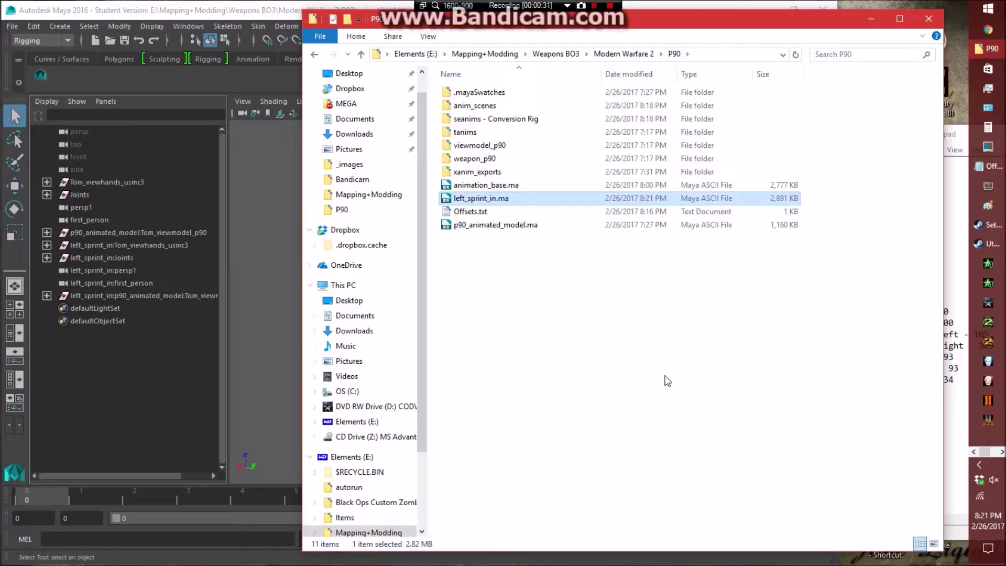
pyautogui.hotkey('shift', 'Delete')
pyautogui.press('Return')
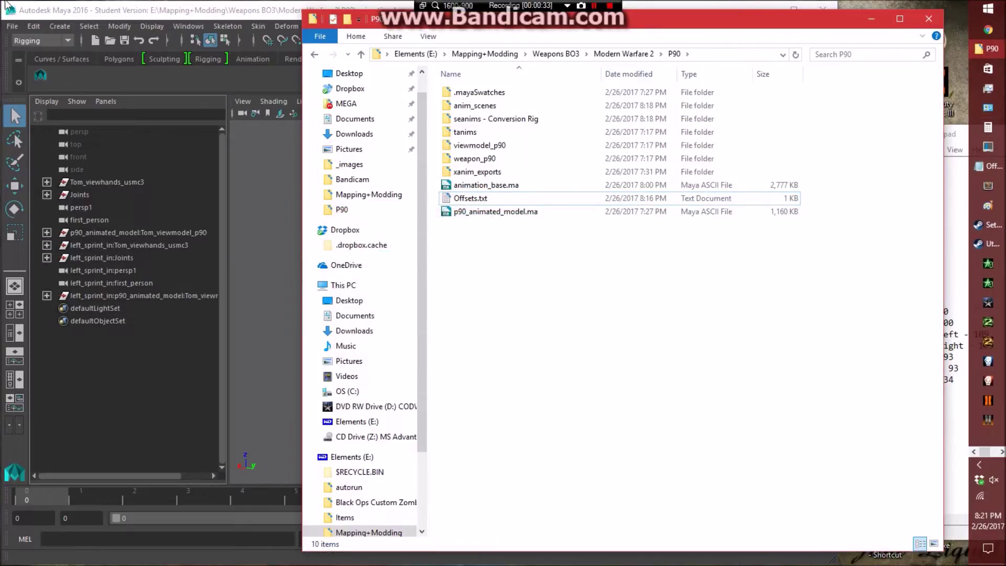
# Save the combined scene as sprint_in in the anim_scenes folder, accepting the student version notice.
pyautogui.click(12, 26)
pyautogui.click(38, 88)
pyautogui.click(424, 158)
pyautogui.doubleClick(423, 161)
pyautogui.tripleClick(461, 446)
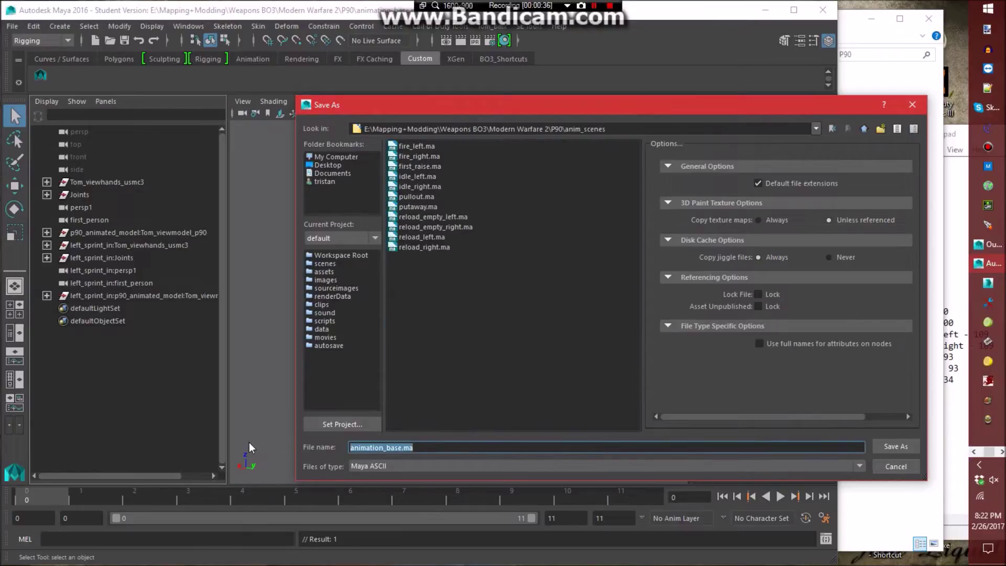
pyautogui.write('sprint_in')
pyautogui.press('Return')
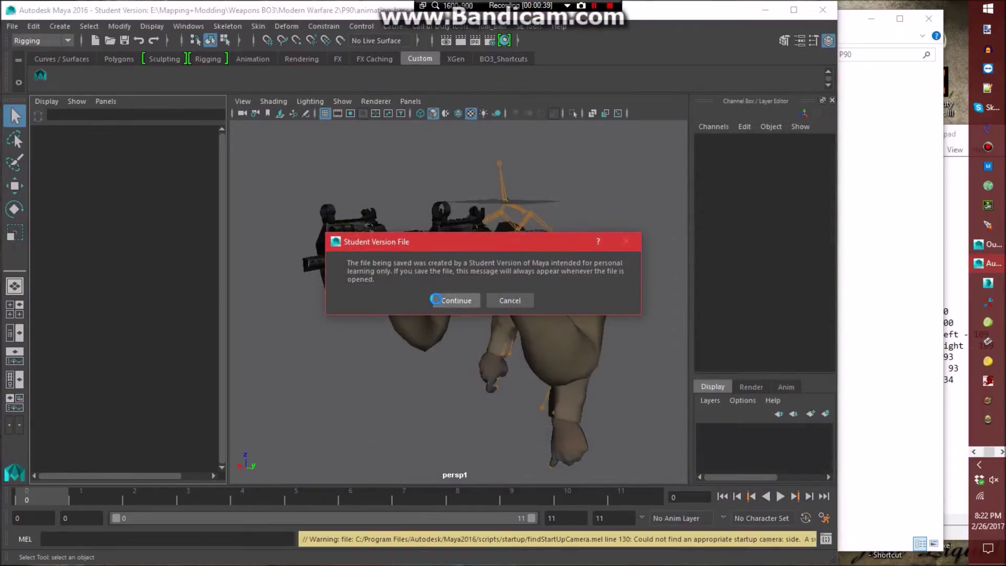
pyautogui.click(454, 299)
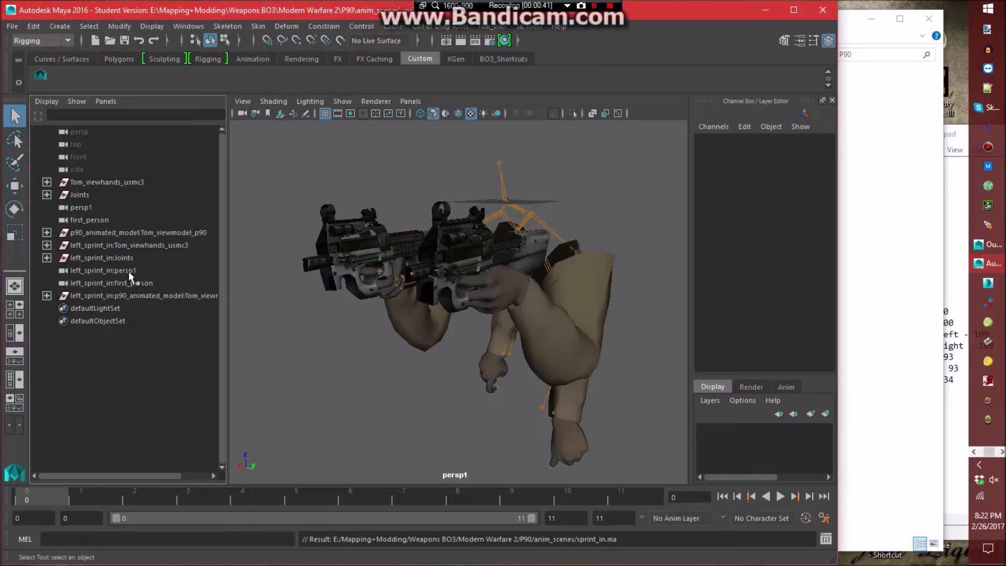
# Delete the imported left_sprint_in:persp1 and left_sprint_in:first_person cameras.
pyautogui.moveTo(129, 270); pyautogui.dragTo(129, 282)
pyautogui.press('Delete')
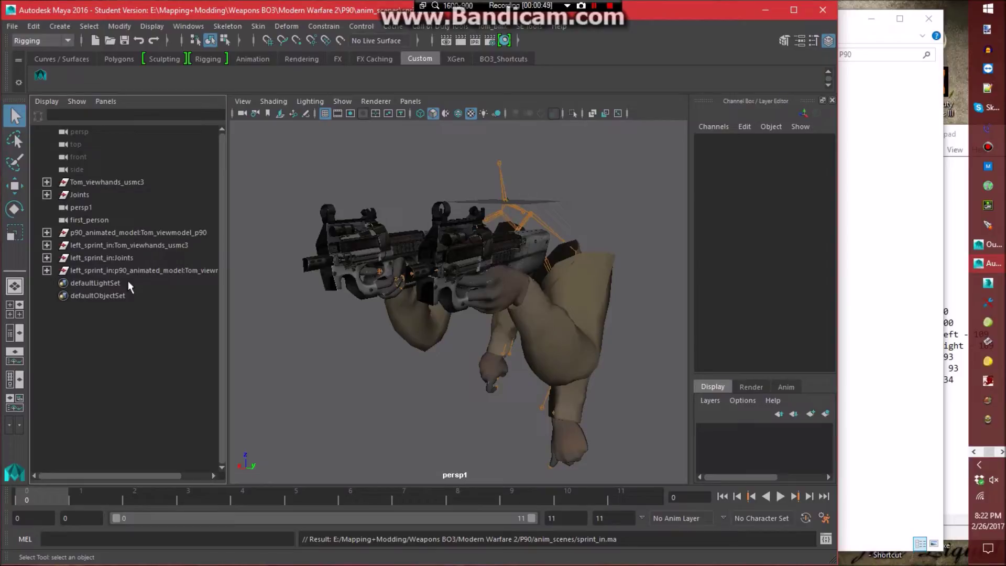
# Under tag_ads in the main Joints group, rename tag_torso to tag_torso_right and tag_torso_new to tag_torso.
pyautogui.click(47, 194)
pyautogui.click(60, 207)
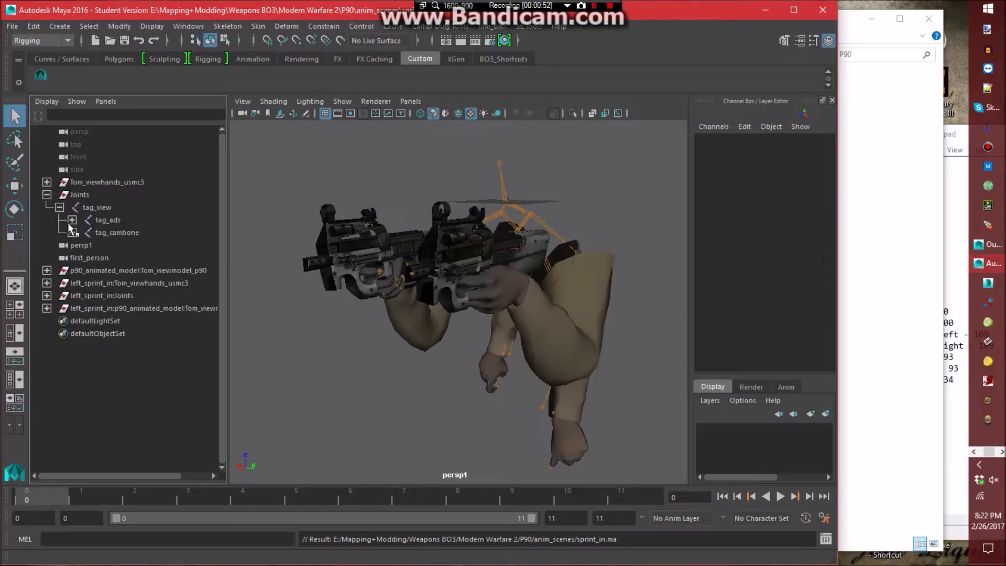
pyautogui.click(72, 220)
pyautogui.doubleClick(152, 233)
pyautogui.write('_right')
pyautogui.press('Return')
pyautogui.doubleClick(175, 243)
pyautogui.press('BackSpace')
pyautogui.press('BackSpace')
pyautogui.press('BackSpace')
pyautogui.press('BackSpace')
pyautogui.click(264, 193)
# Move j_shoulder_le out of tag_torso_right to the top level of the scene hierarchy.
pyautogui.click(84, 232)
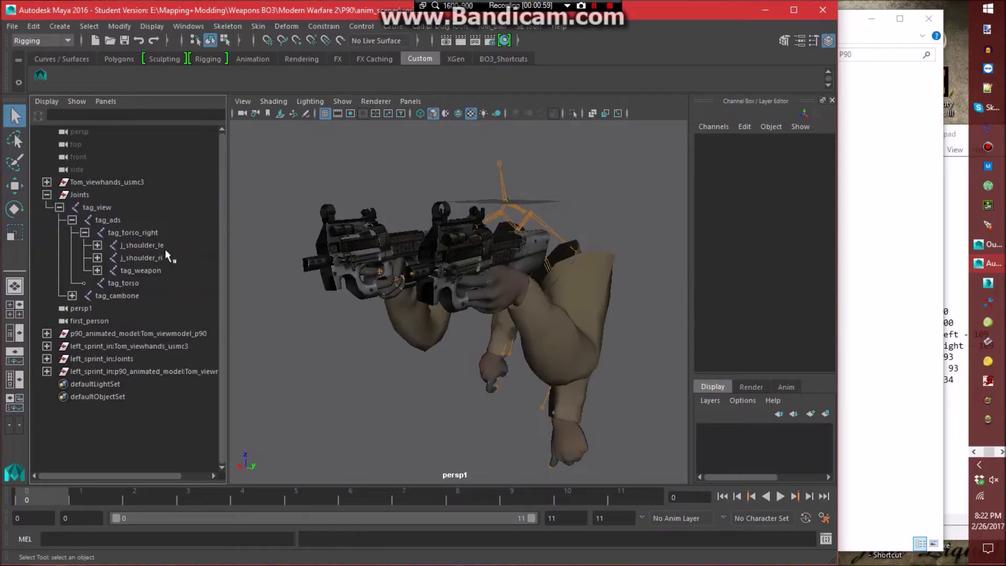
pyautogui.moveTo(165, 247); pyautogui.dragTo(109, 328)
pyautogui.click(299, 357)
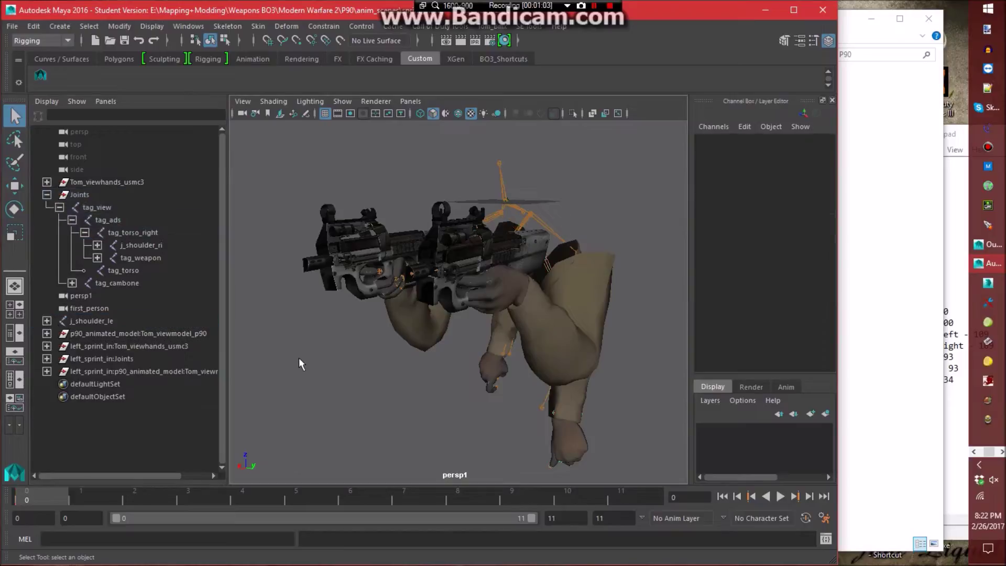
# Rename left_sprint_in:tag_torso to tag_torso_left and parent it under the main rig's tag_ads.
pyautogui.click(47, 333)
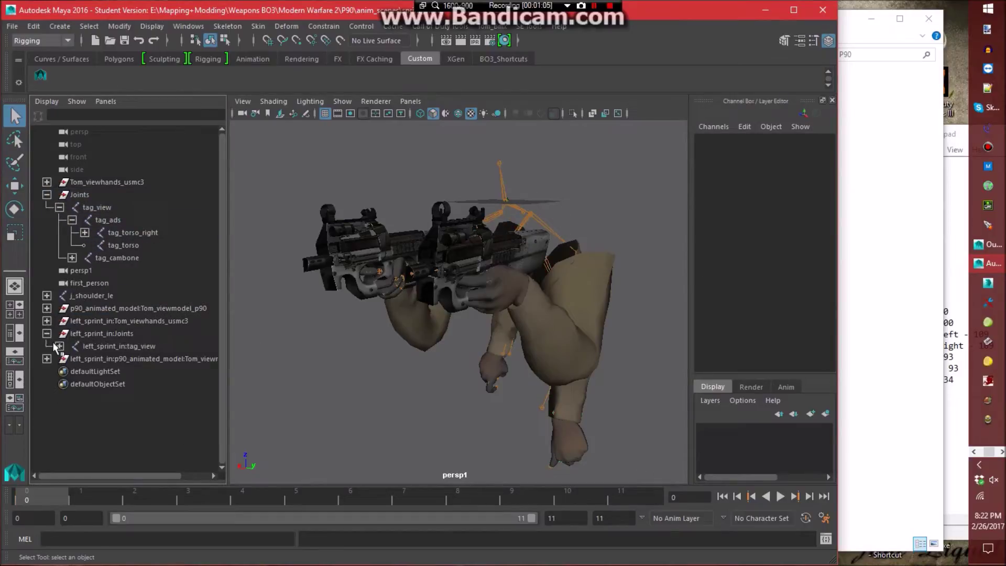
pyautogui.click(60, 346)
pyautogui.click(72, 358)
pyautogui.doubleClick(140, 371)
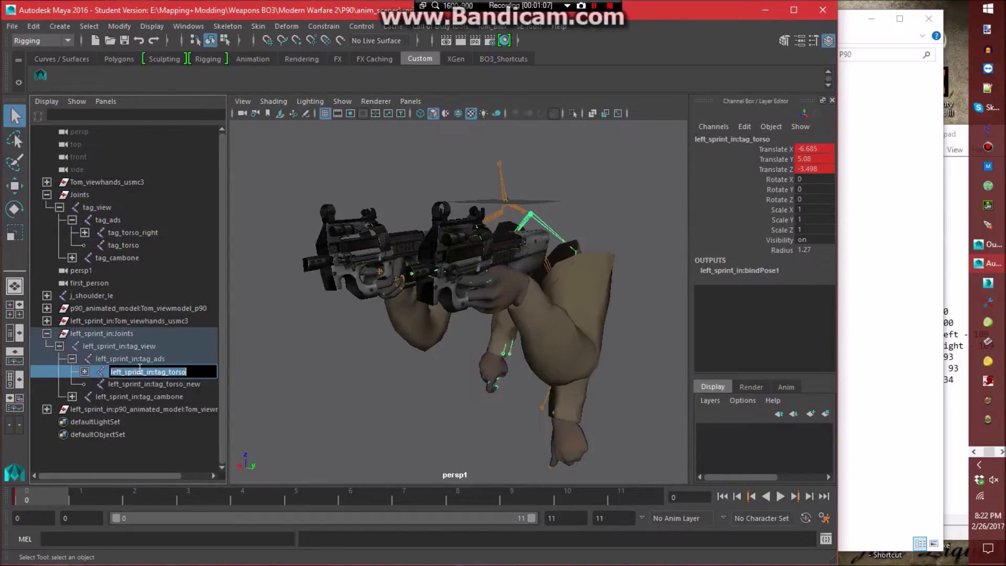
pyautogui.write('tag_t')
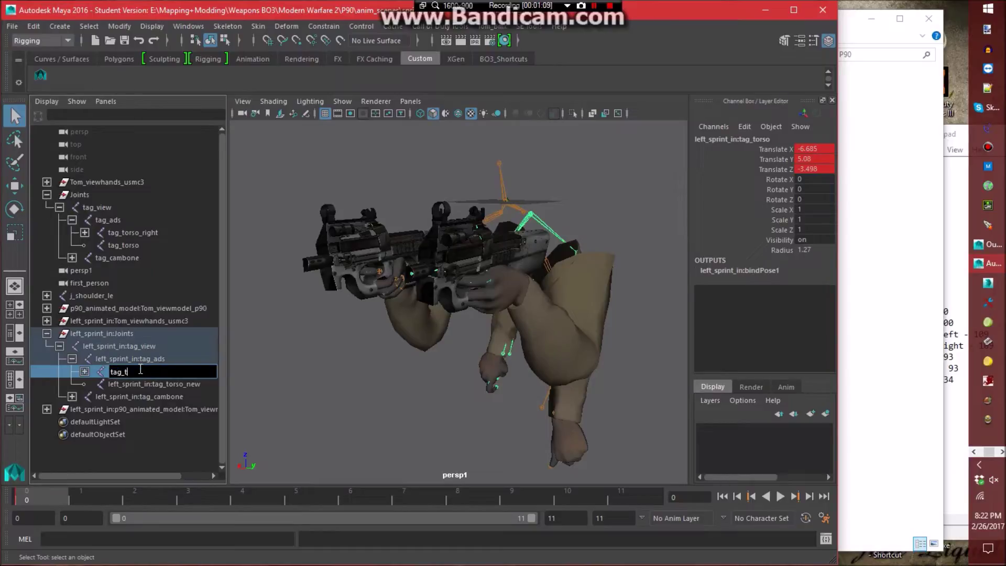
pyautogui.write('orso_left')
pyautogui.press('Return')
pyautogui.moveTo(140, 371); pyautogui.dragTo(156, 240, button='middle')
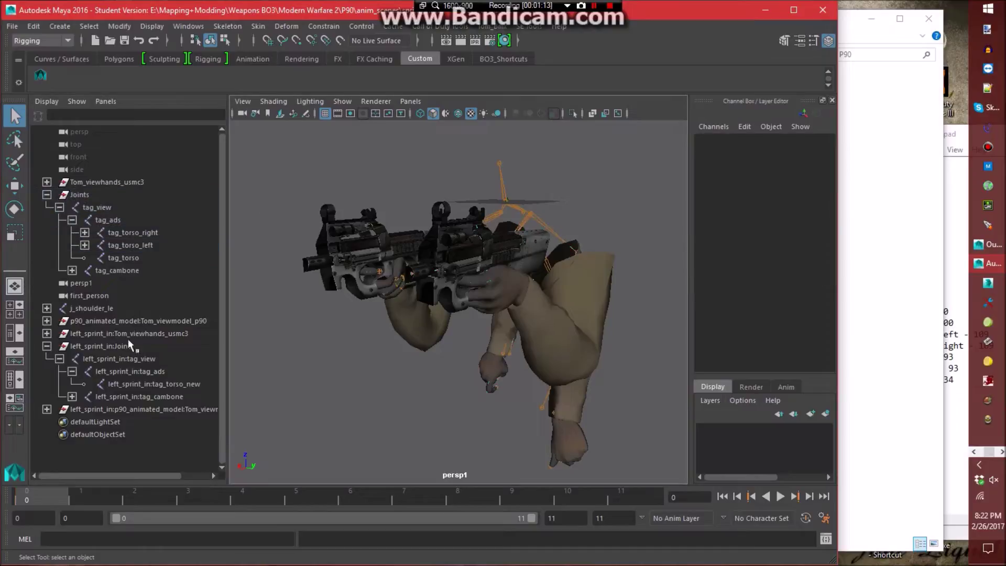
pyautogui.click(47, 347)
# Move left_sprint_in:j_shoulder_ri out of tag_torso_left to the top level of the scene hierarchy.
pyautogui.click(85, 245)
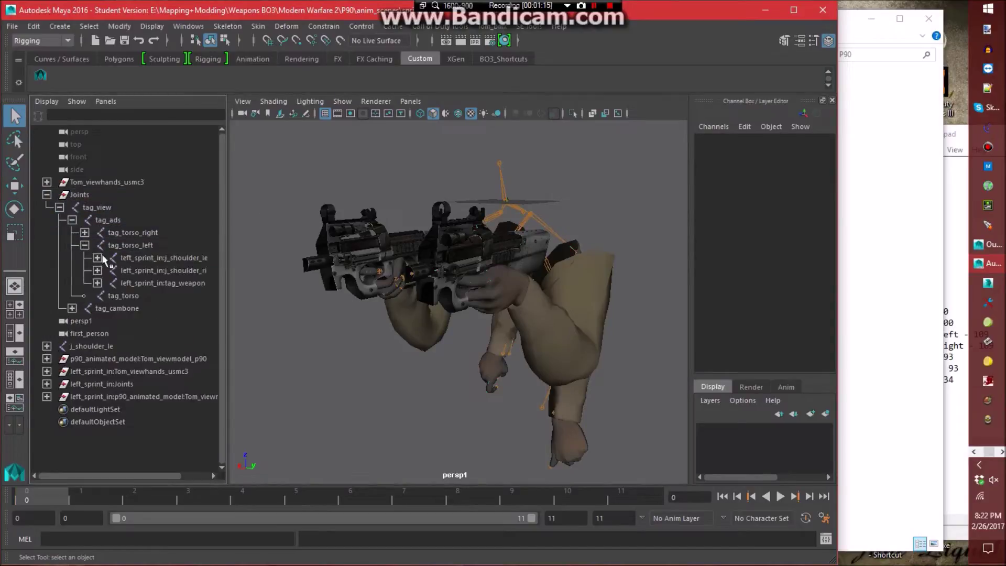
pyautogui.click(164, 271)
pyautogui.moveTo(183, 274); pyautogui.dragTo(100, 361, button='middle')
pyautogui.click(345, 367)
# Rename the shoulder and weapon joints under tag_torso_left to j_shoulder_le and tag_weapon1.
pyautogui.click(150, 258)
pyautogui.doubleClick(150, 258)
pyautogui.write('j_shoulder_le')
pyautogui.press('Return')
pyautogui.doubleClick(148, 270)
pyautogui.write('t')
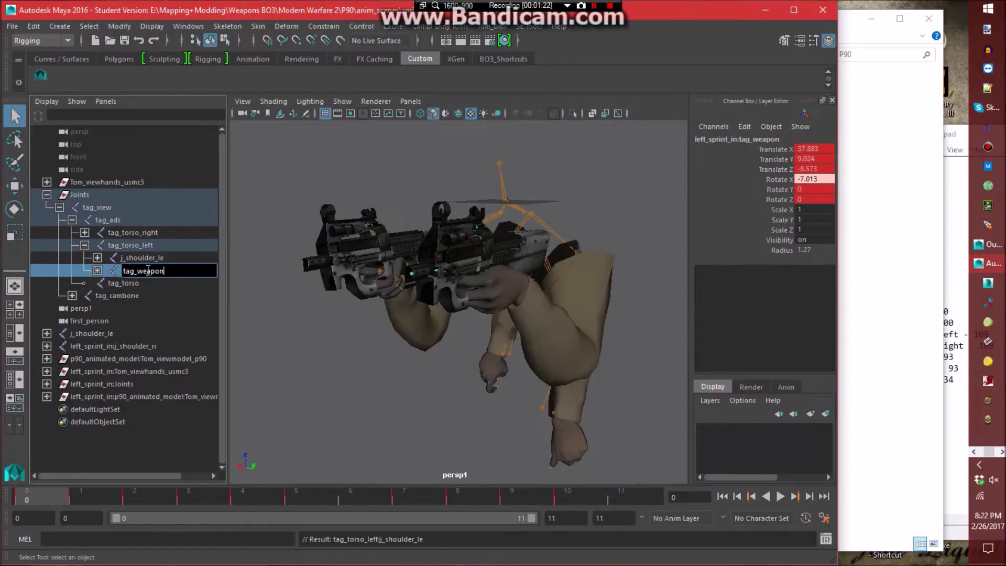
pyautogui.write('ag_weapon')
pyautogui.press('Return')
# Under tag_weapon1, rename left_sprint_in:j_gun to j_gun1 and its child left_sprint_in:j_bolt to j_bolt1.
pyautogui.click(97, 270)
pyautogui.doubleClick(169, 284)
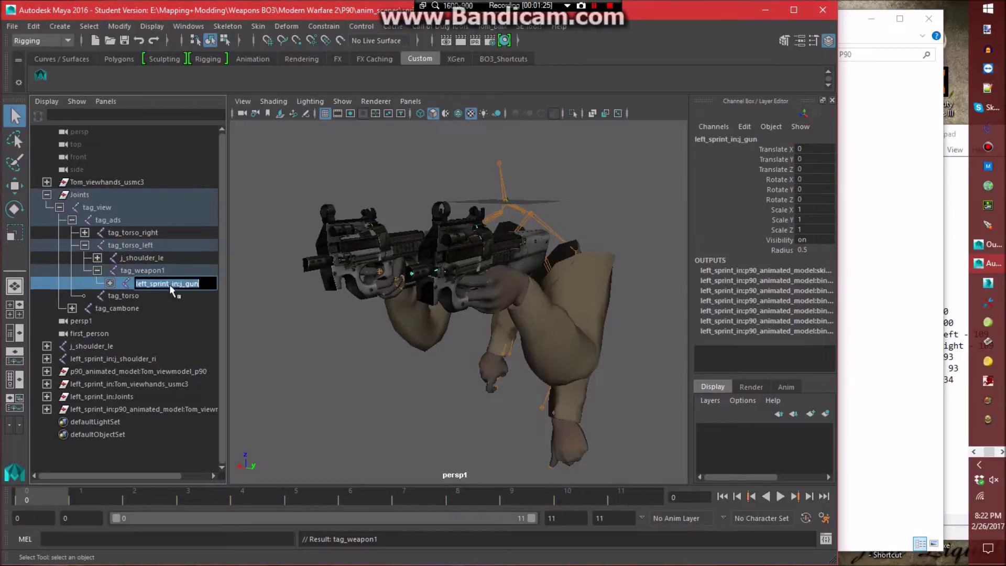
pyautogui.write('j_gun1')
pyautogui.press('Return')
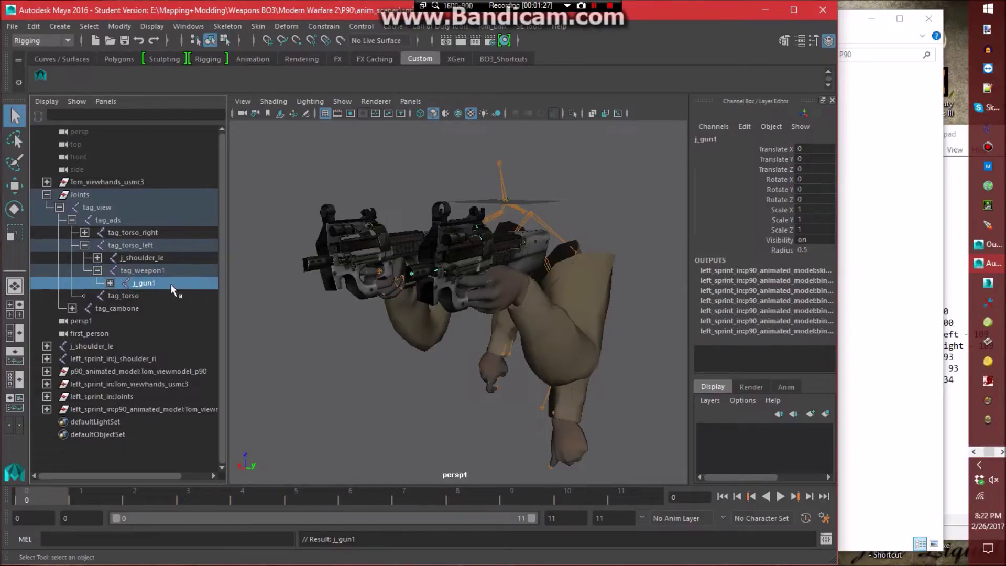
pyautogui.click(110, 283)
pyautogui.click(200, 301)
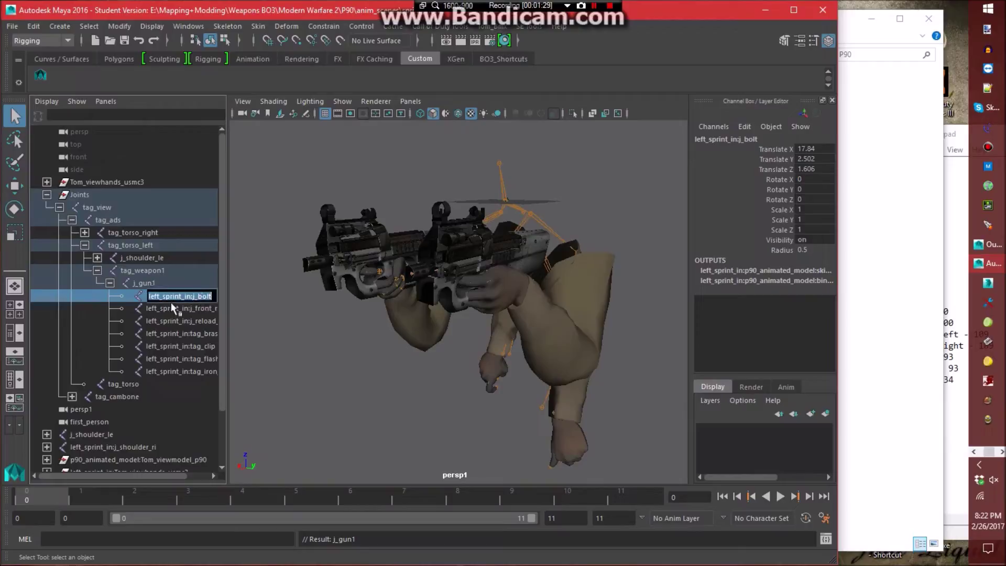
pyautogui.doubleClick(201, 296)
pyautogui.write('j_bolt')
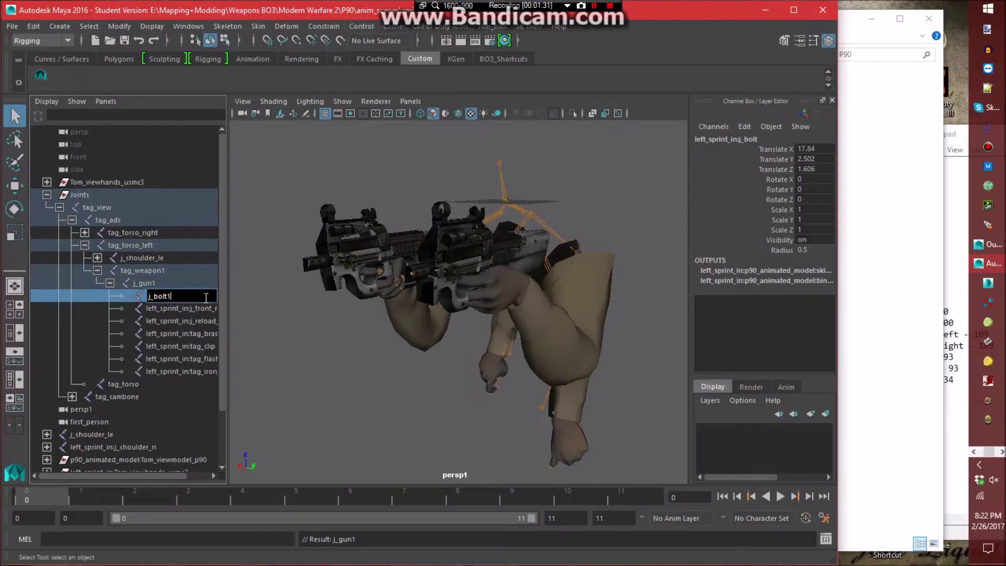
pyautogui.write('1')
pyautogui.press('Return')
# Rename the front ring and reload button joints under j_gun1 to j_front_ring1 and j_reload_button1.
pyautogui.click(157, 309)
pyautogui.doubleClick(157, 309)
pyautogui.press('BackSpace')
pyautogui.write('1')
pyautogui.press('Return')
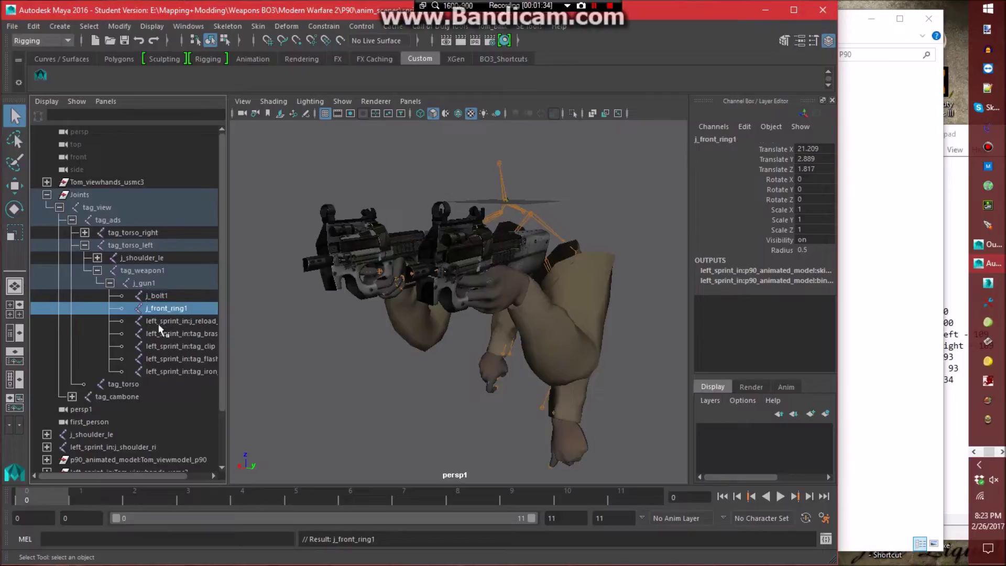
pyautogui.click(188, 321)
pyautogui.doubleClick(185, 321)
pyautogui.press('BackSpace')
pyautogui.write('1')
pyautogui.press('Return')
# Rename the brass and clip tags under j_gun1 to tag_brass1 and tag_clip1.
pyautogui.click(159, 334)
pyautogui.doubleClick(158, 333)
pyautogui.press('BackSpace')
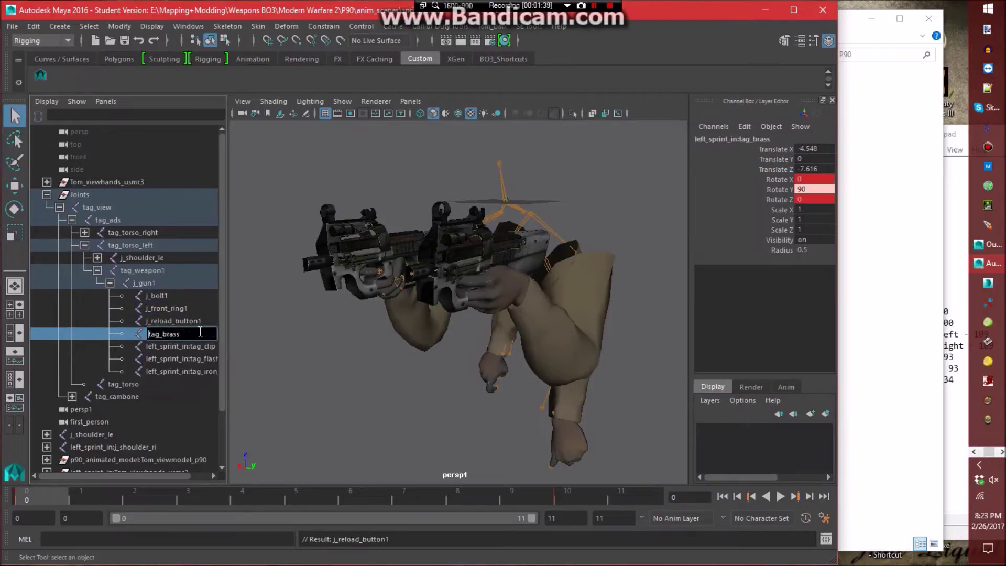
pyautogui.write('1')
pyautogui.press('Return')
pyautogui.click(197, 346)
pyautogui.doubleClick(197, 346)
pyautogui.press('BackSpace')
pyautogui.write('1')
pyautogui.press('Return')
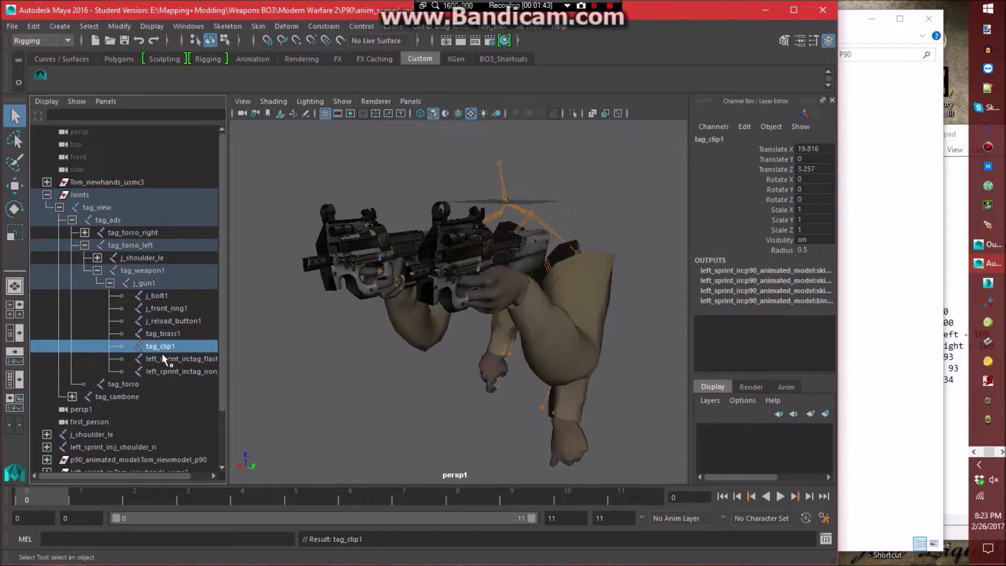
# Rename the flash and iron sight tags under j_gun1 to tag_flash1 and tag_iron_sight1.
pyautogui.click(159, 359)
pyautogui.doubleClick(195, 359)
pyautogui.press('BackSpace')
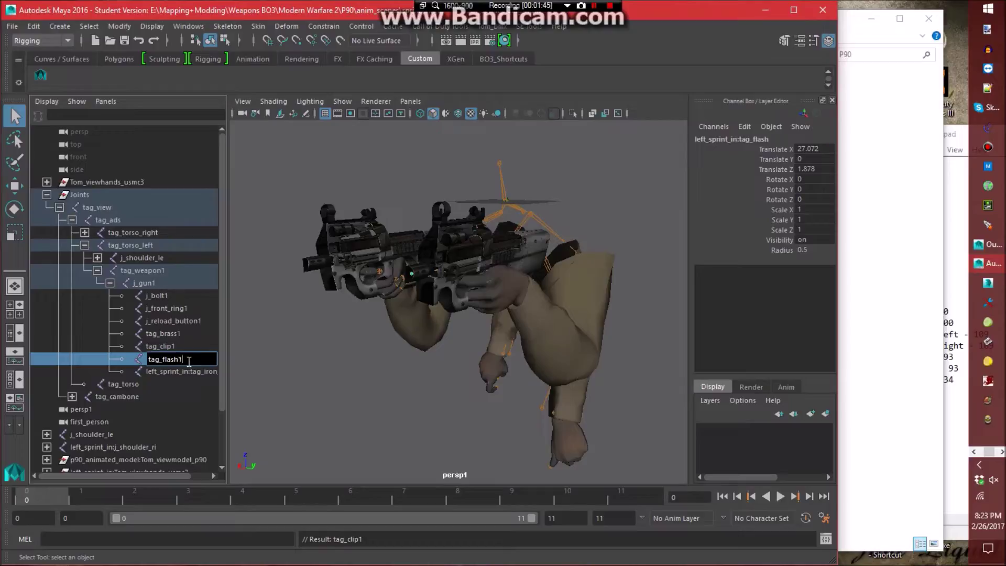
pyautogui.press('Return')
pyautogui.click(203, 371)
pyautogui.doubleClick(203, 372)
pyautogui.press('BackSpace')
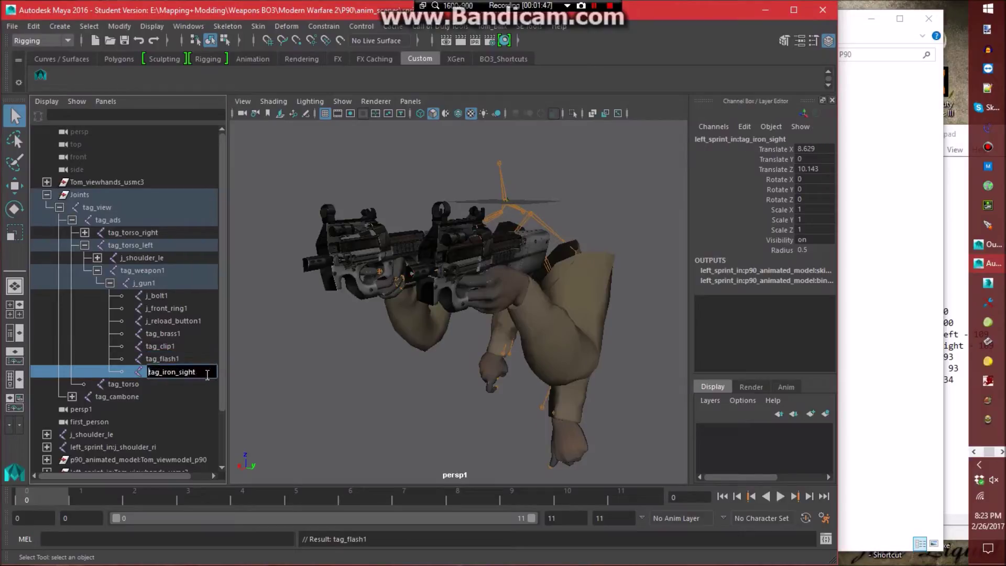
pyautogui.write('1')
pyautogui.press('Return')
pyautogui.click(279, 371)
# Collapse j_gun1 and tag_weapon1, expand tag_torso_right in the hierarchy, and save the sprint_in scene.
pyautogui.click(109, 283)
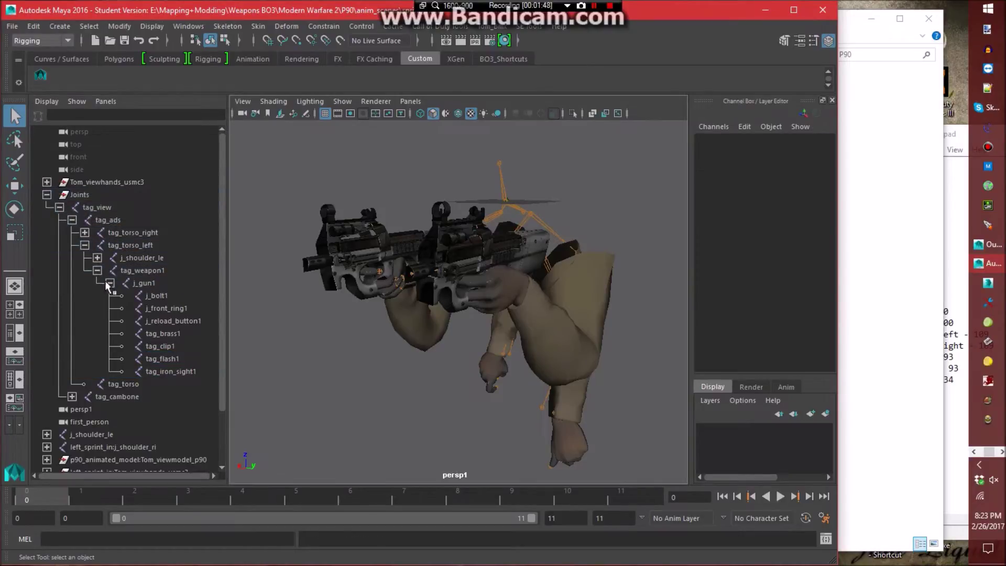
pyautogui.click(97, 271)
pyautogui.click(84, 232)
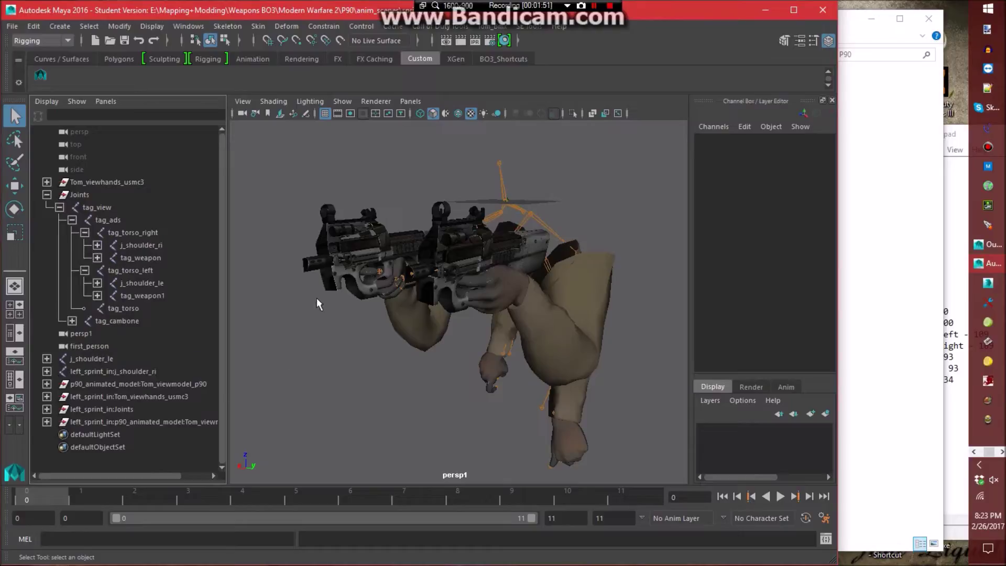
pyautogui.hotkey('ctrl', 's')
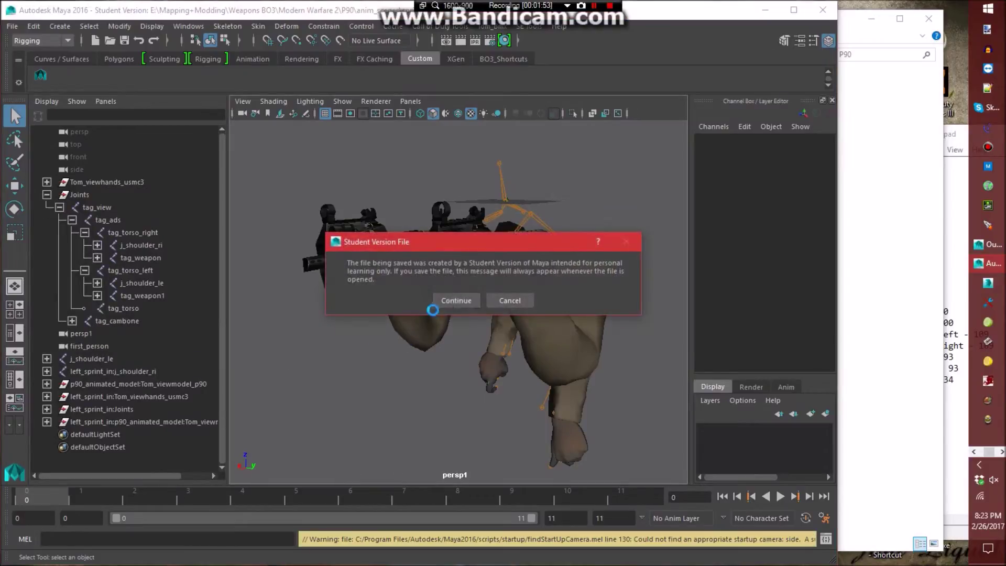
pyautogui.click(451, 301)
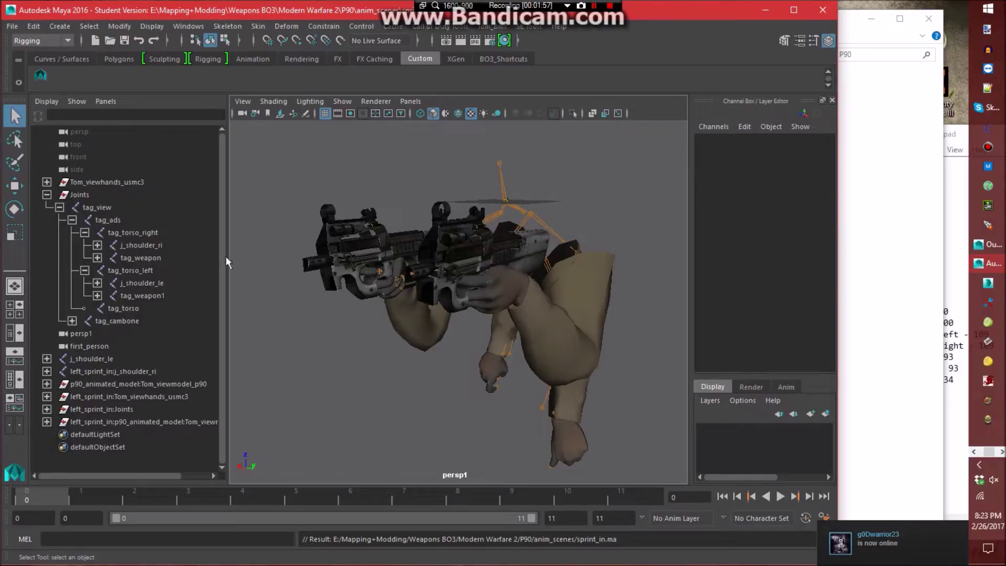
# Examine the translation of tag_torso_right and tag_torso_left and play back the animation.
pyautogui.click(160, 233)
pyautogui.click(151, 270)
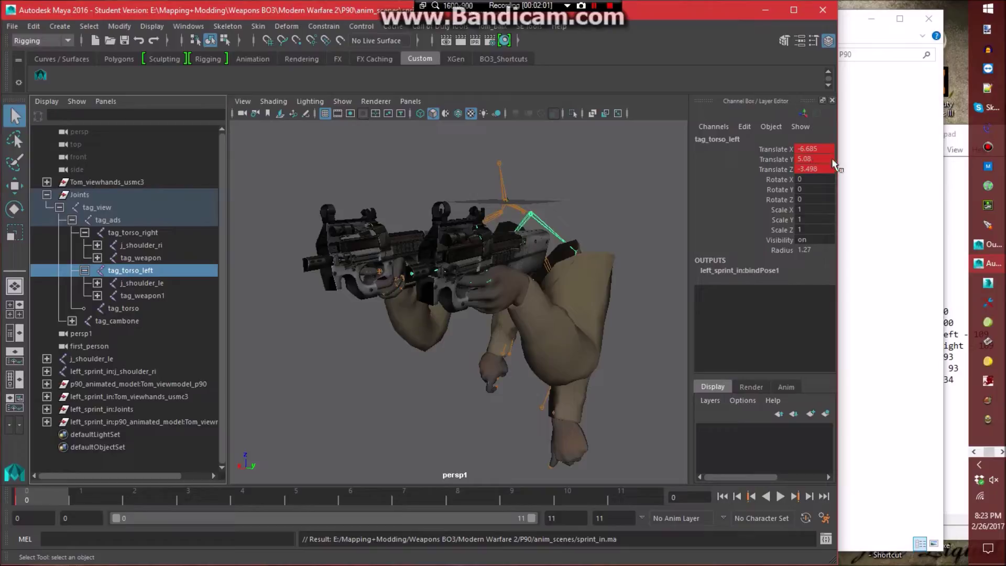
pyautogui.click(780, 496)
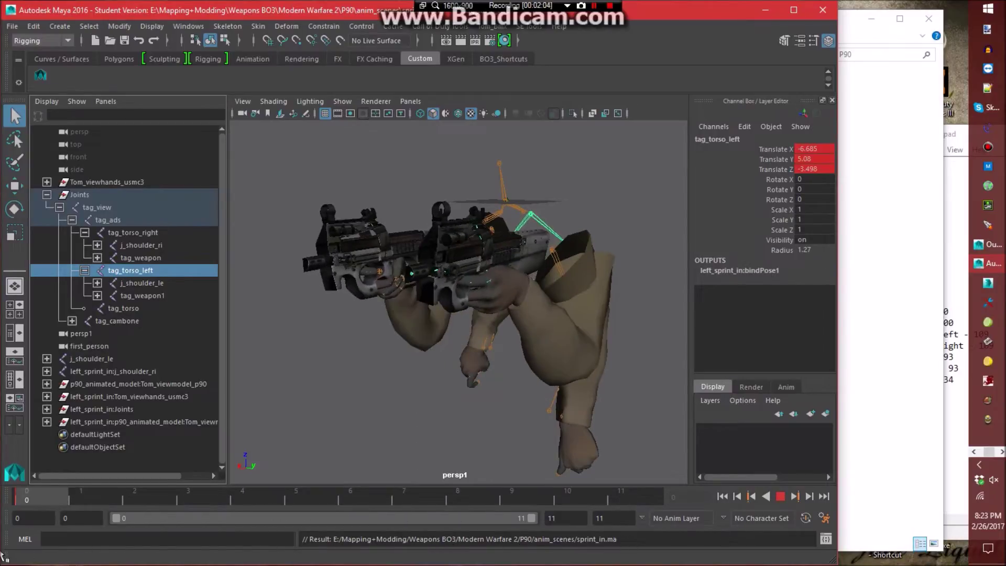
pyautogui.press('Escape')
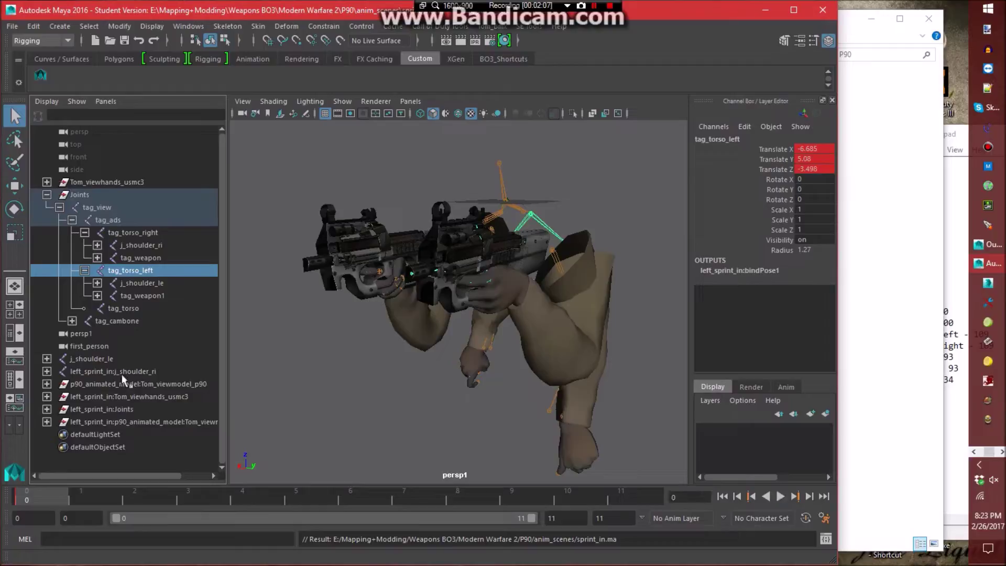
# Check j_shoulder_le in playback and reparent it from tag_torso_left to tag_torso.
pyautogui.click(149, 286)
pyautogui.hotkey('alt', 'v')
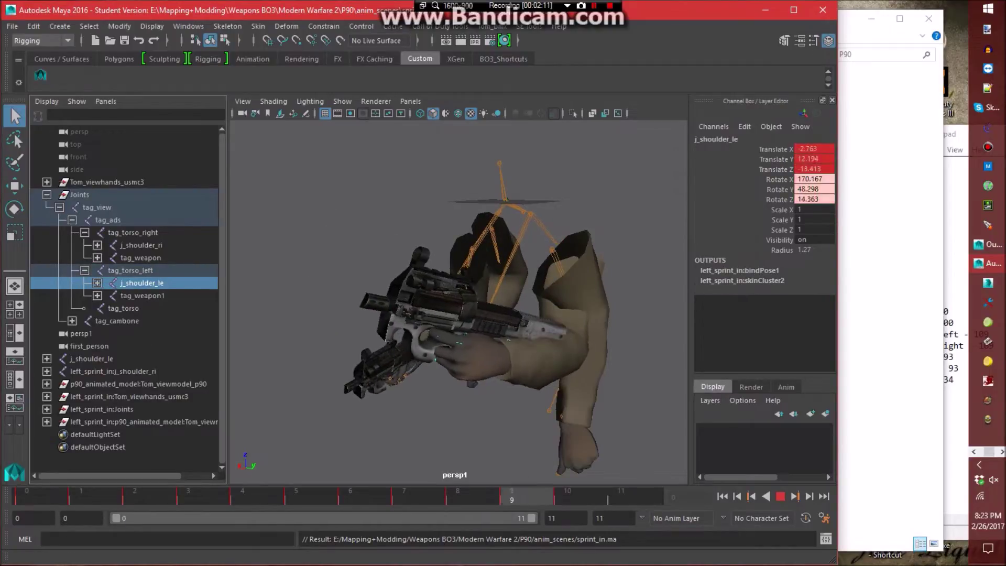
pyautogui.press('Escape')
pyautogui.moveTo(147, 287); pyautogui.dragTo(120, 308, button='middle')
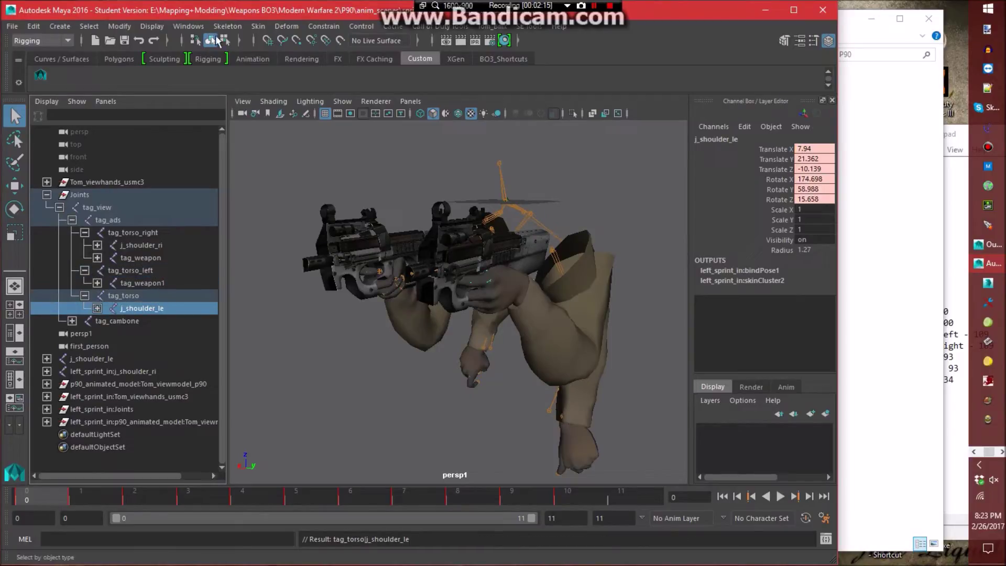
# In the Graph Editor, offset all Translate X and Translate Y keys of j_shoulder_le by += 5.08.
pyautogui.click(188, 25)
pyautogui.moveTo(226, 58)
pyautogui.click(372, 69)
pyautogui.click(330, 181)
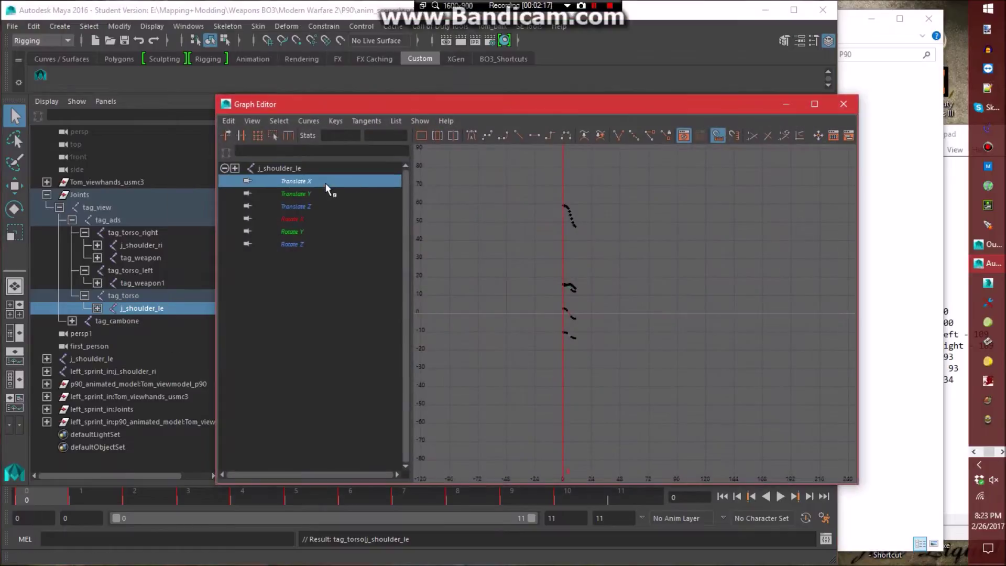
pyautogui.click(956, 136)
pyautogui.moveTo(929, 231); pyautogui.dragTo(897, 232)
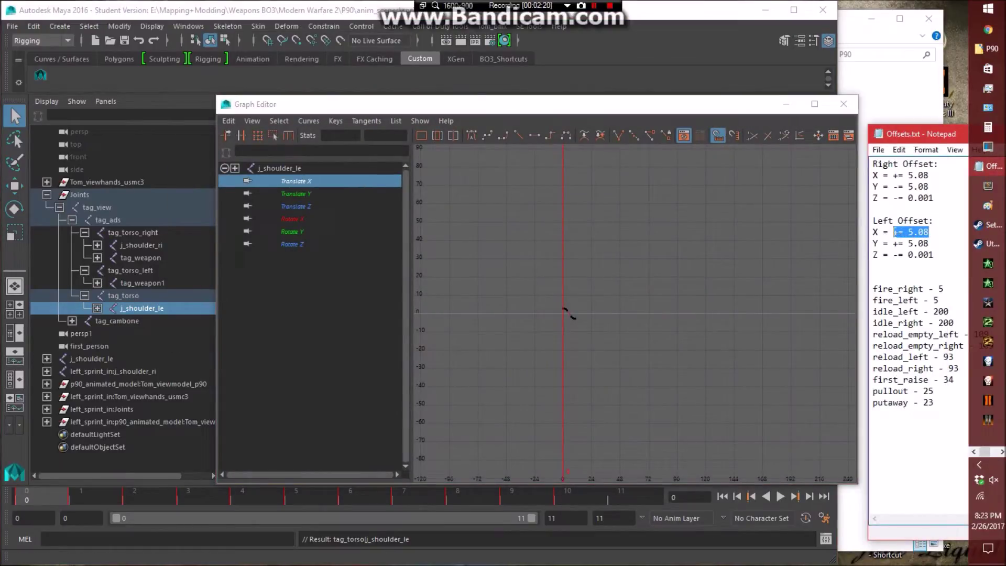
pyautogui.moveTo(530, 256); pyautogui.dragTo(568, 315)
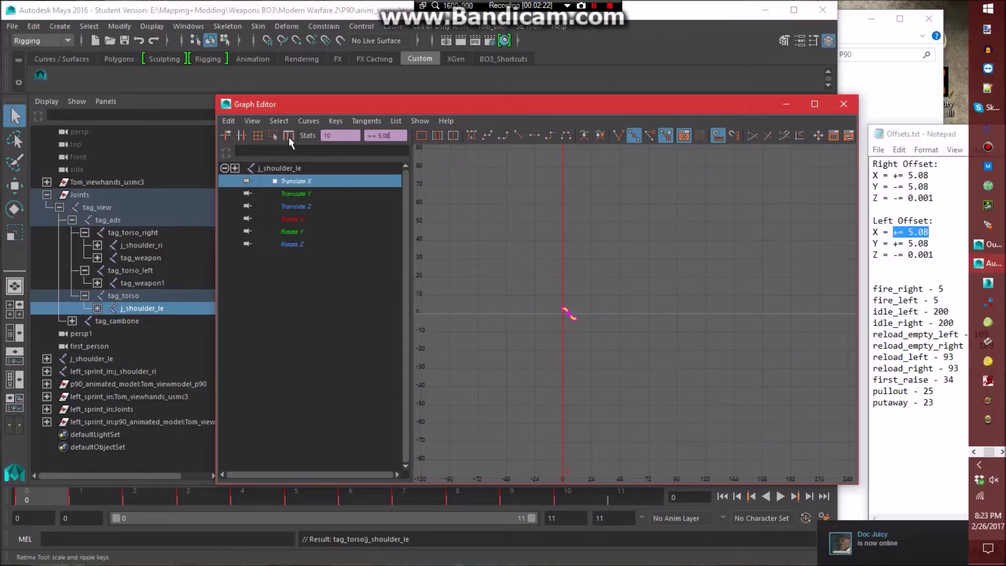
pyautogui.click(293, 193)
pyautogui.moveTo(495, 208); pyautogui.dragTo(702, 390)
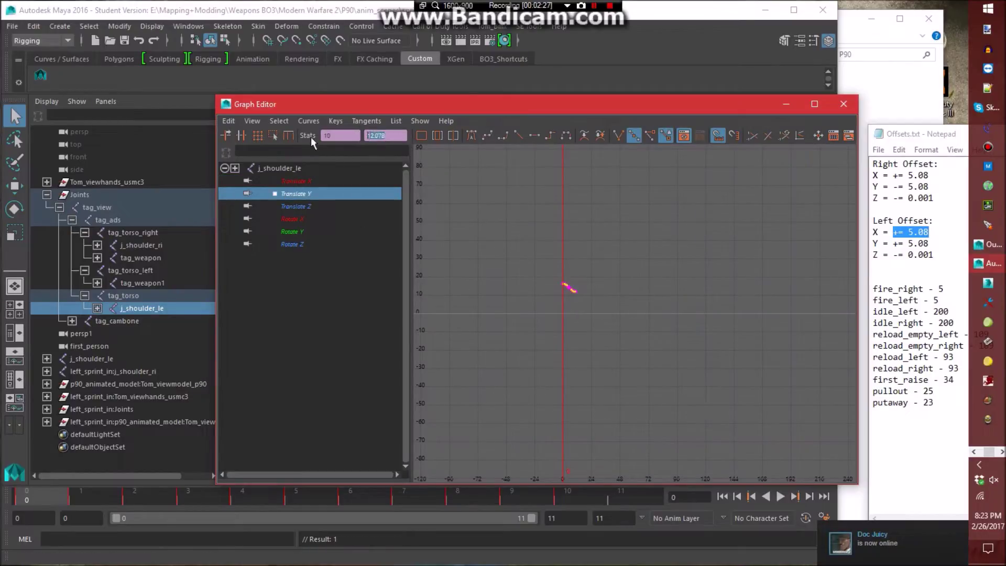
# Offset all Translate Z keys of j_shoulder_le by -= 0.001 and play back the result.
pyautogui.click(366, 206)
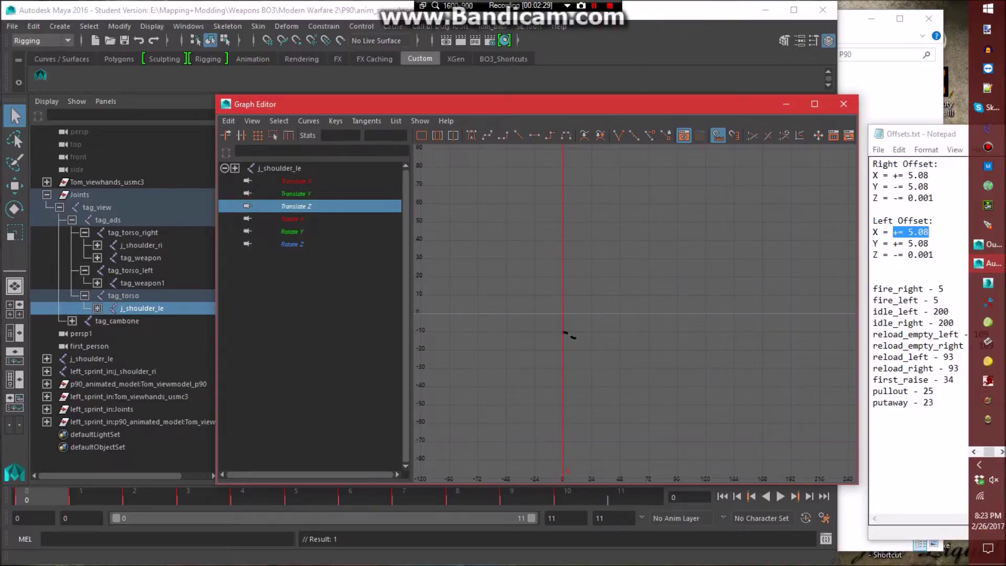
pyautogui.moveTo(893, 255); pyautogui.dragTo(934, 255)
pyautogui.hotkey('ctrl', 'c')
pyautogui.moveTo(505, 249); pyautogui.dragTo(637, 379)
pyautogui.click(402, 135)
pyautogui.hotkey('ctrl', 'v')
pyautogui.press('Return')
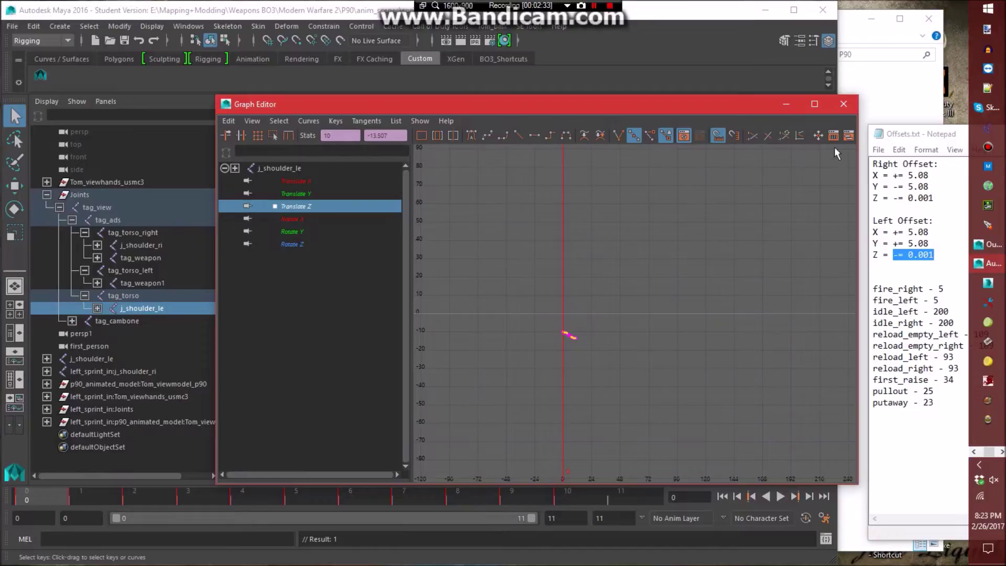
pyautogui.click(843, 104)
pyautogui.hotkey('alt', 'v')
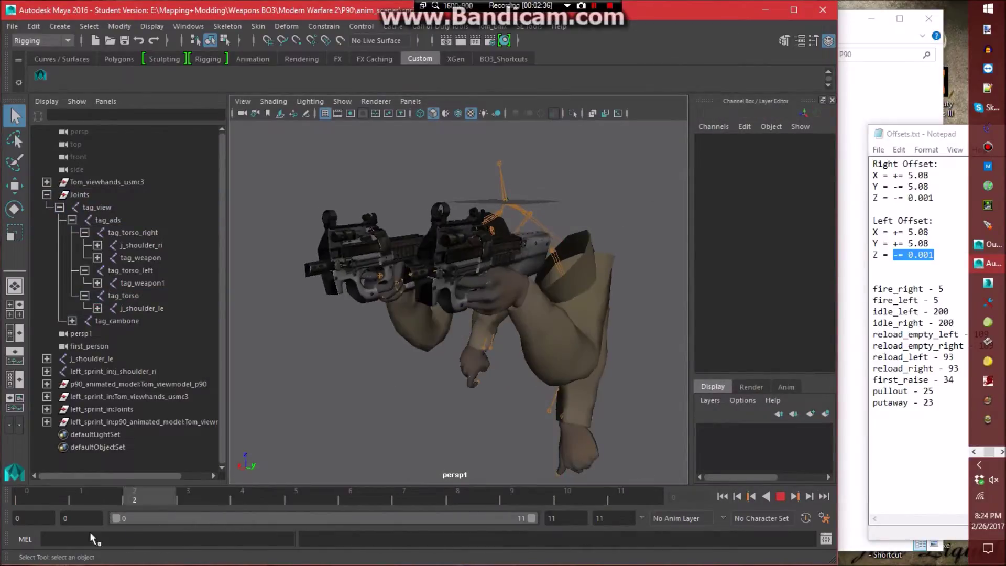
pyautogui.hotkey('alt', 'v')
# Reparent tag_weapon1 to tag_torso and offset all its Translate Z keys by -= 0.001 in the Graph Editor.
pyautogui.click(151, 283)
pyautogui.moveTo(154, 298); pyautogui.dragTo(155, 297, button='middle')
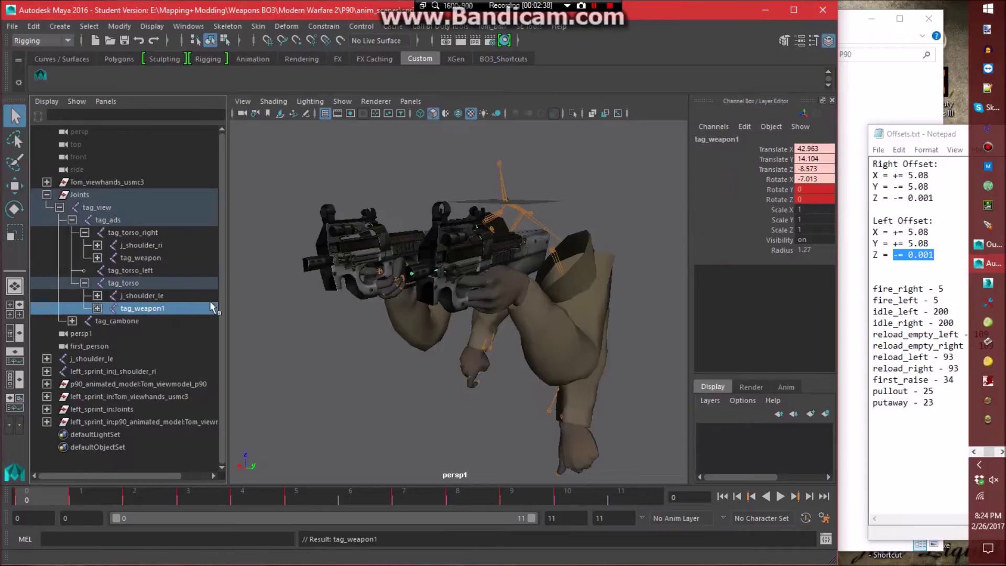
pyautogui.click(189, 27)
pyautogui.moveTo(233, 58)
pyautogui.click(409, 73)
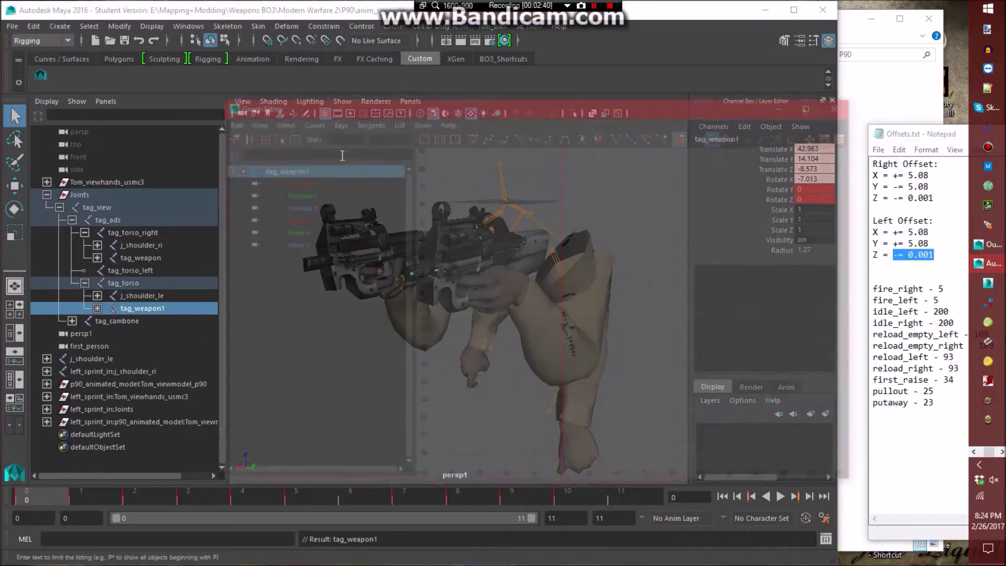
pyautogui.click(302, 206)
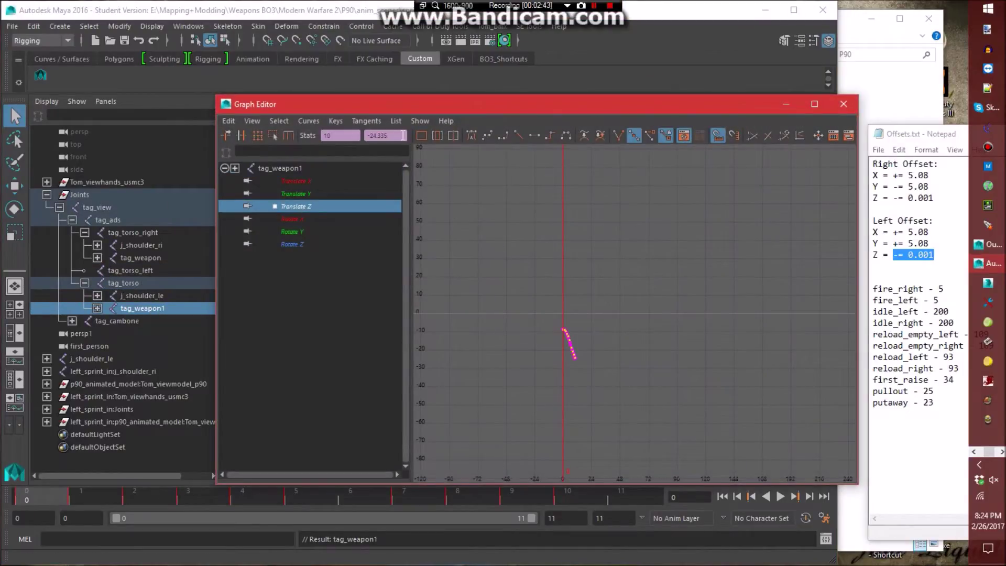
pyautogui.click(279, 135)
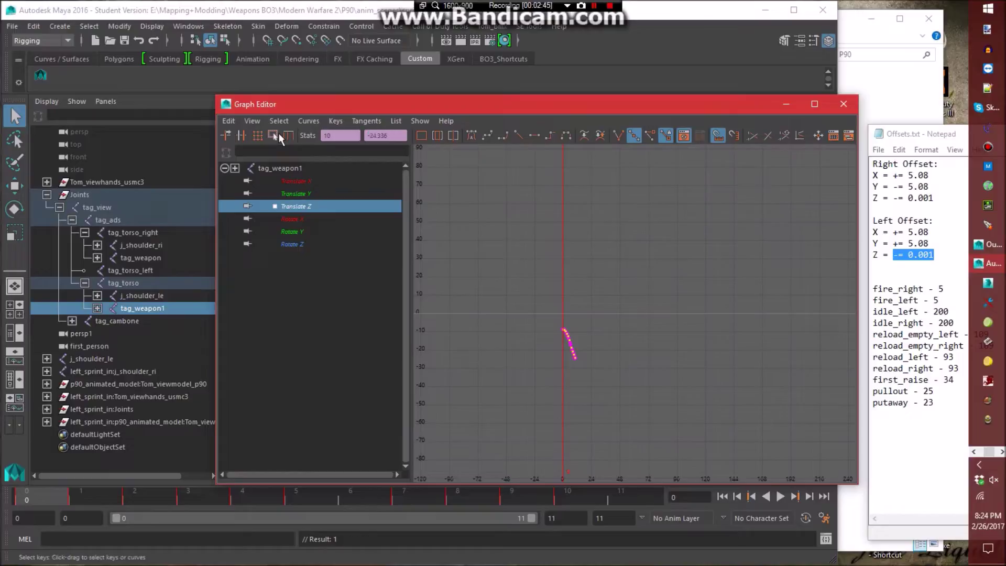
# Offset all Translate Y keys of tag_weapon1 by += 5.08, using the left offset from Offsets.txt.
pyautogui.click(303, 191)
pyautogui.moveTo(929, 243); pyautogui.dragTo(892, 243)
pyautogui.hotkey('ctrl', 'c')
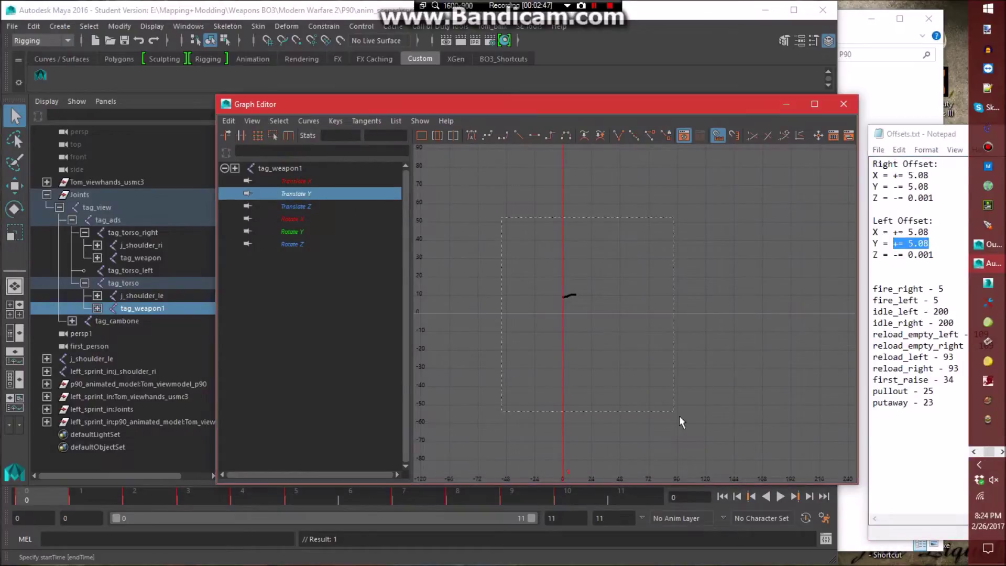
pyautogui.moveTo(680, 417); pyautogui.dragTo(545, 277)
pyautogui.click(385, 135)
pyautogui.hotkey('ctrl', 'v')
pyautogui.press('Return')
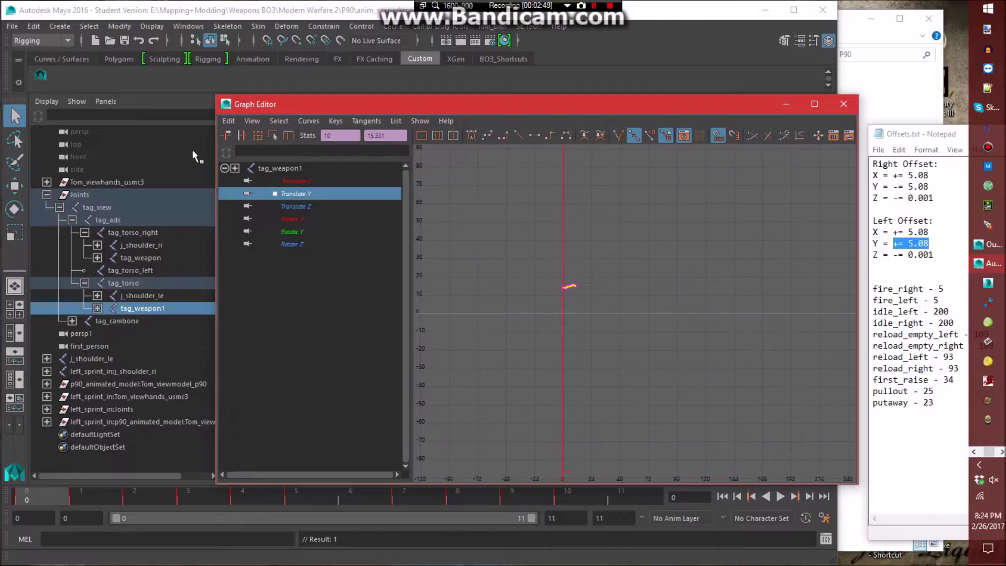
# Offset all Translate X keys of tag_weapon1 by += 5.08 and play back the animation to check it.
pyautogui.click(281, 180)
pyautogui.moveTo(572, 237); pyautogui.dragTo(721, 402)
pyautogui.click(386, 136)
pyautogui.hotkey('ctrl', 'v')
pyautogui.press('Return')
pyautogui.click(844, 104)
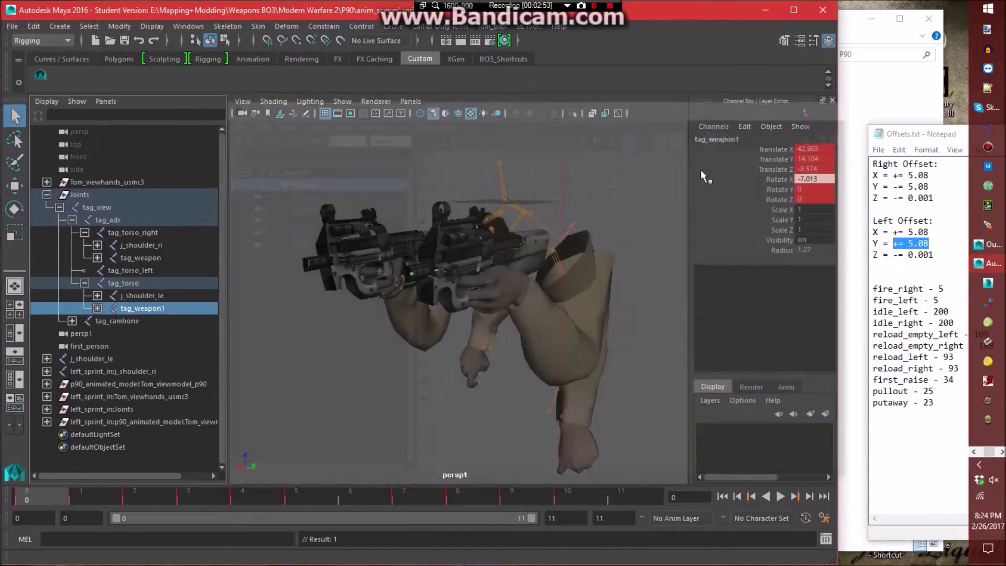
pyautogui.click(623, 176)
pyautogui.hotkey('alt', 'v')
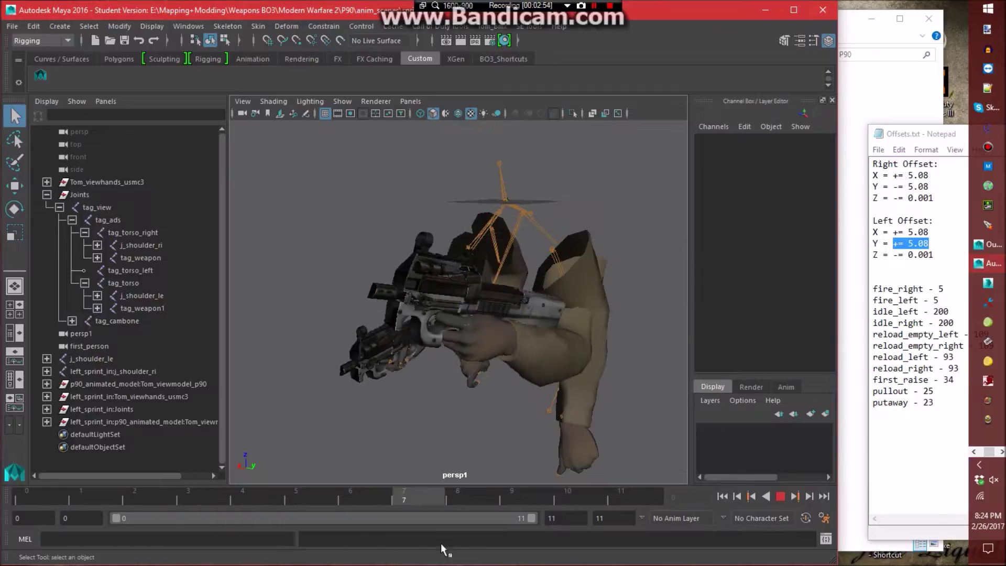
pyautogui.hotkey('alt', 'v')
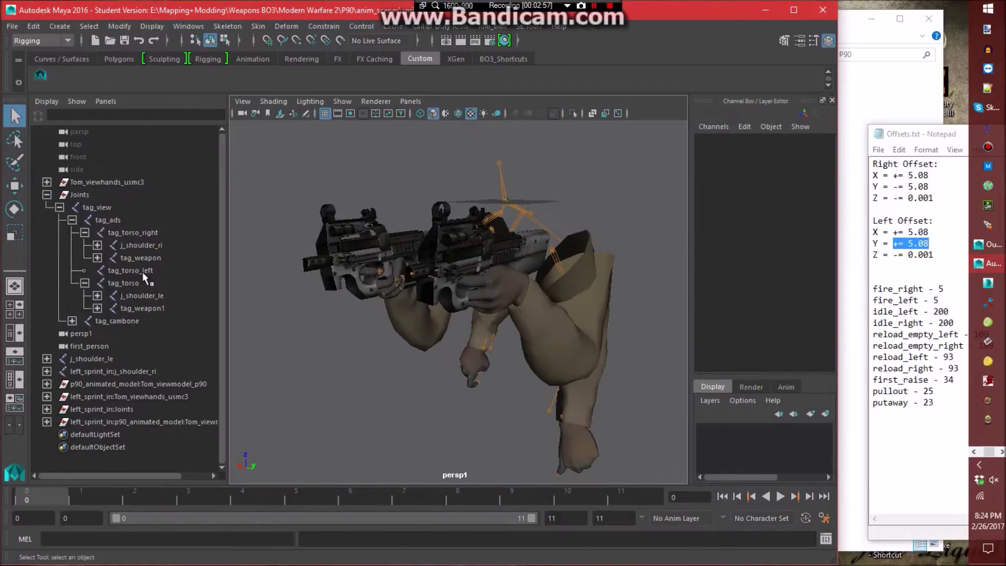
# Delete the emptied tag_torso_left joint and save the sprint_in scene.
pyautogui.click(143, 272)
pyautogui.press('Delete')
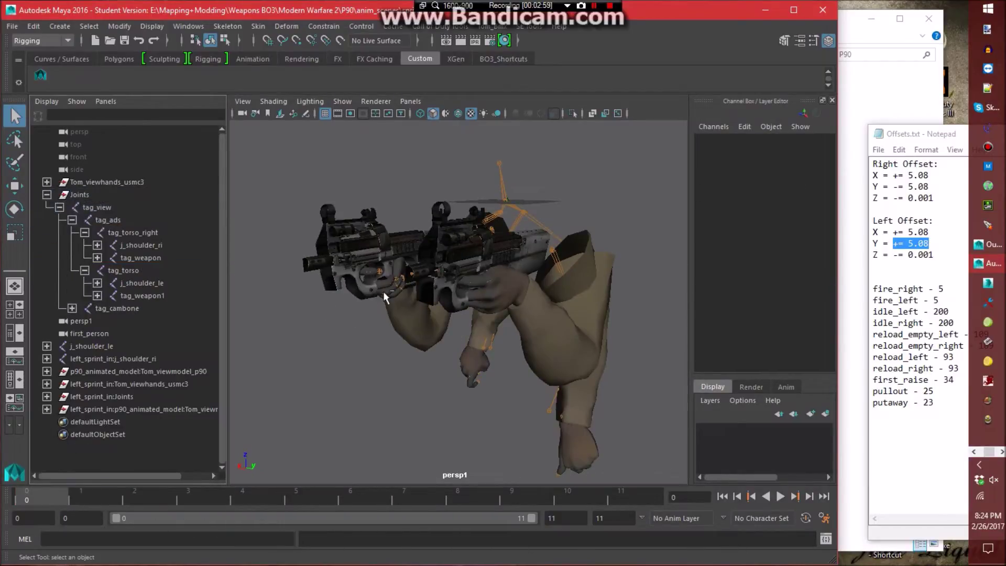
pyautogui.hotkey('ctrl', 's')
pyautogui.press('Return')
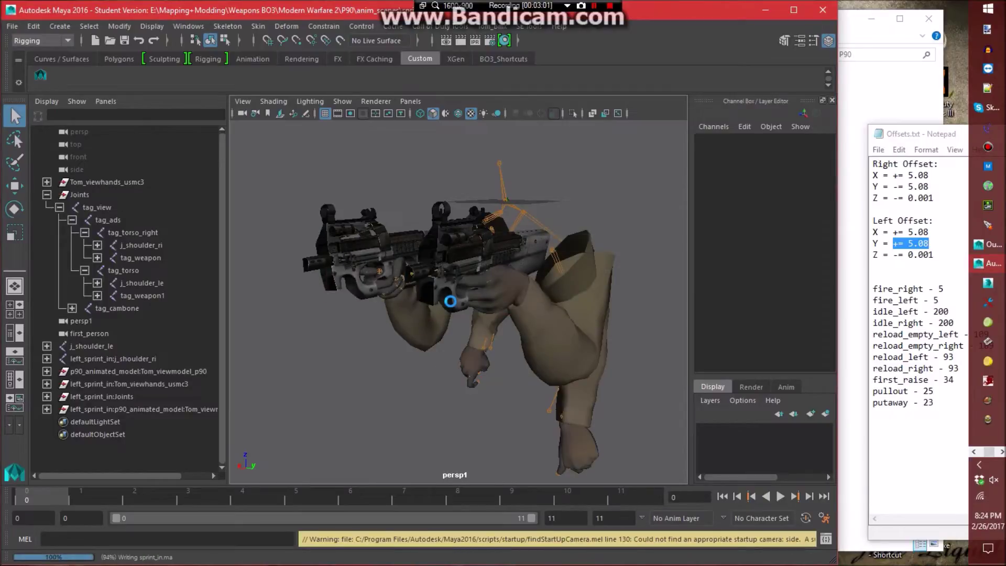
# Inspect both arms and weapons from several angles in playback and at frame 11, checking tag_torso_right and j_shoulder_ri.
pyautogui.keyDown('alt'); pyautogui.moveTo(357, 282); pyautogui.dragTo(539, 330); pyautogui.keyUp('alt')
pyautogui.scroll(4, 464, 334)
pyautogui.keyDown('alt'); pyautogui.moveTo(464, 334); pyautogui.dragTo(394, 311); pyautogui.keyUp('alt')
pyautogui.click(157, 232)
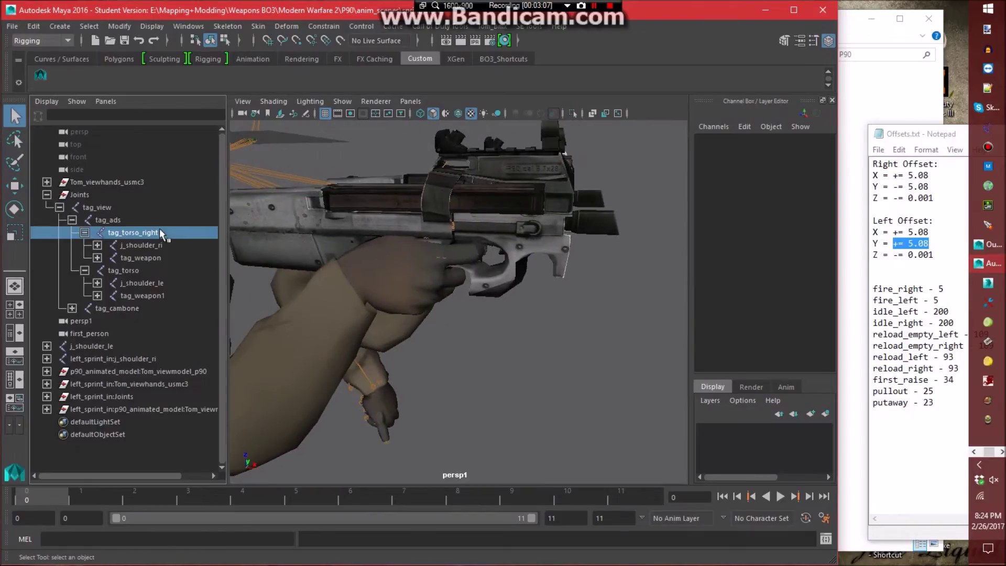
pyautogui.hotkey('alt', 'v')
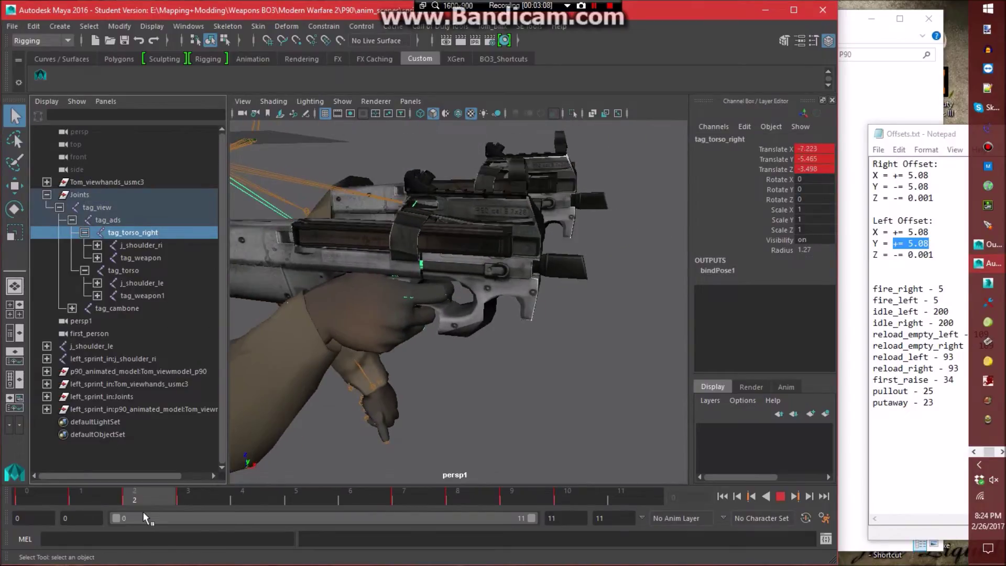
pyautogui.hotkey('alt', 'v')
pyautogui.keyDown('alt'); pyautogui.moveTo(335, 294); pyautogui.dragTo(461, 356); pyautogui.keyUp('alt')
pyautogui.moveTo(156, 497); pyautogui.dragTo(623, 500)
pyautogui.keyDown('alt'); pyautogui.moveTo(544, 414); pyautogui.dragTo(398, 404); pyautogui.keyUp('alt')
pyautogui.hotkey('alt', 'v')
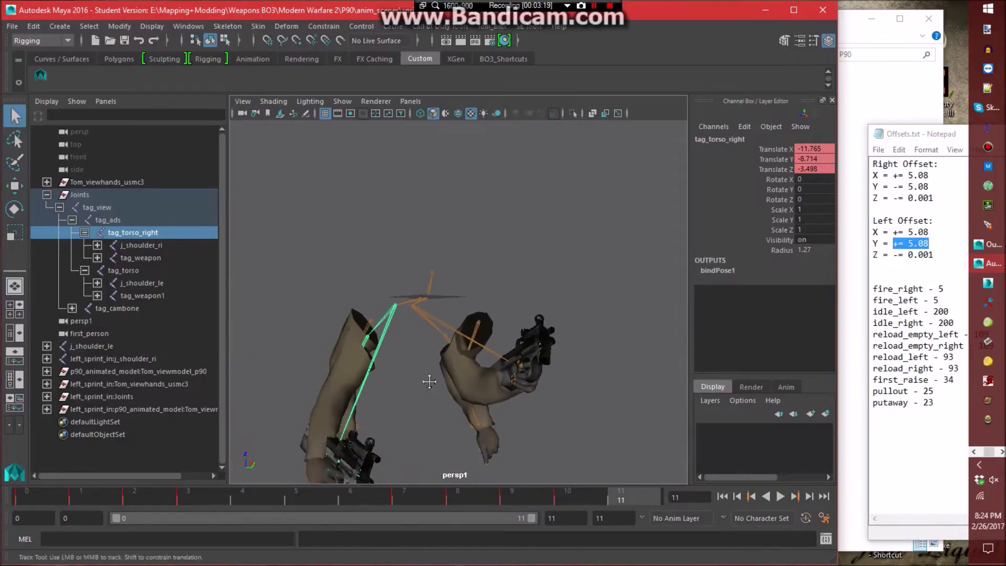
pyautogui.hotkey('alt', 'v')
pyautogui.keyDown('alt'); pyautogui.moveTo(410, 297); pyautogui.dragTo(528, 358); pyautogui.keyUp('alt')
pyautogui.click(419, 357)
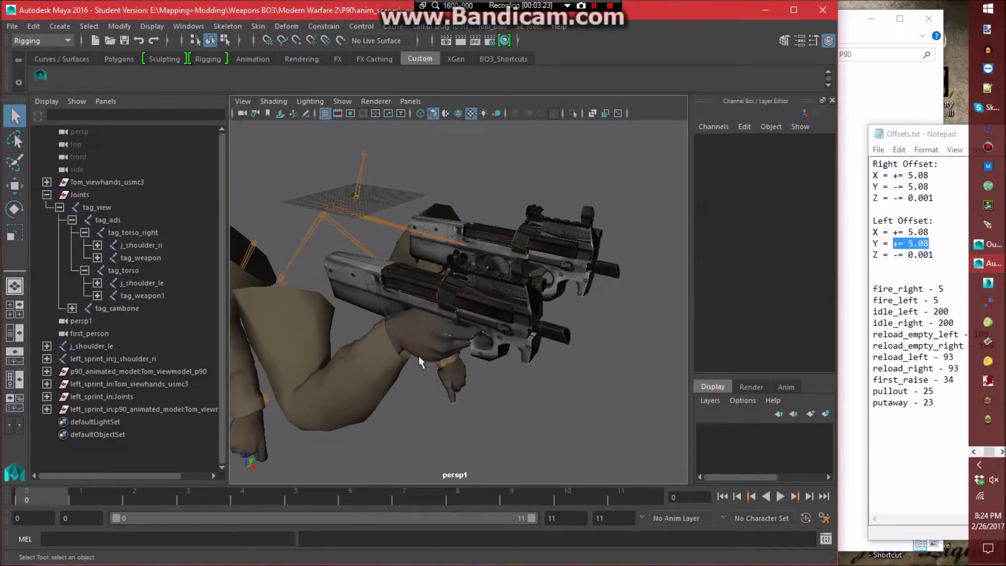
pyautogui.click(142, 245)
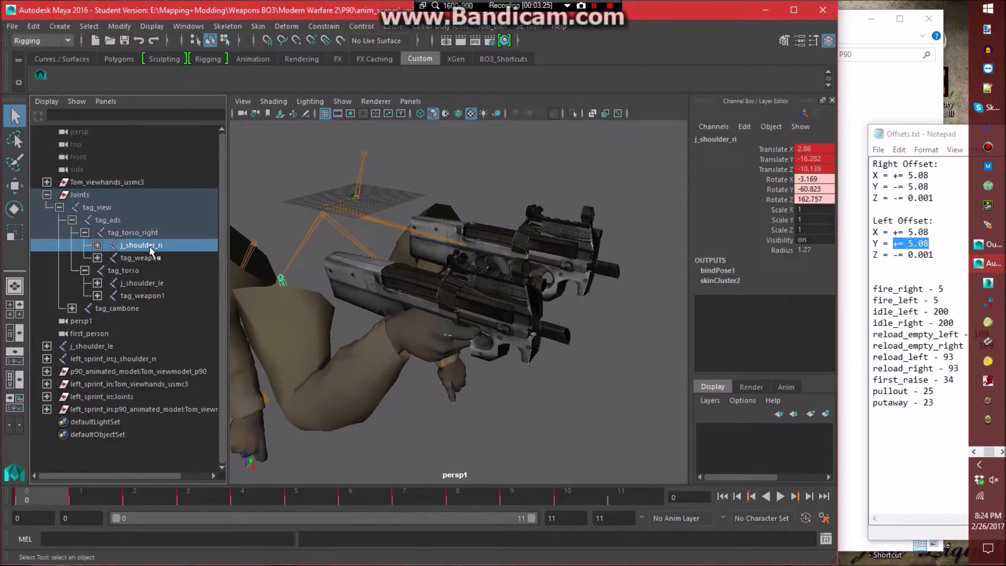
pyautogui.click(483, 433)
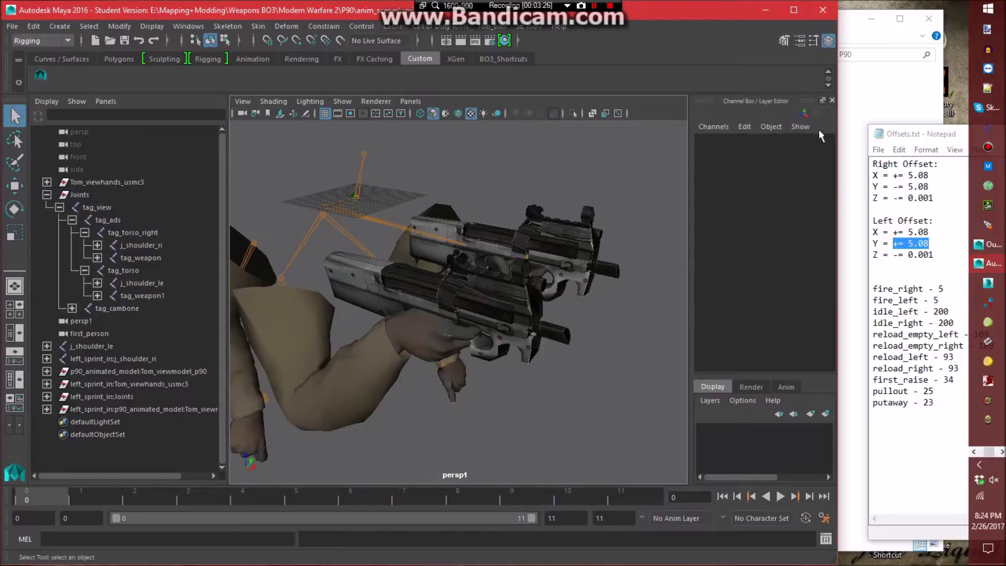
# Save the current sprint_in scene again.
pyautogui.click(885, 108)
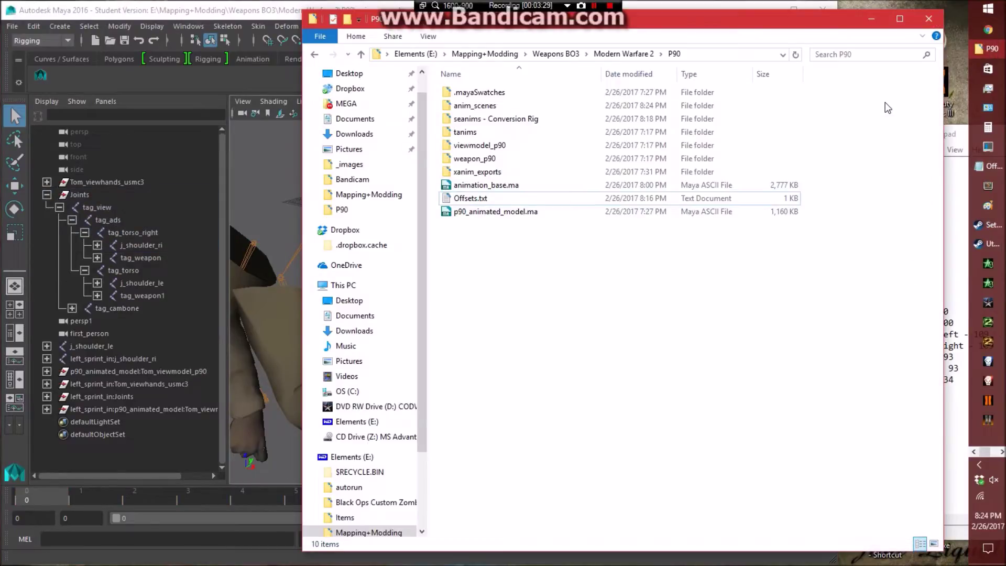
pyautogui.click(270, 41)
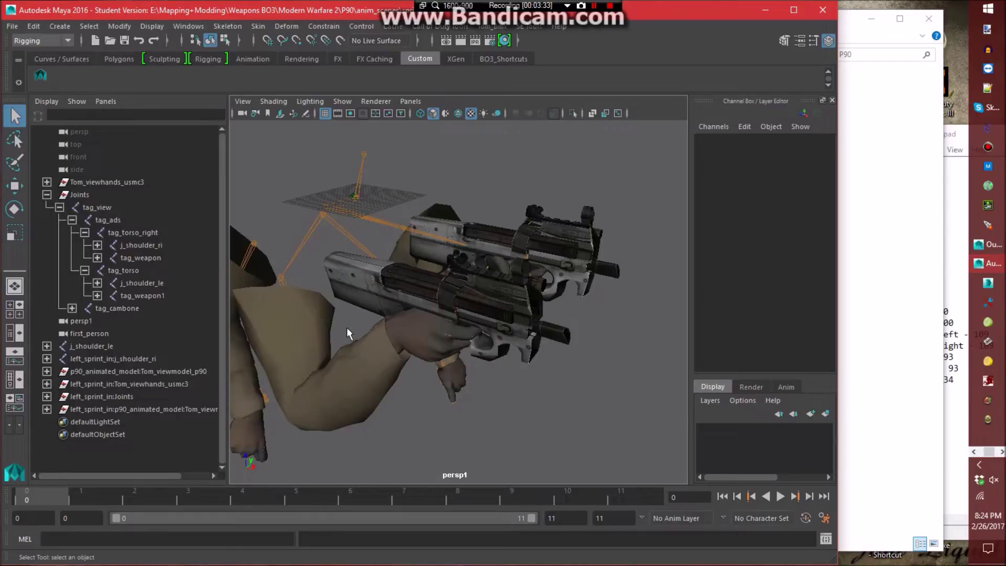
pyautogui.hotkey('ctrl', 's')
pyautogui.click(460, 299)
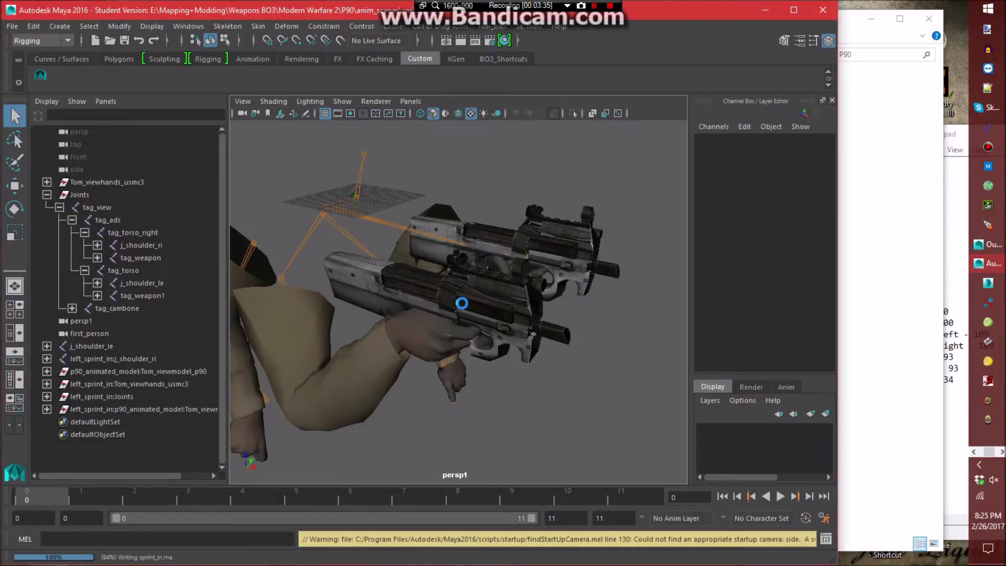
# Open sprint_in.ma from the anim_scenes folder in a second Maya window, and return to the original Maya window.
pyautogui.click(841, 260)
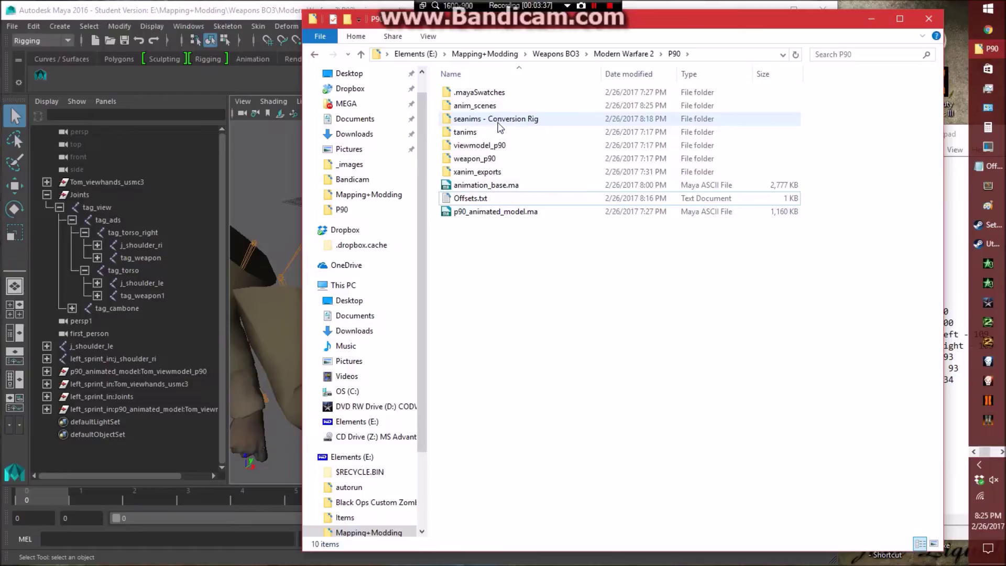
pyautogui.doubleClick(474, 105)
pyautogui.doubleClick(490, 238)
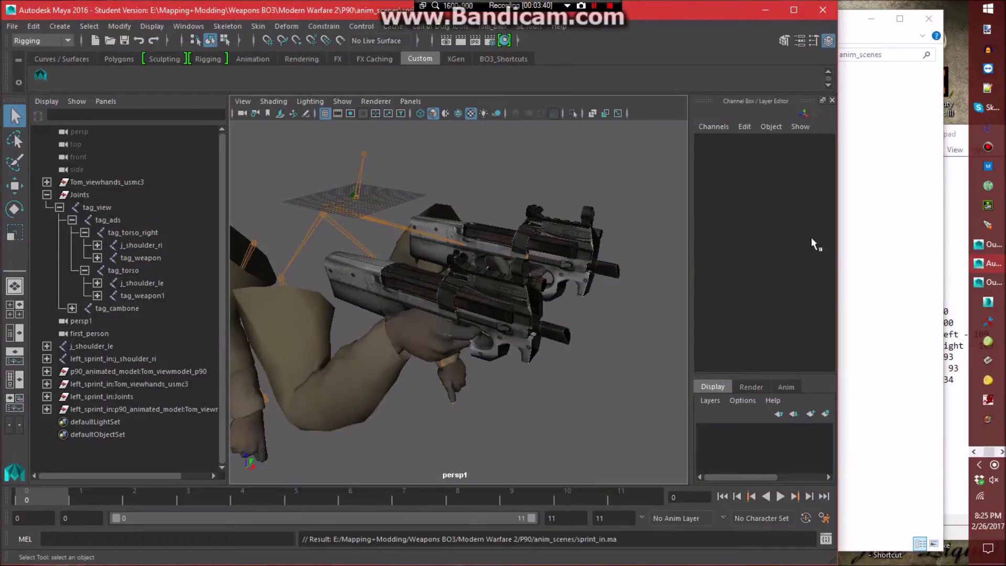
pyautogui.click(901, 279)
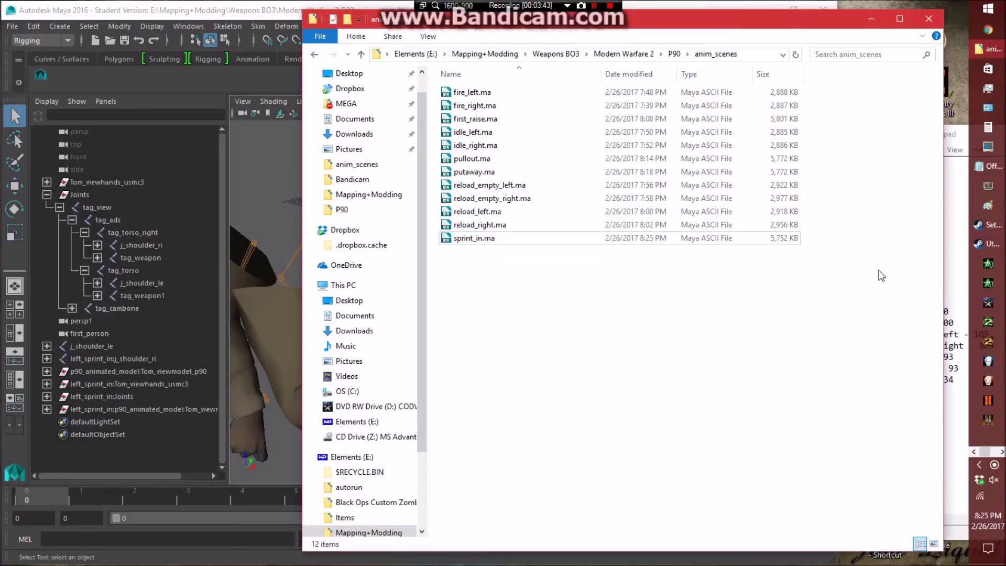
pyautogui.click(675, 54)
pyautogui.click(206, 13)
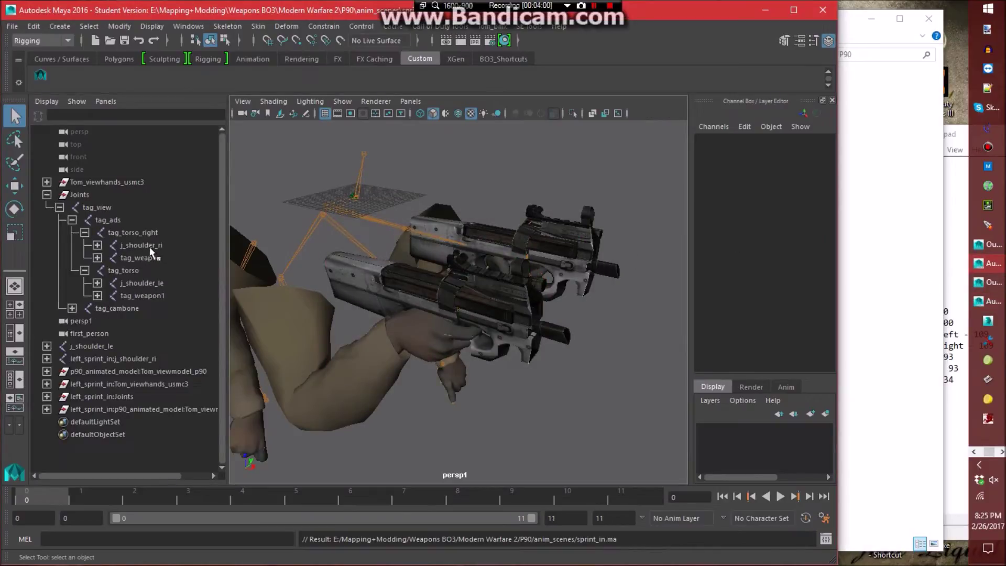
# On frames 0 and 1, reparent j_shoulder_ri to tag_torso, key it, and move it back under tag_torso_right.
pyautogui.click(141, 245)
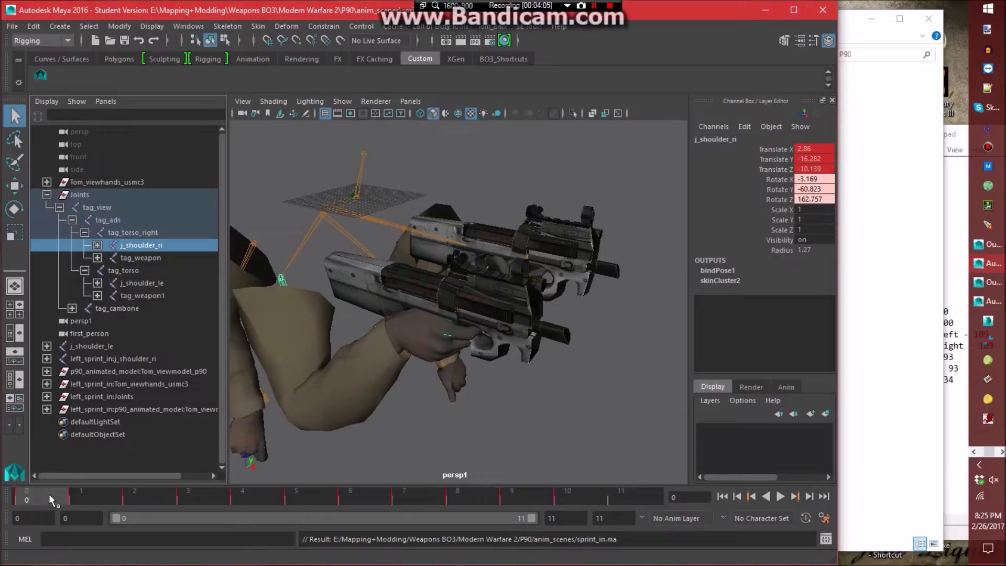
pyautogui.moveTo(150, 251)
pyautogui.mouseDown(button='middle')
pyautogui.moveTo(138, 267)
pyautogui.moveTo(157, 296)
pyautogui.moveTo(154, 235)
pyautogui.mouseUp(button='middle')
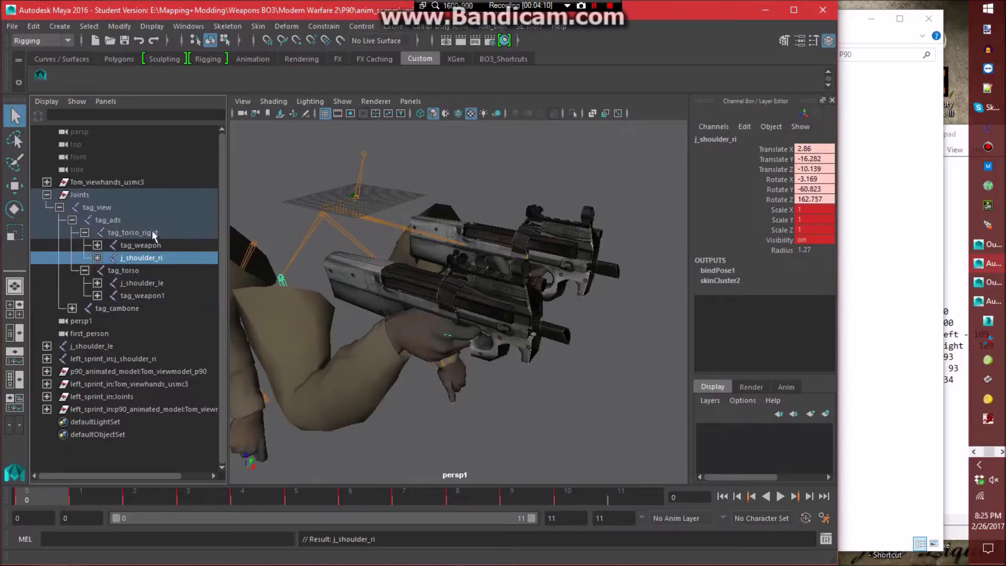
pyautogui.click(92, 491)
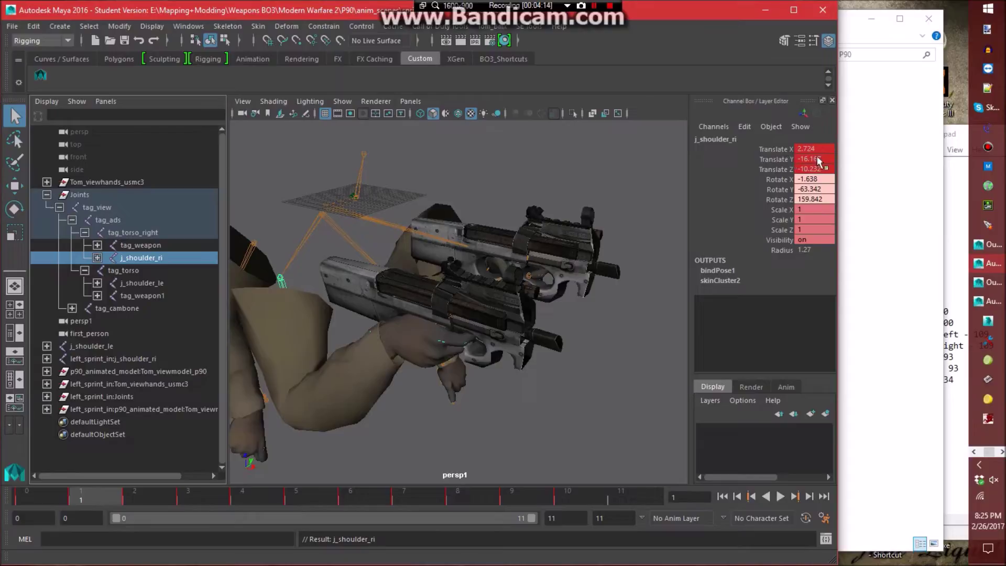
pyautogui.moveTo(148, 260); pyautogui.dragTo(142, 271, button='middle')
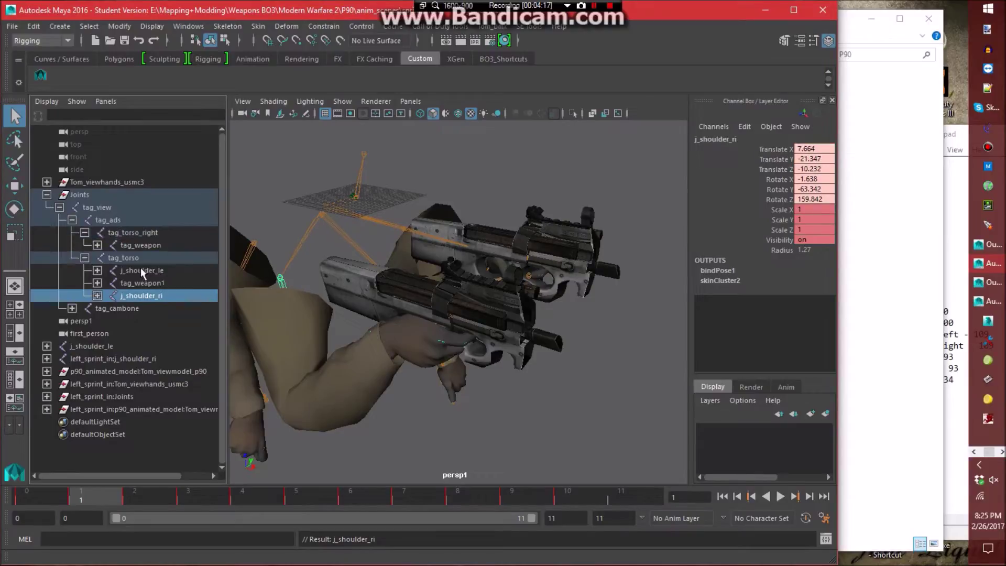
pyautogui.press('s')
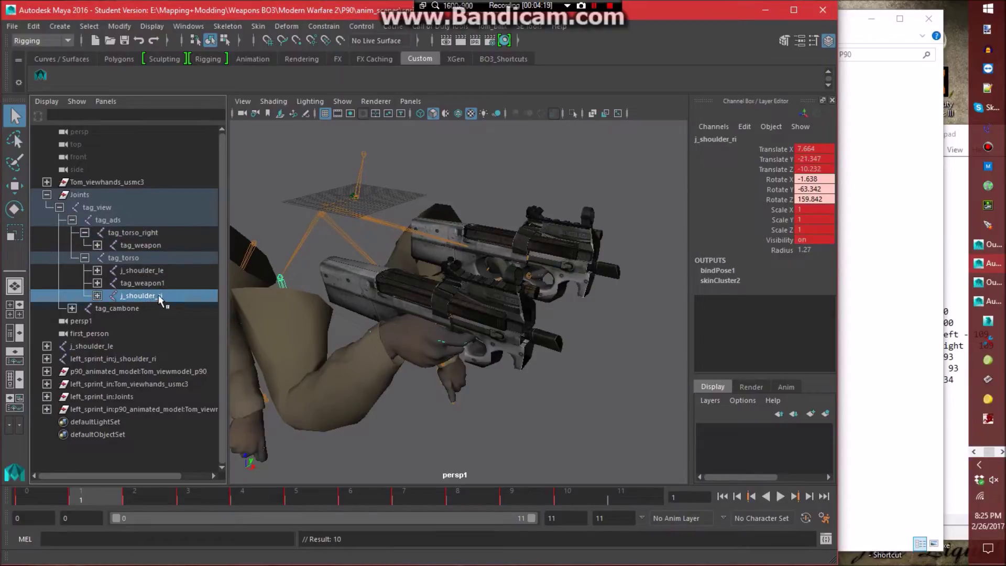
pyautogui.moveTo(159, 295); pyautogui.dragTo(155, 233, button='middle')
# On frames 2 and 3, reparent j_shoulder_ri to tag_torso, key it, and return it to tag_torso_right.
pyautogui.click(142, 491)
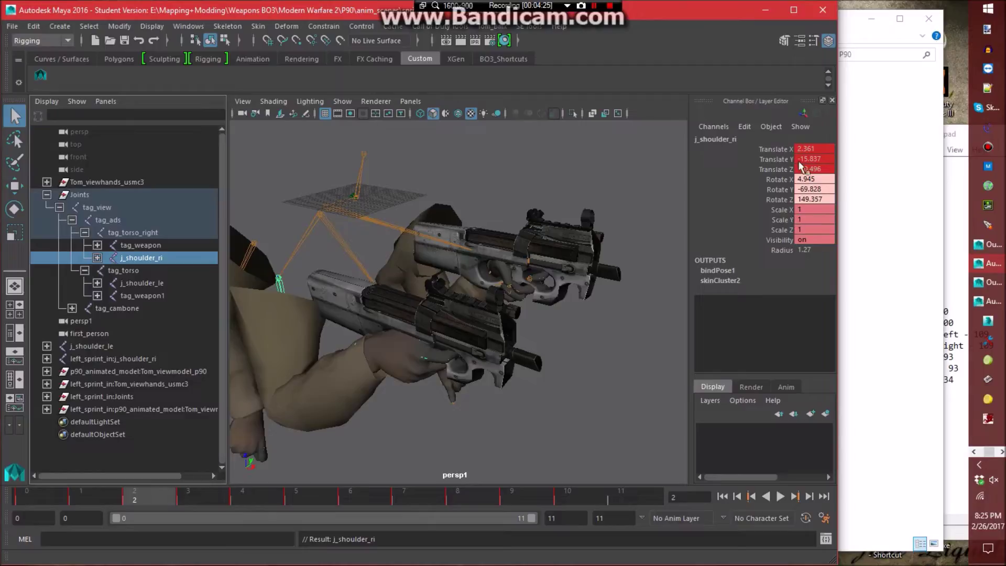
pyautogui.moveTo(159, 256); pyautogui.dragTo(157, 231, button='middle')
pyautogui.click(196, 496)
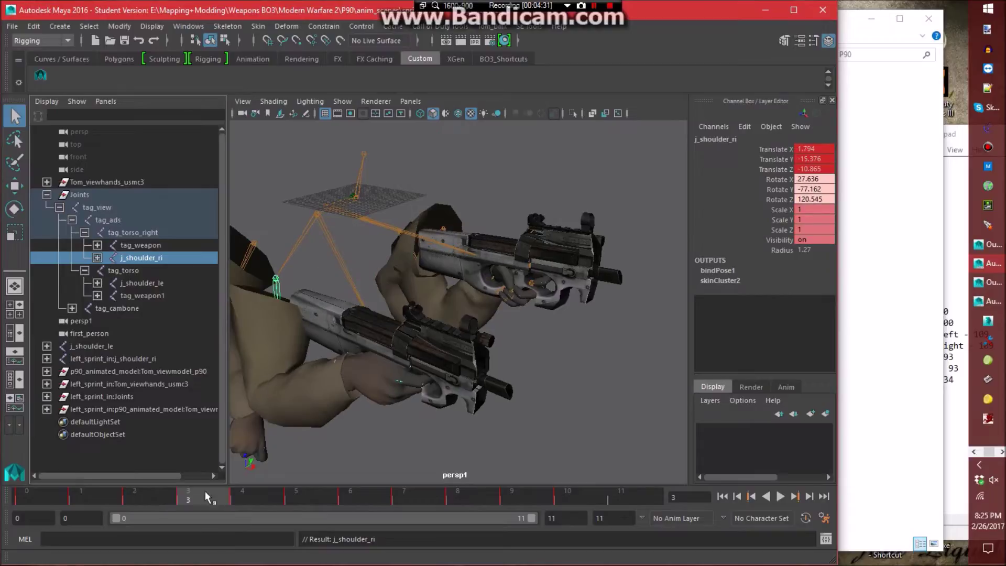
pyautogui.moveTo(146, 259); pyautogui.dragTo(154, 232, button='middle')
# Compare frame 4 with the second Maya window, expanding its Joints hierarchy and selecting j_shoulder_ri to read the original translate values.
pyautogui.click(254, 497)
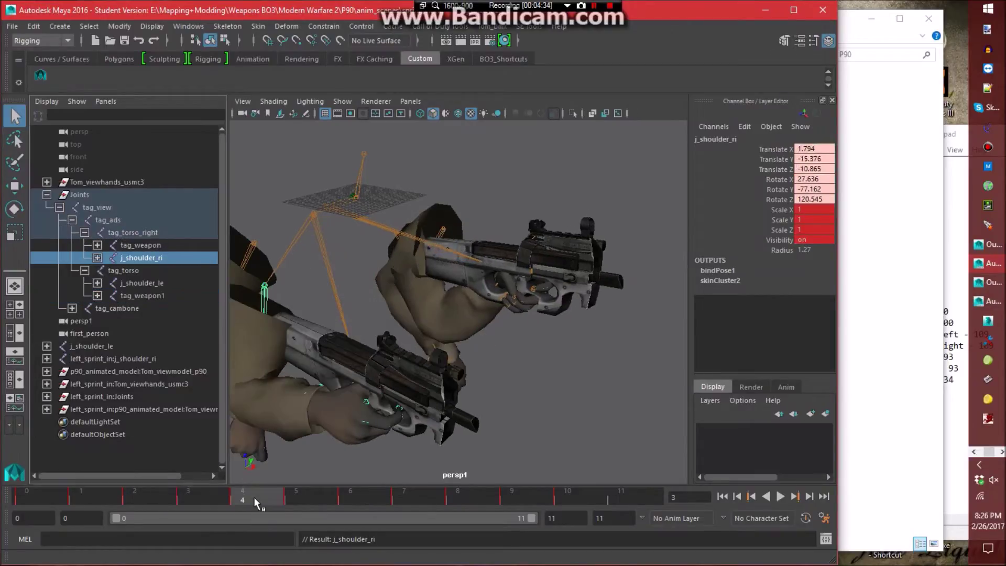
pyautogui.keyDown('alt'); pyautogui.moveTo(668, 222); pyautogui.dragTo(482, 334); pyautogui.keyUp('alt')
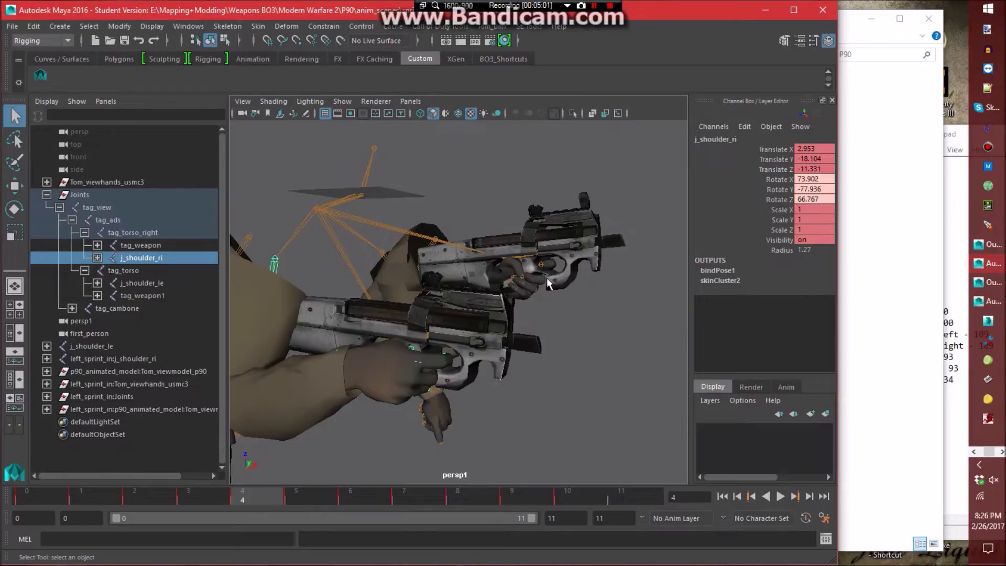
pyautogui.click(979, 303)
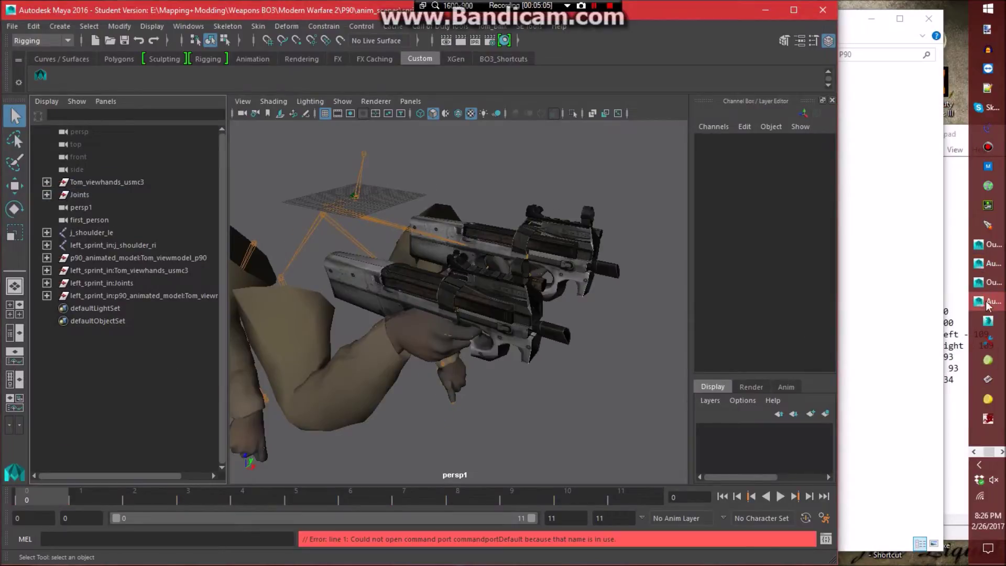
pyautogui.click(979, 263)
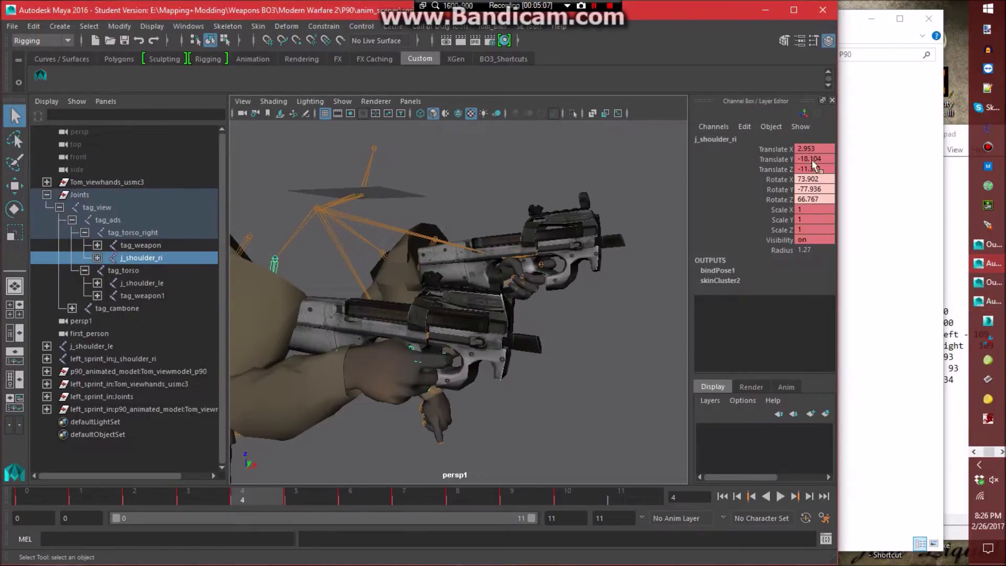
pyautogui.click(979, 304)
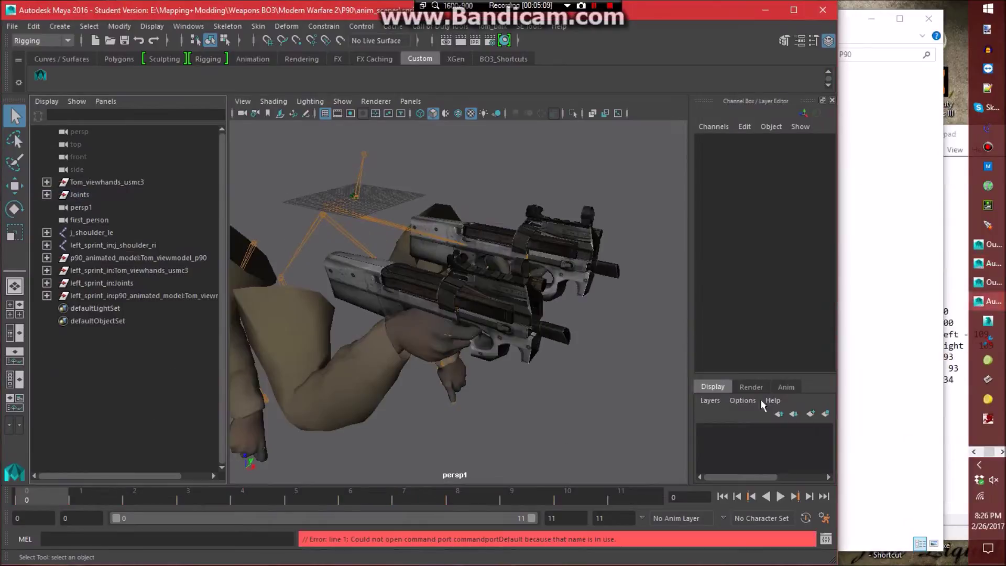
pyautogui.click(241, 498)
pyautogui.click(47, 195)
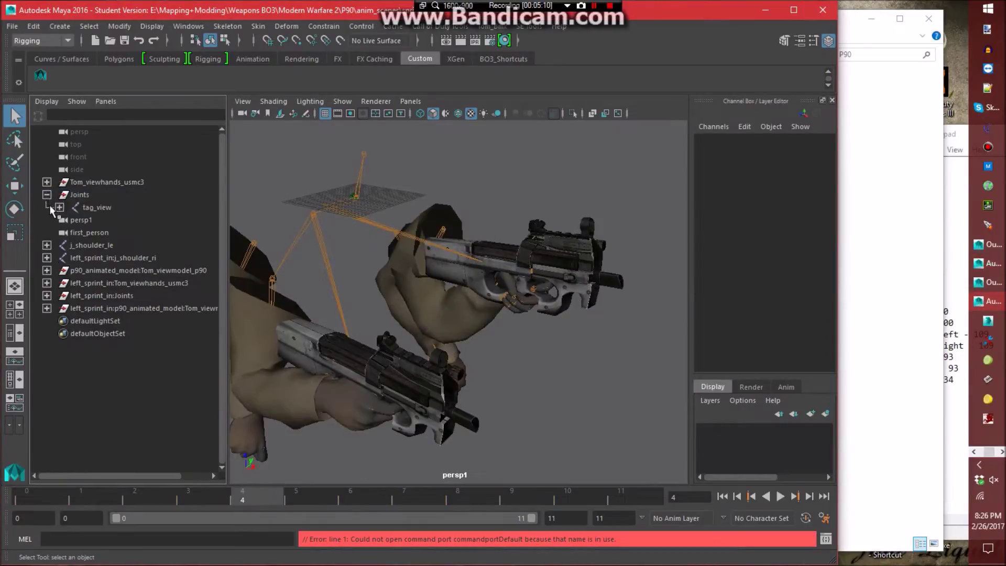
pyautogui.click(79, 207)
pyautogui.click(59, 207)
pyautogui.click(72, 220)
pyautogui.click(84, 232)
pyautogui.click(118, 245)
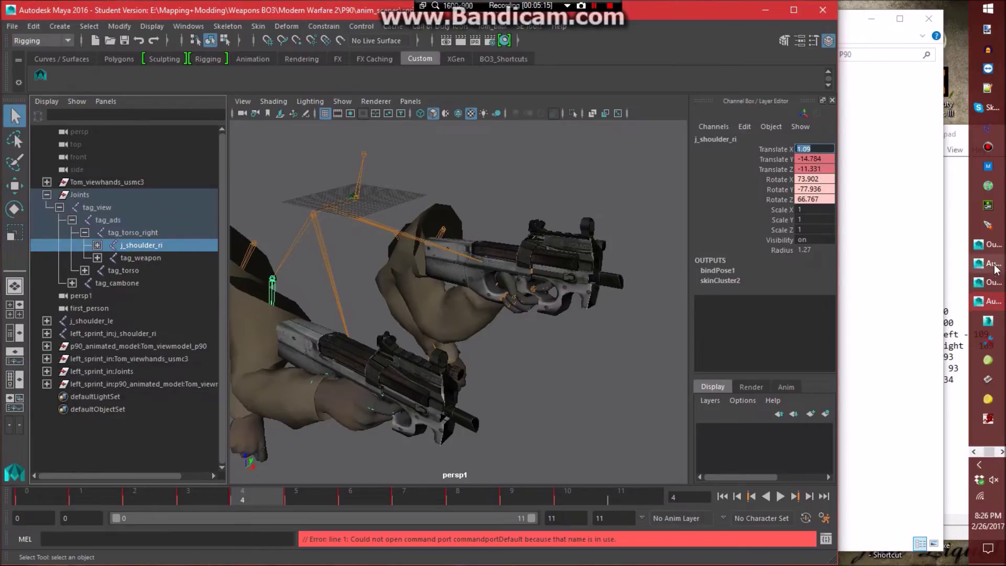
# In the original Maya window, set j_shoulder_ri's Translate X to 1.09 and Translate Y to -14.784 on frame 4.
pyautogui.click(980, 263)
pyautogui.doubleClick(810, 149)
pyautogui.write('1.09')
pyautogui.press('Return')
pyautogui.click(984, 301)
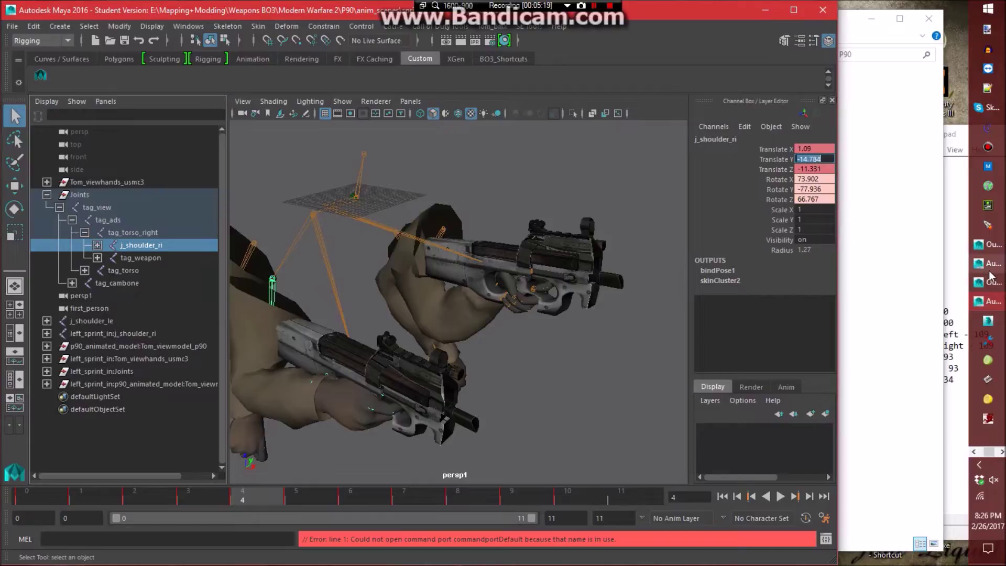
pyautogui.click(979, 263)
pyautogui.write('-14.784')
pyautogui.press('Return')
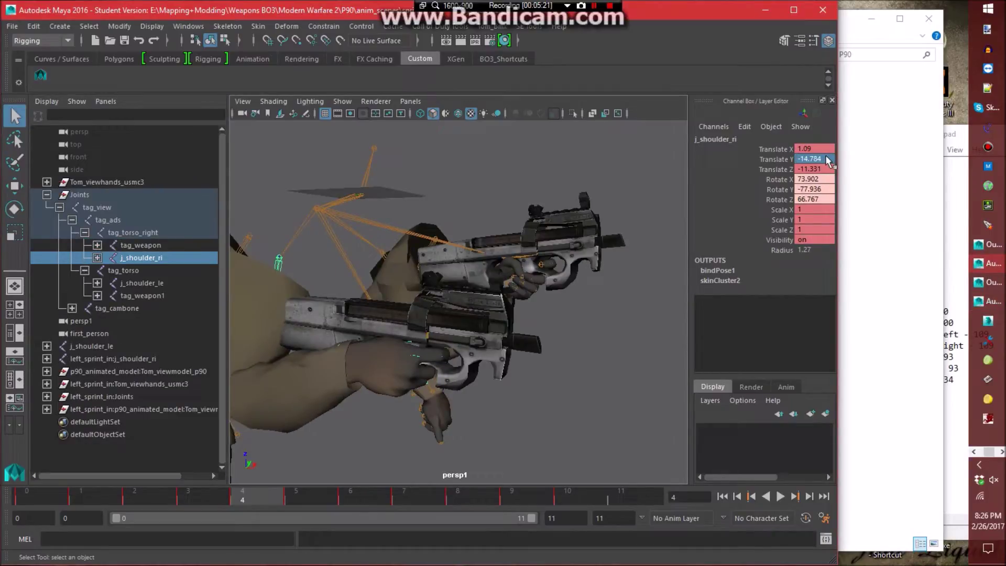
# On frames 4 and 5, reparent j_shoulder_ri to tag_torso, key it, and return it to tag_torso_right.
pyautogui.moveTo(140, 255); pyautogui.dragTo(133, 268, button='middle')
pyautogui.moveTo(169, 296); pyautogui.dragTo(154, 232, button='middle')
pyautogui.click(388, 421)
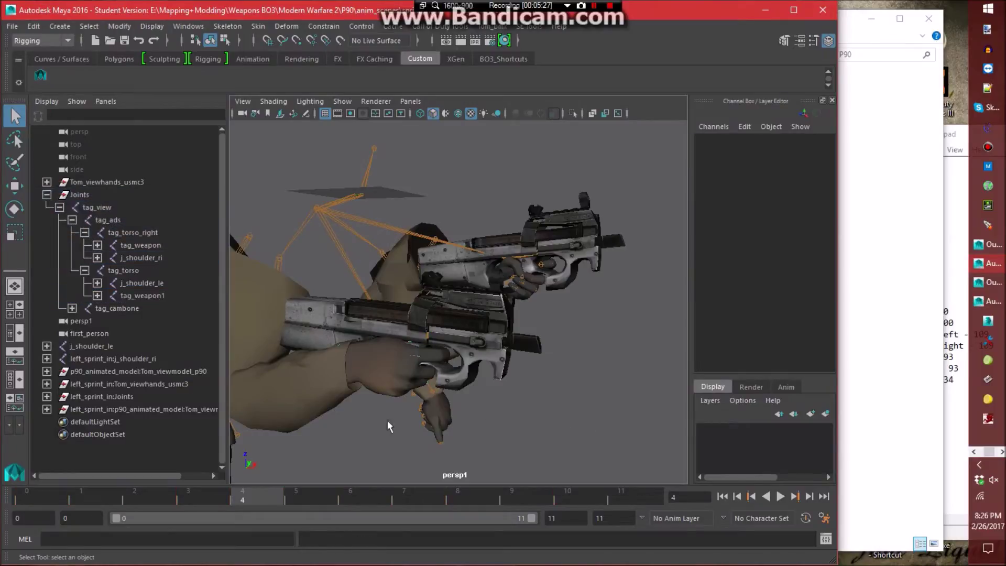
pyautogui.click(155, 258)
pyautogui.click(305, 492)
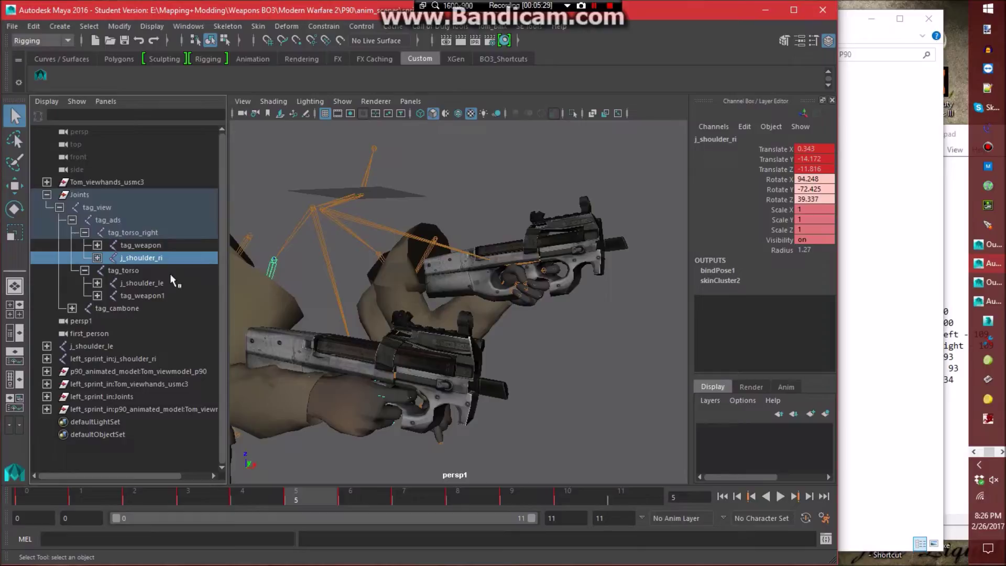
pyautogui.moveTo(147, 263); pyautogui.dragTo(156, 234, button='middle')
# On frame 6, set j_shoulder_ri's Translate X to -0.449 and Translate Y to -13.567, copying the values from the second Maya window.
pyautogui.click(375, 495)
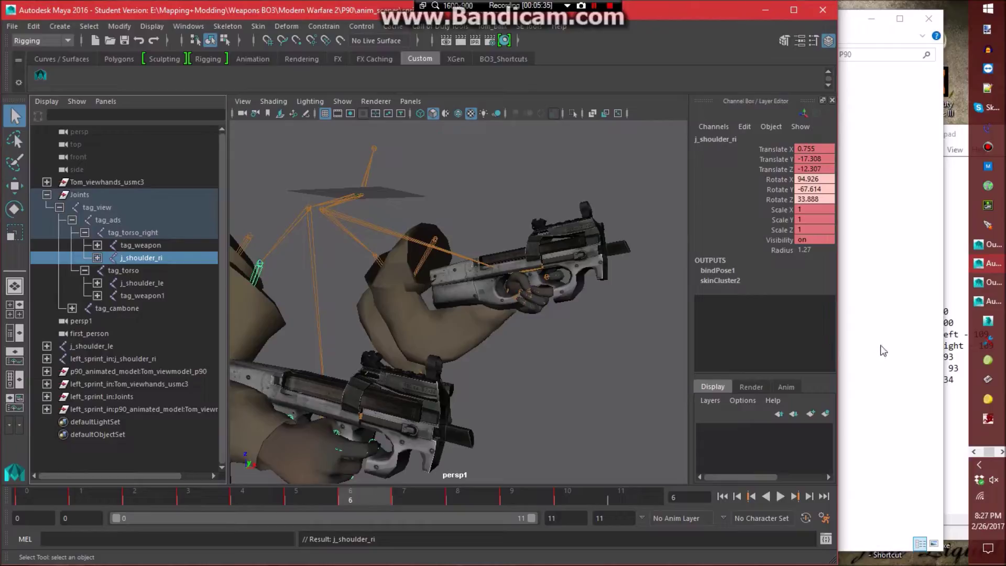
pyautogui.click(988, 301)
pyautogui.click(307, 496)
pyautogui.click(355, 501)
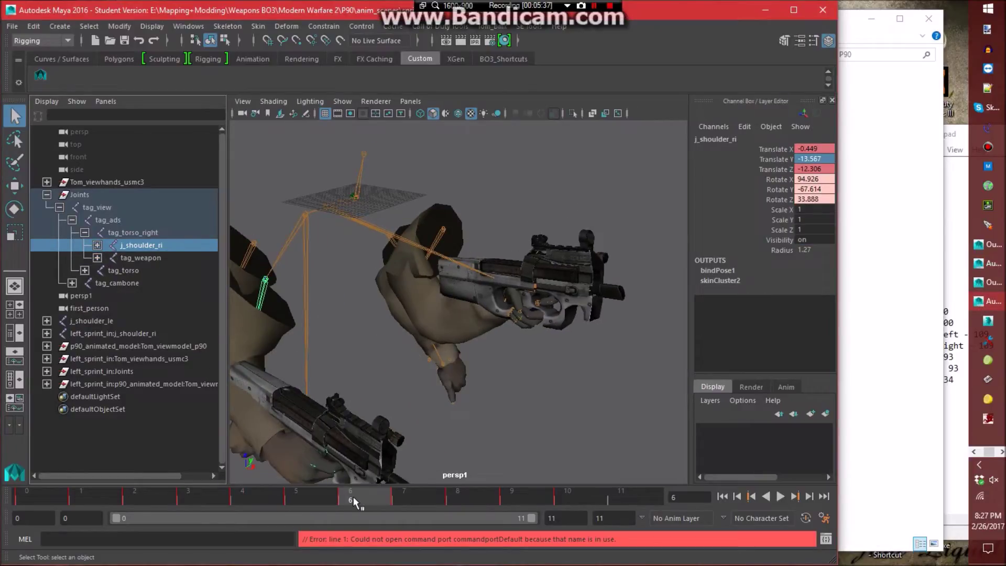
pyautogui.click(987, 264)
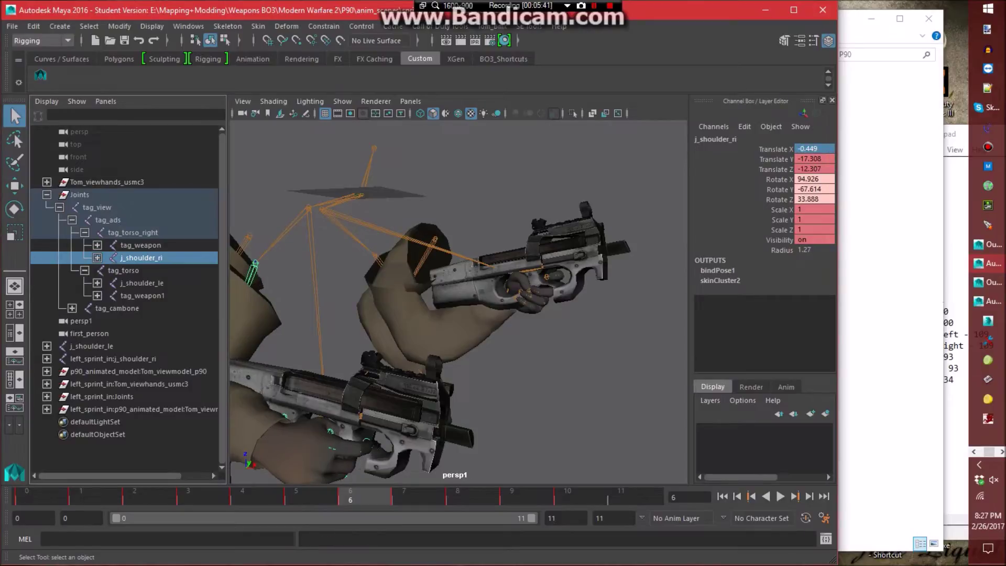
pyautogui.click(988, 301)
pyautogui.click(827, 158)
pyautogui.hotkey('alt', 'Tab')
pyautogui.doubleClick(827, 158)
pyautogui.hotkey('alt', 'Tab')
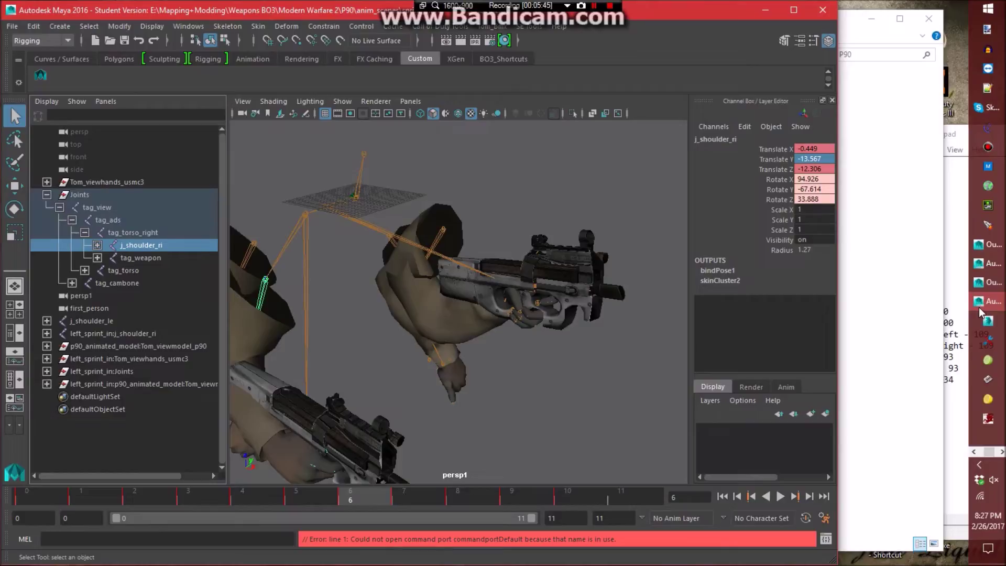
pyautogui.hotkey('alt', 'Tab')
pyautogui.click(830, 170)
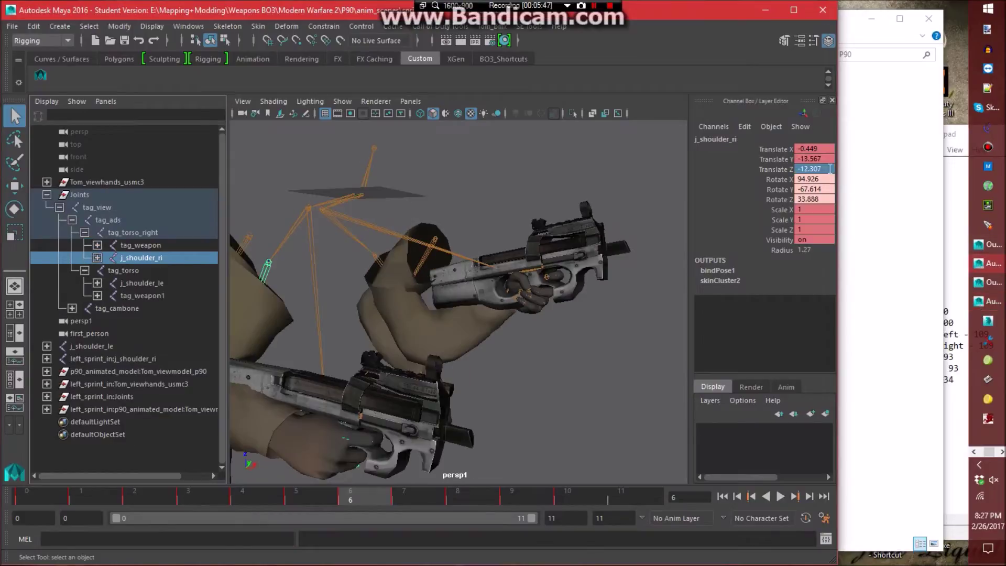
# On frames 6 and 7, reparent j_shoulder_ri to tag_torso, key it, and return it to tag_torso_right.
pyautogui.moveTo(168, 260); pyautogui.dragTo(134, 233, button='middle')
pyautogui.click(542, 410)
pyautogui.click(404, 498)
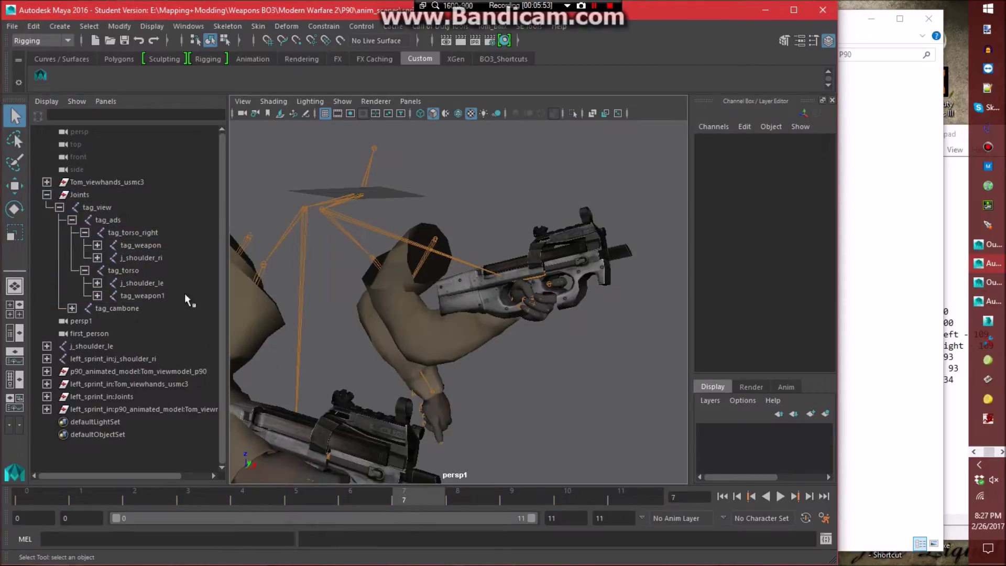
pyautogui.click(140, 258)
pyautogui.moveTo(159, 260); pyautogui.dragTo(165, 236, button='middle')
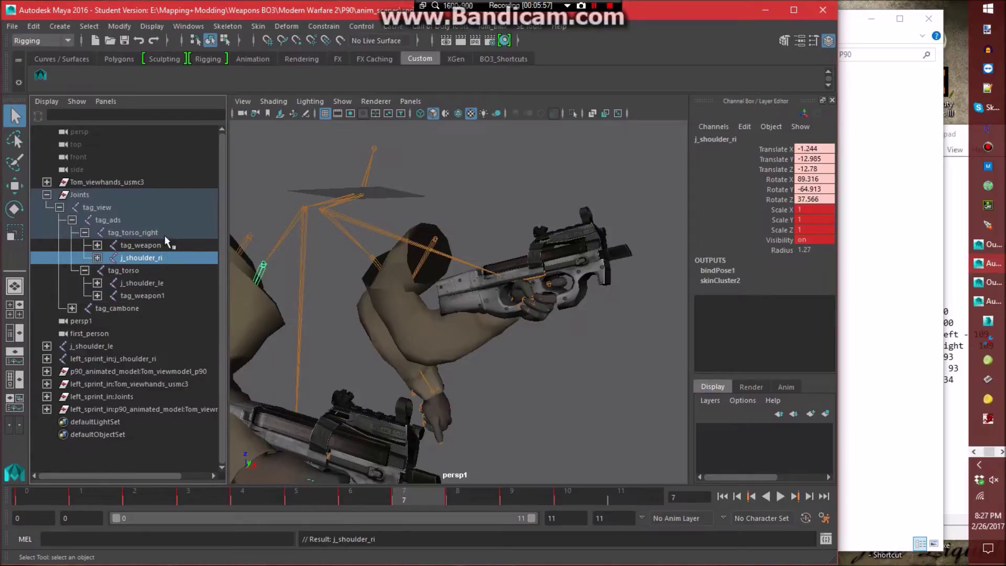
# On frames 8 to 10, reparent j_shoulder_ri to tag_torso and key it, keeping it under tag_torso on frame 10.
pyautogui.click(471, 494)
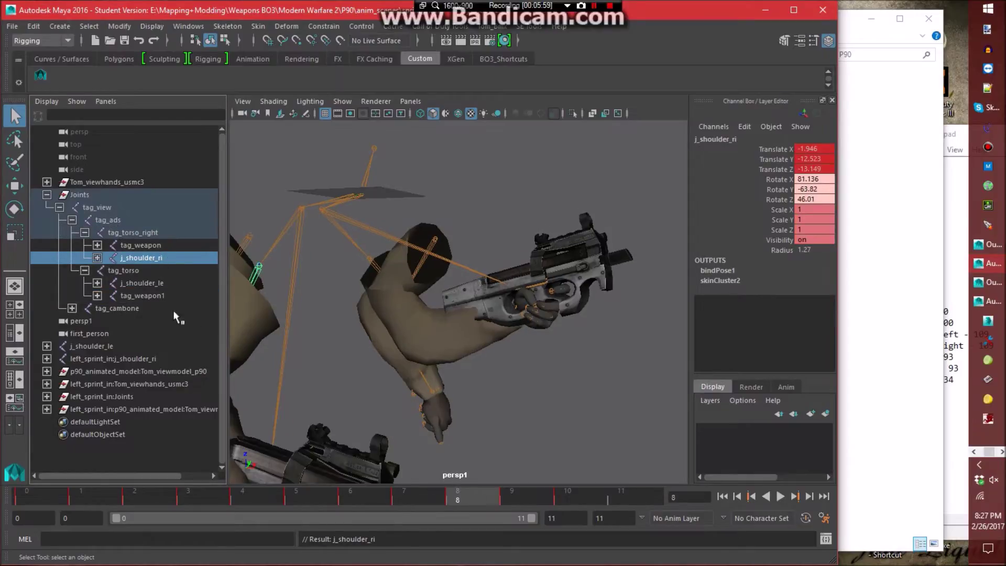
pyautogui.moveTo(154, 258)
pyautogui.mouseDown(button='middle')
pyautogui.moveTo(149, 271)
pyautogui.moveTo(163, 245)
pyautogui.mouseUp(button='middle')
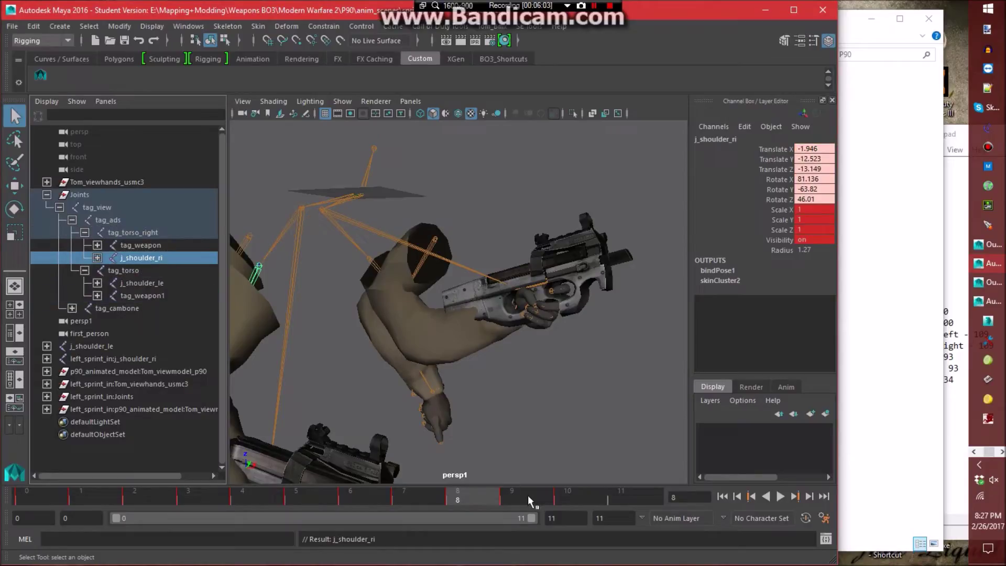
pyautogui.click(527, 495)
pyautogui.moveTo(141, 260)
pyautogui.mouseDown(button='middle')
pyautogui.moveTo(159, 294)
pyautogui.moveTo(158, 233)
pyautogui.moveTo(150, 270)
pyautogui.mouseUp(button='middle')
pyautogui.click(571, 490)
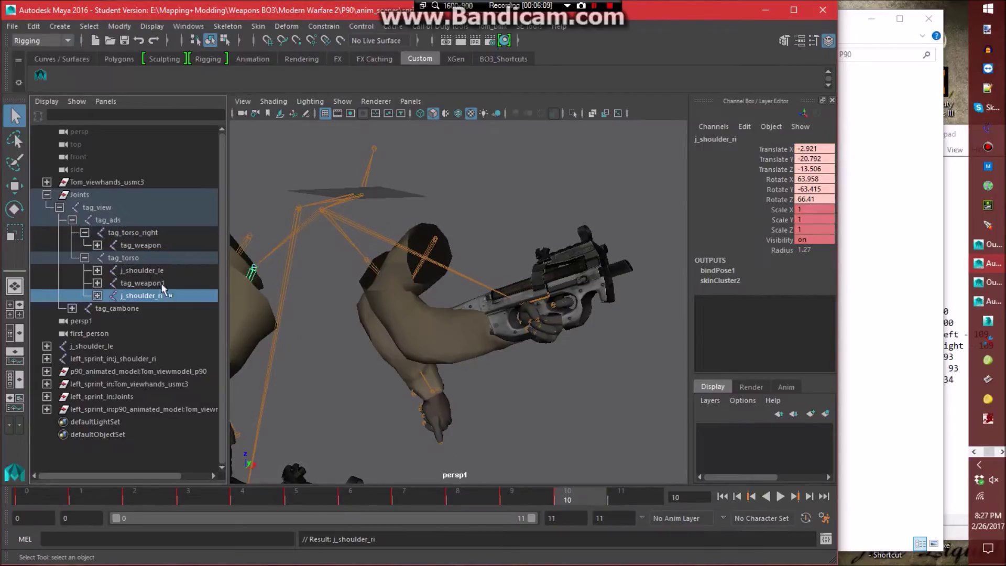
pyautogui.click(590, 444)
pyautogui.keyDown('alt'); pyautogui.moveTo(589, 444); pyautogui.dragTo(545, 351, button='right'); pyautogui.keyUp('alt')
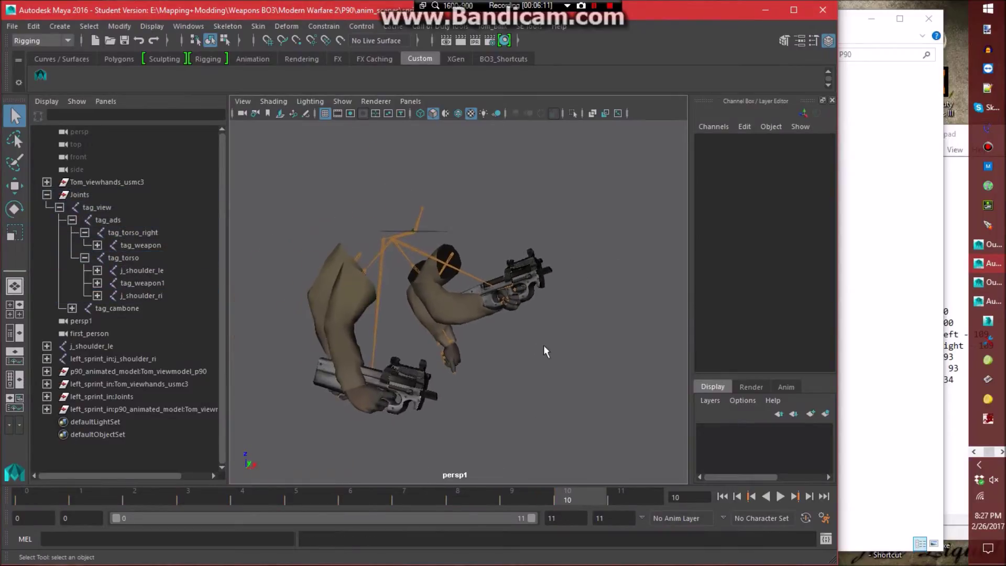
# Complete the sprint_in entry in Offsets.txt with a frame count of 10 and return to Maya.
pyautogui.click(952, 134)
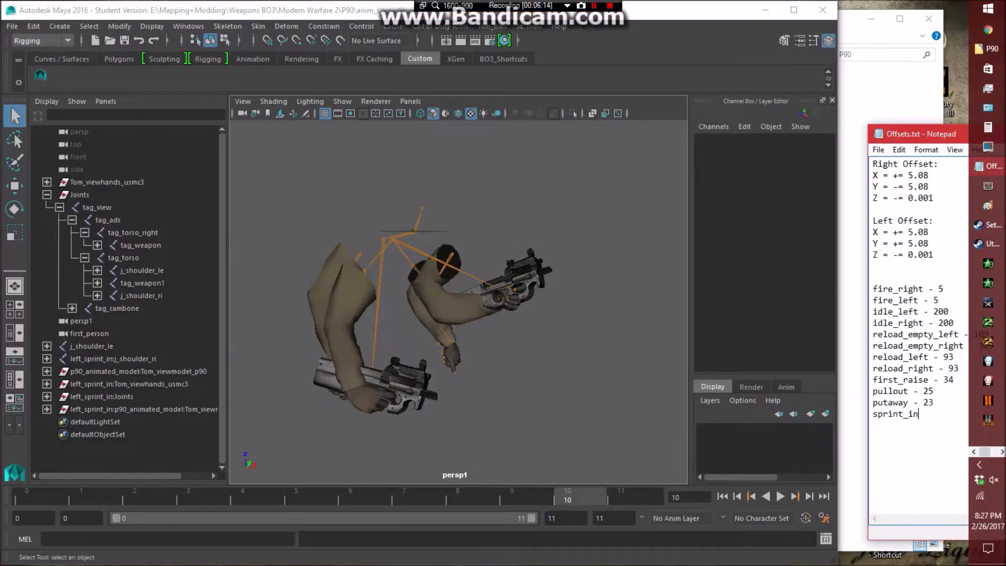
pyautogui.write('- 10')
pyautogui.click(698, 14)
# Play back the animation and examine the motion of both arms and guns from several angles.
pyautogui.moveTo(420, 404)
pyautogui.keyDown('alt'); pyautogui.mouseDown(button='right')
pyautogui.moveTo(420, 316)
pyautogui.moveTo(472, 346)
pyautogui.mouseUp(button='right'); pyautogui.keyUp('alt')
pyautogui.hotkey('alt', 'v')
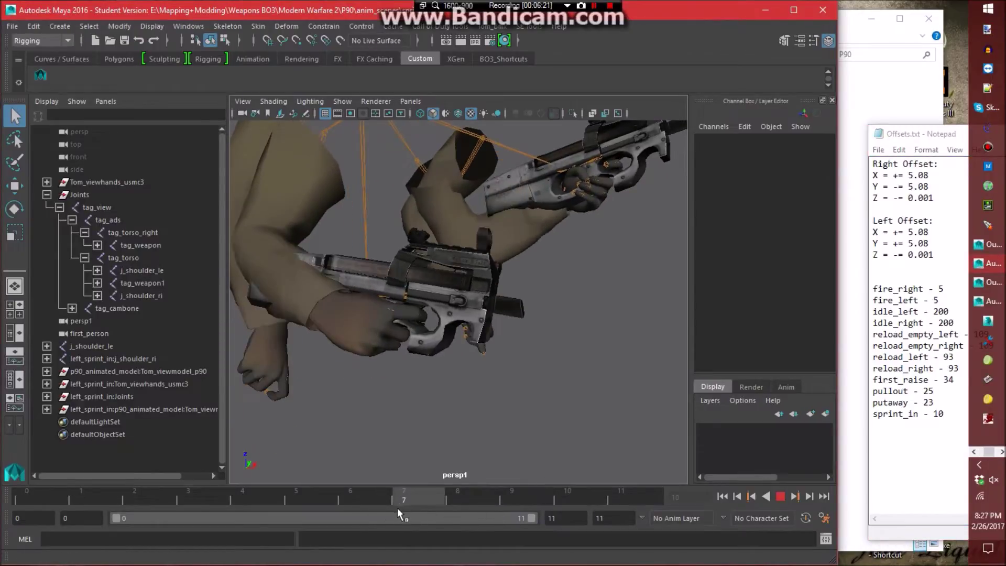
pyautogui.hotkey('alt', 'v')
pyautogui.moveTo(434, 324)
pyautogui.keyDown('alt'); pyautogui.mouseDown(button='middle')
pyautogui.moveTo(433, 374)
pyautogui.moveTo(402, 406)
pyautogui.mouseUp(button='middle'); pyautogui.keyUp('alt')
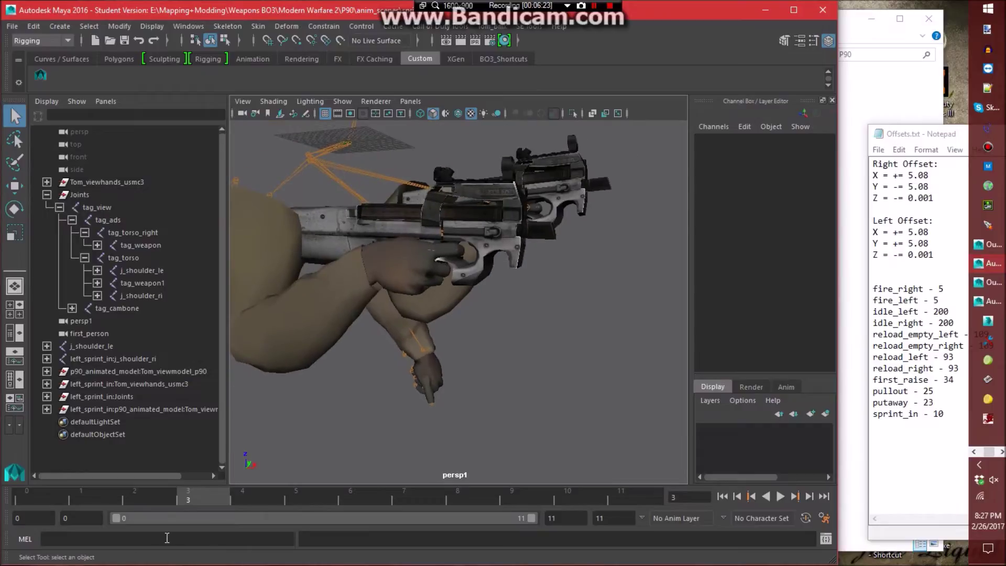
pyautogui.hotkey('alt', 'v')
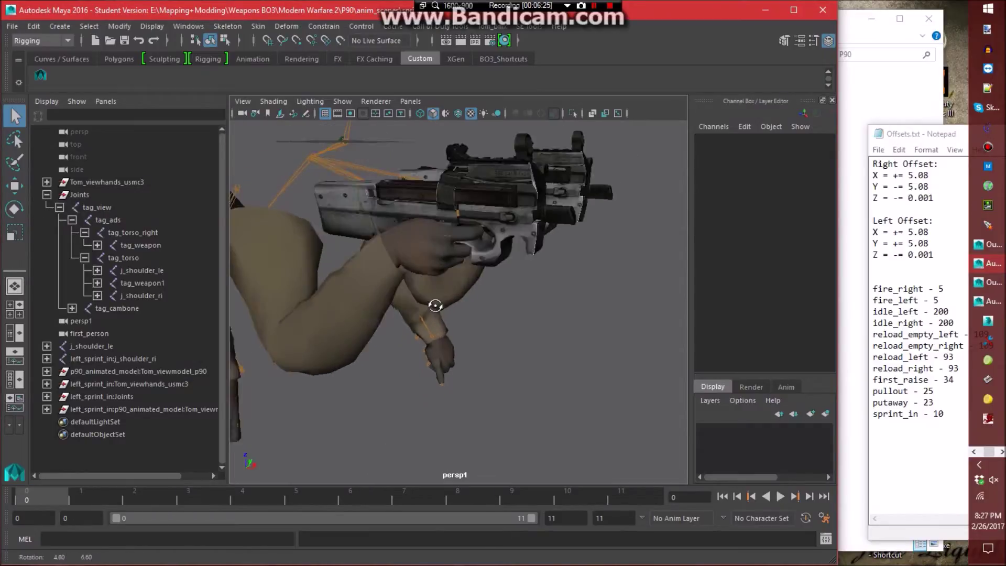
pyautogui.hotkey('alt', 'v')
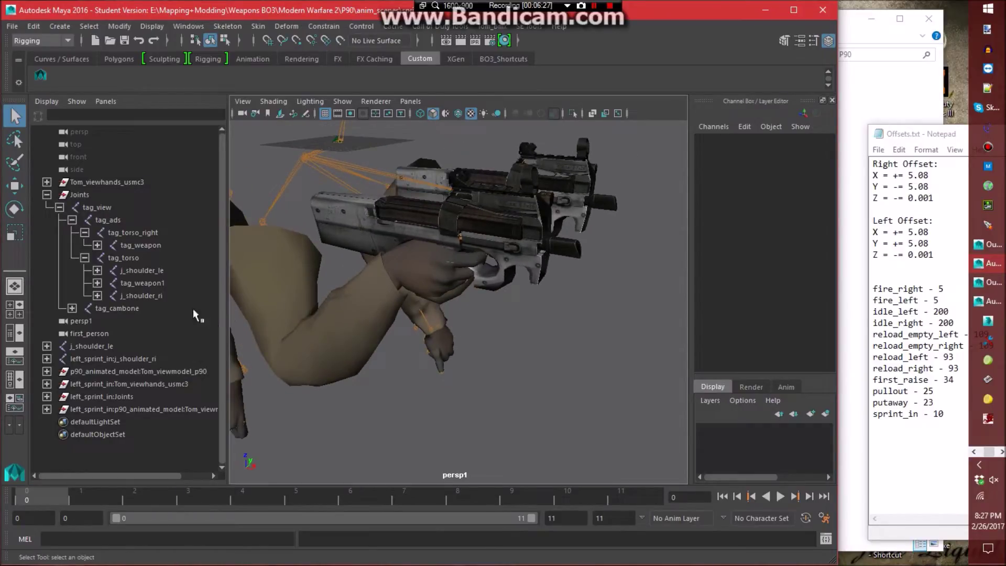
# Move j_shoulder_ri above tag_weapon1 in the tag_torso hierarchy and clear the selection.
pyautogui.click(159, 295)
pyautogui.moveTo(173, 296); pyautogui.dragTo(170, 282, button='middle')
pyautogui.click(419, 402)
# On frames 0 to 2, reparent tag_weapon to tag_torso, key it, and return it to tag_torso_right.
pyautogui.click(138, 244)
pyautogui.moveTo(138, 245); pyautogui.dragTo(142, 259, button='middle')
pyautogui.moveTo(160, 296); pyautogui.dragTo(134, 259, button='middle')
pyautogui.click(98, 495)
pyautogui.moveTo(162, 296); pyautogui.dragTo(150, 260, button='middle')
pyautogui.click(156, 495)
pyautogui.moveTo(162, 297); pyautogui.dragTo(159, 235, button='middle')
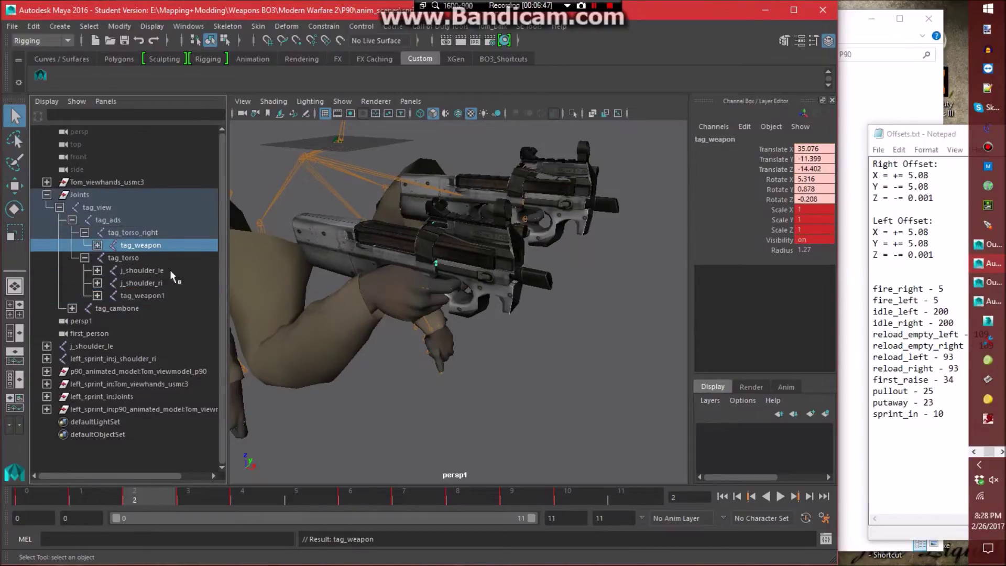
# On frames 3 and 4, reparent tag_weapon to tag_torso, key it, and return it to tag_torso_right.
pyautogui.click(202, 496)
pyautogui.moveTo(140, 246); pyautogui.dragTo(140, 258, button='middle')
pyautogui.moveTo(146, 299); pyautogui.dragTo(140, 259, button='middle')
pyautogui.click(274, 498)
pyautogui.moveTo(165, 294); pyautogui.dragTo(156, 237, button='middle')
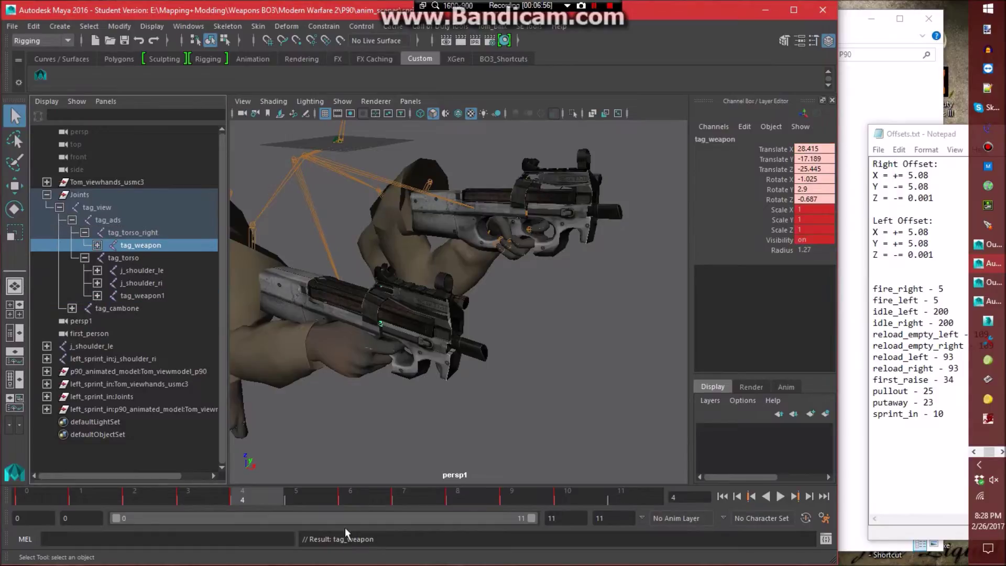
# On frame 5, set tag_weapon's Translate X to 24.469 and Translate Y to -20.716, copying the values from the second Maya window.
pyautogui.click(304, 498)
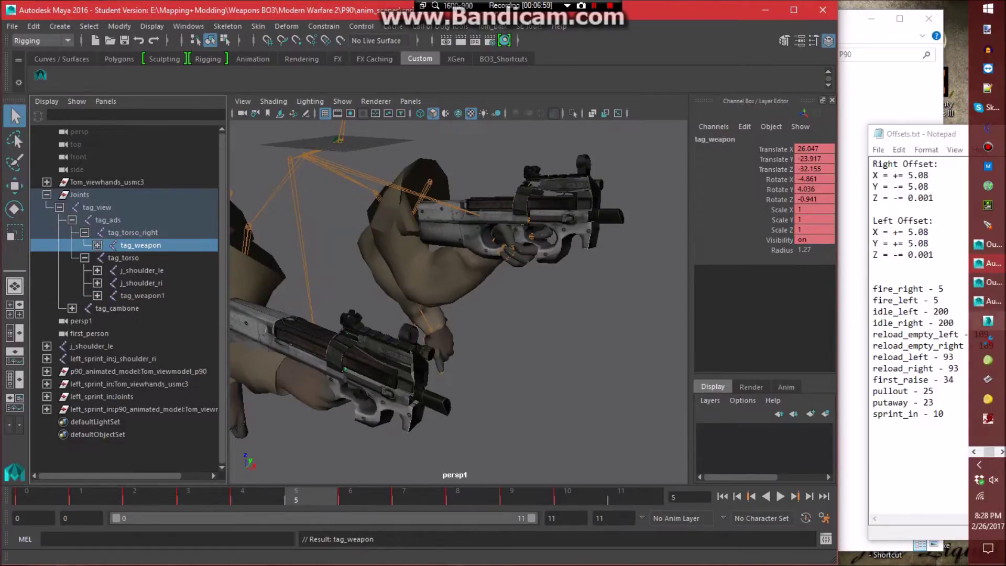
pyautogui.click(988, 301)
pyautogui.click(289, 496)
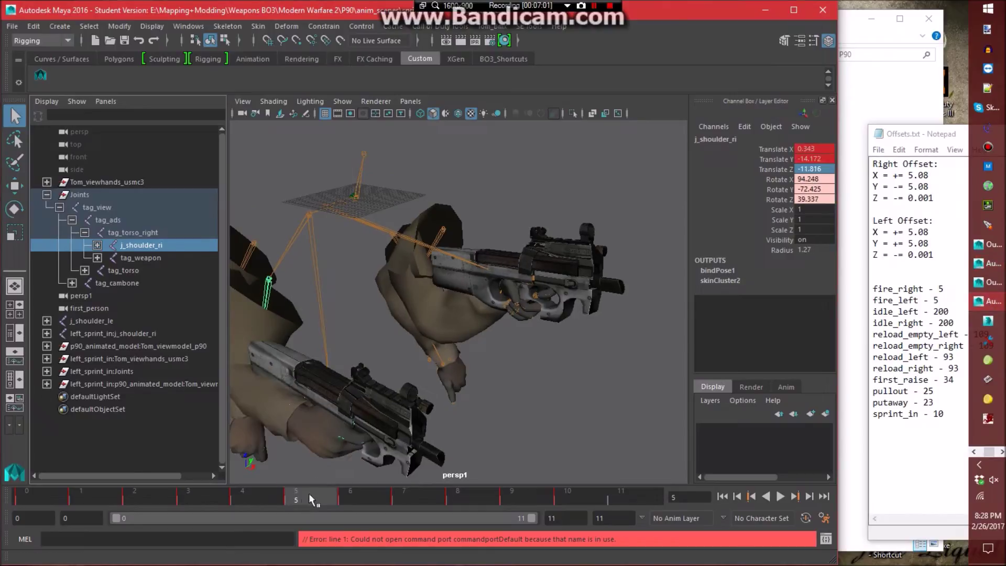
pyautogui.click(161, 262)
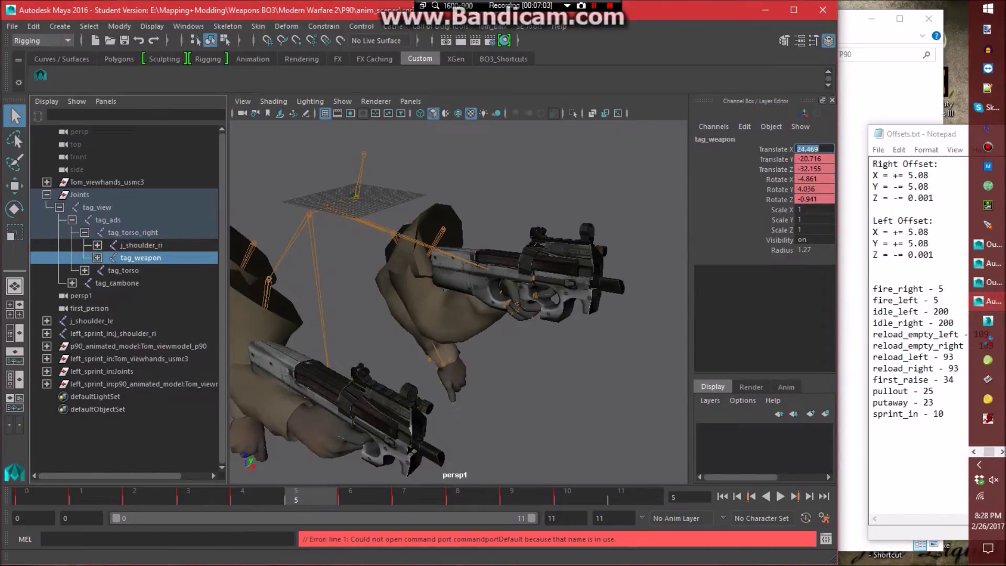
pyautogui.click(995, 266)
pyautogui.click(810, 150)
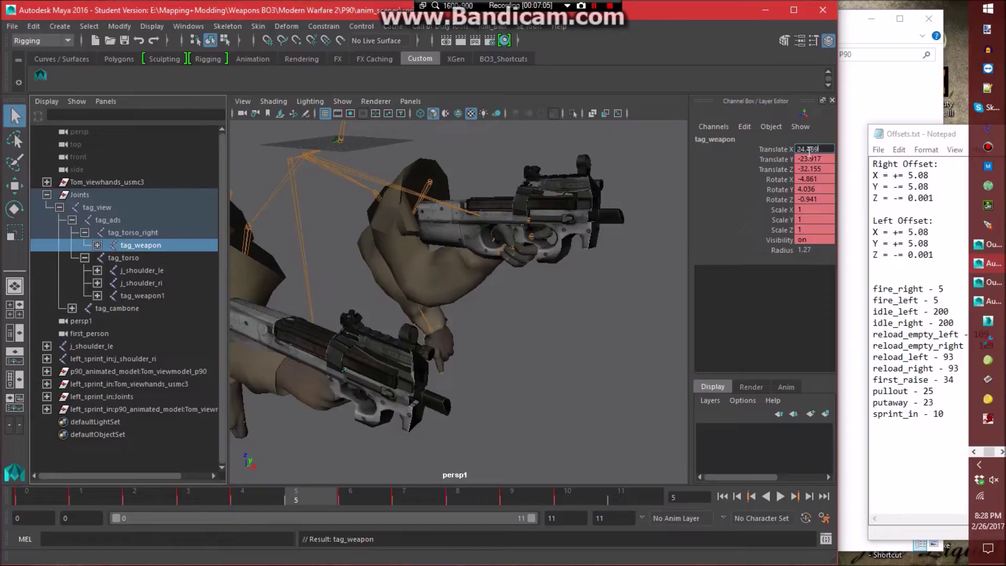
pyautogui.hotkey('alt', 'Tab')
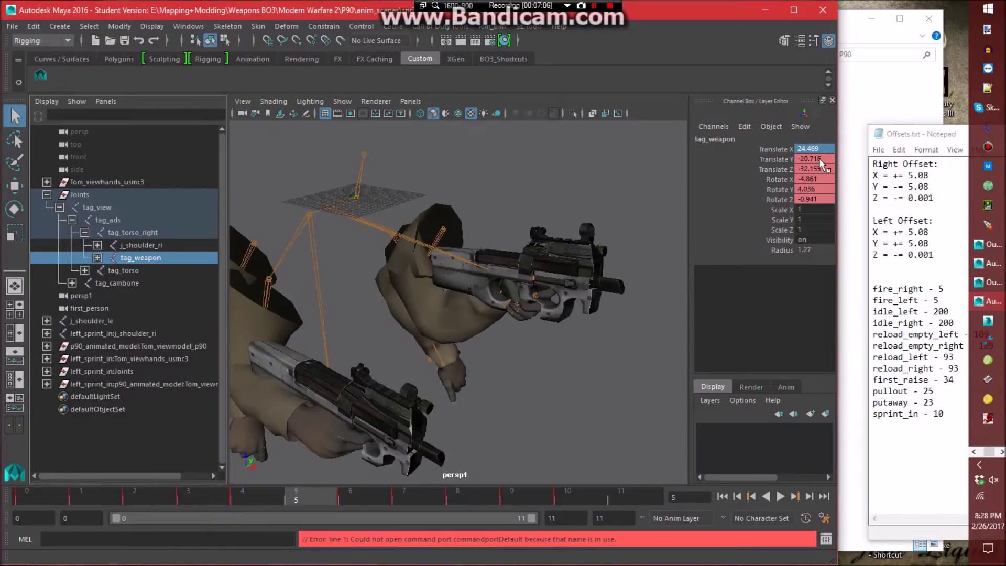
pyautogui.hotkey('alt', 'Tab')
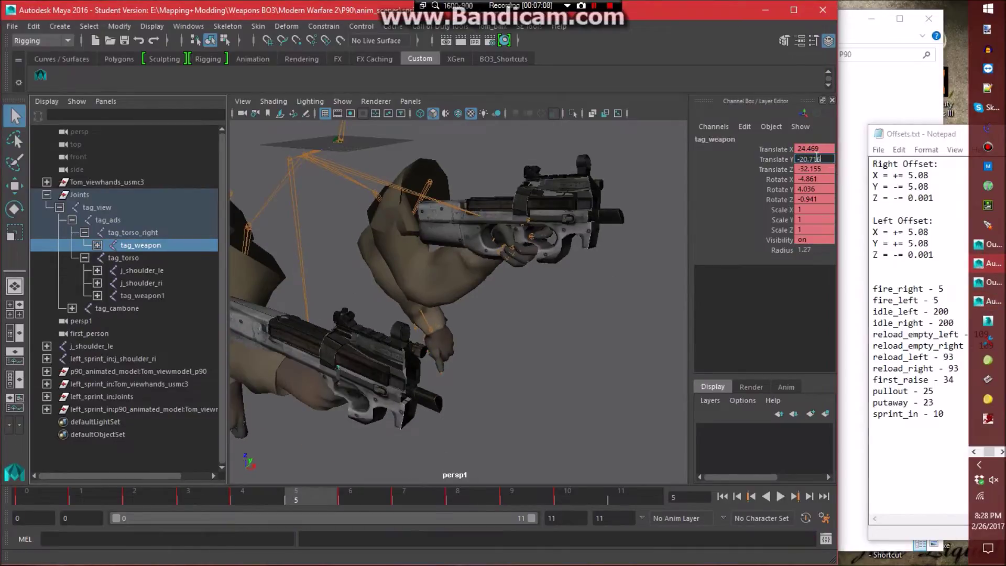
pyautogui.press('Return')
# On frames 5 and 6, reparent tag_weapon to tag_torso, key it, and return it to tag_torso_right.
pyautogui.moveTo(143, 244); pyautogui.dragTo(141, 256, button='middle')
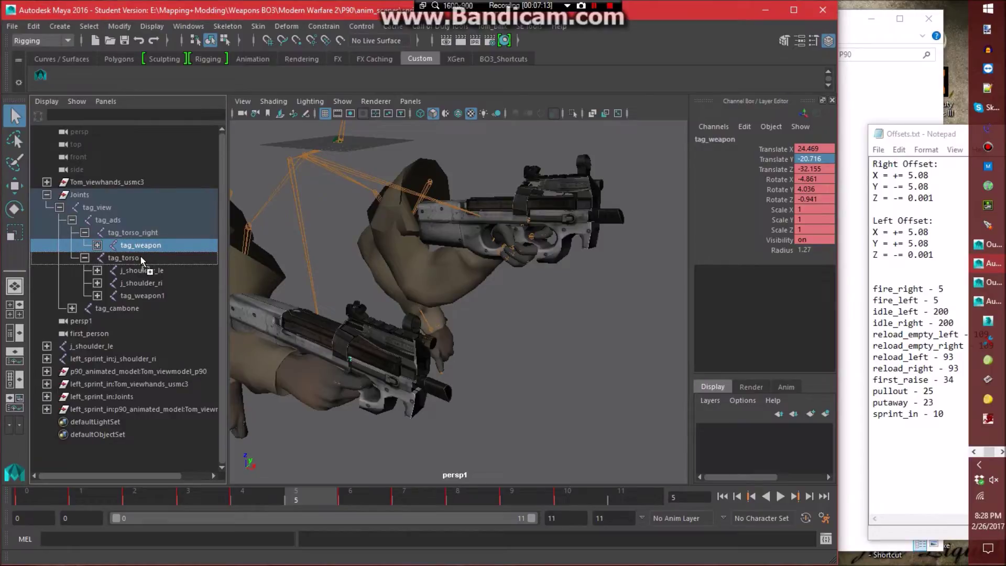
pyautogui.moveTo(142, 259); pyautogui.dragTo(144, 232, button='middle')
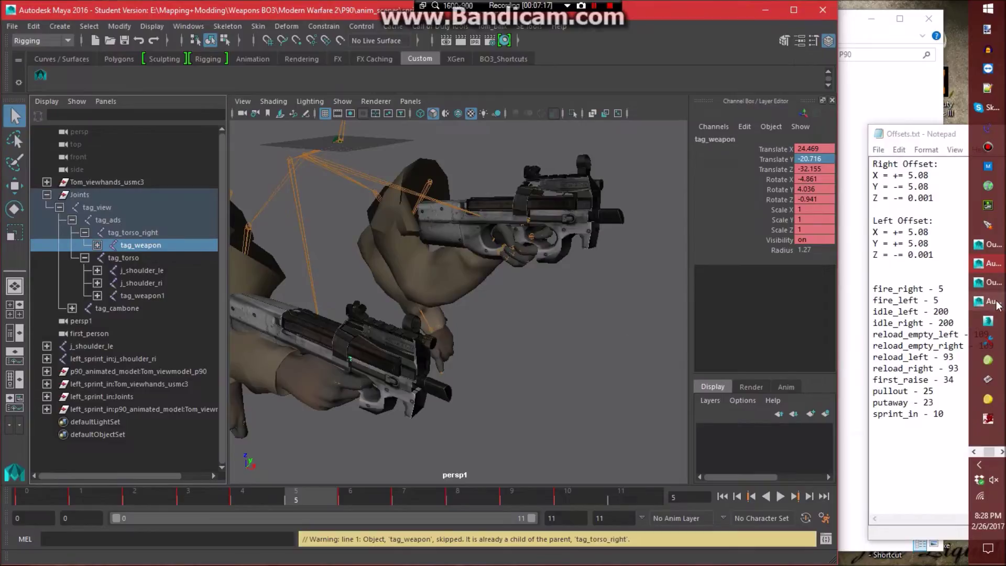
pyautogui.moveTo(187, 248); pyautogui.dragTo(137, 233, button='middle')
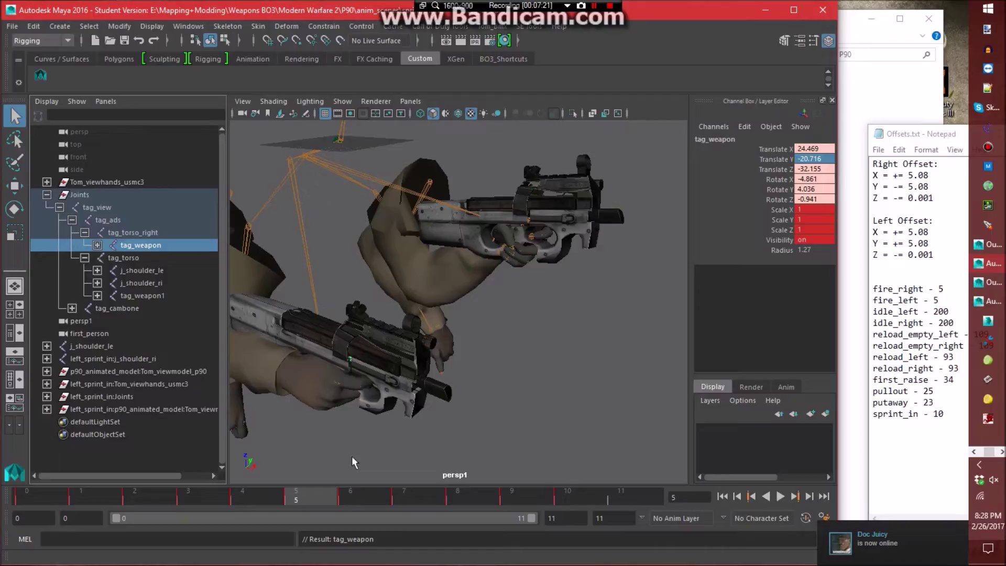
pyautogui.click(350, 497)
pyautogui.click(455, 461)
pyautogui.click(158, 249)
pyautogui.moveTo(159, 249); pyautogui.dragTo(152, 259, button='middle')
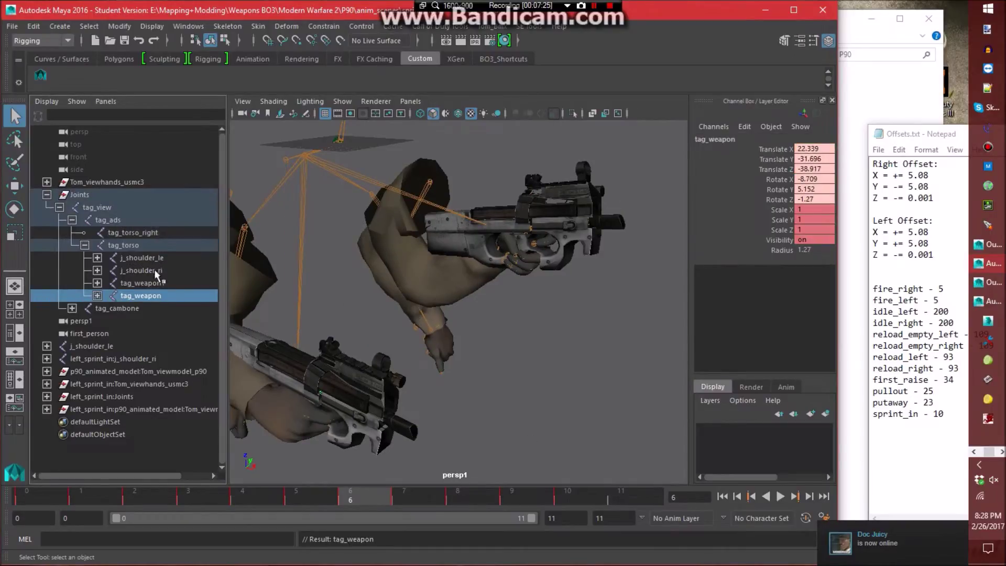
pyautogui.moveTo(163, 296); pyautogui.dragTo(157, 234, button='middle')
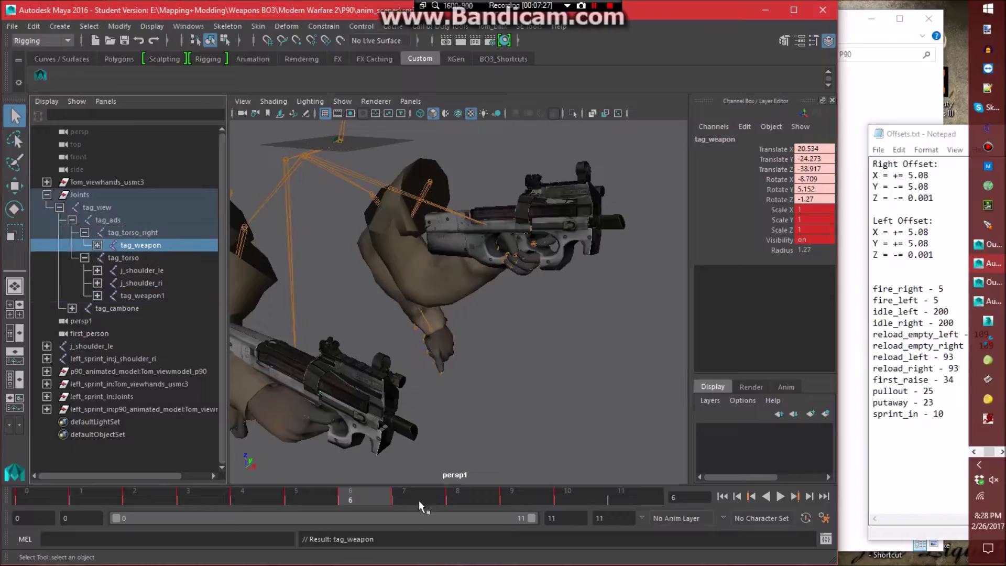
# On frames 7 to 10, reparent tag_weapon to tag_torso and key it, keeping it under tag_torso on frame 10.
pyautogui.click(419, 498)
pyautogui.moveTo(154, 251)
pyautogui.mouseDown(button='middle')
pyautogui.moveTo(146, 256)
pyautogui.moveTo(162, 303)
pyautogui.moveTo(158, 232)
pyautogui.moveTo(146, 247)
pyautogui.moveTo(155, 258)
pyautogui.mouseUp(button='middle')
pyautogui.click(457, 495)
pyautogui.moveTo(167, 296); pyautogui.dragTo(137, 257, button='middle')
pyautogui.click(512, 495)
pyautogui.click(581, 495)
# Move tag_weapon above tag_weapon1 in the tag_torso hierarchy and clear the selection.
pyautogui.click(156, 294)
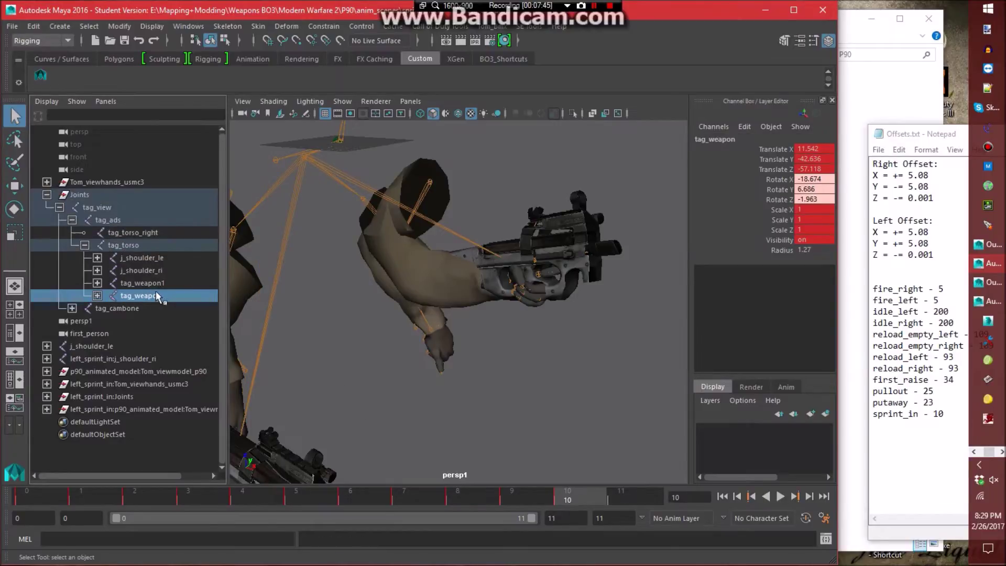
pyautogui.moveTo(156, 295); pyautogui.dragTo(157, 282, button='middle')
pyautogui.click(285, 359)
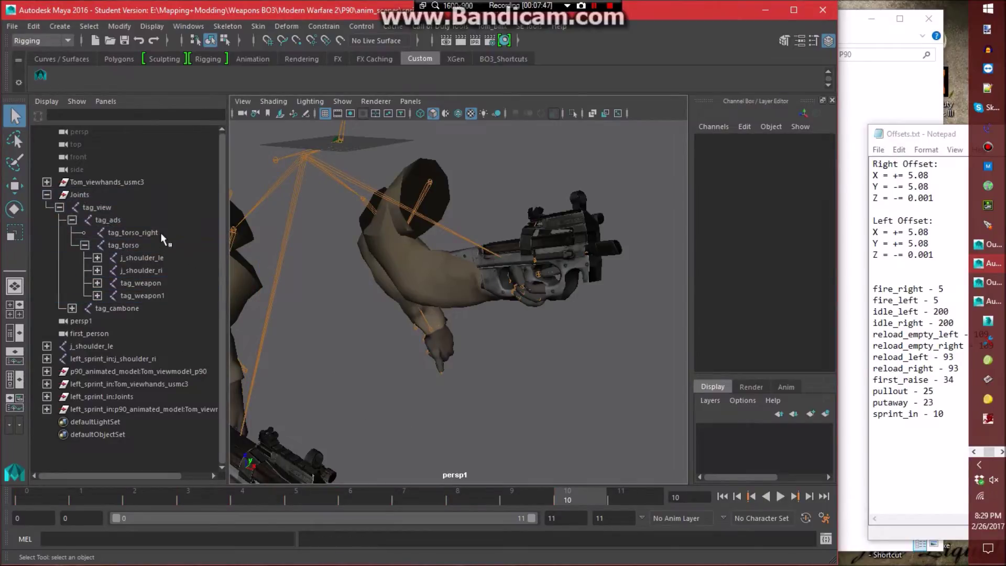
# Return the timeline to frame 0 and delete the empty tag_torso_right joint.
pyautogui.keyDown('alt'); pyautogui.moveTo(399, 425); pyautogui.dragTo(463, 376); pyautogui.keyUp('alt')
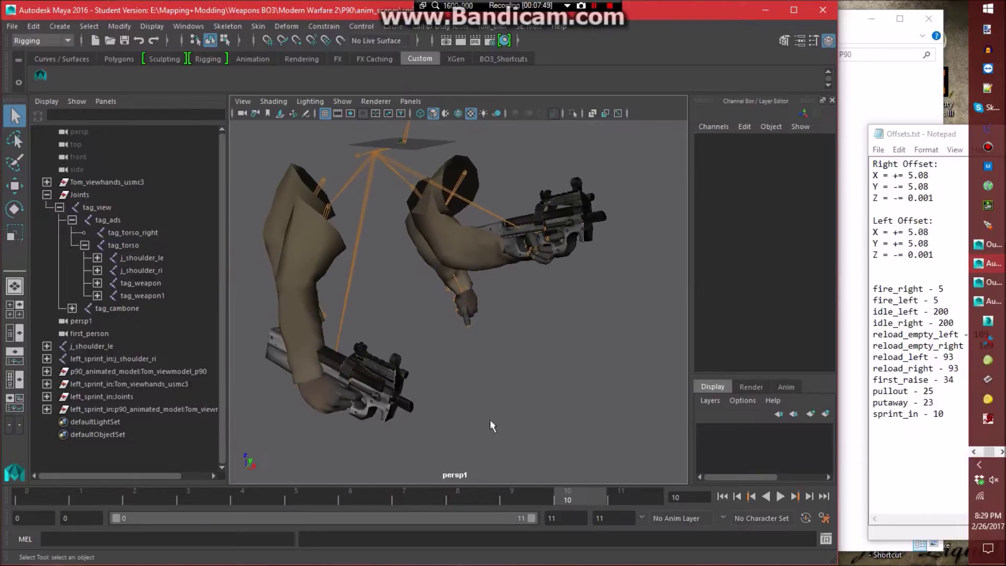
pyautogui.moveTo(582, 498); pyautogui.dragTo(2, 522)
pyautogui.click(163, 237)
pyautogui.press('Delete')
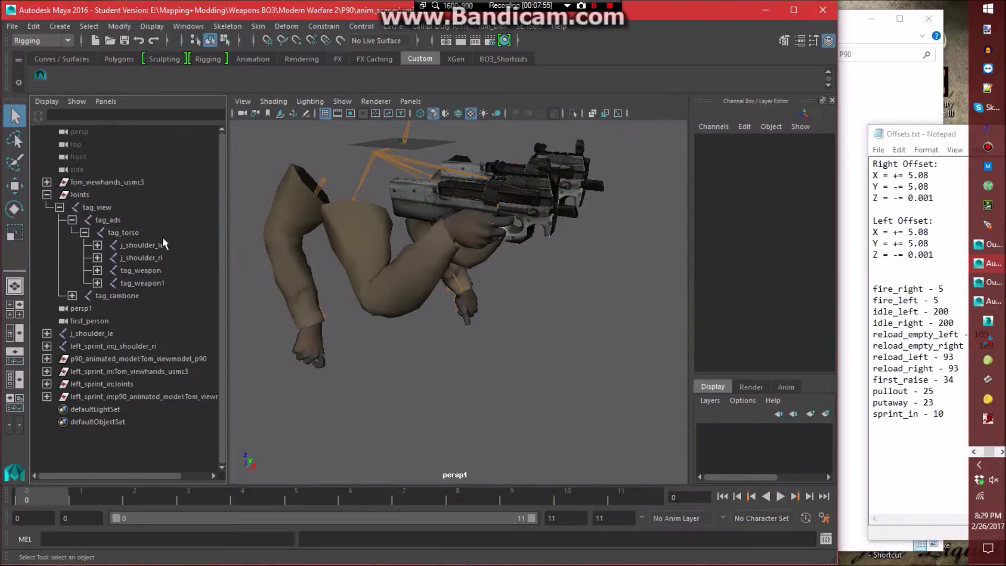
# Save the sprint_in.ma scene and close the second Maya window.
pyautogui.hotkey('ctrl', 's')
pyautogui.click(454, 300)
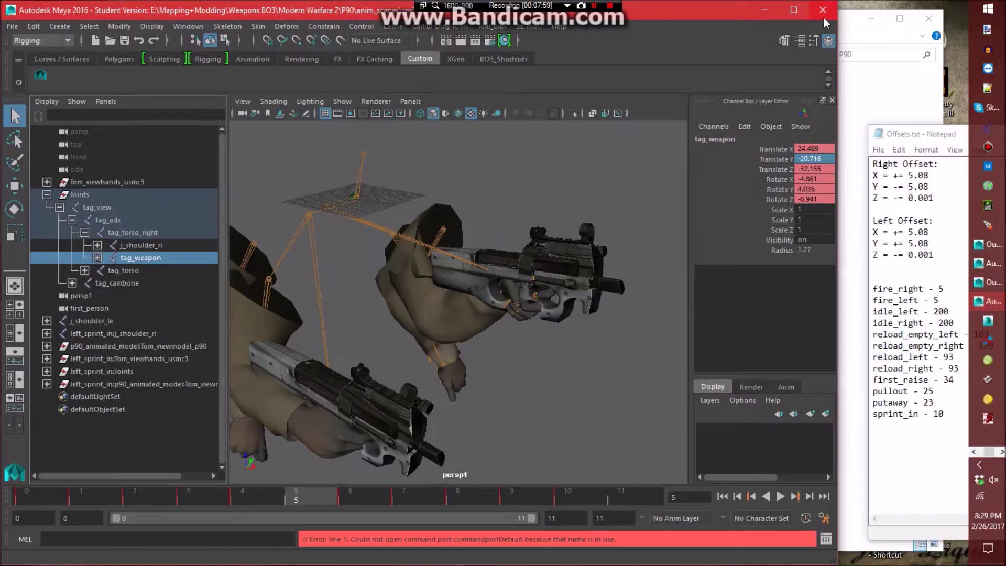
pyautogui.click(823, 12)
pyautogui.click(543, 295)
# Look through the first_person camera and play back the sprint_in animation to check it.
pyautogui.click(410, 101)
pyautogui.moveTo(445, 114)
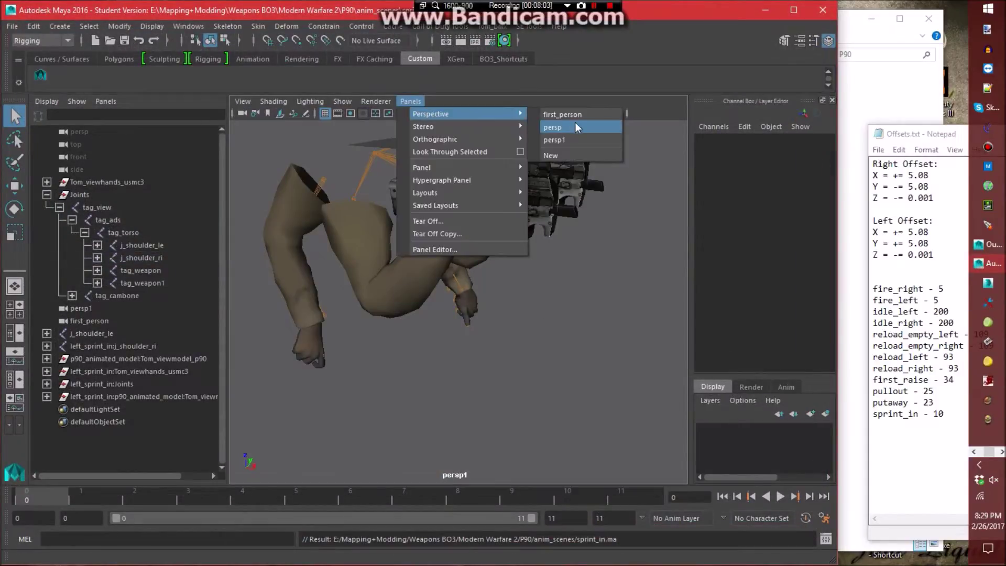
pyautogui.click(561, 112)
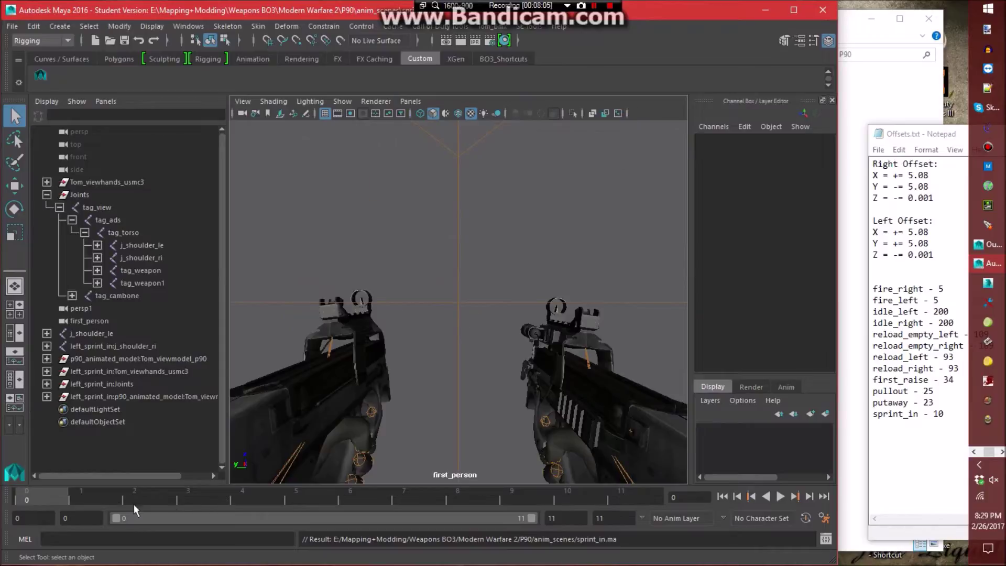
pyautogui.hotkey('alt', 'v')
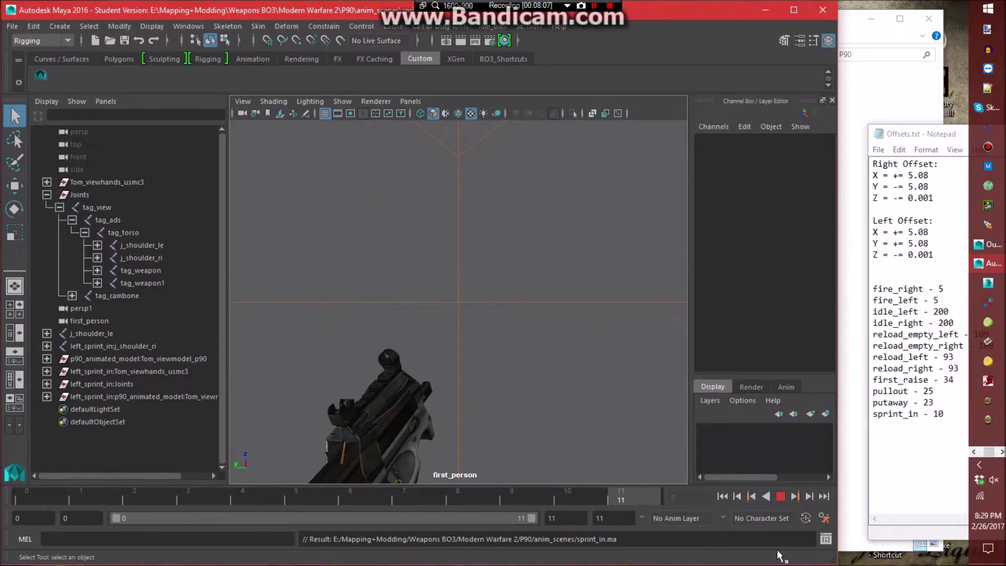
pyautogui.hotkey('alt', 'v')
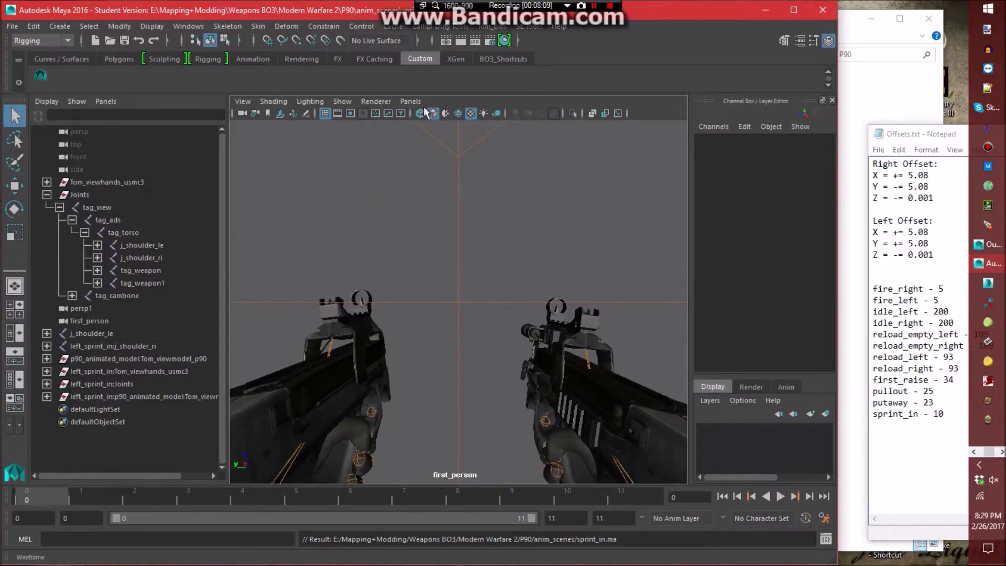
# Switch the viewport back to the persp1 camera and save the scene.
pyautogui.click(410, 101)
pyautogui.click(568, 133)
pyautogui.keyDown('alt'); pyautogui.moveTo(506, 215); pyautogui.dragTo(533, 281); pyautogui.keyUp('alt')
pyautogui.scroll(-3, 479, 279)
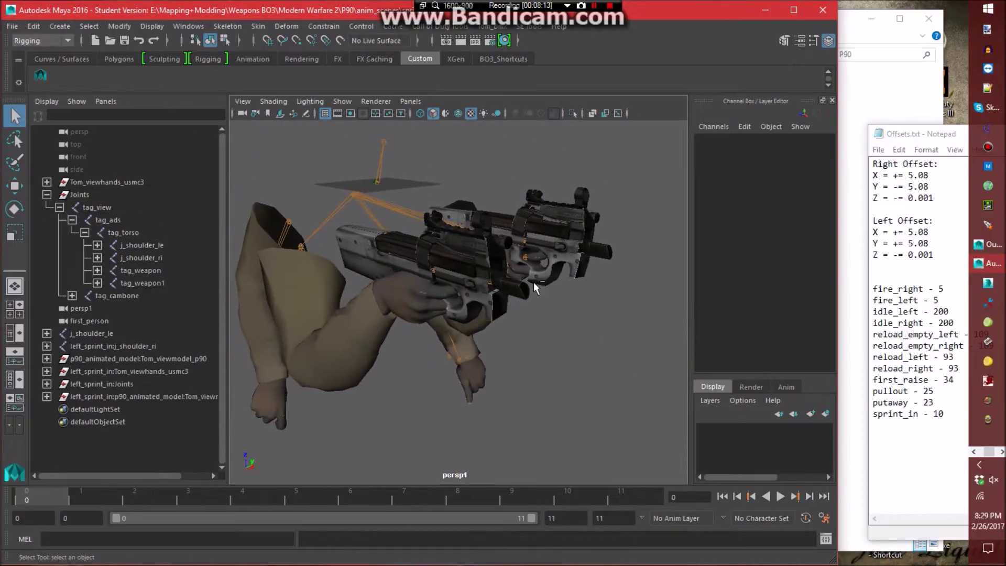
pyautogui.click(488, 294)
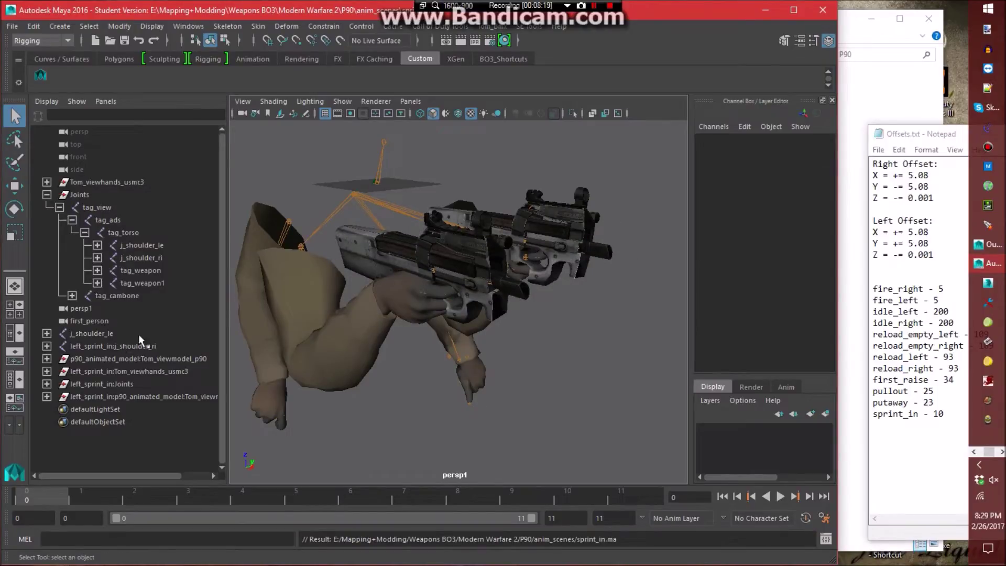
# Delete the leftover top-level j_shoulder_le, left_sprint_in:j_shoulder_ri and left_sprint_in:Joints nodes.
pyautogui.click(103, 333)
pyautogui.keyDown('ctrl'); pyautogui.click(105, 346); pyautogui.keyUp('ctrl')
pyautogui.keyDown('ctrl'); pyautogui.click(107, 383); pyautogui.keyUp('ctrl')
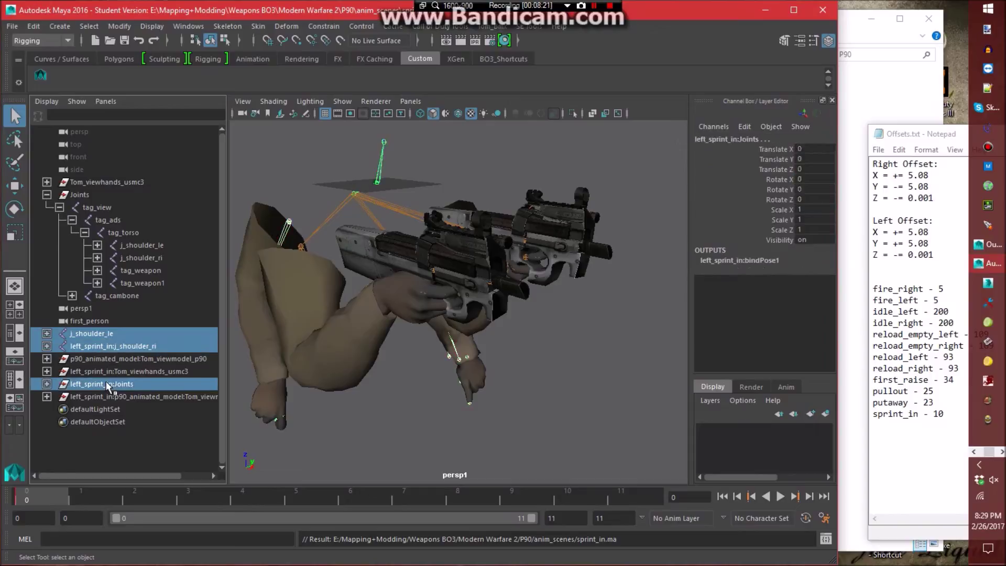
pyautogui.press('Delete')
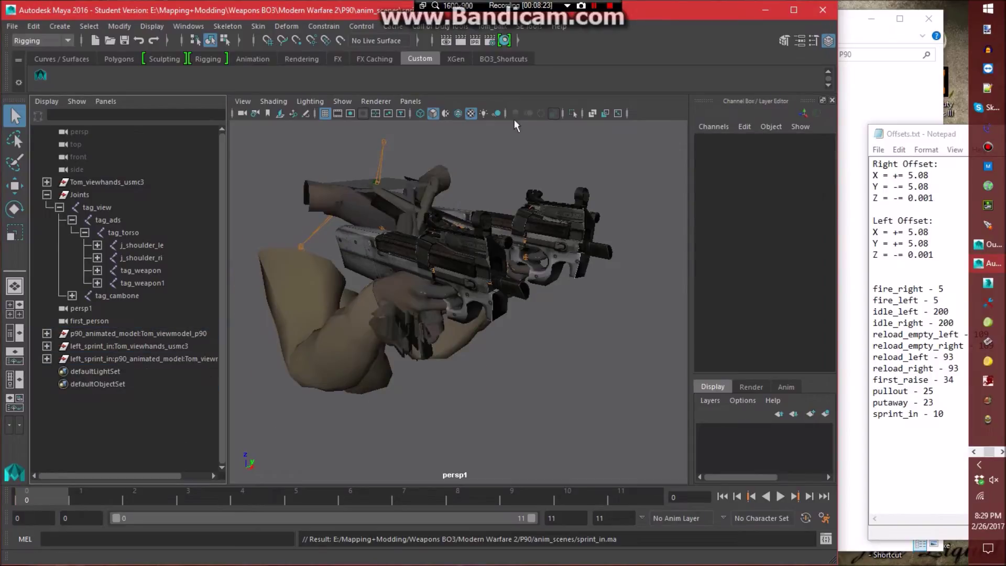
# Select the whole tag_view joint hierarchy and export it as a SEAnim named sprint_in in the seanims - Conversion Rig folder.
pyautogui.click(534, 27)
pyautogui.click(561, 92)
pyautogui.click(98, 207)
pyautogui.click(89, 26)
pyautogui.click(125, 87)
pyautogui.click(531, 26)
pyautogui.click(561, 91)
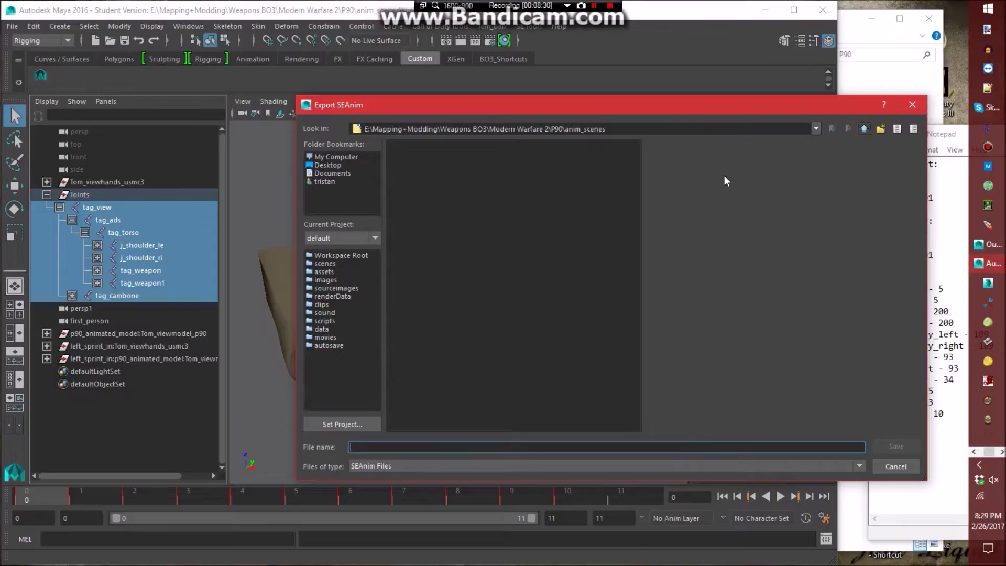
pyautogui.doubleClick(437, 165)
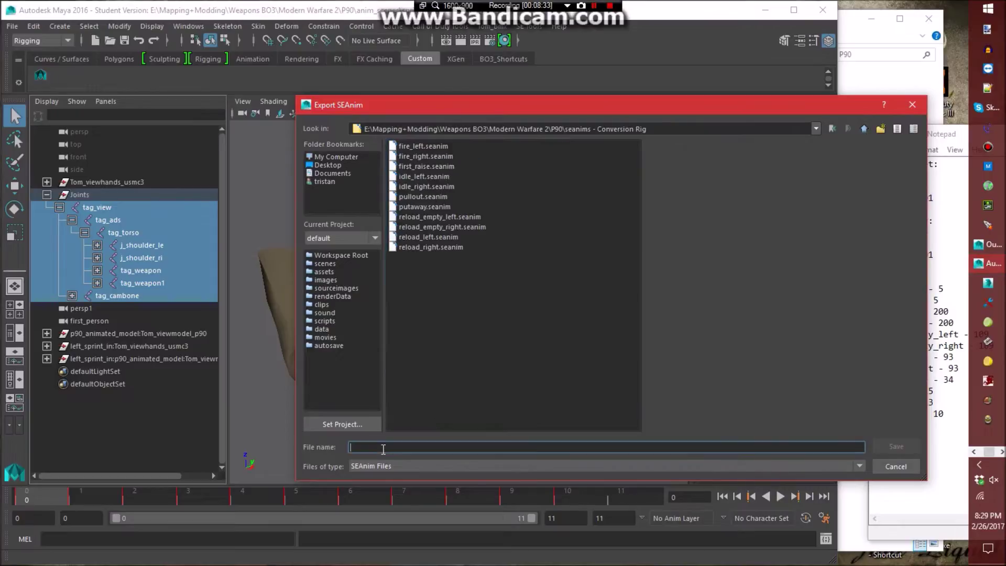
pyautogui.write('sprint_in')
pyautogui.press('Return')
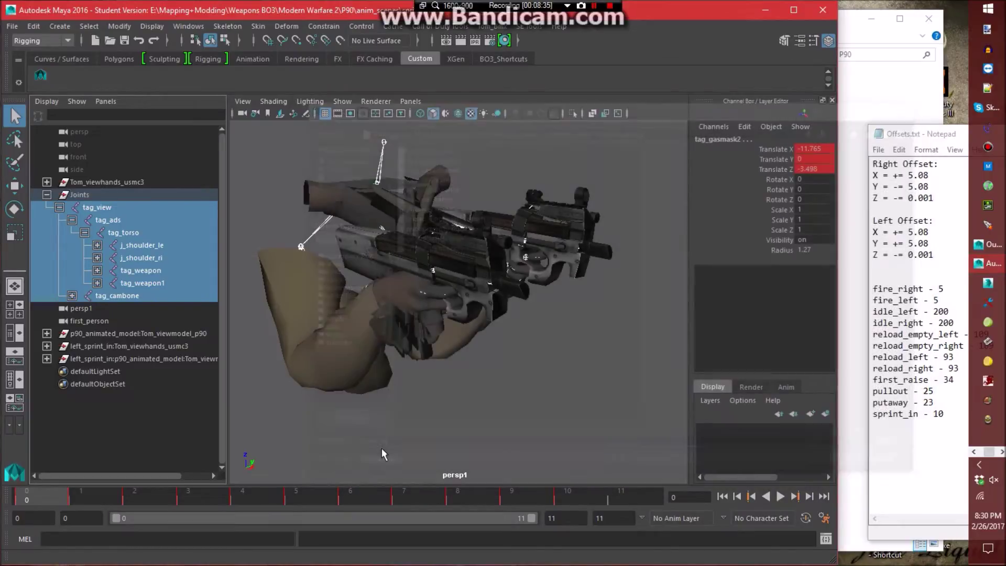
# Open the animation_base.ma scene from the P90 folder.
pyautogui.click(12, 26)
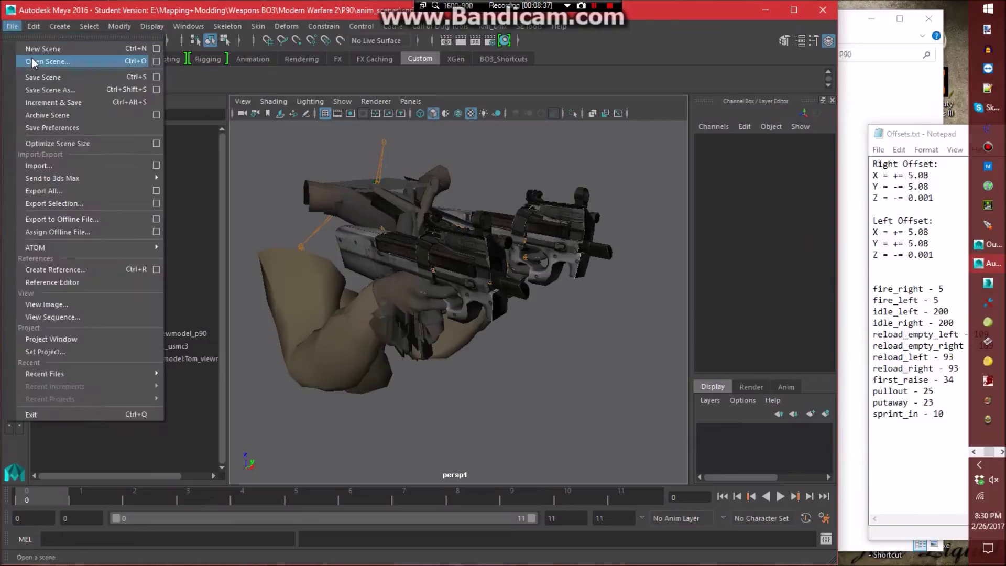
pyautogui.click(36, 62)
pyautogui.click(864, 129)
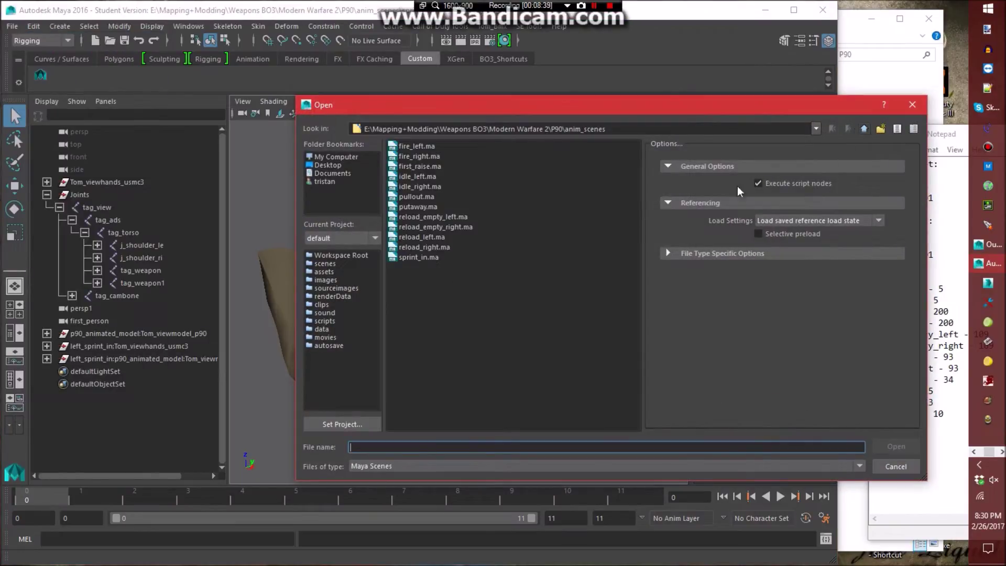
pyautogui.doubleClick(439, 219)
pyautogui.click(492, 295)
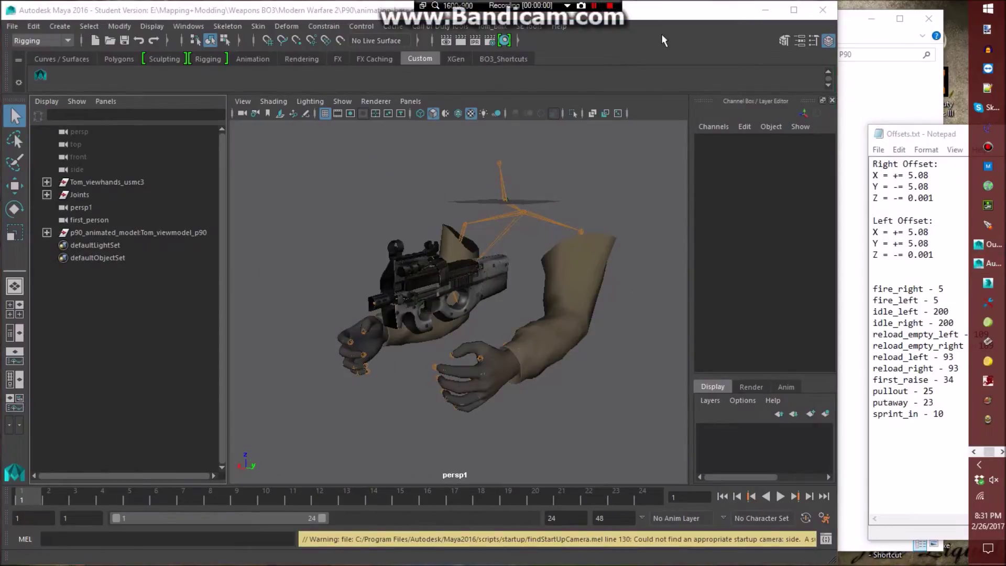
pyautogui.click(807, 50)
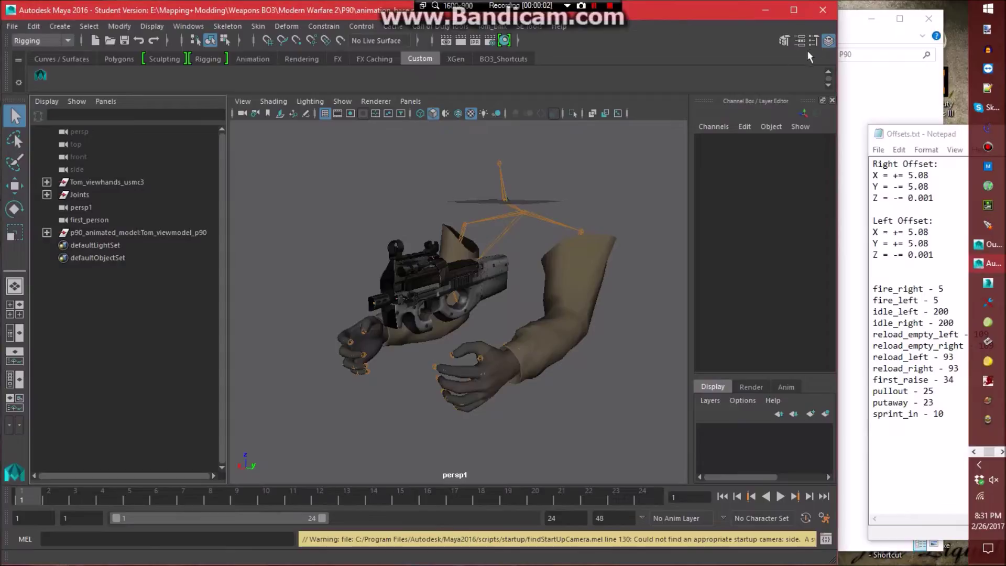
# Import viewmodel_p90_sprint_loop_l.tanim from the tanims folder in File Explorer into the Maya scene.
pyautogui.click(853, 38)
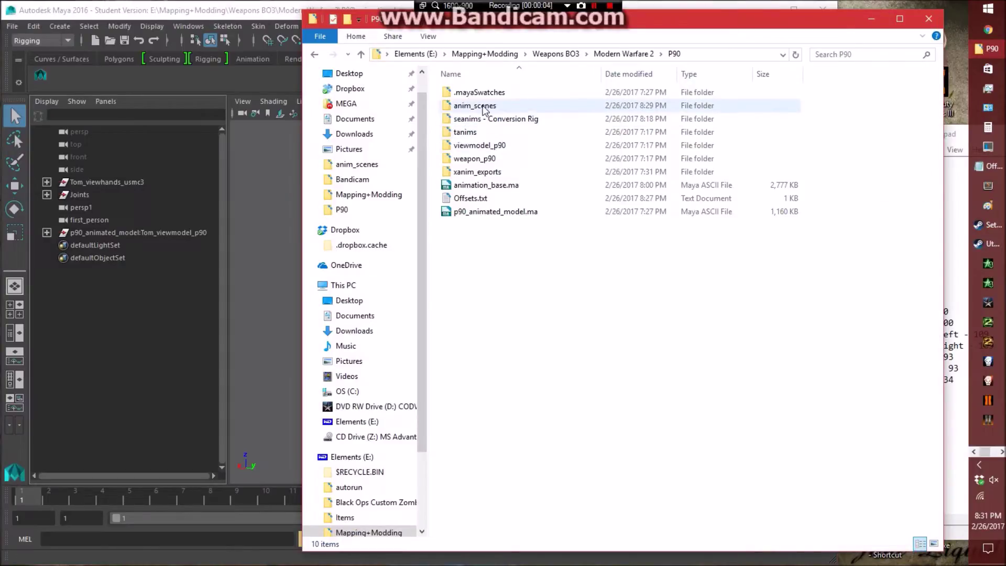
pyautogui.doubleClick(481, 132)
pyautogui.moveTo(522, 307); pyautogui.dragTo(290, 287)
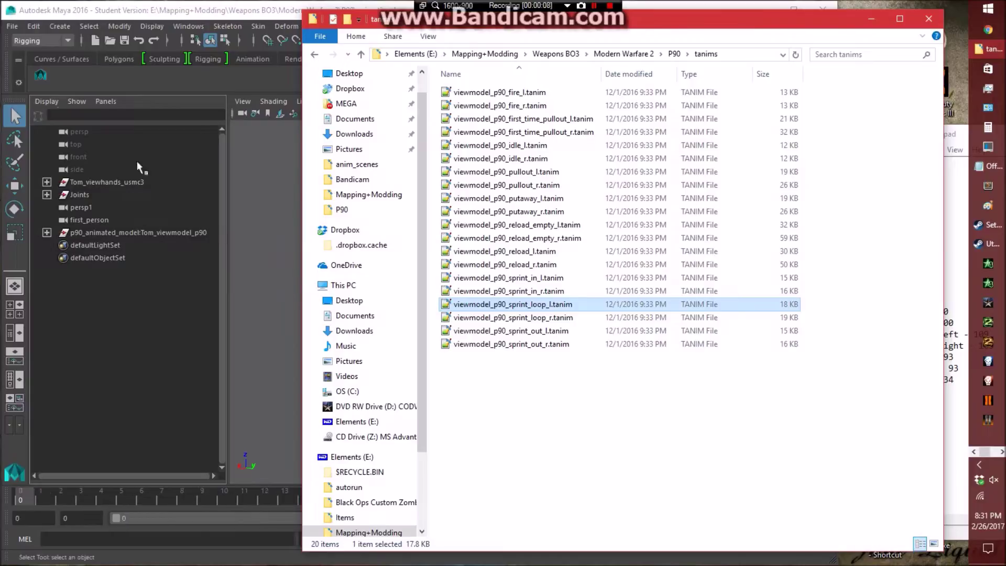
# Save the scene as left_sprint_loop in the P90 folder.
pyautogui.click(14, 25)
pyautogui.click(53, 88)
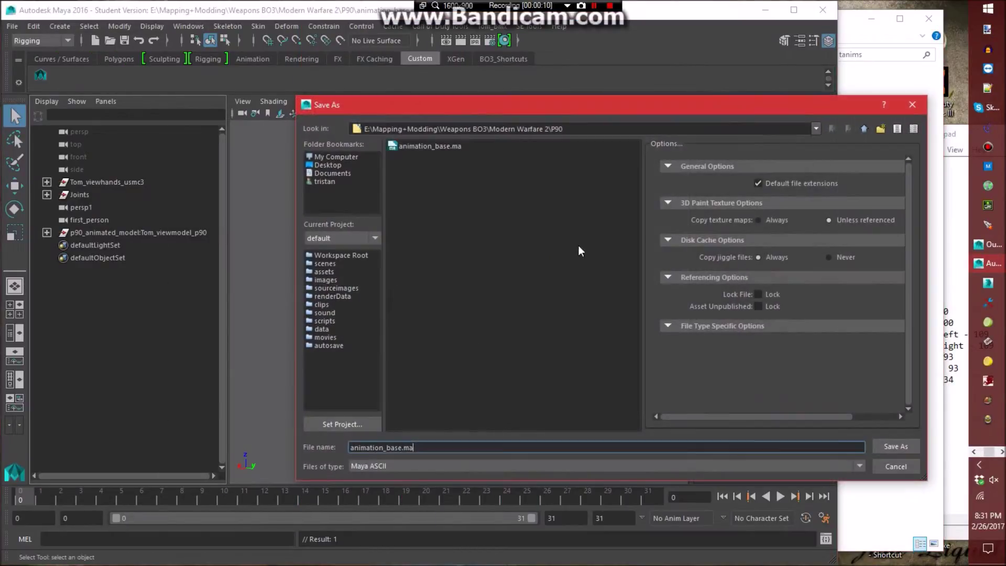
pyautogui.click(863, 129)
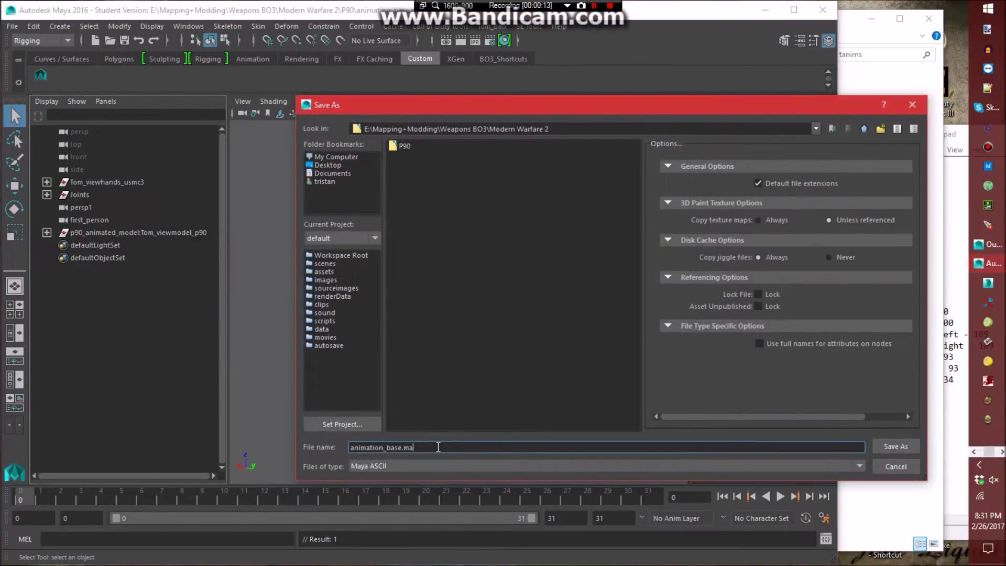
pyautogui.doubleClick(400, 150)
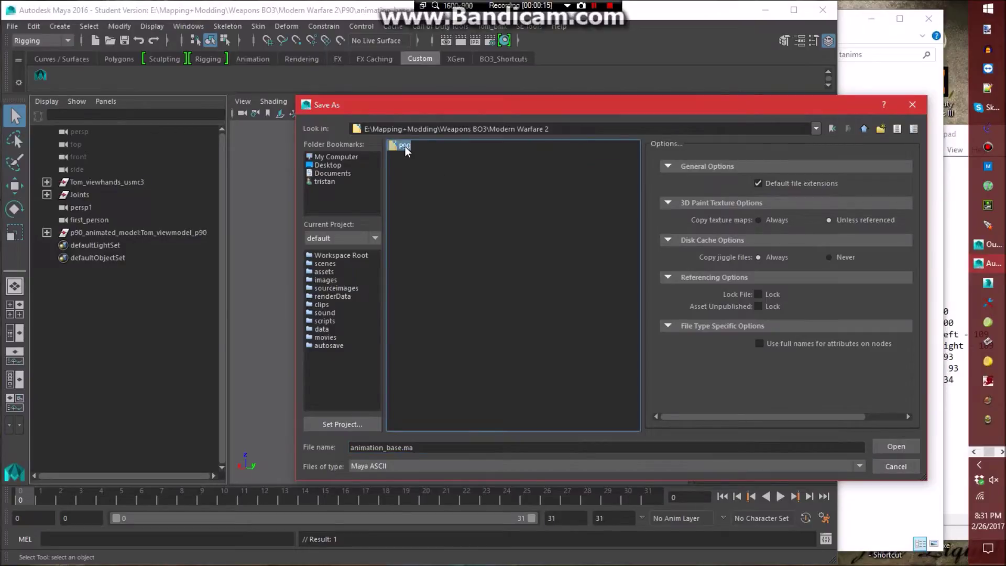
pyautogui.click(429, 449)
pyautogui.hotkey('ctrl', 'a')
pyautogui.write('left')
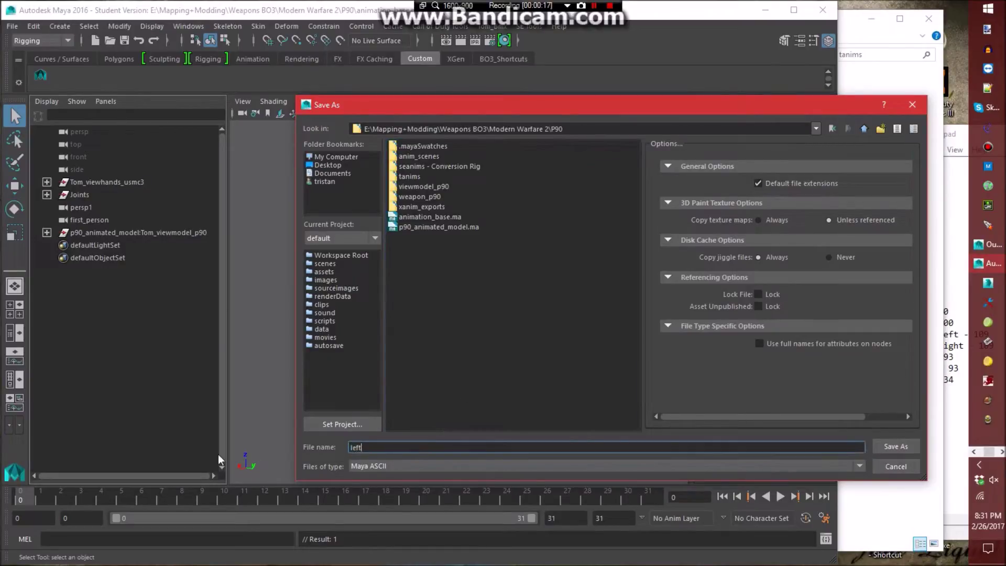
pyautogui.write('_sprint_loop')
pyautogui.press('Return')
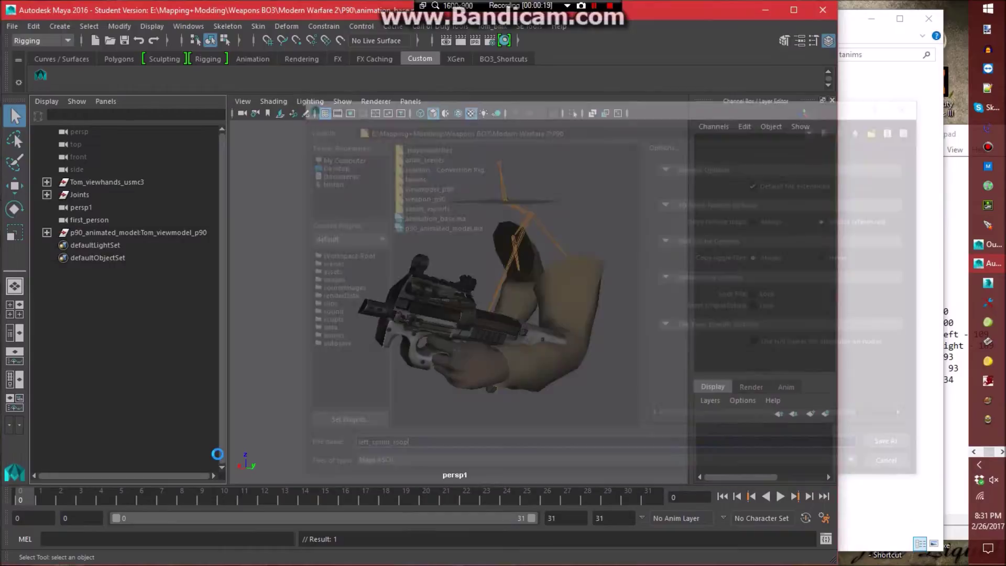
pyautogui.click(444, 302)
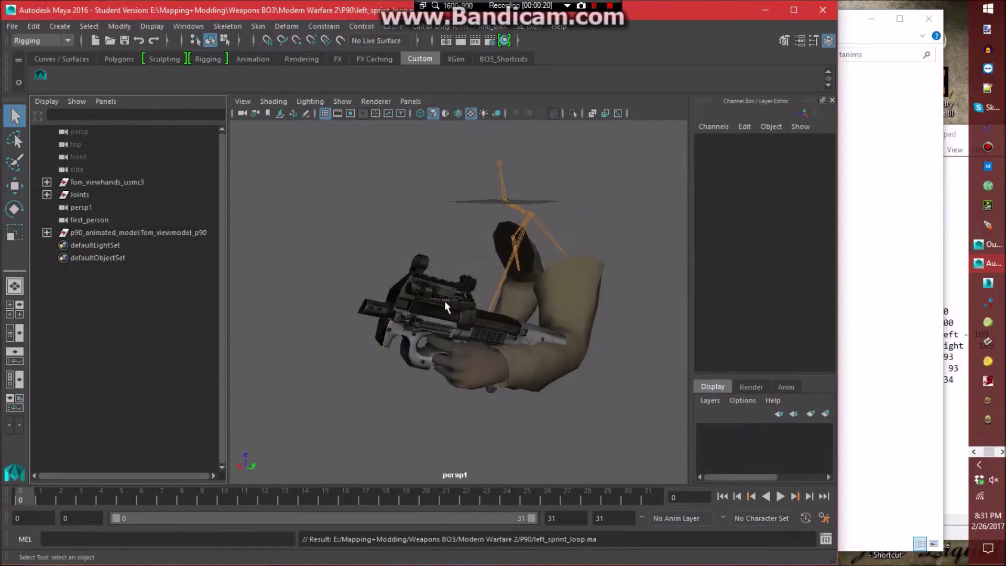
# Reopen the animation_base.ma scene and import viewmodel_p90_sprint_loop_r.tanim into it from File Explorer.
pyautogui.click(11, 25)
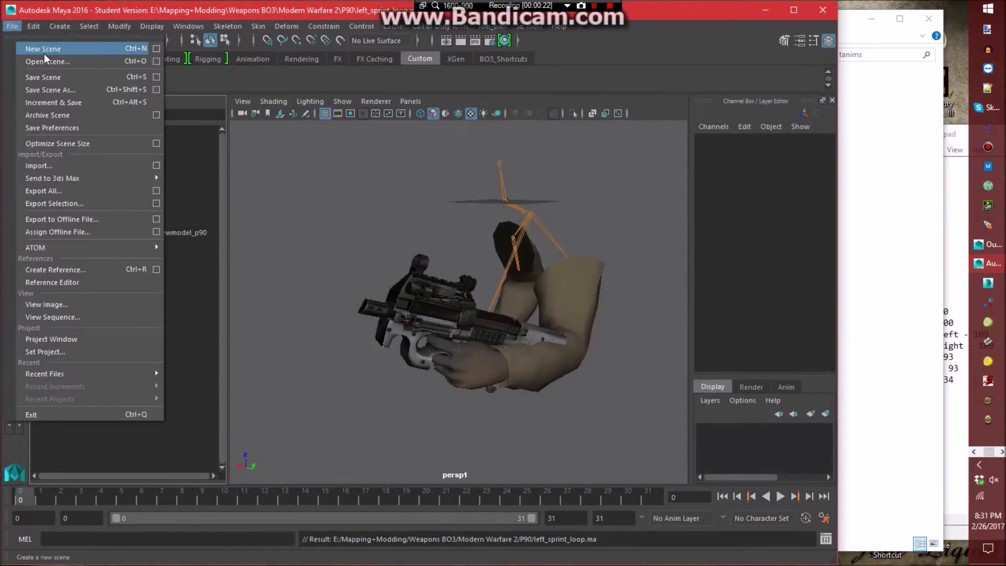
pyautogui.click(43, 60)
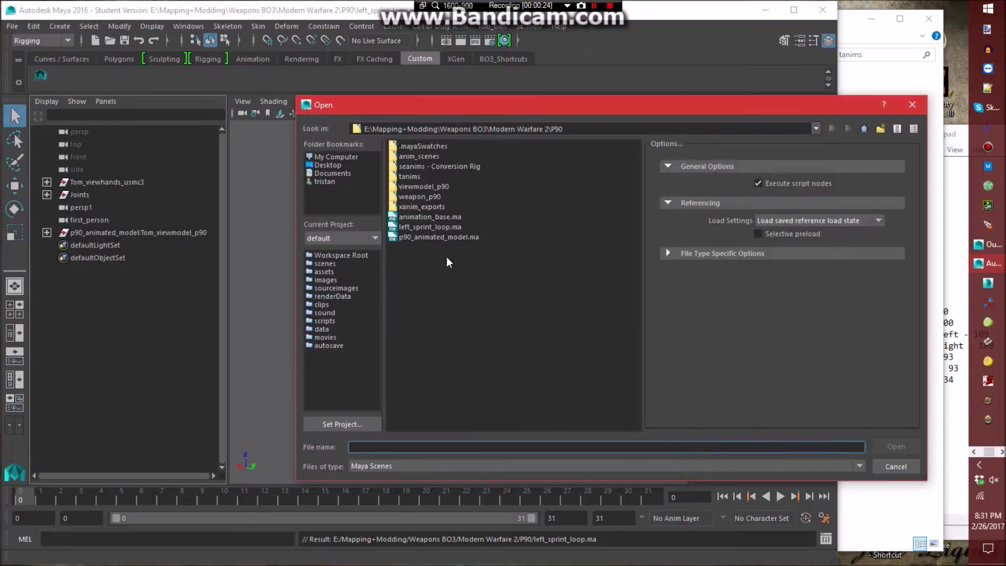
pyautogui.doubleClick(443, 227)
pyautogui.click(901, 214)
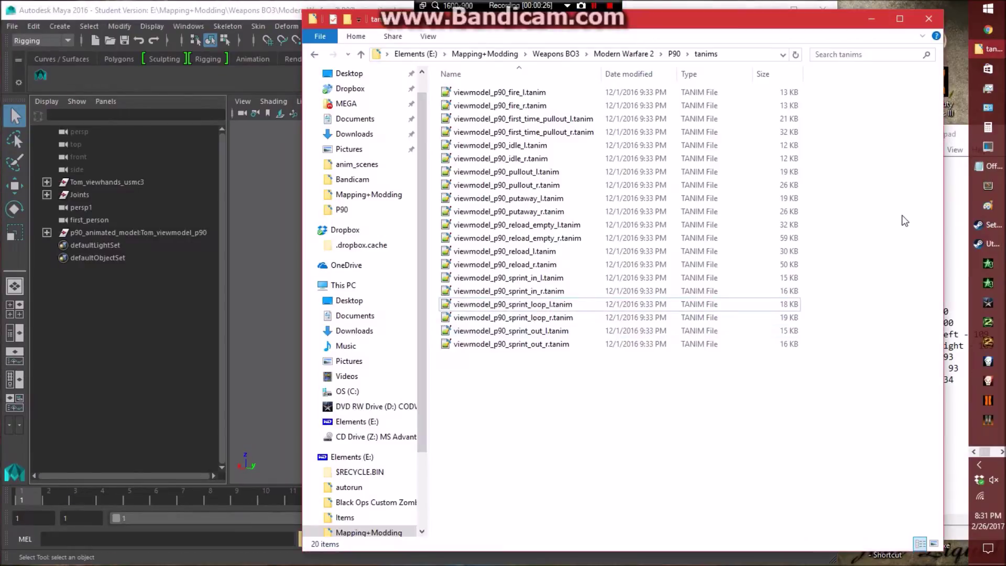
pyautogui.click(586, 318)
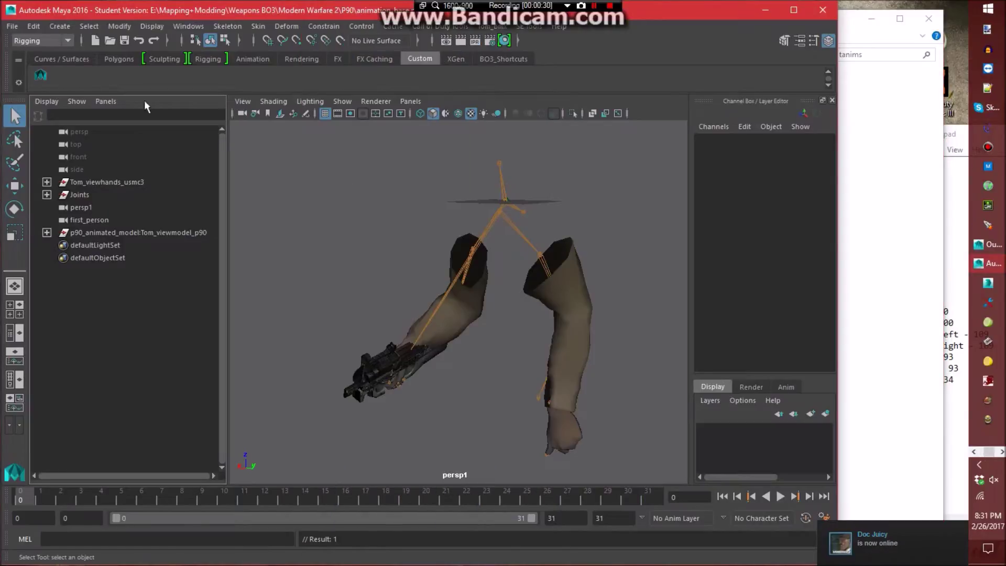
# Import left_sprint_loop.ma from the P90 folder into the Maya scene and delete that file from the folder.
pyautogui.click(872, 259)
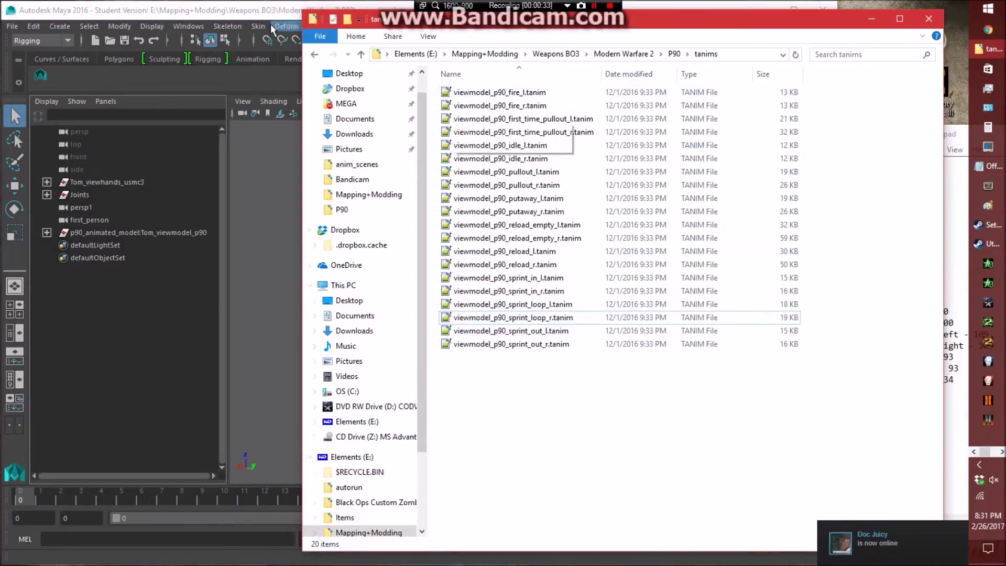
pyautogui.hotkey('alt', 'Tab')
pyautogui.click(855, 363)
pyautogui.click(675, 54)
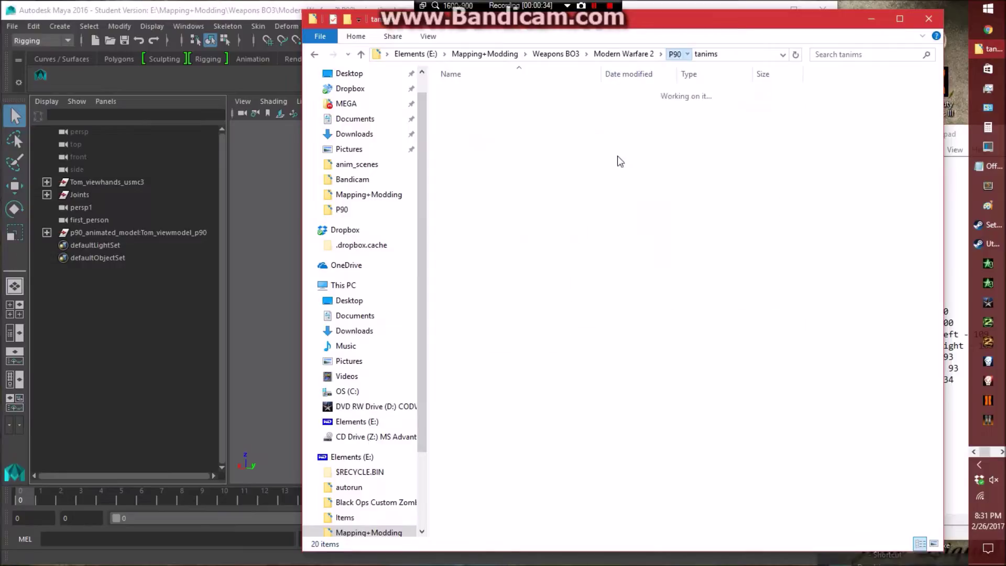
pyautogui.moveTo(463, 198); pyautogui.dragTo(264, 251)
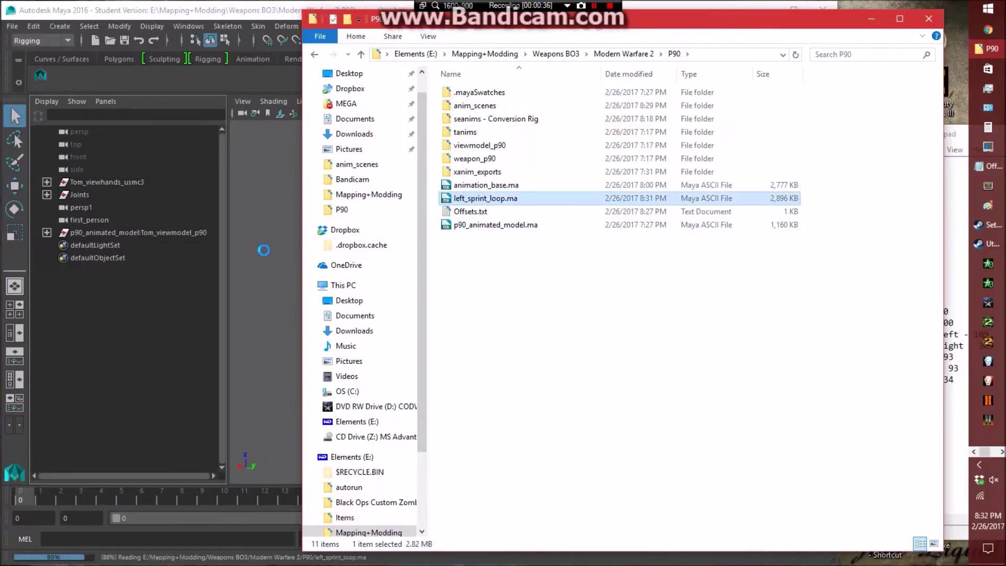
pyautogui.press('Delete')
pyautogui.press('Return')
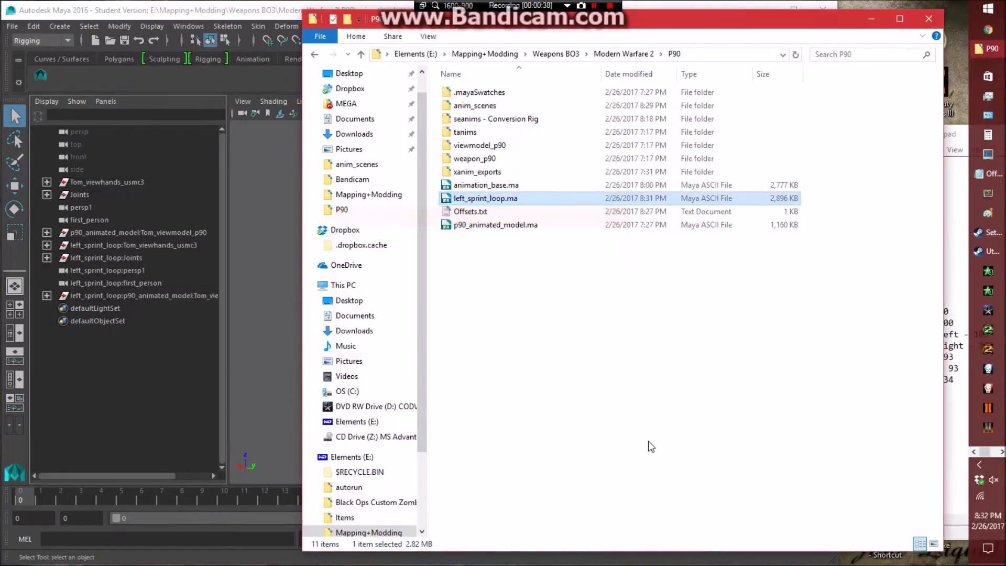
# Delete the left_sprint_loop:persp1 and left_sprint_loop:first_person cameras and save the scene as sprint_loop in the anim_scenes folder.
pyautogui.moveTo(150, 287); pyautogui.dragTo(150, 277)
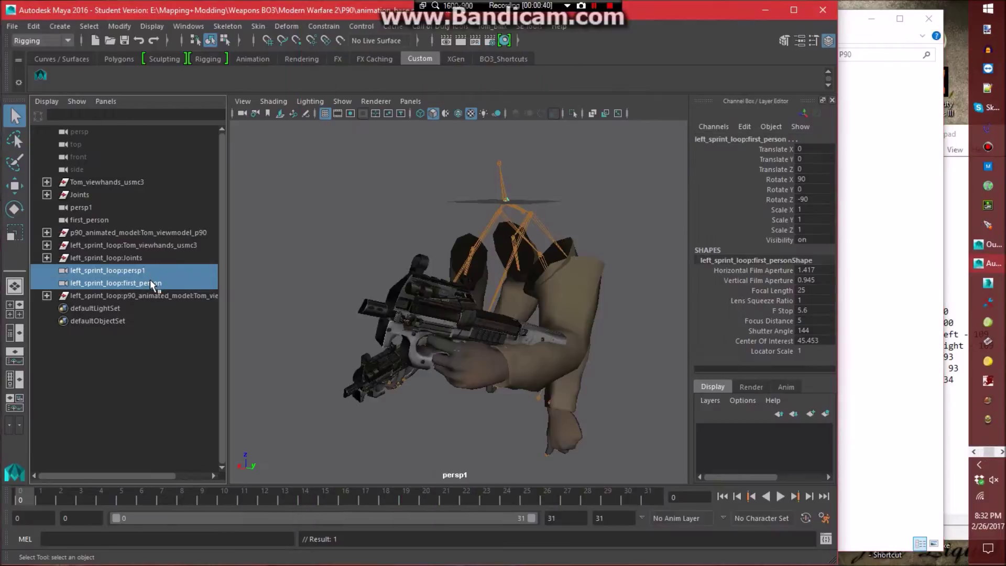
pyautogui.press('Delete')
pyautogui.click(12, 26)
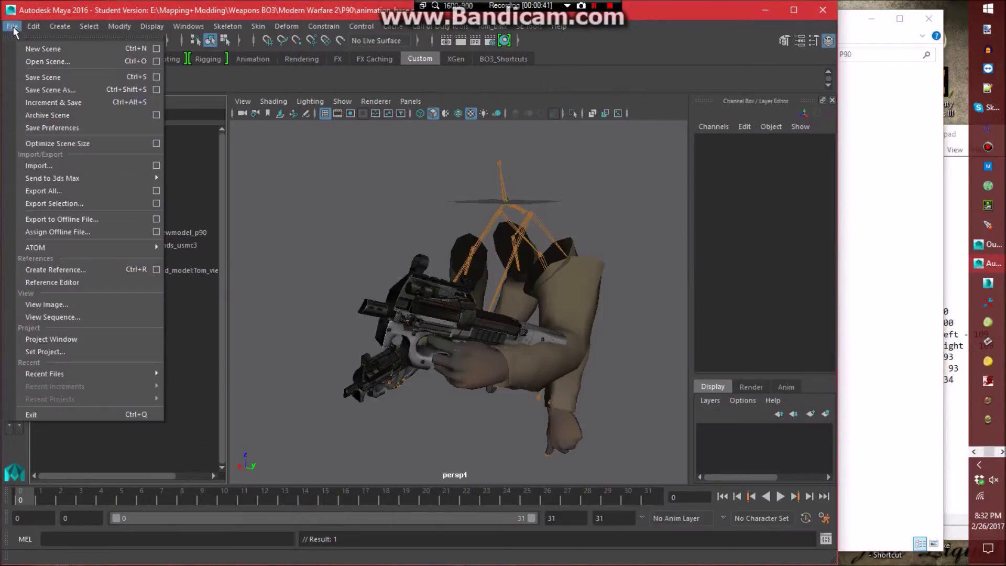
pyautogui.click(61, 87)
pyautogui.doubleClick(426, 155)
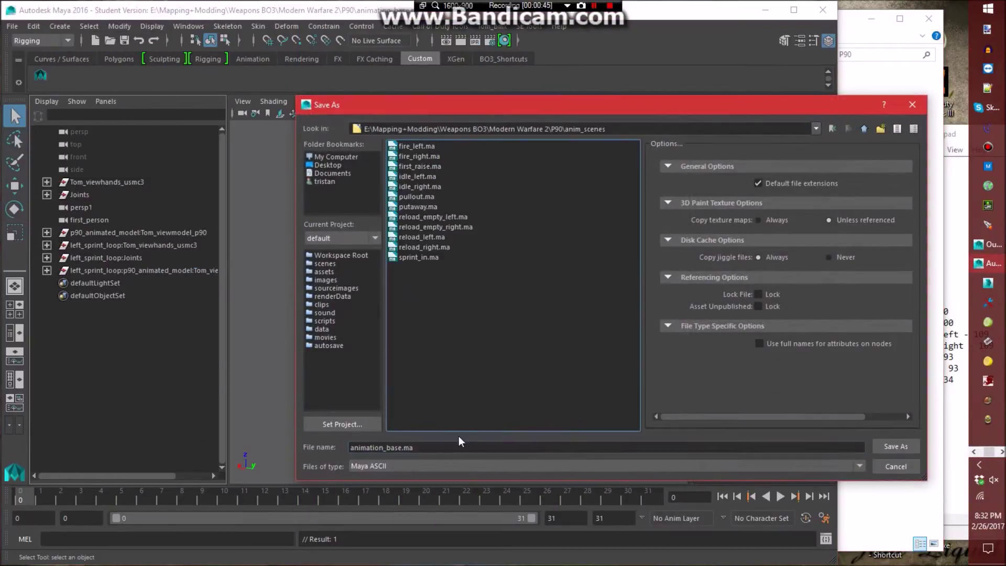
pyautogui.write('sprint_loop')
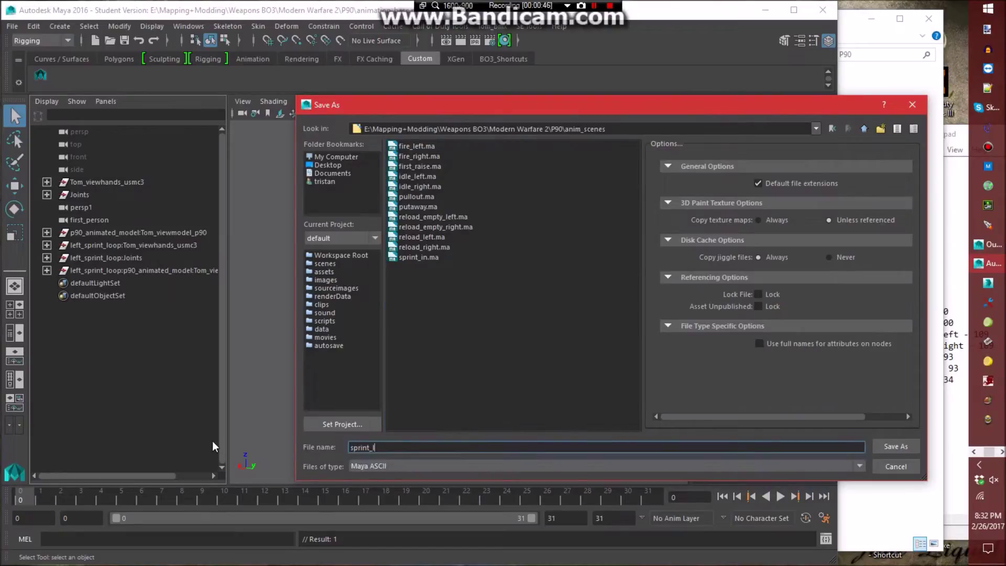
pyautogui.press('Return')
pyautogui.click(457, 298)
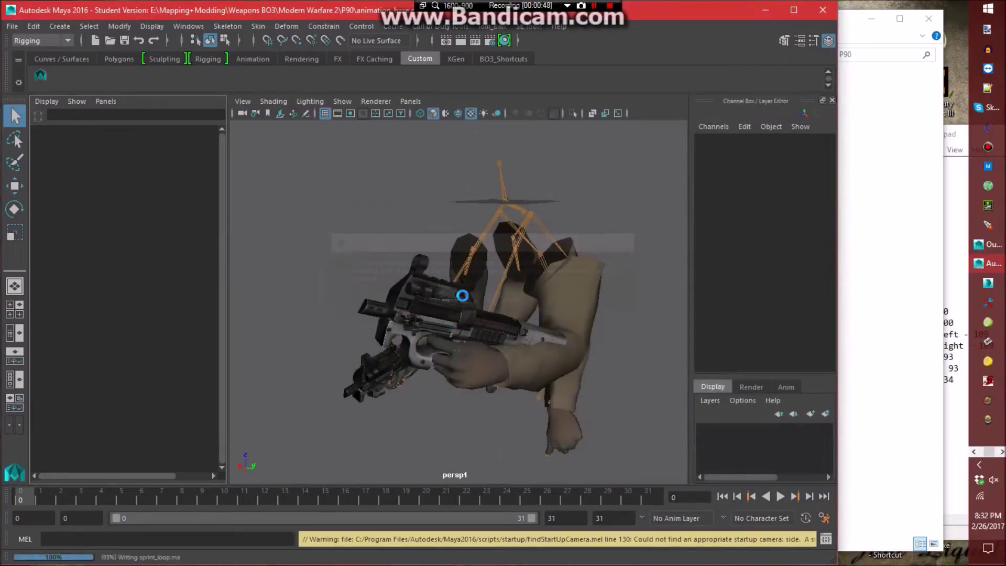
# Play back the combined sprint_loop animation and add the line "sprint_loop - 30" to Offsets.txt in Notepad.
pyautogui.hotkey('alt', 'v')
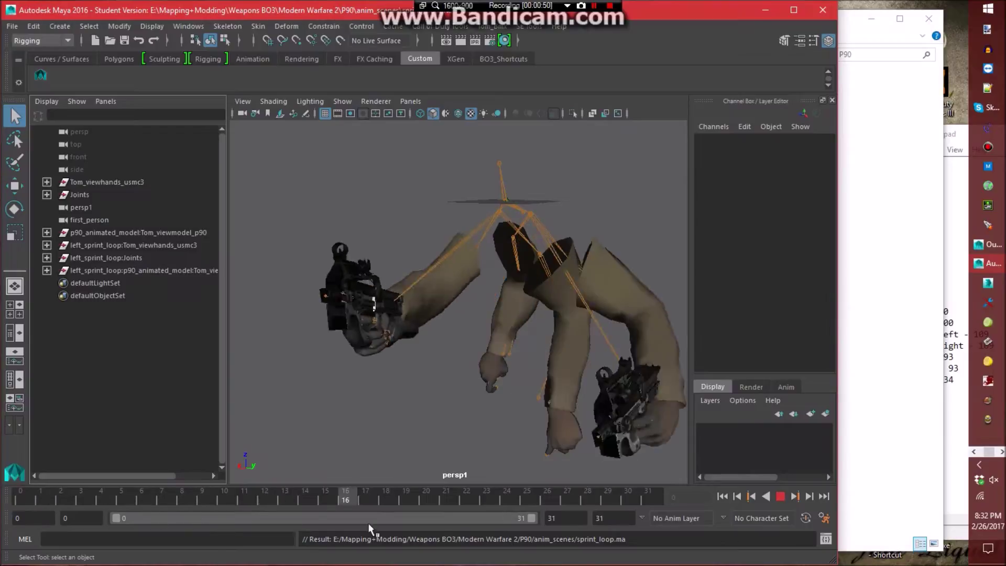
pyautogui.press('Escape')
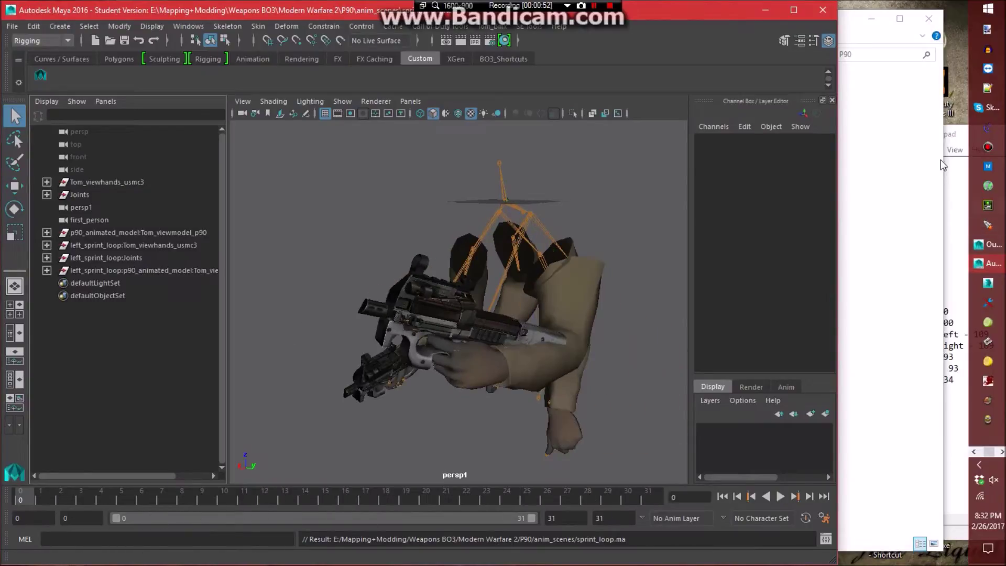
pyautogui.click(988, 166)
pyautogui.write('sprint')
pyautogui.press('BackSpace')
pyautogui.press('BackSpace')
pyautogui.press('BackSpace')
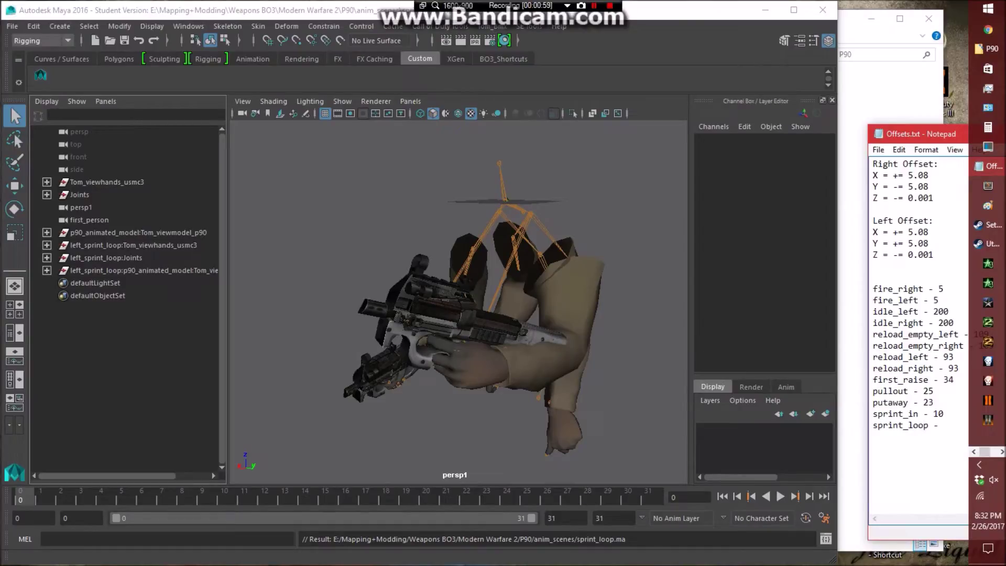
# Back in Maya, expand the Joints hierarchy down to tag_ads and rename its tag_torso joint to tag_torso_right.
pyautogui.click(675, 17)
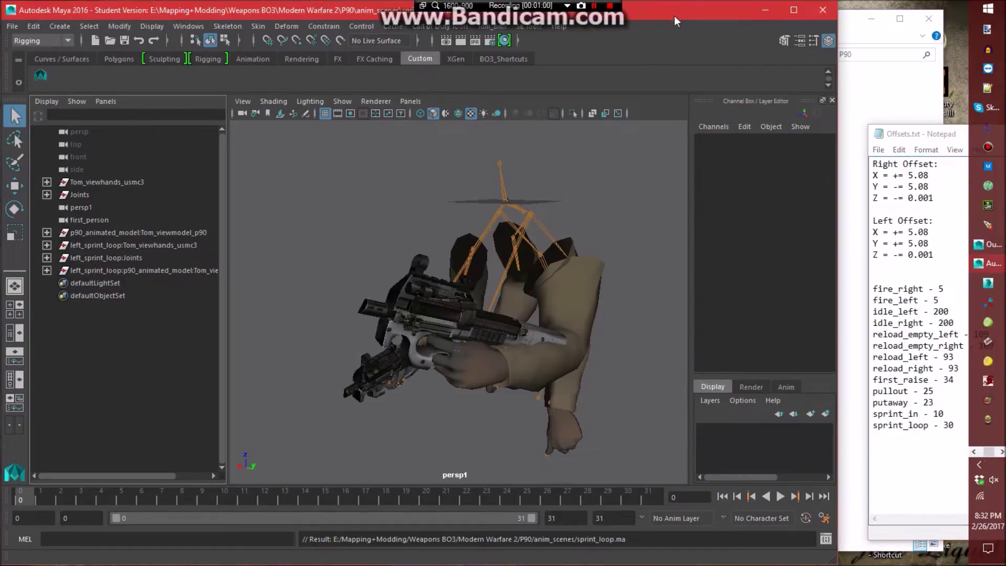
pyautogui.click(47, 194)
pyautogui.click(60, 206)
pyautogui.click(72, 220)
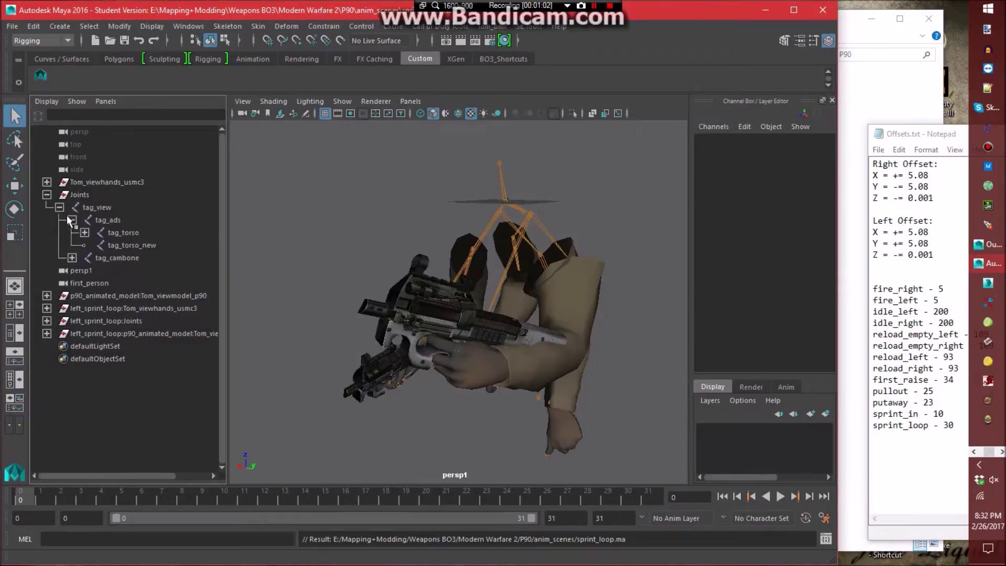
pyautogui.click(147, 234)
pyautogui.doubleClick(147, 234)
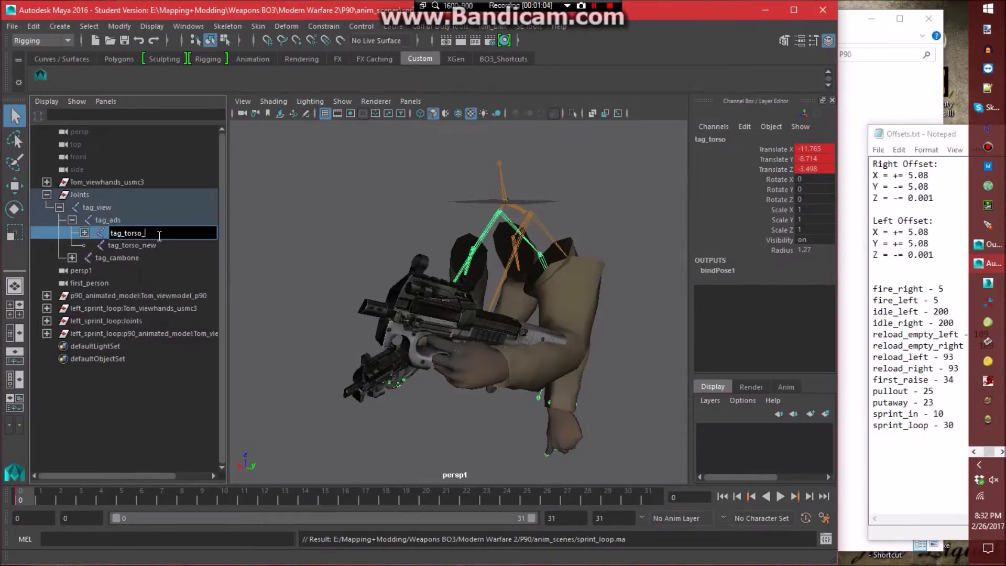
pyautogui.write('_right')
pyautogui.press('Return')
# Rename the tag_torso_new joint to tag_torso and expand the children of tag_torso_right.
pyautogui.doubleClick(168, 245)
pyautogui.press('BackSpace')
pyautogui.press('BackSpace')
pyautogui.press('BackSpace')
pyautogui.press('BackSpace')
pyautogui.click(272, 241)
pyautogui.click(84, 232)
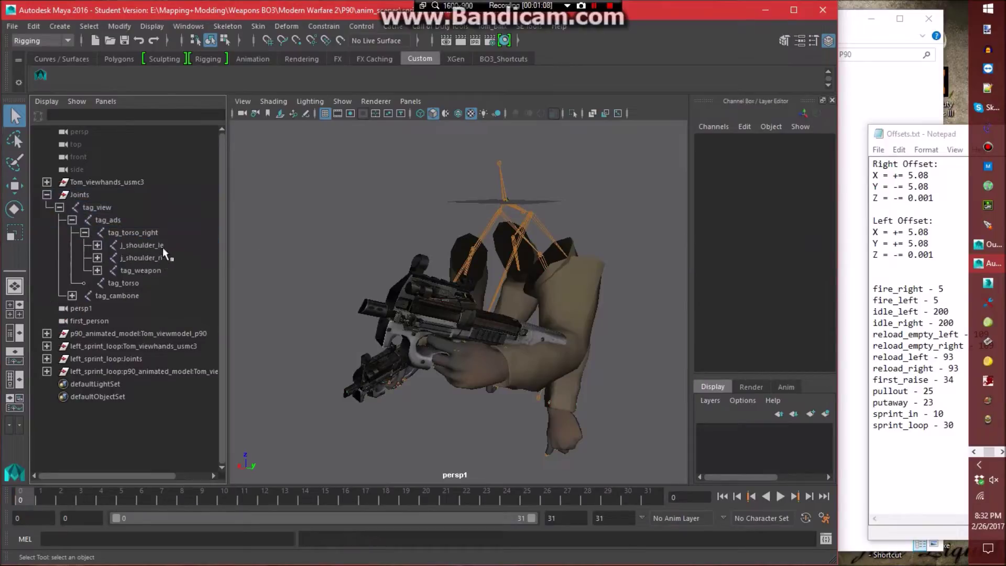
# Unparent j_shoulder_le from tag_torso_right to the top level of the scene and collapse tag_torso_right.
pyautogui.click(168, 248)
pyautogui.moveTo(172, 248); pyautogui.dragTo(183, 314, button='middle')
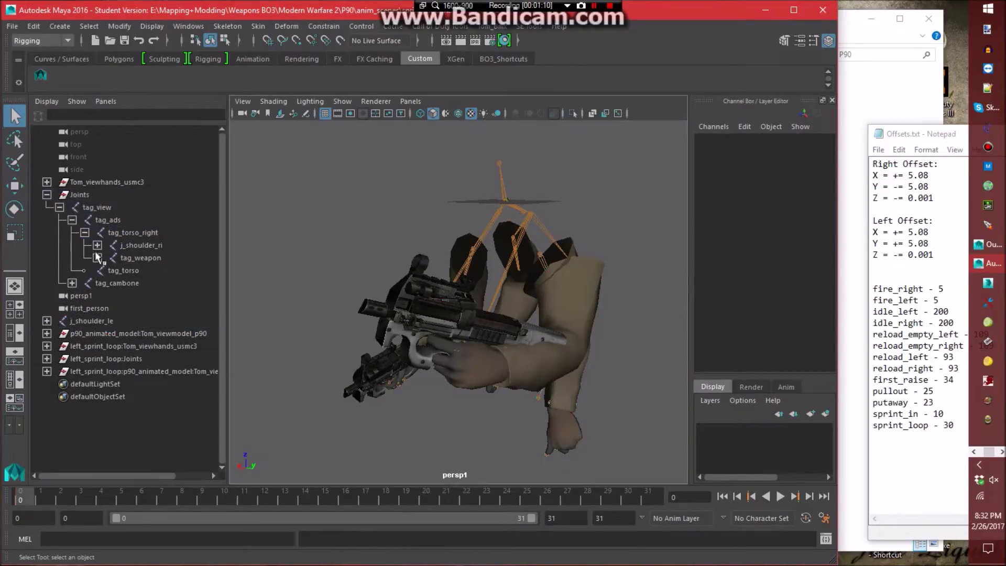
pyautogui.click(84, 232)
# Expand the left_sprint_loop:Joints hierarchy down to tag_ads and rename its left_sprint_loop:tag_torso joint to tag_torso_left.
pyautogui.click(46, 333)
pyautogui.click(60, 346)
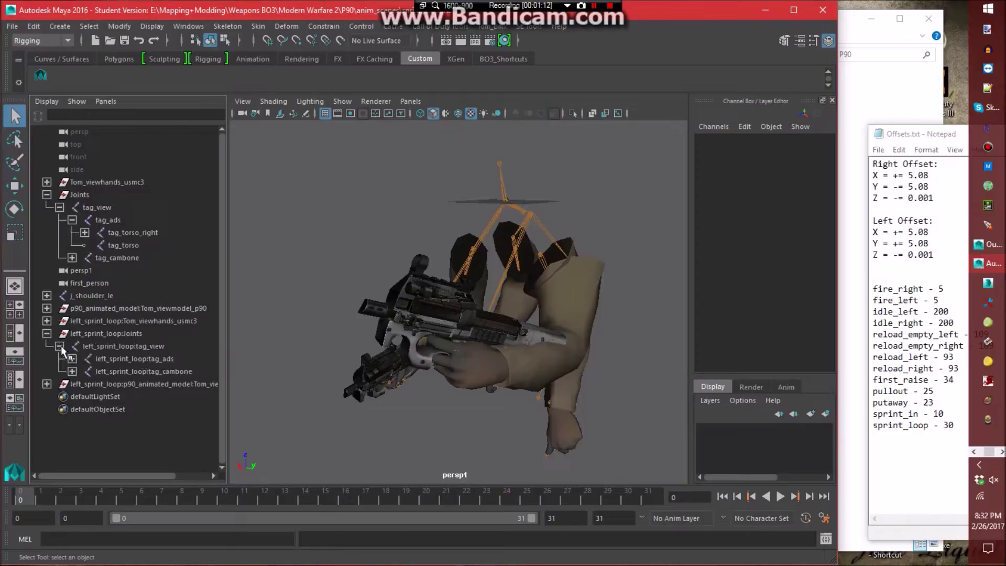
pyautogui.click(72, 358)
pyautogui.doubleClick(152, 372)
pyautogui.write('tag_torso')
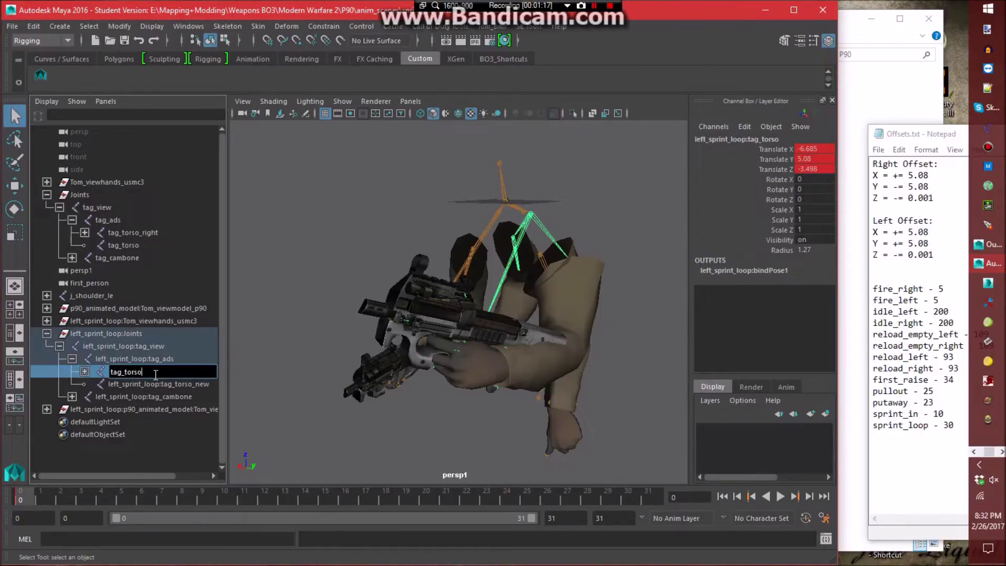
pyautogui.press('Return')
# Parent tag_torso_left under the tag_ads joint of the main Joints group and collapse left_sprint_loop:Joints.
pyautogui.moveTo(153, 374); pyautogui.dragTo(139, 241)
pyautogui.click(239, 294)
pyautogui.click(46, 346)
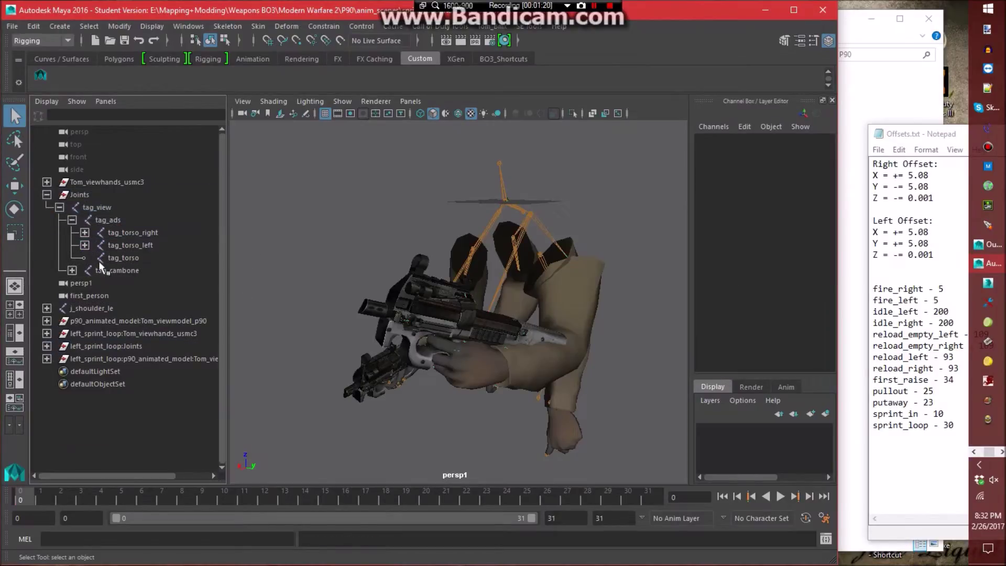
# Expand tag_torso_left and unparent left_sprint_loop:j_shoulder_ri to the top level of the scene.
pyautogui.click(85, 244)
pyautogui.click(162, 269)
pyautogui.moveTo(163, 268); pyautogui.dragTo(100, 348)
# Rename the left shoulder joint under tag_torso_left to j_shoulder_le by removing its left_sprint_loop prefix.
pyautogui.click(181, 261)
pyautogui.doubleClick(140, 258)
pyautogui.press('Delete')
pyautogui.press('Return')
# Remove the left_sprint_loop prefix from the tag_weapon joint under tag_torso_left and from its child j_gun.
pyautogui.doubleClick(173, 271)
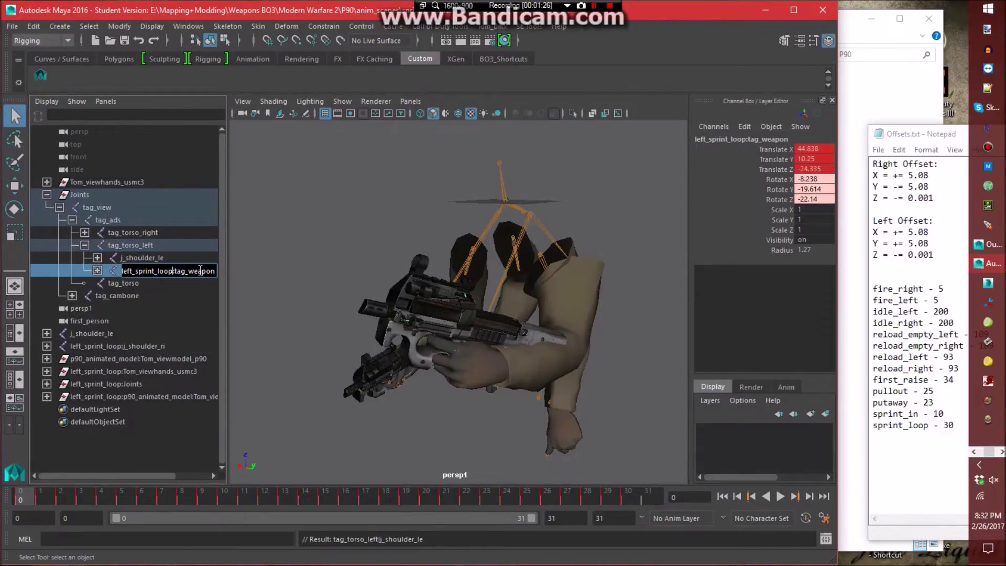
pyautogui.doubleClick(175, 270)
pyautogui.write('tag')
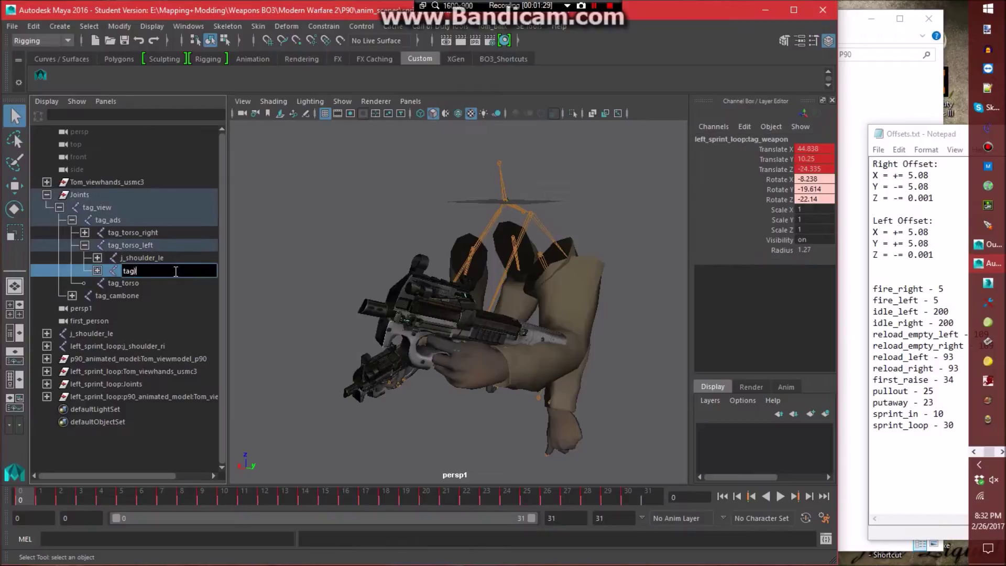
pyautogui.press('Return')
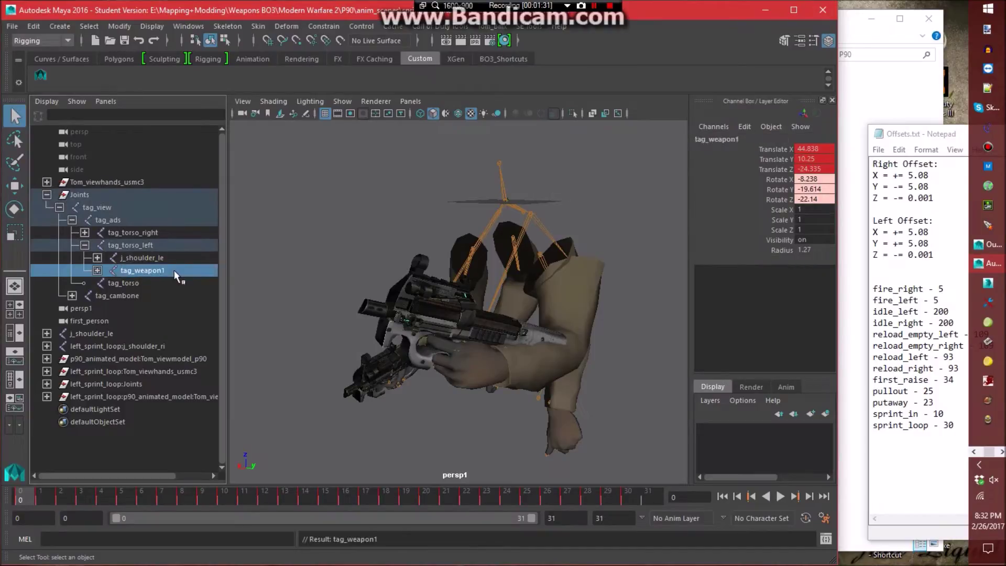
pyautogui.click(97, 270)
pyautogui.doubleClick(153, 284)
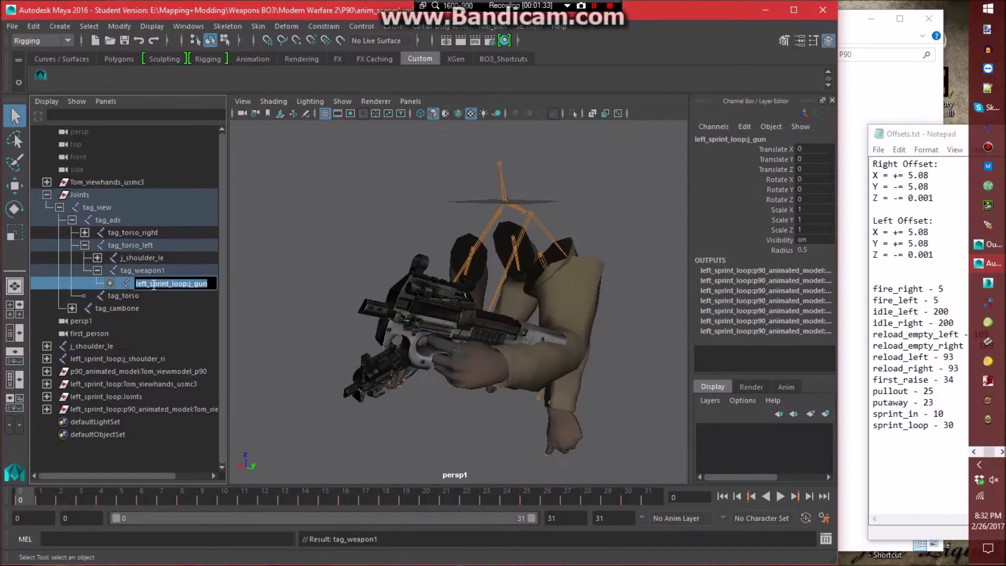
pyautogui.write('j_gun')
pyautogui.press('Return')
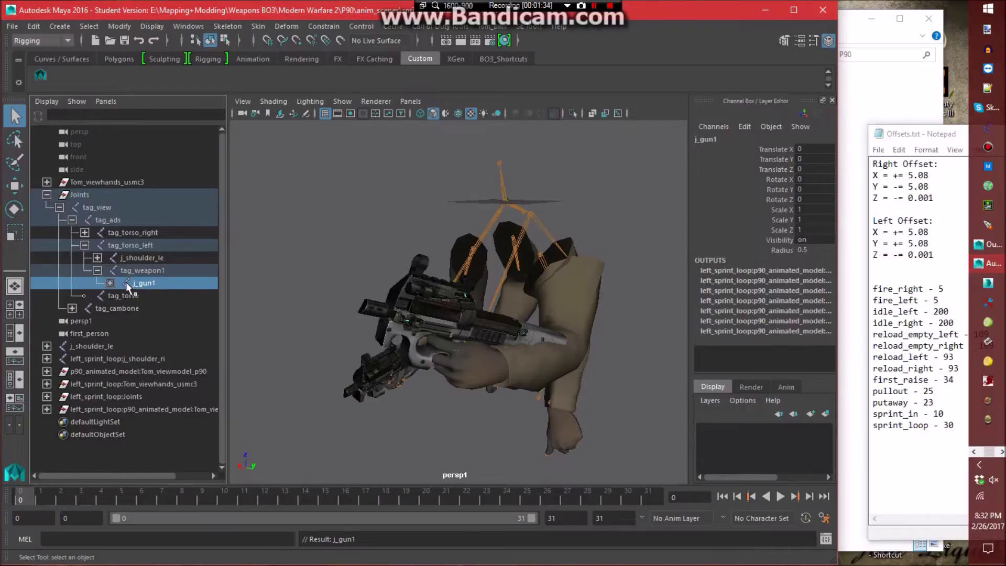
# Expand the left gun joint and rename its left_sprint_loop:j_bolt child to j_bolt1.
pyautogui.click(110, 283)
pyautogui.doubleClick(199, 299)
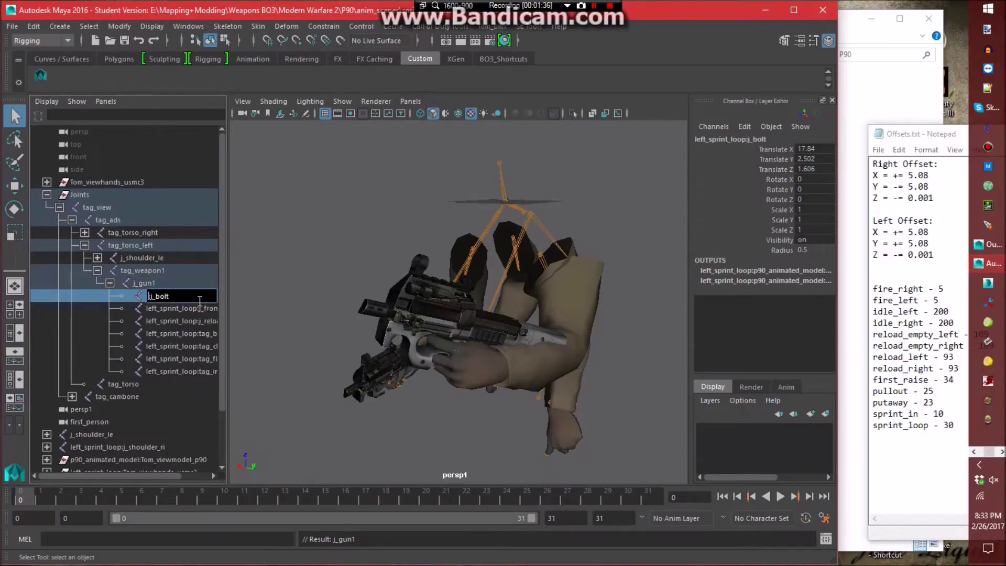
pyautogui.write('2')
pyautogui.press('Return')
pyautogui.press('BackSpace')
pyautogui.write('1')
pyautogui.press('Return')
# Rename the left gun's front ring and reload button joints to j_front_ring1 and j_reload_button1.
pyautogui.click(160, 310)
pyautogui.doubleClick(160, 309)
pyautogui.write('j_front_ring1')
pyautogui.press('Return')
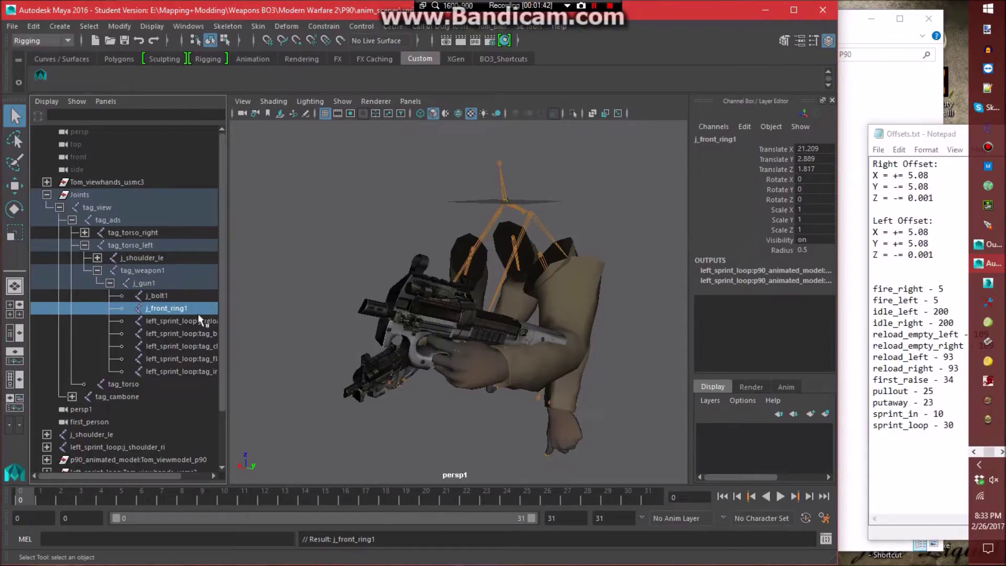
pyautogui.click(160, 321)
pyautogui.doubleClick(159, 321)
pyautogui.write('j_reload_button1')
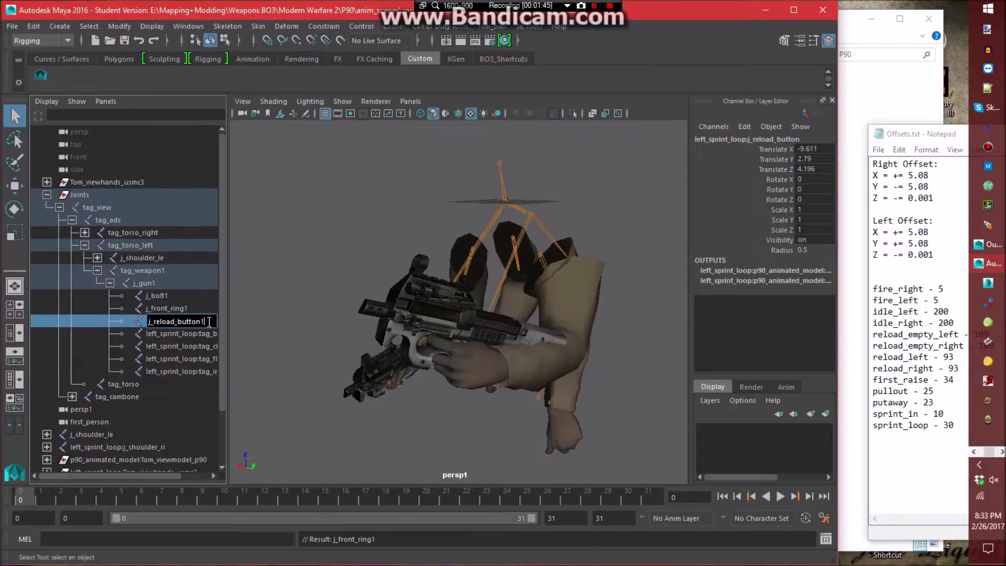
pyautogui.press('Return')
# Remove the left_sprint_loop prefix from the left gun's tag_brass and tag_clip joints.
pyautogui.click(149, 335)
pyautogui.doubleClick(153, 335)
pyautogui.hotkey('ctrl', 'a')
pyautogui.write('tag_brass')
pyautogui.press('Return')
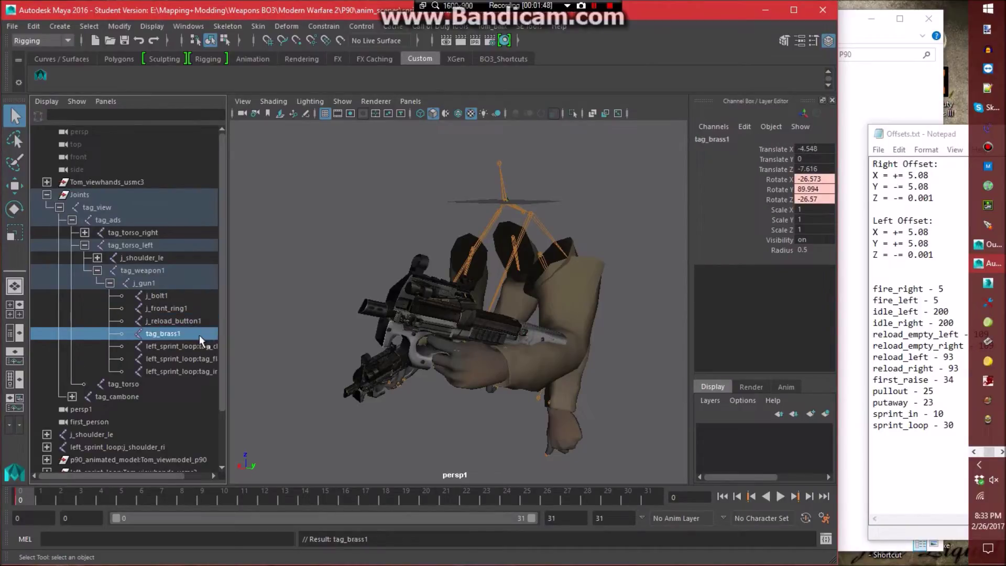
pyautogui.click(202, 346)
pyautogui.doubleClick(204, 346)
pyautogui.hotkey('ctrl', 'a')
pyautogui.write('tag_clip')
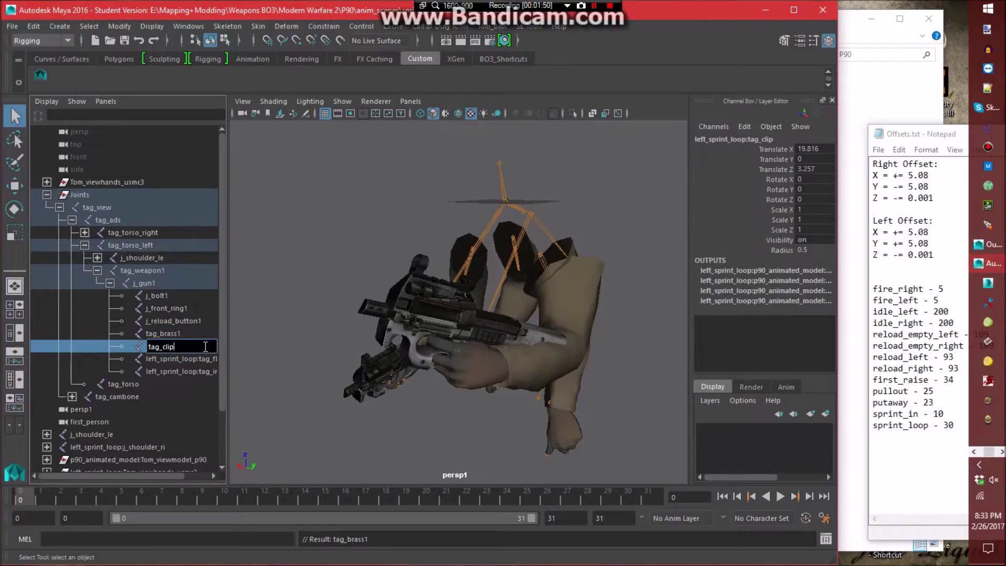
pyautogui.press('Return')
# Remove the left_sprint_loop prefix from the left gun's tag_flash and tag_iron_sight joints.
pyautogui.click(173, 359)
pyautogui.doubleClick(184, 360)
pyautogui.hotkey('ctrl', 'a')
pyautogui.write('tag_flash')
pyautogui.press('Return')
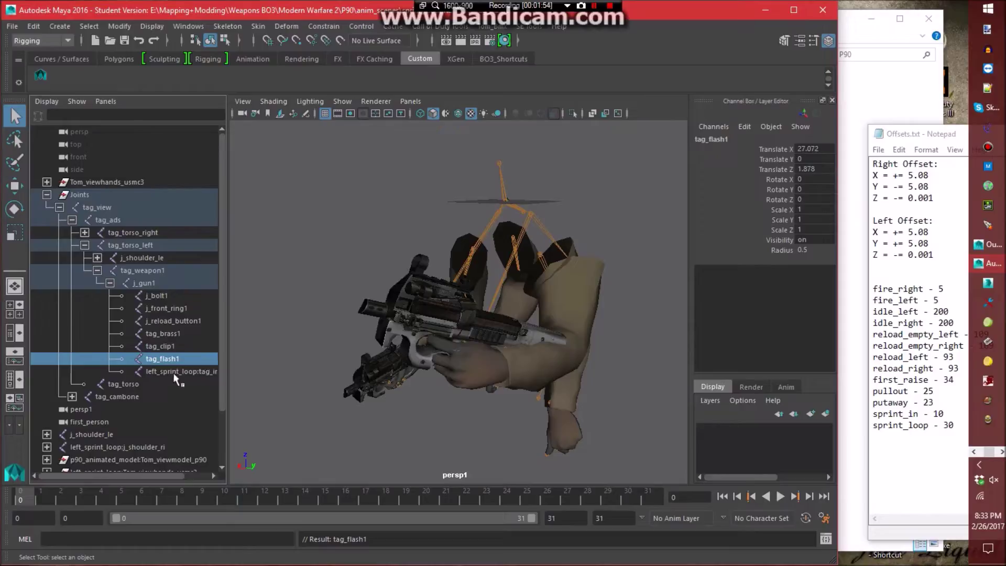
pyautogui.doubleClick(165, 372)
pyautogui.write('tag_iron_sight')
pyautogui.press('Return')
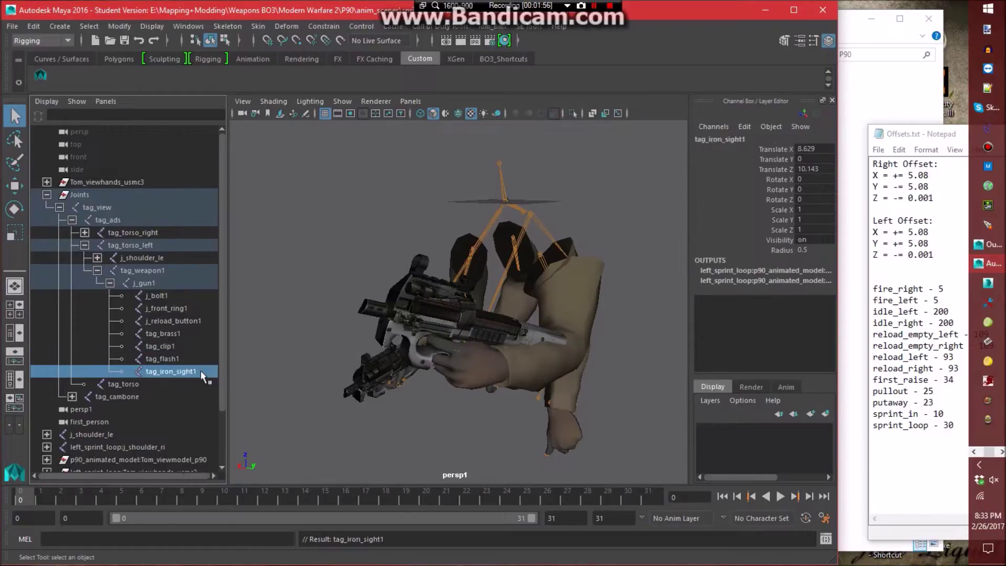
# Collapse the left gun and weapon joints, expand tag_torso_right, and save the sprint_loop scene.
pyautogui.click(267, 318)
pyautogui.click(109, 283)
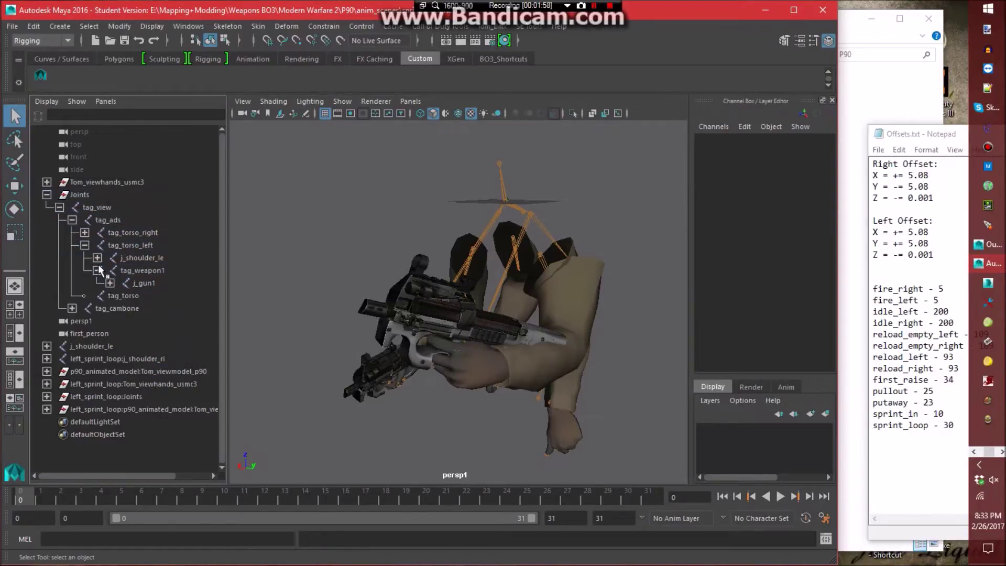
pyautogui.click(97, 270)
pyautogui.click(85, 232)
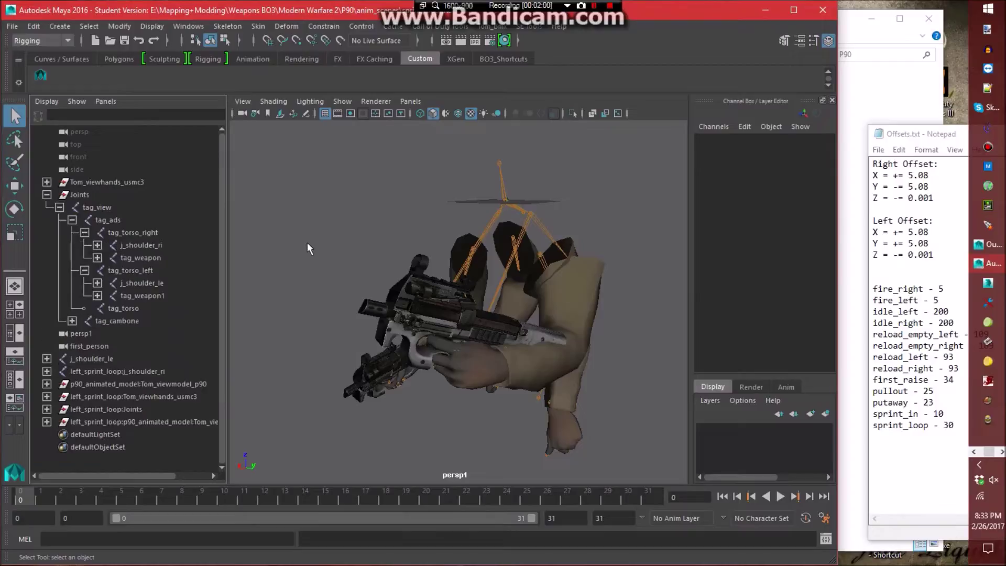
pyautogui.hotkey('ctrl', 's')
pyautogui.click(457, 300)
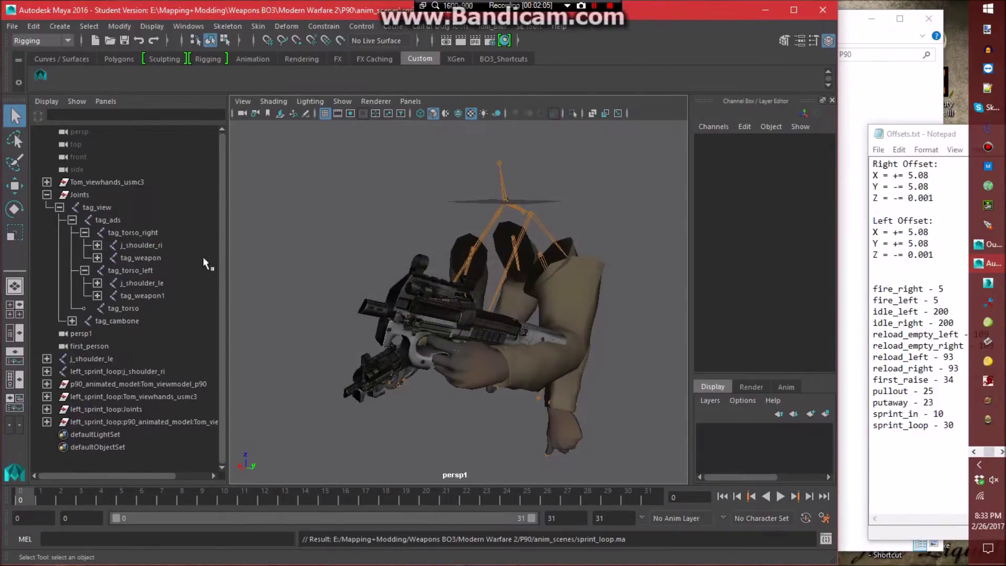
# Play back the animation and inspect the translation values of tag_torso_left and tag_torso_right.
pyautogui.click(160, 268)
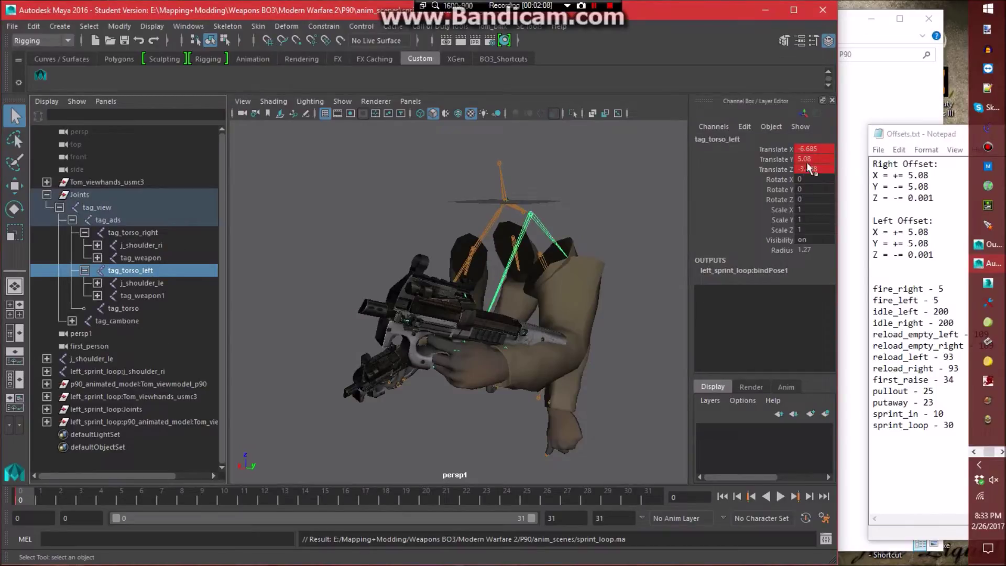
pyautogui.hotkey('alt', 'v')
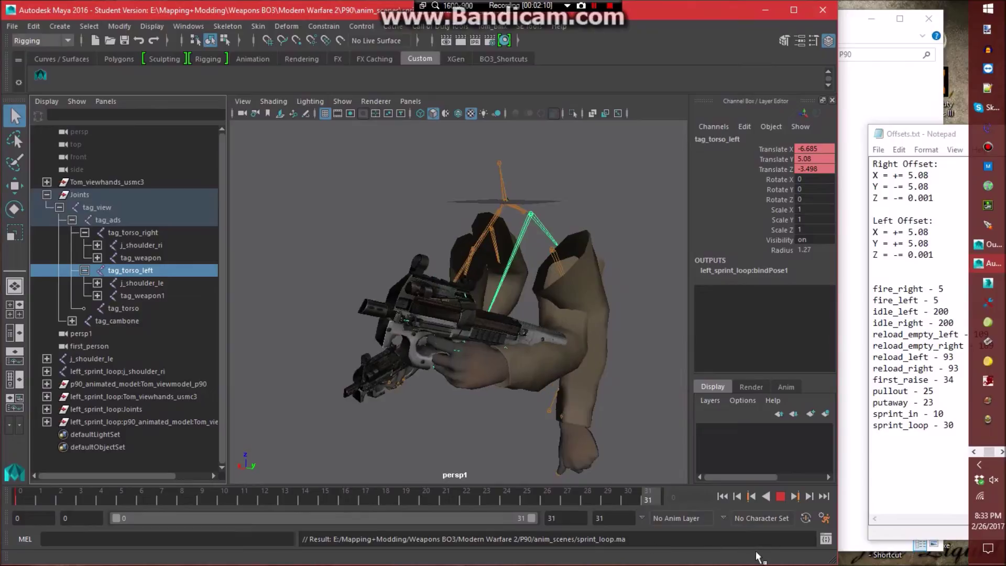
pyautogui.hotkey('alt', 'v')
pyautogui.click(315, 254)
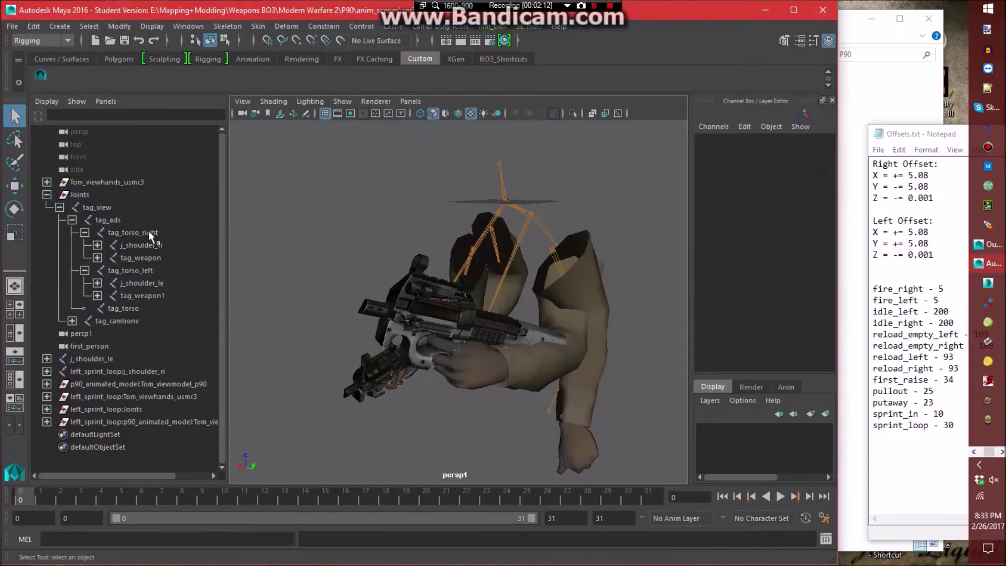
pyautogui.click(149, 233)
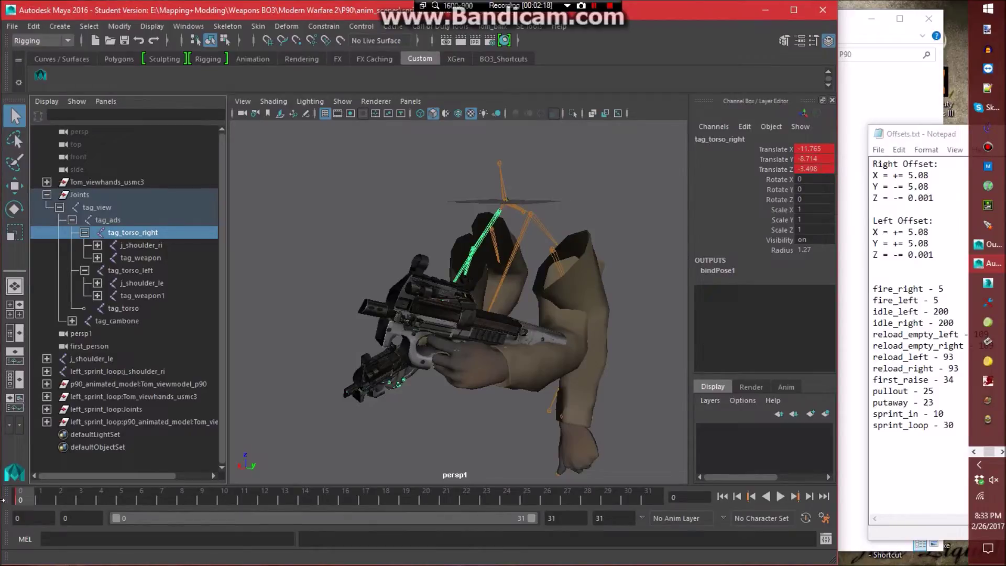
pyautogui.click(141, 270)
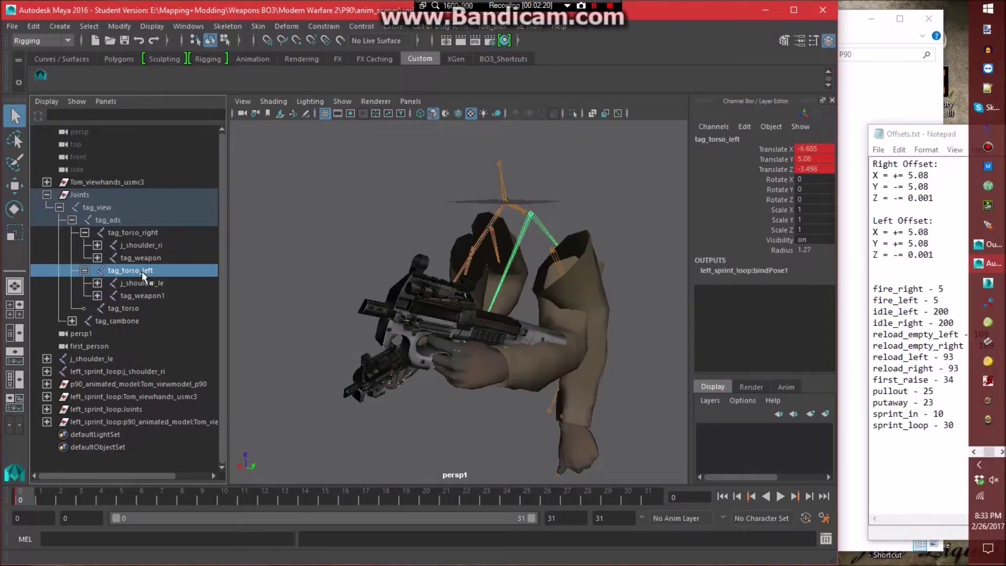
pyautogui.click(137, 233)
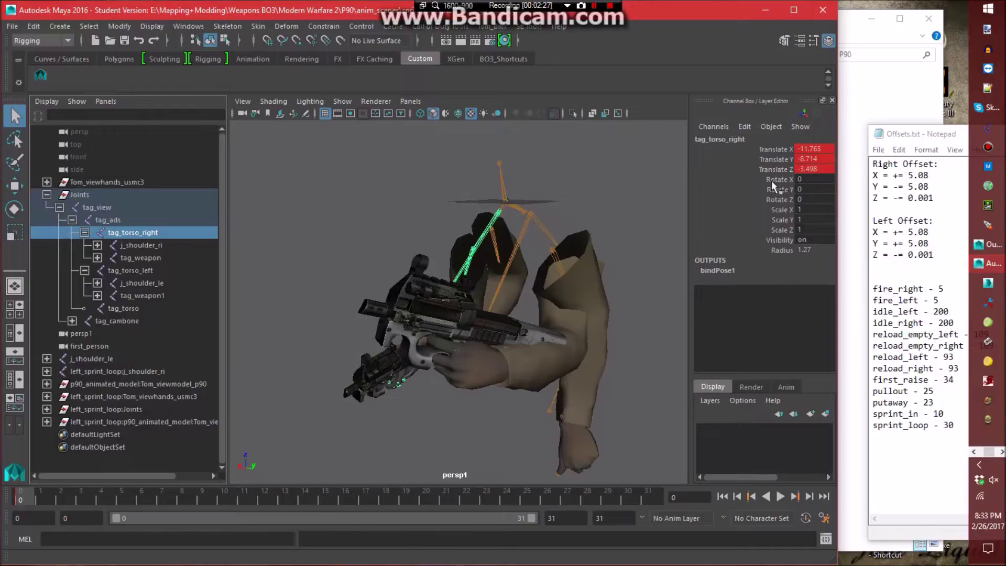
# Check the keyframes of j_shoulder_ri and j_shoulder_le while playing through the timeline.
pyautogui.click(153, 245)
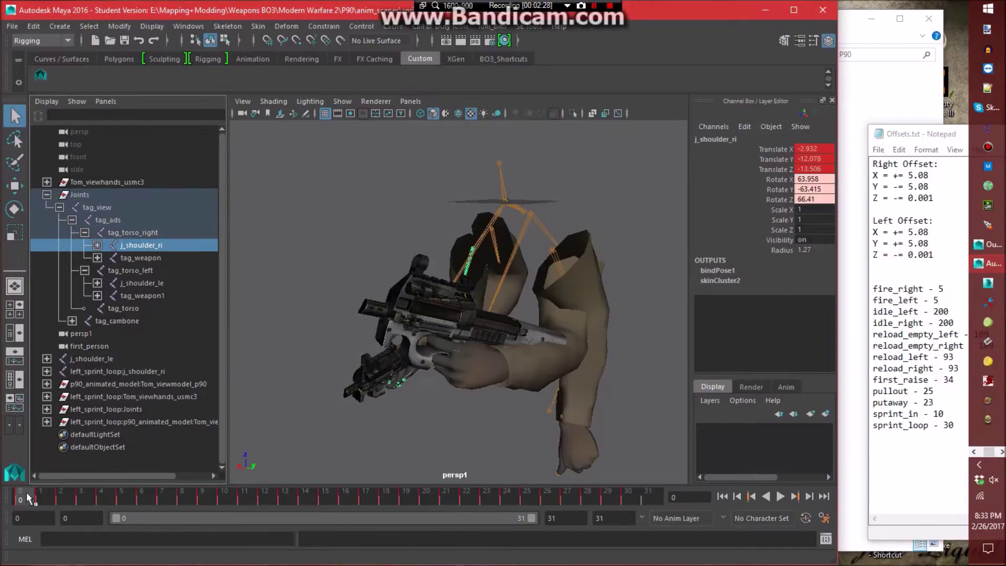
pyautogui.moveTo(16, 495); pyautogui.dragTo(126, 502)
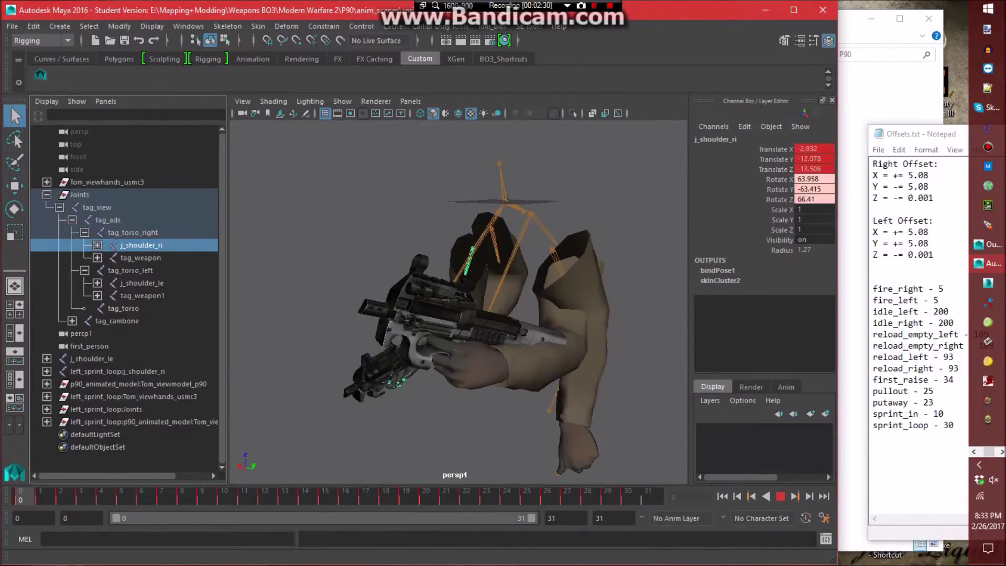
pyautogui.click(149, 284)
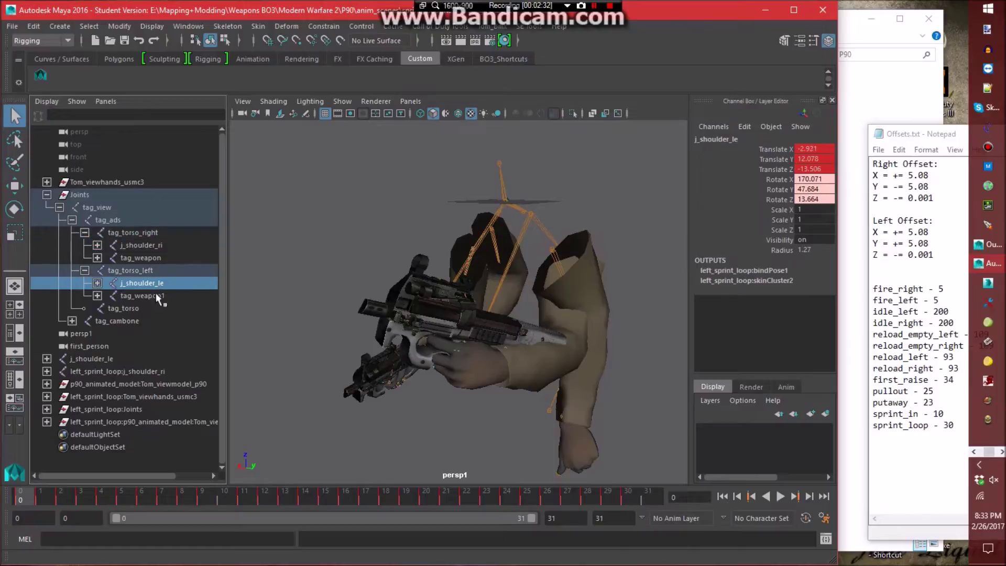
pyautogui.click(40, 501)
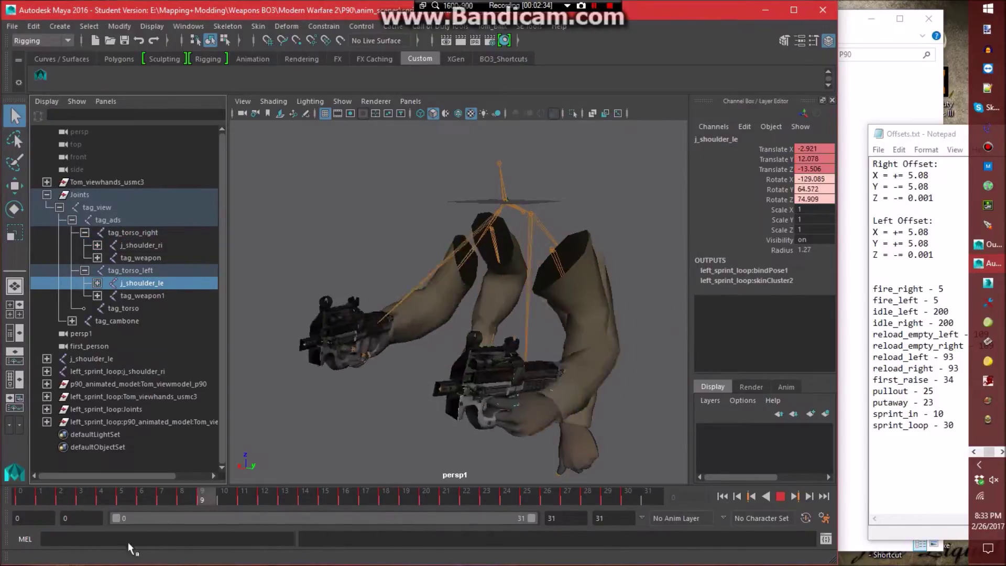
pyautogui.press('Escape')
# Parent j_shoulder_le from tag_torso_left to tag_torso and expand tag_torso.
pyautogui.moveTo(158, 284); pyautogui.dragTo(139, 309, button='middle')
pyautogui.click(85, 296)
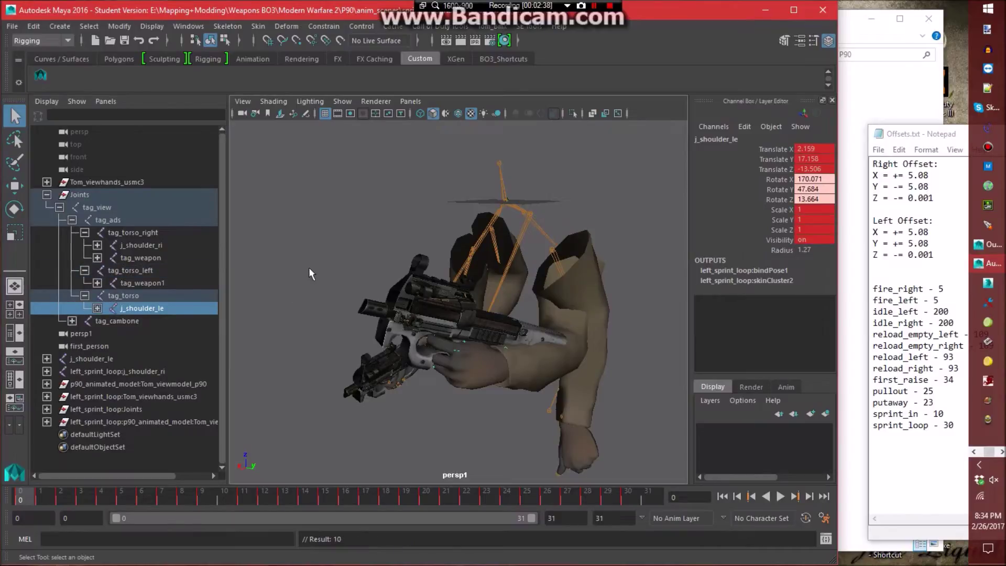
pyautogui.click(309, 269)
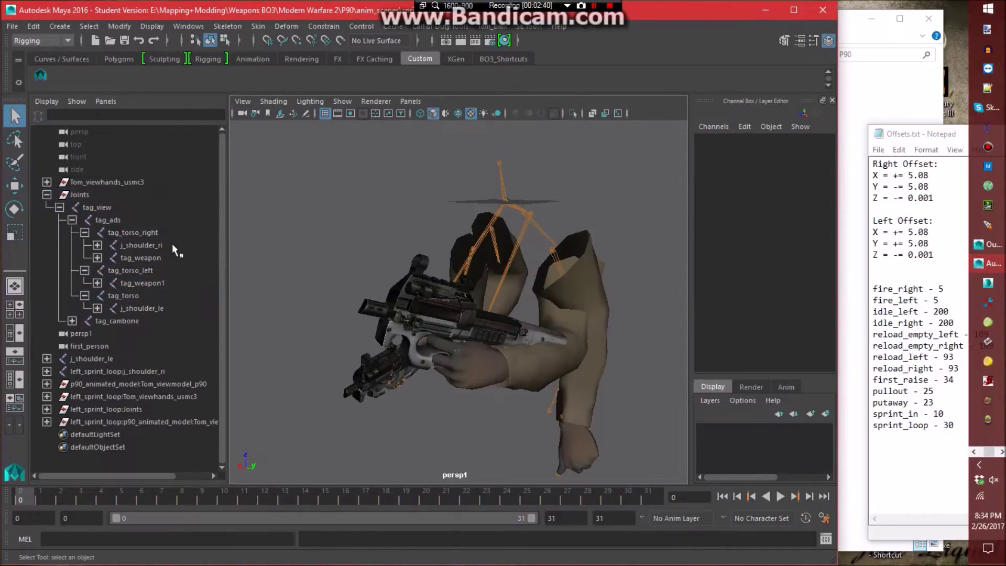
# Select the tag_torso_right joint and add a "Sprint Loop Right:" section with X, Y and Z lines to Offsets.txt in Notepad.
pyautogui.click(84, 270)
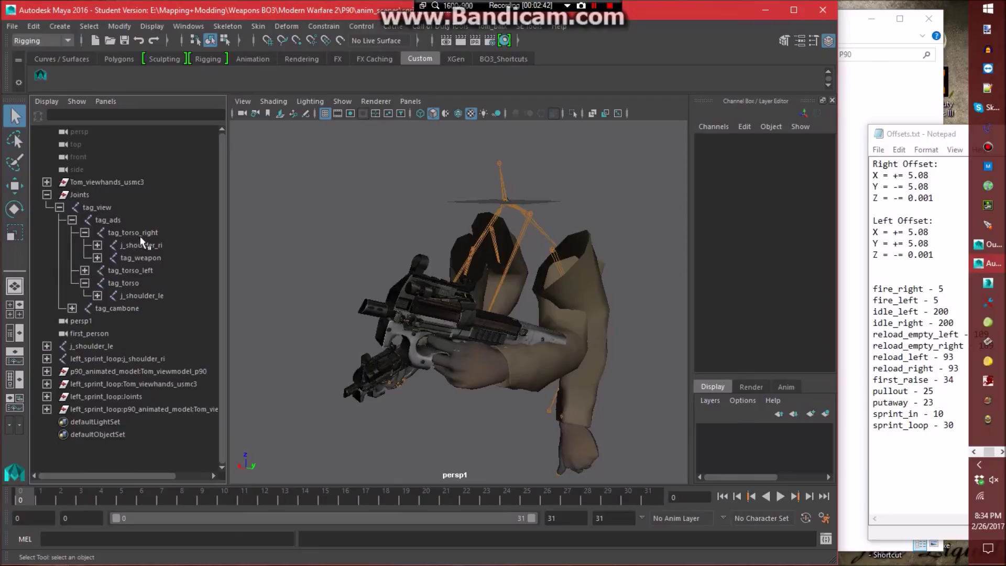
pyautogui.click(140, 233)
pyautogui.click(953, 425)
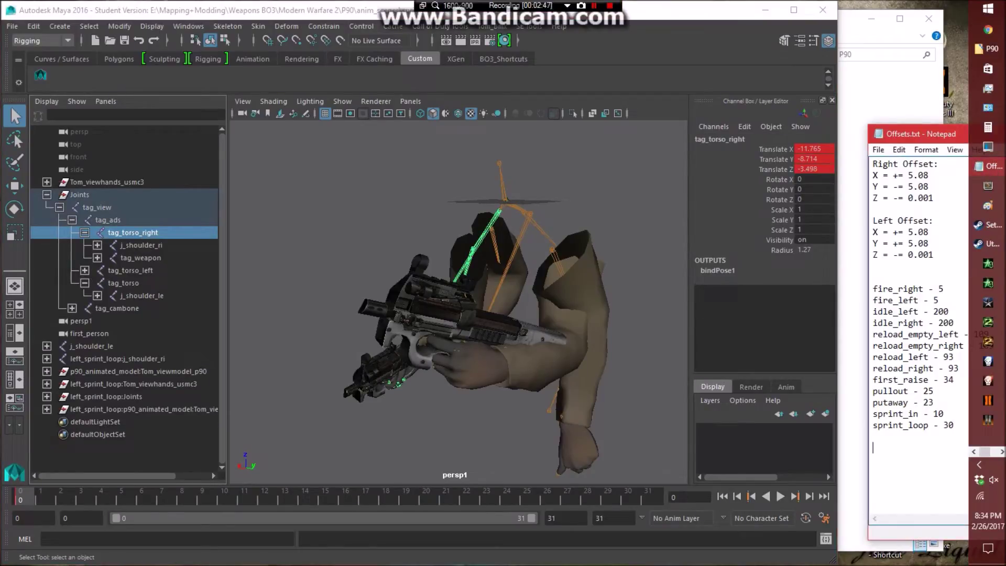
pyautogui.press('Return')
pyautogui.press('Return')
pyautogui.write('Sprint Loop Right:')
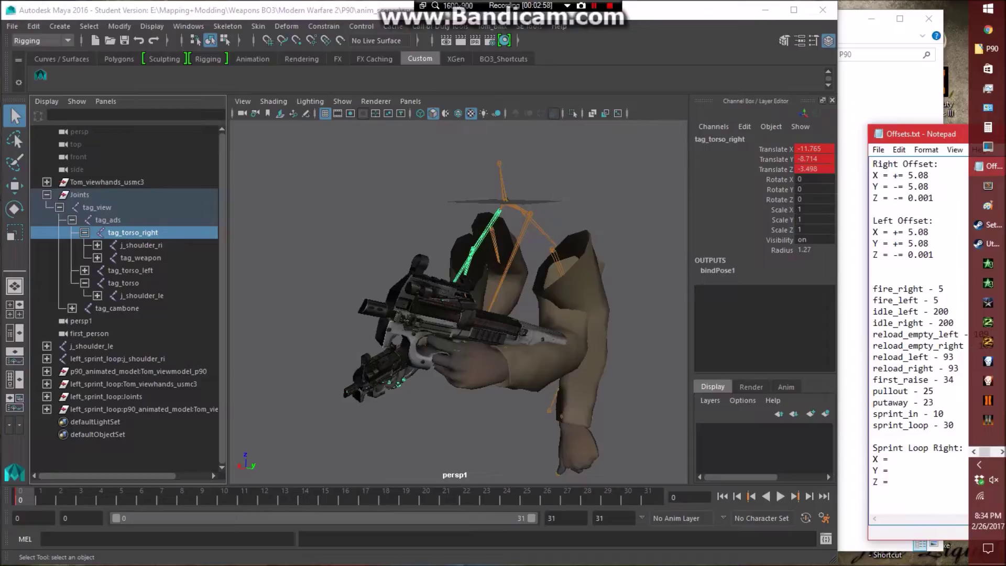
# Check tag_torso's translate values and record the Sprint Loop Right X offset as += 0 in Offsets.txt.
pyautogui.click(988, 127)
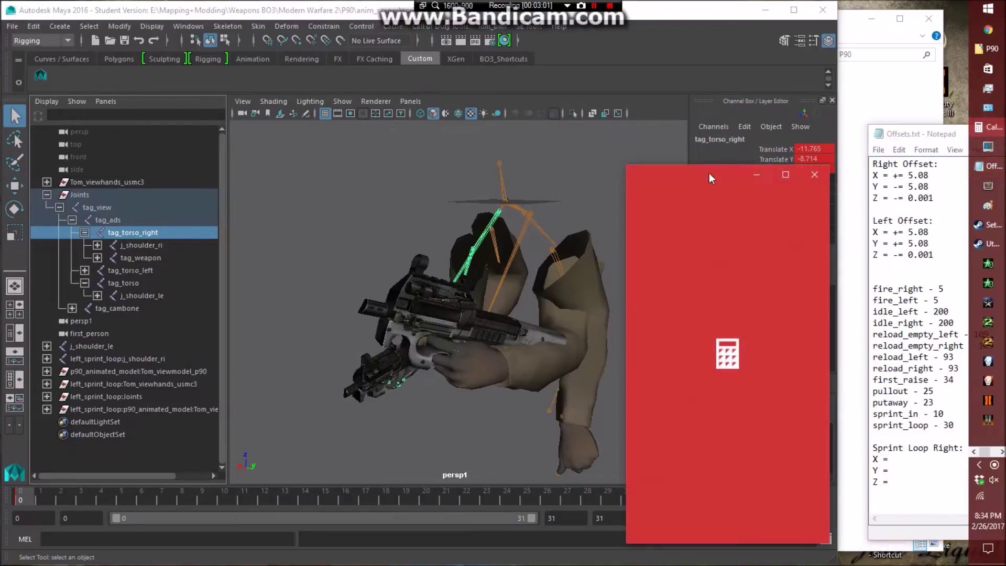
pyautogui.click(135, 281)
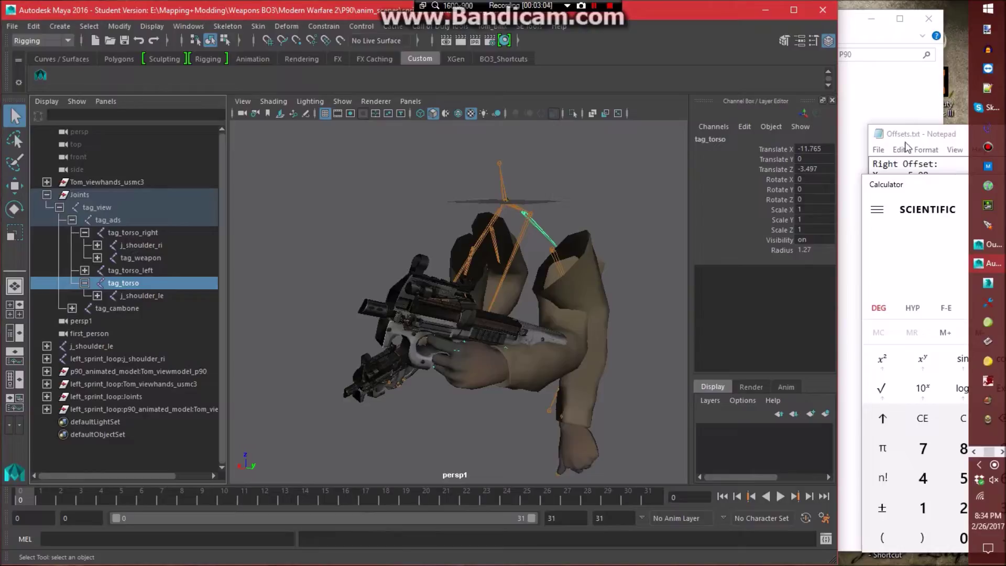
pyautogui.moveTo(912, 184); pyautogui.dragTo(666, 174)
pyautogui.click(893, 459)
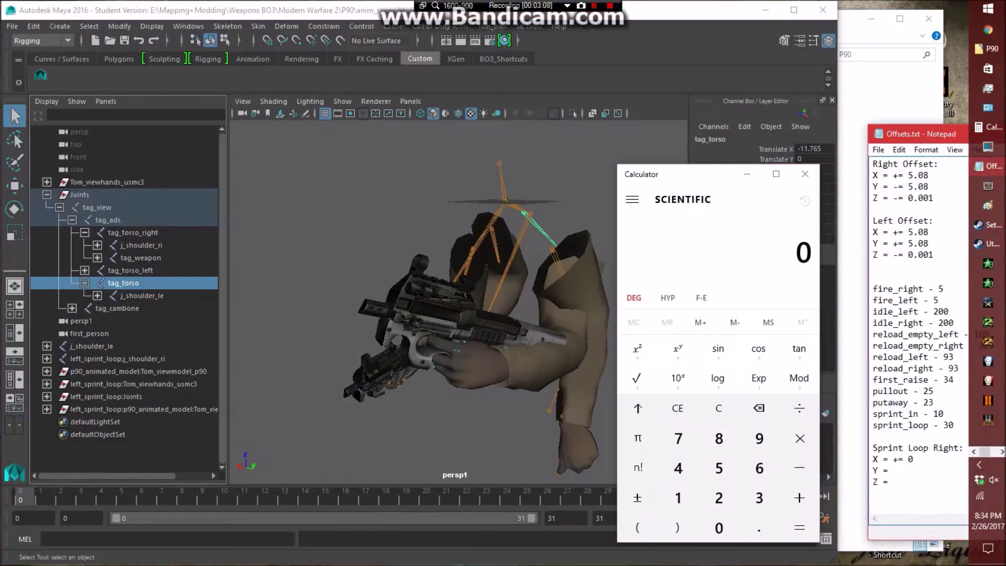
pyautogui.moveTo(700, 186); pyautogui.dragTo(919, 168)
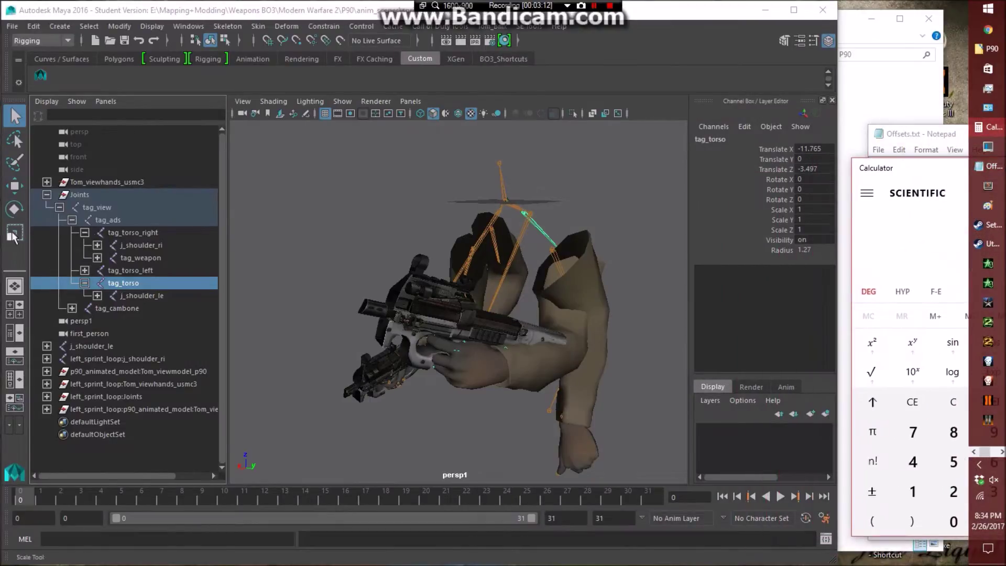
# Read tag_torso_right's Translate Y and record the Sprint Loop Right Y offset as -= 8.714 in Offsets.txt.
pyautogui.click(133, 232)
pyautogui.doubleClick(809, 159)
pyautogui.moveTo(816, 160); pyautogui.dragTo(807, 160)
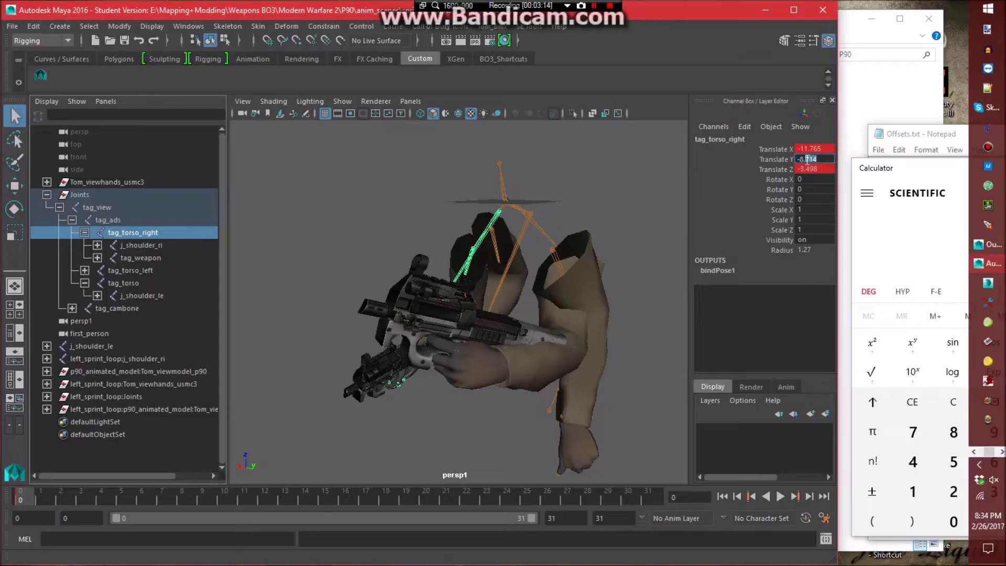
pyautogui.click(628, 189)
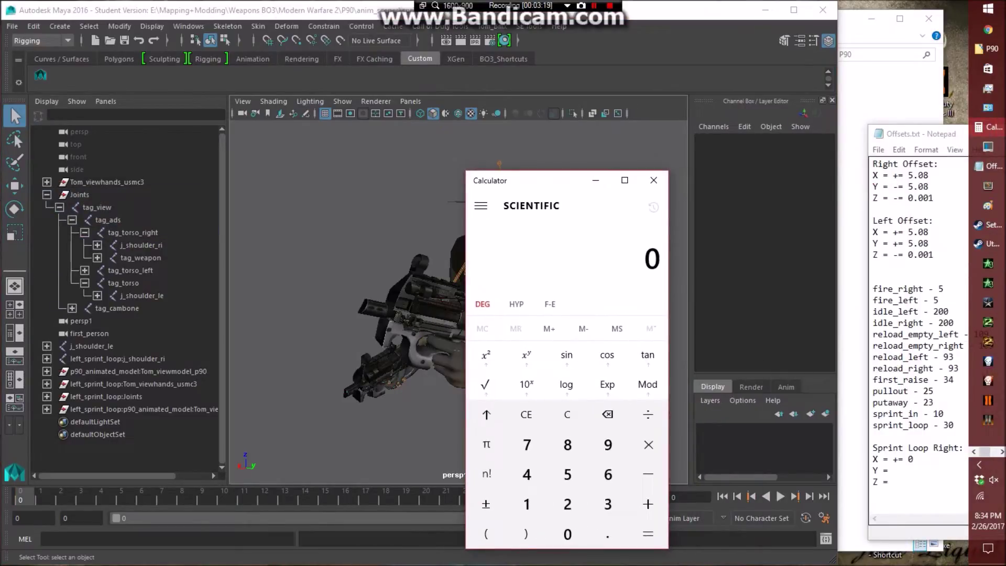
pyautogui.hotkey('alt', 'Tab')
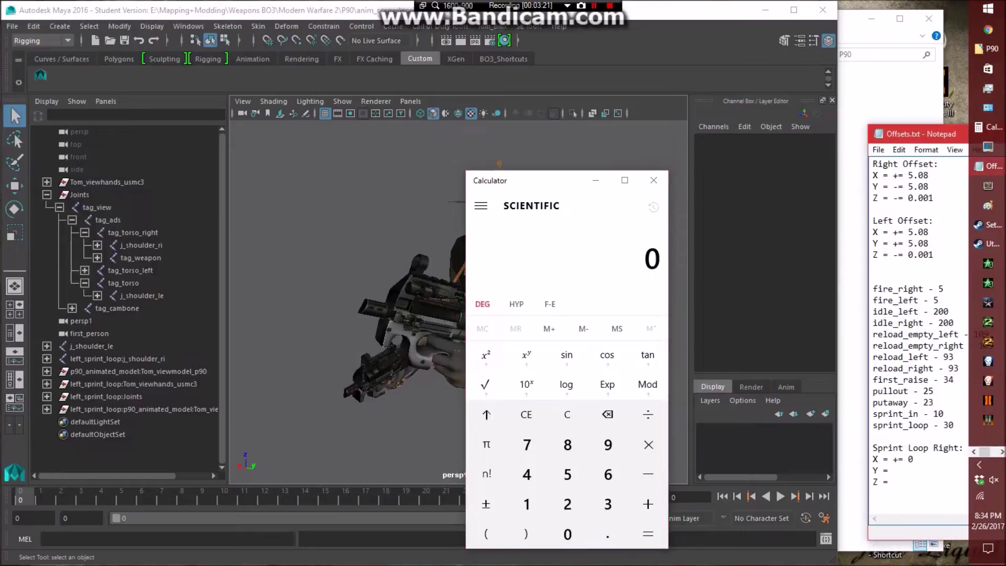
pyautogui.write('8.714')
pyautogui.moveTo(512, 182); pyautogui.dragTo(546, 357)
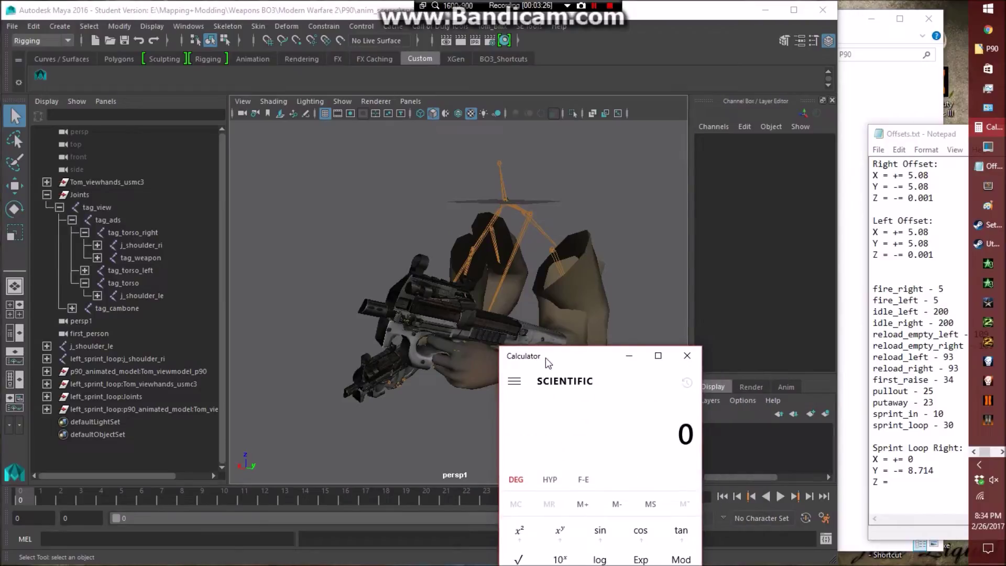
pyautogui.moveTo(545, 357); pyautogui.dragTo(911, 219)
# Copy the Z value -= 0.001 from the Right Offset section into the Z line of Sprint Loop Right.
pyautogui.click(121, 233)
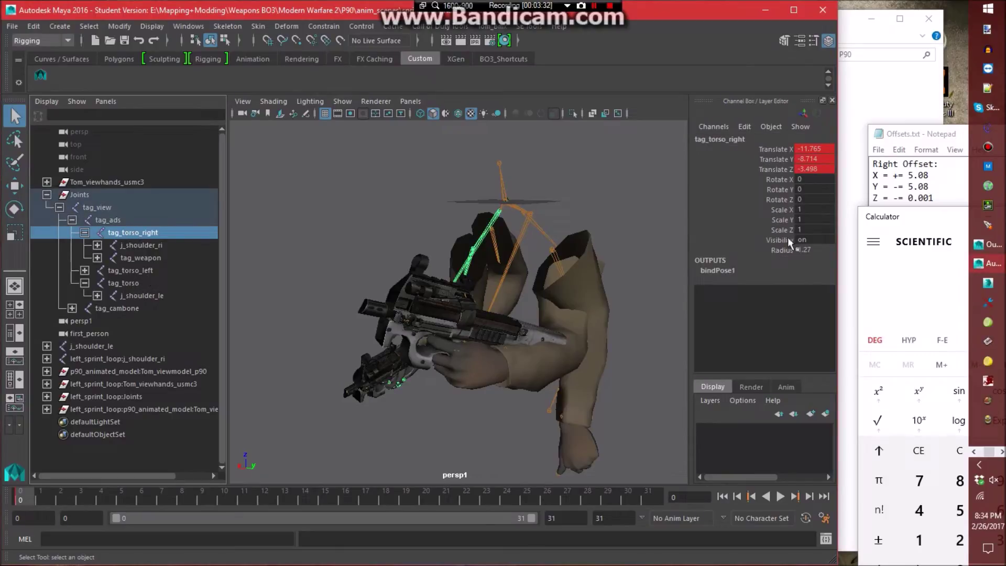
pyautogui.moveTo(896, 224); pyautogui.dragTo(644, 215)
pyautogui.click(825, 205)
pyautogui.moveTo(934, 198); pyautogui.dragTo(893, 198)
pyautogui.hotkey('ctrl', 'c')
pyautogui.click(889, 482)
pyautogui.hotkey('ctrl', 'v')
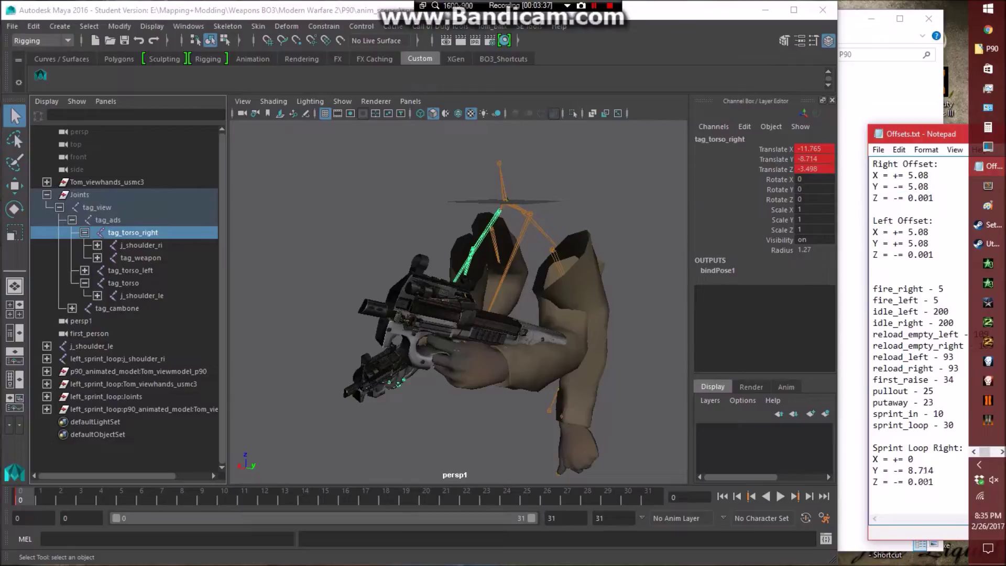
# Reparent the j_shoulder_ri joint from tag_torso_right to tag_torso.
pyautogui.click(370, 171)
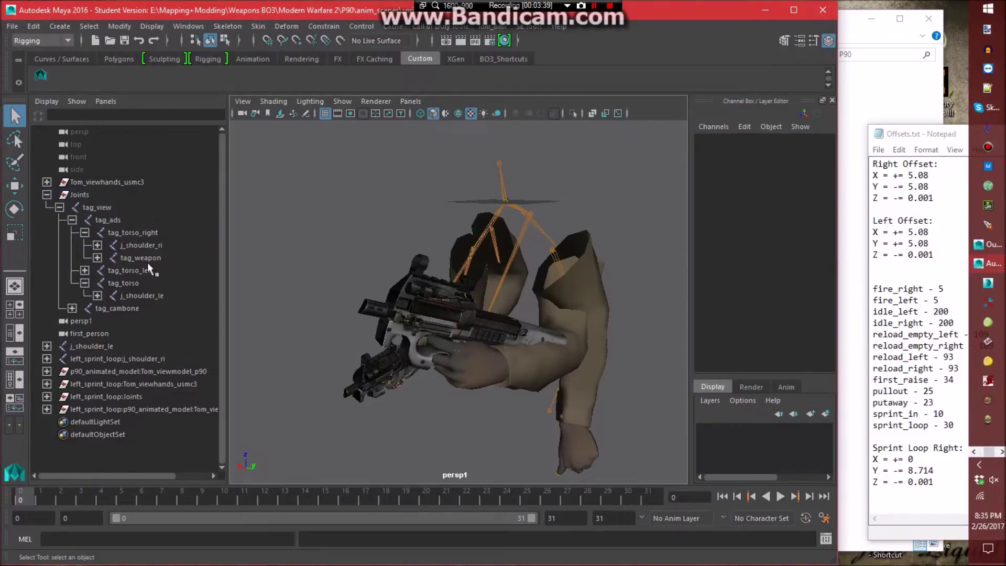
pyautogui.click(155, 246)
pyautogui.moveTo(141, 244); pyautogui.dragTo(135, 278, button='middle')
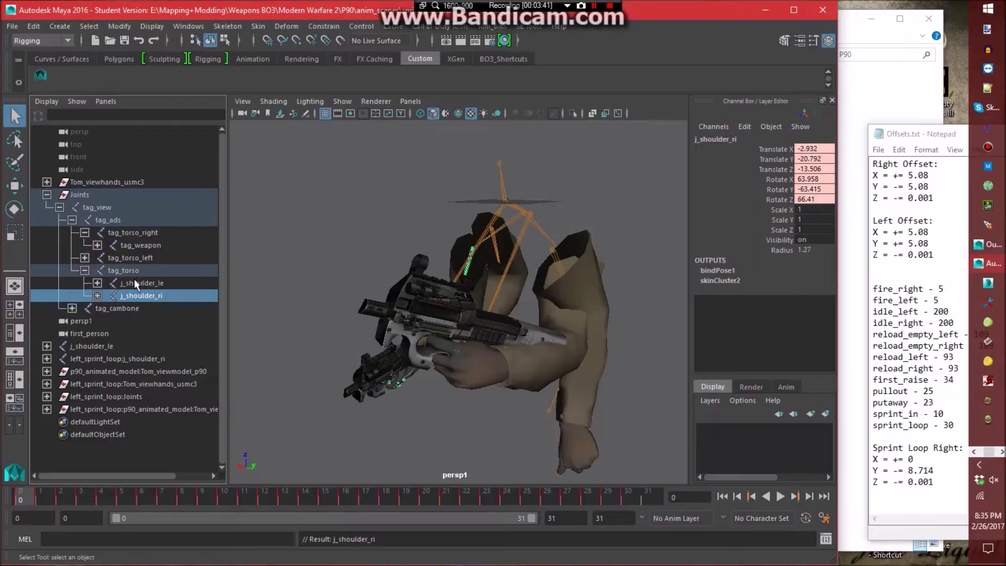
# Offset all Translate Y keys of j_shoulder_ri by -= 8.714 in the Graph Editor.
pyautogui.click(191, 26)
pyautogui.moveTo(235, 56)
pyautogui.click(394, 70)
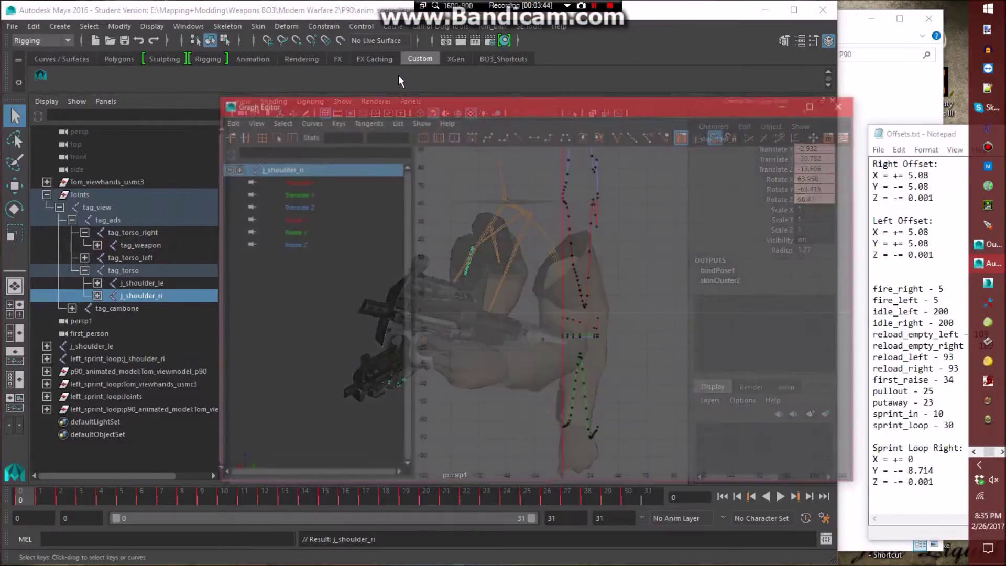
pyautogui.click(313, 182)
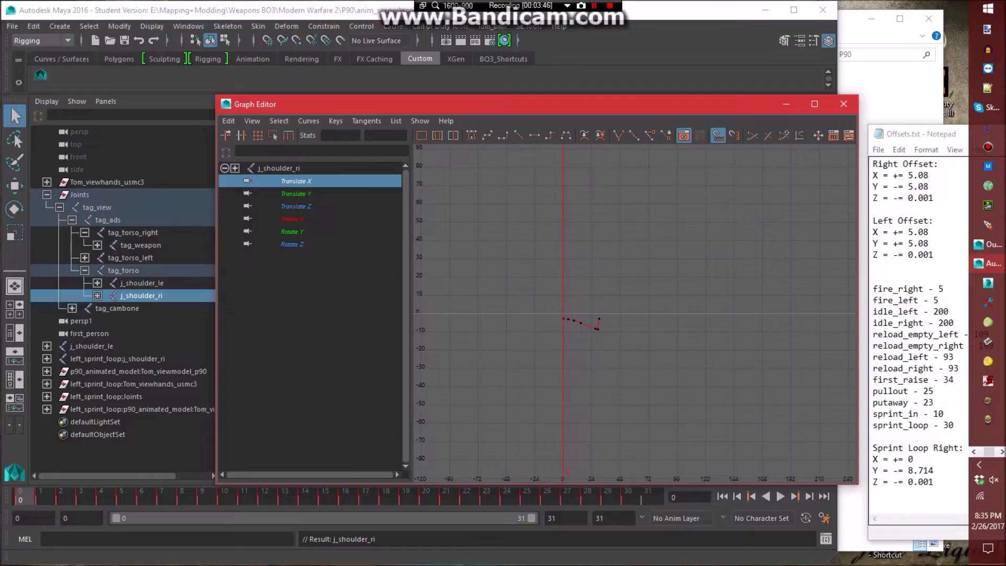
pyautogui.click(297, 194)
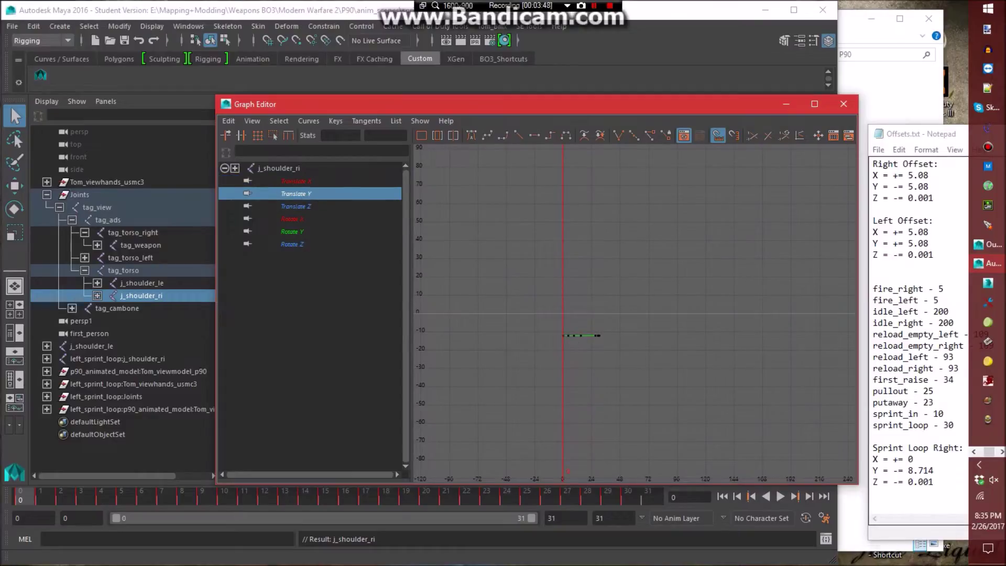
pyautogui.moveTo(934, 470); pyautogui.dragTo(894, 470)
pyautogui.moveTo(721, 418); pyautogui.dragTo(550, 321)
pyautogui.click(385, 135)
pyautogui.hotkey('ctrl', 'v')
pyautogui.press('Return')
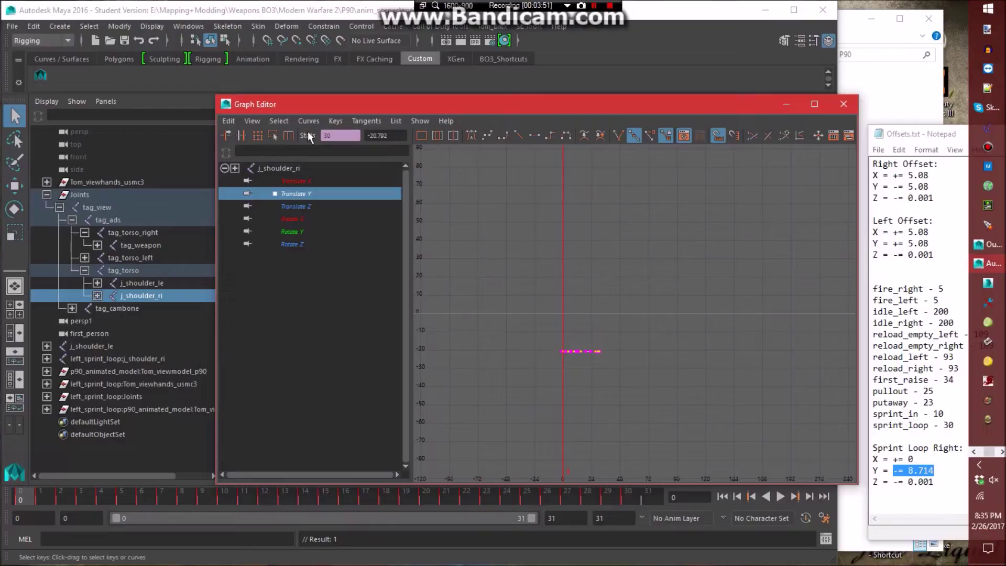
# Offset all Translate Z keys of j_shoulder_ri by -= 0.001 and close the Graph Editor.
pyautogui.click(297, 206)
pyautogui.moveTo(933, 482); pyautogui.dragTo(894, 482)
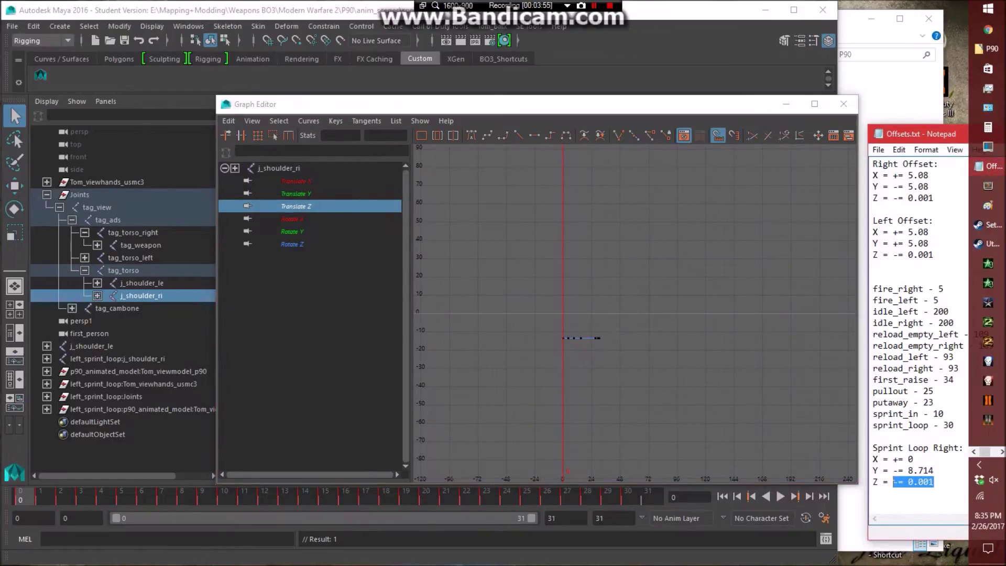
pyautogui.moveTo(725, 426); pyautogui.dragTo(551, 320)
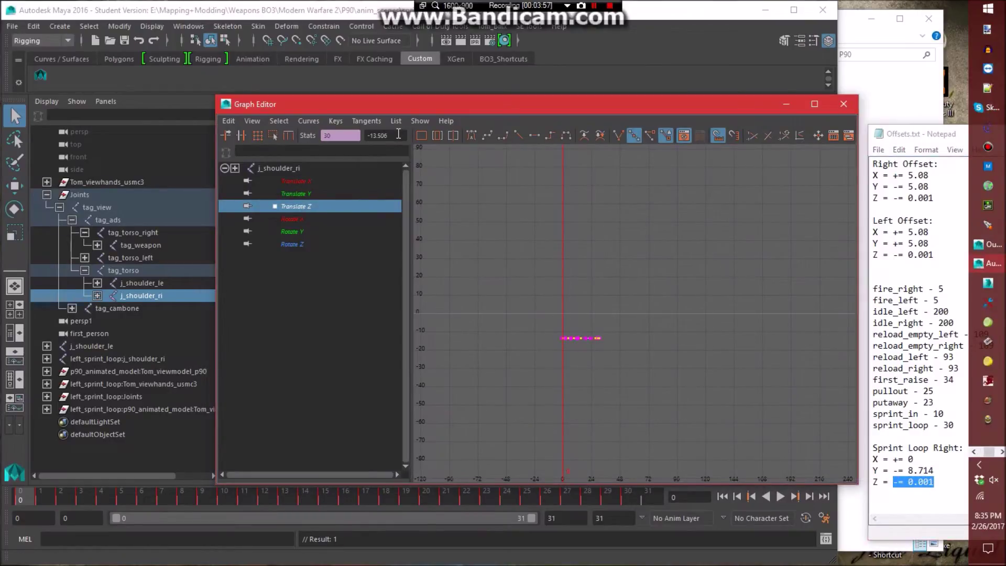
pyautogui.doubleClick(404, 135)
pyautogui.hotkey('ctrl', 'v')
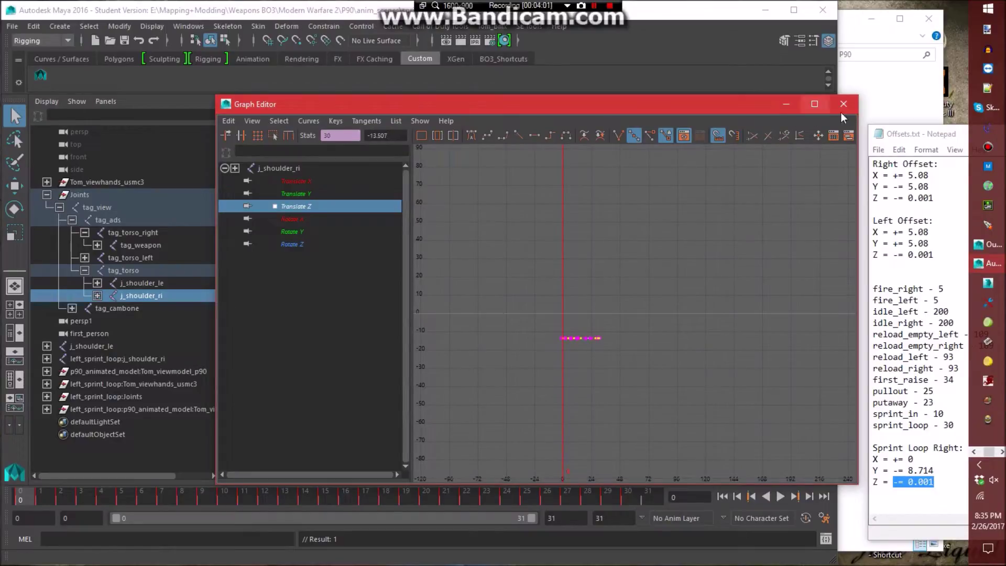
pyautogui.click(842, 104)
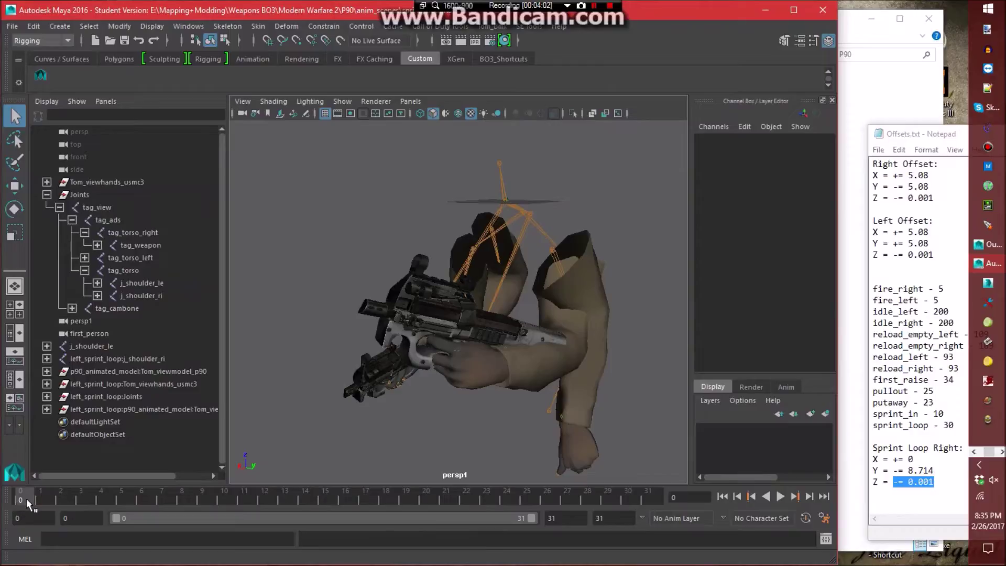
# Play the sprint animation and check the right arm's motion from another angle, ending back at frame 0.
pyautogui.hotkey('alt', 'v')
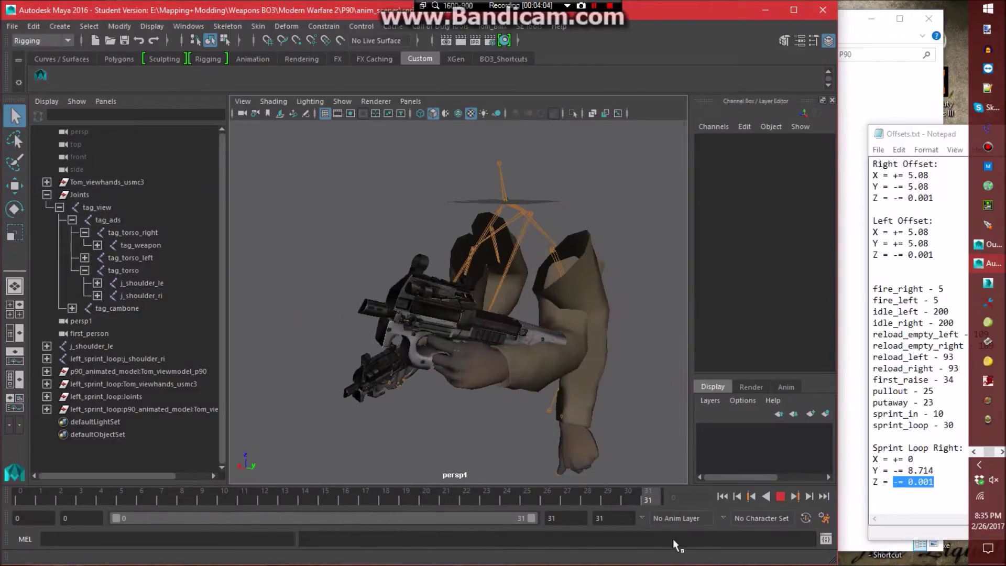
pyautogui.moveTo(344, 370)
pyautogui.keyDown('alt'); pyautogui.mouseDown()
pyautogui.moveTo(548, 387)
pyautogui.moveTo(539, 288)
pyautogui.mouseUp(); pyautogui.keyUp('alt')
pyautogui.moveTo(660, 496); pyautogui.dragTo(20, 501)
pyautogui.moveTo(491, 406)
pyautogui.keyDown('alt'); pyautogui.mouseDown()
pyautogui.moveTo(395, 281)
pyautogui.moveTo(332, 337)
pyautogui.moveTo(372, 370)
pyautogui.moveTo(298, 412)
pyautogui.moveTo(496, 400)
pyautogui.mouseUp(); pyautogui.keyUp('alt')
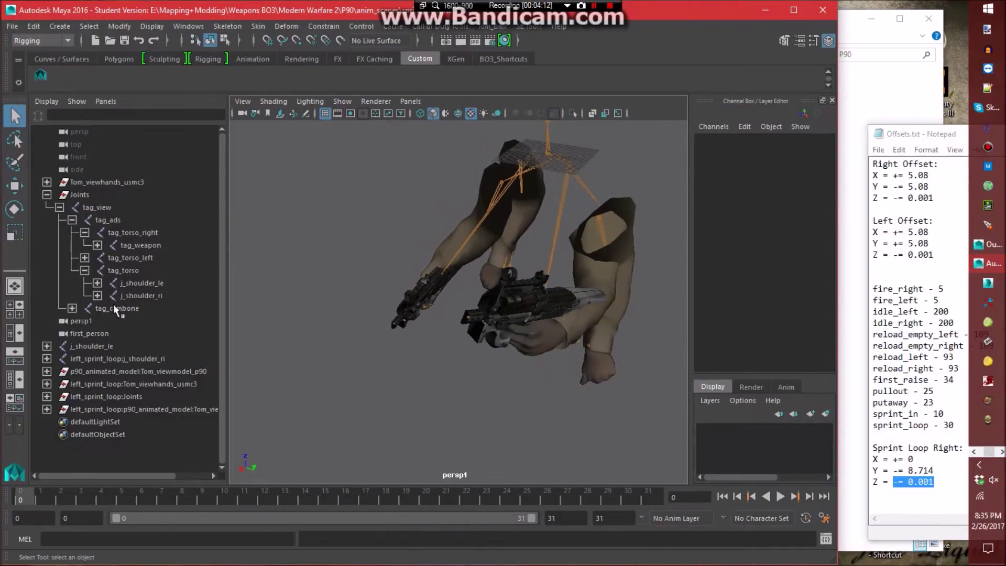
# Reparent the tag_weapon joint from tag_torso_right to tag_torso.
pyautogui.click(84, 258)
pyautogui.click(134, 245)
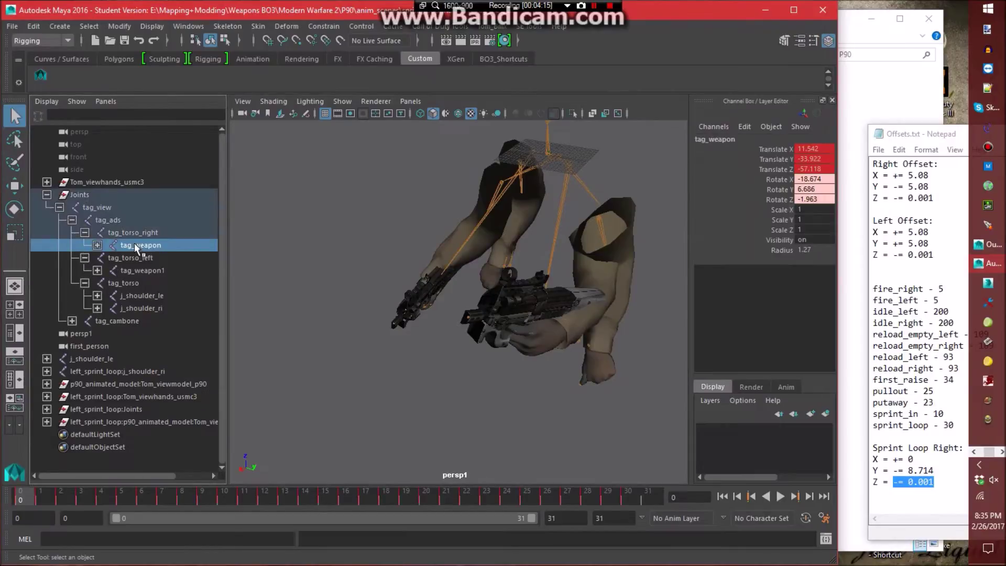
pyautogui.moveTo(142, 248); pyautogui.dragTo(134, 285, button='middle')
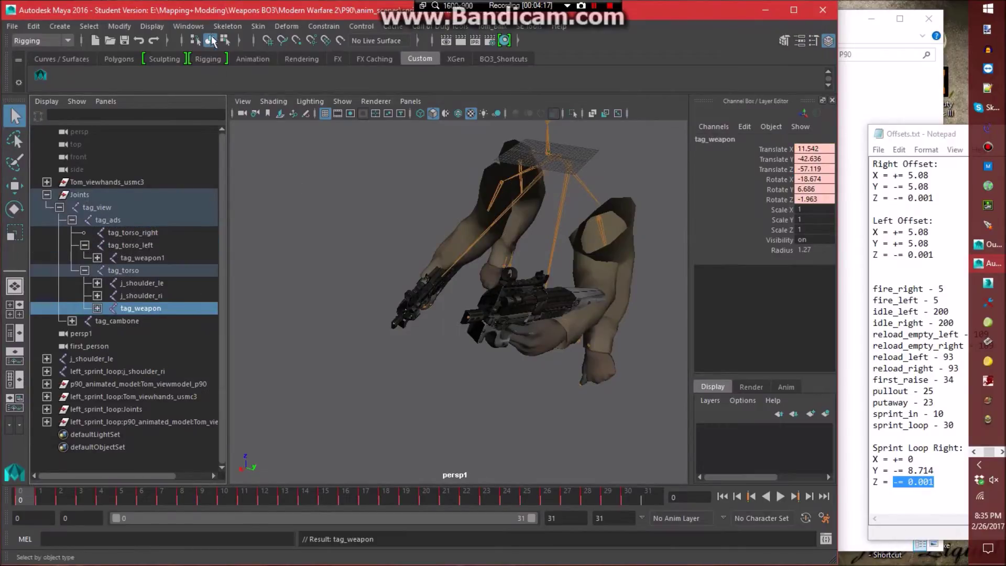
# Offset all Translate Z keys of tag_weapon by -= 0.001 in the Graph Editor.
pyautogui.click(190, 26)
pyautogui.moveTo(236, 58)
pyautogui.click(377, 60)
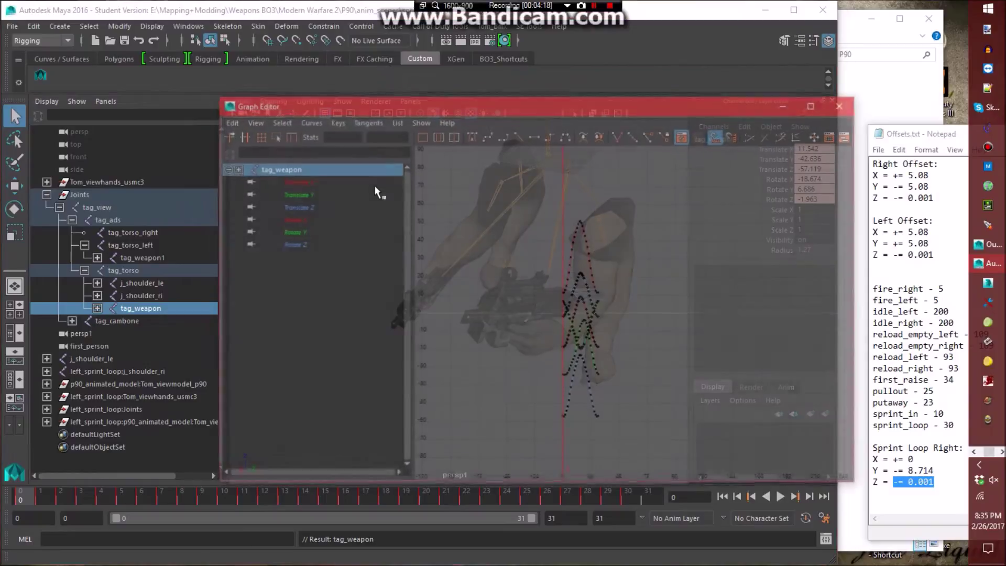
pyautogui.click(301, 181)
pyautogui.click(316, 192)
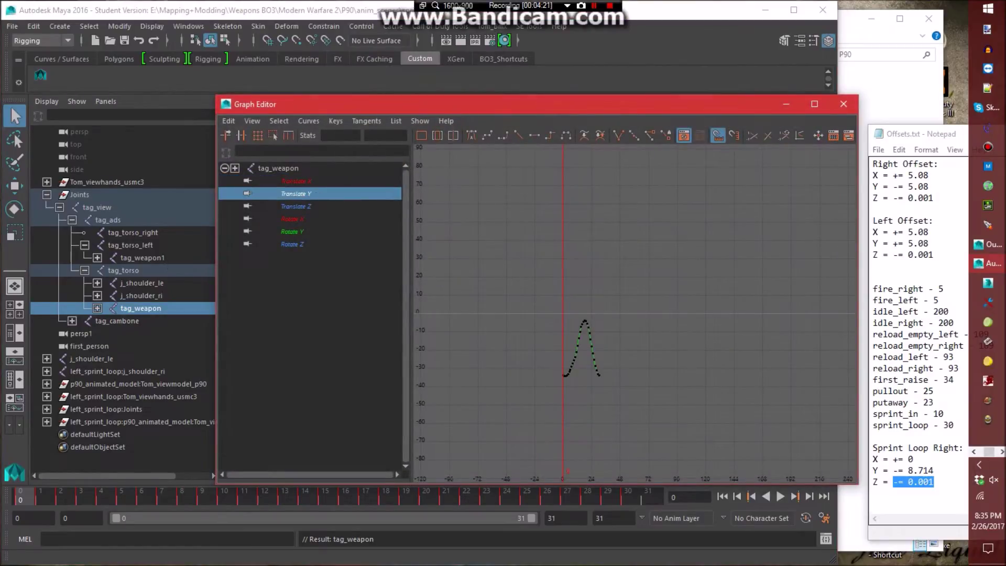
pyautogui.click(315, 206)
pyautogui.click(580, 384)
pyautogui.click(385, 135)
pyautogui.write('57.119')
pyautogui.press('Return')
# Offset all Translate Y keys of tag_weapon by -= 8.714 and close the Graph Editor.
pyautogui.click(262, 194)
pyautogui.moveTo(893, 470); pyautogui.dragTo(934, 470)
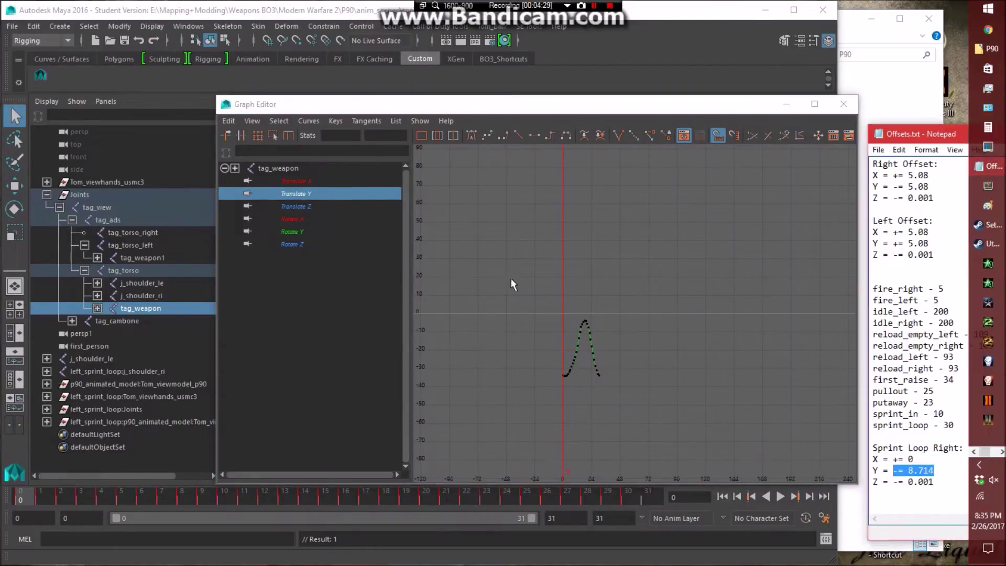
pyautogui.hotkey('ctrl', 'c')
pyautogui.click(585, 335)
pyautogui.click(385, 135)
pyautogui.hotkey('ctrl', 'v')
pyautogui.press('Return')
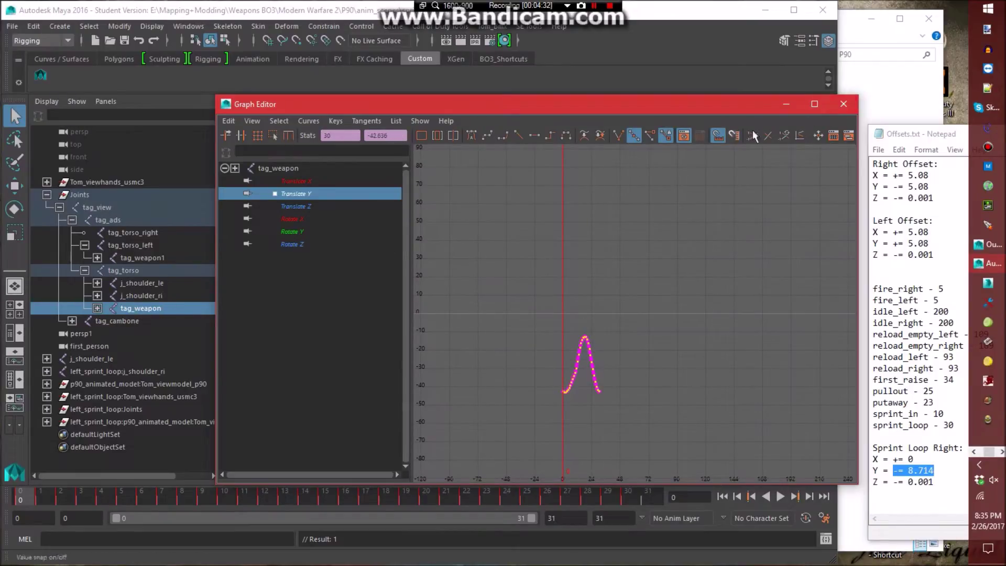
pyautogui.click(844, 104)
# Play the sprint animation from the side to check that the right weapon follows the hand.
pyautogui.click(654, 155)
pyautogui.keyDown('alt'); pyautogui.moveTo(654, 155); pyautogui.dragTo(570, 327); pyautogui.keyUp('alt')
pyautogui.hotkey('alt', 'v')
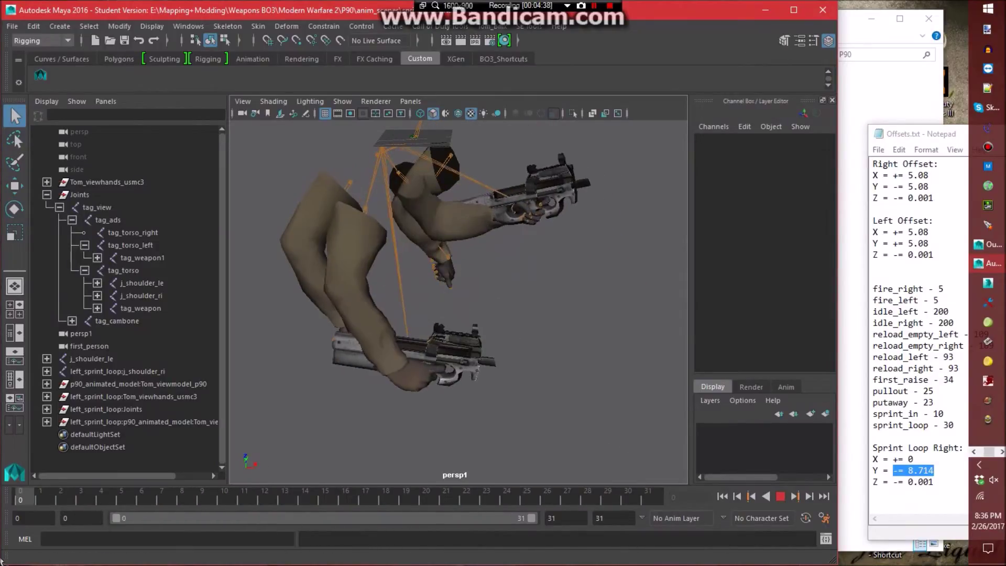
pyautogui.hotkey('alt', 'v')
# Delete the emptied tag_torso_right joint and reparent tag_weapon1 from tag_torso_left to tag_torso.
pyautogui.click(134, 233)
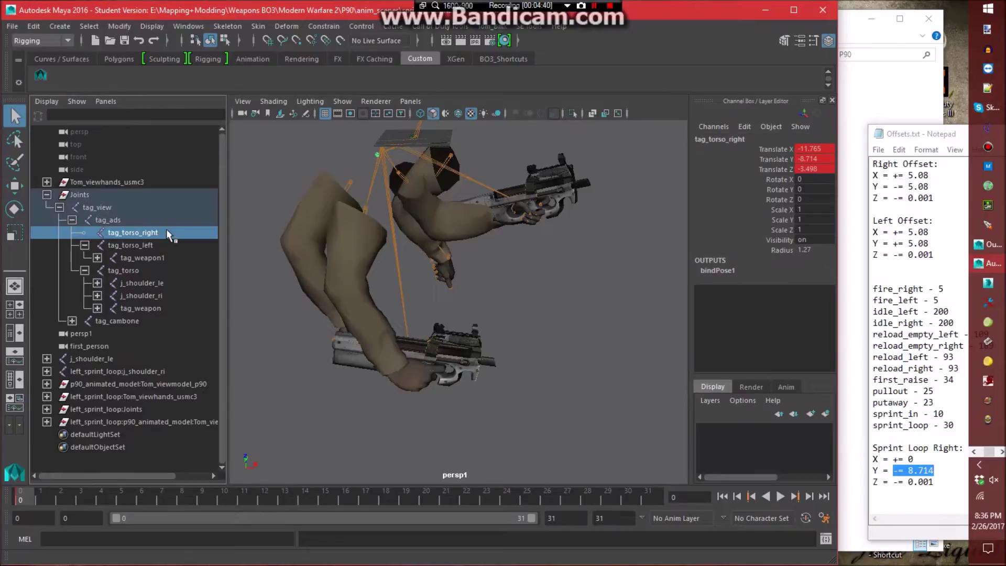
pyautogui.press('Delete')
pyautogui.click(169, 244)
pyautogui.moveTo(168, 244); pyautogui.dragTo(157, 257, button='middle')
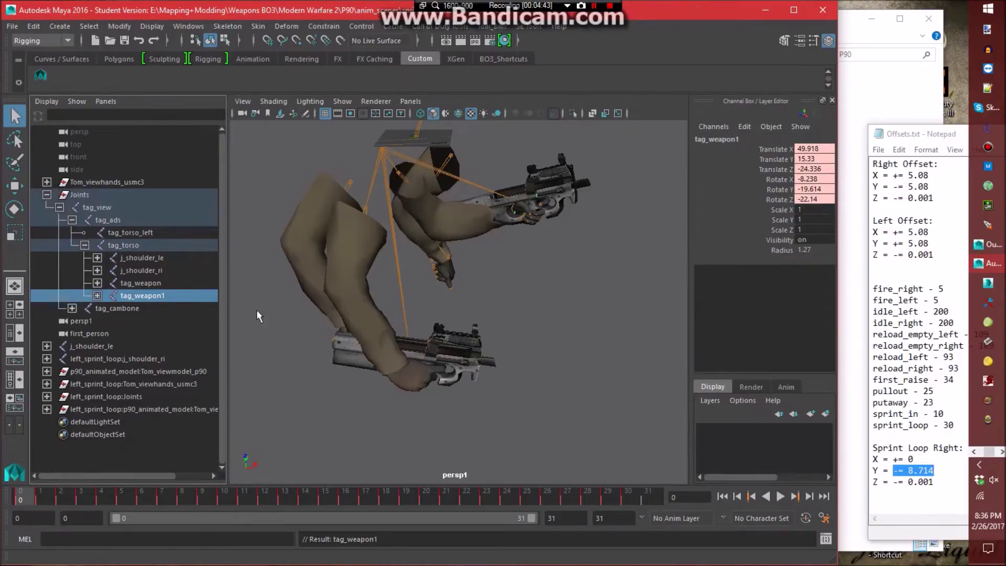
# Open the Graph Editor for tag_weapon1 and offset all its Translate X keys by += 5.08, copied from the Left Offset notes.
pyautogui.click(188, 26)
pyautogui.moveTo(261, 59)
pyautogui.click(399, 68)
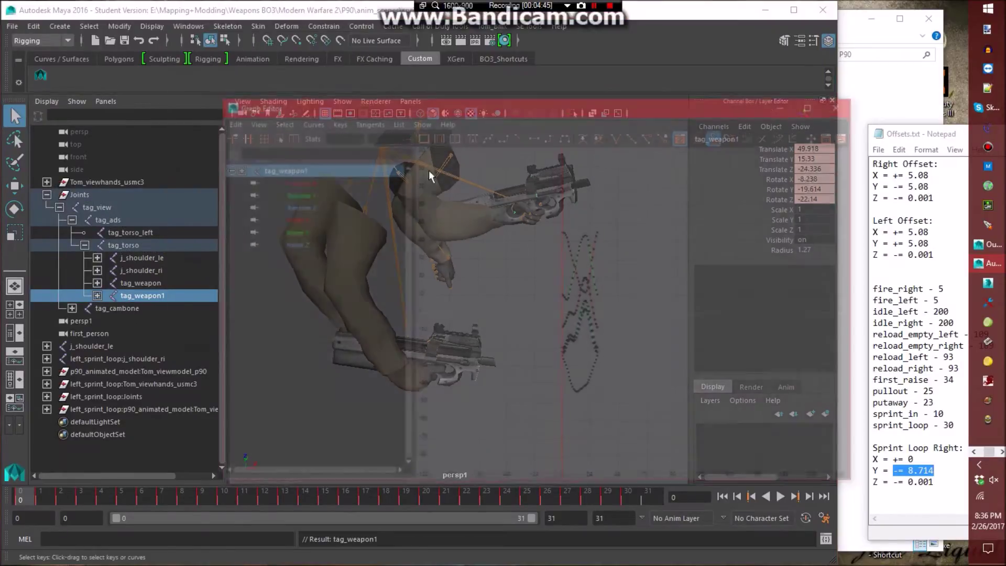
pyautogui.click(325, 181)
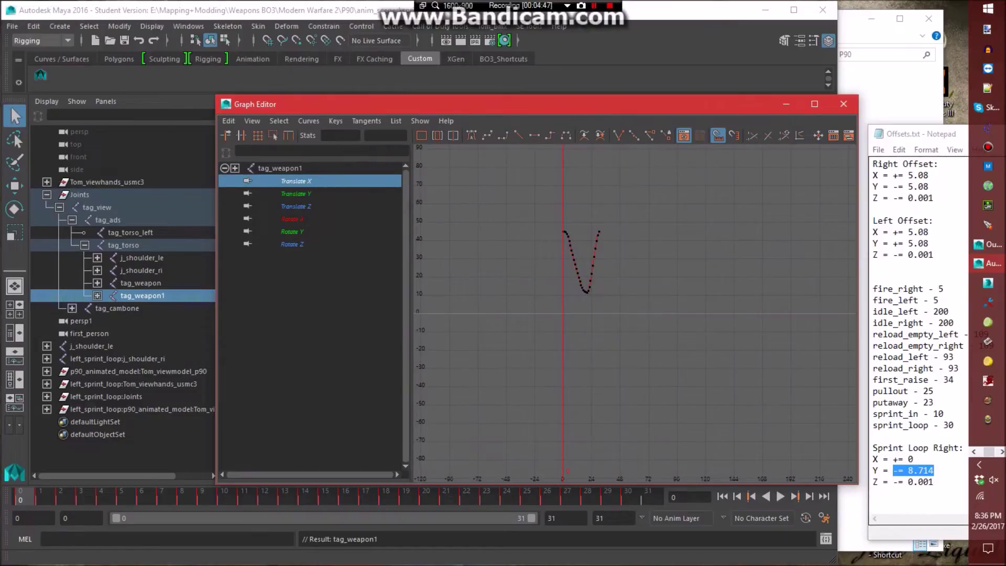
pyautogui.moveTo(897, 232); pyautogui.dragTo(928, 232)
pyautogui.moveTo(530, 205); pyautogui.dragTo(611, 301)
pyautogui.click(400, 131)
pyautogui.hotkey('ctrl', 'v')
pyautogui.press('Return')
# Offset all Translate Y keys of tag_weapon1 by += 5.08 in the Graph Editor.
pyautogui.click(318, 198)
pyautogui.moveTo(499, 214); pyautogui.dragTo(619, 315)
pyautogui.click(401, 136)
pyautogui.hotkey('ctrl', 'v')
pyautogui.press('Return')
# Offset all Translate Z keys of tag_weapon1 by -= 0.001 and close the Graph Editor.
pyautogui.click(345, 207)
pyautogui.moveTo(933, 255); pyautogui.dragTo(889, 256)
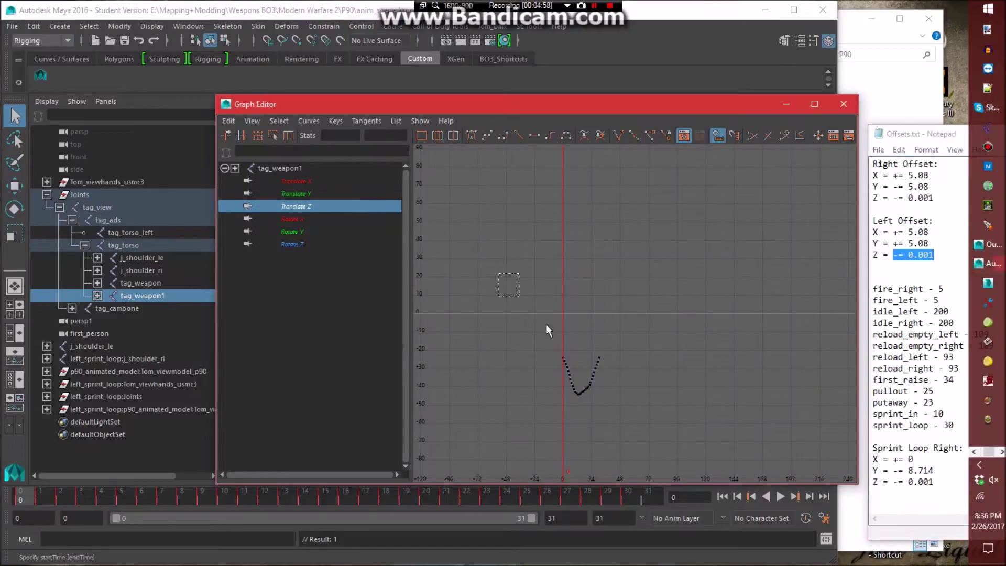
pyautogui.moveTo(545, 324); pyautogui.dragTo(611, 406)
pyautogui.click(400, 135)
pyautogui.press('BackSpace')
pyautogui.write('6')
pyautogui.press('Return')
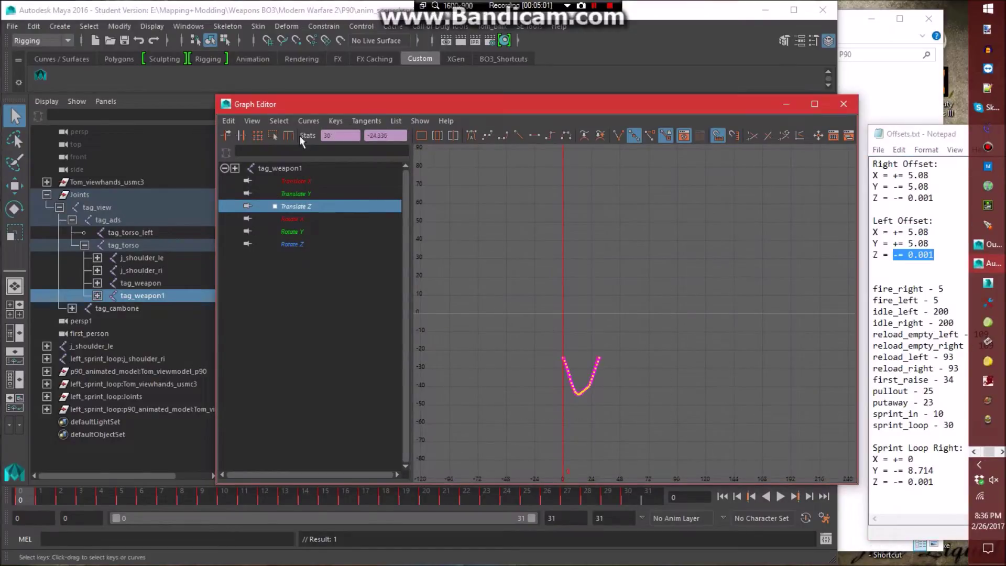
pyautogui.click(844, 104)
# Play the sprint animation from another angle to check that both weapons follow the hands.
pyautogui.click(602, 259)
pyautogui.keyDown('alt'); pyautogui.moveTo(602, 259); pyautogui.dragTo(366, 320); pyautogui.keyUp('alt')
pyautogui.hotkey('alt', 'v')
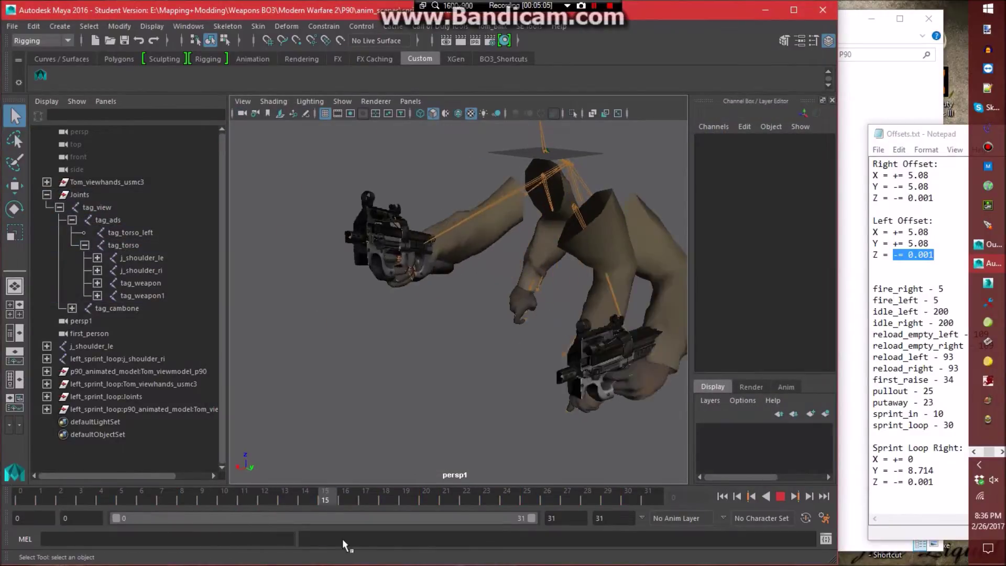
pyautogui.hotkey('alt', 'v')
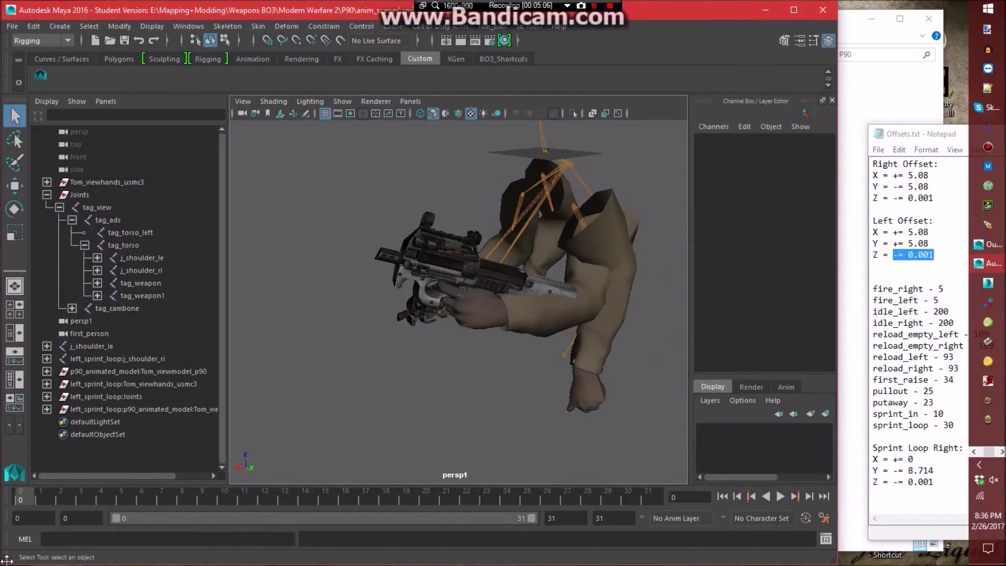
# Delete the emptied tag_torso_left joint and save the scene, accepting the student version notice.
pyautogui.click(134, 235)
pyautogui.press('Delete')
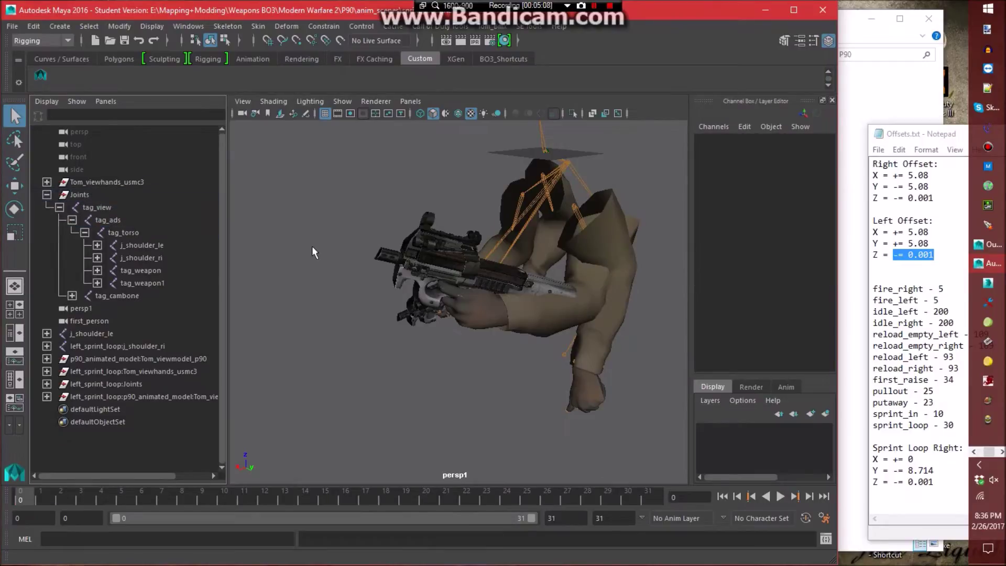
pyautogui.hotkey('ctrl', 's')
pyautogui.click(448, 304)
# Play the sprint loop through the first_person camera, stop playback and return to the persp1 view.
pyautogui.click(410, 102)
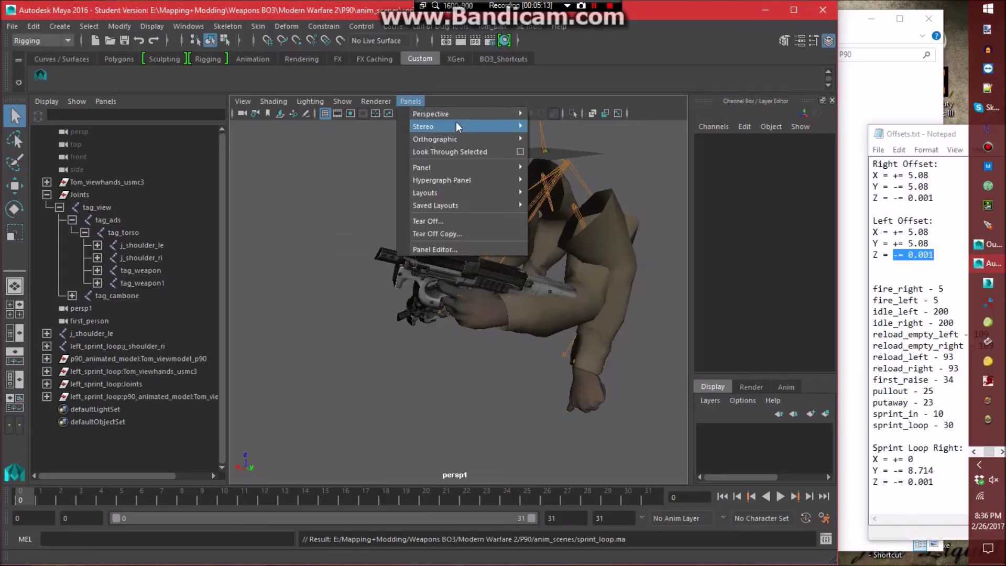
pyautogui.click(563, 111)
pyautogui.hotkey('alt', 'v')
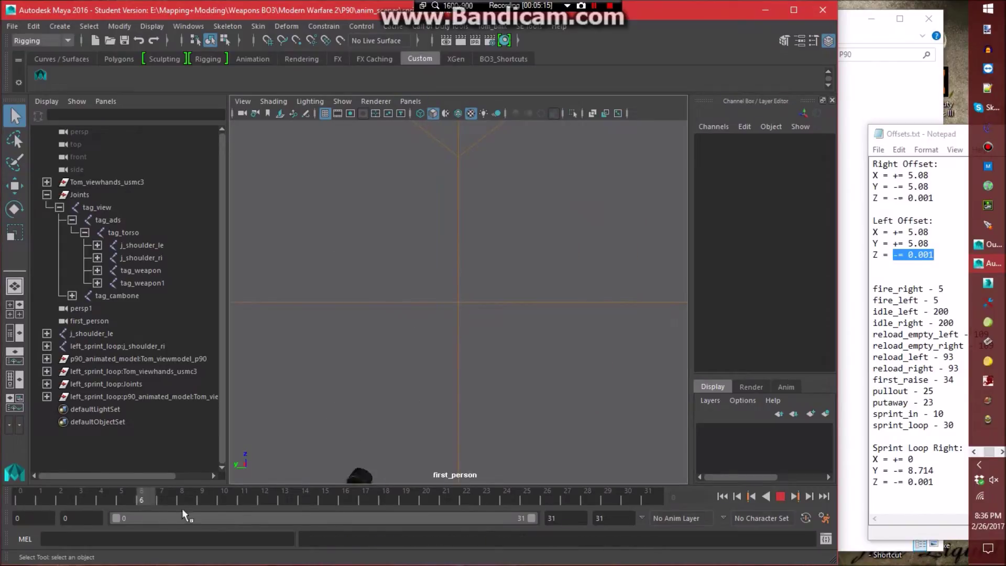
pyautogui.click(779, 498)
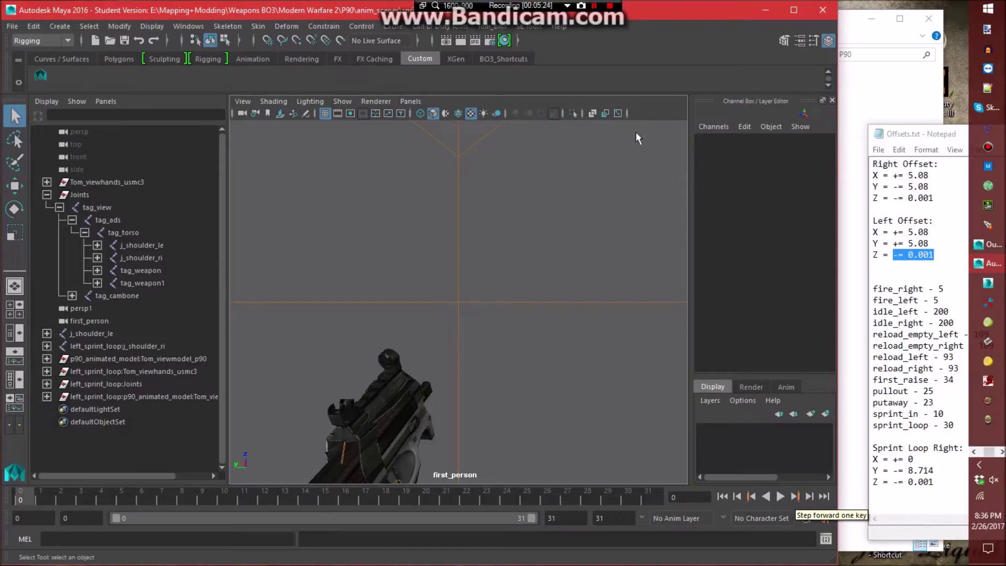
pyautogui.click(411, 102)
pyautogui.moveTo(456, 112)
pyautogui.click(579, 136)
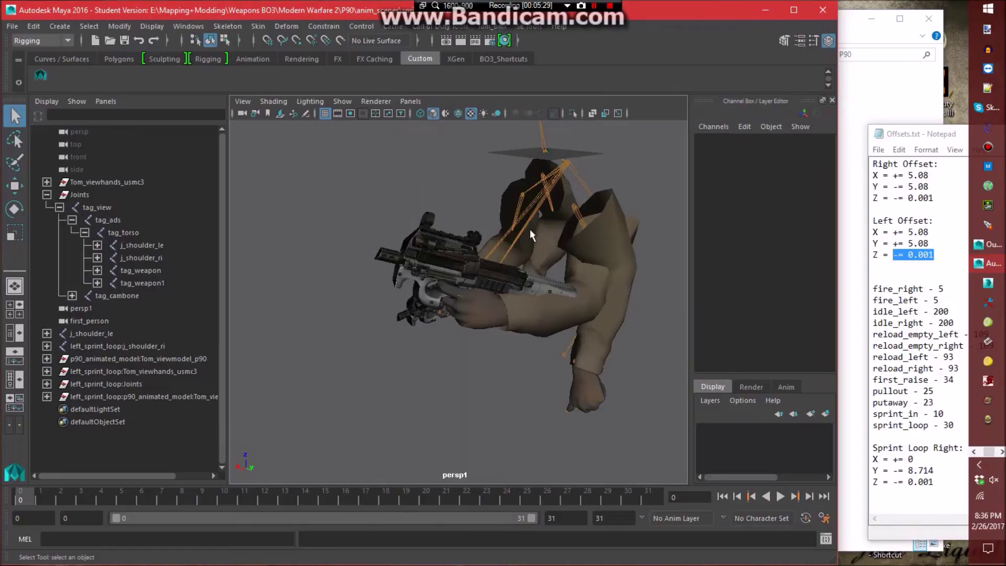
# Save the sprint_loop scene again with the merged joints.
pyautogui.keyDown('alt'); pyautogui.moveTo(474, 270); pyautogui.dragTo(461, 249); pyautogui.keyUp('alt')
pyautogui.hotkey('ctrl', 's')
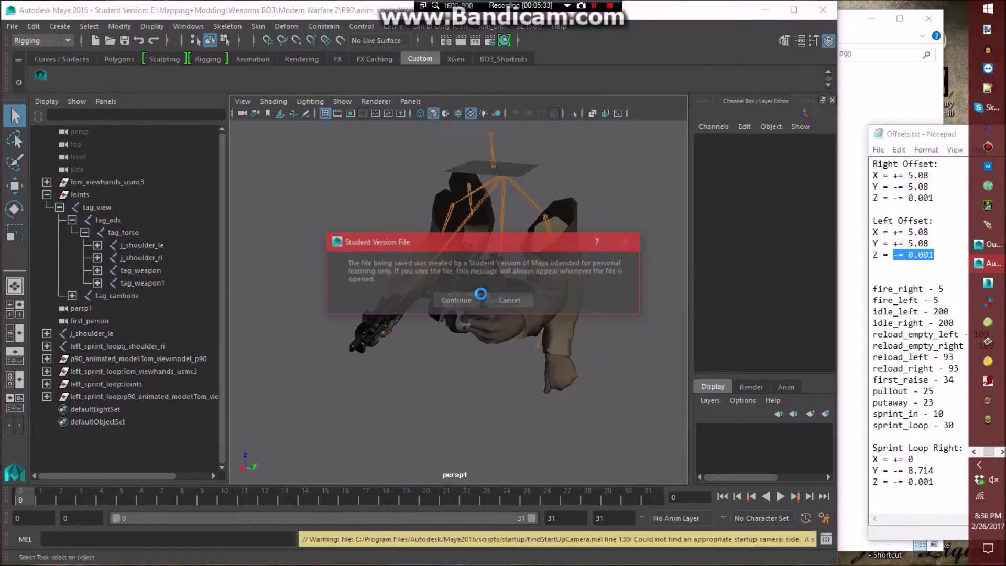
pyautogui.click(461, 297)
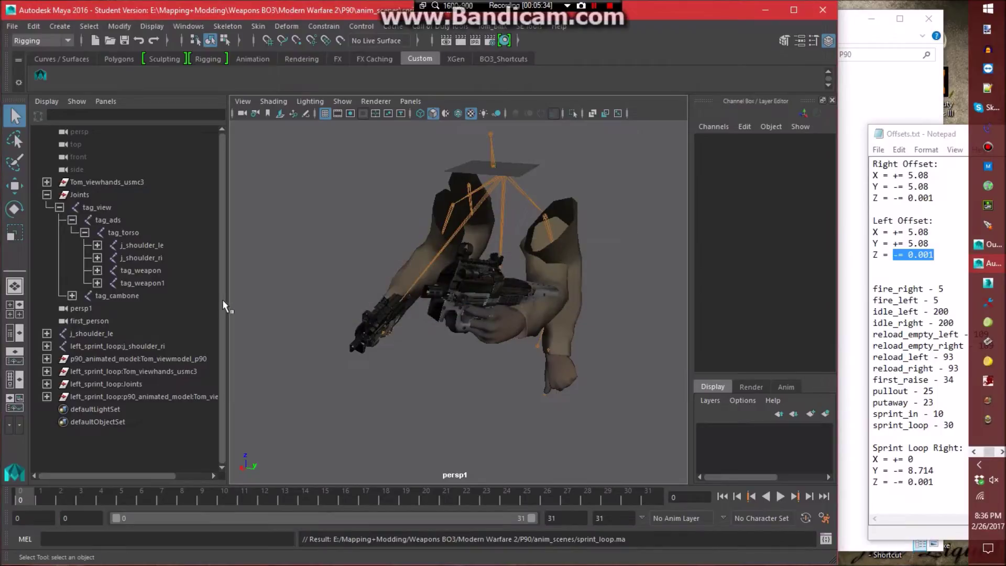
# Delete the leftover root-level j_shoulder_le, left_sprint_loop:j_shoulder_ri and left_sprint_loop:Joints, and clean the scene's namespaces.
pyautogui.click(120, 333)
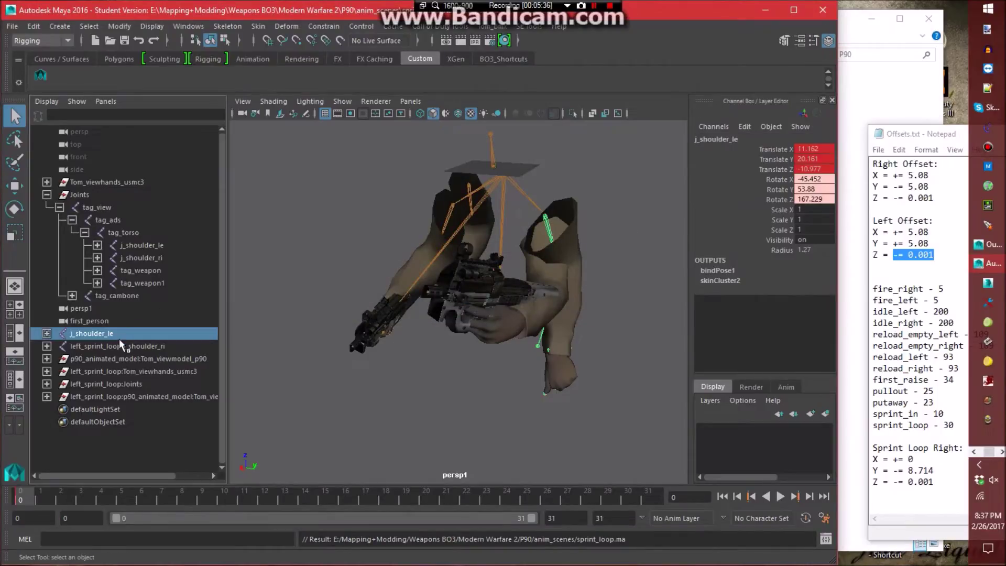
pyautogui.keyDown('ctrl'); pyautogui.click(117, 341); pyautogui.keyUp('ctrl')
pyautogui.keyDown('ctrl'); pyautogui.click(121, 383); pyautogui.keyUp('ctrl')
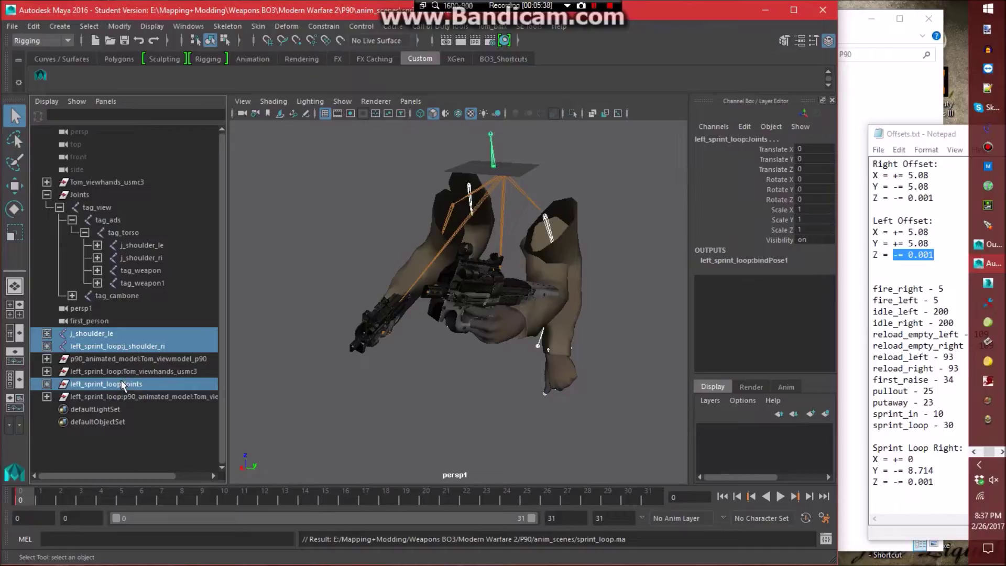
pyautogui.press('Delete')
pyautogui.click(533, 27)
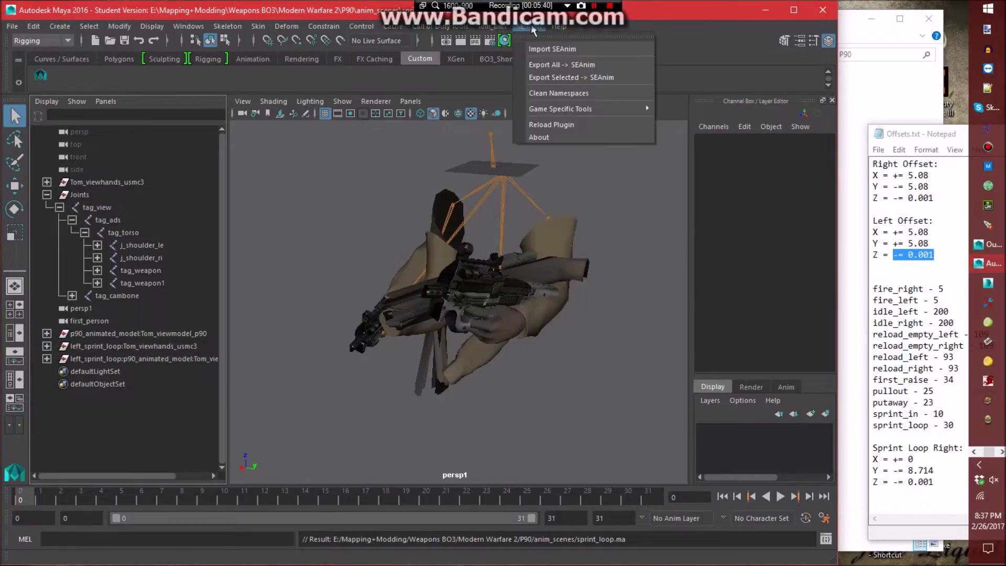
pyautogui.click(565, 93)
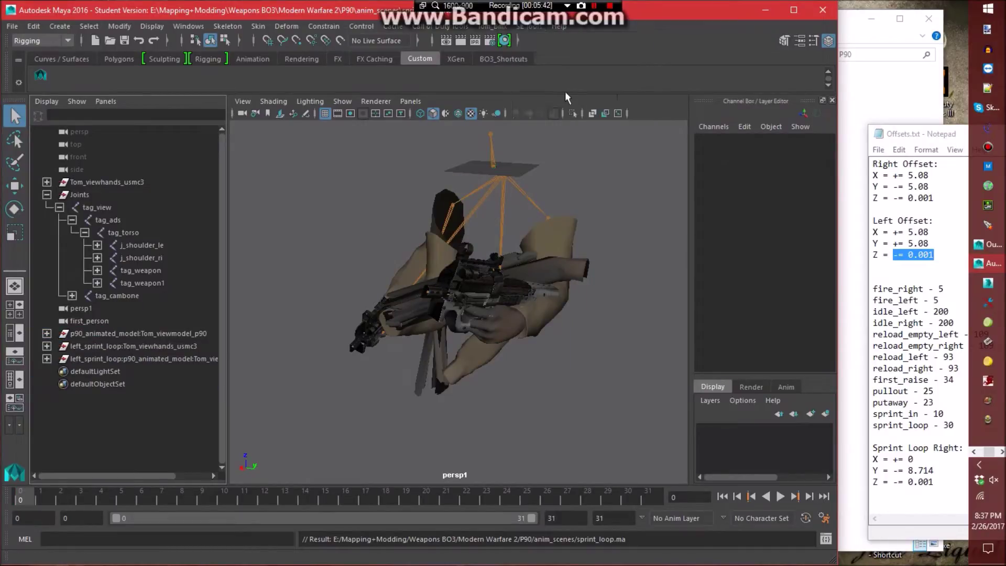
# Export the whole tag_view joint hierarchy as SEAnim file sprint_loop into the seanims - Conversion Rig folder.
pyautogui.click(123, 205)
pyautogui.click(89, 26)
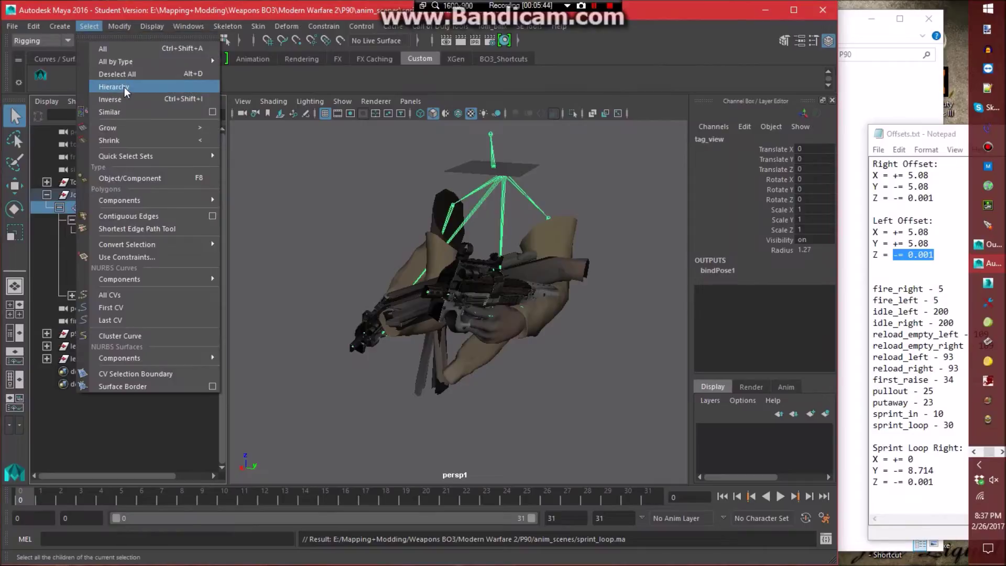
pyautogui.click(124, 87)
pyautogui.click(520, 28)
pyautogui.click(561, 82)
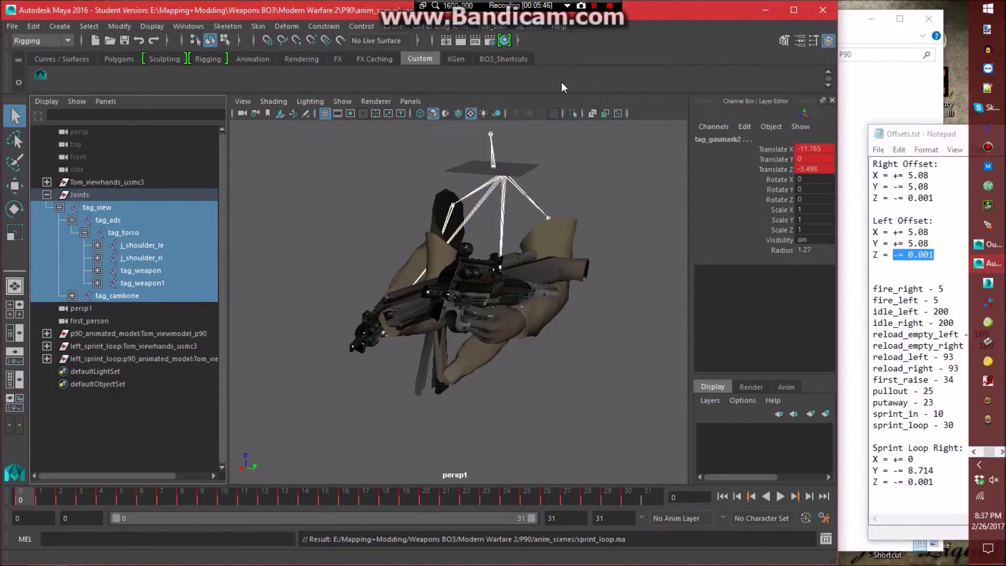
pyautogui.click(863, 130)
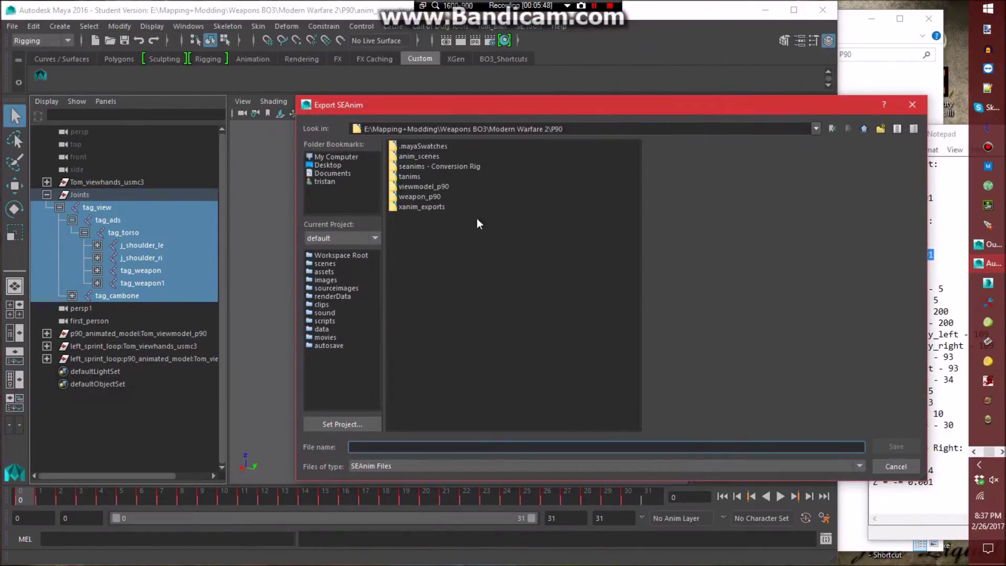
pyautogui.doubleClick(442, 166)
pyautogui.click(400, 448)
pyautogui.write('sprint_loop')
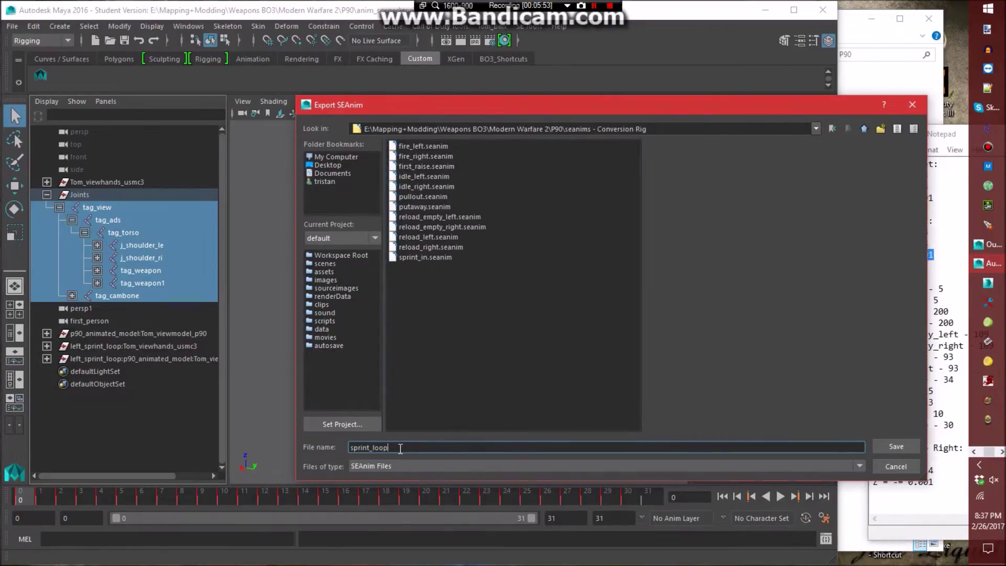
pyautogui.press('Return')
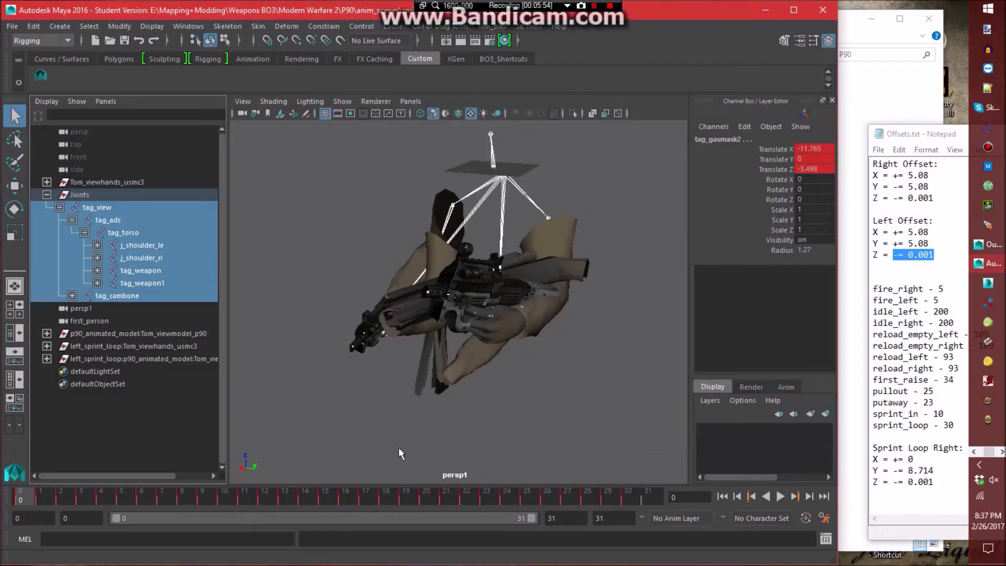
pyautogui.hotkey('alt', 'v')
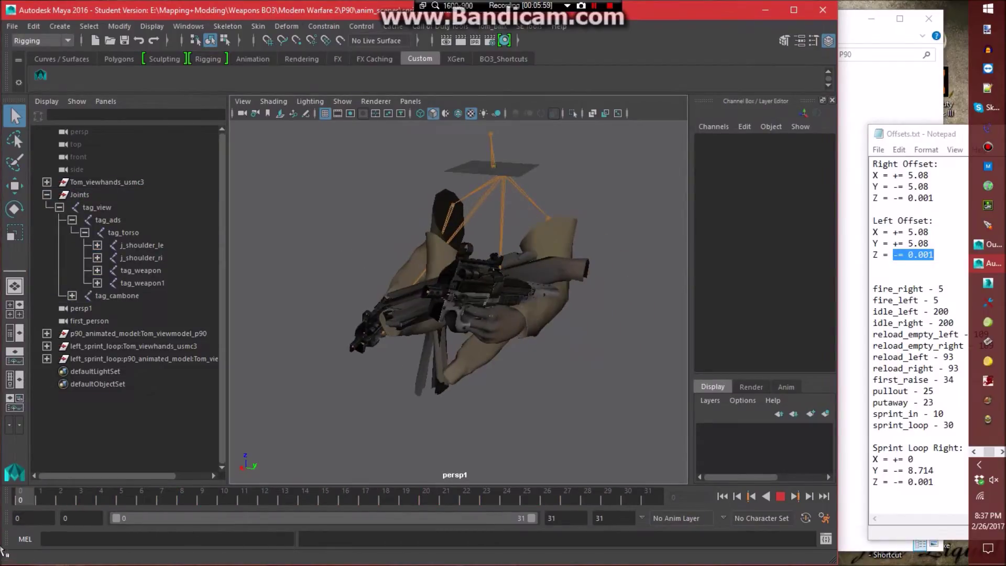
pyautogui.hotkey('alt', 'v')
# Open animation_base.ma from the P90 folder without saving the changes to sprint_loop.ma.
pyautogui.click(11, 25)
pyautogui.click(130, 95)
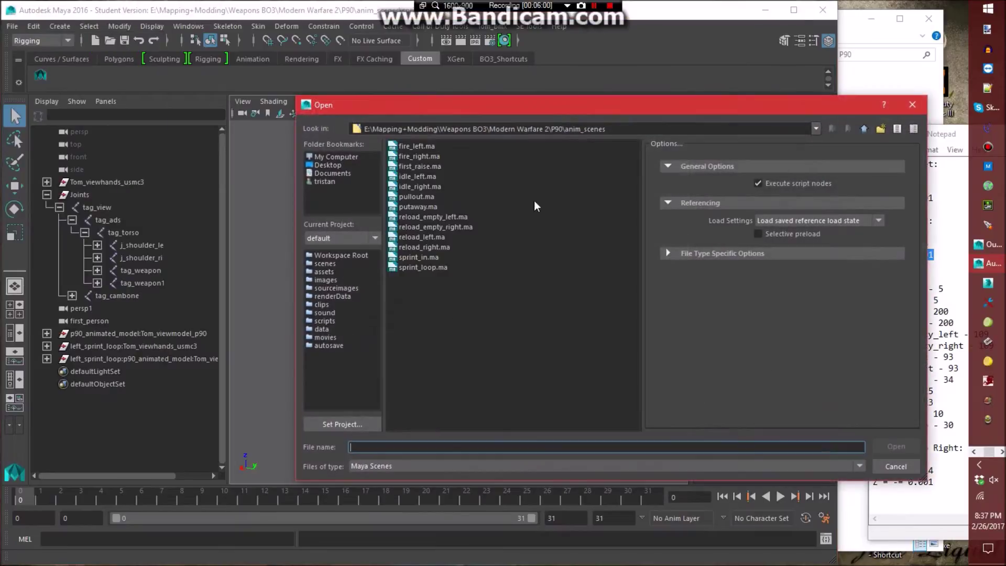
pyautogui.click(864, 128)
pyautogui.doubleClick(434, 218)
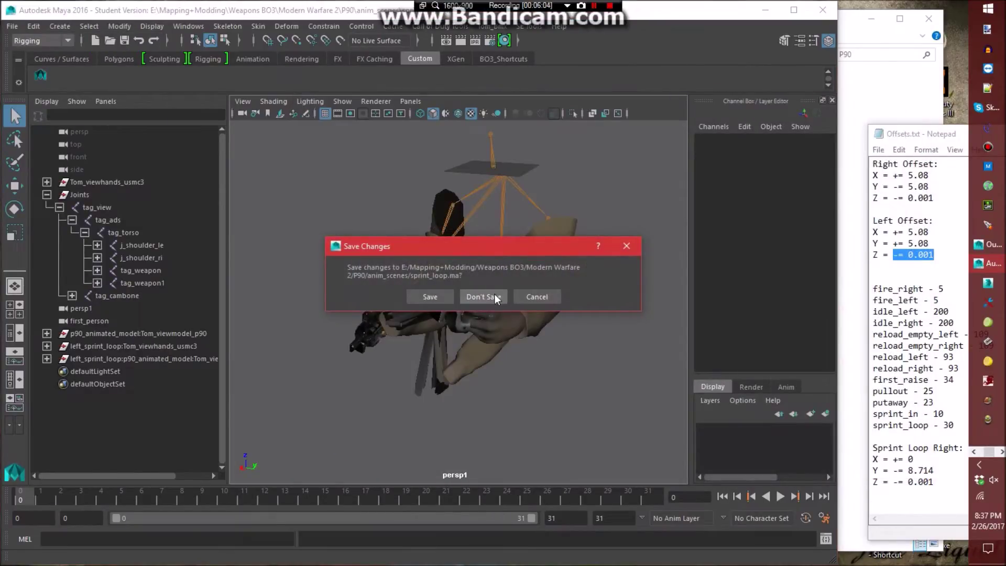
pyautogui.click(494, 296)
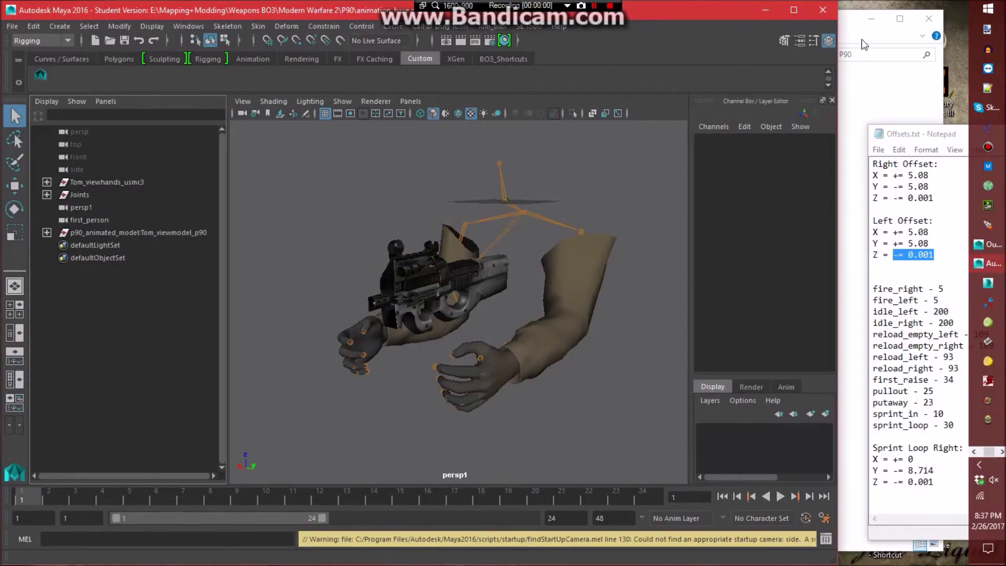
# Switch to File Explorer and load viewmodel_p90_sprint_out_l.tanim from the tanims folder into the Maya scene.
pyautogui.click(861, 39)
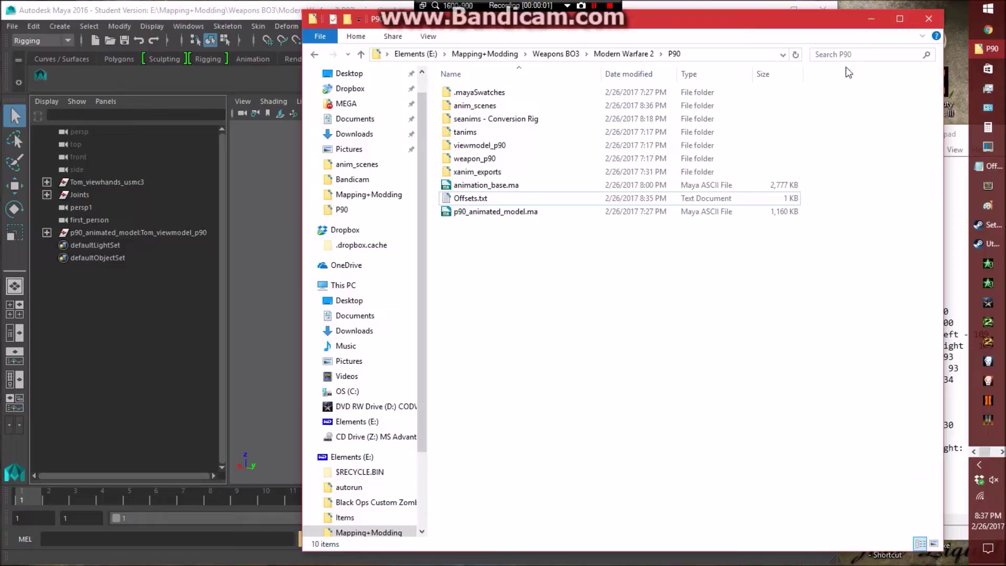
pyautogui.doubleClick(483, 135)
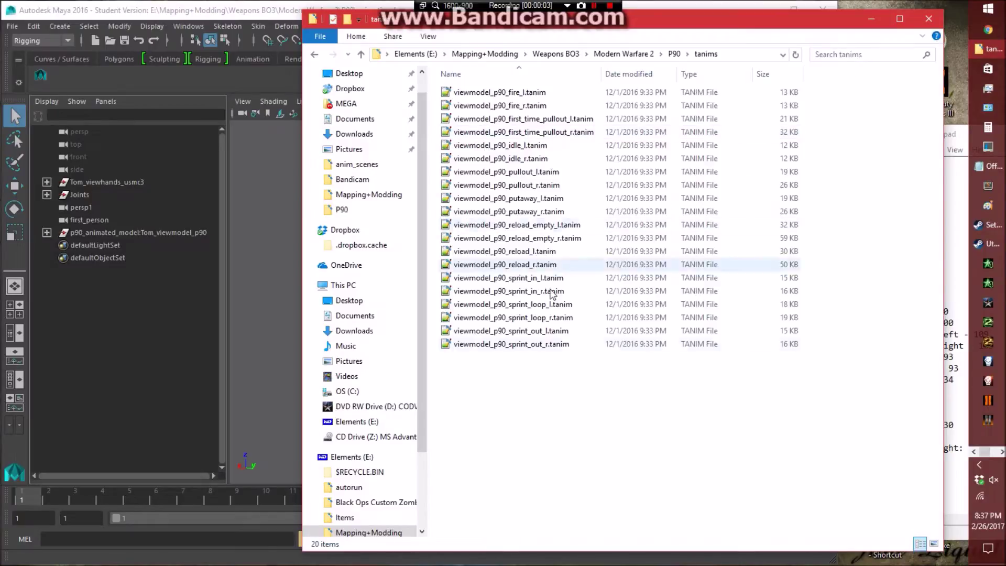
pyautogui.click(468, 333)
pyautogui.moveTo(468, 333); pyautogui.dragTo(283, 301)
# Save the scene under the name left_sprint_out in the P90 folder, accepting the student version notice.
pyautogui.click(11, 26)
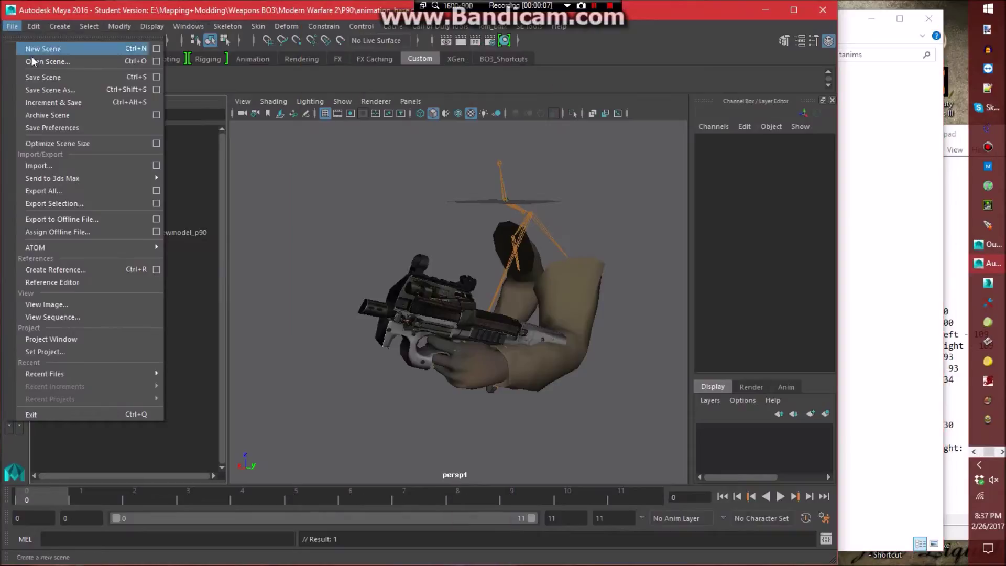
pyautogui.click(48, 86)
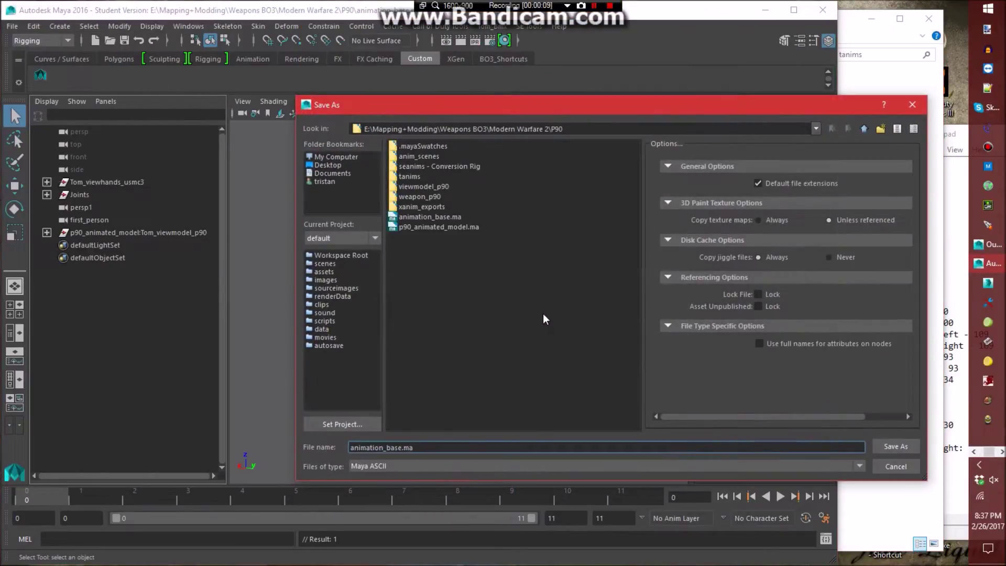
pyautogui.moveTo(431, 450); pyautogui.dragTo(257, 462)
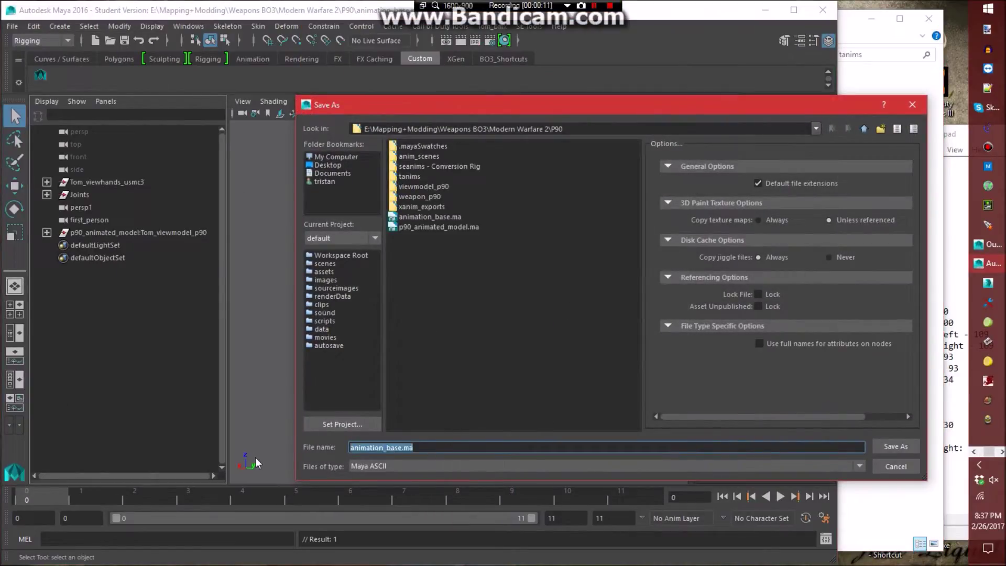
pyautogui.write('left_sprint_')
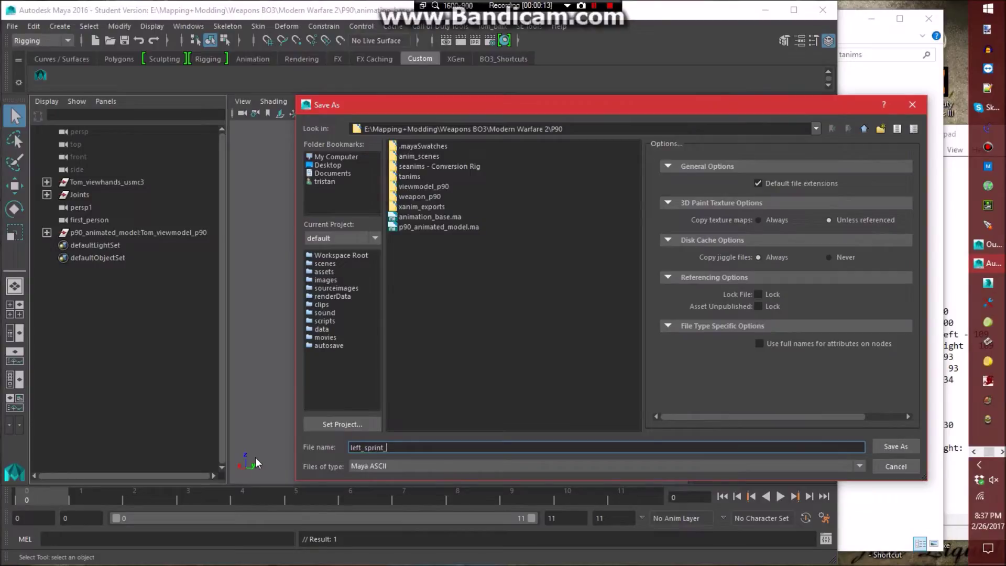
pyautogui.write('out')
pyautogui.press('Return')
pyautogui.click(457, 302)
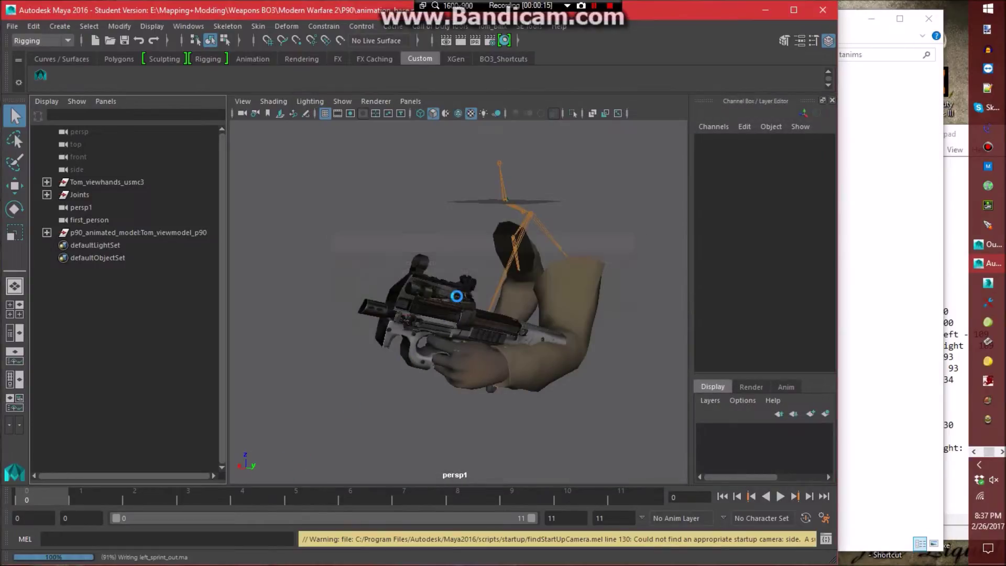
# Reopen animation_base.ma from the P90 folder and switch back to the tanims folder in File Explorer.
pyautogui.click(11, 26)
pyautogui.click(30, 63)
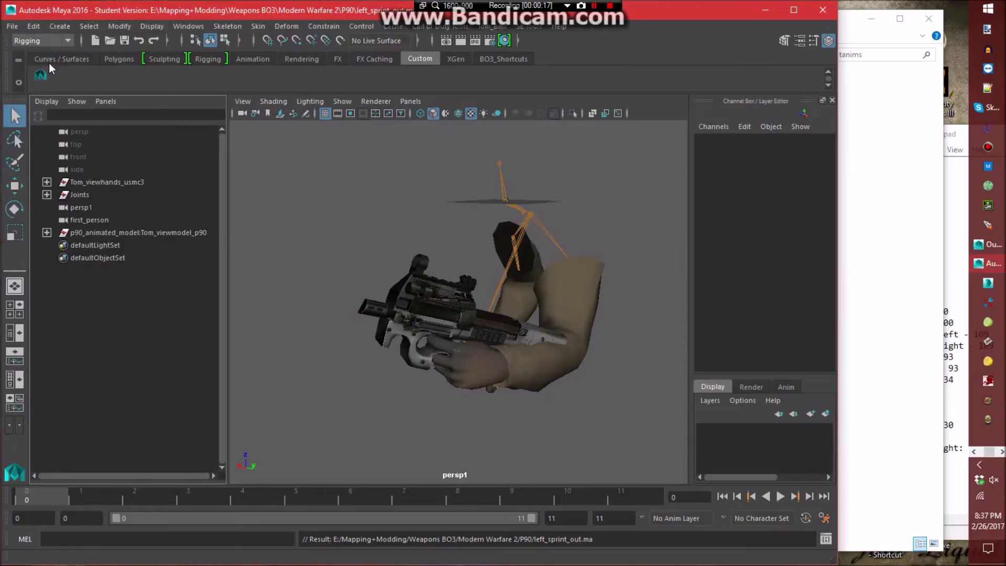
pyautogui.click(442, 217)
pyautogui.doubleClick(442, 218)
pyautogui.click(896, 217)
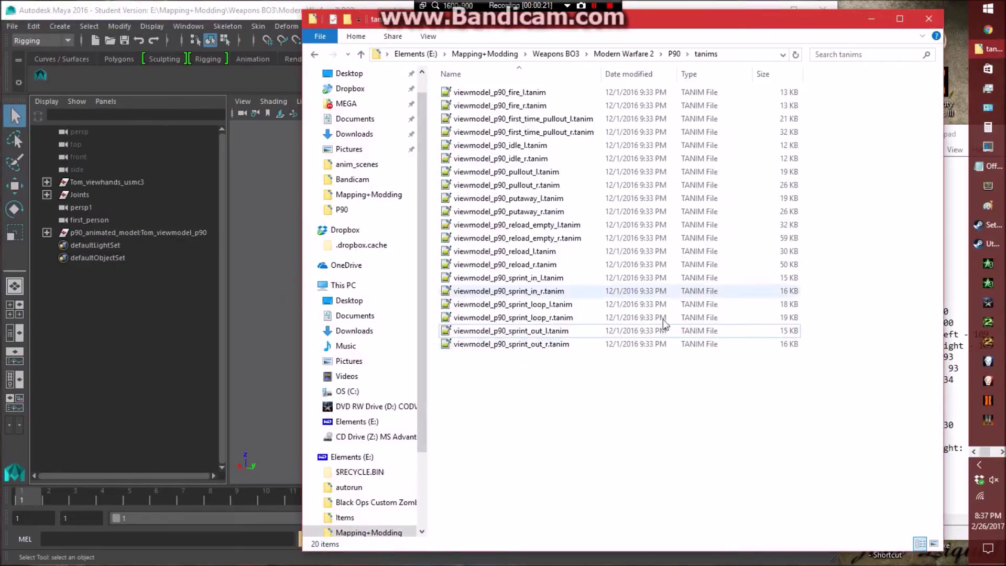
# Load viewmodel_p90_sprint_out_r.tanim from the tanims folder into the Maya scene and return to File Explorer.
pyautogui.click(521, 344)
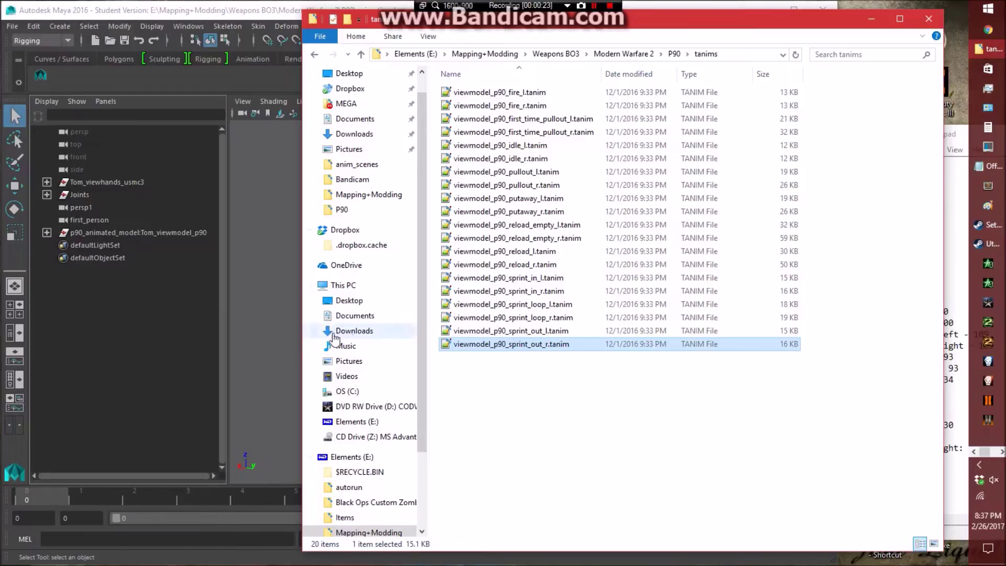
pyautogui.click(248, 11)
pyautogui.click(869, 436)
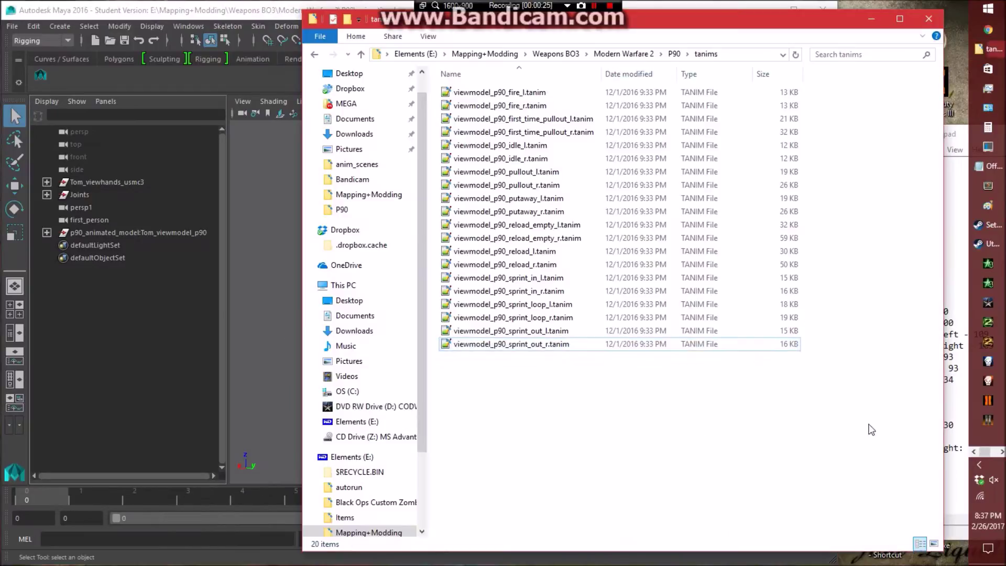
# Import left_sprint_out.ma from the P90 folder into the Maya scene and delete that file from the folder.
pyautogui.click(676, 53)
pyautogui.moveTo(484, 198); pyautogui.dragTo(271, 245)
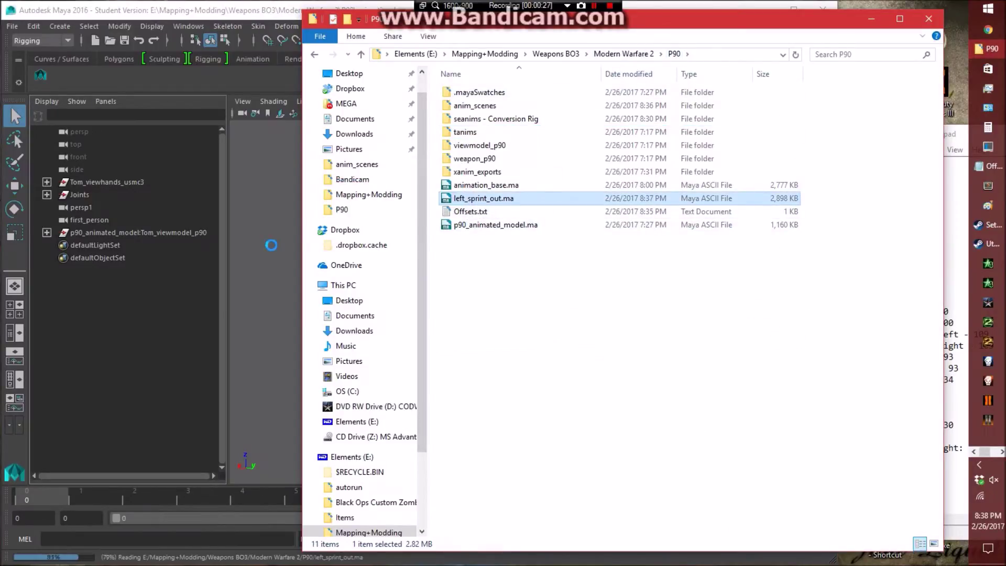
pyautogui.press('Delete')
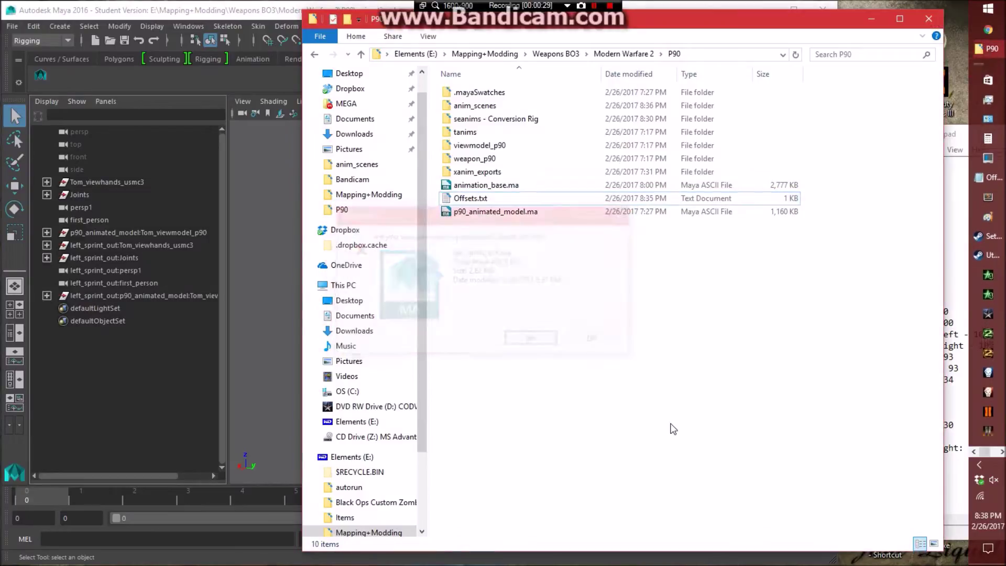
# Save the scene under the name sprint_out in the anim_scenes folder, accepting the student version notice.
pyautogui.click(12, 28)
pyautogui.click(49, 90)
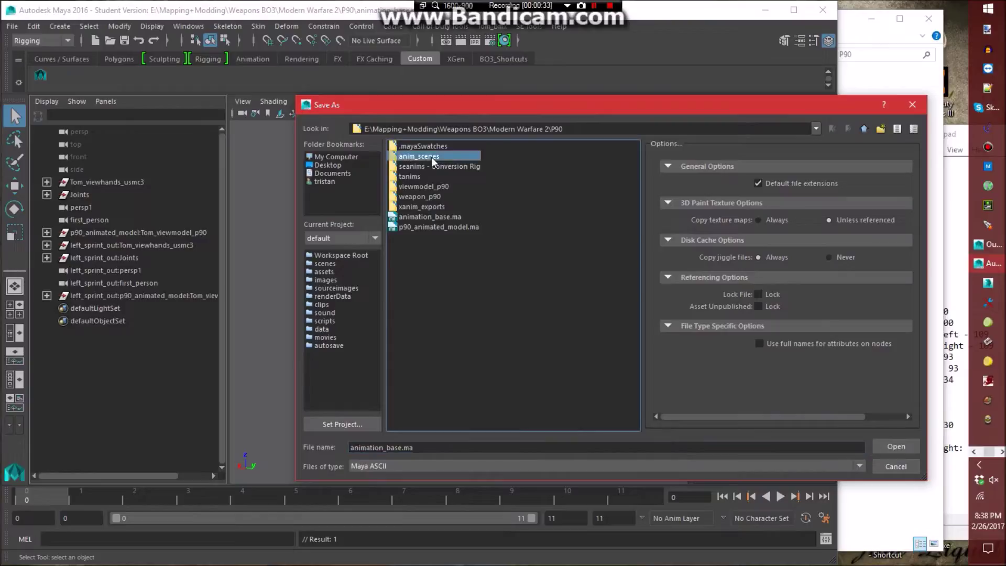
pyautogui.doubleClick(432, 156)
pyautogui.write('sprint_out')
pyautogui.press('Return')
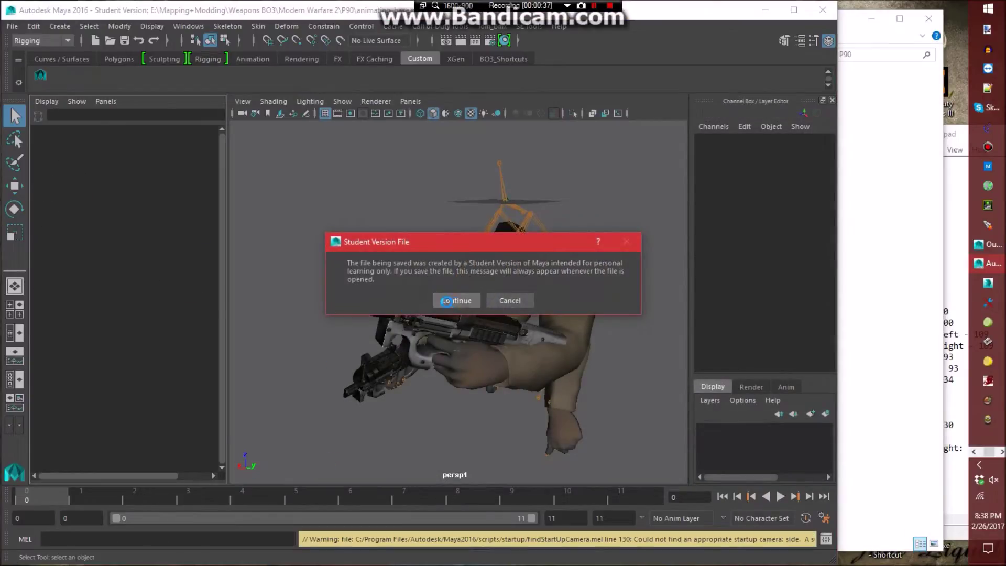
pyautogui.click(457, 300)
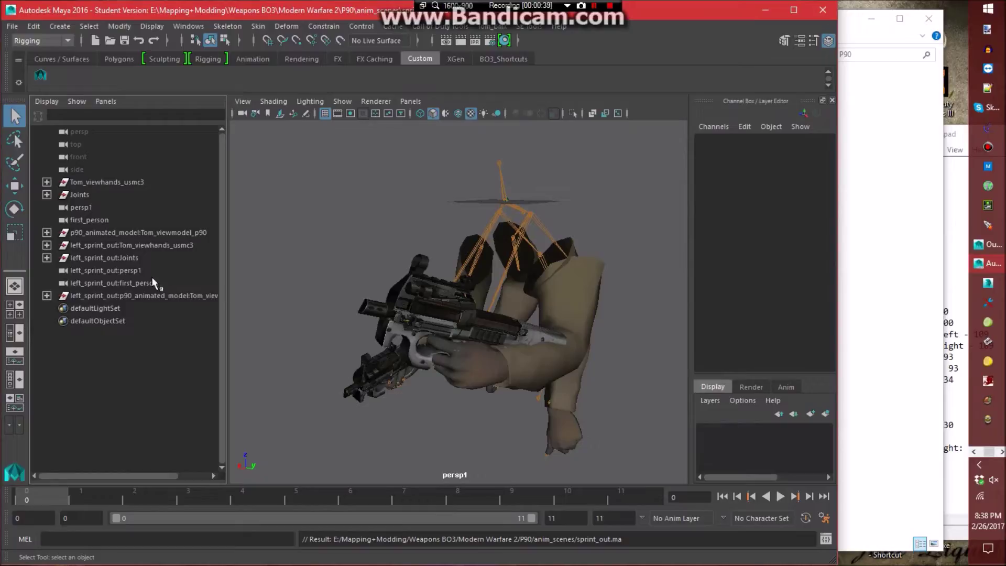
# Delete the imported left_sprint_out persp1 and first_person cameras and preview the animation with the original tag_torso joint selected.
pyautogui.click(152, 283)
pyautogui.press('Delete')
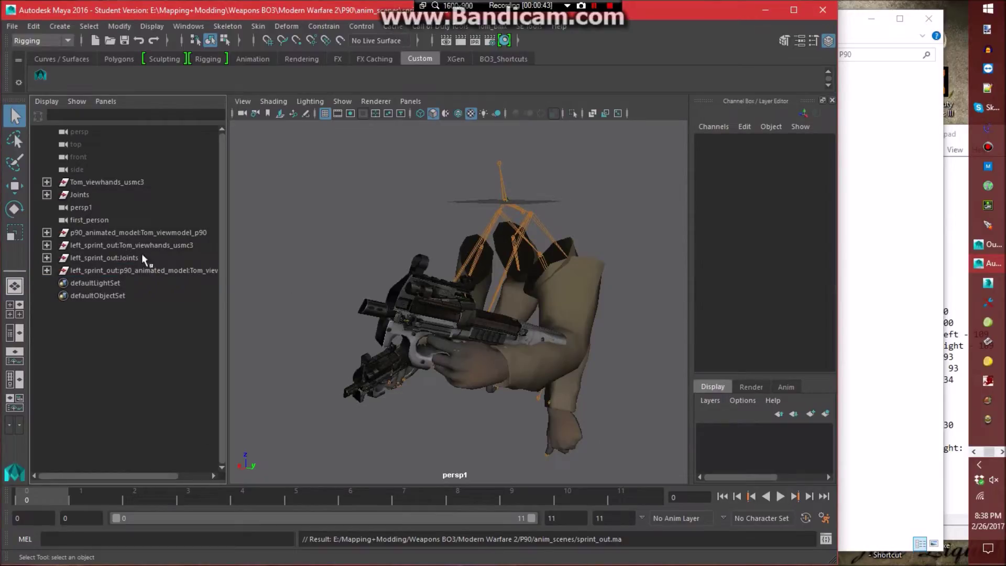
pyautogui.click(47, 194)
pyautogui.click(59, 207)
pyautogui.click(72, 219)
pyautogui.click(124, 233)
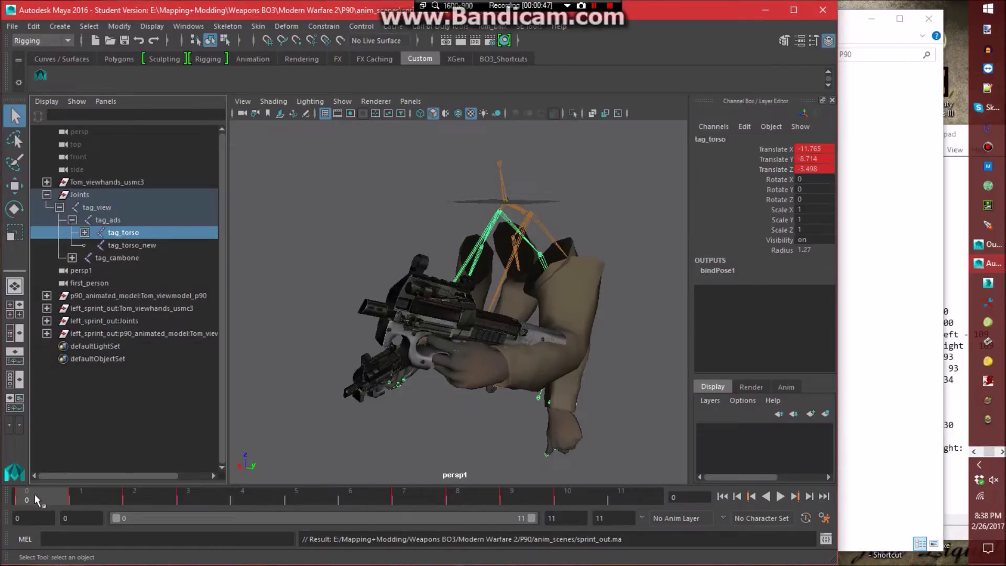
pyautogui.hotkey('alt', 'v')
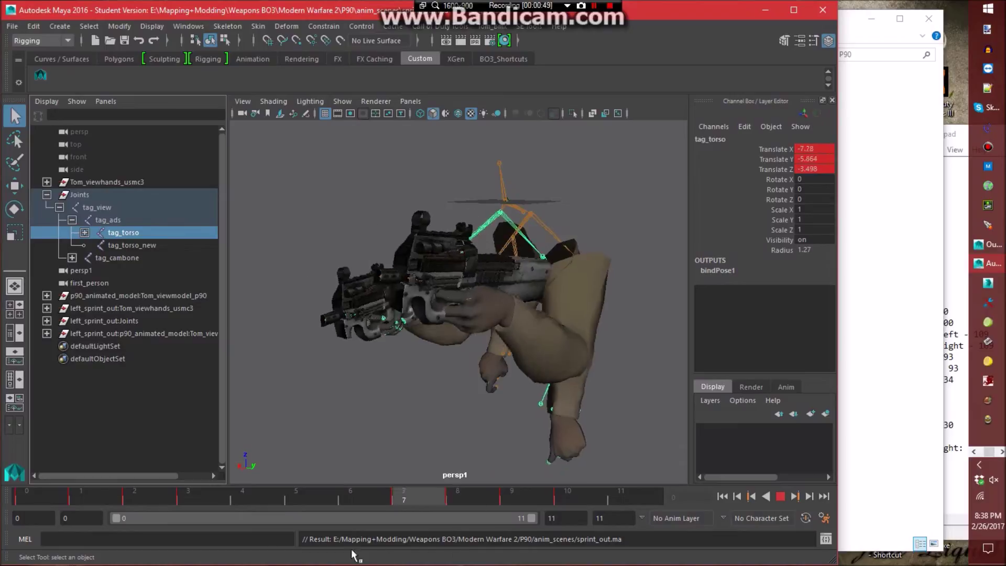
pyautogui.hotkey('alt', 'v')
# Rename the original tag_torso joint to tag_torso_right and tag_torso_new to tag_torso.
pyautogui.click(84, 233)
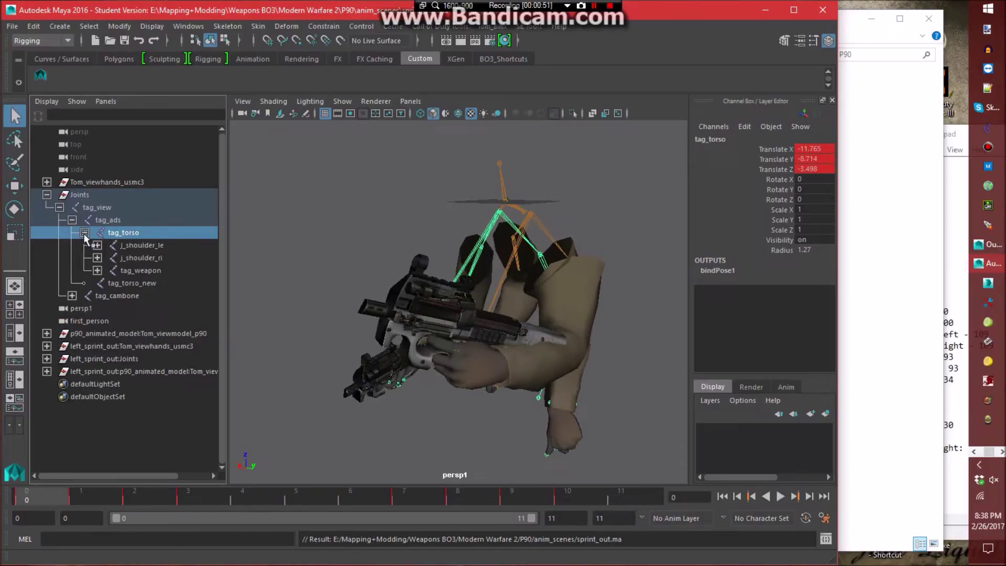
pyautogui.doubleClick(146, 232)
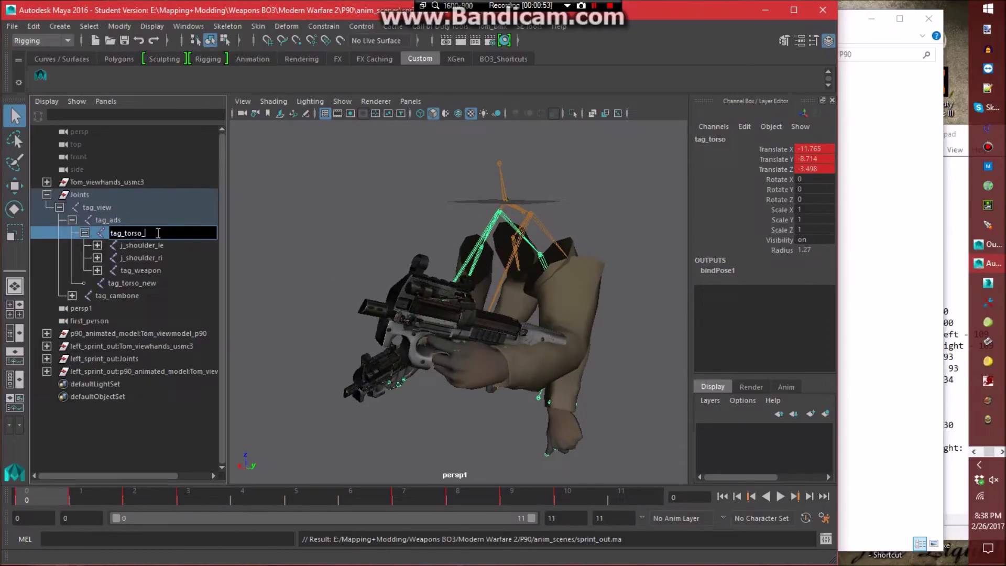
pyautogui.press('Return')
pyautogui.doubleClick(157, 283)
pyautogui.press('BackSpace')
pyautogui.press('BackSpace')
pyautogui.press('BackSpace')
pyautogui.press('BackSpace')
pyautogui.click(292, 265)
# Unparent j_shoulder_le from tag_torso_right to the scene's top level and collapse the right torso hierarchy.
pyautogui.click(164, 246)
pyautogui.moveTo(171, 246); pyautogui.dragTo(111, 325, button='middle')
pyautogui.click(293, 265)
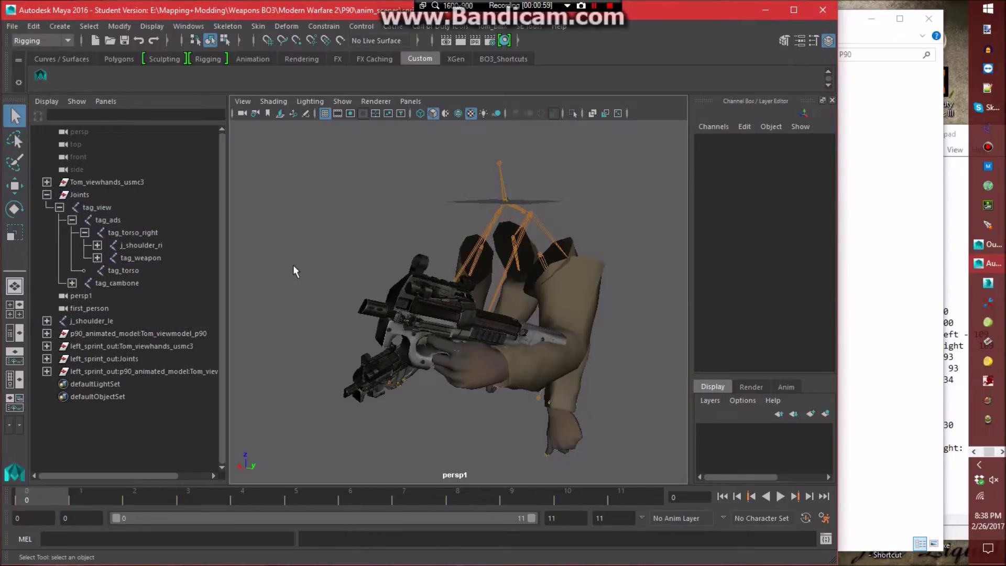
pyautogui.click(85, 232)
# Rename left_sprint_out:tag_torso to tag_torso_left and parent it under the original tag_ads joint.
pyautogui.click(47, 334)
pyautogui.click(59, 346)
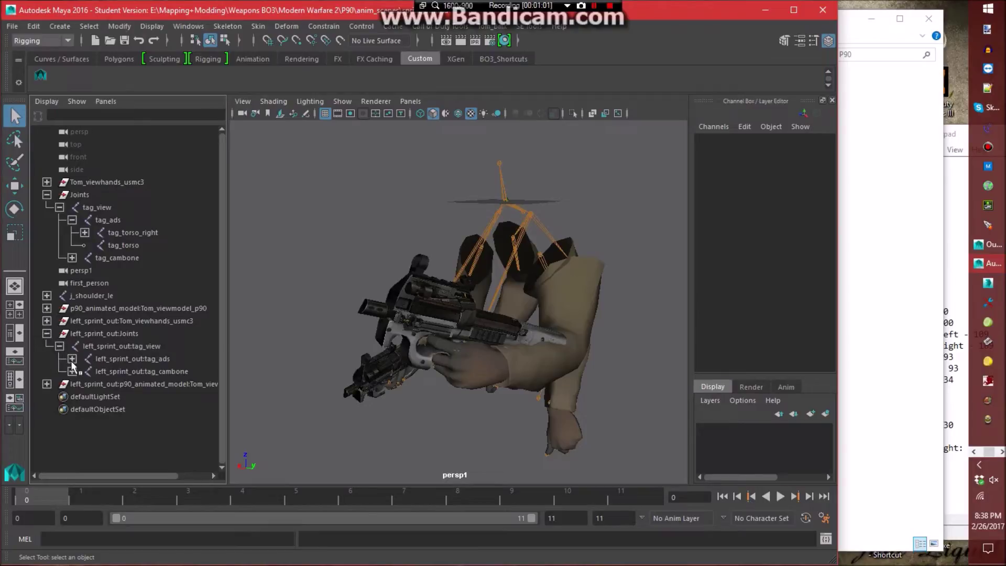
pyautogui.click(72, 358)
pyautogui.click(150, 373)
pyautogui.doubleClick(151, 372)
pyautogui.write('tag_t')
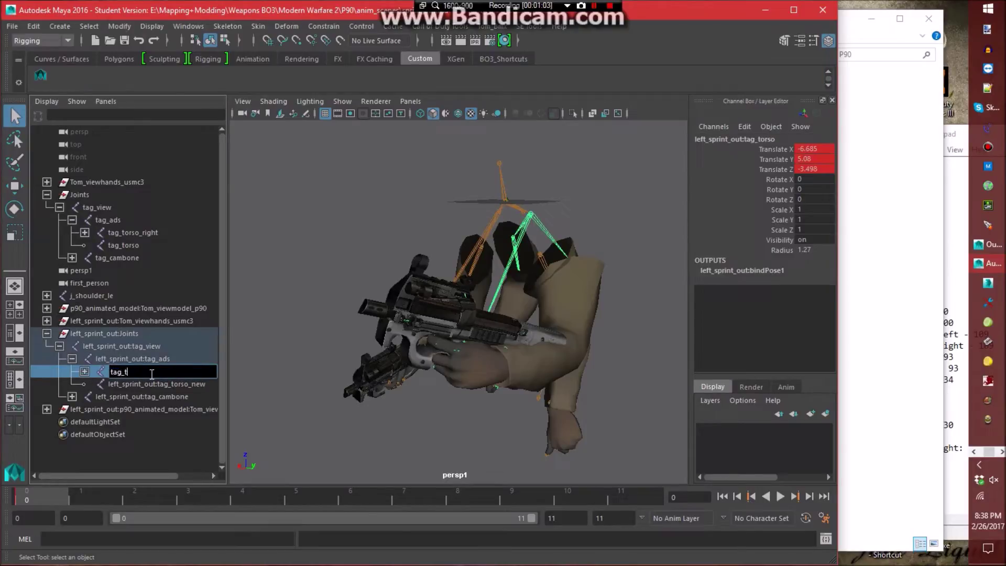
pyautogui.write('orso_left')
pyautogui.press('Return')
pyautogui.moveTo(149, 373); pyautogui.dragTo(139, 238, button='middle')
pyautogui.click(268, 229)
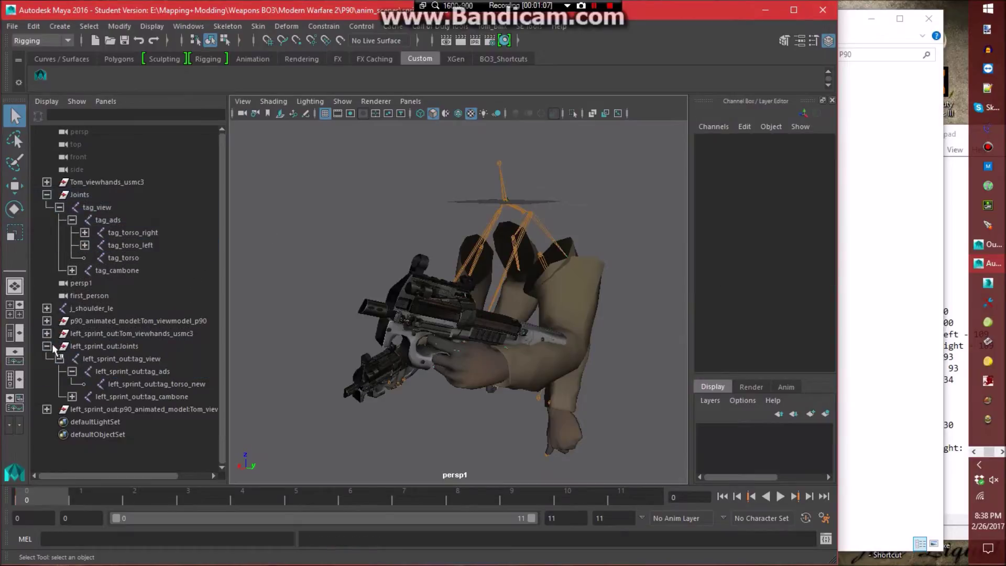
pyautogui.click(47, 345)
# Unparent left_sprint_out:j_shoulder_ri from tag_torso_left to the scene's top level.
pyautogui.click(84, 245)
pyautogui.click(177, 271)
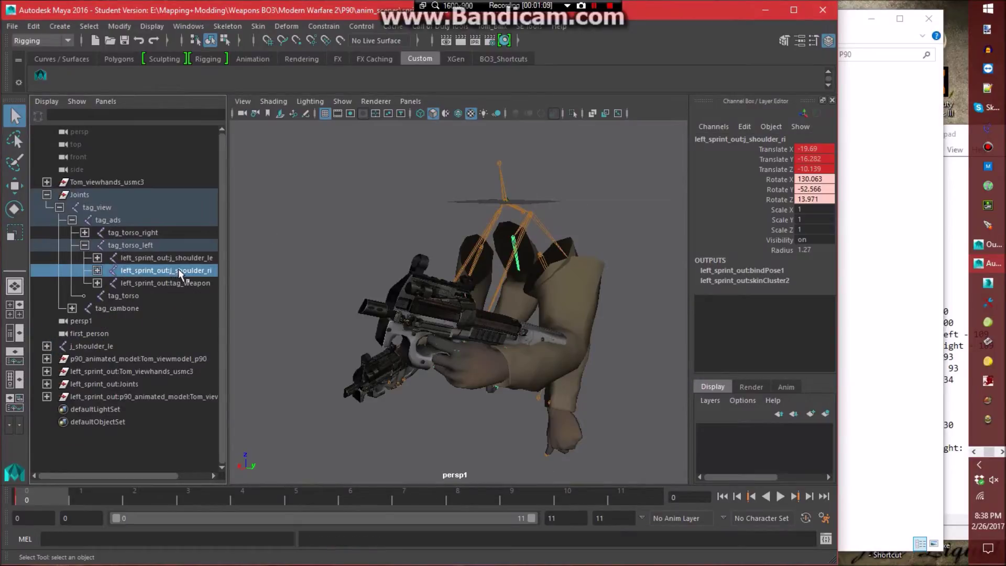
pyautogui.moveTo(180, 274); pyautogui.dragTo(102, 352, button='middle')
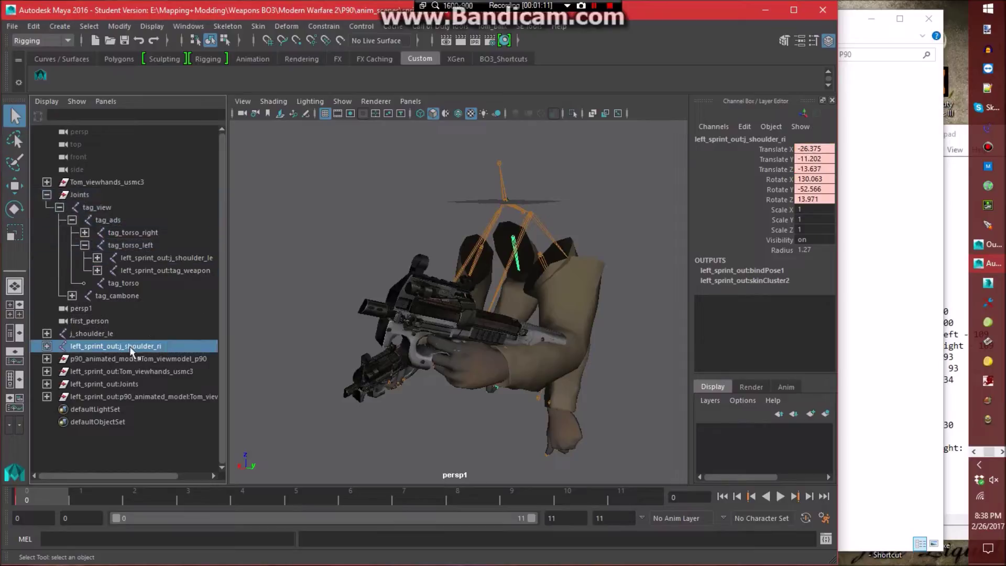
# Remove the left_sprint_out prefix under tag_torso_left by renaming its shoulder joint to j_shoulder_le and its weapon joint to tag_weapon.
pyautogui.doubleClick(164, 258)
pyautogui.write('j_shoulder_le')
pyautogui.press('Return')
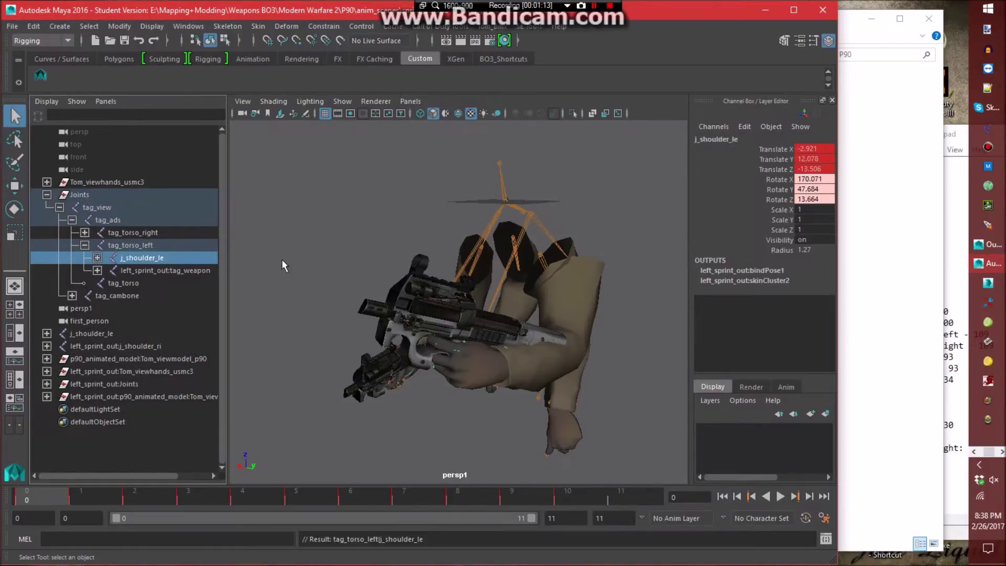
pyautogui.moveTo(178, 270); pyautogui.dragTo(179, 269, button='middle')
pyautogui.doubleClick(178, 270)
pyautogui.write('tag_we')
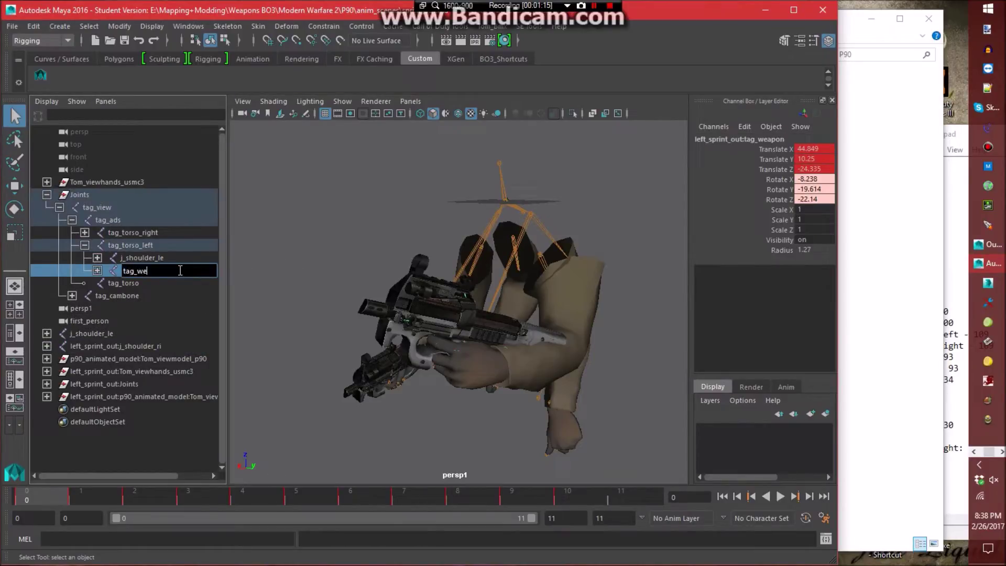
pyautogui.write('apon')
pyautogui.press('Return')
# Rename the gun joint under the left weapon joint to j_gun and its bolt joint to j_bolt1.
pyautogui.click(97, 270)
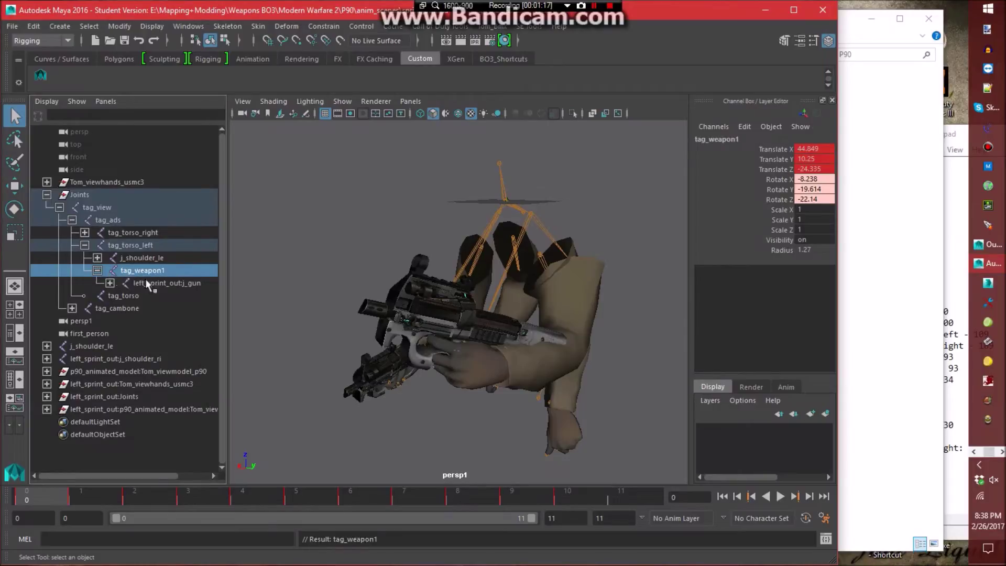
pyautogui.doubleClick(187, 278)
pyautogui.write('j_gun')
pyautogui.press('Return')
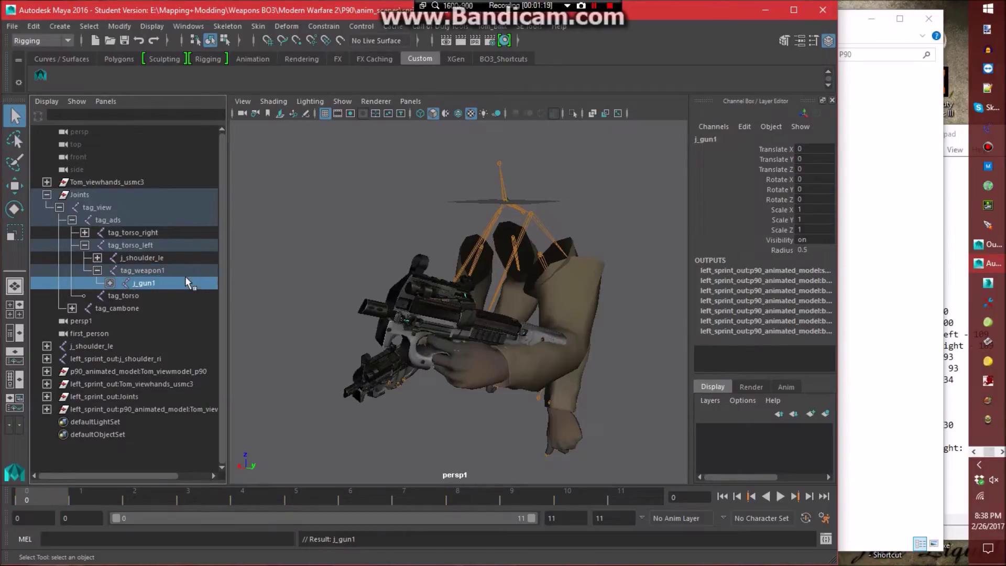
pyautogui.click(109, 283)
pyautogui.doubleClick(166, 297)
pyautogui.doubleClick(163, 297)
pyautogui.write('j_bolt1')
pyautogui.press('Return')
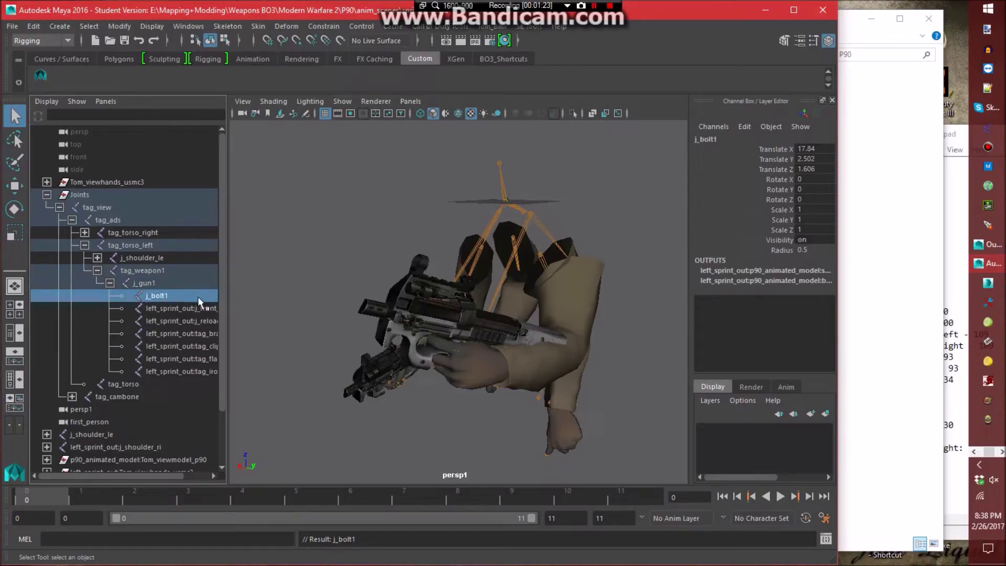
# Rename the left gun's front ring joint to j_front_ring1 and its reload button joint to j_reload_button1.
pyautogui.doubleClick(159, 308)
pyautogui.press('BackSpace')
pyautogui.click(208, 313)
pyautogui.write('1')
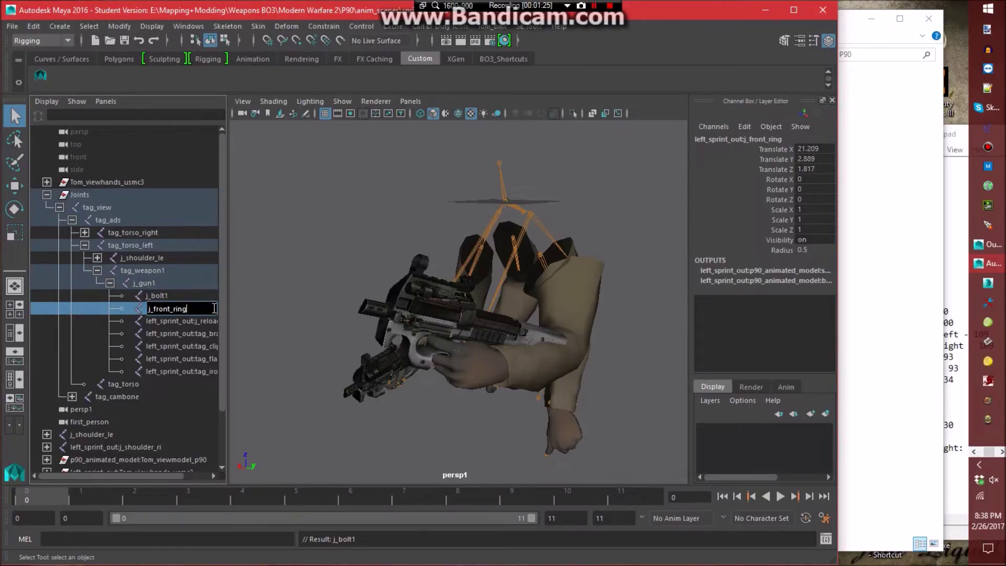
pyautogui.press('Return')
pyautogui.doubleClick(159, 321)
pyautogui.press('BackSpace')
pyautogui.press('Return')
pyautogui.doubleClick(215, 319)
pyautogui.write('1')
pyautogui.press('Return')
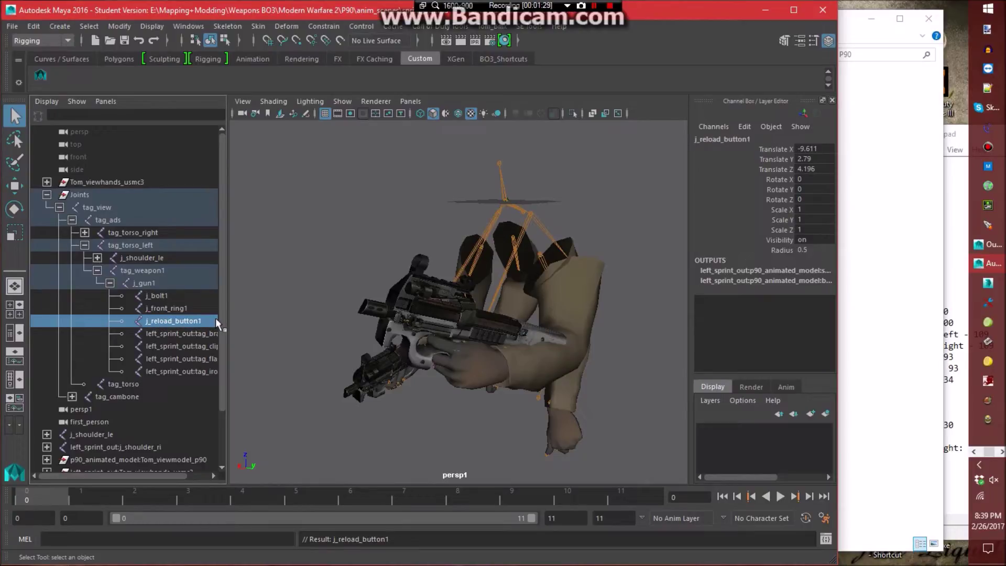
# Rename the left gun's brass joint to tag_brass1 and its clip joint to tag_clip1.
pyautogui.doubleClick(157, 334)
pyautogui.press('BackSpace')
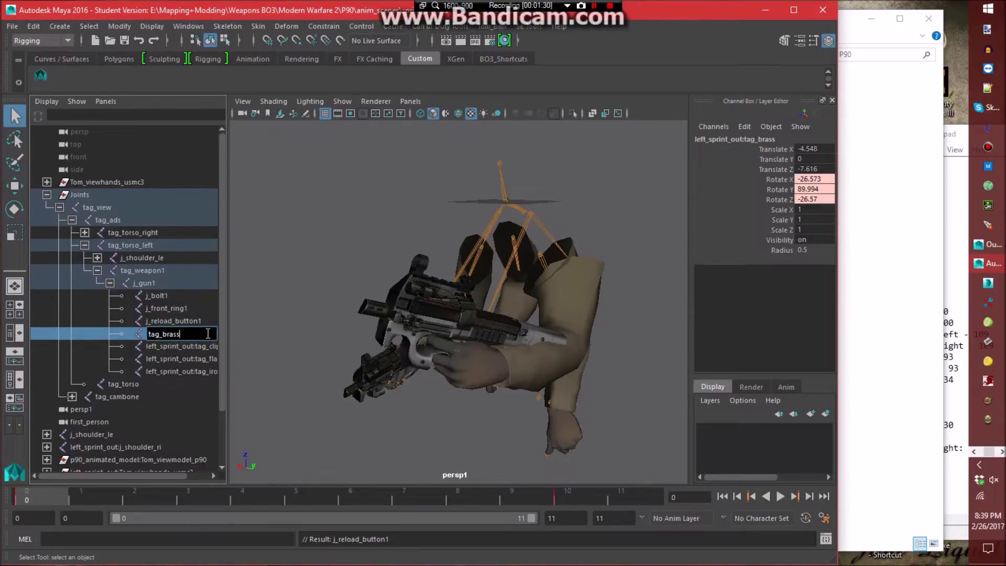
pyautogui.write('1')
pyautogui.press('Return')
pyautogui.doubleClick(155, 347)
pyautogui.press('BackSpace')
pyautogui.write('1')
pyautogui.press('Return')
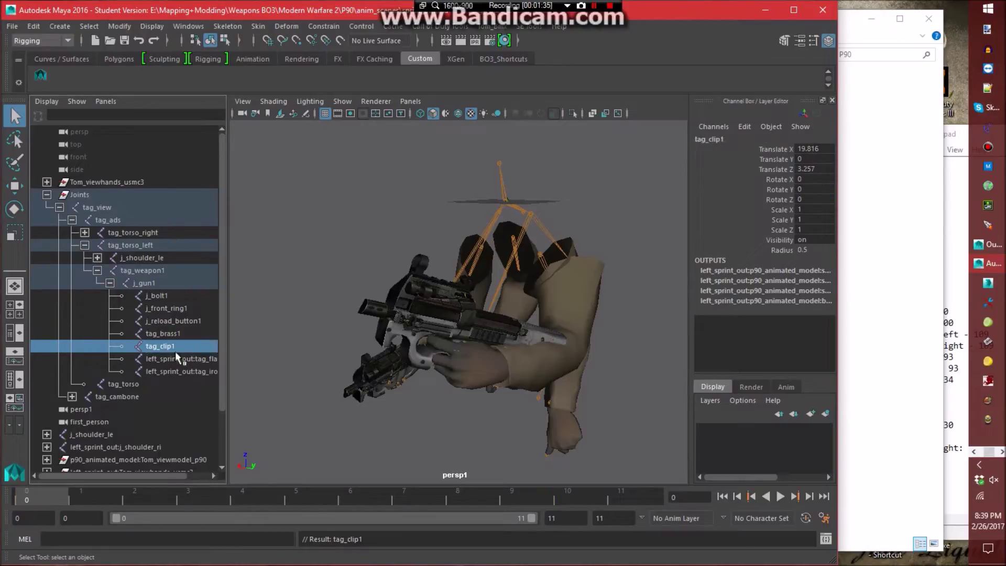
# Rename the left gun's flash joint to tag_flash1 and its iron sight joint to tag_iron_sight1.
pyautogui.doubleClick(173, 359)
pyautogui.press('BackSpace')
pyautogui.write('1')
pyautogui.press('Return')
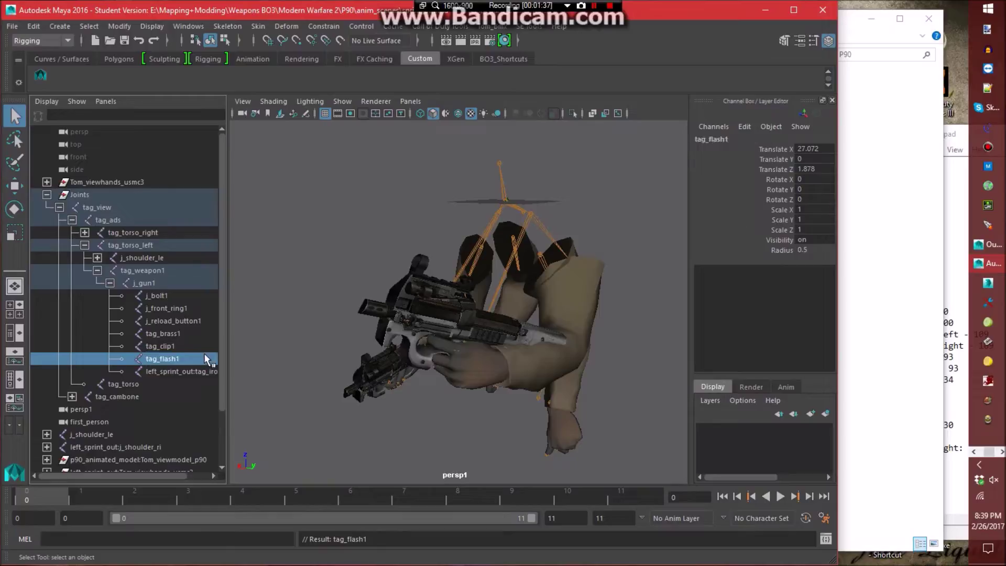
pyautogui.click(156, 371)
pyautogui.doubleClick(156, 372)
pyautogui.press('BackSpace')
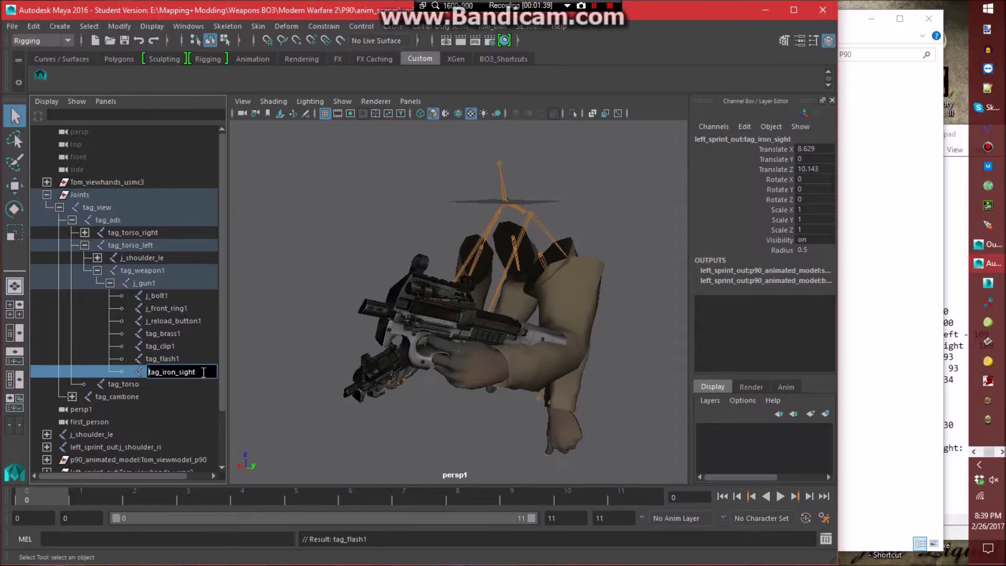
pyautogui.write('1')
pyautogui.press('Return')
pyautogui.click(288, 322)
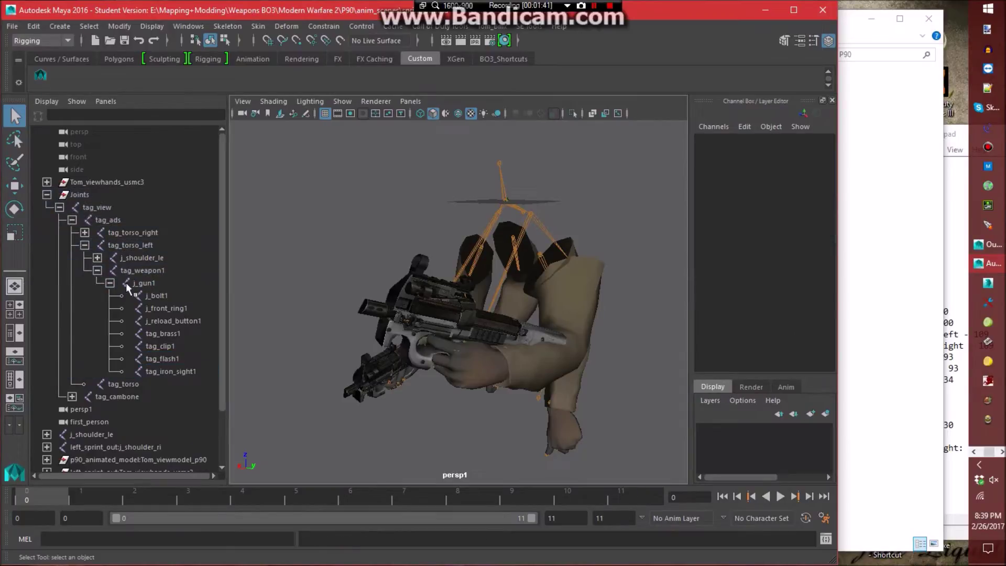
# Collapse the left weapon hierarchy, expand tag_torso_right, and save the sprint_out scene, accepting the student version notice.
pyautogui.click(106, 283)
pyautogui.click(142, 270)
pyautogui.click(97, 269)
pyautogui.click(256, 264)
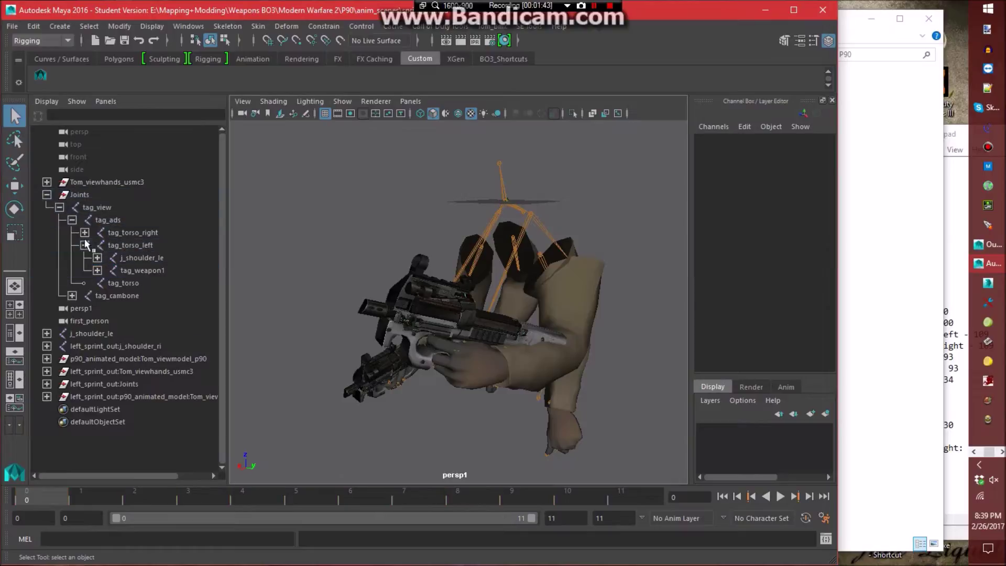
pyautogui.click(85, 232)
pyautogui.hotkey('ctrl', 's')
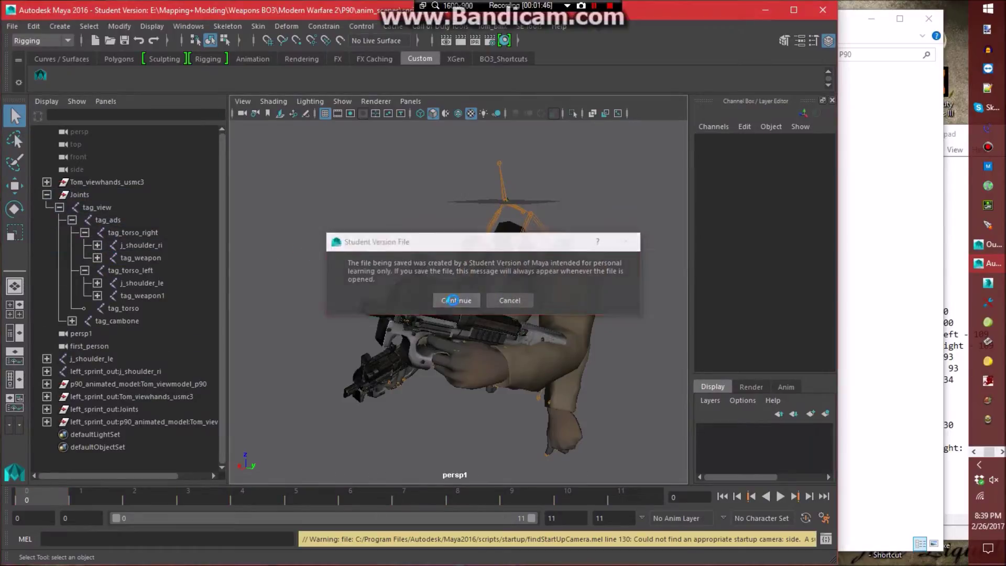
pyautogui.click(455, 301)
# Switch to File Explorer, check the saved scenes in the anim_scenes folder and return to the P90 folder.
pyautogui.click(880, 241)
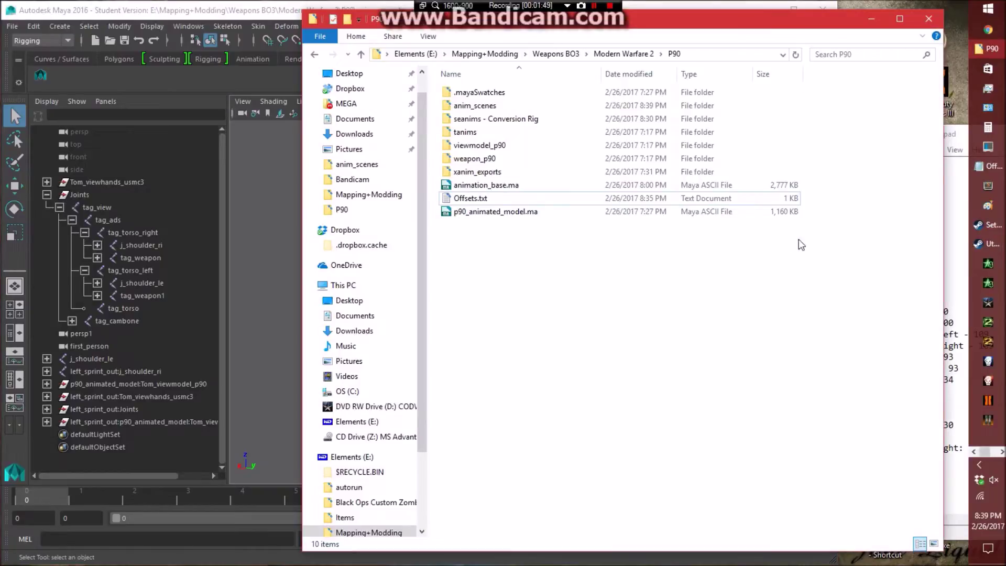
pyautogui.doubleClick(508, 107)
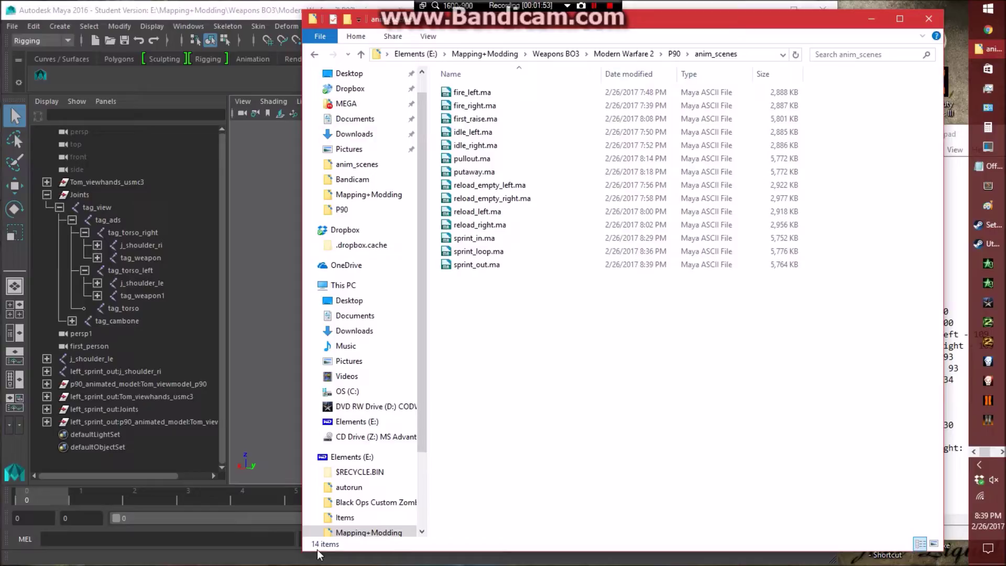
pyautogui.click(674, 54)
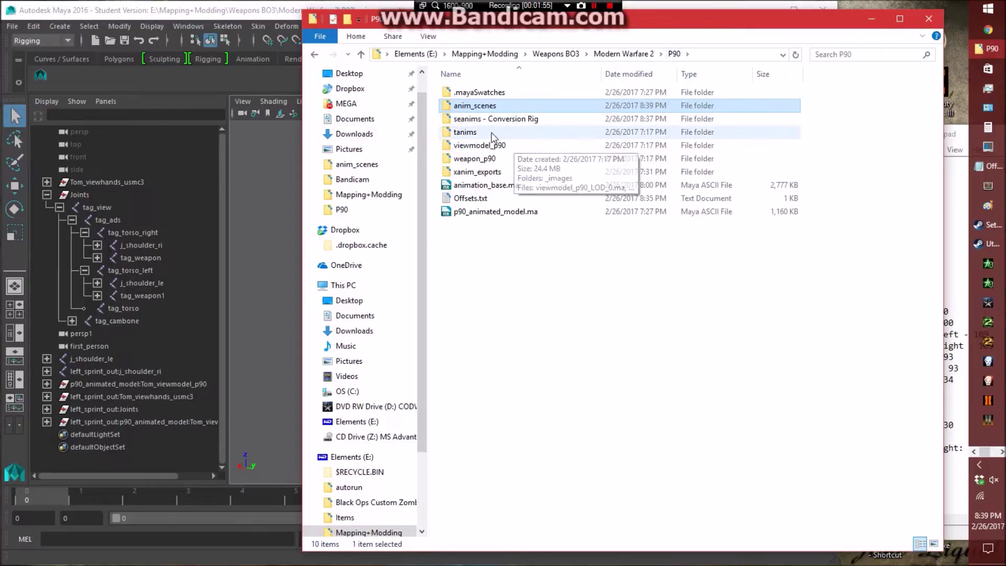
# Check the seanims - Conversion Rig folder, open sprint_out.ma from anim_scenes in a second Maya window, and collapse tag_torso_left in the main scene.
pyautogui.doubleClick(480, 119)
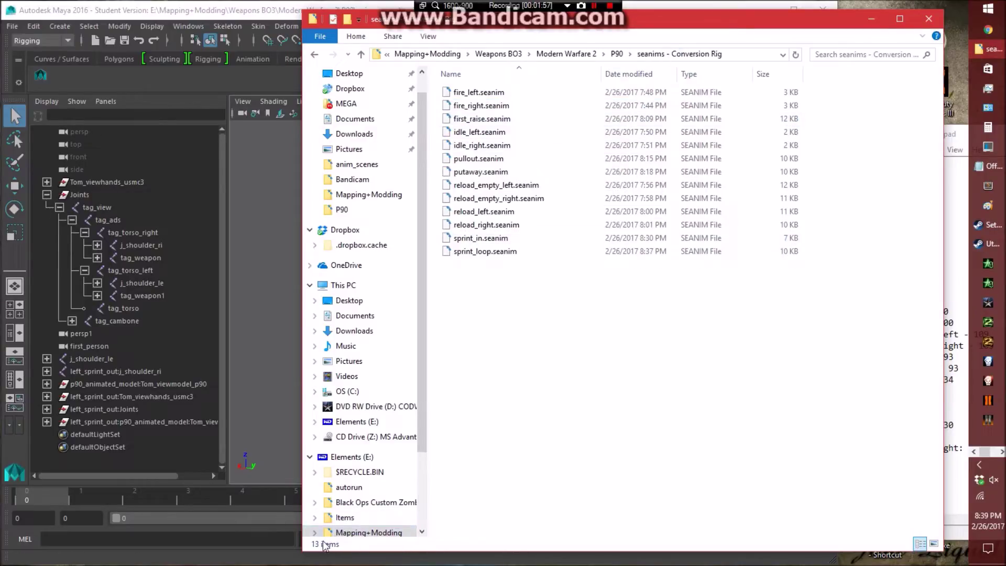
pyautogui.click(617, 54)
pyautogui.doubleClick(524, 105)
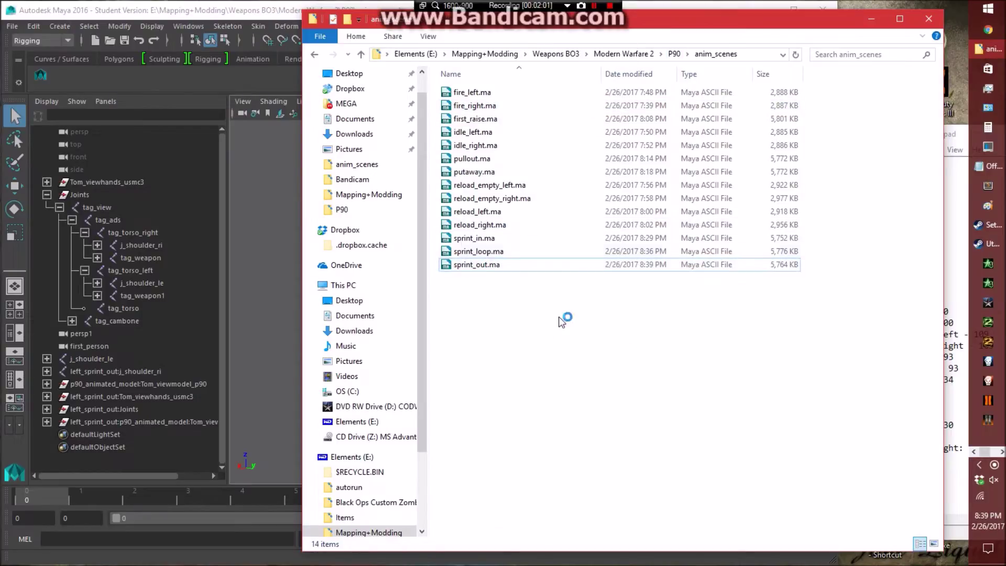
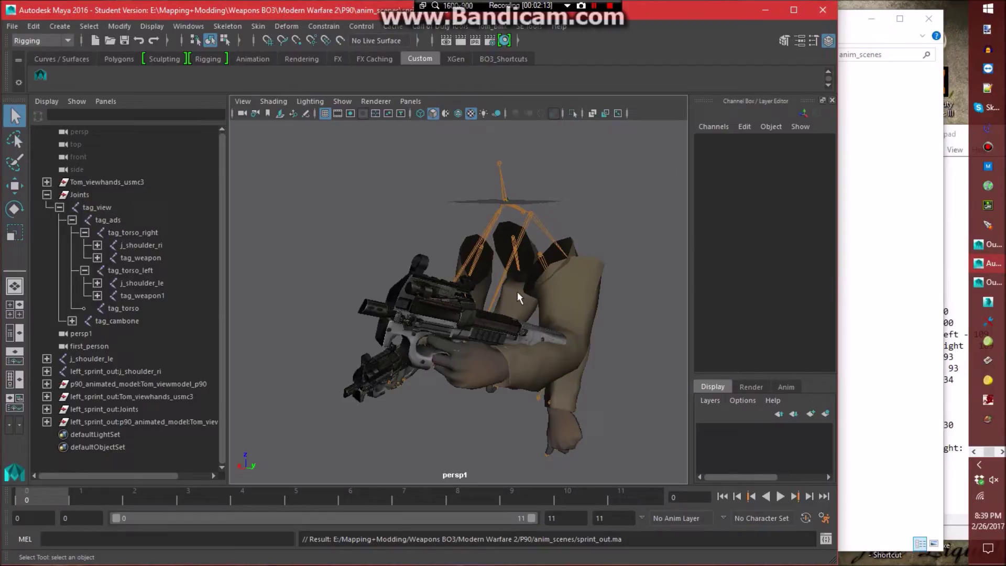
pyautogui.click(84, 269)
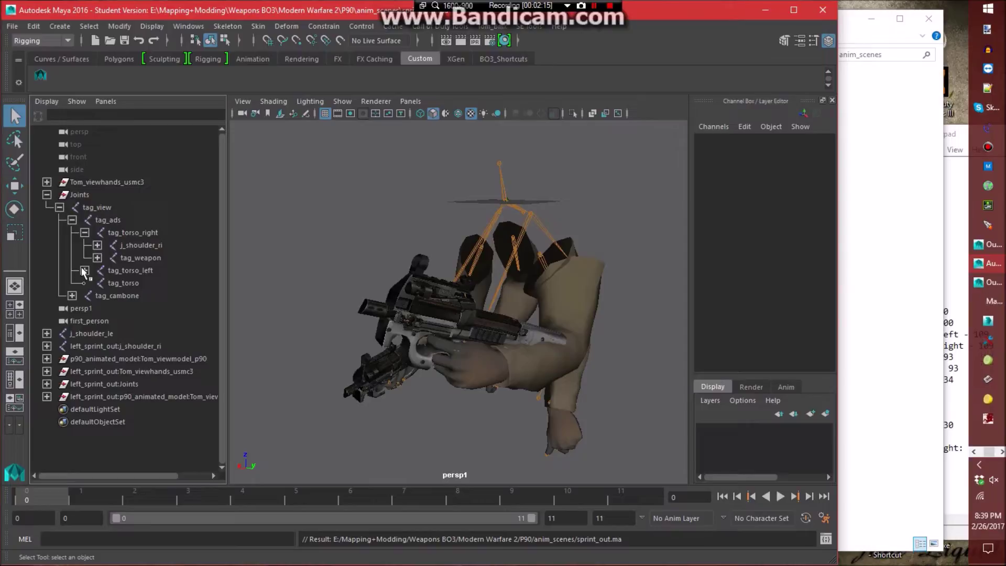
pyautogui.click(988, 308)
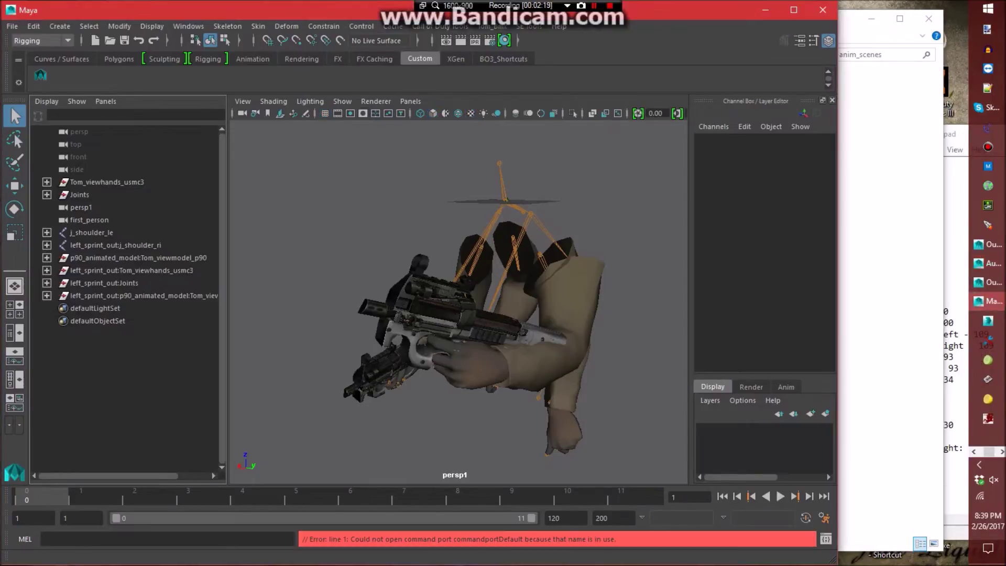
pyautogui.click(600, 198)
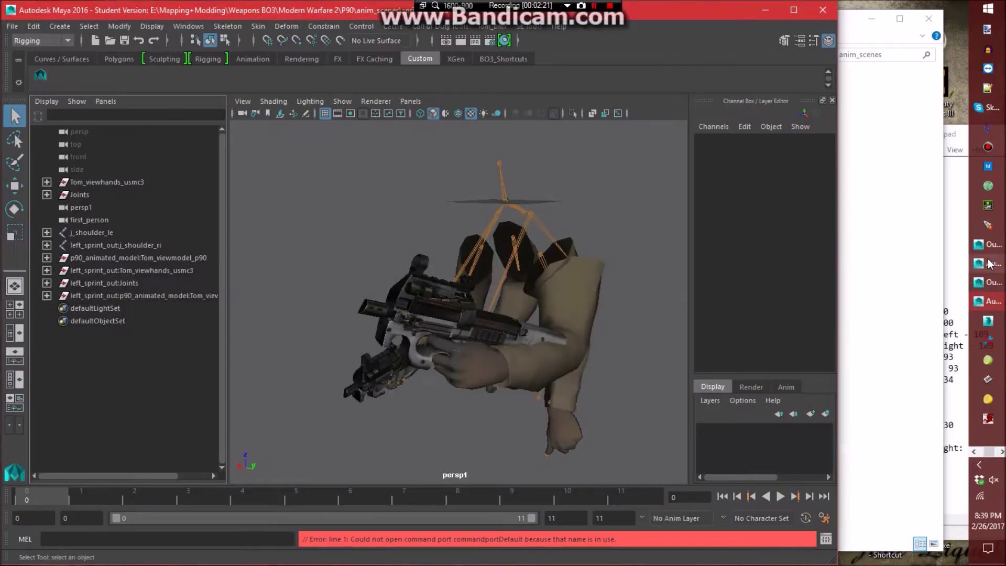
# Key j_shoulder_ri under tag_torso at frames 0 to 3, returning it to tag_torso_right before each following frame.
pyautogui.keyDown('alt'); pyautogui.moveTo(576, 314); pyautogui.dragTo(520, 268); pyautogui.keyUp('alt')
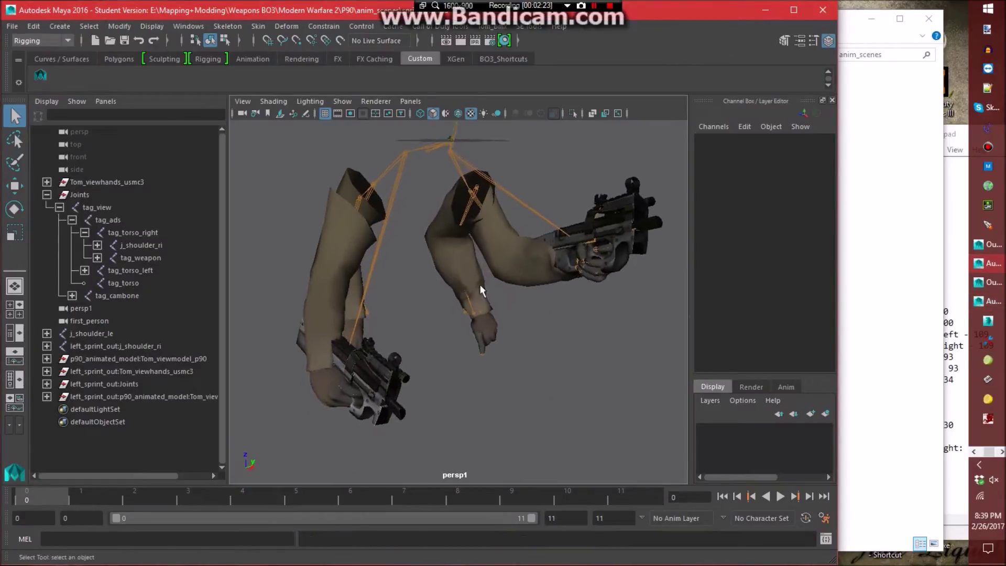
pyautogui.click(129, 246)
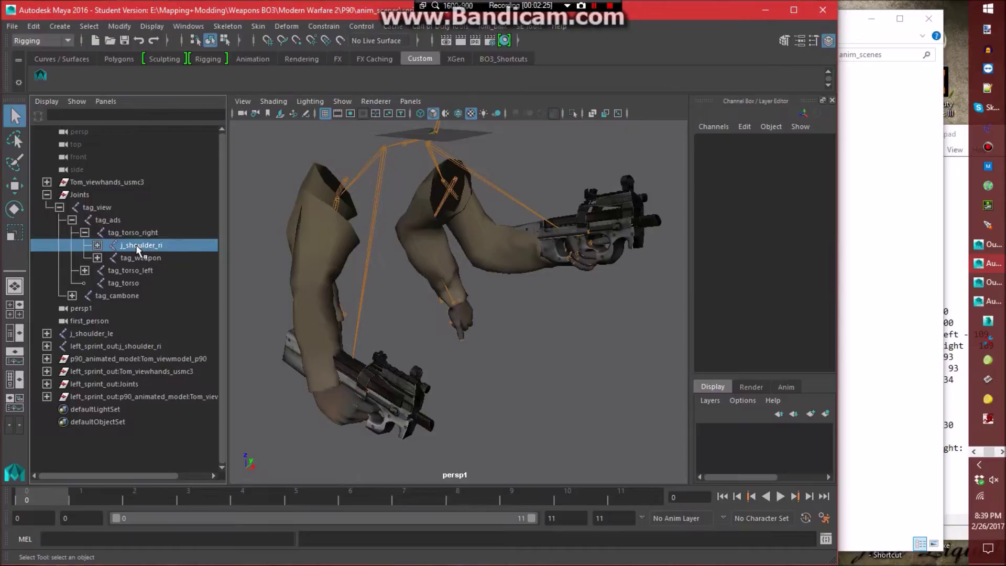
pyautogui.moveTo(147, 246)
pyautogui.mouseDown(button='middle')
pyautogui.moveTo(134, 283)
pyautogui.moveTo(152, 233)
pyautogui.mouseUp(button='middle')
pyautogui.click(84, 271)
pyautogui.click(152, 283)
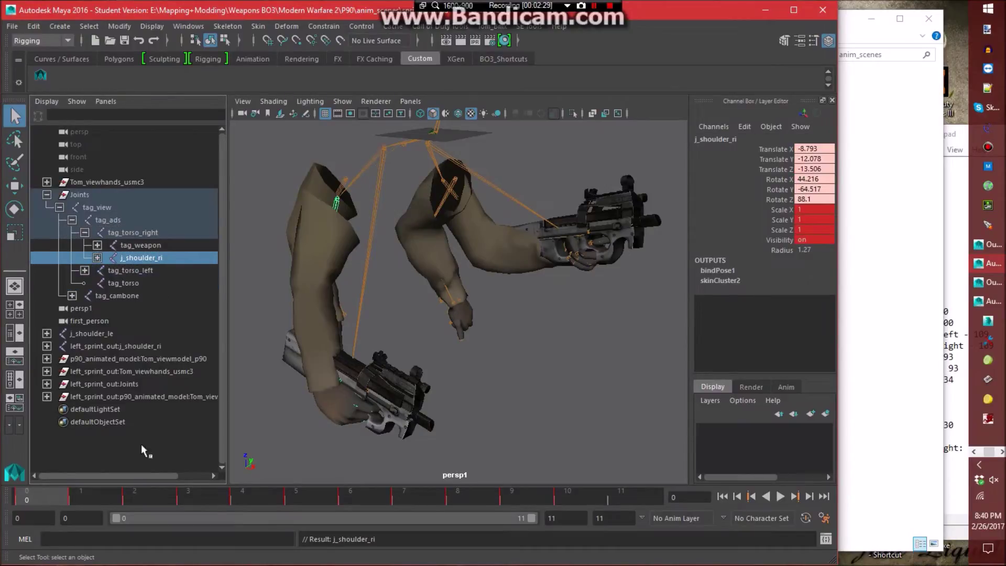
pyautogui.click(92, 490)
pyautogui.moveTo(156, 258); pyautogui.dragTo(160, 232, button='middle')
pyautogui.click(152, 498)
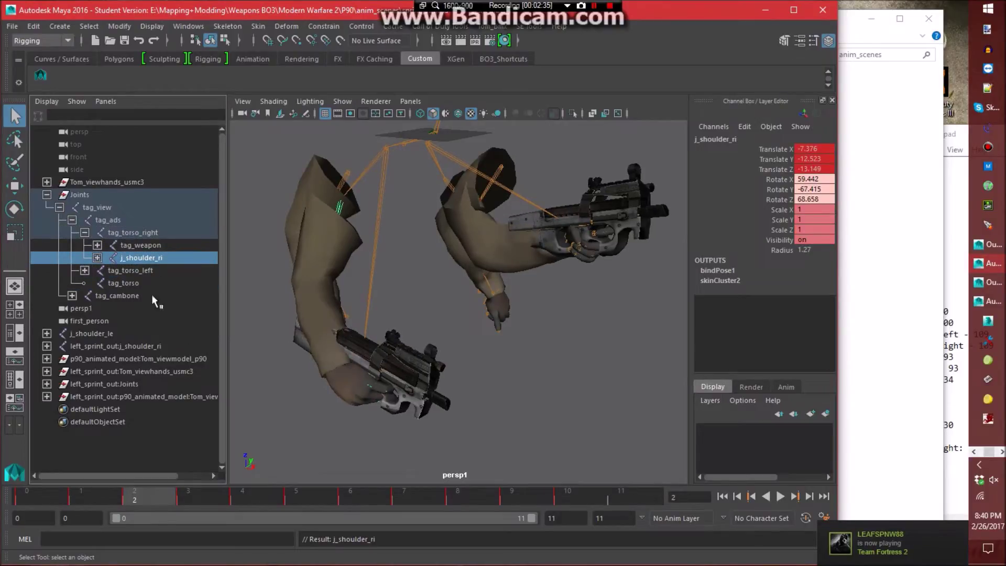
pyautogui.moveTo(157, 259); pyautogui.dragTo(162, 232, button='middle')
pyautogui.click(216, 496)
pyautogui.click(258, 496)
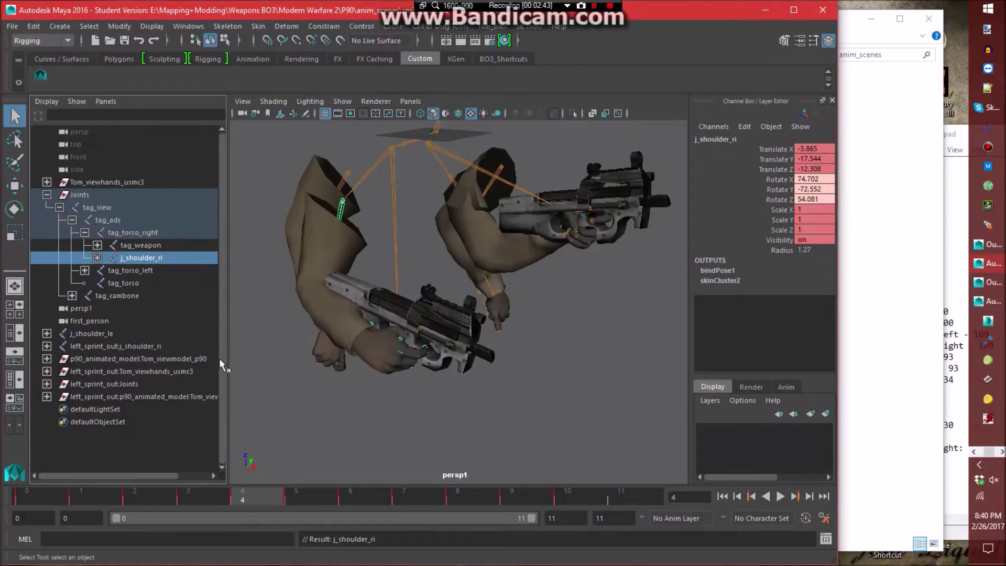
# In the second Maya window, go to frame 4 and expand the Joints hierarchy to select j_shoulder_ri under tag_torso_right.
pyautogui.click(988, 301)
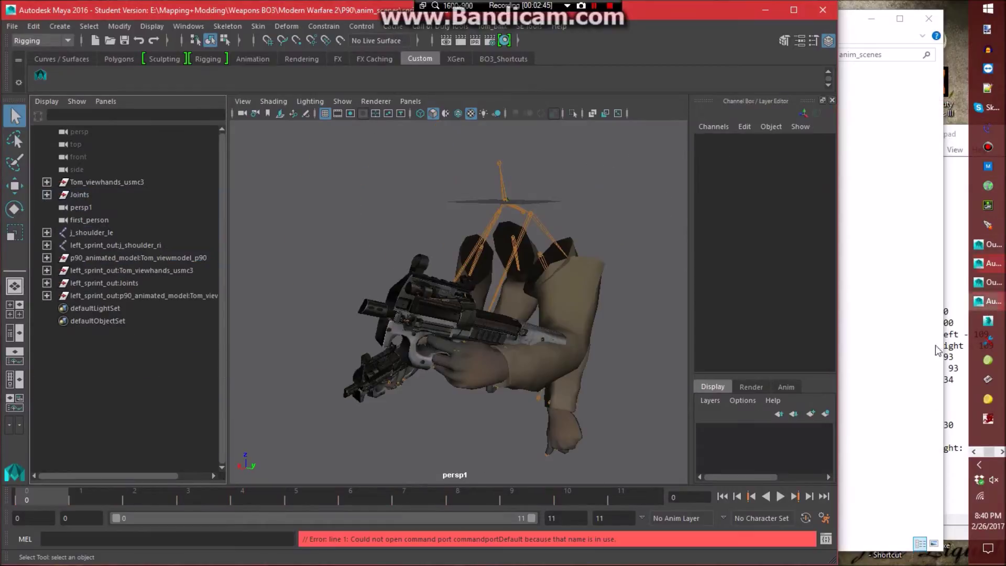
pyautogui.click(277, 501)
pyautogui.click(46, 195)
pyautogui.click(59, 207)
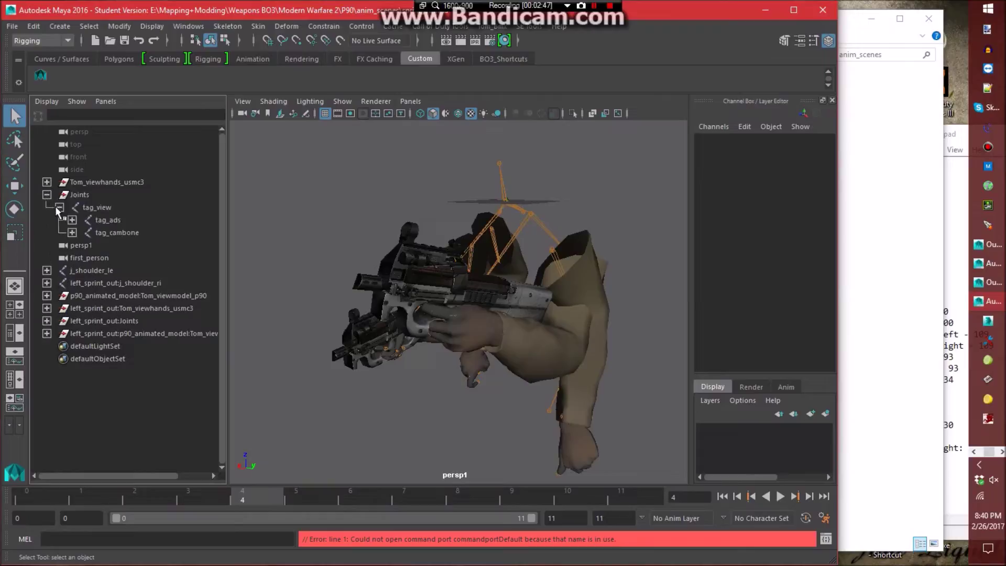
pyautogui.click(72, 219)
pyautogui.click(84, 232)
pyautogui.click(141, 244)
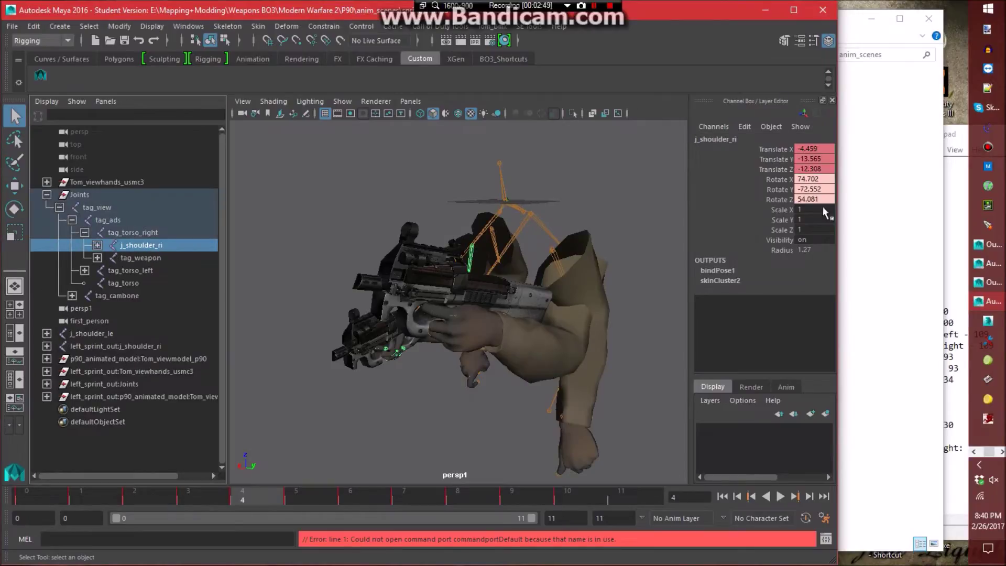
# Copy j_shoulder_ri's frame 4 values into the main scene, Translate X -4.459 and Translate Y -13.565, and rekey it under tag_torso.
pyautogui.click(775, 149)
pyautogui.moveTo(775, 149); pyautogui.dragTo(755, 149, button='middle')
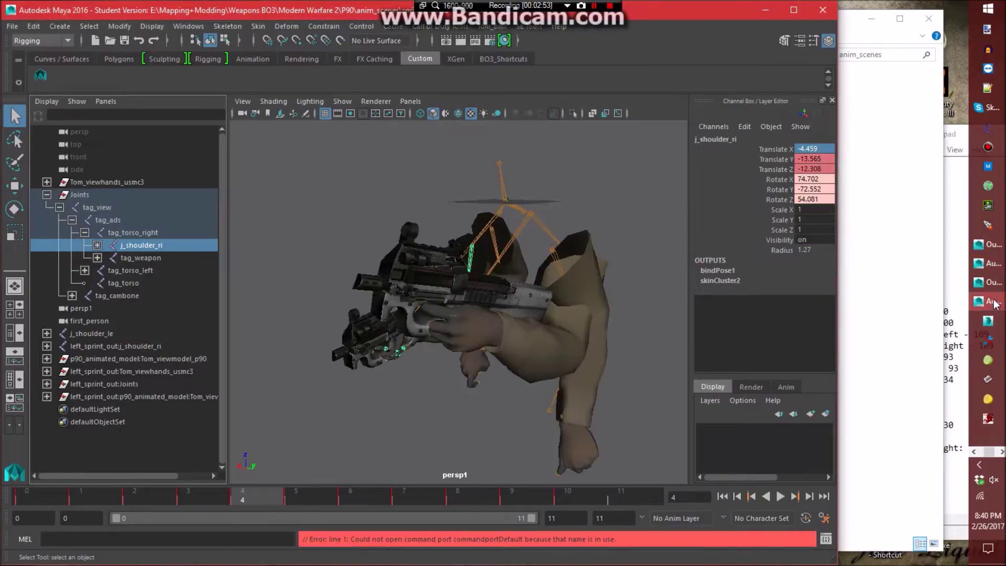
pyautogui.click(776, 159)
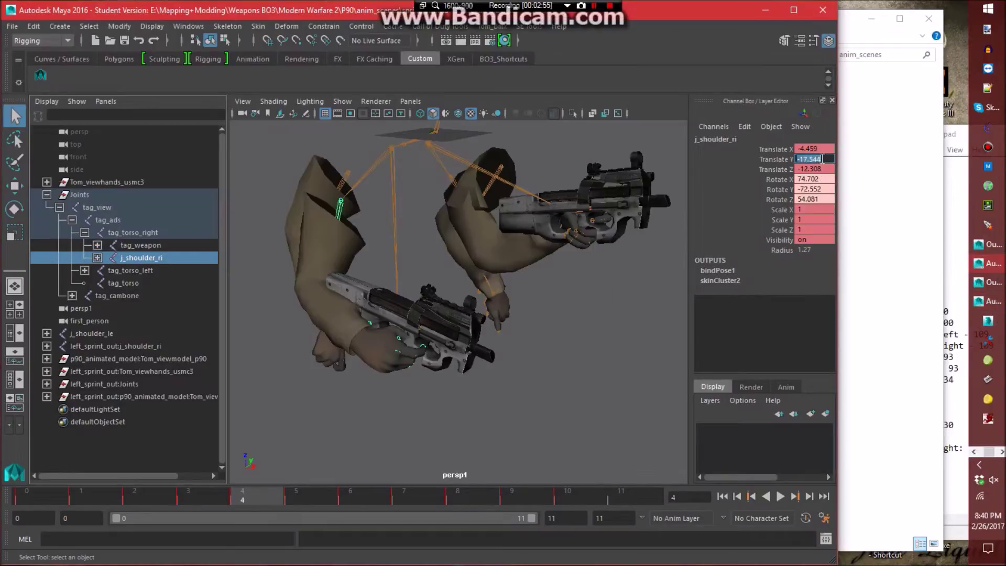
pyautogui.moveTo(775, 159); pyautogui.dragTo(758, 126, button='middle')
pyautogui.moveTo(160, 272); pyautogui.dragTo(159, 232, button='middle')
# Key j_shoulder_ri under tag_torso at frames 5 to 10, leave it parented there, and play back the animation.
pyautogui.click(309, 499)
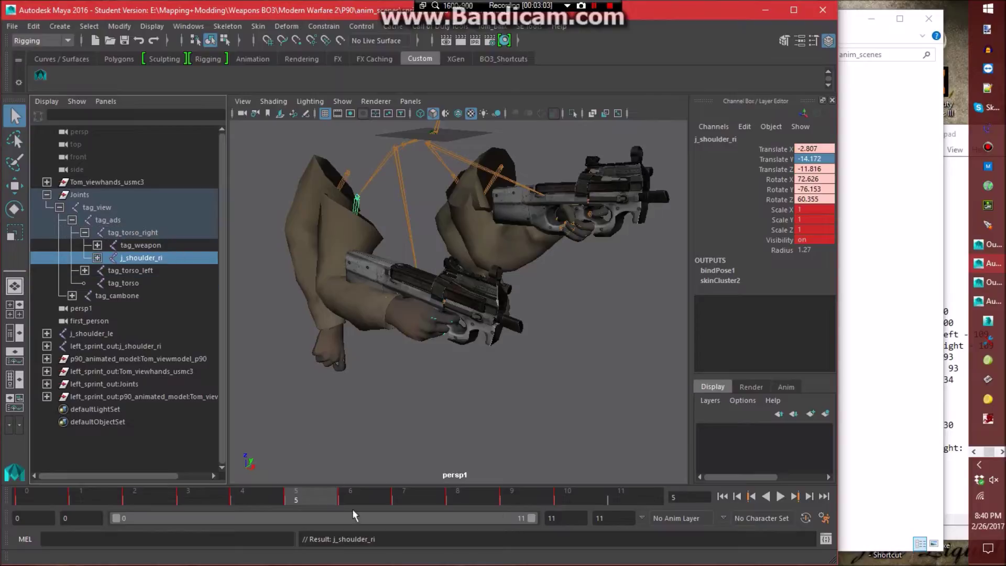
pyautogui.click(354, 493)
pyautogui.moveTo(129, 280); pyautogui.dragTo(163, 240, button='middle')
pyautogui.click(412, 495)
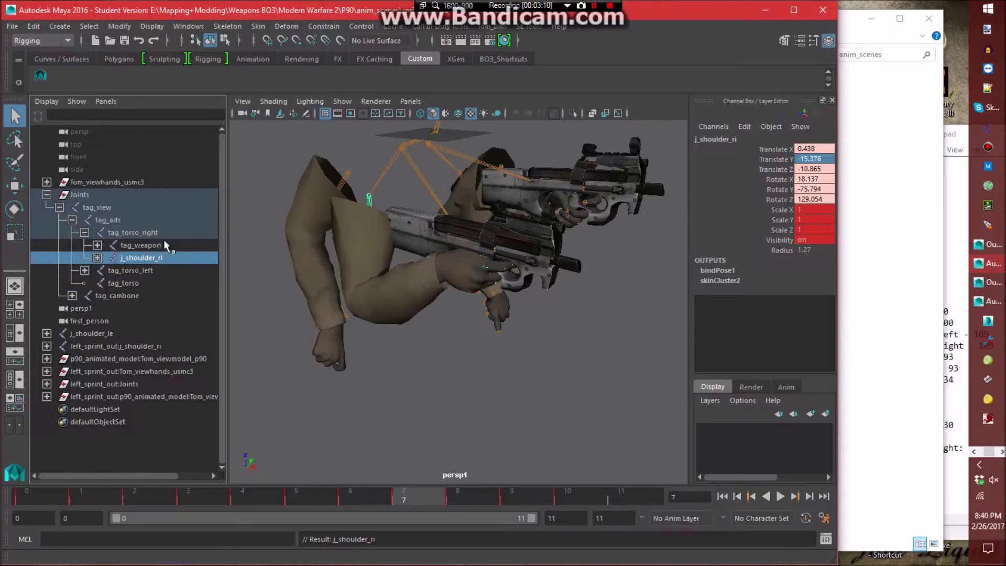
pyautogui.click(466, 494)
pyautogui.moveTo(154, 262); pyautogui.dragTo(157, 240, button='middle')
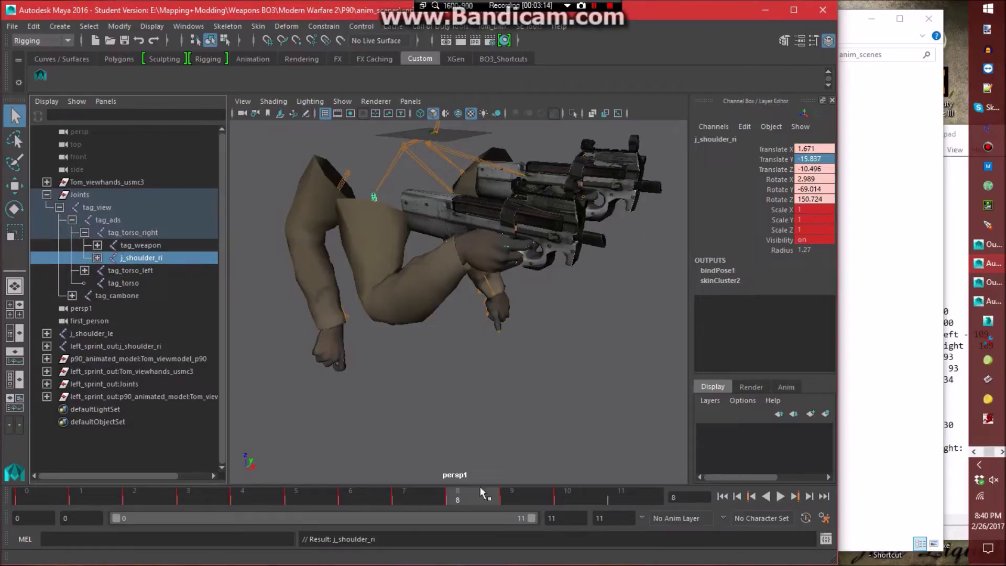
pyautogui.click(515, 491)
pyautogui.moveTo(144, 279)
pyautogui.mouseDown(button='middle')
pyautogui.moveTo(157, 237)
pyautogui.moveTo(142, 281)
pyautogui.mouseUp(button='middle')
pyautogui.click(568, 497)
pyautogui.click(461, 427)
pyautogui.hotkey('alt', 'v')
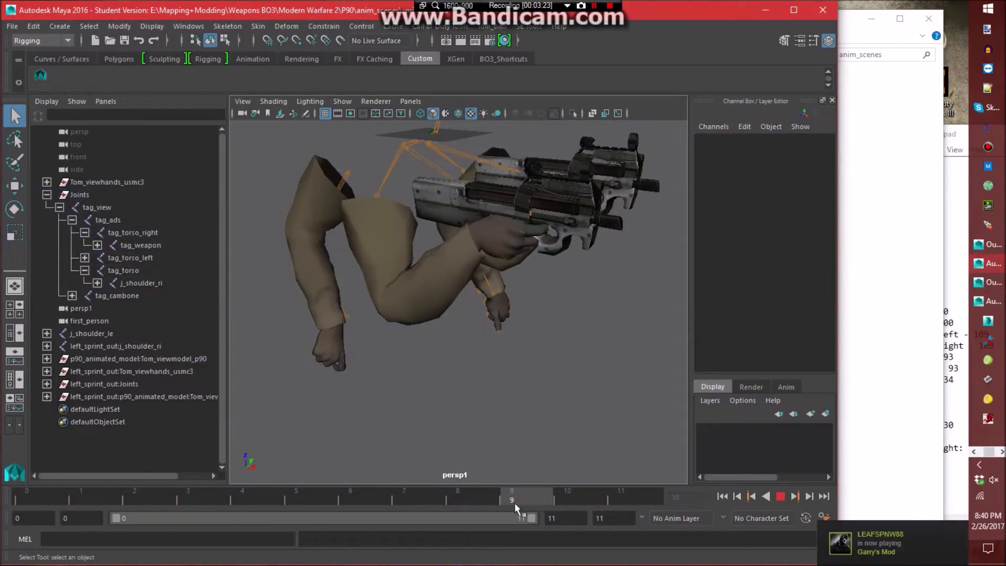
pyautogui.hotkey('alt', 'v')
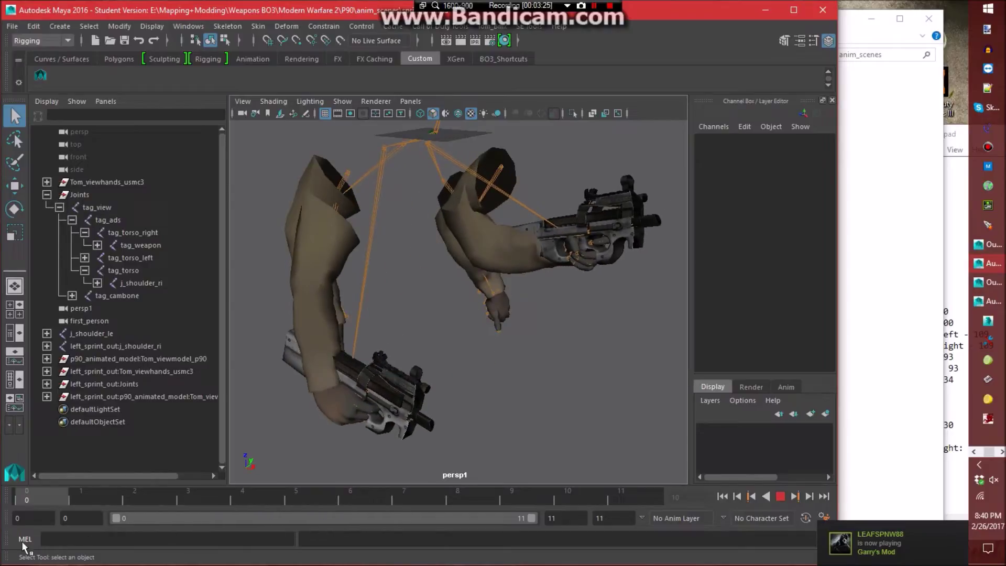
# Key tag_weapon under tag_torso at frames 0 to 4, returning it to tag_torso_right between frames, and advance to frame 5.
pyautogui.click(141, 245)
pyautogui.moveTo(143, 248)
pyautogui.mouseDown(button='middle')
pyautogui.moveTo(134, 272)
pyautogui.moveTo(133, 233)
pyautogui.moveTo(136, 269)
pyautogui.moveTo(158, 250)
pyautogui.moveTo(156, 232)
pyautogui.moveTo(143, 267)
pyautogui.mouseUp(button='middle')
pyautogui.click(100, 496)
pyautogui.click(143, 494)
pyautogui.moveTo(140, 283); pyautogui.dragTo(155, 234, button='middle')
pyautogui.click(205, 490)
pyautogui.click(263, 496)
pyautogui.click(314, 499)
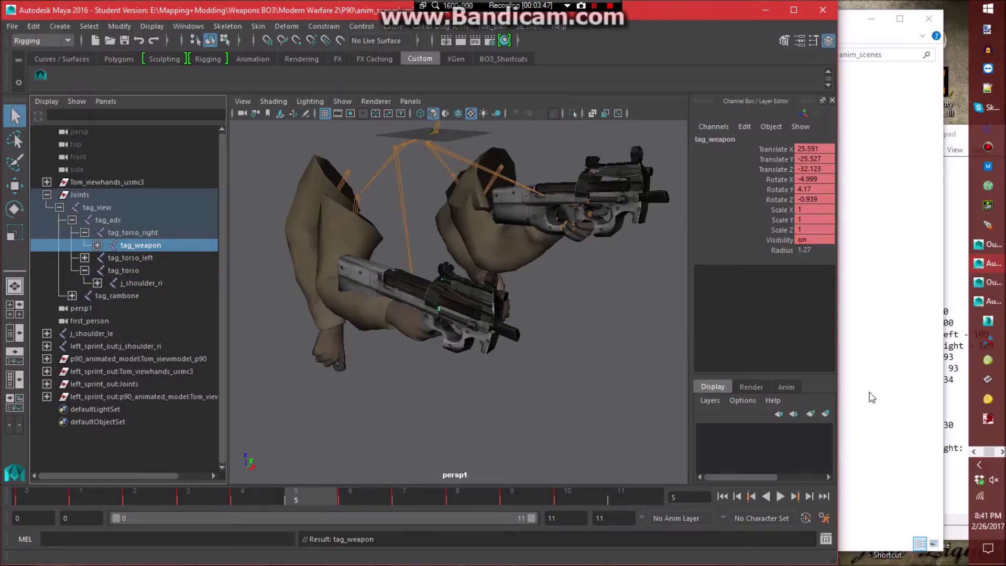
# Copy tag_weapon's frame 5 values from the second Maya window into the main scene: Translate X 24.629 and Translate Y -21.858.
pyautogui.click(308, 495)
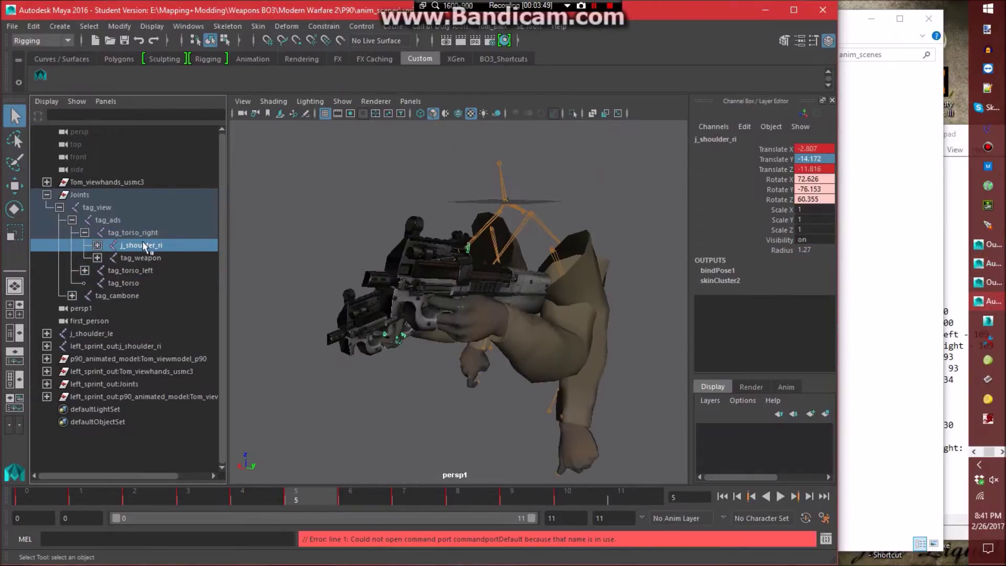
pyautogui.click(157, 257)
pyautogui.doubleClick(814, 158)
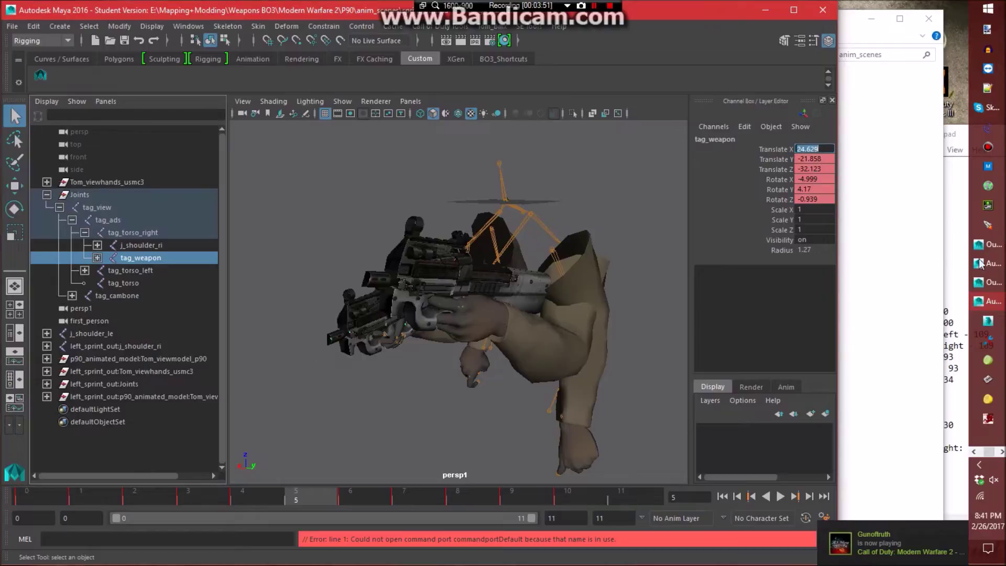
pyautogui.doubleClick(815, 148)
pyautogui.press('Return')
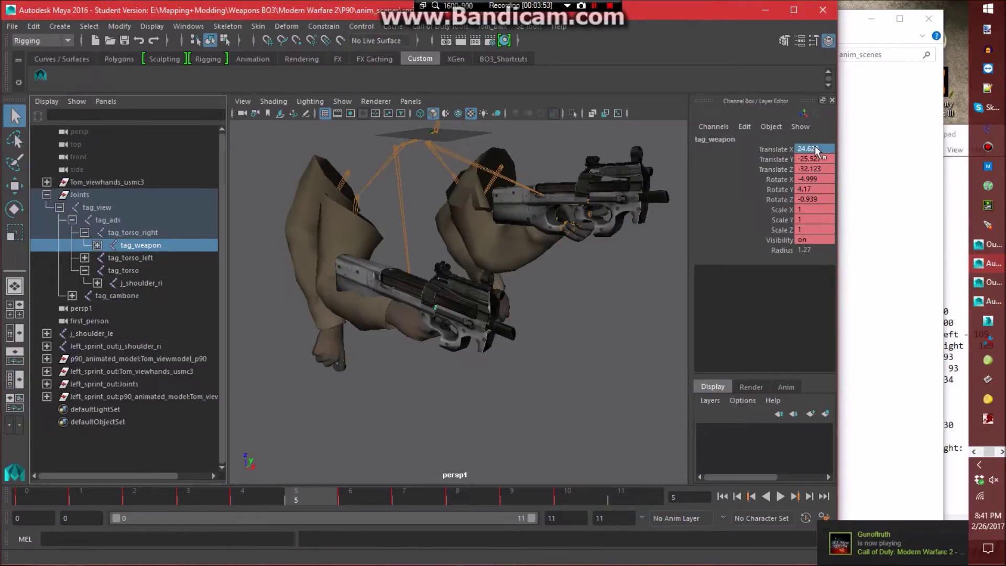
pyautogui.click(994, 303)
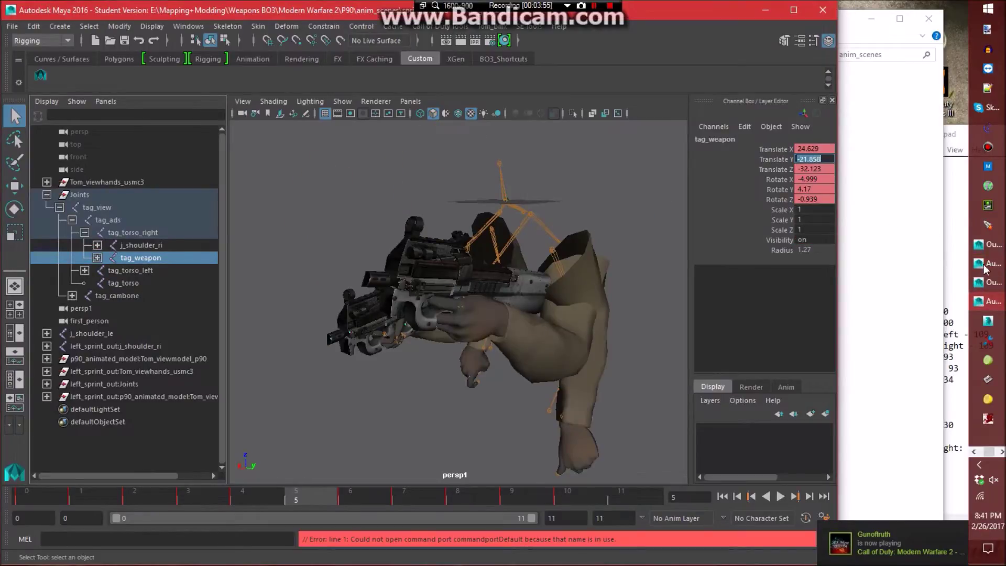
pyautogui.click(986, 265)
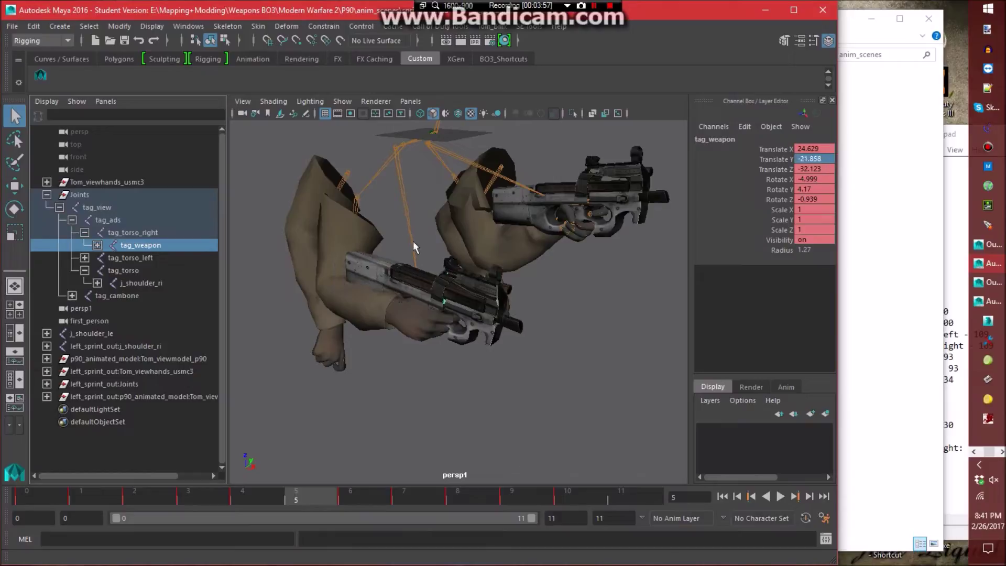
# Key tag_weapon under tag_torso at frames 5 to 10, leave it parented there, and clear the selection.
pyautogui.moveTo(129, 249); pyautogui.dragTo(157, 231, button='middle')
pyautogui.click(357, 493)
pyautogui.click(416, 494)
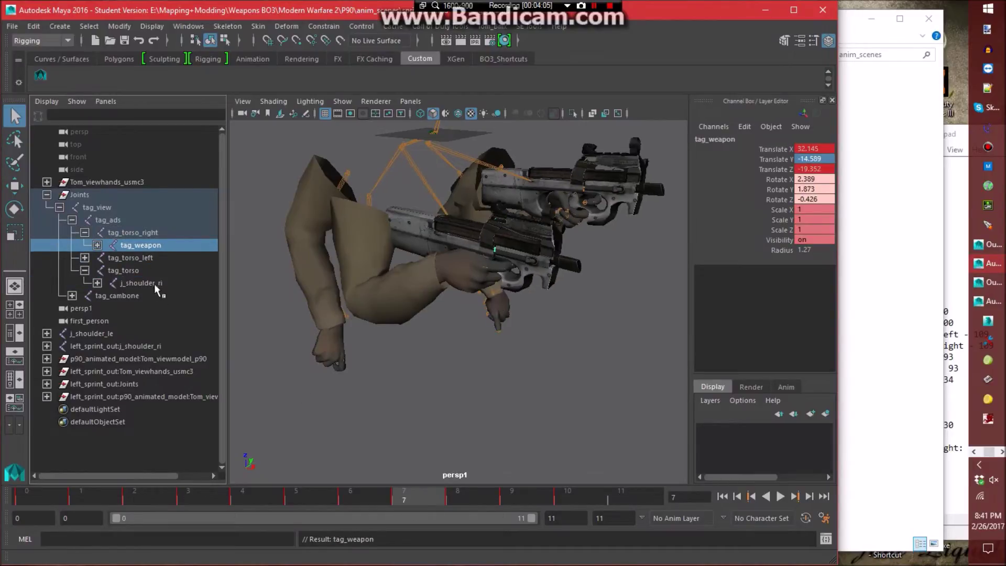
pyautogui.moveTo(152, 246); pyautogui.dragTo(134, 268, button='middle')
pyautogui.click(479, 499)
pyautogui.click(516, 498)
pyautogui.click(558, 500)
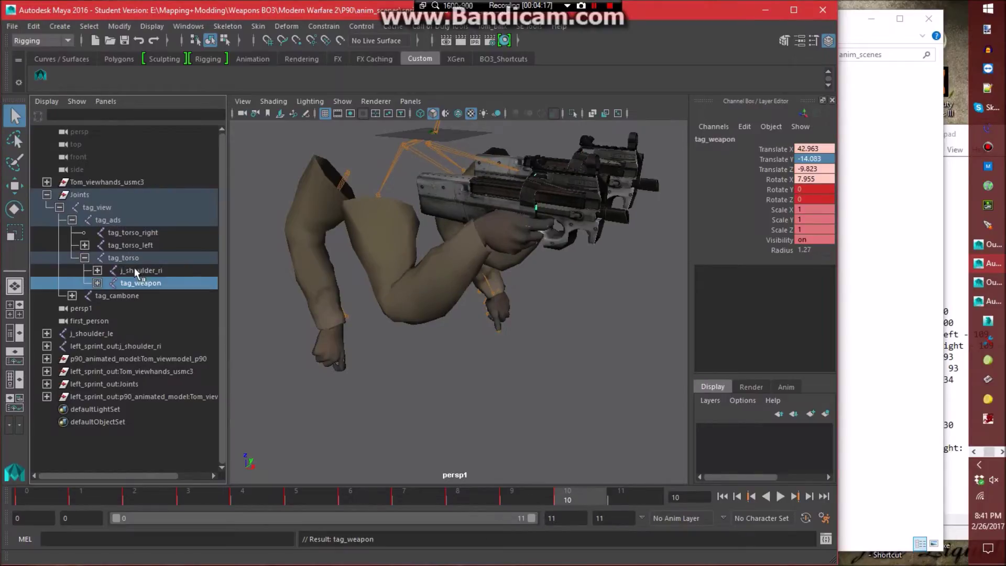
pyautogui.click(508, 422)
# Switch to Offsets.txt in Notepad, add the line "sprint_out - 10" below sprint_loop, and return to the main Maya scene.
pyautogui.click(975, 126)
pyautogui.click(953, 425)
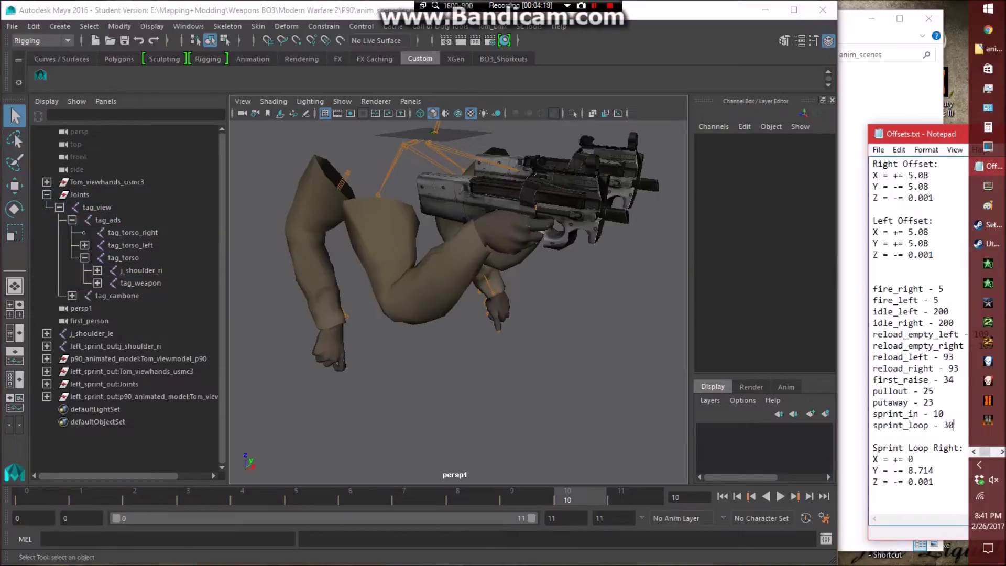
pyautogui.press('Return')
pyautogui.write('sprint_out - 10')
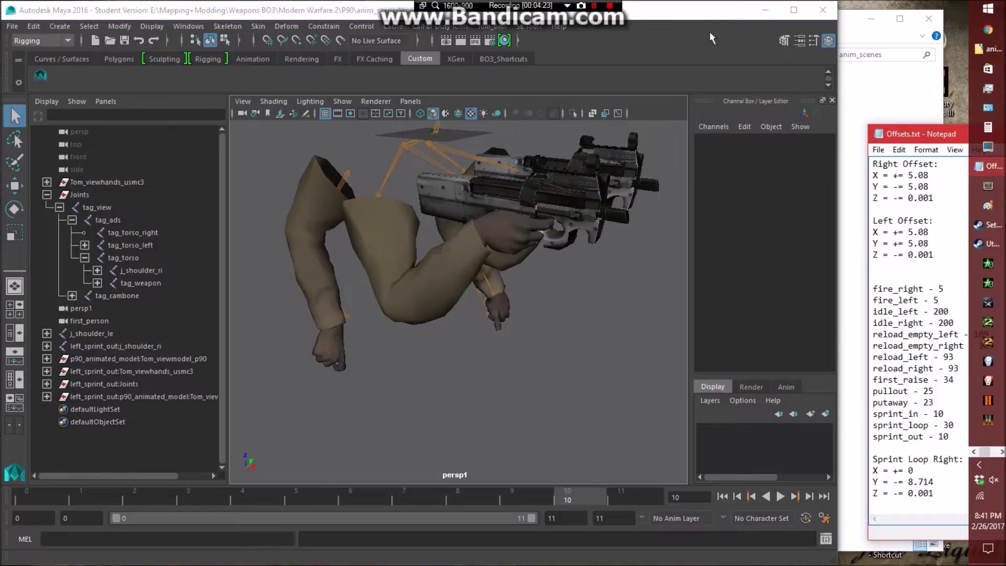
pyautogui.click(690, 12)
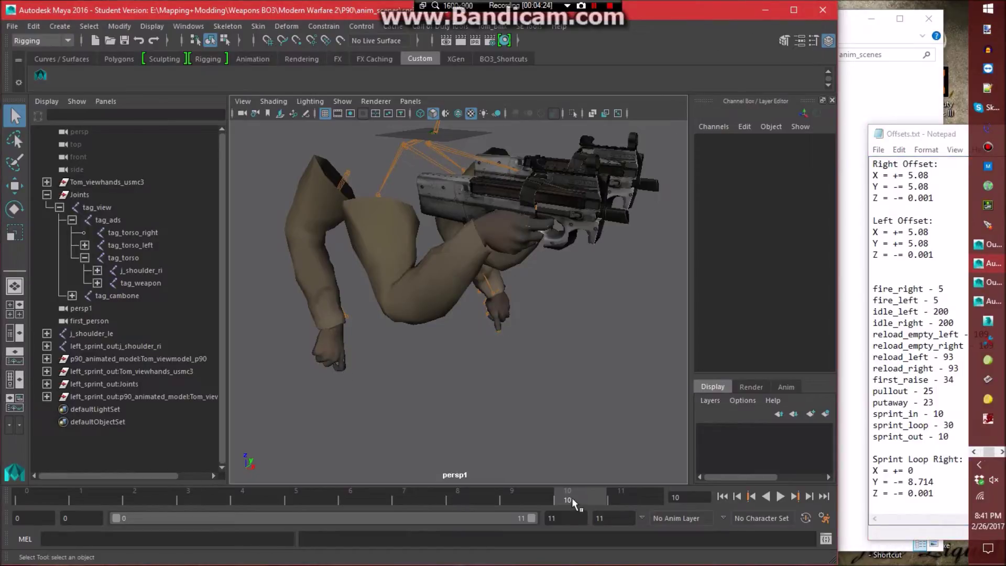
# Return to frame 0, delete the emptied tag_torso_right joint, and select tag_torso_left.
pyautogui.moveTo(557, 498); pyautogui.dragTo(3, 531)
pyautogui.click(138, 236)
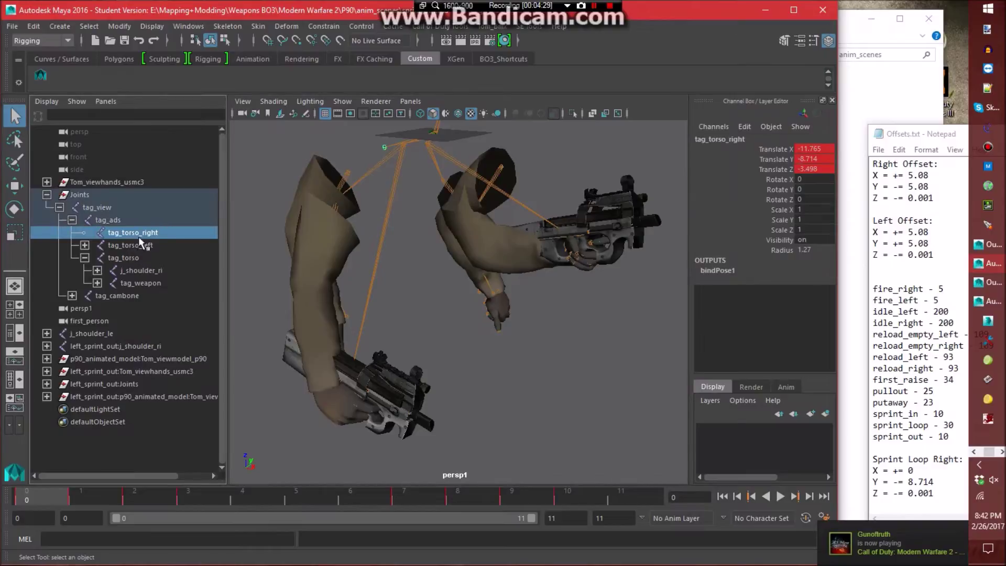
pyautogui.press('Delete')
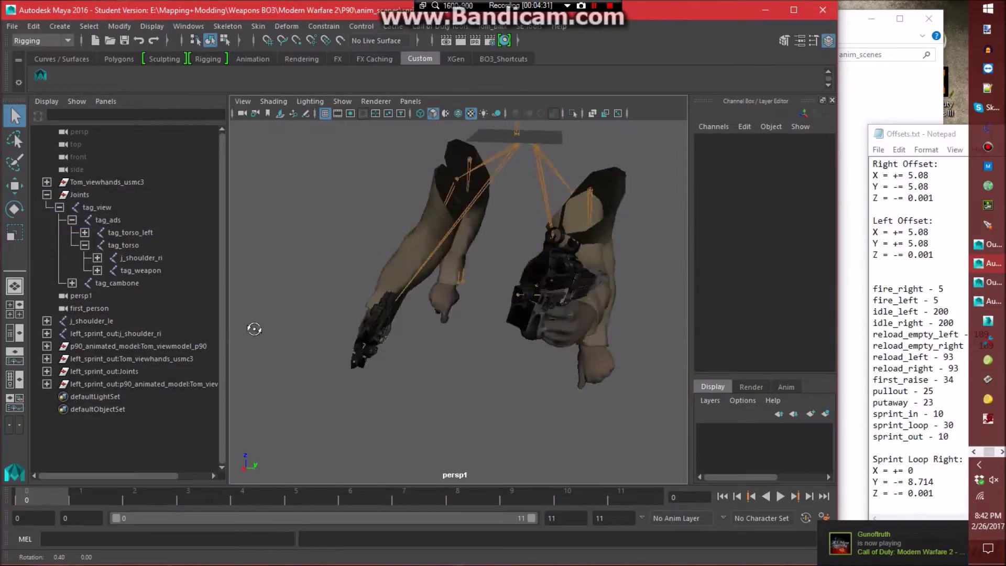
pyautogui.click(141, 234)
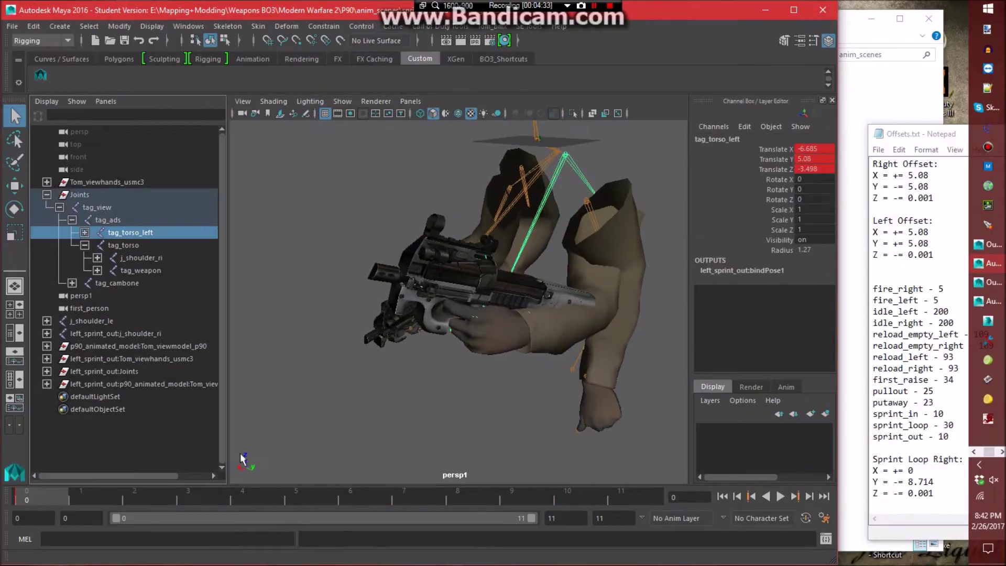
# Move j_shoulder_le from tag_torso_left to tag_torso in the joint hierarchy at frame 0.
pyautogui.click(84, 232)
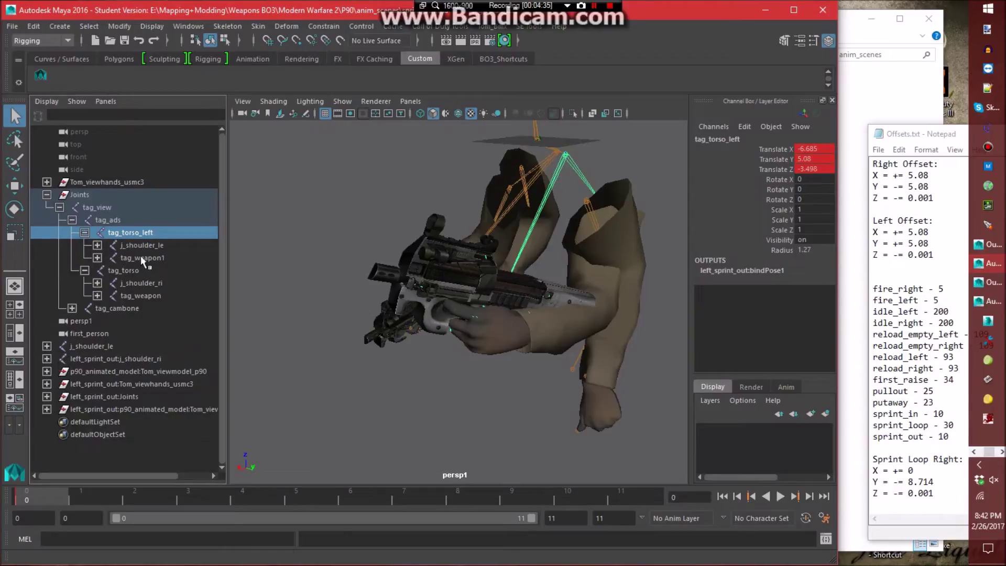
pyautogui.click(158, 246)
pyautogui.moveTo(46, 499)
pyautogui.mouseDown()
pyautogui.moveTo(627, 514)
pyautogui.moveTo(31, 500)
pyautogui.mouseUp()
pyautogui.moveTo(160, 246); pyautogui.dragTo(139, 269, button='middle')
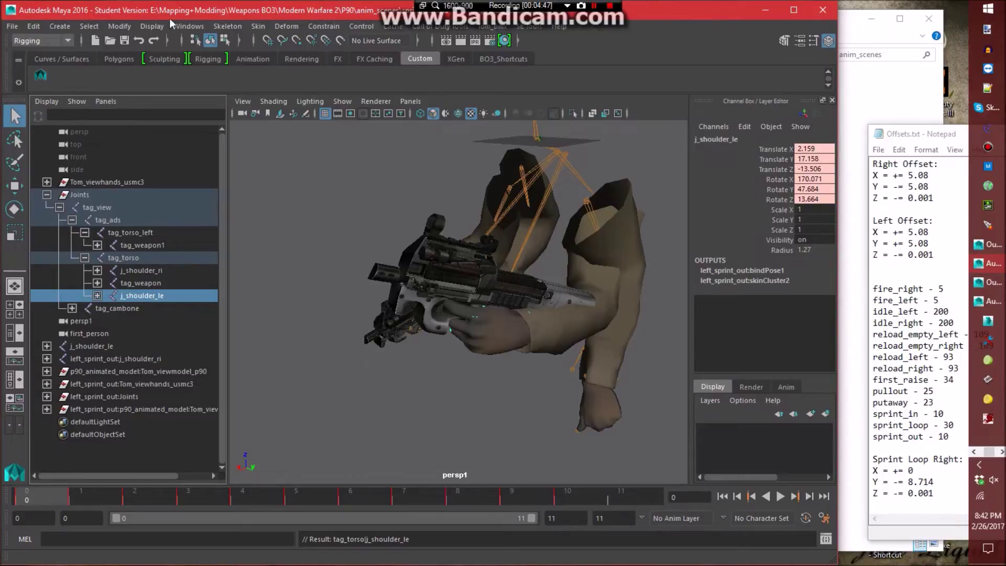
# In the Graph Editor, offset all Translate X and Translate Y keys of j_shoulder_le by += 5.08 each.
pyautogui.click(188, 26)
pyautogui.moveTo(217, 61)
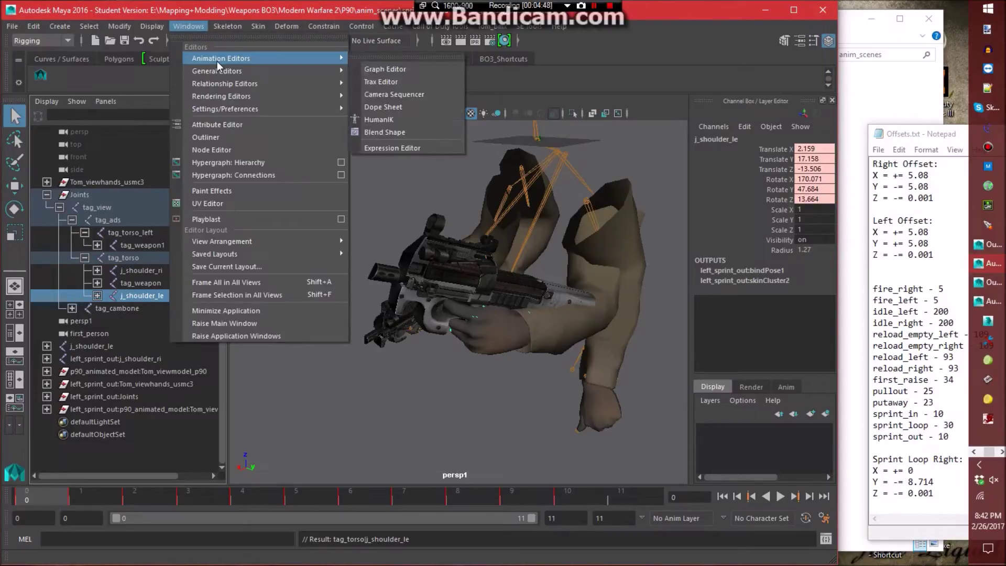
pyautogui.click(388, 68)
pyautogui.click(306, 180)
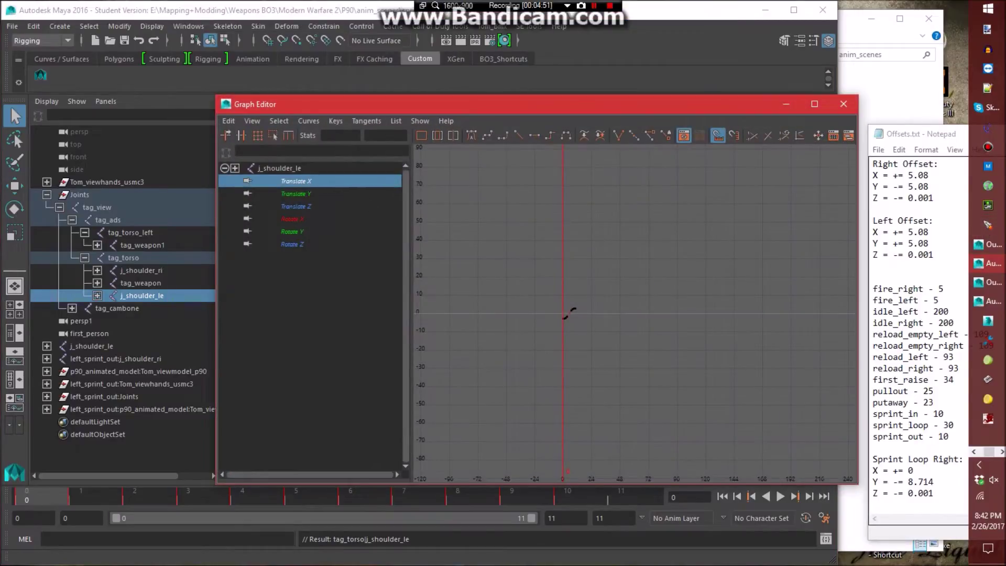
pyautogui.moveTo(929, 231); pyautogui.dragTo(897, 232)
pyautogui.moveTo(632, 373); pyautogui.dragTo(545, 293)
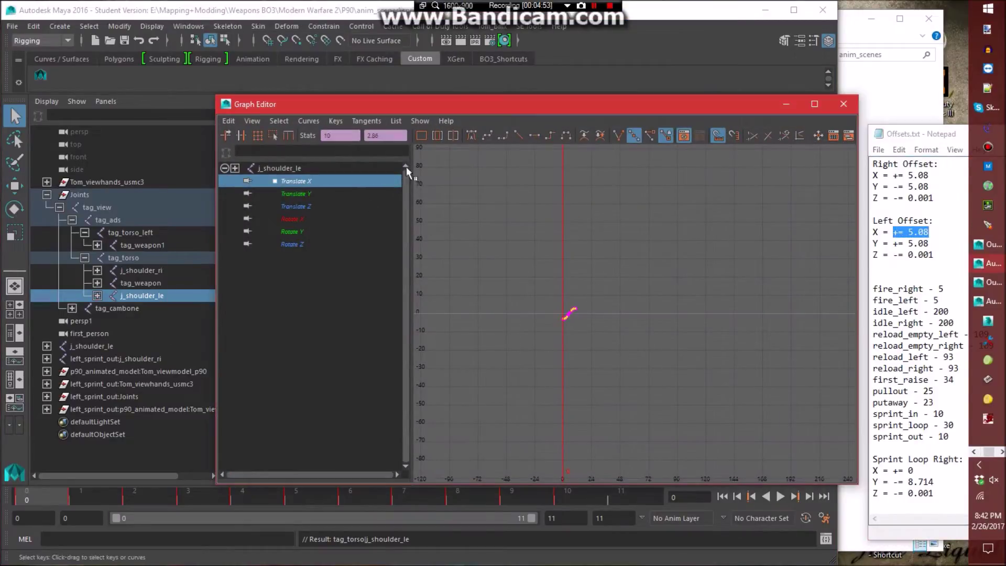
pyautogui.press('Return')
pyautogui.click(330, 192)
pyautogui.moveTo(487, 235); pyautogui.dragTo(597, 315)
pyautogui.write('+= 5.08')
pyautogui.press('Return')
# Offset all Translate Z keys of j_shoulder_le by -= 0.001, then close the Graph Editor and play the animation to check it.
pyautogui.click(873, 266)
pyautogui.moveTo(934, 255); pyautogui.dragTo(893, 254)
pyautogui.click(350, 209)
pyautogui.moveTo(517, 288); pyautogui.dragTo(577, 346)
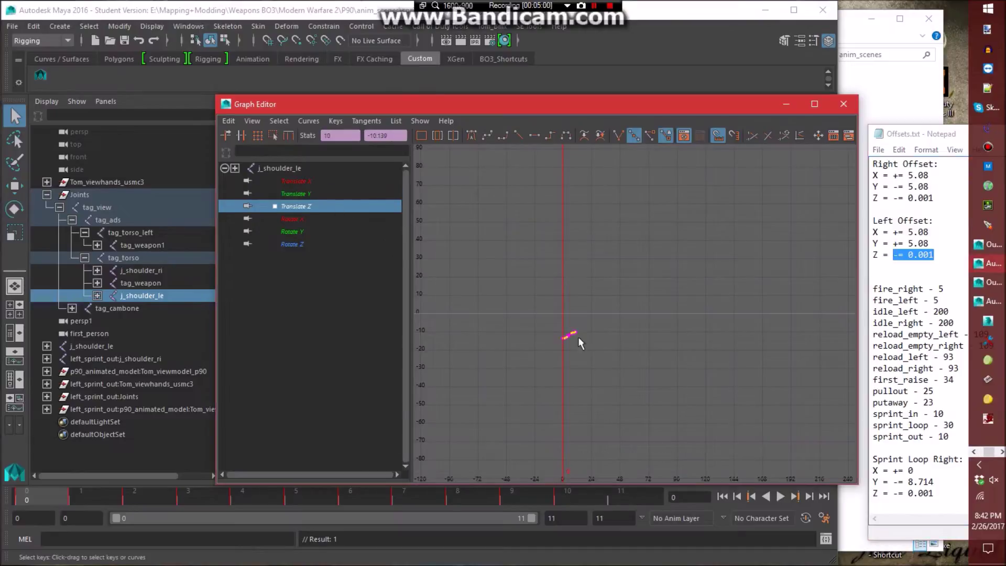
pyautogui.moveTo(398, 136); pyautogui.dragTo(303, 126)
pyautogui.click(843, 104)
pyautogui.click(103, 468)
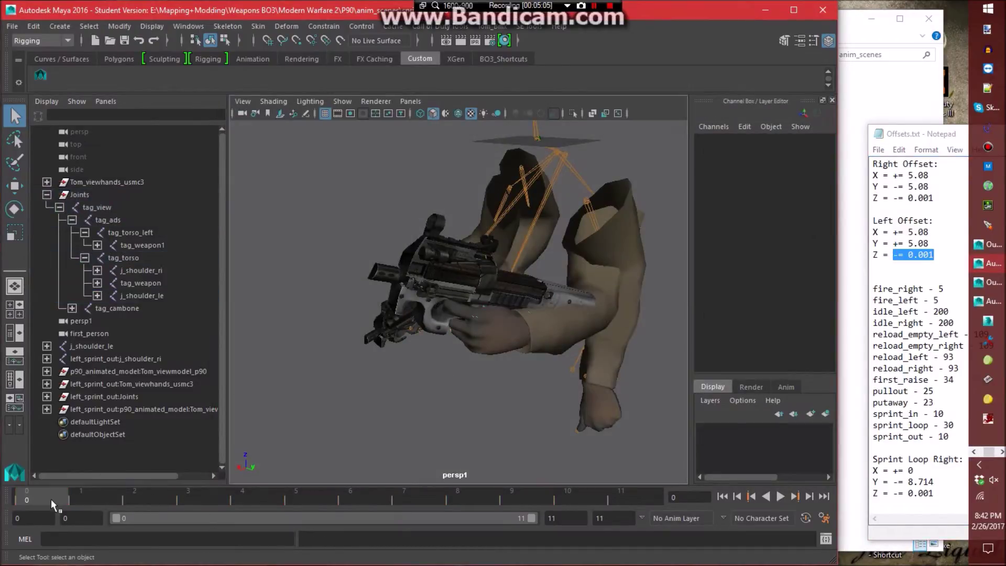
pyautogui.hotkey('alt', 'v')
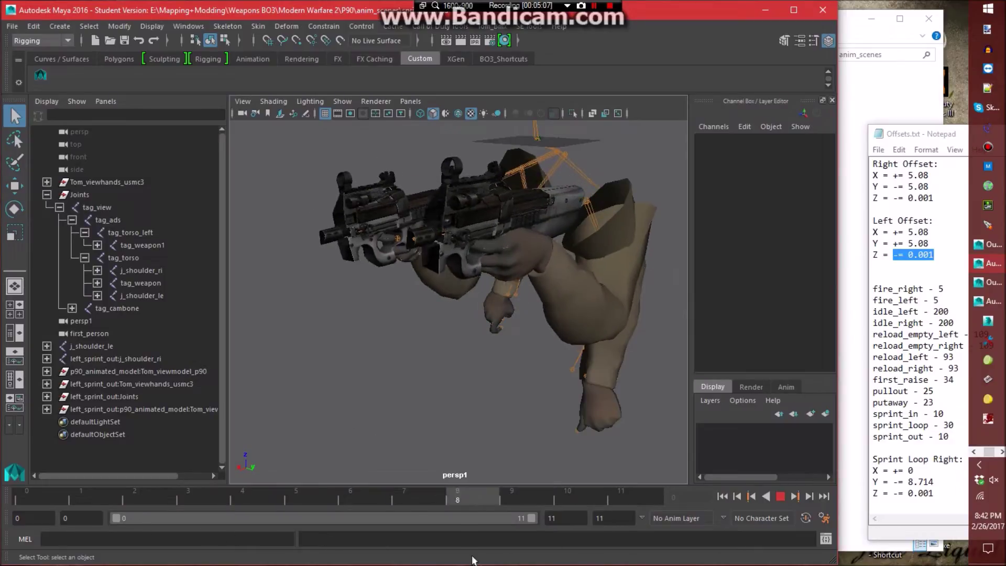
pyautogui.hotkey('alt', 'v')
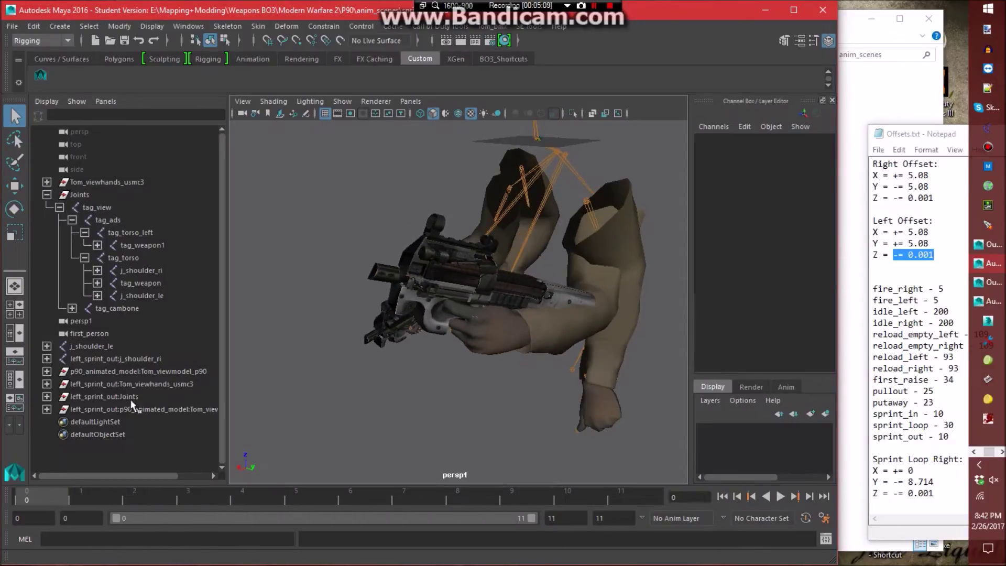
# Parent tag_weapon1 under tag_torso and offset all its Translate Z keys by -= 0.001 in the Graph Editor.
pyautogui.moveTo(147, 246); pyautogui.dragTo(150, 259)
pyautogui.click(188, 26)
pyautogui.moveTo(220, 60)
pyautogui.click(378, 68)
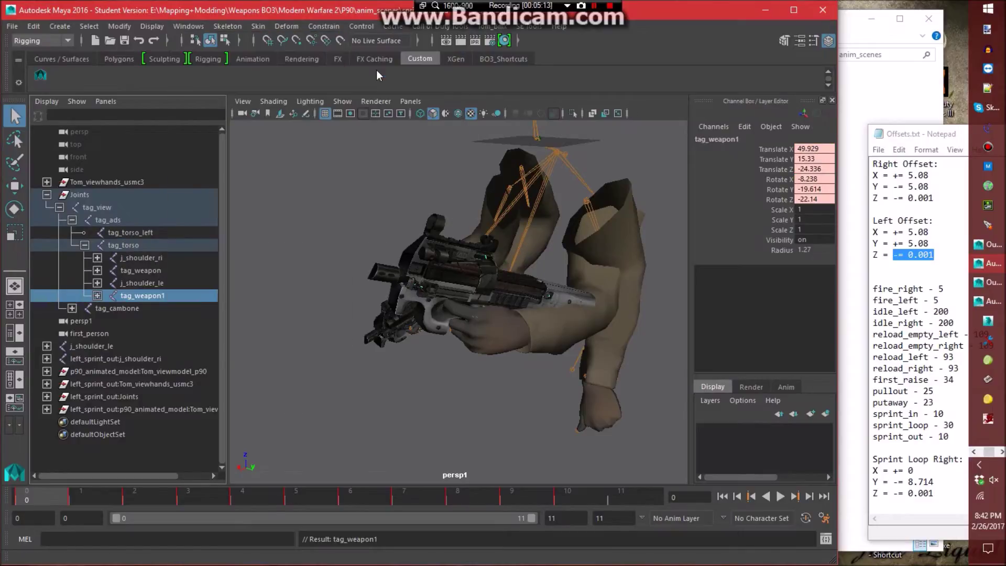
pyautogui.click(320, 181)
pyautogui.click(323, 204)
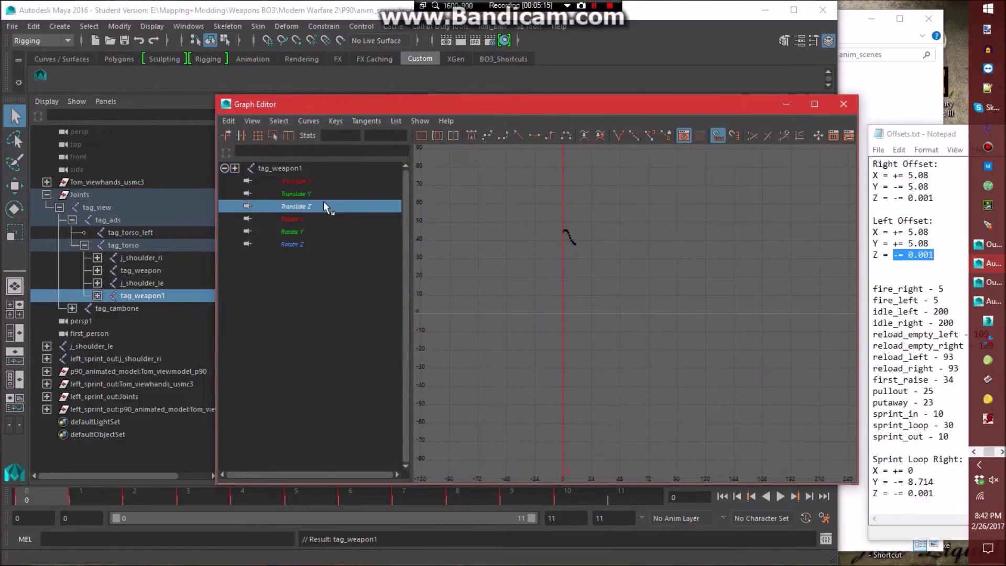
pyautogui.moveTo(661, 423); pyautogui.dragTo(556, 322)
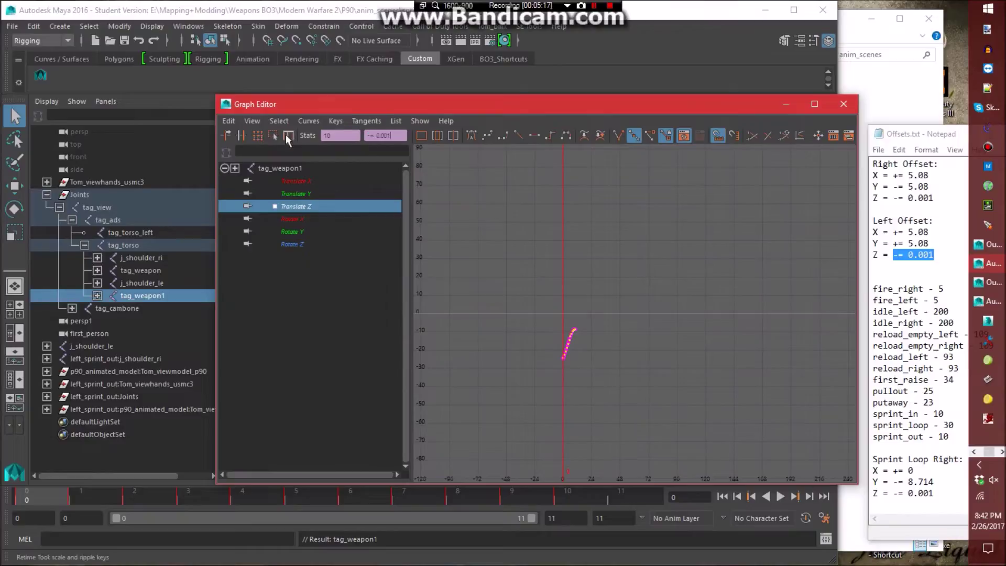
# Offset all Translate Y and Translate X keys of tag_weapon1 by += 5.08, then close the Graph Editor and play the animation.
pyautogui.click(316, 192)
pyautogui.moveTo(894, 243); pyautogui.dragTo(929, 243)
pyautogui.moveTo(486, 264); pyautogui.dragTo(596, 330)
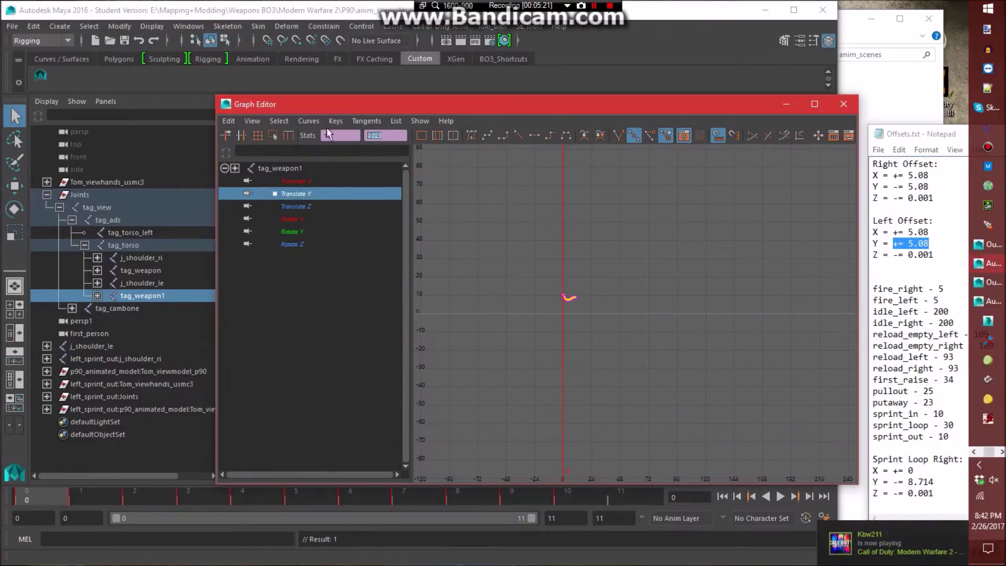
pyautogui.press('Up')
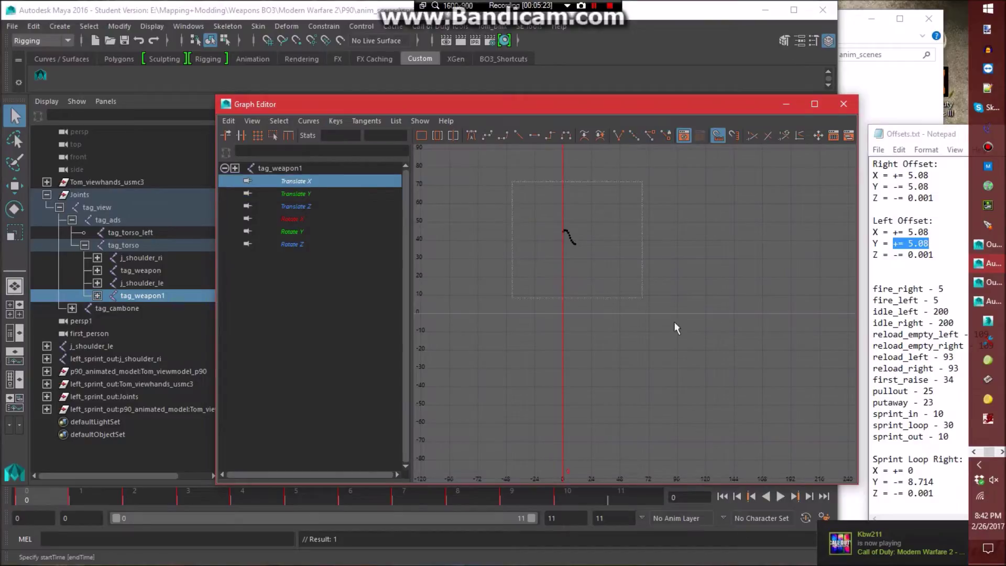
pyautogui.moveTo(622, 285); pyautogui.dragTo(545, 209)
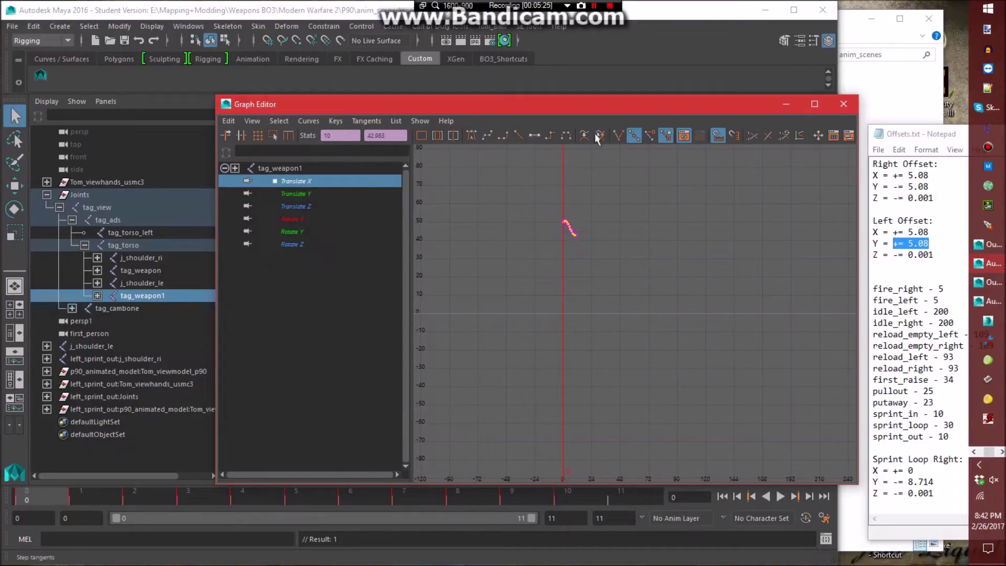
pyautogui.click(843, 104)
pyautogui.click(421, 358)
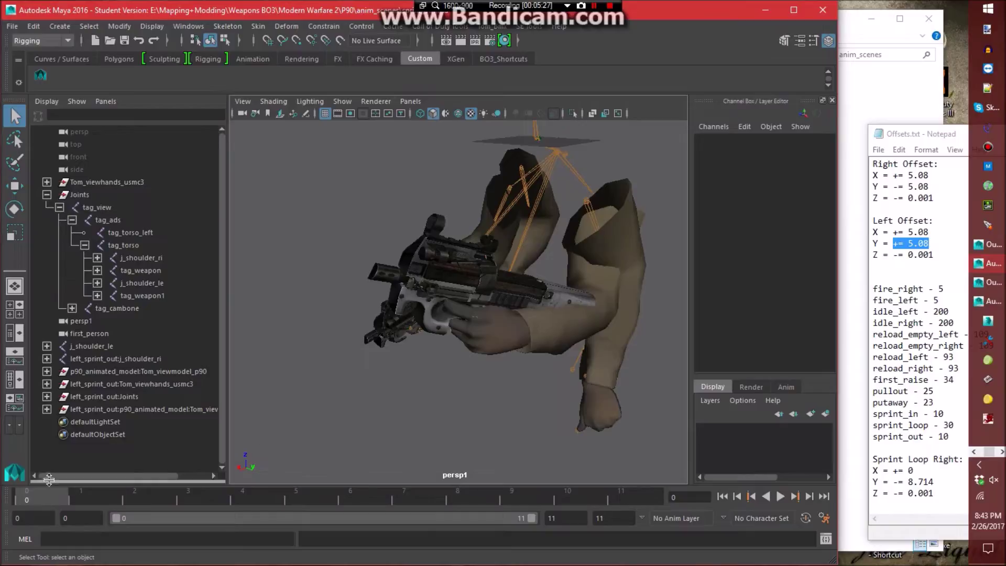
pyautogui.hotkey('alt', 'v')
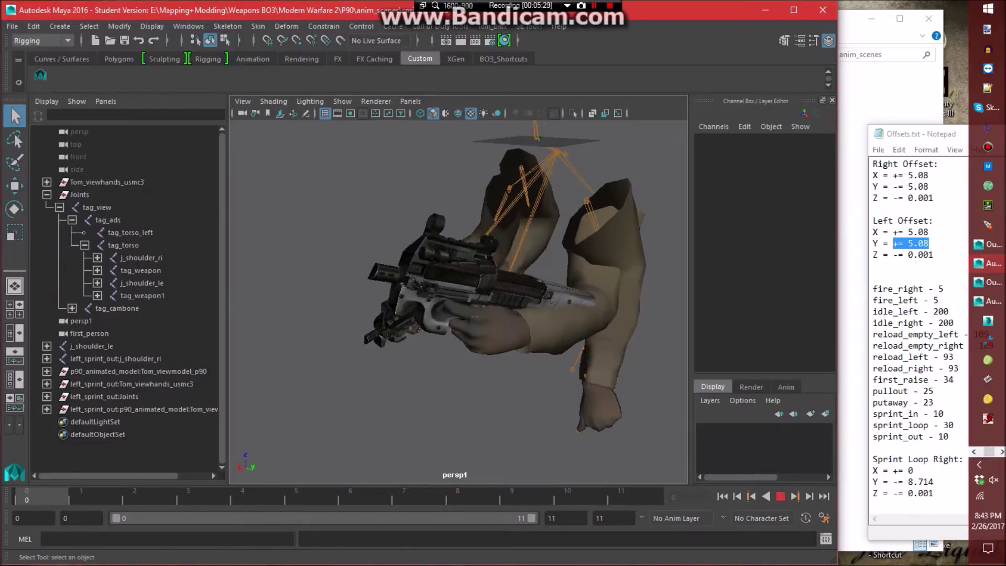
pyautogui.hotkey('alt', 'v')
# Delete the emptied tag_torso_left joint and reorder j_shoulder_le to sit directly above tag_weapon under tag_torso.
pyautogui.click(151, 232)
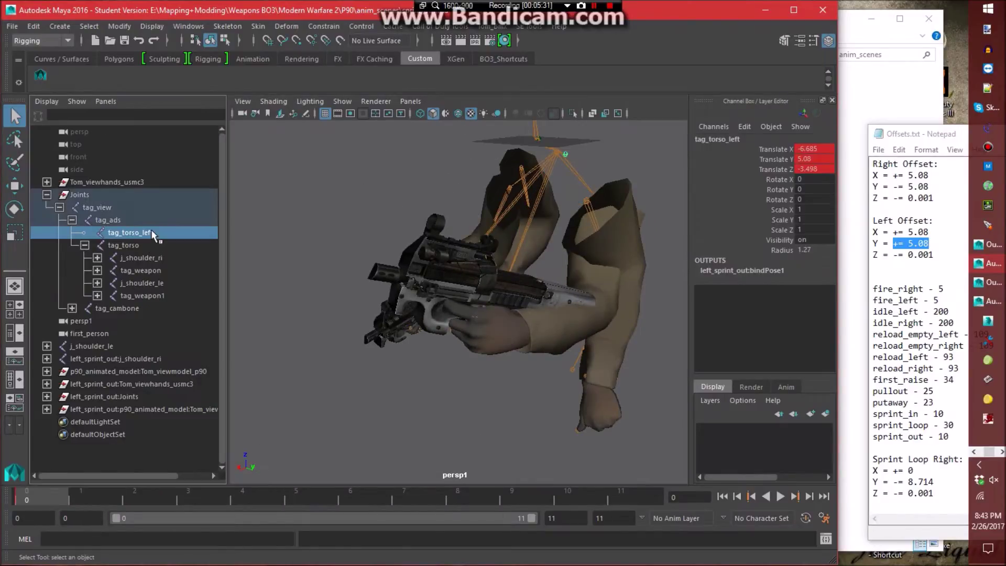
pyautogui.press('Delete')
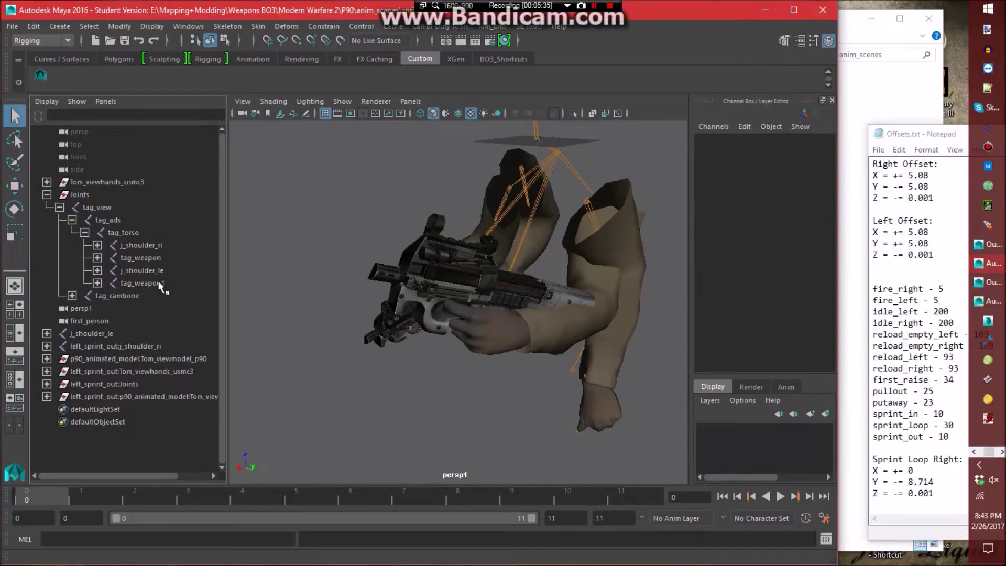
pyautogui.click(175, 271)
pyautogui.moveTo(178, 272); pyautogui.dragTo(167, 256, button='middle')
pyautogui.click(296, 242)
# Save the sprint_out scene and preview the animation from the perspective view and through the first_person camera.
pyautogui.hotkey('ctrl', 's')
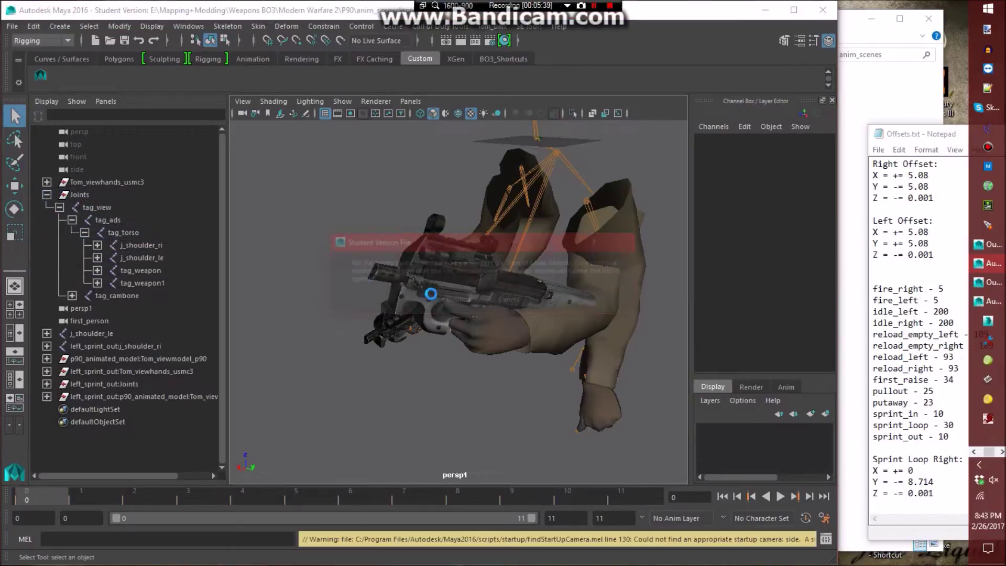
pyautogui.press('Return')
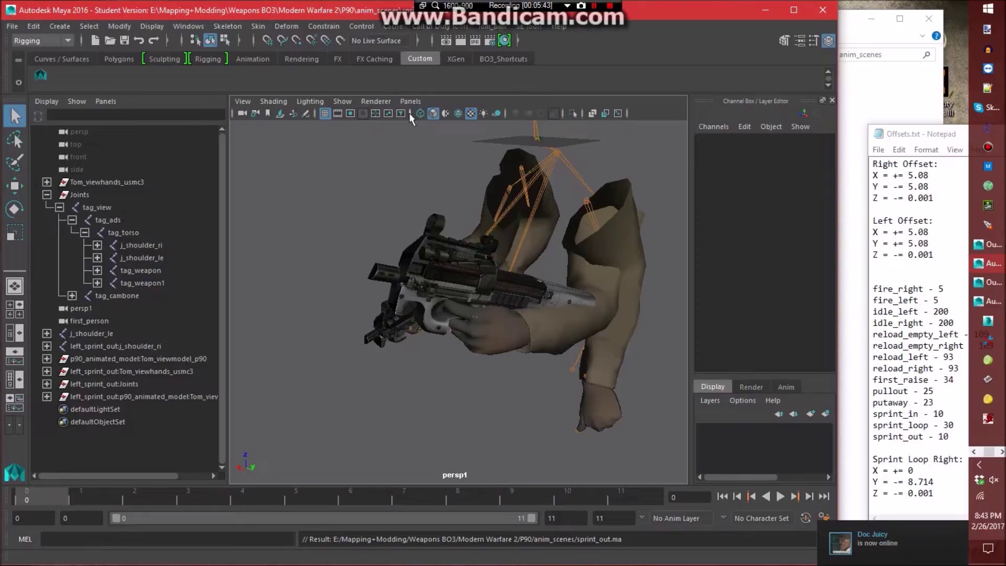
pyautogui.keyDown('alt'); pyautogui.moveTo(534, 206); pyautogui.dragTo(309, 225); pyautogui.keyUp('alt')
pyautogui.moveTo(33, 498); pyautogui.dragTo(725, 500)
pyautogui.keyDown('alt'); pyautogui.moveTo(628, 434); pyautogui.dragTo(500, 356); pyautogui.keyUp('alt')
pyautogui.moveTo(623, 499); pyautogui.dragTo(21, 502)
pyautogui.click(411, 101)
pyautogui.moveTo(447, 115)
pyautogui.click(580, 112)
pyautogui.hotkey('alt', 'v')
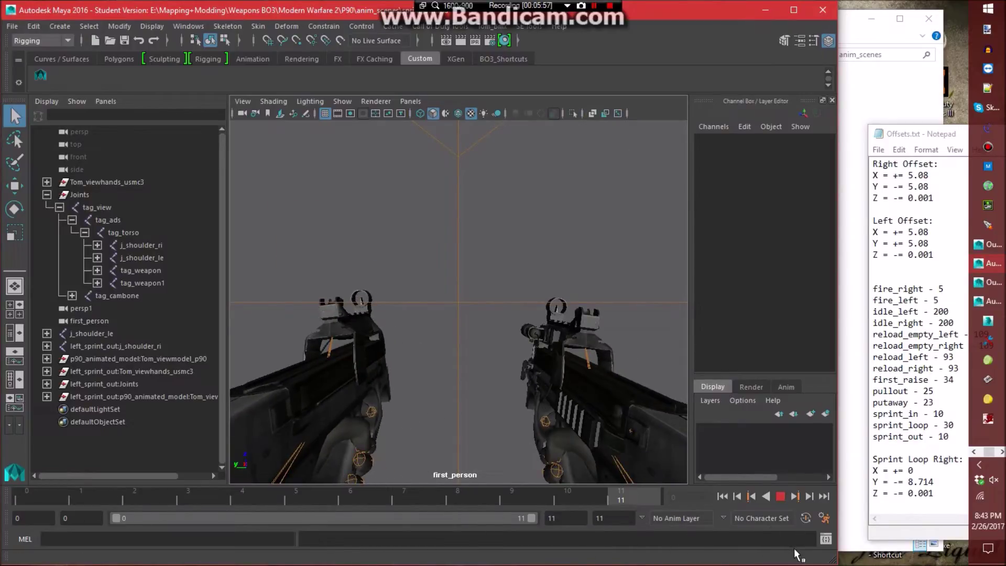
pyautogui.hotkey('alt', 'v')
# Switch the viewport back to the persp1 camera and save the scene again, accepting the student version notice.
pyautogui.click(410, 101)
pyautogui.moveTo(511, 114)
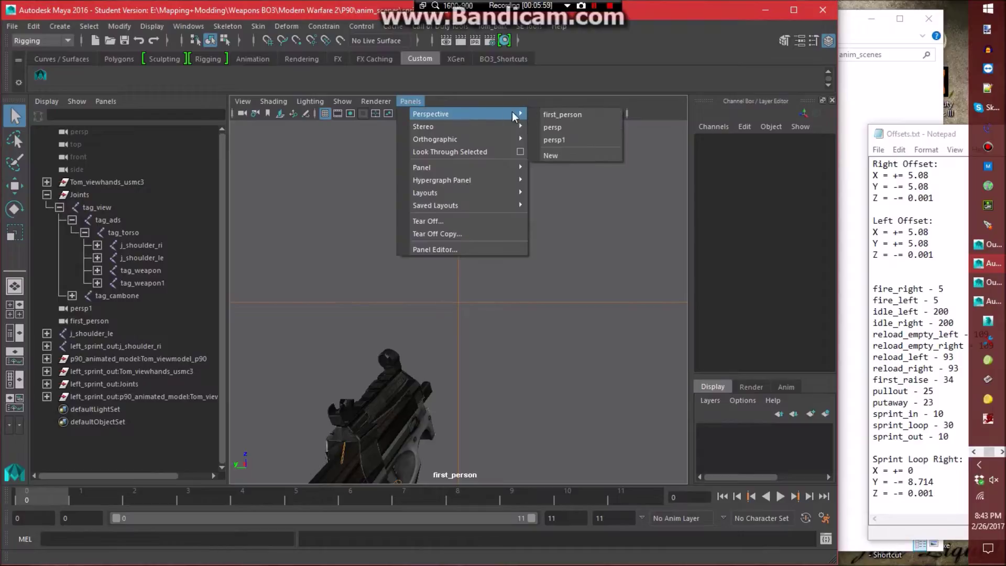
pyautogui.click(569, 139)
pyautogui.keyDown('alt'); pyautogui.moveTo(507, 269); pyautogui.dragTo(539, 291); pyautogui.keyUp('alt')
pyautogui.keyDown('alt'); pyautogui.moveTo(540, 291); pyautogui.dragTo(531, 296, button='middle'); pyautogui.keyUp('alt')
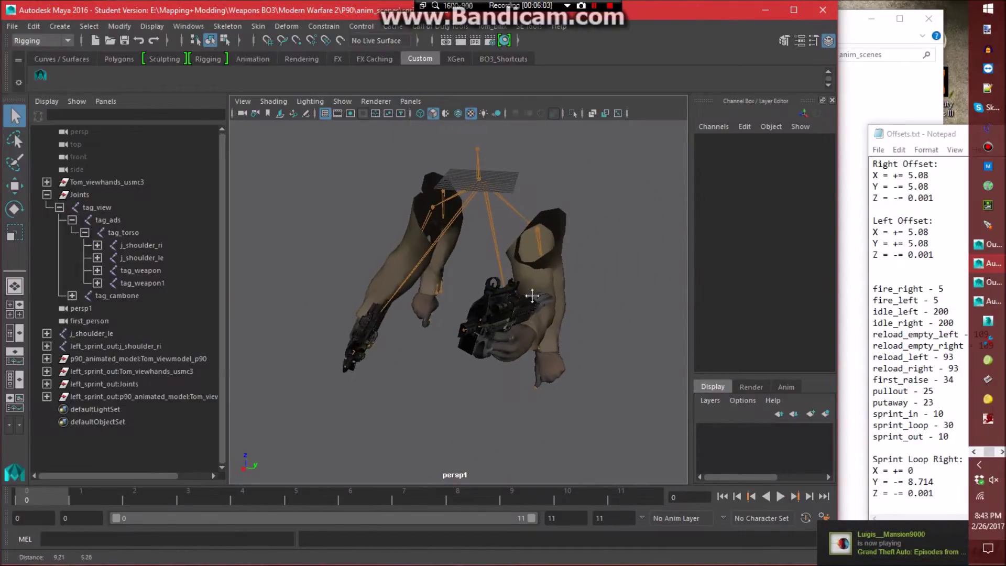
pyautogui.keyDown('alt'); pyautogui.moveTo(515, 320); pyautogui.dragTo(482, 321); pyautogui.keyUp('alt')
pyautogui.hotkey('ctrl', 's')
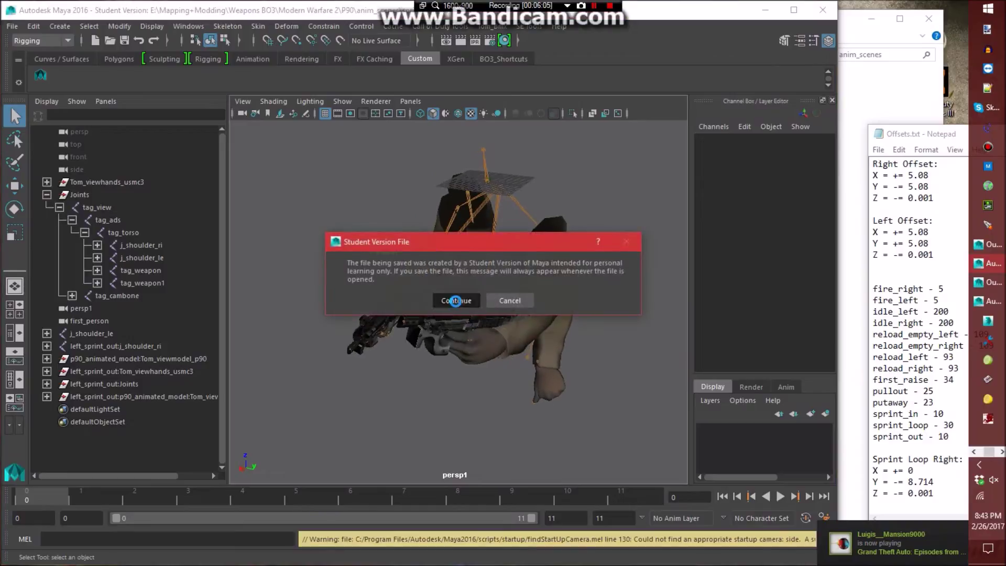
pyautogui.click(455, 301)
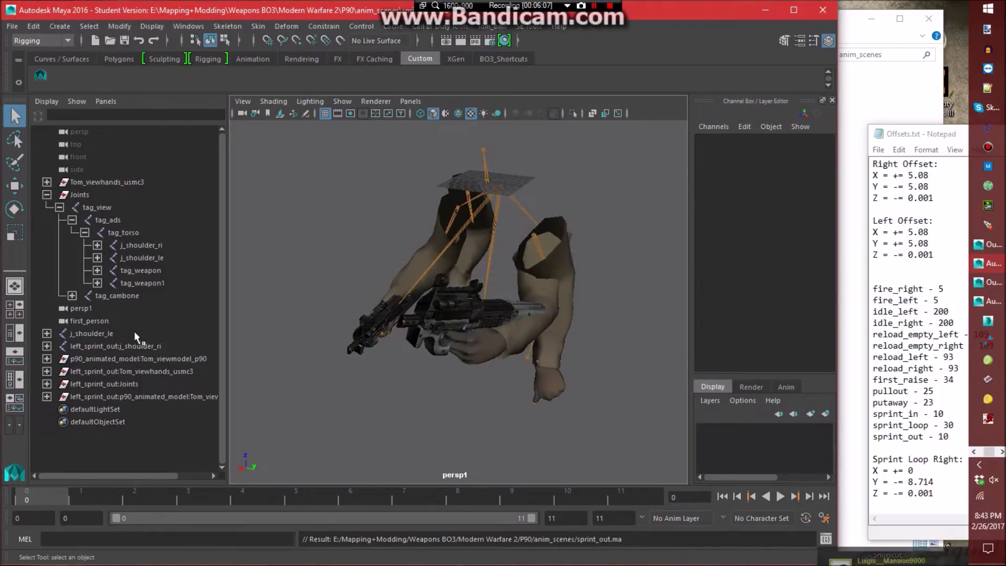
# Delete the leftover top-level j_shoulder_le, left_sprint_out:j_shoulder_ri and left_sprint_out:Joints, then run Clean Namespaces.
pyautogui.moveTo(134, 334); pyautogui.dragTo(130, 343)
pyautogui.keyDown('ctrl'); pyautogui.click(120, 383); pyautogui.keyUp('ctrl')
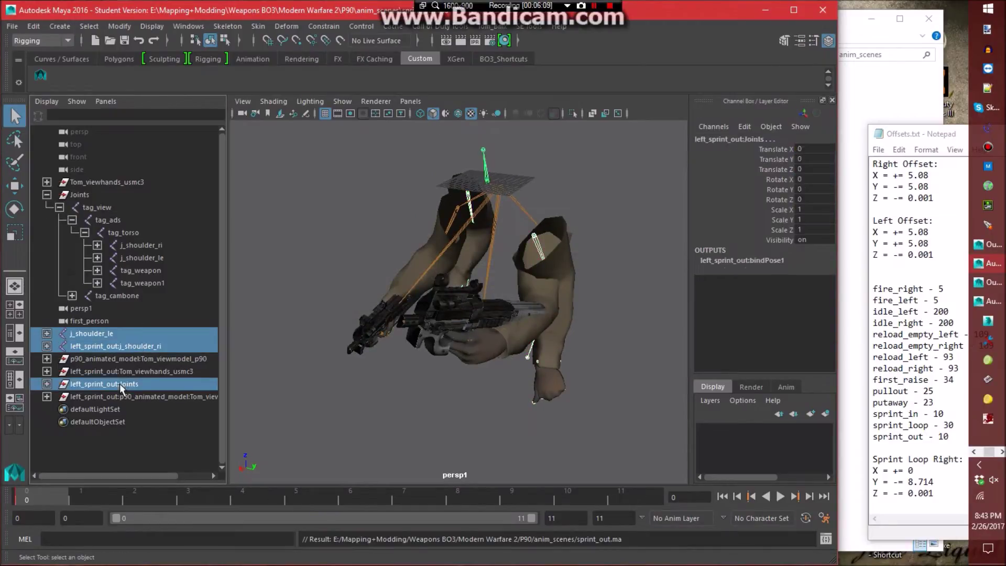
pyautogui.press('Delete')
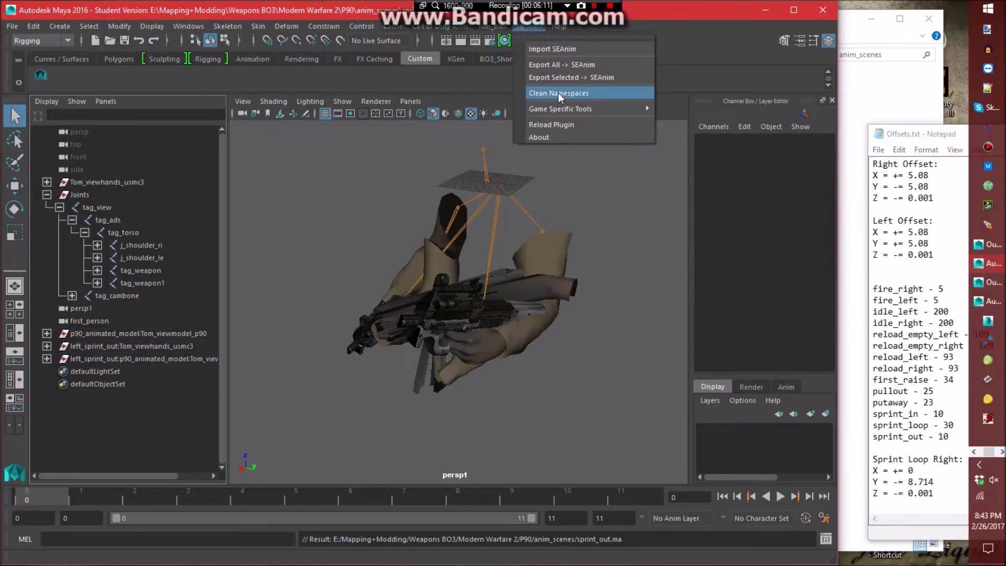
pyautogui.click(558, 93)
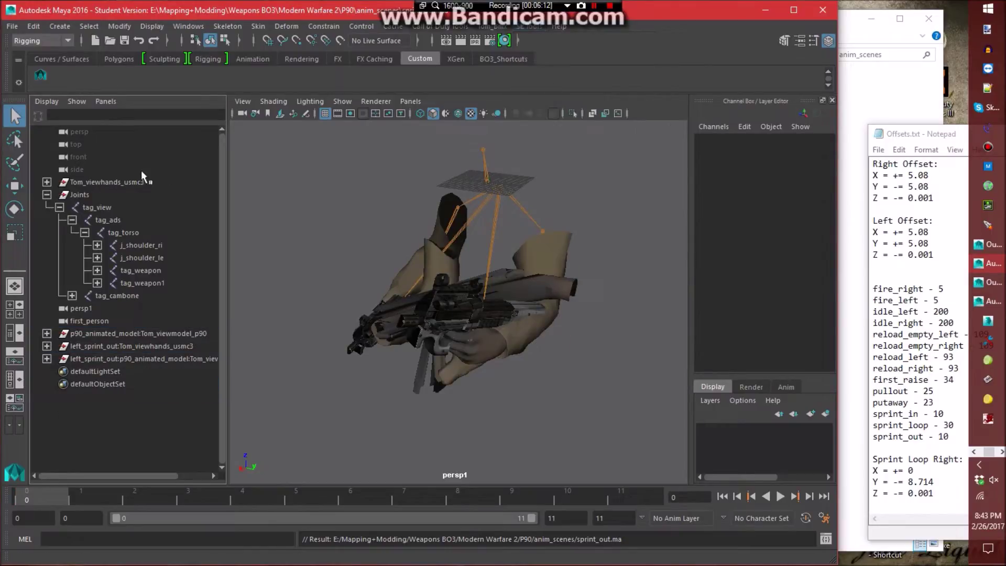
# Select the whole tag_view joint hierarchy and export it as the SEAnim sprint_out in the "seanims - Conversion Rig" folder.
pyautogui.click(99, 208)
pyautogui.click(89, 26)
pyautogui.click(121, 86)
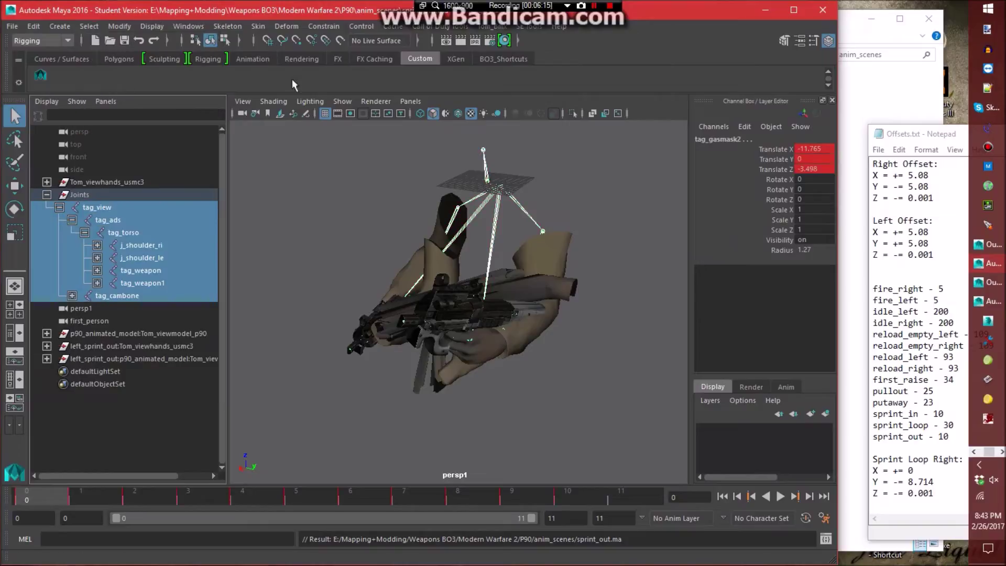
pyautogui.click(528, 26)
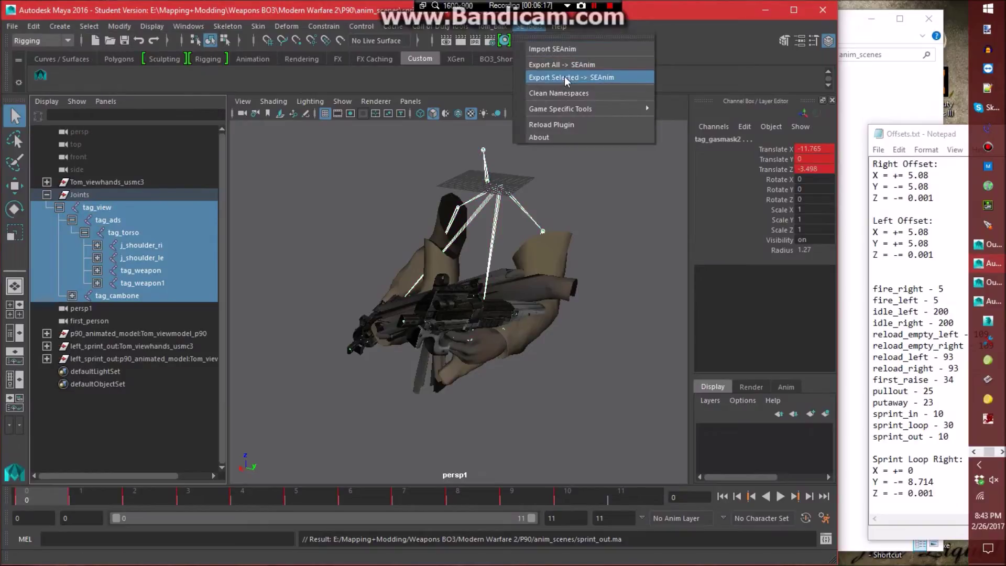
pyautogui.click(564, 77)
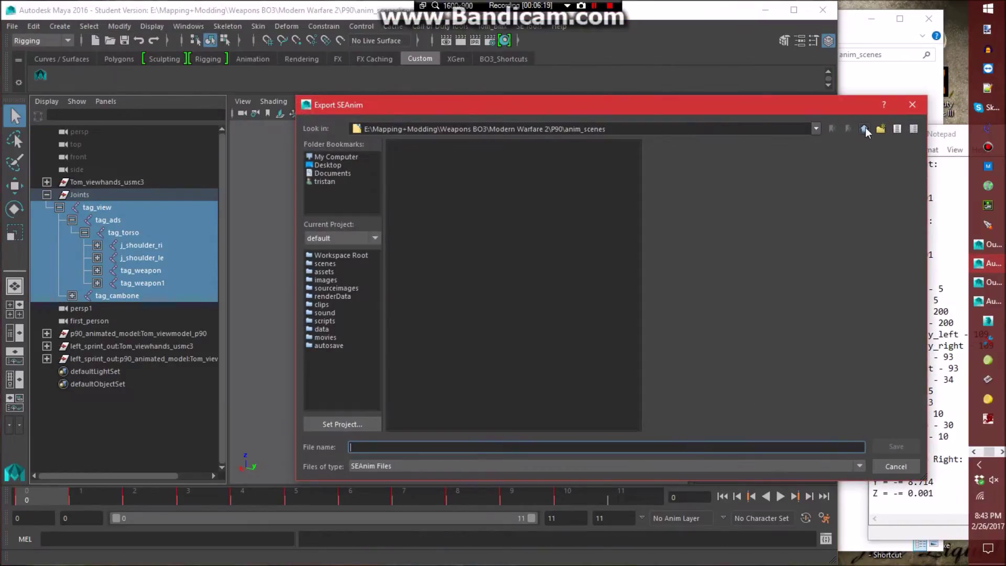
pyautogui.click(865, 129)
pyautogui.doubleClick(436, 166)
pyautogui.click(380, 446)
pyautogui.write('sprint_out')
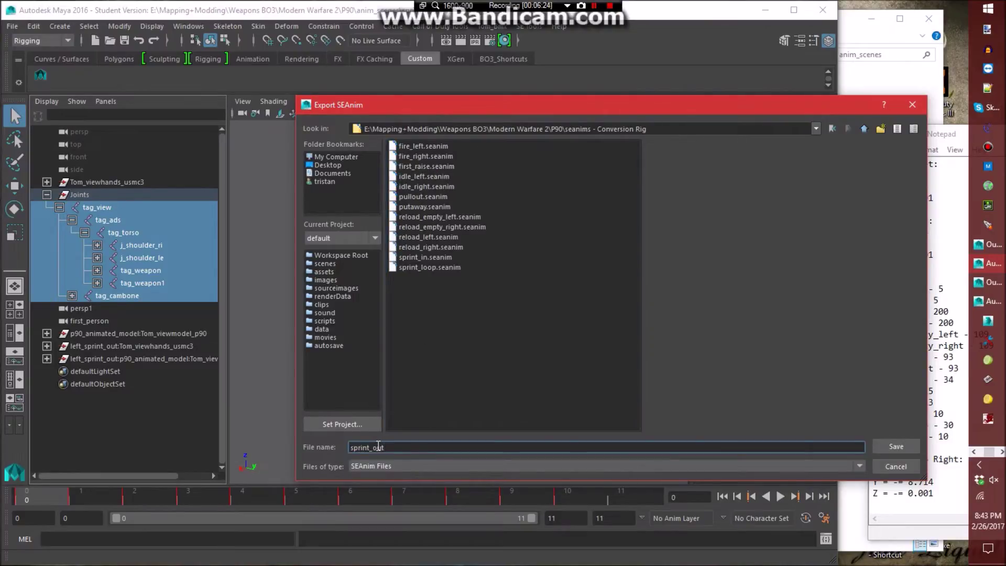
pyautogui.press('Return')
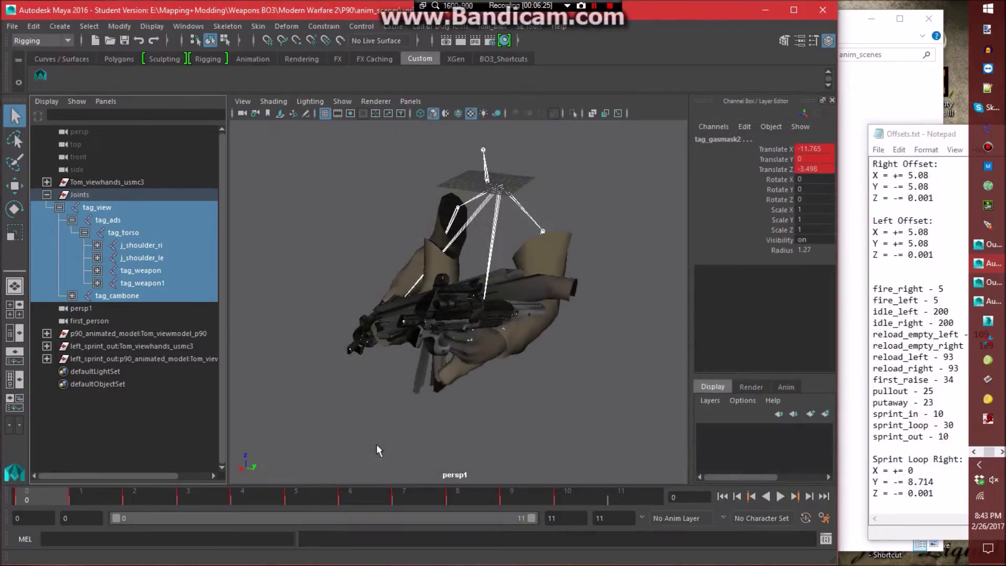
pyautogui.click(341, 447)
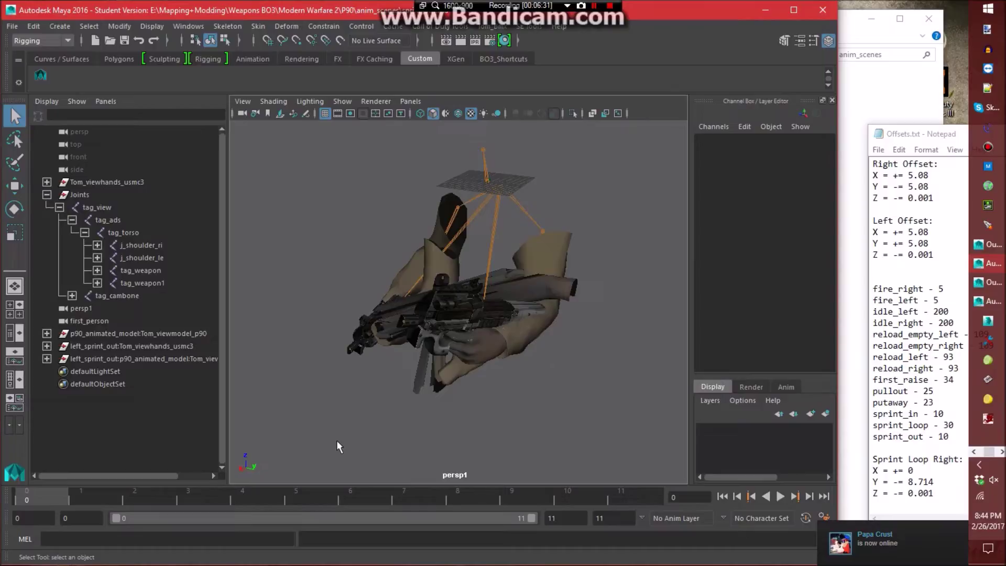
# Close the two remaining Maya windows, dismissing the save prompts.
pyautogui.click(825, 11)
pyautogui.click(437, 296)
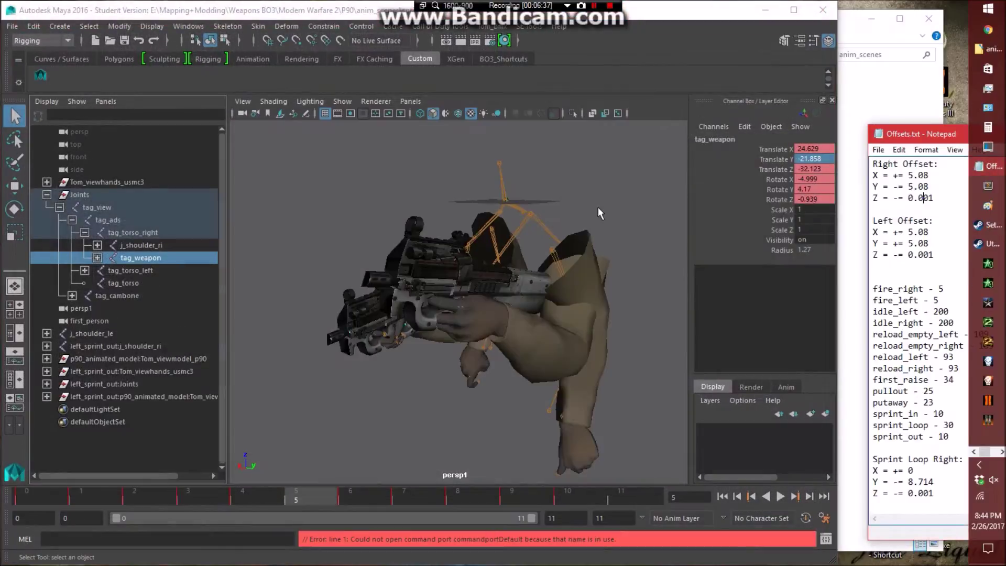
pyautogui.click(822, 10)
pyautogui.click(497, 297)
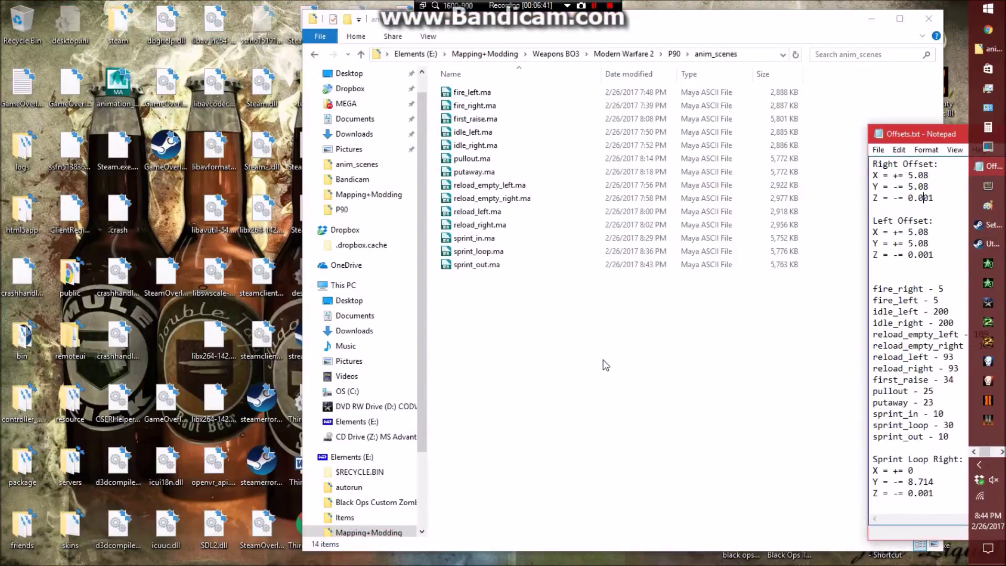
# Review the exported SEAnim files in the "seanims - Conversion Rig" folder and return to the P90 folder.
pyautogui.click(605, 366)
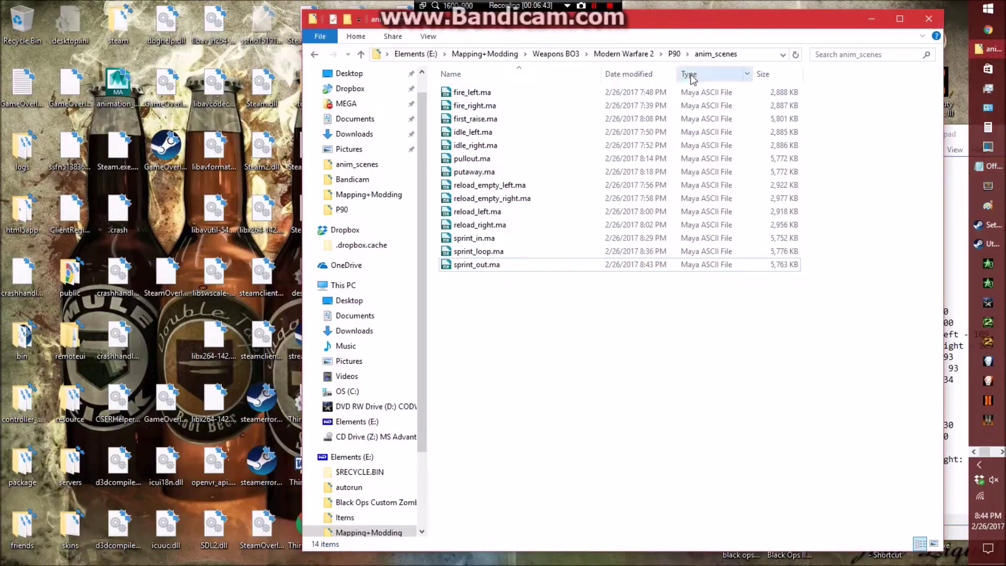
pyautogui.click(674, 53)
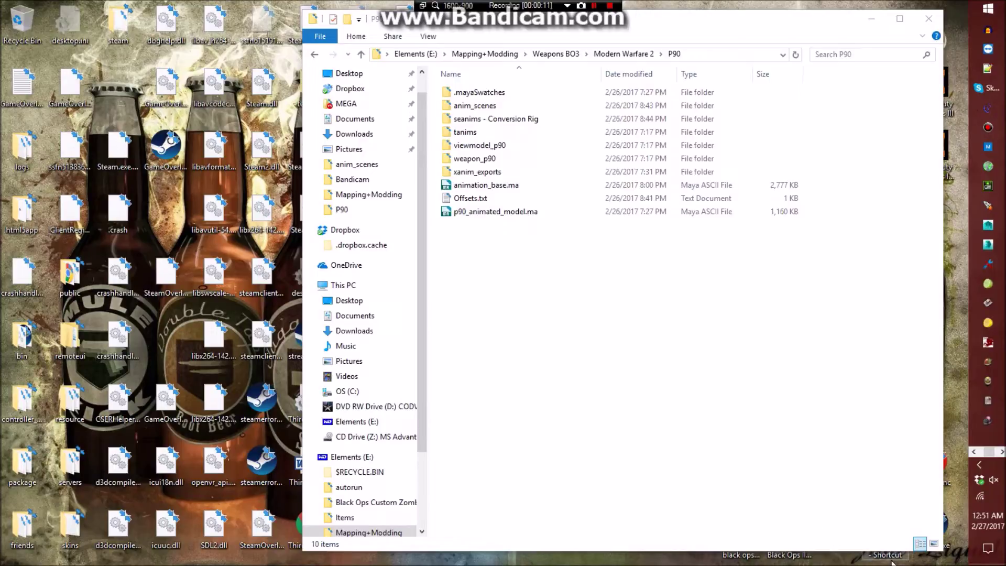
pyautogui.doubleClick(554, 119)
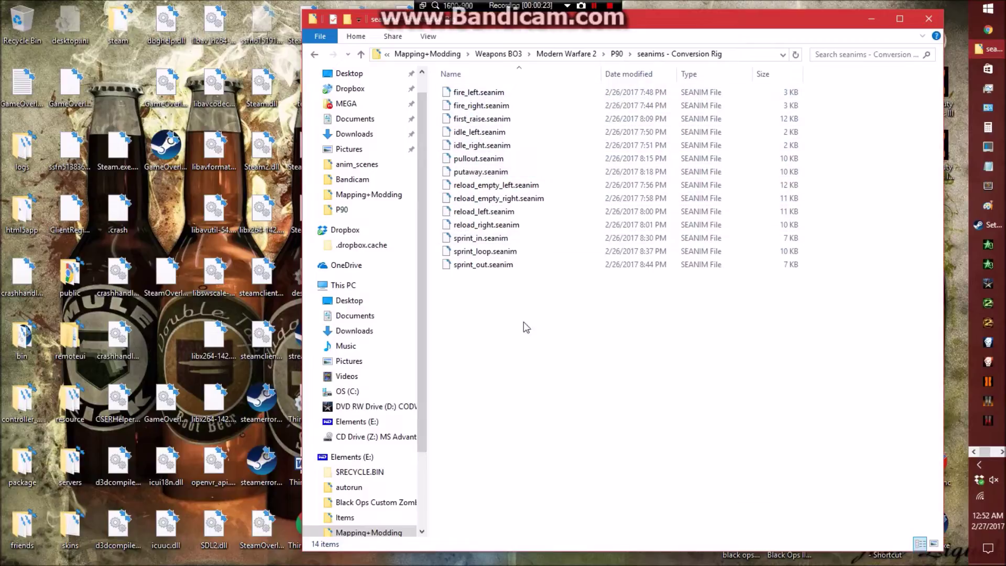
pyautogui.click(617, 54)
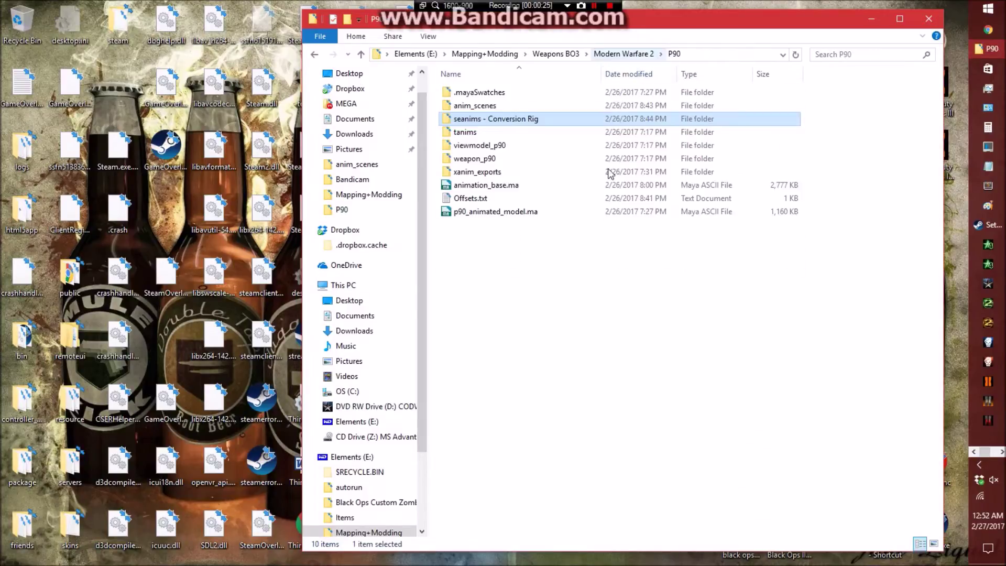
# Open Improved_Conversion_Rig.ma from Mapping+Modding\T7_Conversion_Rig in Maya and close that folder window.
pyautogui.doubleClick(882, 557)
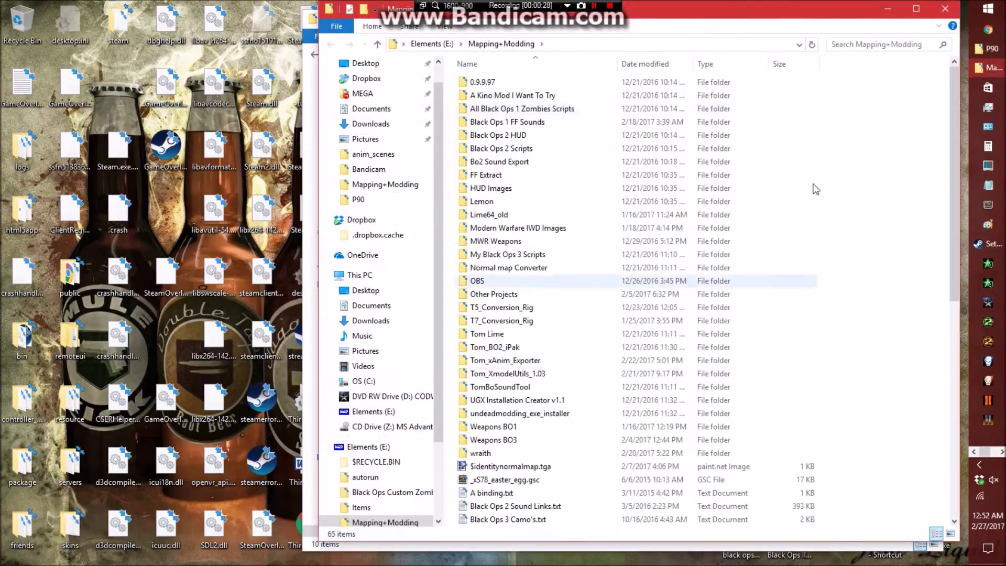
pyautogui.moveTo(738, 10); pyautogui.dragTo(513, 28)
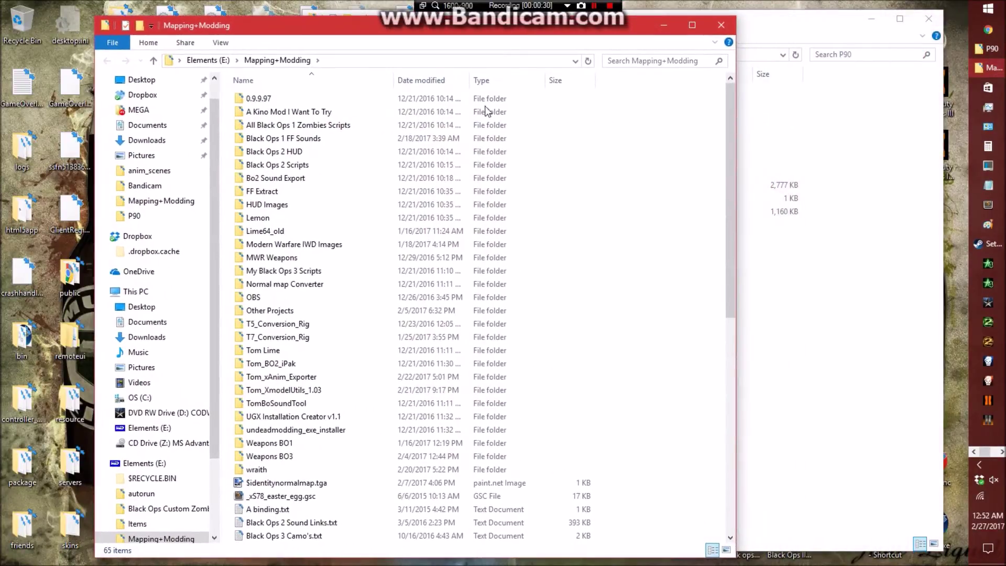
pyautogui.doubleClick(286, 341)
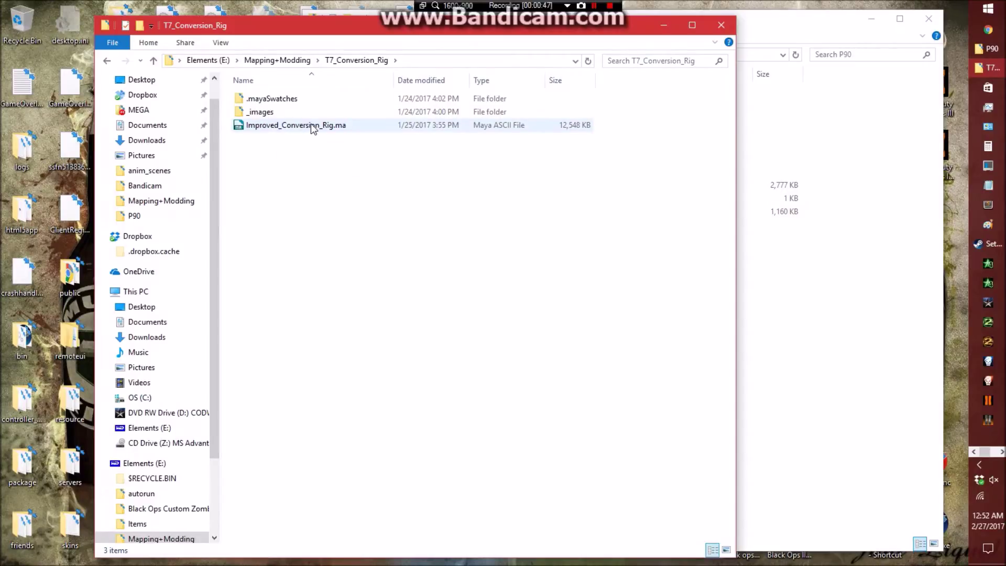
pyautogui.click(721, 25)
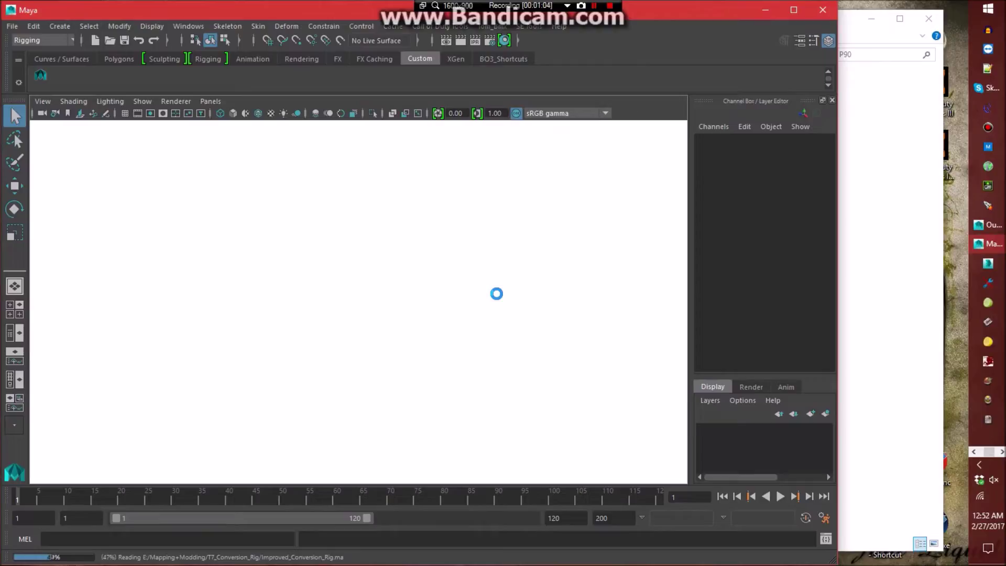
# Create a folder named "anim_scenes - Conversion Rig" inside the P90 folder.
pyautogui.click(853, 293)
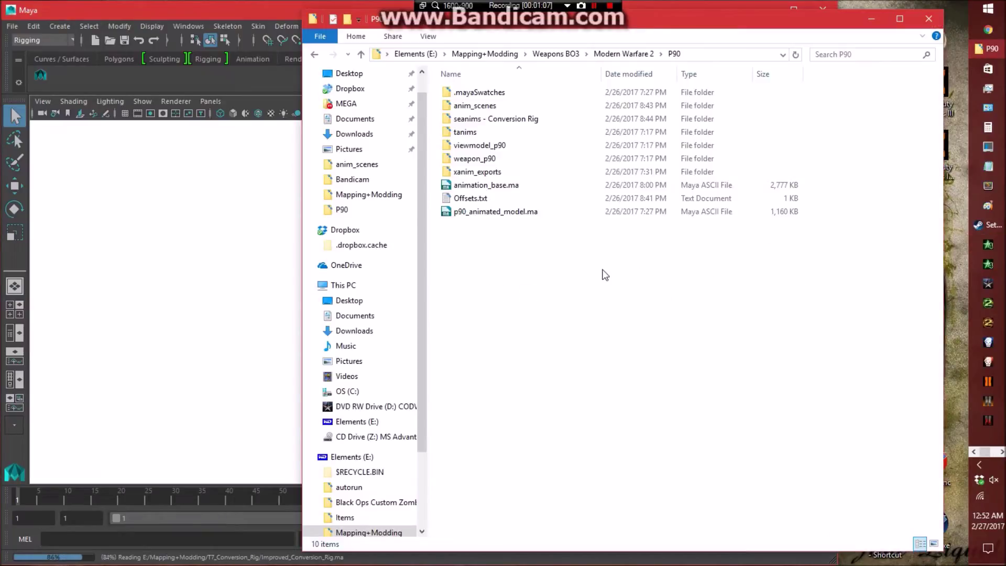
pyautogui.doubleClick(476, 172)
pyautogui.click(672, 54)
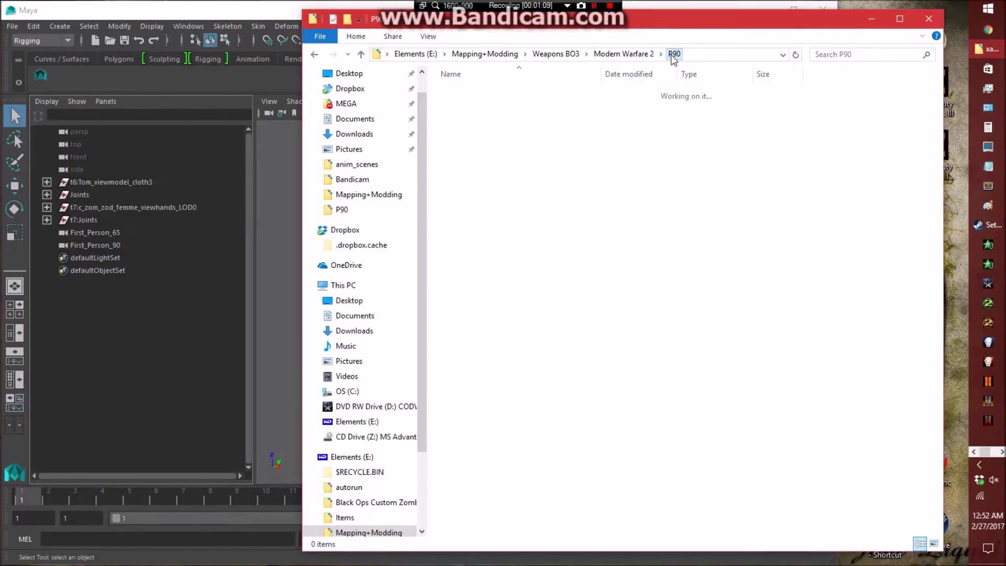
pyautogui.rightClick(524, 268)
pyautogui.moveTo(597, 450)
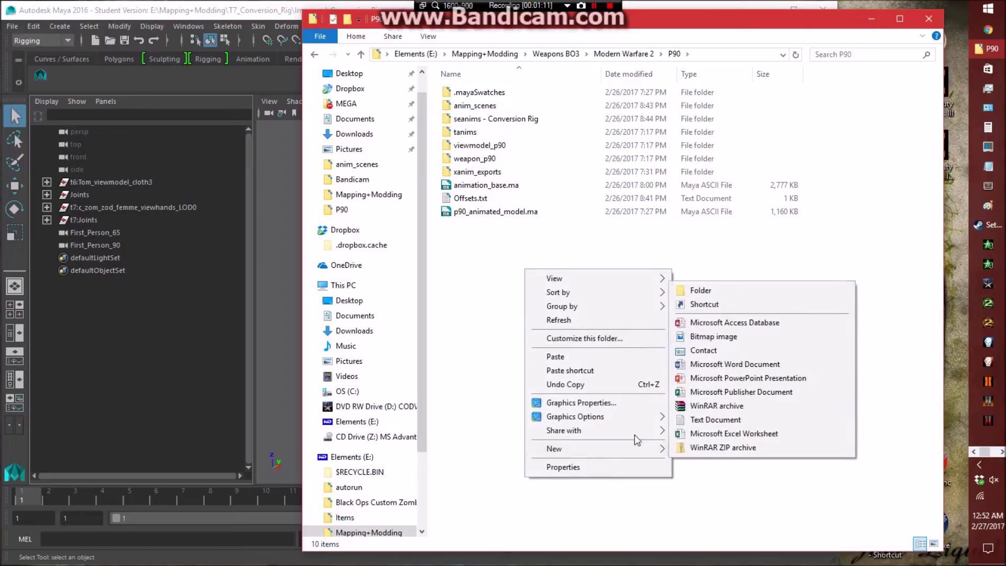
pyautogui.click(697, 290)
pyautogui.write('anim_scenes')
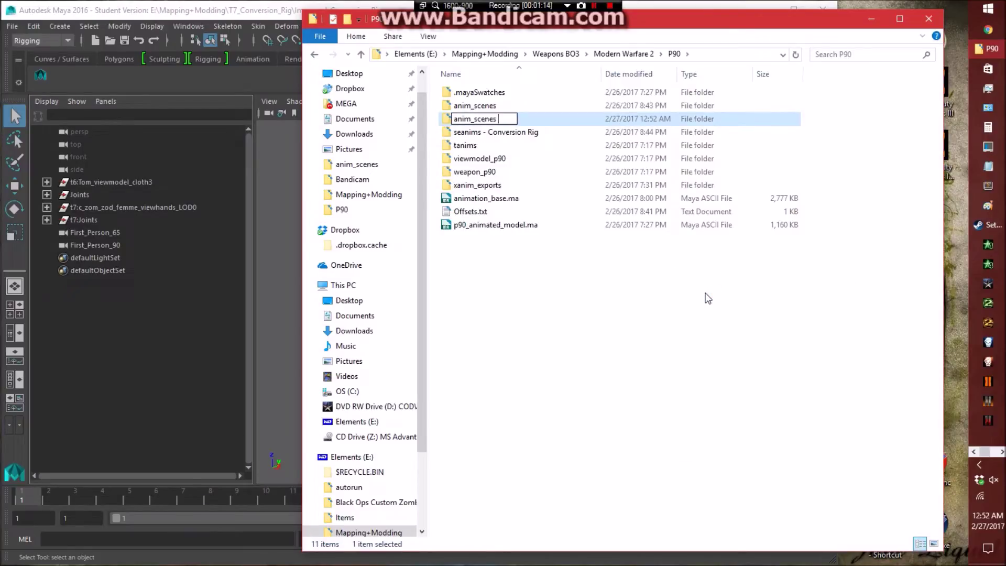
pyautogui.write(' - Conversion Rig')
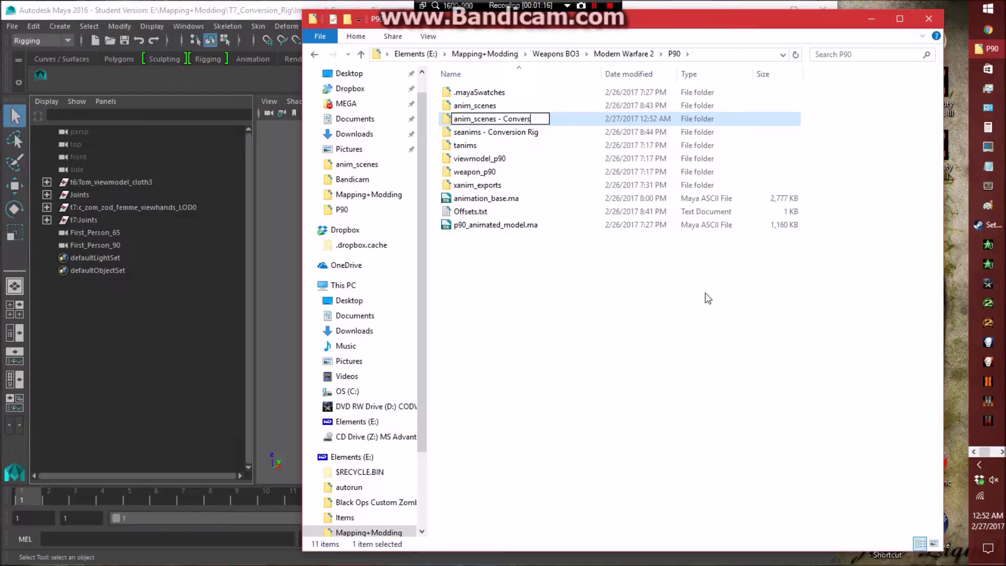
pyautogui.press('Return')
pyautogui.click(592, 359)
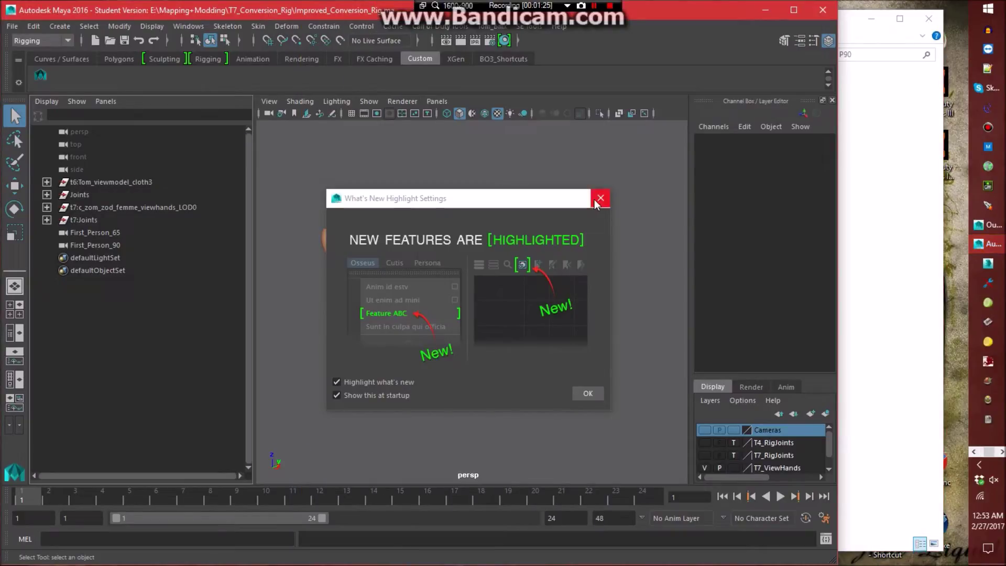
# Dismiss Maya's What's New notice and save the rig scene as "animation_base - Conversion Rig.ma" in the Modern Warfare 2\P90 folder.
pyautogui.click(600, 198)
pyautogui.click(12, 26)
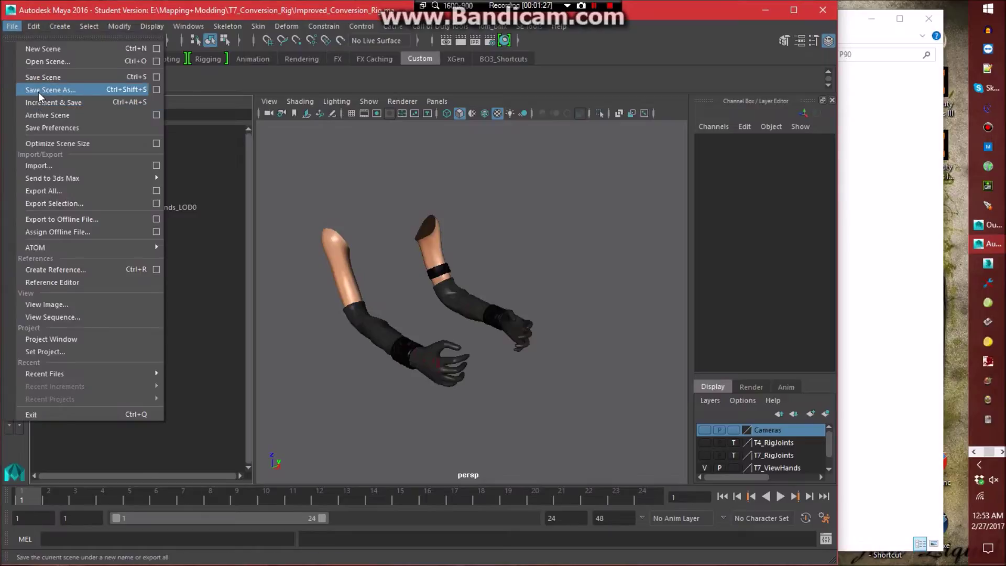
pyautogui.click(42, 89)
pyautogui.click(864, 129)
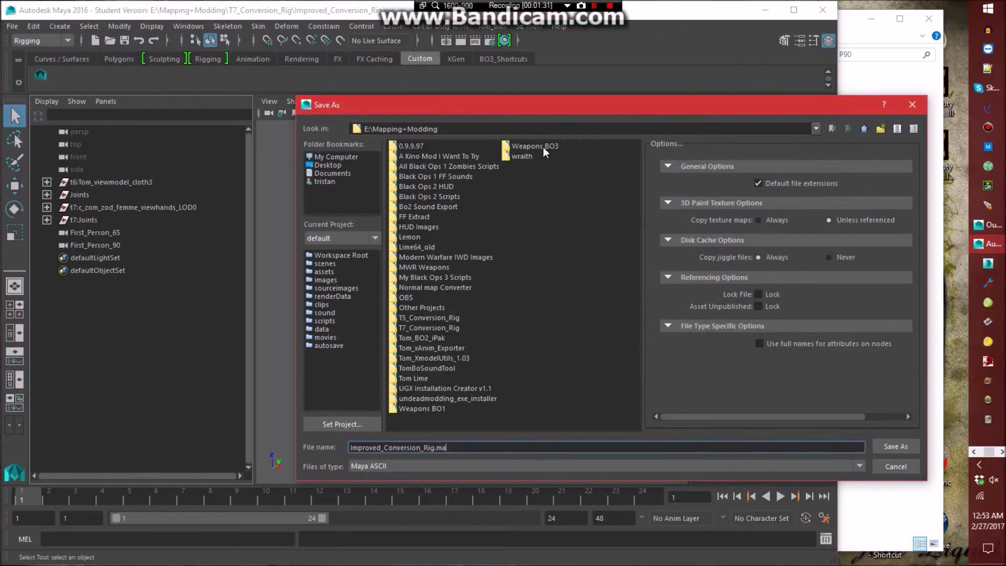
pyautogui.doubleClick(543, 147)
pyautogui.doubleClick(440, 166)
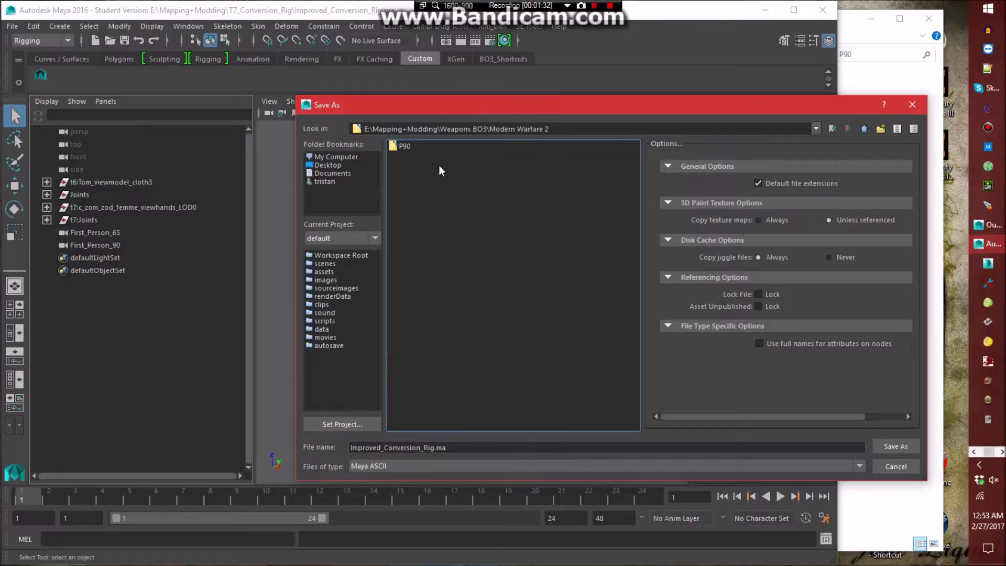
pyautogui.doubleClick(405, 147)
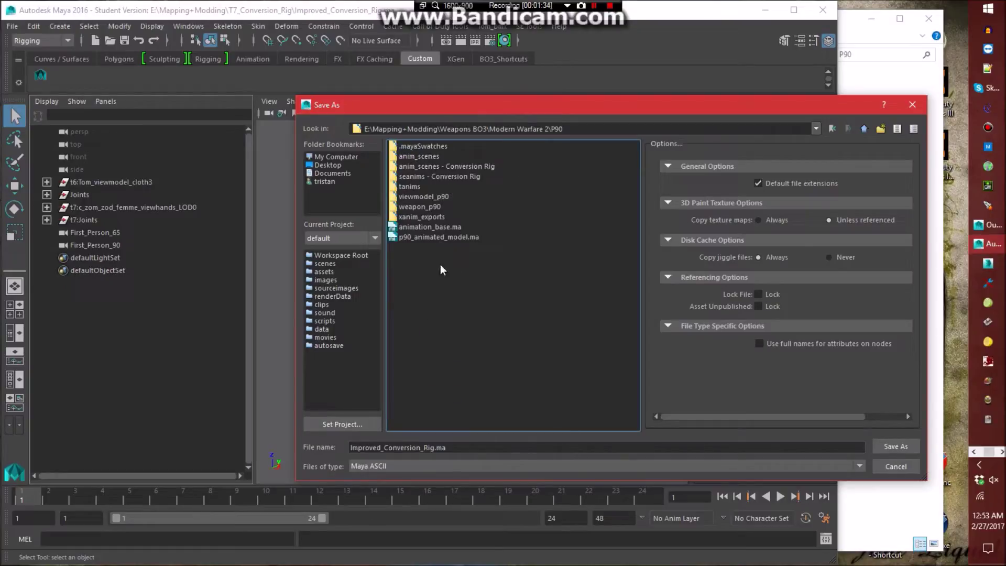
pyautogui.click(447, 228)
pyautogui.click(403, 447)
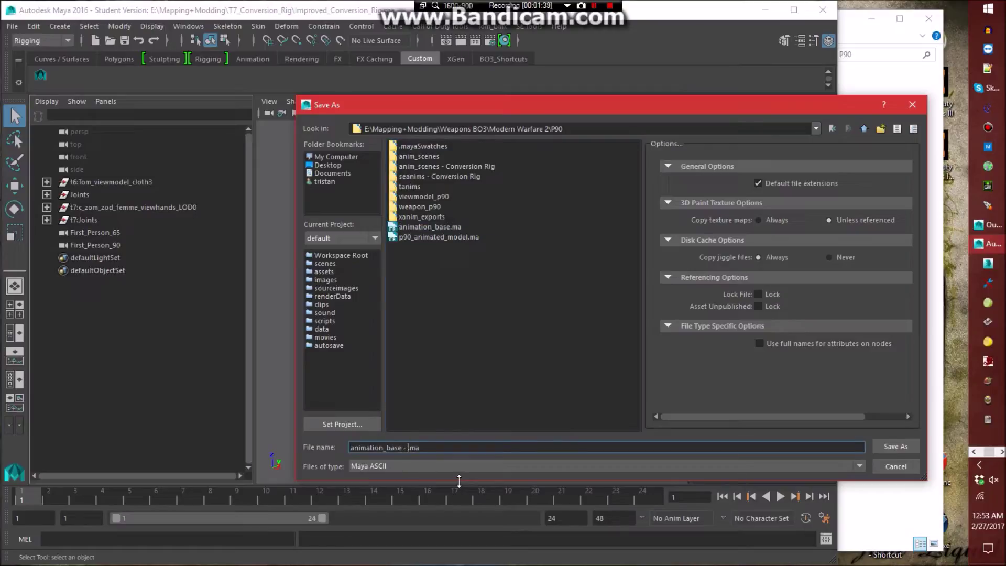
pyautogui.write('- Conversion Rig')
pyautogui.press('Return')
pyautogui.click(471, 302)
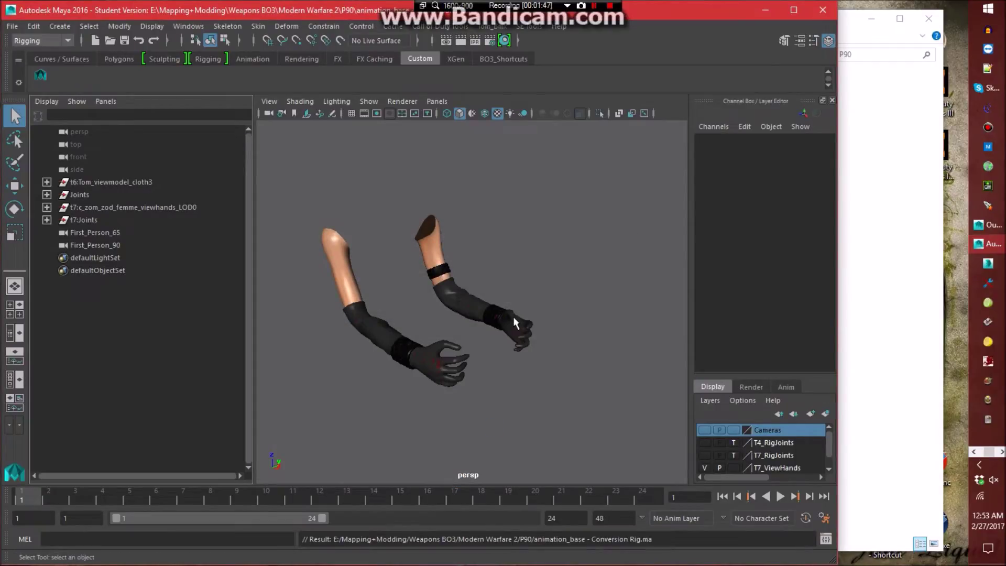
# Import p90_animated_model.ma from the P90 folder into the Maya scene twice.
pyautogui.click(900, 283)
pyautogui.moveTo(482, 244); pyautogui.dragTo(272, 258)
pyautogui.moveTo(482, 241); pyautogui.dragTo(273, 262)
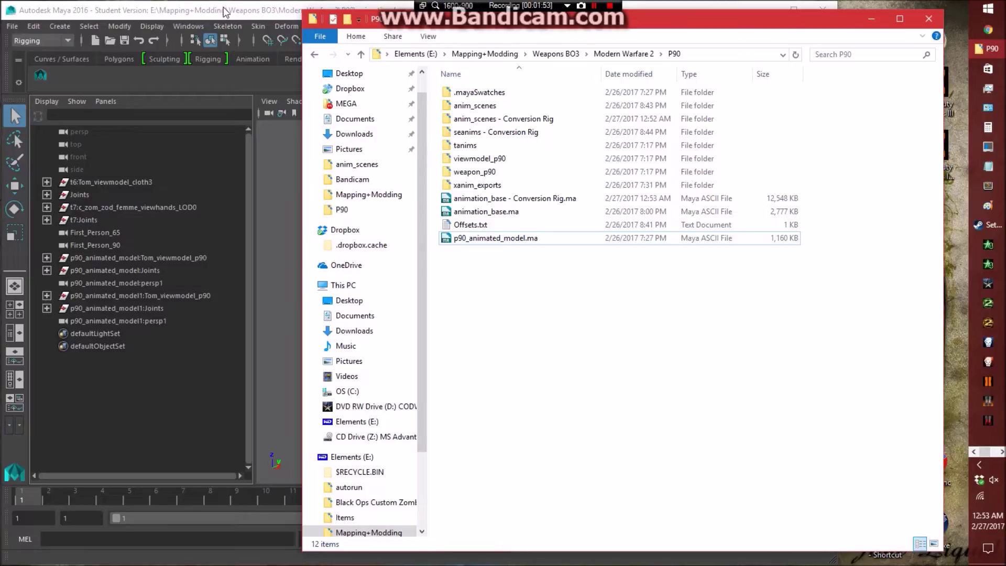
# Delete the imported cameras p90_animated_model:persp1 and p90_animated_model1:persp1.
pyautogui.click(156, 318)
pyautogui.click(148, 284)
pyautogui.keyDown('ctrl'); pyautogui.click(148, 322); pyautogui.keyUp('ctrl')
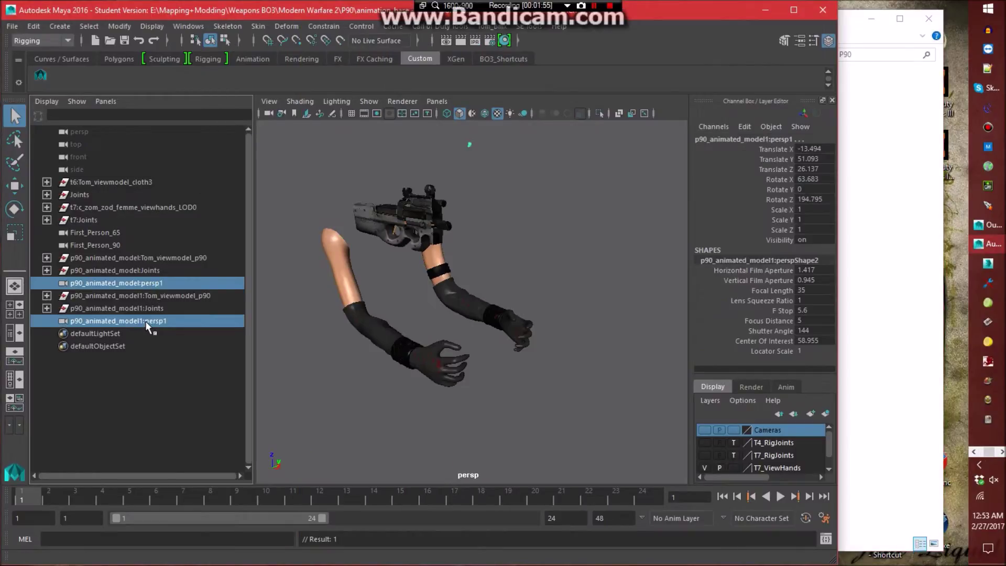
pyautogui.press('Delete')
# Remove the p90_animated_model namespace prefix from the first gun's j_gun, j_bolt and j_front_ring joints.
pyautogui.click(47, 270)
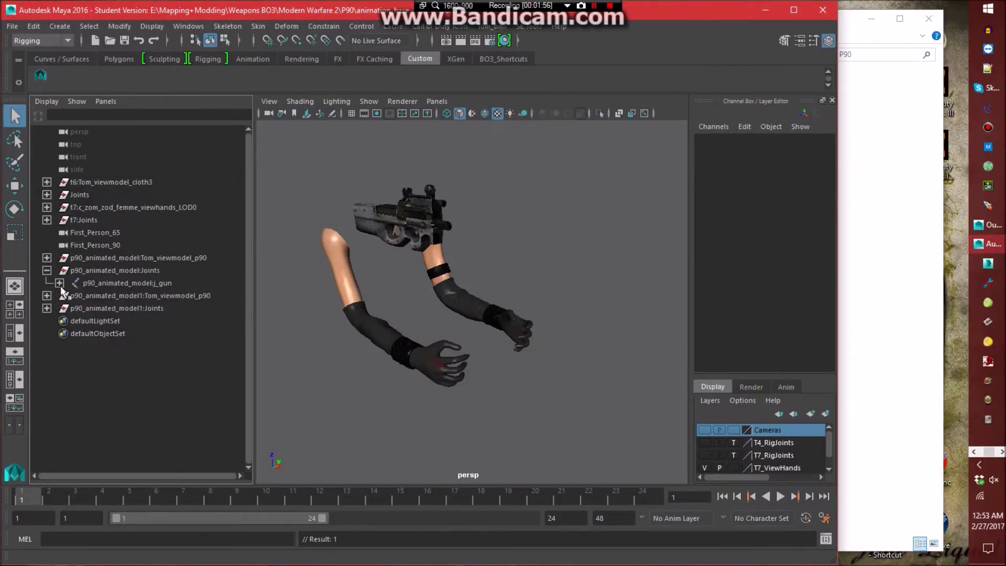
pyautogui.click(59, 283)
pyautogui.doubleClick(107, 283)
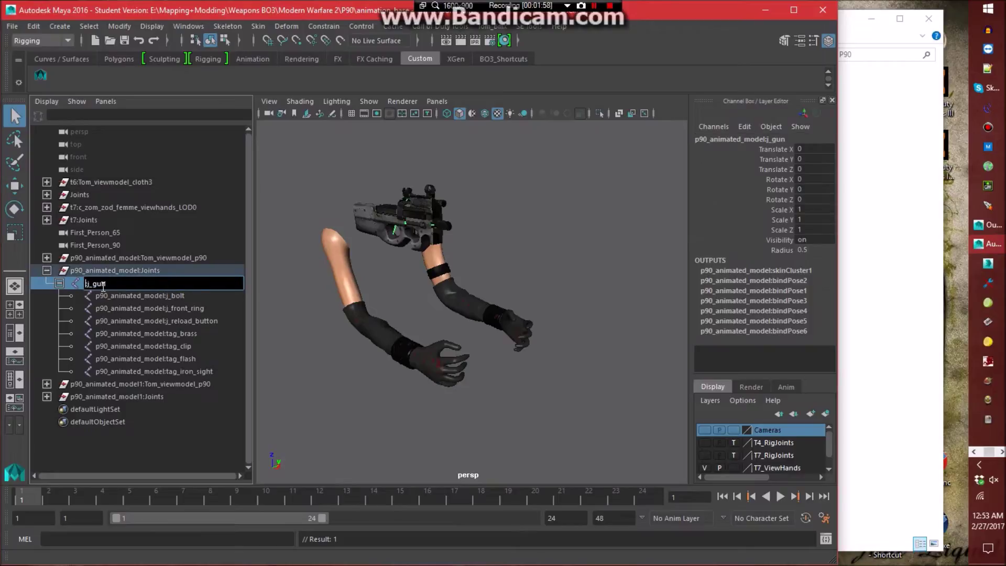
pyautogui.doubleClick(114, 297)
pyautogui.doubleClick(113, 296)
pyautogui.press('Delete')
pyautogui.press('Delete')
pyautogui.doubleClick(121, 304)
pyautogui.doubleClick(122, 304)
pyautogui.press('Delete')
pyautogui.press('Delete')
pyautogui.press('Return')
# Rename the first gun's next two prefixed joints to j_reload_button and tag_brass.
pyautogui.doubleClick(121, 320)
pyautogui.doubleClick(121, 321)
pyautogui.press('Delete')
pyautogui.press('Delete')
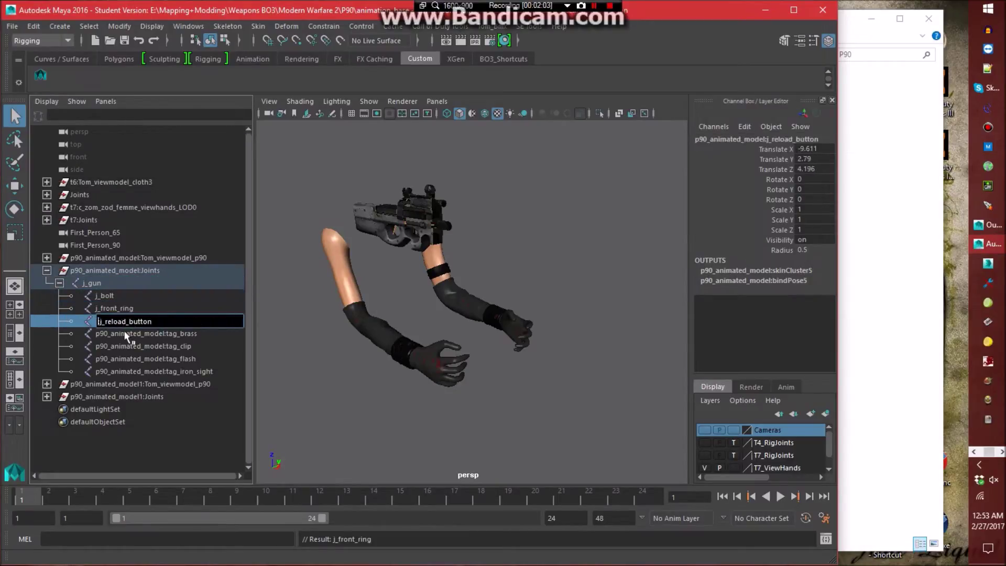
pyautogui.click(126, 335)
pyautogui.doubleClick(126, 335)
pyautogui.press('Delete')
pyautogui.press('Delete')
pyautogui.press('Return')
# Strip the namespace prefix from the first gun's tag_clip, tag_flash and tag_iron_sight joints.
pyautogui.doubleClick(126, 346)
pyautogui.press('Delete')
pyautogui.press('Delete')
pyautogui.press('Return')
pyautogui.doubleClick(125, 357)
pyautogui.press('Delete')
pyautogui.press('Delete')
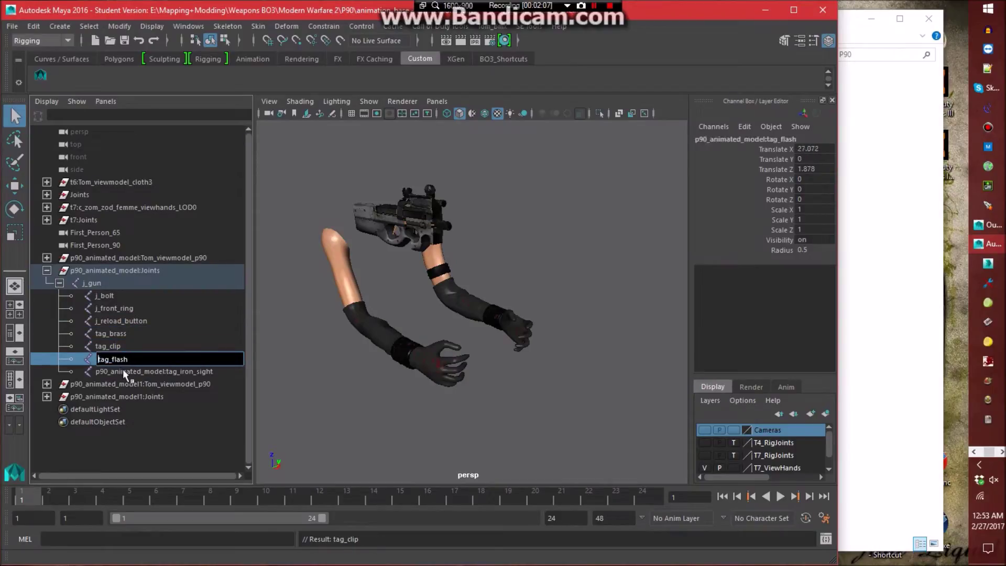
pyautogui.press('Return')
pyautogui.doubleClick(124, 371)
pyautogui.hotkey('ctrl', 'shift', 'Left')
pyautogui.press('Delete')
pyautogui.press('Return')
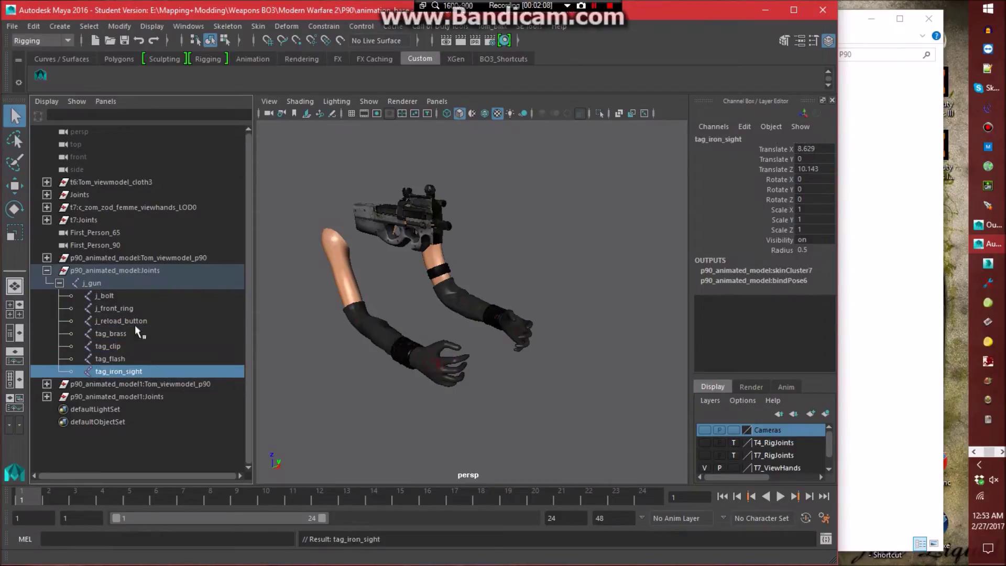
# Expand the t7:Joints hierarchy down to t7:tag_torso and parent the first gun's j_gun under t7:tag_weapon_right.
pyautogui.click(46, 219)
pyautogui.click(59, 232)
pyautogui.click(72, 245)
pyautogui.click(85, 257)
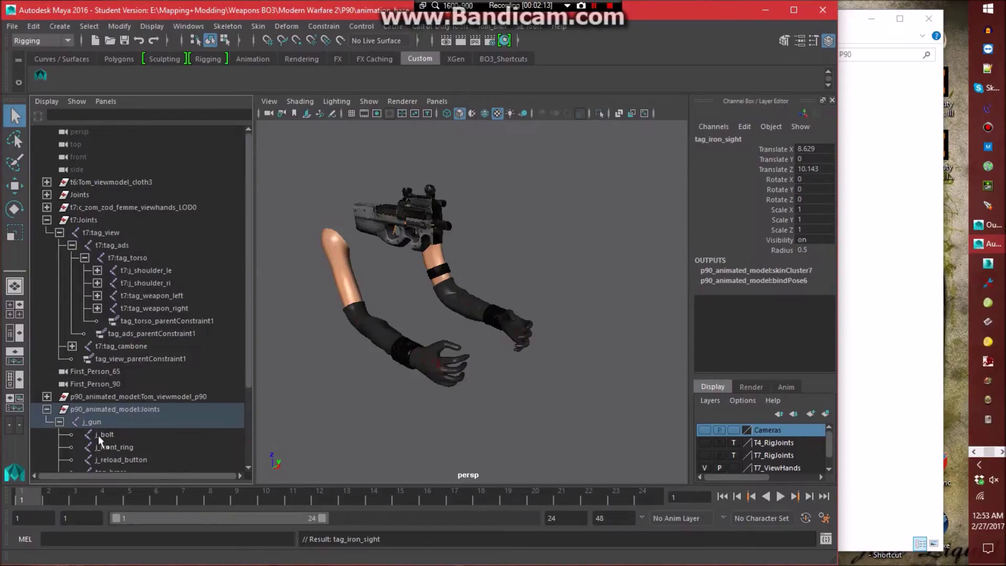
pyautogui.click(110, 423)
pyautogui.moveTo(121, 420); pyautogui.dragTo(161, 309, button='middle')
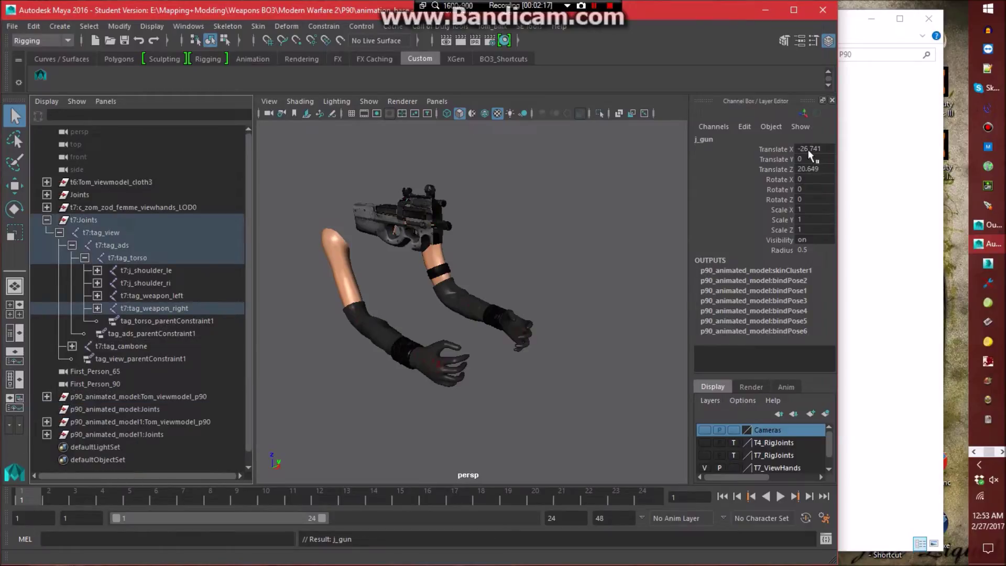
# Set Translate X, Y and Z of the right-hand j_gun to 0 and clear the selection.
pyautogui.moveTo(812, 149); pyautogui.dragTo(809, 169)
pyautogui.write('0')
pyautogui.press('Return')
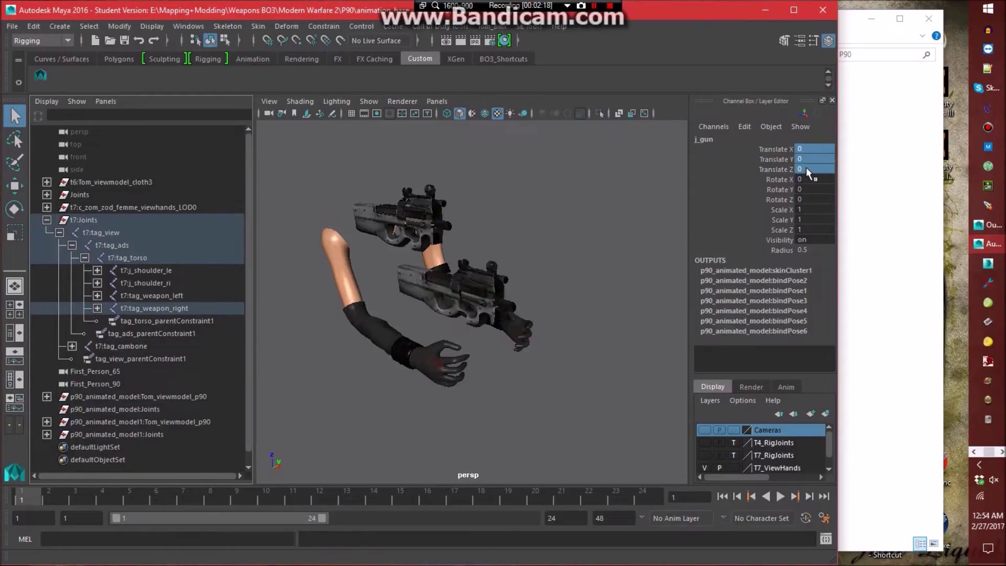
pyautogui.click(633, 230)
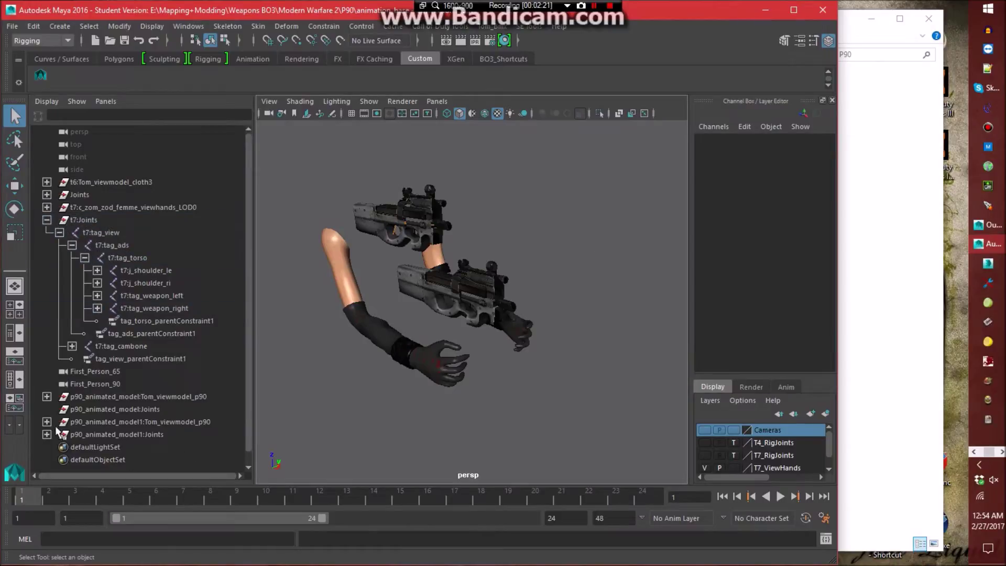
# Delete the empty p90_animated_model:Joints group, then rename the second gun's root joint to j_gun and expand its children.
pyautogui.click(95, 410)
pyautogui.press('Delete')
pyautogui.click(45, 422)
pyautogui.doubleClick(107, 435)
pyautogui.write('j_gun')
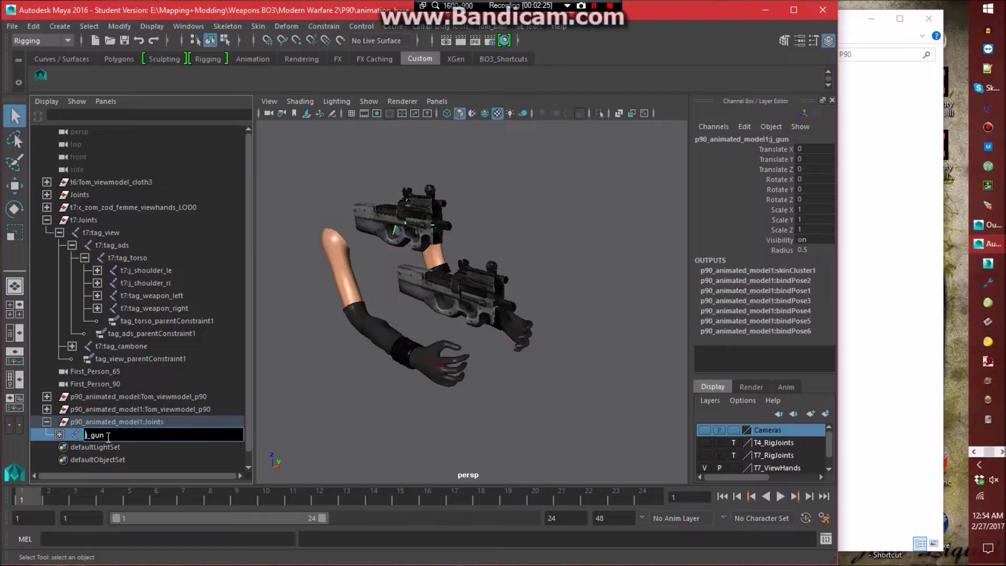
pyautogui.press('Return')
pyautogui.click(59, 434)
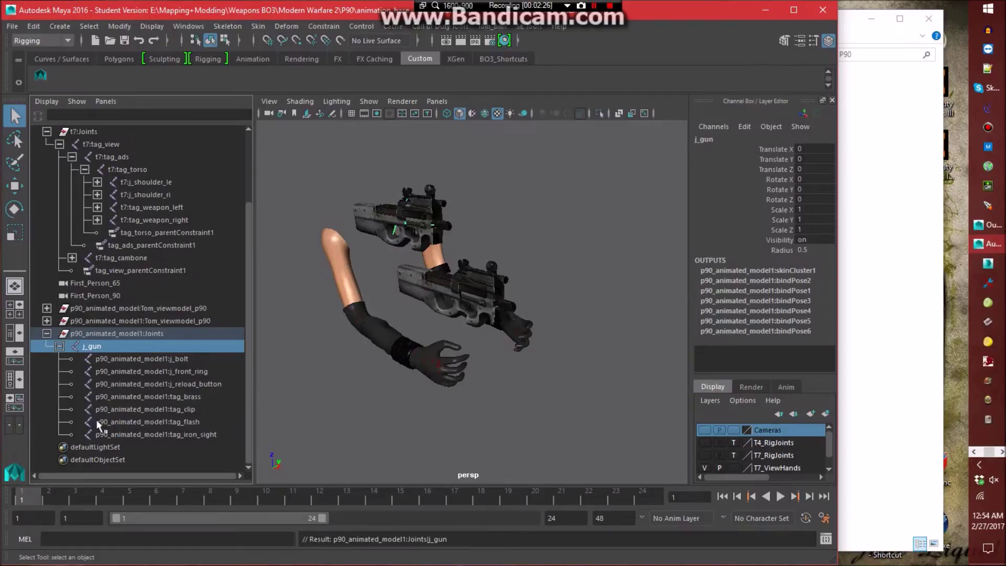
# Strip the namespace prefix from the second gun's j_bolt, j_front_ring, j_reload_button and tag_brass joints.
pyautogui.doubleClick(120, 359)
pyautogui.write('j_bolt')
pyautogui.press('Return')
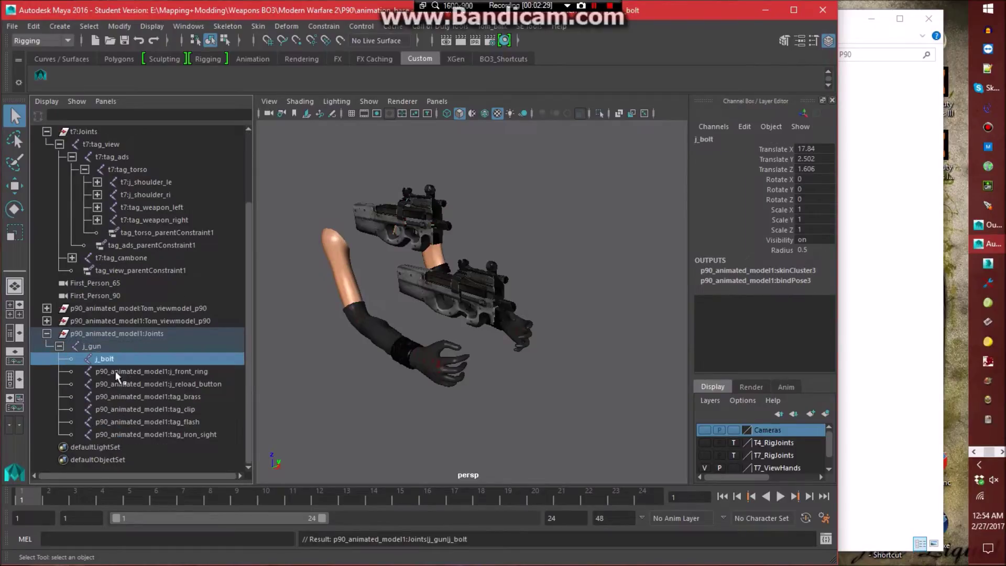
pyautogui.doubleClick(116, 371)
pyautogui.write('j_front_ring')
pyautogui.press('Return')
pyautogui.doubleClick(119, 384)
pyautogui.write('j_reload_button')
pyautogui.press('Return')
pyautogui.doubleClick(121, 397)
pyautogui.write('tag_brass')
pyautogui.press('Return')
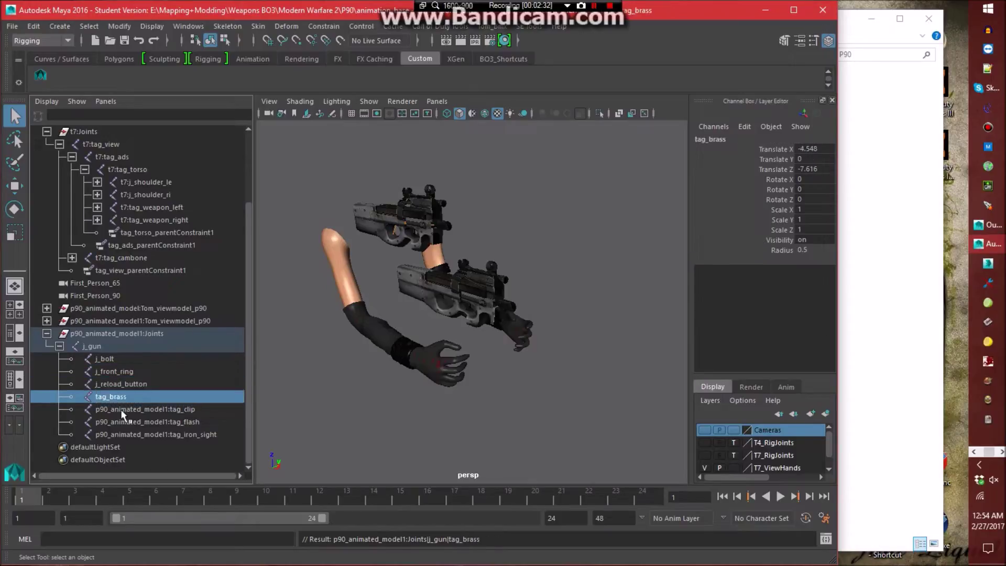
# Strip the namespace prefix from the second gun's tag_clip, tag_flash and tag_iron_sight joints.
pyautogui.doubleClick(122, 410)
pyautogui.write('tag_clip')
pyautogui.press('Return')
pyautogui.doubleClick(121, 421)
pyautogui.write('tag_flash')
pyautogui.press('Return')
pyautogui.click(121, 434)
pyautogui.doubleClick(121, 434)
pyautogui.write('tag_iron_sight')
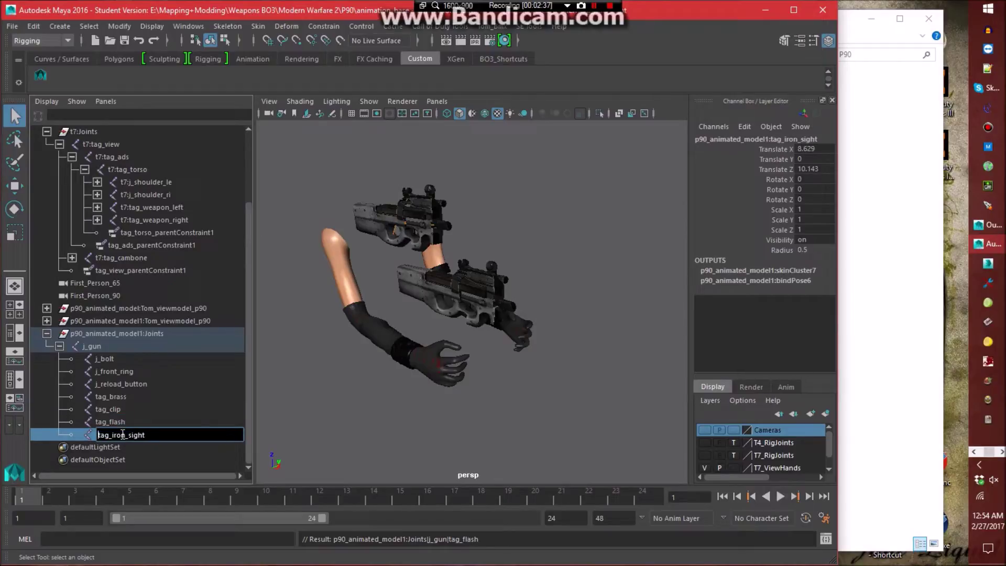
pyautogui.press('Return')
# Append 1 to the names of the second gun's j_gun, j_bolt, j_front_ring, j_reload_button and tag_brass joints.
pyautogui.click(118, 348)
pyautogui.doubleClick(118, 348)
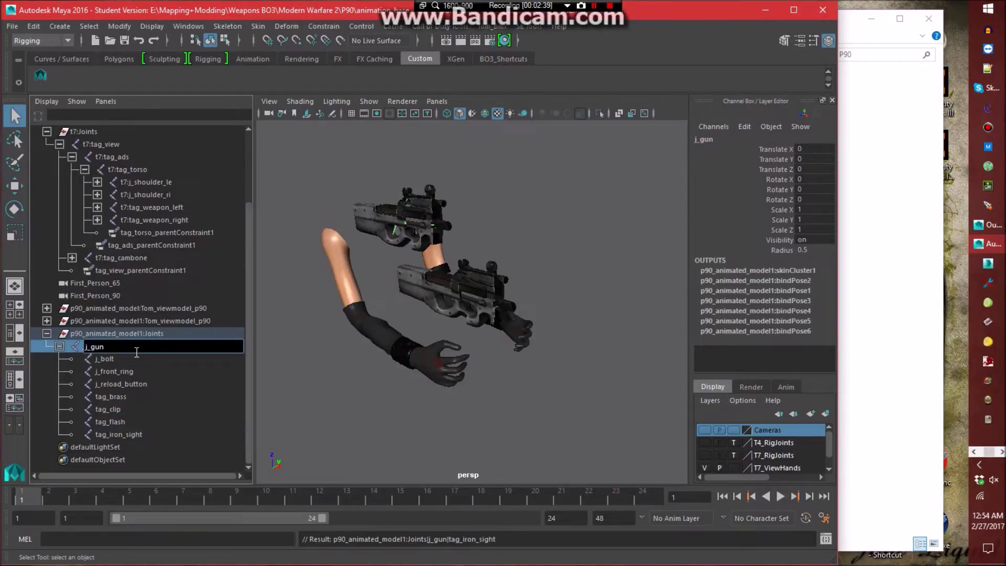
pyautogui.press('Return')
pyautogui.doubleClick(140, 360)
pyautogui.press('Return')
pyautogui.doubleClick(157, 373)
pyautogui.write('1')
pyautogui.doubleClick(166, 382)
pyautogui.write('1')
pyautogui.press('Return')
pyautogui.doubleClick(157, 397)
pyautogui.write('1')
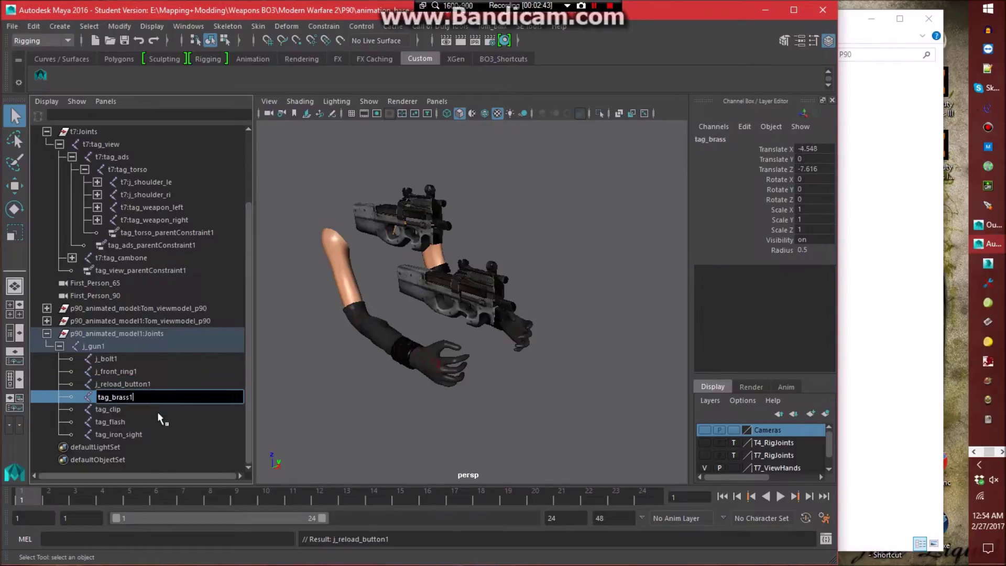
pyautogui.press('Return')
# Append 1 to the names of the second gun's tag_clip, tag_flash and tag_iron_sight joints.
pyautogui.doubleClick(158, 410)
pyautogui.write('1')
pyautogui.press('Return')
pyautogui.click(157, 422)
pyautogui.doubleClick(159, 432)
pyautogui.click(167, 434)
pyautogui.write('1')
pyautogui.click(356, 436)
# Parent j_gun1 under t7:tag_weapon_left and set its Translate X, Y and Z to 0.
pyautogui.click(95, 346)
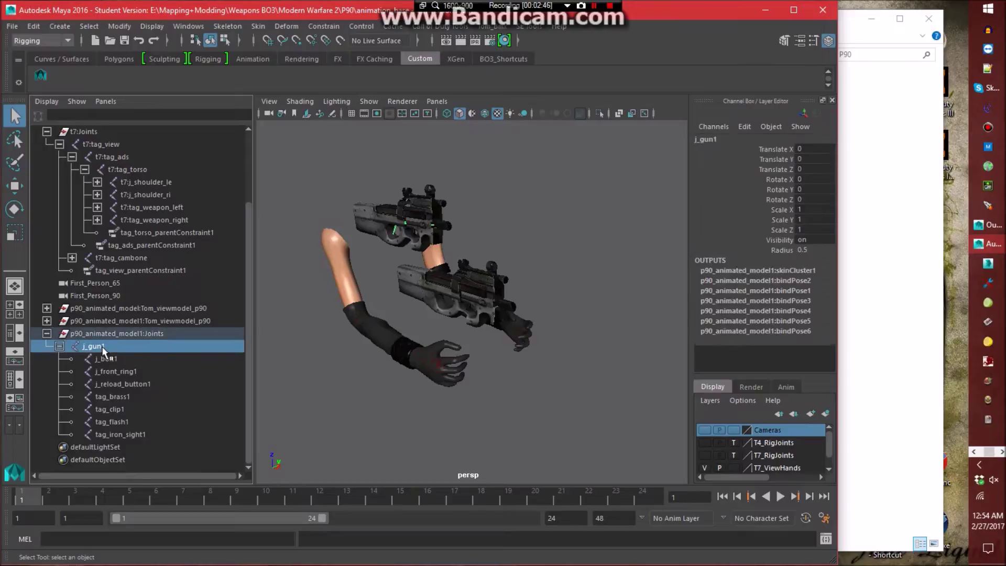
pyautogui.moveTo(99, 348); pyautogui.dragTo(191, 209)
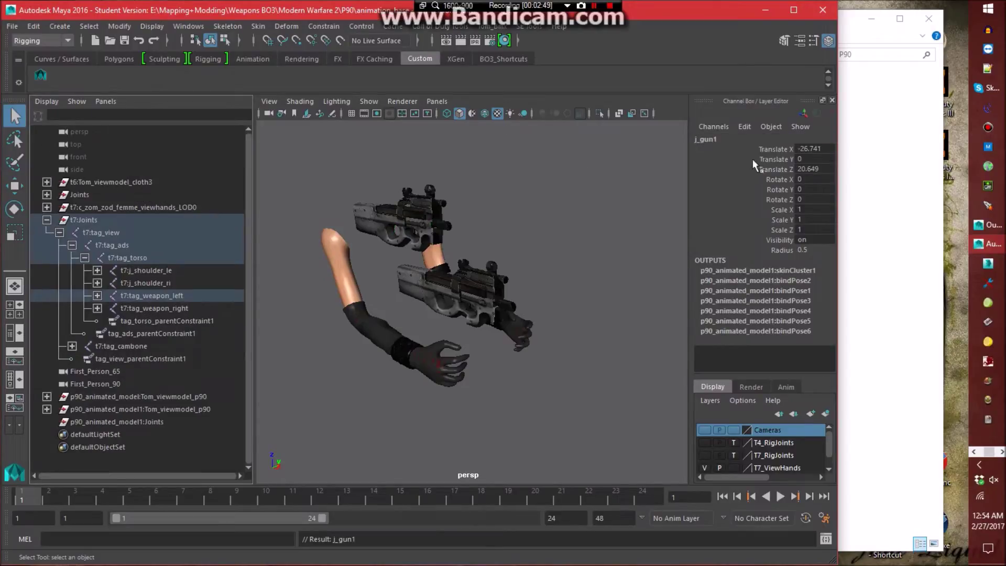
pyautogui.moveTo(814, 152); pyautogui.dragTo(816, 169)
pyautogui.write('0')
pyautogui.press('Return')
pyautogui.click(654, 213)
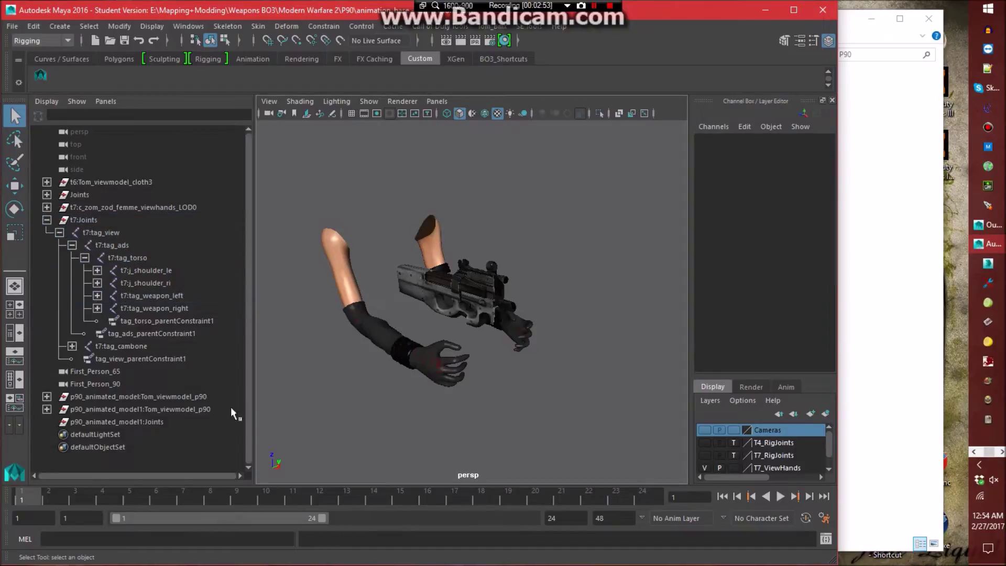
# Delete the empty p90_animated_model1:Joints group and expand t7:tag_weapon_left and t7:tag_weapon_right.
pyautogui.click(184, 422)
pyautogui.press('Delete')
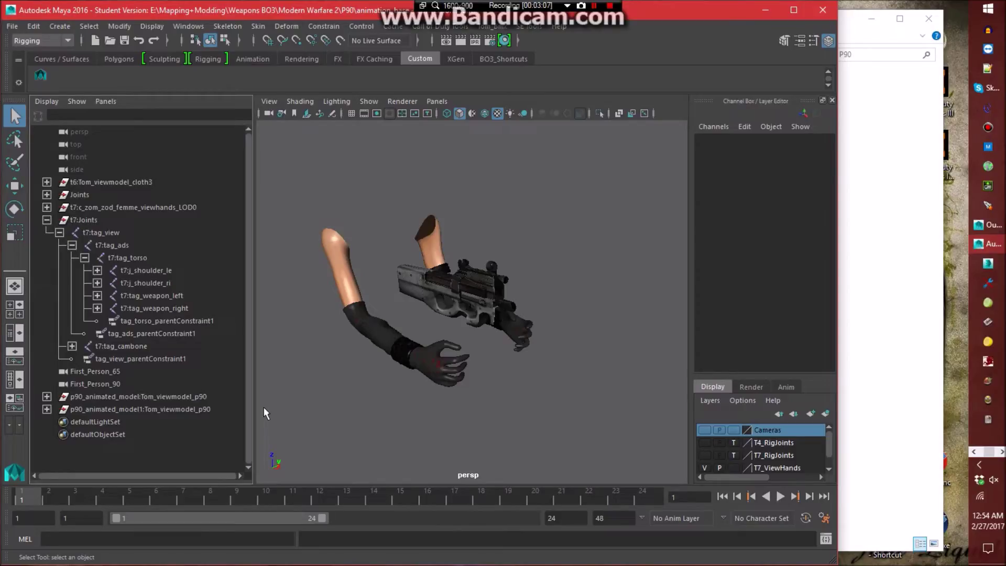
pyautogui.click(97, 295)
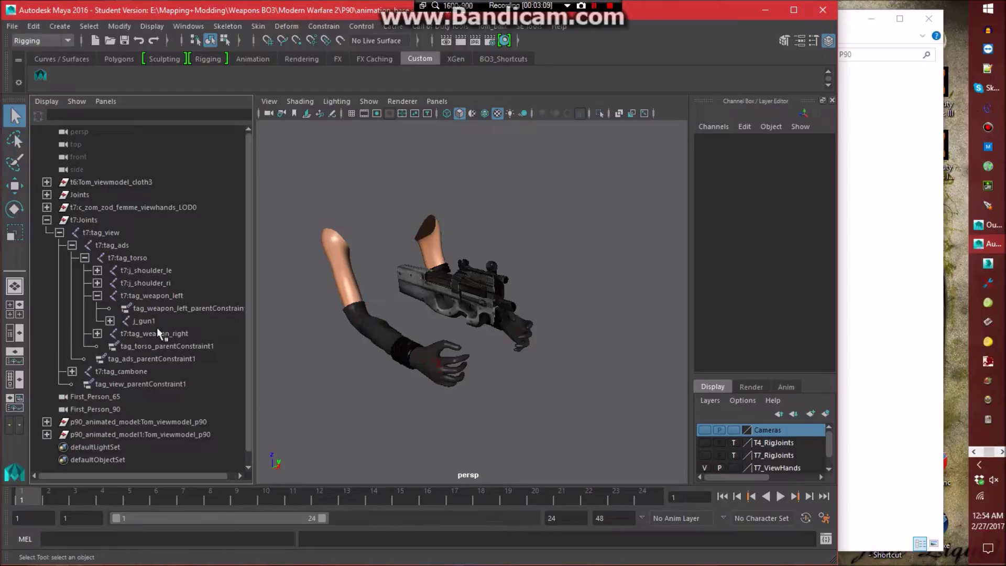
pyautogui.click(97, 333)
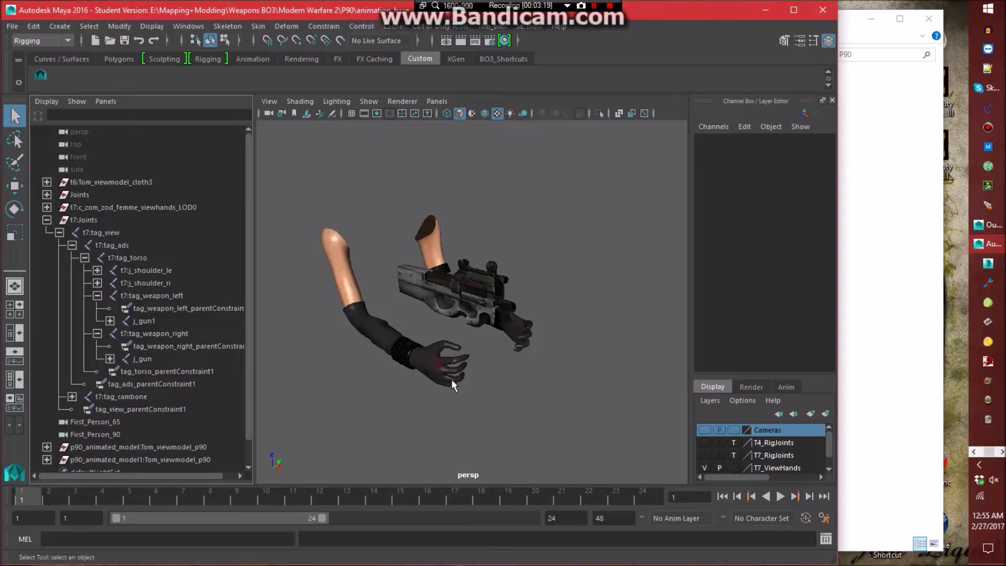
# Add the _t7 suffix to the T7 rig joints with the BO3 shortcut script and save the base scene.
pyautogui.click(506, 60)
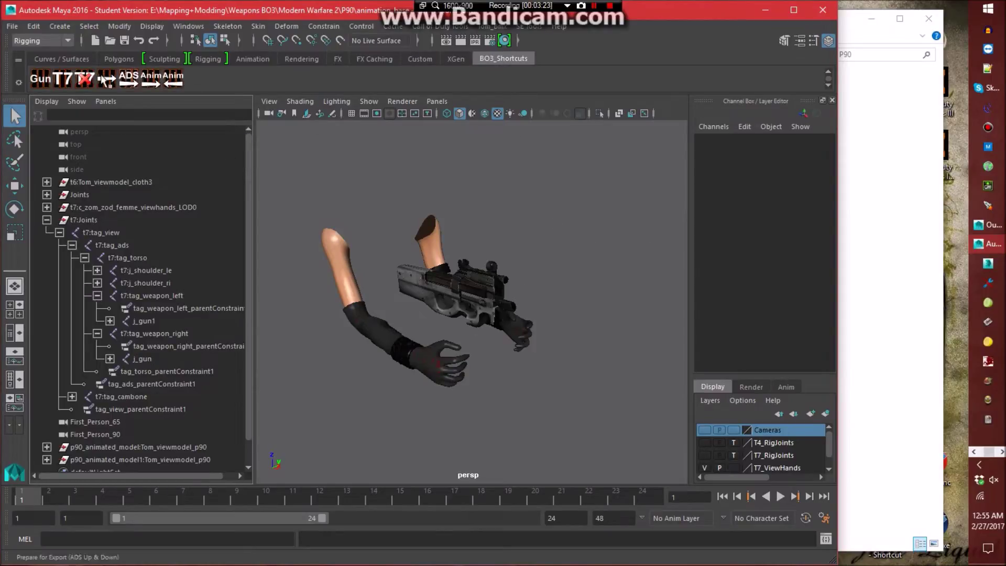
pyautogui.click(62, 80)
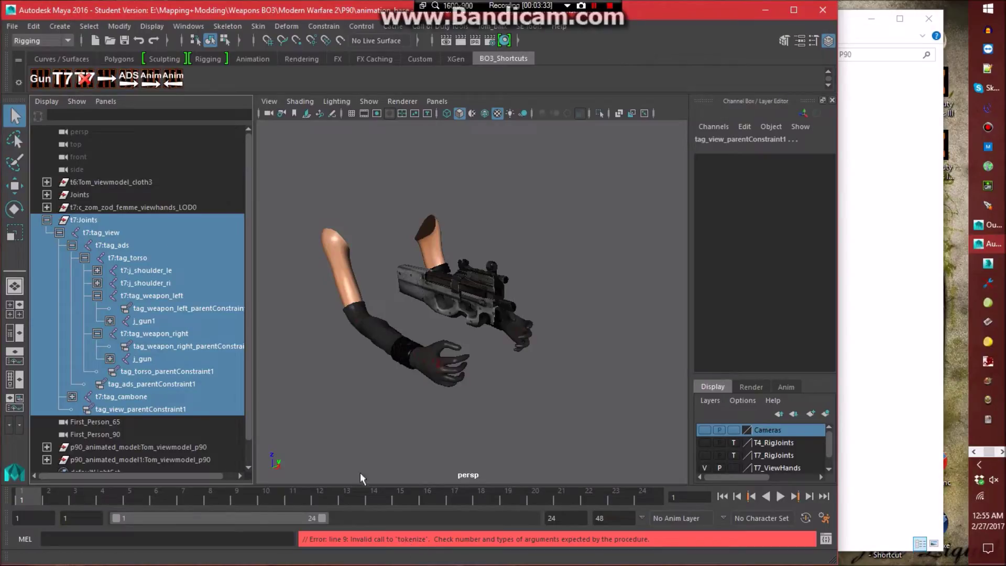
pyautogui.click(66, 85)
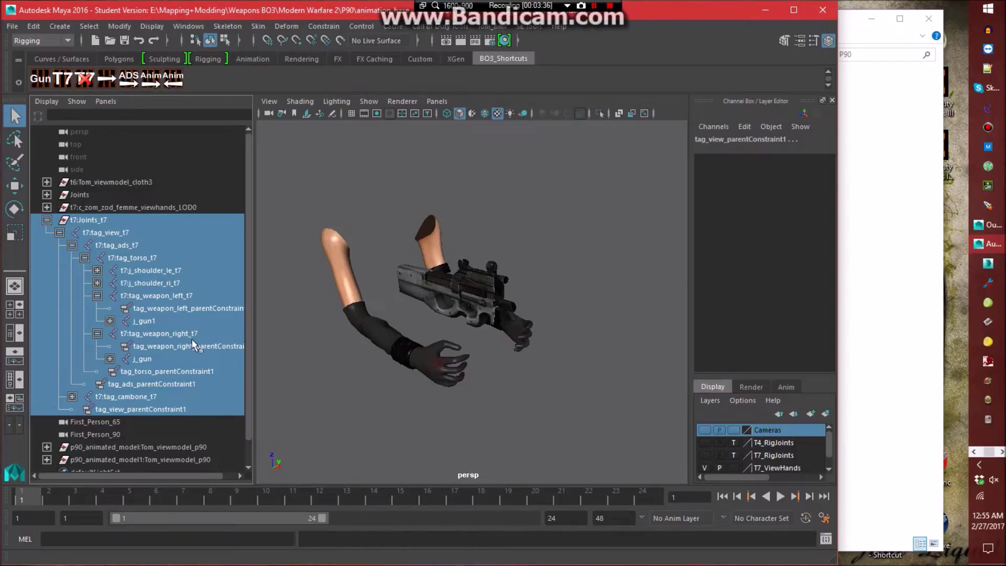
pyautogui.click(376, 454)
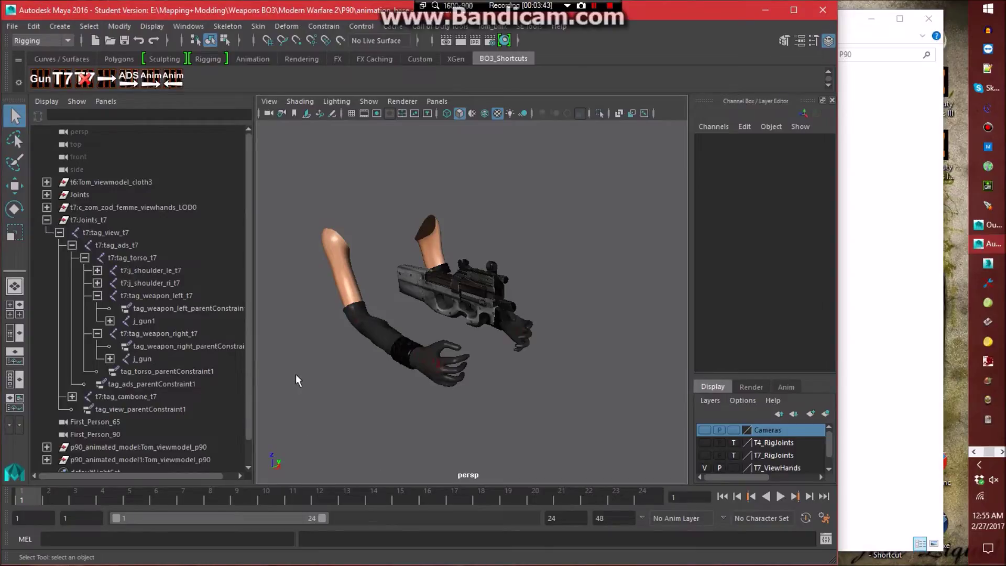
pyautogui.hotkey('ctrl', 's')
pyautogui.click(454, 300)
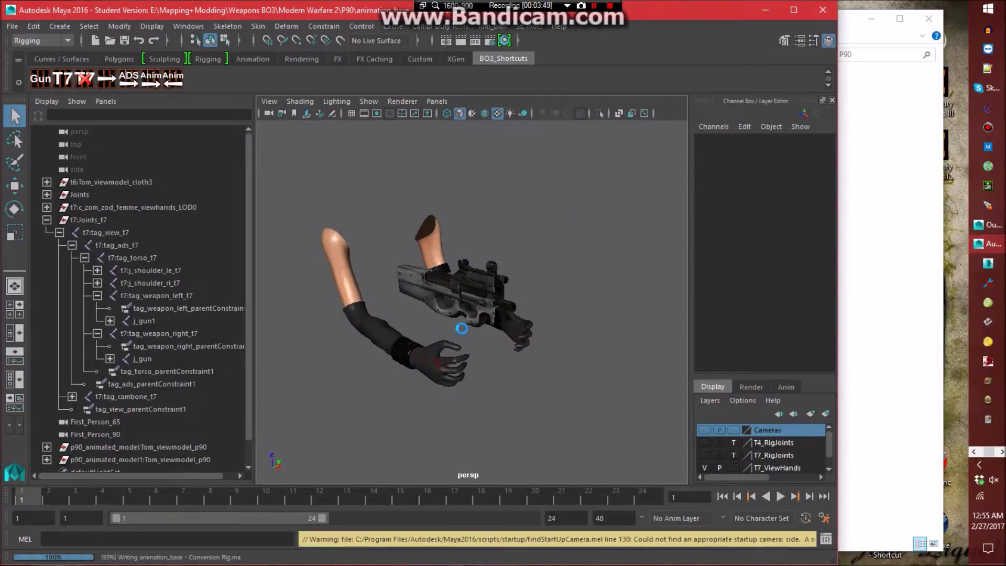
# Import the first SEAnim file from the seanims - Conversion Rig folder and clear the selection.
pyautogui.click(529, 26)
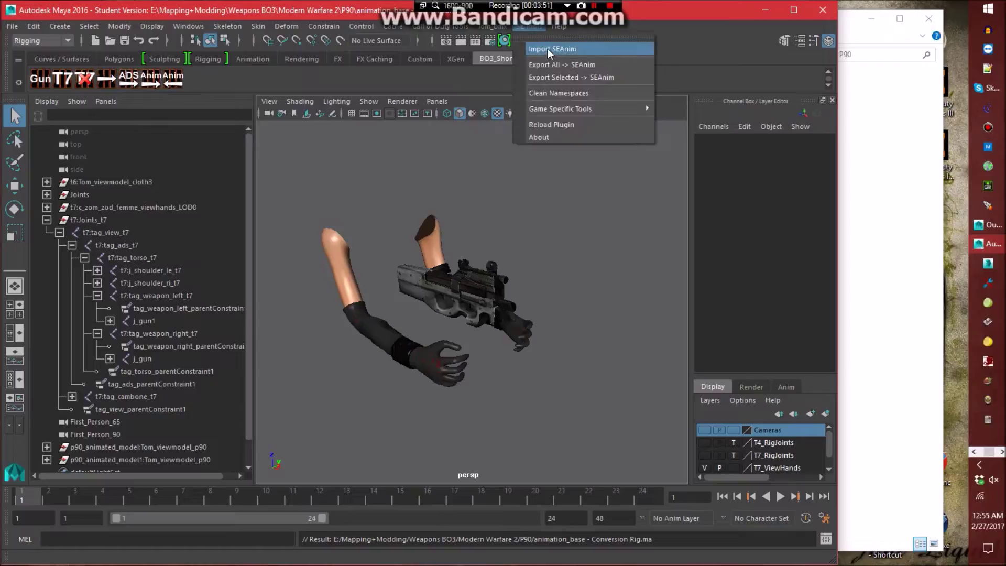
pyautogui.click(546, 48)
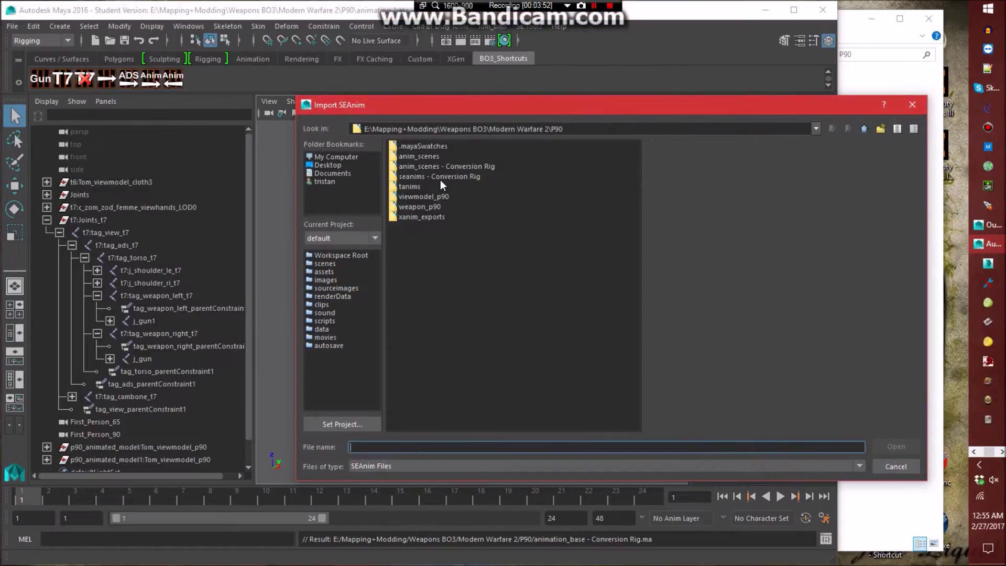
pyautogui.doubleClick(440, 178)
pyautogui.doubleClick(423, 149)
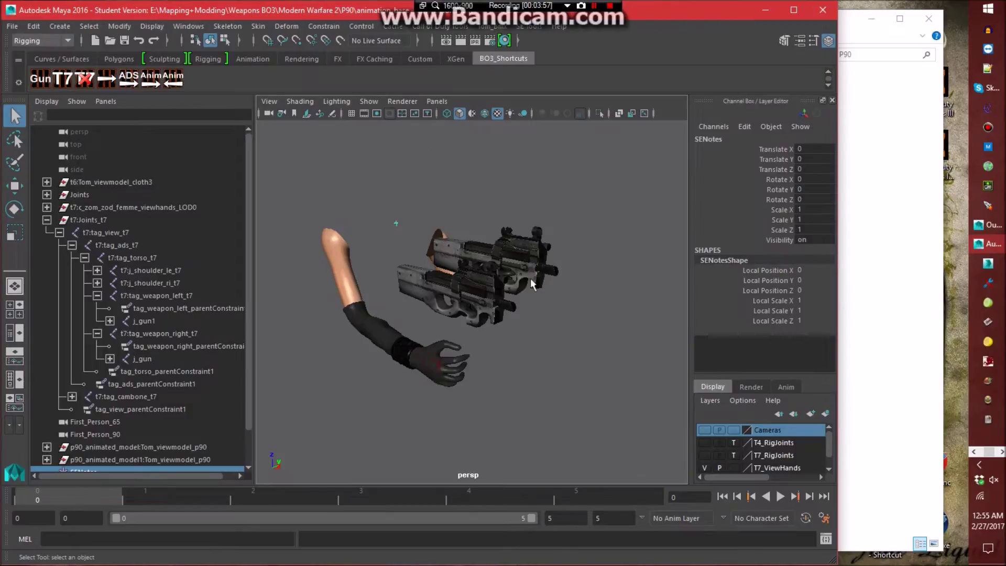
pyautogui.click(555, 389)
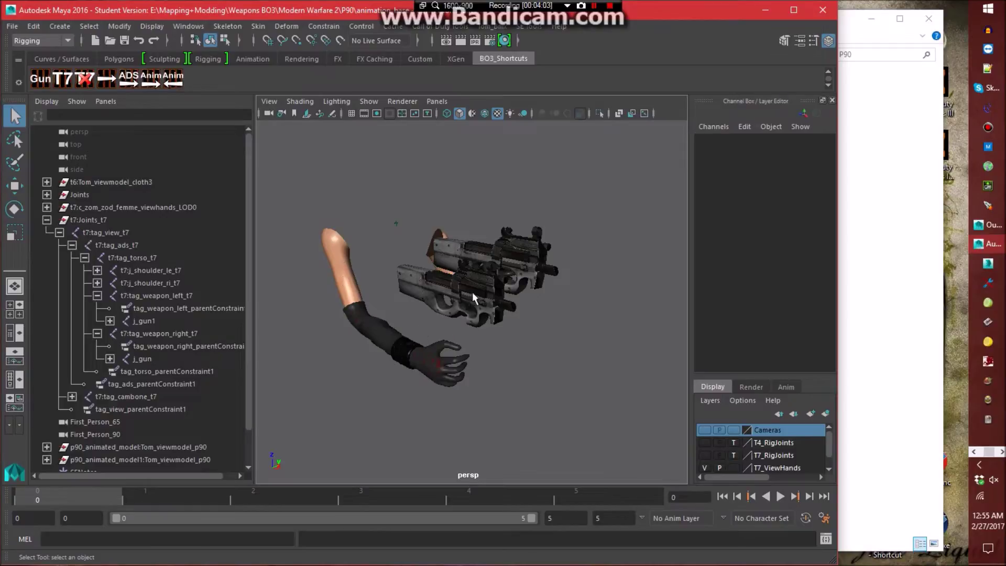
# Look through the First_Person_65 camera and play back the imported animation.
pyautogui.click(437, 102)
pyautogui.moveTo(524, 115)
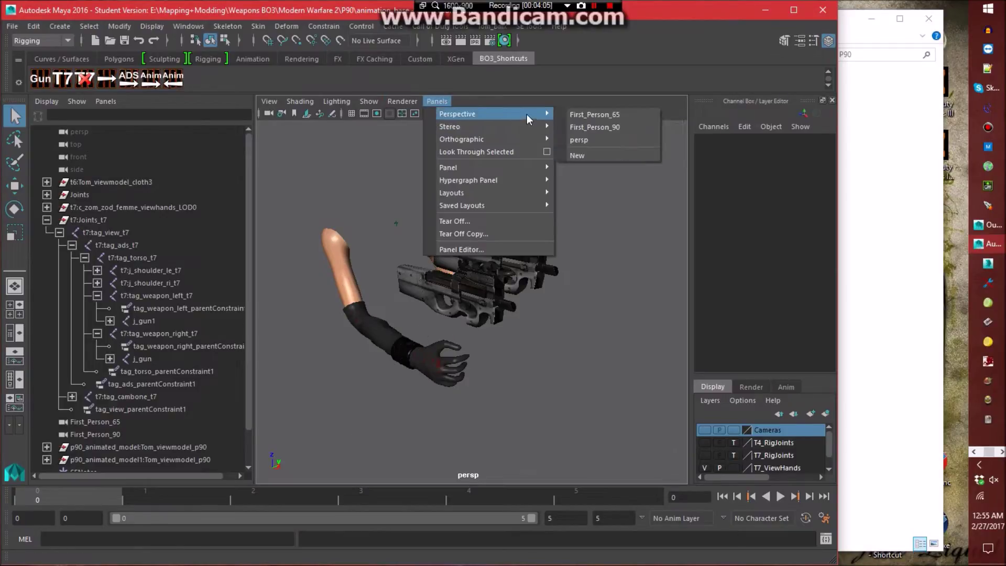
pyautogui.click(594, 114)
pyautogui.hotkey('alt', 'v')
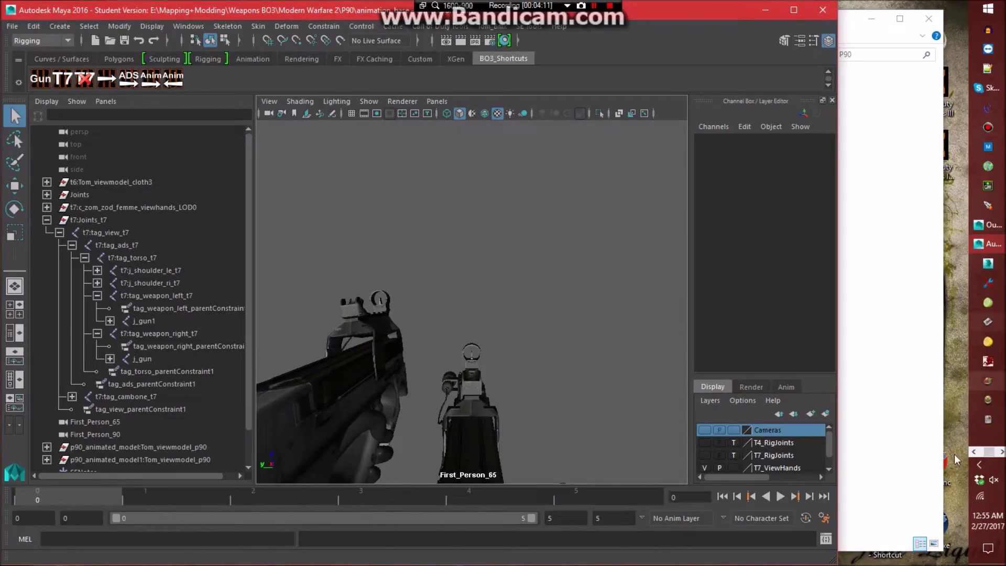
# Open Offsets.txt from the P90 folder in Notepad, place it beside the Maya window and return to Maya.
pyautogui.click(881, 481)
pyautogui.doubleClick(503, 225)
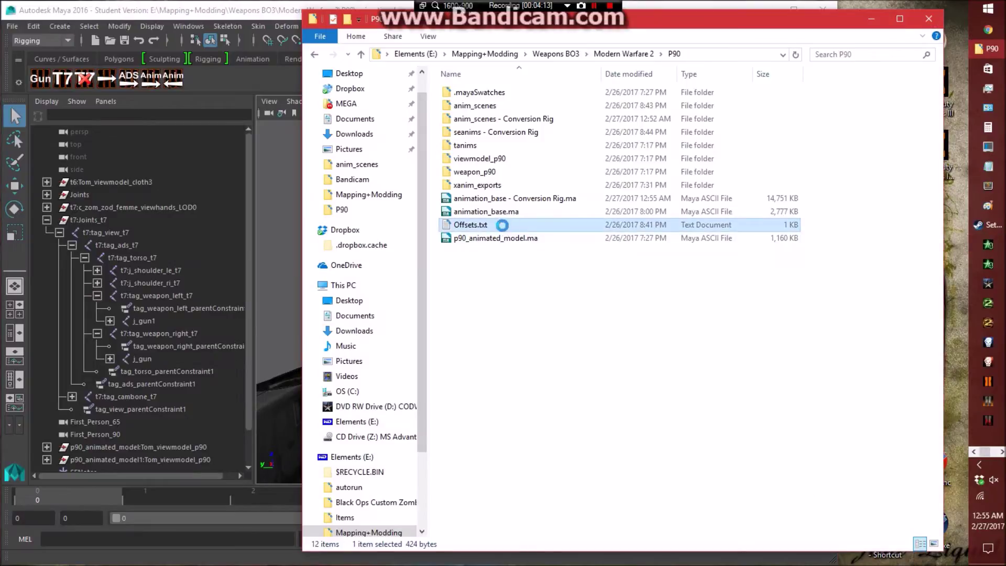
pyautogui.moveTo(530, 112); pyautogui.dragTo(1005, 105)
pyautogui.click(204, 14)
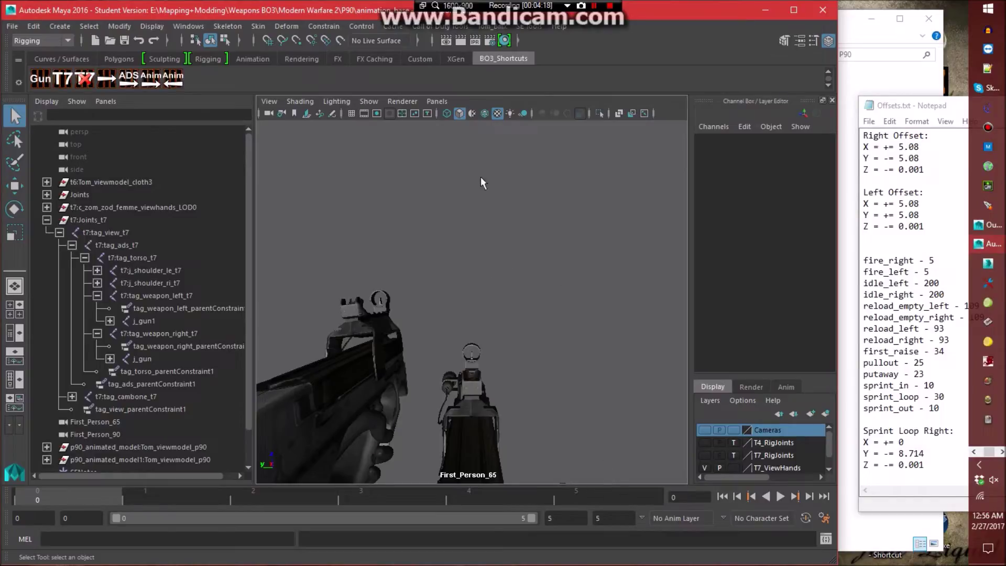
# Switch the viewport back to the persp camera and save the scene as fire_left in the anim_scenes - Conversion Rig folder.
pyautogui.click(437, 101)
pyautogui.moveTo(522, 116)
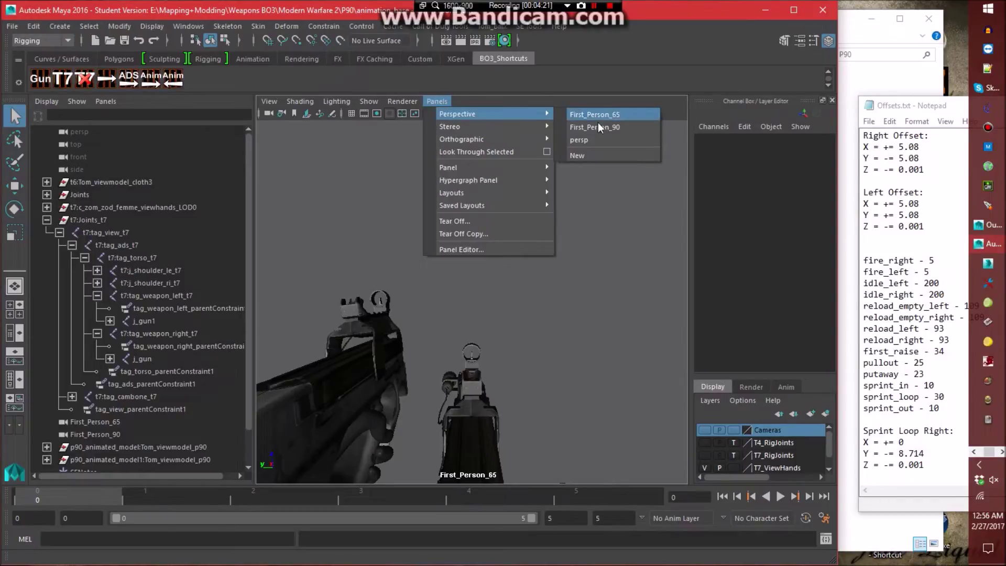
pyautogui.click(595, 138)
pyautogui.click(11, 26)
pyautogui.click(34, 92)
pyautogui.click(432, 165)
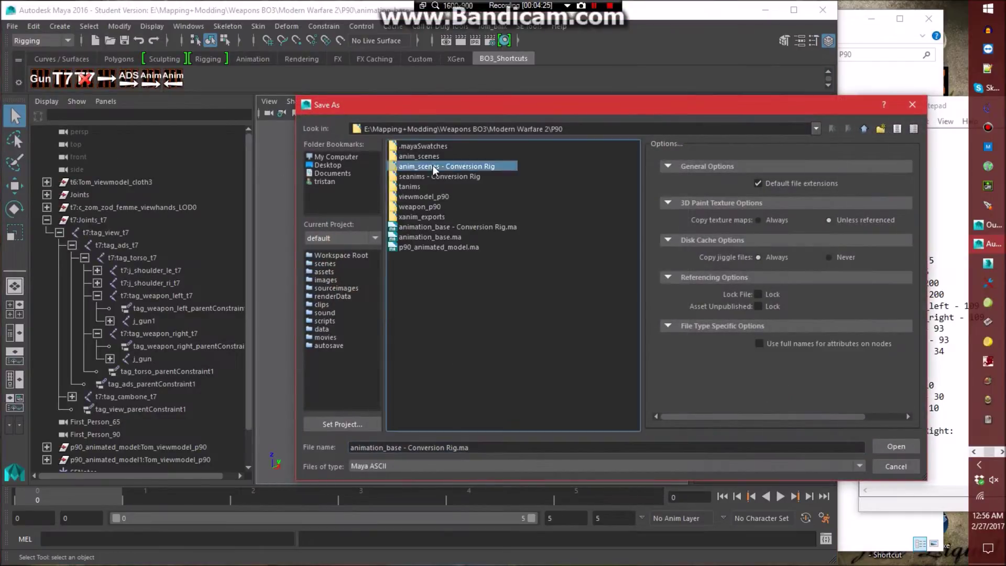
pyautogui.doubleClick(432, 166)
pyautogui.tripleClick(495, 448)
pyautogui.write('fire_left')
pyautogui.press('Return')
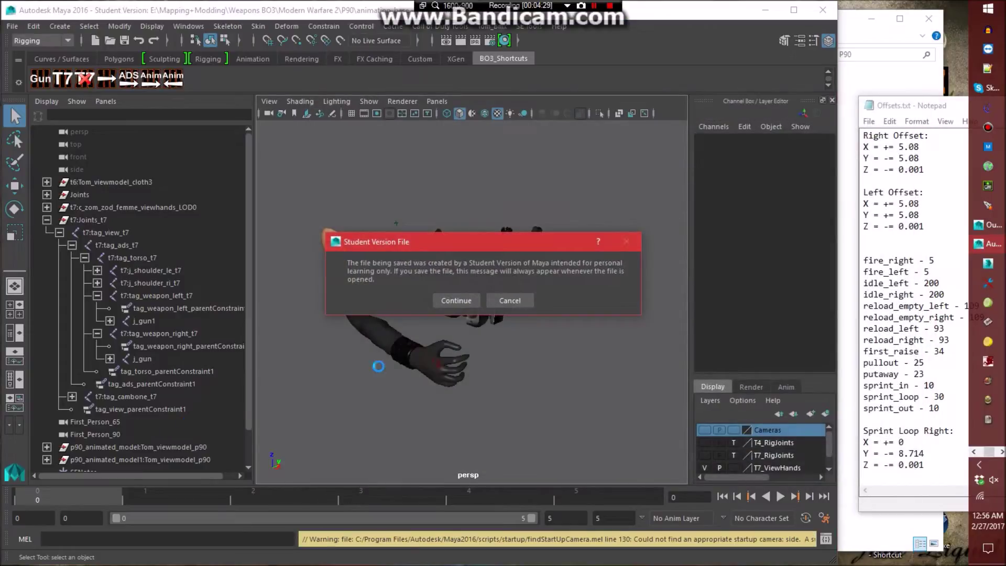
pyautogui.click(452, 300)
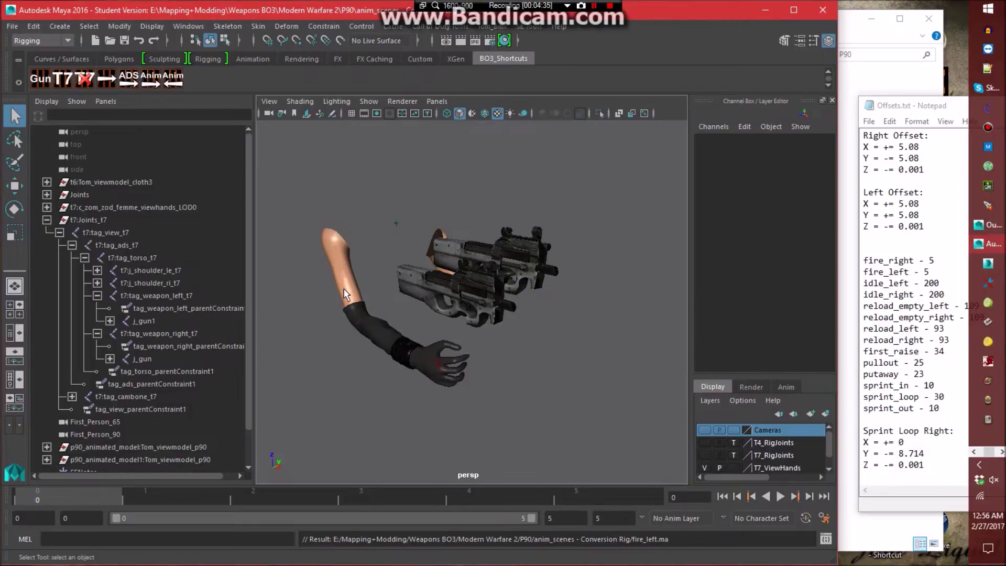
# Remove the _t7 suffix from the T7 rig joints with the shortcut script and expand j_gun1 under t7:tag_weapon_left.
pyautogui.click(86, 79)
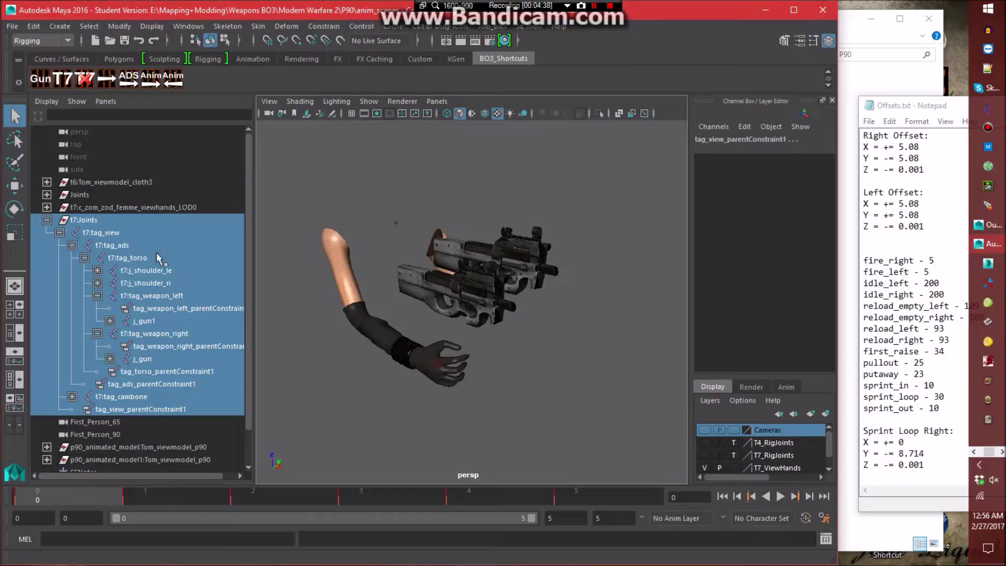
pyautogui.click(359, 171)
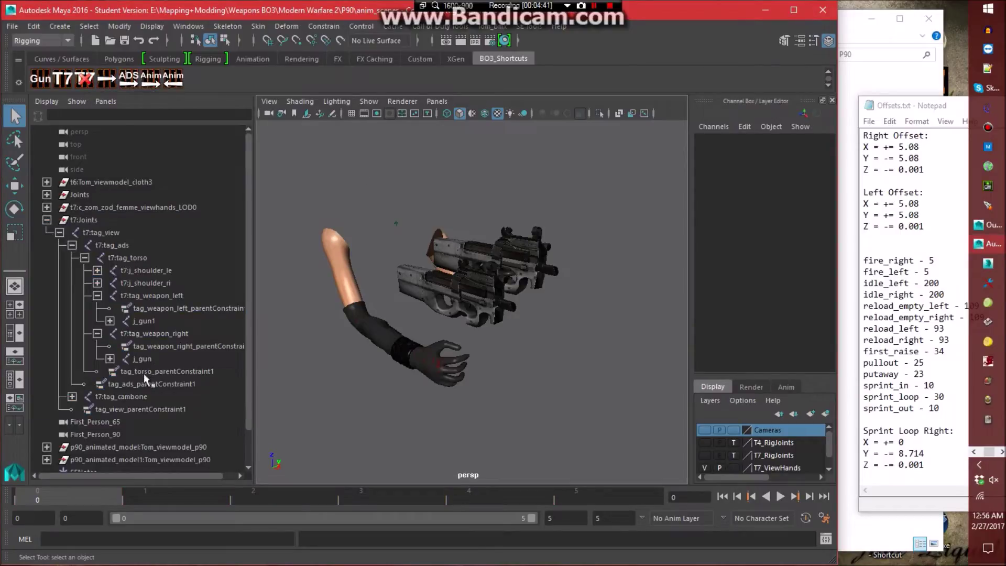
pyautogui.click(97, 333)
pyautogui.click(109, 321)
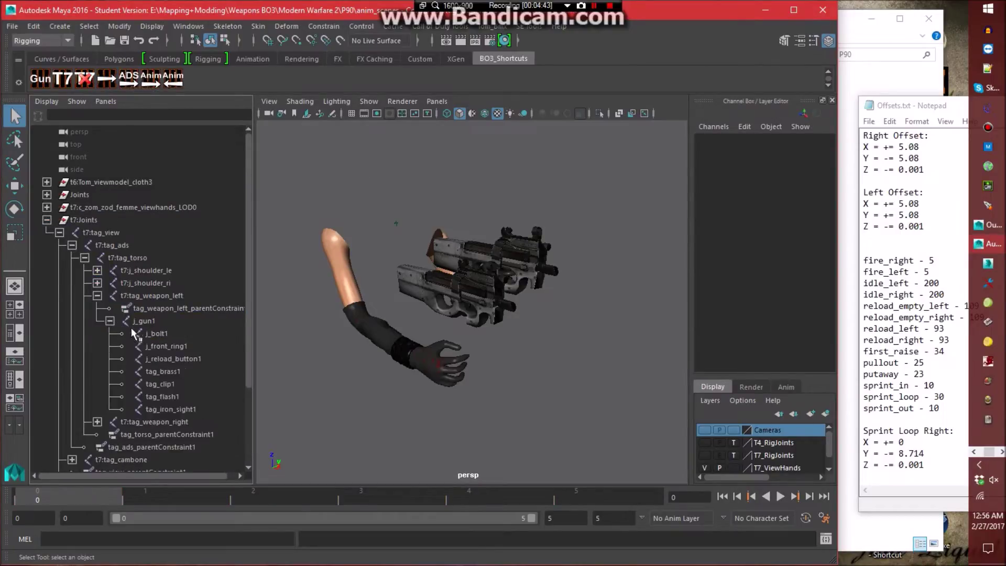
pyautogui.scroll(-3, 153, 311)
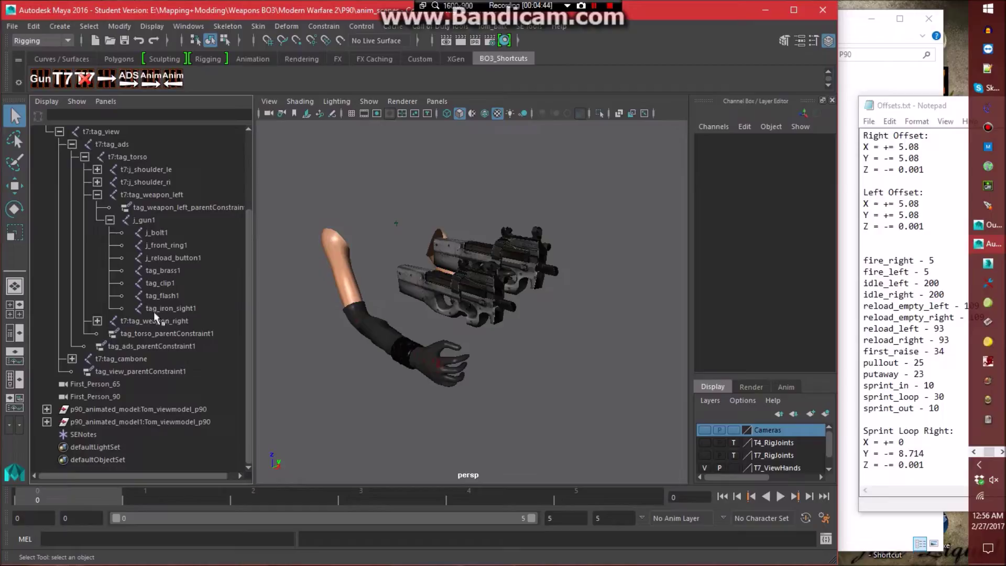
# Rename j_gun1 to tag_weapon_le, j_bolt1 to j_bolt_le and j_front_ring1 to j_front_ring_le.
pyautogui.doubleClick(151, 219)
pyautogui.write('tag_weapon')
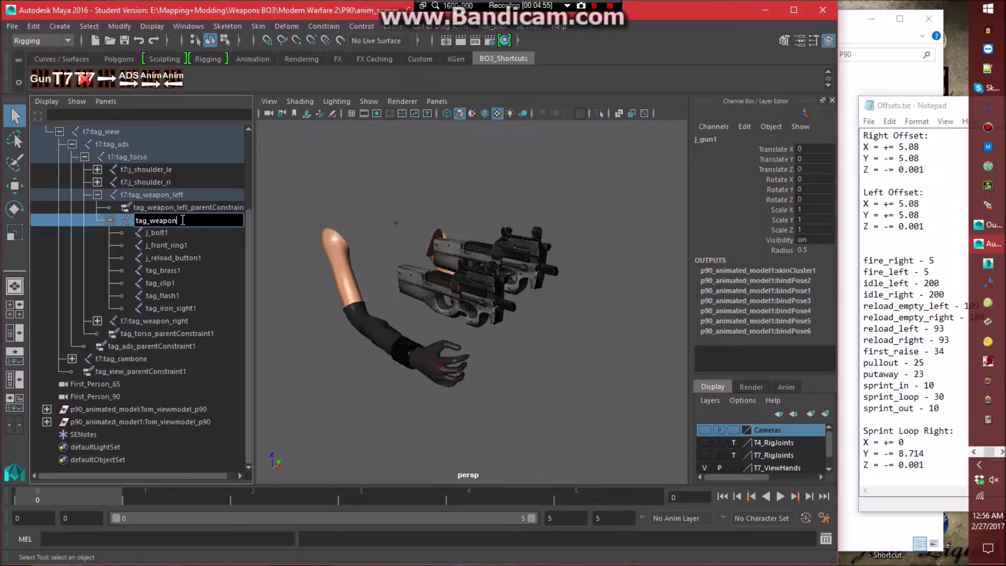
pyautogui.write('_le')
pyautogui.press('Return')
pyautogui.doubleClick(182, 232)
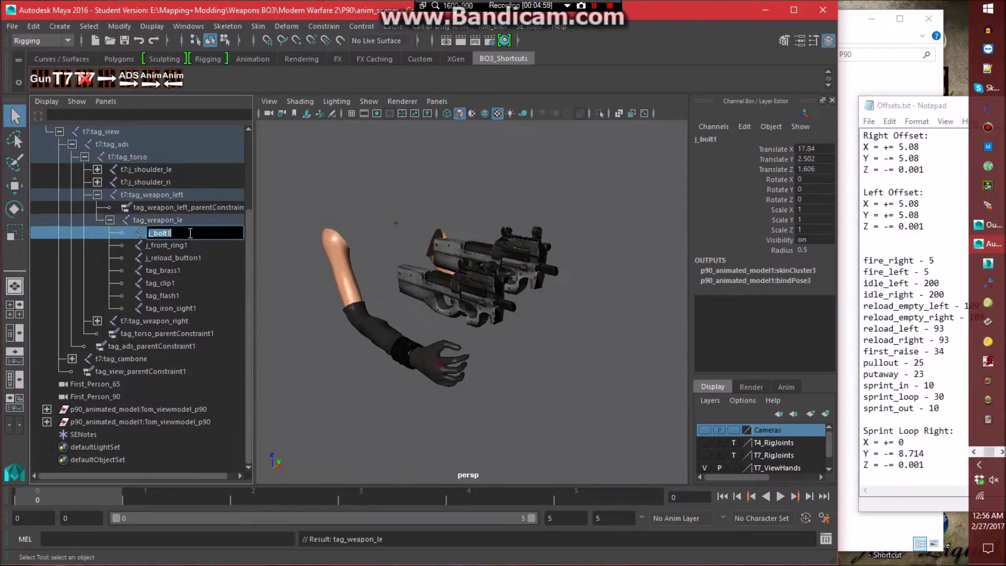
pyautogui.press('BackSpace')
pyautogui.write('_le')
pyautogui.click(269, 234)
pyautogui.doubleClick(200, 246)
pyautogui.press('BackSpace')
pyautogui.write('_le')
pyautogui.press('Return')
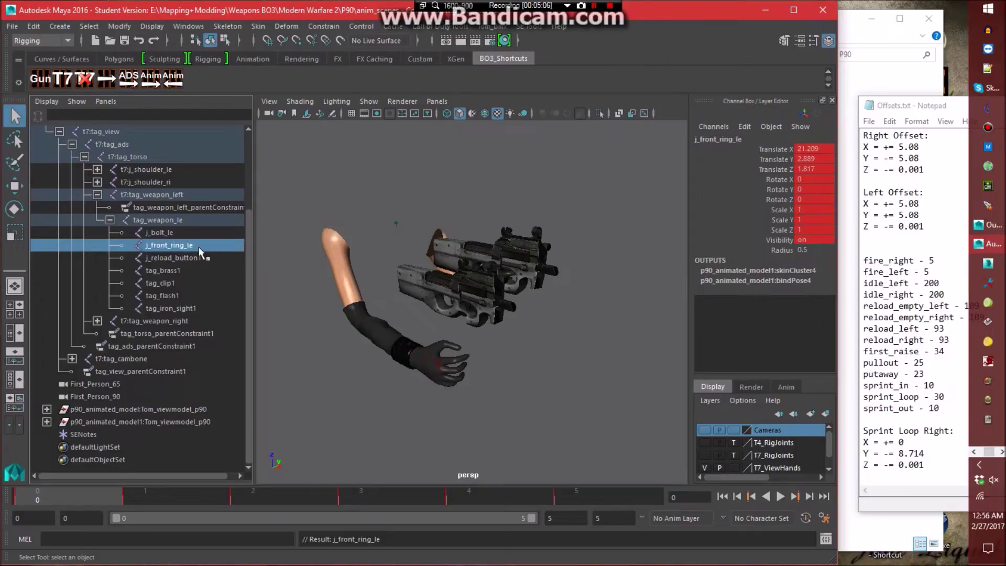
# Rename j_reload_button1 to j_reload_button_le and tag_brass1 to tag_brass_le under tag_weapon_le.
pyautogui.doubleClick(205, 257)
pyautogui.click(206, 255)
pyautogui.press('BackSpace')
pyautogui.write('_le')
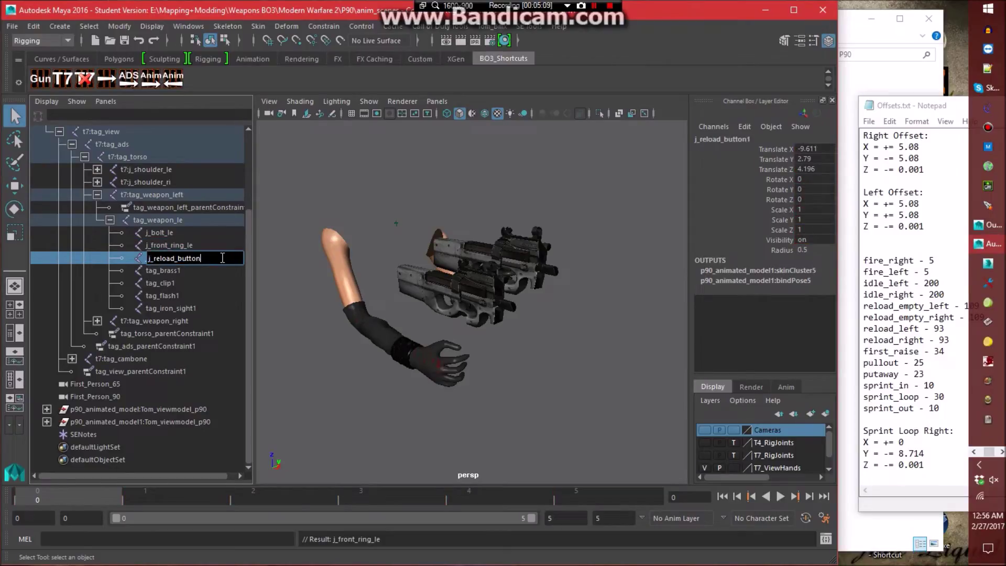
pyautogui.press('Return')
pyautogui.doubleClick(206, 268)
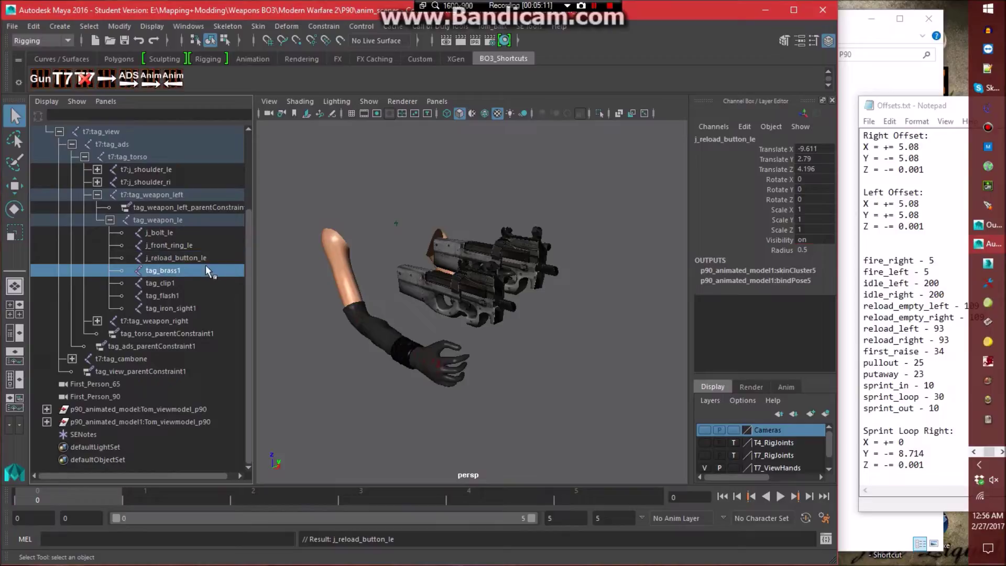
pyautogui.click(208, 269)
pyautogui.write('_le')
# Rename tag_clip1 to tag_clip_le, tag_flash1 to tag_flash_le and tag_iron_sight1 to tag_iron_sight_le.
pyautogui.doubleClick(198, 283)
pyautogui.click(197, 284)
pyautogui.press('BackSpace')
pyautogui.write('_le')
pyautogui.doubleClick(201, 296)
pyautogui.click(201, 297)
pyautogui.press('BackSpace')
pyautogui.write('_le')
pyautogui.doubleClick(211, 310)
pyautogui.click(211, 312)
pyautogui.press('BackSpace')
pyautogui.write('_le')
pyautogui.click(297, 306)
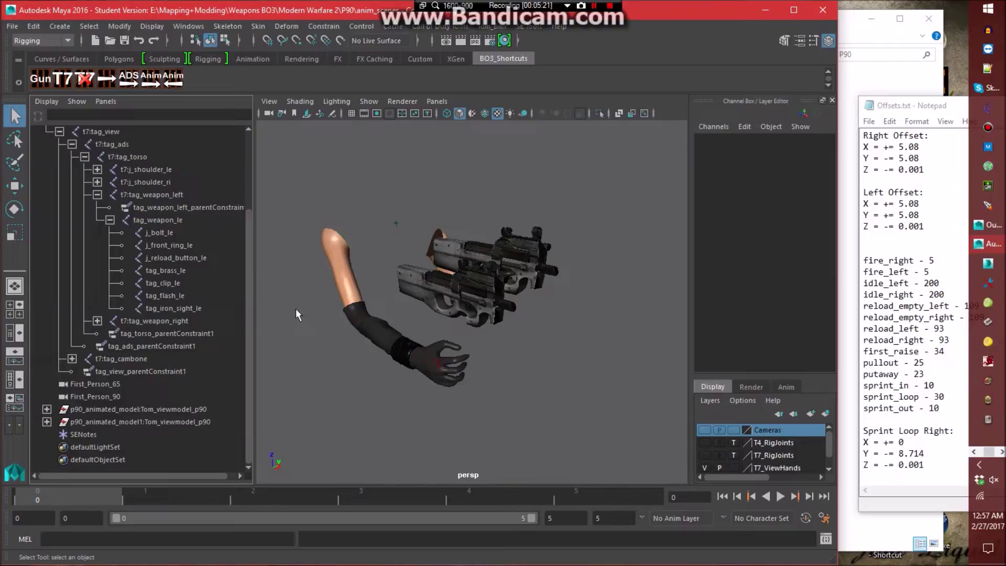
# Collapse the left weapon joints and select t7:j_shoulder_le, t7:tag_weapon_left and t7:tag_cambone together.
pyautogui.moveTo(250, 278); pyautogui.dragTo(250, 239)
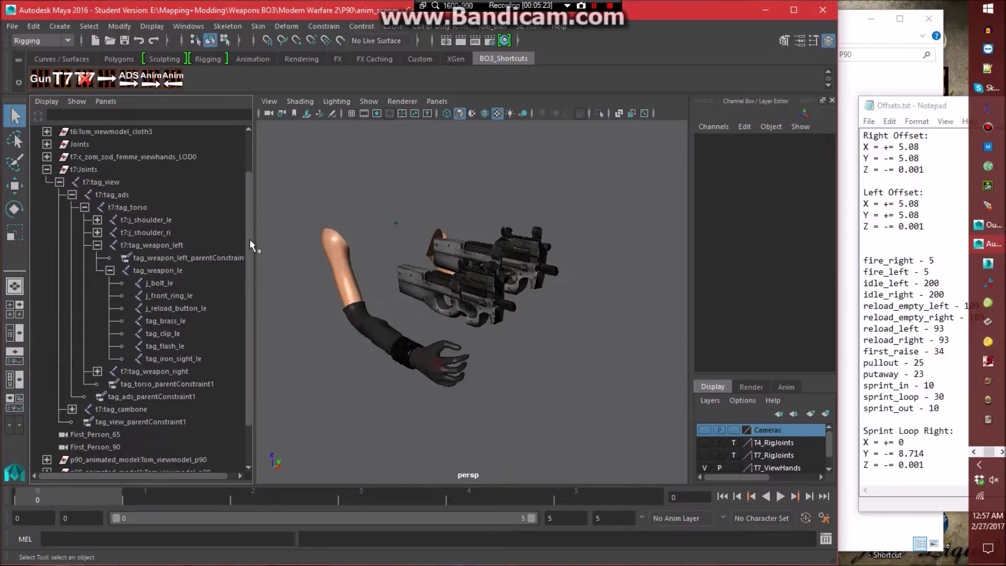
pyautogui.click(109, 271)
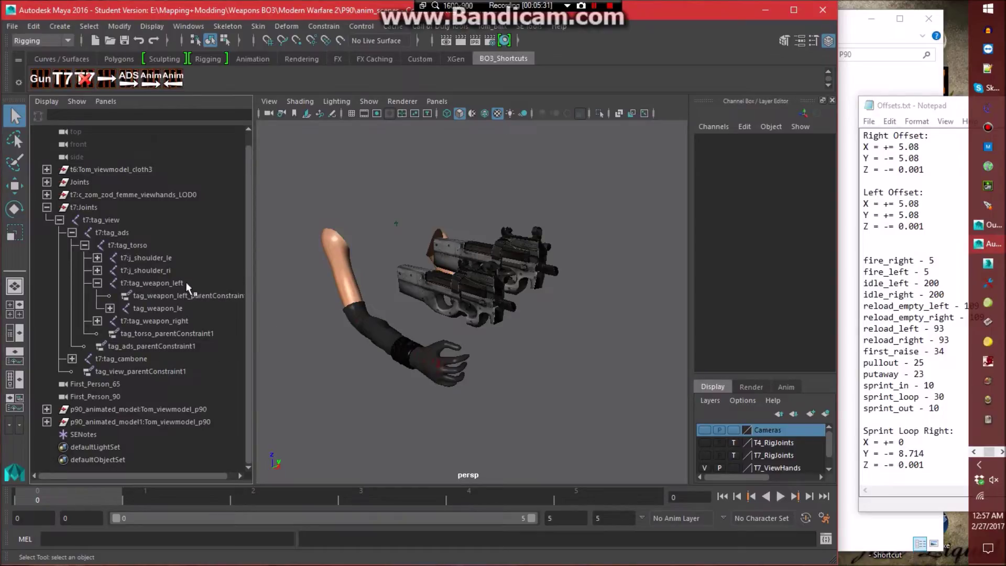
pyautogui.click(176, 259)
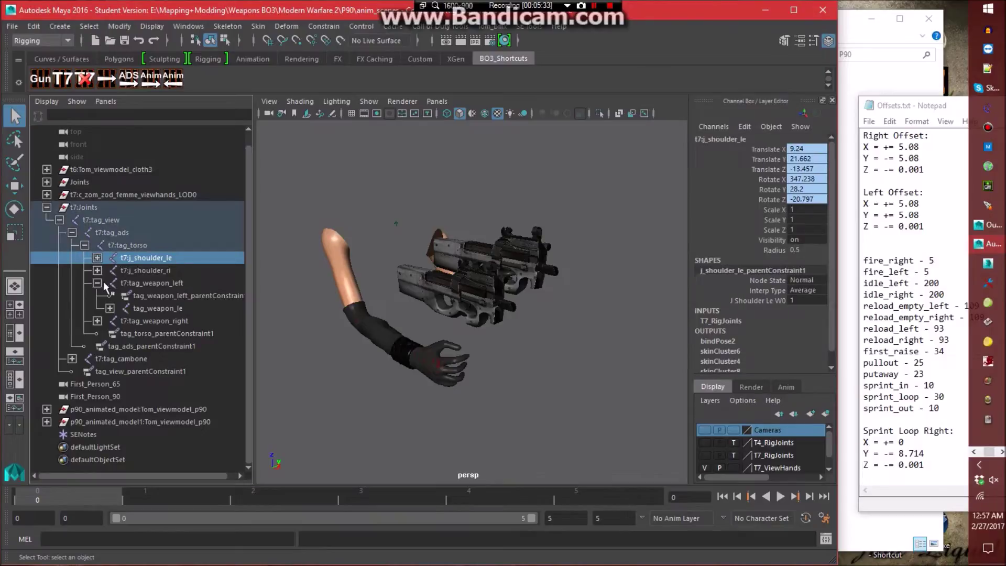
pyautogui.click(97, 283)
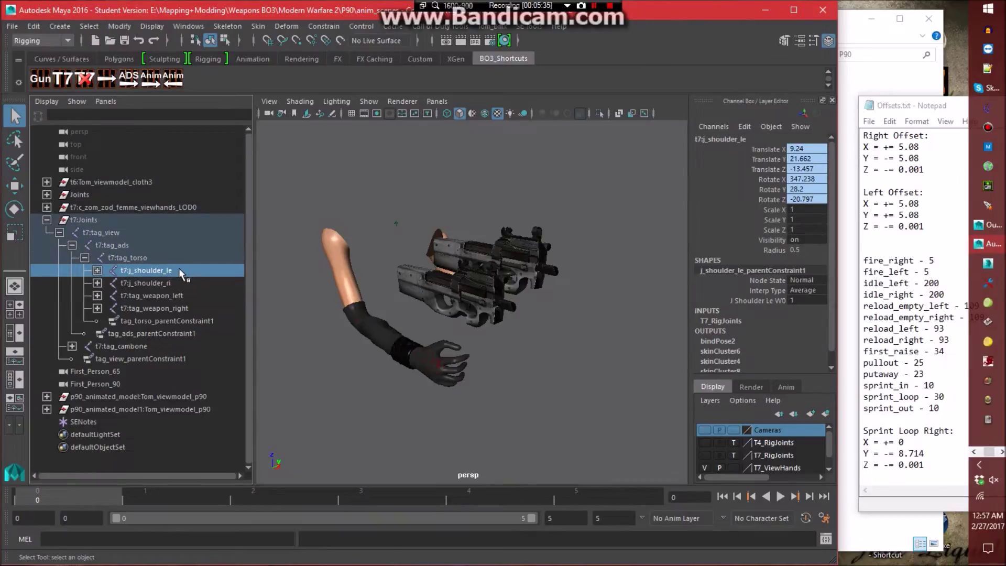
pyautogui.keyDown('ctrl'); pyautogui.click(191, 297); pyautogui.keyUp('ctrl')
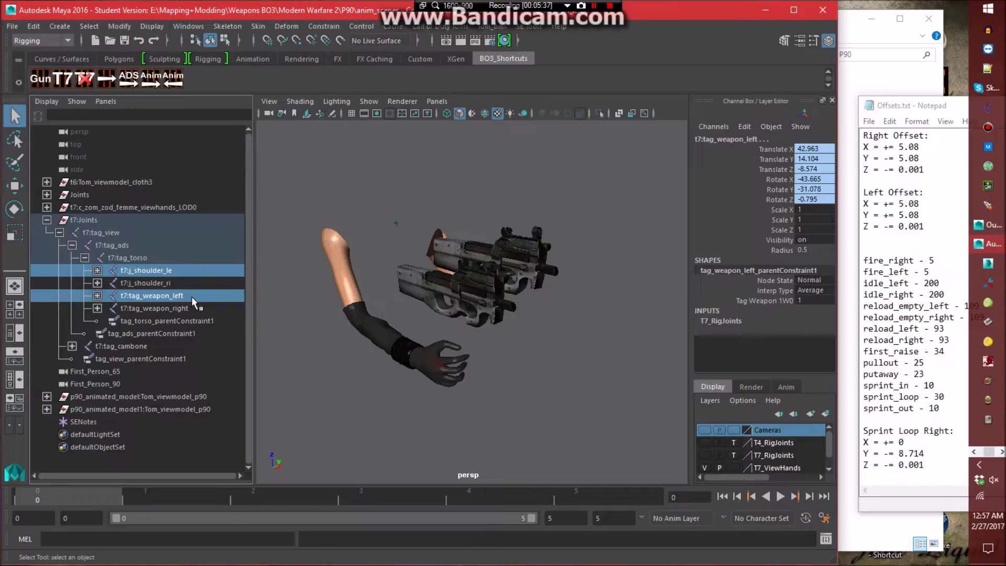
pyautogui.click(97, 295)
pyautogui.click(109, 321)
pyautogui.click(110, 321)
pyautogui.click(97, 295)
pyautogui.keyDown('ctrl'); pyautogui.click(131, 345); pyautogui.keyUp('ctrl')
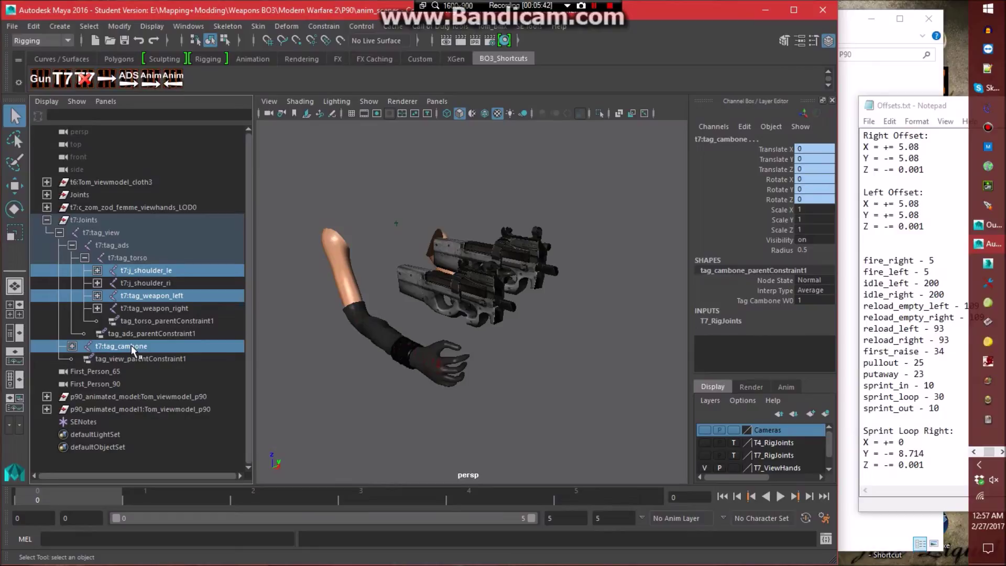
# Extend the selection to the full hierarchies of the three selected joints and add t7:tag_torso to it.
pyautogui.click(89, 26)
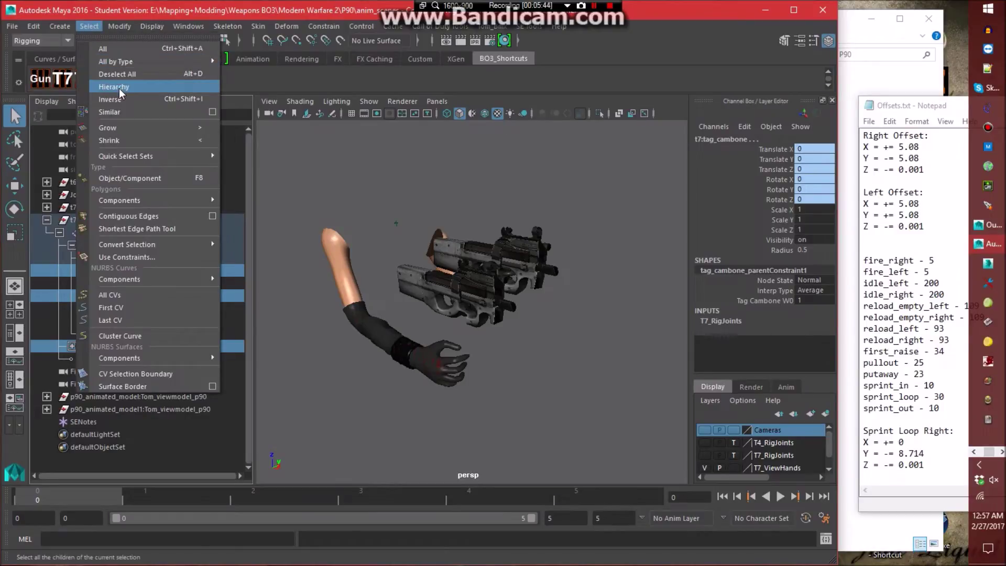
pyautogui.click(114, 87)
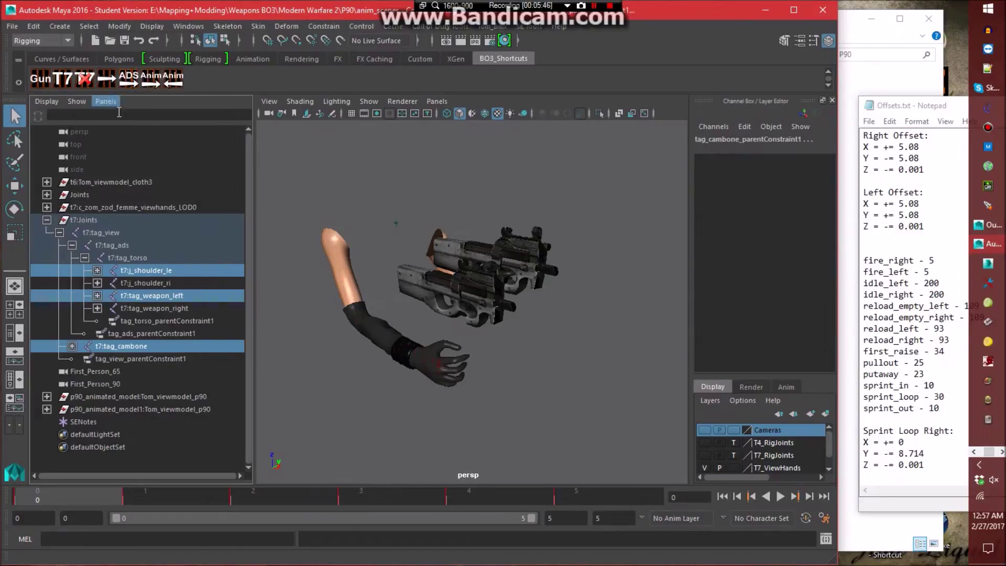
pyautogui.keyDown('ctrl'); pyautogui.click(144, 257); pyautogui.keyUp('ctrl')
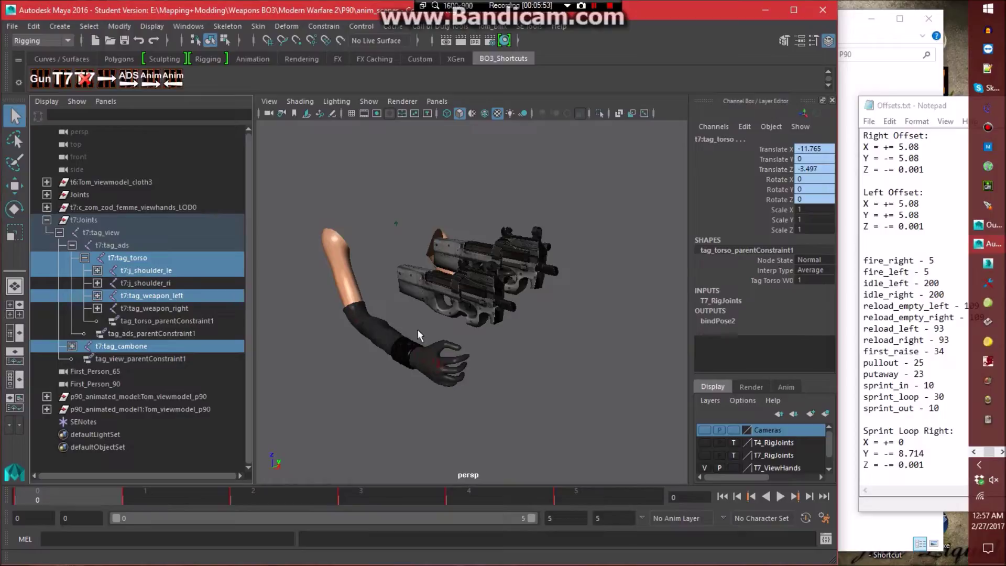
# Set up an XAnim export of frames 0 to 5, saved as vm_p90_dw_lh_fire in the xanim_exports folder.
pyautogui.click(440, 26)
pyautogui.click(475, 59)
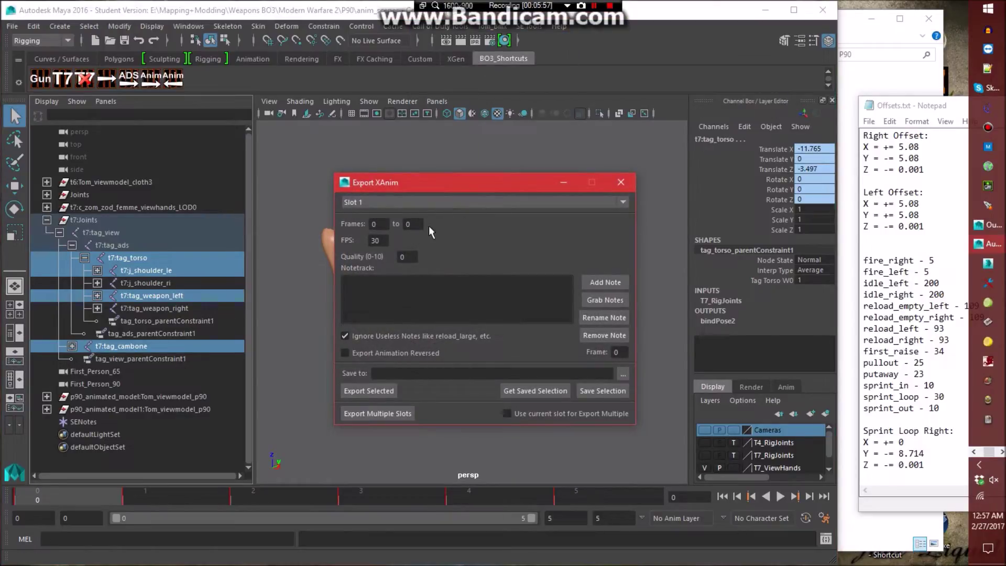
pyautogui.click(623, 373)
pyautogui.click(863, 129)
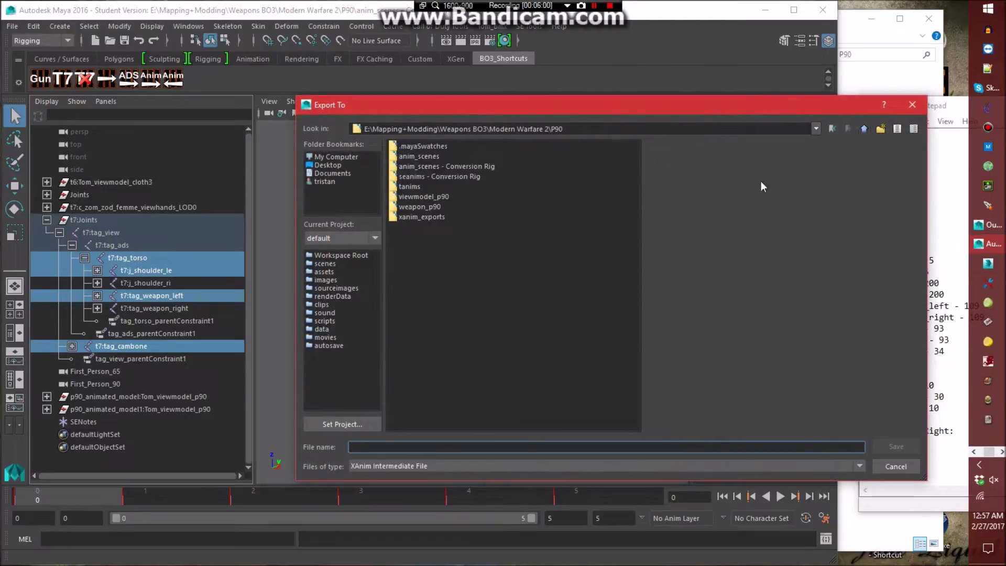
pyautogui.doubleClick(431, 218)
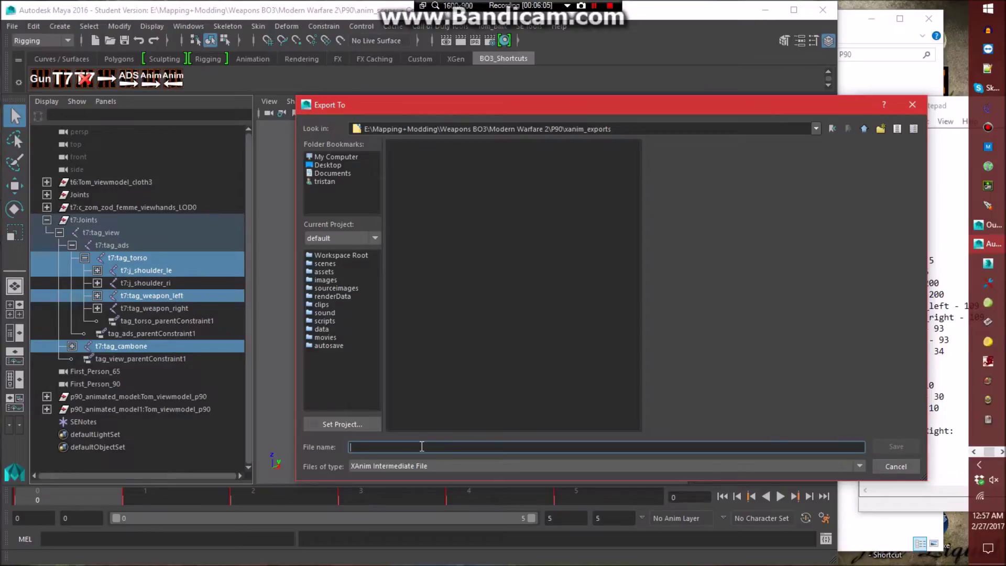
pyautogui.write('vm')
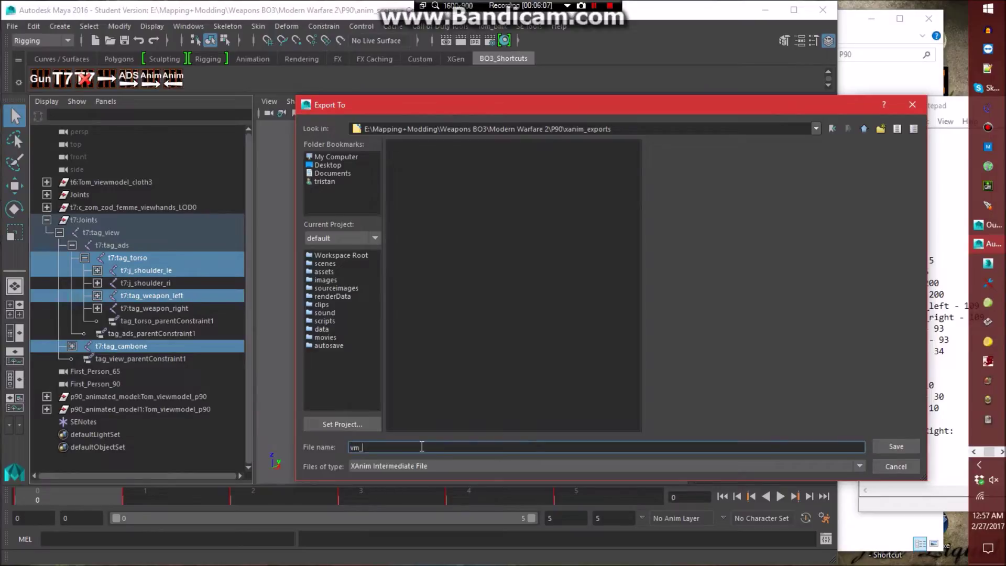
pyautogui.write('_p90_dw_lh_fire')
pyautogui.press('Return')
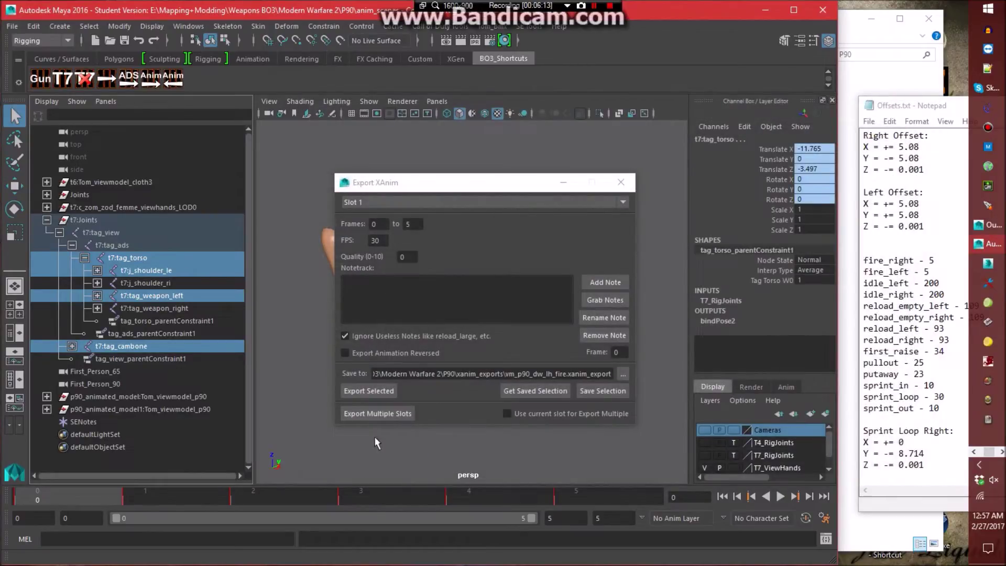
# Export the selected joints to the XAnim file and save the changes to the fire_left scene.
pyautogui.click(377, 391)
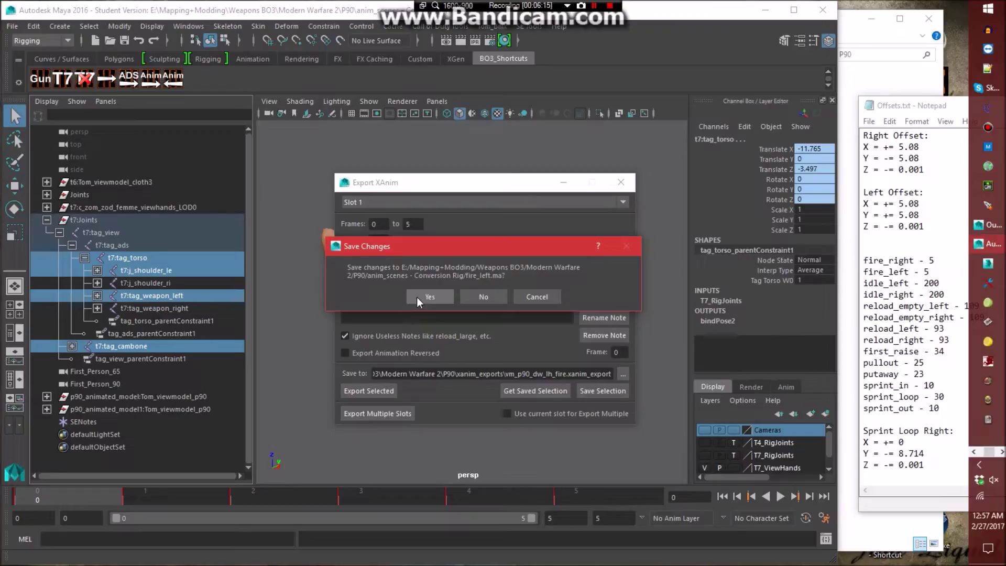
pyautogui.click(417, 297)
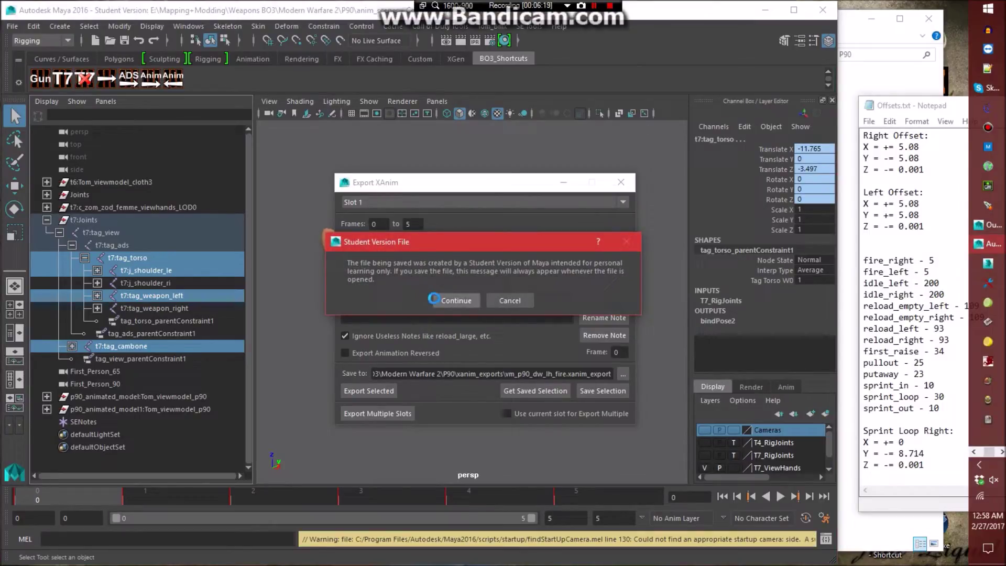
pyautogui.click(455, 301)
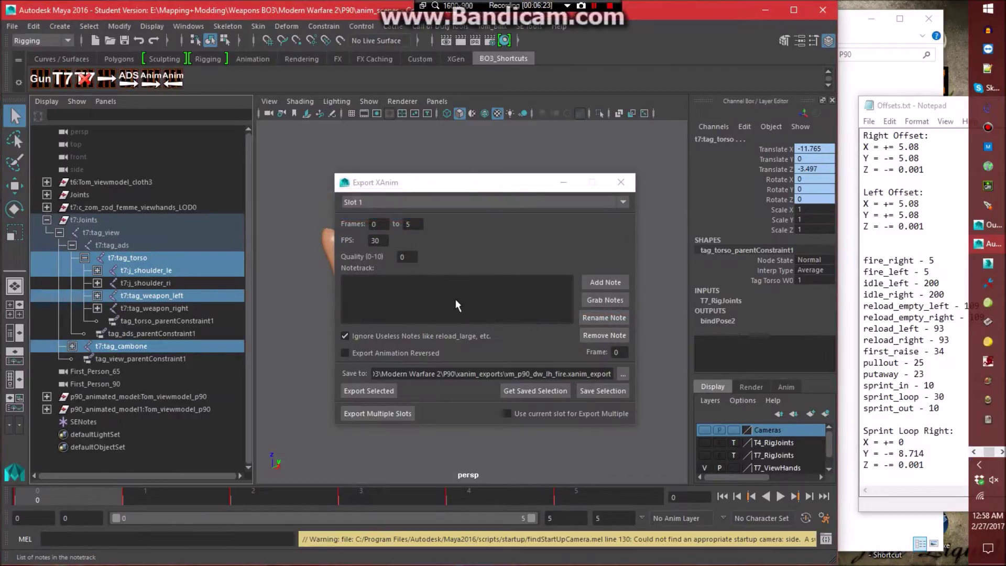
# Close the XAnim exporter and open the animation_base - Conversion Rig scene, saving the pending changes to fire_left.
pyautogui.click(621, 182)
pyautogui.click(649, 184)
pyautogui.click(12, 26)
pyautogui.click(145, 103)
pyautogui.hotkey('ctrl', 'o')
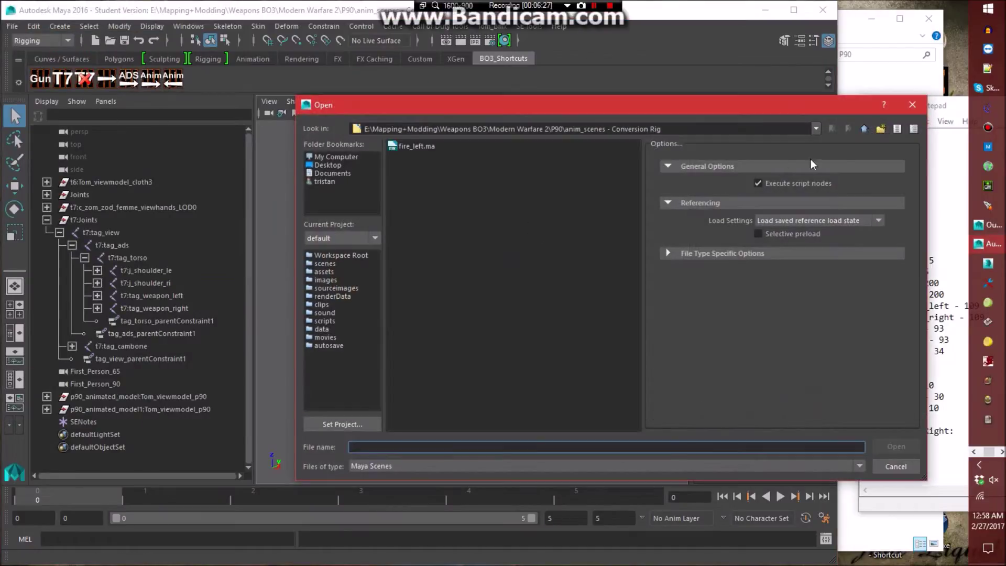
pyautogui.doubleClick(455, 226)
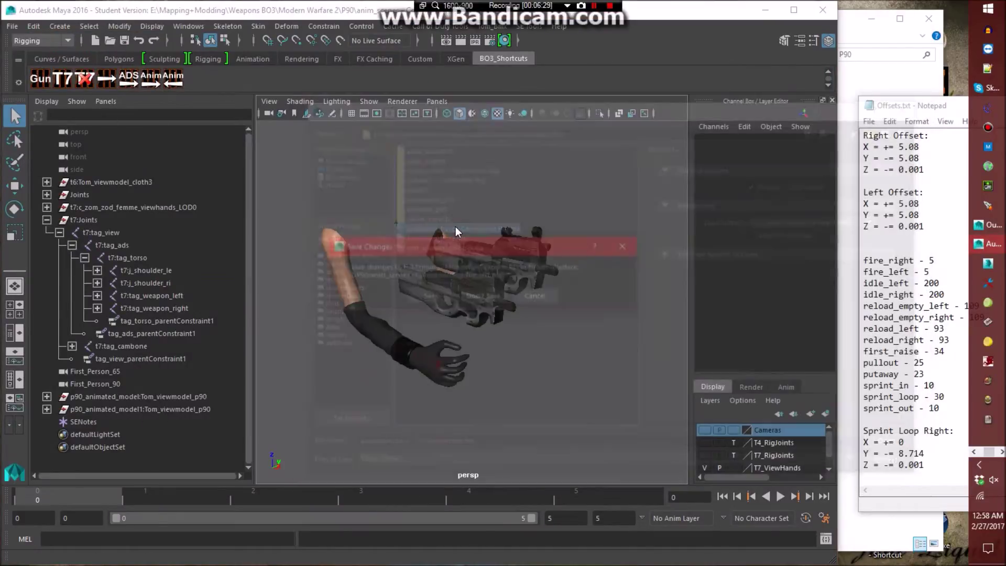
pyautogui.click(429, 297)
pyautogui.click(454, 300)
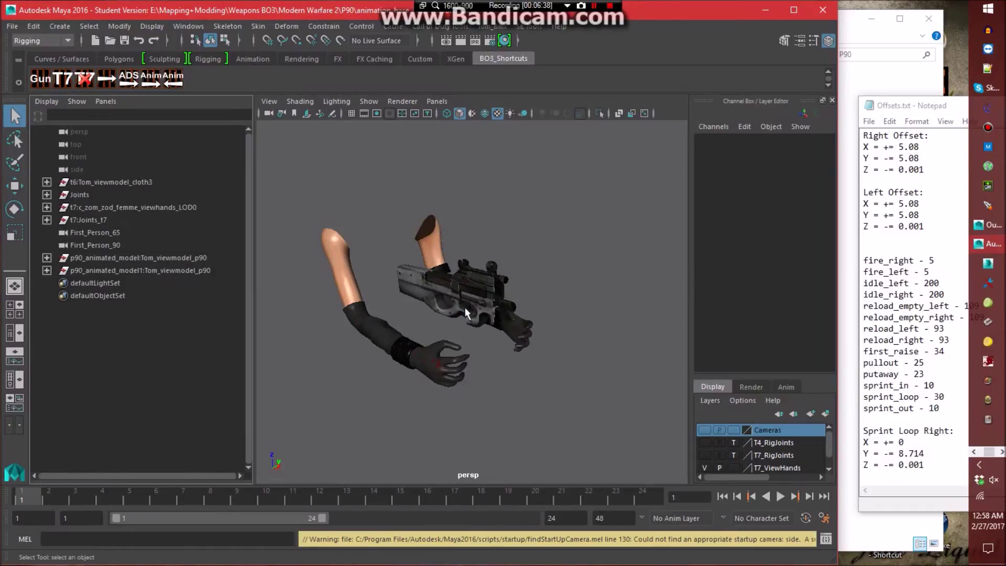
# Import fire_right.seanim from the seanims - Conversion Rig folder into the base scene.
pyautogui.click(514, 26)
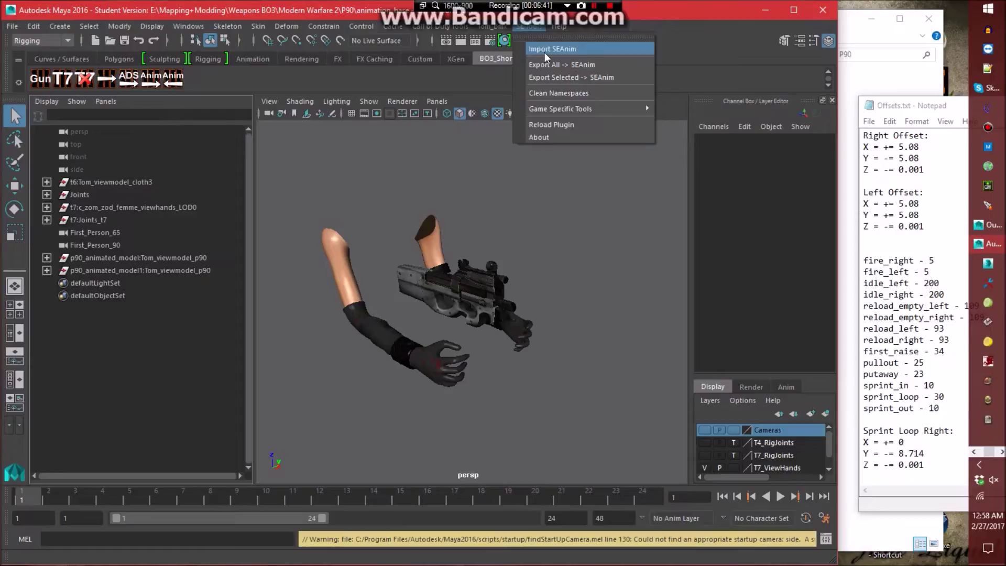
pyautogui.click(545, 47)
pyautogui.doubleClick(443, 178)
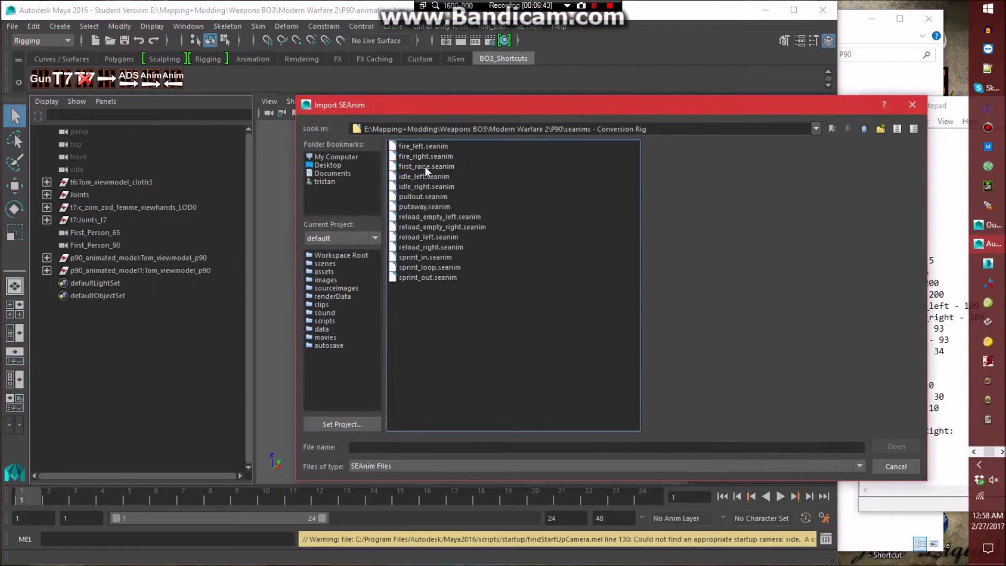
pyautogui.doubleClick(432, 155)
pyautogui.click(577, 230)
# Preview the right fire animation through the First_Person_65 camera and return the viewport to persp.
pyautogui.click(425, 100)
pyautogui.moveTo(493, 113)
pyautogui.click(591, 114)
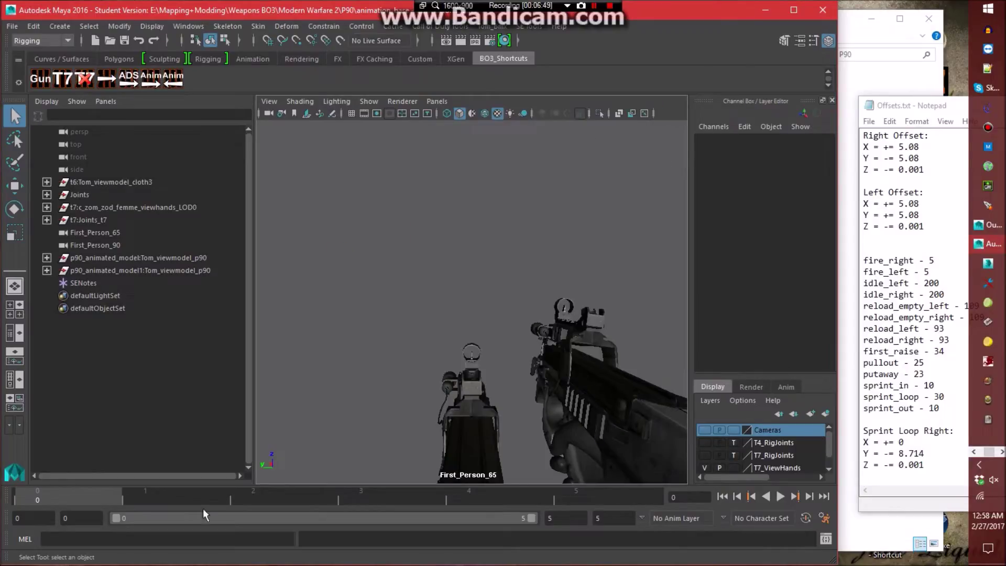
pyautogui.hotkey('alt', 'v')
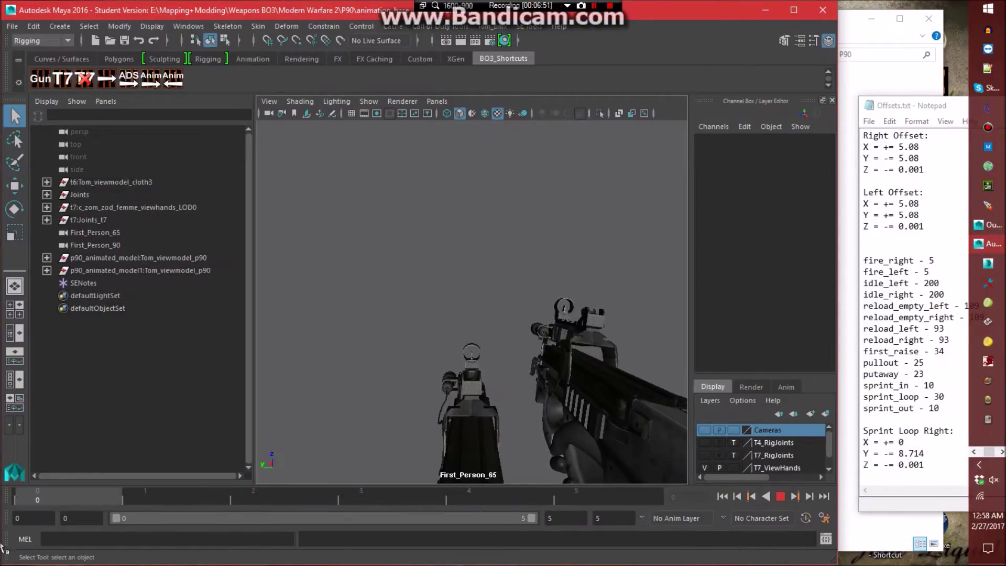
pyautogui.hotkey('alt', 'v')
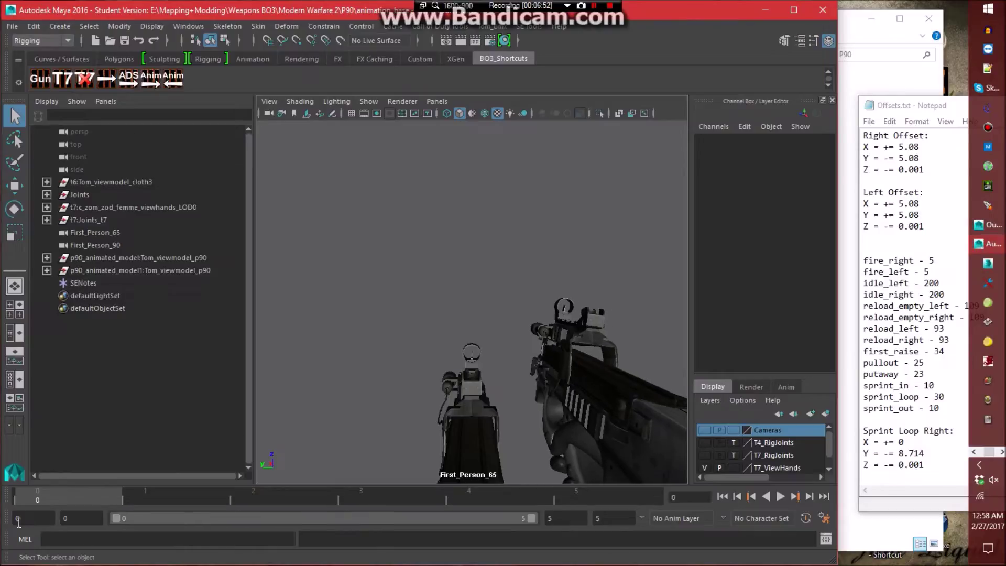
pyautogui.click(444, 102)
pyautogui.moveTo(474, 110)
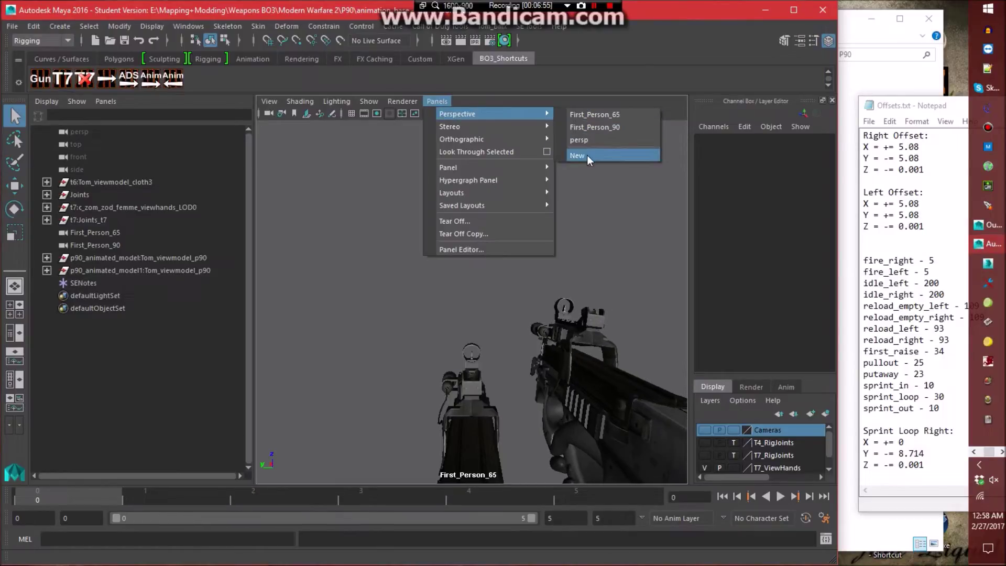
pyautogui.click(585, 140)
# Expand t7:Joints_t7 down to t7:tag_view_t7 and save the scene as fire_right in the anim_scenes - Conversion Rig folder.
pyautogui.click(47, 219)
pyautogui.click(59, 232)
pyautogui.click(12, 26)
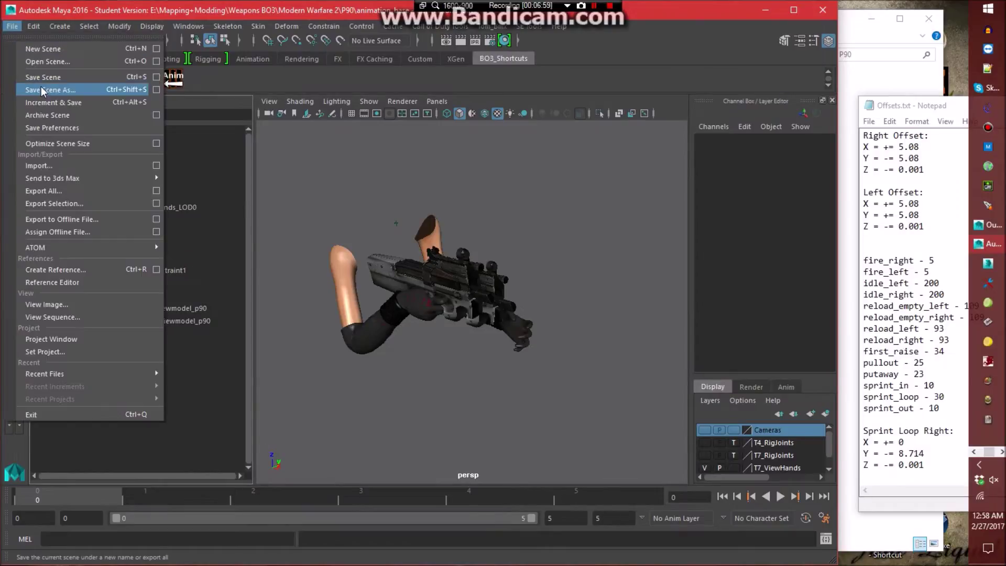
pyautogui.click(41, 84)
pyautogui.doubleClick(450, 168)
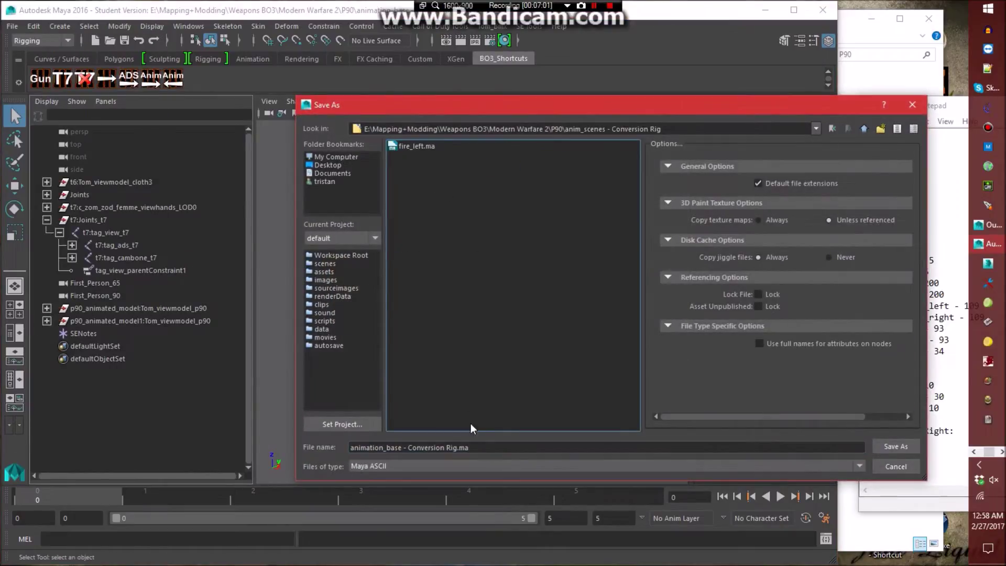
pyautogui.moveTo(482, 447); pyautogui.dragTo(265, 449)
pyautogui.write('fire')
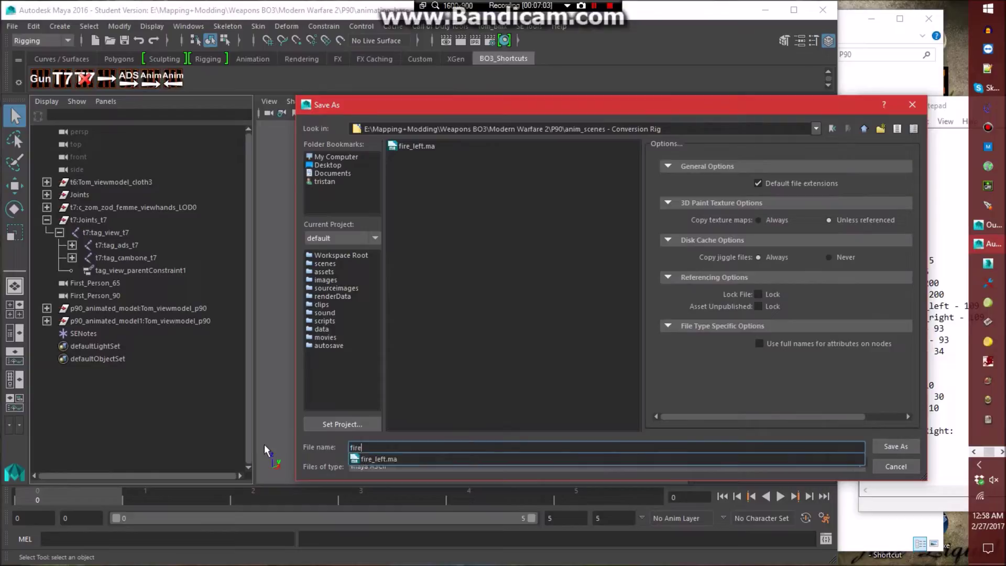
pyautogui.write('_right')
pyautogui.press('Return')
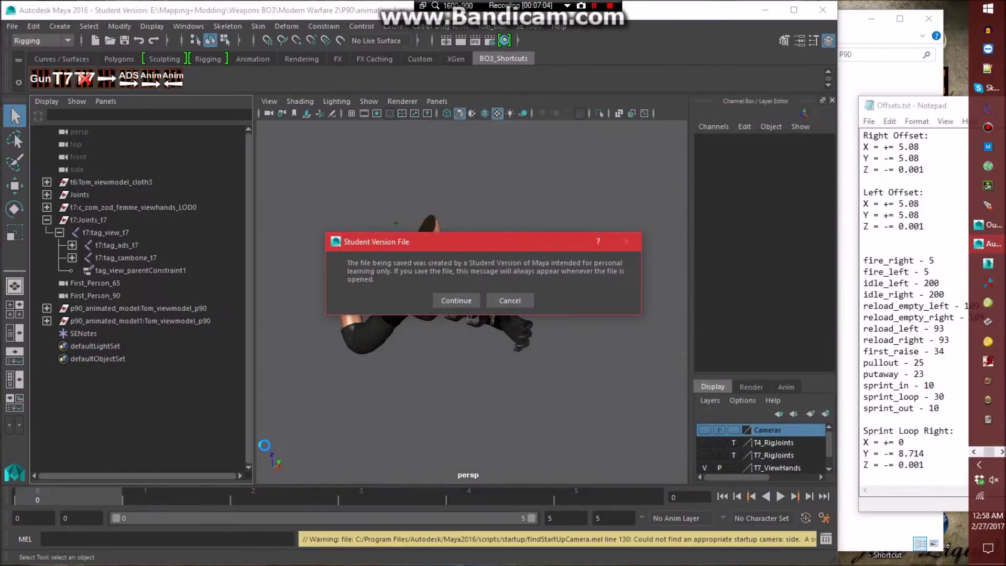
pyautogui.click(468, 298)
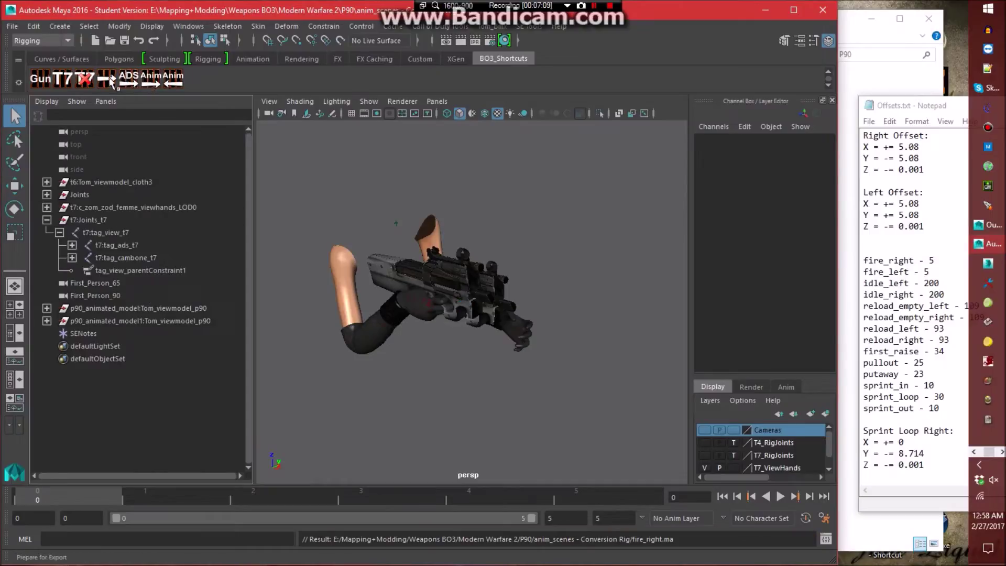
# Strip the _t7 suffix from the rig joints in the fire_right scene with the shortcut script.
pyautogui.click(76, 83)
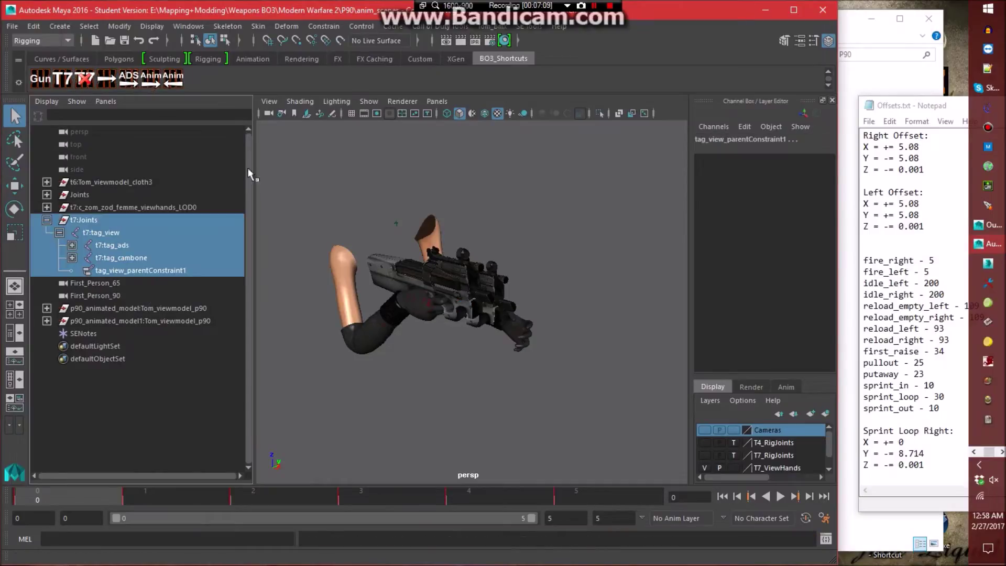
# Rename the j_gun joint under t7:tag_weapon_right to tag_weapon and collapse that branch.
pyautogui.click(72, 245)
pyautogui.click(84, 258)
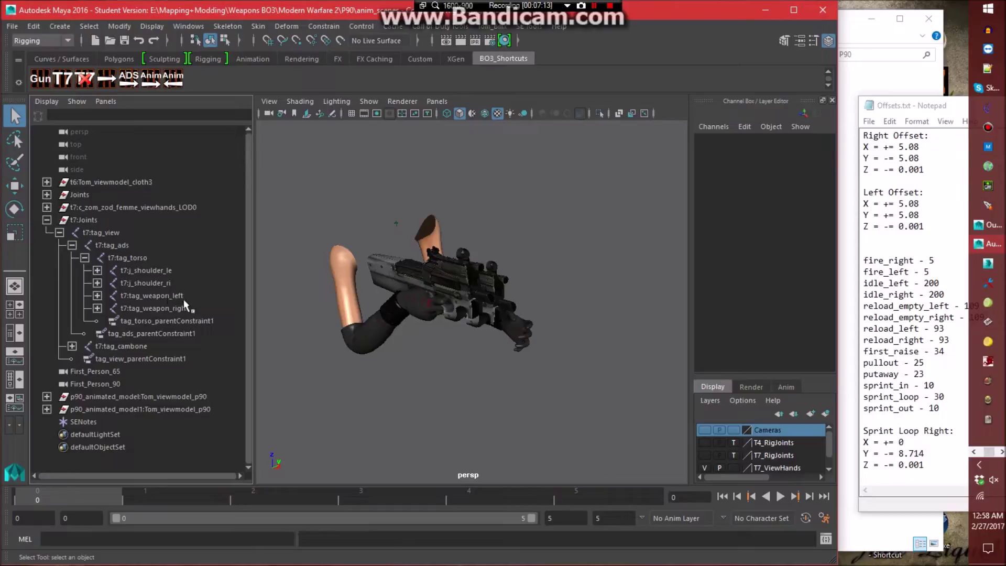
pyautogui.click(97, 308)
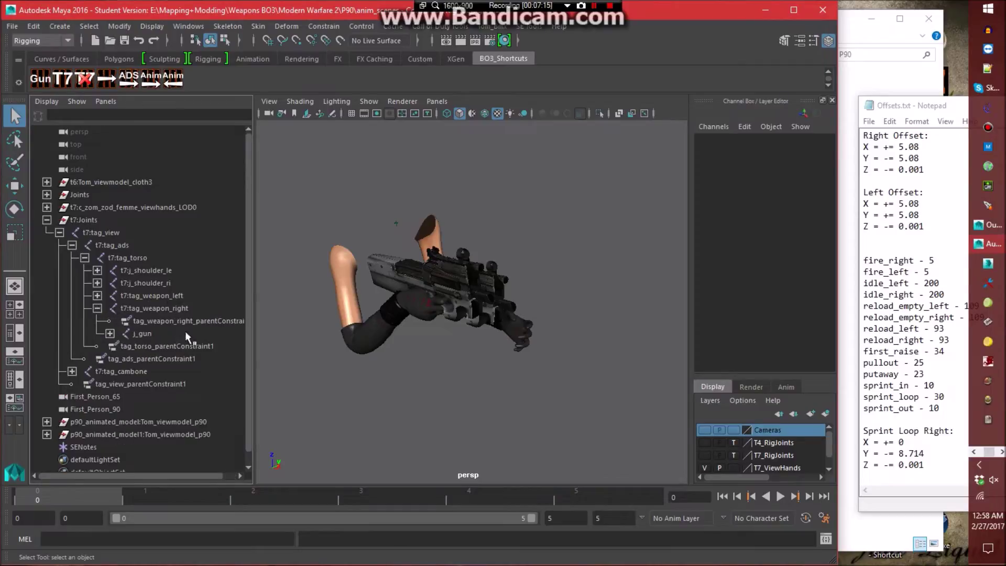
pyautogui.click(110, 333)
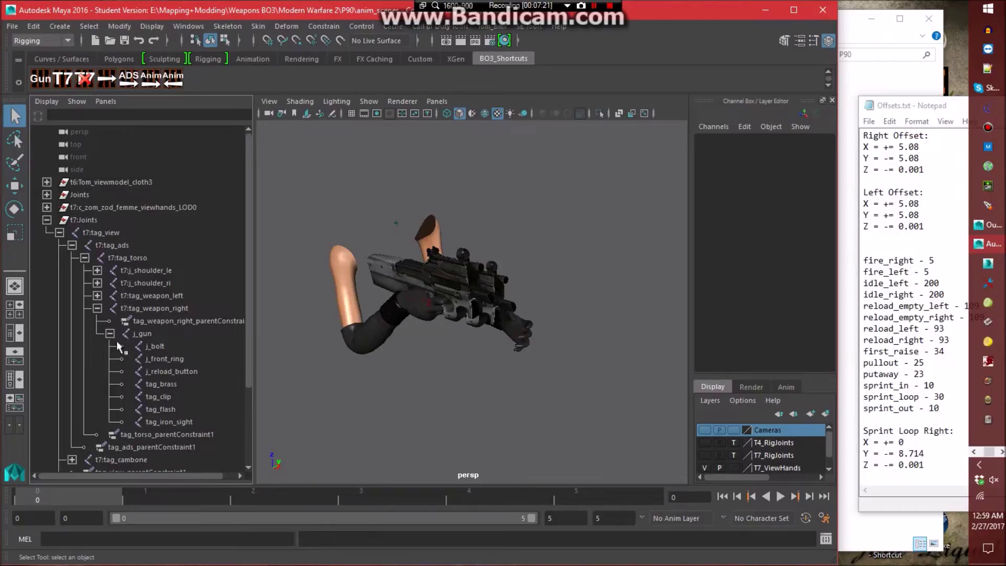
pyautogui.click(111, 334)
pyautogui.doubleClick(157, 337)
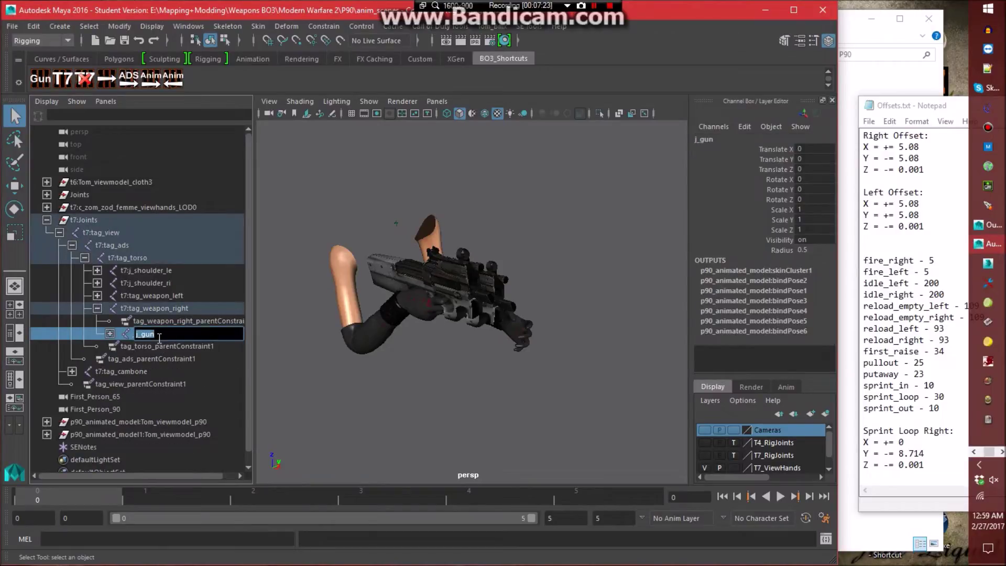
pyautogui.write('tag_weapon')
pyautogui.press('Return')
pyautogui.click(292, 317)
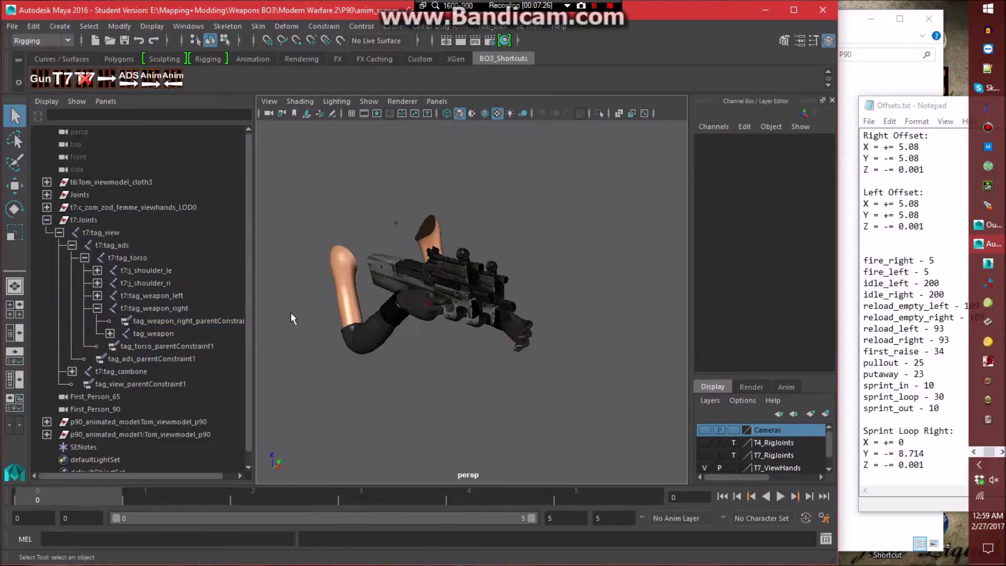
pyautogui.click(97, 308)
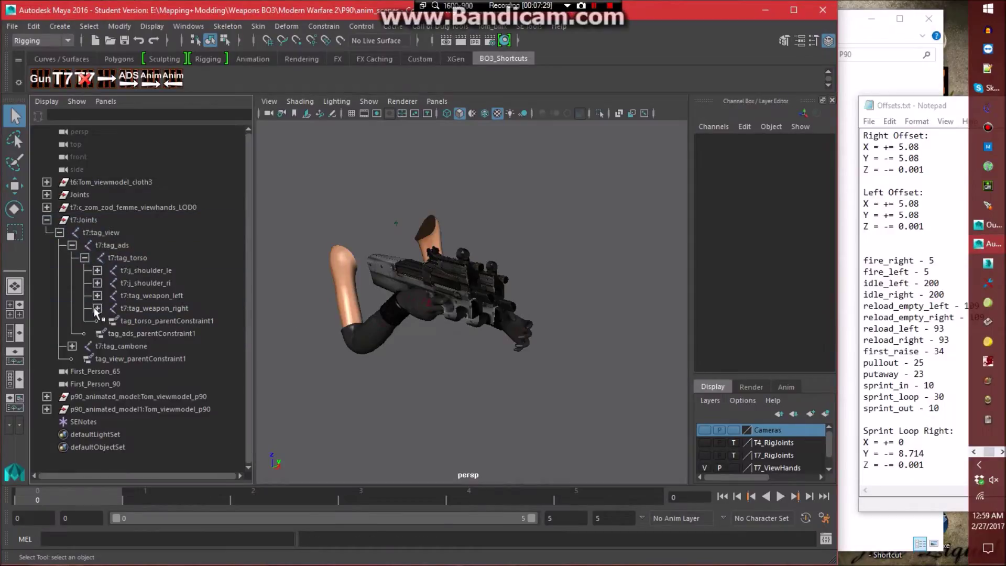
# Select the full hierarchies of t7:tag_weapon_right, t7:j_shoulder_ri and t7:tag_cambone, and add t7:tag_torso to the selection.
pyautogui.click(174, 311)
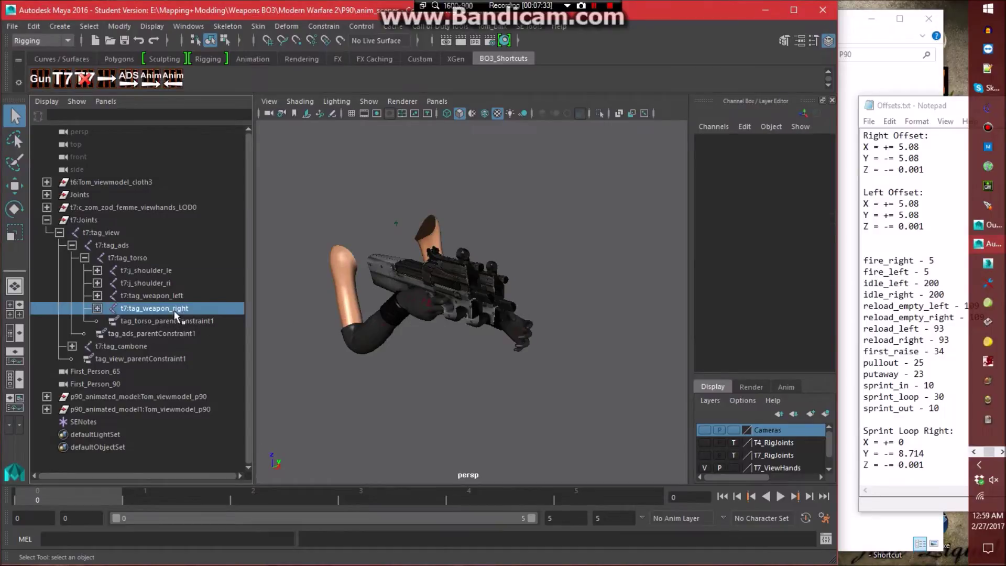
pyautogui.keyDown('ctrl'); pyautogui.click(165, 285); pyautogui.keyUp('ctrl')
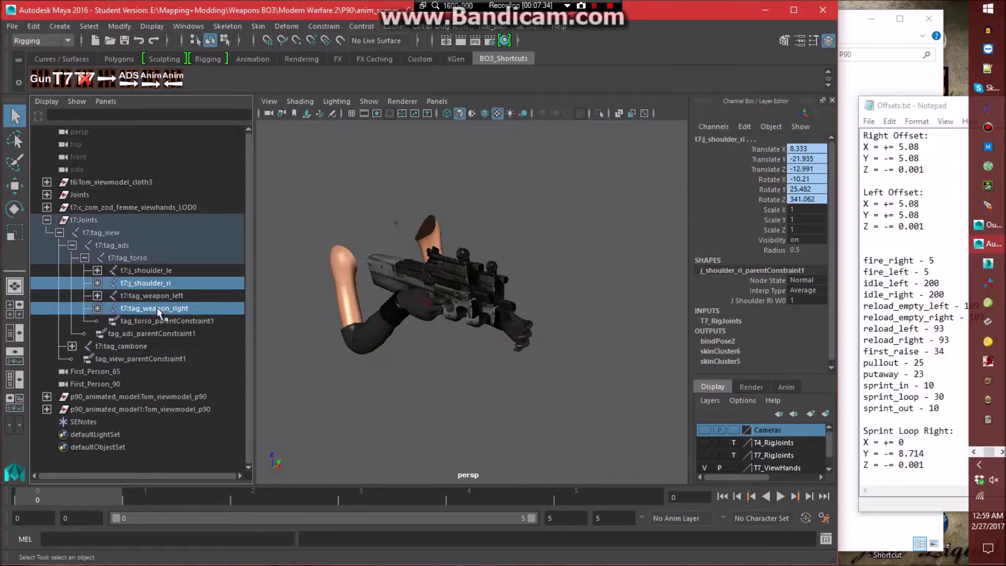
pyautogui.keyDown('ctrl'); pyautogui.click(132, 345); pyautogui.keyUp('ctrl')
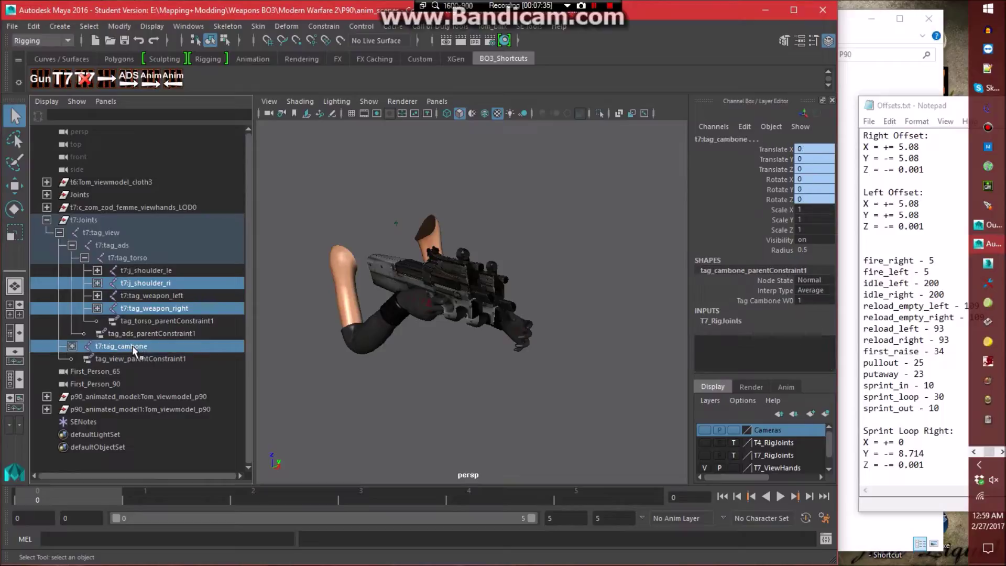
pyautogui.click(89, 26)
pyautogui.click(121, 87)
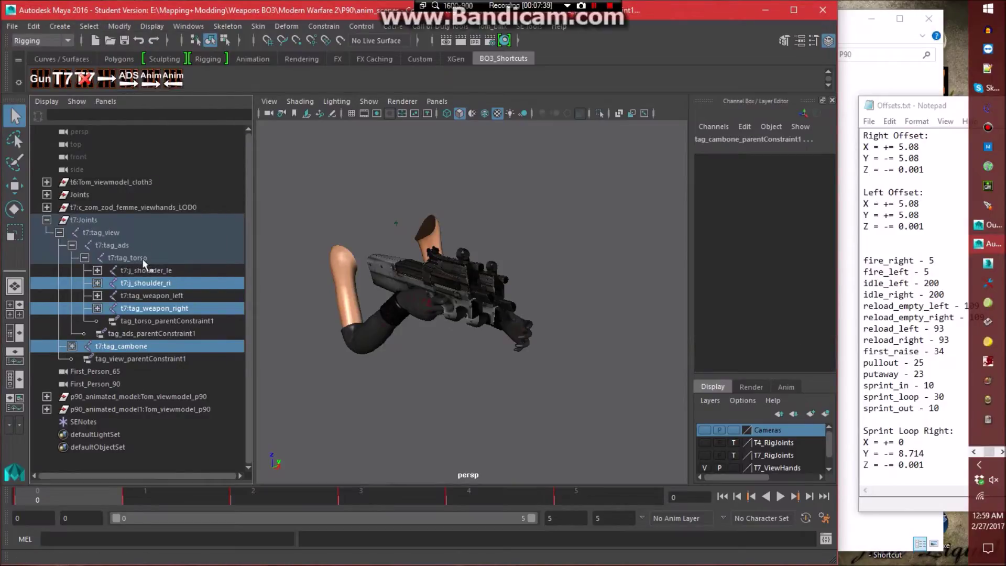
pyautogui.keyDown('ctrl'); pyautogui.click(142, 258); pyautogui.keyUp('ctrl')
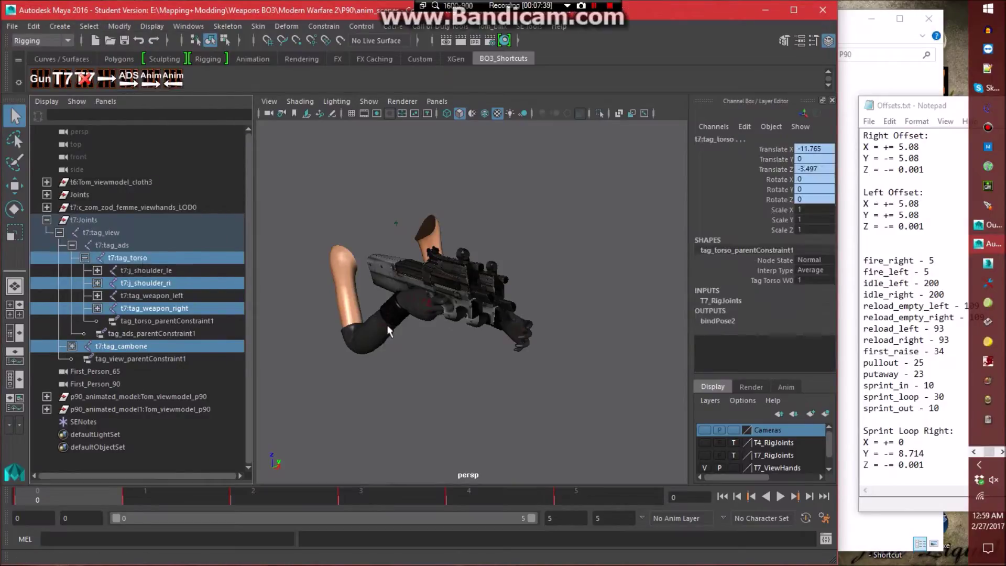
# Set up an XAnim export of frames 0 to 5, saving to vm_p90_dw_rh_fire.xanim_export in the xanim_exports folder.
pyautogui.click(438, 27)
pyautogui.click(448, 62)
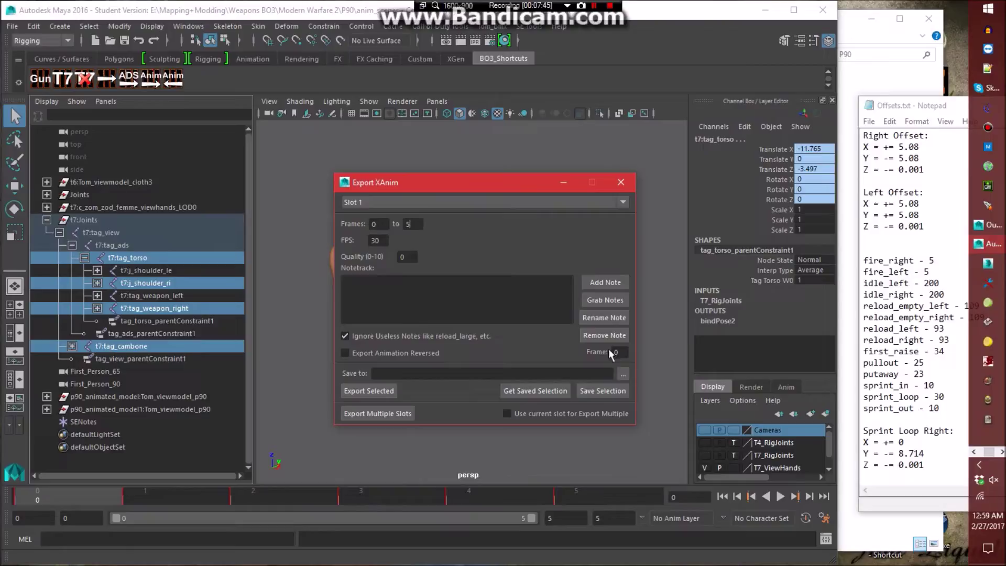
pyautogui.click(623, 373)
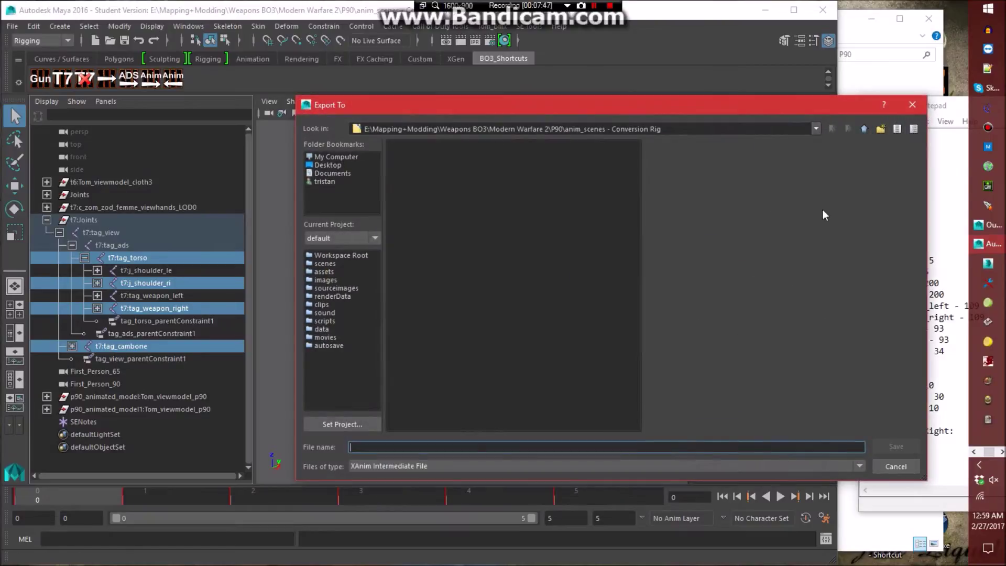
pyautogui.click(864, 128)
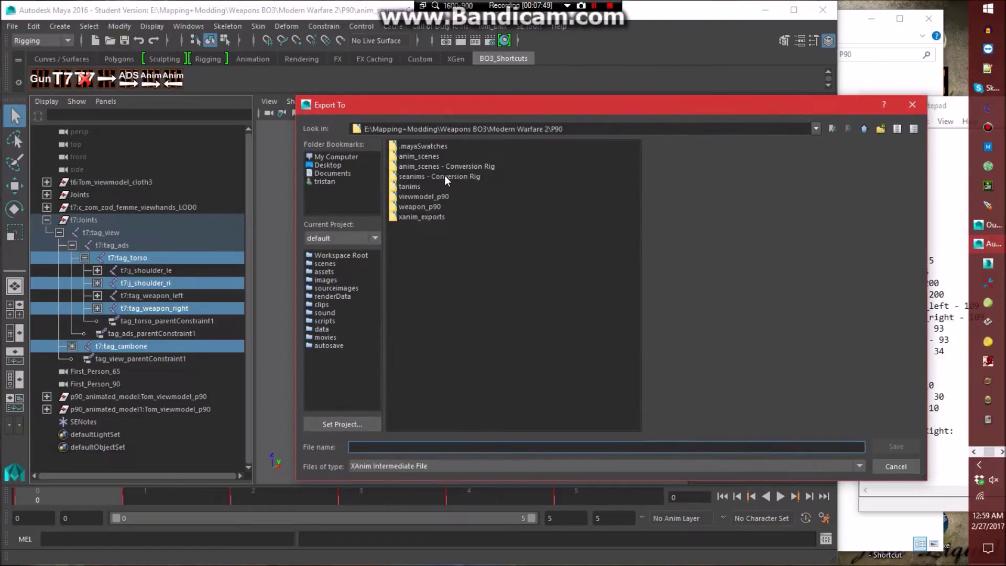
pyautogui.doubleClick(426, 215)
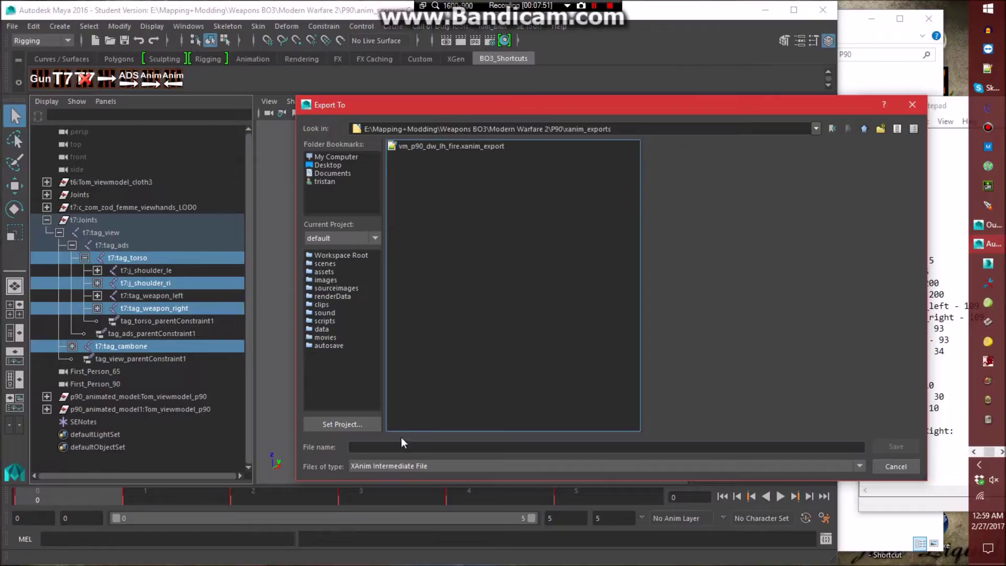
pyautogui.click(450, 146)
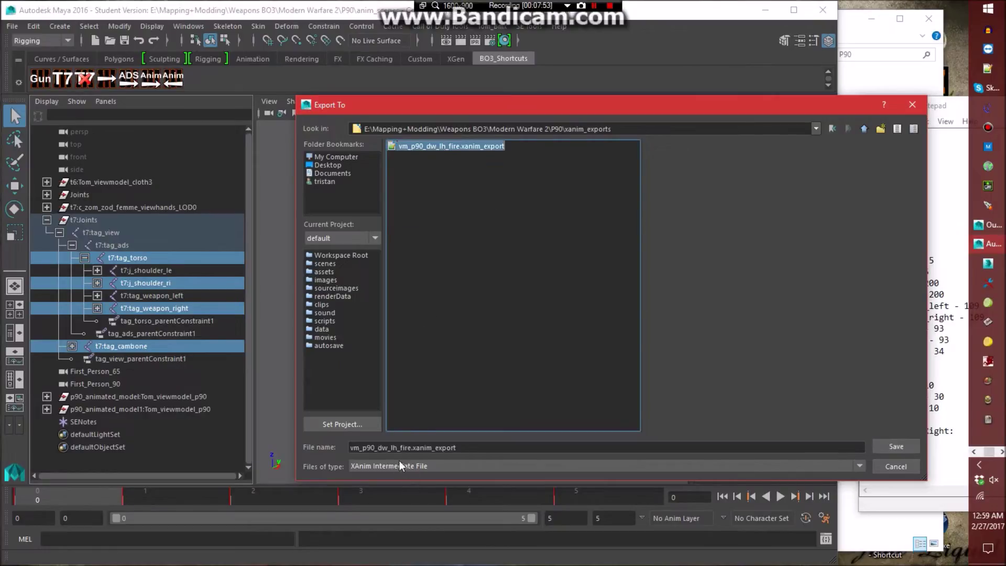
pyautogui.click(393, 449)
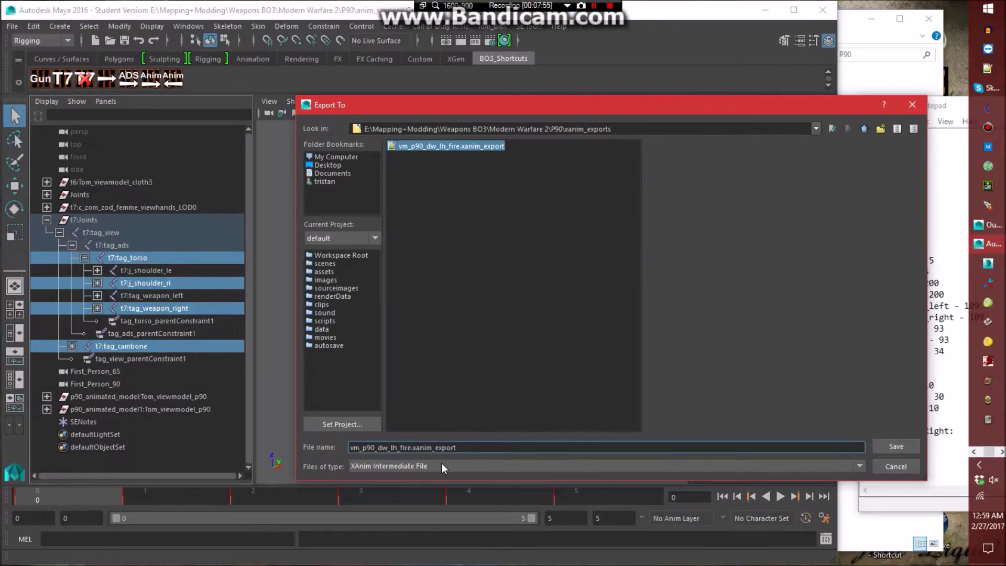
pyautogui.press('Return')
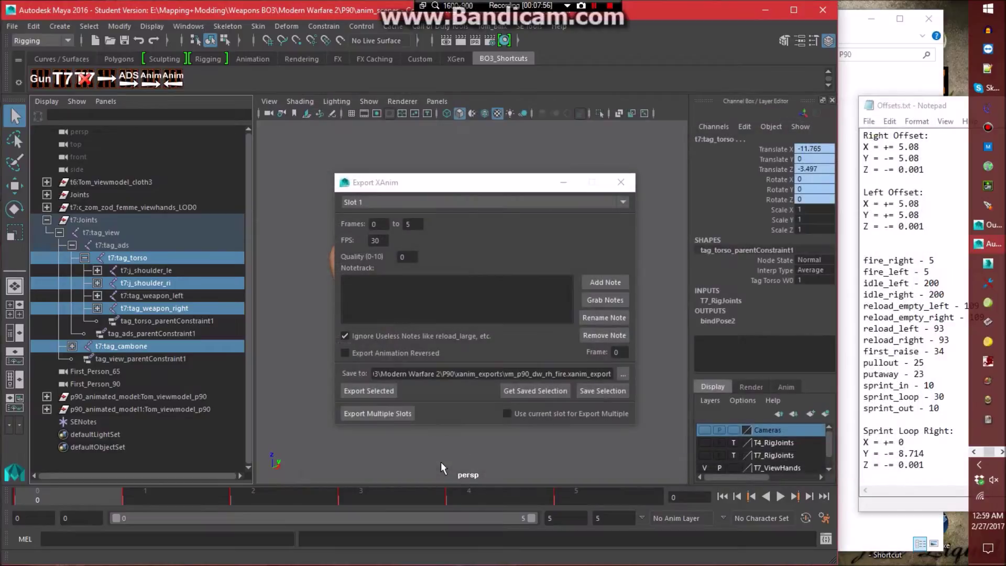
# Export the selected joints as the right fire XAnim, saving the scene when asked, and close the exporter.
pyautogui.click(370, 387)
pyautogui.click(431, 297)
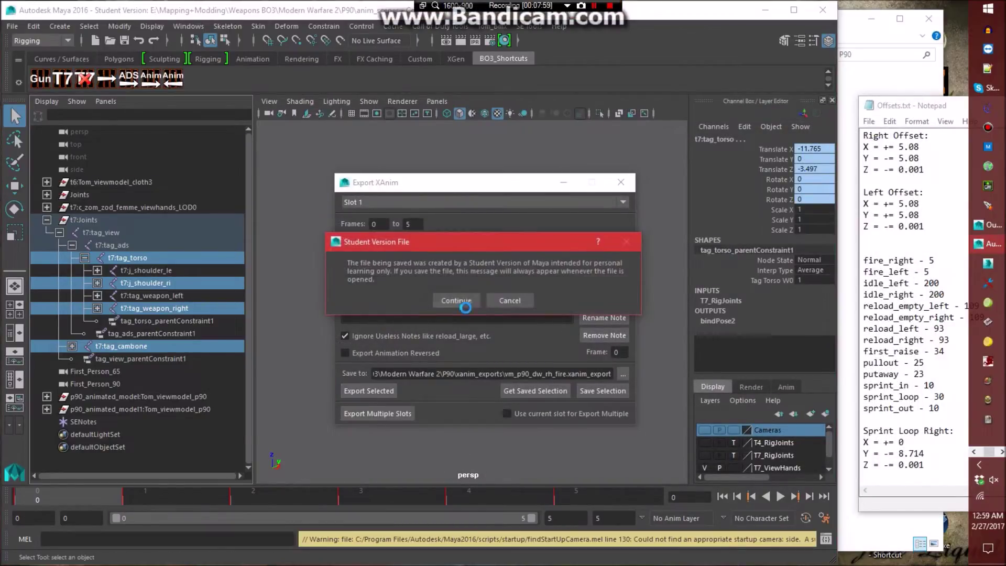
pyautogui.click(449, 299)
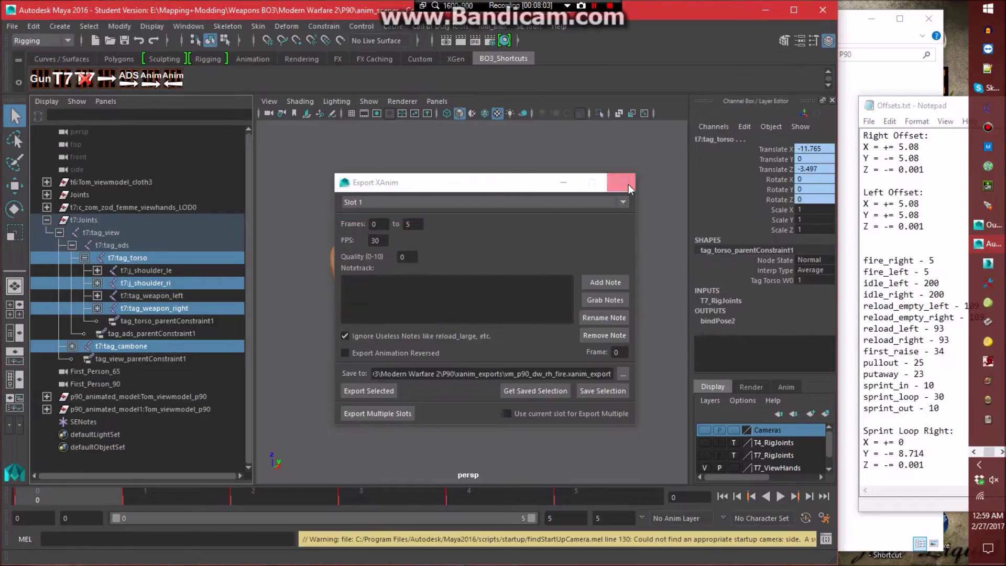
pyautogui.click(621, 181)
pyautogui.click(648, 187)
# Open animation_base - Conversion Rig.ma from the P90 folder, saving the changes to the fire_right scene.
pyautogui.click(11, 26)
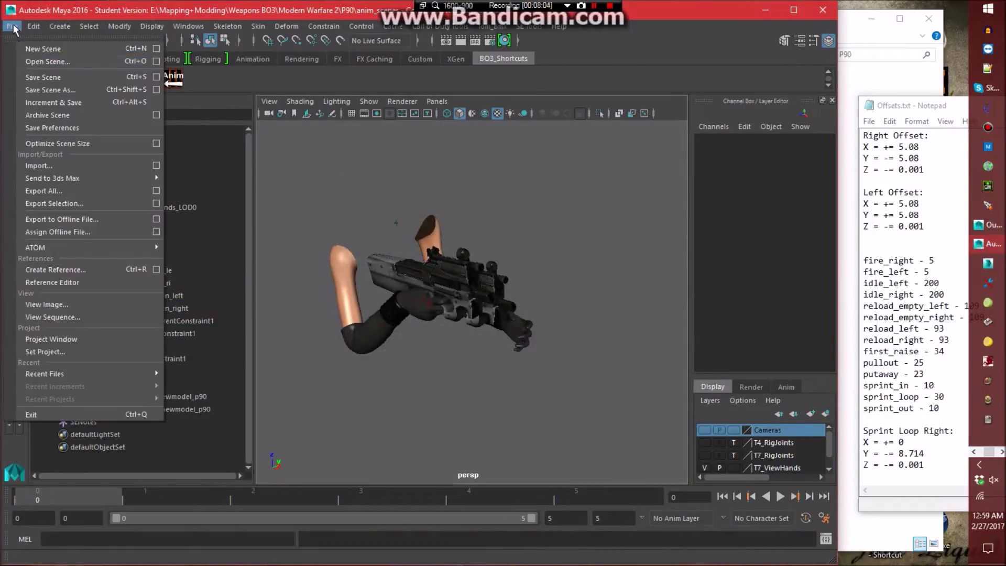
pyautogui.click(42, 61)
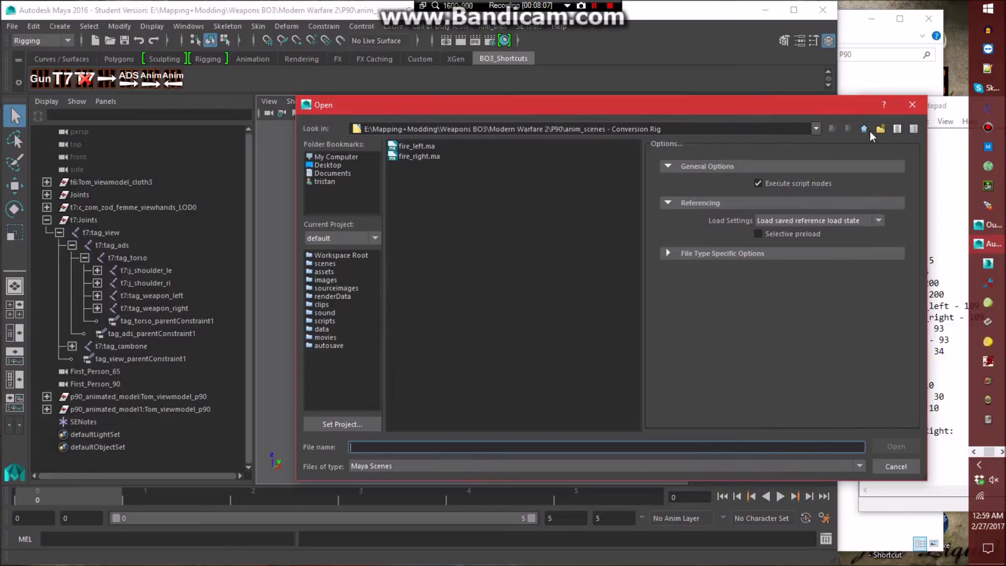
pyautogui.doubleClick(468, 227)
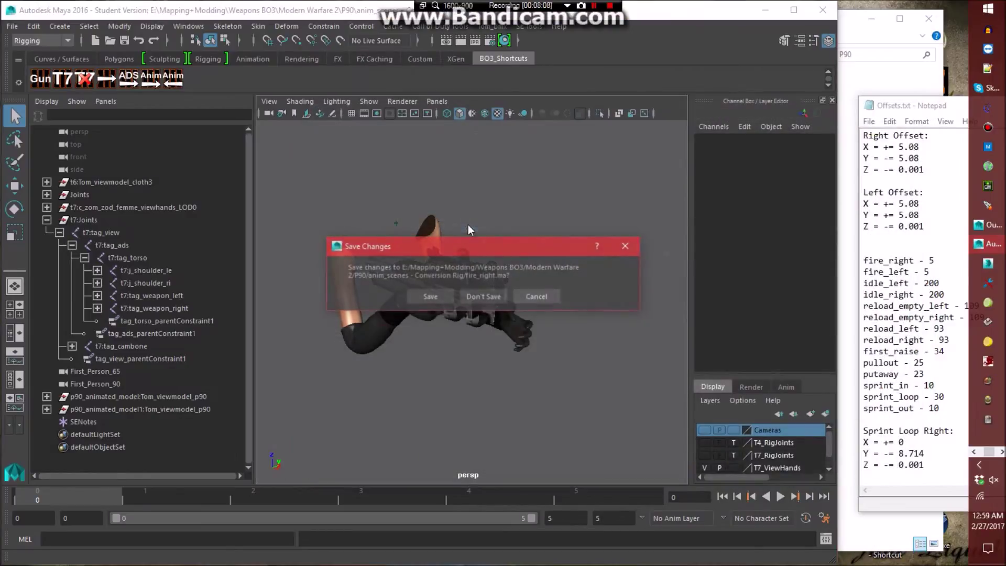
pyautogui.click(438, 302)
pyautogui.click(451, 300)
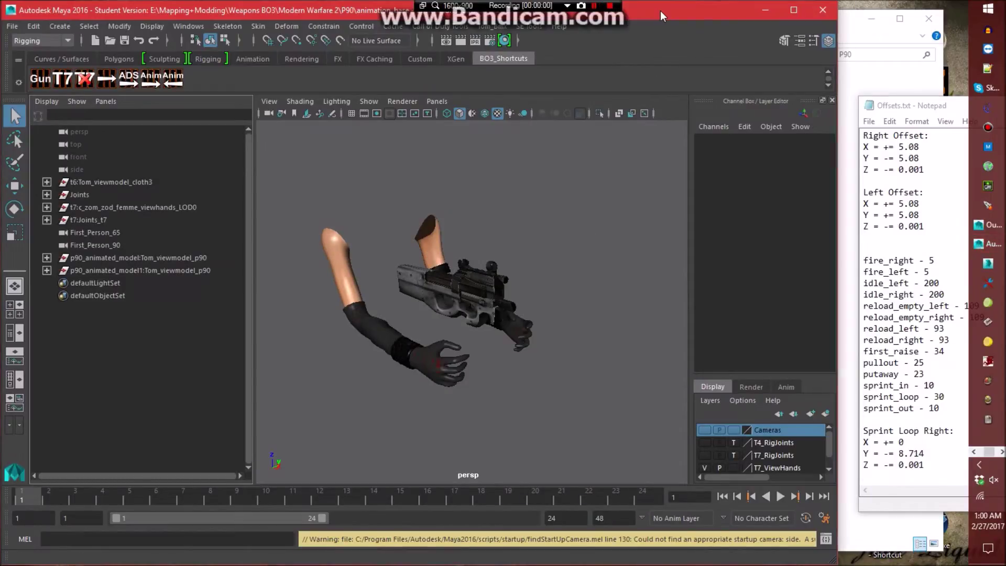
# Import first_raise.seanim from the seanims - Conversion Rig folder into the base scene.
pyautogui.click(537, 26)
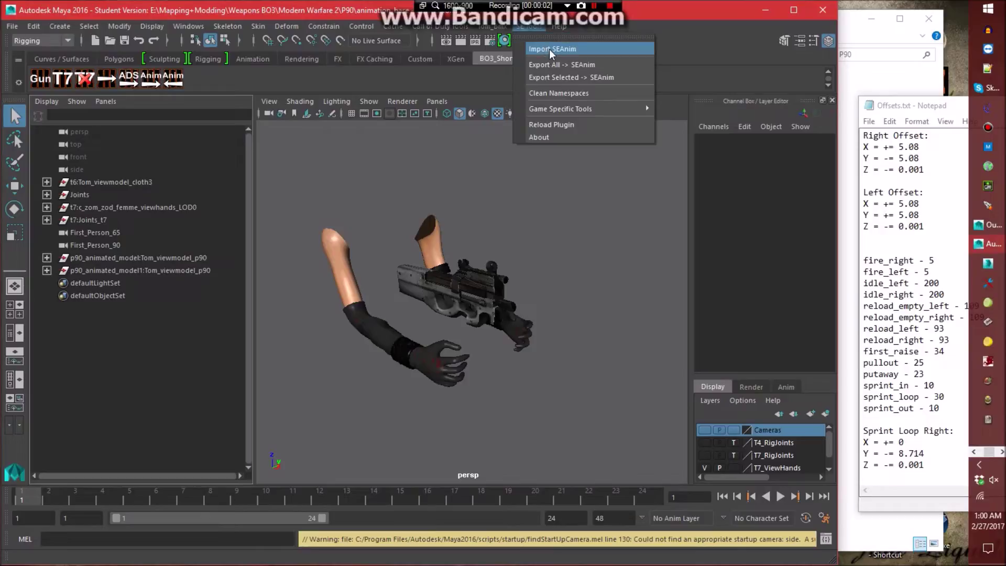
pyautogui.click(549, 49)
pyautogui.doubleClick(439, 175)
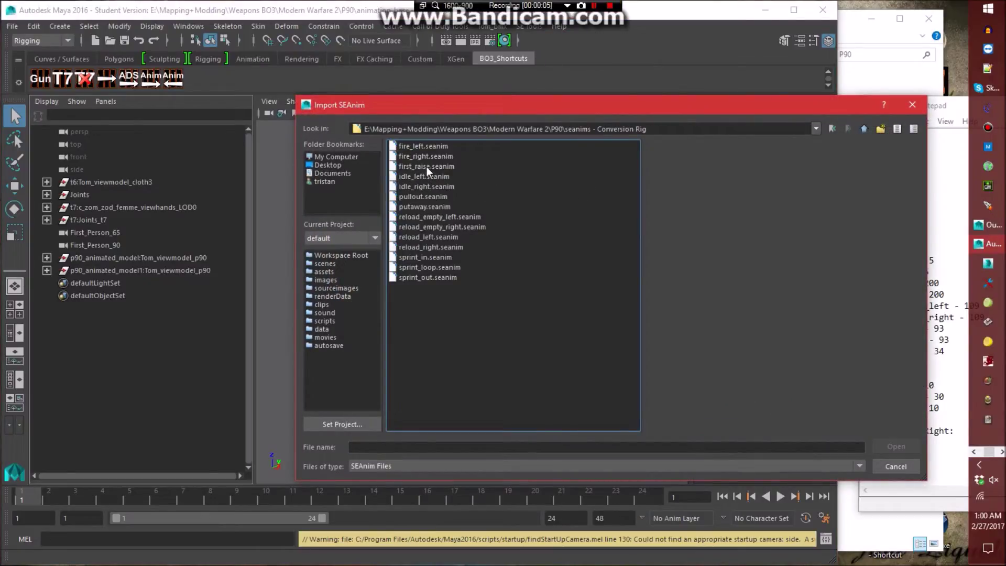
pyautogui.doubleClick(426, 166)
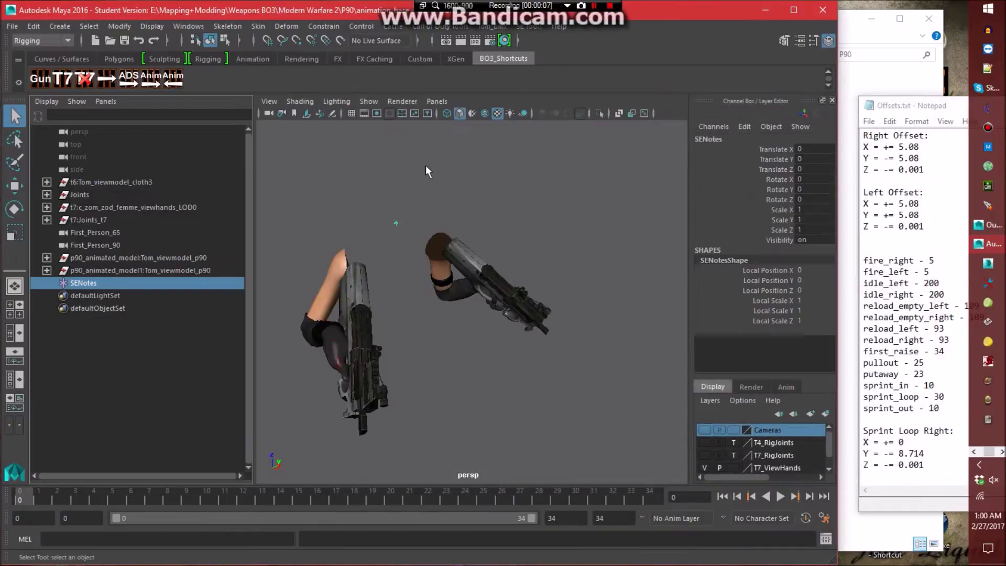
pyautogui.click(587, 209)
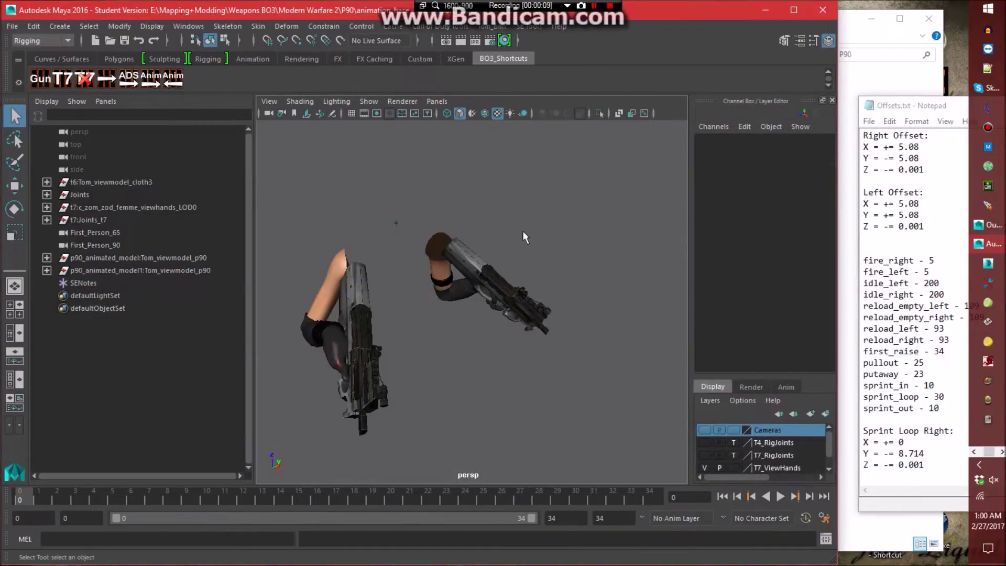
# Save the scene as first_raise in the anim_scenes - Conversion Rig folder.
pyautogui.click(11, 26)
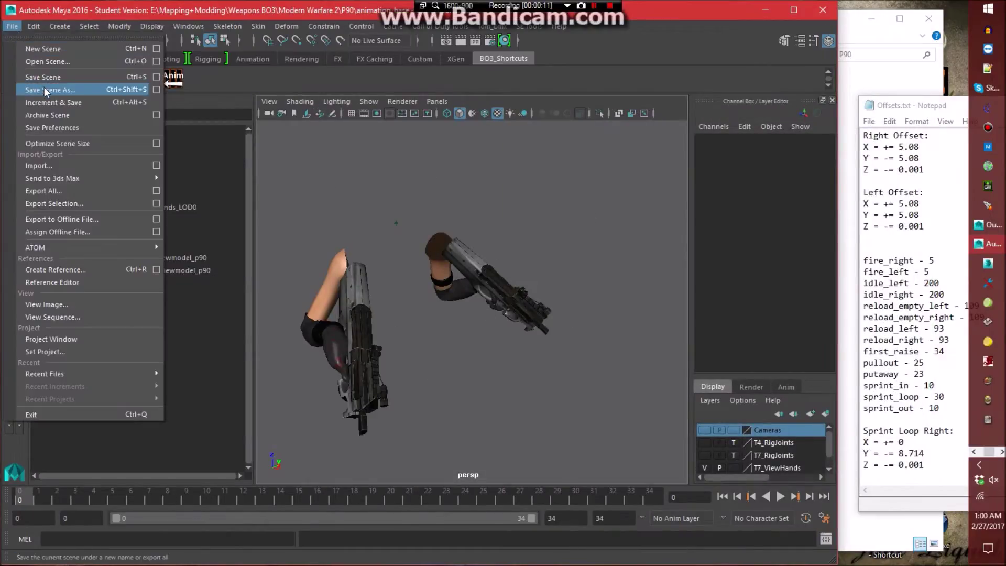
pyautogui.click(44, 90)
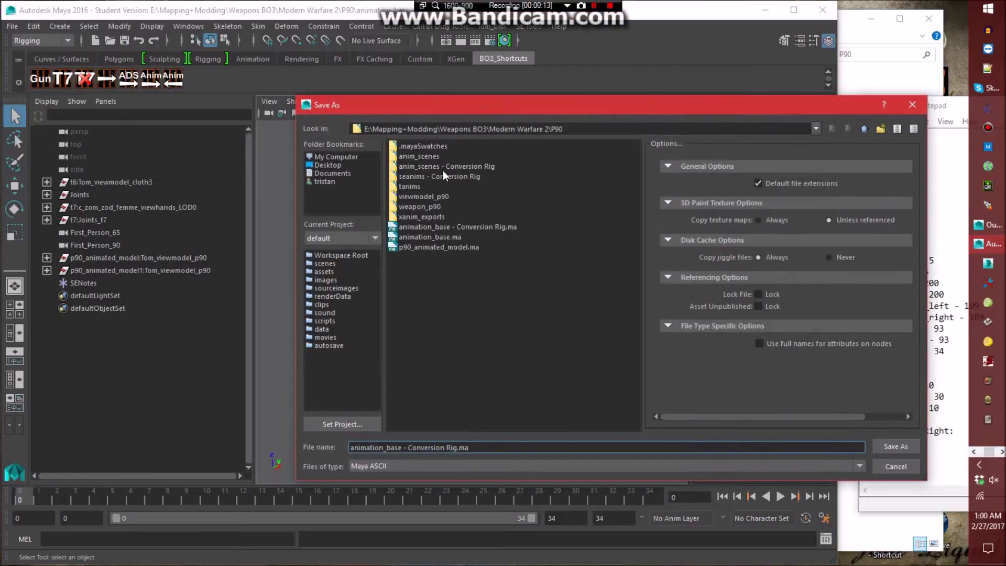
pyautogui.doubleClick(442, 166)
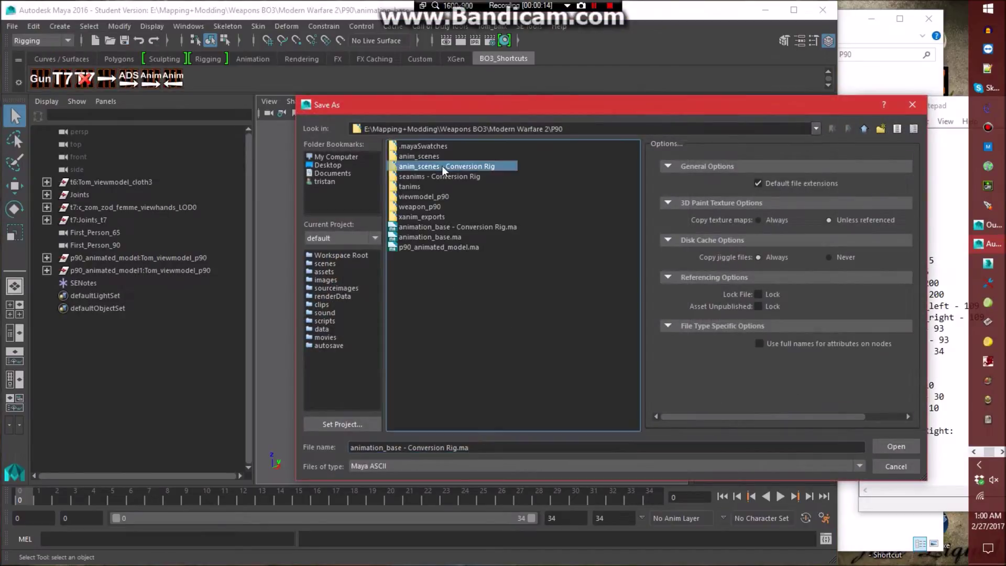
pyautogui.tripleClick(488, 450)
pyautogui.write('first_raise')
pyautogui.press('Return')
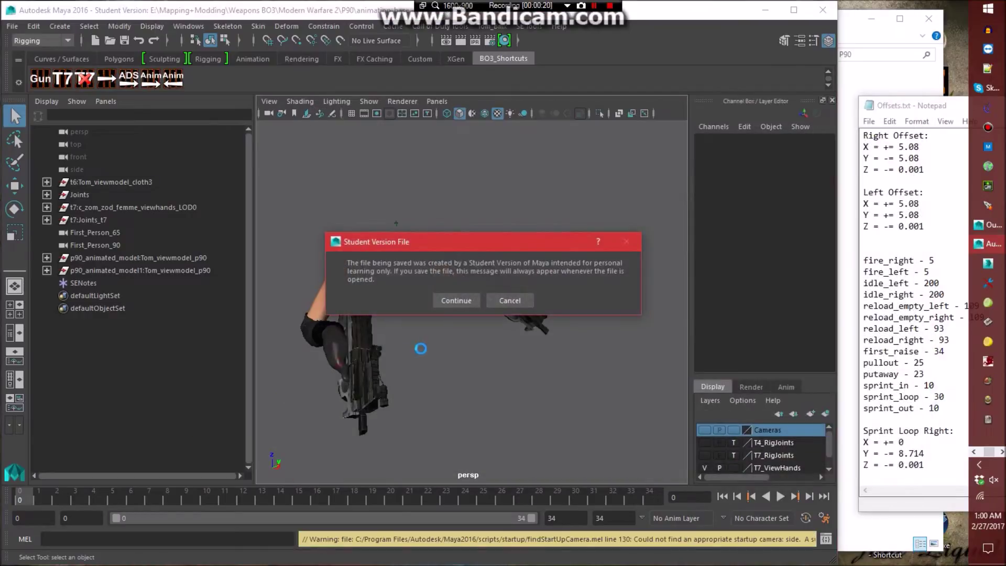
pyautogui.click(453, 300)
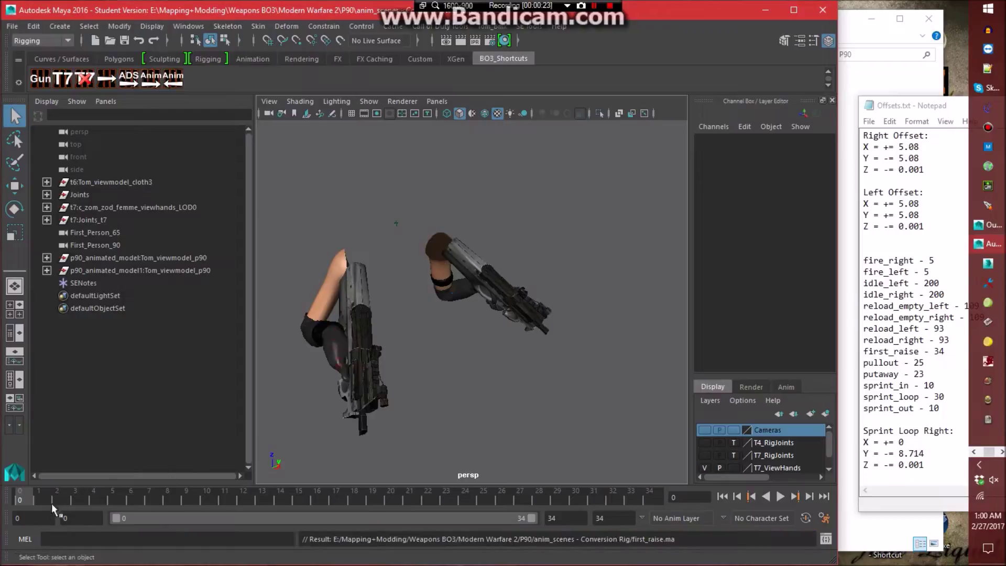
# Preview the first_raise animation in the perspective view by scrubbing the timeline and playing it back.
pyautogui.moveTo(17, 498); pyautogui.dragTo(304, 496)
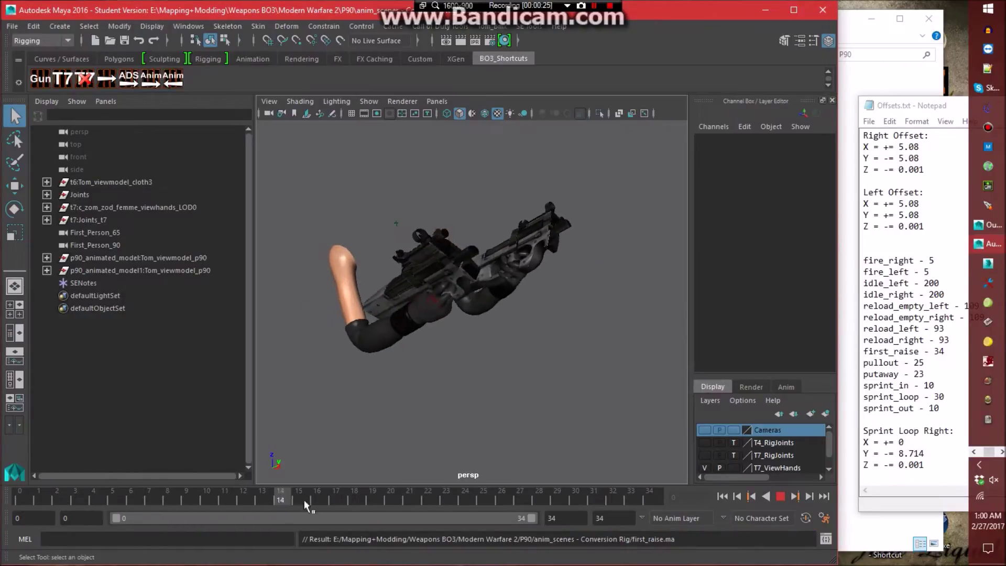
pyautogui.hotkey('alt', 'v')
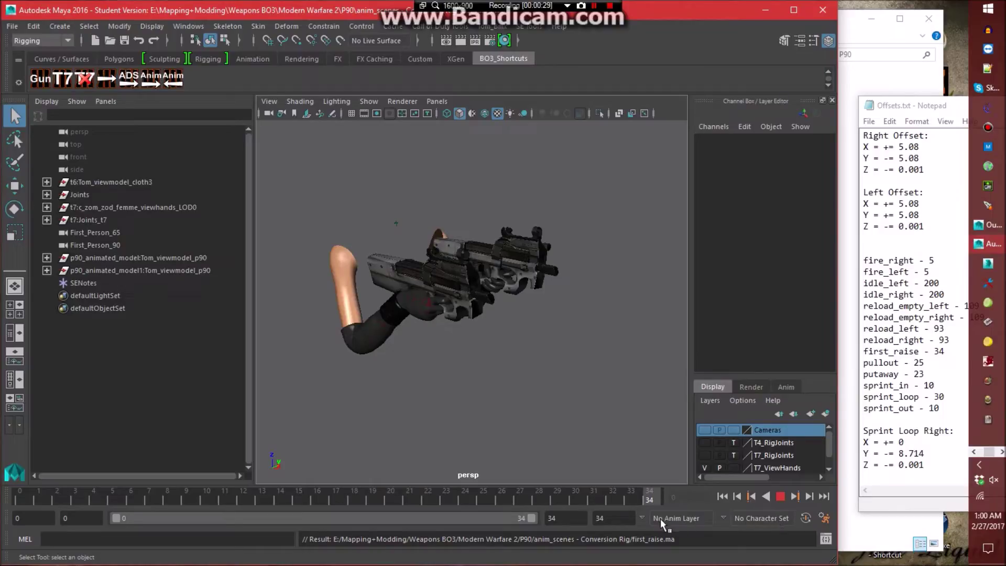
pyautogui.hotkey('alt', 'v')
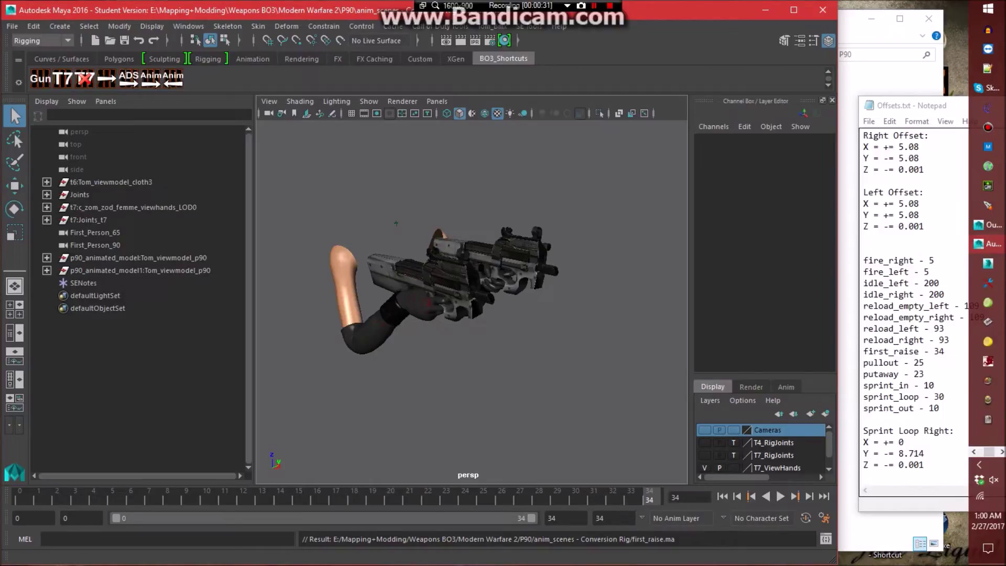
pyautogui.hotkey('alt', 'shift', 'v')
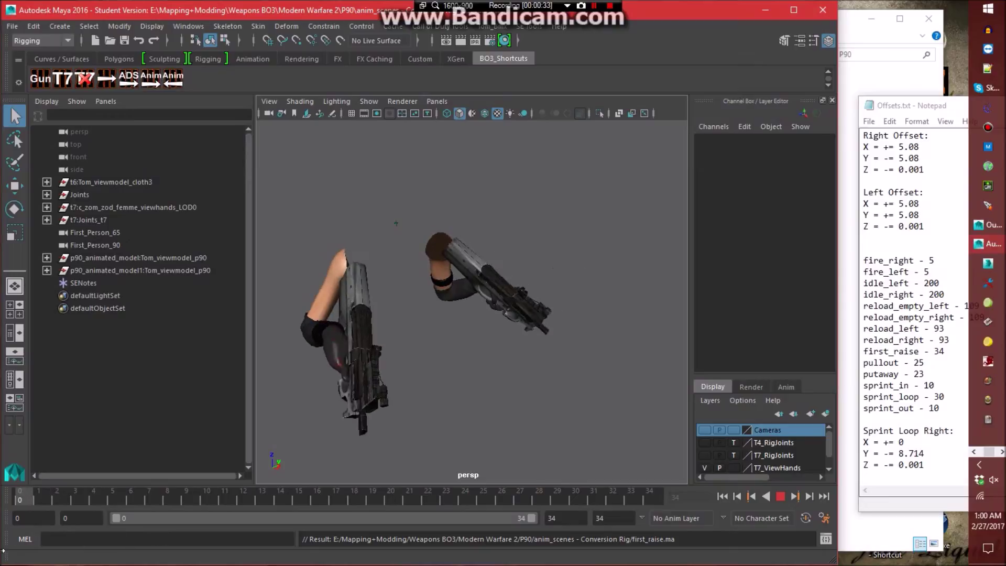
# Play the first_raise animation through the First_Person_65 camera, then return the viewport to the persp camera.
pyautogui.click(437, 102)
pyautogui.moveTo(524, 113)
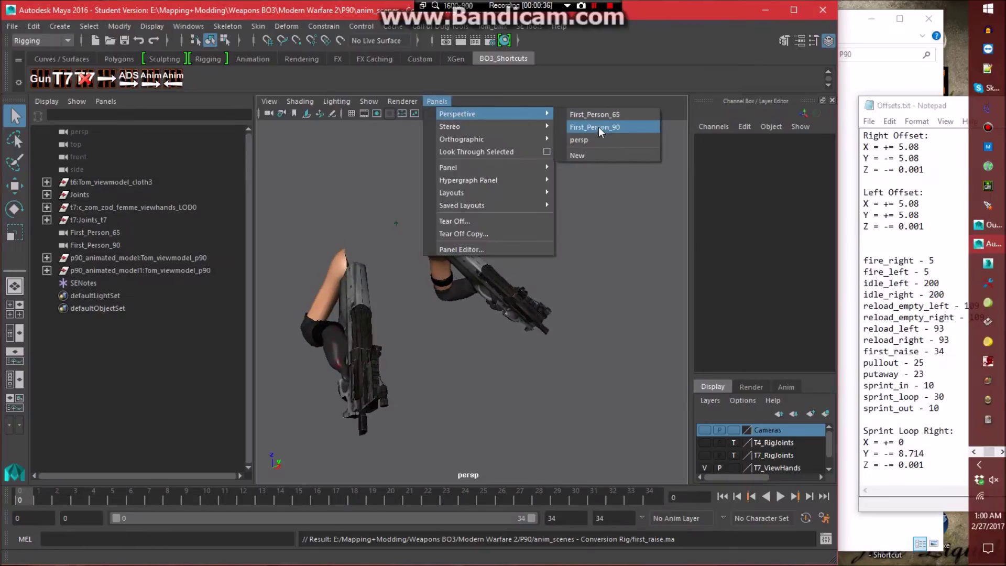
pyautogui.click(601, 119)
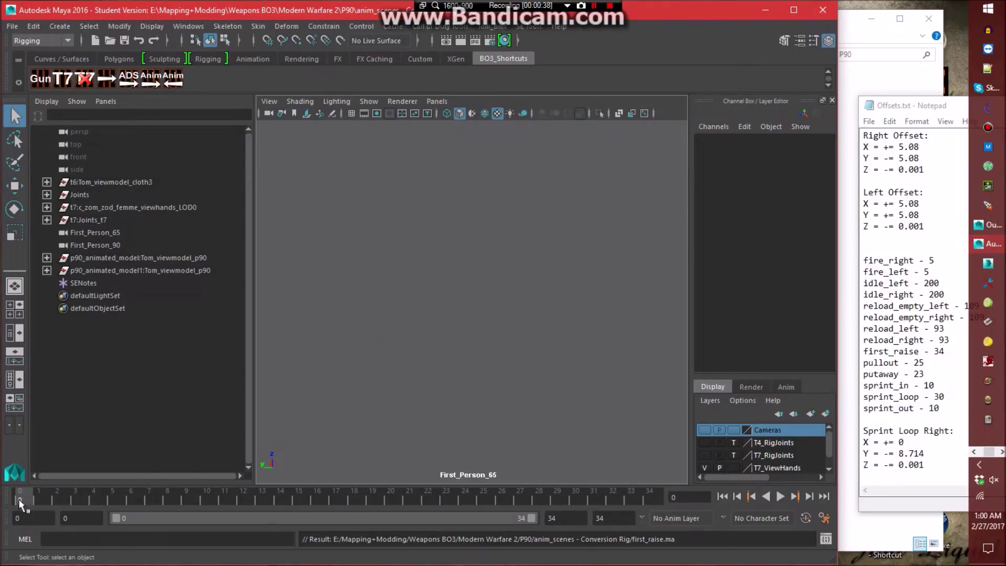
pyautogui.hotkey('alt', 'v')
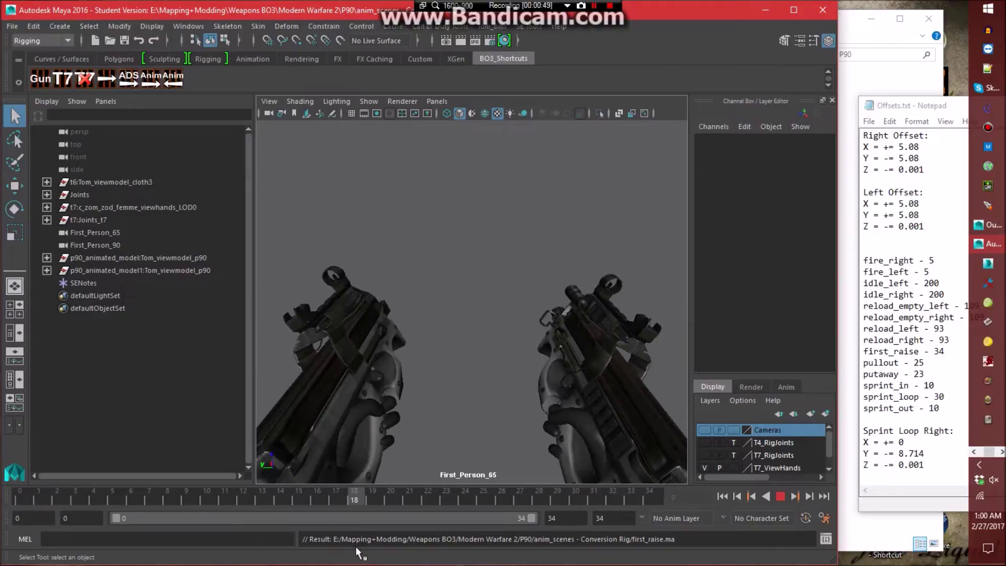
pyautogui.press('Escape')
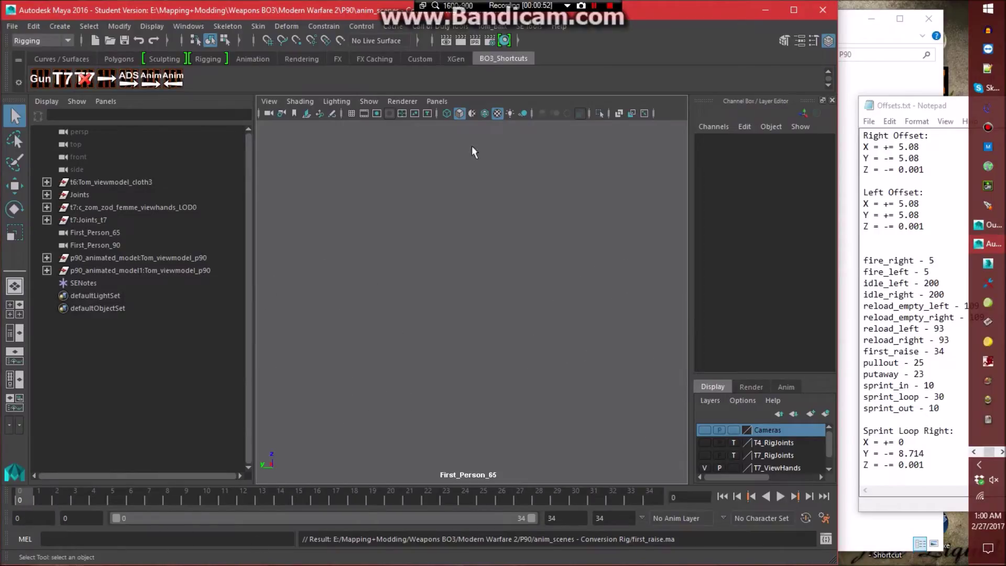
pyautogui.click(438, 101)
pyautogui.moveTo(484, 108)
pyautogui.click(600, 134)
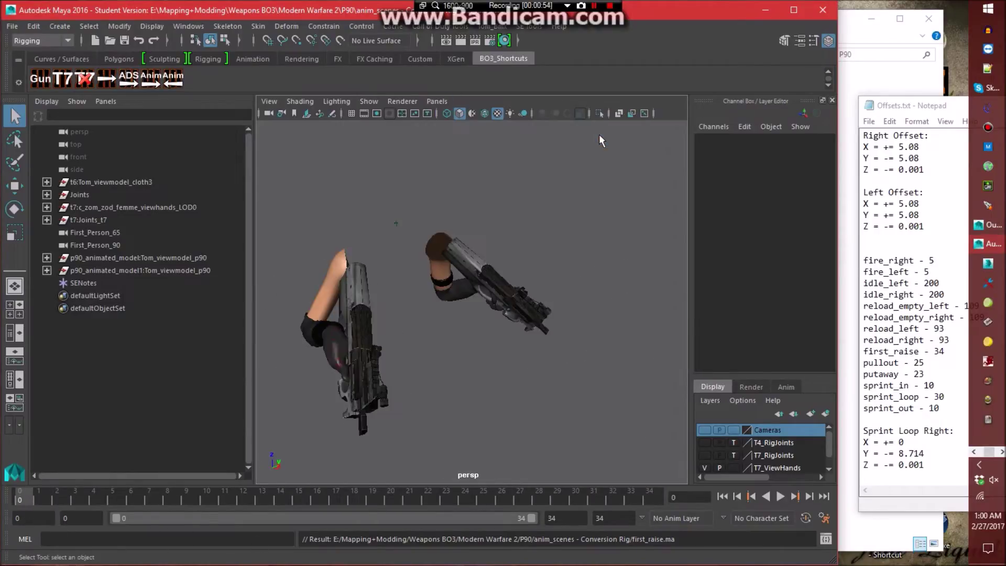
# Remove the _t7 suffix from the T7 rig's joint names with the T7 shelf script.
pyautogui.click(46, 219)
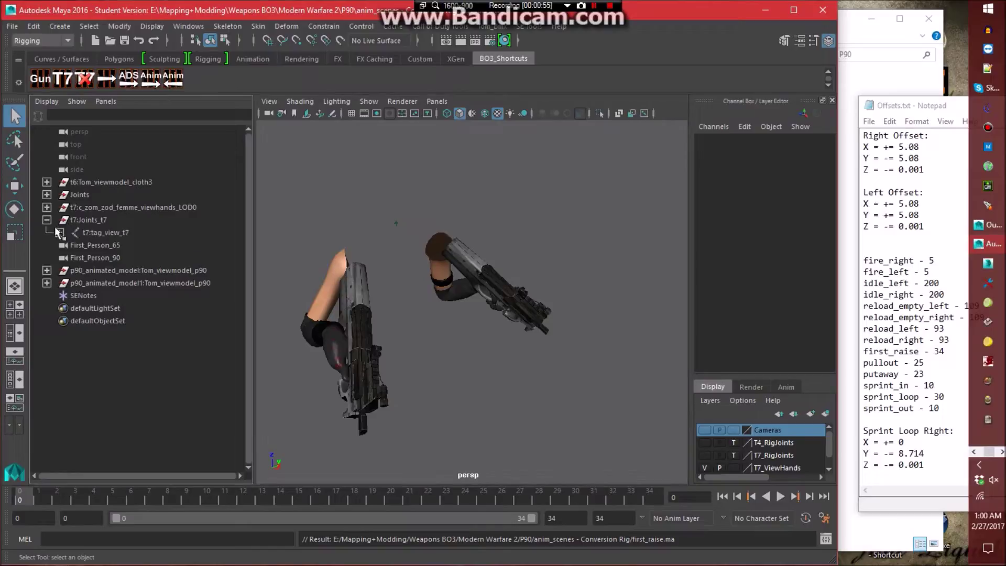
pyautogui.click(88, 77)
pyautogui.click(312, 219)
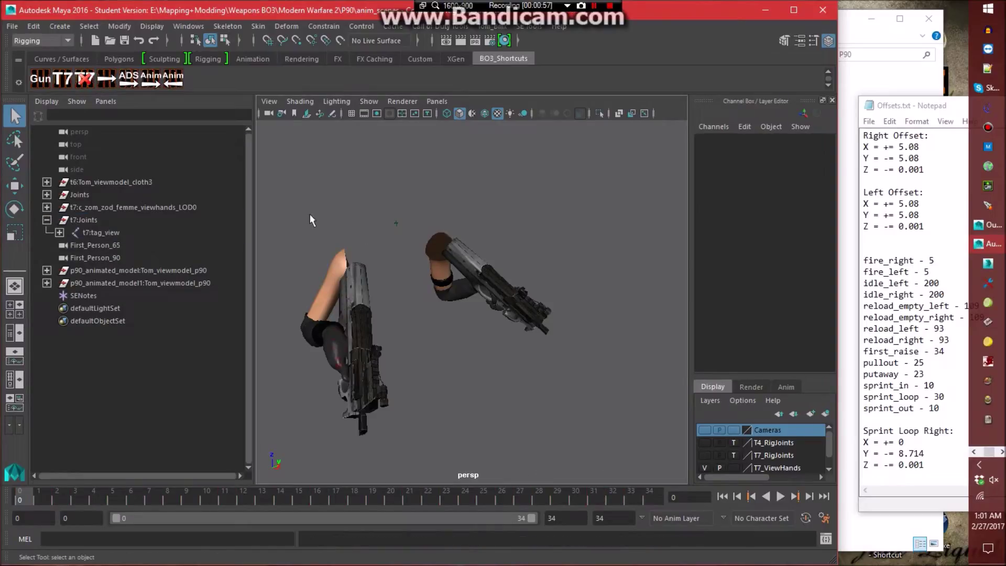
# Rename the j_gun1 joint under t7:tag_weapon_left as tag_weapon_le.
pyautogui.click(60, 232)
pyautogui.click(72, 245)
pyautogui.click(84, 257)
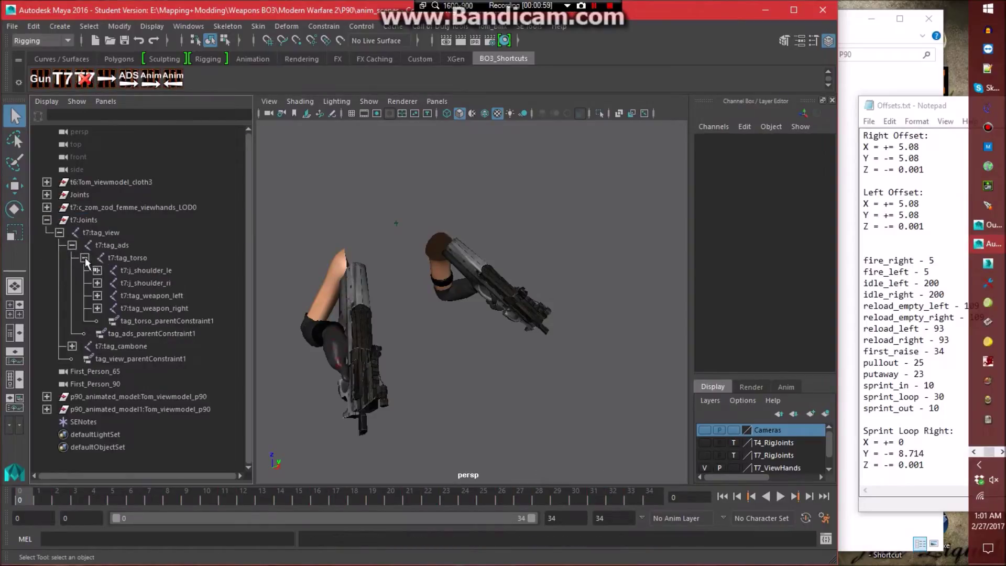
pyautogui.click(97, 295)
pyautogui.doubleClick(153, 321)
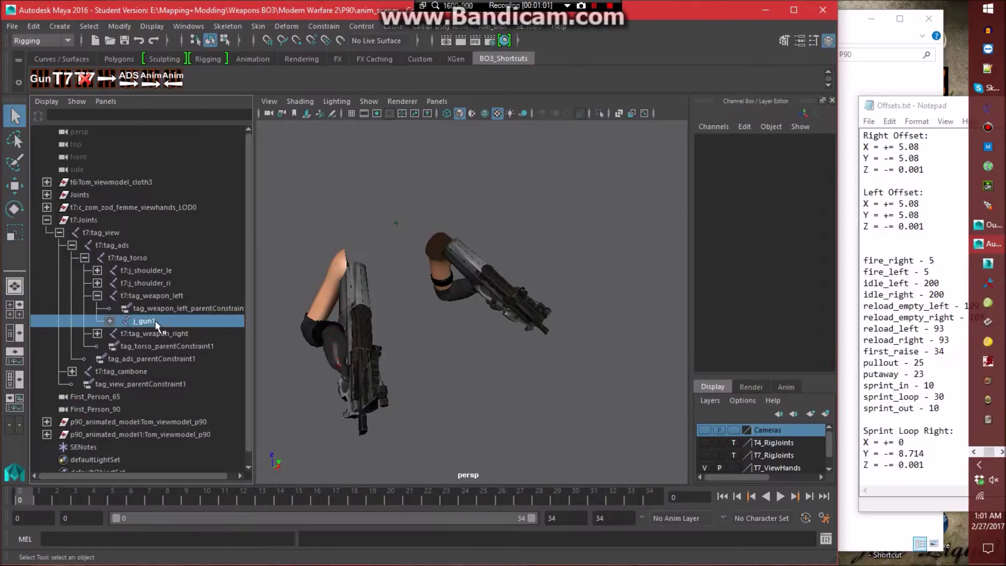
pyautogui.write('ag')
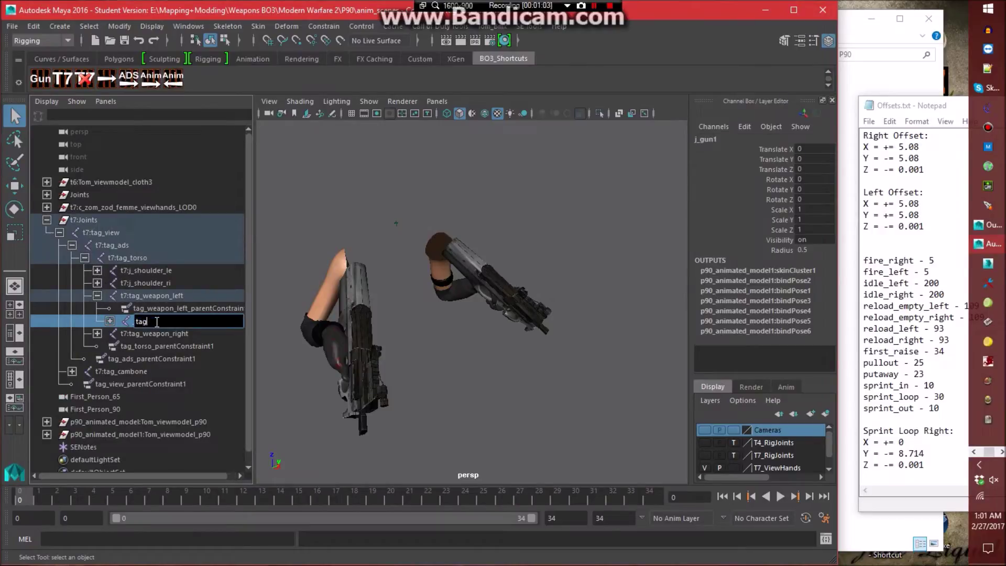
pyautogui.write('_weapon_le')
pyautogui.press('Return')
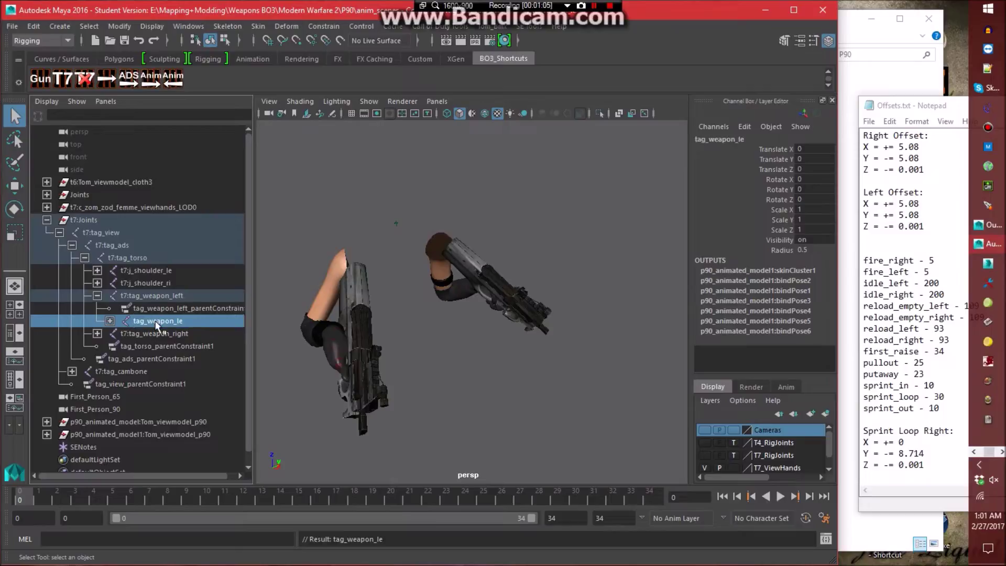
# Rename the left weapon's j_bolt1, j_front_ring1 and j_reload_button1 joints as j_bolt_le, j_front_ring_le and j_reload_button_le.
pyautogui.click(110, 321)
pyautogui.doubleClick(192, 336)
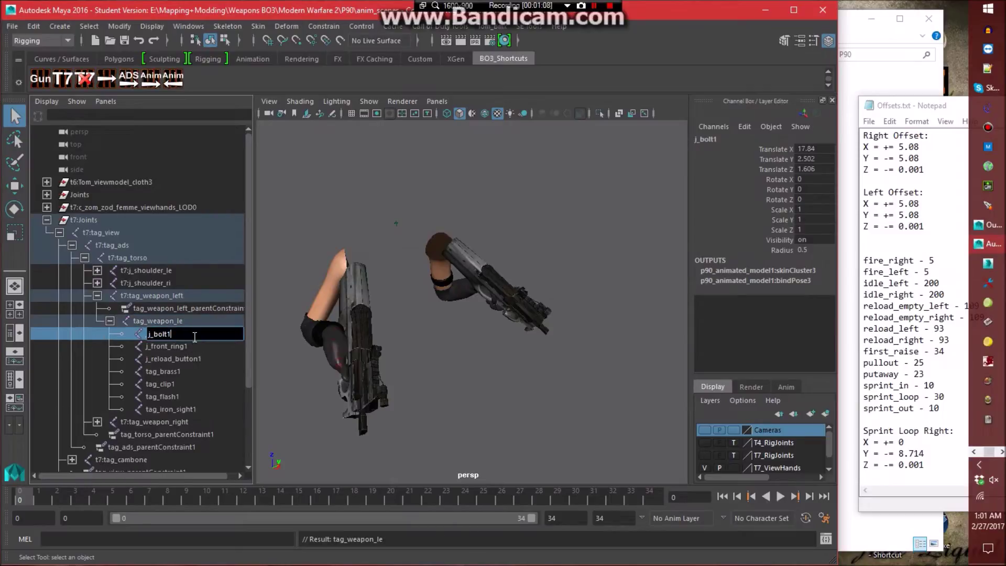
pyautogui.write('j_bolt_le')
pyautogui.press('Return')
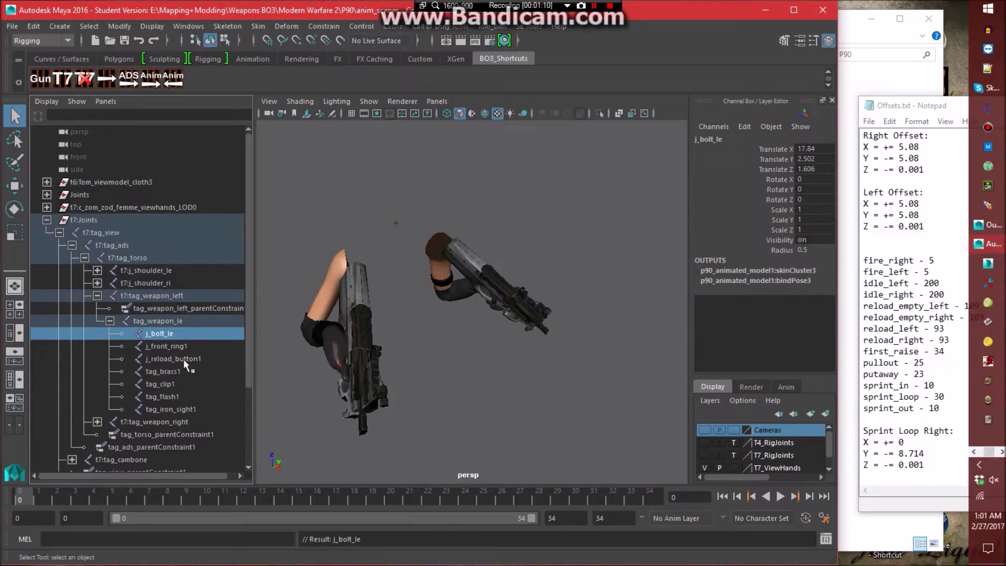
pyautogui.click(194, 346)
pyautogui.doubleClick(210, 346)
pyautogui.write('_le')
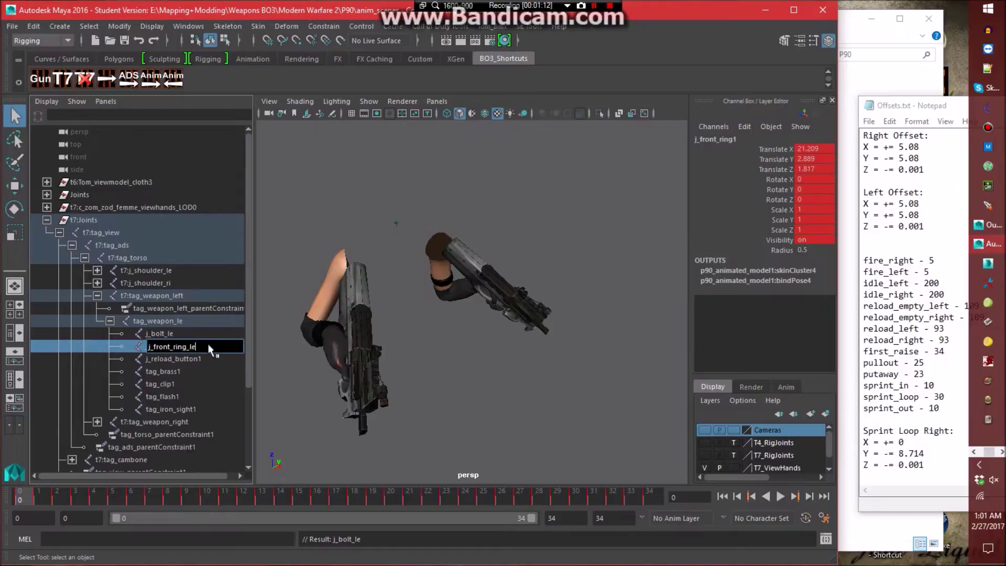
pyautogui.press('Return')
pyautogui.doubleClick(215, 359)
pyautogui.click(220, 359)
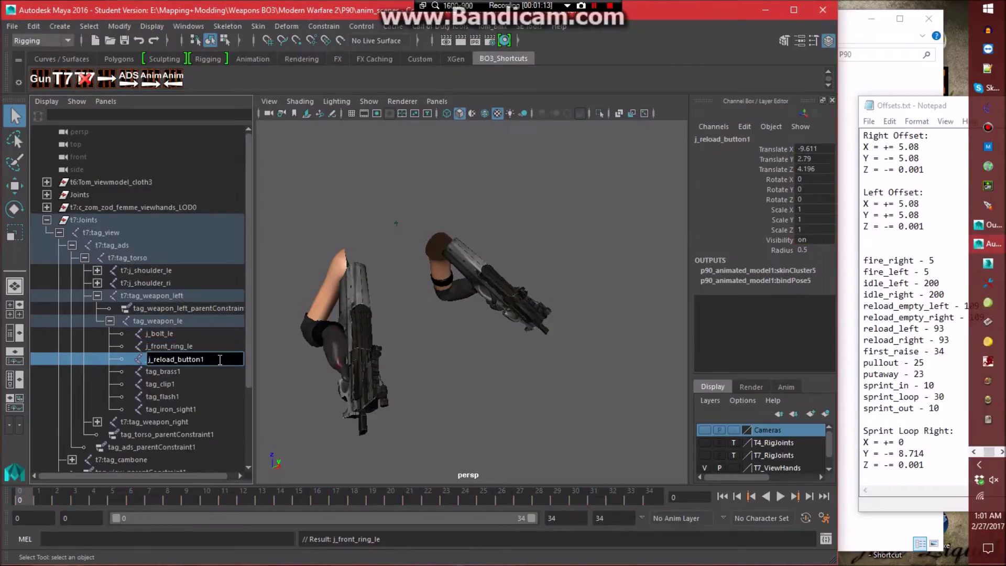
pyautogui.write('_le')
pyautogui.press('Return')
# Rename the left weapon's tag_brass1 and tag_clip1 joints as tag_brass_le and tag_clip_le.
pyautogui.doubleClick(210, 370)
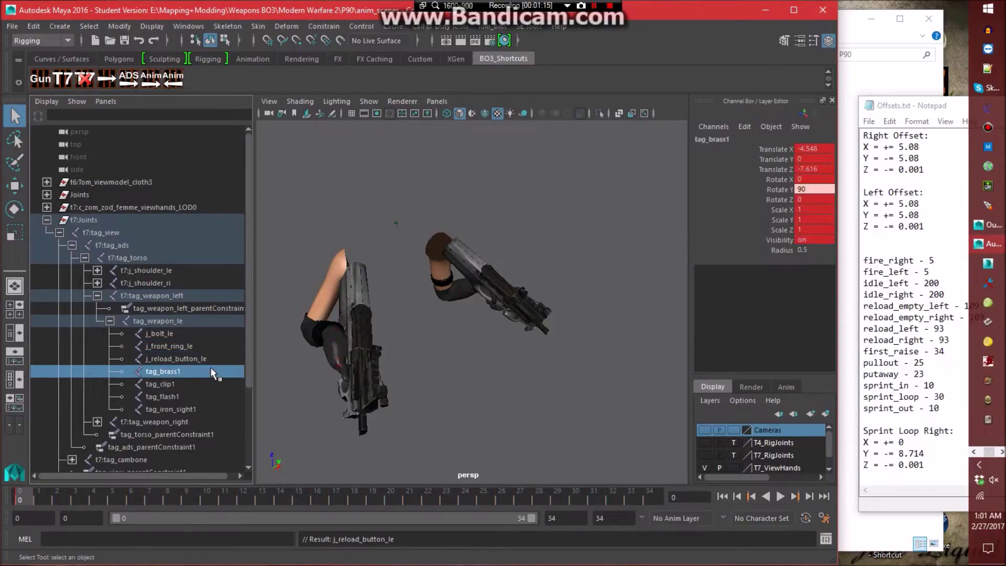
pyautogui.write('_le')
pyautogui.press('Return')
pyautogui.doubleClick(193, 385)
pyautogui.press('BackSpace')
pyautogui.write('_le')
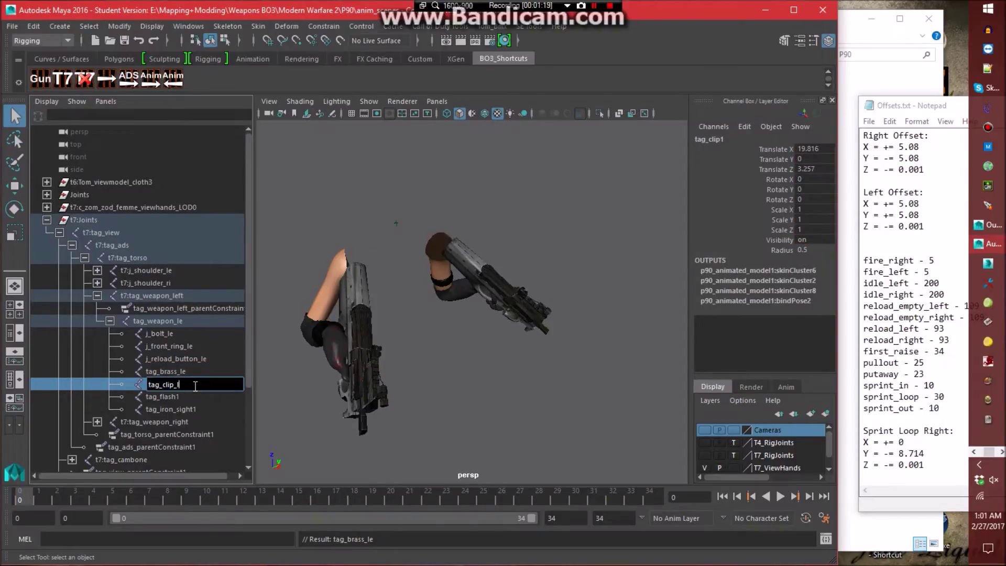
pyautogui.press('Return')
# Rename the left weapon's tag_flash1 and tag_iron_sight1 joints as tag_flash_le and tag_iron_sight_le.
pyautogui.doubleClick(203, 397)
pyautogui.click(206, 395)
pyautogui.write('_le')
pyautogui.press('Return')
pyautogui.doubleClick(212, 411)
pyautogui.click(213, 412)
pyautogui.write('_le')
pyautogui.press('Return')
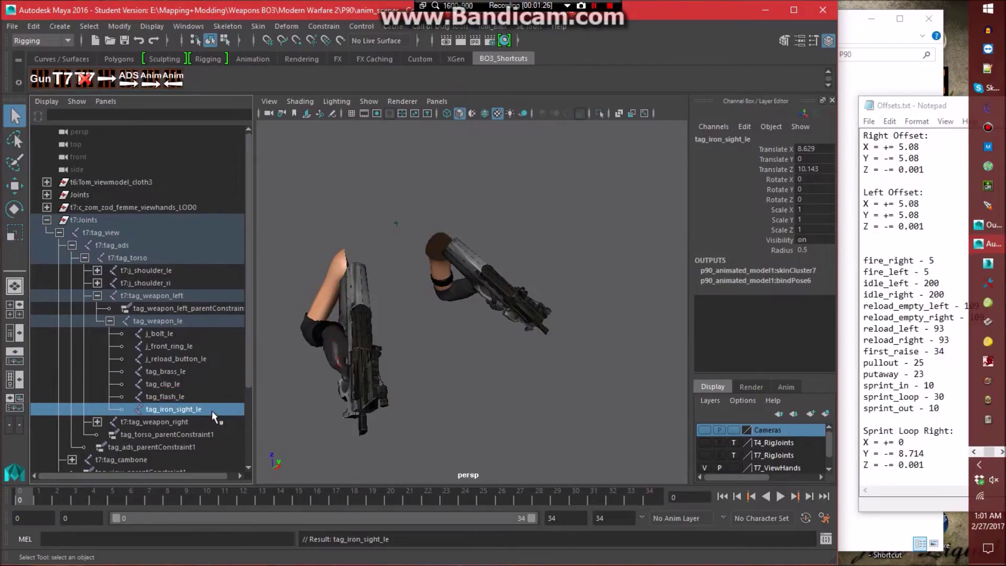
# Rename the j_gun joint under t7:tag_weapon_right as tag_weapon and collapse both weapon branches.
pyautogui.click(110, 321)
pyautogui.click(97, 296)
pyautogui.click(96, 307)
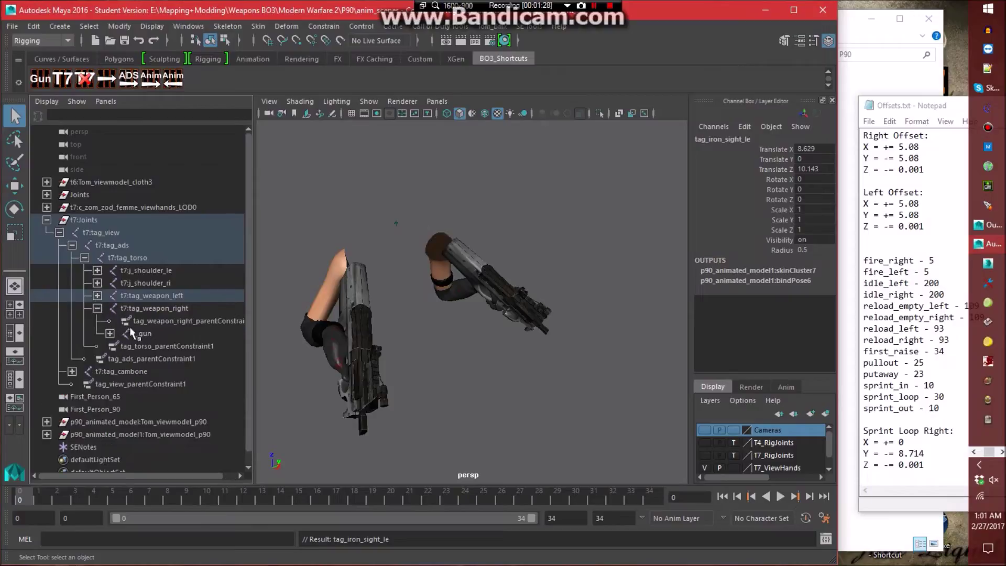
pyautogui.doubleClick(162, 332)
pyautogui.write('tag_weapon')
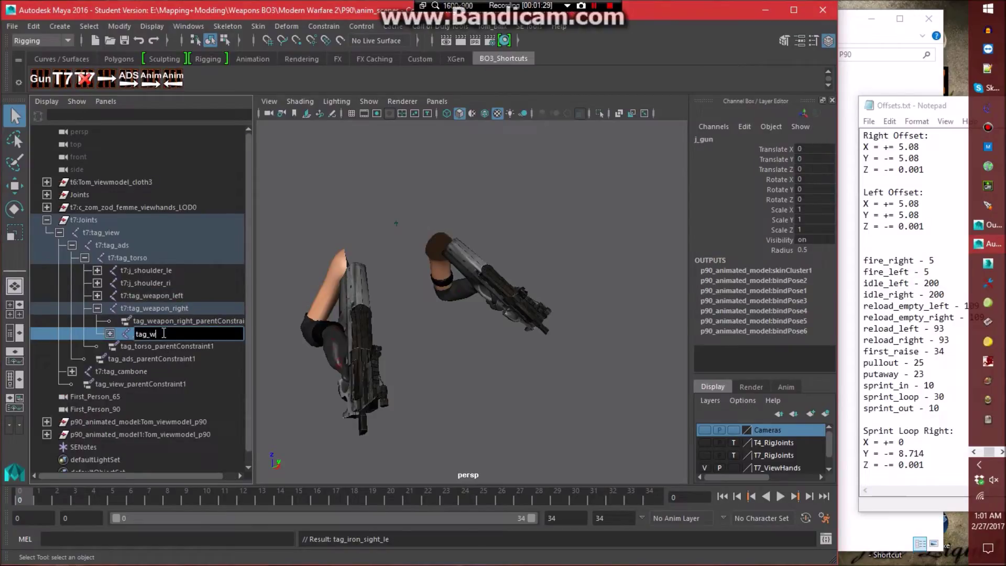
pyautogui.press('Return')
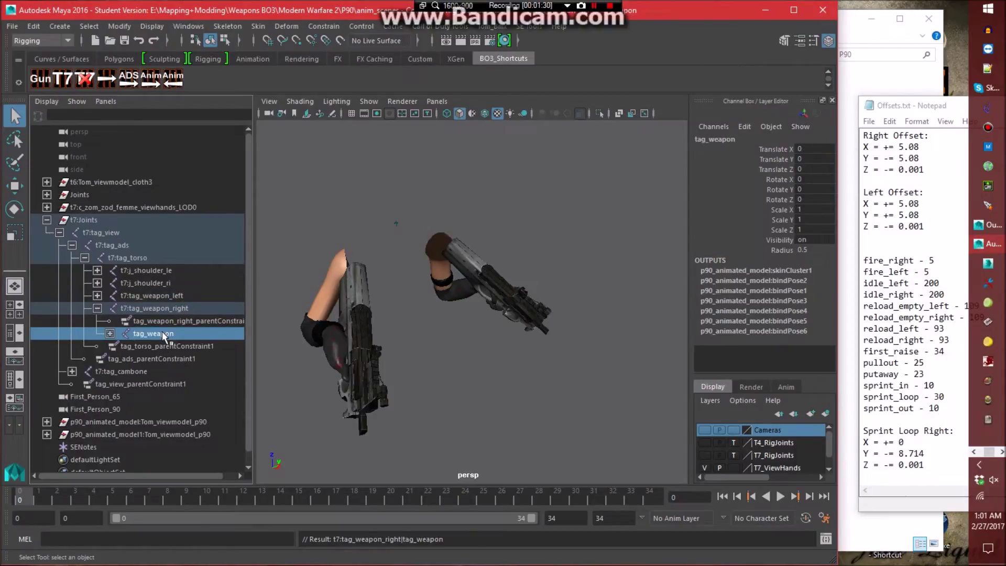
pyautogui.click(96, 296)
pyautogui.click(344, 217)
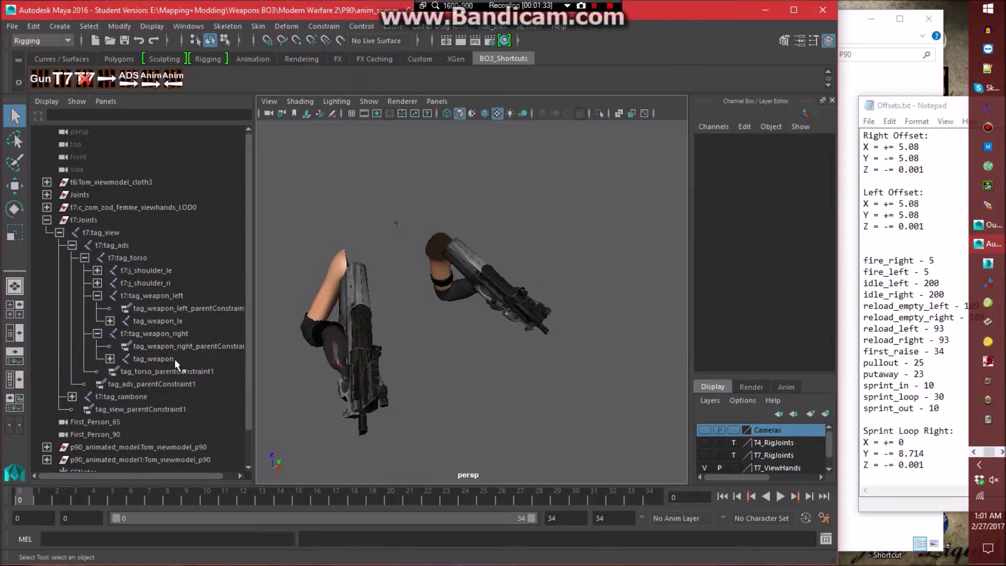
pyautogui.click(96, 333)
pyautogui.click(97, 296)
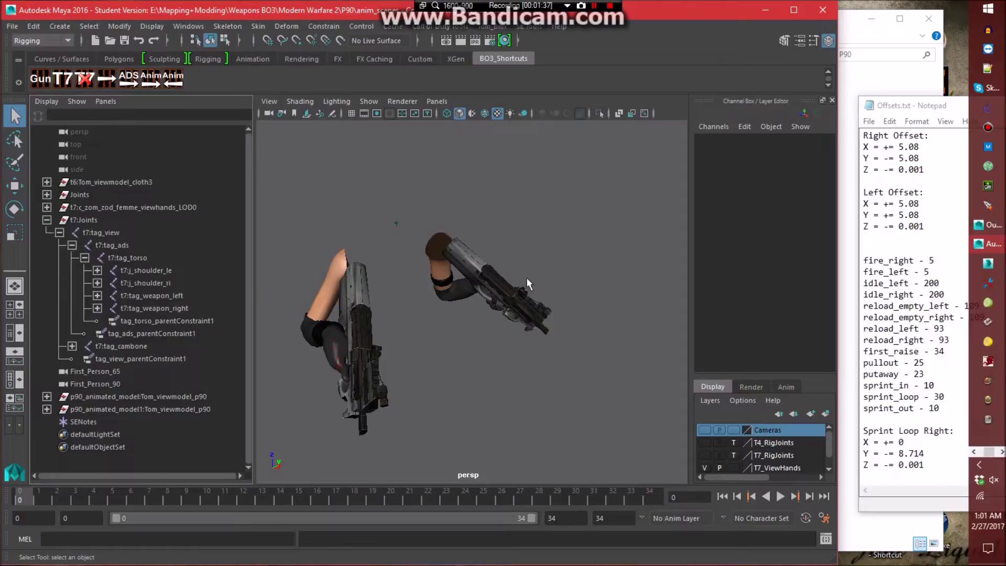
# Select t7:tag_torso and t7:tag_cambone together with their full joint hierarchies.
pyautogui.click(151, 259)
pyautogui.keyDown('ctrl'); pyautogui.click(152, 347); pyautogui.keyUp('ctrl')
pyautogui.click(90, 26)
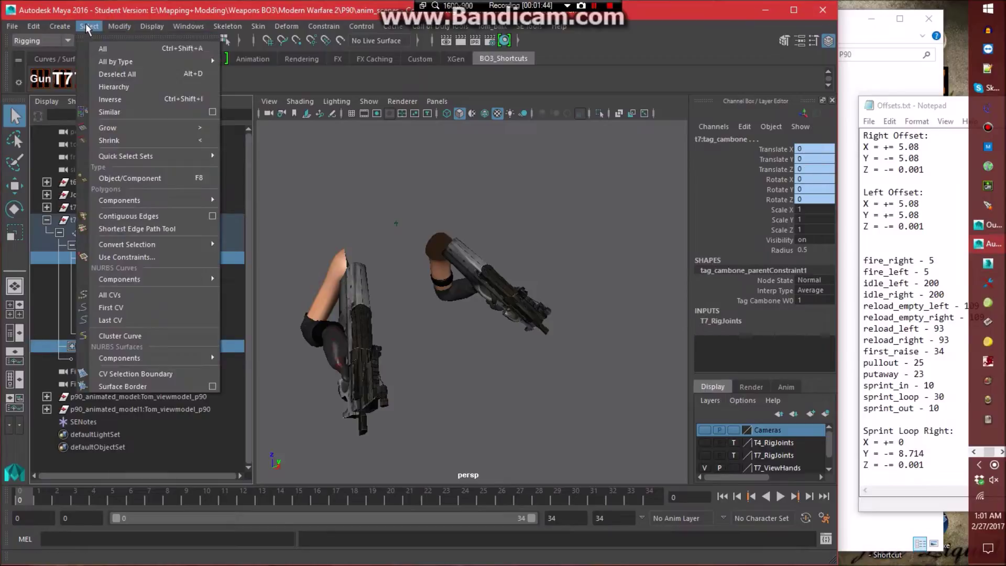
pyautogui.click(105, 84)
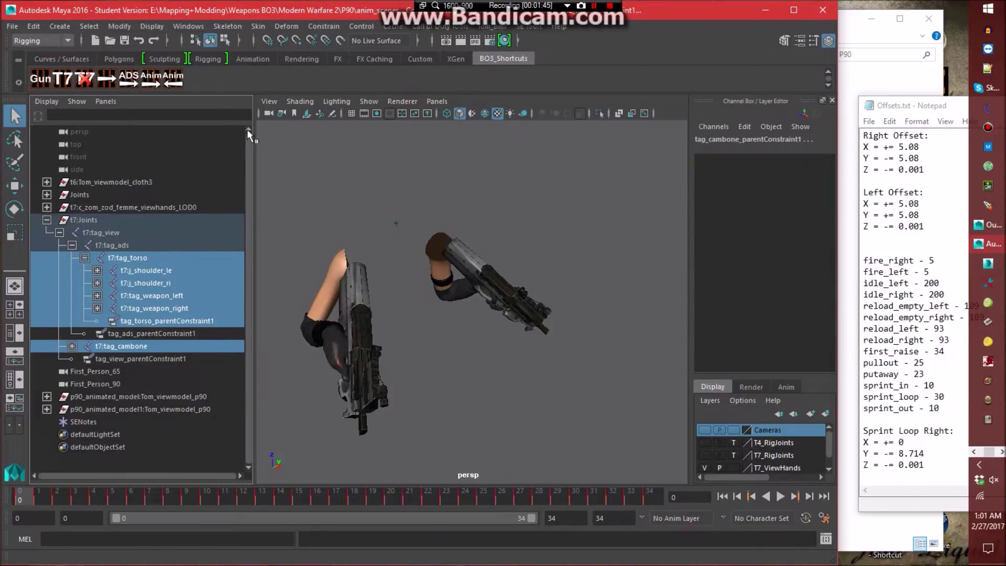
# Start an XAnim export and set its end frame to 34.
pyautogui.click(449, 26)
pyautogui.click(463, 63)
pyautogui.write('34')
# Set the export destination to vm_p90_dw_first_raise in the P90 xanim_exports folder.
pyautogui.click(623, 374)
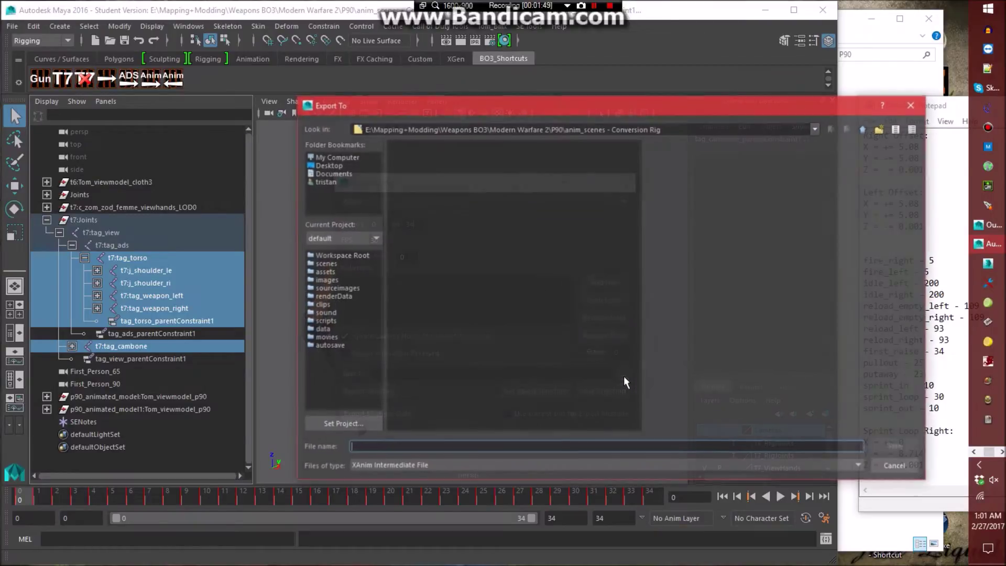
pyautogui.click(863, 129)
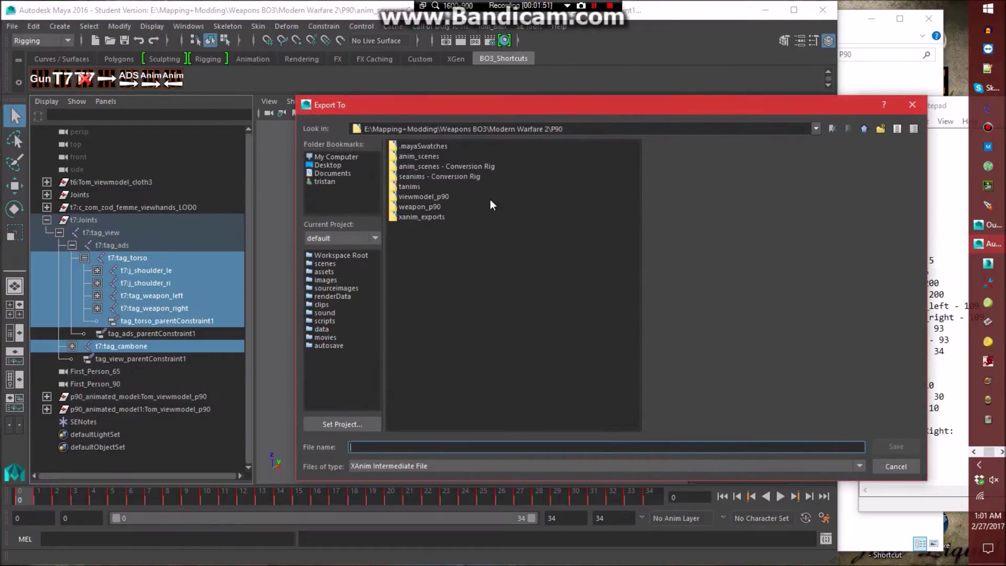
pyautogui.doubleClick(425, 215)
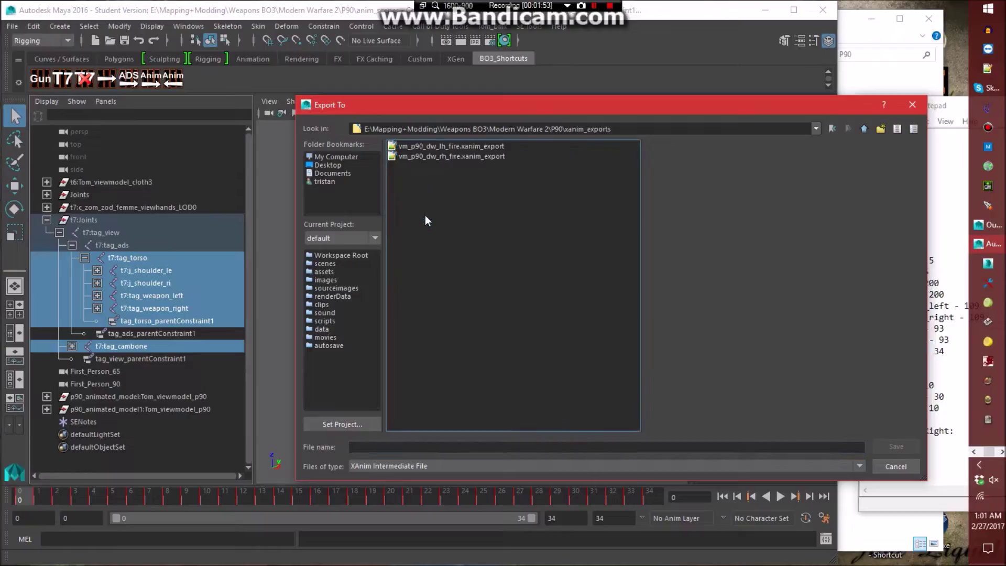
pyautogui.click(403, 450)
pyautogui.write('v')
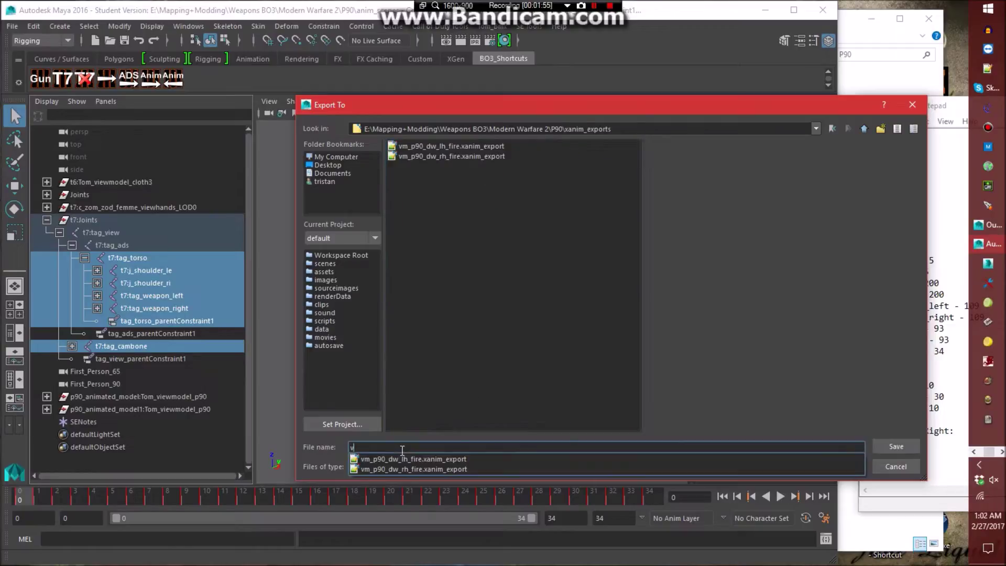
pyautogui.write('m_p90_dw_first_raise')
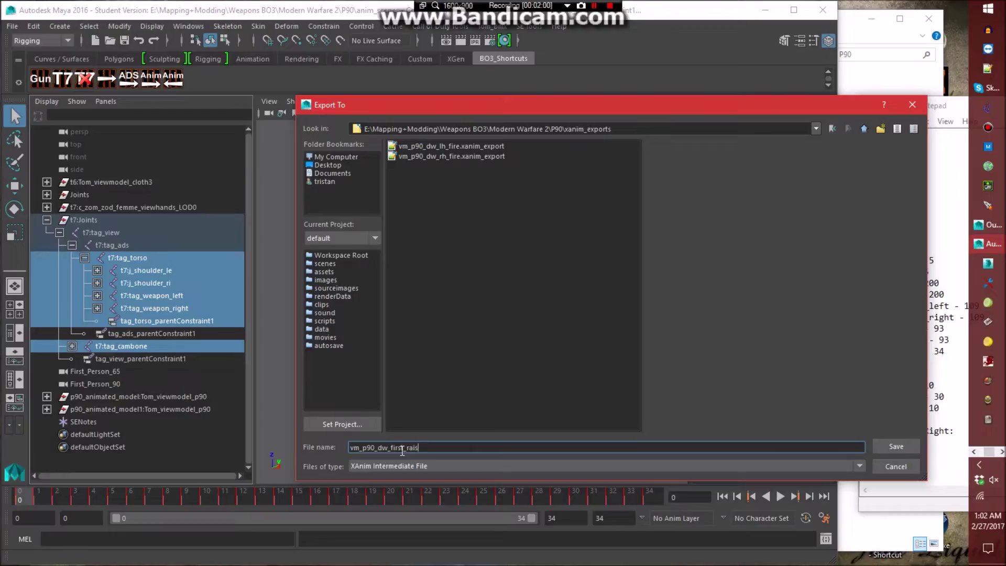
pyautogui.press('Return')
# Export the selected joints as an XAnim, saving the scene changes, and close the exporter.
pyautogui.click(371, 391)
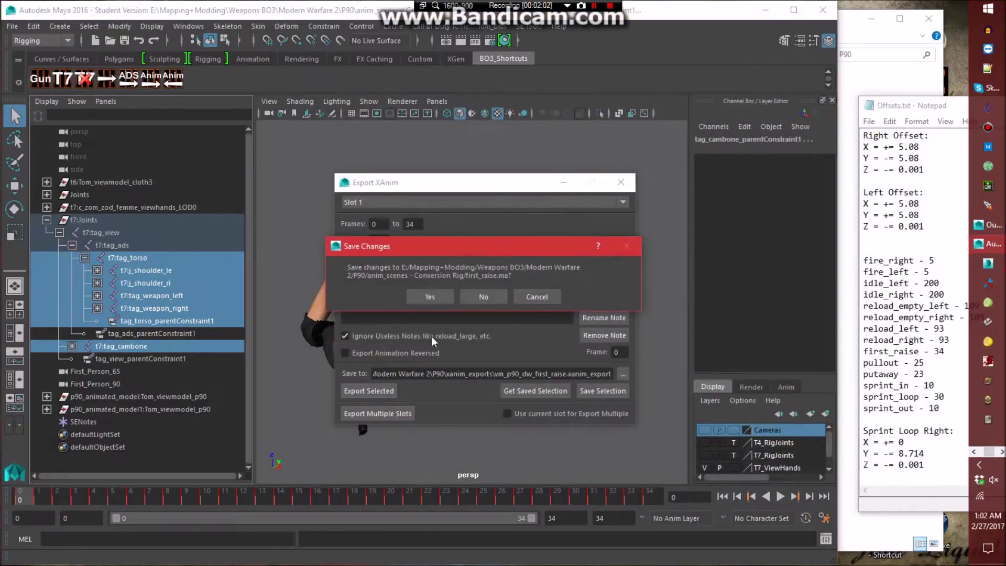
pyautogui.click(442, 294)
pyautogui.click(456, 300)
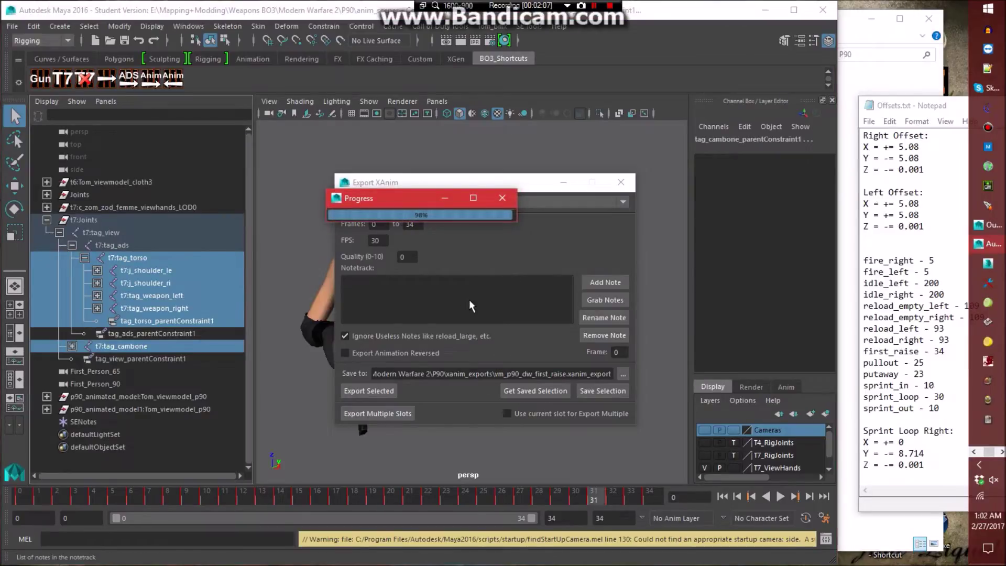
pyautogui.click(621, 181)
pyautogui.click(630, 199)
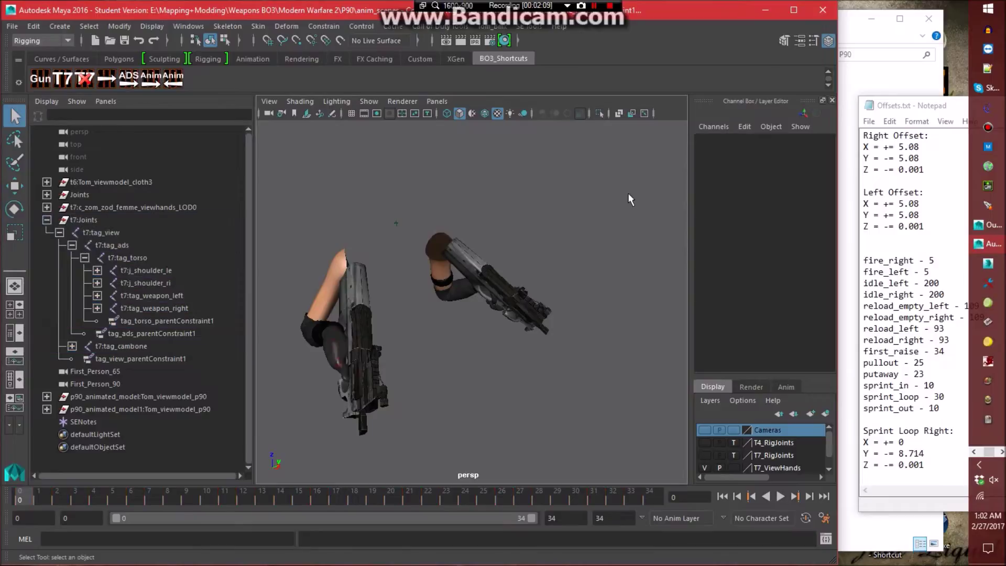
# Open the scene animation_base - Conversion Rig.ma, saving the changes to first_raise.ma.
pyautogui.click(15, 28)
pyautogui.click(53, 73)
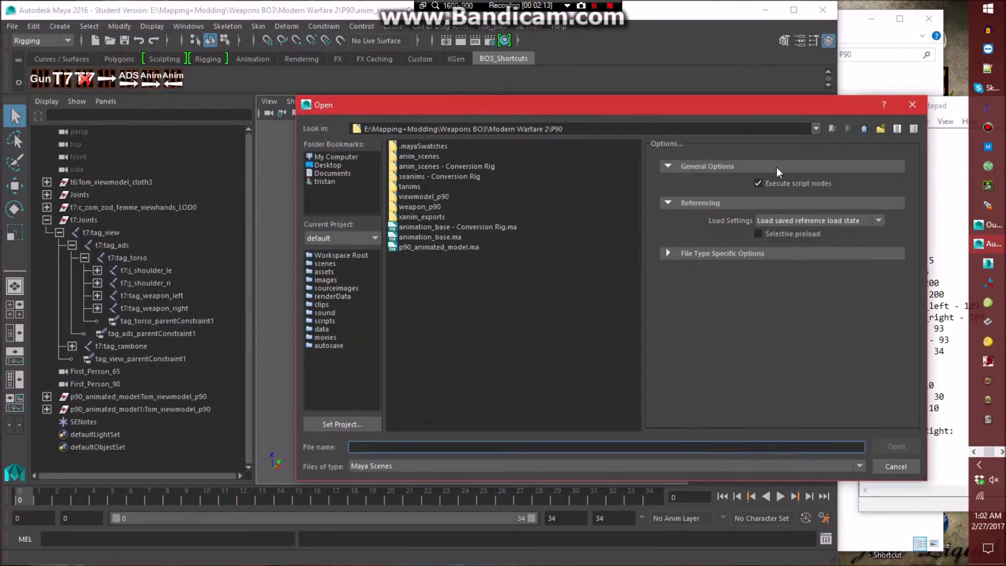
pyautogui.doubleClick(452, 226)
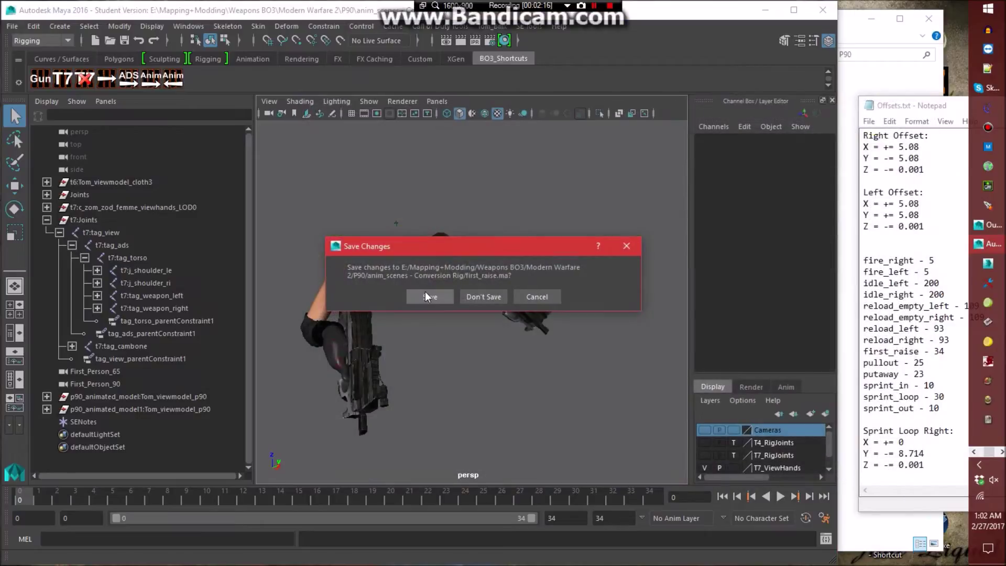
pyautogui.click(425, 293)
pyautogui.click(445, 300)
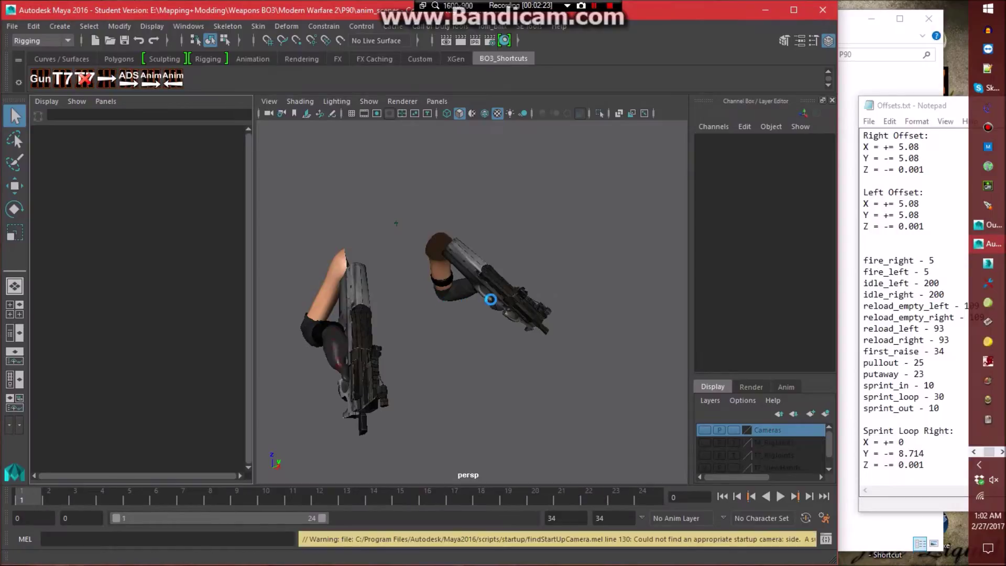
# Import the left-hand idle SEAnim file onto the conversion rig.
pyautogui.click(528, 26)
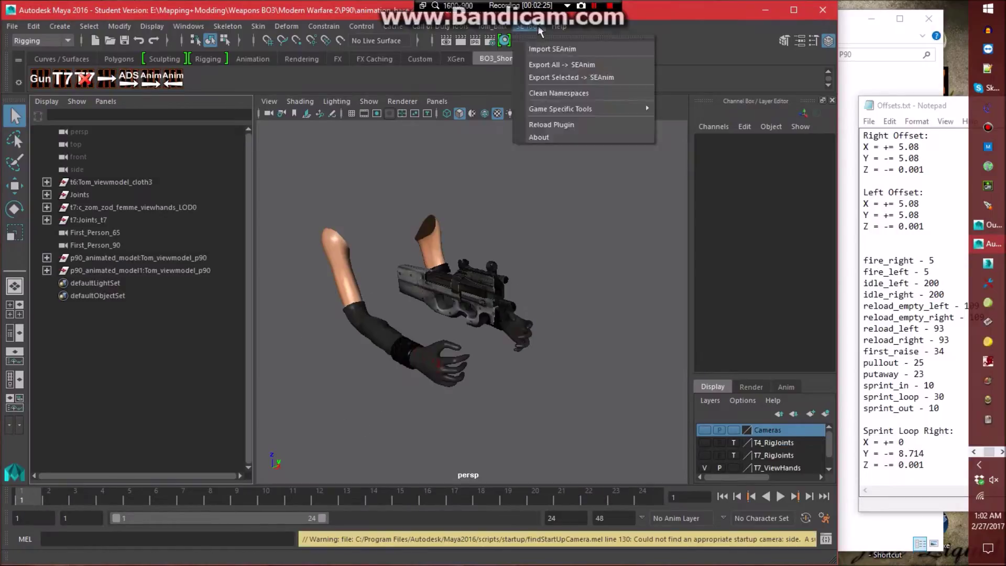
pyautogui.click(563, 49)
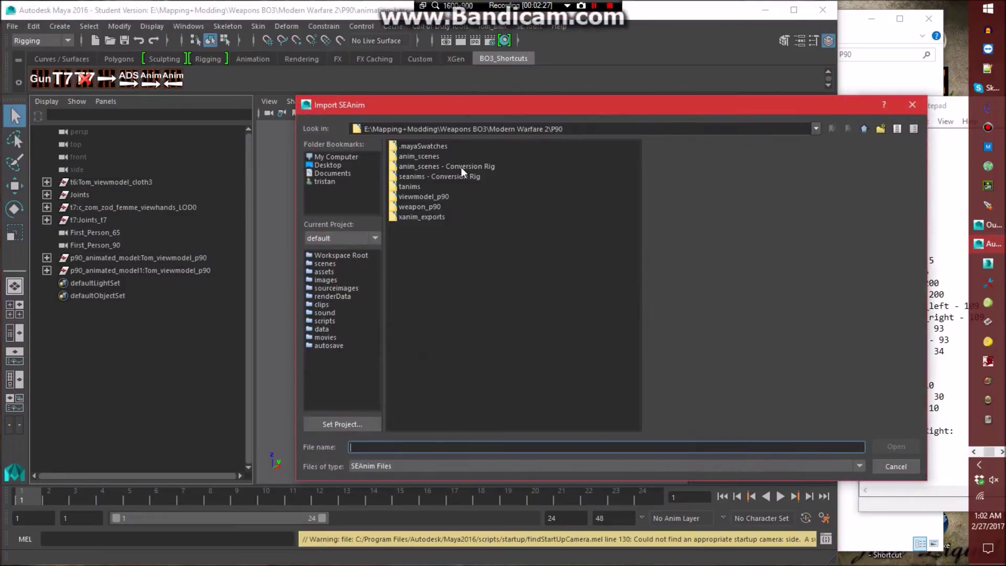
pyautogui.doubleClick(461, 169)
pyautogui.doubleClick(432, 176)
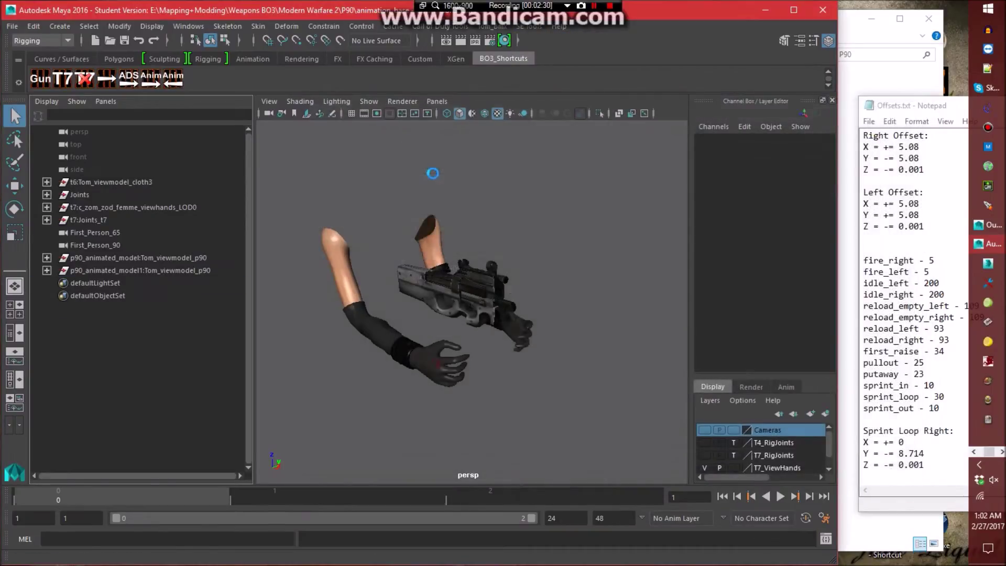
pyautogui.click(577, 439)
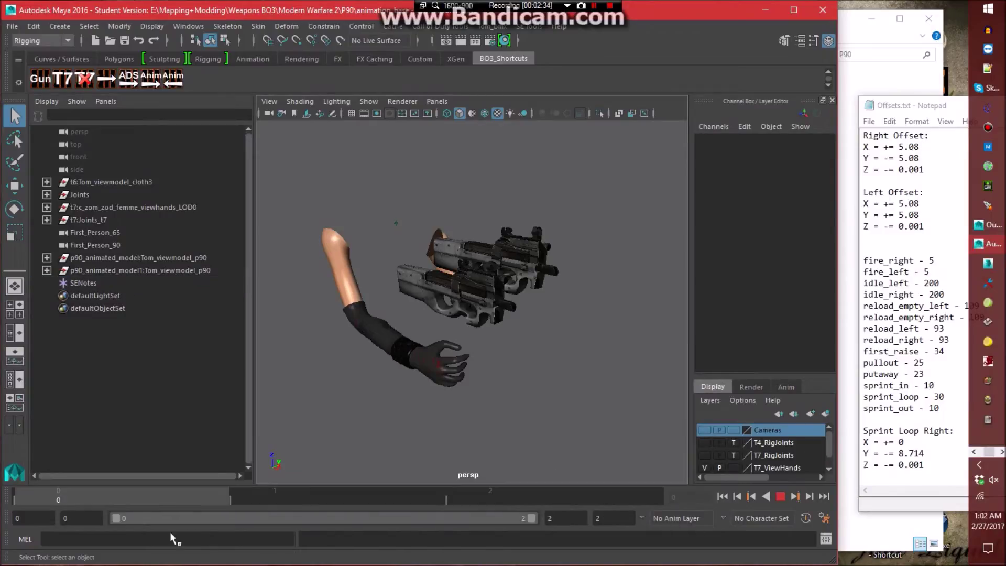
# Set the playback range's end frame to 200.
pyautogui.doubleClick(565, 523)
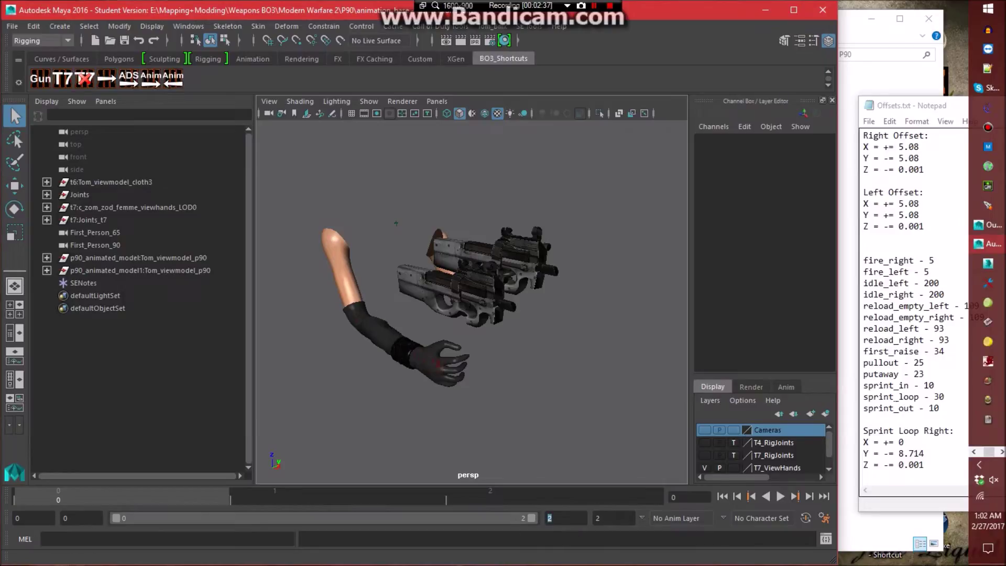
pyautogui.write('200')
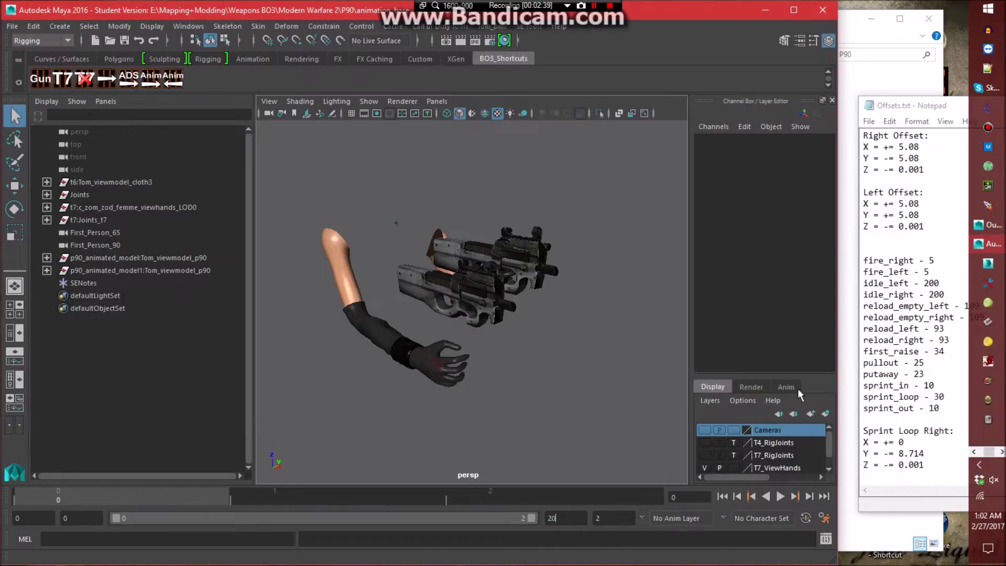
pyautogui.press('Return')
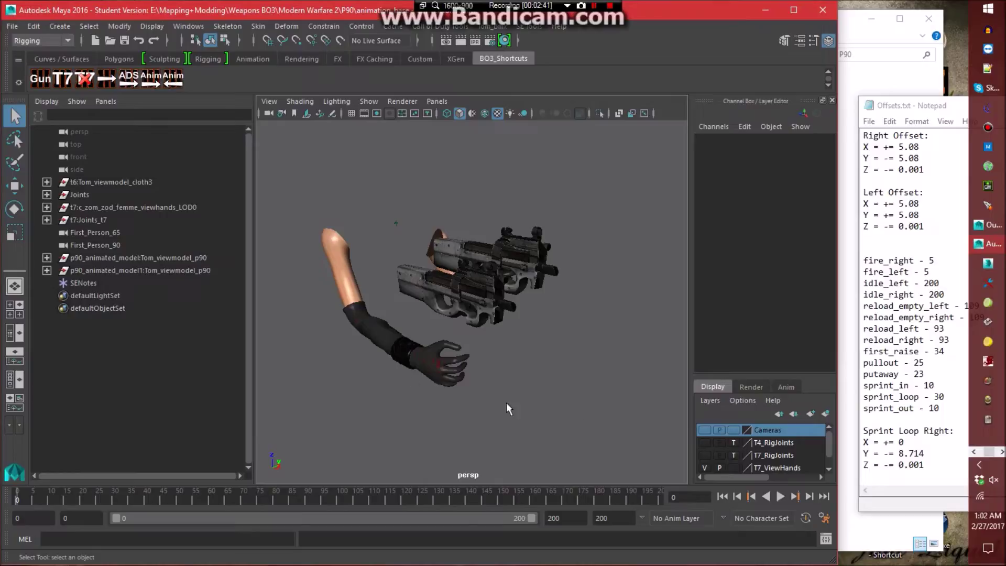
# Select the tag_view joint hierarchy under Joints and play the animation to check its keyframes.
pyautogui.click(46, 194)
pyautogui.click(97, 207)
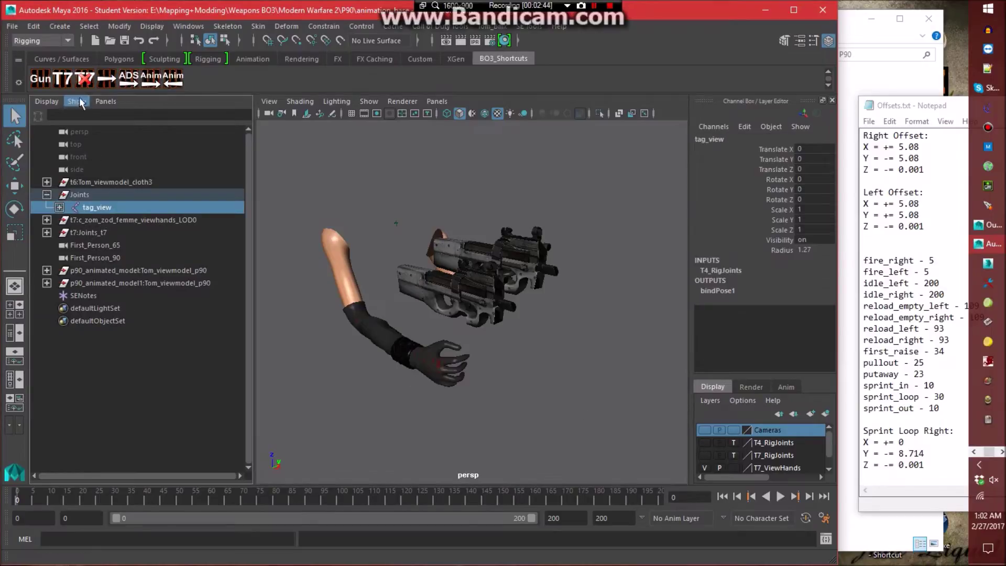
pyautogui.click(89, 26)
pyautogui.moveTo(110, 78)
pyautogui.click(236, 77)
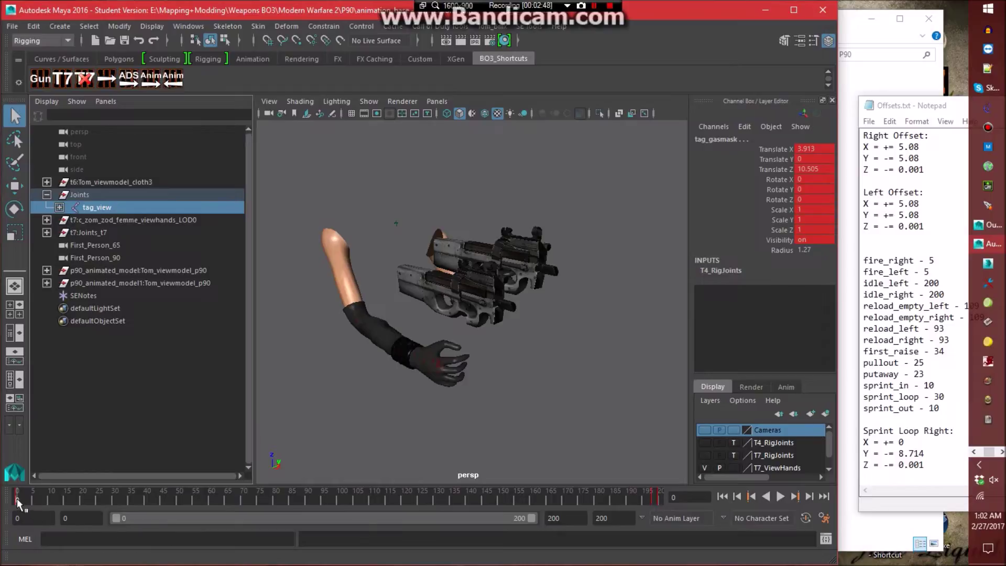
pyautogui.hotkey('alt', 'v')
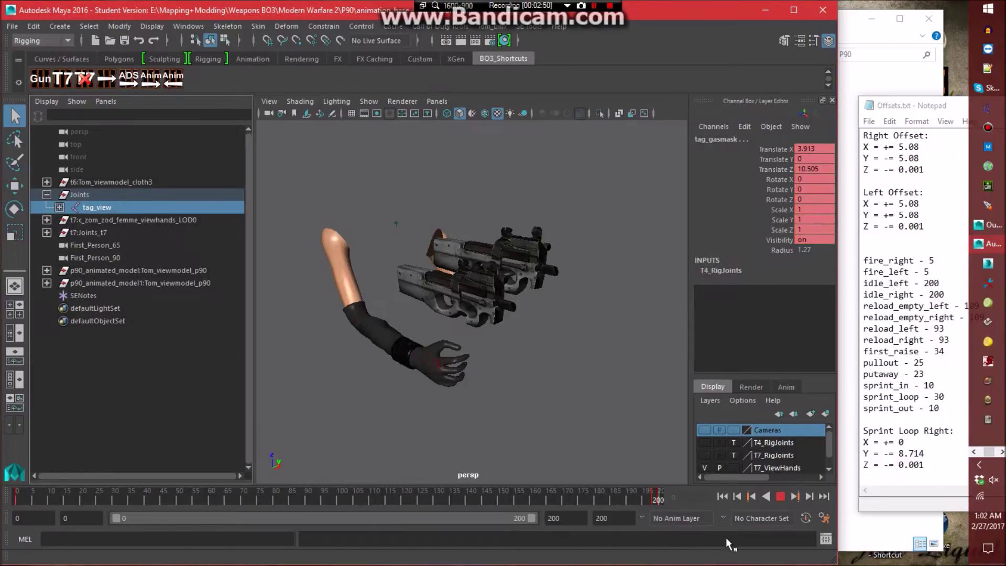
pyautogui.hotkey('alt', 'shift', 'v')
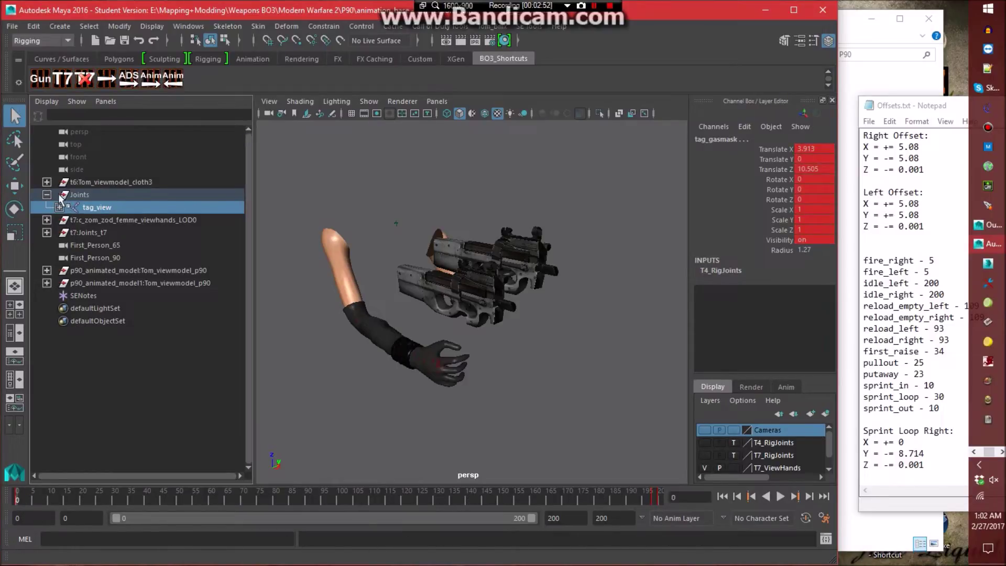
pyautogui.click(46, 195)
pyautogui.click(345, 185)
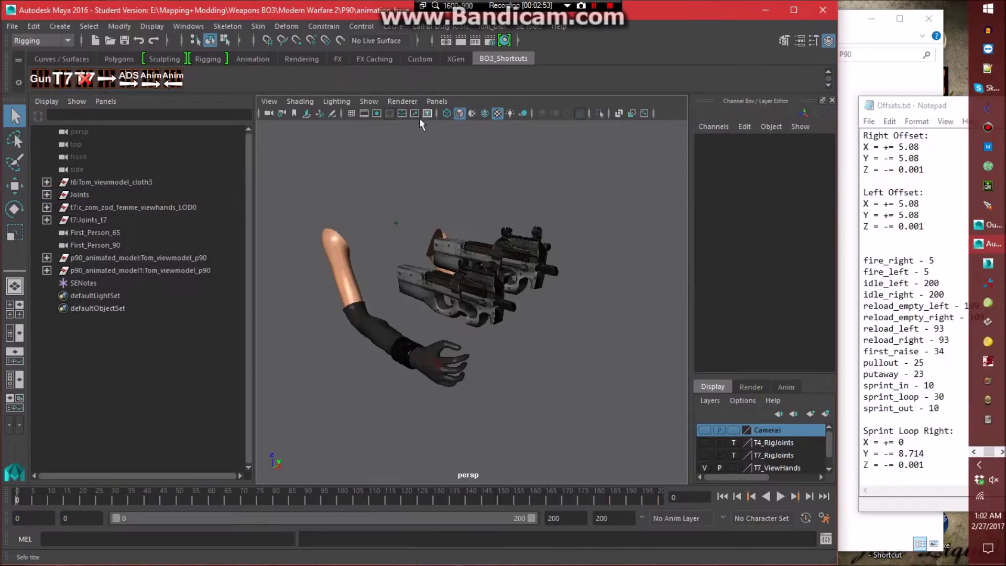
# Save the scene as idle_left in the anim_scenes - Conversion Rig folder.
pyautogui.click(15, 28)
pyautogui.click(43, 86)
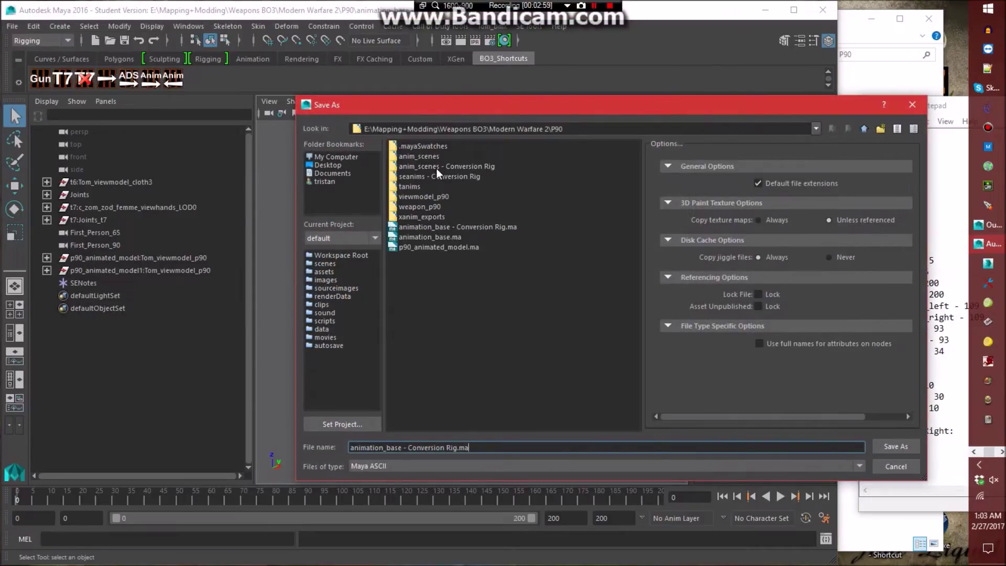
pyautogui.doubleClick(439, 168)
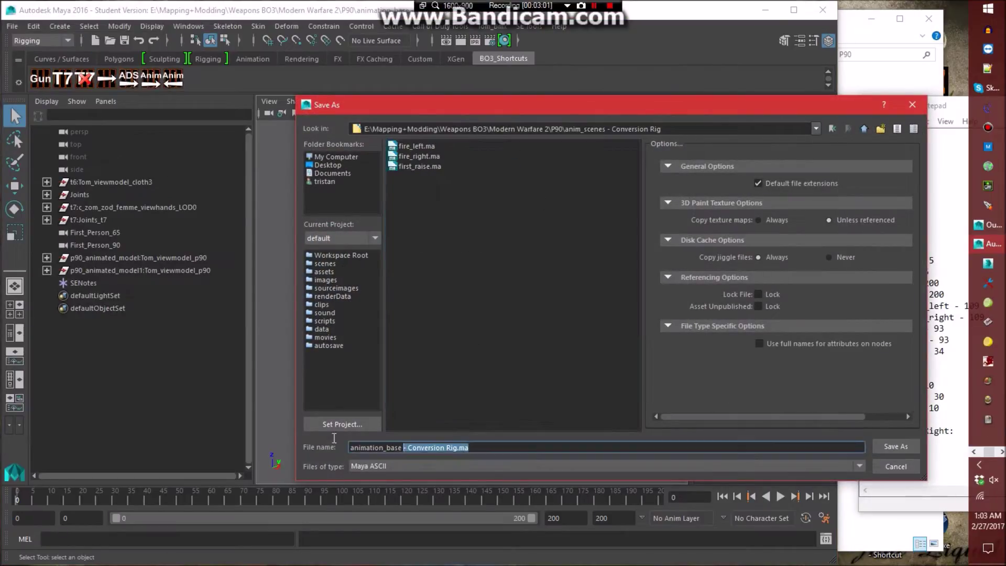
pyautogui.write('idle_left')
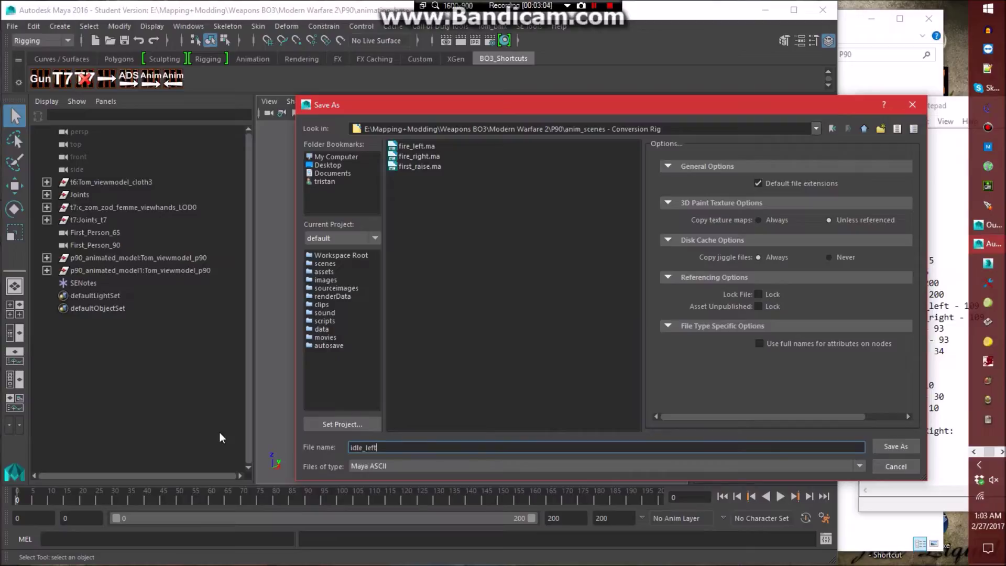
pyautogui.press('Return')
pyautogui.click(456, 300)
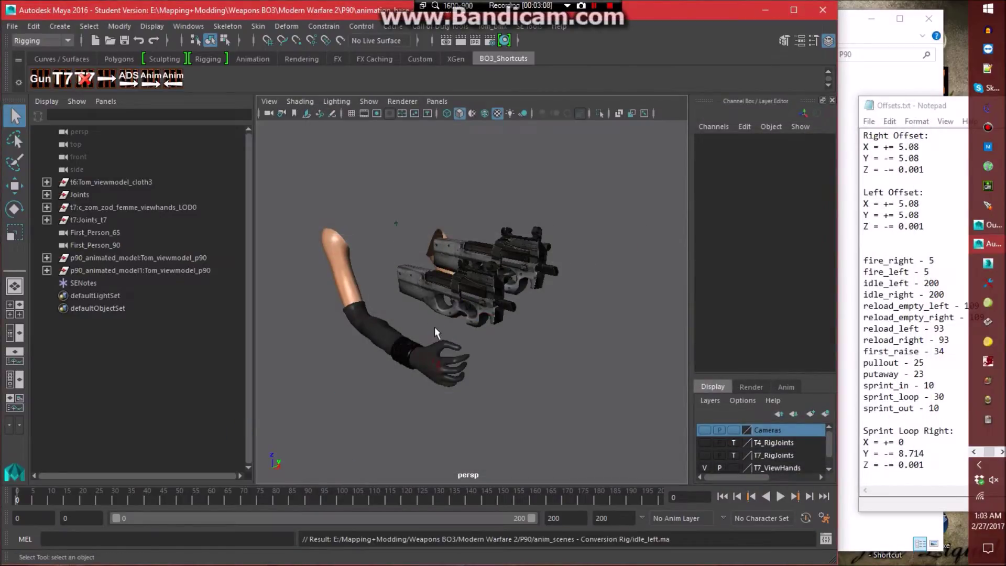
# Remove the _t7 suffix from the t7 joints group, and rename the weapon joint under t7:tag_weapon_left as tag_weapon_le.
pyautogui.click(84, 219)
pyautogui.click(280, 179)
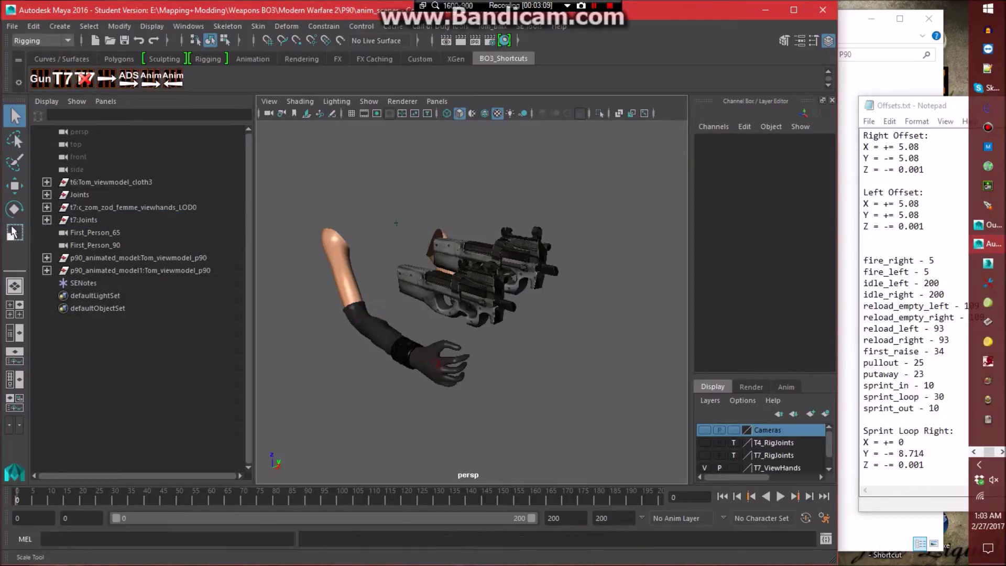
pyautogui.click(47, 219)
pyautogui.click(59, 232)
pyautogui.click(72, 244)
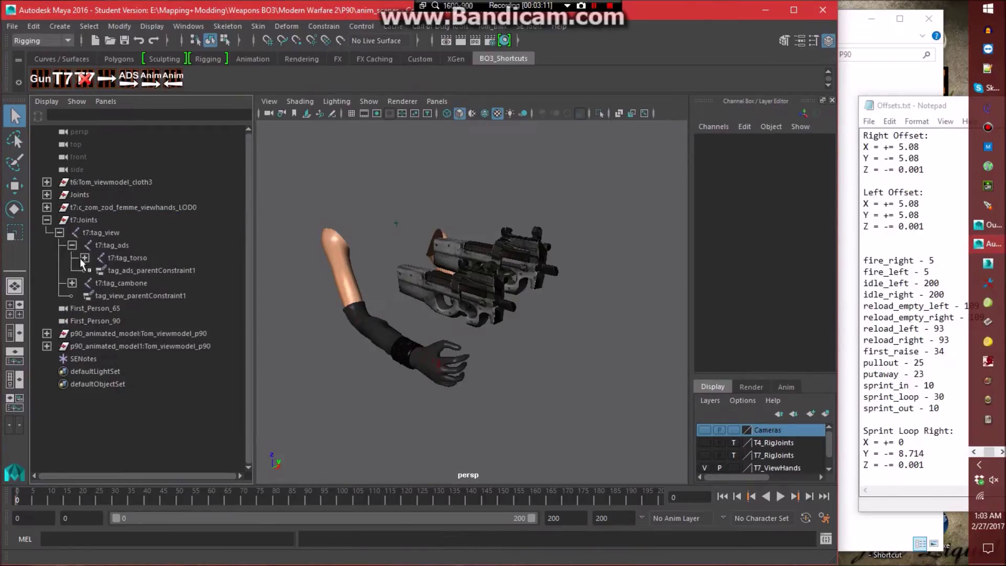
pyautogui.click(85, 258)
pyautogui.click(97, 295)
pyautogui.click(147, 321)
pyautogui.doubleClick(147, 320)
pyautogui.write('tag_weapon_le')
pyautogui.press('Return')
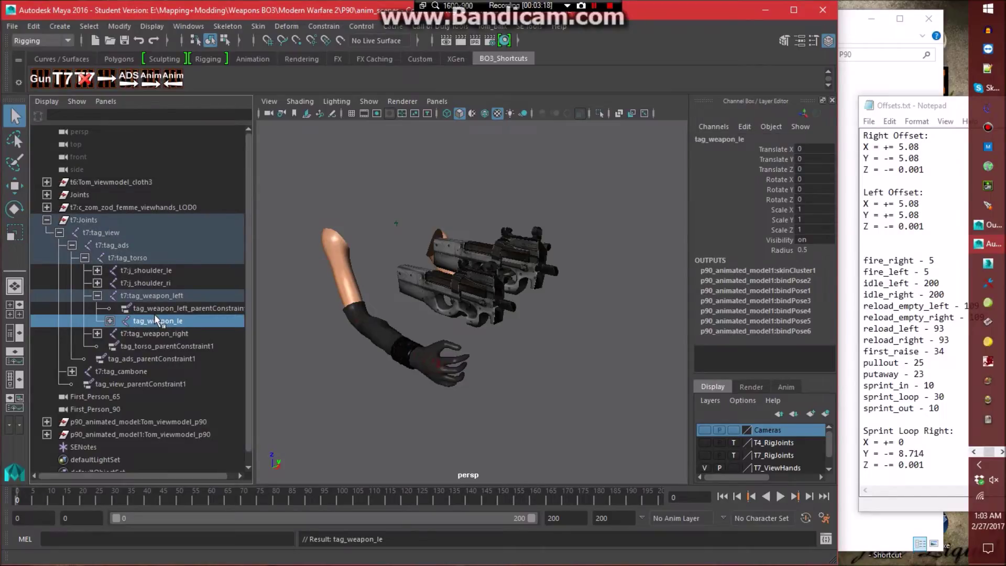
# Rename the bolt joint under tag_weapon_le as j_bolt_le and the front ring joint as j_front_ring_le.
pyautogui.click(110, 321)
pyautogui.click(195, 334)
pyautogui.doubleClick(195, 334)
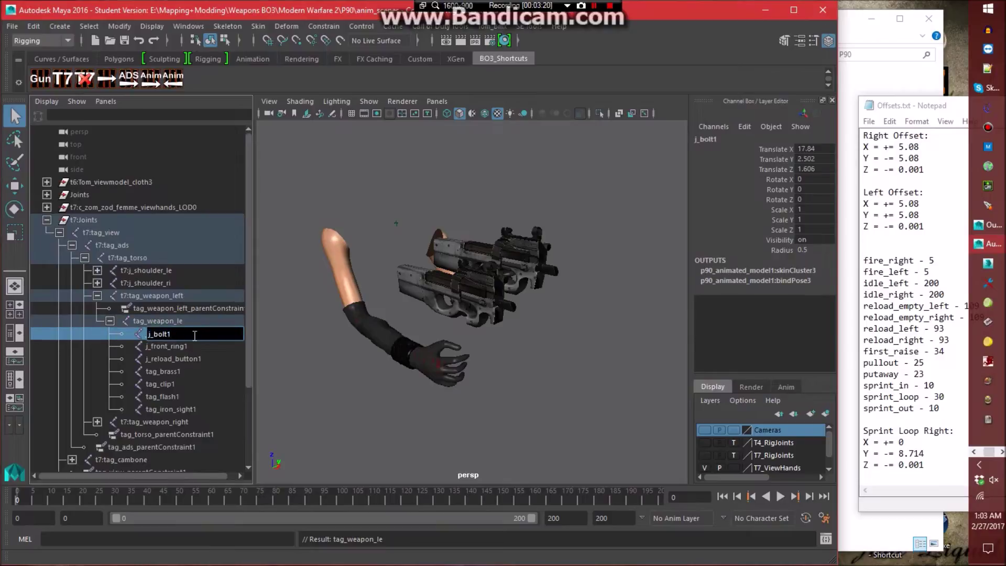
pyautogui.write('_le')
pyautogui.press('Return')
pyautogui.click(207, 346)
pyautogui.doubleClick(206, 345)
pyautogui.write('_le')
pyautogui.press('Return')
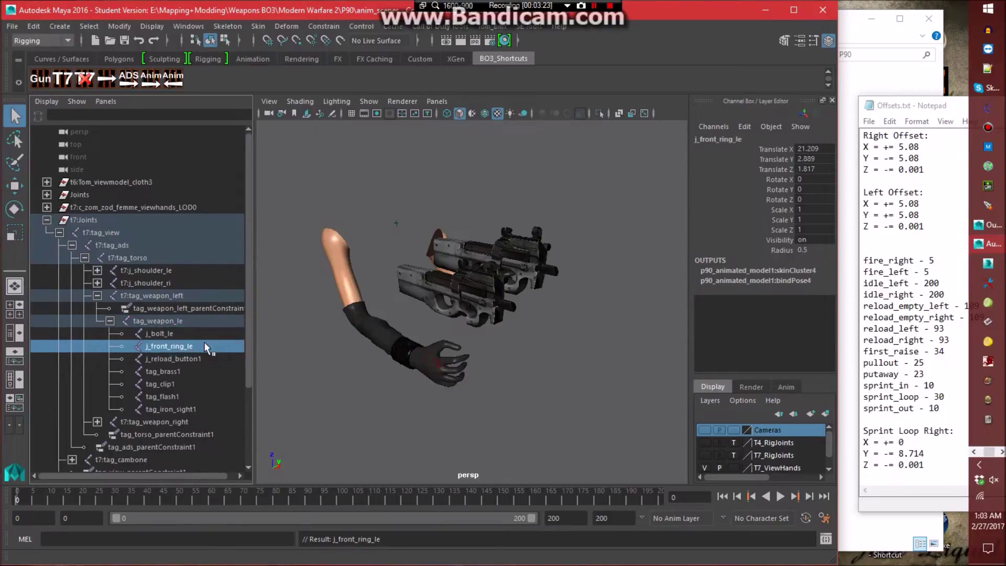
# Rename the reload button joint under tag_weapon_le as j_reload_button_le and the brass joint as tag_brass_le.
pyautogui.doubleClick(215, 359)
pyautogui.press('BackSpace')
pyautogui.write('_')
pyautogui.write('load_button_l')
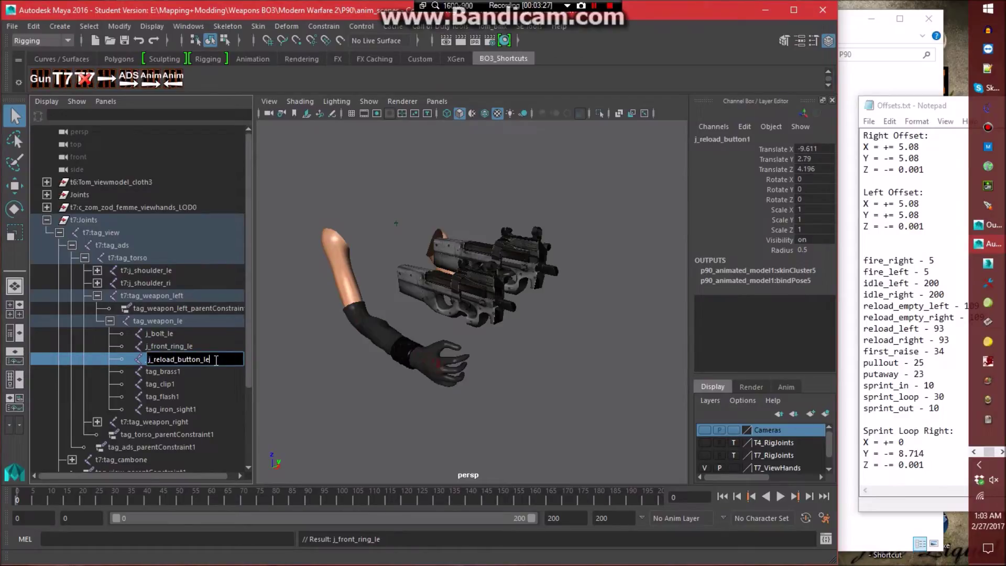
pyautogui.write('e')
pyautogui.press('Return')
pyautogui.doubleClick(206, 372)
pyautogui.write('_le')
pyautogui.press('Return')
# Rename the remaining clip, flash and iron sight joints under tag_weapon_le as tag_clip_le, tag_flash_le and tag_iron_sight_le.
pyautogui.doubleClick(193, 385)
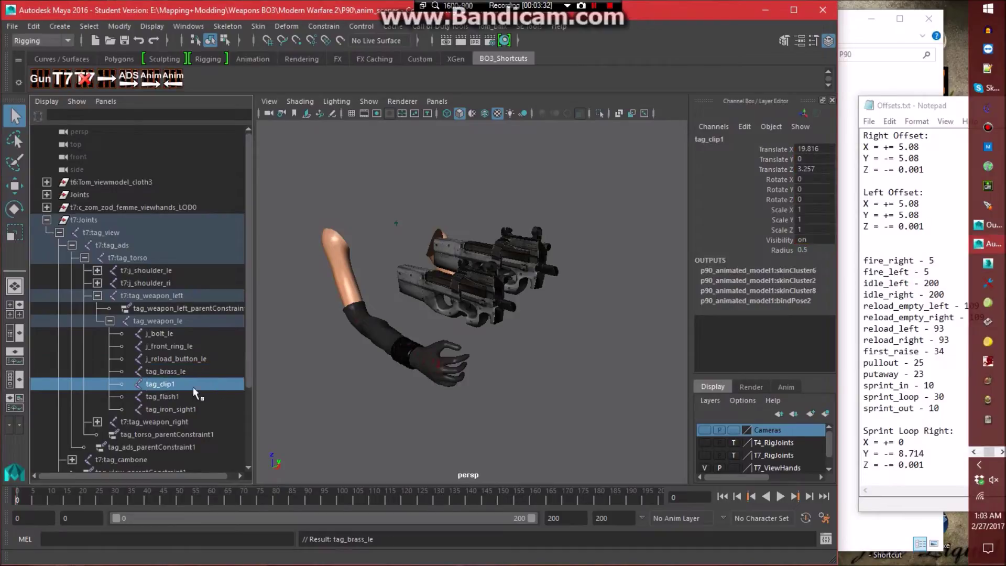
pyautogui.write('_le')
pyautogui.press('Return')
pyautogui.doubleClick(201, 395)
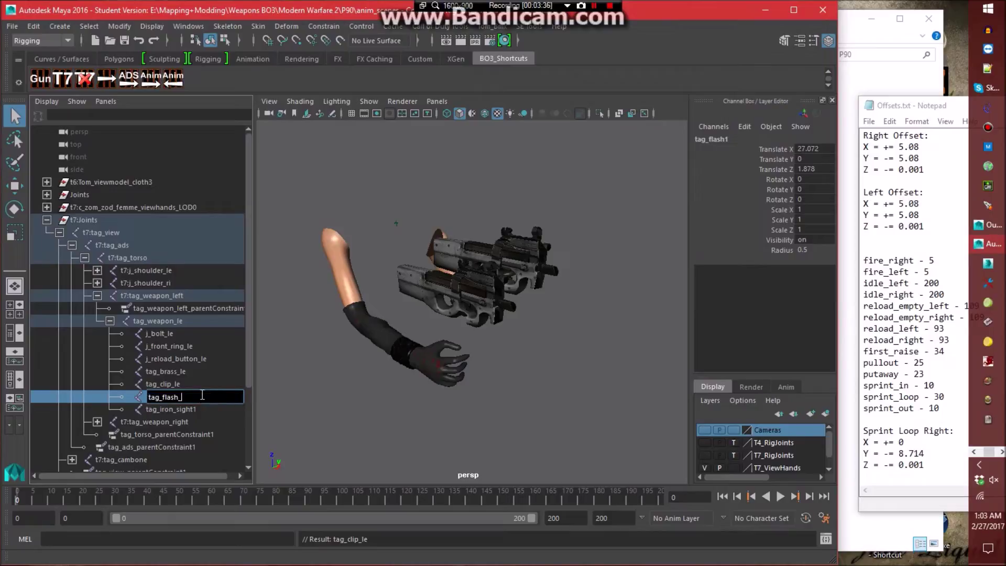
pyautogui.write('_le')
pyautogui.press('Return')
pyautogui.doubleClick(209, 408)
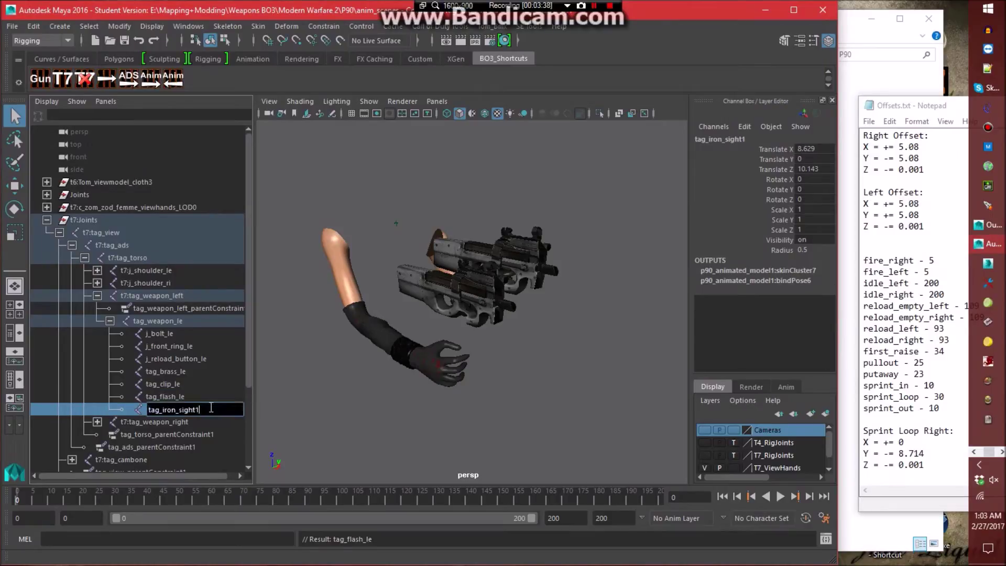
pyautogui.write('_le')
pyautogui.press('Return')
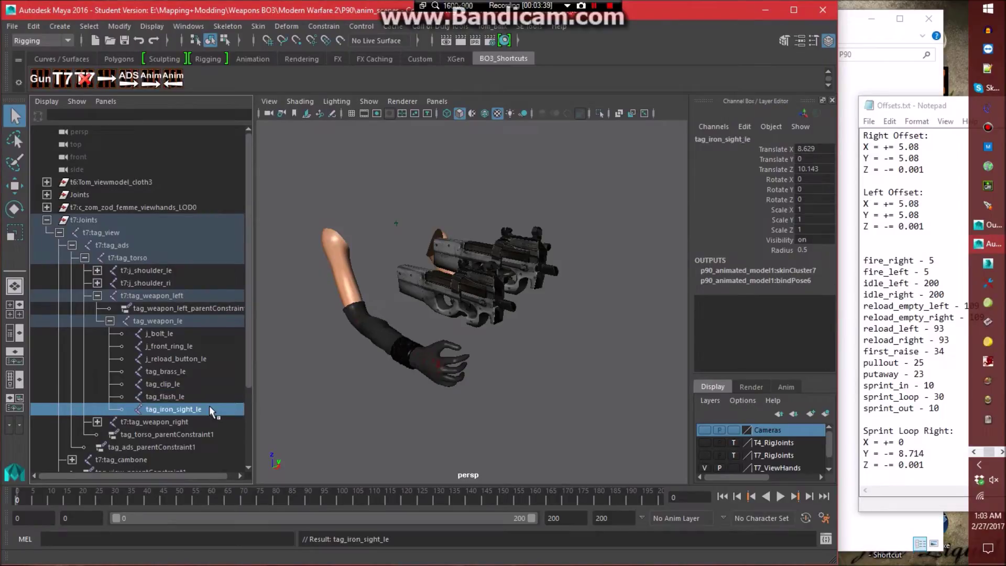
# Select the full hierarchies of t7:tag_weapon_left, t7:j_shoulder_le and t7:tag_cambone, and add t7:tag_torso to the selection.
pyautogui.click(109, 321)
pyautogui.click(97, 295)
pyautogui.click(170, 296)
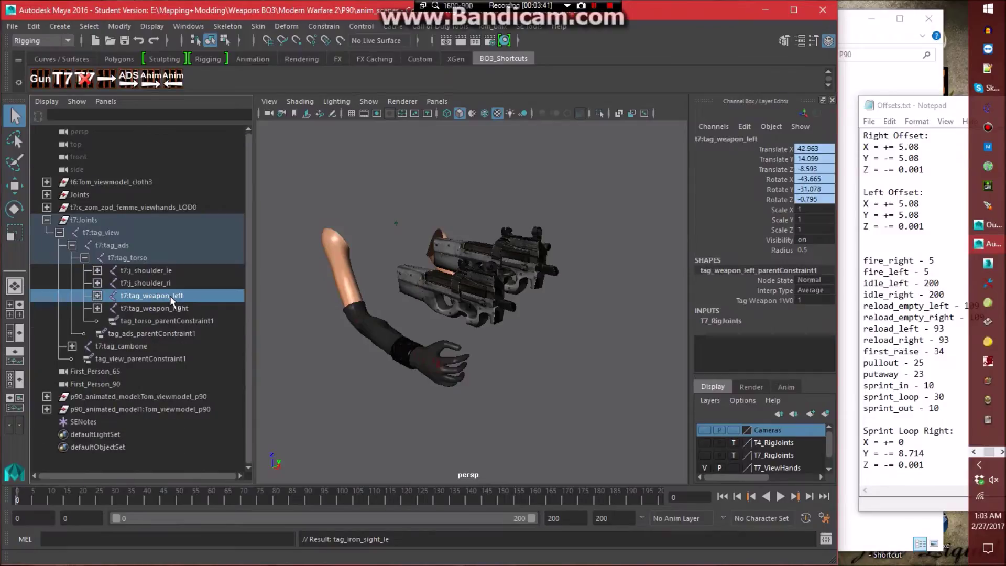
pyautogui.keyDown('ctrl'); pyautogui.click(162, 271); pyautogui.keyUp('ctrl')
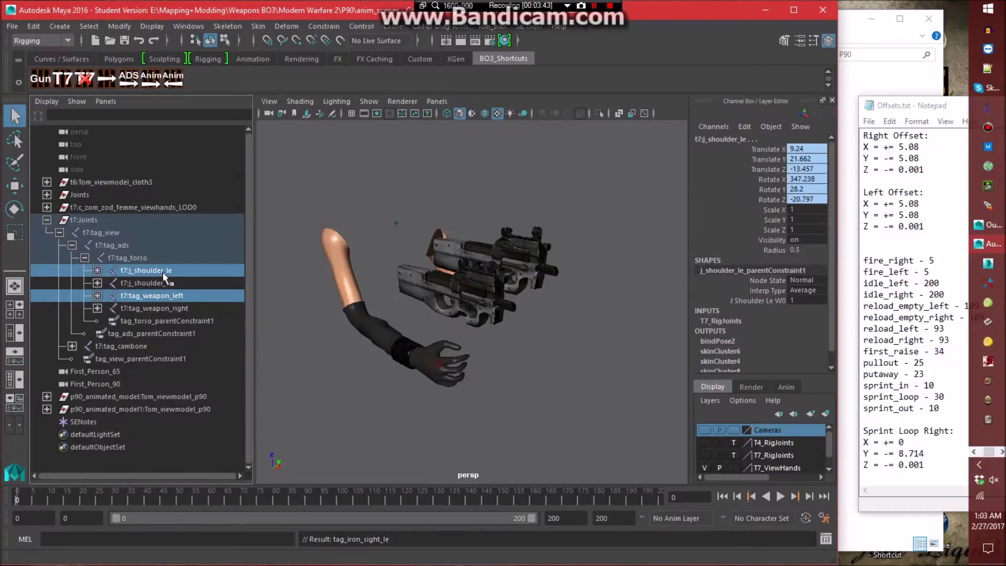
pyautogui.keyDown('ctrl'); pyautogui.click(127, 346); pyautogui.keyUp('ctrl')
pyautogui.click(89, 26)
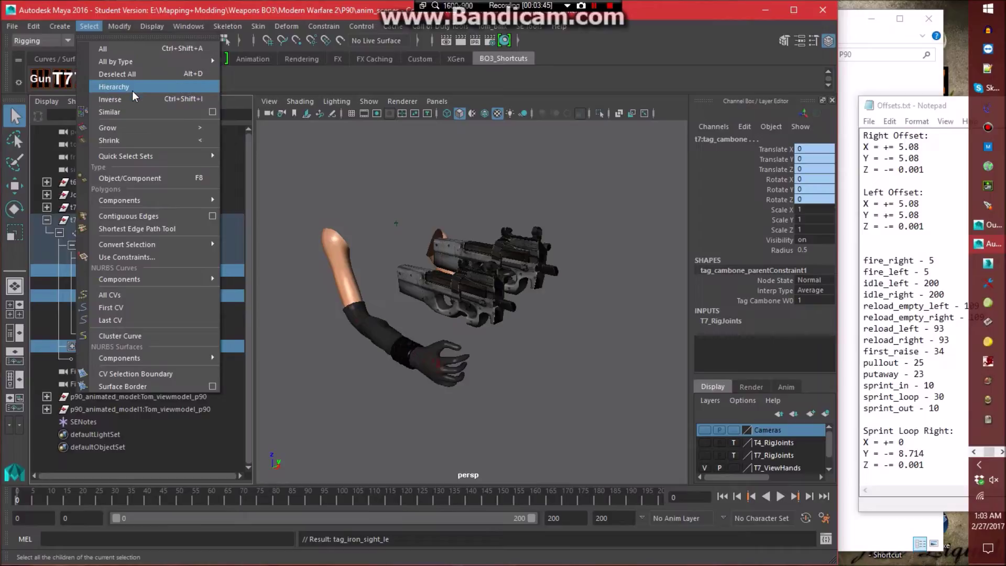
pyautogui.click(132, 89)
pyautogui.keyDown('ctrl'); pyautogui.click(149, 257); pyautogui.keyUp('ctrl')
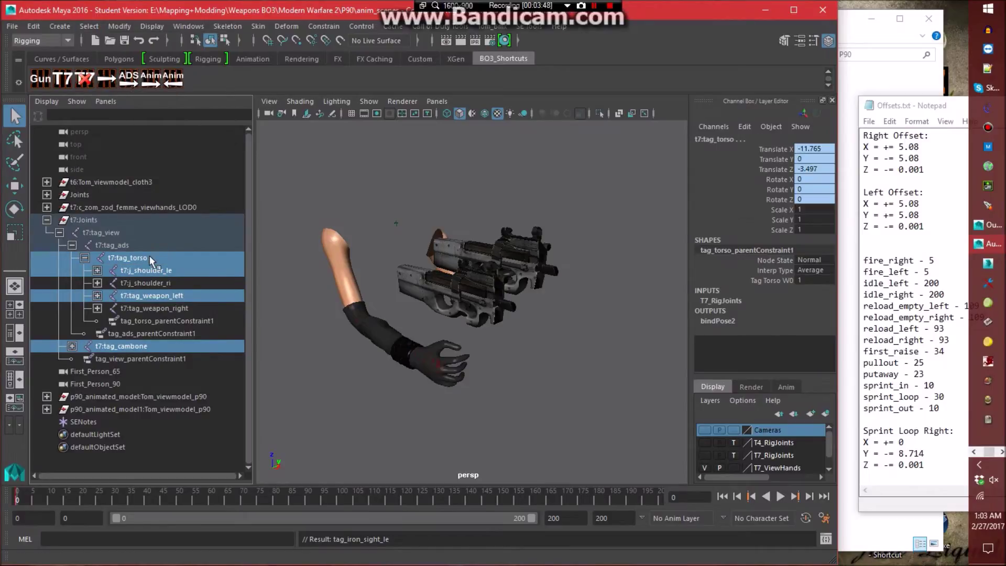
# Set the XAnim export destination to vm_p90_dw_lh_idle.xanim_export in the P90 xanim_exports folder.
pyautogui.click(438, 26)
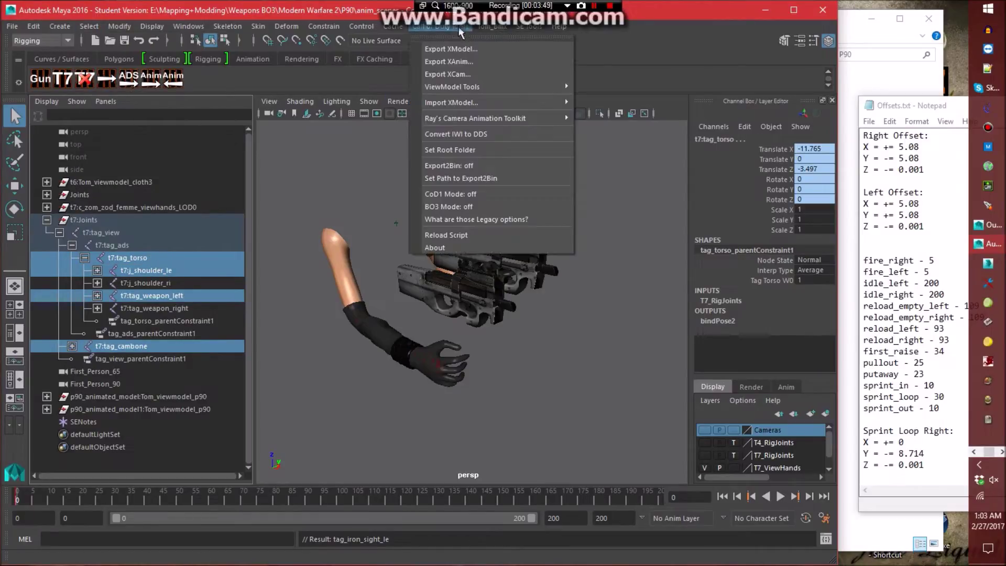
pyautogui.click(472, 63)
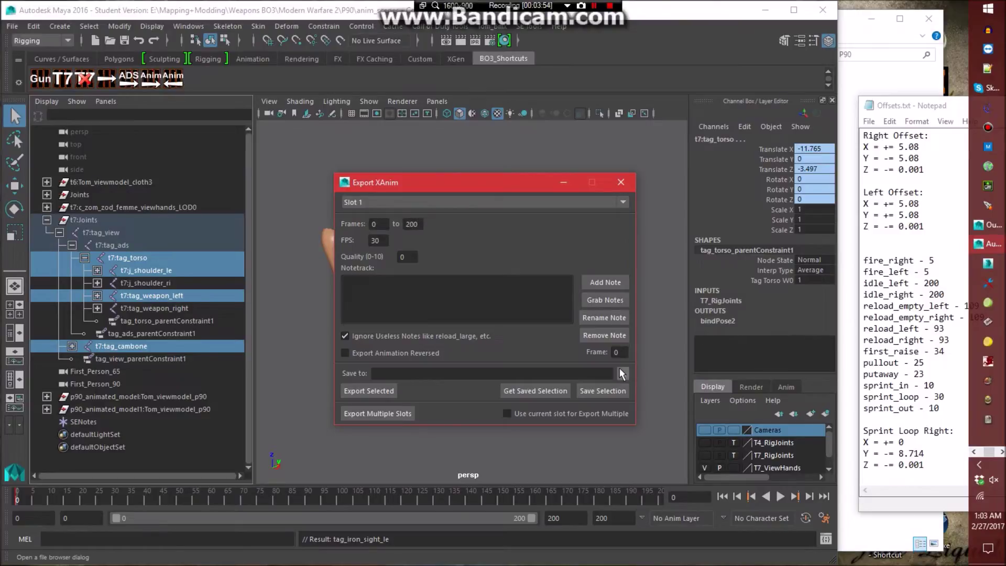
pyautogui.click(620, 370)
pyautogui.click(864, 128)
pyautogui.doubleClick(416, 220)
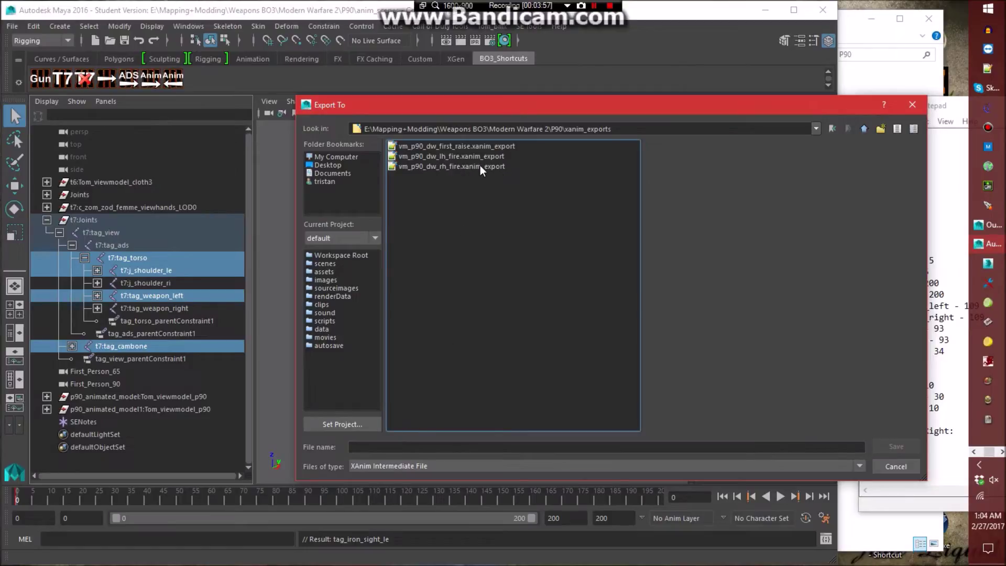
pyautogui.click(468, 156)
pyautogui.click(415, 447)
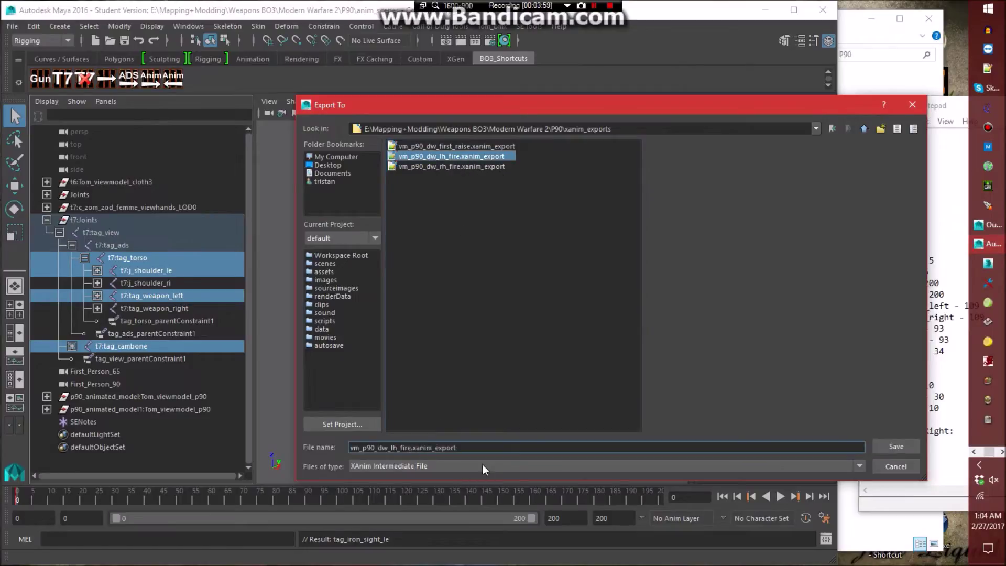
pyautogui.press('BackSpace')
pyautogui.press('BackSpace')
pyautogui.press('BackSpace')
pyautogui.press('BackSpace')
pyautogui.write('idle')
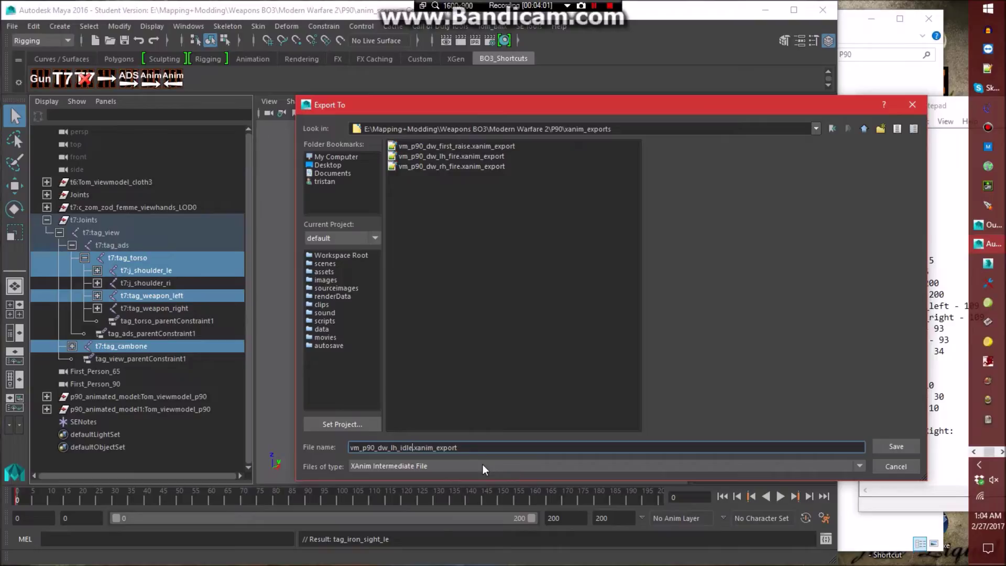
pyautogui.press('Return')
# Export the selected joints as an XAnim, saving the changes to idle_left.ma, and close the export window.
pyautogui.click(382, 390)
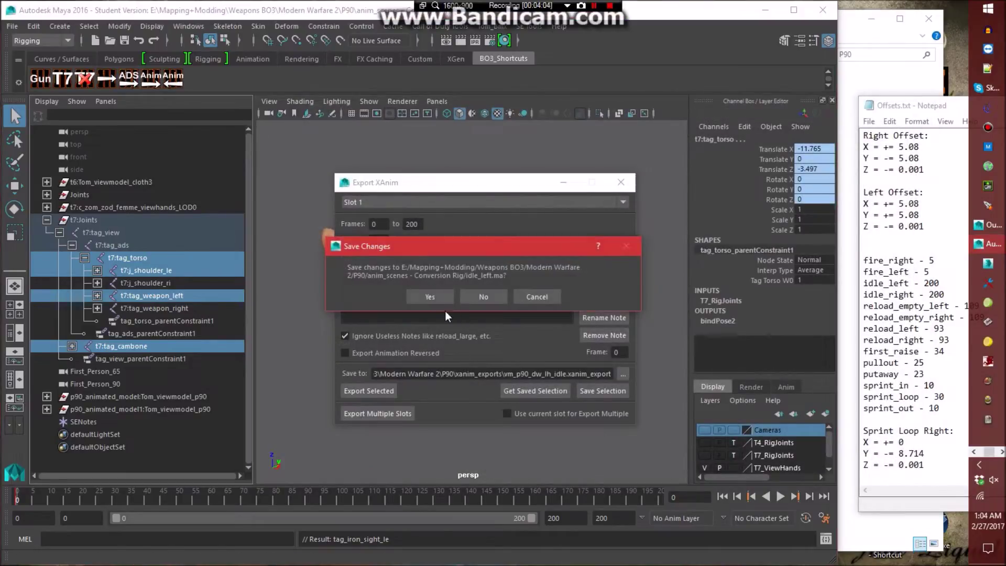
pyautogui.click(431, 297)
pyautogui.click(461, 298)
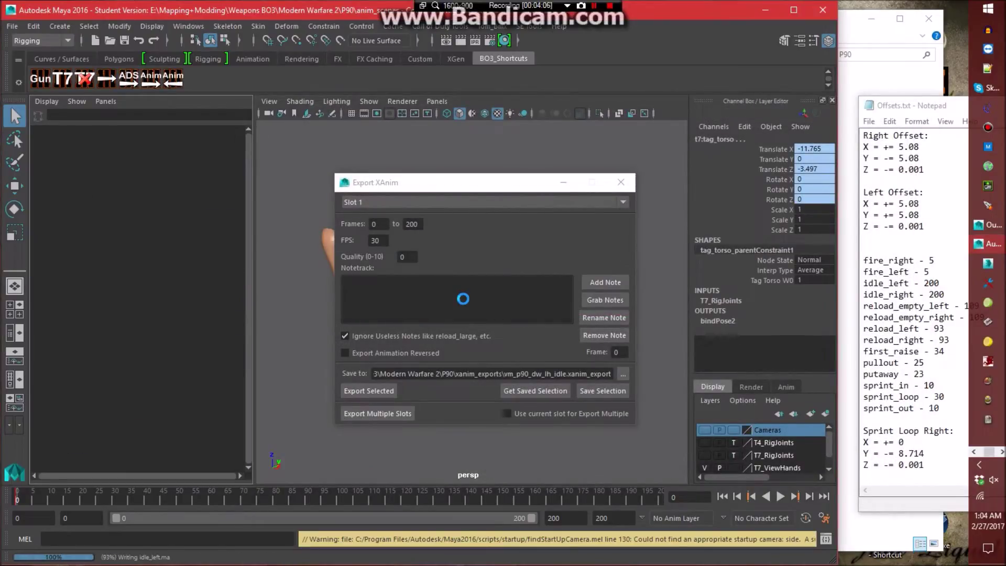
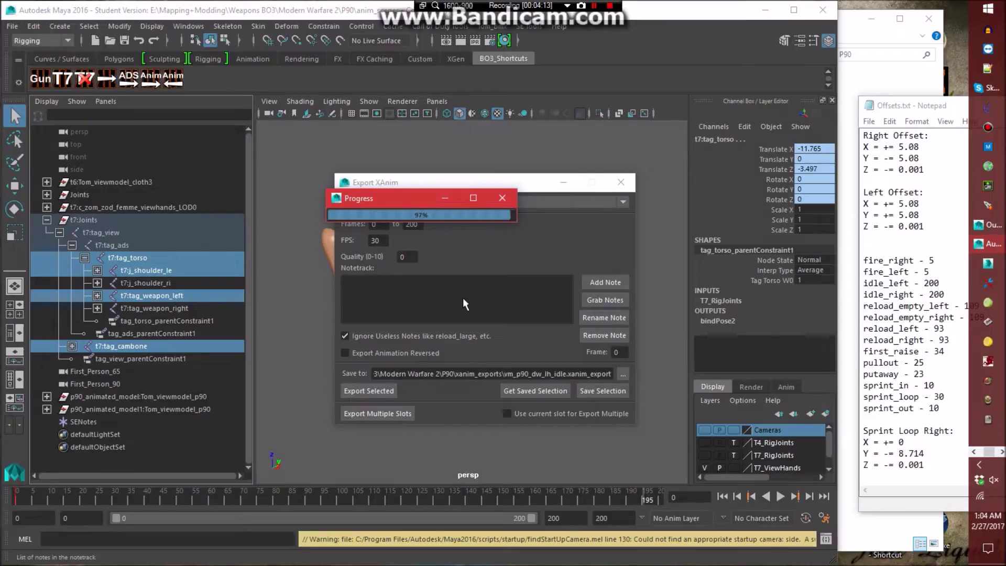
pyautogui.click(621, 182)
pyautogui.click(625, 212)
# Open the scene animation_base - Conversion Rig.ma from the P90 folder, saving the changes to the current scene.
pyautogui.click(11, 26)
pyautogui.click(32, 62)
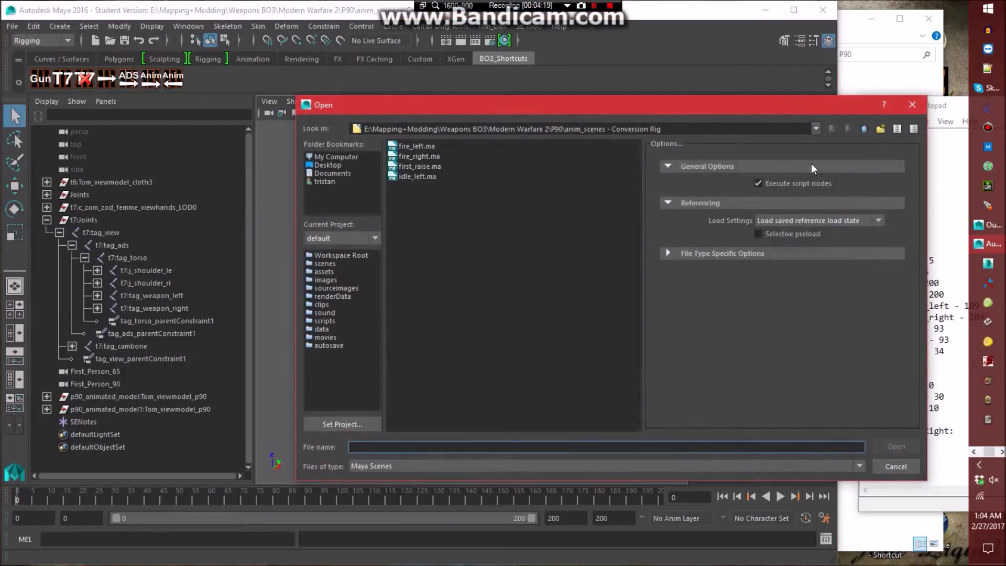
pyautogui.click(864, 129)
pyautogui.doubleClick(446, 228)
pyautogui.click(430, 296)
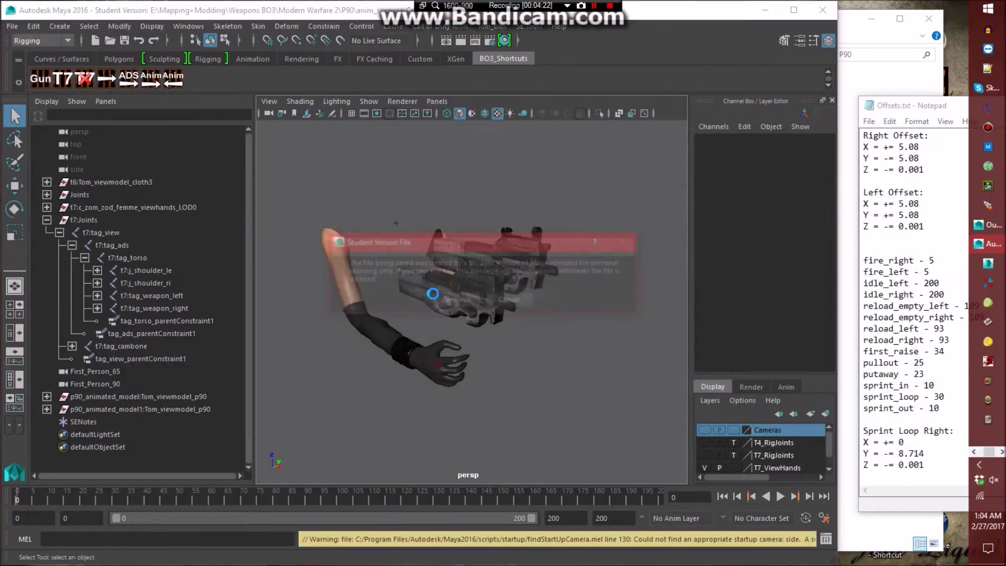
pyautogui.press('Return')
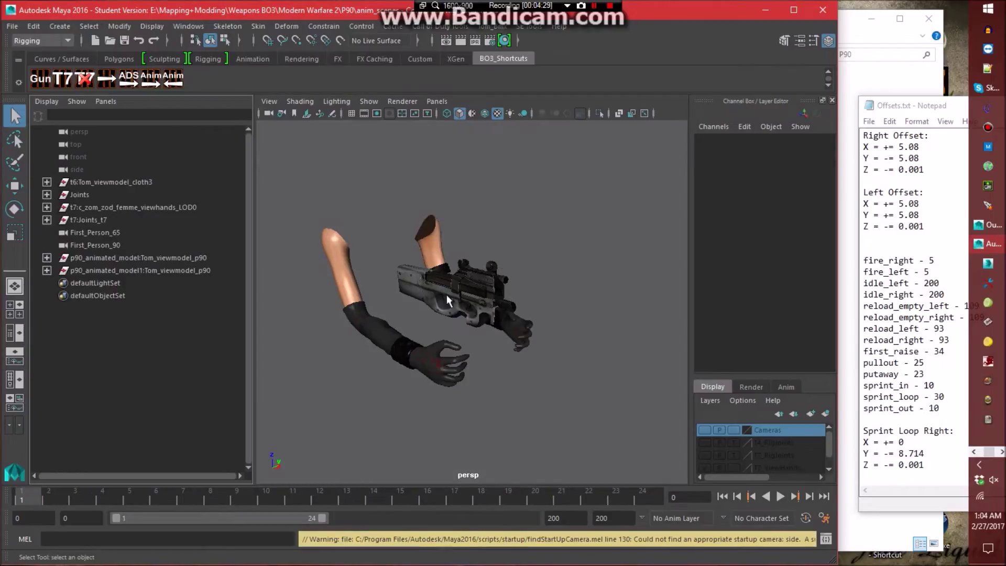
# Import idle_right.seanim from the seanims - Conversion Rig folder and set the end of the playback range to frame 200.
pyautogui.click(531, 29)
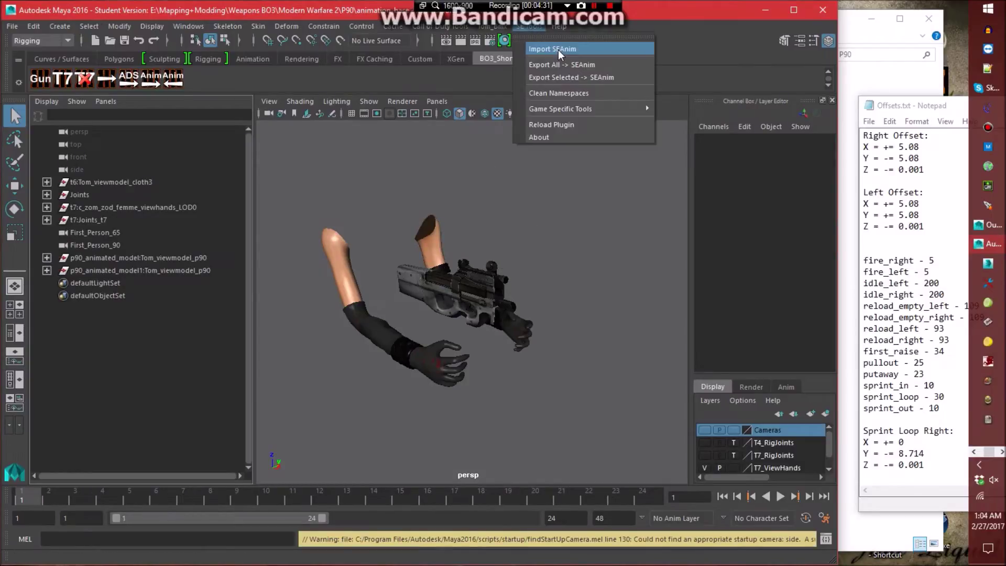
pyautogui.click(558, 49)
pyautogui.doubleClick(451, 177)
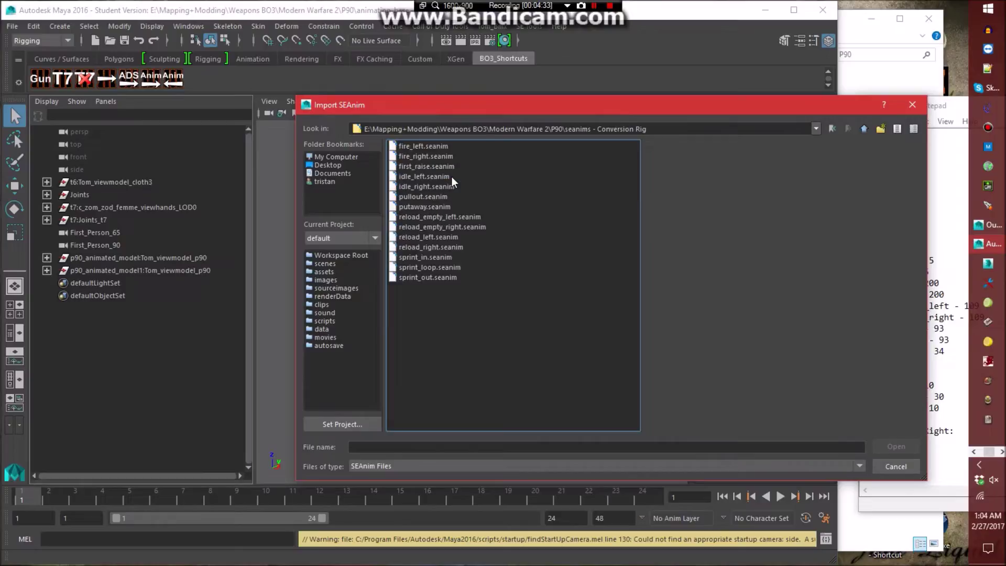
pyautogui.doubleClick(435, 187)
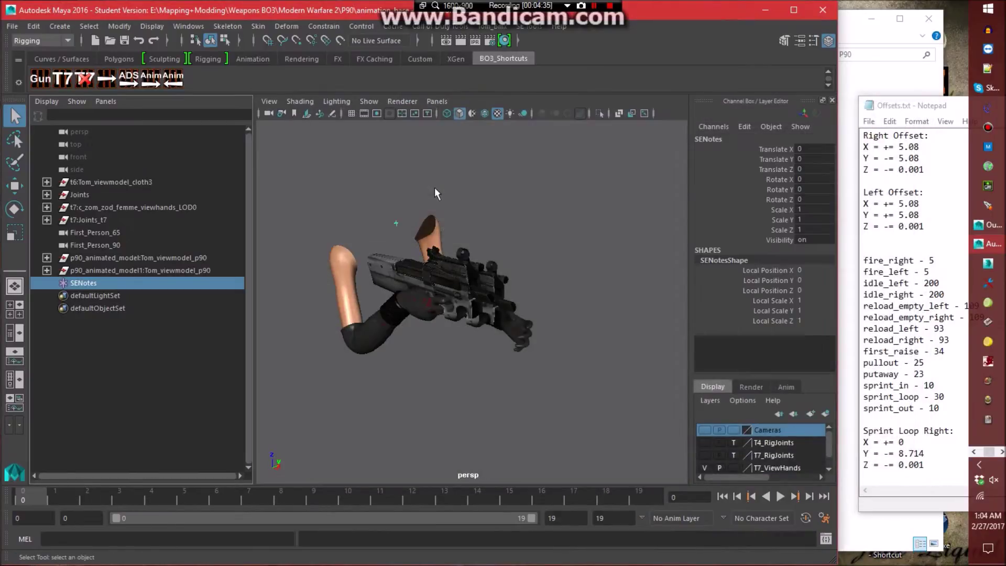
pyautogui.click(583, 270)
pyautogui.doubleClick(550, 518)
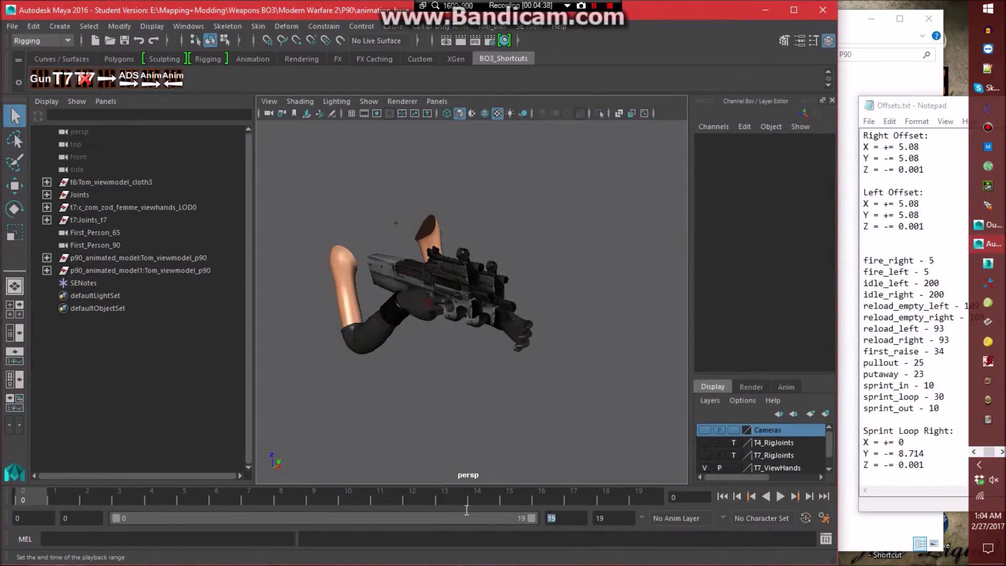
pyautogui.write('200')
pyautogui.press('Return')
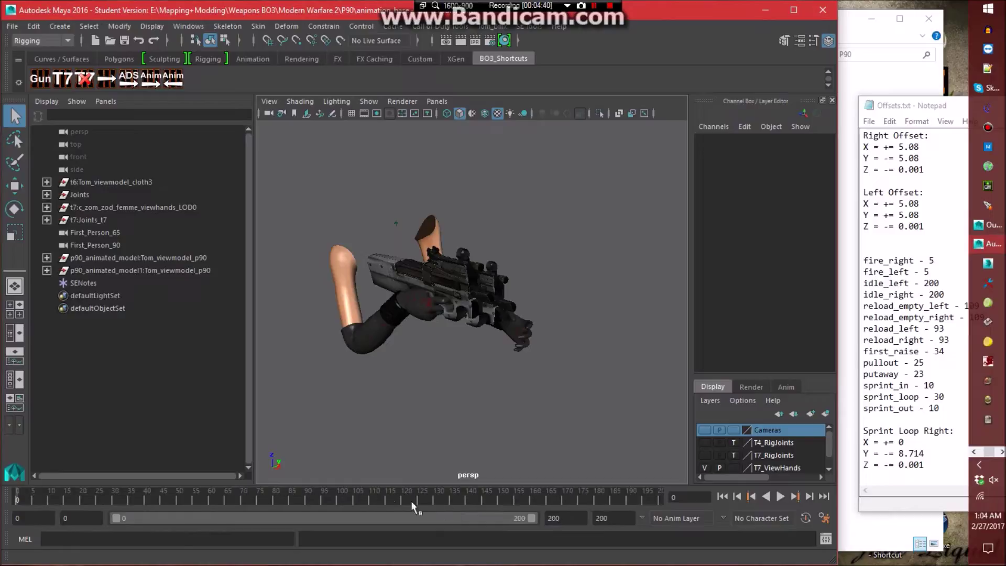
# Select the tag_view joint hierarchy under Joints to check its keyframes on the timeline, and clear the selection.
pyautogui.click(47, 194)
pyautogui.click(97, 208)
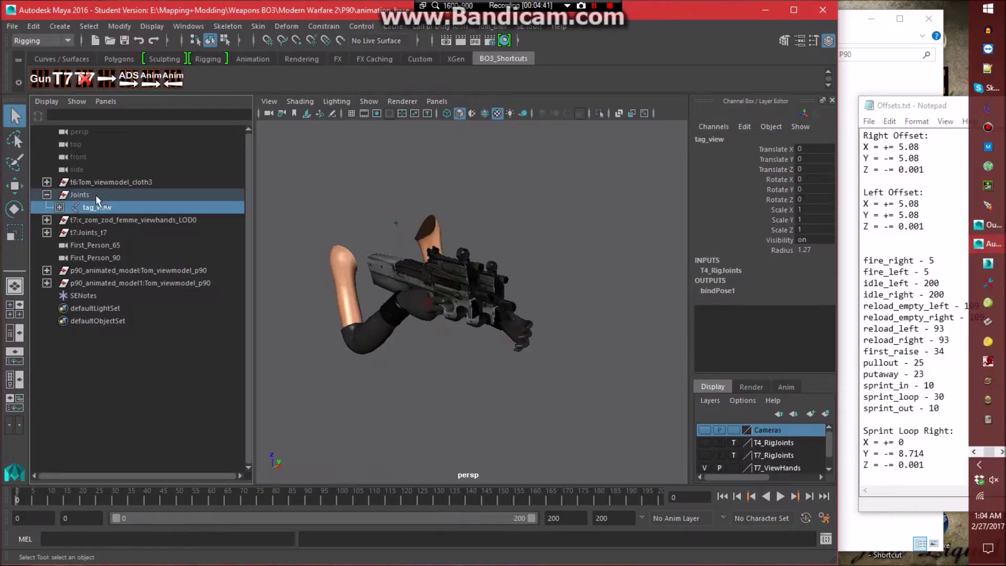
pyautogui.rightClick(96, 208)
pyautogui.click(116, 77)
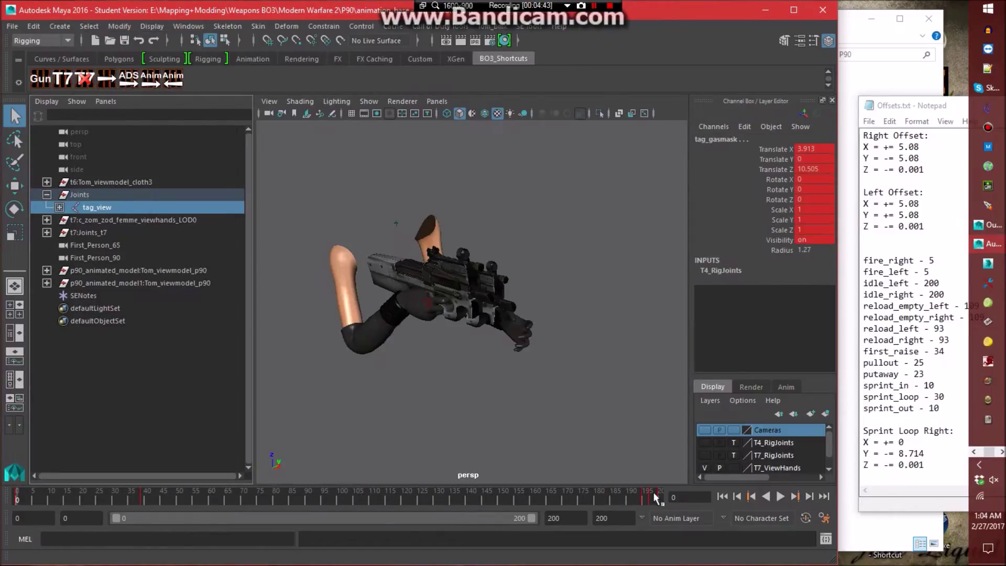
pyautogui.click(414, 420)
pyautogui.click(46, 195)
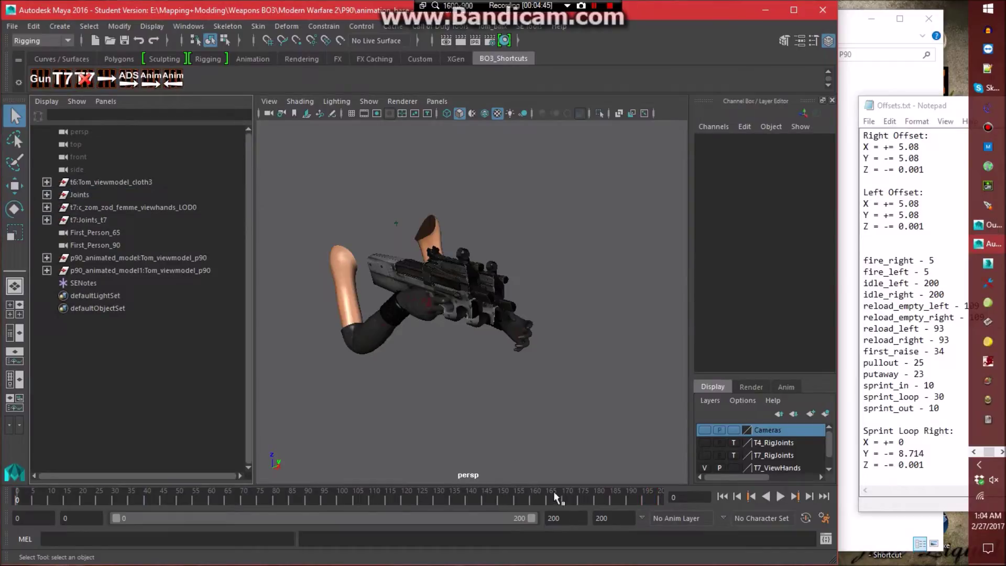
# Save the scene as idle_right in the anim_scenes - Conversion Rig folder.
pyautogui.click(10, 28)
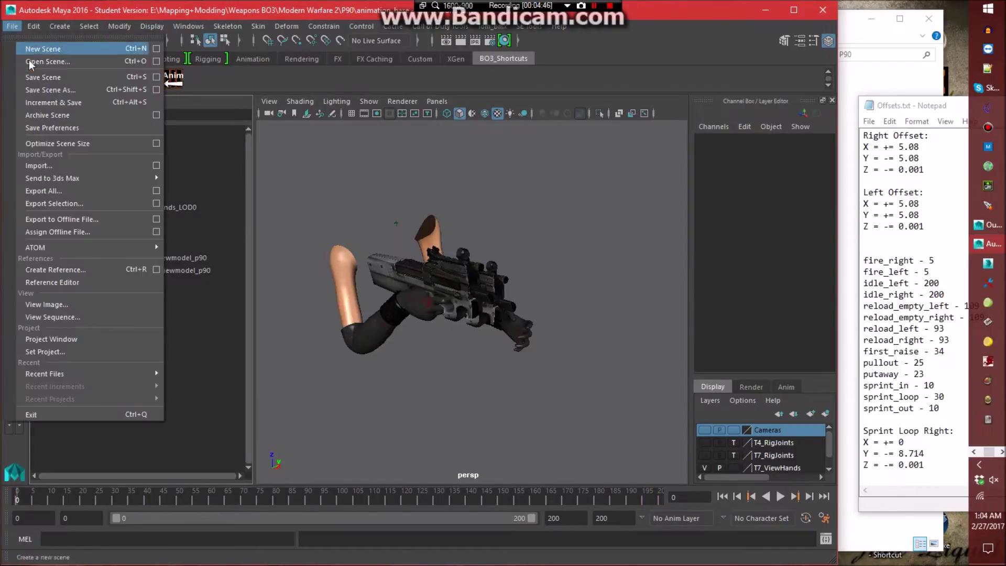
pyautogui.click(43, 93)
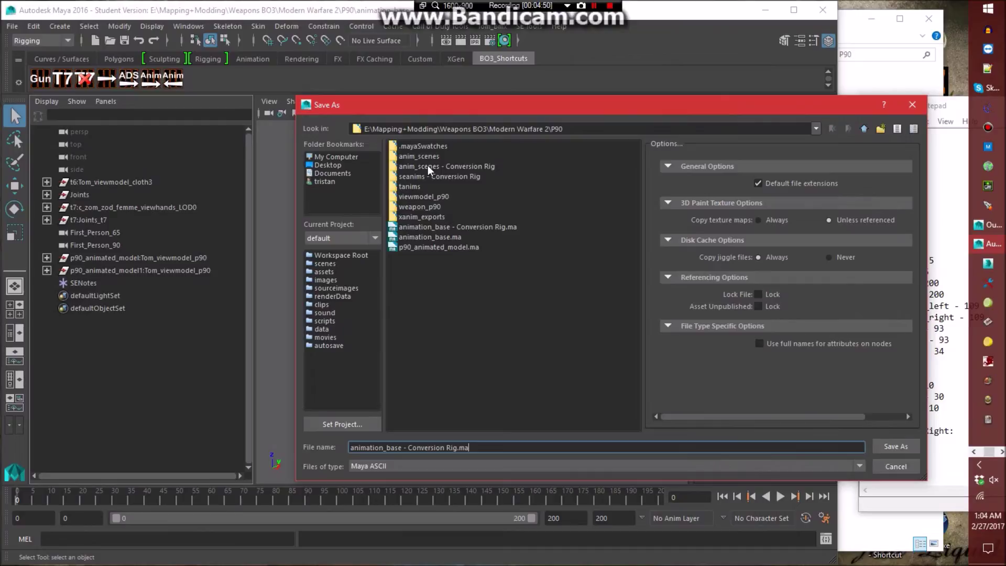
pyautogui.doubleClick(427, 166)
pyautogui.tripleClick(493, 448)
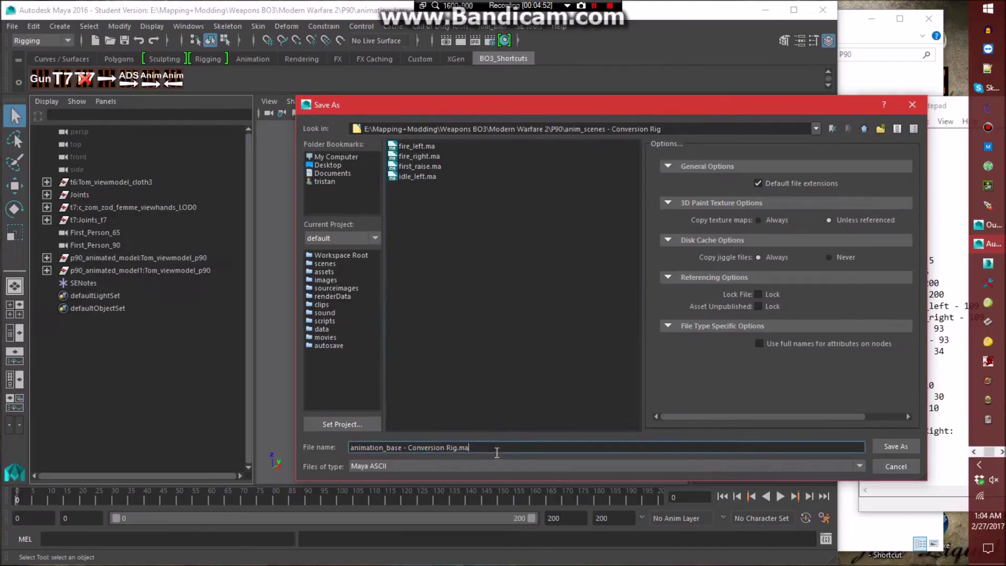
pyautogui.write('idle_right')
pyautogui.press('Return')
pyautogui.click(453, 301)
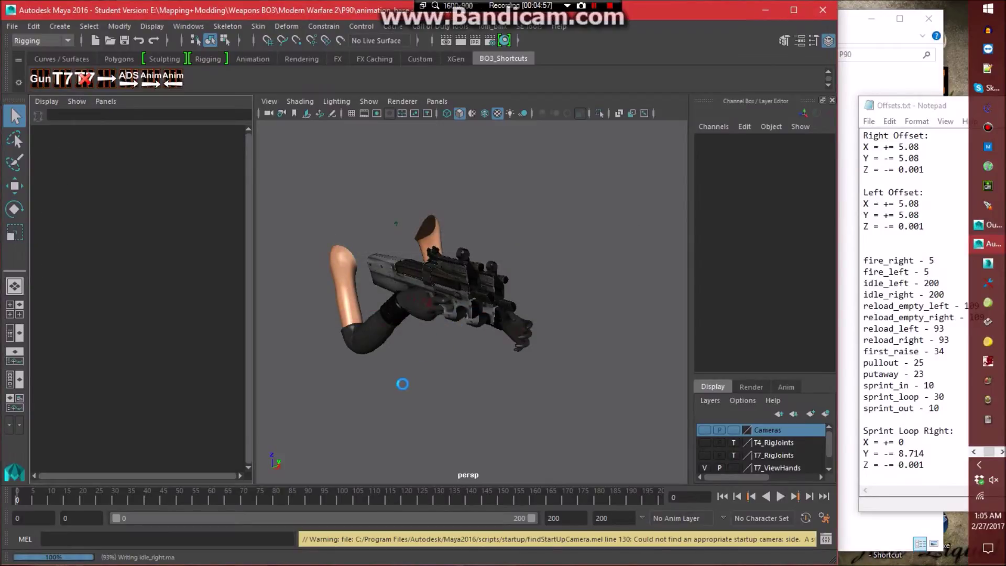
# Remove the _t7 suffix from the t7 joints group, and rename the j_gun joint under t7:tag_weapon_right as tag_weapon.
pyautogui.click(85, 78)
pyautogui.click(312, 175)
pyautogui.click(47, 219)
pyautogui.click(59, 232)
pyautogui.click(72, 245)
pyautogui.click(85, 257)
pyautogui.click(97, 308)
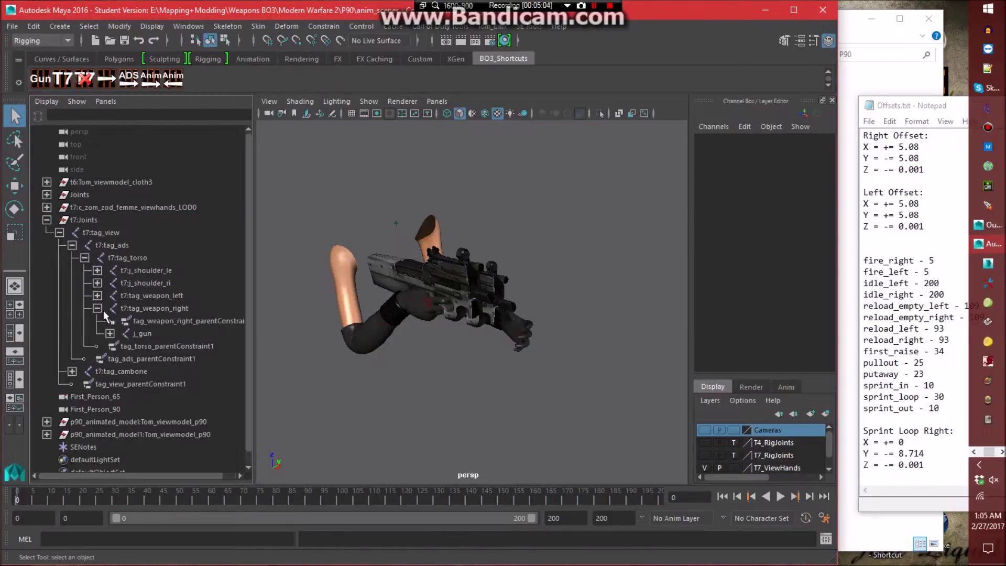
pyautogui.doubleClick(180, 335)
pyautogui.write('tag_weapon')
pyautogui.press('Return')
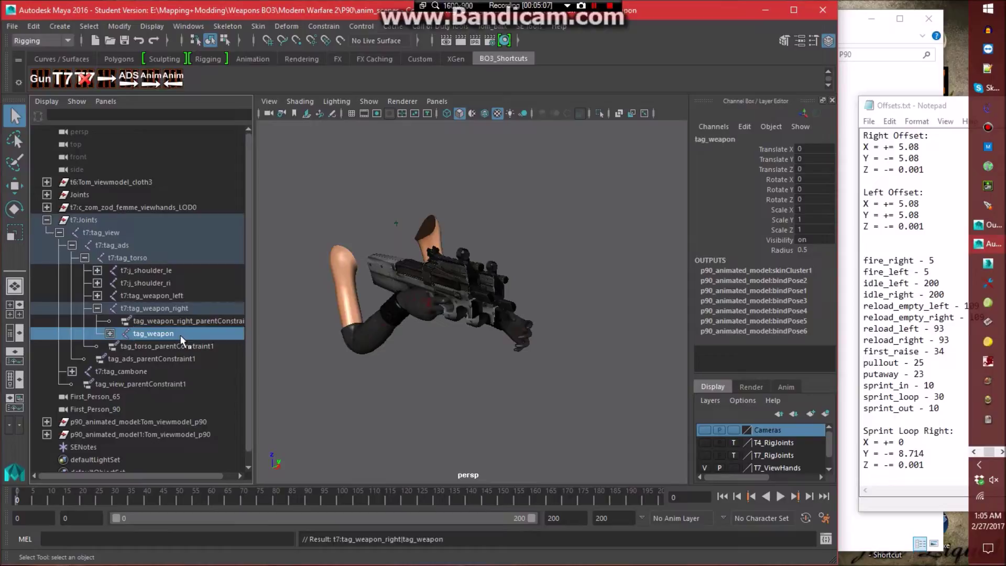
# Select the t7:j_shoulder_ri, t7:tag_weapon_right and t7:tag_cambone joint hierarchies, and add the t7:tag_torso joint to the selection.
pyautogui.click(199, 307)
pyautogui.keyDown('ctrl'); pyautogui.click(168, 283); pyautogui.keyUp('ctrl')
pyautogui.keyDown('ctrl'); pyautogui.click(119, 368); pyautogui.keyUp('ctrl')
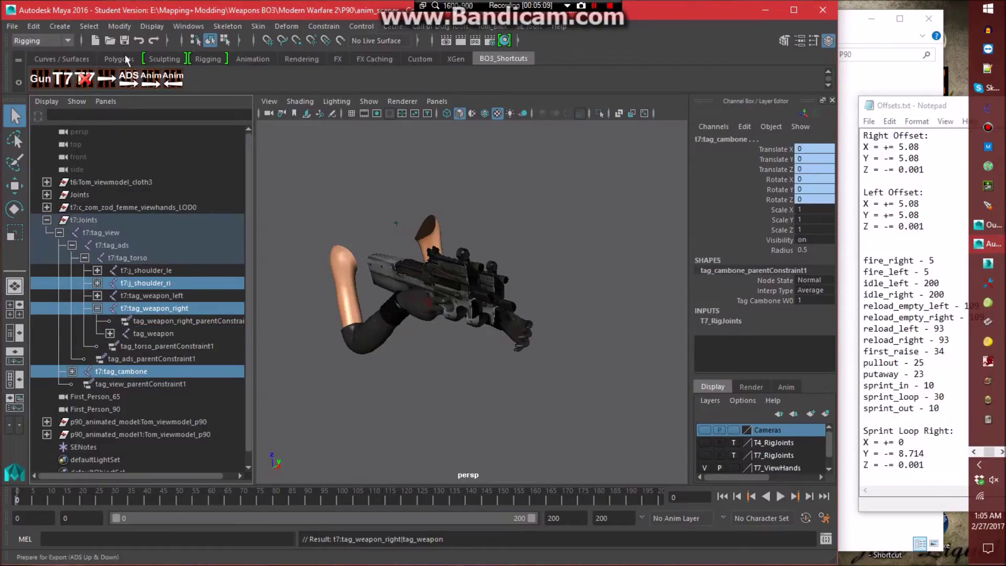
pyautogui.click(89, 25)
pyautogui.click(125, 90)
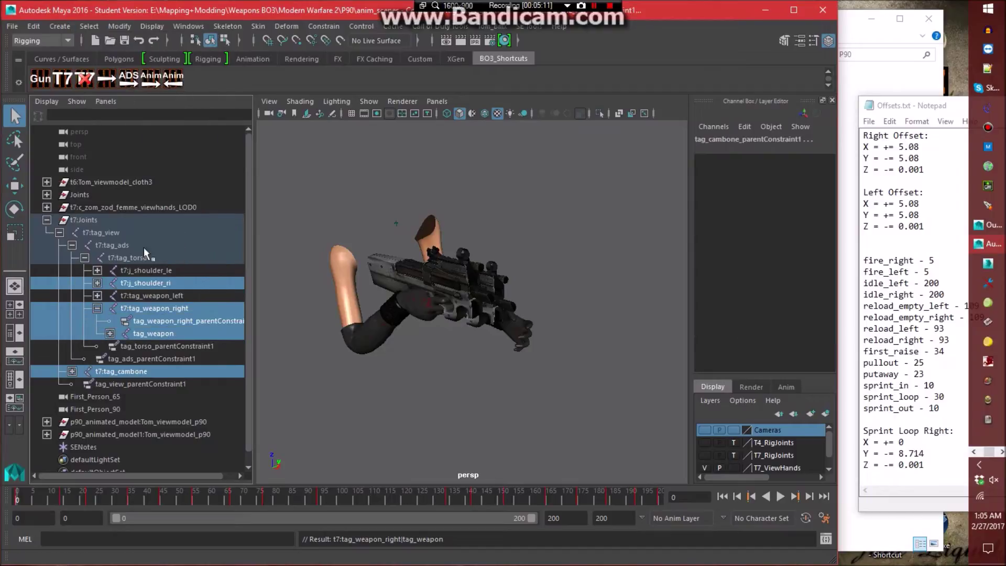
pyautogui.keyDown('ctrl'); pyautogui.click(138, 257); pyautogui.keyUp('ctrl')
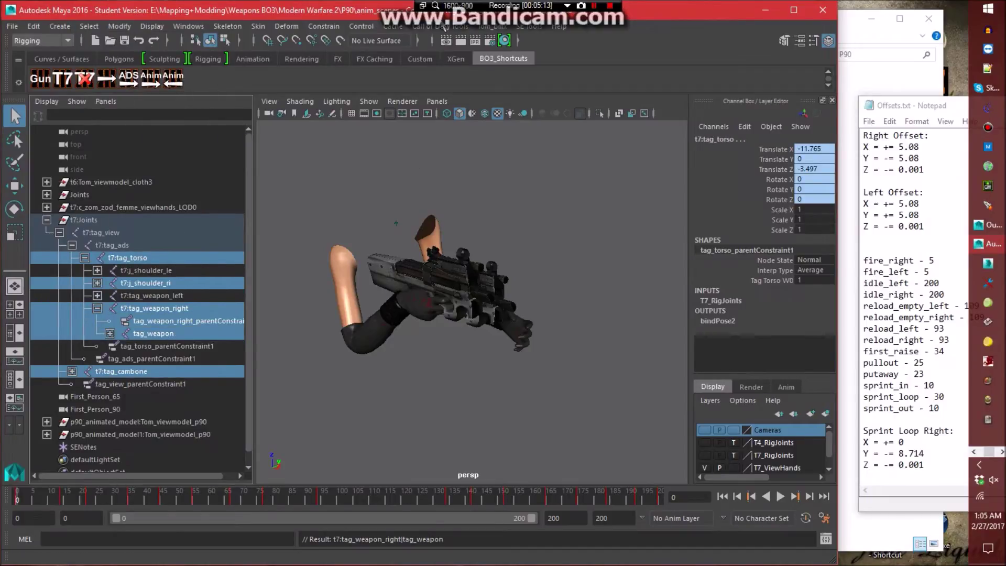
# Set up an XAnim export of frames 0 to 200 with vm_p90_dw_rh_idle.xanim_export in the xanim_exports folder as its destination.
pyautogui.click(435, 25)
pyautogui.click(445, 64)
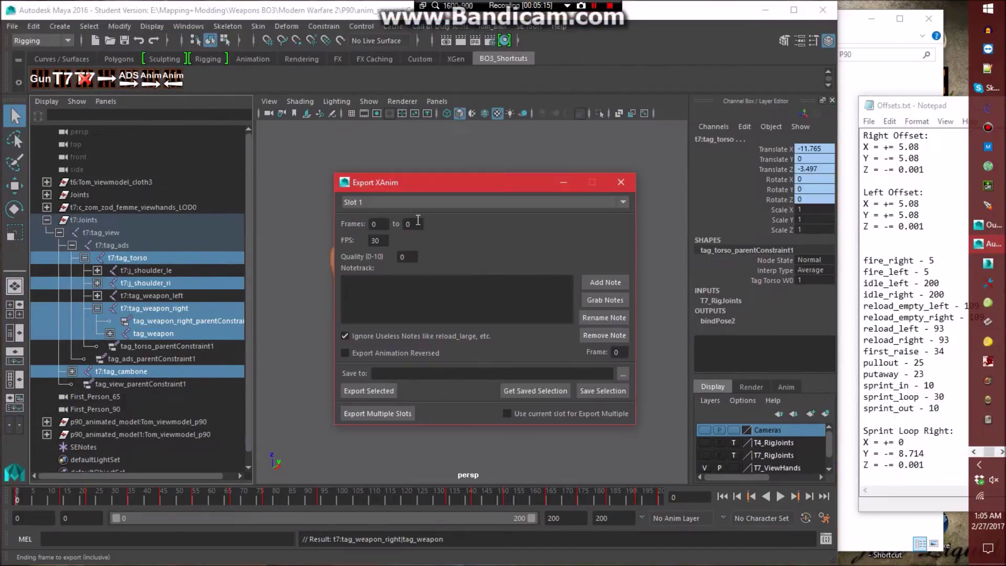
pyautogui.write('00')
pyautogui.click(625, 372)
pyautogui.click(864, 129)
pyautogui.doubleClick(436, 219)
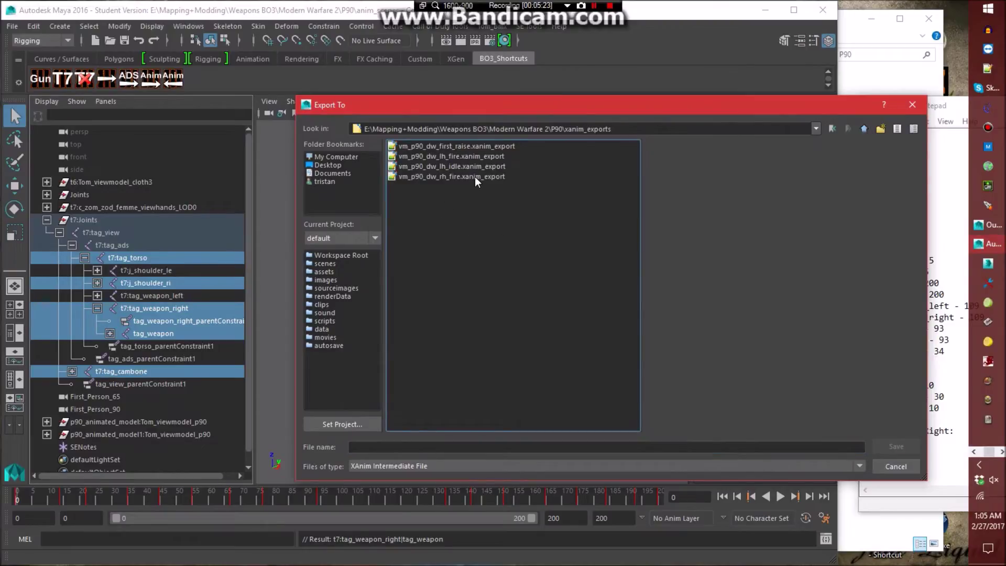
pyautogui.click(461, 166)
pyautogui.click(394, 447)
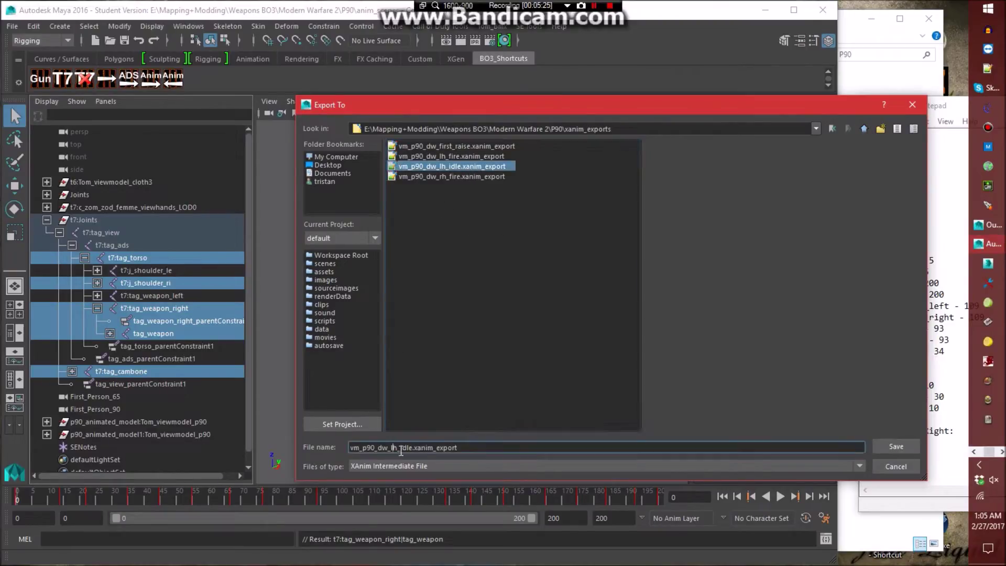
pyautogui.press('BackSpace')
pyautogui.write('r')
pyautogui.press('Return')
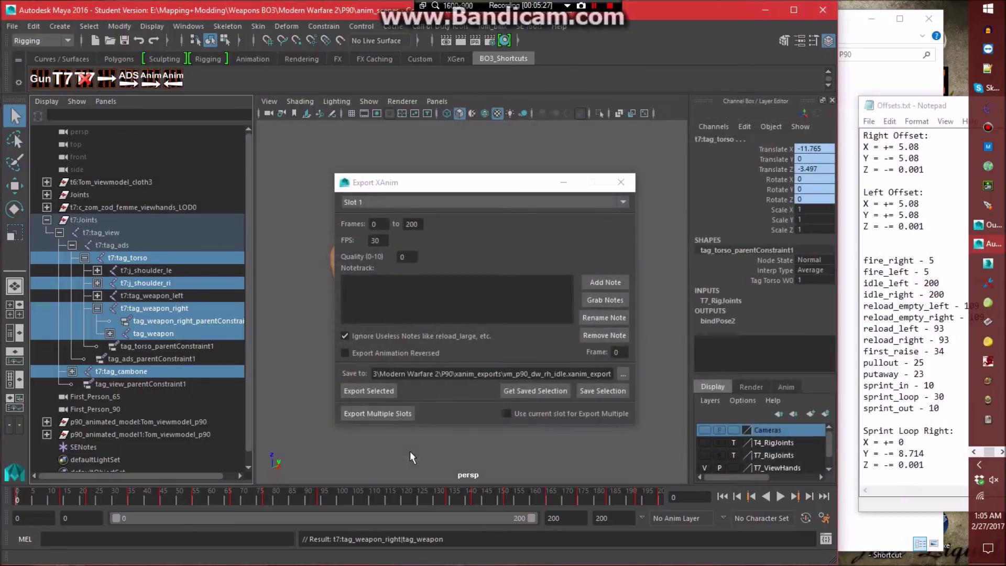
# Export the selected joints as the right-hand idle XAnim, close the export window and clear the selection.
pyautogui.click(374, 390)
pyautogui.click(428, 296)
pyautogui.click(445, 298)
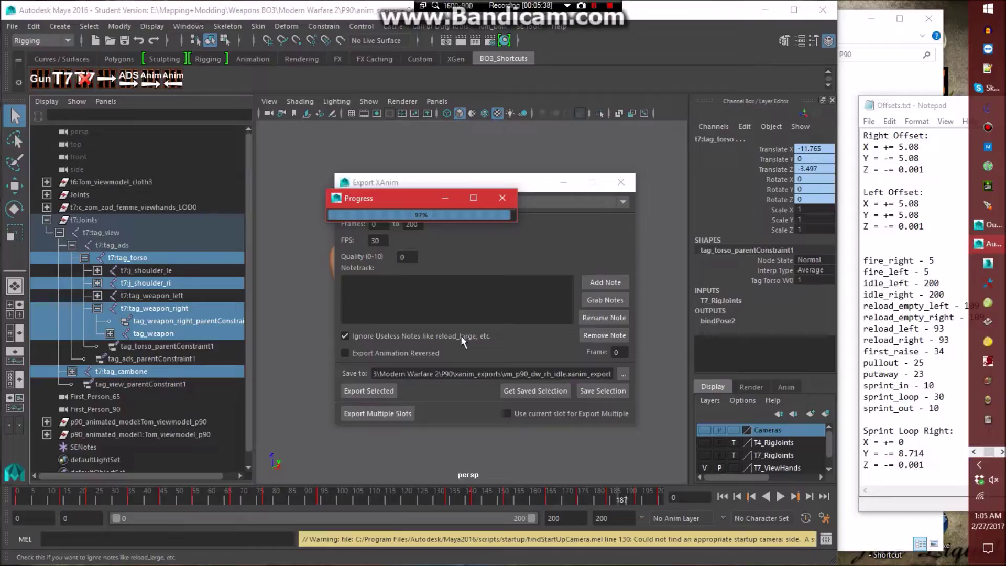
pyautogui.click(621, 182)
pyautogui.click(640, 205)
# Open animation_base - Conversion Rig.ma from the P90 folder, saving the changes to idle_right.ma.
pyautogui.click(12, 26)
pyautogui.click(66, 78)
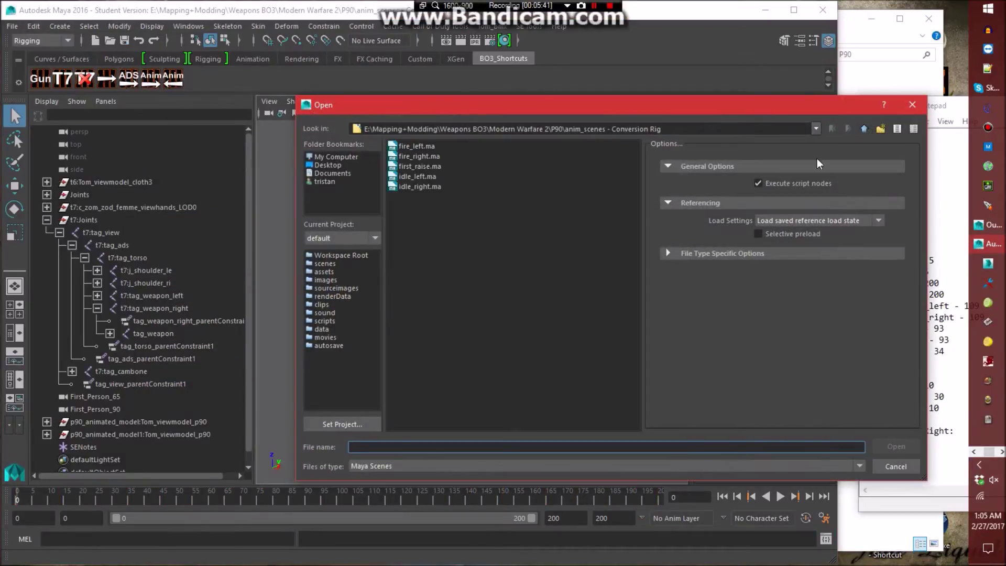
pyautogui.doubleClick(457, 227)
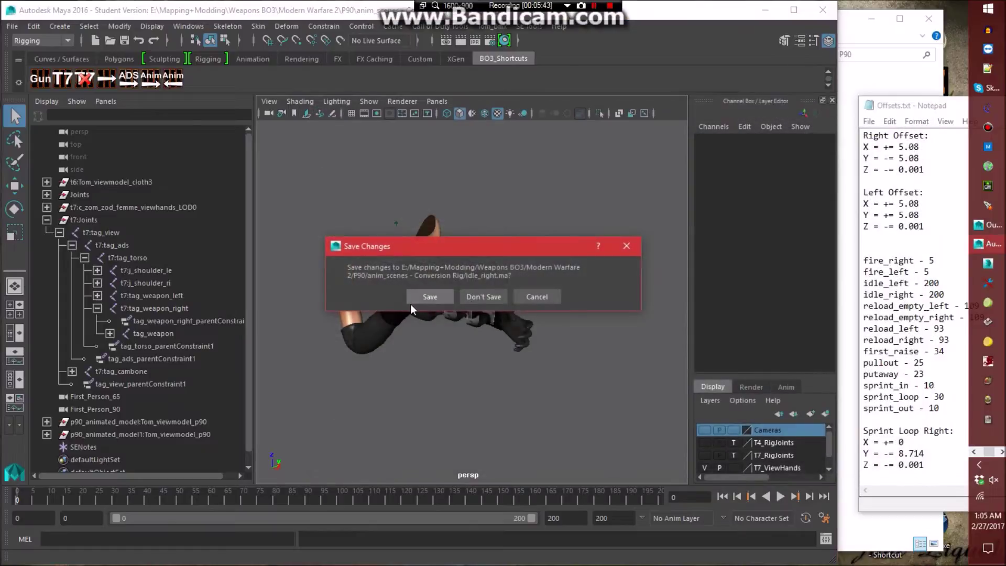
pyautogui.click(434, 299)
pyautogui.click(436, 301)
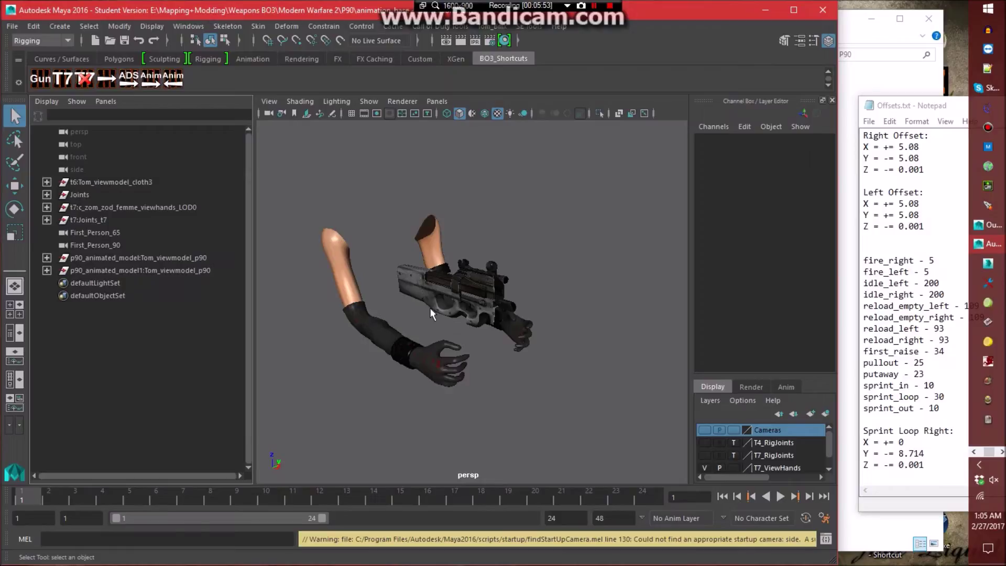
# Import pullout.seanim from the seanims - Conversion Rig folder and clear the selection.
pyautogui.click(535, 26)
pyautogui.click(546, 50)
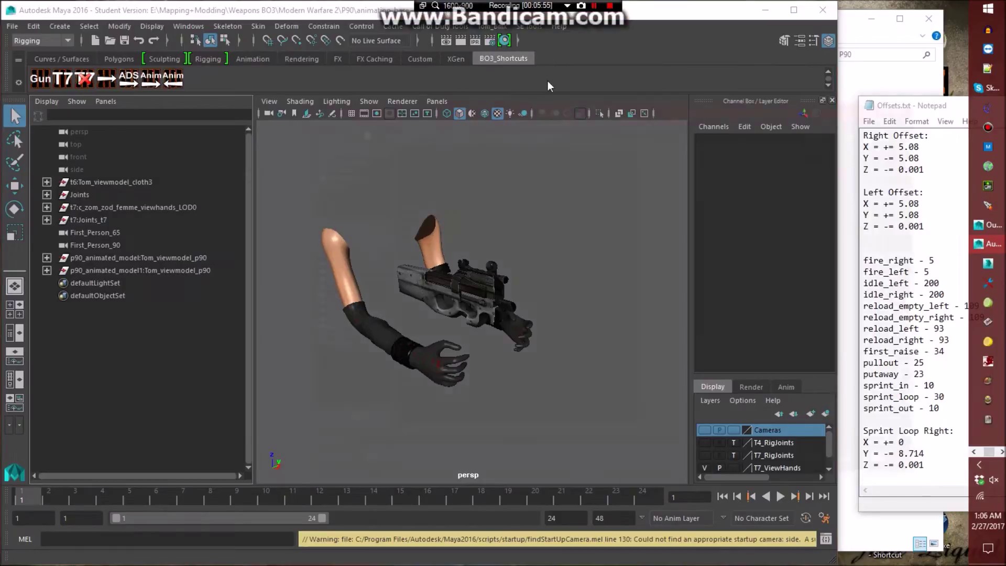
pyautogui.doubleClick(439, 176)
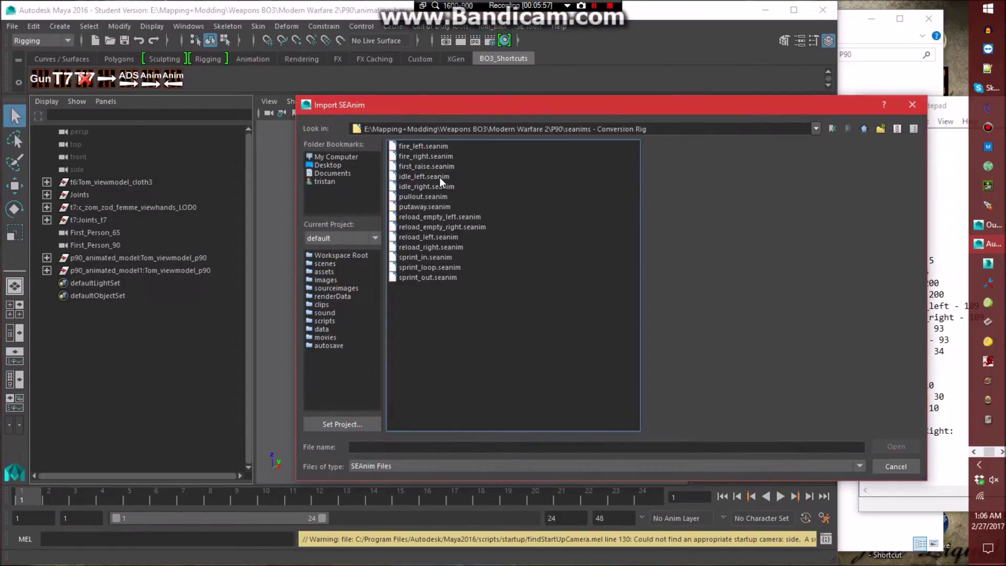
pyautogui.doubleClick(434, 197)
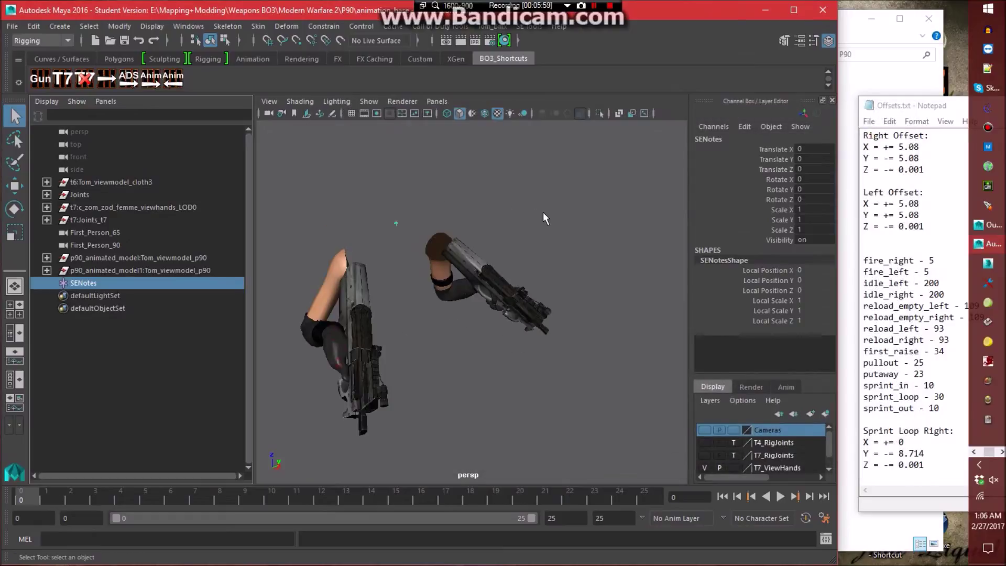
pyautogui.click(462, 422)
# Save the scene as pullout in the anim_scenes - Conversion Rig folder and play the animation through once.
pyautogui.click(12, 26)
pyautogui.click(30, 92)
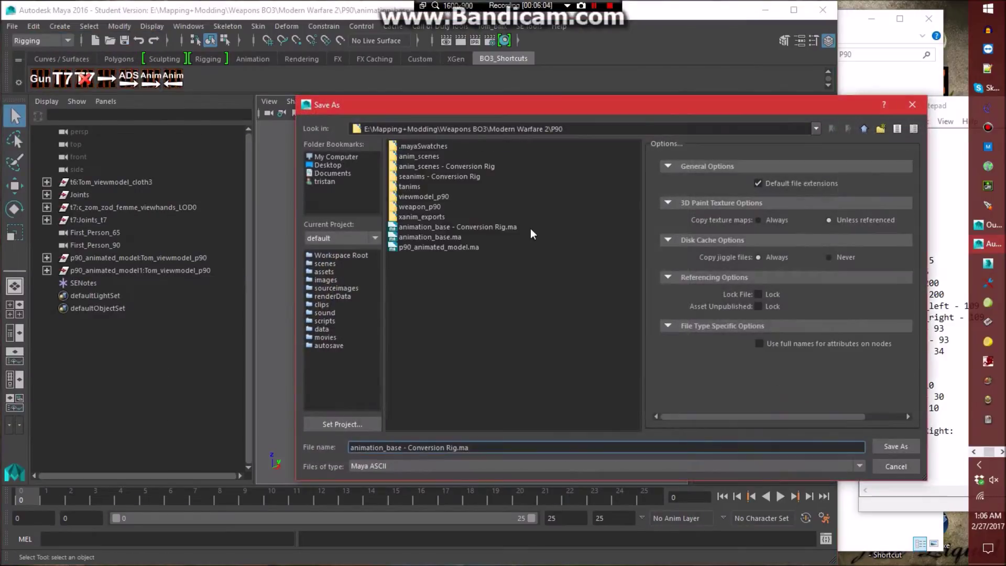
pyautogui.doubleClick(443, 176)
pyautogui.click(832, 129)
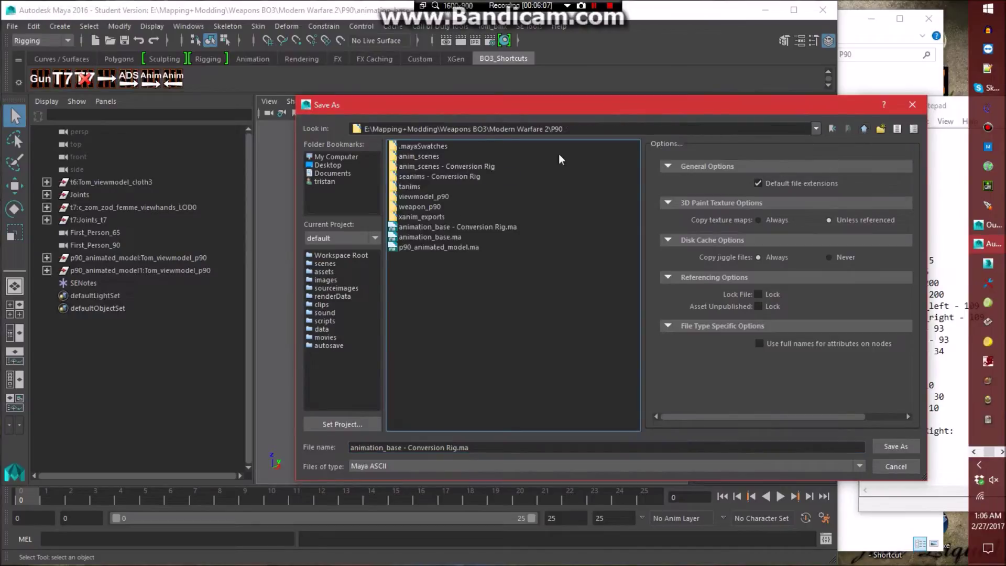
pyautogui.doubleClick(469, 166)
pyautogui.tripleClick(496, 447)
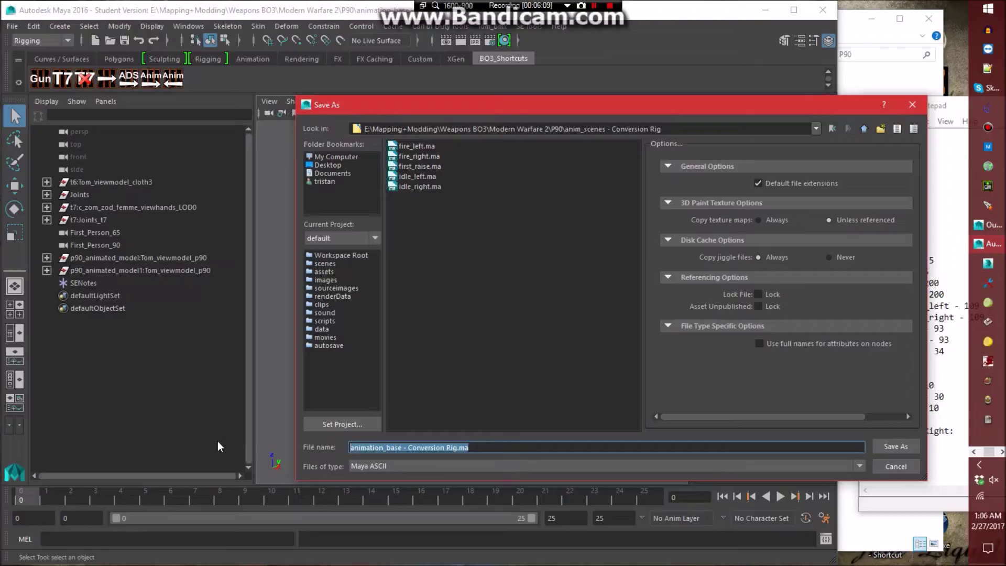
pyautogui.write('pullout')
pyautogui.press('Return')
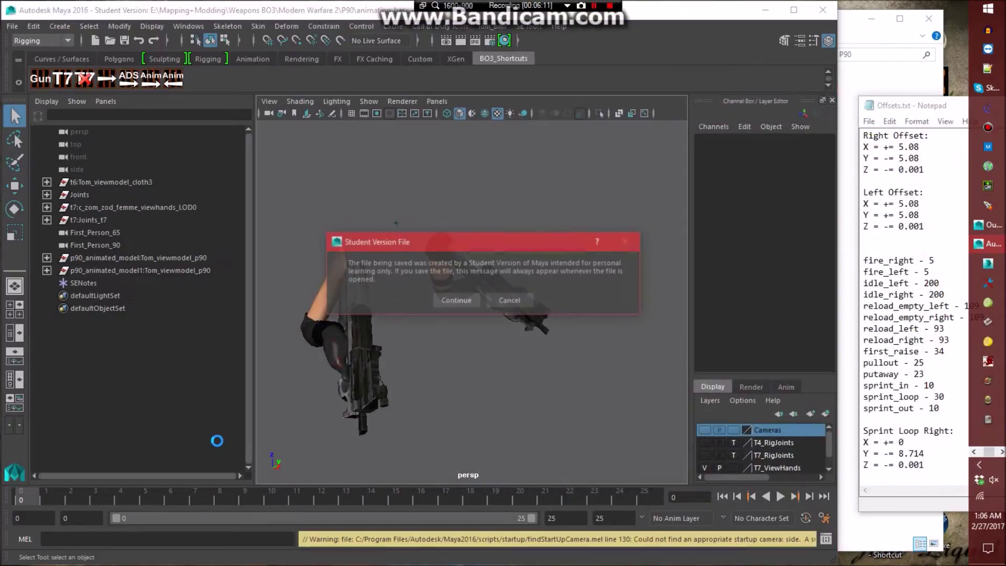
pyautogui.click(441, 301)
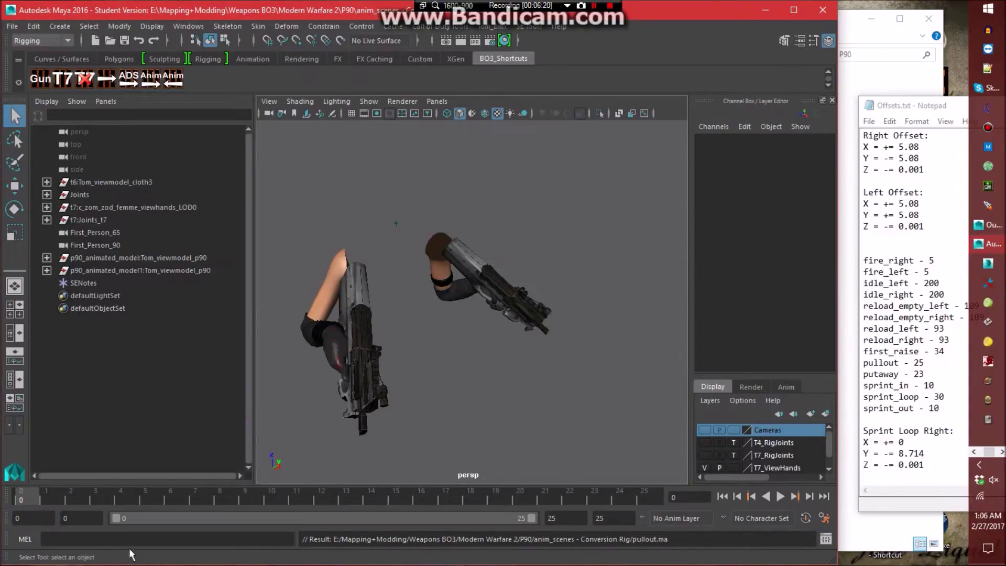
pyautogui.hotkey('alt', 'v')
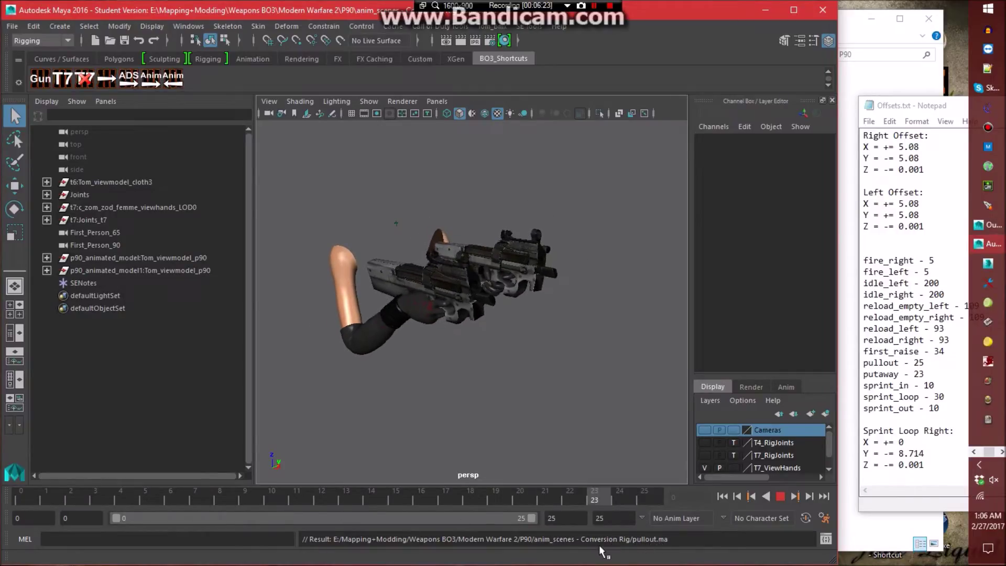
pyautogui.hotkey('alt', 'v')
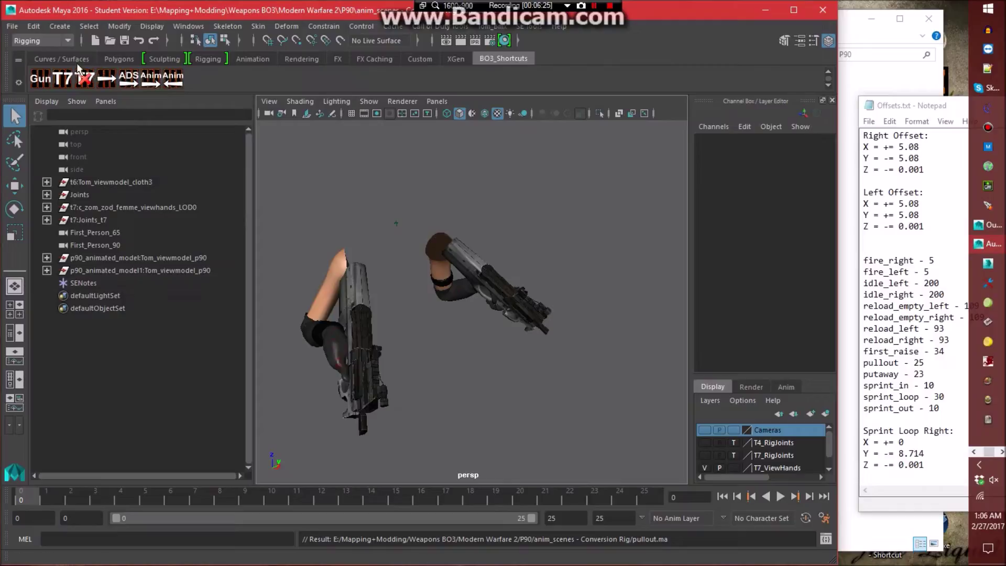
# Remove the _t7 suffix from the t7 joints group, and rename the j_gun1 joint under t7:tag_weapon_left as tag_weapon_le.
pyautogui.click(85, 78)
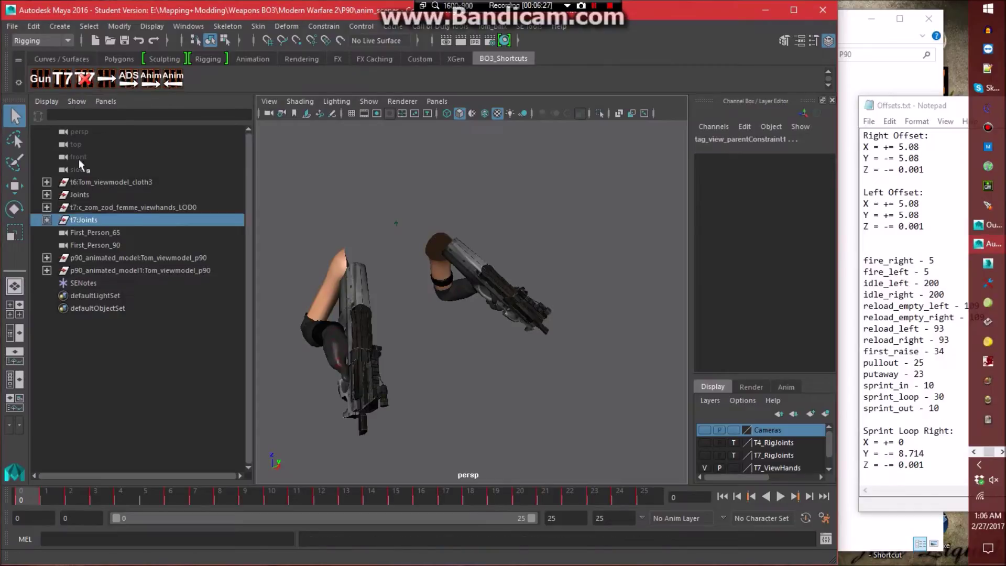
pyautogui.click(47, 219)
pyautogui.click(59, 233)
pyautogui.click(72, 244)
pyautogui.click(84, 257)
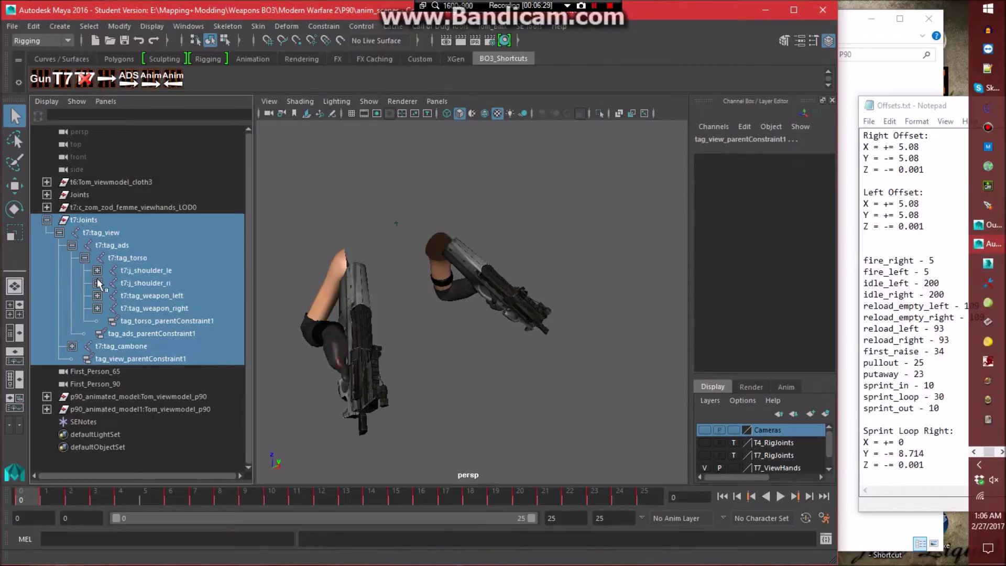
pyautogui.click(97, 296)
pyautogui.doubleClick(160, 320)
pyautogui.write('tag_weapon_')
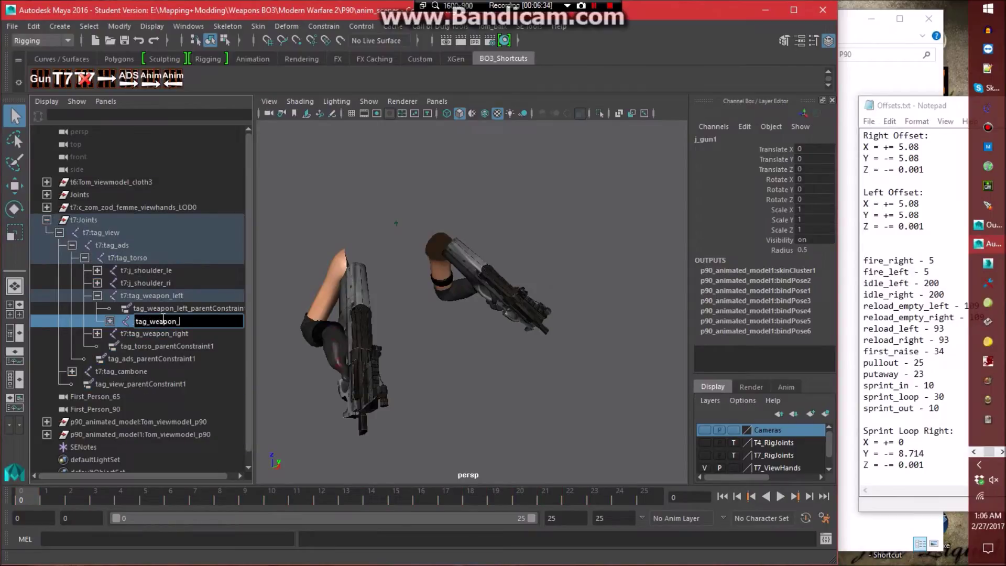
pyautogui.write('le')
pyautogui.press('Return')
# Rename the left weapon's bolt, front ring and reload button joints as j_bolt_le, j_front_ring_le and j_reload_button_le.
pyautogui.click(110, 320)
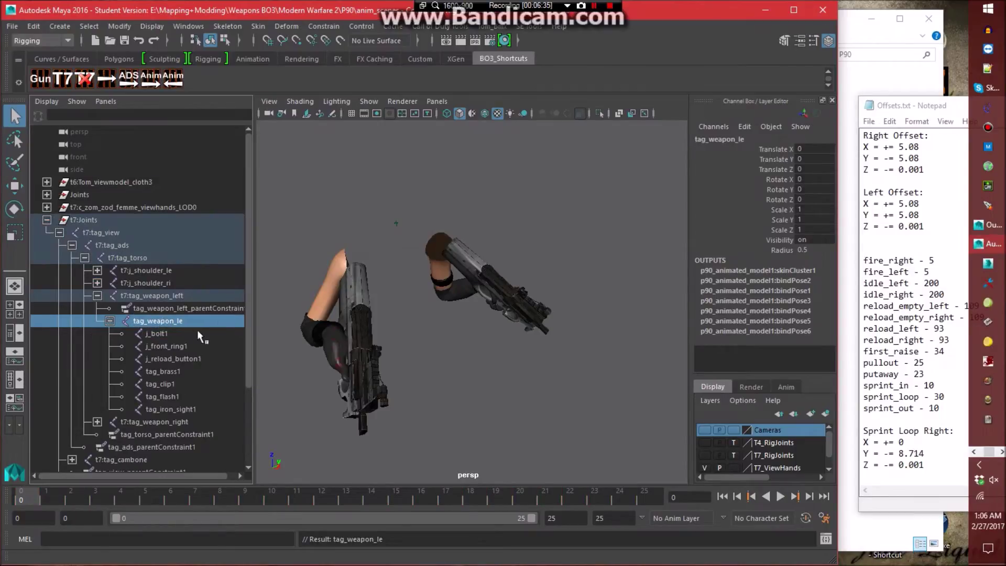
pyautogui.doubleClick(197, 333)
pyautogui.write('_le')
pyautogui.press('Return')
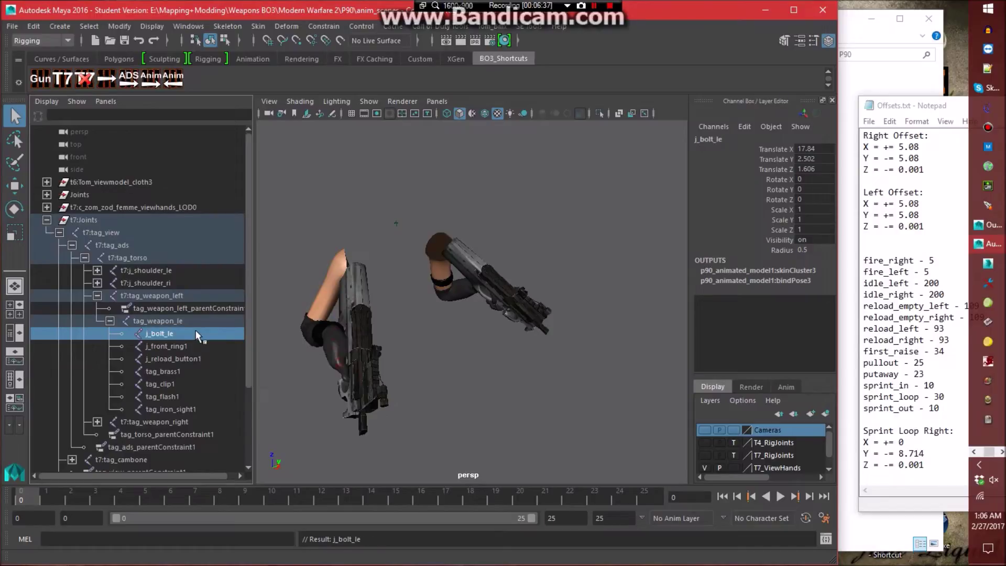
pyautogui.doubleClick(199, 346)
pyautogui.write('_le')
pyautogui.press('Return')
pyautogui.click(203, 357)
pyautogui.doubleClick(218, 357)
pyautogui.write('_le')
pyautogui.press('Return')
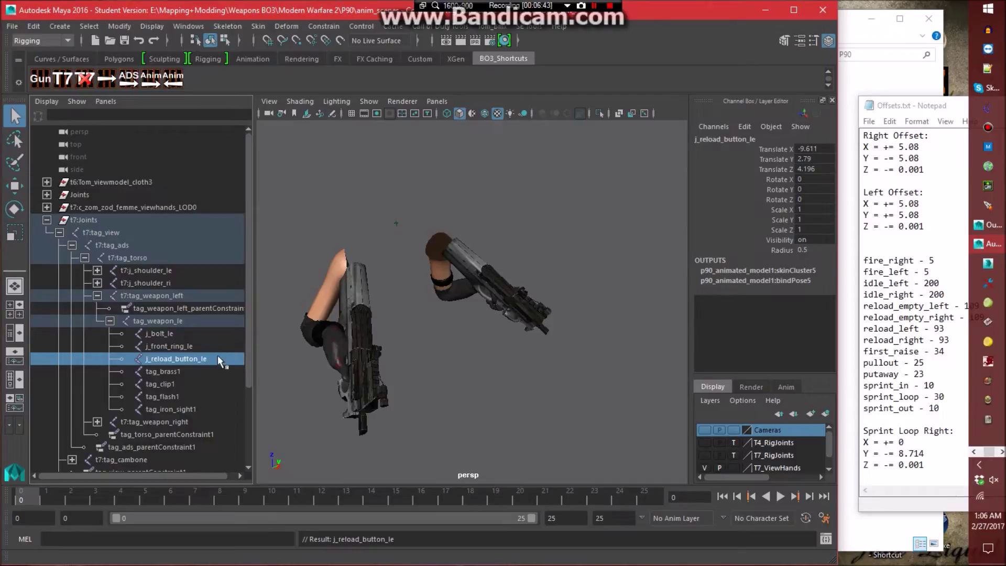
# Rename the left weapon's tag_brass1 and tag_clip1 joints as tag_brass_le and tag_clip_le.
pyautogui.doubleClick(206, 371)
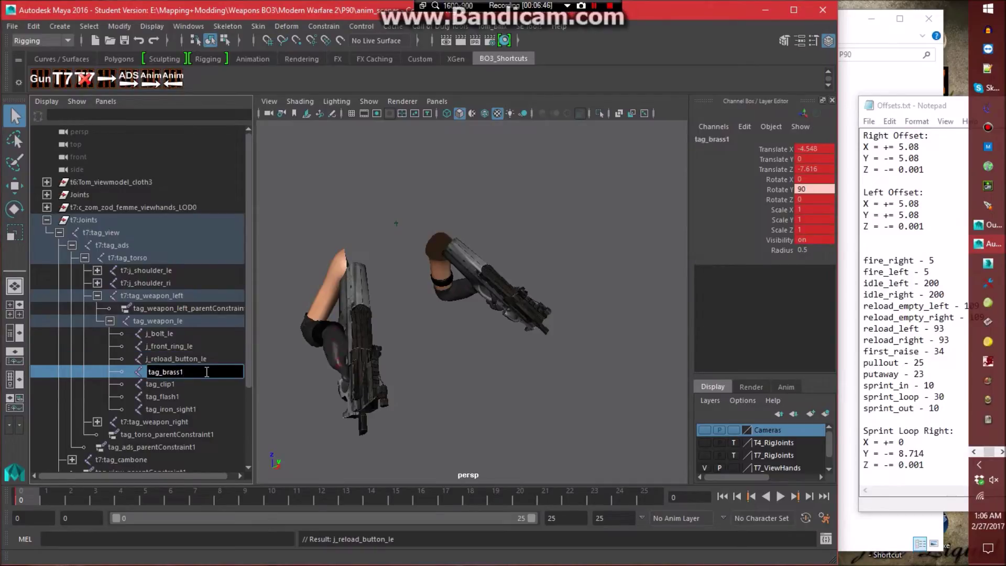
pyautogui.write('_le')
pyautogui.press('Return')
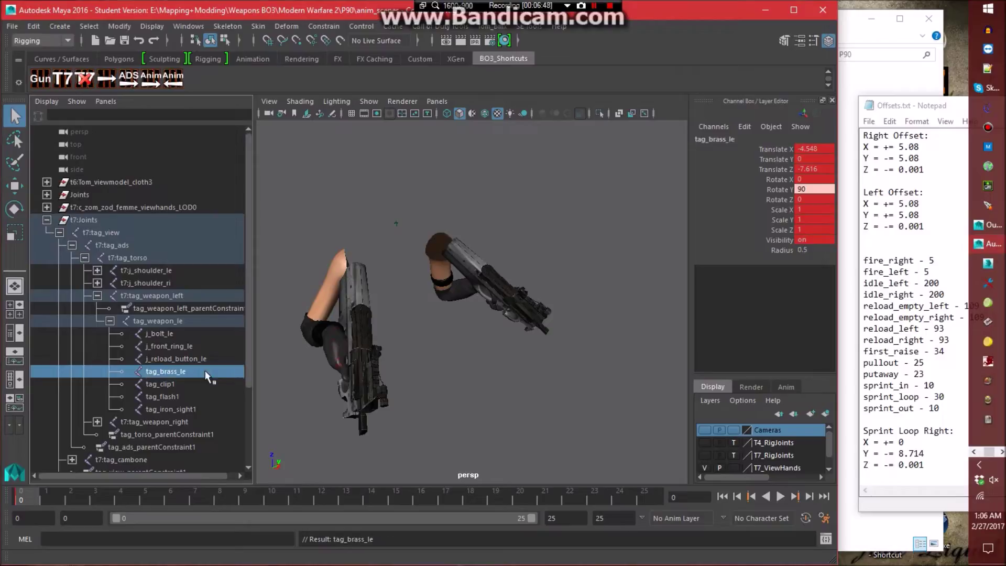
pyautogui.doubleClick(207, 379)
pyautogui.press('BackSpace')
pyautogui.write('_le')
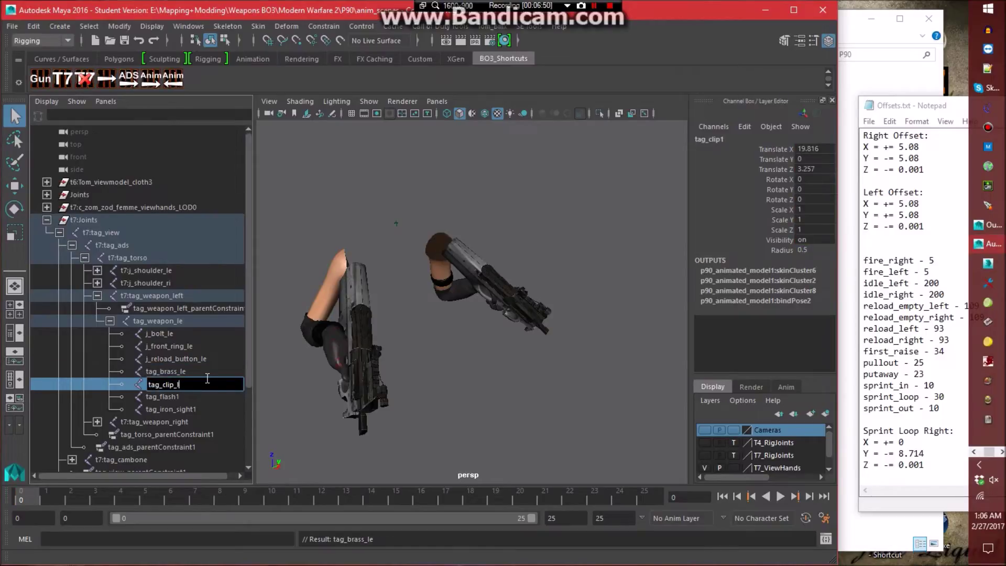
pyautogui.press('Return')
# Rename the left weapon's tag_flash1 and tag_iron_sight1 joints as tag_flash_le and tag_iron_sight_le.
pyautogui.doubleClick(210, 397)
pyautogui.click(210, 396)
pyautogui.write('_le')
pyautogui.press('Return')
pyautogui.doubleClick(215, 407)
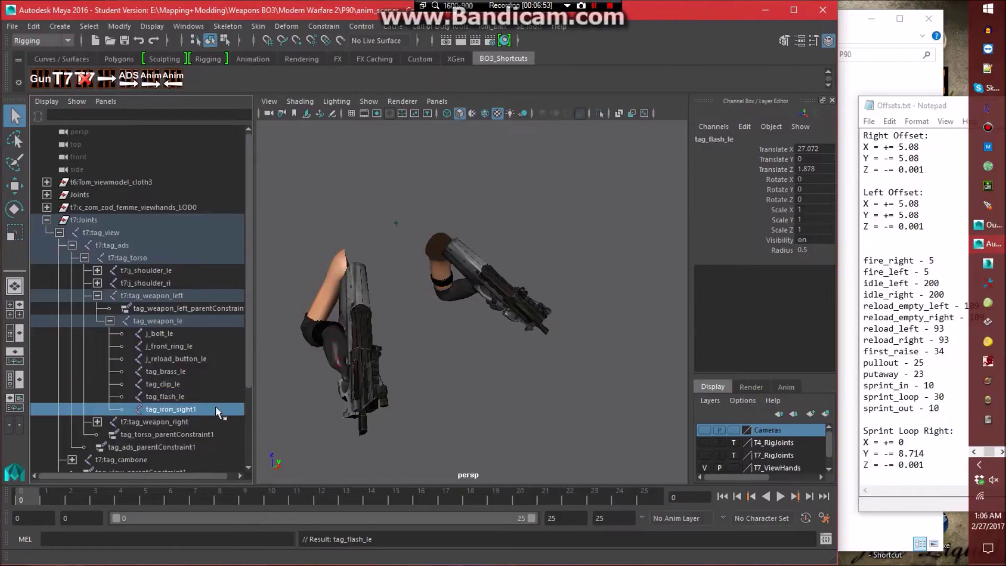
pyautogui.write('_le')
pyautogui.press('Return')
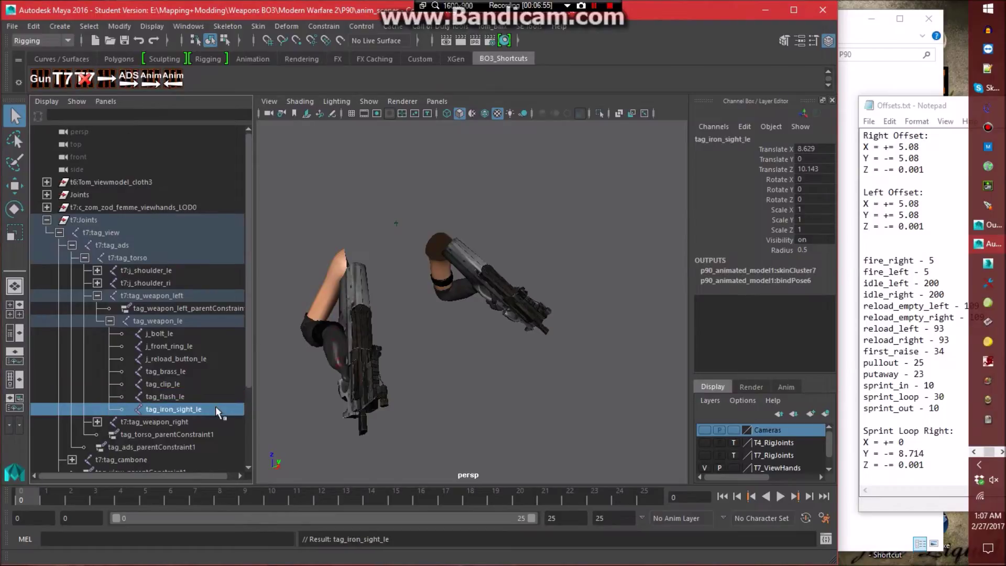
# Rename the gun joint under t7:tag_weapon_right as tag_weapon and collapse both weapon hierarchies.
pyautogui.click(110, 321)
pyautogui.click(97, 295)
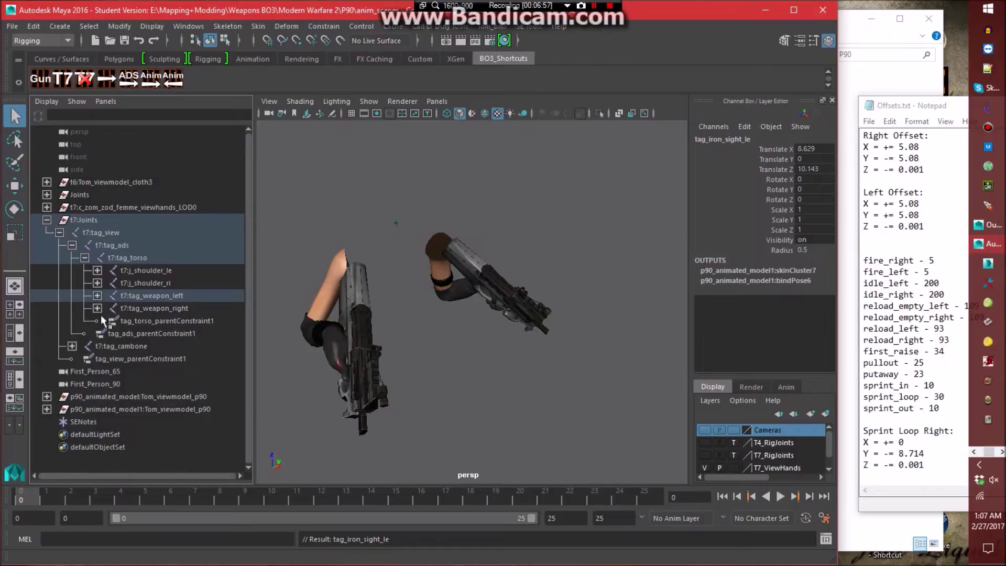
pyautogui.click(97, 309)
pyautogui.doubleClick(161, 331)
pyautogui.write('tag_weapon')
pyautogui.press('Return')
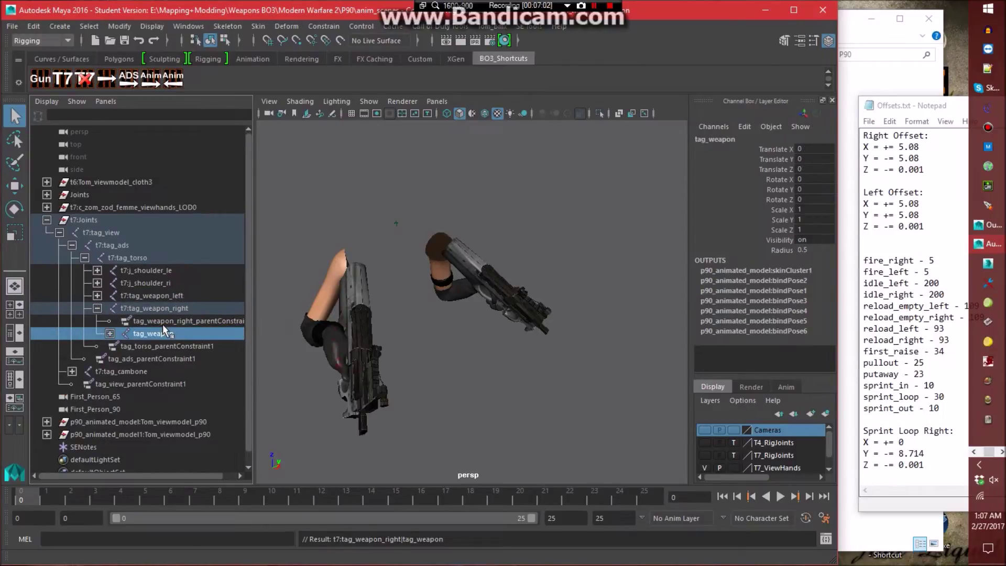
pyautogui.click(97, 295)
pyautogui.click(97, 295)
pyautogui.click(97, 308)
# Select the t7:tag_torso and t7:tag_cambone joints together with their full hierarchies.
pyautogui.click(336, 197)
pyautogui.click(157, 258)
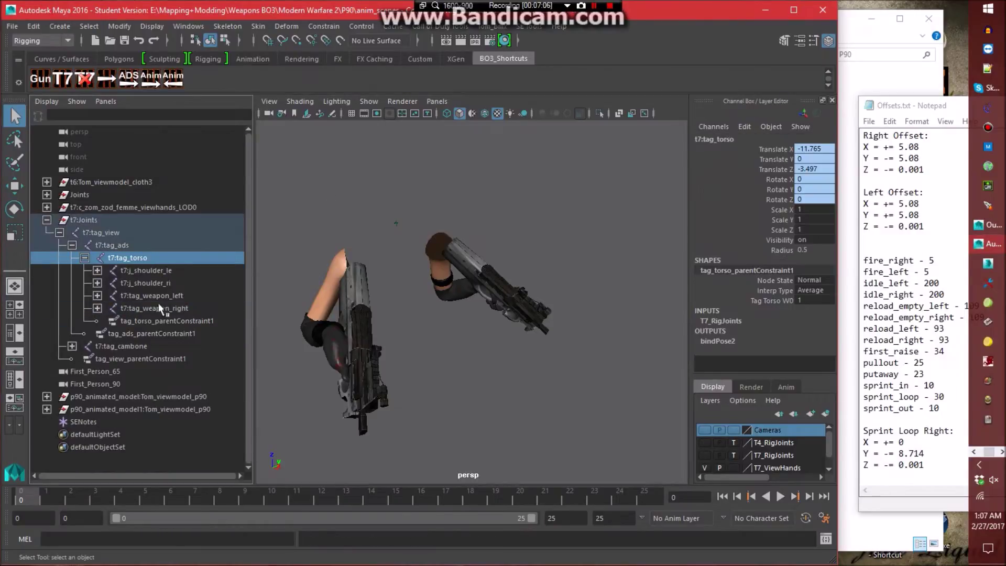
pyautogui.keyDown('ctrl'); pyautogui.click(150, 347); pyautogui.keyUp('ctrl')
pyautogui.click(89, 26)
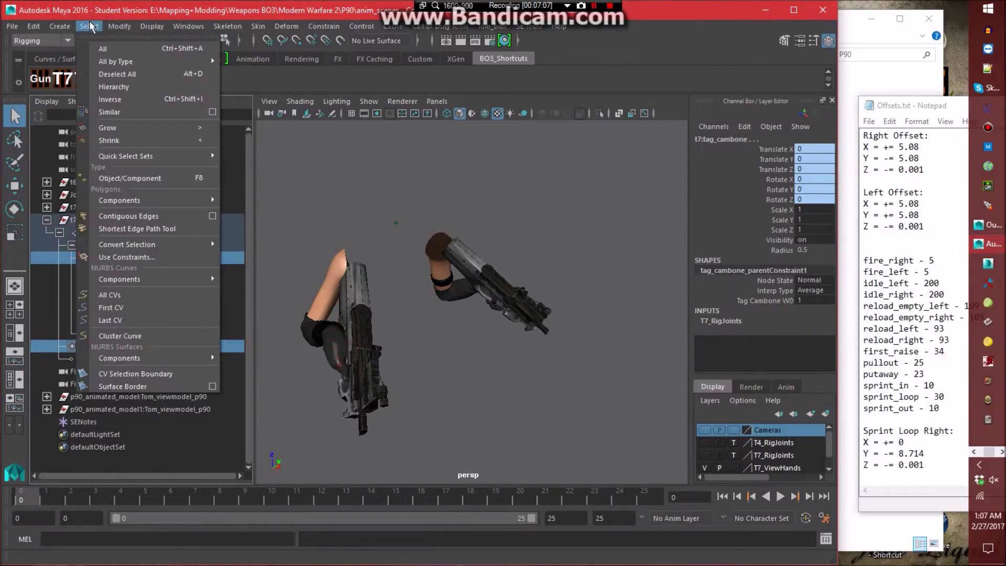
pyautogui.click(127, 83)
# Set up an XAnim export for frames 0 to 25, saved as vm_p90_dw_pullout in the xanim_exports folder.
pyautogui.click(455, 26)
pyautogui.click(454, 58)
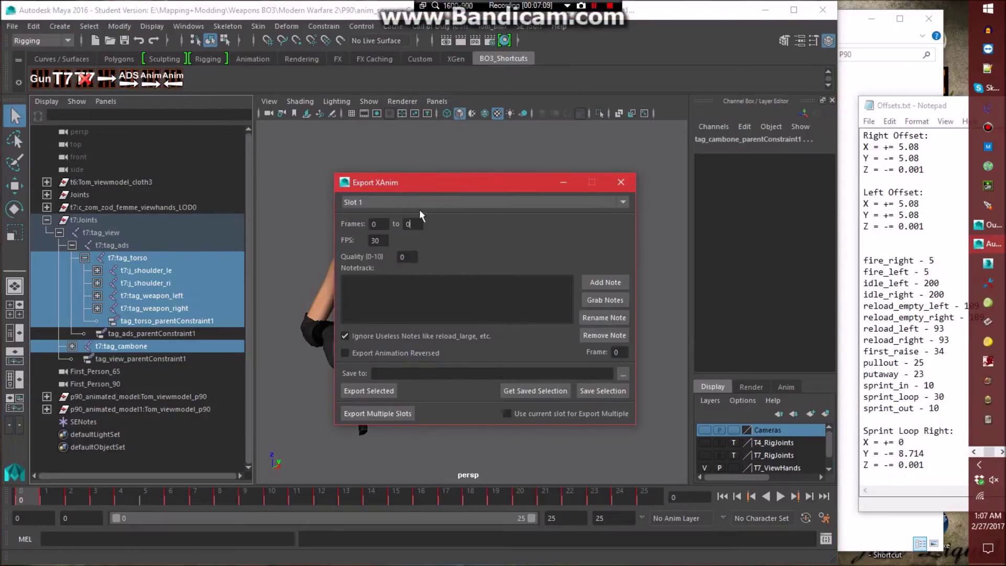
pyautogui.click(623, 374)
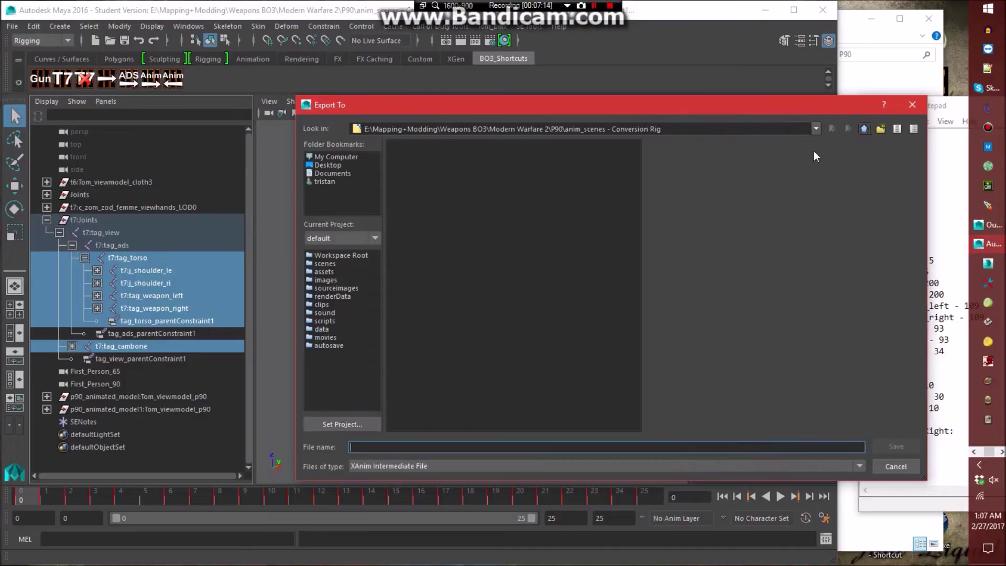
pyautogui.click(430, 221)
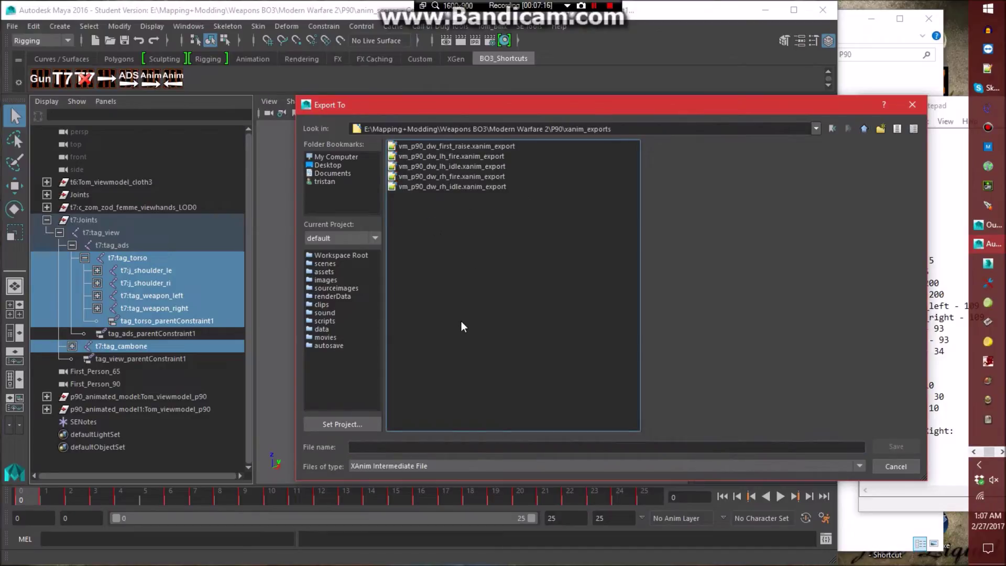
pyautogui.press('Down')
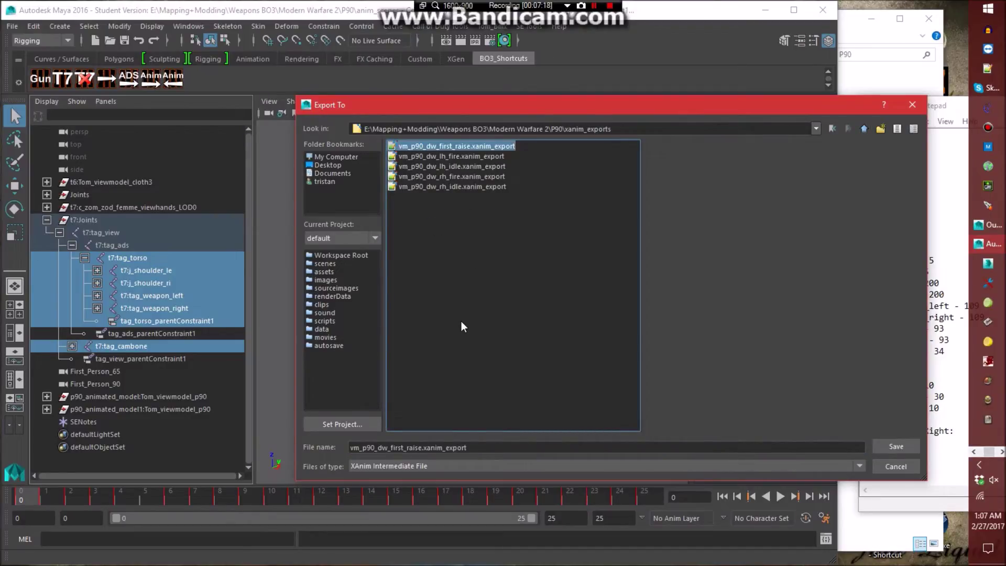
pyautogui.tripleClick(474, 444)
pyautogui.write('vm_p90_dw_pullout')
pyautogui.press('Return')
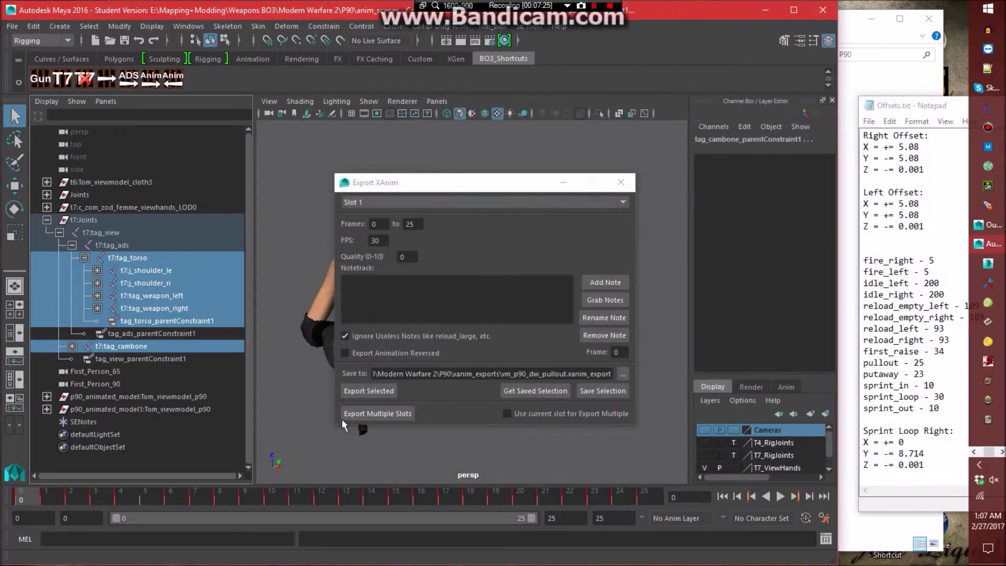
# Export the selected joints as the pullout XAnim and close the export dialog.
pyautogui.click(372, 394)
pyautogui.click(456, 301)
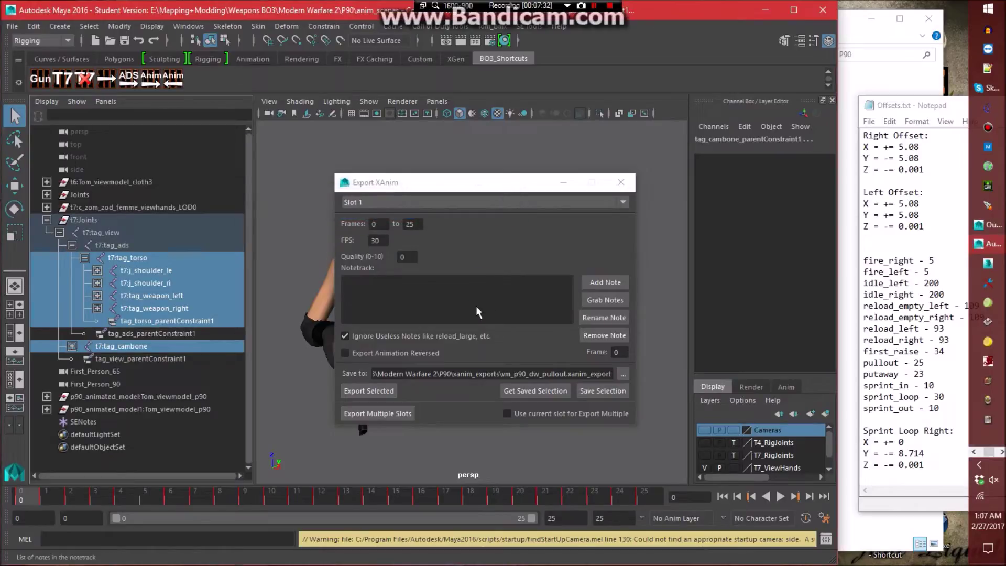
pyautogui.click(642, 184)
# Open the scene animation_base - Conversion Rig.ma from the P90 folder, saving the changes to the pullout scene.
pyautogui.click(17, 25)
pyautogui.click(44, 65)
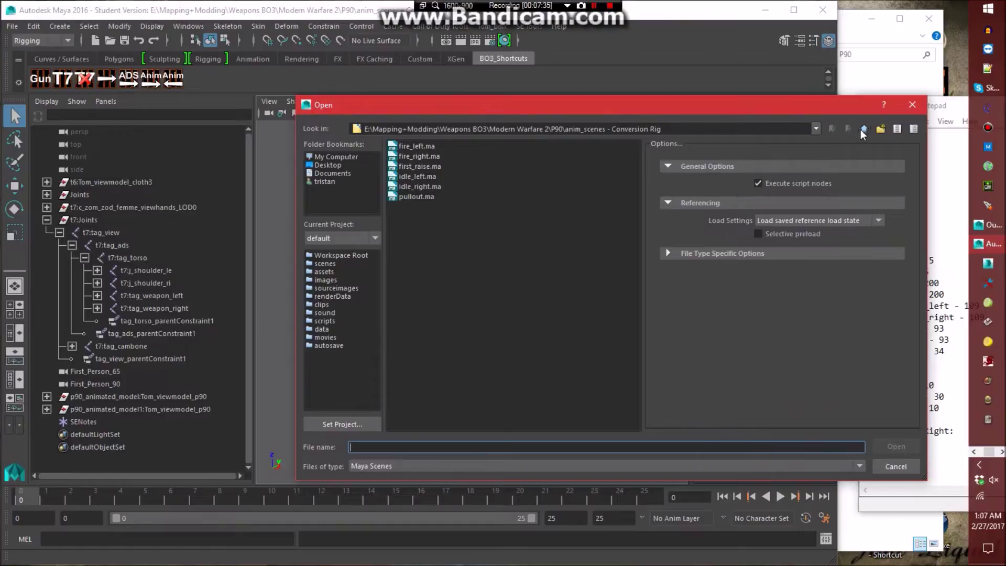
pyautogui.click(863, 130)
pyautogui.doubleClick(489, 226)
pyautogui.click(438, 295)
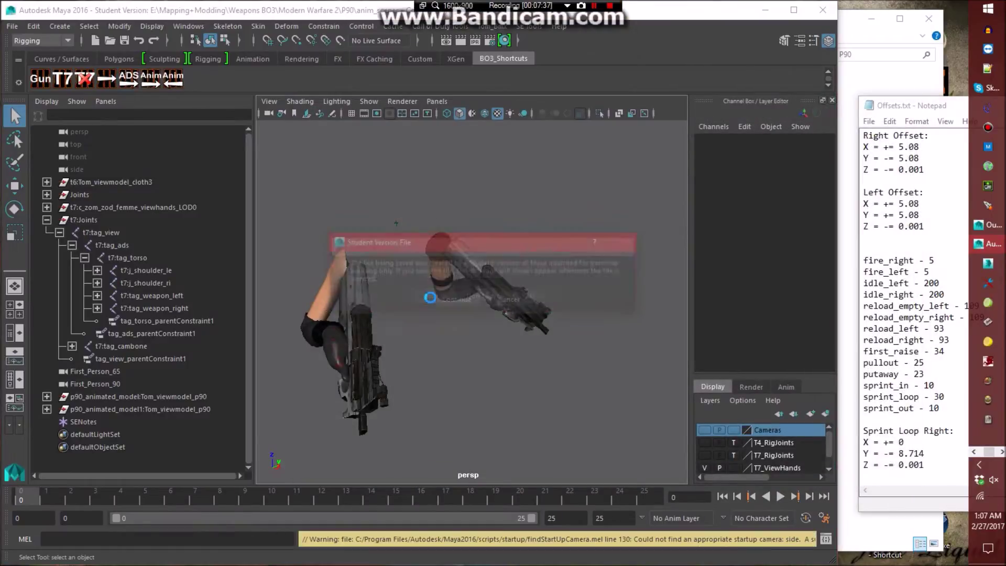
pyautogui.click(452, 298)
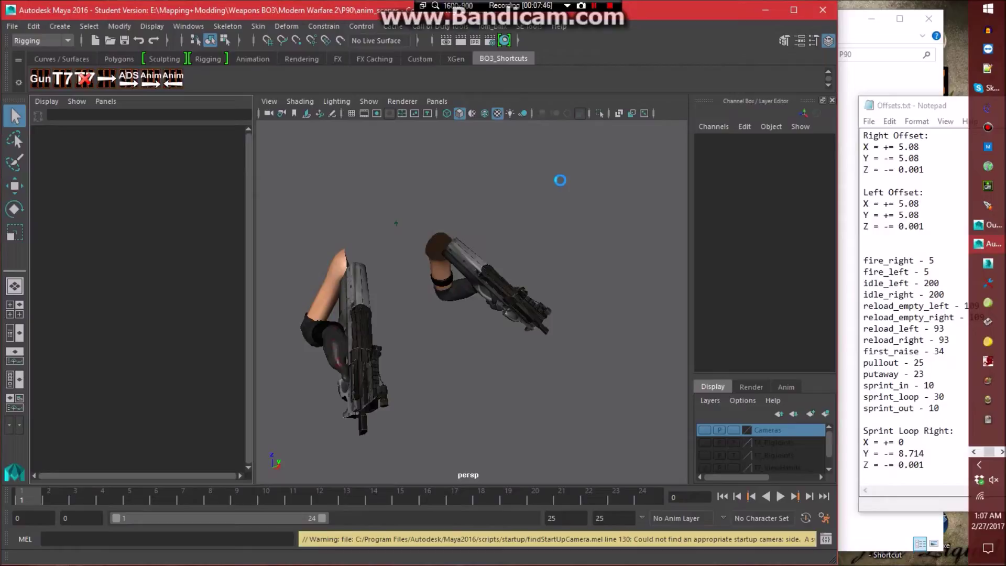
# Import putaway.seanim from the seanims - Conversion Rig folder.
pyautogui.click(528, 26)
pyautogui.click(542, 52)
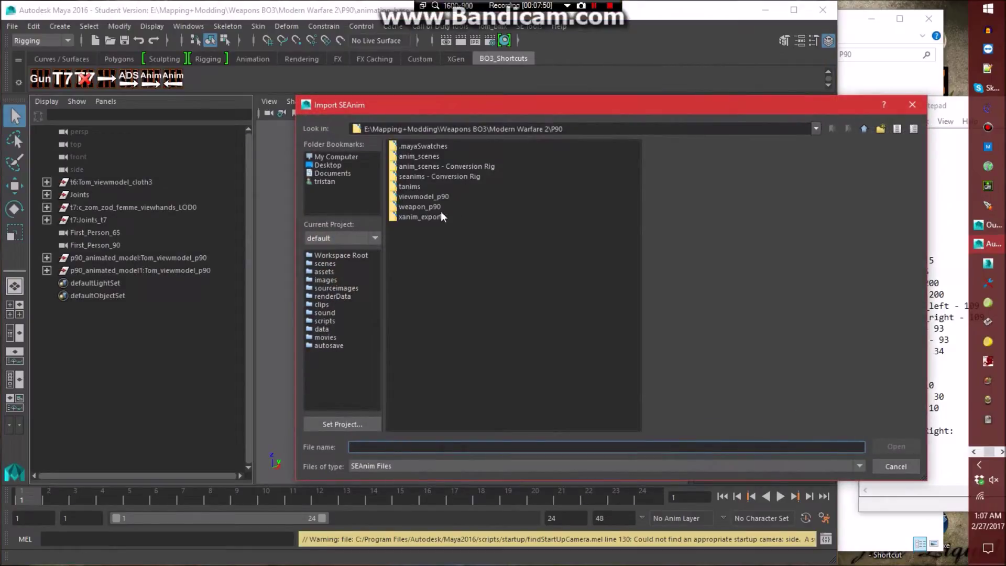
pyautogui.click(444, 169)
pyautogui.doubleClick(445, 175)
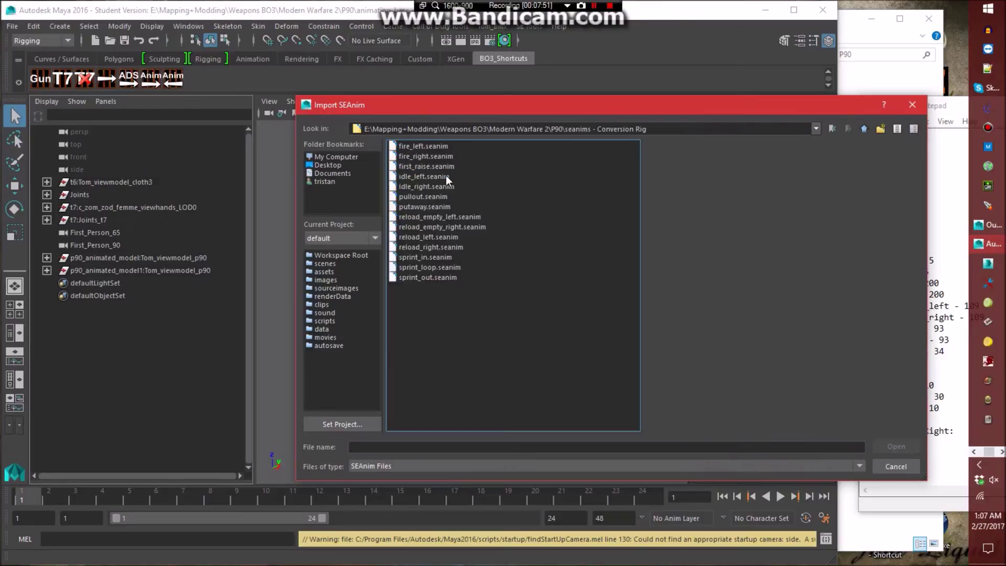
pyautogui.doubleClick(438, 209)
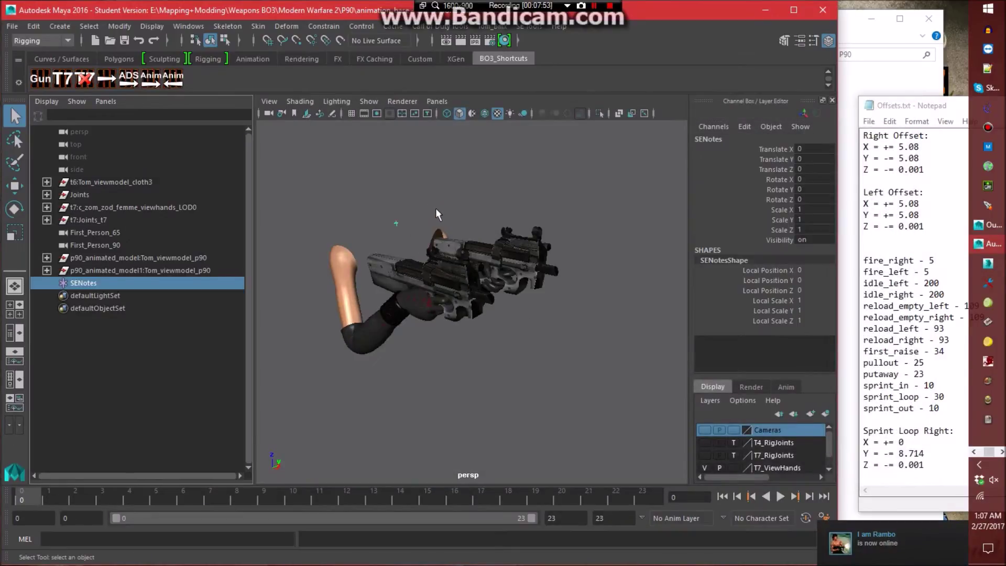
# Play back the imported putaway animation to check it.
pyautogui.click(315, 189)
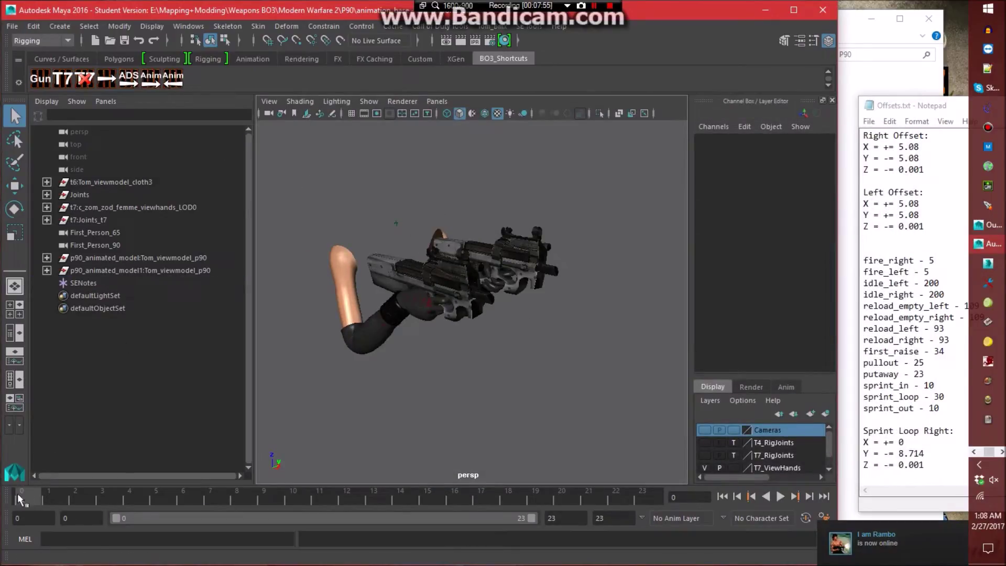
pyautogui.hotkey('alt', 'v')
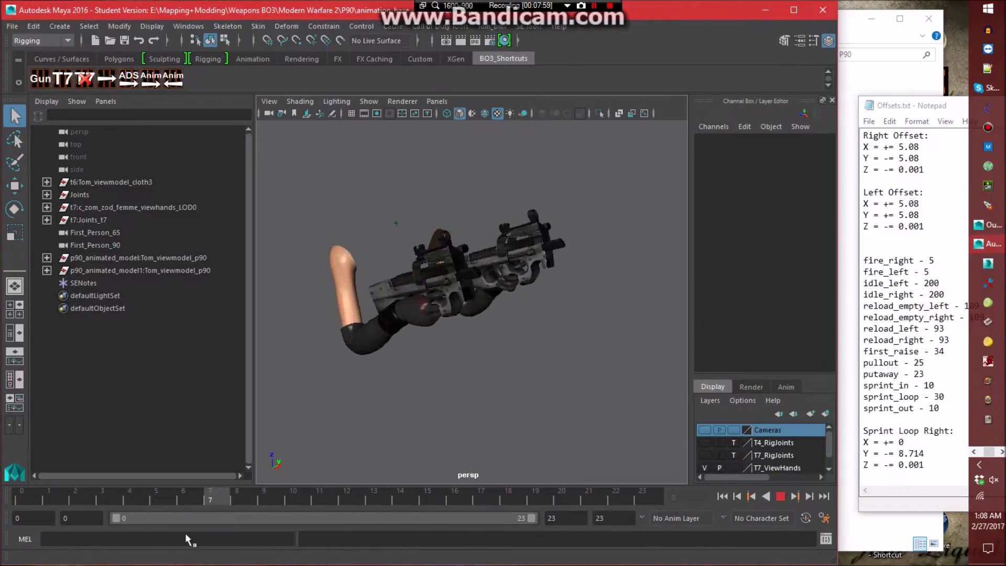
pyautogui.hotkey('alt', 'v')
# Save the scene as putaway in the anim_scenes - Conversion Rig folder, accepting the student version notice.
pyautogui.click(11, 26)
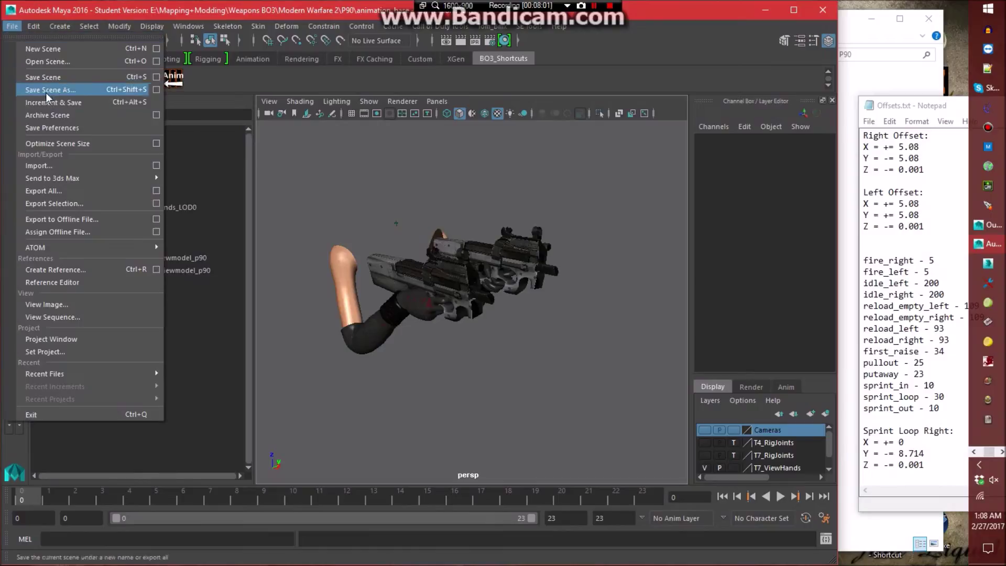
pyautogui.click(47, 90)
pyautogui.doubleClick(458, 167)
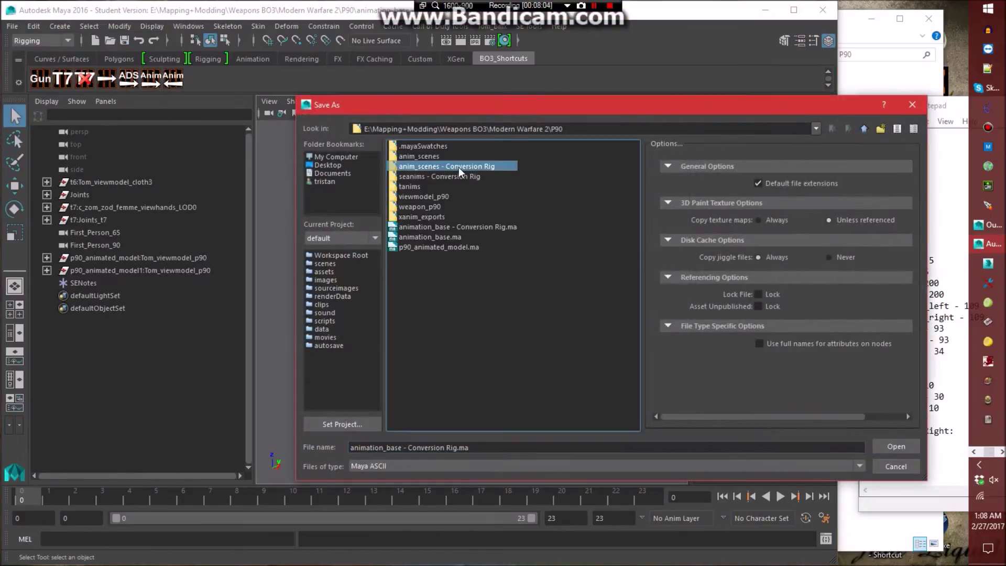
pyautogui.tripleClick(475, 446)
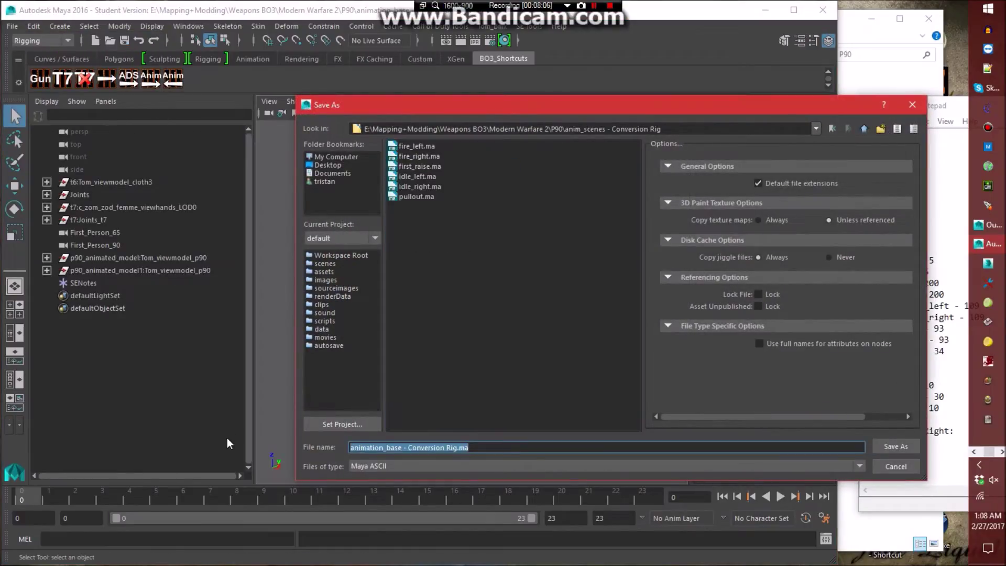
pyautogui.write('putaway')
pyautogui.press('Return')
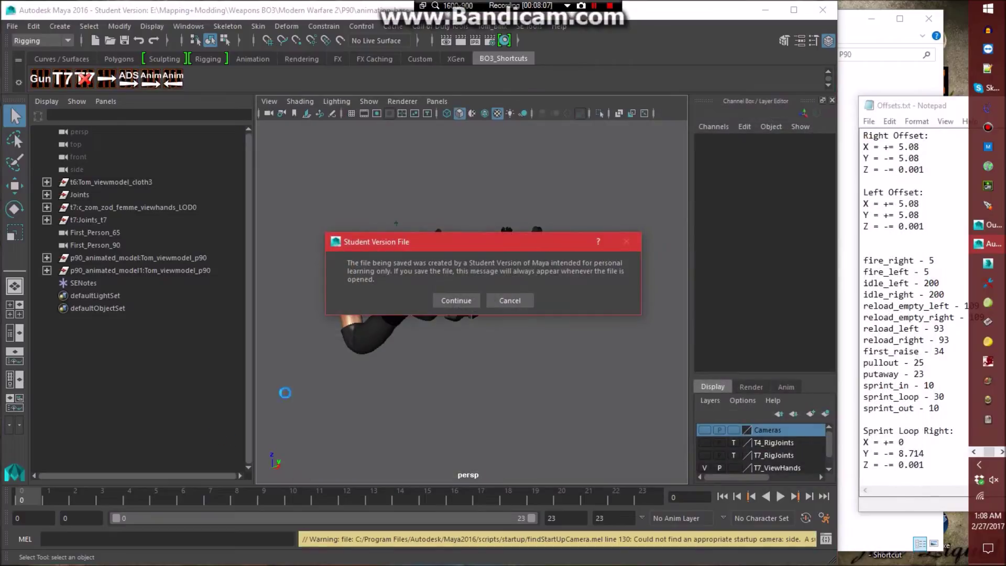
pyautogui.click(456, 300)
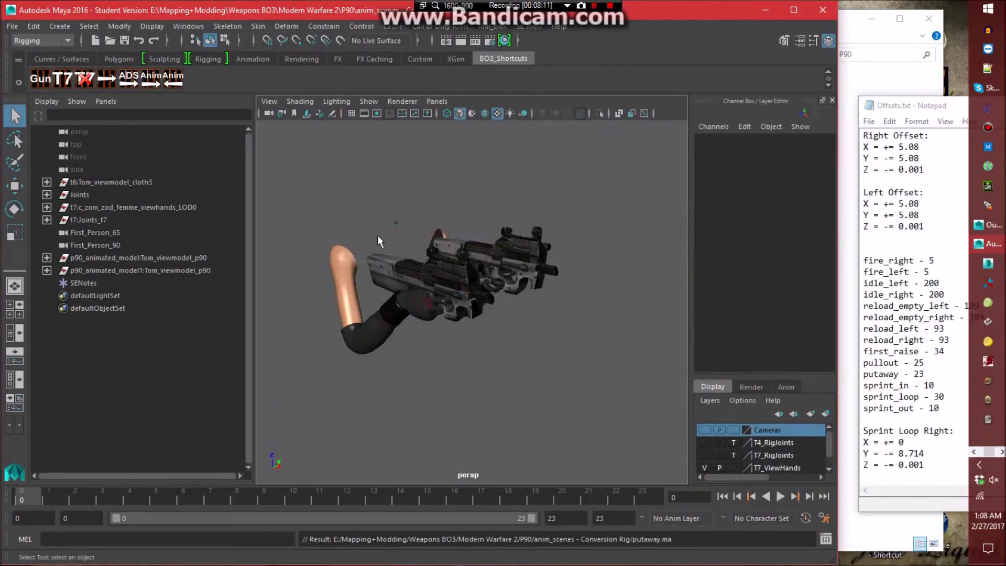
# Rename the t7:Joints_t7 group as t7:Joints and expand its hierarchy down to the joints under t7:tag_torso.
pyautogui.click(78, 220)
pyautogui.click(46, 219)
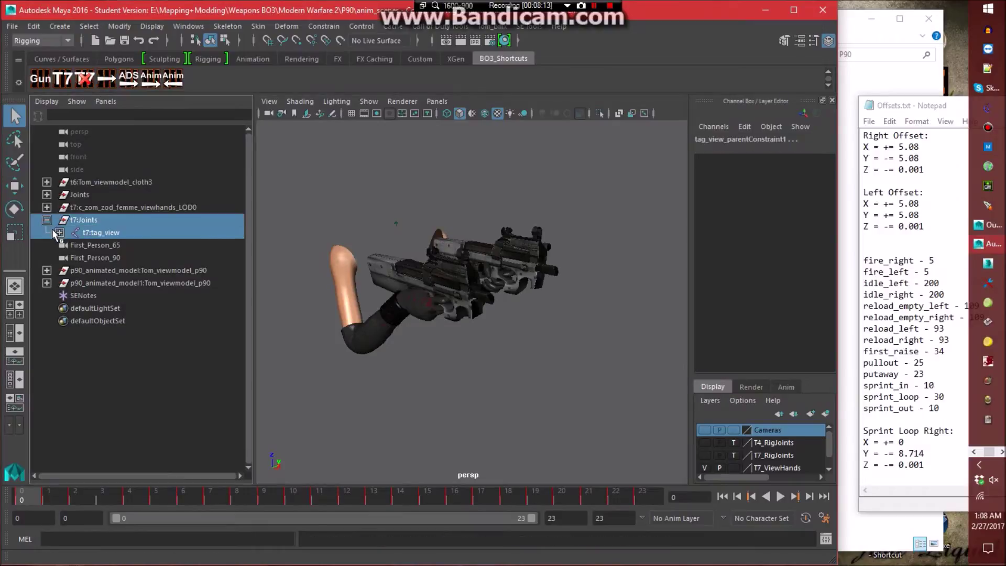
pyautogui.click(54, 232)
pyautogui.click(59, 232)
pyautogui.click(72, 245)
pyautogui.click(72, 283)
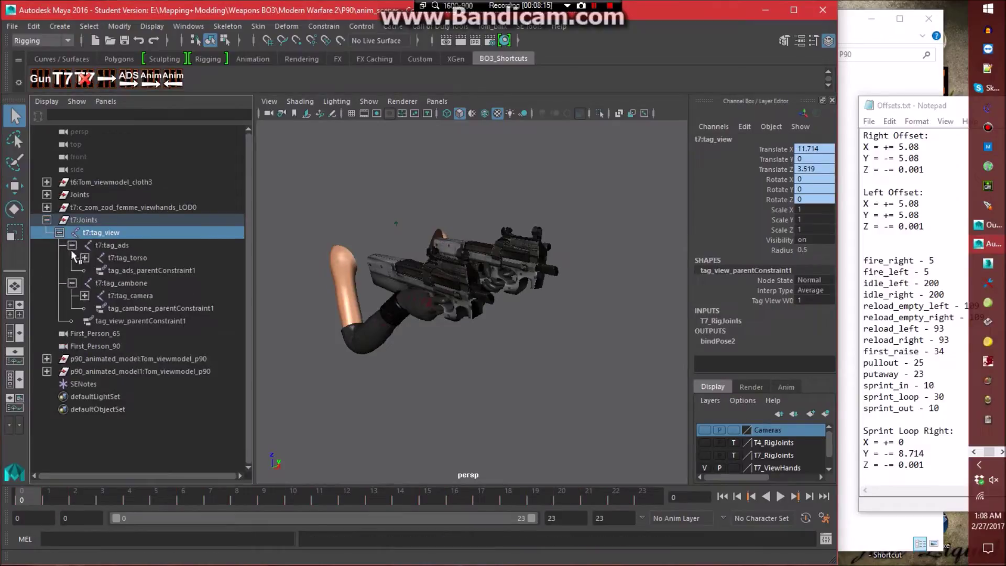
pyautogui.click(72, 282)
pyautogui.click(84, 257)
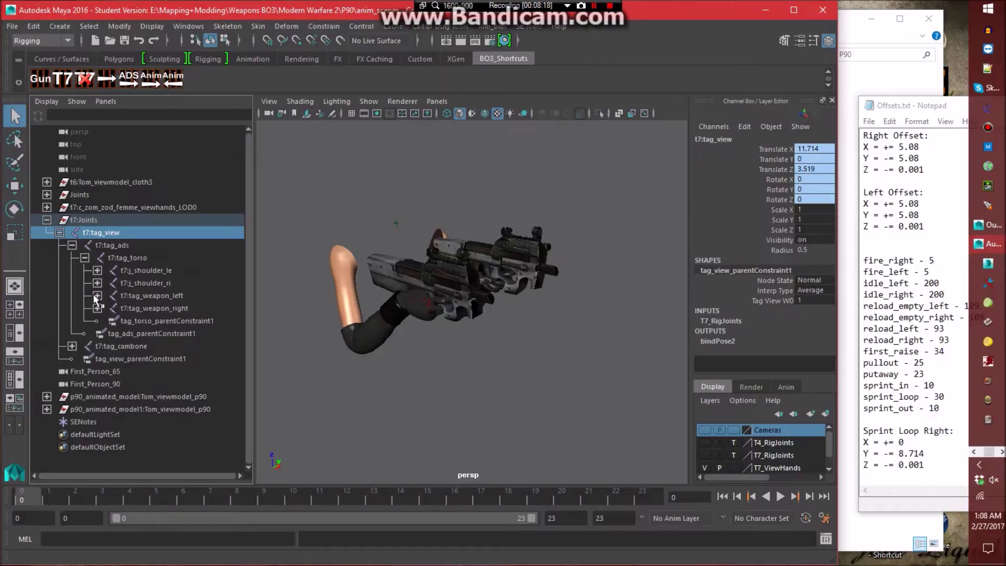
# Rename the gun joint under t7:tag_weapon_left as tag_weapon_le.
pyautogui.click(97, 295)
pyautogui.doubleClick(155, 321)
pyautogui.write('tag_weapon_le')
pyautogui.press('Return')
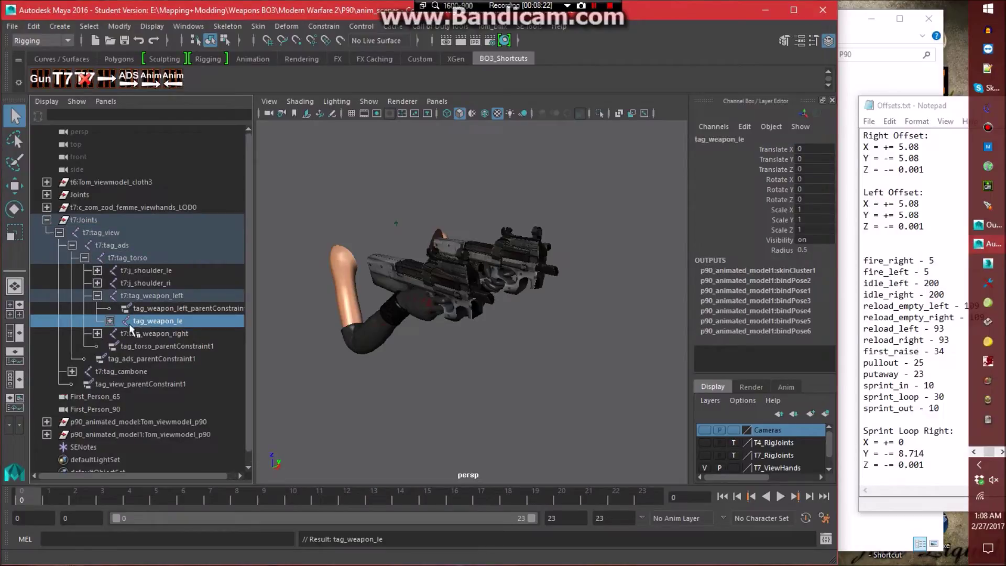
# Rename the bolt, front ring and reload button joints under tag_weapon_le as j_bolt_le, j_front_ring_le and j_reload_button_le.
pyautogui.click(110, 320)
pyautogui.doubleClick(205, 333)
pyautogui.write('_le')
pyautogui.press('Return')
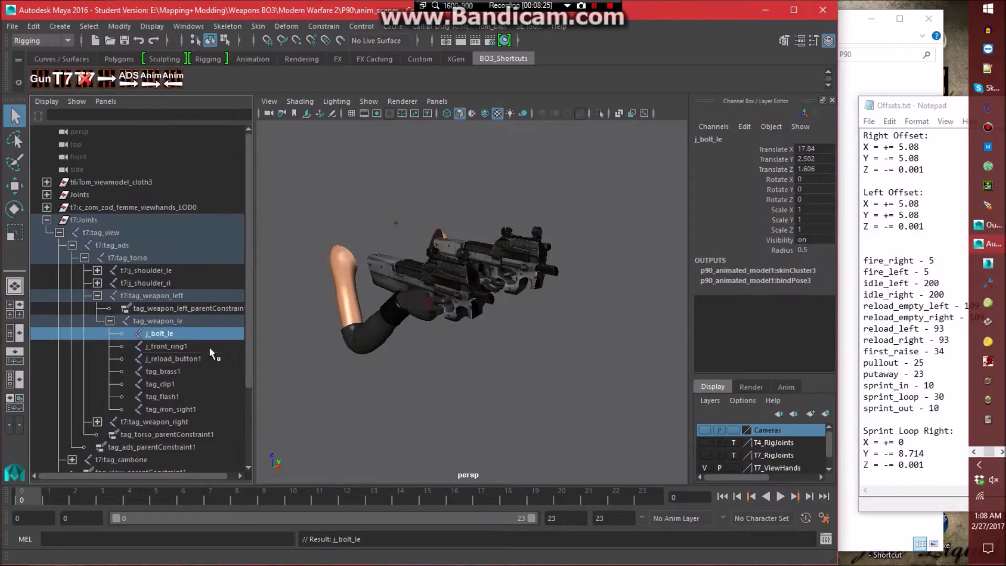
pyautogui.doubleClick(206, 346)
pyautogui.write('_le')
pyautogui.press('Return')
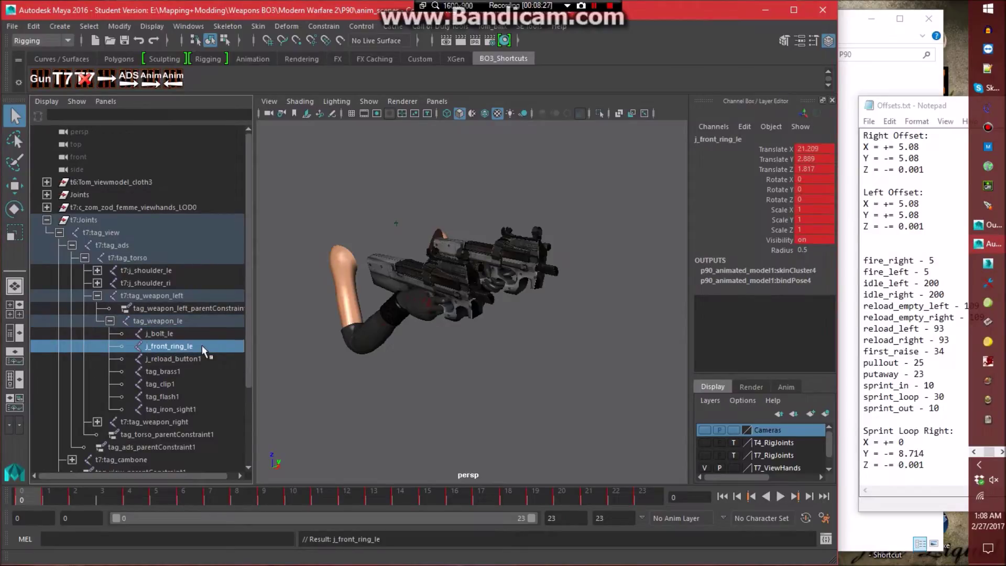
pyautogui.doubleClick(220, 359)
pyautogui.press('BackSpace')
pyautogui.write('_le')
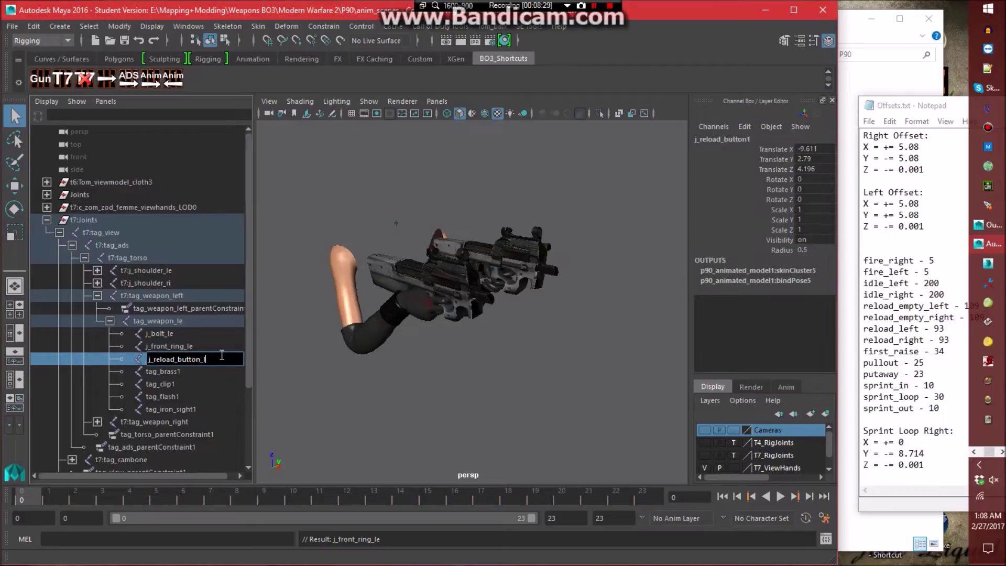
pyautogui.press('Return')
# Rename the tag_brass1 and tag_clip1 joints under tag_weapon_le as tag_brass_le and tag_clip_le.
pyautogui.doubleClick(206, 370)
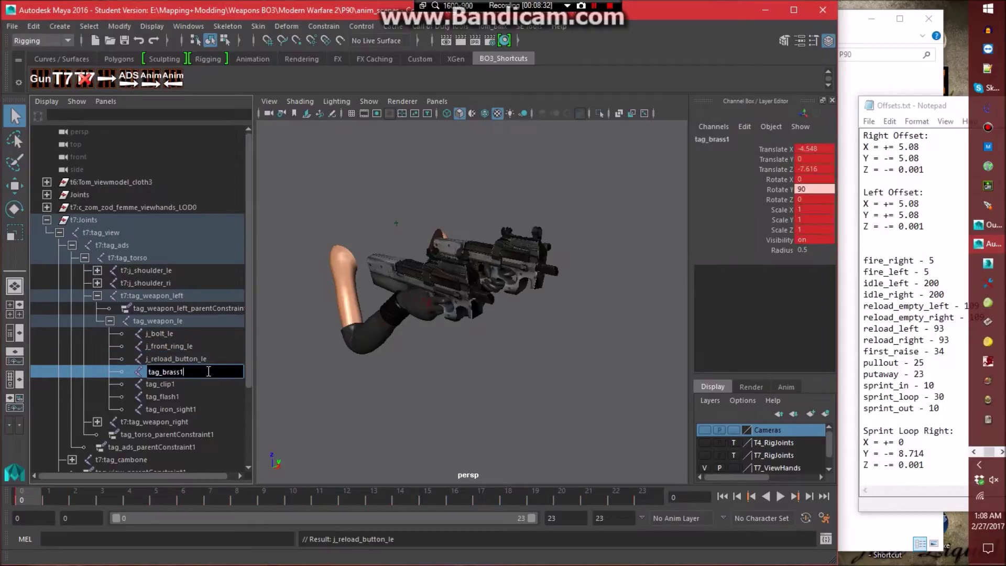
pyautogui.write('_le')
pyautogui.press('Return')
pyautogui.doubleClick(200, 380)
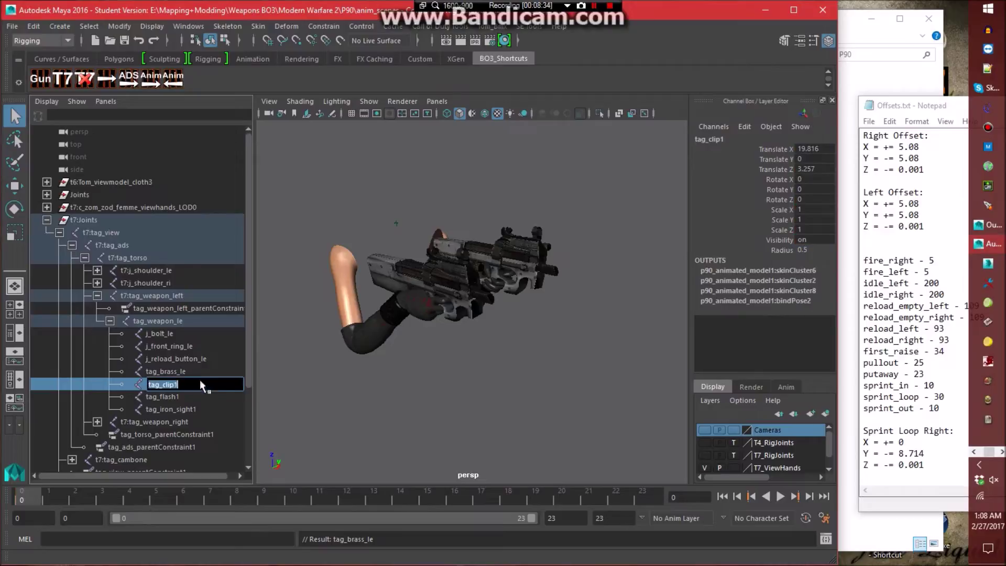
pyautogui.press('BackSpace')
pyautogui.write('_le')
pyautogui.press('Return')
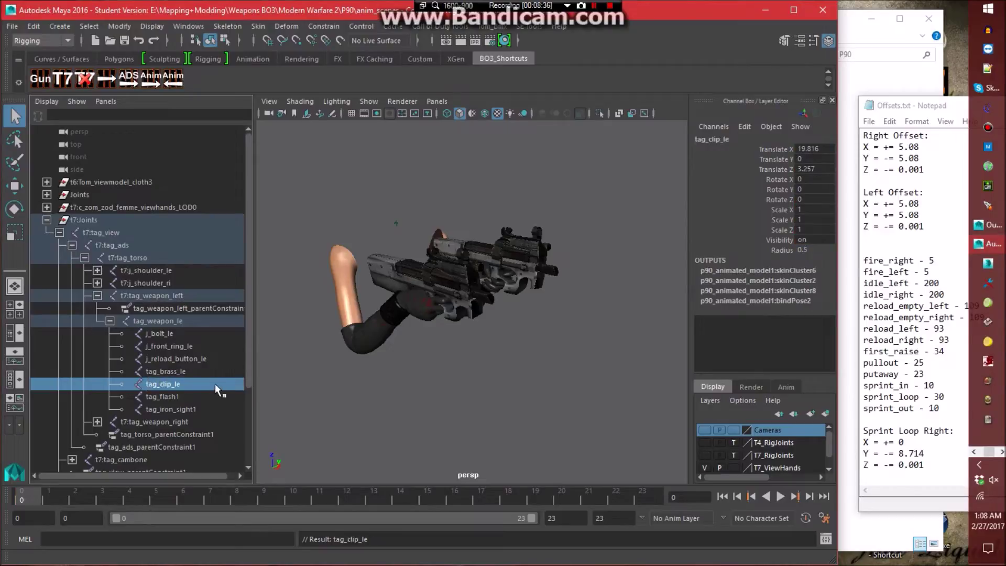
# Rename the tag_flash1 and tag_iron_sight1 joints under tag_weapon_le as tag_flash_le and tag_iron_sight_le.
pyautogui.click(213, 396)
pyautogui.doubleClick(213, 396)
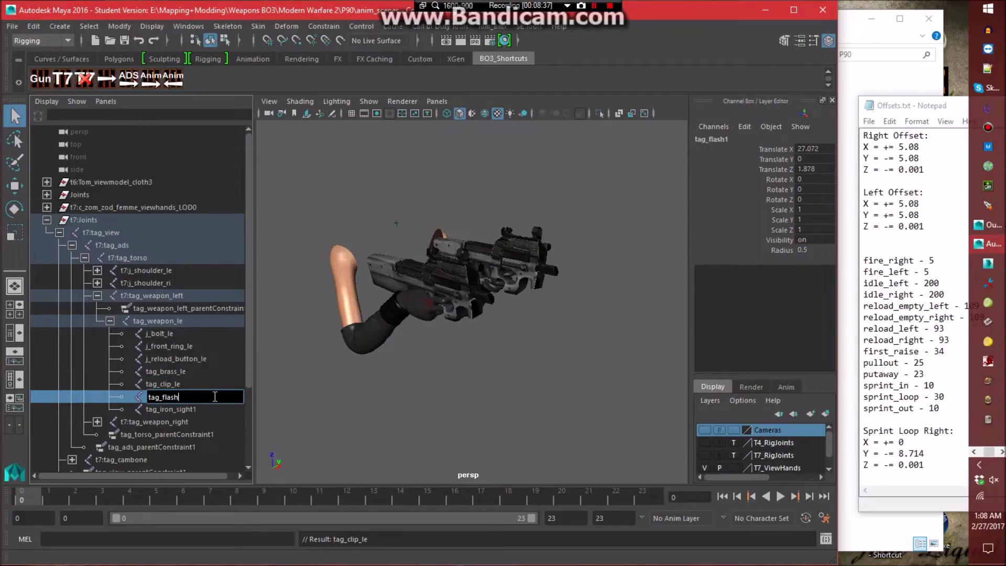
pyautogui.write('_le')
pyautogui.press('Return')
pyautogui.doubleClick(219, 408)
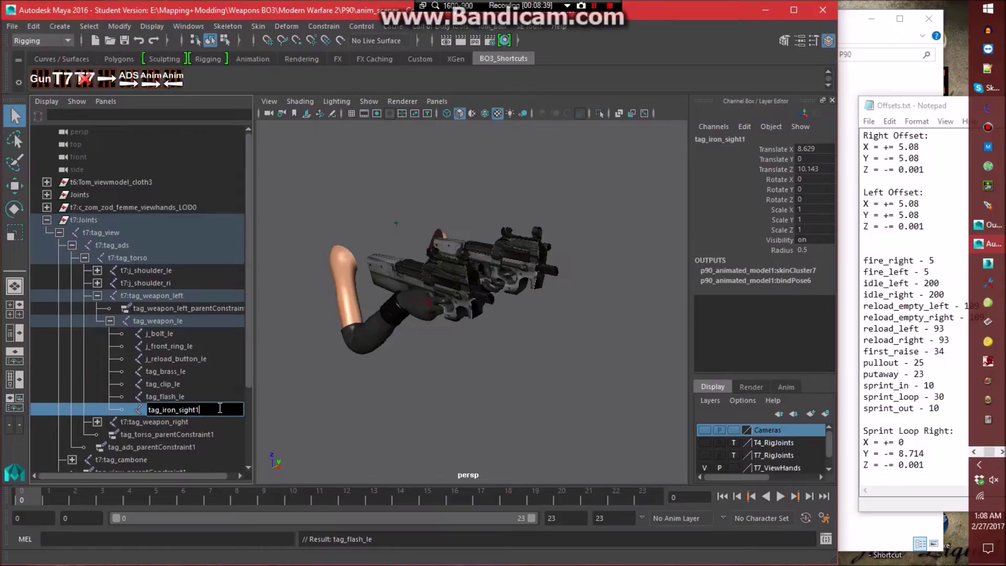
pyautogui.write('_le')
pyautogui.press('Return')
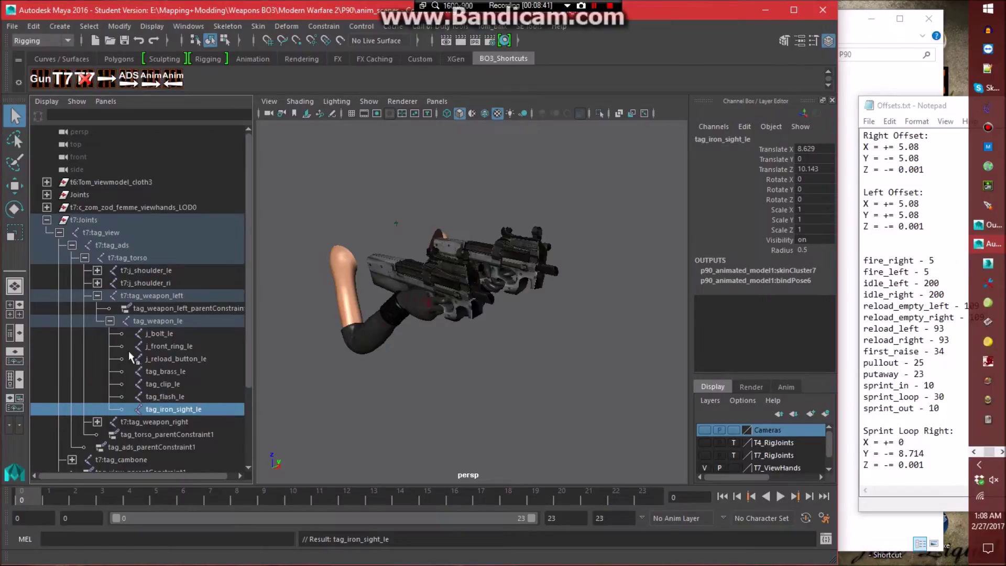
# Rename the gun joint under t7:tag_weapon_right as tag_weapon.
pyautogui.click(109, 320)
pyautogui.click(97, 295)
pyautogui.click(96, 308)
pyautogui.doubleClick(152, 335)
pyautogui.write('tag_weapon')
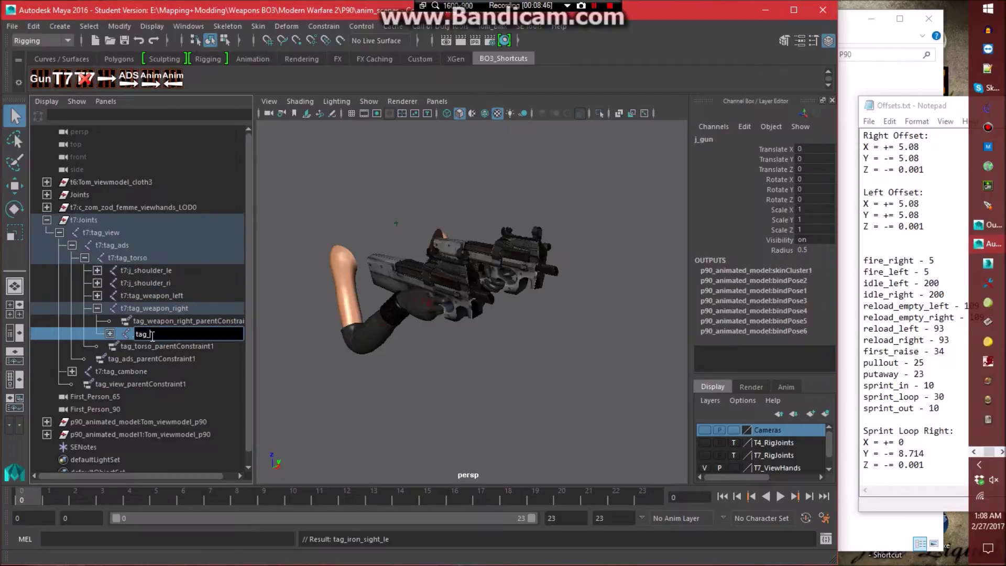
pyautogui.press('Return')
pyautogui.click(95, 296)
pyautogui.click(95, 296)
pyautogui.click(97, 309)
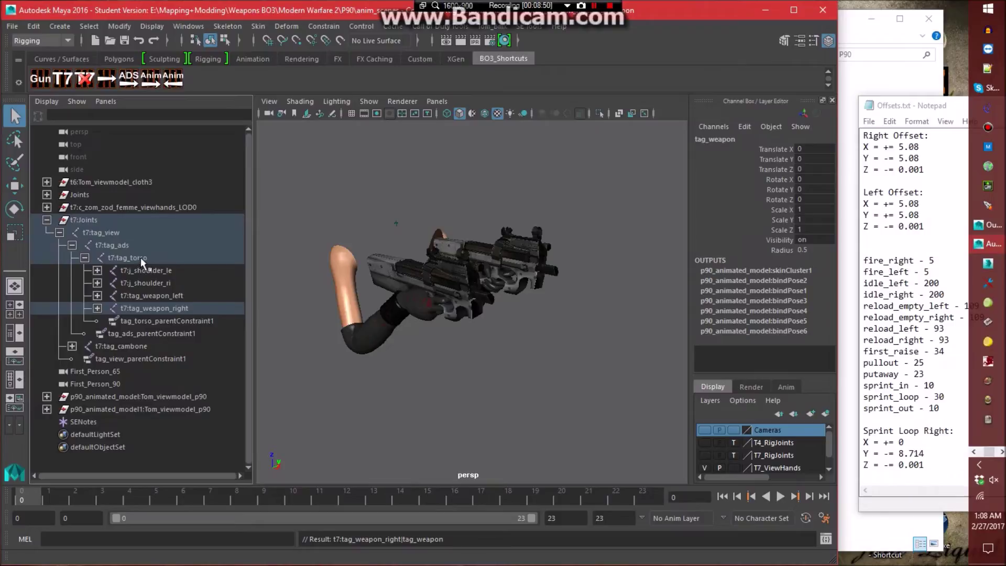
# Select the t7:tag_torso and t7:tag_cambone joints together with their full hierarchies.
pyautogui.click(141, 257)
pyautogui.keyDown('ctrl'); pyautogui.click(131, 345); pyautogui.keyUp('ctrl')
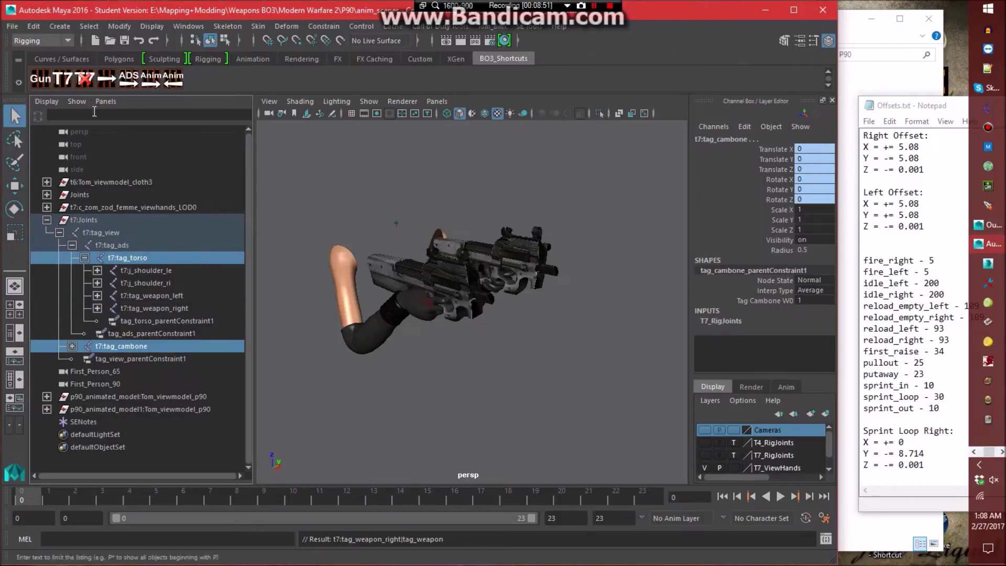
pyautogui.click(89, 27)
pyautogui.click(113, 86)
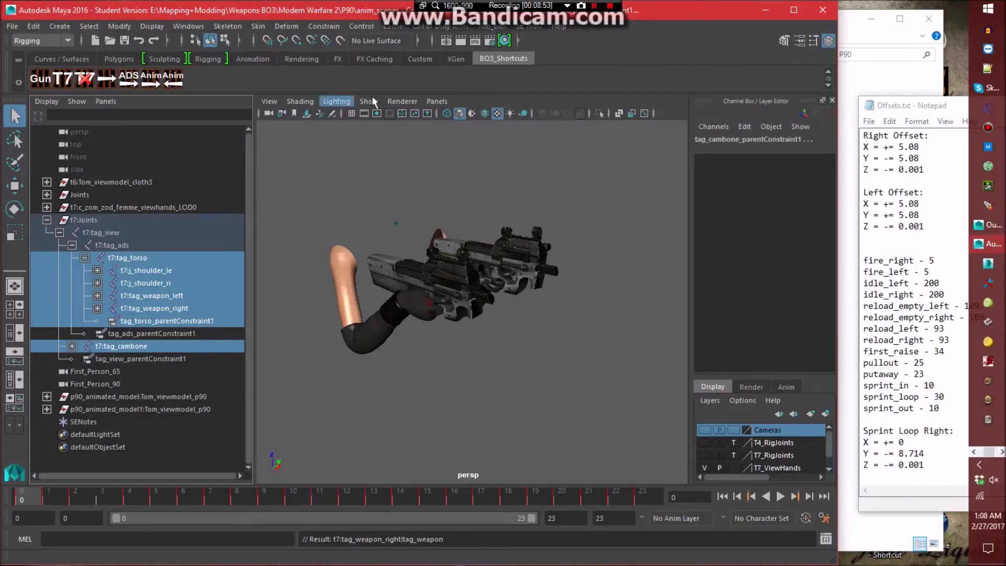
# Set up an XAnim export of frames 0 to 23, saved to the xanim_exports folder as vm_p90_dw_putaway.
pyautogui.click(458, 29)
pyautogui.click(464, 61)
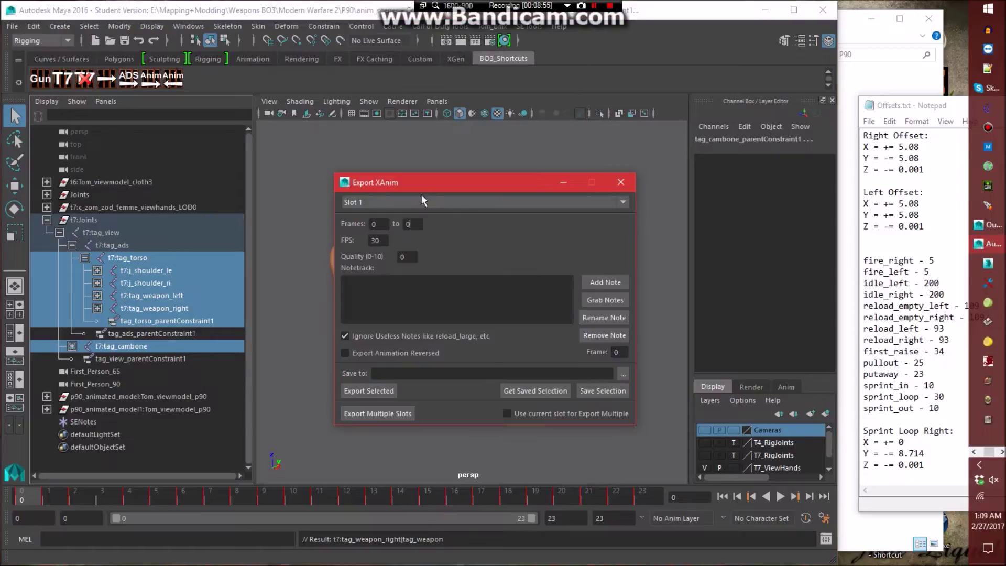
pyautogui.write('23')
pyautogui.click(624, 373)
pyautogui.click(860, 126)
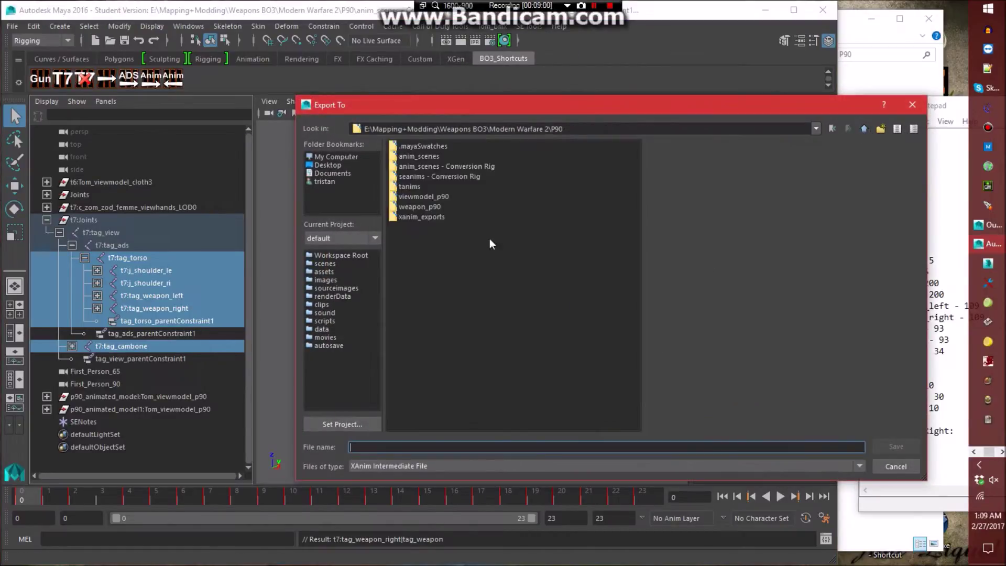
pyautogui.doubleClick(437, 220)
pyautogui.click(366, 447)
pyautogui.write('vm')
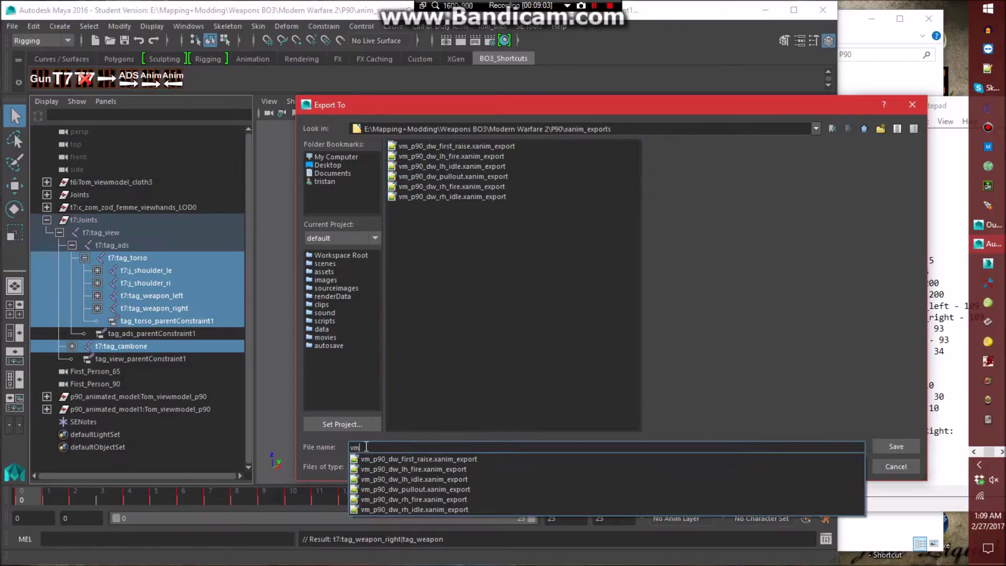
pyautogui.write('_p90_dw_putaway')
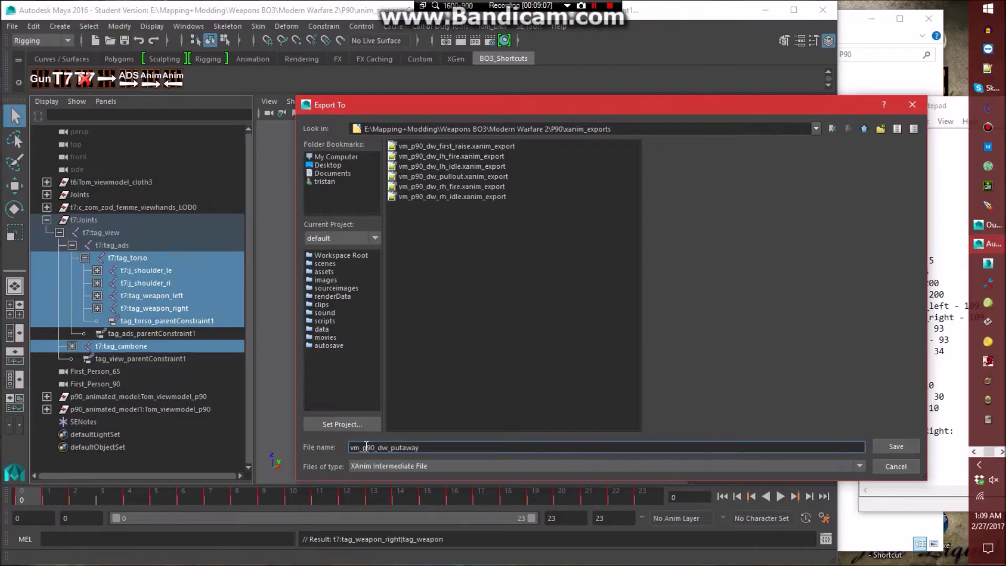
pyautogui.press('Return')
# Export the putaway XAnim, saving the scene changes, and close the export window.
pyautogui.click(391, 416)
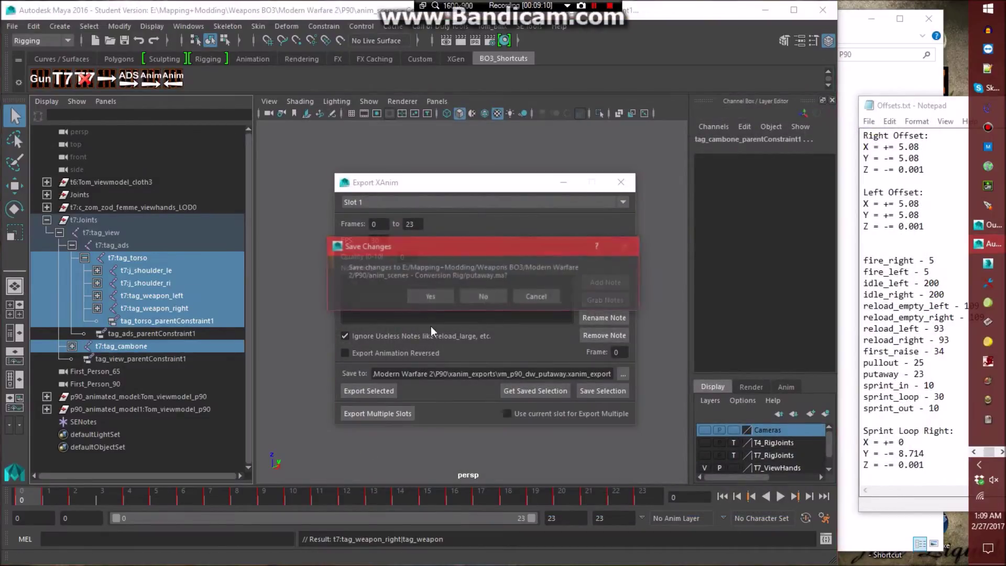
pyautogui.click(431, 296)
pyautogui.click(449, 299)
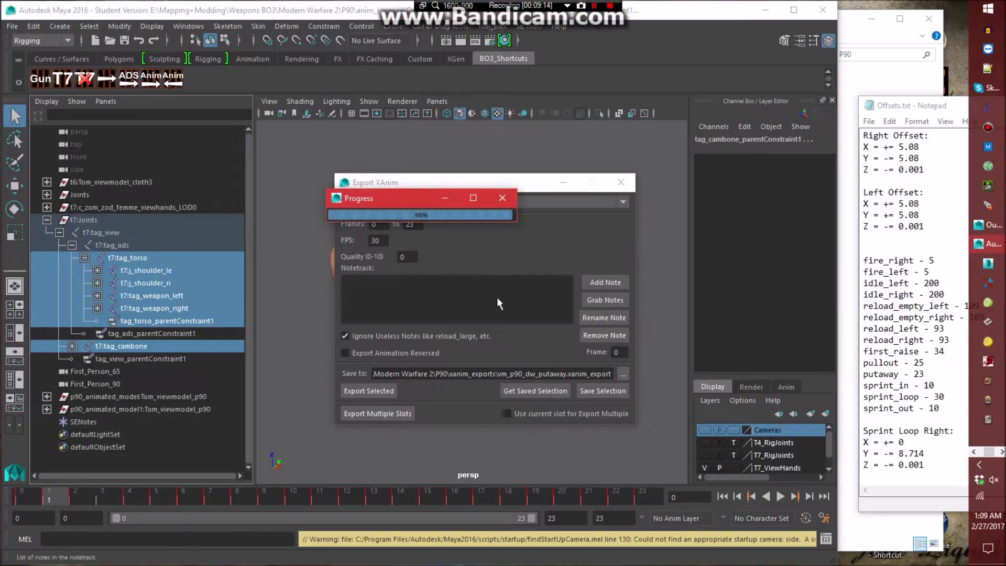
pyautogui.click(621, 183)
# Open the scene animation_base - Conversion Rig.ma from the P90 folder.
pyautogui.click(12, 26)
pyautogui.click(38, 62)
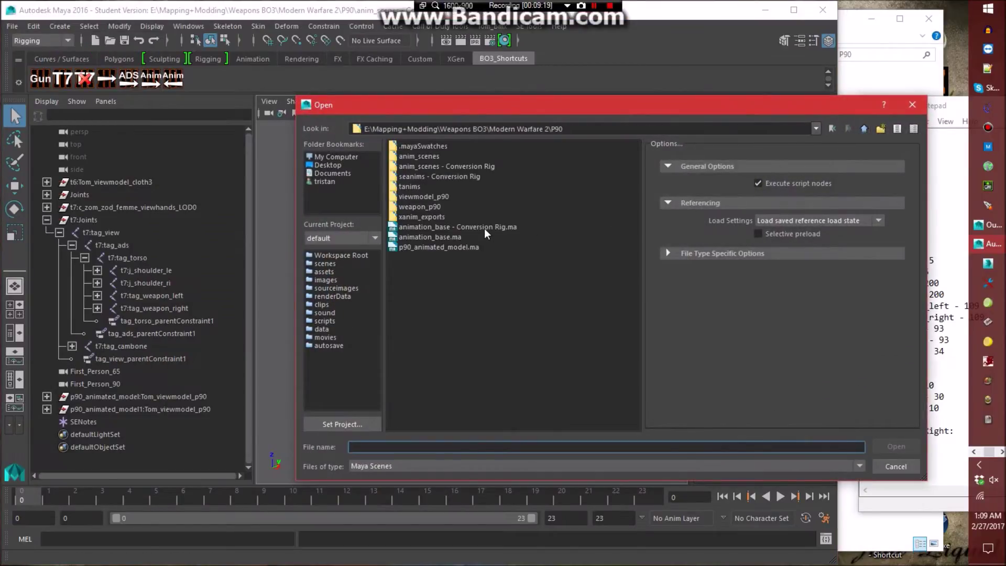
pyautogui.doubleClick(484, 229)
pyautogui.click(446, 297)
pyautogui.click(446, 298)
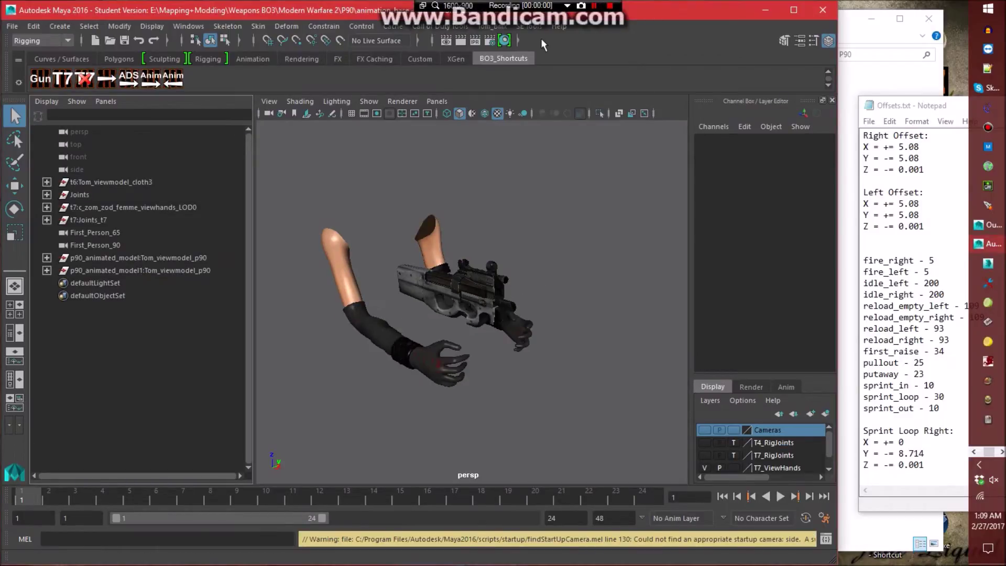
# Import reload_empty_left.seanim from the seanims - Conversion Rig folder.
pyautogui.click(534, 28)
pyautogui.click(549, 46)
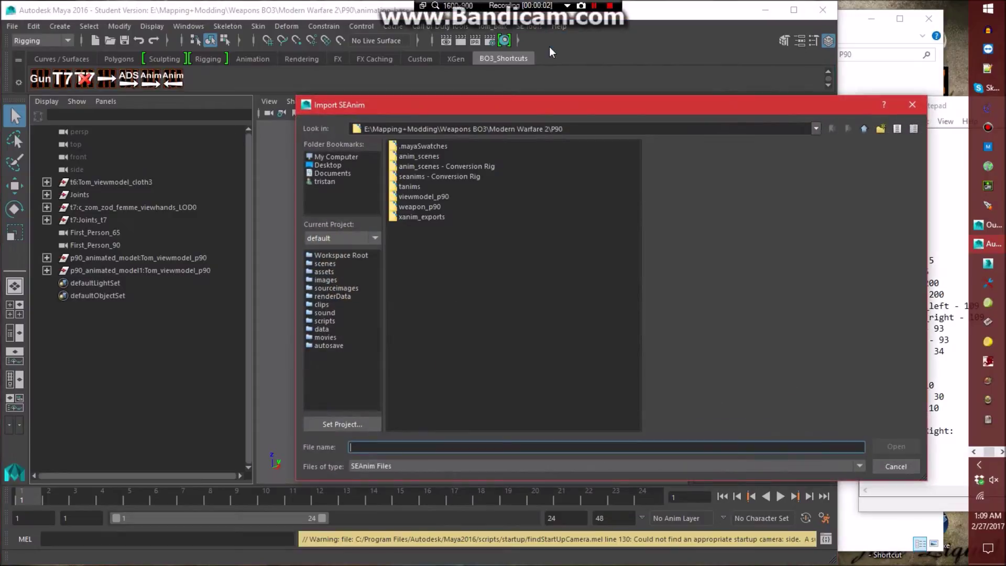
pyautogui.doubleClick(439, 175)
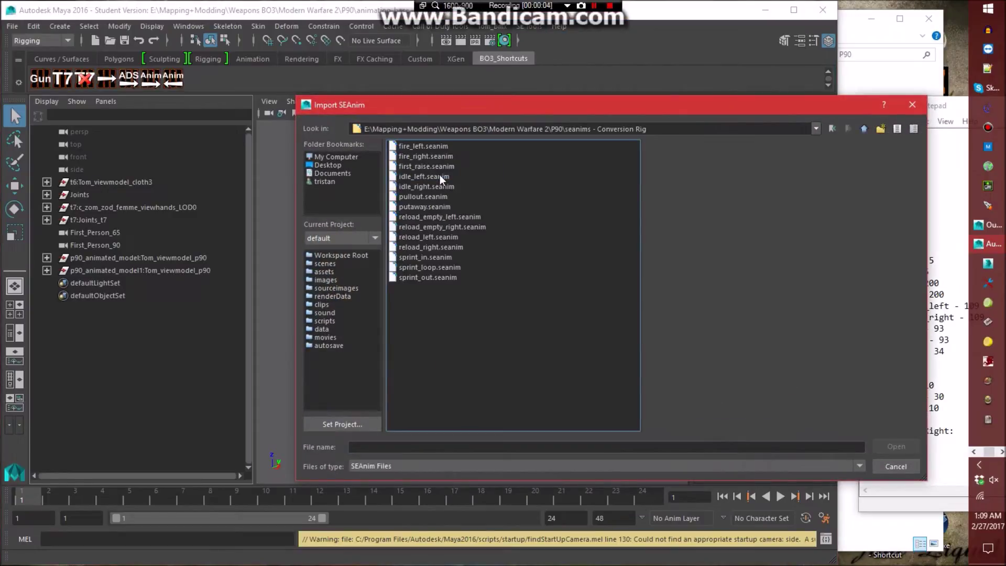
pyautogui.doubleClick(429, 216)
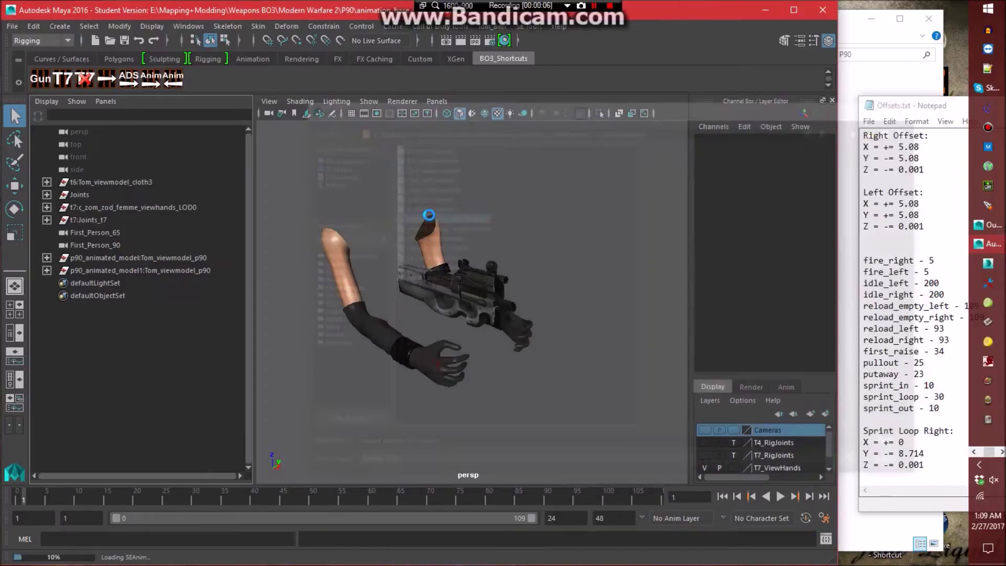
pyautogui.click(342, 412)
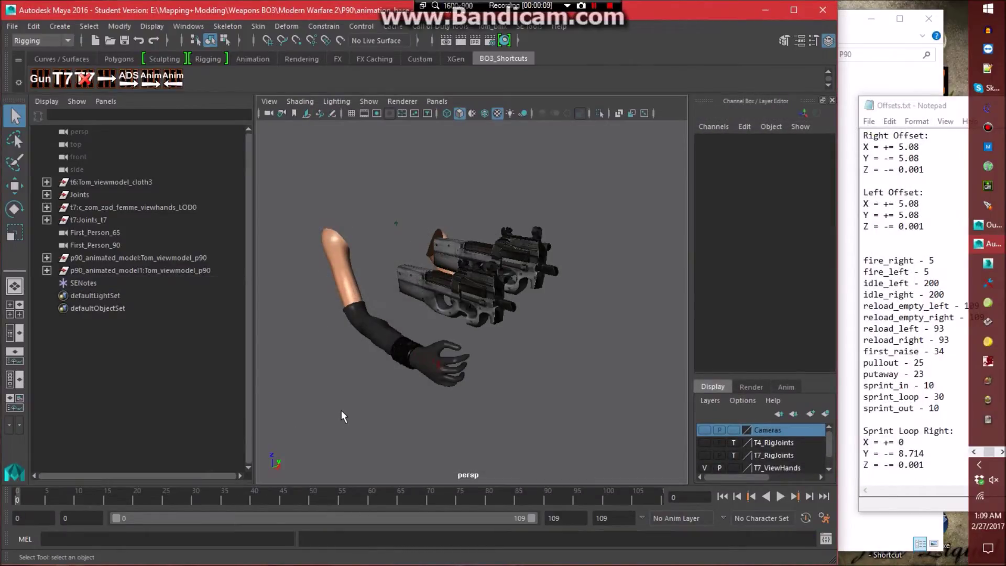
# Save the scene as reload_empty_left in the anim_scenes - Conversion Rig folder and play the imported animation through.
pyautogui.click(11, 26)
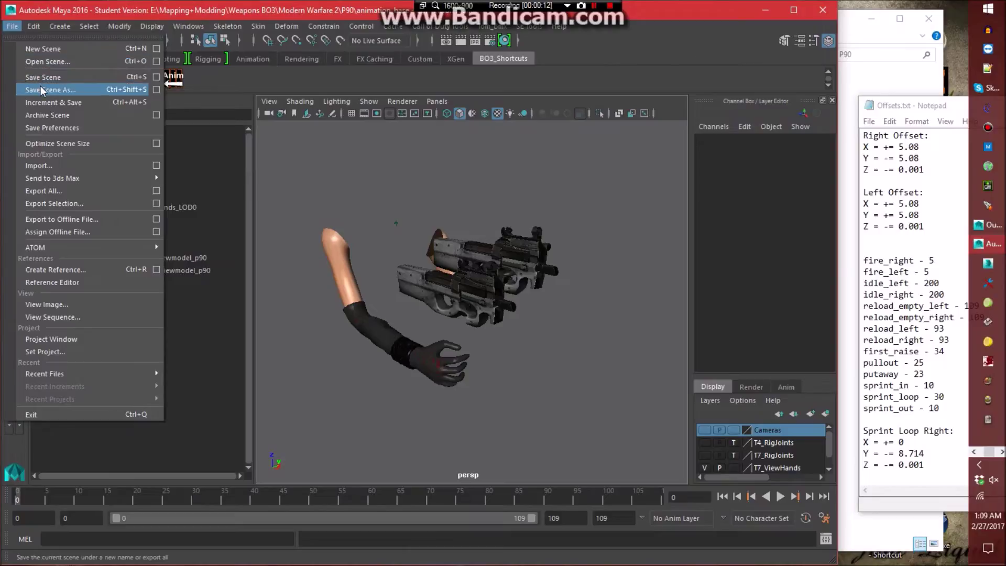
pyautogui.click(41, 90)
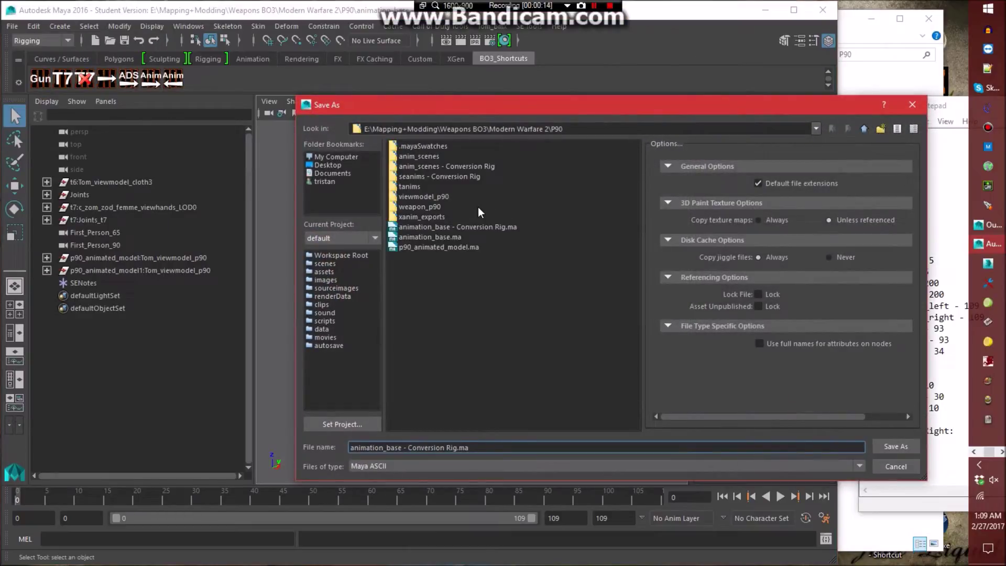
pyautogui.doubleClick(448, 166)
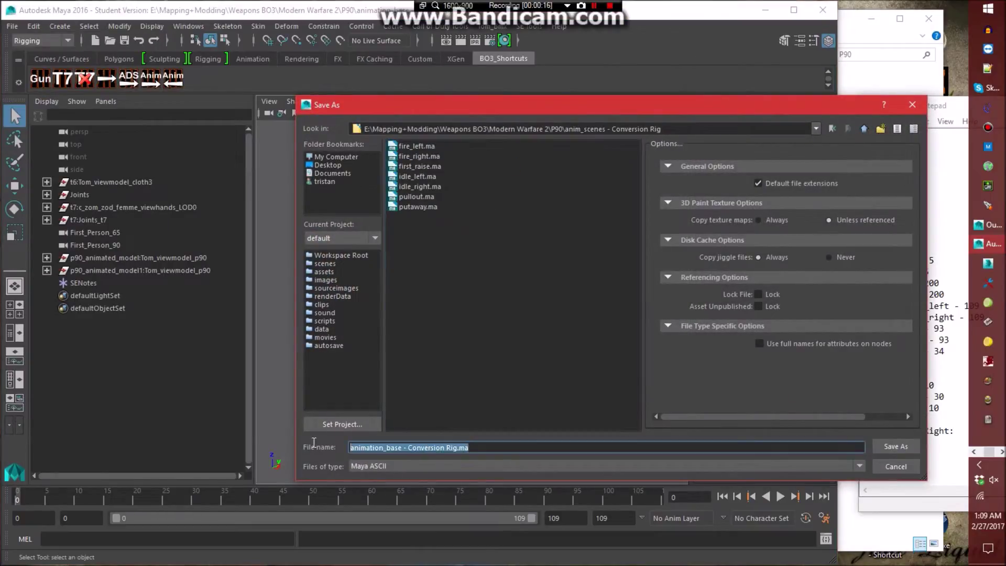
pyautogui.write('reload')
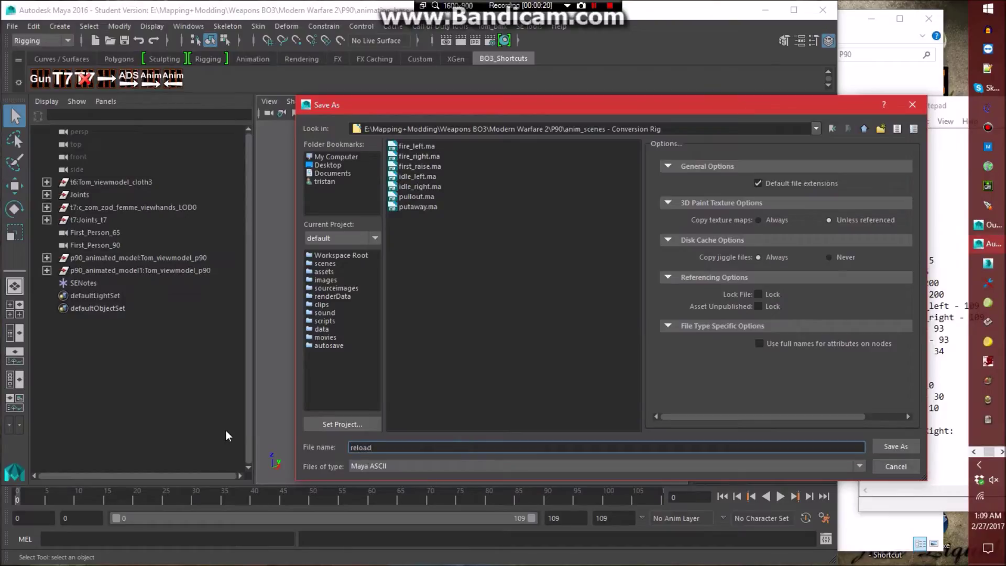
pyautogui.write('_empty_left')
pyautogui.press('Return')
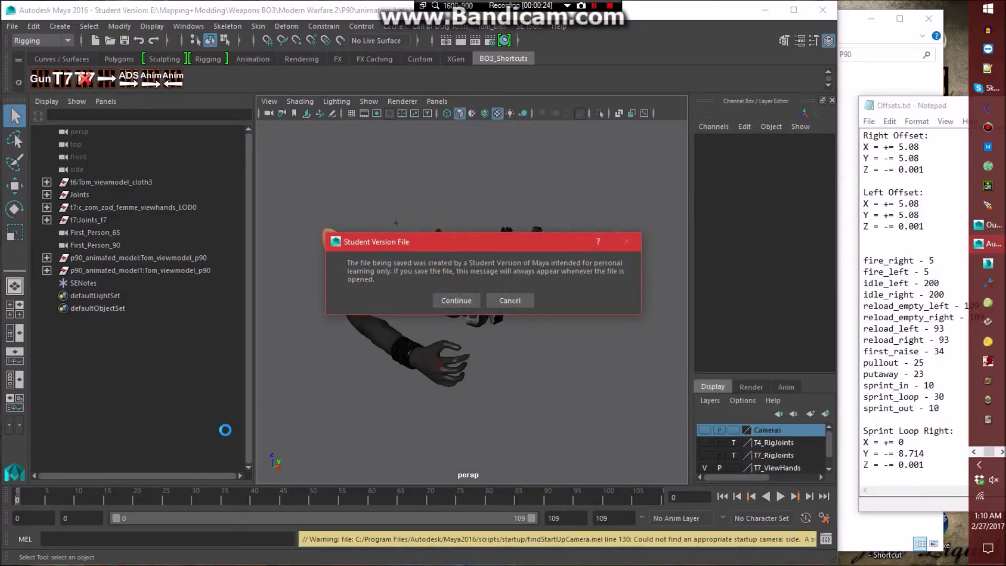
pyautogui.click(443, 301)
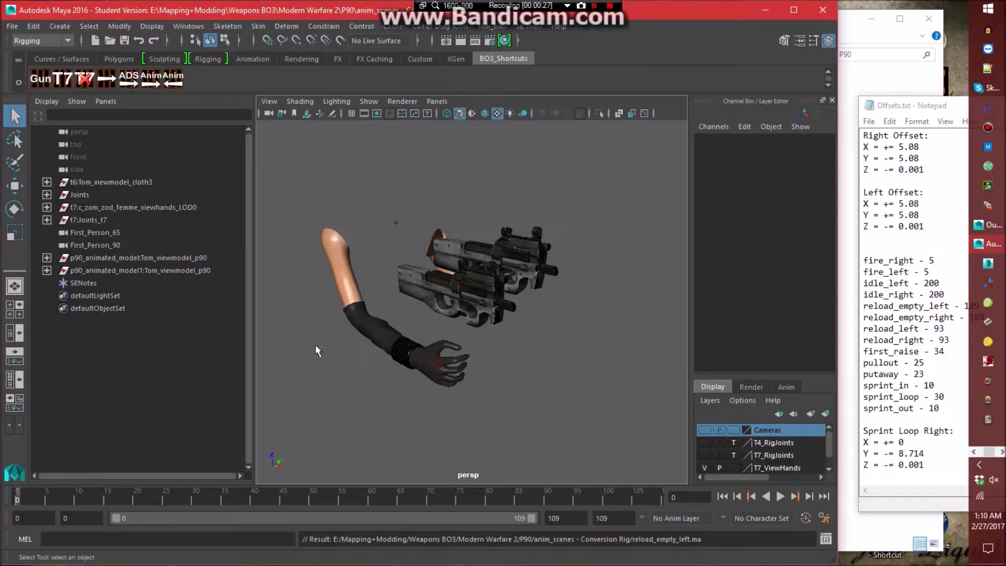
pyautogui.hotkey('alt', 'v')
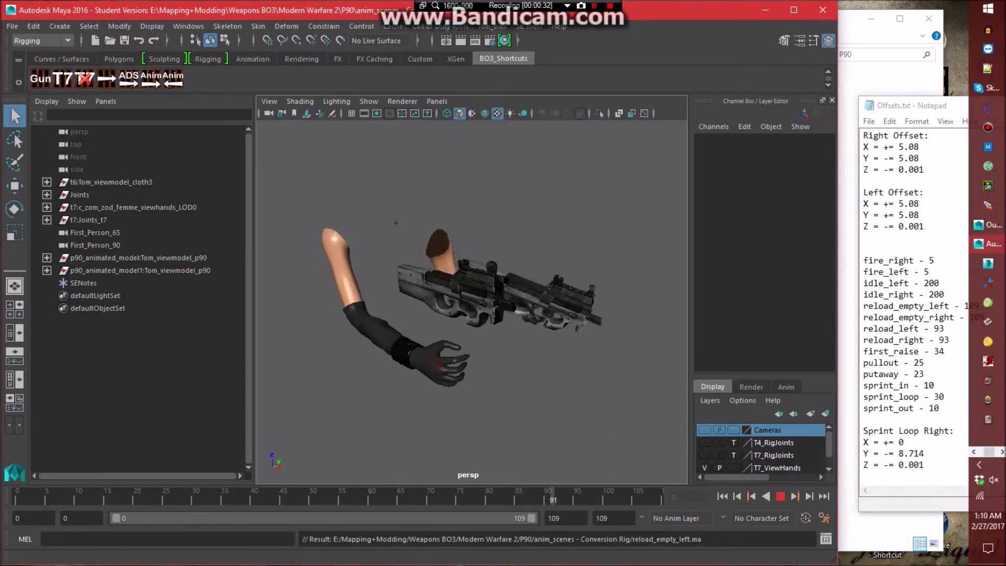
pyautogui.hotkey('alt', 'v')
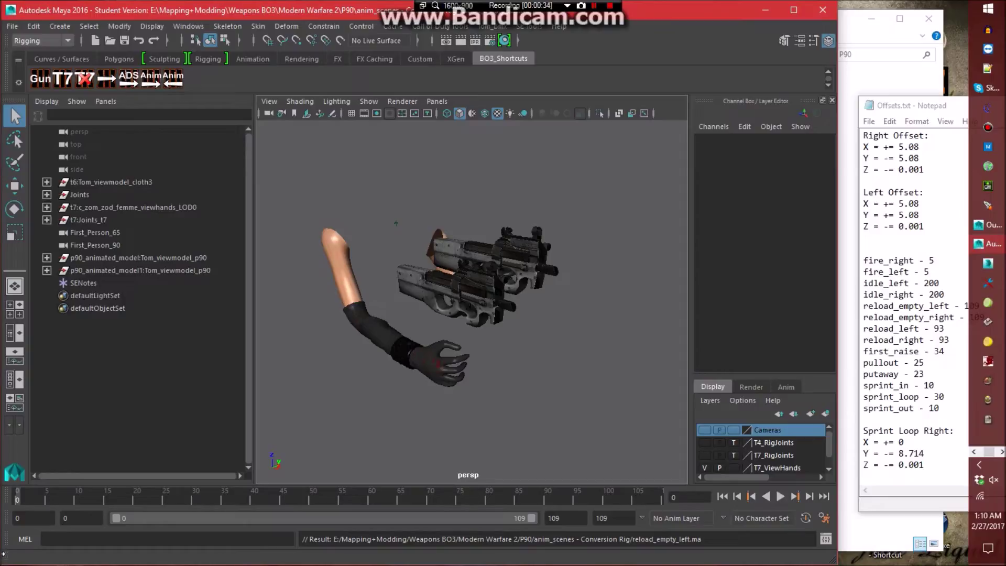
# Strip the _t7 suffix from the T7 joints and rename the gun joint under t7:tag_weapon_left as tag_weapon_le.
pyautogui.click(85, 80)
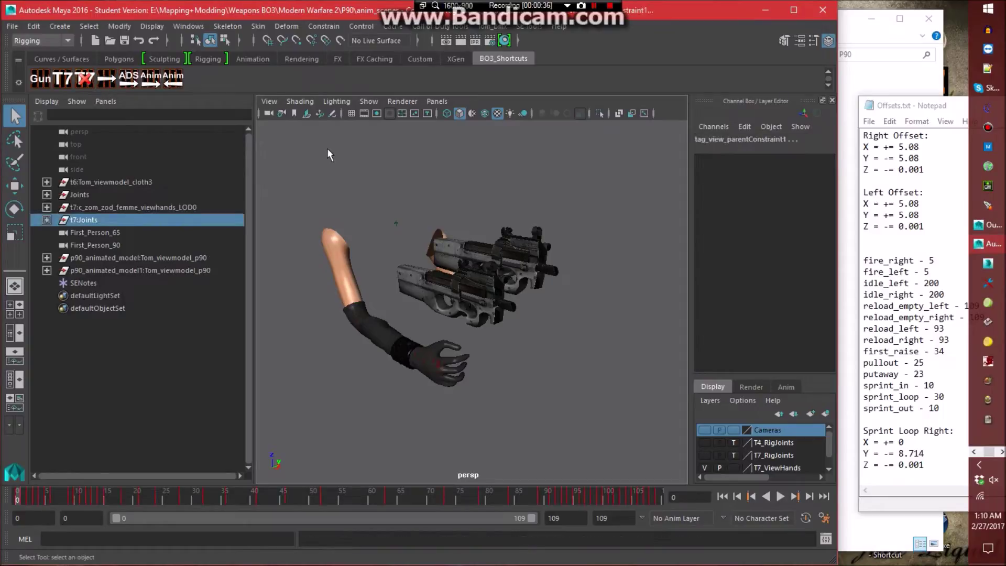
pyautogui.click(47, 219)
pyautogui.click(59, 232)
pyautogui.click(72, 245)
pyautogui.click(84, 258)
pyautogui.click(97, 295)
pyautogui.click(155, 321)
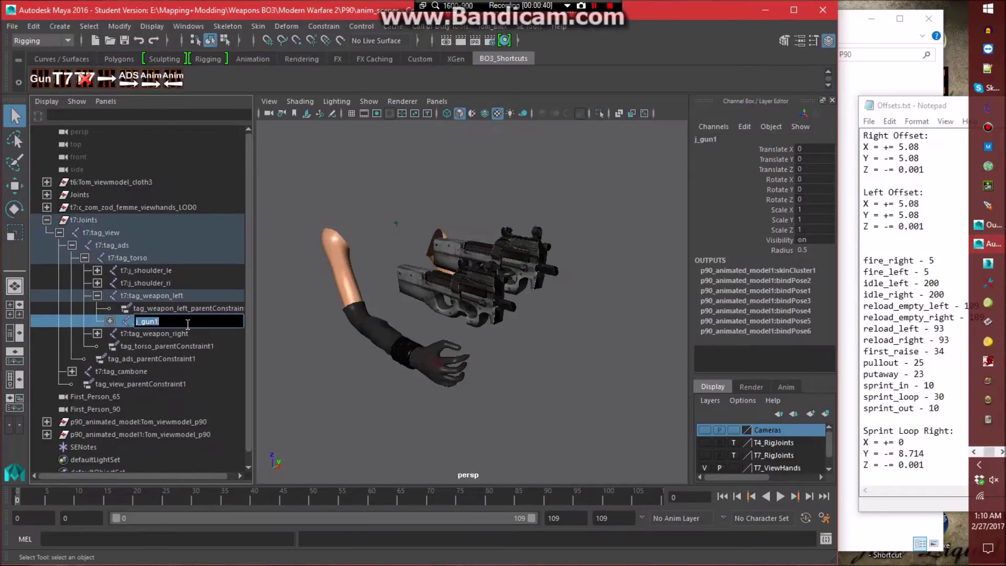
pyautogui.doubleClick(157, 320)
pyautogui.write('tag_weapon_le')
pyautogui.press('Return')
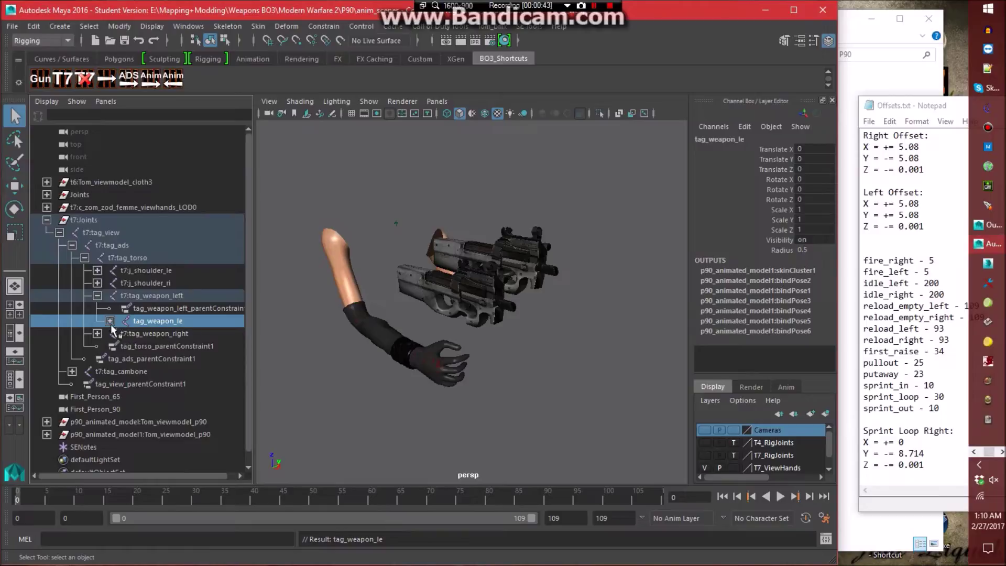
# Rename the bolt, front ring and reload button joints under tag_weapon_le as j_bolt_le, j_front_ring_le and j_reload_button_le.
pyautogui.click(109, 320)
pyautogui.doubleClick(205, 334)
pyautogui.press('BackSpace')
pyautogui.write('_le')
pyautogui.press('Return')
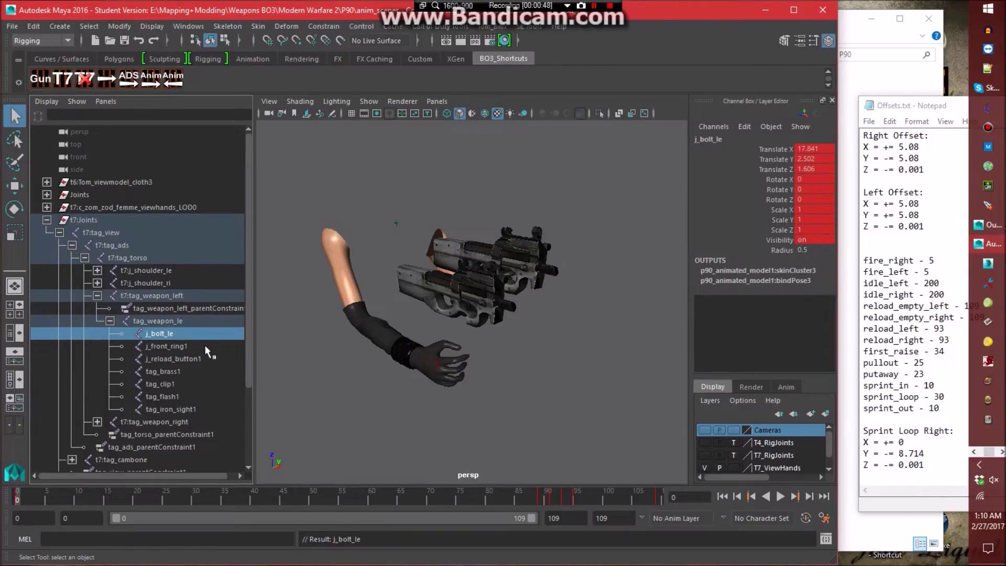
pyautogui.doubleClick(205, 347)
pyautogui.write('_le')
pyautogui.press('Return')
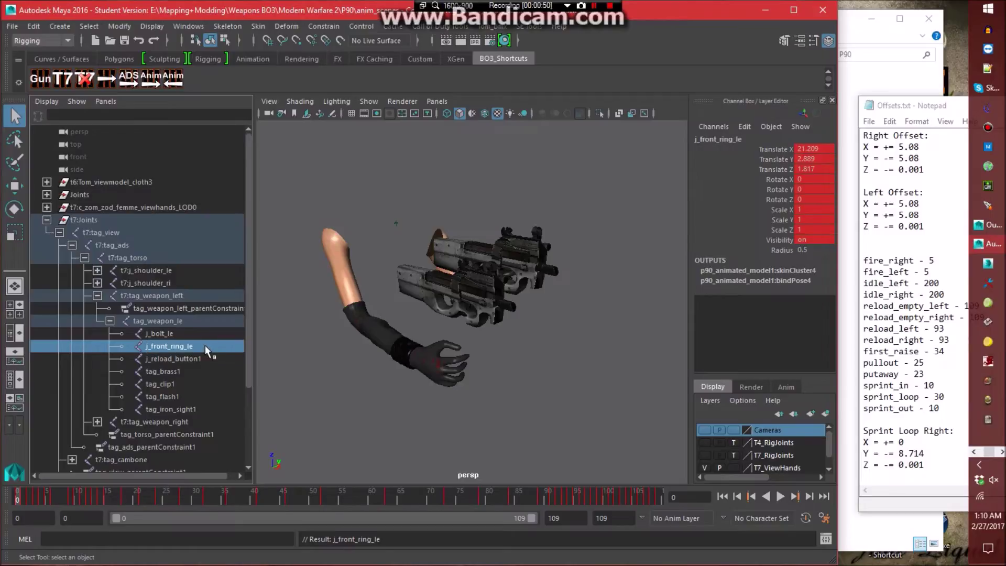
pyautogui.doubleClick(209, 358)
pyautogui.write('_')
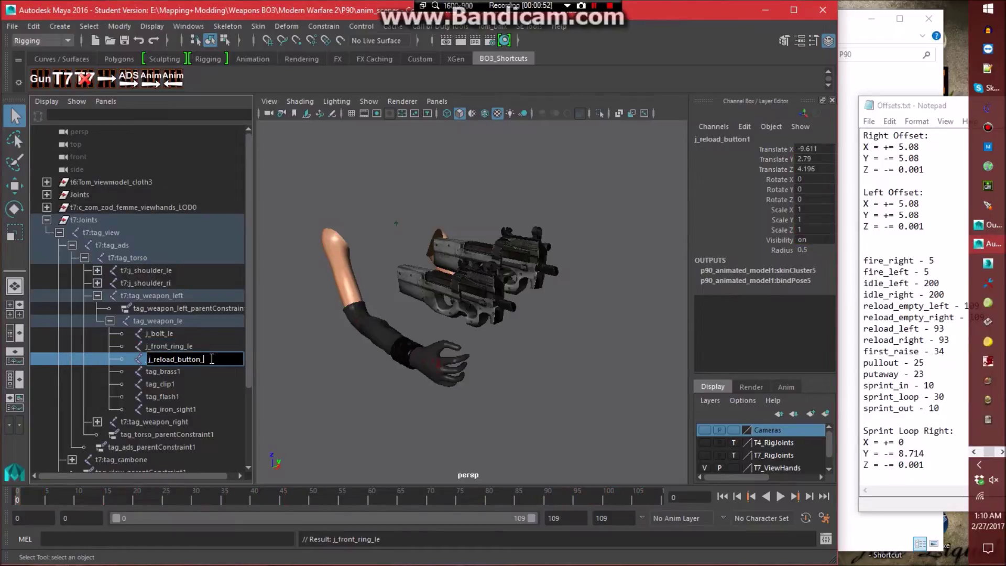
pyautogui.write('le')
pyautogui.press('Return')
# Rename the tag_brass1 and tag_clip1 joints under tag_weapon_le as tag_brass_le and tag_clip_le.
pyautogui.doubleClick(202, 369)
pyautogui.write('_le')
pyautogui.press('Return')
pyautogui.doubleClick(188, 385)
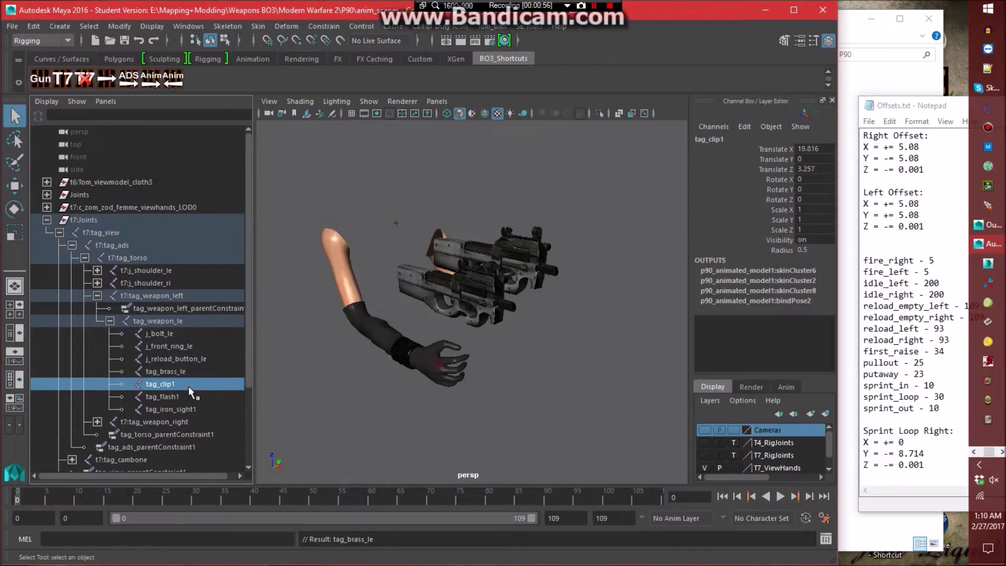
pyautogui.press('BackSpace')
pyautogui.write('_le')
pyautogui.press('Return')
# Rename the tag_flash1 and tag_iron_sight1 joints under tag_weapon_le as tag_flash_le and tag_iron_sight_le.
pyautogui.doubleClick(200, 397)
pyautogui.write('_l')
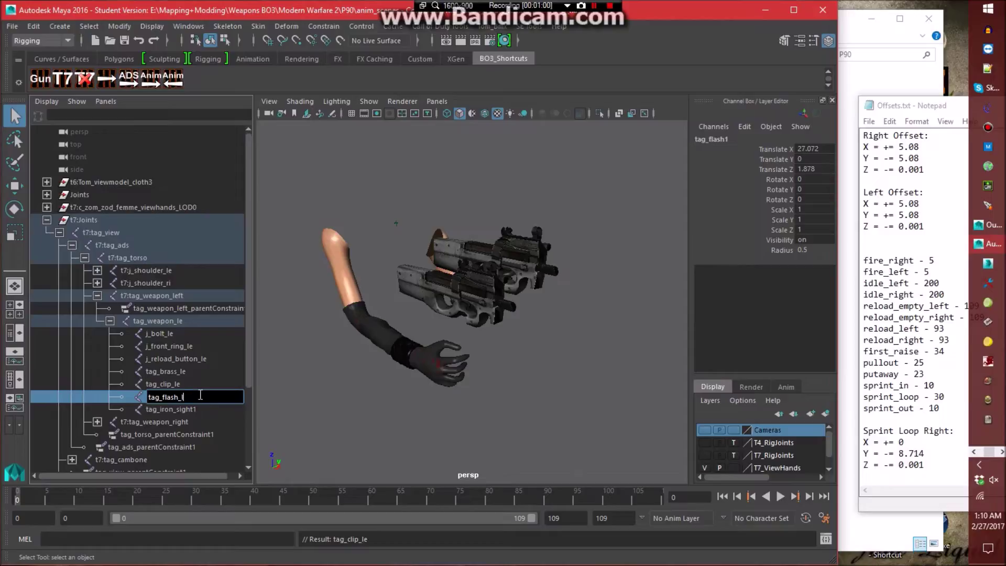
pyautogui.write('e')
pyautogui.press('Return')
pyautogui.doubleClick(210, 408)
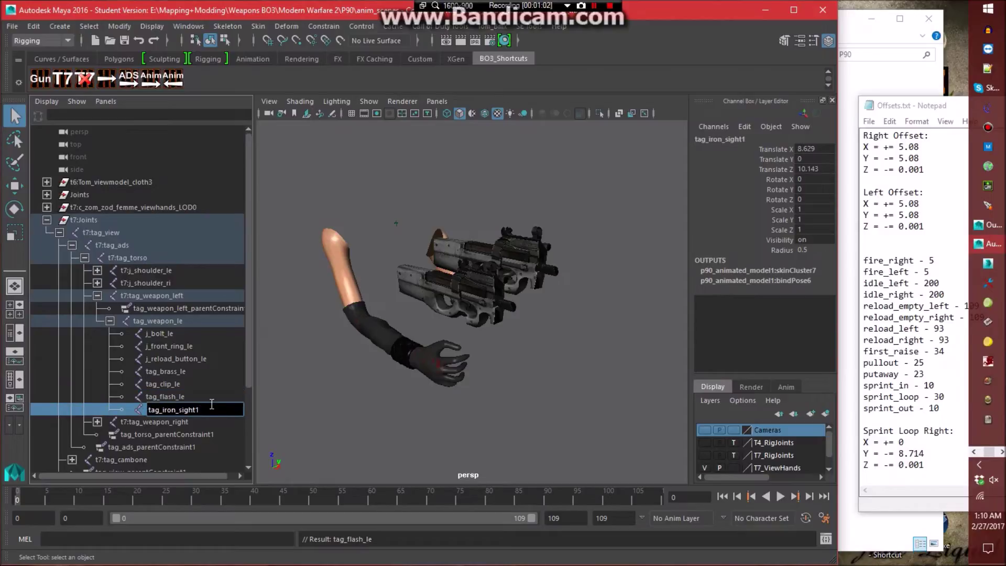
pyautogui.write('_le')
pyautogui.press('Return')
pyautogui.click(346, 404)
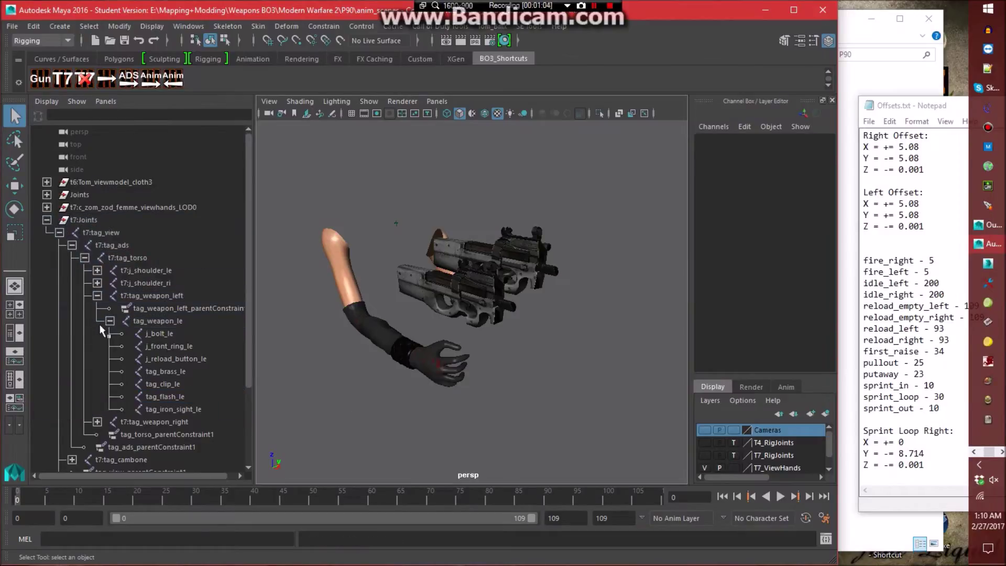
# Select the hierarchies of t7:j_shoulder_le, t7:tag_weapon_left and t7:tag_cambone, and add t7:tag_torso to the selection.
pyautogui.click(109, 321)
pyautogui.click(97, 295)
pyautogui.click(138, 294)
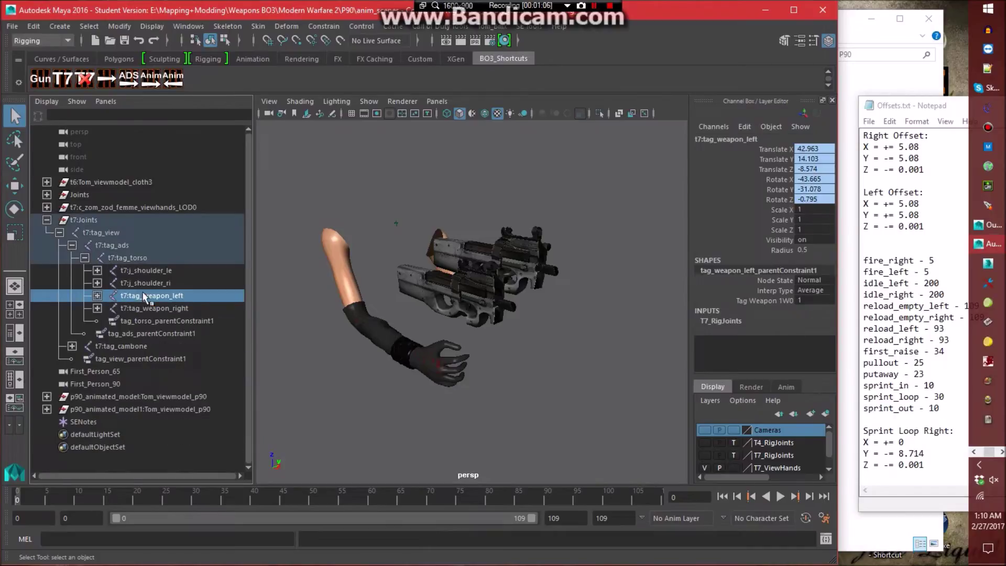
pyautogui.keyDown('ctrl'); pyautogui.click(128, 348); pyautogui.keyUp('ctrl')
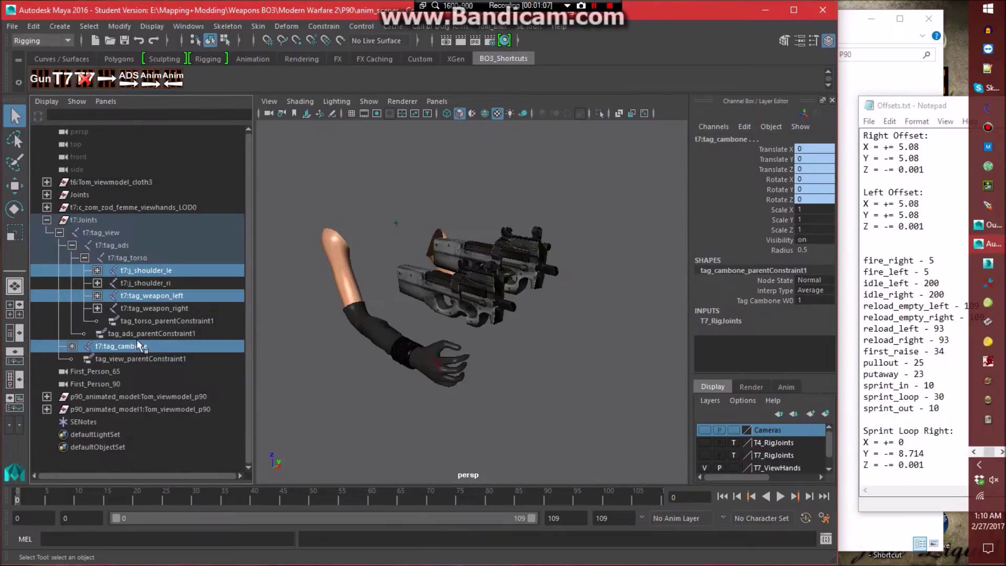
pyautogui.click(89, 26)
pyautogui.press('Escape')
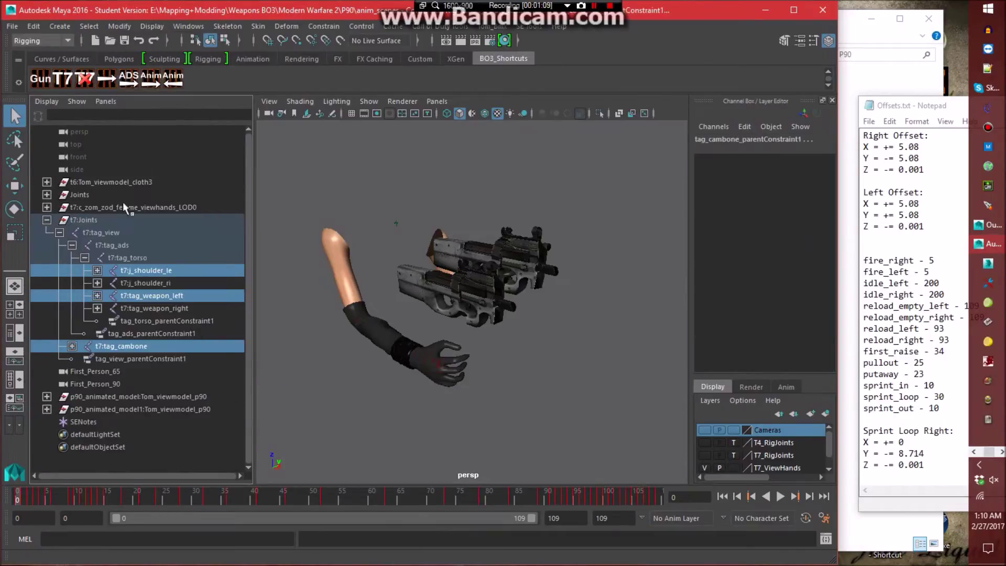
pyautogui.keyDown('ctrl'); pyautogui.click(135, 253); pyautogui.keyUp('ctrl')
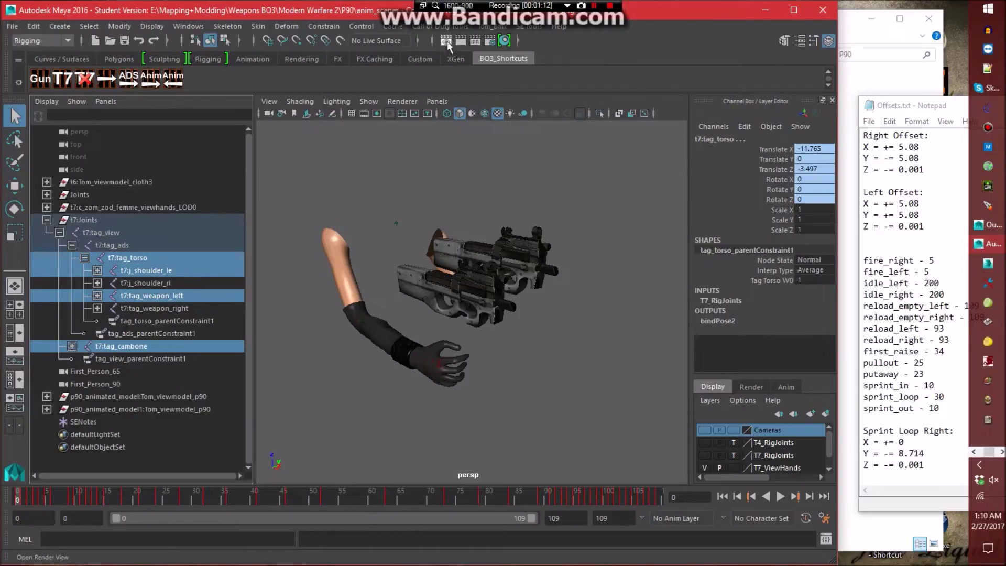
# Set up an XAnim export for frames 0 to 109, saving to vm_p90_dw_lh_reload_empty.xanim_export in the xanim_exports folder.
pyautogui.click(444, 26)
pyautogui.click(444, 59)
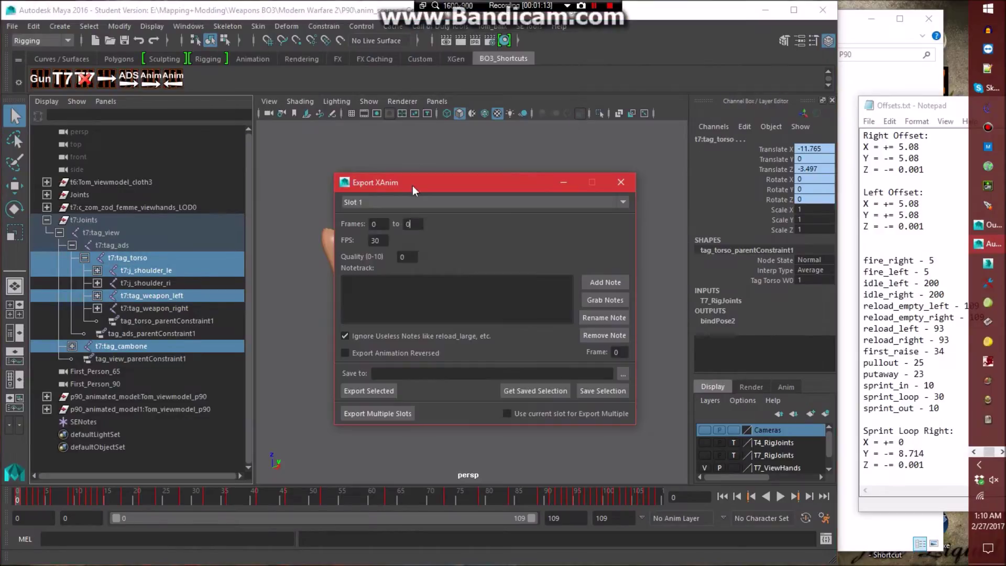
pyautogui.click(623, 374)
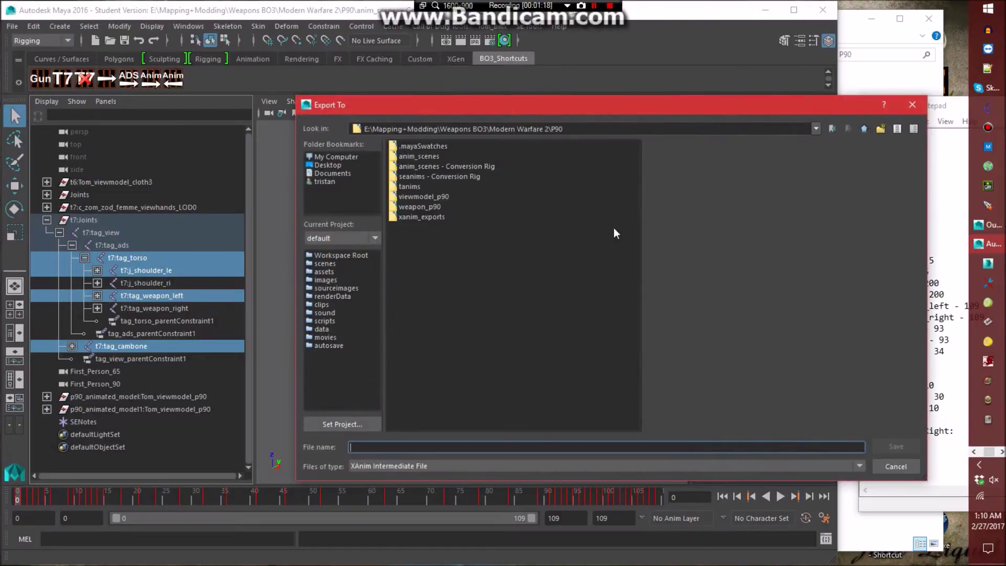
pyautogui.click(431, 218)
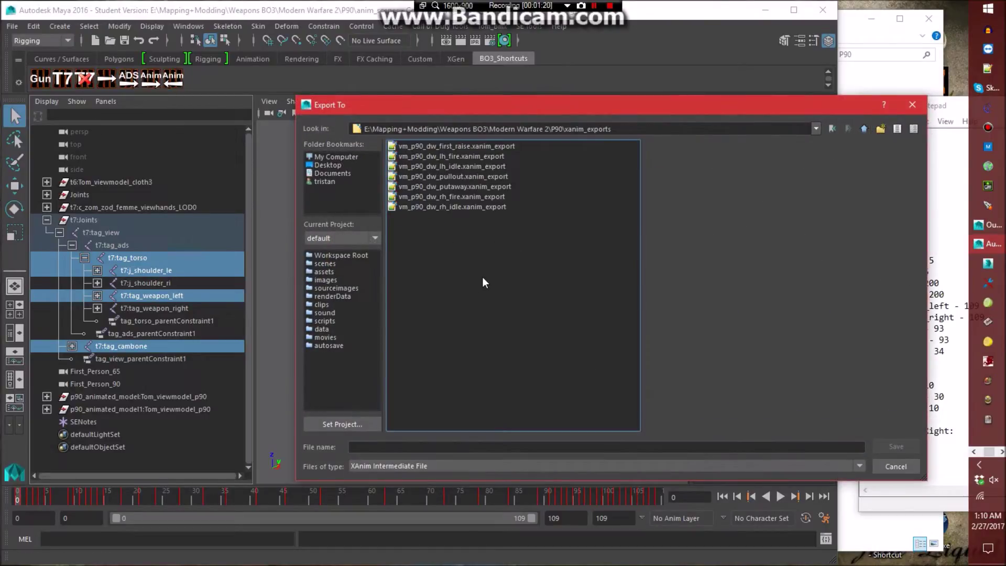
pyautogui.click(462, 166)
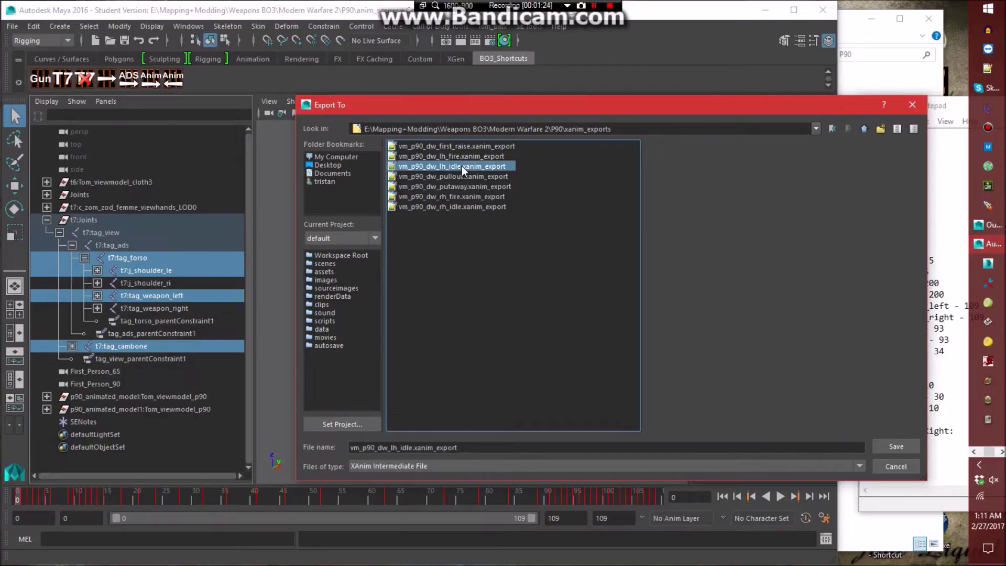
pyautogui.click(411, 447)
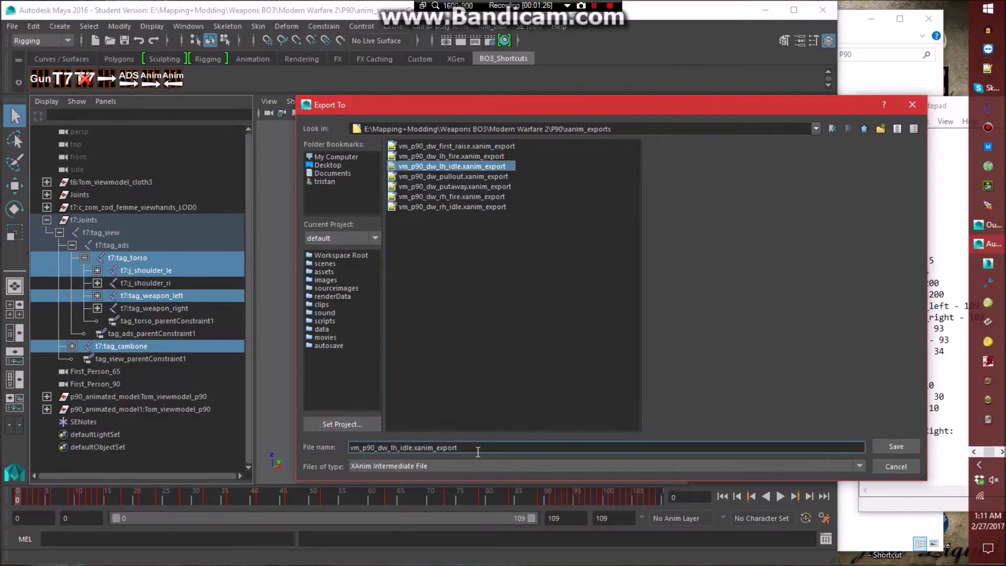
pyautogui.press('BackSpace')
pyautogui.press('BackSpace')
pyautogui.press('BackSpace')
pyautogui.press('BackSpace')
pyautogui.write('reload')
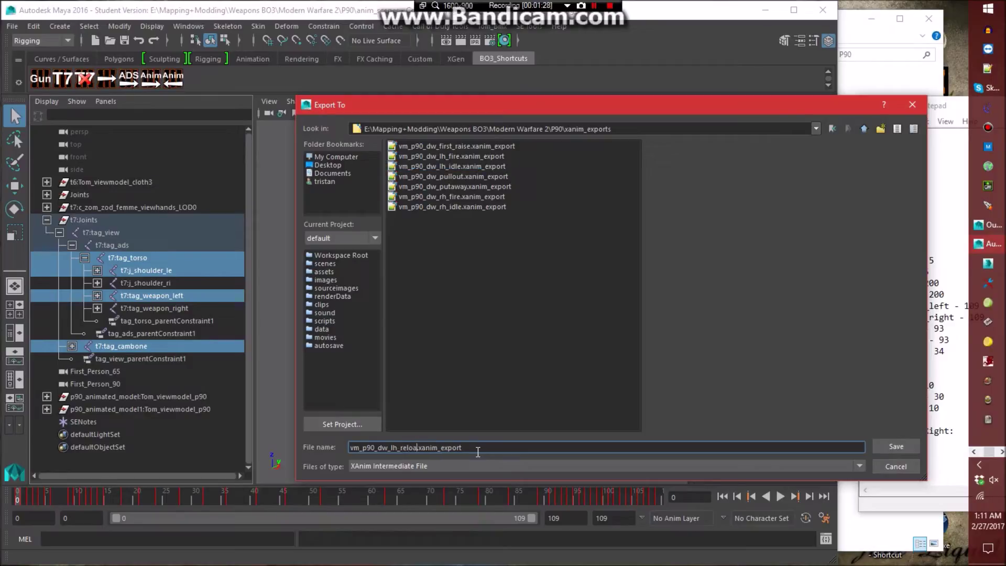
pyautogui.write('_empty')
pyautogui.press('Return')
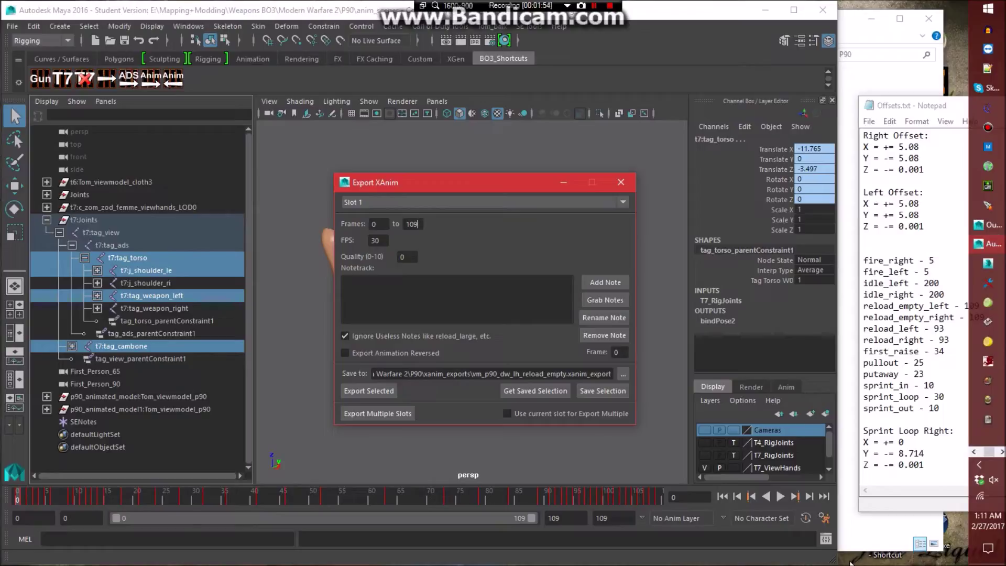
# In File Explorer, go to Lemon\export\direct_xanims\cod5\mw2\mp under Mapping+Modding and search it for "p90_".
pyautogui.doubleClick(891, 560)
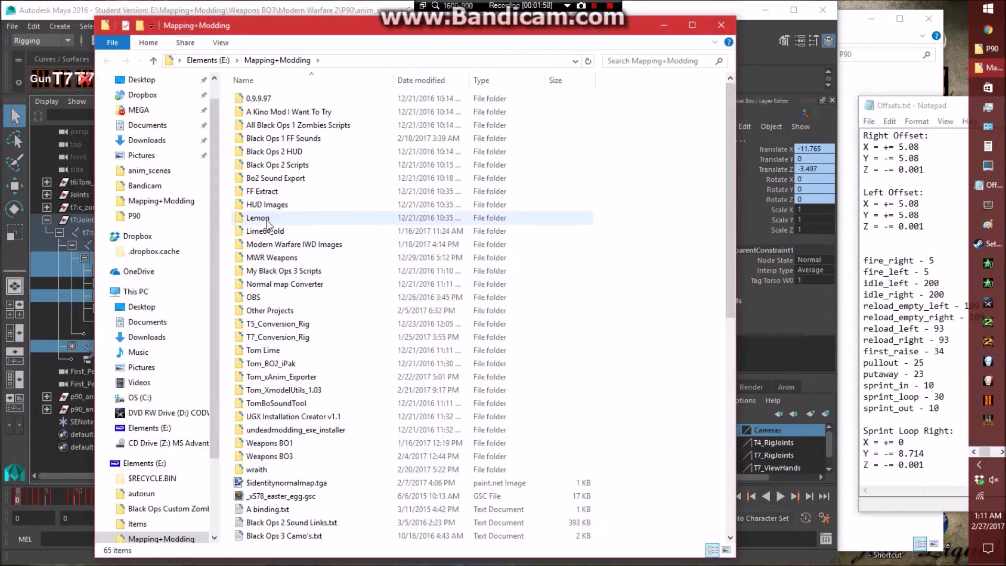
pyautogui.doubleClick(266, 220)
pyautogui.doubleClick(257, 101)
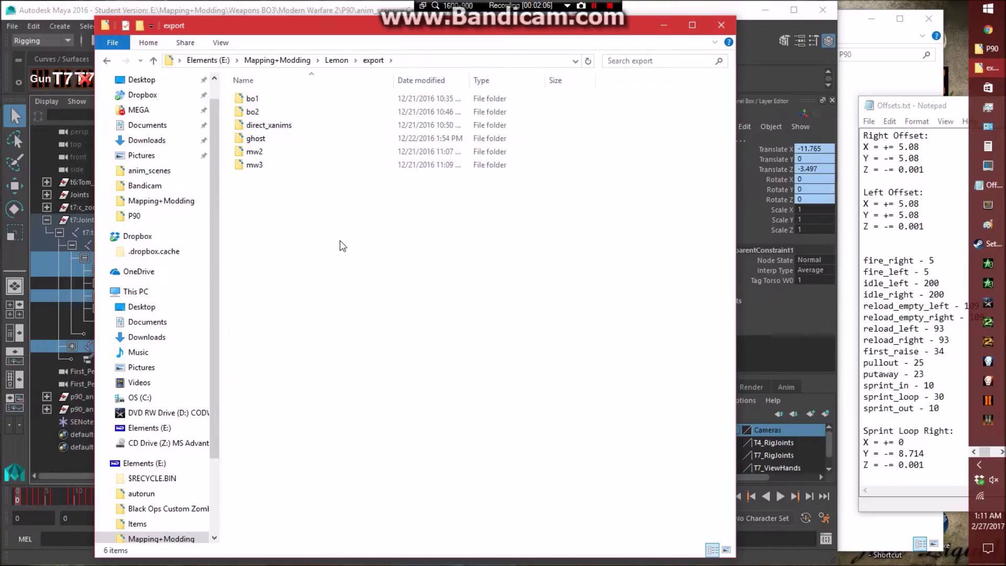
pyautogui.doubleClick(293, 126)
pyautogui.doubleClick(255, 100)
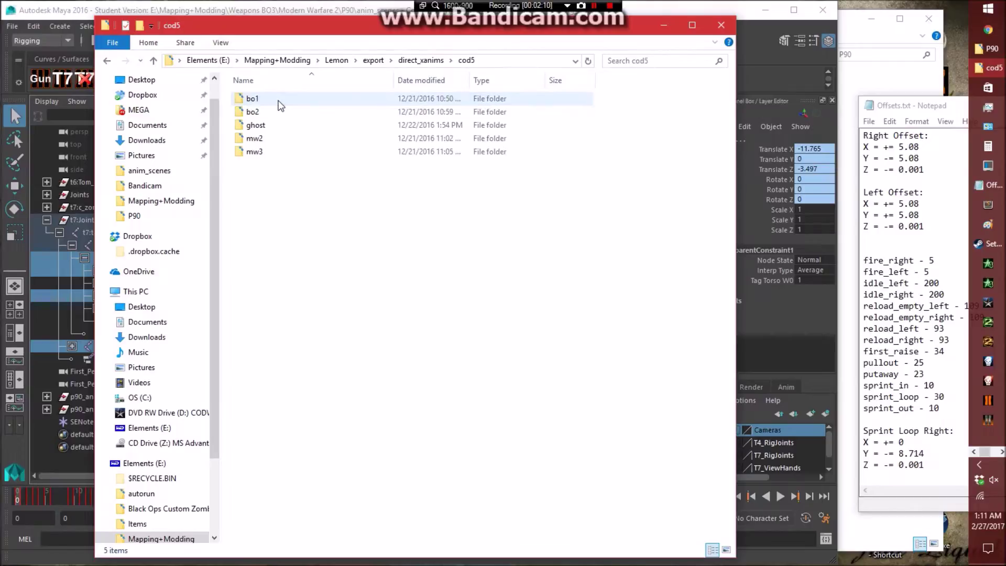
pyautogui.doubleClick(254, 138)
pyautogui.doubleClick(255, 99)
pyautogui.hotkey('ctrl', 'f')
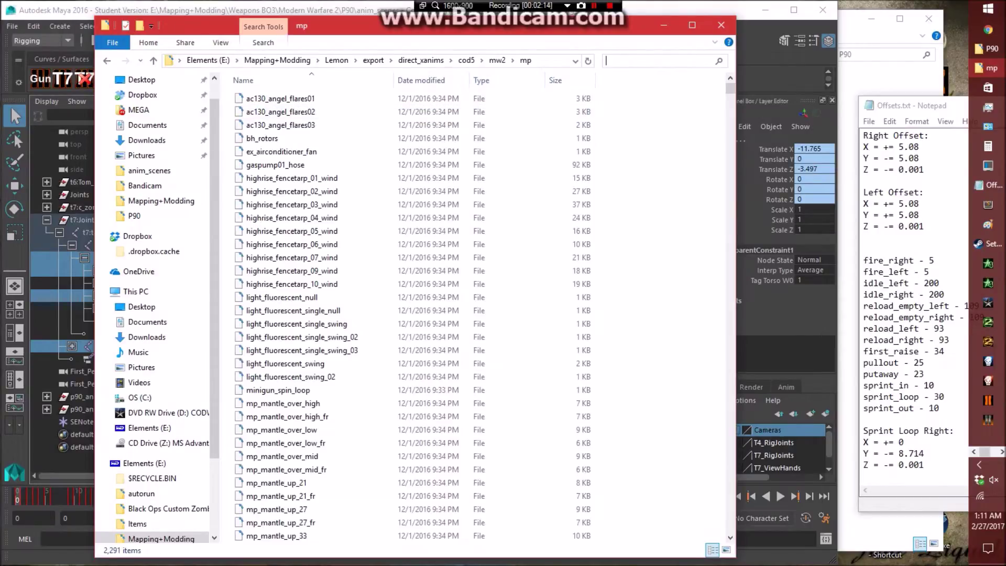
pyautogui.write('p90_')
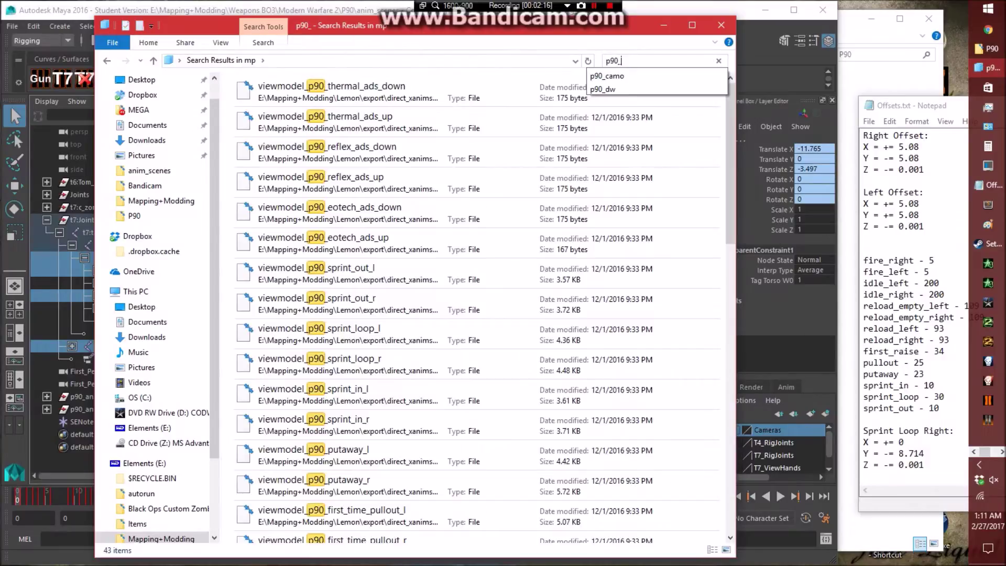
# Launch Tom xAnim Exporter, dismiss its update offer and place its window beside the file search results.
pyautogui.click(997, 452)
pyautogui.click(987, 420)
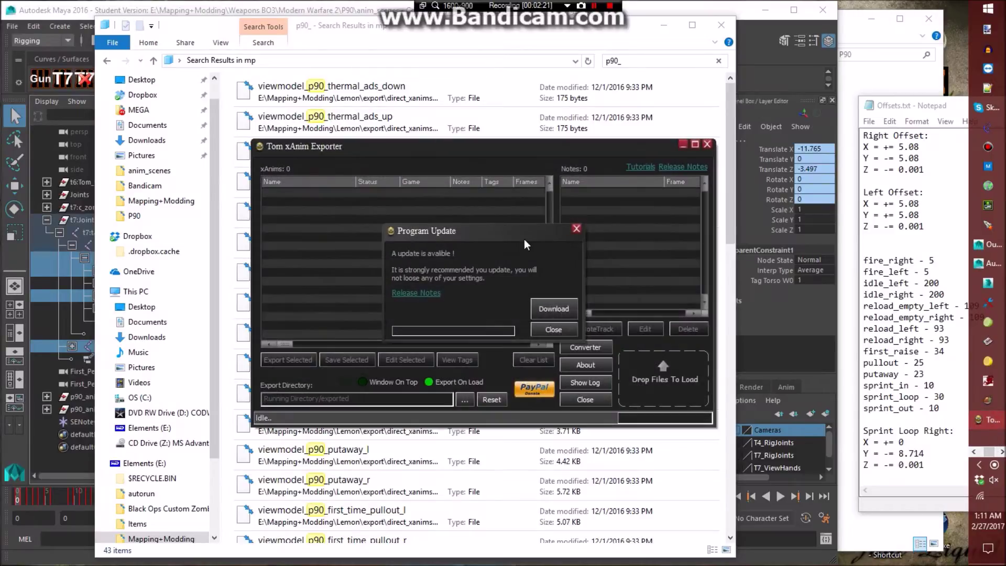
pyautogui.click(554, 329)
pyautogui.moveTo(486, 156); pyautogui.dragTo(706, 257)
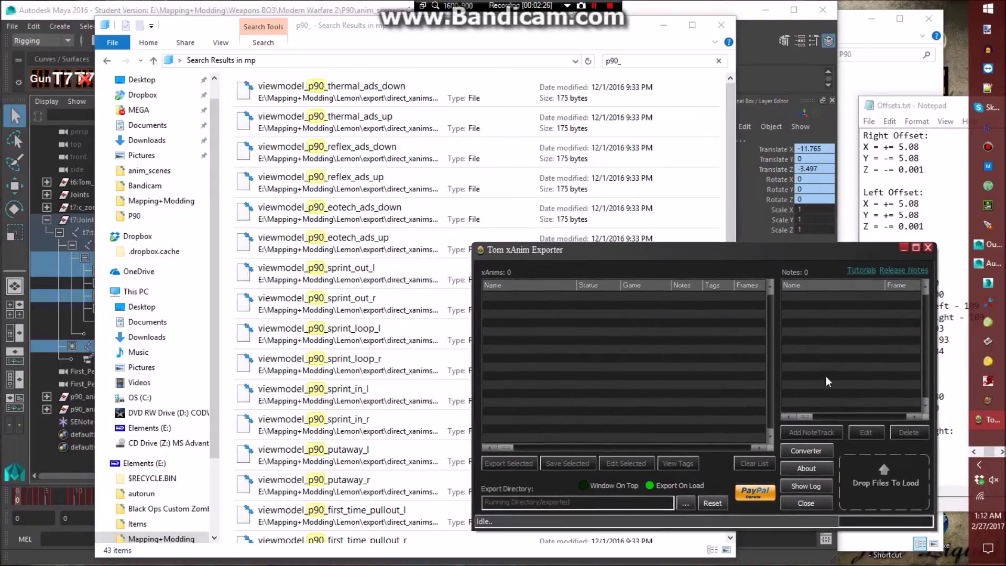
# Load the viewmodel_p90 sprint, putaway, pullout, reload, fire and idle files into Tom xAnim Exporter and close the search results window.
pyautogui.click(399, 32)
pyautogui.moveTo(385, 283); pyautogui.dragTo(373, 484)
pyautogui.scroll(-3, 416, 308)
pyautogui.moveTo(416, 303); pyautogui.dragTo(362, 254)
pyautogui.scroll(-3, 414, 495)
pyautogui.moveTo(732, 317); pyautogui.dragTo(733, 227)
pyautogui.moveTo(524, 262); pyautogui.dragTo(753, 332)
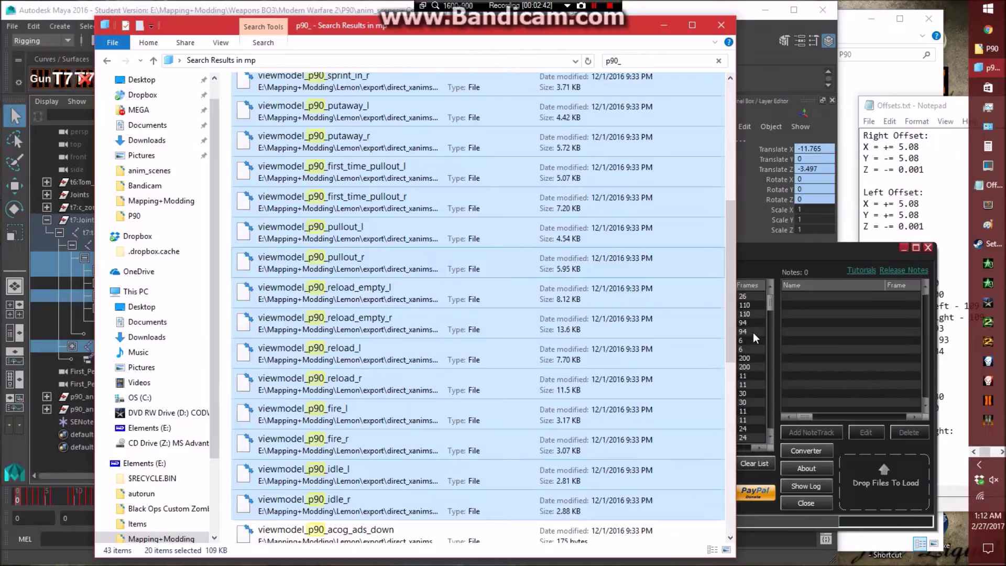
pyautogui.click(720, 26)
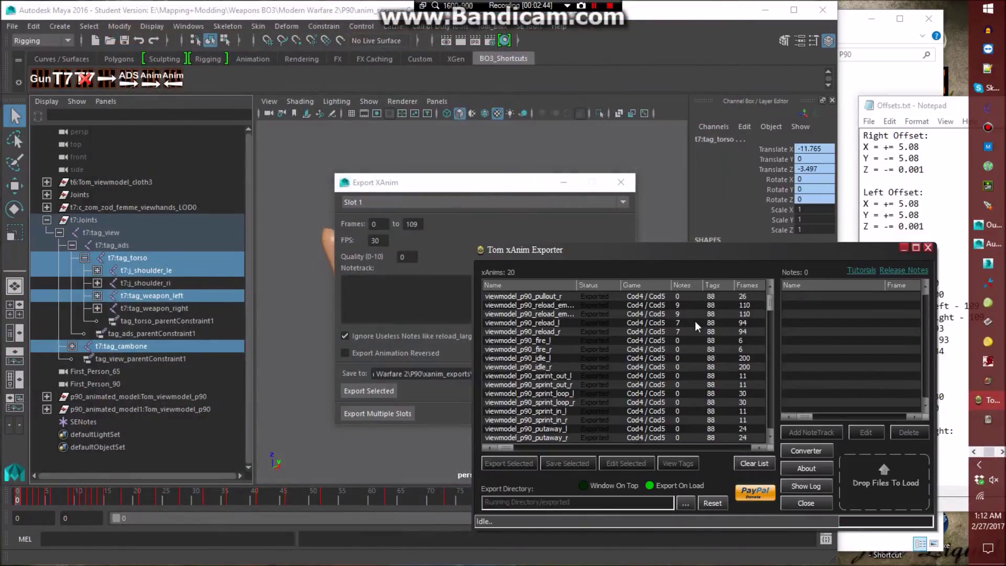
# Compare the notetracks and note frames of viewmodel_p90_reload_empty_l and viewmodel_p90_reload_empty_r in the exporter's list.
pyautogui.moveTo(681, 245); pyautogui.dragTo(674, 214)
pyautogui.moveTo(577, 248); pyautogui.dragTo(603, 247)
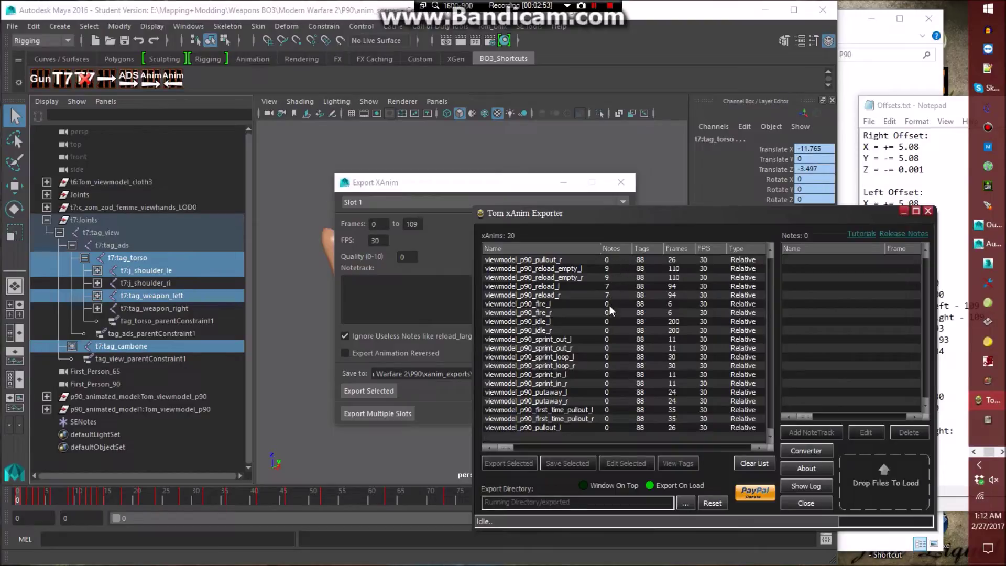
pyautogui.click(611, 266)
pyautogui.click(611, 276)
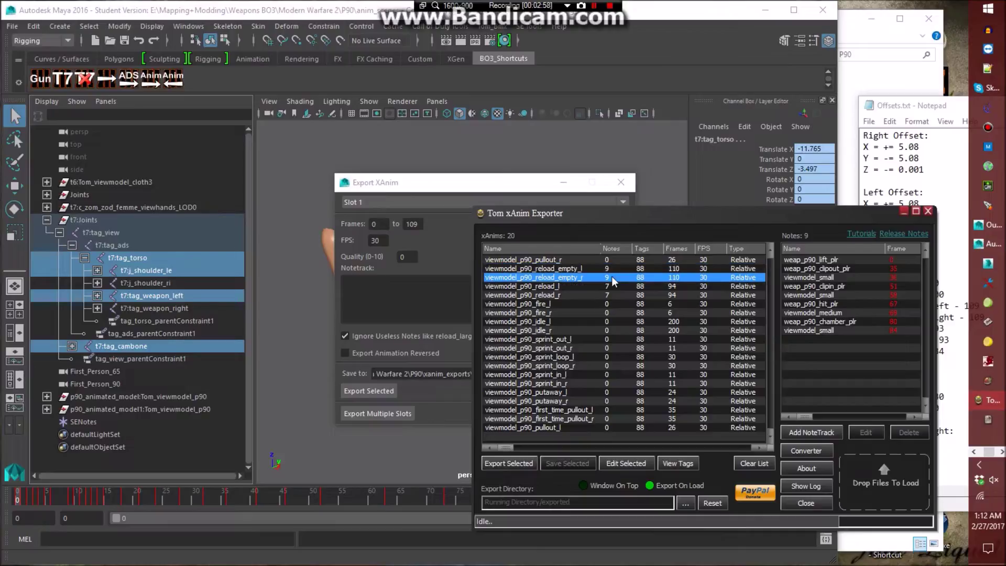
pyautogui.click(612, 269)
pyautogui.click(611, 275)
pyautogui.moveTo(631, 215); pyautogui.dragTo(687, 263)
pyautogui.click(633, 318)
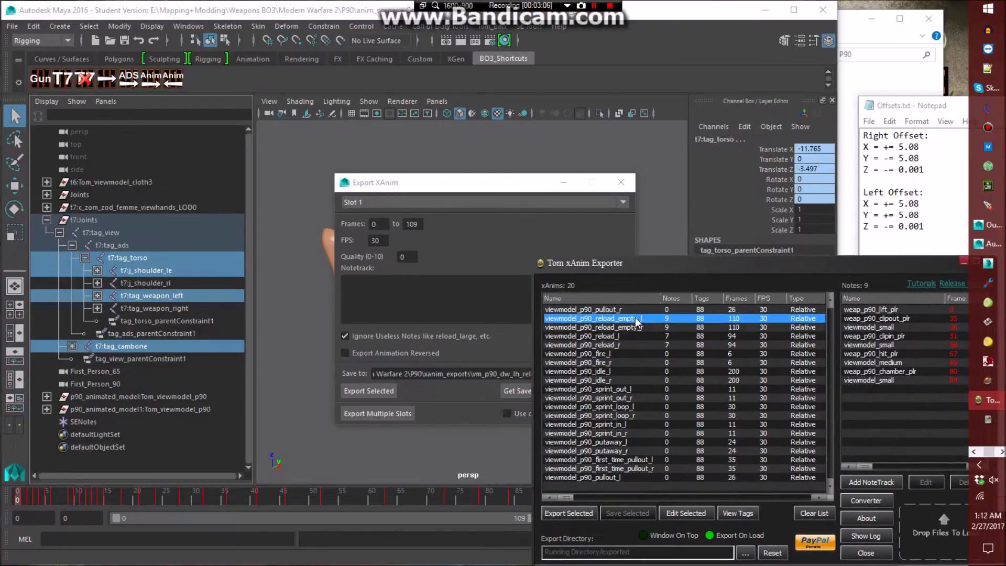
pyautogui.click(640, 327)
pyautogui.click(638, 318)
pyautogui.click(640, 327)
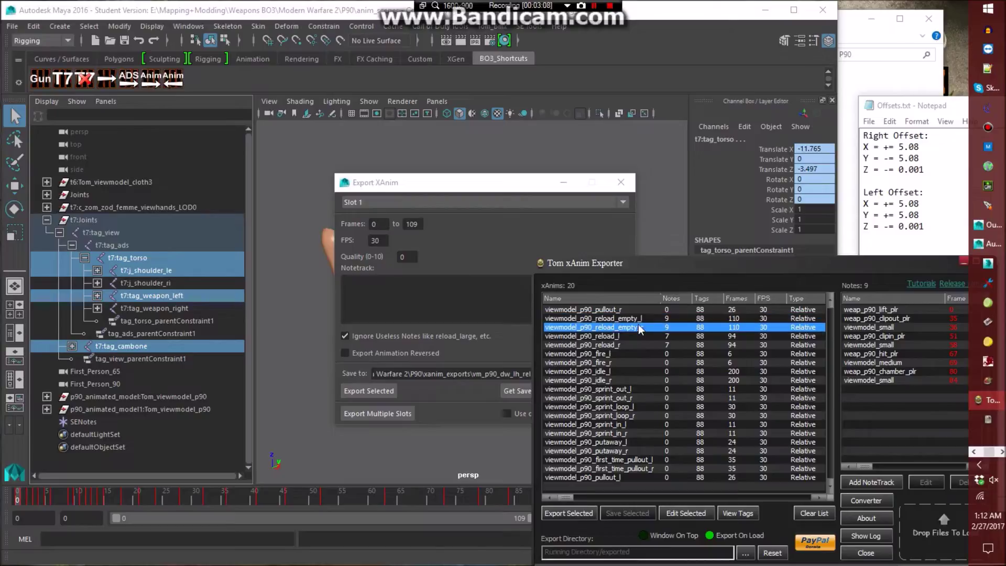
# Return to Maya's XAnim export window and add the sound note sndntweap_p90_lift_plr at frame 0.
pyautogui.click(485, 188)
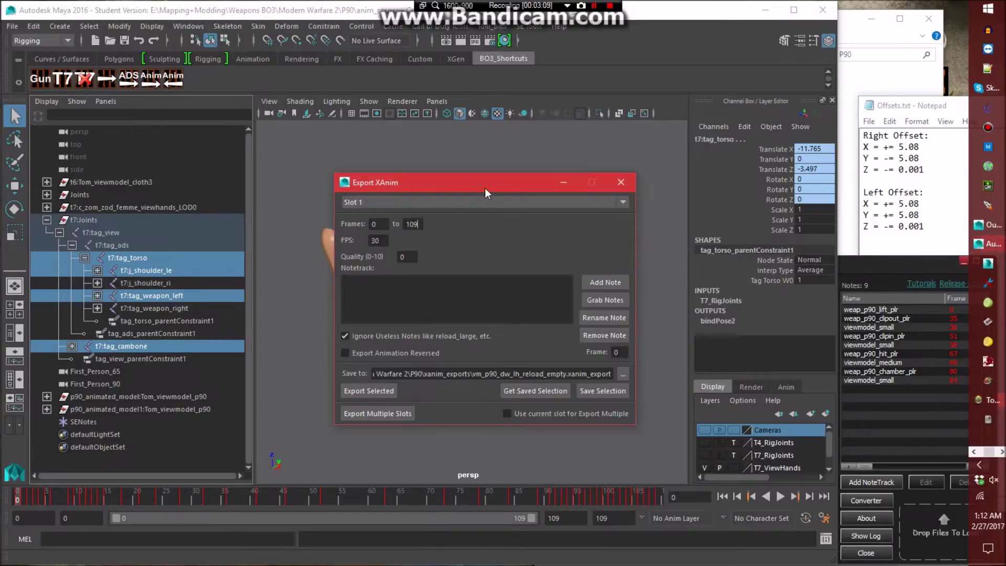
pyautogui.click(595, 284)
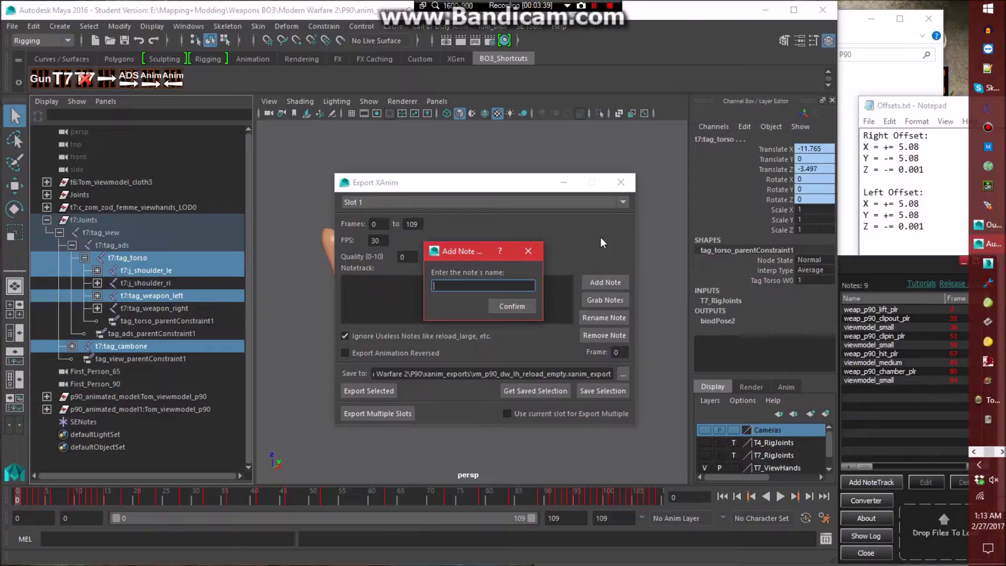
pyautogui.write('sndnt#')
pyautogui.press('BackSpace')
pyautogui.write('weap_p90_lift_plr')
pyautogui.press('Return')
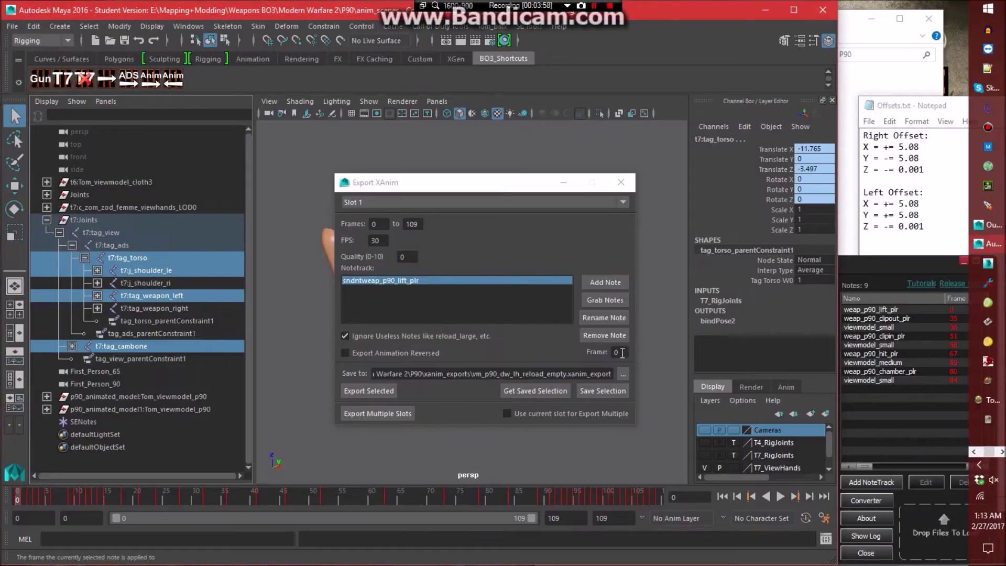
# Add the note sndntweap_p90_clipout_plr to the notetrack and set its frame to 35.
pyautogui.click(605, 282)
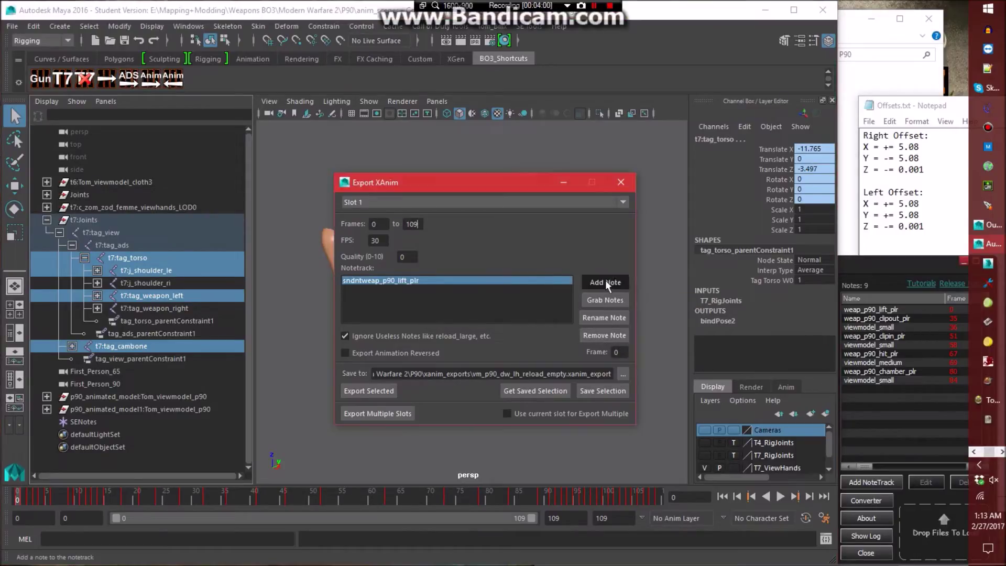
pyautogui.write('sndnt')
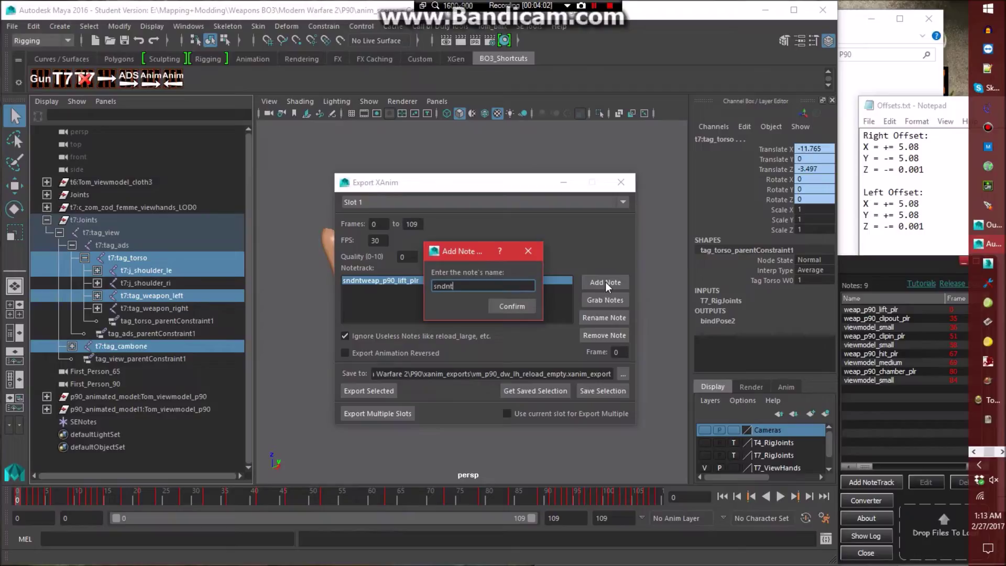
pyautogui.write('weap_p90_clipout_plr')
pyautogui.press('Return')
pyautogui.click(617, 352)
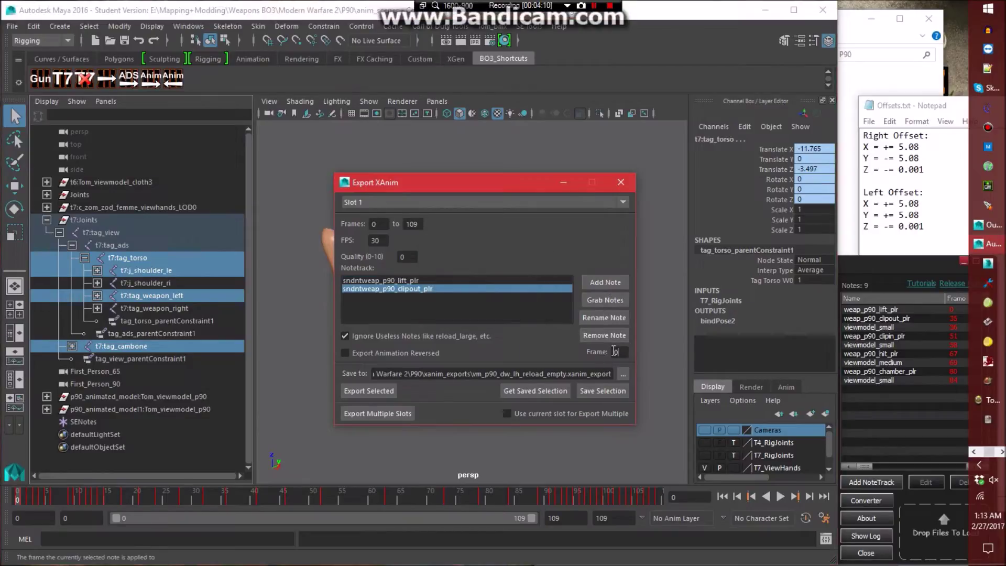
pyautogui.write('35')
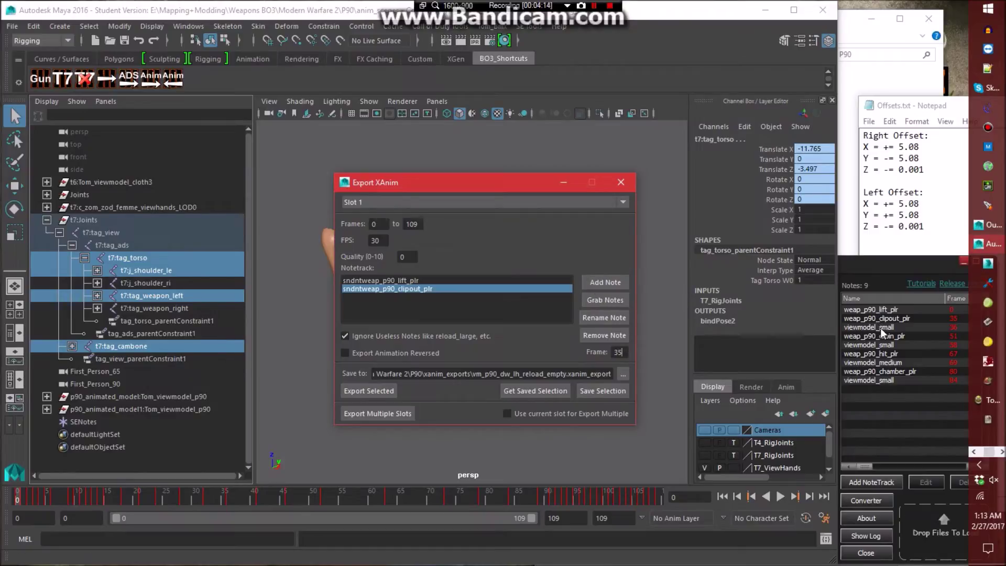
# Add the rumble note rmbntreload_small to the notetrack and set its frame to 36.
pyautogui.click(592, 284)
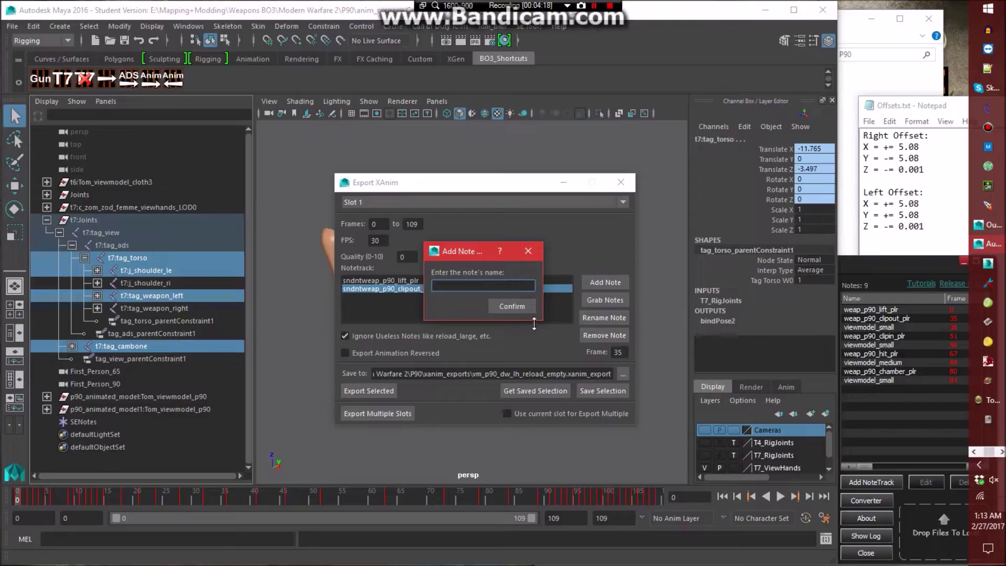
pyautogui.write('rmbntreload_small')
pyautogui.press('Return')
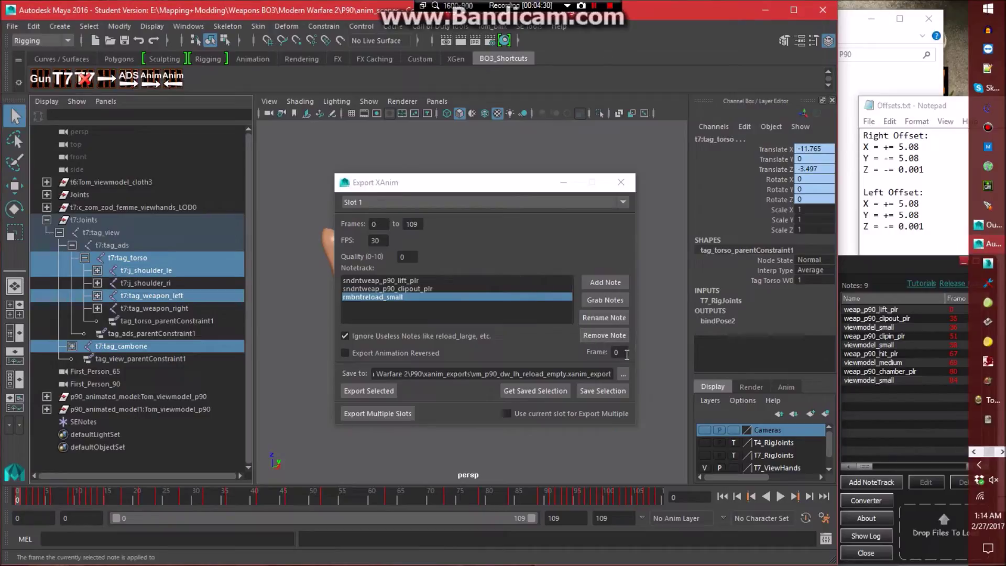
pyautogui.moveTo(623, 352); pyautogui.dragTo(554, 352)
pyautogui.write('36')
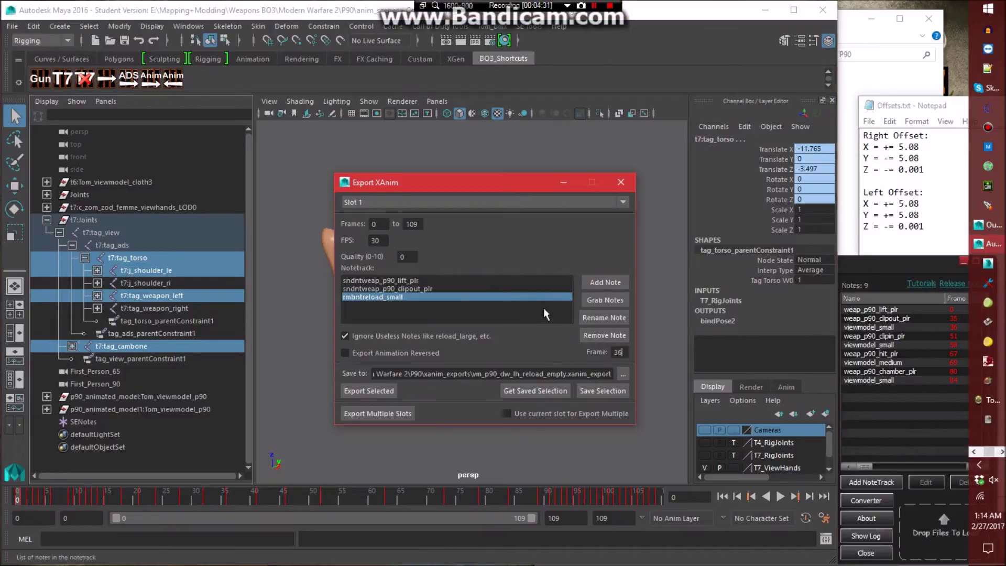
# Add the note sndntweap_p90_clipin_plr to the notetrack and set its frame to 51.
pyautogui.click(590, 283)
pyautogui.write('sndnt')
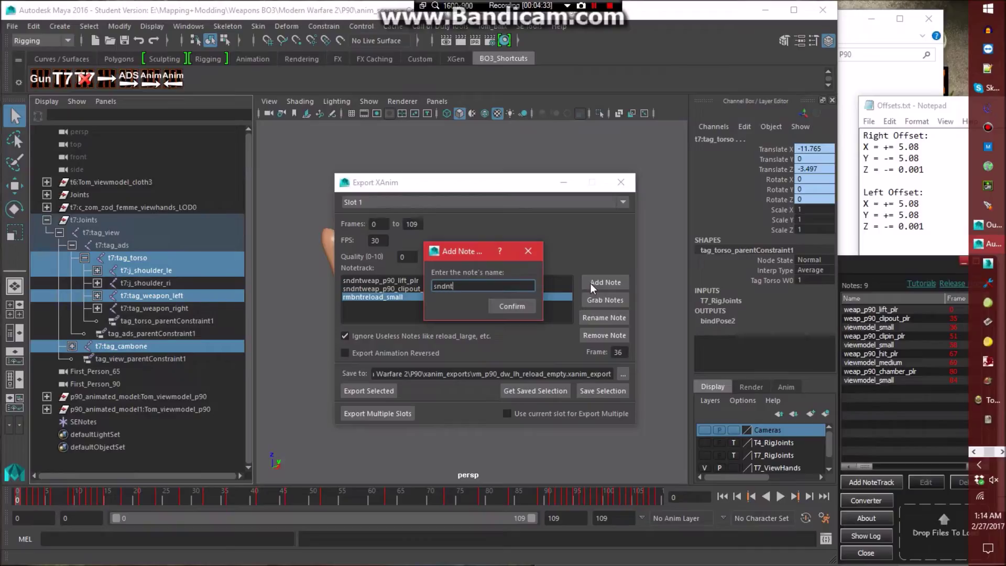
pyautogui.write('weap_p90_clipin_plr')
pyautogui.press('Return')
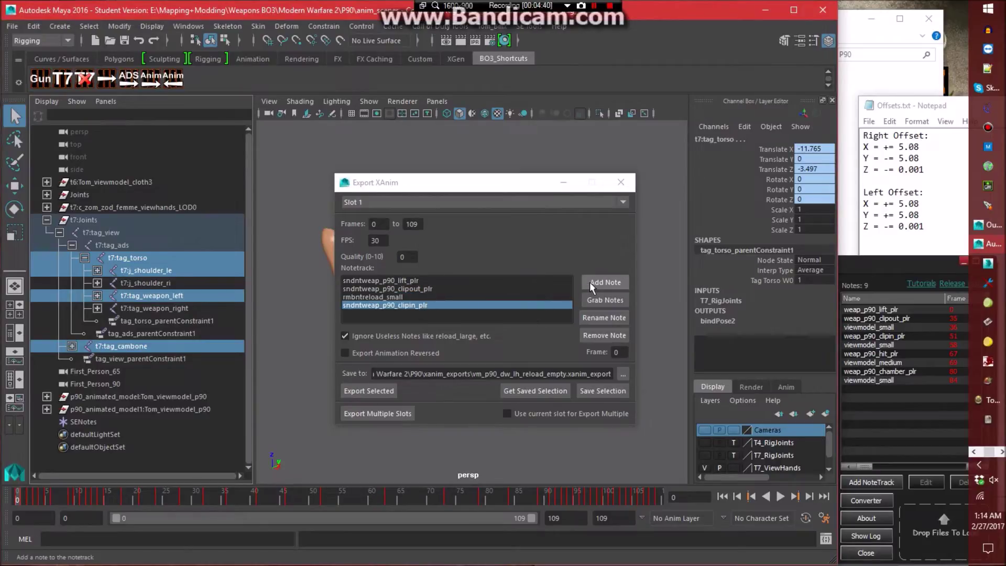
pyautogui.click(574, 348)
pyautogui.write('51')
# Add another rmbntreload_small rumble note to the notetrack and set its frame to 58.
pyautogui.click(607, 282)
pyautogui.write('rmbntreloa')
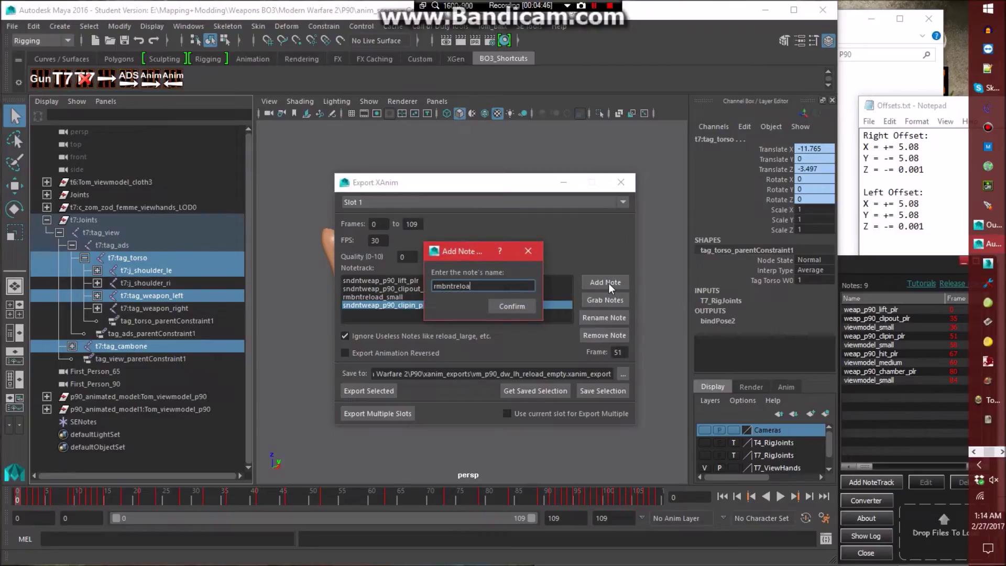
pyautogui.write('d_small')
pyautogui.press('Return')
pyautogui.press('Return')
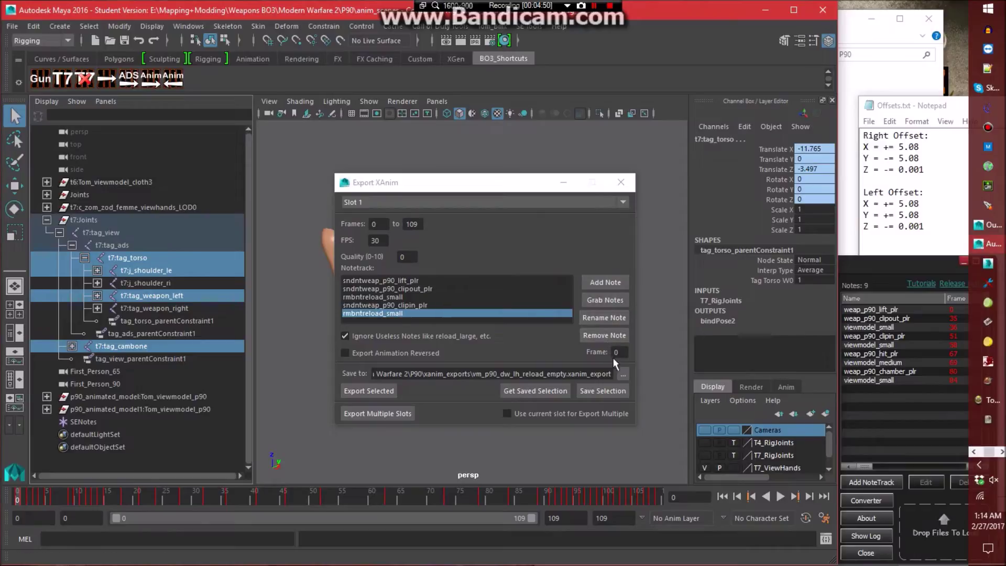
pyautogui.click(583, 349)
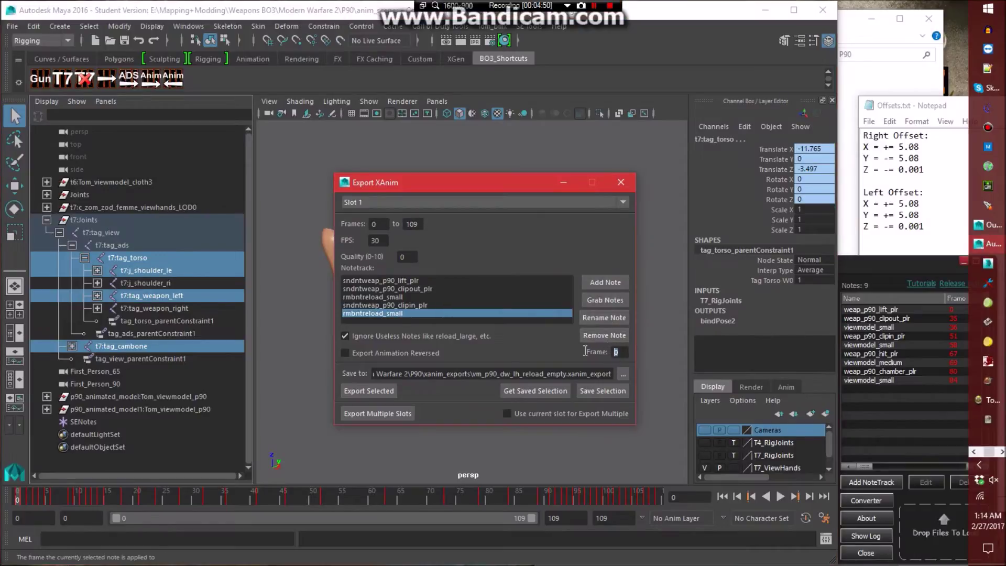
# Add the sound note sndntweap_p90_hit_plr to the notetrack and set its frame to 67.
pyautogui.click(602, 282)
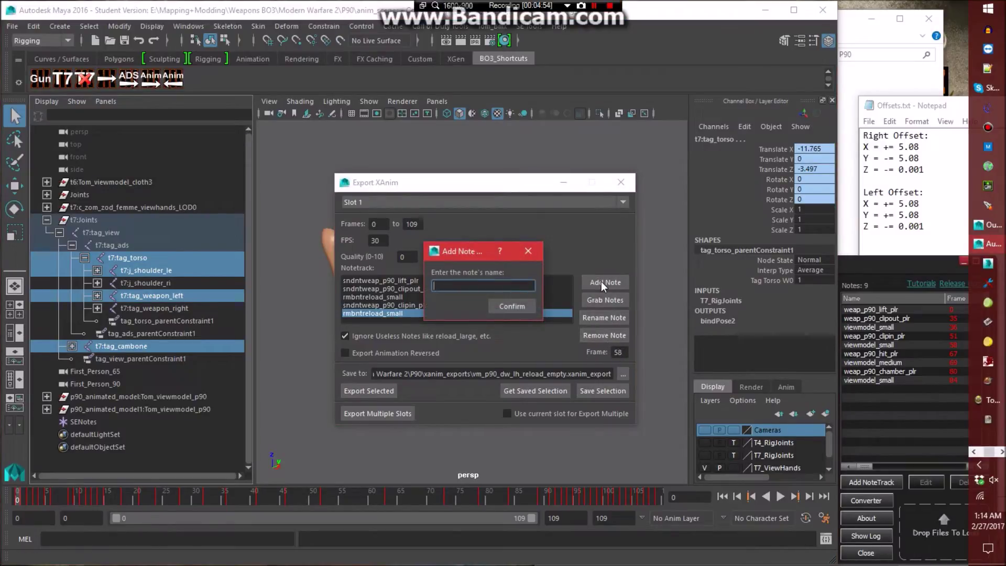
pyautogui.write('sndntweap_p90_hit_plr')
pyautogui.press('Return')
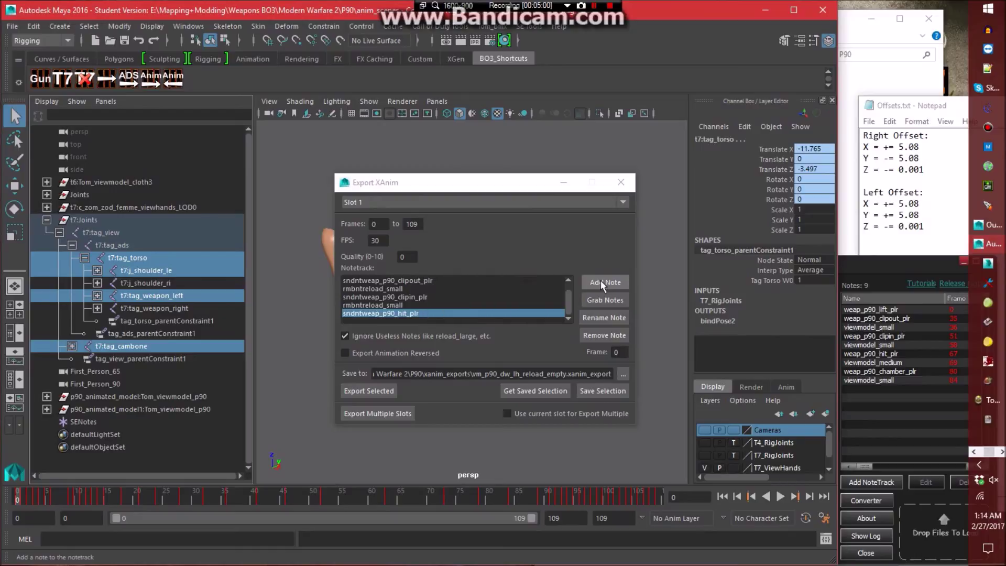
pyautogui.click(617, 352)
pyautogui.write('67')
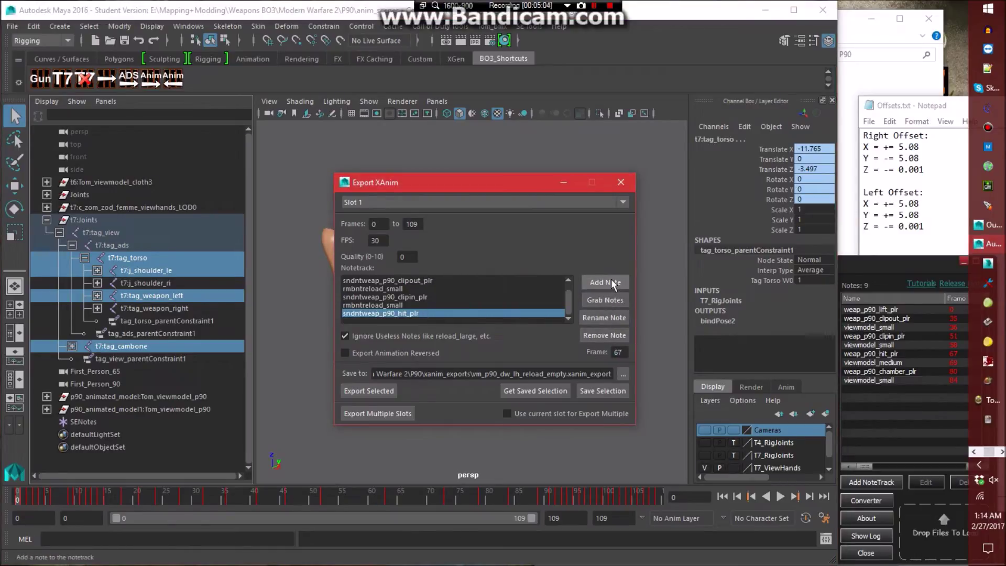
# Add the rumble note rmbntreload_medium to the notetrack and set its frame to 69.
pyautogui.click(607, 283)
pyautogui.write('rmbntreload_medium')
pyautogui.press('Return')
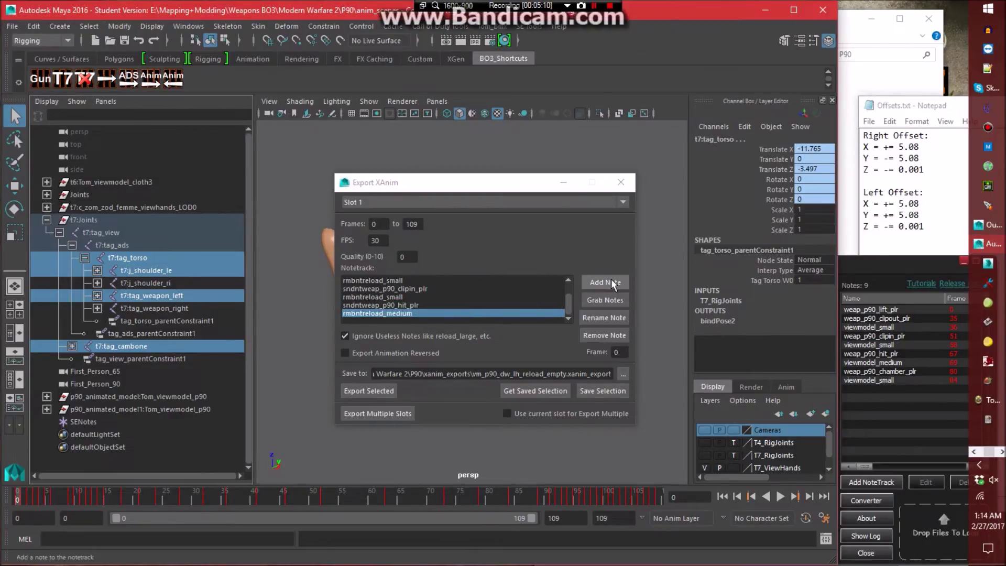
pyautogui.doubleClick(618, 353)
pyautogui.write('69')
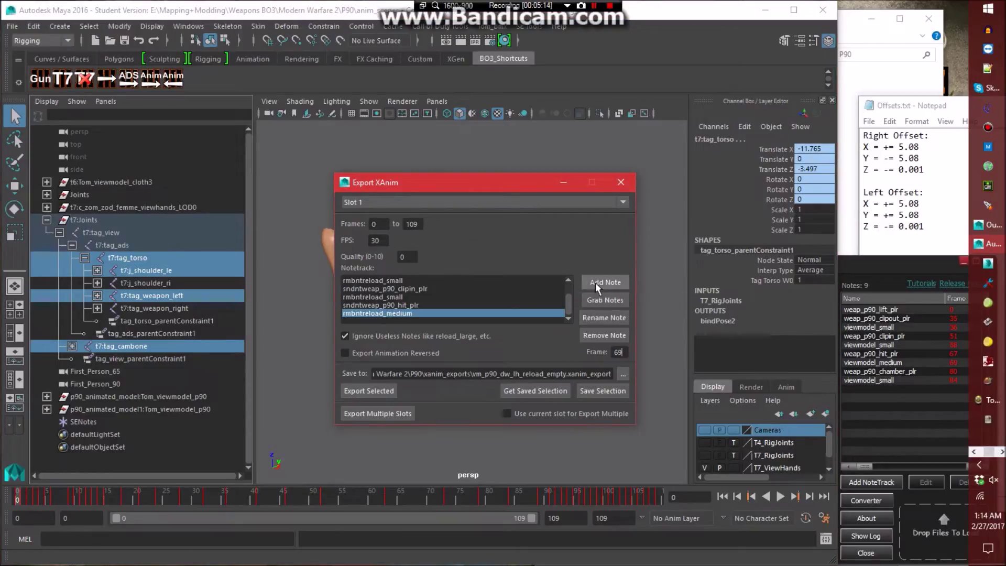
# Add the sound note sndntweap_p90_chamber_plr to the notetrack and set its frame to 80.
pyautogui.click(595, 282)
pyautogui.write('sndntwea')
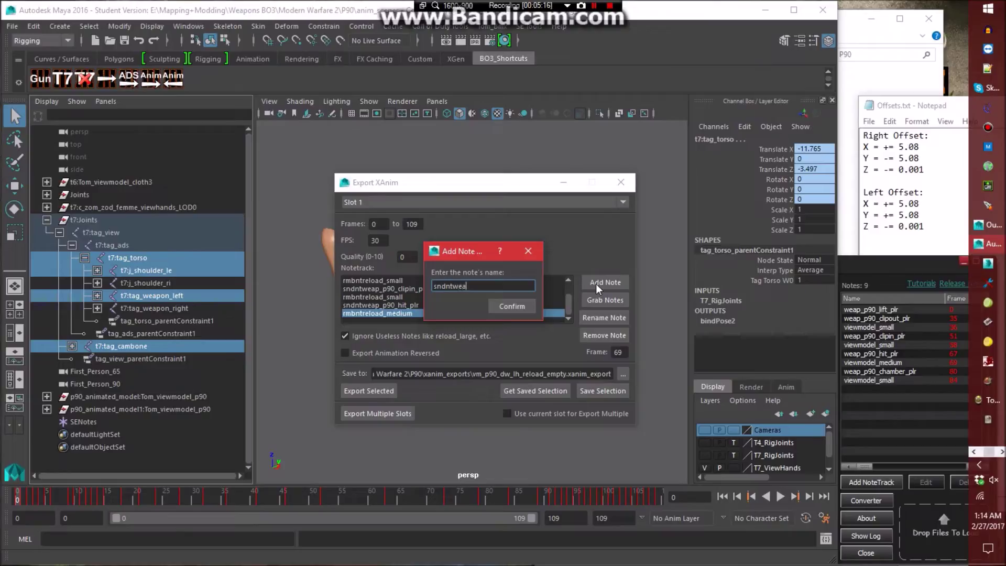
pyautogui.write('p_p90_chamber_plr')
pyautogui.press('Return')
pyautogui.click(576, 347)
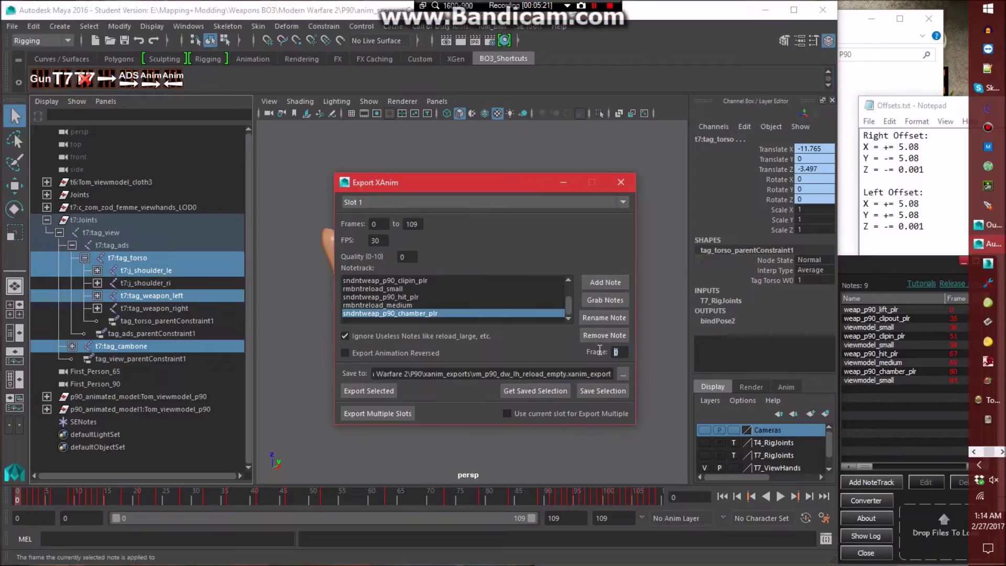
pyautogui.write('80')
# Add a final rmbntreload_small rumble note to the notetrack and set its frame to 84.
pyautogui.click(599, 279)
pyautogui.write('rmbntreload')
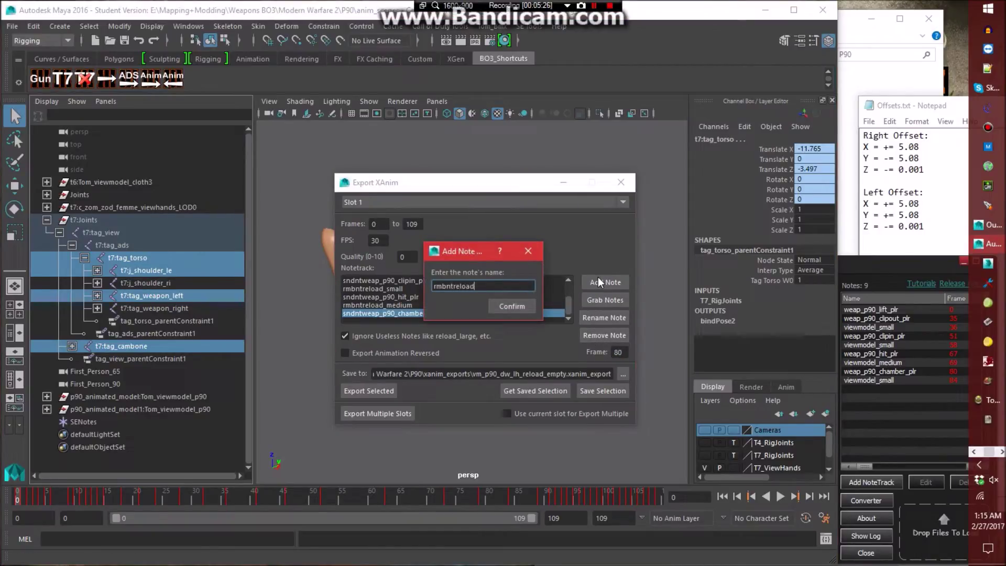
pyautogui.write('_small')
pyautogui.press('Return')
pyautogui.press('Return')
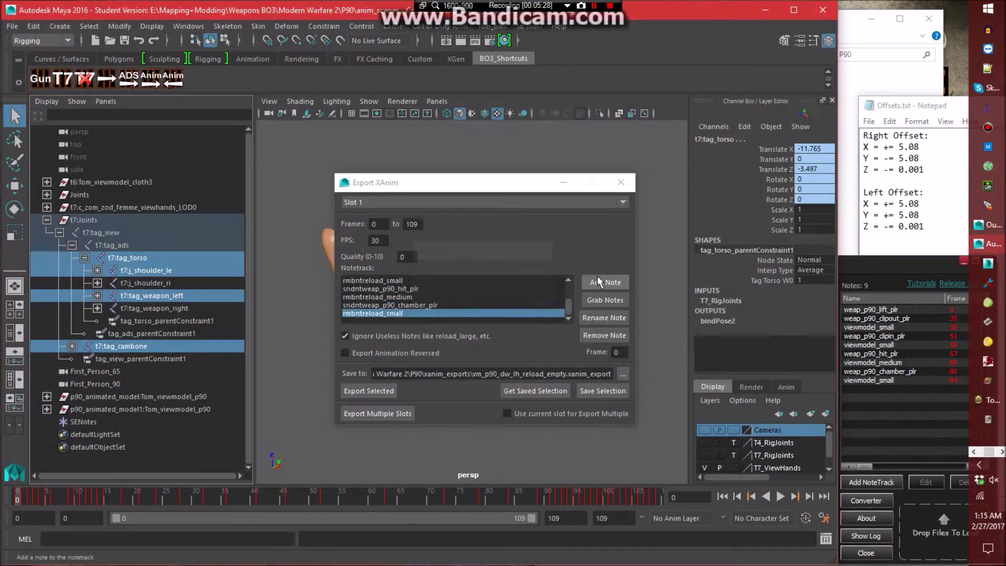
pyautogui.click(628, 356)
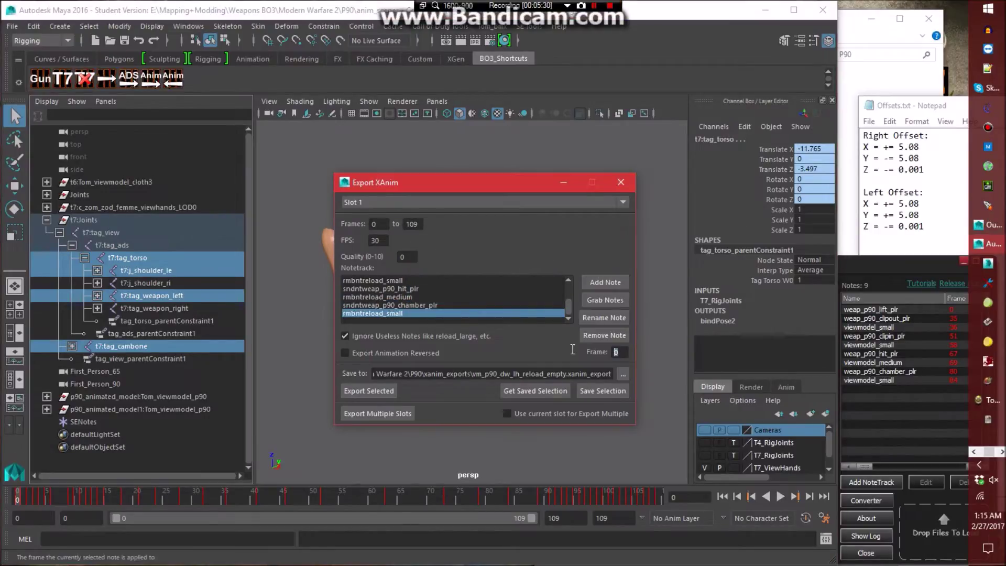
pyautogui.write('84')
# Export the selected joints as vm_p90_dw_lh_reload_empty.xanim_export, saving the changes to reload_empty_left.ma, and close the export window.
pyautogui.click(383, 389)
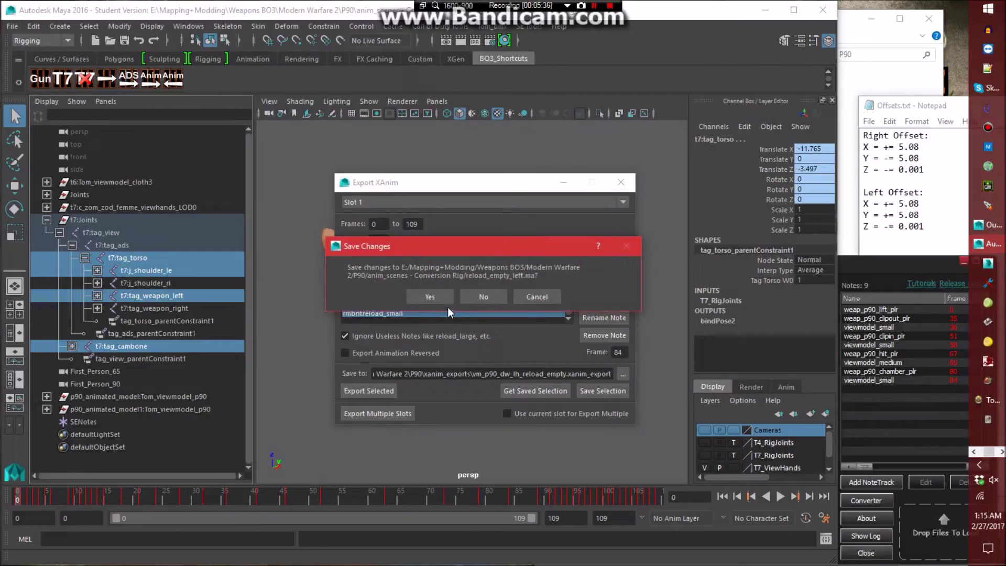
pyautogui.click(430, 297)
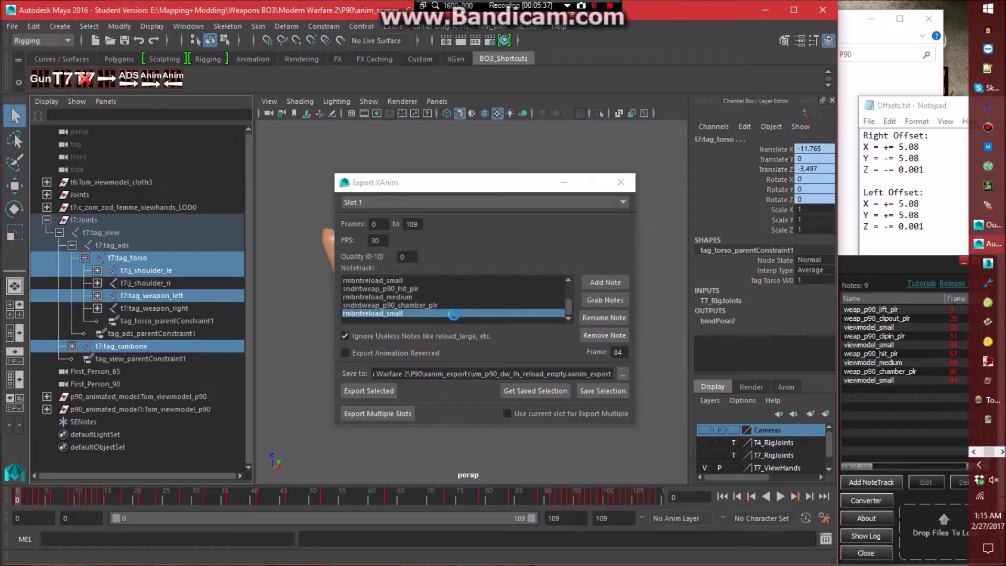
pyautogui.click(455, 301)
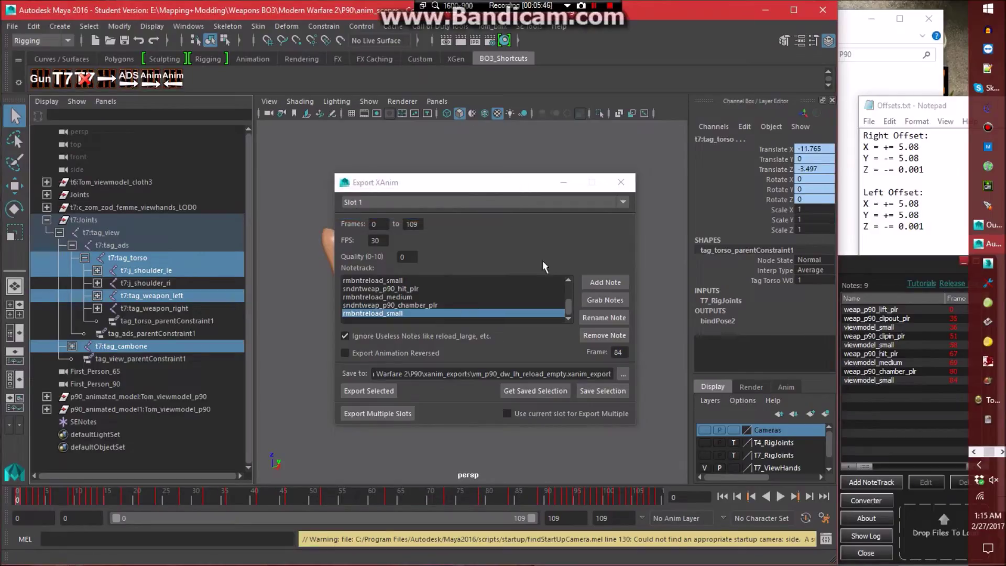
pyautogui.click(622, 183)
pyautogui.click(627, 193)
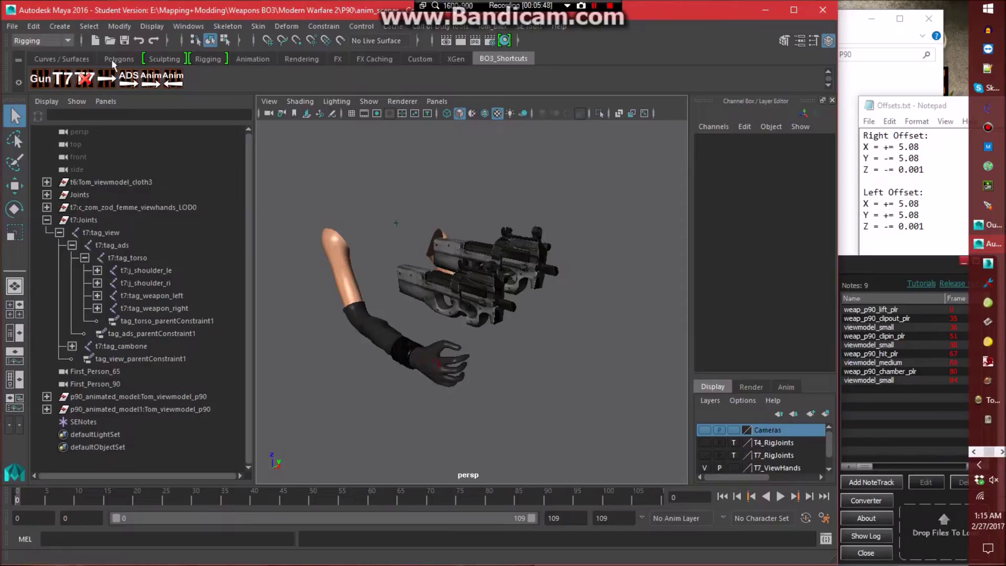
# Open the base scene animation_base - Conversion Rig.ma from the P90 folder.
pyautogui.click(11, 25)
pyautogui.click(32, 49)
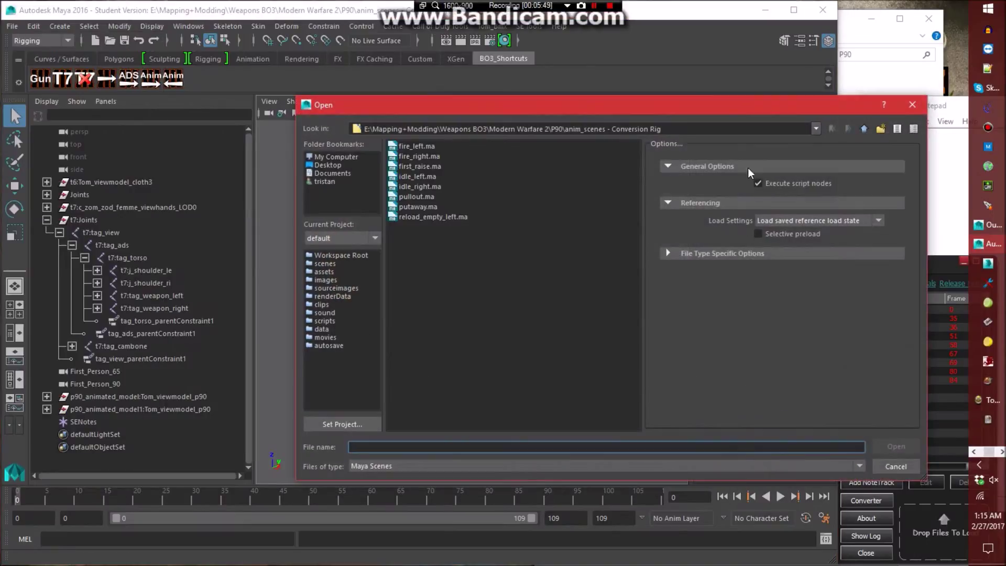
pyautogui.click(864, 128)
pyautogui.doubleClick(476, 228)
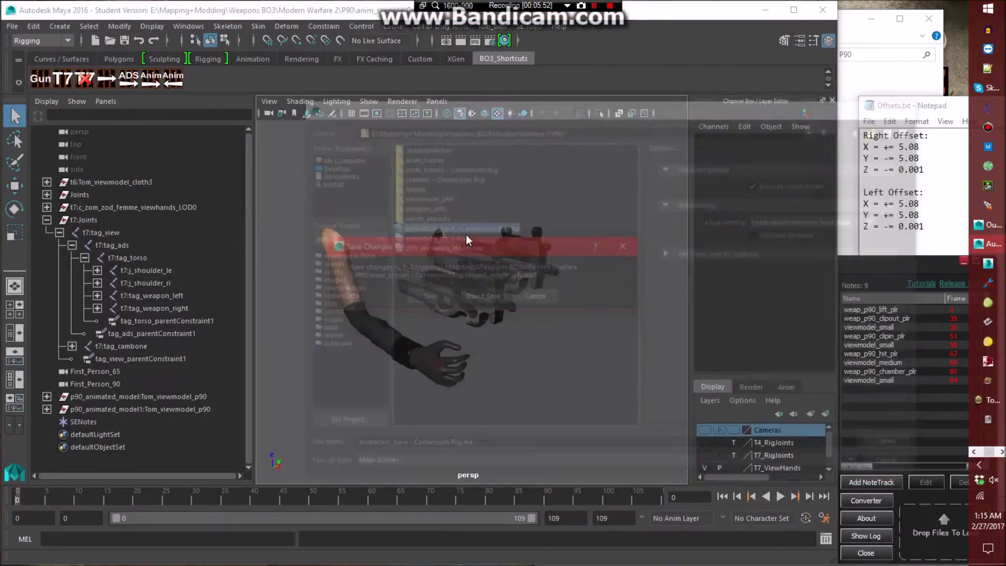
pyautogui.click(419, 231)
pyautogui.click(458, 294)
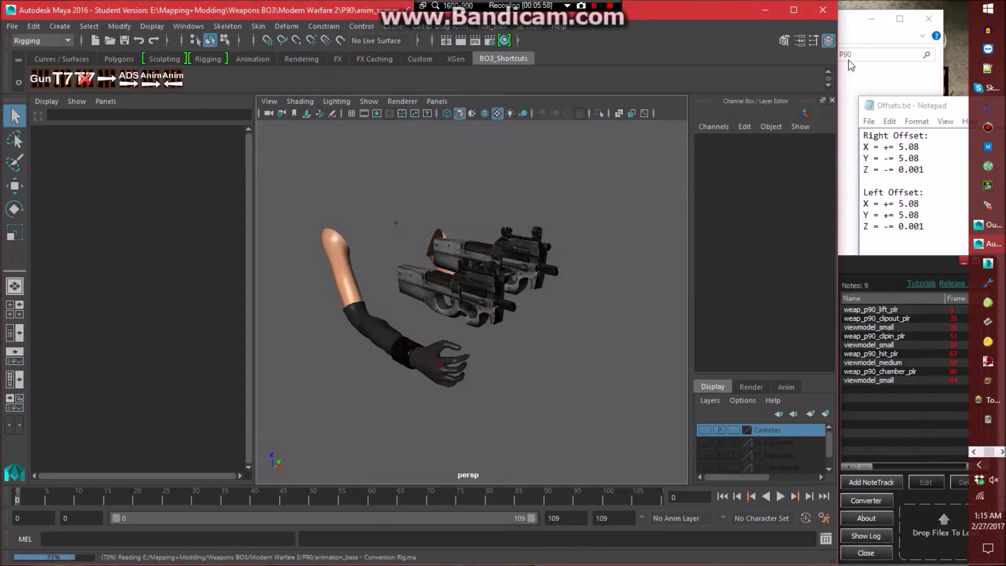
# Switch to the xanim_exports folder, open vm_p90_dw_lh_reload_empty.xanim_export in Notepad++ and go to its NOTETRACKS section.
pyautogui.click(857, 40)
pyautogui.doubleClick(502, 185)
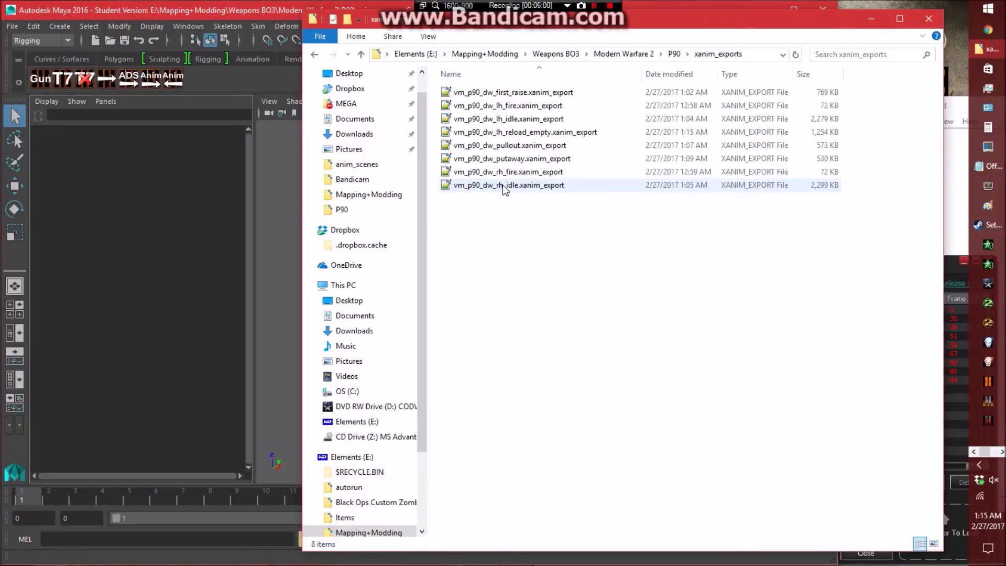
pyautogui.doubleClick(525, 132)
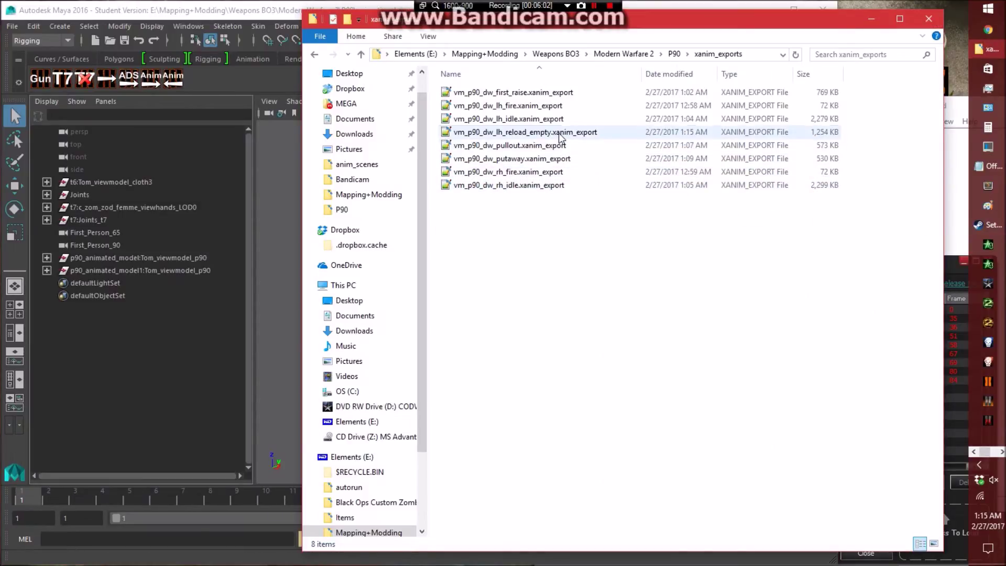
pyautogui.moveTo(939, 149); pyautogui.dragTo(941, 456)
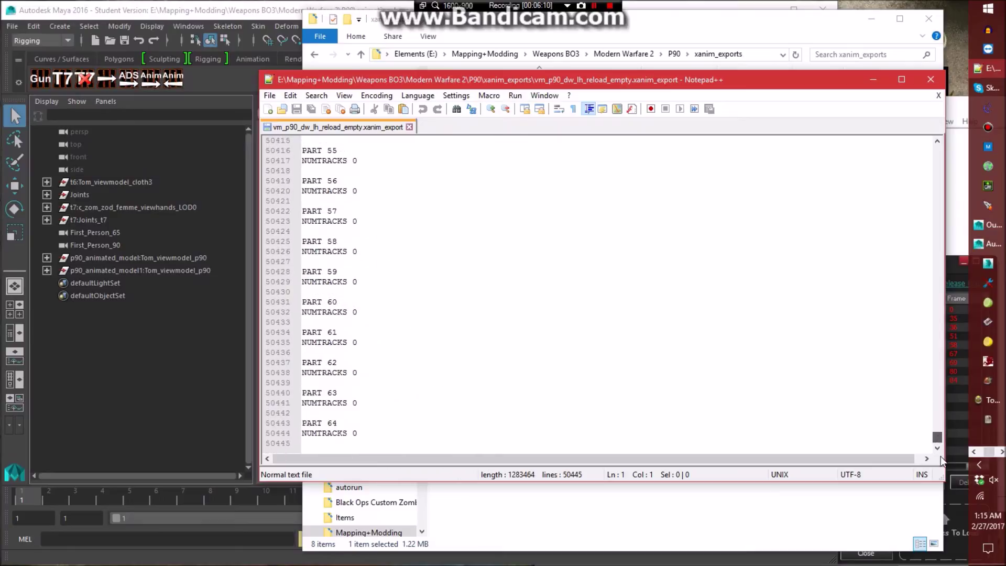
pyautogui.scroll(20, 597, 294)
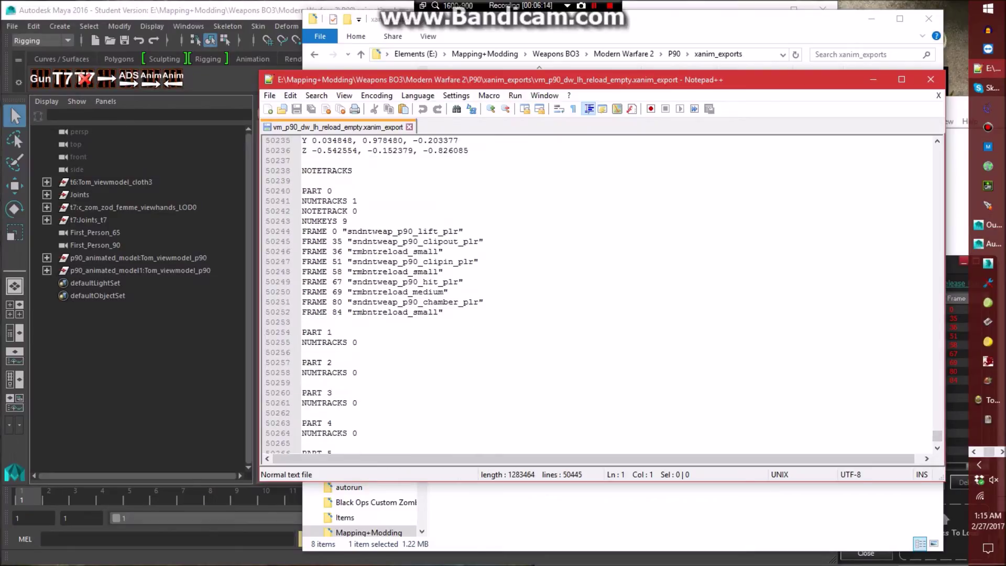
# Insert a # after the sndnt or rmbnt prefix in all nine note names under PART 0.
pyautogui.click(373, 231)
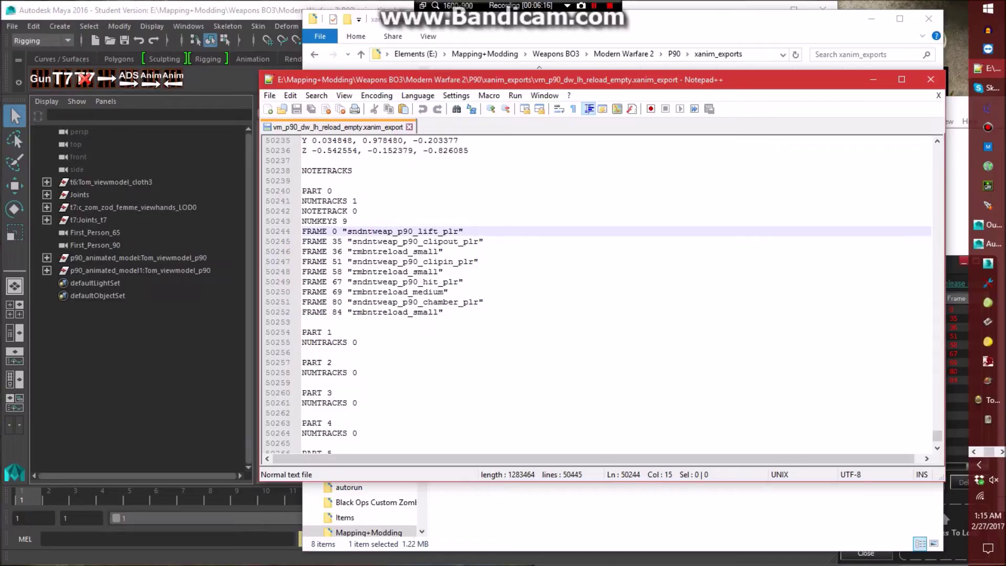
pyautogui.write('#')
pyautogui.press('Down')
pyautogui.write('#')
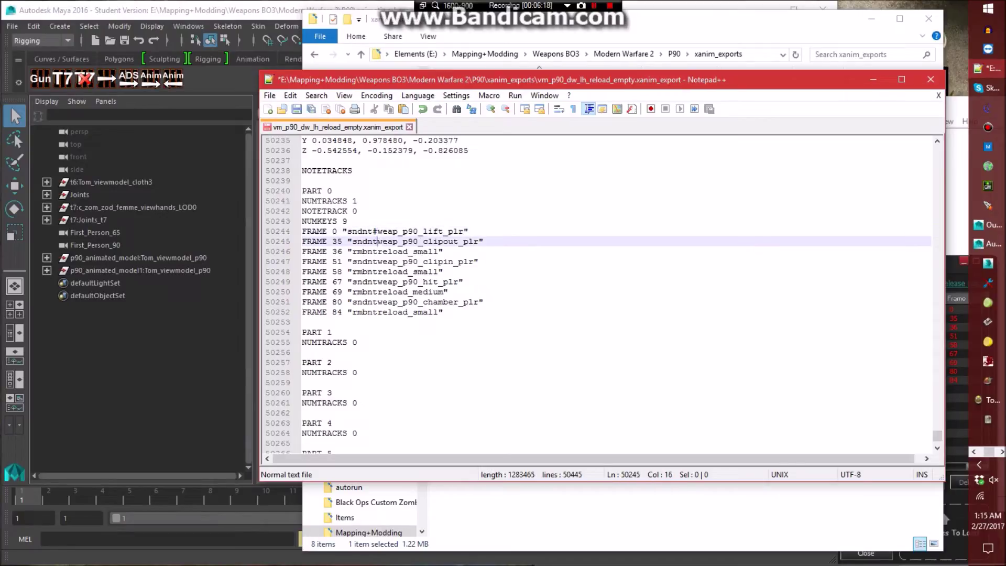
pyautogui.press('Down')
pyautogui.write('#')
pyautogui.press('Down')
pyautogui.write('#')
pyautogui.press('Down')
pyautogui.write('#')
pyautogui.press('Down')
pyautogui.write('#')
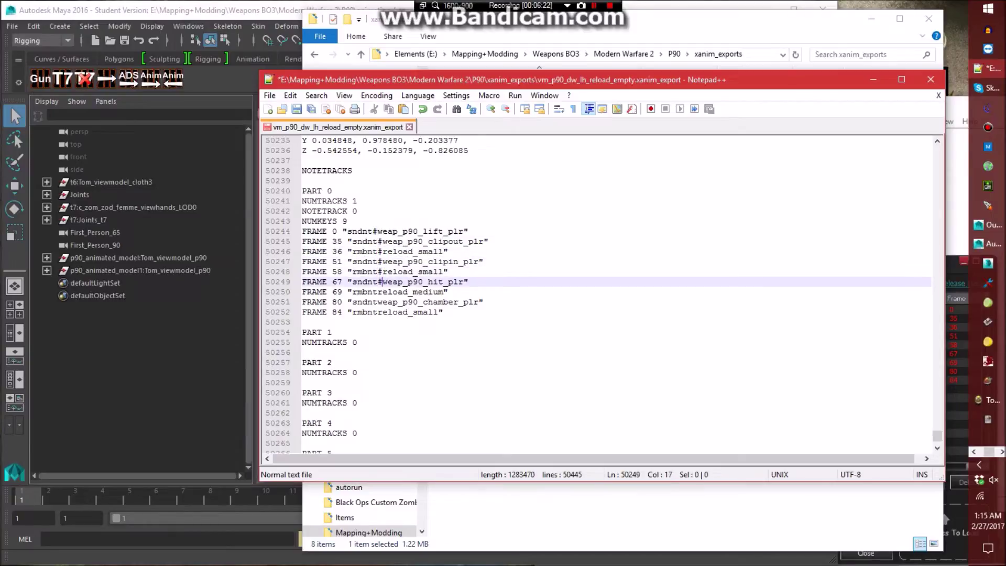
pyautogui.press('Down')
pyautogui.write('#')
pyautogui.press('Down')
pyautogui.write('#')
pyautogui.press('Down')
pyautogui.write('#')
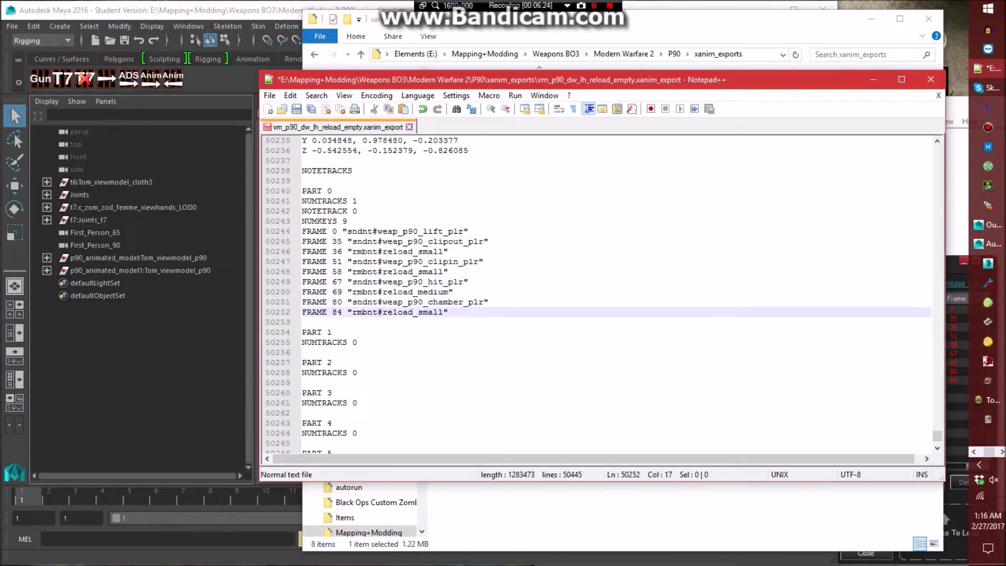
# Save the edited vm_p90_dw_lh_reload_empty.xanim_export and close Notepad++.
pyautogui.click(358, 210)
pyautogui.hotkey('ctrl', 's')
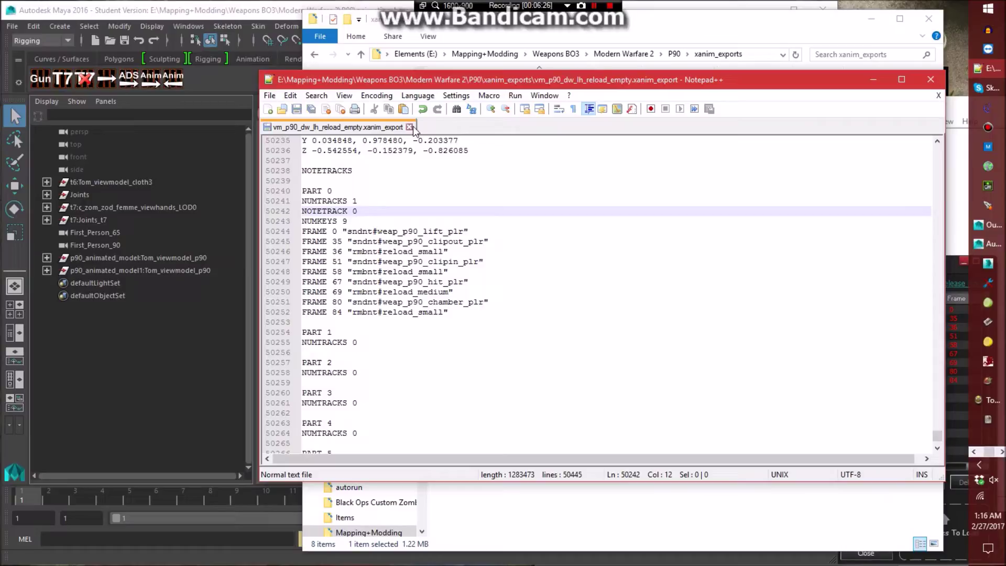
pyautogui.hotkey('ctrl', 'w')
pyautogui.click(932, 85)
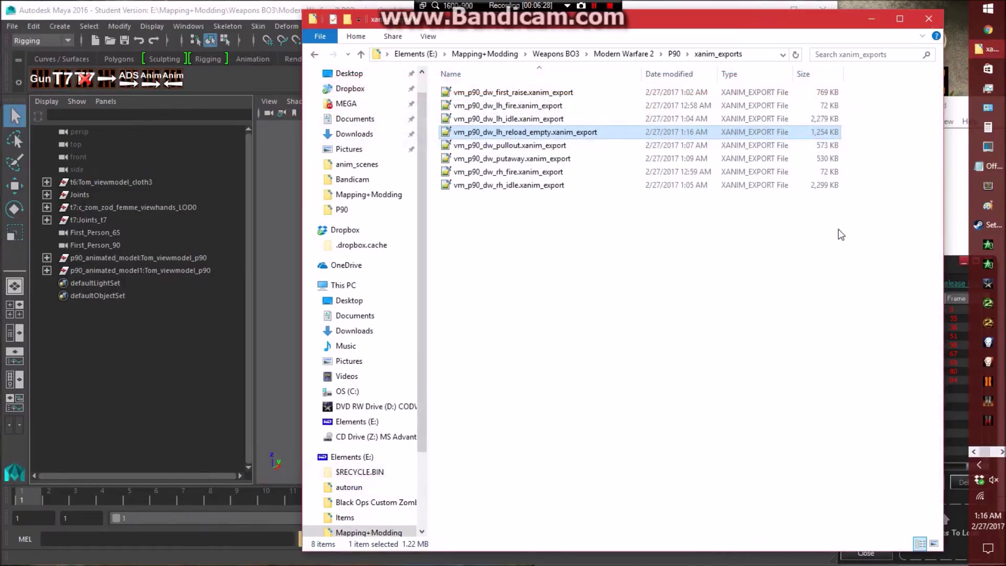
# Return to Maya and import reload_empty_right.seanim from the seanims - Conversion Rig folder.
pyautogui.click(244, 17)
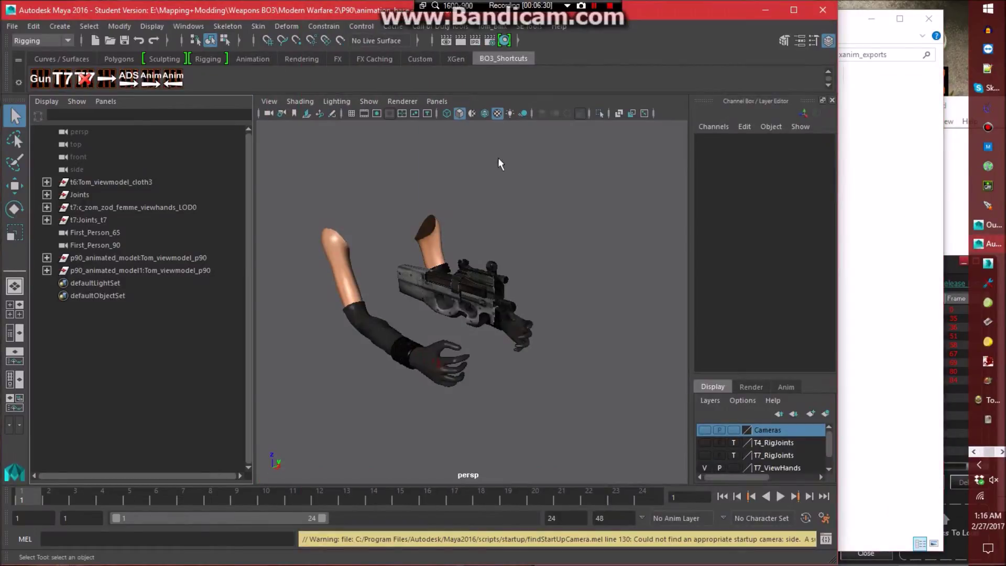
pyautogui.click(534, 26)
pyautogui.click(539, 70)
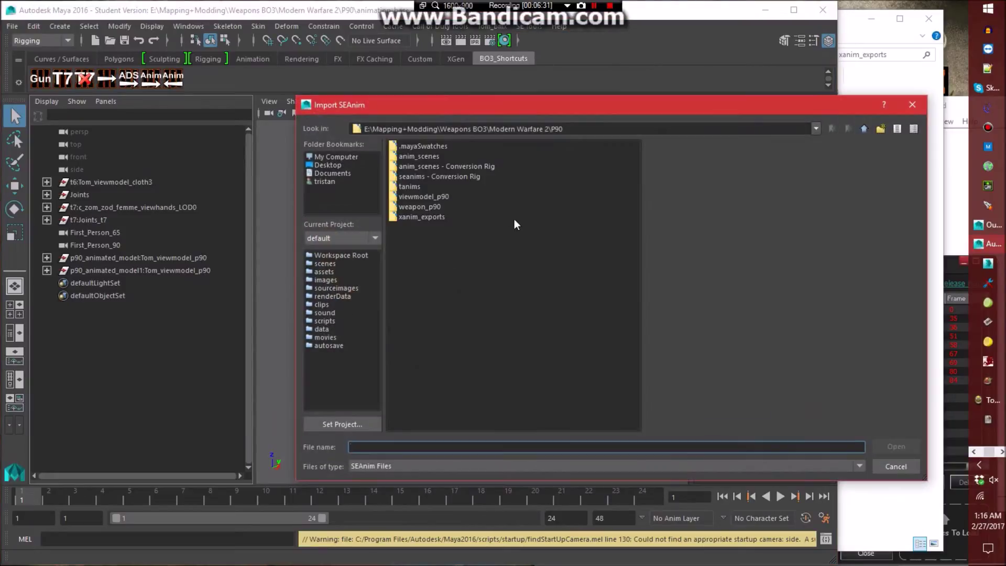
pyautogui.doubleClick(423, 178)
pyautogui.doubleClick(465, 229)
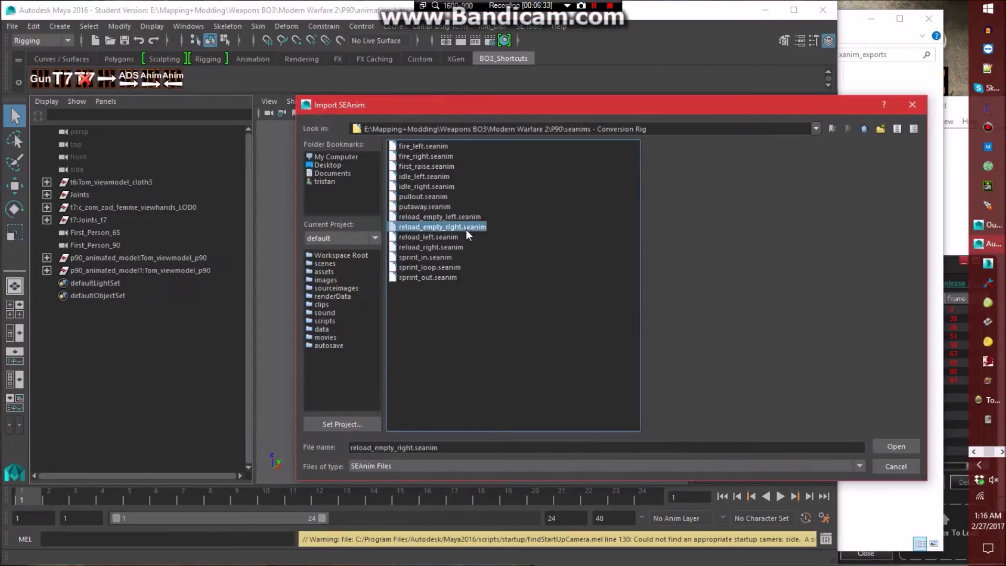
# Save the scene as reload_empty_right in the anim_scenes - Conversion Rig folder, accepting the student version notice.
pyautogui.click(12, 26)
pyautogui.click(47, 86)
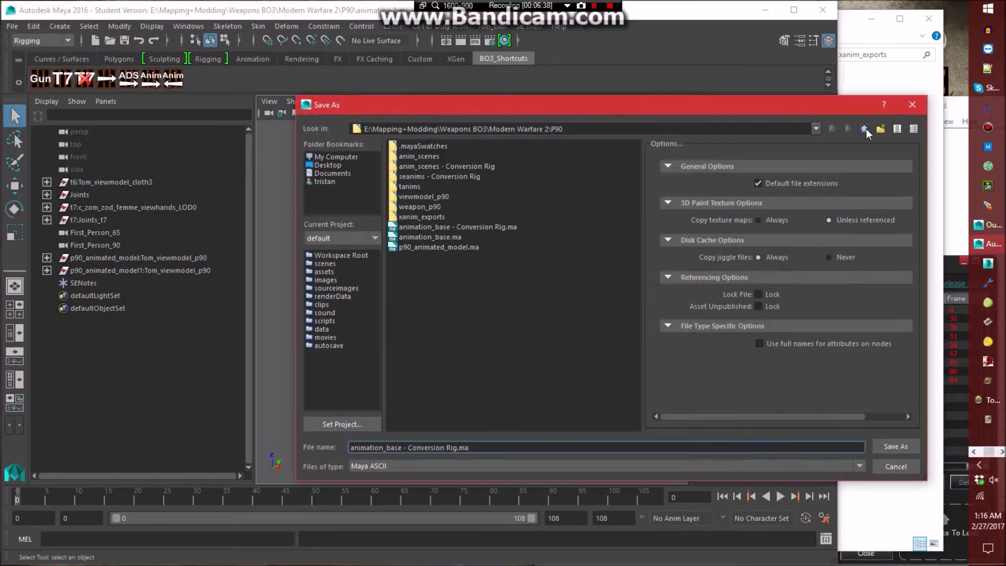
pyautogui.doubleClick(447, 166)
pyautogui.click(439, 165)
pyautogui.tripleClick(453, 445)
pyautogui.write('reload_empty_right')
pyautogui.press('Return')
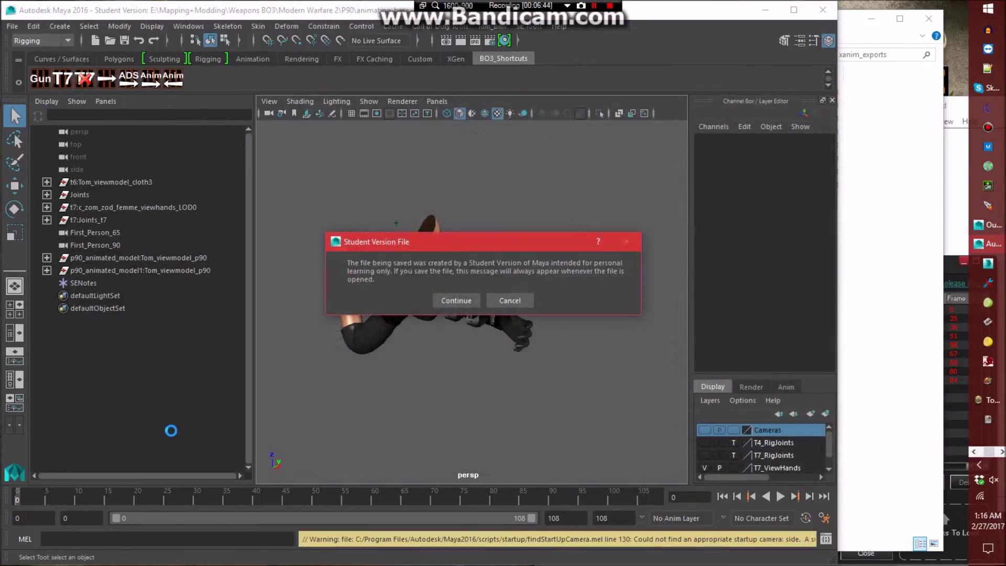
pyautogui.click(453, 300)
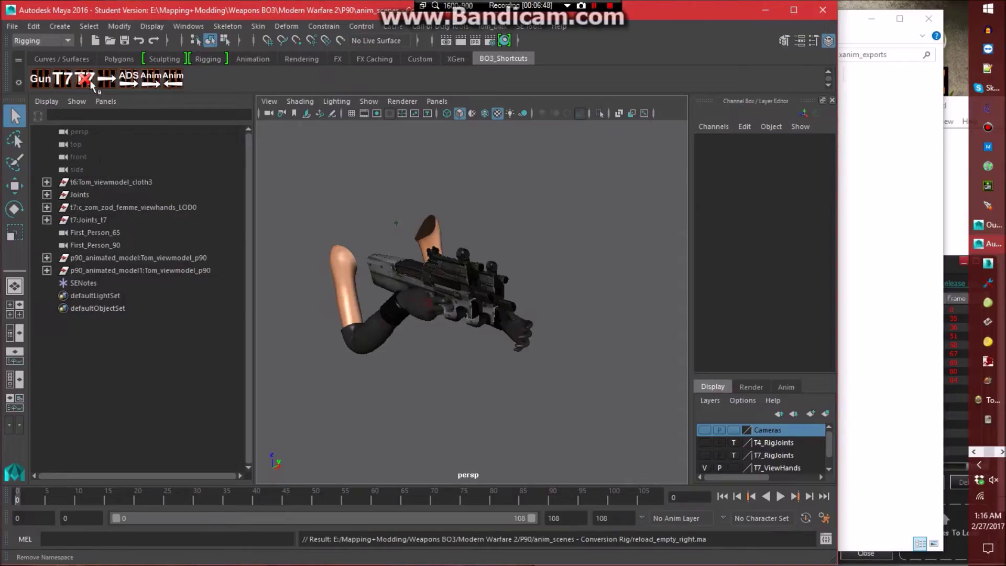
# Strip the _t7 suffix from the t7 joint names and expand the t7:Joints hierarchy down through t7:tag_torso.
pyautogui.click(155, 209)
pyautogui.click(47, 219)
pyautogui.click(59, 232)
pyautogui.click(72, 245)
pyautogui.click(84, 257)
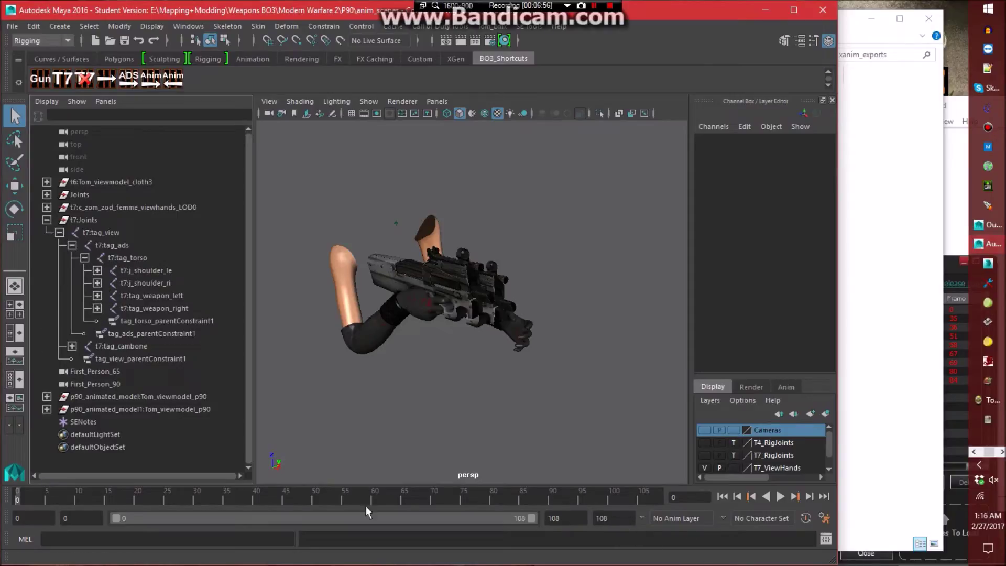
# Set the timeline's end frame to 109 and play the reload animation to check it, then stop playback.
pyautogui.moveTo(26, 503); pyautogui.dragTo(661, 502)
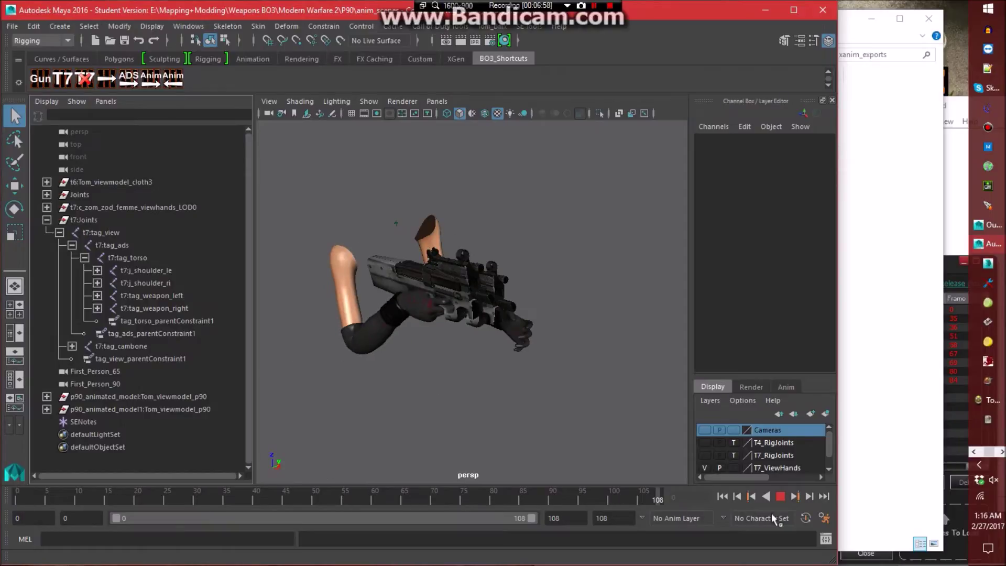
pyautogui.click(581, 518)
pyautogui.write('109')
pyautogui.press('Return')
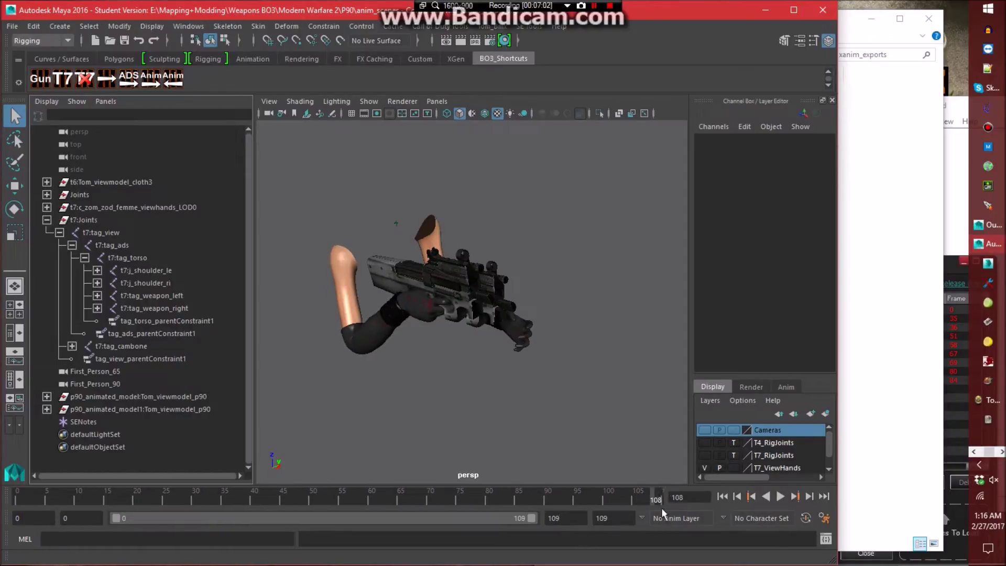
pyautogui.hotkey('alt', 'v')
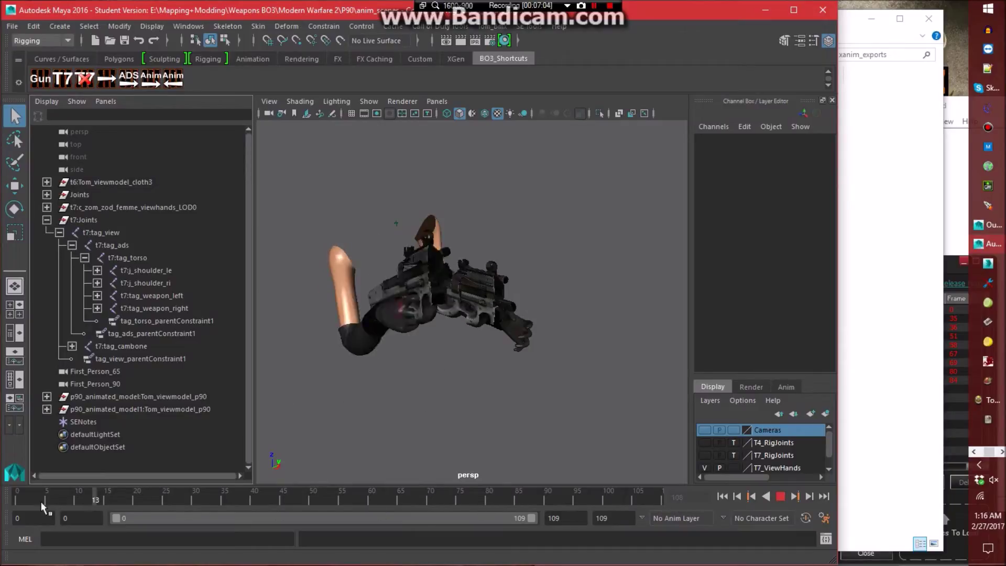
pyautogui.hotkey('alt', 'v')
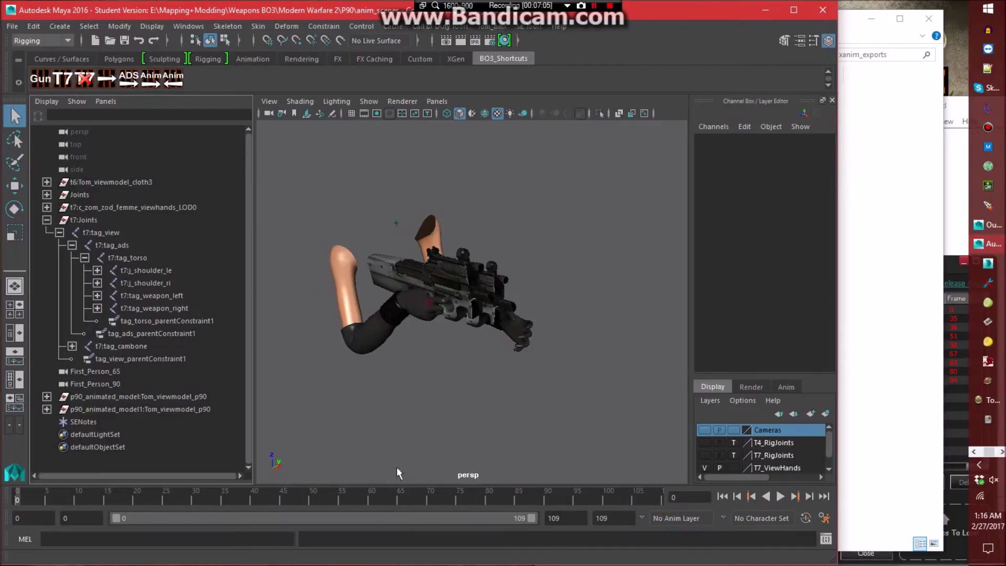
# Bring Offsets.txt and the notetrack list up beside Maya, and rename the j_gun joint under t7:tag_weapon_right to tag_weapon.
pyautogui.click(951, 114)
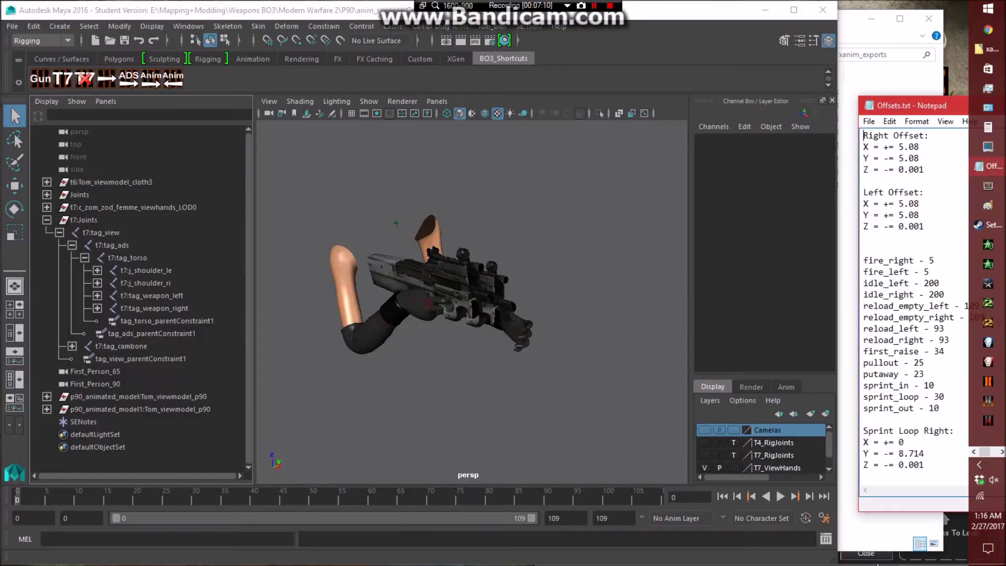
pyautogui.click(877, 562)
pyautogui.click(376, 201)
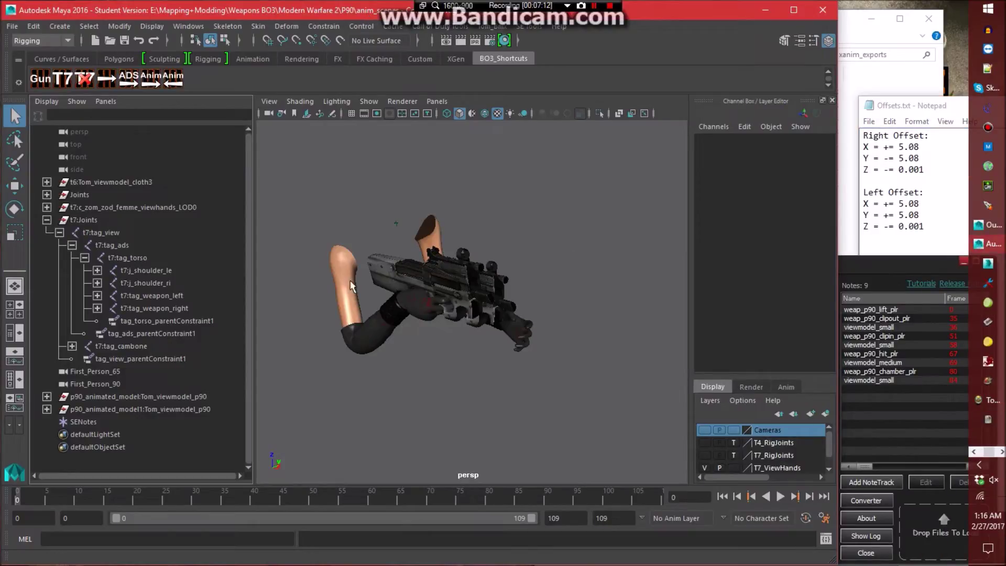
pyautogui.click(97, 308)
pyautogui.doubleClick(146, 334)
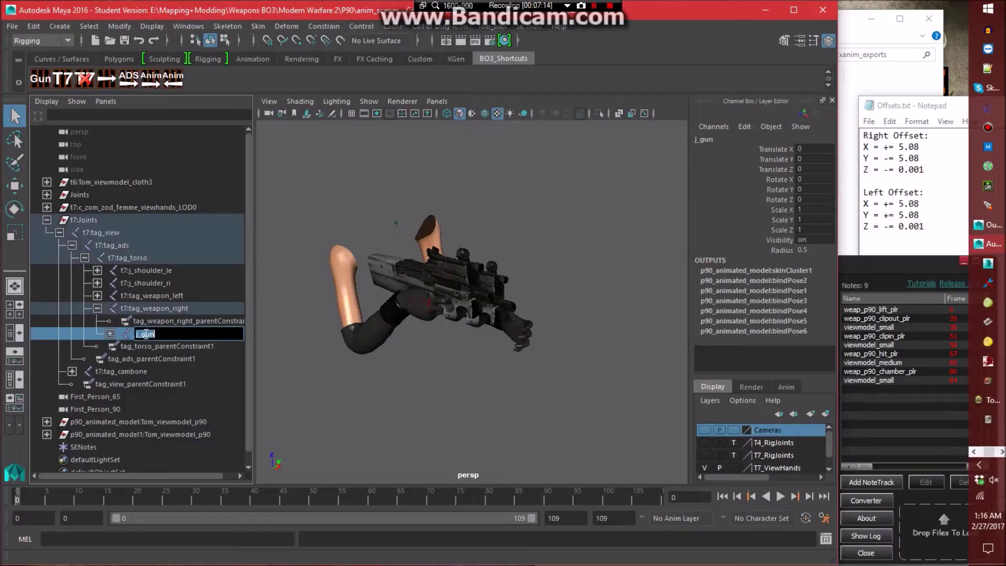
pyautogui.write('tag_weapon')
pyautogui.press('Return')
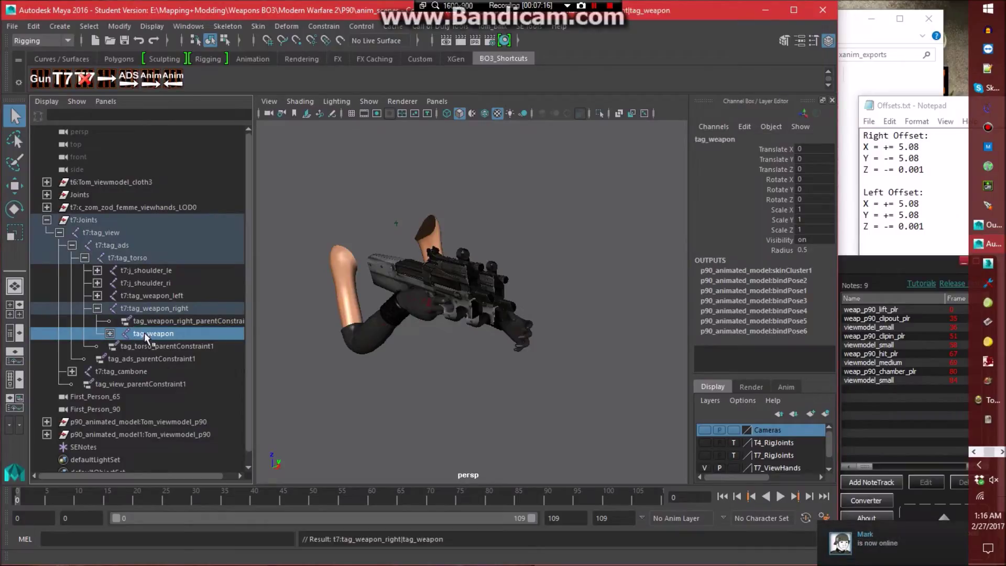
# Select the full hierarchies of t7:tag_weapon_right, t7:j_shoulder_ri and t7:tag_cambone, and add t7:tag_torso to the selection.
pyautogui.click(96, 308)
pyautogui.click(152, 308)
pyautogui.keyDown('ctrl'); pyautogui.click(163, 282); pyautogui.keyUp('ctrl')
pyautogui.keyDown('ctrl'); pyautogui.click(148, 345); pyautogui.keyUp('ctrl')
pyautogui.click(89, 25)
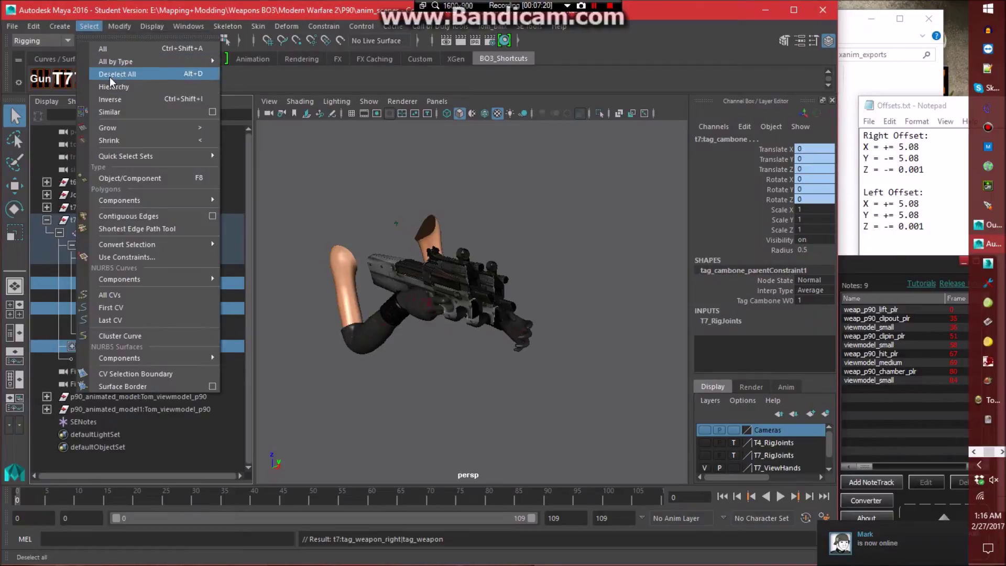
pyautogui.click(105, 68)
pyautogui.keyDown('ctrl'); pyautogui.click(140, 257); pyautogui.keyUp('ctrl')
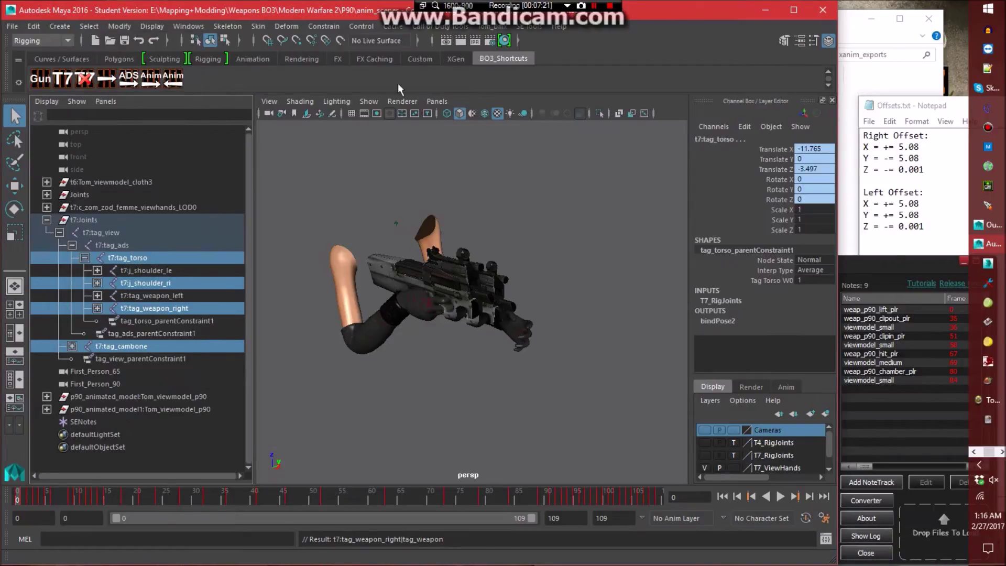
# Open the XAnim export dialog and set the frame range to 0 to 109.
pyautogui.click(439, 26)
pyautogui.click(450, 61)
pyautogui.press('BackSpace')
pyautogui.write('109')
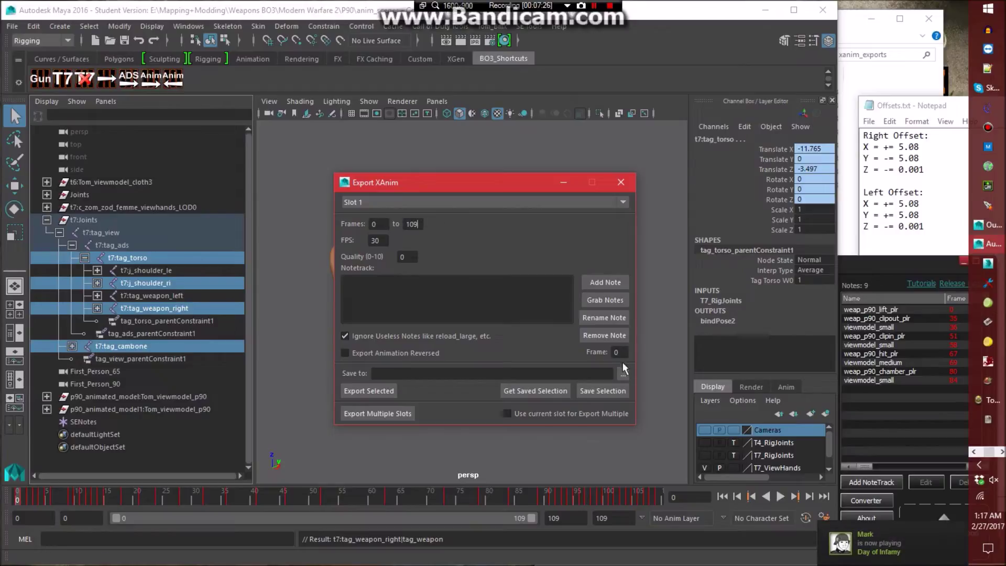
# Set the export destination to vm_p90_dw_rh_reload_empty.xanim_export in the xanim_exports folder.
pyautogui.click(622, 372)
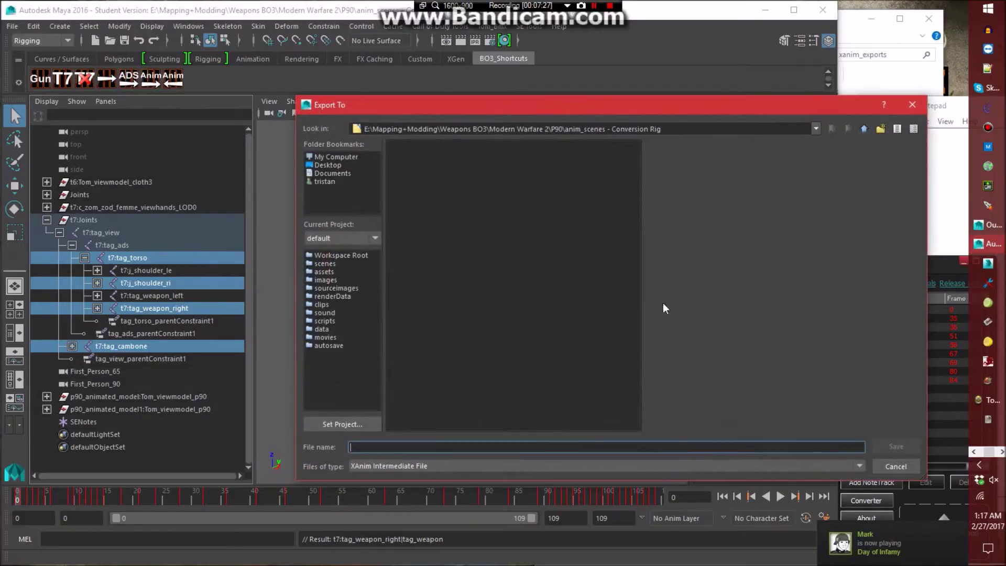
pyautogui.click(863, 130)
pyautogui.doubleClick(434, 217)
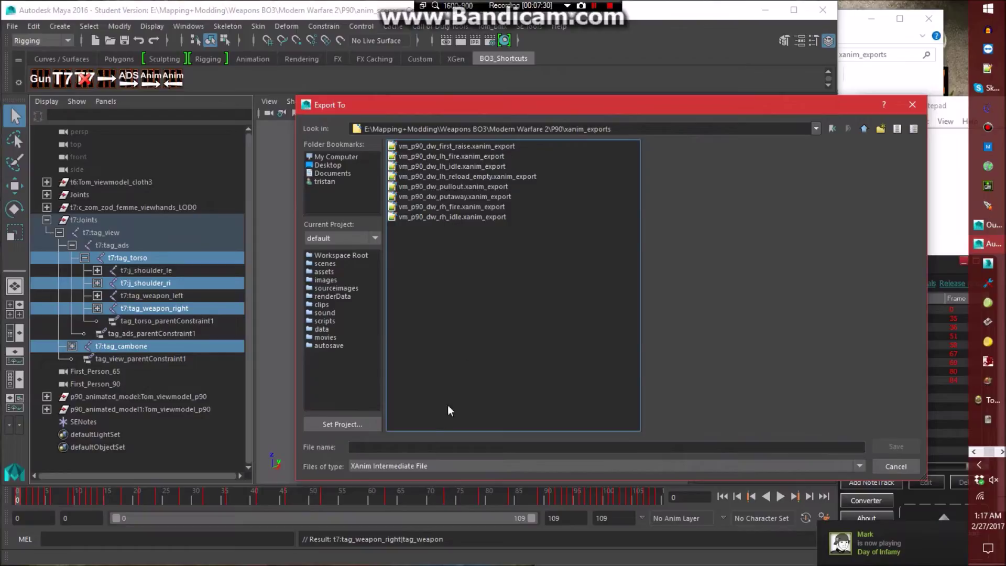
pyautogui.click(467, 177)
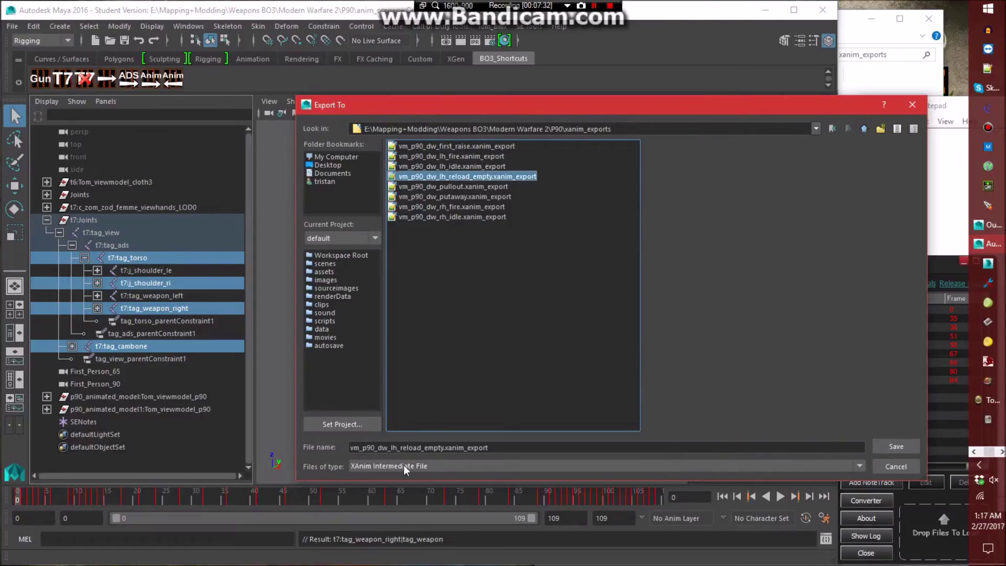
pyautogui.click(395, 449)
pyautogui.press('BackSpace')
pyautogui.write('r')
pyautogui.press('Return')
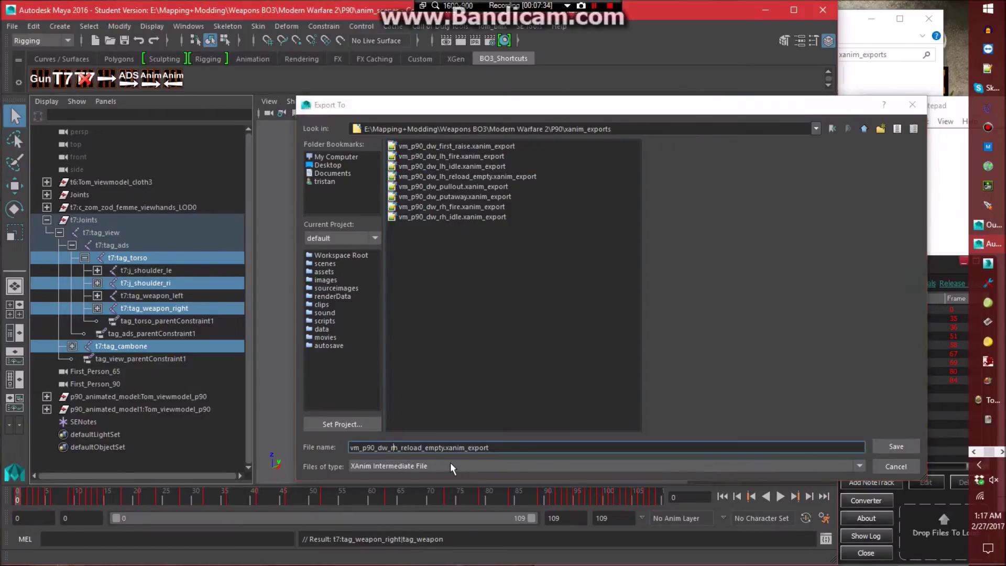
# Add the note sndntweap_p90_lift_plr at frame 0, copying its sndntweap_p90_ prefix for reuse.
pyautogui.click(609, 278)
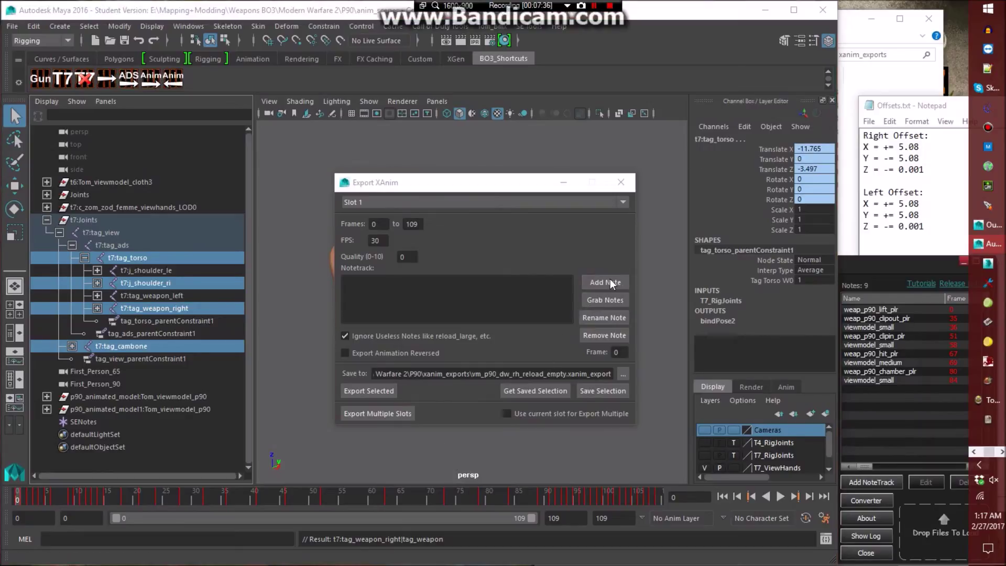
pyautogui.write('sndntweap')
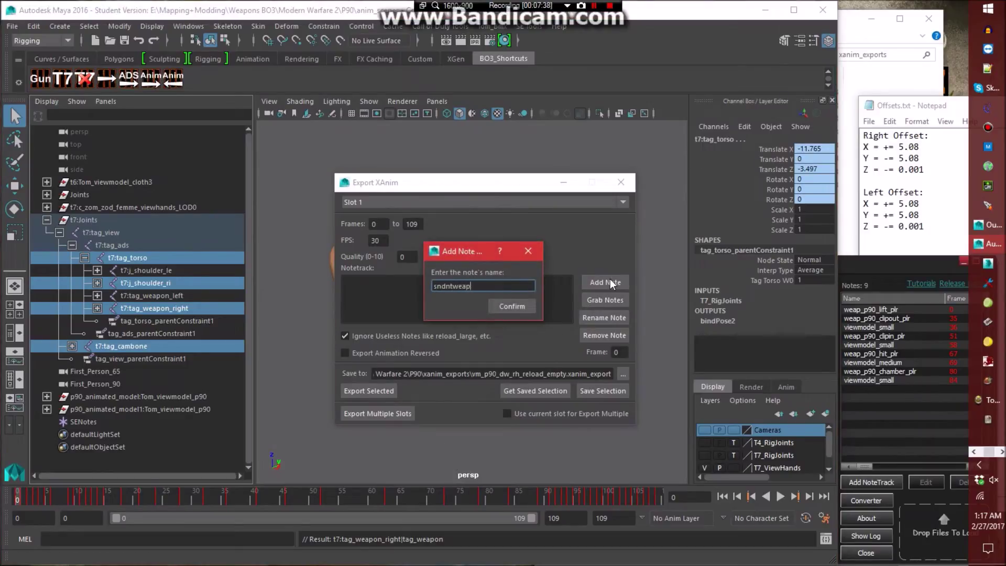
pyautogui.write('_p90_')
pyautogui.hotkey('ctrl', 'a')
pyautogui.hotkey('ctrl', 'c')
pyautogui.click(500, 287)
pyautogui.write('lift_plr')
pyautogui.press('Return')
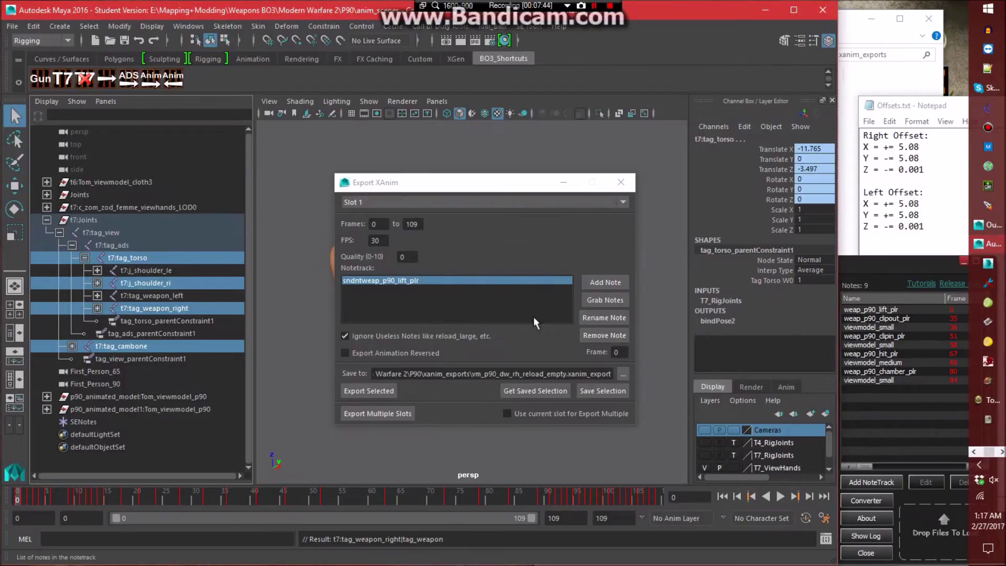
# Add the note sndntweap_p90_clipout_plr and set its frame to 35.
pyautogui.click(603, 285)
pyautogui.write('clipout_plr')
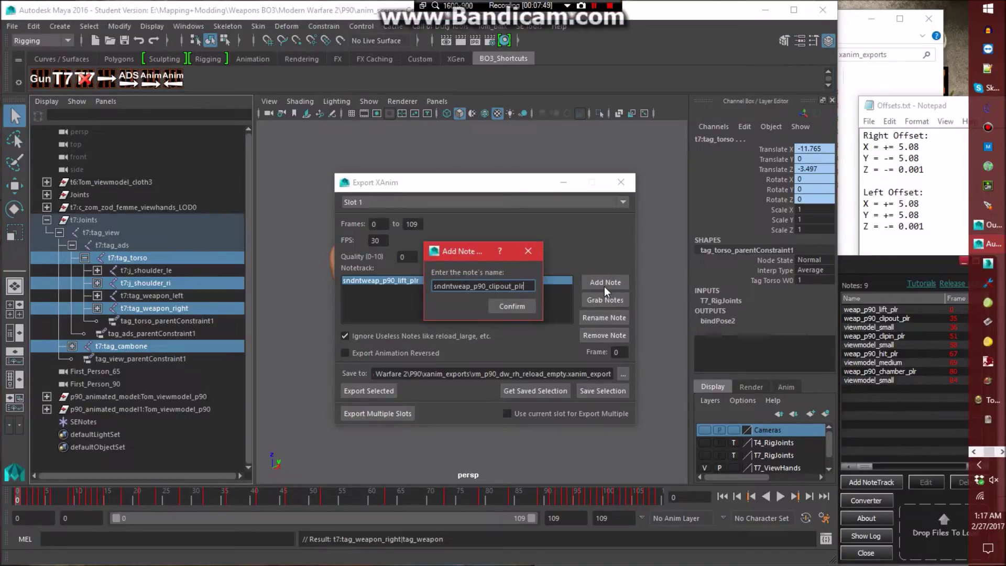
pyautogui.press('Return')
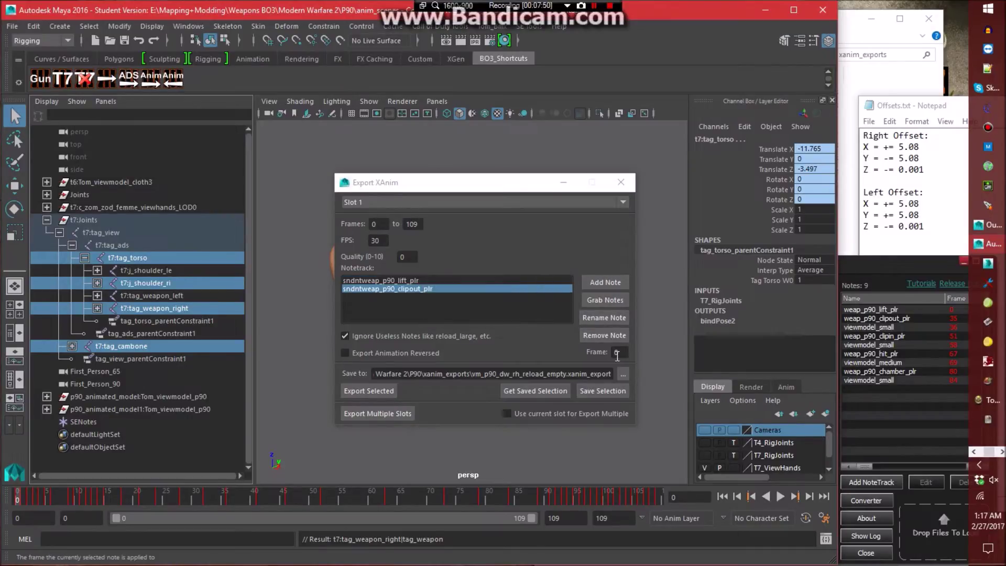
pyautogui.write('35')
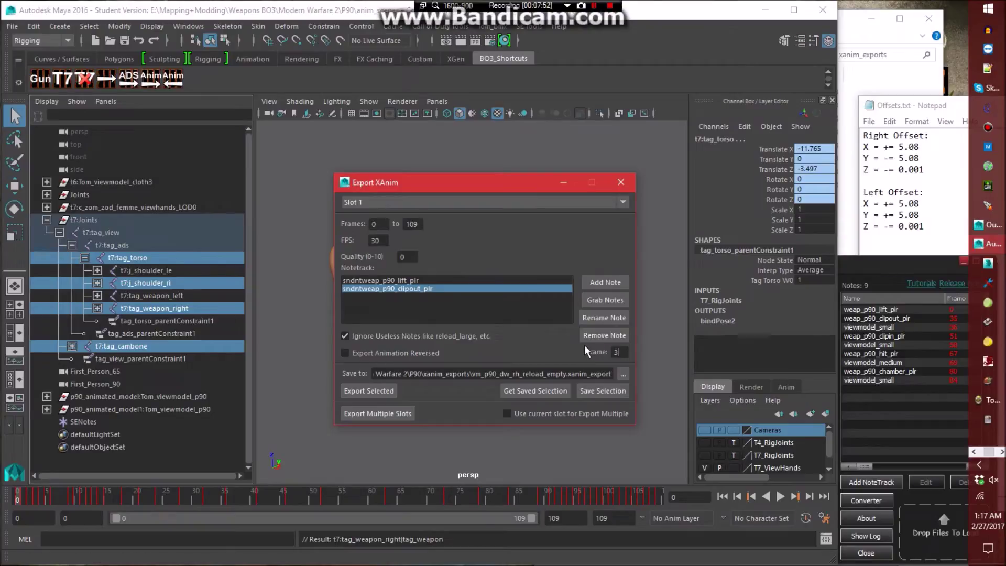
# Add a rumble note named rmbntreload_small after the clipout note and set its frame to 36.
pyautogui.click(605, 282)
pyautogui.write('rmbntreload_small')
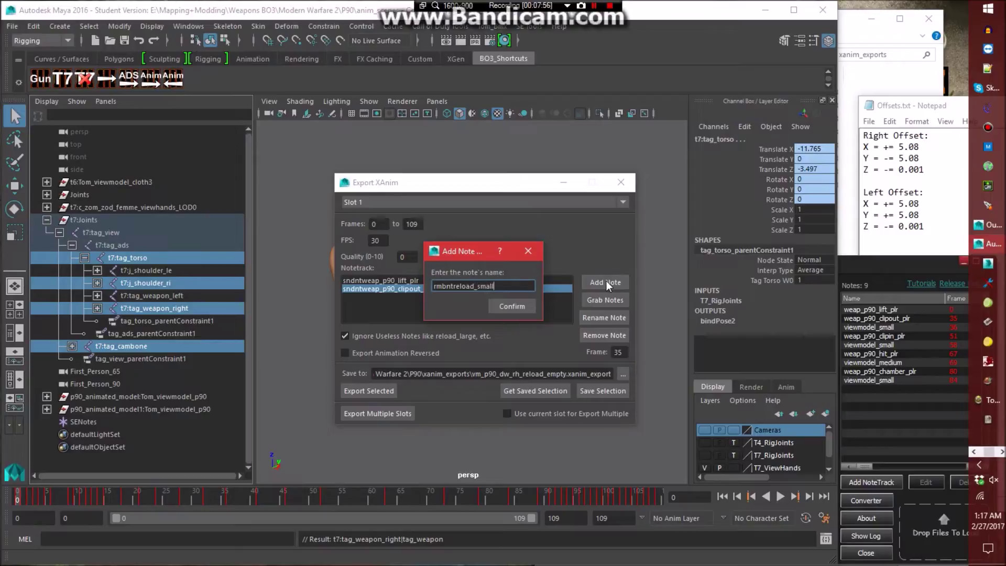
pyautogui.press('Return')
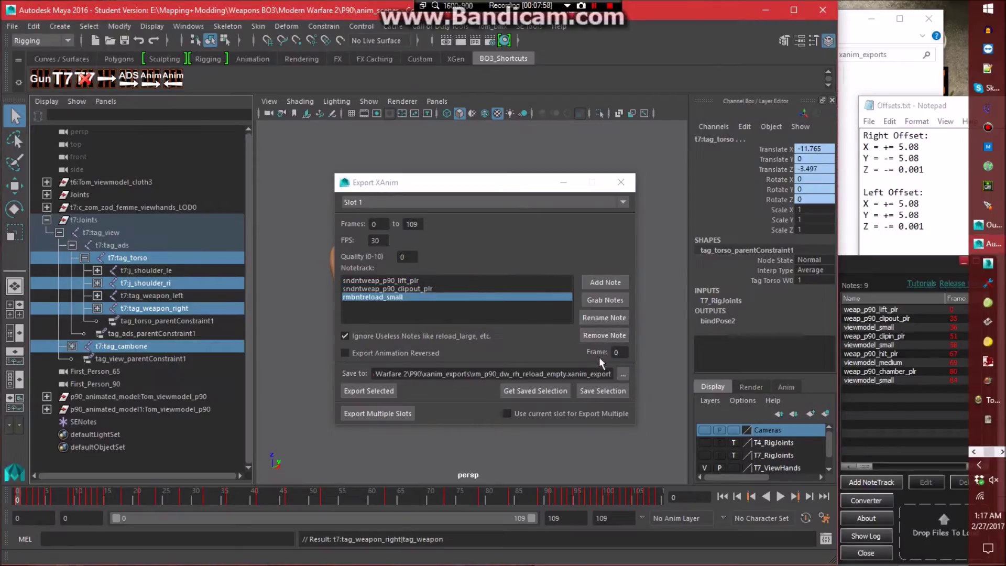
pyautogui.click(620, 352)
pyautogui.write('36')
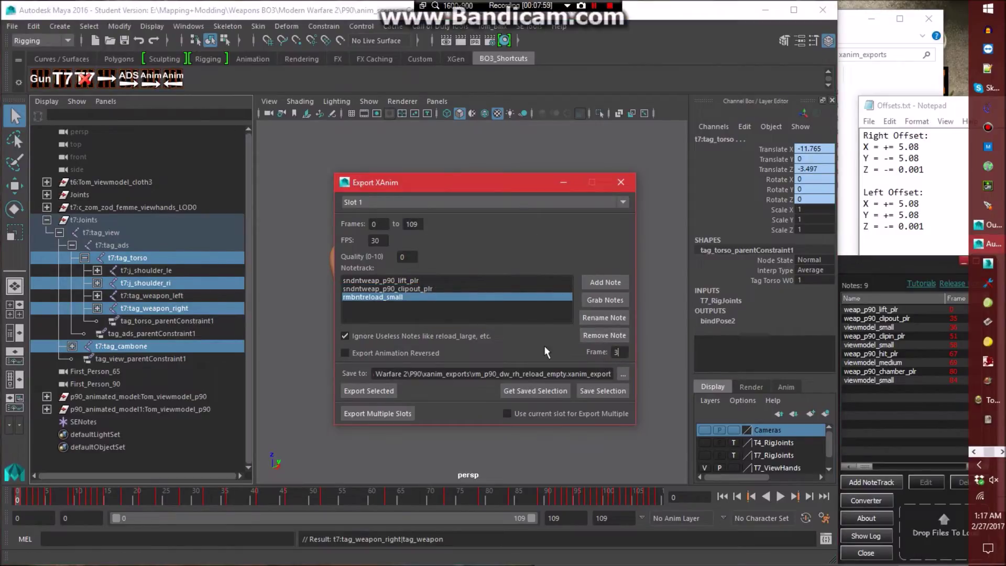
# Add the note sndntweap_p90_clipin_plr using the copied prefix and set its frame to 51.
pyautogui.click(609, 282)
pyautogui.hotkey('ctrl', 'v')
pyautogui.write('clipin_plr')
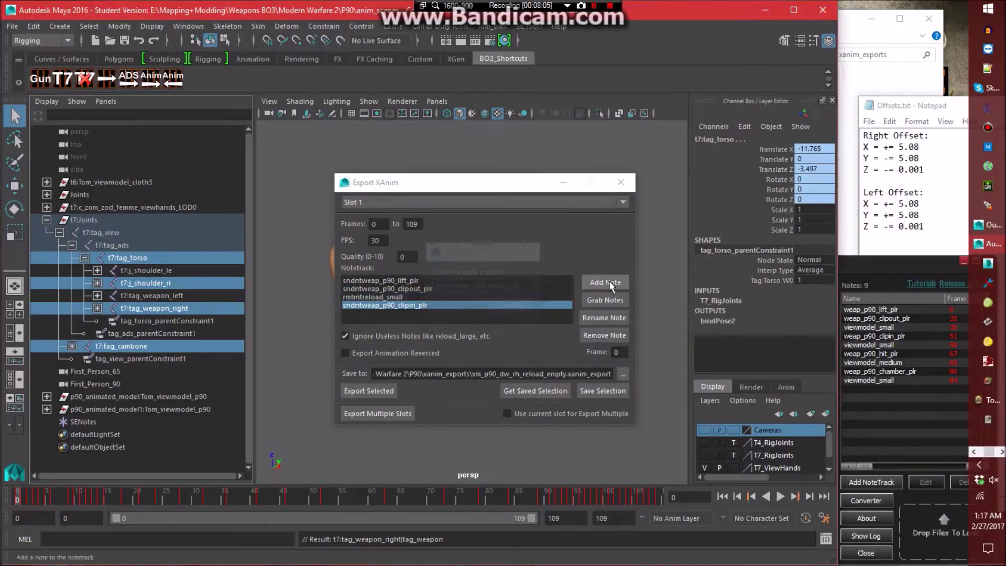
pyautogui.press('Return')
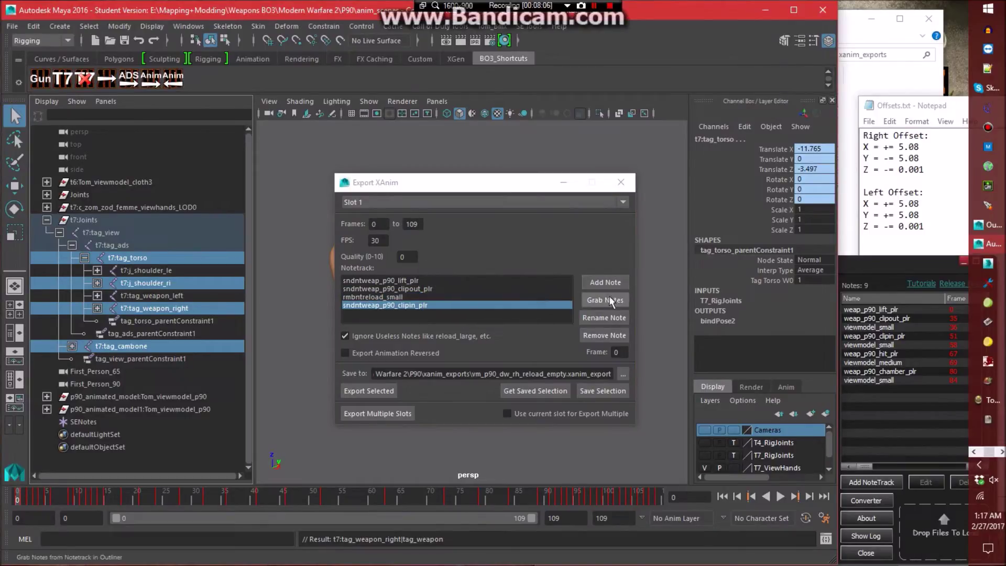
pyautogui.click(587, 353)
pyautogui.write('51')
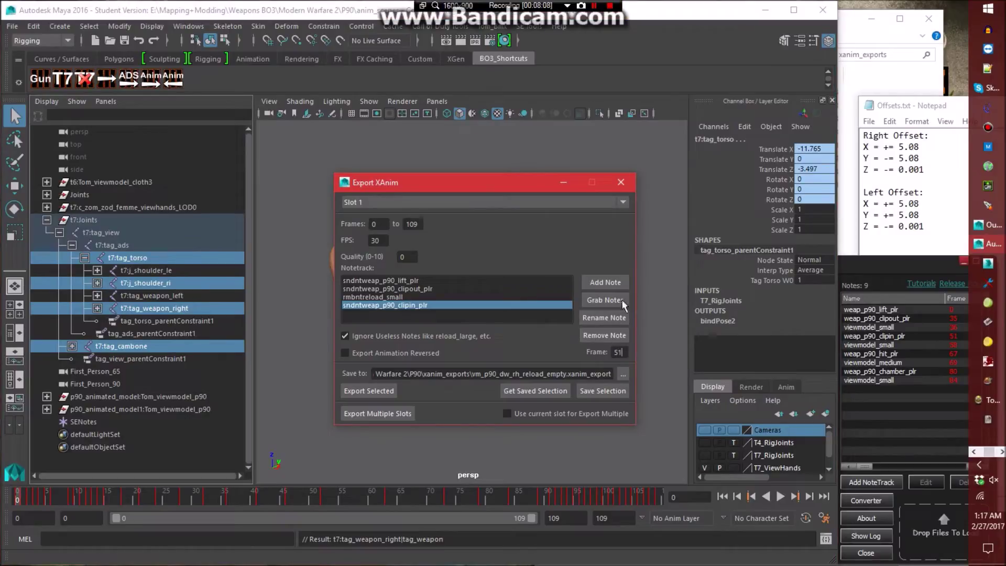
# Add a second rmbntreload_small rumble note after the clipin note and set its frame to 58.
pyautogui.click(611, 280)
pyautogui.write('rmbntrelo')
pyautogui.write('ad_small')
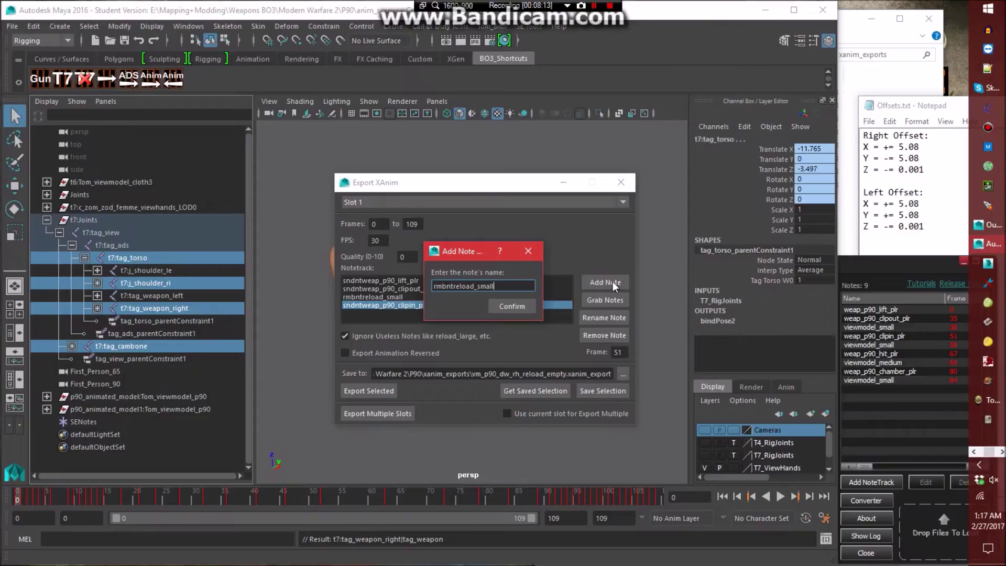
pyautogui.press('Return')
pyautogui.press('Return')
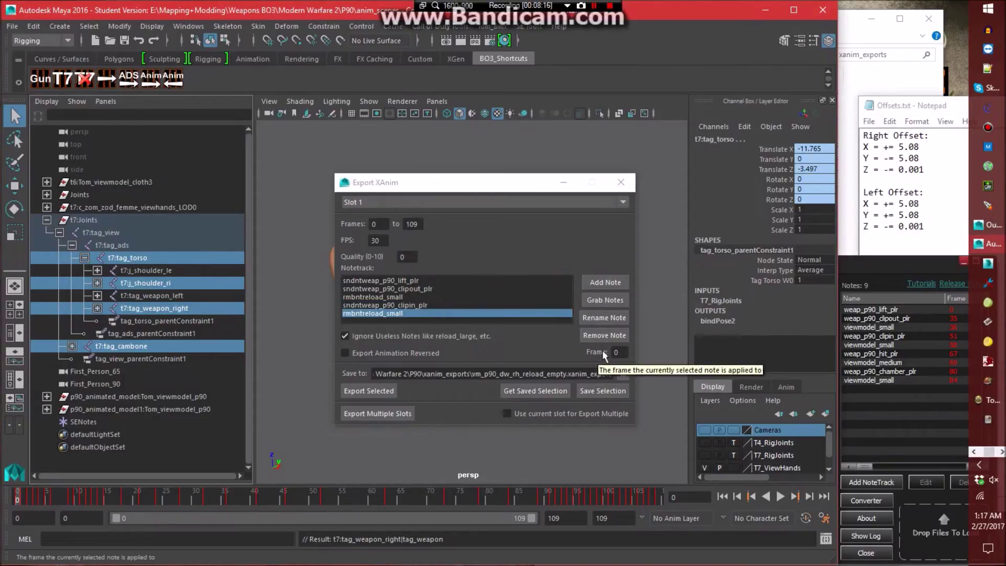
pyautogui.click(618, 351)
pyautogui.press('BackSpace')
pyautogui.write('58')
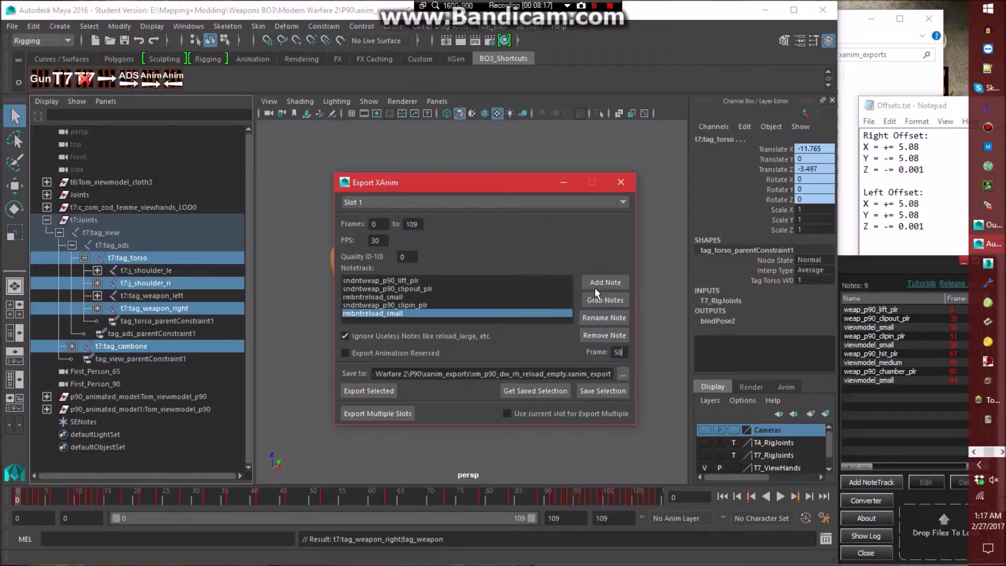
# Add the note sndntweap_p90_hit_plr using the copied prefix and set its frame to 67.
pyautogui.click(595, 281)
pyautogui.hotkey('ctrl', 'v')
pyautogui.write('hit_plr')
pyautogui.press('Return')
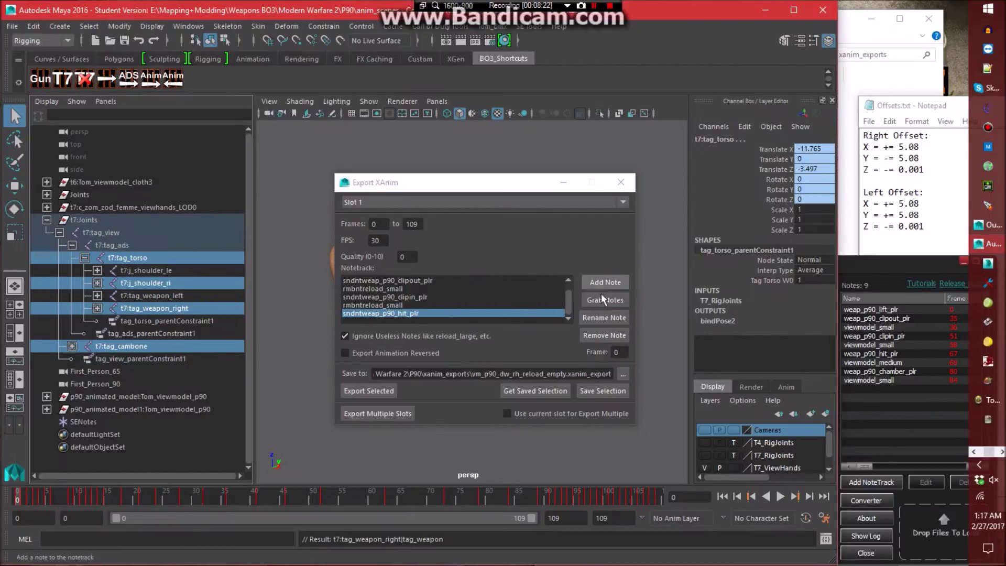
pyautogui.click(618, 352)
pyautogui.press('BackSpace')
pyautogui.write('67')
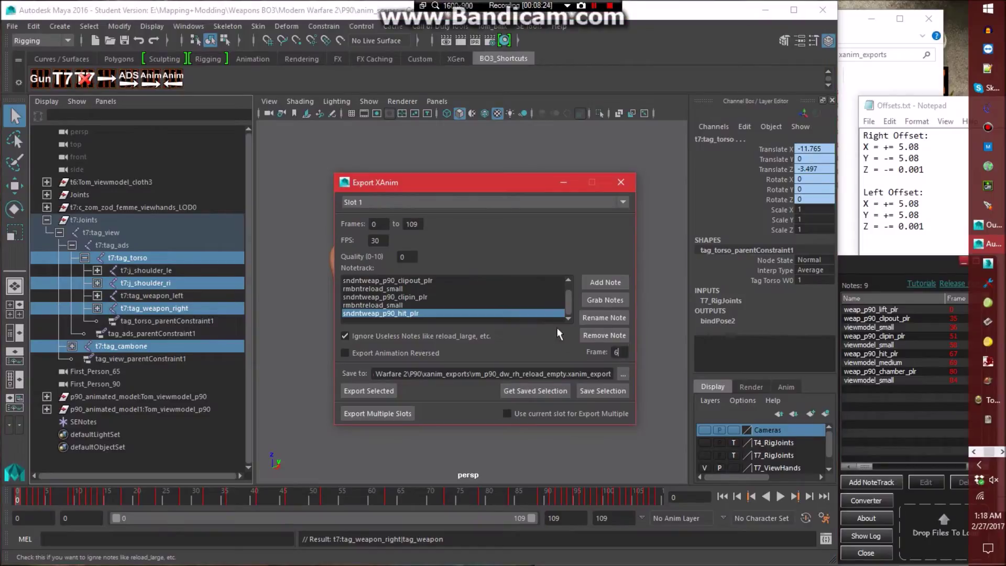
# Add a rumble note named rmbntreload_medium after the hit note and set its frame to 69.
pyautogui.click(598, 282)
pyautogui.write('rmbntreload_medium')
pyautogui.press('Return')
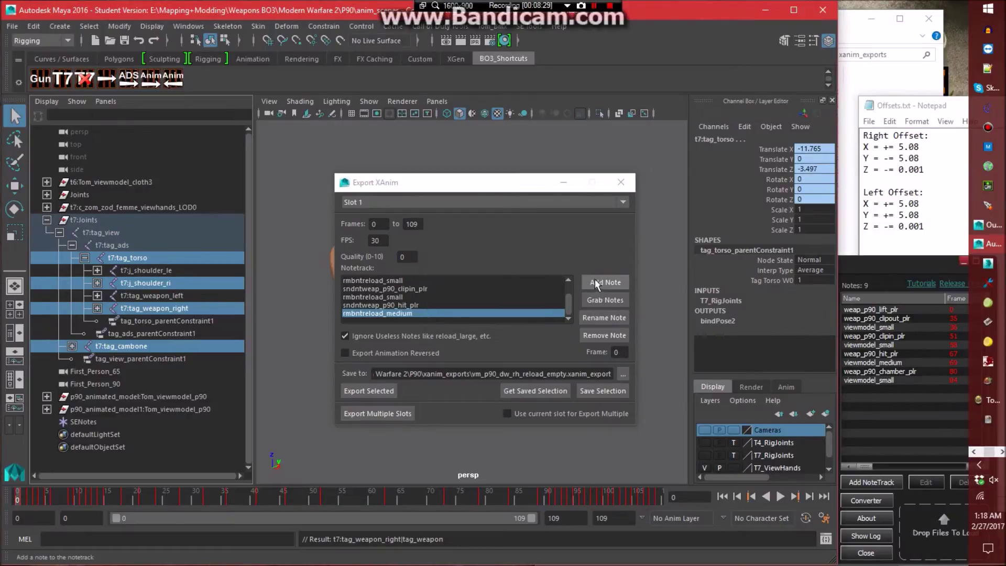
pyautogui.doubleClick(617, 352)
pyautogui.write('69')
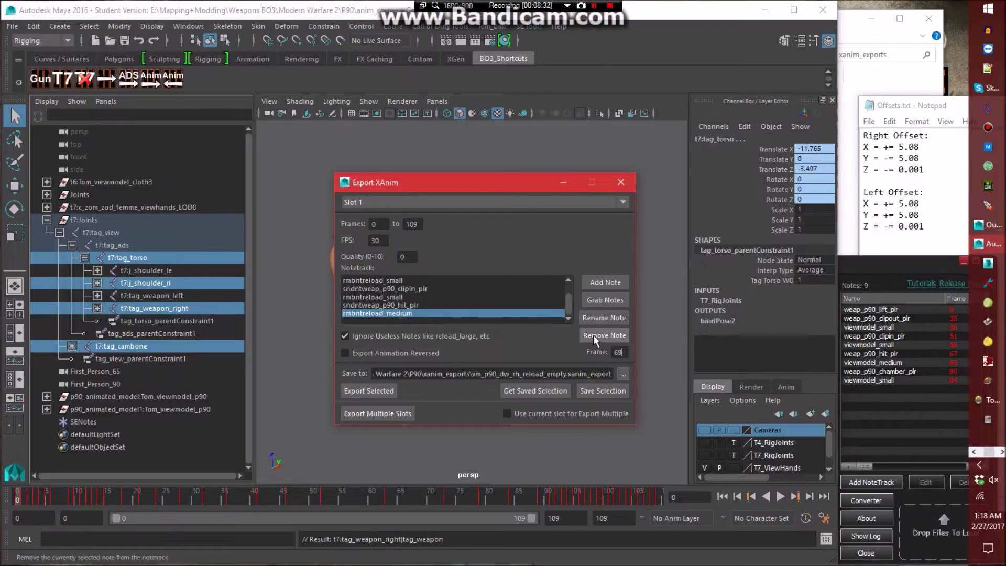
# Add the note sndntweap_p90_chamber_plr using the copied prefix and set its frame to 80.
pyautogui.click(605, 281)
pyautogui.hotkey('ctrl', 'v')
pyautogui.write('chamber_plr')
pyautogui.press('Return')
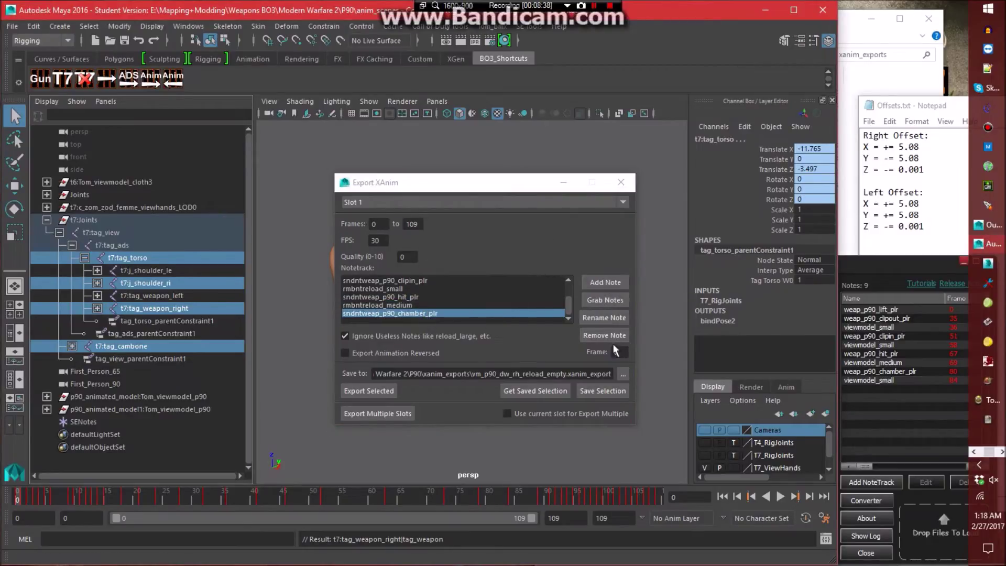
pyautogui.click(617, 352)
pyautogui.write('80')
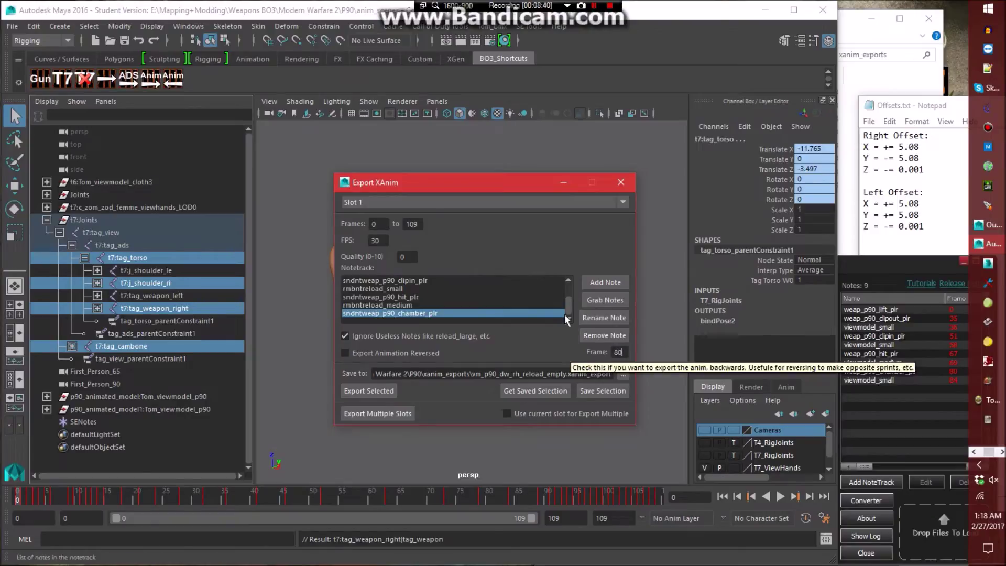
# Add a final rmbntreload_small rumble note after the chamber note and set its frame to 84.
pyautogui.click(593, 279)
pyautogui.write('rmbntreload_smal')
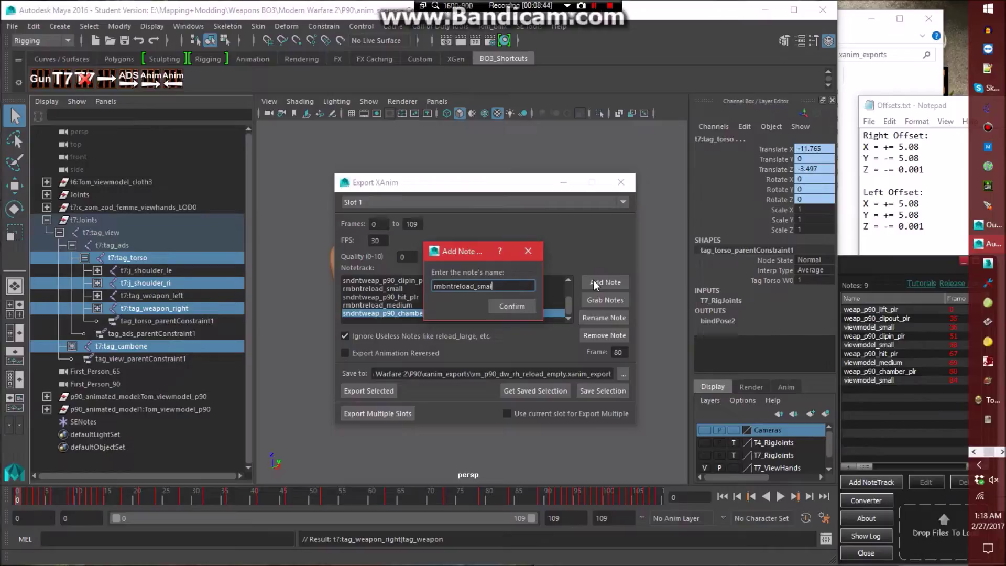
pyautogui.write('l')
pyautogui.press('Return')
pyautogui.click(501, 290)
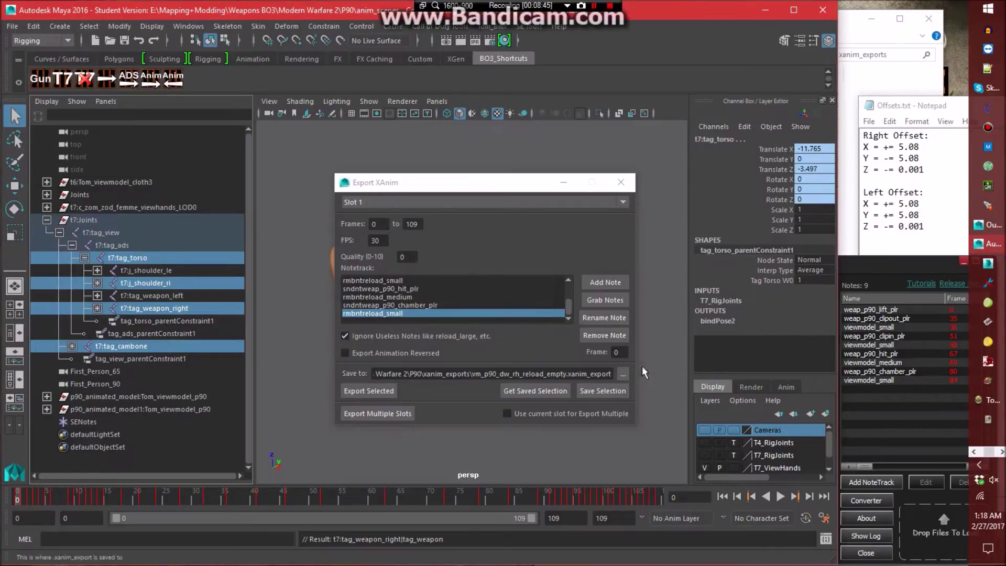
pyautogui.click(576, 354)
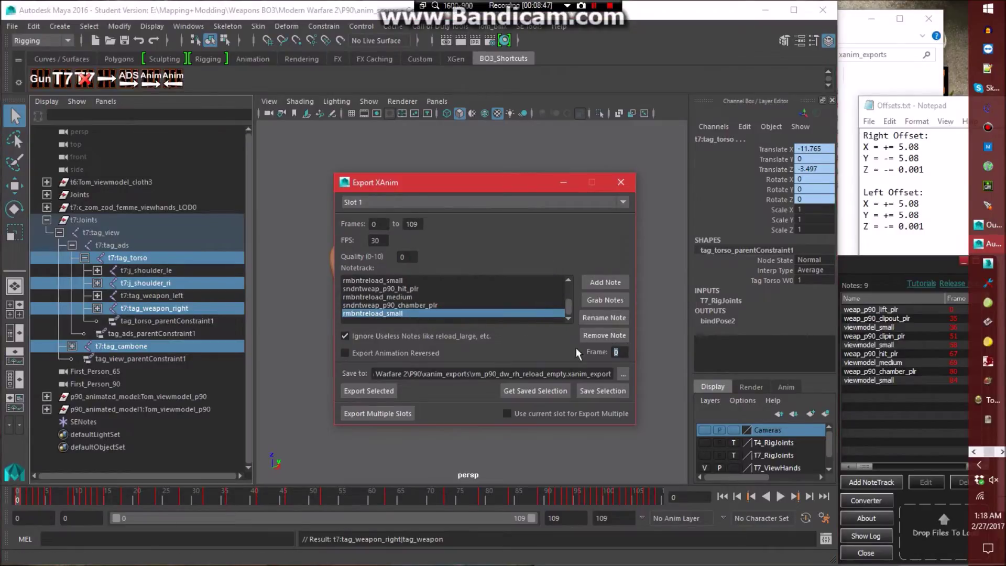
pyautogui.write('84')
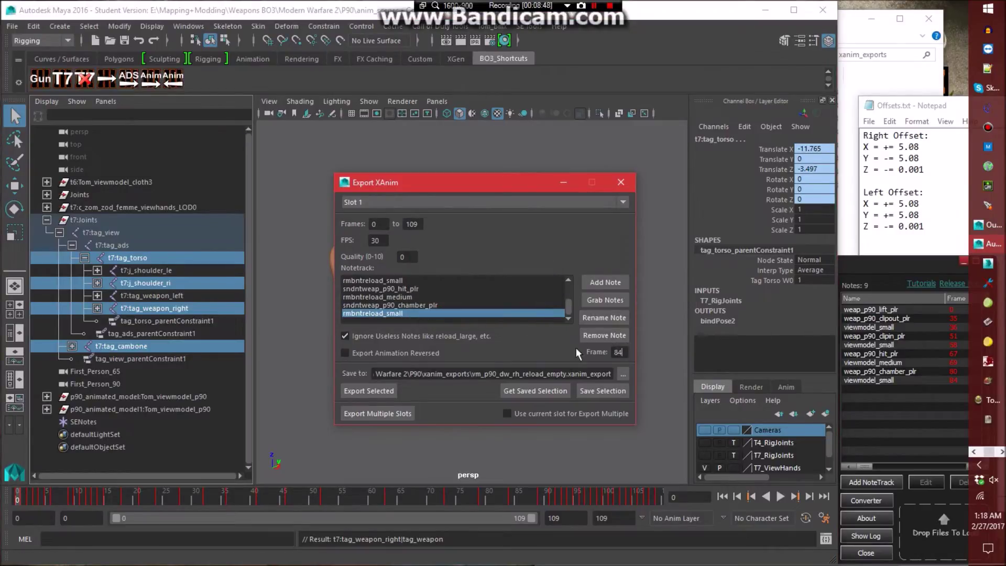
# Export the selected joints to vm_p90_dw_rh_reload_empty.xanim_export, accepting the student version save notice, and close the export window.
pyautogui.click(361, 390)
pyautogui.click(430, 296)
pyautogui.click(461, 310)
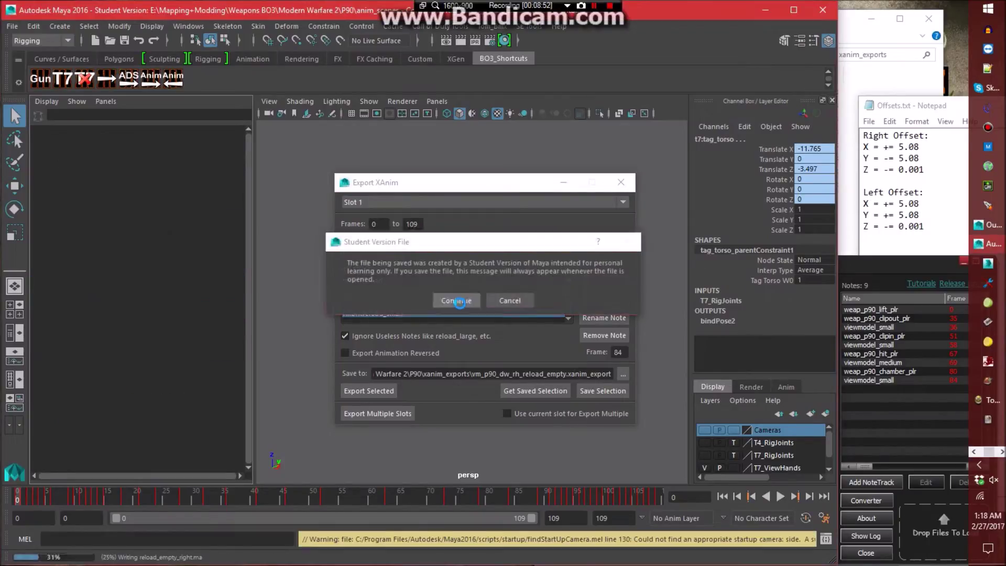
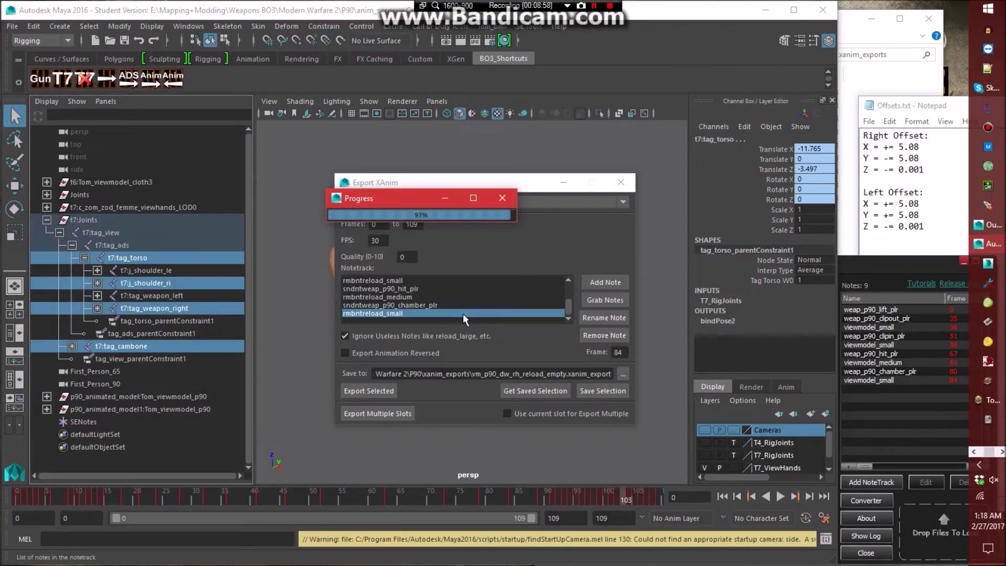
pyautogui.click(619, 183)
pyautogui.click(646, 194)
# Open the scene animation_base - Conversion Rig.ma, saving the changes to the right-hand empty reload scene.
pyautogui.click(12, 26)
pyautogui.click(48, 74)
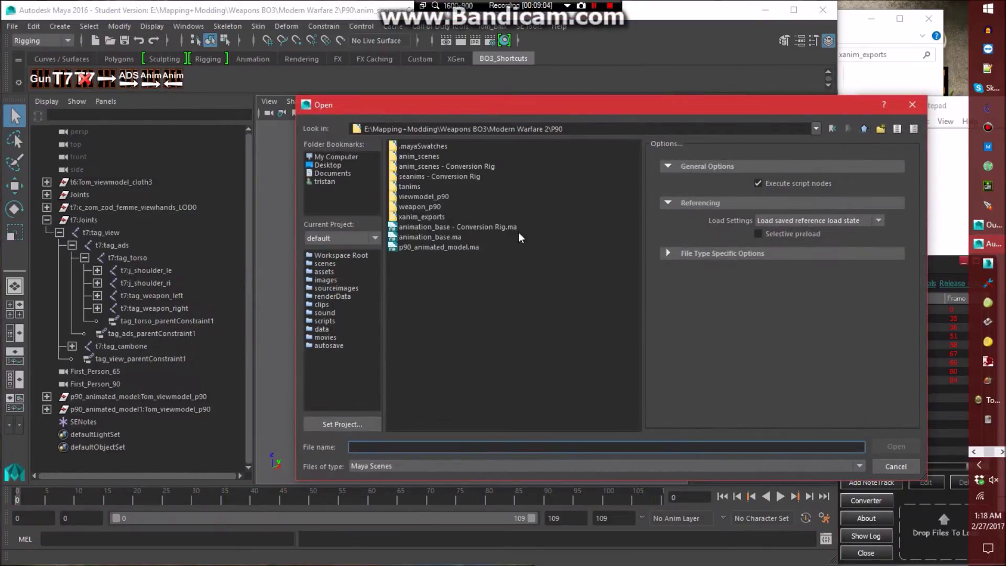
pyautogui.doubleClick(451, 227)
pyautogui.click(450, 296)
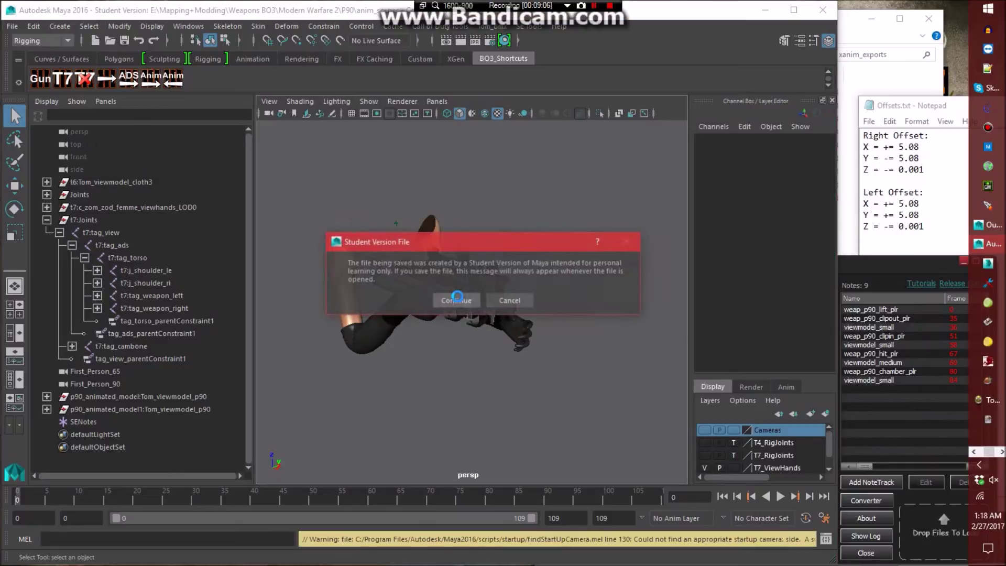
pyautogui.click(457, 299)
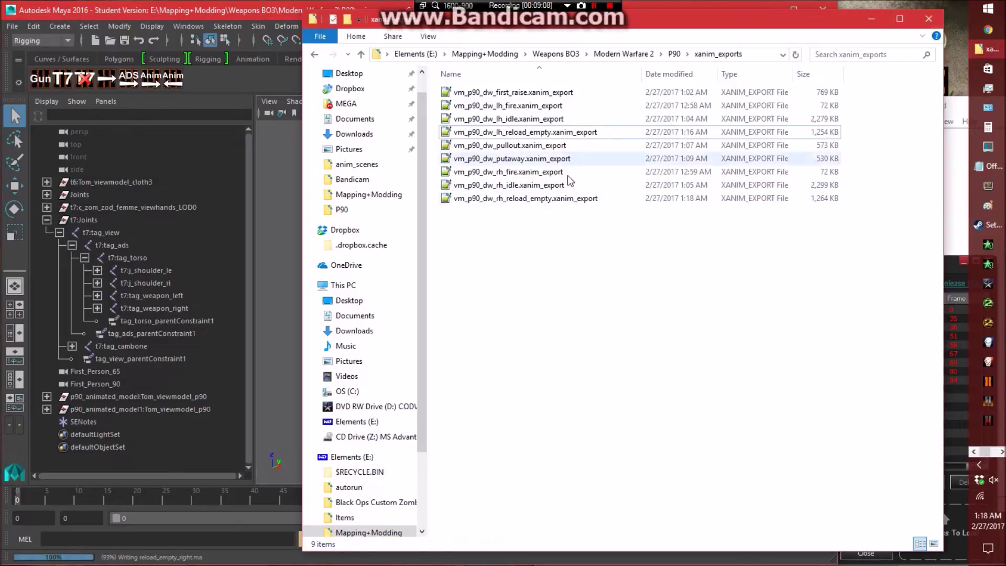
# In vm_p90_dw_rh_reload_empty.xanim_export, opened in Notepad++, insert # after the sndnt or rmbnt prefix of all nine PART 0 notes.
pyautogui.doubleClick(570, 199)
pyautogui.moveTo(938, 152); pyautogui.dragTo(938, 436)
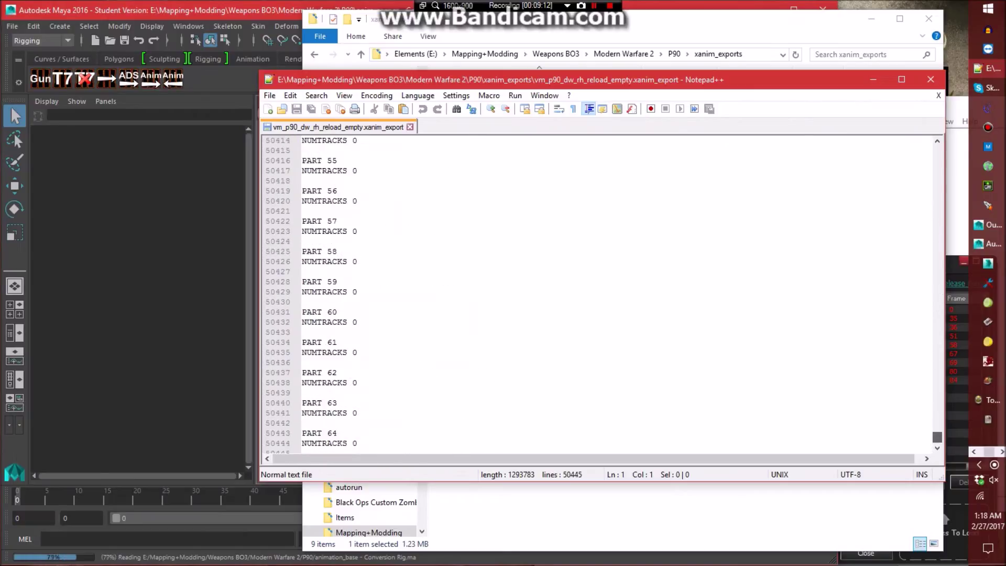
pyautogui.scroll(20, 598, 294)
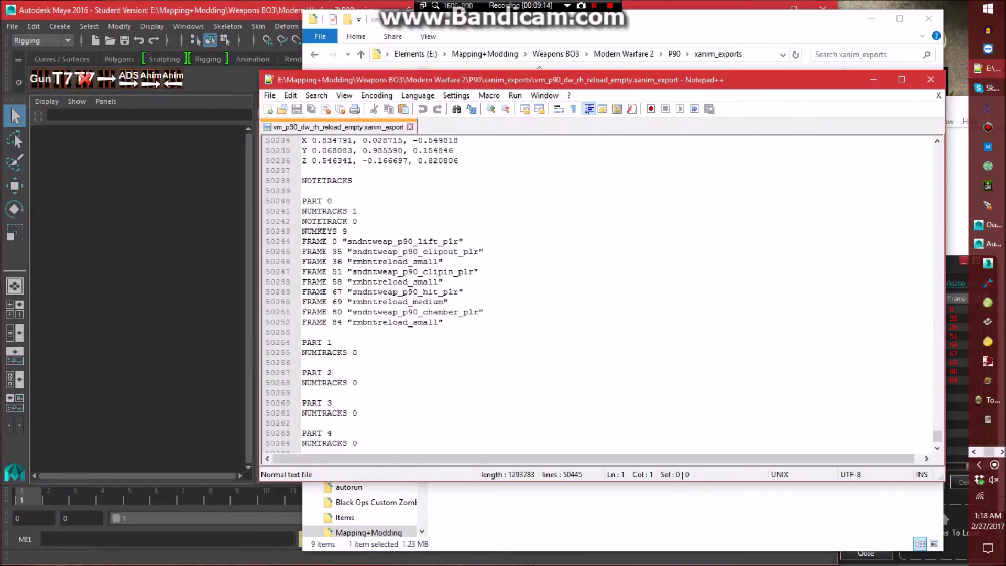
pyautogui.click(372, 241)
pyautogui.write('#')
pyautogui.press('Down')
pyautogui.write('#')
pyautogui.press('Down')
pyautogui.press('Left')
pyautogui.write('#')
pyautogui.press('Down')
pyautogui.press('Left')
pyautogui.write('#')
pyautogui.press('Down')
pyautogui.press('Left')
pyautogui.write('#')
pyautogui.press('Down')
pyautogui.press('Left')
pyautogui.write('#')
pyautogui.press('Down')
pyautogui.press('Left')
pyautogui.write('#')
pyautogui.press('Down')
pyautogui.press('Left')
pyautogui.write('#')
pyautogui.press('Down')
pyautogui.press('Left')
pyautogui.write('#')
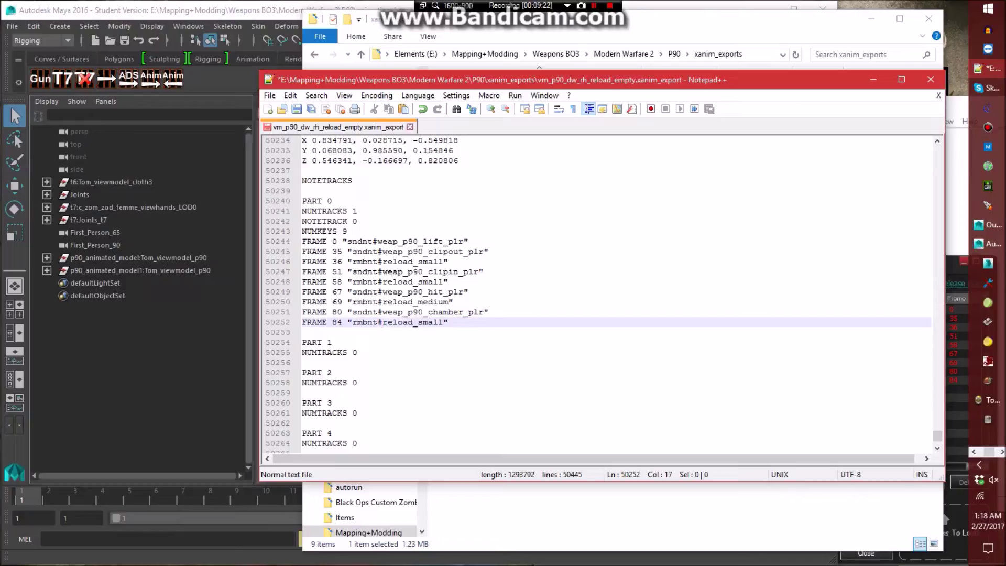
pyautogui.press('Down')
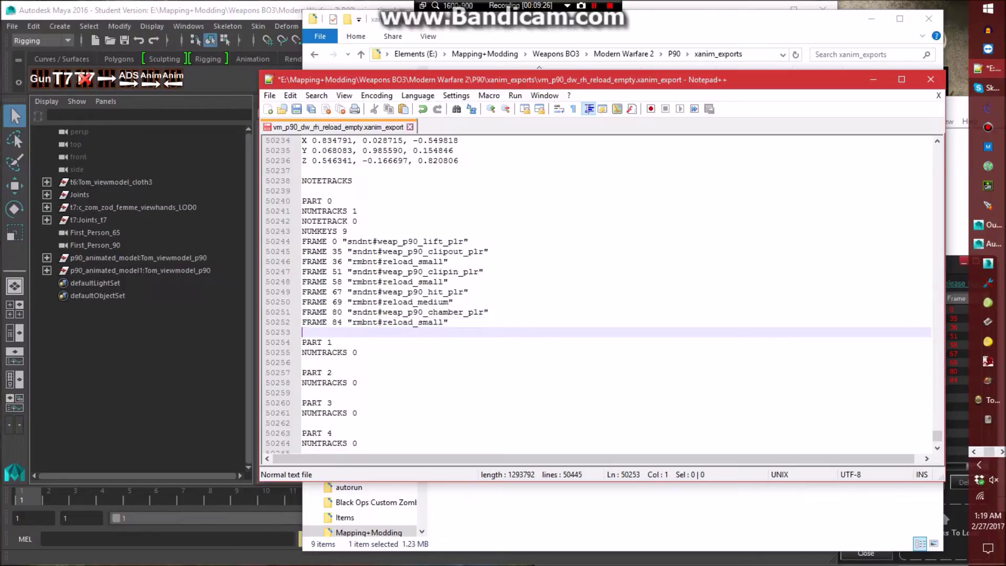
# Save the edited xanim_export file, close Notepad++ and switch back to Maya.
pyautogui.hotkey('ctrl', 's')
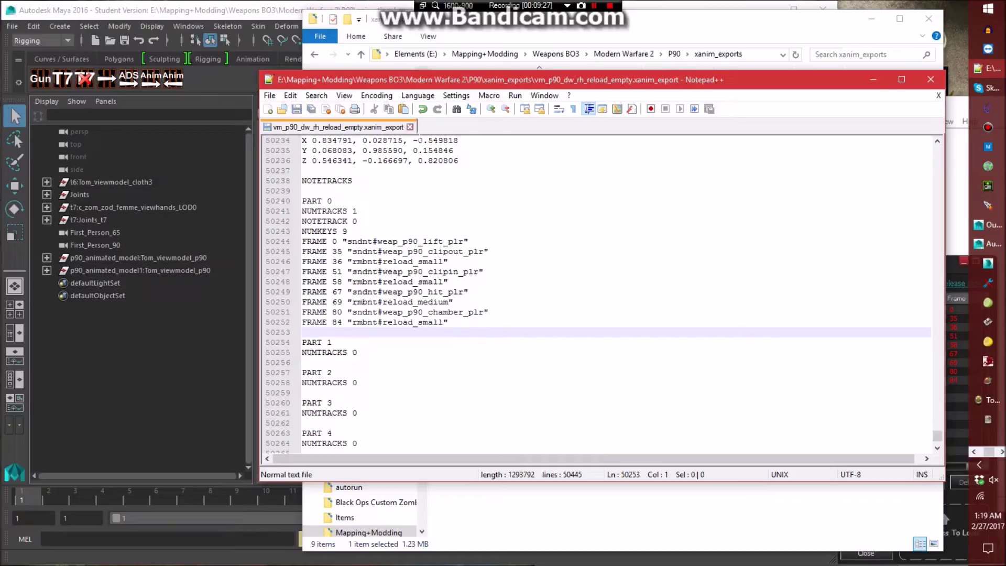
pyautogui.click(409, 127)
pyautogui.click(931, 79)
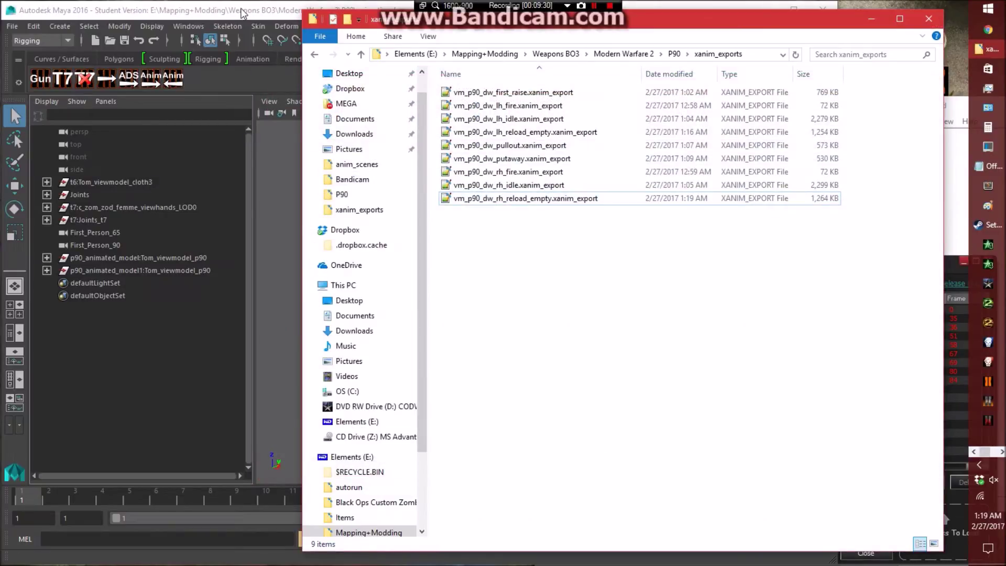
pyautogui.hotkey('alt', 'Tab')
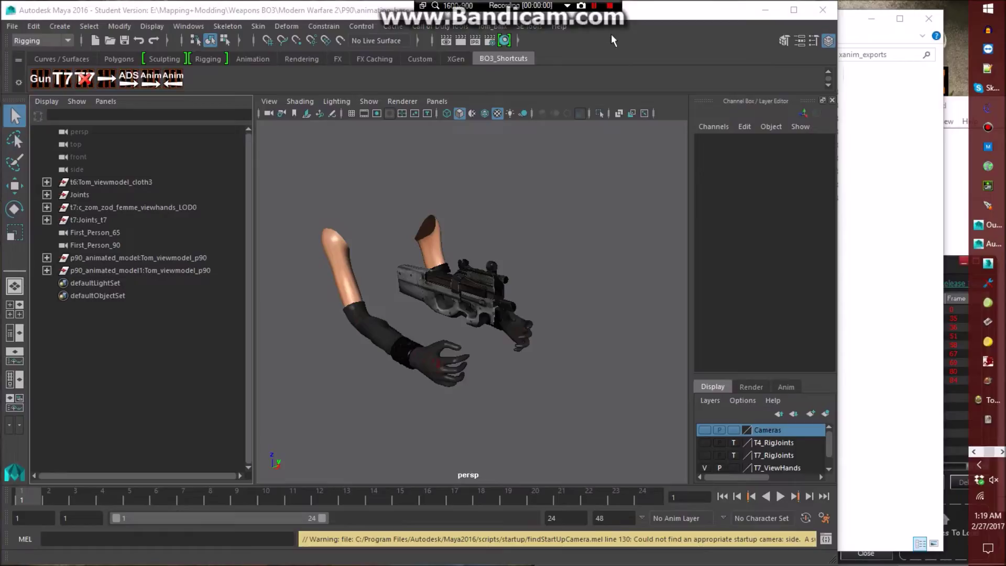
# Import reload_left.seanim from the seanims - Conversion Rig folder onto the rig.
pyautogui.click(528, 27)
pyautogui.click(543, 48)
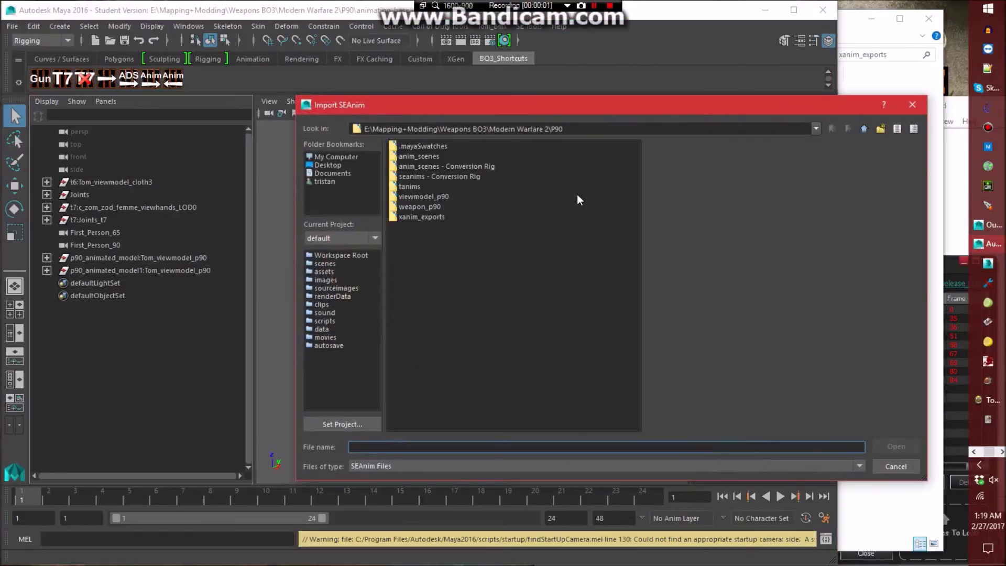
pyautogui.doubleClick(453, 175)
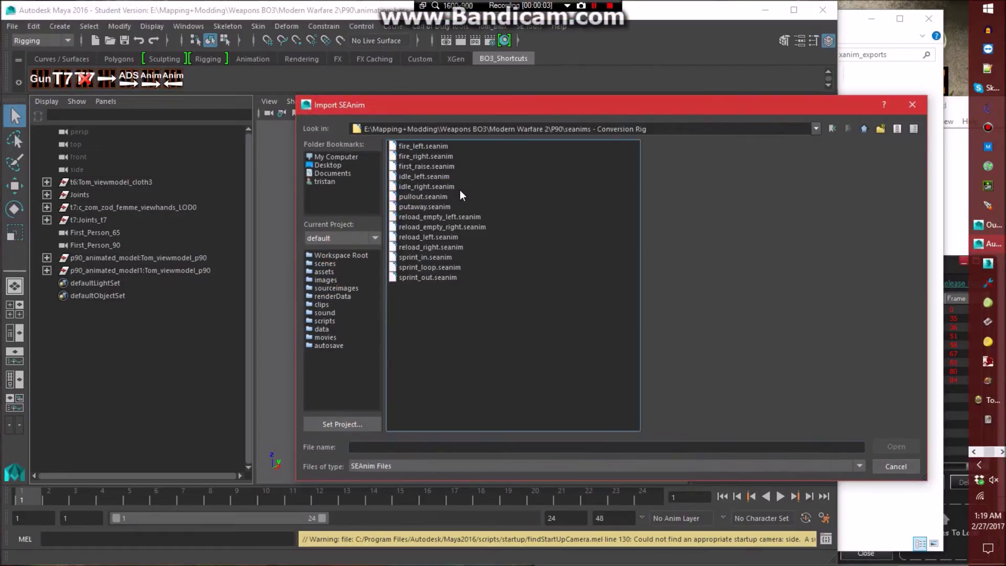
pyautogui.doubleClick(445, 238)
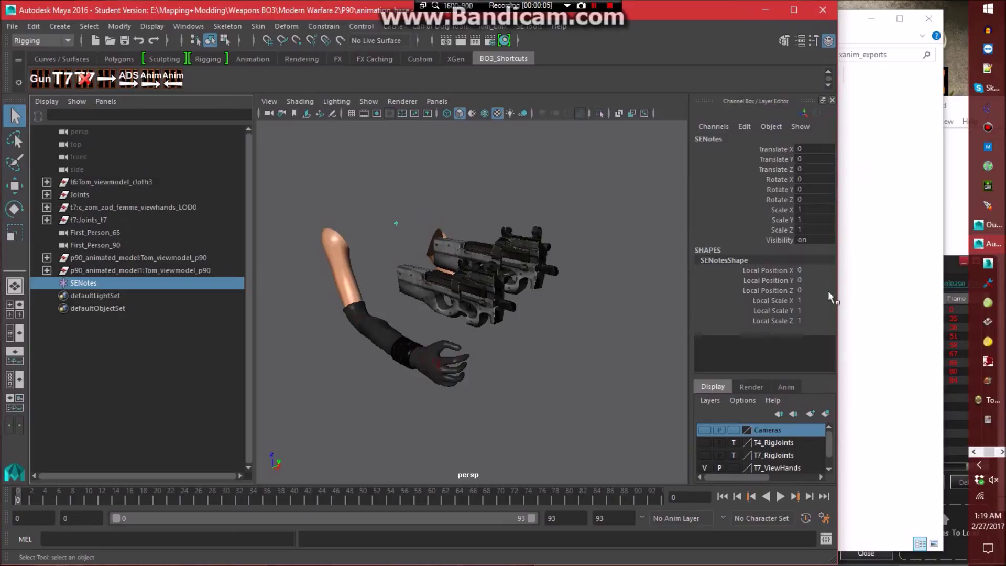
pyautogui.click(623, 287)
# Compare the notetracks of viewmodel_p90_reload_l and viewmodel_p90_reload_r in Tom xAnim Exporter.
pyautogui.click(958, 279)
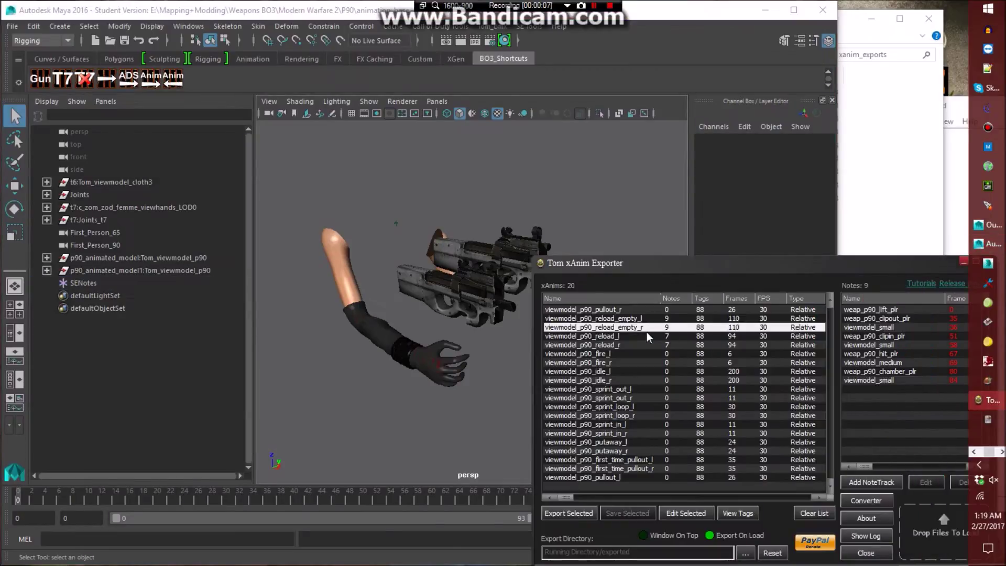
pyautogui.click(663, 336)
pyautogui.click(668, 344)
pyautogui.click(670, 338)
pyautogui.click(670, 345)
pyautogui.click(467, 216)
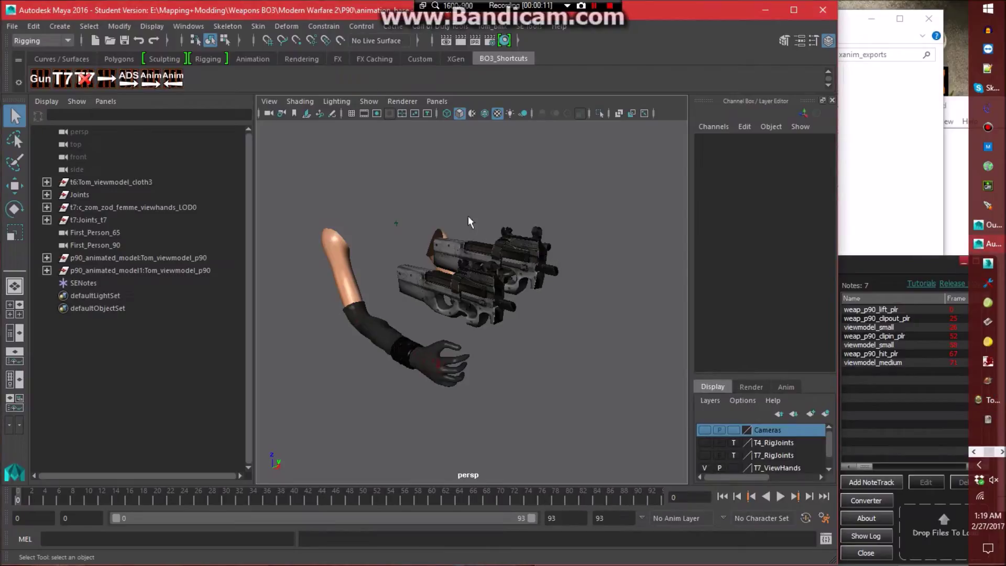
pyautogui.click(12, 26)
pyautogui.click(58, 95)
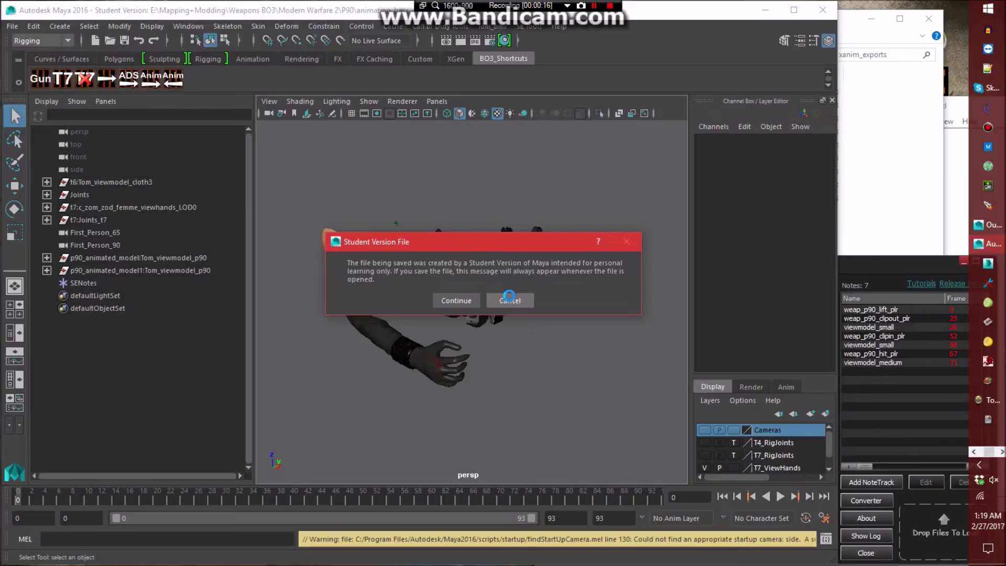
pyautogui.click(512, 298)
pyautogui.click(484, 297)
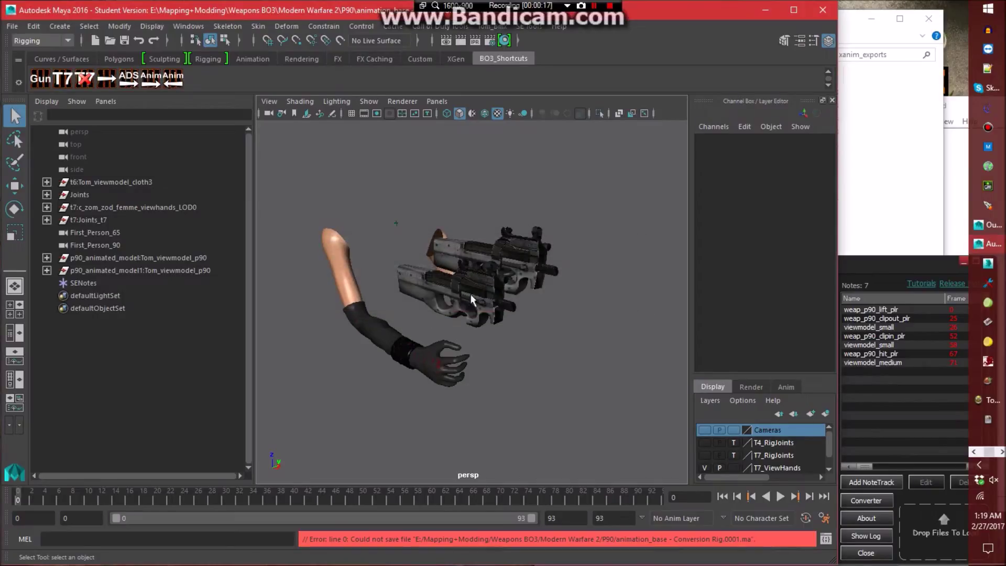
# Save the scene as reload_left in the anim_scenes - Conversion Rig folder, accepting the student version notice.
pyautogui.click(12, 25)
pyautogui.click(45, 86)
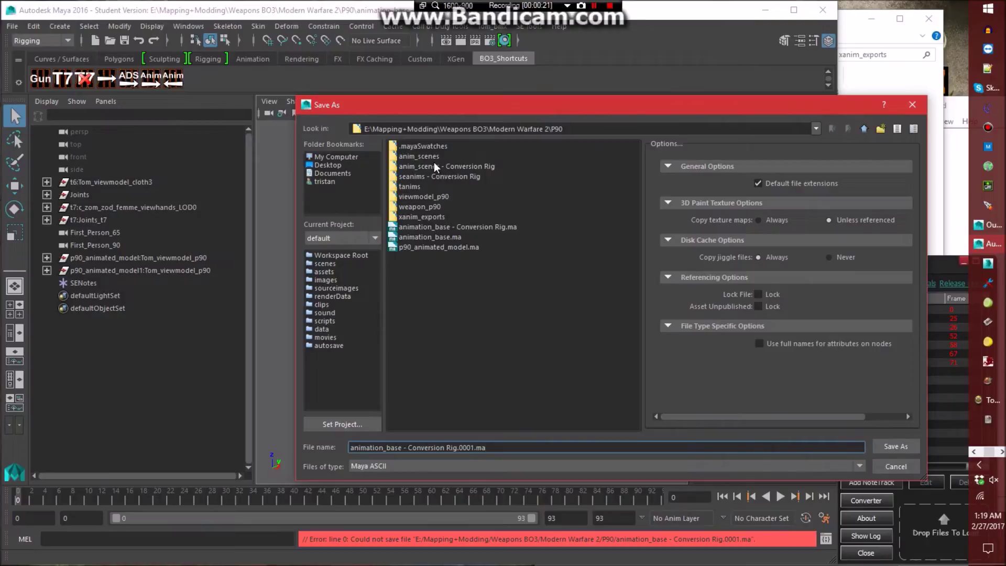
pyautogui.doubleClick(437, 169)
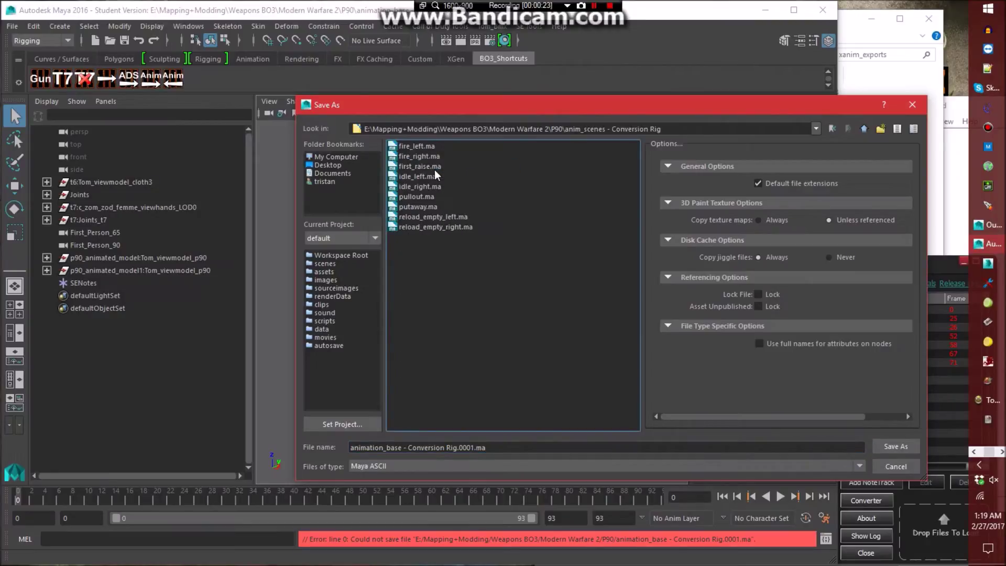
pyautogui.tripleClick(511, 450)
pyautogui.write('reloa')
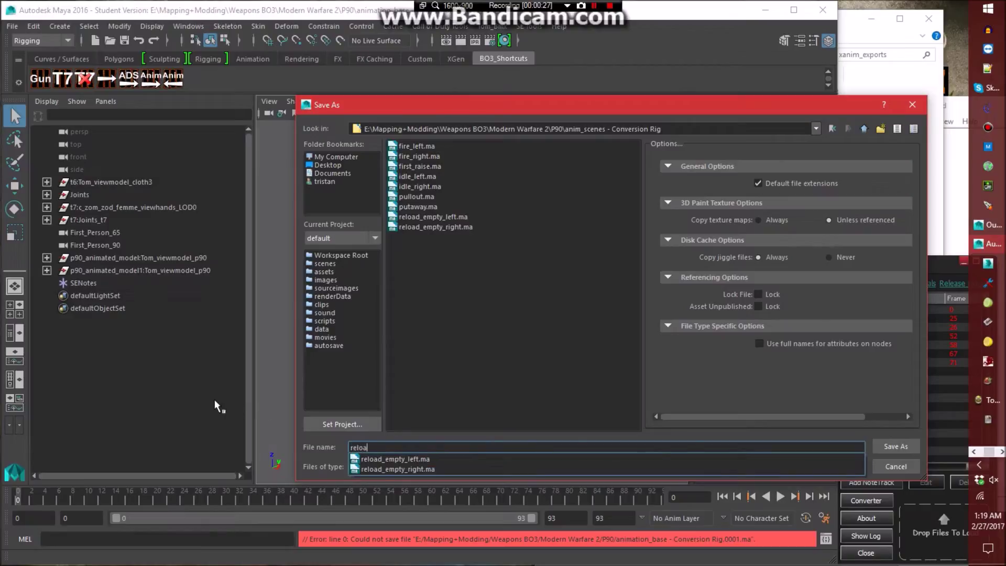
pyautogui.write('d_left')
pyautogui.press('Return')
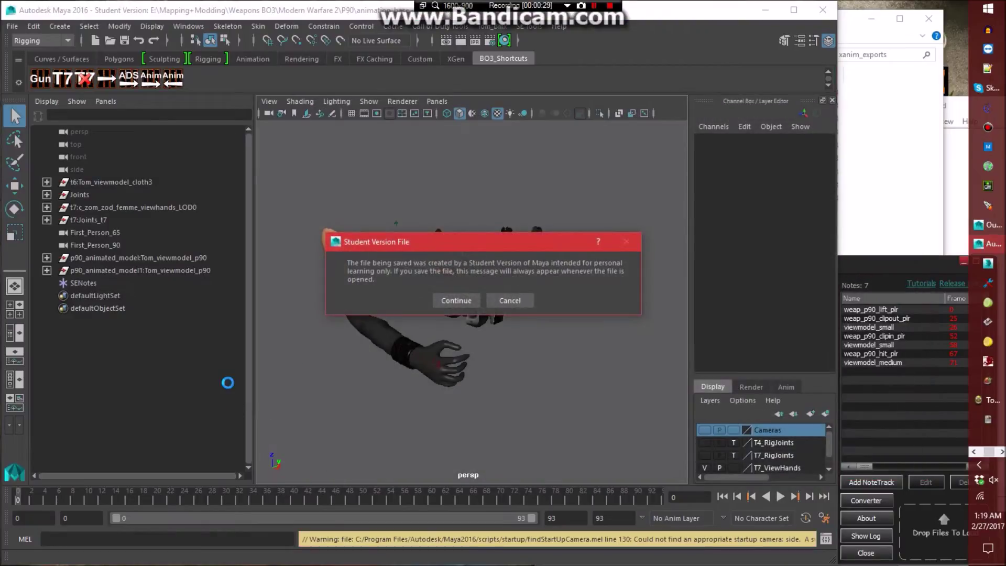
pyautogui.click(446, 299)
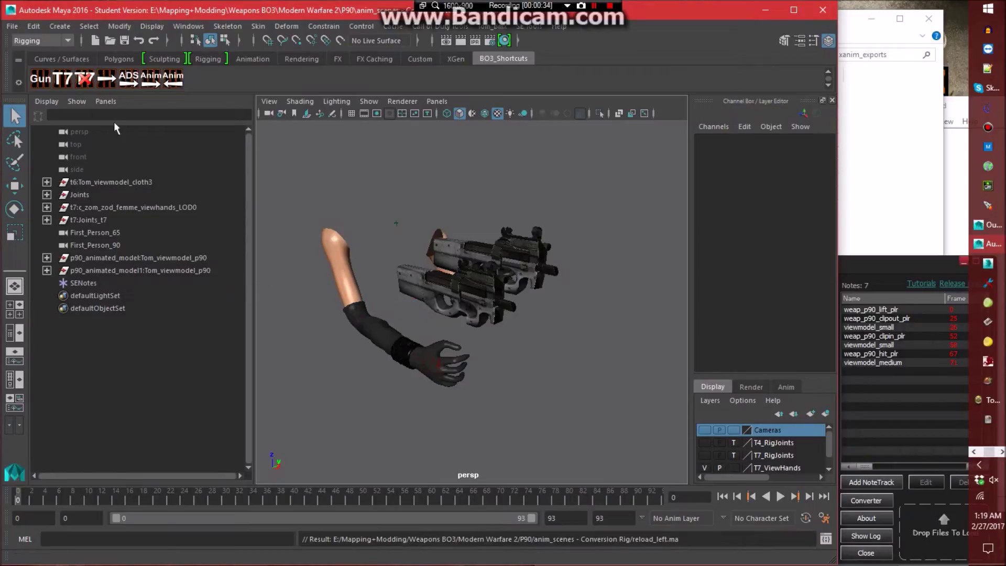
# Strip the _t7 suffix from the T7 joints and expand their hierarchy down to tag_torso.
pyautogui.click(84, 80)
pyautogui.click(330, 171)
pyautogui.click(46, 219)
pyautogui.click(60, 232)
pyautogui.click(71, 245)
pyautogui.click(79, 258)
pyautogui.click(84, 257)
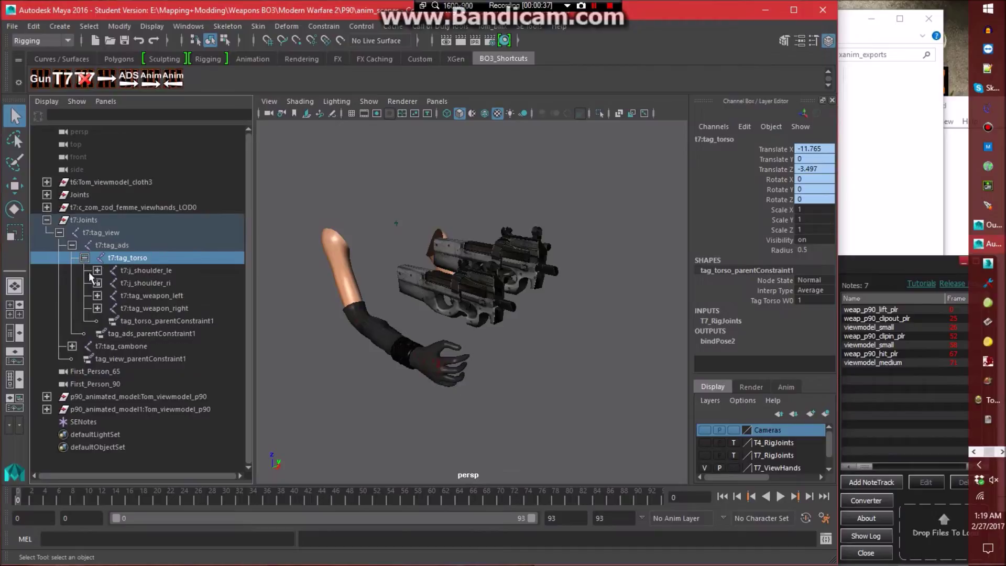
# Rename the j_gun1 joint under t7:tag_weapon_left as tag_weapon_le.
pyautogui.click(97, 295)
pyautogui.doubleClick(142, 320)
pyautogui.write('tag_weapon_l')
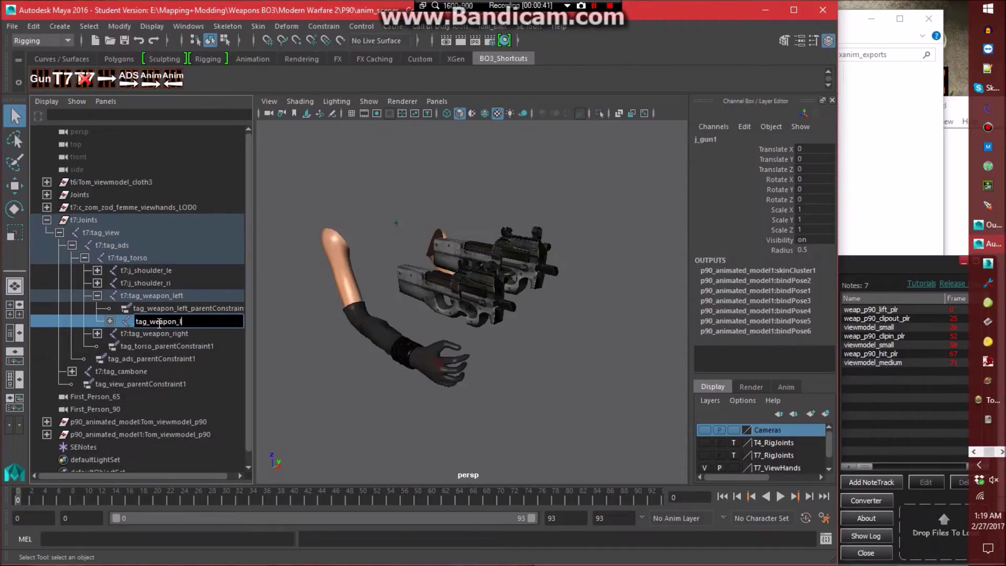
pyautogui.write('e')
pyautogui.press('Return')
# Rename the left weapon's j_bolt1 and j_front_ring1 joints as j_bolt_le and j_front_ring_le.
pyautogui.click(109, 321)
pyautogui.doubleClick(187, 333)
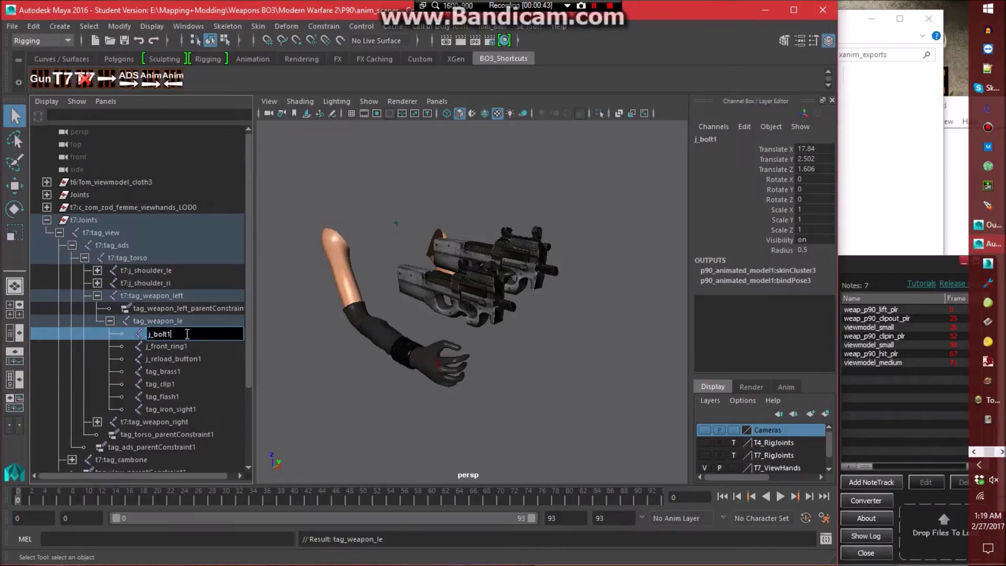
pyautogui.write('j_bolt_le')
pyautogui.press('Return')
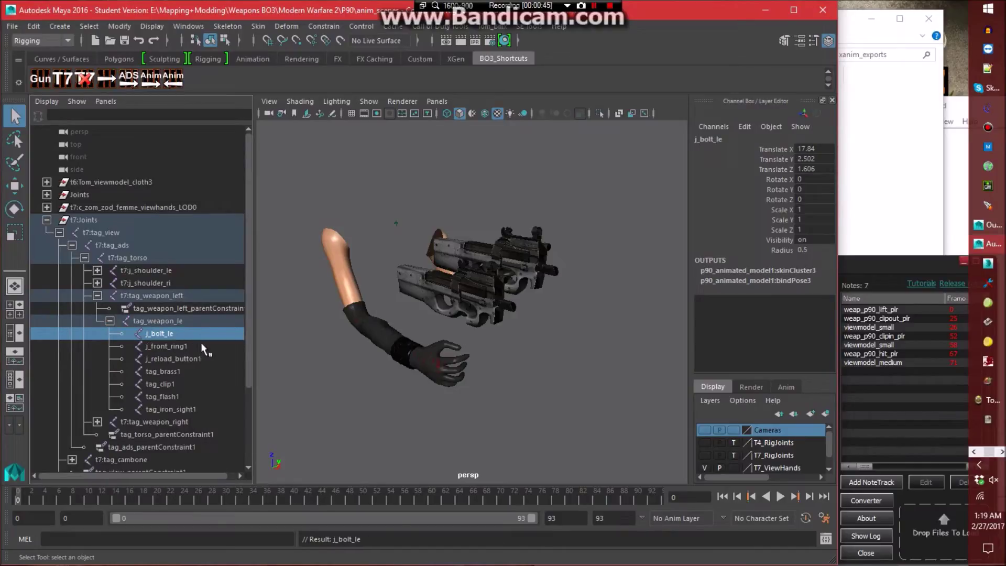
pyautogui.doubleClick(204, 347)
pyautogui.write('j_front_ring_le')
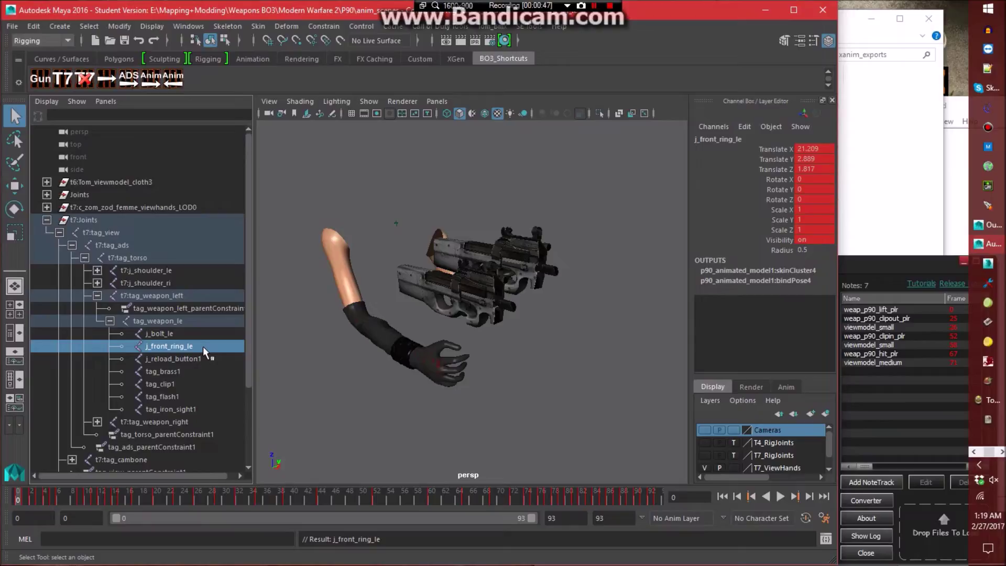
pyautogui.press('Return')
# Rename the left weapon's j_reload_button1 and tag_brass1 joints as j_reload_button_le and tag_brass_le.
pyautogui.doubleClick(223, 358)
pyautogui.press('BackSpace')
pyautogui.write('_le')
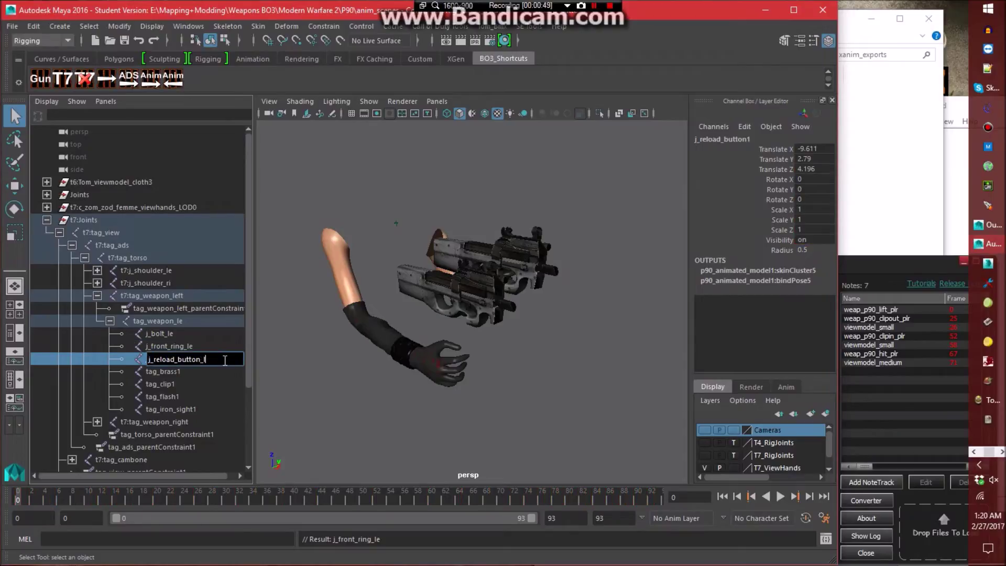
pyautogui.press('Return')
pyautogui.doubleClick(208, 371)
pyautogui.write('_le')
pyautogui.press('Return')
# Rename the left weapon's clip, flash and iron sight joints as tag_clip_le, tag_flash_le and tag_iron_sight_le.
pyautogui.doubleClick(197, 383)
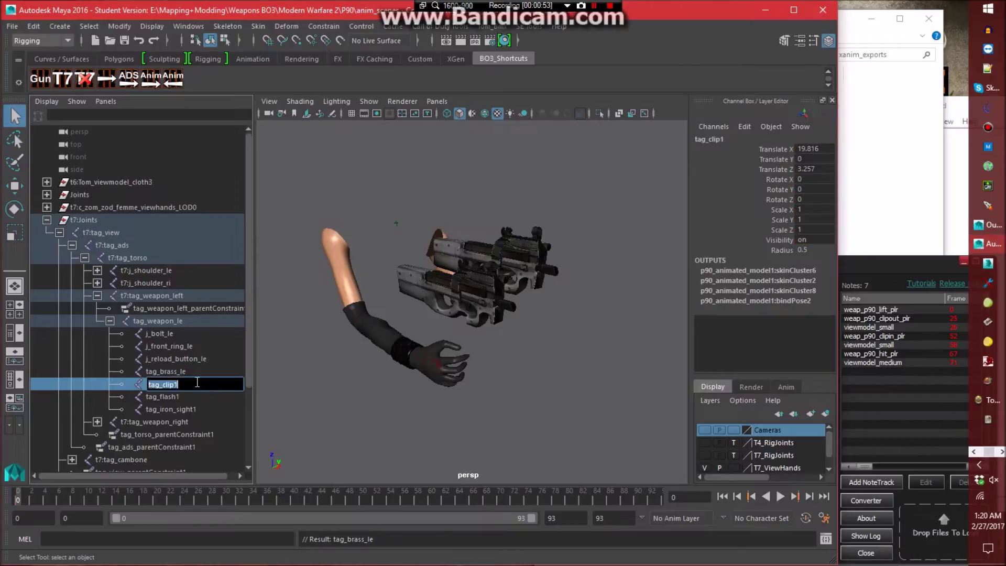
pyautogui.write('_le')
pyautogui.press('Return')
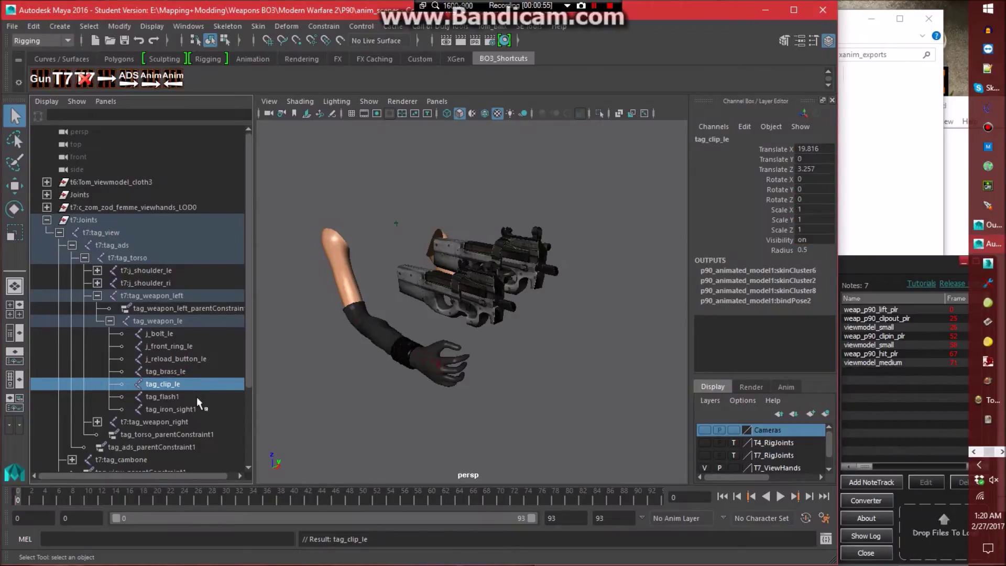
pyautogui.doubleClick(198, 397)
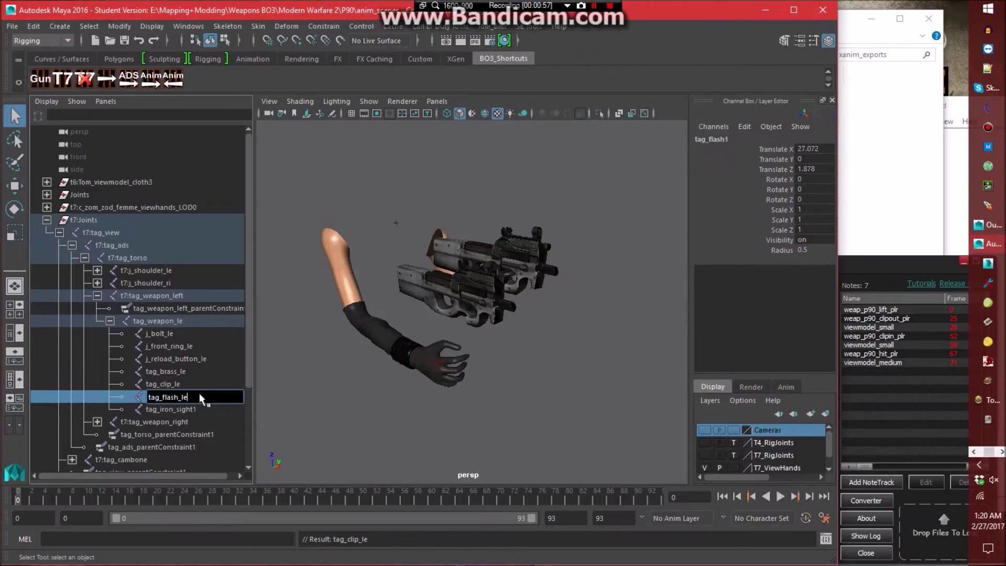
pyautogui.write('_le')
pyautogui.press('Return')
pyautogui.doubleClick(204, 409)
pyautogui.write('_le')
pyautogui.press('Return')
pyautogui.click(303, 407)
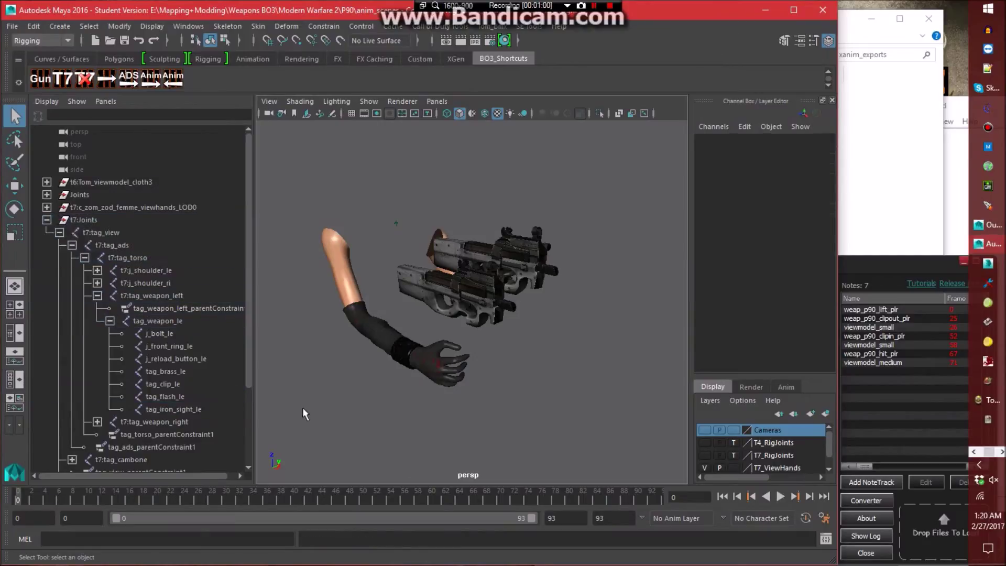
# Select the full hierarchies of t7:tag_weapon_left, t7:j_shoulder_le and t7:tag_cambone, and add t7:tag_torso to the selection.
pyautogui.click(109, 320)
pyautogui.click(97, 296)
pyautogui.click(152, 296)
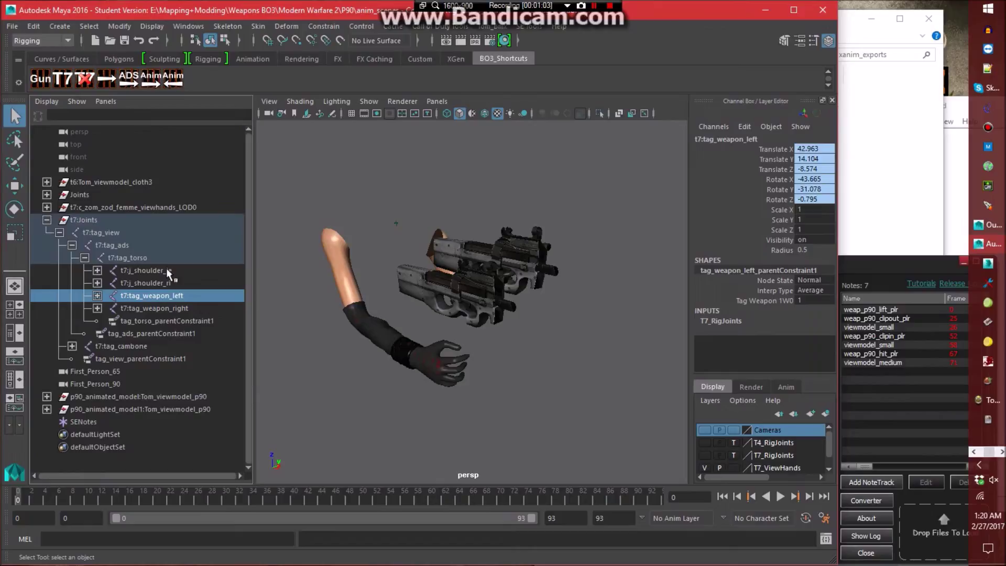
pyautogui.keyDown('ctrl'); pyautogui.click(170, 271); pyautogui.keyUp('ctrl')
pyautogui.keyDown('ctrl'); pyautogui.click(142, 346); pyautogui.keyUp('ctrl')
pyautogui.click(89, 26)
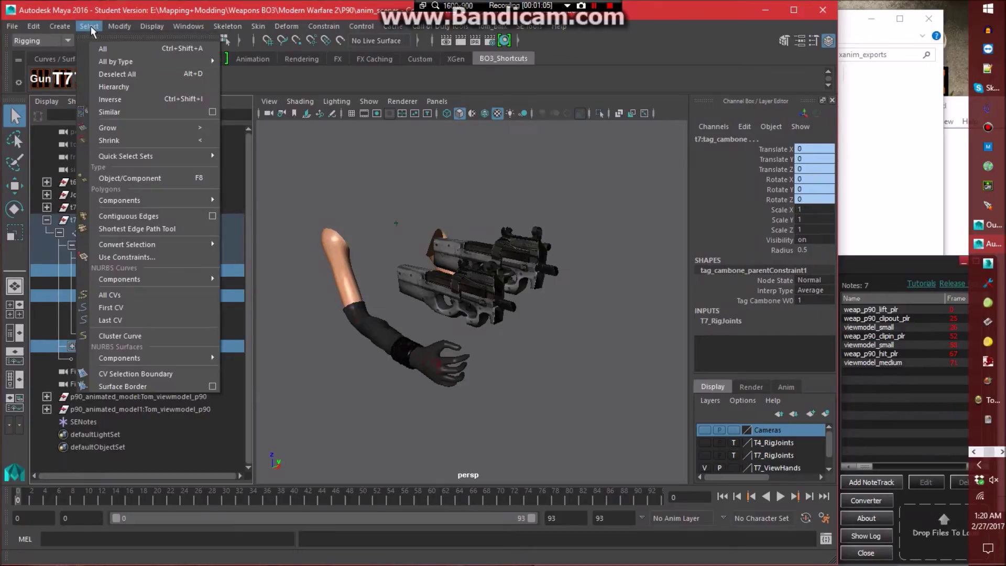
pyautogui.click(128, 85)
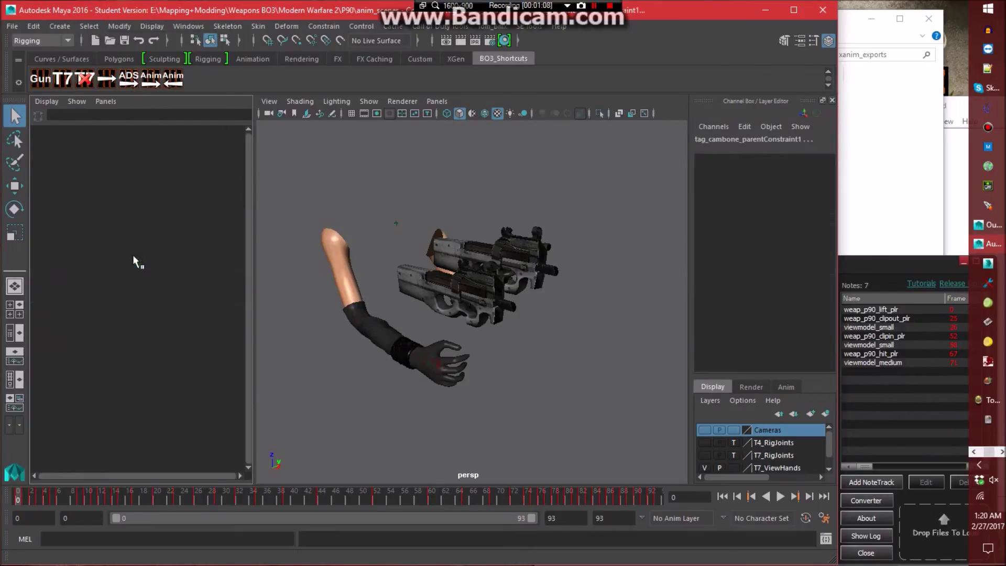
pyautogui.keyDown('ctrl'); pyautogui.click(133, 255); pyautogui.keyUp('ctrl')
# Start an XAnim export, check the reload_left length in Offsets.txt, and set the end frame to 93.
pyautogui.click(452, 27)
pyautogui.click(460, 62)
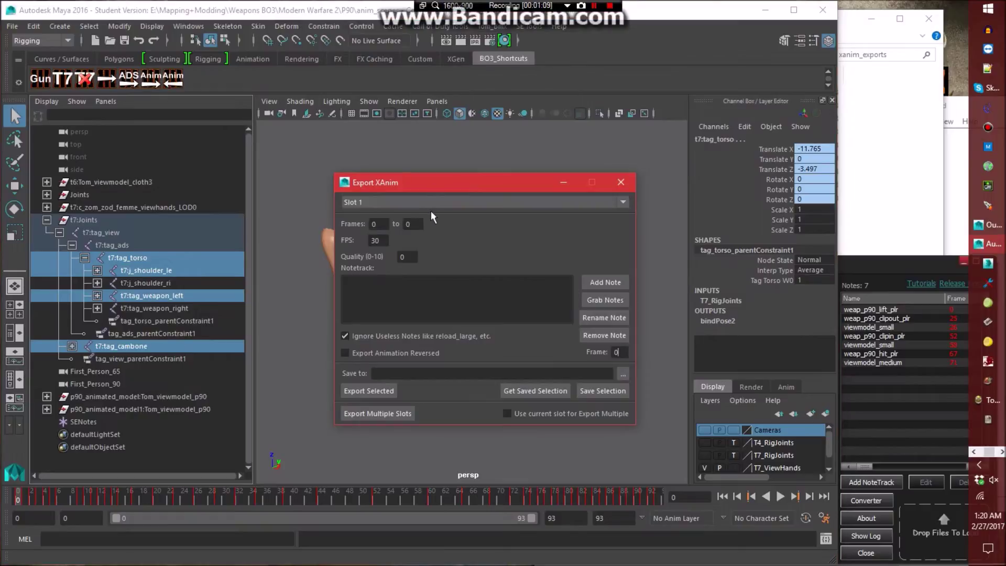
pyautogui.click(988, 167)
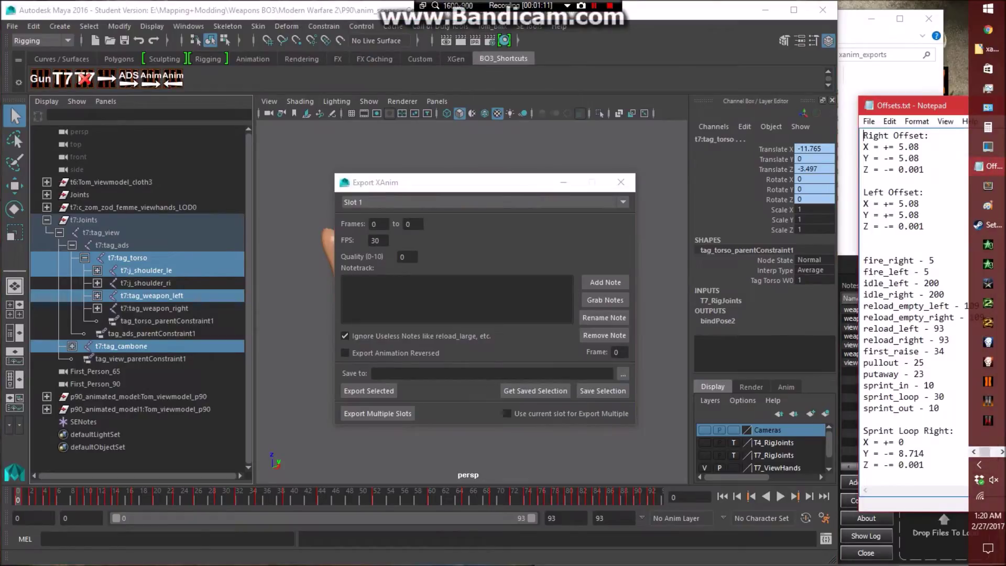
pyautogui.click(853, 290)
pyautogui.click(416, 228)
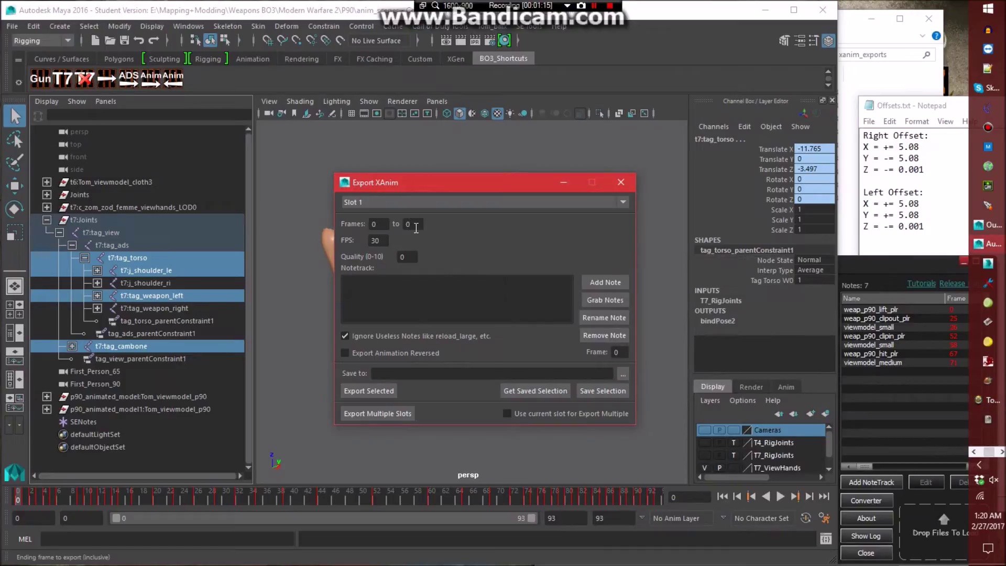
pyautogui.write('93')
# Set the export destination to vm_p90_dw_lh_reload.xanim_export in the P90 xanim_exports folder.
pyautogui.click(623, 373)
pyautogui.click(864, 128)
pyautogui.doubleClick(438, 219)
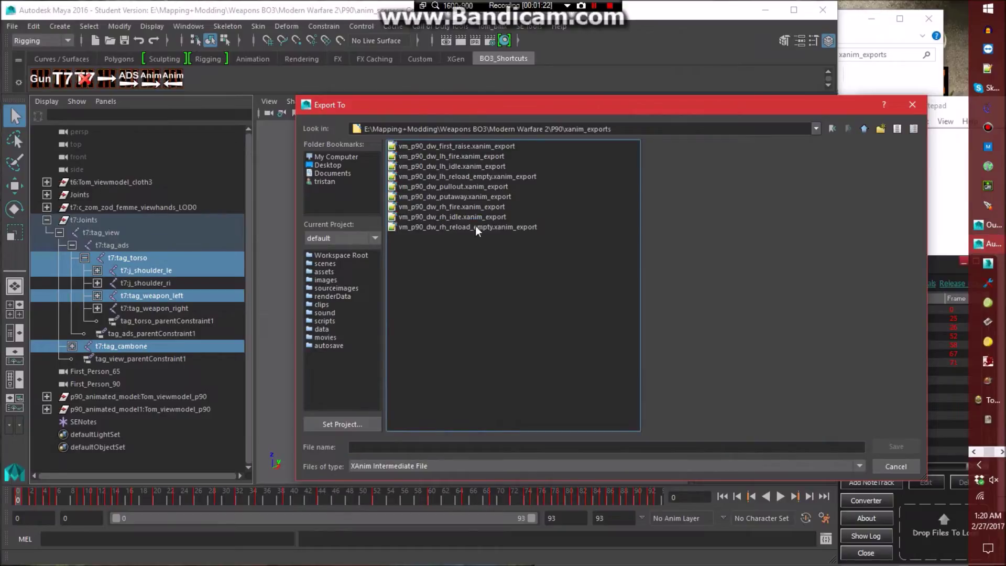
pyautogui.click(463, 177)
pyautogui.click(444, 449)
pyautogui.press('BackSpace')
pyautogui.press('BackSpace')
pyautogui.press('BackSpace')
pyautogui.press('BackSpace')
pyautogui.press('BackSpace')
pyautogui.press('BackSpace')
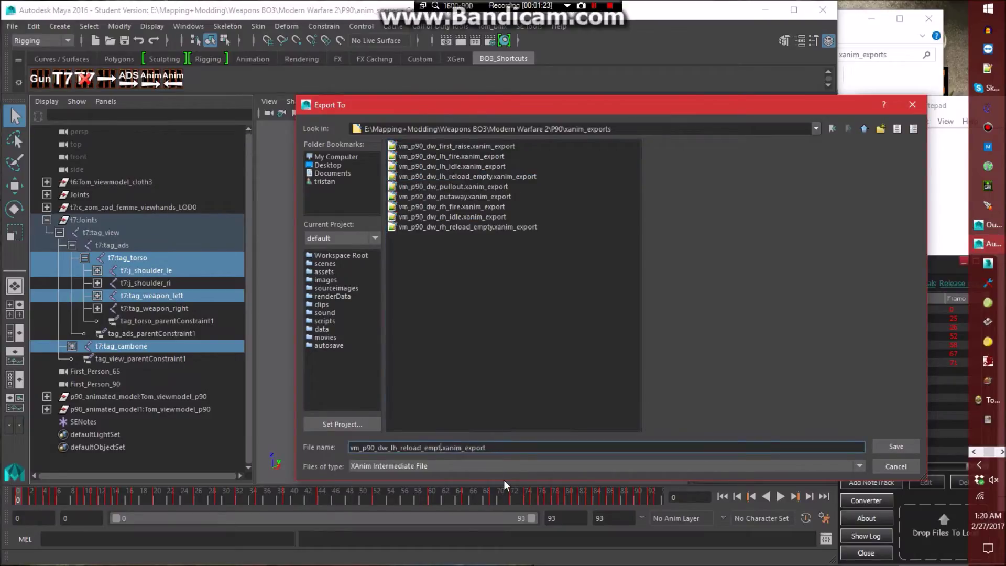
pyautogui.press('Return')
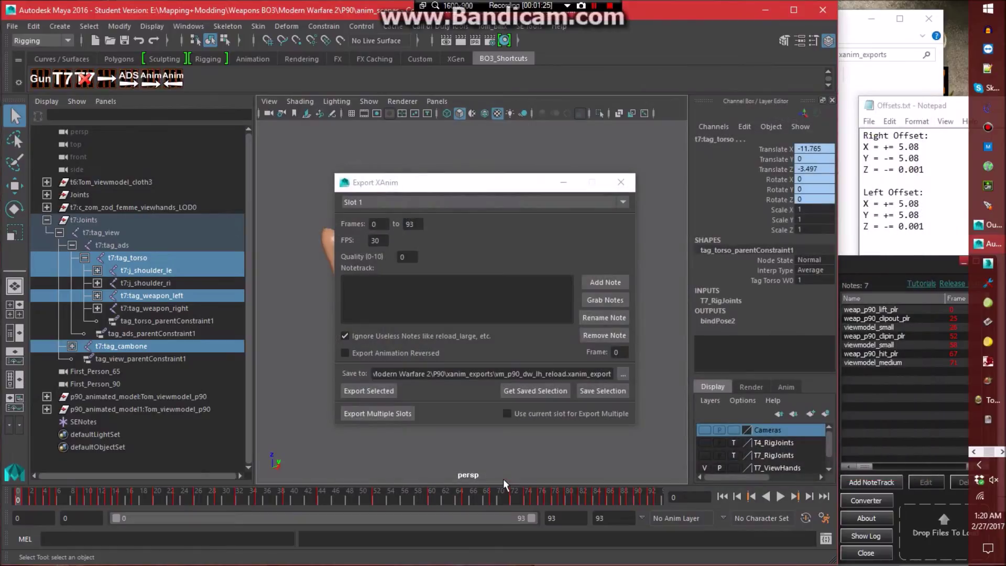
# Add the sound note sndntweap_p90_lift_plr to the notetrack.
pyautogui.click(610, 278)
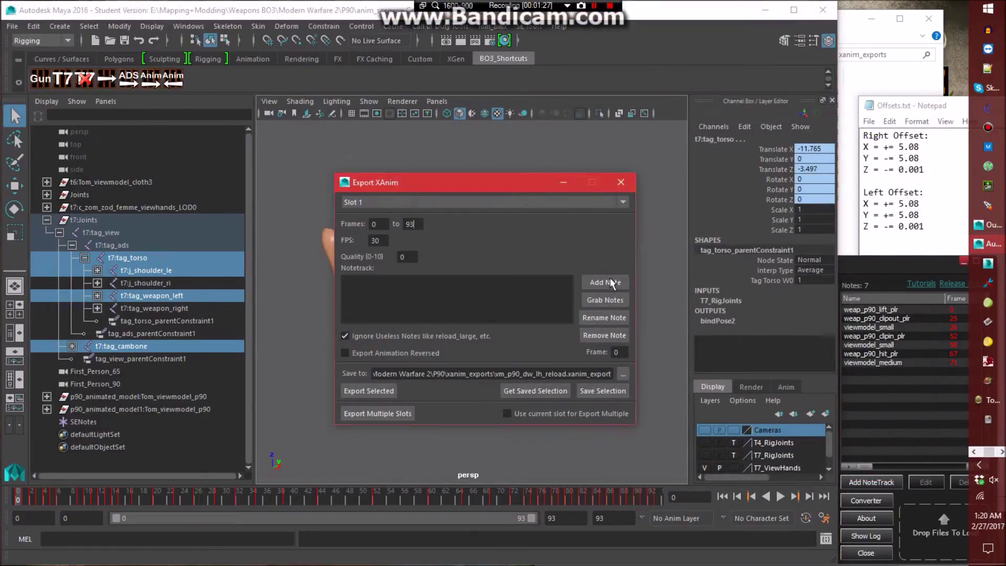
pyautogui.write('sndntweap_p90_')
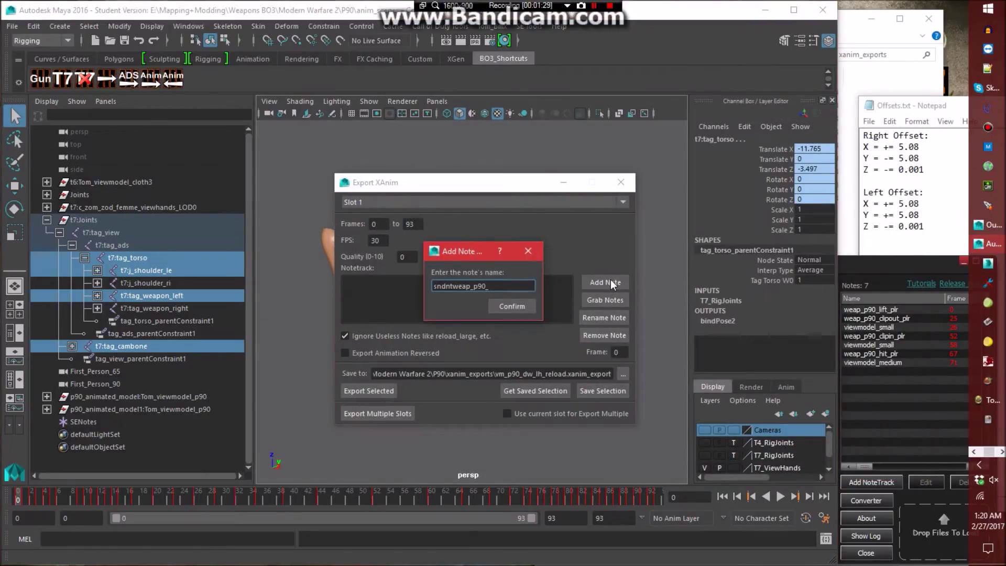
pyautogui.write('lift_plr')
pyautogui.press('Return')
# Add the sound note sndntweap_p90_clipout_plr at frame 25.
pyautogui.click(608, 282)
pyautogui.write('sndntweap_p90_')
pyautogui.write('cl')
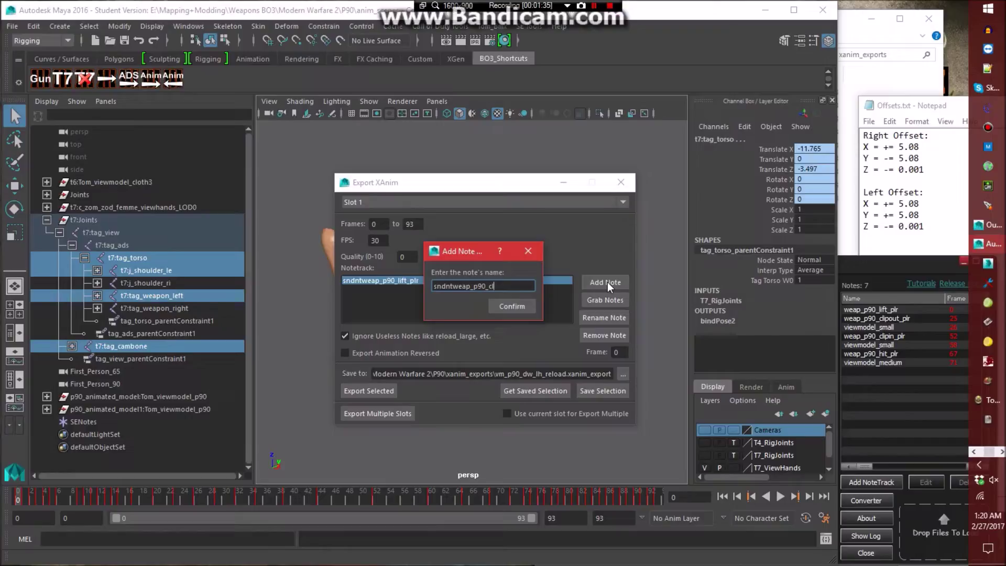
pyautogui.write('ipout_plr')
pyautogui.press('Return')
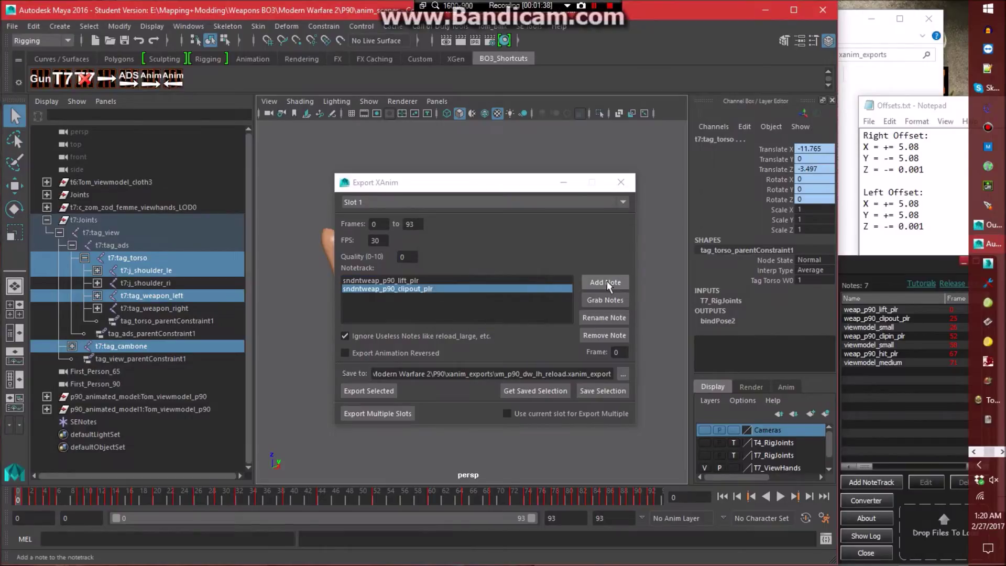
pyautogui.doubleClick(618, 352)
pyautogui.write('25')
# Add the rumble note rmbntreload_small at frame 26.
pyautogui.click(595, 282)
pyautogui.write('rmb')
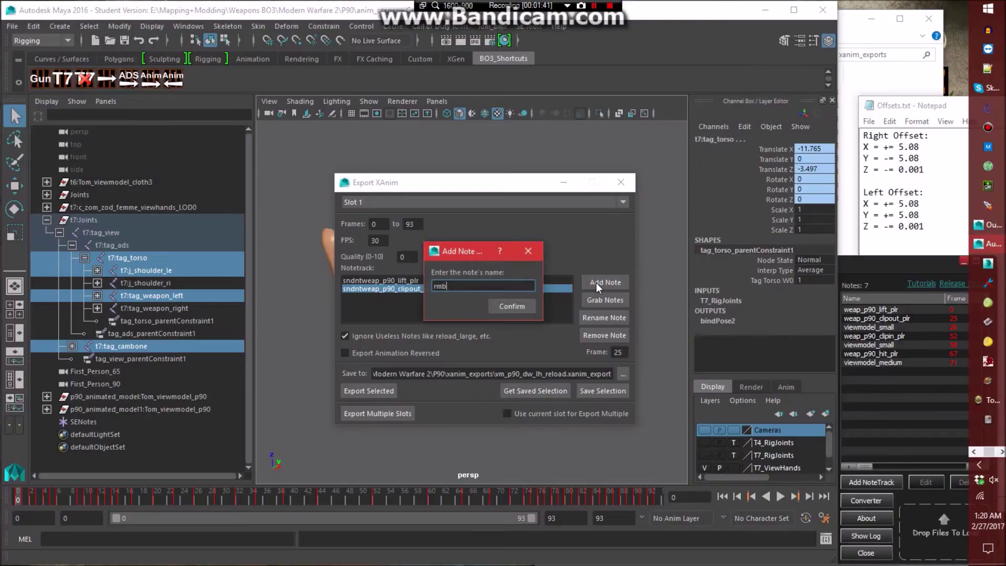
pyautogui.write('ntreload_small')
pyautogui.press('Return')
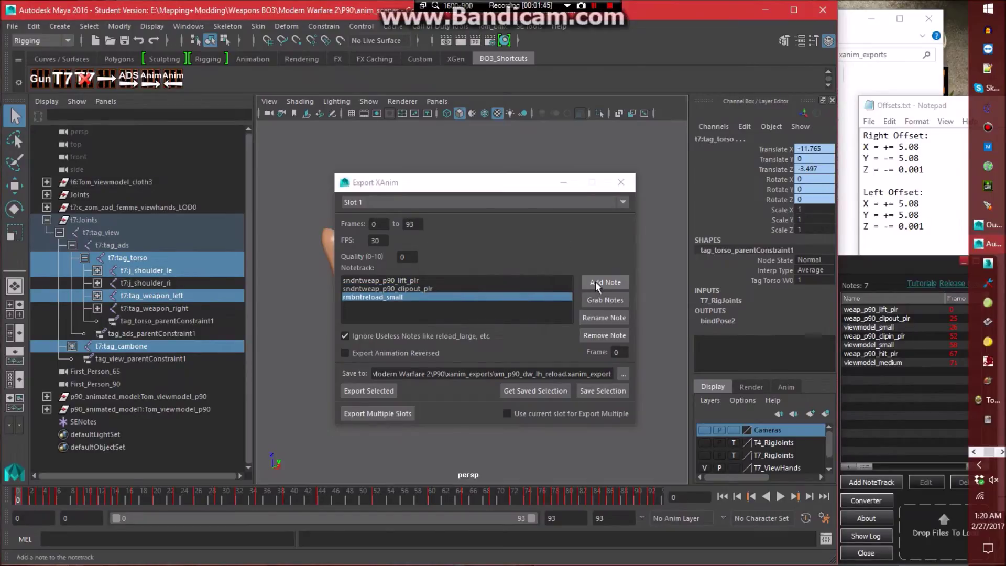
pyautogui.click(571, 351)
pyautogui.write('26')
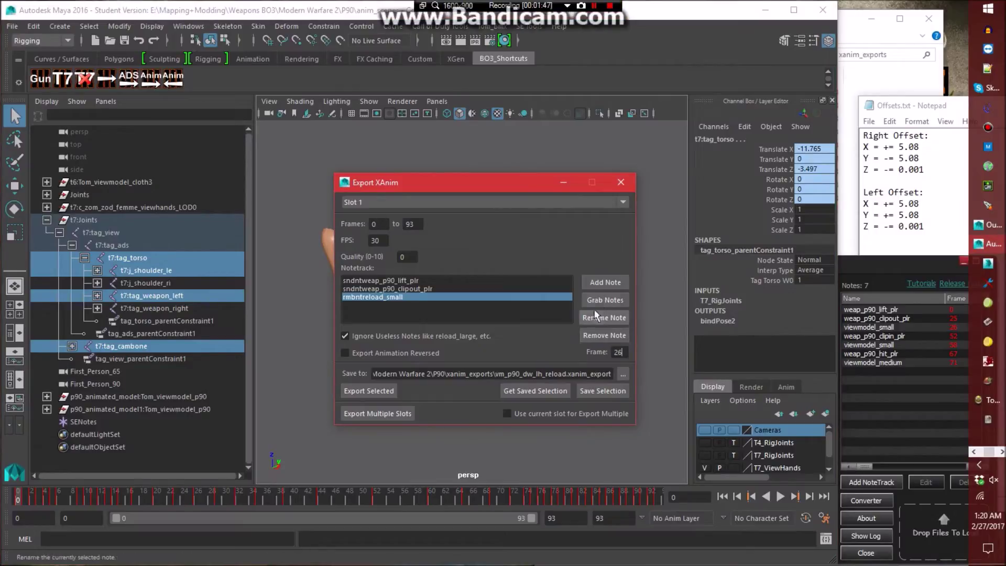
# Add the sound note sndntweap_p90_clipin_plr at frame 52.
pyautogui.click(599, 282)
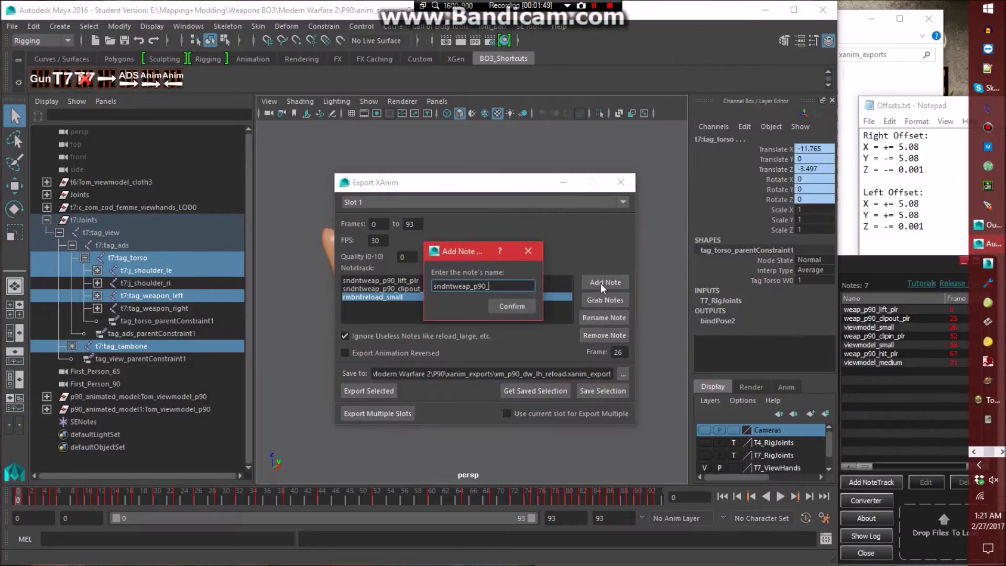
pyautogui.write('clipin_plr')
pyautogui.press('Return')
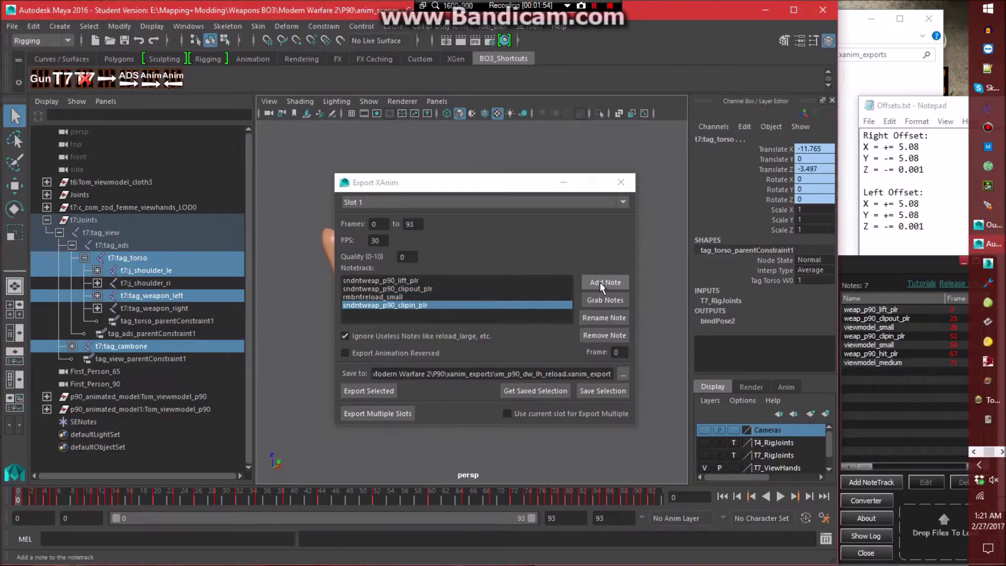
pyautogui.doubleClick(616, 352)
pyautogui.write('52')
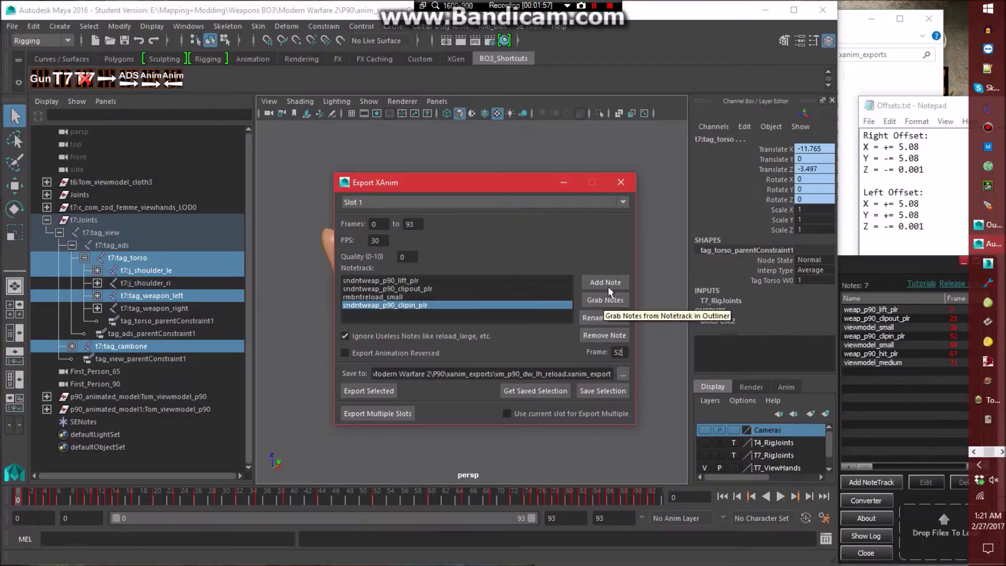
# Add a second rmbntreload_small rumble note after the clip-in note and open its frame number for editing.
pyautogui.click(615, 278)
pyautogui.write('rmbn')
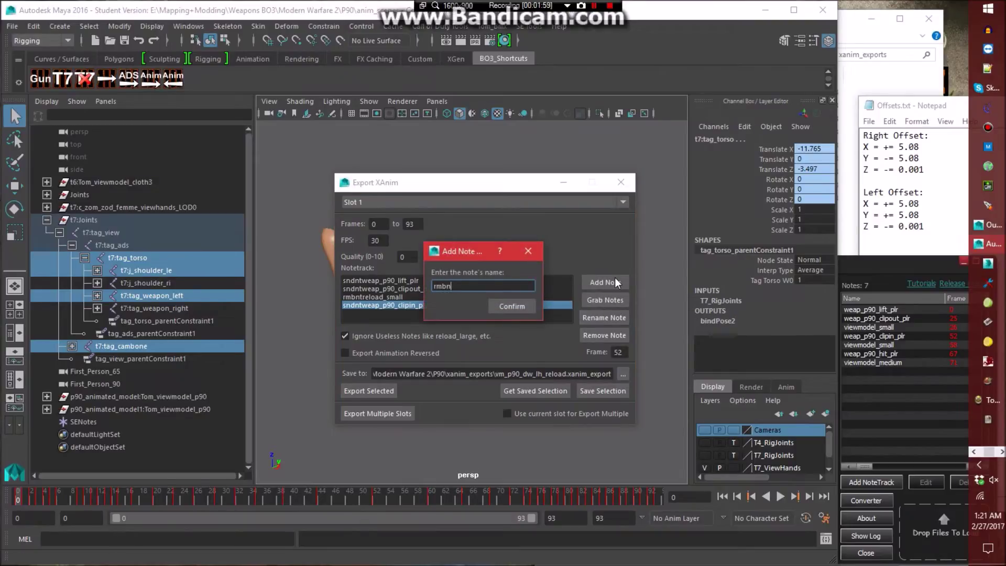
pyautogui.write('treload_small')
pyautogui.press('Return')
pyautogui.press('Return')
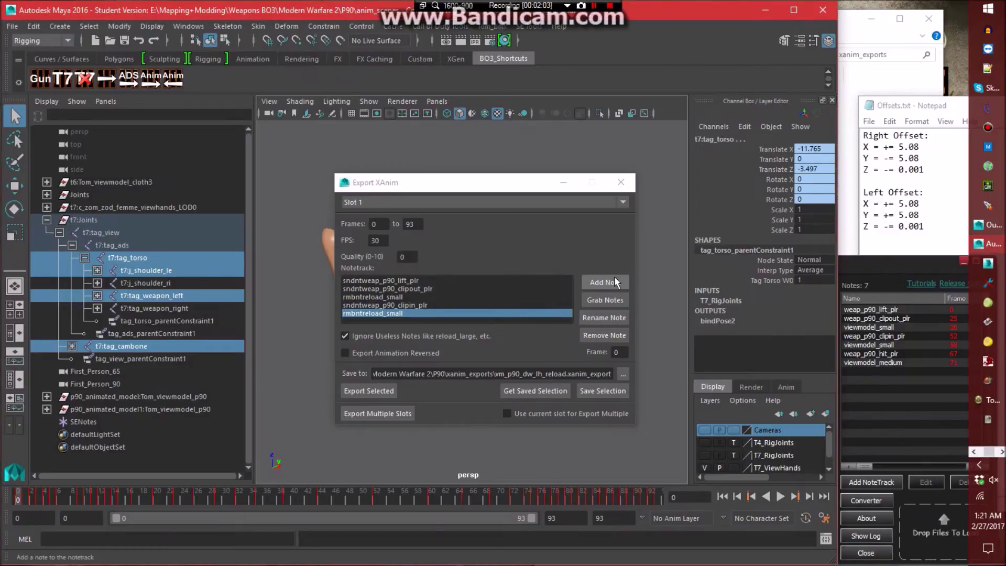
pyautogui.click(626, 353)
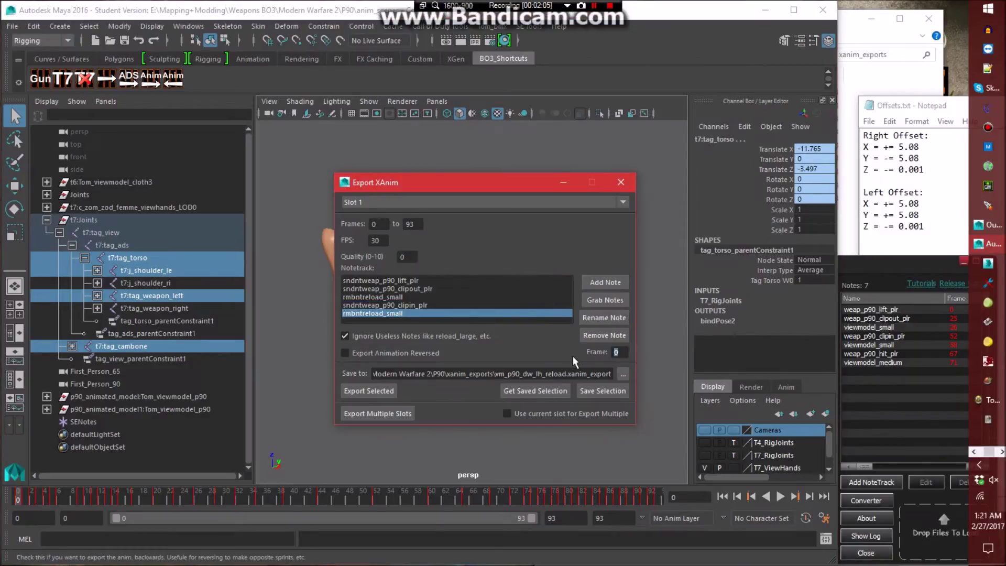
# Set the selected rmbntreload_small note to frame 58 and add the note sndntweap_p90_hit_plr at frame 67.
pyautogui.write('58')
pyautogui.click(608, 282)
pyautogui.write('sndntweap_p90_')
pyautogui.write('hi')
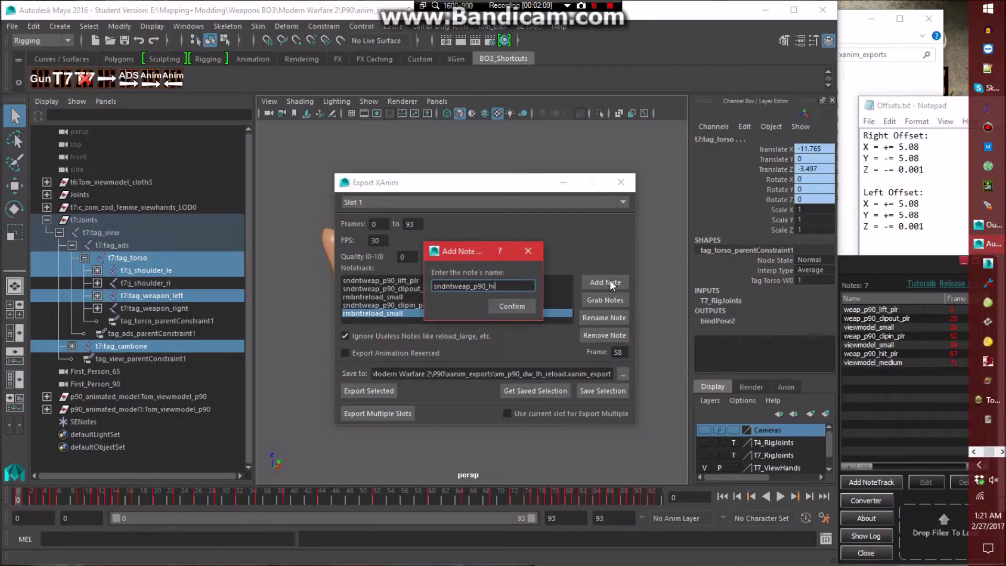
pyautogui.write('t_plr')
pyautogui.press('Return')
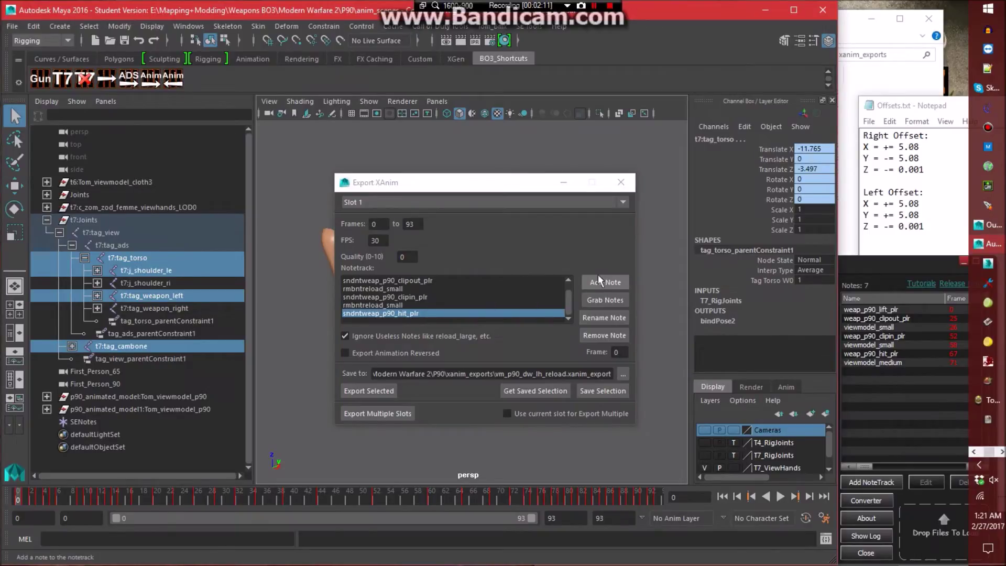
pyautogui.doubleClick(615, 352)
pyautogui.write('67')
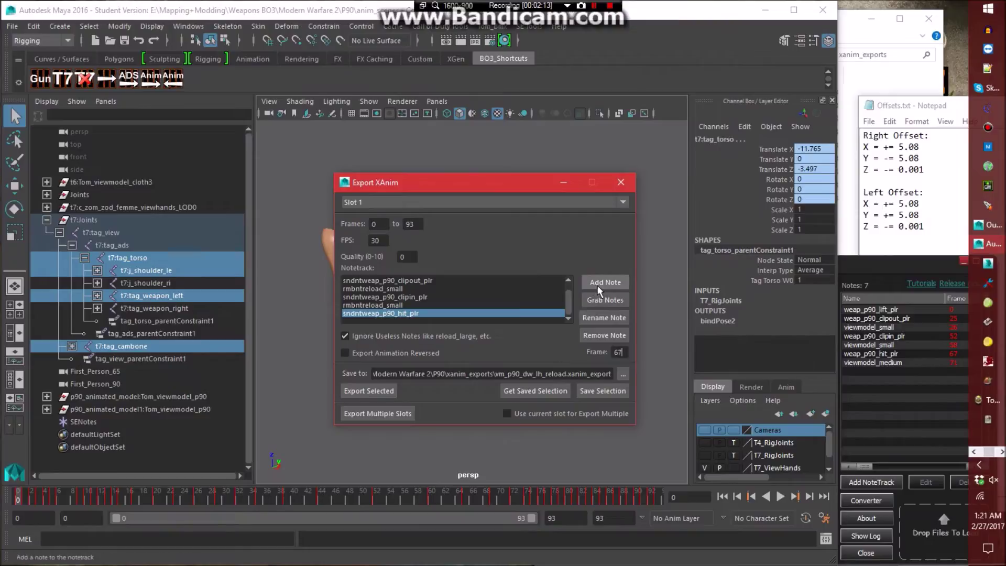
# Add the note rmbntreload_medium to the notetrack at frame 71.
pyautogui.click(599, 282)
pyautogui.write('rmbntr')
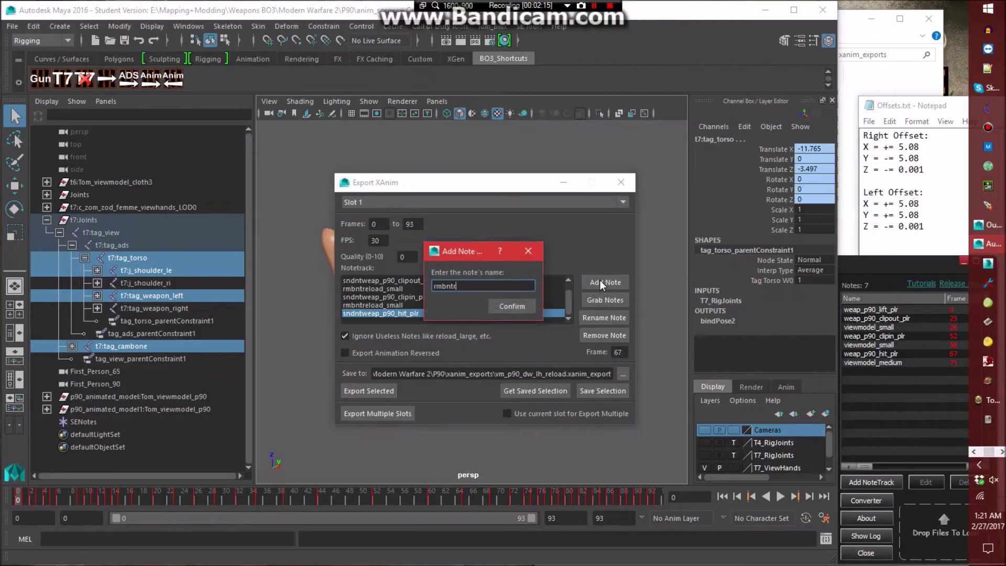
pyautogui.write('eload_medium')
pyautogui.press('Return')
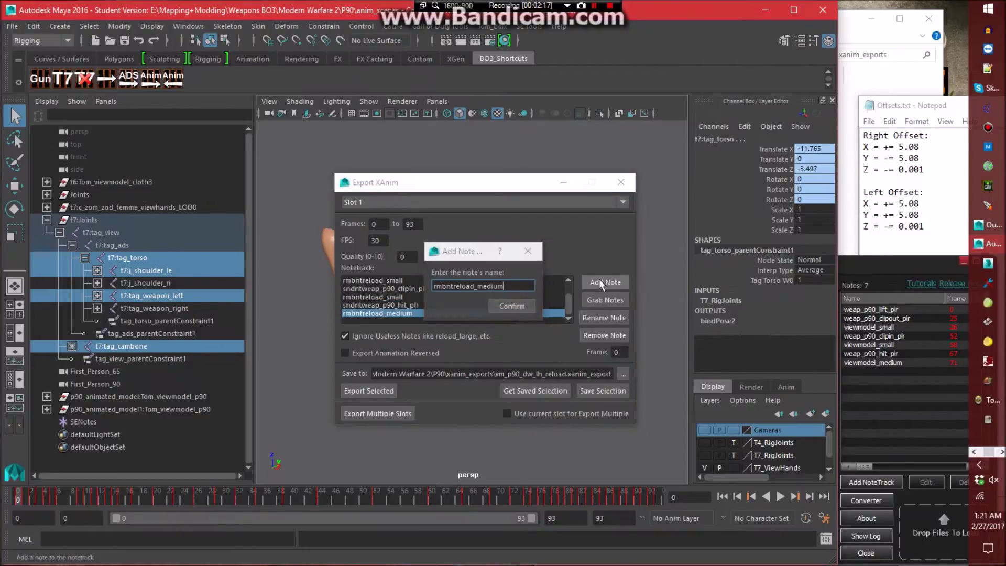
pyautogui.doubleClick(615, 352)
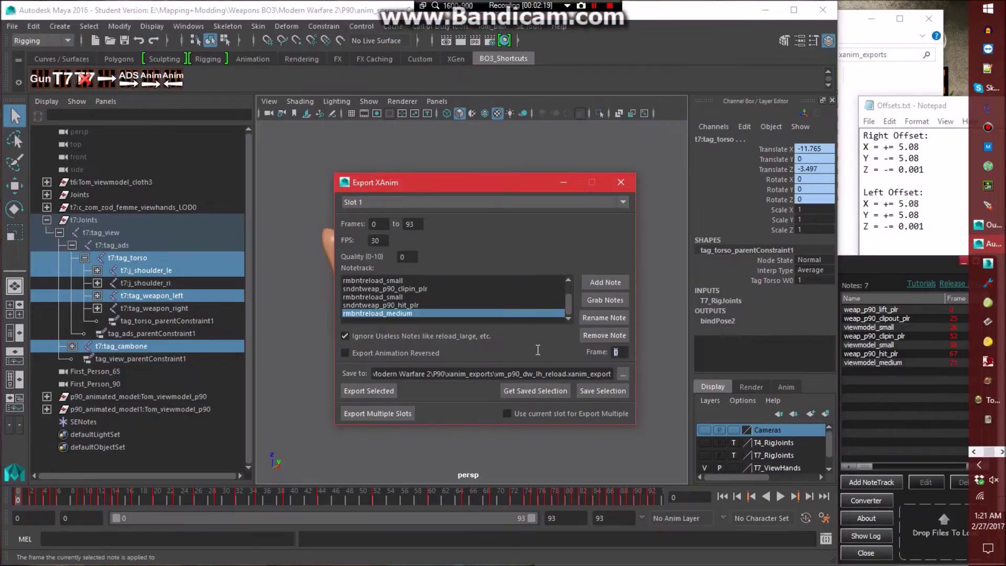
pyautogui.write('71')
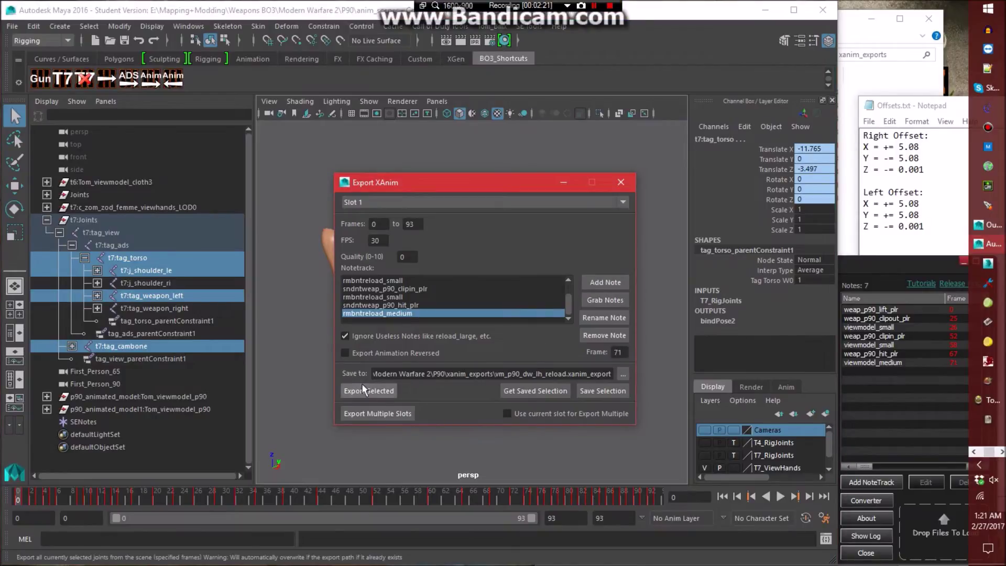
# Export the selected joints' animation to vm_p90_dw_lh_reload.xanim_export and close the export window.
pyautogui.click(370, 390)
pyautogui.click(450, 297)
pyautogui.click(451, 297)
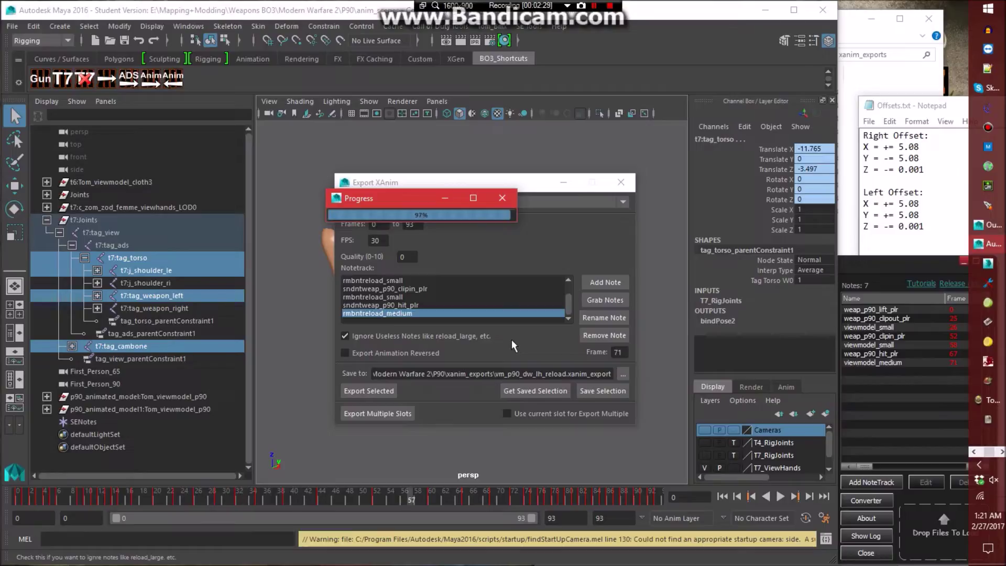
pyautogui.click(621, 182)
# Open the exported vm_p90_dw_lh_reload.xanim_export file from the xanim_exports folder and go to its NOTETRACKS section.
pyautogui.click(857, 46)
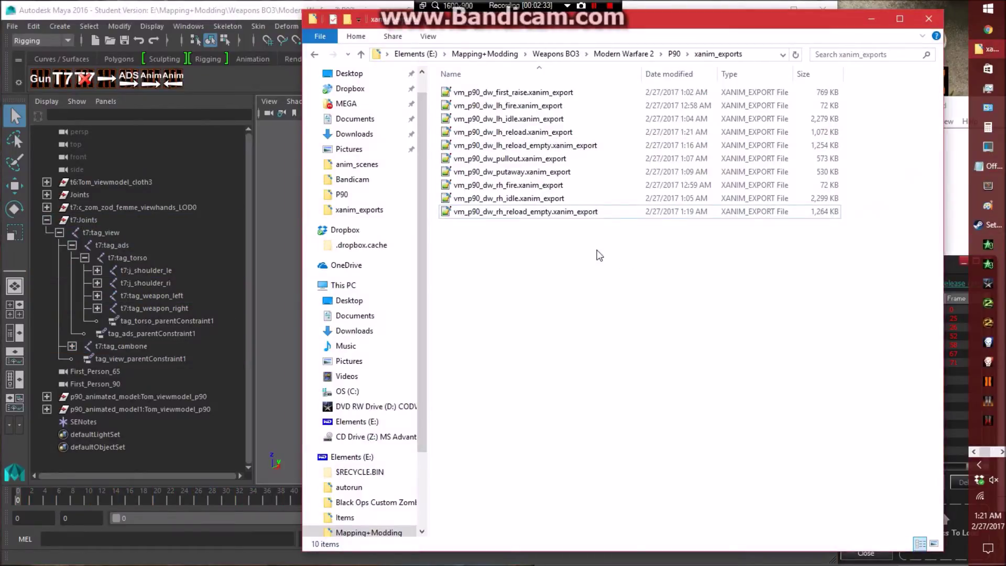
pyautogui.doubleClick(545, 132)
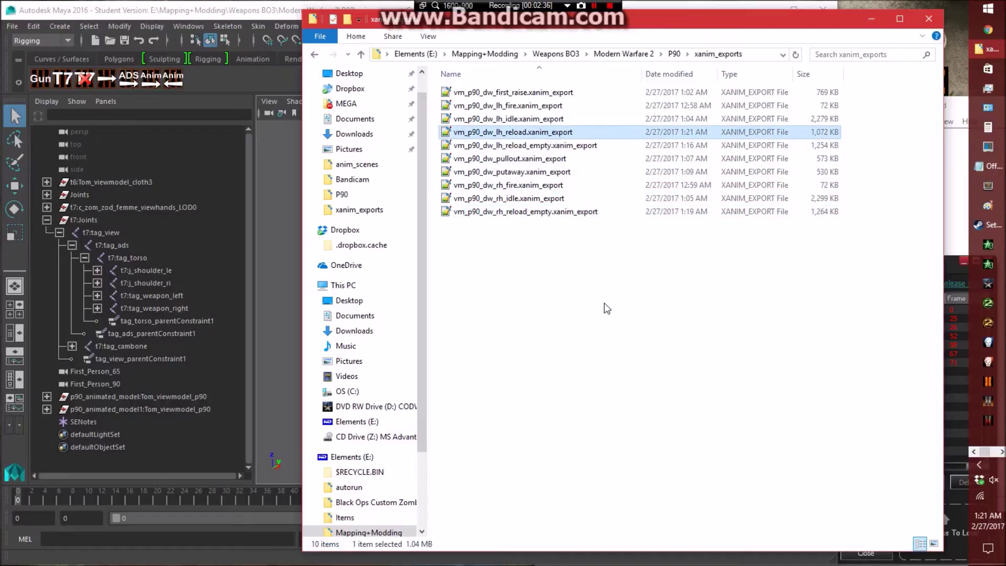
pyautogui.moveTo(937, 152); pyautogui.dragTo(874, 455)
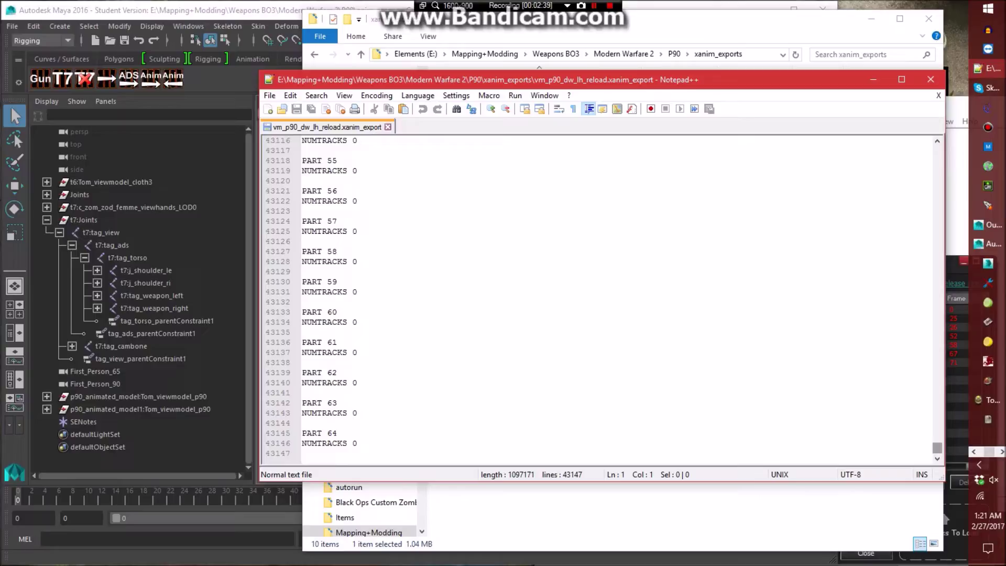
pyautogui.scroll(20, 597, 299)
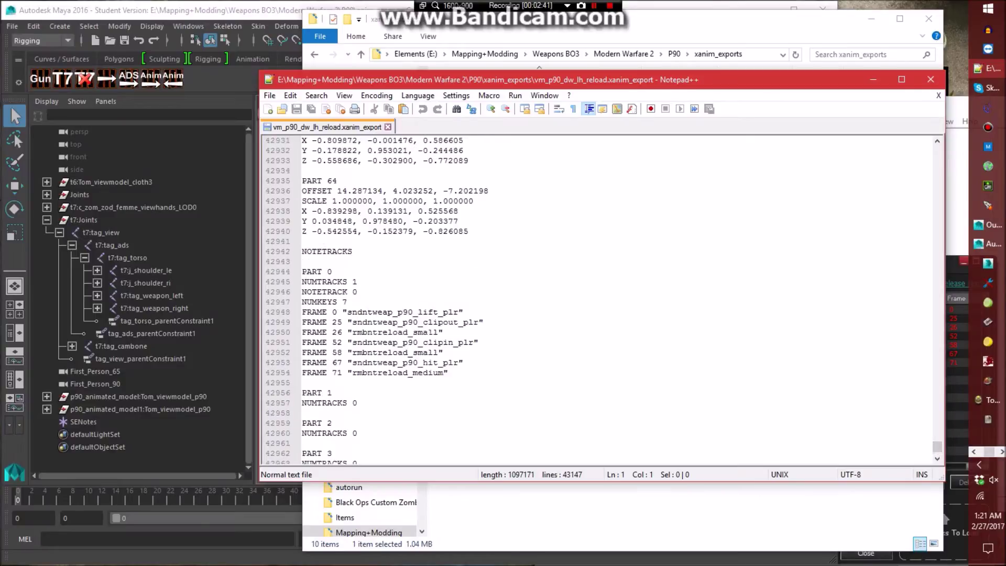
# Insert # after the sndnt or rmbnt prefix of all seven notetrack names, then save the file and close the text editor.
pyautogui.click(373, 312)
pyautogui.write('#')
pyautogui.press('Down')
pyautogui.write('#')
pyautogui.press('Down')
pyautogui.press('Left')
pyautogui.write('#')
pyautogui.press('Down')
pyautogui.press('Left')
pyautogui.write('#')
pyautogui.press('Down')
pyautogui.press('Left')
pyautogui.write('#')
pyautogui.press('Down')
pyautogui.press('Left')
pyautogui.write('#')
pyautogui.press('Down')
pyautogui.press('Left')
pyautogui.write('#')
pyautogui.hotkey('ctrl', 's')
pyautogui.hotkey('ctrl', 'w')
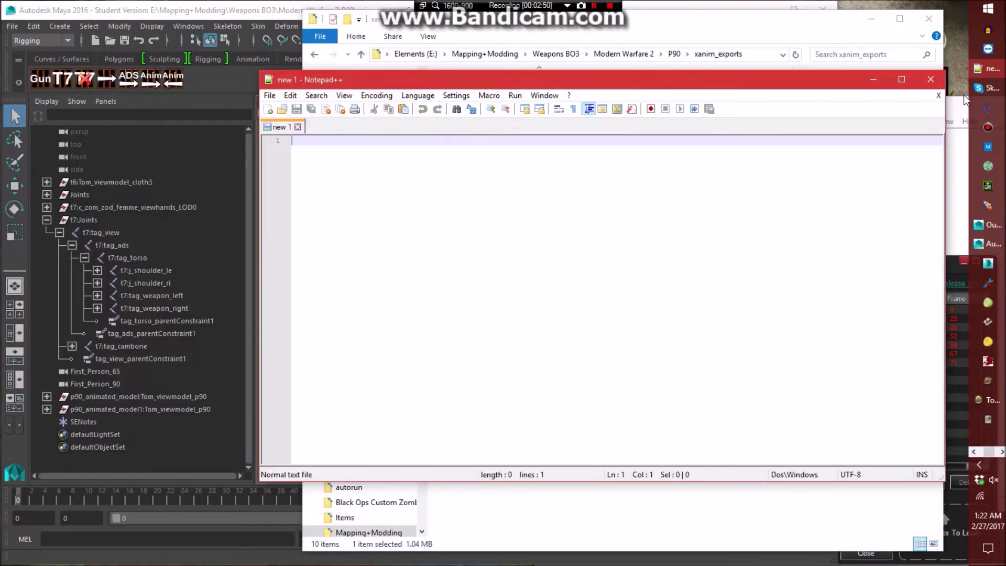
pyautogui.hotkey('alt', 'F4')
# Switch back to Maya and open the scene animation_base - Conversion Rig.ma from the P90 folder.
pyautogui.click(160, 40)
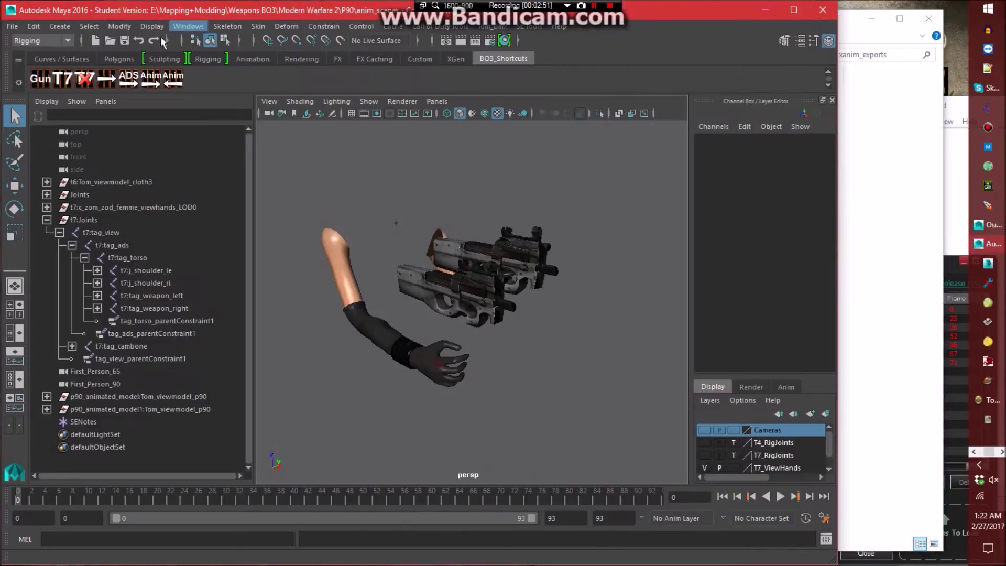
pyautogui.click(13, 26)
pyautogui.click(44, 61)
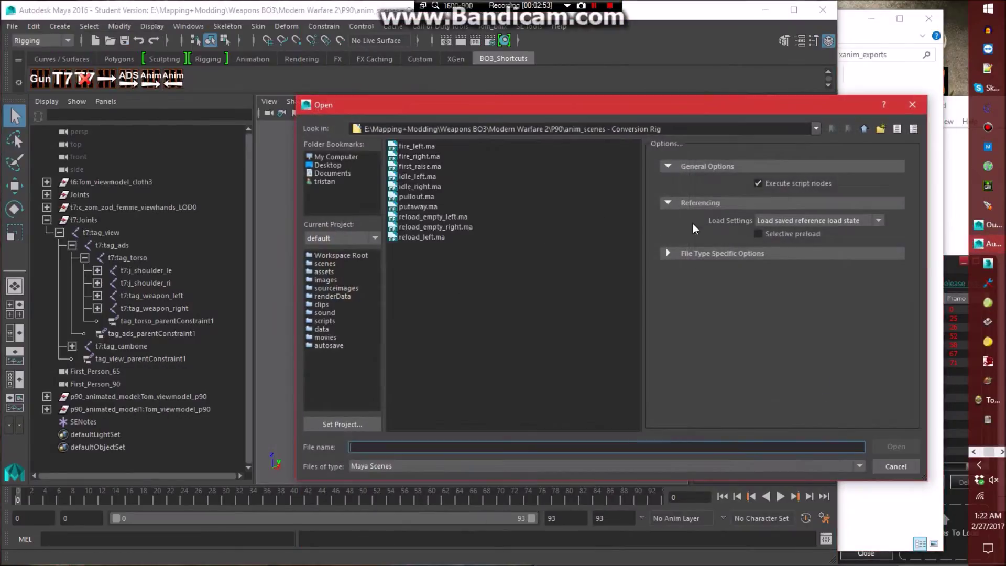
pyautogui.click(864, 129)
pyautogui.doubleClick(486, 223)
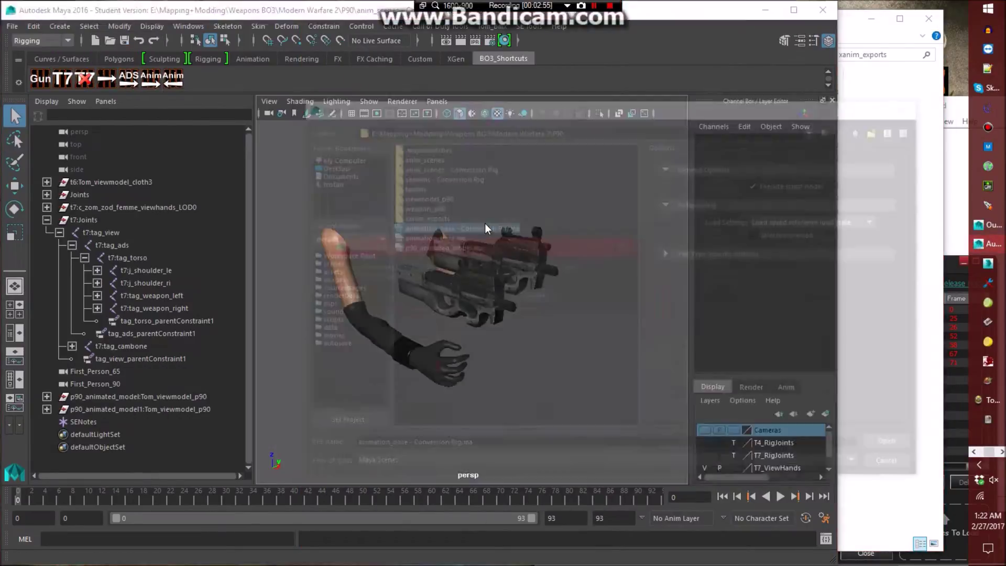
pyautogui.click(430, 296)
pyautogui.click(459, 300)
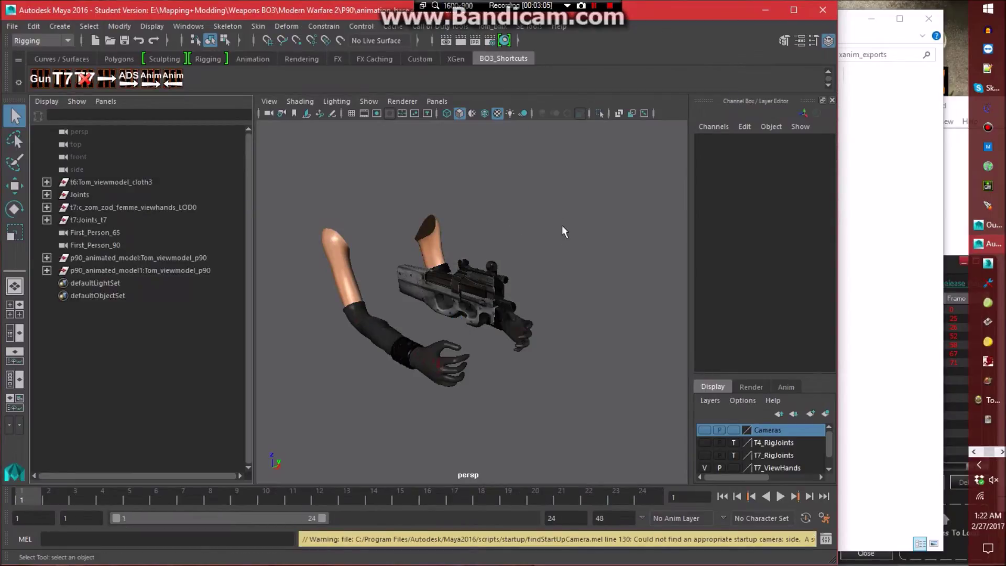
# Import reload_right.seanim from the seanims - Conversion Rig folder onto the rig.
pyautogui.click(533, 29)
pyautogui.click(548, 53)
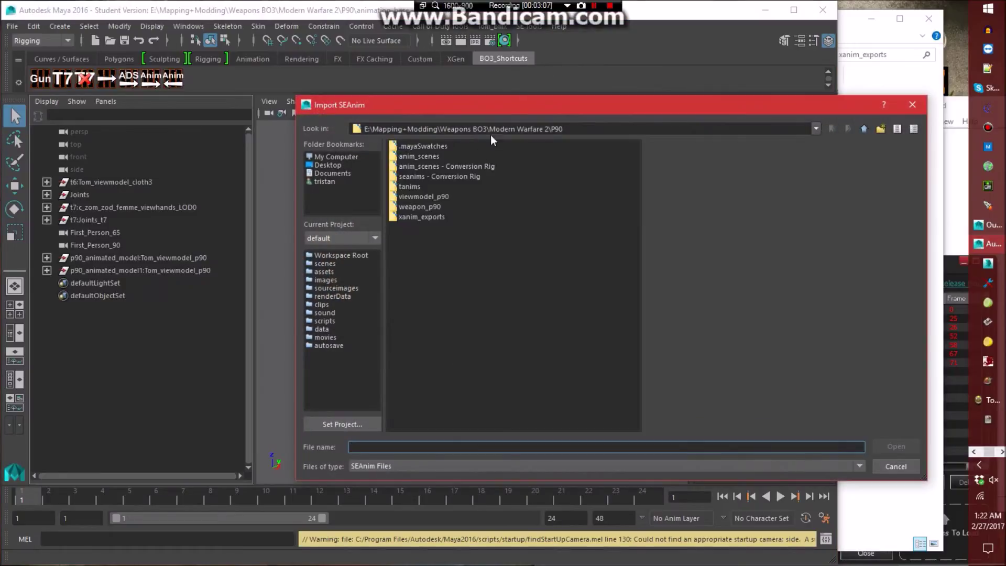
pyautogui.doubleClick(436, 176)
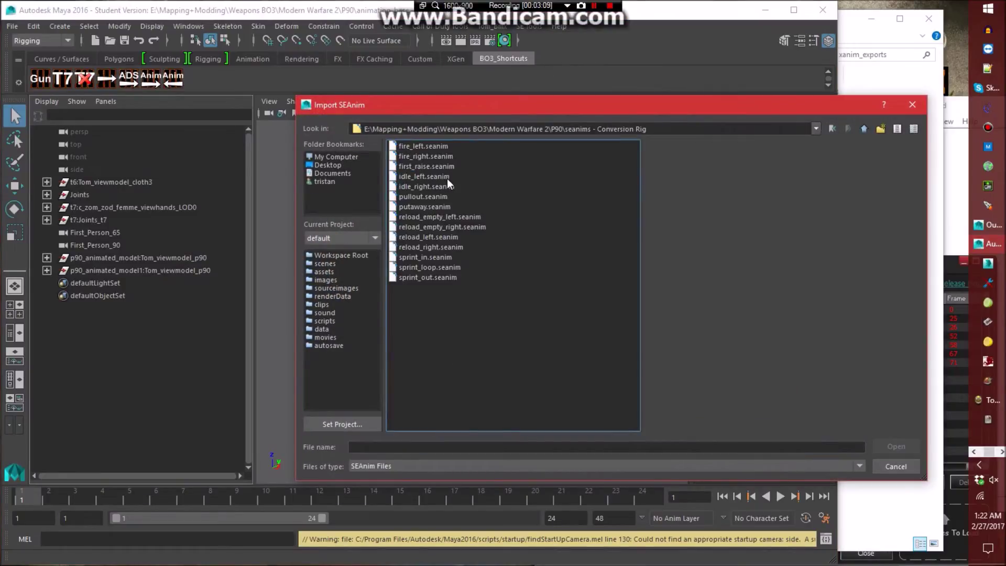
pyautogui.doubleClick(442, 247)
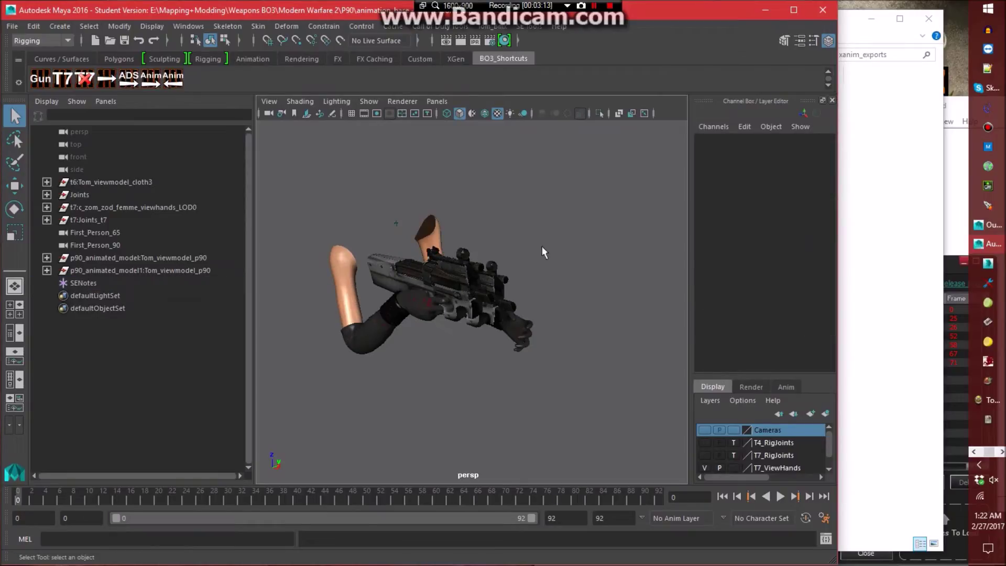
# Set the end of the playback range to frame 93, the reload_right length listed in Offsets.txt.
pyautogui.click(959, 107)
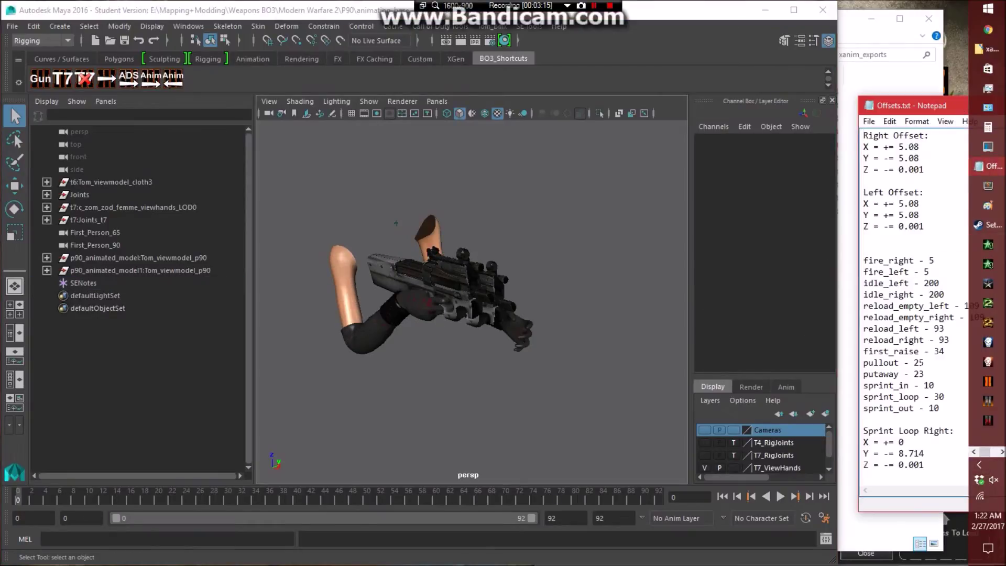
pyautogui.click(566, 515)
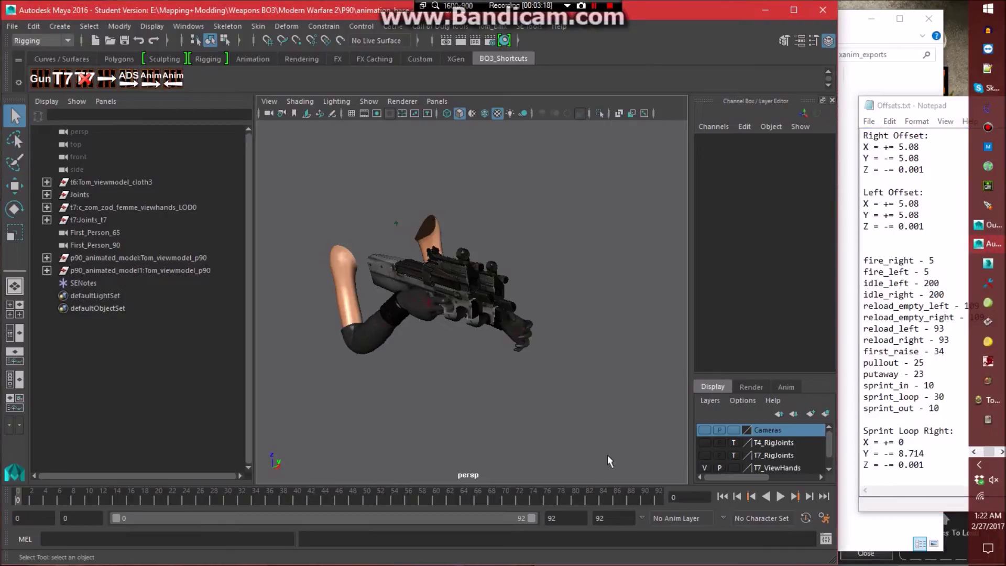
pyautogui.write('93')
pyautogui.press('Return')
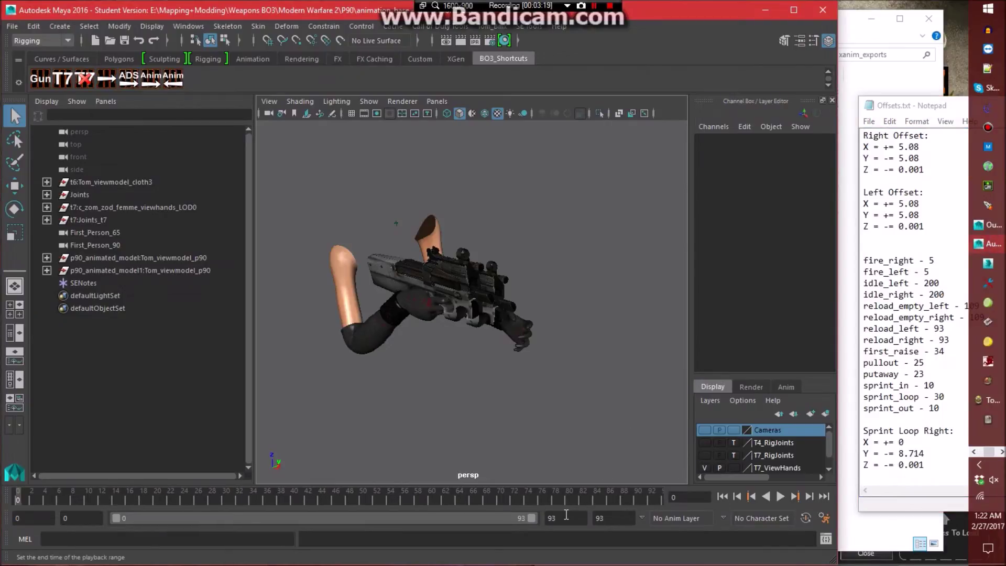
# Play back the imported right reload animation and return to frame 0.
pyautogui.hotkey('alt', 'v')
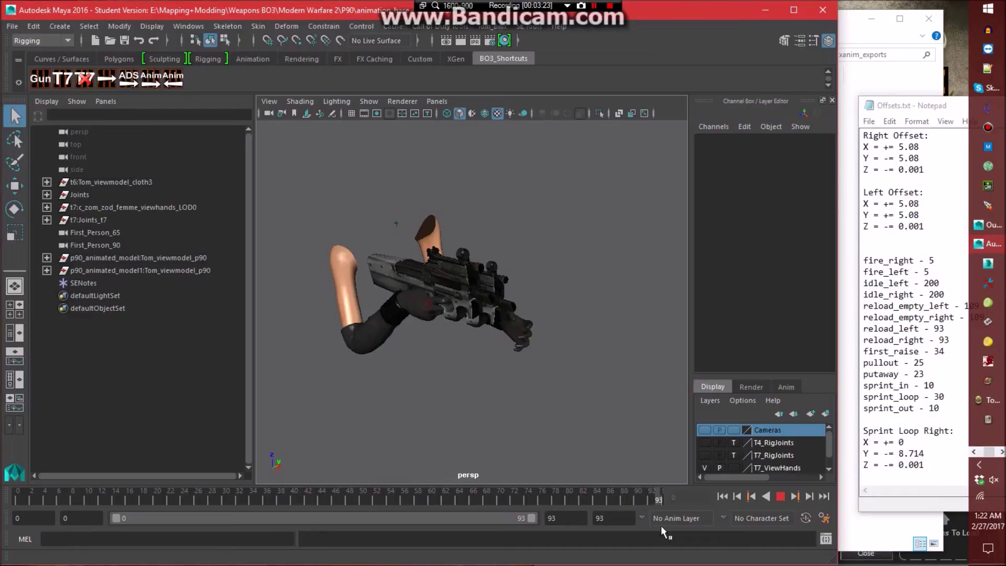
pyautogui.hotkey('alt', 'v')
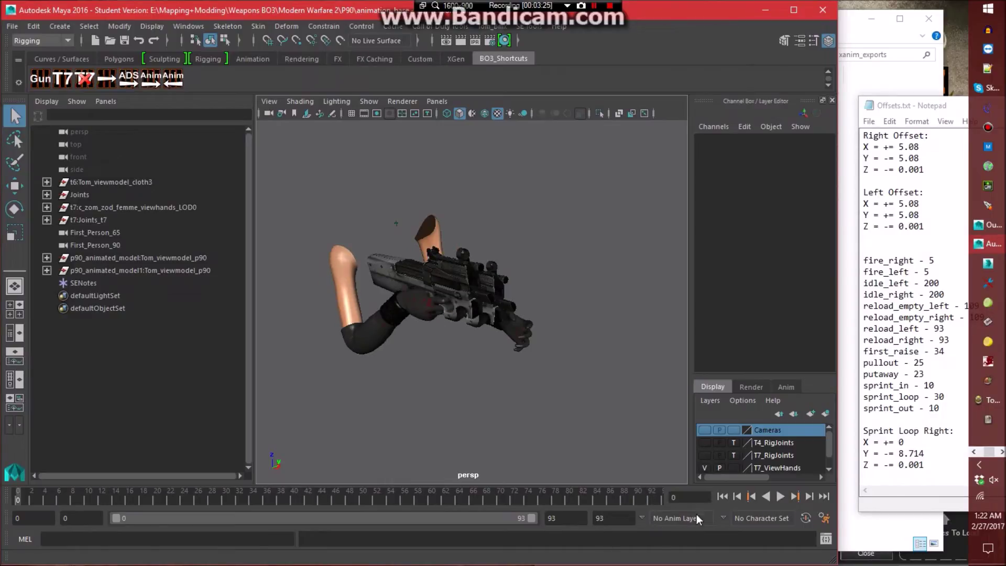
pyautogui.click(19, 498)
# Save the scene as reload_right in the anim_scenes - Conversion Rig folder, accepting the student version notice.
pyautogui.click(11, 27)
pyautogui.click(32, 75)
pyautogui.click(449, 177)
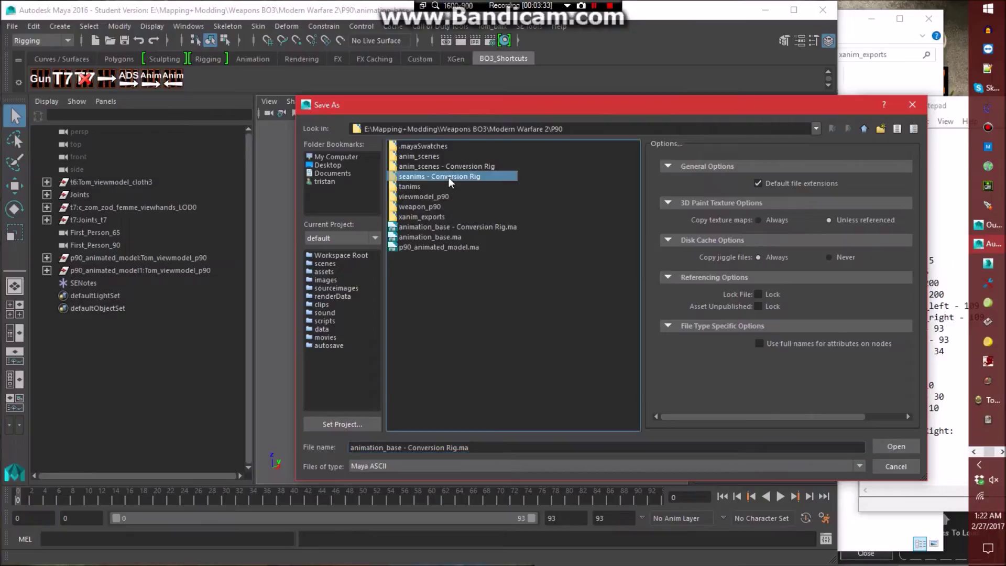
pyautogui.doubleClick(449, 178)
pyautogui.click(864, 129)
pyautogui.click(473, 168)
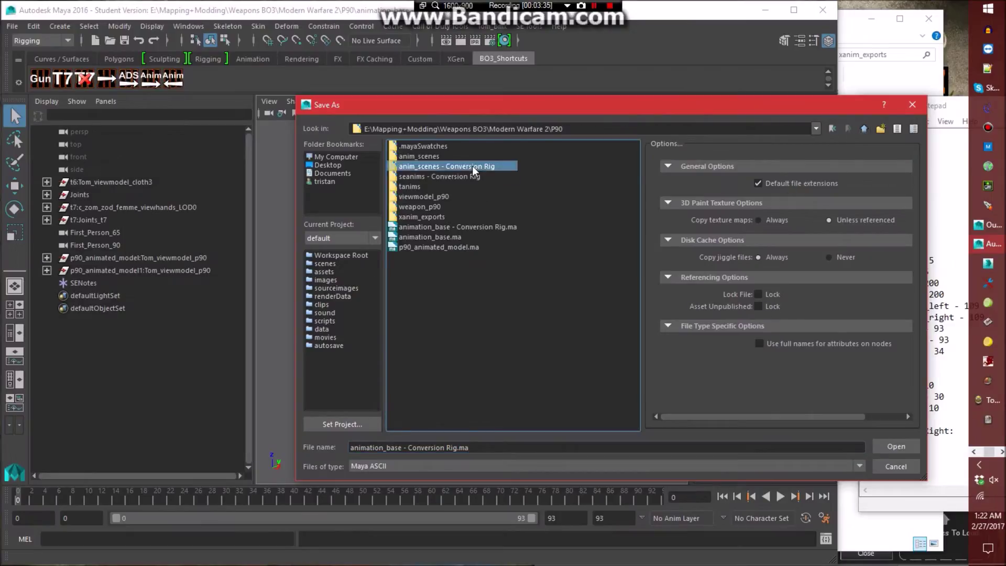
pyautogui.doubleClick(473, 168)
pyautogui.moveTo(494, 447); pyautogui.dragTo(274, 444)
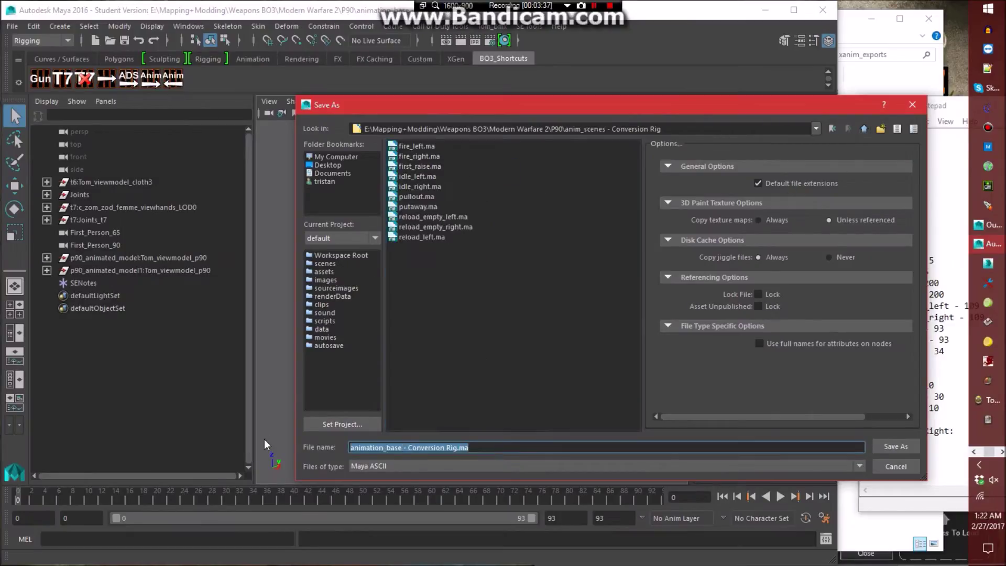
pyautogui.write('reload_right')
pyautogui.press('Return')
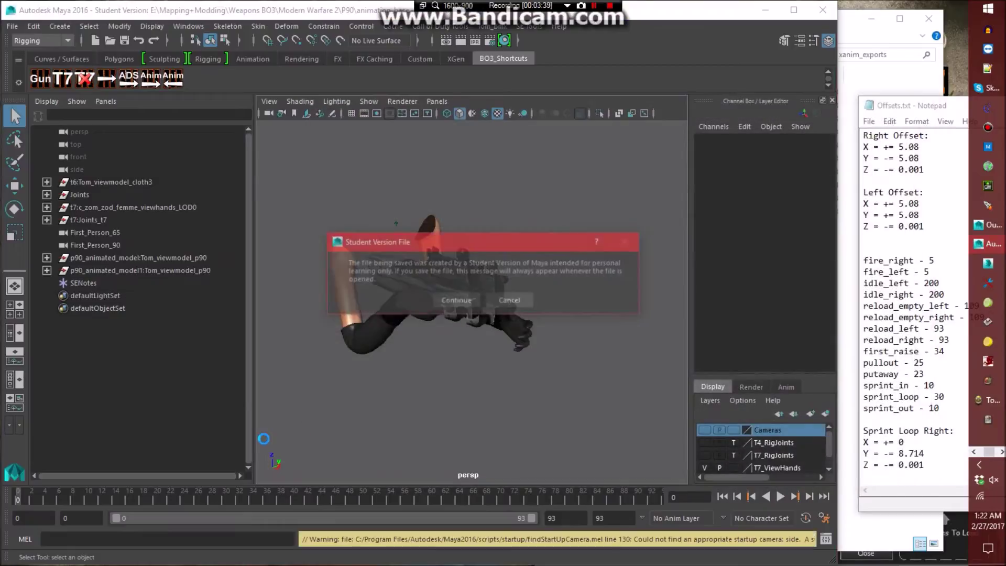
pyautogui.click(444, 298)
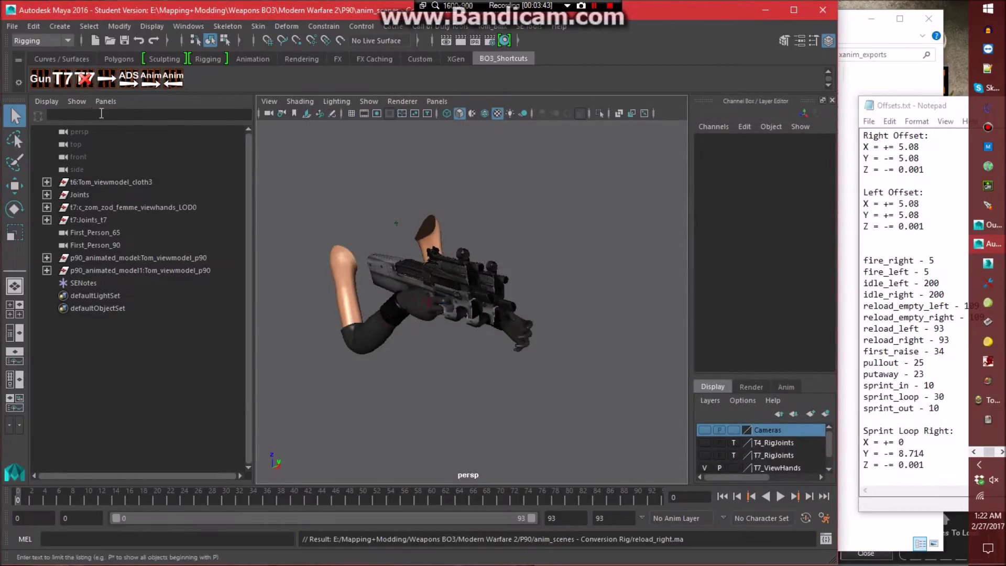
# Expand the t7:Joints hierarchy down to t7:tag_weapon_right and rename its child joint j_gun as tag_weapon.
pyautogui.click(316, 167)
pyautogui.click(46, 219)
pyautogui.click(59, 232)
pyautogui.click(72, 244)
pyautogui.click(84, 258)
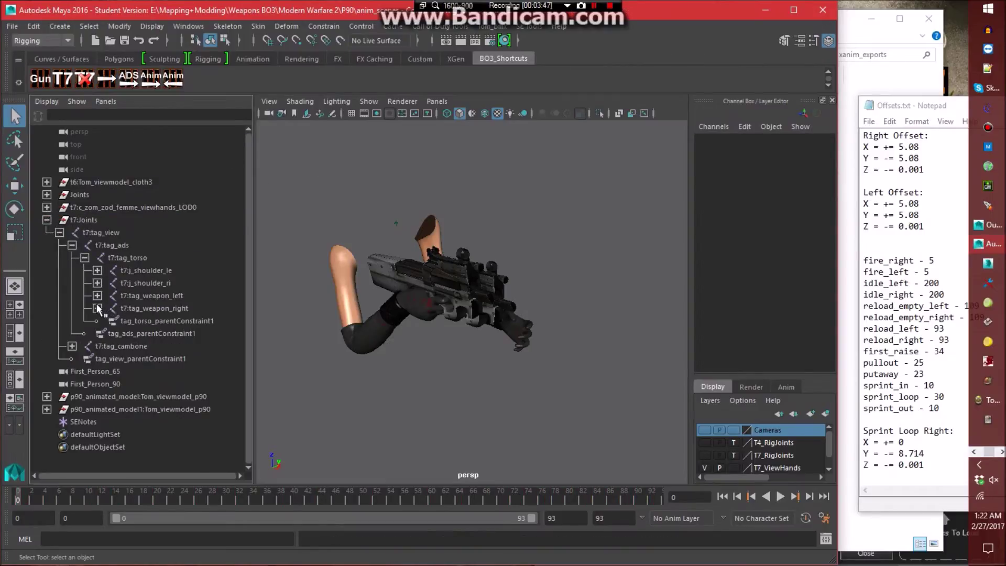
pyautogui.click(96, 308)
pyautogui.doubleClick(179, 334)
pyautogui.write('tag')
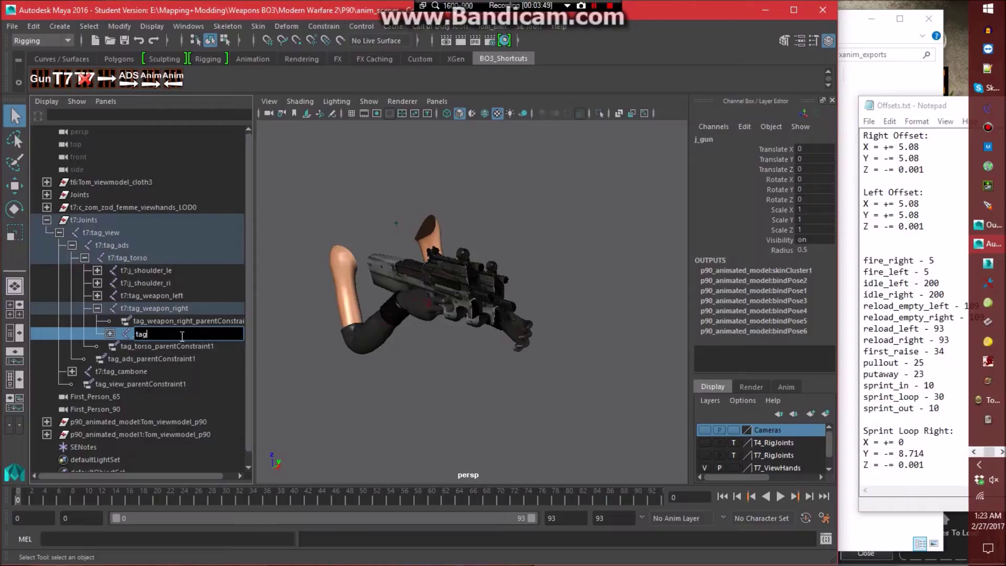
pyautogui.write('_weapon')
pyautogui.press('Return')
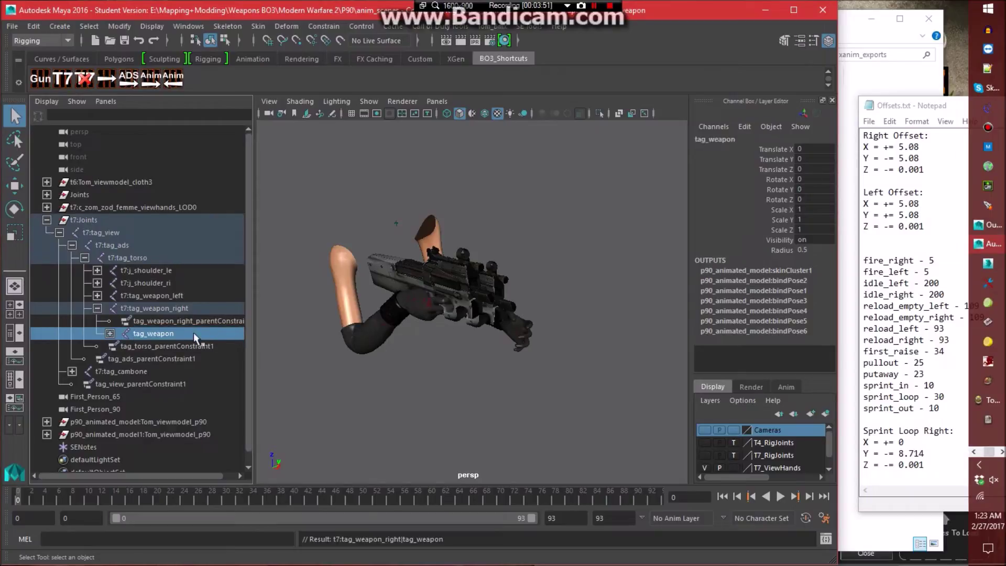
# Select the full hierarchies of t7:j_shoulder_ri, t7:tag_weapon_right and t7:tag_cambone, and add t7:tag_torso to the selection.
pyautogui.click(97, 308)
pyautogui.click(195, 309)
pyautogui.keyDown('ctrl'); pyautogui.click(175, 281); pyautogui.keyUp('ctrl')
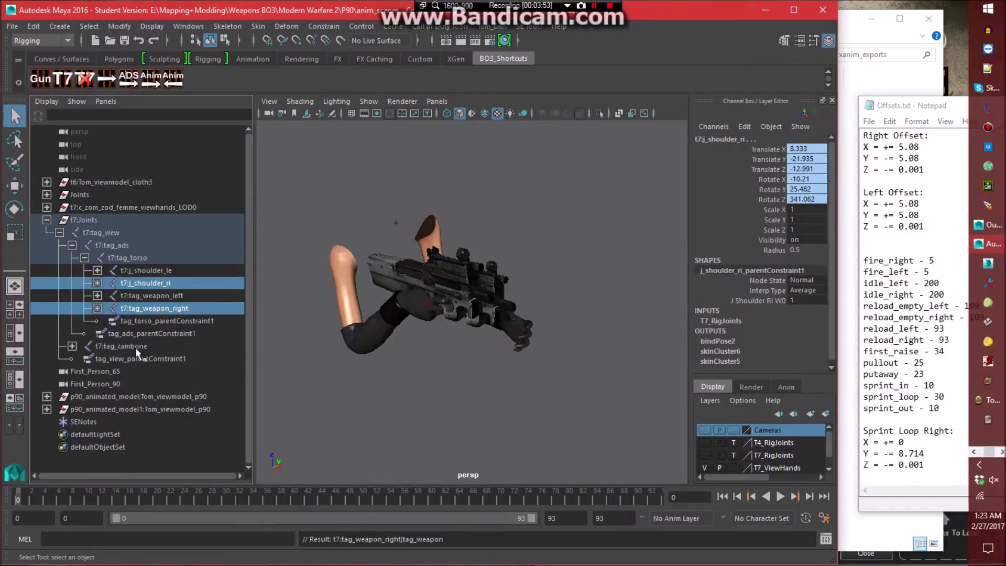
pyautogui.keyDown('ctrl'); pyautogui.click(136, 348); pyautogui.keyUp('ctrl')
pyautogui.click(89, 26)
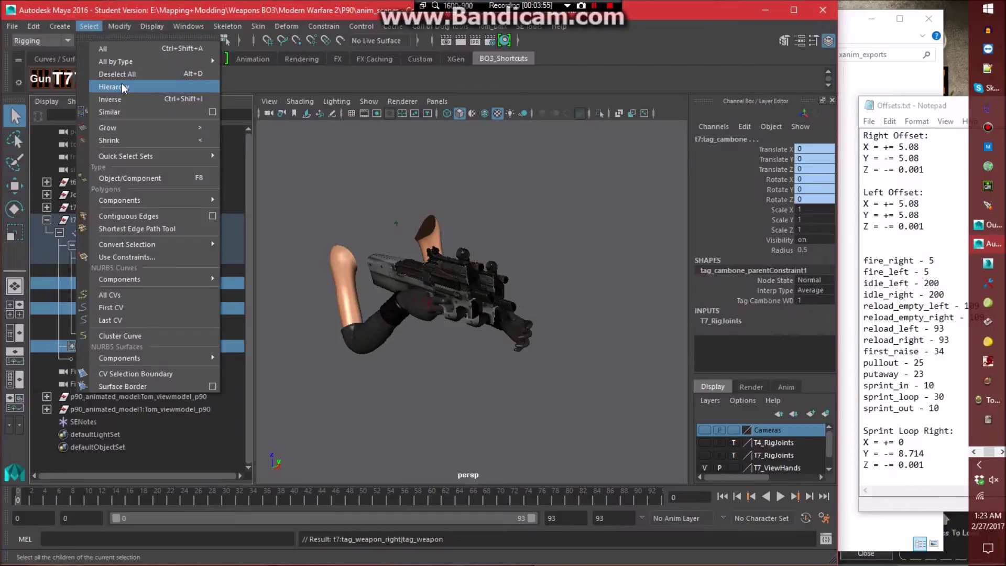
pyautogui.click(123, 83)
pyautogui.keyDown('ctrl'); pyautogui.click(143, 256); pyautogui.keyUp('ctrl')
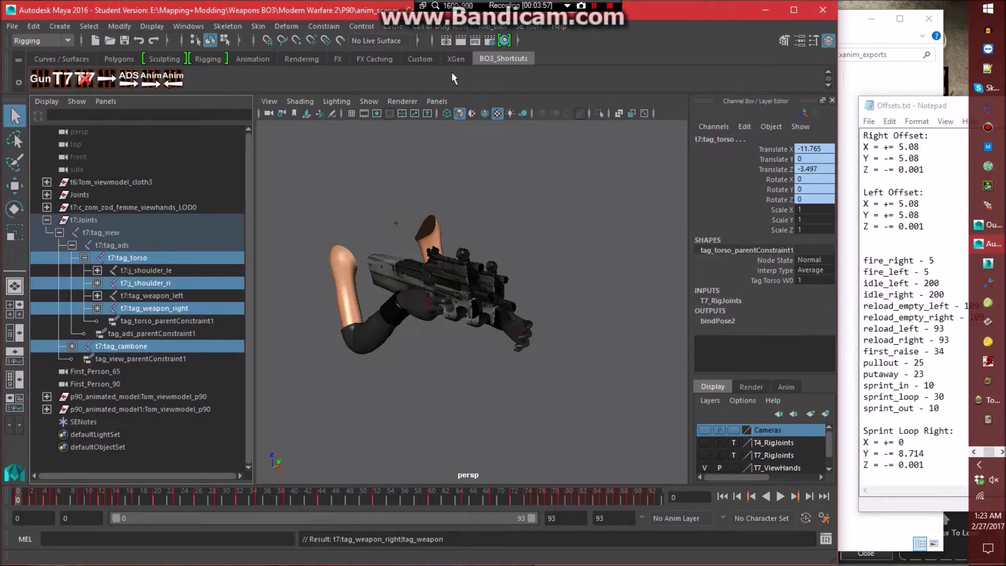
# Start an XAnim export and set its output file to vm_p90_dw_rh_reload.xanim_export in the xanim_exports folder.
pyautogui.click(440, 26)
pyautogui.click(455, 63)
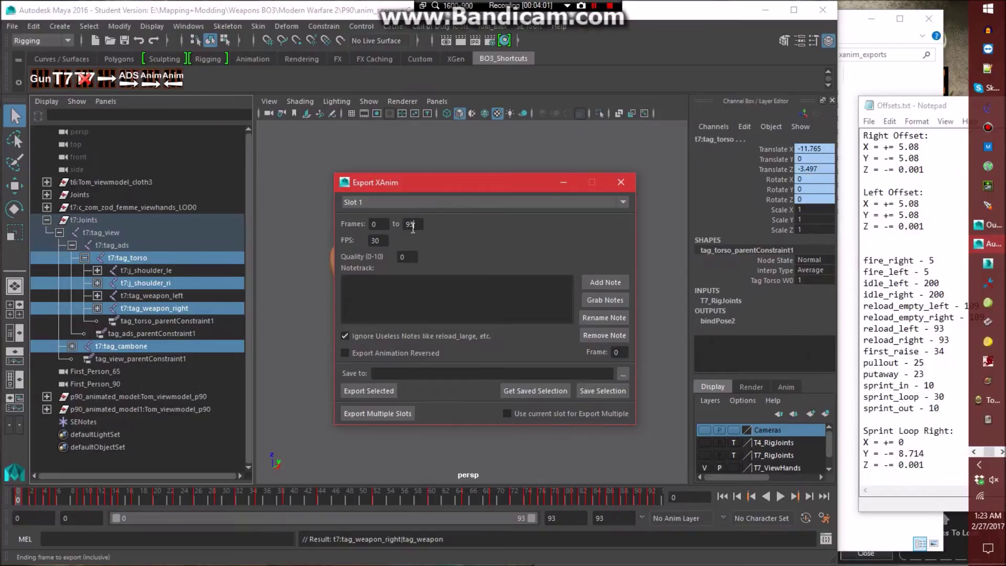
pyautogui.click(623, 374)
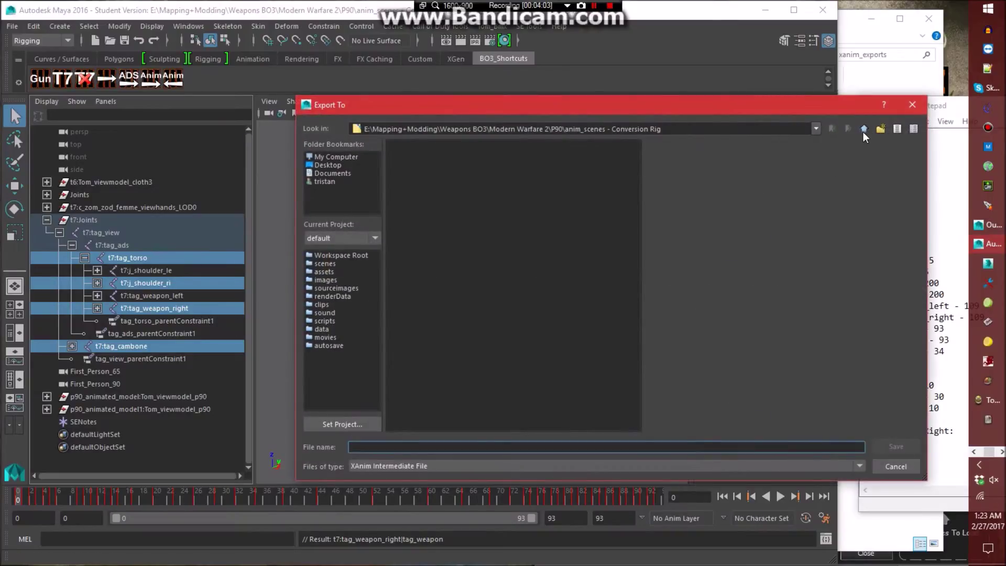
pyautogui.click(863, 128)
pyautogui.doubleClick(436, 221)
pyautogui.click(486, 176)
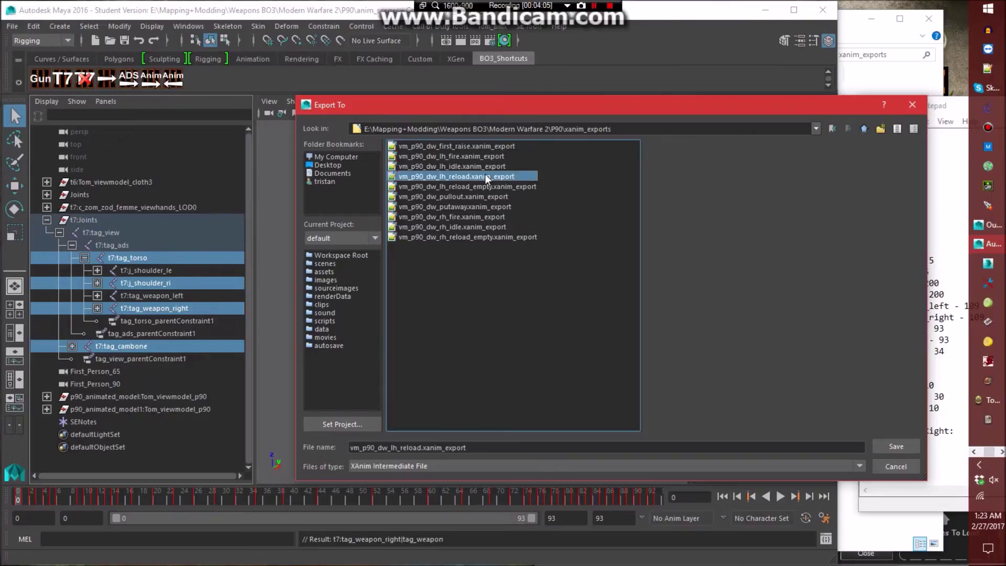
pyautogui.click(393, 447)
pyautogui.press('BackSpace')
pyautogui.write('r')
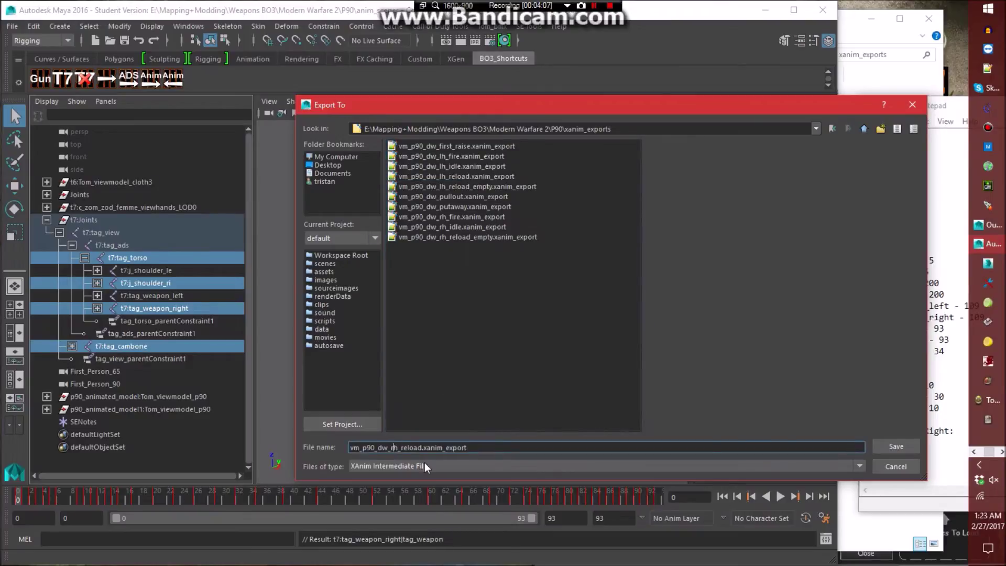
pyautogui.press('Return')
# Check the viewmodel_p90_reload_r notes in Tom xAnim Exporter and add the sndntweap_p90_lift_plr note to the XAnim export.
pyautogui.click(987, 400)
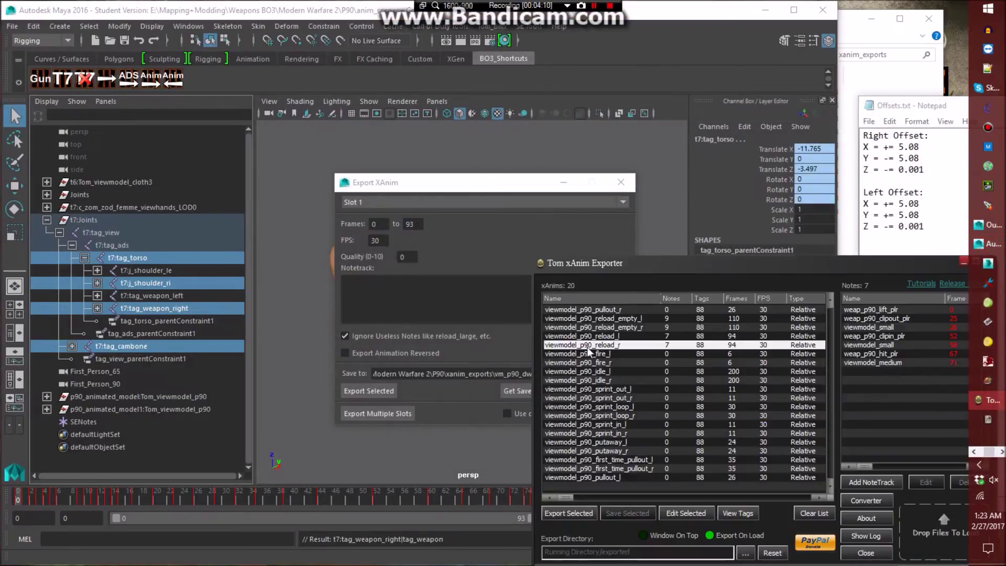
pyautogui.click(530, 212)
pyautogui.click(601, 283)
pyautogui.write('sndntweap_p90_r')
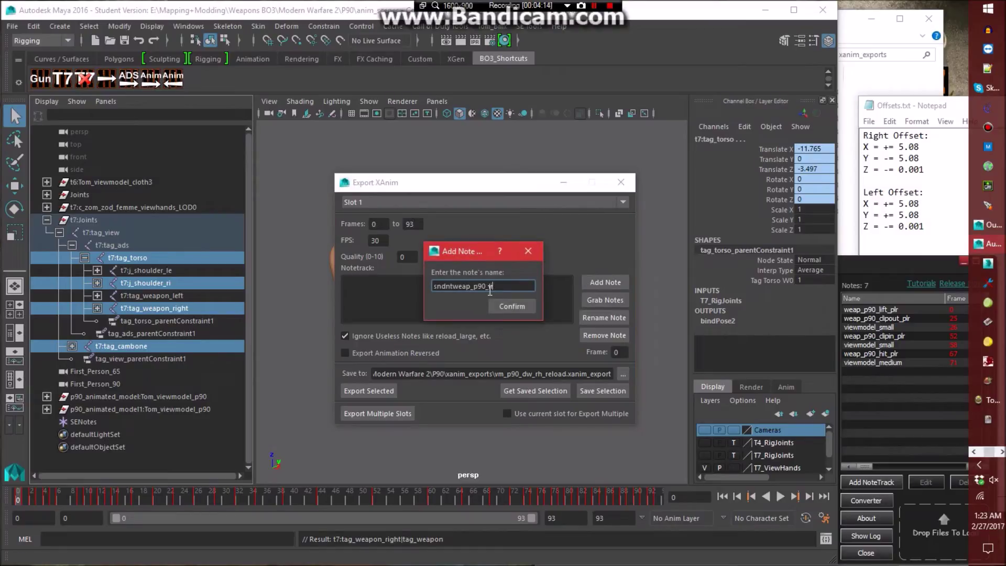
pyautogui.write('plr')
pyautogui.press('Return')
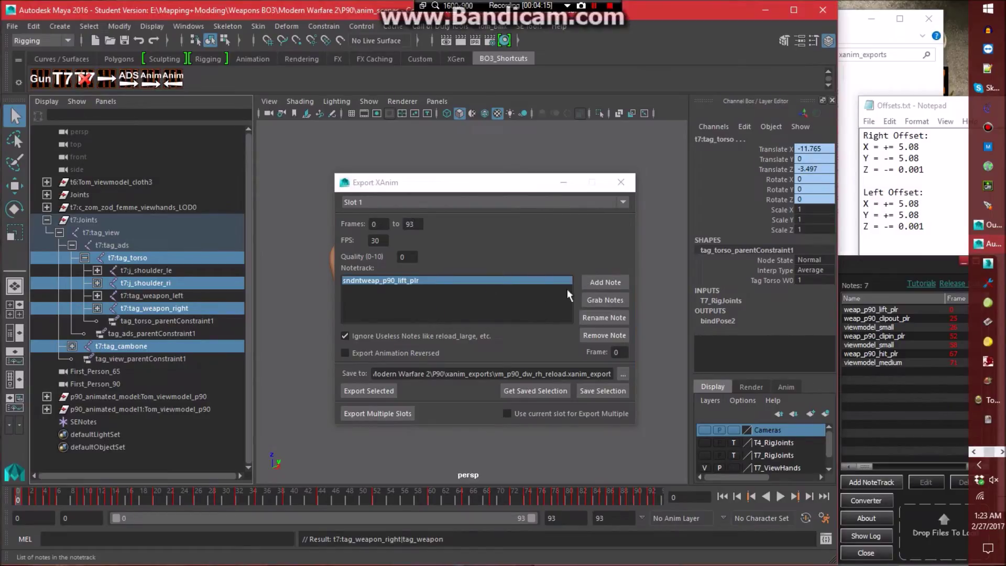
# Add the note sndntweap_p90_clipout_plr to the notetrack at frame 25.
pyautogui.click(595, 286)
pyautogui.write('cl')
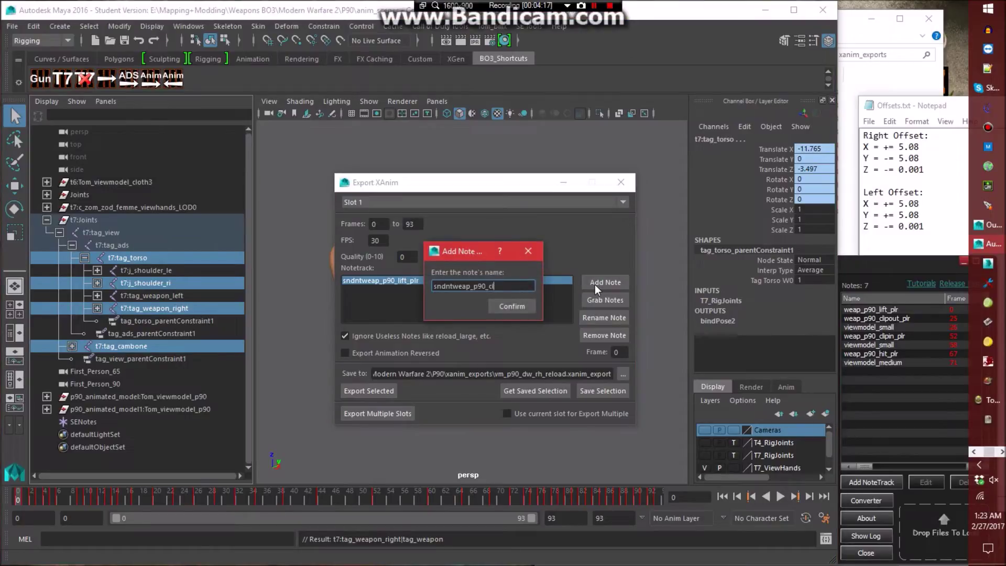
pyautogui.write('ipout_plr')
pyautogui.press('Return')
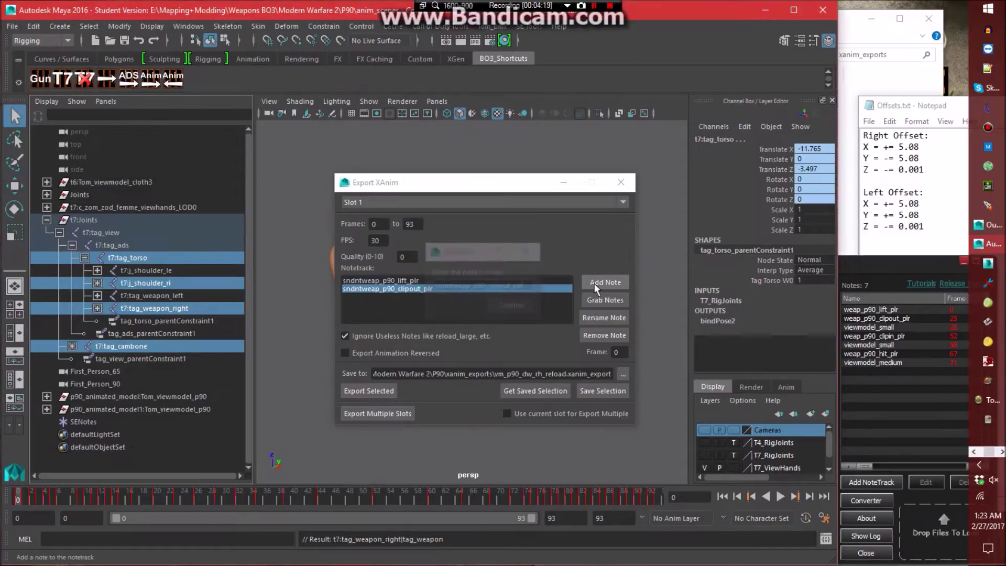
pyautogui.doubleClick(618, 352)
pyautogui.write('25')
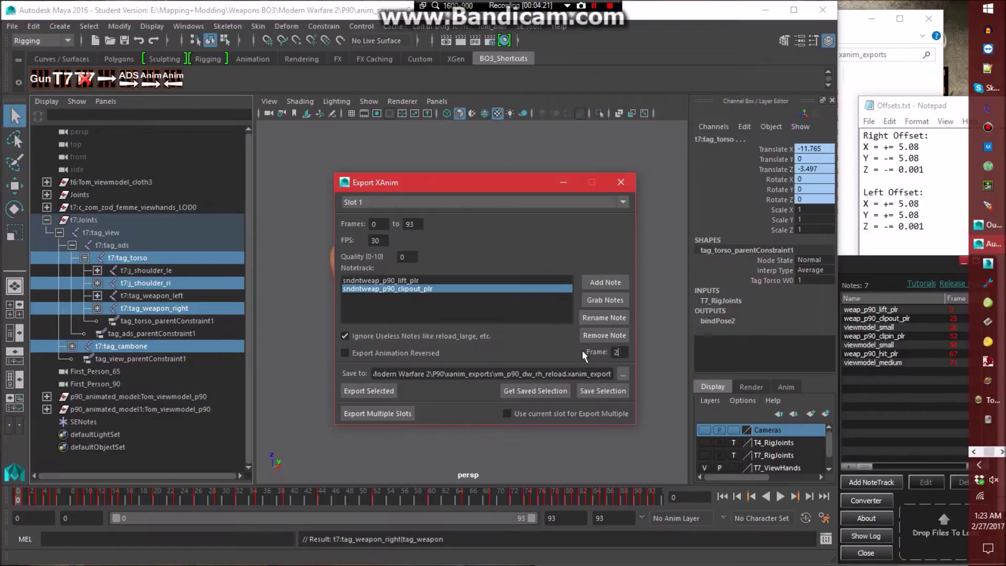
# Add the note rmbntreload_small to the notetrack at frame 26.
pyautogui.click(611, 281)
pyautogui.write('r')
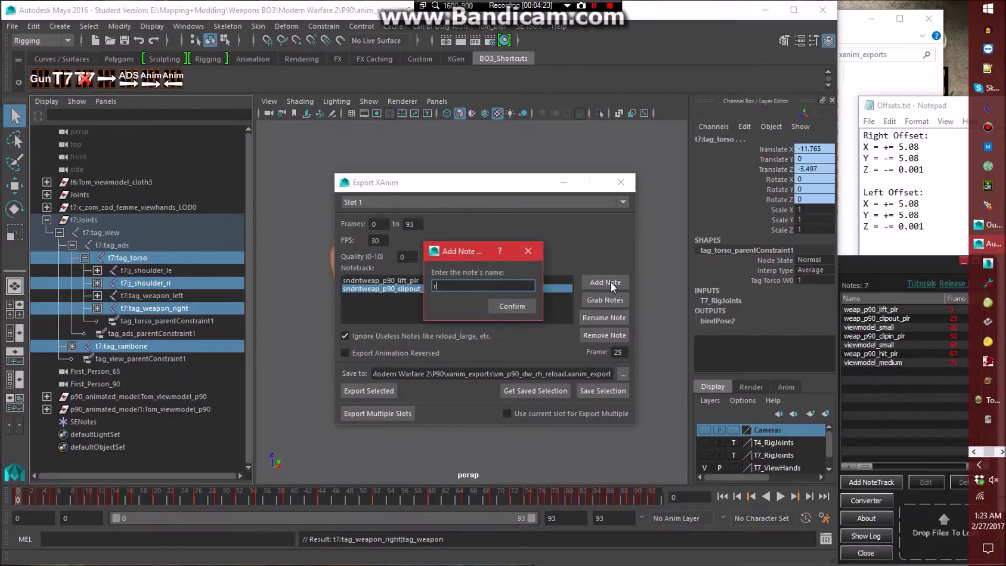
pyautogui.write('mbntreload_small')
pyautogui.press('Return')
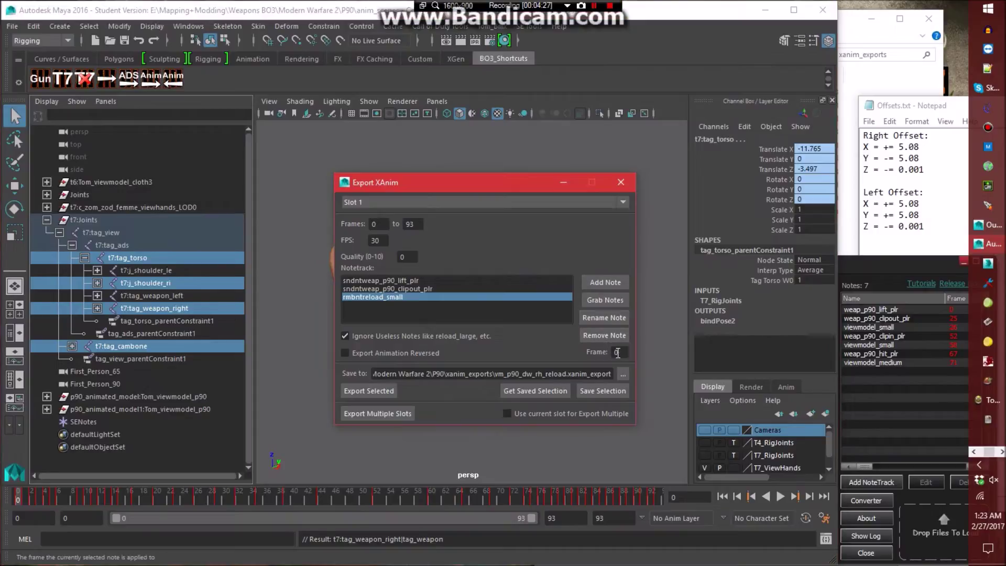
pyautogui.write('26')
# Add the note sndntweap_p90_clipin_plr to the notetrack at frame 52.
pyautogui.click(607, 282)
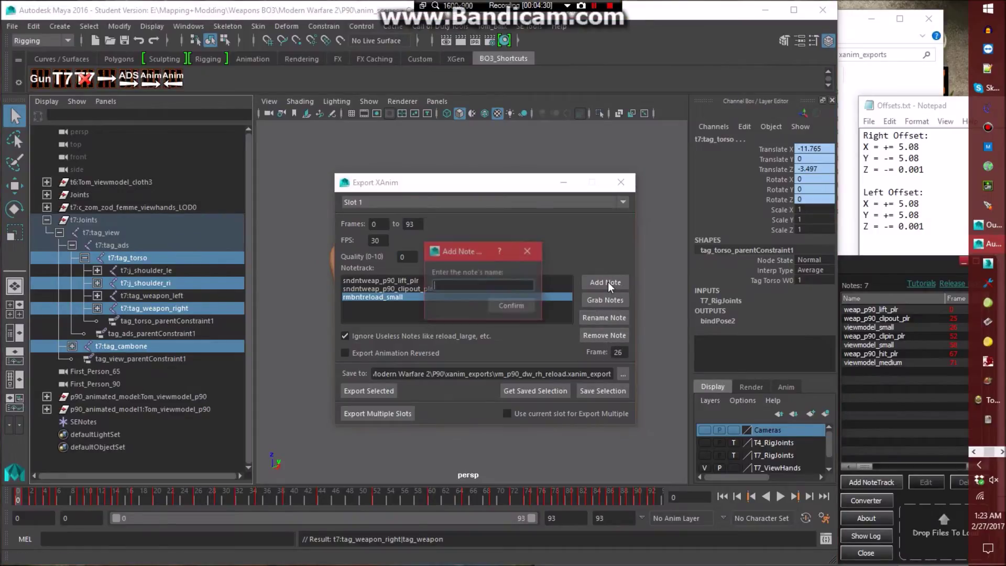
pyautogui.write('clipin_plr')
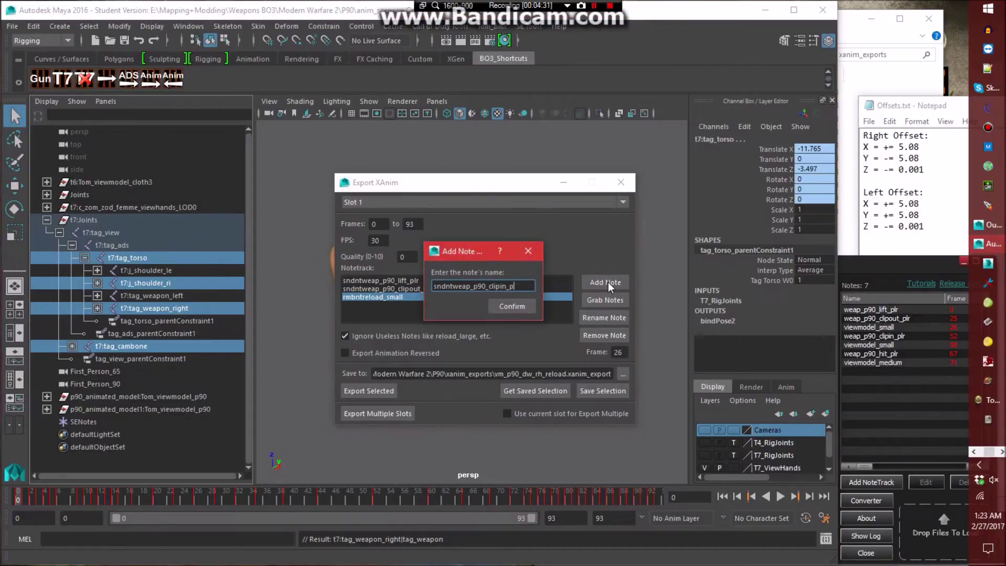
pyautogui.press('Return')
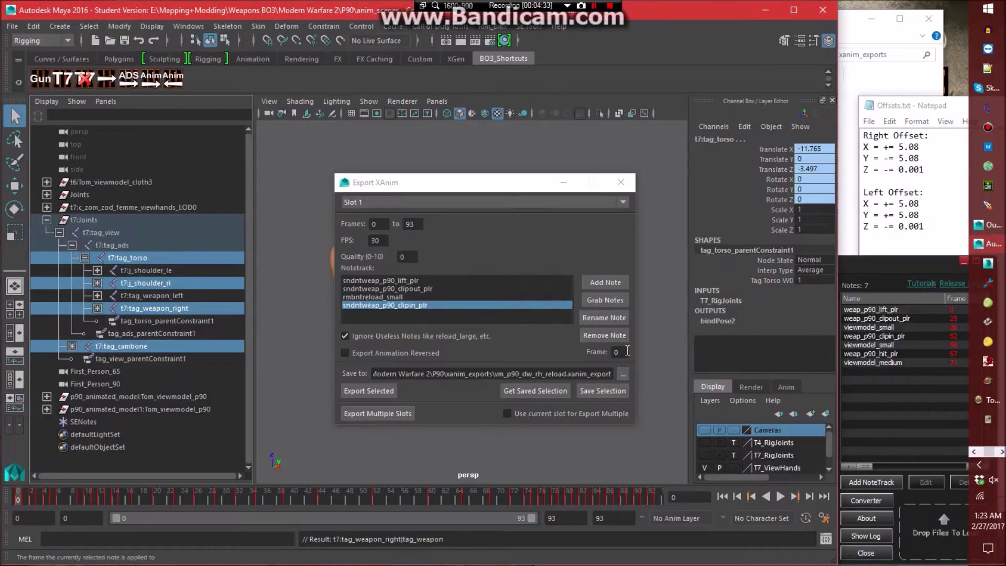
pyautogui.write('52')
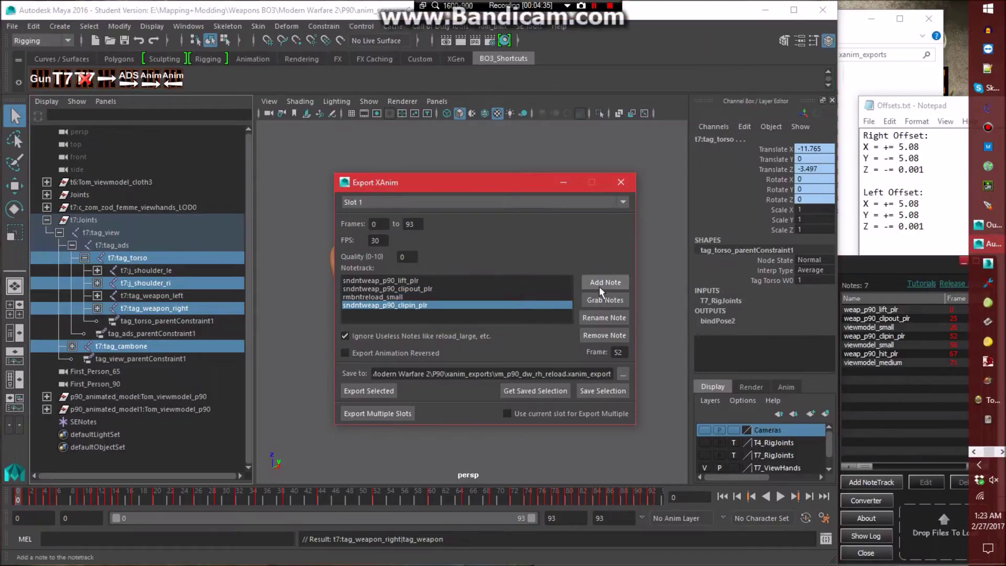
# Add a second rmbntreload_small note to the notetrack at frame 58.
pyautogui.click(605, 283)
pyautogui.write('rmbn')
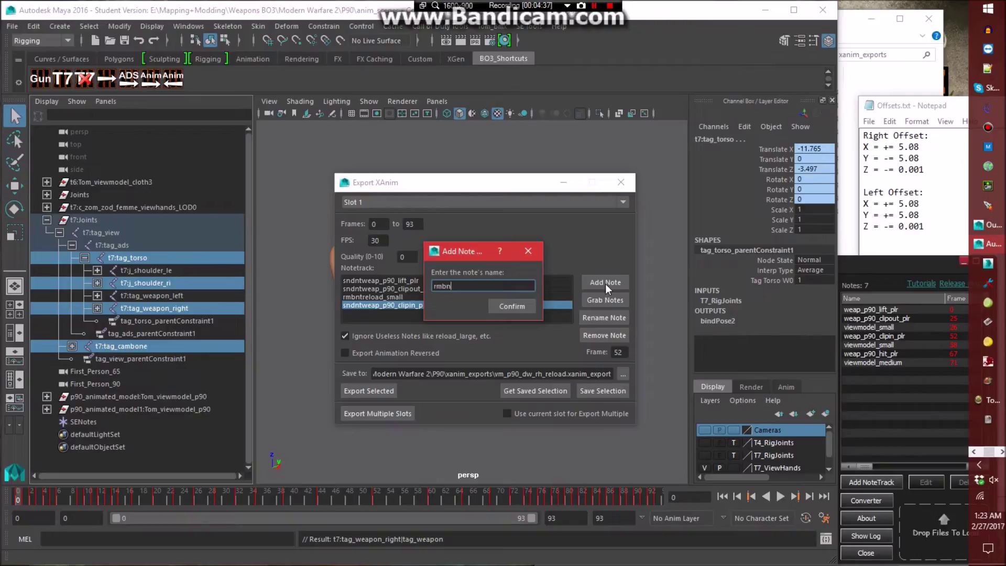
pyautogui.write('treload_small')
pyautogui.press('Return')
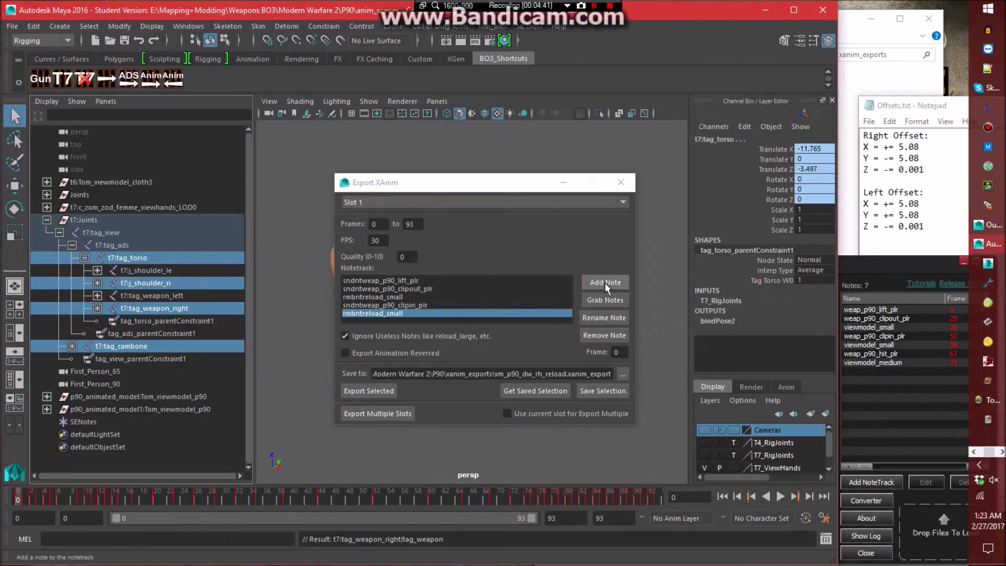
pyautogui.click(616, 352)
pyautogui.write('58')
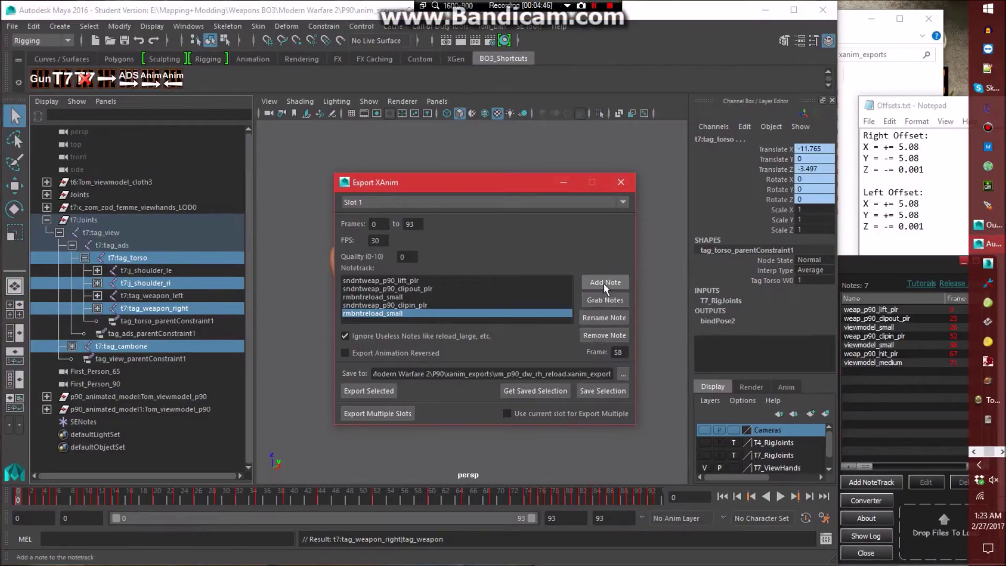
# Add the note sndntweap_p90_hit_plr to the notetrack at frame 67.
pyautogui.click(604, 284)
pyautogui.write('sndntweap_p90_')
pyautogui.write('hit_plr')
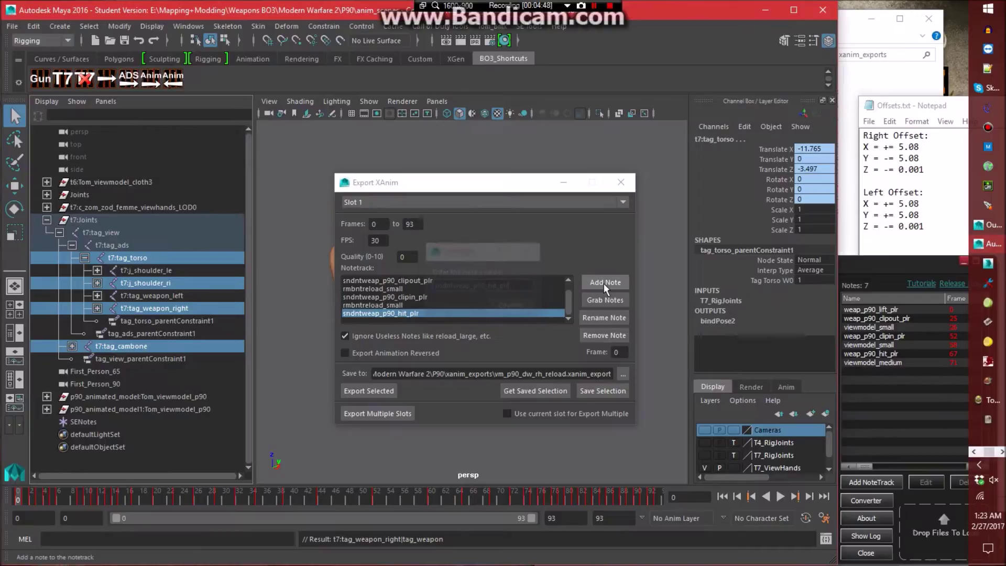
pyautogui.press('Return')
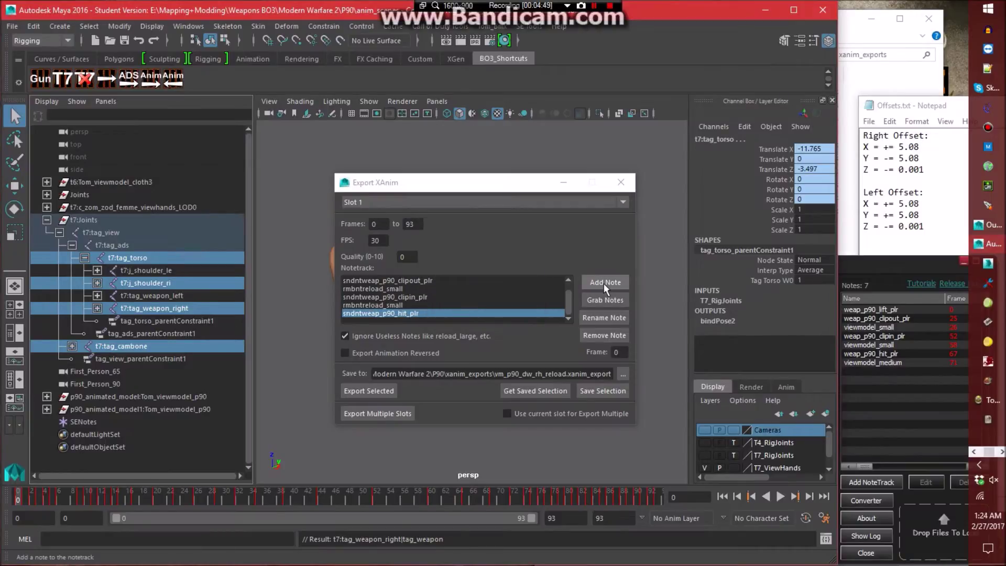
pyautogui.click(616, 352)
pyautogui.write('67')
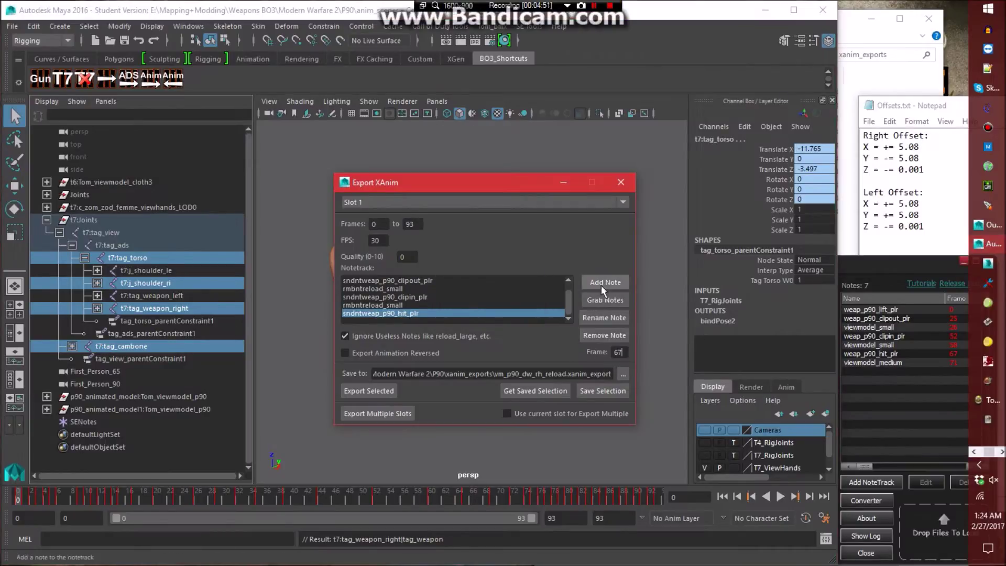
# Add the note rmbntreload_medium to the notetrack at frame 71.
pyautogui.click(602, 283)
pyautogui.write('rmbntrel')
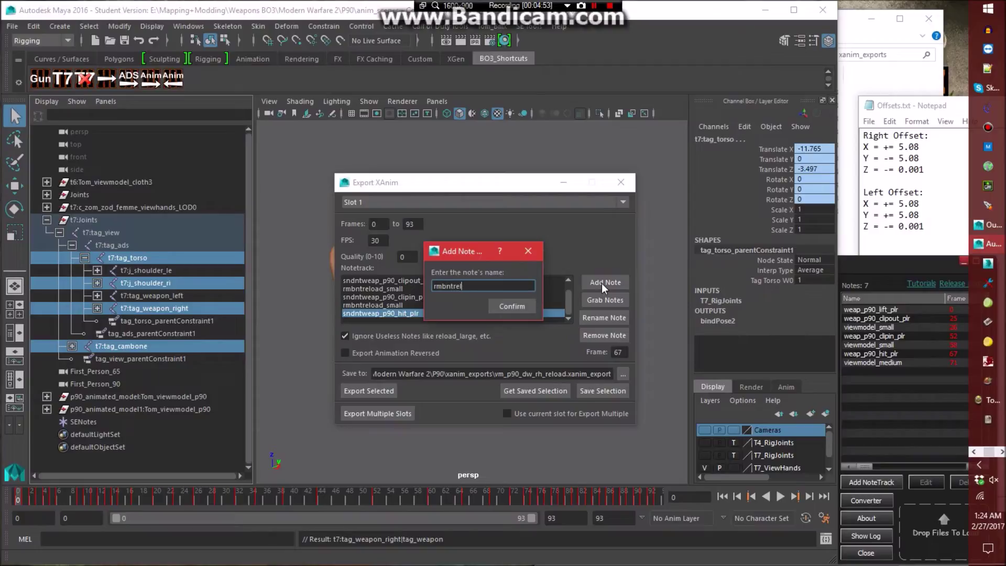
pyautogui.write('oad_medium')
pyautogui.press('Return')
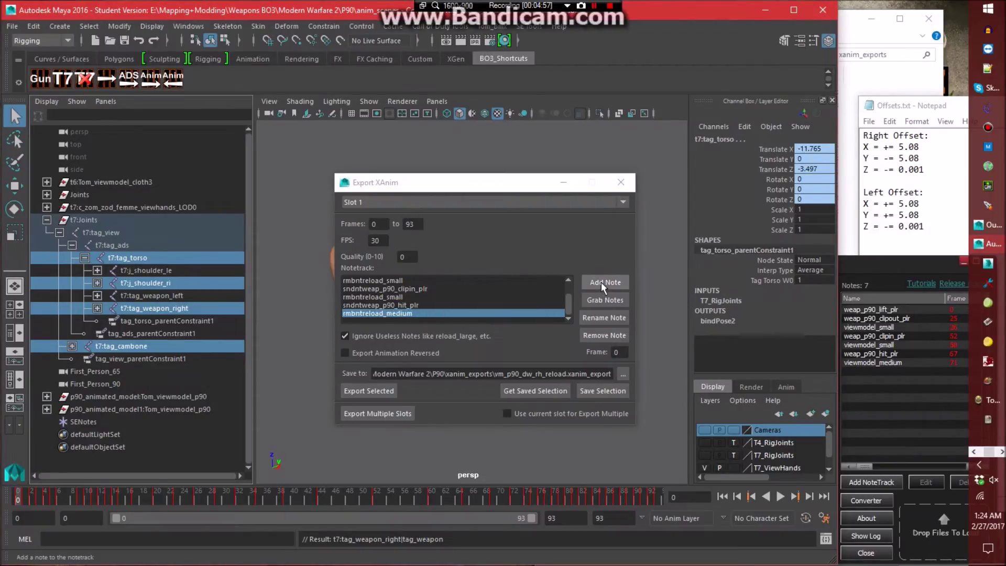
pyautogui.click(566, 345)
pyautogui.write('71')
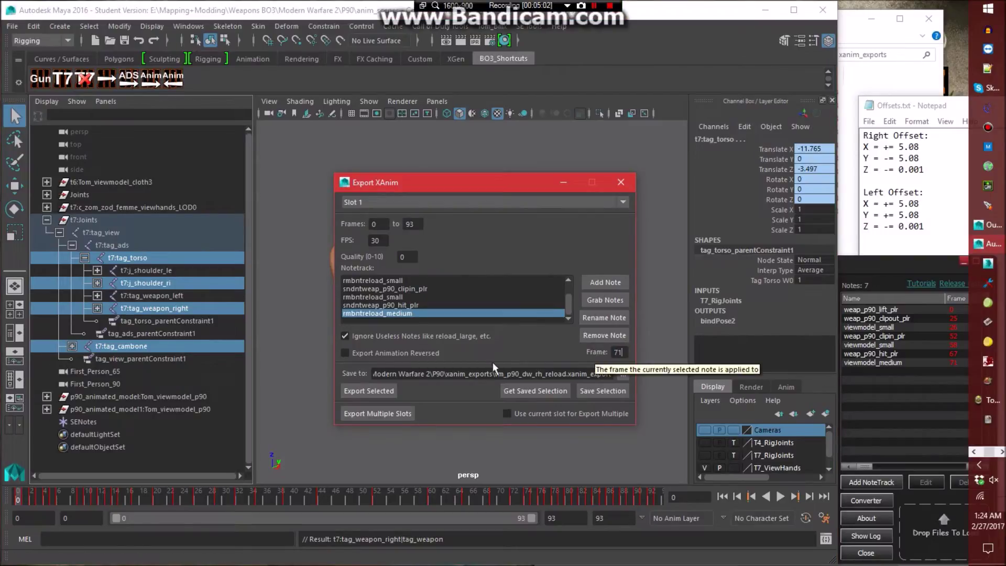
# Export the selected joints with their notetrack to vm_p90_dw_rh_reload.xanim_export and close the export window.
pyautogui.click(369, 391)
pyautogui.press('Return')
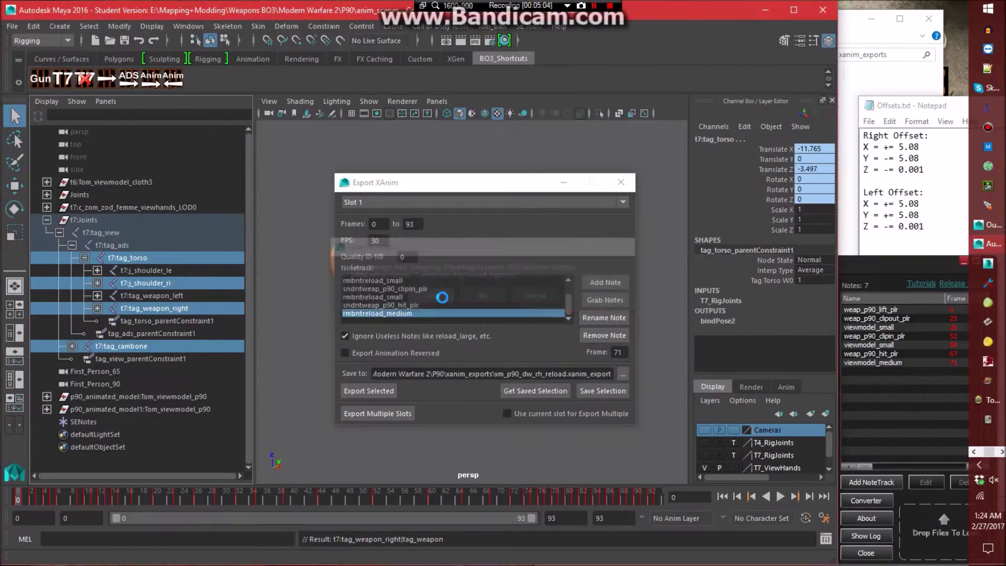
pyautogui.click(460, 302)
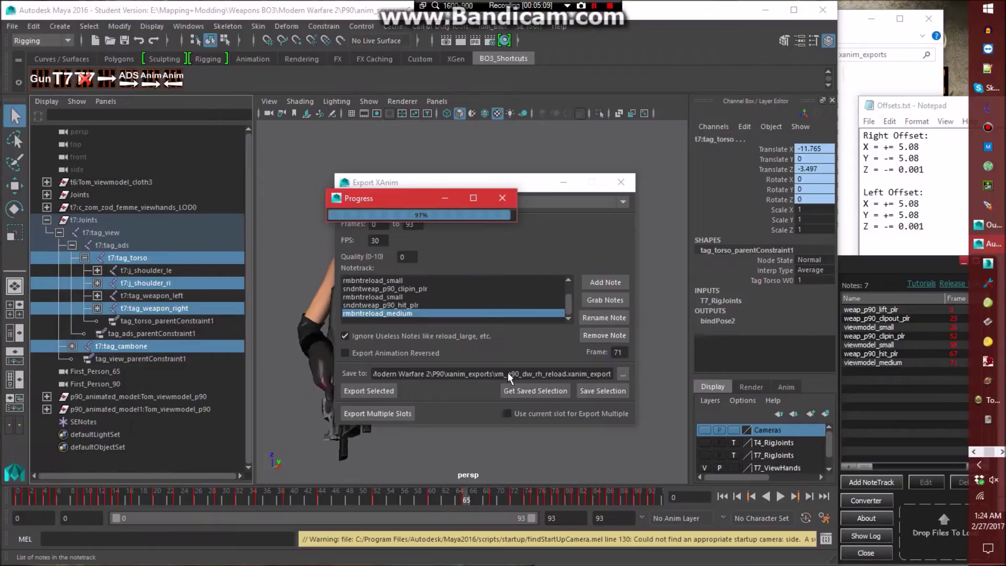
pyautogui.click(625, 190)
# Open animation_base - Conversion Rig.ma, saving the changes to reload_right and accepting the student version notice.
pyautogui.click(12, 26)
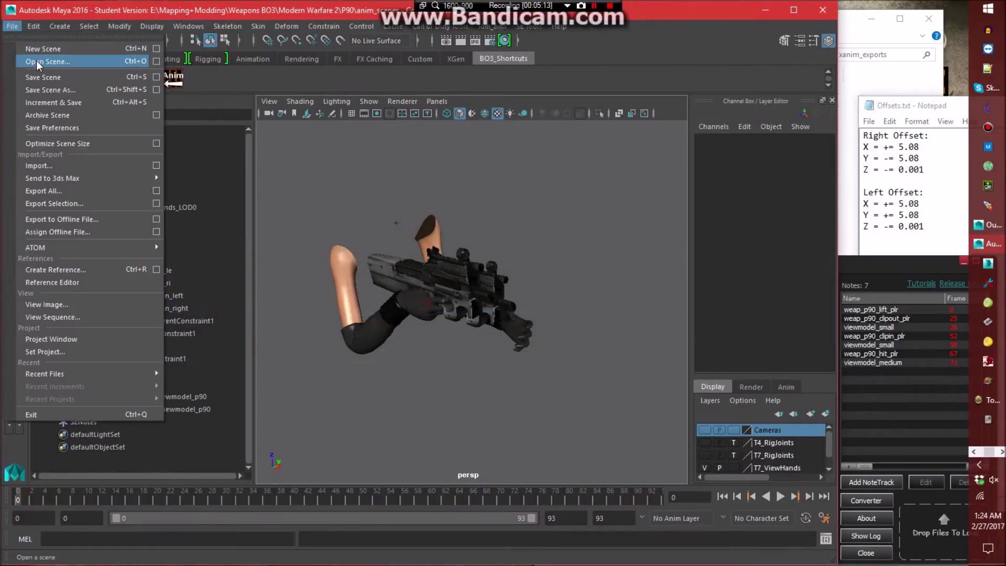
pyautogui.click(38, 62)
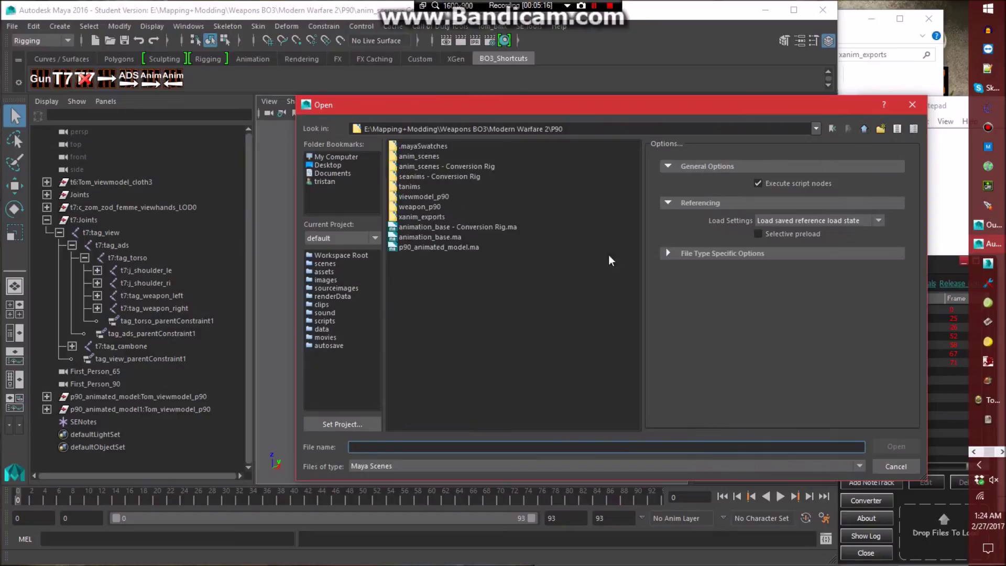
pyautogui.doubleClick(464, 232)
pyautogui.click(429, 294)
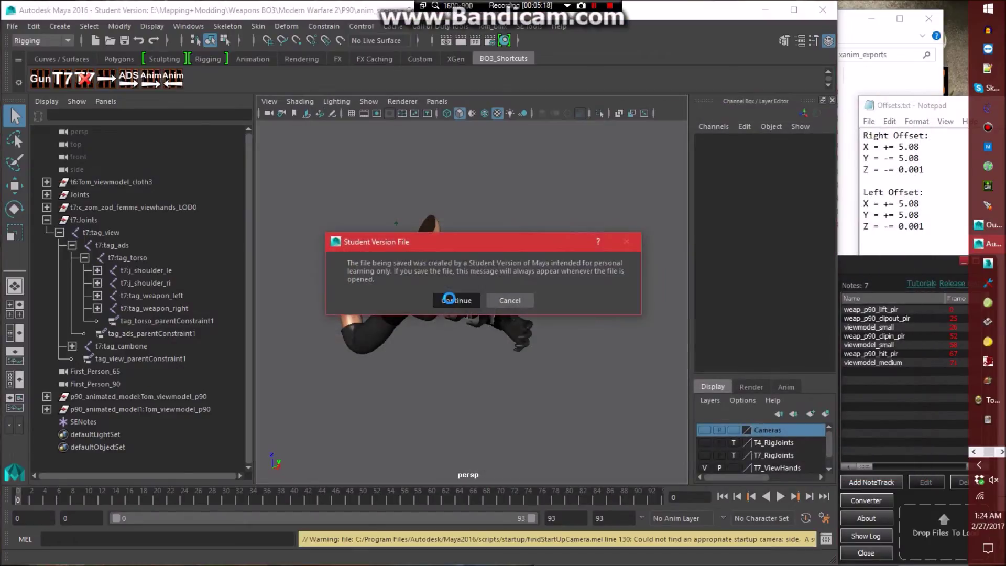
pyautogui.click(469, 310)
# Open vm_p90_dw_rh_reload.xanim_export from the xanim_exports folder in Notepad++ and go to its NOTETRACKS section.
pyautogui.click(857, 43)
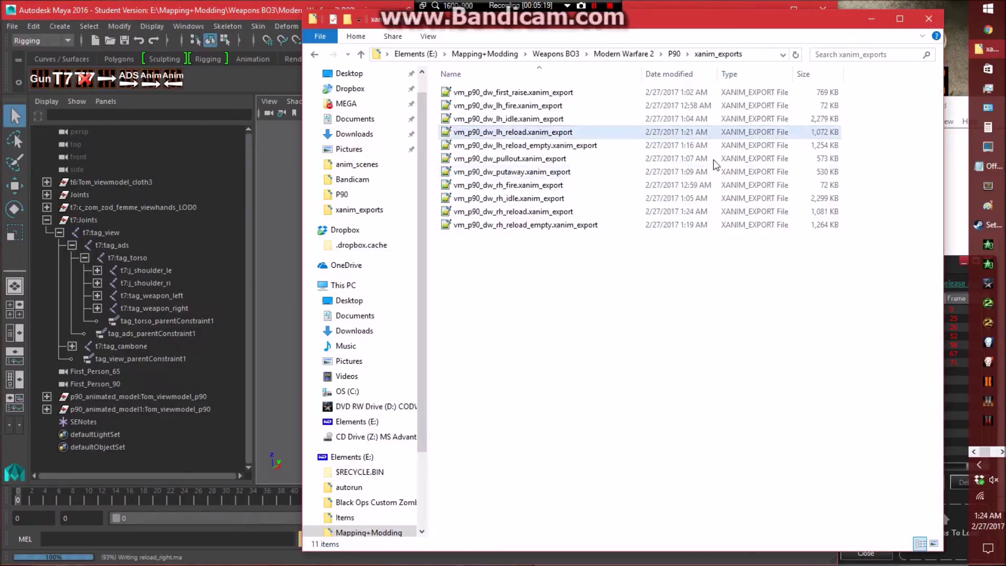
pyautogui.doubleClick(561, 211)
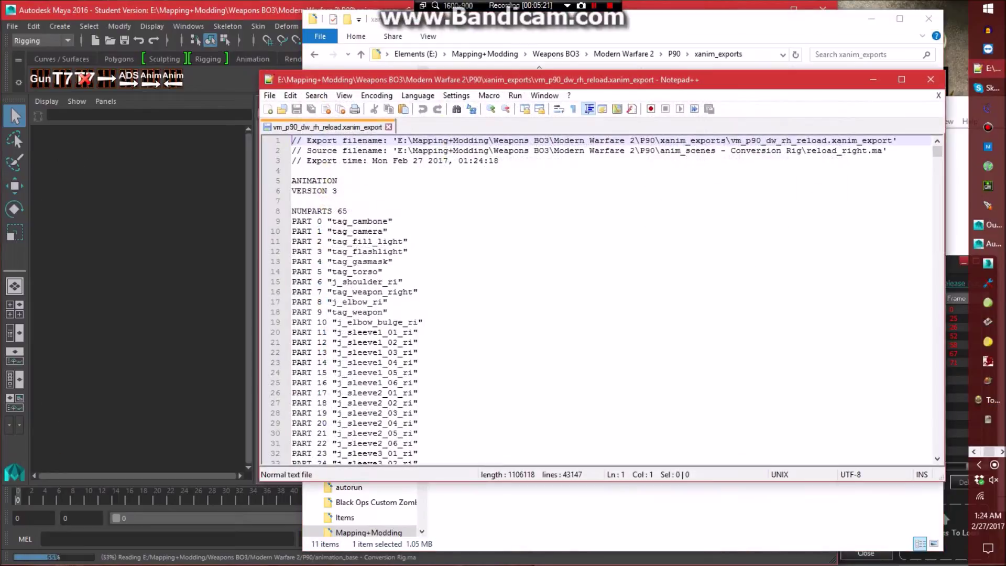
pyautogui.moveTo(936, 152); pyautogui.dragTo(923, 460)
pyautogui.scroll(20, 597, 296)
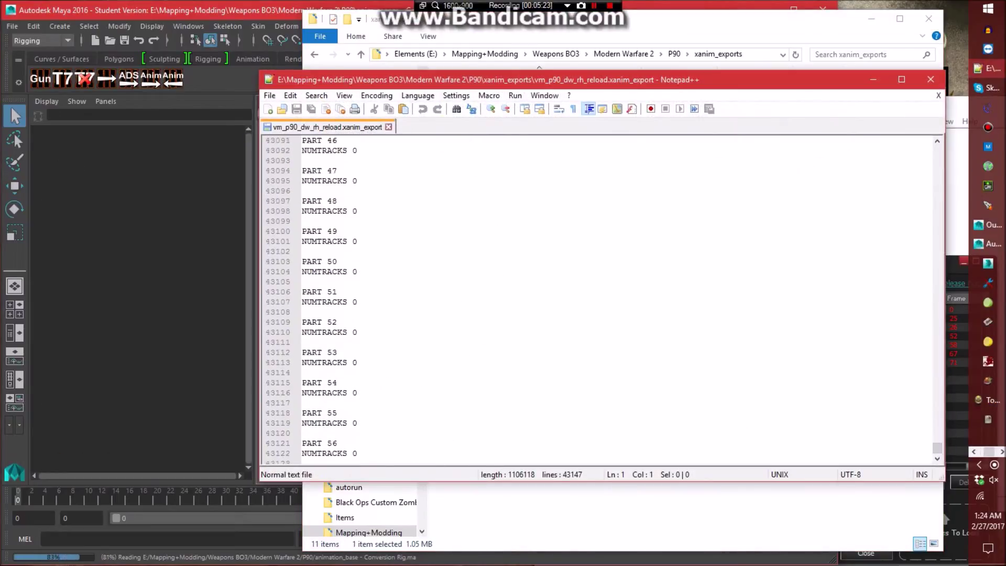
pyautogui.scroll(8, 598, 296)
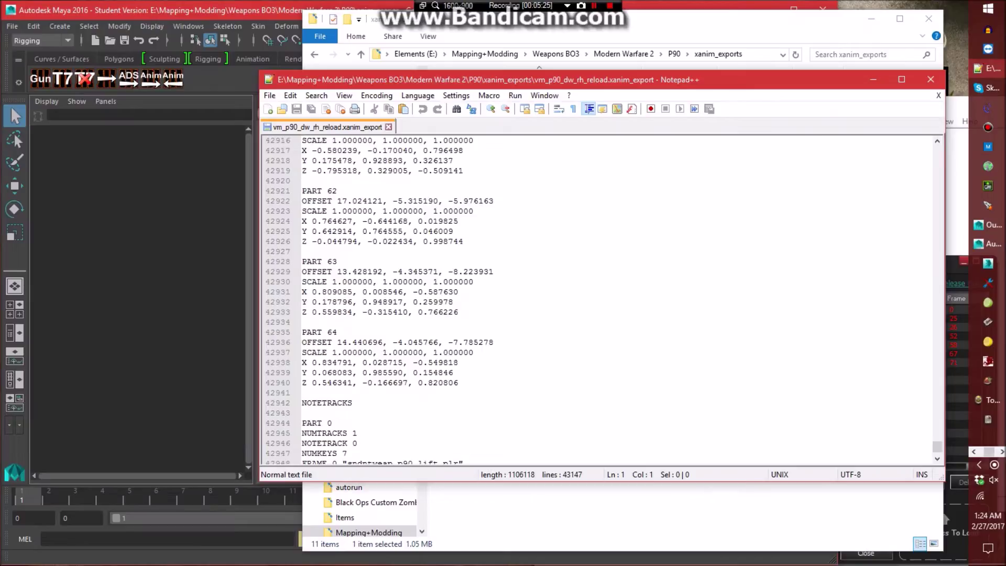
# Insert # after the sndnt or rmbnt prefix in all seven notetrack lines, then save and close the file and Notepad++.
pyautogui.click(373, 312)
pyautogui.write('#')
pyautogui.click(378, 322)
pyautogui.write('#')
pyautogui.click(378, 332)
pyautogui.write('#')
pyautogui.click(378, 343)
pyautogui.write('#')
pyautogui.click(378, 352)
pyautogui.write('#')
pyautogui.click(378, 362)
pyautogui.write('#')
pyautogui.click(378, 372)
pyautogui.write('#')
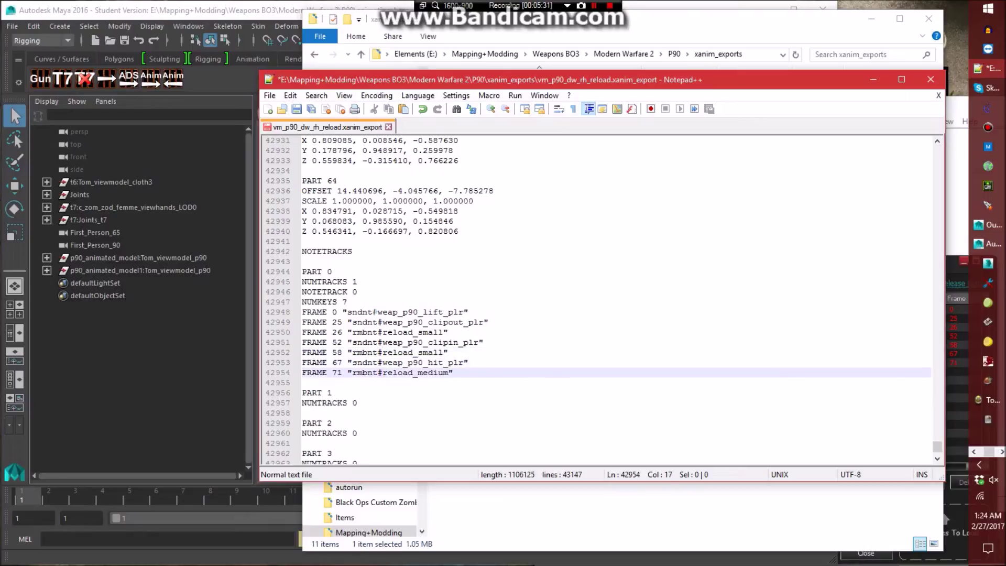
pyautogui.hotkey('ctrl', 's')
pyautogui.click(388, 127)
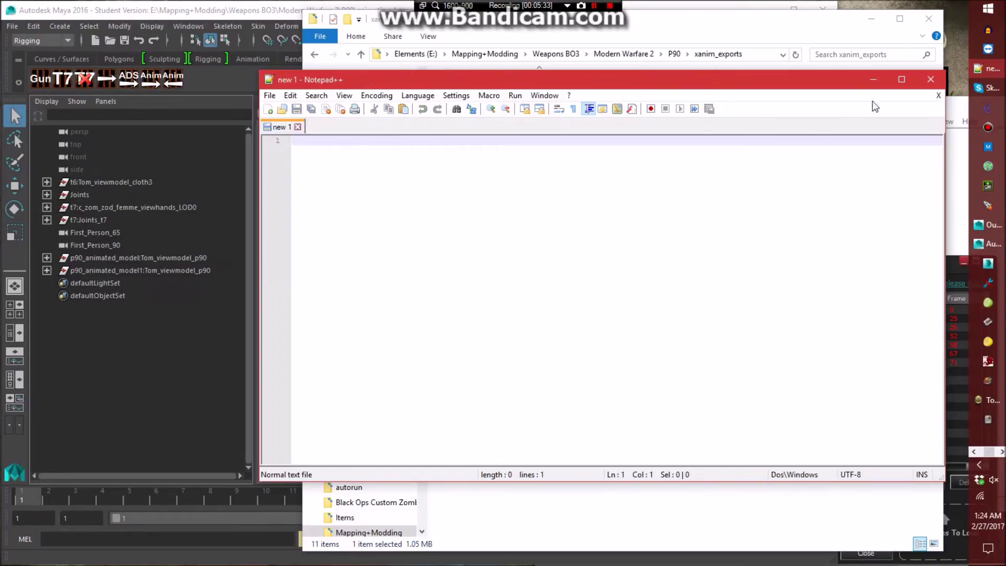
pyautogui.click(936, 80)
pyautogui.click(577, 272)
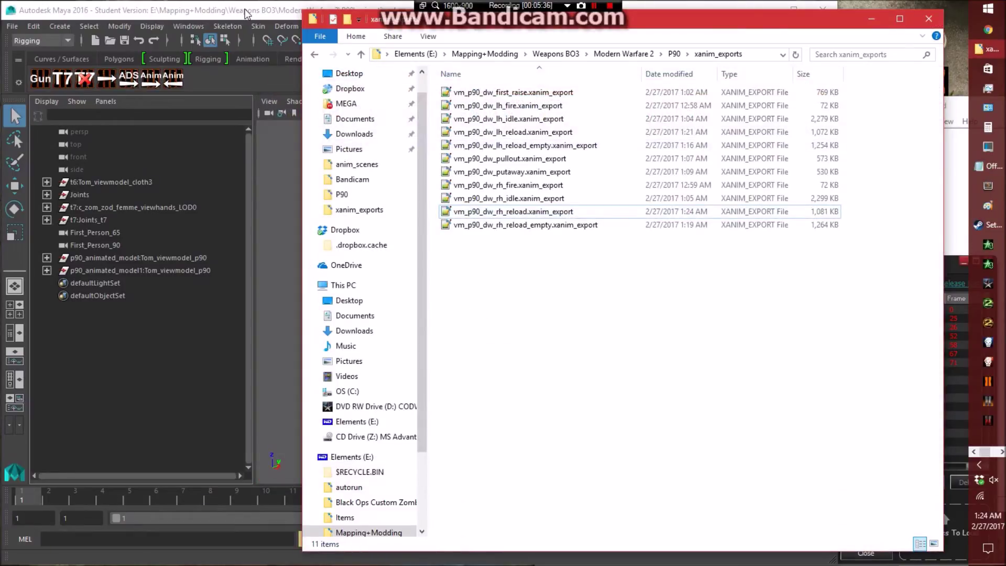
# Switch back to Maya and close the Tom xAnim Exporter window.
pyautogui.hotkey('alt', 'Tab')
pyautogui.click(988, 400)
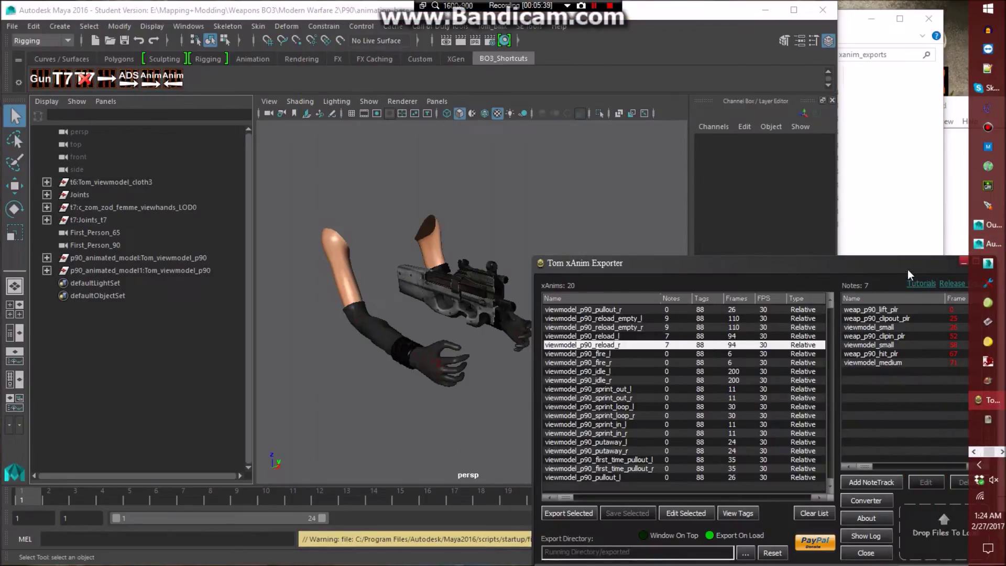
pyautogui.moveTo(907, 272); pyautogui.dragTo(888, 263)
pyautogui.click(944, 252)
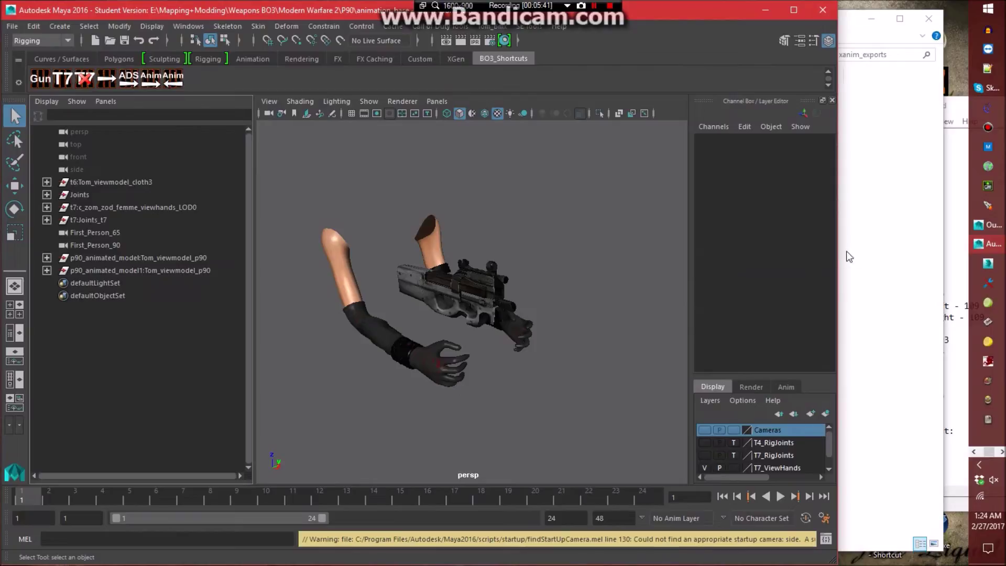
# Import sprint_in.seanim from the seanims - Conversion Rig folder and bring the Offsets.txt notes into view beside Maya.
pyautogui.click(528, 26)
pyautogui.click(545, 52)
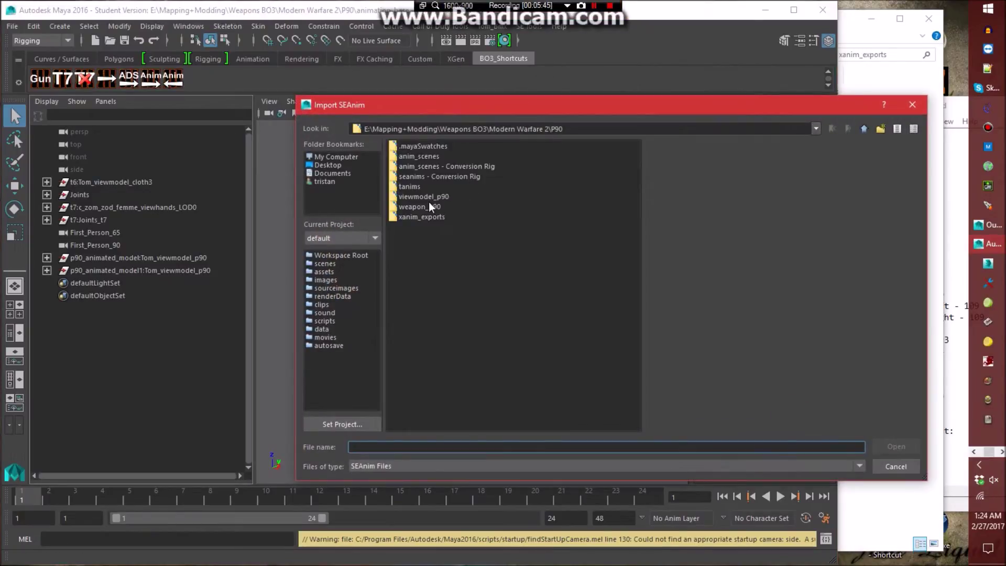
pyautogui.doubleClick(429, 181)
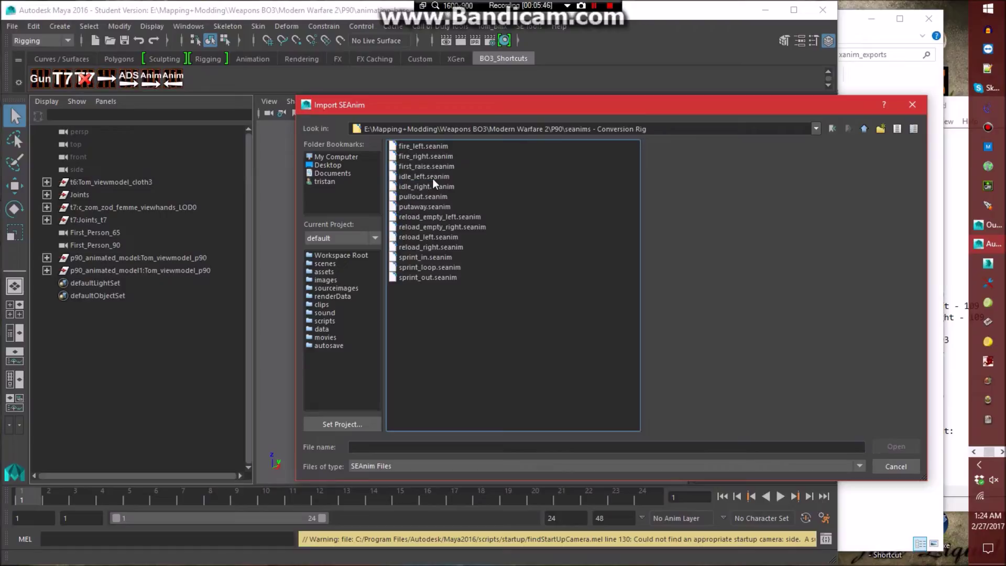
pyautogui.doubleClick(435, 257)
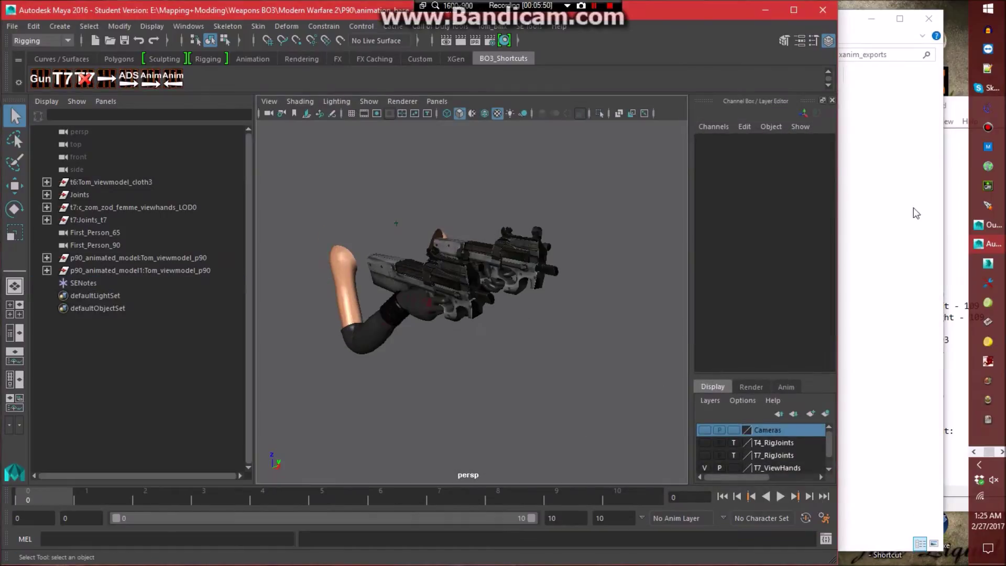
pyautogui.doubleClick(916, 213)
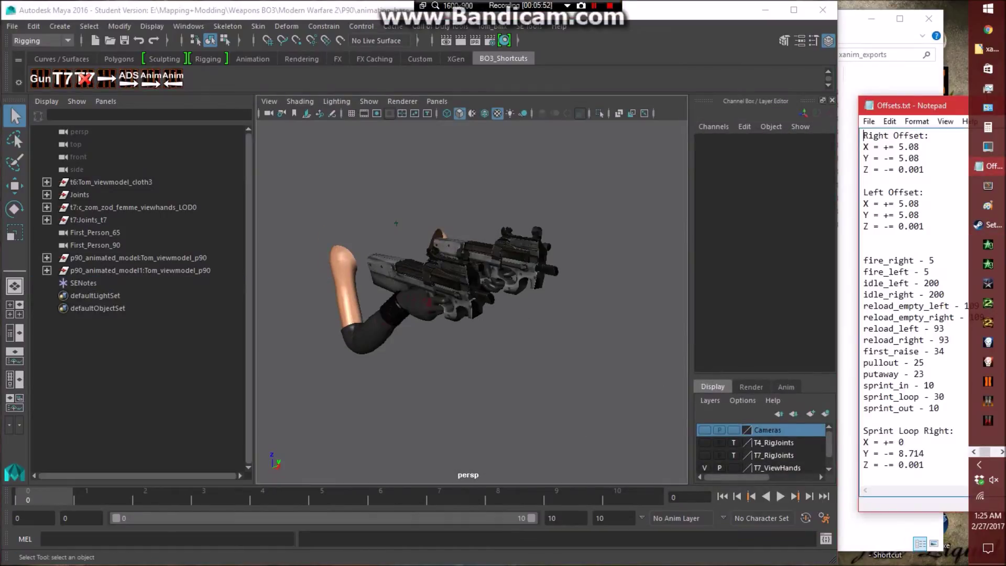
pyautogui.click(333, 7)
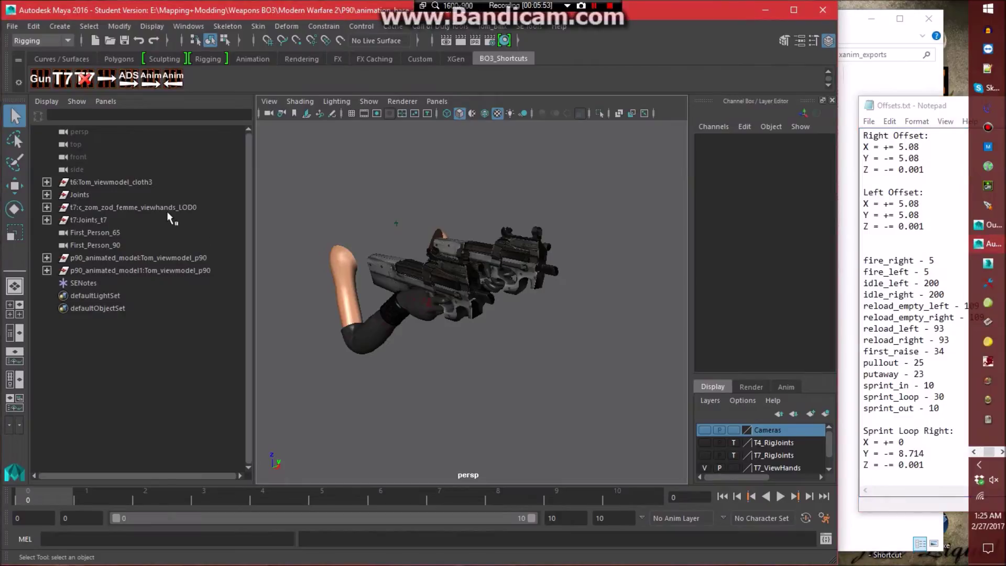
# Save the scene as sprint_in in the anim_scenes - Conversion Rig folder, accepting the student version notice.
pyautogui.click(11, 27)
pyautogui.click(53, 91)
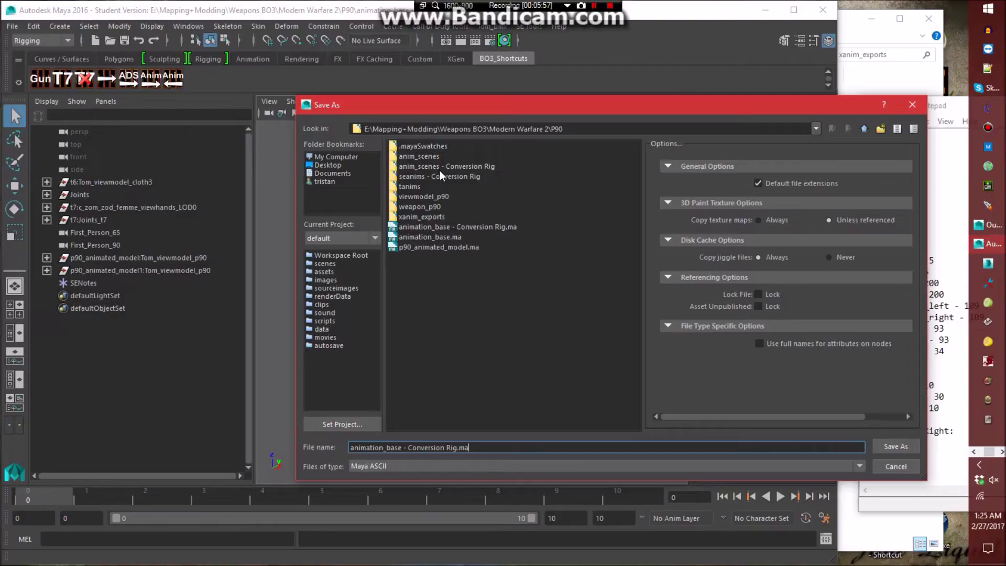
pyautogui.doubleClick(439, 167)
pyautogui.tripleClick(498, 450)
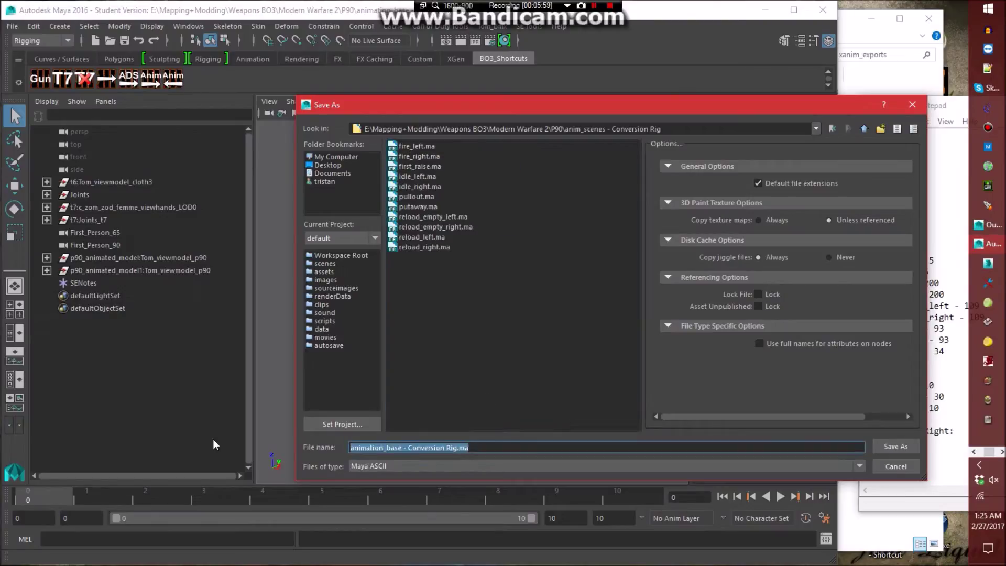
pyautogui.write('sprint_in')
pyautogui.press('Return')
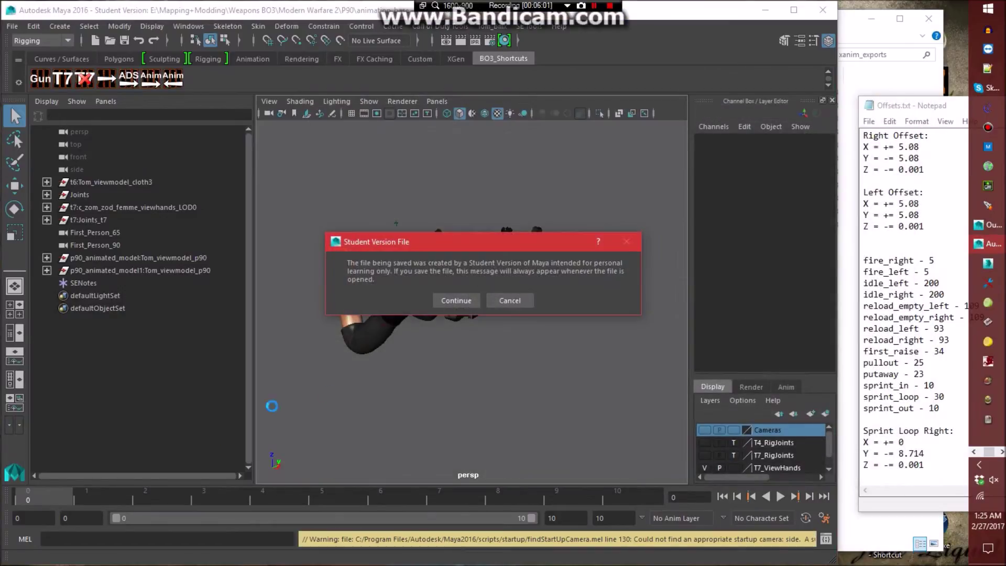
pyautogui.click(456, 425)
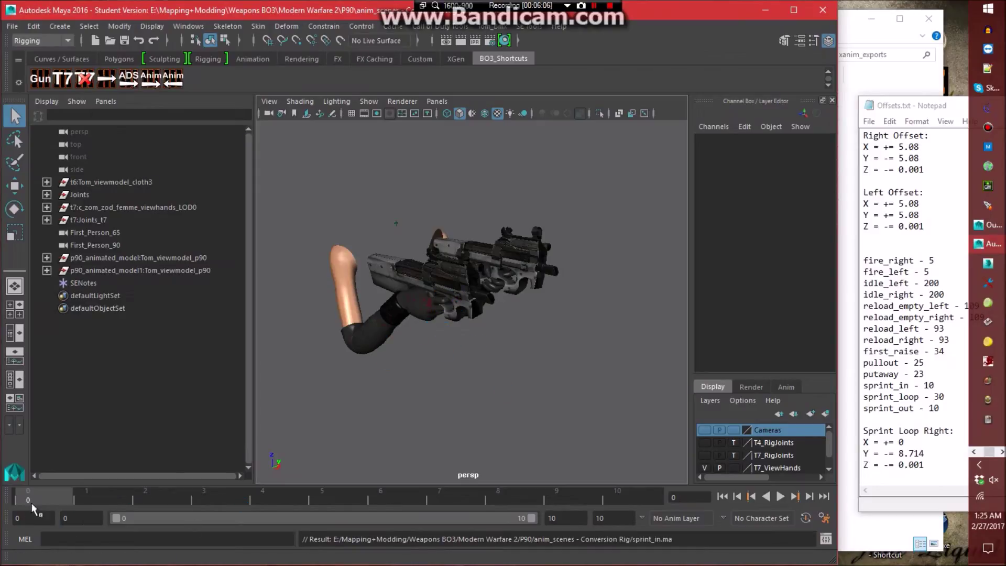
# Play the sprint_in animation in the perspective view and through the First_Person_65 camera, returning to the persp view.
pyautogui.hotkey('alt', 'v')
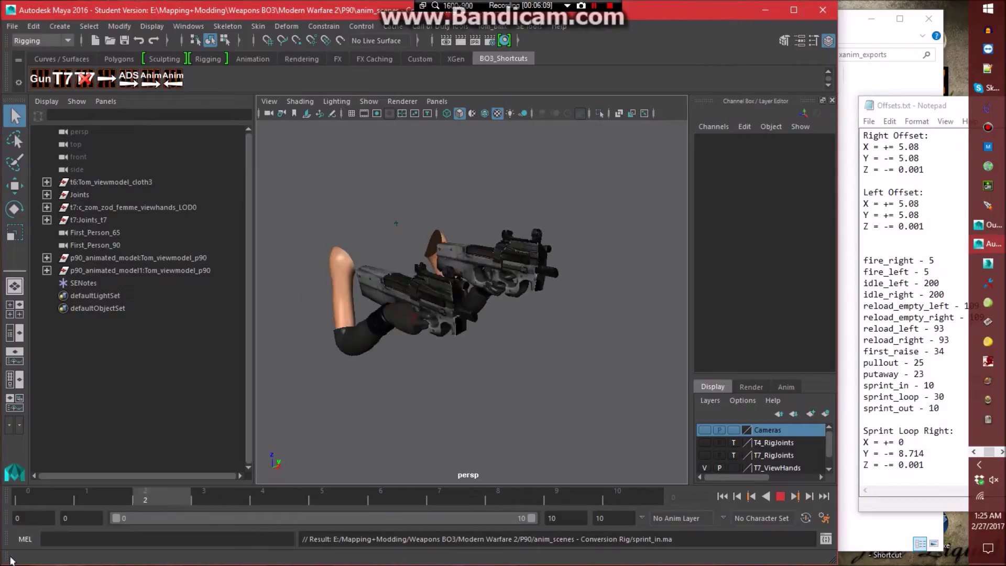
pyautogui.hotkey('alt', 'v')
pyautogui.click(437, 101)
pyautogui.click(612, 118)
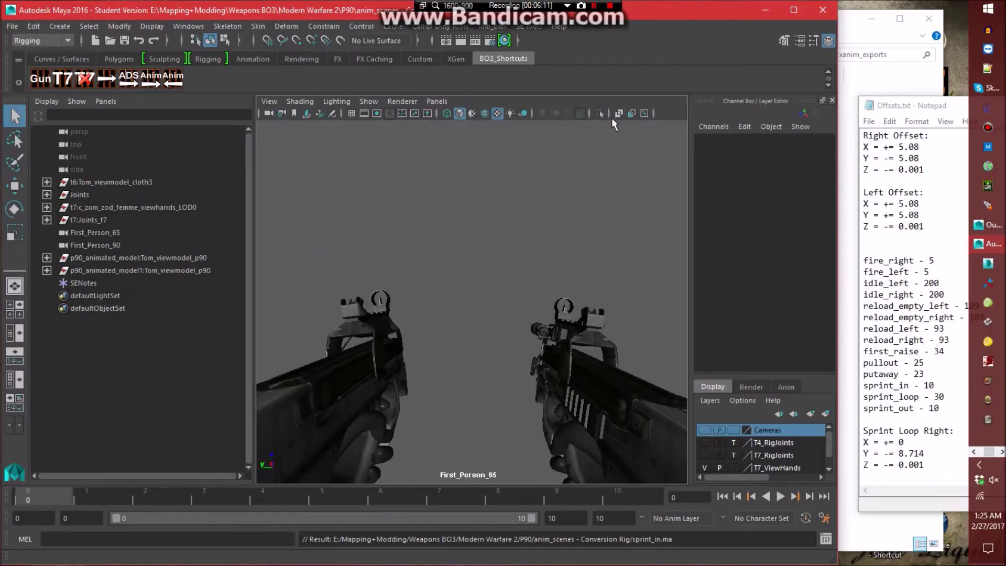
pyautogui.hotkey('alt', 'v')
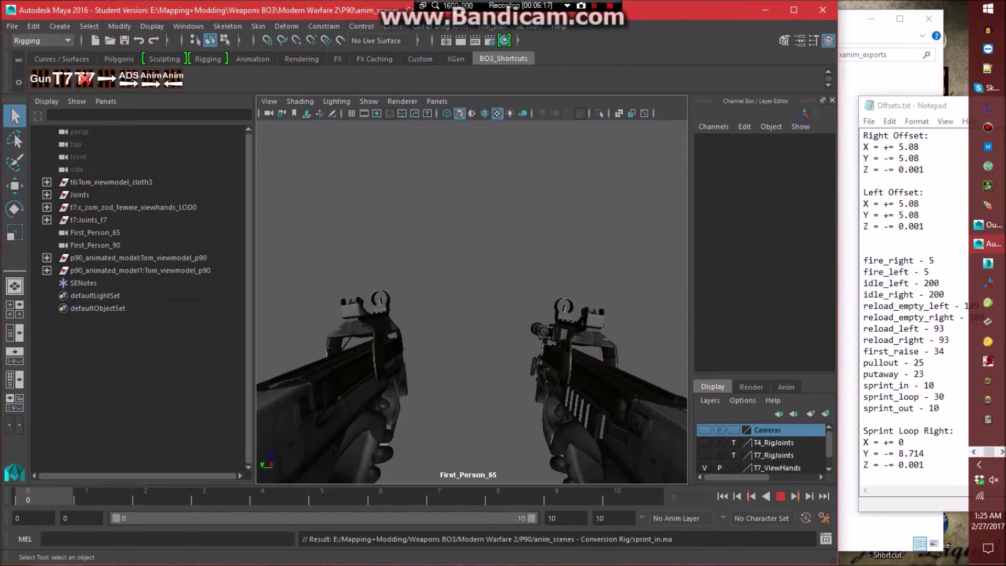
pyautogui.hotkey('alt', 'v')
pyautogui.click(436, 101)
pyautogui.moveTo(545, 114)
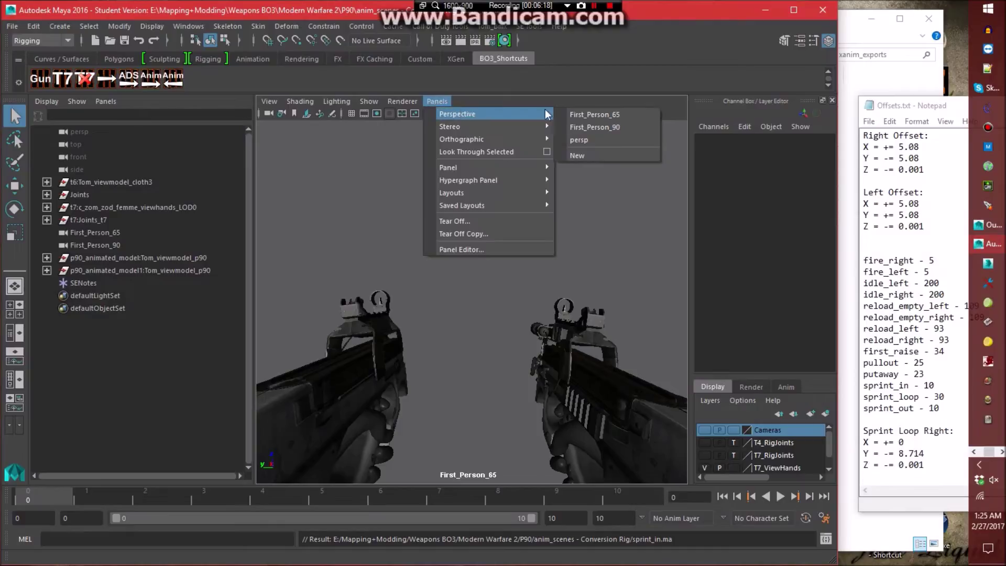
pyautogui.click(609, 139)
pyautogui.click(114, 234)
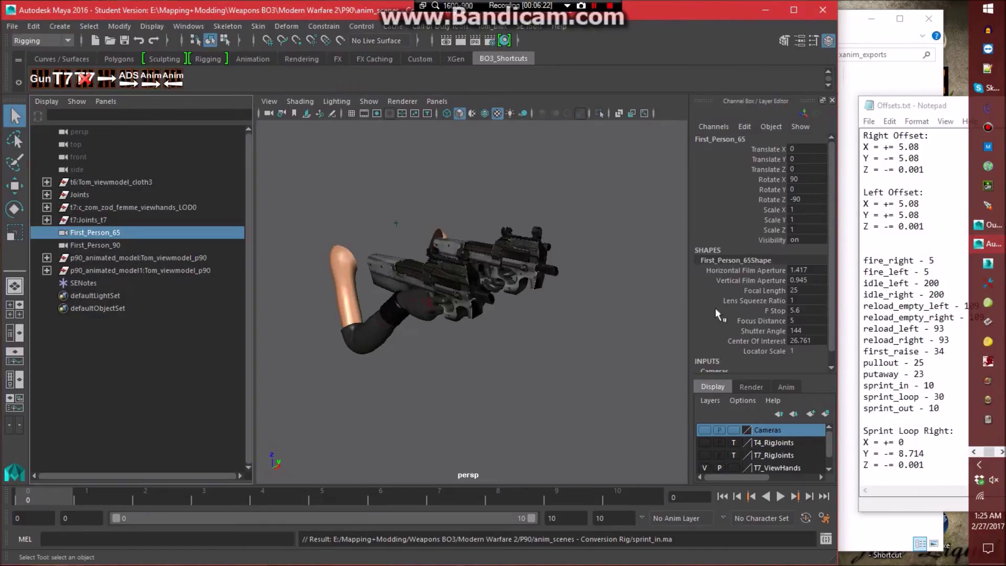
pyautogui.click(489, 384)
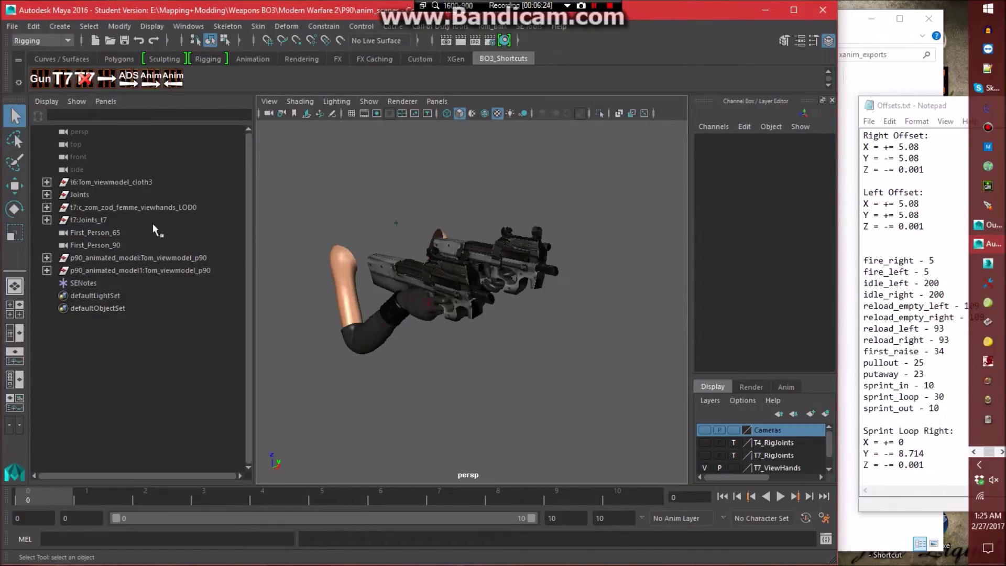
# Run the crossed-out T7 shelf script to turn t7:Joints_t7 into t7:Joints, and expand its hierarchy down to t7:tag_weapon_left.
pyautogui.click(86, 79)
pyautogui.click(333, 169)
pyautogui.click(46, 219)
pyautogui.click(59, 232)
pyautogui.click(72, 244)
pyautogui.click(85, 257)
pyautogui.click(97, 295)
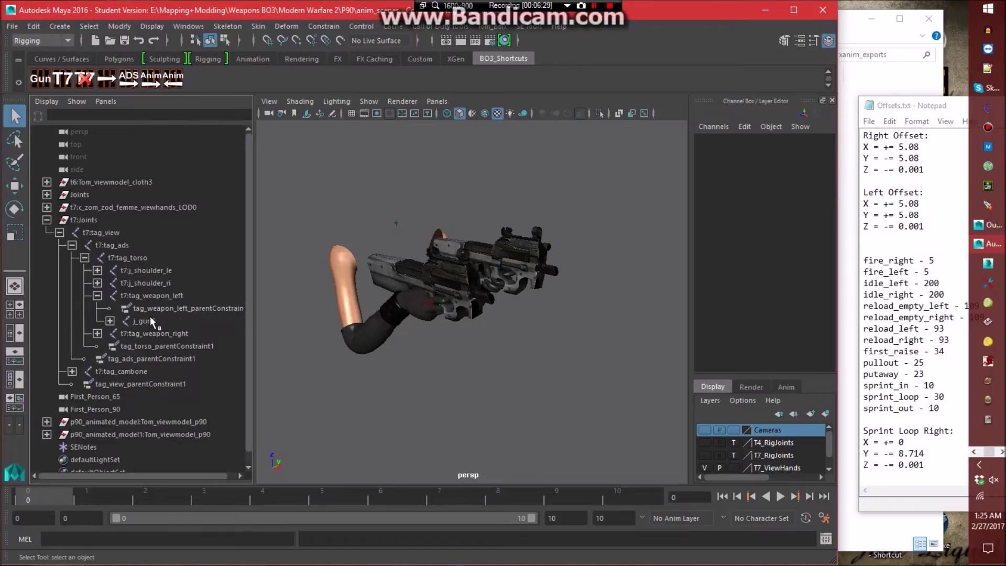
# Rename the j_gun1 joint under t7:tag_weapon_left to tag_weapon_le.
pyautogui.doubleClick(151, 320)
pyautogui.write('tag_we')
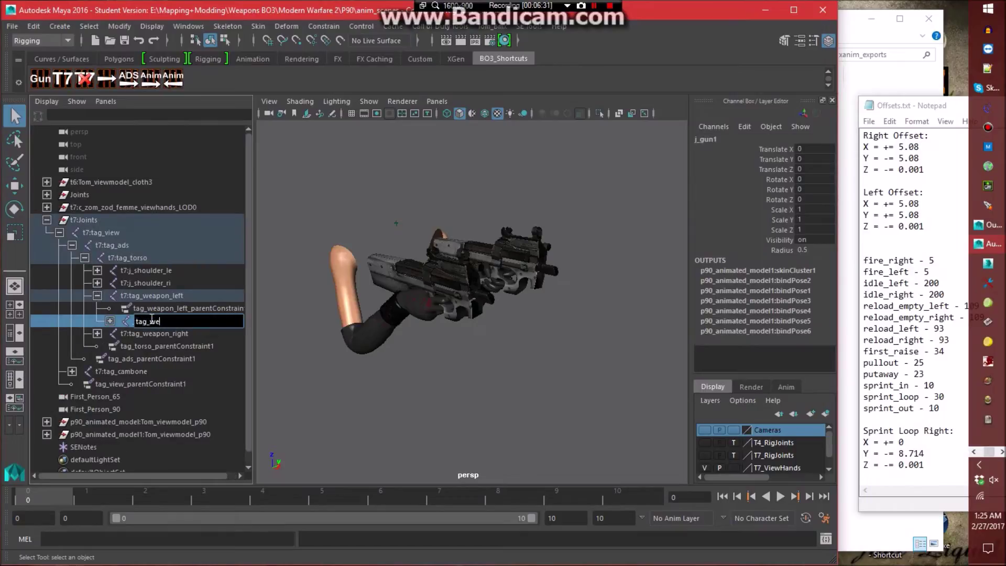
pyautogui.write('apon_le')
pyautogui.press('Return')
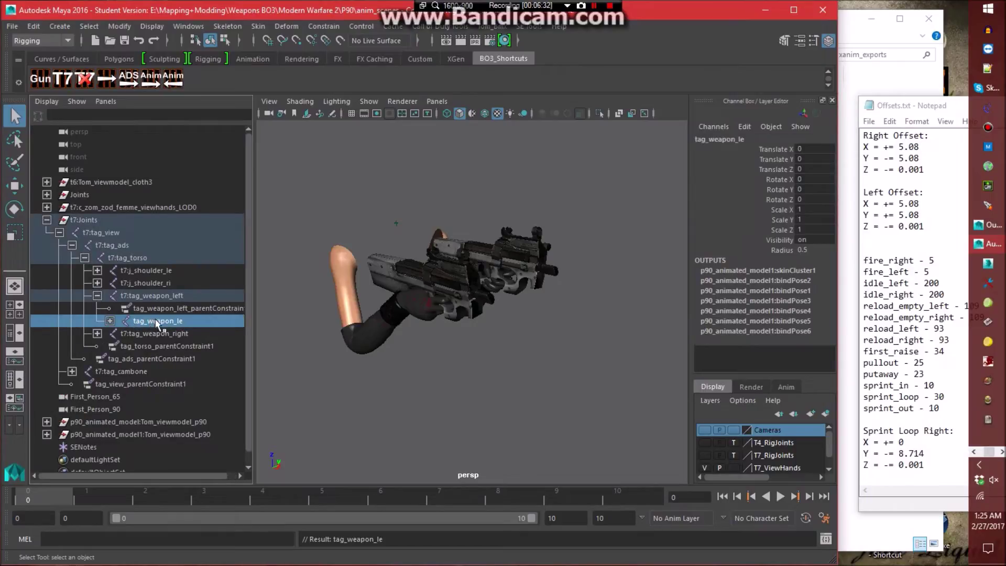
# Rename the left gun's bolt, front ring and reload button joints to j_bolt_le, j_front_ring_le and j_reload_button_le.
pyautogui.click(110, 321)
pyautogui.doubleClick(199, 334)
pyautogui.write('j_bolt_')
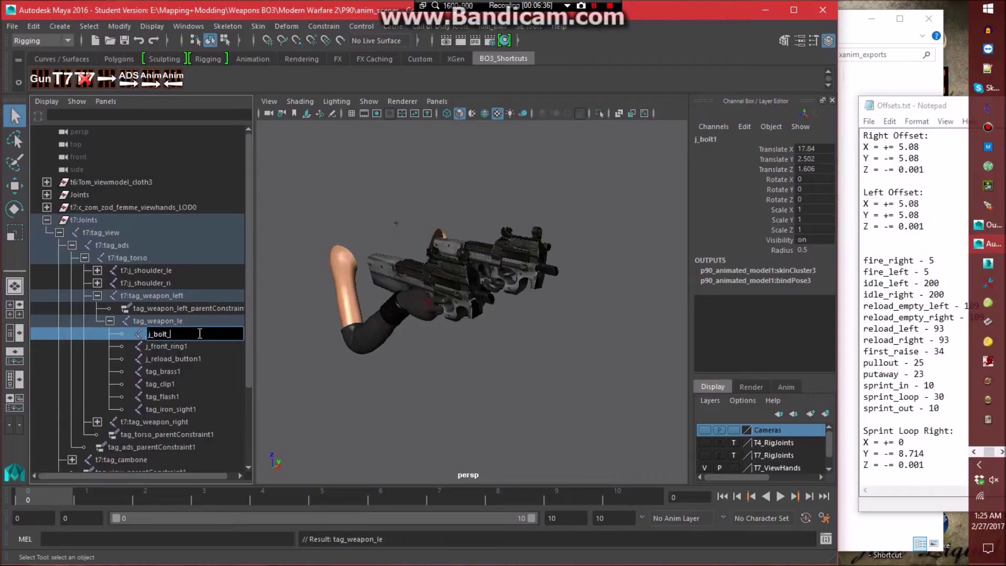
pyautogui.write('le')
pyautogui.press('Return')
pyautogui.doubleClick(212, 346)
pyautogui.write('j_front_ring_le')
pyautogui.press('Return')
pyautogui.doubleClick(213, 358)
pyautogui.press('BackSpace')
pyautogui.write('_le')
pyautogui.press('Return')
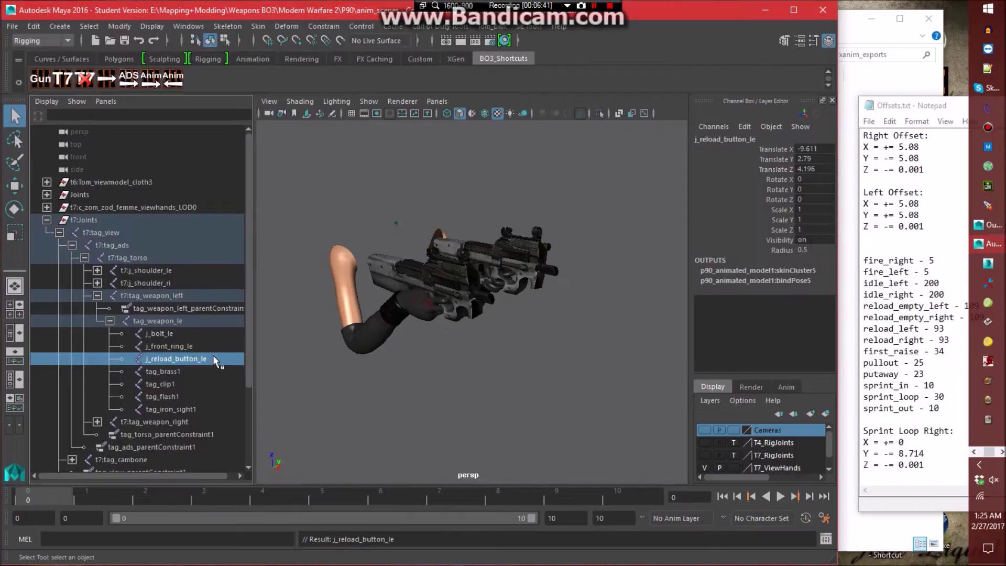
# Rename the left gun's brass, clip, flash and iron sight tags to tag_brass_le, tag_clip_le, tag_flash_le and tag_iron_sight_le.
pyautogui.doubleClick(208, 370)
pyautogui.write('_le')
pyautogui.press('Return')
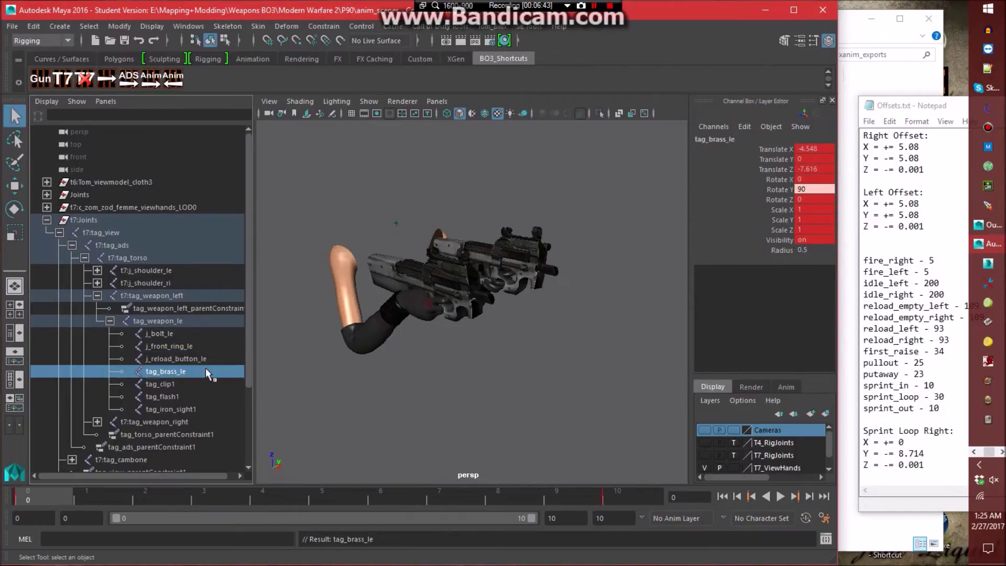
pyautogui.doubleClick(200, 383)
pyautogui.write('_le')
pyautogui.press('Return')
pyautogui.doubleClick(196, 396)
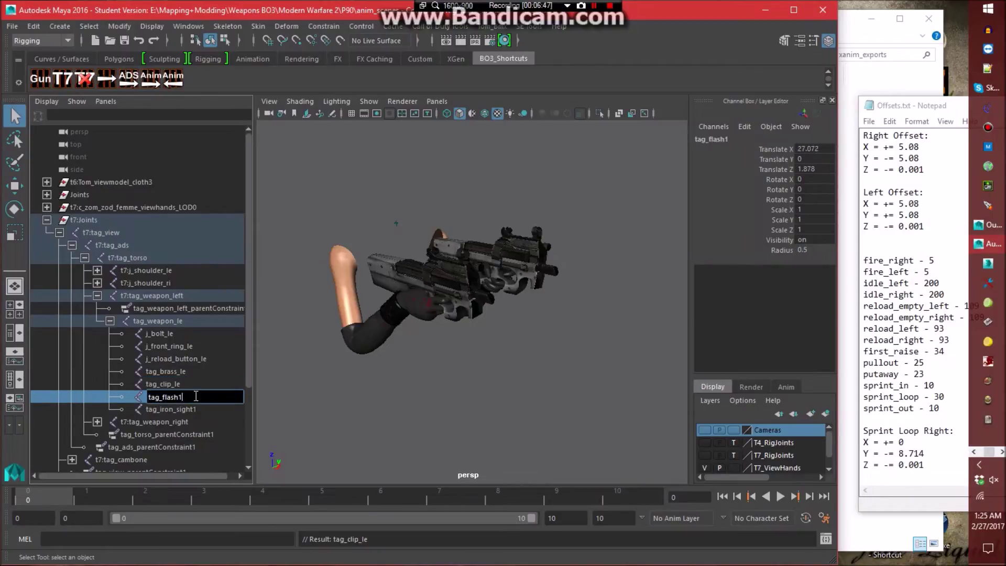
pyautogui.press('Return')
pyautogui.doubleClick(216, 409)
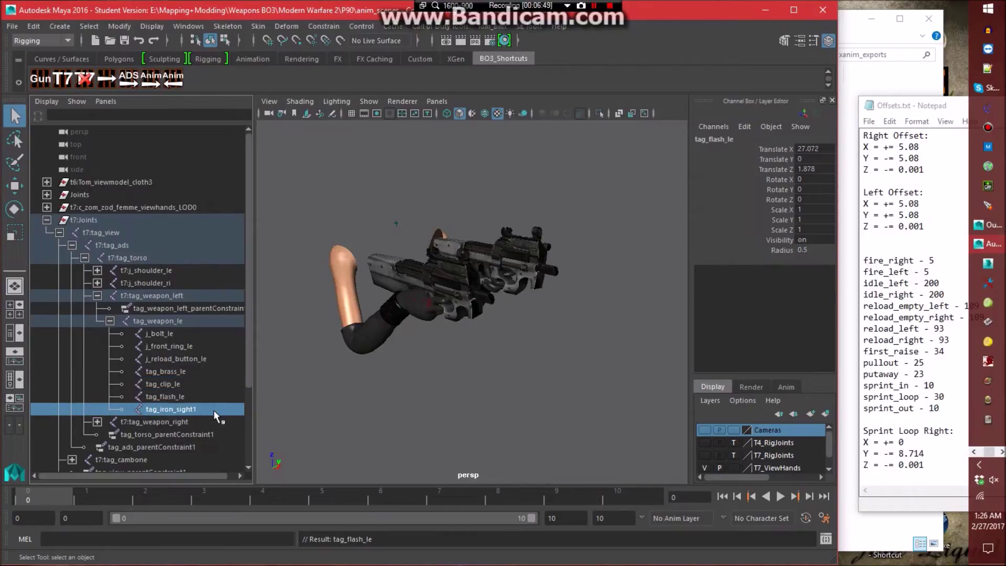
pyautogui.press('Return')
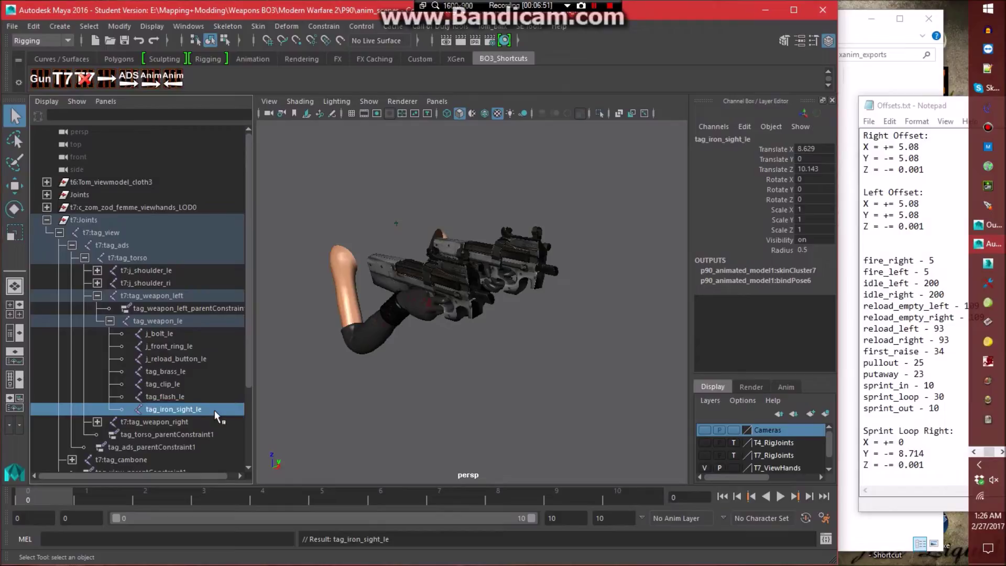
# Rename the gun joint under t7:tag_weapon_right to tag_weapon.
pyautogui.click(110, 321)
pyautogui.click(100, 298)
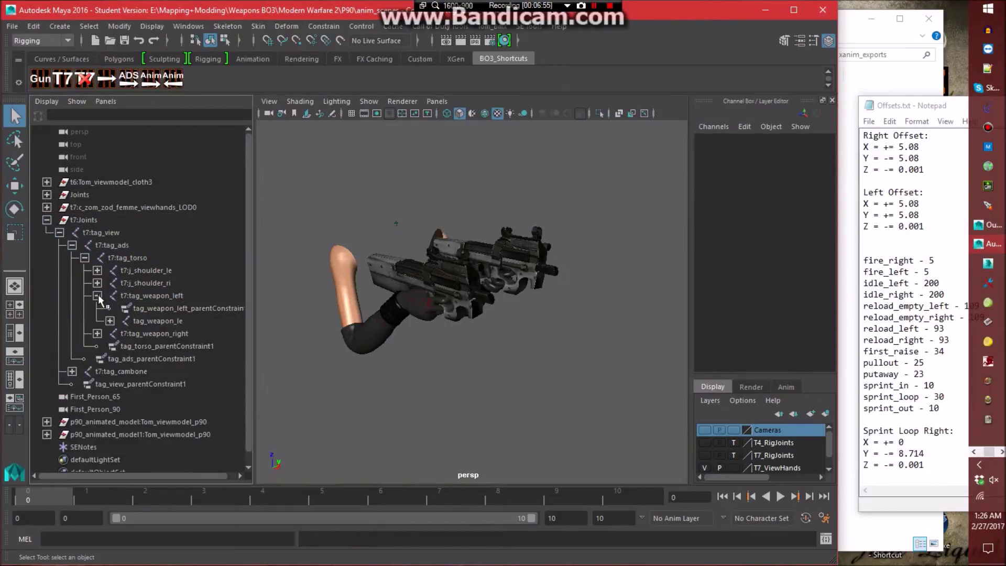
pyautogui.click(97, 333)
pyautogui.doubleClick(162, 360)
pyautogui.write('tag_weapon')
pyautogui.press('Return')
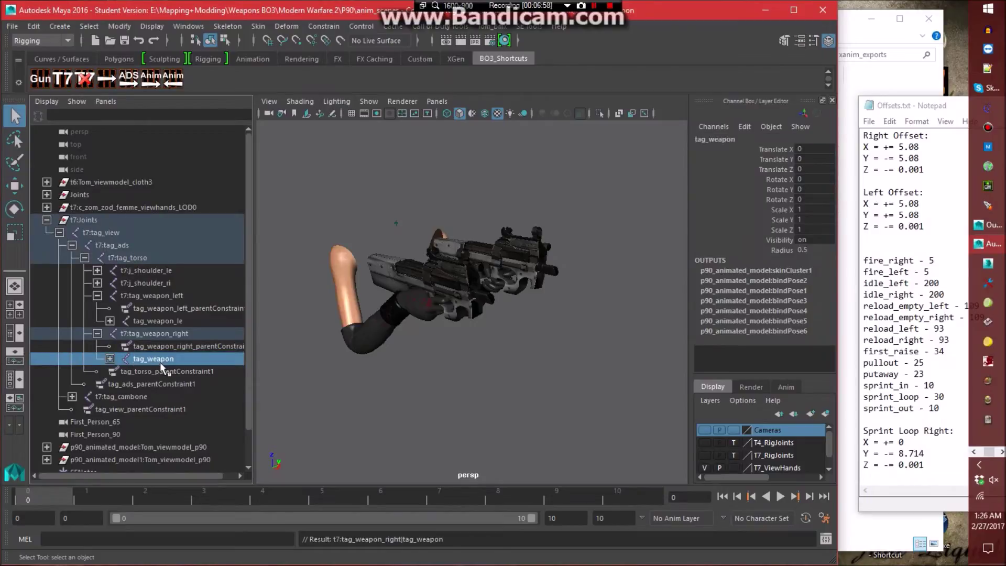
# Select the full joint hierarchies of t7:tag_torso and t7:tag_cambone.
pyautogui.click(98, 333)
pyautogui.click(96, 296)
pyautogui.click(355, 385)
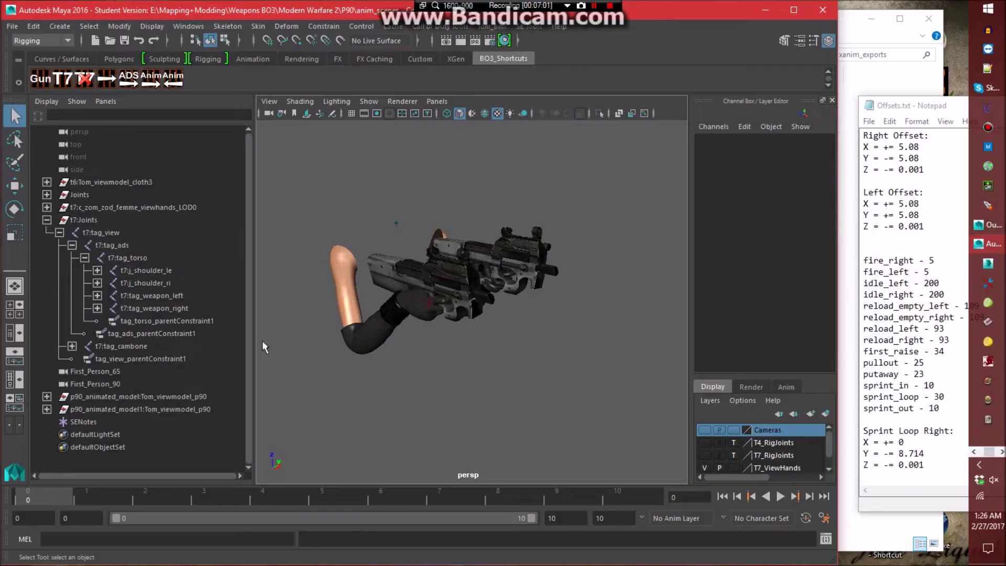
pyautogui.click(146, 257)
pyautogui.keyDown('ctrl'); pyautogui.click(141, 346); pyautogui.keyUp('ctrl')
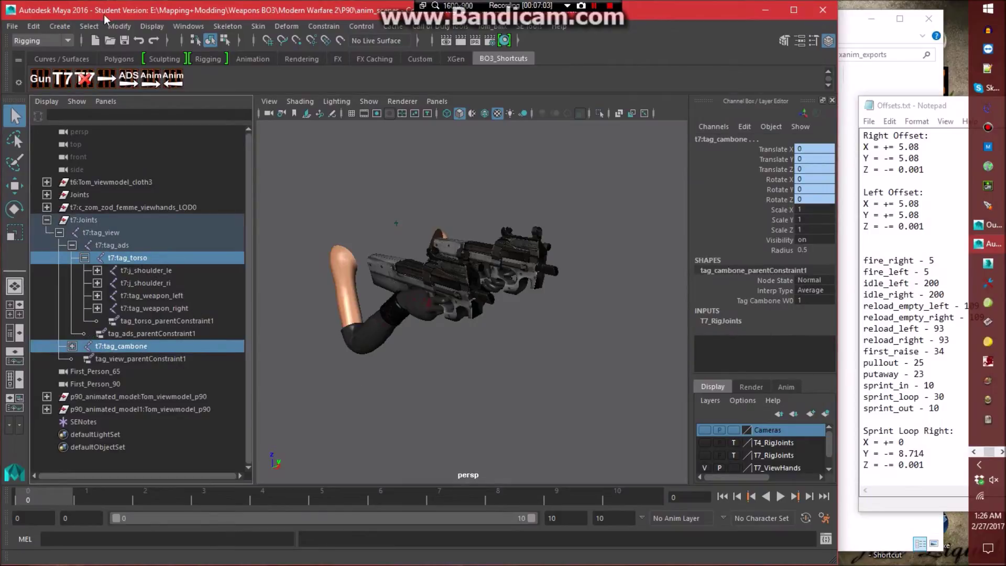
pyautogui.click(90, 26)
pyautogui.click(105, 78)
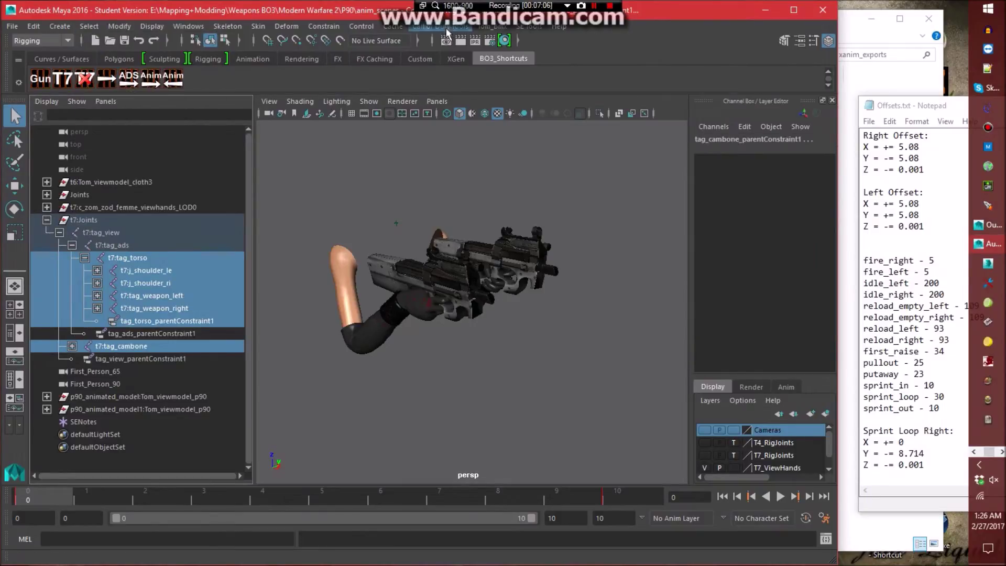
# Open the XAnim exporter and set the export frame range to 0 to 10.
pyautogui.click(445, 26)
pyautogui.click(461, 59)
pyautogui.click(421, 224)
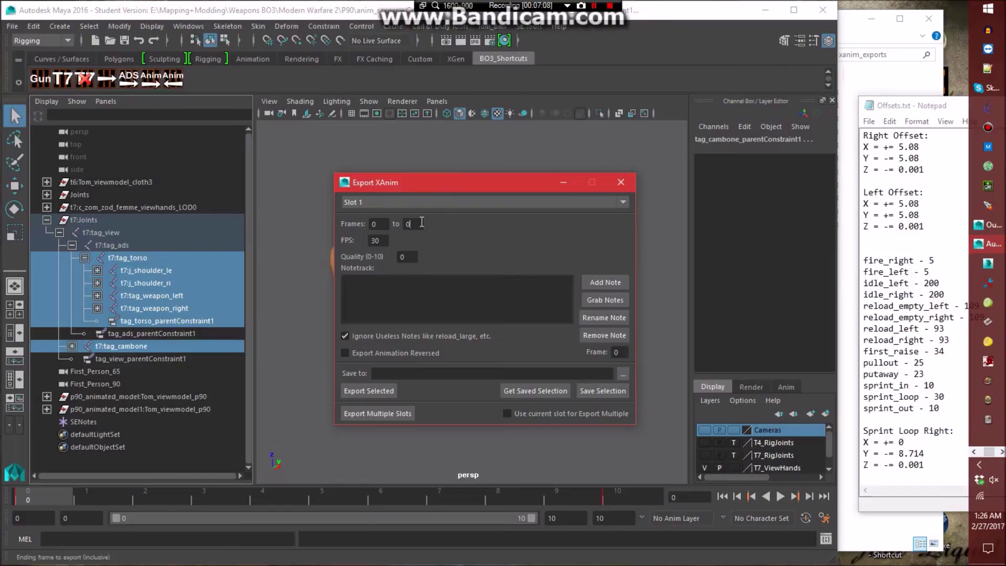
# Set the export destination to vm_p90_dw_sprint_in in the xanim_exports folder.
pyautogui.click(623, 373)
pyautogui.click(865, 130)
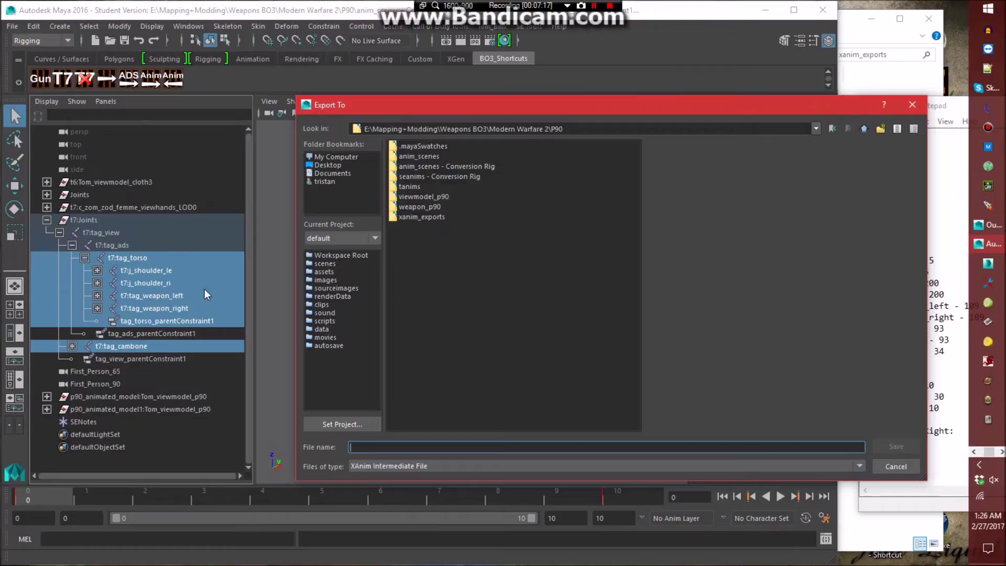
pyautogui.doubleClick(422, 217)
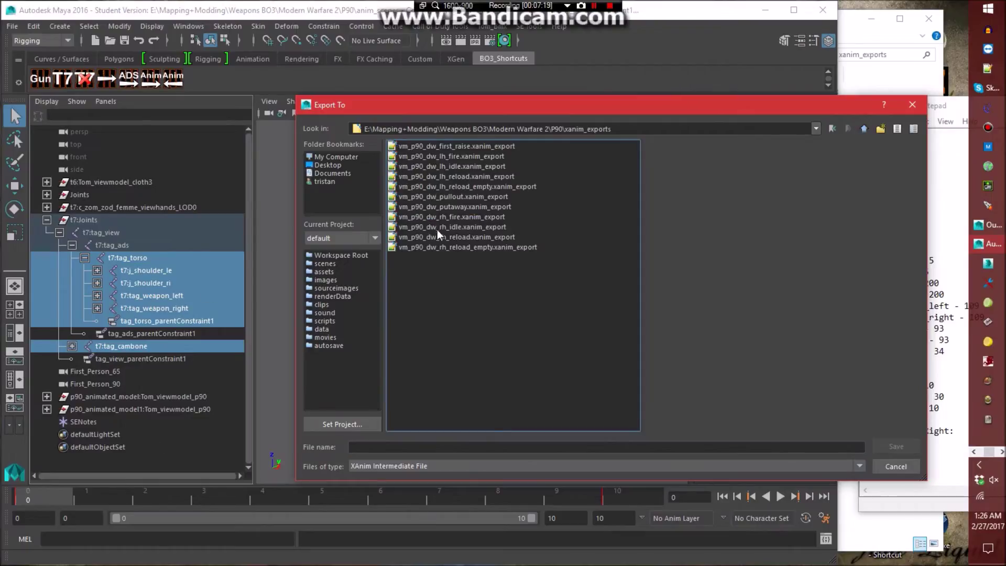
pyautogui.click(366, 447)
pyautogui.write('vm_p90_dw_sprint_in')
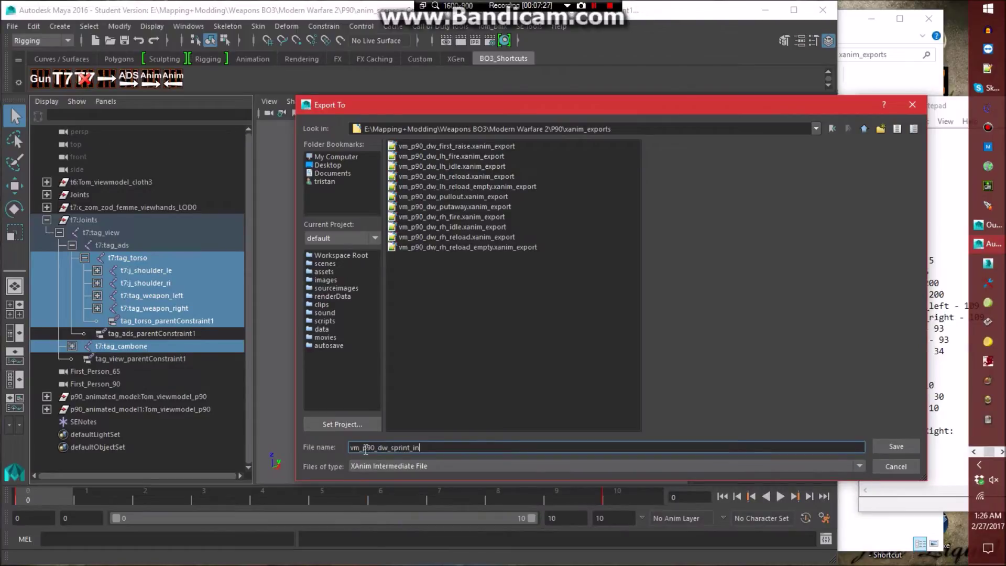
pyautogui.click(896, 445)
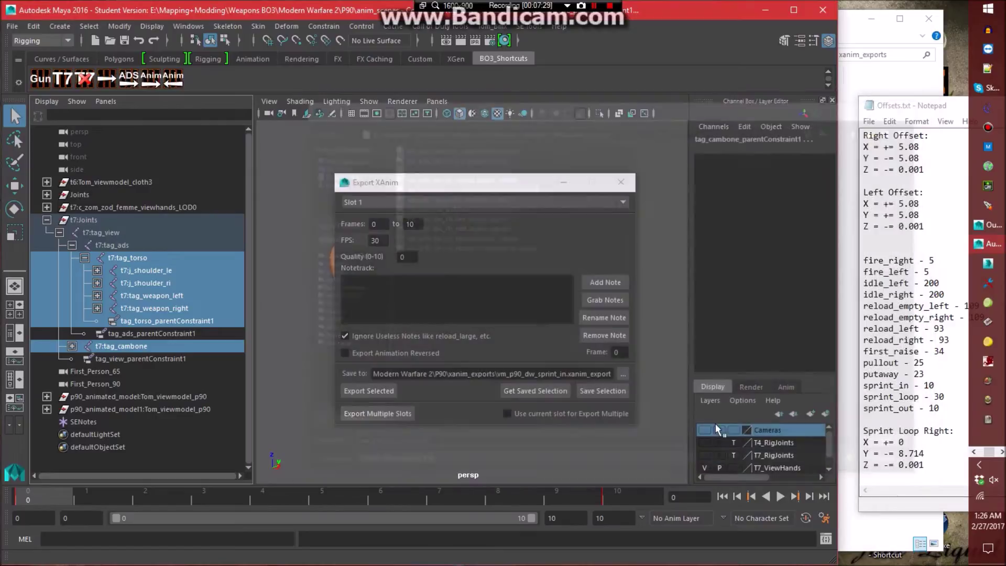
# Export the selected joints as an XAnim, close the exporter and clear the selection.
pyautogui.click(385, 392)
pyautogui.click(444, 300)
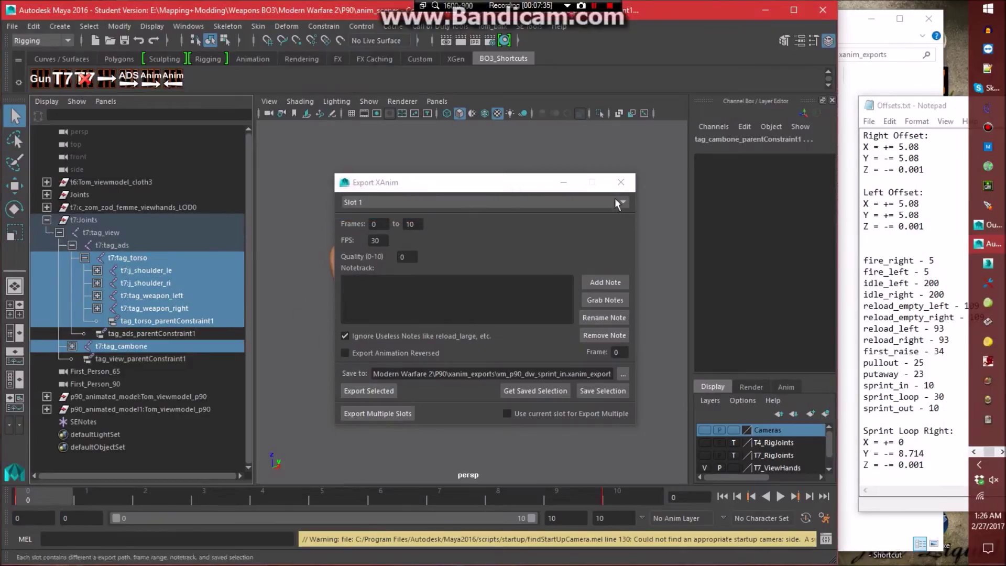
pyautogui.click(621, 183)
pyautogui.click(633, 189)
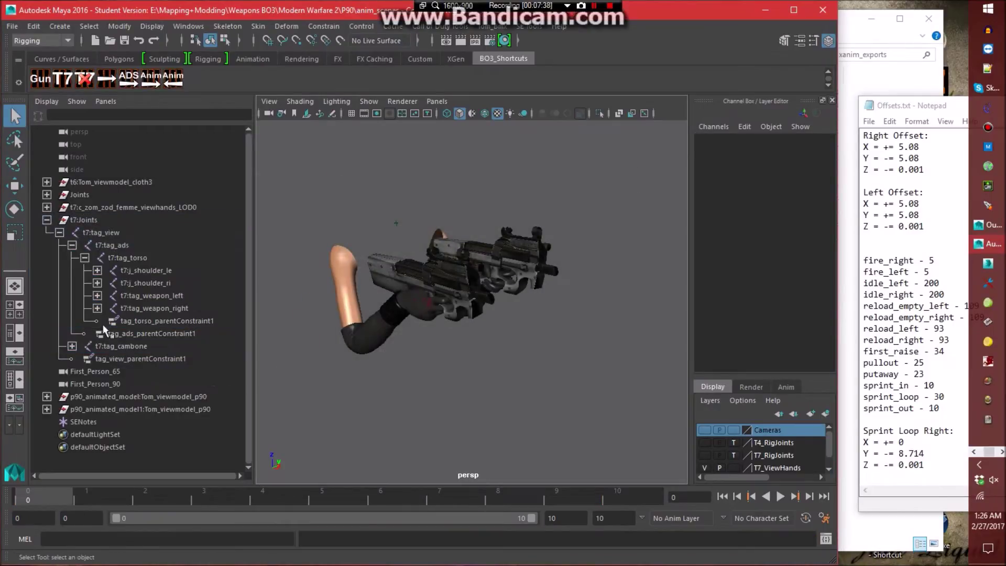
pyautogui.click(97, 308)
pyautogui.click(170, 334)
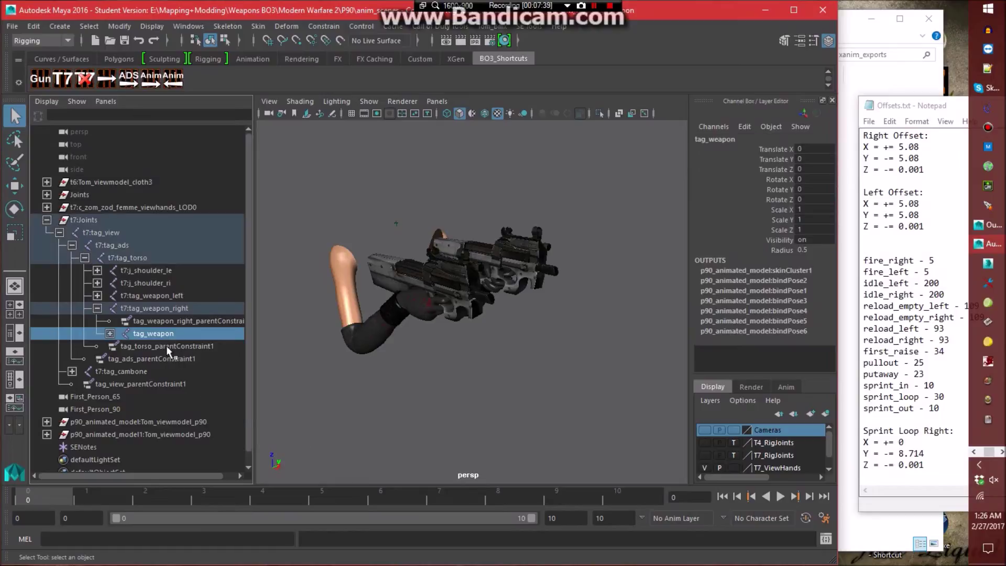
pyautogui.click(316, 403)
pyautogui.click(97, 308)
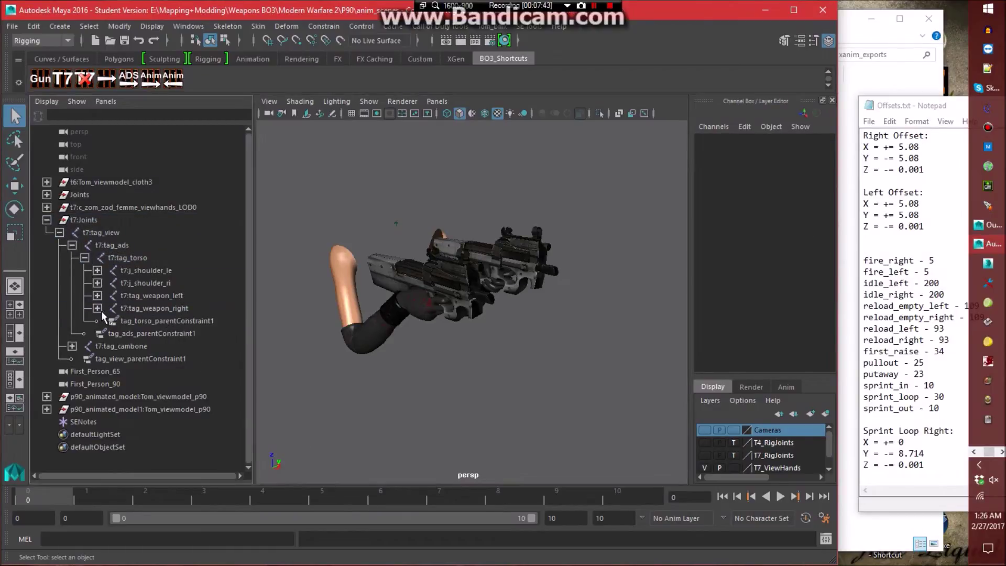
pyautogui.click(97, 308)
pyautogui.click(97, 308)
# Open the animation_base - Conversion Rig.ma scene from the P90 folder, saving the changes to sprint_in.ma.
pyautogui.click(12, 26)
pyautogui.click(31, 59)
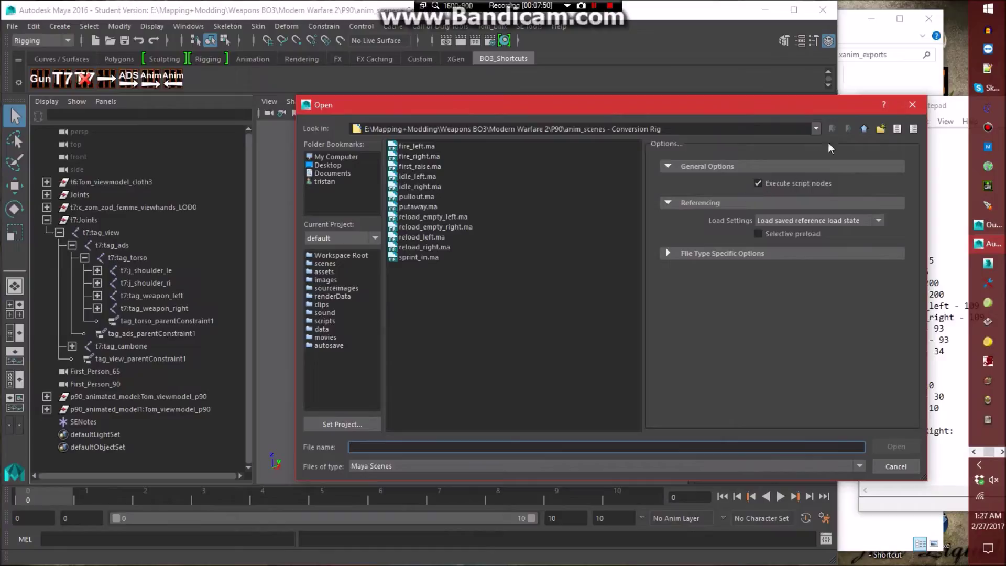
pyautogui.click(864, 128)
pyautogui.click(477, 226)
pyautogui.doubleClick(477, 226)
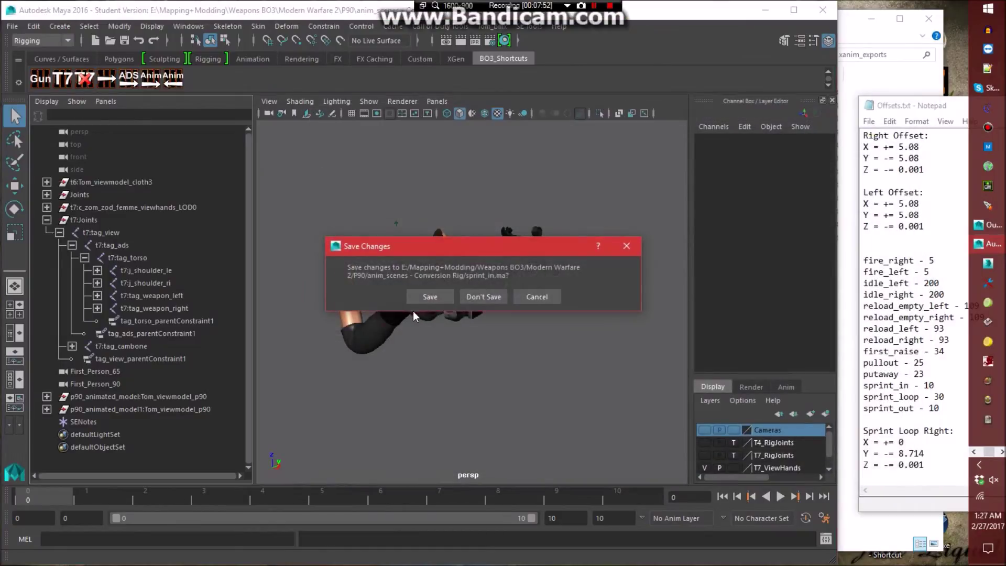
pyautogui.click(425, 295)
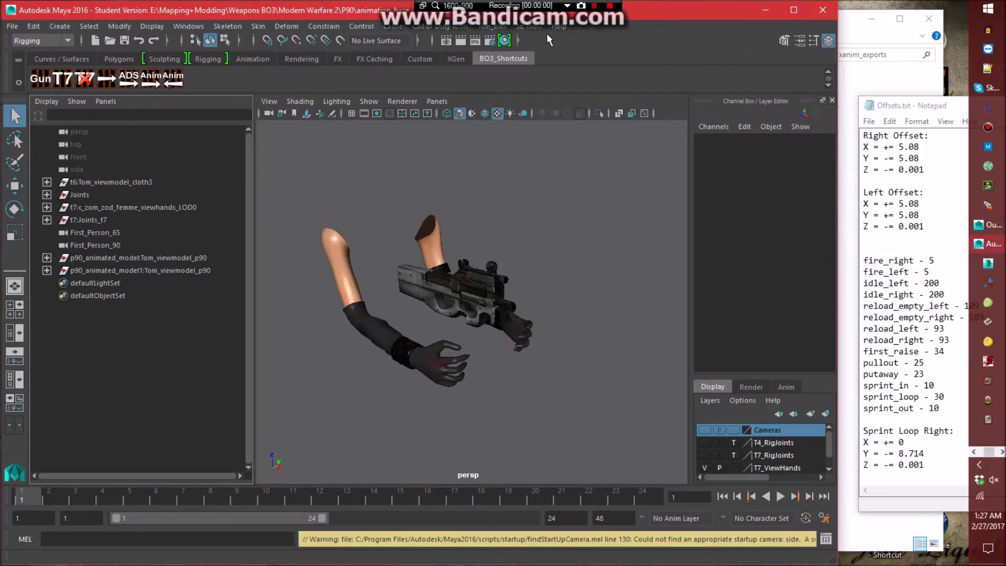
# Import the sprint loop SEAnim from the seanims - Conversion Rig folder and play the animation back.
pyautogui.click(531, 26)
pyautogui.click(551, 49)
pyautogui.doubleClick(466, 180)
pyautogui.doubleClick(440, 269)
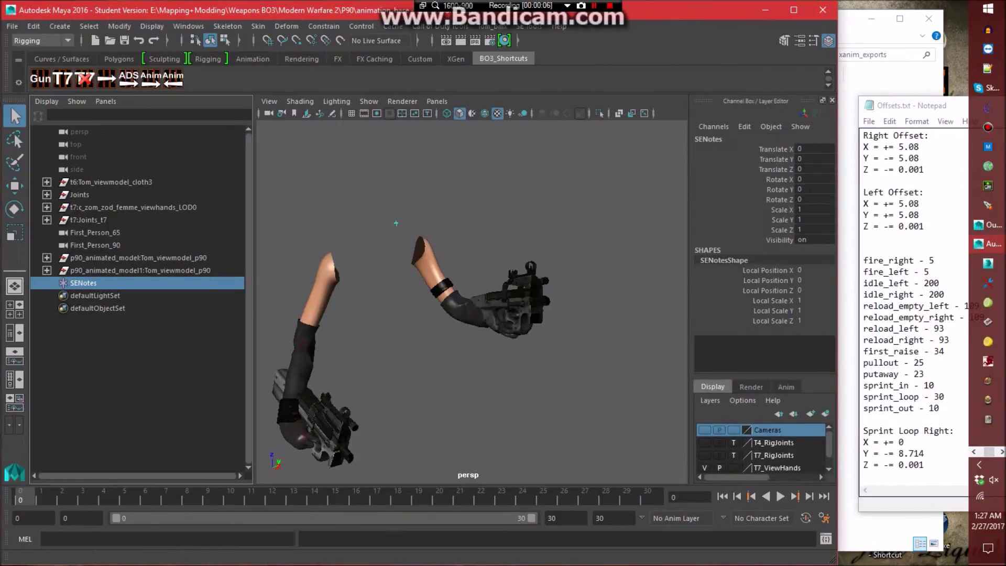
pyautogui.click(564, 390)
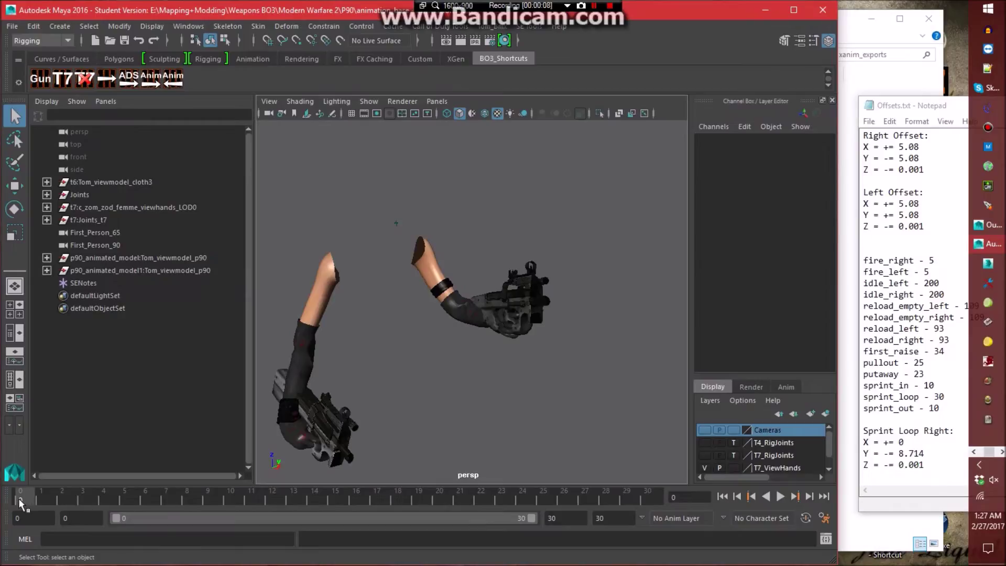
pyautogui.hotkey('alt', 'v')
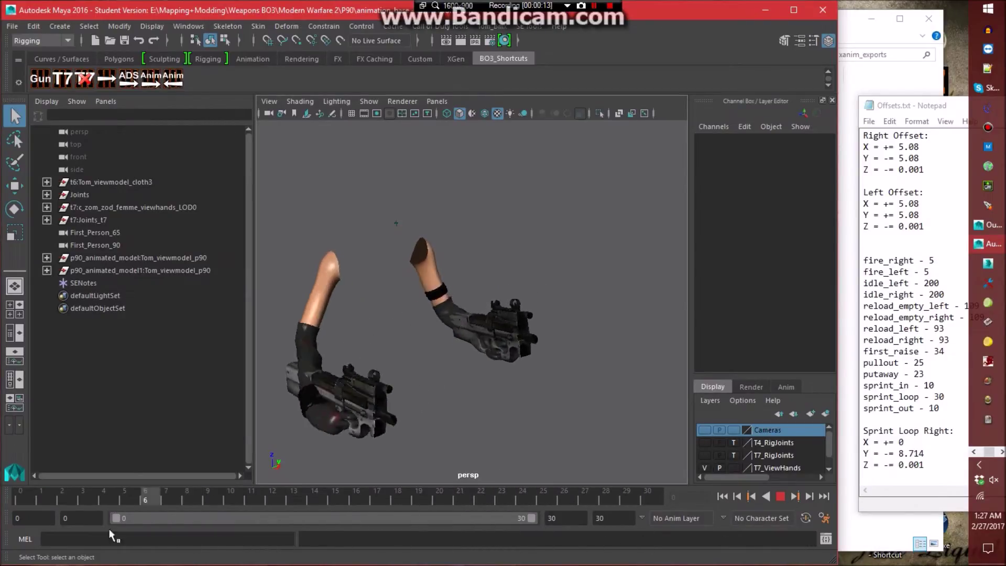
pyautogui.hotkey('alt', 'v')
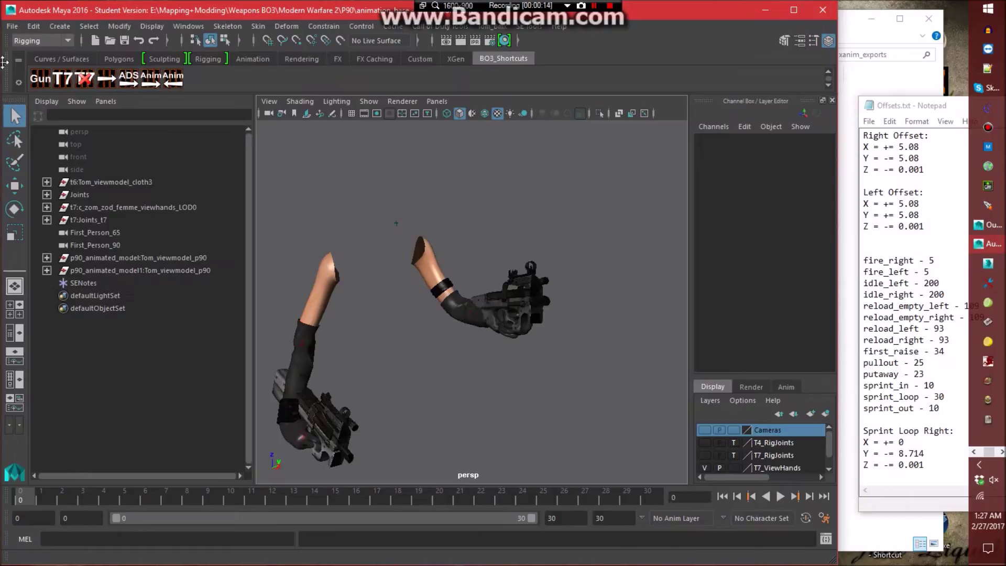
# Save the scene as sprint_loop in the anim_scenes - Conversion Rig folder.
pyautogui.click(12, 26)
pyautogui.click(39, 92)
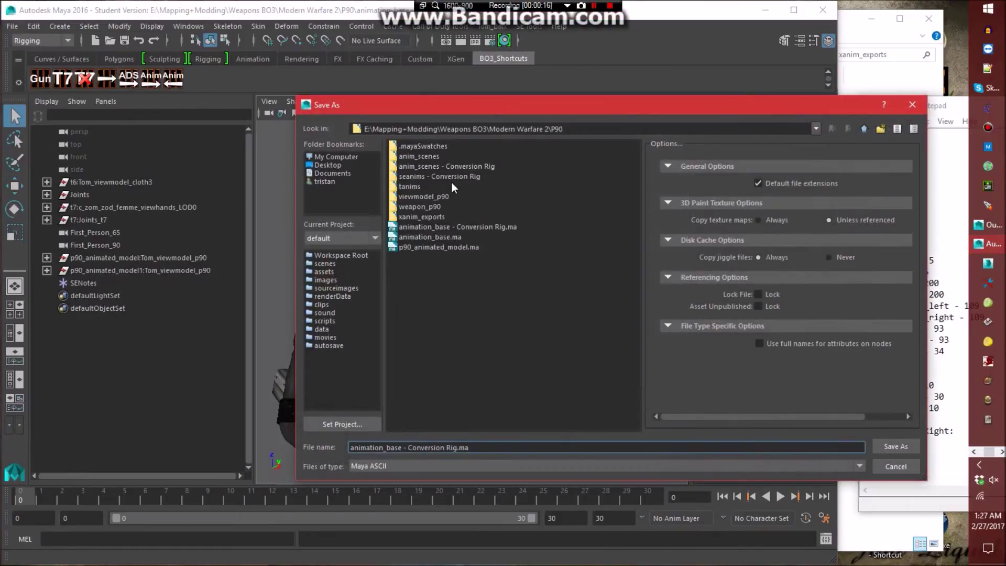
pyautogui.doubleClick(449, 167)
pyautogui.tripleClick(496, 444)
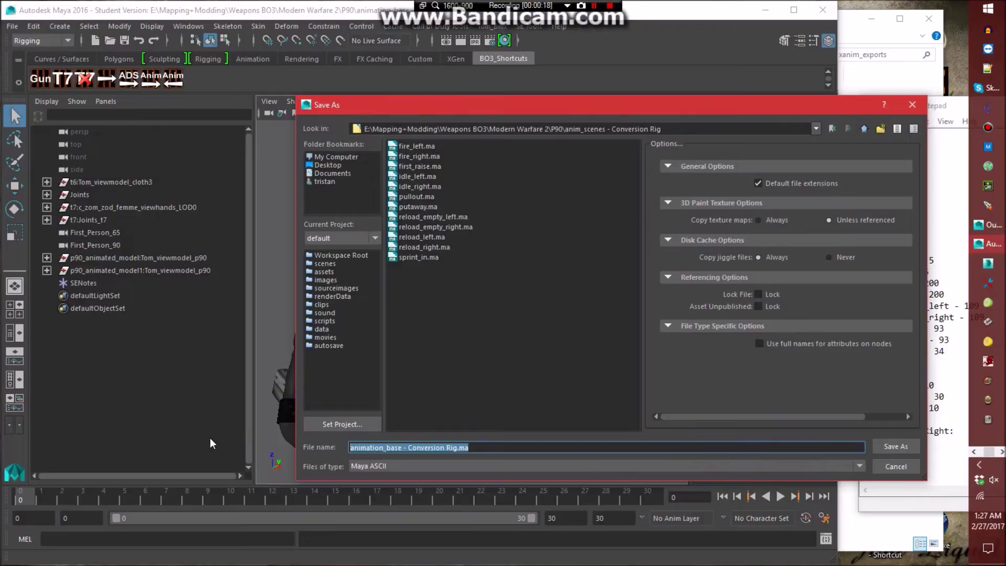
pyautogui.write('sprint_loop')
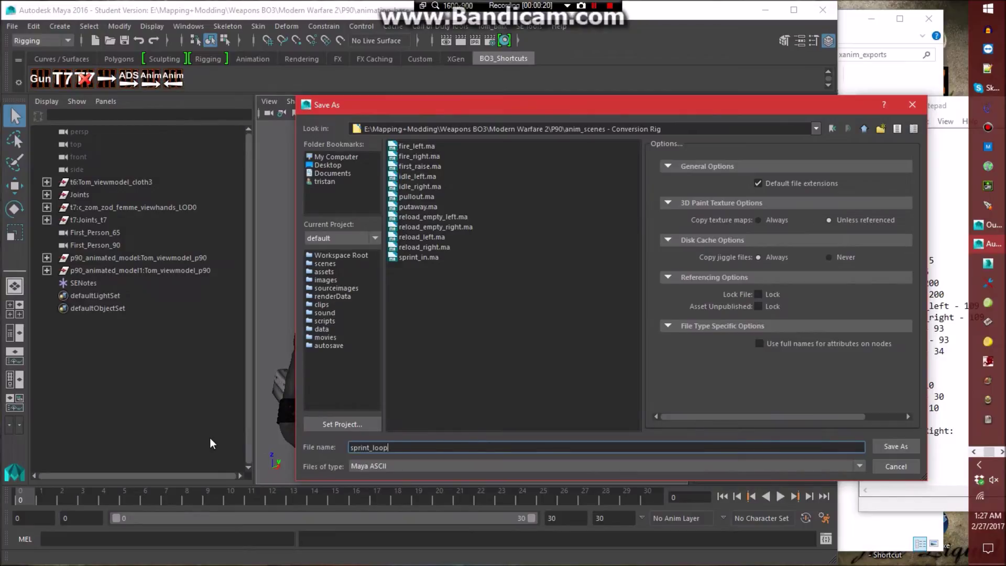
pyautogui.press('Return')
pyautogui.click(456, 299)
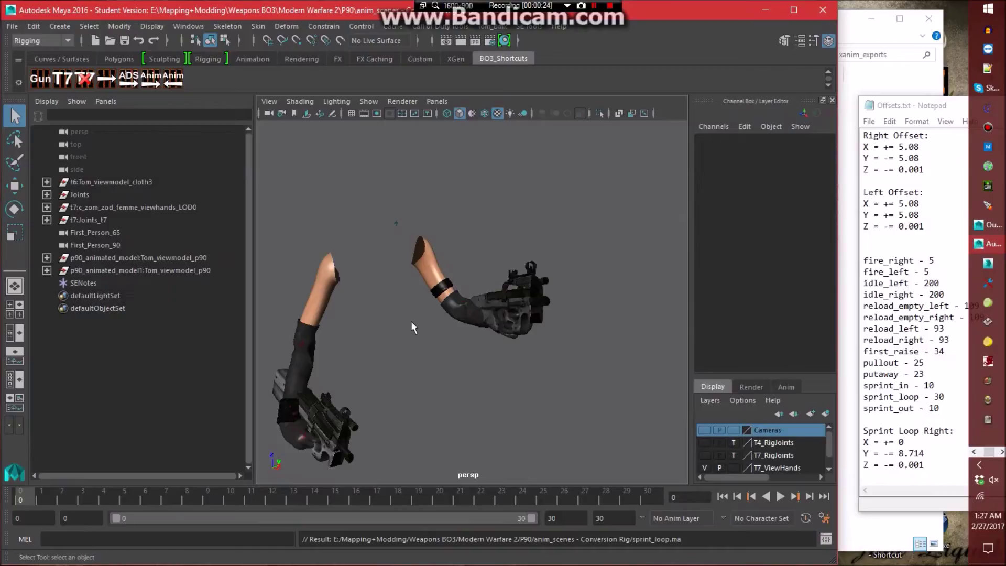
# Rename the t7:Joints_t7 group to t7:Joints and the j_gun1 joint under t7:tag_weapon_left to tag_weapon_le.
pyautogui.click(47, 219)
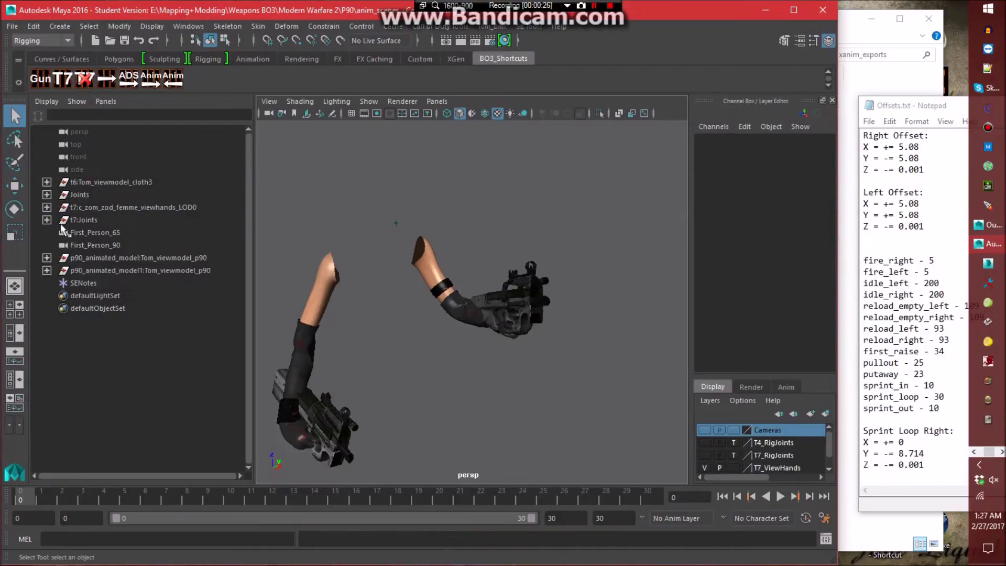
pyautogui.click(59, 232)
pyautogui.click(72, 245)
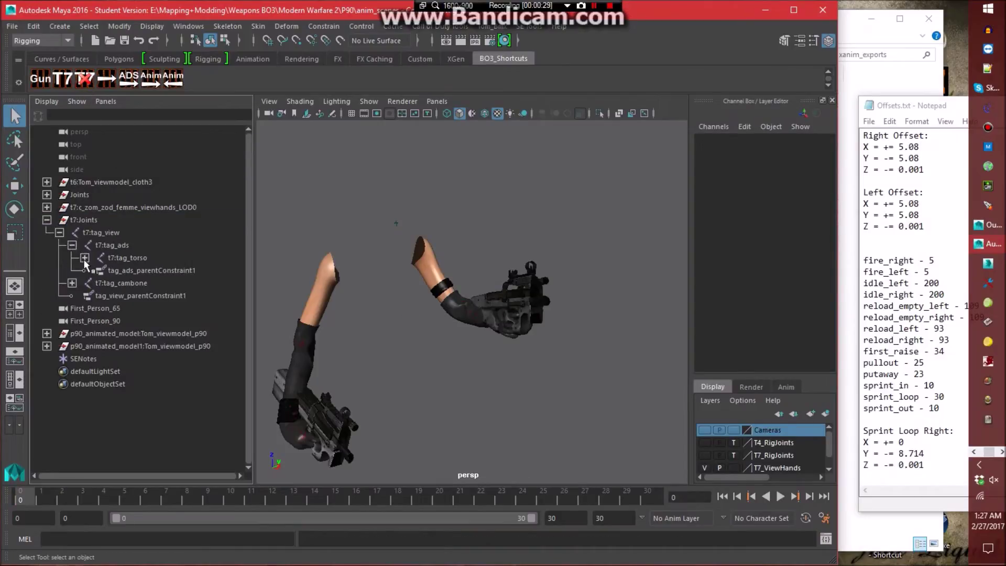
pyautogui.click(85, 258)
pyautogui.click(97, 296)
pyautogui.doubleClick(153, 321)
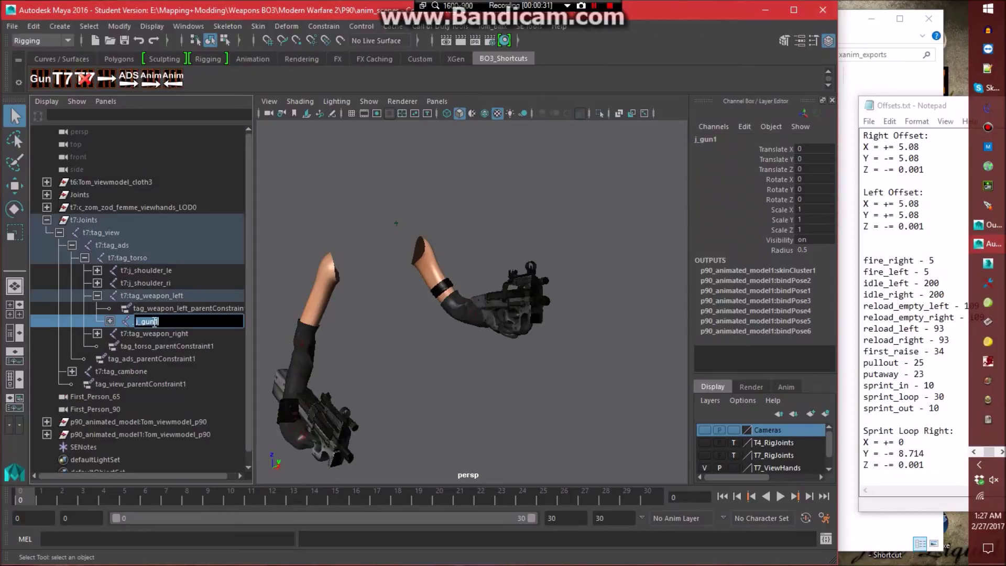
pyautogui.write('tag_weapon_le')
pyautogui.press('Return')
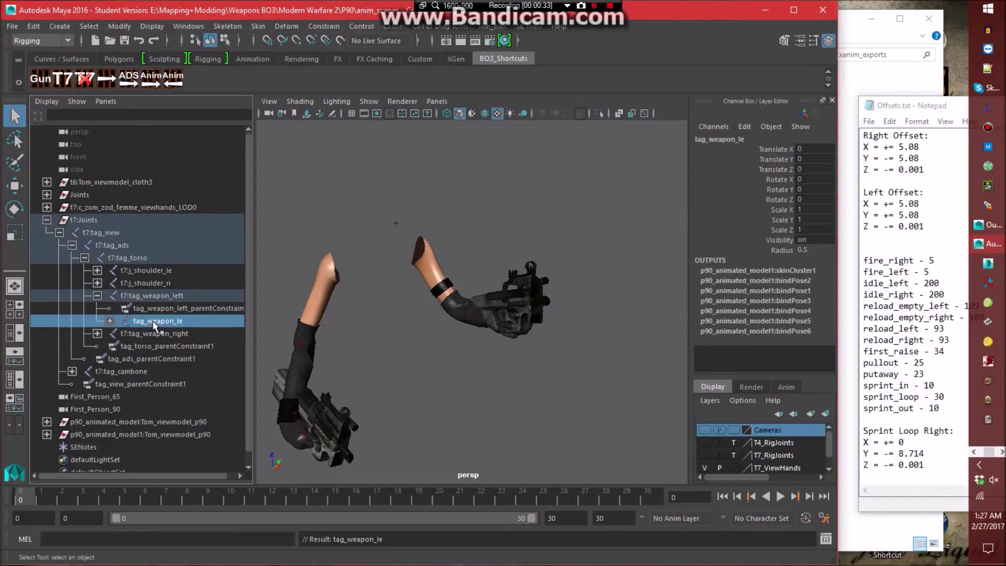
# Rename the bolt, front ring and reload button joints under tag_weapon_le to j_bolt_le, j_front_ring_le and j_reload_button_le.
pyautogui.click(109, 321)
pyautogui.doubleClick(200, 334)
pyautogui.write('_le')
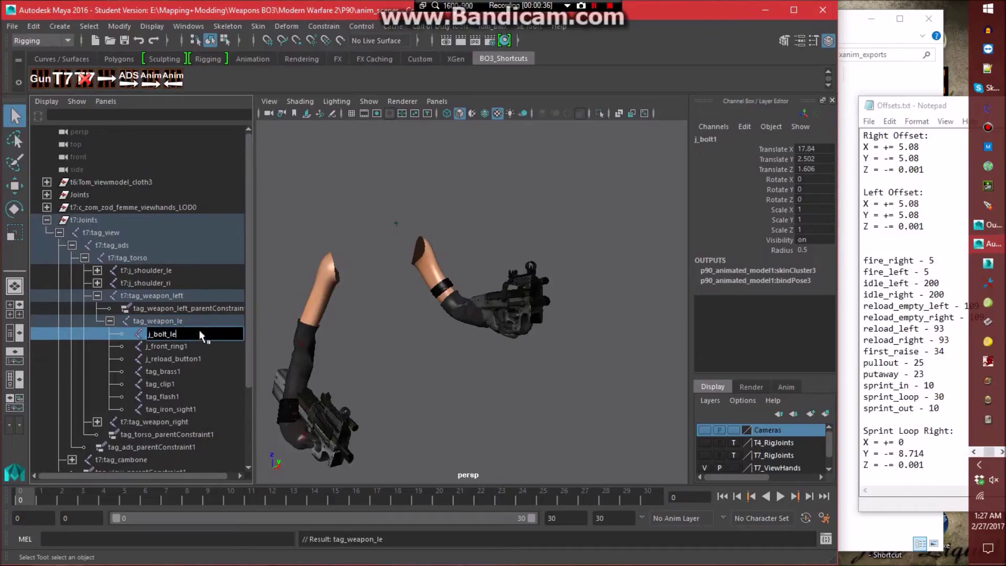
pyautogui.press('Return')
pyautogui.doubleClick(208, 347)
pyautogui.write('_le')
pyautogui.press('Return')
pyautogui.doubleClick(217, 360)
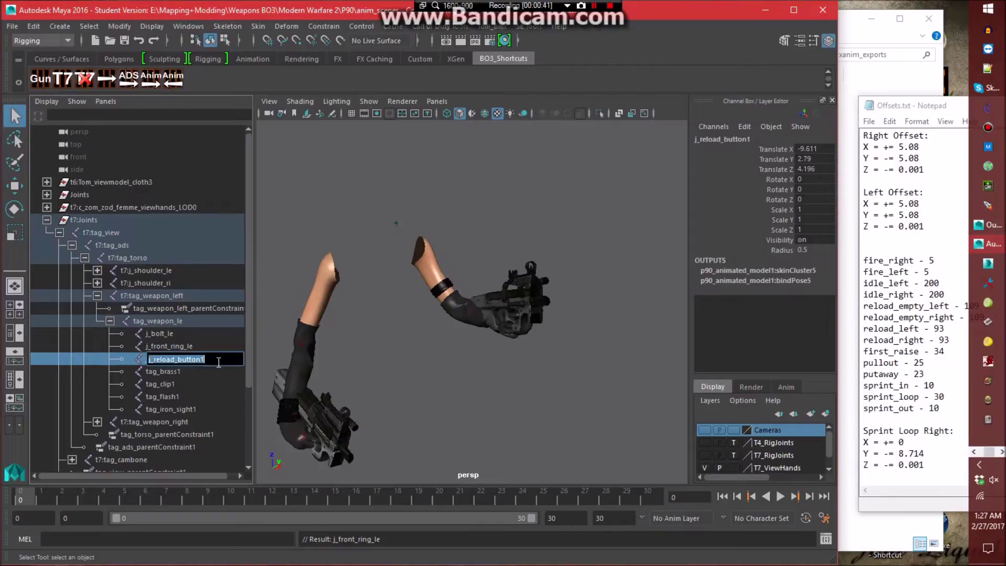
pyautogui.write('_le')
pyautogui.press('Return')
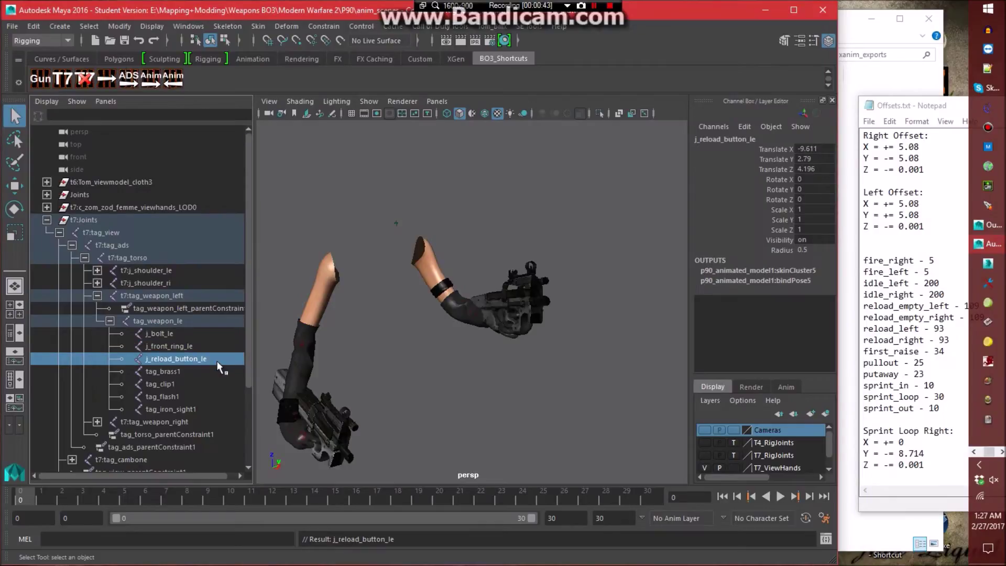
# Rename the left gun's brass and clip tags to tag_brass_le and tag_clip_le.
pyautogui.doubleClick(207, 371)
pyautogui.write('_le')
pyautogui.press('Return')
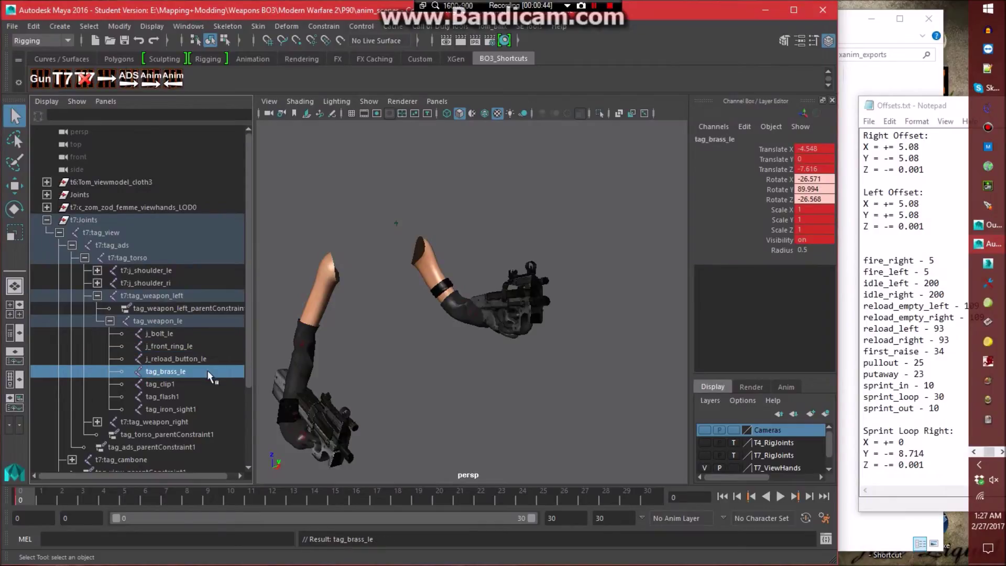
pyautogui.doubleClick(199, 383)
pyautogui.press('BackSpace')
pyautogui.write('_le')
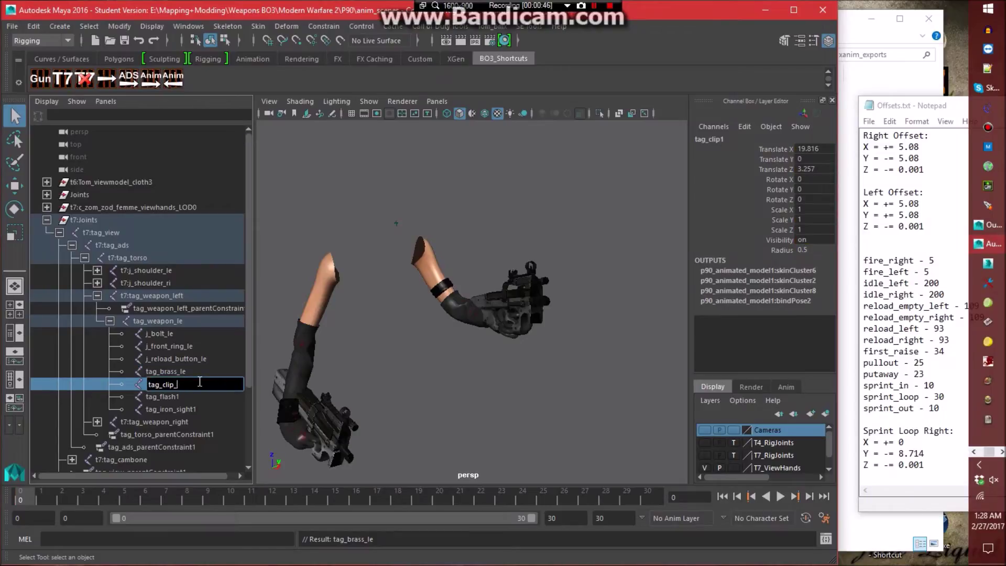
pyautogui.press('Return')
# Rename the left gun's flash and iron sight tags to tag_flash_le and tag_iron_sight_le.
pyautogui.doubleClick(202, 396)
pyautogui.click(202, 393)
pyautogui.press('BackSpace')
pyautogui.write('_le')
pyautogui.press('Return')
pyautogui.doubleClick(206, 407)
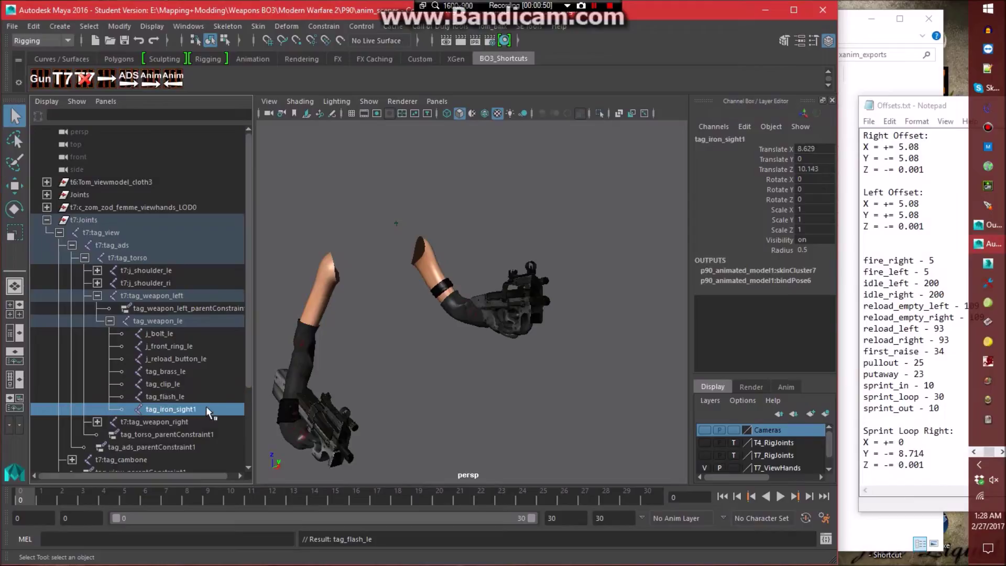
pyautogui.write('_le')
pyautogui.press('Return')
# Rename the j_gun joint under t7:tag_weapon_right to tag_weapon and collapse both weapon branches.
pyautogui.click(110, 321)
pyautogui.click(97, 333)
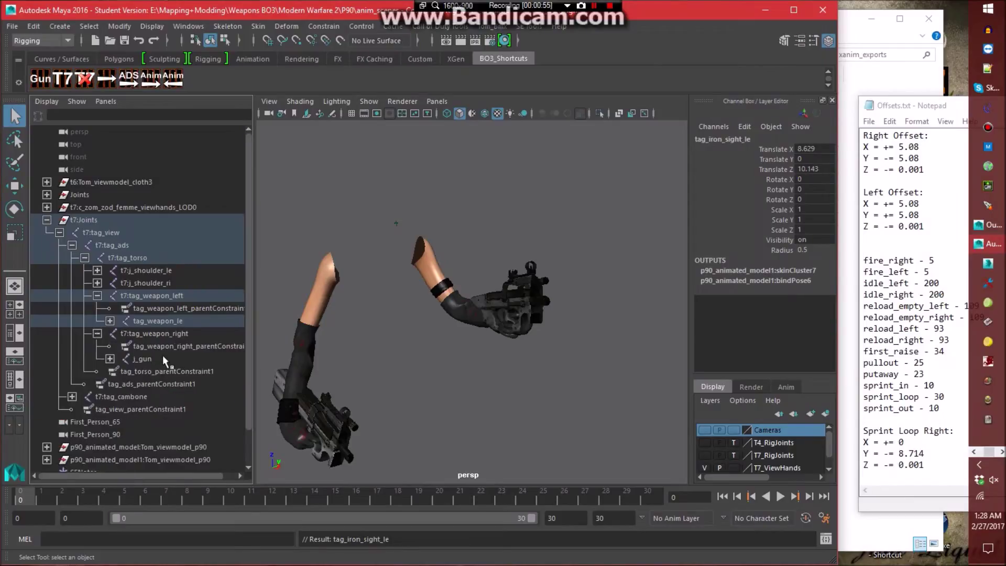
pyautogui.doubleClick(163, 358)
pyautogui.write('tag_weapon')
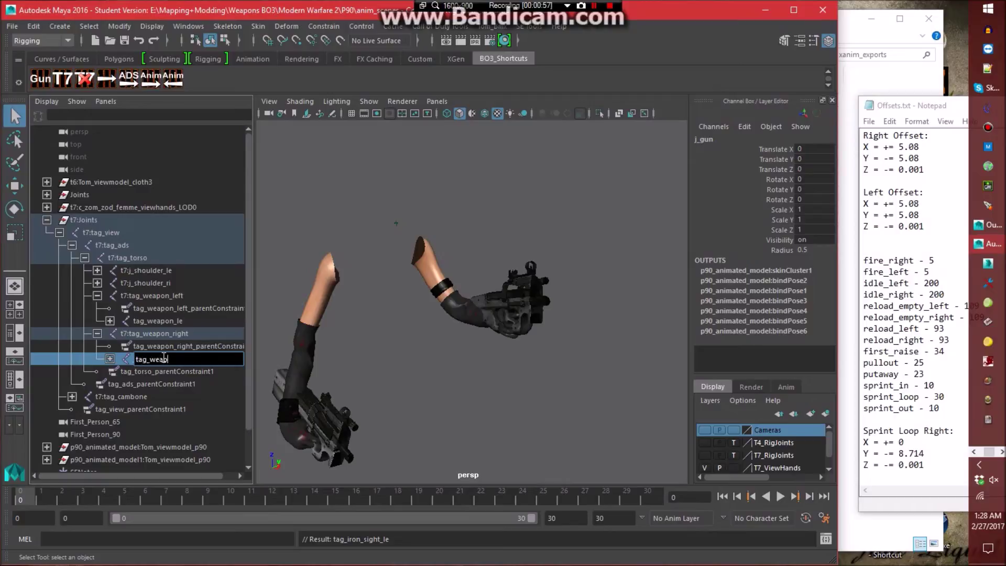
pyautogui.press('Return')
pyautogui.click(281, 247)
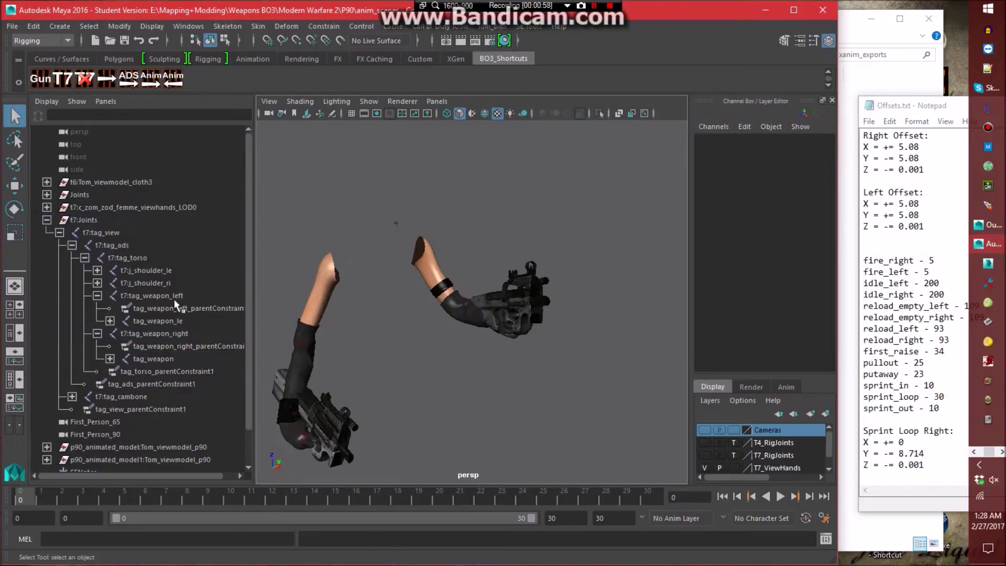
pyautogui.click(95, 333)
pyautogui.click(97, 296)
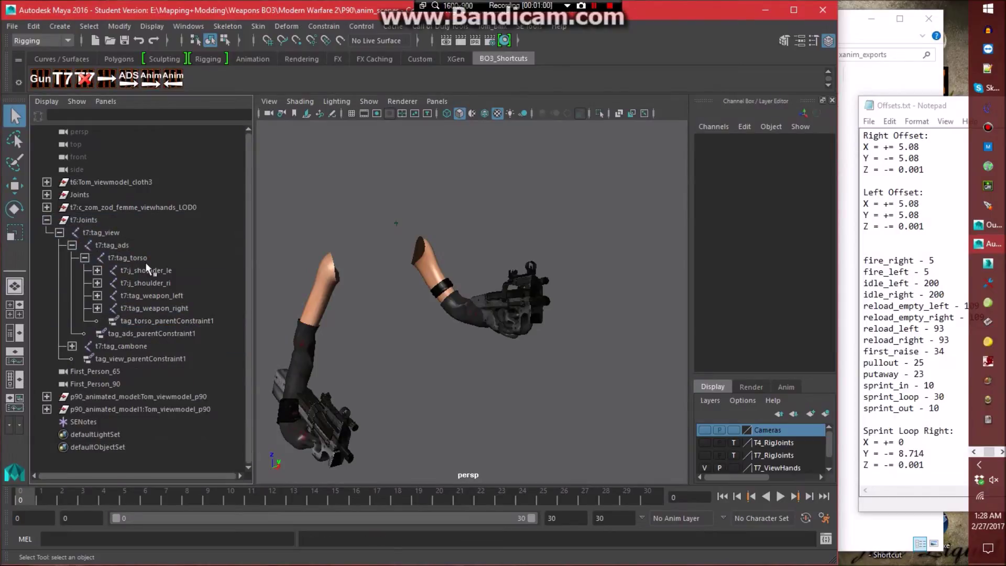
# Select t7:tag_torso and t7:tag_cambone together with their full joint hierarchies.
pyautogui.click(147, 258)
pyautogui.keyDown('ctrl'); pyautogui.click(125, 347); pyautogui.keyUp('ctrl')
pyautogui.click(89, 25)
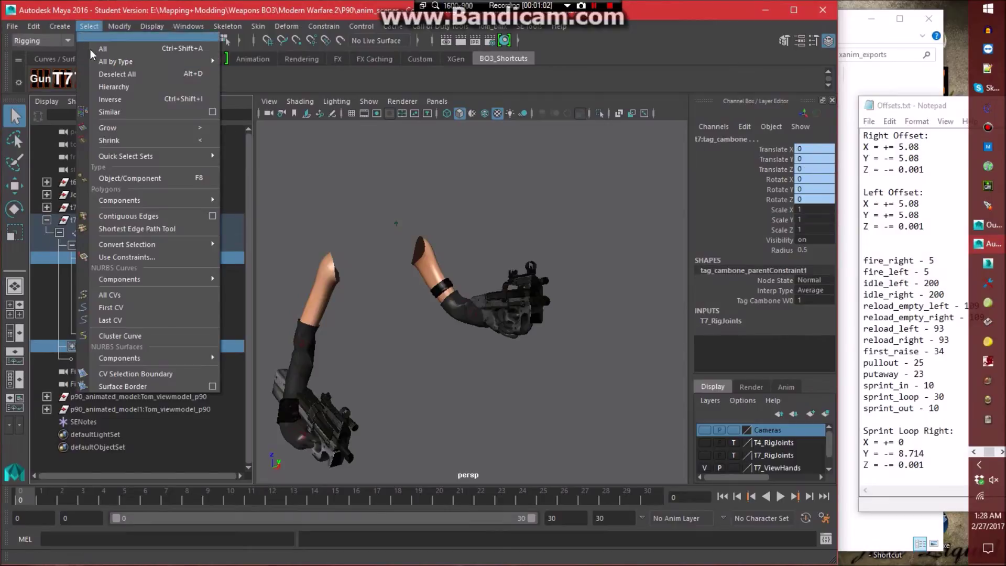
pyautogui.click(100, 78)
# Start an XAnim export for the selected joints and set its end frame to 30.
pyautogui.click(466, 28)
pyautogui.click(469, 62)
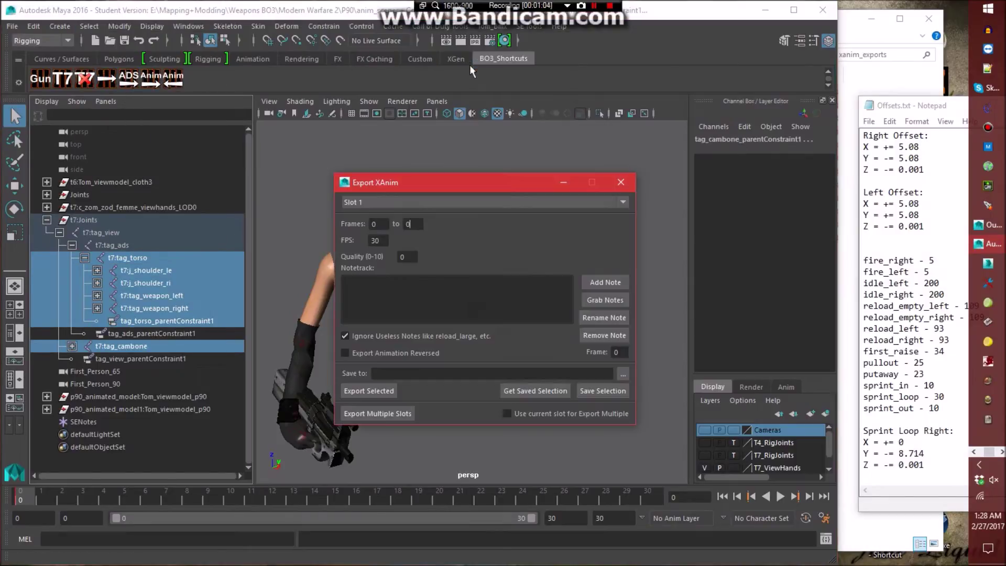
pyautogui.press('BackSpace')
pyautogui.write('30')
# Set the export destination to vm_p90_dw_sprint_loop.xanim_export in the P90 xanim_exports folder.
pyautogui.click(622, 371)
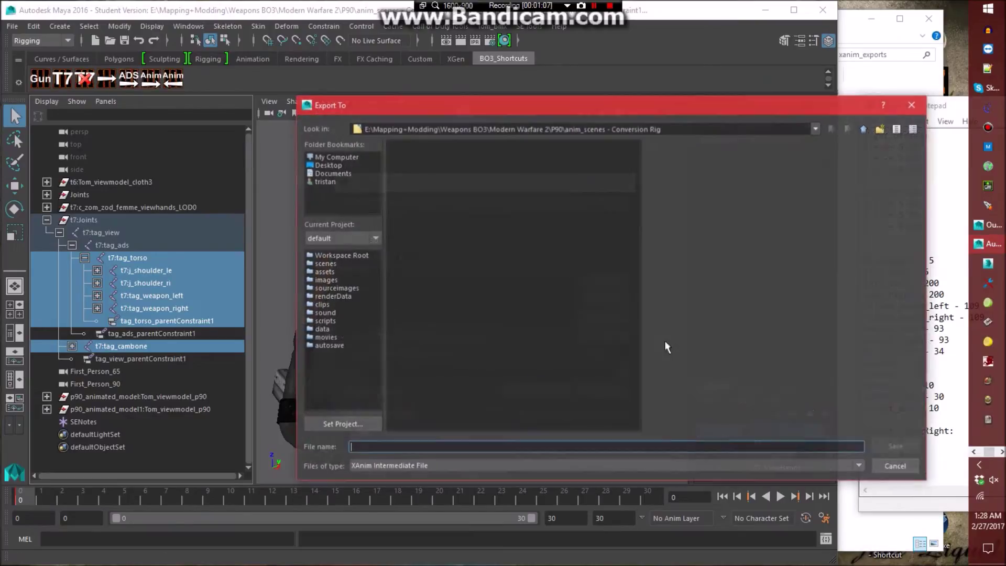
pyautogui.click(865, 128)
pyautogui.doubleClick(432, 216)
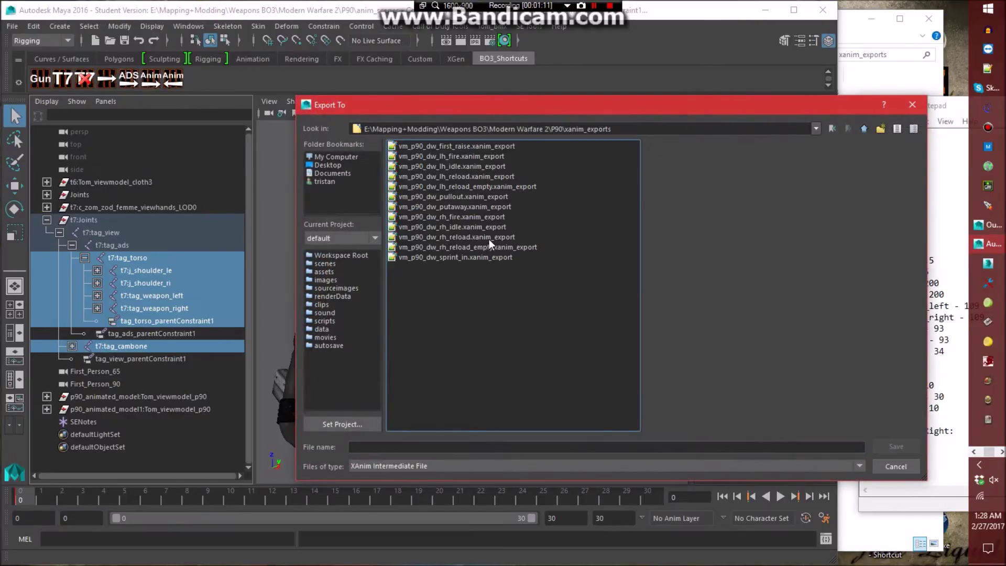
pyautogui.click(477, 258)
pyautogui.click(418, 447)
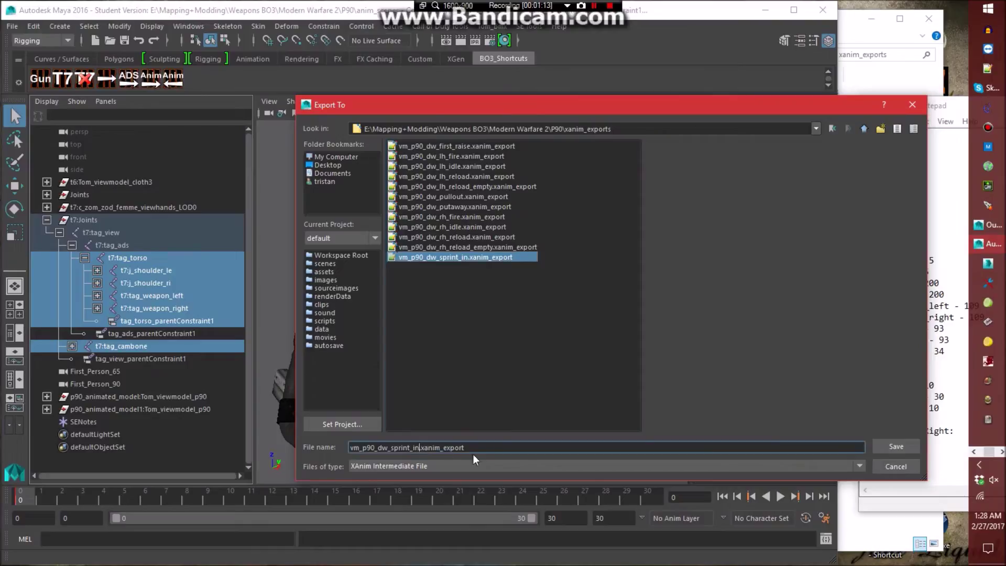
pyautogui.press('BackSpace')
pyautogui.press('BackSpace')
pyautogui.write('loop')
pyautogui.press('Return')
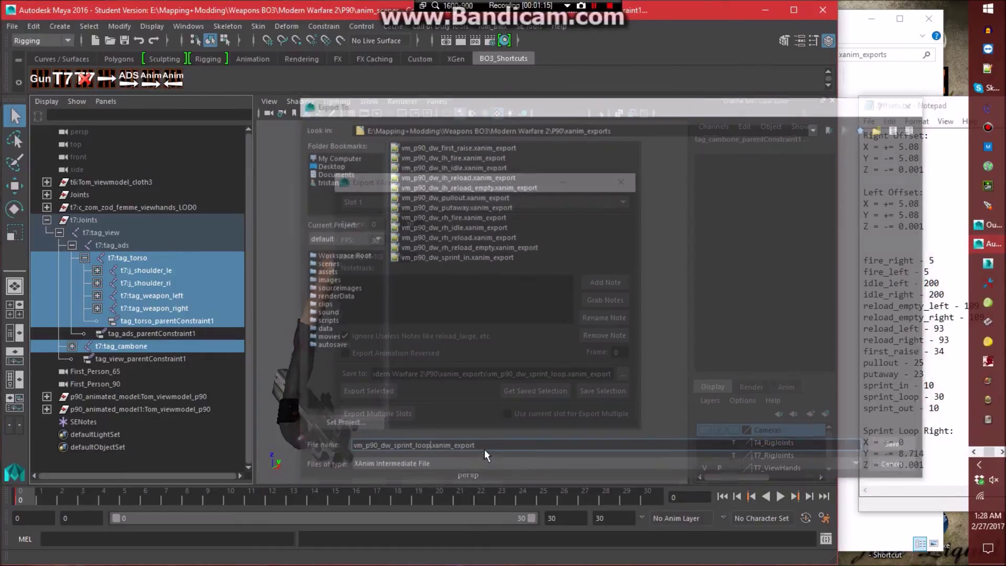
# Export the selected joints' sprint loop animation, saving the scene changes when asked, and close the exporter.
pyautogui.click(385, 391)
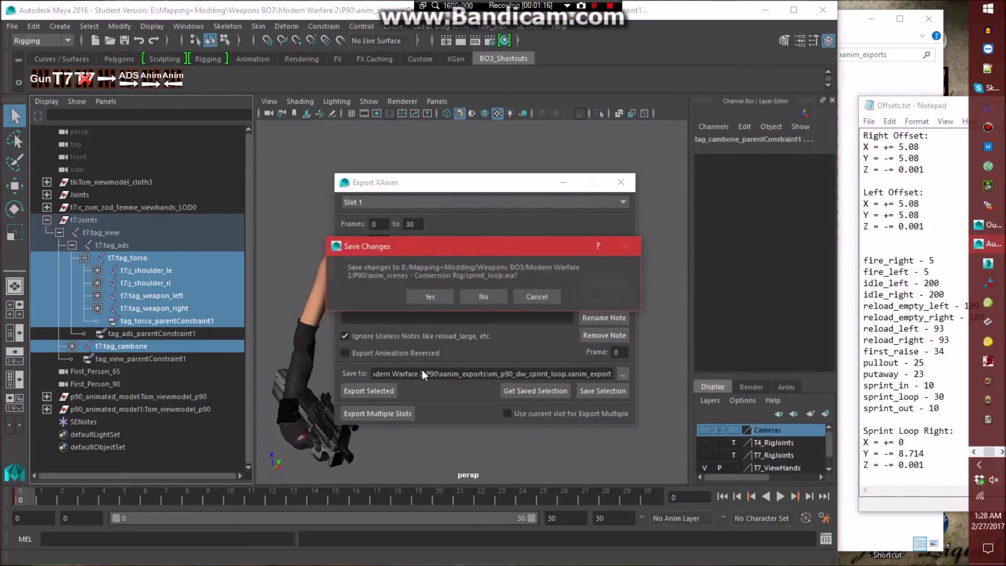
pyautogui.click(425, 297)
pyautogui.click(456, 300)
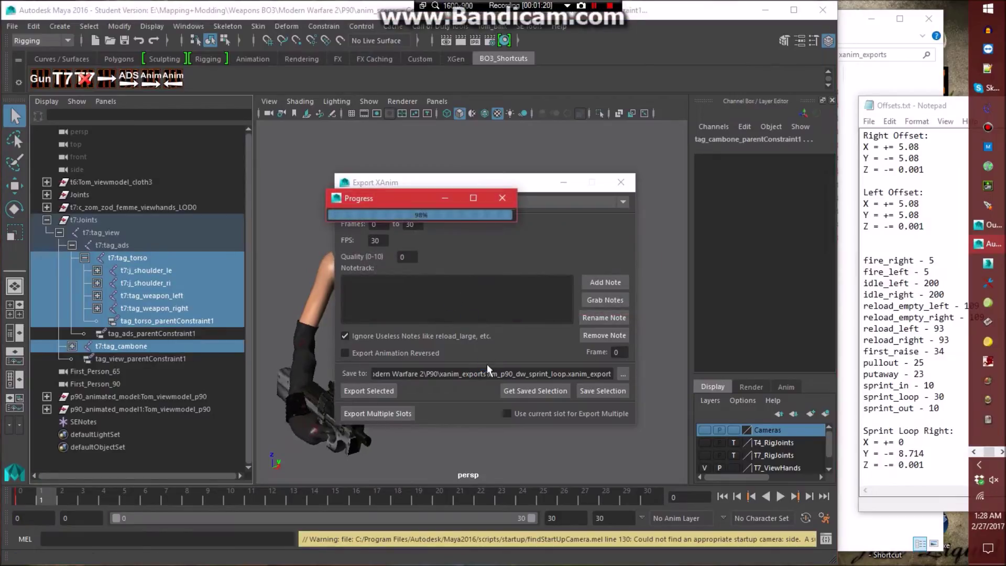
pyautogui.click(621, 181)
pyautogui.click(660, 184)
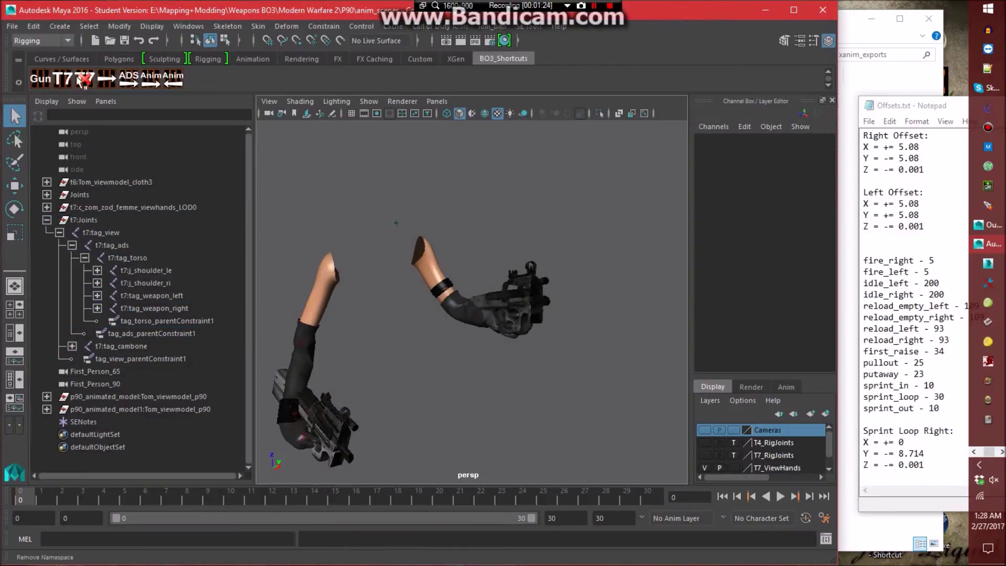
# Open the animation_base - Conversion Rig.ma scene from the P90 folder, saving the changes to the current scene.
pyautogui.click(9, 27)
pyautogui.click(47, 62)
pyautogui.click(863, 129)
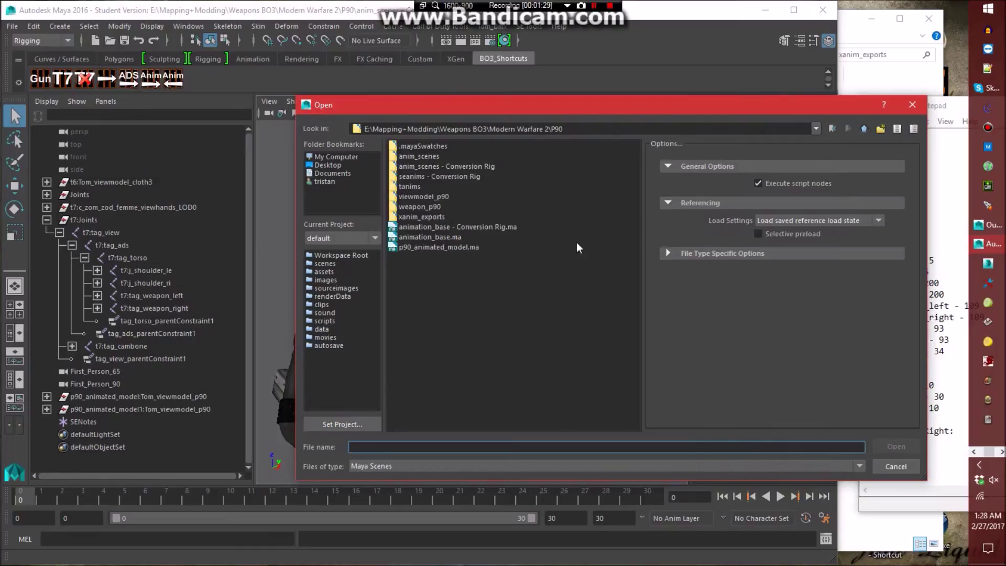
pyautogui.doubleClick(461, 228)
pyautogui.click(429, 296)
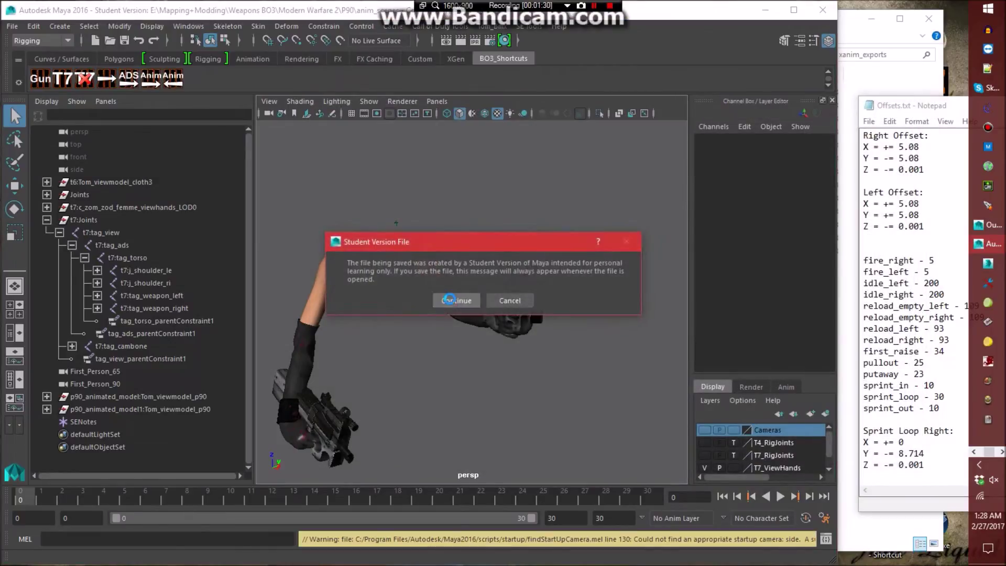
pyautogui.click(450, 298)
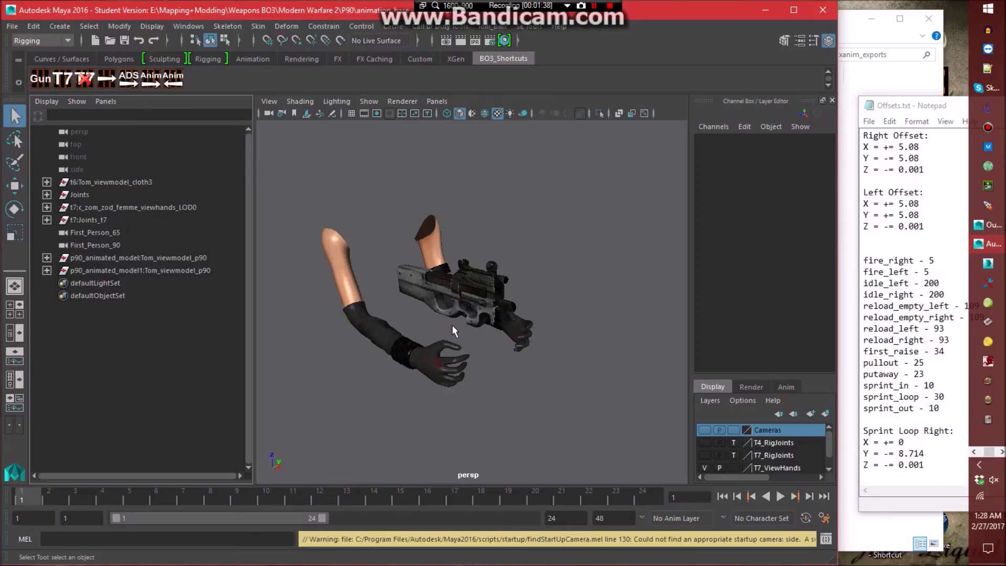
# Import sprint_out.seanim from the seanims - Conversion Rig folder onto the rig and clear the selection.
pyautogui.click(528, 26)
pyautogui.click(556, 51)
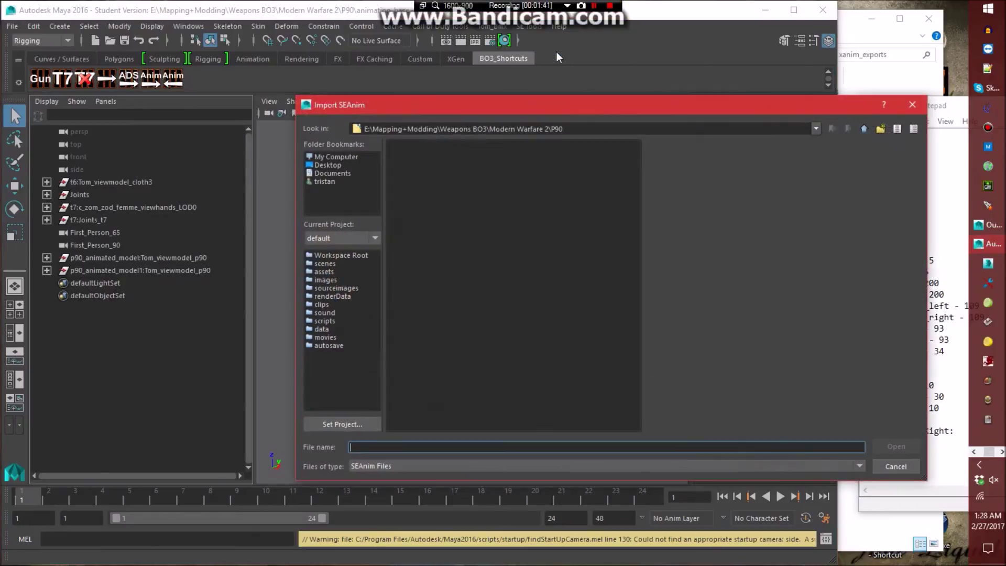
pyautogui.click(467, 174)
pyautogui.doubleClick(465, 176)
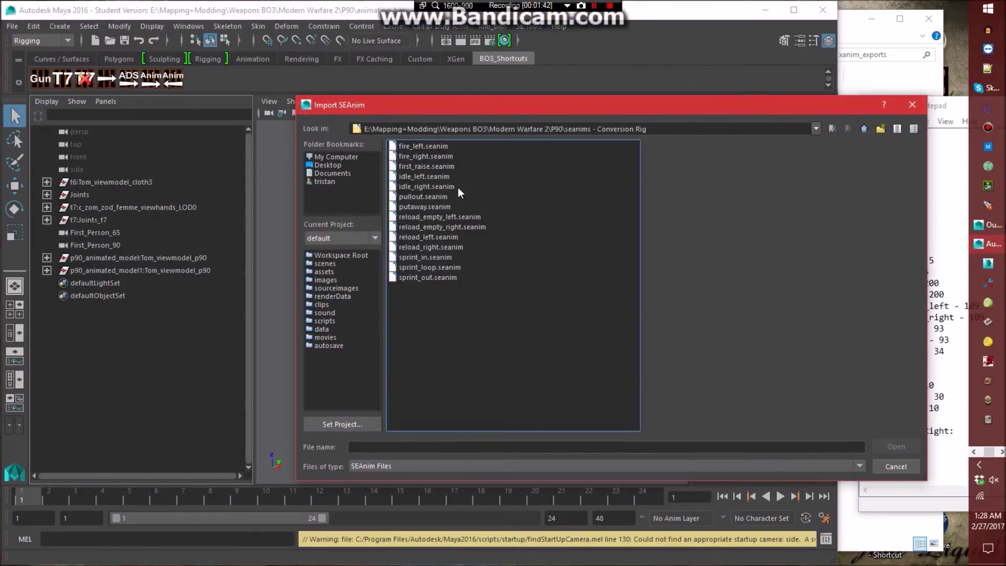
pyautogui.doubleClick(439, 276)
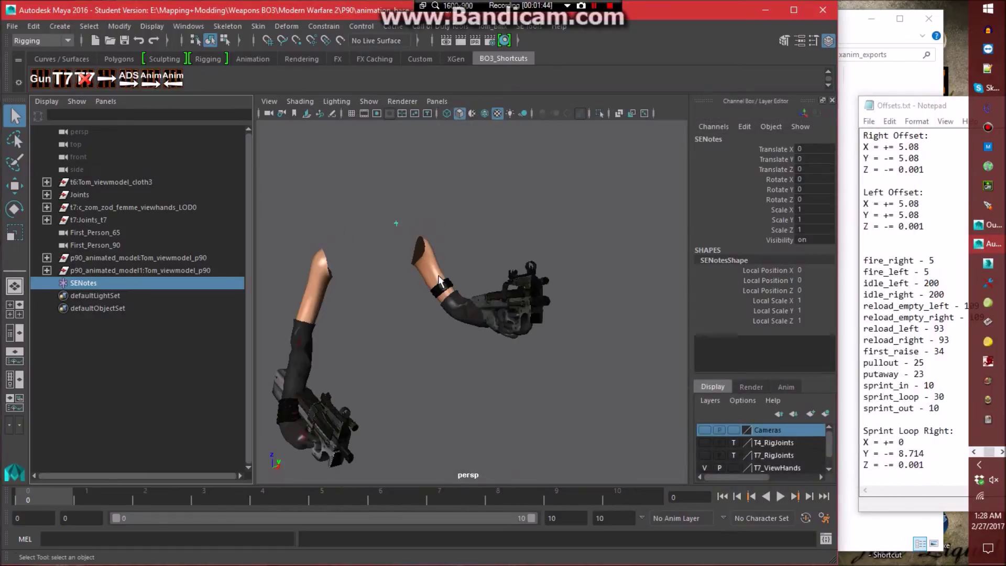
pyautogui.click(574, 388)
pyautogui.click(12, 26)
pyautogui.click(48, 89)
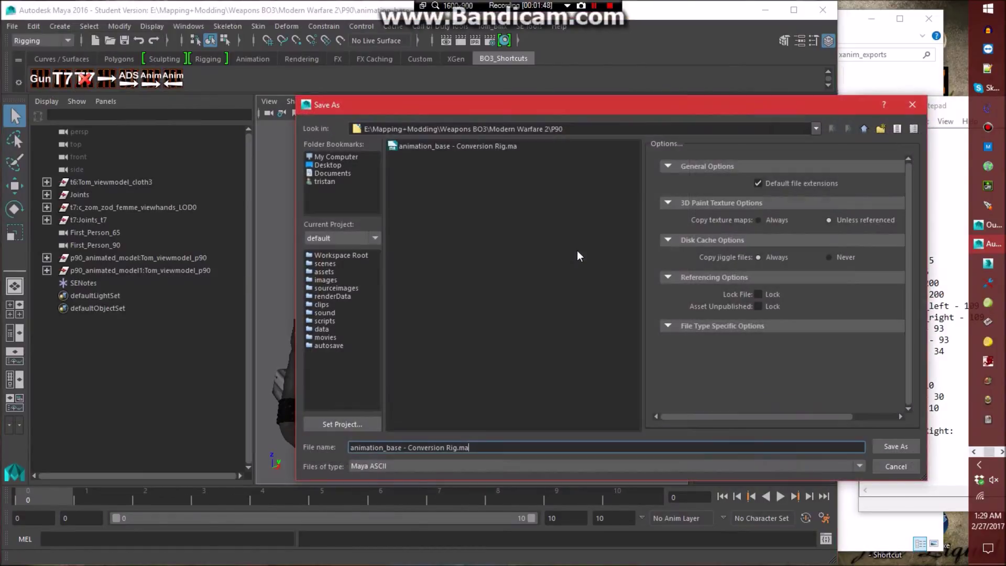
pyautogui.doubleClick(461, 168)
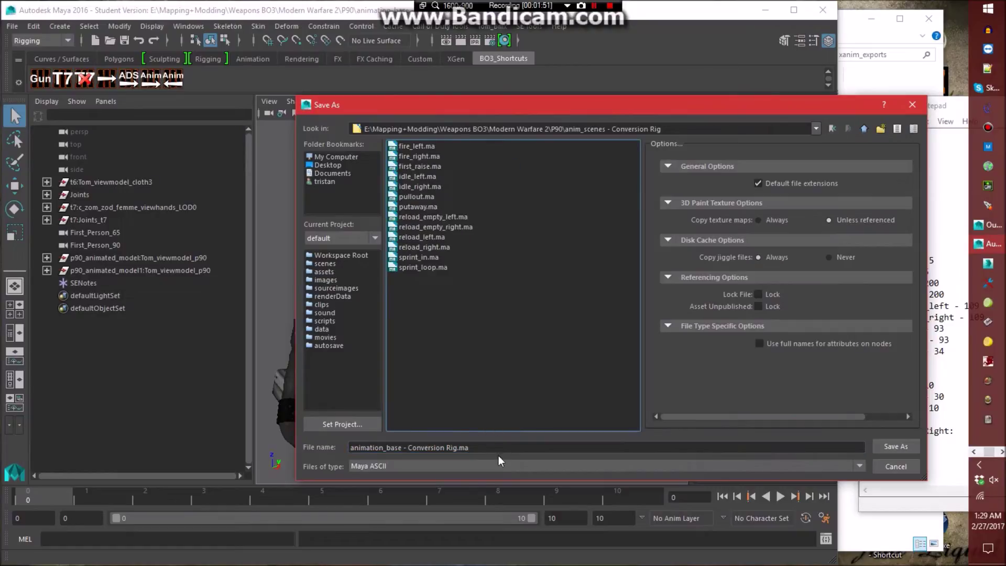
pyautogui.tripleClick(499, 448)
pyautogui.write('sprint_out')
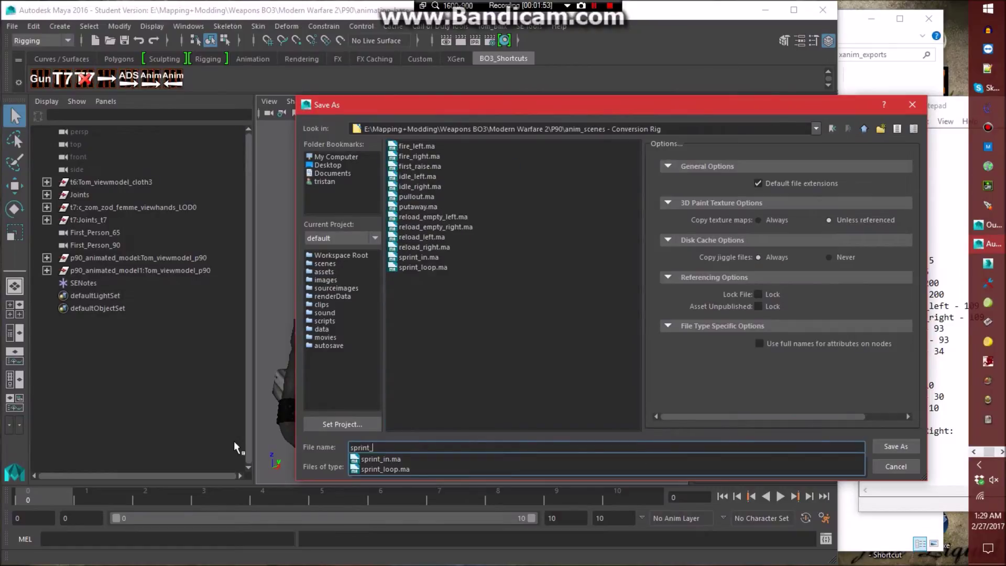
pyautogui.press('Return')
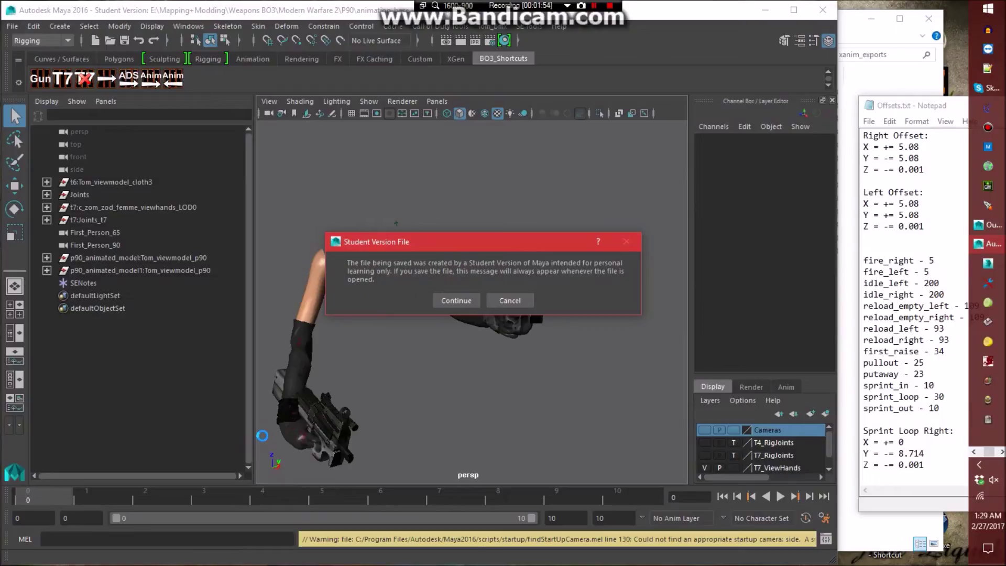
pyautogui.click(498, 300)
pyautogui.click(495, 301)
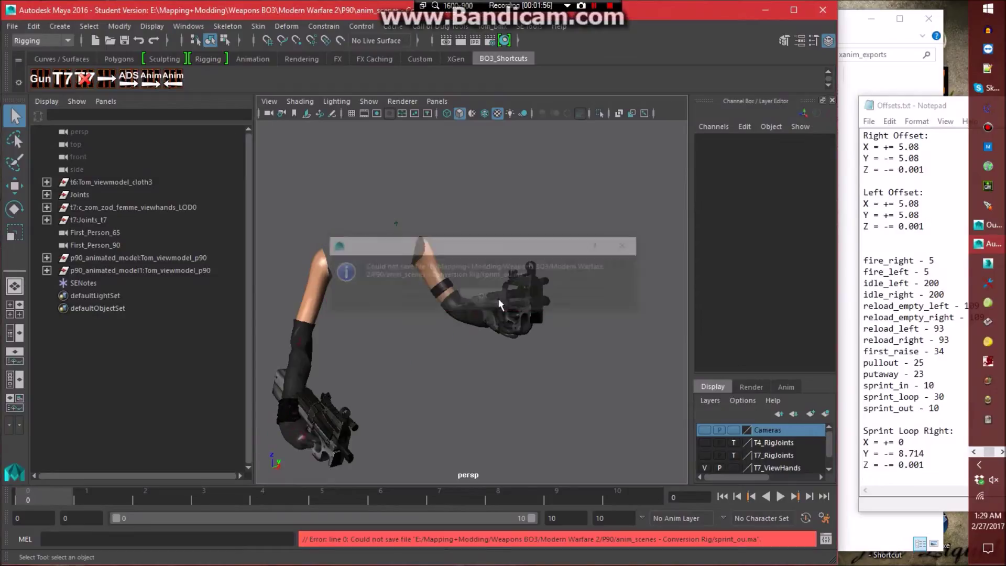
# Save the scene as sprint_out.ma in the anim_scenes - Conversion Rig folder.
pyautogui.click(13, 26)
pyautogui.click(50, 90)
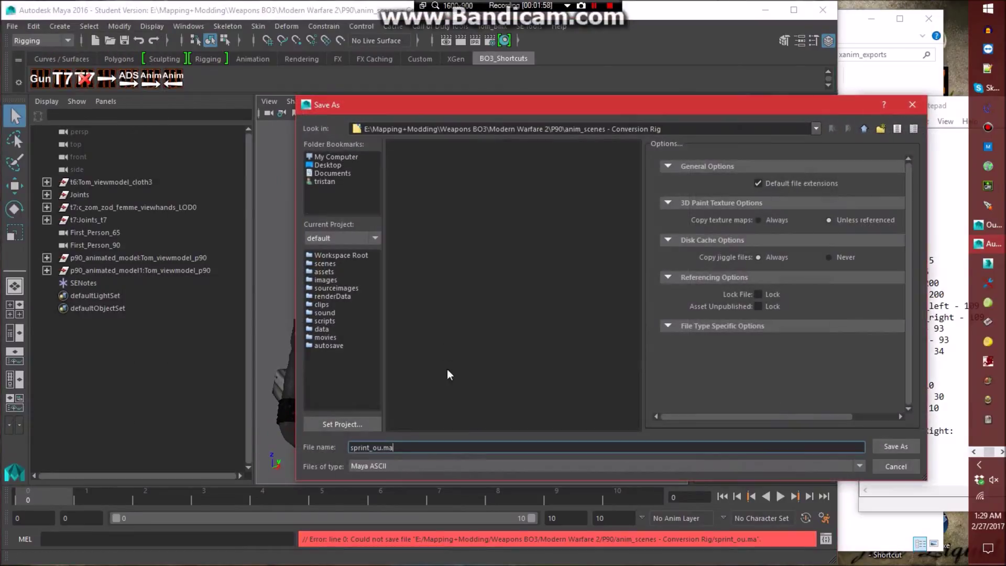
pyautogui.write('t')
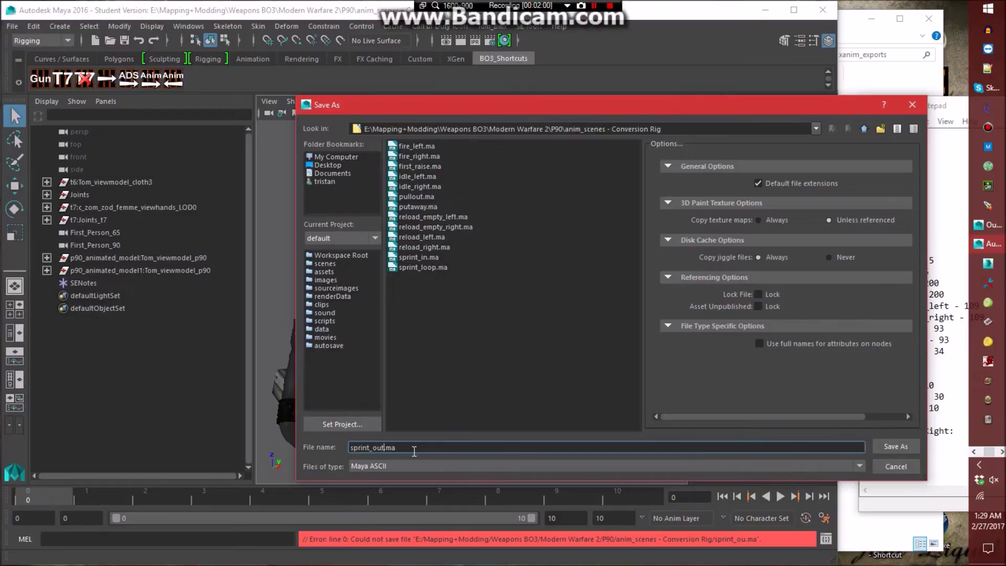
pyautogui.press('Return')
pyautogui.click(456, 300)
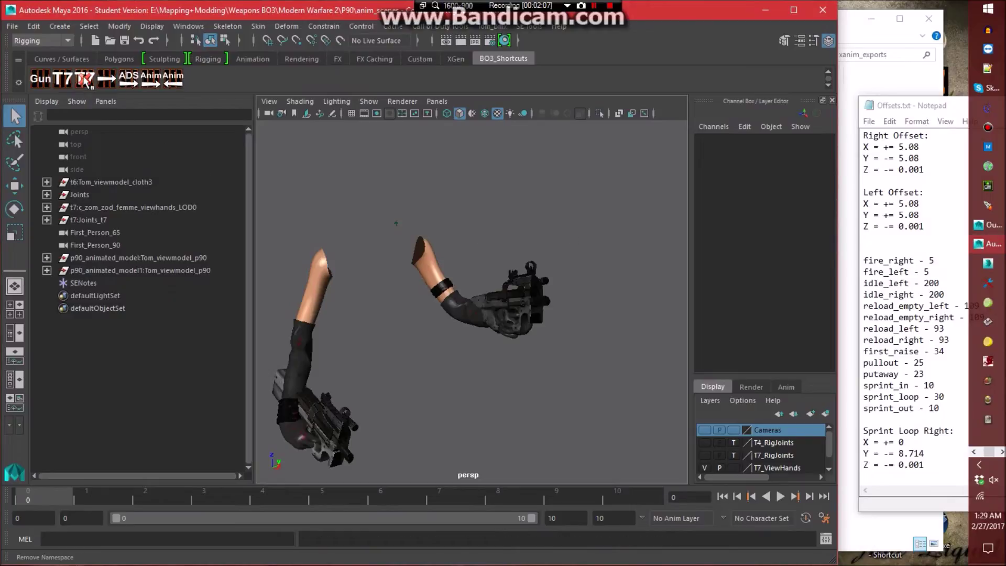
# Rename the t7:Joints_t7 group to t7:Joints and the left weapon's j_gun1 joint to tag_weapon_le.
pyautogui.click(46, 220)
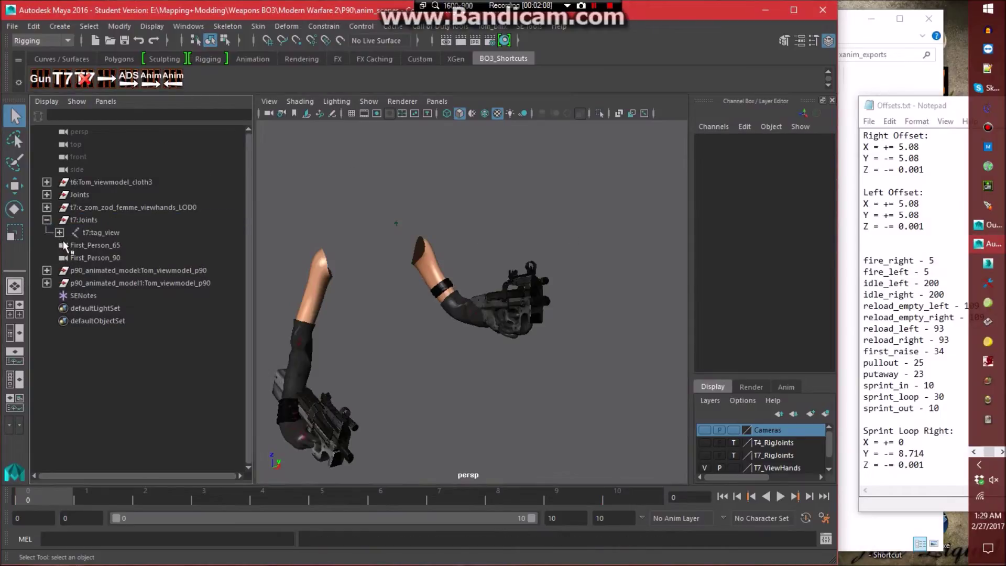
pyautogui.click(60, 232)
pyautogui.click(72, 245)
pyautogui.click(84, 258)
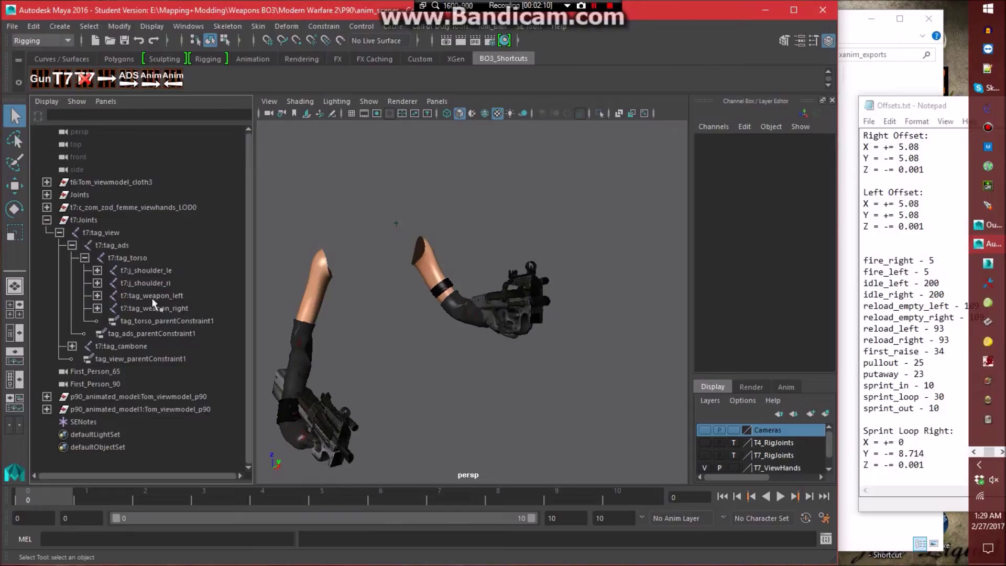
pyautogui.click(97, 296)
pyautogui.doubleClick(150, 320)
pyautogui.write('ta')
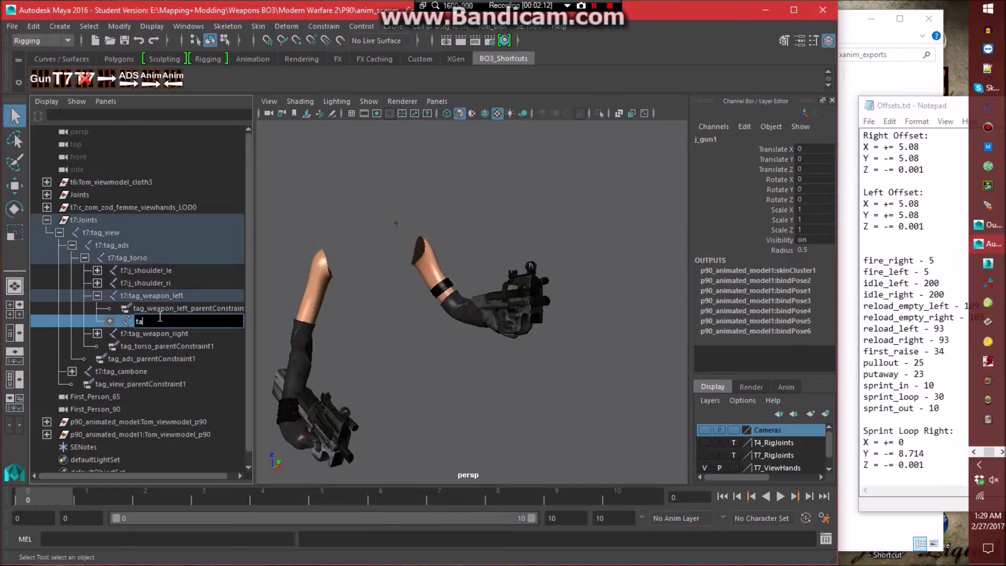
pyautogui.write('g_weapon_le')
pyautogui.press('Return')
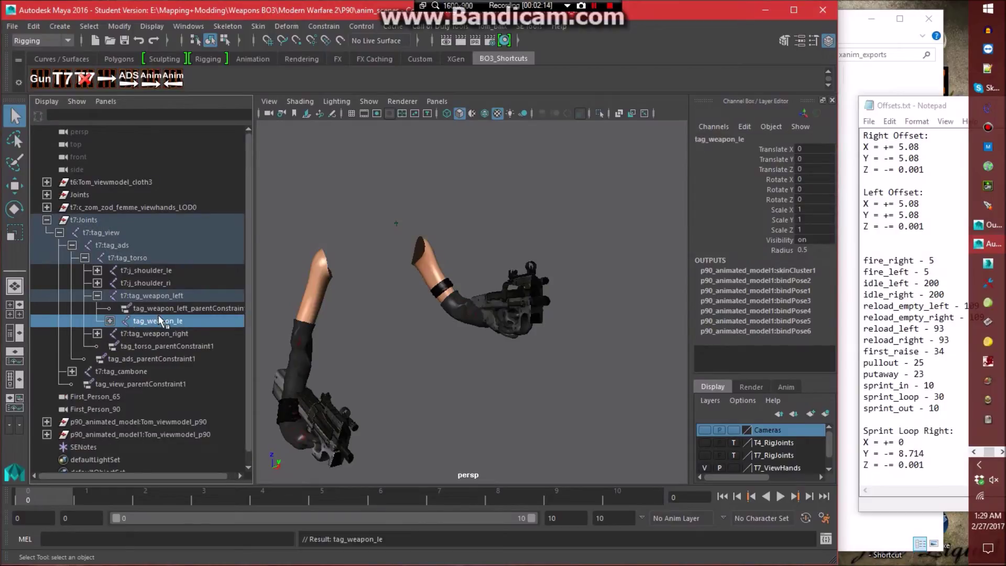
# Rename the left gun's bolt, front ring and reload button joints to j_bolt_le, j_front_ring_le and j_reload_button_le.
pyautogui.click(110, 321)
pyautogui.doubleClick(203, 334)
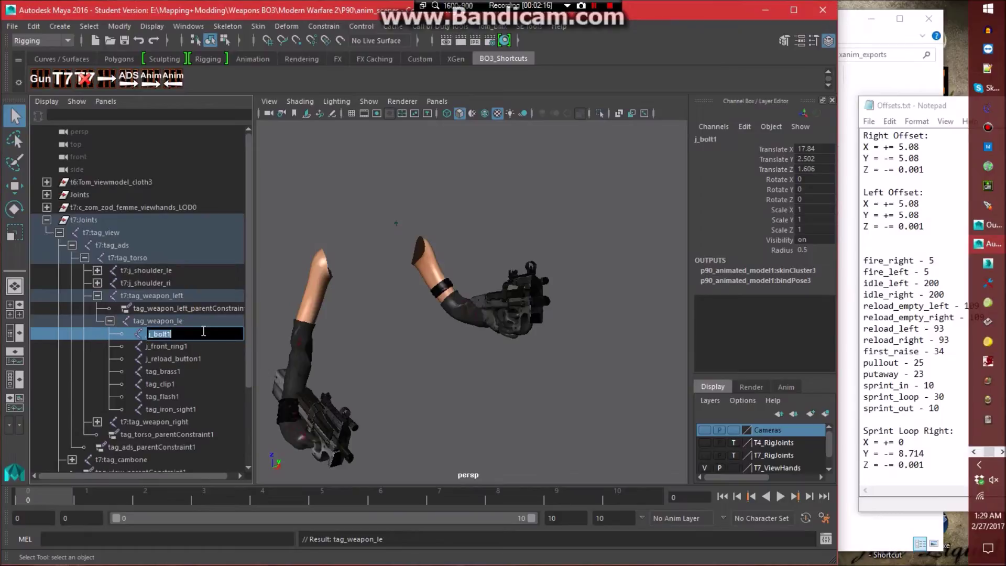
pyautogui.write('j_bolt_le')
pyautogui.press('Return')
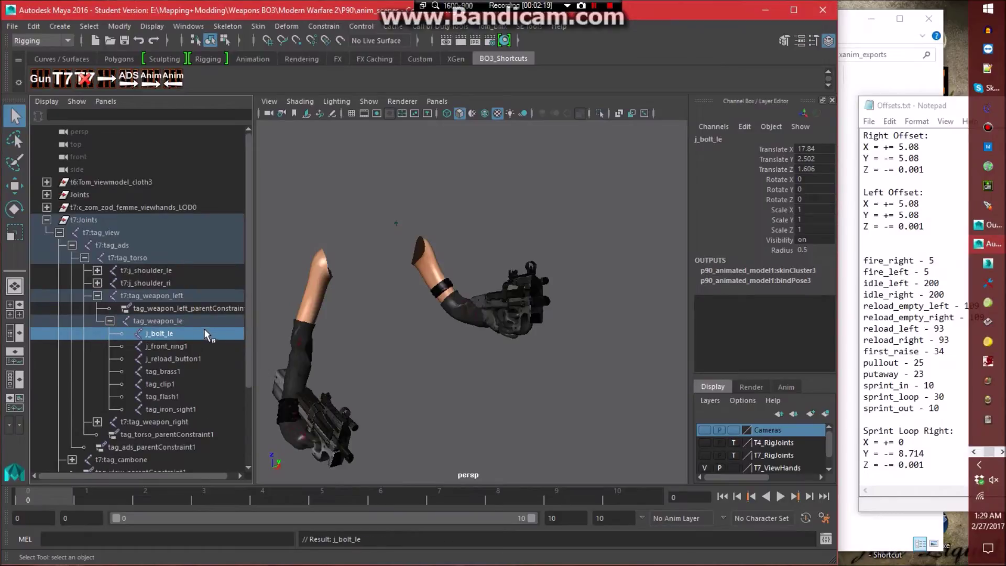
pyautogui.doubleClick(212, 341)
pyautogui.write('_le')
pyautogui.press('Return')
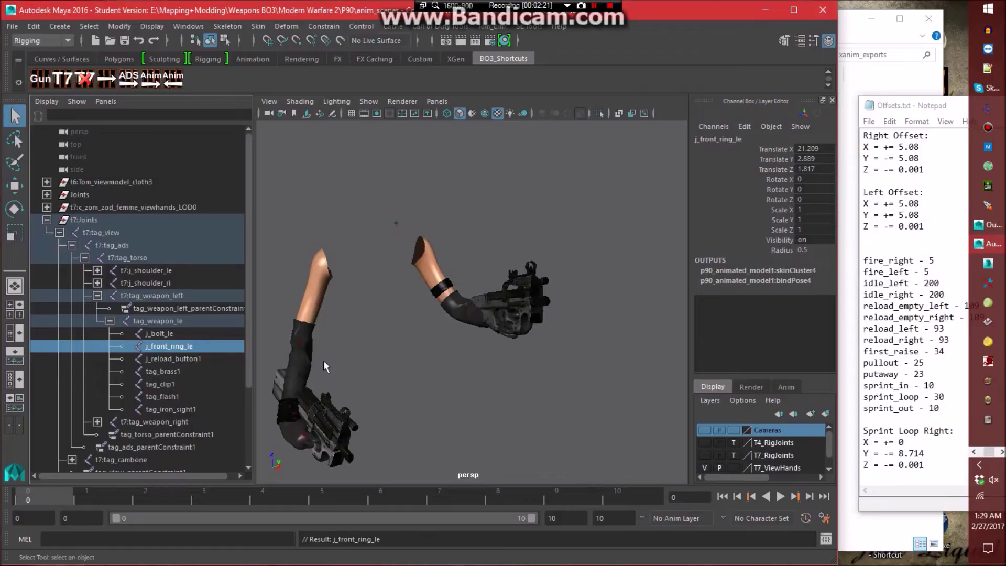
pyautogui.doubleClick(219, 360)
pyautogui.write('_le')
pyautogui.press('Return')
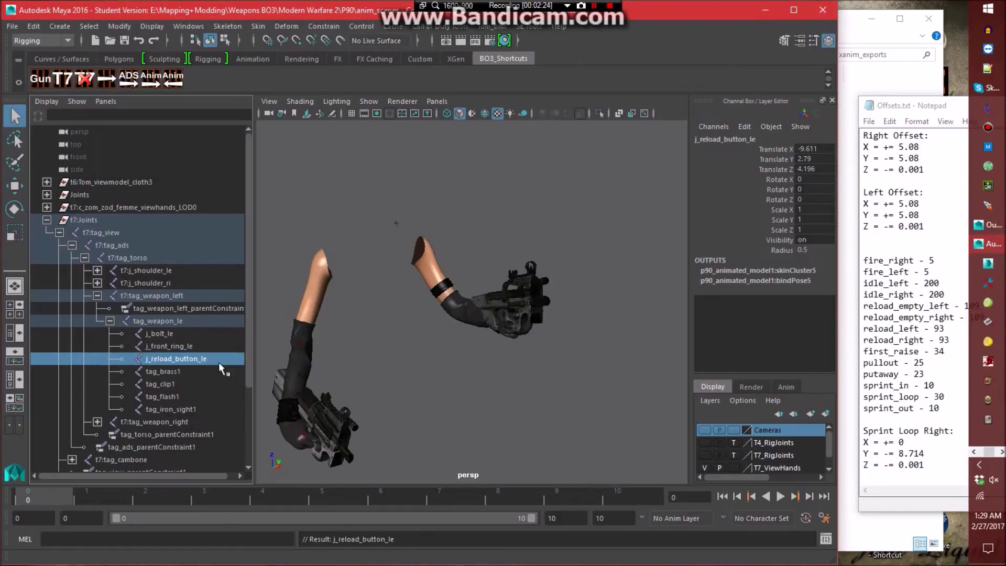
# Rename the left gun's brass and clip joints to tag_brass_le and tag_clip_le.
pyautogui.doubleClick(205, 370)
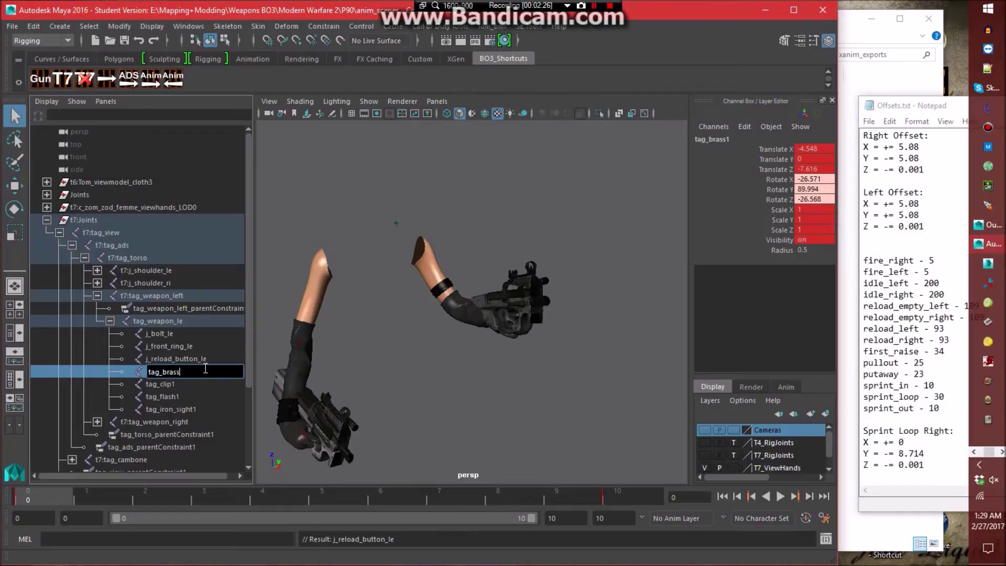
pyautogui.write('_le')
pyautogui.press('Return')
pyautogui.doubleClick(197, 385)
pyautogui.press('BackSpace')
pyautogui.write('_le')
pyautogui.press('Return')
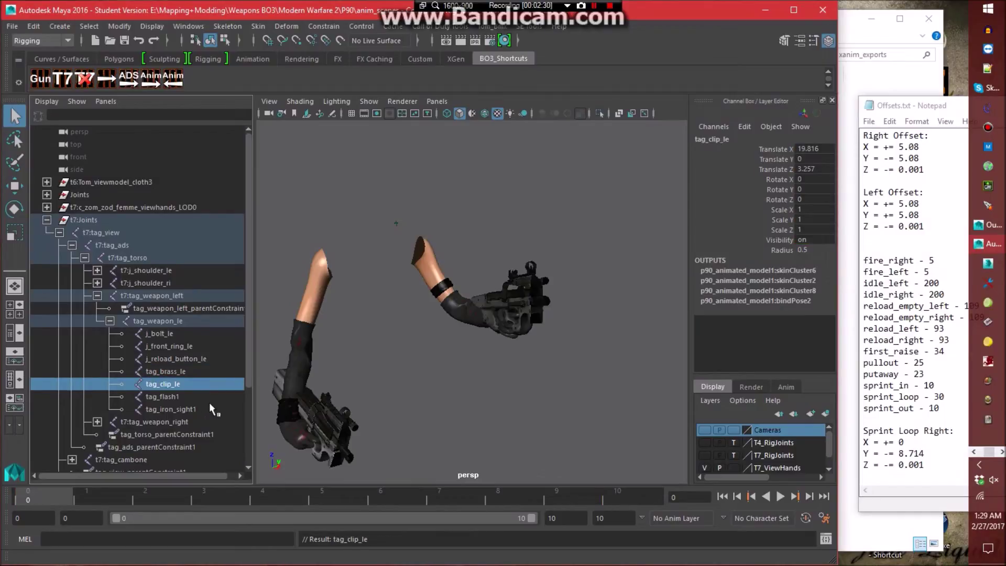
# Rename the left gun's flash and iron sight joints to tag_flash_le and tag_iron_sight_le.
pyautogui.doubleClick(213, 395)
pyautogui.write('_le')
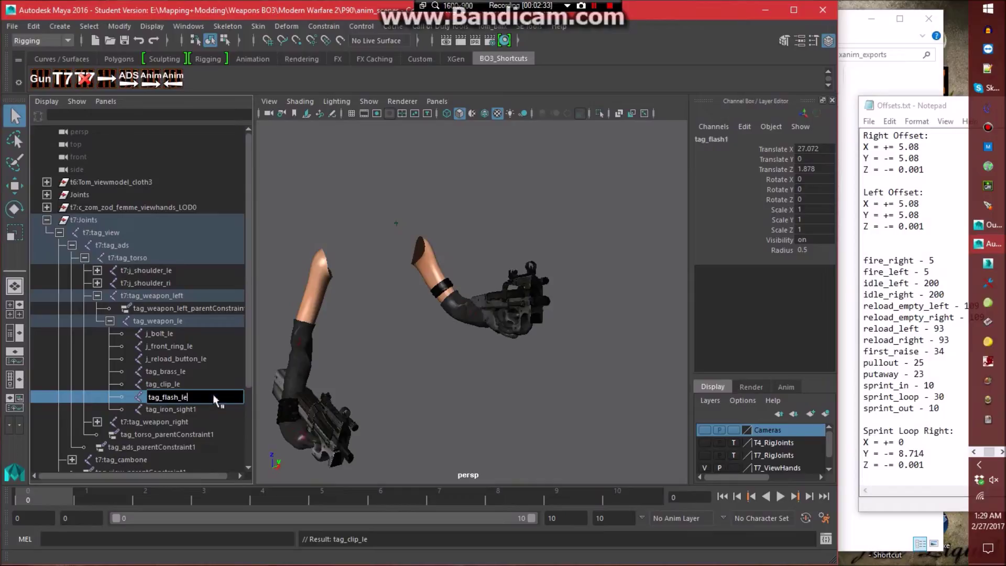
pyautogui.press('Return')
pyautogui.doubleClick(206, 406)
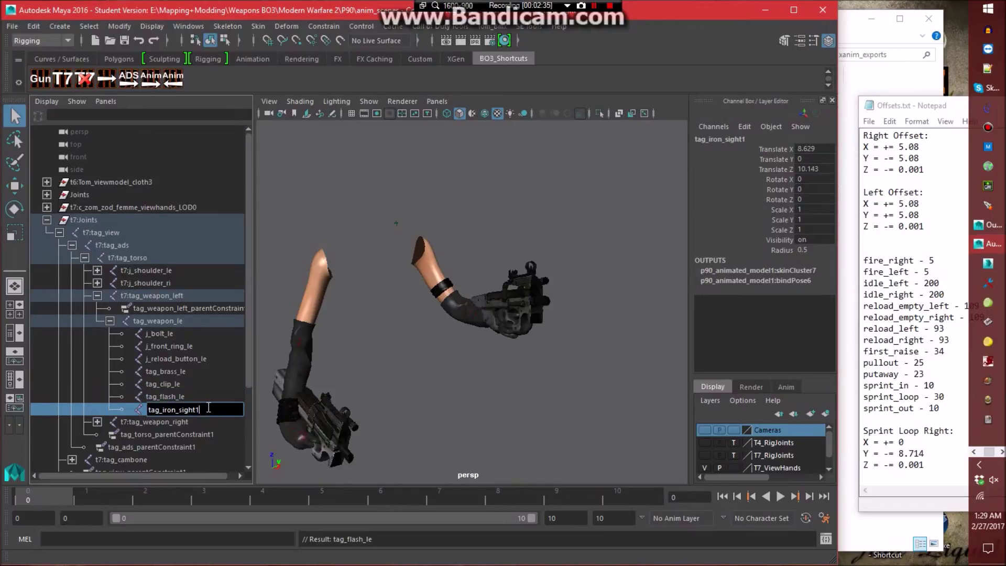
pyautogui.write('_le')
pyautogui.press('Return')
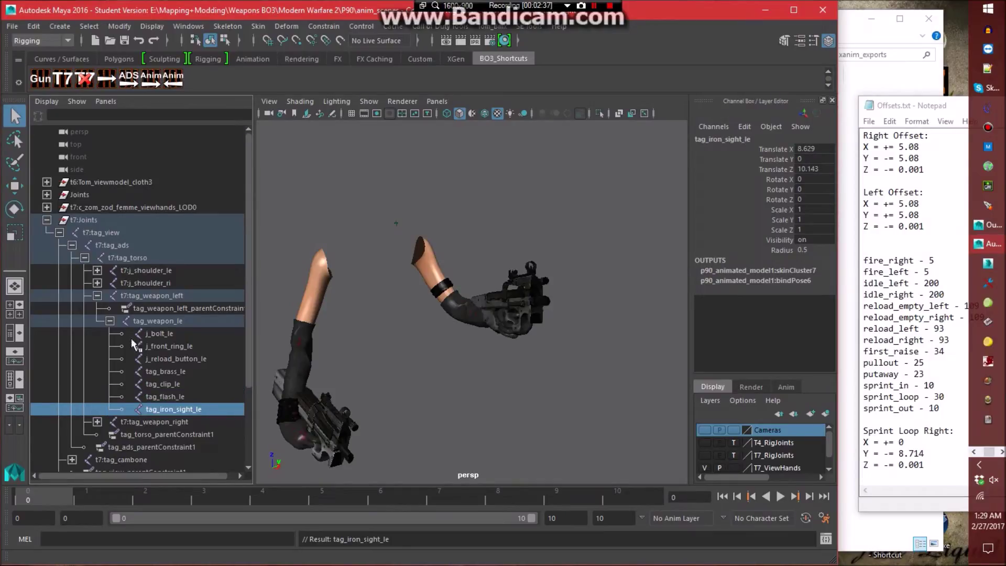
# Rename the j_gun joint under t7:tag_weapon_right to tag_weapon and collapse the right weapon's branch.
pyautogui.click(110, 321)
pyautogui.click(97, 333)
pyautogui.doubleClick(146, 360)
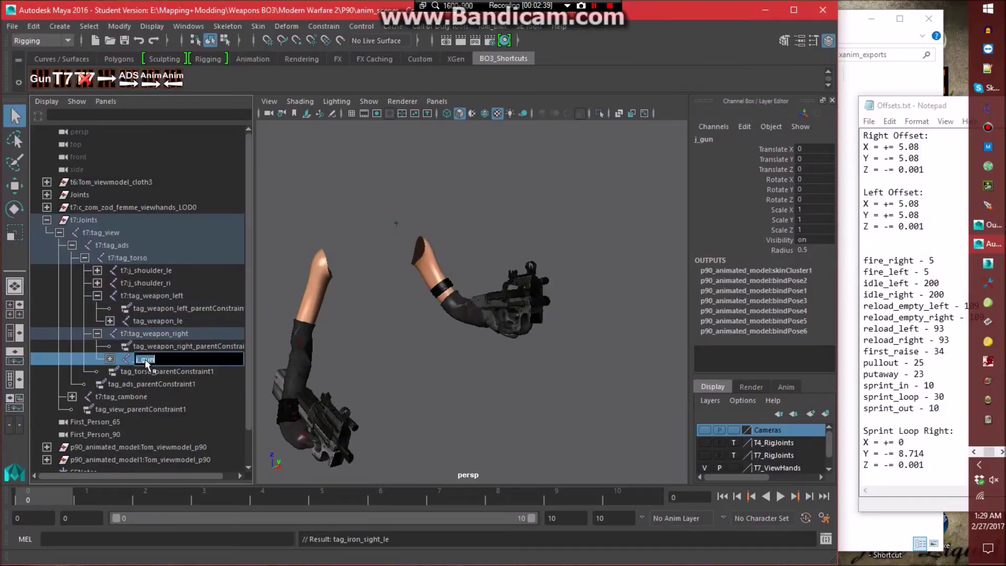
pyautogui.write('tag_weapon')
pyautogui.press('Return')
pyautogui.click(97, 333)
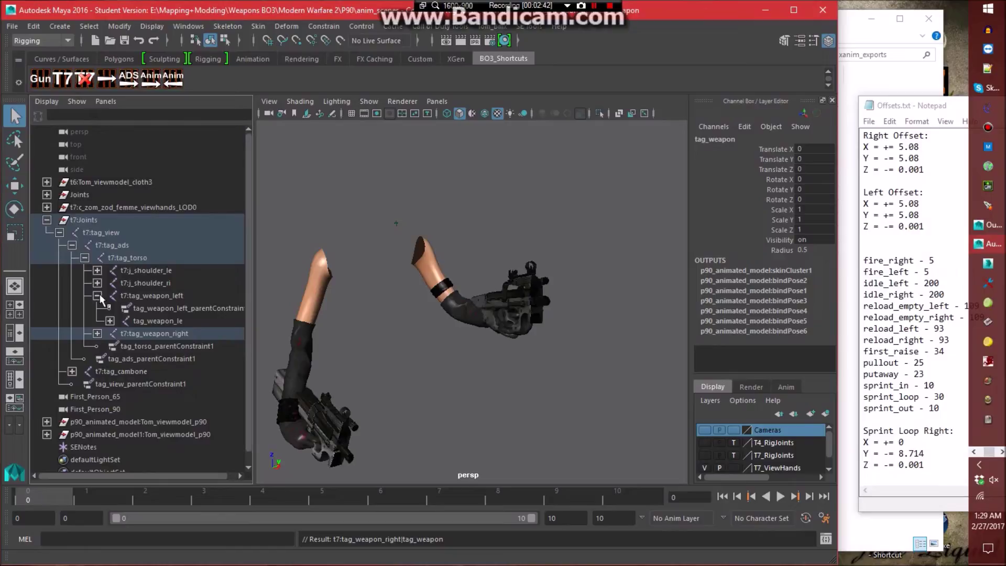
# Select t7:tag_torso and t7:tag_cambone together with their full joint hierarchies.
pyautogui.click(97, 296)
pyautogui.click(129, 261)
pyautogui.keyDown('ctrl'); pyautogui.click(124, 347); pyautogui.keyUp('ctrl')
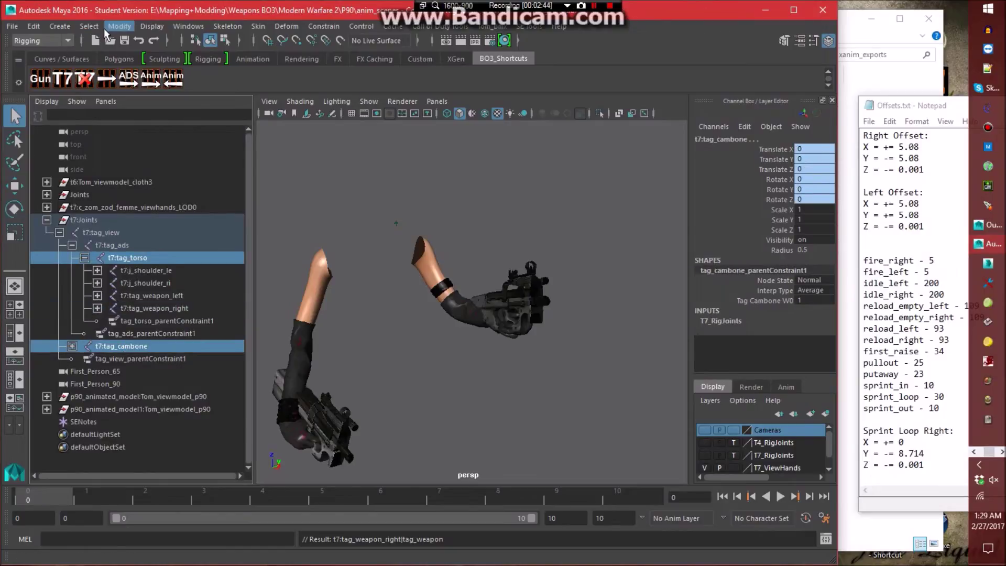
pyautogui.click(90, 27)
pyautogui.click(115, 87)
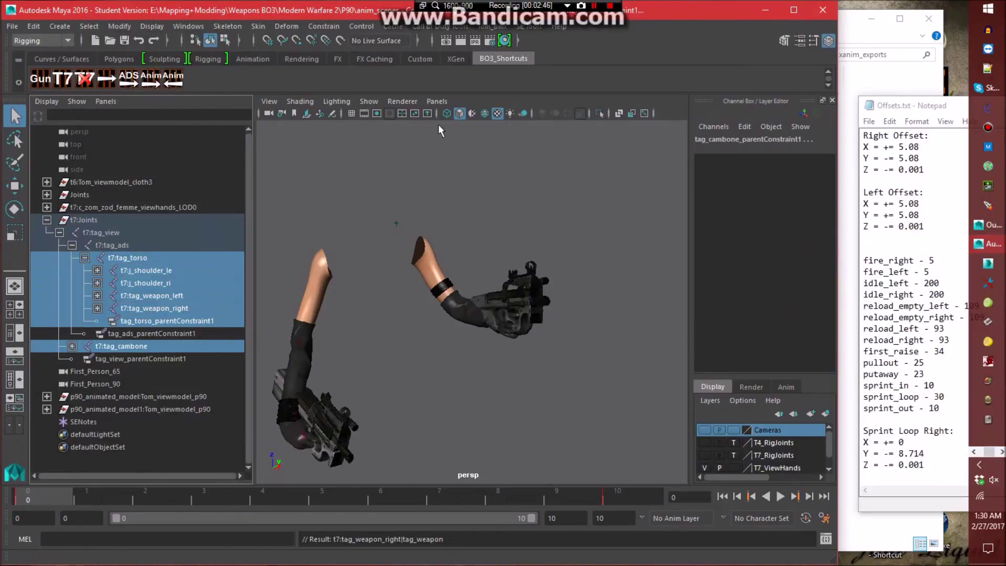
# Start an XAnim export and set its destination to vm_p90_dw_sprint_out.xanim_export in the P90 xanim_exports folder.
pyautogui.click(468, 28)
pyautogui.click(459, 61)
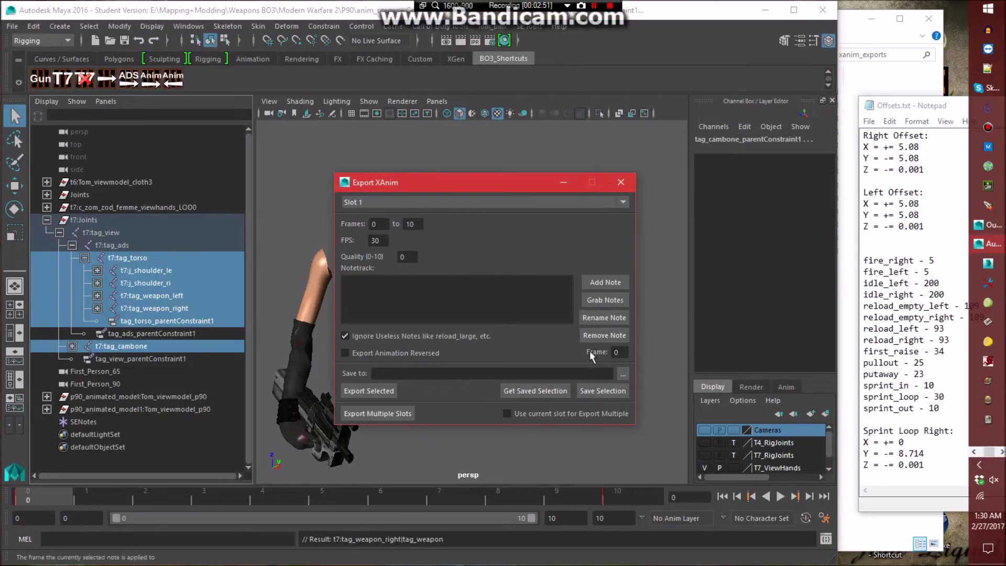
pyautogui.click(621, 374)
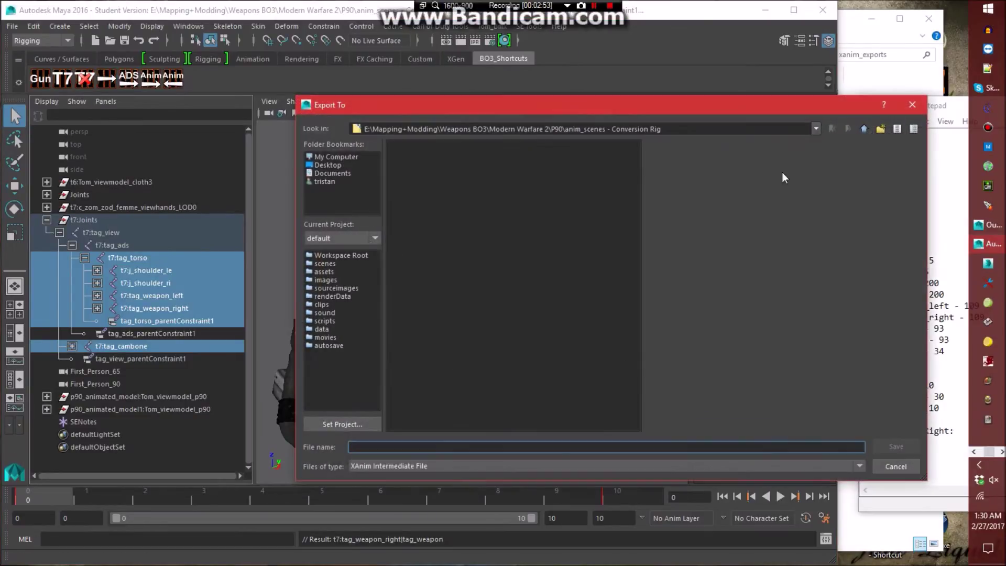
pyautogui.click(864, 129)
pyautogui.doubleClick(440, 218)
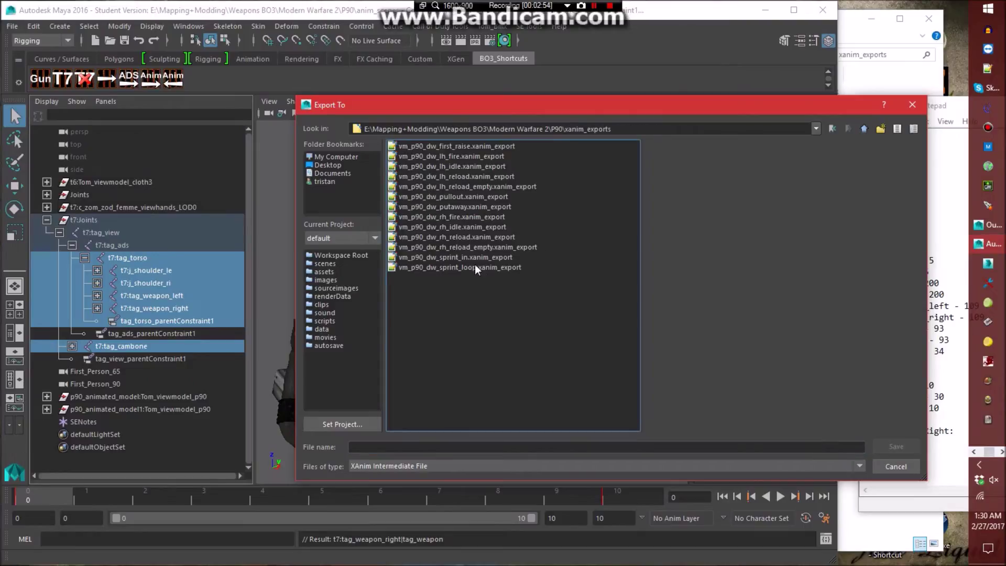
pyautogui.click(473, 267)
pyautogui.click(461, 449)
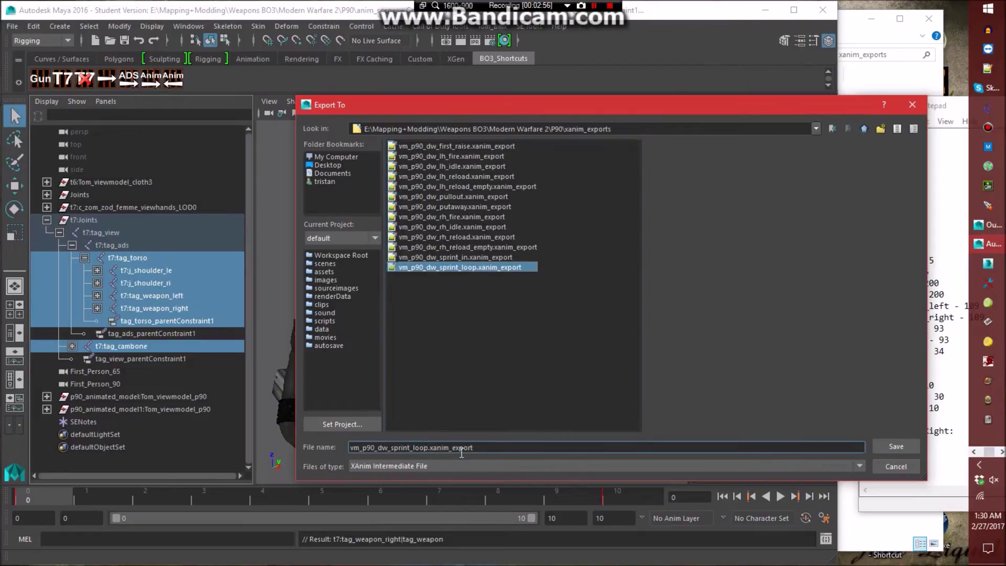
pyautogui.press('BackSpace')
pyautogui.press('BackSpace')
pyautogui.press('BackSpace')
pyautogui.press('BackSpace')
pyautogui.write('out')
pyautogui.press('Return')
# Export the selected joints to the chosen XAnim file, save the scene's changes and close the export window.
pyautogui.click(373, 390)
pyautogui.click(451, 295)
pyautogui.click(456, 295)
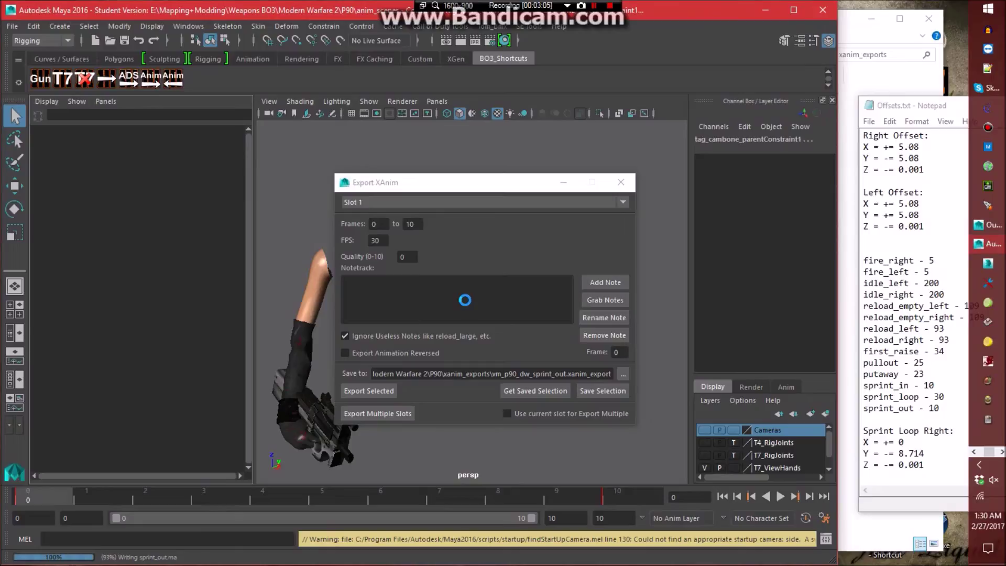
pyautogui.click(621, 182)
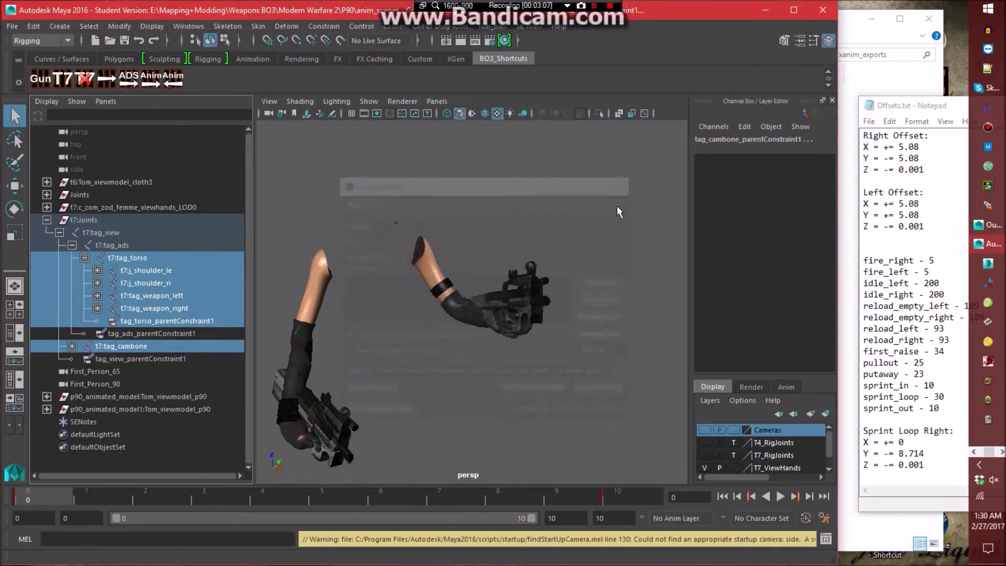
# Clear the selection and close this Maya session, saving the changes to sprint_out.ma.
pyautogui.click(618, 208)
pyautogui.click(822, 10)
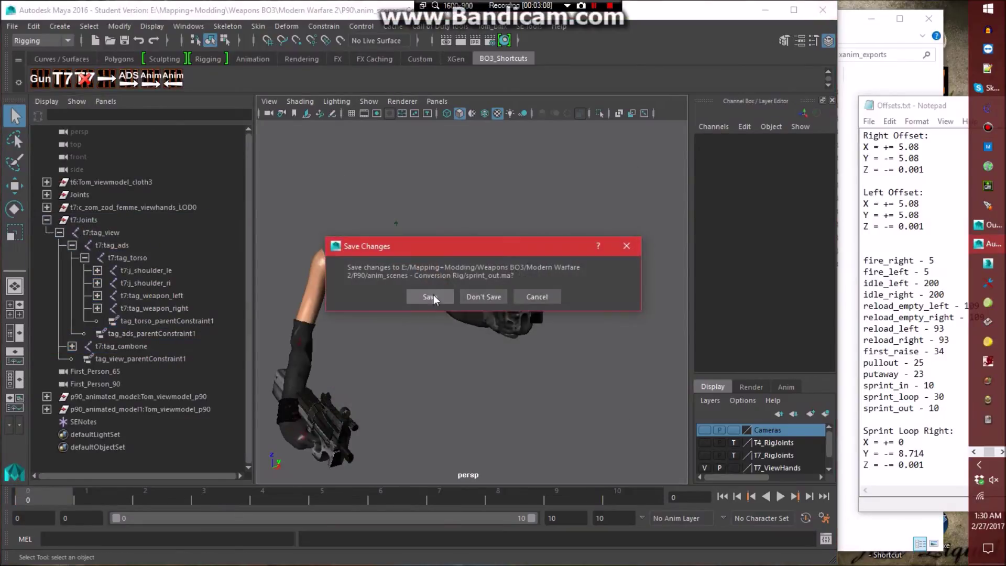
pyautogui.click(440, 296)
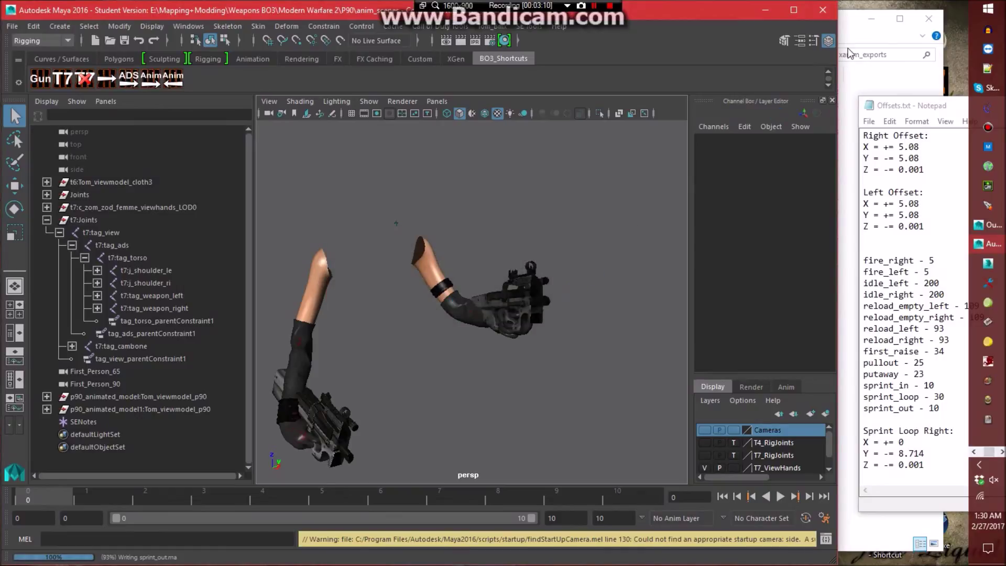
# Switch to the xanim_exports folder in File Explorer and close the Offsets.txt notes.
pyautogui.click(850, 52)
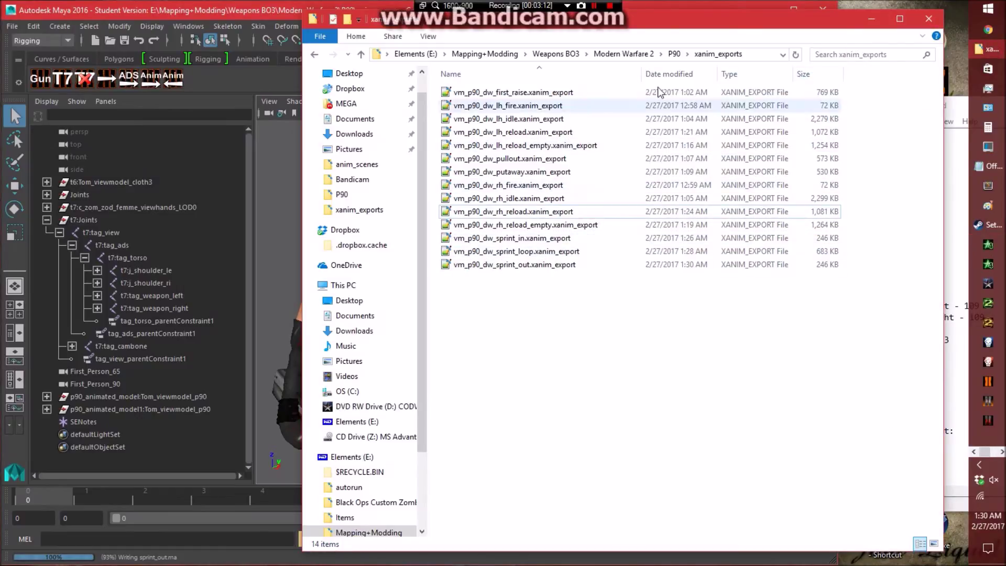
pyautogui.click(675, 53)
pyautogui.doubleClick(464, 198)
pyautogui.click(944, 109)
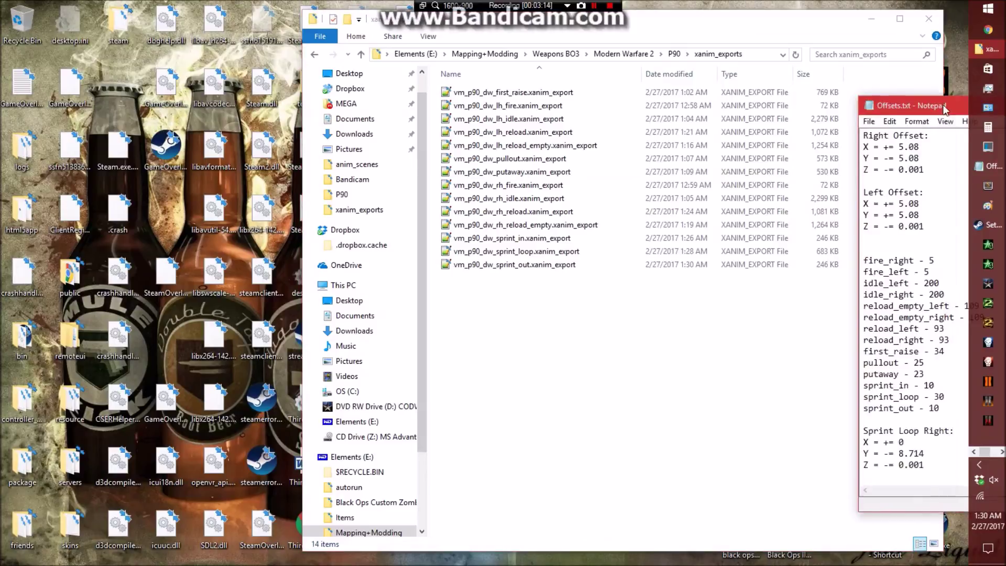
pyautogui.moveTo(945, 109); pyautogui.dragTo(850, 121)
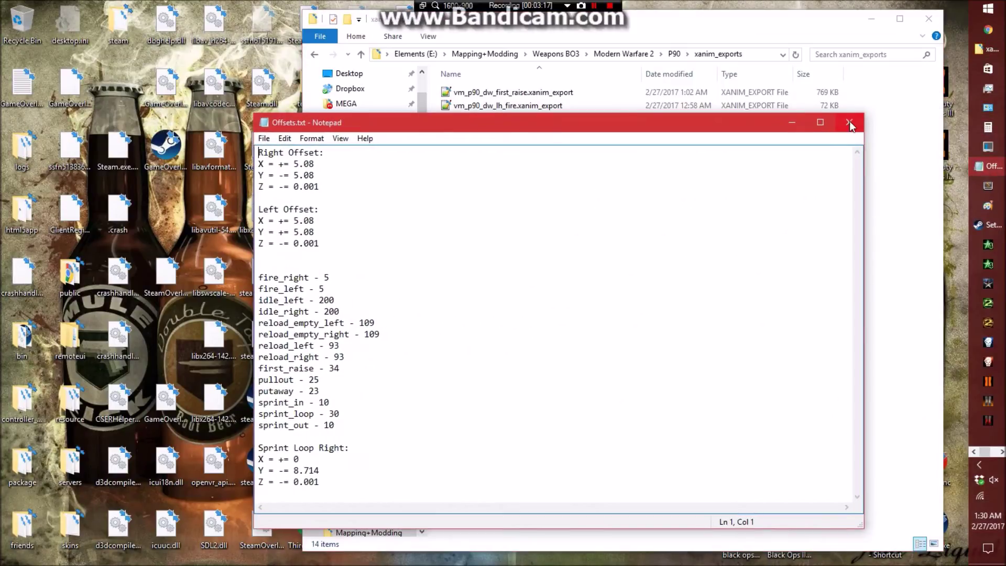
pyautogui.click(850, 122)
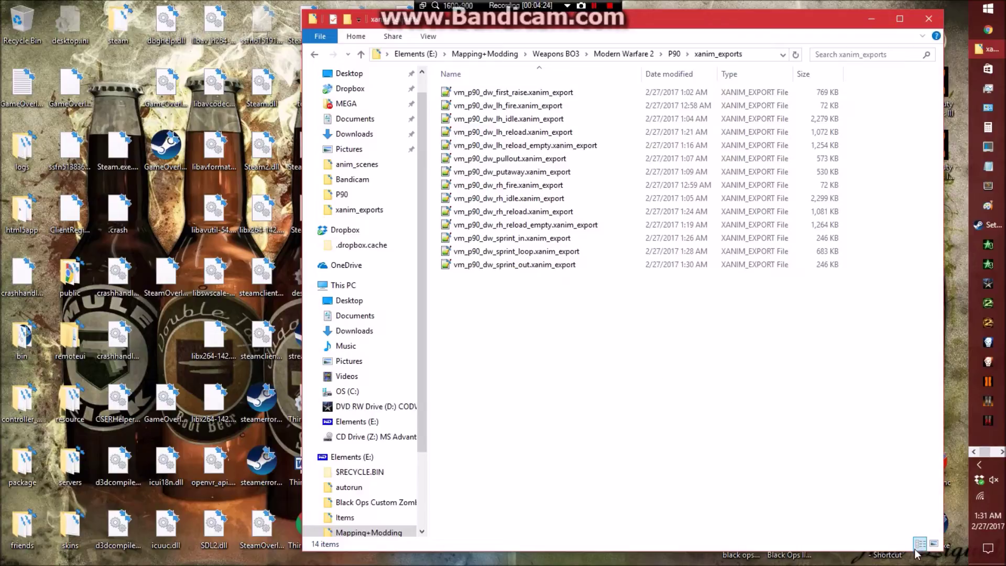
# Open viewhands.ma from the Weapons BO1 folder in Mapping+Modding and close the folder window.
pyautogui.doubleClick(878, 559)
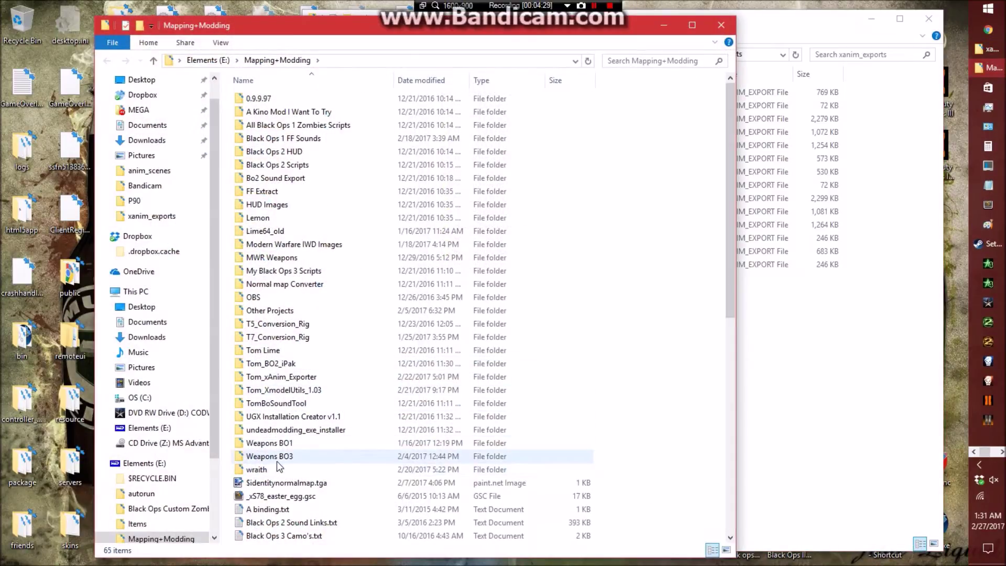
pyautogui.moveTo(276, 462)
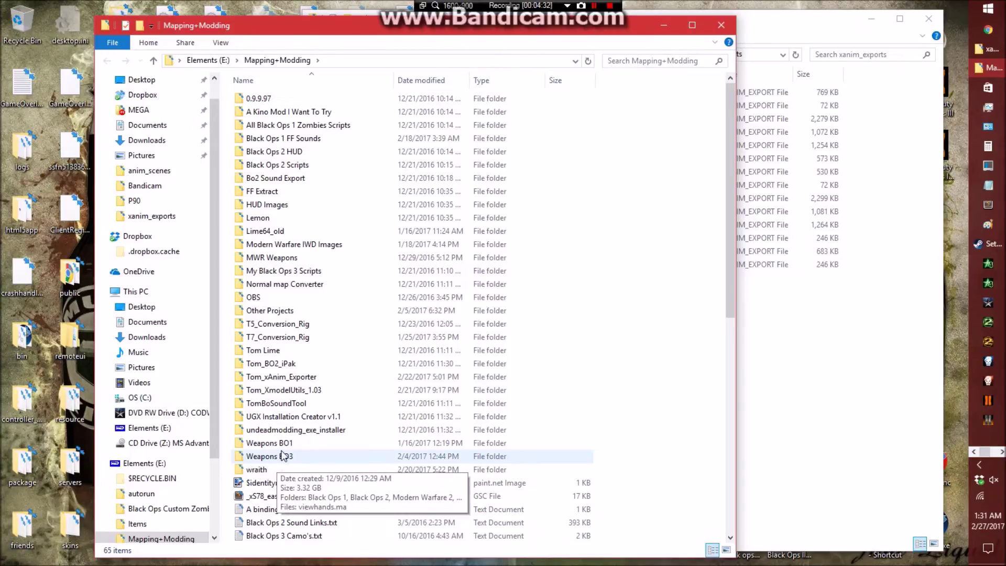
pyautogui.doubleClick(277, 446)
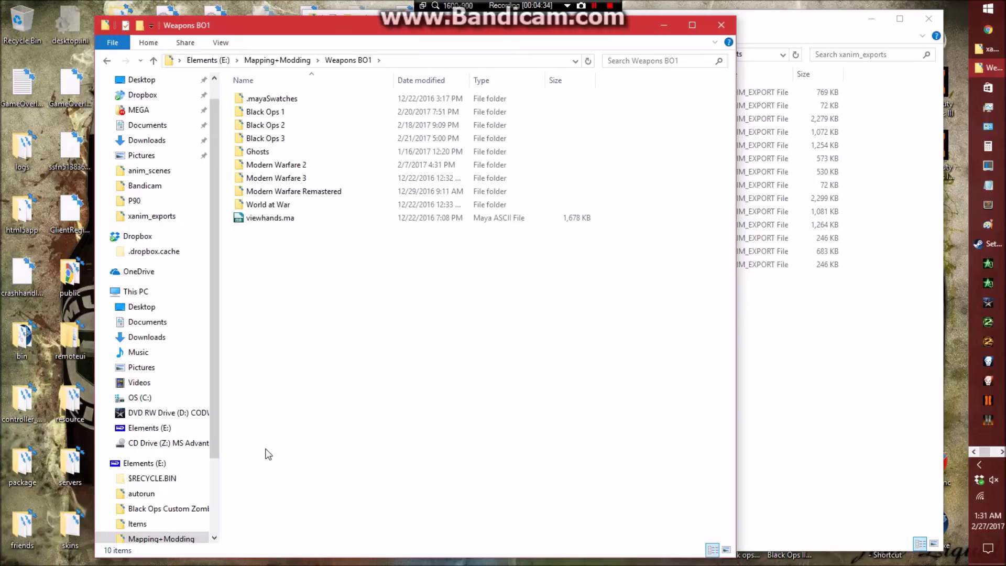
pyautogui.click(273, 223)
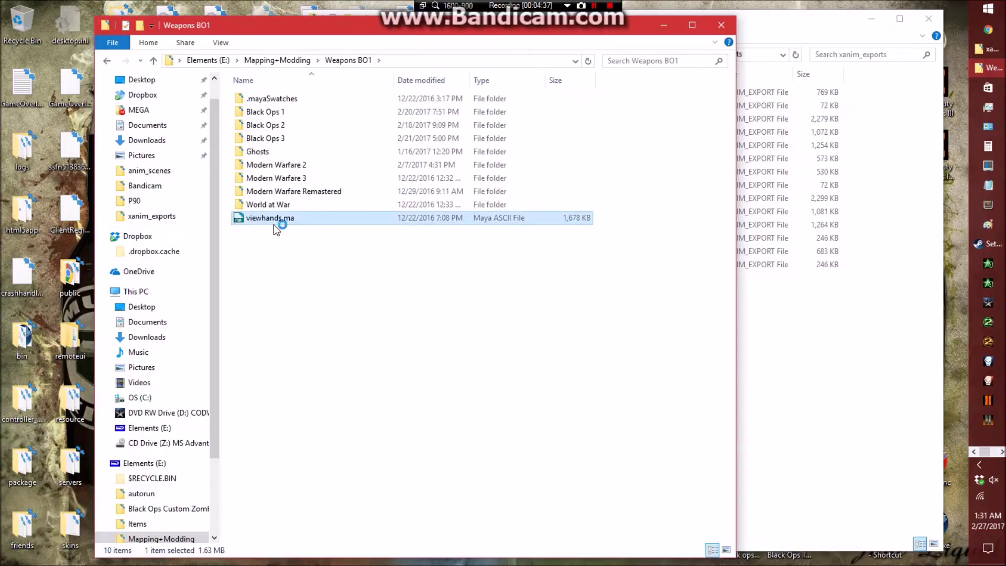
pyautogui.click(721, 24)
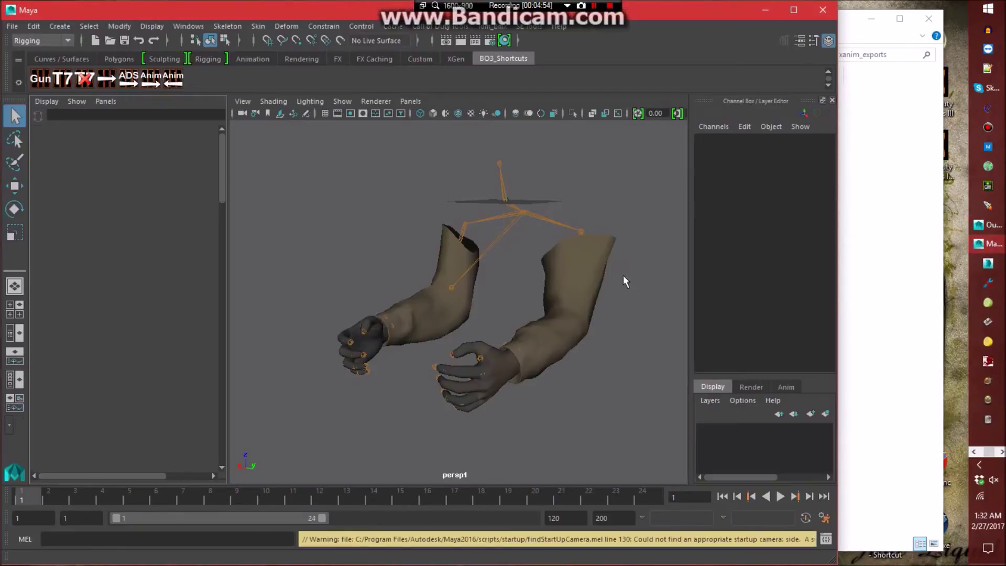
pyautogui.click(601, 198)
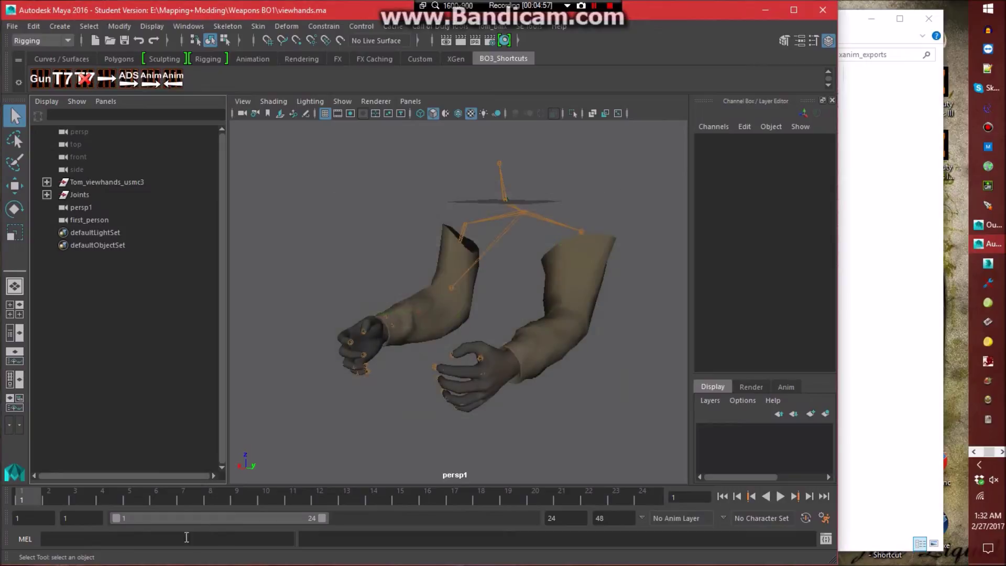
# Set the playback range to start at frame 0 and move the timeline to that frame.
pyautogui.doubleClick(84, 523)
pyautogui.write('0')
pyautogui.press('Return')
pyautogui.click(22, 496)
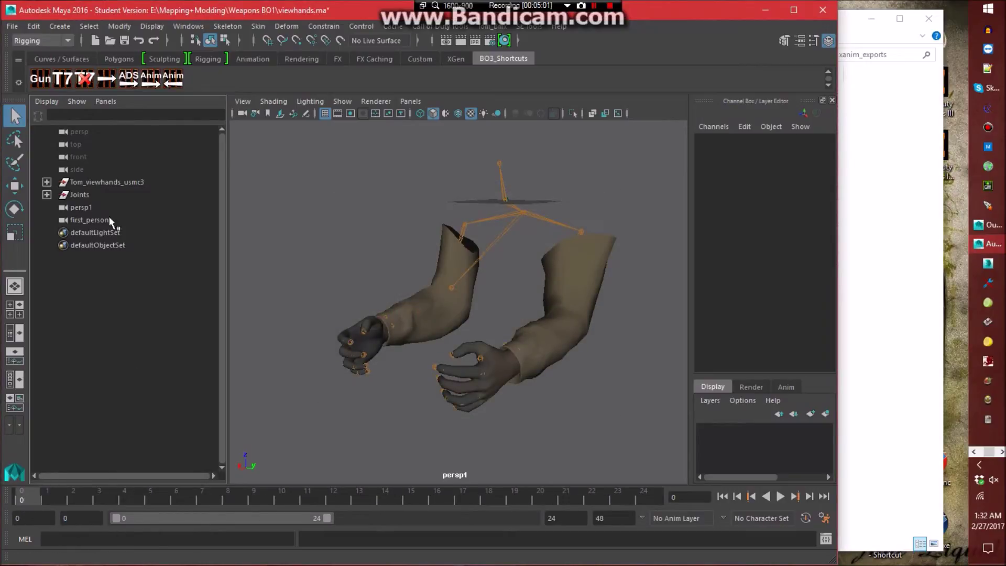
# Expand the Joints hierarchy down to tag_torso and set a keyframe on tag_torso at frame 0.
pyautogui.click(47, 194)
pyautogui.click(59, 207)
pyautogui.click(72, 220)
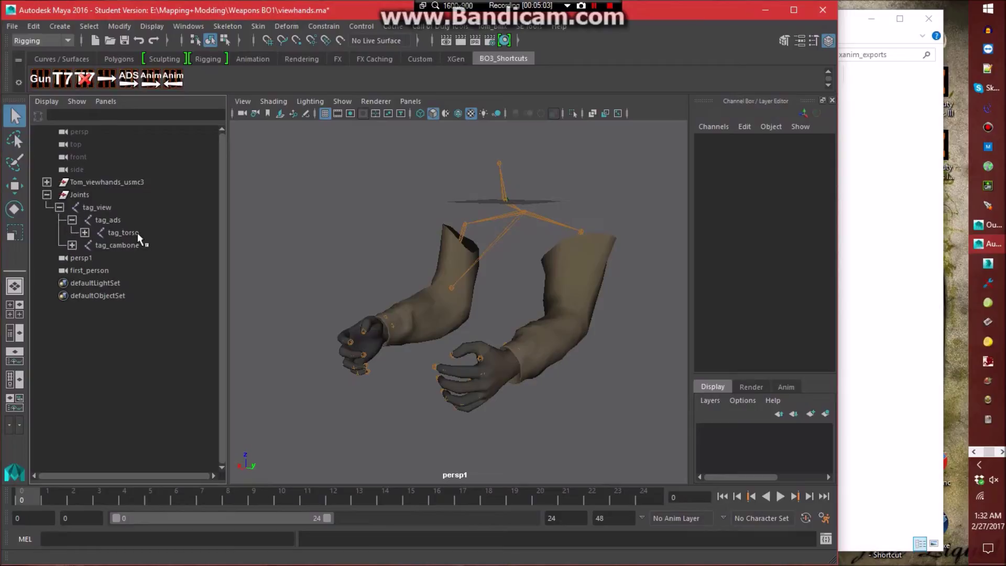
pyautogui.click(137, 232)
pyautogui.press('s')
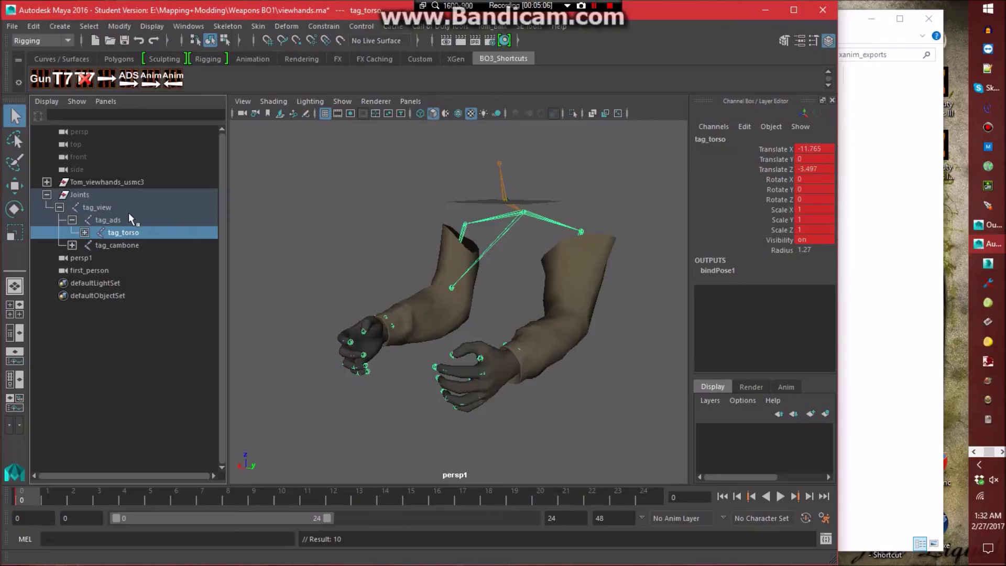
# Add tag_view to the tag_torso selection and open the Export XAnim dialog.
pyautogui.keyDown('ctrl'); pyautogui.click(114, 209); pyautogui.keyUp('ctrl')
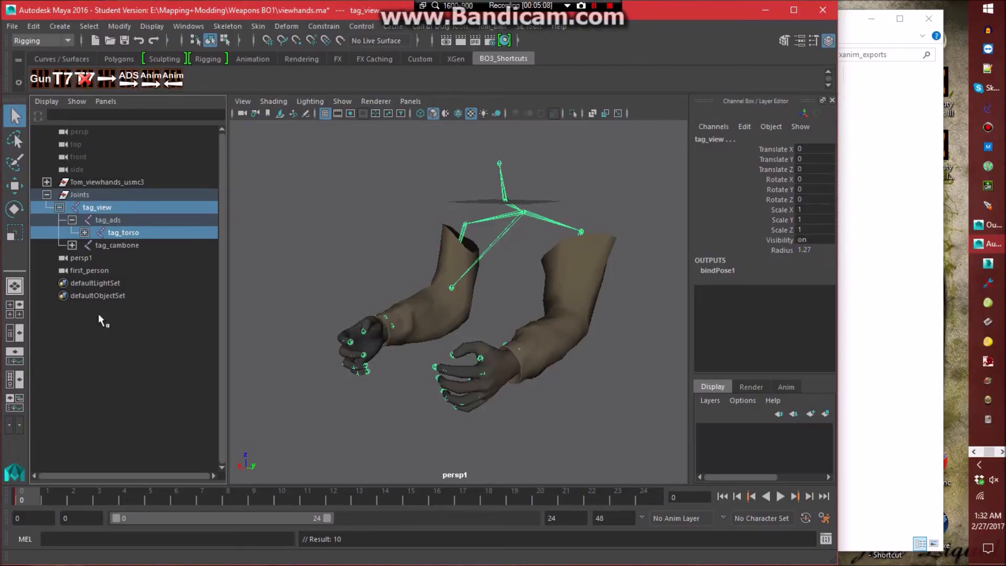
pyautogui.click(449, 26)
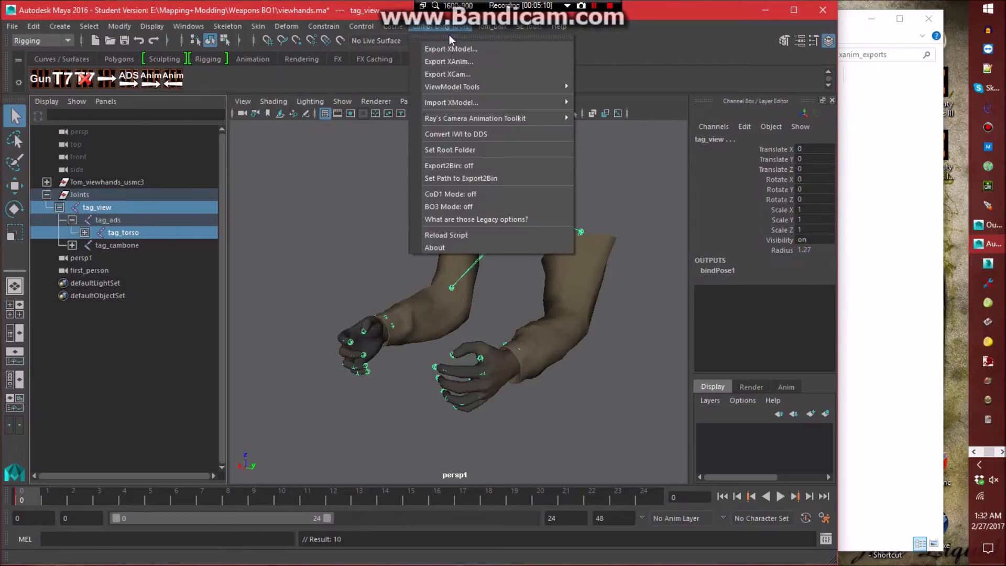
pyautogui.click(460, 59)
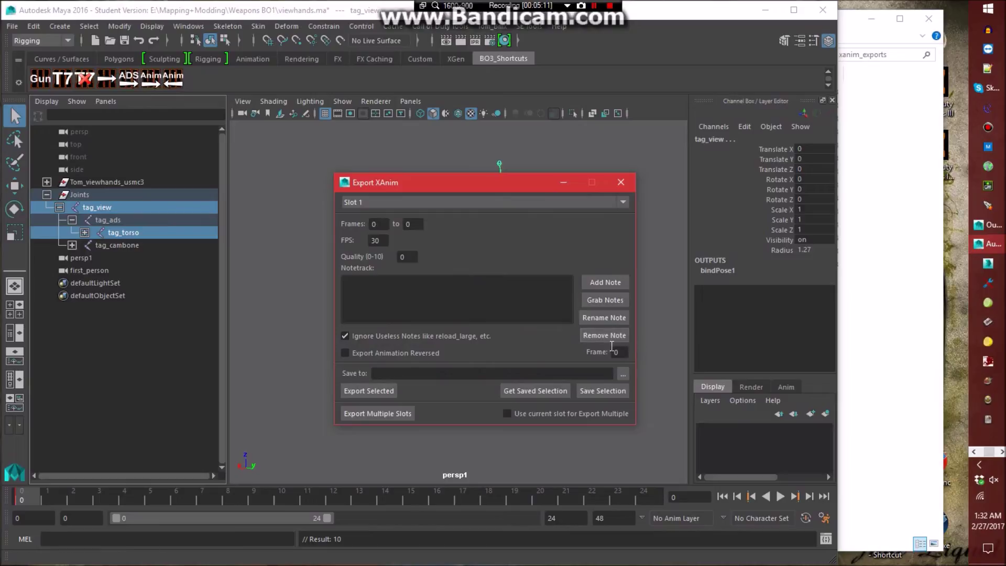
# Set the export destination to vm_p90_dw_ads_up in Weapons BO3\Modern Warfare 2\P90\xanim_exports.
pyautogui.click(620, 373)
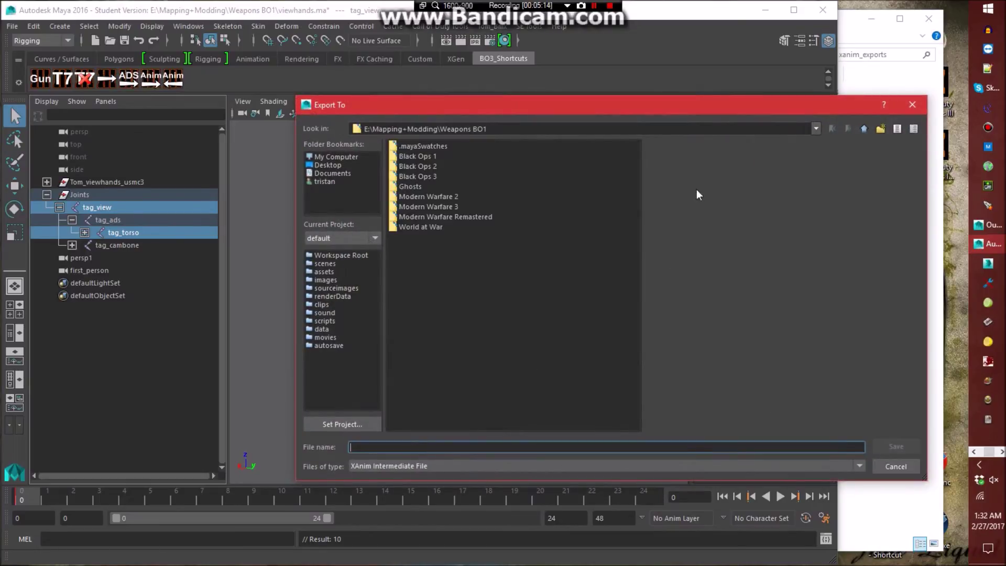
pyautogui.click(863, 132)
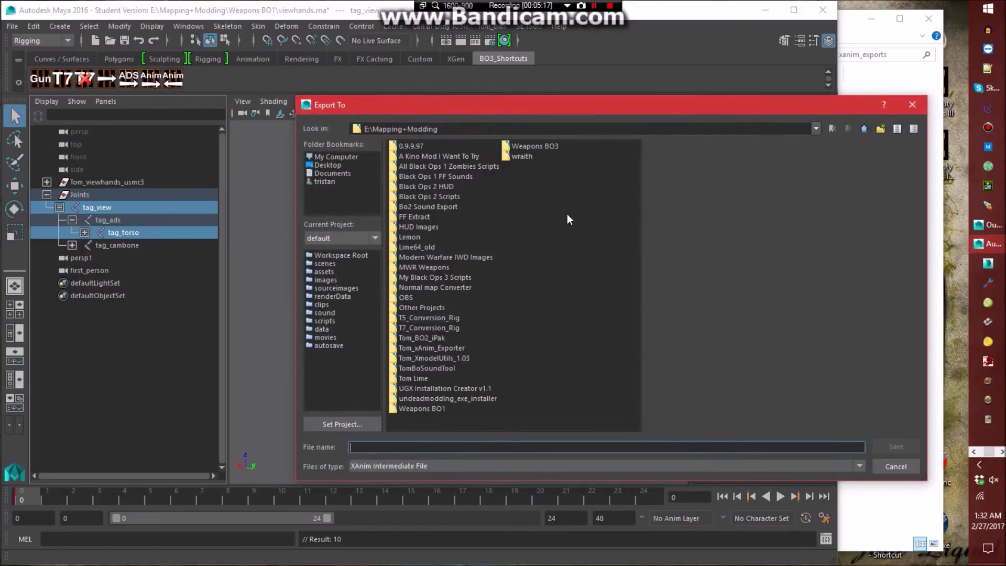
pyautogui.doubleClick(545, 147)
pyautogui.doubleClick(445, 167)
pyautogui.click(403, 146)
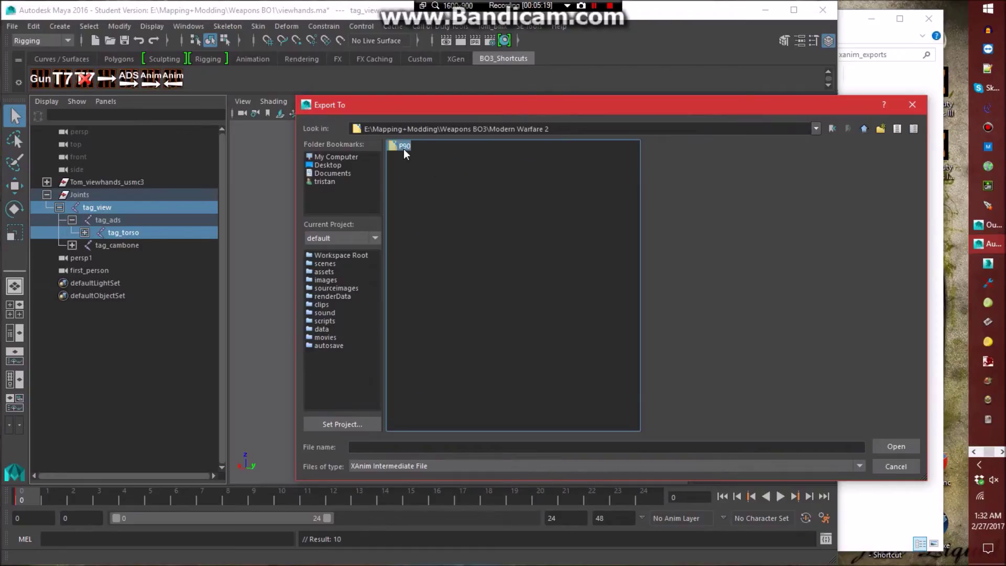
pyautogui.doubleClick(404, 147)
pyautogui.doubleClick(435, 216)
pyautogui.click(367, 445)
pyautogui.write('vm_p90_dw_ads_up')
pyautogui.press('Return')
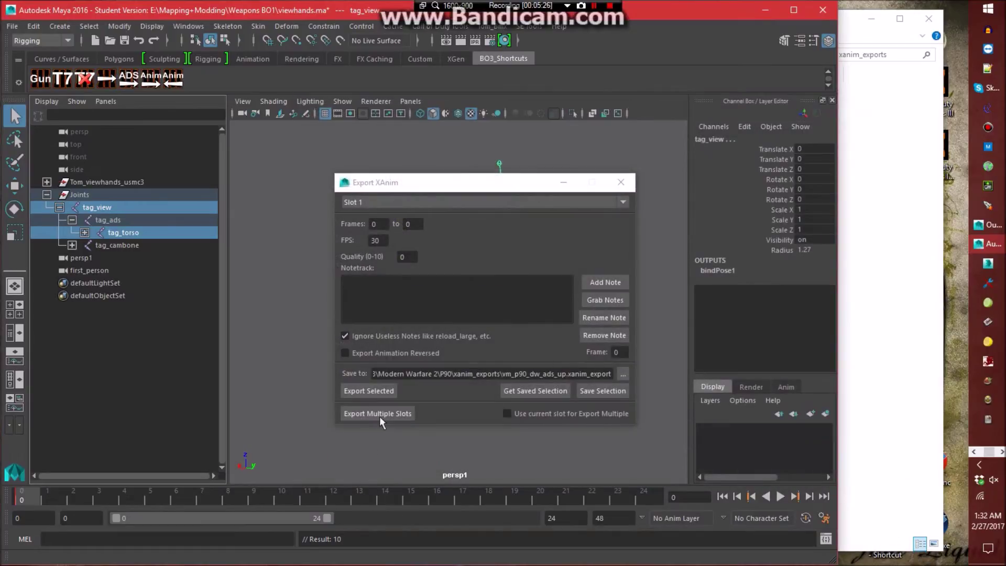
# Set the export's end frame to 10 and export the selected joints as vm_p90_dw_ads_up.
pyautogui.click(419, 226)
pyautogui.press('BackSpace')
pyautogui.write('10')
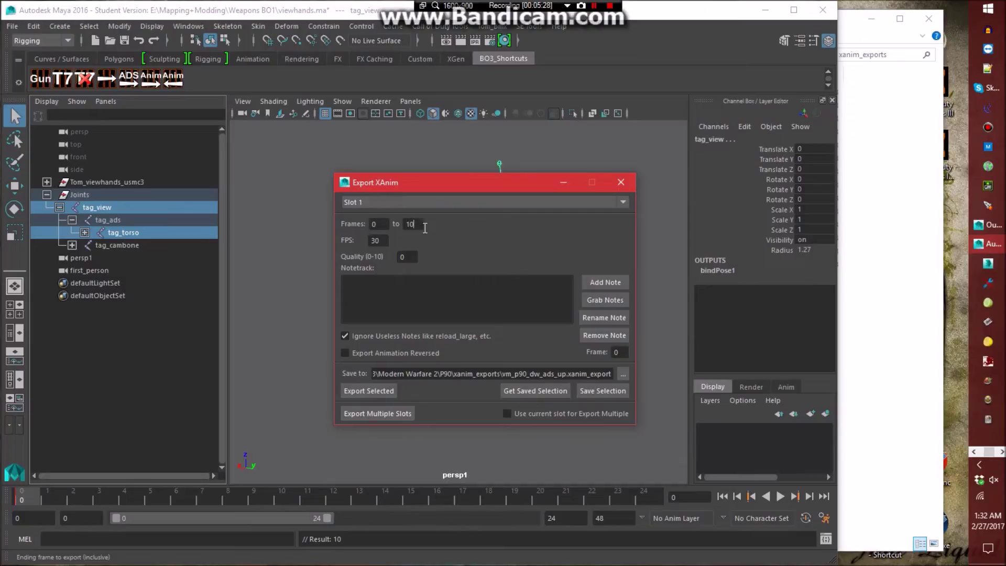
pyautogui.click(388, 389)
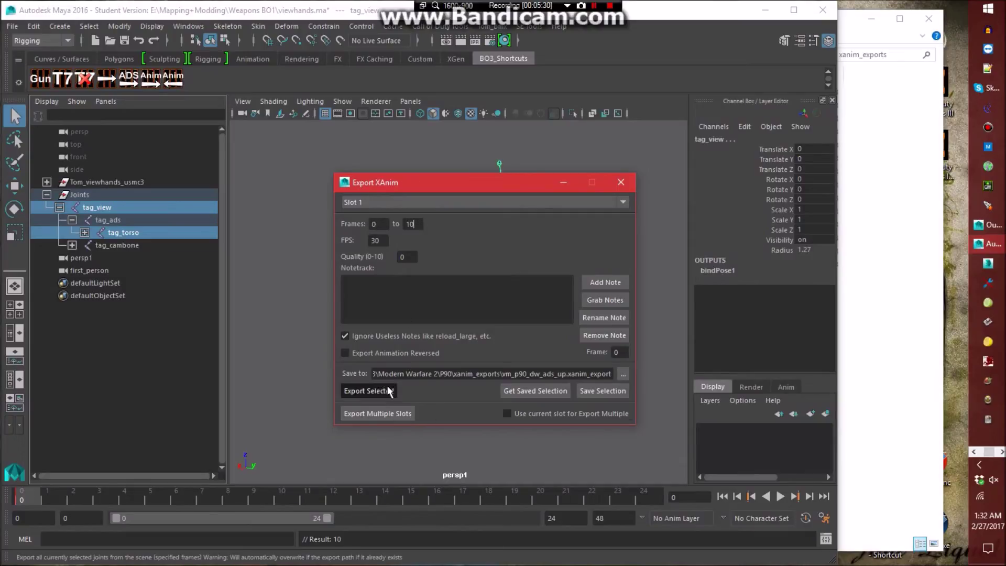
pyautogui.click(483, 292)
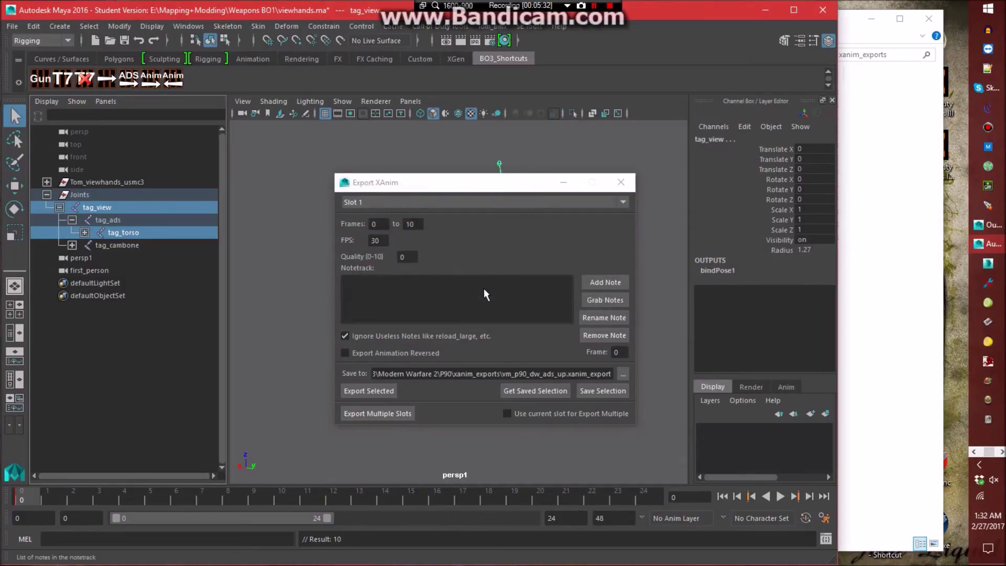
# Change the output file name to vm_p90_dw_ads_down and export the selected joints again.
pyautogui.click(567, 374)
pyautogui.press('BackSpace')
pyautogui.press('BackSpace')
pyautogui.write('down')
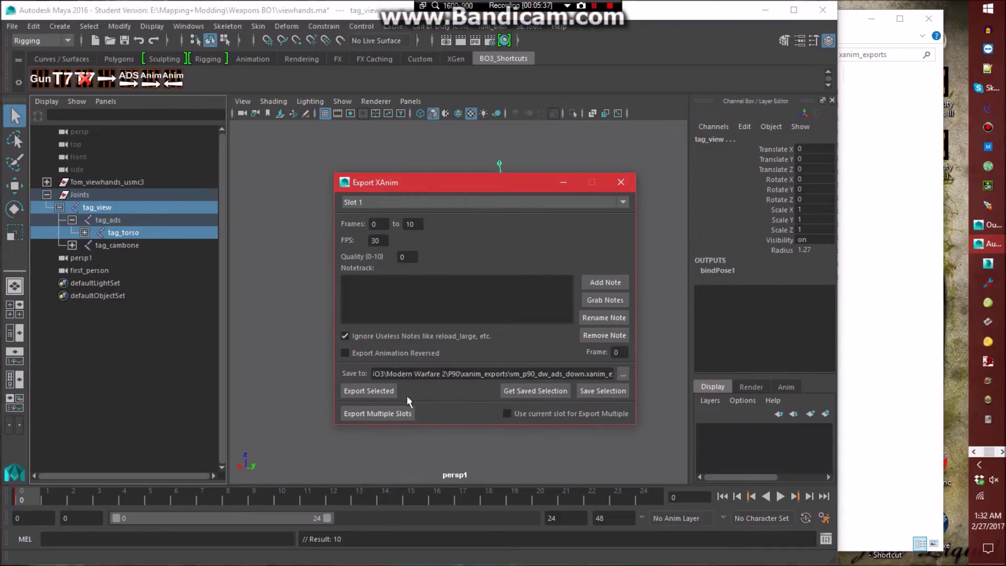
pyautogui.click(394, 391)
pyautogui.click(490, 291)
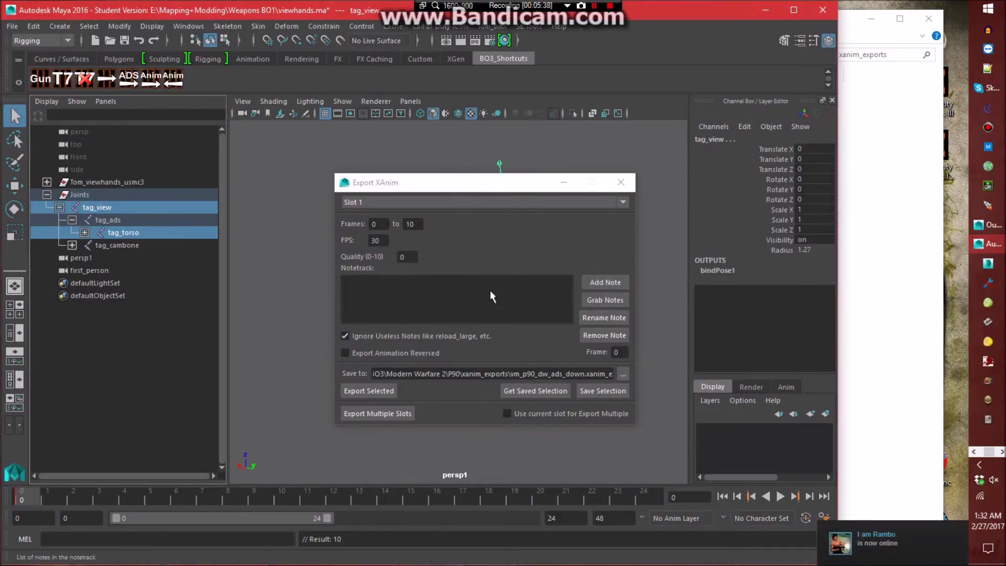
# Close the XAnim exporter and exit Maya without saving the viewhands scene.
pyautogui.click(636, 186)
pyautogui.click(822, 10)
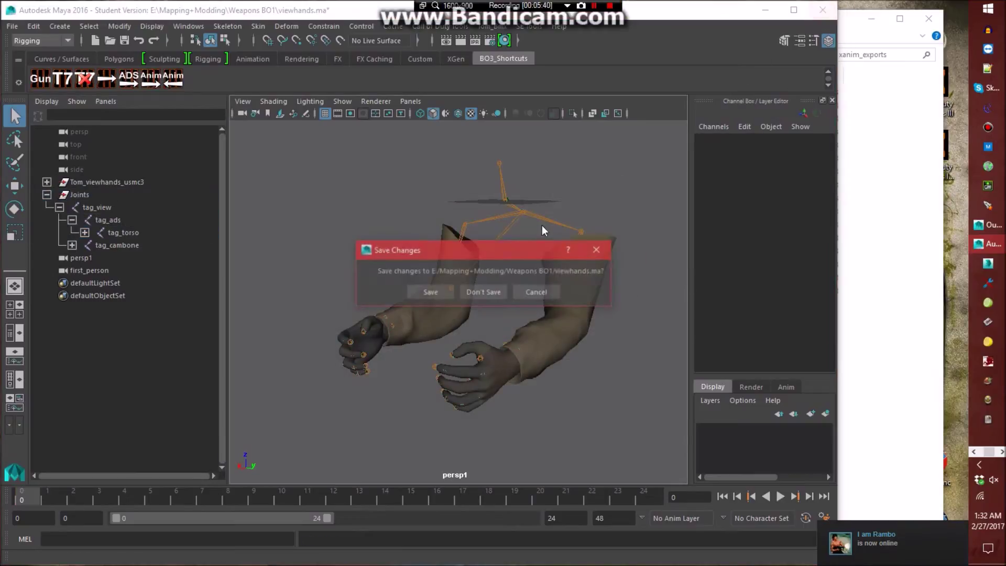
pyautogui.click(496, 296)
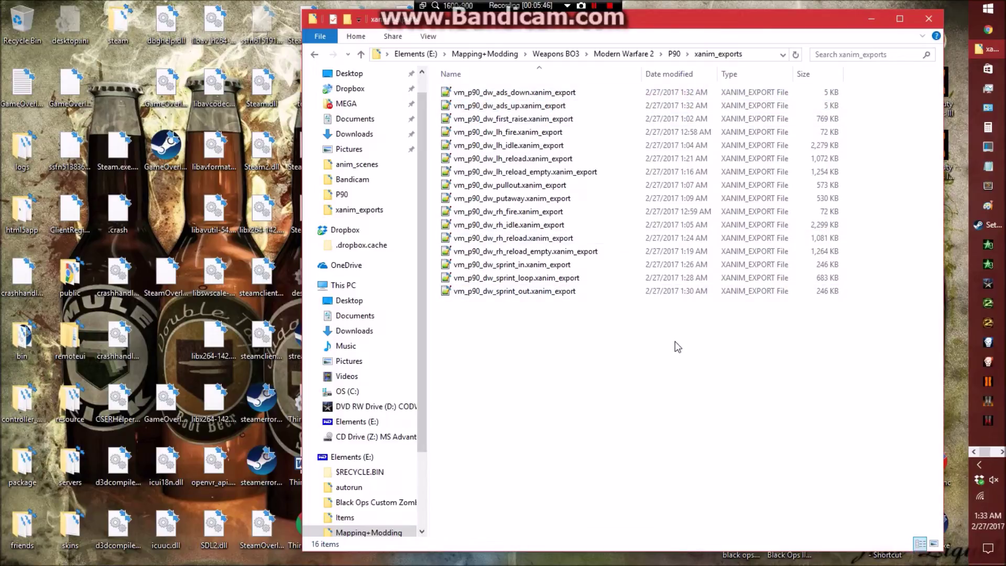
# Show the P90 folder in File Explorer and open viewhands.ma from Mapping+Modding\Weapons BO3 in Maya.
pyautogui.click(674, 54)
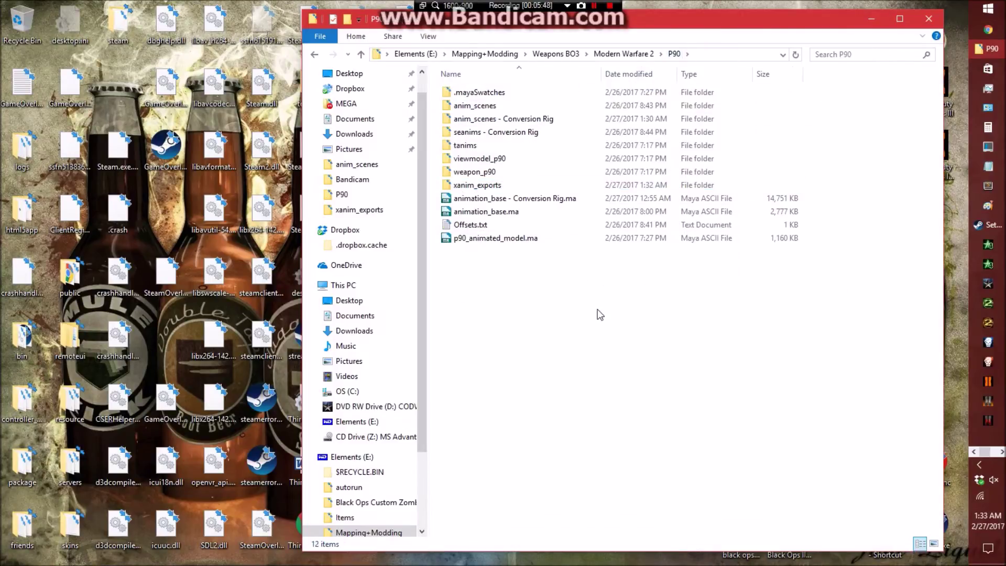
pyautogui.click(878, 560)
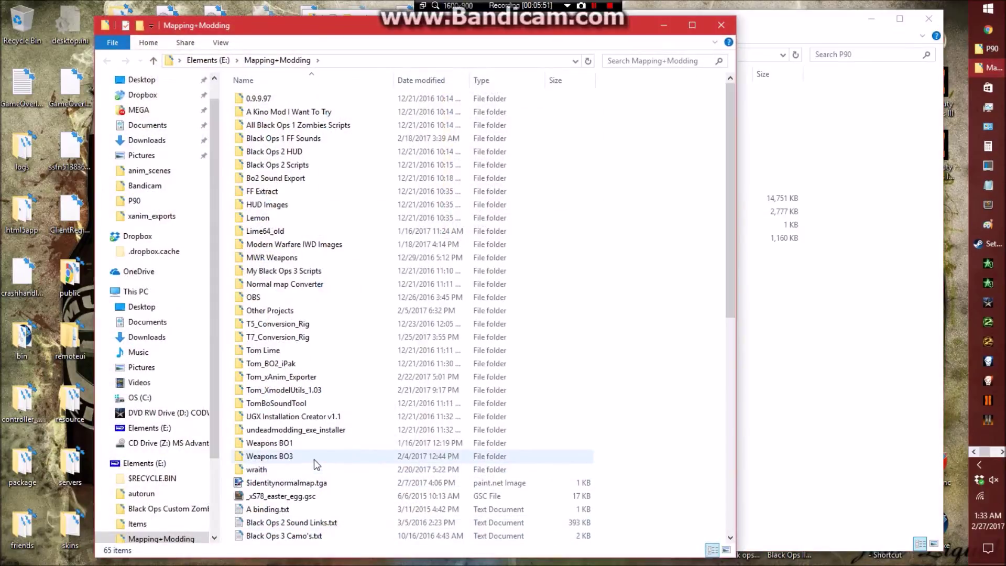
pyautogui.doubleClick(314, 458)
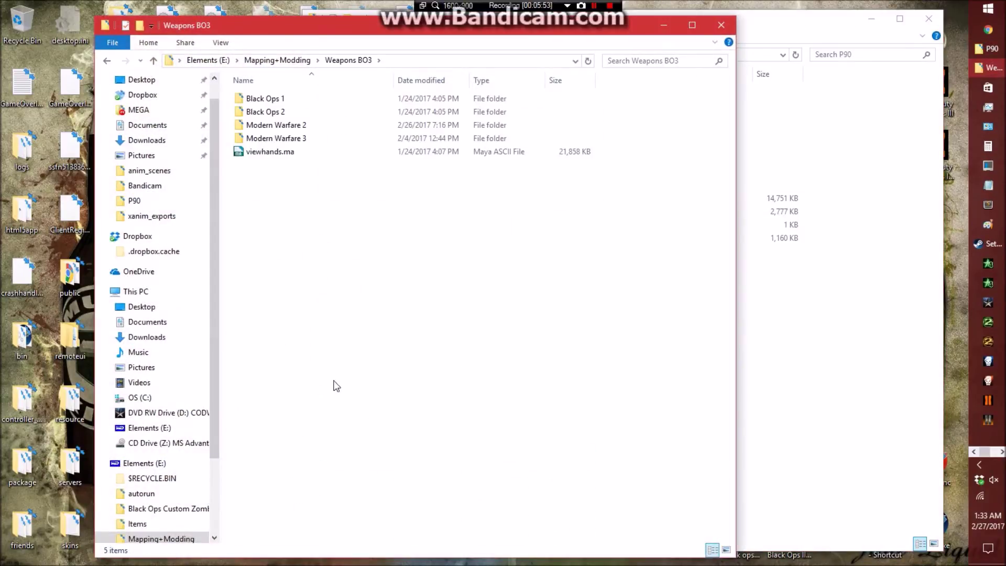
pyautogui.click(270, 152)
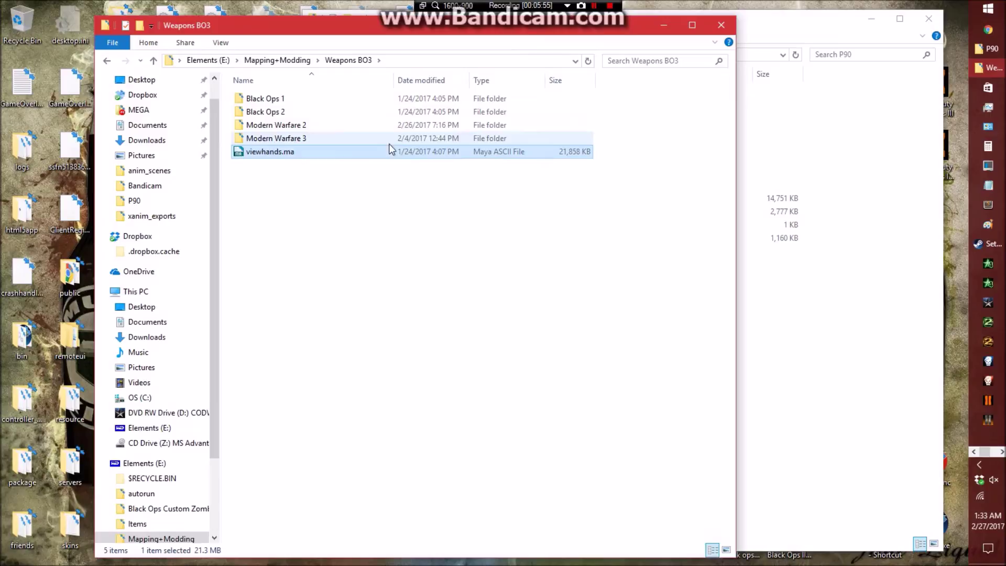
pyautogui.click(721, 24)
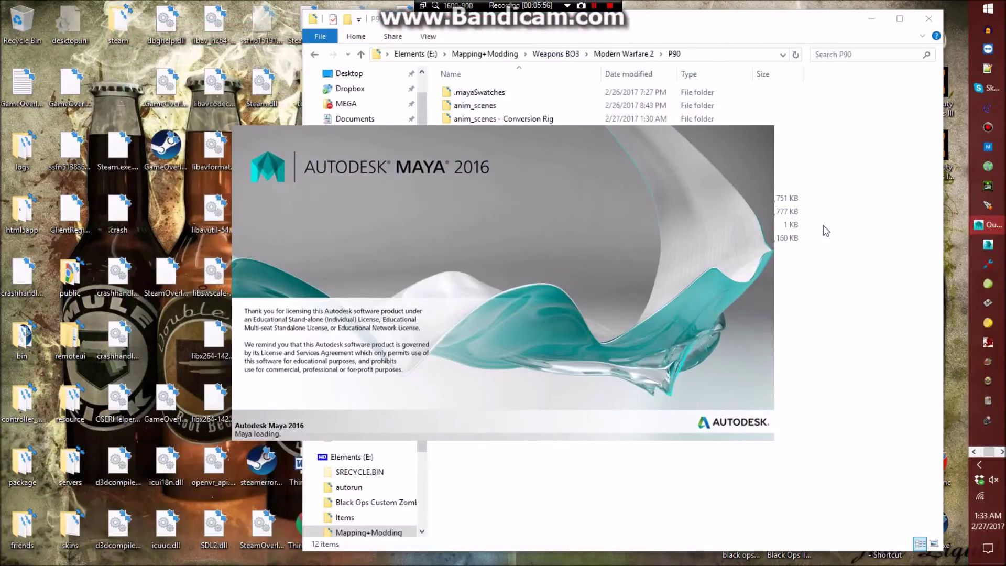
pyautogui.click(867, 231)
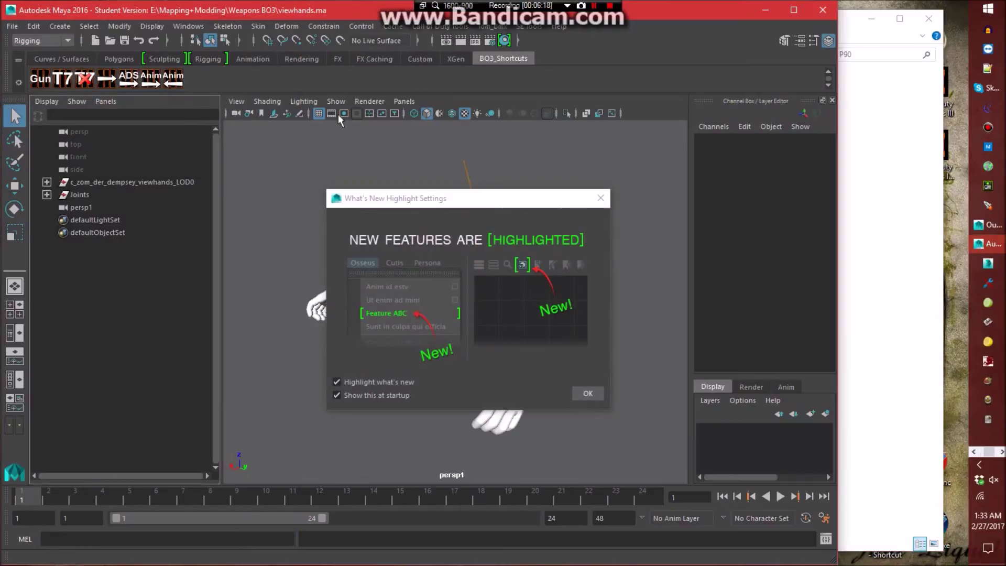
# Dismiss the What's New window and import p90_animated_model.ma from the P90 folder into the scene twice.
pyautogui.click(600, 198)
pyautogui.click(857, 338)
pyautogui.moveTo(495, 238); pyautogui.dragTo(267, 271)
pyautogui.moveTo(478, 240); pyautogui.dragTo(205, 274)
pyautogui.click(518, 341)
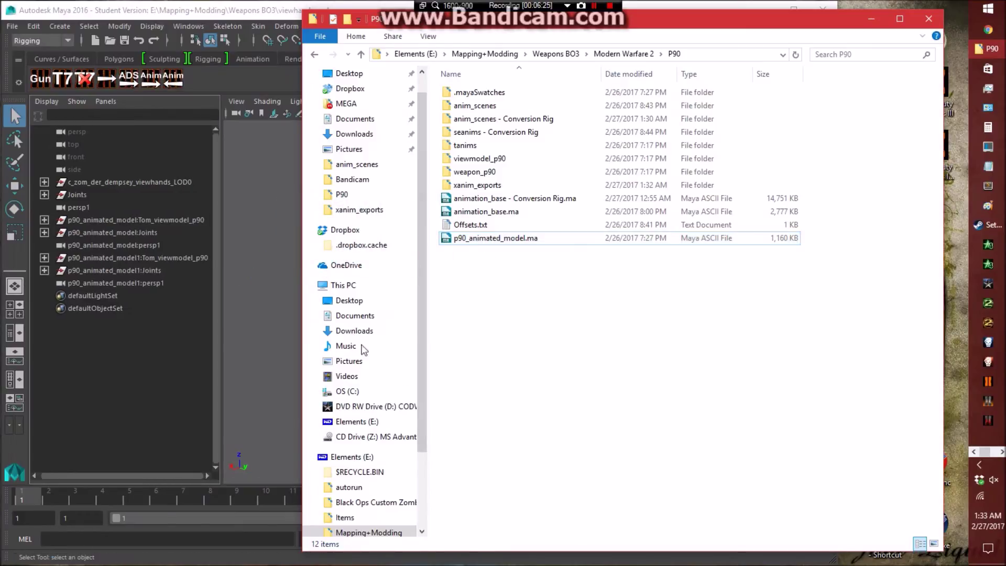
pyautogui.moveTo(184, 472); pyautogui.dragTo(156, 473)
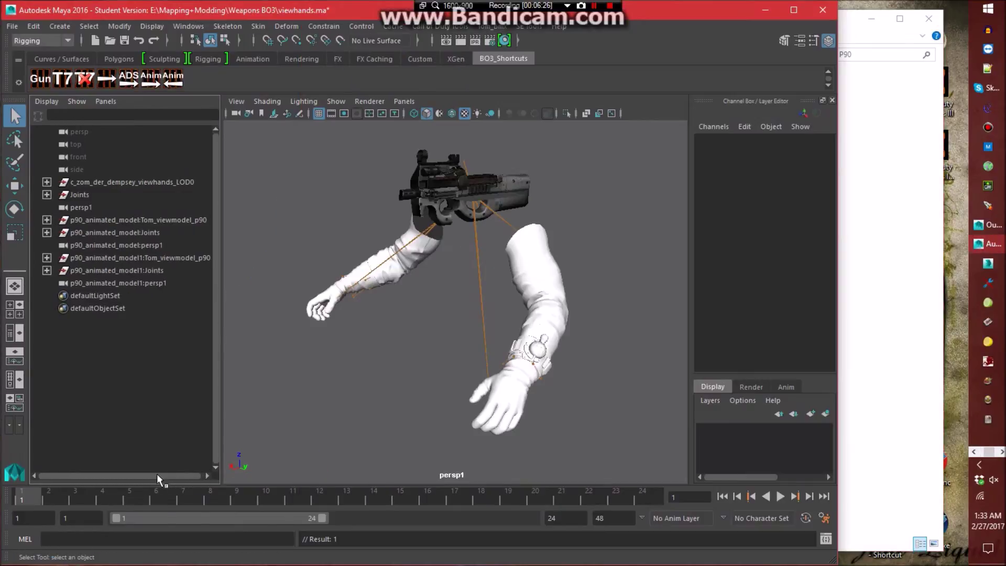
# Delete the persp1 cameras that came with both imported P90 models.
pyautogui.click(162, 284)
pyautogui.keyDown('ctrl'); pyautogui.click(155, 246); pyautogui.keyUp('ctrl')
pyautogui.press('Delete')
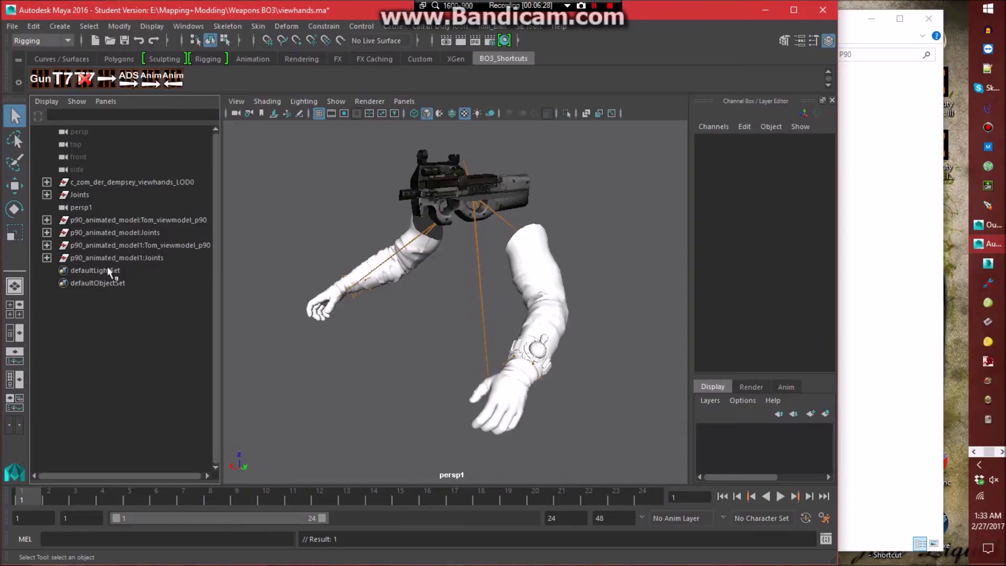
# Expand the first P90's Joints group and rename its j_gun joint to tag_weapon.
pyautogui.click(47, 232)
pyautogui.doubleClick(105, 246)
pyautogui.hotkey('ctrl', 'a')
pyautogui.press('BackSpace')
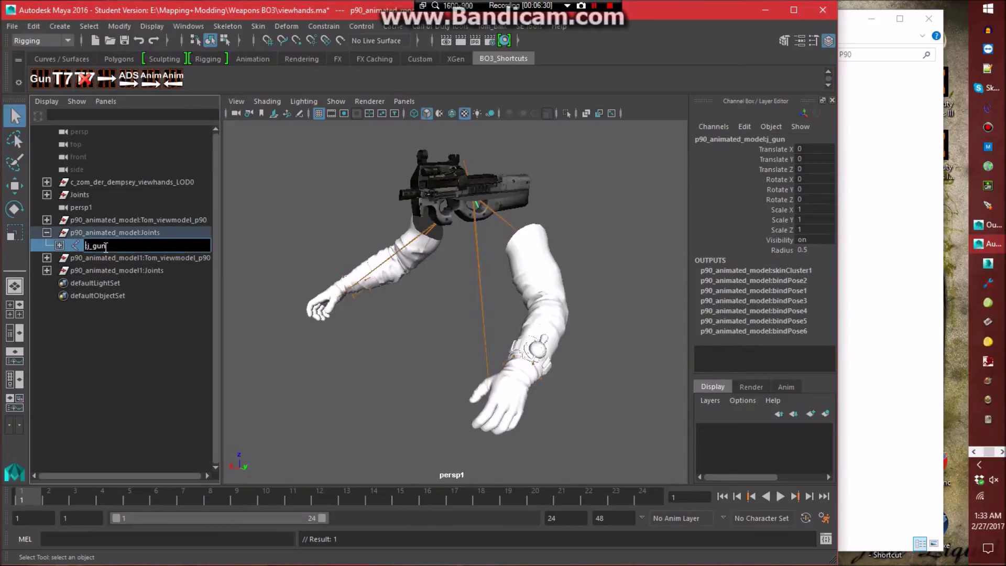
pyautogui.write('tag_weapon')
pyautogui.press('Return')
# Strip the p90_animated_model prefix from j_bolt, j_front_ring and j_reload_button under tag_weapon.
pyautogui.click(60, 245)
pyautogui.doubleClick(116, 258)
pyautogui.click(167, 257)
pyautogui.hotkey('shift', 'Home')
pyautogui.press('BackSpace')
pyautogui.doubleClick(116, 270)
pyautogui.hotkey('ctrl', 'Left')
pyautogui.hotkey('shift', 'Home')
pyautogui.press('BackSpace')
pyautogui.doubleClick(120, 283)
pyautogui.hotkey('ctrl', 'Left')
pyautogui.hotkey('shift', 'Home')
pyautogui.press('BackSpace')
# Strip the p90_animated_model prefix from tag_brass, tag_clip, tag_flash and tag_iron_sight under tag_weapon.
pyautogui.doubleClick(119, 296)
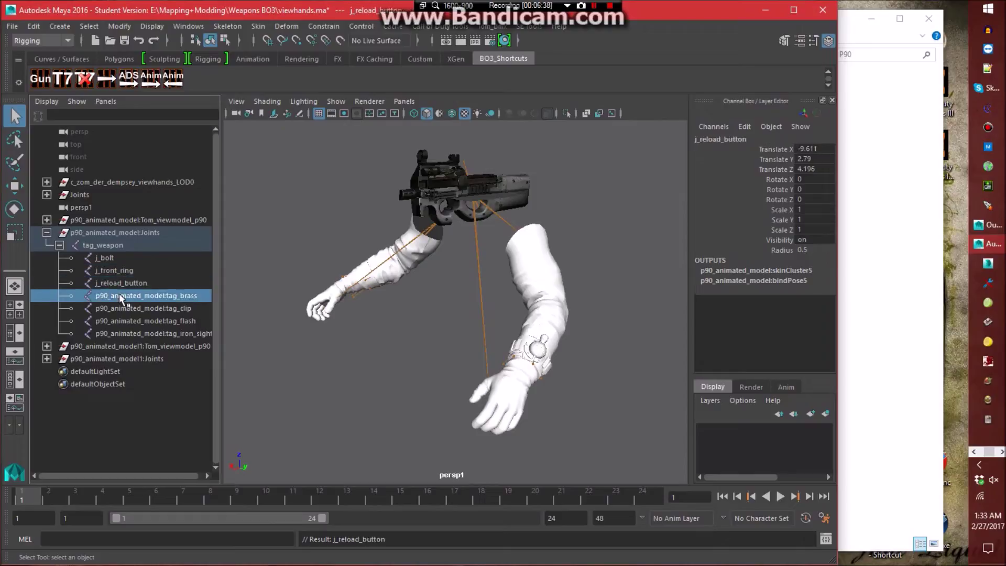
pyautogui.hotkey('ctrl', 'Left')
pyautogui.hotkey('shift', 'Home')
pyautogui.press('BackSpace')
pyautogui.doubleClick(123, 308)
pyautogui.hotkey('ctrl', 'Left')
pyautogui.hotkey('shift', 'Home')
pyautogui.press('BackSpace')
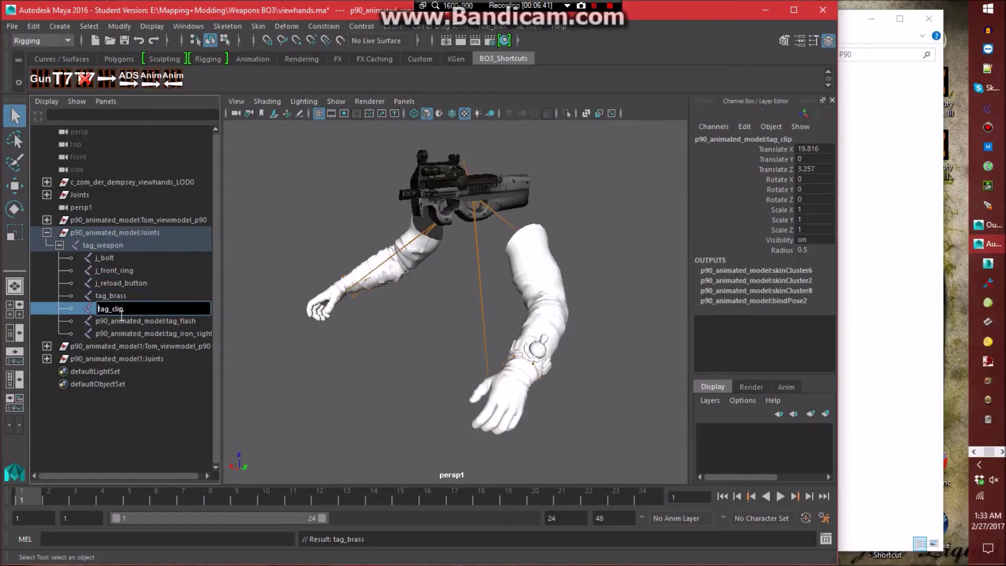
pyautogui.doubleClick(121, 321)
pyautogui.hotkey('ctrl', 'Left')
pyautogui.hotkey('shift', 'Home')
pyautogui.press('BackSpace')
pyautogui.click(121, 334)
pyautogui.doubleClick(122, 334)
pyautogui.hotkey('ctrl', 'Left')
pyautogui.hotkey('shift', 'Home')
pyautogui.press('BackSpace')
pyautogui.press('Return')
# Expand the second P90's Joints group and rename its j_gun joint to tag_weapon_le.
pyautogui.click(47, 366)
pyautogui.click(47, 359)
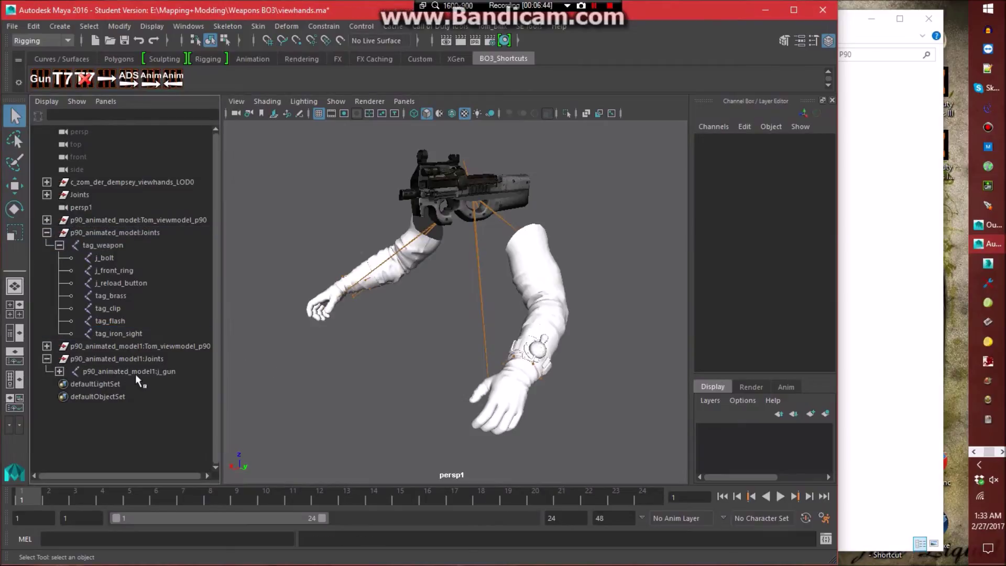
pyautogui.doubleClick(133, 371)
pyautogui.press('BackSpace')
pyautogui.write('tag_weapon_le')
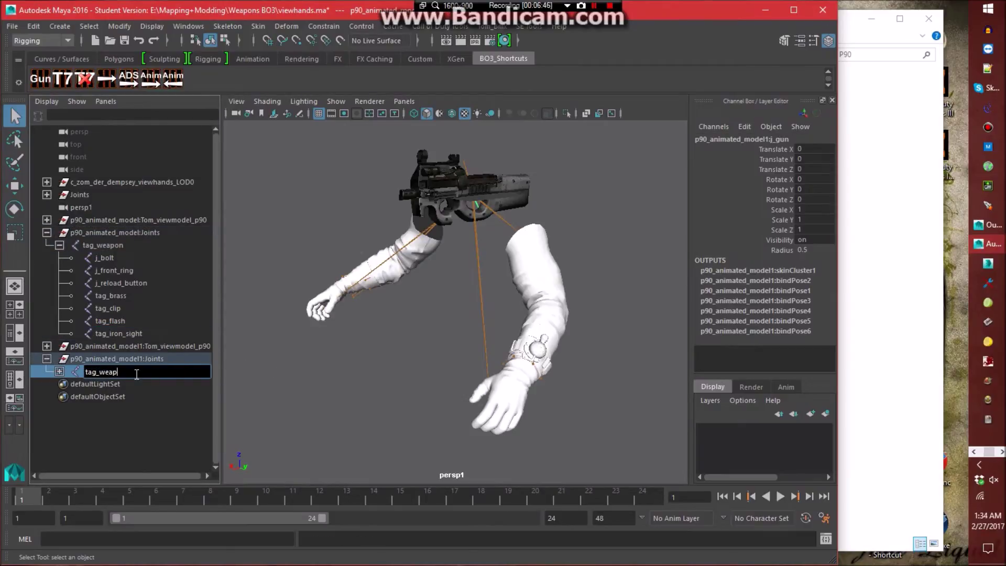
pyautogui.press('Return')
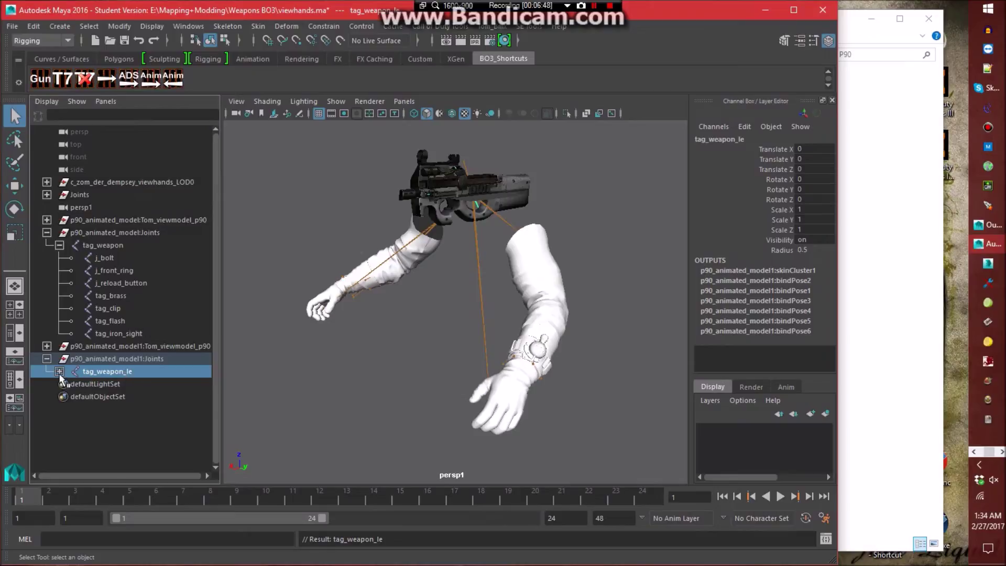
# Strip the p90_animated_model1 prefix from j_bolt, j_front_ring and j_reload_button under tag_weapon_le.
pyautogui.click(59, 371)
pyautogui.doubleClick(116, 384)
pyautogui.hotkey('ctrl', 'Left')
pyautogui.hotkey('shift', 'Home')
pyautogui.press('BackSpace')
pyautogui.press('Return')
pyautogui.doubleClick(115, 397)
pyautogui.hotkey('ctrl', 'Left')
pyautogui.hotkey('shift', 'Home')
pyautogui.press('BackSpace')
pyautogui.doubleClick(118, 409)
pyautogui.hotkey('ctrl', 'Left')
pyautogui.hotkey('shift', 'Home')
pyautogui.press('BackSpace')
pyautogui.press('Return')
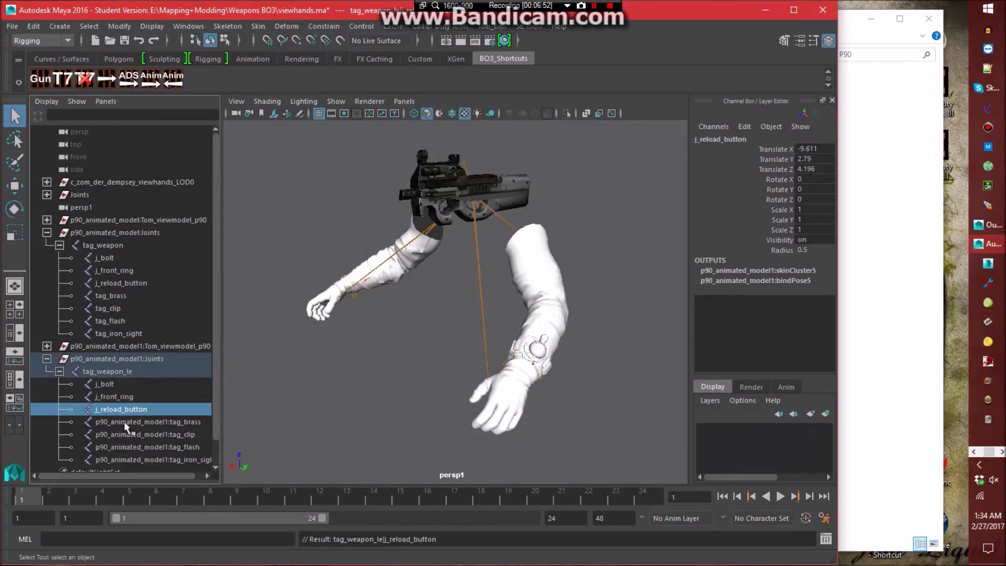
# Strip the p90_animated_model1 prefix from tag_brass, tag_clip and tag_flash under tag_weapon_le.
pyautogui.doubleClick(117, 422)
pyautogui.hotkey('ctrl', 'Left')
pyautogui.hotkey('shift', 'Home')
pyautogui.press('BackSpace')
pyautogui.press('Return')
pyautogui.doubleClick(124, 434)
pyautogui.hotkey('ctrl', 'Left')
pyautogui.hotkey('shift', 'Home')
pyautogui.press('BackSpace')
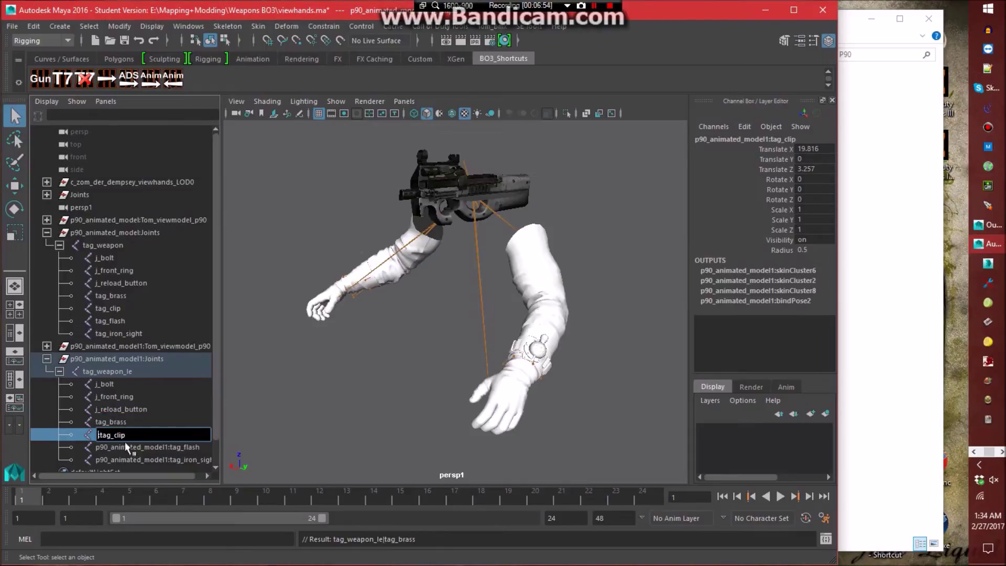
pyautogui.press('Return')
pyautogui.doubleClick(125, 447)
pyautogui.hotkey('ctrl', 'Left')
pyautogui.hotkey('shift', 'Home')
pyautogui.press('BackSpace')
pyautogui.press('Return')
# Rename the second P90's iron sight joint to tag_iron_sight_le, without its namespace prefix.
pyautogui.doubleClick(127, 459)
pyautogui.hotkey('ctrl', 'Left')
pyautogui.hotkey('shift', 'Home')
pyautogui.press('BackSpace')
pyautogui.write('_le')
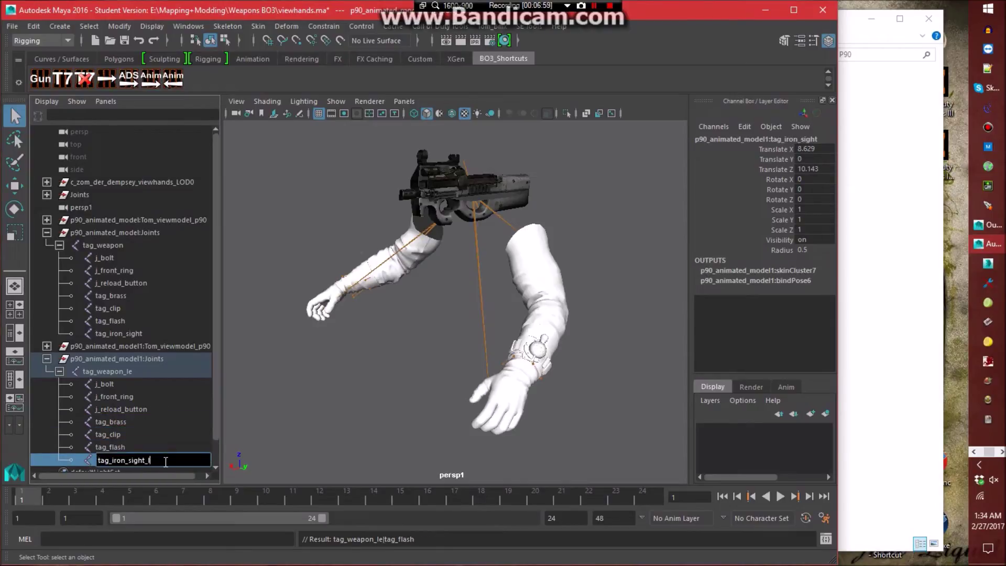
pyautogui.press('Return')
# Add the _le suffix to tag_flash, tag_clip and tag_brass under tag_weapon_le.
pyautogui.doubleClick(154, 447)
pyautogui.press('End')
pyautogui.write('_le')
pyautogui.press('Return')
pyautogui.click(145, 435)
pyautogui.doubleClick(147, 434)
pyautogui.write('_le')
pyautogui.press('Return')
pyautogui.click(146, 422)
pyautogui.doubleClick(146, 422)
pyautogui.write('_le')
pyautogui.press('Return')
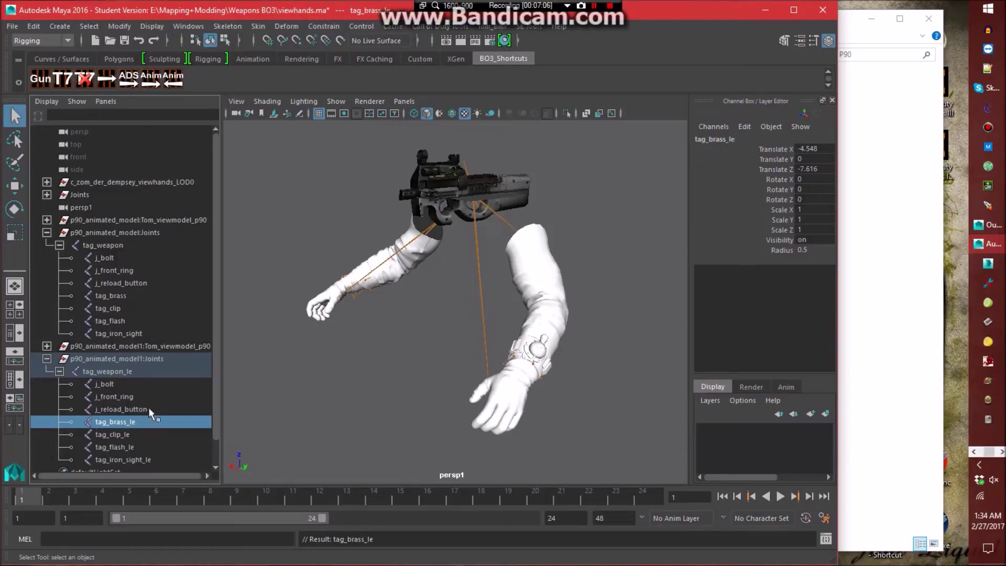
# Add the _le suffix to j_reload_button and j_front_ring under tag_weapon_le.
pyautogui.doubleClick(150, 409)
pyautogui.write('_le')
pyautogui.press('Return')
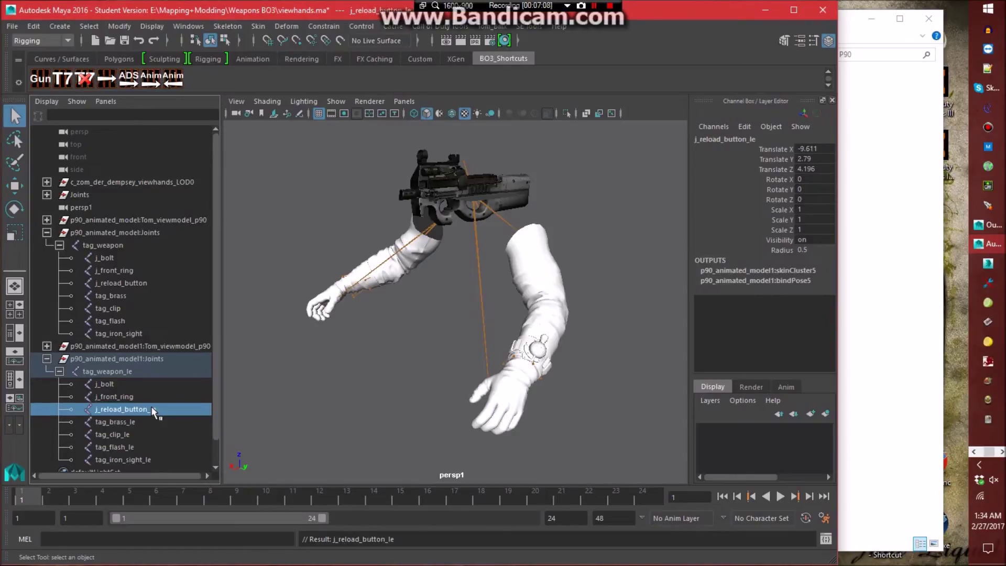
pyautogui.click(162, 395)
pyautogui.doubleClick(163, 395)
pyautogui.write('_le')
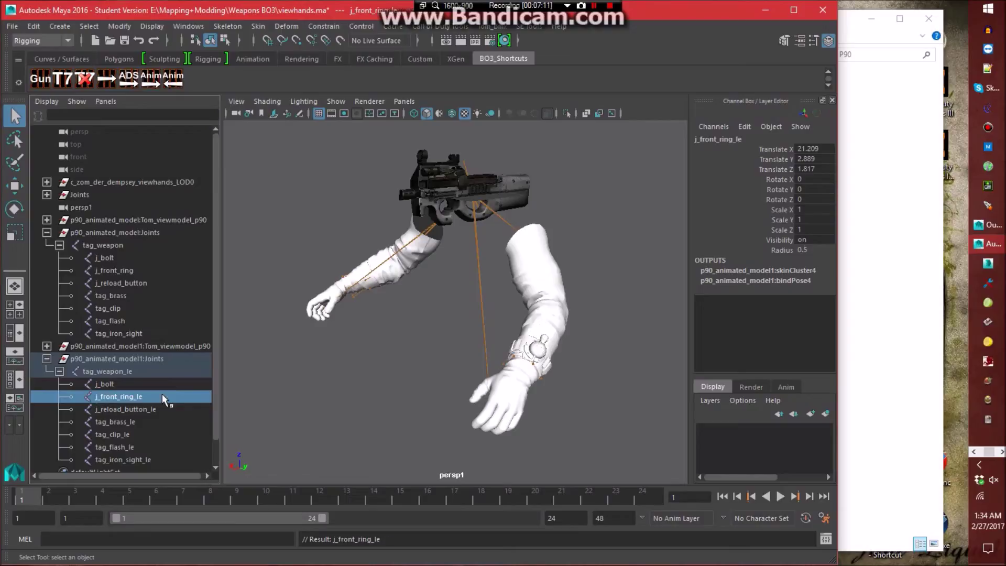
# Rename the j_bolt joint under tag_weapon_le to j_bolt_le.
pyautogui.press('Return')
pyautogui.click(161, 385)
pyautogui.doubleClick(161, 385)
pyautogui.write('_')
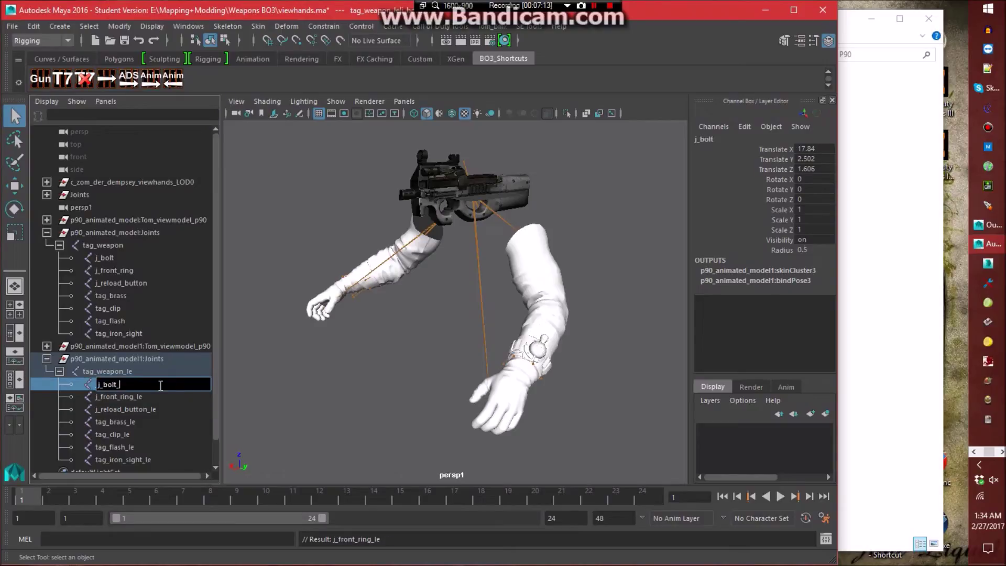
pyautogui.write('le')
pyautogui.press('Return')
# Parent tag_weapon_le under the tag_weapon_left joint in the viewhands skeleton.
pyautogui.click(310, 386)
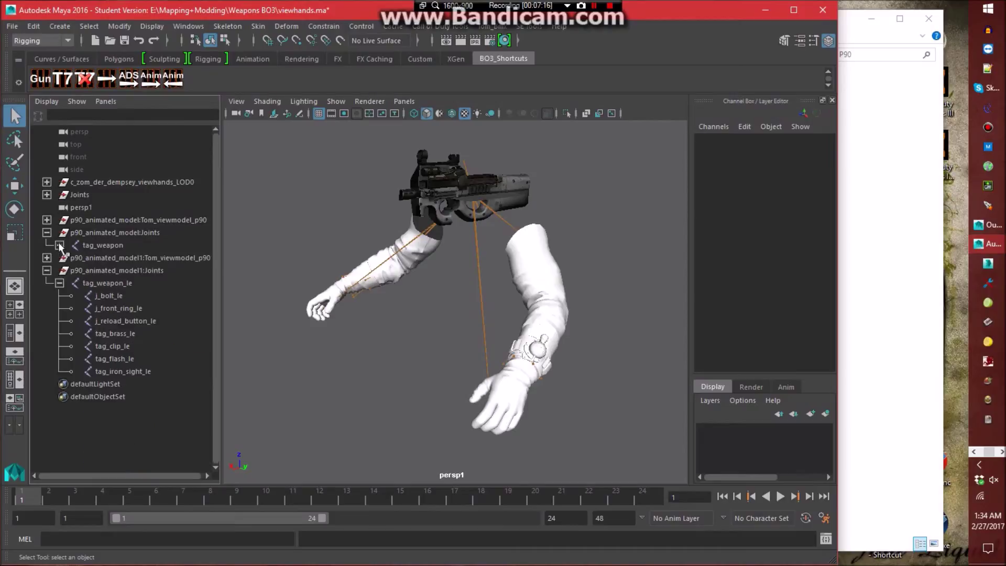
pyautogui.click(60, 283)
pyautogui.click(46, 195)
pyautogui.click(59, 206)
pyautogui.click(72, 220)
pyautogui.click(84, 232)
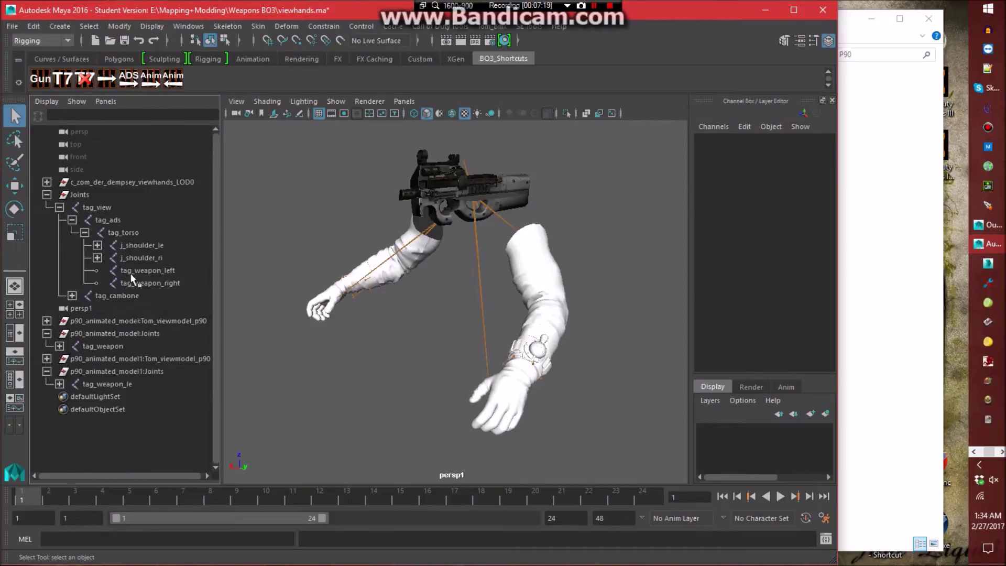
pyautogui.click(140, 384)
pyautogui.moveTo(171, 272); pyautogui.dragTo(171, 270, button='middle')
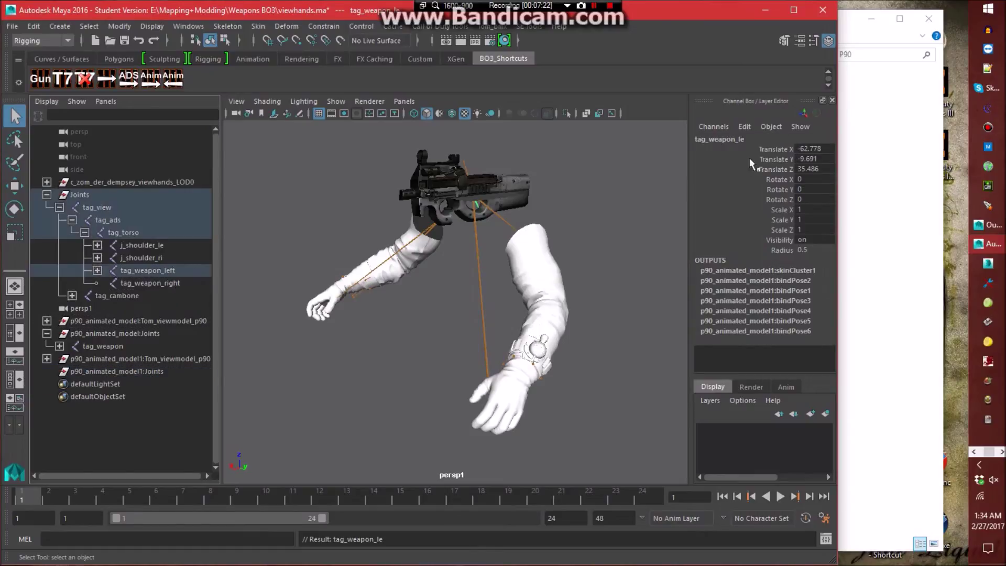
# Set Translate X, Y and Z of tag_weapon_le to 0.
pyautogui.moveTo(812, 149); pyautogui.dragTo(811, 174)
pyautogui.write('0')
pyautogui.press('Return')
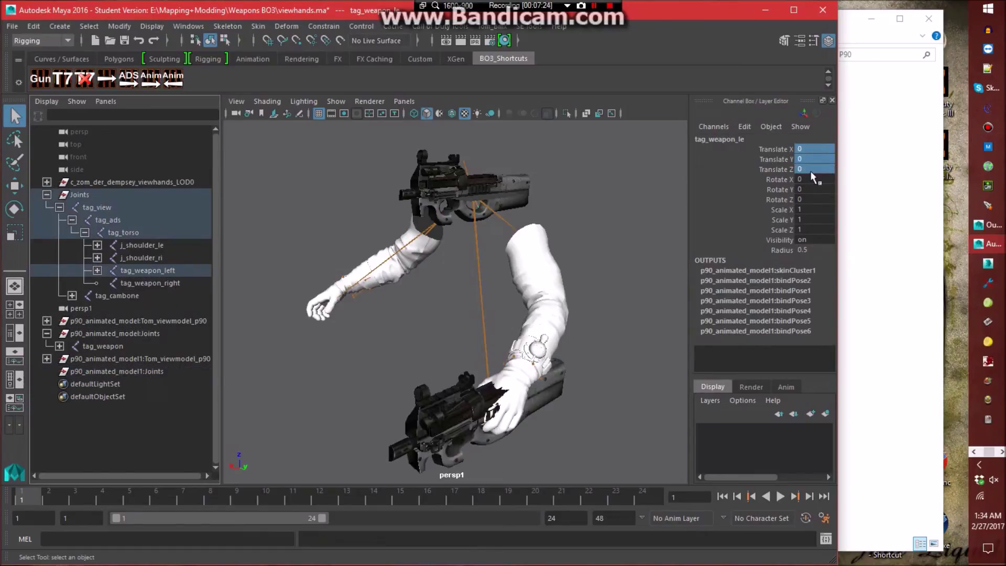
pyautogui.click(633, 208)
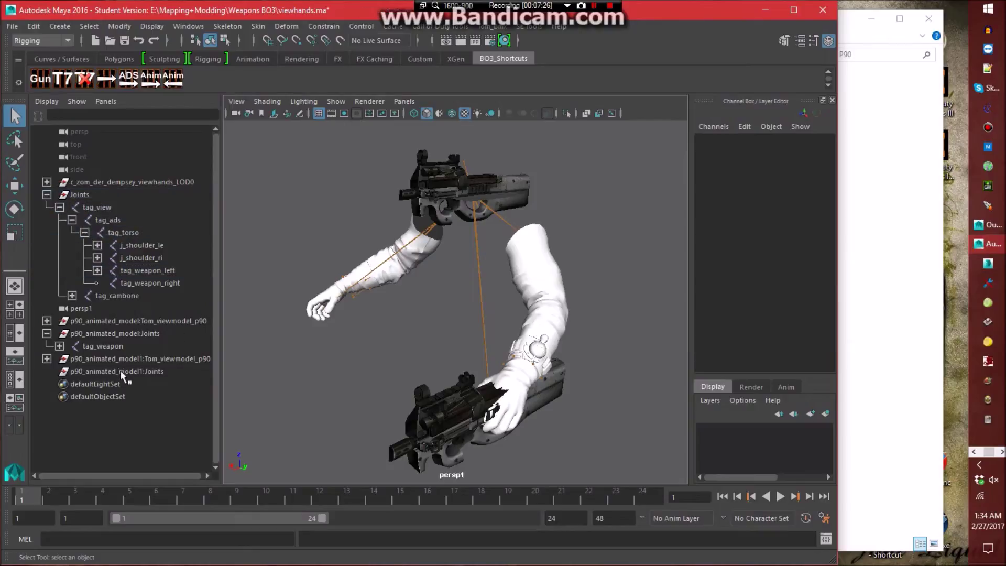
# Parent tag_weapon under the tag_weapon_right joint and set its Translate X, Y and Z to 0.
pyautogui.click(103, 346)
pyautogui.moveTo(103, 346); pyautogui.dragTo(169, 279, button='middle')
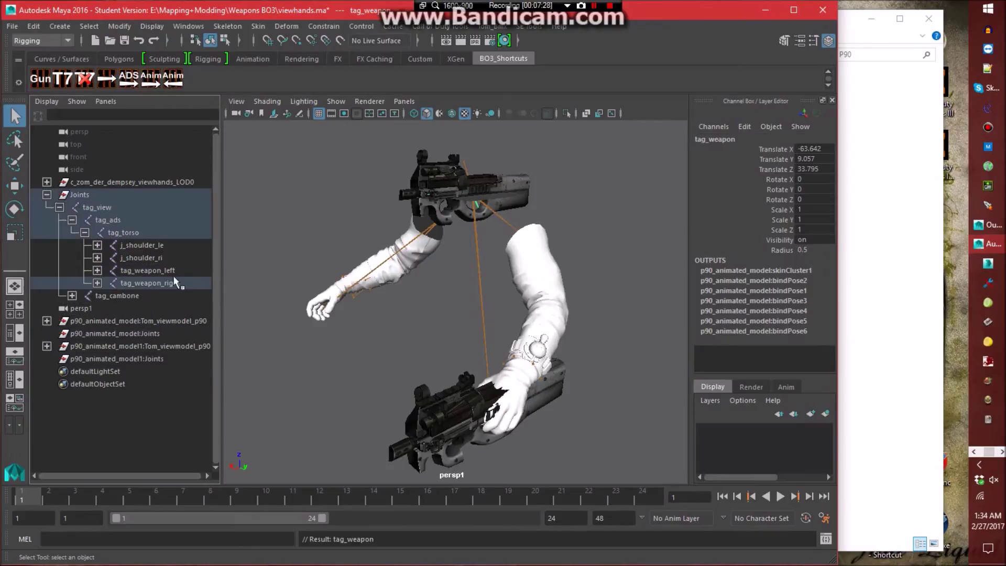
pyautogui.moveTo(812, 150); pyautogui.dragTo(811, 169)
pyautogui.write('0')
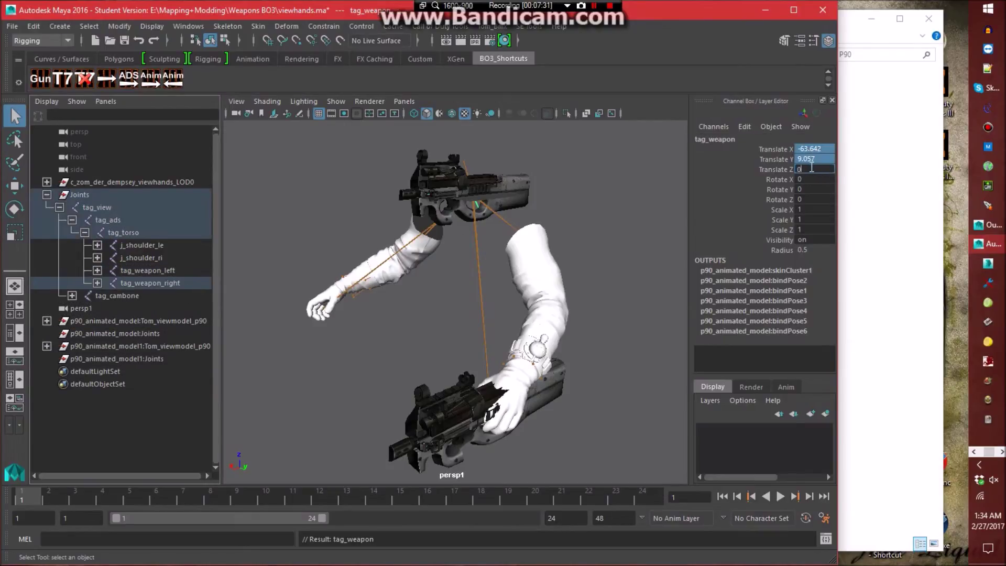
pyautogui.press('Return')
pyautogui.click(610, 201)
# Delete the two empty Joints groups of p90_animated_model and p90_animated_model1.
pyautogui.click(141, 334)
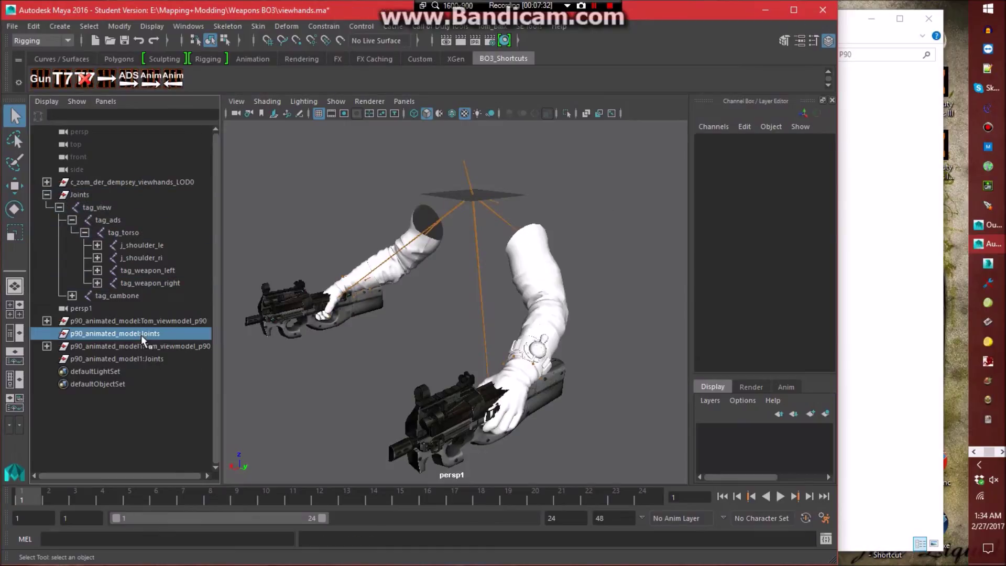
pyautogui.keyDown('ctrl'); pyautogui.click(149, 359); pyautogui.keyUp('ctrl')
pyautogui.press('Delete')
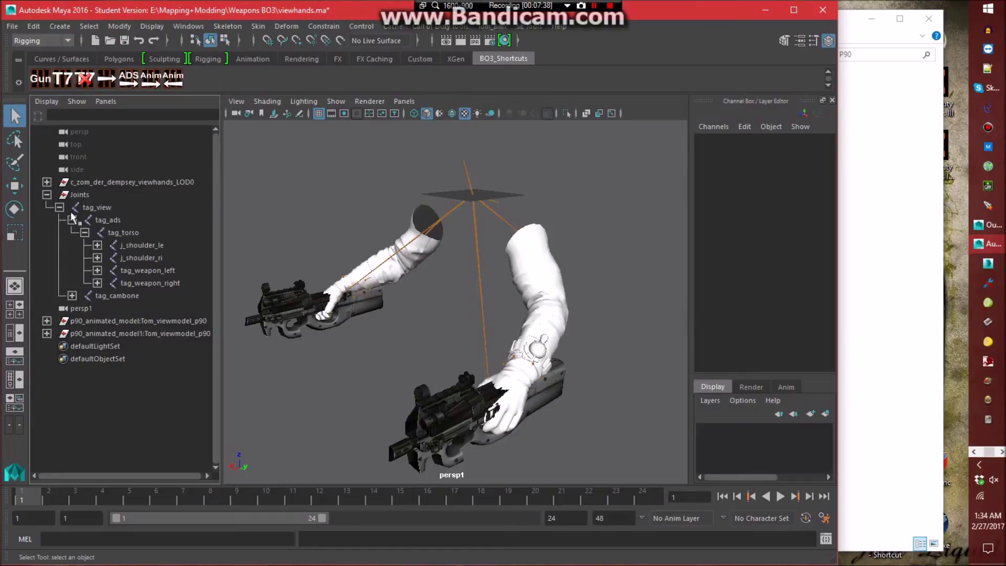
# Select the whole tag_view joint hierarchy together with the WraithMesh_1ca2c3b3_00 mesh of the viewhands.
pyautogui.click(99, 208)
pyautogui.click(88, 27)
pyautogui.click(107, 85)
pyautogui.click(47, 181)
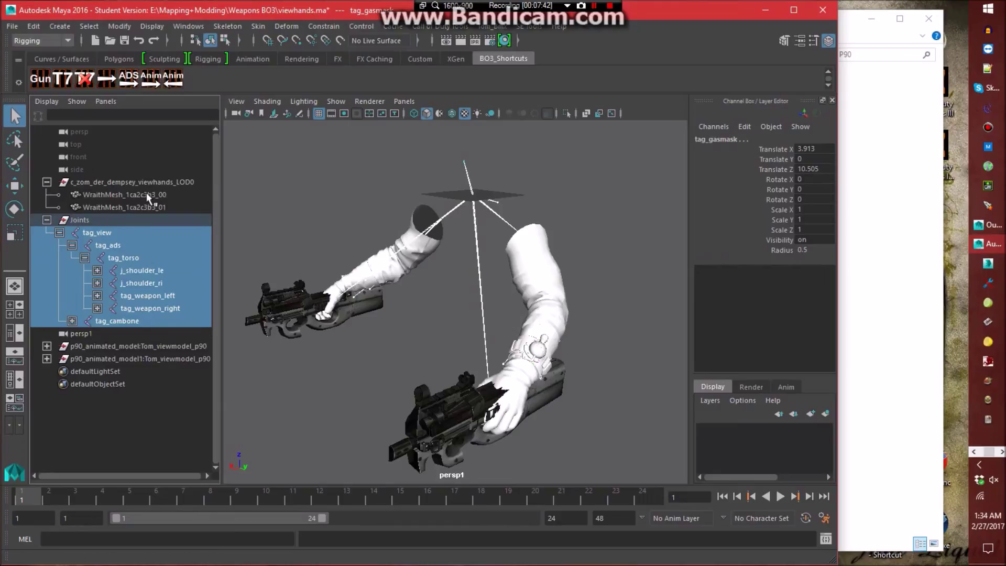
pyautogui.keyDown('ctrl'); pyautogui.click(149, 195); pyautogui.keyUp('ctrl')
pyautogui.click(46, 181)
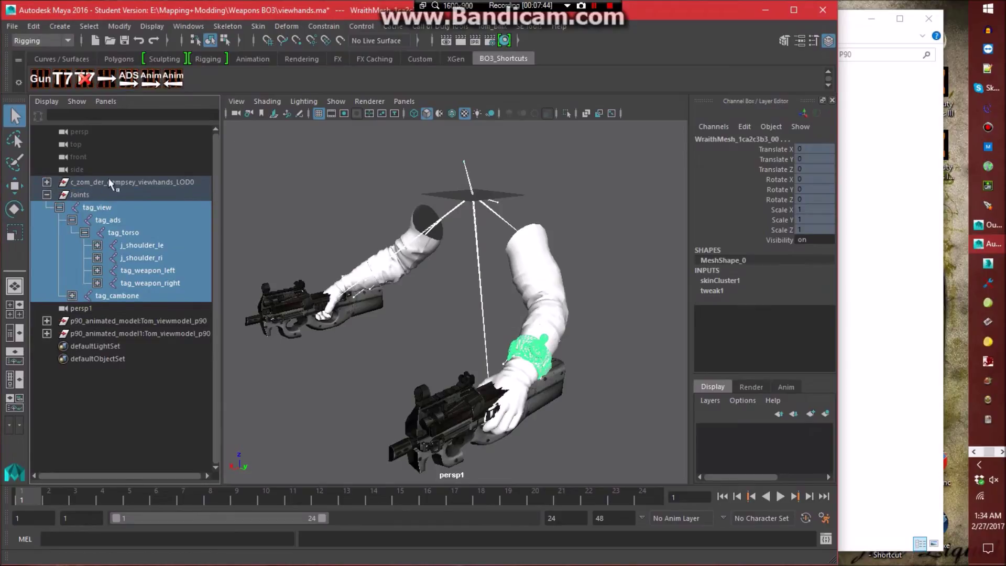
pyautogui.click(440, 26)
pyautogui.click(456, 64)
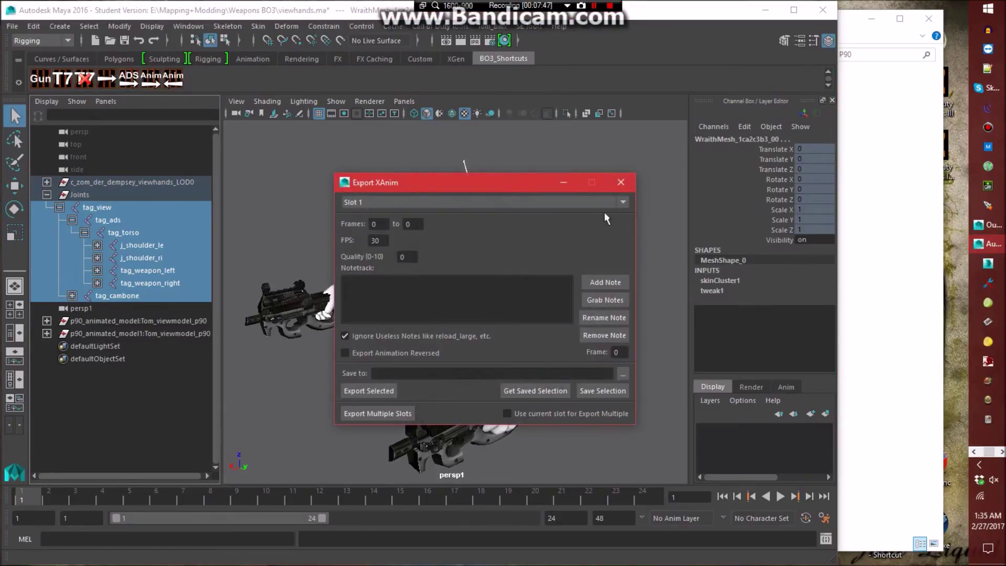
pyautogui.click(622, 182)
# Export the selection as an XModel named p90_dw_anim_model into the Modern Warfare 2\P90 folder.
pyautogui.click(440, 26)
pyautogui.click(454, 47)
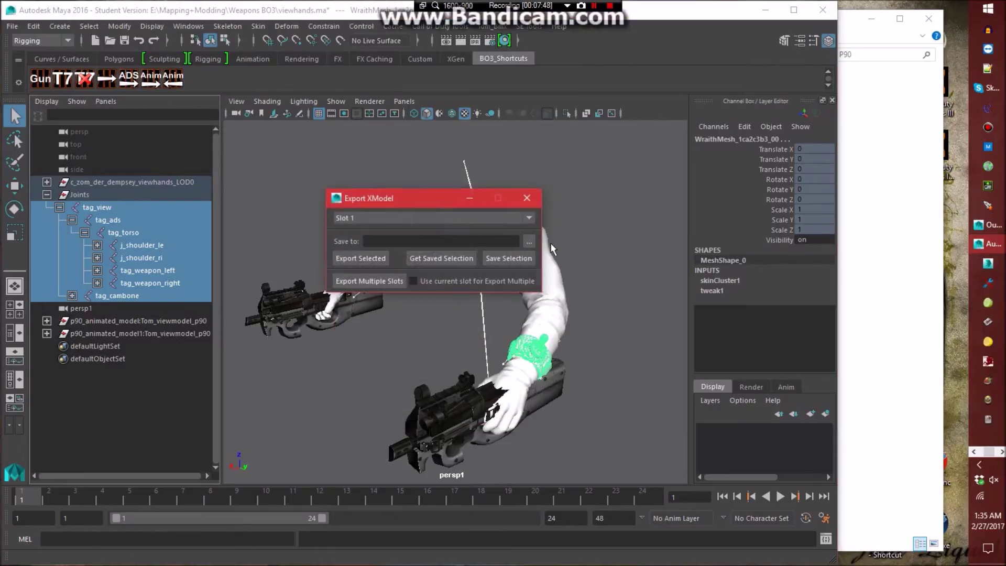
pyautogui.click(522, 239)
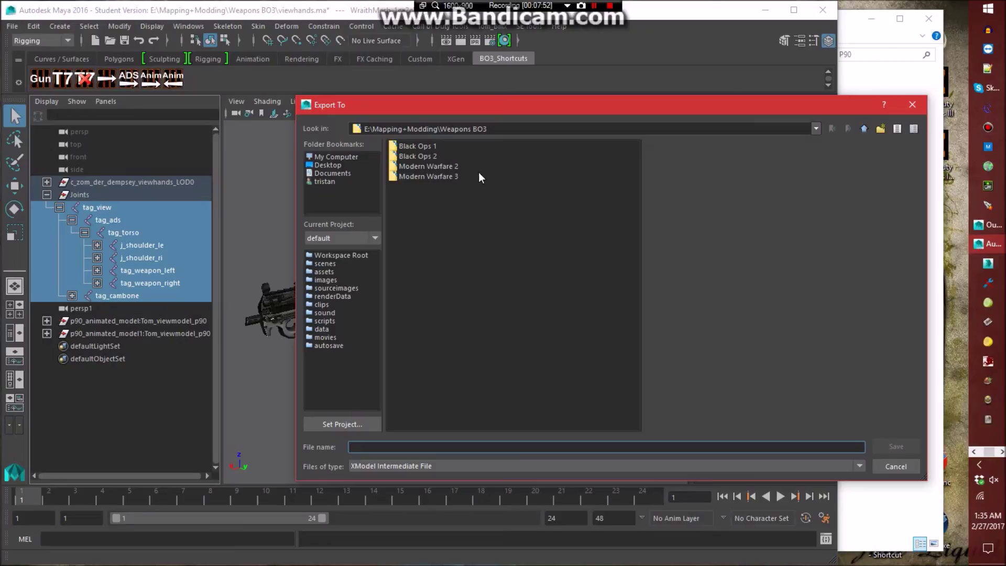
pyautogui.doubleClick(454, 168)
pyautogui.doubleClick(405, 146)
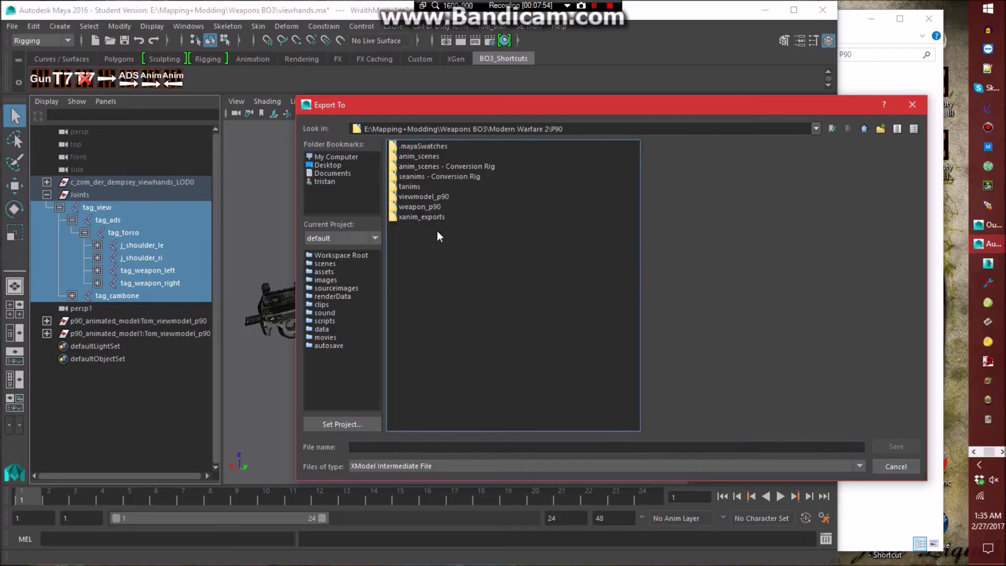
pyautogui.click(390, 447)
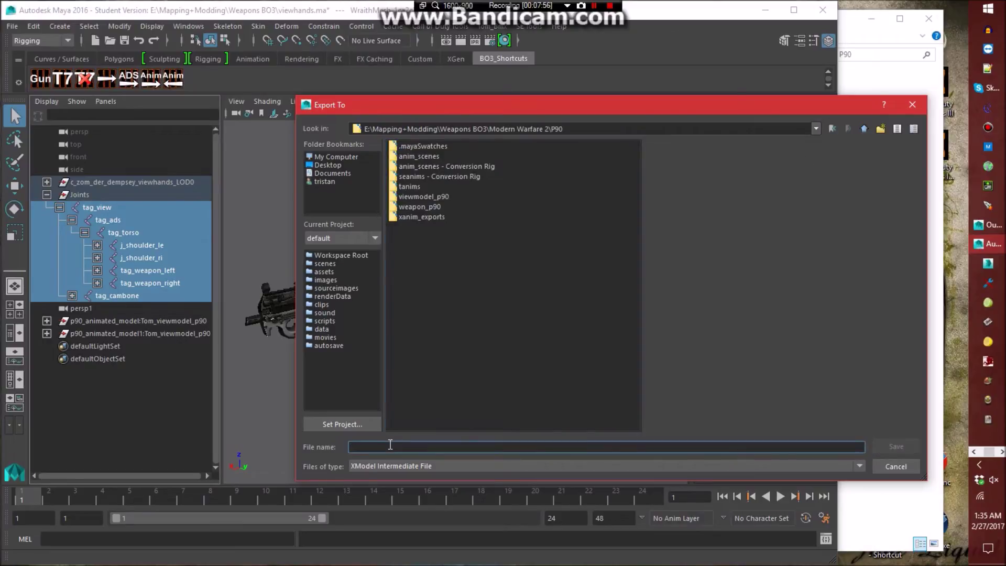
pyautogui.click(936, 512)
pyautogui.write('p90_')
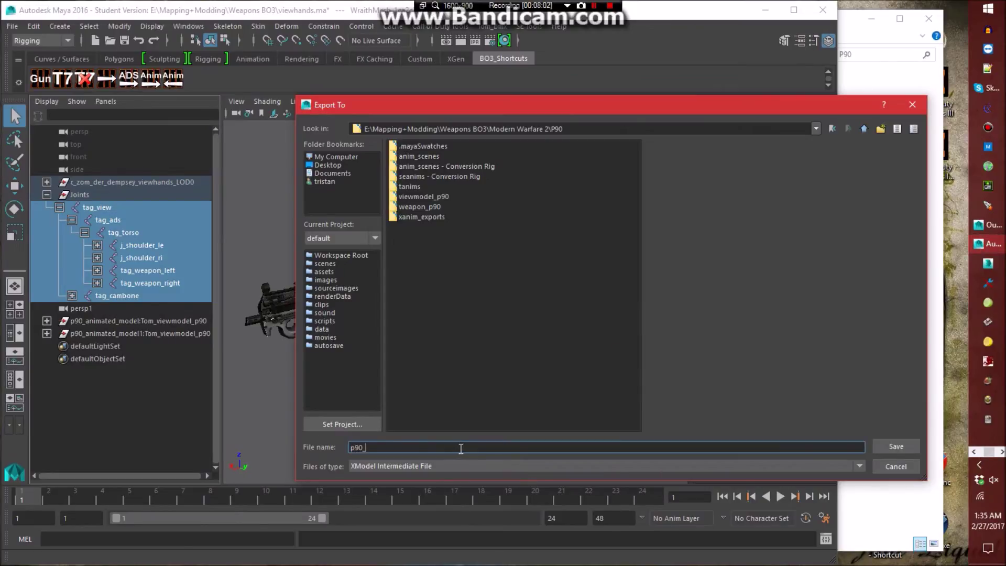
pyautogui.write('dw_anim_model')
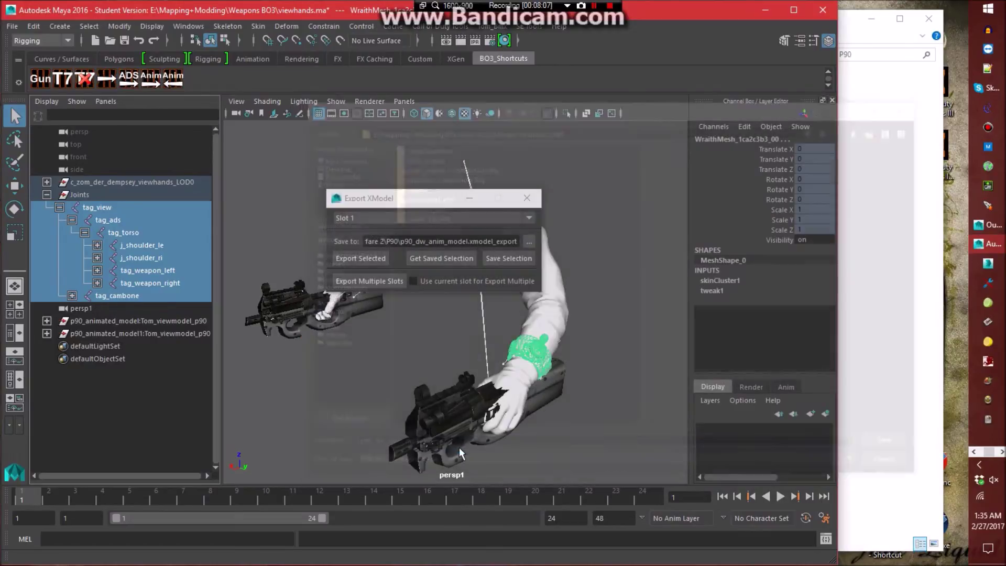
pyautogui.press('Return')
pyautogui.click(360, 259)
pyautogui.click(478, 236)
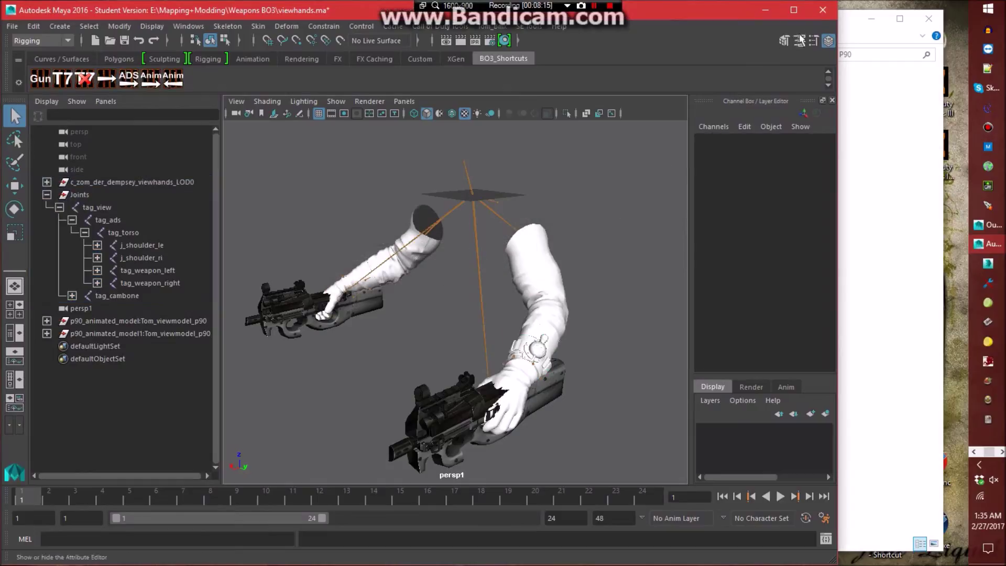
# Switch to File Explorer and open the xanim_exports folder inside the P90 folder.
pyautogui.click(489, 292)
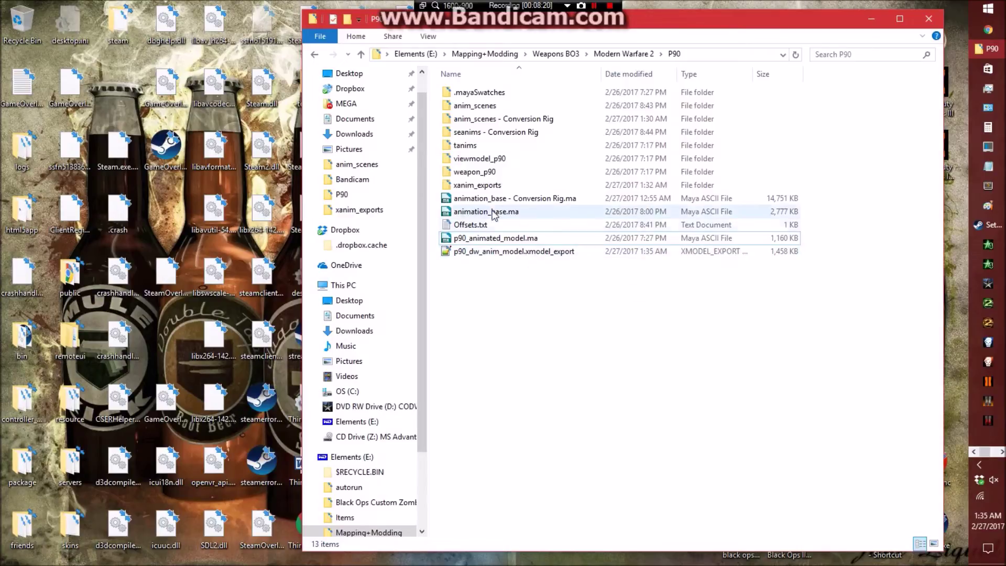
pyautogui.doubleClick(477, 185)
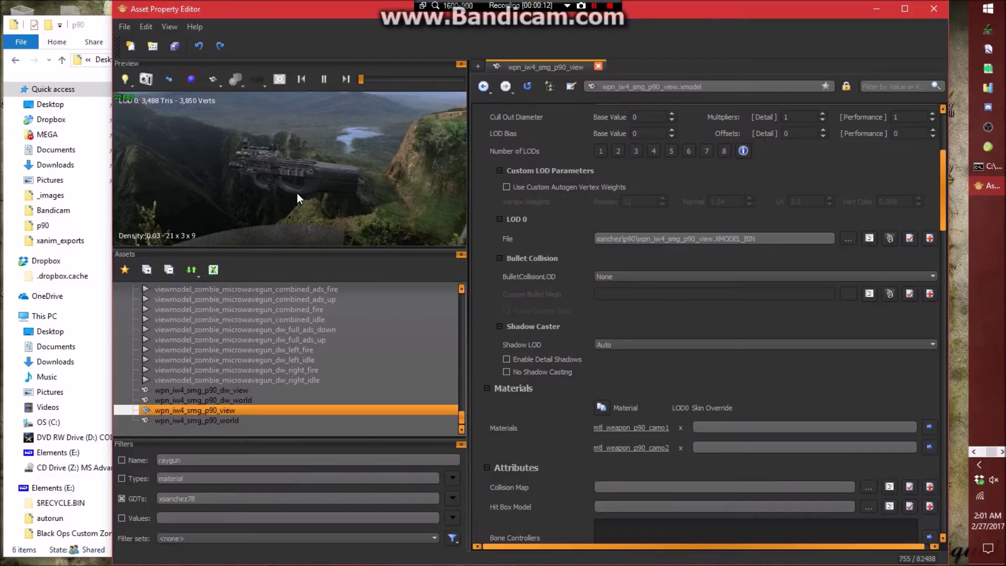
# In Asset Property Editor, examine the P90 view model's preview and the submodel parent tags of wpn_iw4_smg_p90_world and wpn_iw4_smg_p90_view.
pyautogui.moveTo(339, 194)
pyautogui.mouseDown()
pyautogui.moveTo(314, 192)
pyautogui.moveTo(339, 194)
pyautogui.moveTo(338, 209)
pyautogui.moveTo(339, 192)
pyautogui.mouseUp()
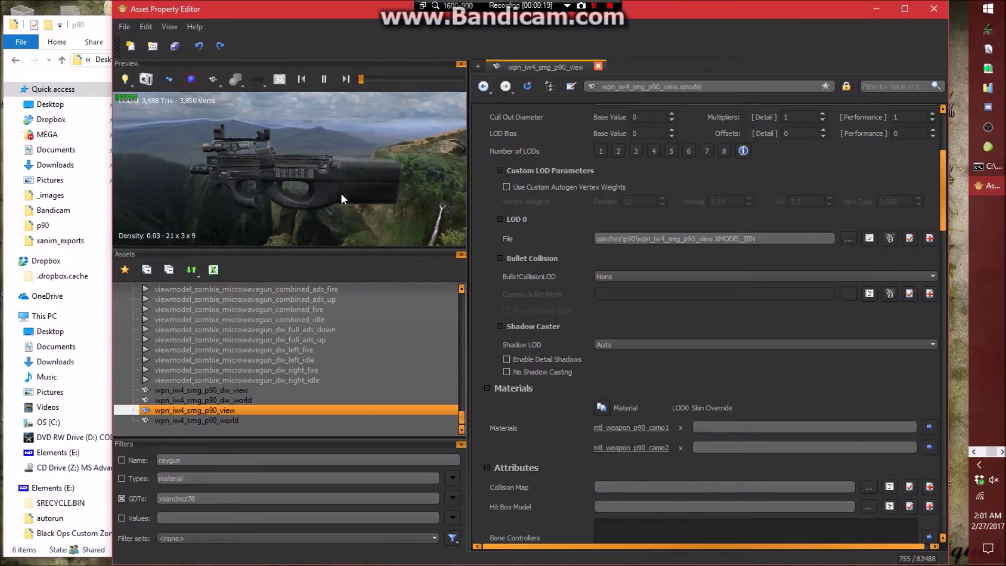
pyautogui.click(234, 422)
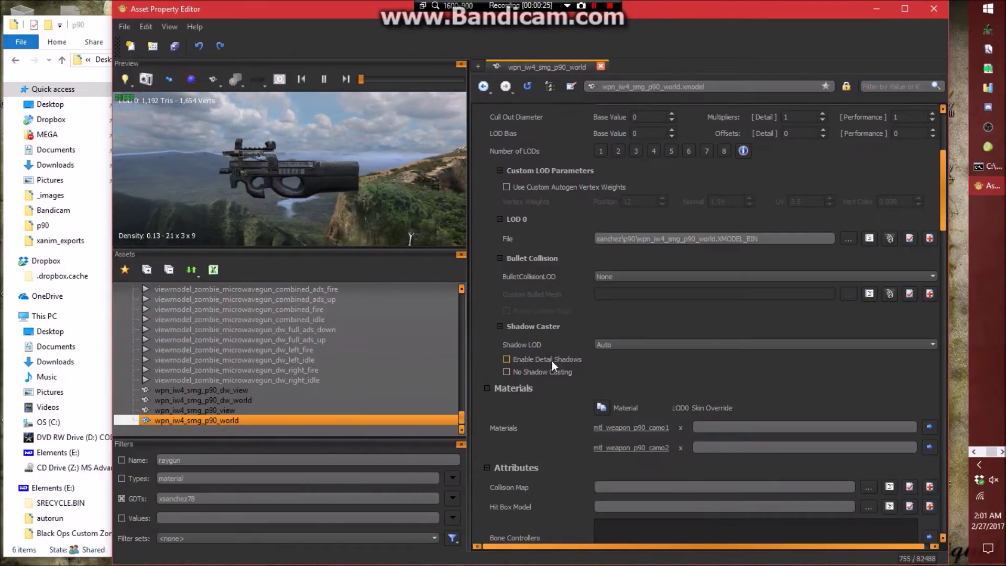
pyautogui.scroll(-6, 545, 359)
pyautogui.click(597, 421)
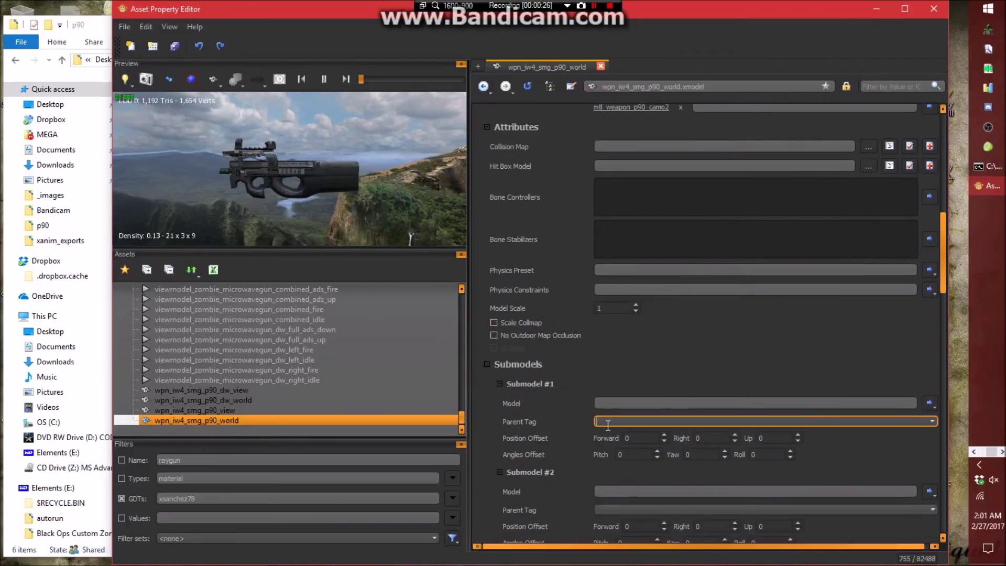
pyautogui.click(933, 421)
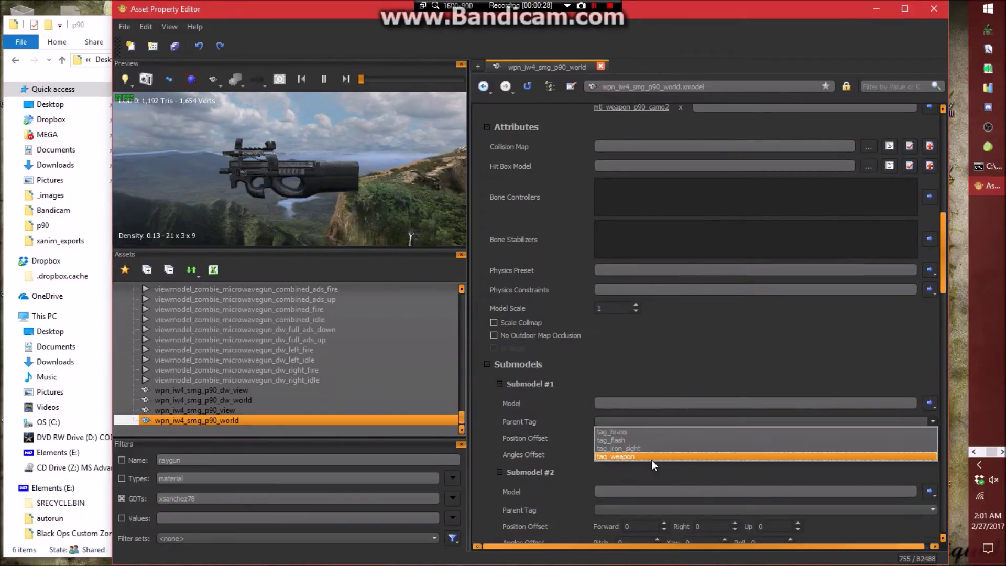
pyautogui.click(240, 406)
pyautogui.click(239, 410)
pyautogui.click(932, 421)
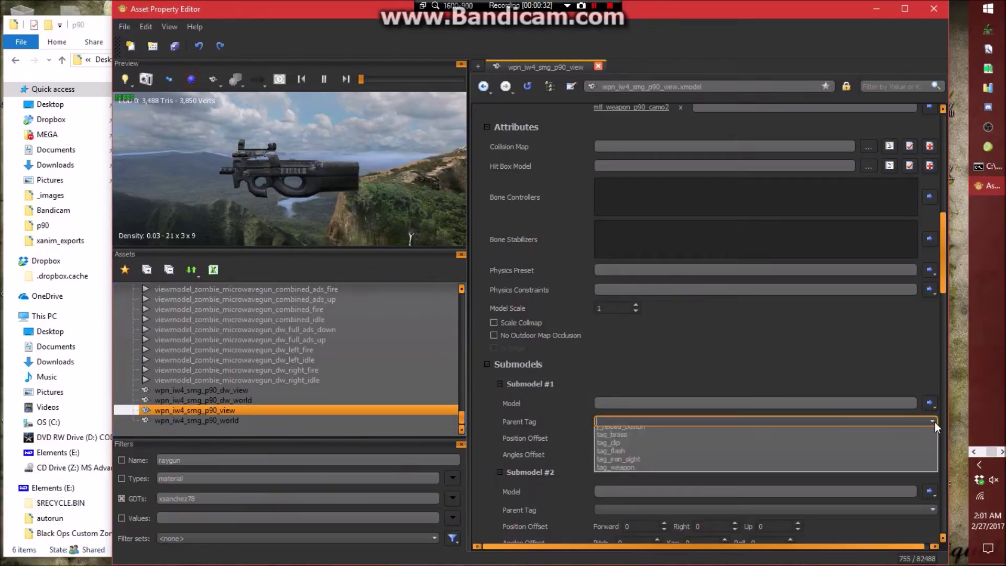
# Examine the submodel parent tags of wpn_iw4_smg_p90_dw_view and wpn_iw4_smg_p90_dw_world, then return to wpn_iw4_smg_p90_view.
pyautogui.click(244, 390)
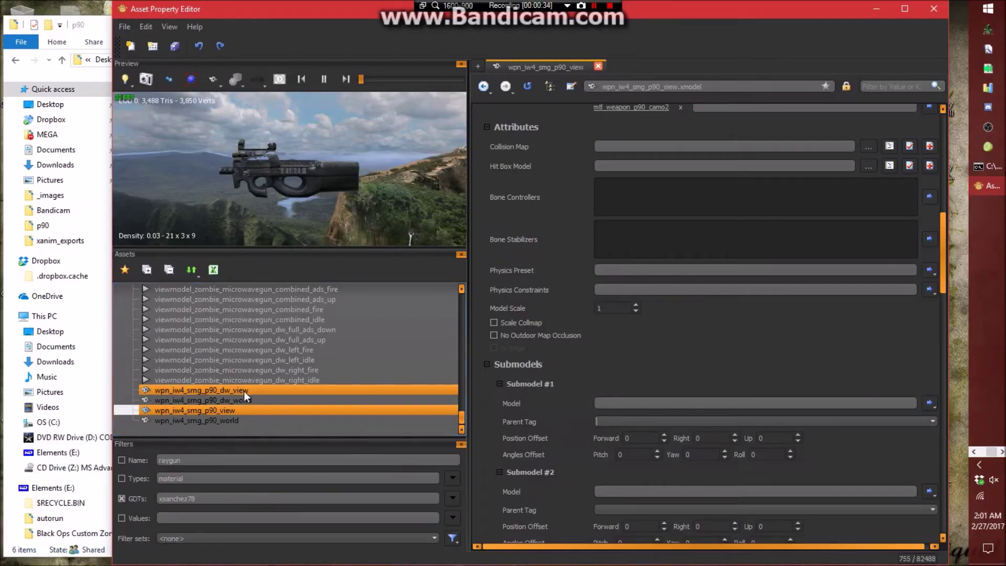
pyautogui.click(244, 398)
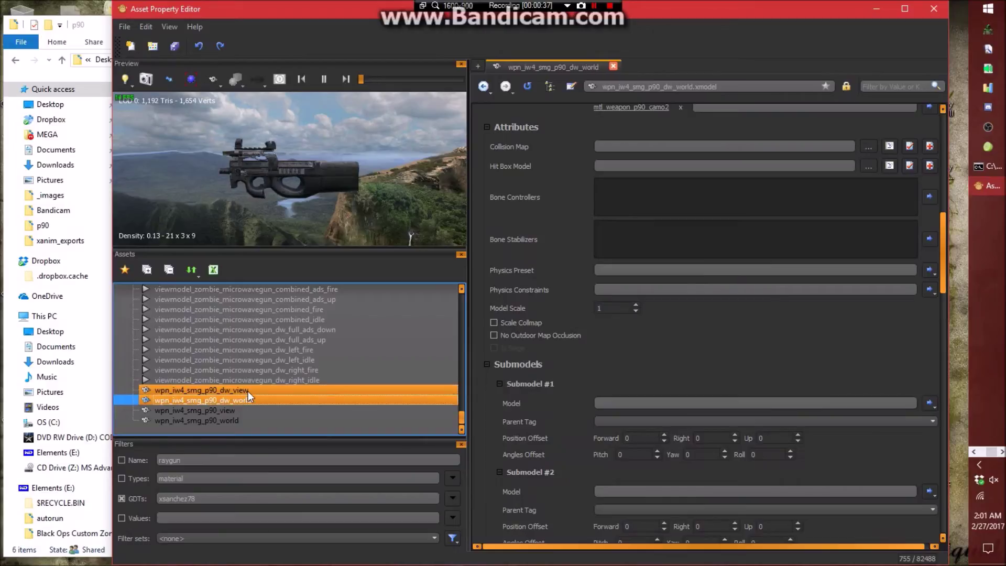
pyautogui.click(248, 390)
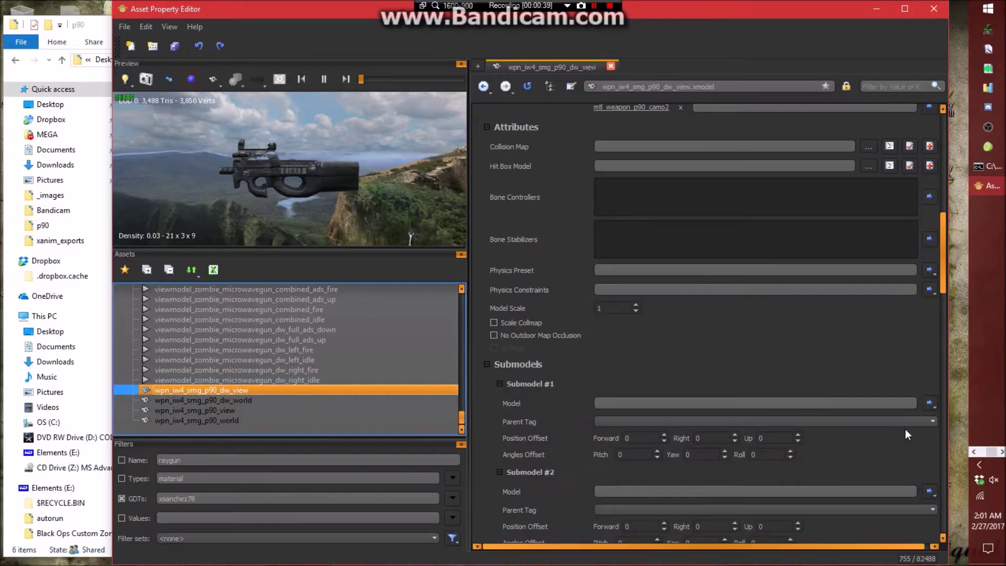
pyautogui.click(933, 421)
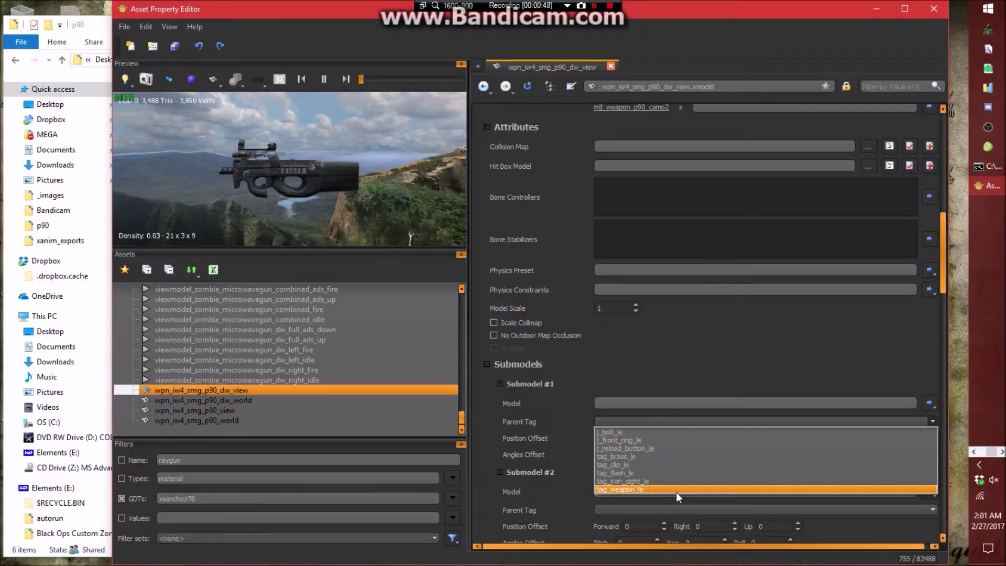
pyautogui.click(627, 366)
pyautogui.click(256, 401)
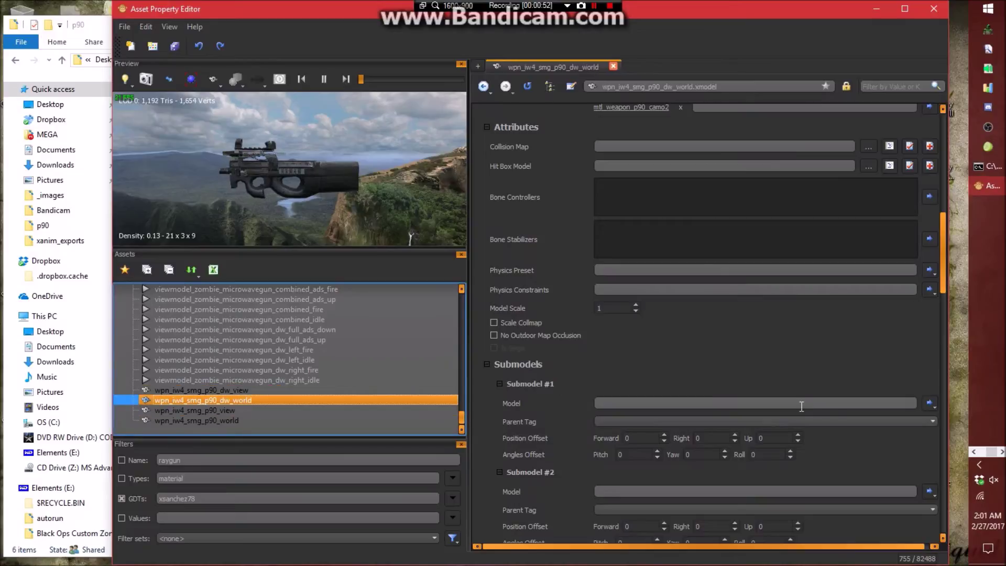
pyautogui.click(931, 423)
pyautogui.click(570, 380)
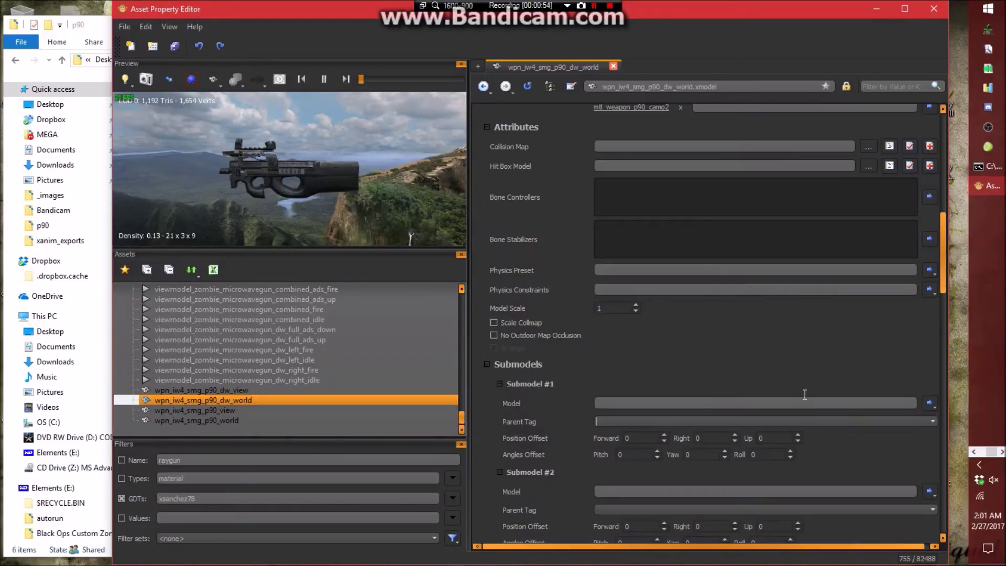
pyautogui.scroll(10, 572, 380)
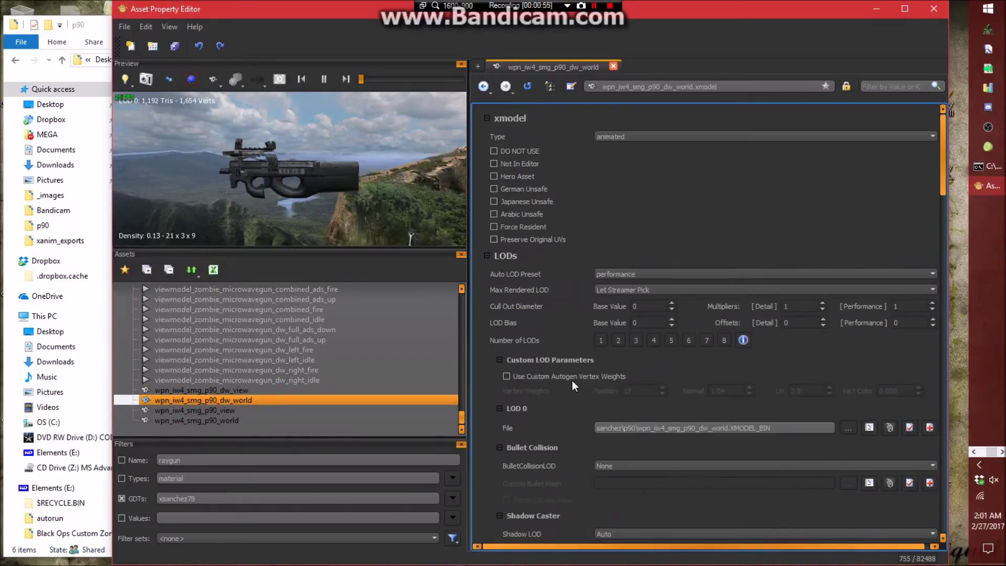
pyautogui.click(255, 411)
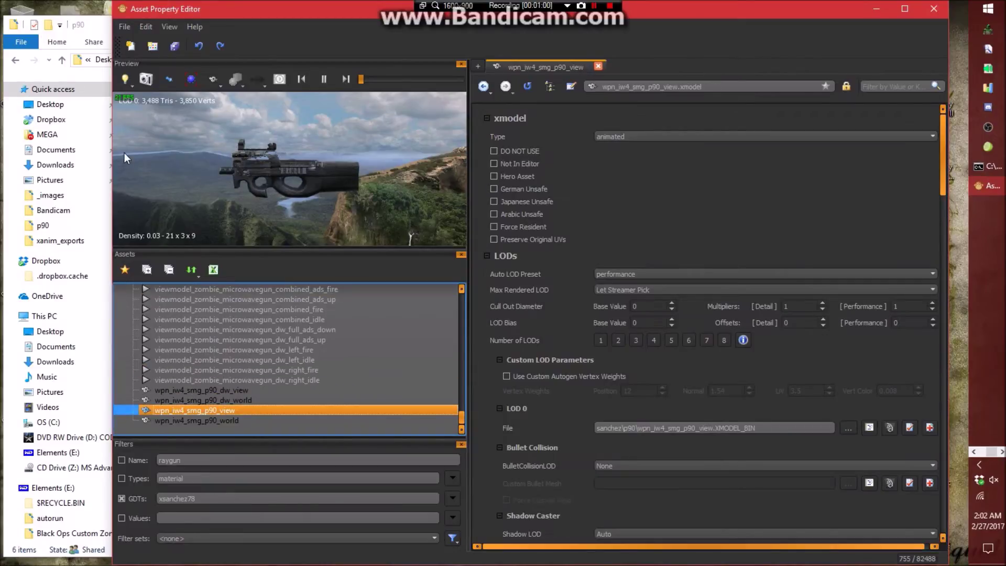
# Switch to File Explorer and examine the P90 model files in model_export and the textures in the _images folder.
pyautogui.click(97, 31)
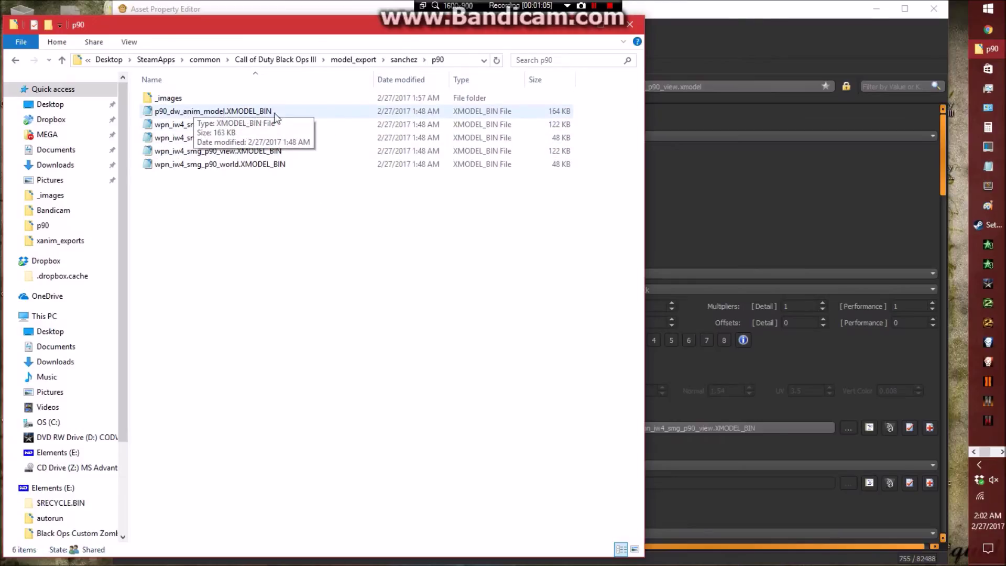
pyautogui.click(188, 95)
pyautogui.doubleClick(217, 97)
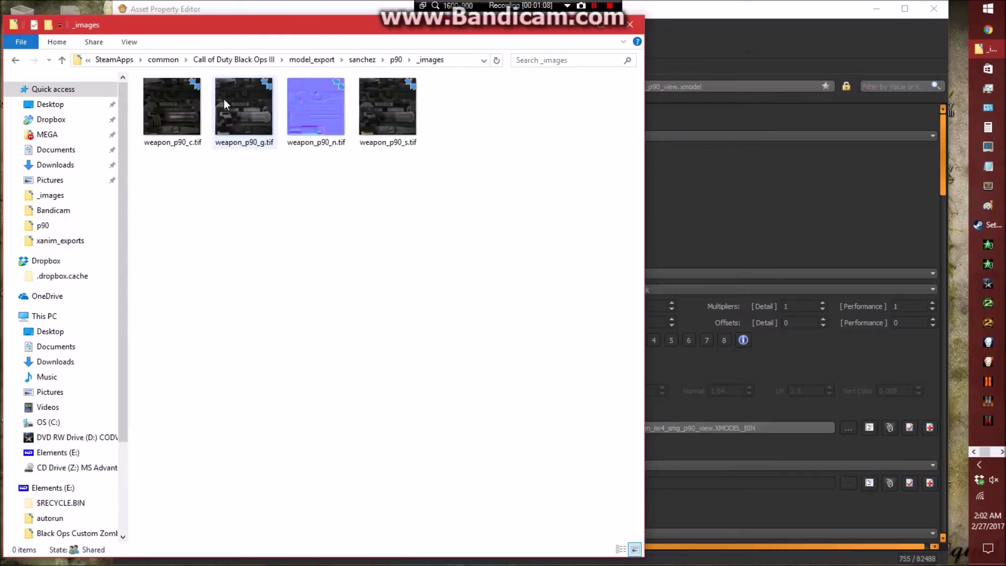
pyautogui.click(392, 60)
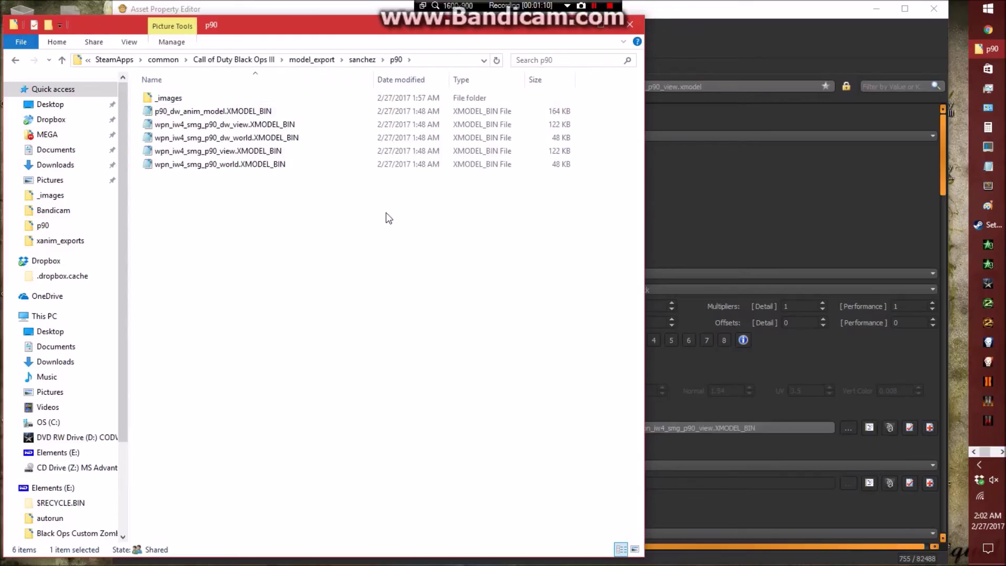
# Go to the Call of Duty Black Ops III folder and open the p90 animation folder inside xanim_export.
pyautogui.click(250, 58)
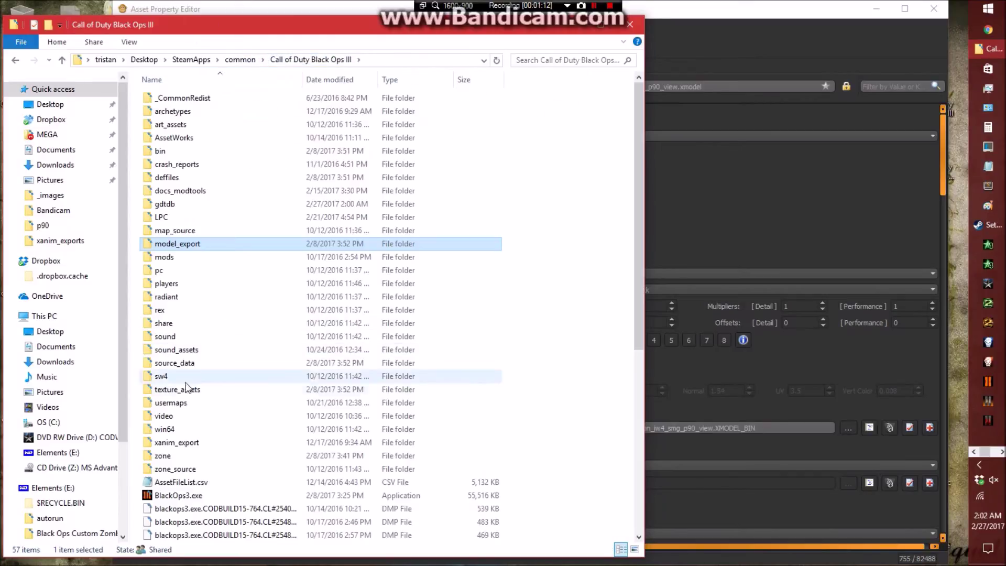
pyautogui.doubleClick(185, 440)
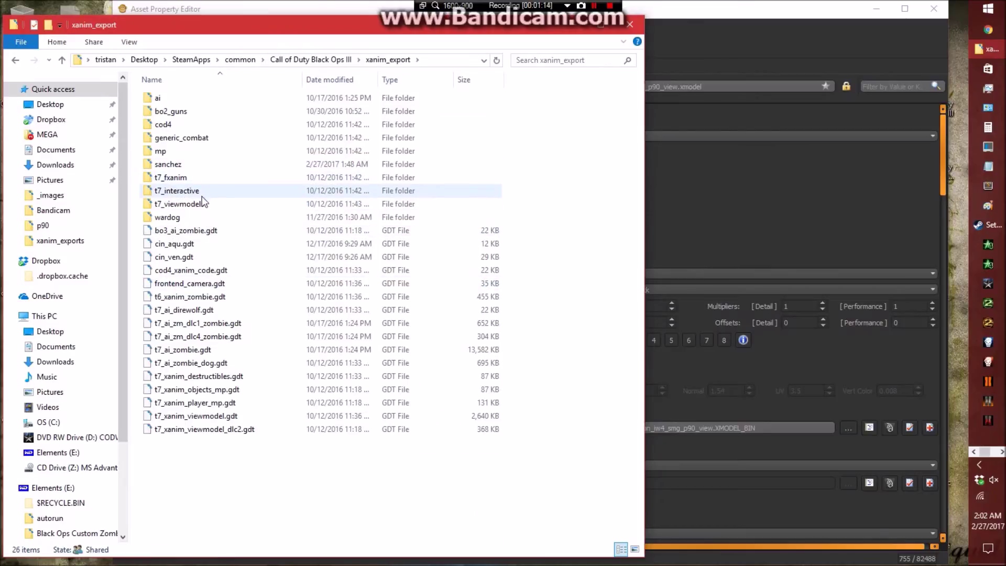
pyautogui.doubleClick(173, 164)
pyautogui.doubleClick(178, 204)
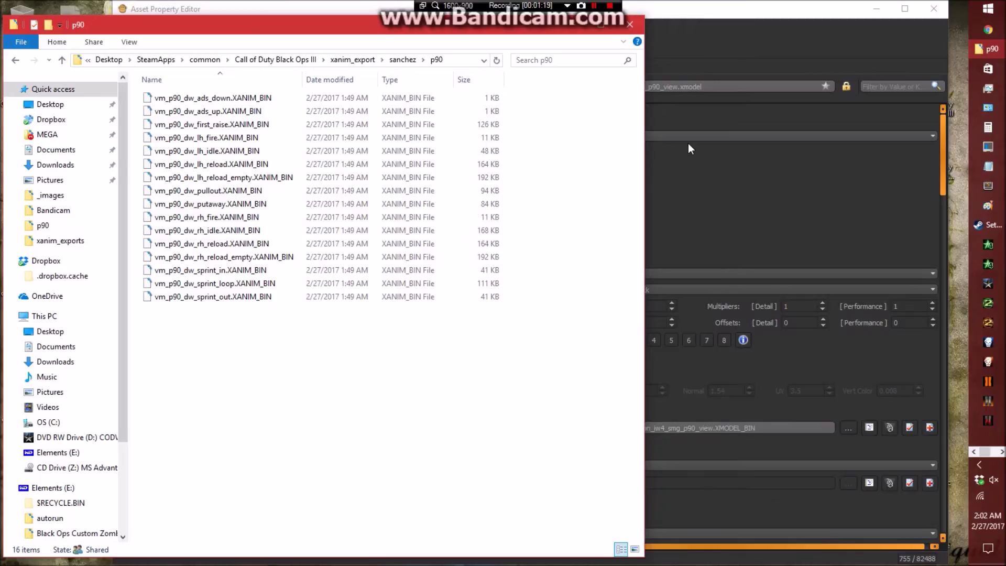
# Switch to Asset Property Editor and start a new asset with the asset type xanim.
pyautogui.click(730, 175)
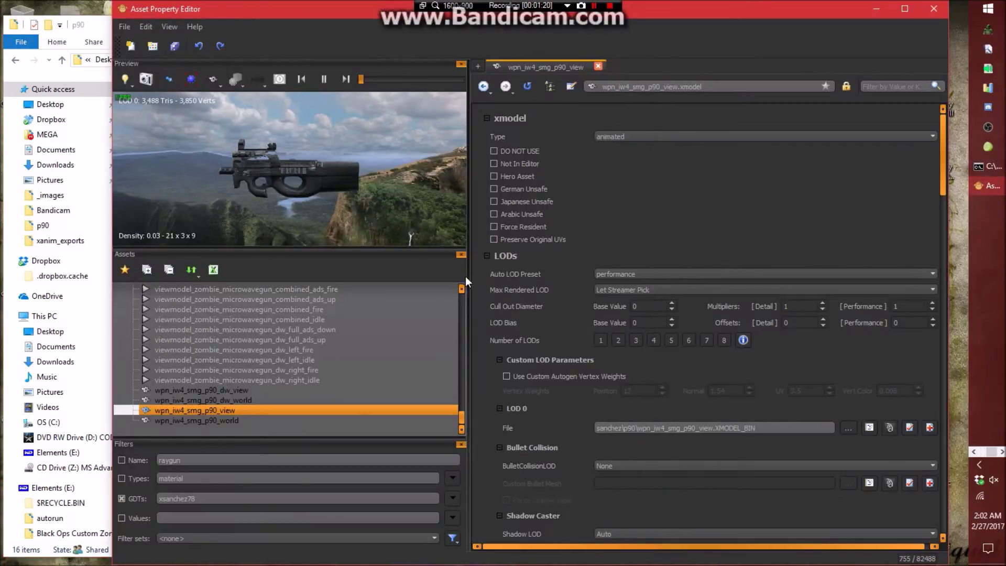
pyautogui.click(130, 46)
pyautogui.click(502, 282)
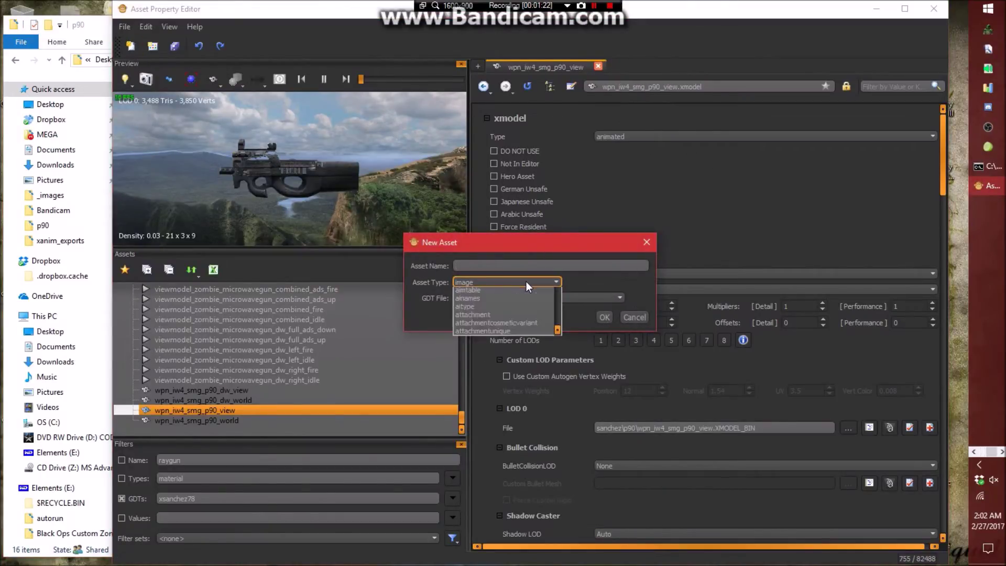
pyautogui.scroll(-5, 495, 356)
pyautogui.scroll(-10, 495, 354)
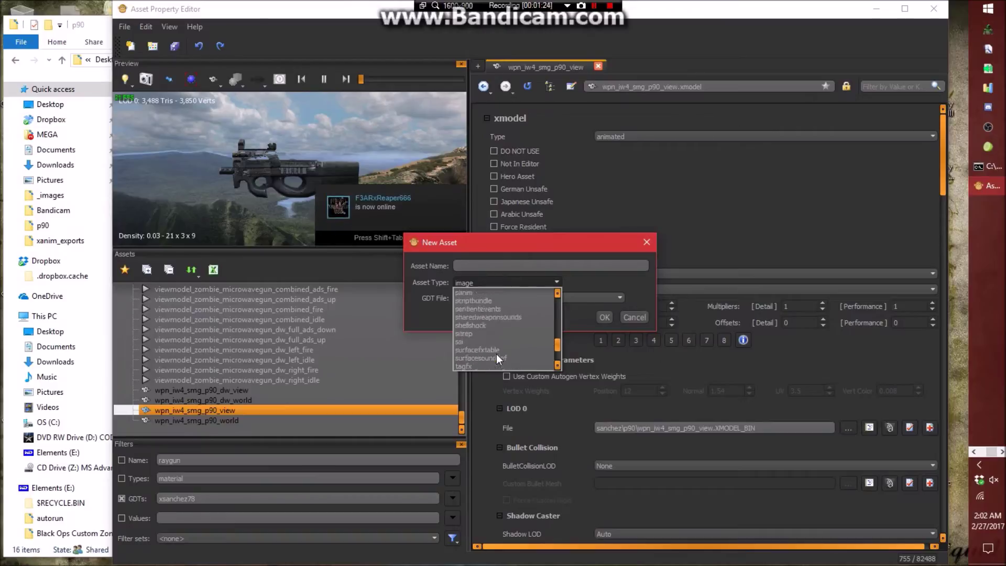
pyautogui.click(469, 334)
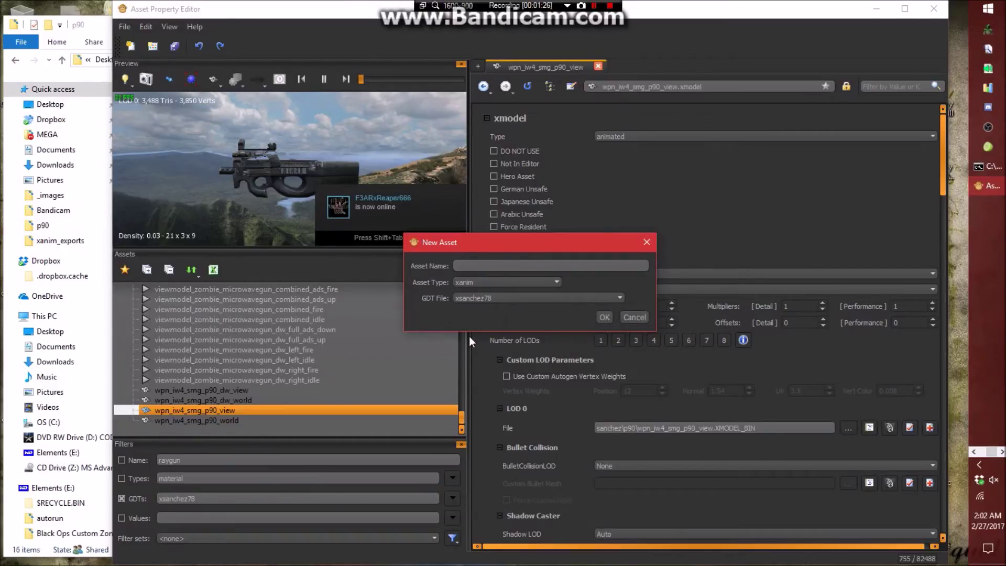
# Name the new xanim asset vm_p90_dw_ads_down, copying the name from the animation file in File Explorer, and create it.
pyautogui.click(106, 46)
pyautogui.click(181, 98)
pyautogui.rightClick(180, 98)
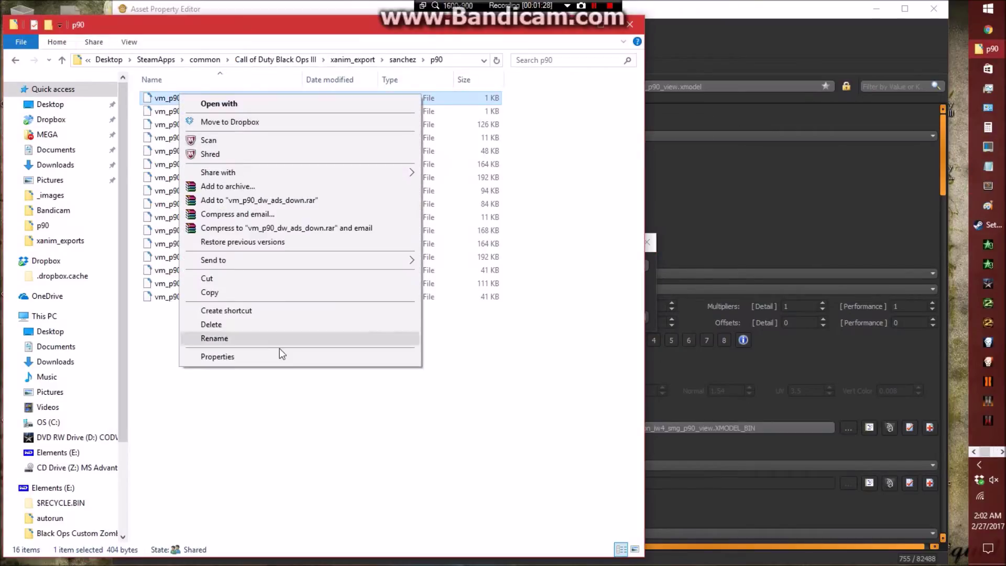
pyautogui.click(272, 341)
pyautogui.hotkey('ctrl', 'c')
pyautogui.click(339, 391)
pyautogui.click(675, 12)
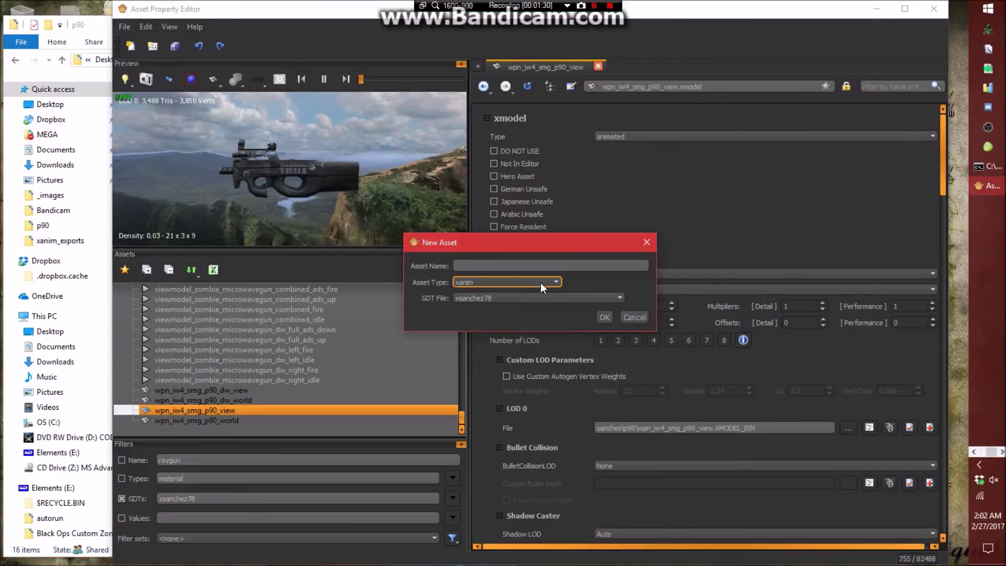
pyautogui.hotkey('ctrl', 'v')
pyautogui.click(612, 318)
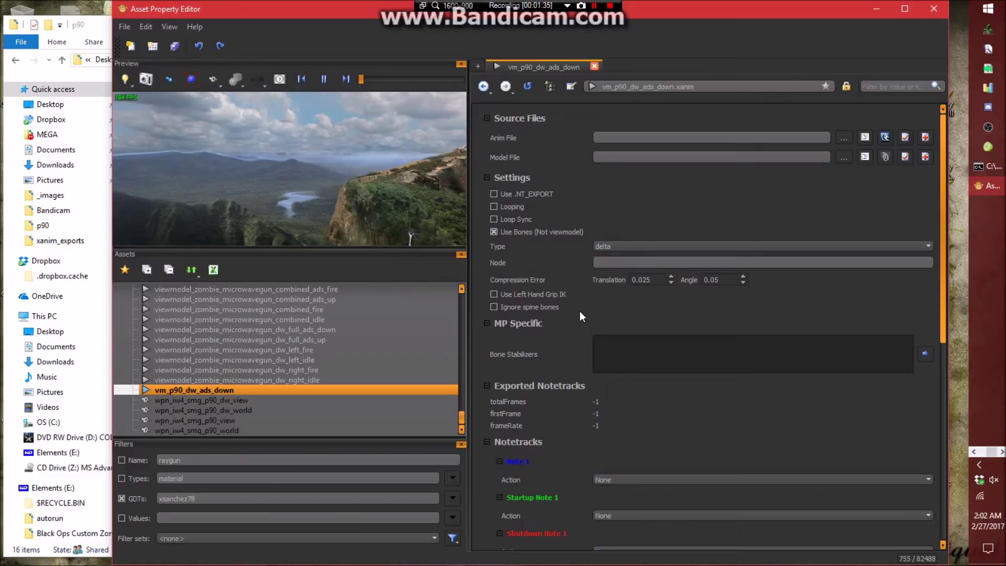
# Turn off Use Bones and set the type to relative for vm_p90_dw_ads_down, comparing with viewmodel_zombie_microwavegun_dw_right_idle.
pyautogui.click(545, 232)
pyautogui.click(604, 246)
pyautogui.click(624, 275)
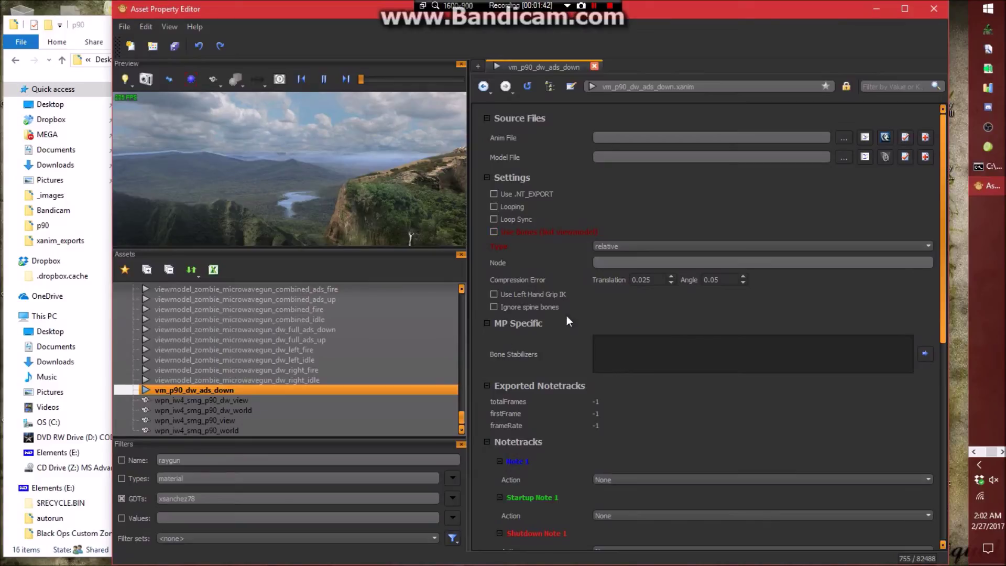
pyautogui.click(323, 382)
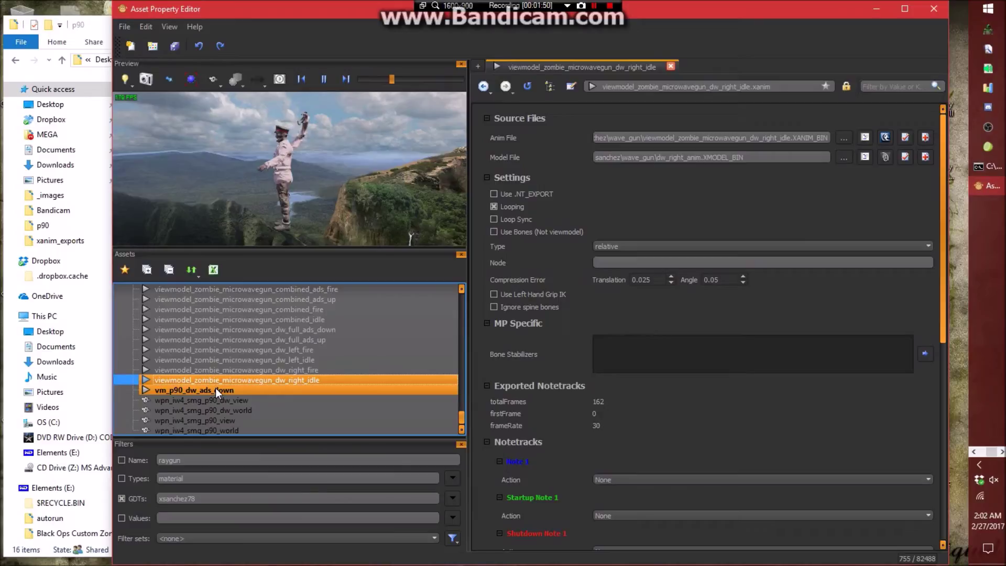
pyautogui.click(216, 390)
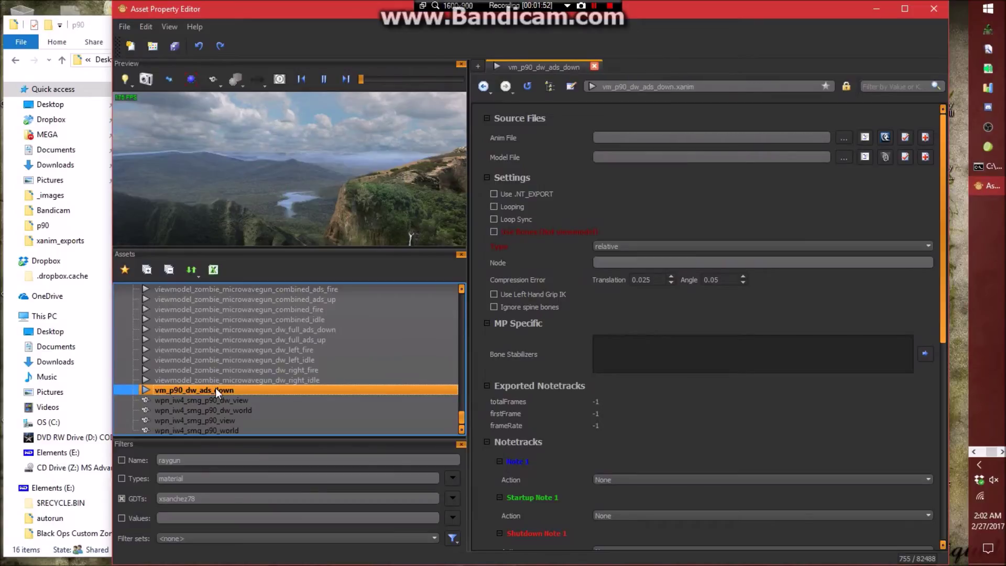
# Set the Anim File of vm_p90_dw_ads_down to vm_p90_dw_ads_down.XANIM_BIN from the p90 folder in xanim_export.
pyautogui.click(843, 158)
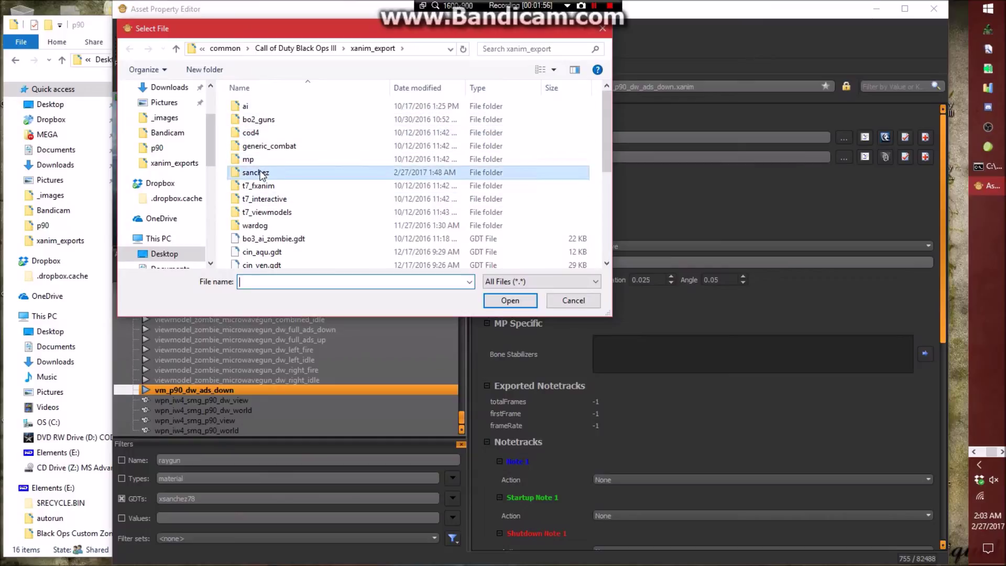
pyautogui.doubleClick(255, 172)
pyautogui.click(278, 214)
pyautogui.doubleClick(279, 214)
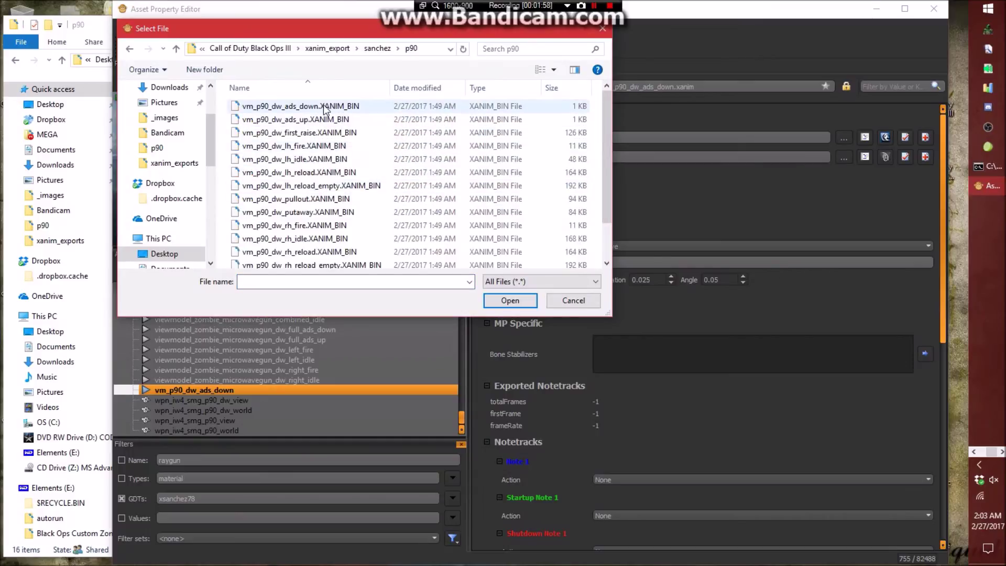
pyautogui.doubleClick(325, 107)
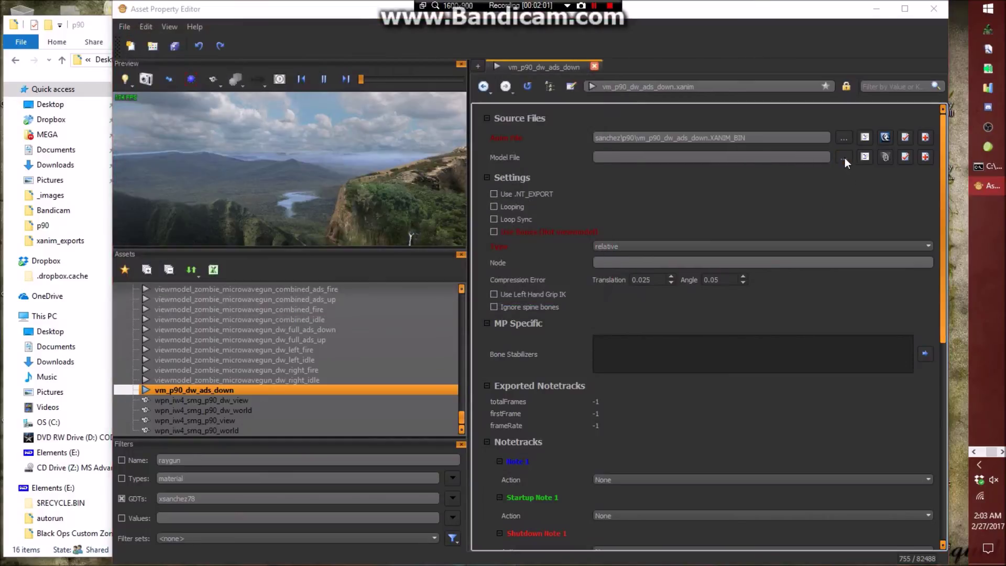
# Set the Model File of vm_p90_dw_ads_down to p90_dw_anim_model.XMODEL_BIN from the p90 folder in model_export.
pyautogui.click(845, 158)
pyautogui.scroll(-15, 455, 172)
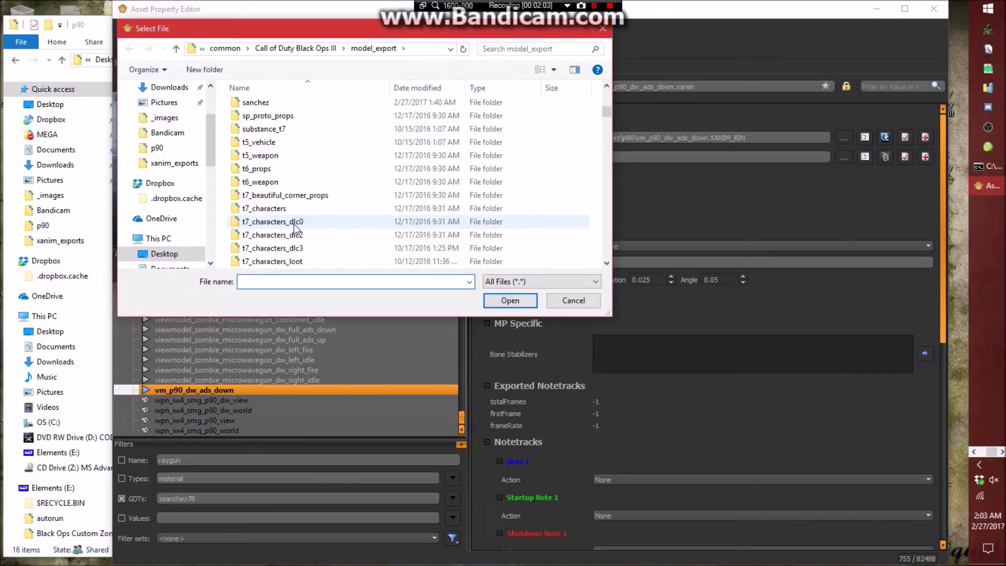
pyautogui.doubleClick(273, 104)
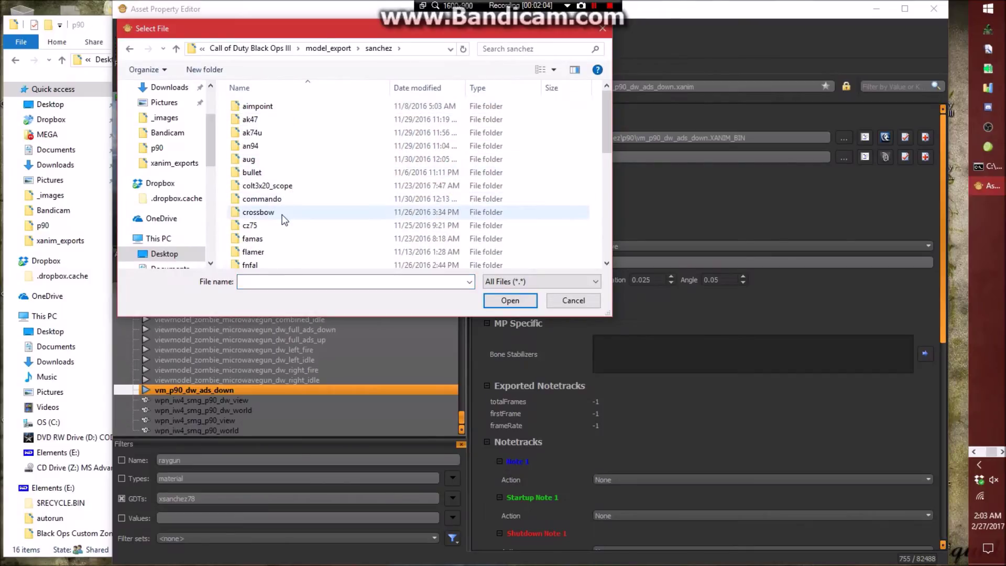
pyautogui.scroll(-8, 275, 194)
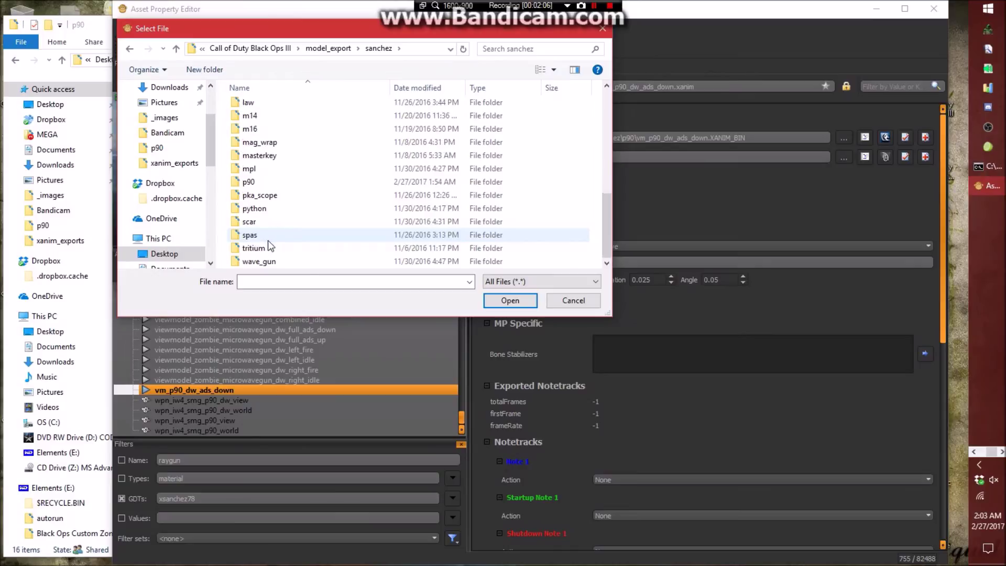
pyautogui.doubleClick(258, 181)
pyautogui.doubleClick(338, 117)
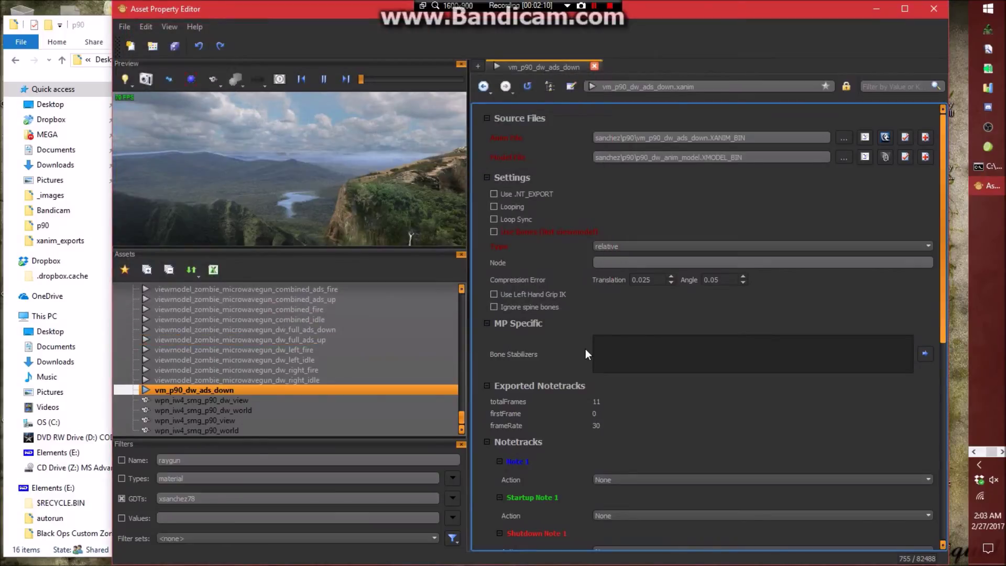
# Duplicate the vm_p90_dw_ads_down asset as vm_p90_dw_ads_up.
pyautogui.click(220, 387)
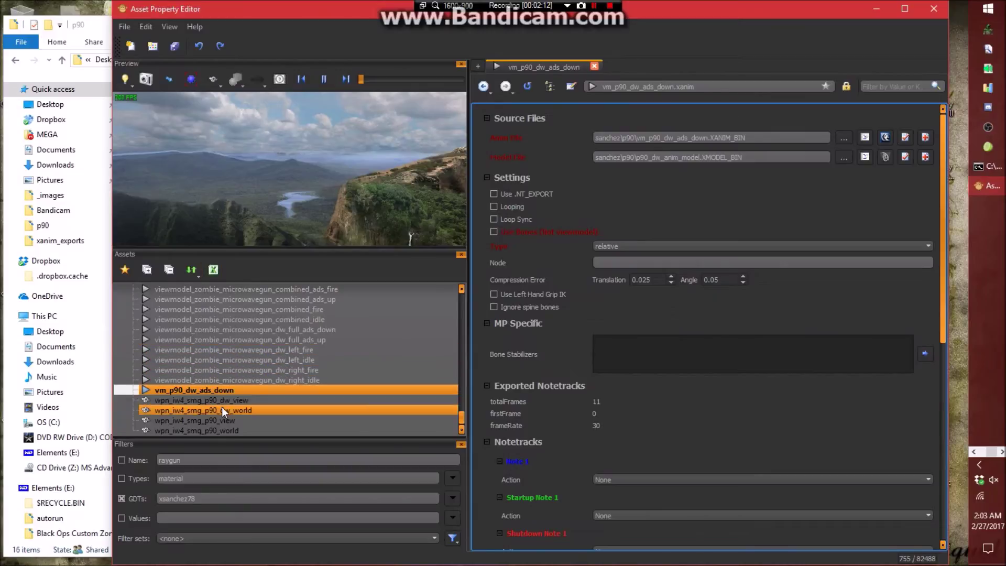
pyautogui.rightClick(222, 390)
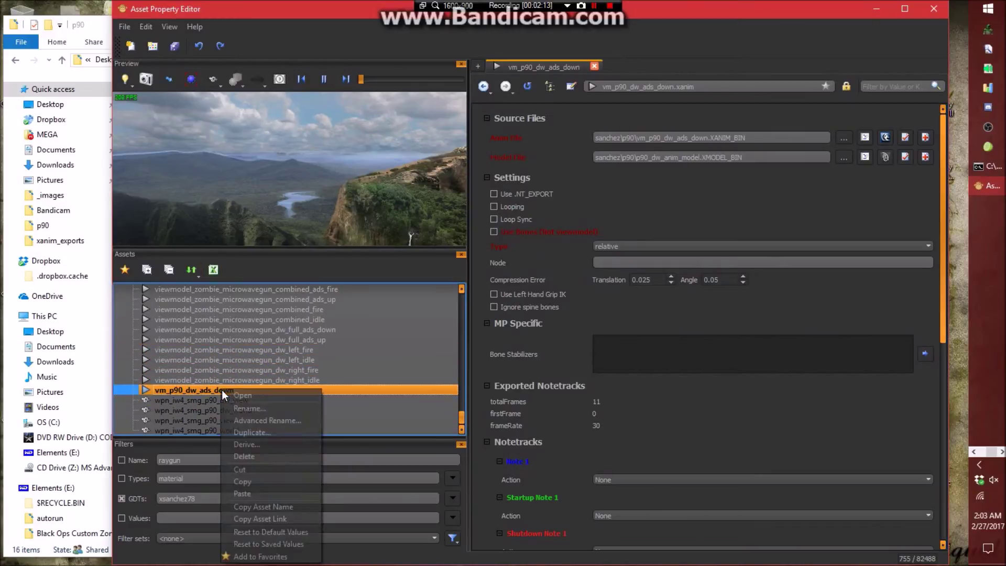
pyautogui.click(246, 428)
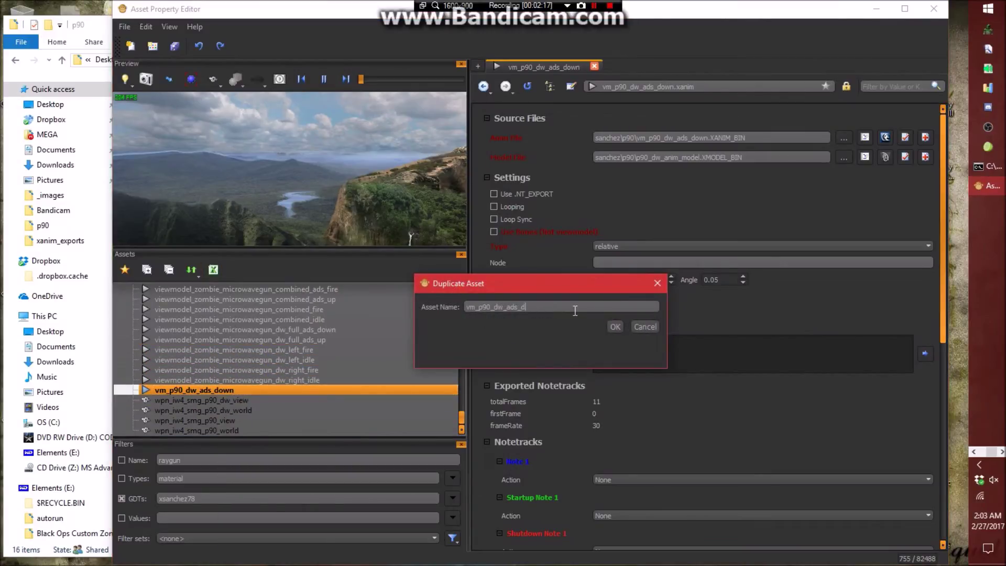
pyautogui.write('up')
pyautogui.press('Return')
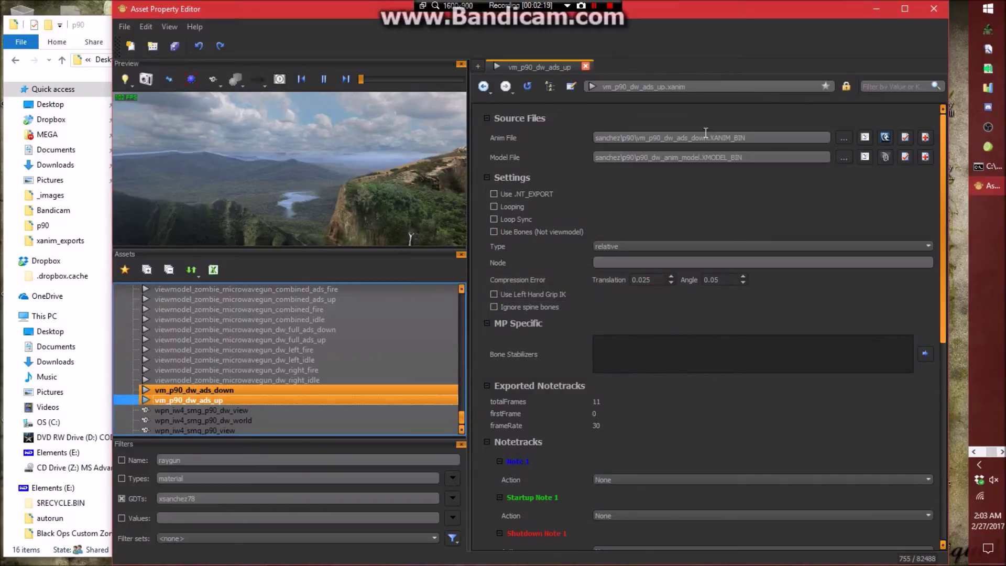
# Change the Anim File of vm_p90_dw_ads_up to vm_p90_dw_ads_up.XANIM_BIN.
pyautogui.click(707, 138)
pyautogui.press('BackSpace')
pyautogui.press('BackSpace')
pyautogui.press('BackSpace')
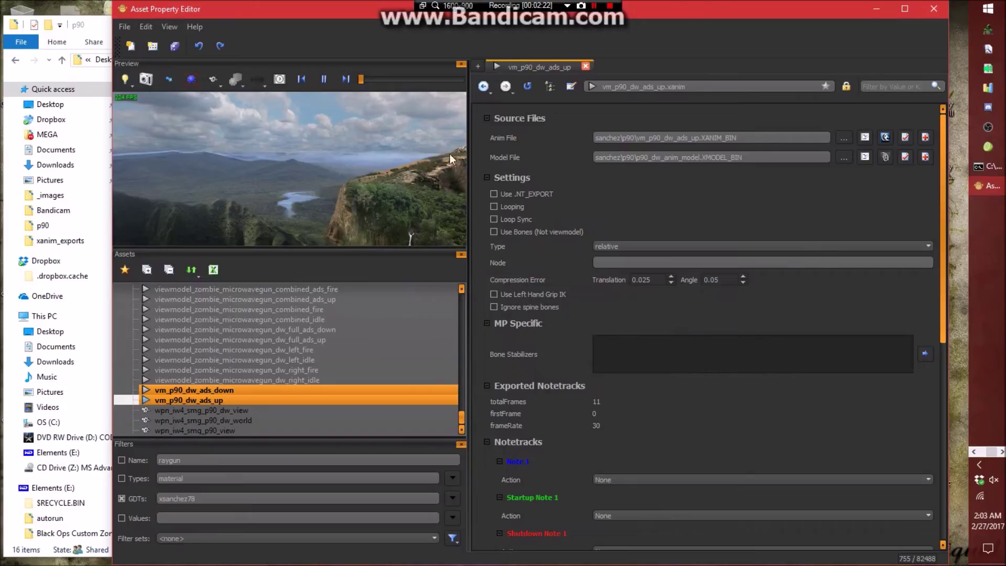
# Duplicate vm_p90_dw_ads_up as vm_p90_dw_first_raise, copying the name from the animation file in File Explorer.
pyautogui.click(95, 45)
pyautogui.rightClick(237, 126)
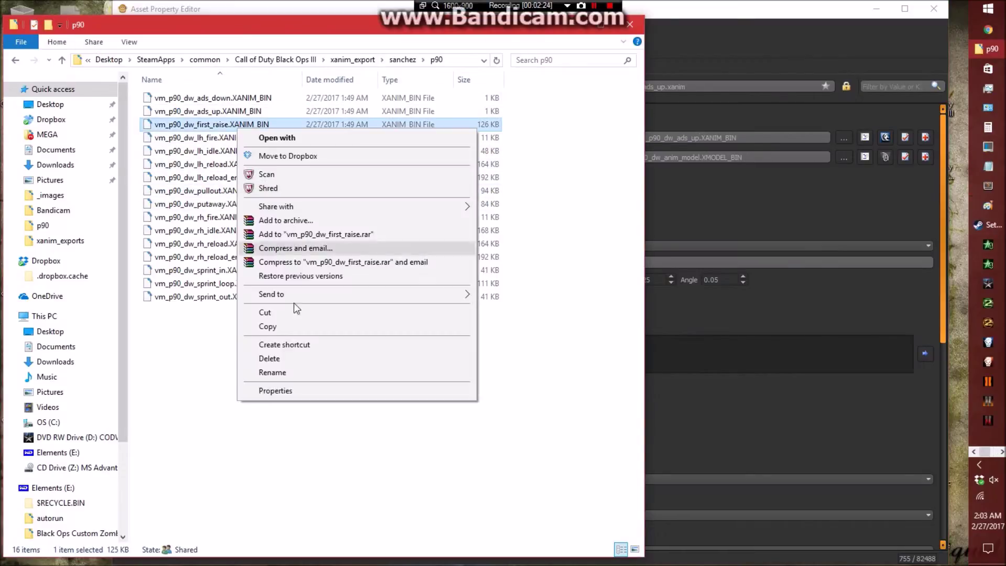
pyautogui.click(272, 372)
pyautogui.hotkey('ctrl', 'c')
pyautogui.click(681, 11)
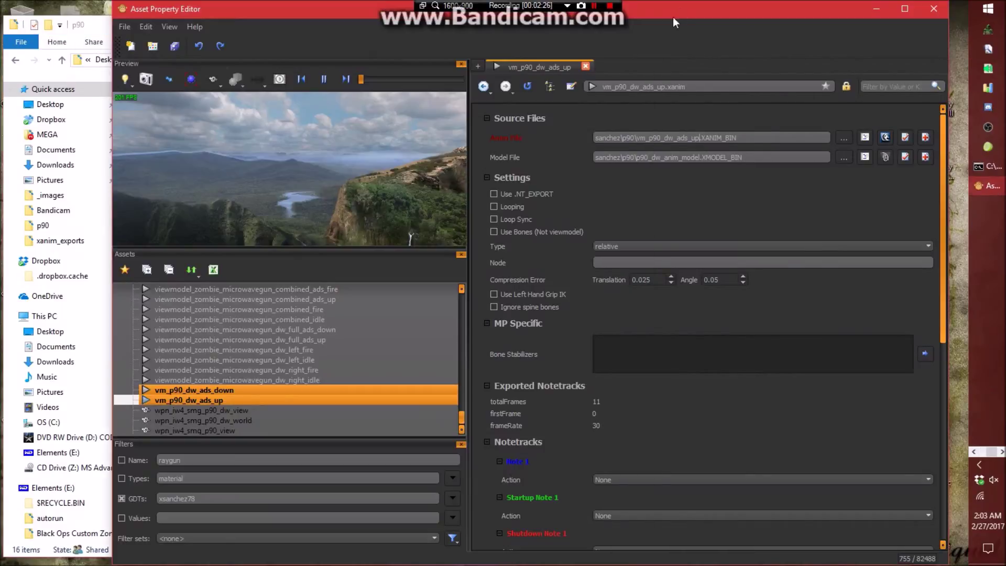
pyautogui.rightClick(233, 401)
pyautogui.click(267, 271)
pyautogui.doubleClick(524, 307)
pyautogui.hotkey('ctrl', 'v')
pyautogui.click(613, 326)
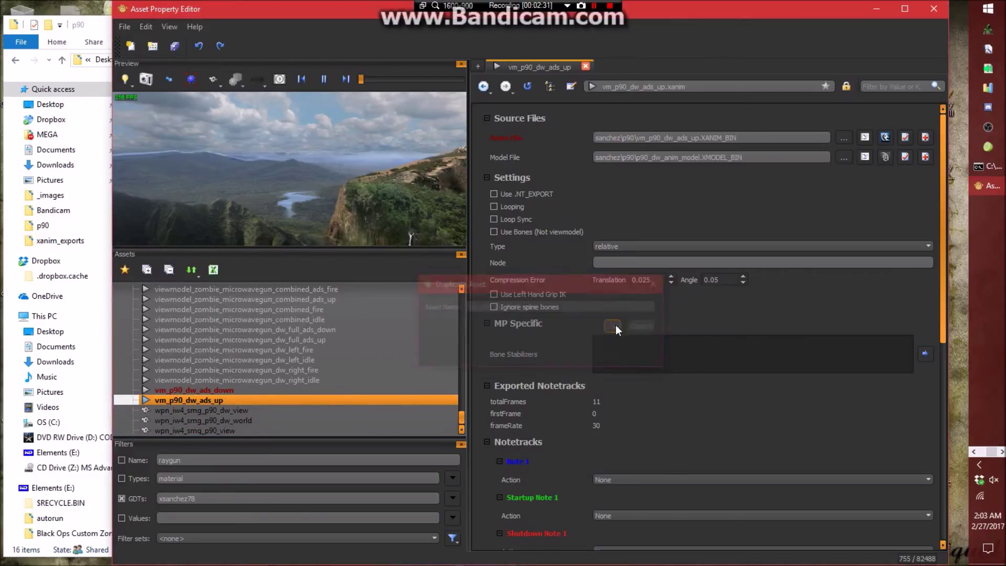
# Change the Anim File of vm_p90_dw_first_raise to vm_p90_dw_first_raise.XANIM_BIN.
pyautogui.doubleClick(640, 139)
pyautogui.click(640, 139)
pyautogui.moveTo(638, 138); pyautogui.dragTo(699, 146)
pyautogui.hotkey('ctrl', 'v')
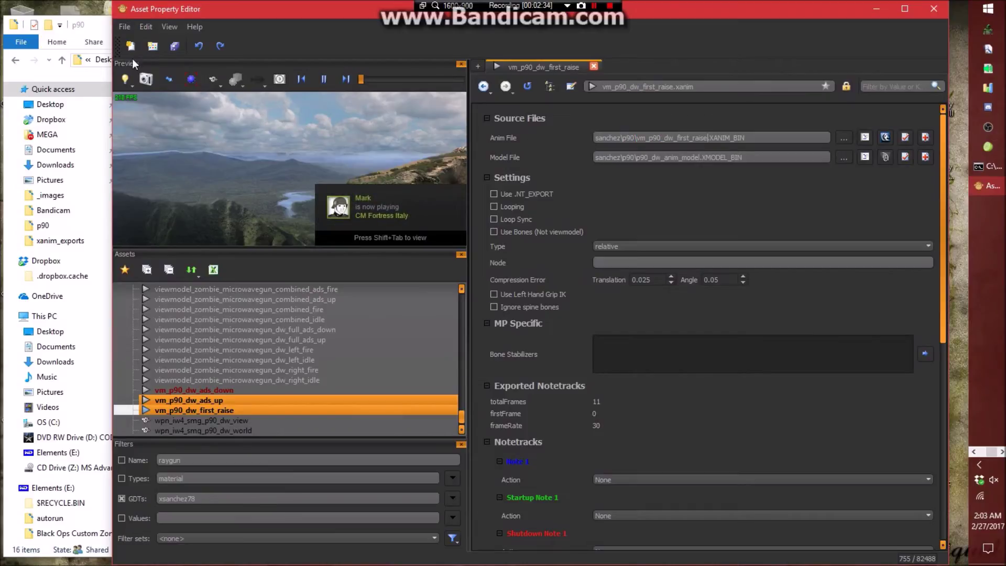
# In File Explorer, copy the base name of vm_p90_dw_lh_fire.XANIM_BIN without renaming the file.
pyautogui.click(94, 73)
pyautogui.click(244, 138)
pyautogui.rightClick(244, 138)
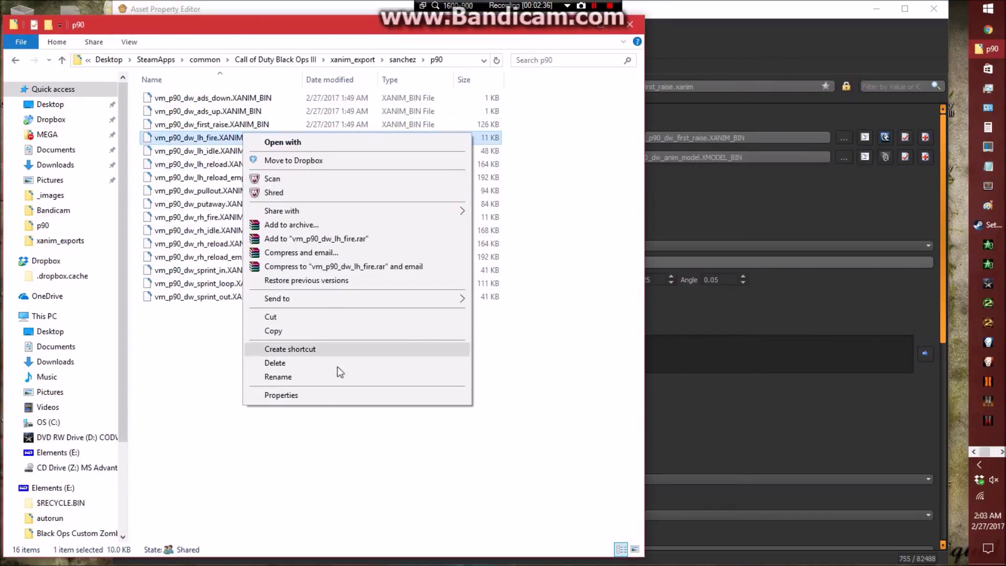
pyautogui.click(382, 406)
# In Asset Property Editor, duplicate vm_p90_dw_first_raise as vm_p90_dw_lh_fire and set its Anim File name to vm_p90_dw_lh_fire.XANIM_BIN.
pyautogui.click(667, 17)
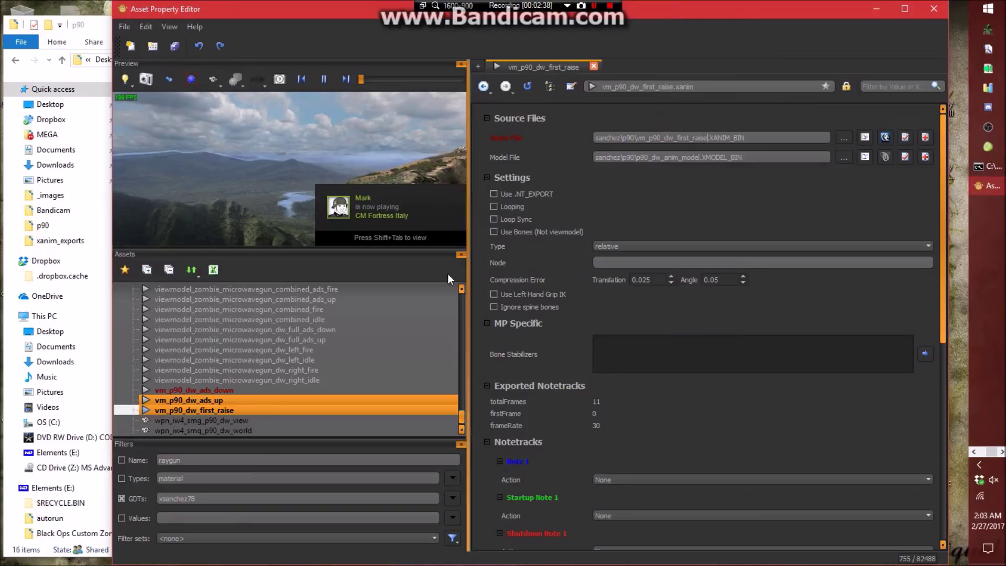
pyautogui.rightClick(229, 409)
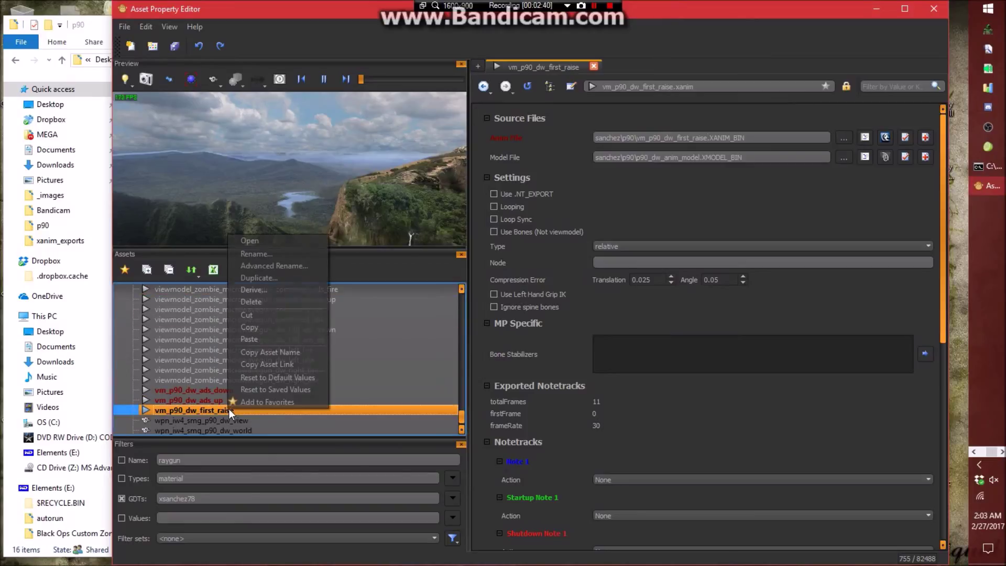
pyautogui.click(259, 277)
pyautogui.write('vm_p90_dw_lh_fire')
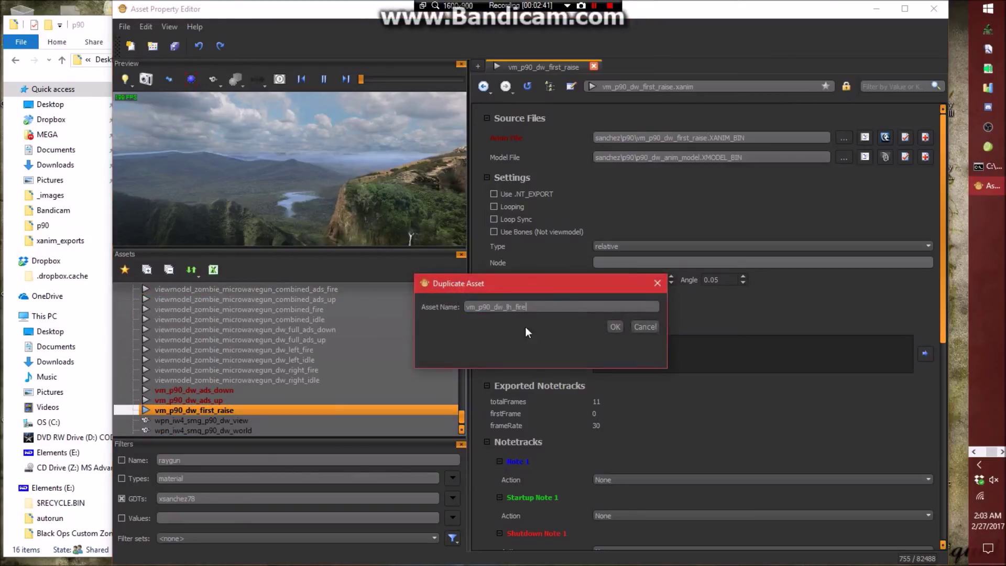
pyautogui.click(617, 328)
pyautogui.moveTo(637, 139); pyautogui.dragTo(701, 140)
pyautogui.write('vm_p90_dw_lh_fire')
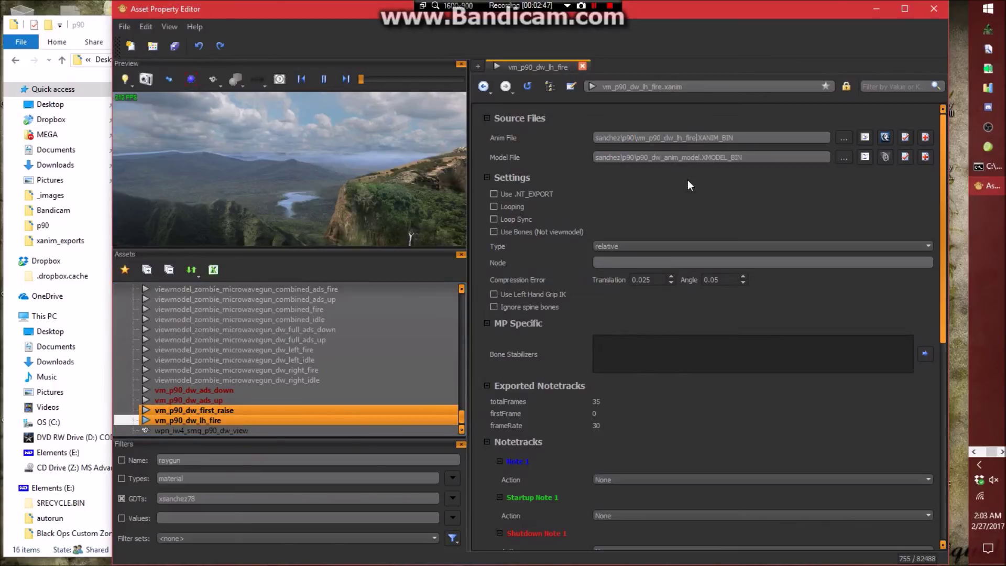
# In File Explorer, copy the base name of the vm_p90_dw_lh_idle.XANIM_BIN file.
pyautogui.click(98, 48)
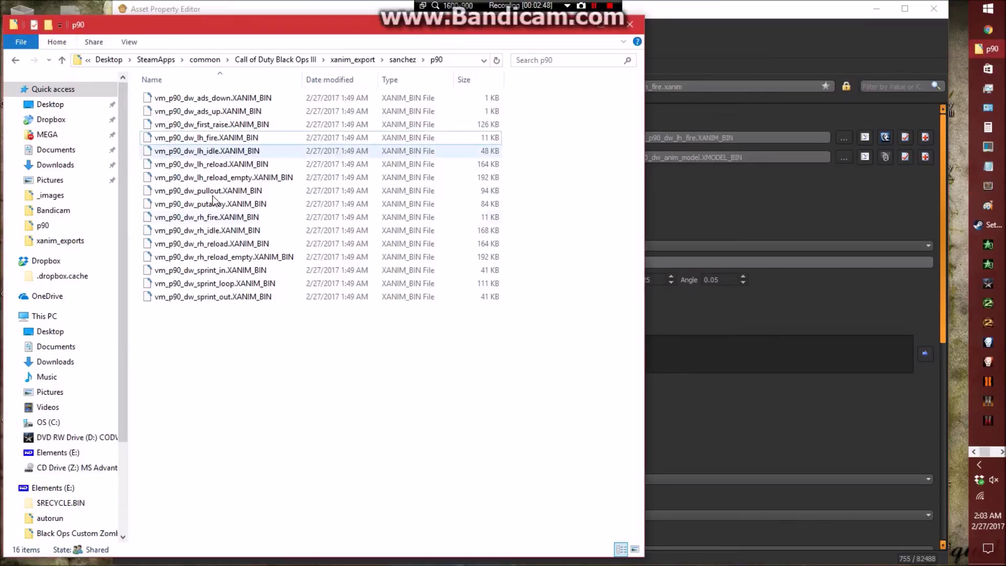
pyautogui.rightClick(242, 156)
pyautogui.click(302, 398)
pyautogui.hotkey('ctrl', 'c')
# In Asset Property Editor, duplicate vm_p90_dw_lh_fire as vm_p90_dw_lh_idle using the copied name.
pyautogui.click(682, 17)
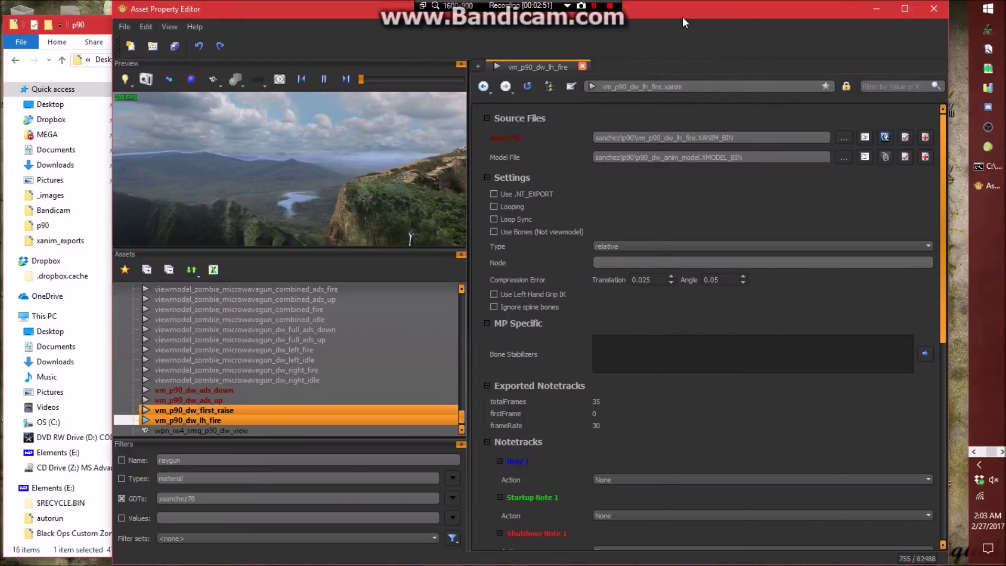
pyautogui.rightClick(219, 420)
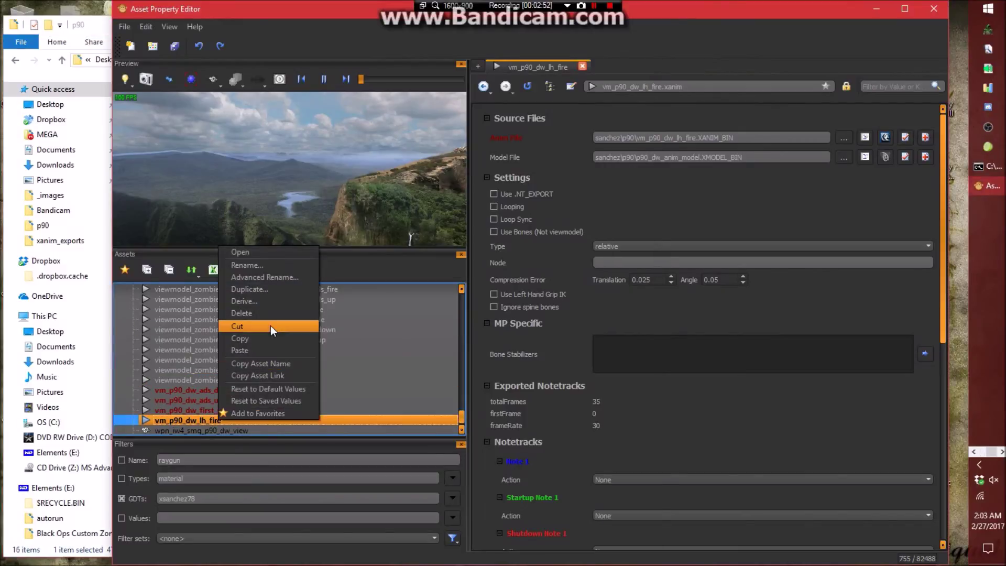
pyautogui.click(251, 287)
pyautogui.doubleClick(554, 306)
pyautogui.hotkey('ctrl', 'v')
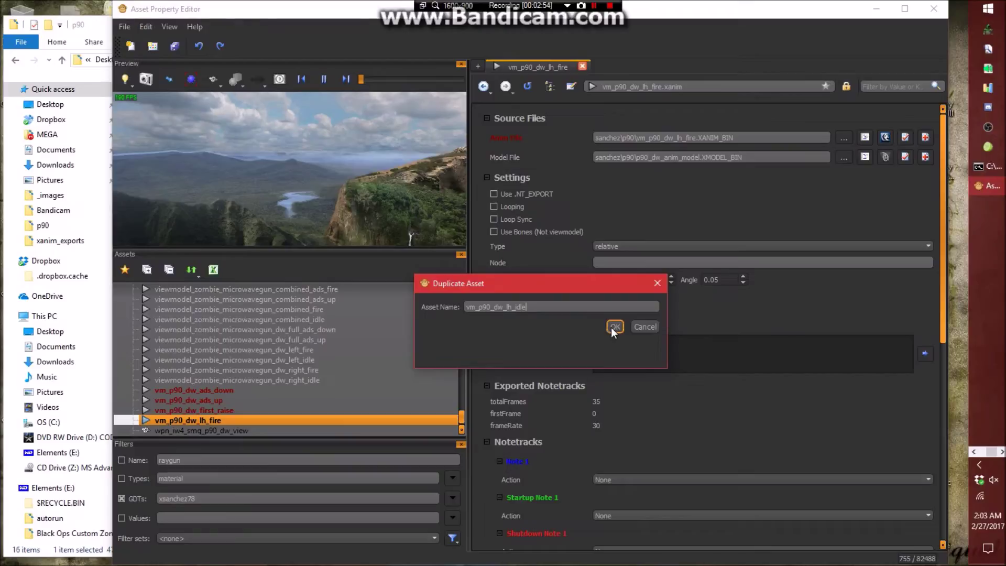
pyautogui.click(611, 327)
# Enable Looping for vm_p90_dw_lh_idle and change its Anim File to vm_p90_dw_lh_idle.XANIM_BIN.
pyautogui.click(512, 206)
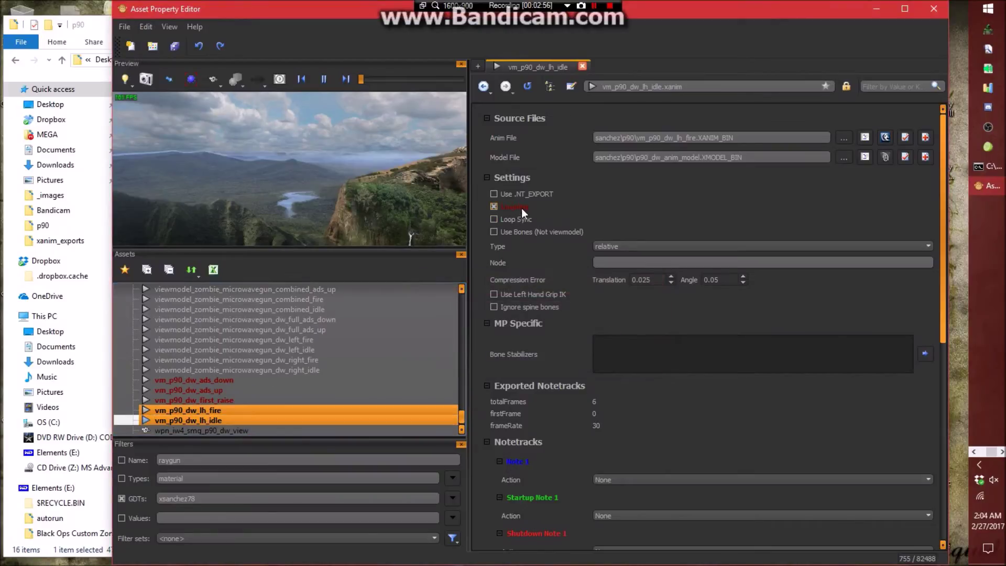
pyautogui.moveTo(639, 140); pyautogui.dragTo(693, 143)
pyautogui.hotkey('ctrl', 'v')
# In File Explorer, copy the base name of the vm_p90_dw_lh_reload.XANIM_BIN file.
pyautogui.click(102, 58)
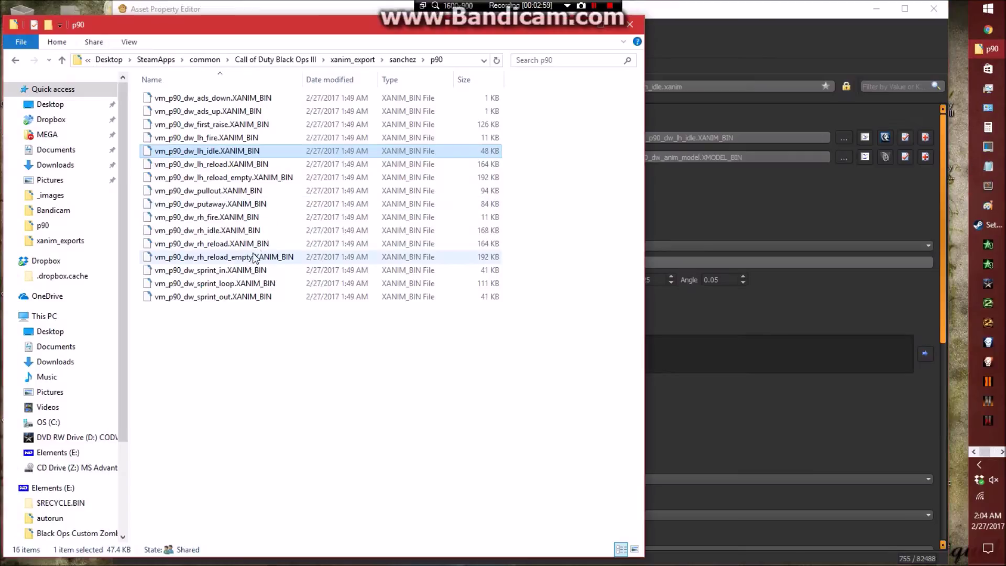
pyautogui.rightClick(242, 167)
pyautogui.click(273, 411)
pyautogui.hotkey('ctrl', 'c')
pyautogui.click(337, 419)
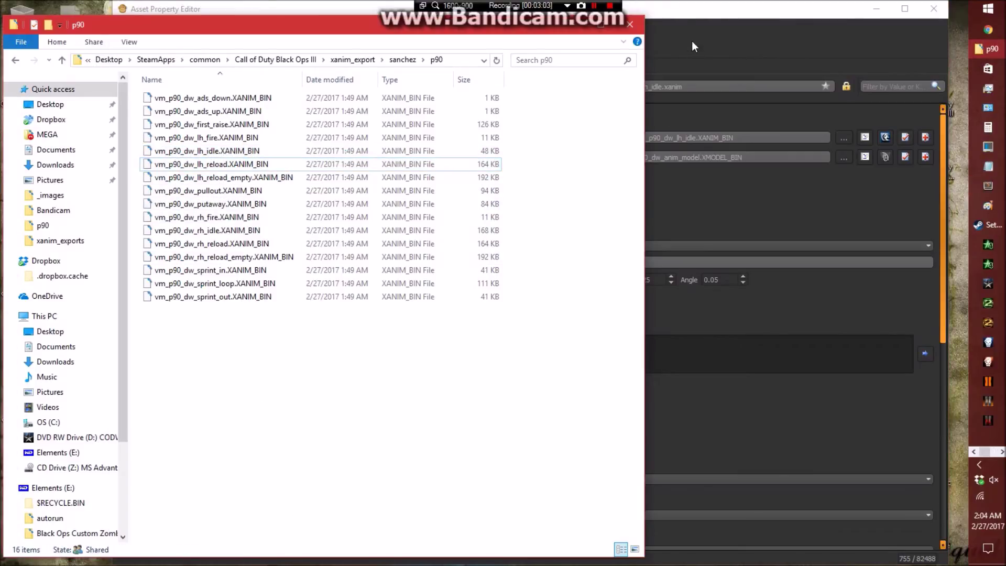
# In Asset Property Editor, duplicate vm_p90_dw_lh_idle as vm_p90_dw_lh_reload using the copied name.
pyautogui.click(691, 48)
pyautogui.rightClick(209, 420)
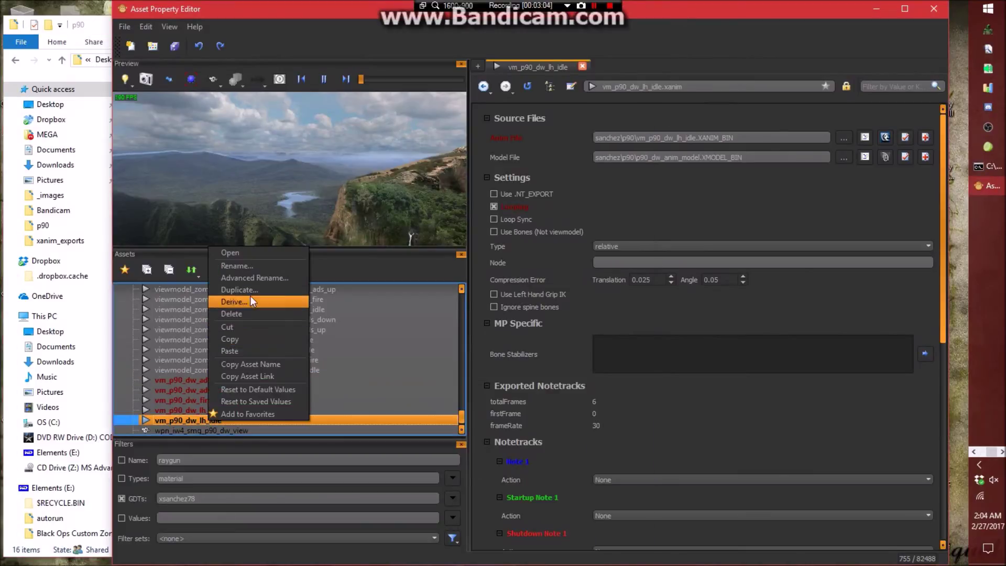
pyautogui.click(251, 301)
pyautogui.hotkey('ctrl', 'a')
pyautogui.hotkey('ctrl', 'v')
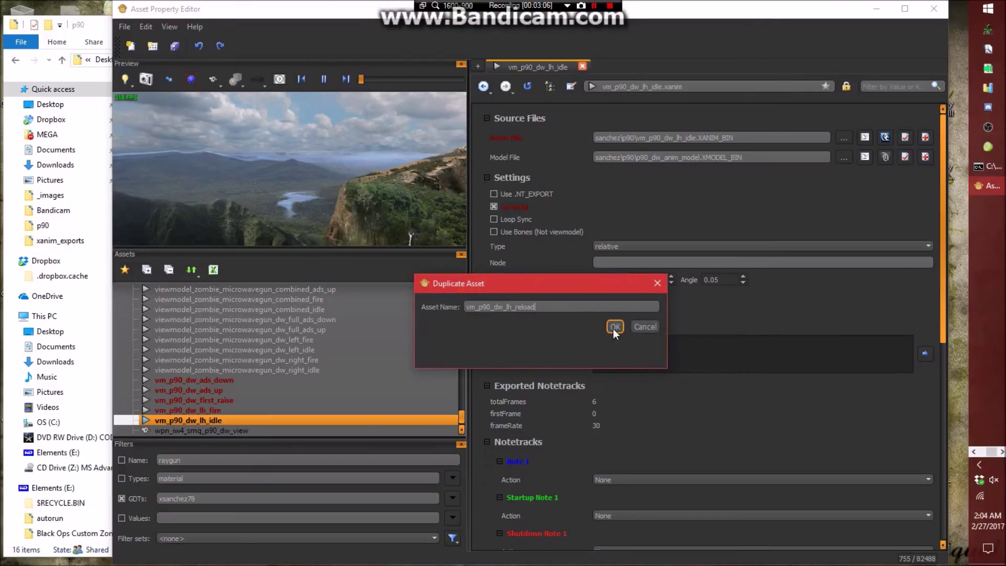
pyautogui.click(615, 327)
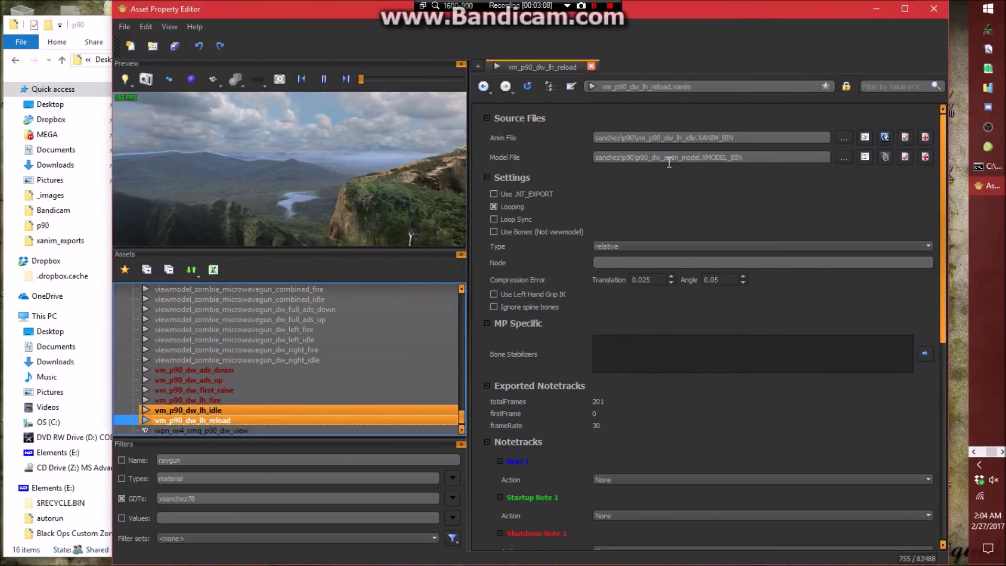
# Change the Anim File of vm_p90_dw_lh_reload to vm_p90_dw_lh_reload.XANIM_BIN and turn off Looping.
pyautogui.moveTo(638, 138); pyautogui.dragTo(655, 141)
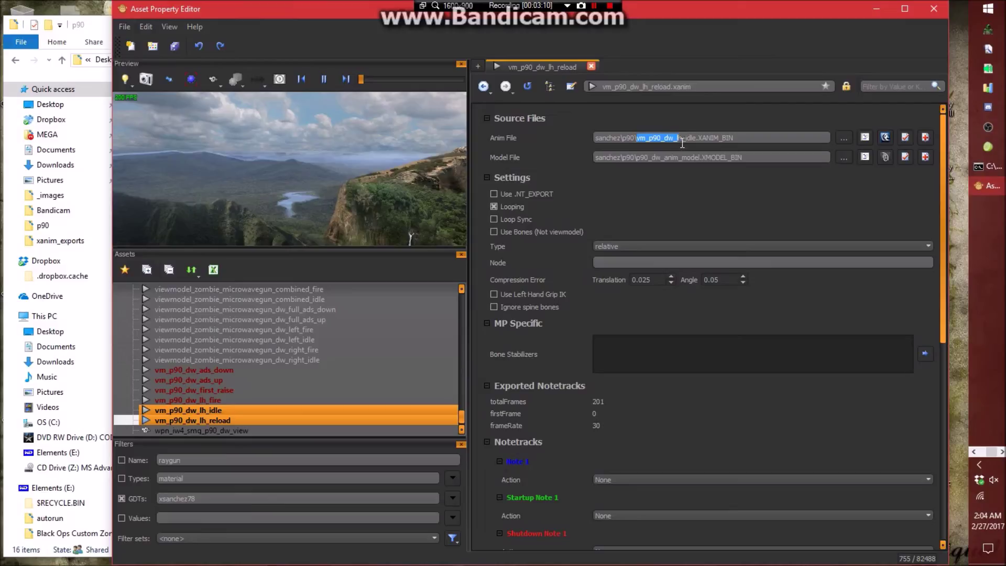
pyautogui.hotkey('ctrl', 'v')
pyautogui.click(507, 208)
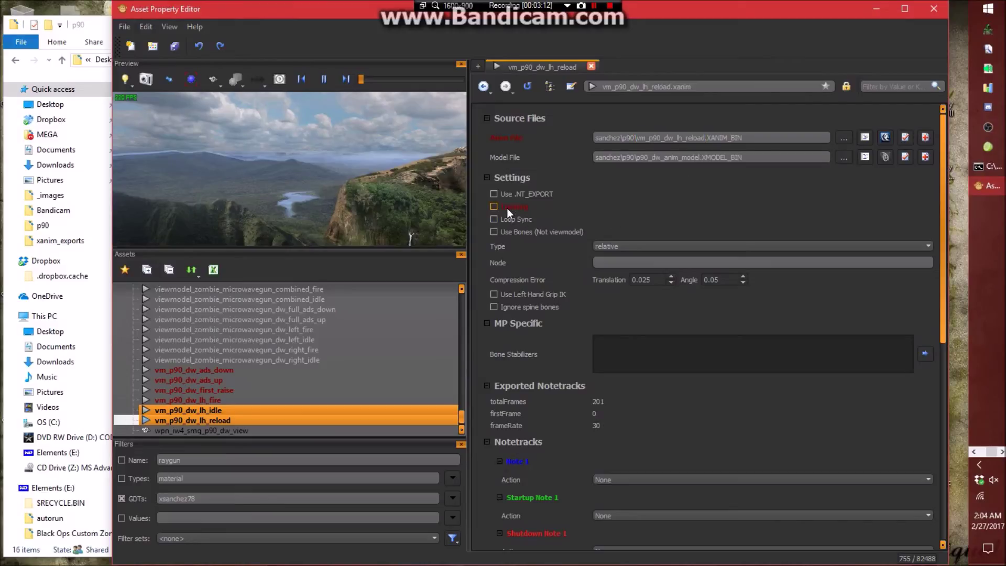
# In File Explorer, copy the base name of the vm_p90_dw_lh_reload_empty.XANIM_BIN file.
pyautogui.click(102, 28)
pyautogui.rightClick(267, 177)
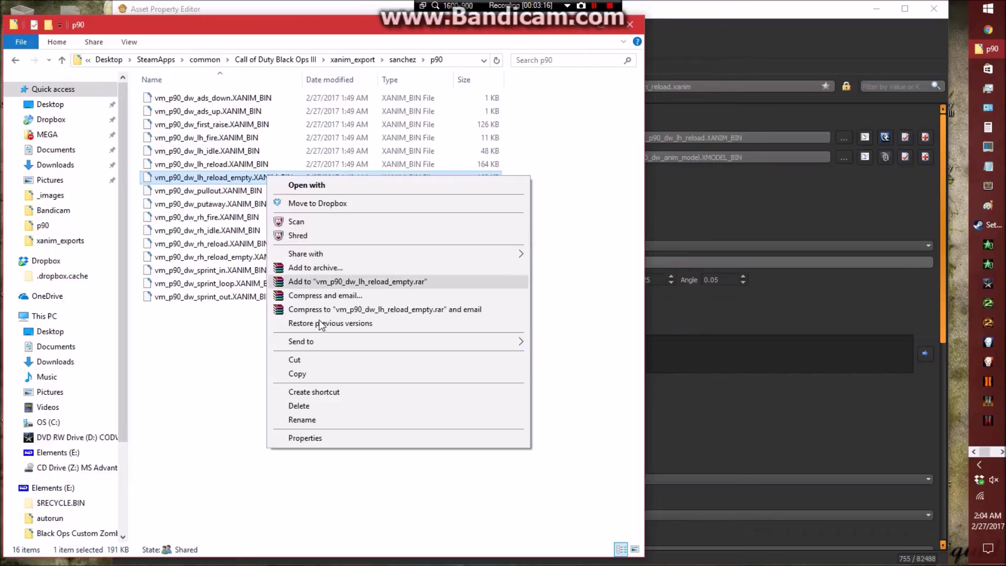
pyautogui.click(310, 420)
pyautogui.hotkey('ctrl', 'c')
pyautogui.click(382, 431)
# In Asset Property Editor, duplicate vm_p90_dw_lh_reload as vm_p90_dw_lh_reload_empty and set its Anim File name to vm_p90_dw_lh_reload_empty.XANIM_BIN.
pyautogui.hotkey('alt', 'Tab')
pyautogui.rightClick(212, 421)
pyautogui.click(229, 290)
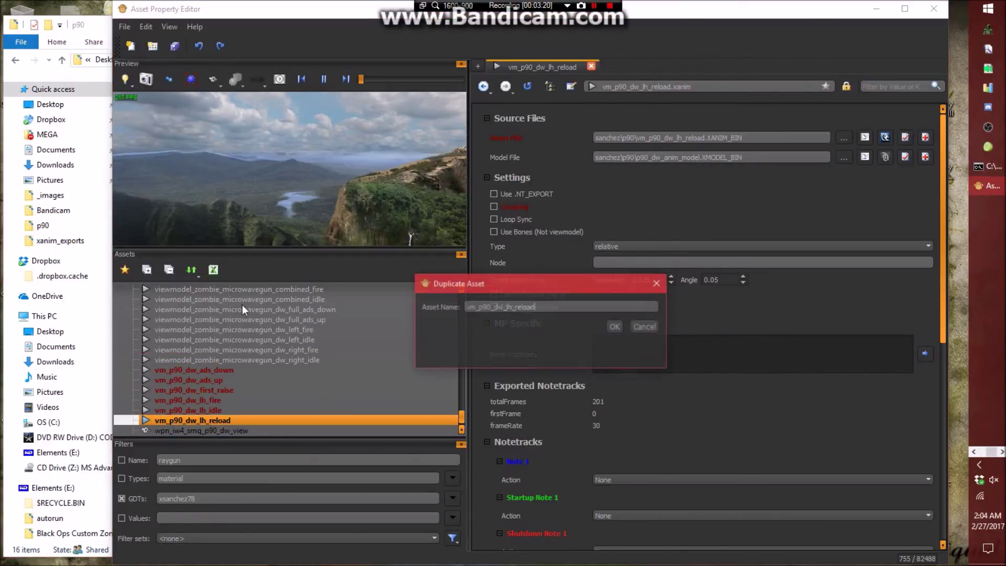
pyautogui.hotkey('ctrl', 'a')
pyautogui.hotkey('ctrl', 'v')
pyautogui.click(614, 327)
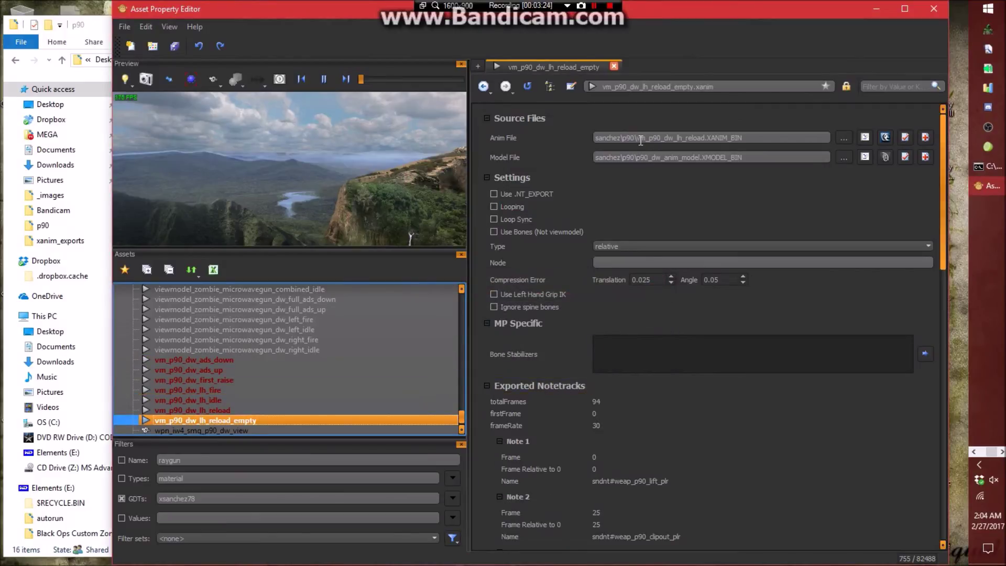
pyautogui.moveTo(640, 140); pyautogui.dragTo(686, 145)
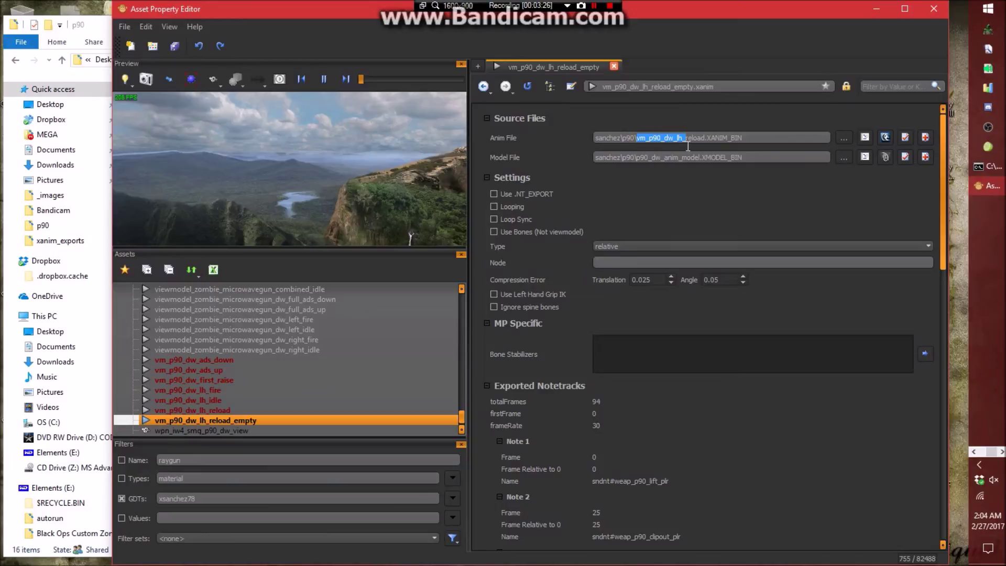
pyautogui.hotkey('ctrl', 'v')
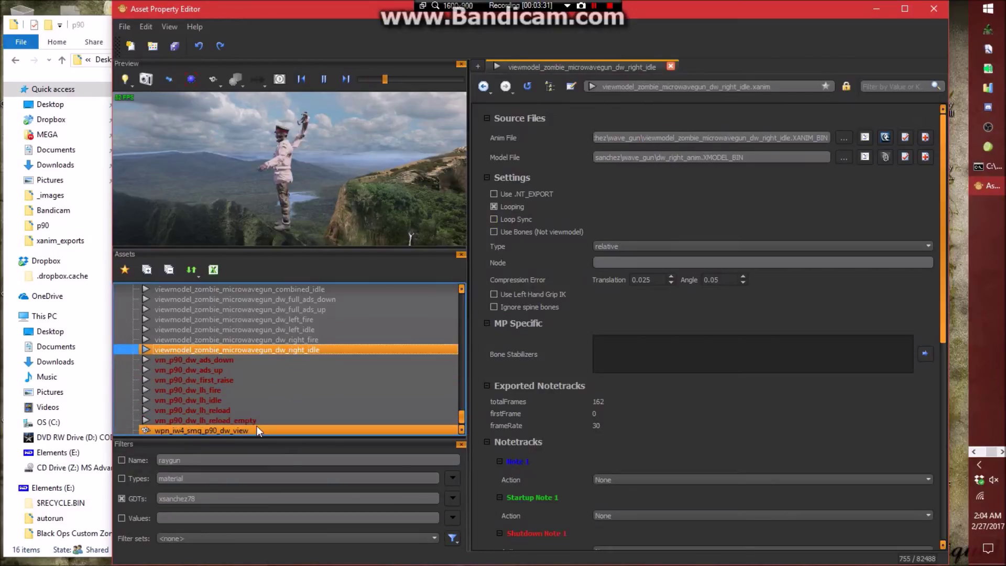
pyautogui.click(310, 338)
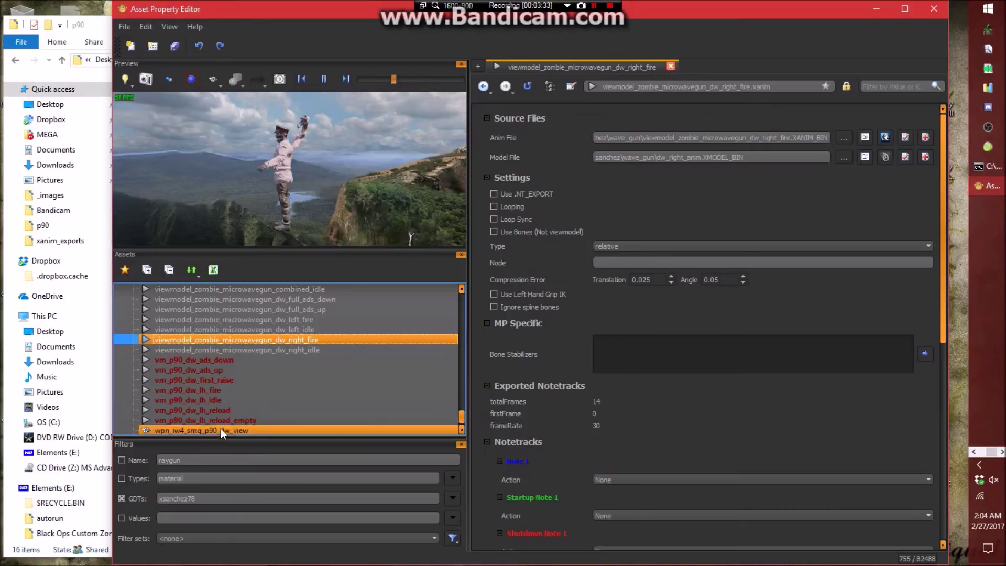
pyautogui.click(231, 419)
# In File Explorer, copy the base name of the vm_p90_dw_pullout.XANIM_BIN file.
pyautogui.click(98, 30)
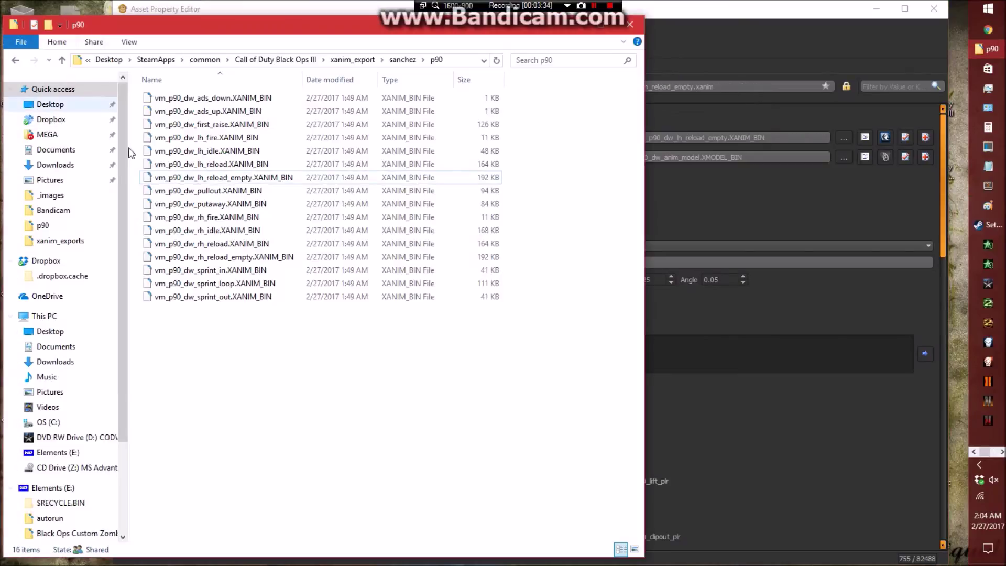
pyautogui.rightClick(245, 191)
pyautogui.click(267, 438)
pyautogui.hotkey('ctrl', 'c')
pyautogui.click(523, 221)
# In Asset Property Editor, duplicate vm_p90_dw_lh_reload_empty as vm_p90_dw_pullout and set its Anim File name to vm_p90_dw_pullout.XANIM_BIN.
pyautogui.click(721, 20)
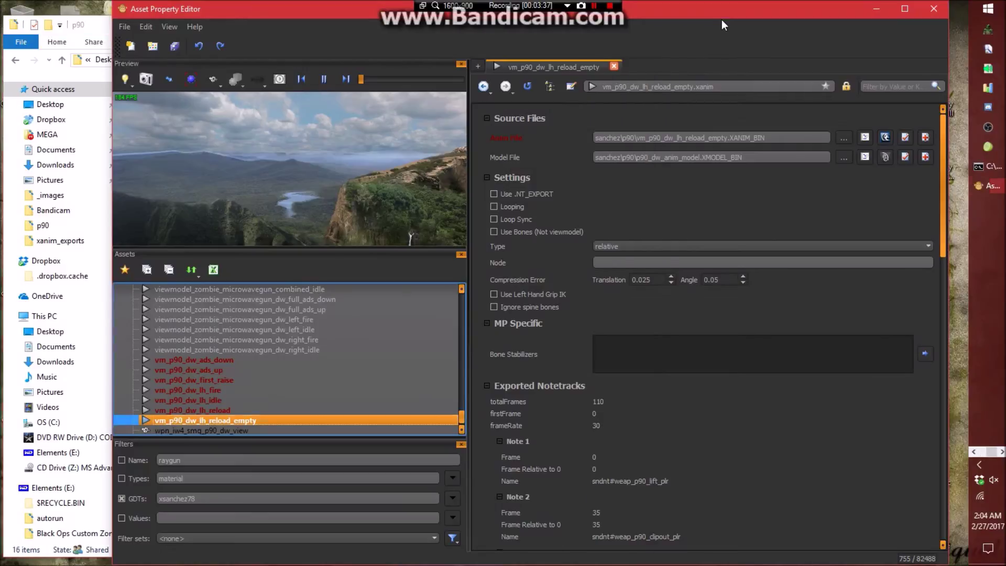
pyautogui.rightClick(214, 419)
pyautogui.click(245, 436)
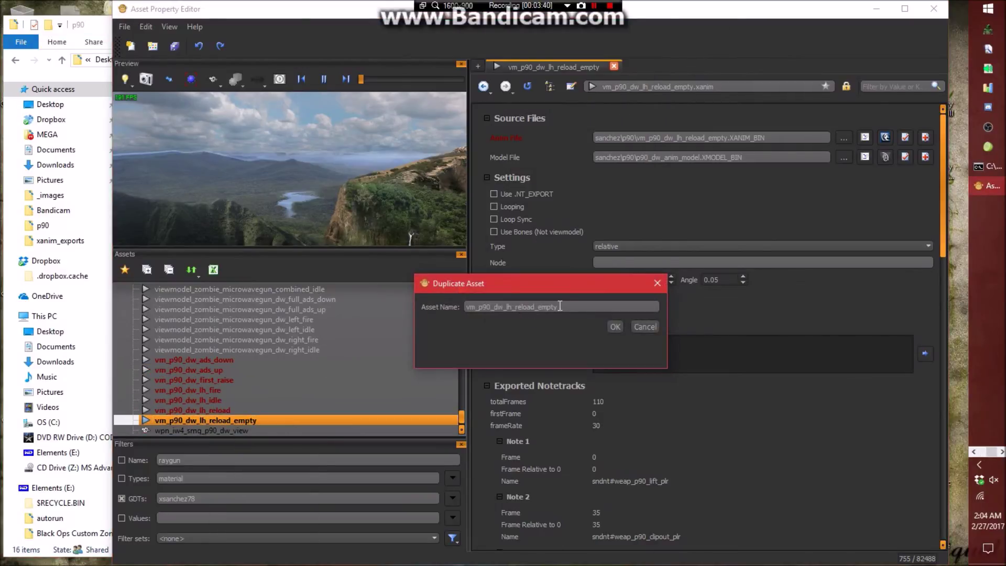
pyautogui.hotkey('ctrl', 'v')
pyautogui.click(616, 327)
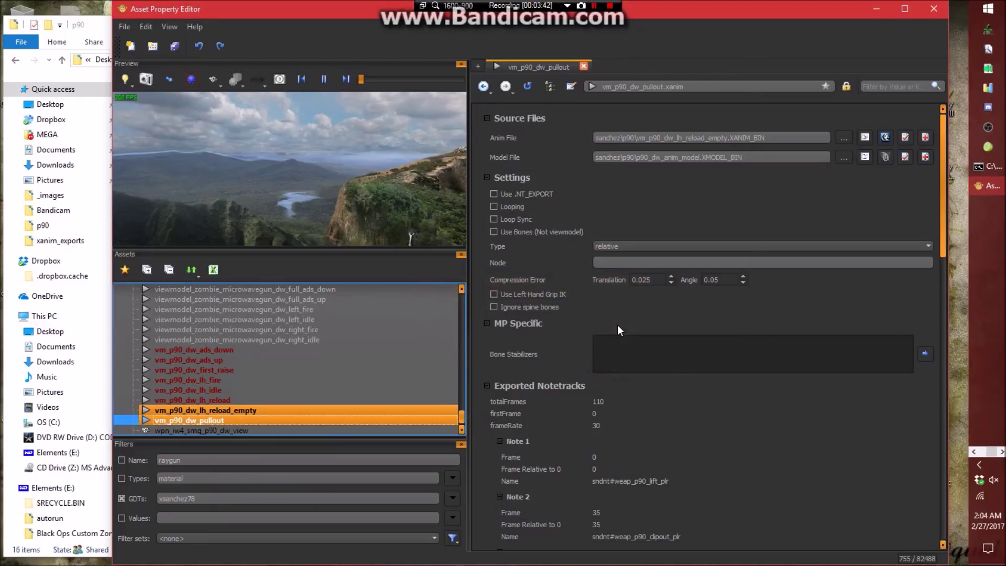
pyautogui.moveTo(639, 138); pyautogui.dragTo(712, 146)
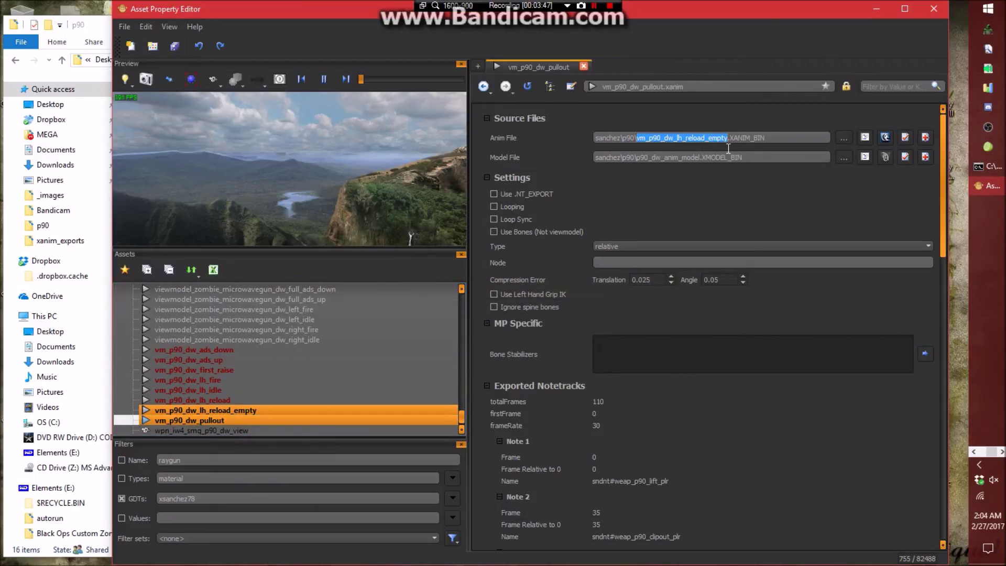
pyautogui.hotkey('ctrl', 'v')
# In File Explorer, copy the base name of the vm_p90_dw_putaway.XANIM_BIN file.
pyautogui.click(95, 38)
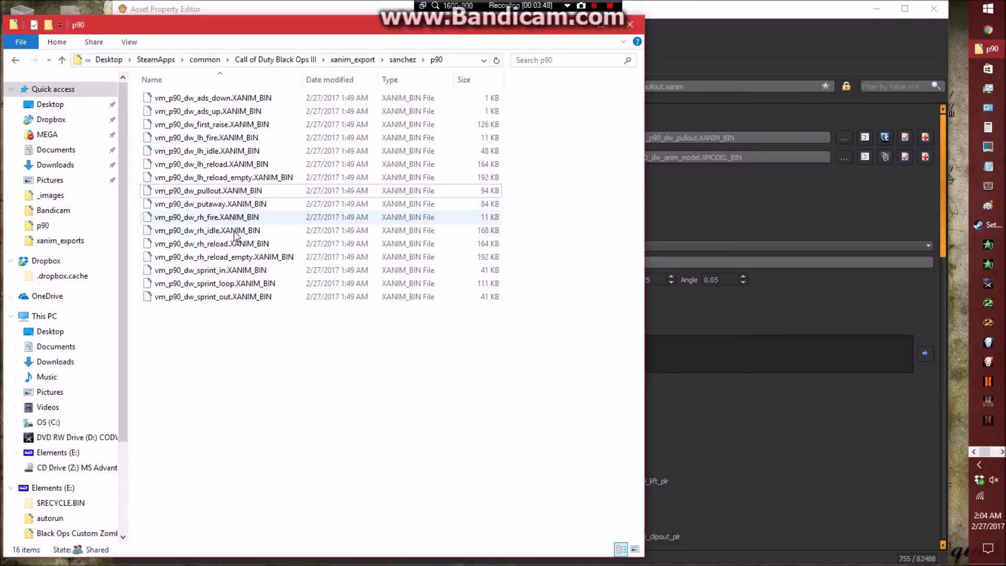
pyautogui.rightClick(242, 205)
pyautogui.press('Escape')
pyautogui.click(404, 445)
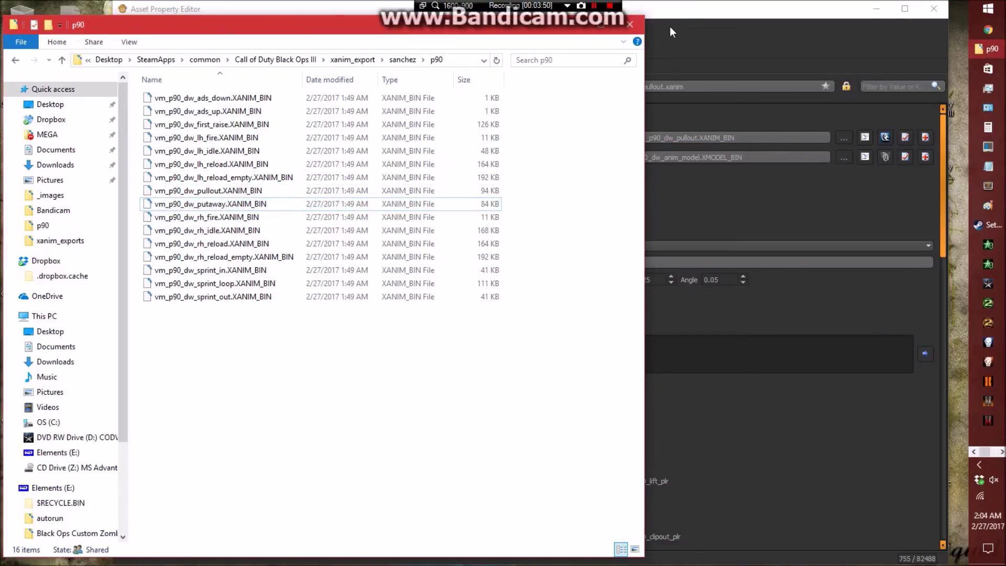
# In Asset Property Editor, duplicate vm_p90_dw_pullout as vm_p90_dw_putaway and set its Anim File name to vm_p90_dw_putaway.XANIM_BIN.
pyautogui.hotkey('alt', 'Tab')
pyautogui.rightClick(219, 423)
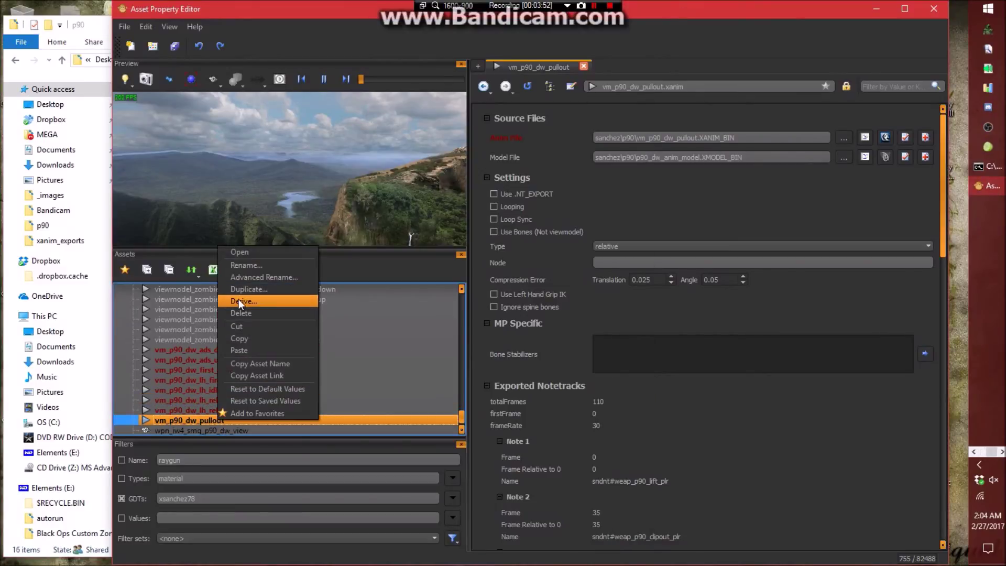
pyautogui.click(243, 290)
pyautogui.moveTo(536, 309); pyautogui.dragTo(377, 310)
pyautogui.write('vm_p90_dw_putaway')
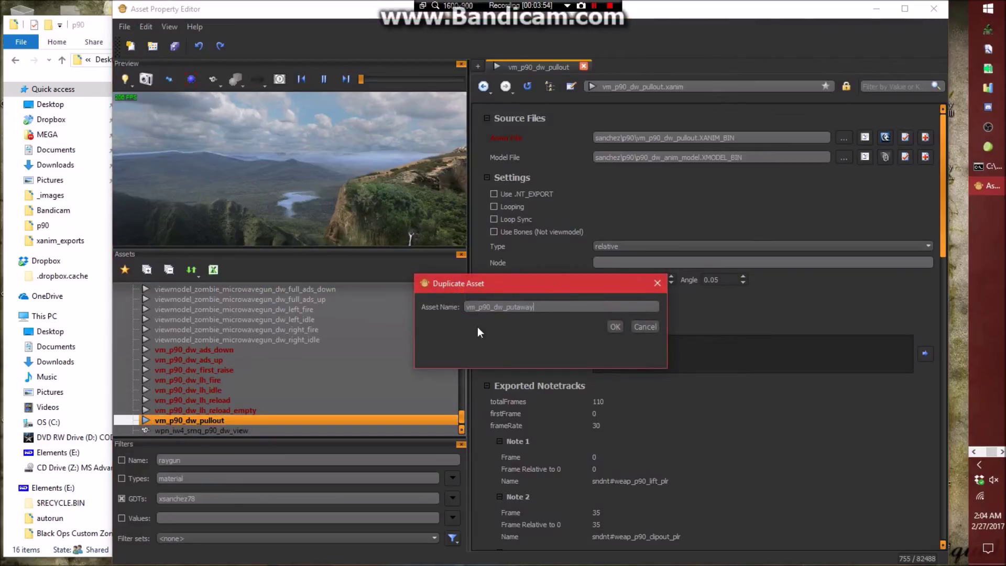
pyautogui.click(615, 326)
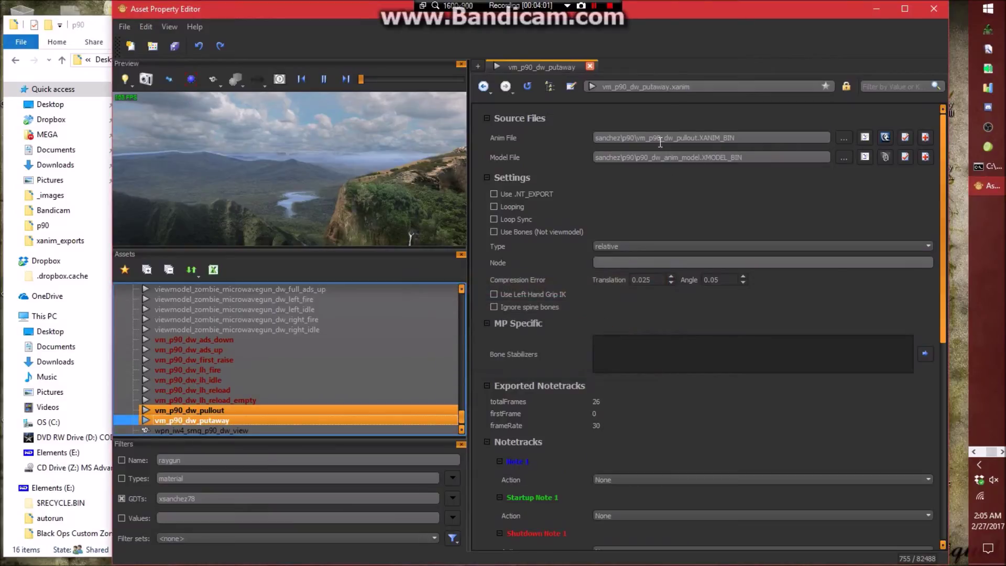
pyautogui.moveTo(637, 137); pyautogui.dragTo(695, 139)
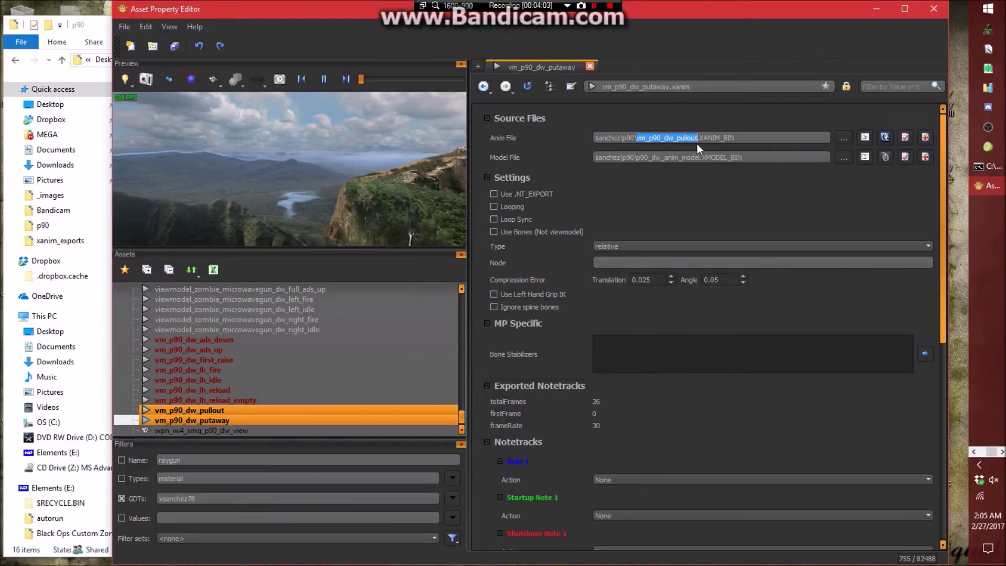
pyautogui.write('vm_p90_dw_putaway')
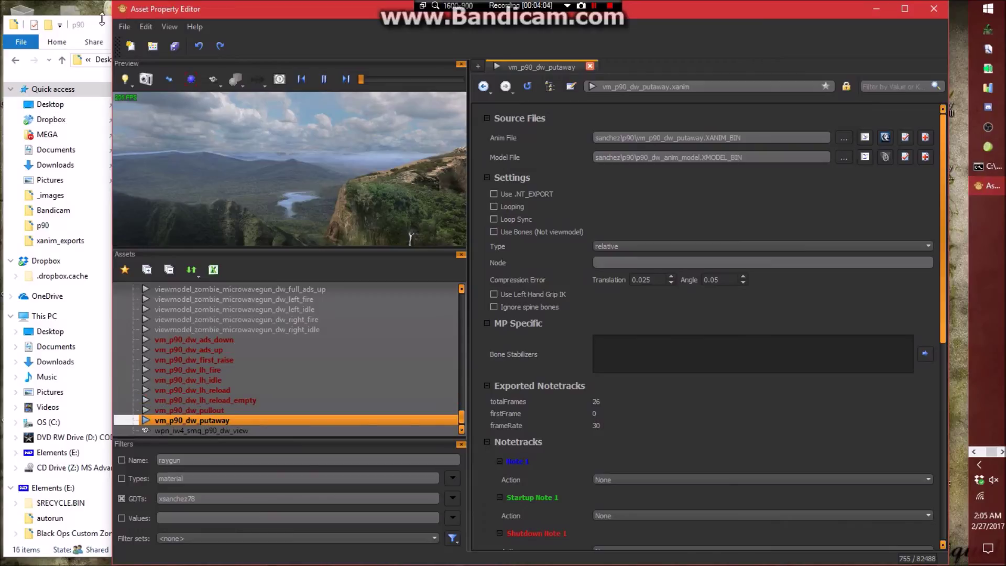
# In File Explorer, copy the base name of the vm_p90_dw_rh_fire.XANIM_BIN file.
pyautogui.click(93, 27)
pyautogui.click(217, 217)
pyautogui.rightClick(217, 217)
pyautogui.click(268, 460)
pyautogui.click(320, 462)
# In Asset Property Editor, duplicate vm_p90_dw_putaway as vm_p90_dw_rh_fire and select the file name within its Anim File path for replacement.
pyautogui.click(677, 14)
pyautogui.rightClick(224, 417)
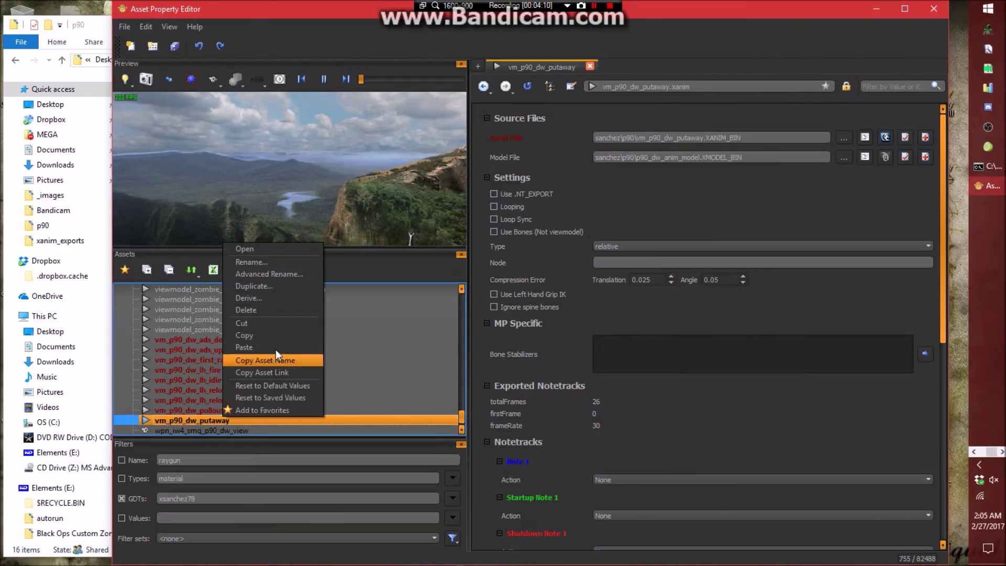
pyautogui.click(266, 286)
pyautogui.moveTo(533, 307); pyautogui.dragTo(413, 315)
pyautogui.write('vm_p90_dw_rh_fire')
pyautogui.click(617, 326)
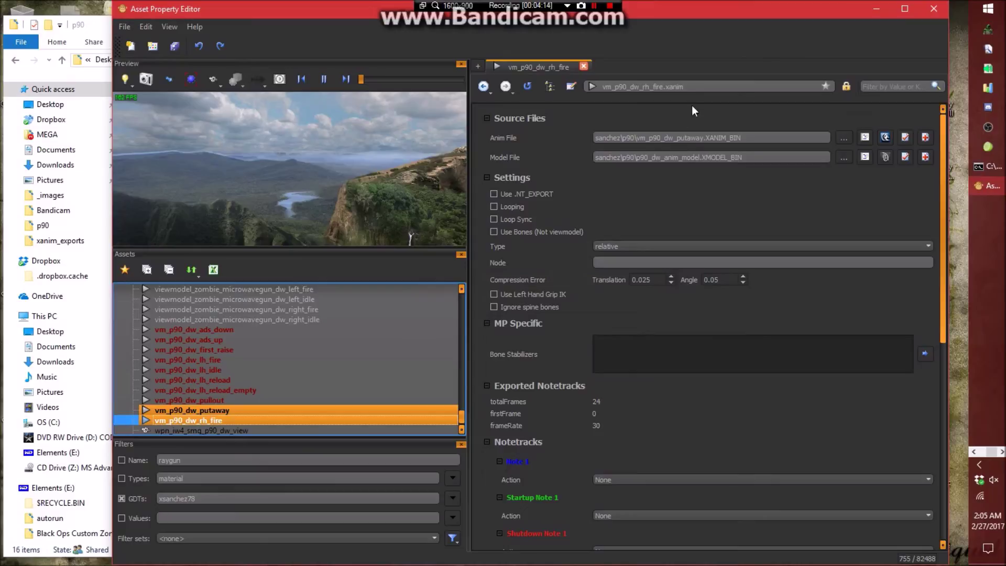
pyautogui.moveTo(637, 137); pyautogui.dragTo(698, 145)
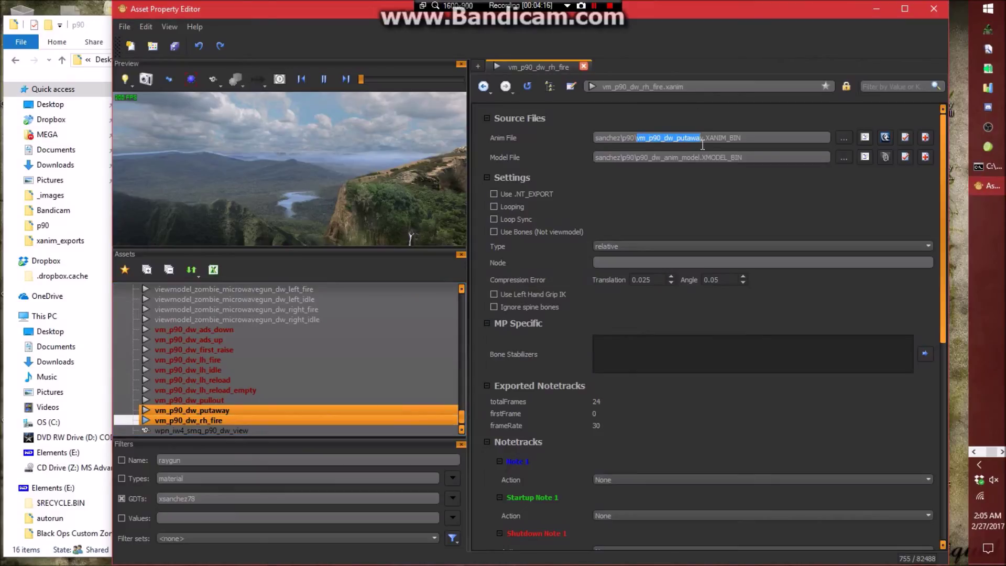